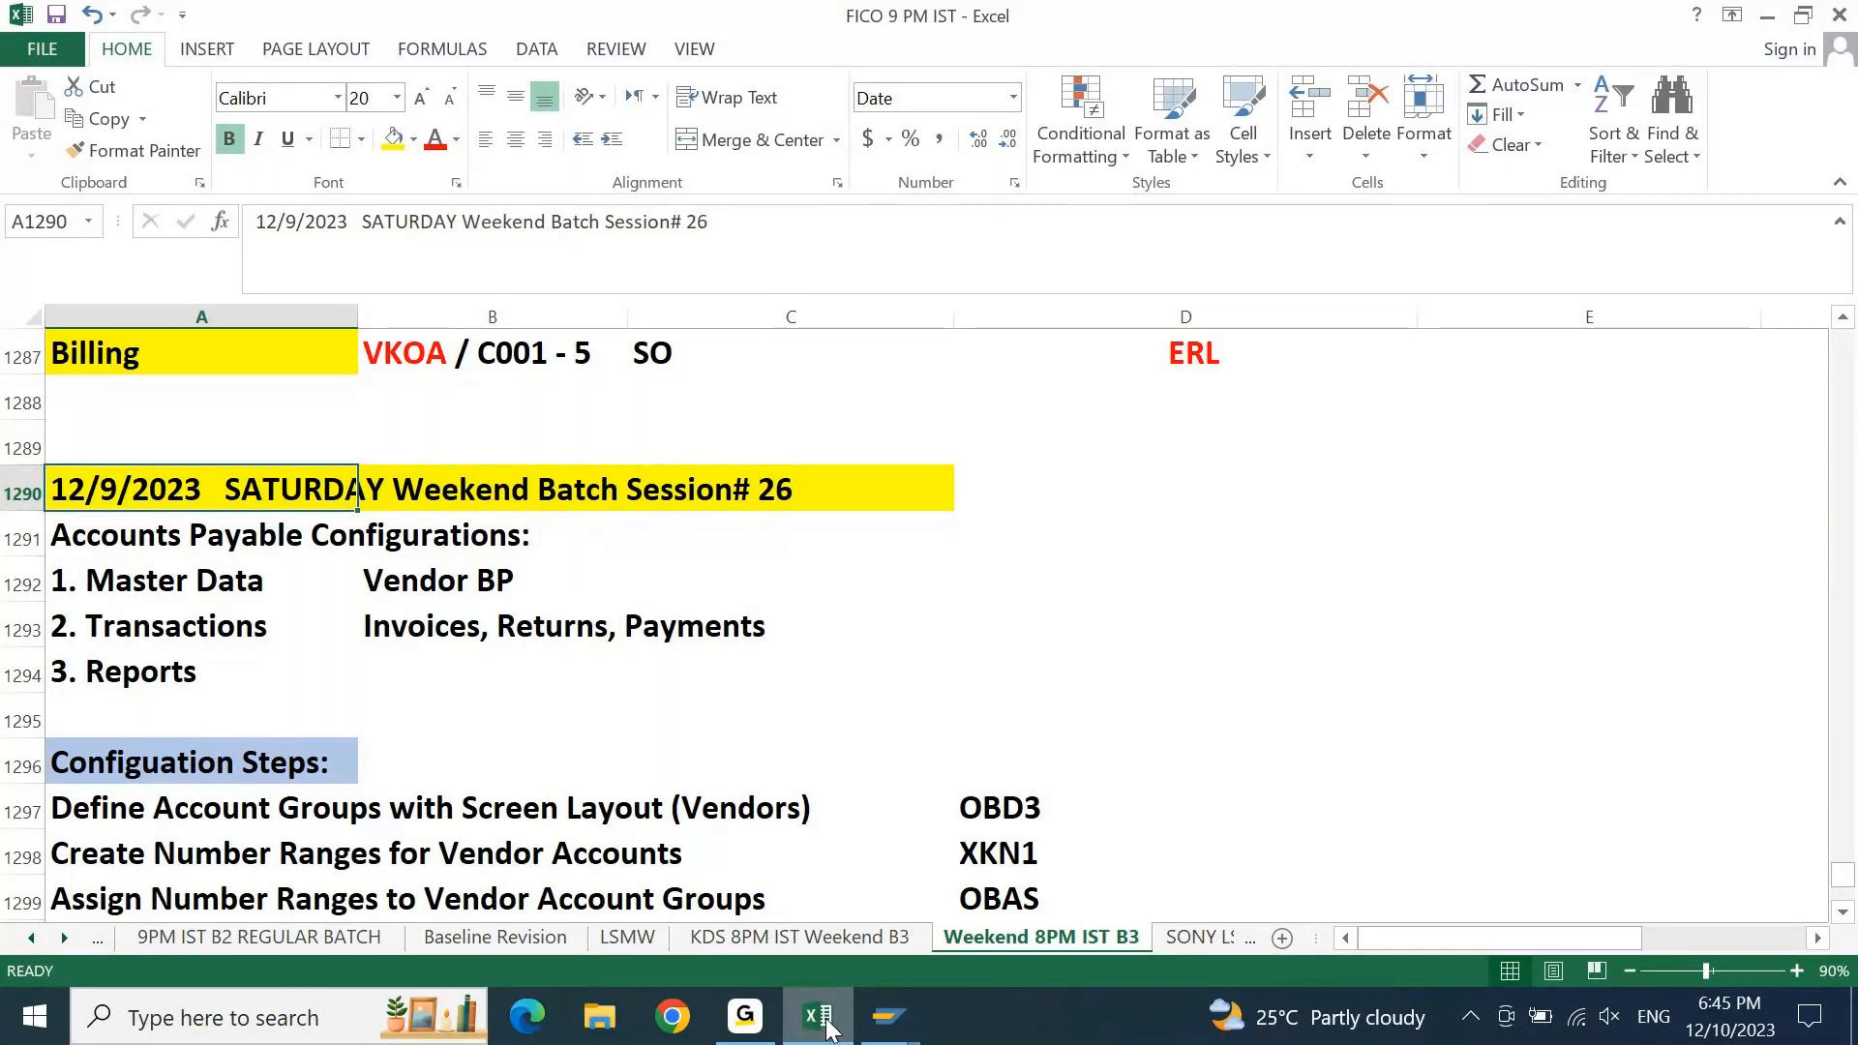
# Review the Session# 26 accounts payable notes down to the 12/10/2023 Session# 27 heading
pyautogui.press('Down')
pyautogui.press('Down')
pyautogui.press('Down')
pyautogui.press('Down')
pyautogui.press('Down')
pyautogui.press('Down')
pyautogui.press('Down')
pyautogui.press('Down')
pyautogui.press('Down')
pyautogui.press('Down')
pyautogui.press('Down')
pyautogui.press('Down')
pyautogui.press('Down')
pyautogui.press('Down')
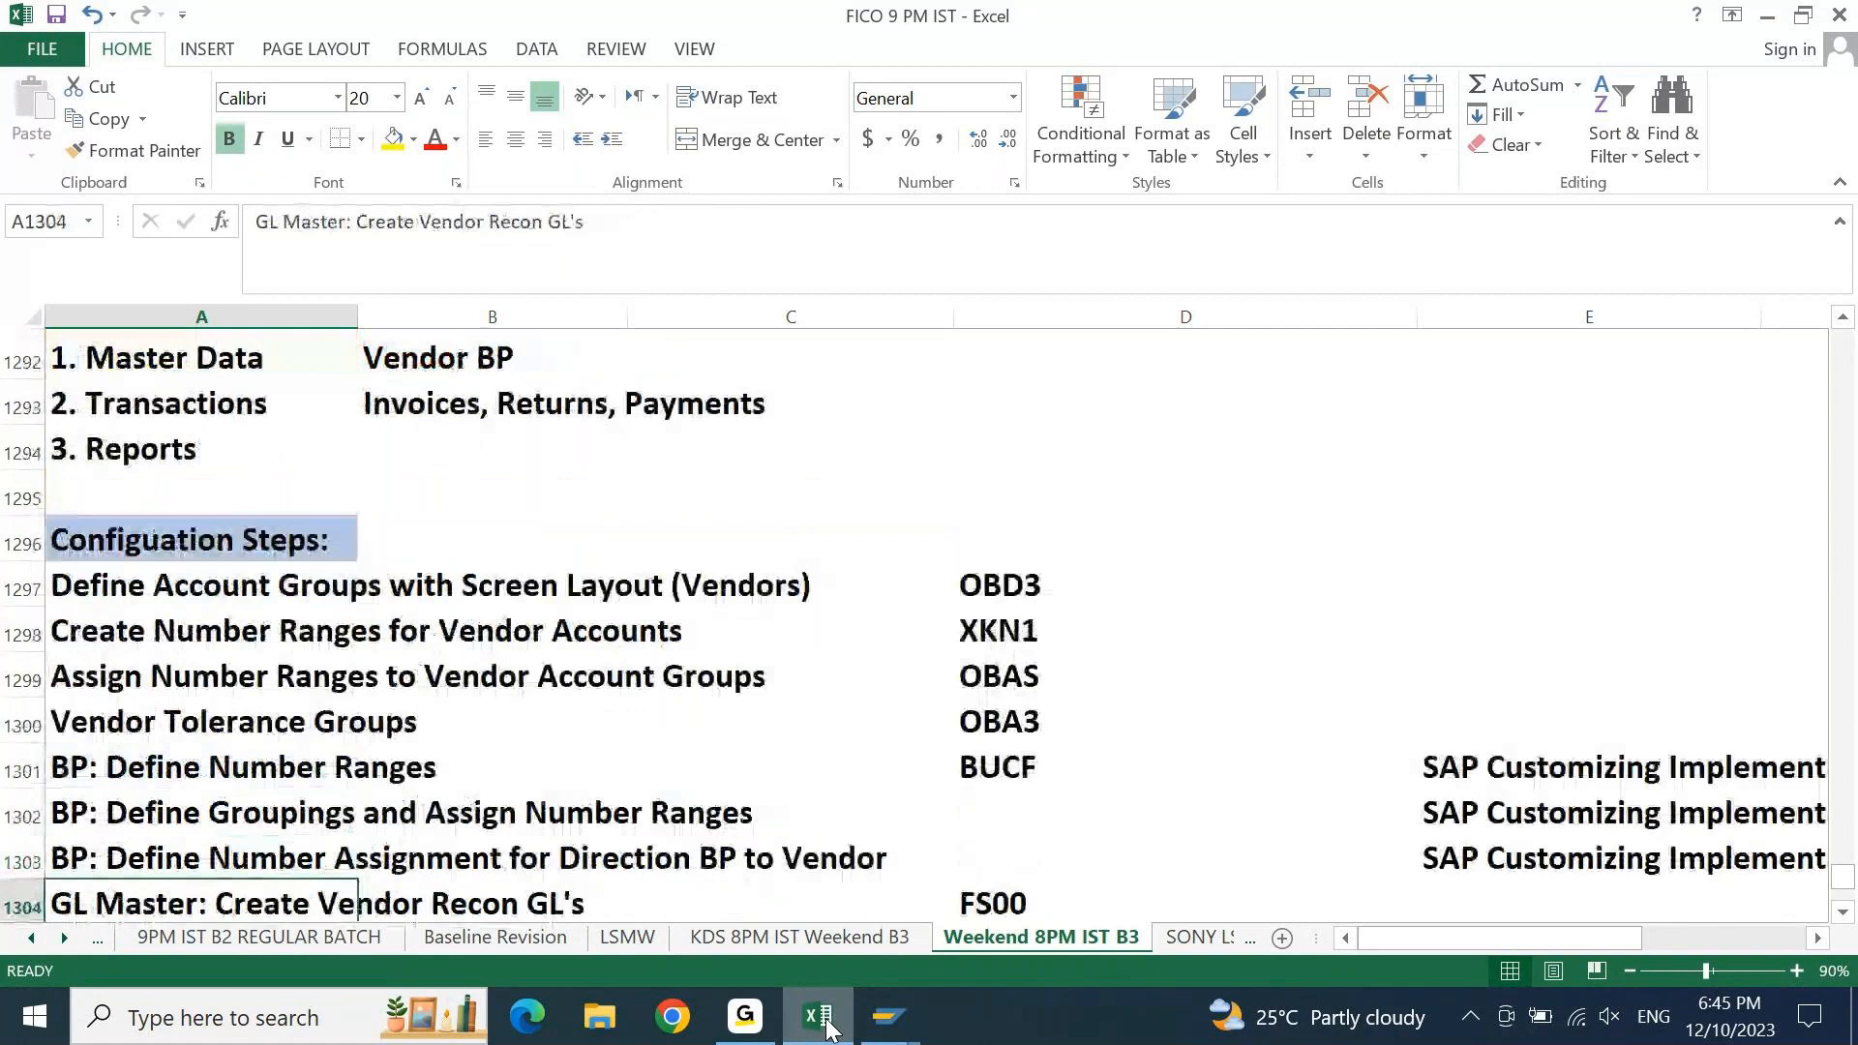
pyautogui.press('Down')
pyautogui.press('Down')
pyautogui.press('Down')
pyautogui.press('Down')
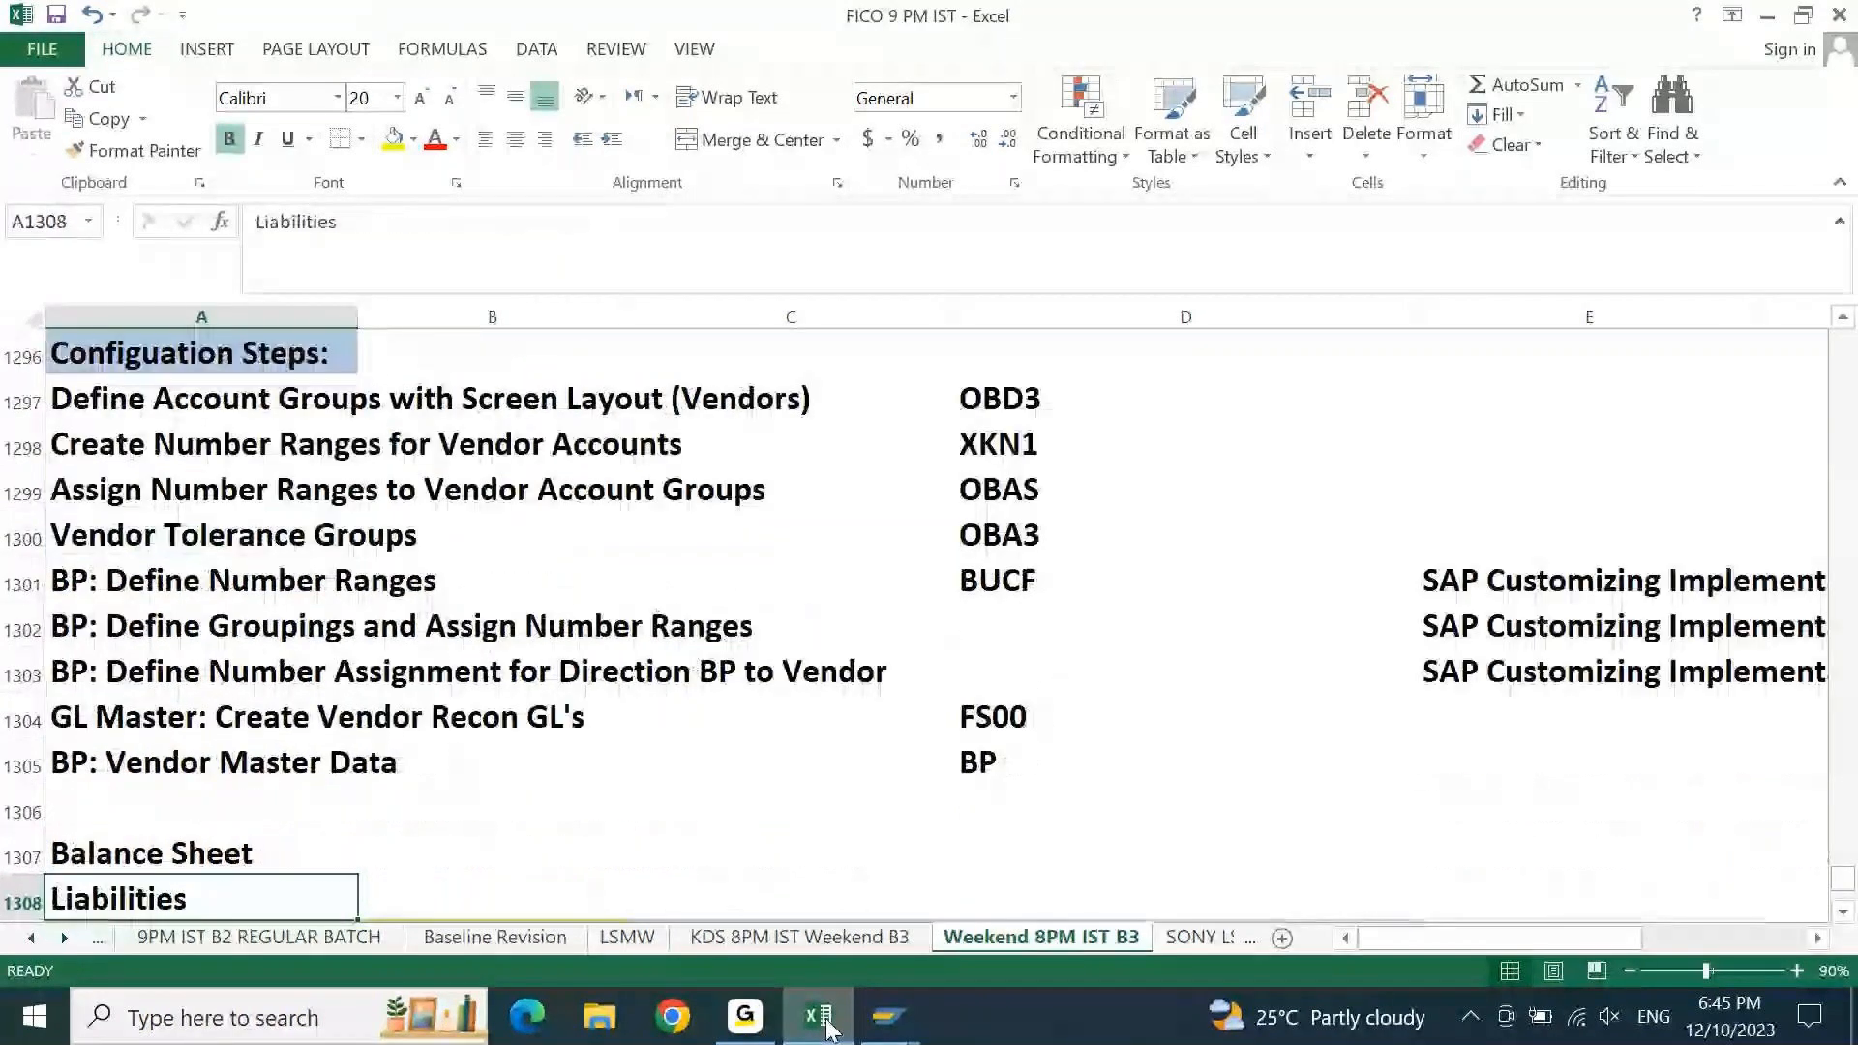
pyautogui.press('Down')
pyautogui.press('Down')
pyautogui.press('Down')
pyautogui.press('Down')
pyautogui.press('Down')
pyautogui.press('Down')
pyautogui.press('Down')
pyautogui.press('Down')
pyautogui.press('Down')
pyautogui.press('Down')
pyautogui.press('Down')
pyautogui.press('Down')
pyautogui.press('Down')
pyautogui.press('Down')
pyautogui.press('Down')
pyautogui.press('Down')
pyautogui.press('Down')
pyautogui.press('Down')
pyautogui.press('Down')
pyautogui.press('Down')
pyautogui.press('Down')
pyautogui.press('Down')
pyautogui.press('Down')
pyautogui.press('Down')
pyautogui.press('Down')
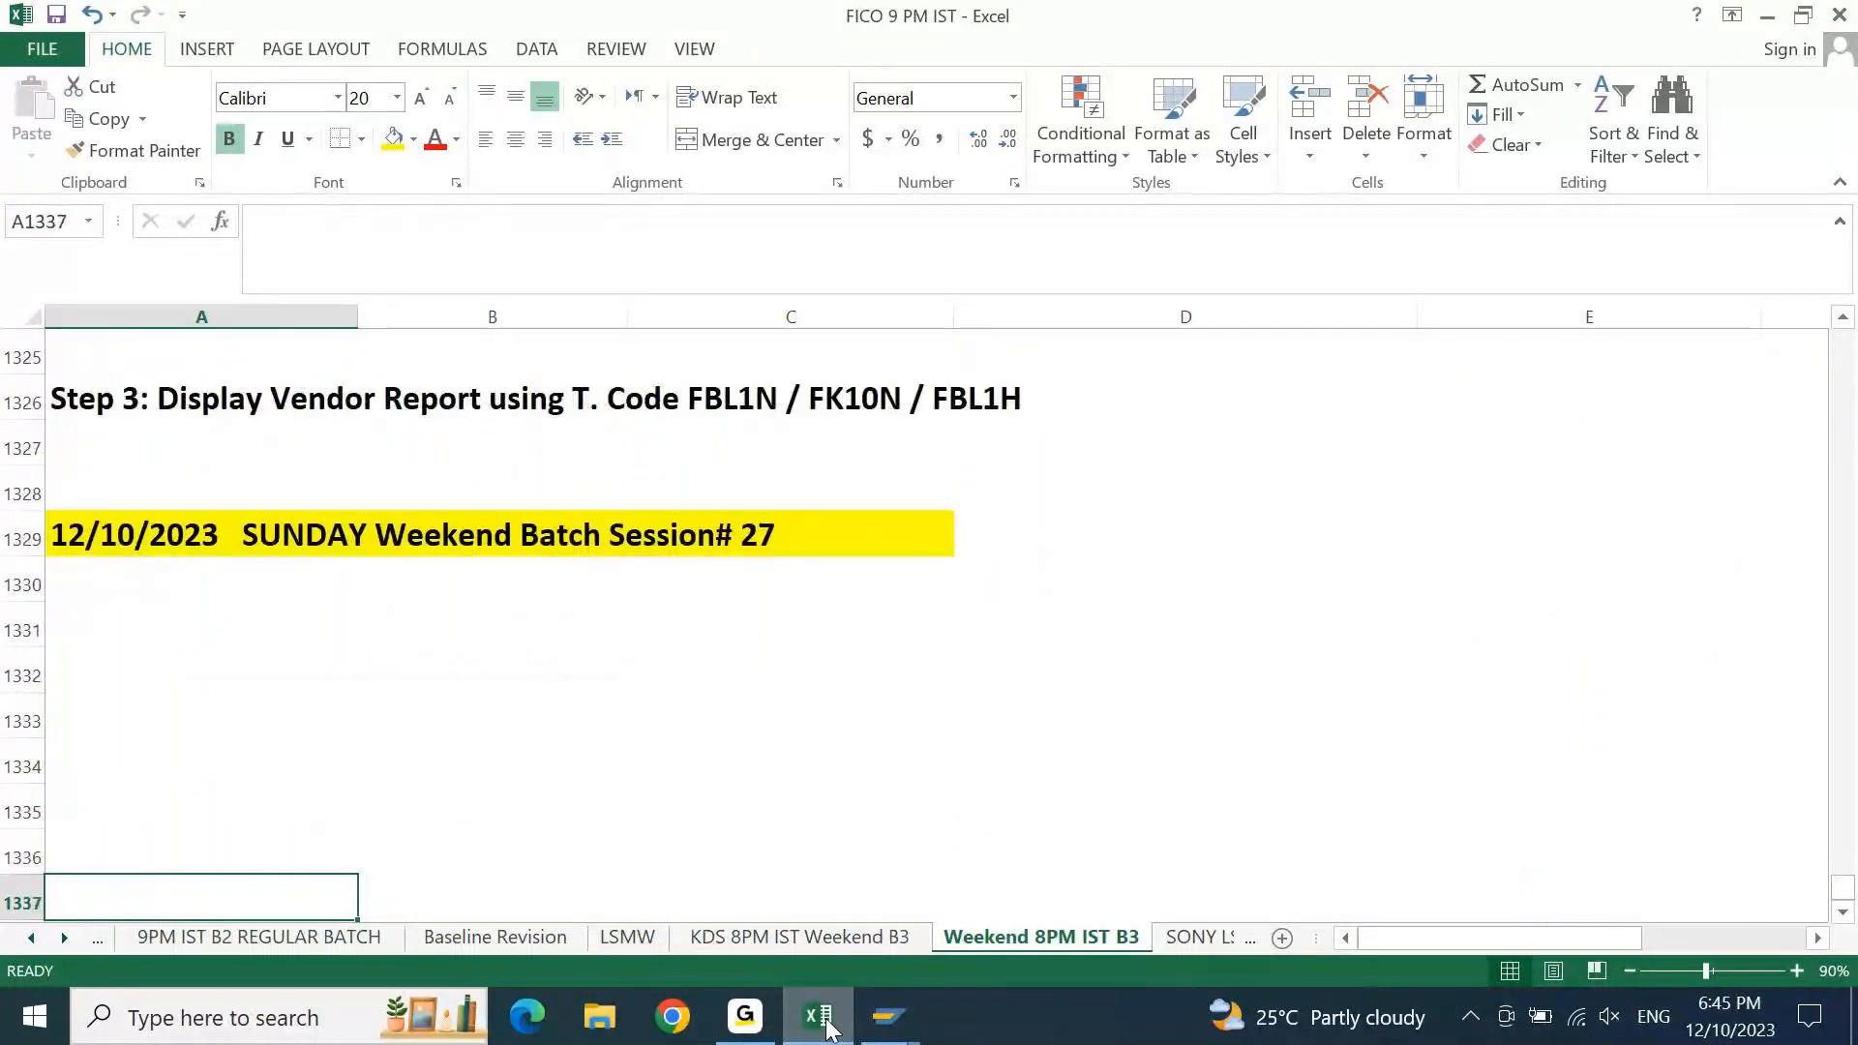
pyautogui.press('Up')
pyautogui.press('Up')
pyautogui.press('Up')
pyautogui.press('Up')
pyautogui.press('Up')
pyautogui.press('Up')
pyautogui.press('Up')
pyautogui.press('Up')
pyautogui.press('Up')
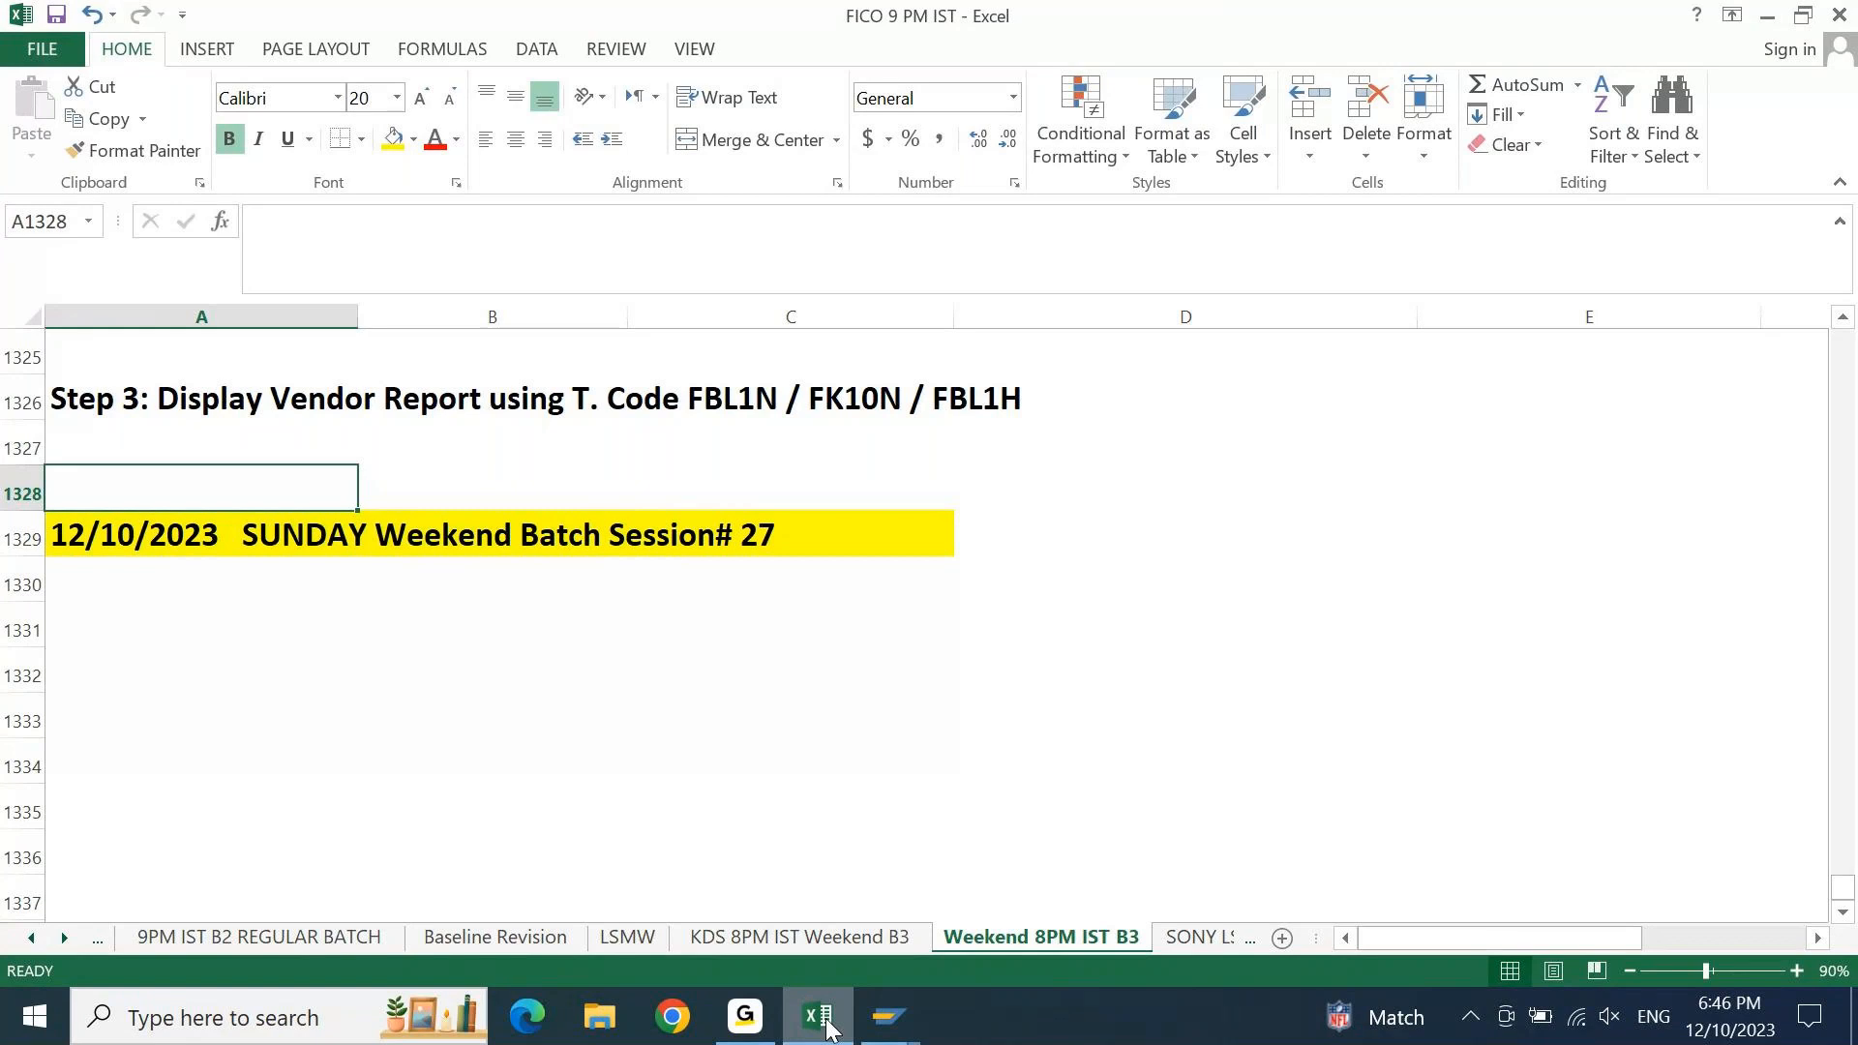
# Copy the Session# 26 notes, rows 1291 to 1326, from Accounts Payable Configurations through Step 3
pyautogui.press('Up')
pyautogui.press('Up')
pyautogui.press('Up')
pyautogui.press('Up')
pyautogui.press('Up')
pyautogui.press('Up')
pyautogui.press('Up')
pyautogui.press('Up')
pyautogui.press('Up')
pyautogui.press('Up')
pyautogui.press('Up')
pyautogui.press('Up')
pyautogui.press('Up')
pyautogui.press('Up')
pyautogui.press('Up')
pyautogui.press('Up')
pyautogui.press('Up')
pyautogui.press('Up')
pyautogui.press('Up')
pyautogui.press('Up')
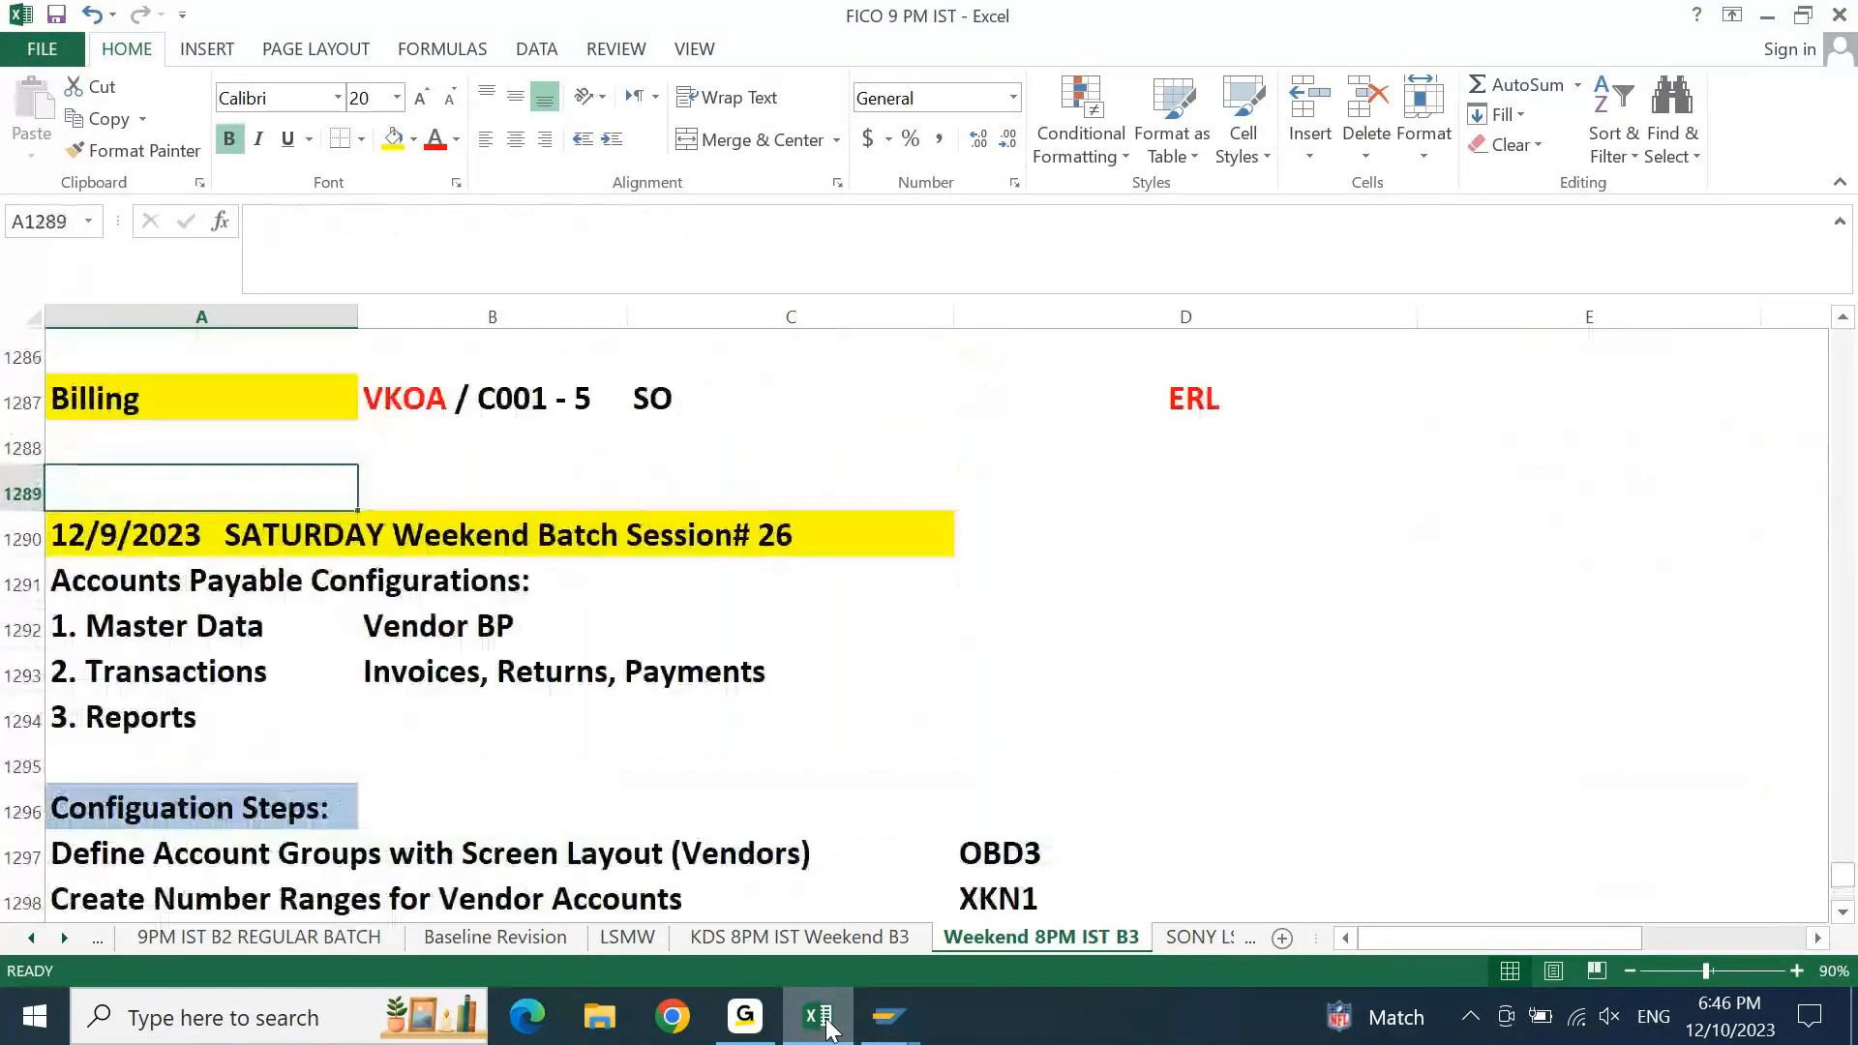
pyautogui.press('Down')
pyautogui.press('Down')
pyautogui.hotkey('shift', 'space')
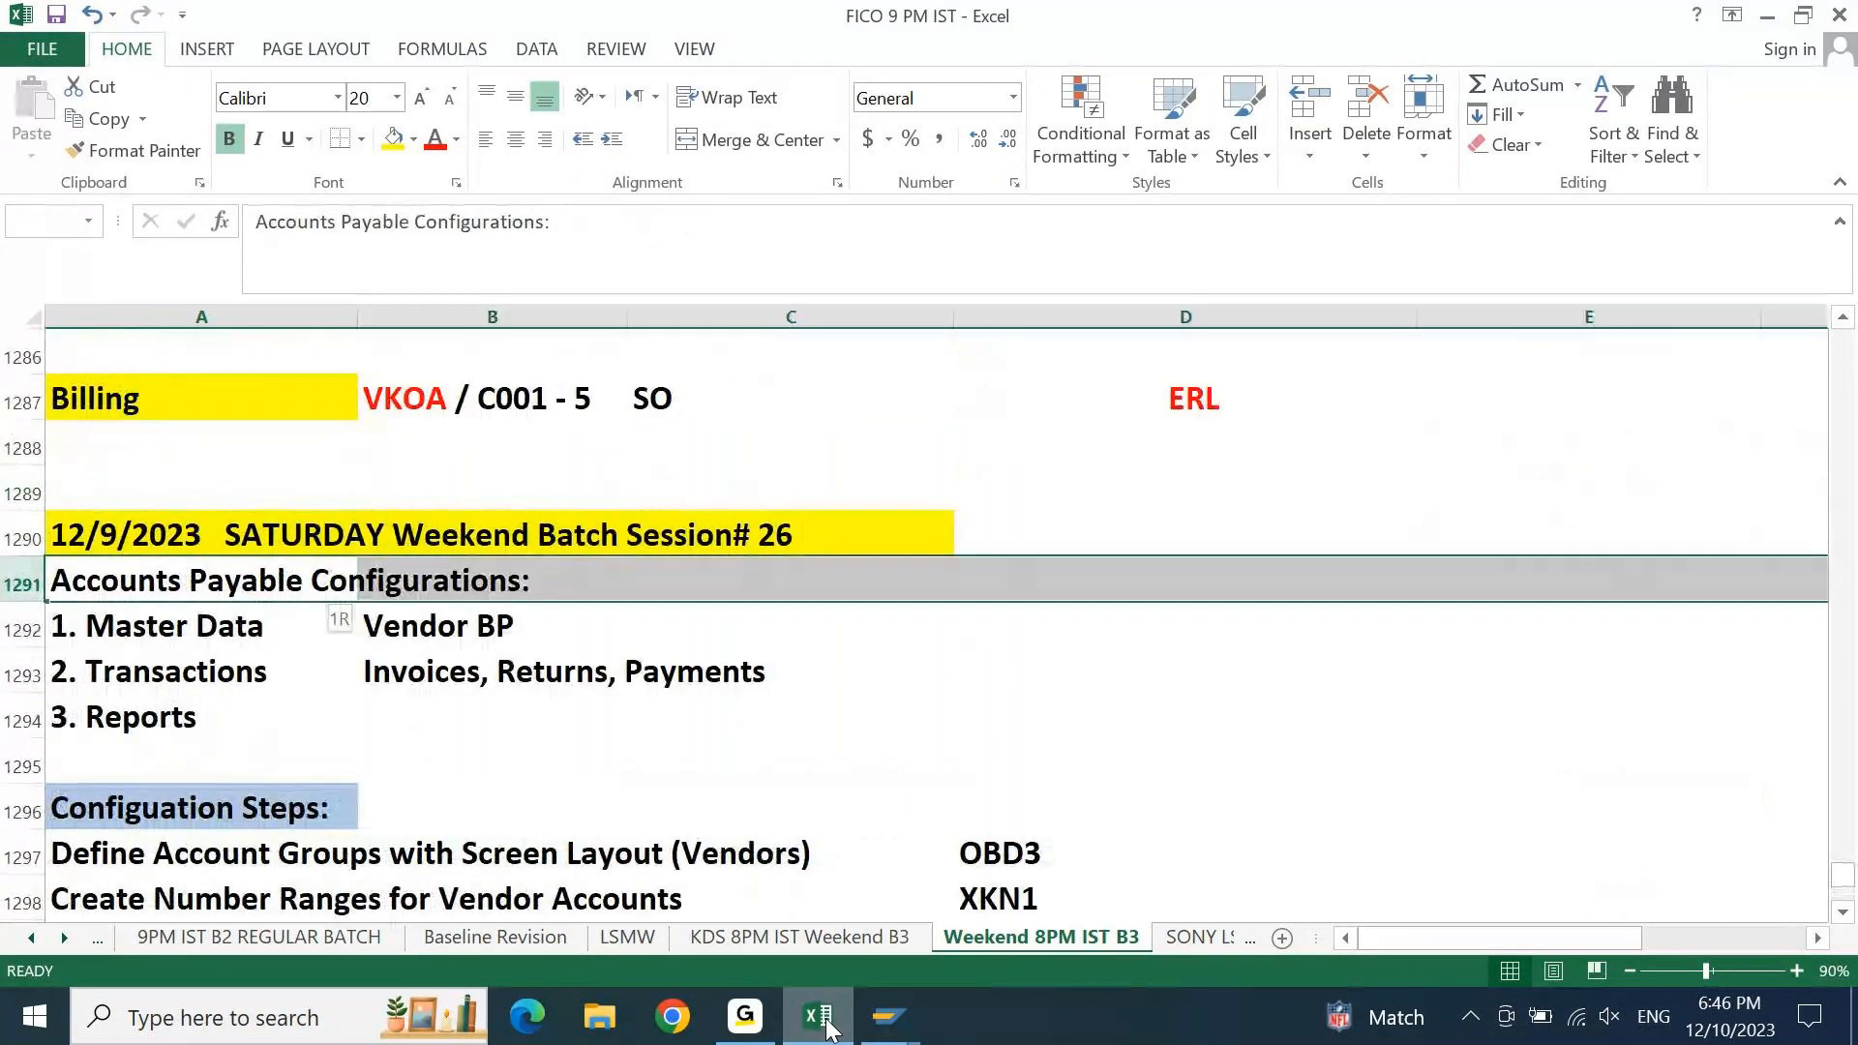
pyautogui.hotkey('shift', 'Down')
pyautogui.hotkey('shift', 'Down')
pyautogui.hotkey('shift', 'Down')
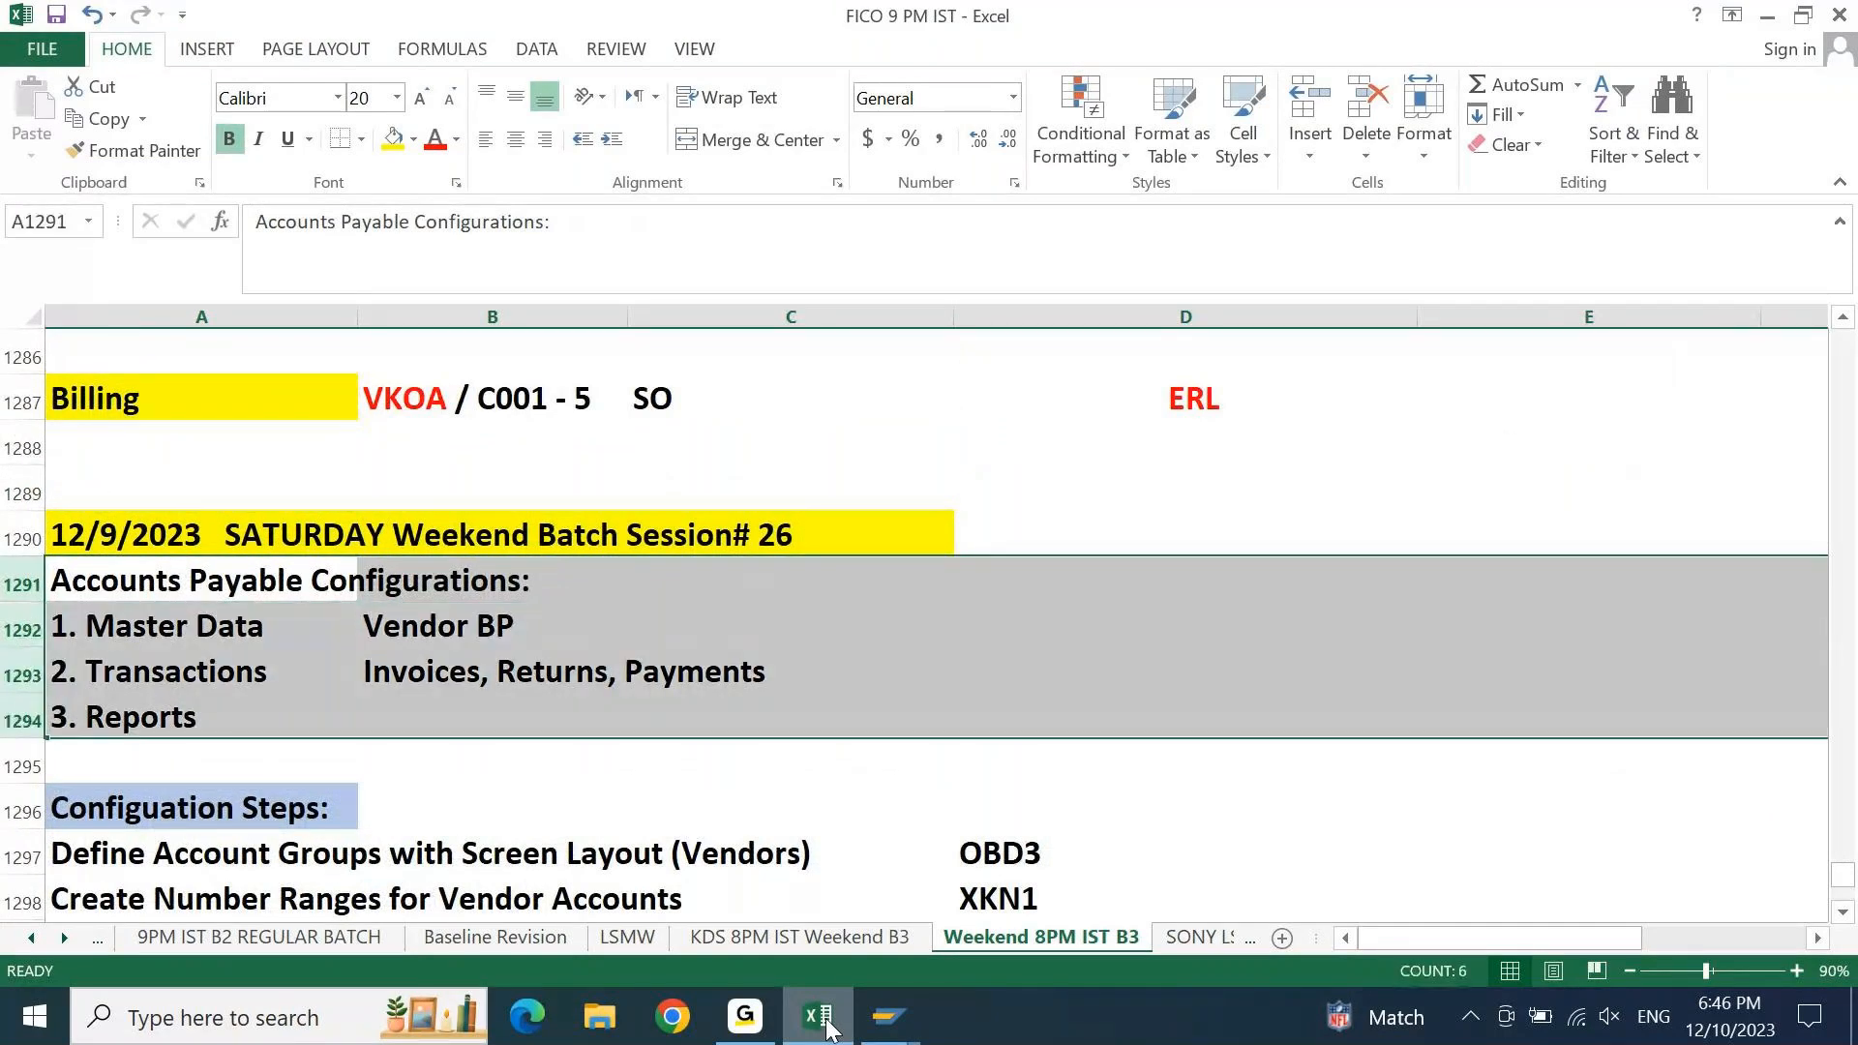
pyautogui.hotkey('shift', 'Down')
pyautogui.hotkey('shift', 'Down')
pyautogui.hotkey('shift', 'Down')
pyautogui.hotkey('shift', 'Down')
pyautogui.hotkey('shift', 'Down')
pyautogui.hotkey('shift', 'Down')
pyautogui.hotkey('shift', 'Down')
pyautogui.hotkey('shift', 'Down')
pyautogui.hotkey('shift', 'Down')
pyautogui.hotkey('shift', 'Down')
pyautogui.hotkey('shift', 'Down')
pyautogui.hotkey('shift', 'Down')
pyautogui.hotkey('shift', 'Down')
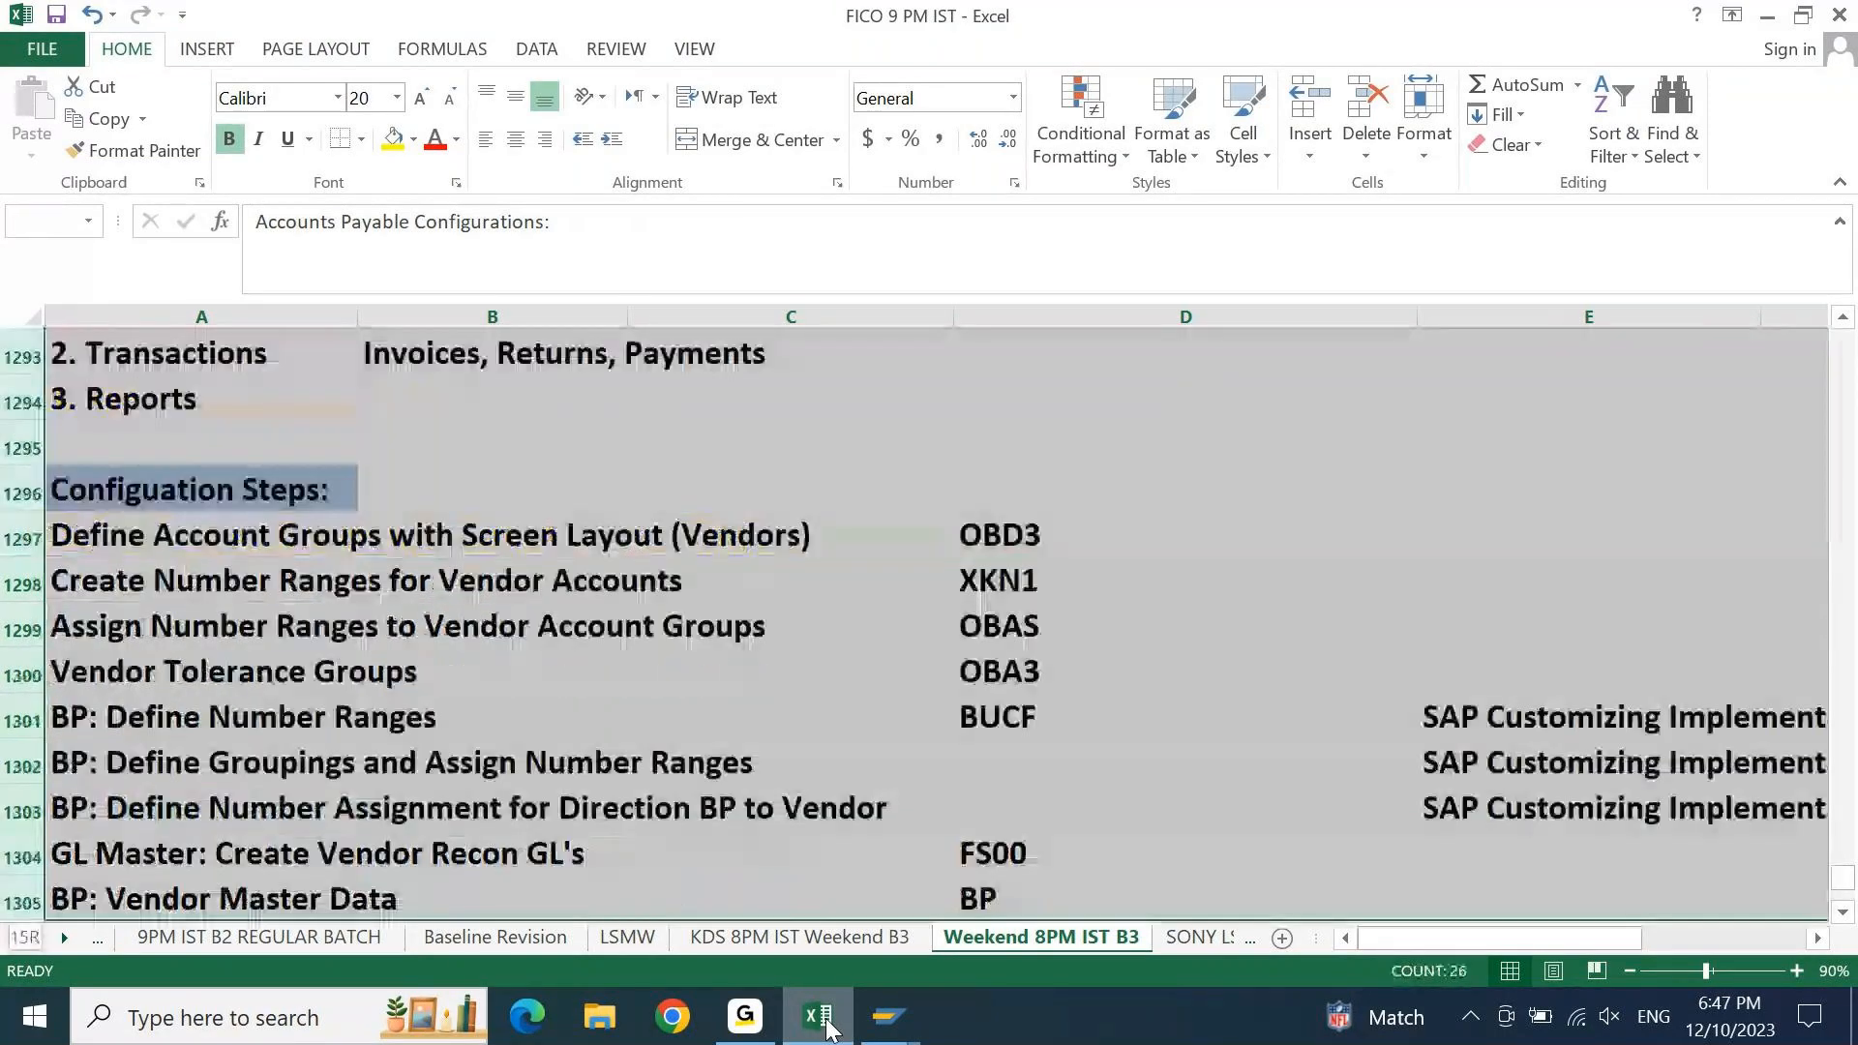
pyautogui.hotkey('shift', 'Down')
pyautogui.hotkey('shift', 'Down')
pyautogui.hotkey('shift', 'Down')
pyautogui.hotkey('shift', 'Down')
pyautogui.hotkey('shift', 'Down')
pyautogui.hotkey('shift', 'Down')
pyautogui.hotkey('shift', 'Down')
pyautogui.hotkey('shift', 'Down')
pyautogui.hotkey('shift', 'Down')
pyautogui.hotkey('shift', 'Down')
pyautogui.hotkey('shift', 'Down')
pyautogui.hotkey('shift', 'Down')
pyautogui.hotkey('shift', 'Down')
pyautogui.hotkey('shift', 'Down')
pyautogui.hotkey('shift', 'Down')
pyautogui.hotkey('shift', 'Down')
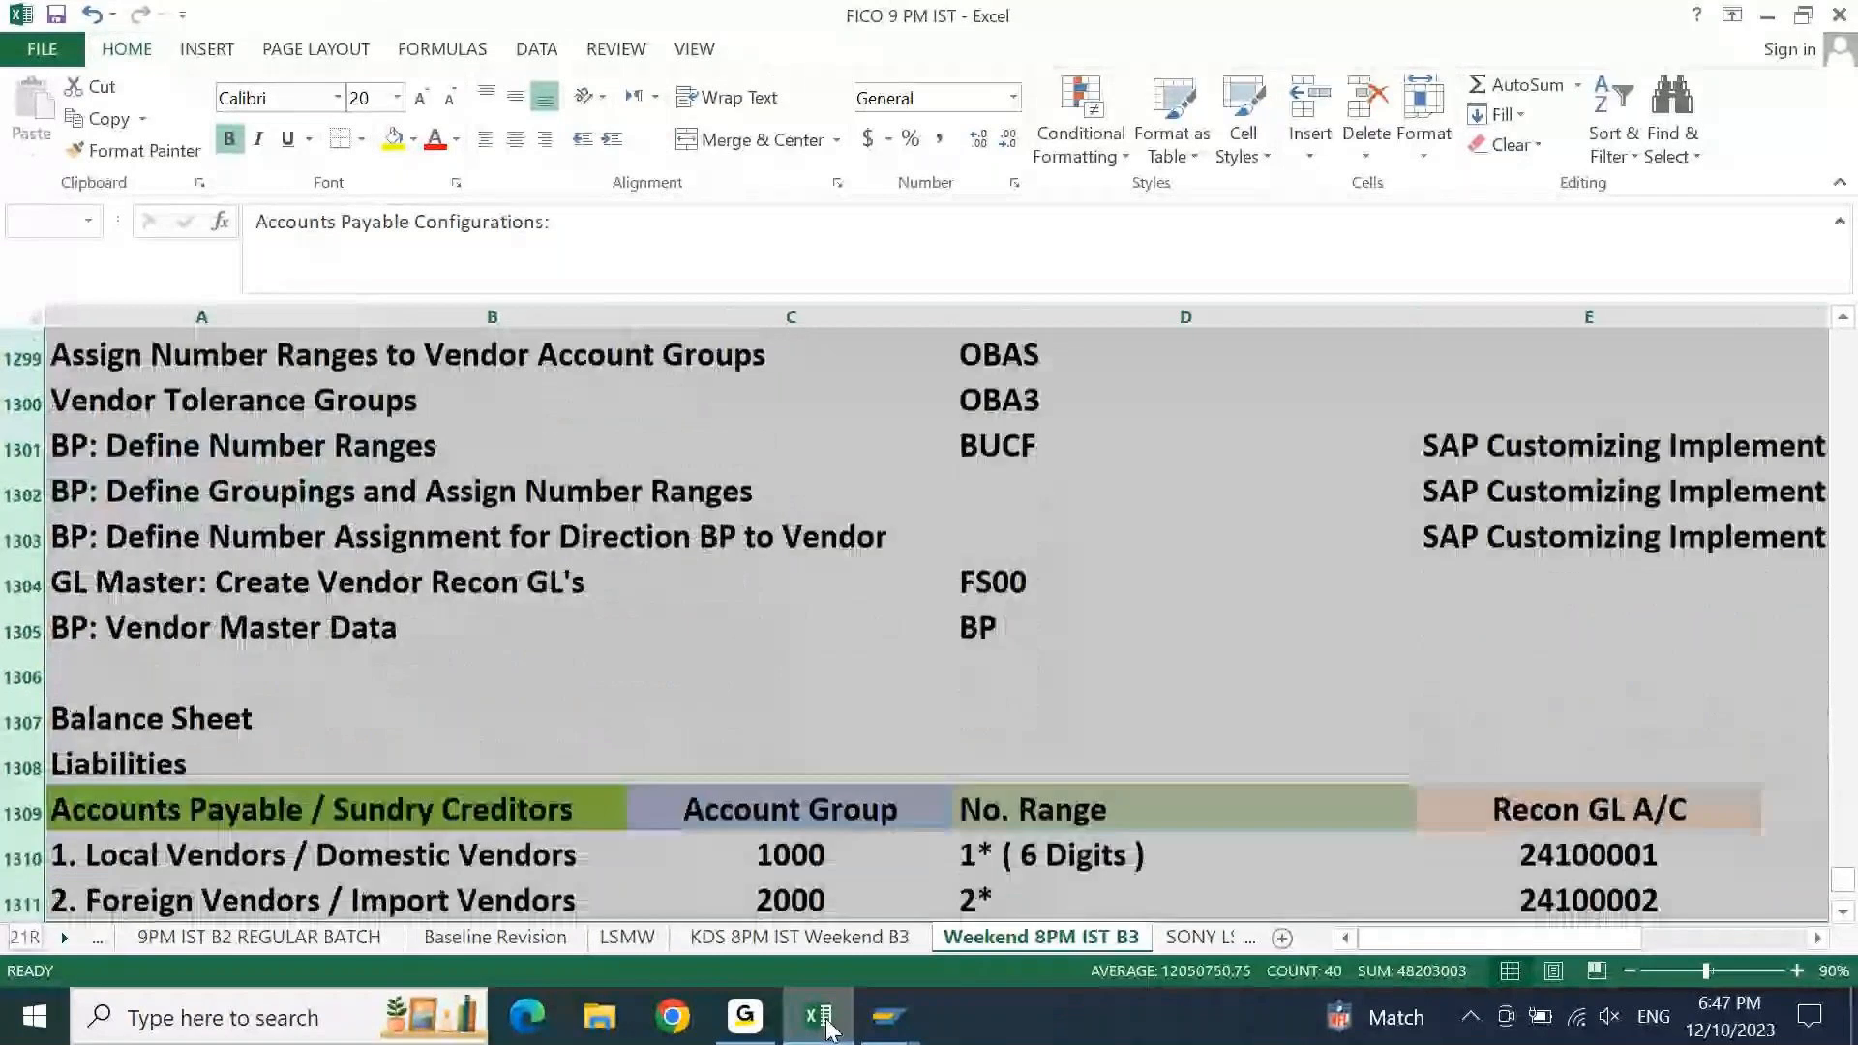
pyautogui.hotkey('shift', 'Down')
pyautogui.hotkey('shift', 'Down')
pyautogui.hotkey('shift', 'Down')
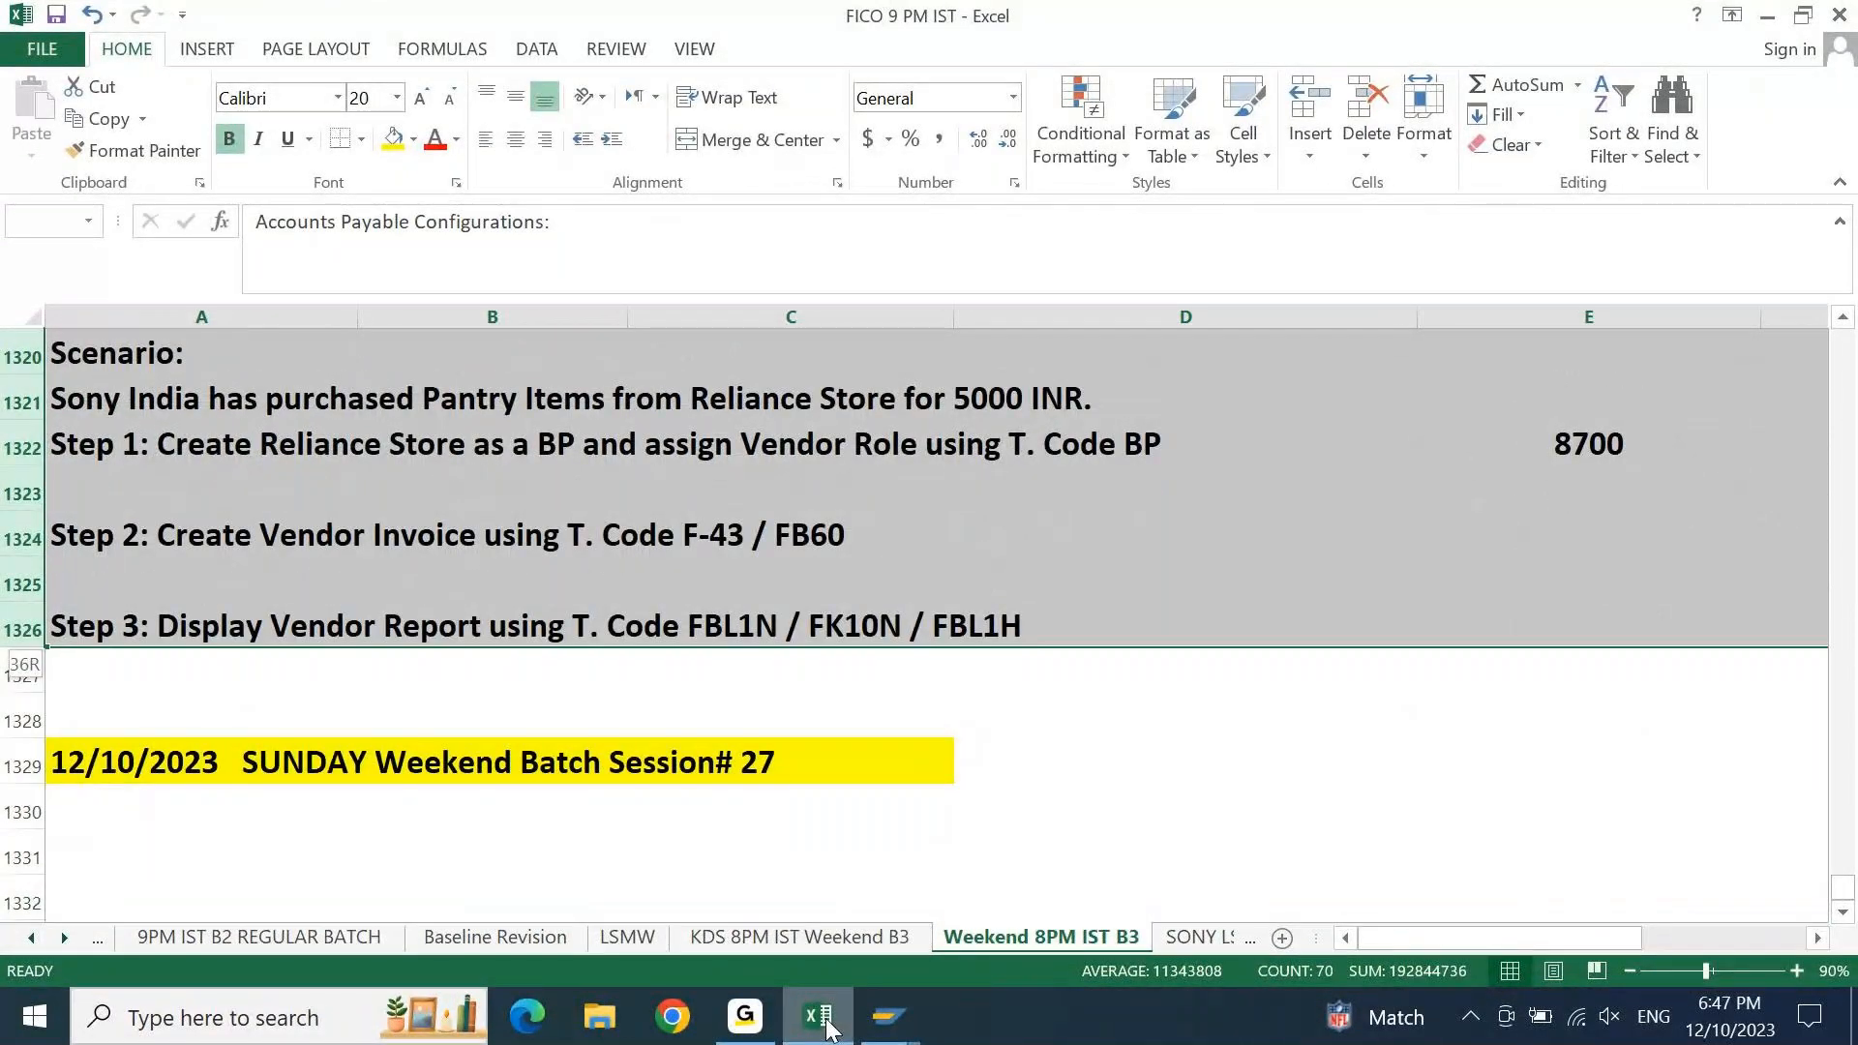
pyautogui.hotkey('ctrl', 'c')
# Paste the copied rows directly below the Session# 27 heading, starting at A1330, and save the workbook
pyautogui.press('Left')
pyautogui.press('pagedown')
pyautogui.press('pagedown')
pyautogui.press('pagedown')
pyautogui.press('Down')
pyautogui.press('Up')
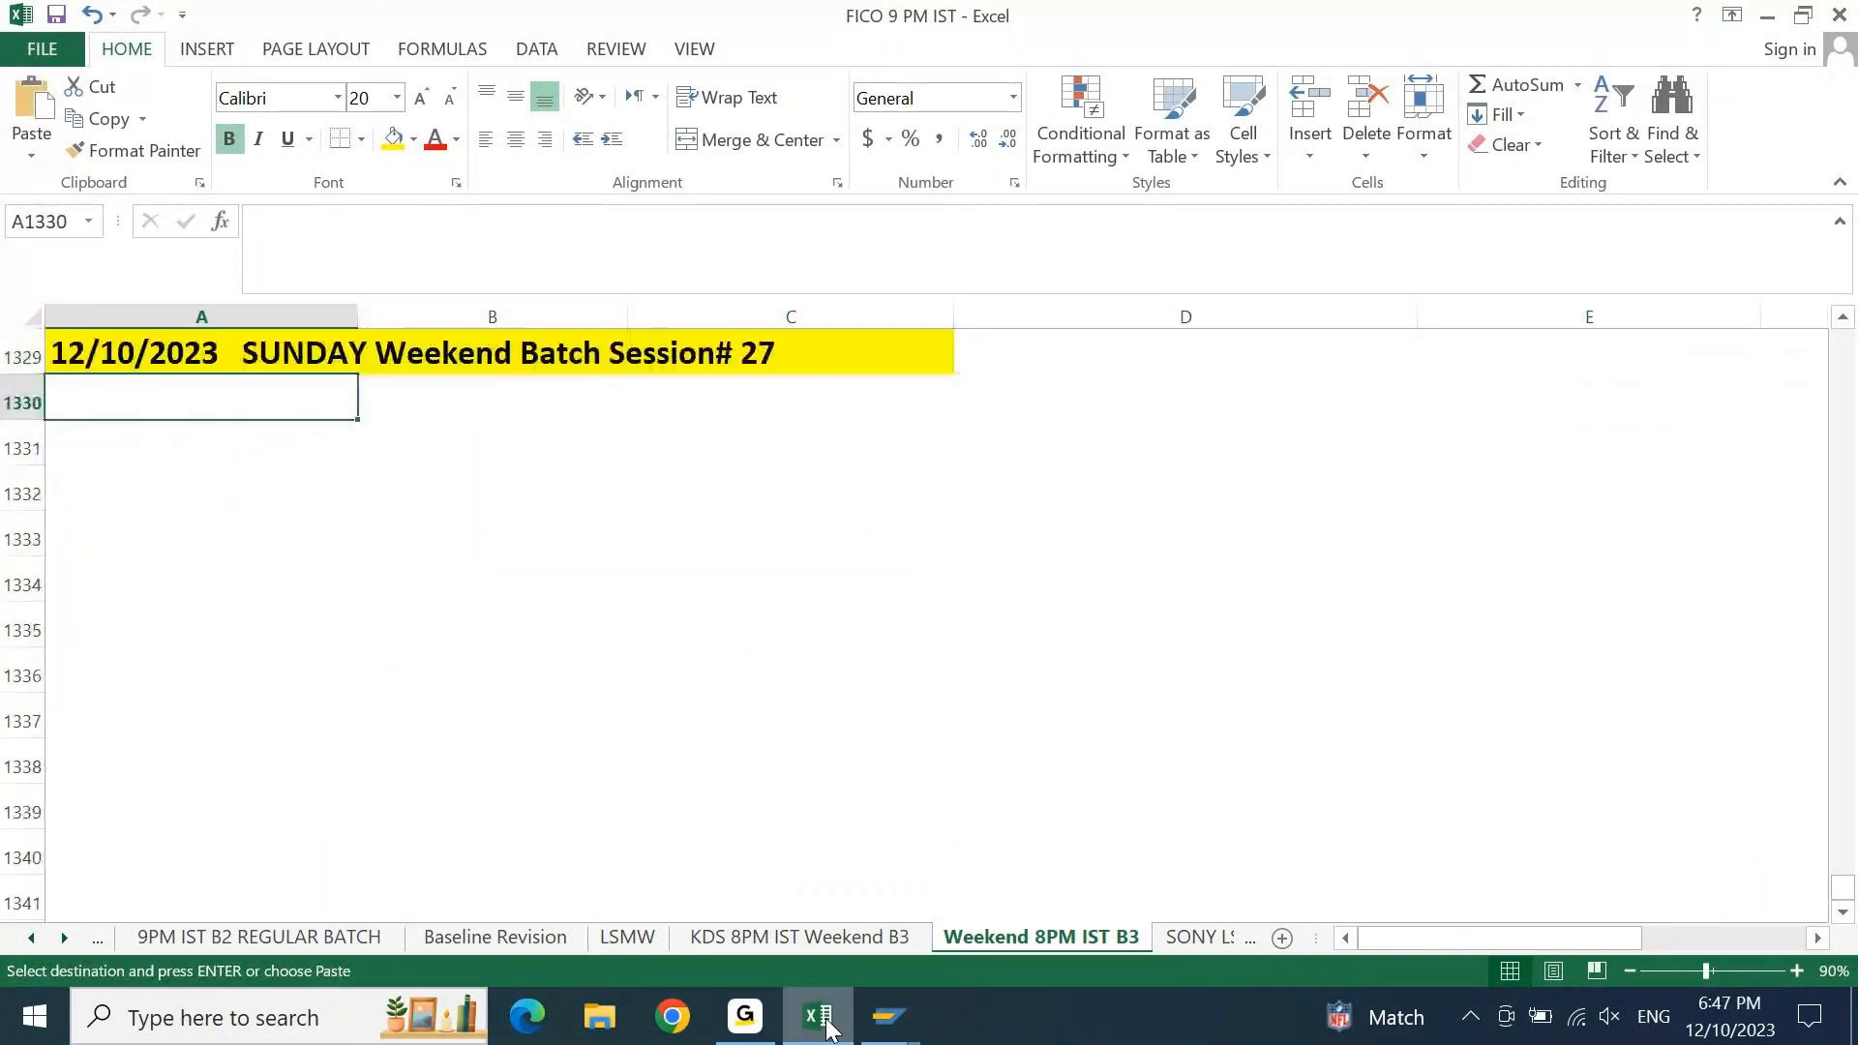
pyautogui.press('Return')
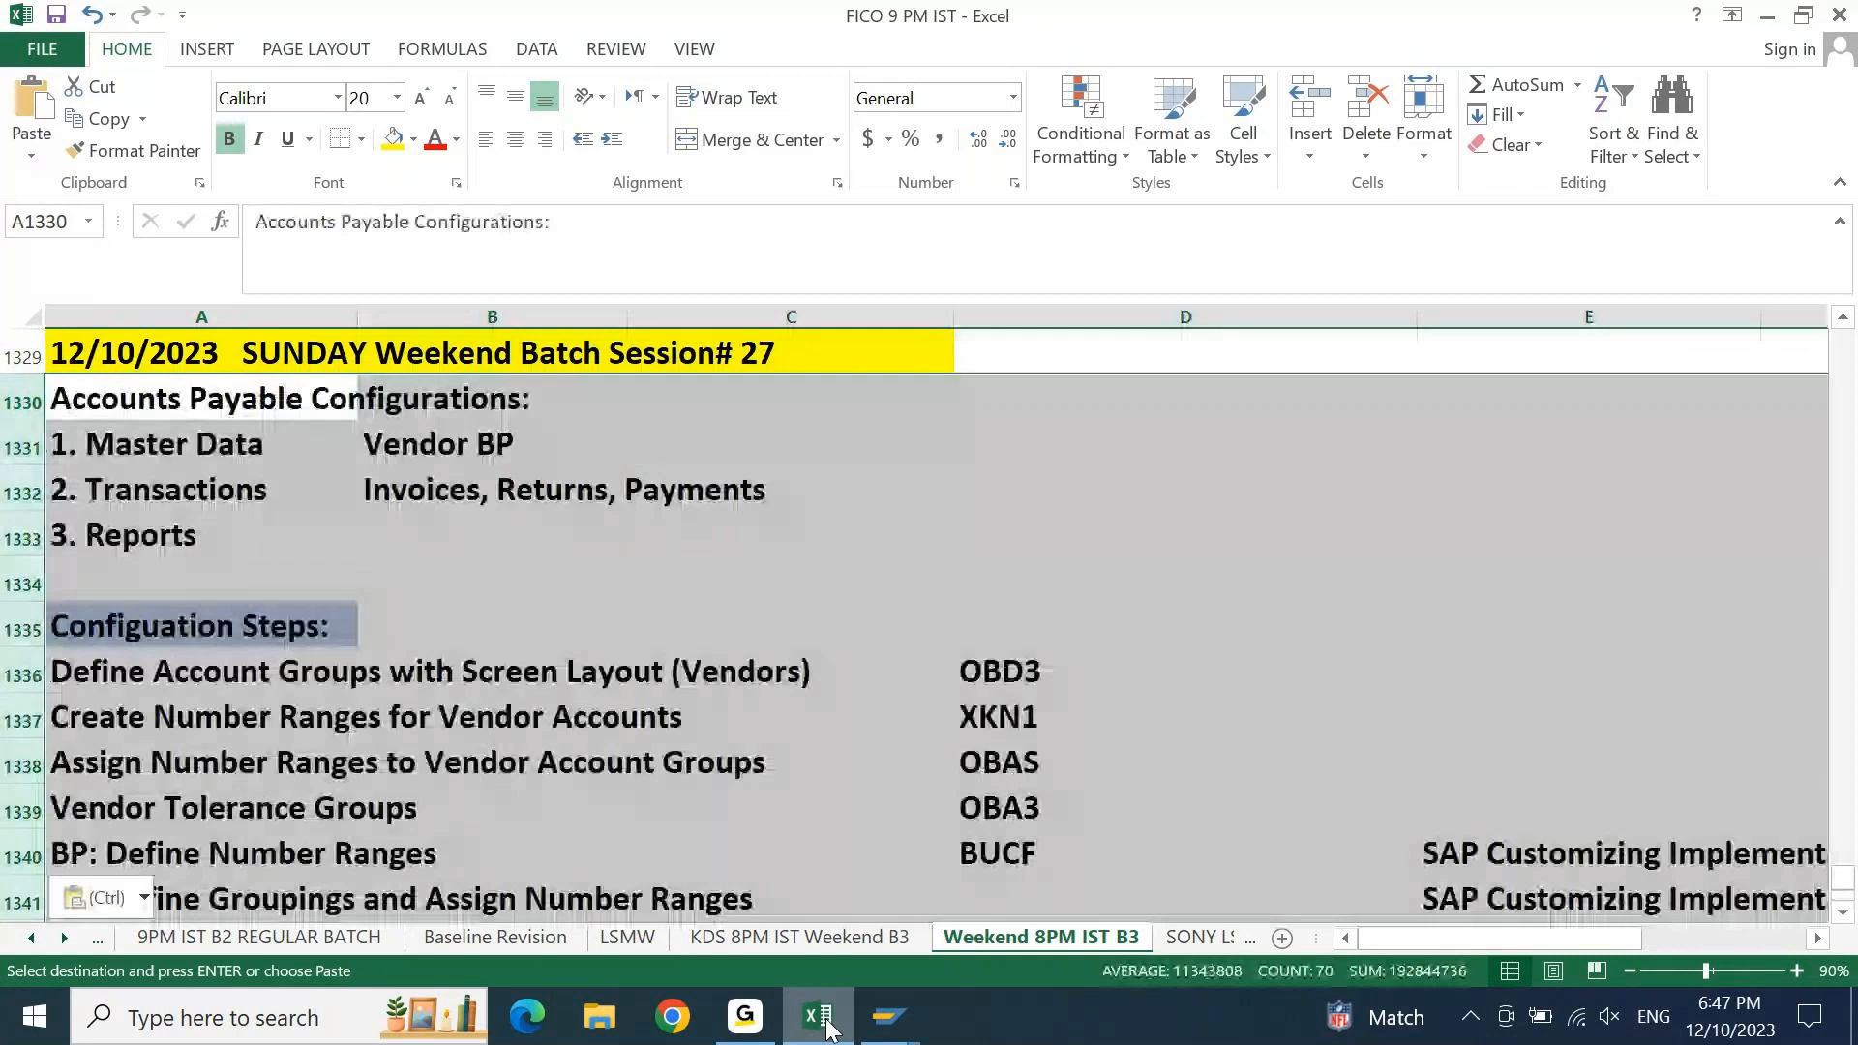
pyautogui.press('Left')
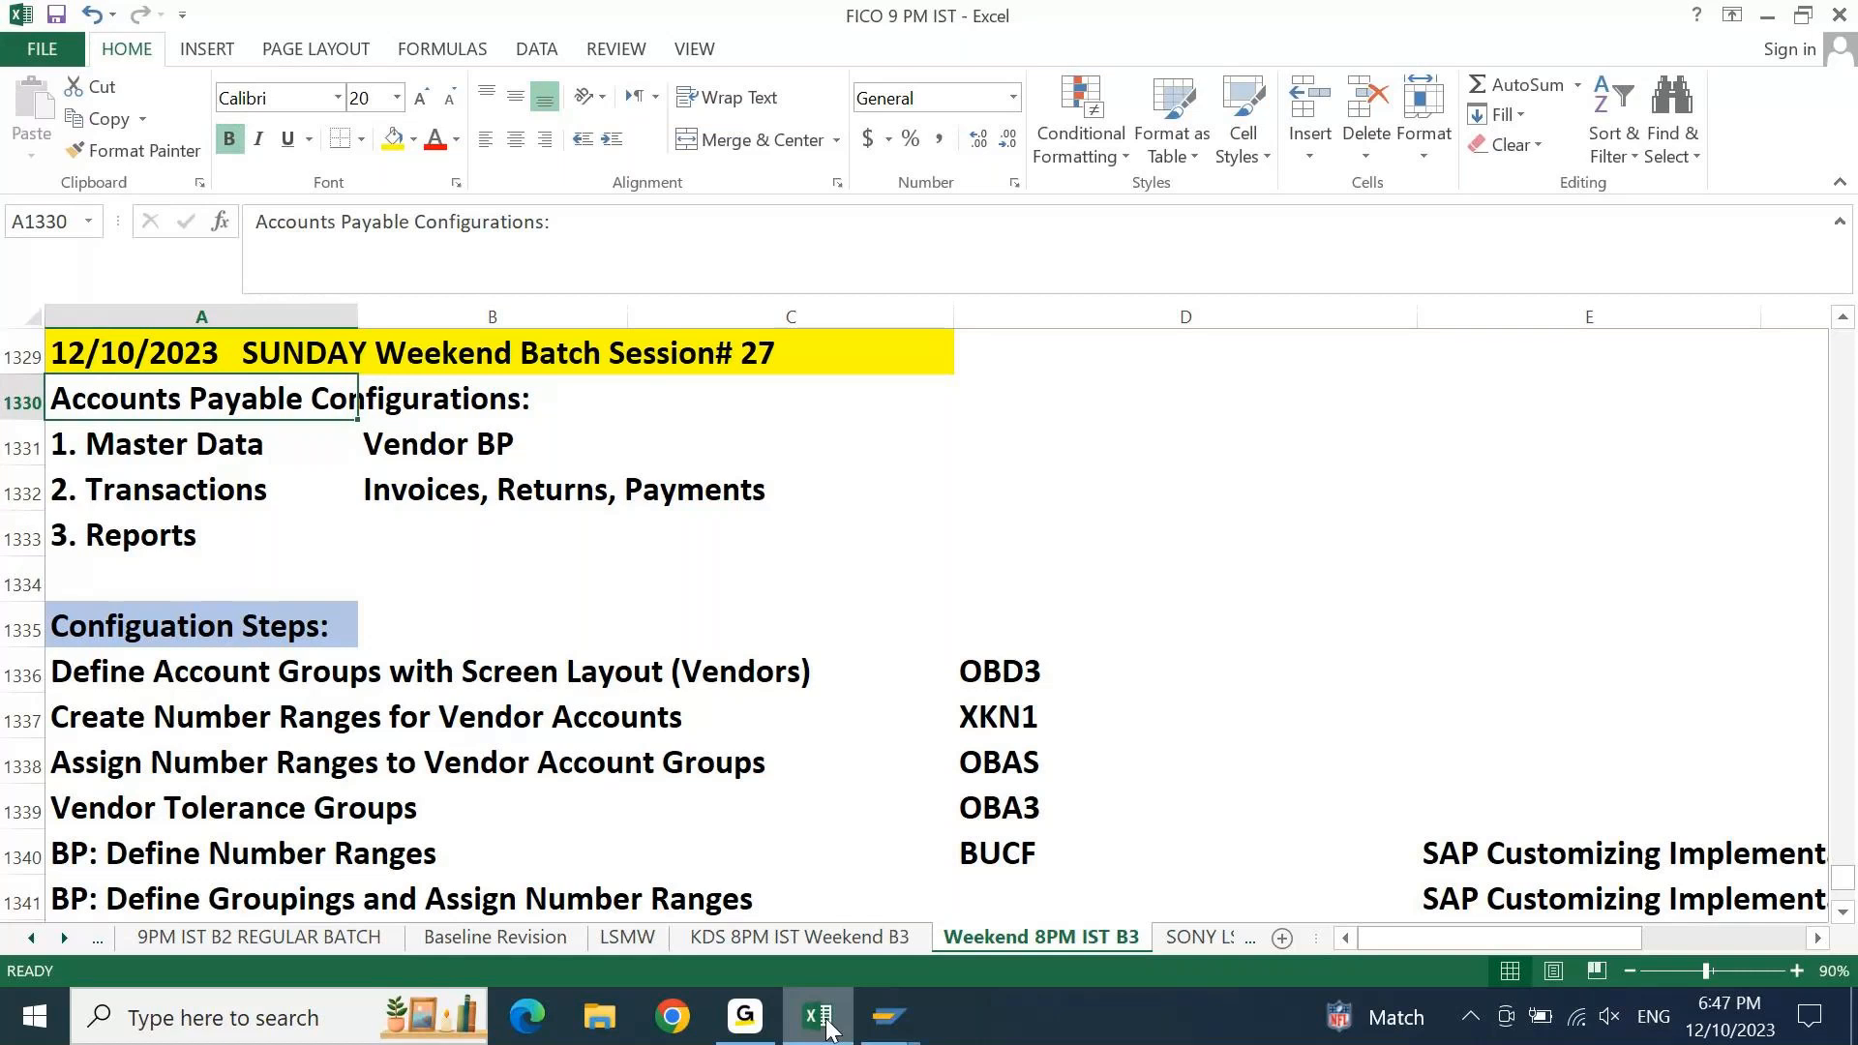
pyautogui.hotkey('ctrl', 's')
# Change the title in A1330 to "Accounts Receivable Configurations:"
pyautogui.press('F2')
pyautogui.hotkey('ctrl', 'Left')
pyautogui.hotkey('ctrl', 'shift', 'Left')
pyautogui.write('Receivabl')
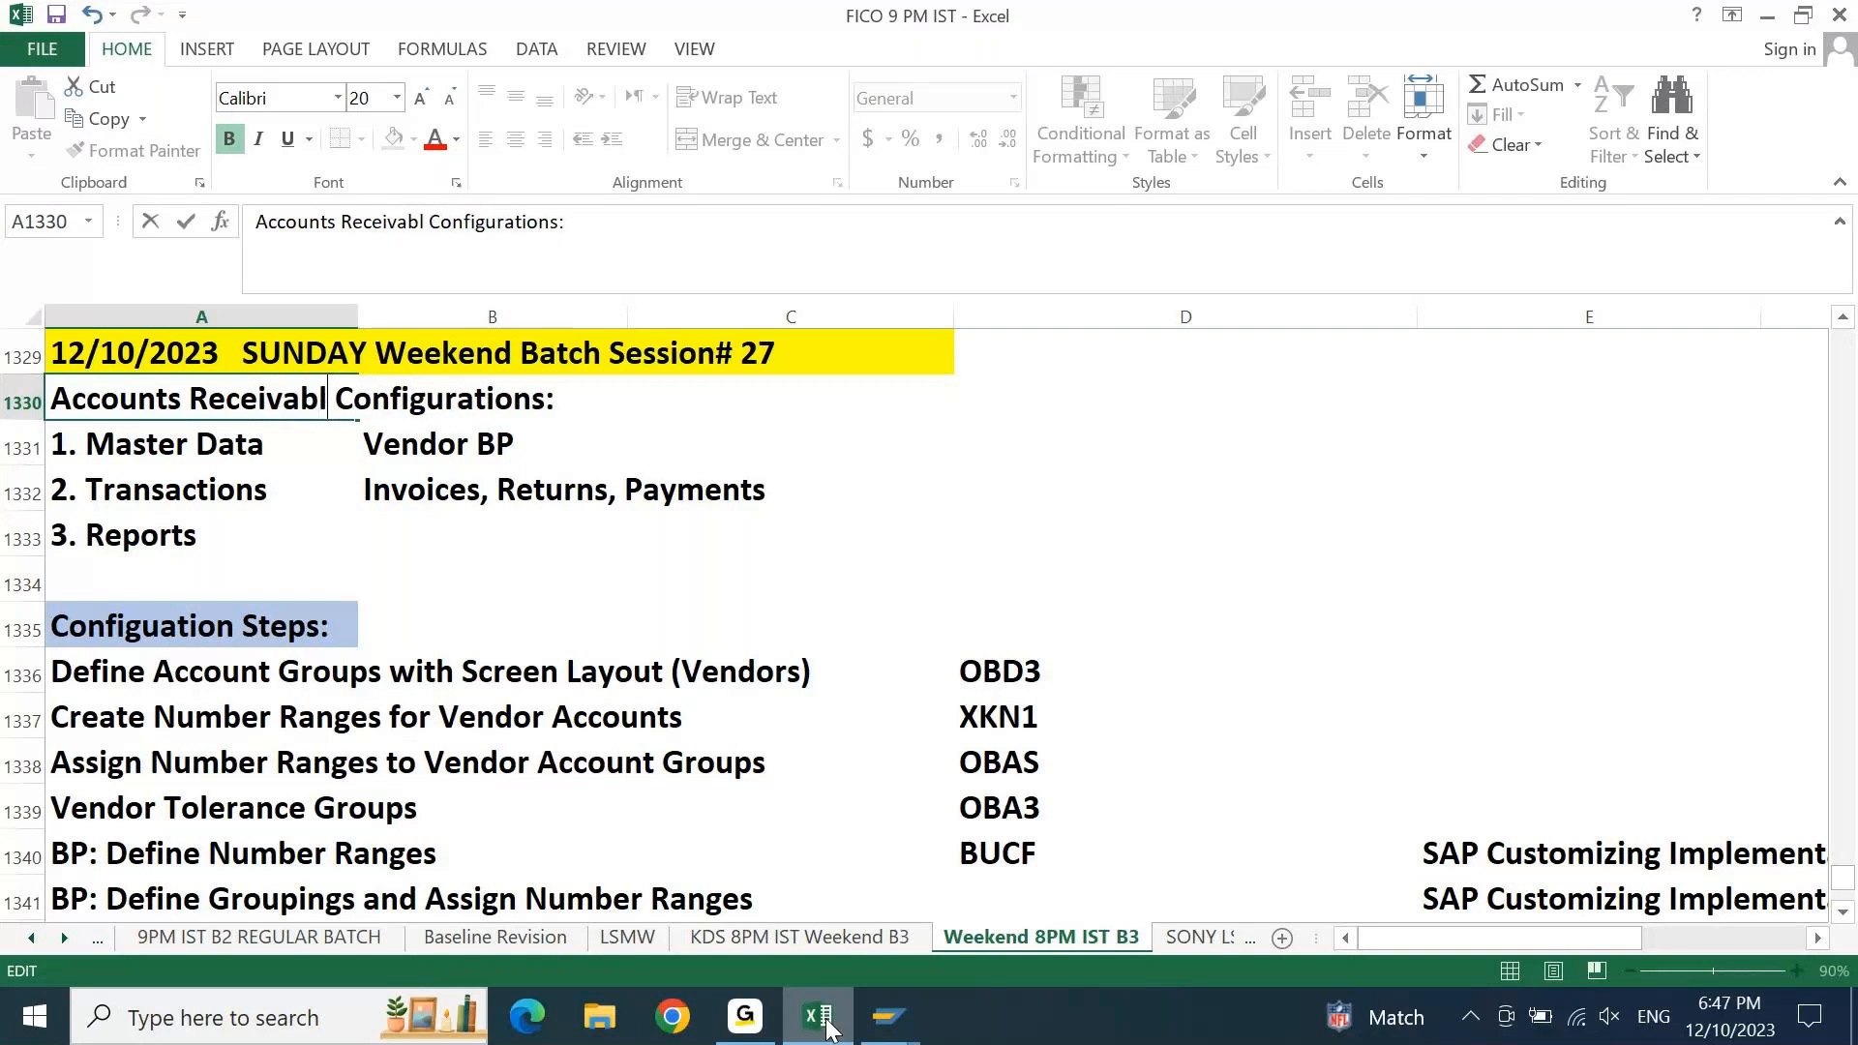
pyautogui.write('e')
pyautogui.press('Return')
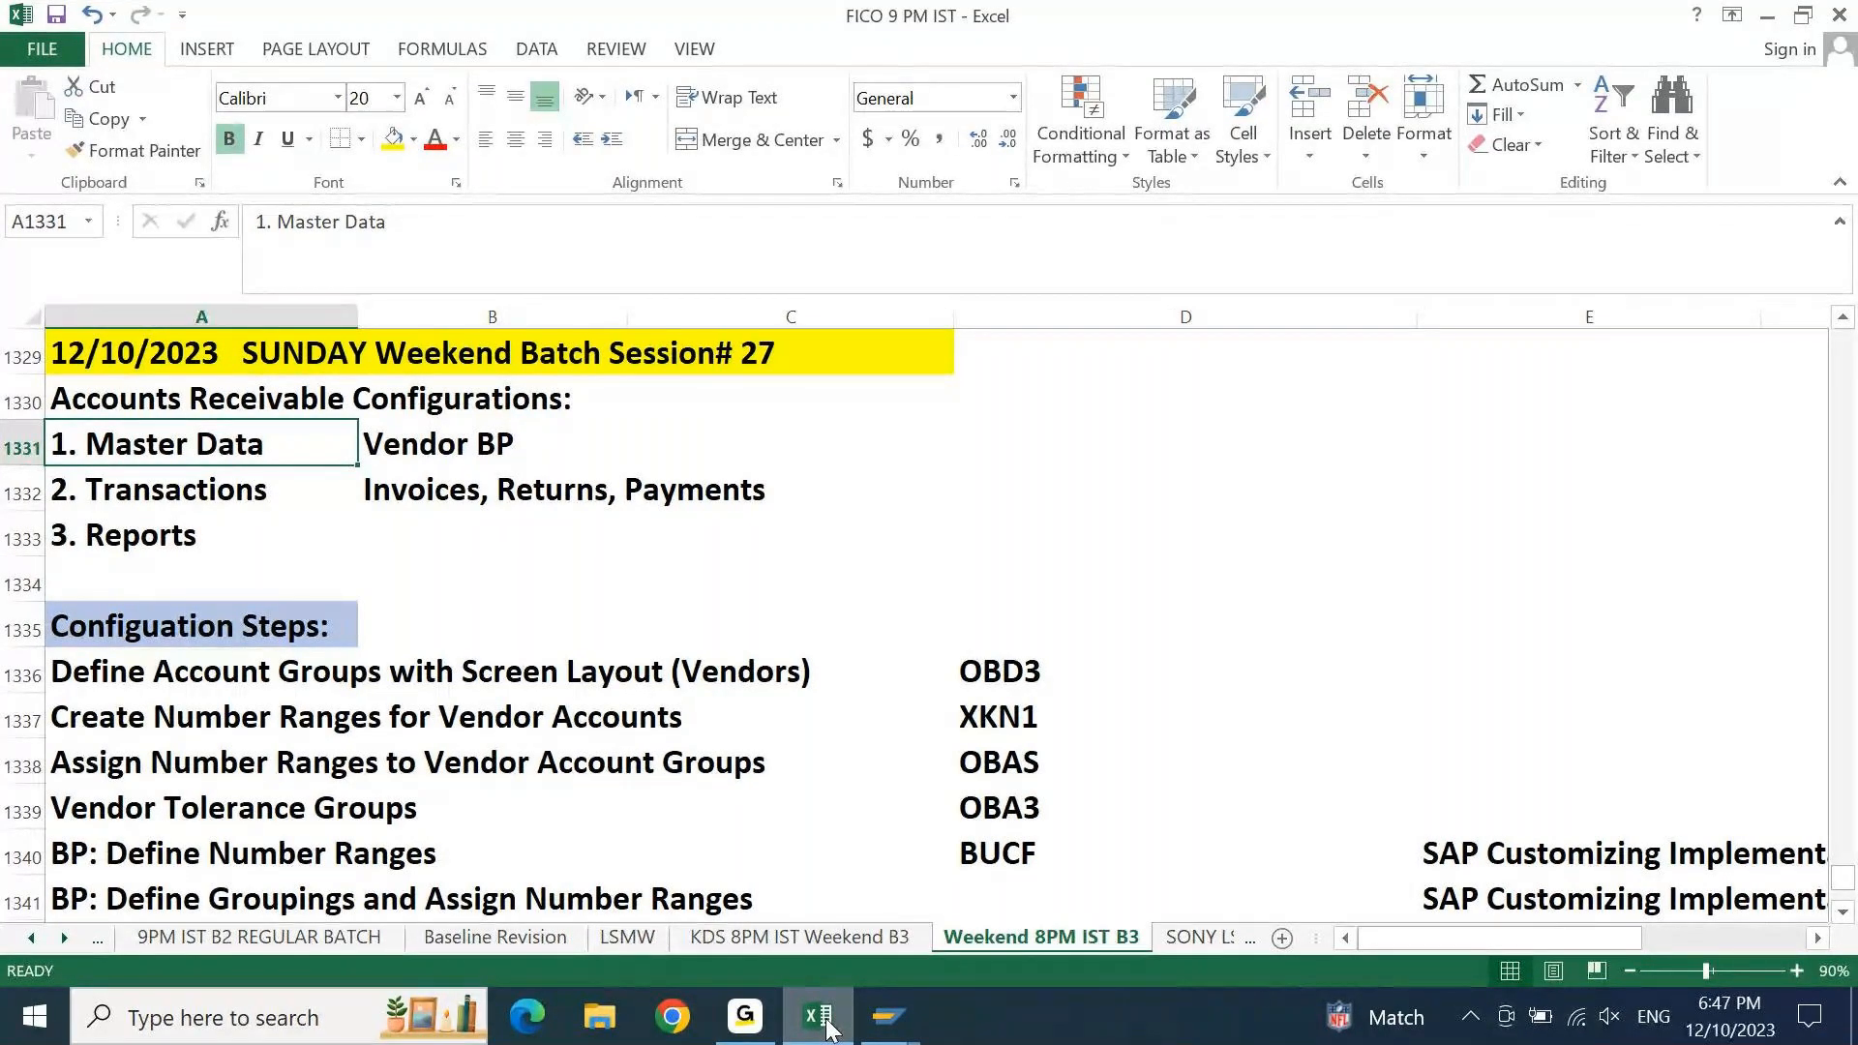
# Change the Master Data entry in B1331 to "Customer BP"
pyautogui.press('Right')
pyautogui.press('F2')
pyautogui.press('Left')
pyautogui.press('Left')
pyautogui.press('Left')
pyautogui.hotkey('shift', 'Home')
pyautogui.write('Customer')
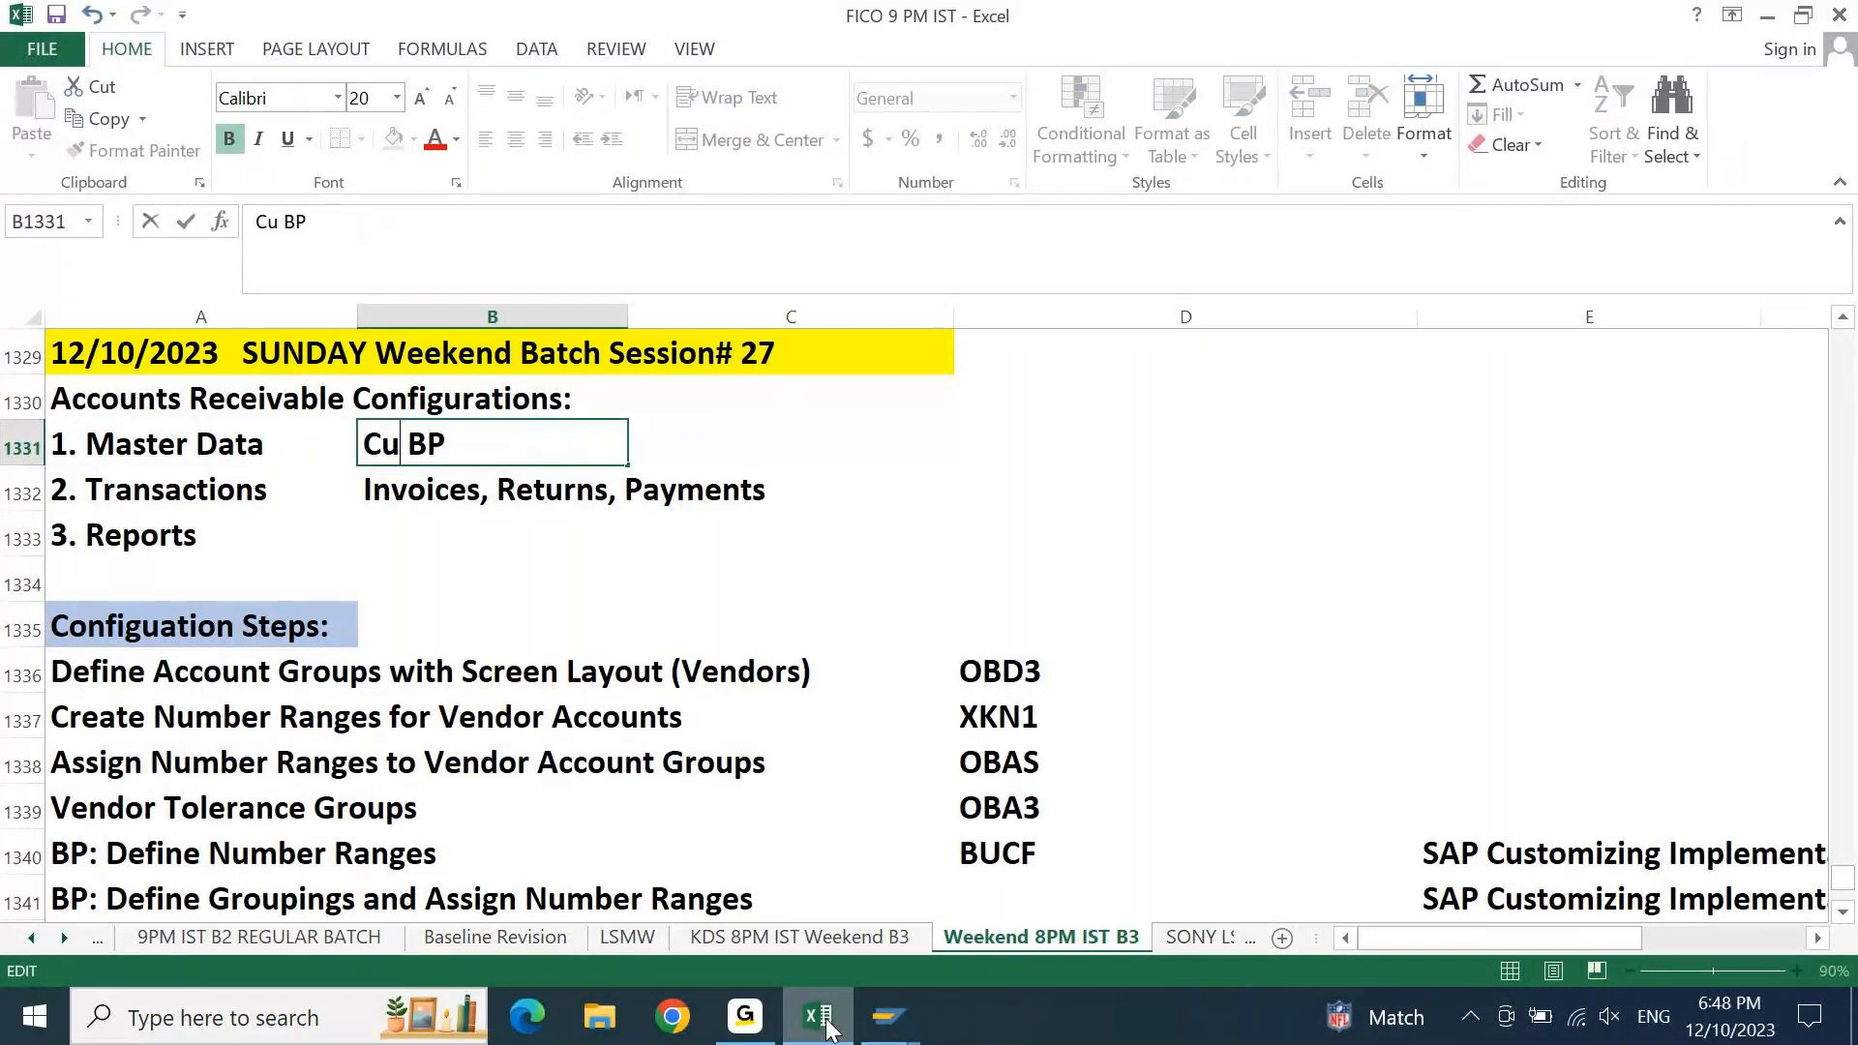
pyautogui.press('Return')
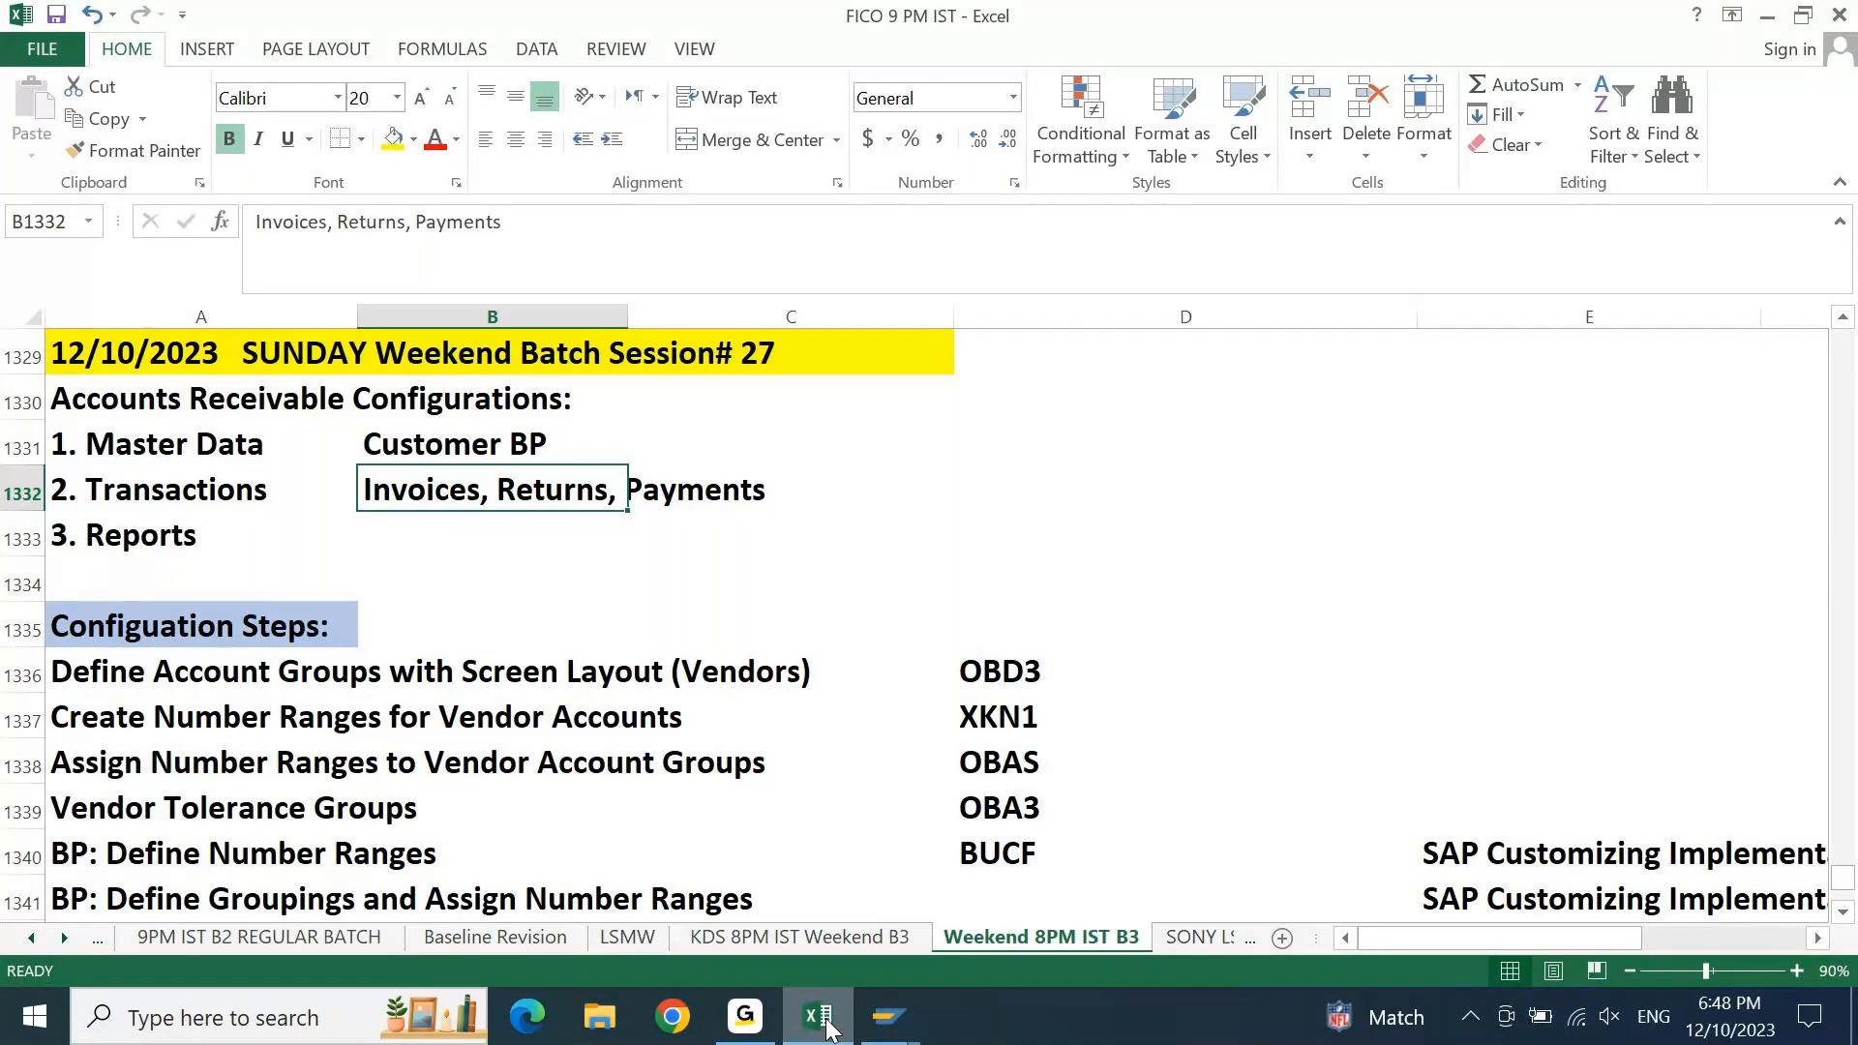
pyautogui.press('Up')
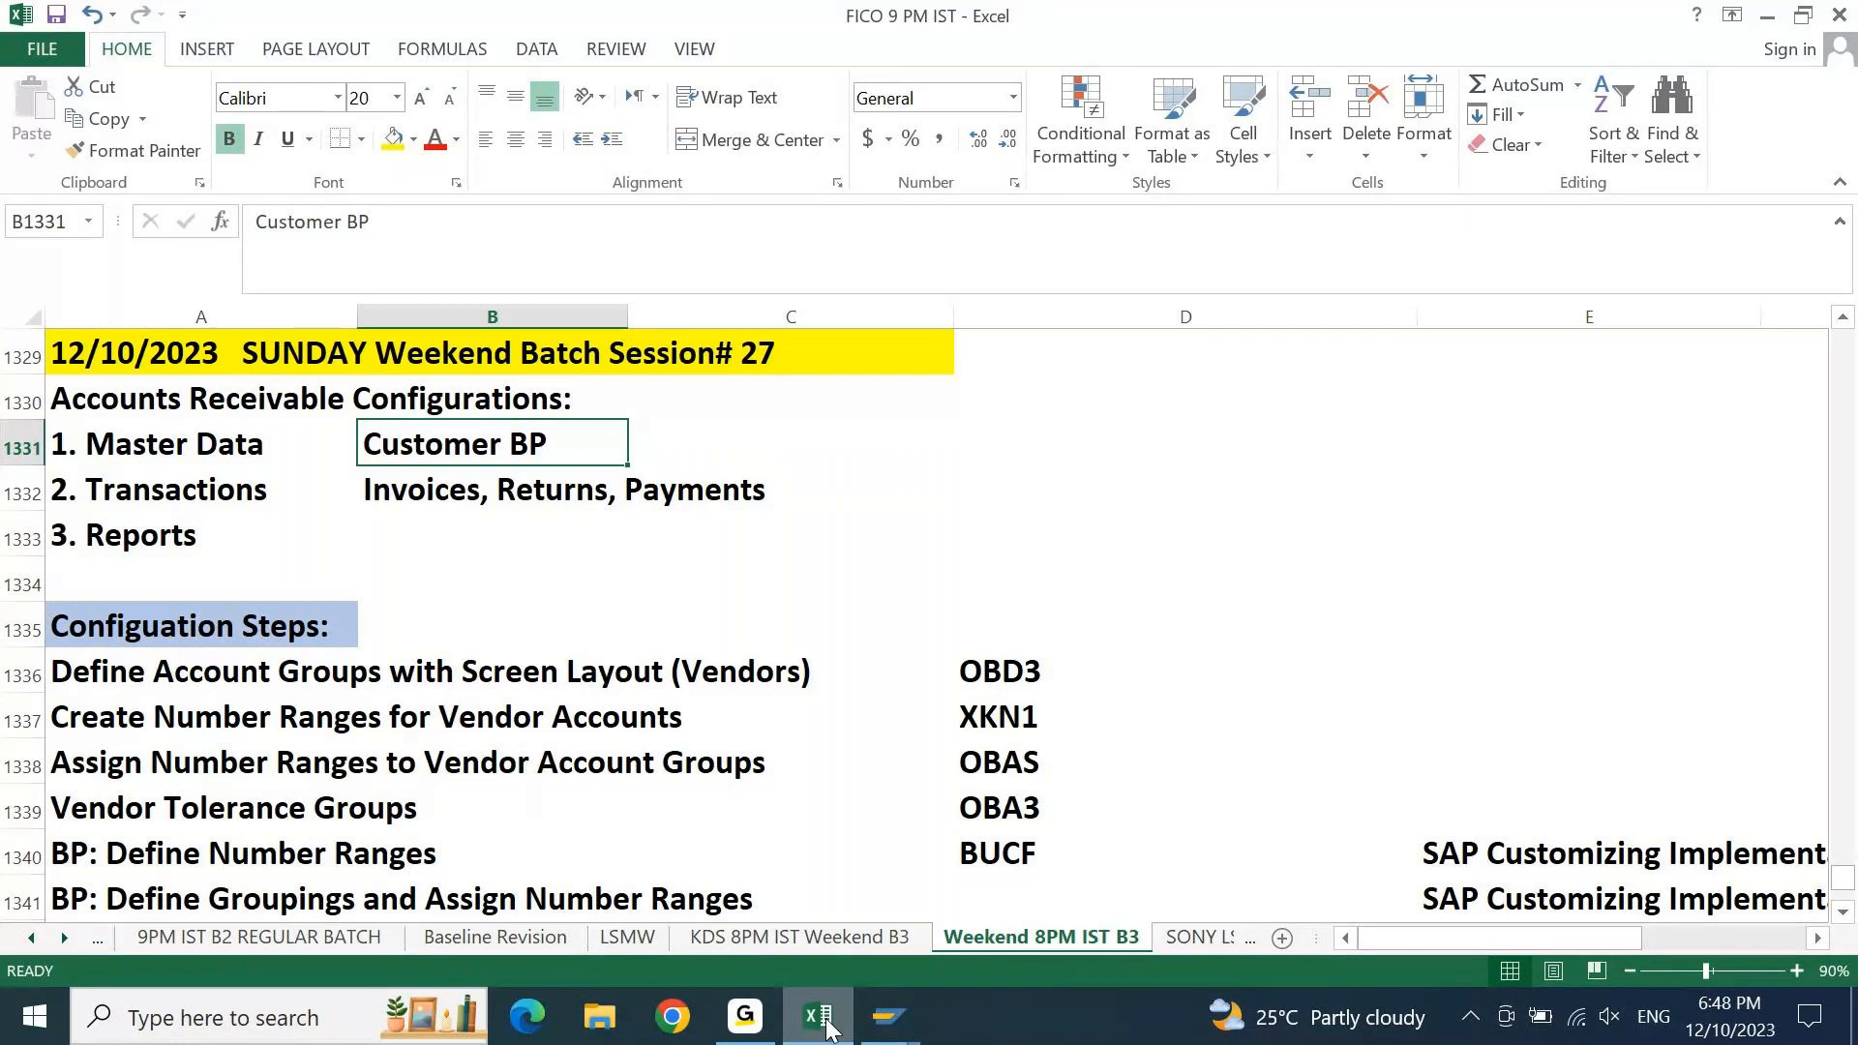
pyautogui.press('Down')
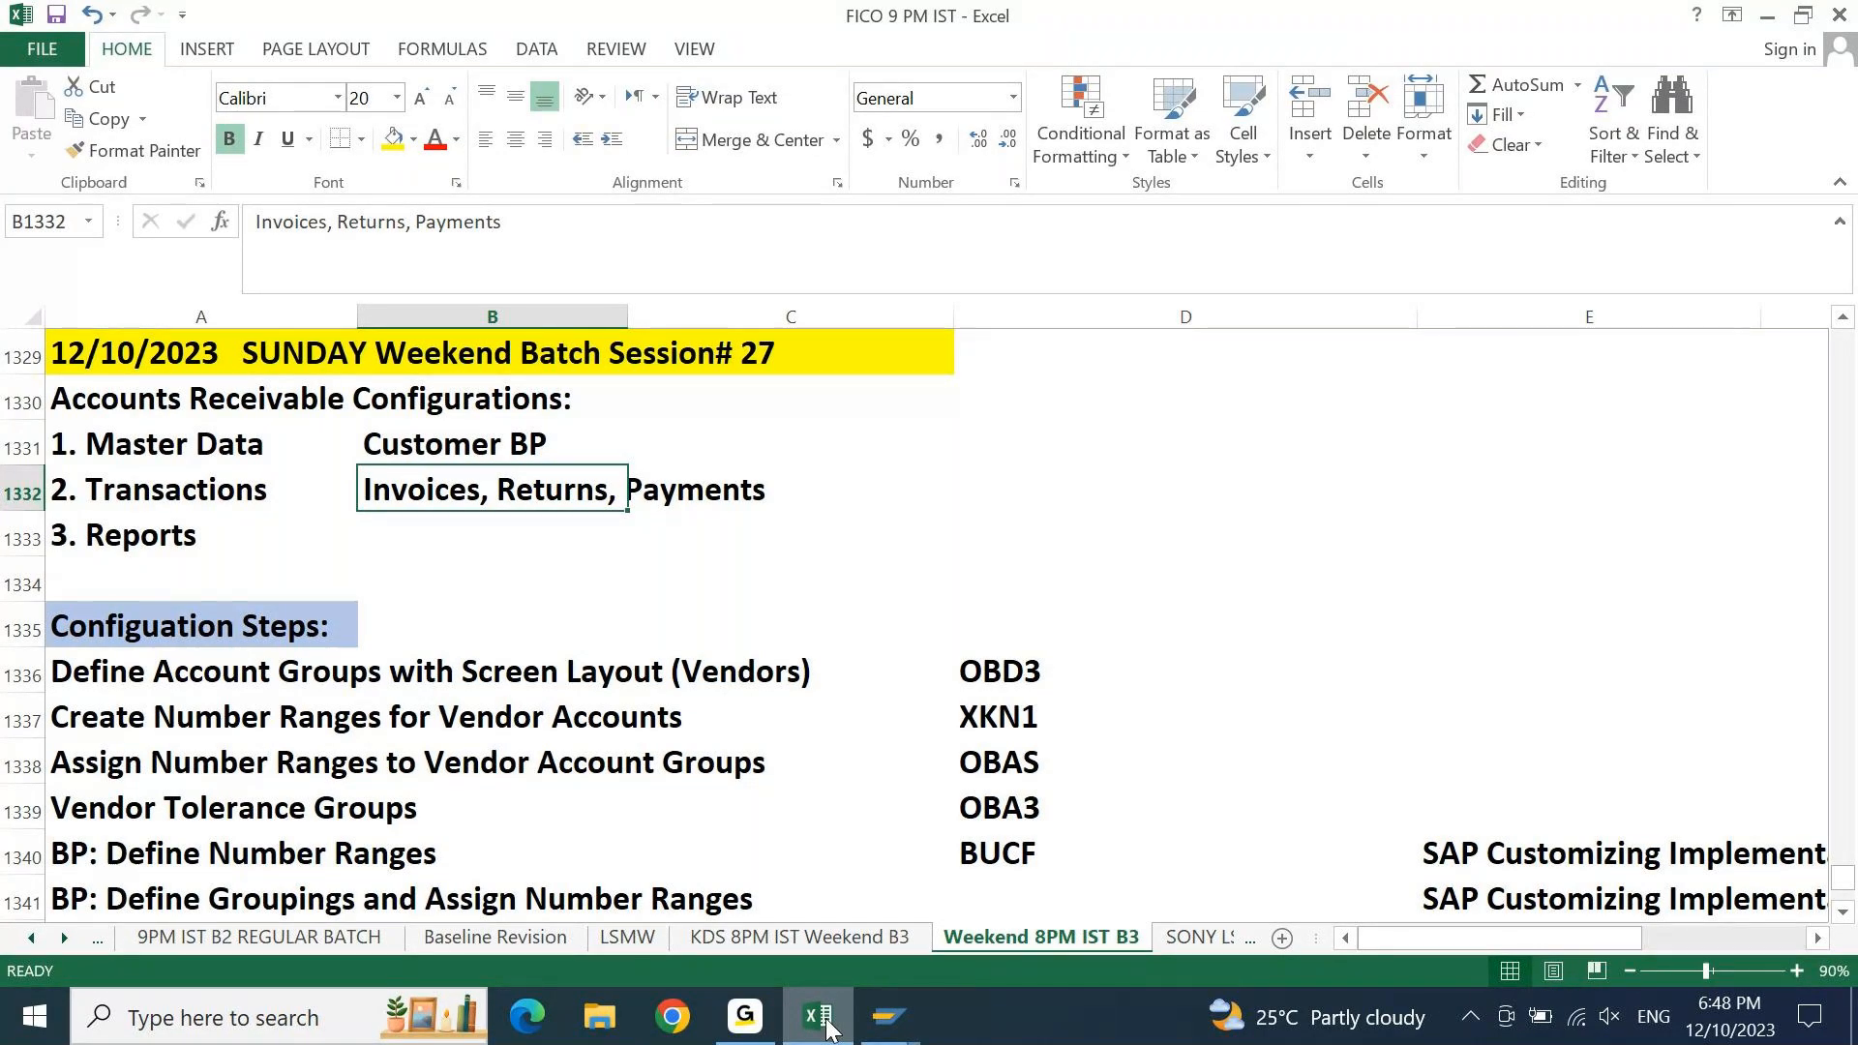
# Enter "Line Item/ Balance" beside the Reports item in B1333
pyautogui.press('Left')
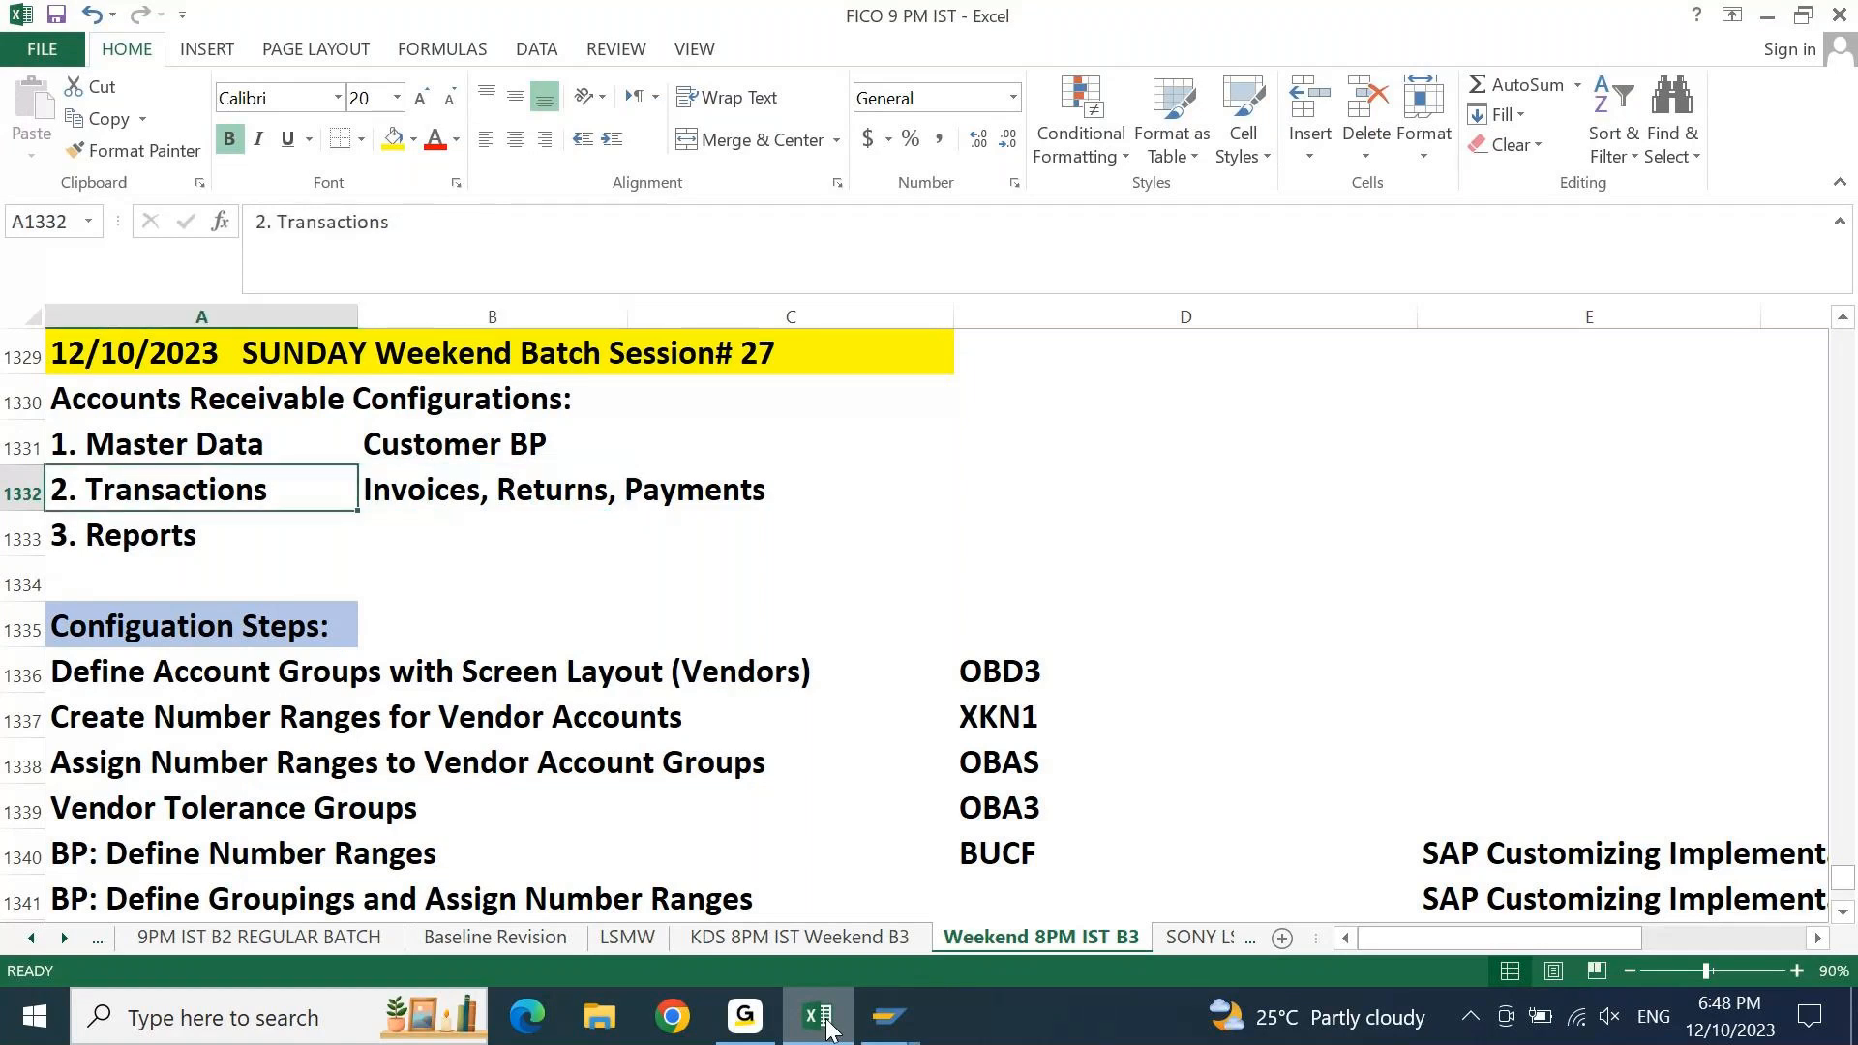
pyautogui.press('Down')
pyautogui.press('Right')
pyautogui.write('Line Item')
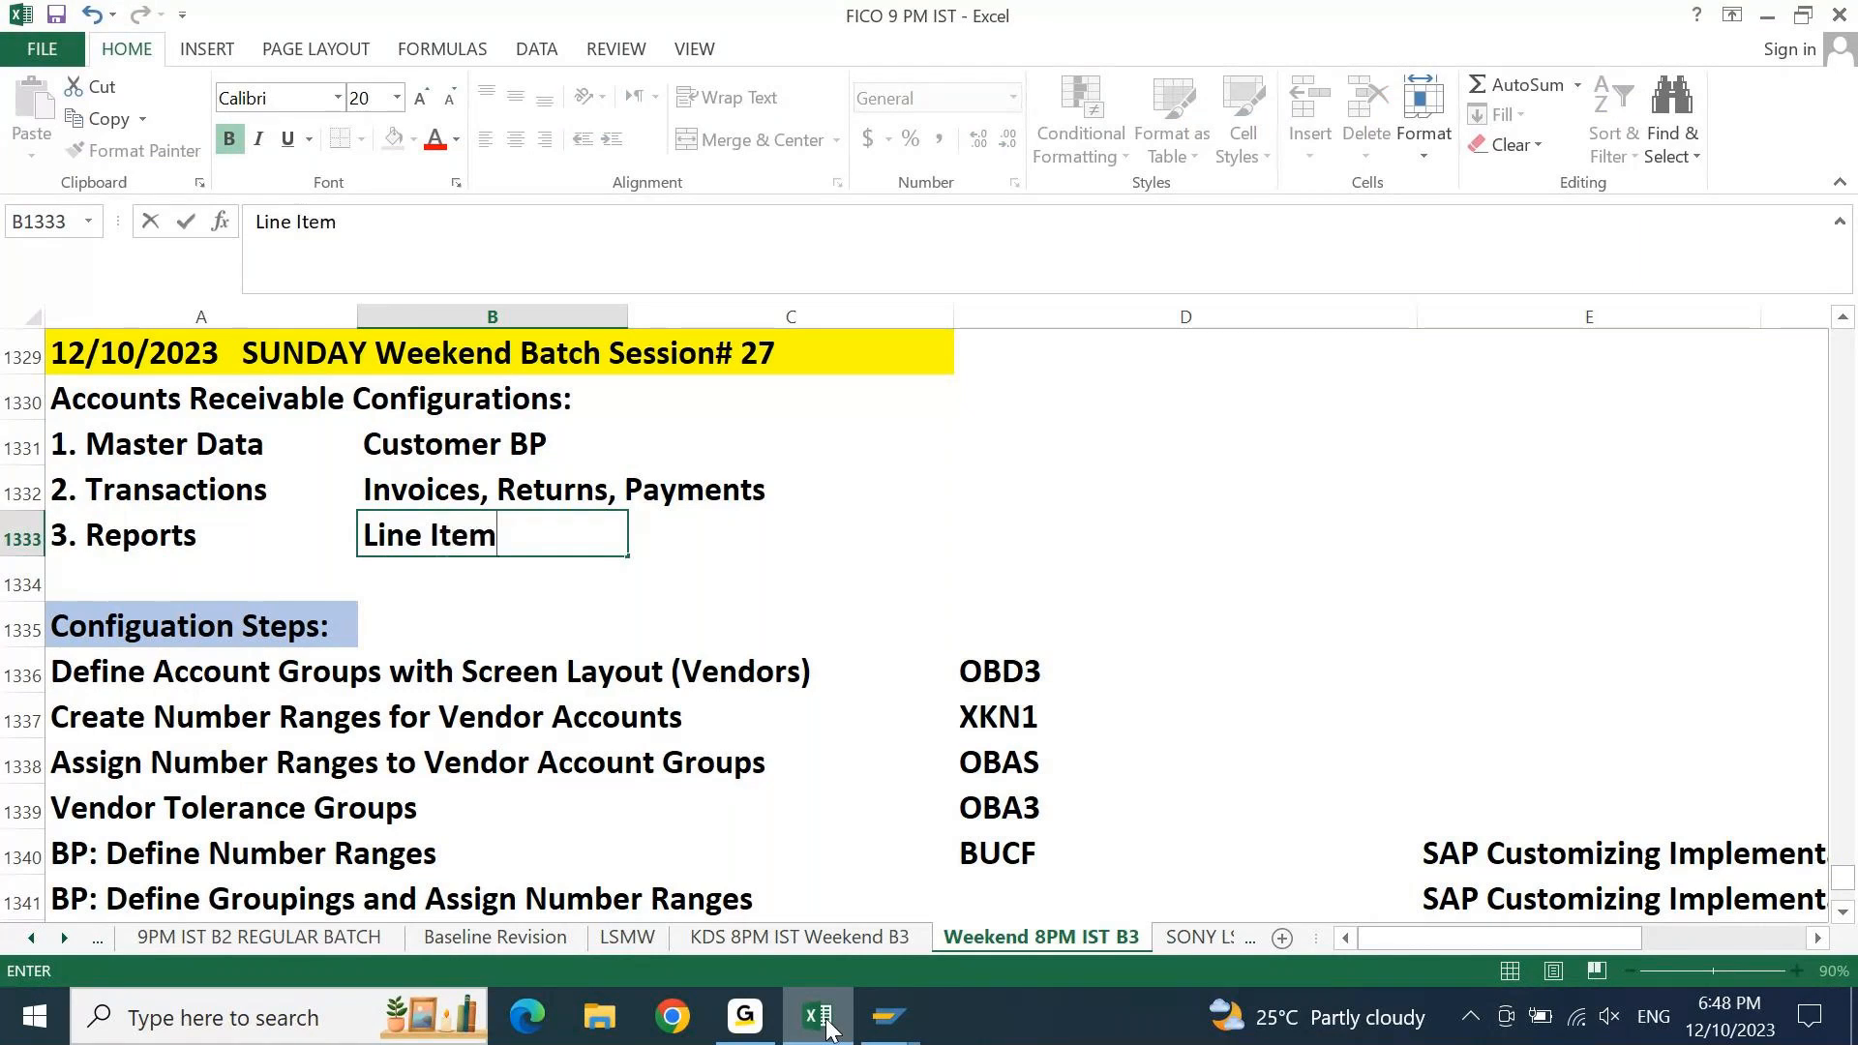
pyautogui.write('/ Balance')
pyautogui.press('Return')
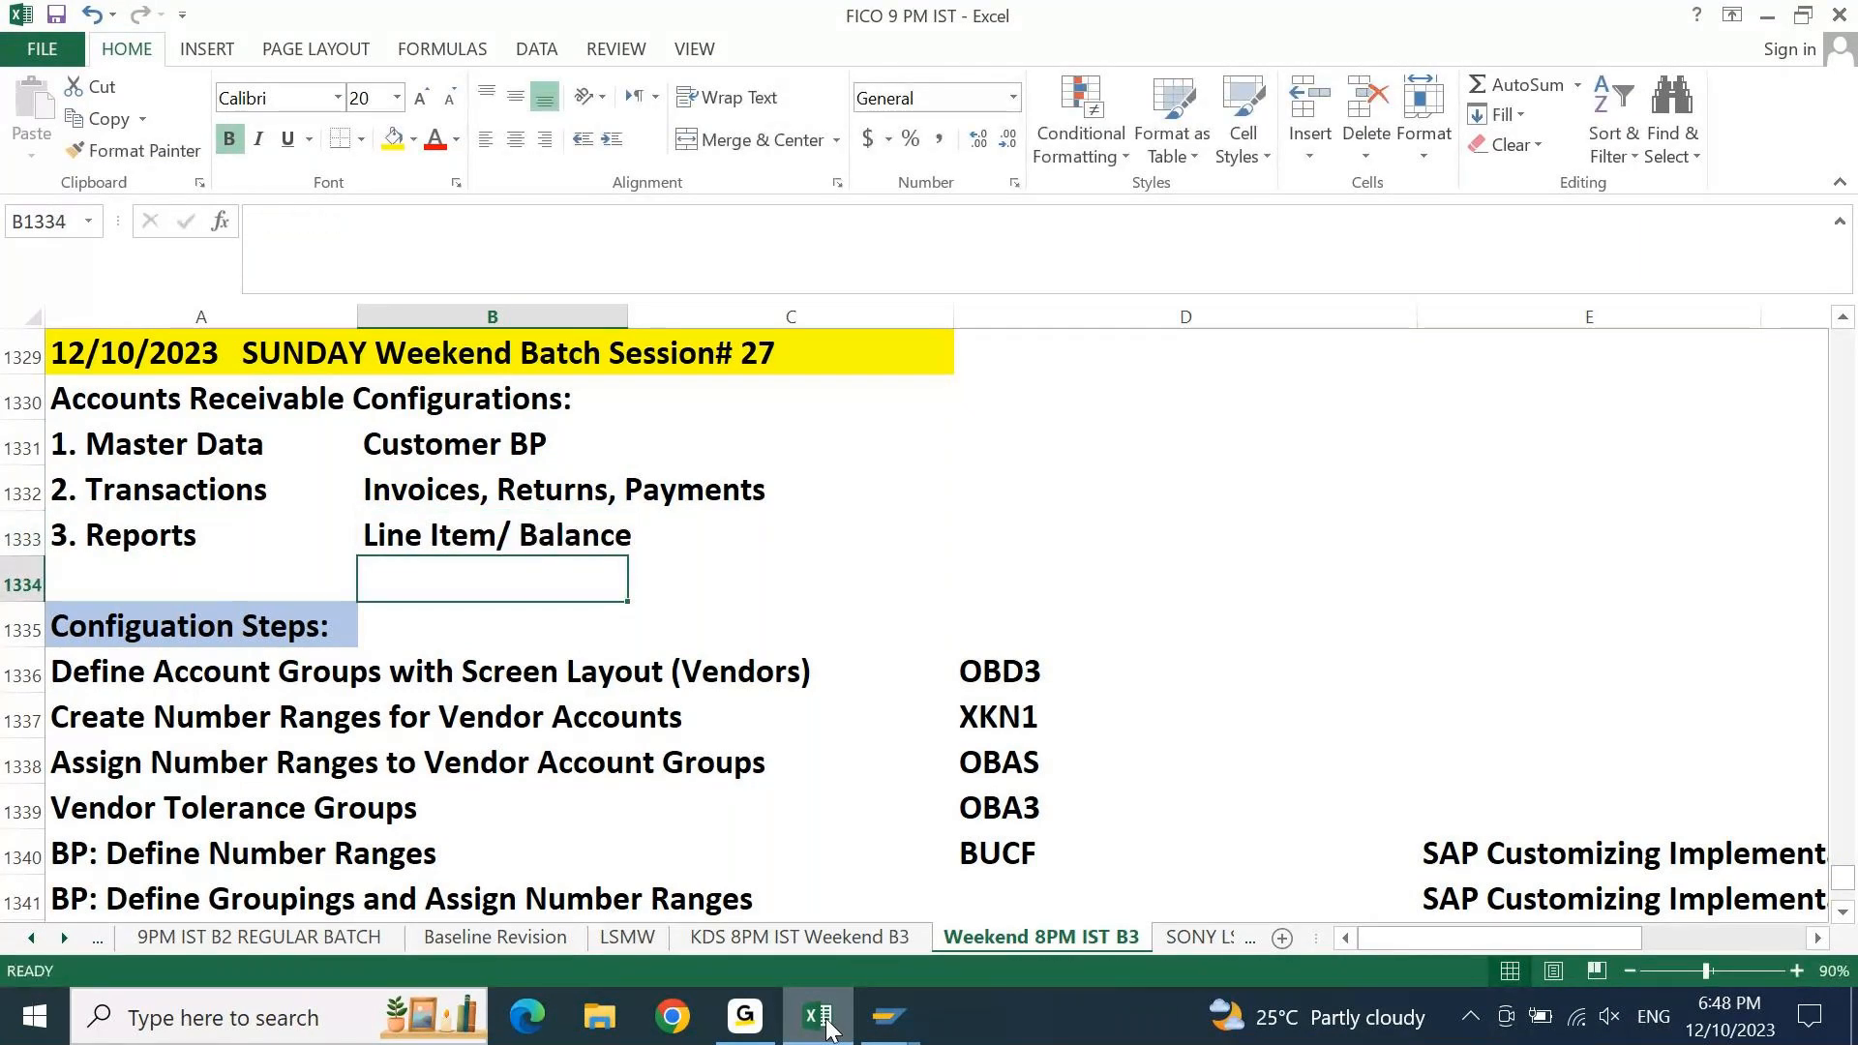
# Review the copied configuration steps below the Session# 27 heading, down to the Balance Sheet entry in A1346
pyautogui.press('Down')
pyautogui.press('Down')
pyautogui.press('Down')
pyautogui.press('Down')
pyautogui.press('Down')
pyautogui.press('Down')
pyautogui.press('Down')
pyautogui.press('Down')
pyautogui.press('Down')
pyautogui.press('Down')
pyautogui.press('Down')
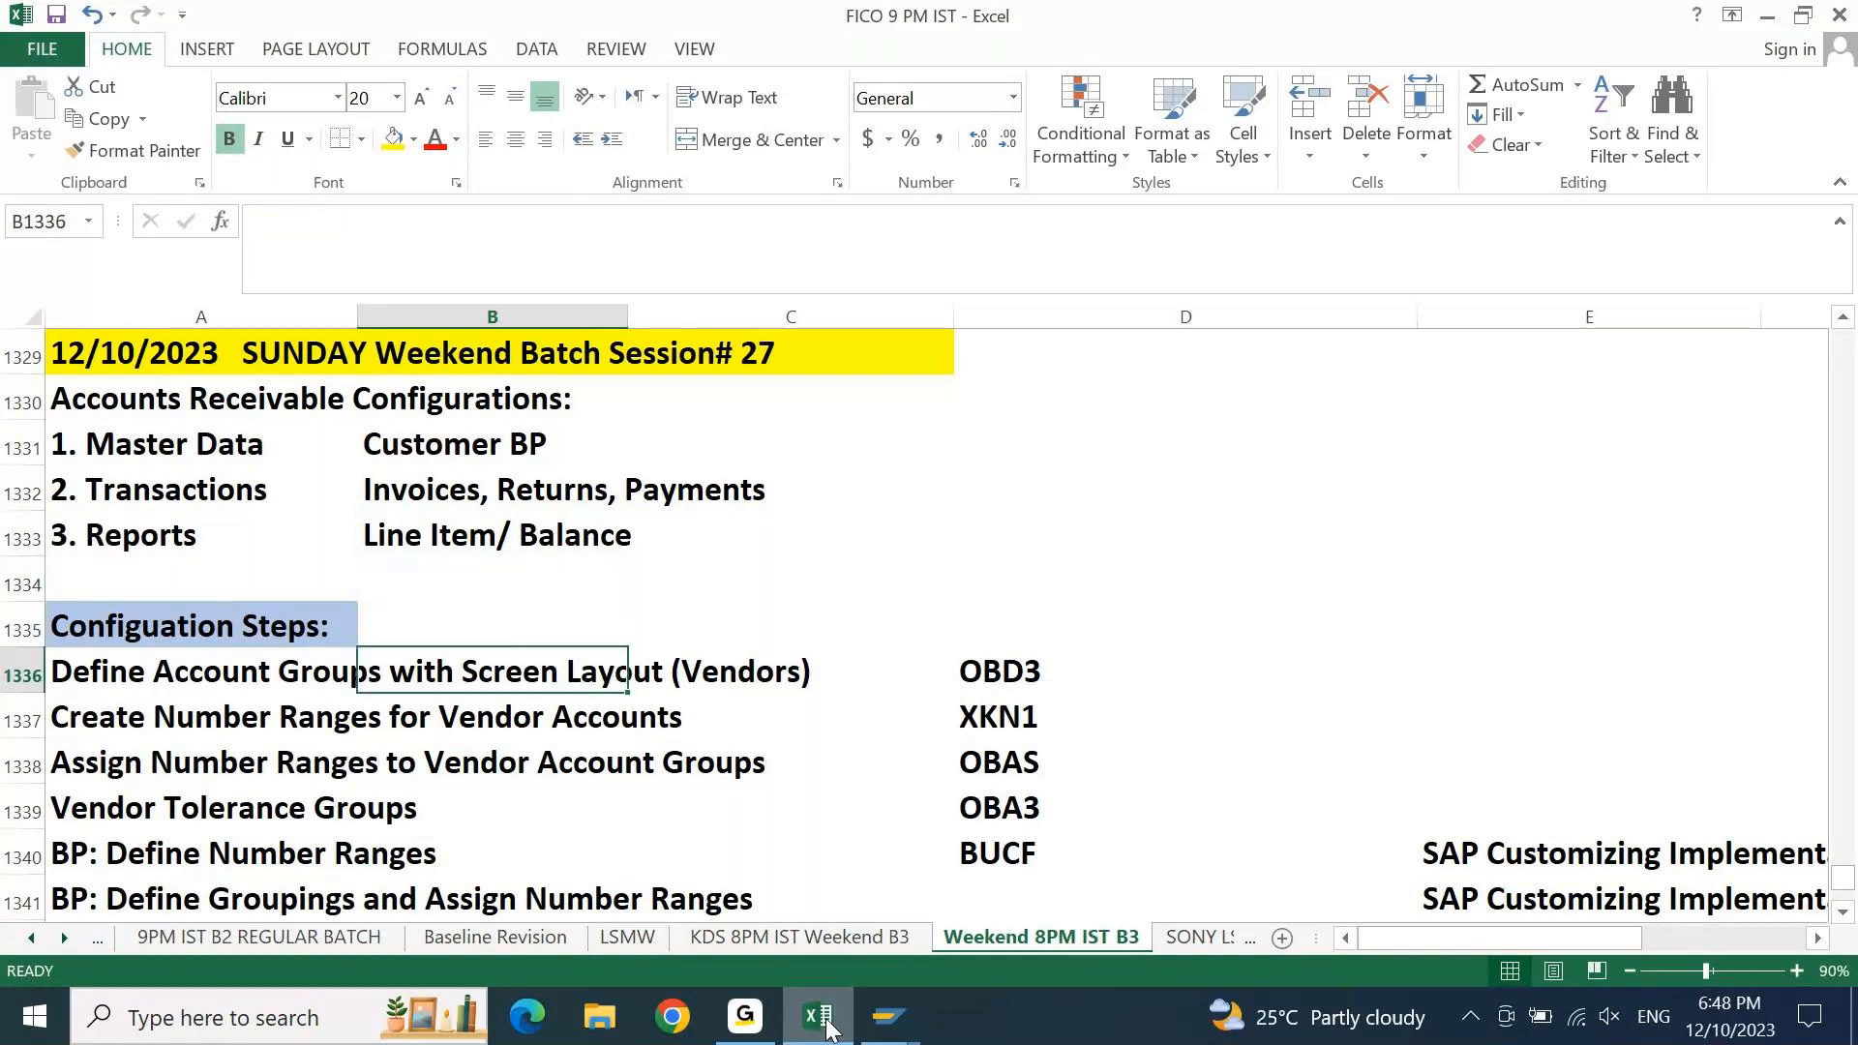
pyautogui.press('Down')
pyautogui.press('Down')
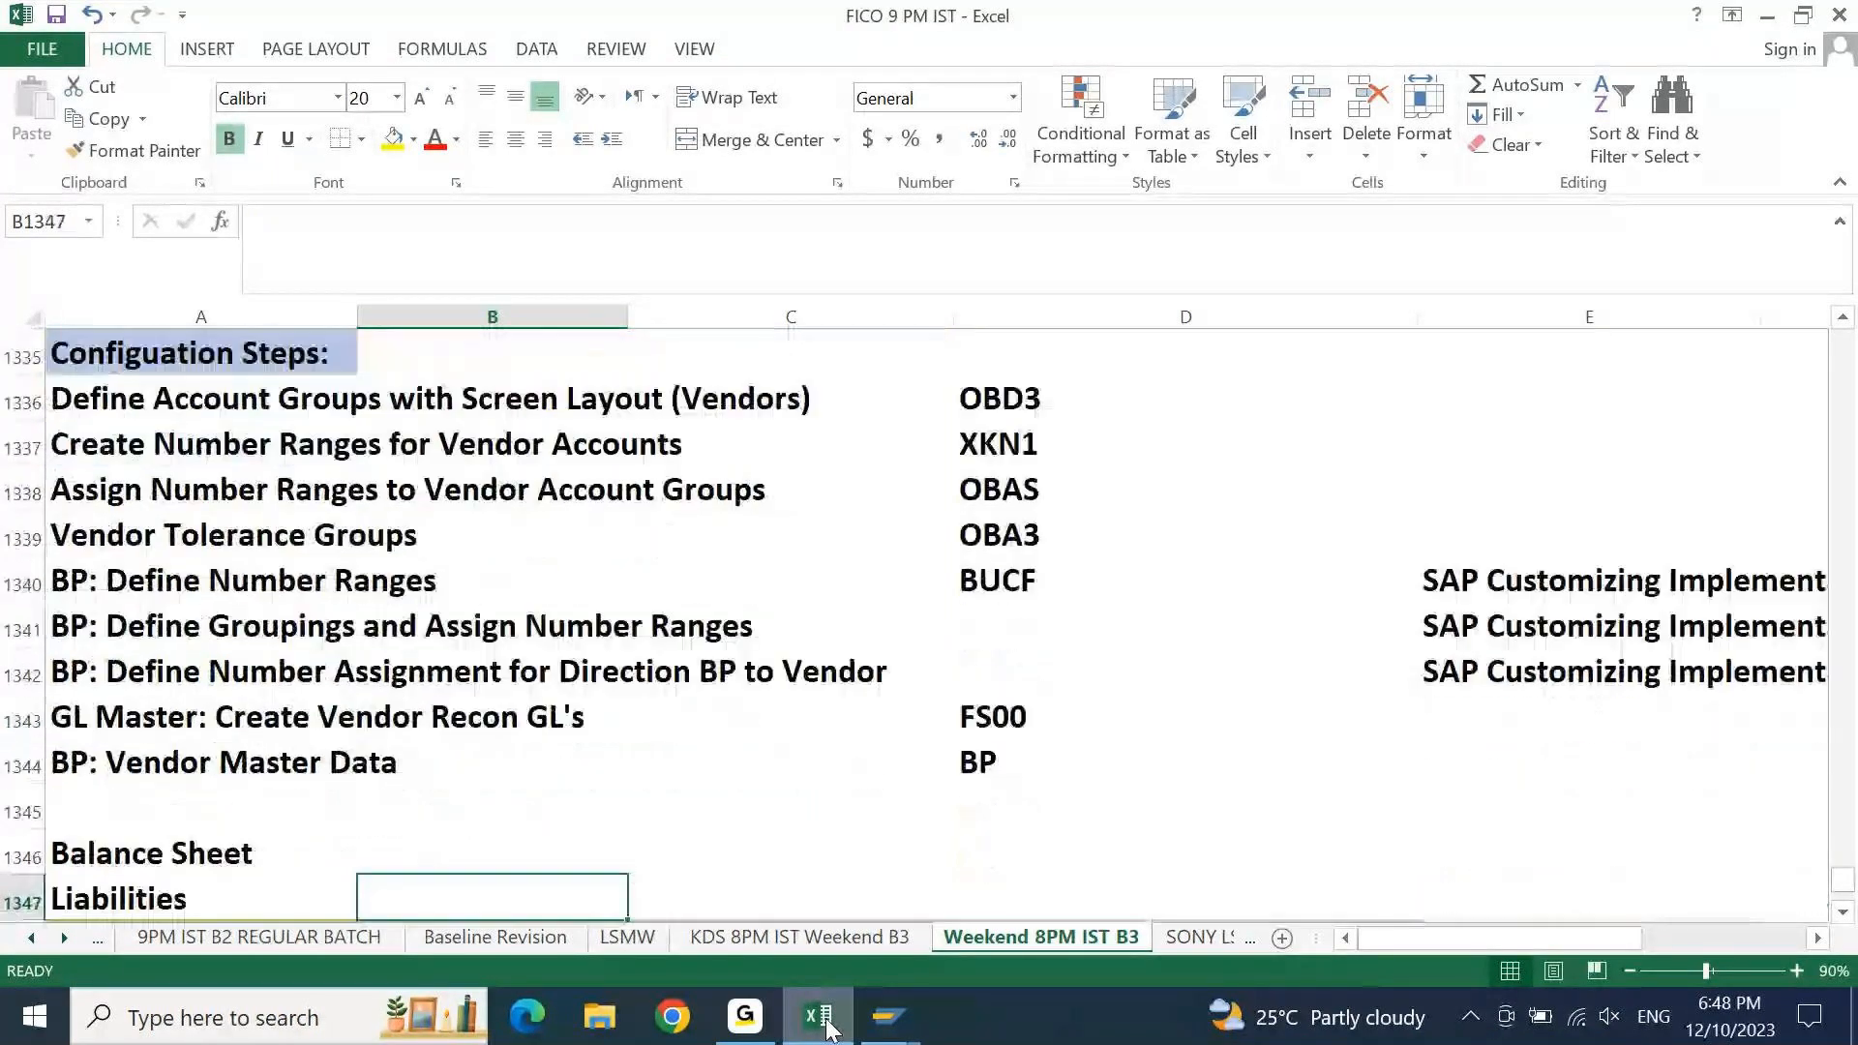
pyautogui.press('Up')
pyautogui.press('Left')
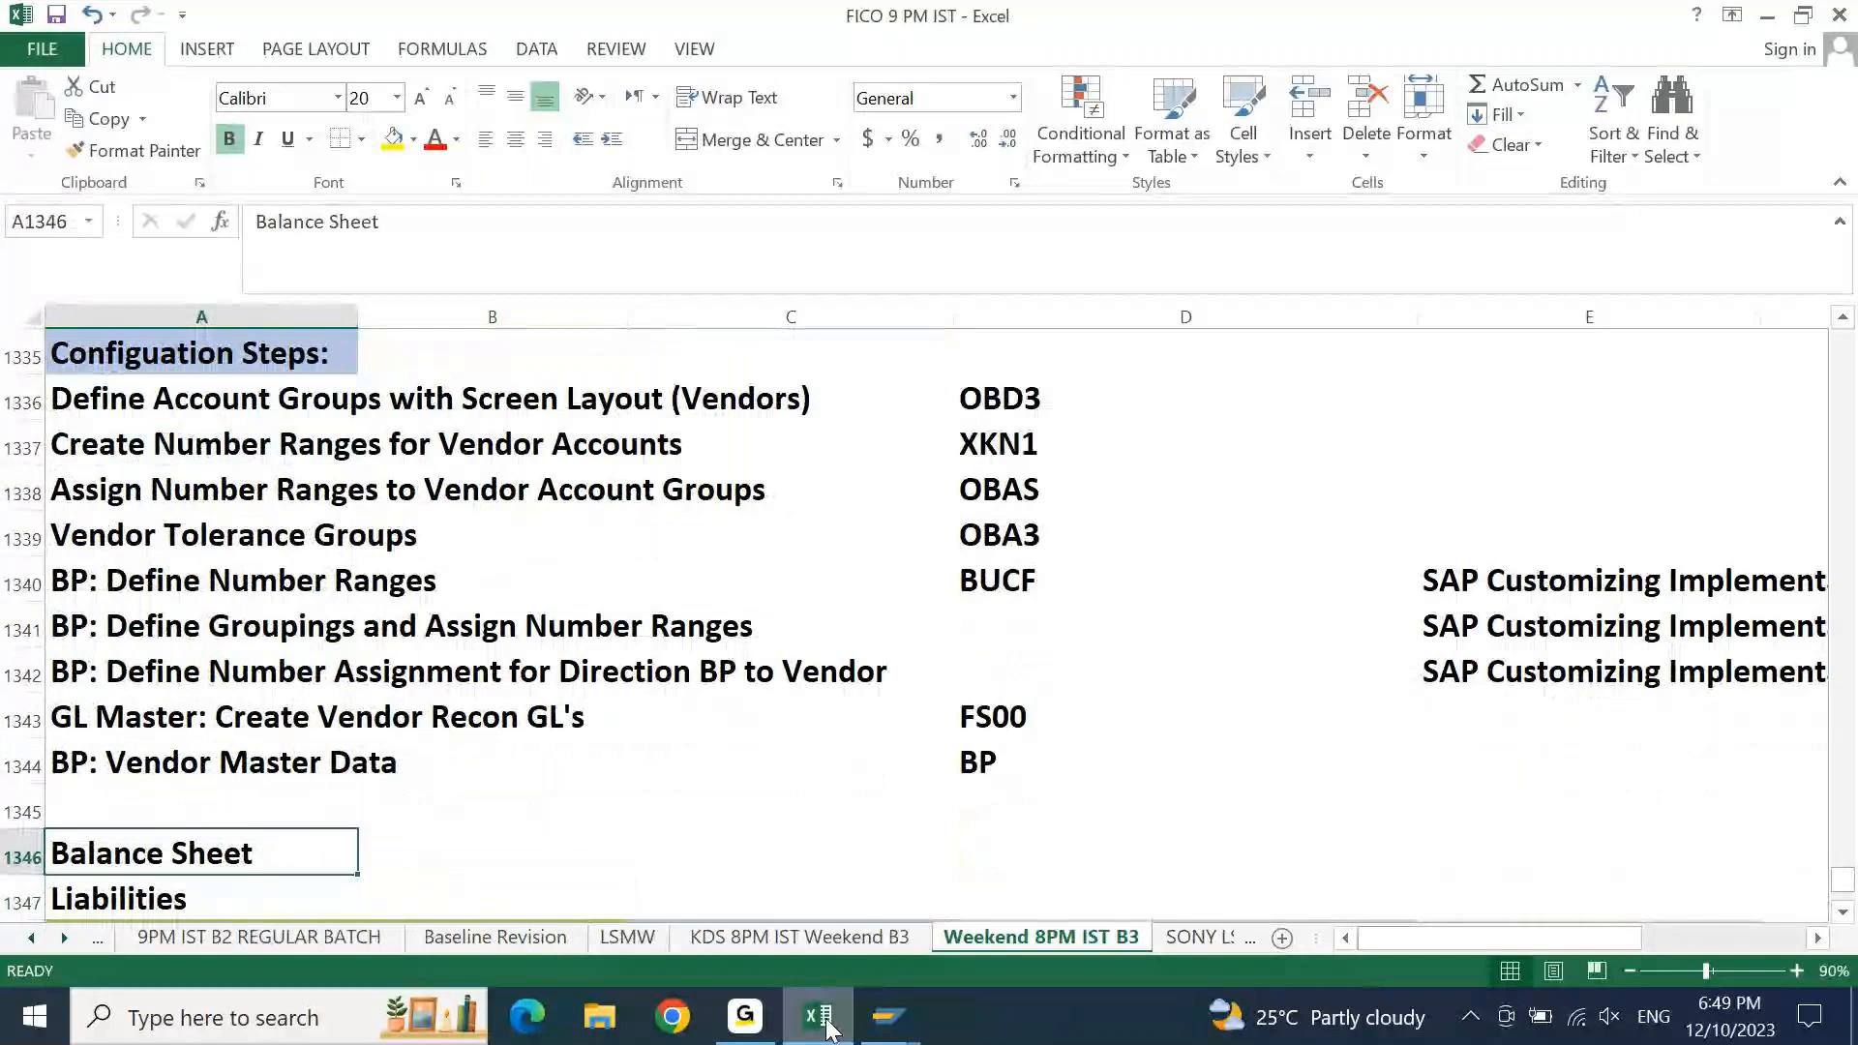
# Save the workbook and review the copied vendor table down to the Service Vendors row
pyautogui.hotkey('ctrl', 's')
pyautogui.press('Down')
pyautogui.press('Down')
pyautogui.press('Down')
pyautogui.press('Down')
pyautogui.press('Down')
pyautogui.press('Down')
pyautogui.press('Down')
pyautogui.press('Down')
pyautogui.press('Down')
pyautogui.press('Down')
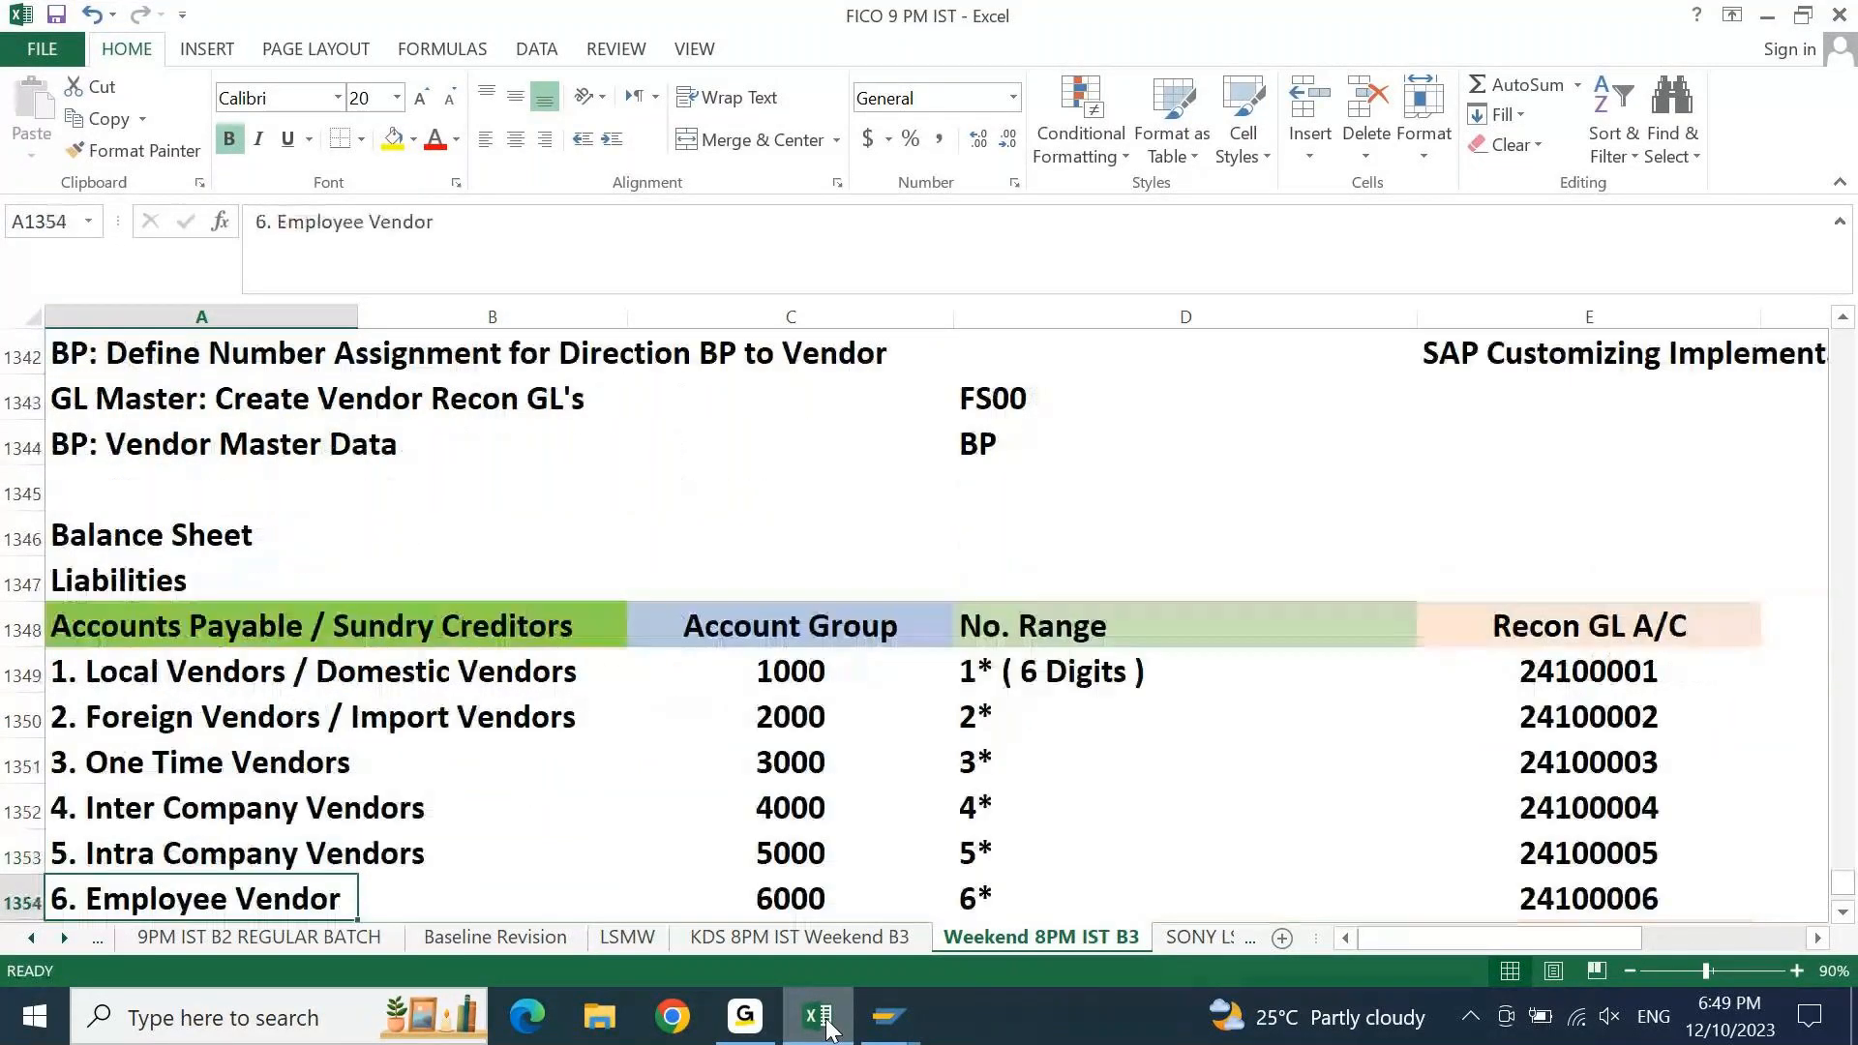
pyautogui.press('Down')
pyautogui.press('Up')
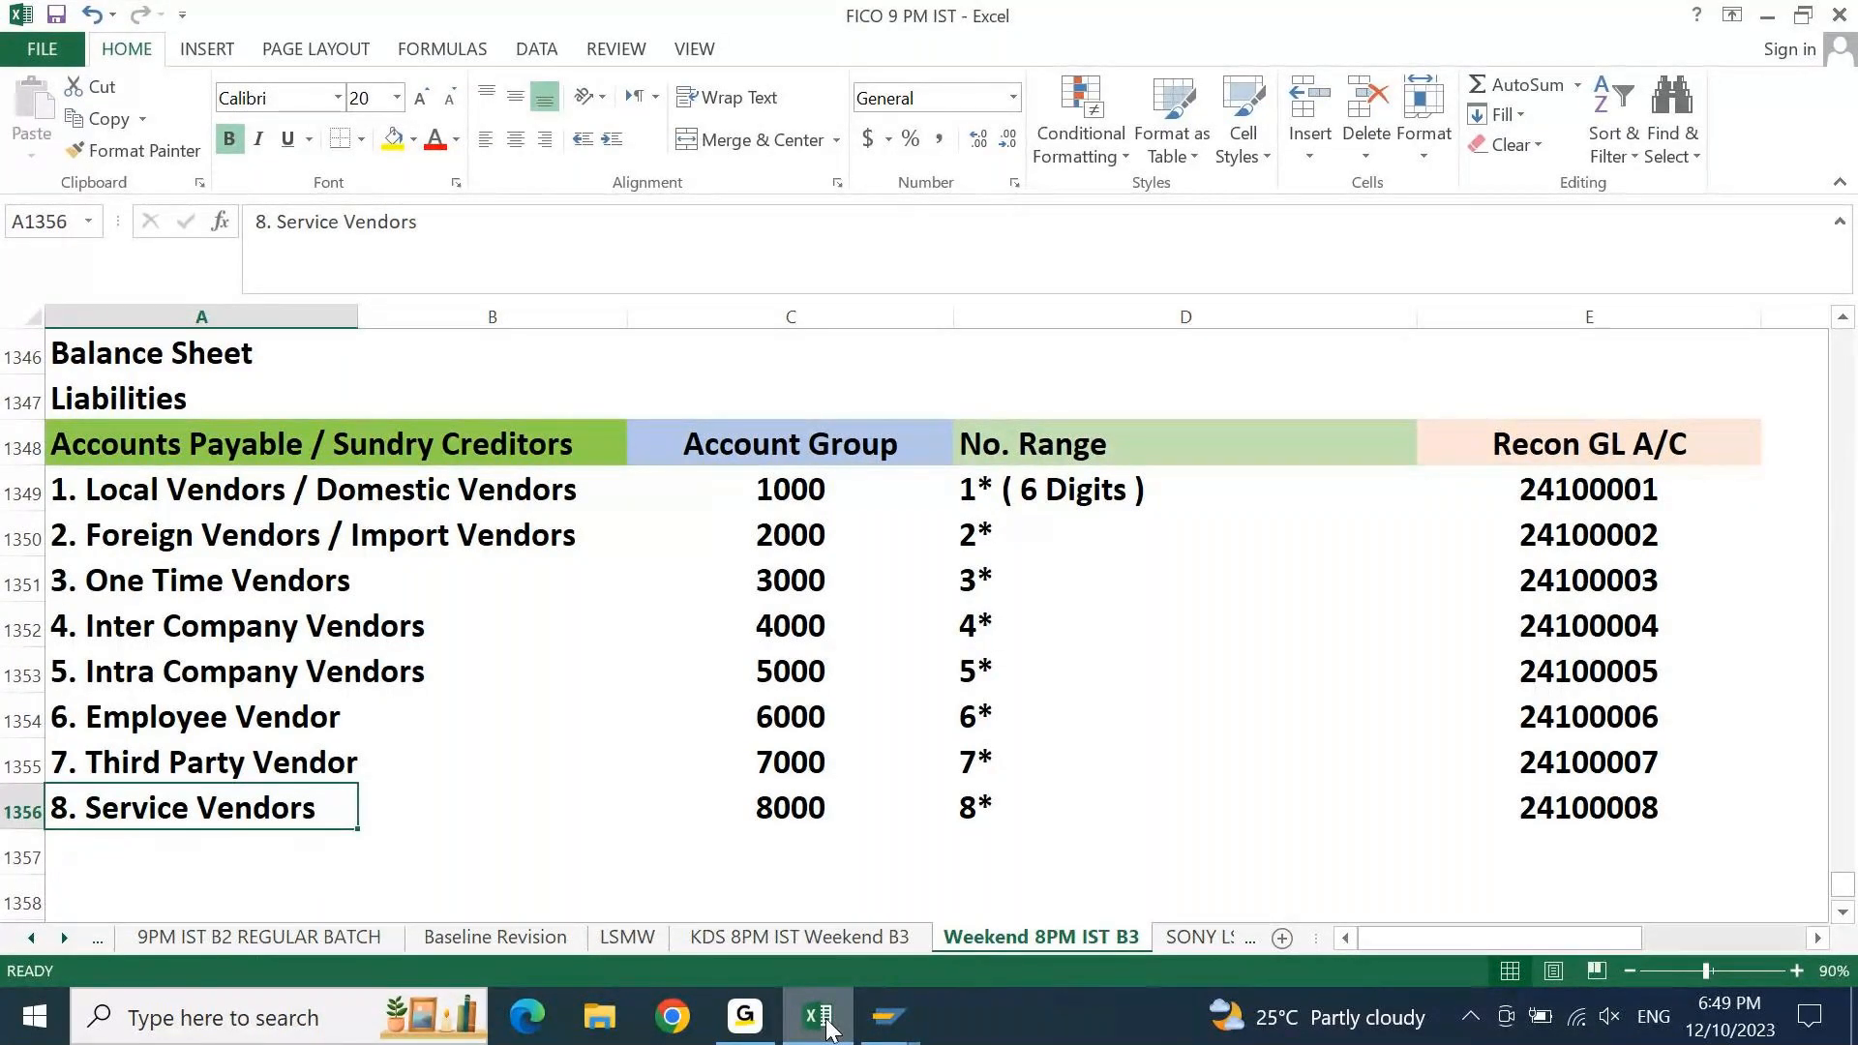
# Change the entry below Balance Sheet, in A1347, to "Assets"
pyautogui.click(164, 355)
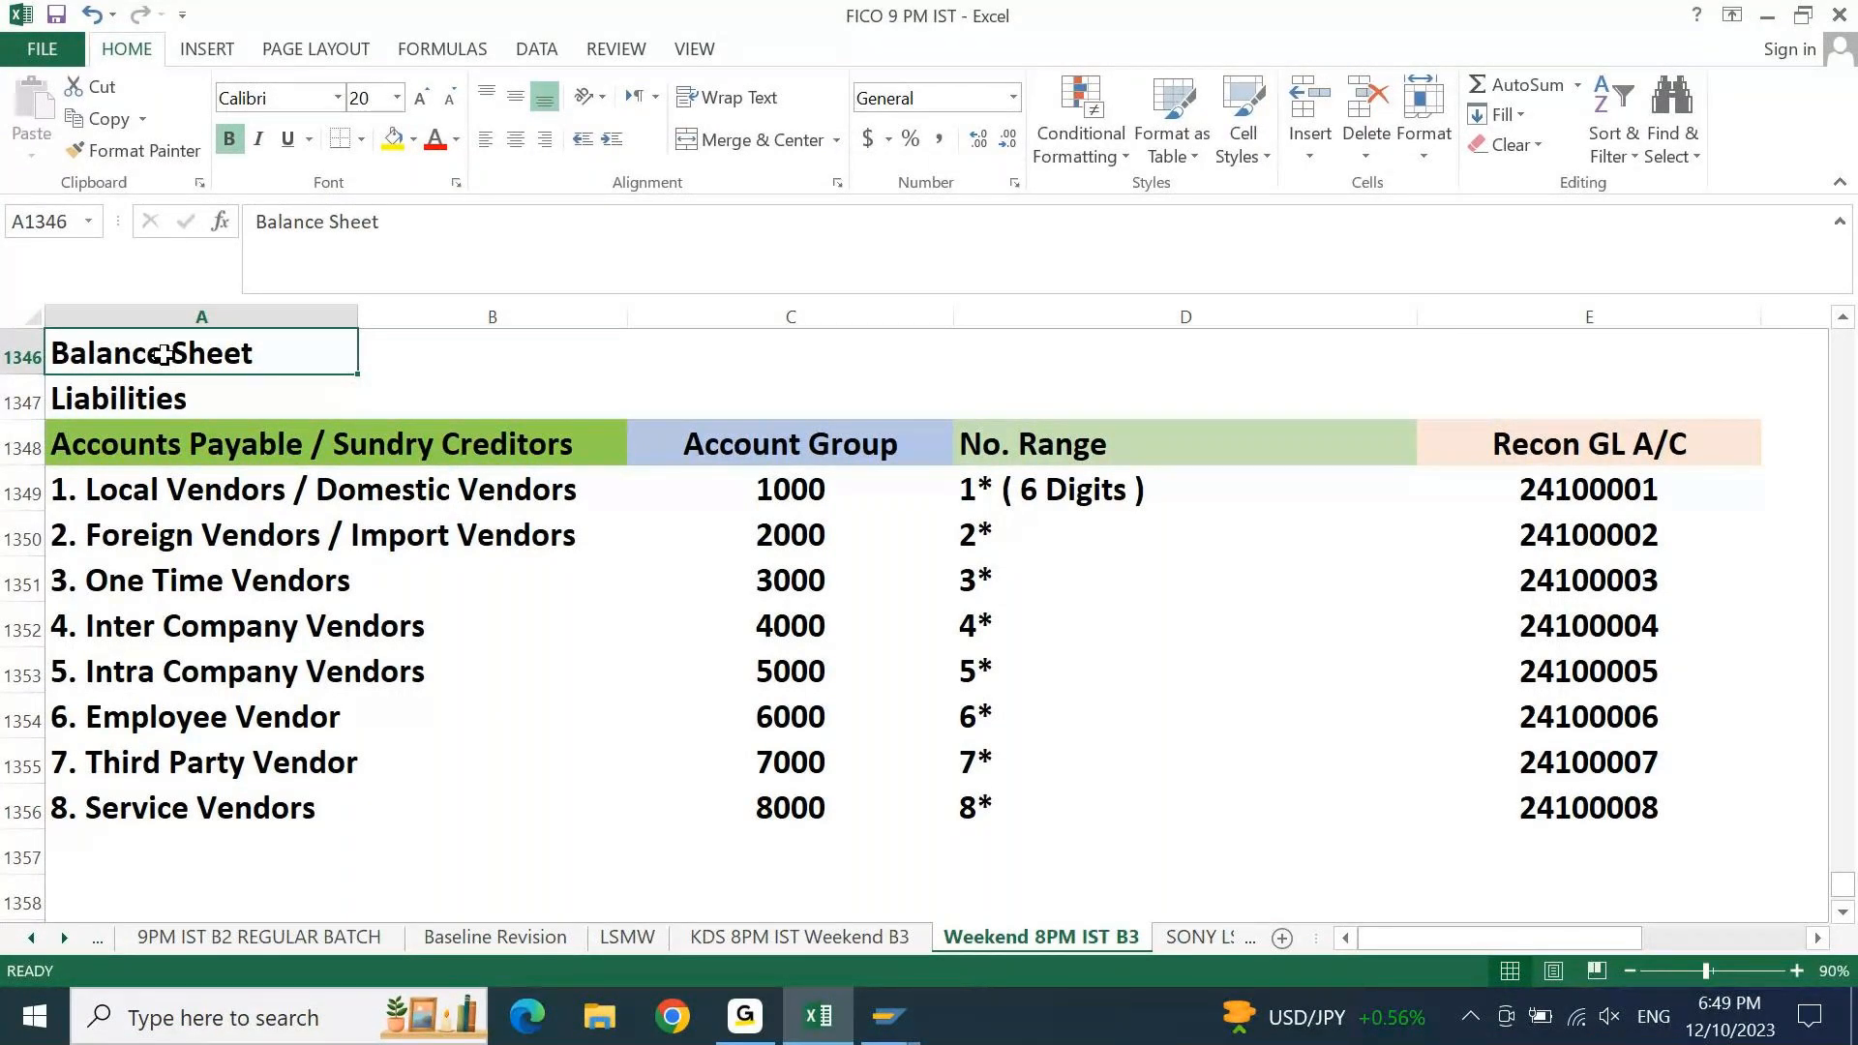
pyautogui.press('Down')
pyautogui.write('Assets')
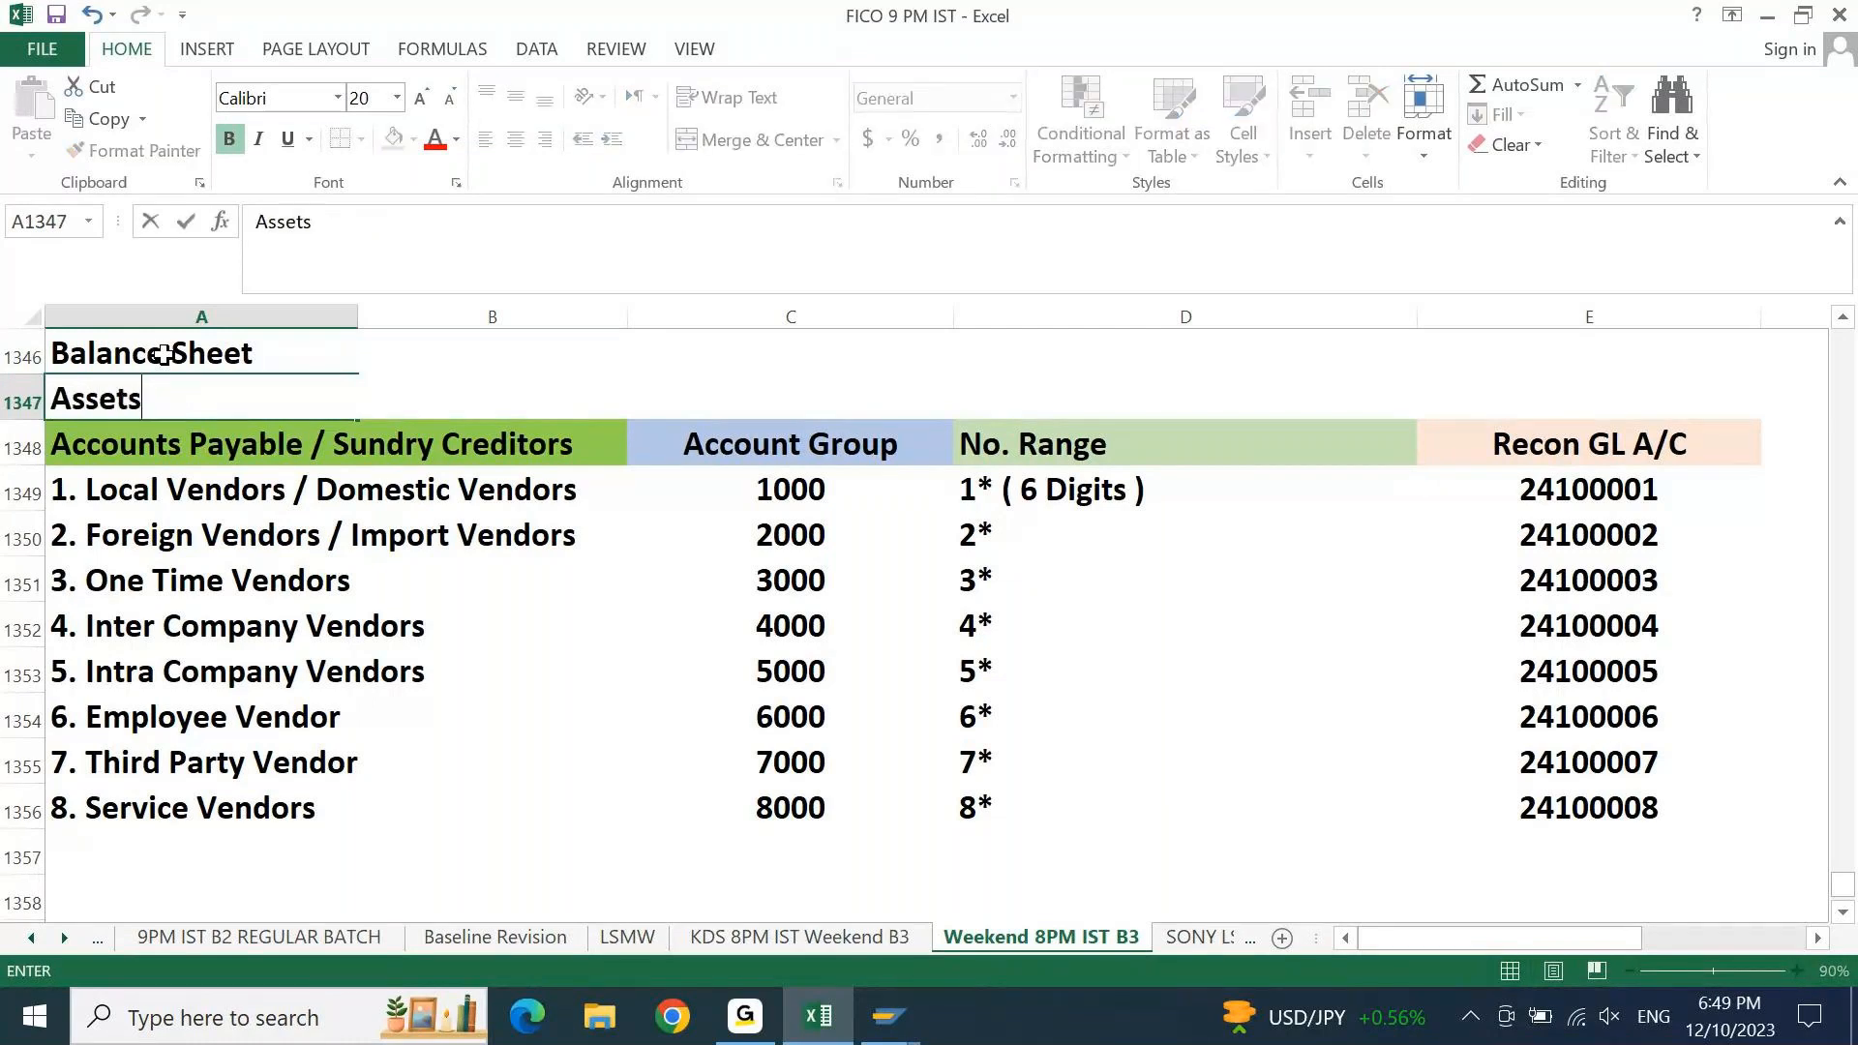
pyautogui.press('Return')
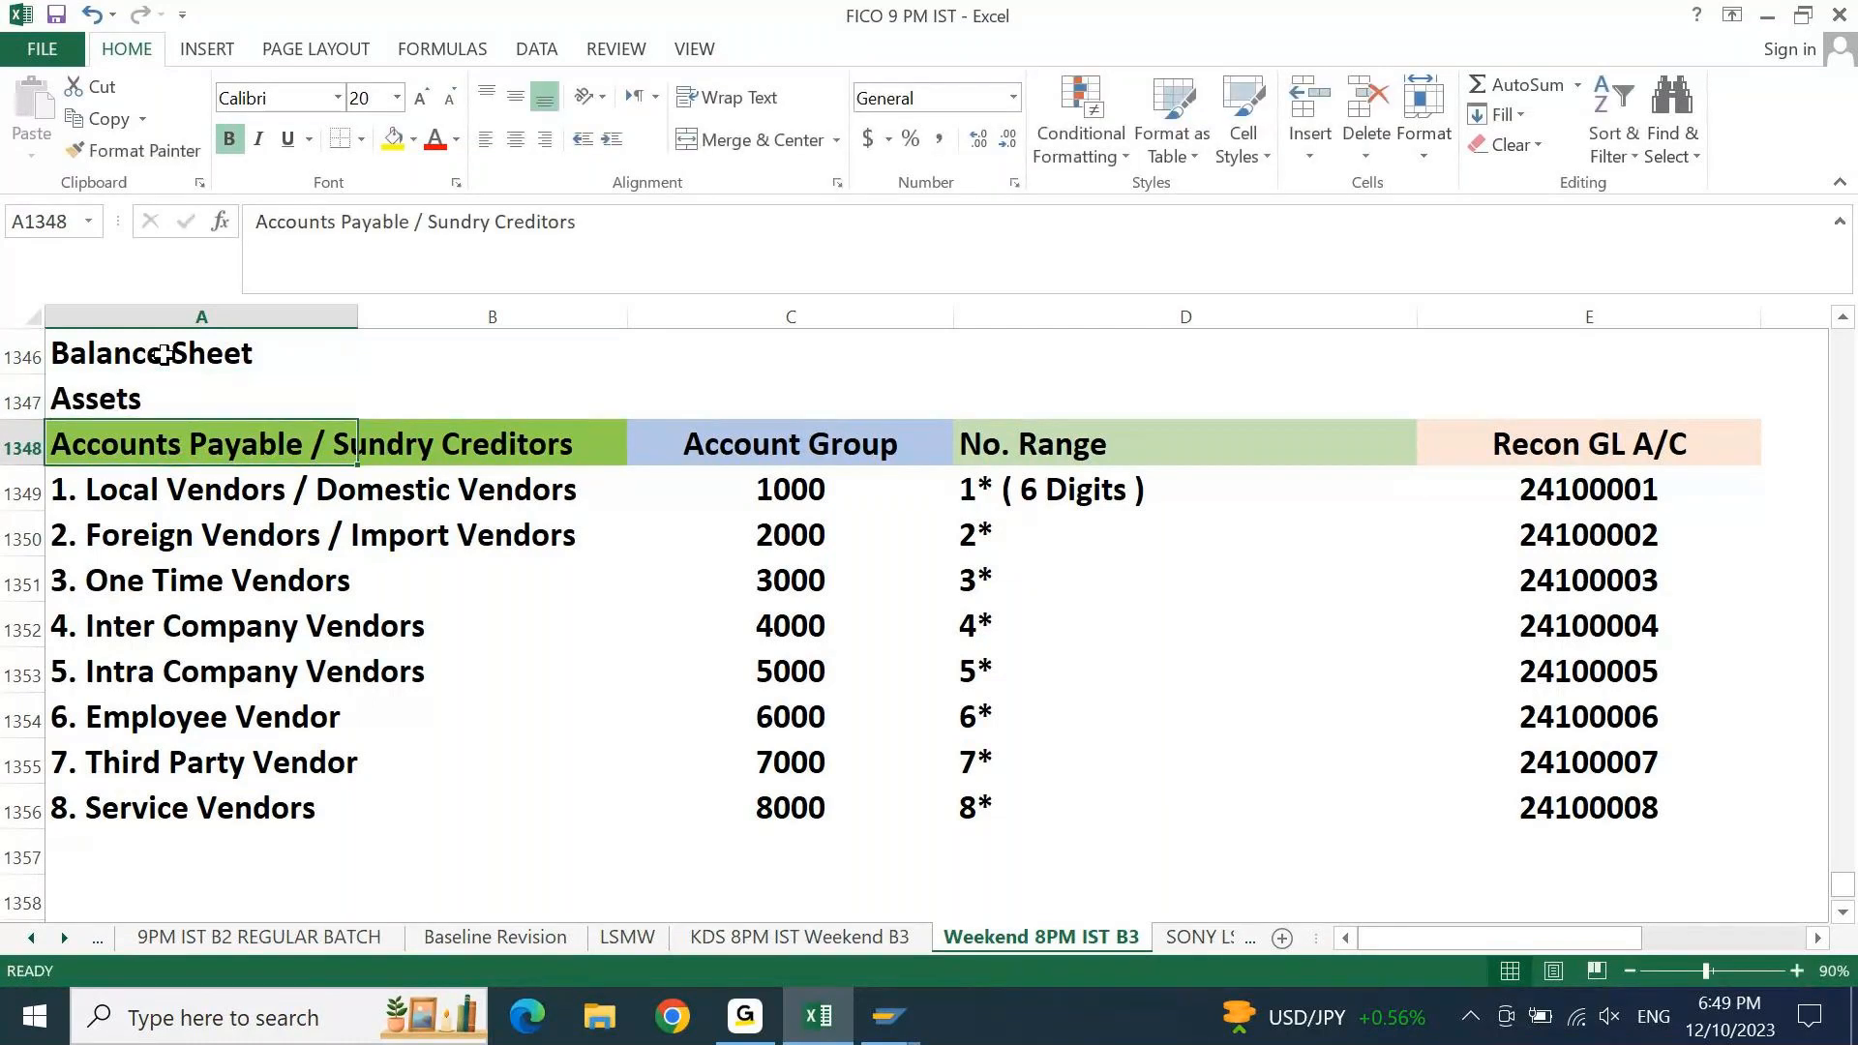
# Change the table heading in A1348 to "Accounts Receivable / Sundry Debtors"
pyautogui.press('Down')
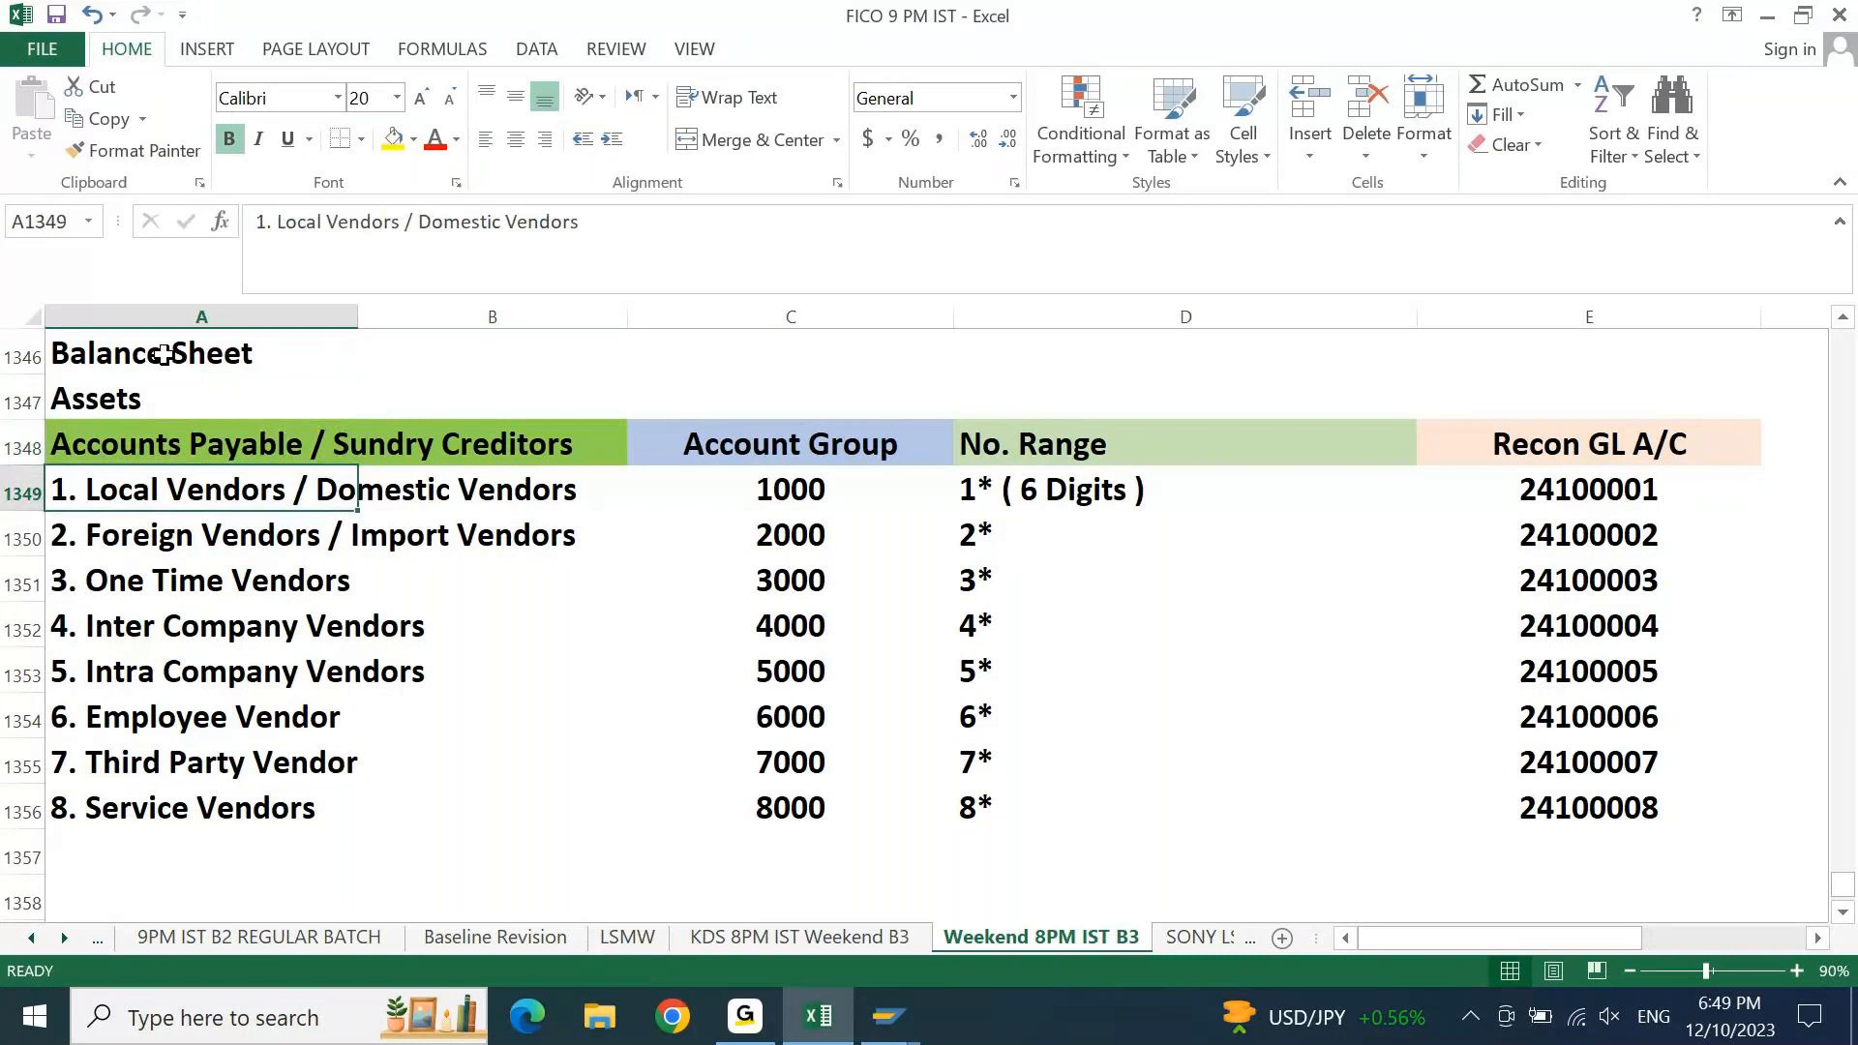
pyautogui.press('Up')
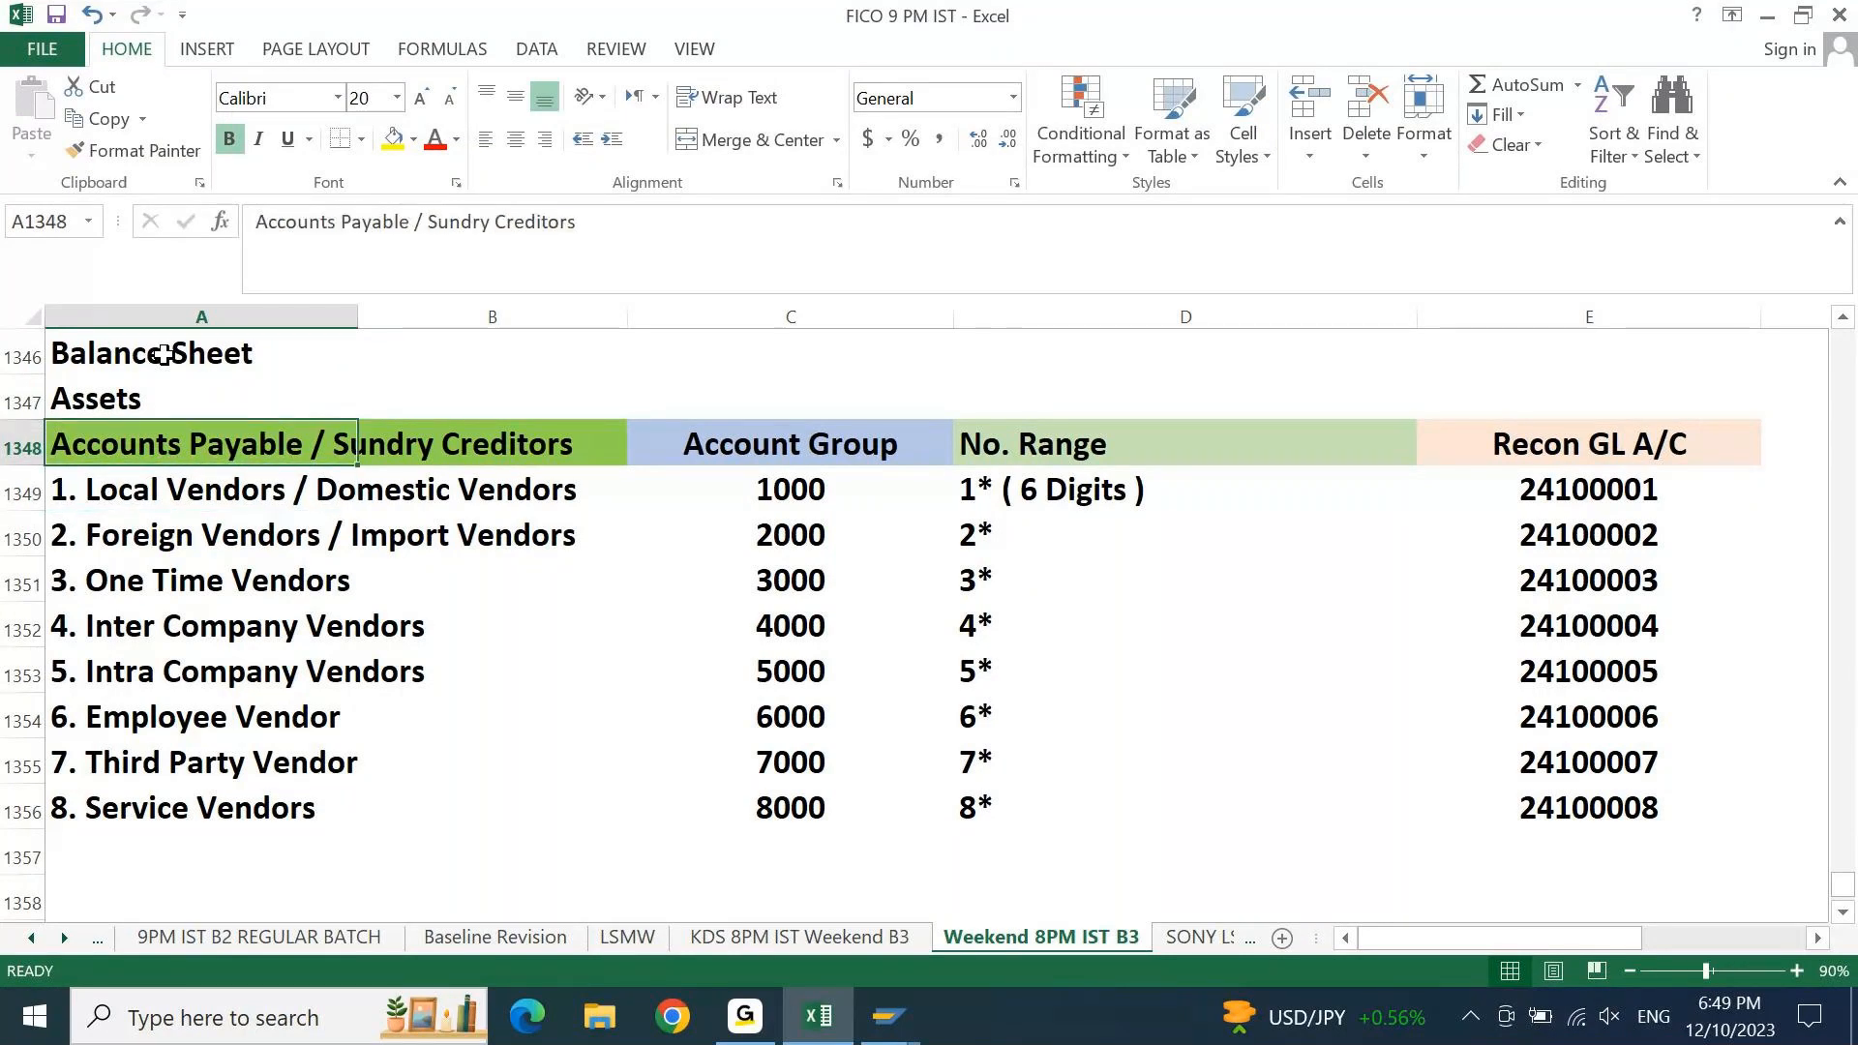
pyautogui.press('F2')
pyautogui.hotkey('ctrl', 'shift', 'Left')
pyautogui.write('Rece')
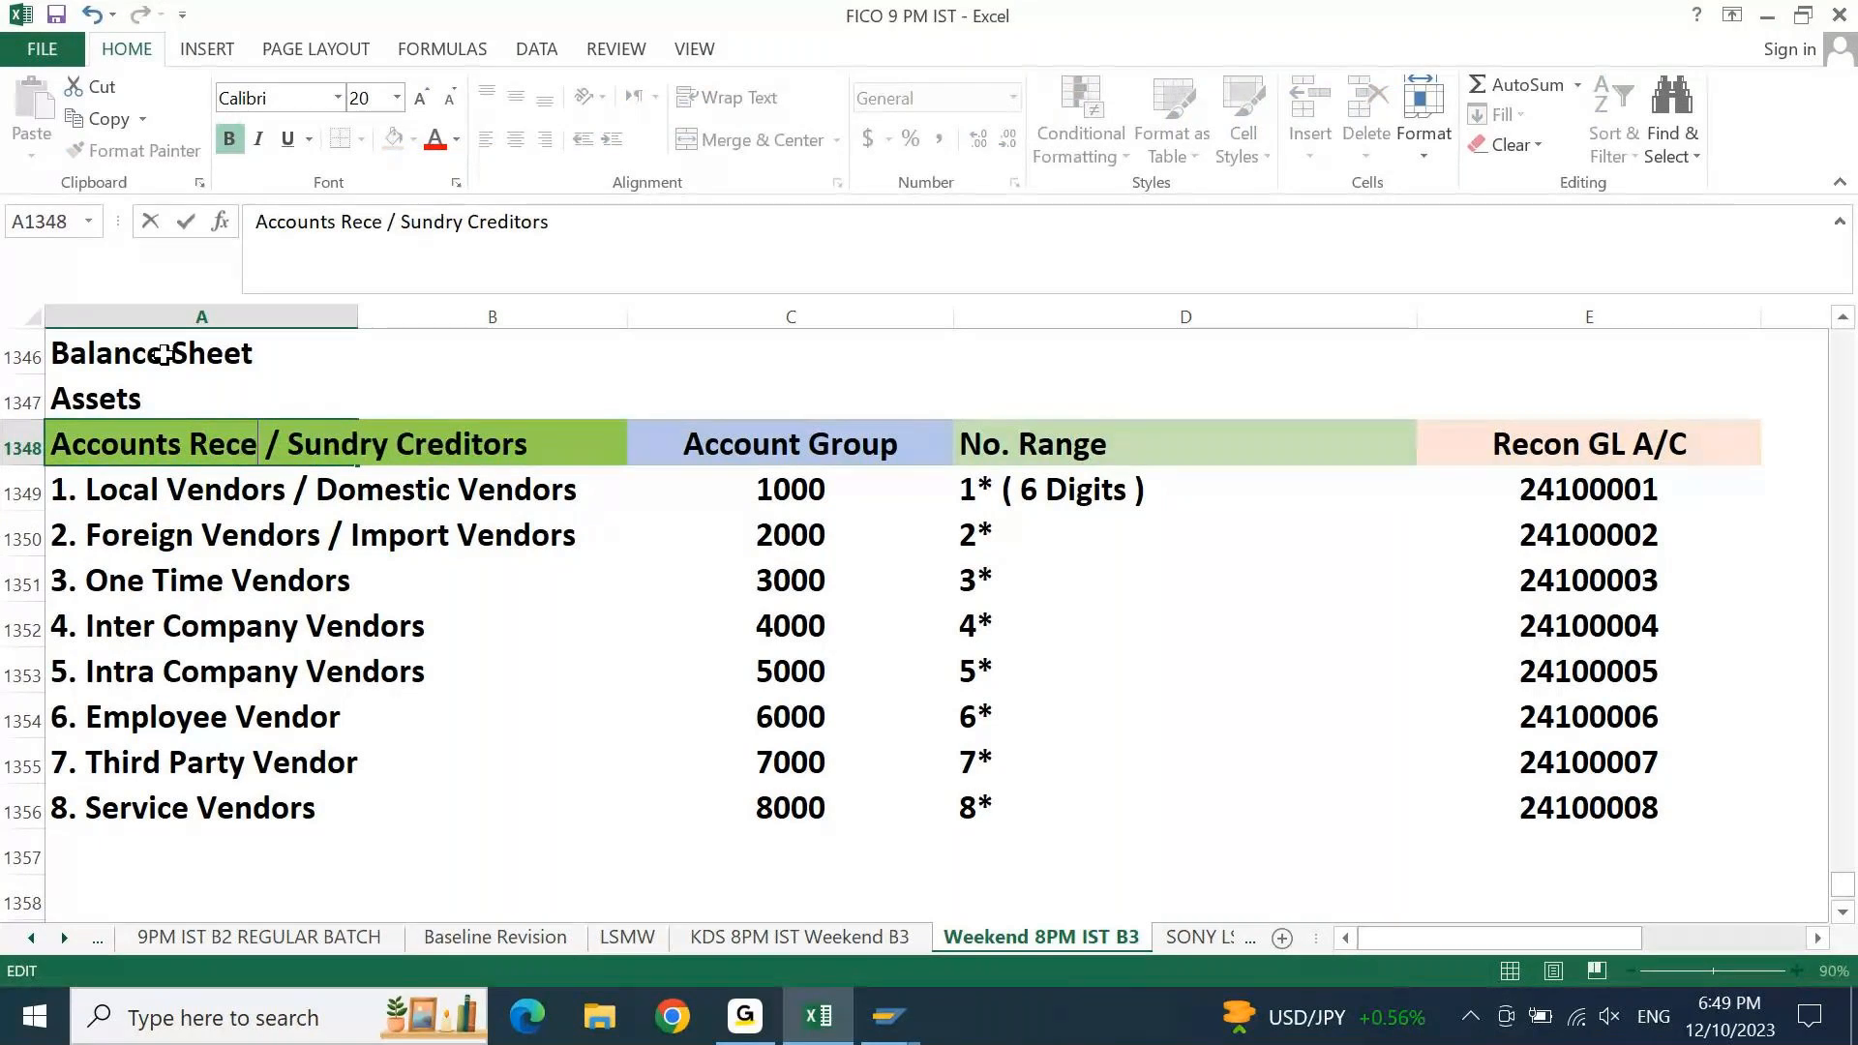
pyautogui.write('ivable')
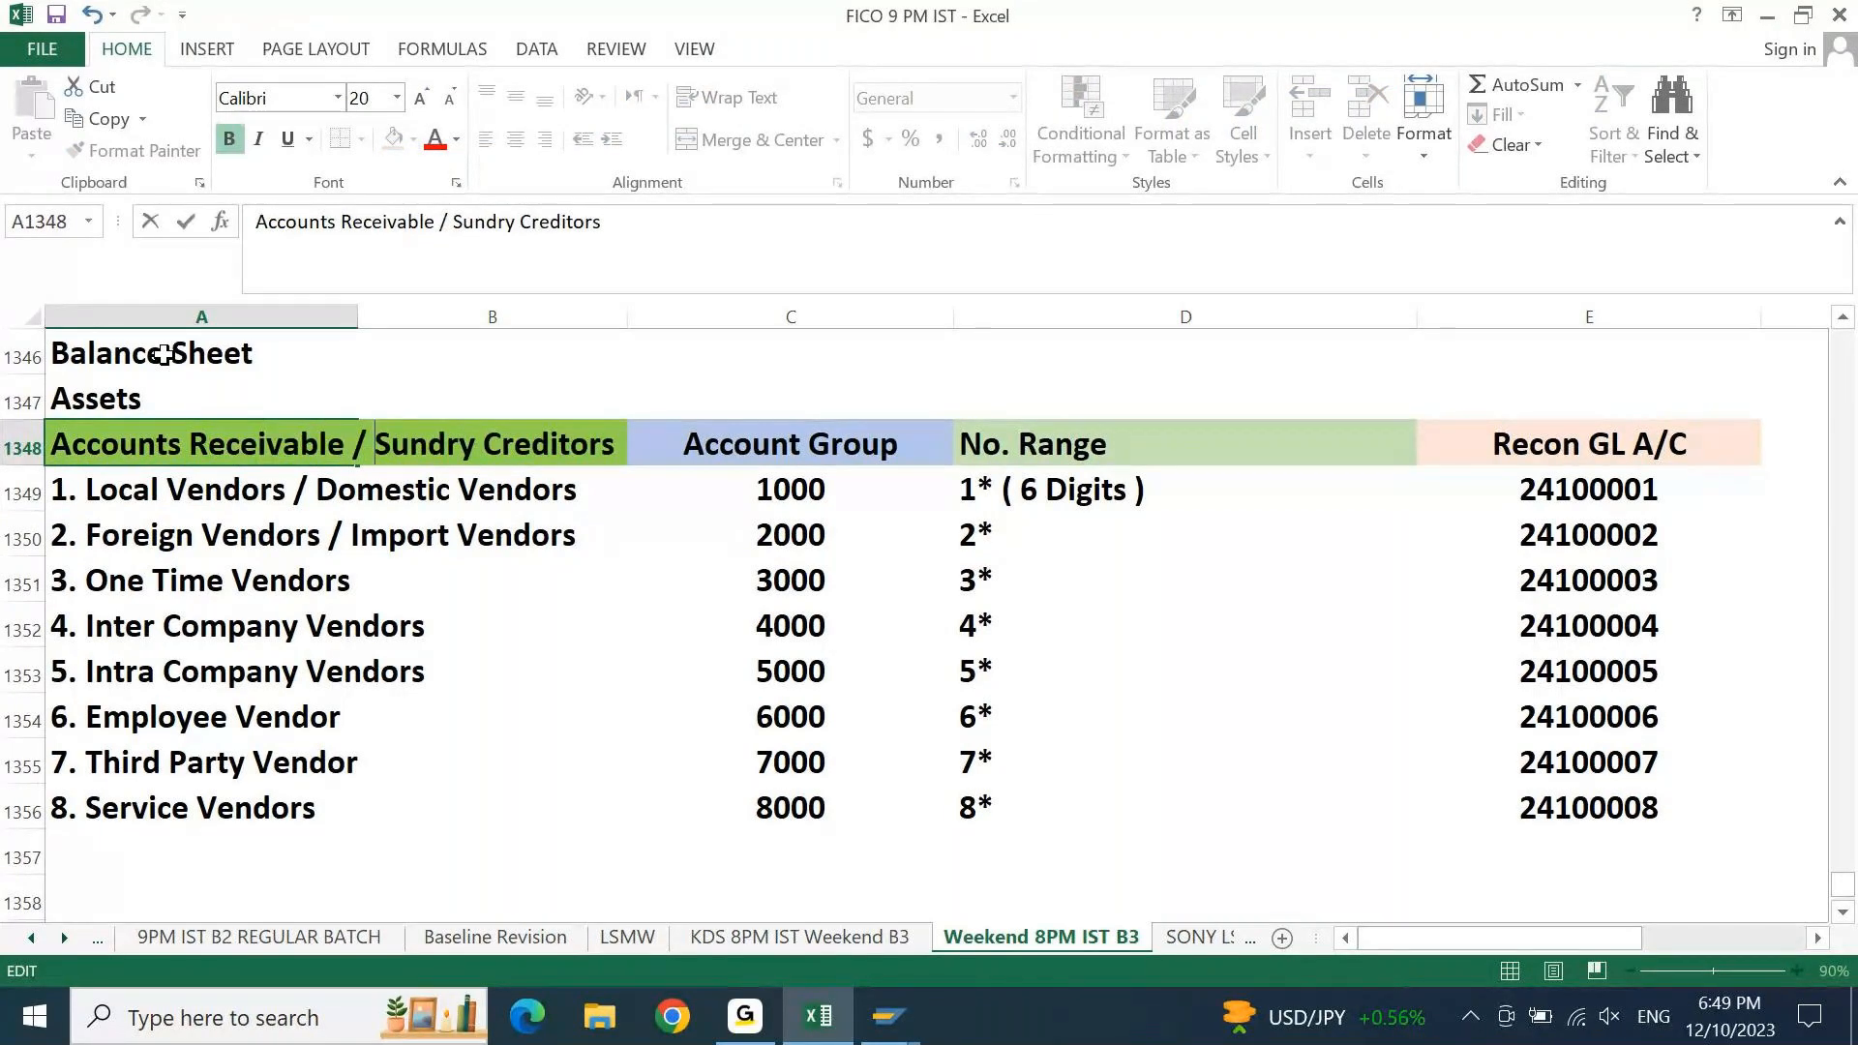
pyautogui.hotkey('ctrl', 'shift', 'Right')
pyautogui.hotkey('ctrl', 'shift', 'Left')
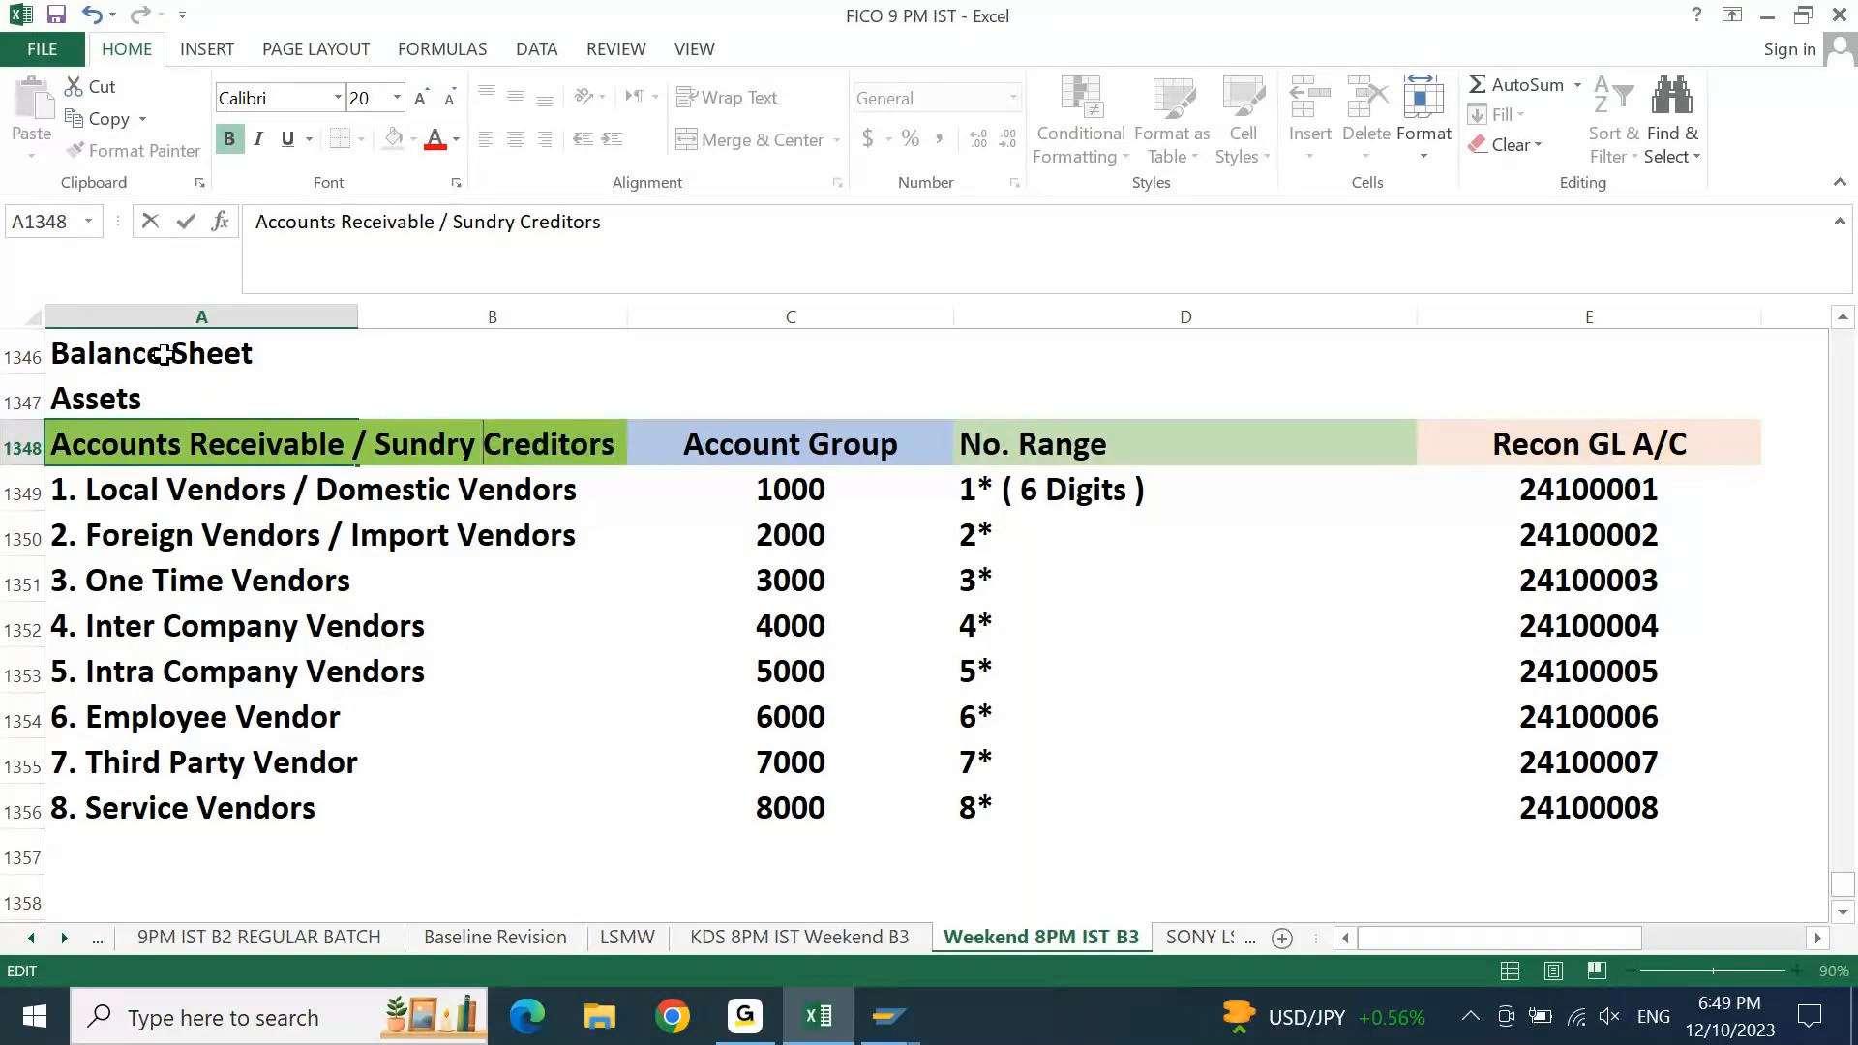
pyautogui.hotkey('ctrl', 'shift', 'Right')
pyautogui.write('Deb')
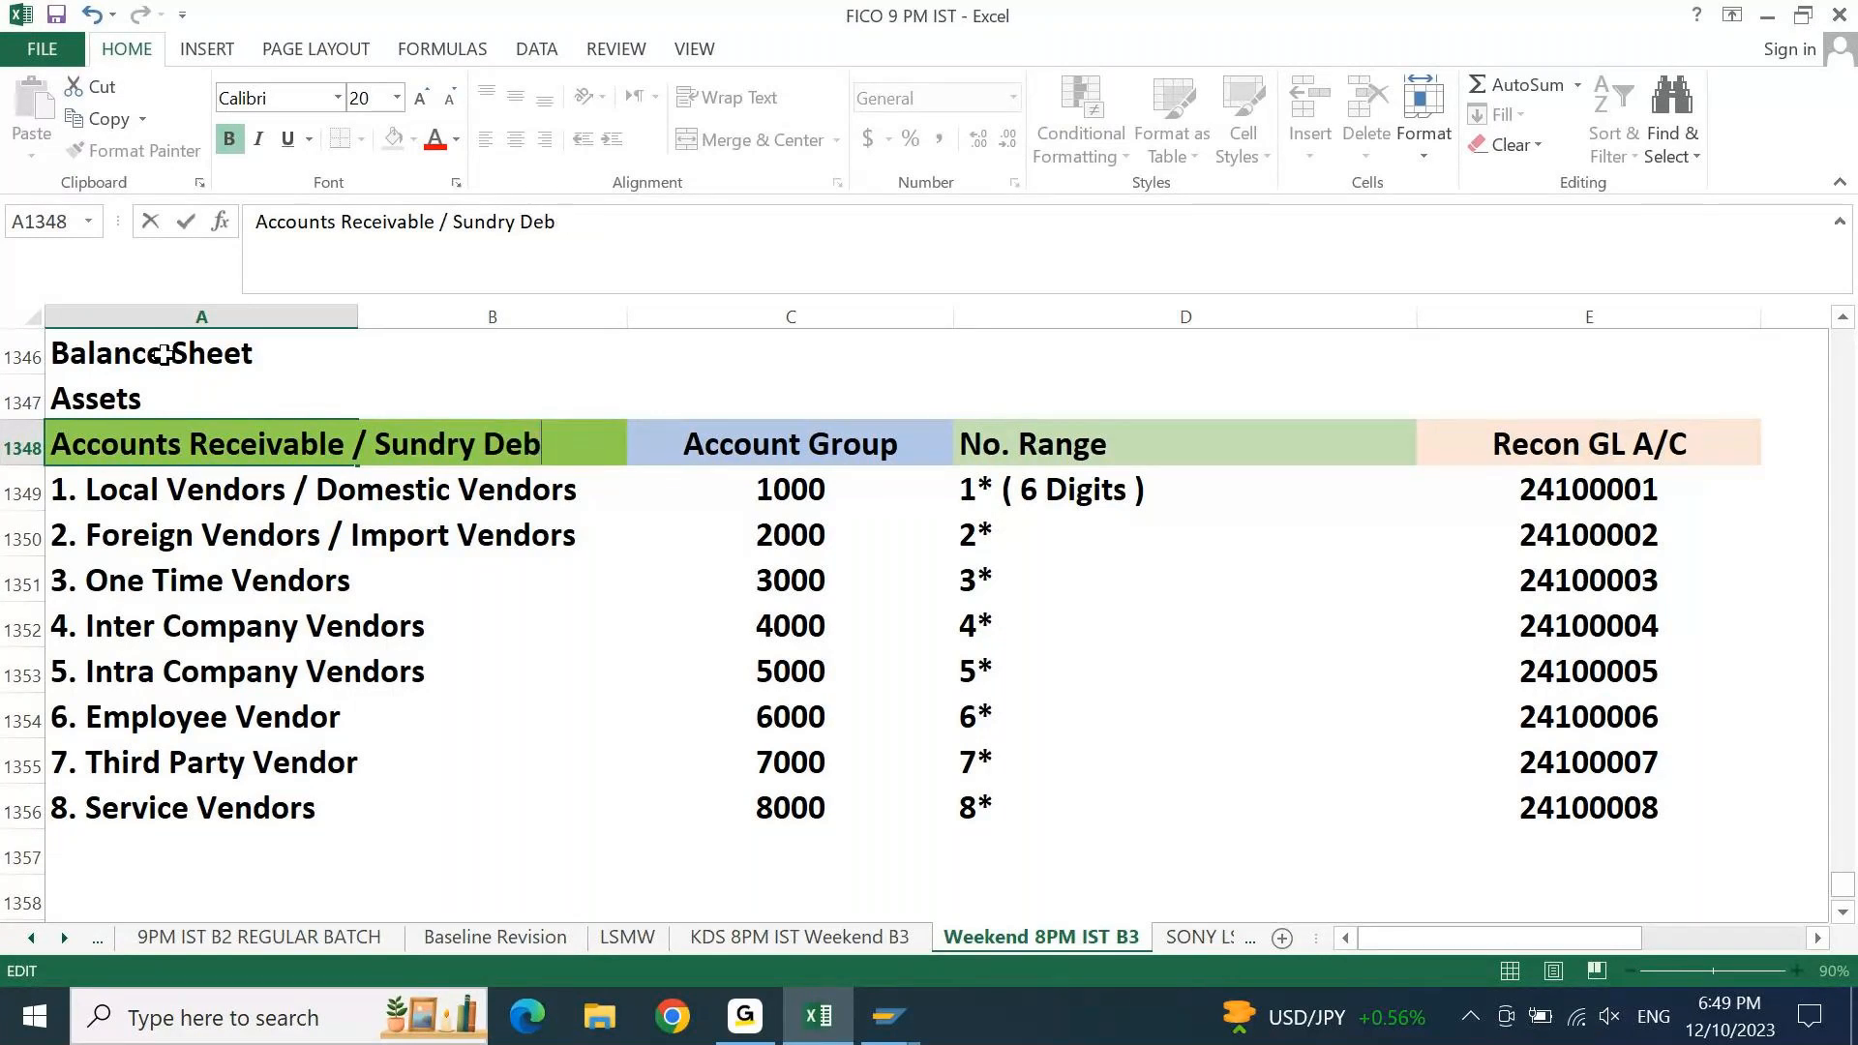
pyautogui.write('tots')
pyautogui.press('Return')
pyautogui.press('Up')
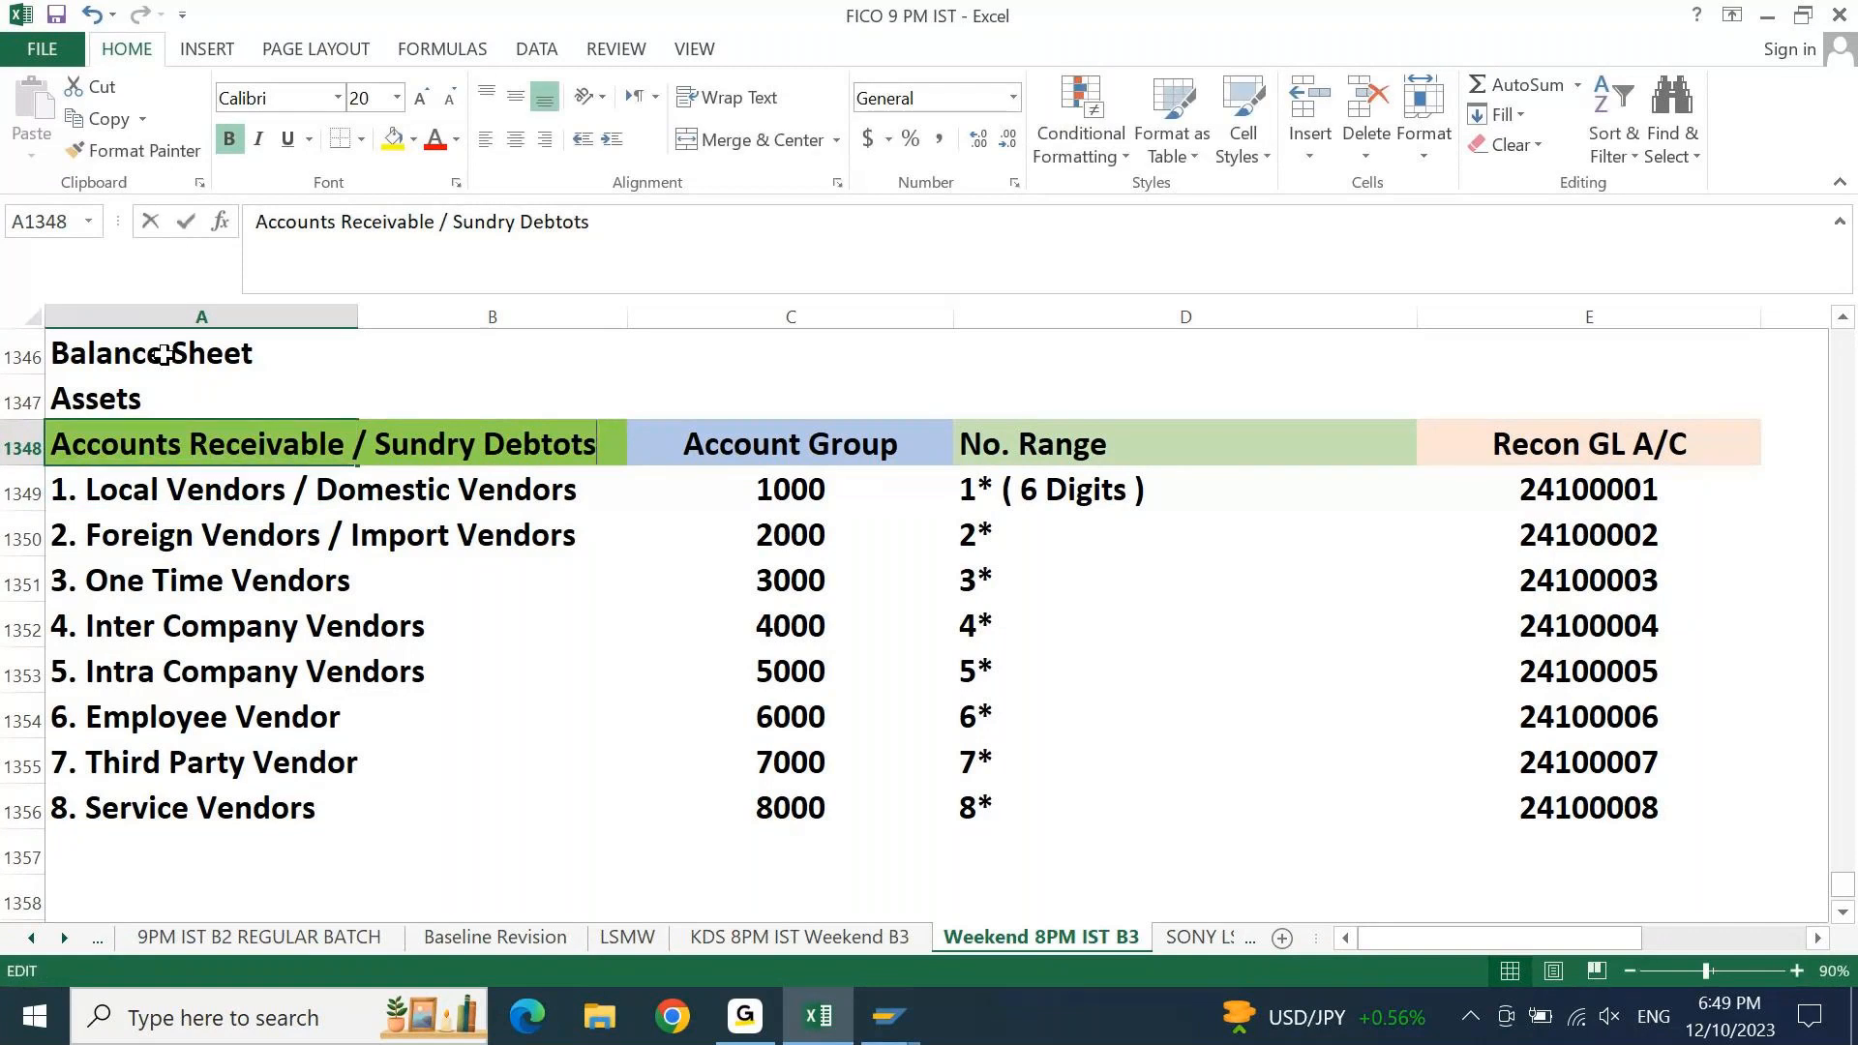
pyautogui.press('Left')
pyautogui.press('BackSpace')
pyautogui.write('r')
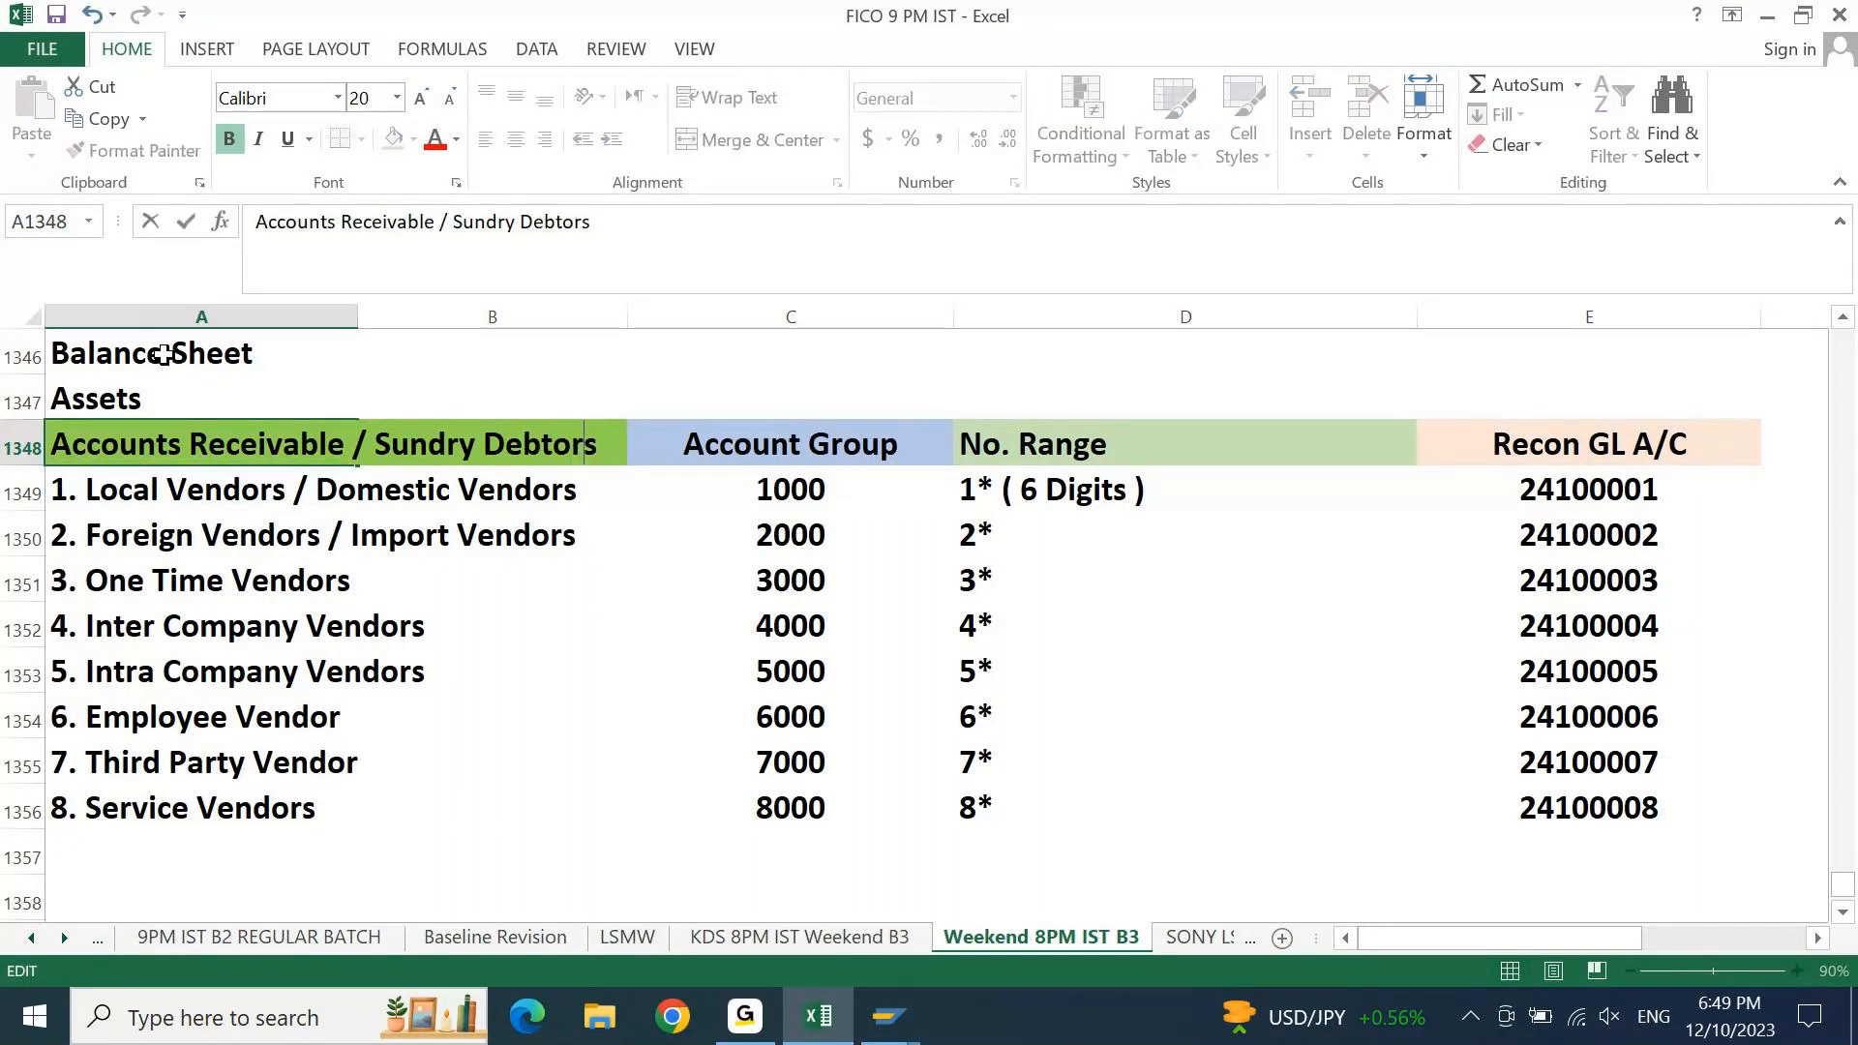
pyautogui.press('Return')
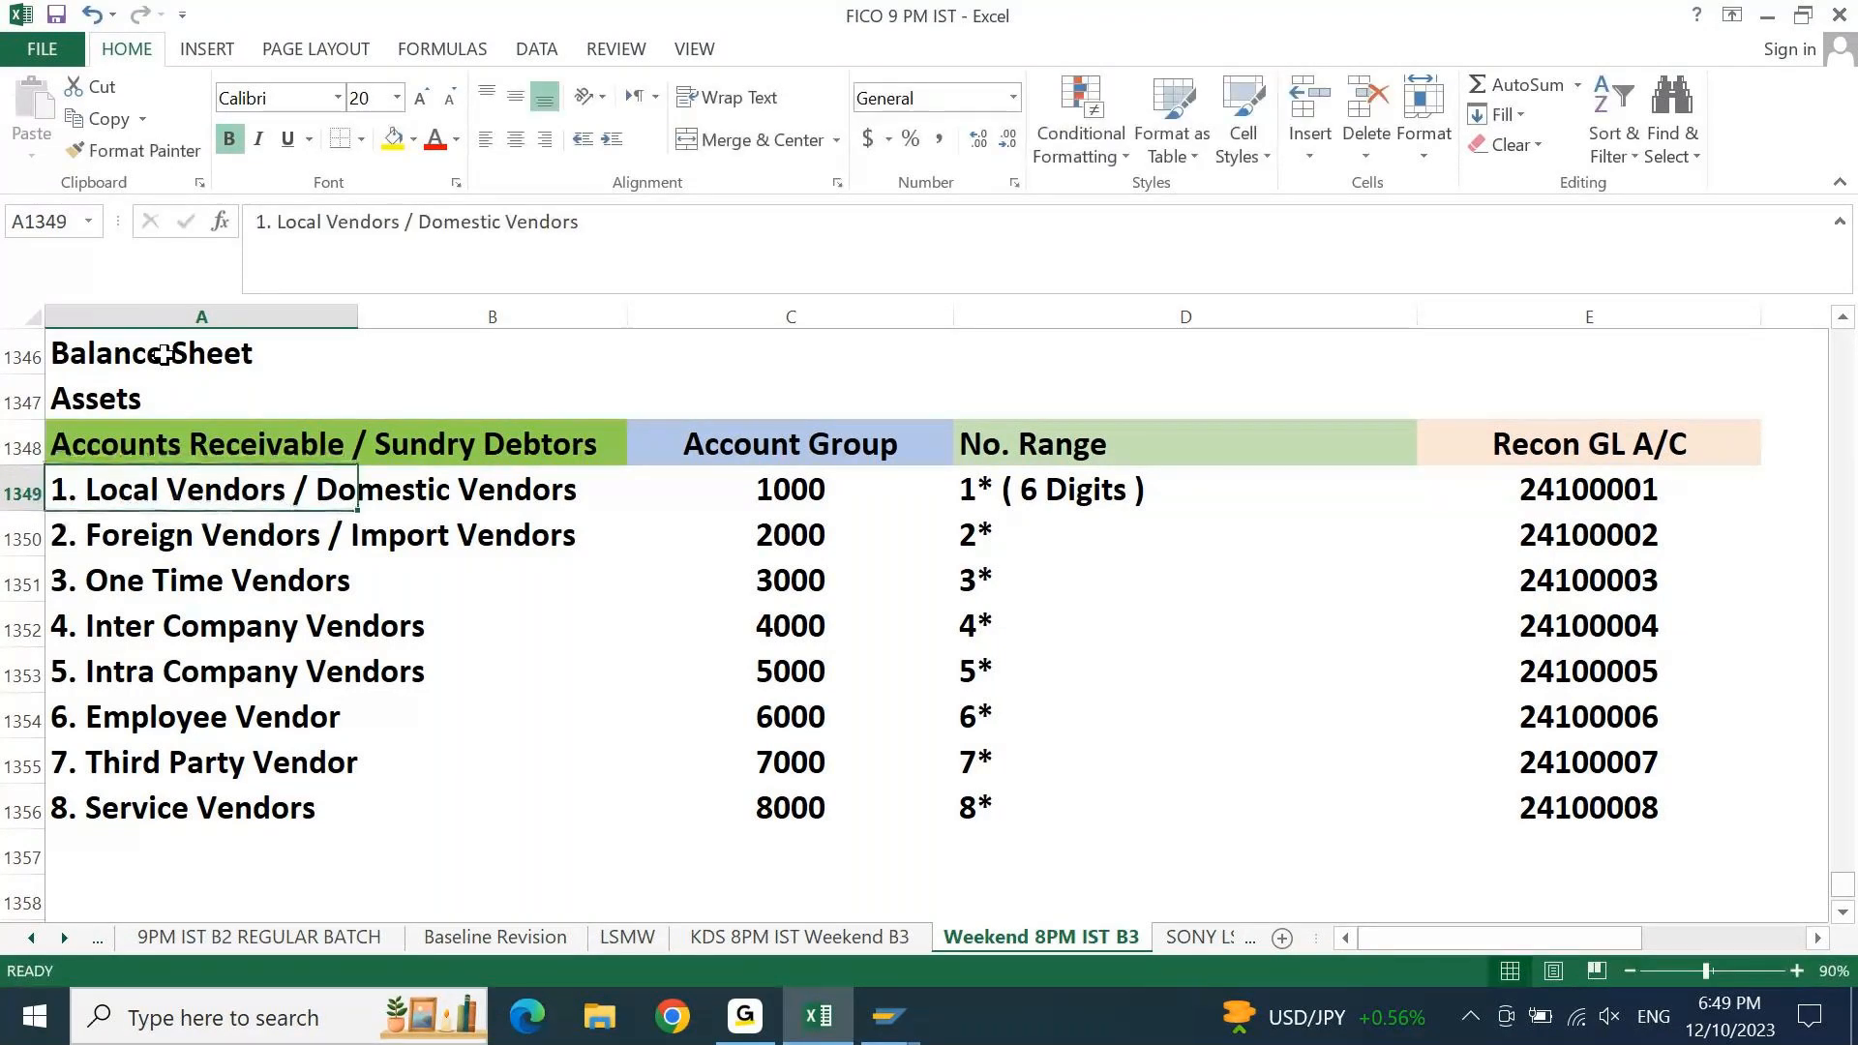
# Replace every "Vendor" with "Customer" in the eight list entries A1349:A1356
pyautogui.press('Down')
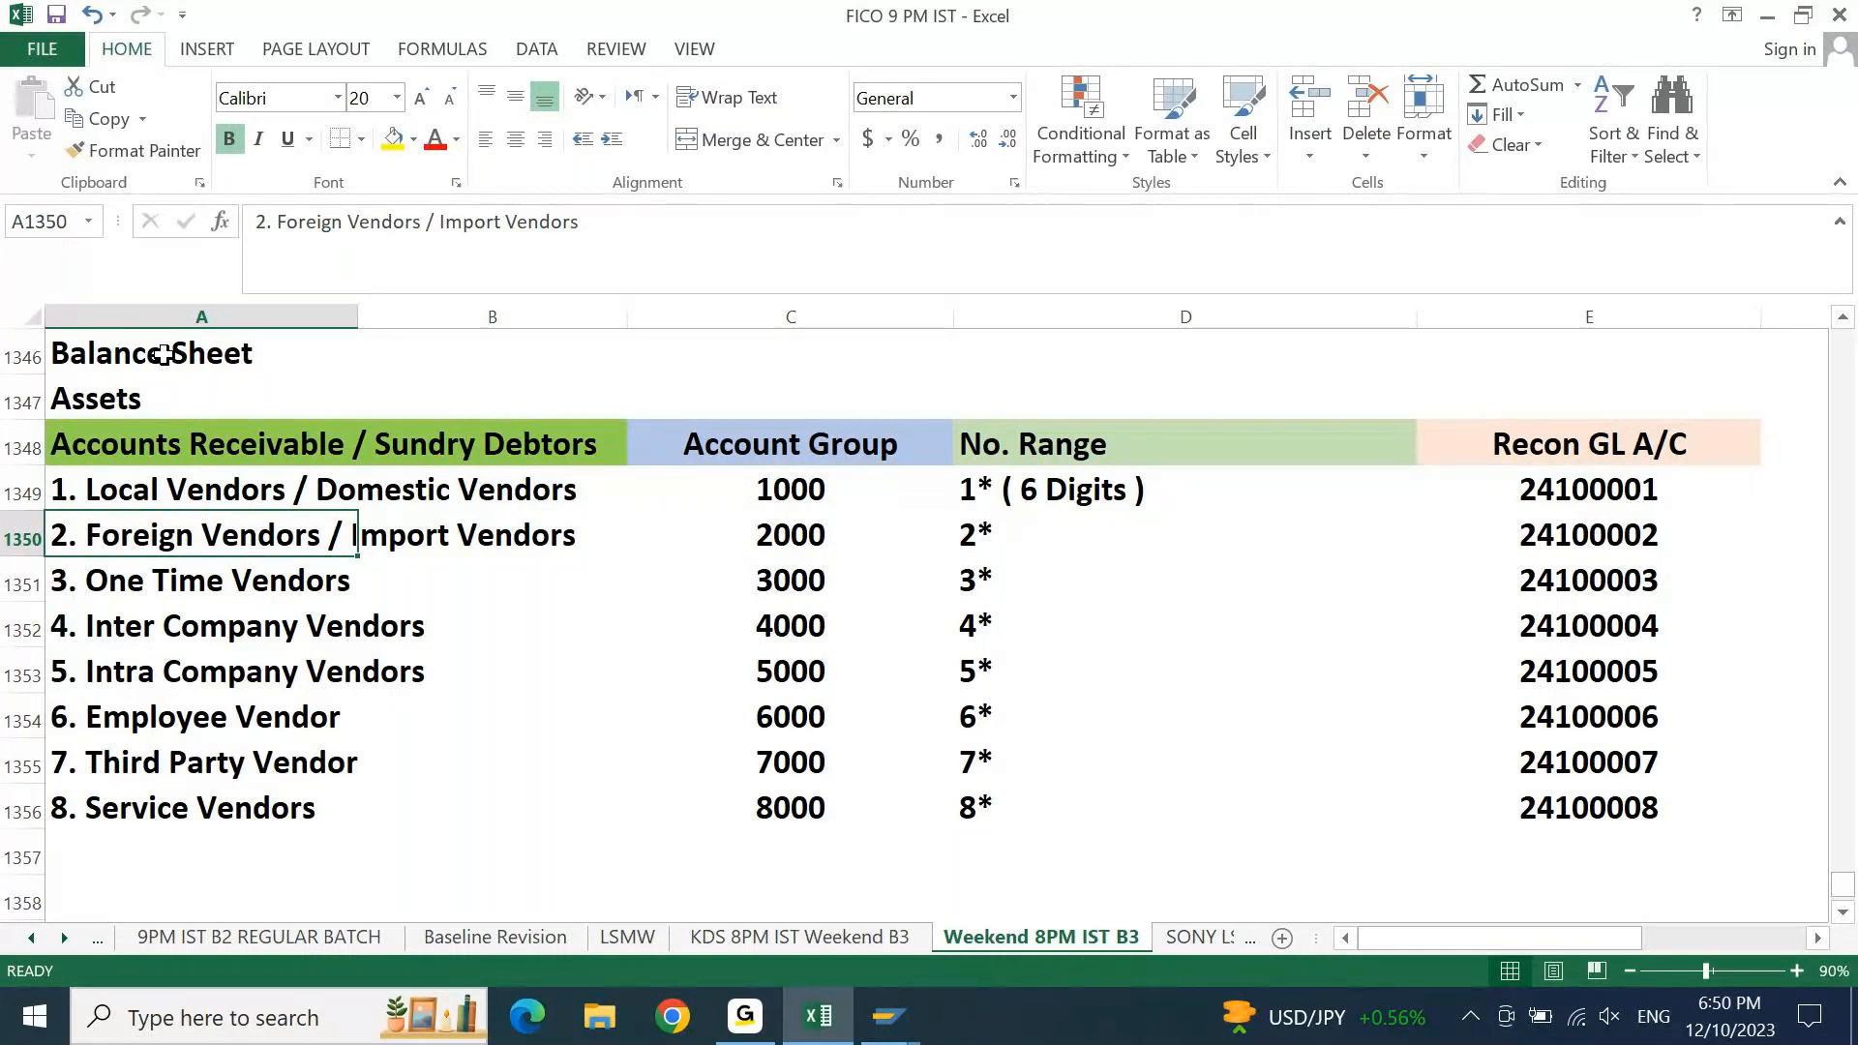
pyautogui.press('Up')
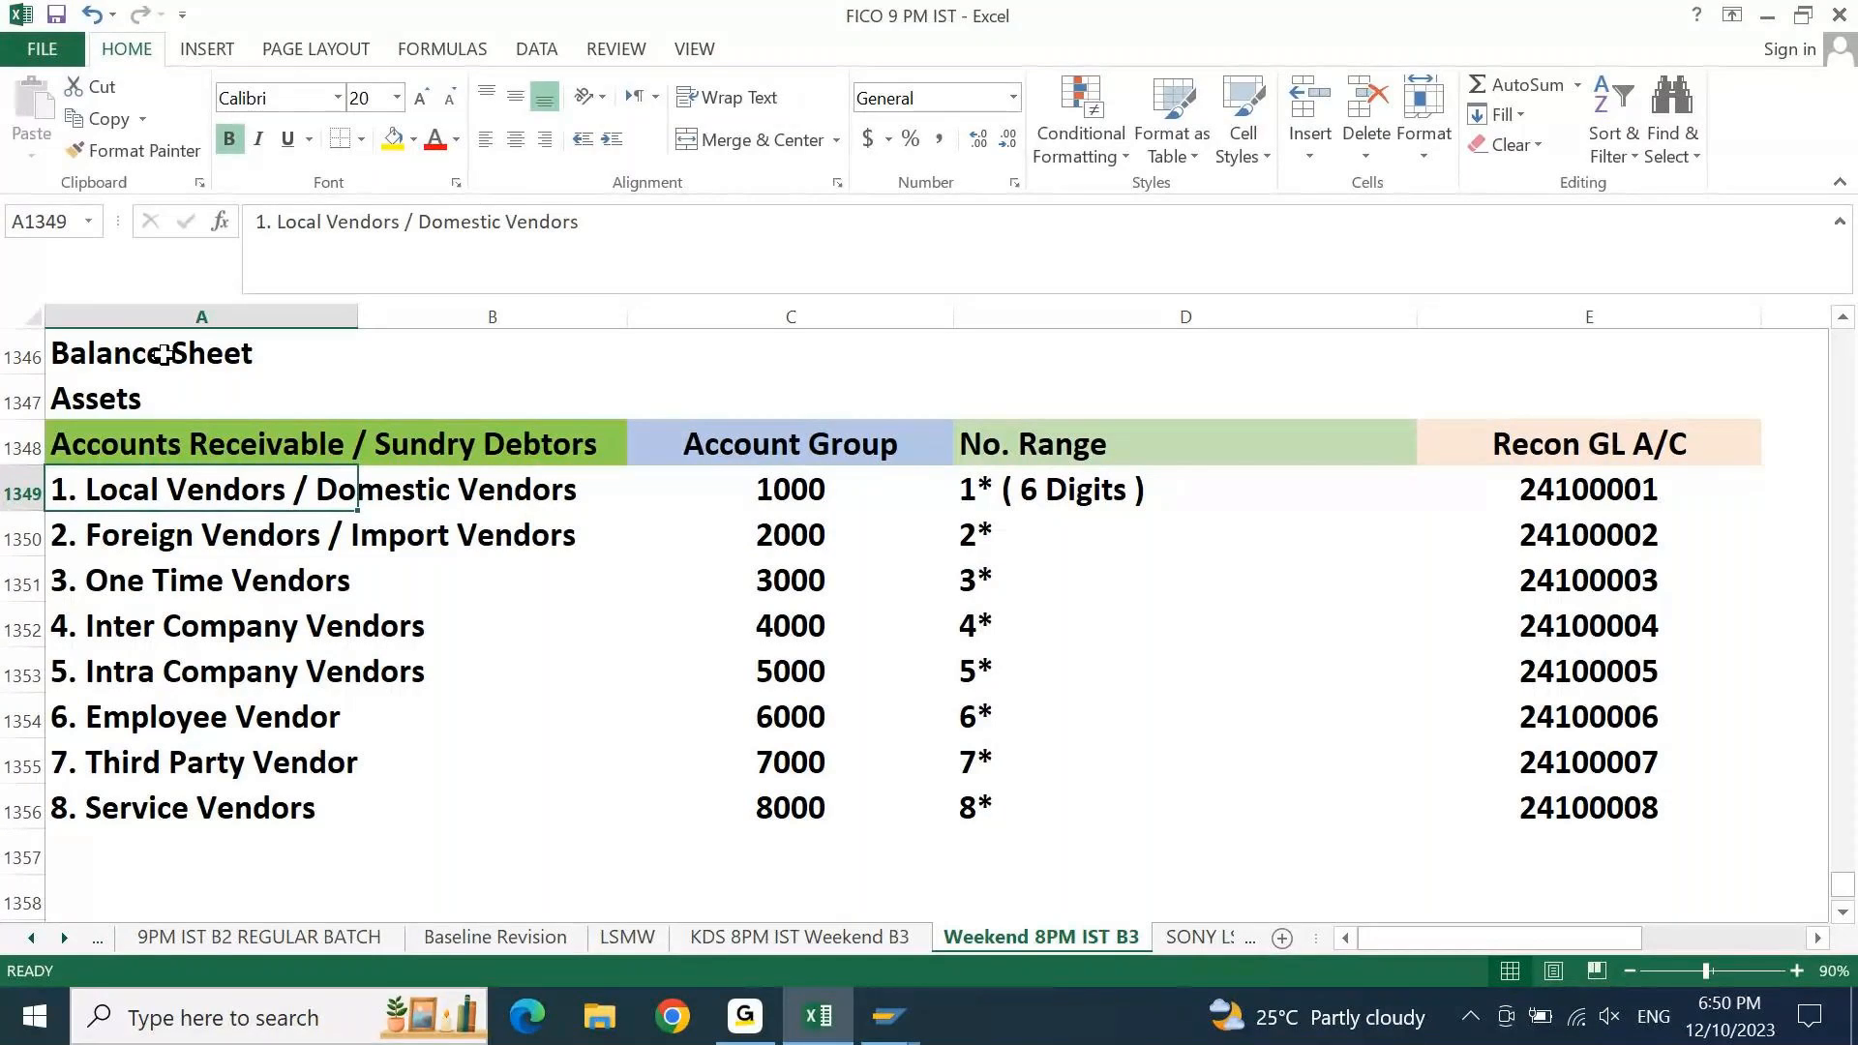
pyautogui.hotkey('ctrl', 'shift', 'Down')
pyautogui.hotkey('ctrl', 'h')
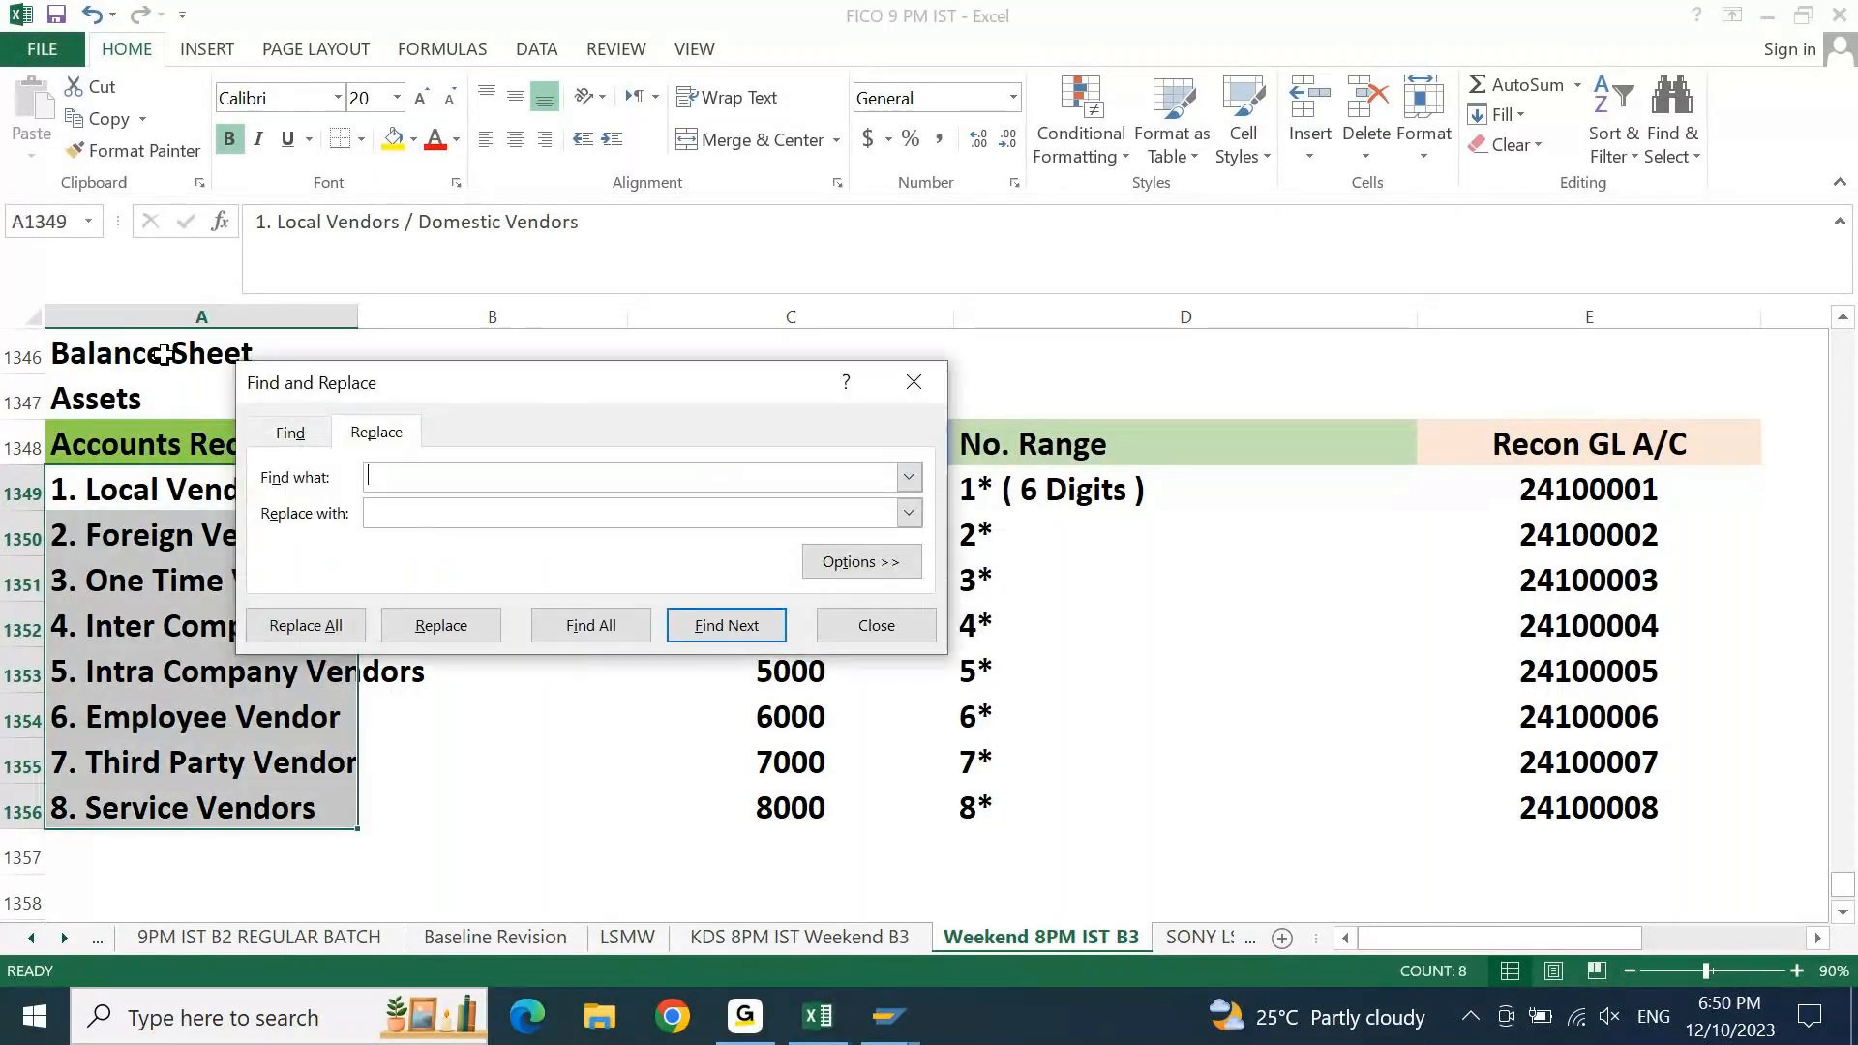
pyautogui.write('Vendor')
pyautogui.write('Customer')
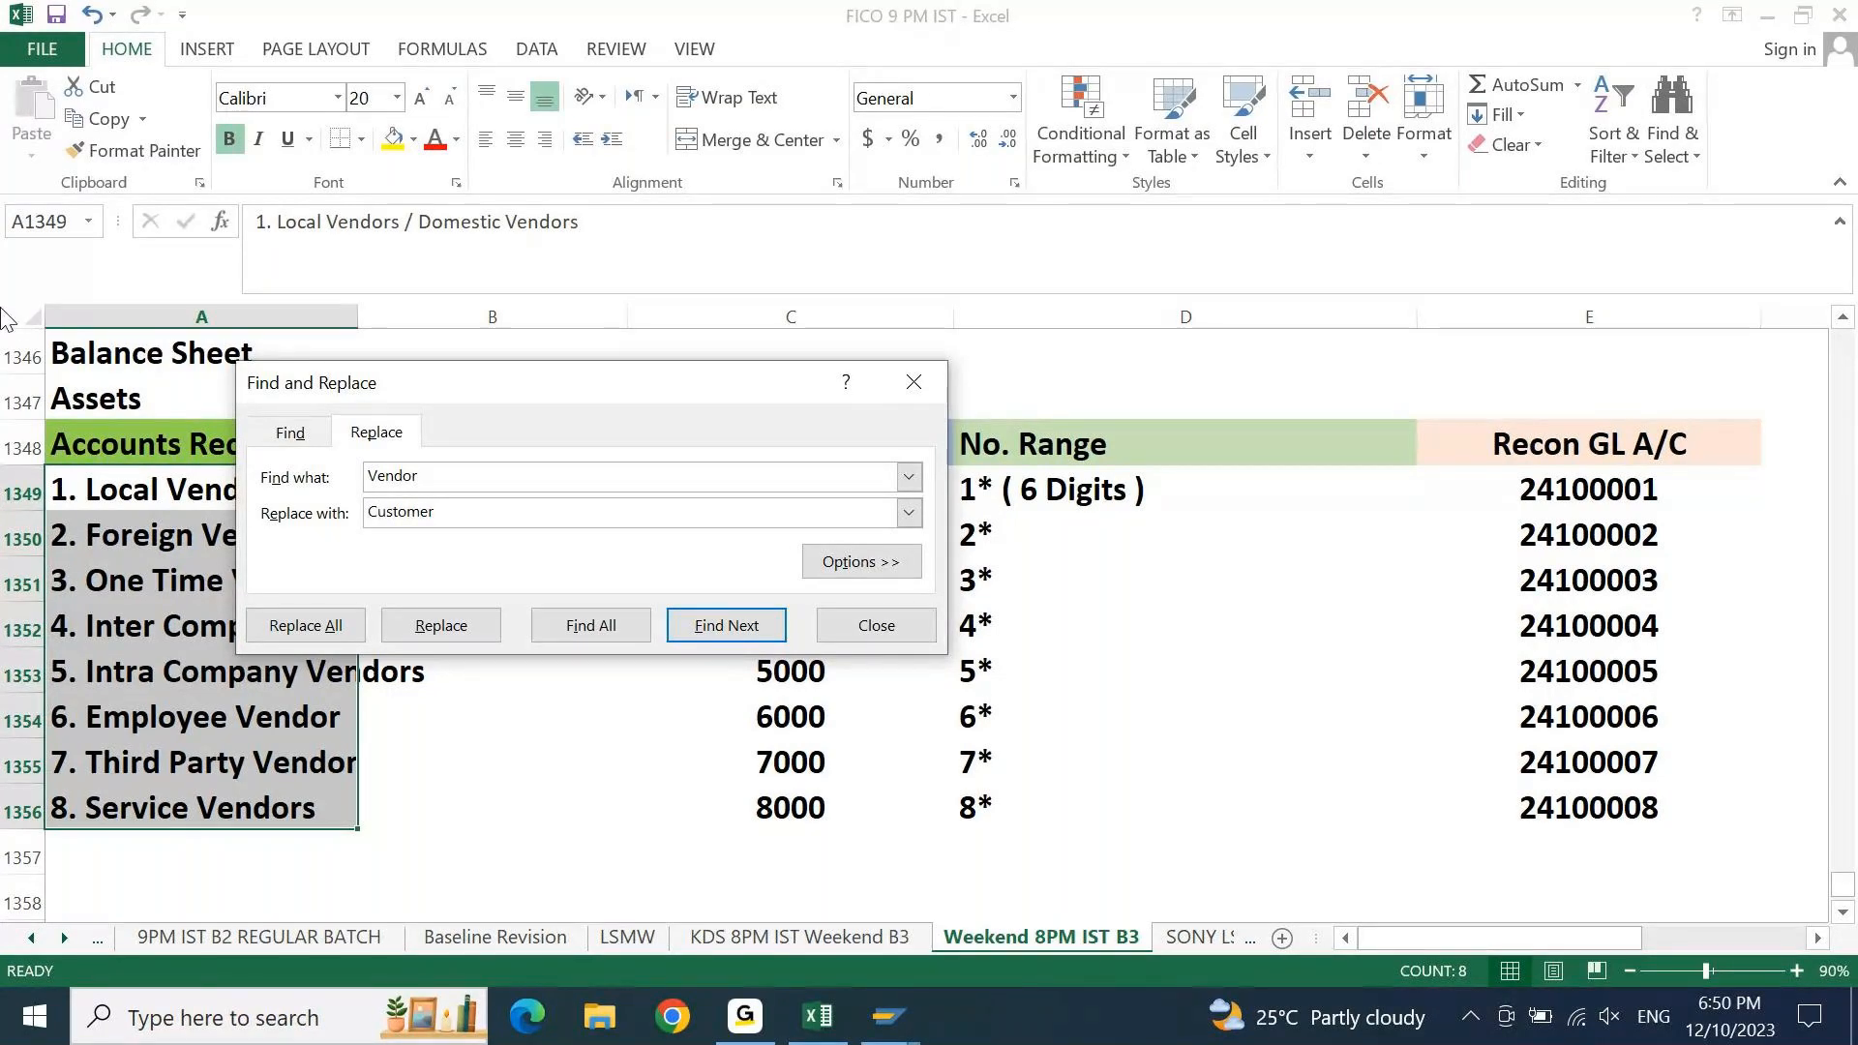
pyautogui.click(337, 635)
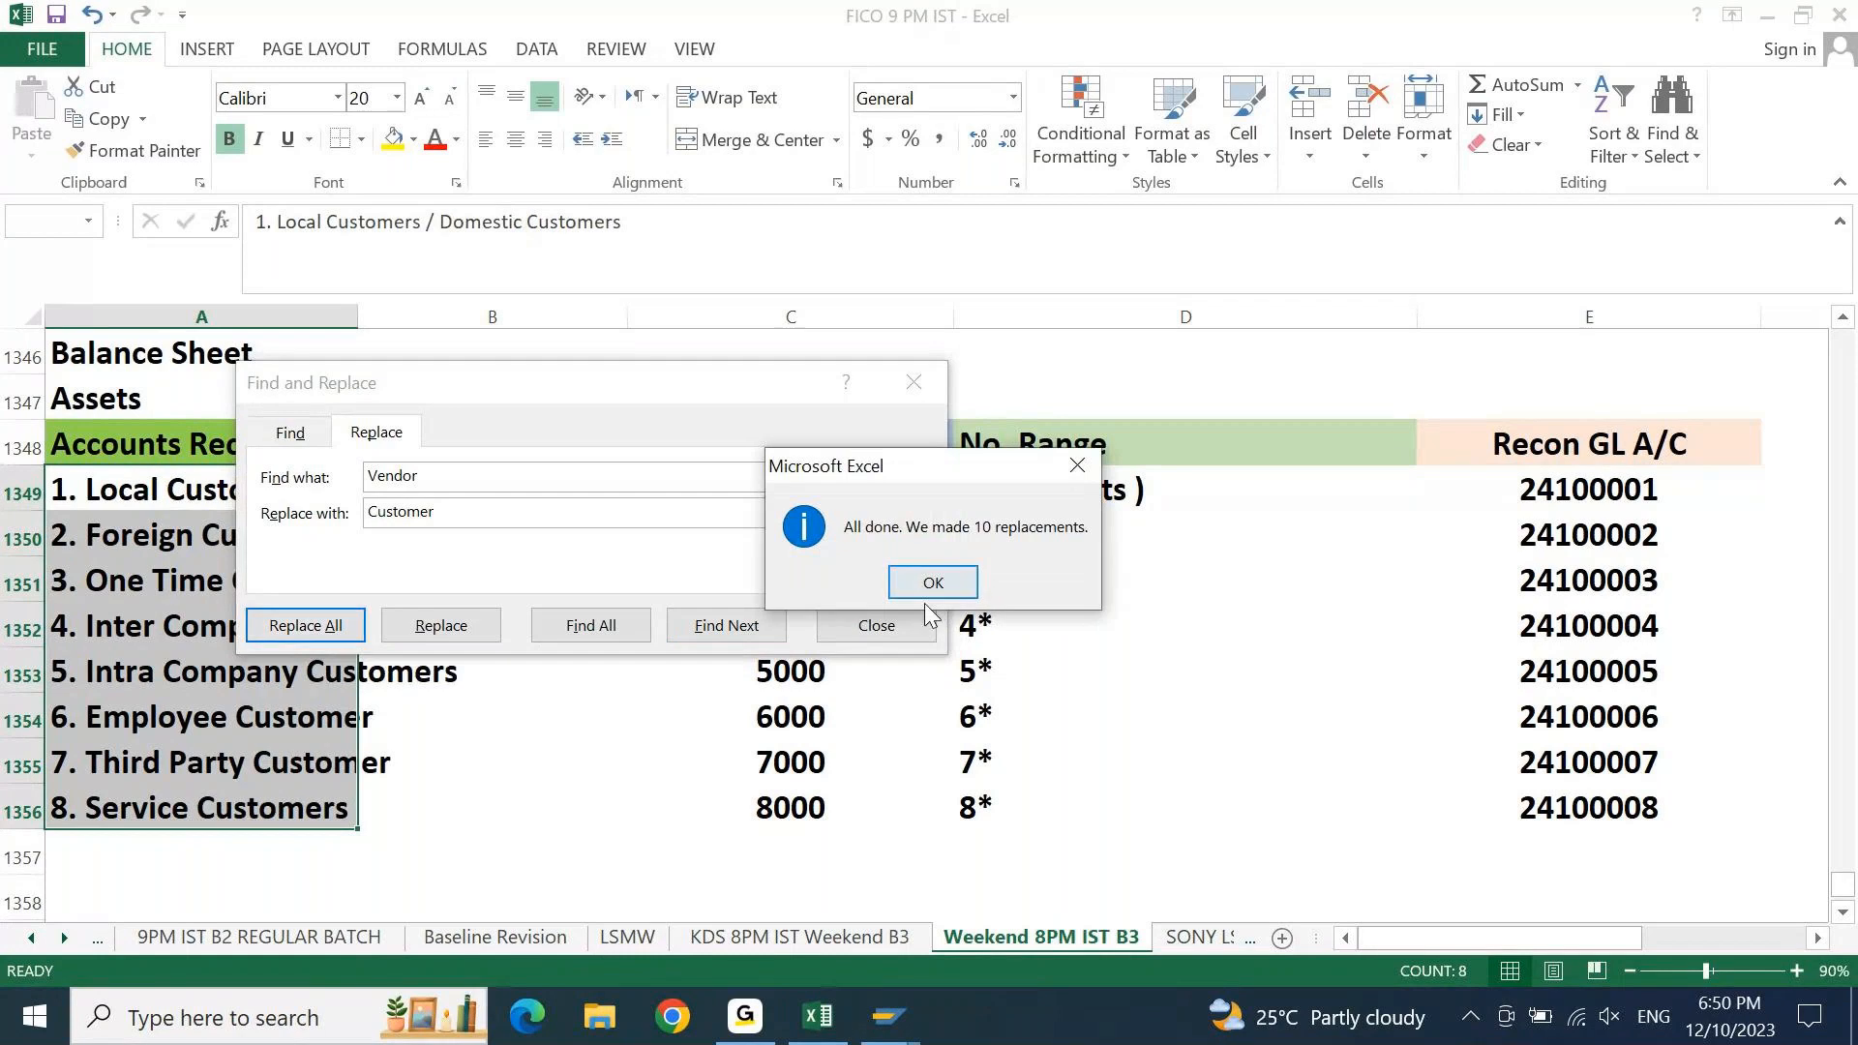
pyautogui.click(927, 598)
pyautogui.moveTo(730, 386); pyautogui.dragTo(1310, 447)
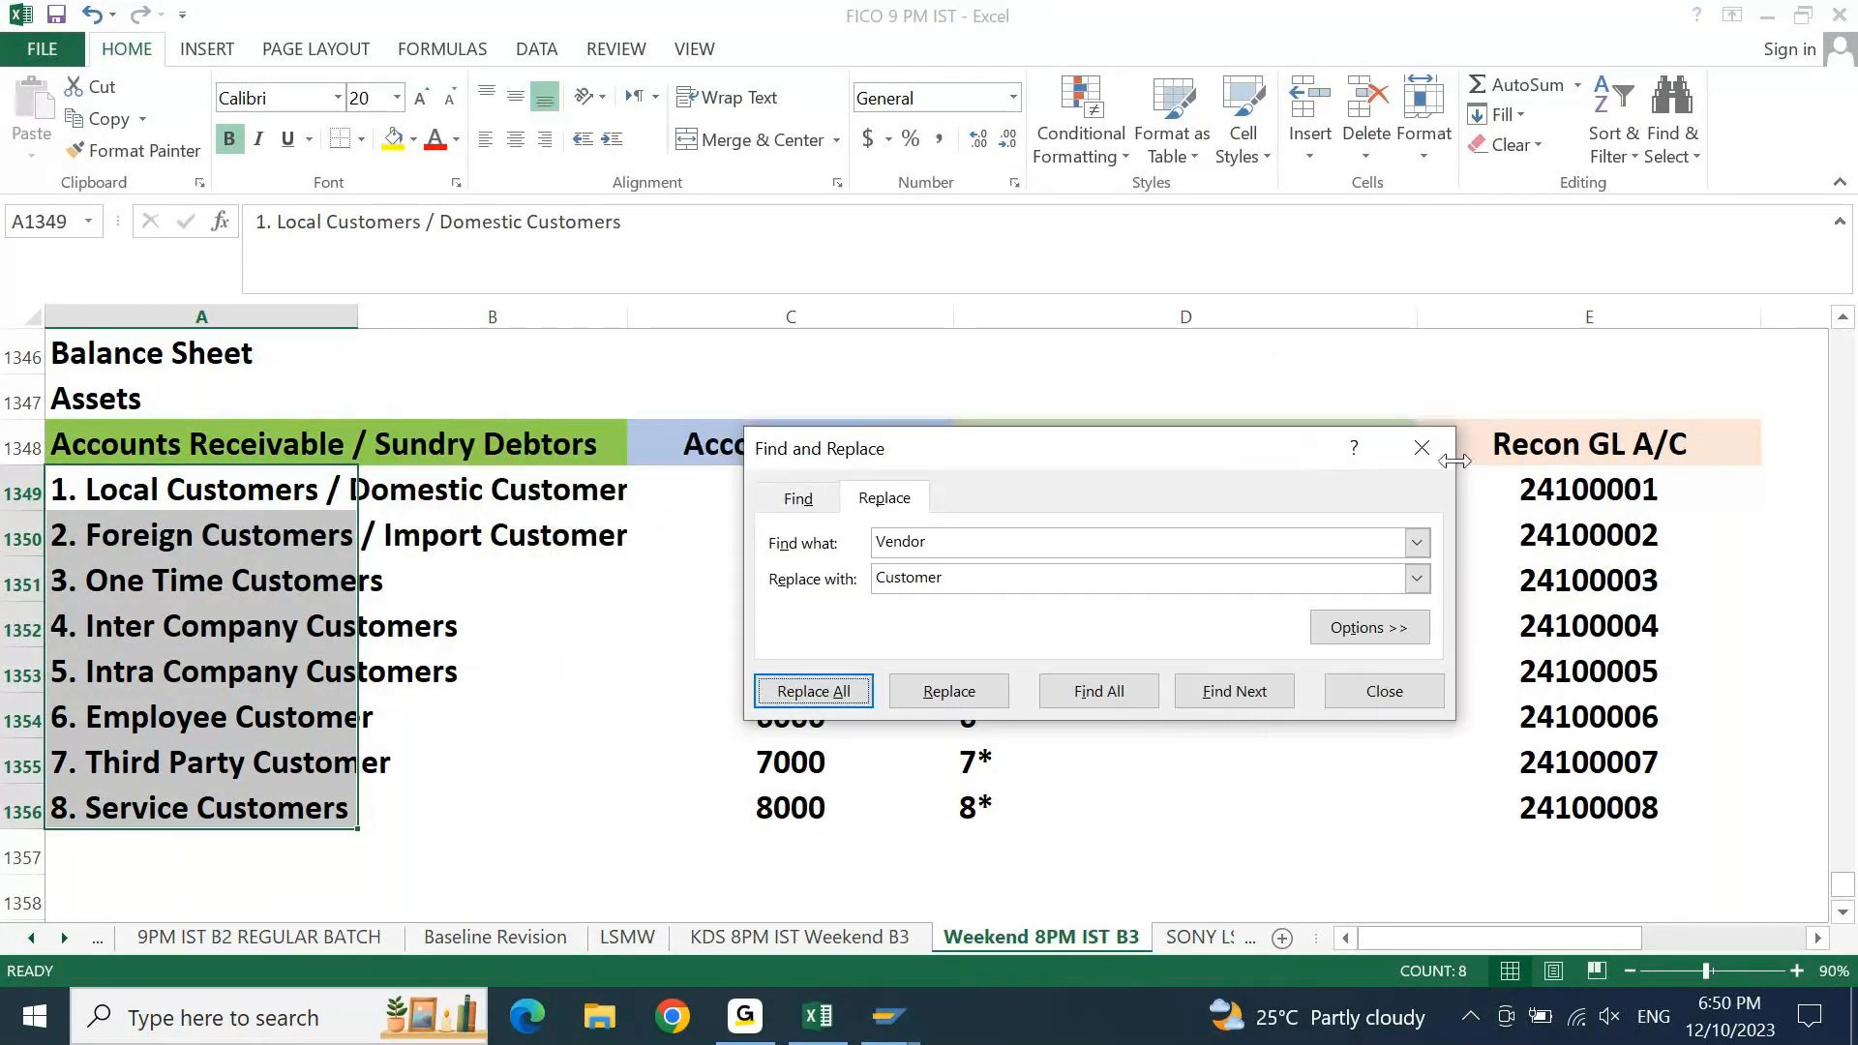
pyautogui.click(1422, 448)
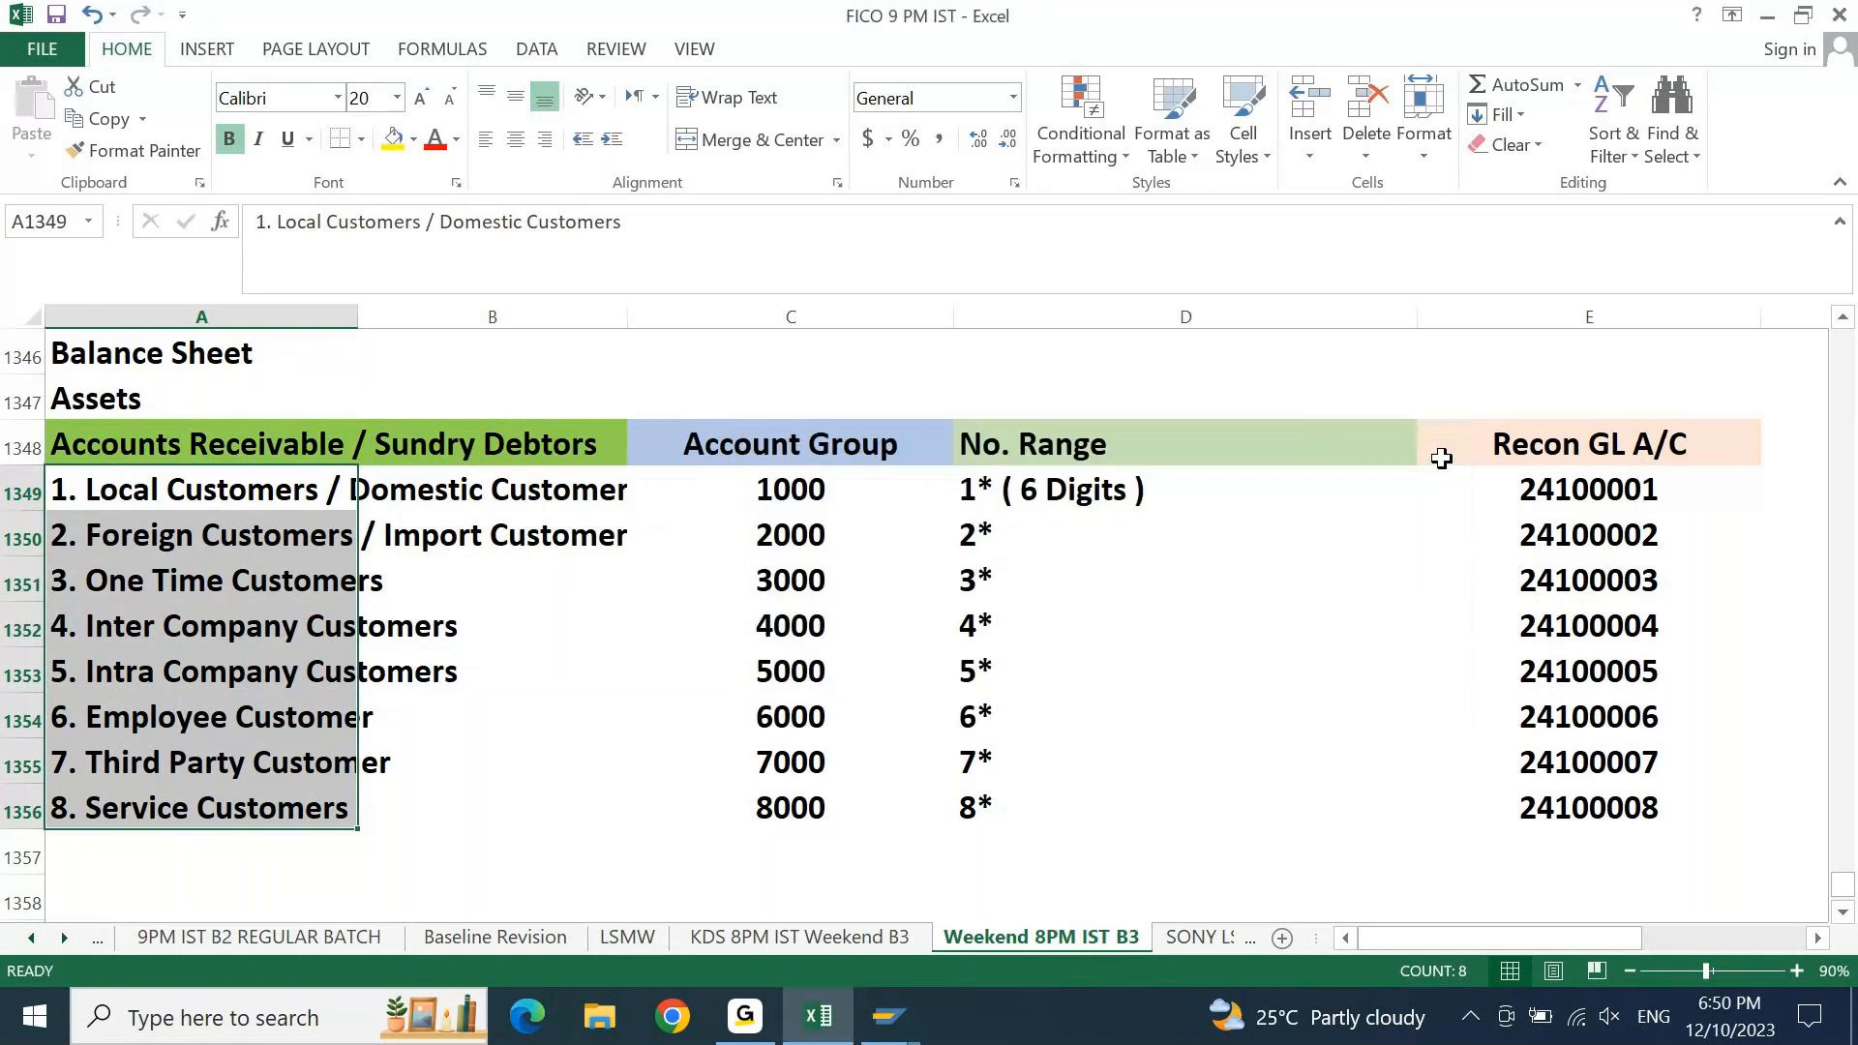
# Change A1350 to "2. Foreign Customers / Export Customers" and widen column B to fit the customer descriptions
pyautogui.click(709, 704)
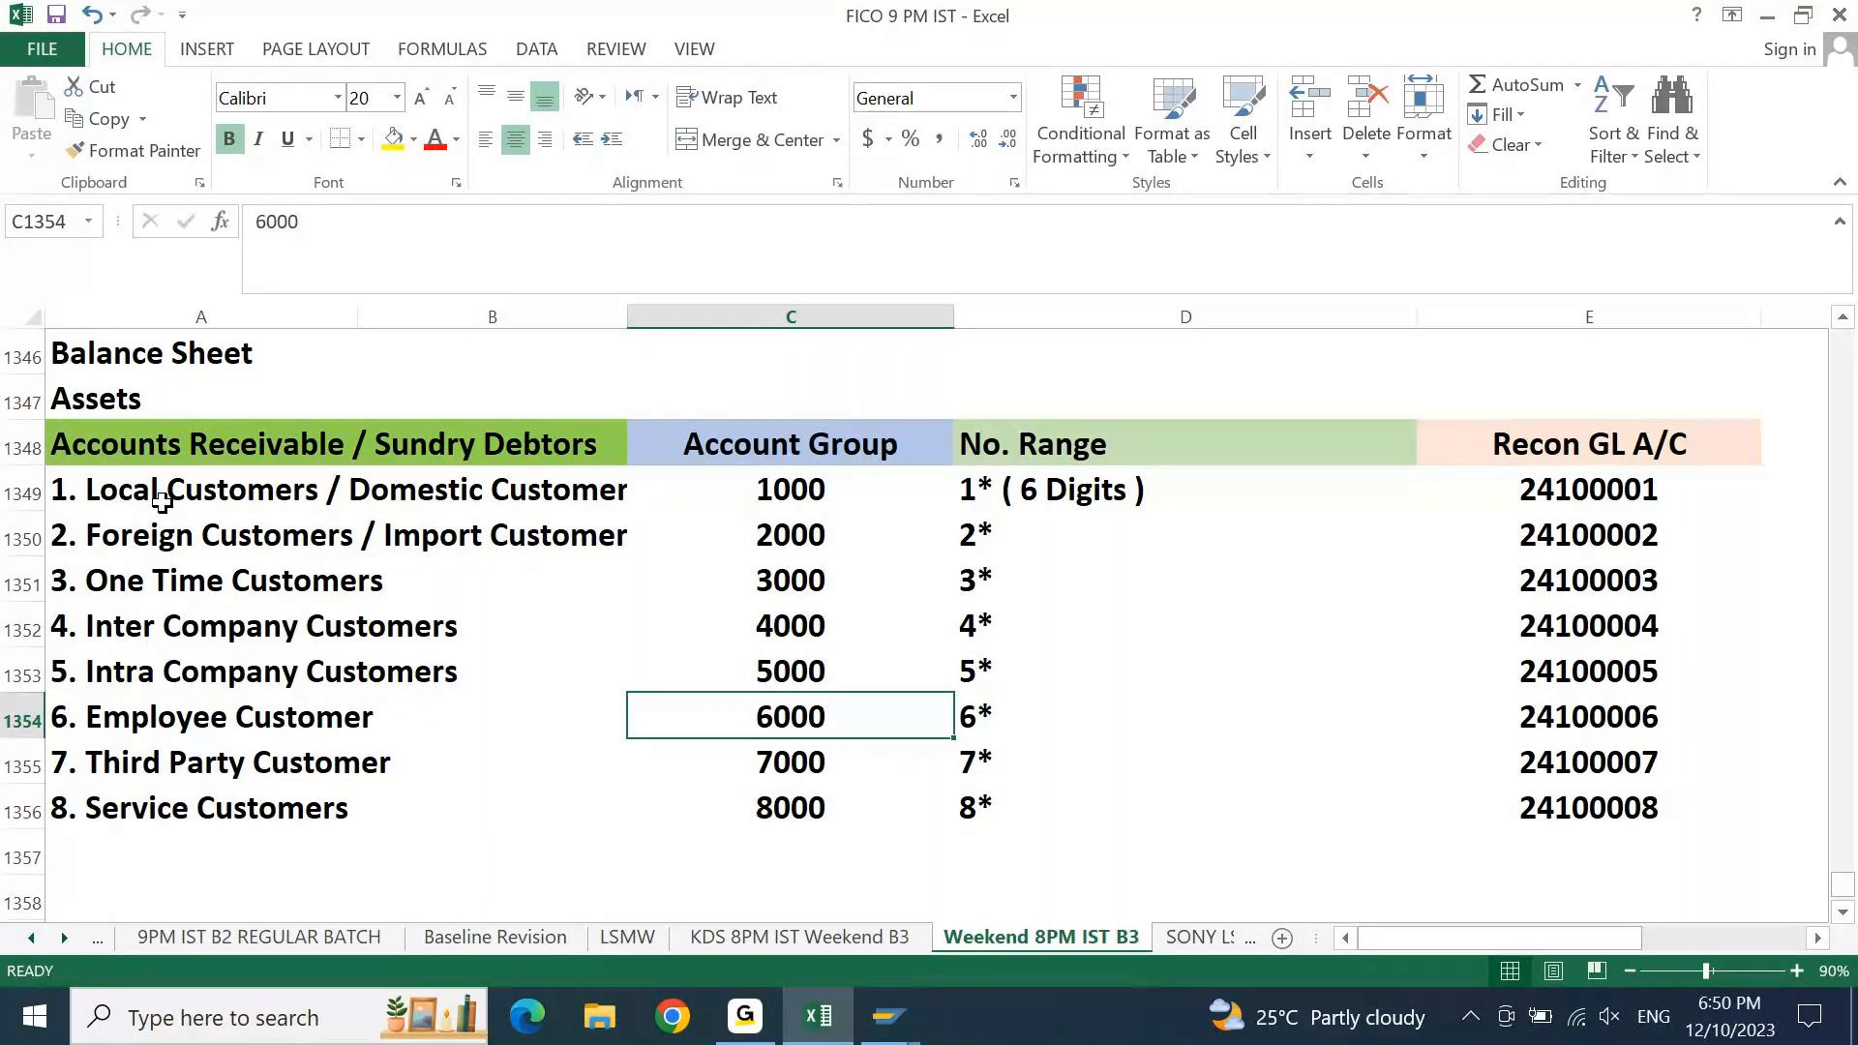
pyautogui.click(120, 536)
pyautogui.press('F2')
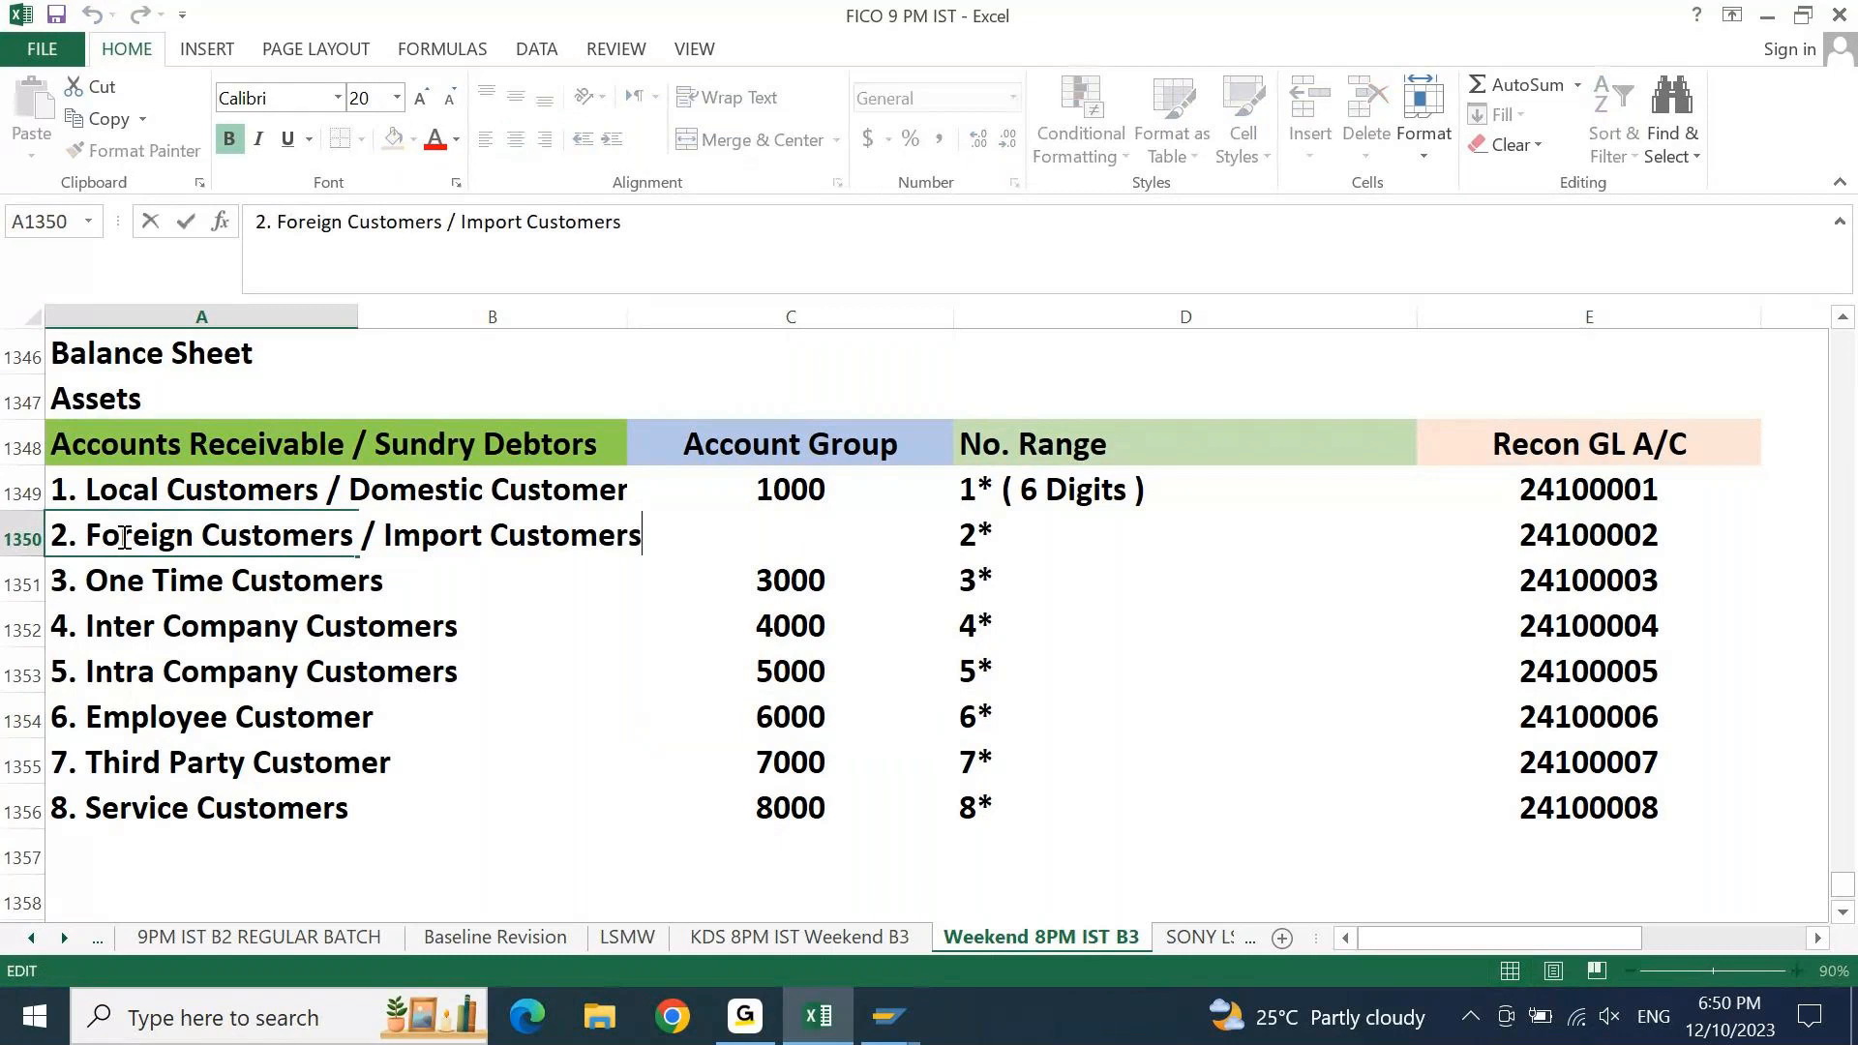
pyautogui.hotkey('ctrl', 'Left')
pyautogui.press('Left')
pyautogui.press('BackSpace')
pyautogui.press('BackSpace')
pyautogui.press('BackSpace')
pyautogui.press('BackSpace')
pyautogui.press('BackSpace')
pyautogui.press('BackSpace')
pyautogui.write('Ecpor')
pyautogui.press('BackSpace')
pyautogui.press('BackSpace')
pyautogui.press('BackSpace')
pyautogui.press('BackSpace')
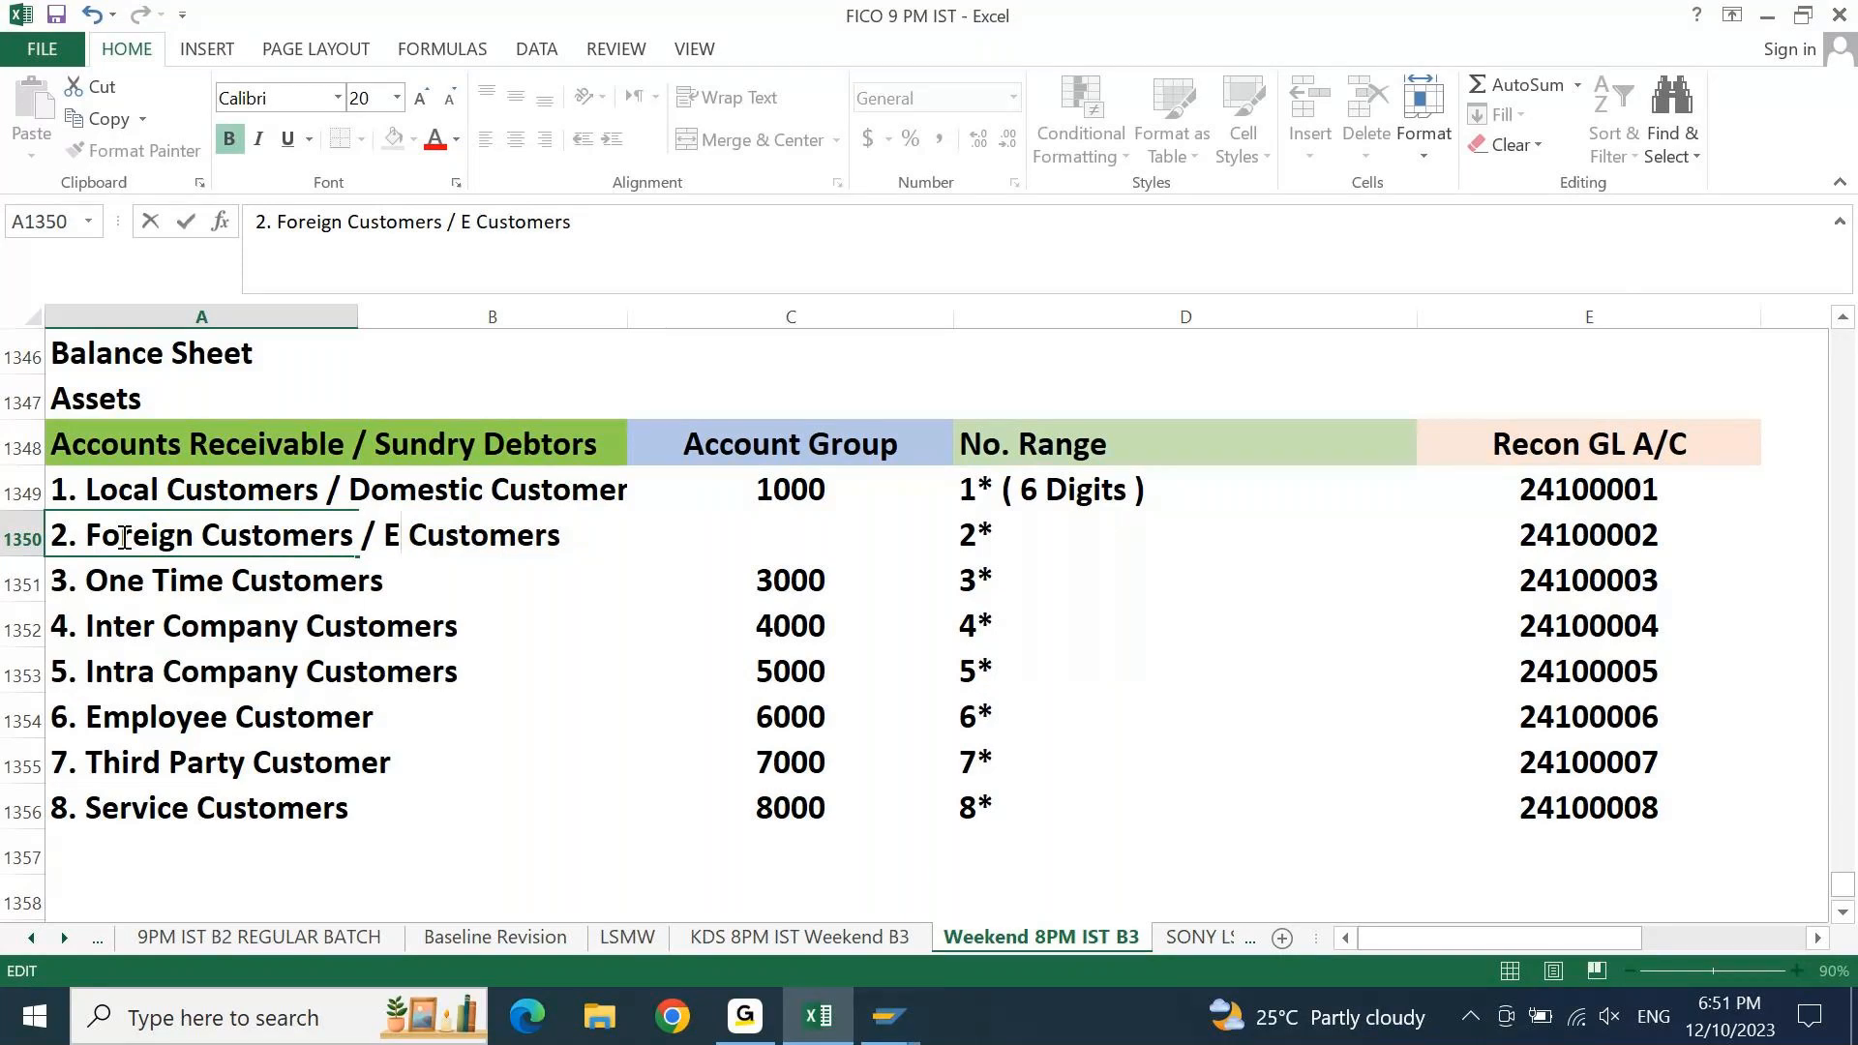
pyautogui.write('xport')
pyautogui.press('Return')
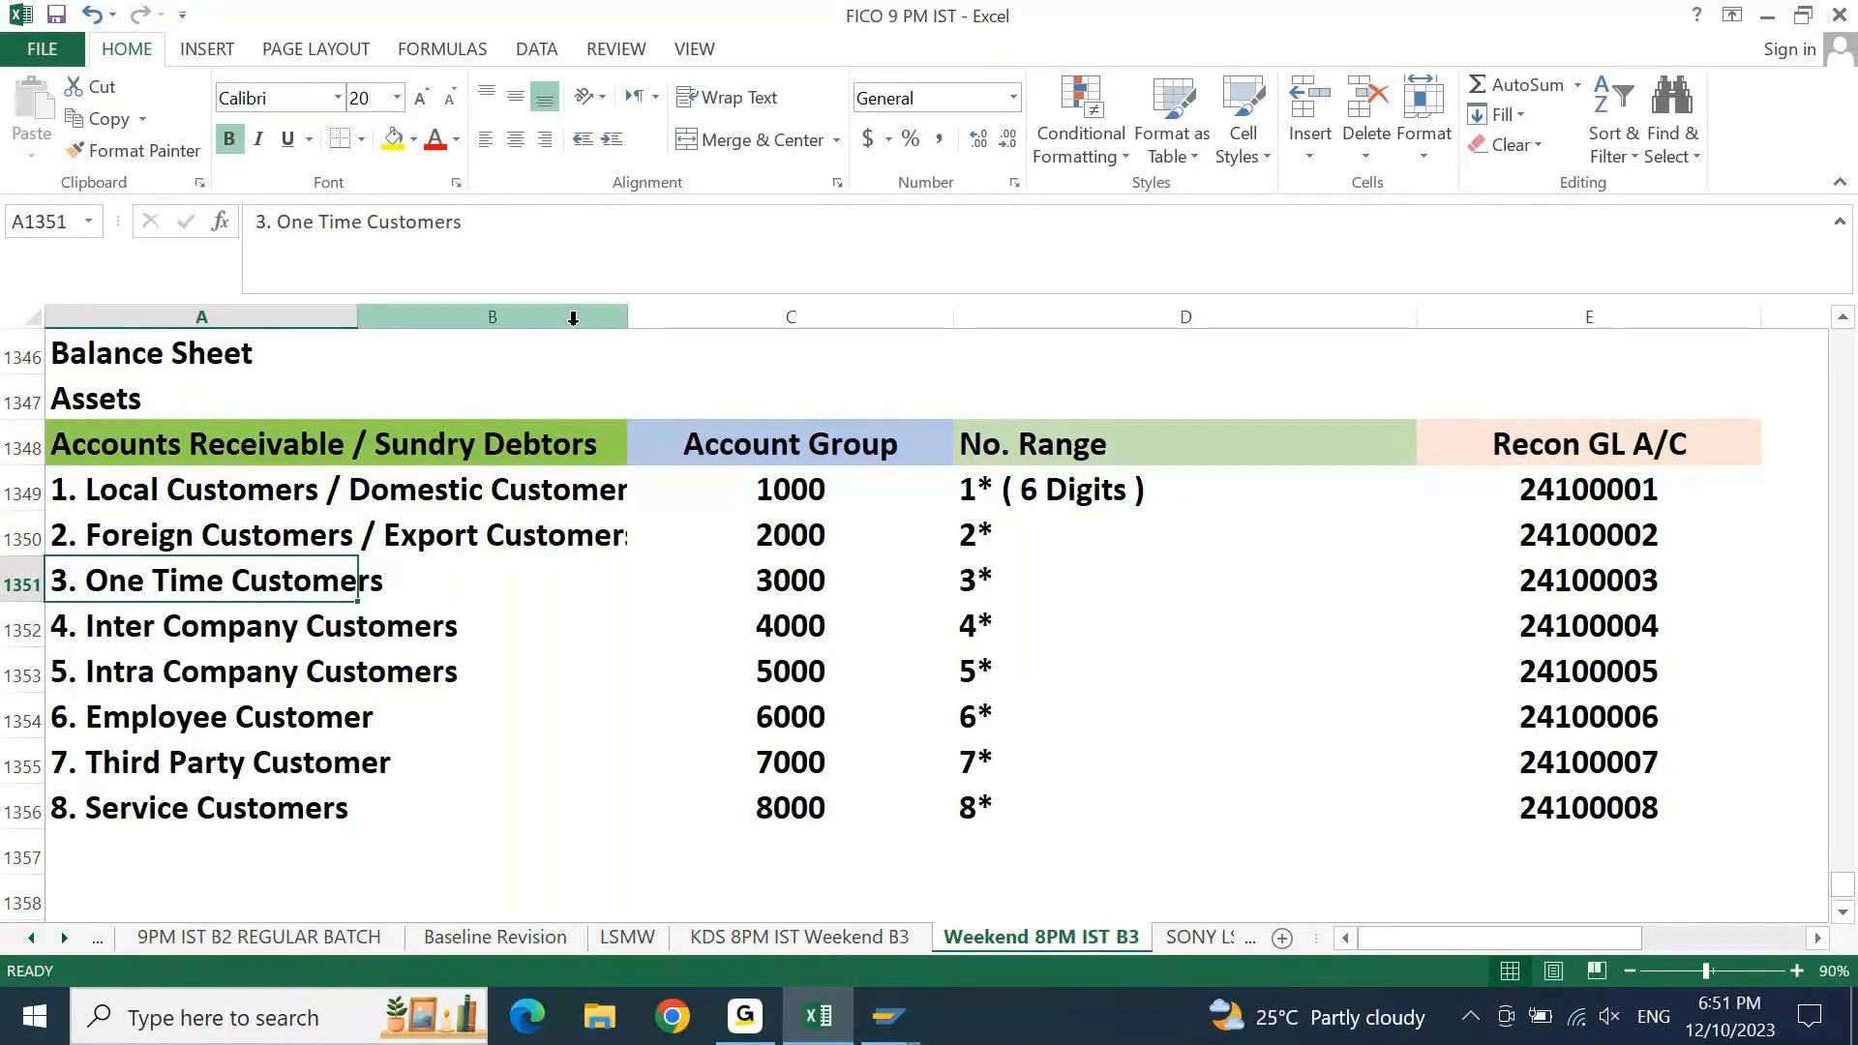
pyautogui.moveTo(626, 324); pyautogui.dragTo(667, 324)
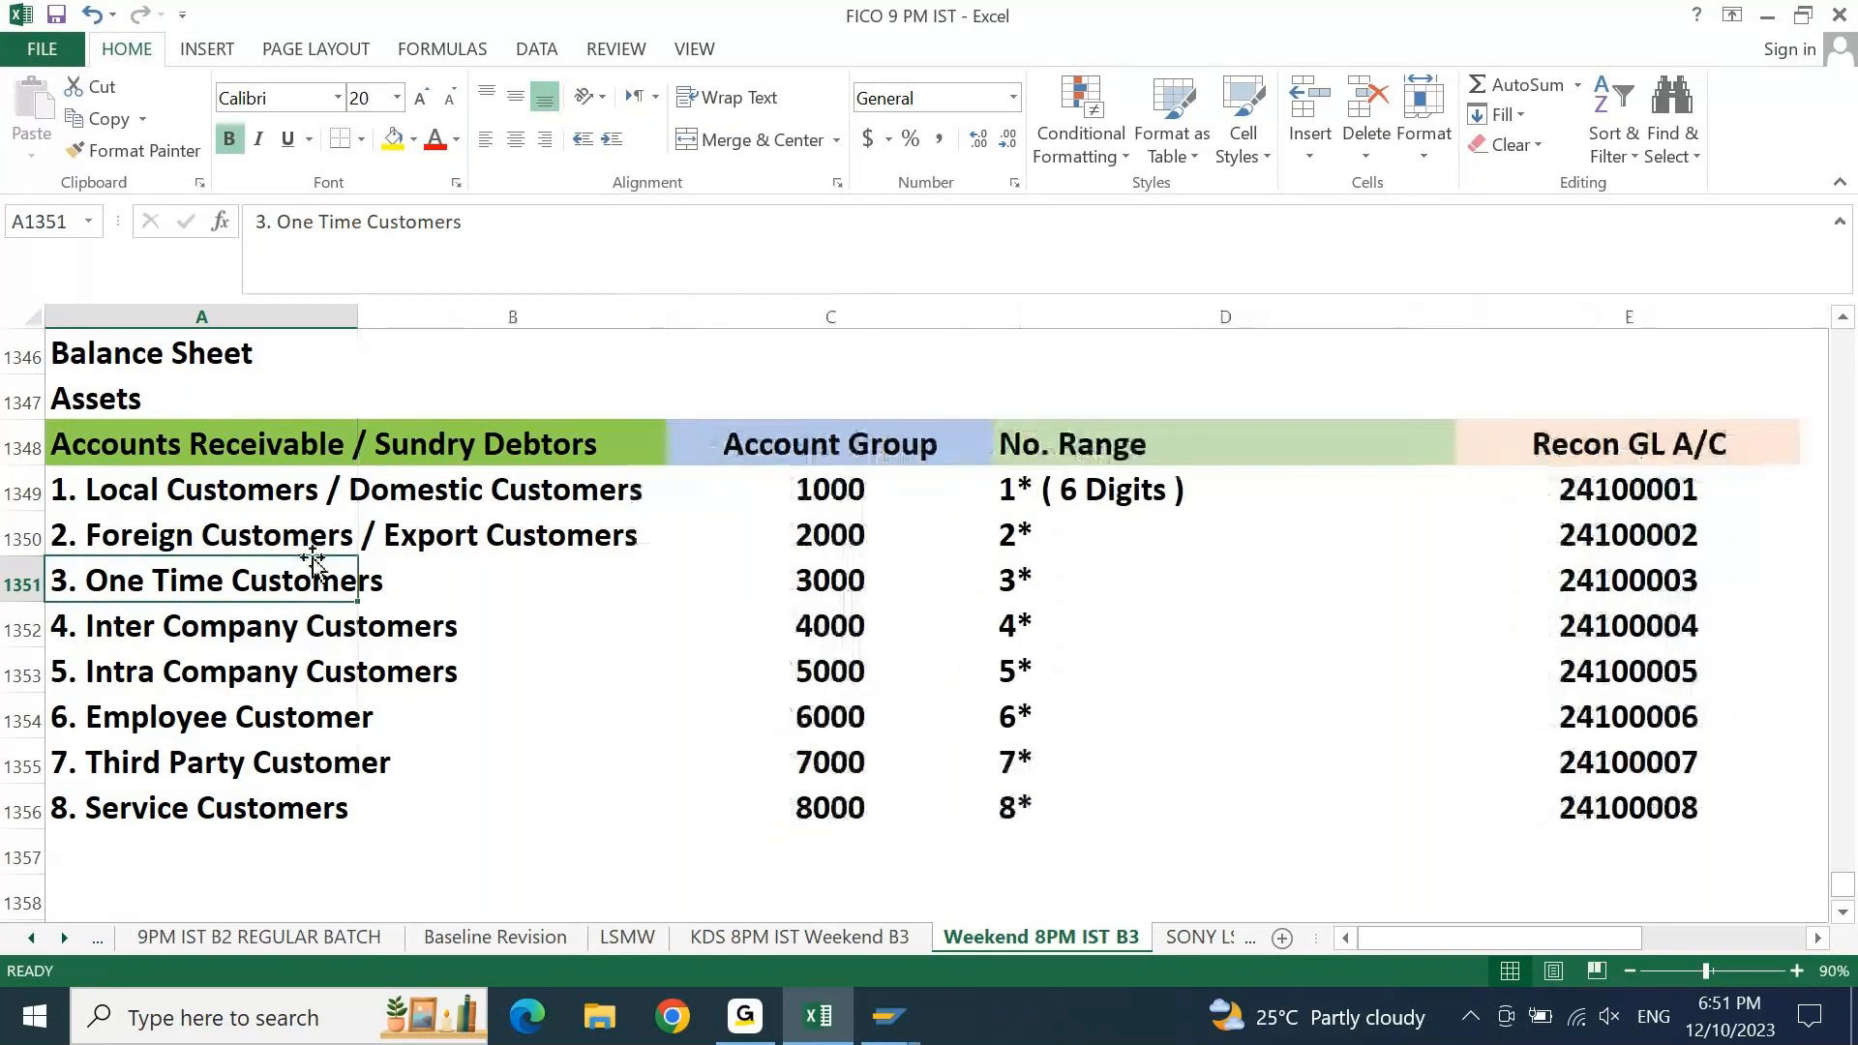
# Review the account groups, number ranges and recon GL accounts listed for the customer types
pyautogui.click(427, 606)
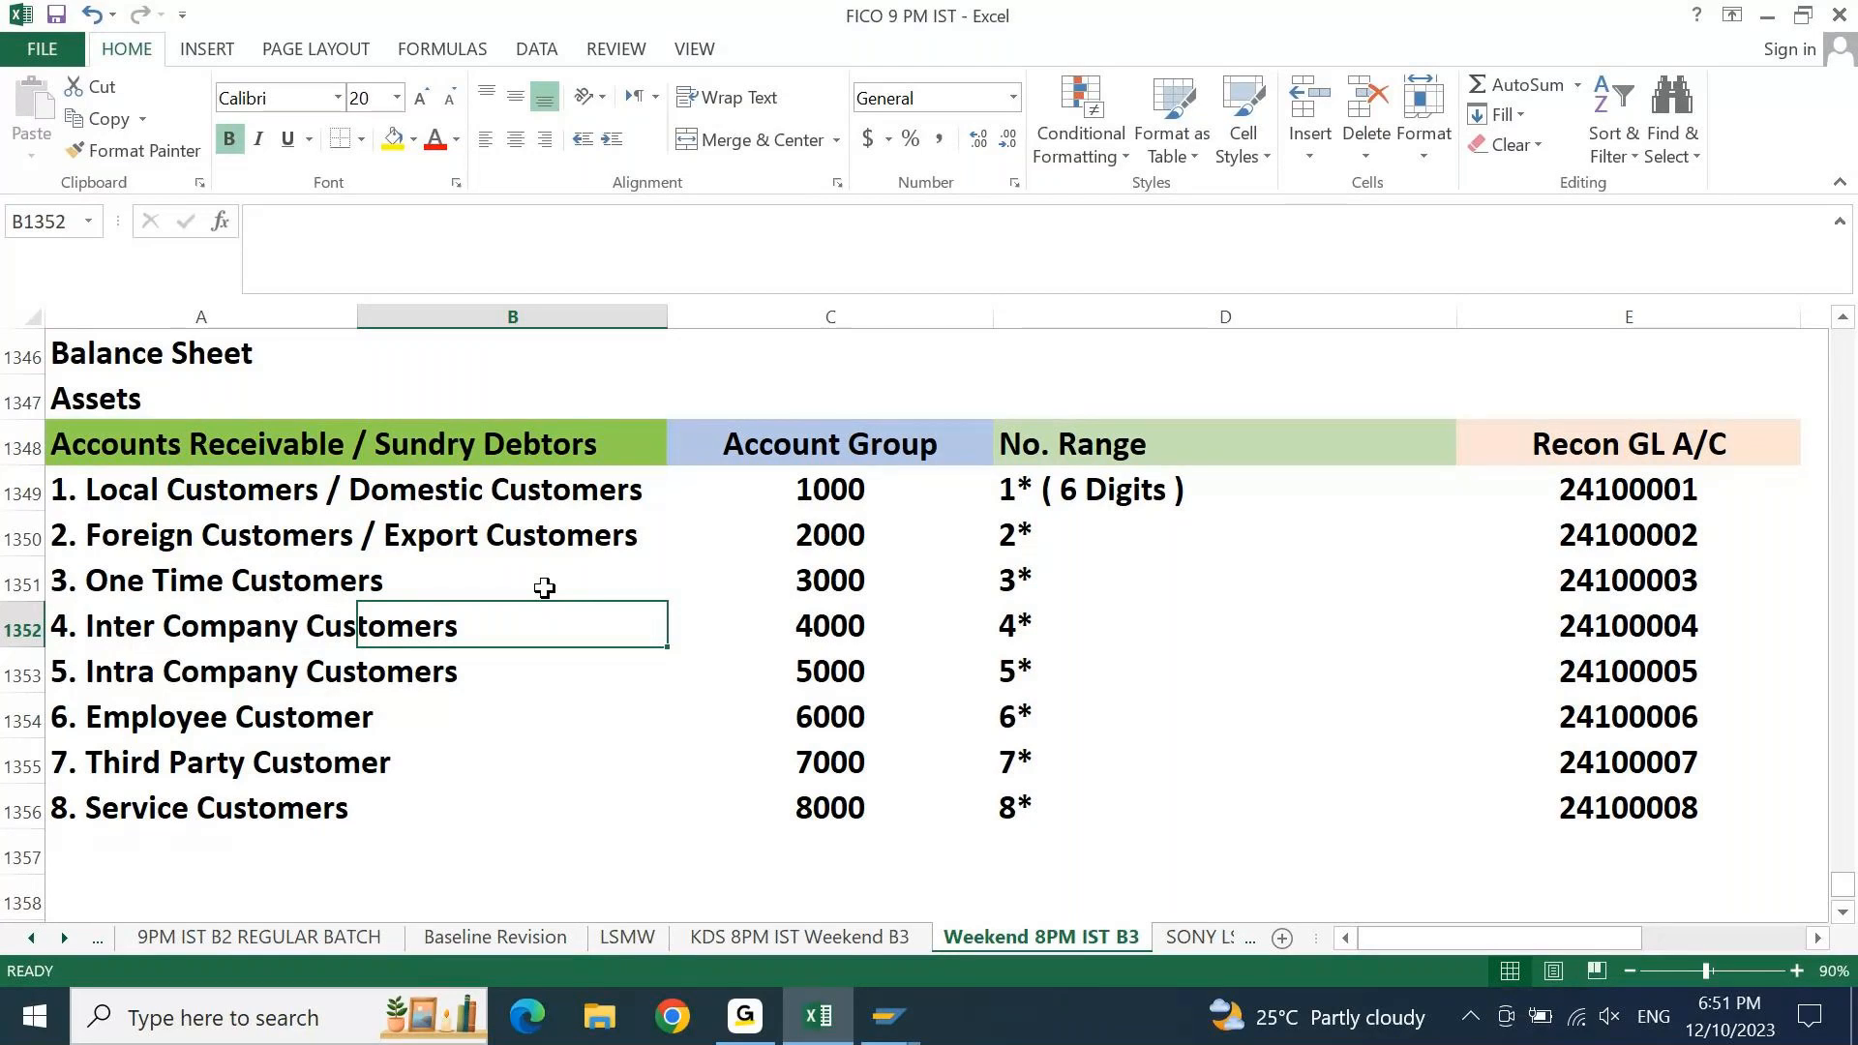
pyautogui.press('Right')
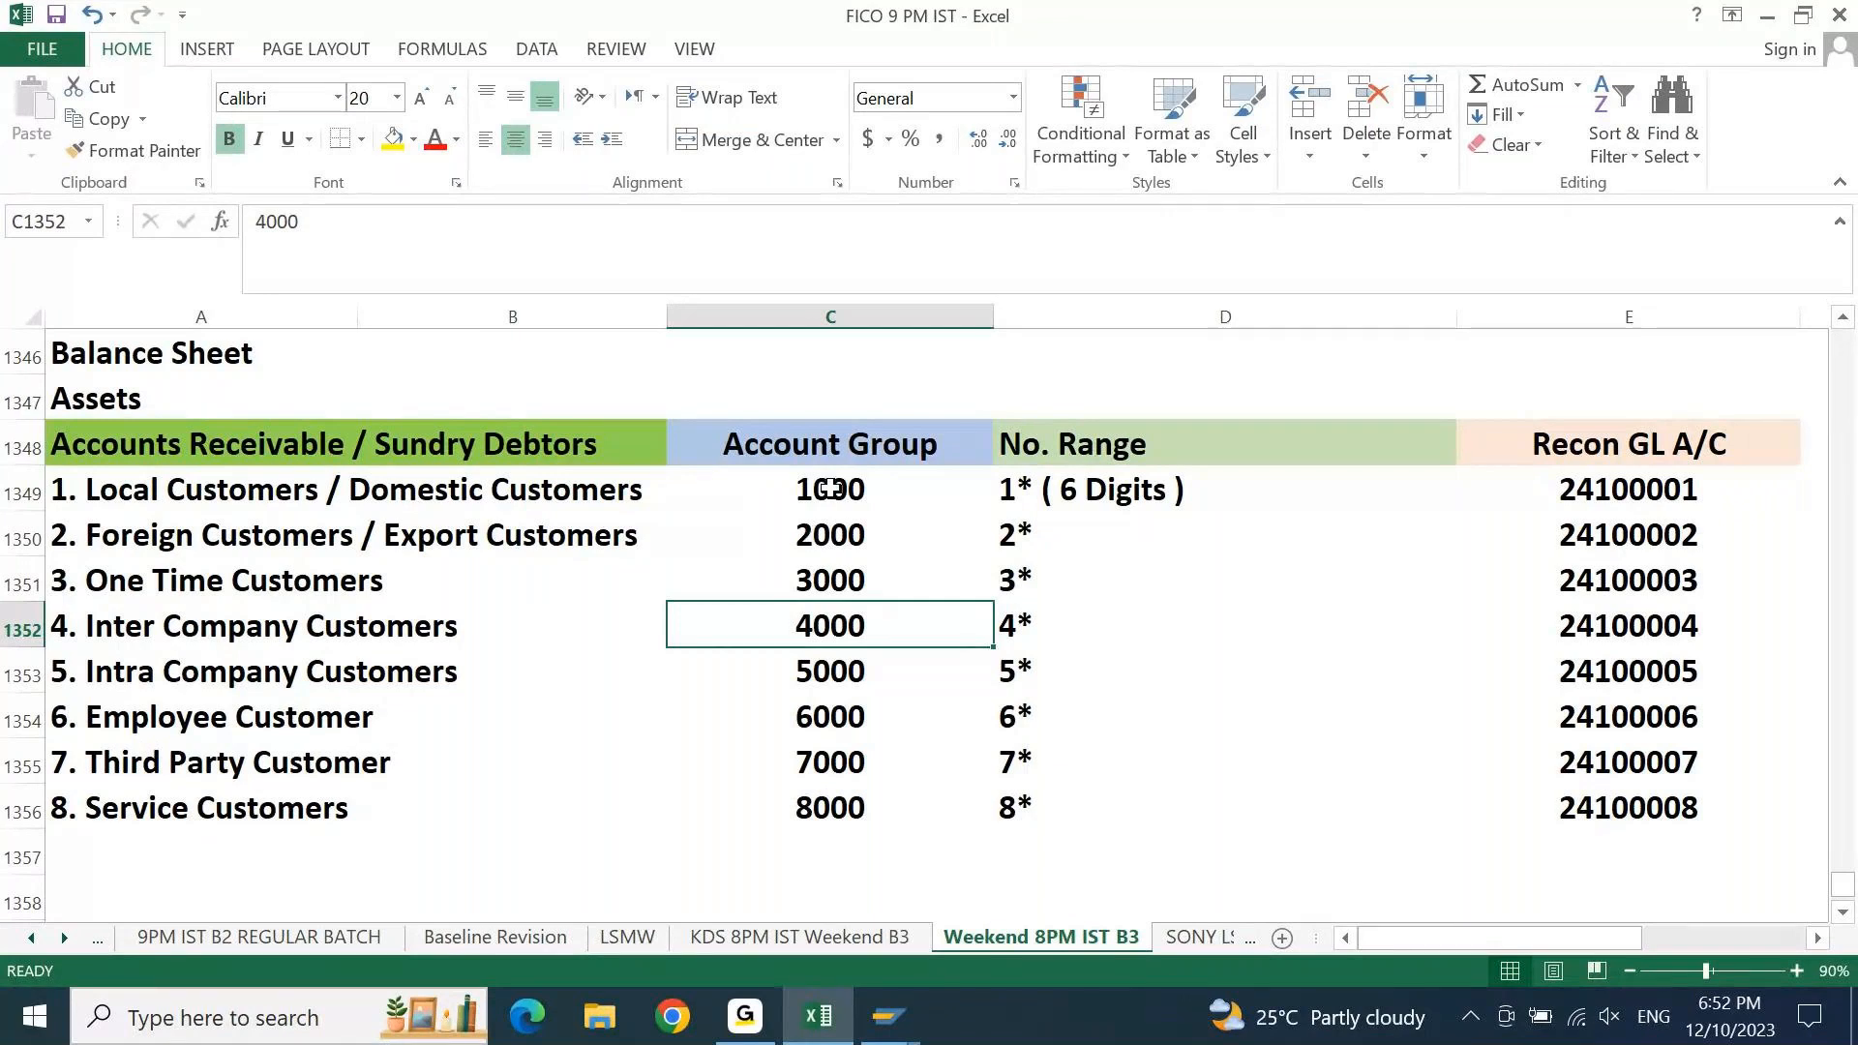
pyautogui.moveTo(817, 487); pyautogui.dragTo(857, 802)
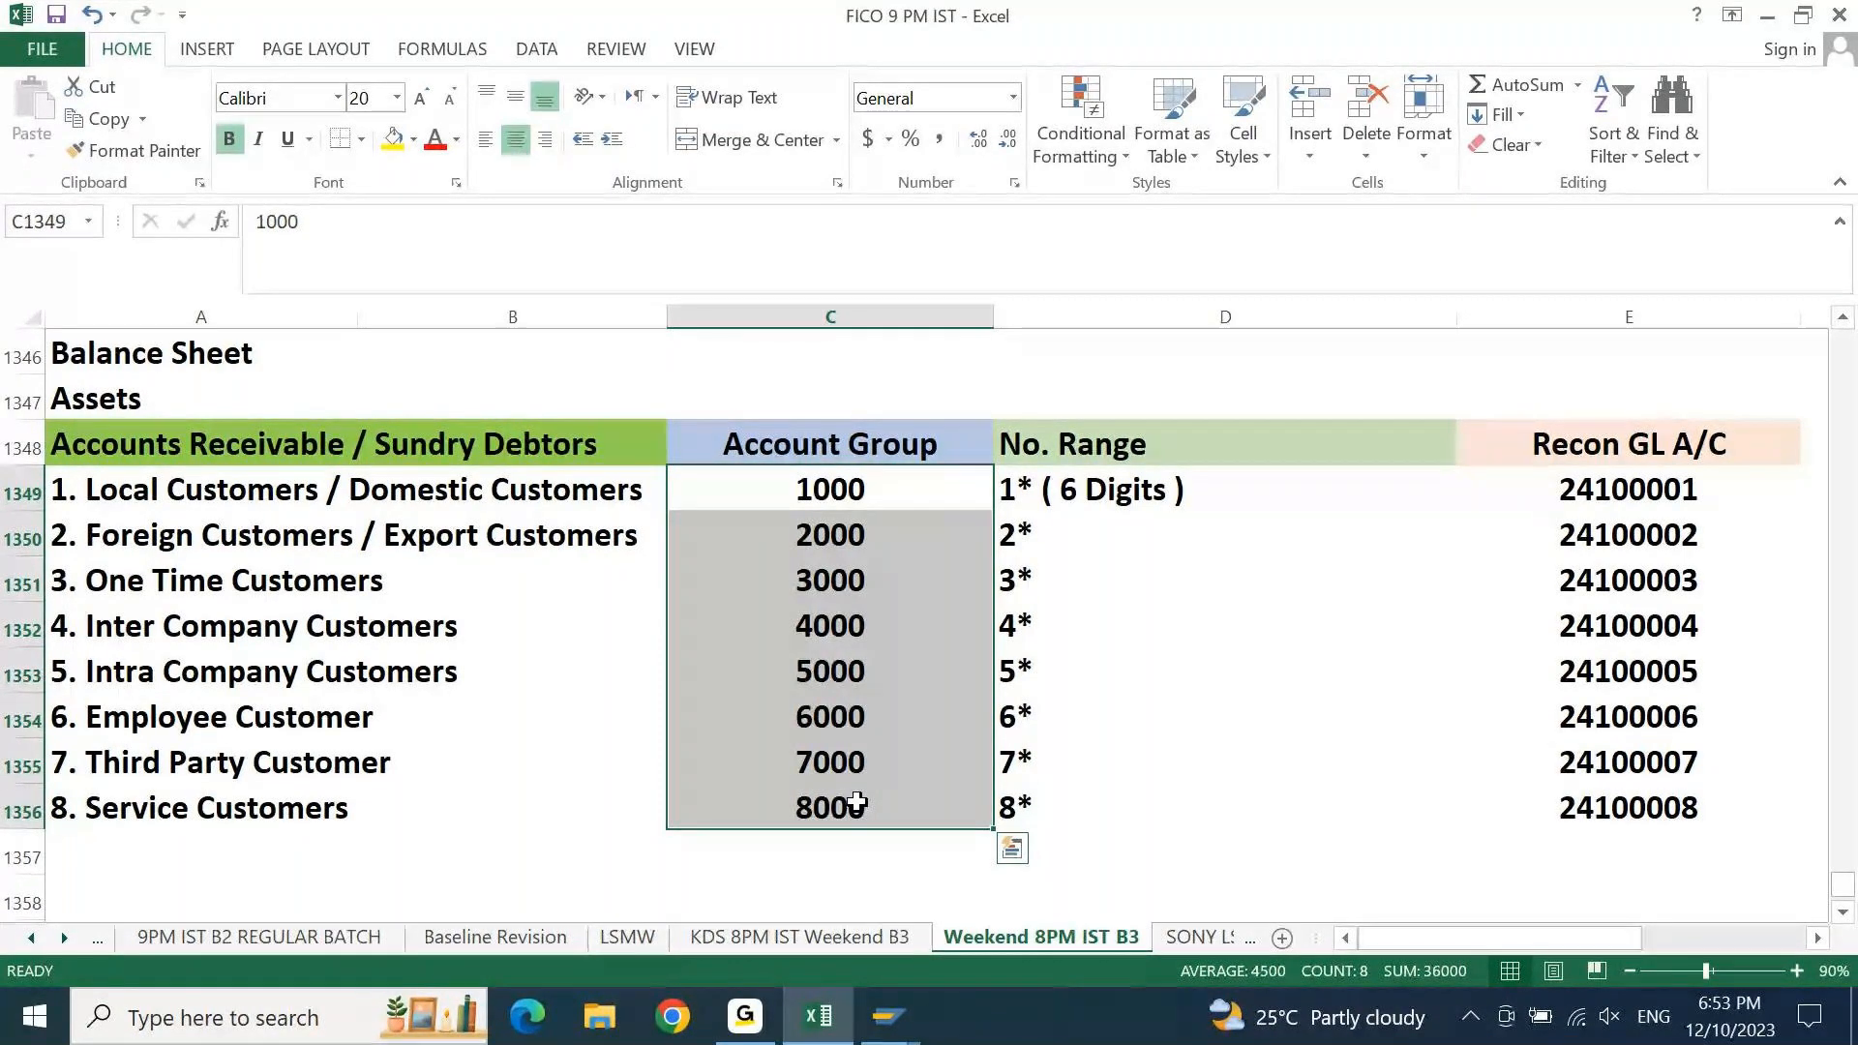
pyautogui.press('Right')
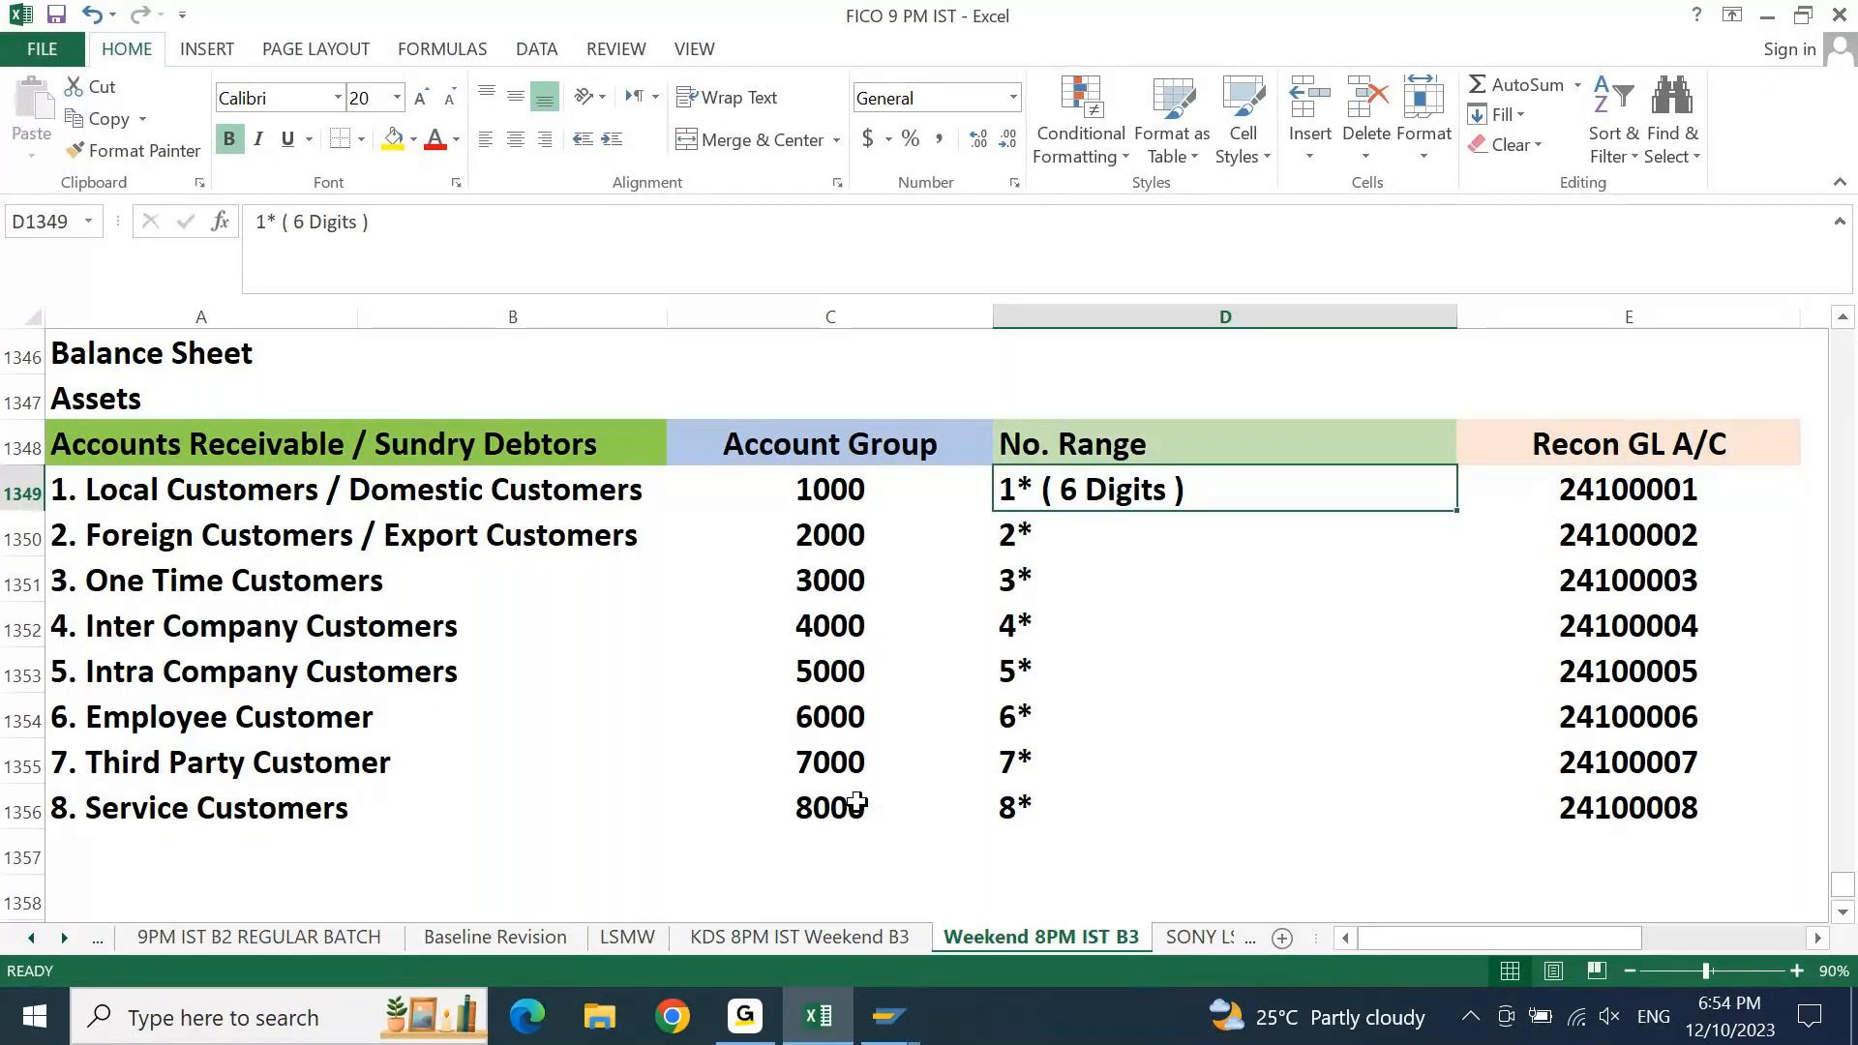
pyautogui.press('Right')
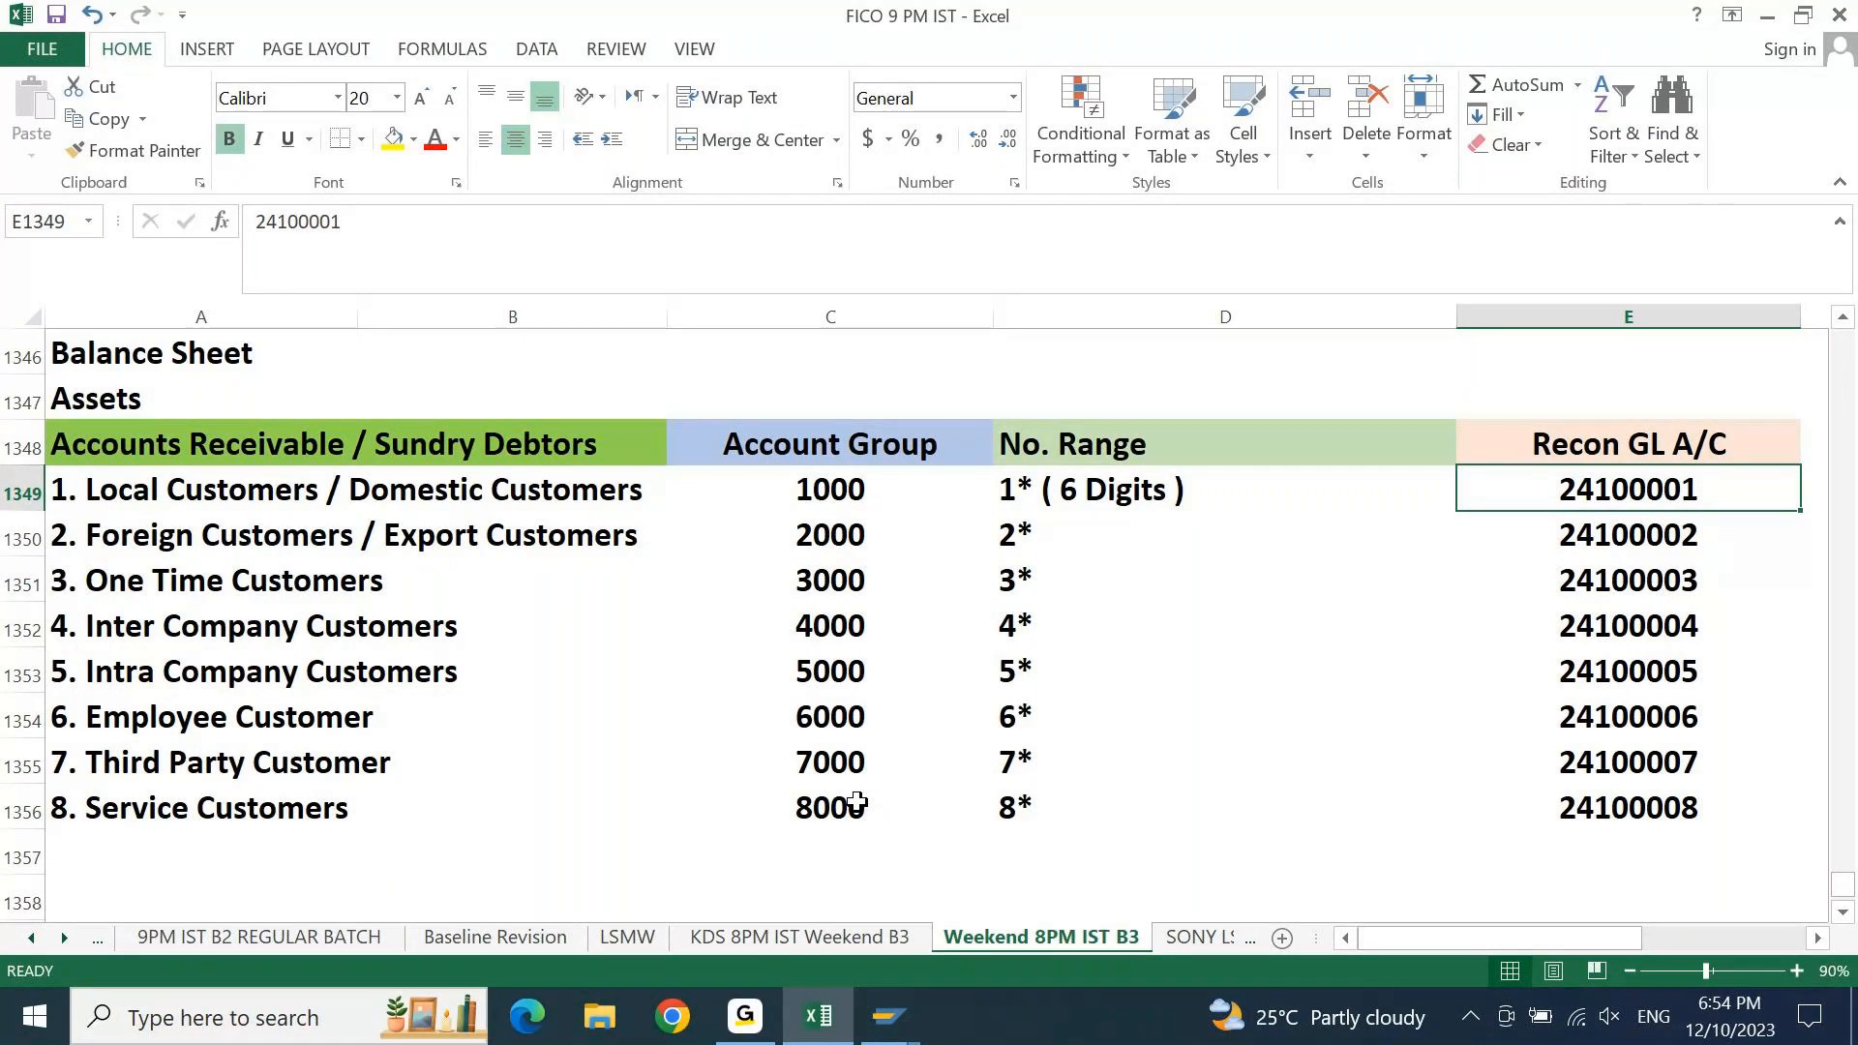
pyautogui.press('Left')
pyautogui.press('Left')
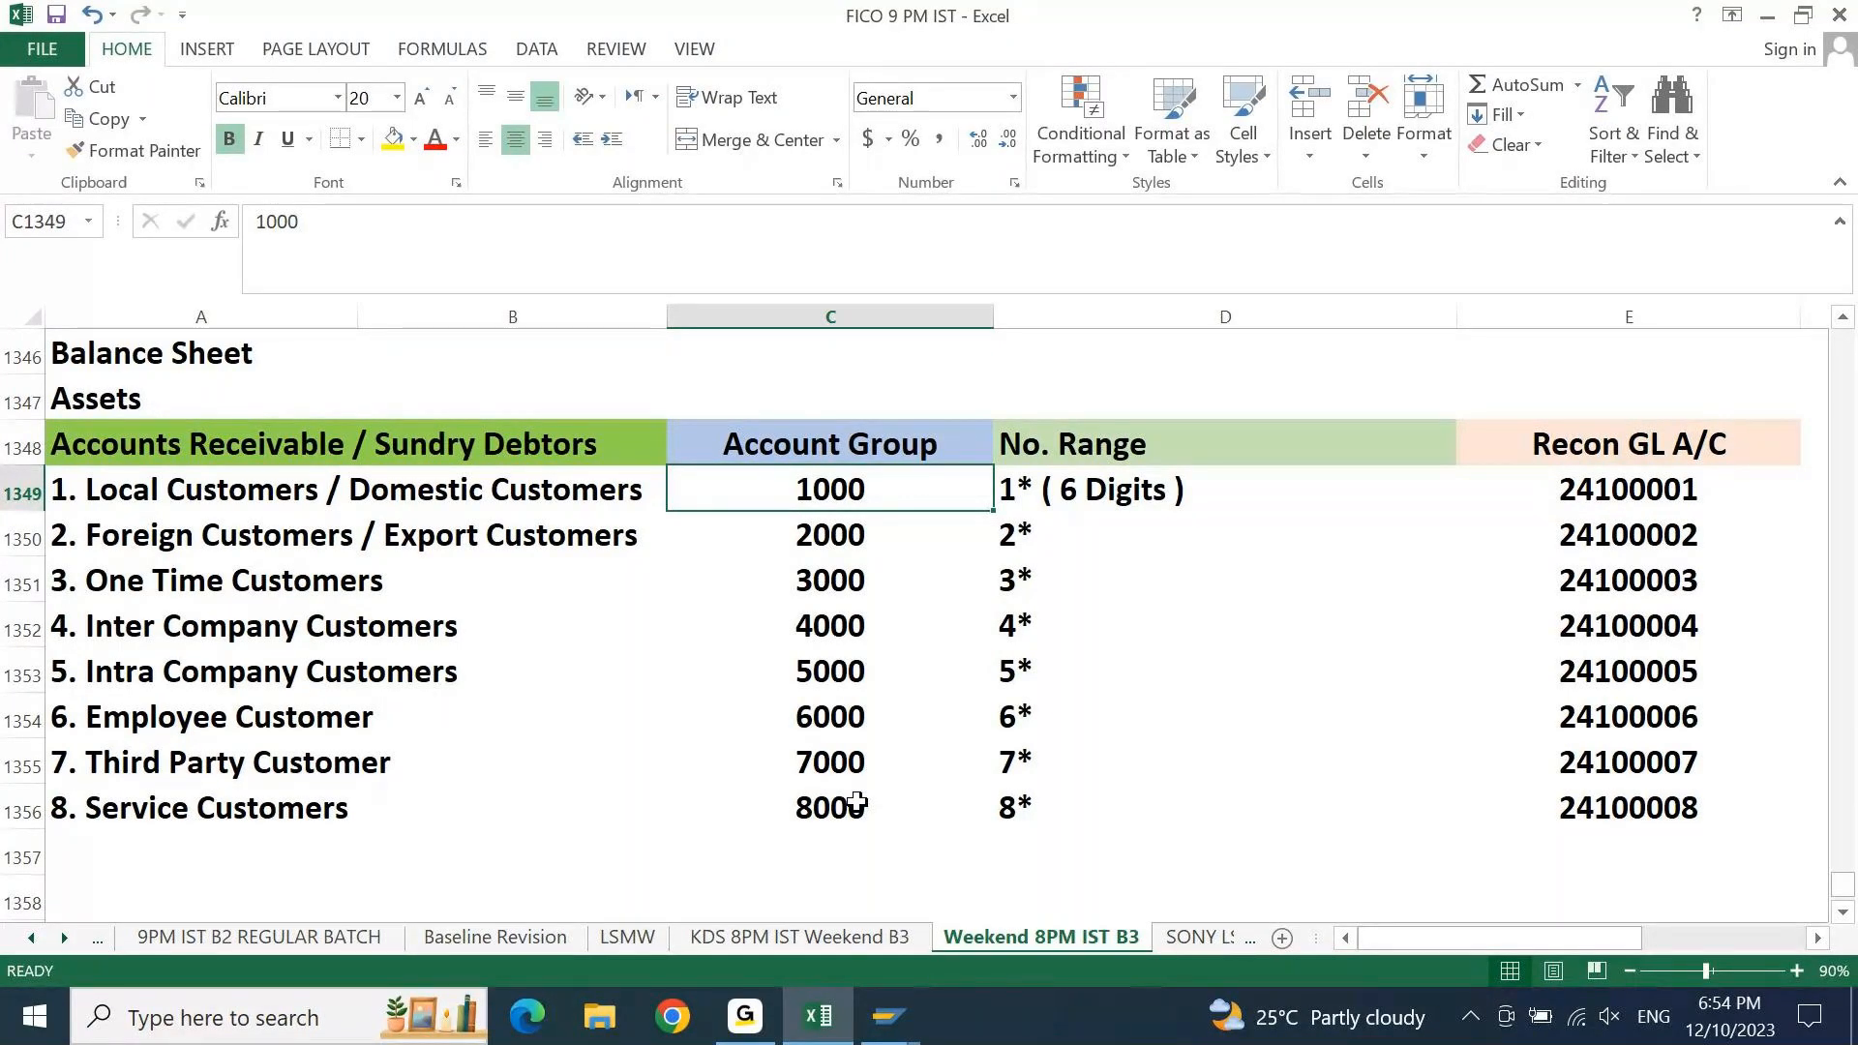
# Review the configuration steps and transaction codes listed under the A1335 heading, above the customer account table
pyautogui.press('Left')
pyautogui.press('Up')
pyautogui.press('Up')
pyautogui.press('Up')
pyautogui.press('Up')
pyautogui.press('Up')
pyautogui.press('Up')
pyautogui.press('Up')
pyautogui.press('Up')
pyautogui.press('Up')
pyautogui.press('Up')
pyautogui.press('Up')
pyautogui.press('Up')
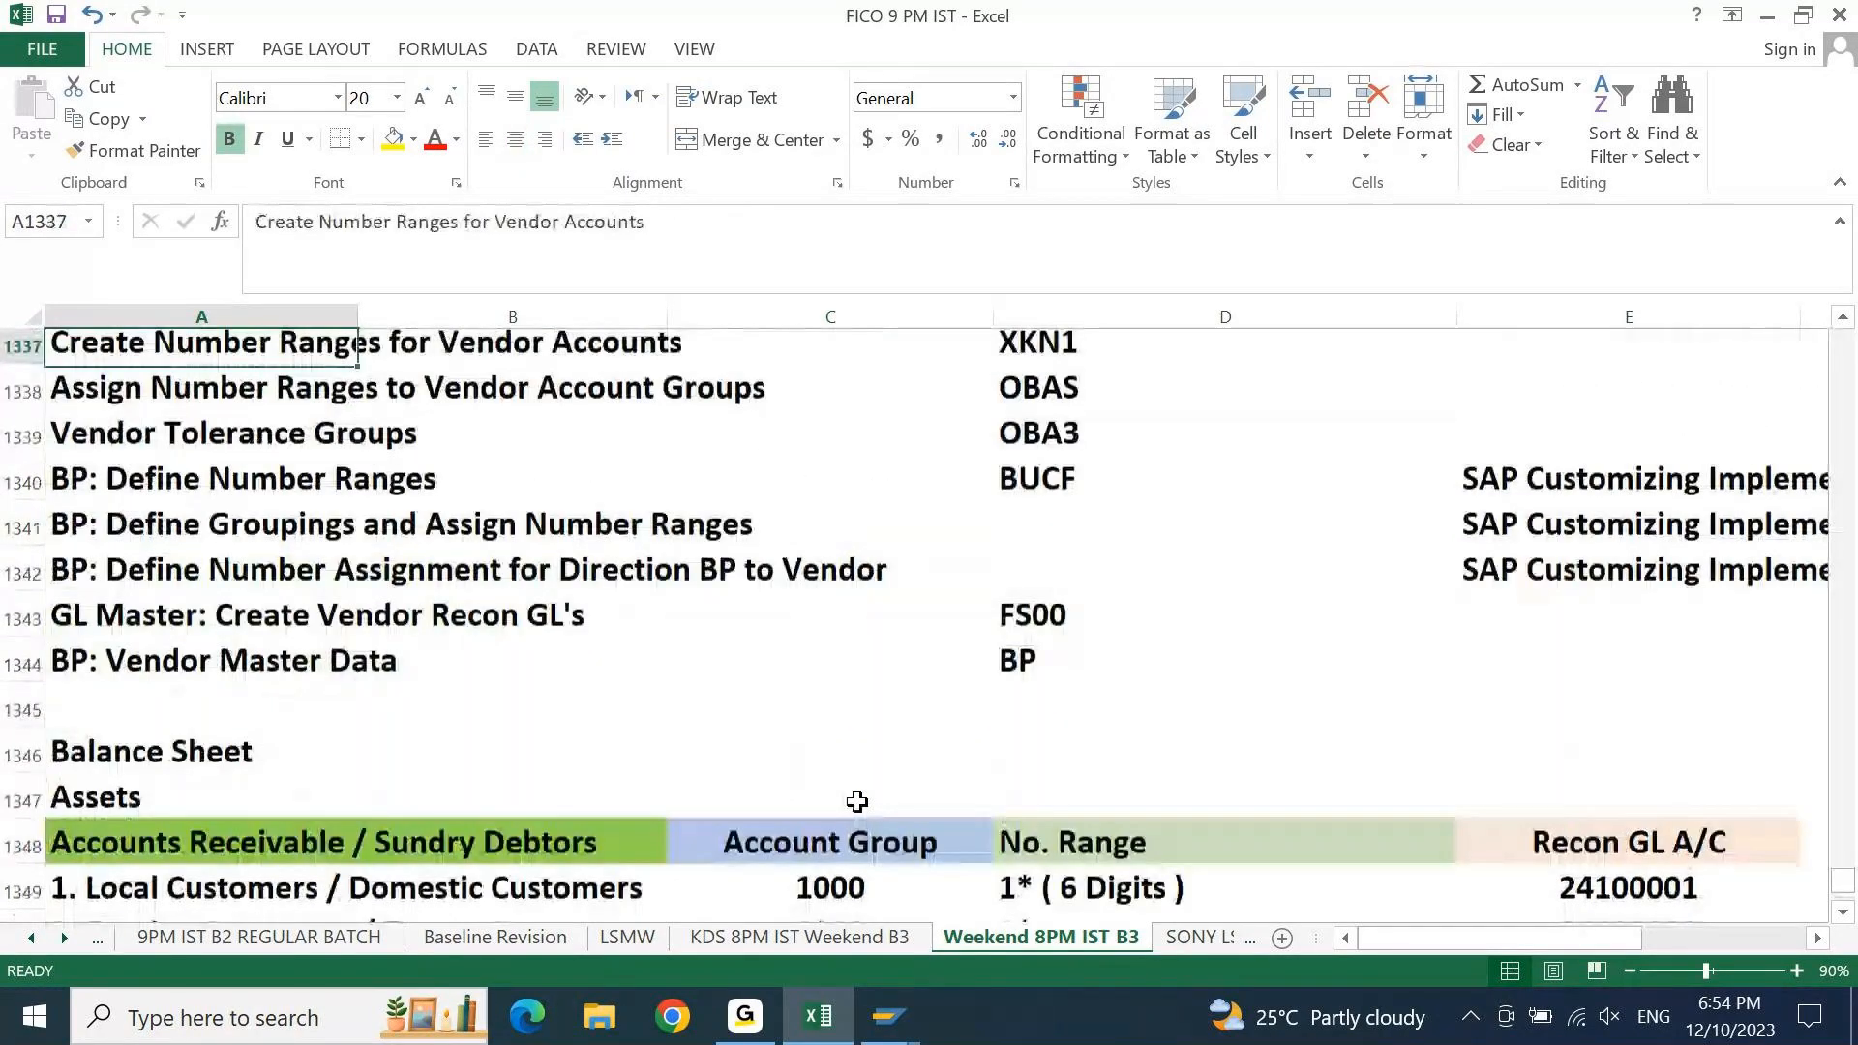
pyautogui.press('Up')
pyautogui.press('Up')
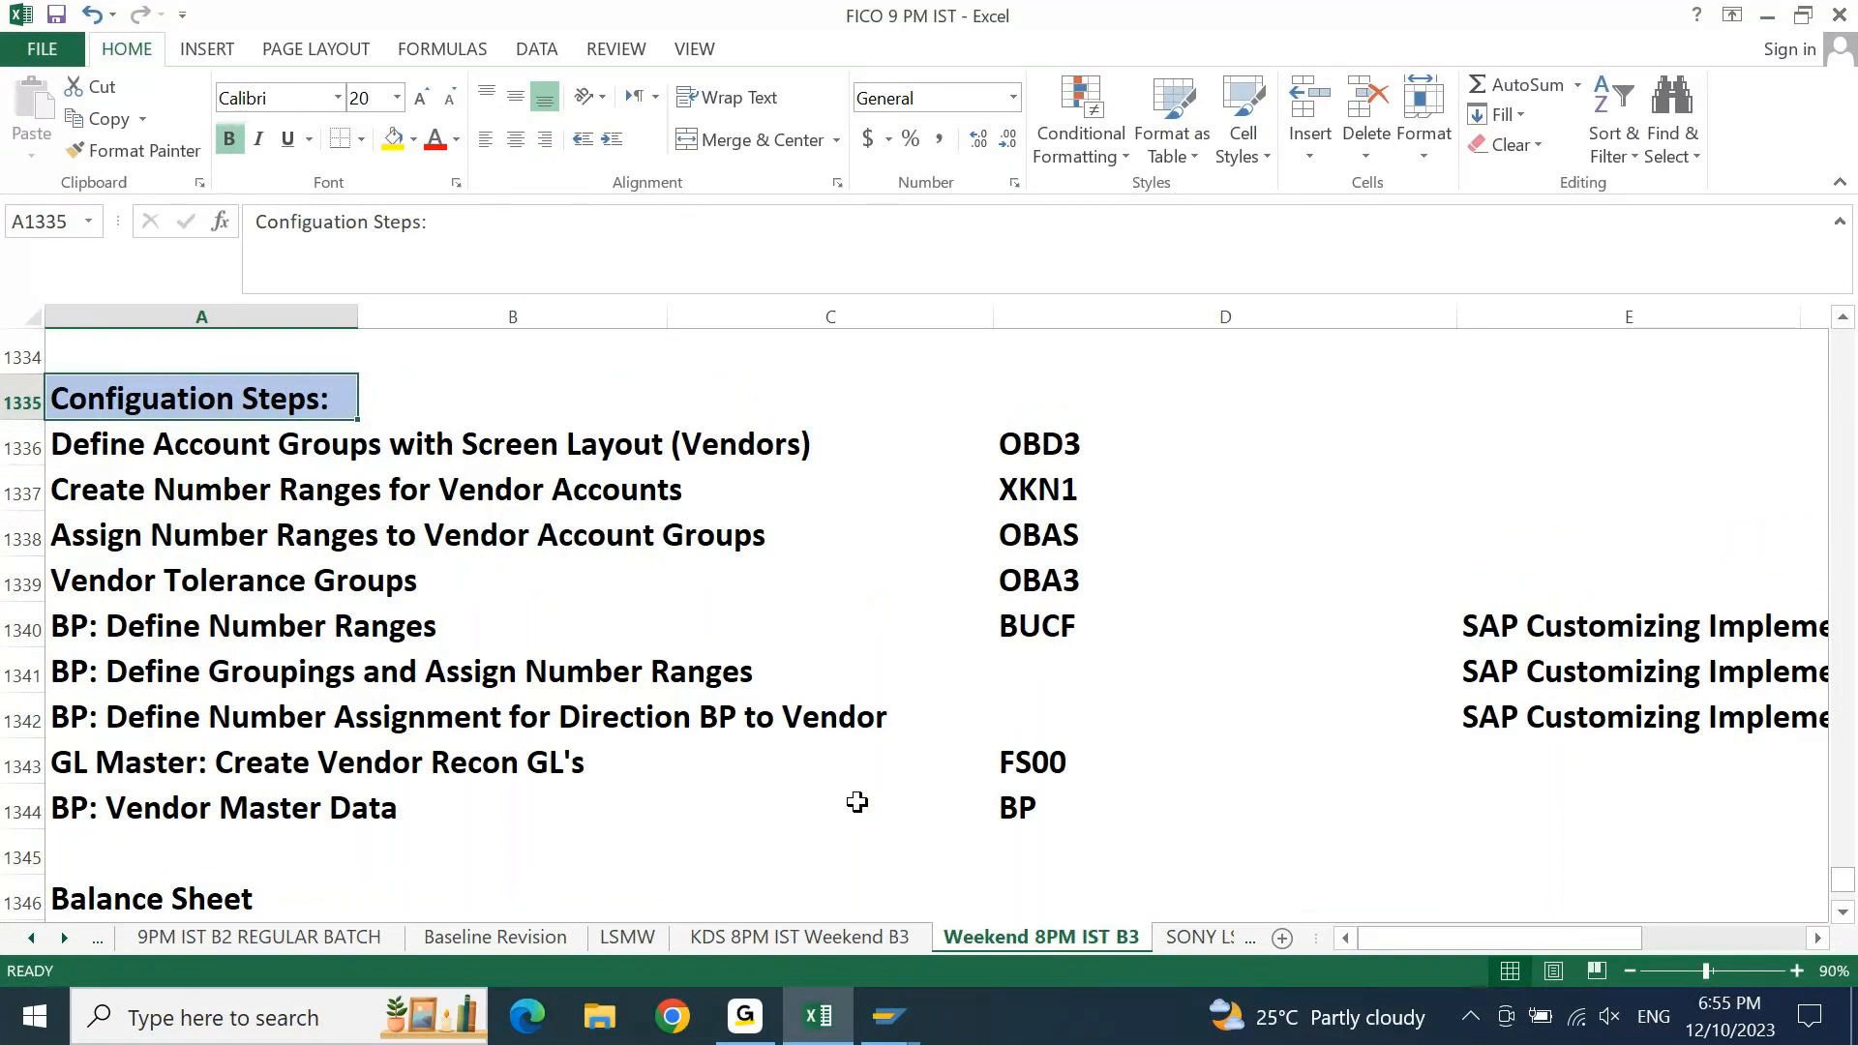
pyautogui.press('Up')
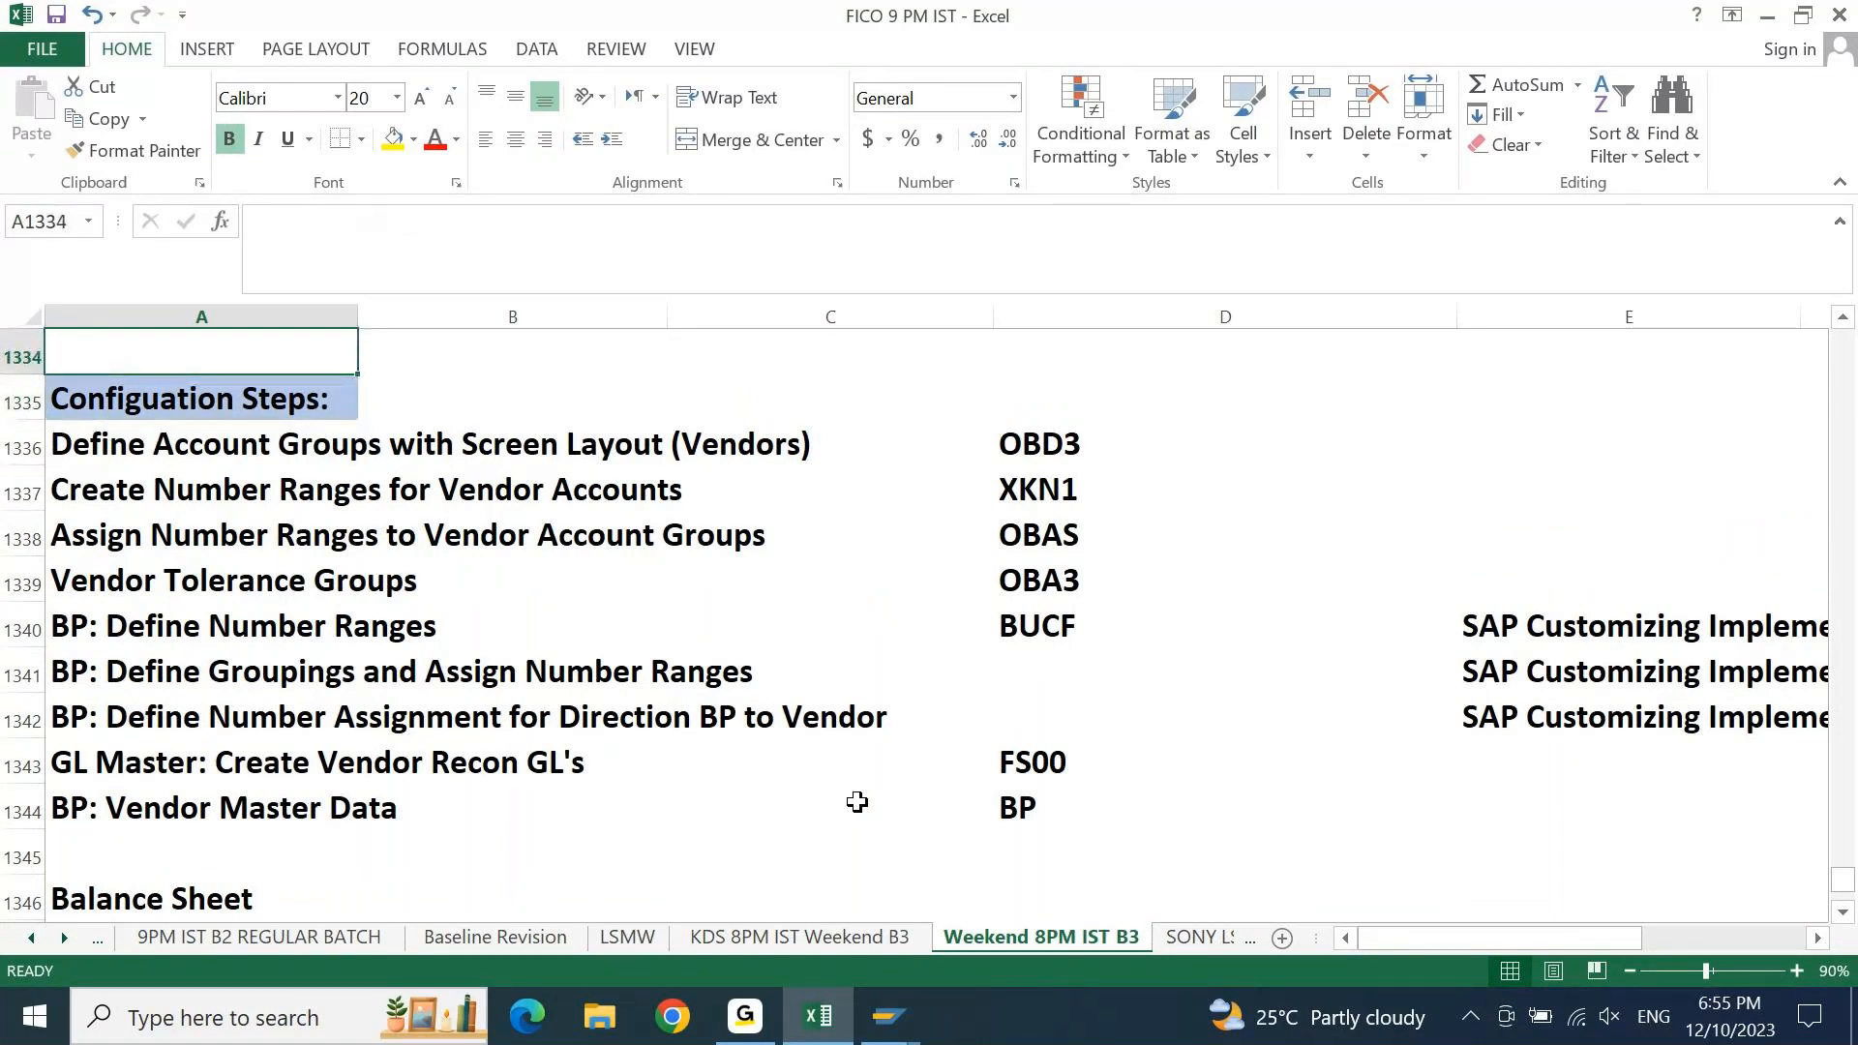
pyautogui.press('Down')
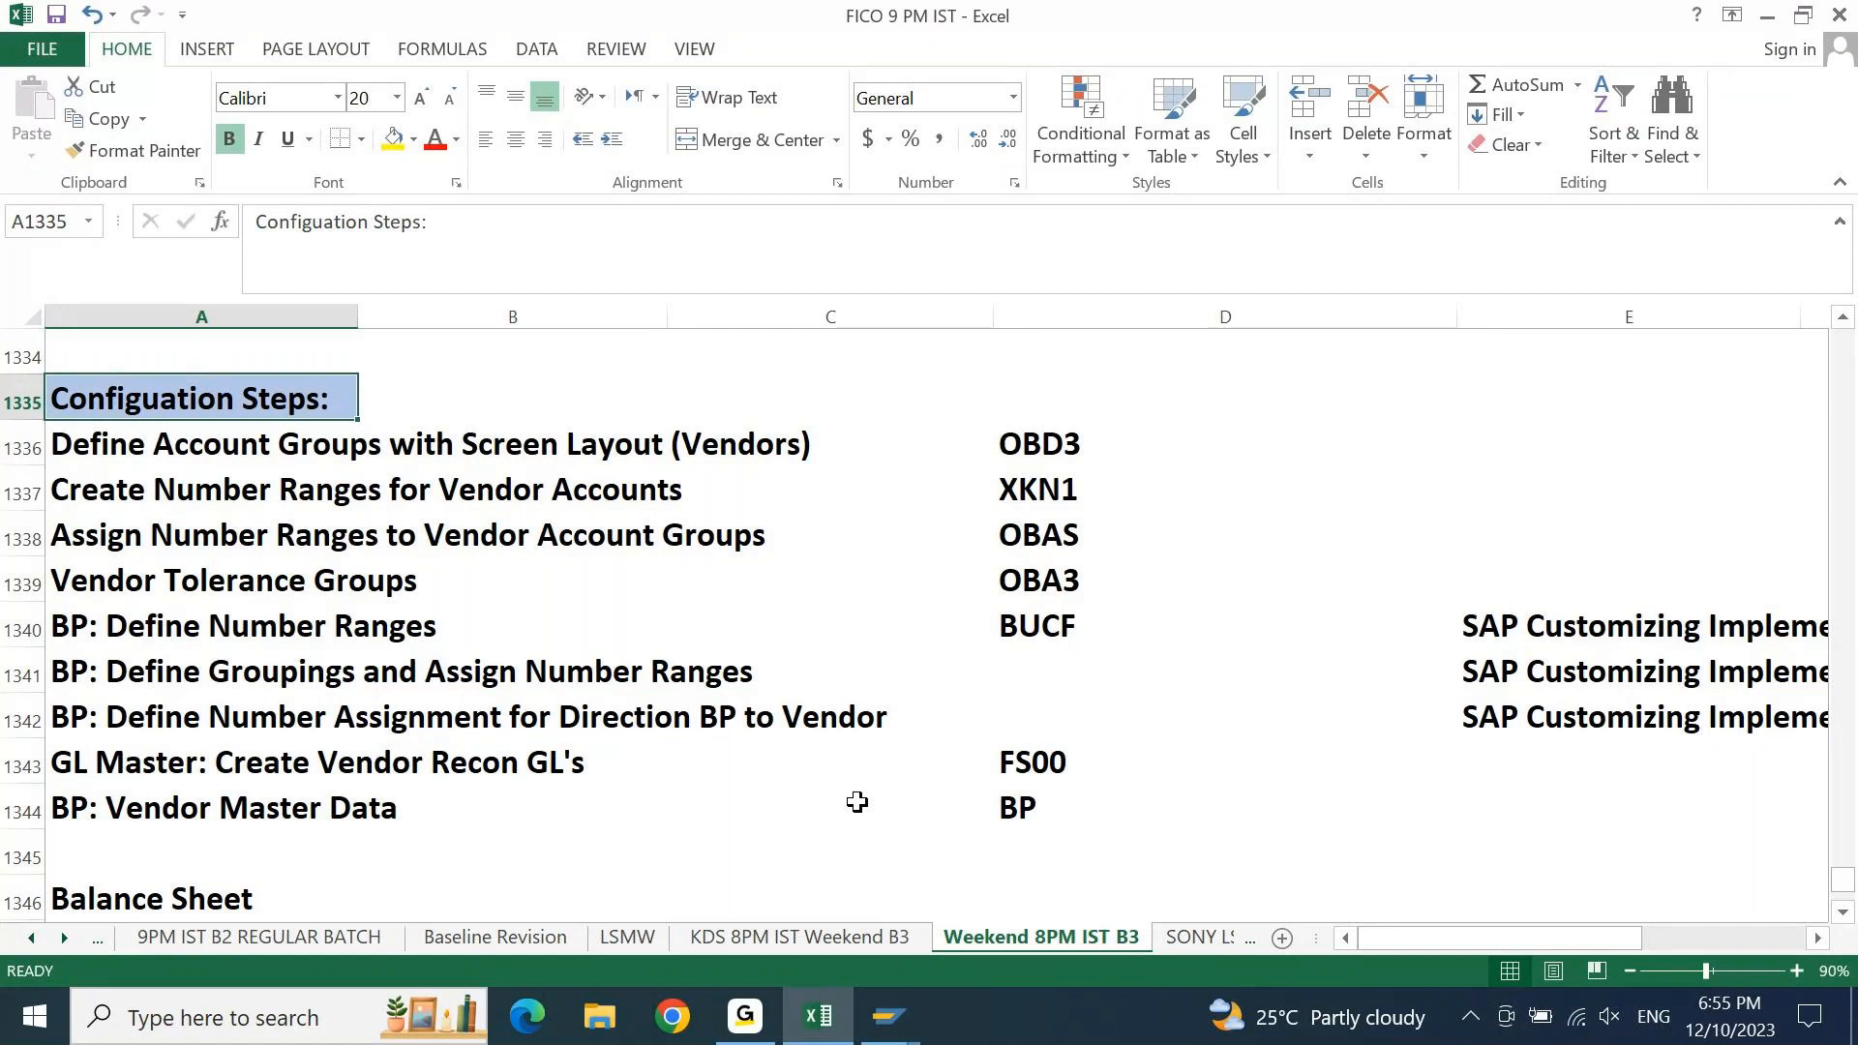
# Switch to SAP, run transaction SPRO and open the SAP Reference IMG
pyautogui.click(899, 1019)
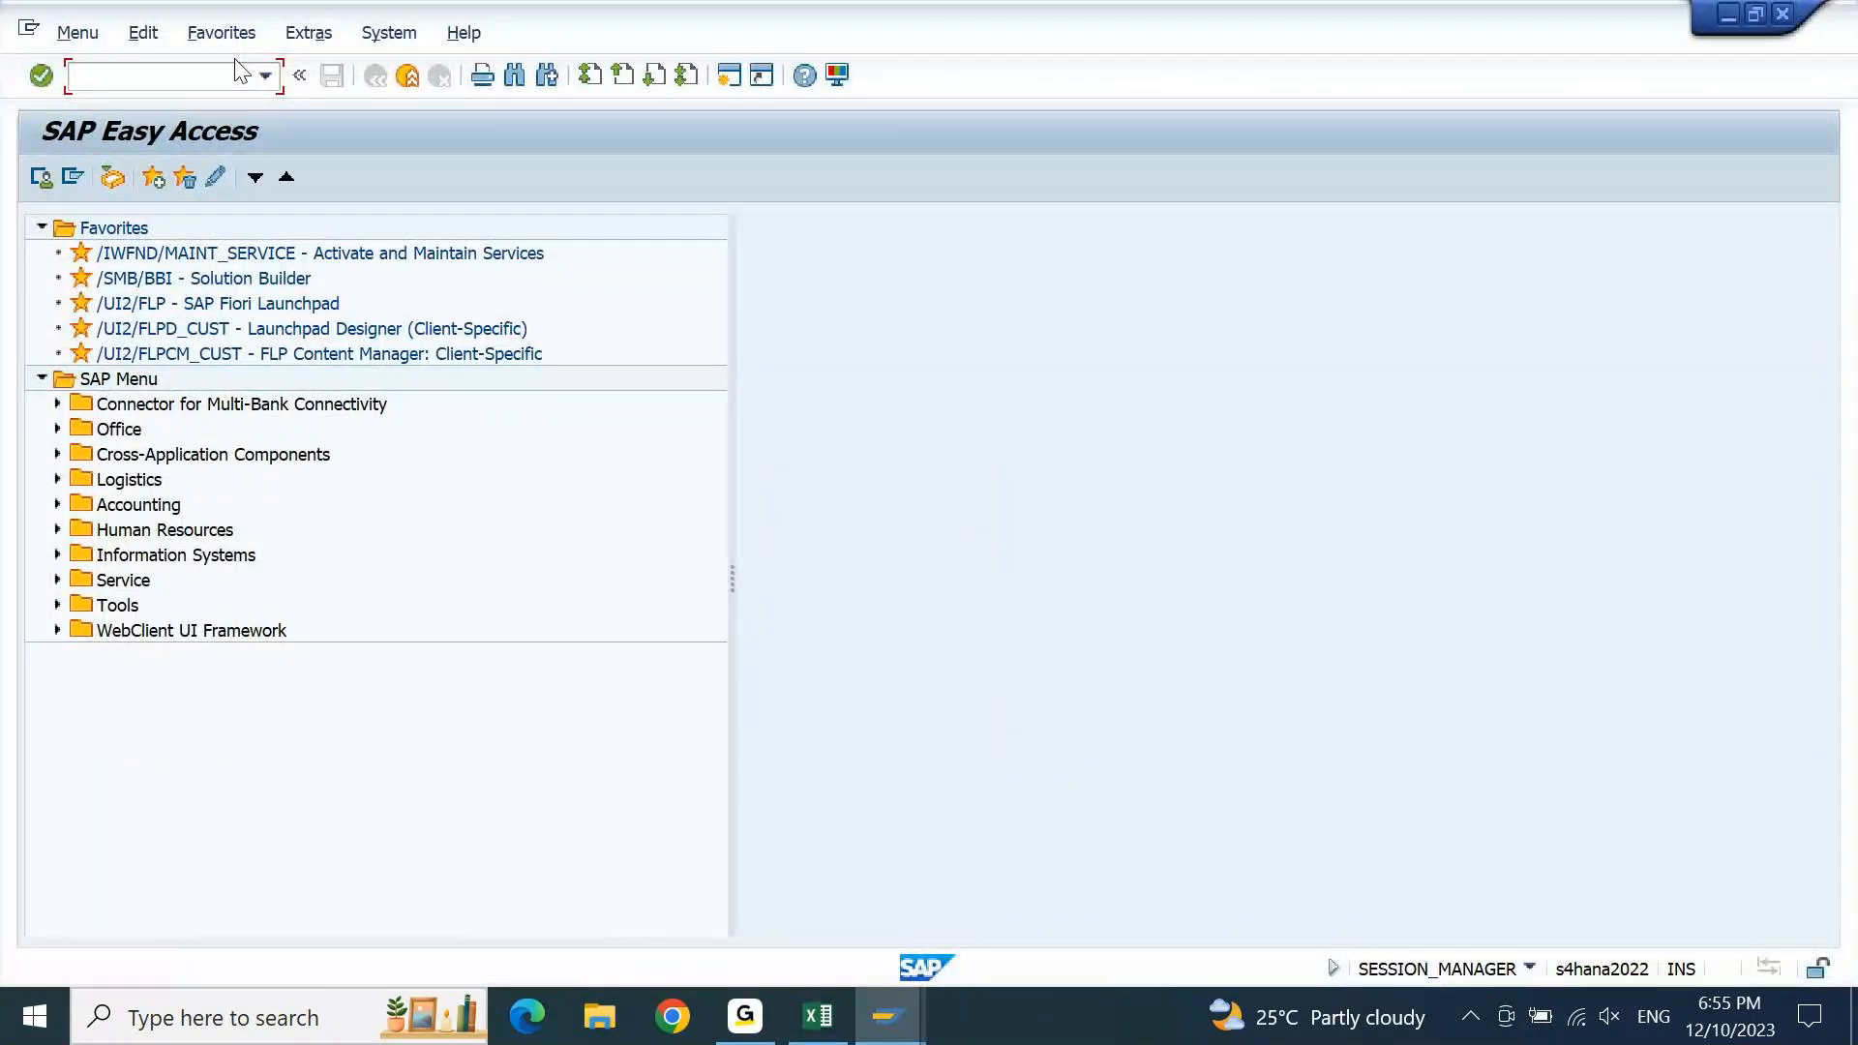
pyautogui.write('spro')
pyautogui.press('Return')
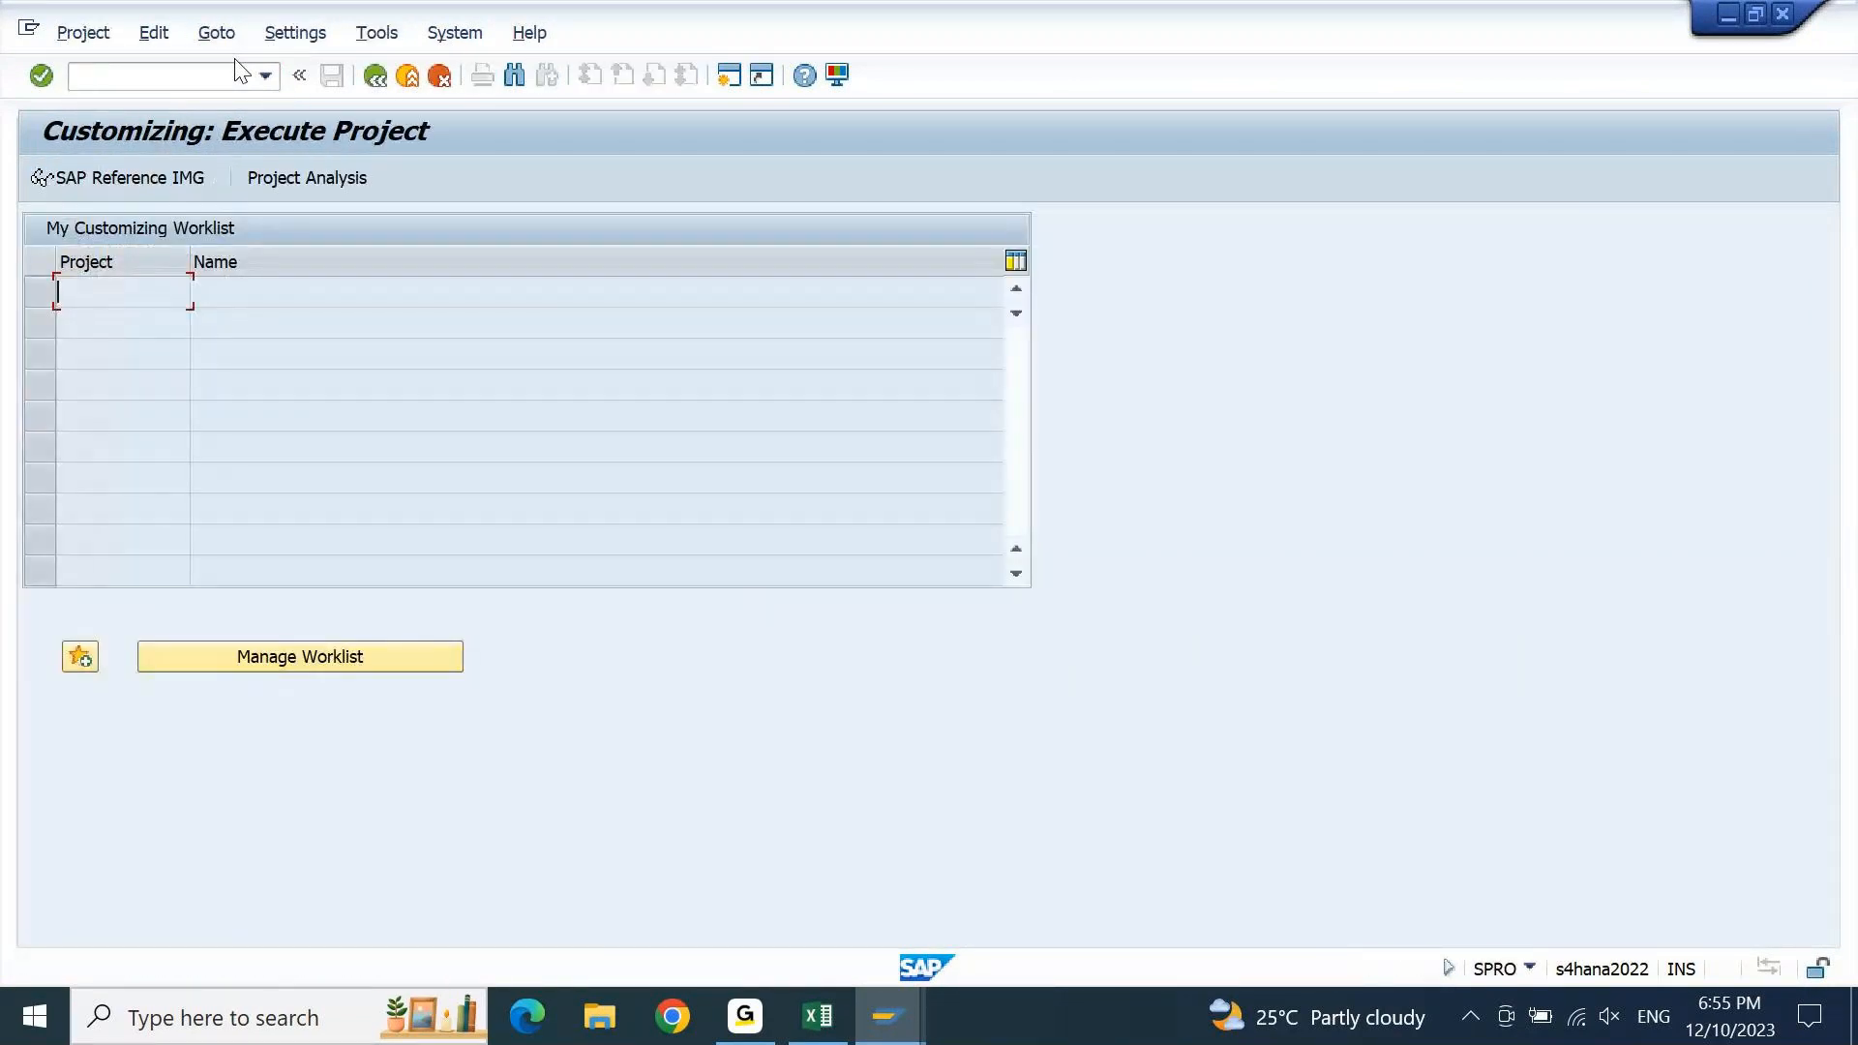
pyautogui.click(132, 182)
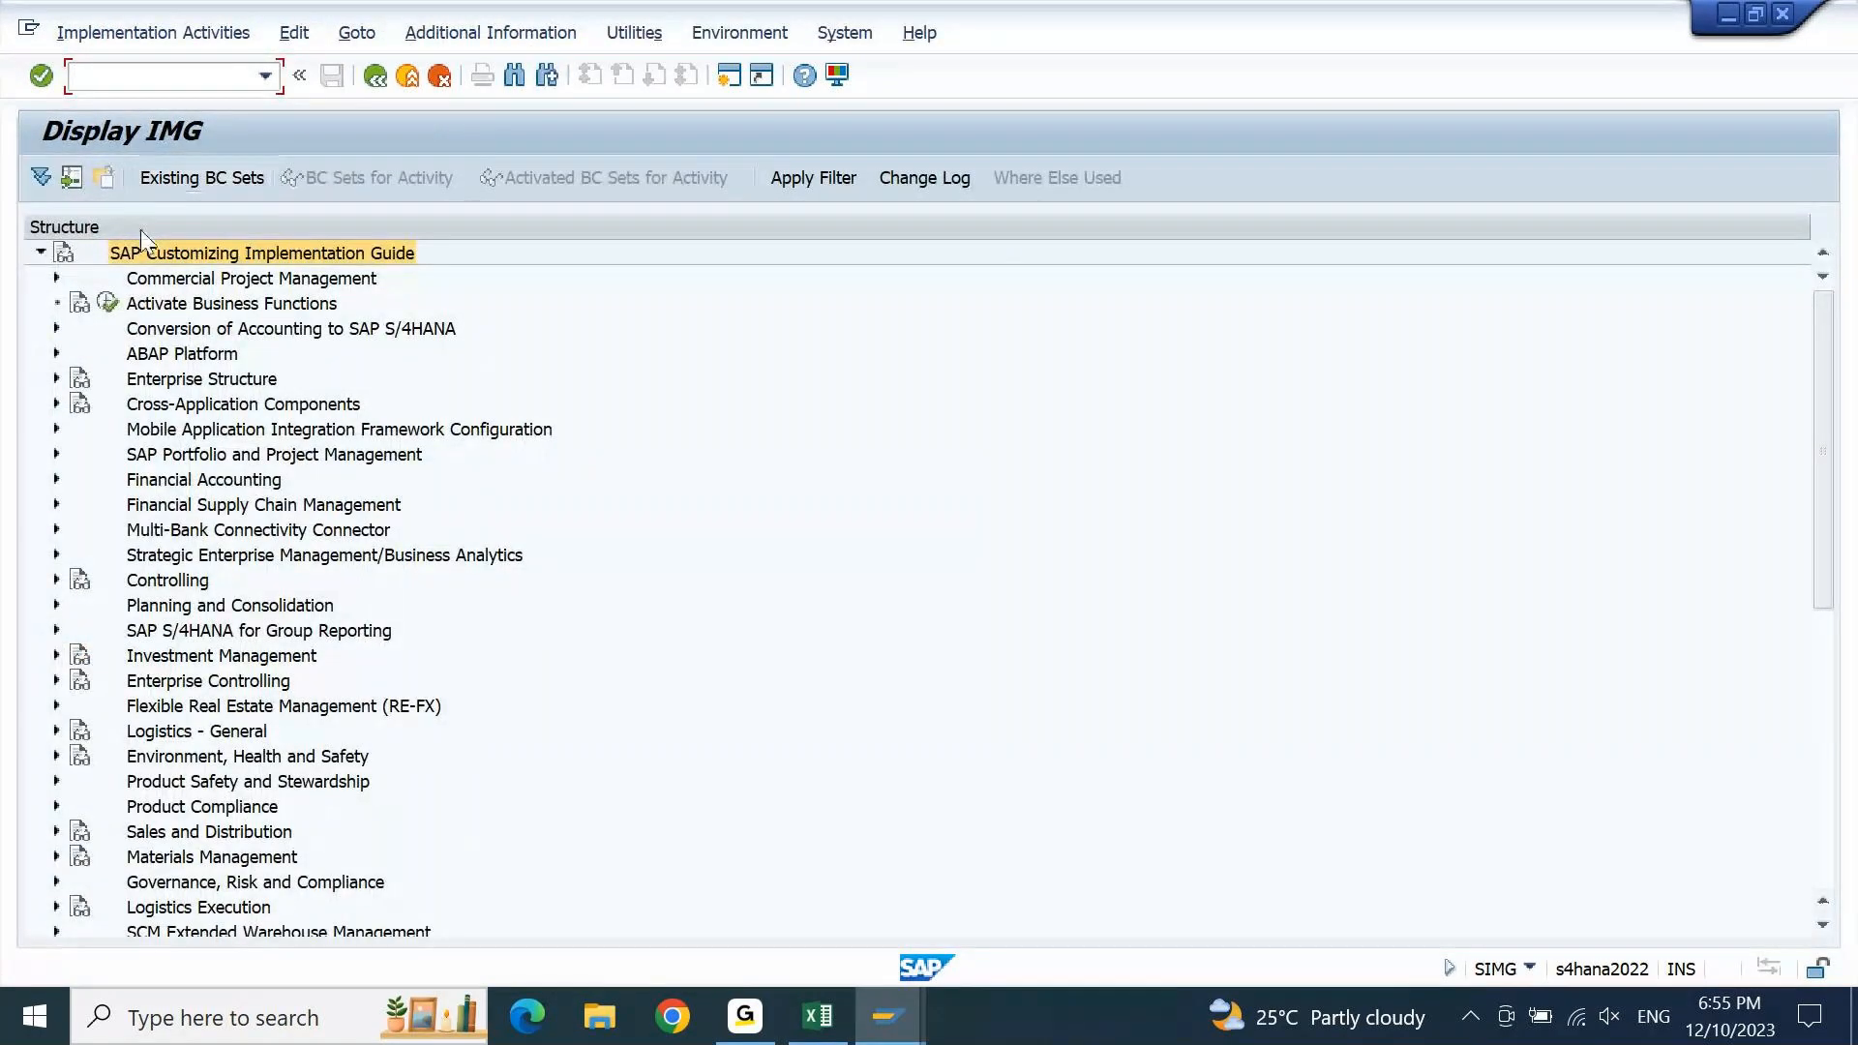
# Expand Financial Accounting and its Accounts Receivable and Accounts Payable node in the implementation guide
pyautogui.click(197, 481)
pyautogui.doubleClick(191, 474)
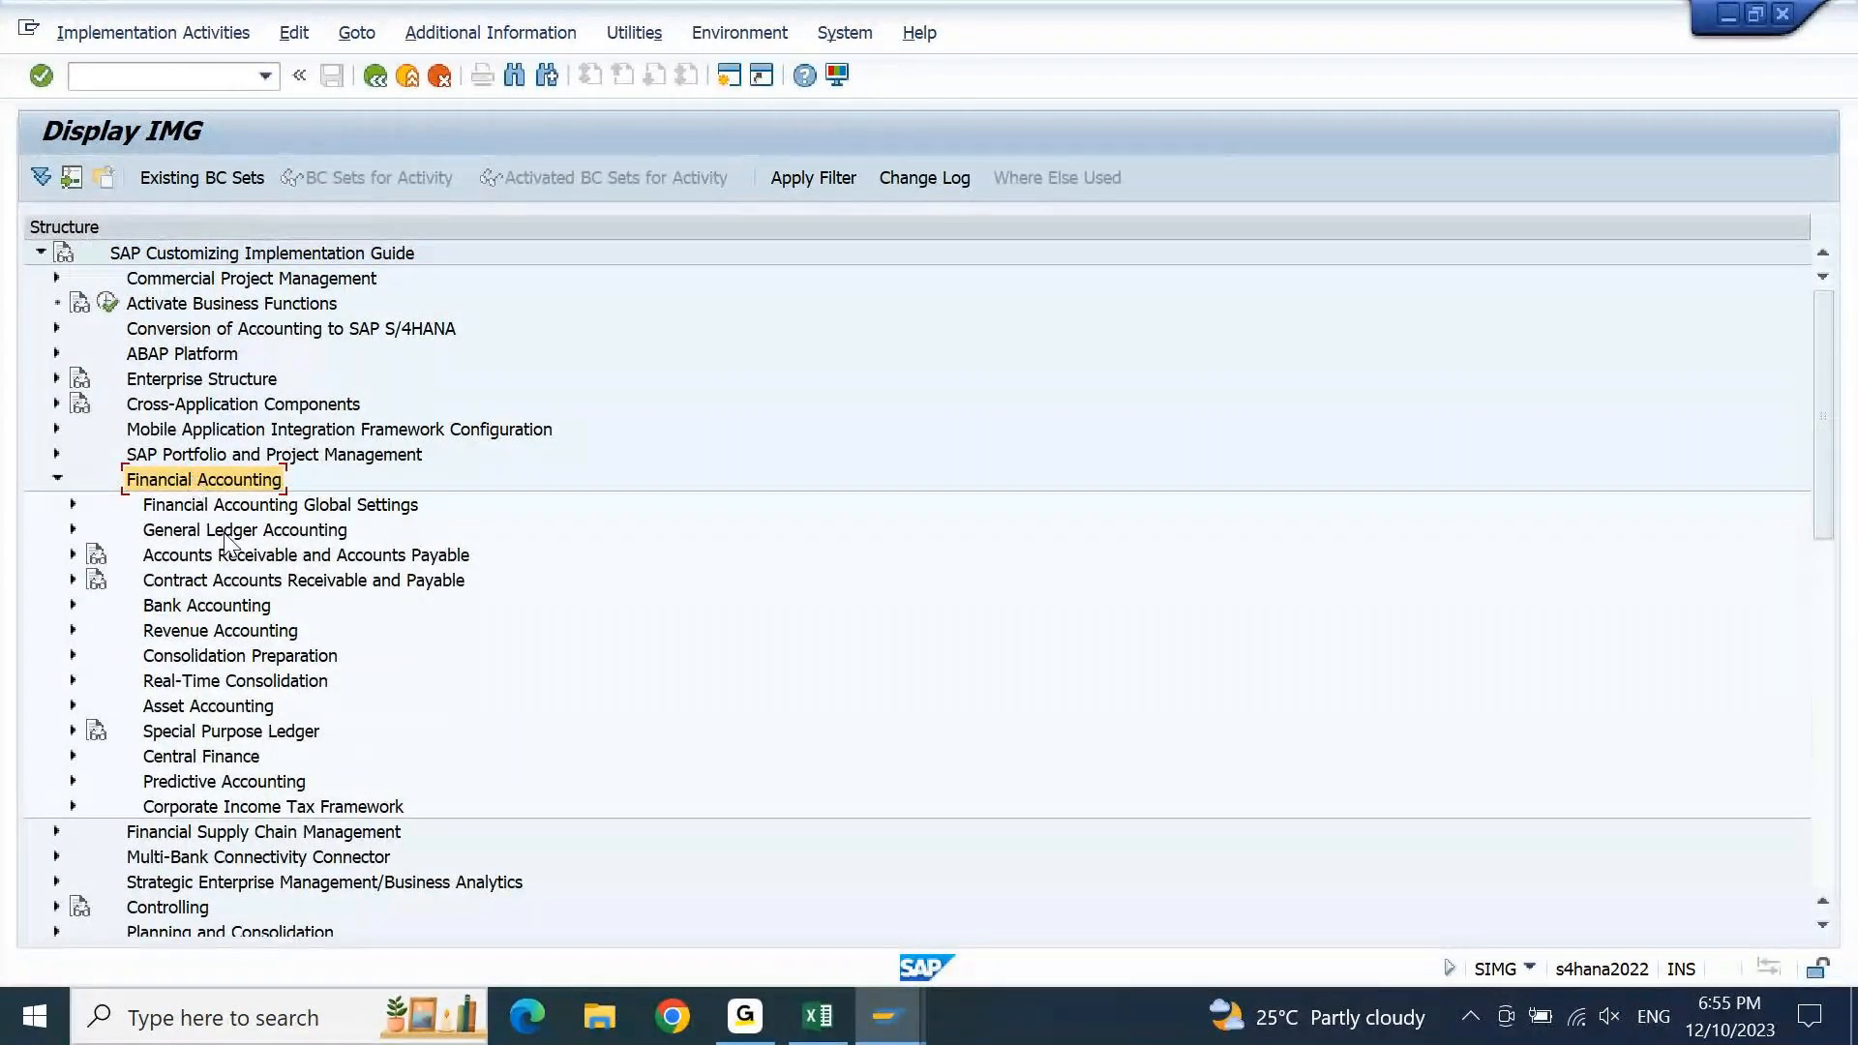
pyautogui.press('Down')
pyautogui.press('Down')
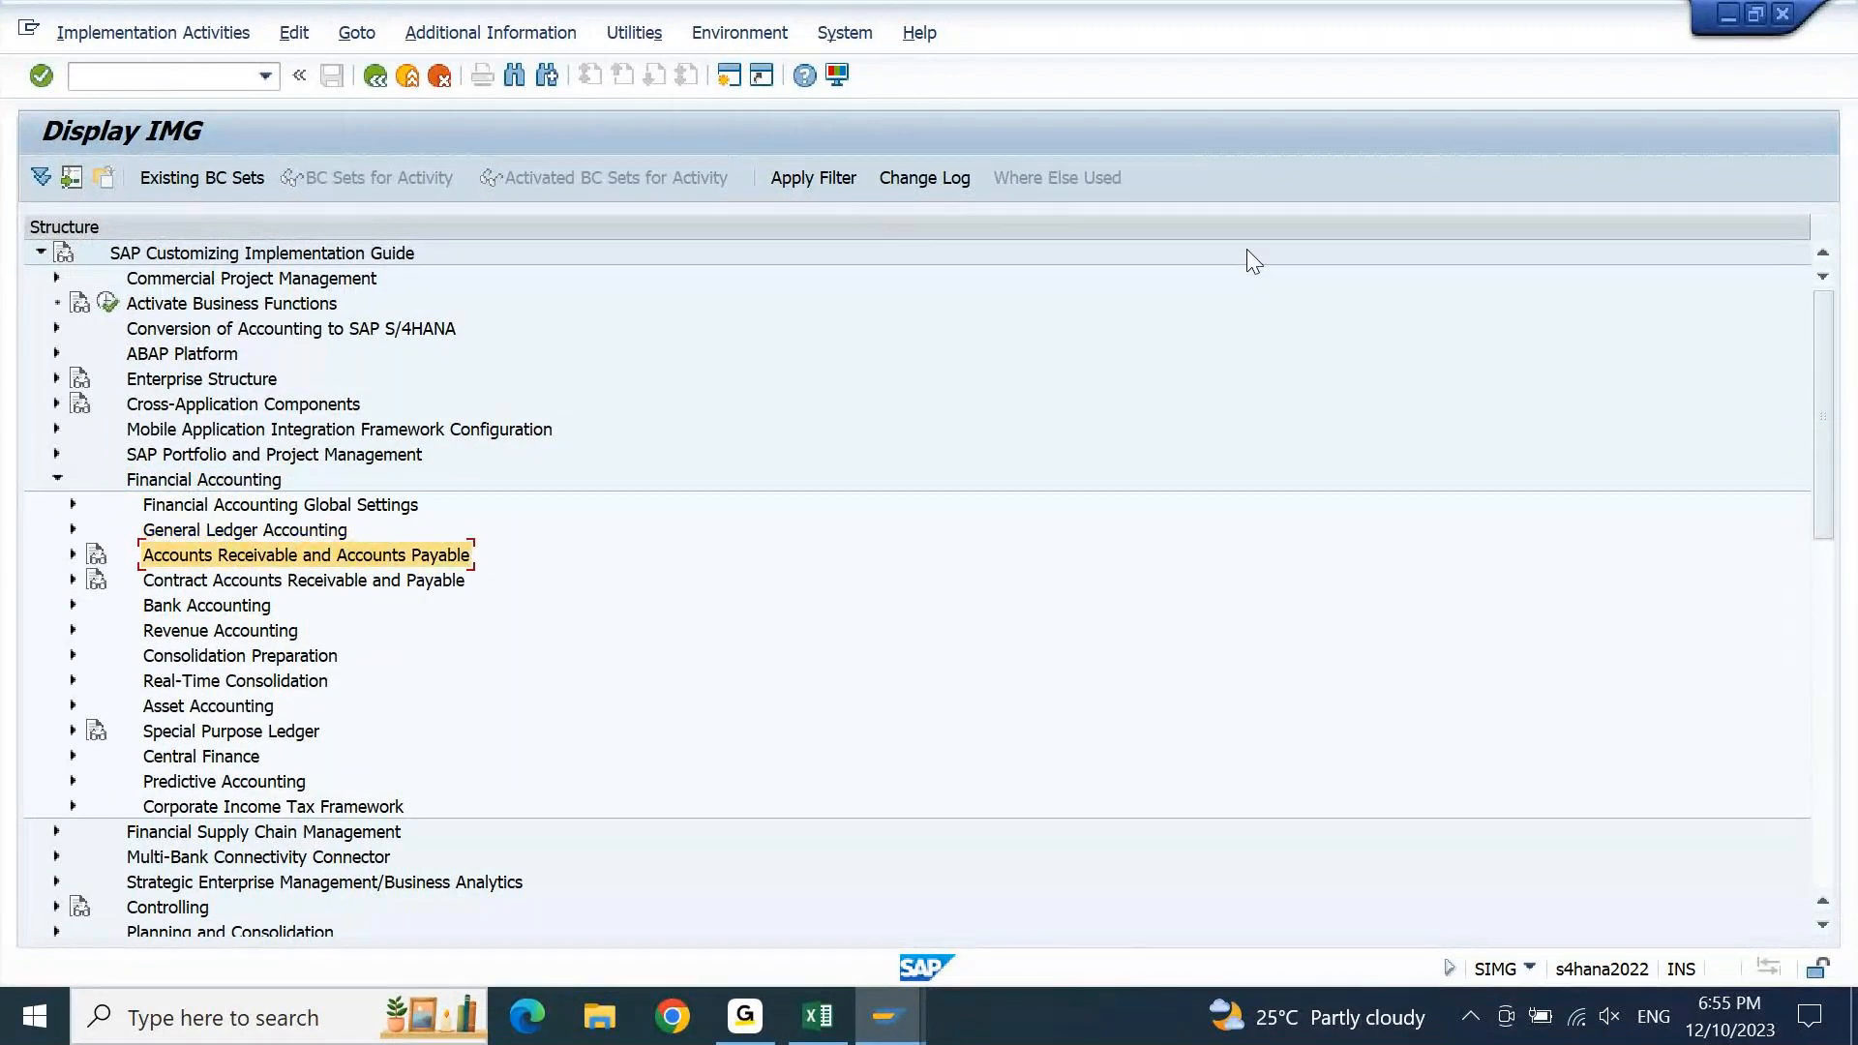
pyautogui.press('Right')
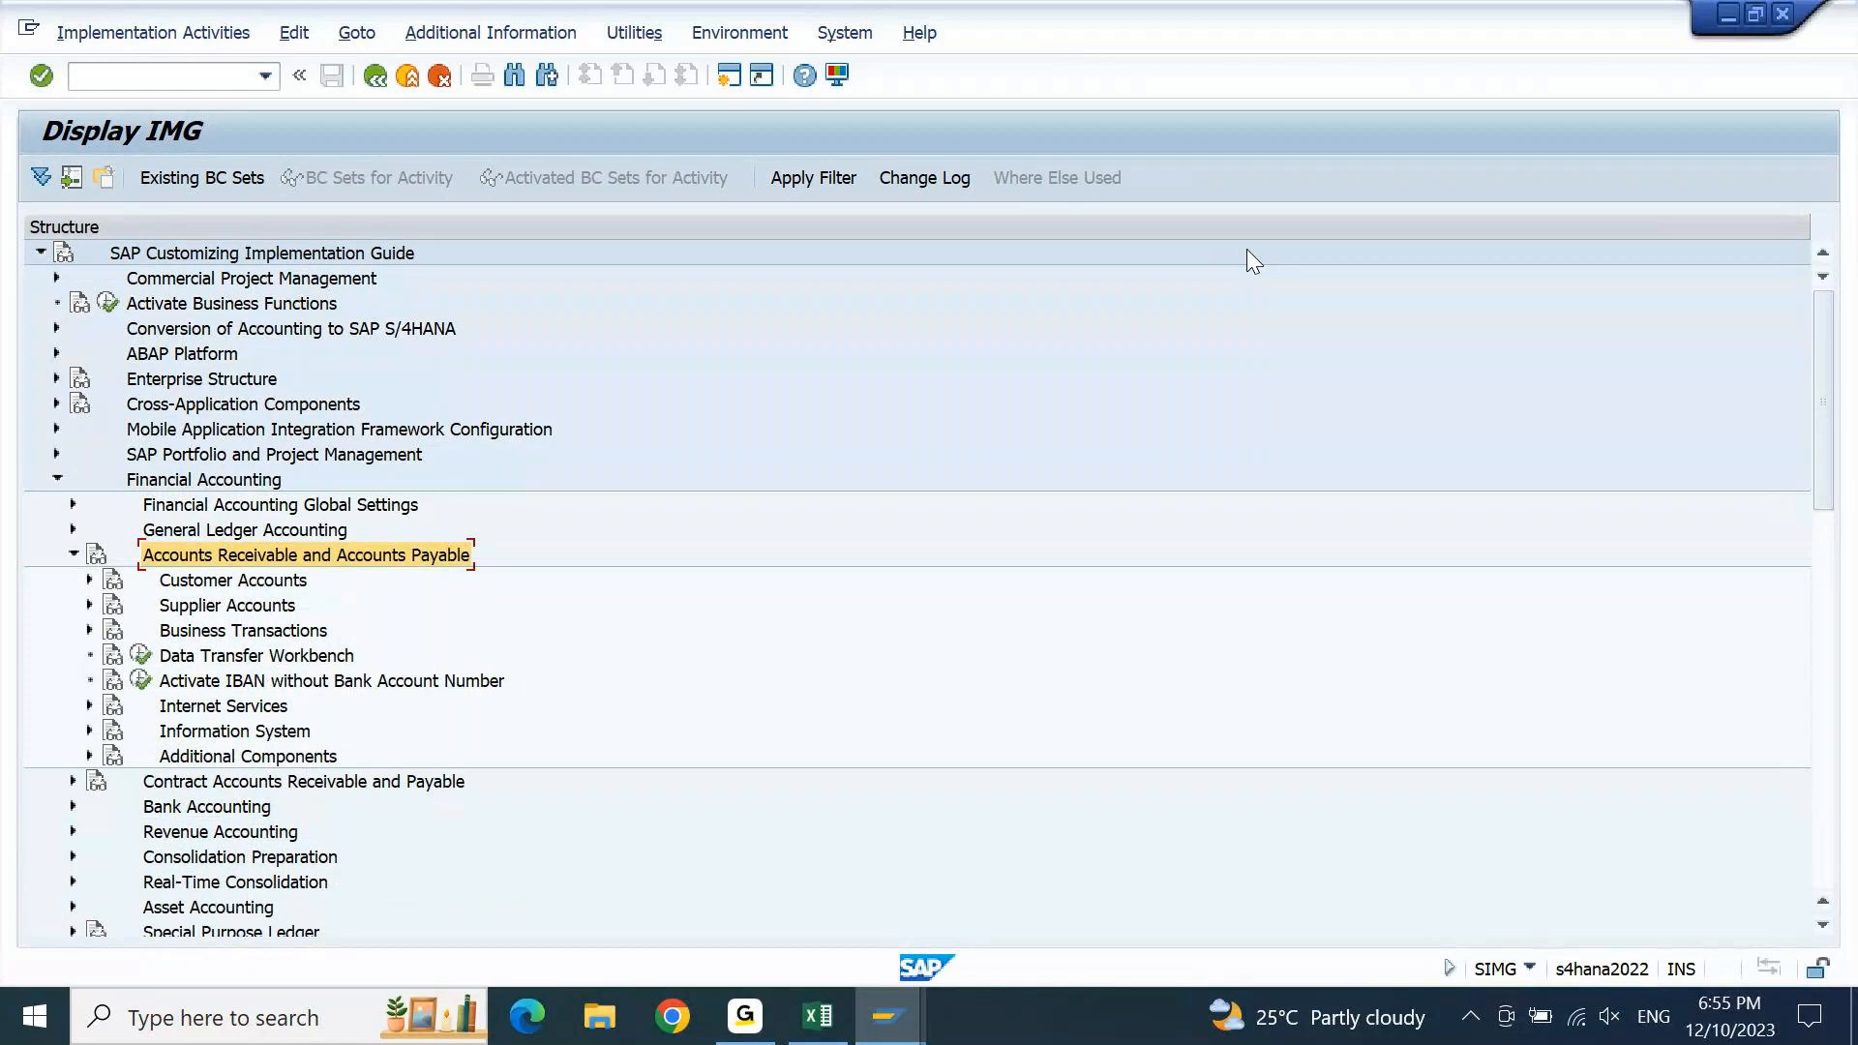
# Expand Customer Accounts, Master Data and Preparations for Creating Customer Master Data, and select Define Account Groups with Screen Layout (Customers)
pyautogui.press('Down')
pyautogui.press('Down')
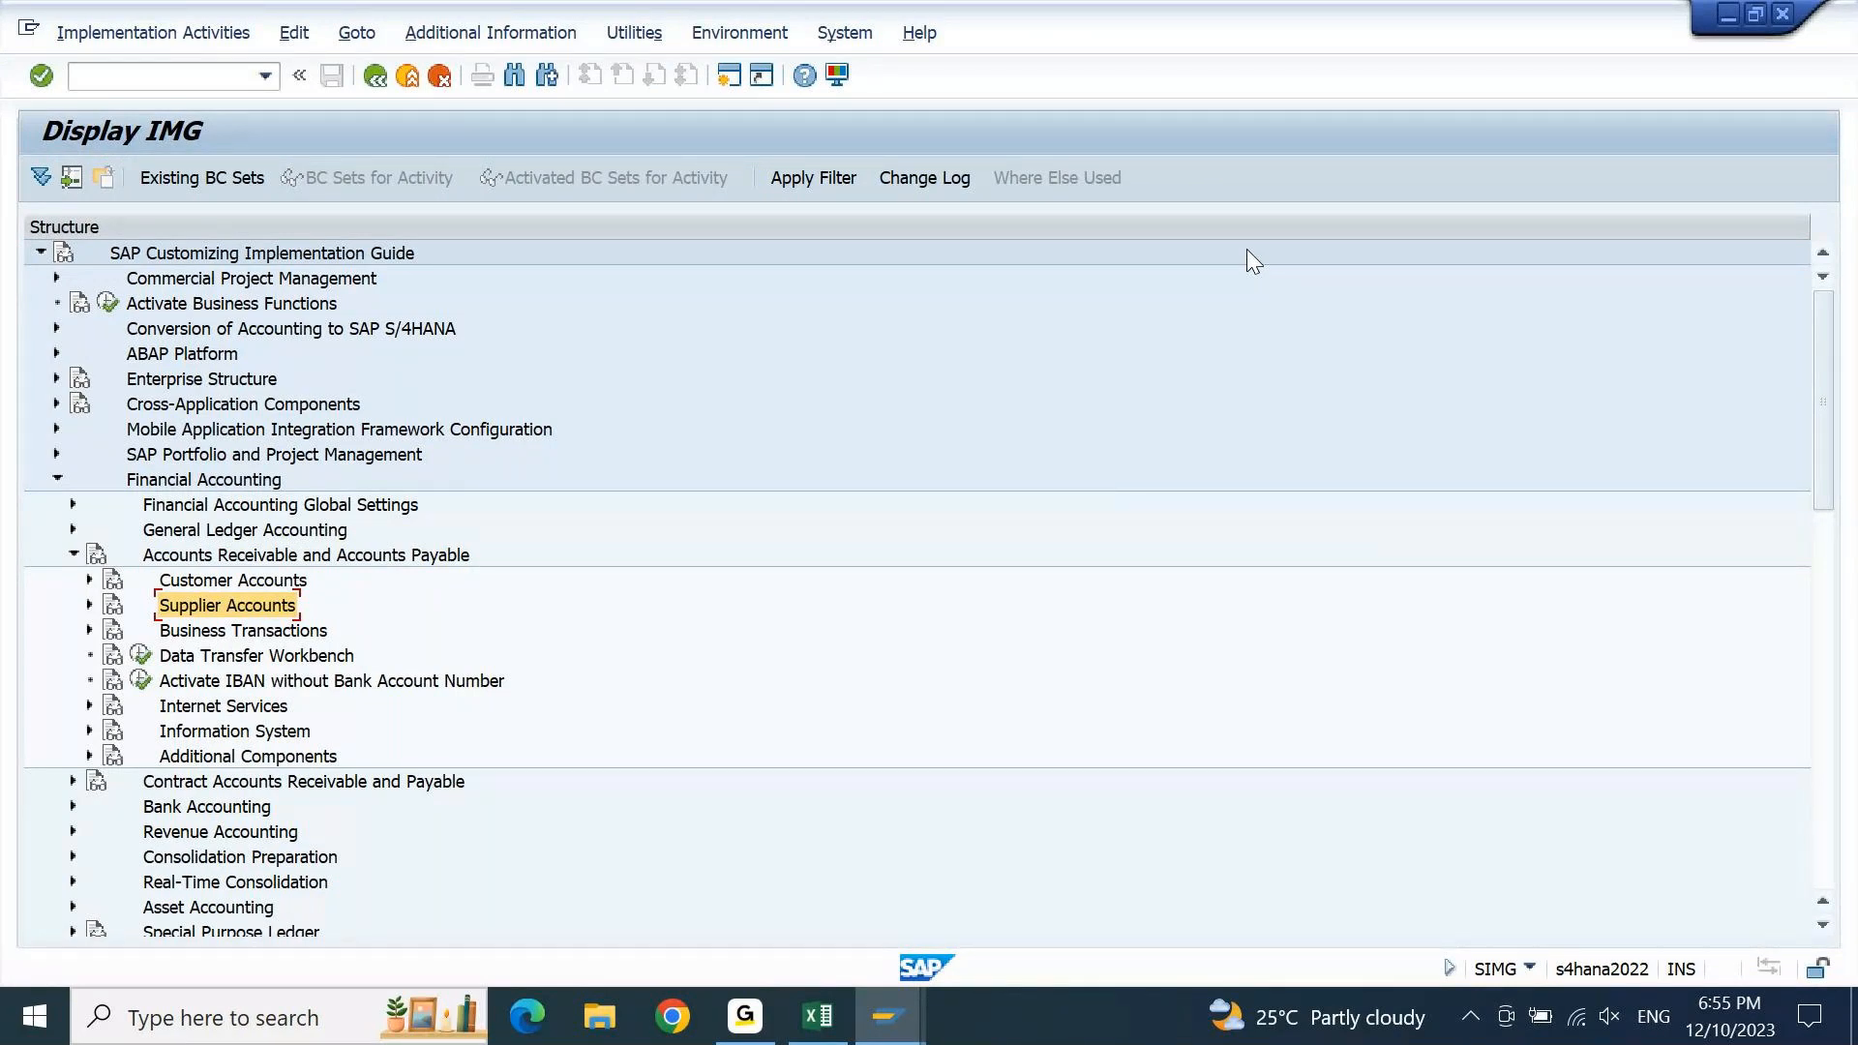
pyautogui.press('Up')
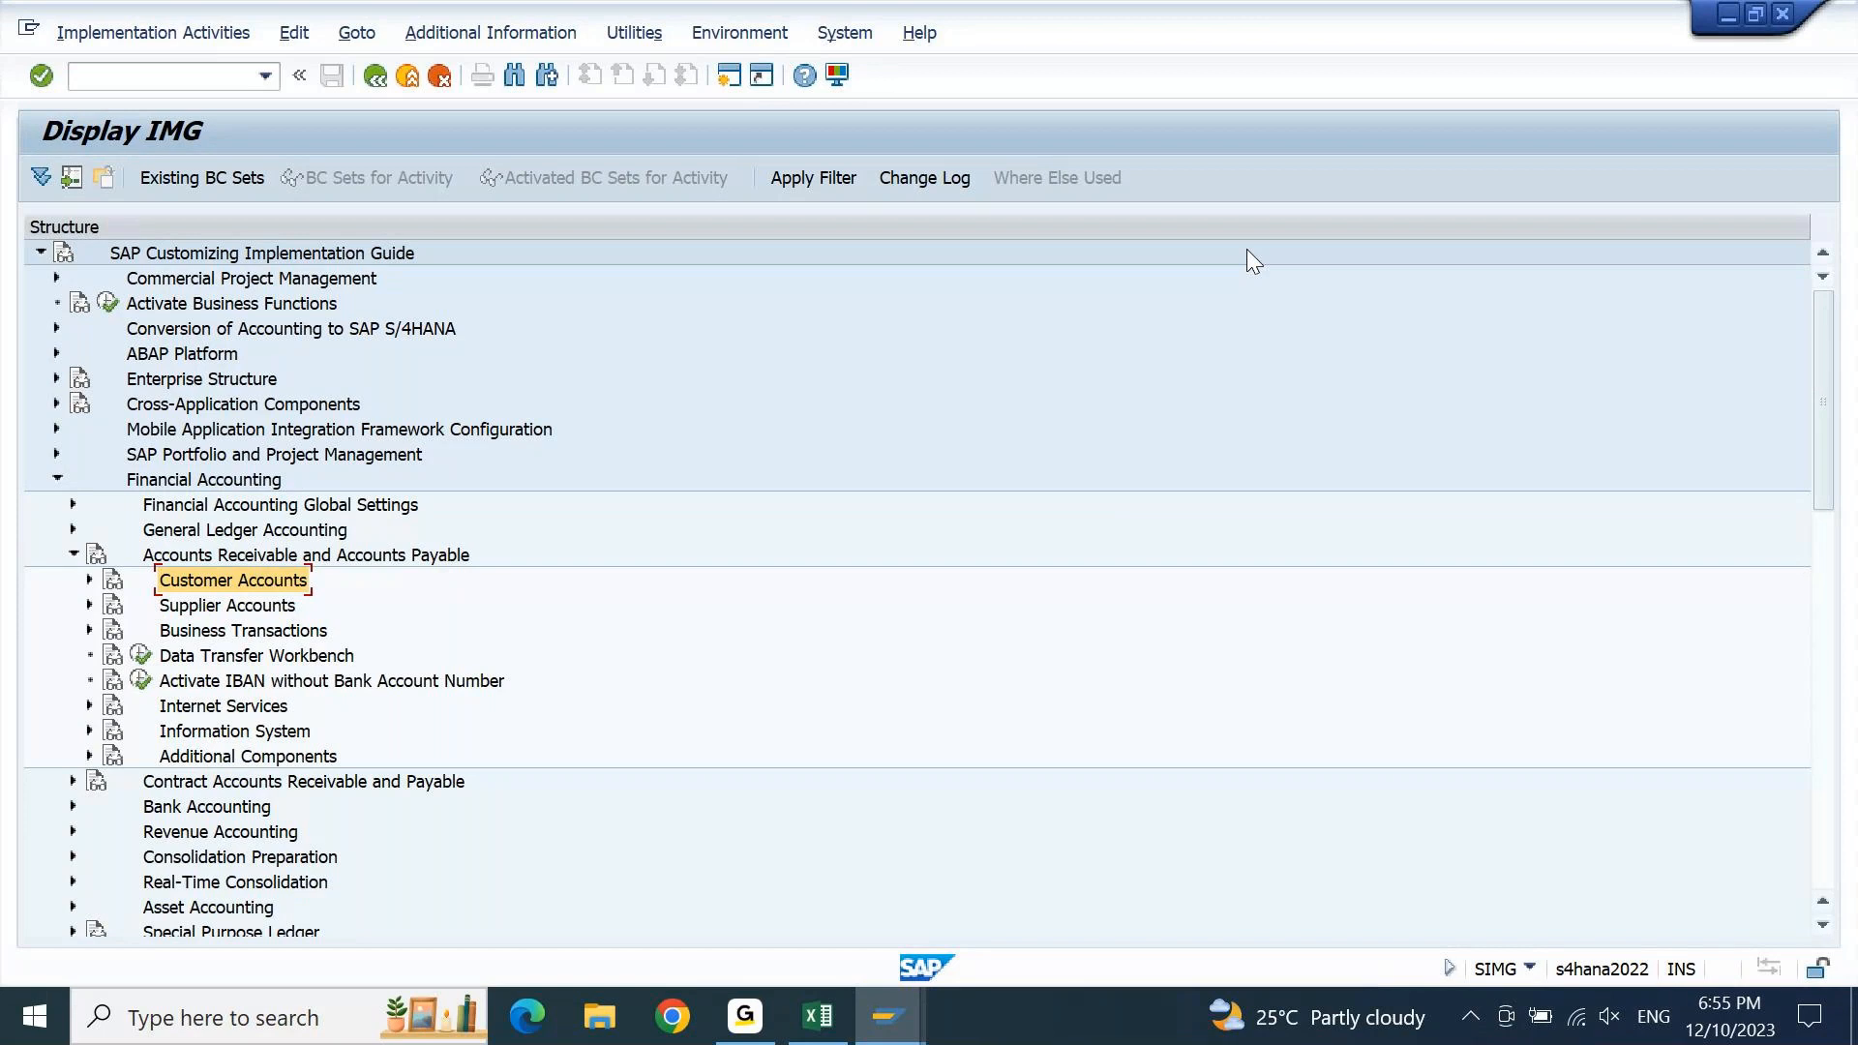
pyautogui.press('Right')
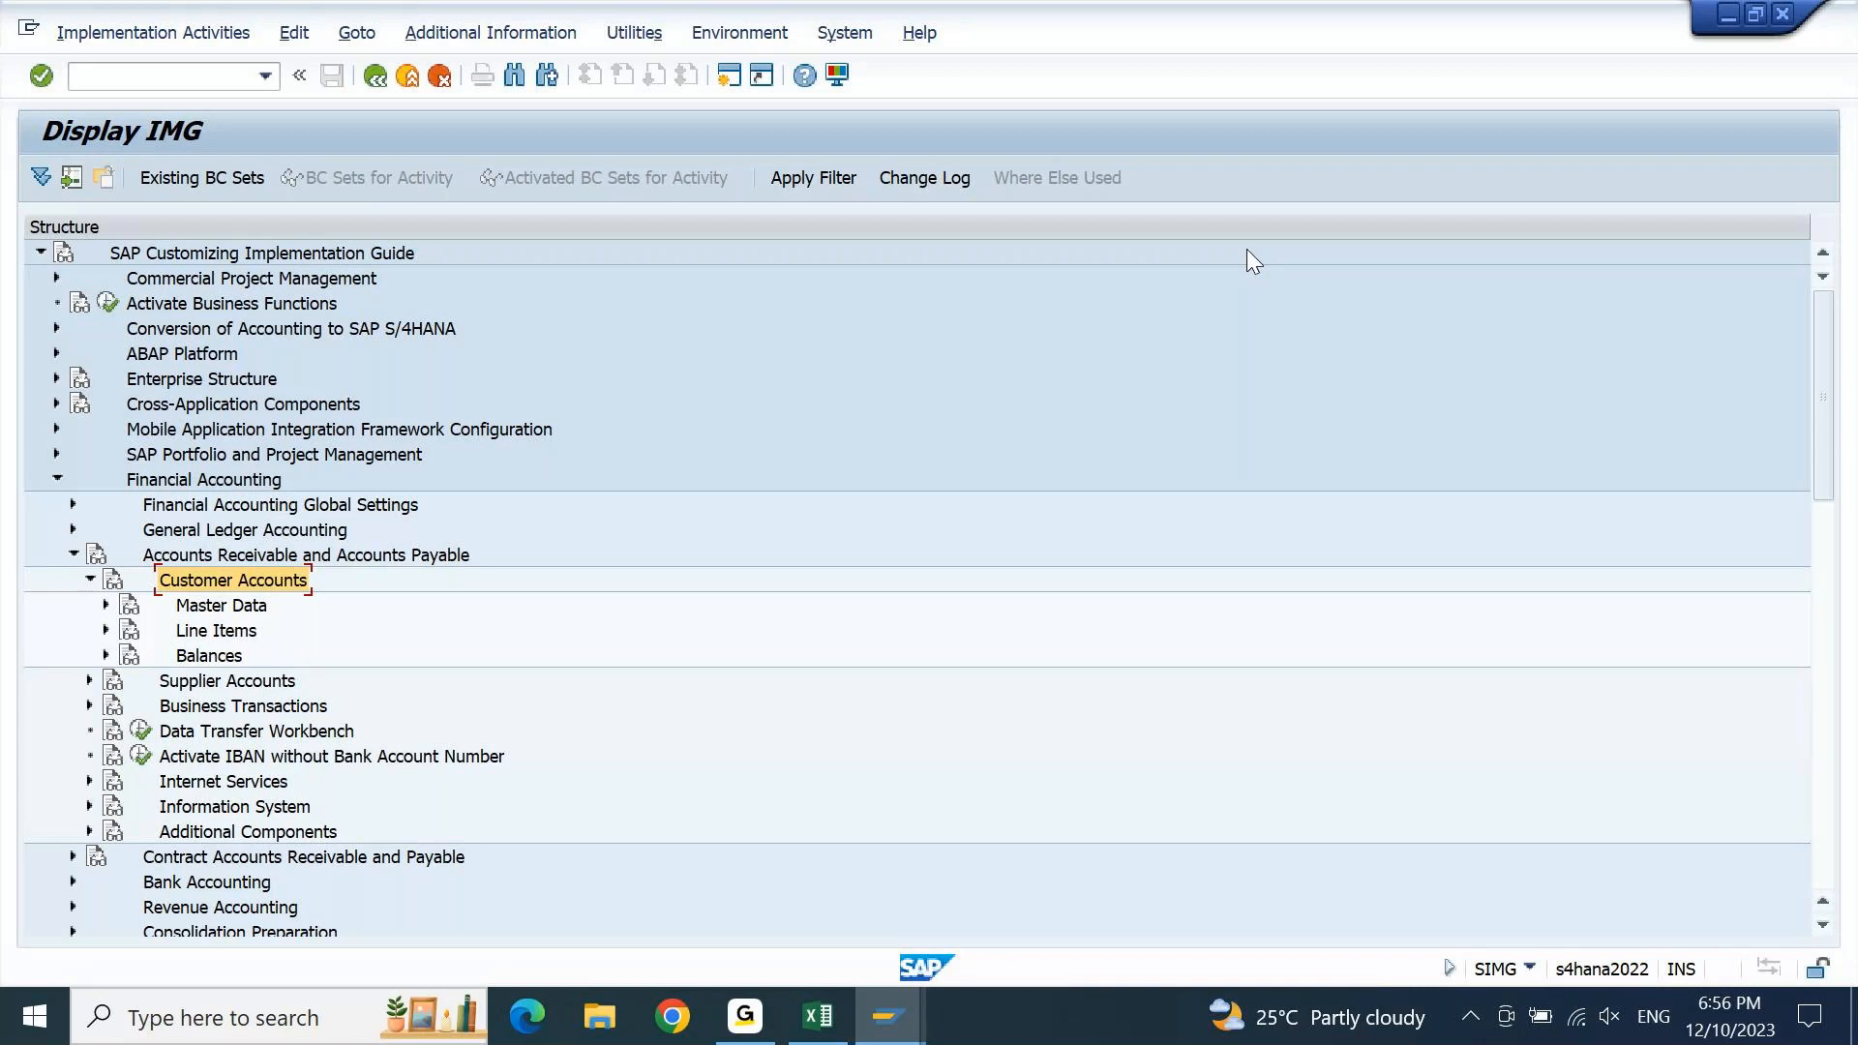
pyautogui.press('Down')
pyautogui.press('Right')
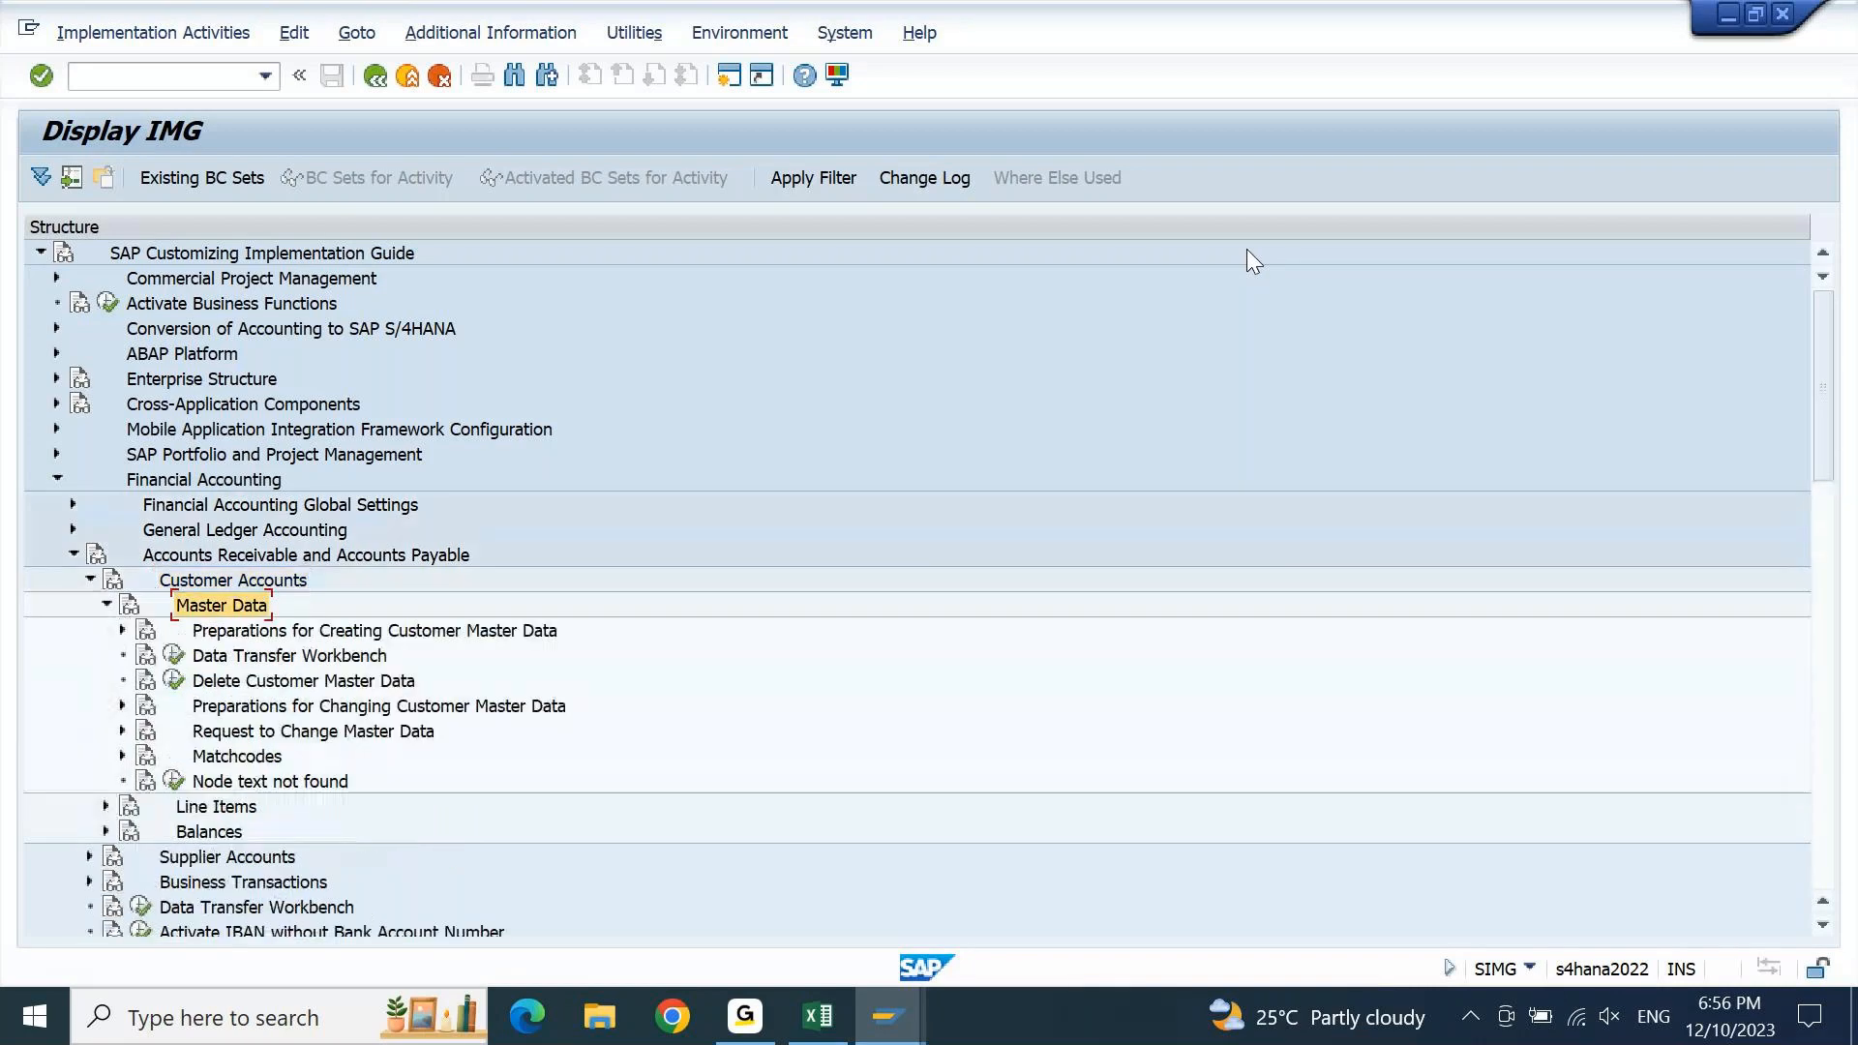
pyautogui.press('Down')
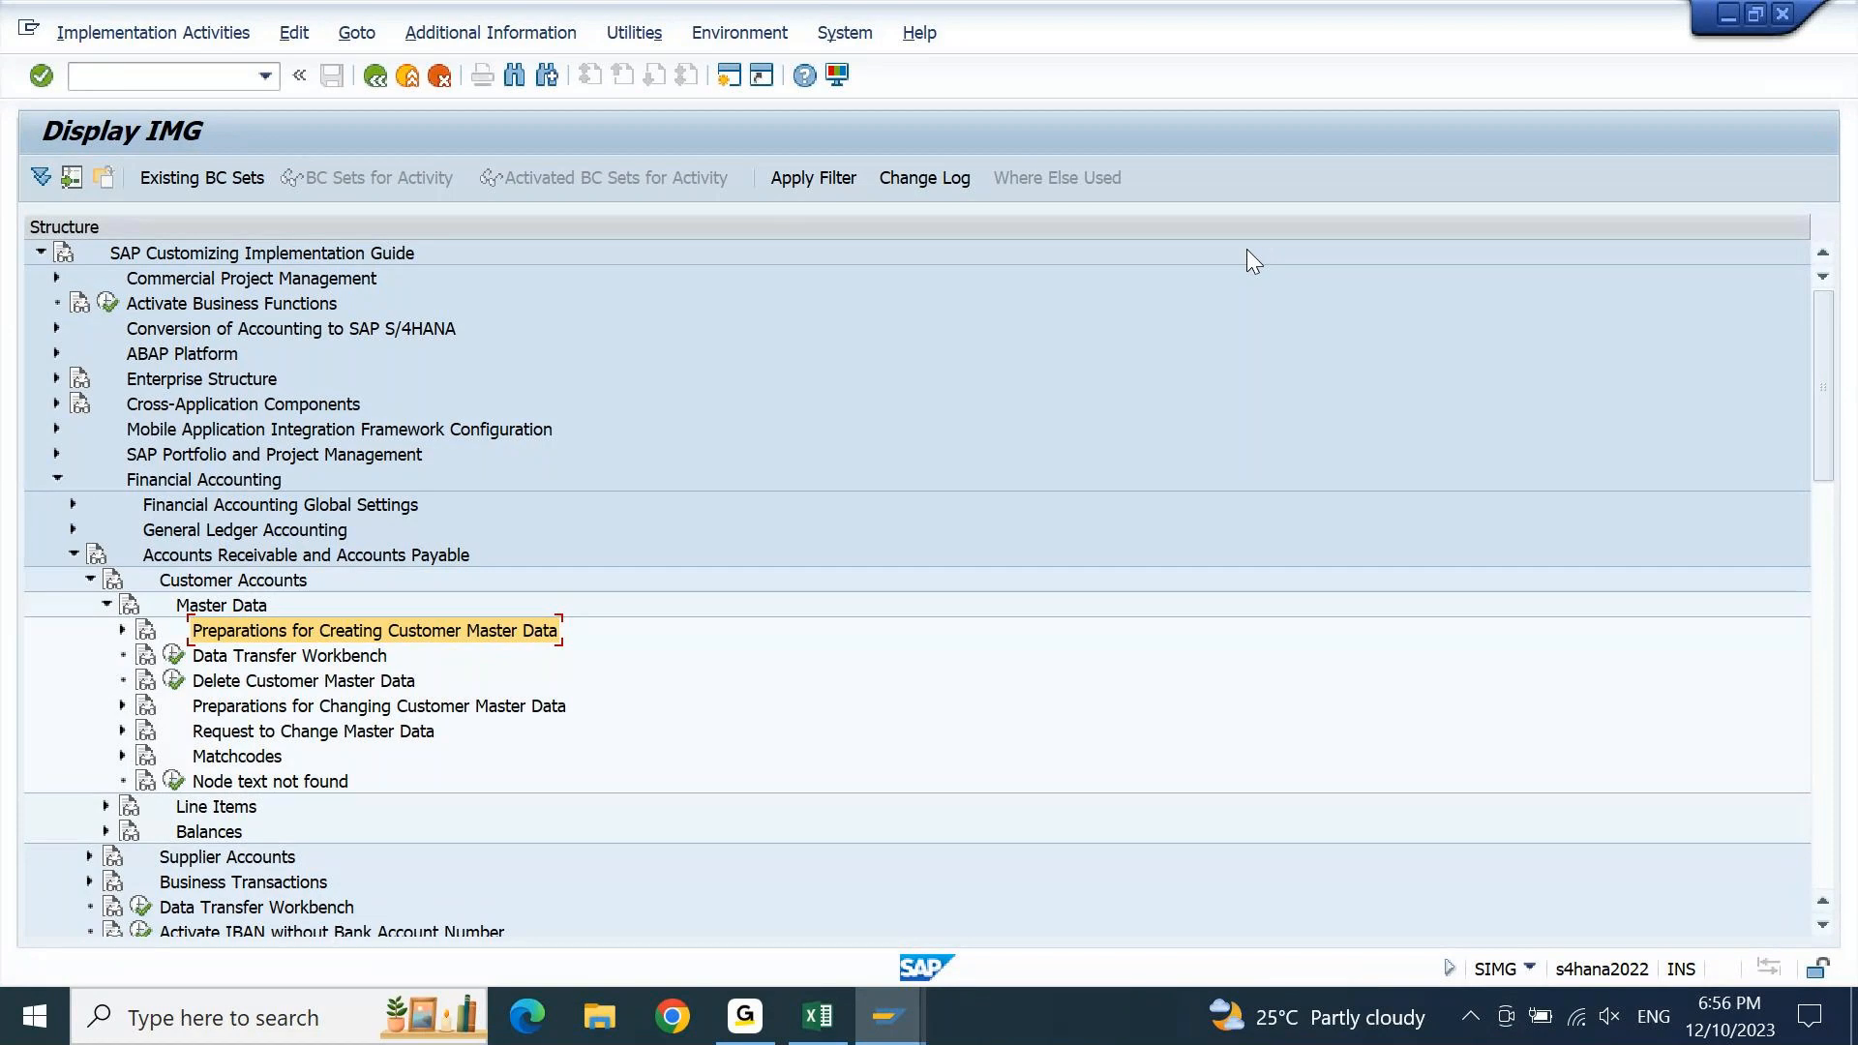
pyautogui.press('Right')
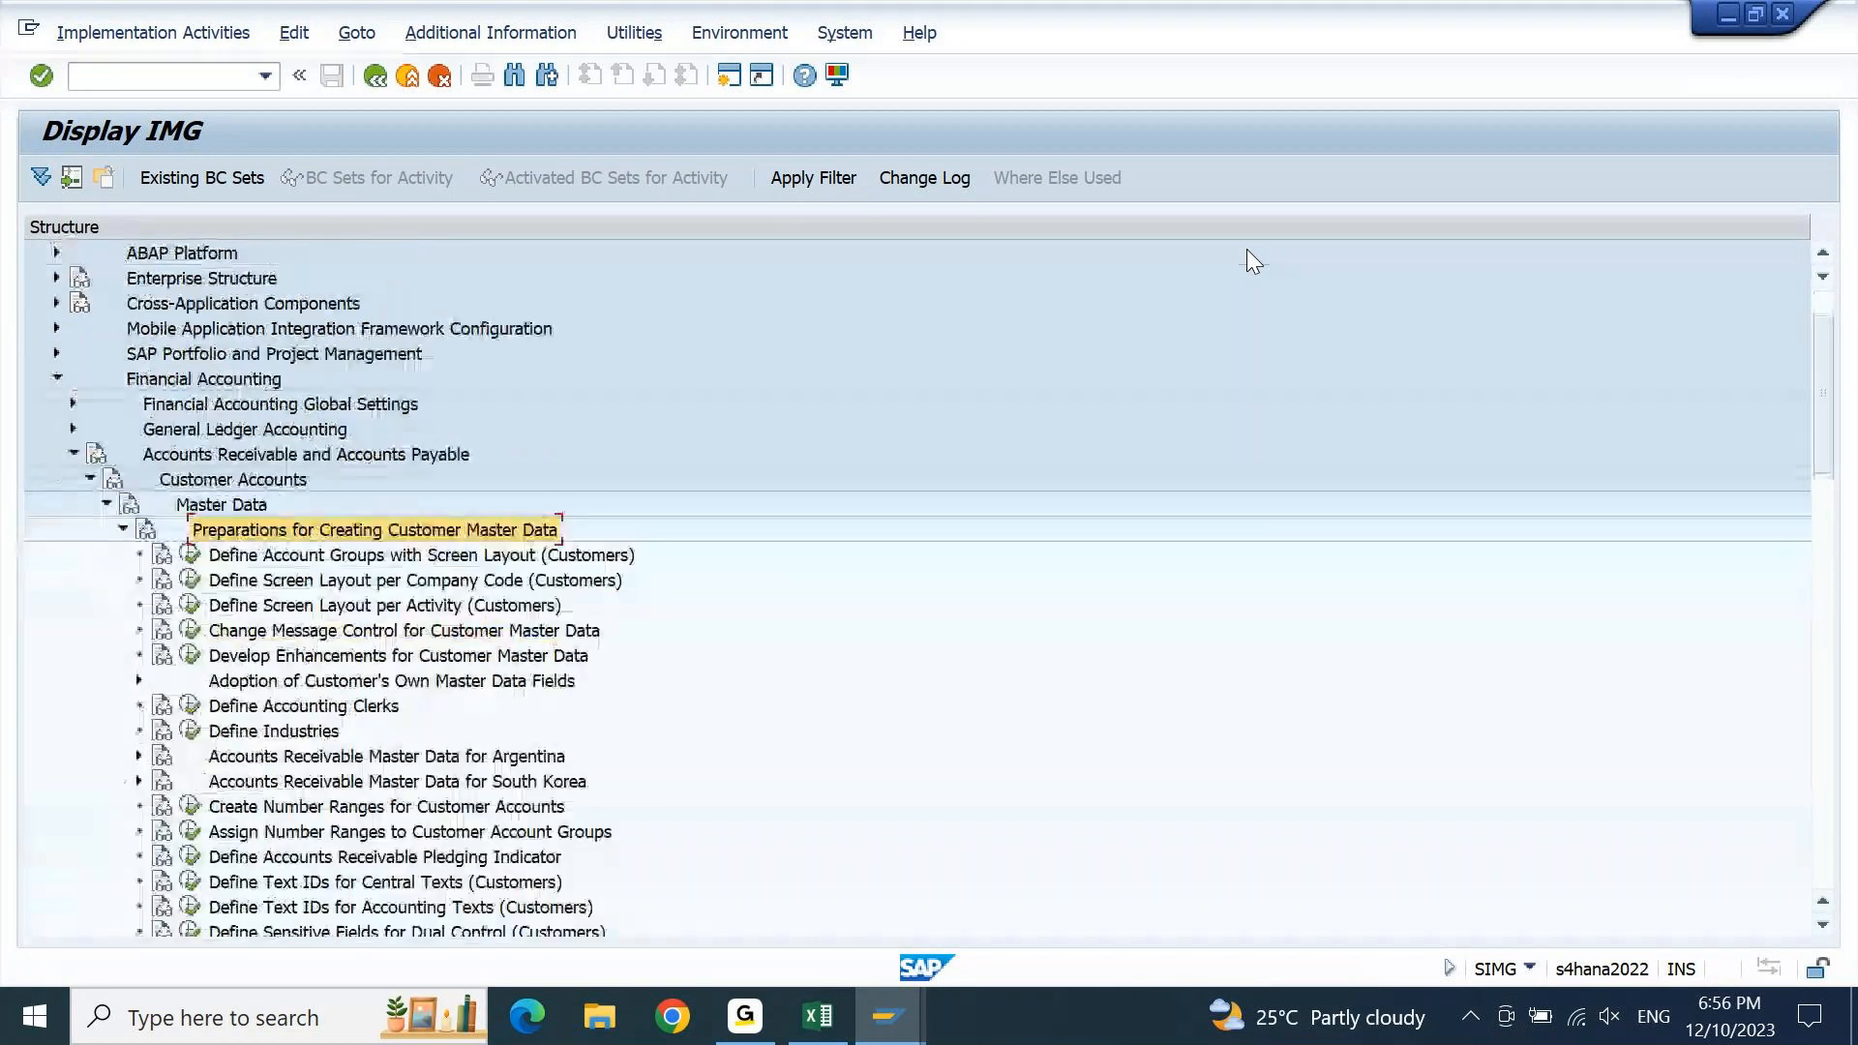
pyautogui.press('Down')
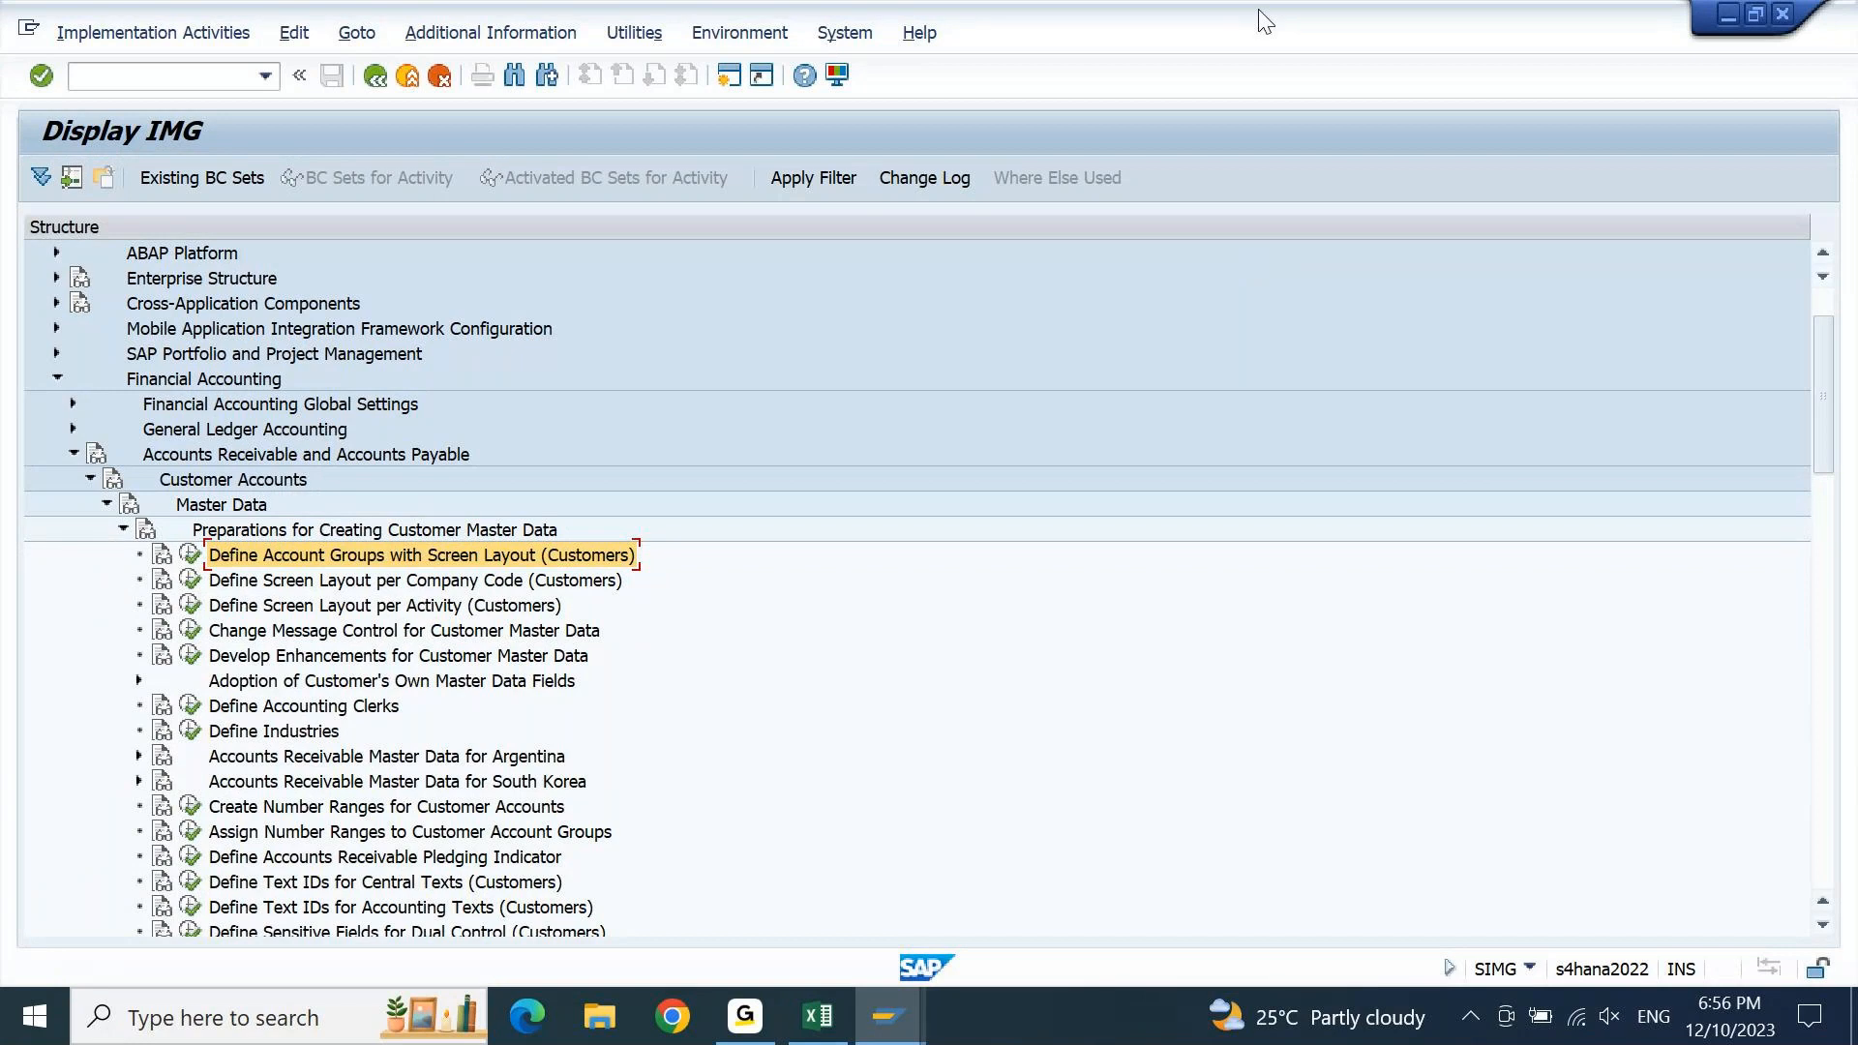
# Display the IMG Activity keys as additional information and widen their column to show the full keys
pyautogui.click(534, 43)
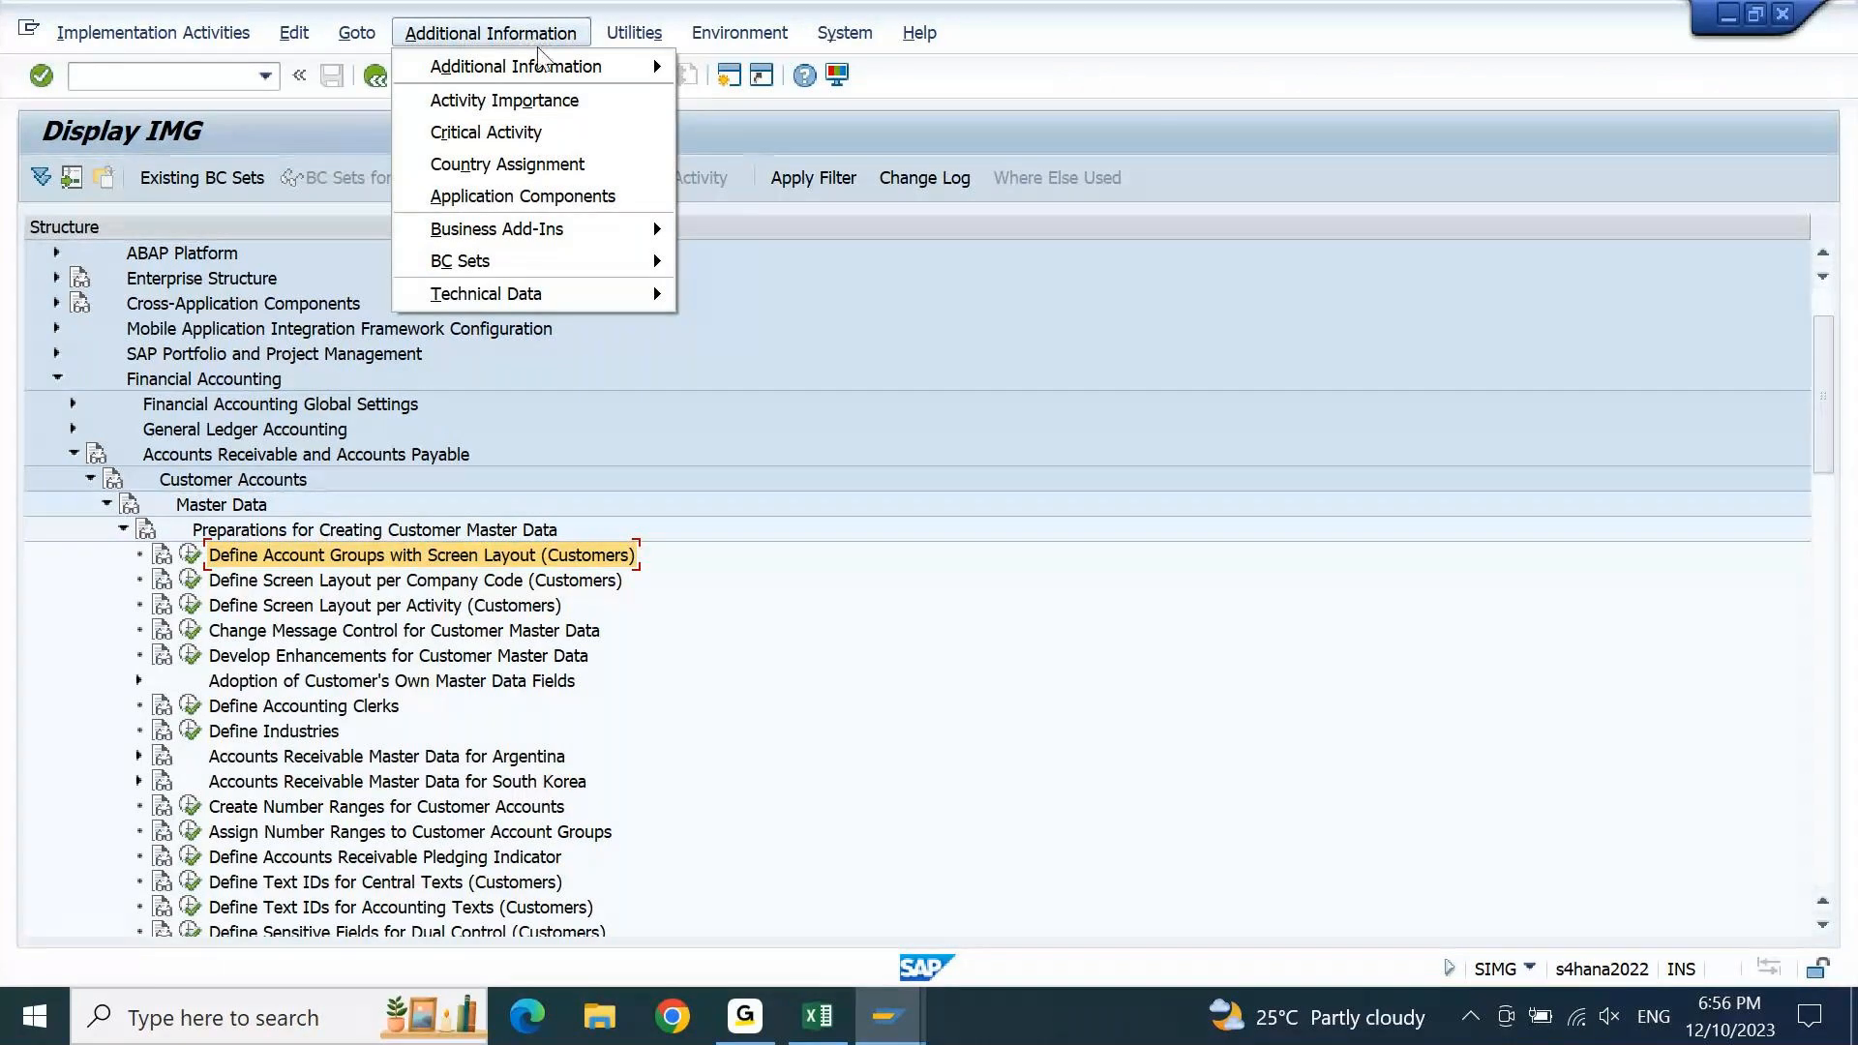
pyautogui.moveTo(551, 67)
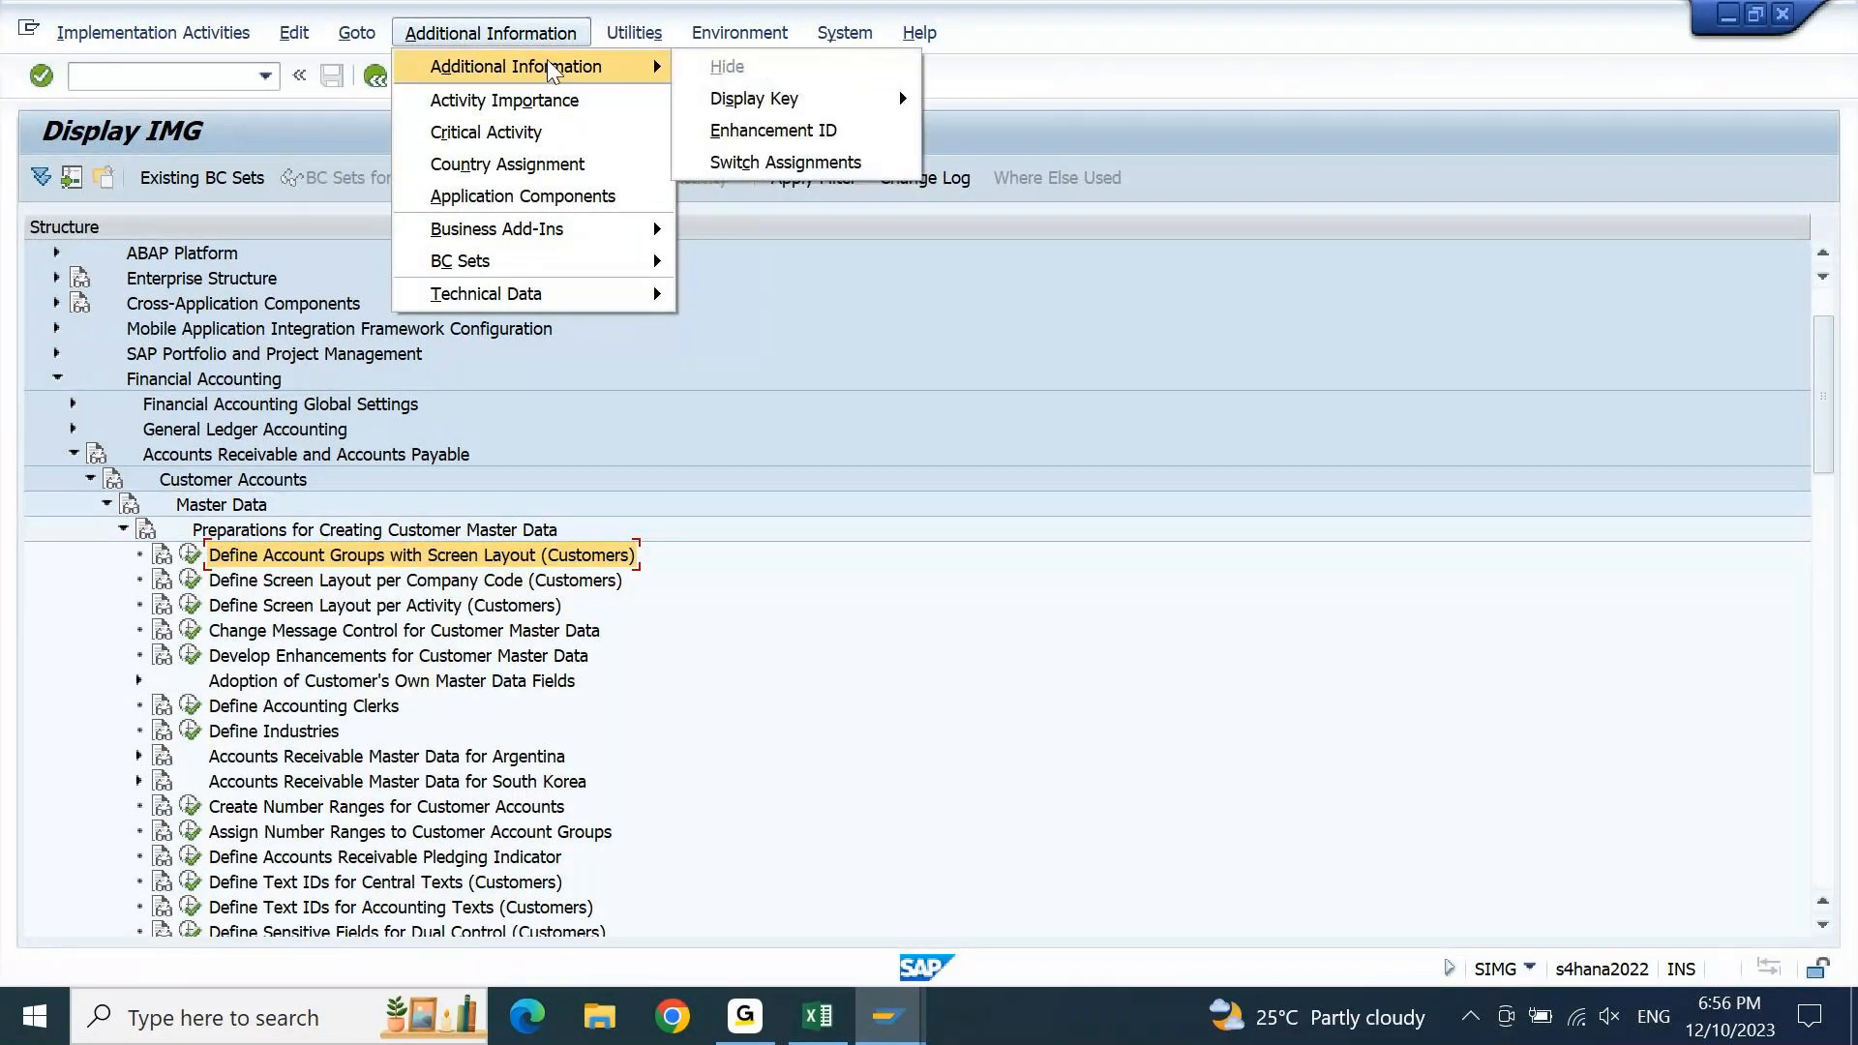
pyautogui.moveTo(871, 108)
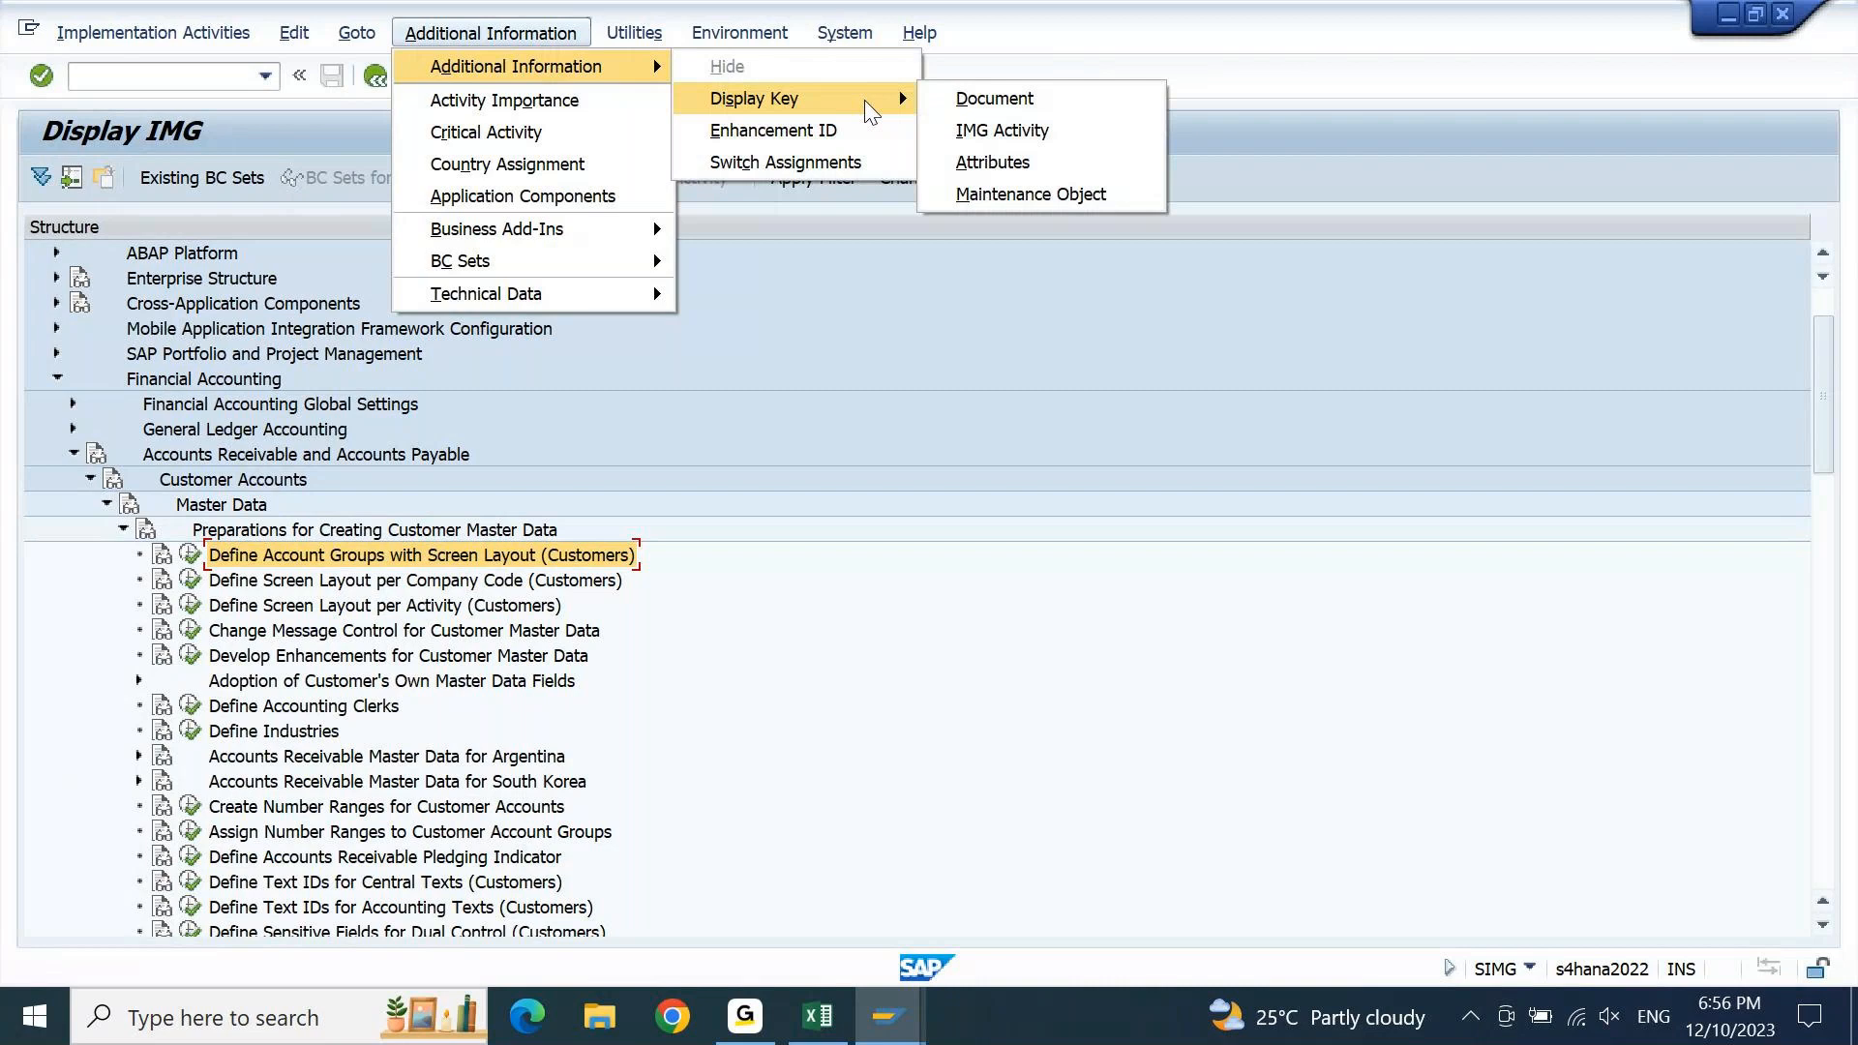
pyautogui.click(1030, 130)
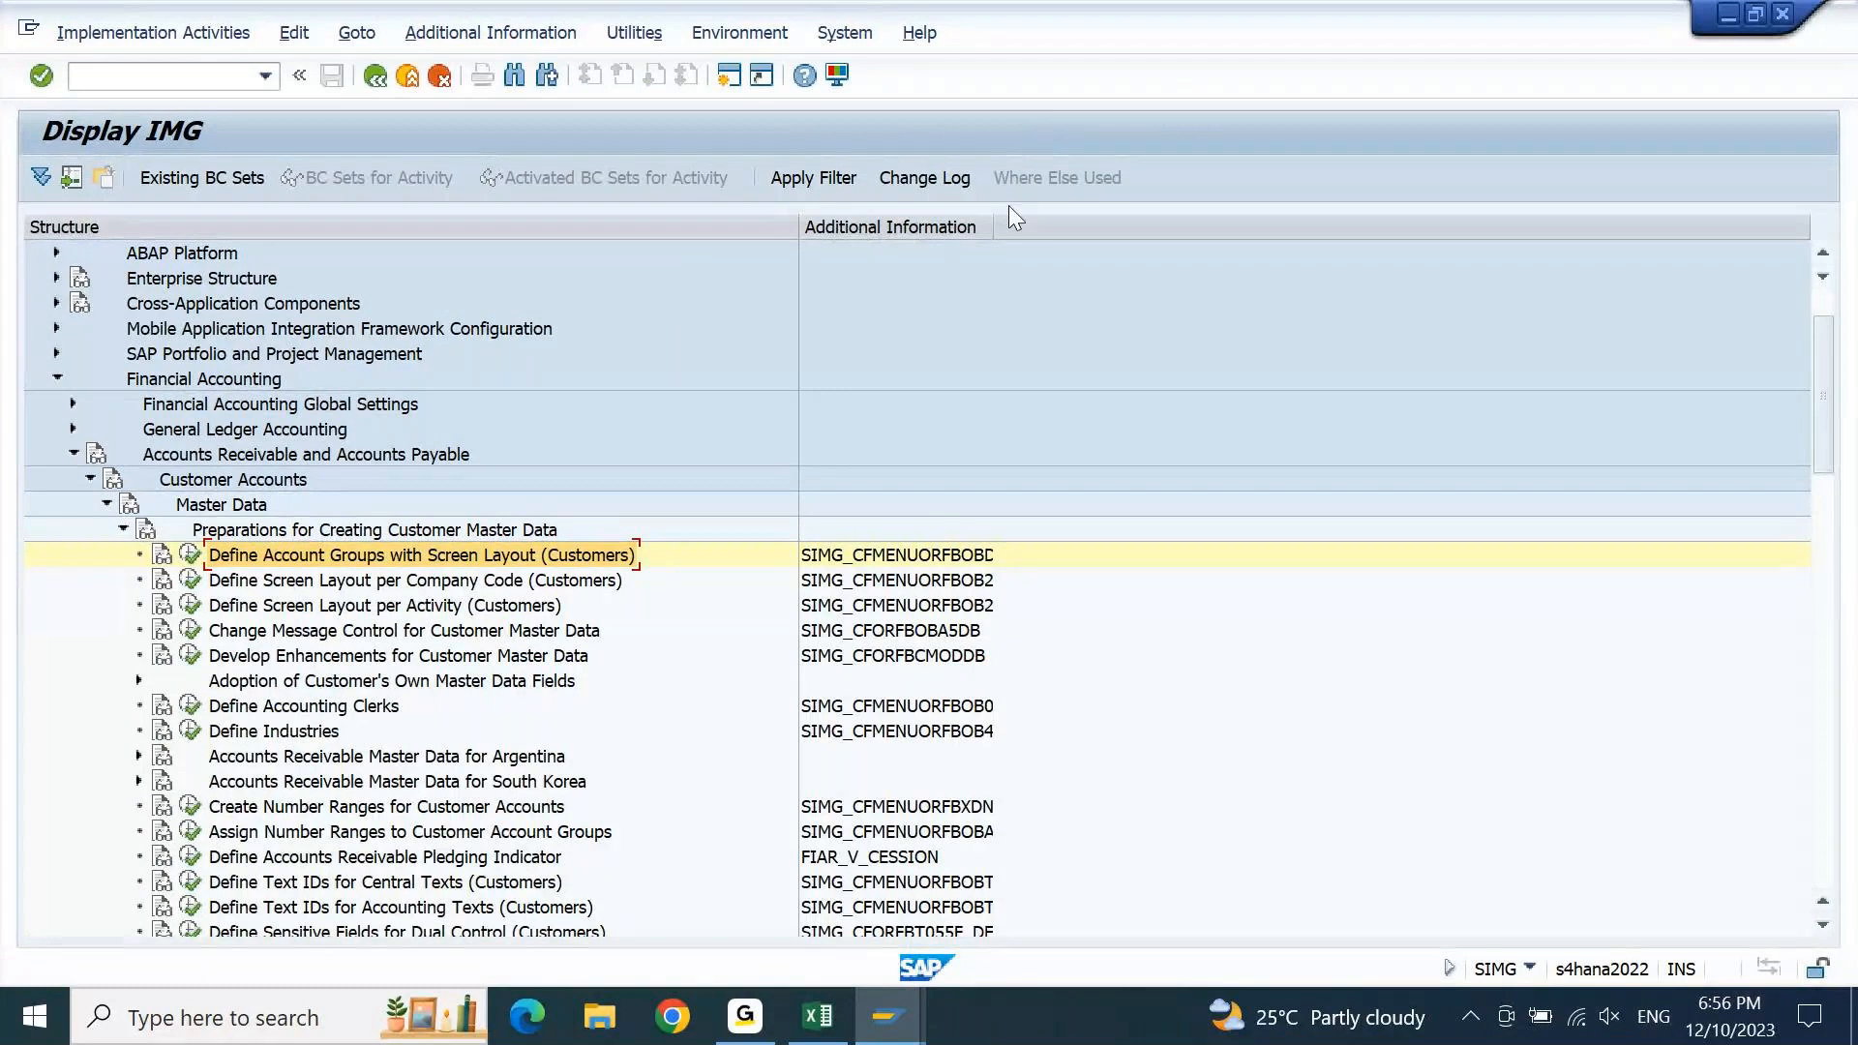
pyautogui.moveTo(995, 229); pyautogui.dragTo(1202, 234)
# In the Excel notes, replace A1336 with "Define Account Groups with Screen Layout (Customers)" and A1337 with "Create Number Ranges for Customer Accounts", copied from the IMG
pyautogui.click(817, 1016)
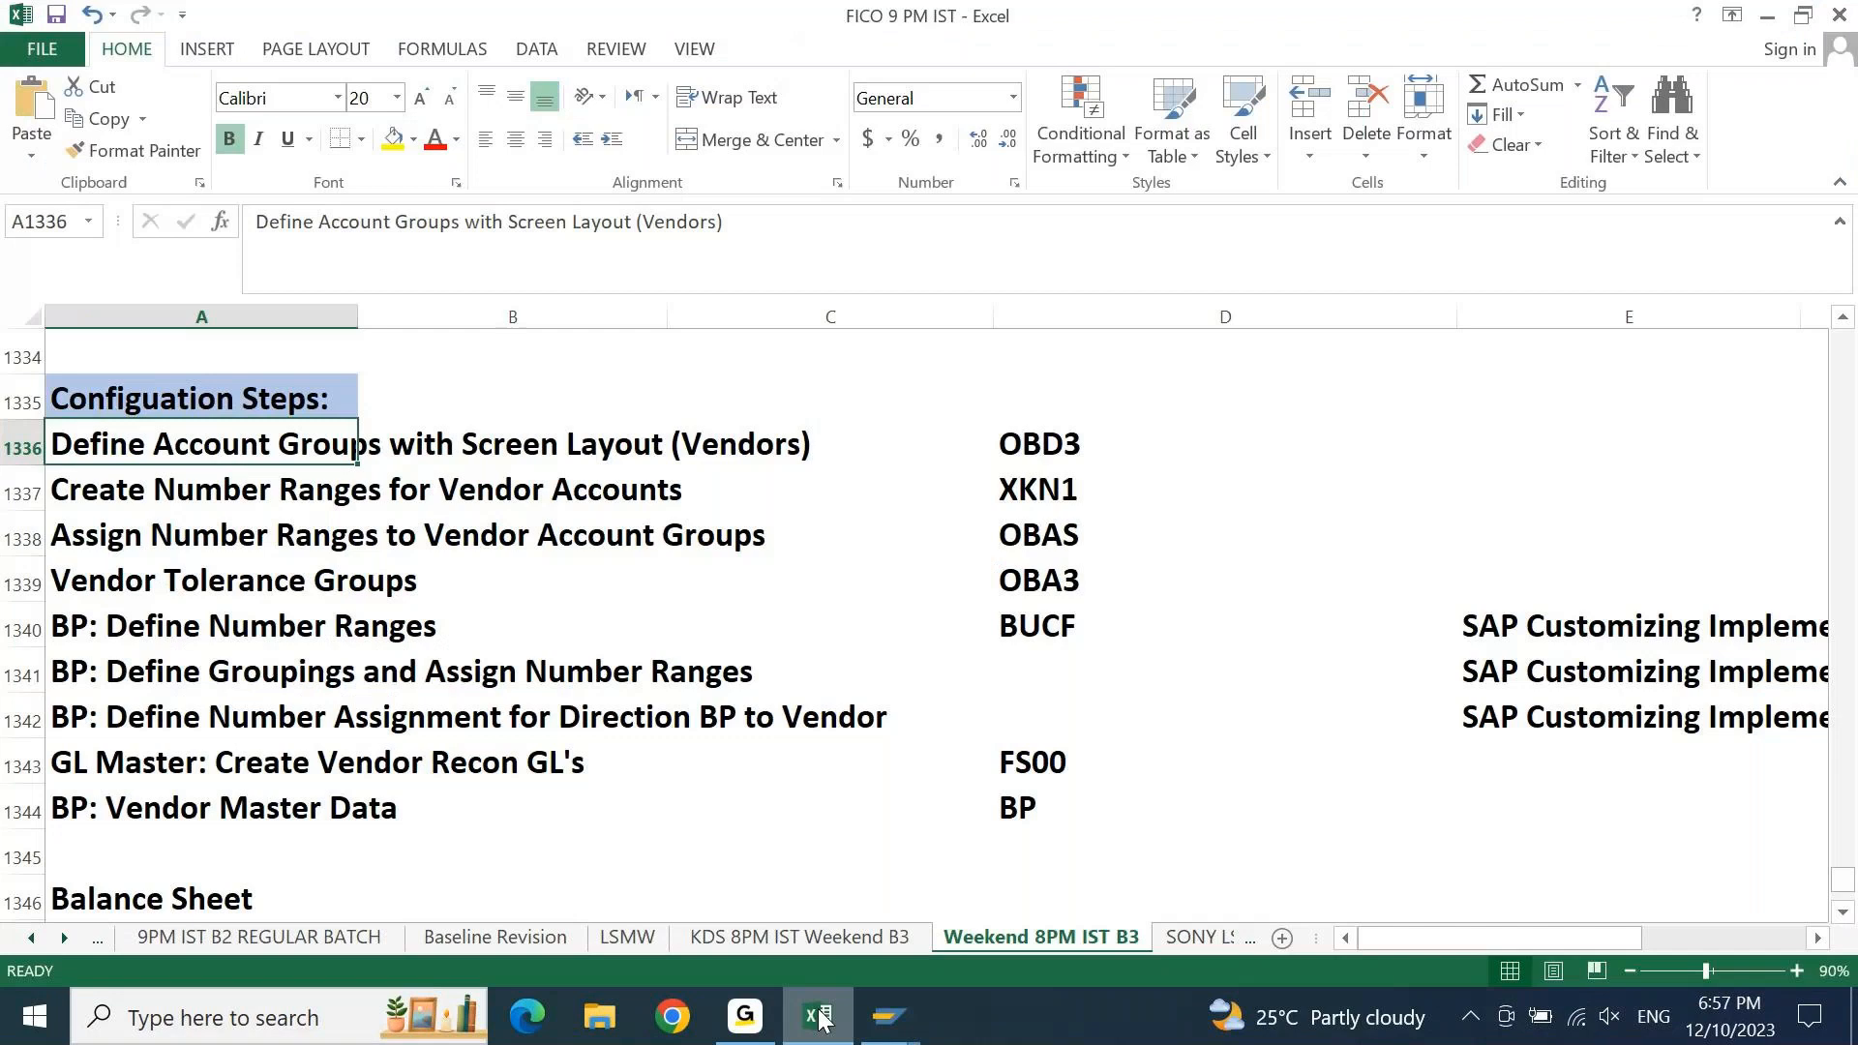
pyautogui.write('Define Account Groups with Screen Layout (Customers)')
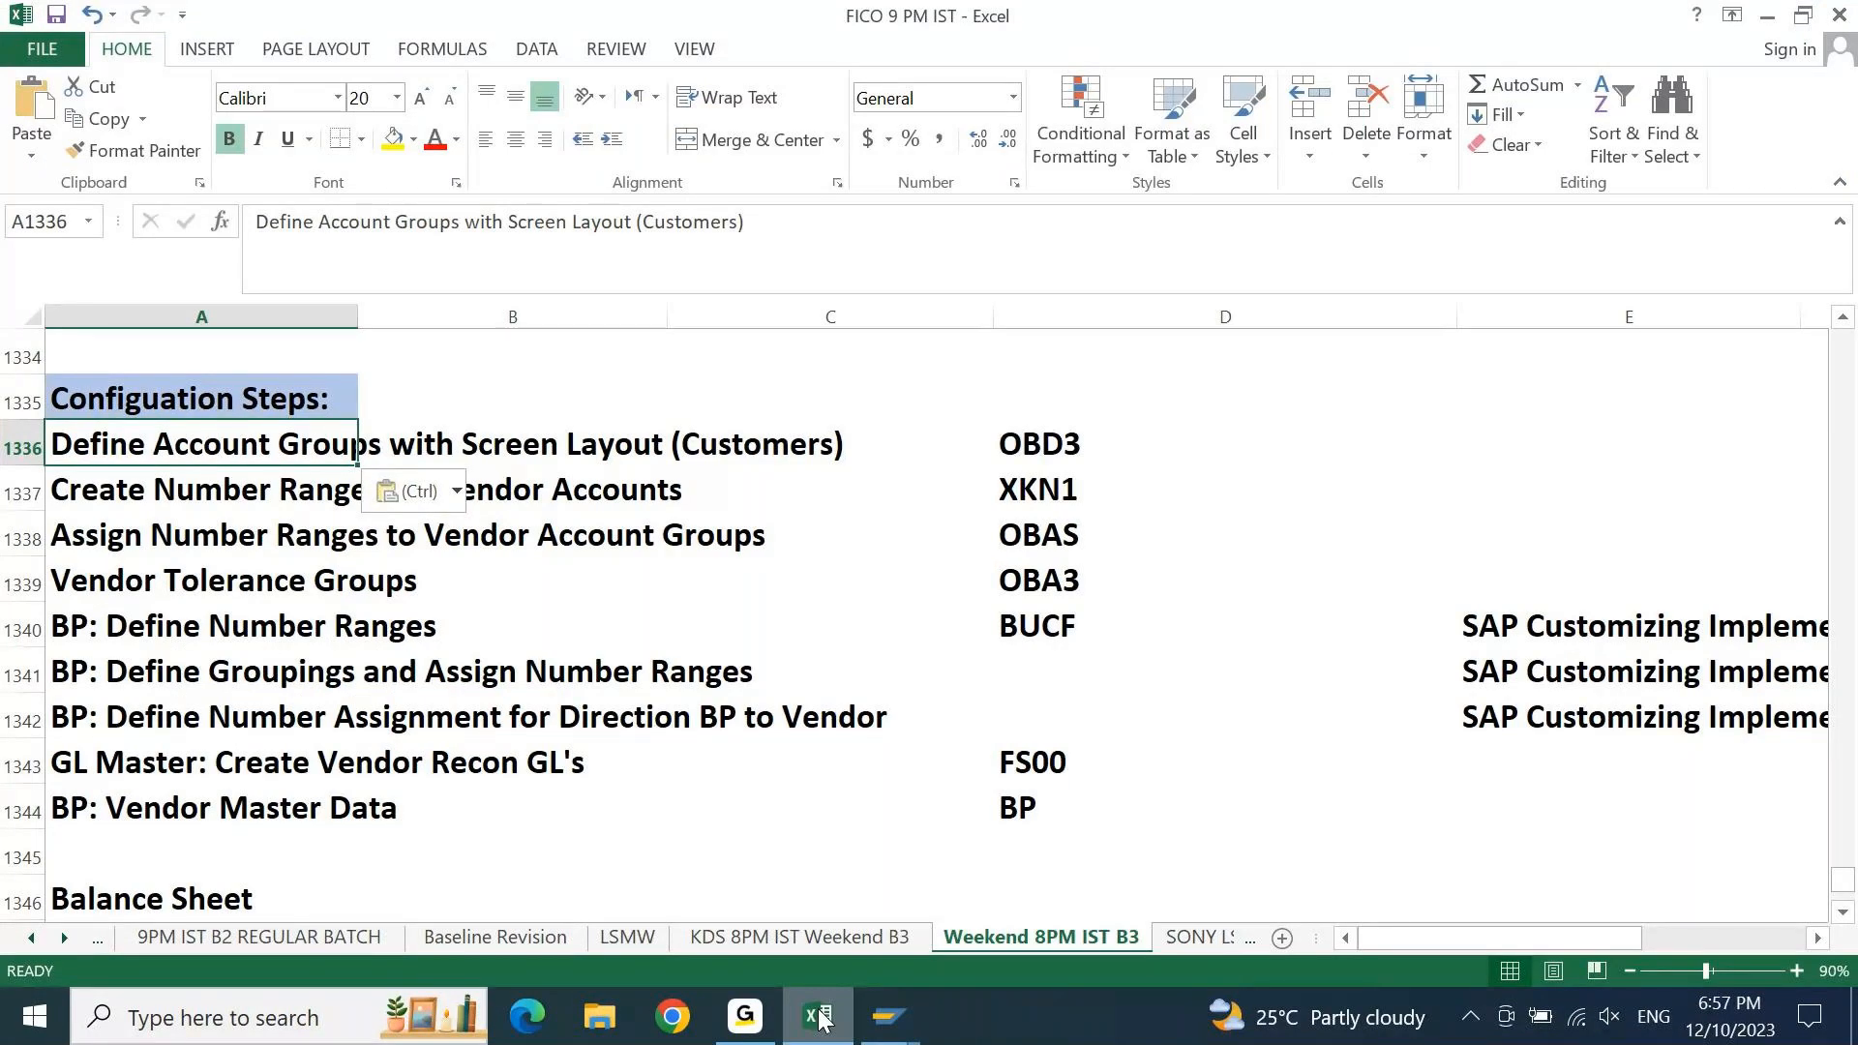
pyautogui.click(818, 1016)
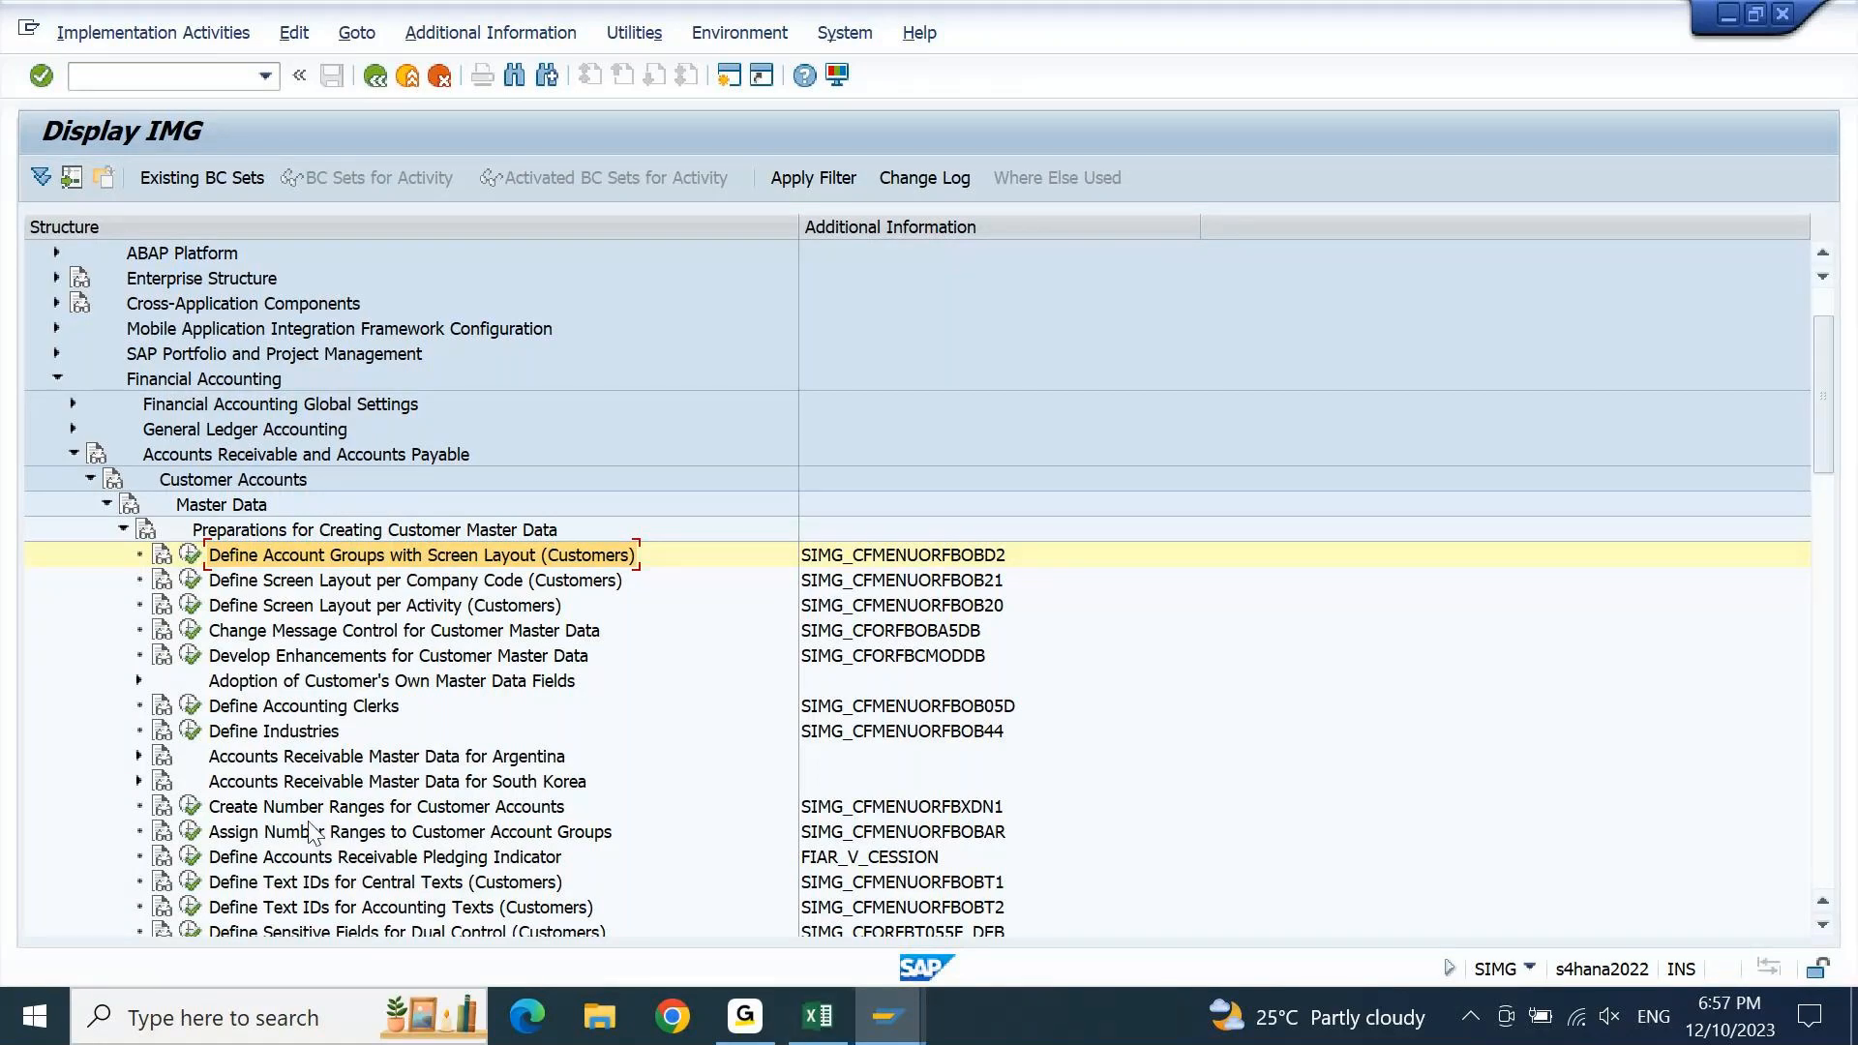
pyautogui.click(374, 814)
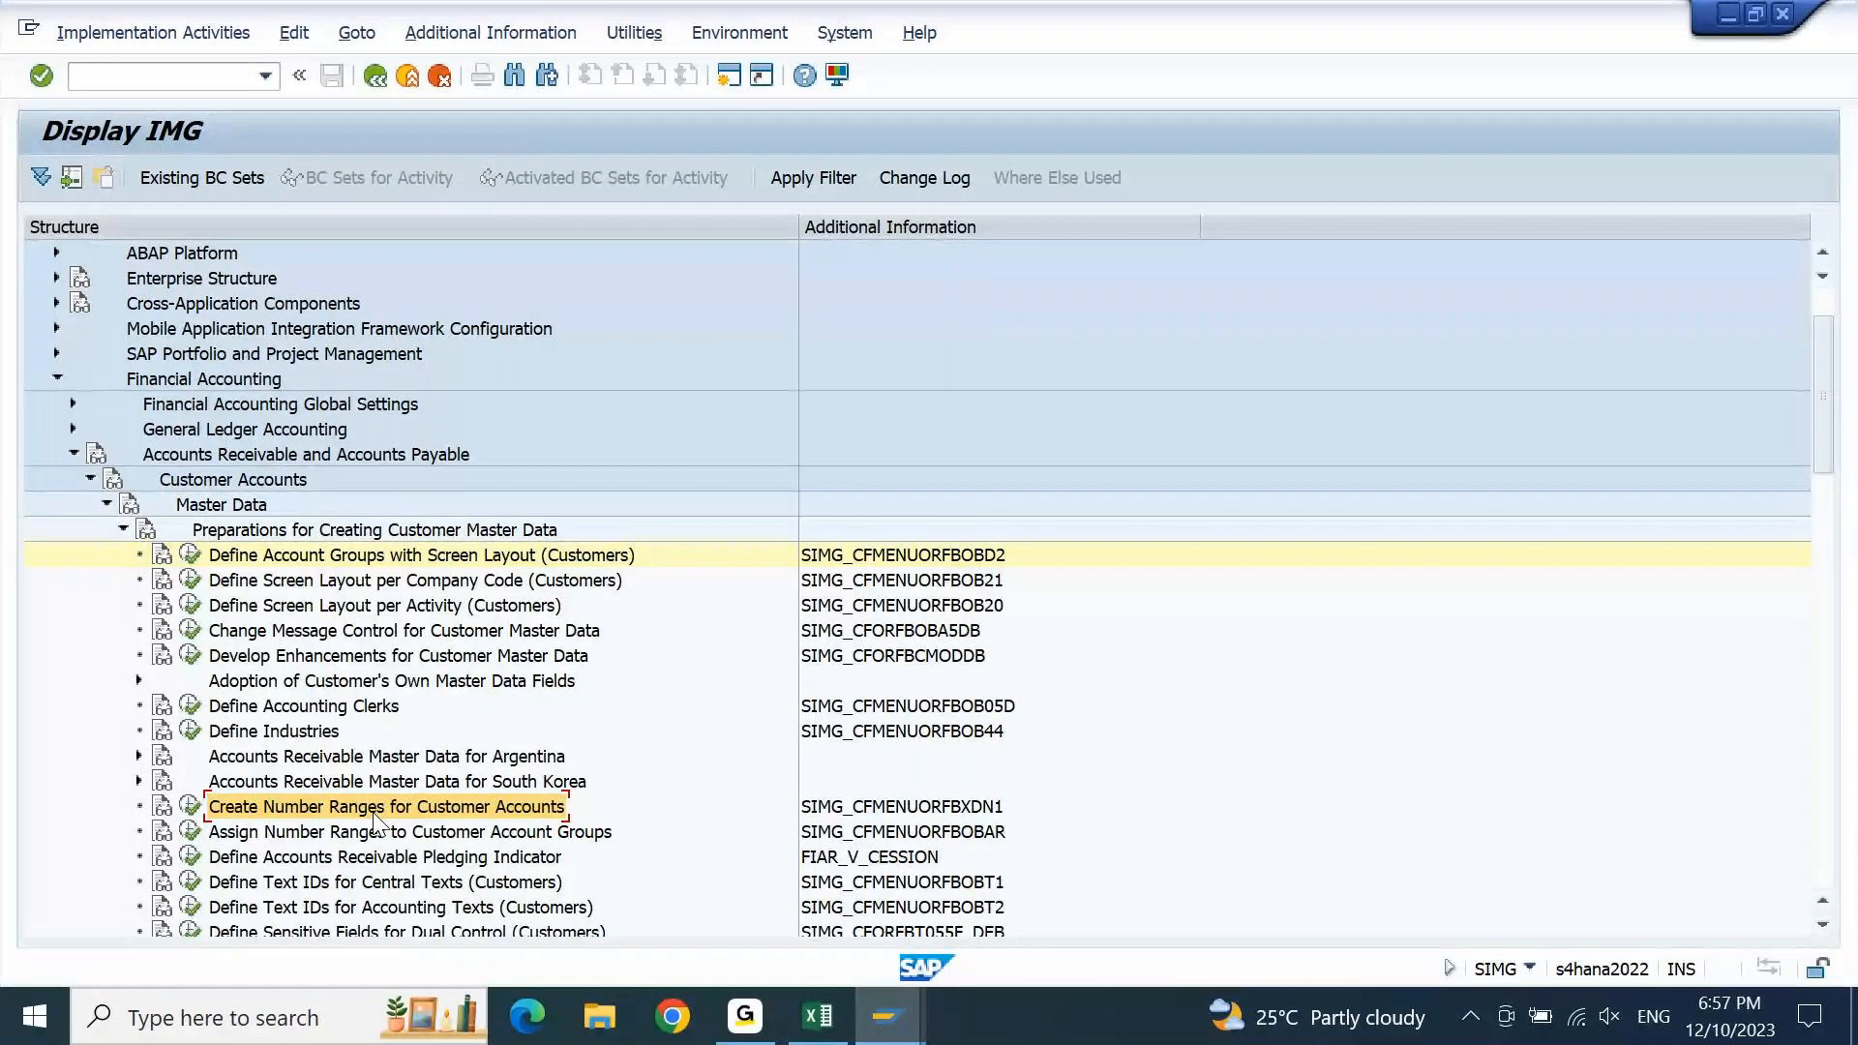
pyautogui.click(827, 1031)
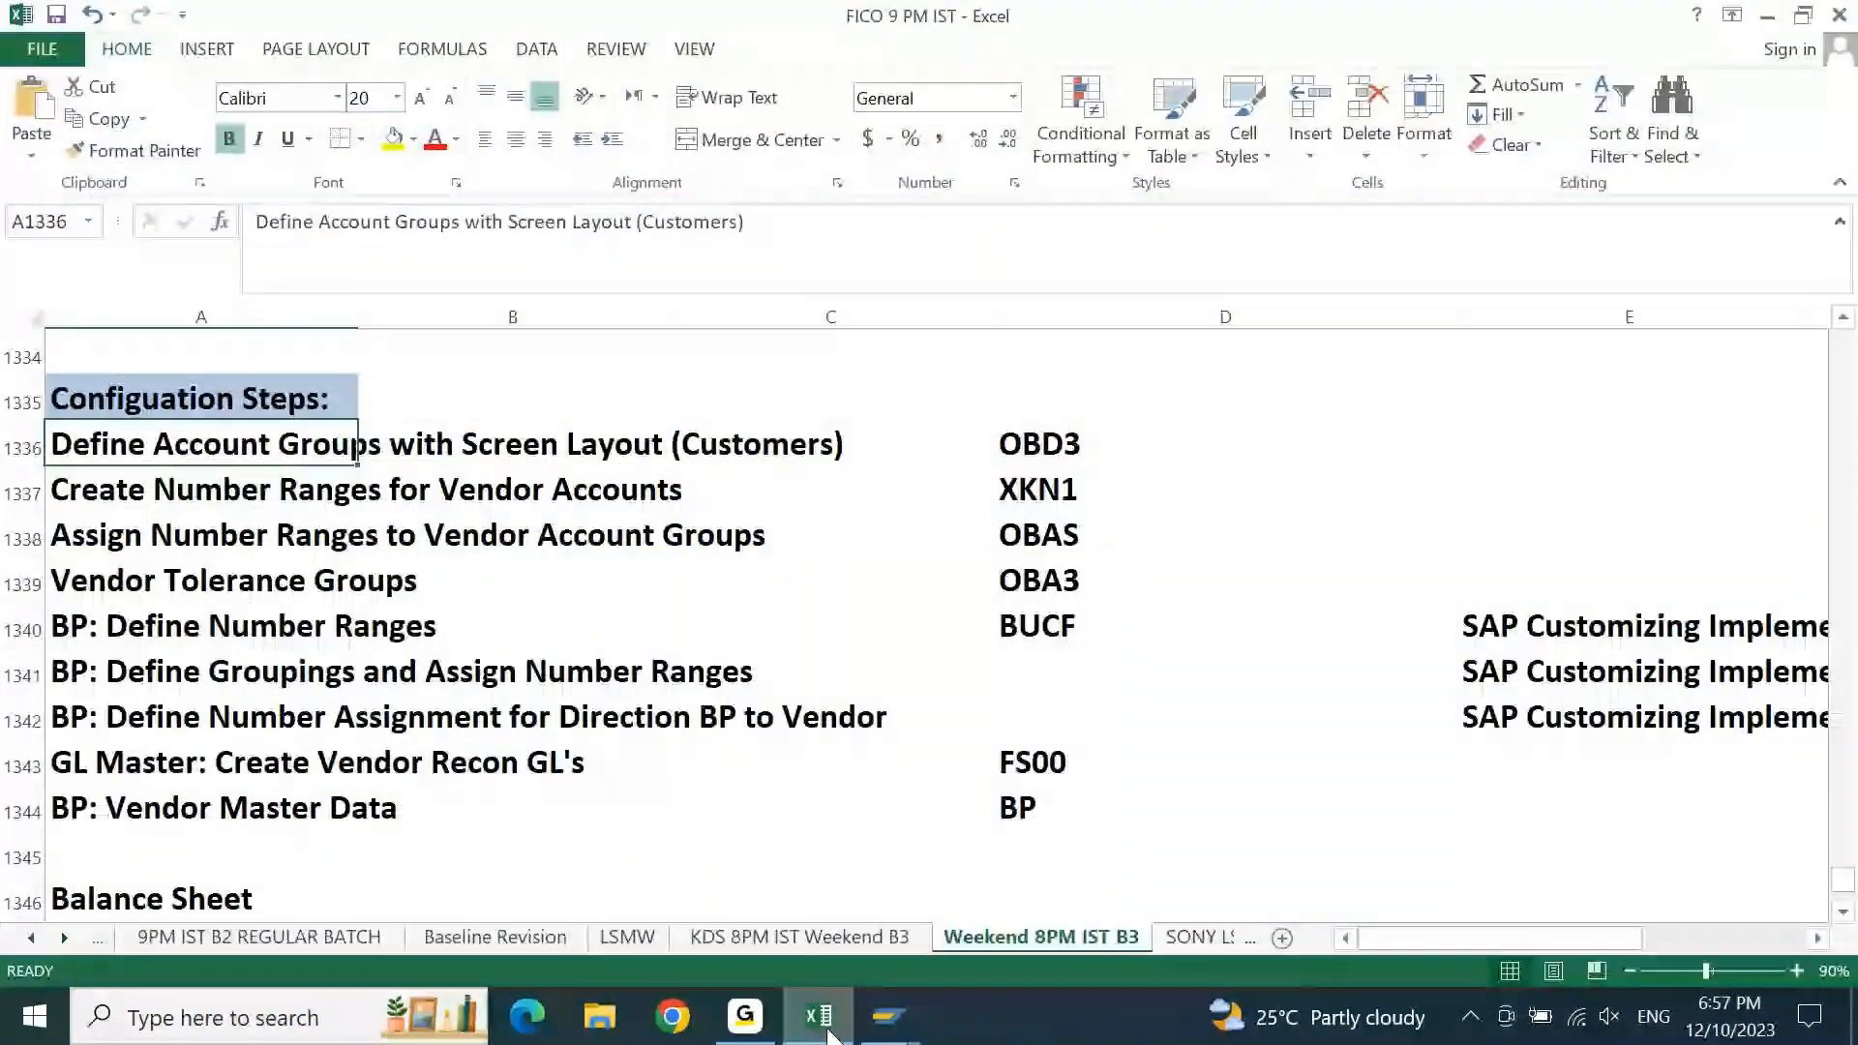
pyautogui.press('Down')
pyautogui.write('Create Number Ranges for Customer Accounts')
# Change the transaction code in D1336 to OBD2 for the customer account groups step
pyautogui.press('Up')
pyautogui.press('Right')
pyautogui.press('Right')
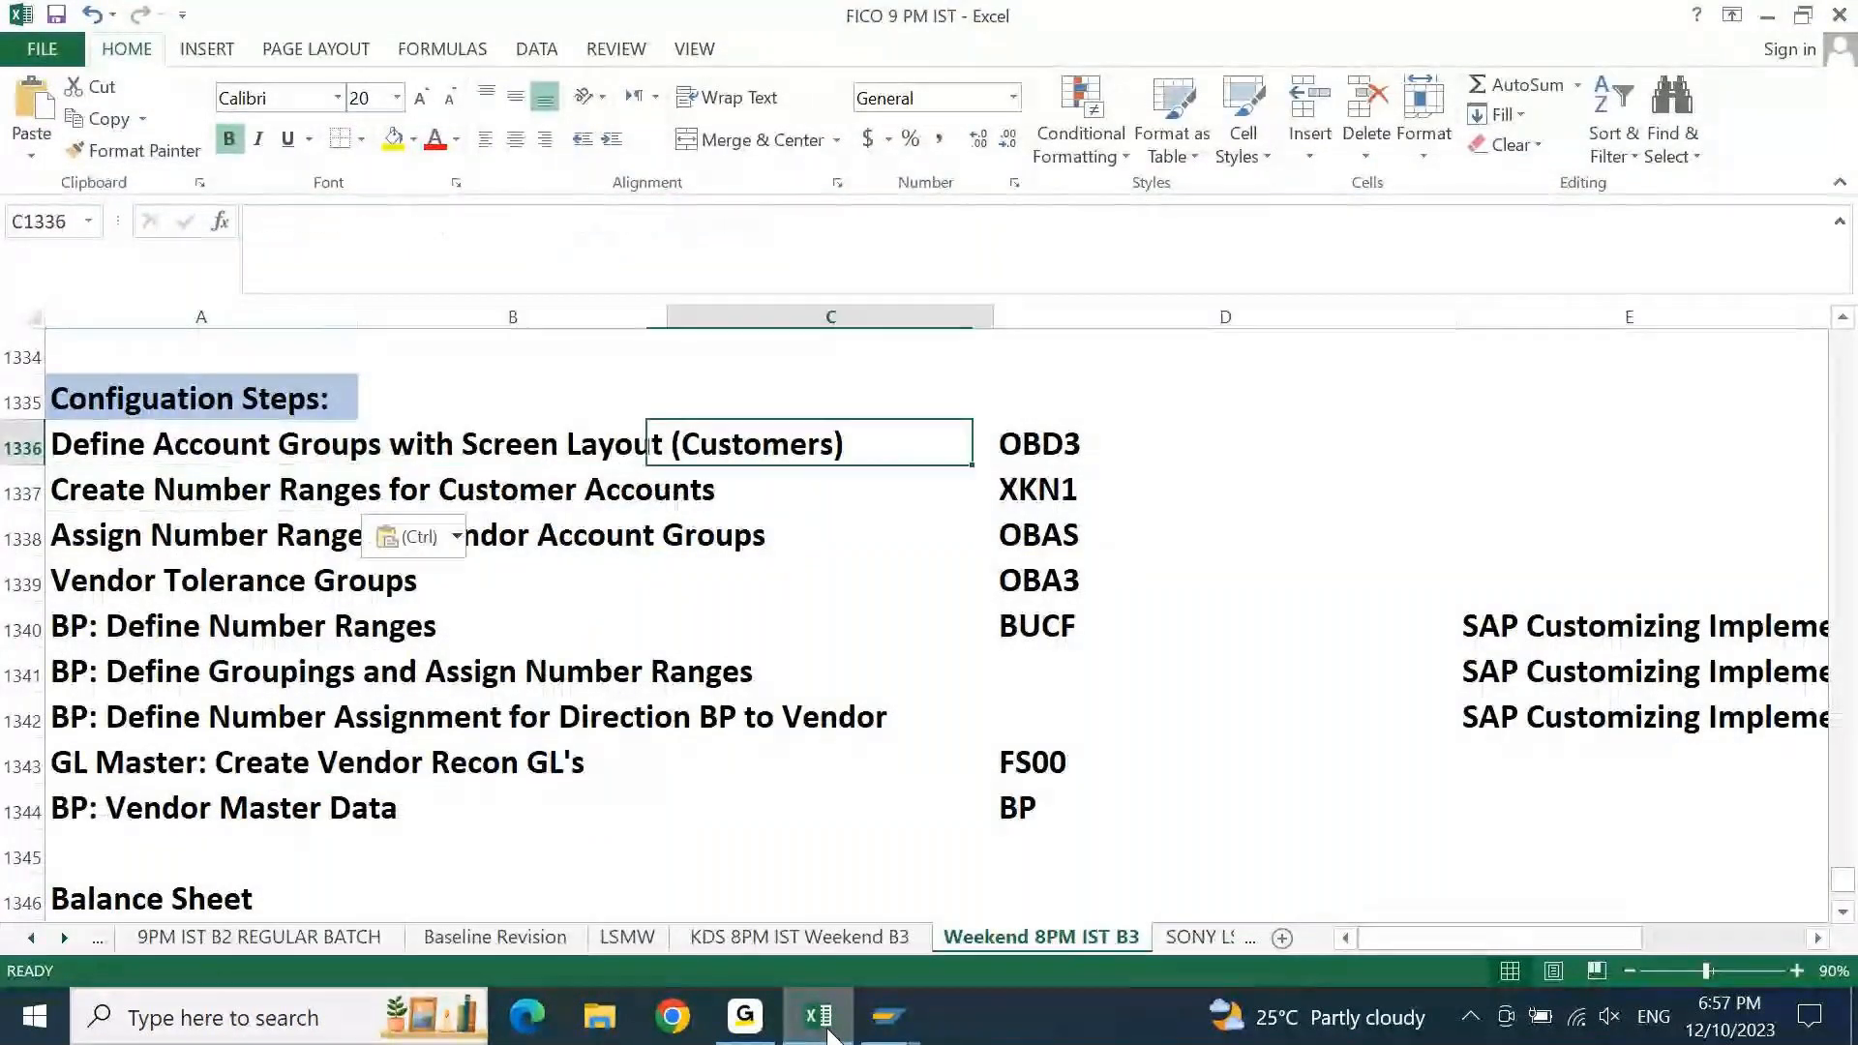
pyautogui.press('Right')
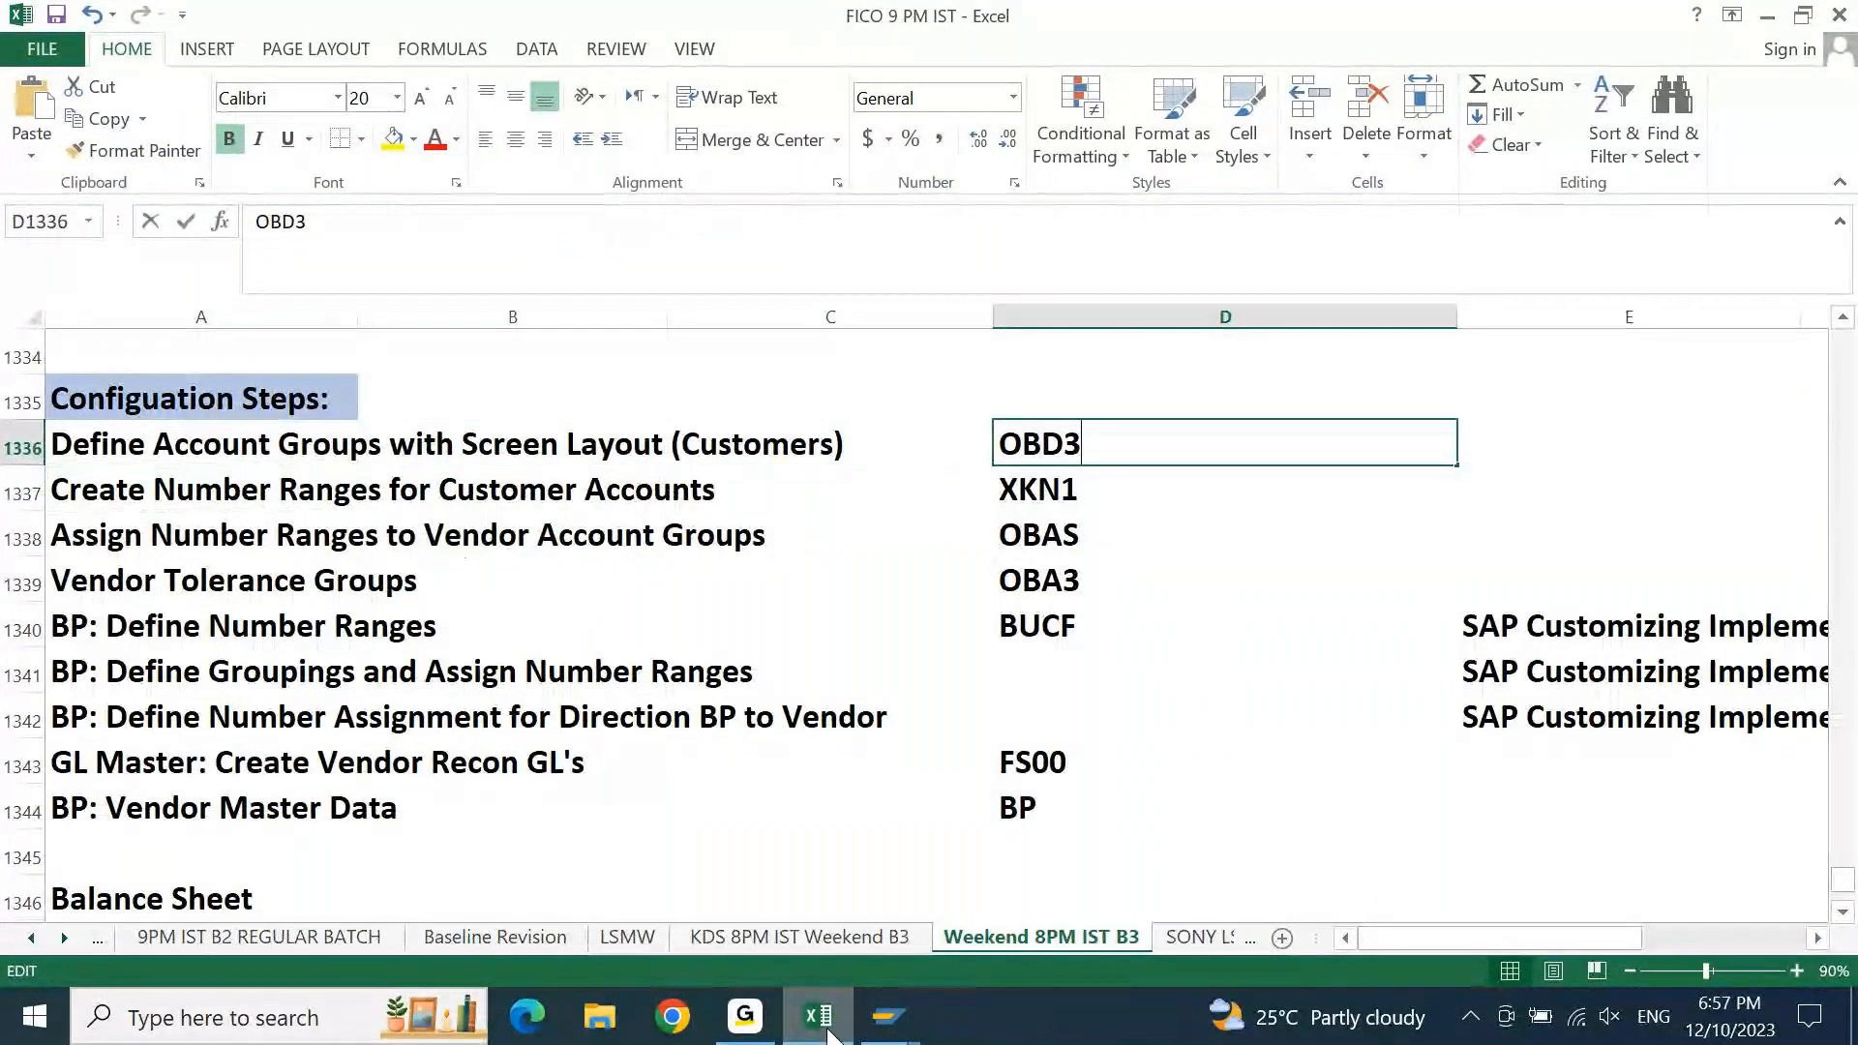
pyautogui.press('F2')
pyautogui.press('BackSpace')
pyautogui.write('2')
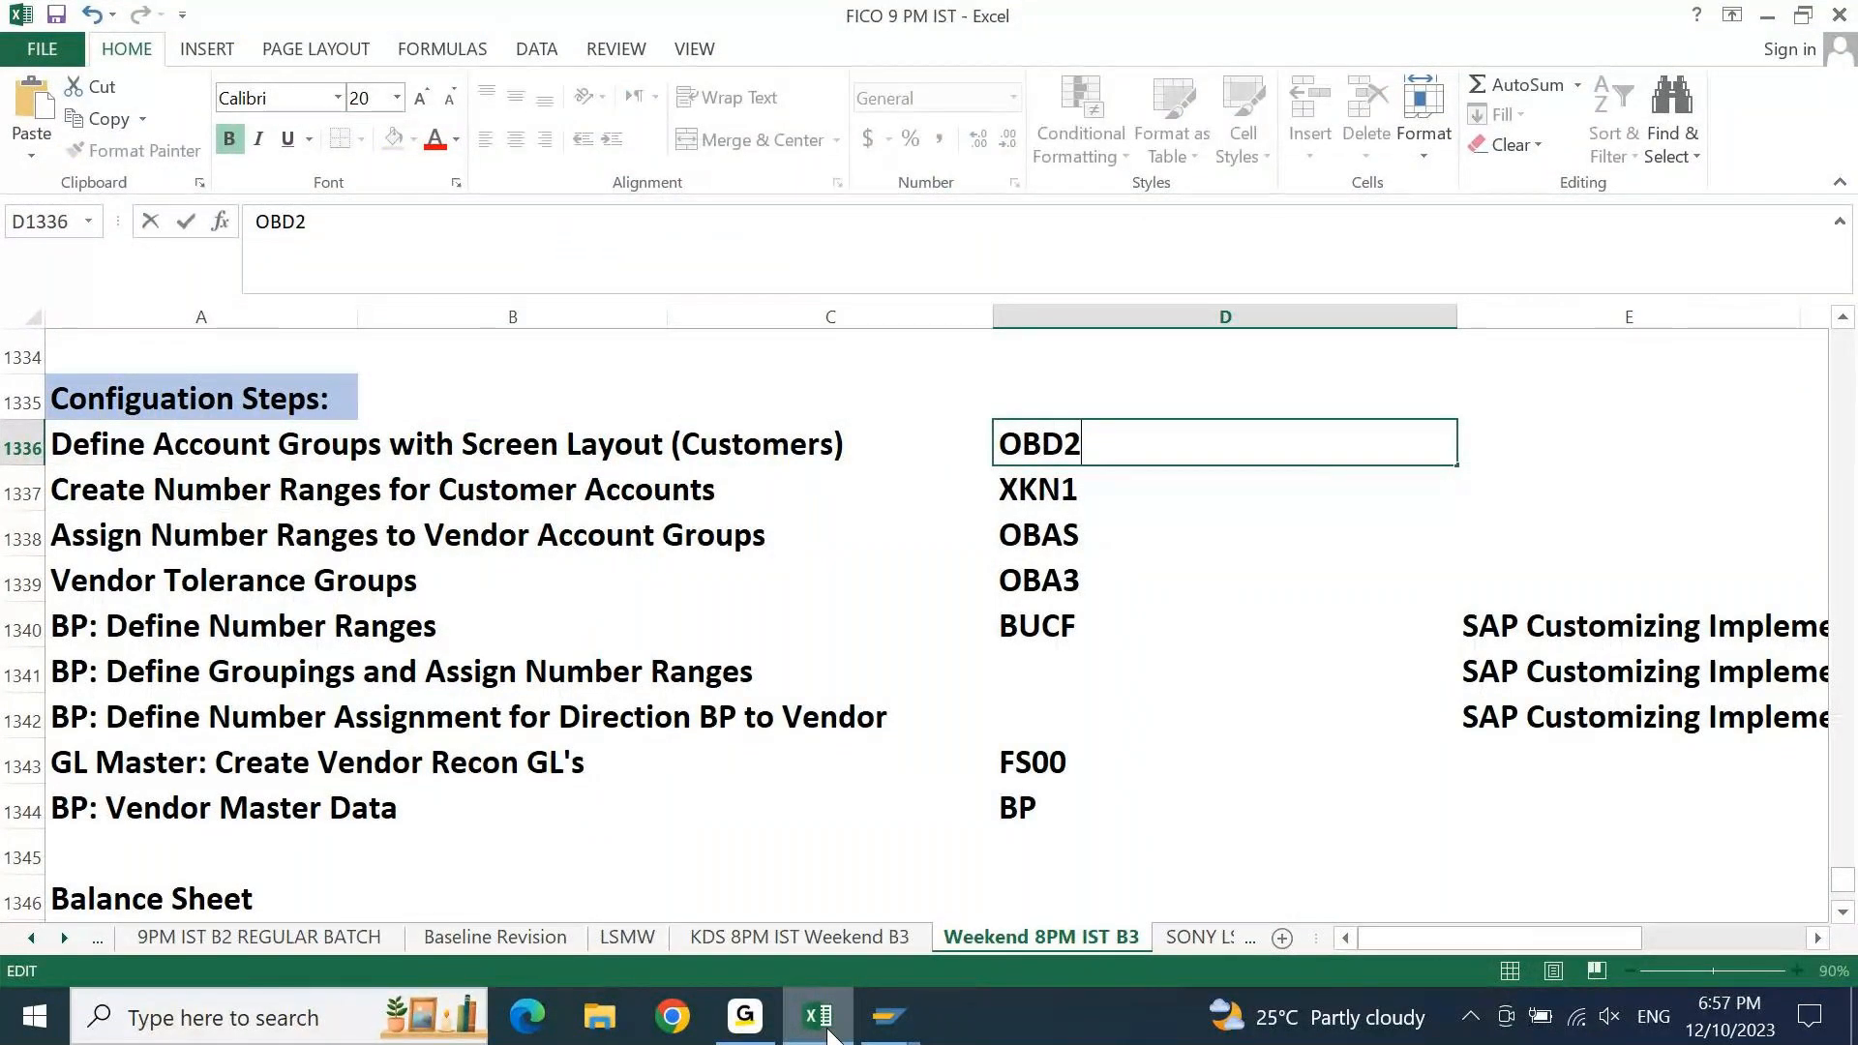
pyautogui.press('Return')
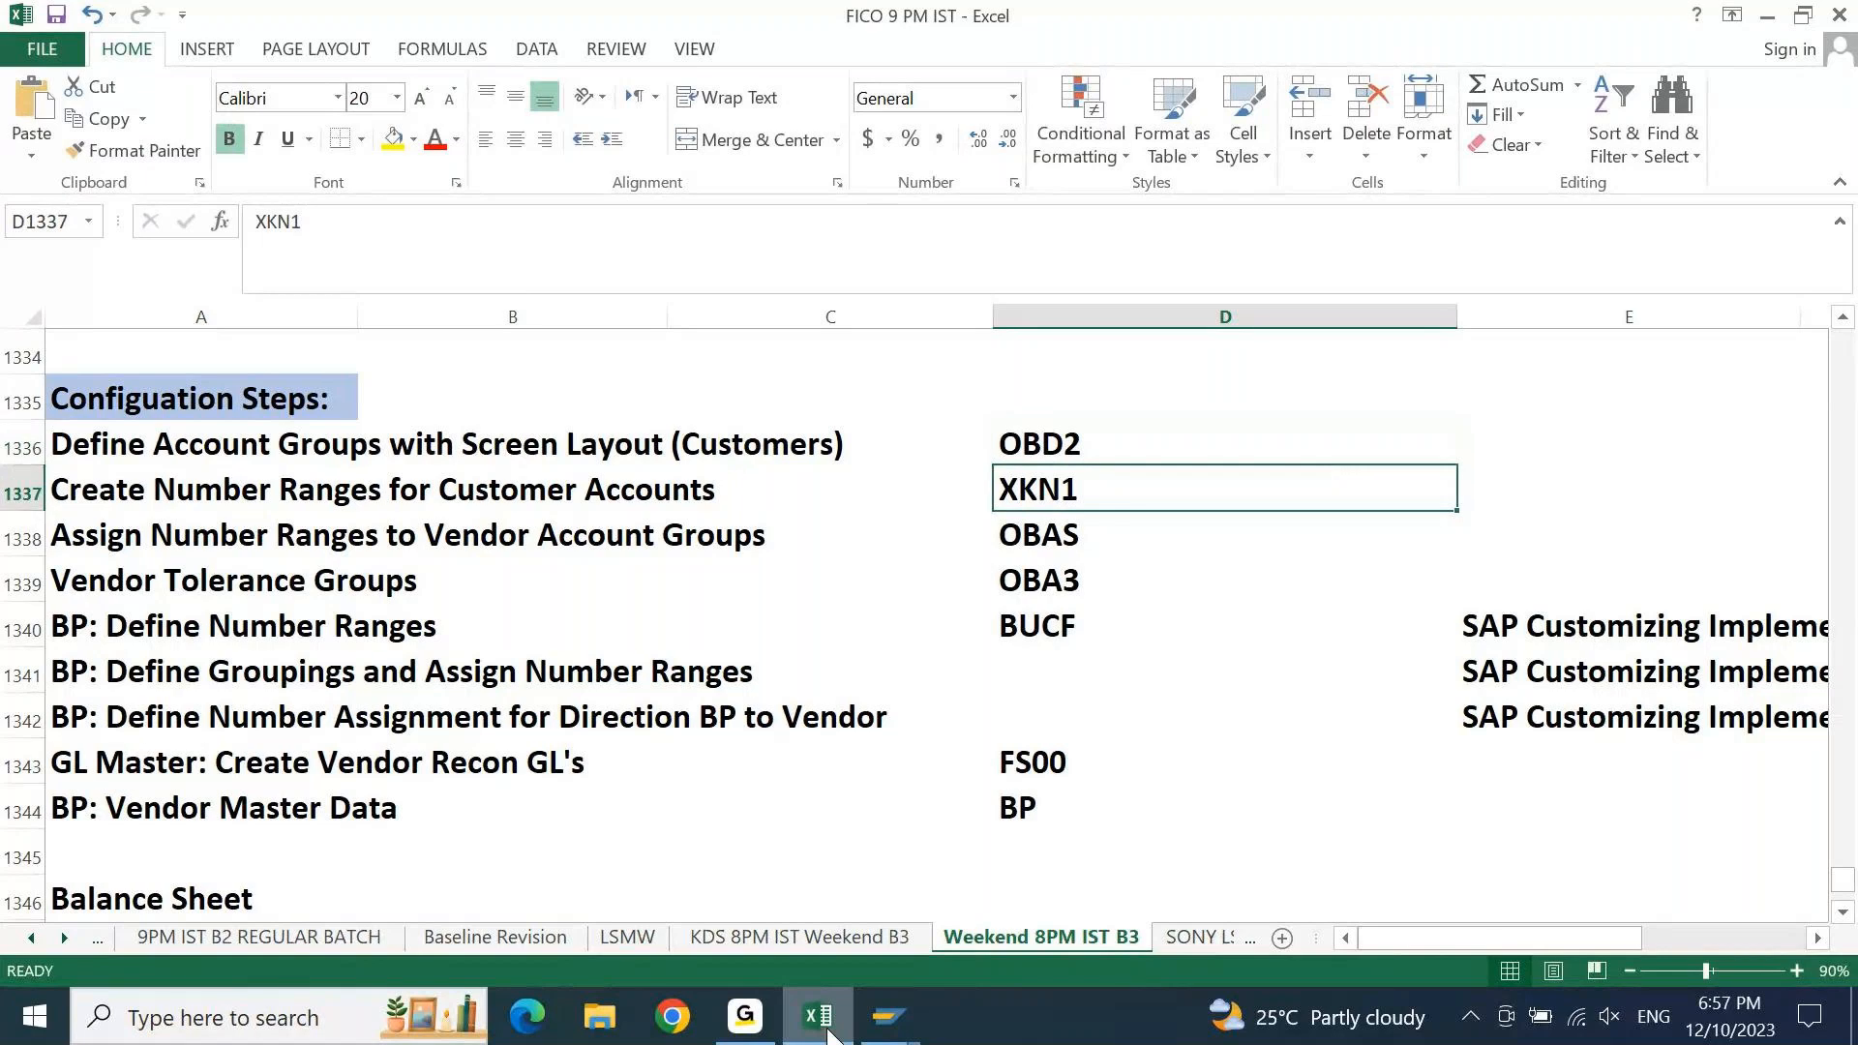
# Change the transaction code in D1337 to XDN1 for the customer number ranges step and save the workbook
pyautogui.press('F2')
pyautogui.press('Left')
pyautogui.press('Left')
pyautogui.hotkey('shift', 'Left')
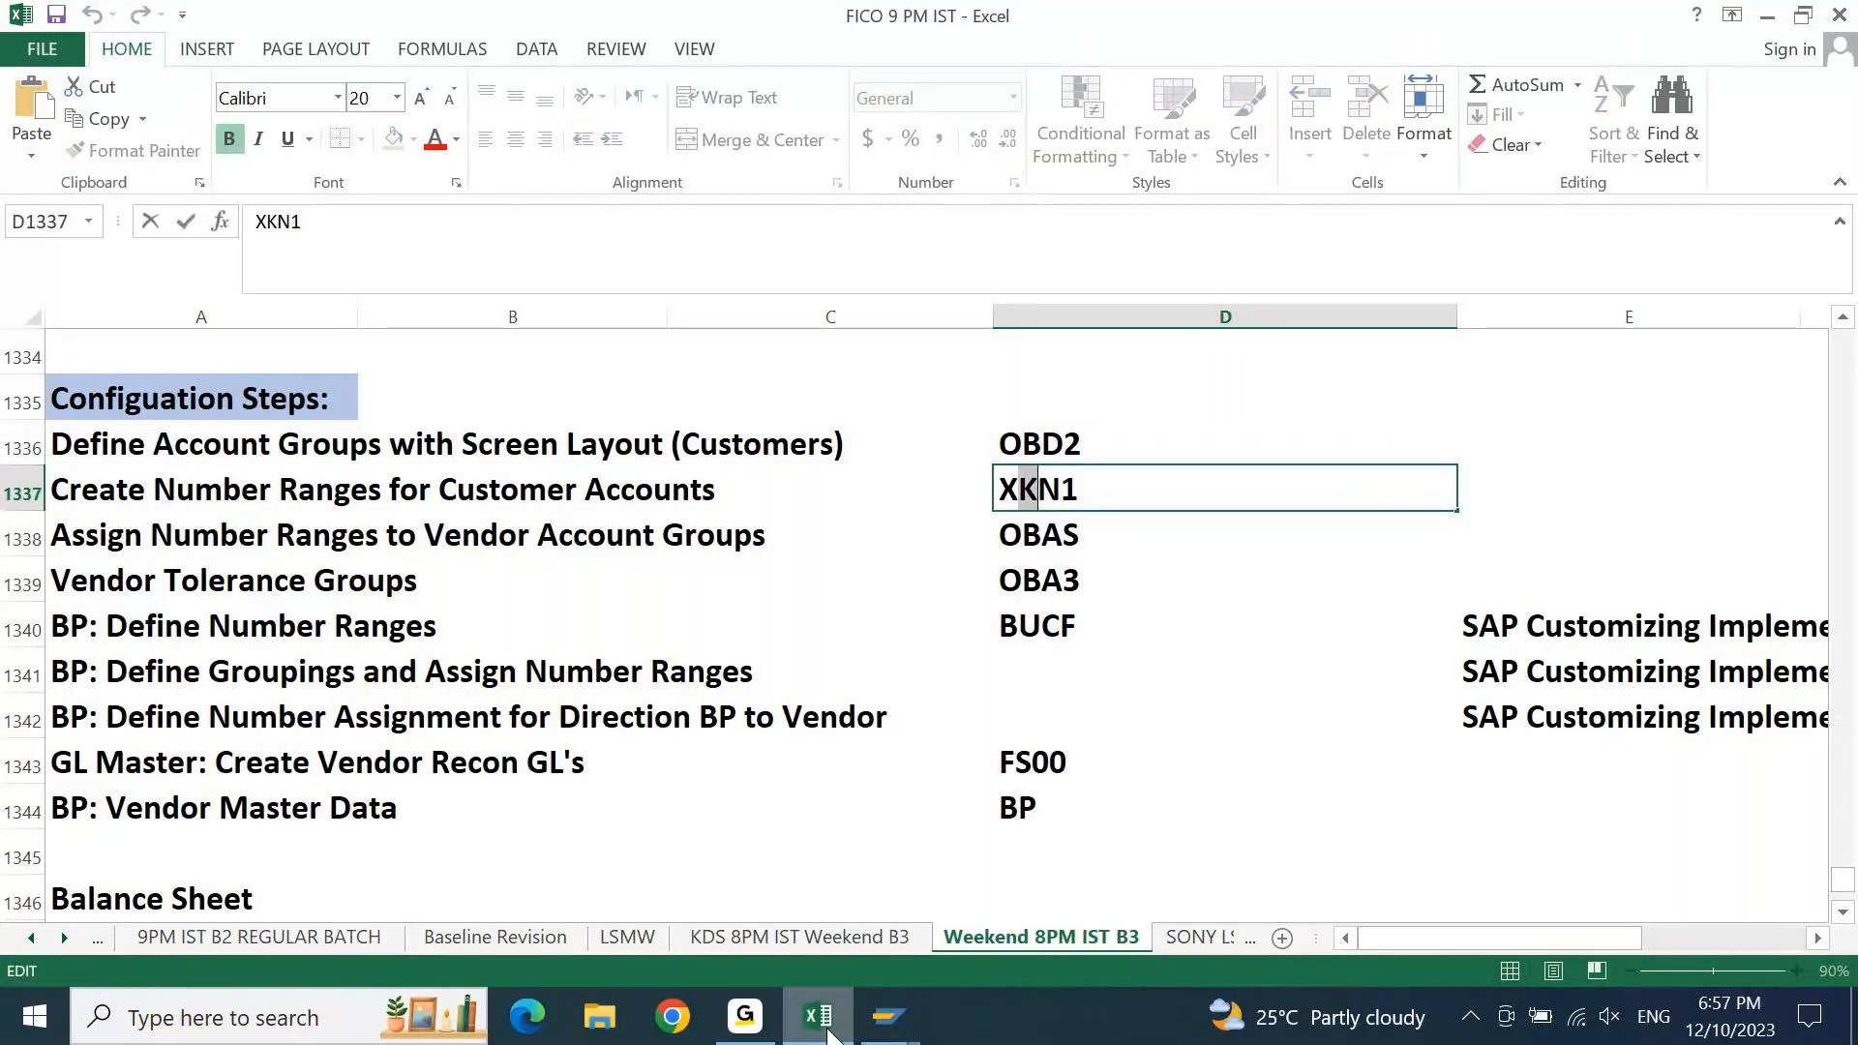
pyautogui.write('D')
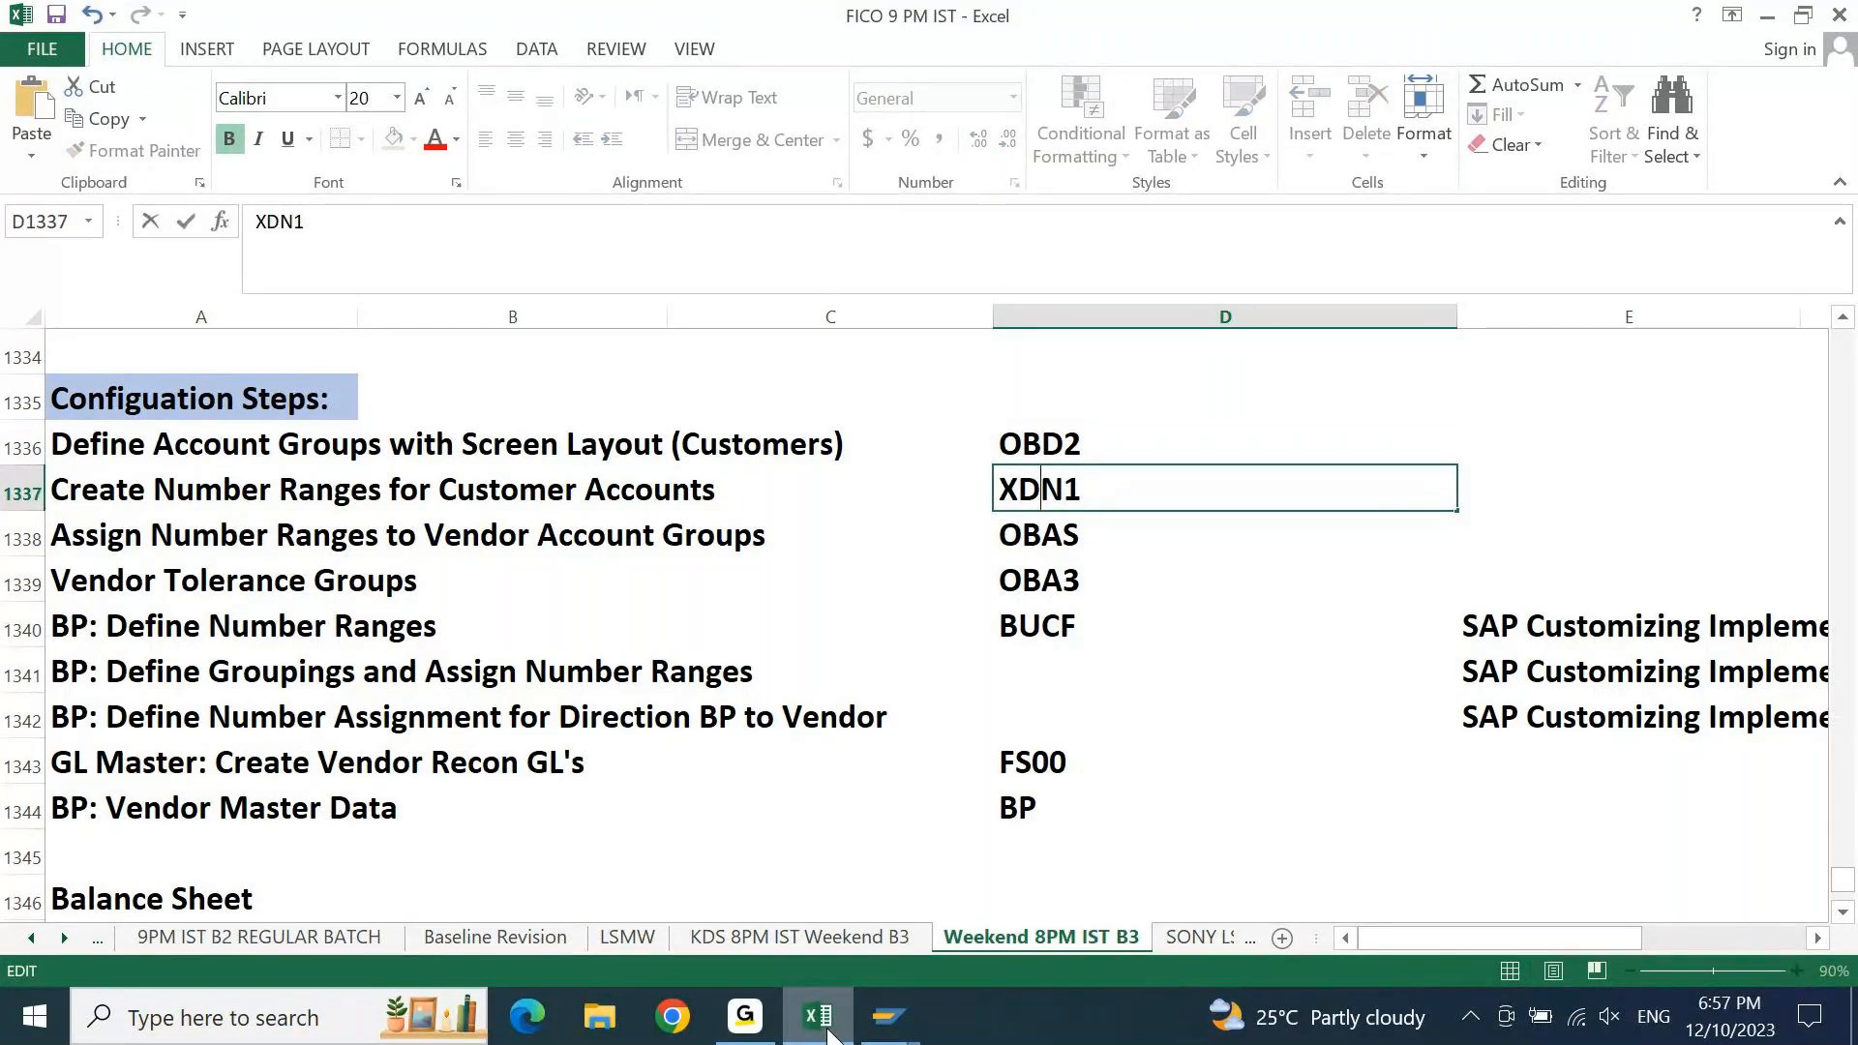
pyautogui.press('Return')
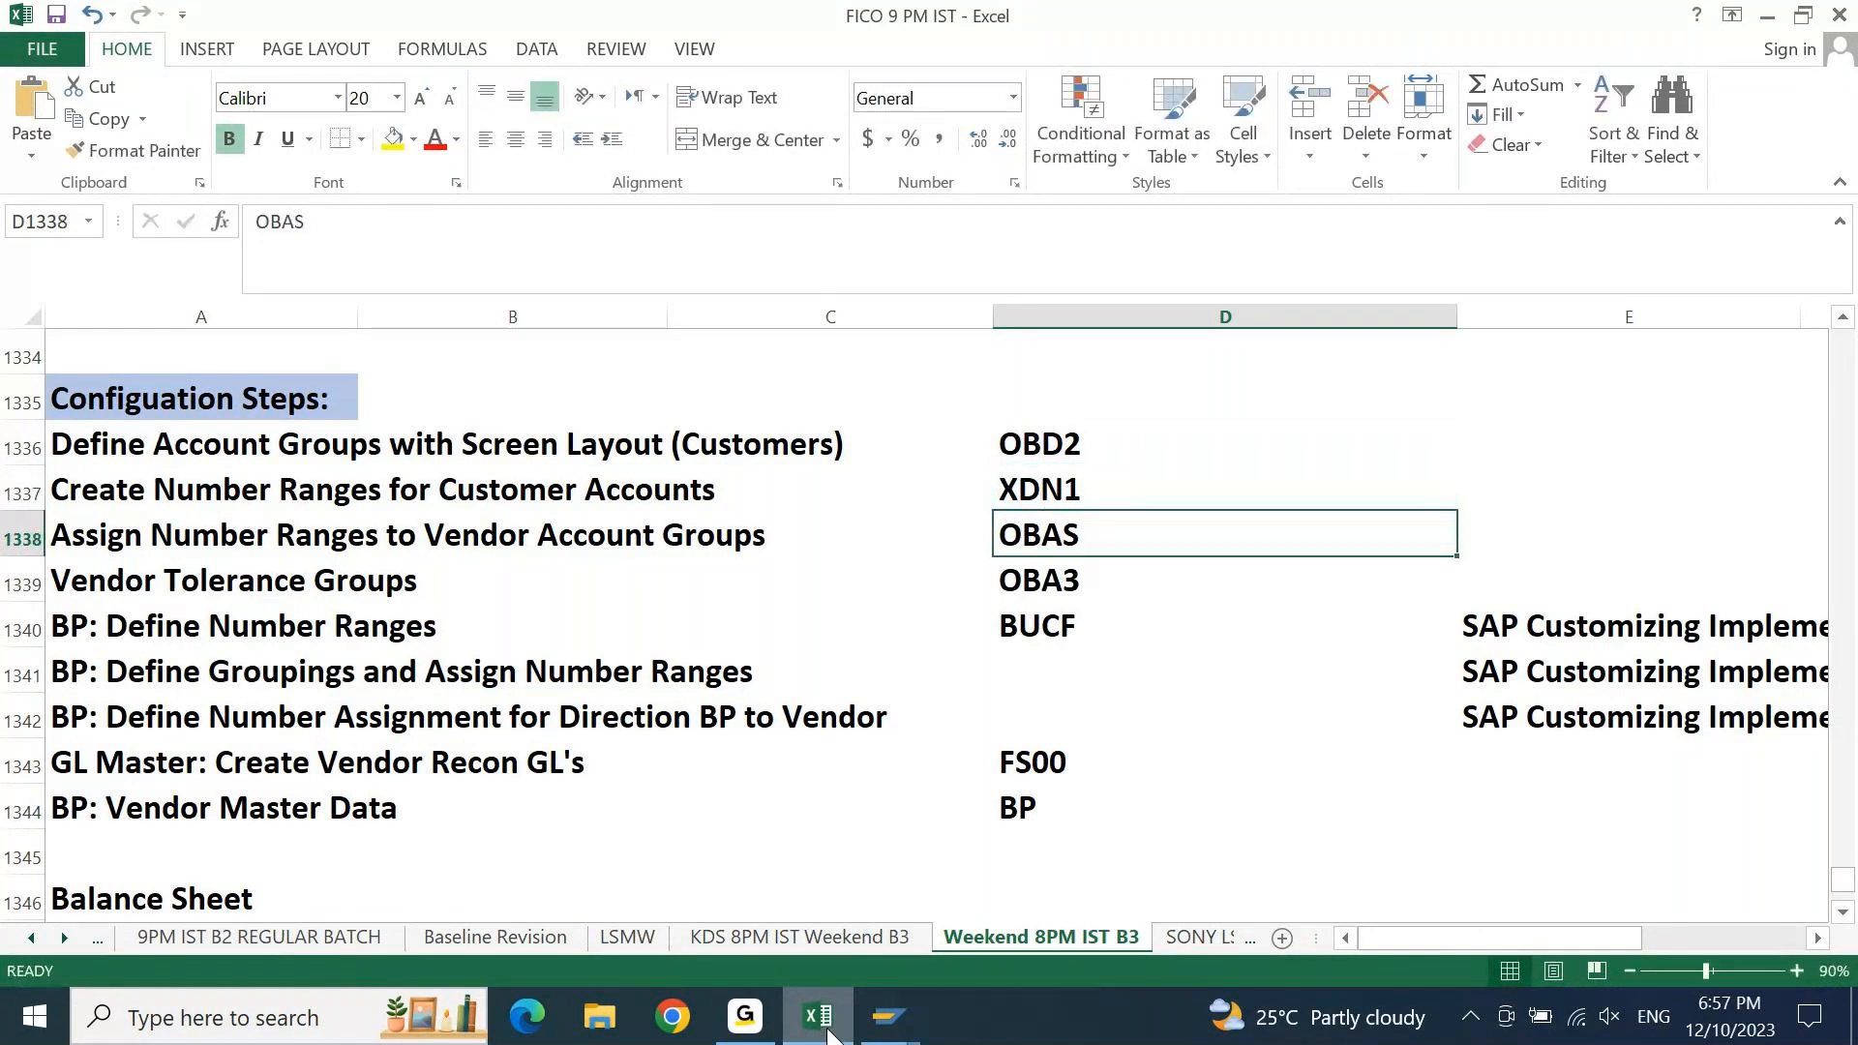
pyautogui.press('Home')
pyautogui.hotkey('ctrl', 's')
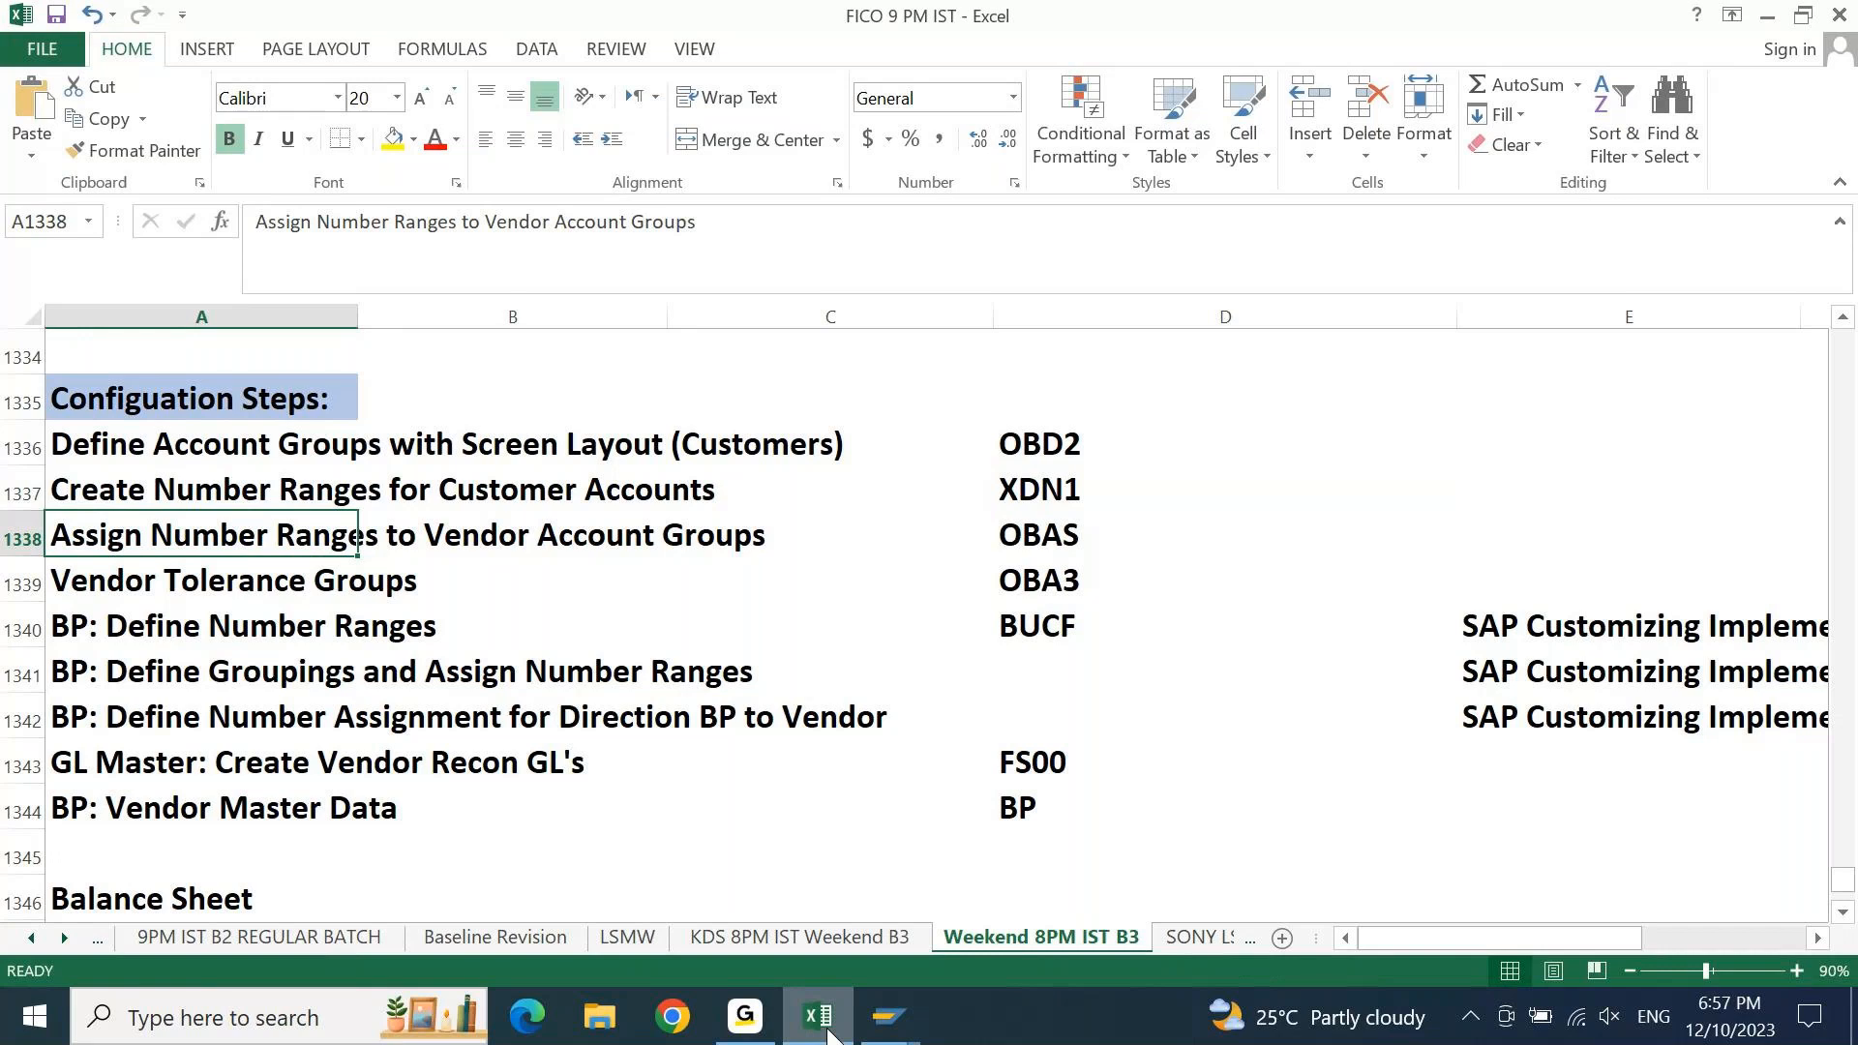
# Replace A1338 in the Excel notes with "Assign Number Ranges to Customer Account Groups", copied from the SAP IMG, and save the workbook
pyautogui.click(883, 1030)
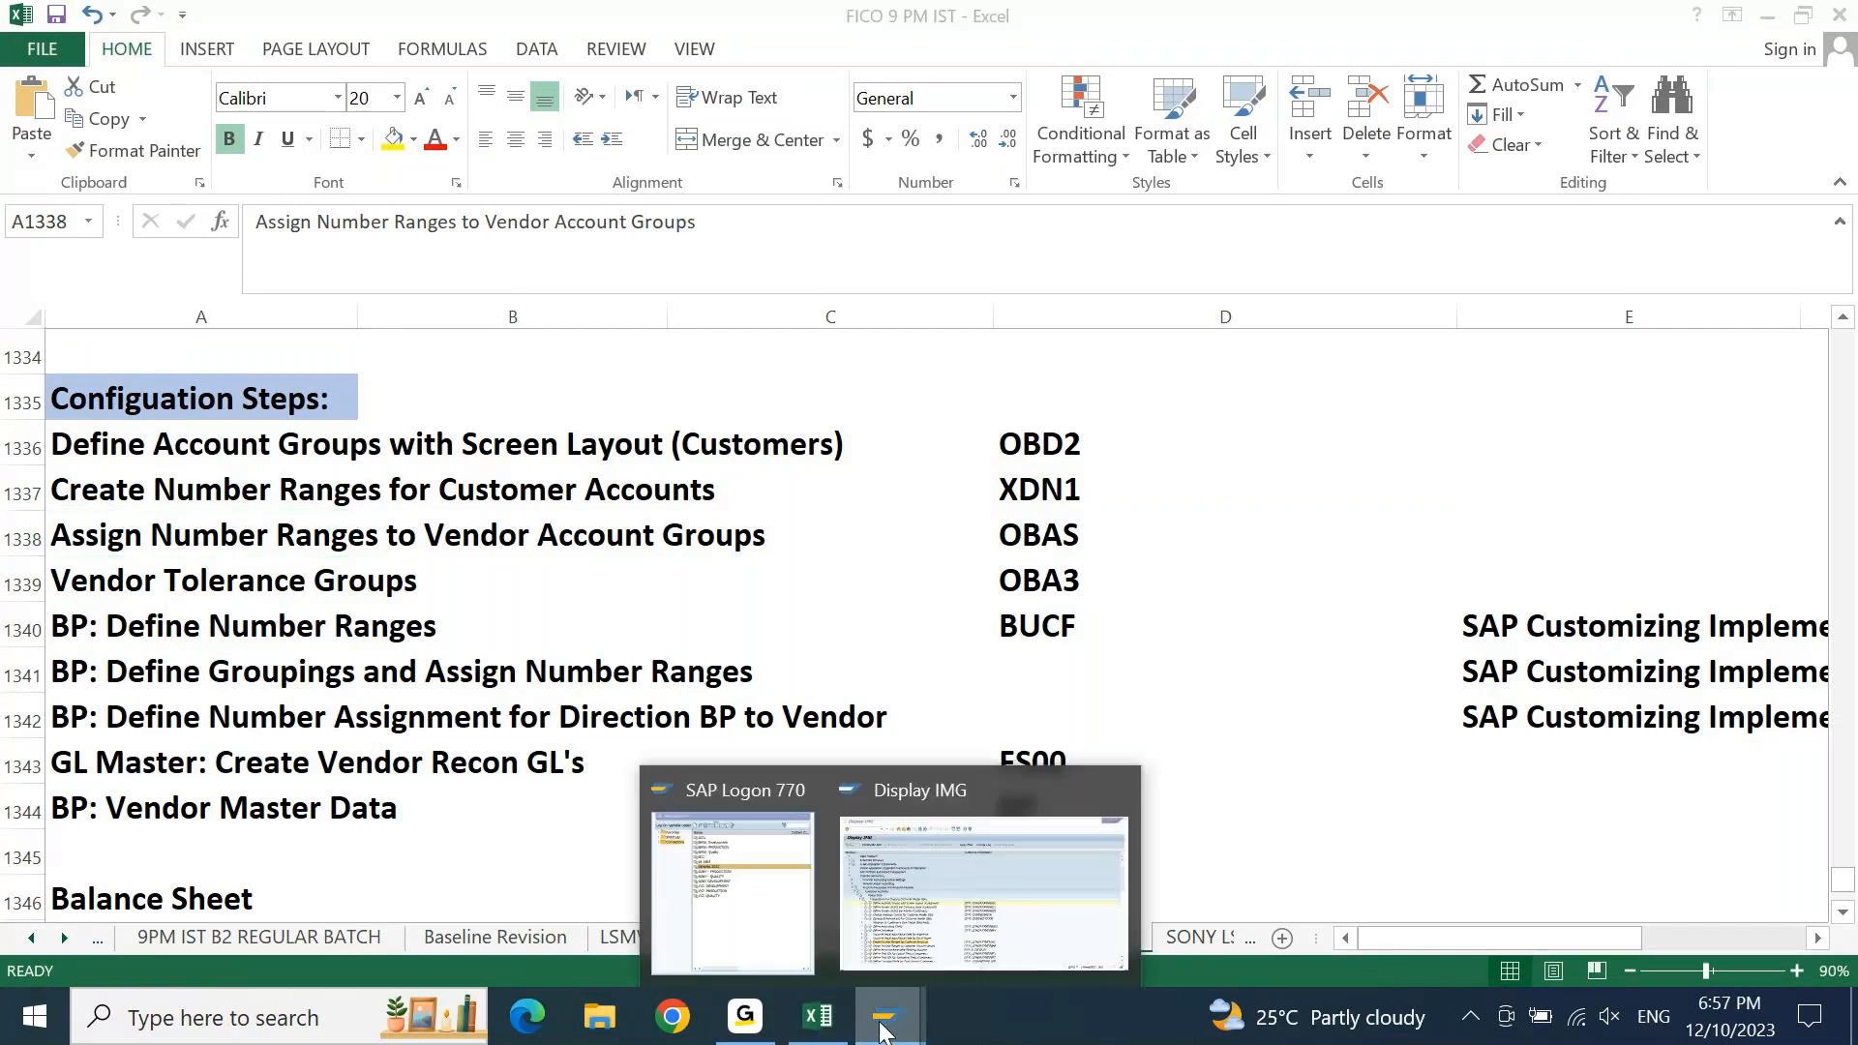
pyautogui.click(963, 914)
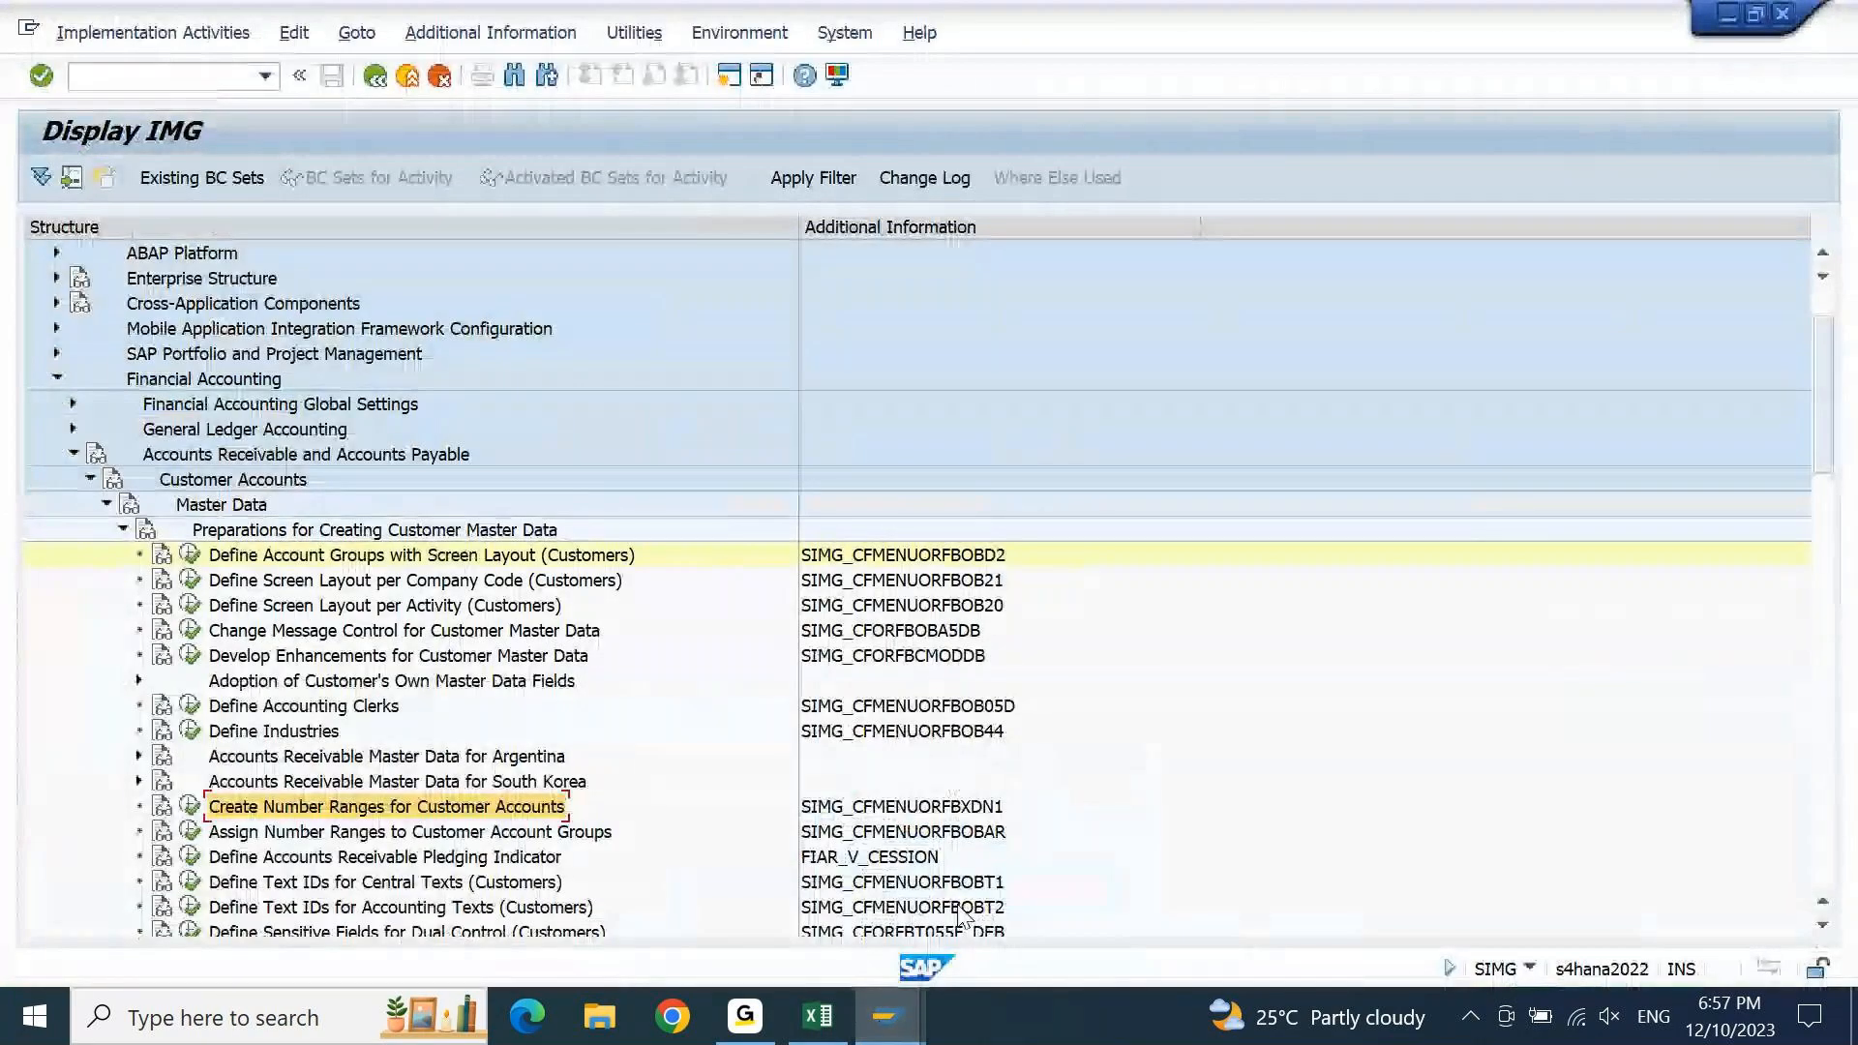
pyautogui.click(413, 843)
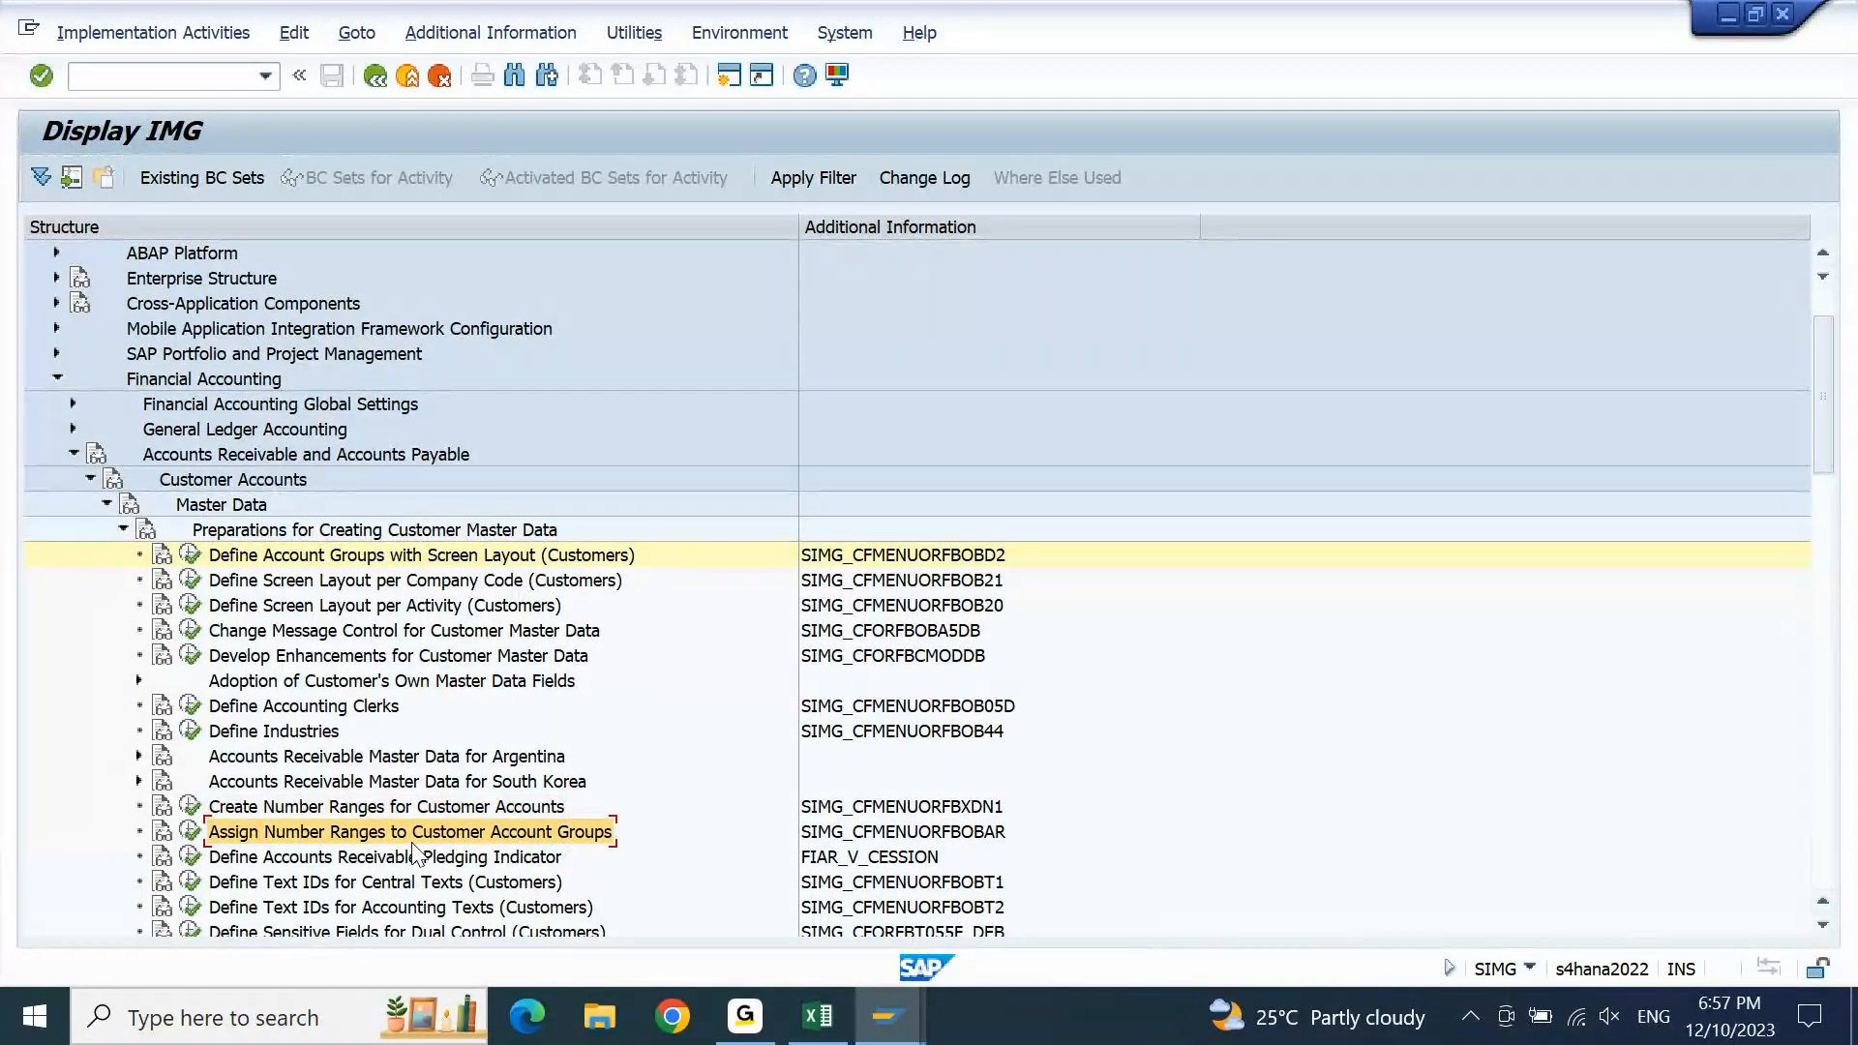
pyautogui.click(836, 1032)
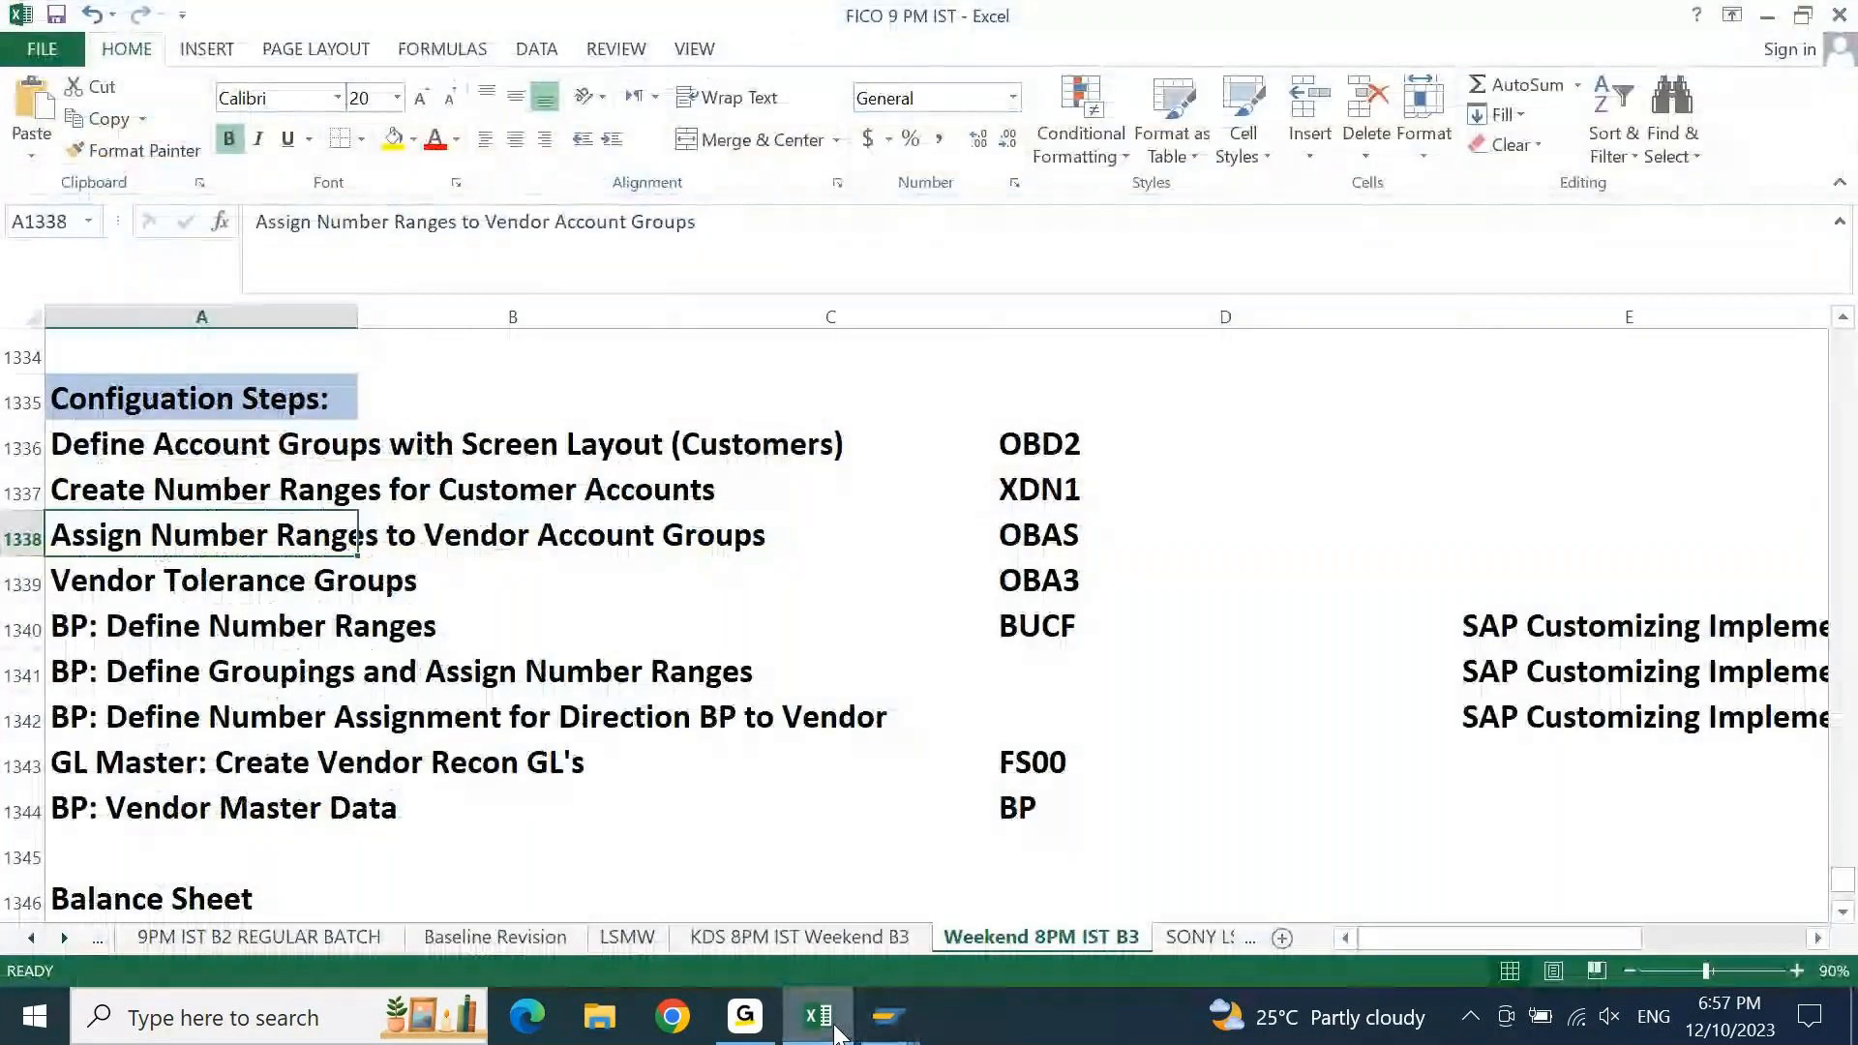
pyautogui.write('Assign Number Ranges to Customer Account Groups')
pyautogui.hotkey('ctrl', 's')
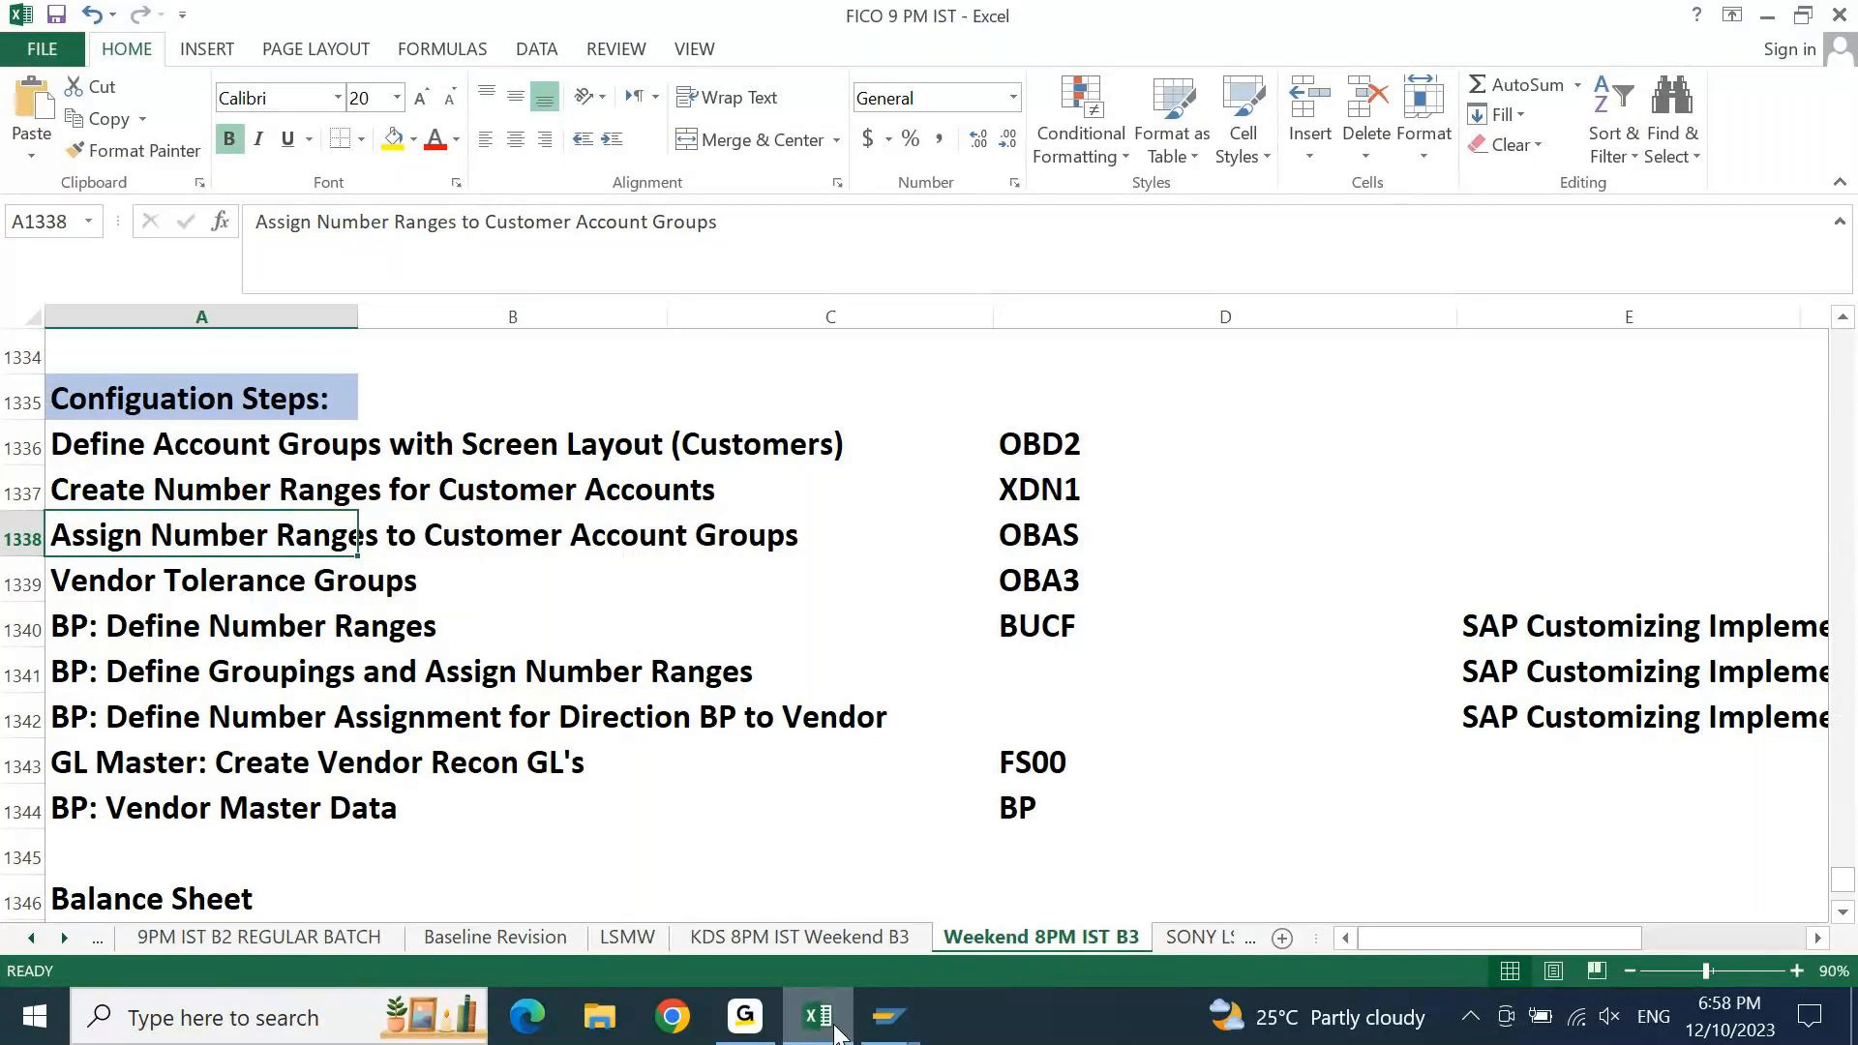
# Look up the IMG activity key for assigning customer number ranges and change the transaction code in D1338 to OBAR in the Excel notes
pyautogui.moveTo(890, 1016)
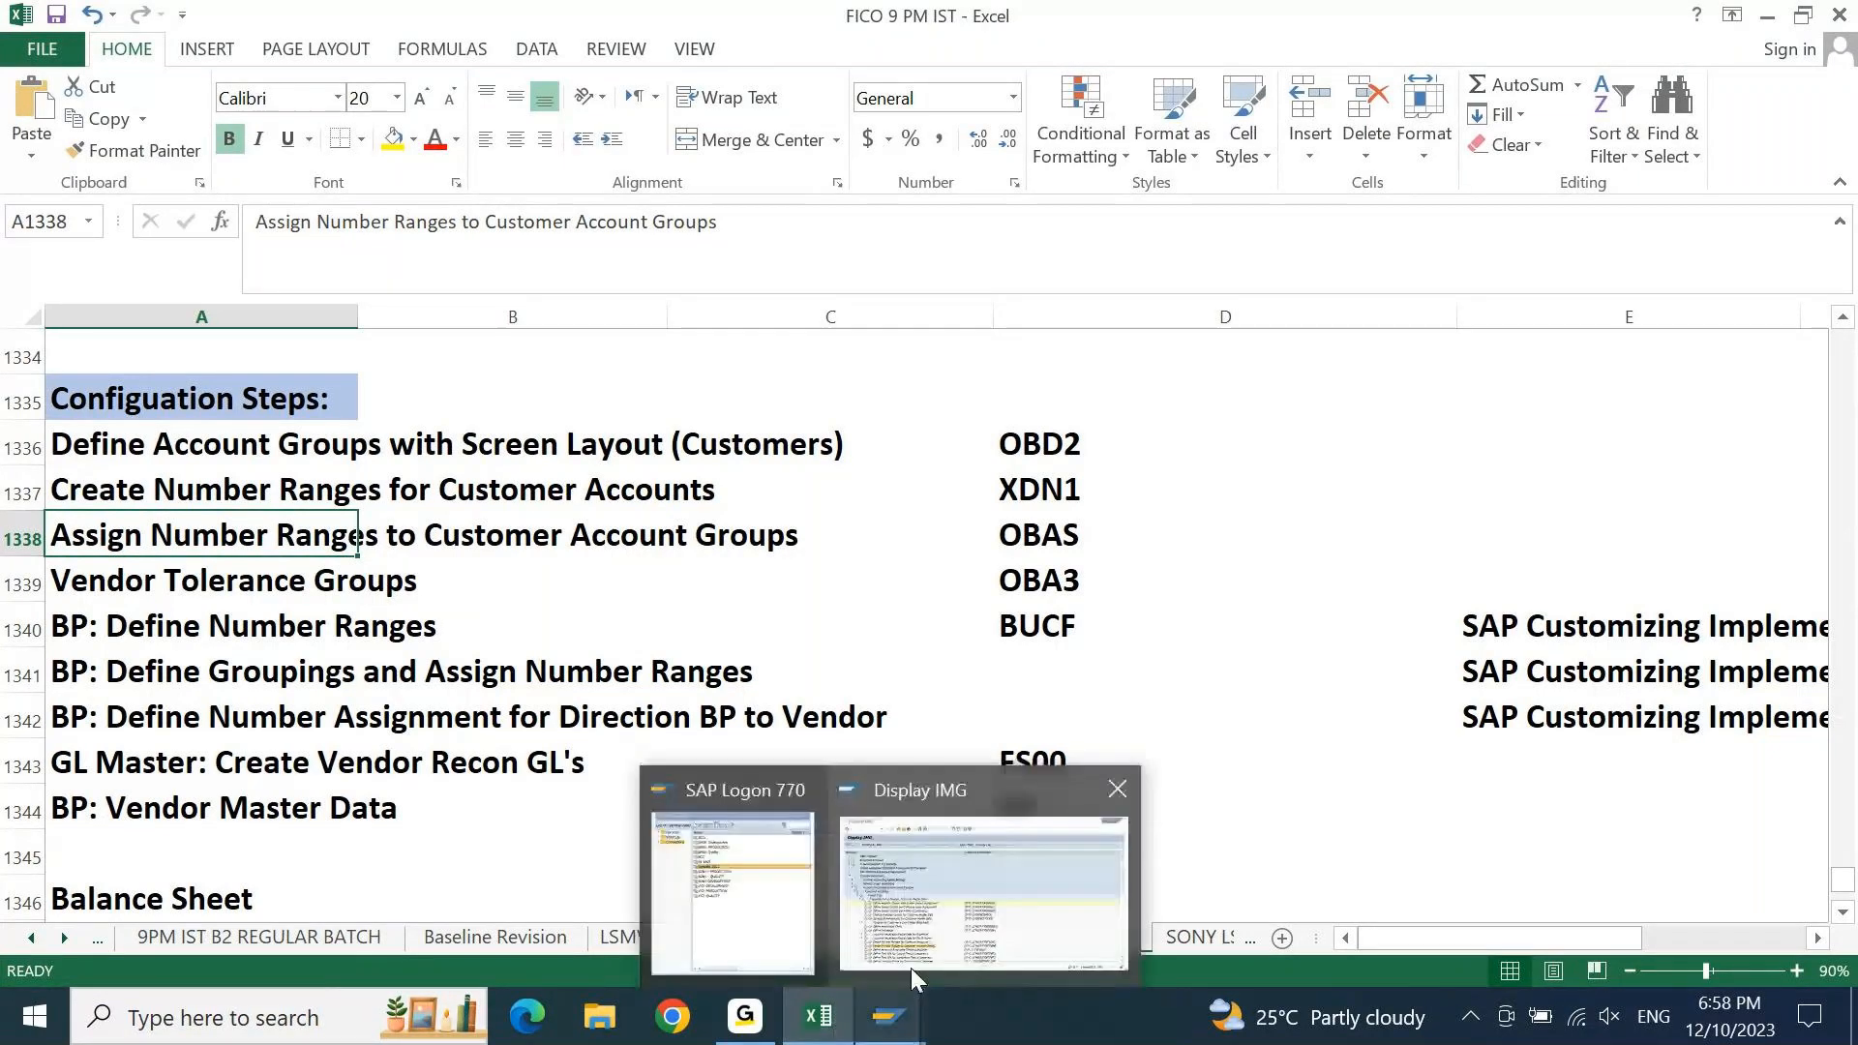
pyautogui.click(955, 890)
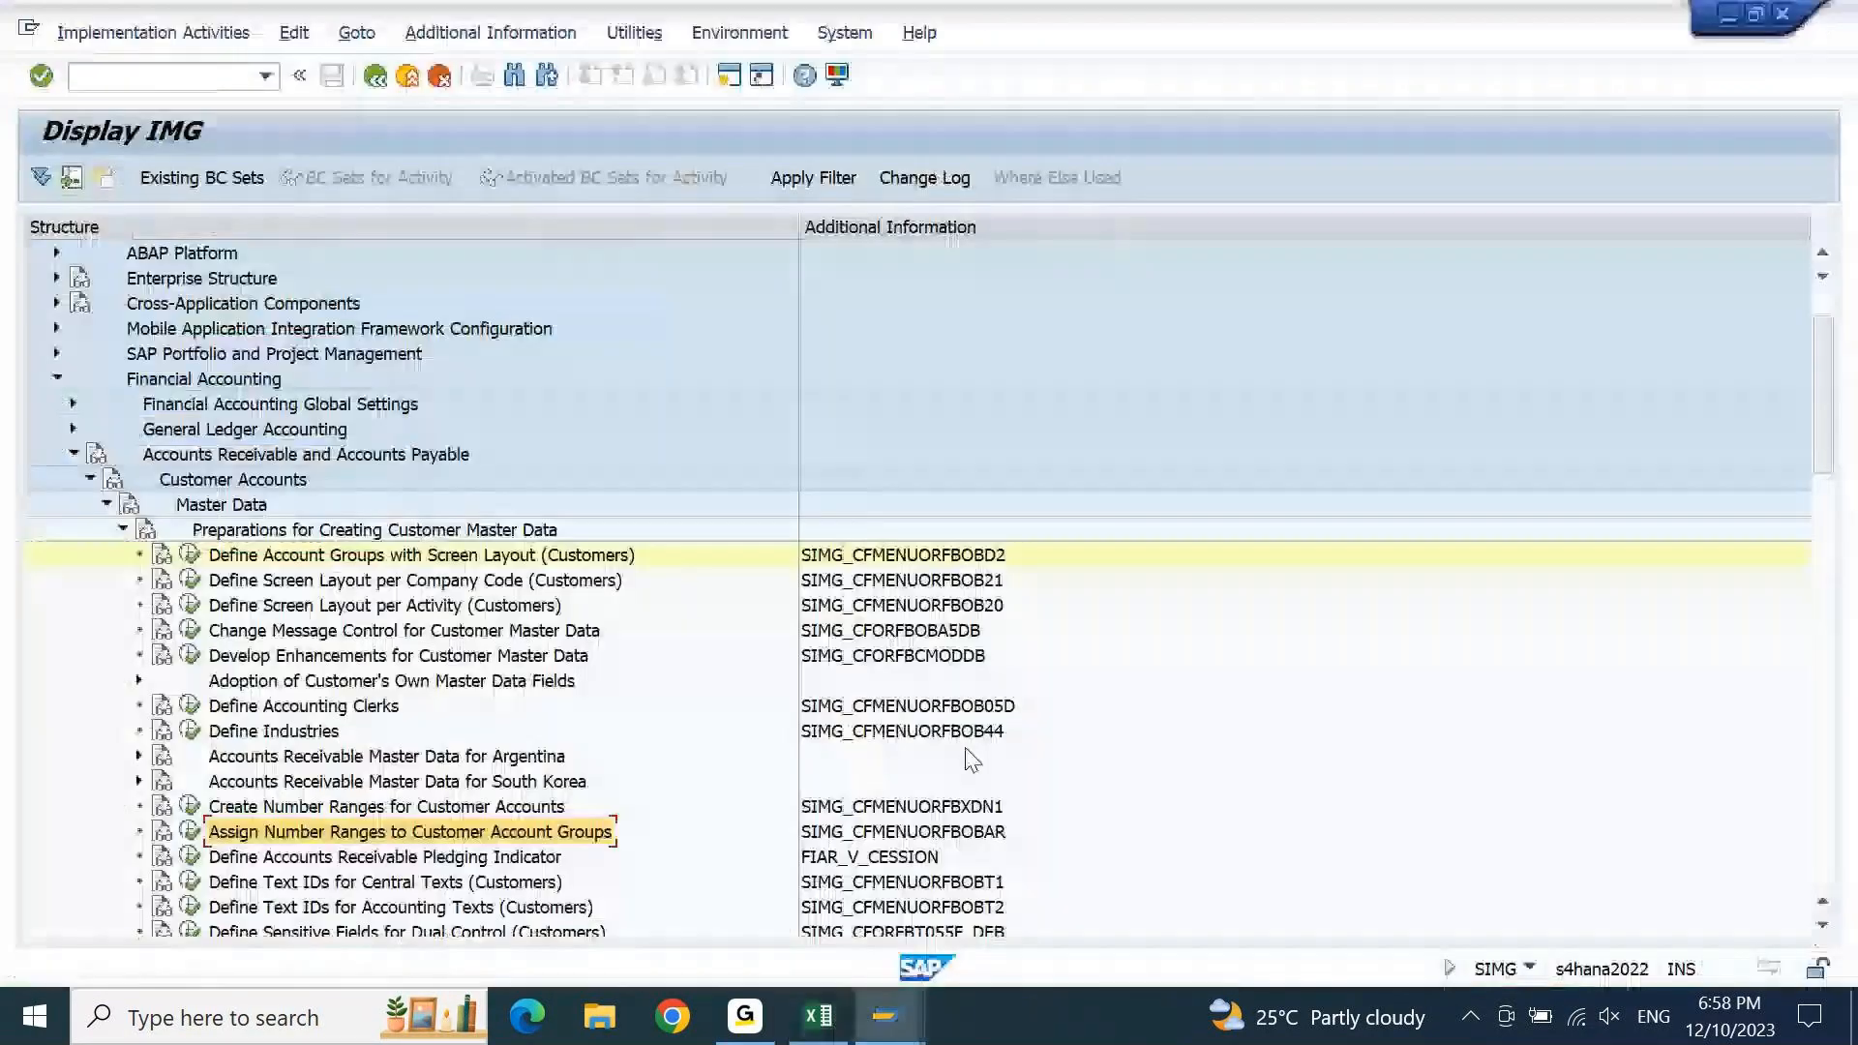
pyautogui.click(989, 832)
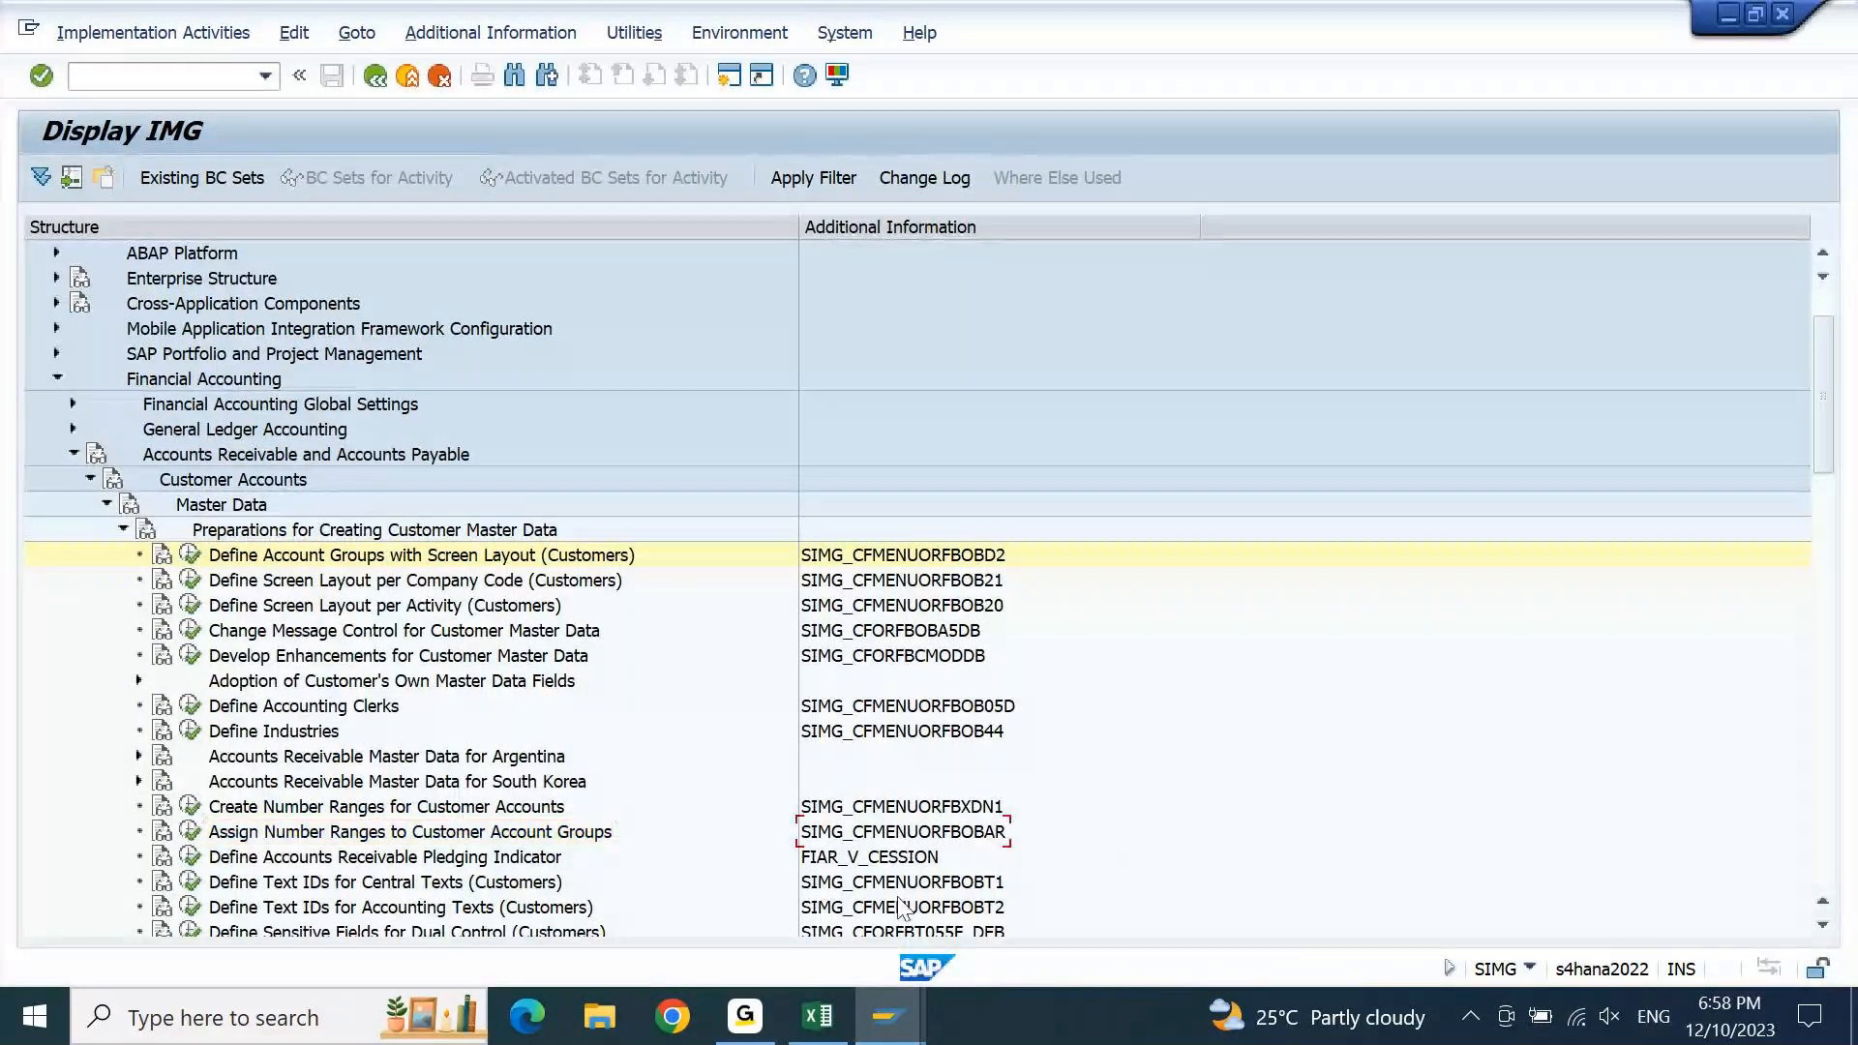
pyautogui.click(825, 1030)
pyautogui.press('Right')
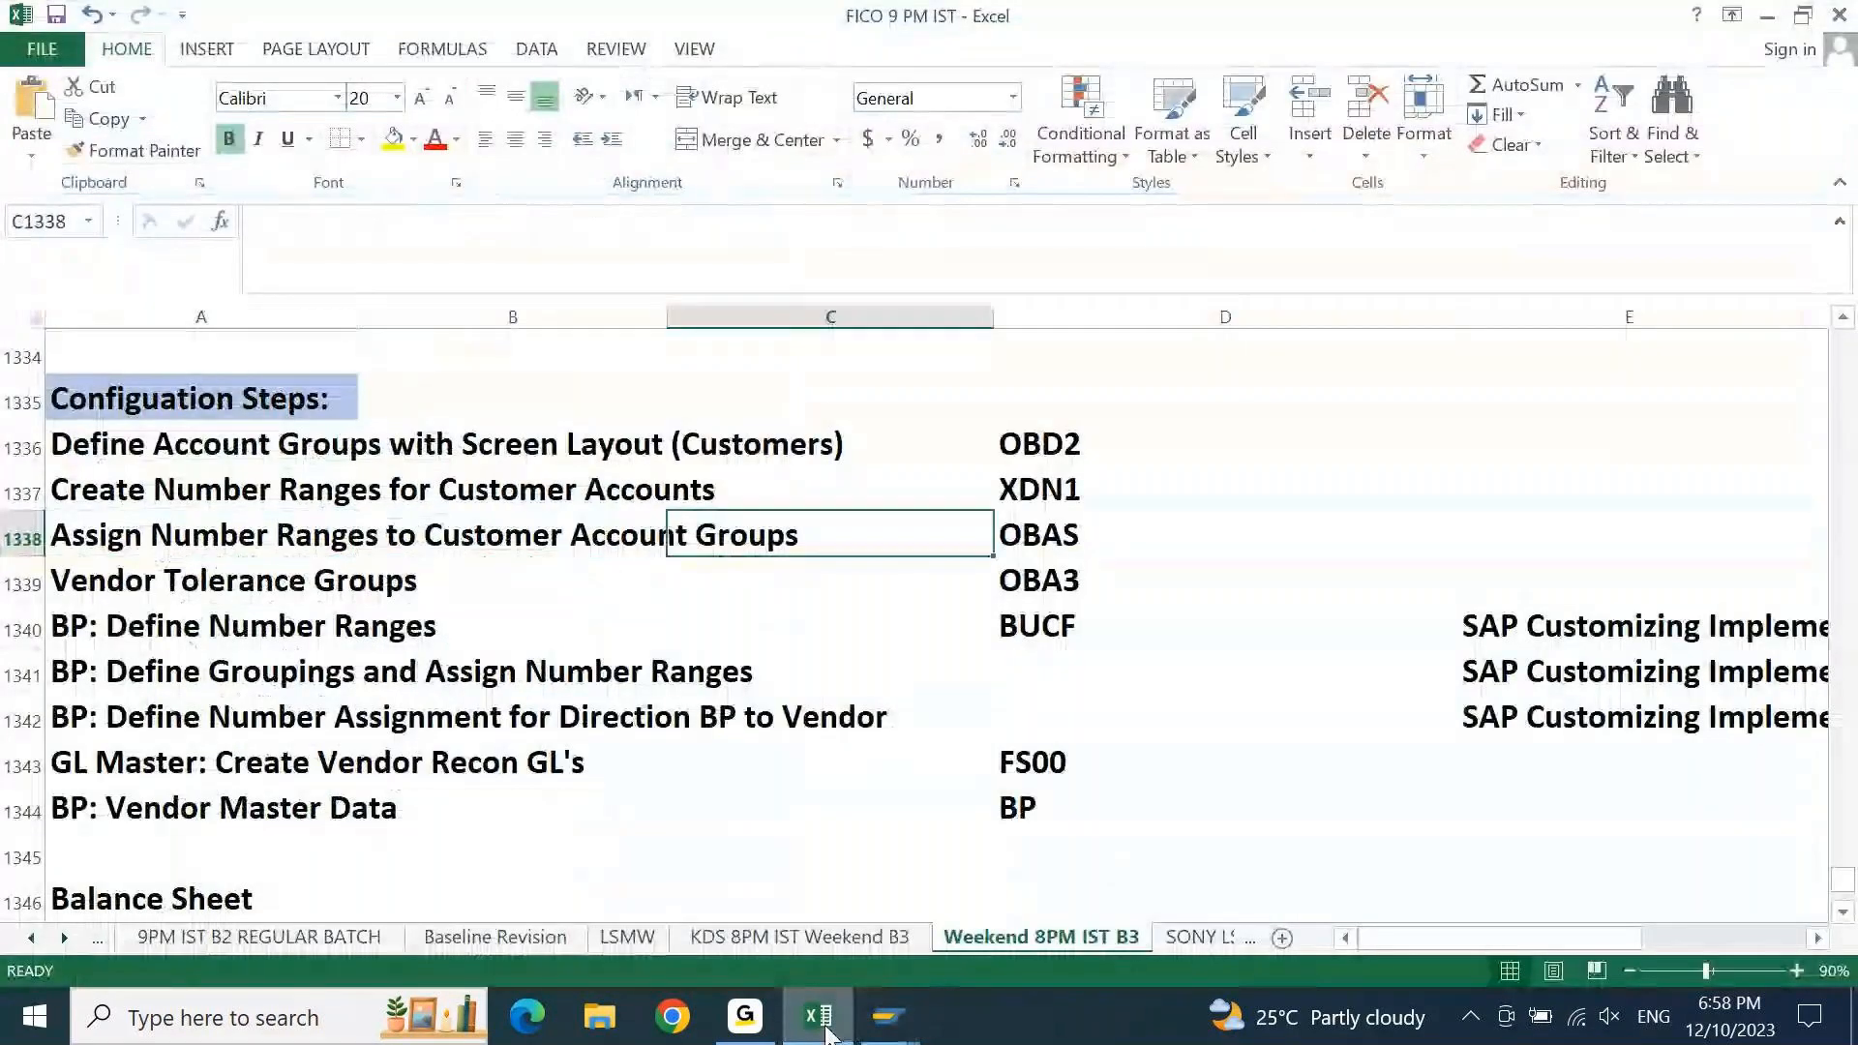
pyautogui.press('Right')
pyautogui.press('F2')
pyautogui.press('BackSpace')
pyautogui.write('R')
pyautogui.press('Return')
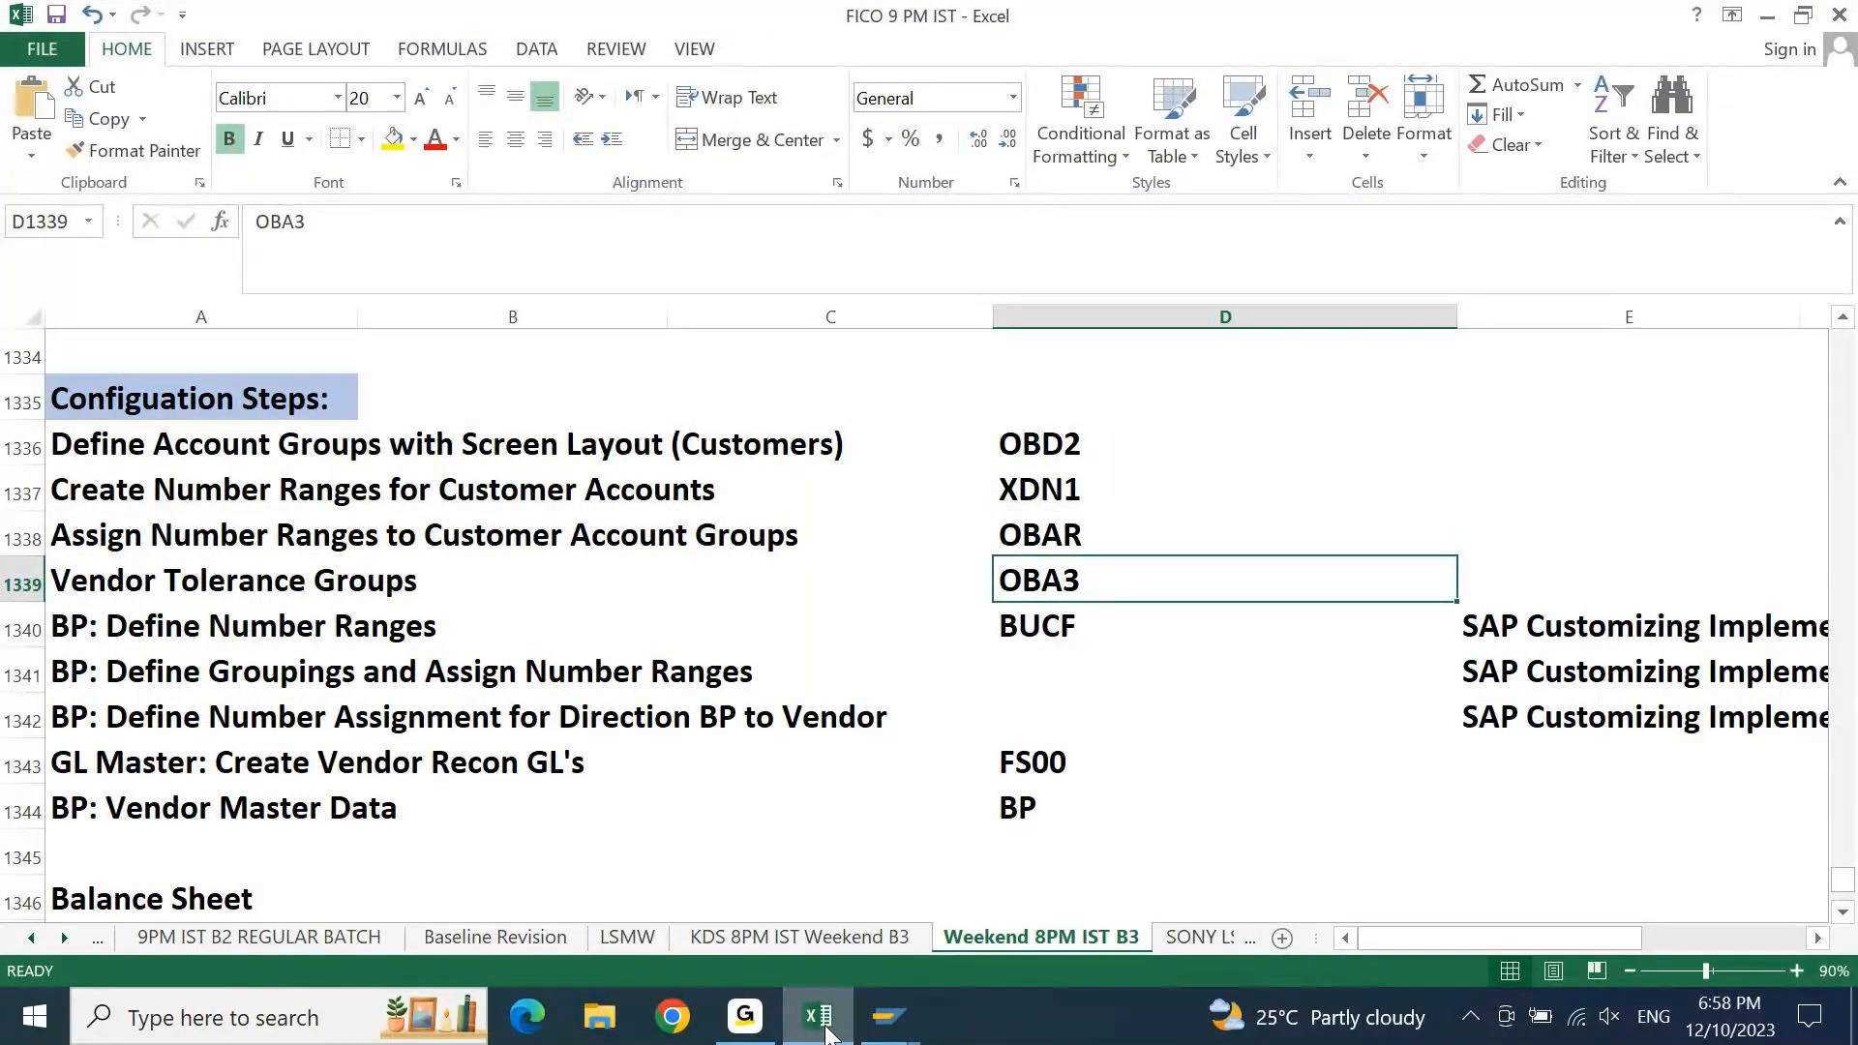
# Change the vendor tolerance groups entry in A1339 to "Customer Tolerance Groups"
pyautogui.press('Home')
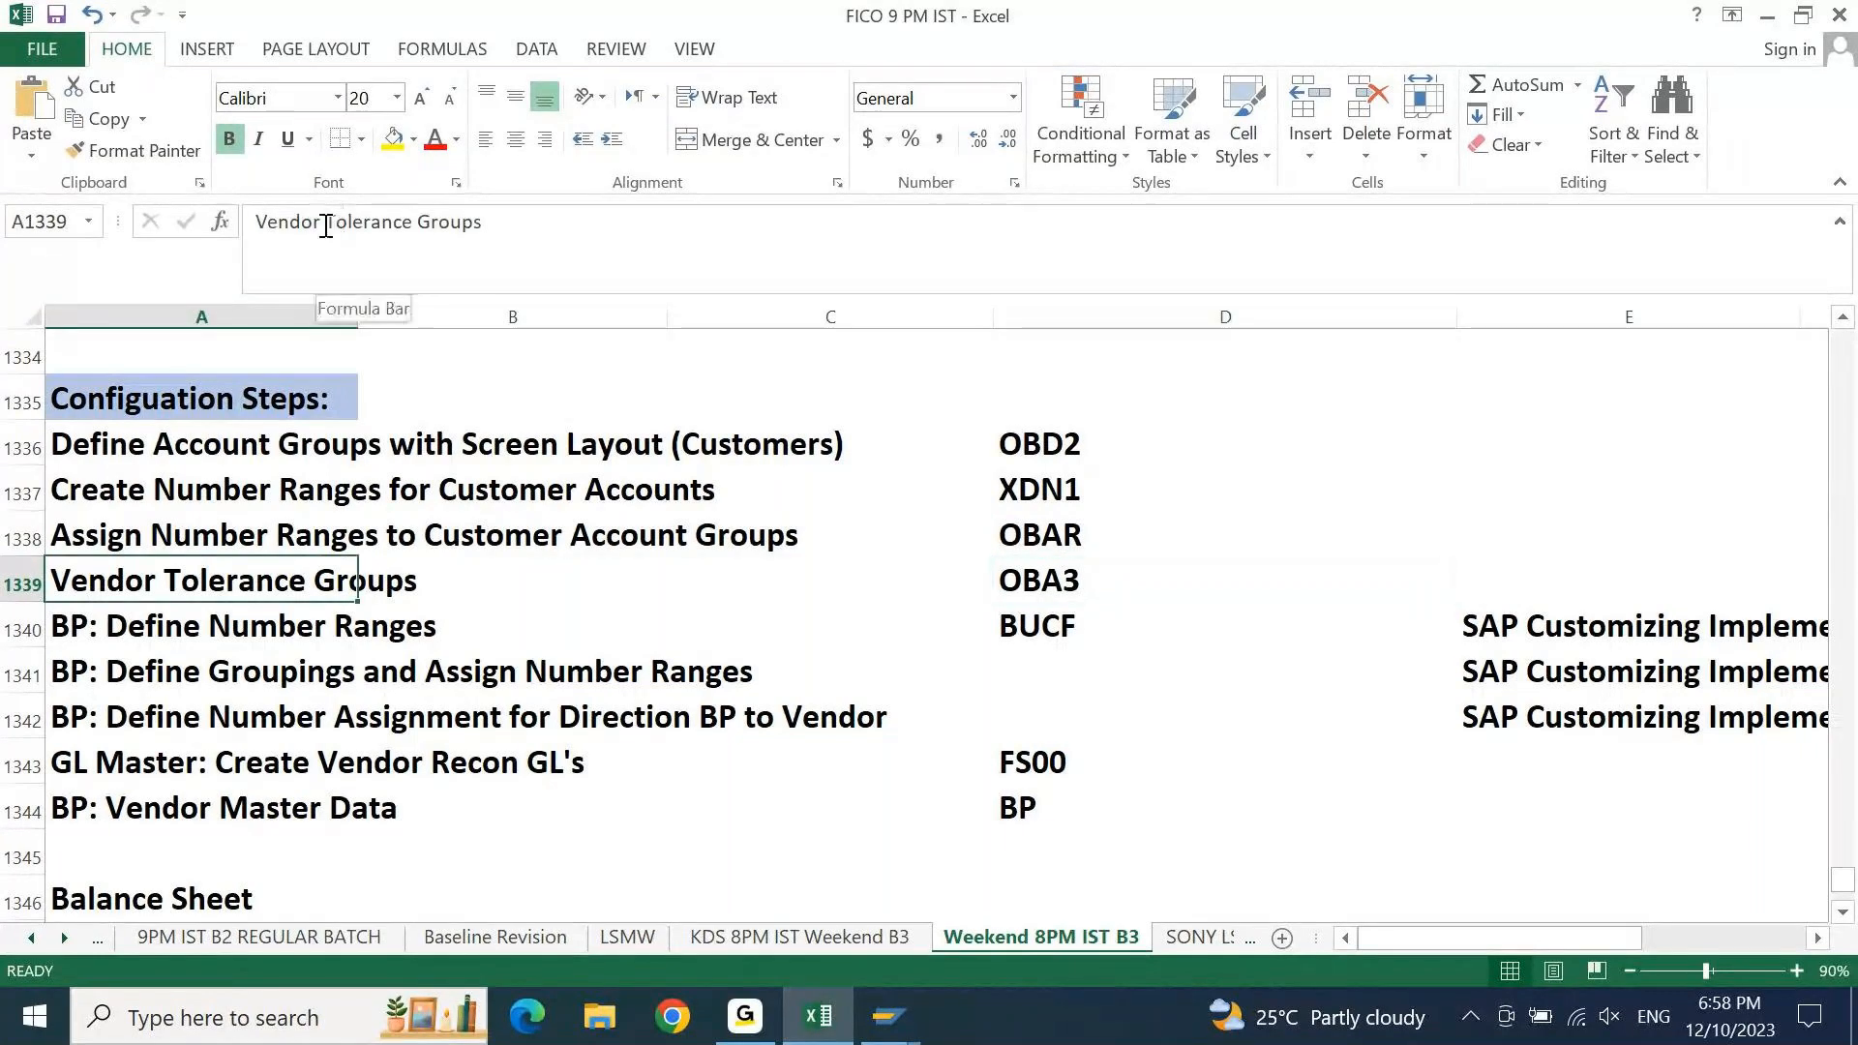
pyautogui.doubleClick(322, 222)
pyautogui.write('cUSTOMER')
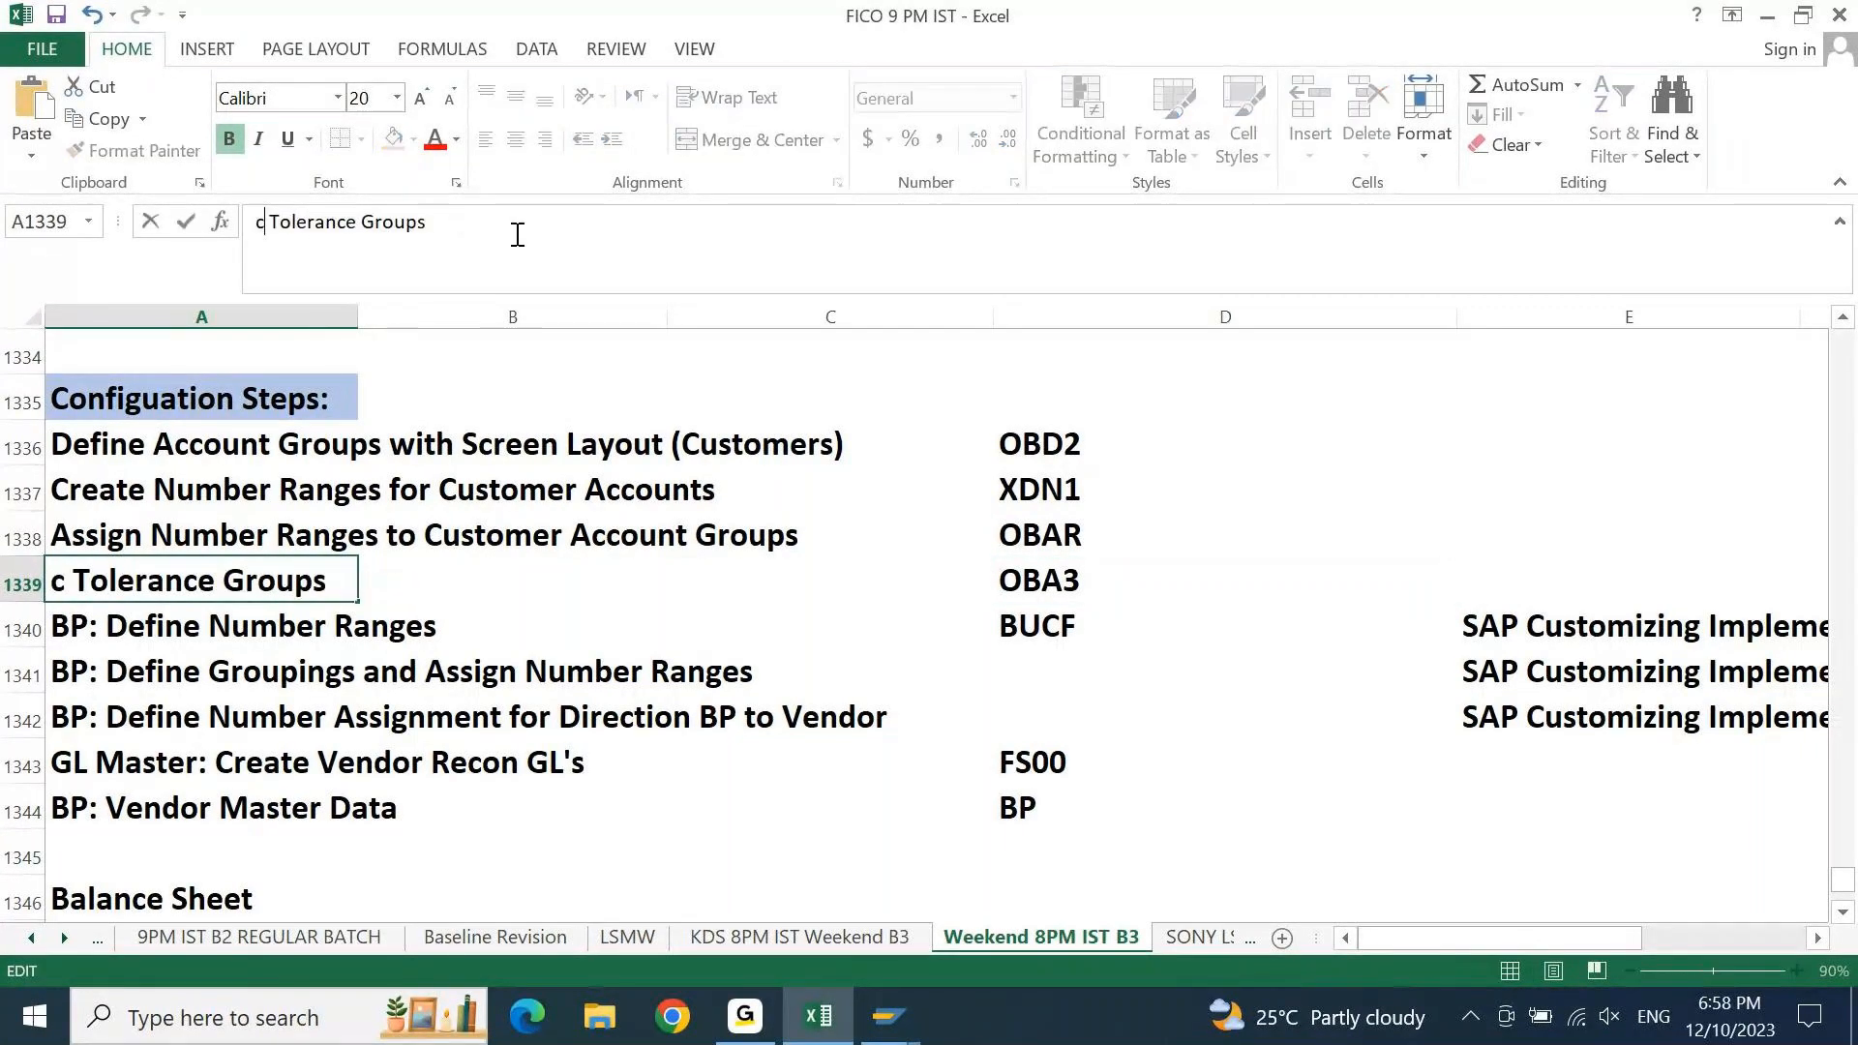
pyautogui.press('Return')
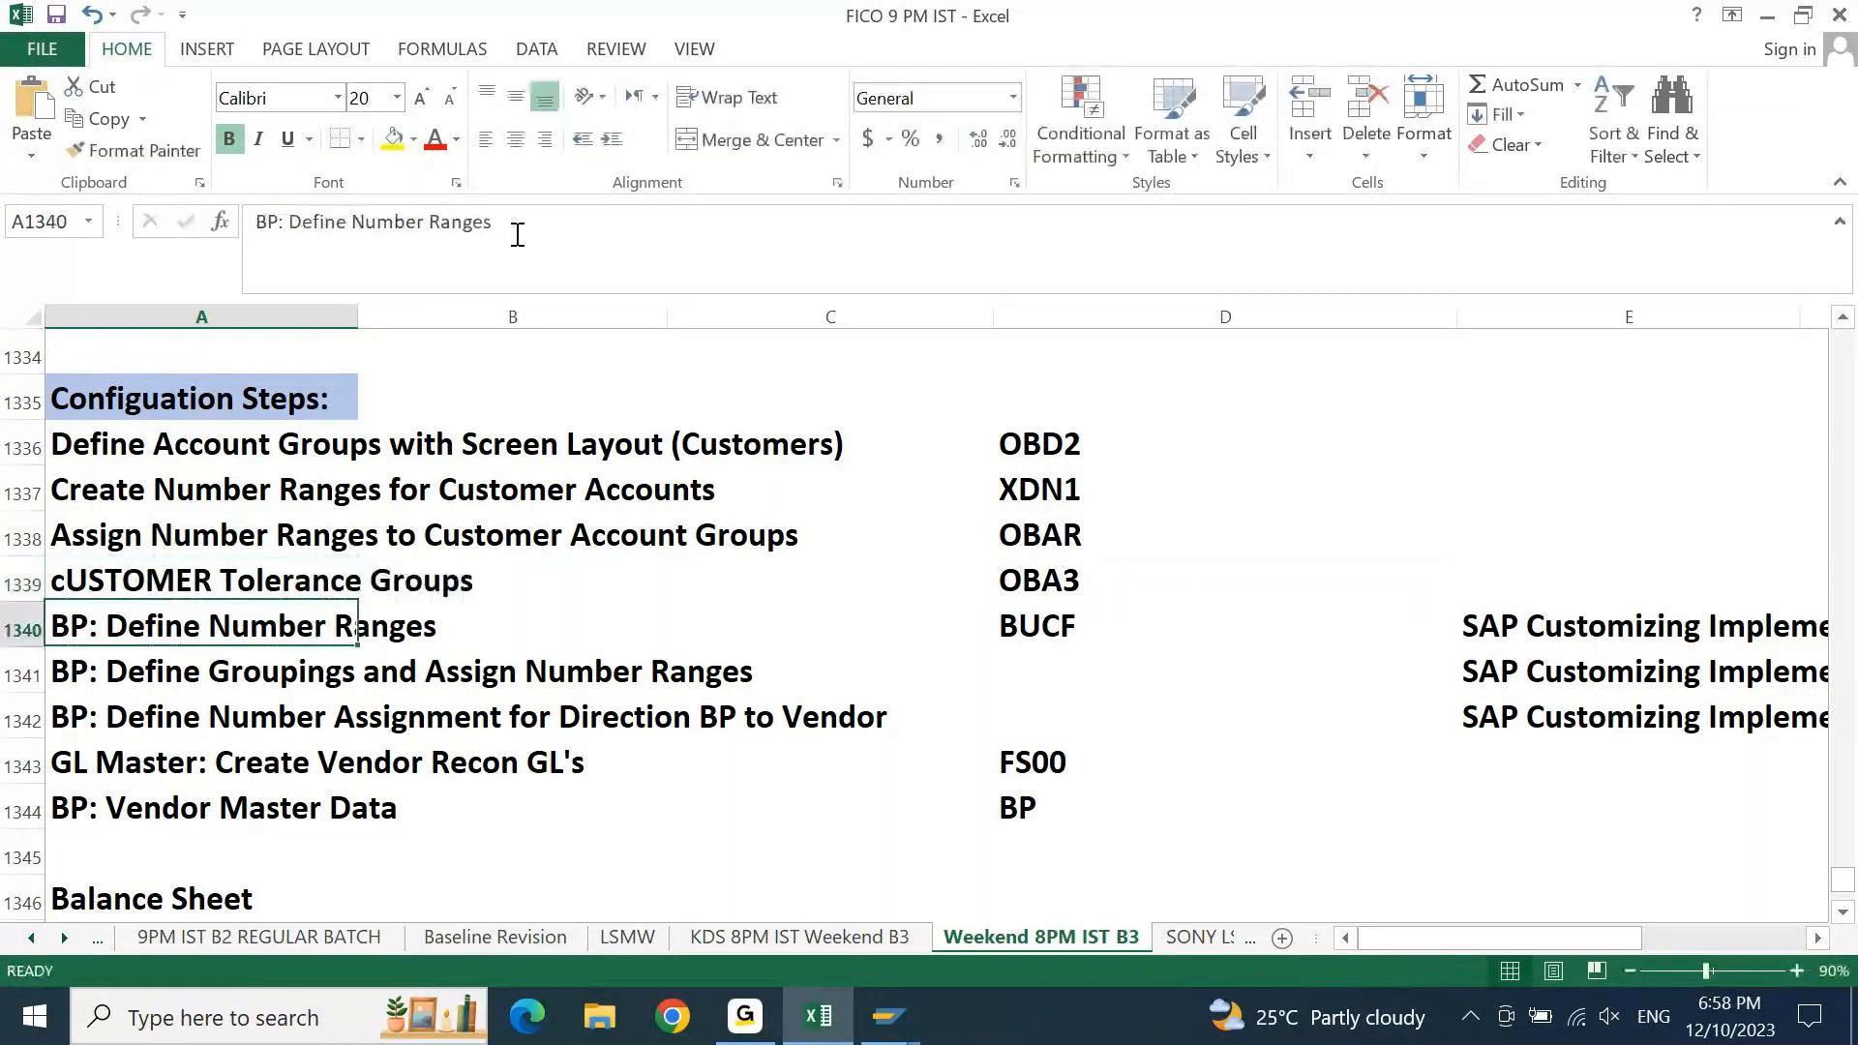
pyautogui.press('Up')
pyautogui.press('F2')
pyautogui.press('Left')
pyautogui.hotkey('shift', 'Home')
pyautogui.write('Customer')
pyautogui.press('Tab')
pyautogui.press('Tab')
pyautogui.press('Tab')
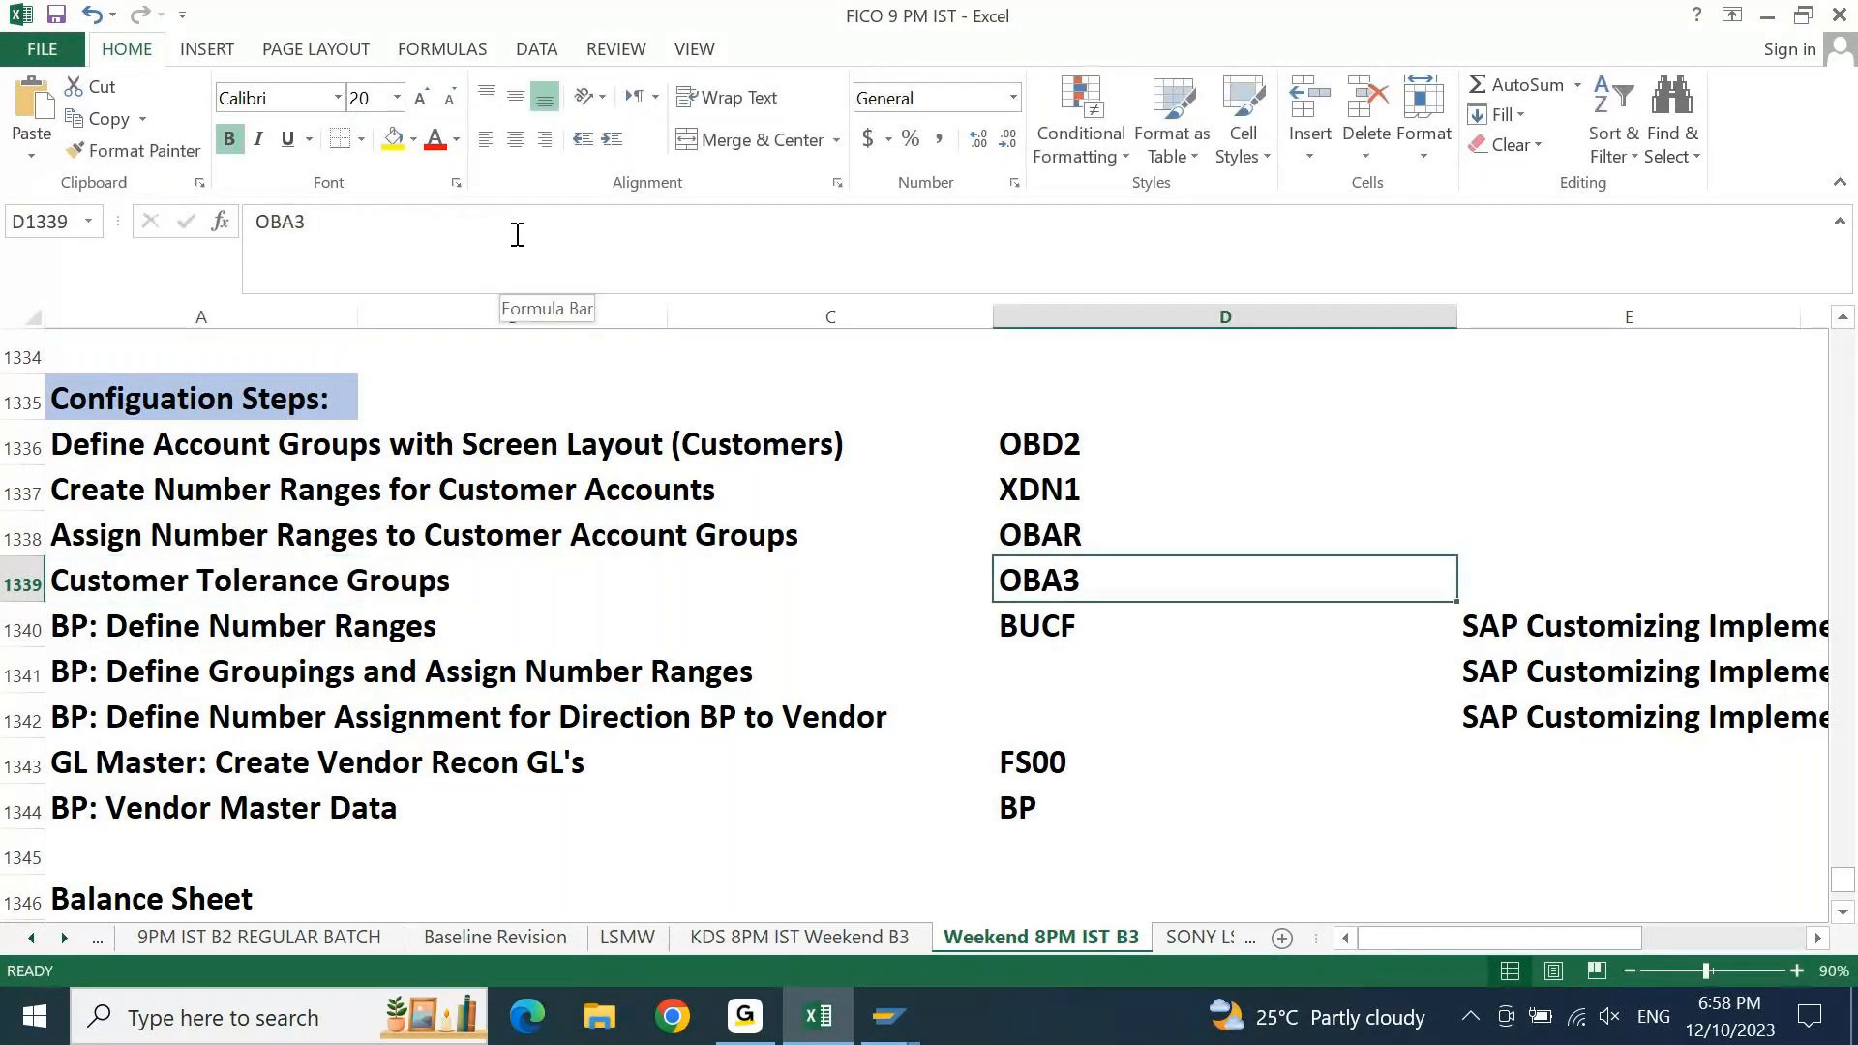
pyautogui.hotkey('ctrl', 'Left')
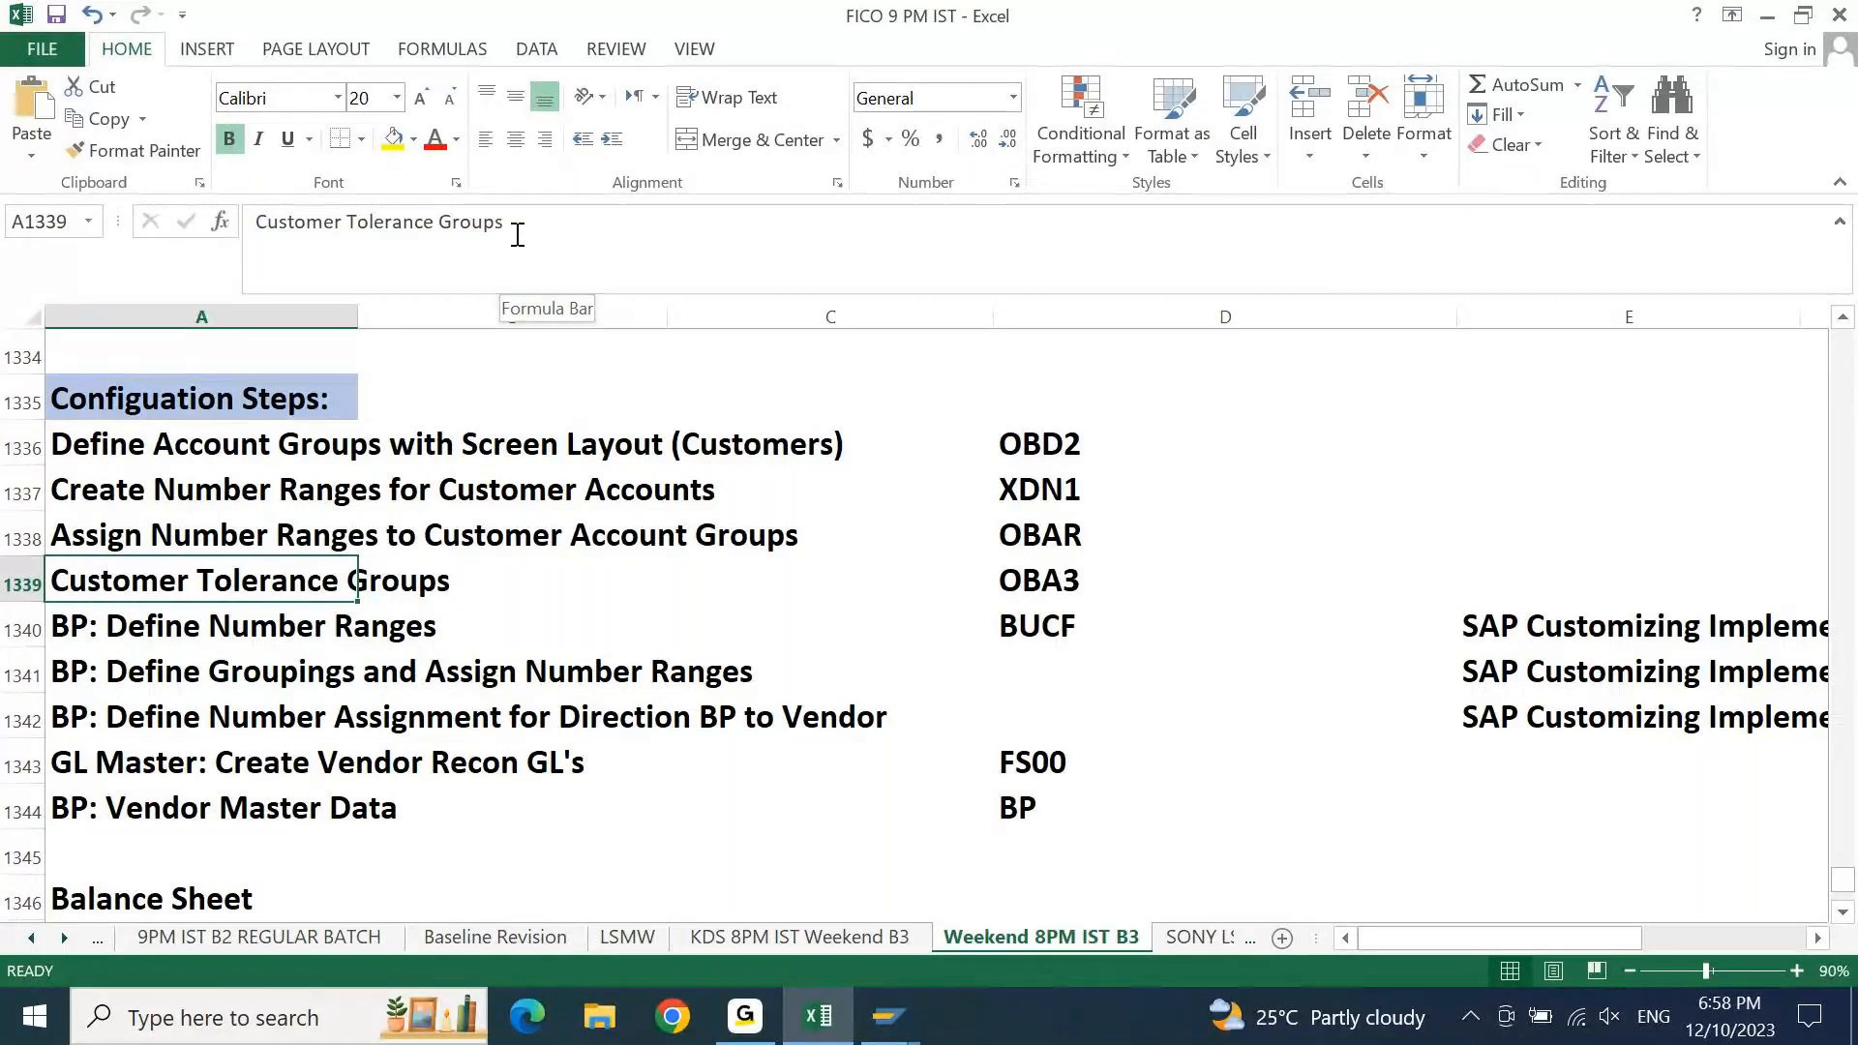
pyautogui.moveTo(1034, 451); pyautogui.dragTo(1039, 536)
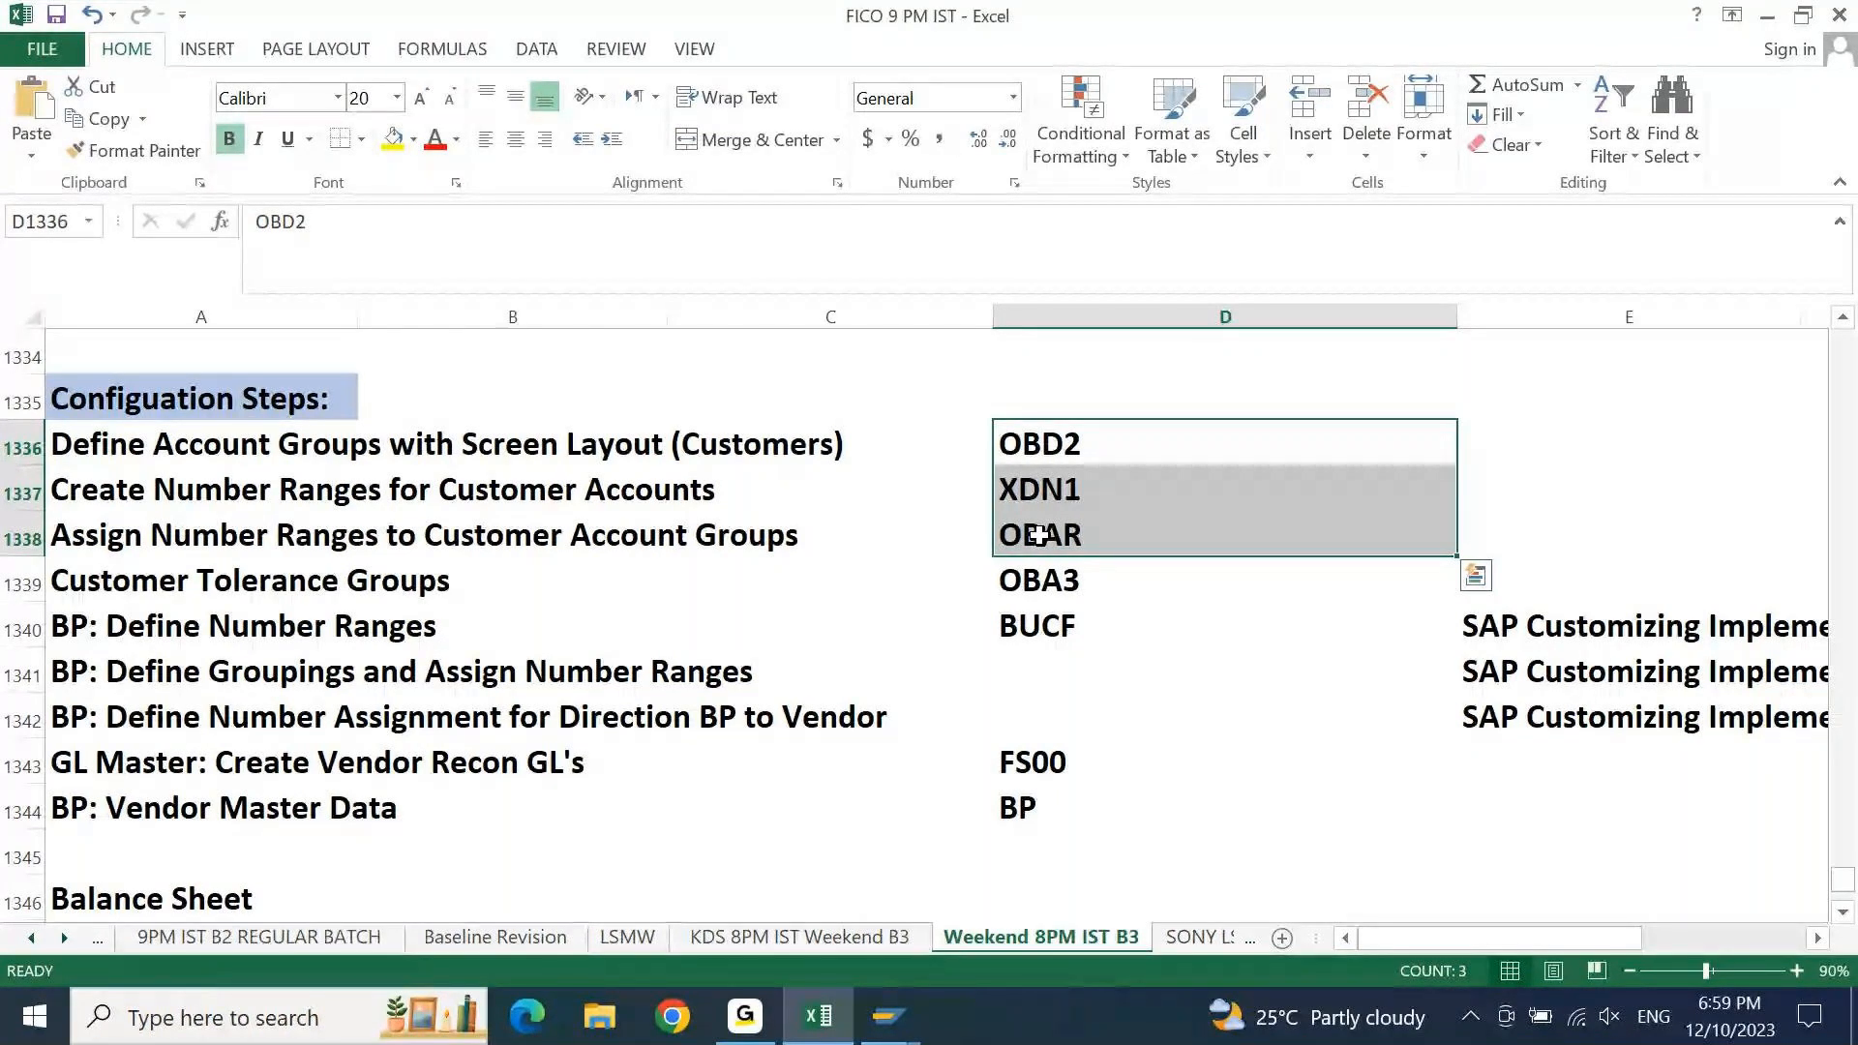
pyautogui.press('Home')
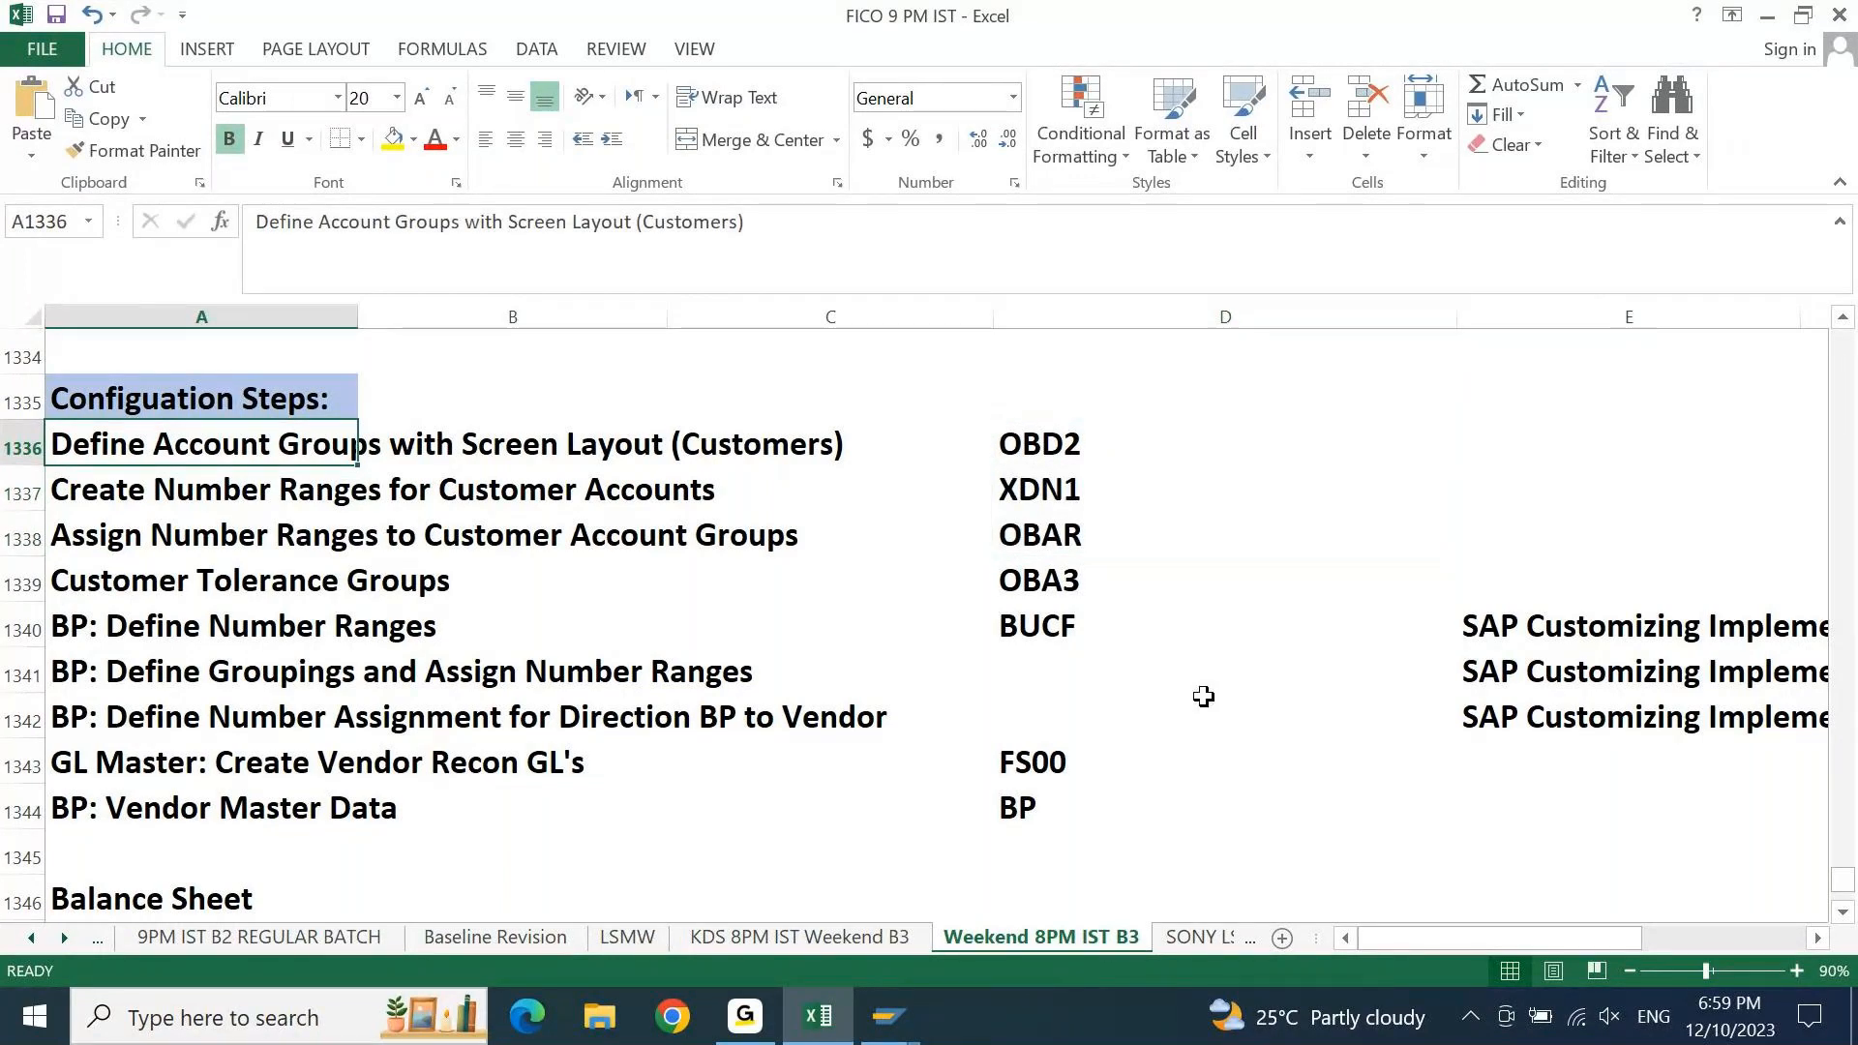
# Switch to the SAP IMG, try to open Define Account Groups with Screen Layout (Customers) and decline to display the locked data
pyautogui.click(889, 1016)
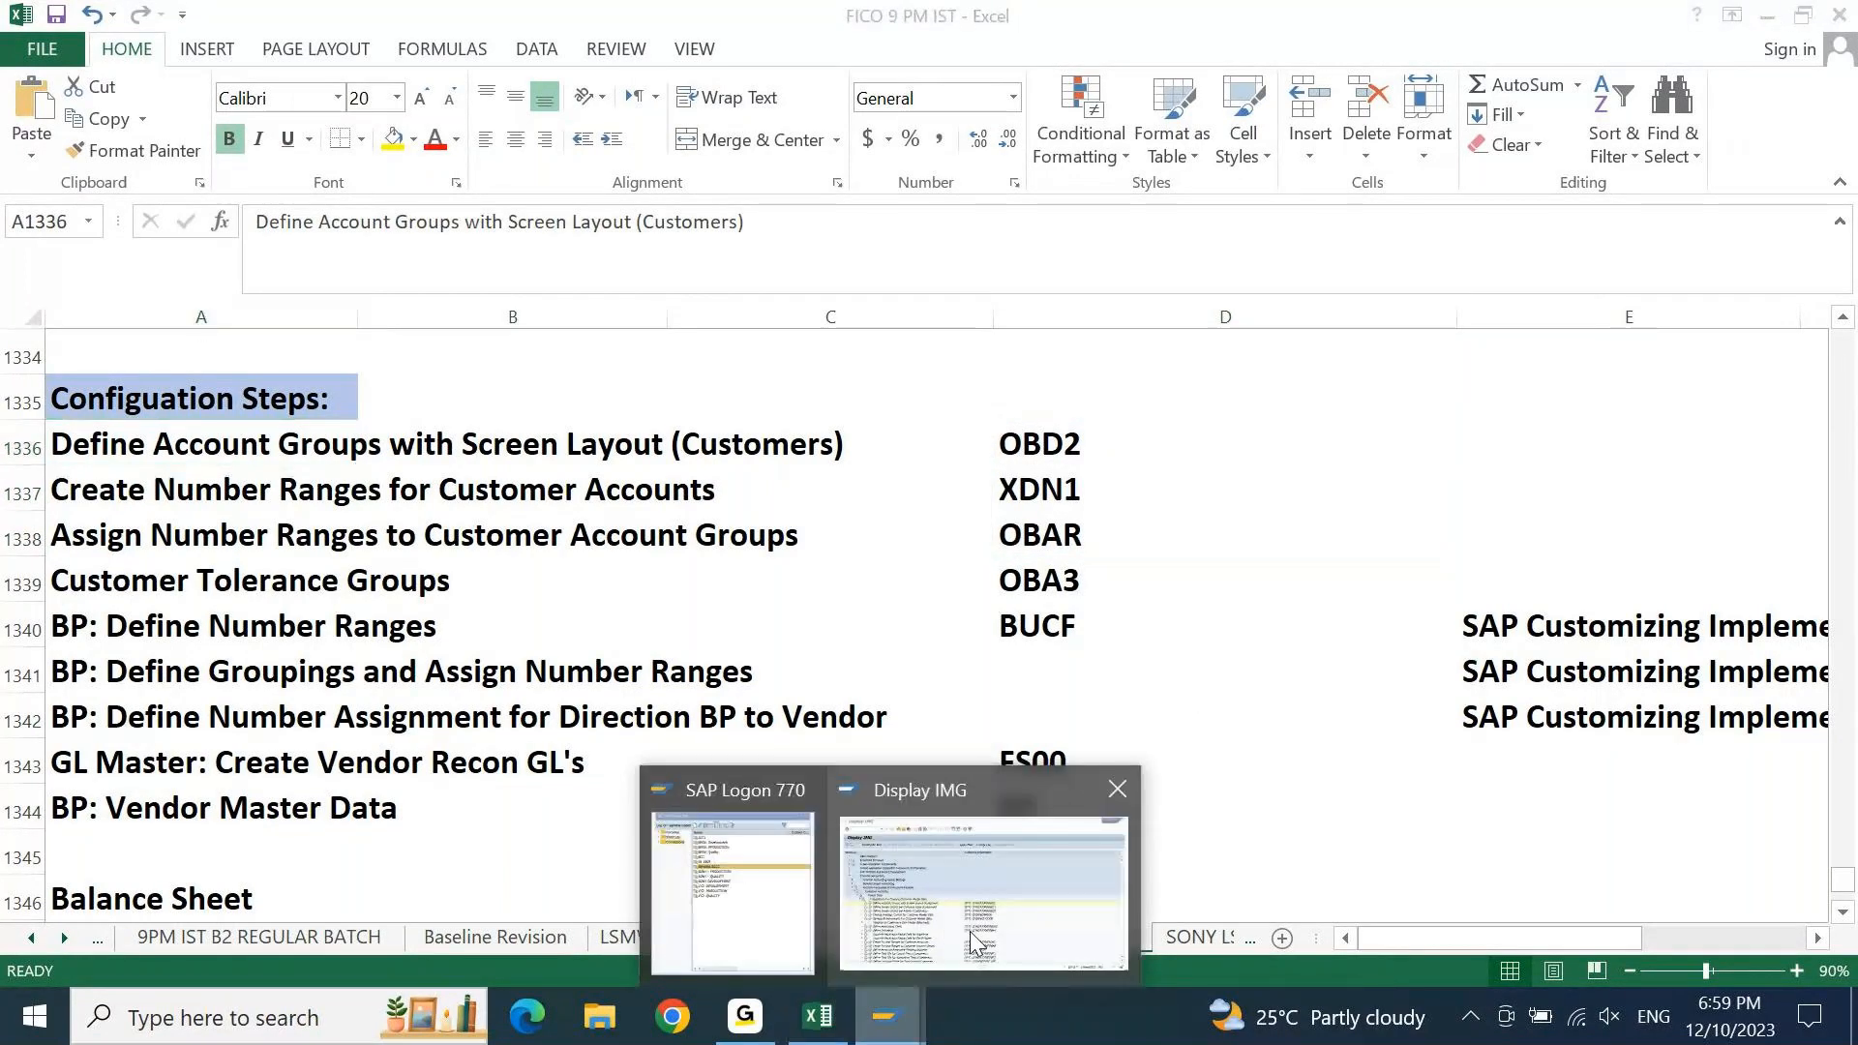
pyautogui.click(973, 941)
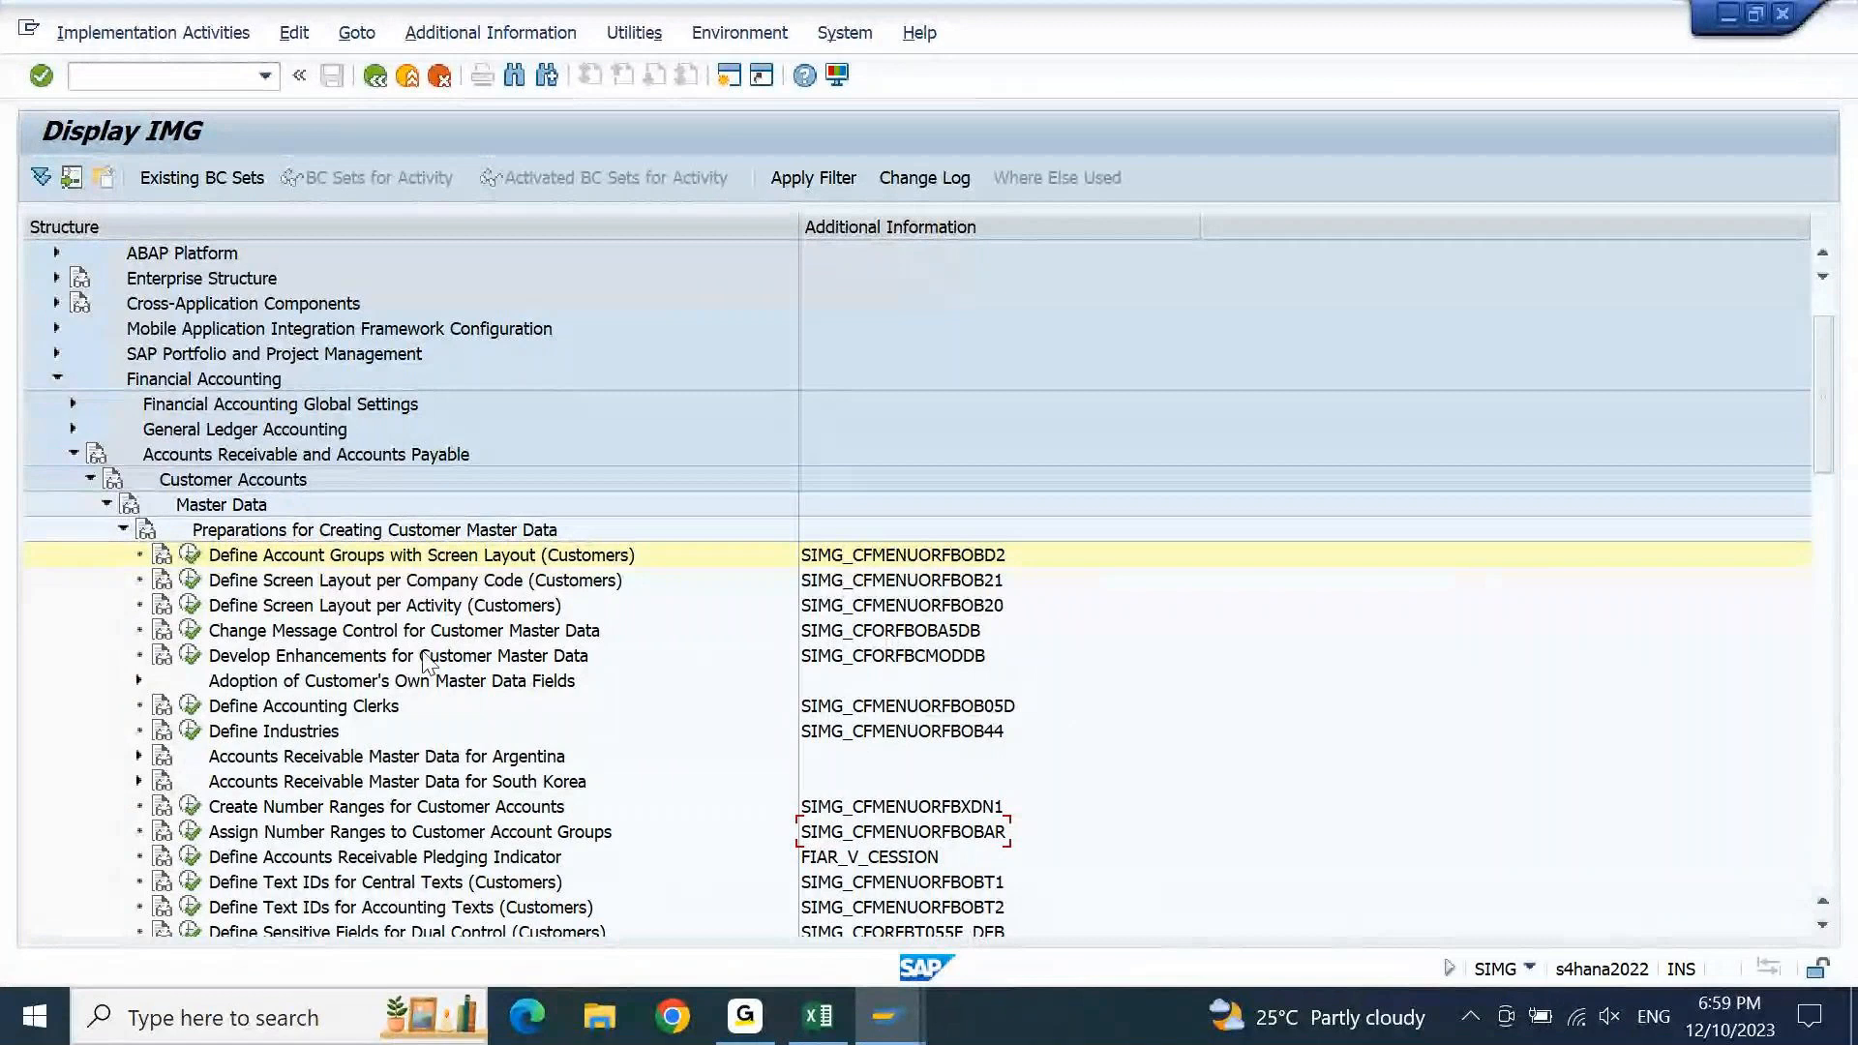
pyautogui.click(416, 563)
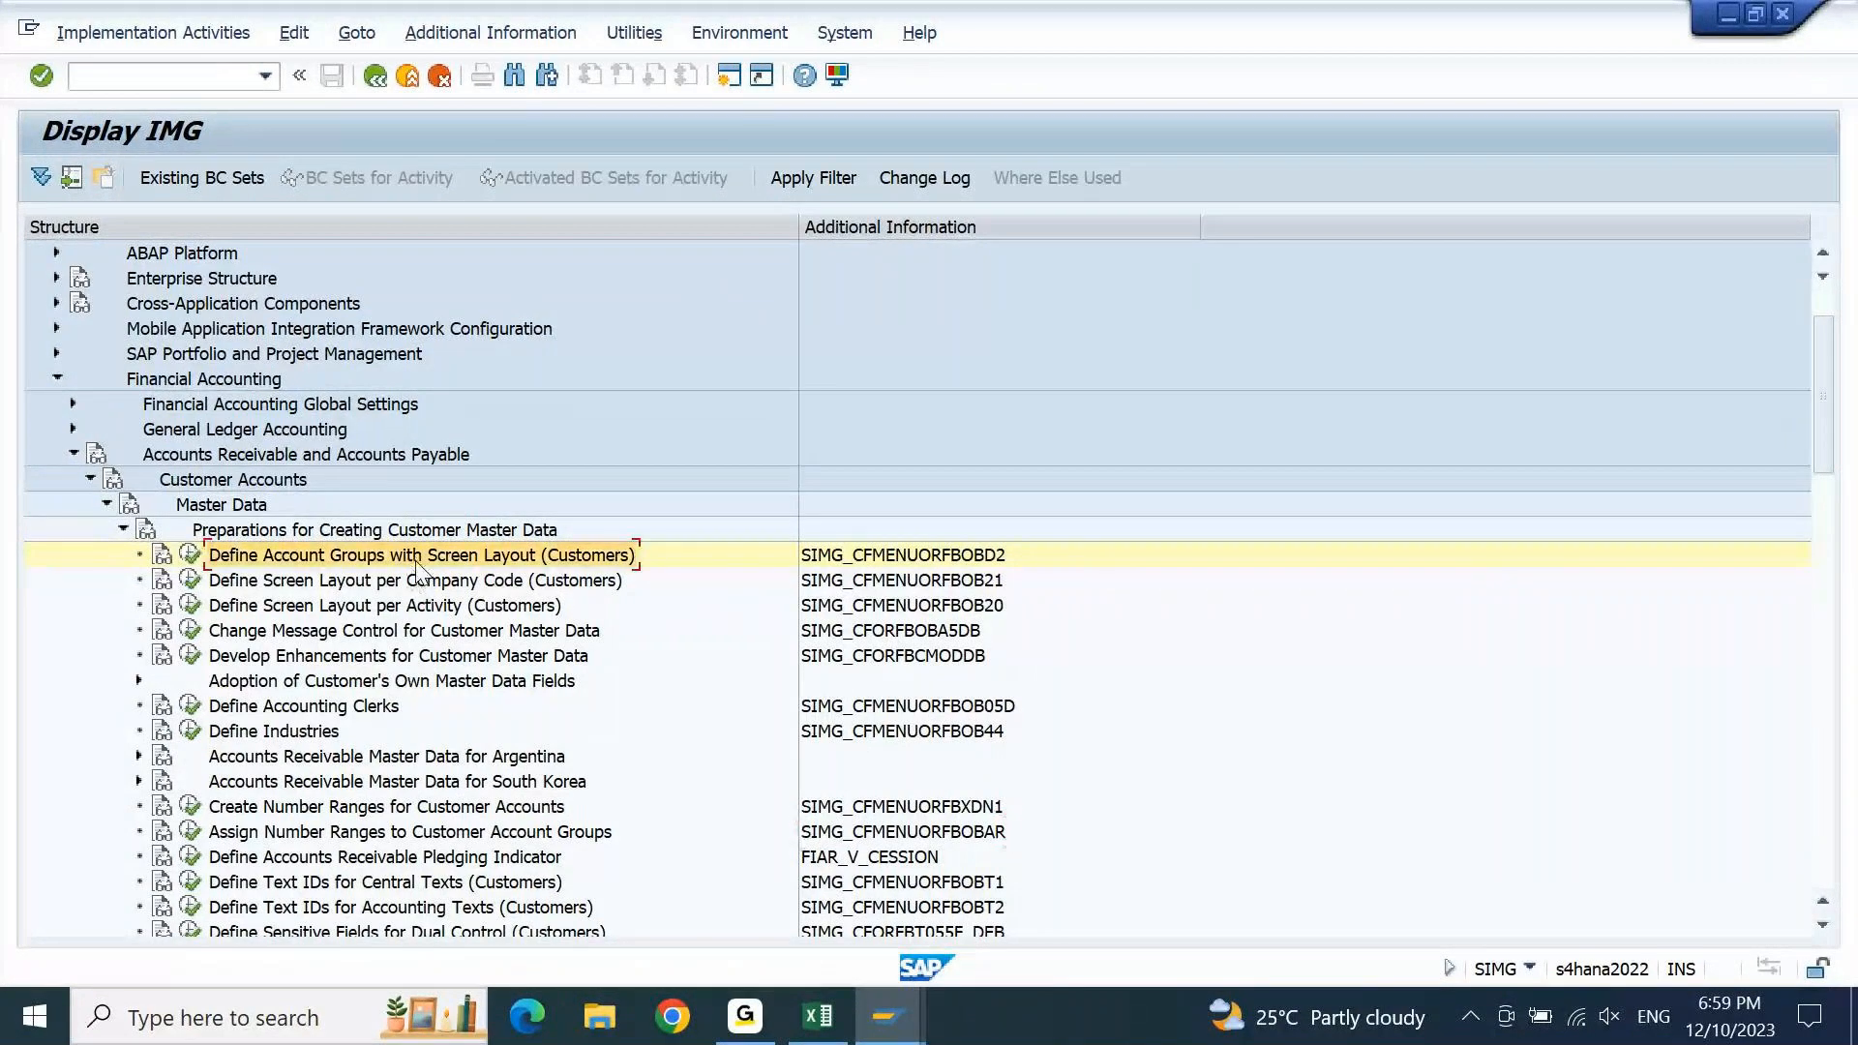
pyautogui.click(189, 557)
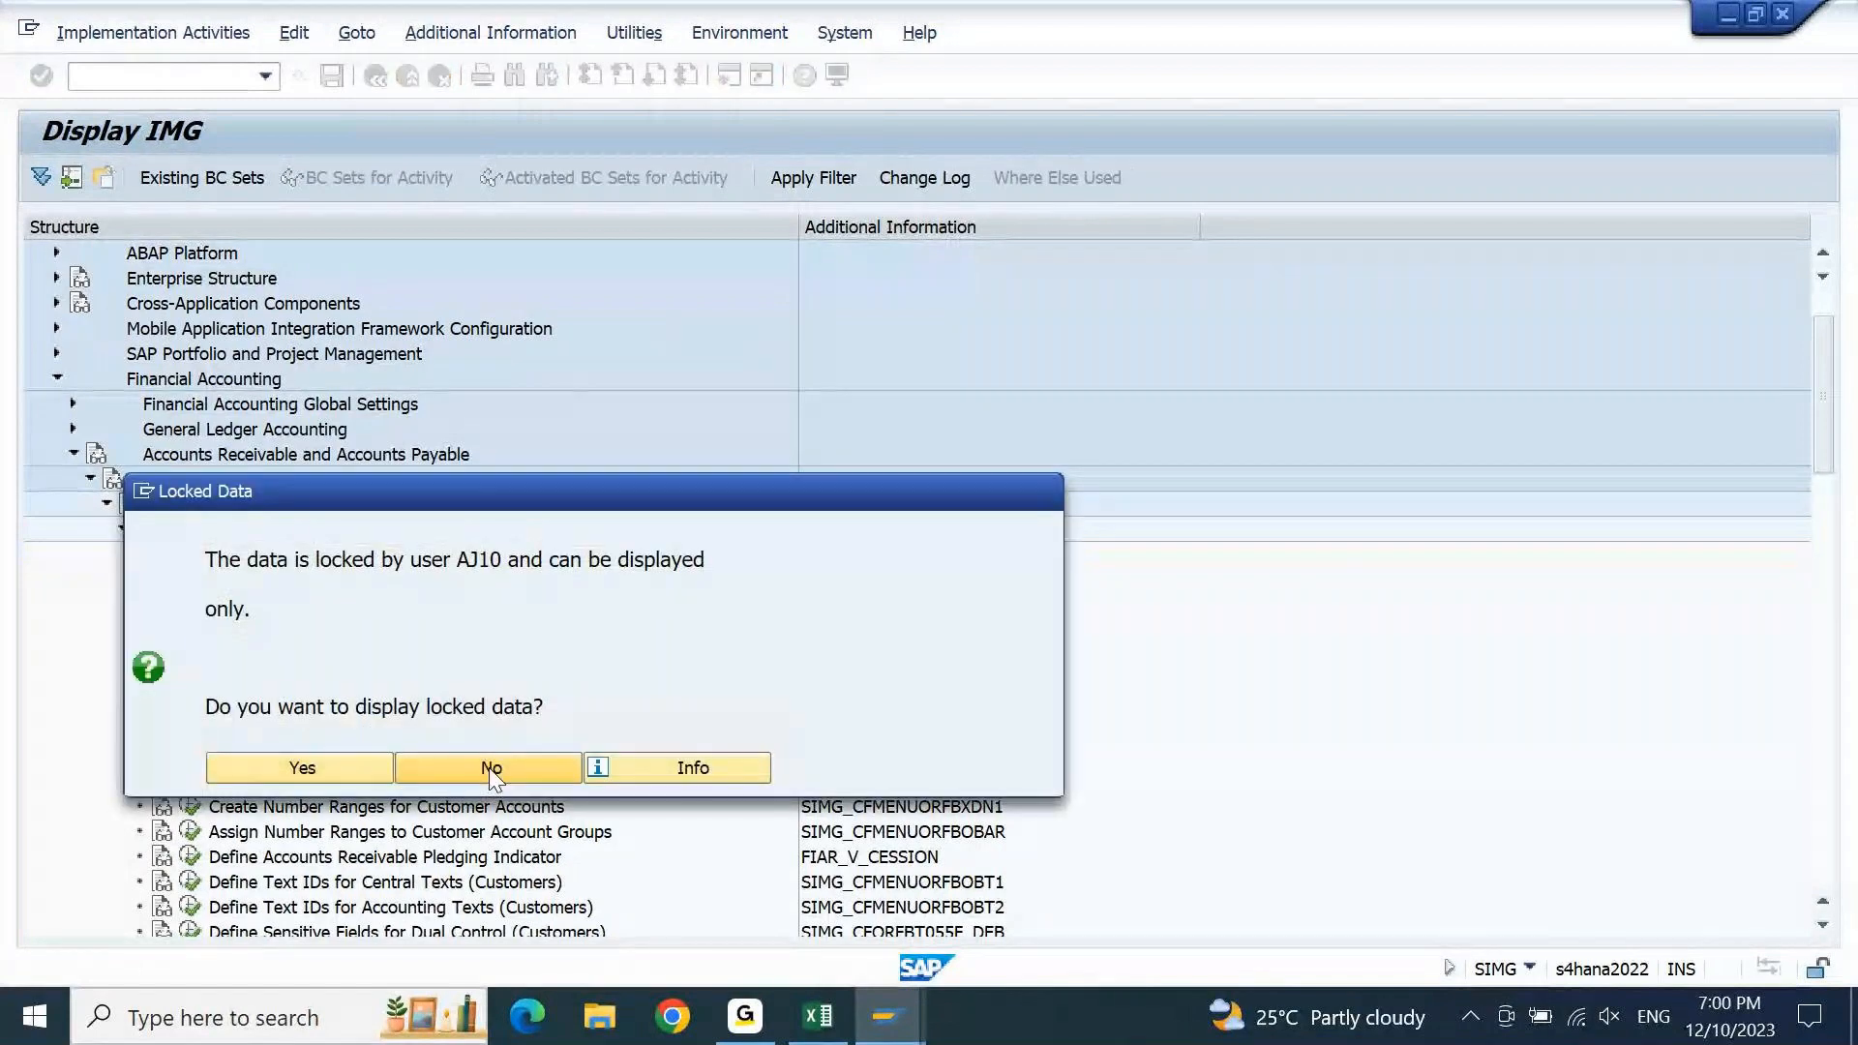
pyautogui.click(492, 769)
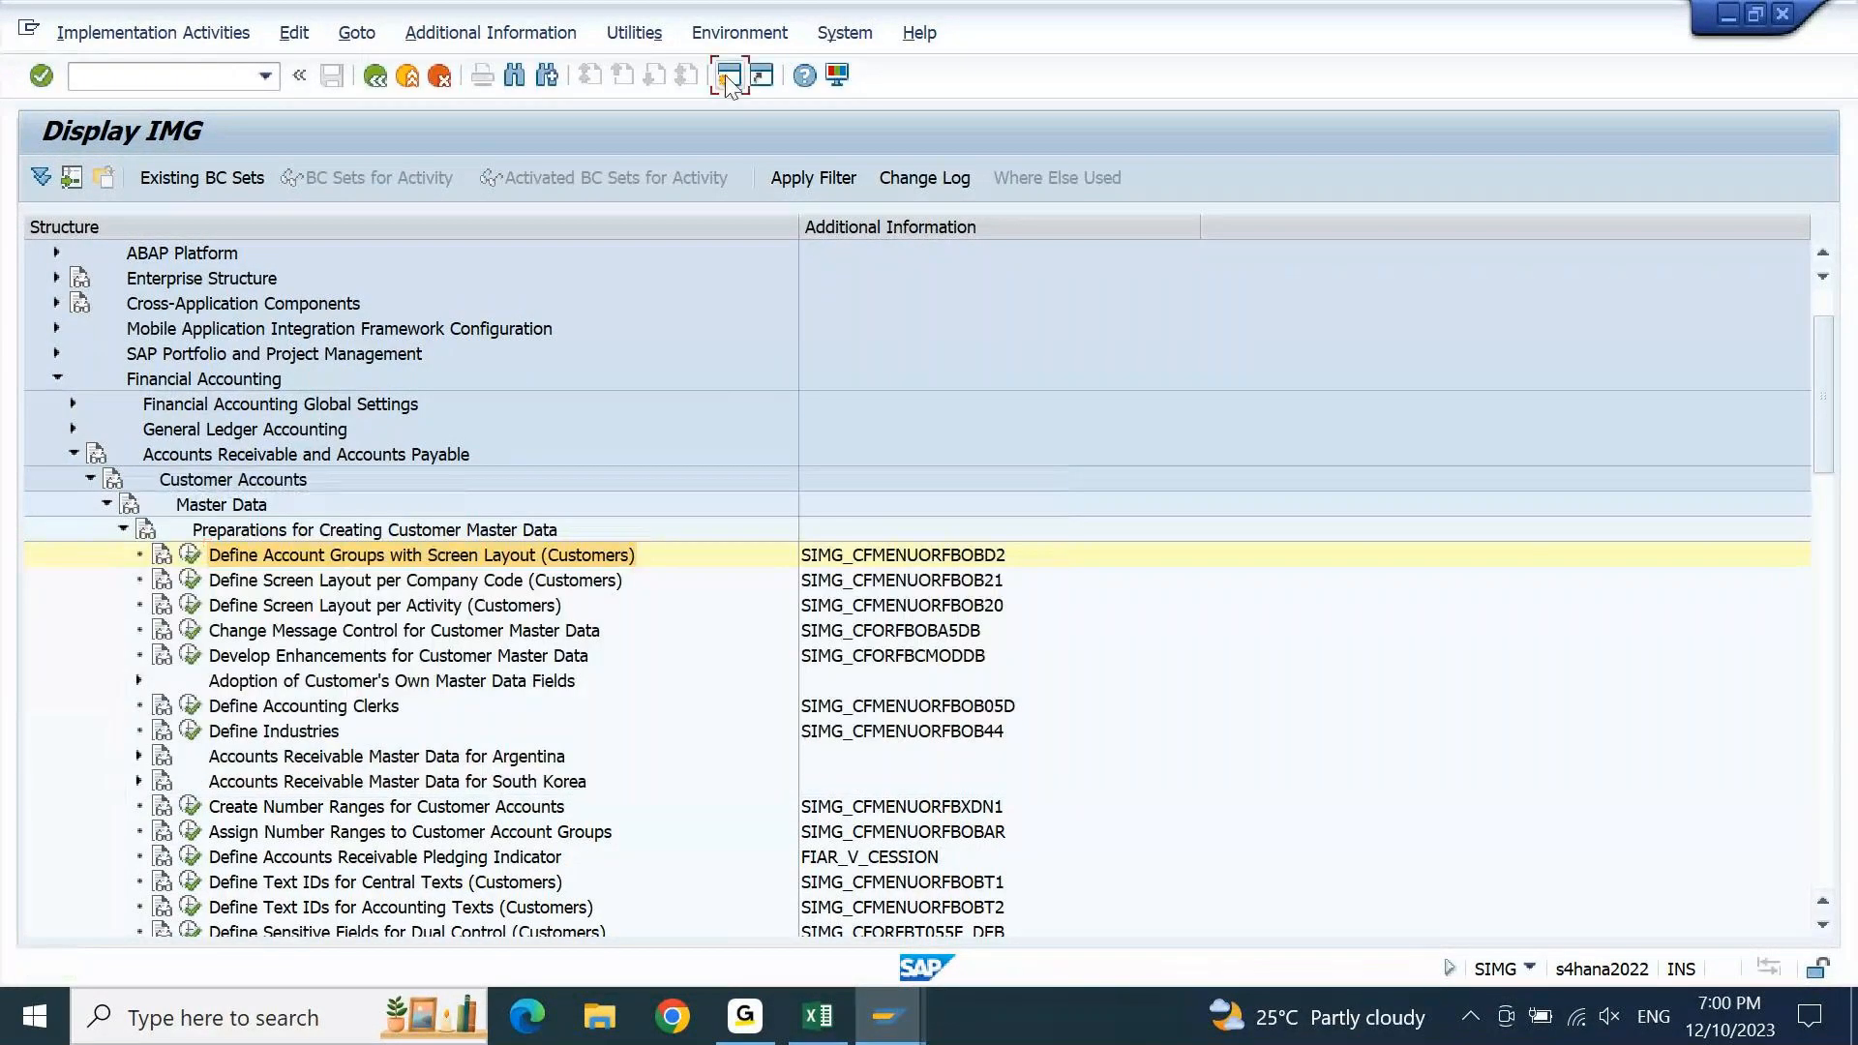
# Start transaction SM12 in a new SAP session and search client 100 for the lock entries of the user blocking the data
pyautogui.click(729, 74)
pyautogui.write('sm12')
pyautogui.press('Return')
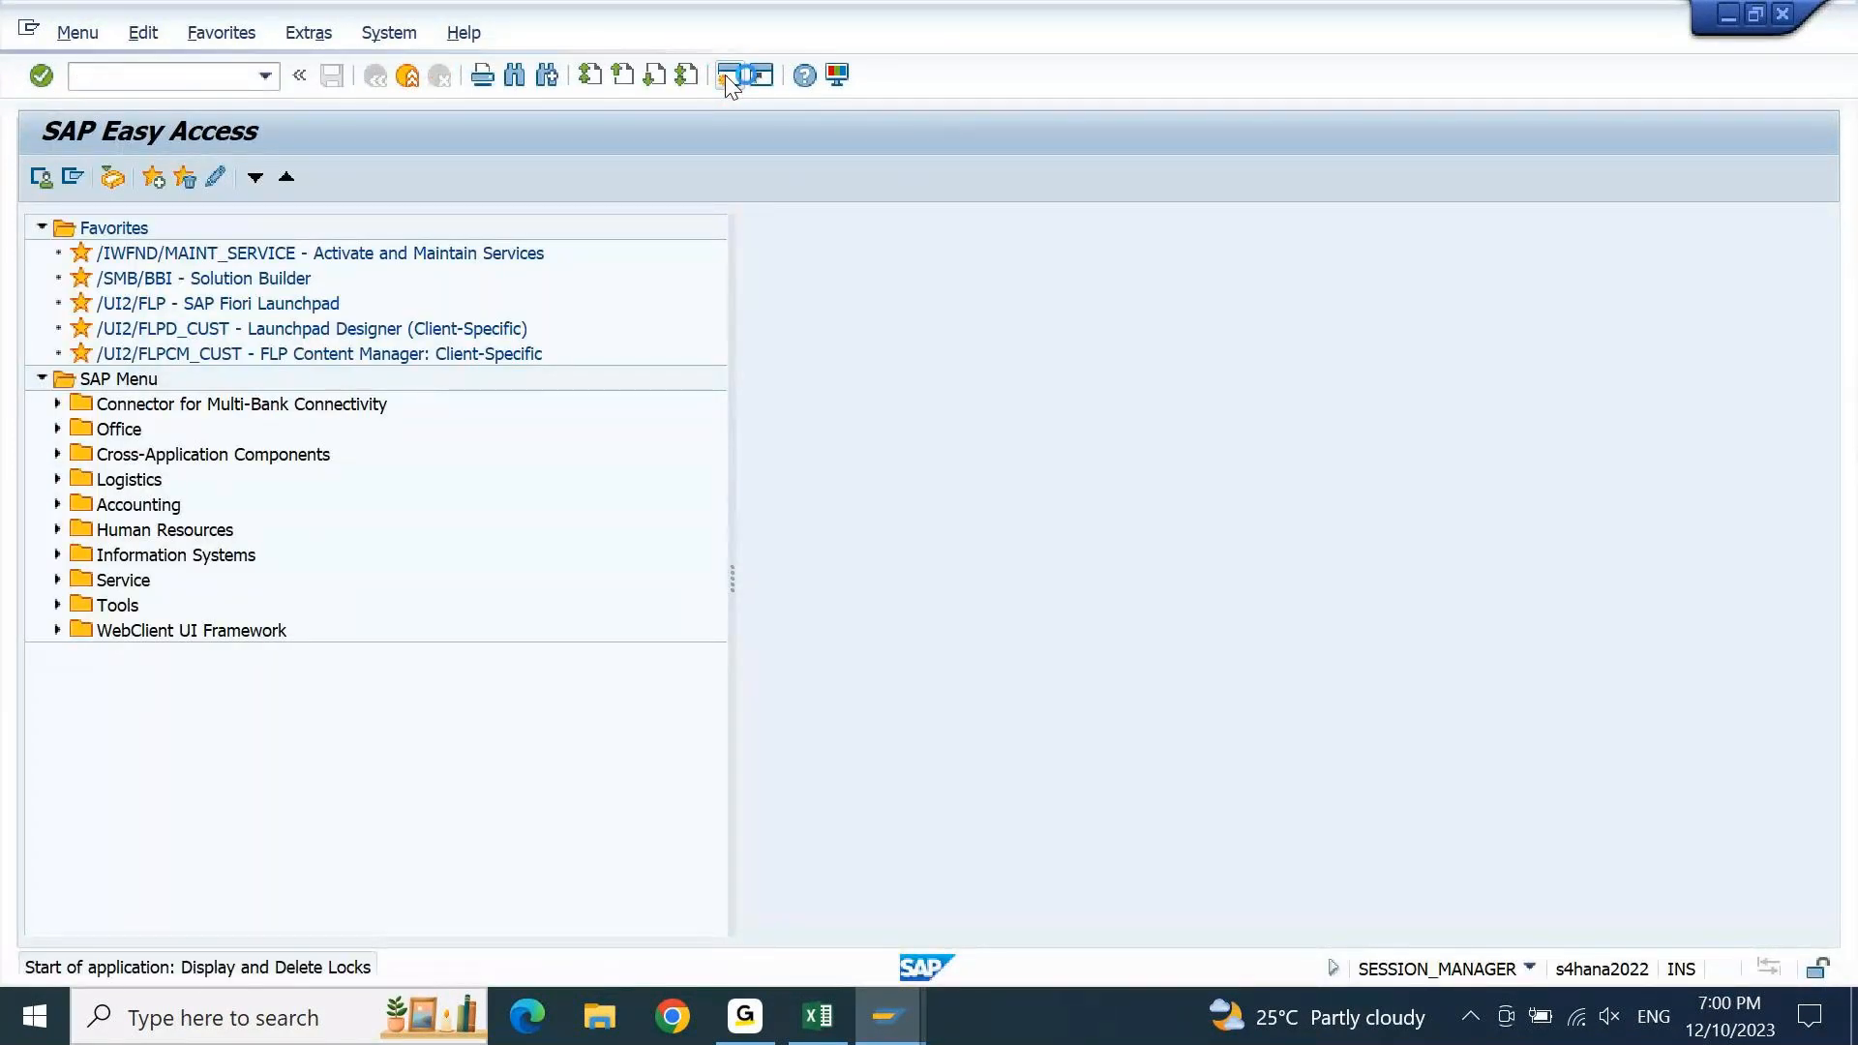
pyautogui.write('AJ10')
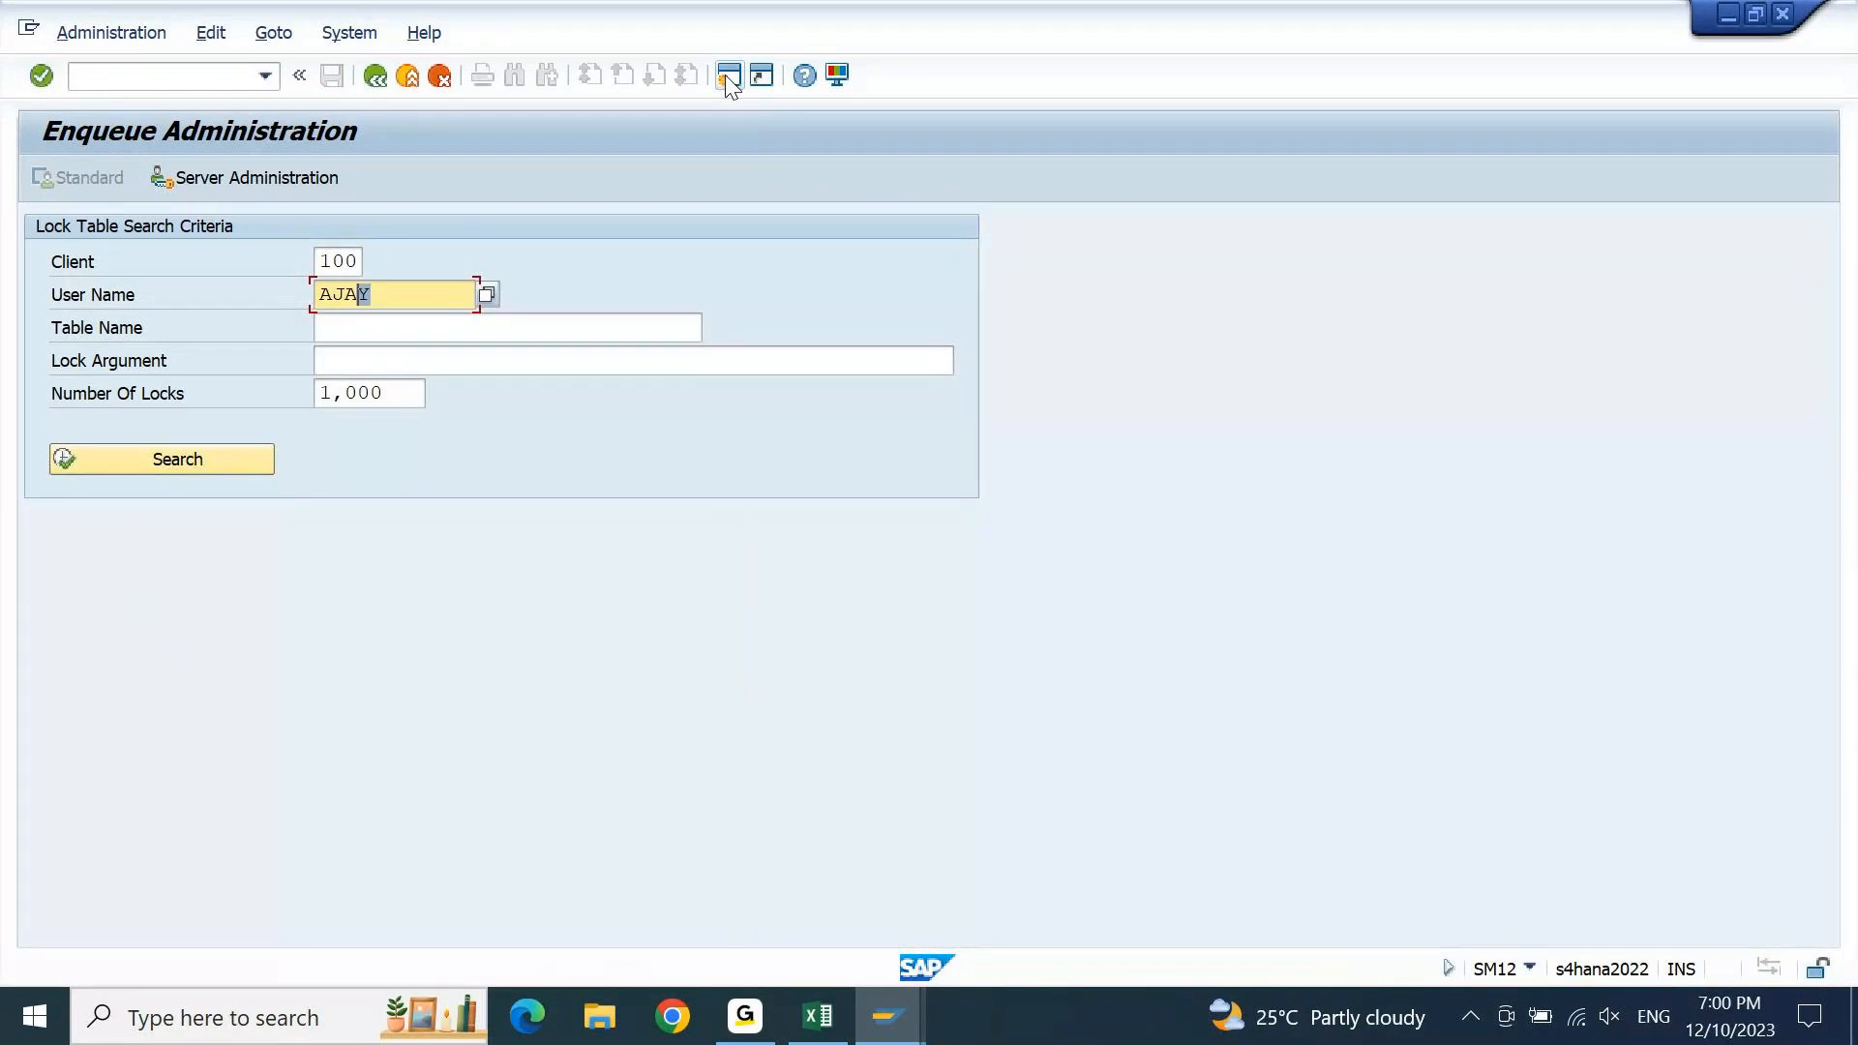
pyautogui.press('Return')
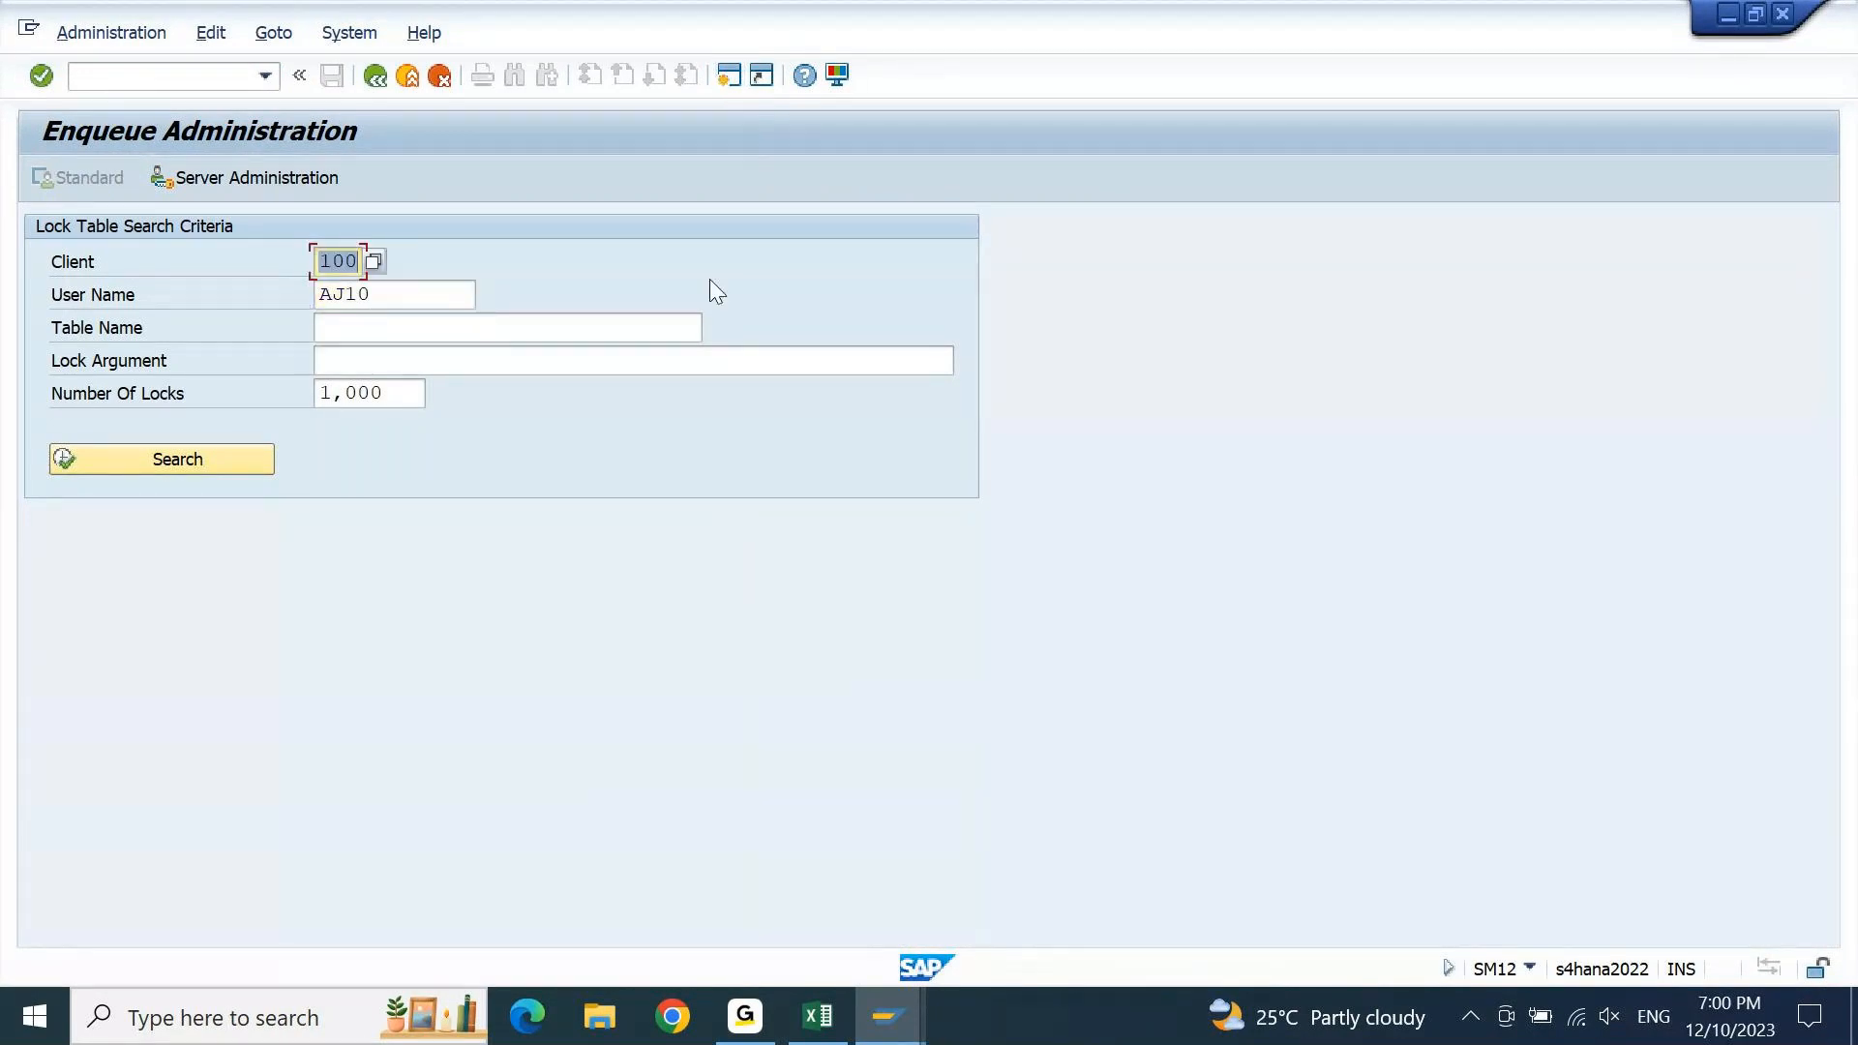
pyautogui.click(201, 457)
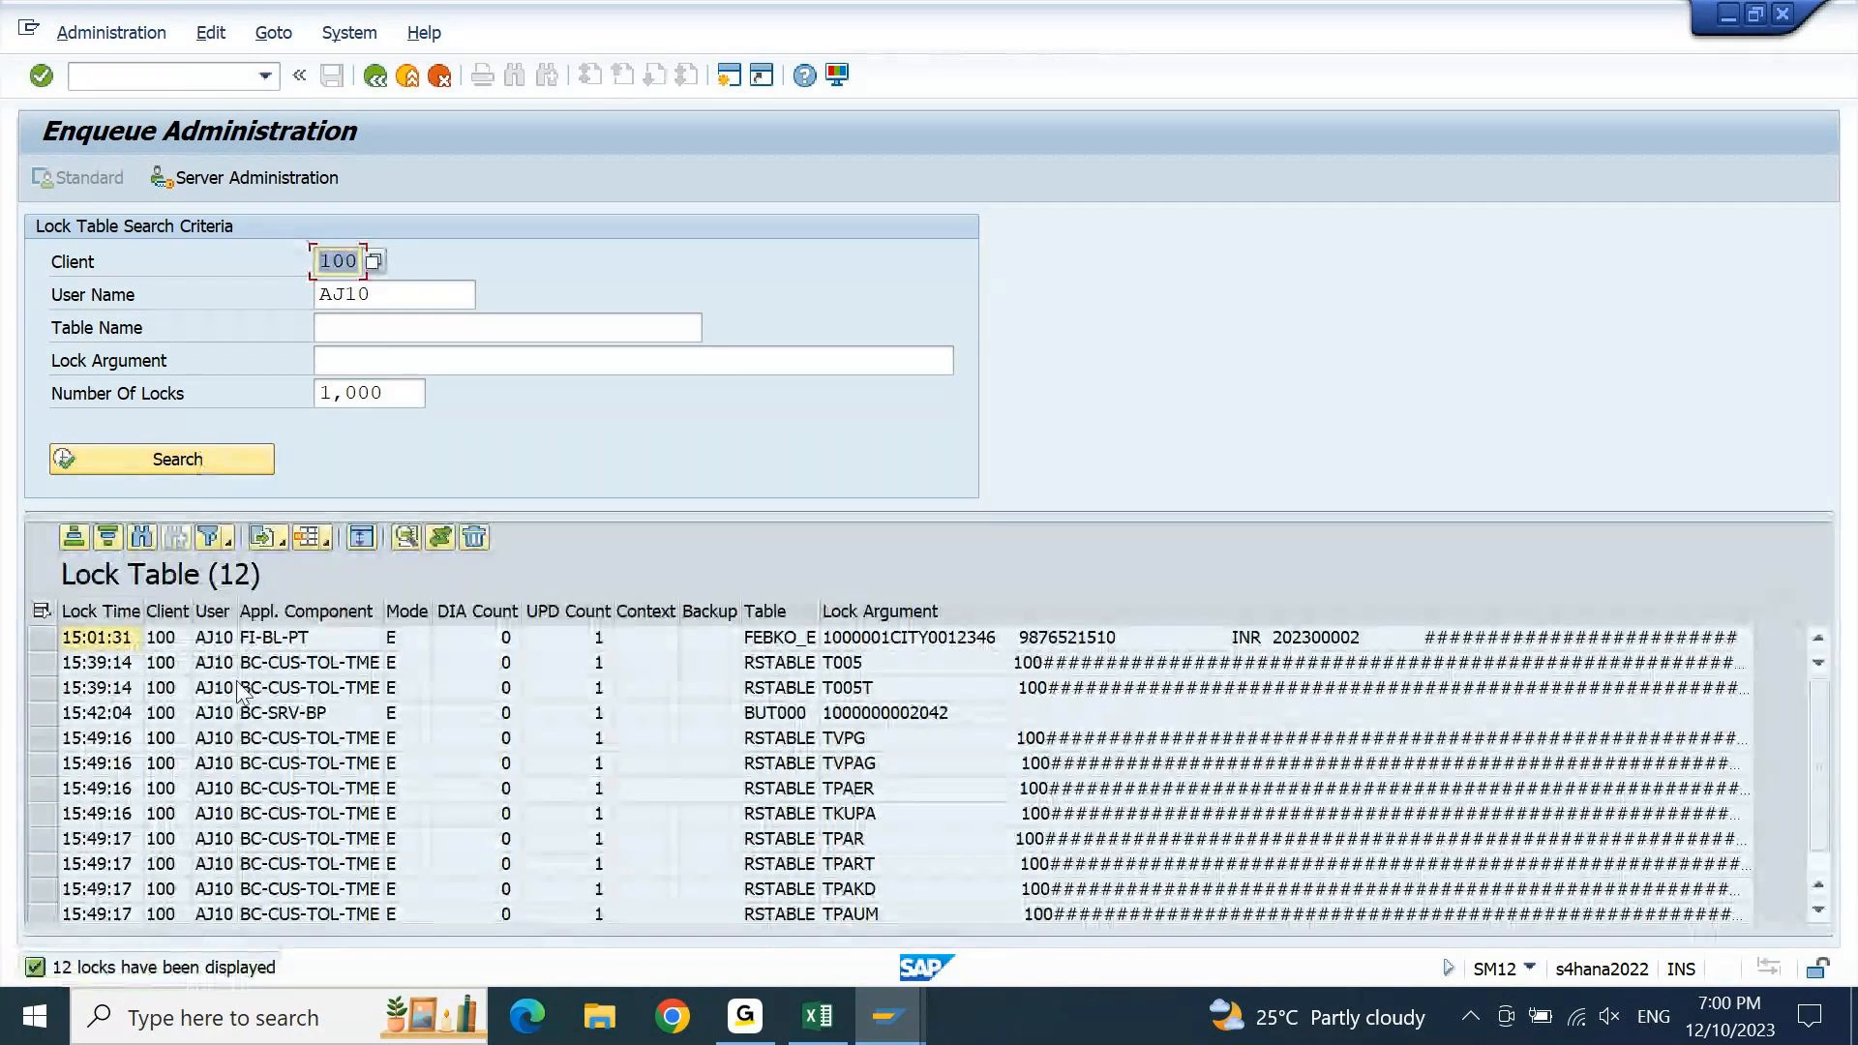
# Select all the listed lock entries and delete them
pyautogui.click(41, 611)
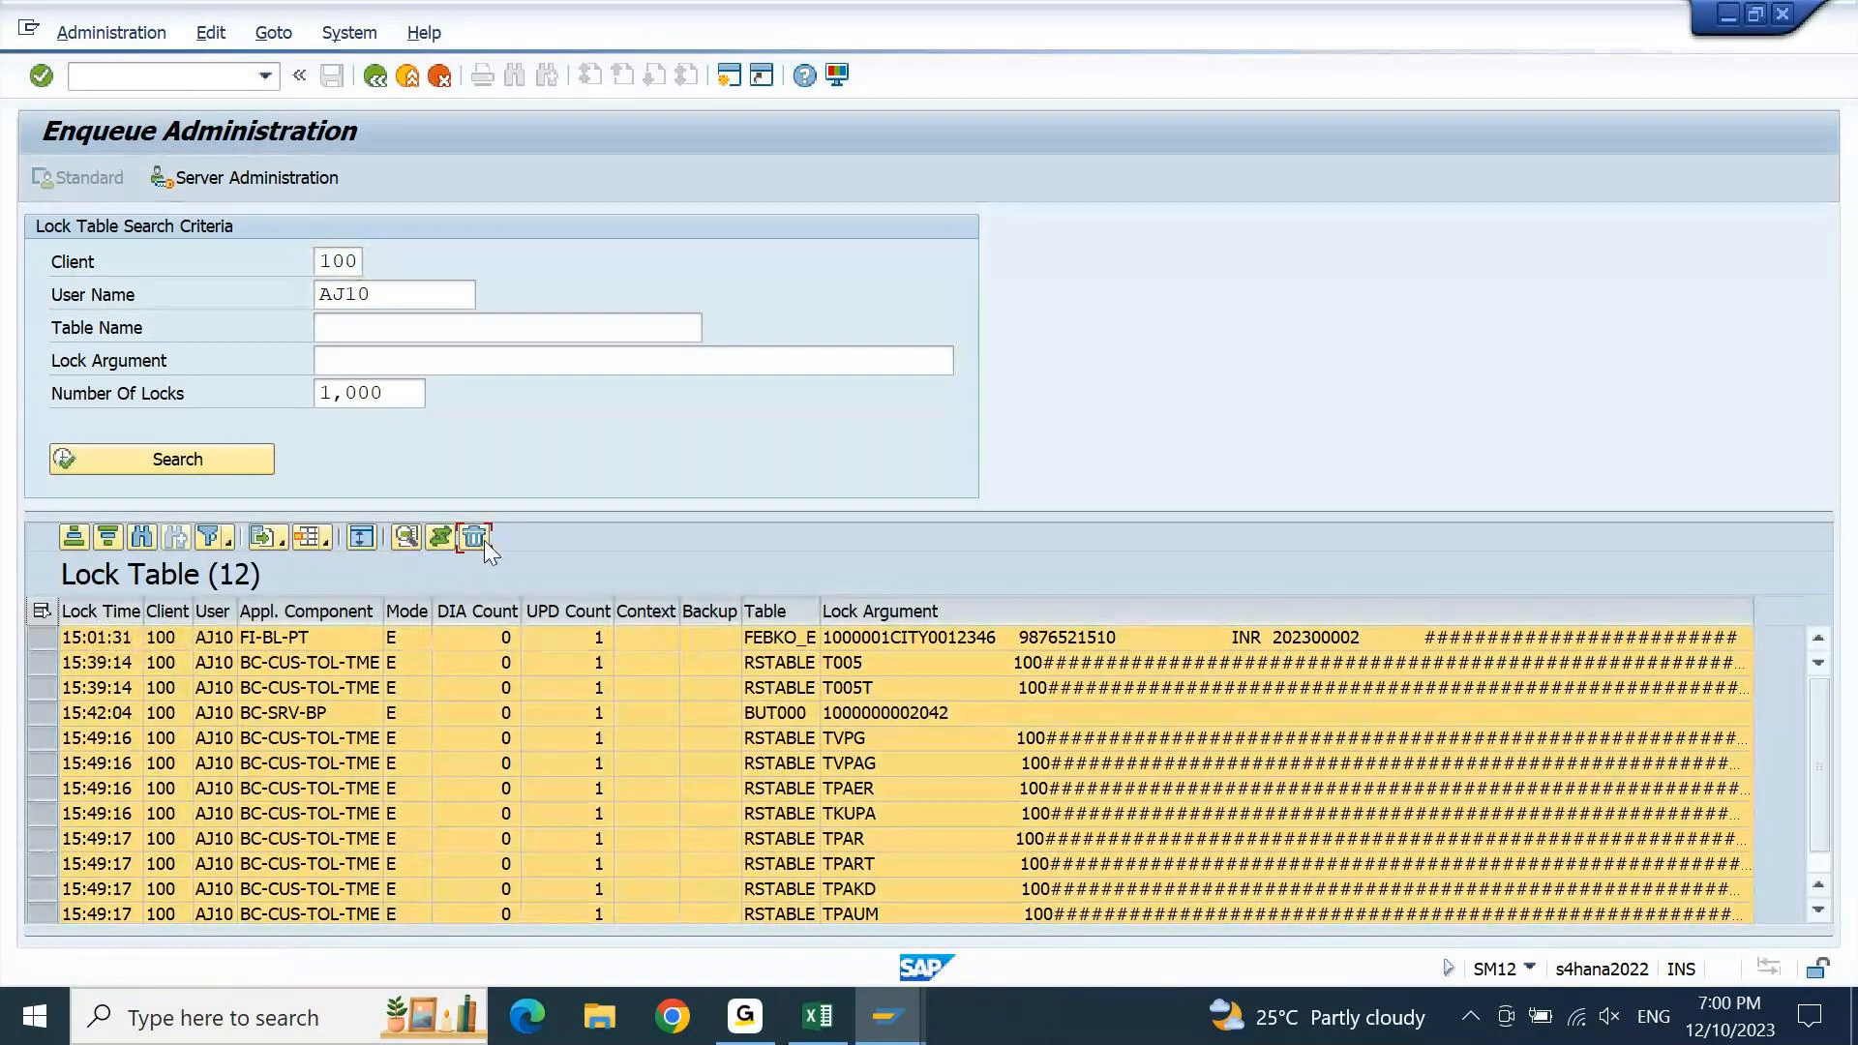
pyautogui.click(474, 537)
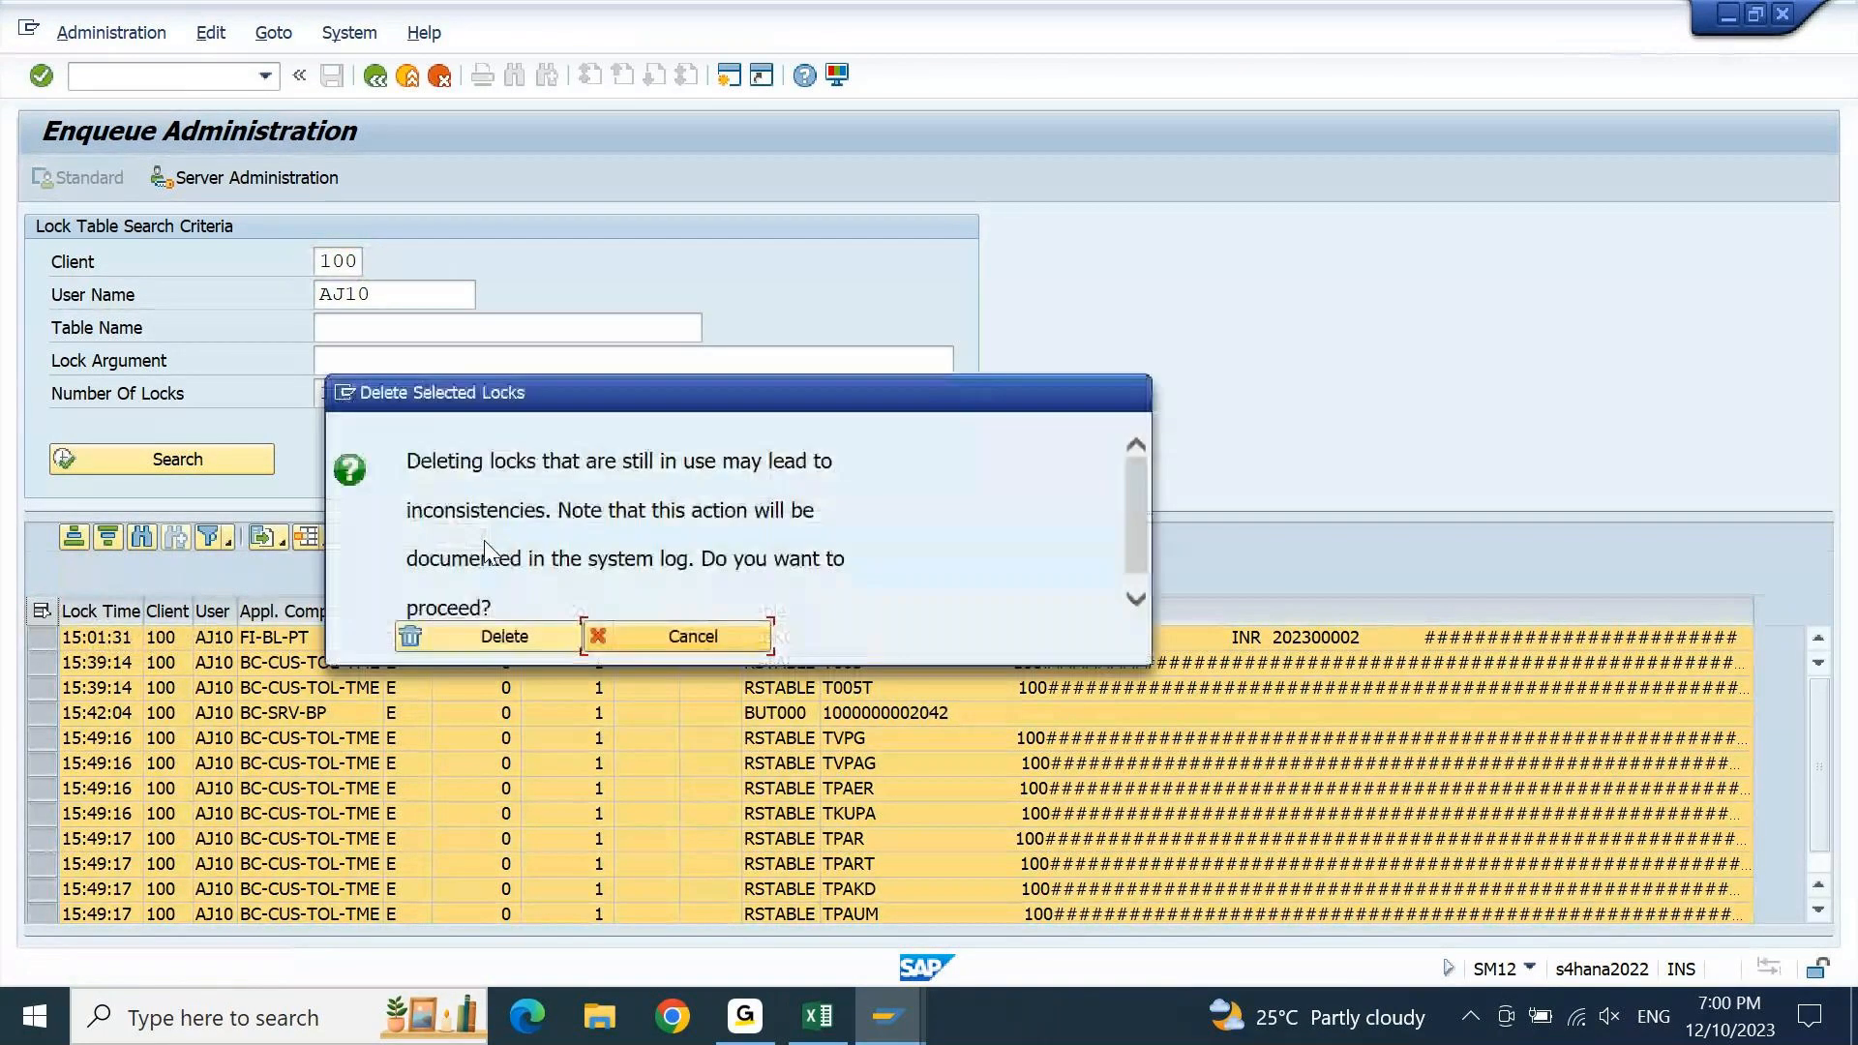
pyautogui.click(489, 636)
# Open the Define Account Groups with Screen Layout (Customers) activity from the Display IMG session and review the details of group 0001, Sold-to party
pyautogui.moveTo(897, 997)
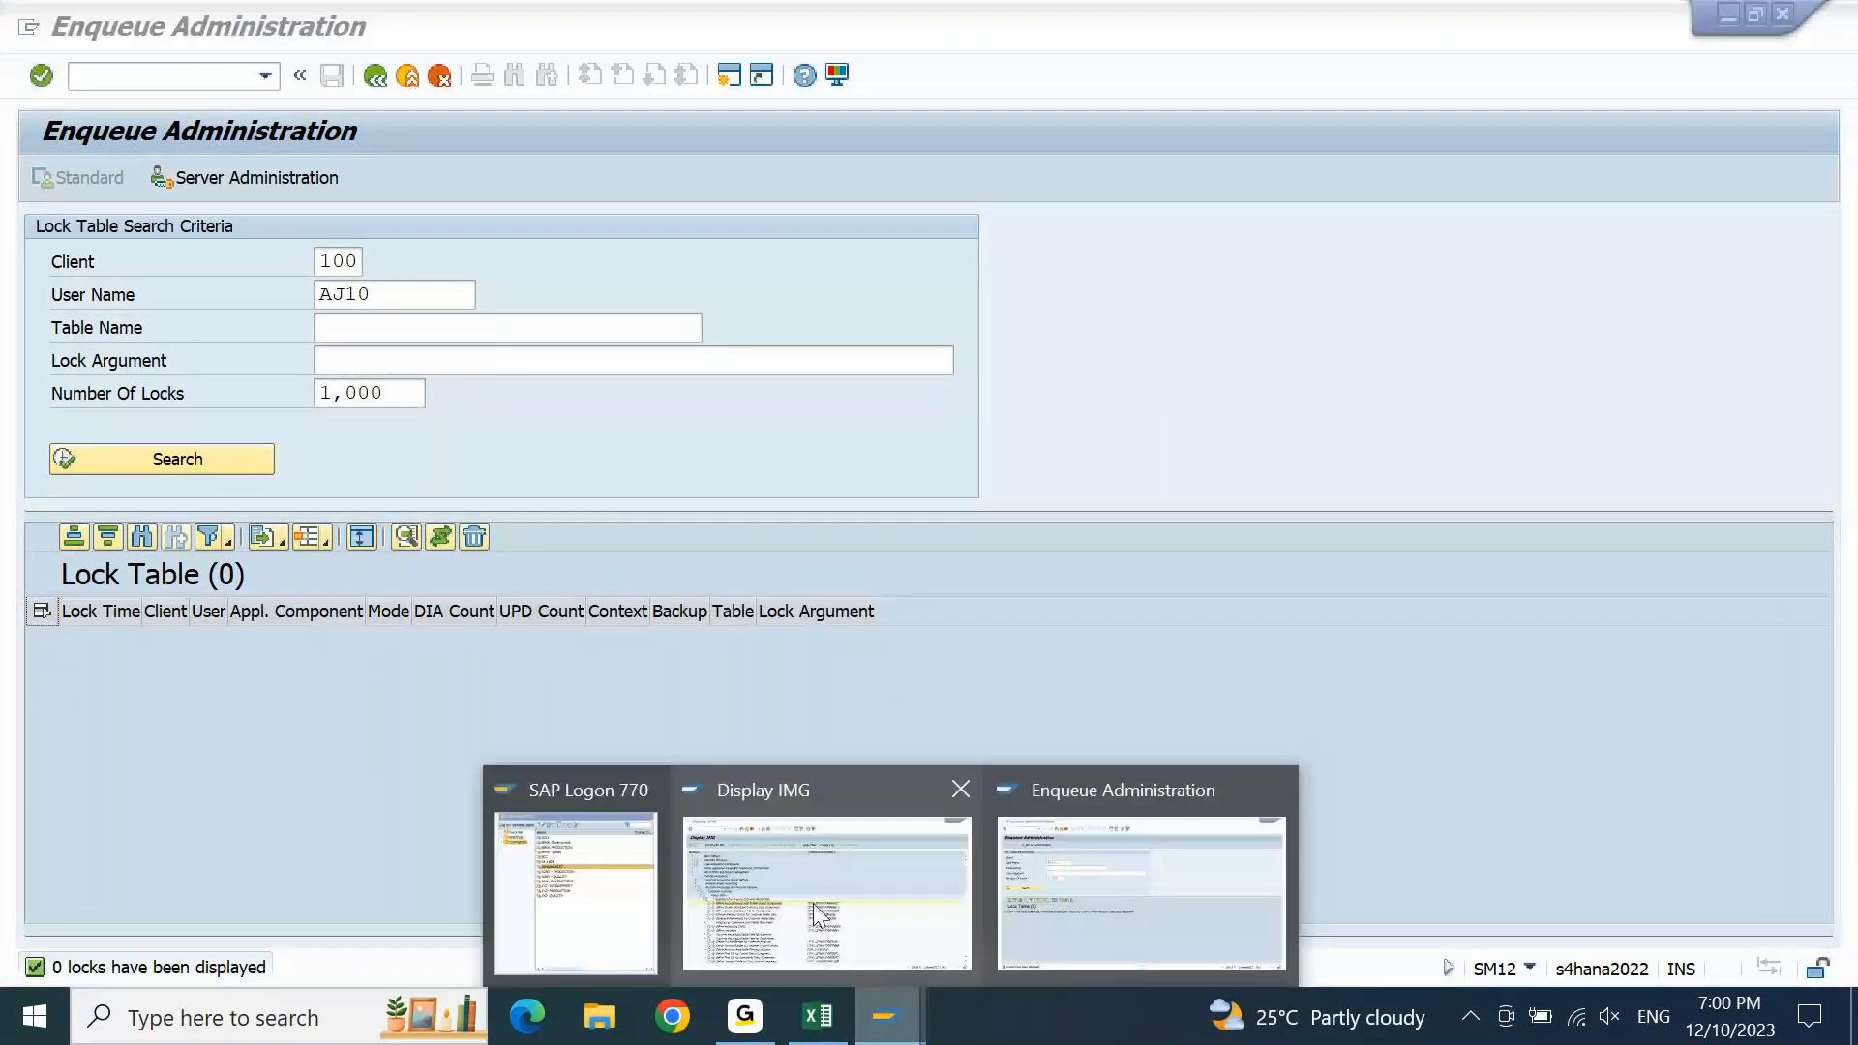
pyautogui.click(827, 891)
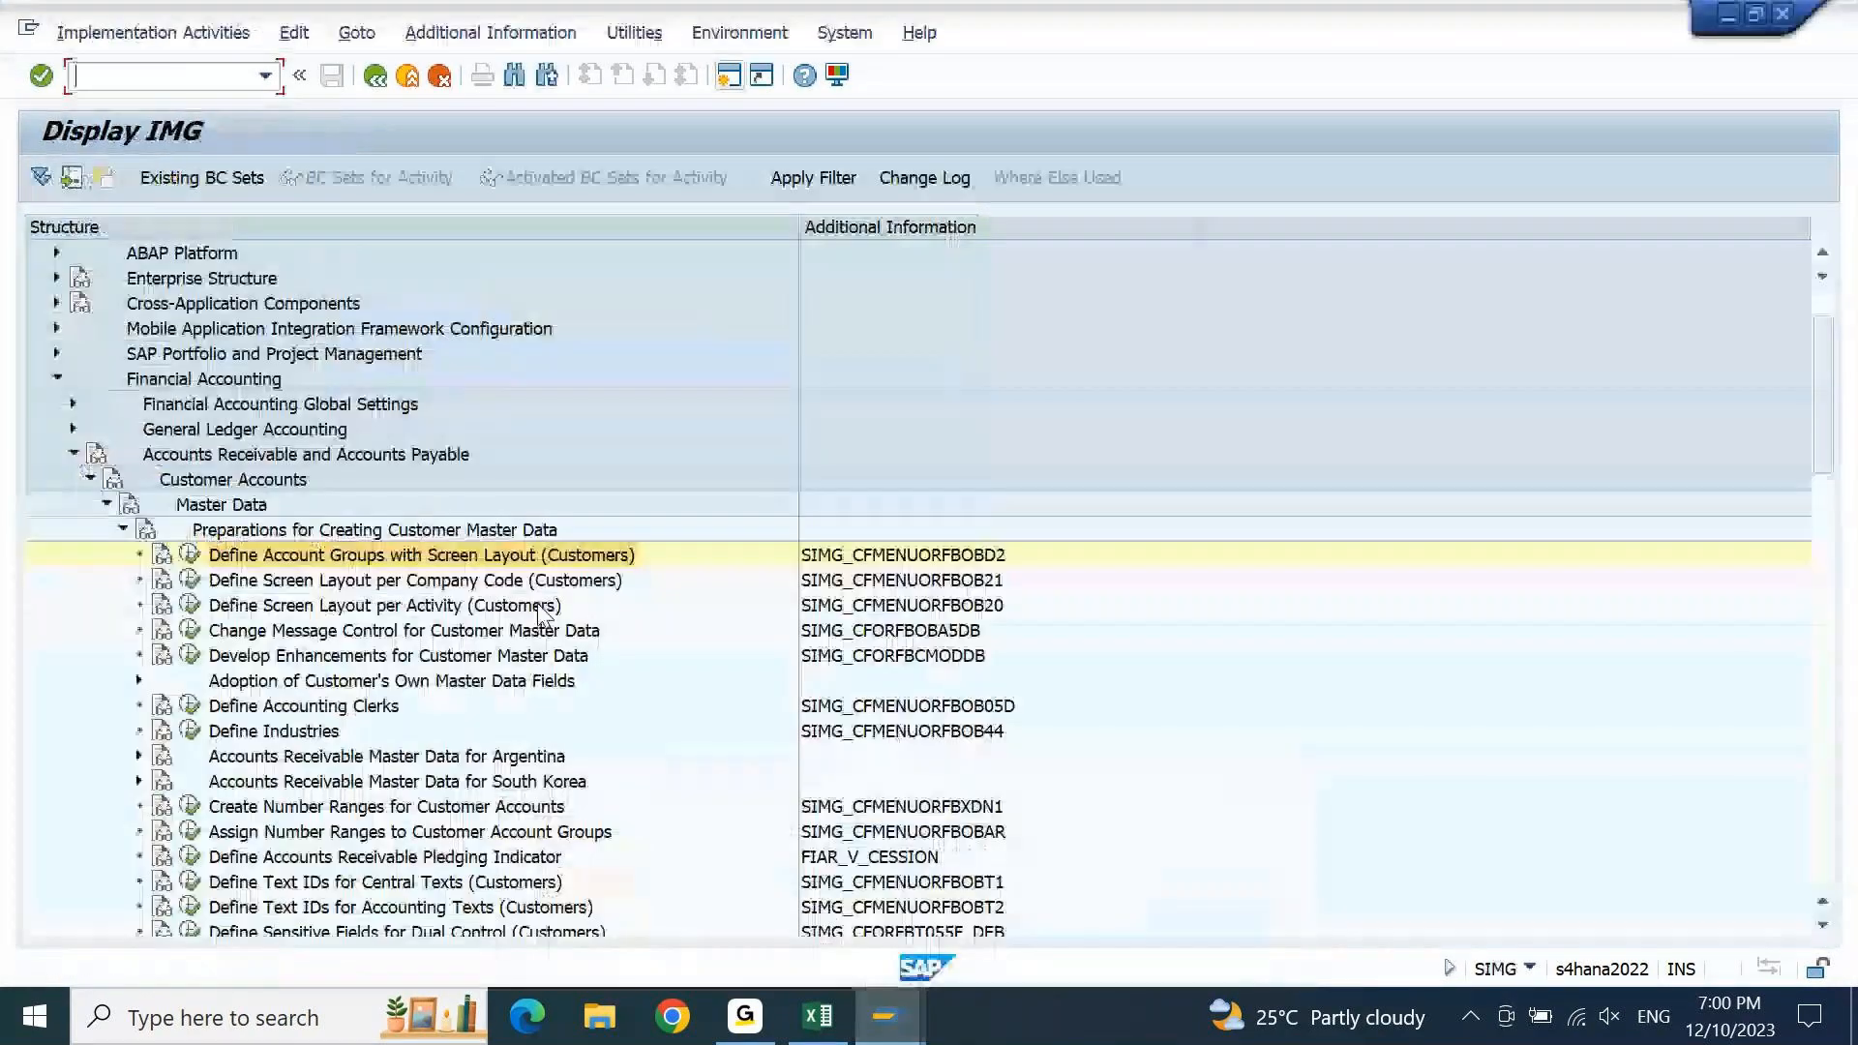
pyautogui.click(193, 554)
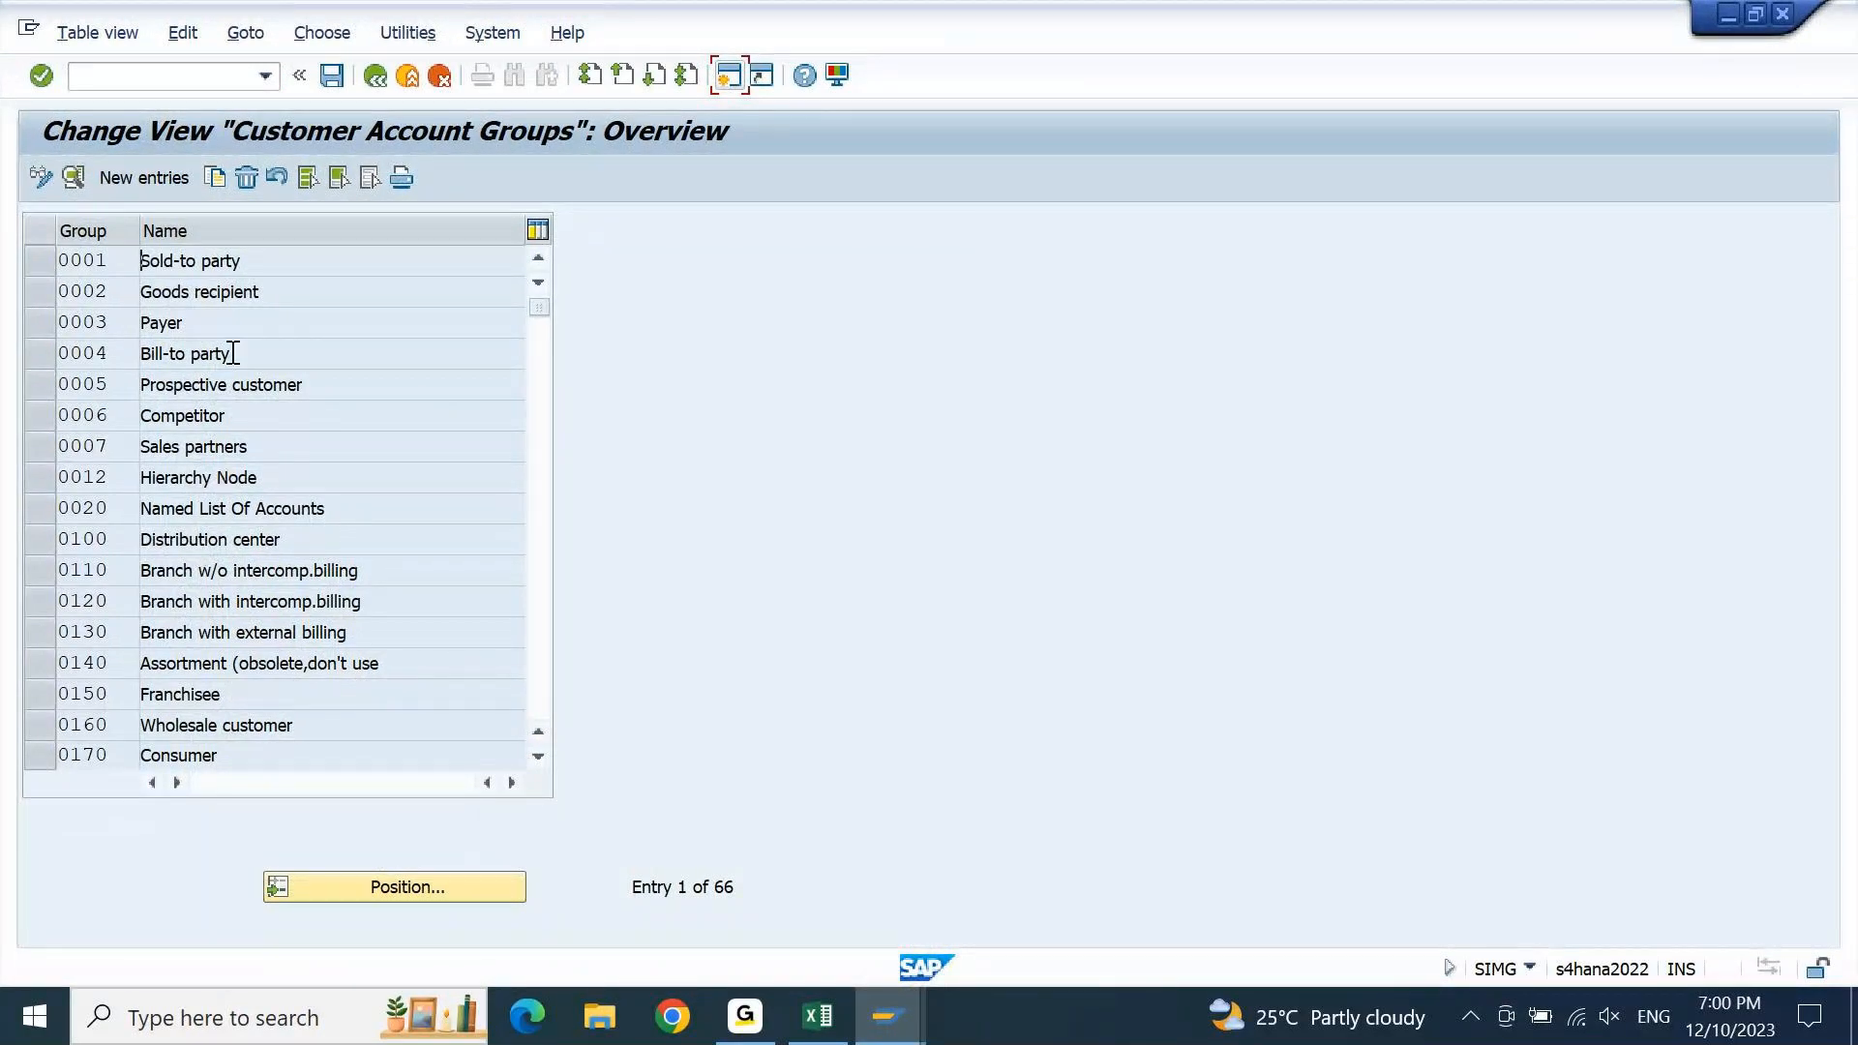
pyautogui.doubleClick(199, 262)
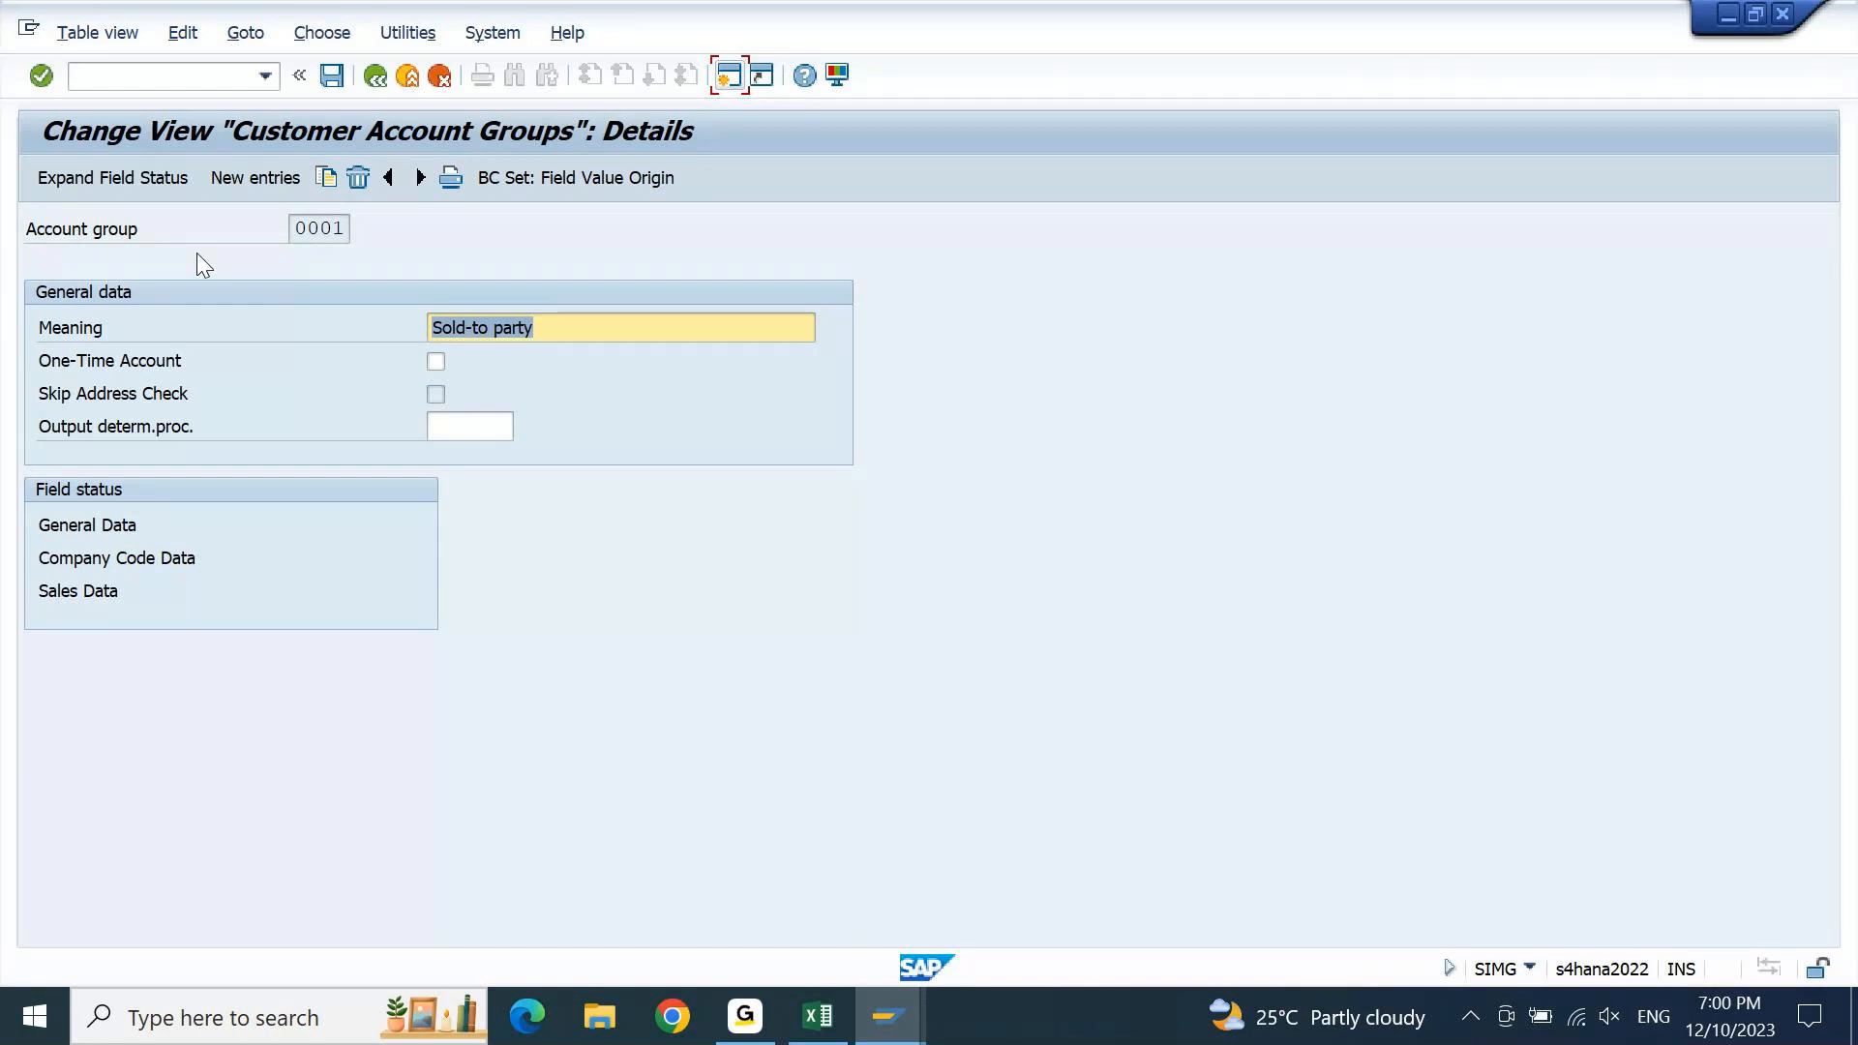
pyautogui.press('F3')
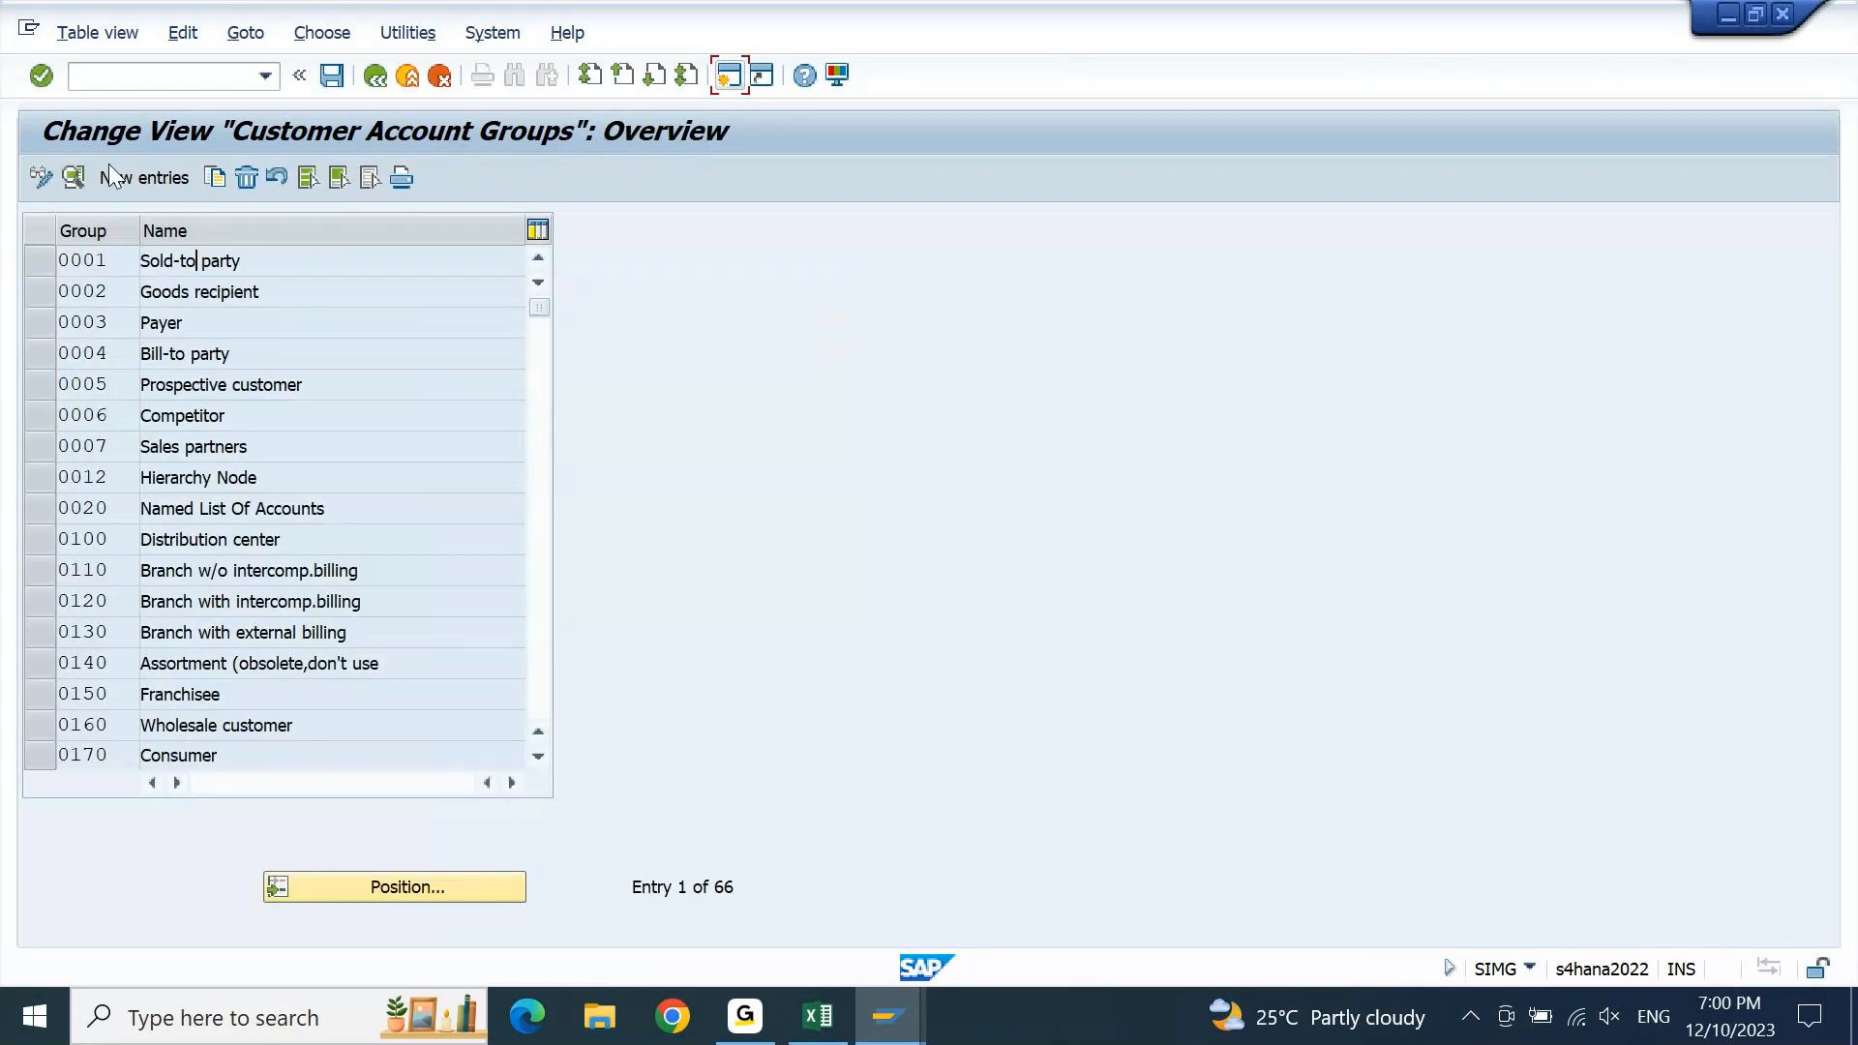
# Start a new customer account group entry and consult the Accounts Receivable account group list in the Excel notes
pyautogui.click(131, 180)
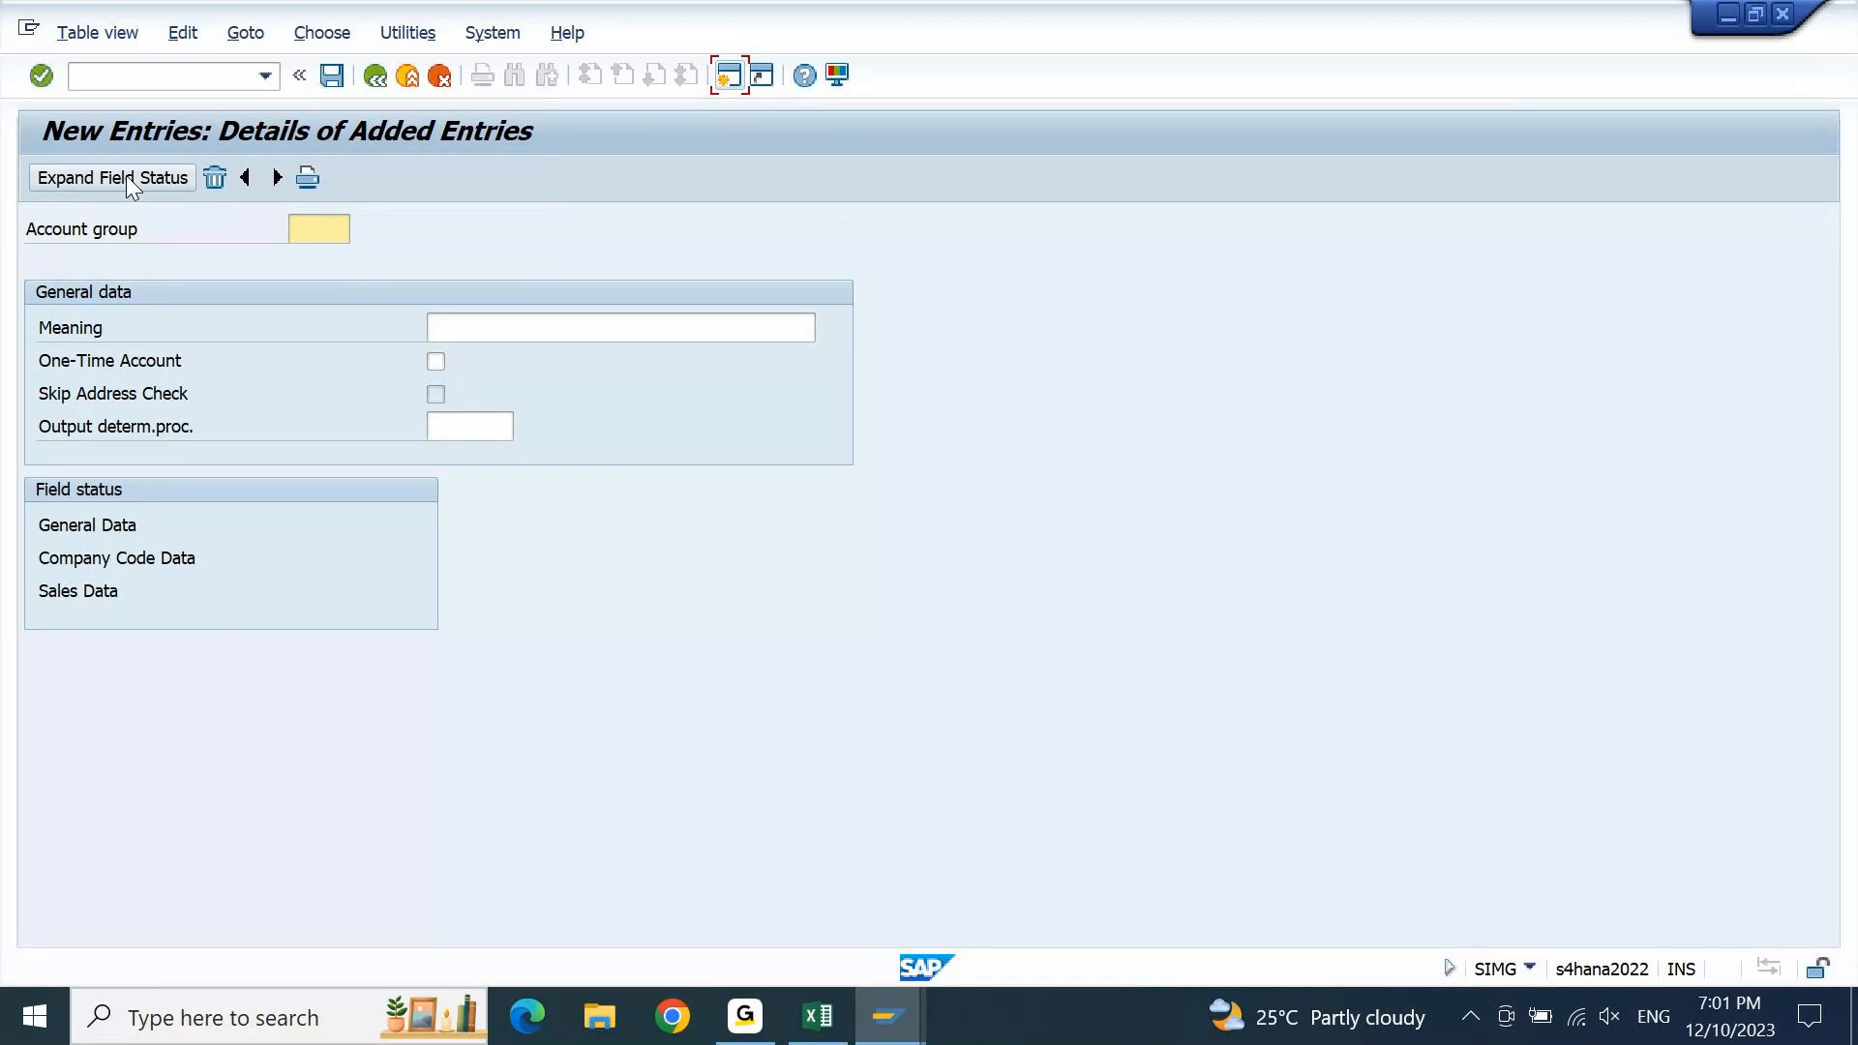
pyautogui.click(818, 1016)
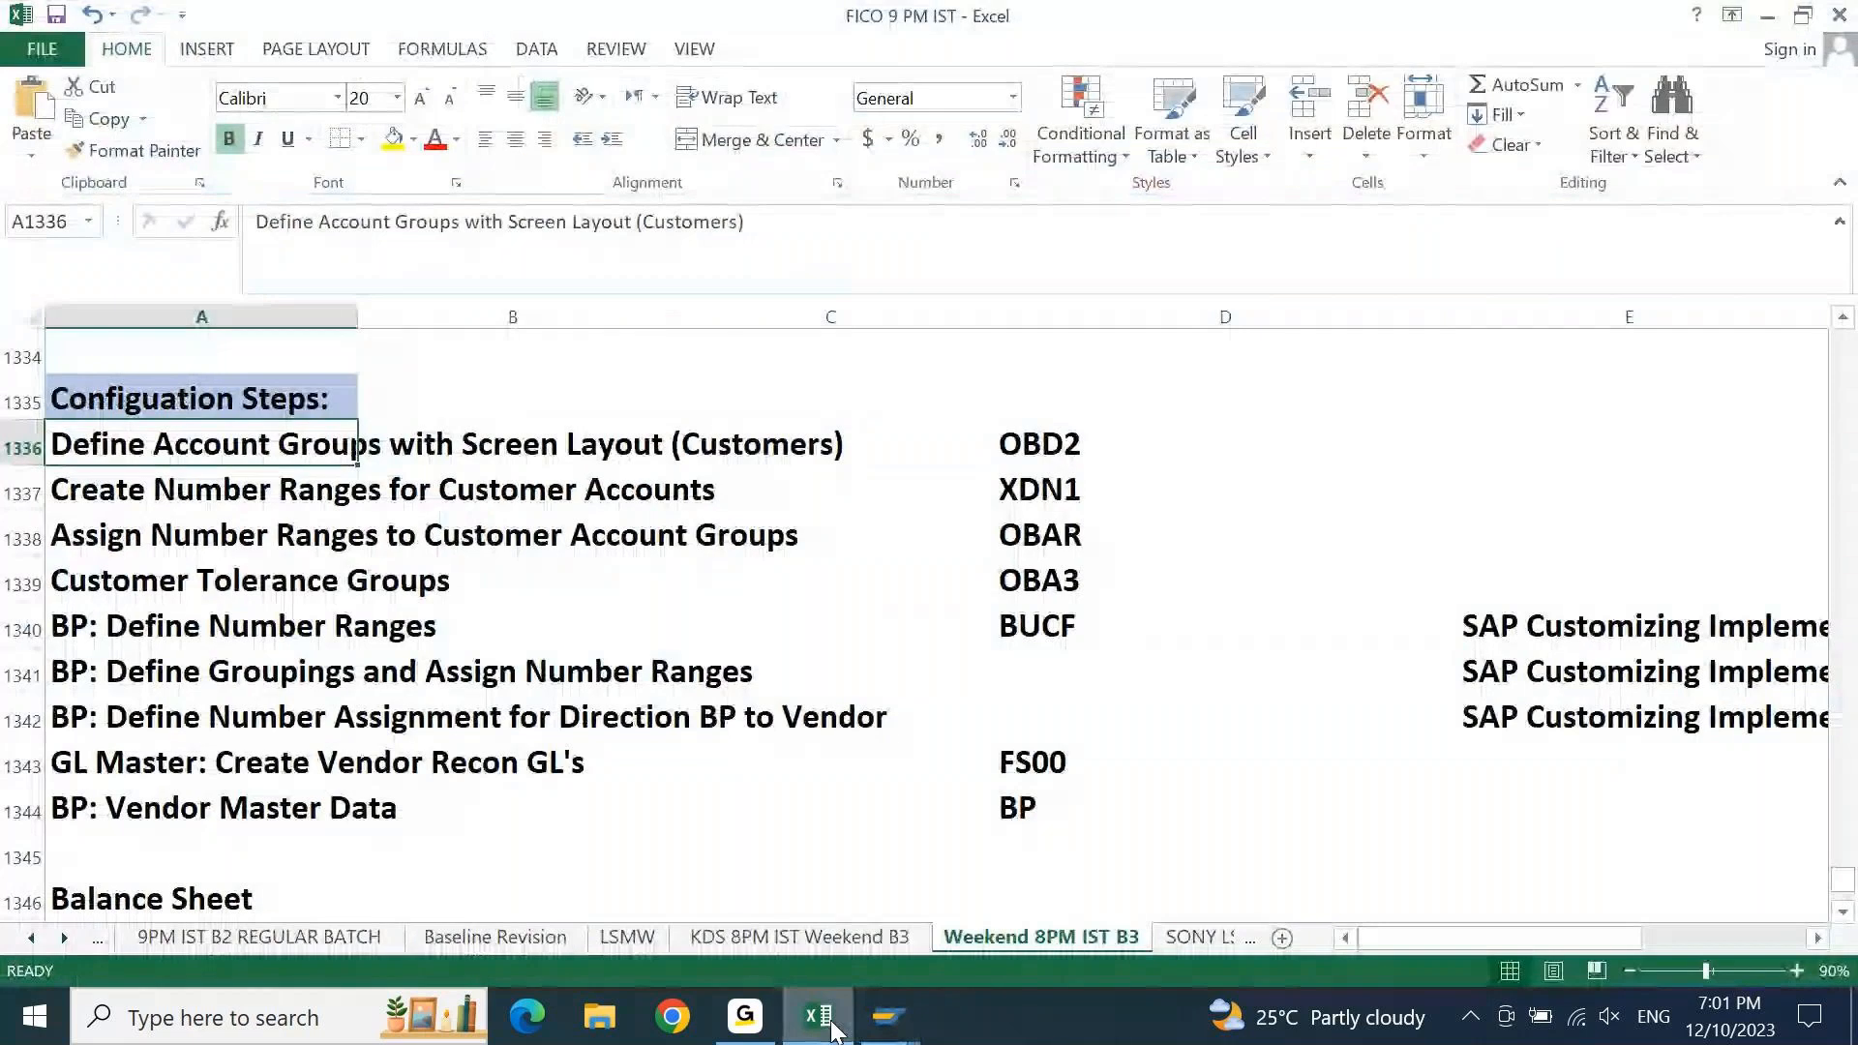
pyautogui.press('pagedown')
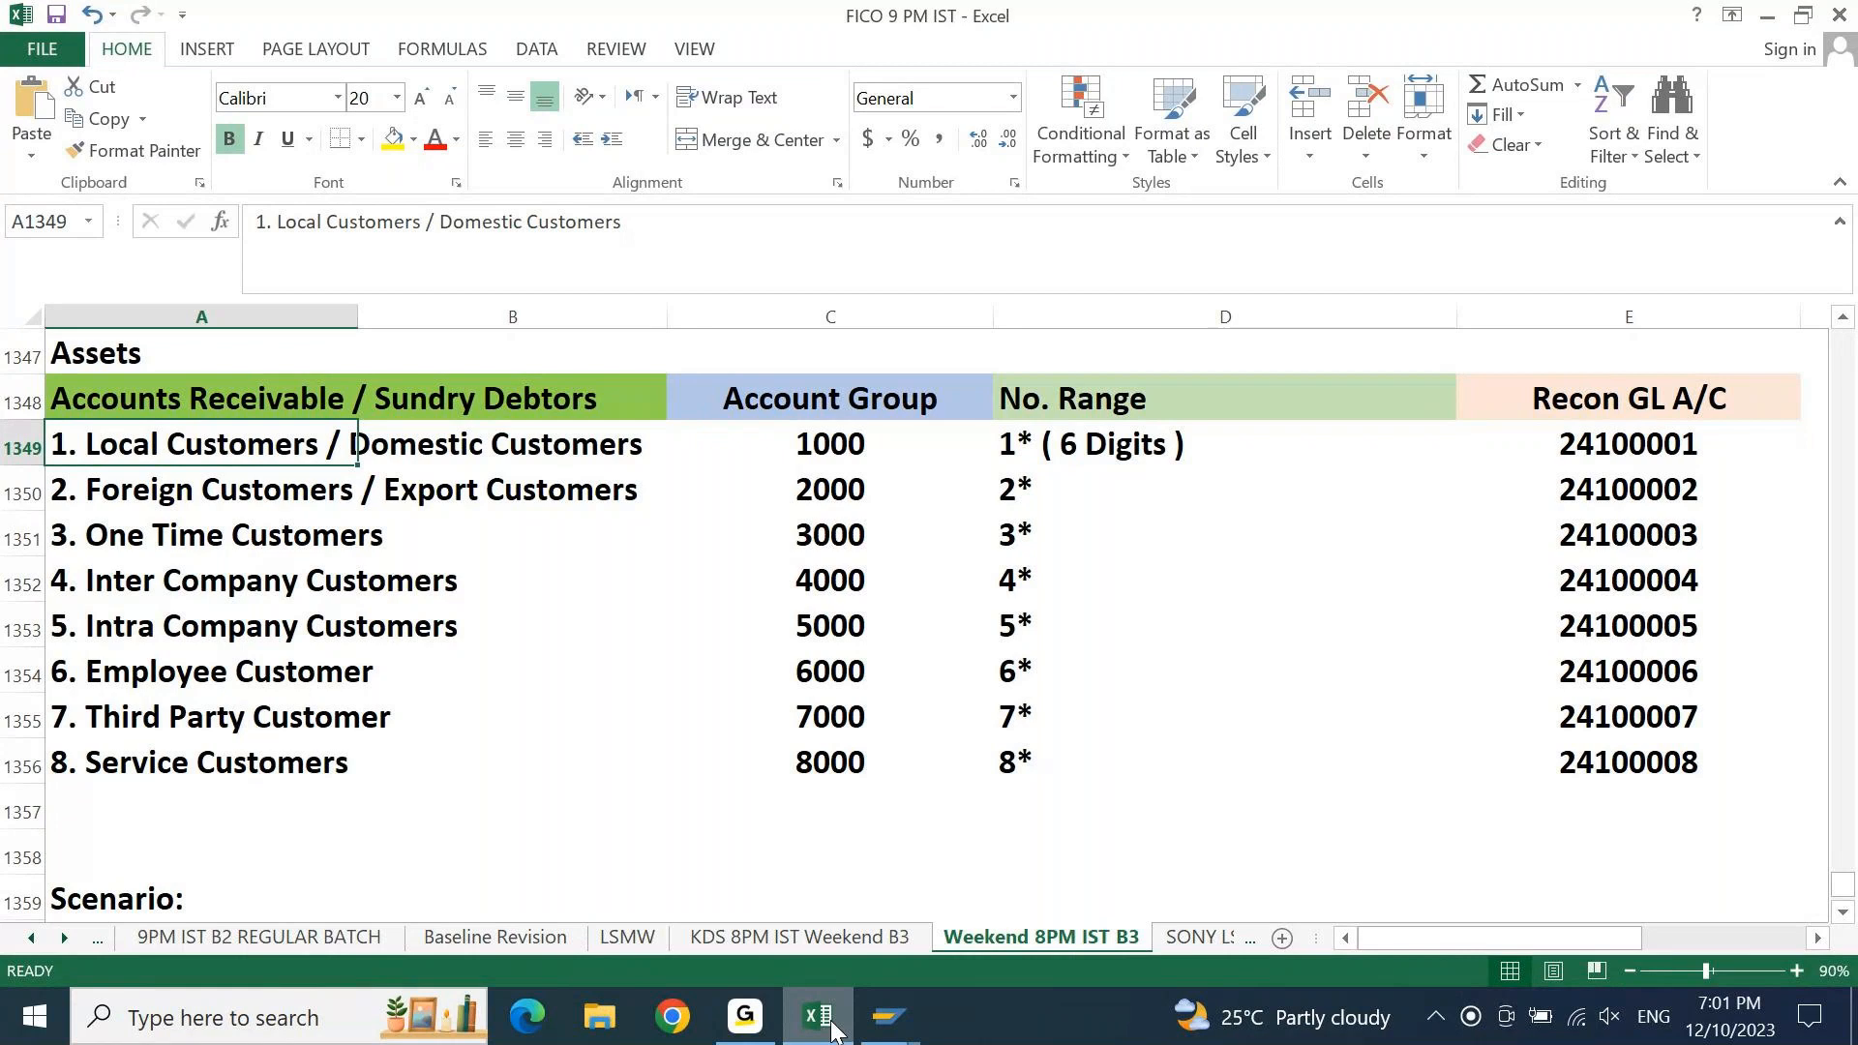
pyautogui.click(833, 1028)
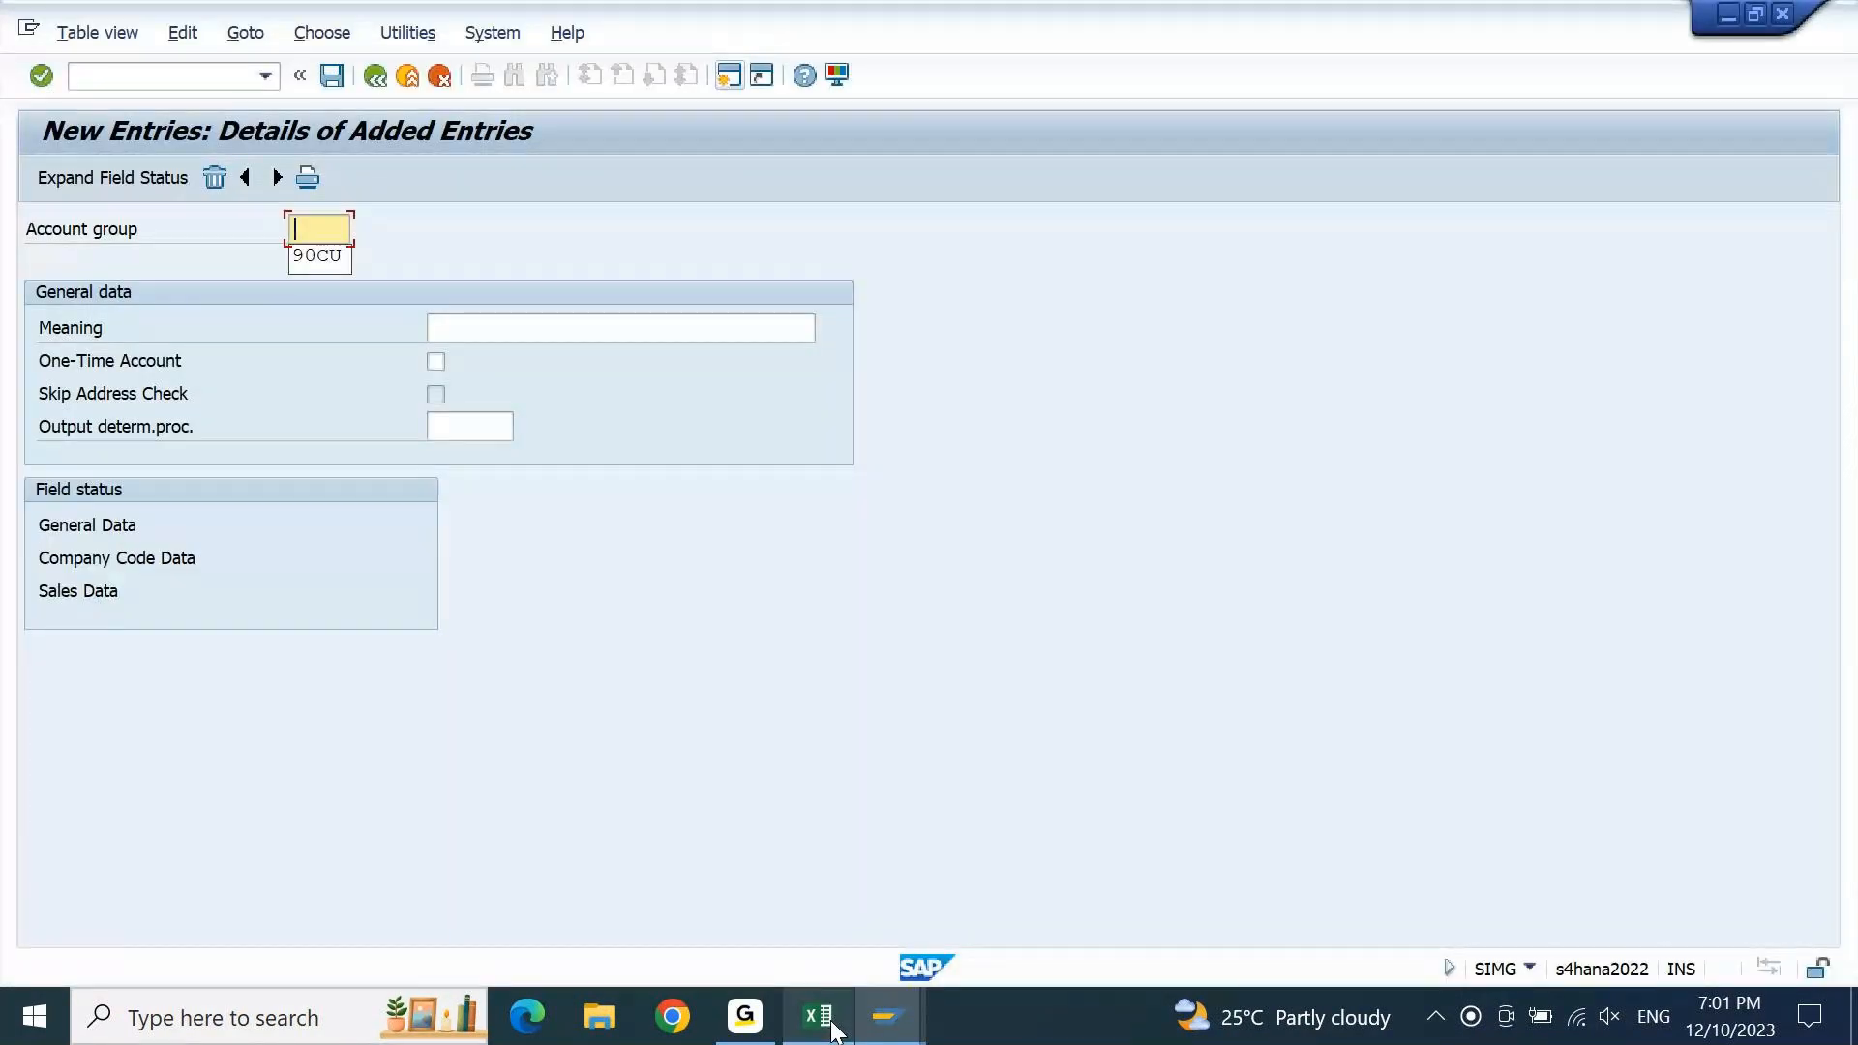
# Begin the account group code with 8, recheck the Accounts Receivable list in the Excel notes and return to the new SAP entry
pyautogui.write('8P')
pyautogui.press('BackSpace')
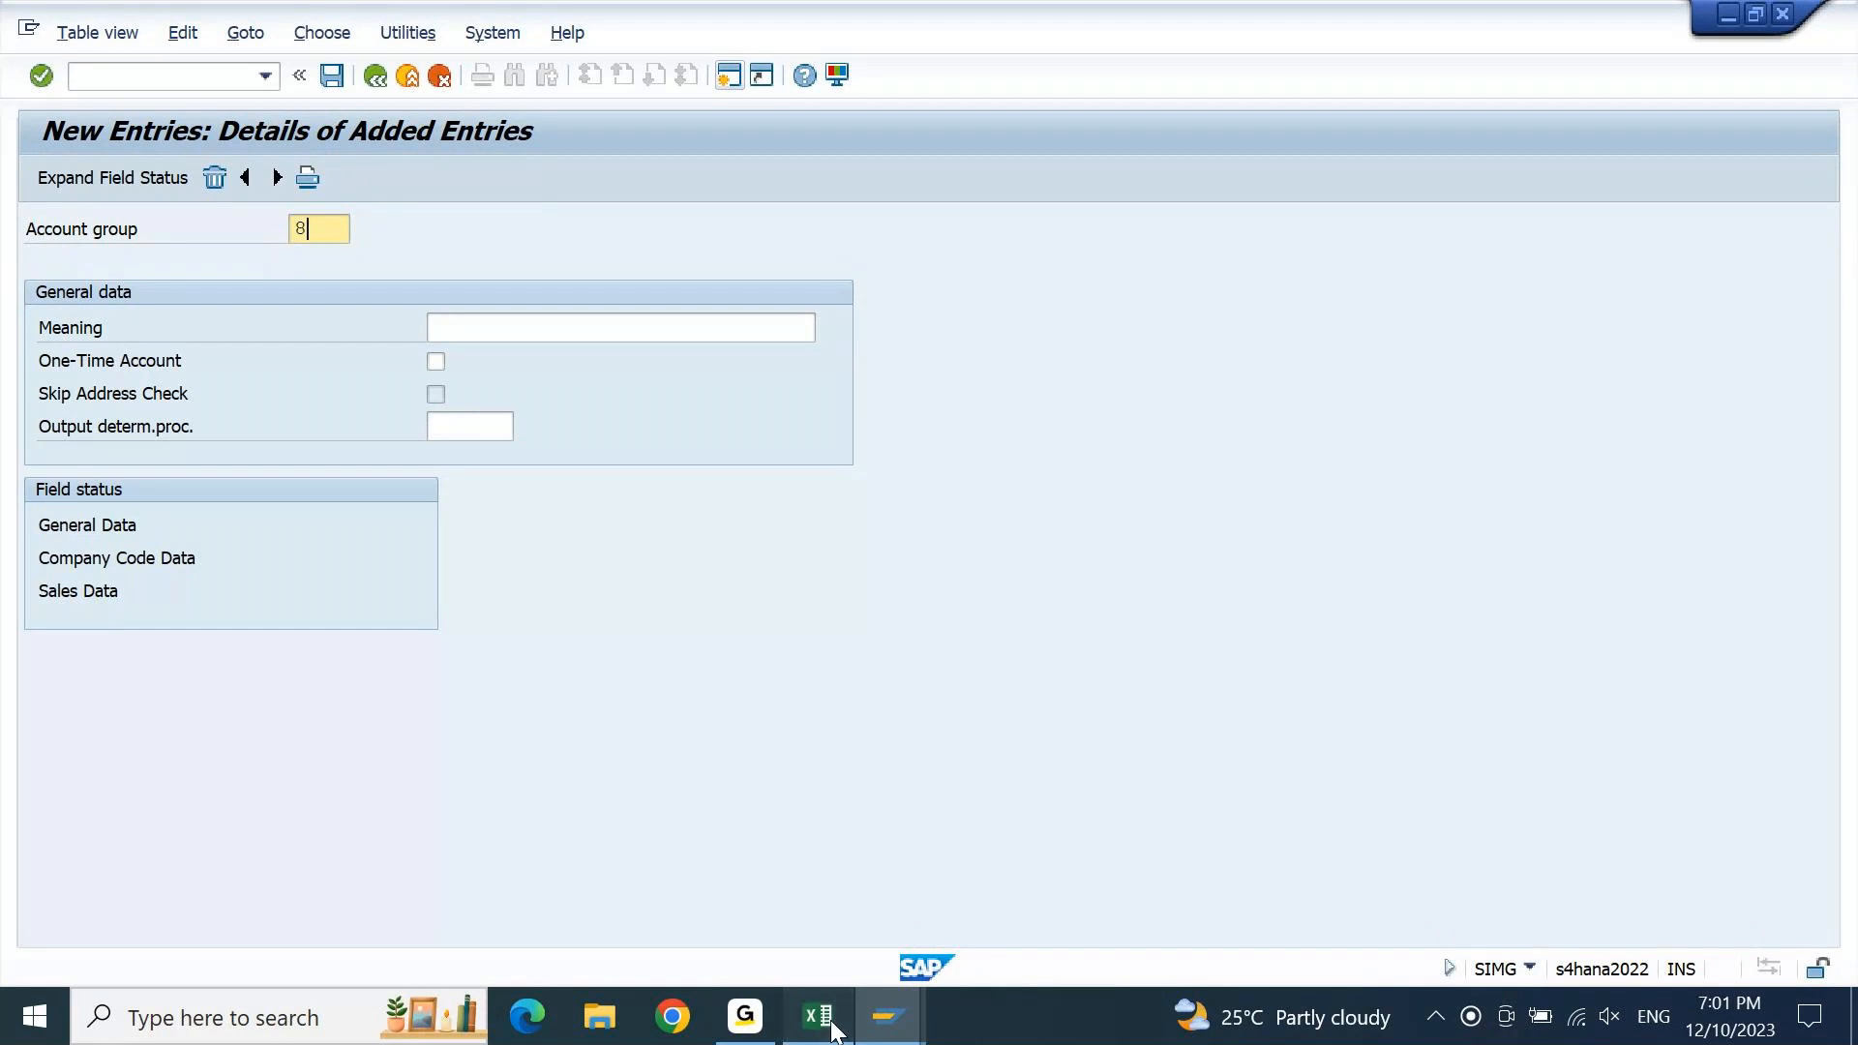
pyautogui.click(818, 1016)
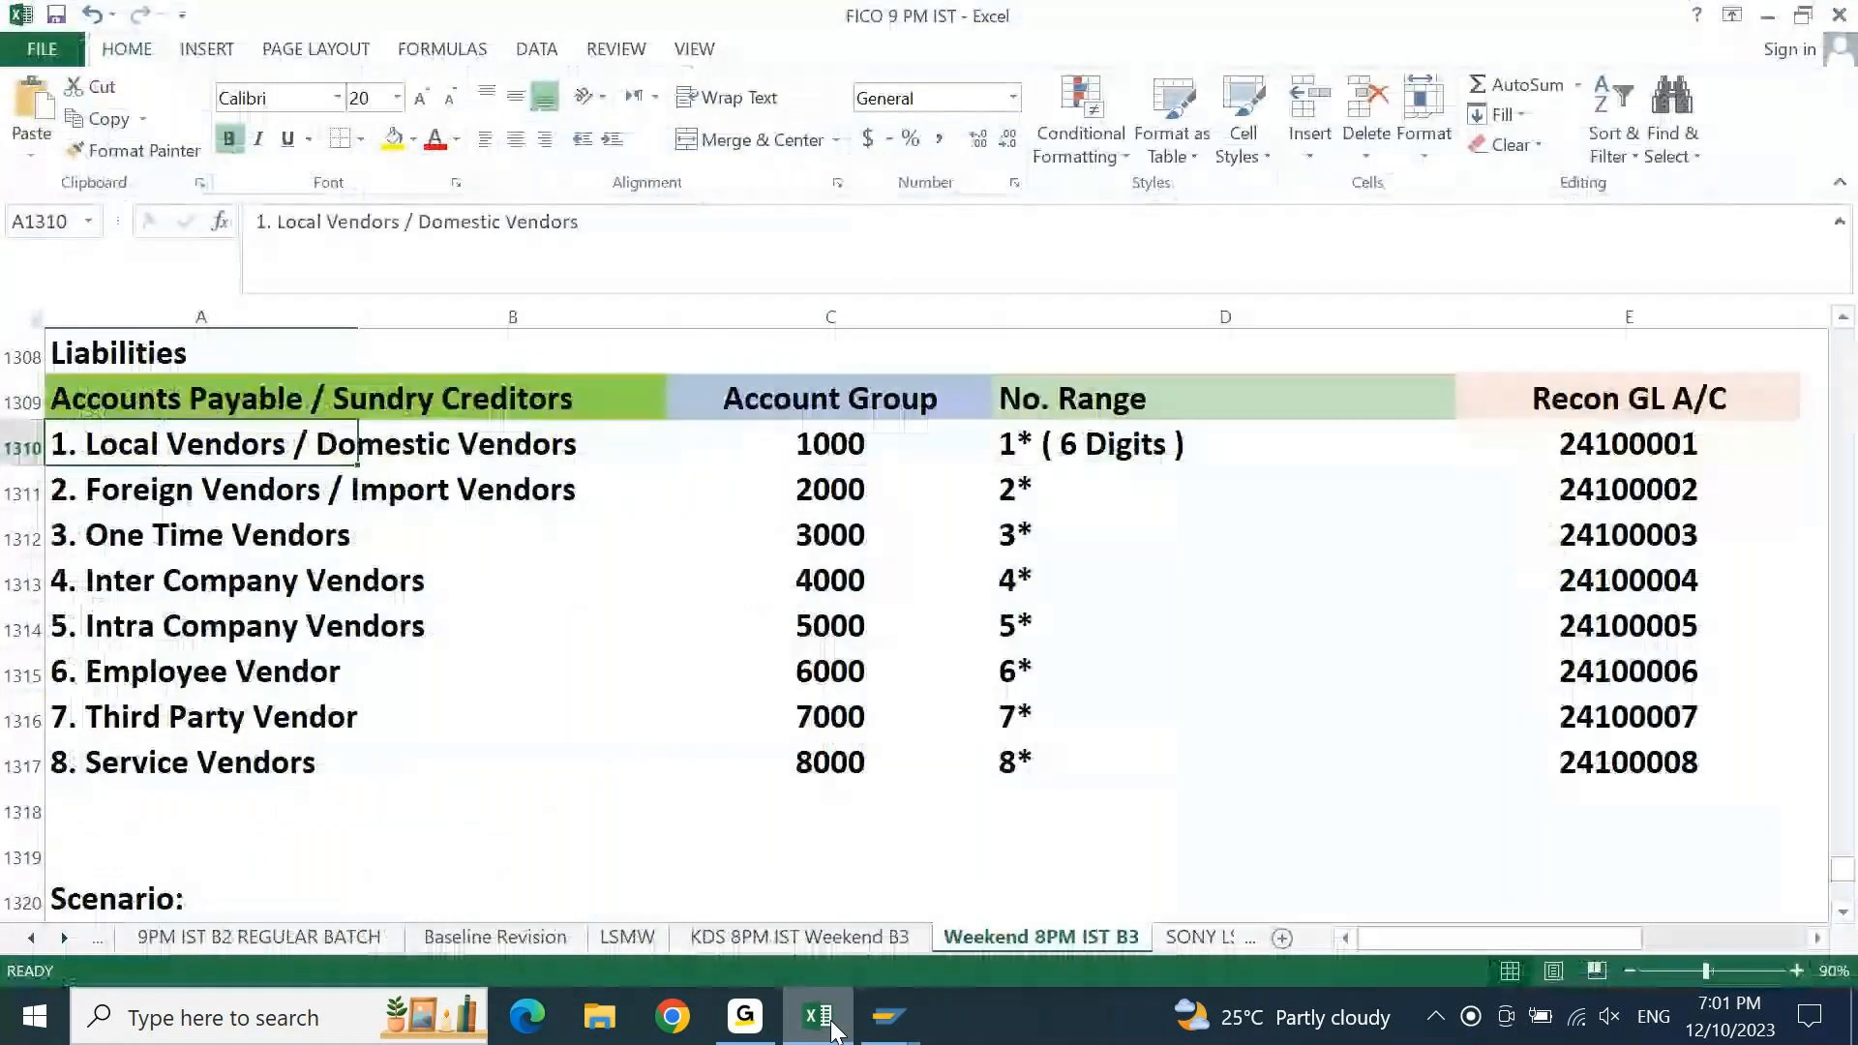
pyautogui.press('pagedown')
pyautogui.press('pagedown')
pyautogui.press('pagedown')
pyautogui.press('pagedown')
pyautogui.press('pageup')
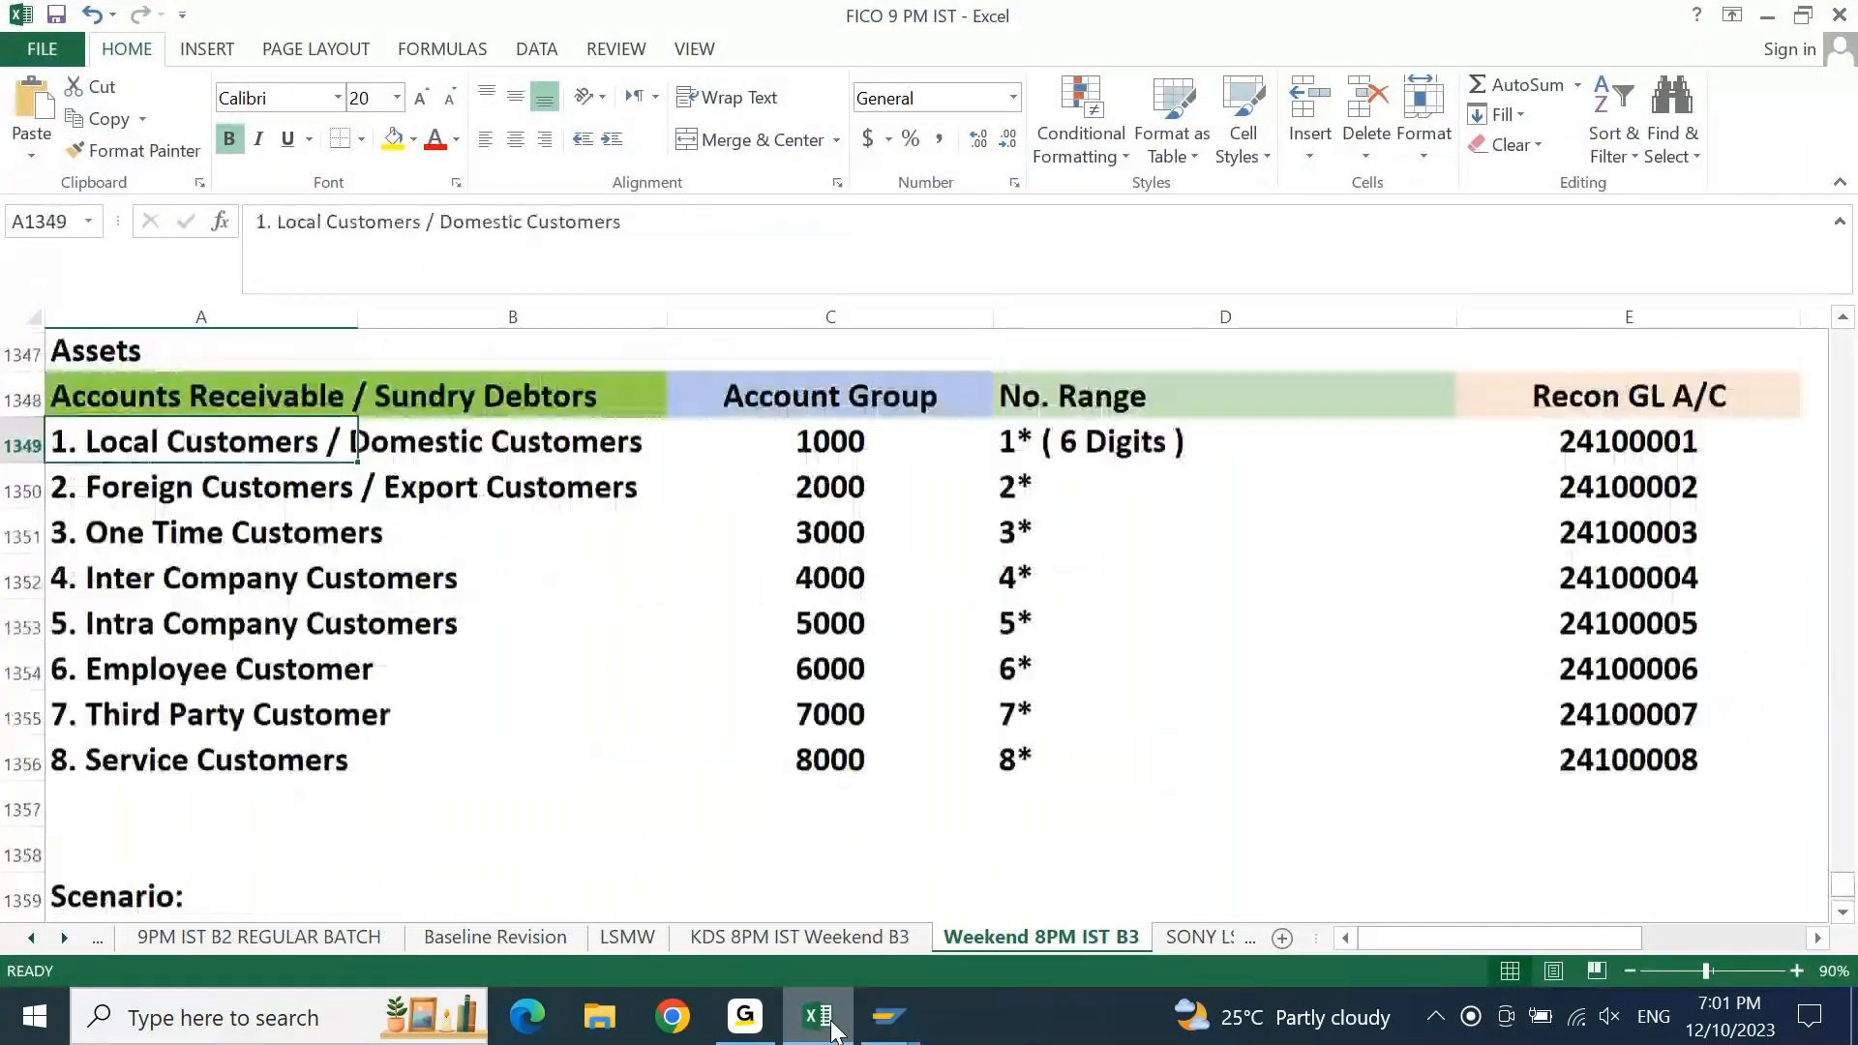
pyautogui.click(888, 1016)
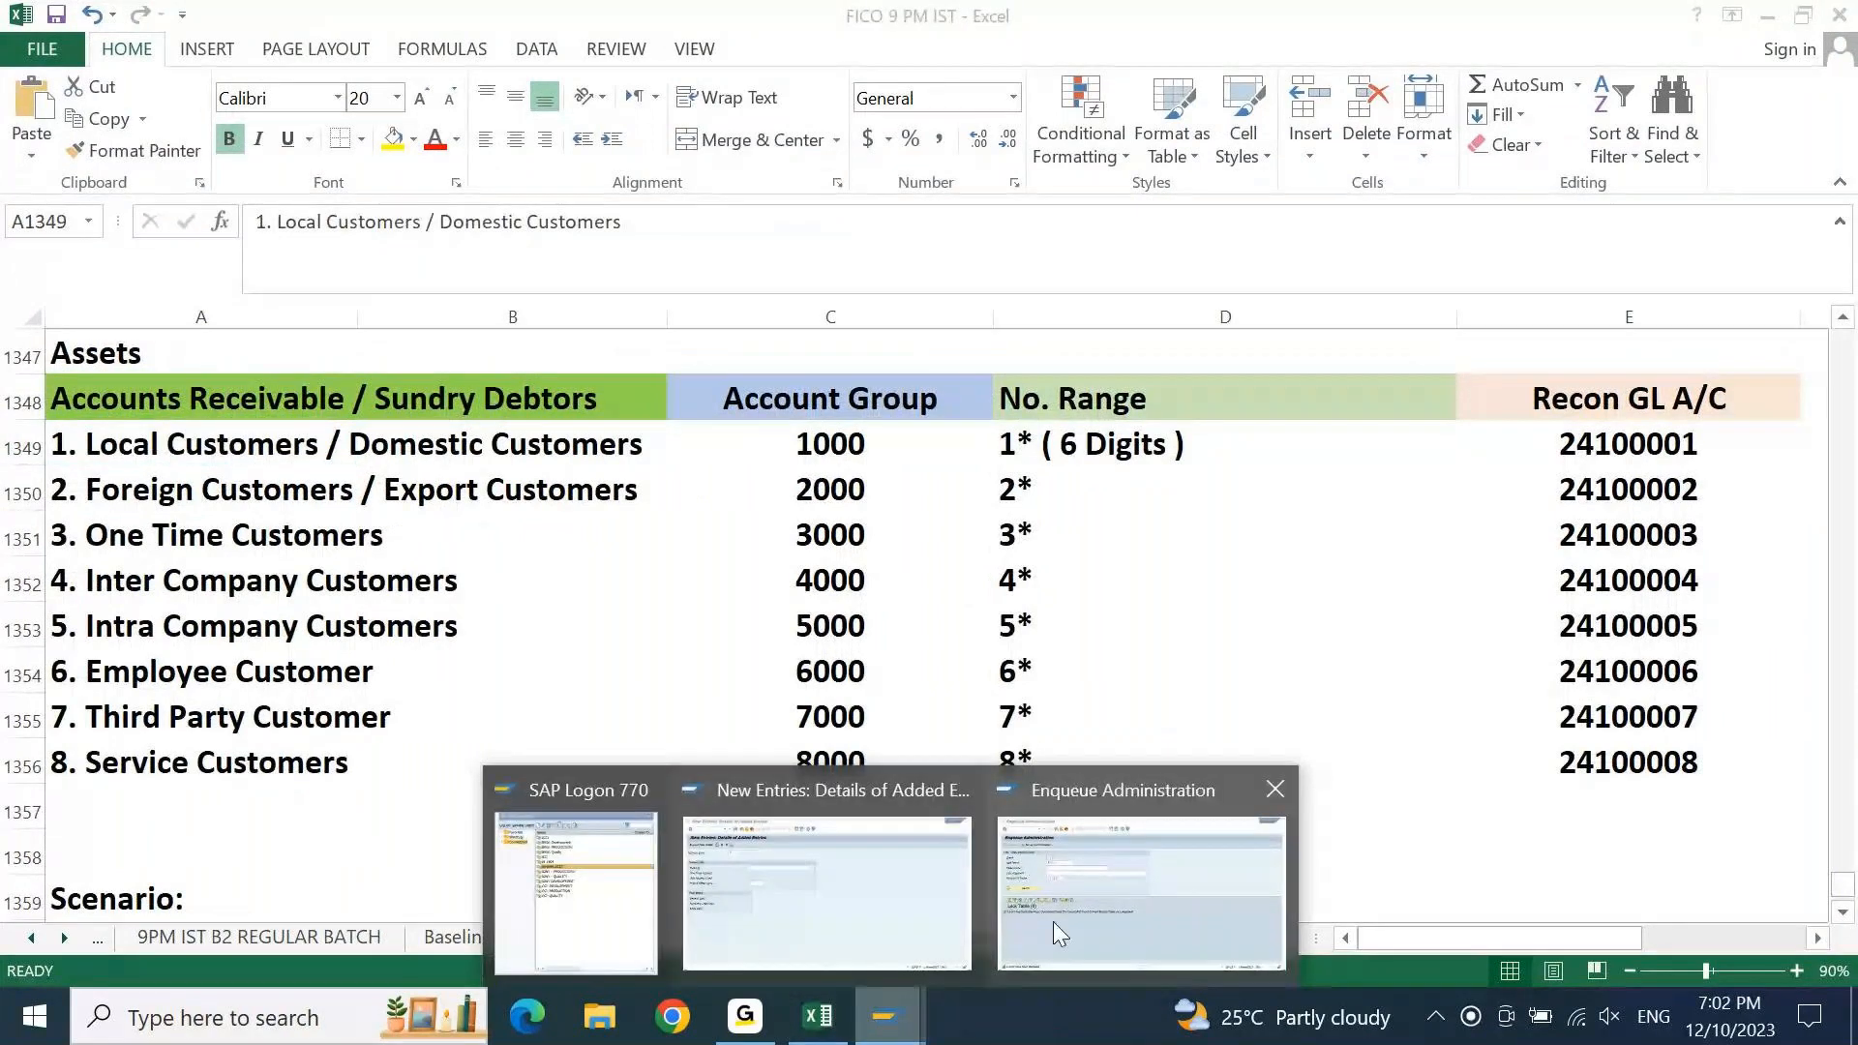
pyautogui.click(828, 920)
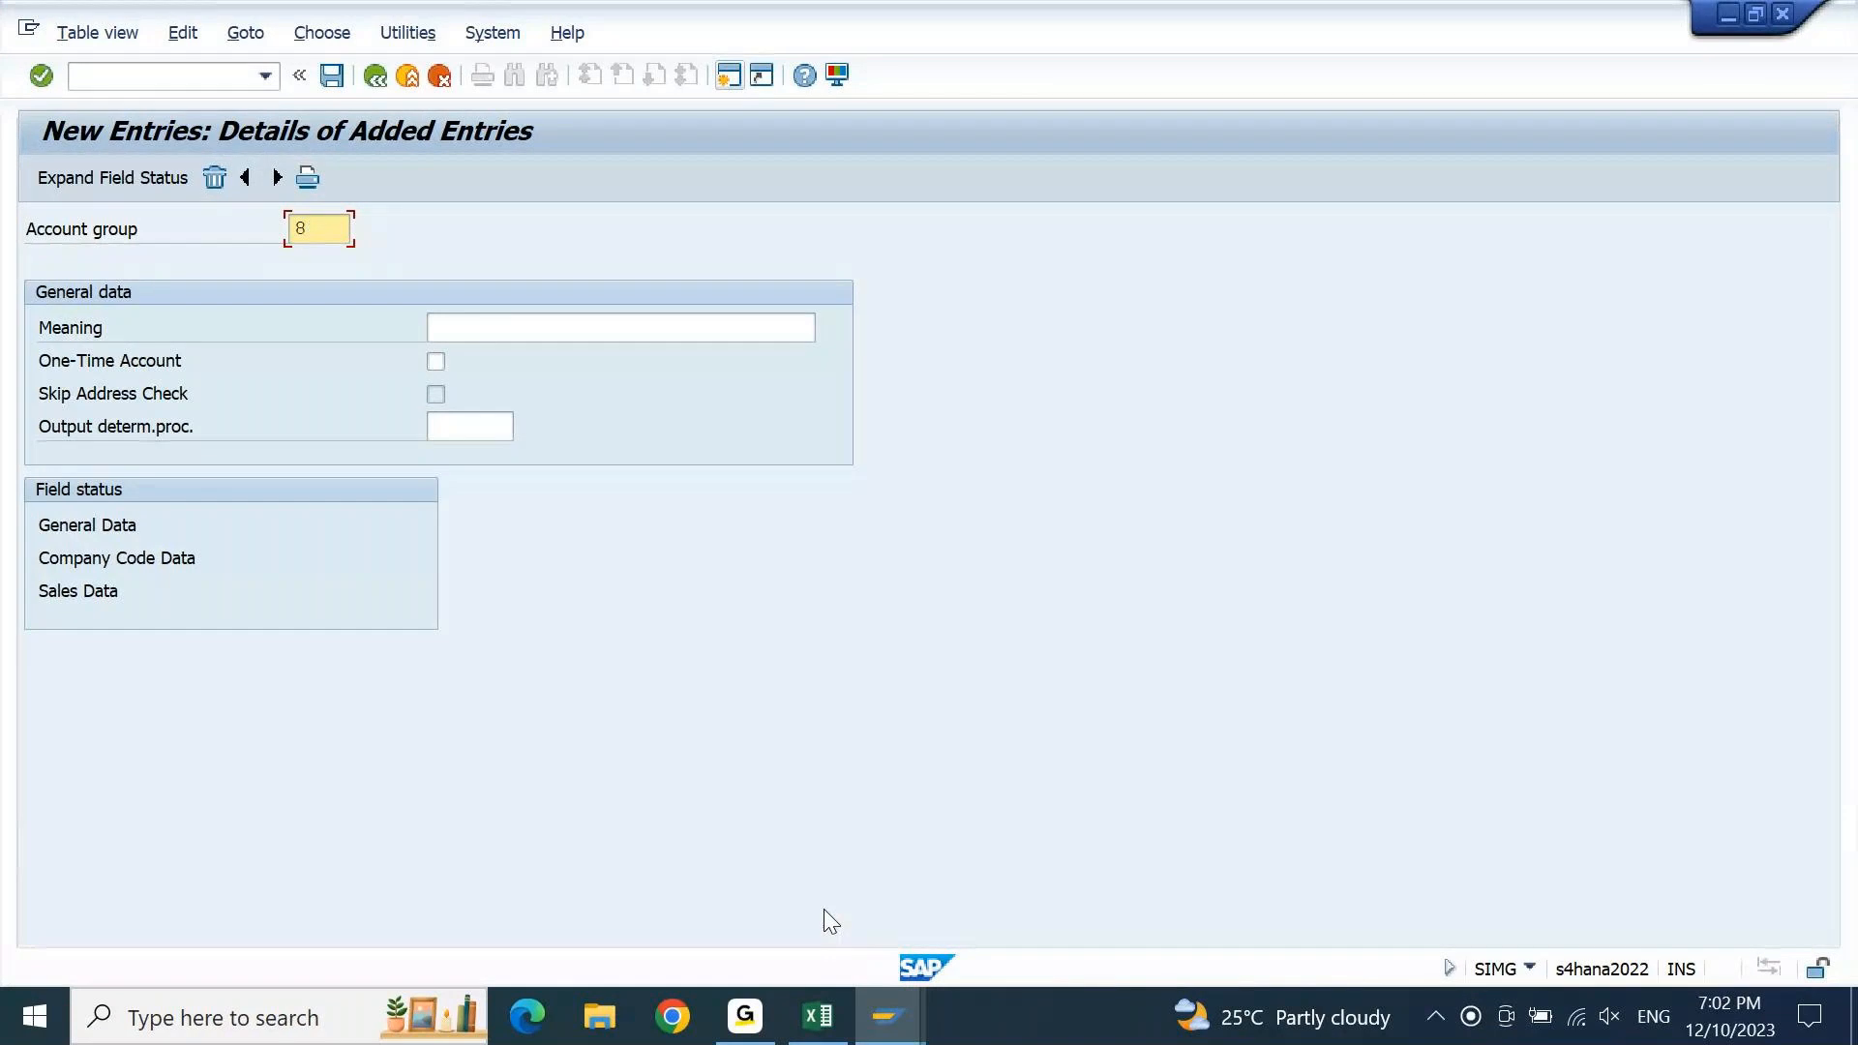
# Re-enter the account group code, using 8S as its beginning
pyautogui.press('BackSpace')
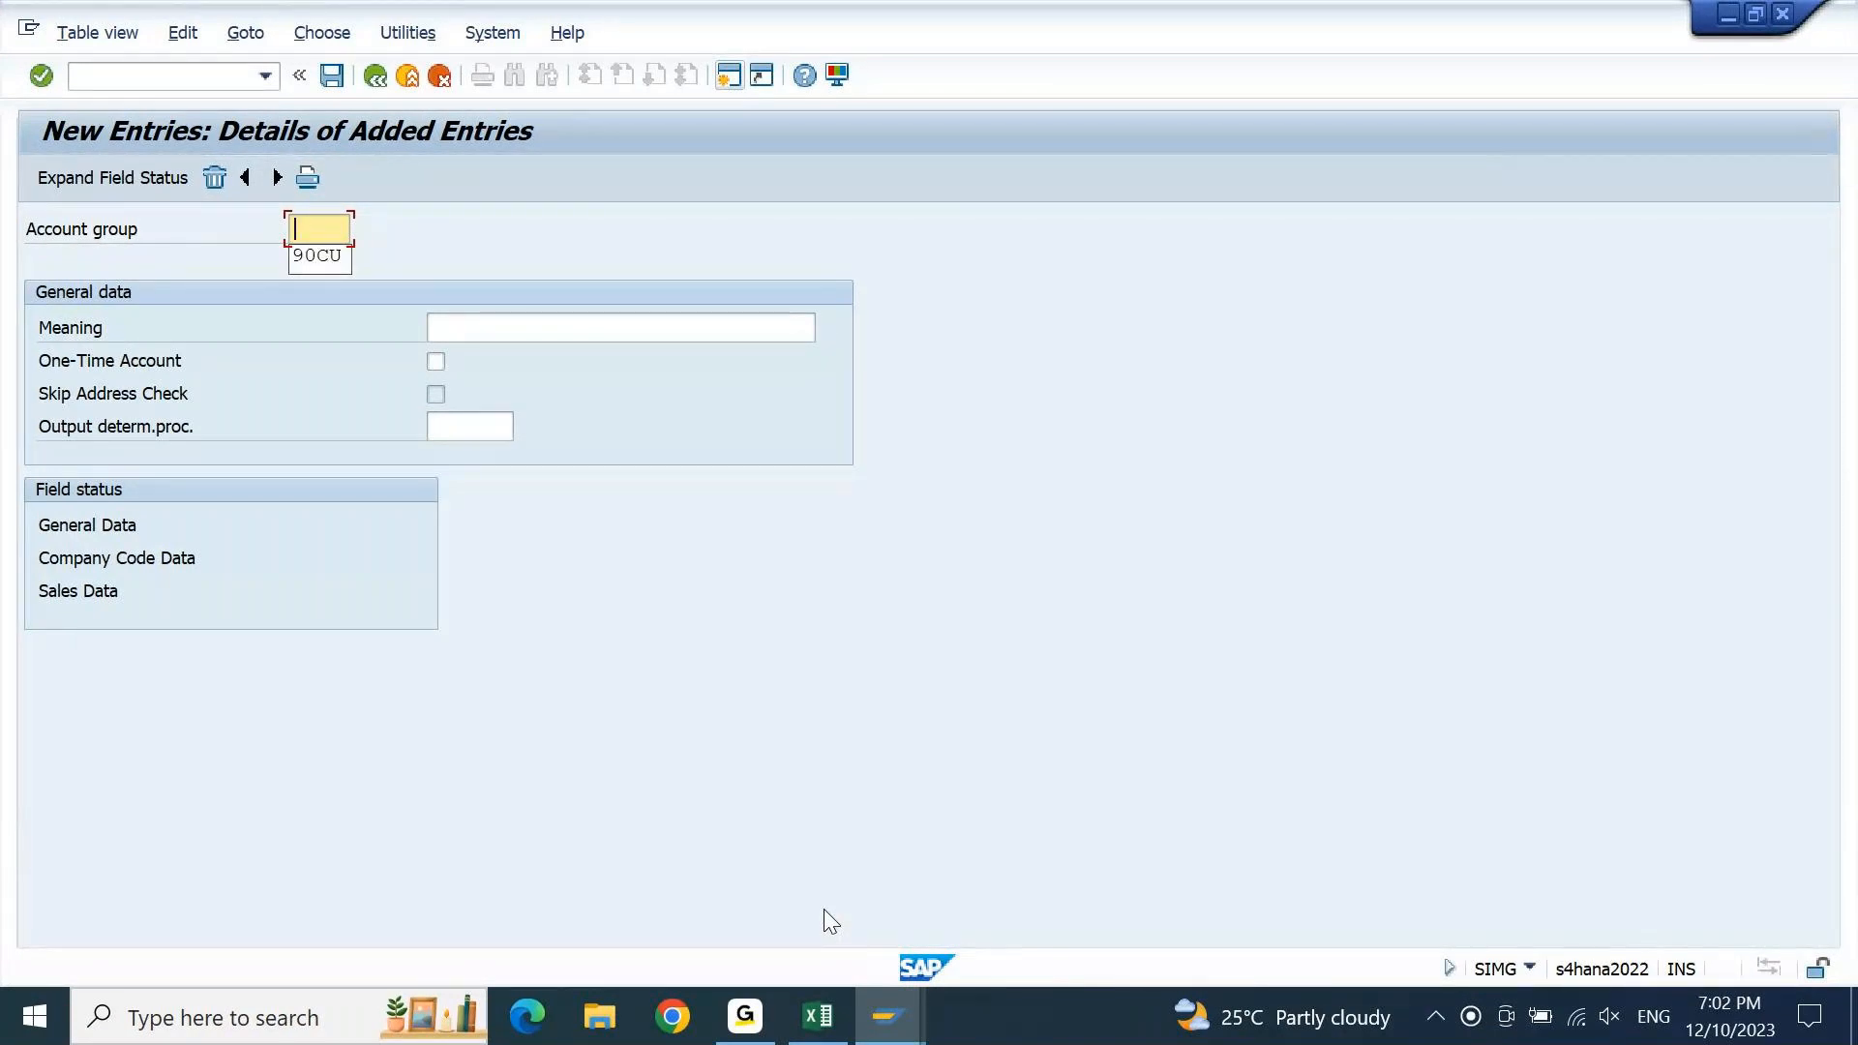
pyautogui.write('8s')
pyautogui.press('BackSpace')
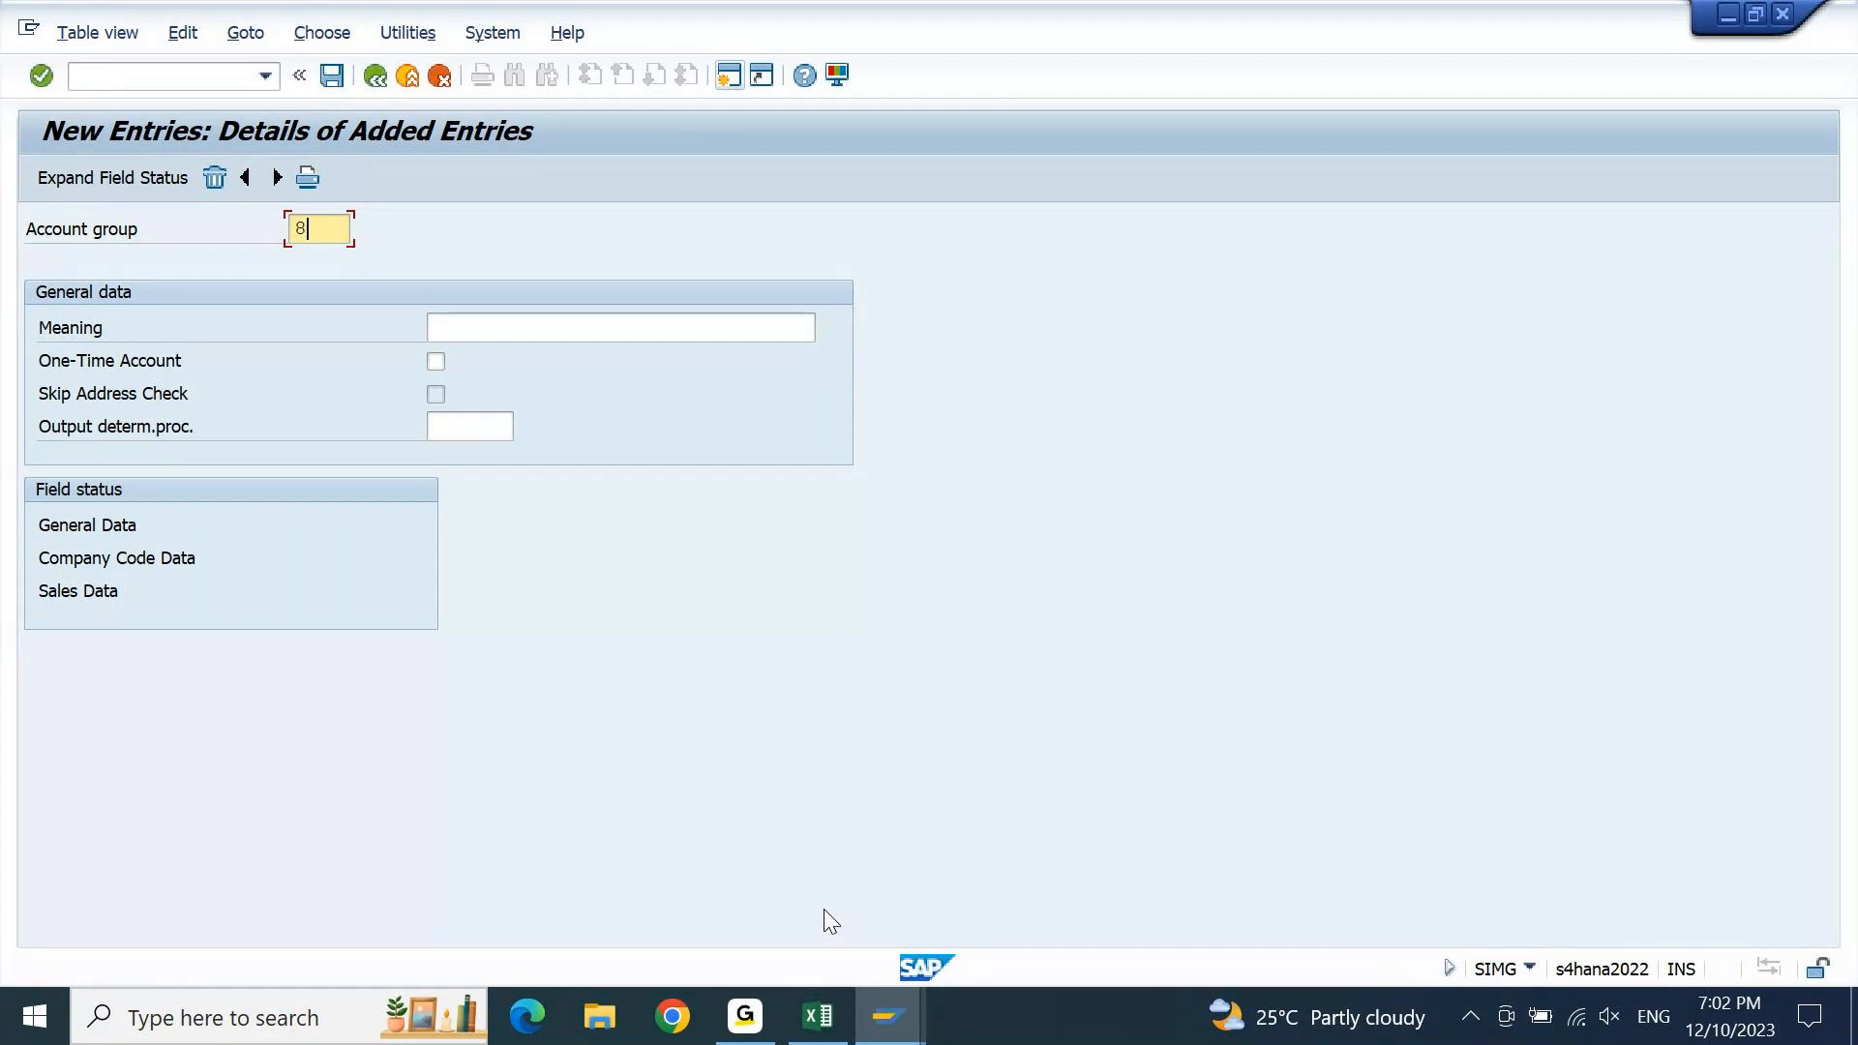
pyautogui.write('S01')
pyautogui.press('BackSpace')
pyautogui.press('BackSpace')
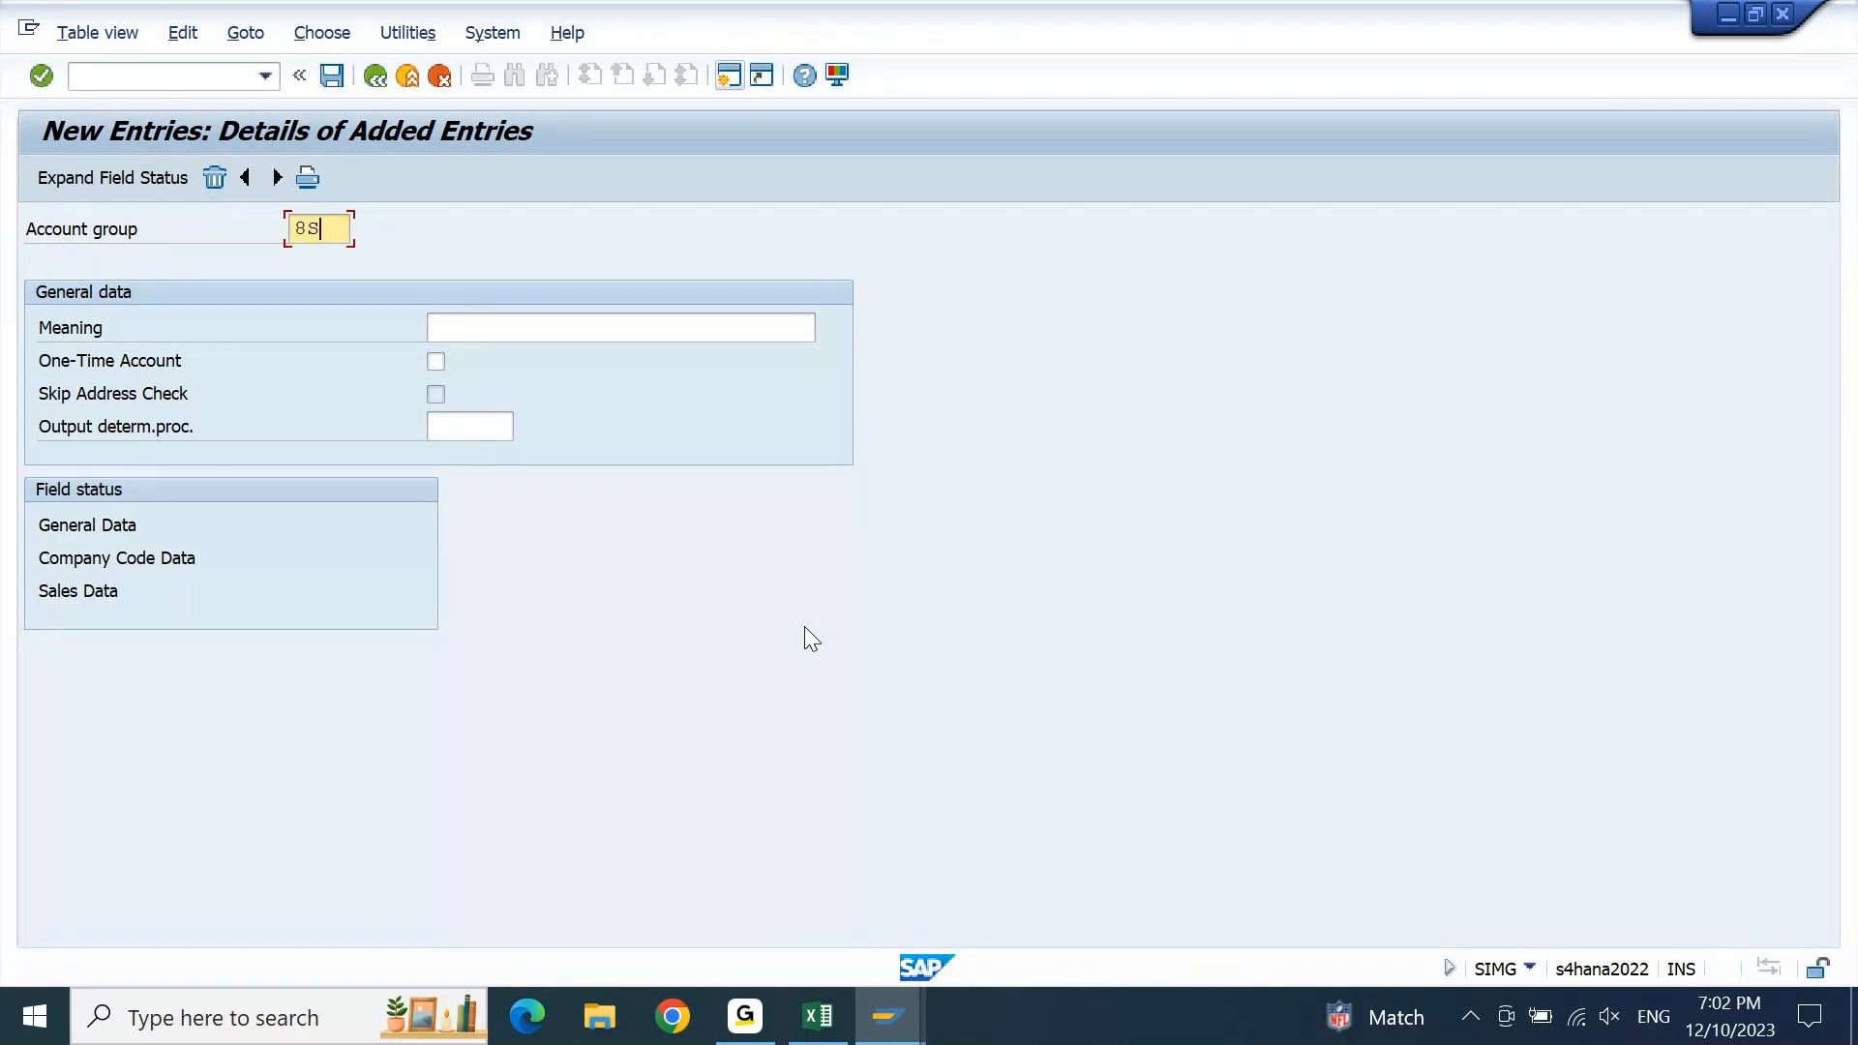
pyautogui.press('Return')
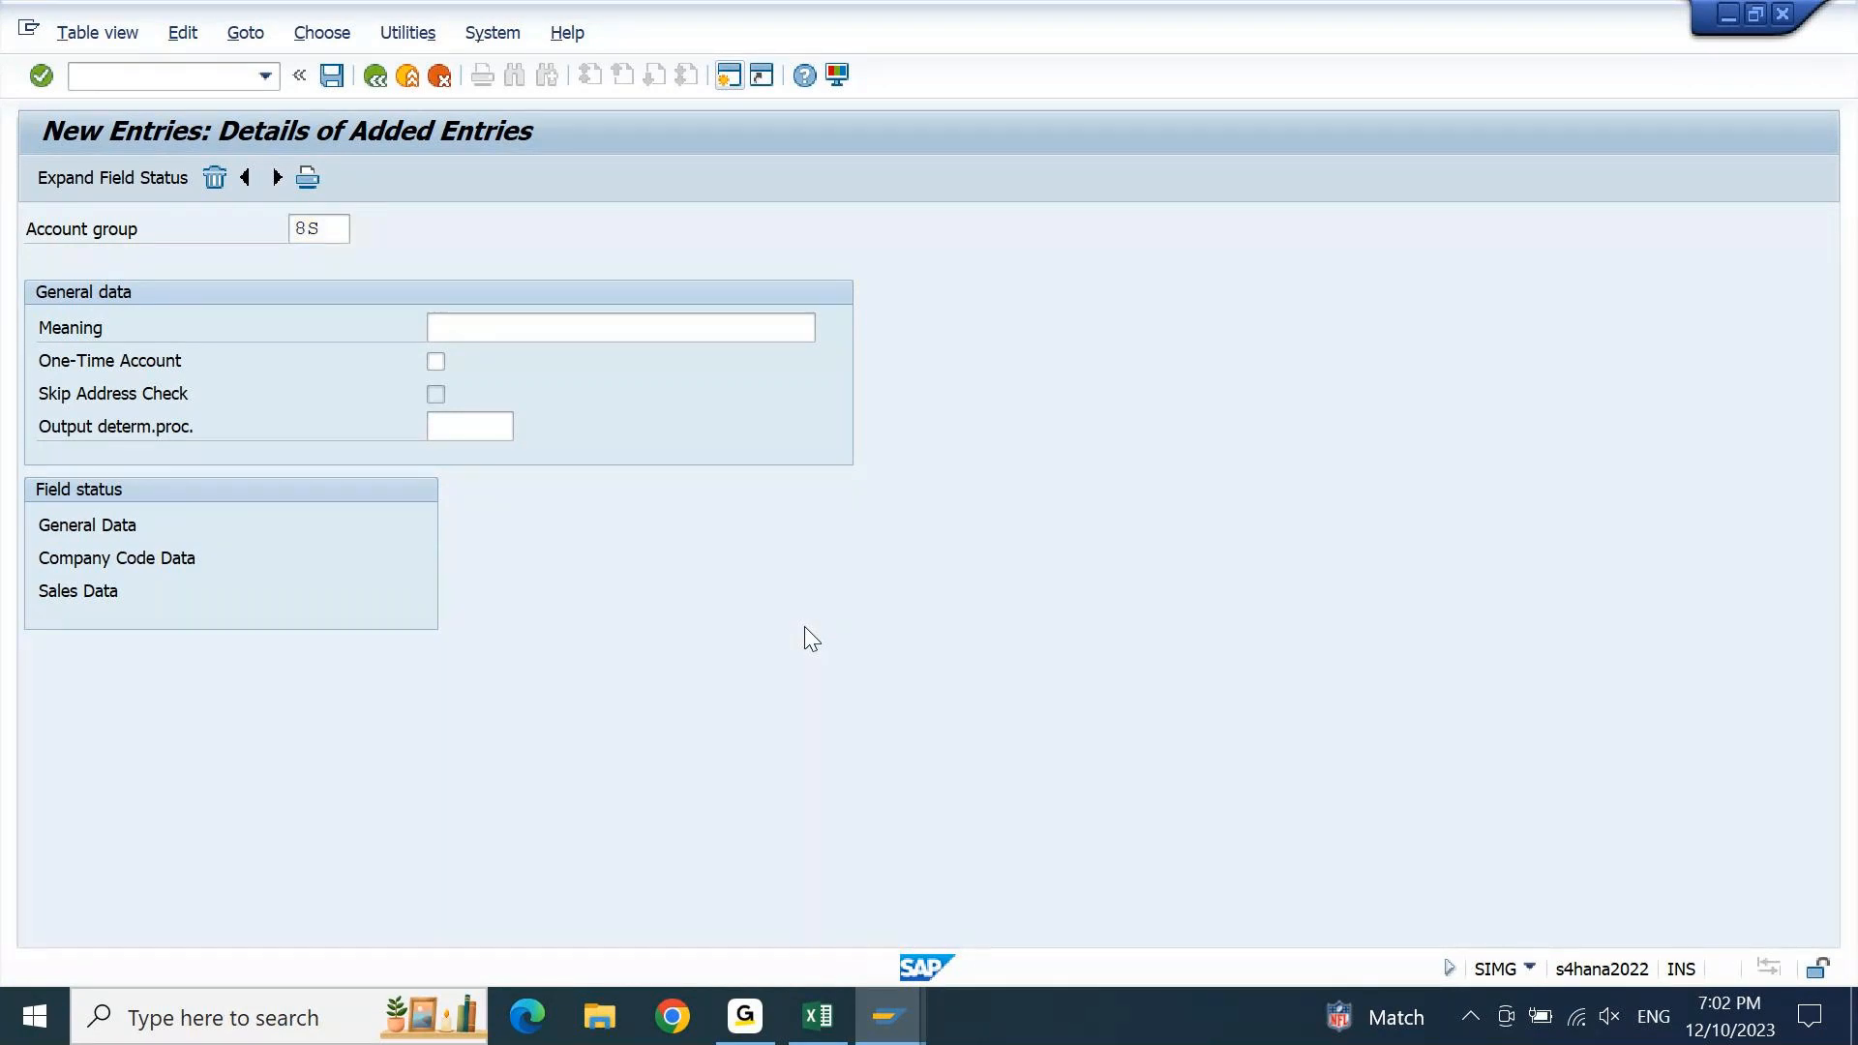
# Run transaction OBD3 from a separate SAP session and look up the code of the SONY: Local Vendors account group
pyautogui.write('OBD3')
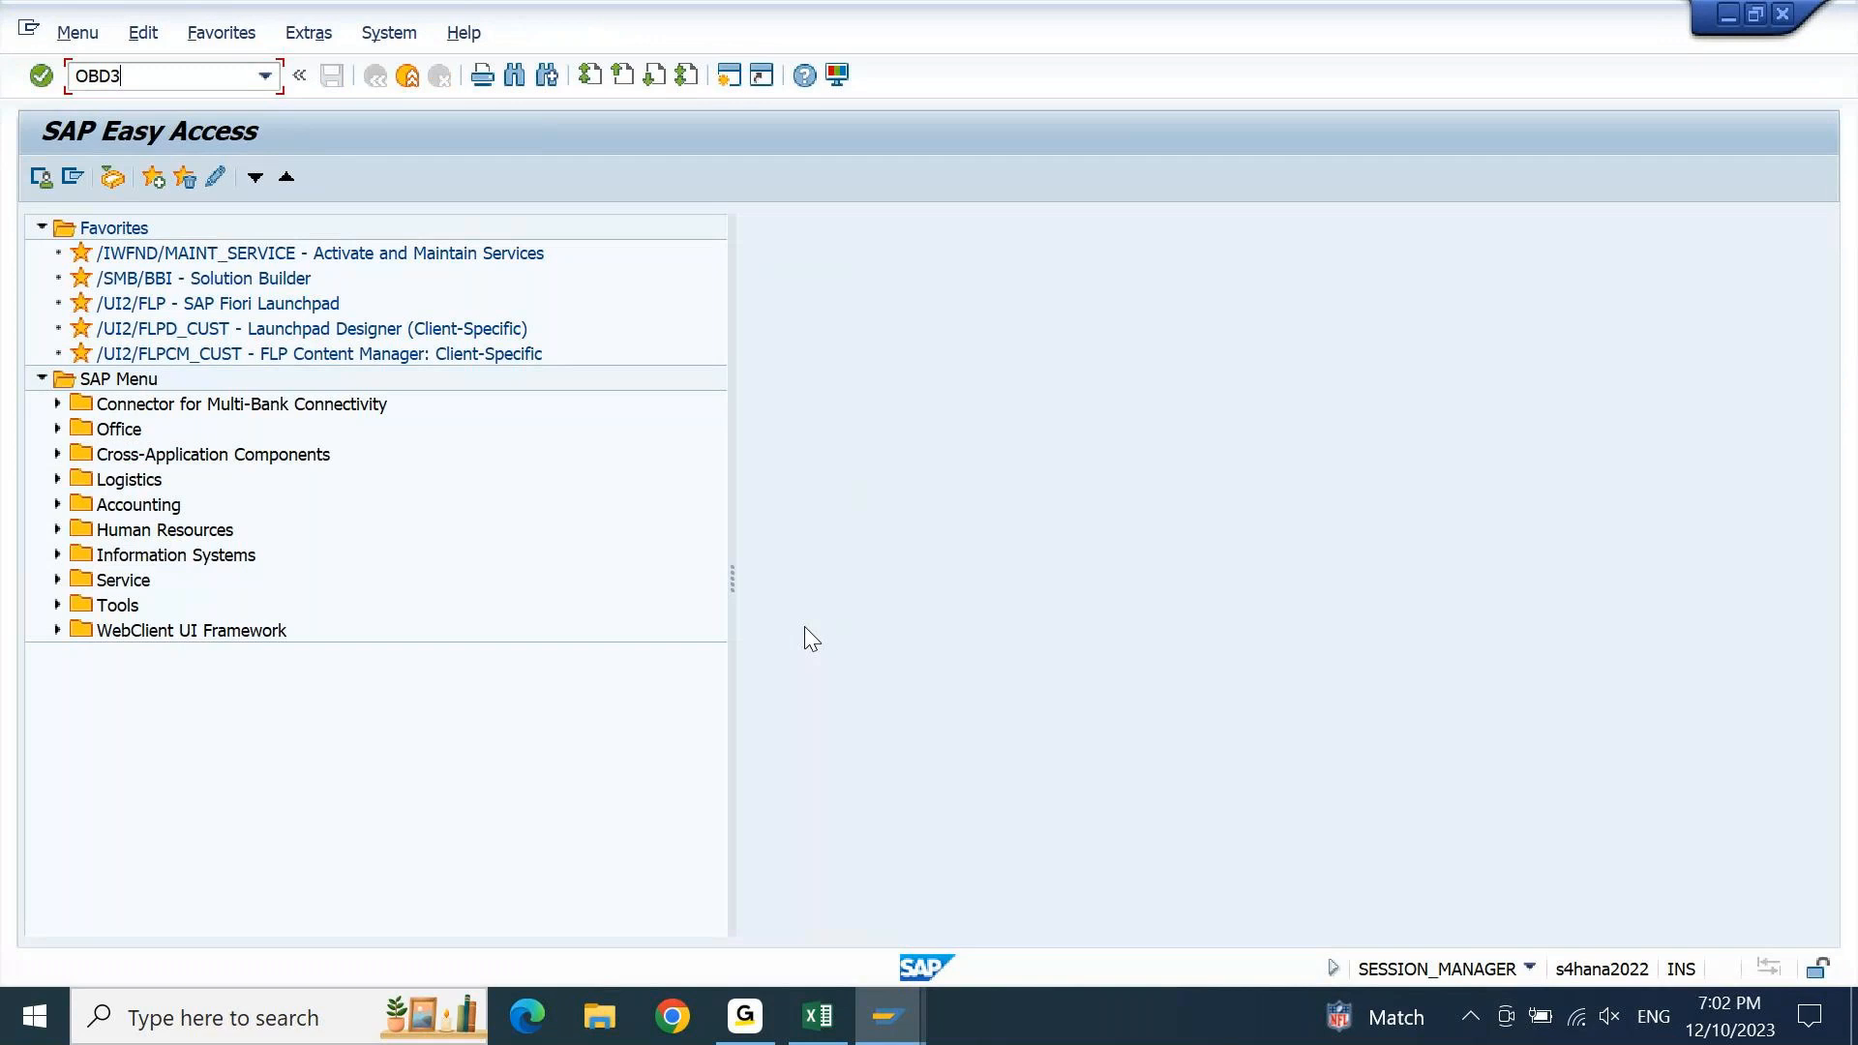
pyautogui.press('Return')
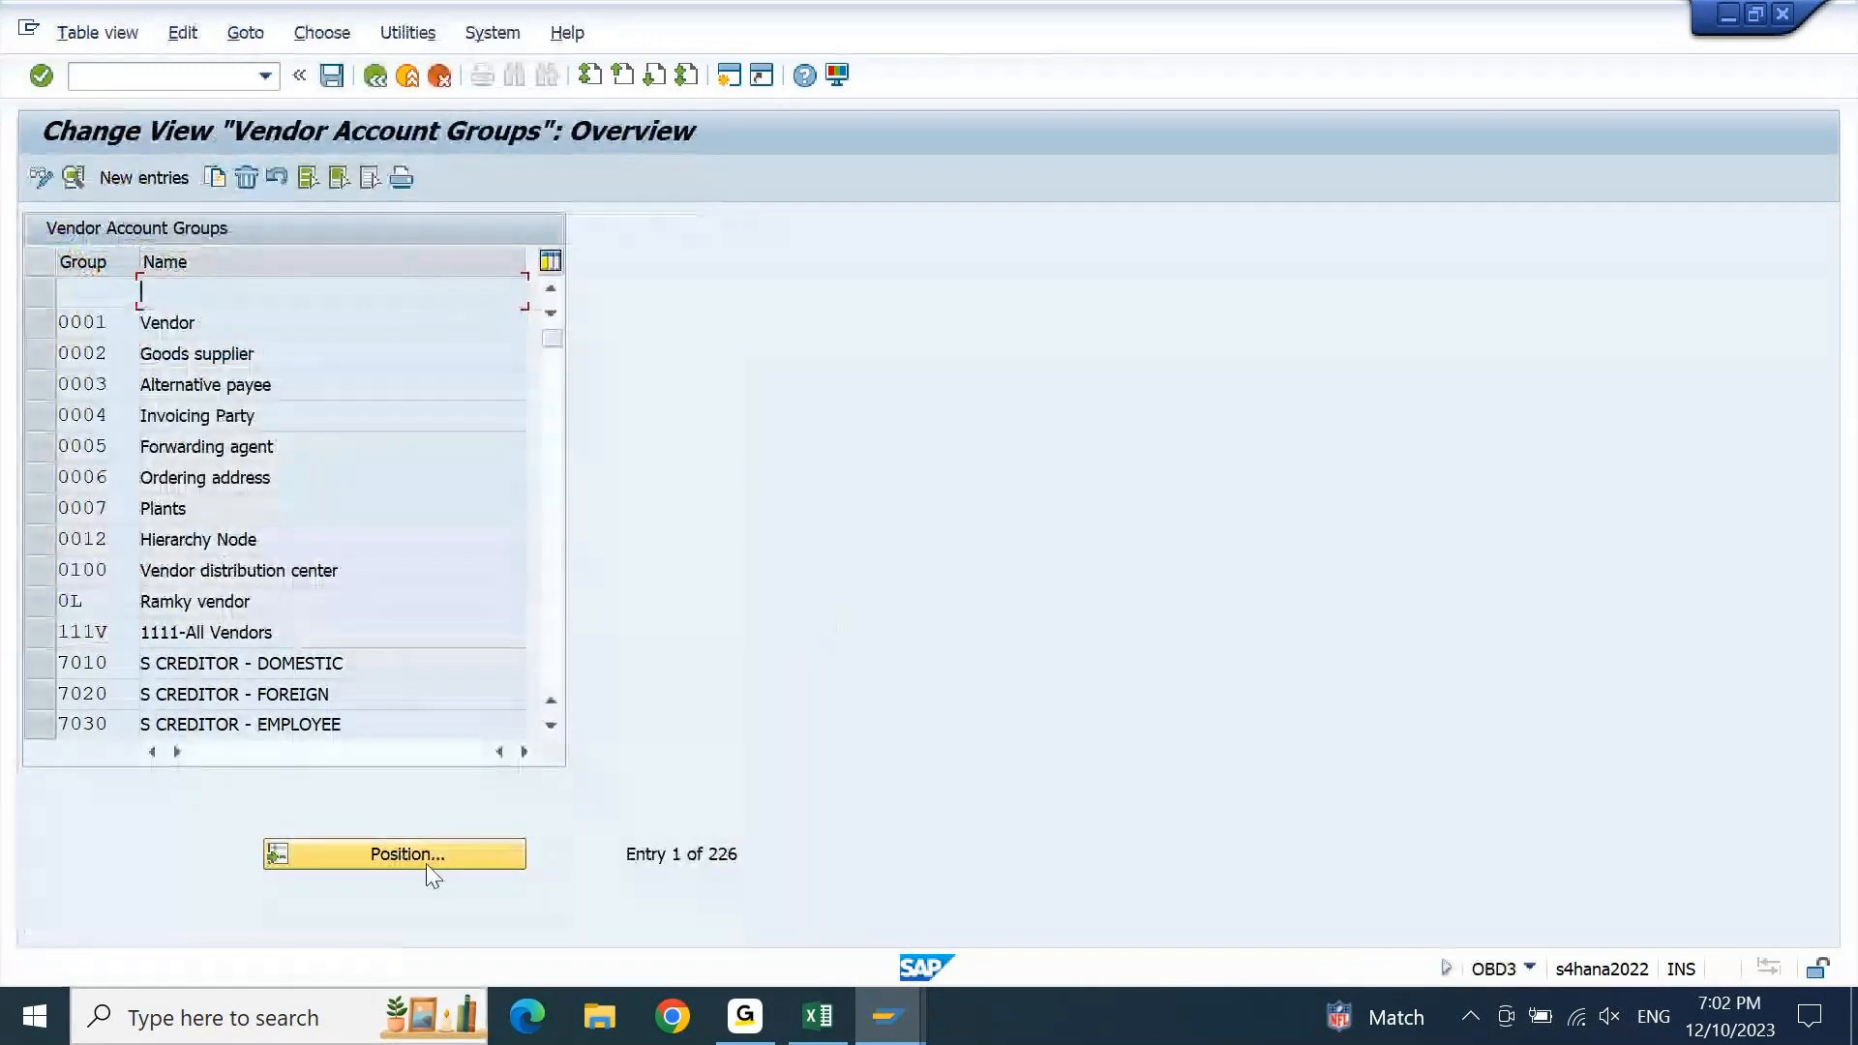
pyautogui.press('pagedown')
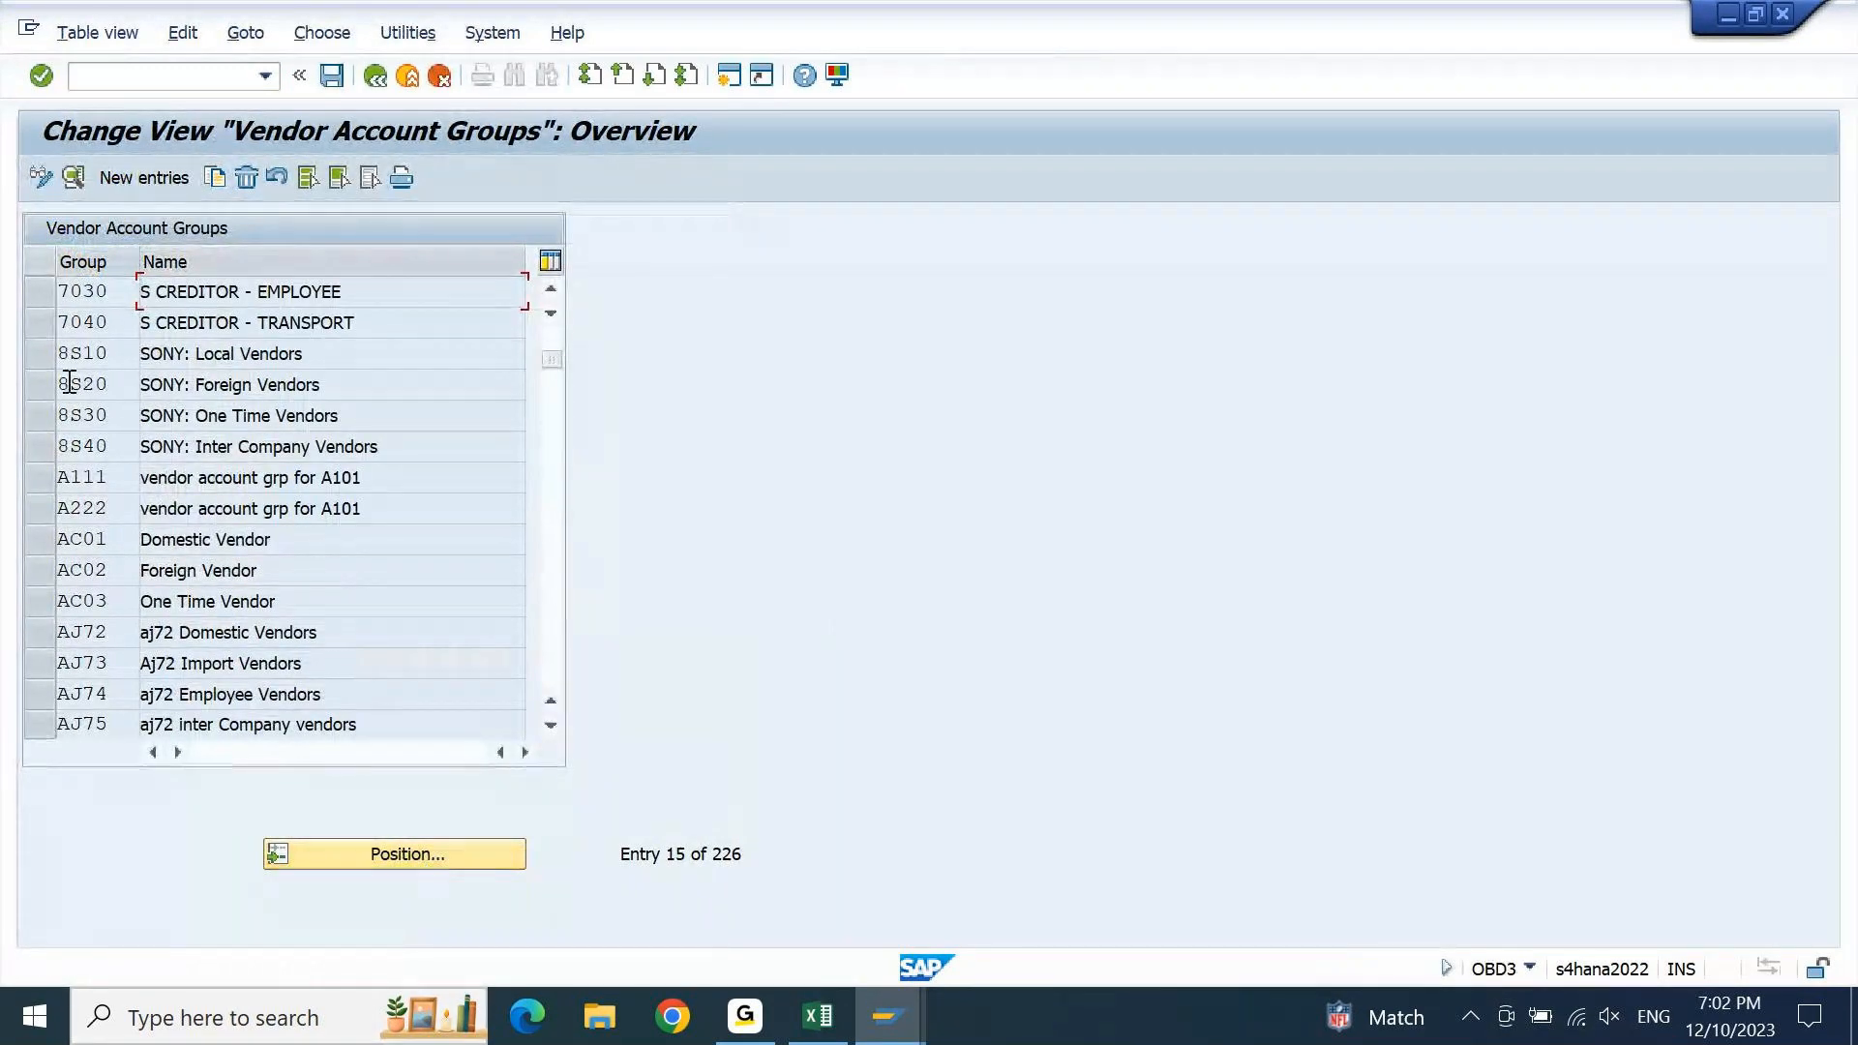
pyautogui.click(42, 358)
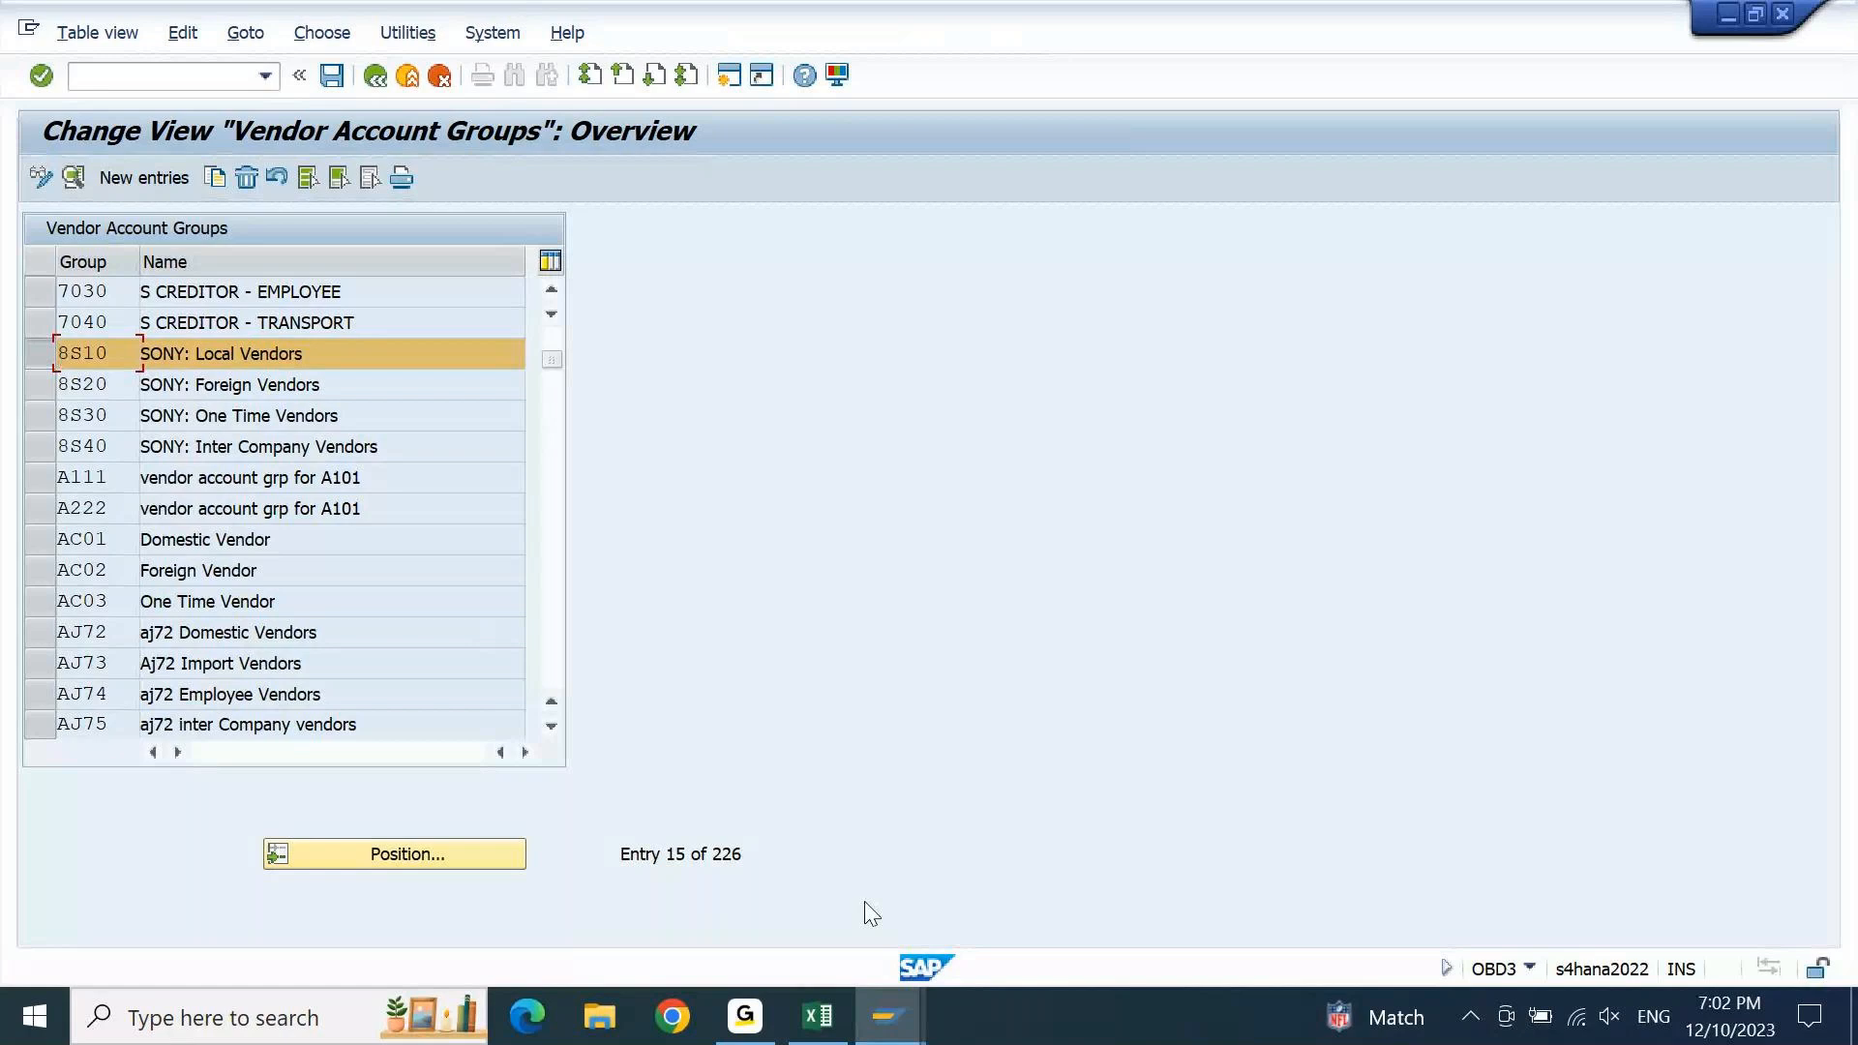
# Return to the new customer account group entry and complete it as 8S10 with the meaning Sony: Local Customers
pyautogui.click(892, 1023)
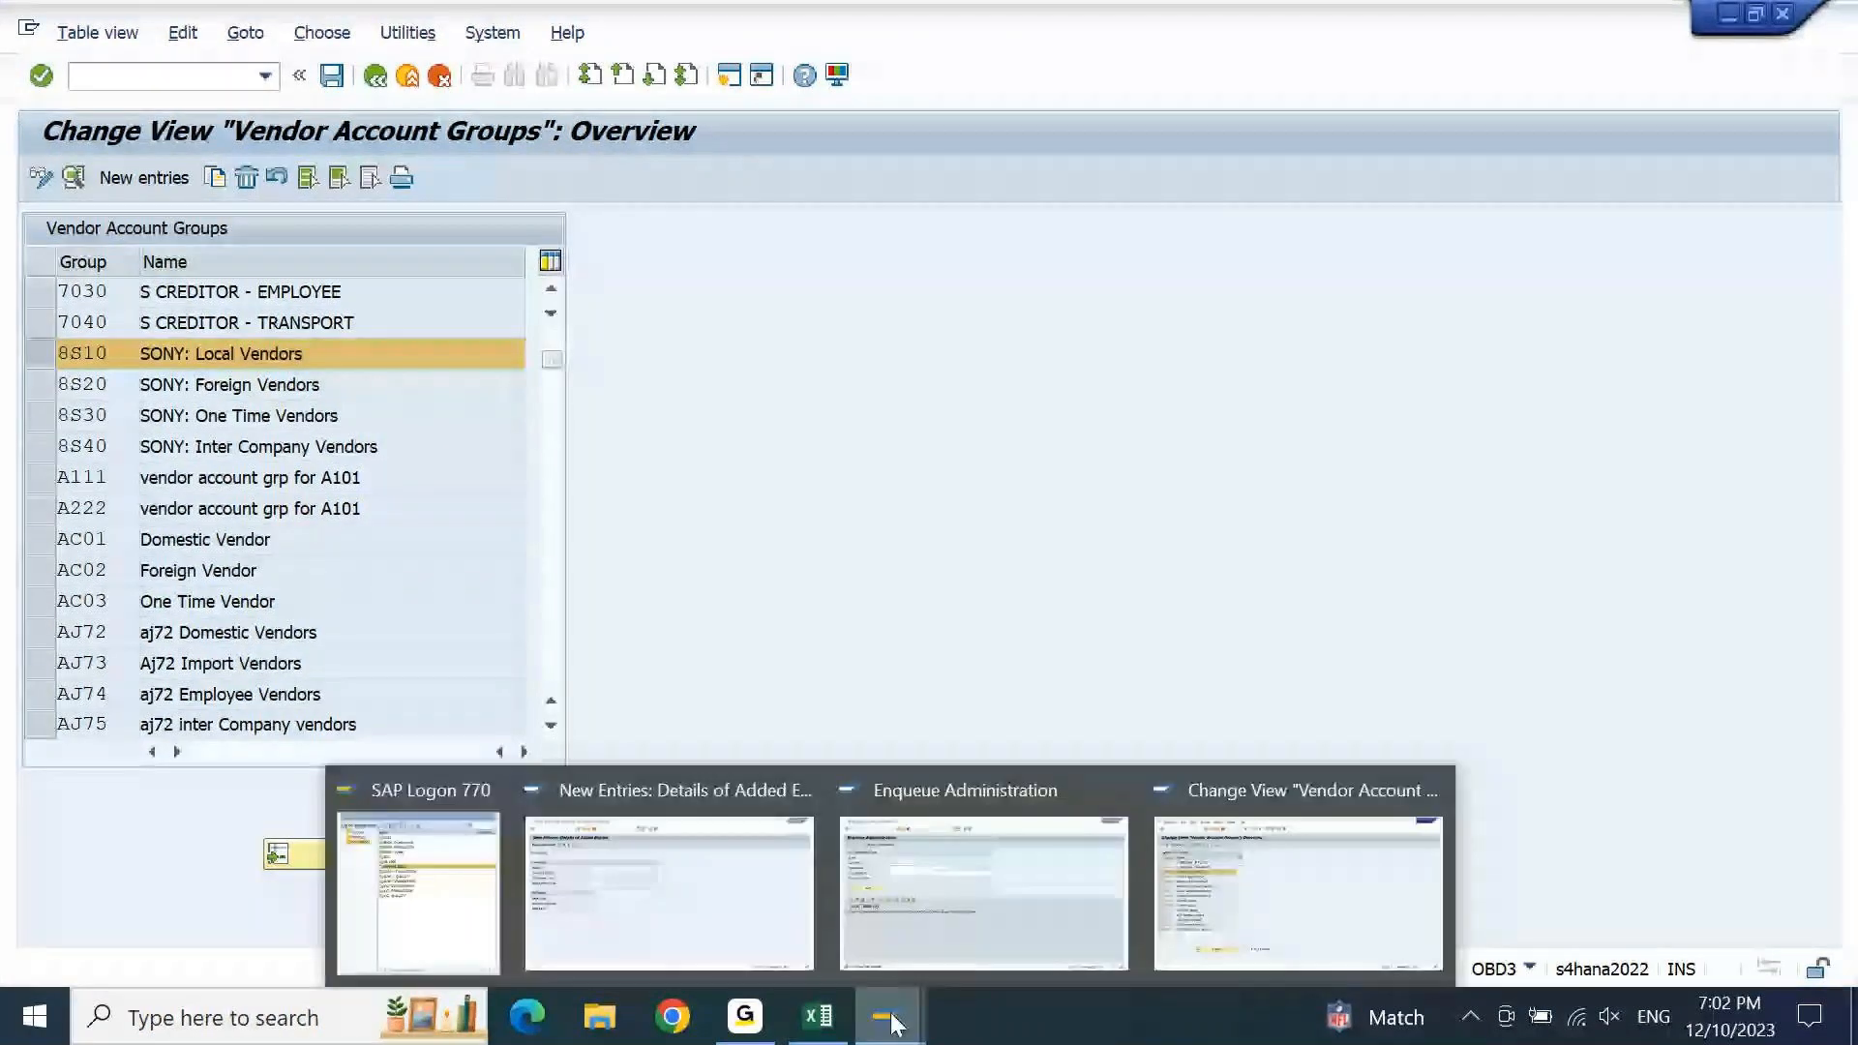
pyautogui.click(677, 880)
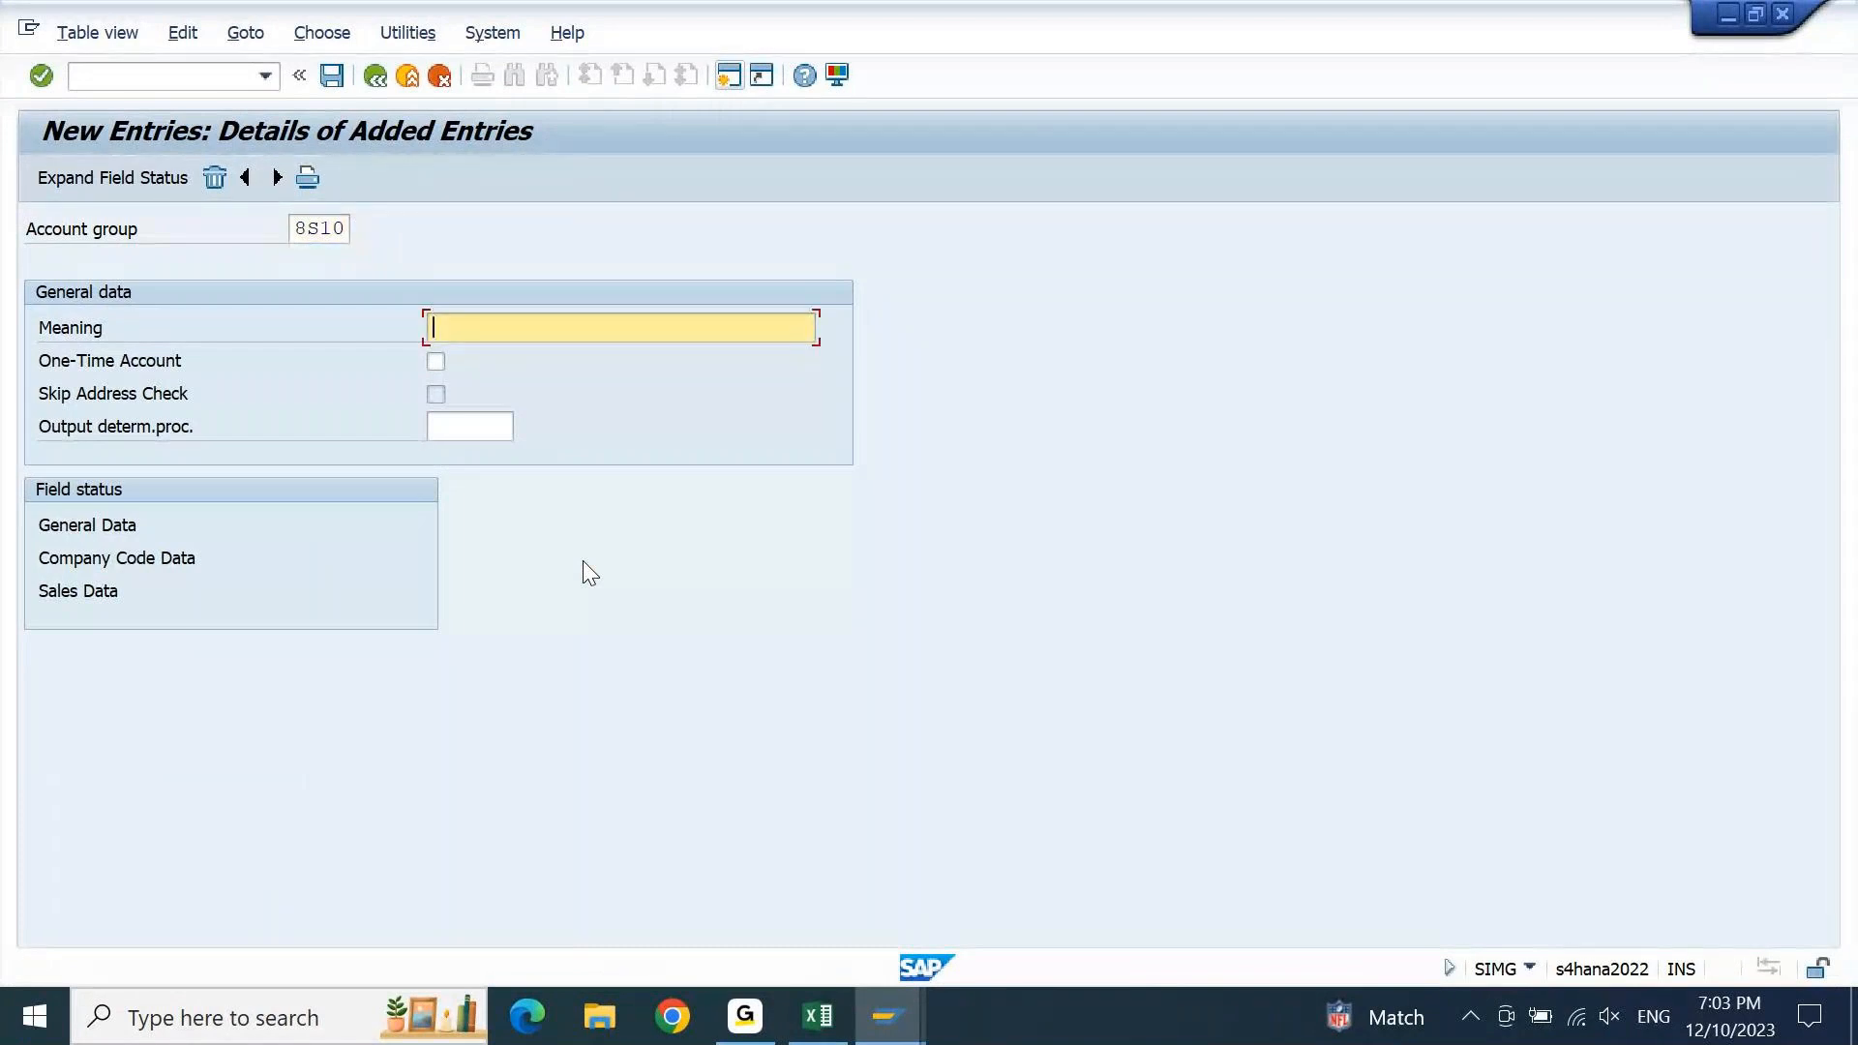
pyautogui.write('Sony: Local Customers')
pyautogui.press('Return')
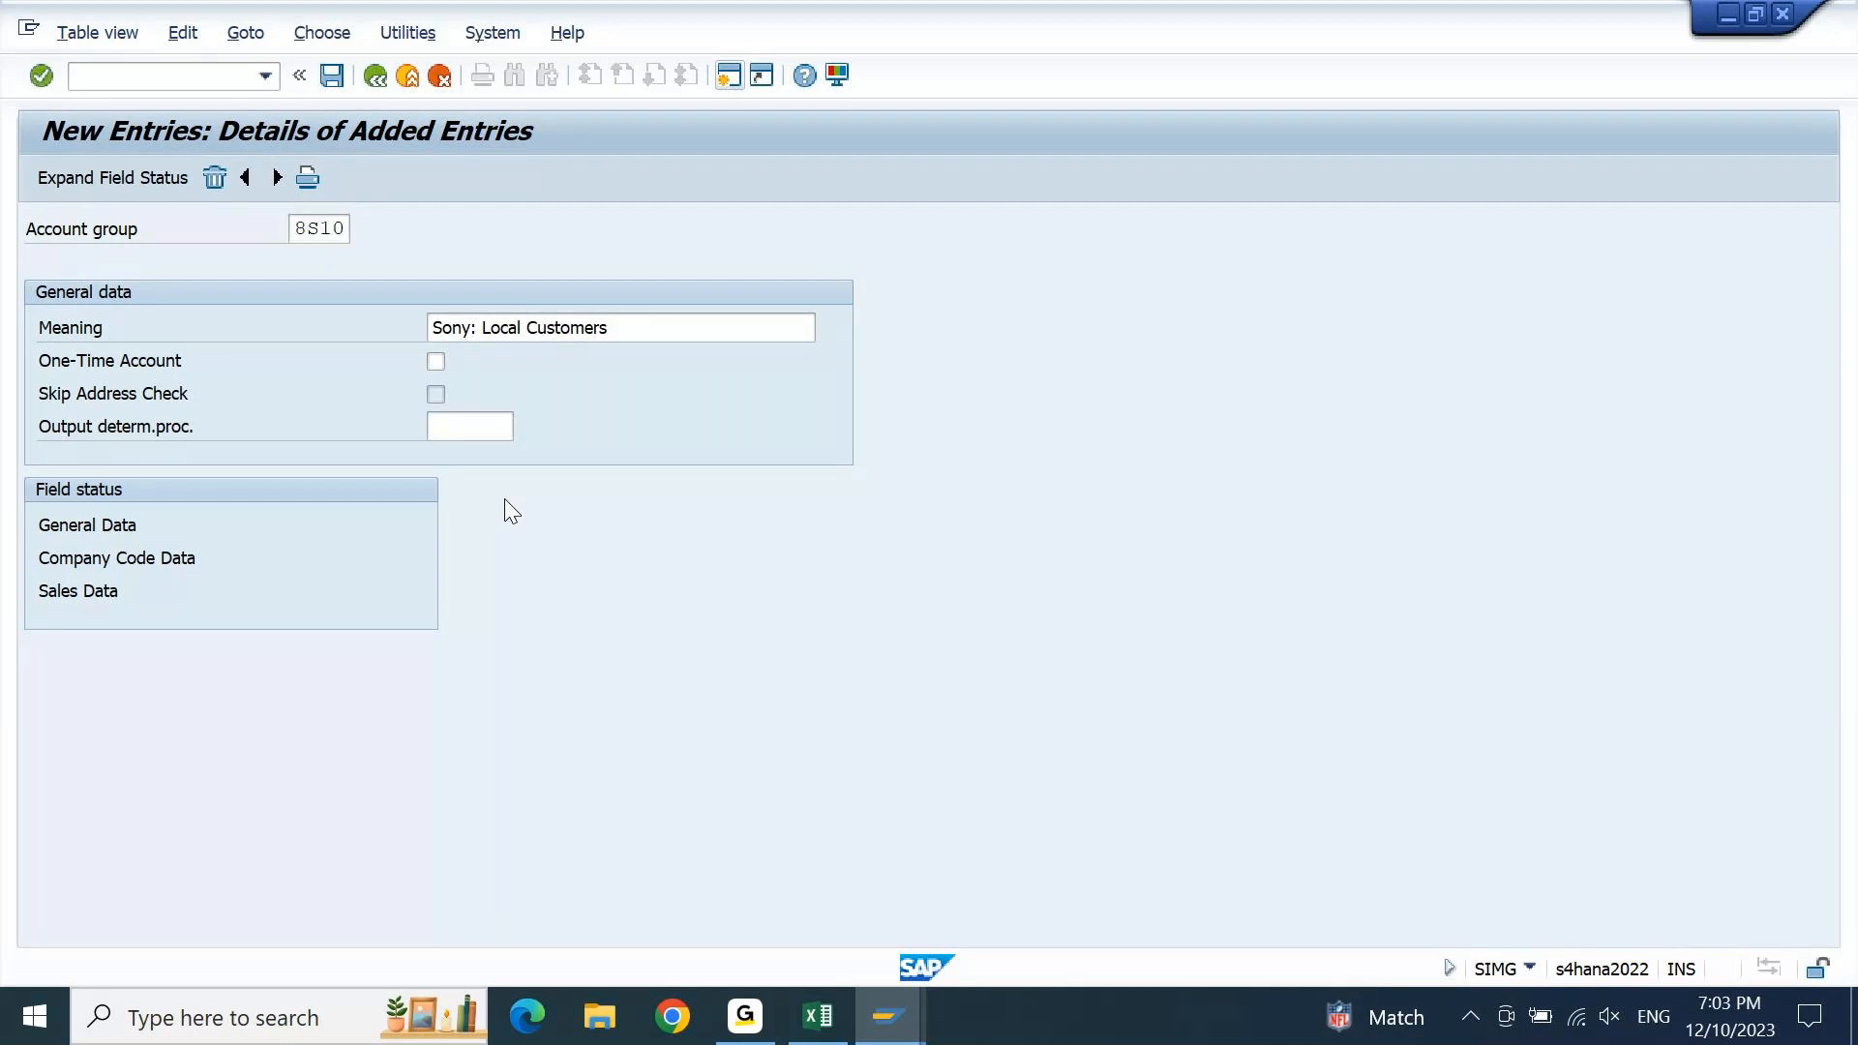
# Save account group 8S10 to a new customizing request described as FI: SONY ACCOUNTS RECEIVABLE BASELINE
pyautogui.click(332, 75)
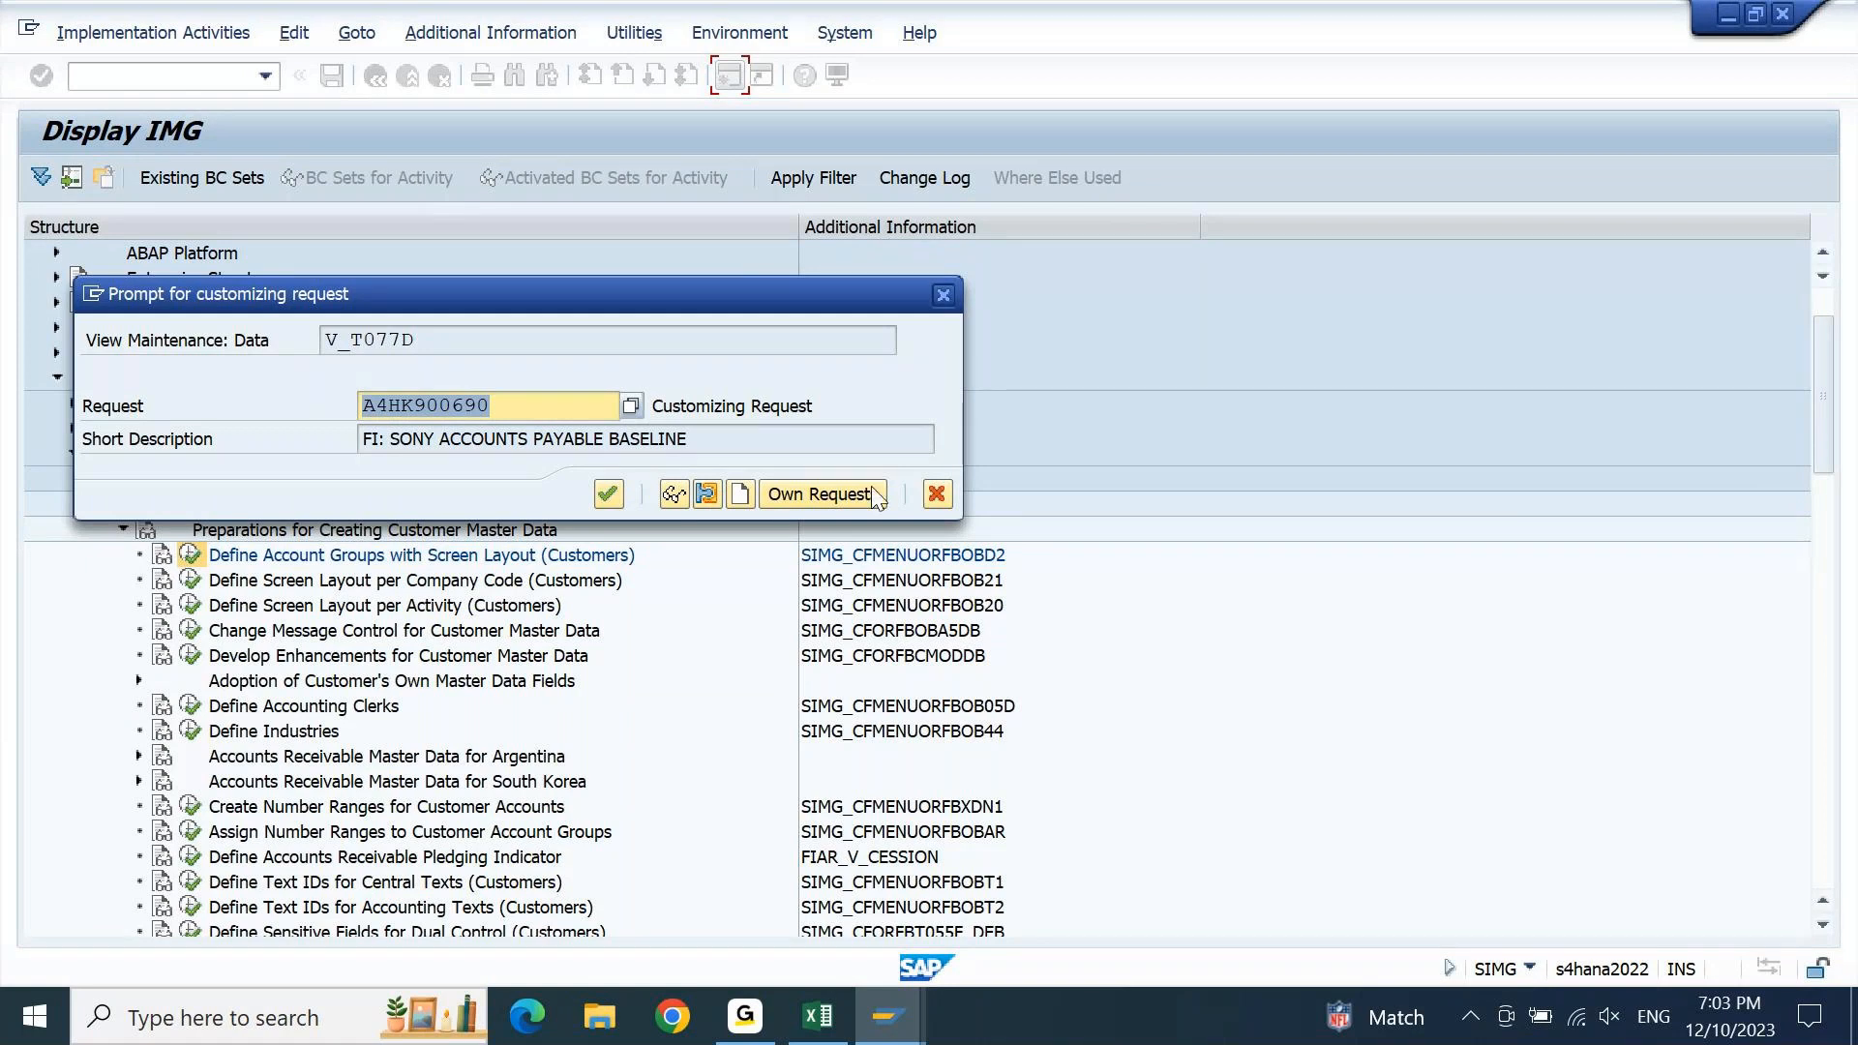
pyautogui.click(740, 495)
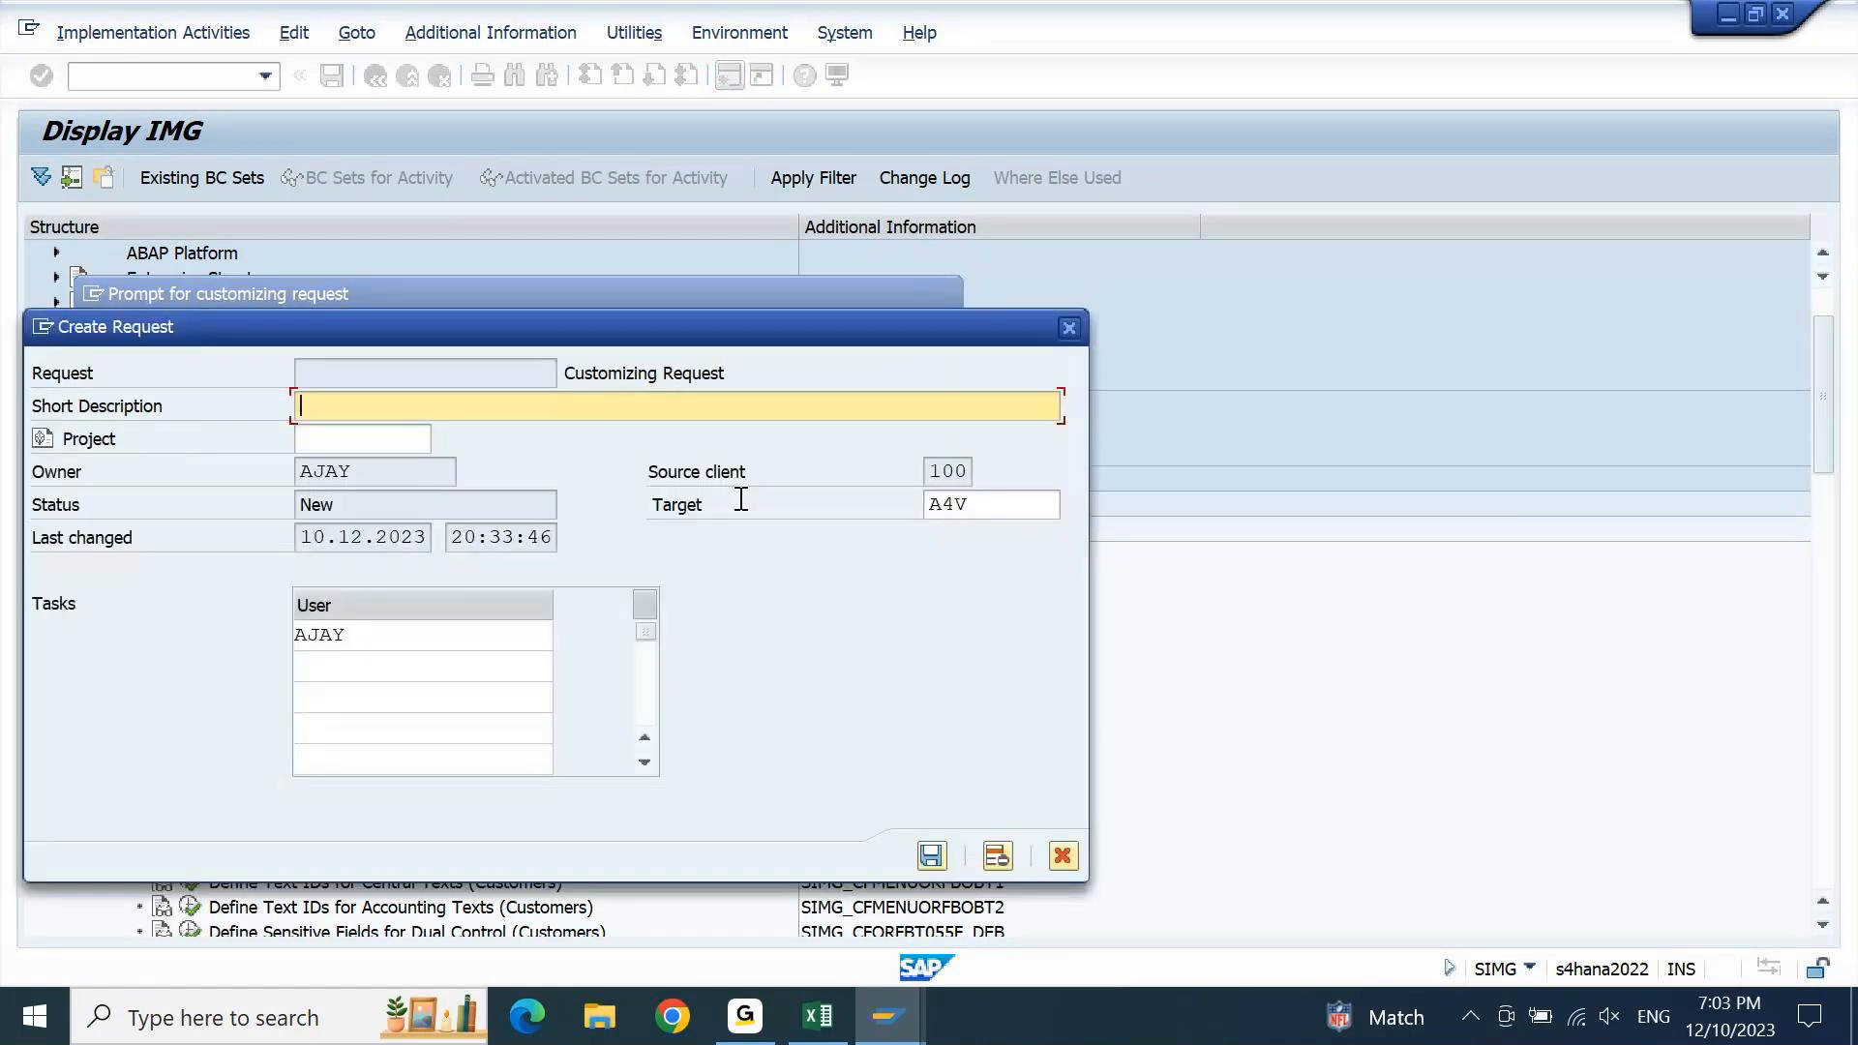
pyautogui.moveTo(819, 328); pyautogui.dragTo(1044, 509)
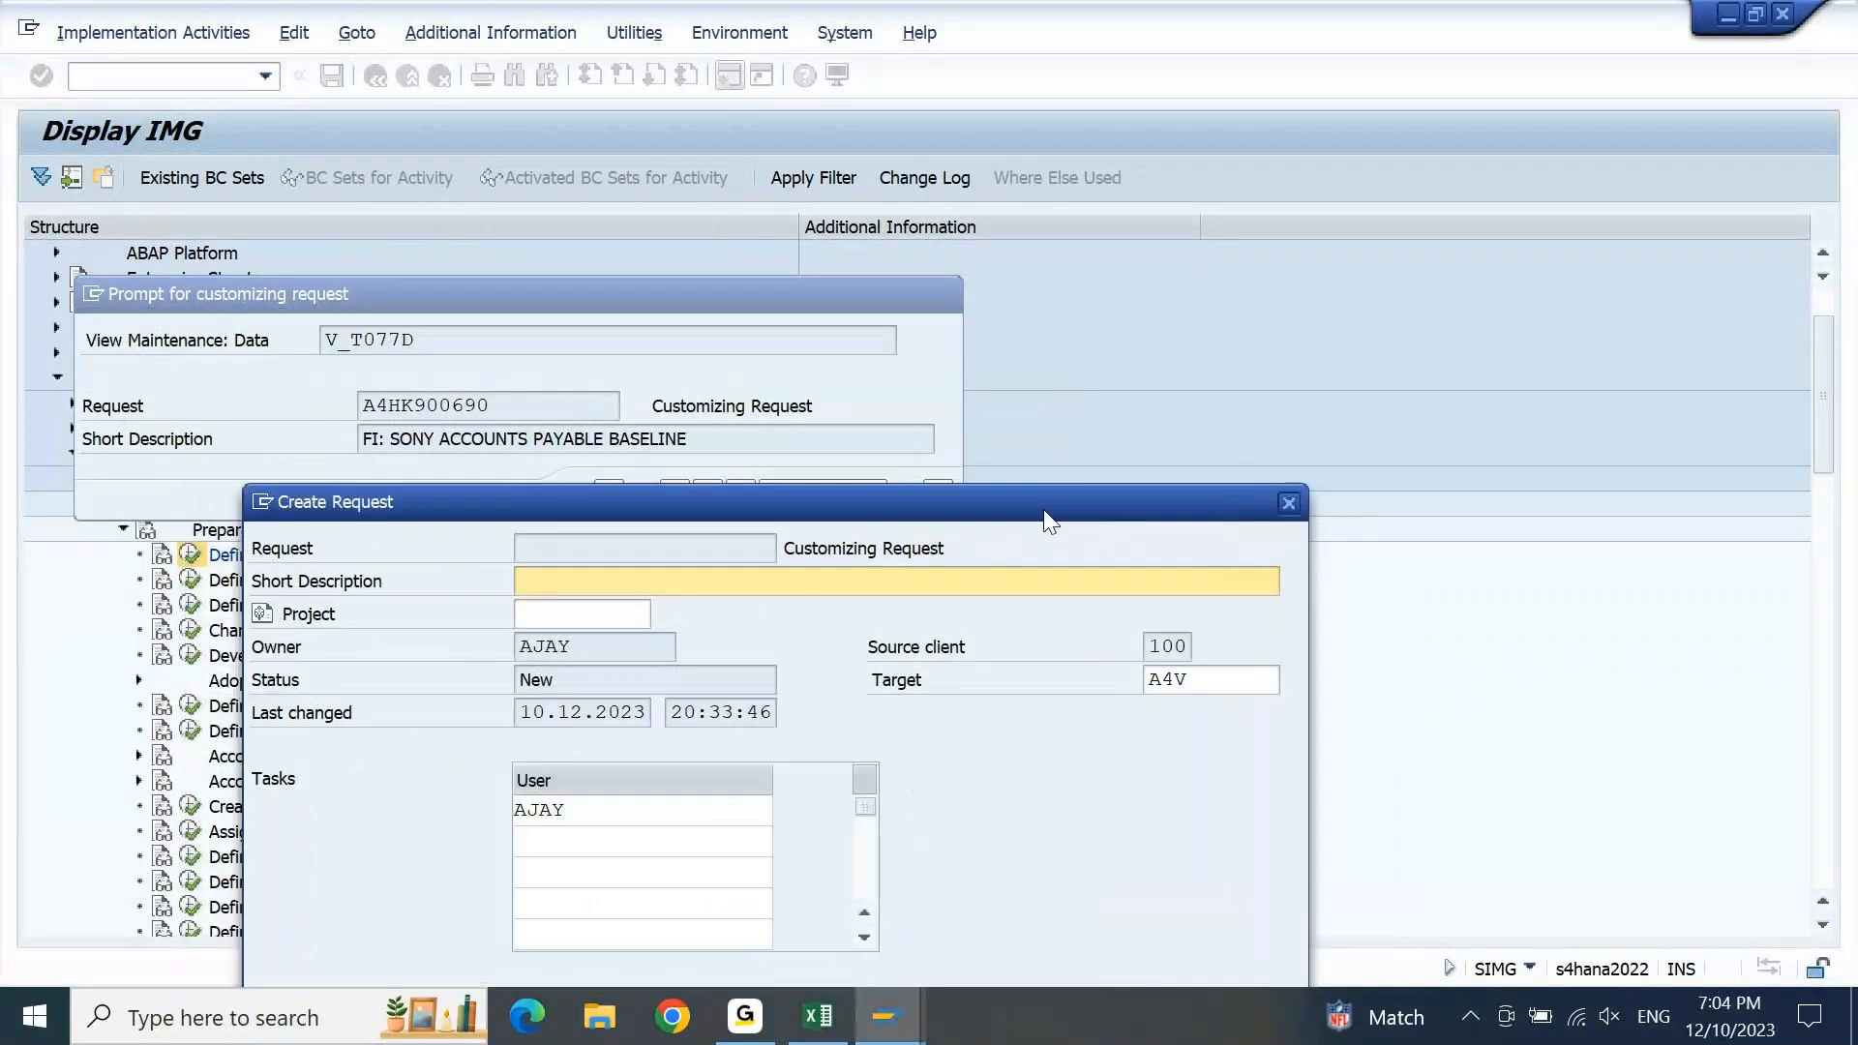
pyautogui.write('FI')
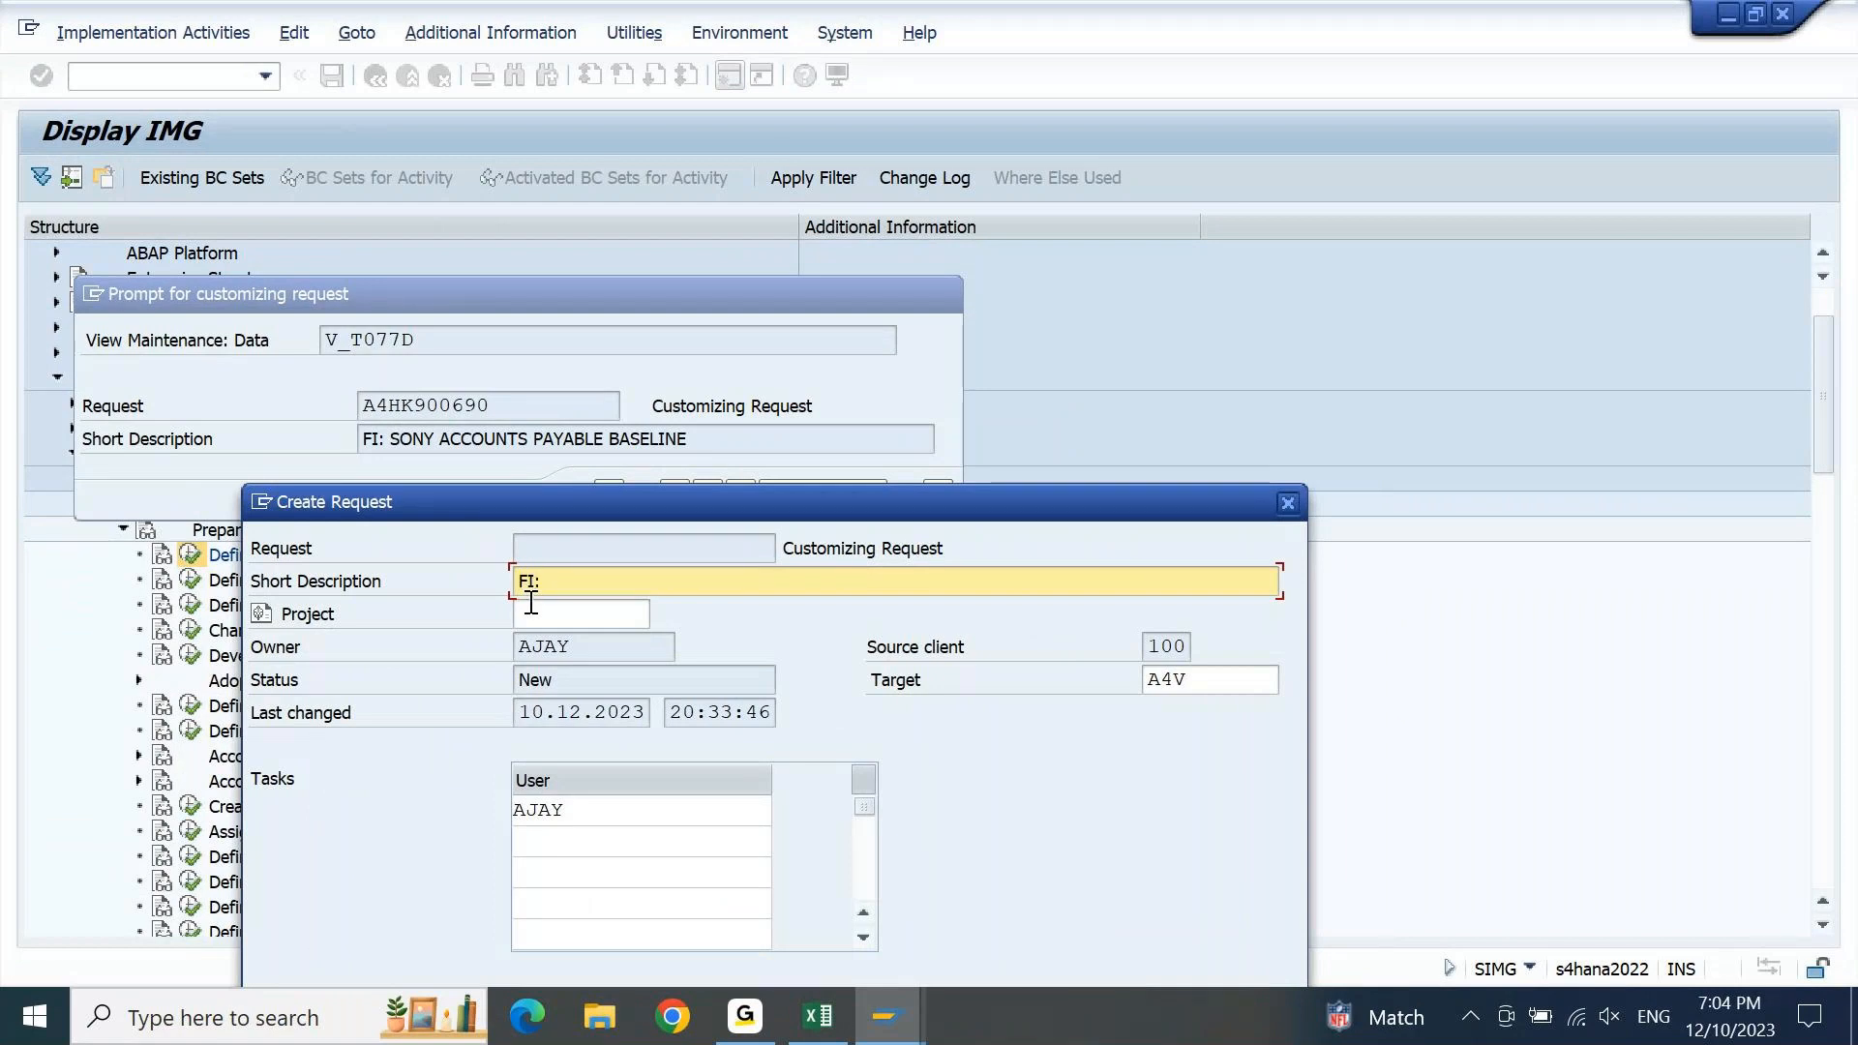
pyautogui.write(': SONY ACCOUNTS RECEI')
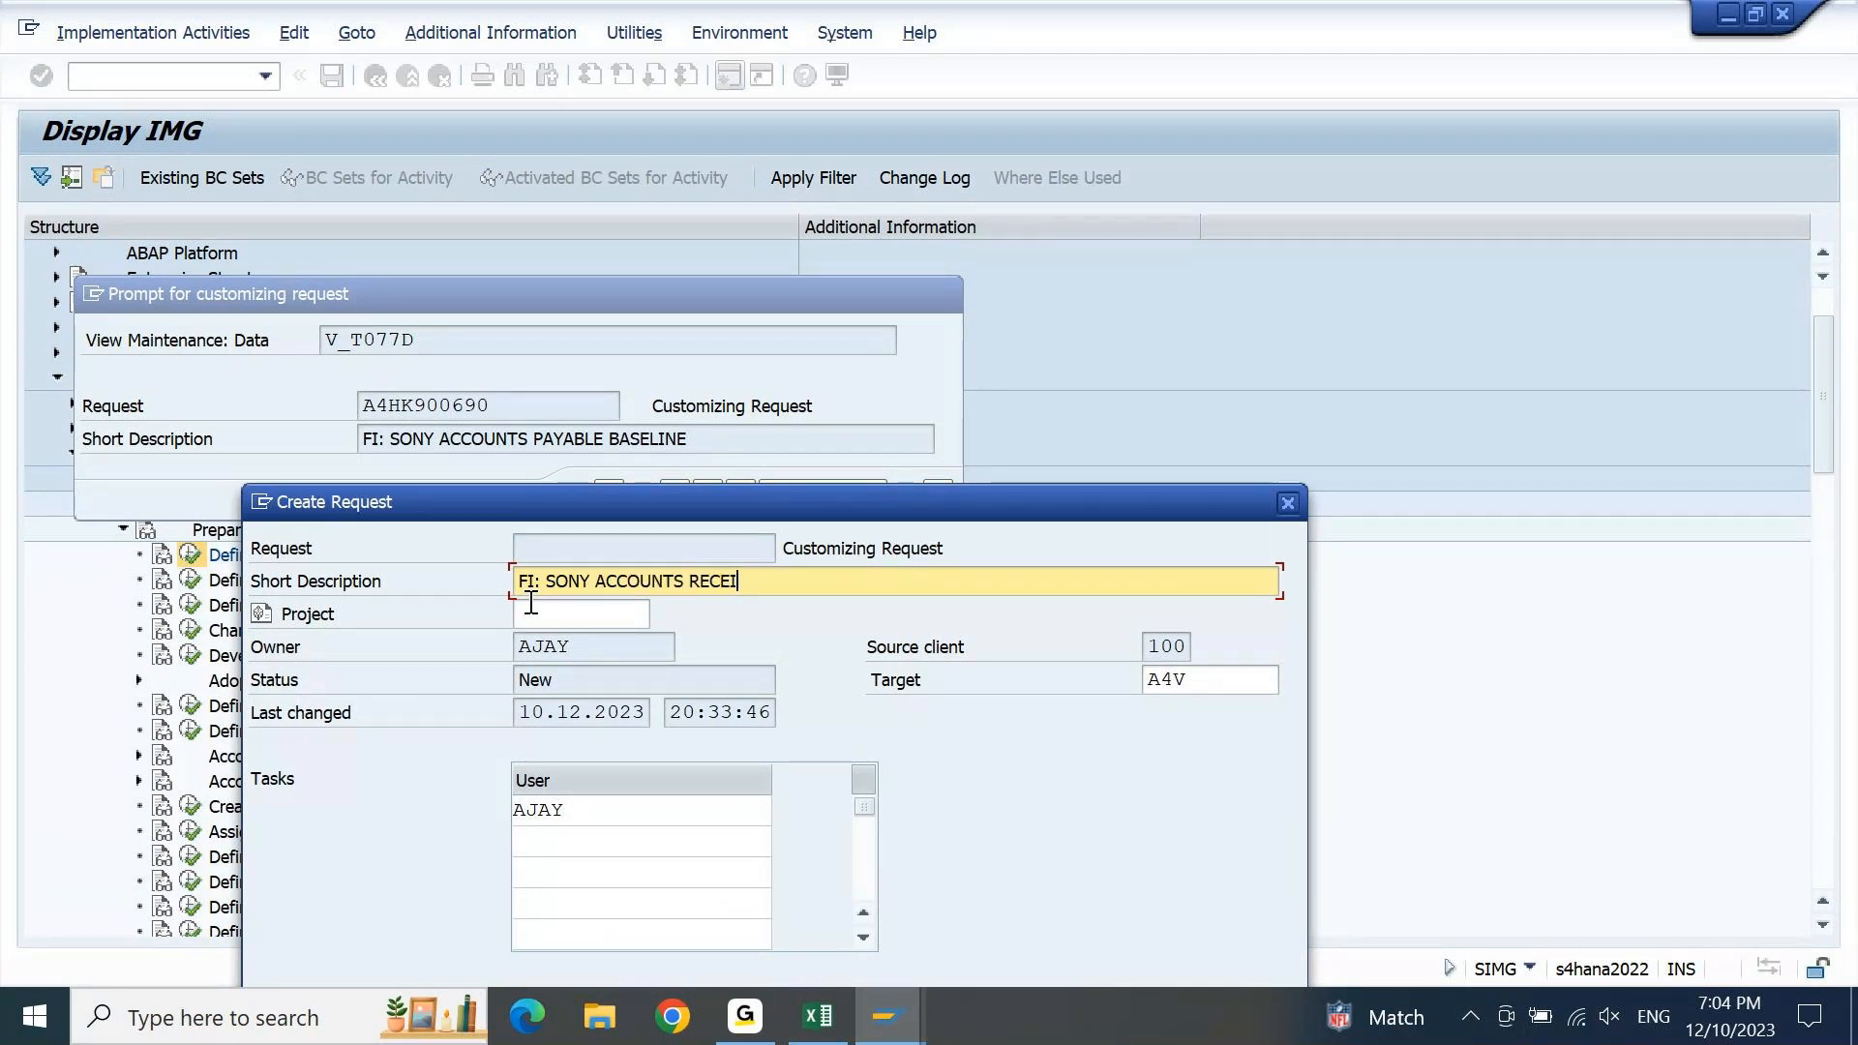
pyautogui.write('VABLE BASELN')
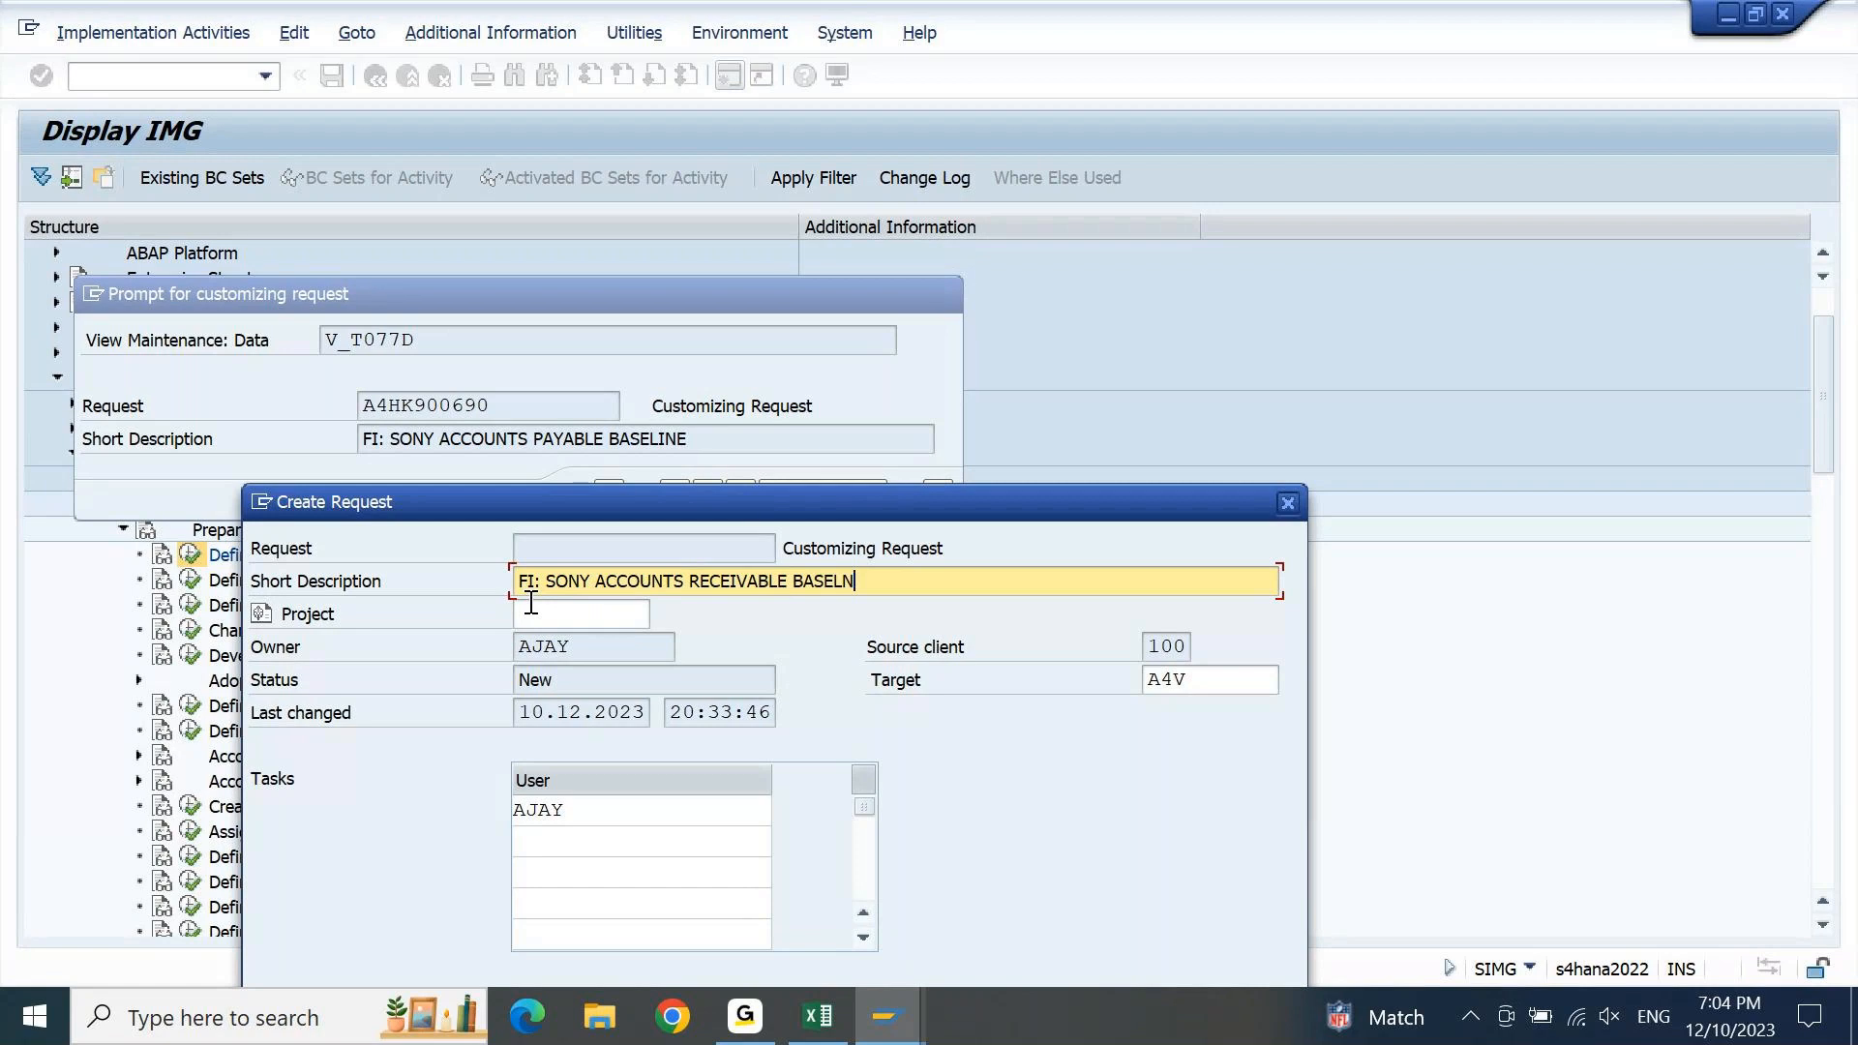
pyautogui.write('EINE')
pyautogui.press('Return')
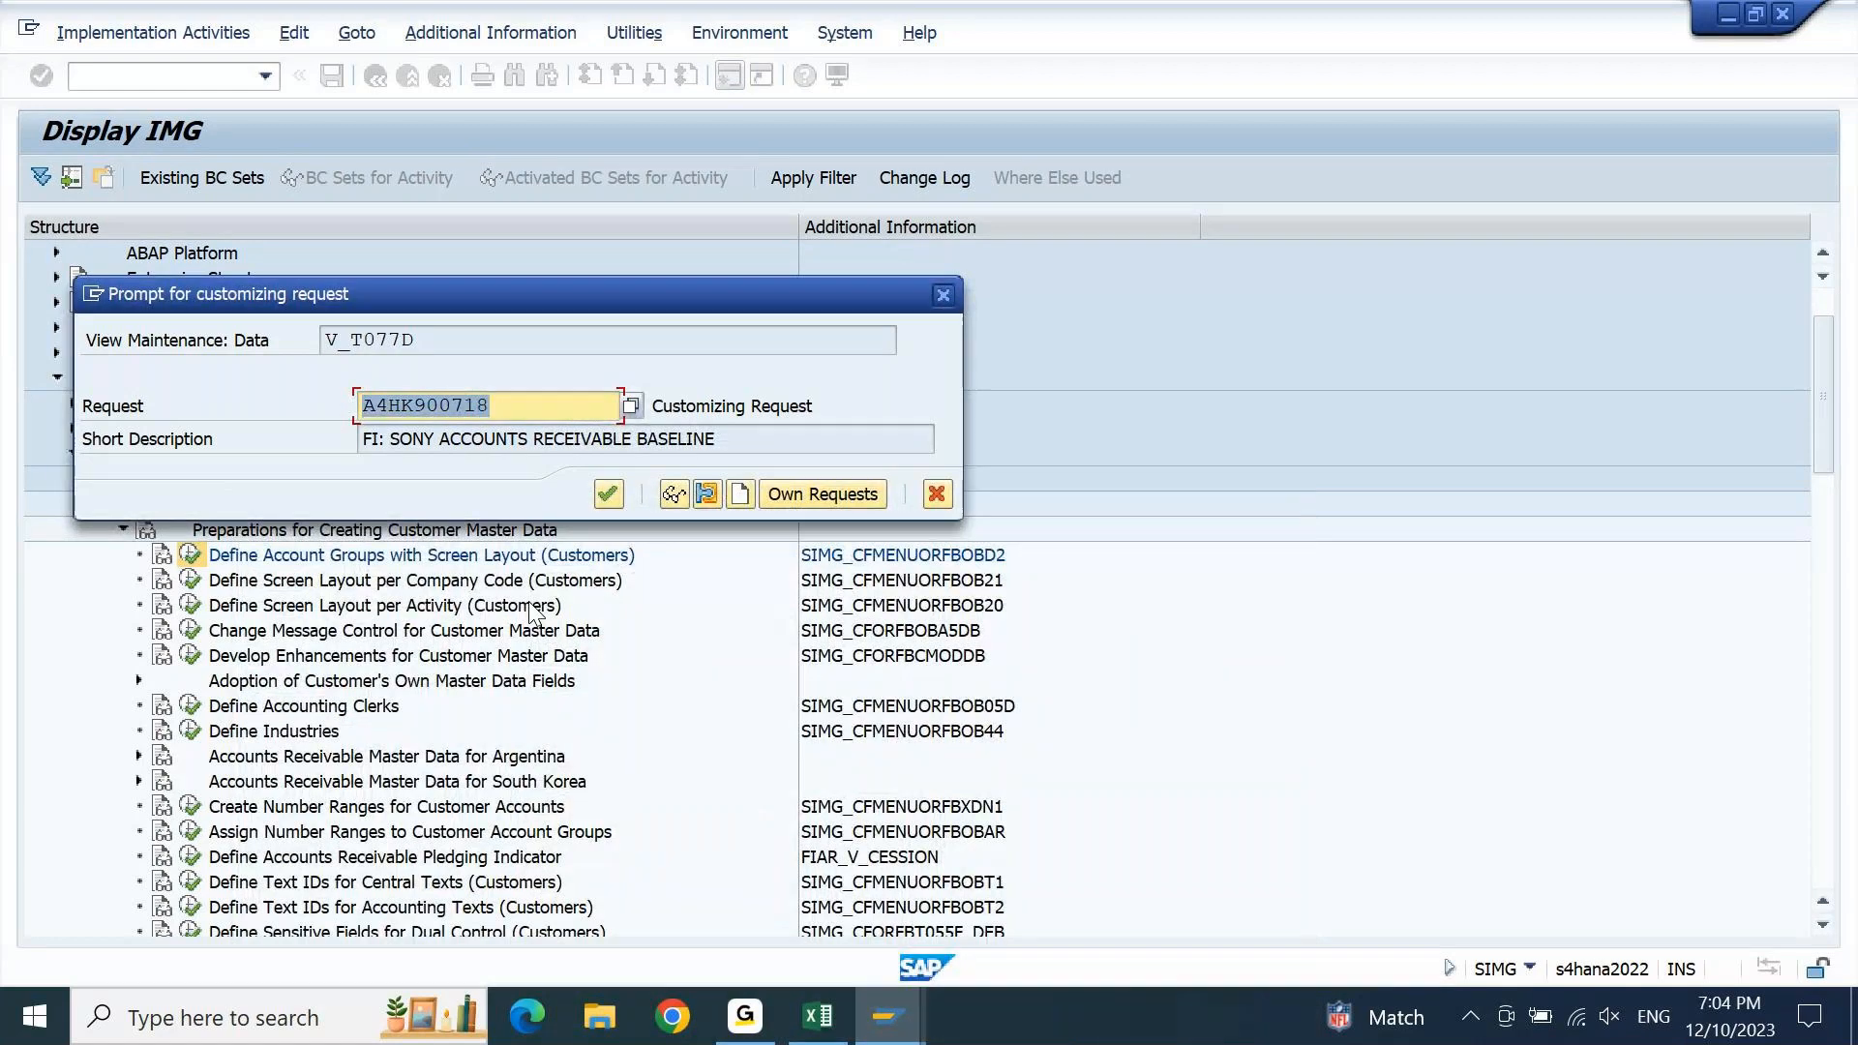
pyautogui.click(608, 497)
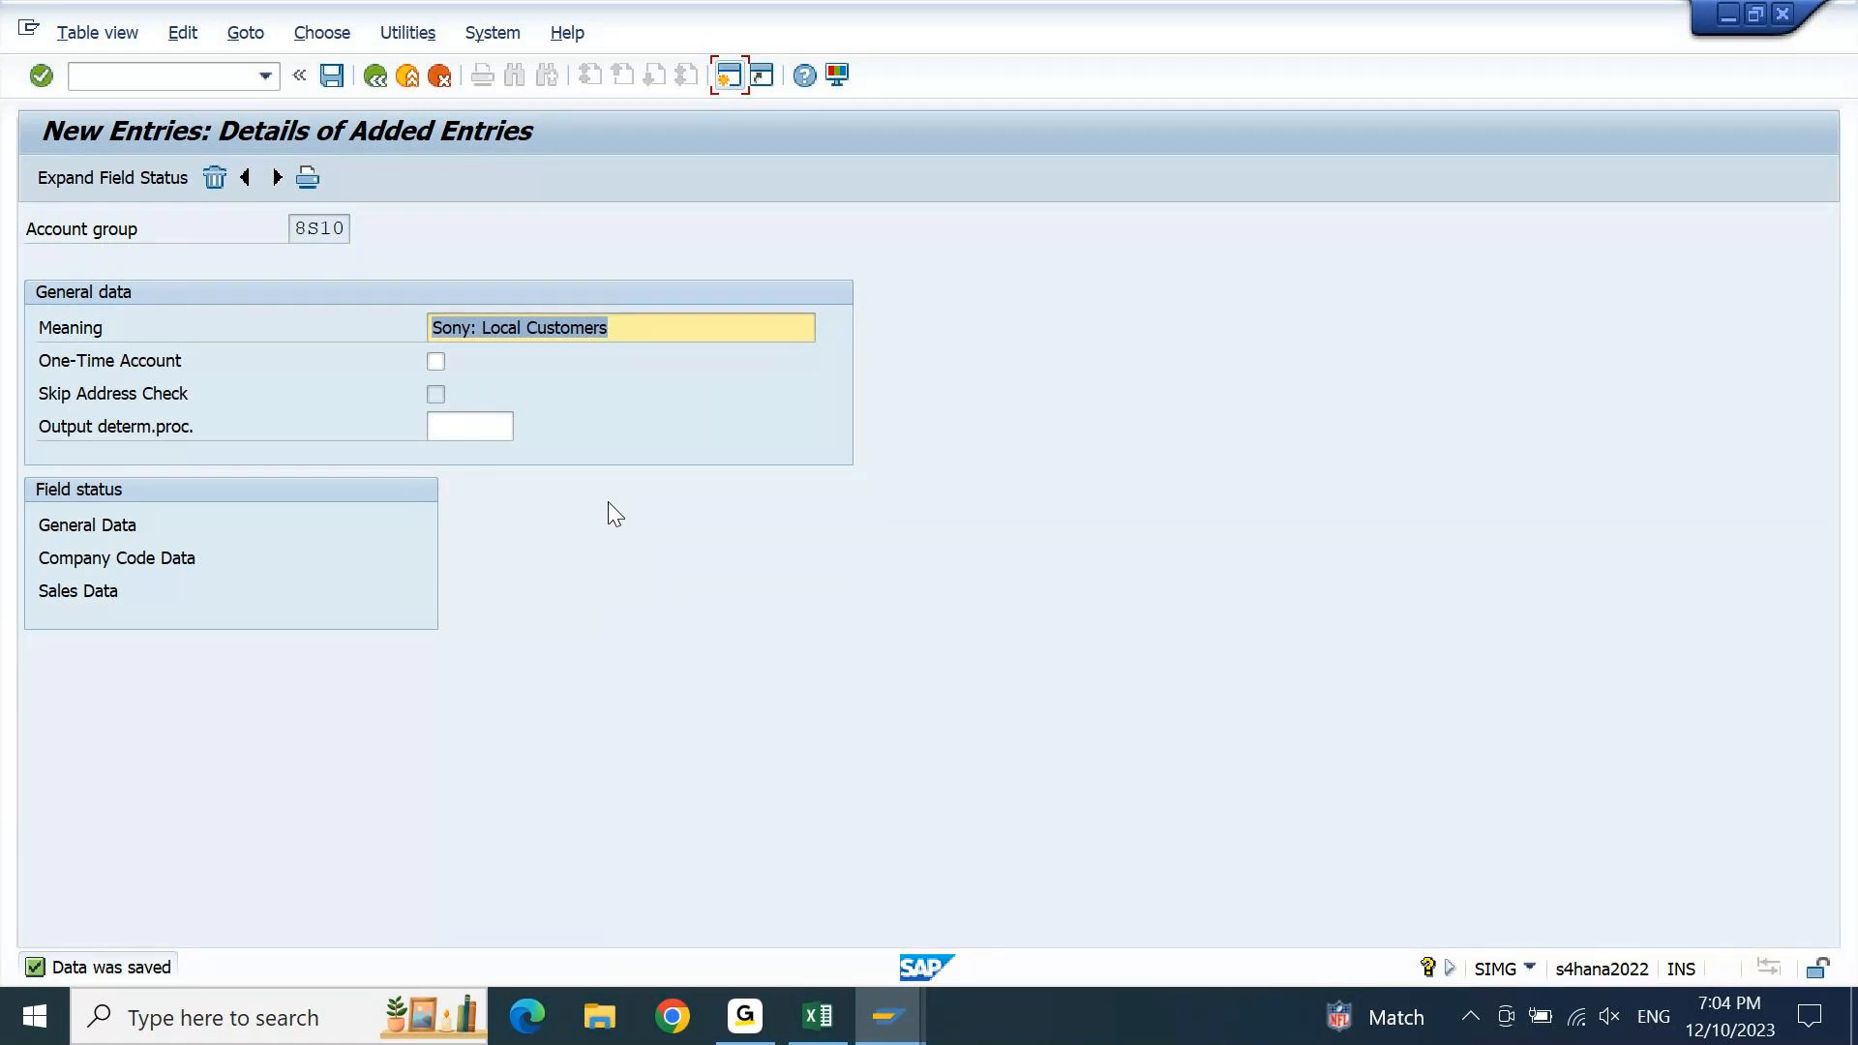
# Add the next customer account group 8S20 with the meaning Sony: Export Customers and save it
pyautogui.click(276, 178)
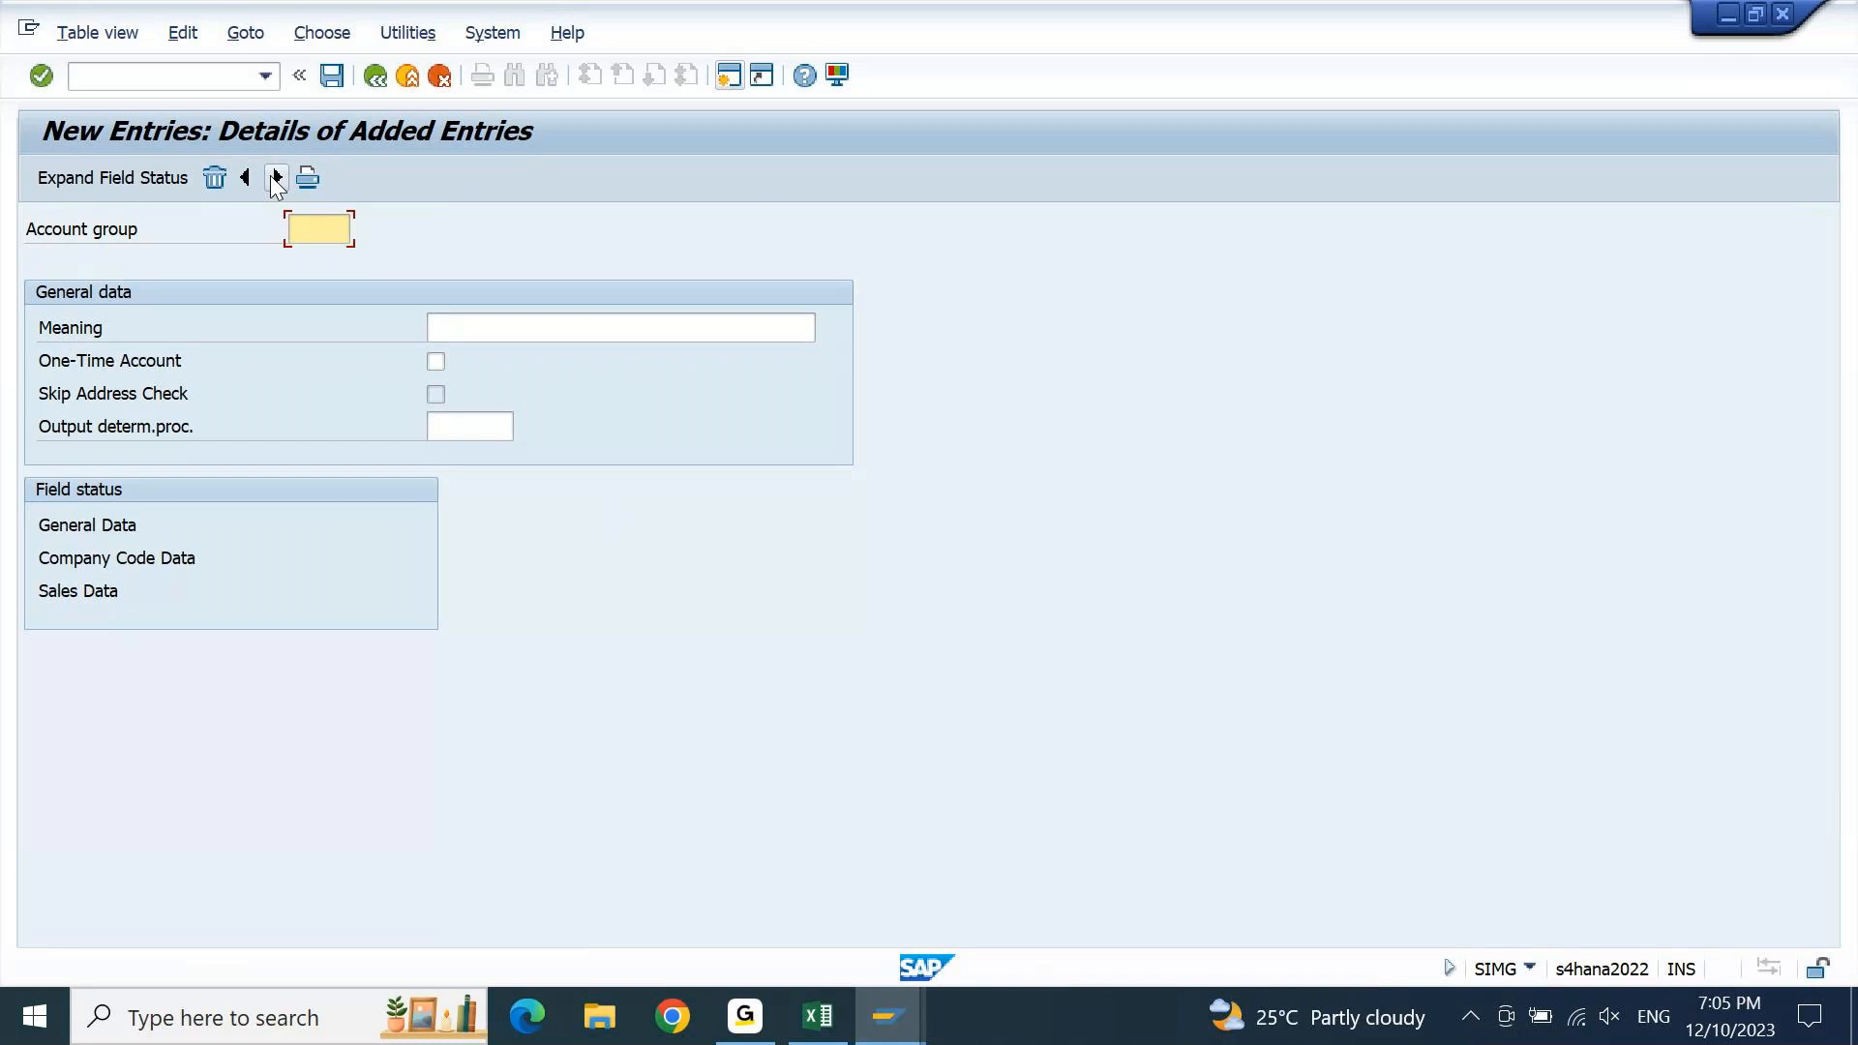
pyautogui.write('8S20')
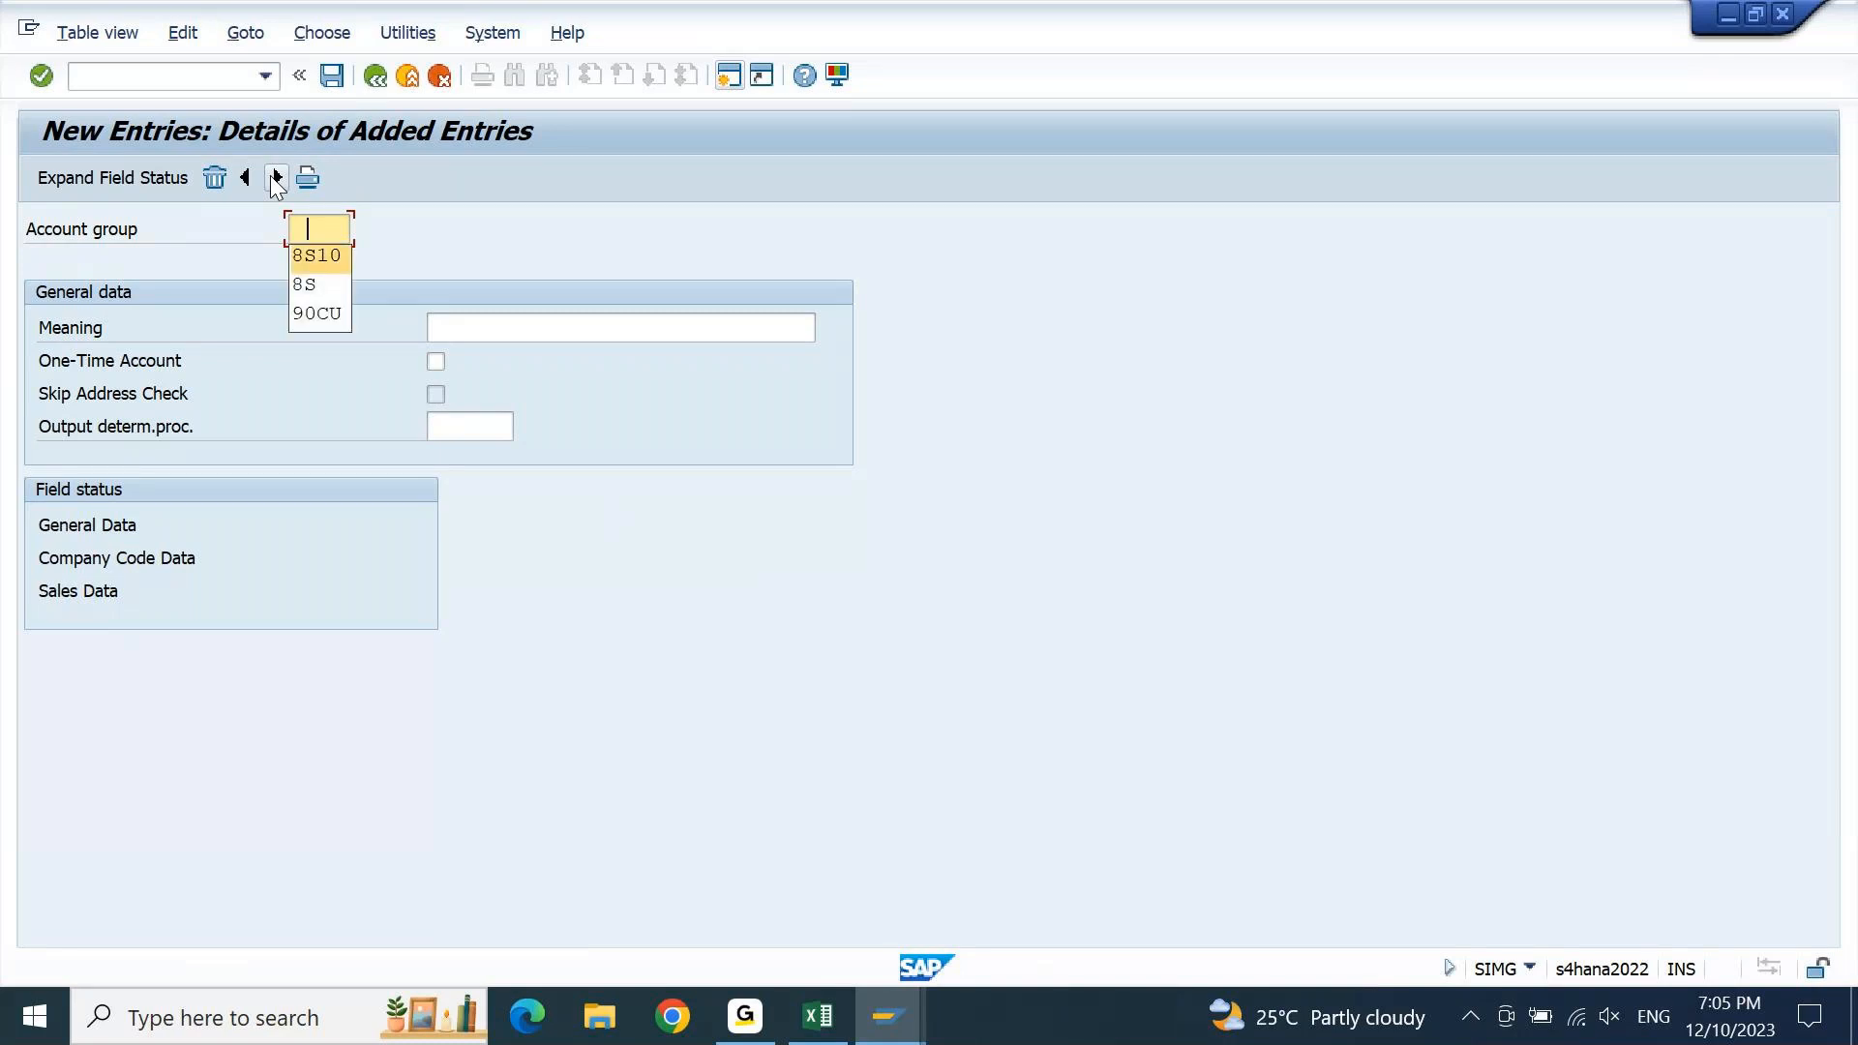
pyautogui.press('Tab')
pyautogui.press('space')
pyautogui.press('Down')
pyautogui.press('Return')
pyautogui.press('Left')
pyautogui.hotkey('ctrl', 'shift', 'Left')
pyautogui.write('eXPORT')
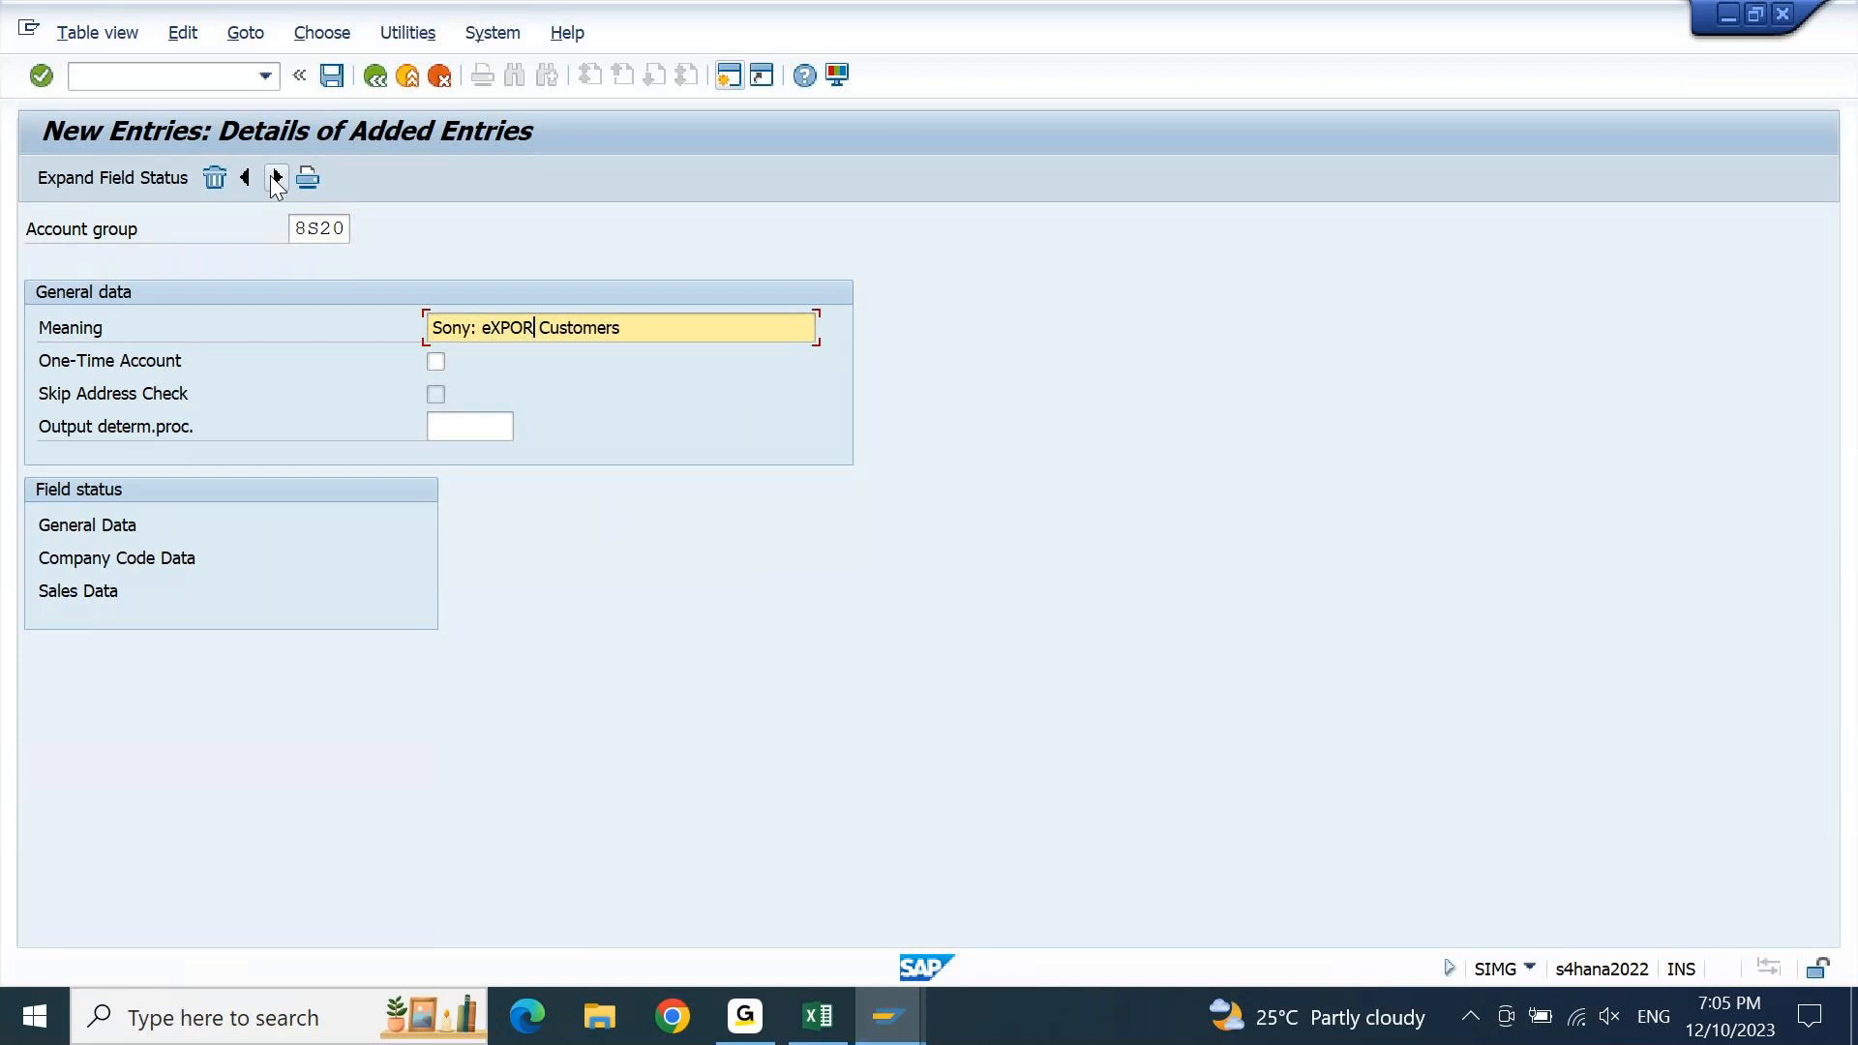
pyautogui.hotkey('ctrl', 'shift', 'Left')
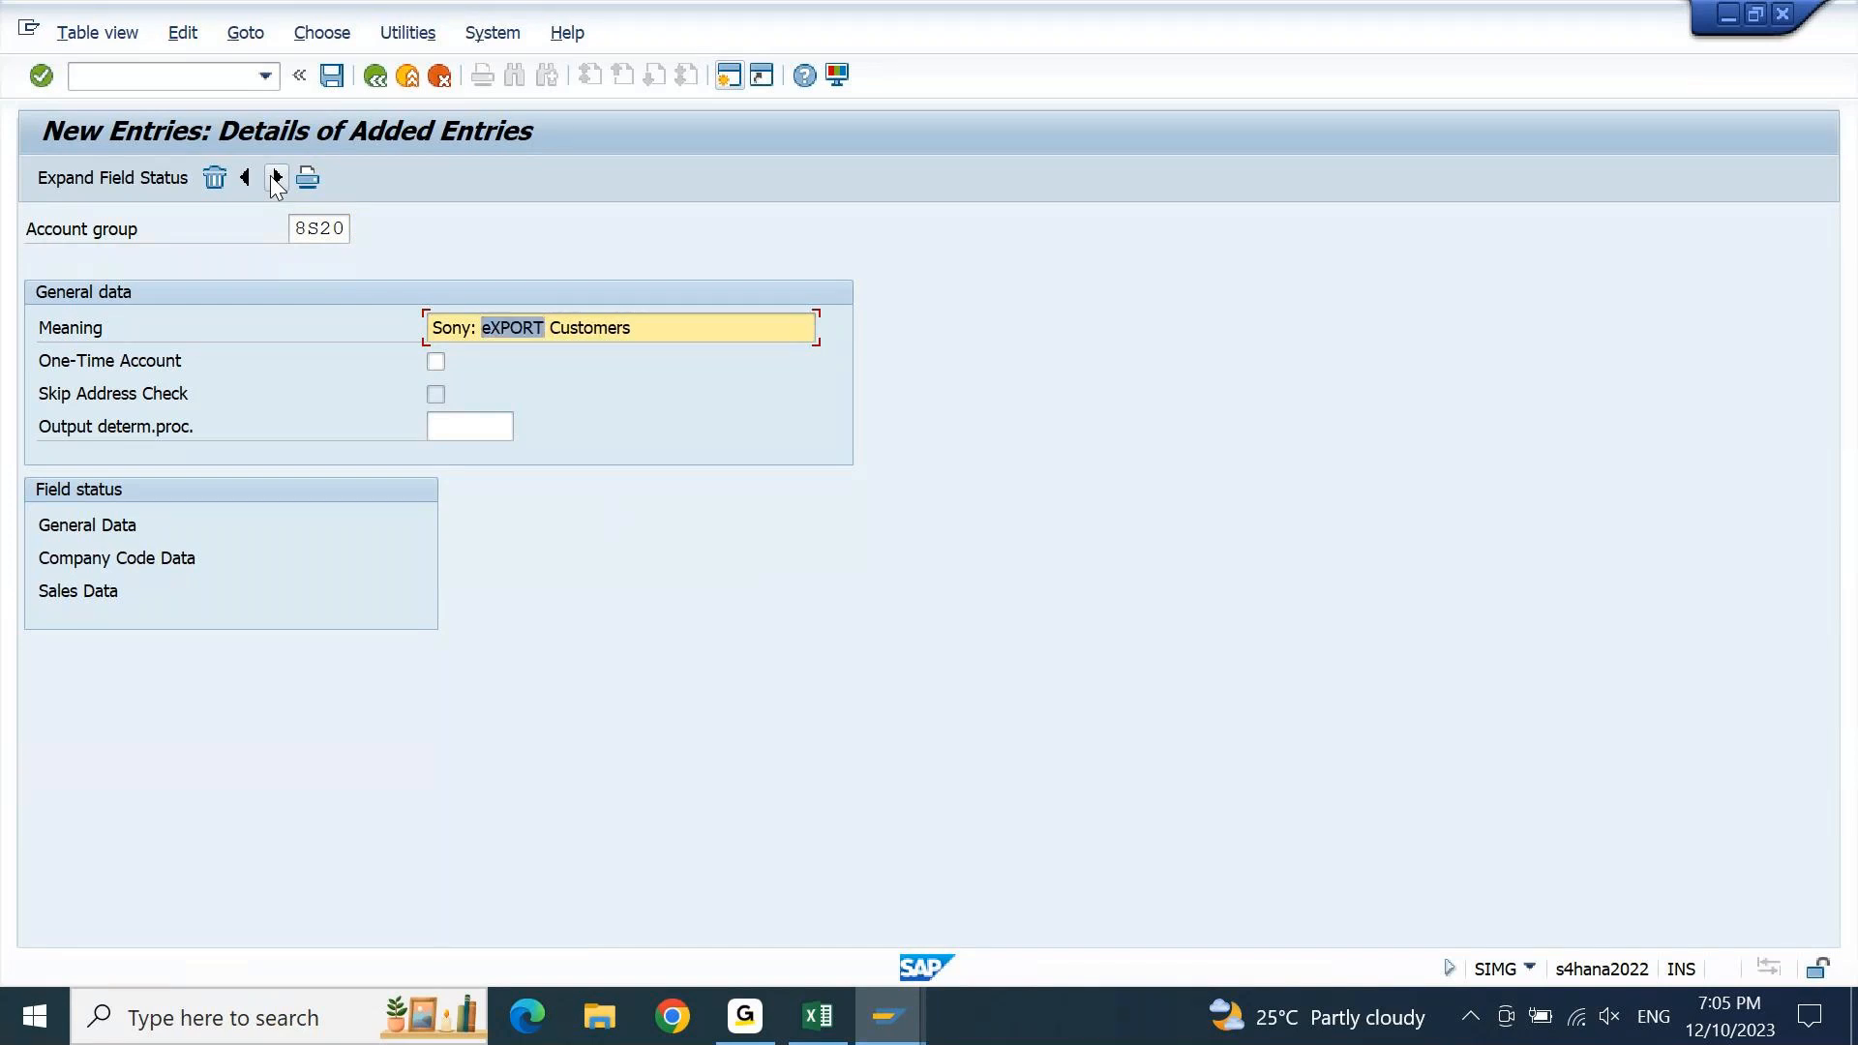
pyautogui.write('E')
pyautogui.write('xport')
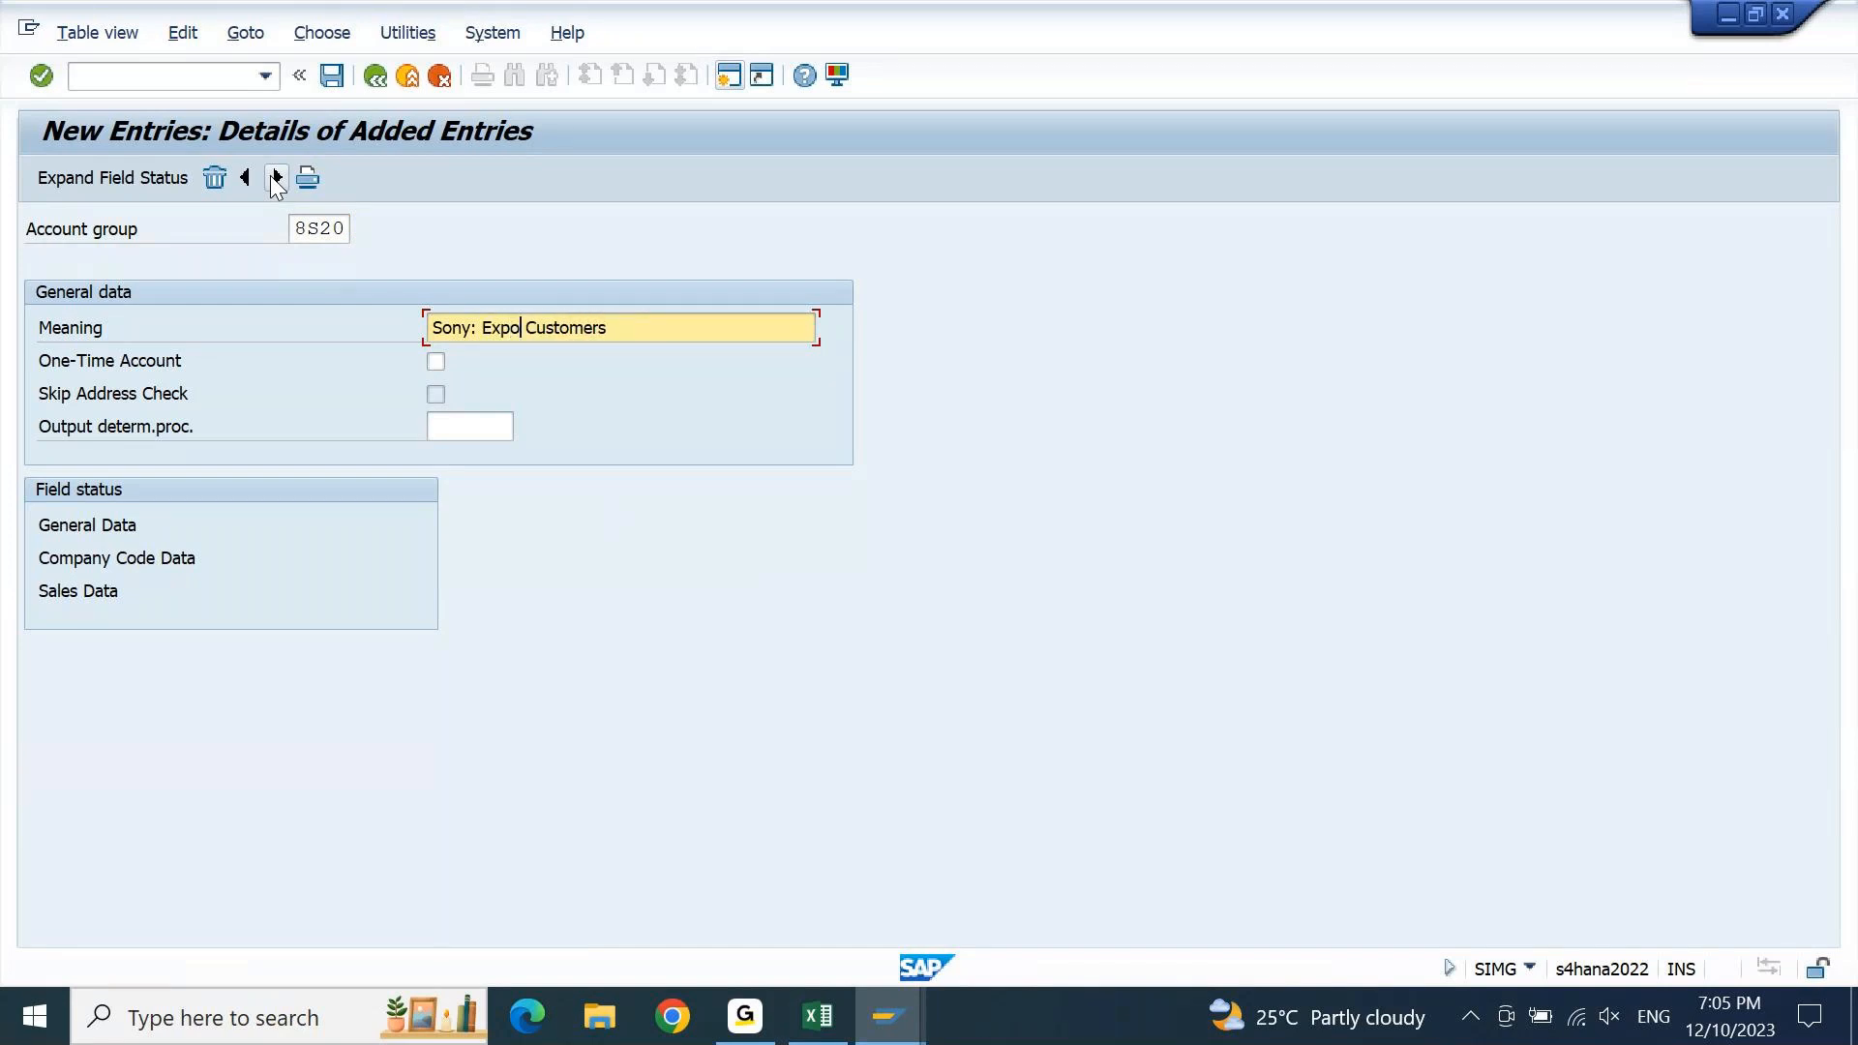
pyautogui.press('Return')
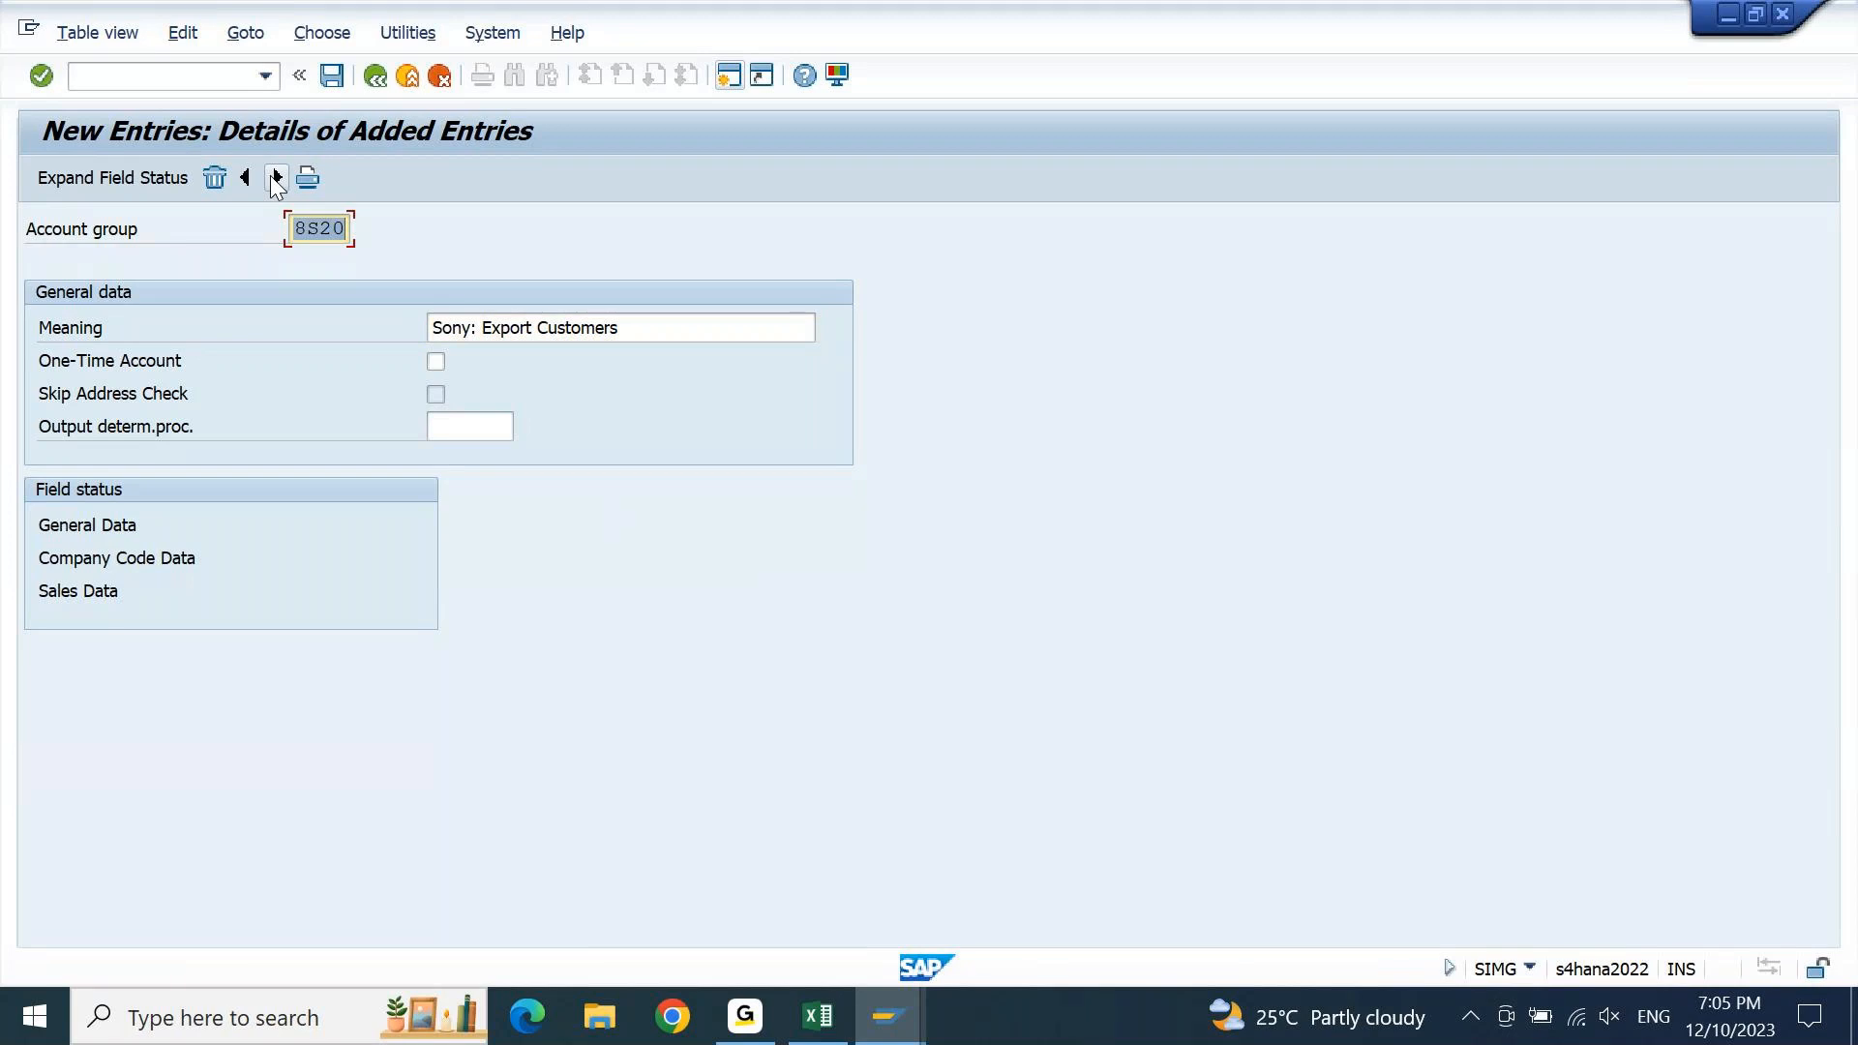
pyautogui.hotkey('ctrl', 's')
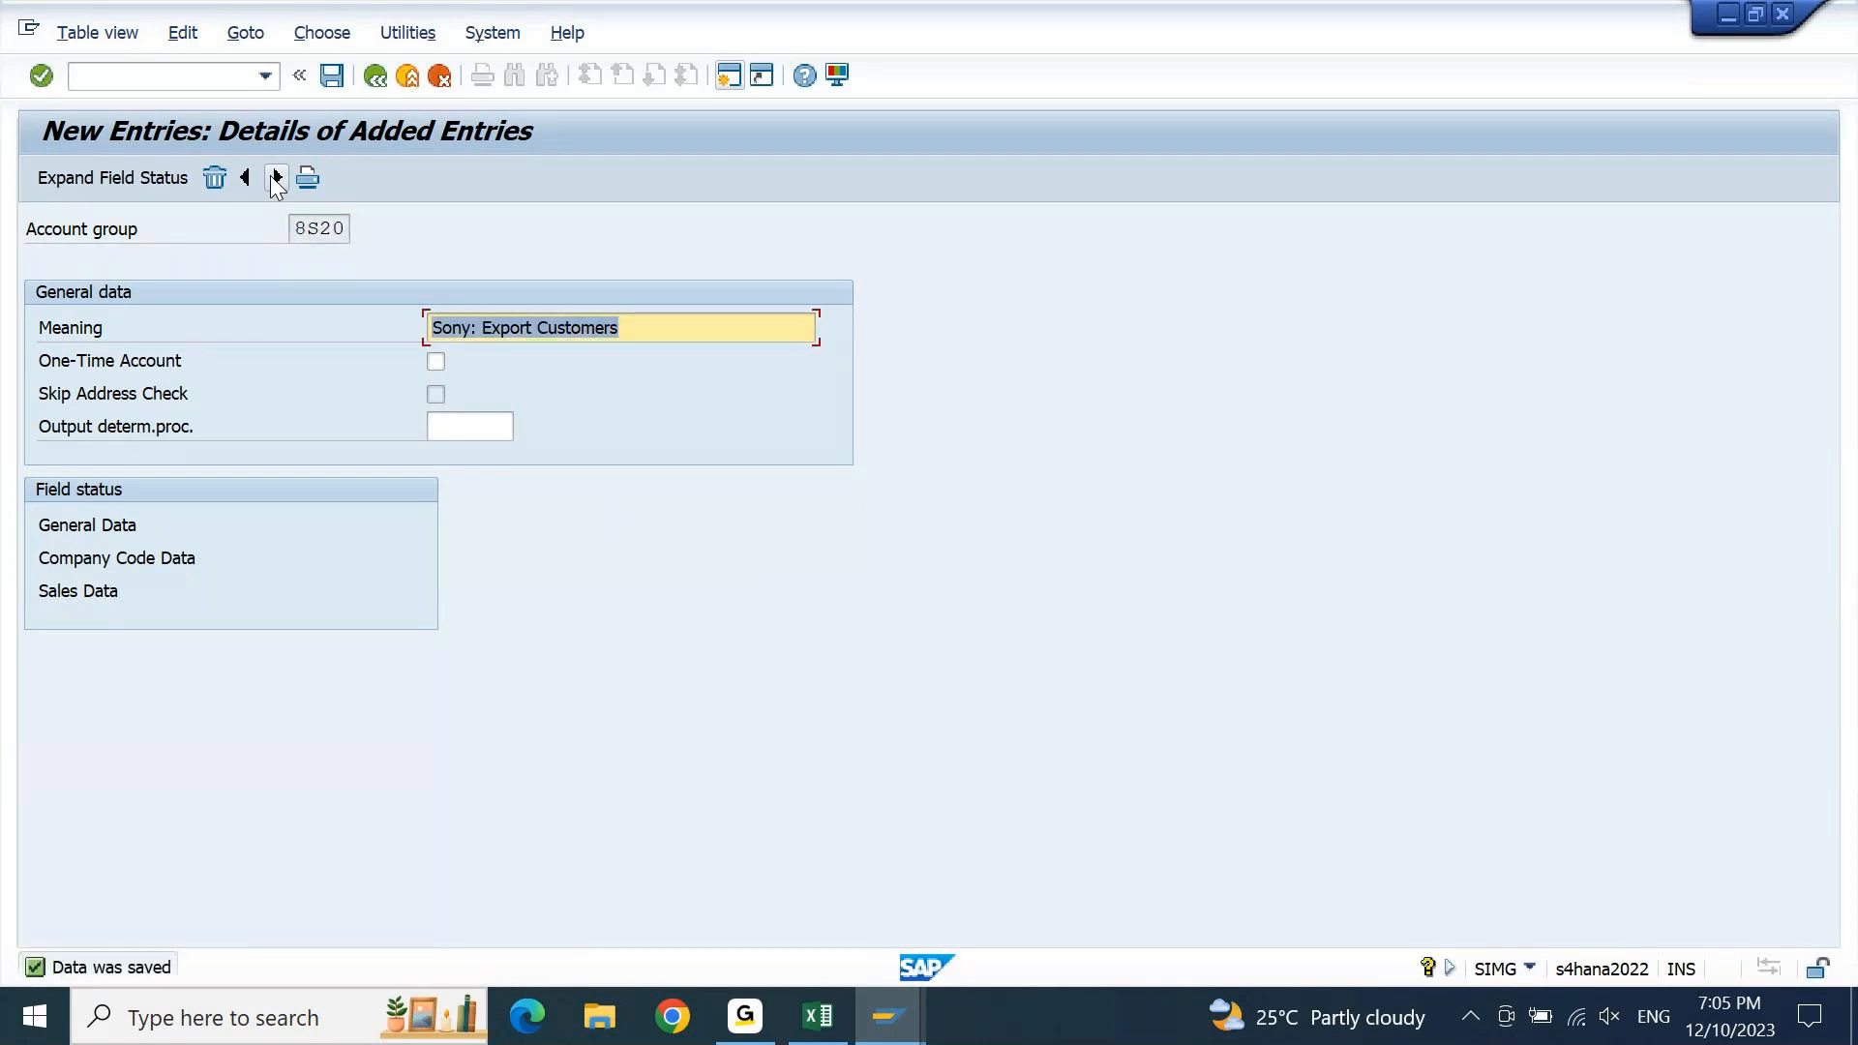
# Leave the new customer account group entries and return to the IMG activity structure
pyautogui.click(276, 179)
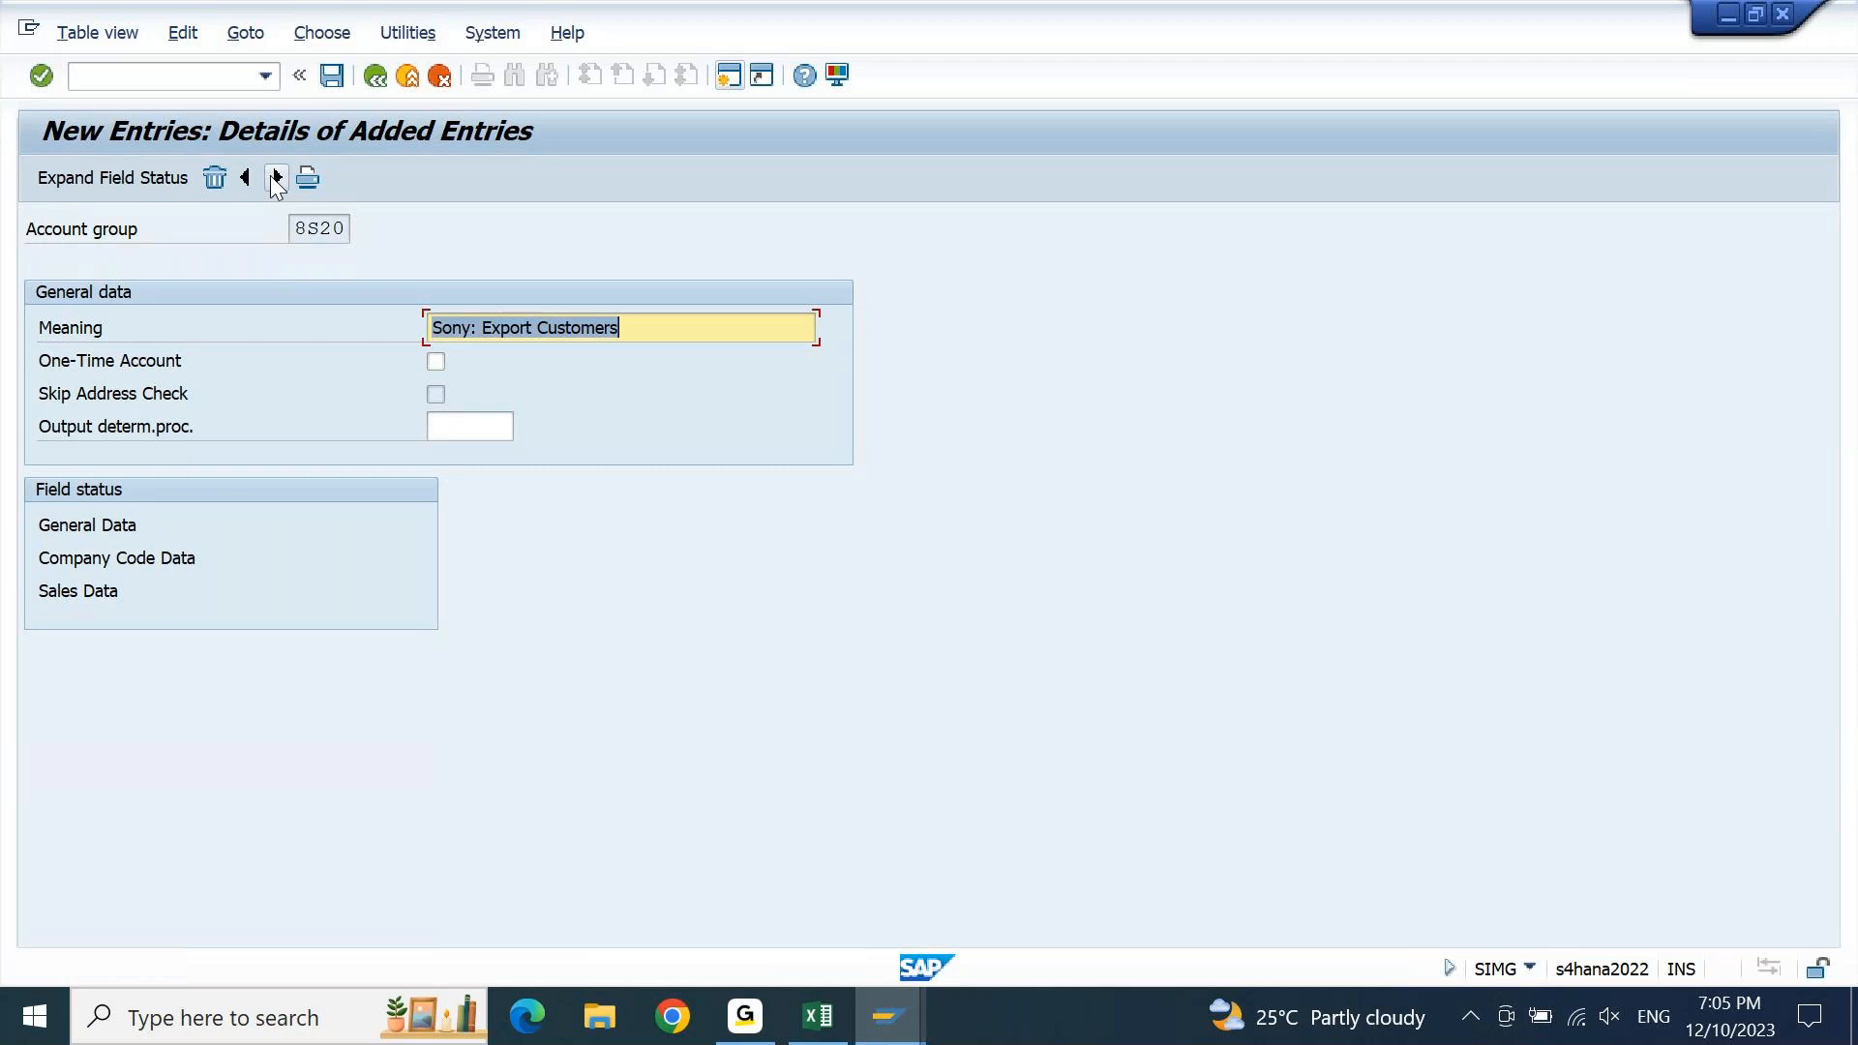
pyautogui.click(378, 82)
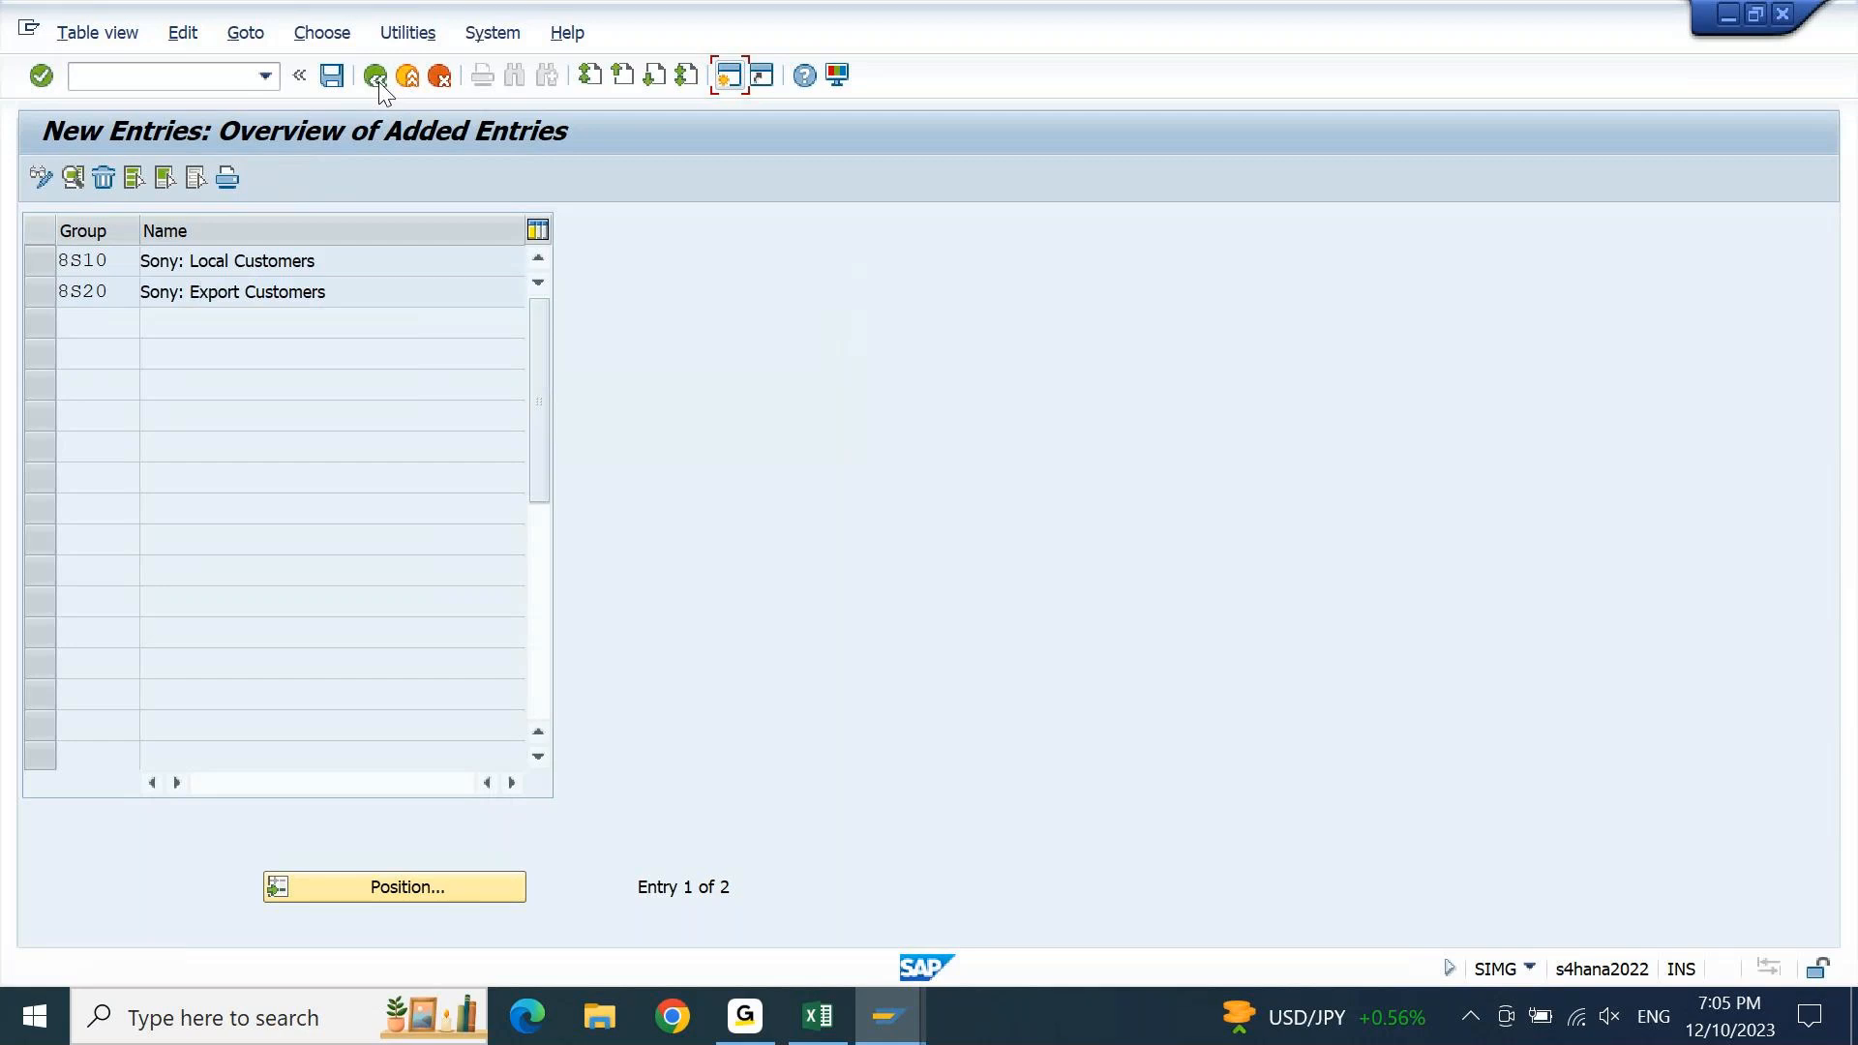
pyautogui.click(379, 83)
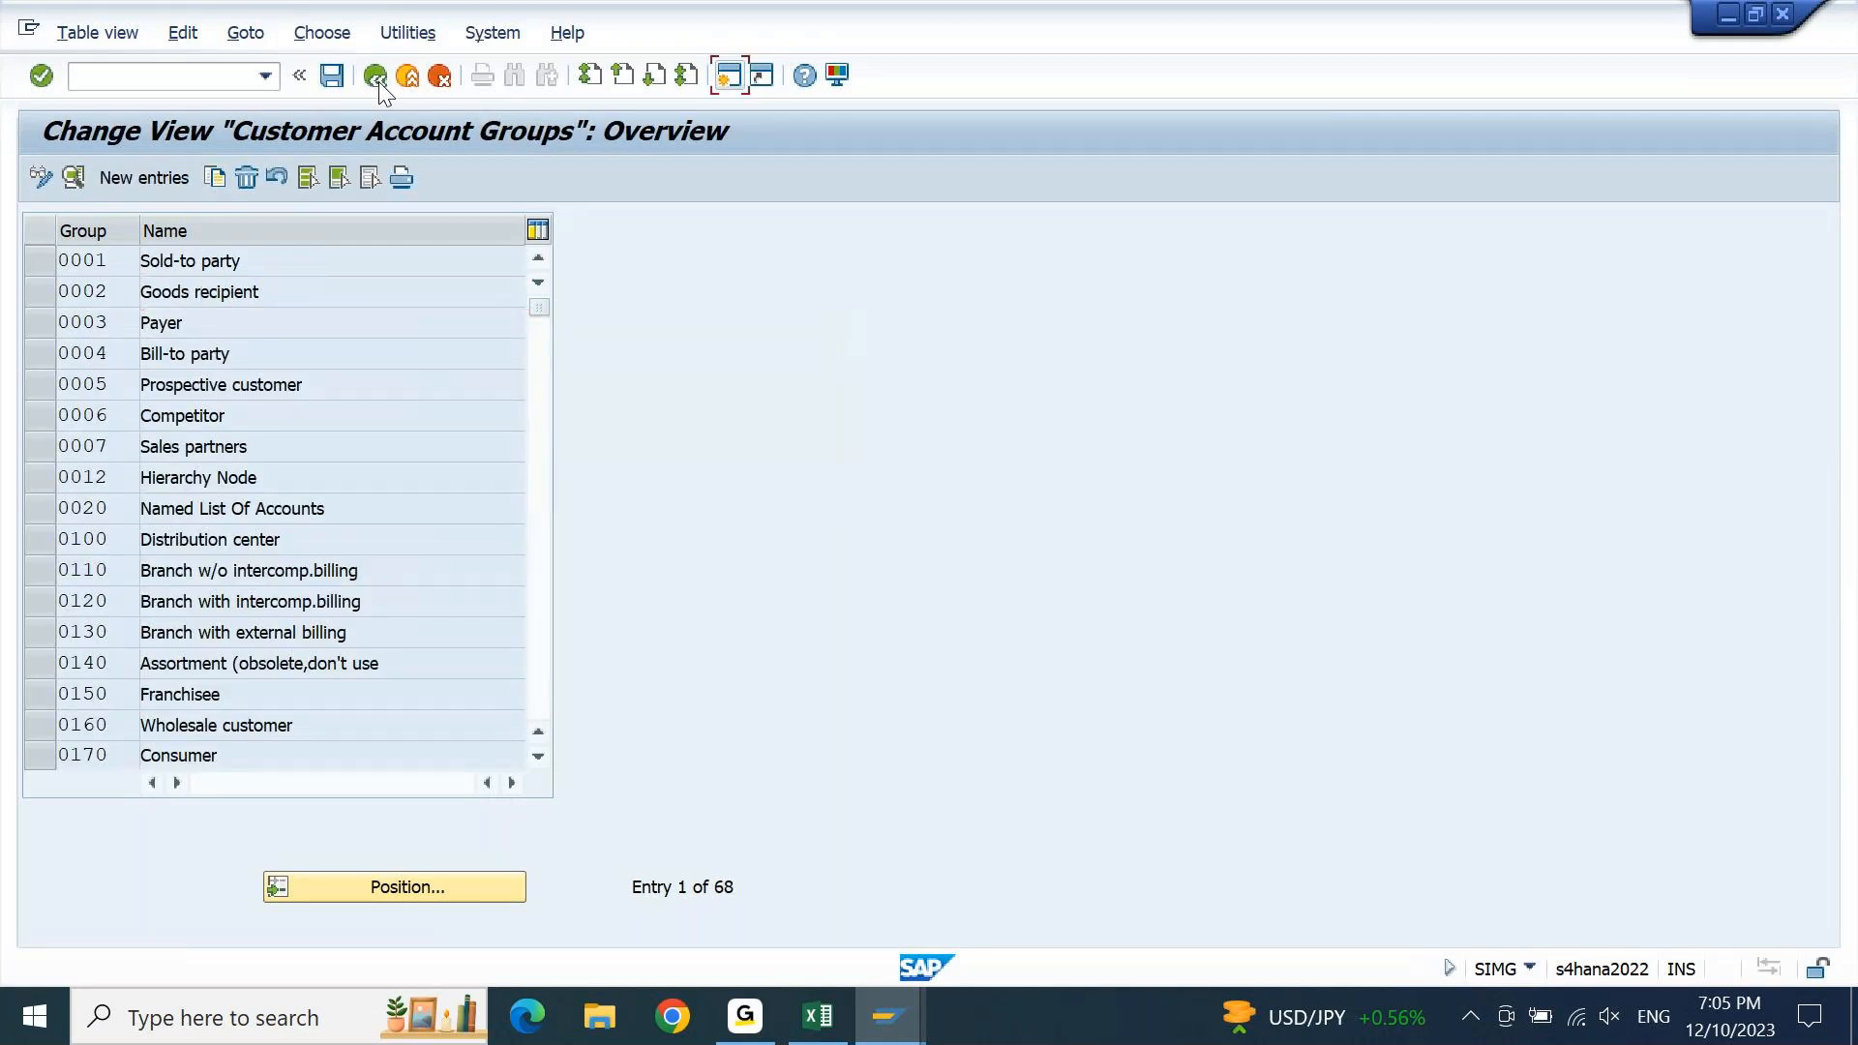
pyautogui.click(377, 78)
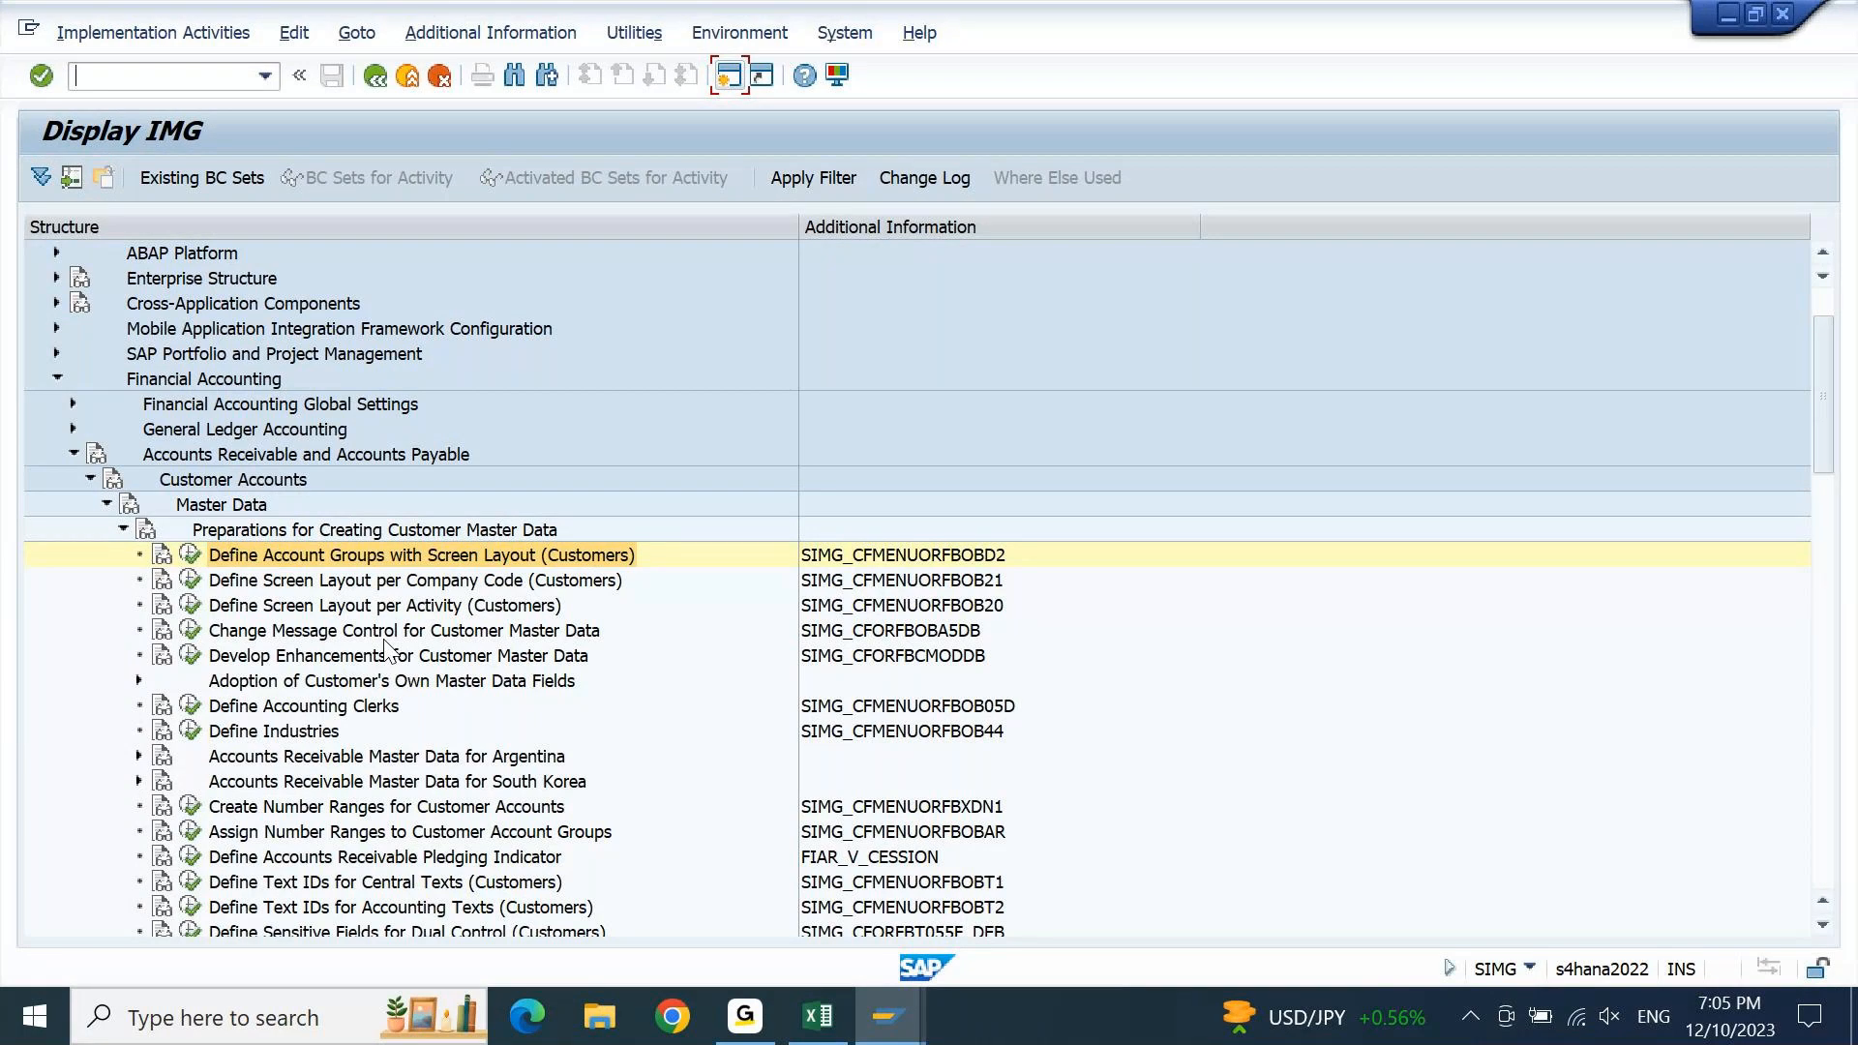
# Switch to the Excel notes and look up the transaction code for creating number ranges for customer accounts
pyautogui.hotkey('alt', 'Tab')
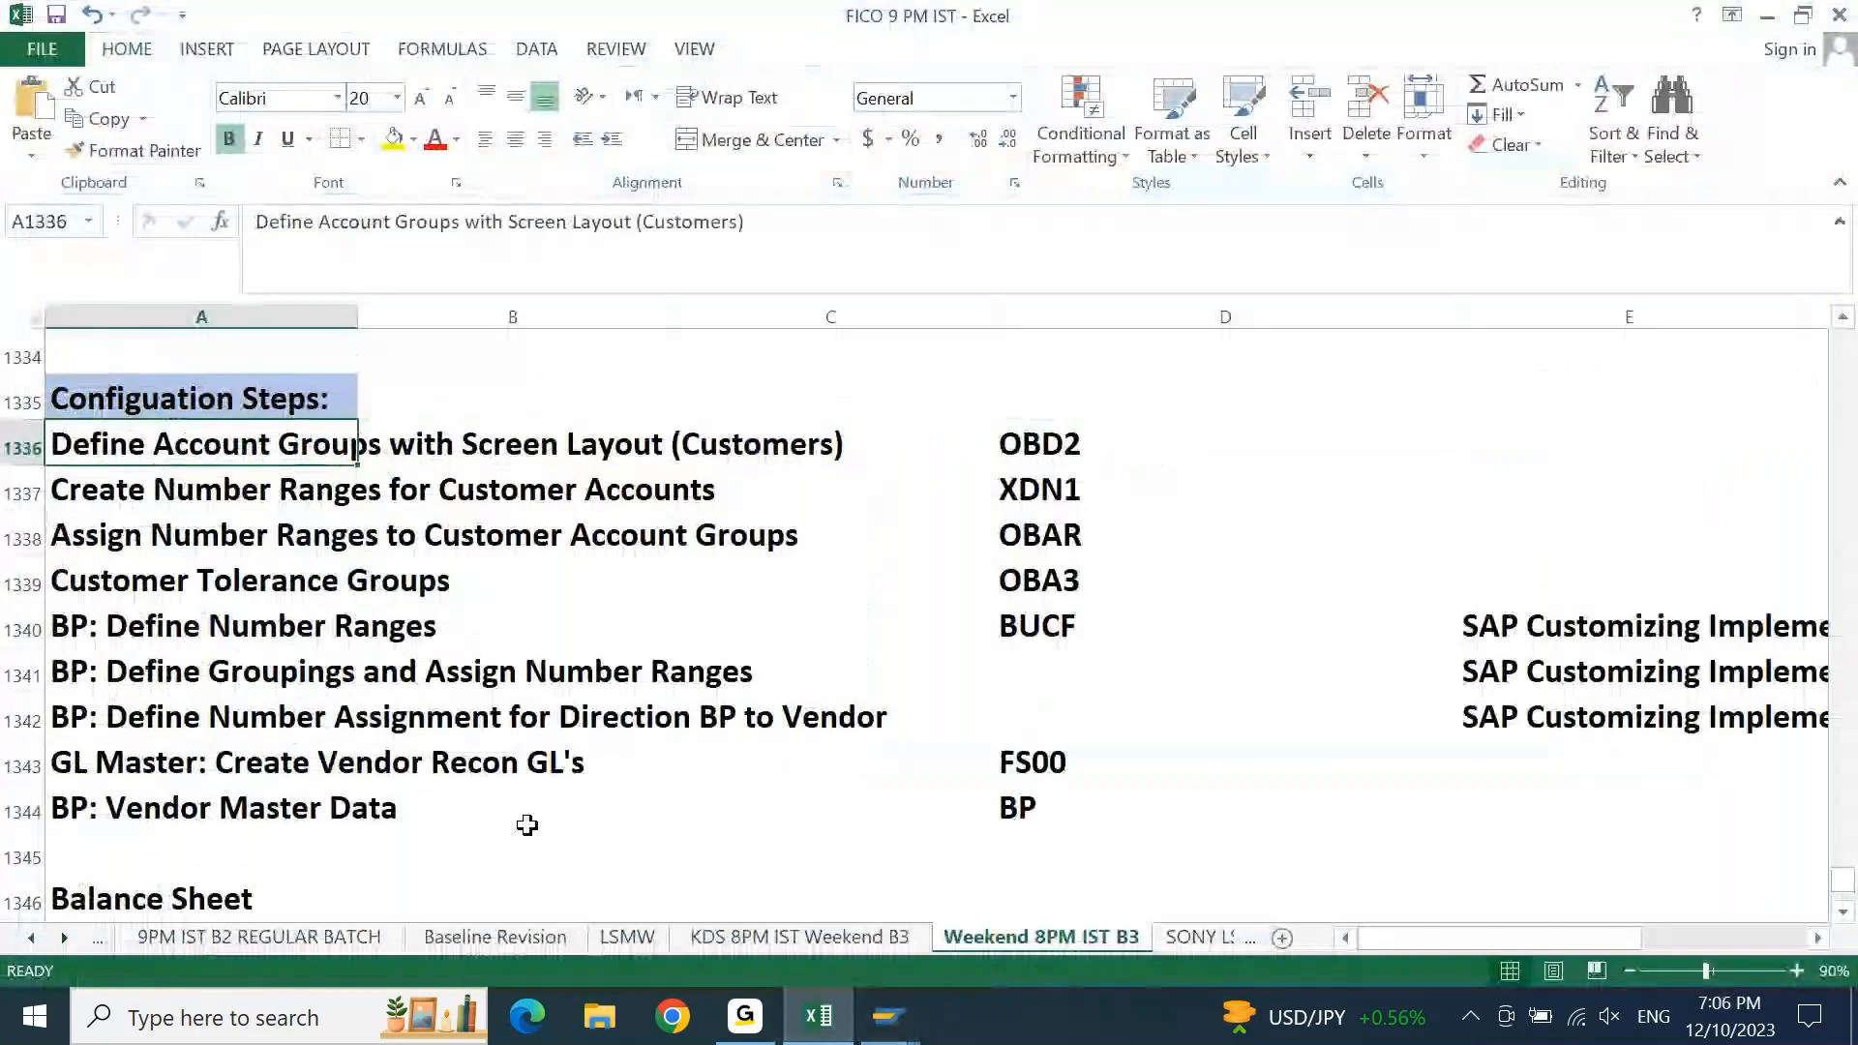
pyautogui.press('Down')
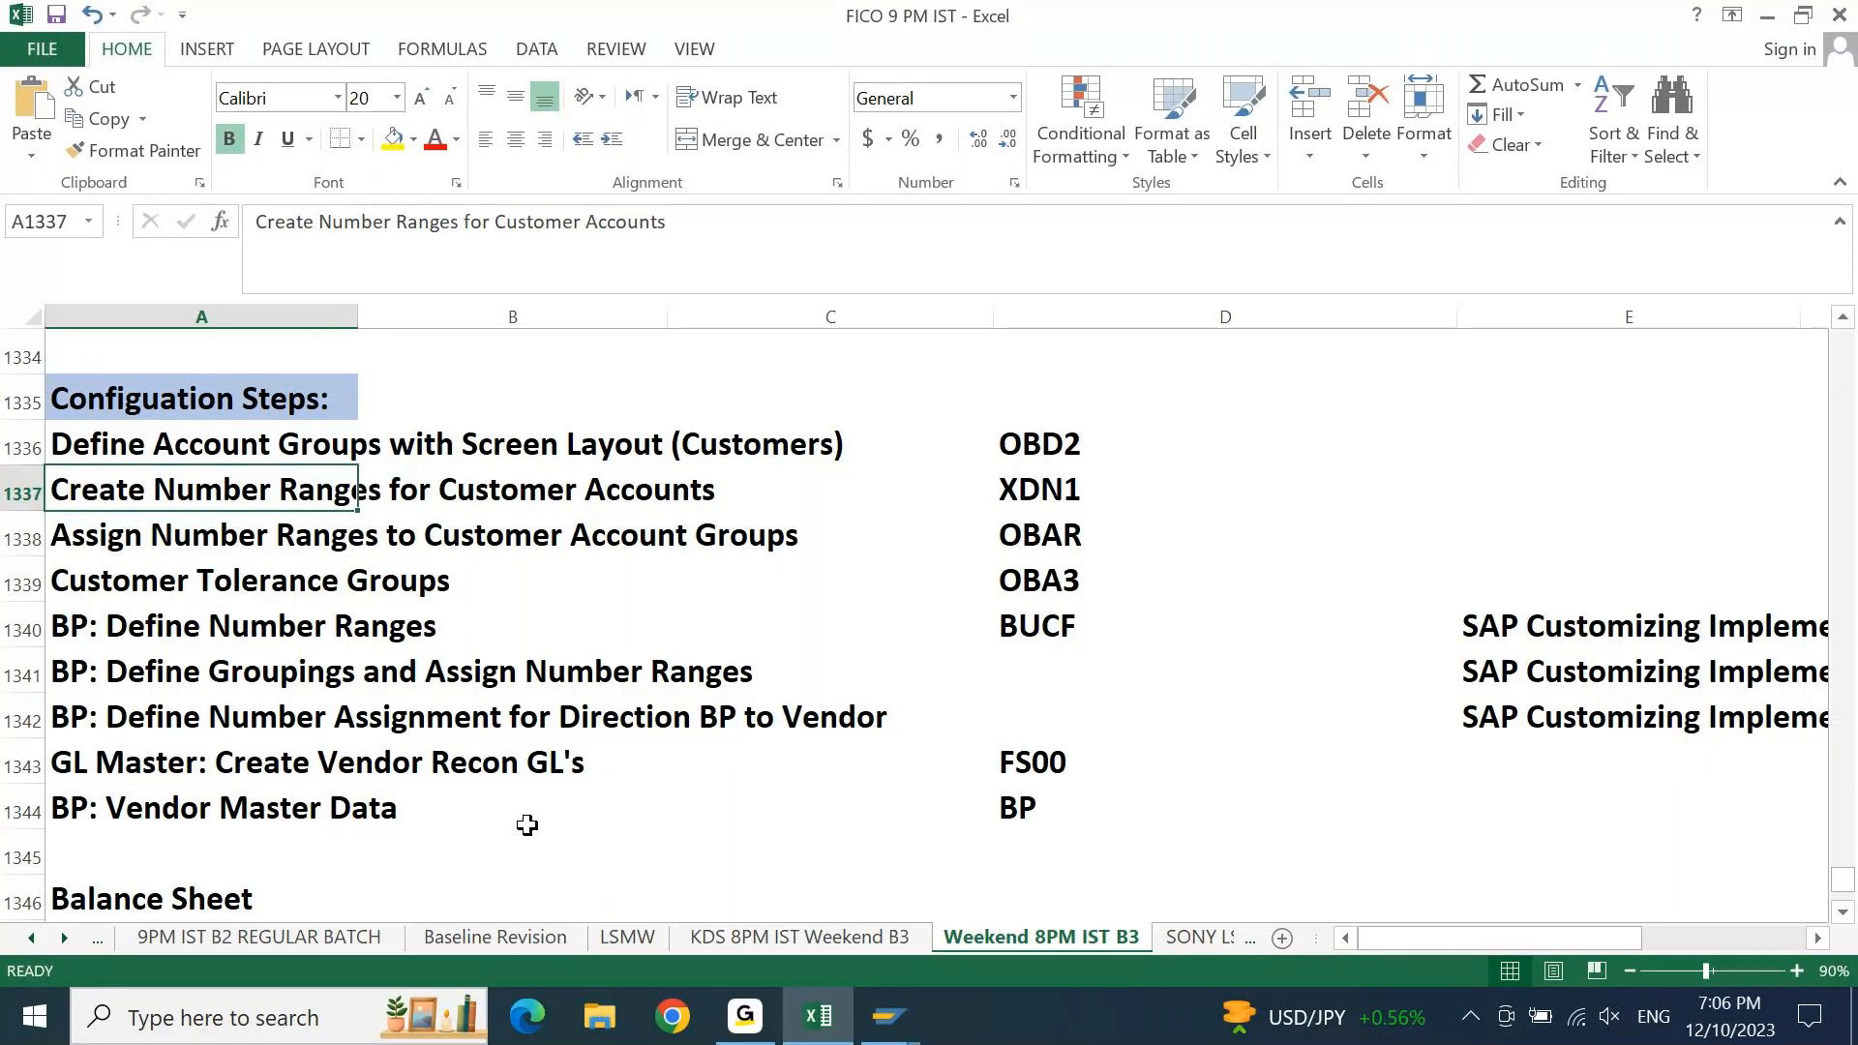
pyautogui.click(201, 633)
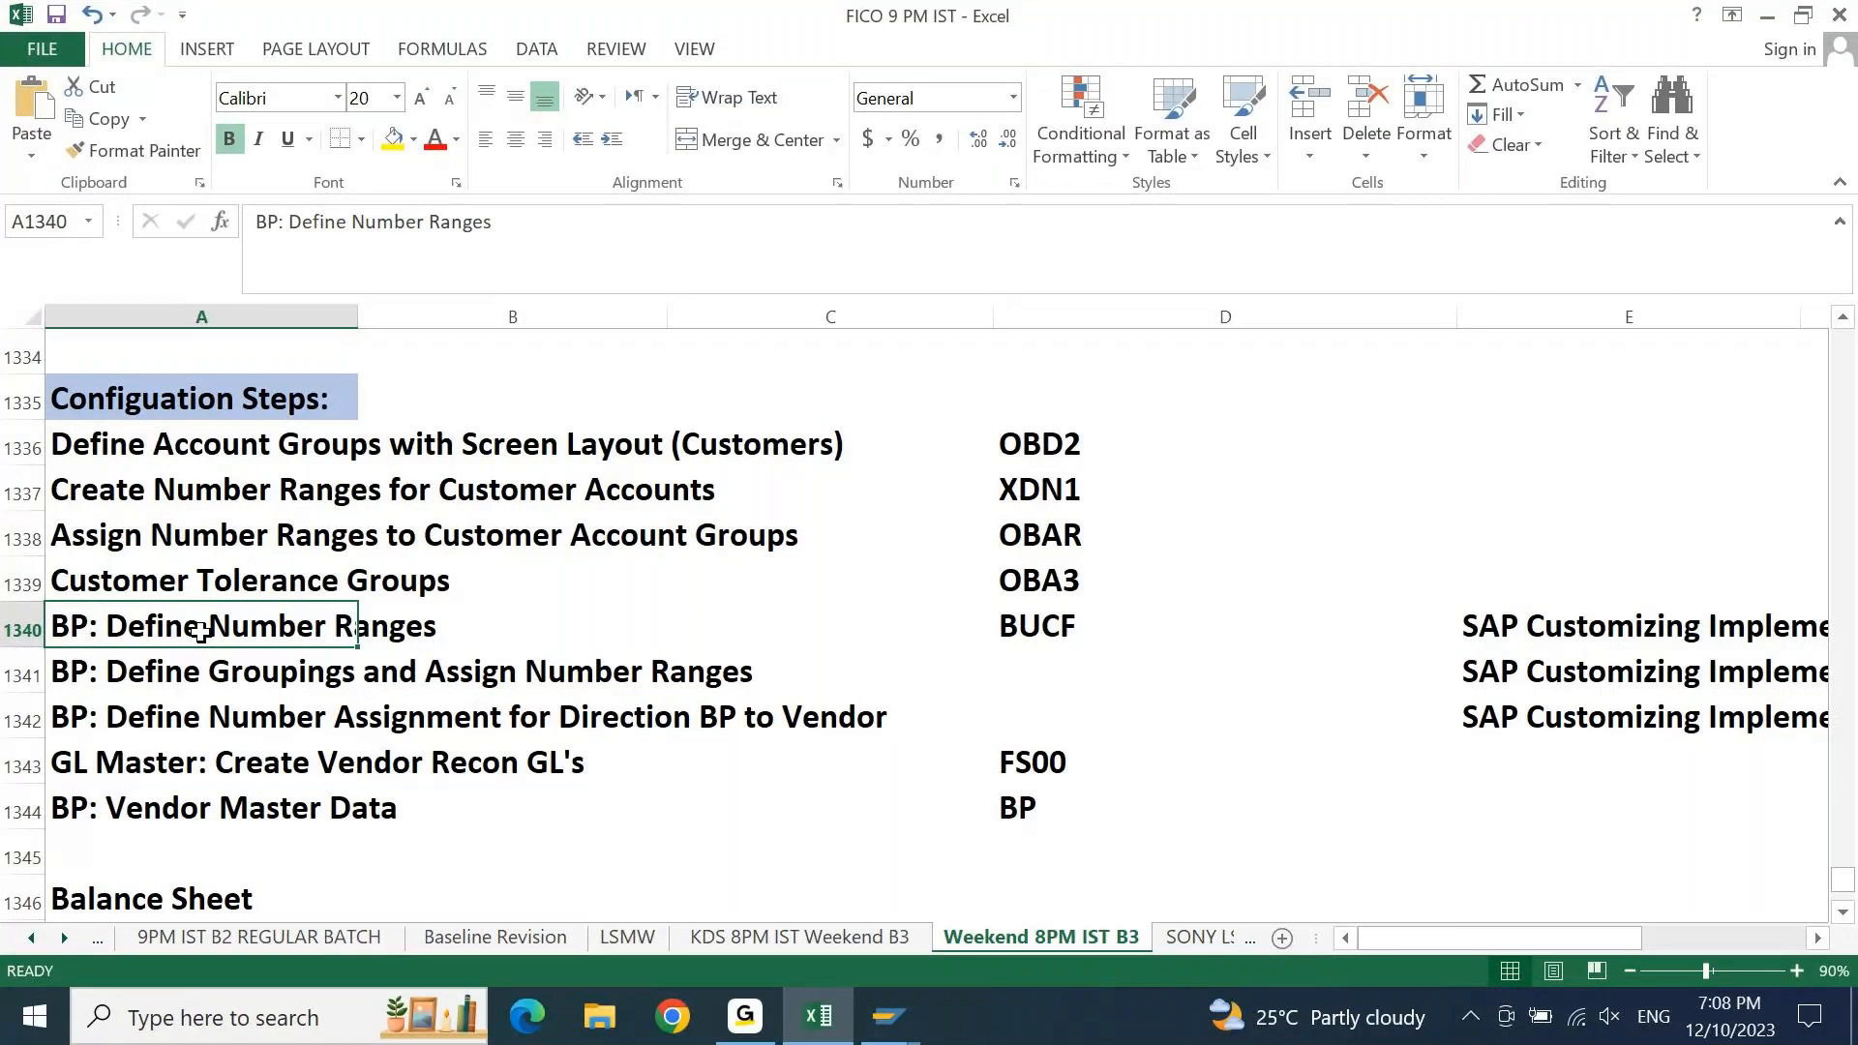
pyautogui.click(195, 472)
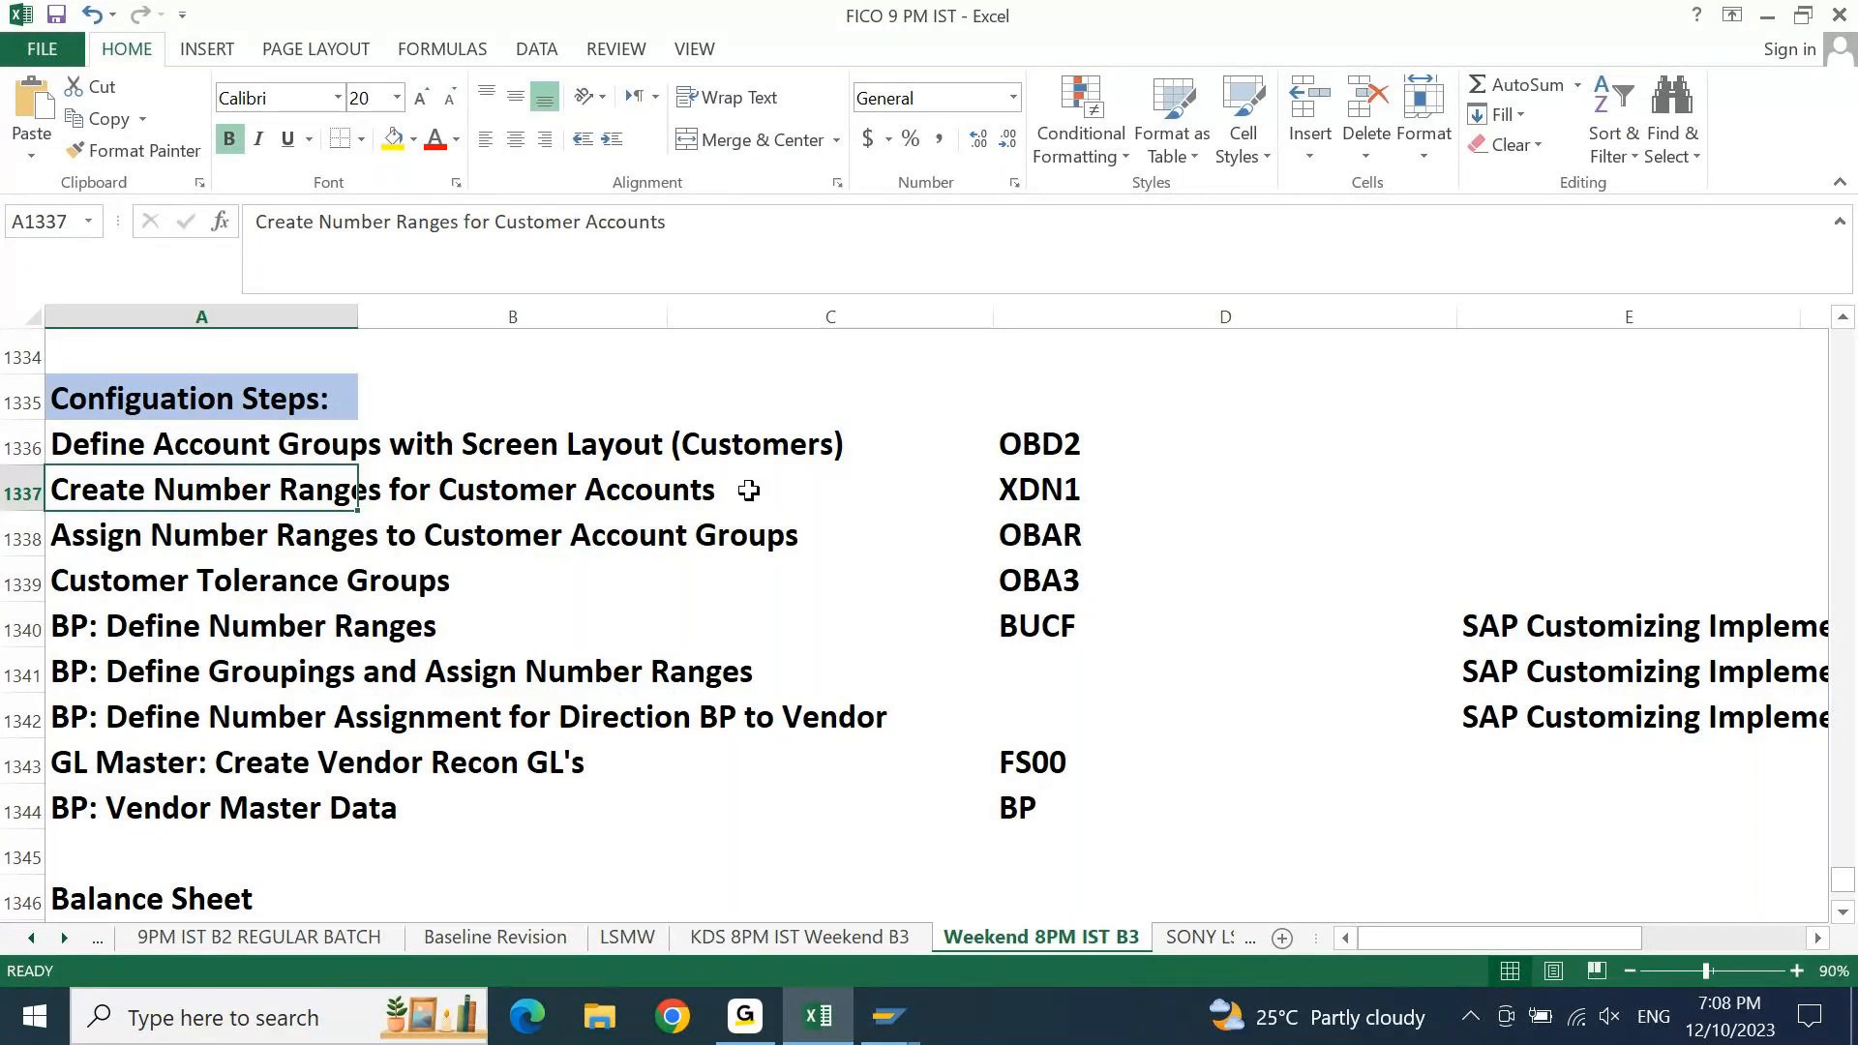
pyautogui.click(1065, 492)
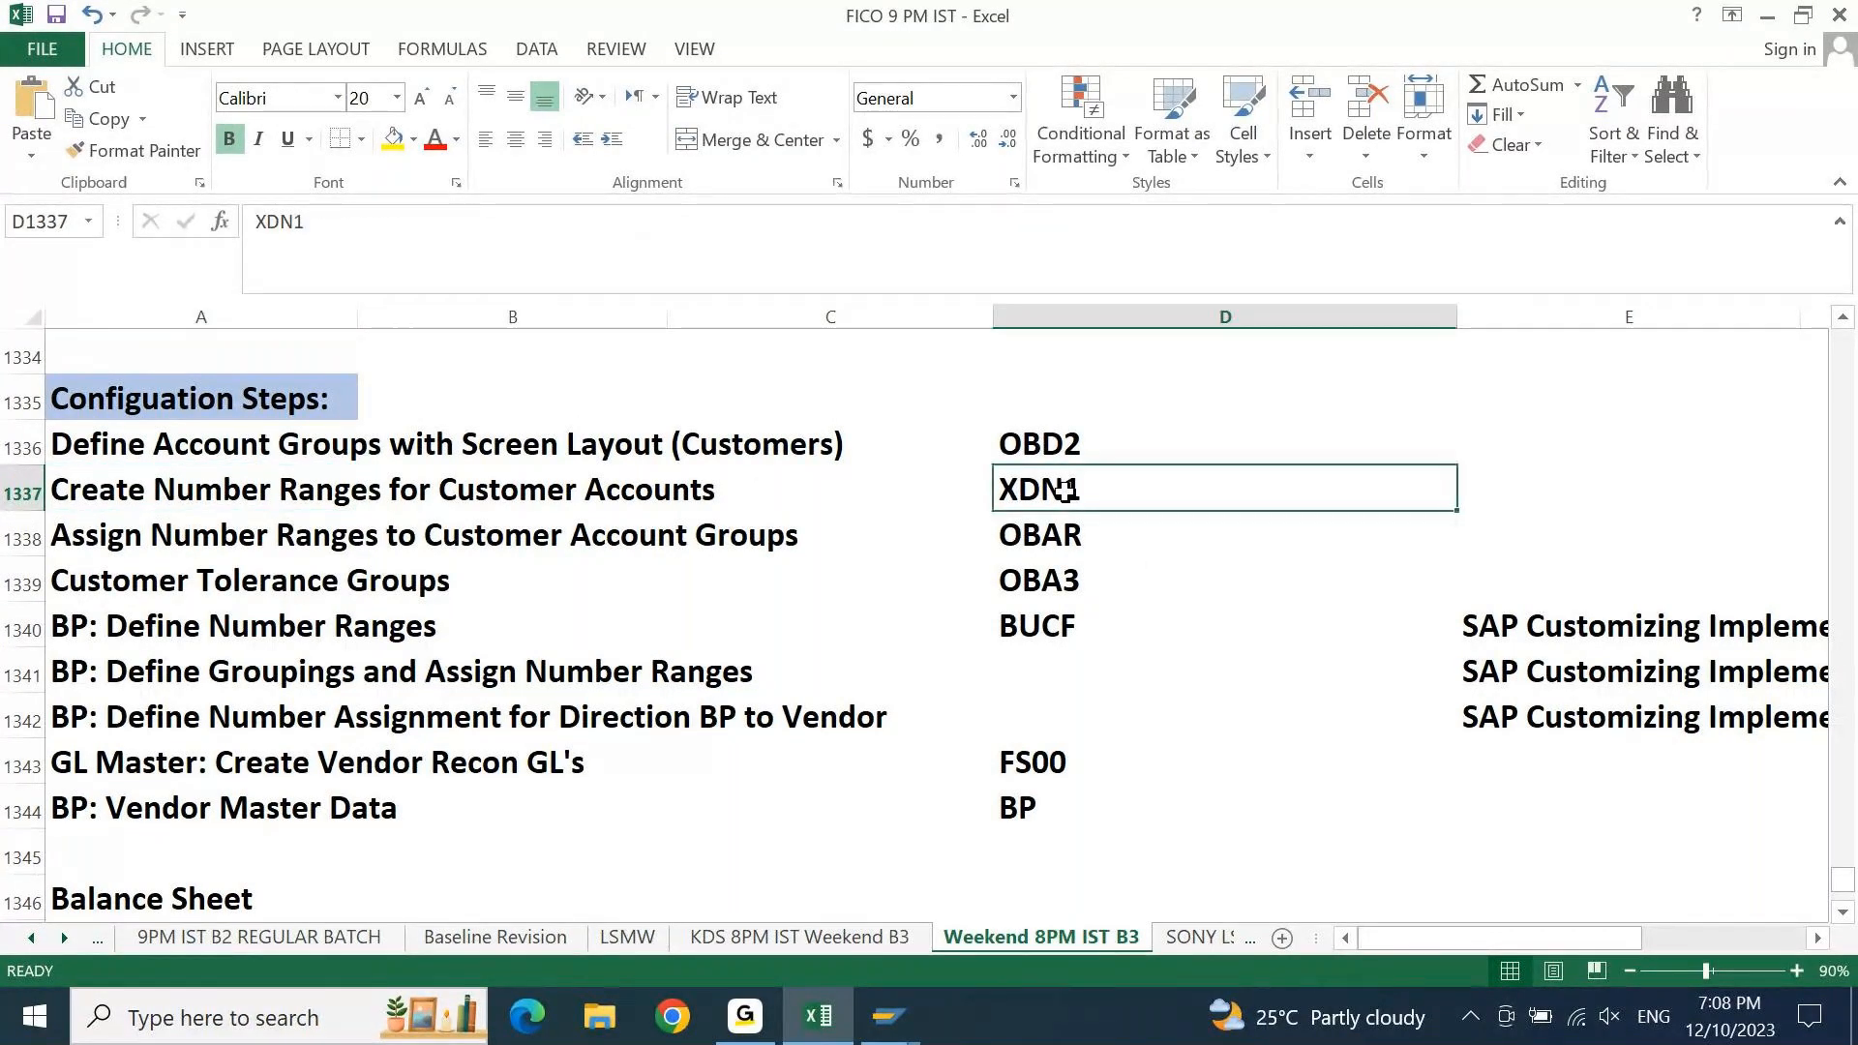
# Return to the SAP IMG session and open the customer number range intervals for editing through Create Number Ranges for Customer Accounts
pyautogui.click(904, 1013)
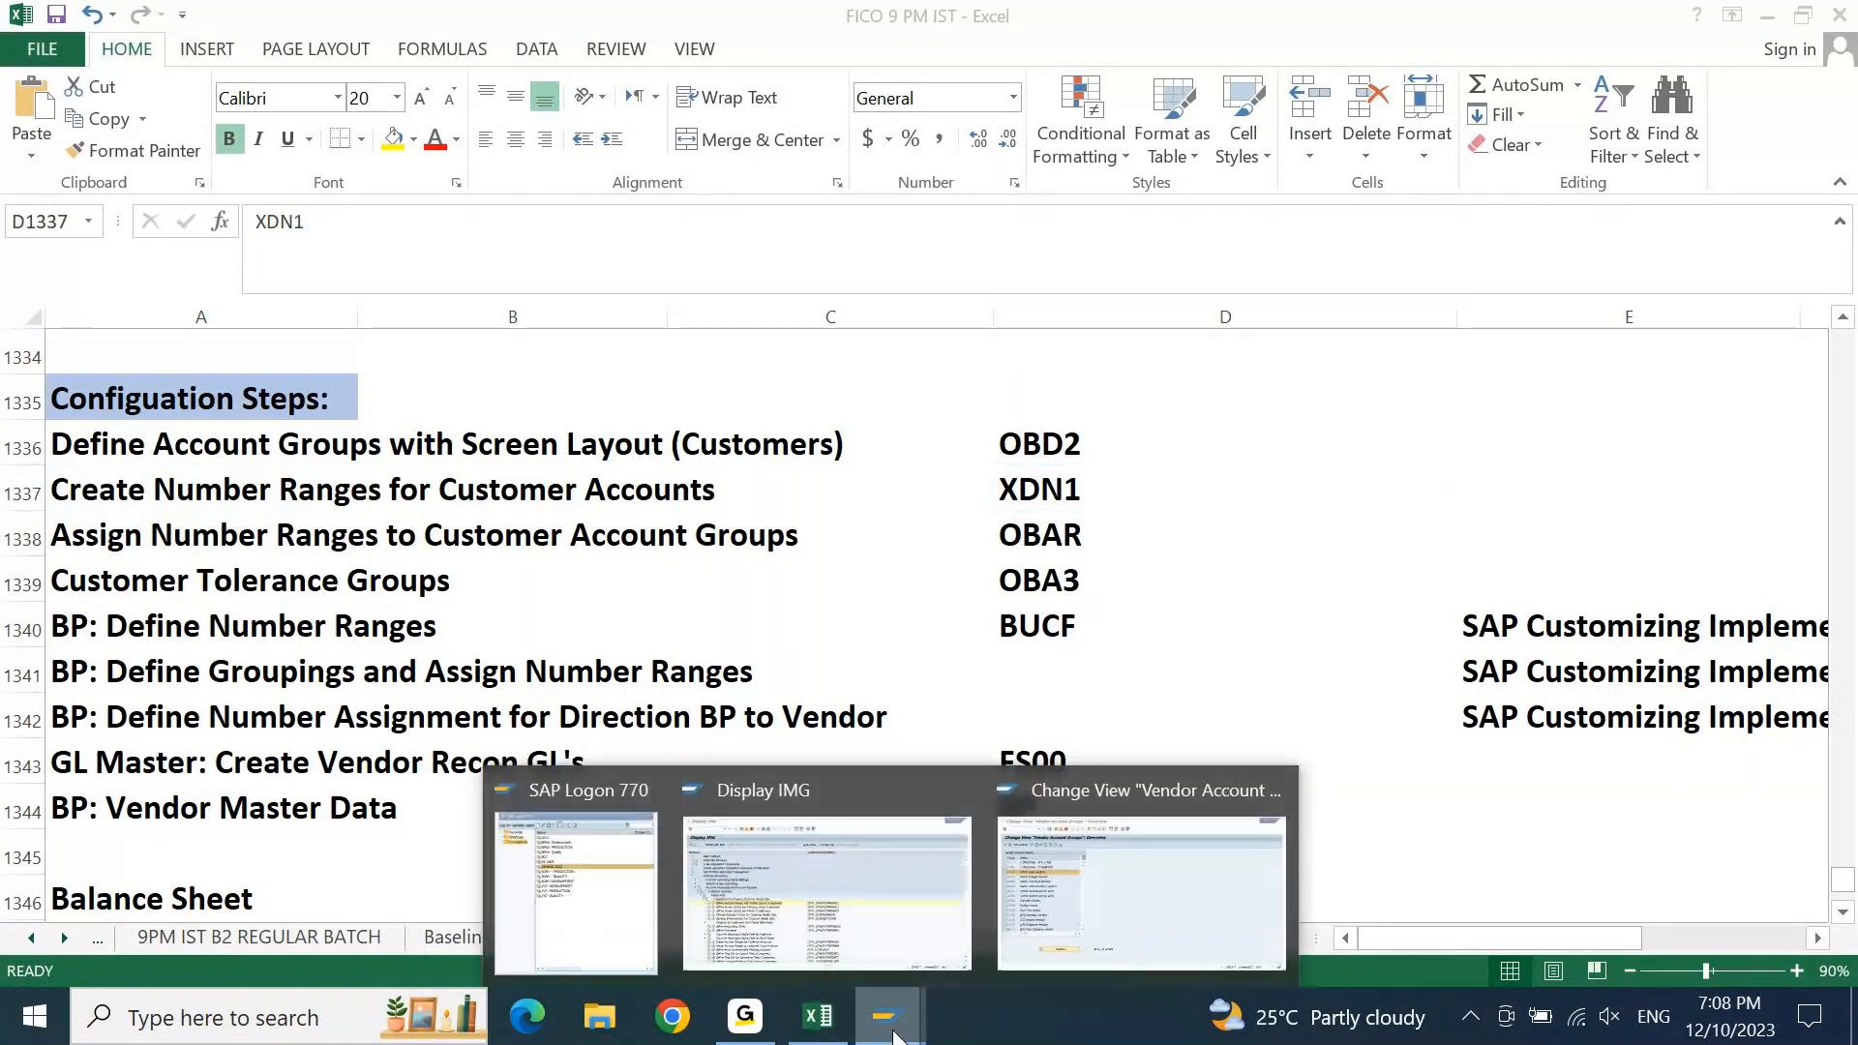
pyautogui.click(929, 919)
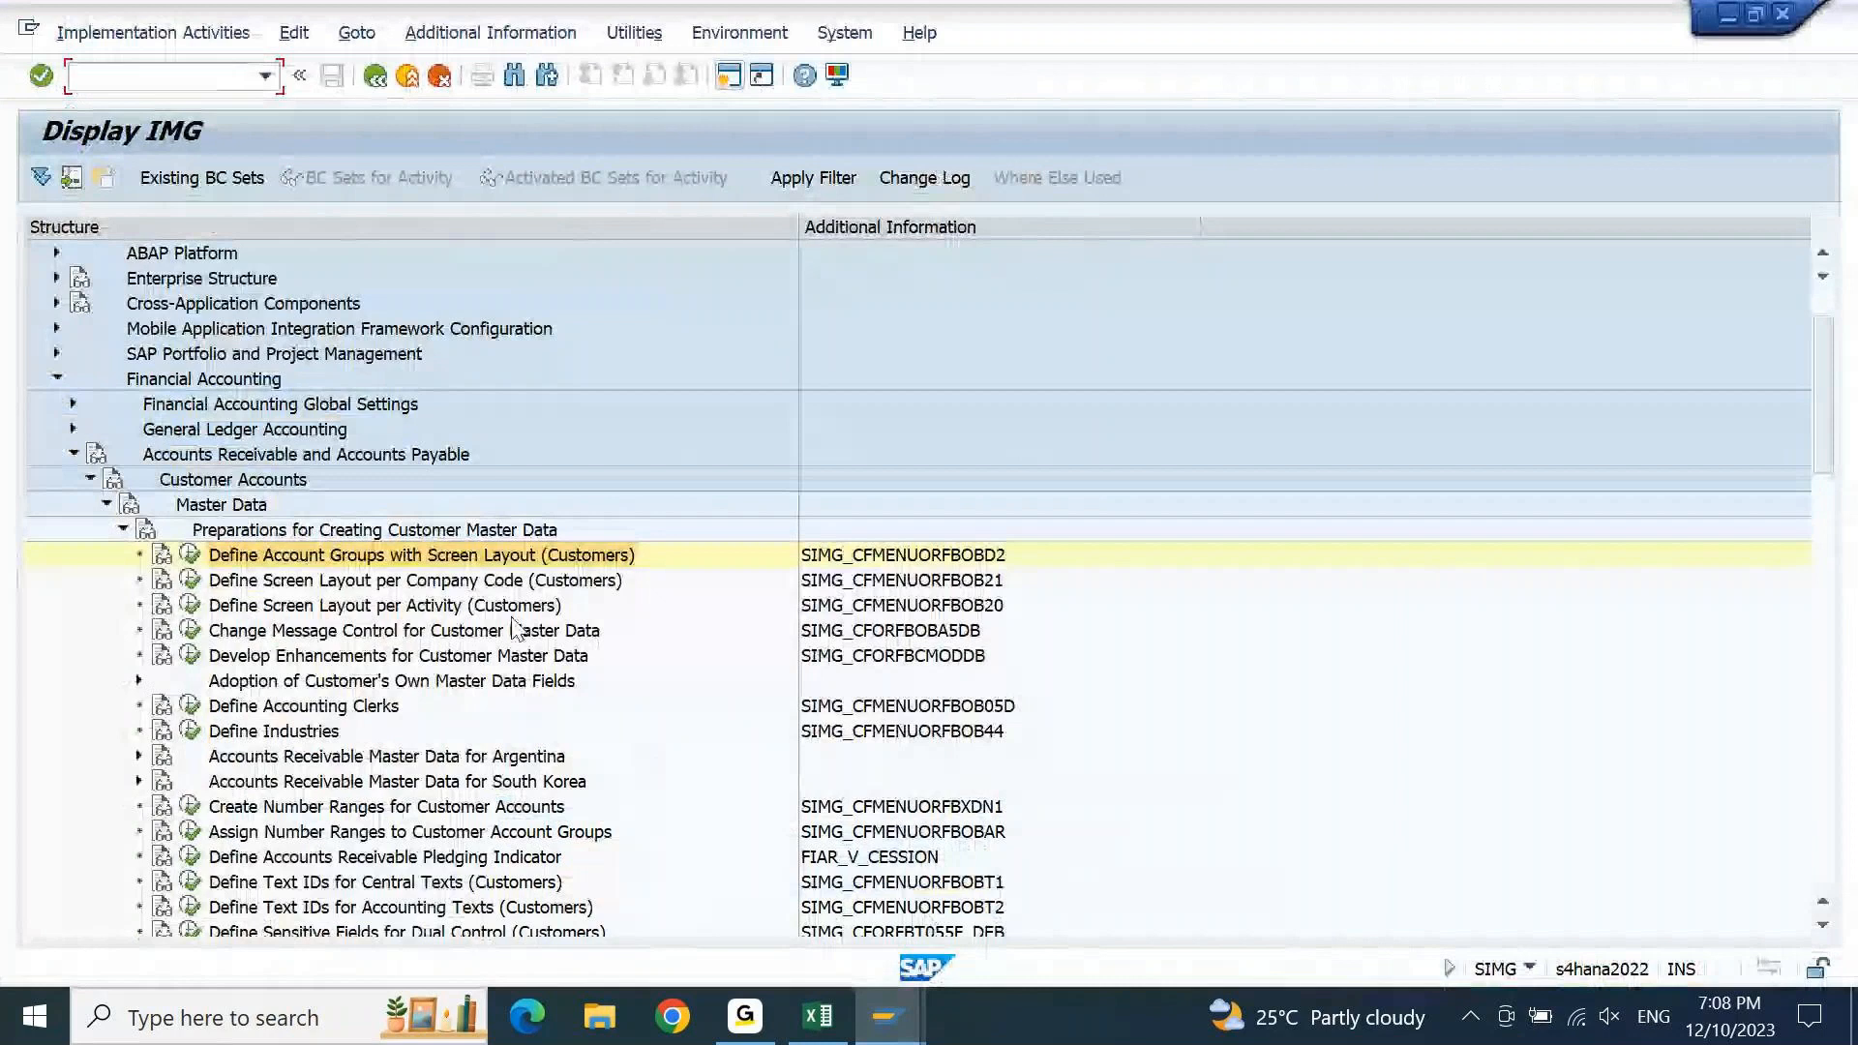
pyautogui.click(347, 809)
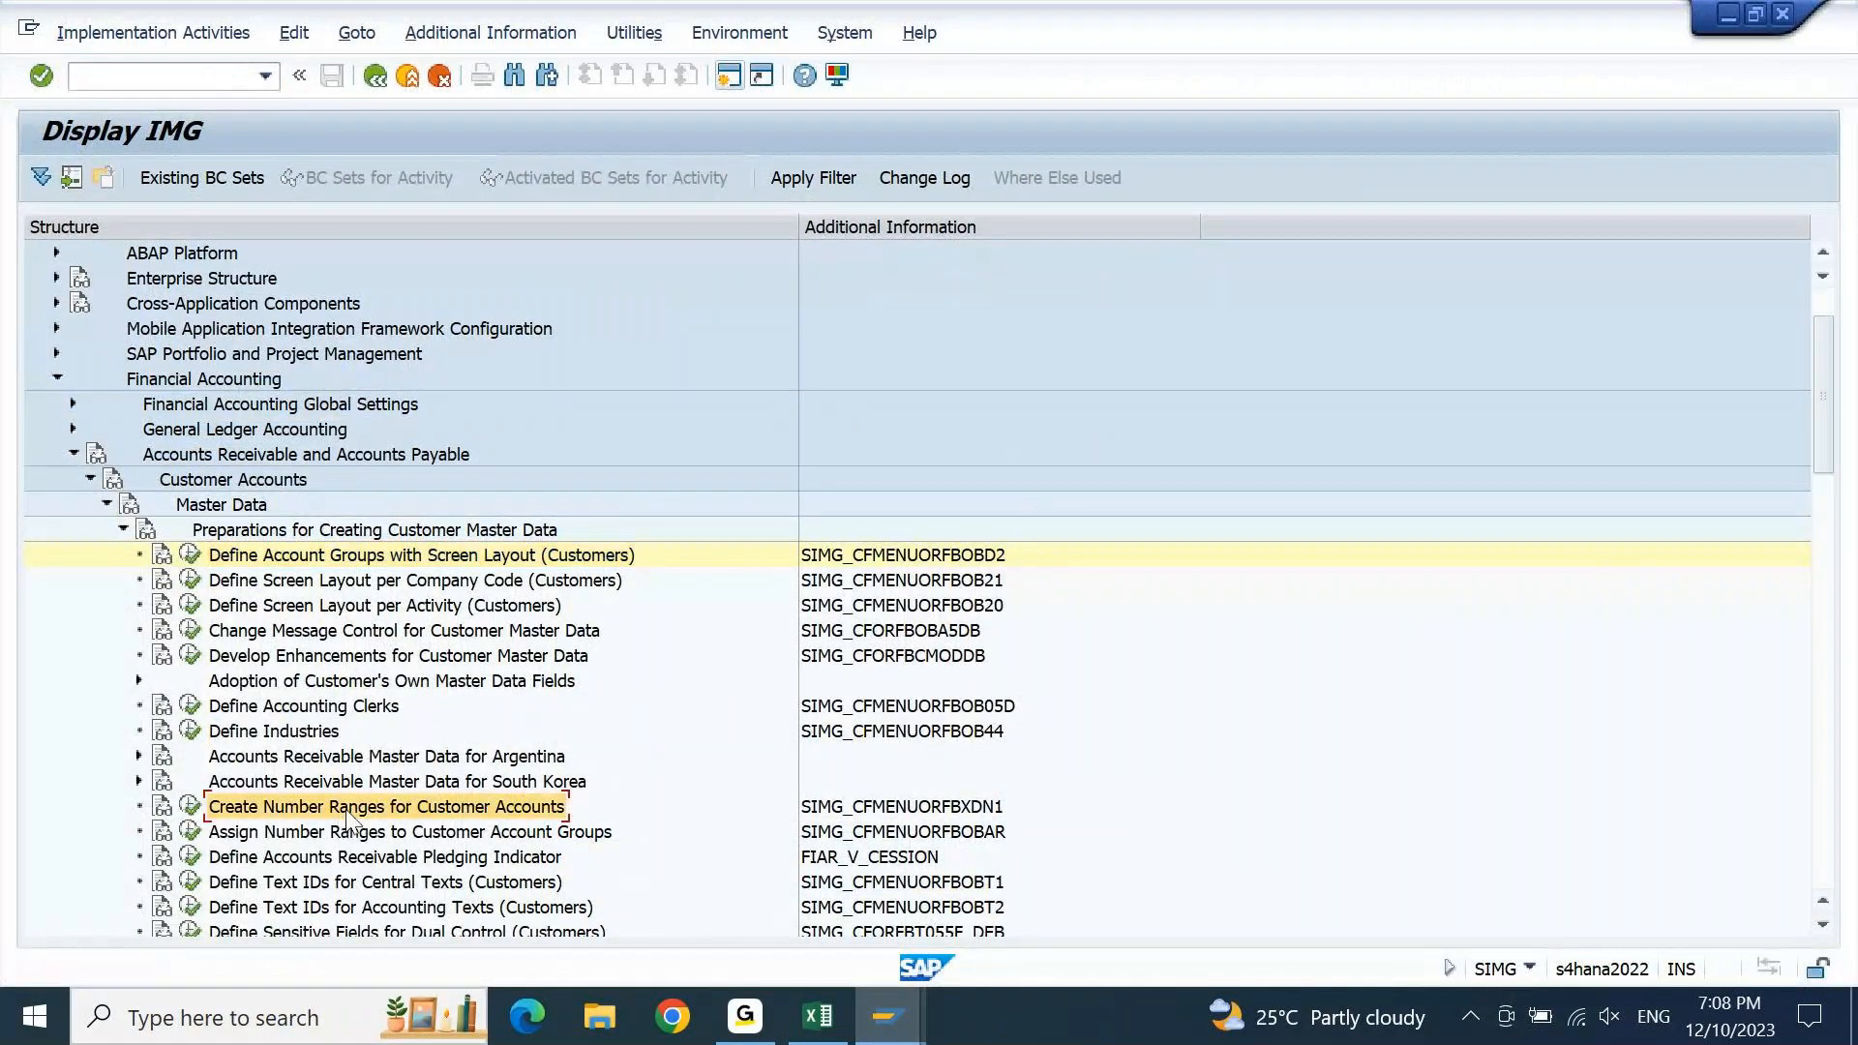
pyautogui.click(188, 809)
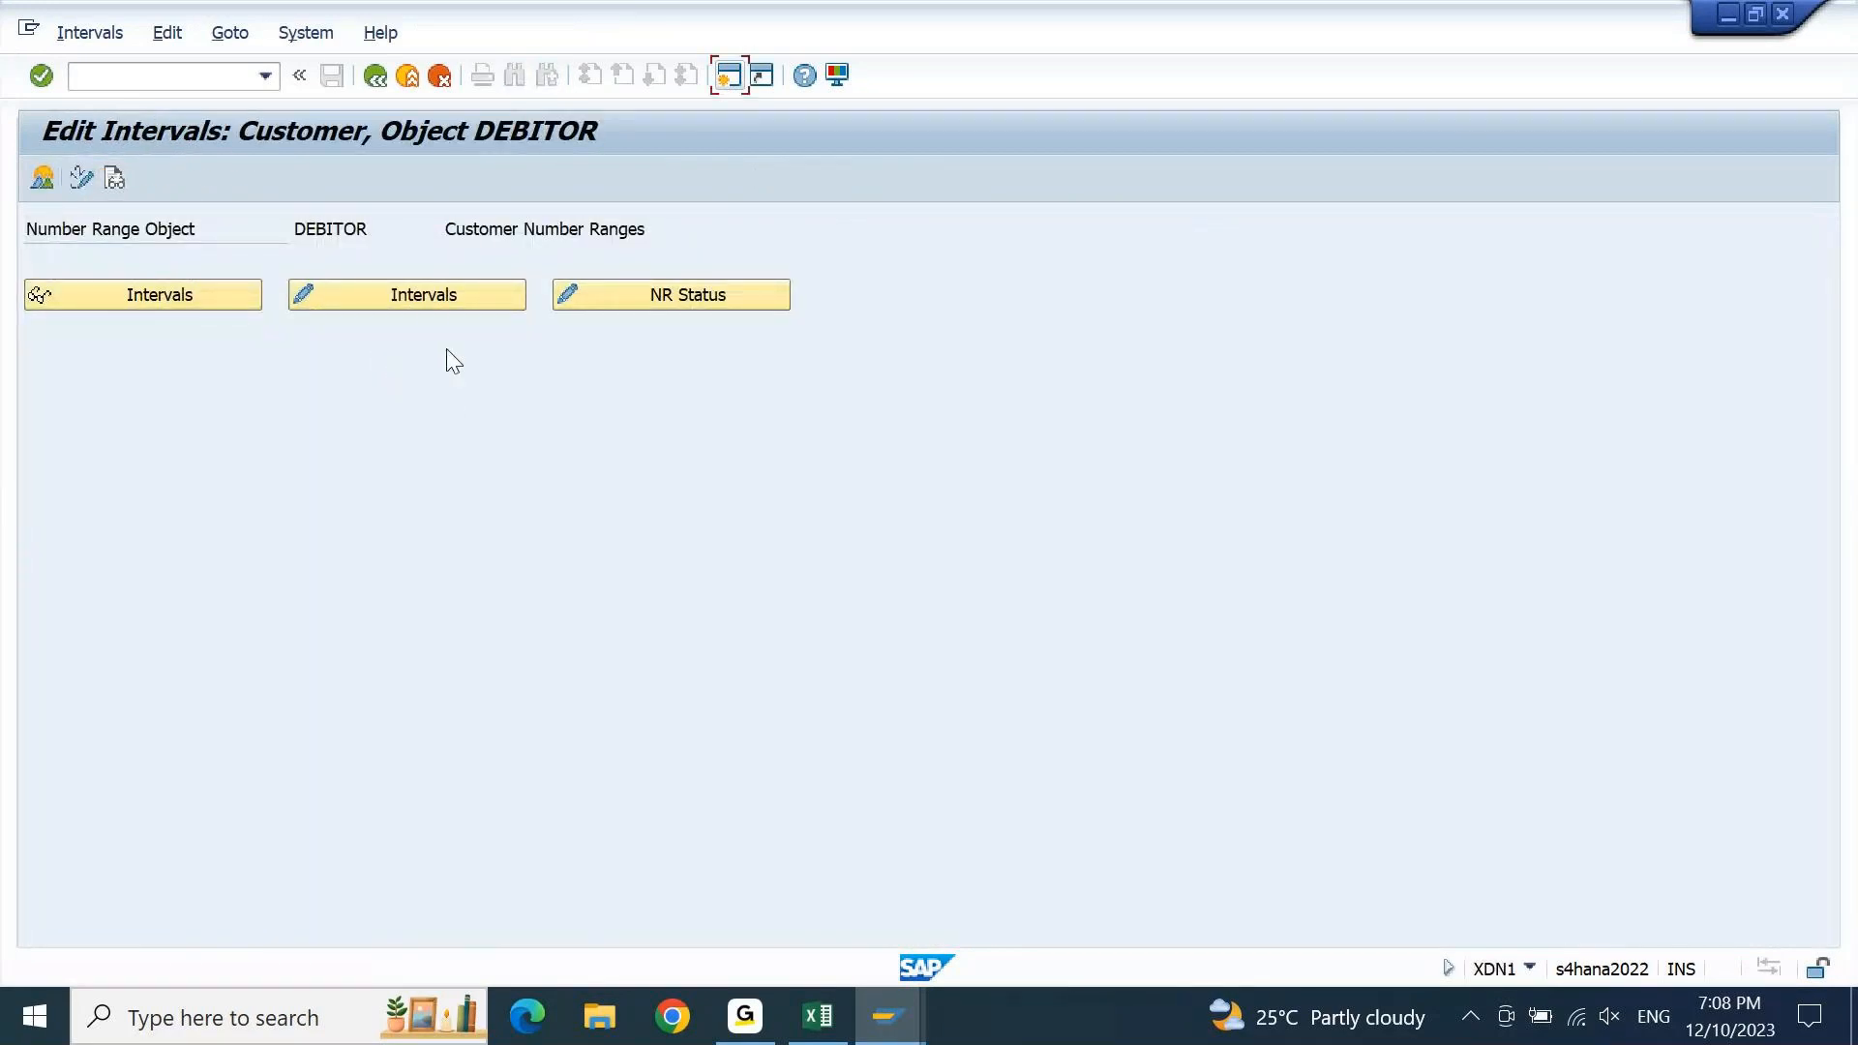
pyautogui.click(429, 300)
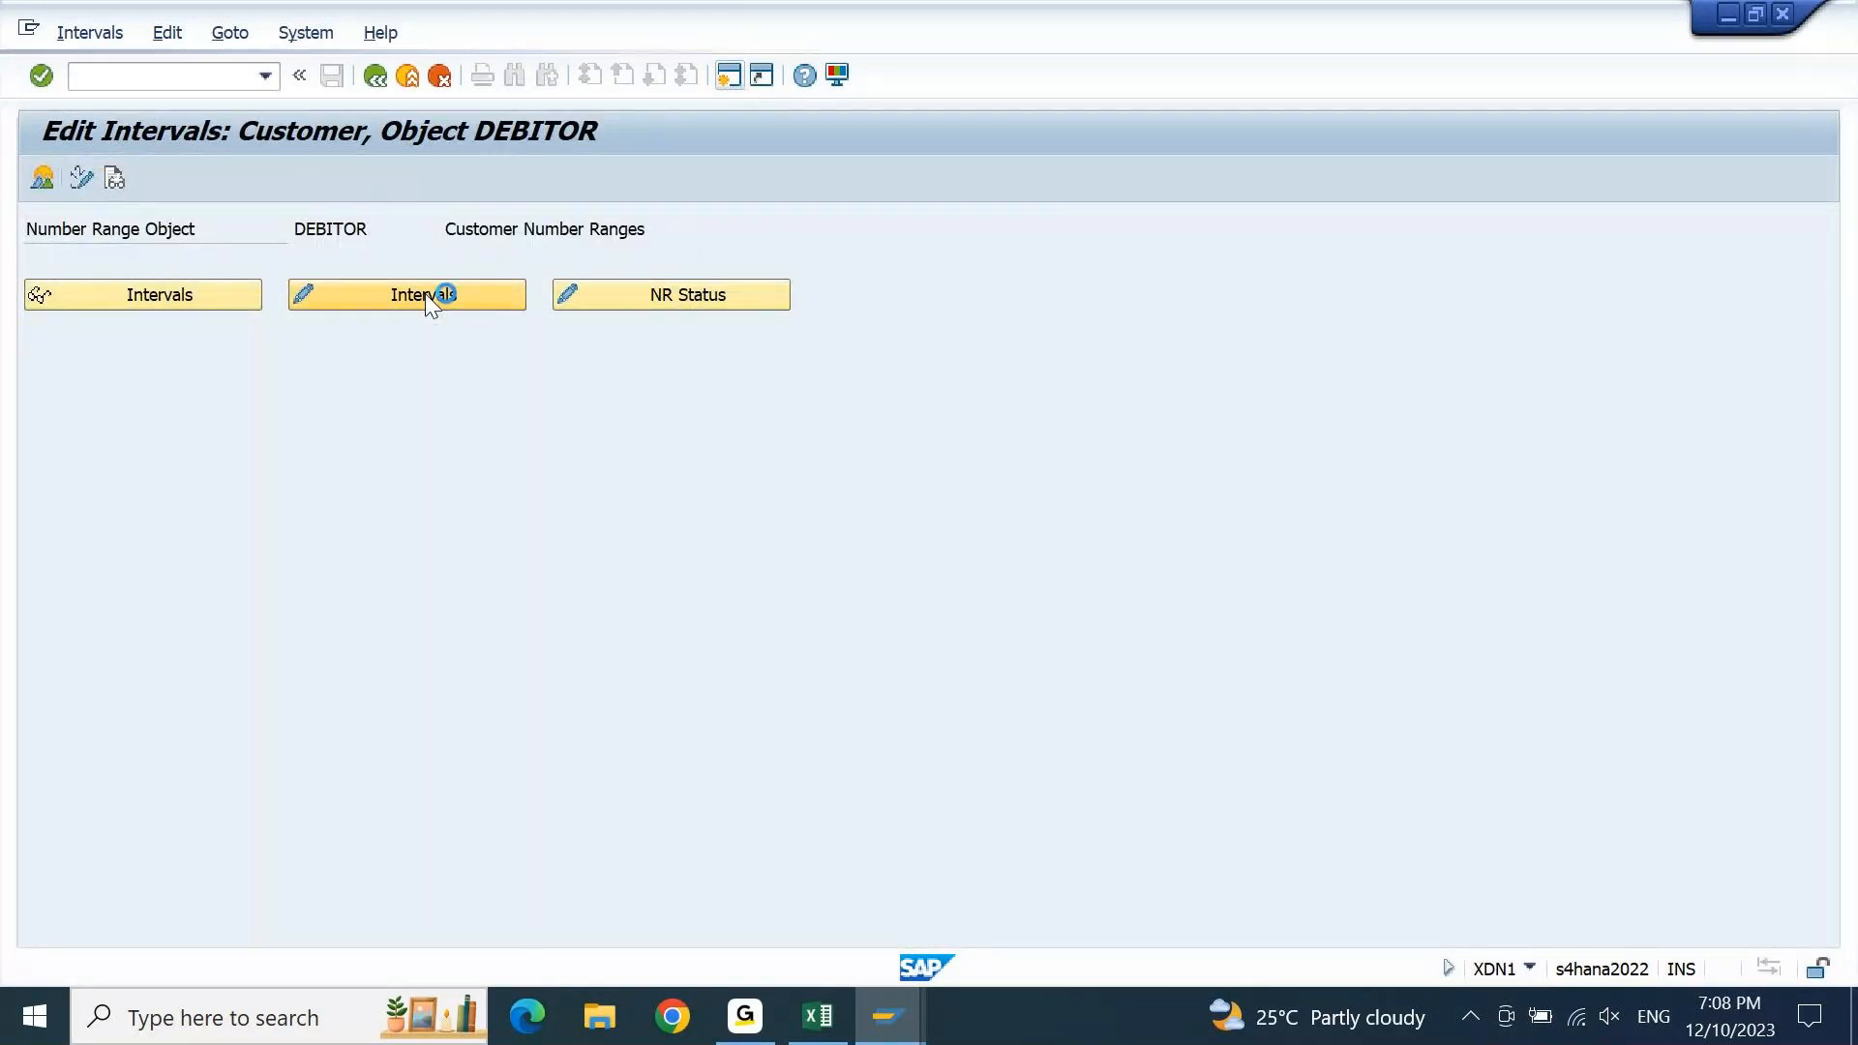
# List the free intervals of the customer number range object and examine which number blocks are available
pyautogui.click(97, 39)
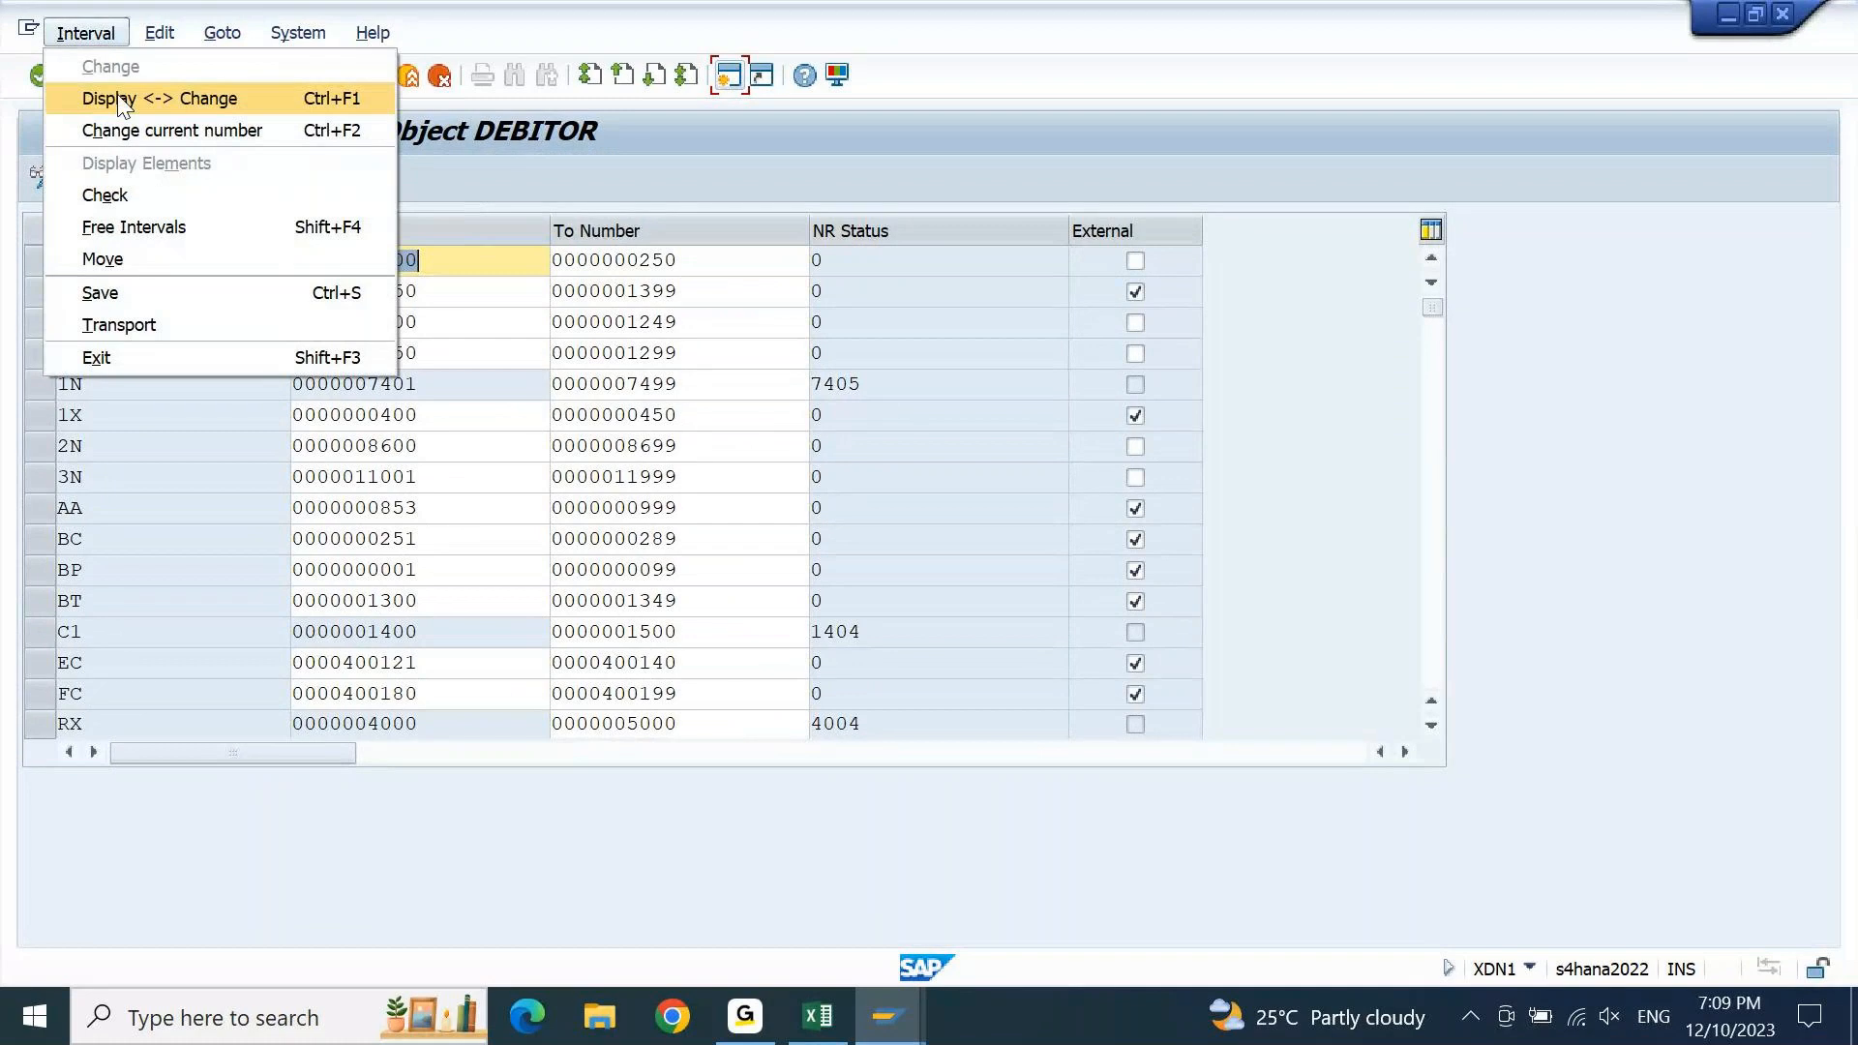
pyautogui.click(133, 229)
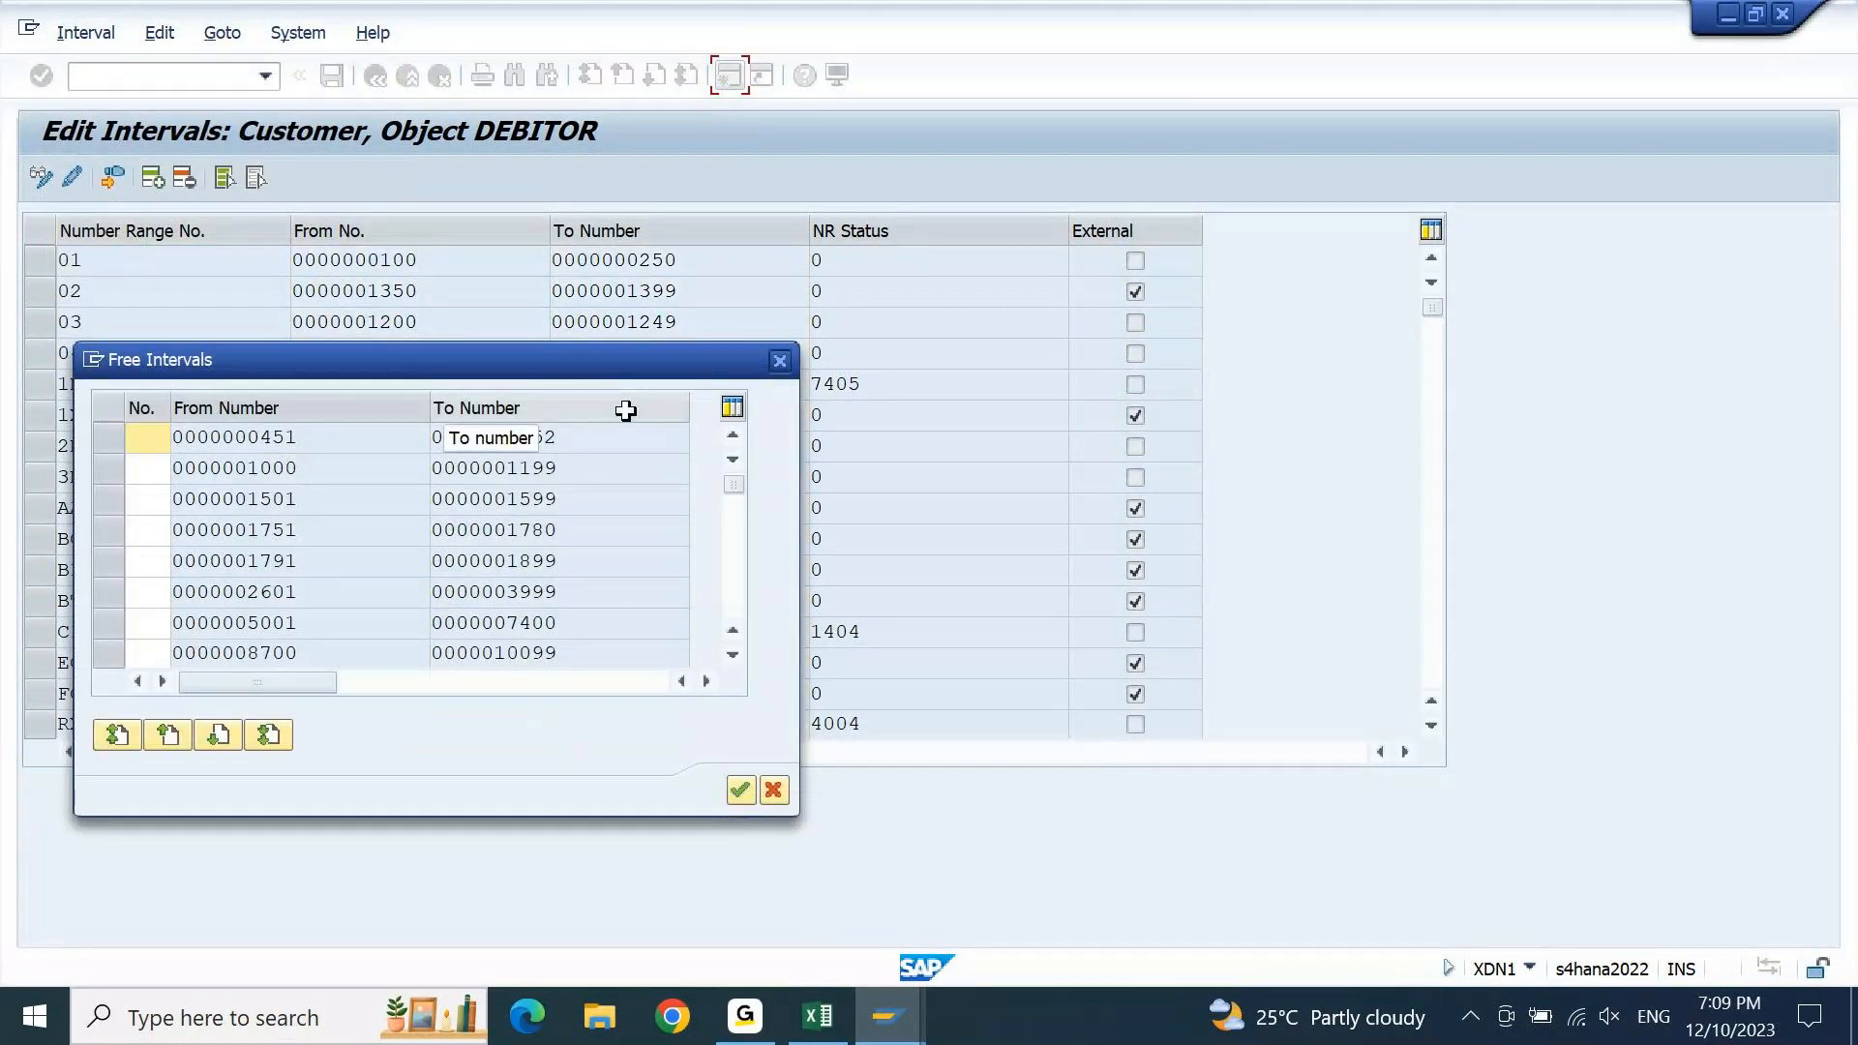
pyautogui.moveTo(581, 592); pyautogui.dragTo(512, 602)
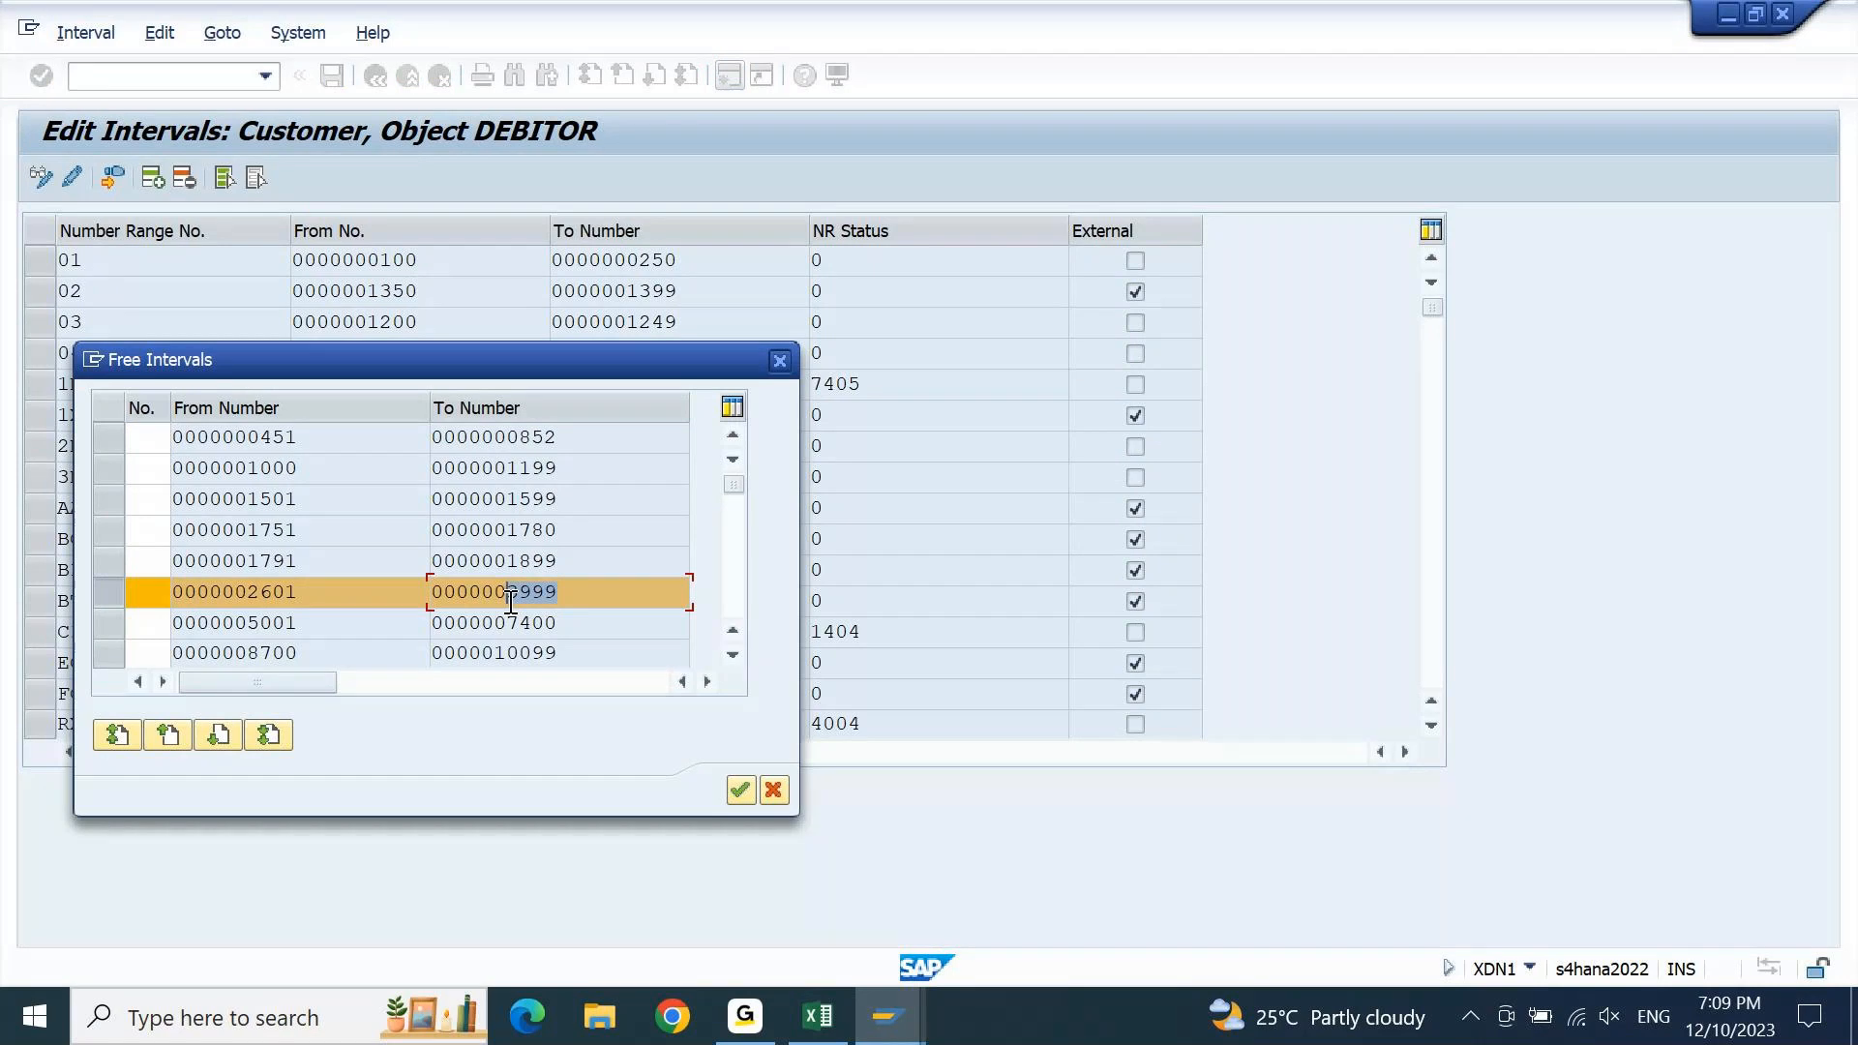
# Switch to the vendor account groups session and open the vendor number range intervals for editing with transaction XKN1
pyautogui.click(908, 1019)
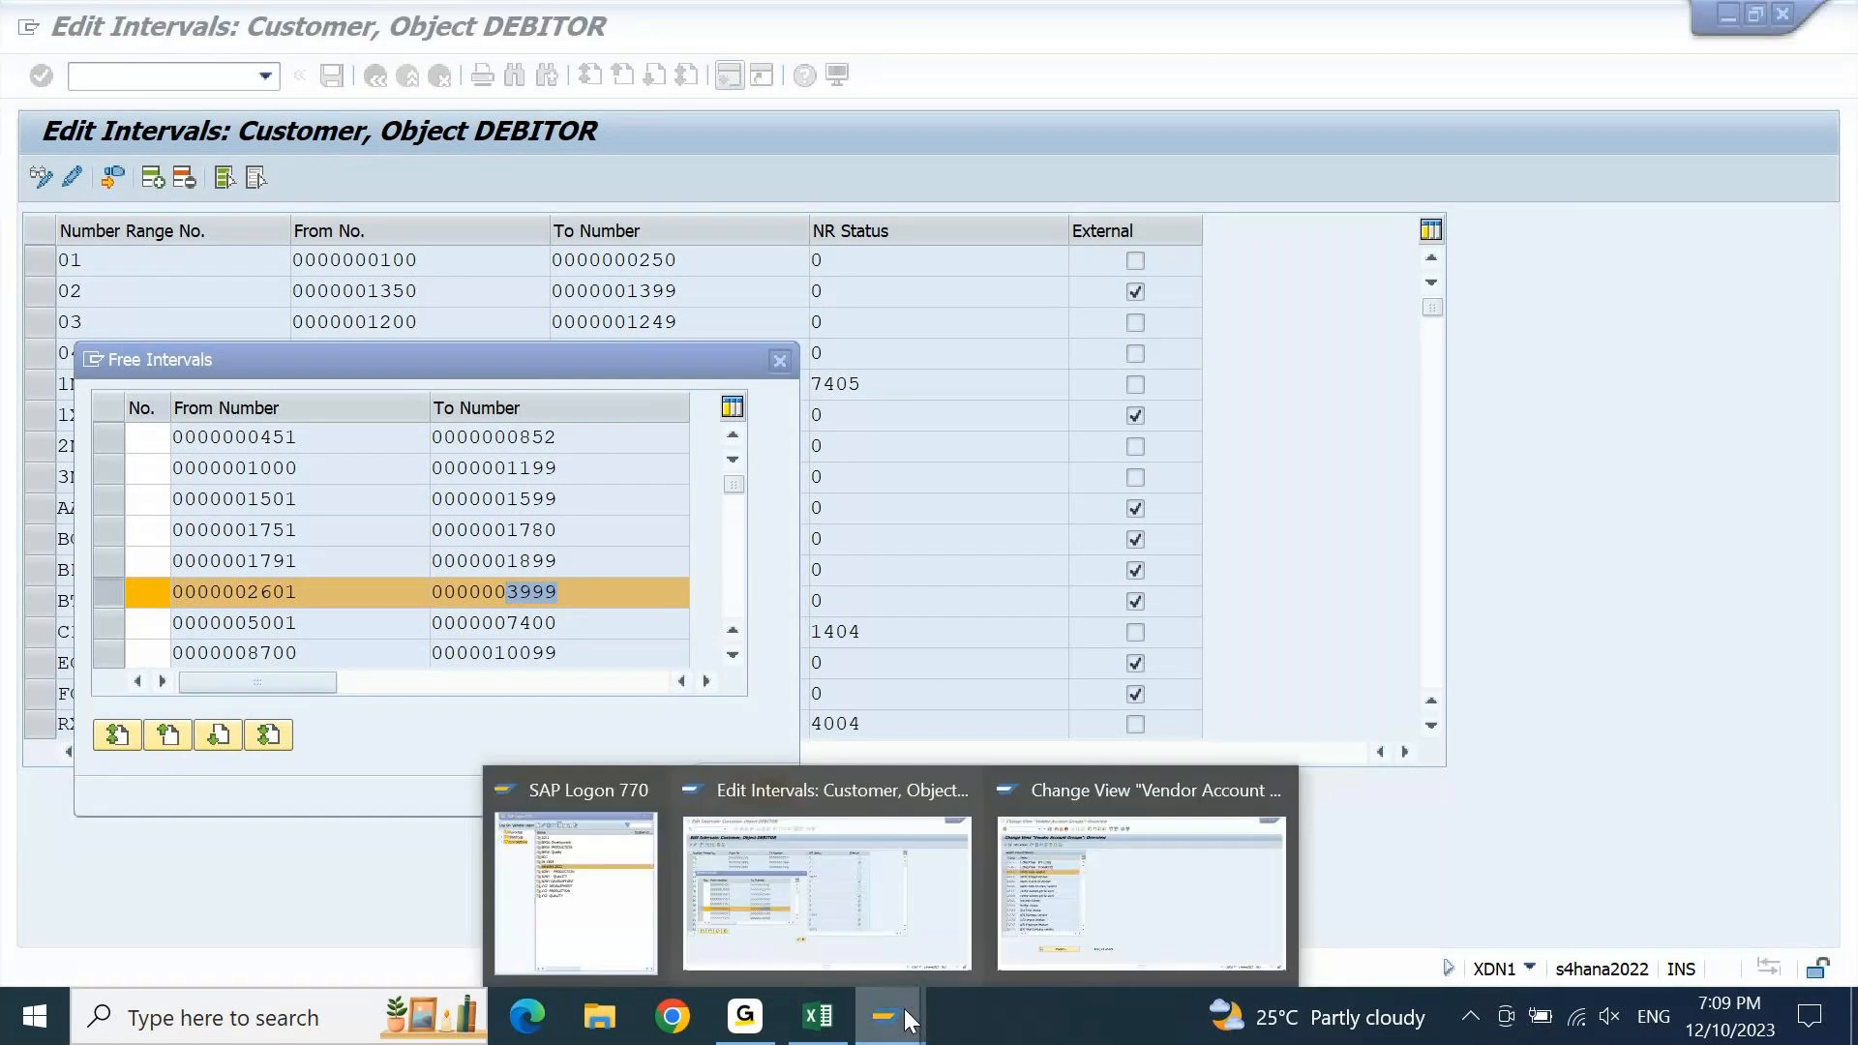
pyautogui.moveTo(1125, 877)
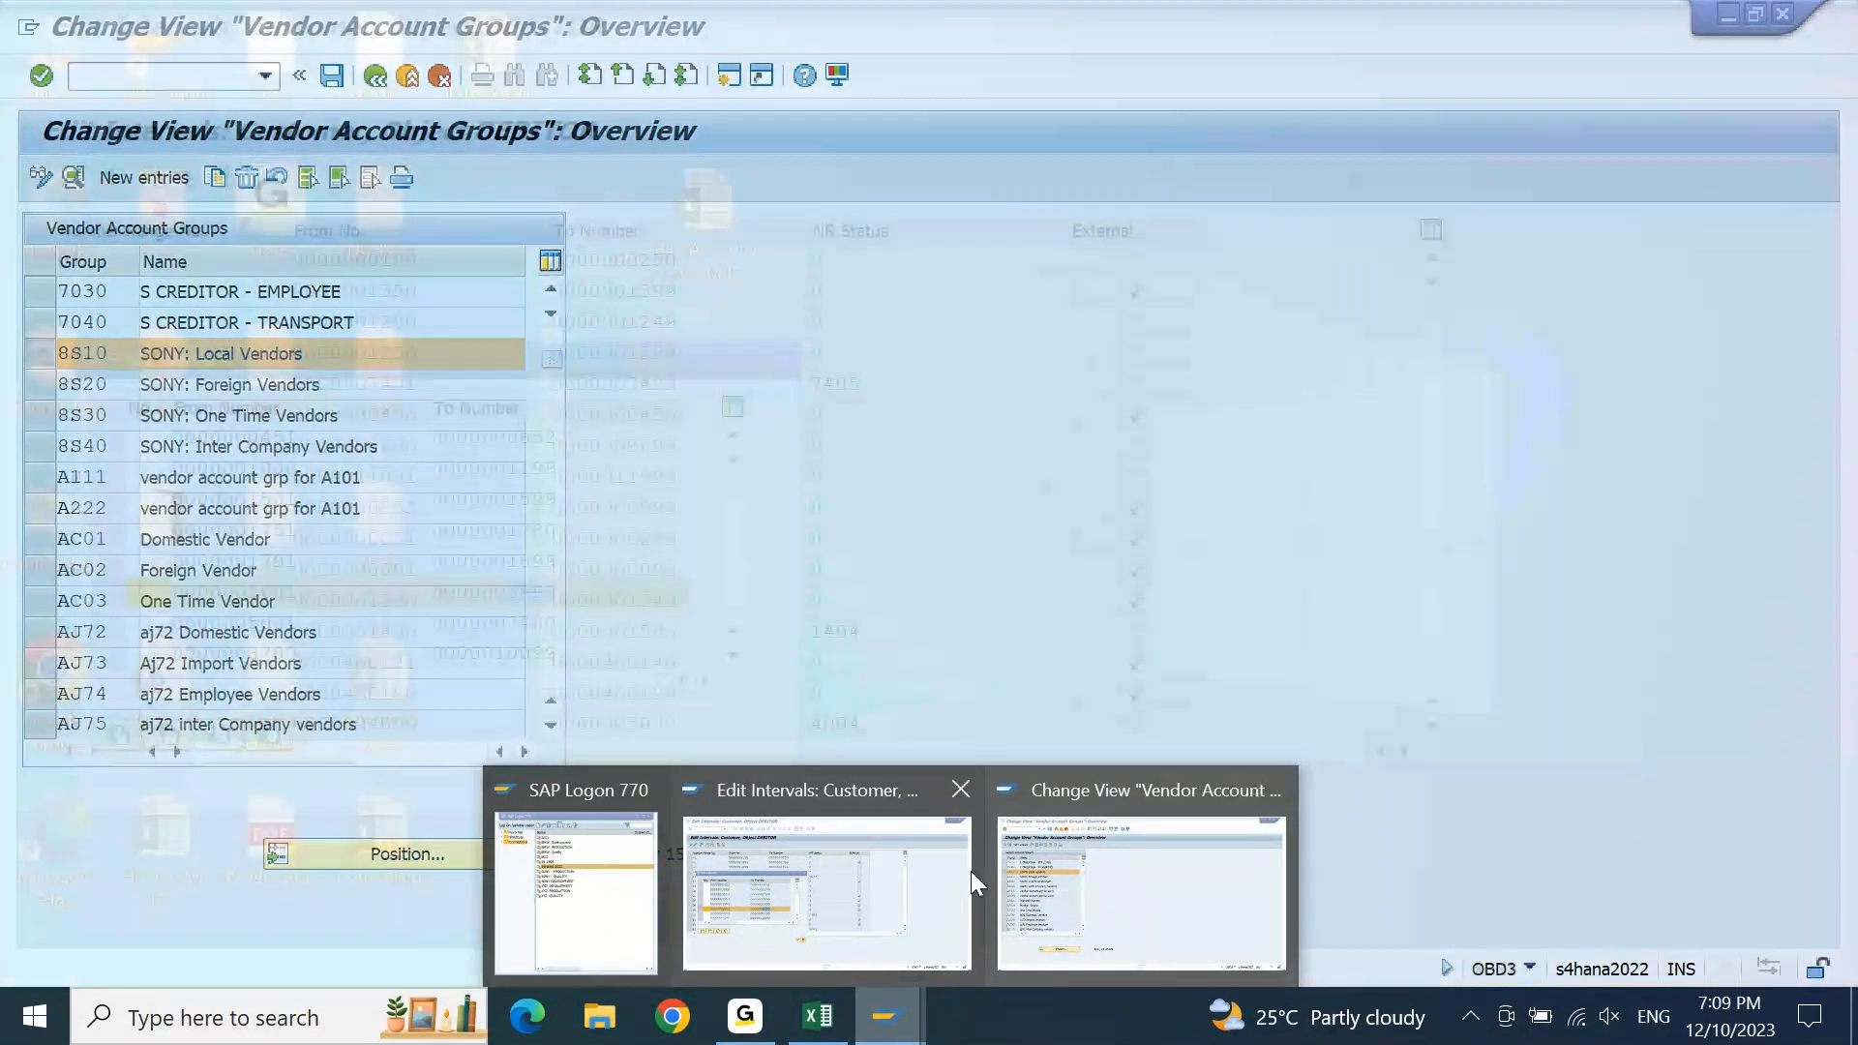
pyautogui.moveTo(839, 879)
pyautogui.click(1154, 879)
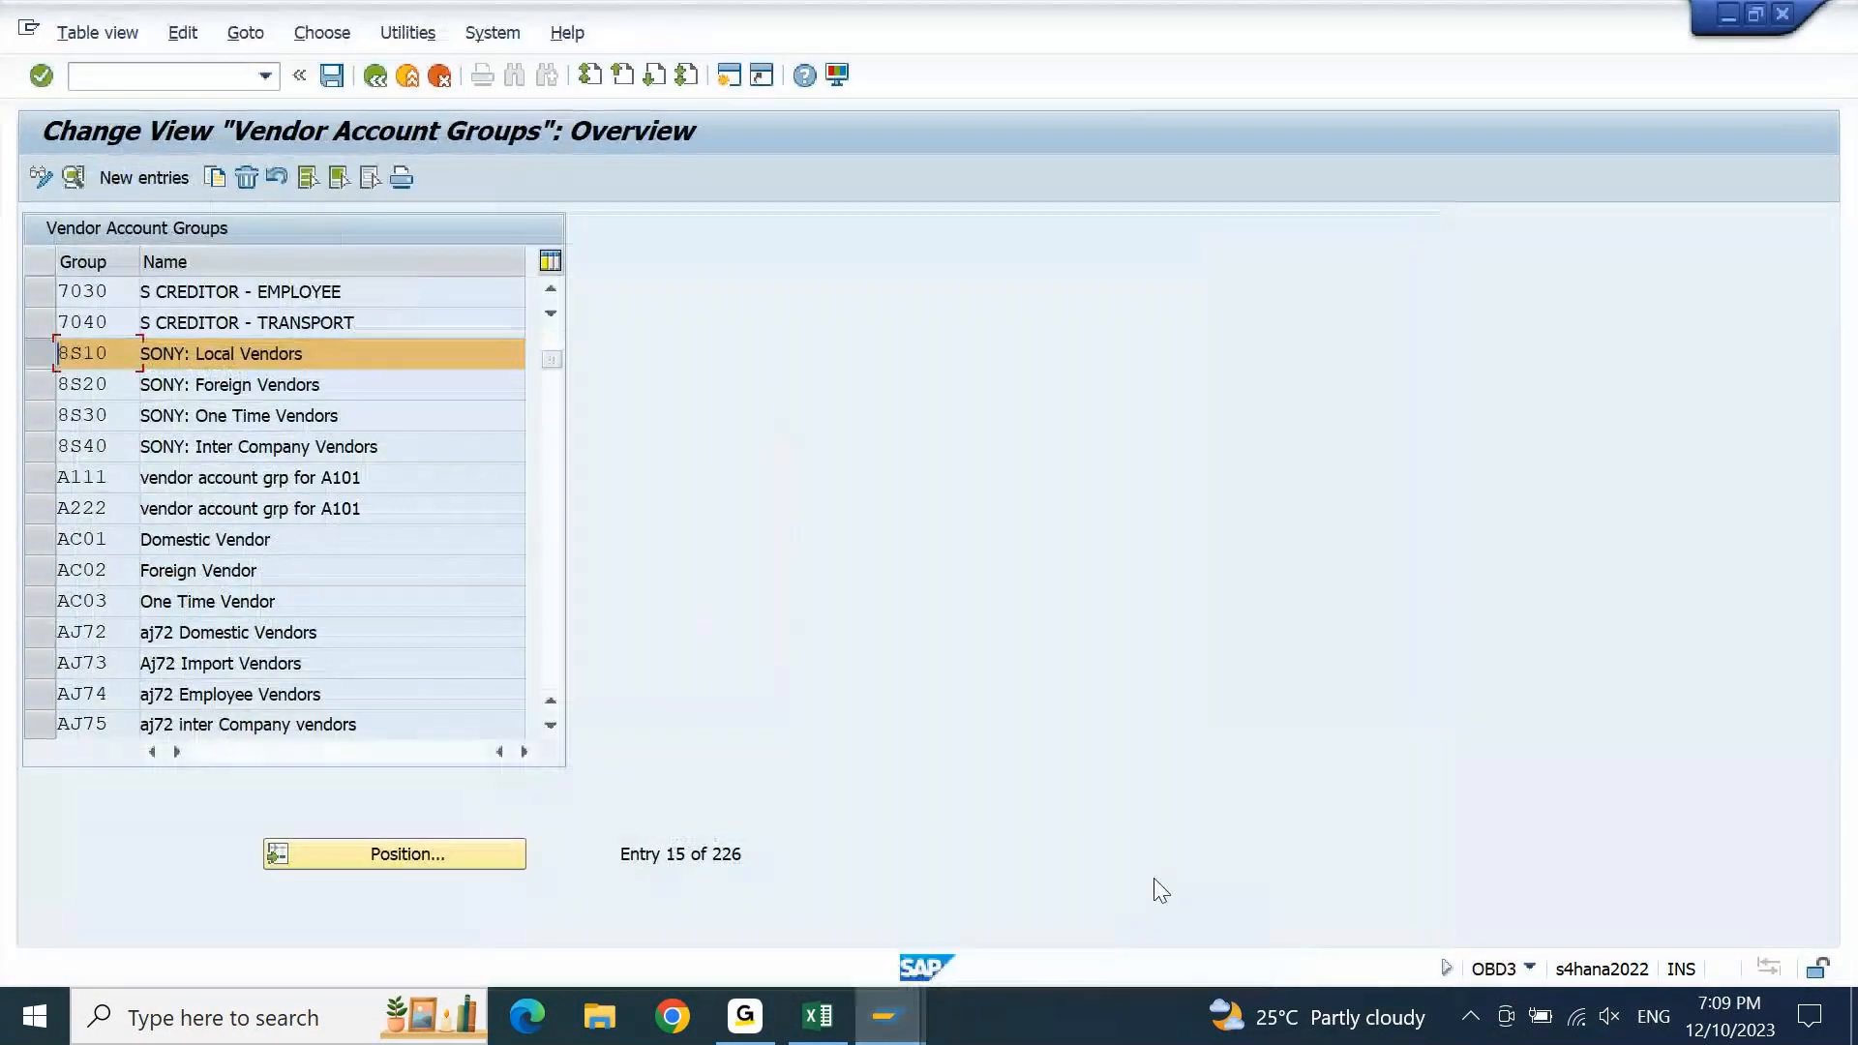
pyautogui.click(130, 75)
pyautogui.write('/nxkn1')
pyautogui.press('Return')
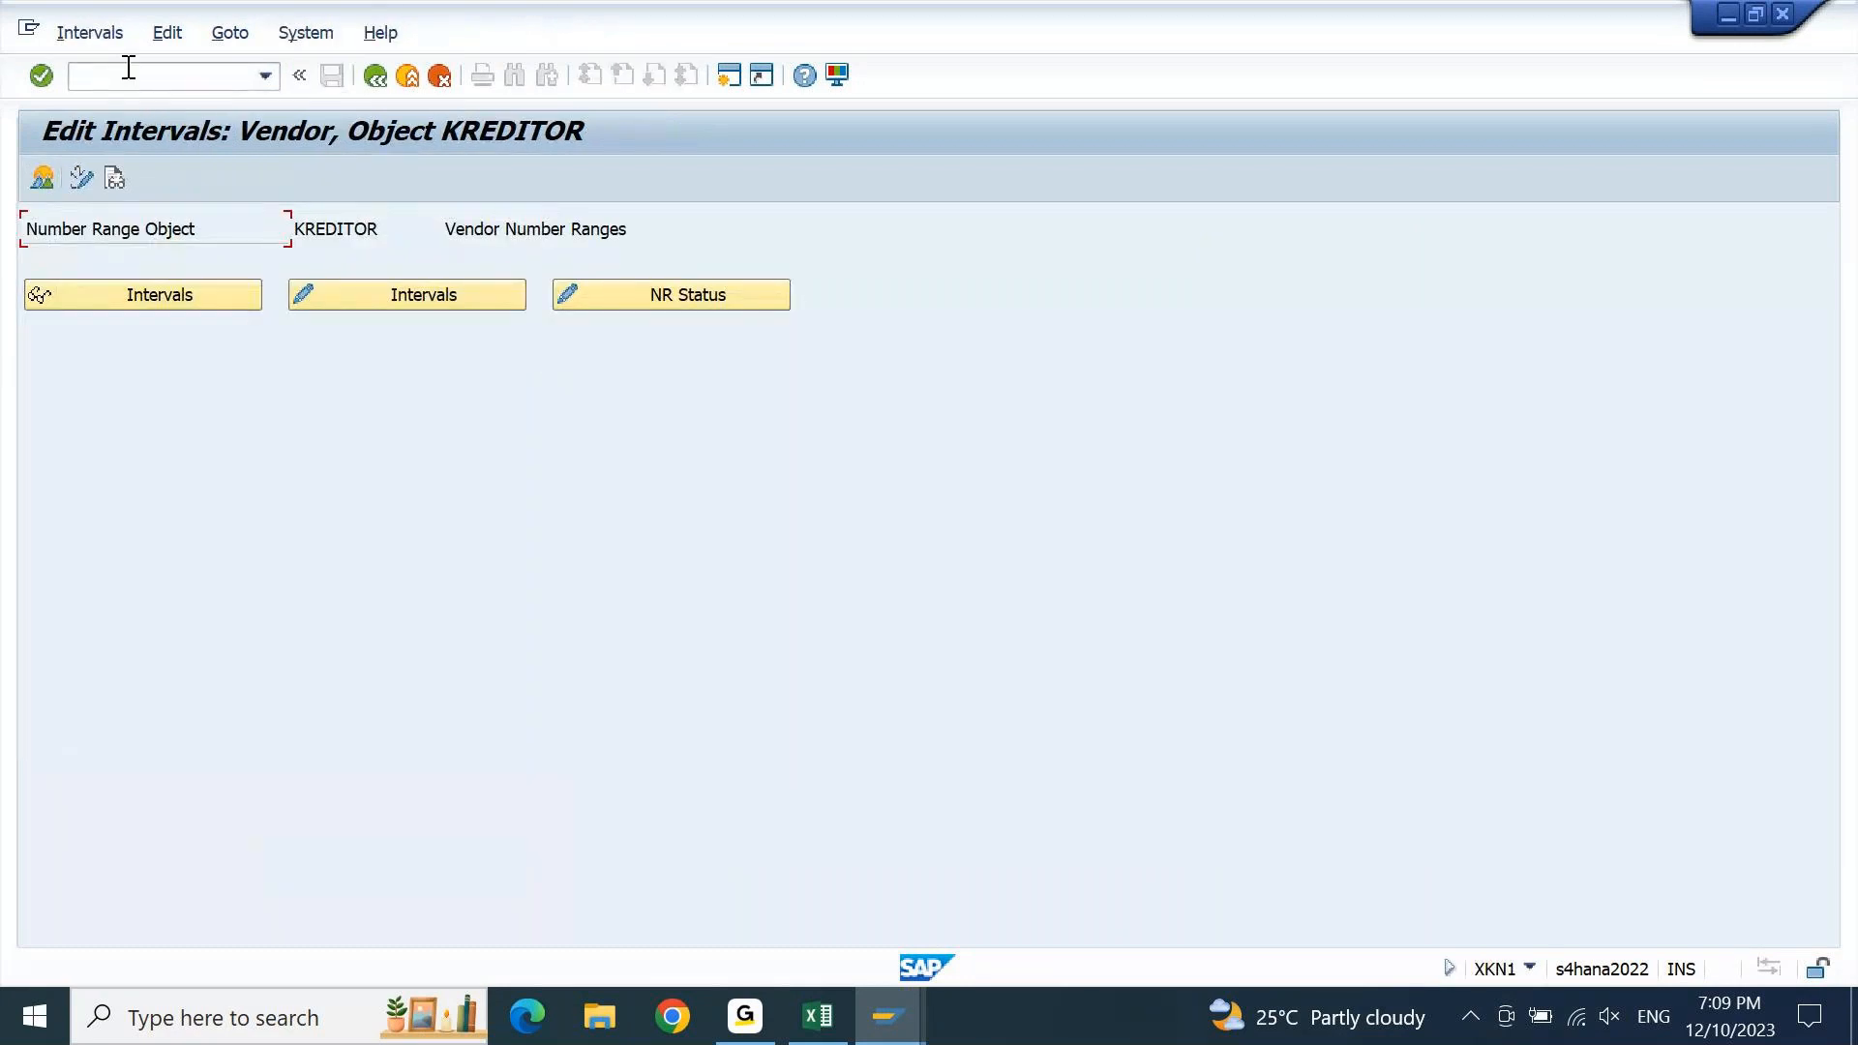
pyautogui.click(405, 295)
# Look through the vendor number range intervals for Sony's interval S8
pyautogui.scroll(-10, 404, 295)
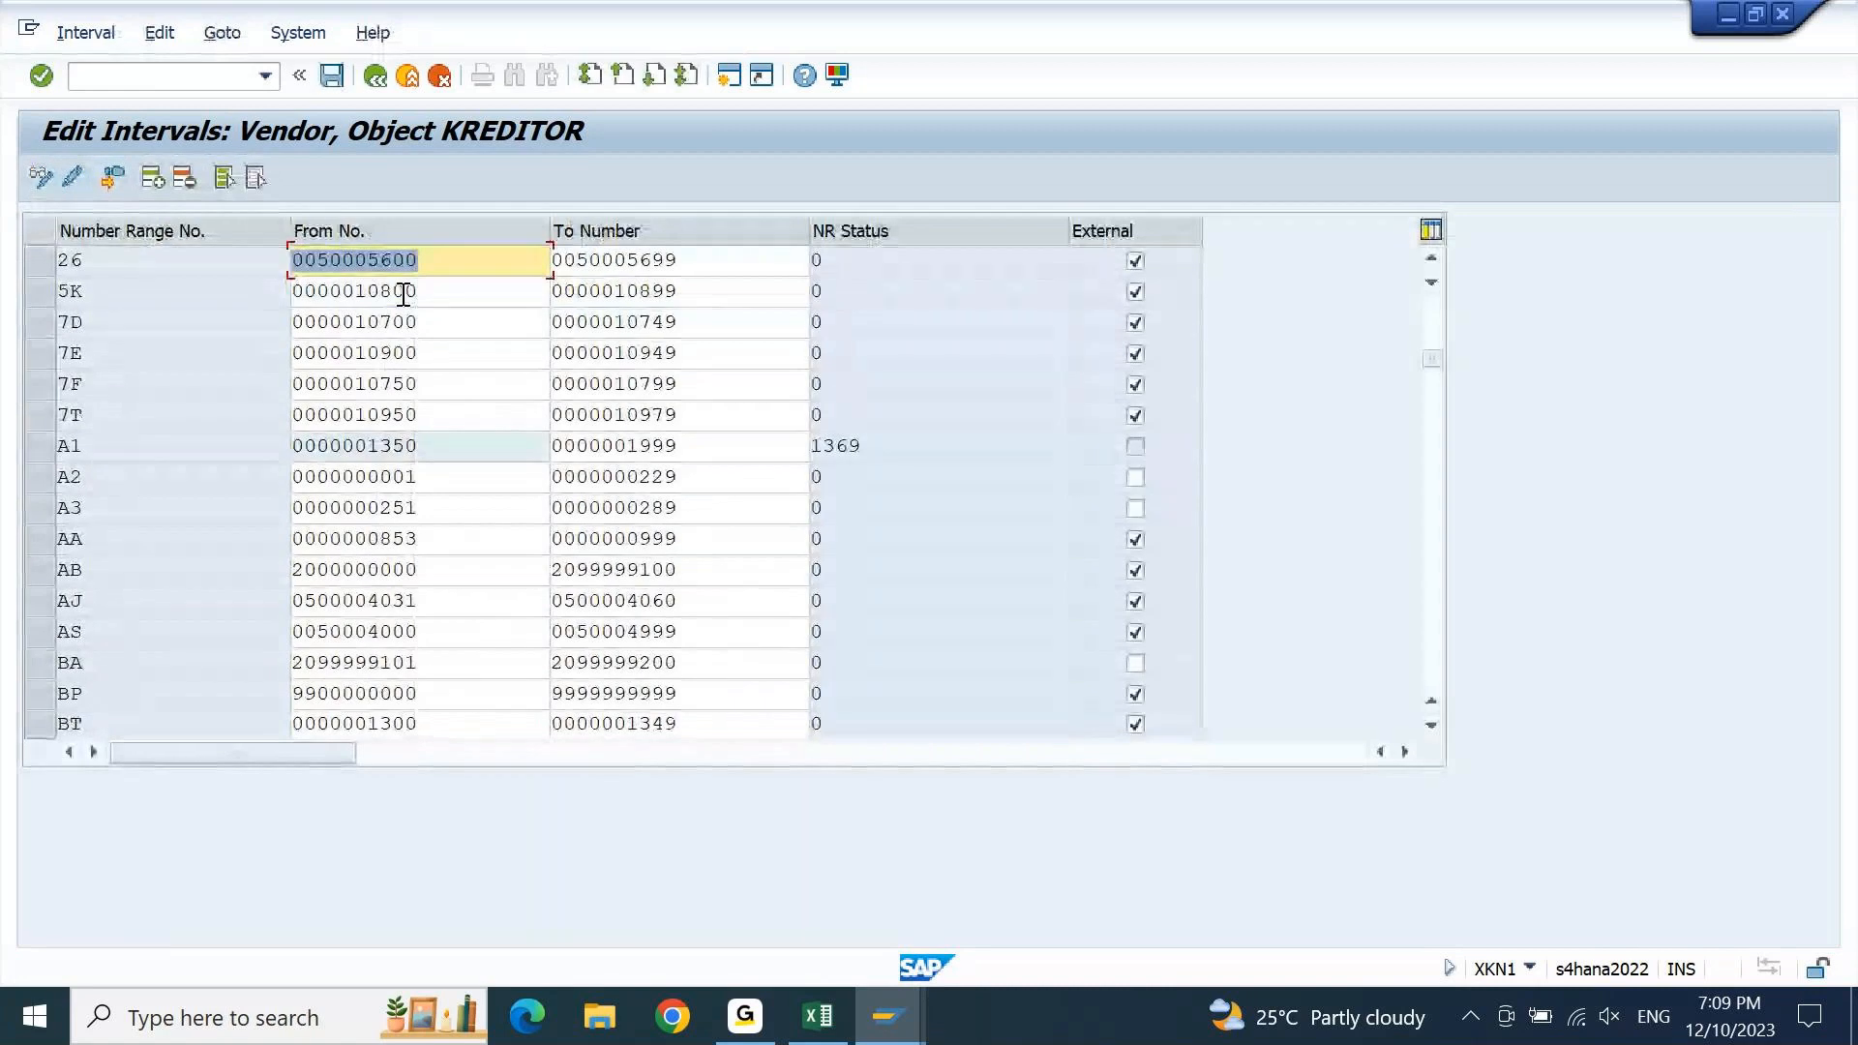
pyautogui.scroll(-6, 404, 295)
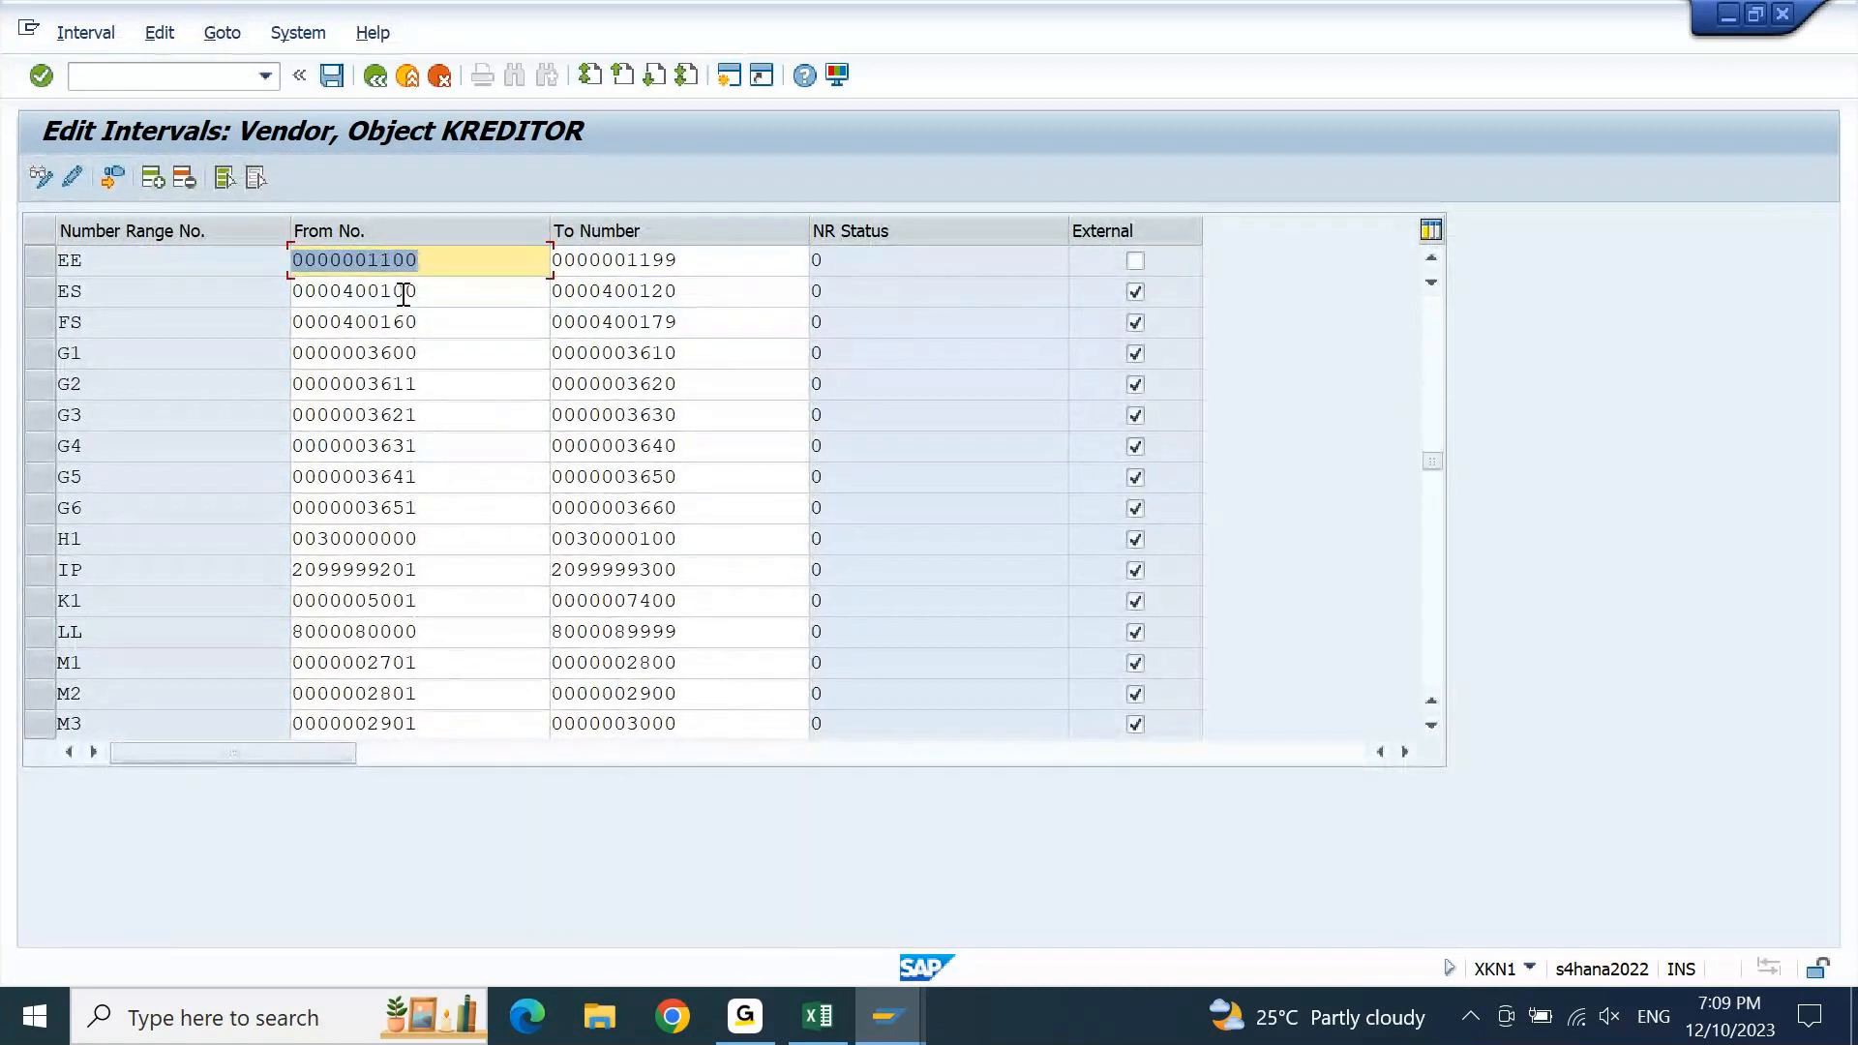
pyautogui.scroll(-3, 405, 295)
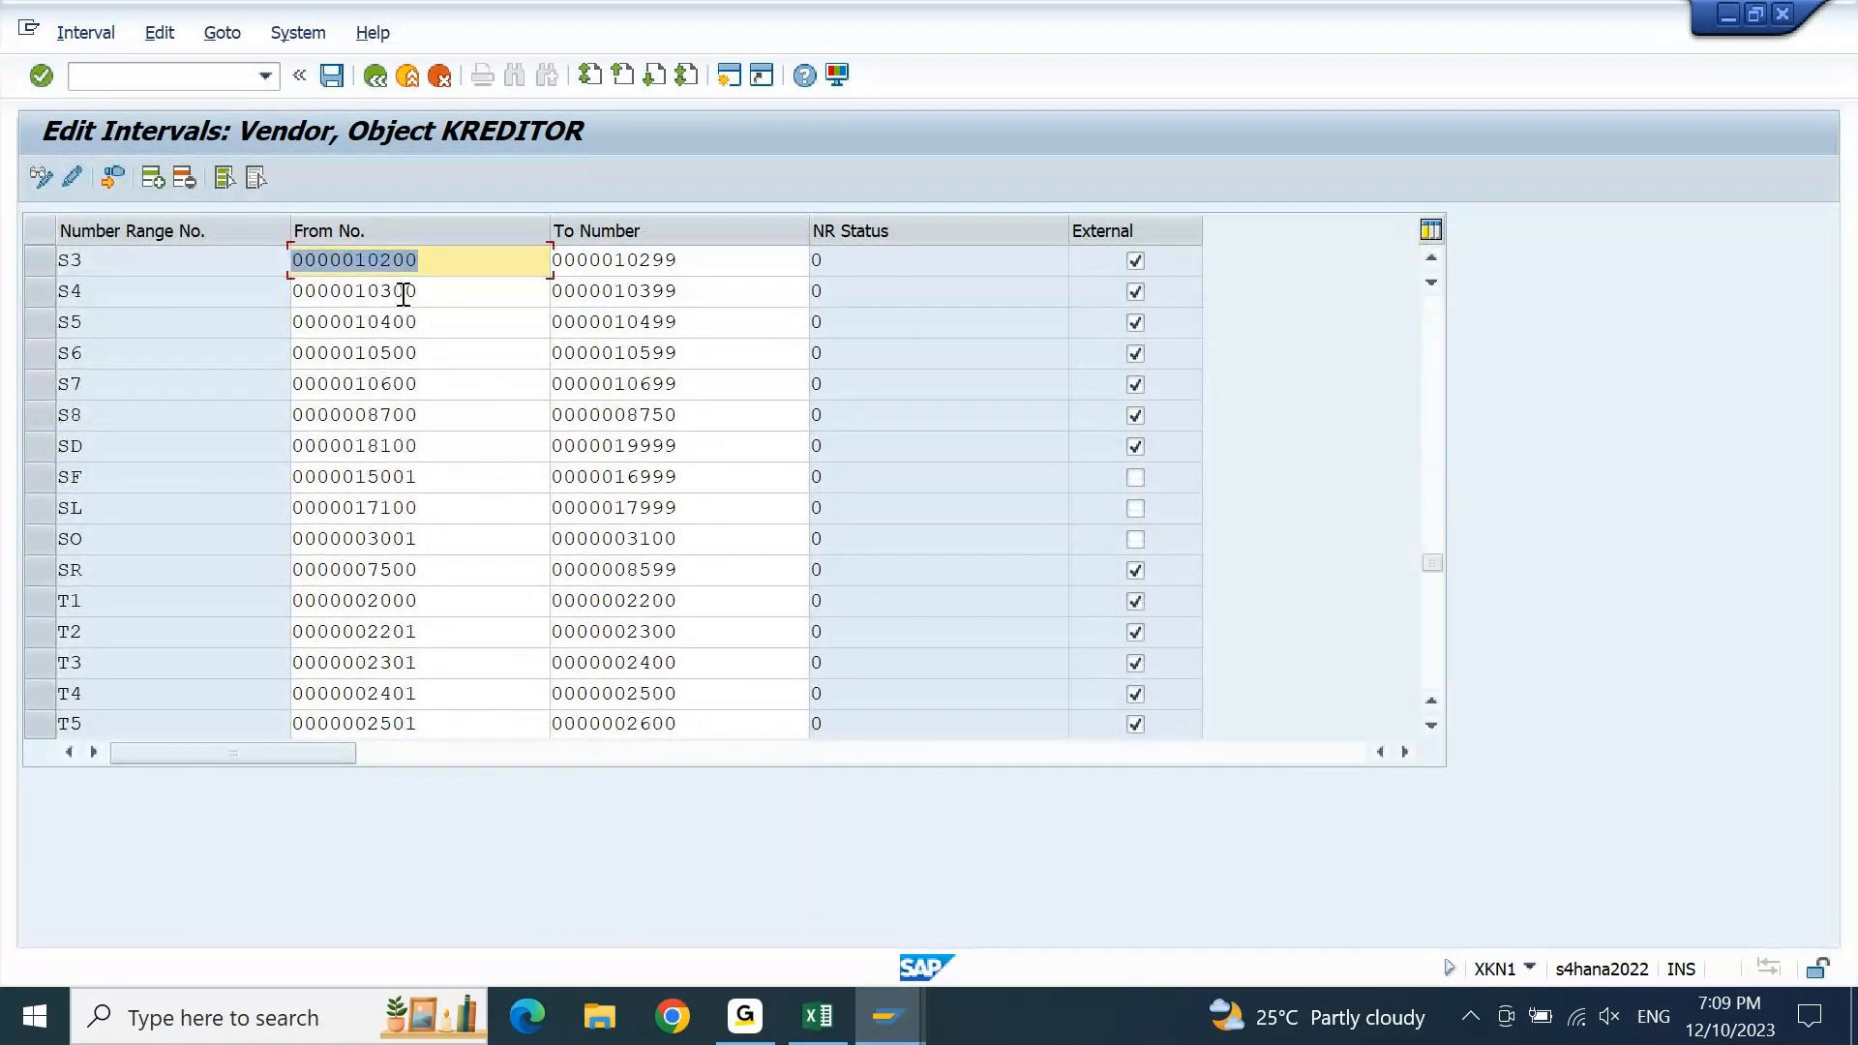
pyautogui.click(39, 414)
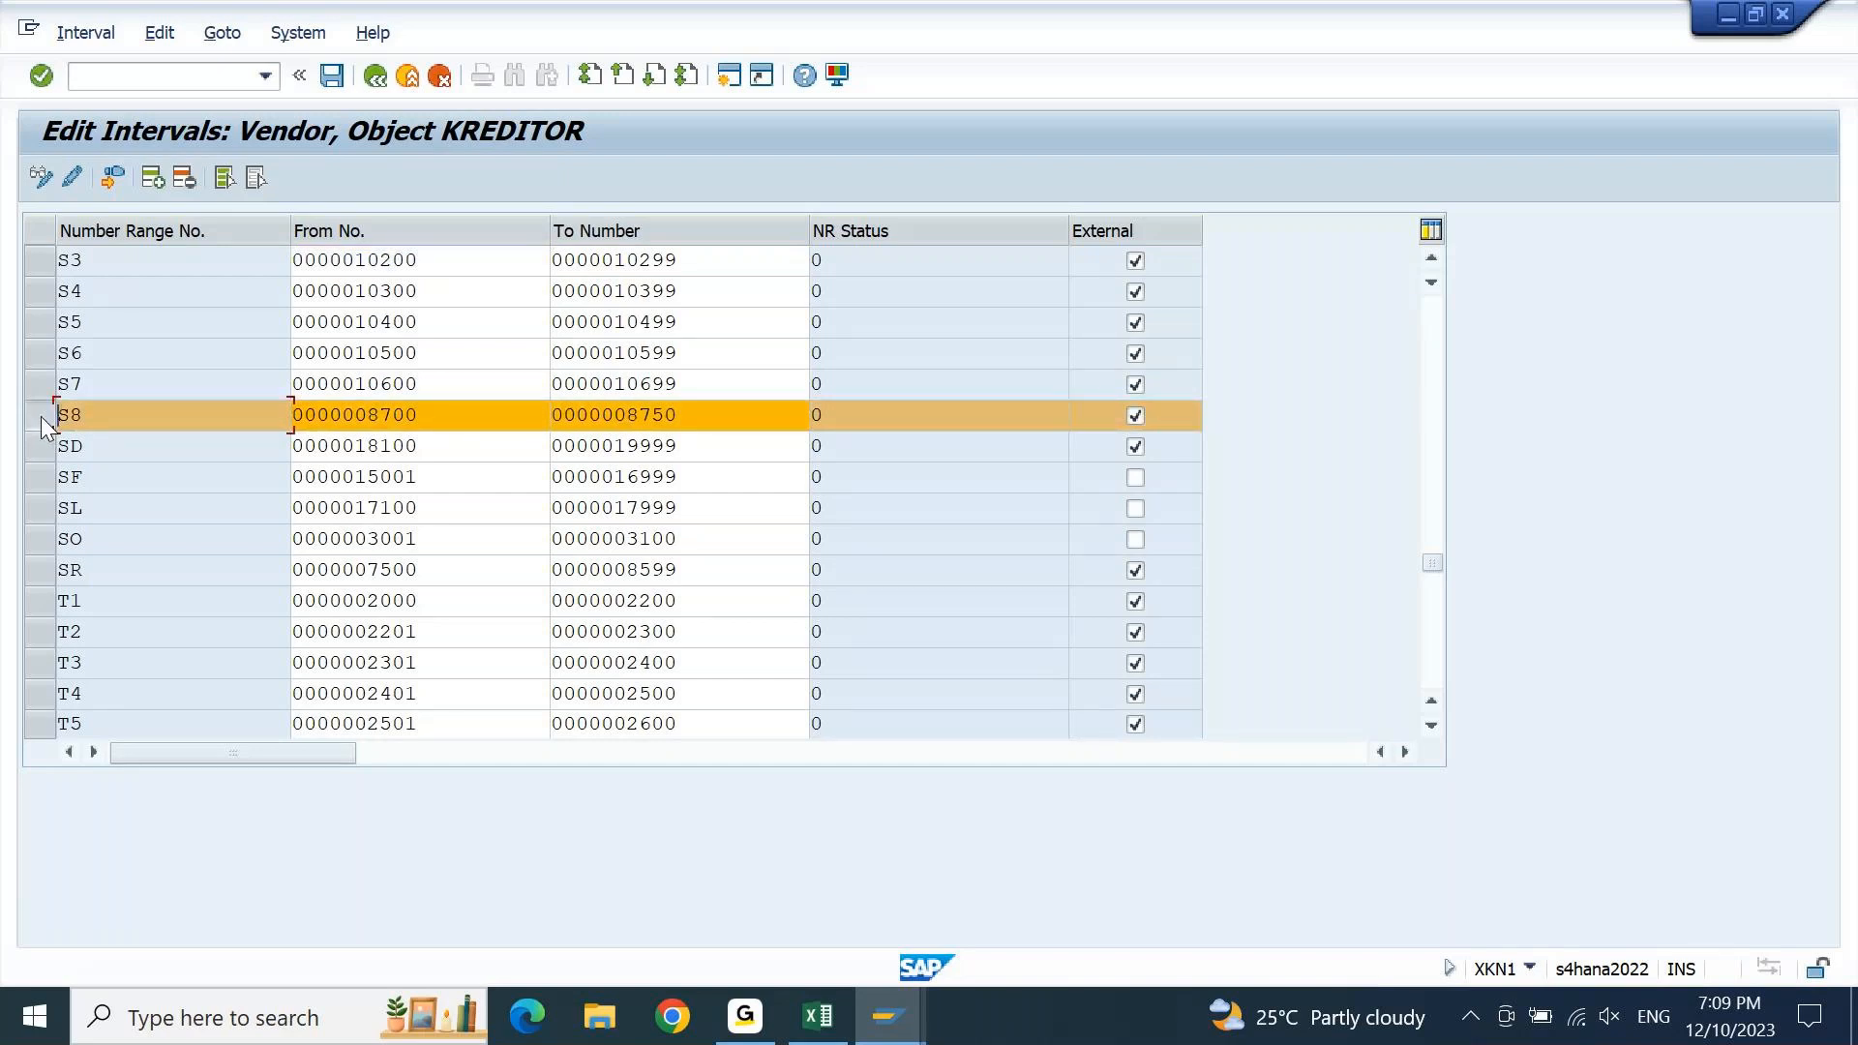
pyautogui.click(41, 416)
pyautogui.scroll(-5, 40, 416)
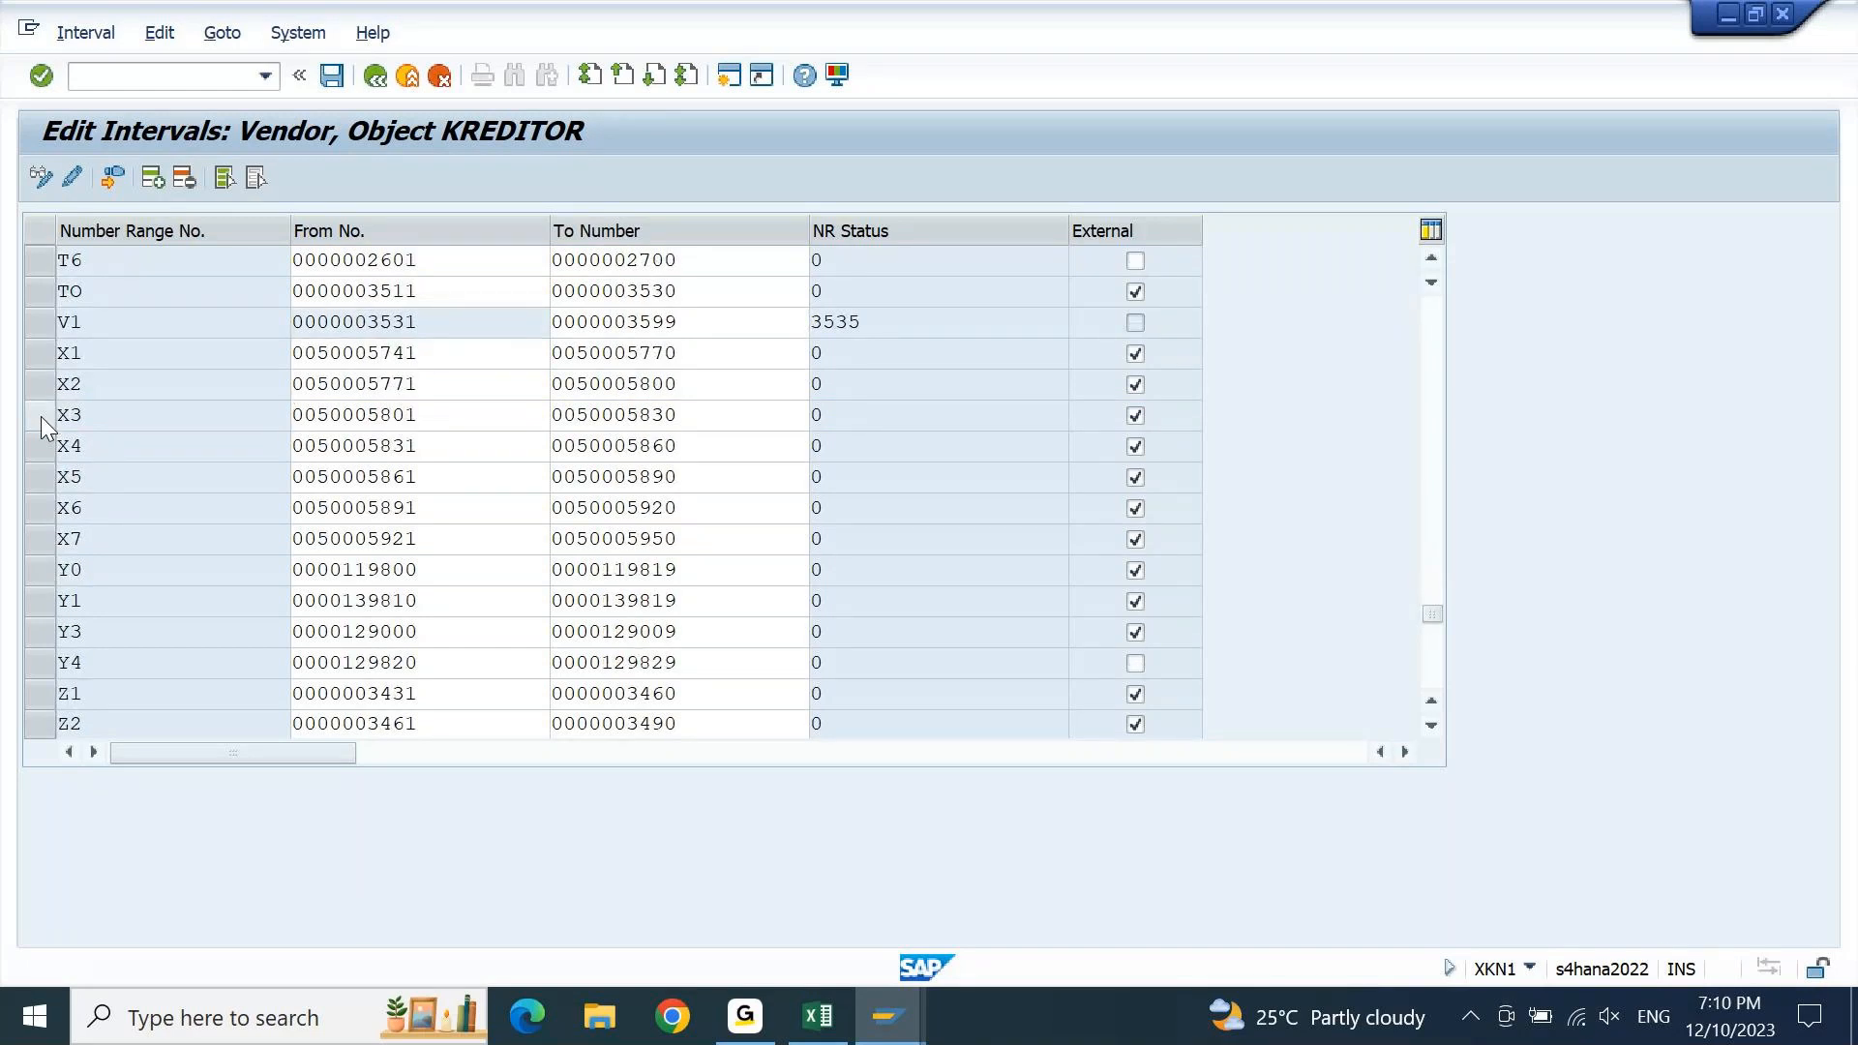
pyautogui.scroll(5, 41, 417)
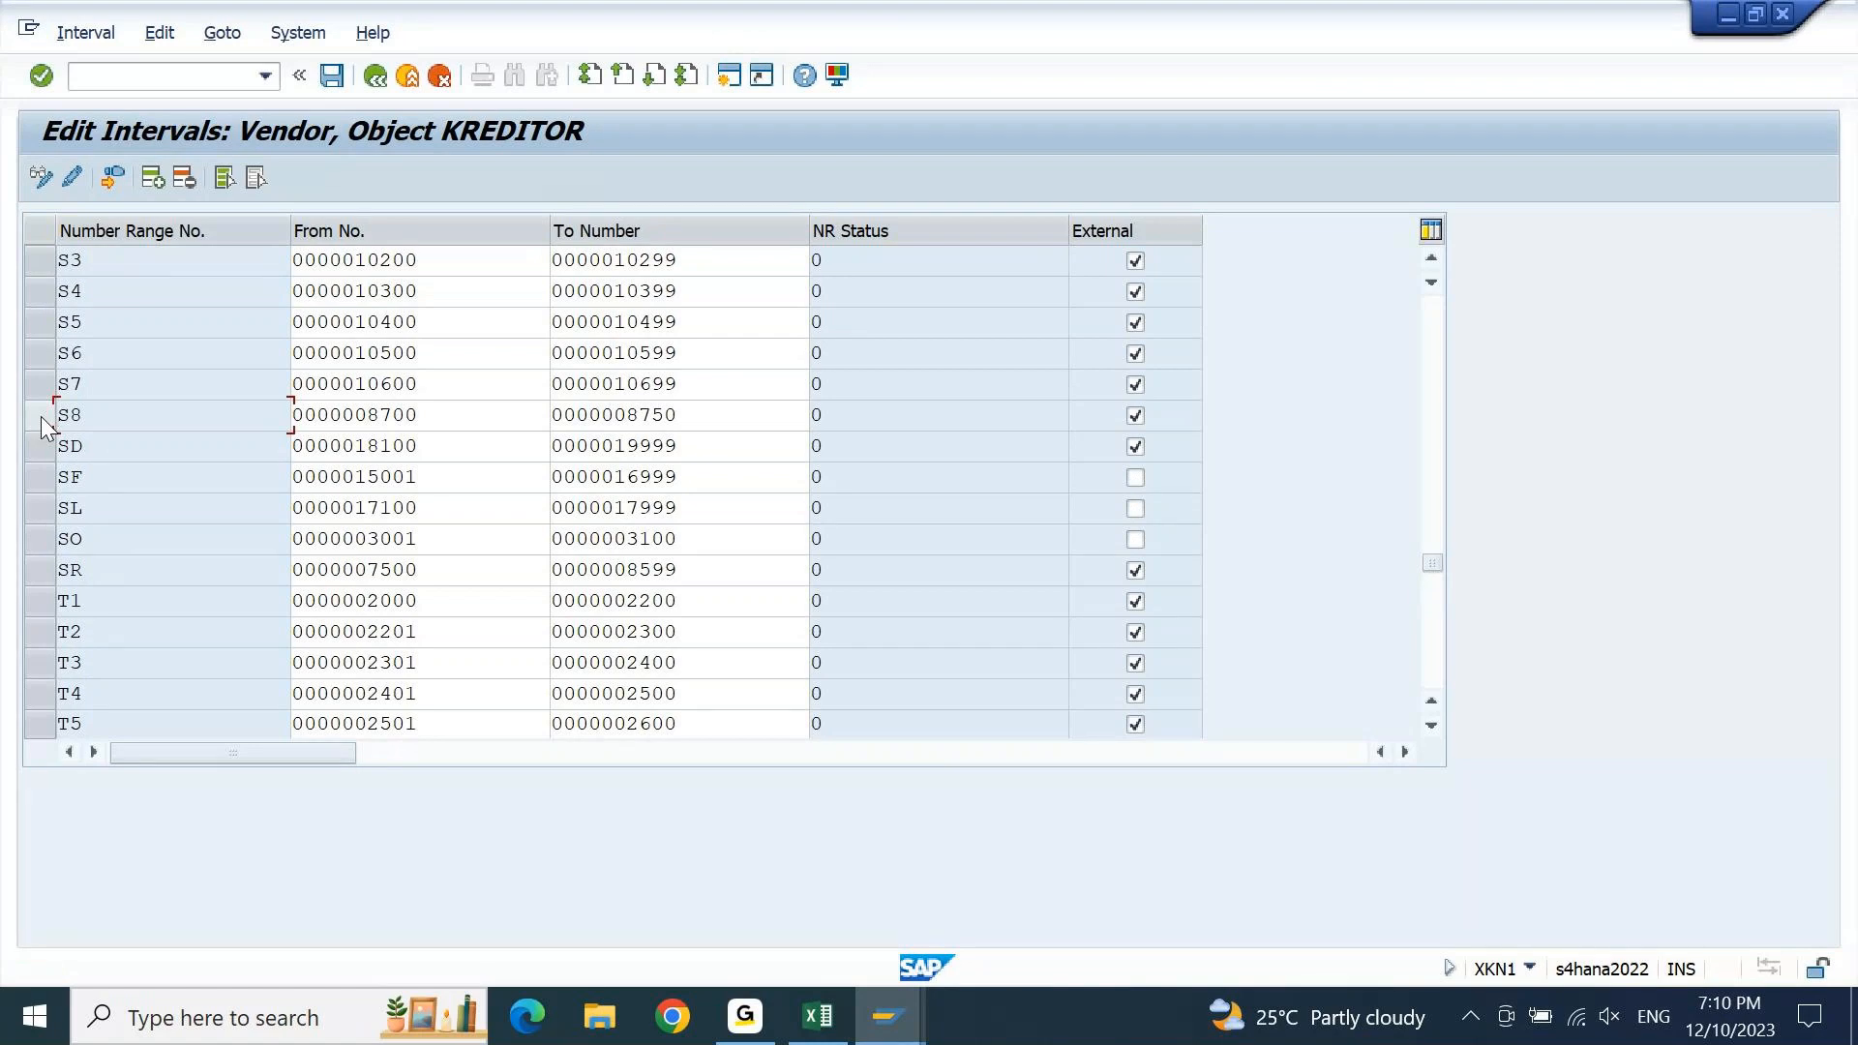
# Go back to the vendor account group number range assignments and check the range assigned to SONY: Local Vendors
pyautogui.press('F3')
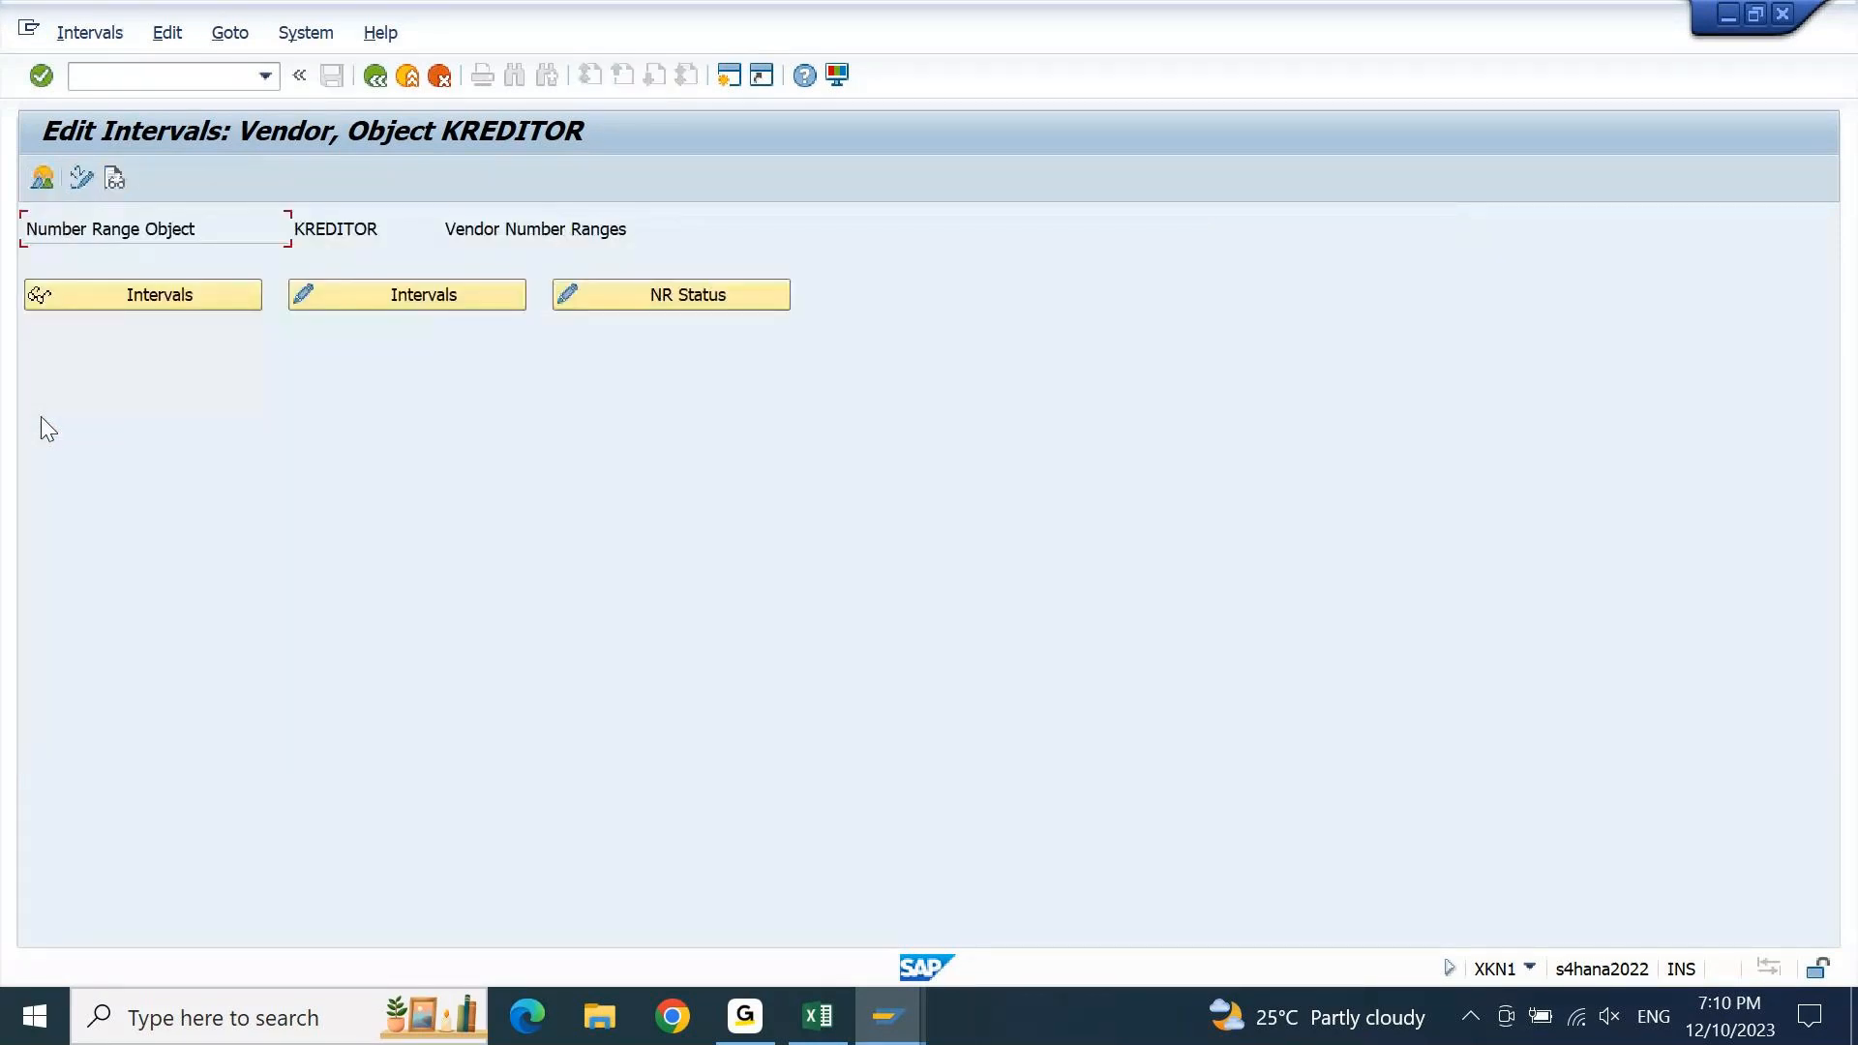
pyautogui.press('F3')
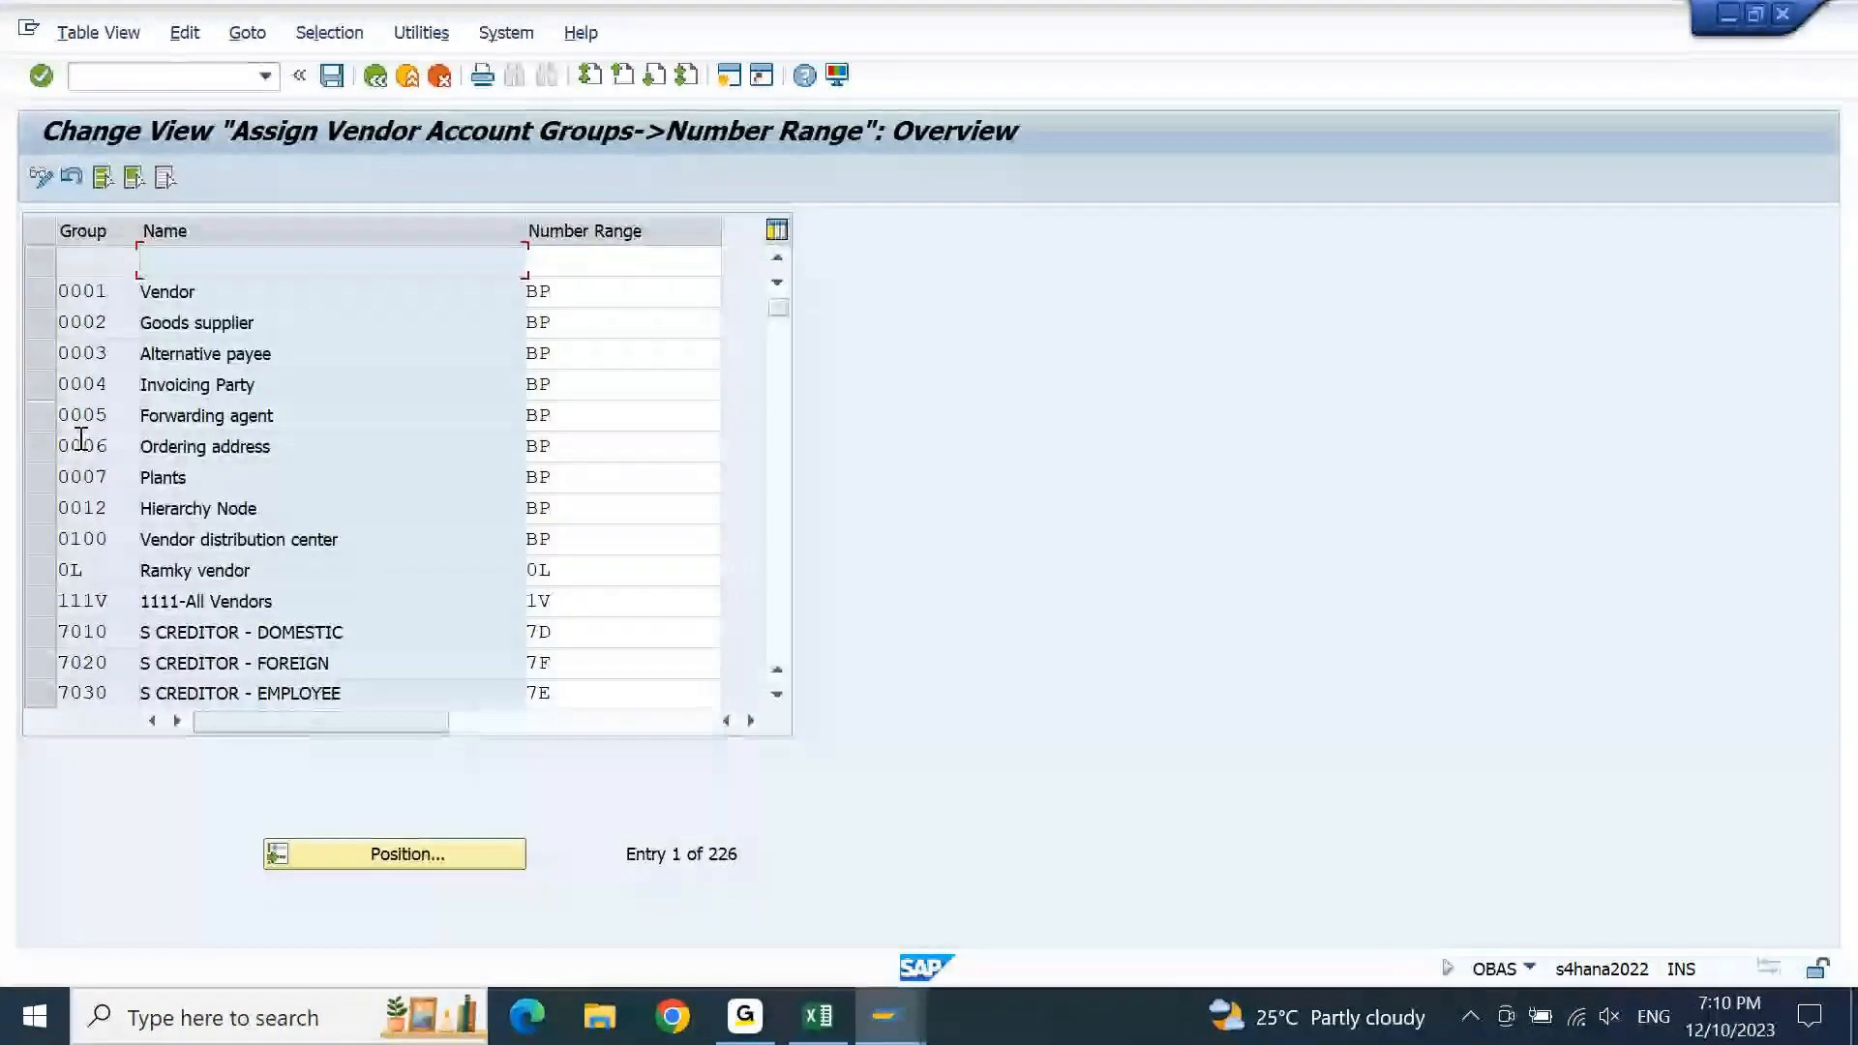
pyautogui.press('pagedown')
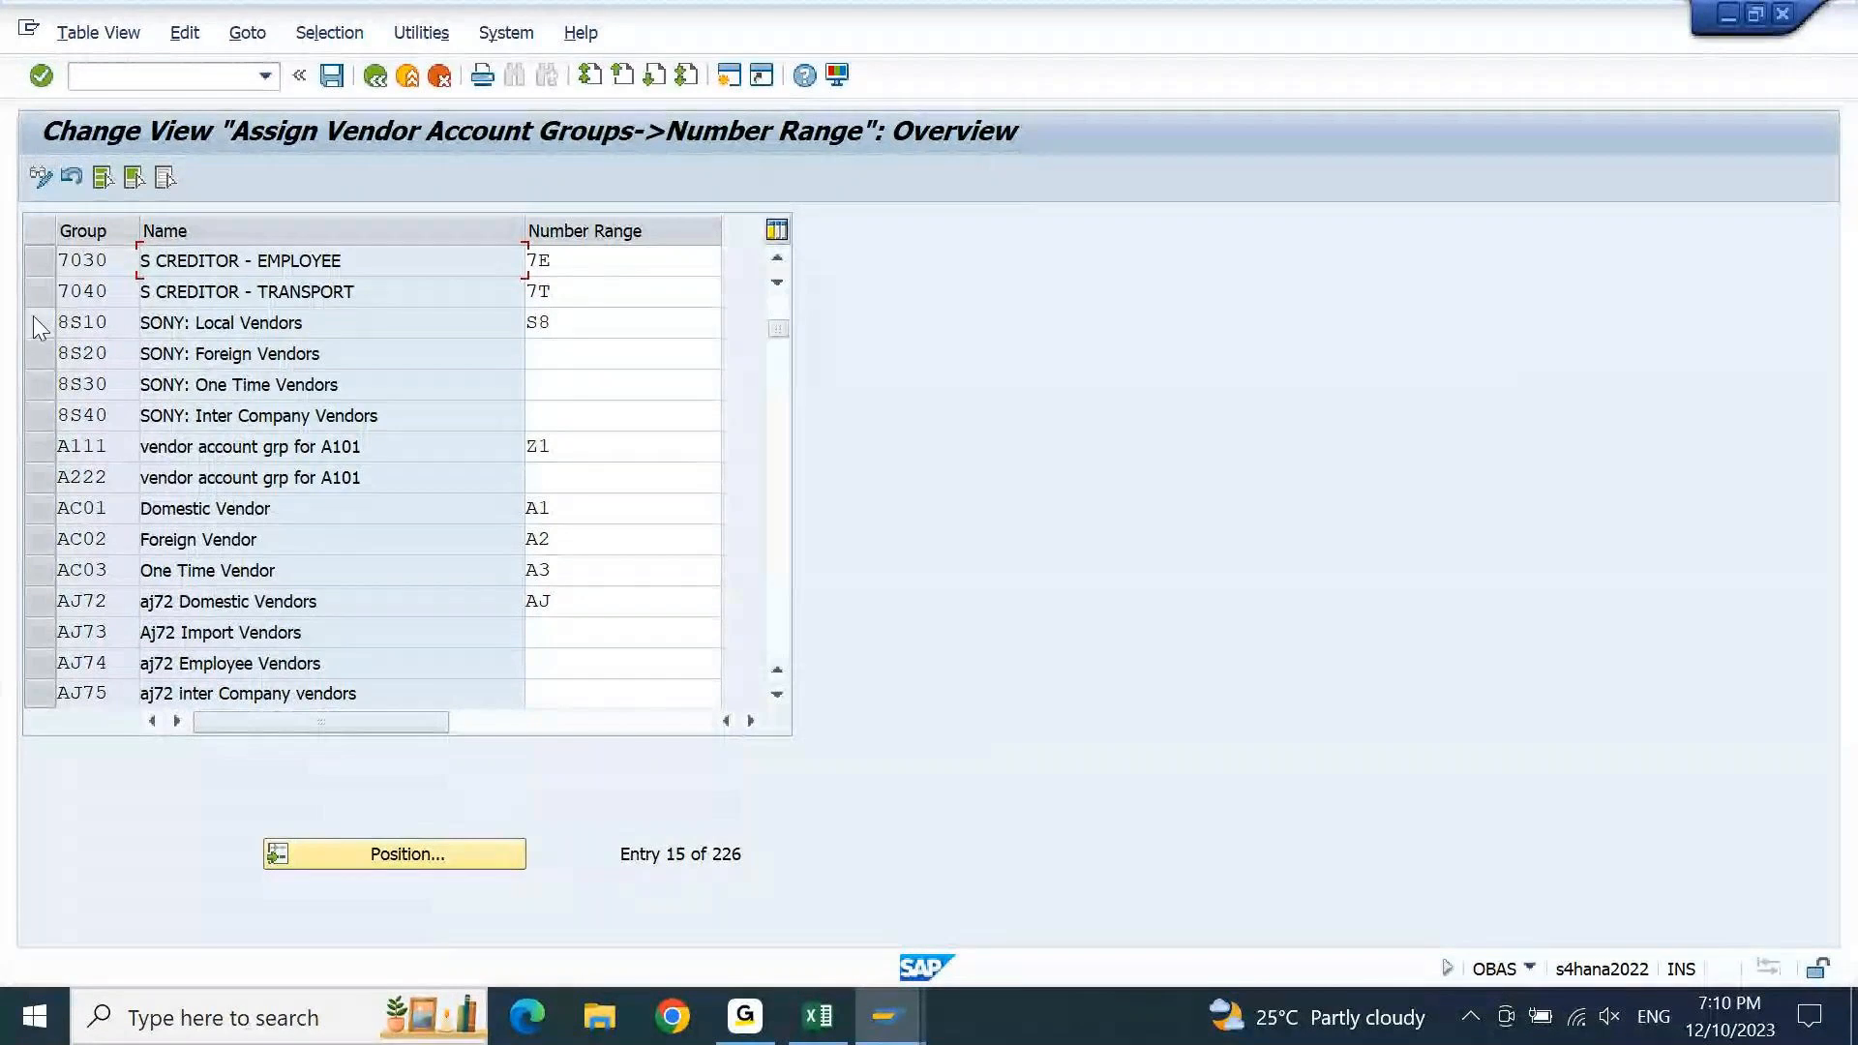
pyautogui.moveTo(569, 325); pyautogui.dragTo(479, 338)
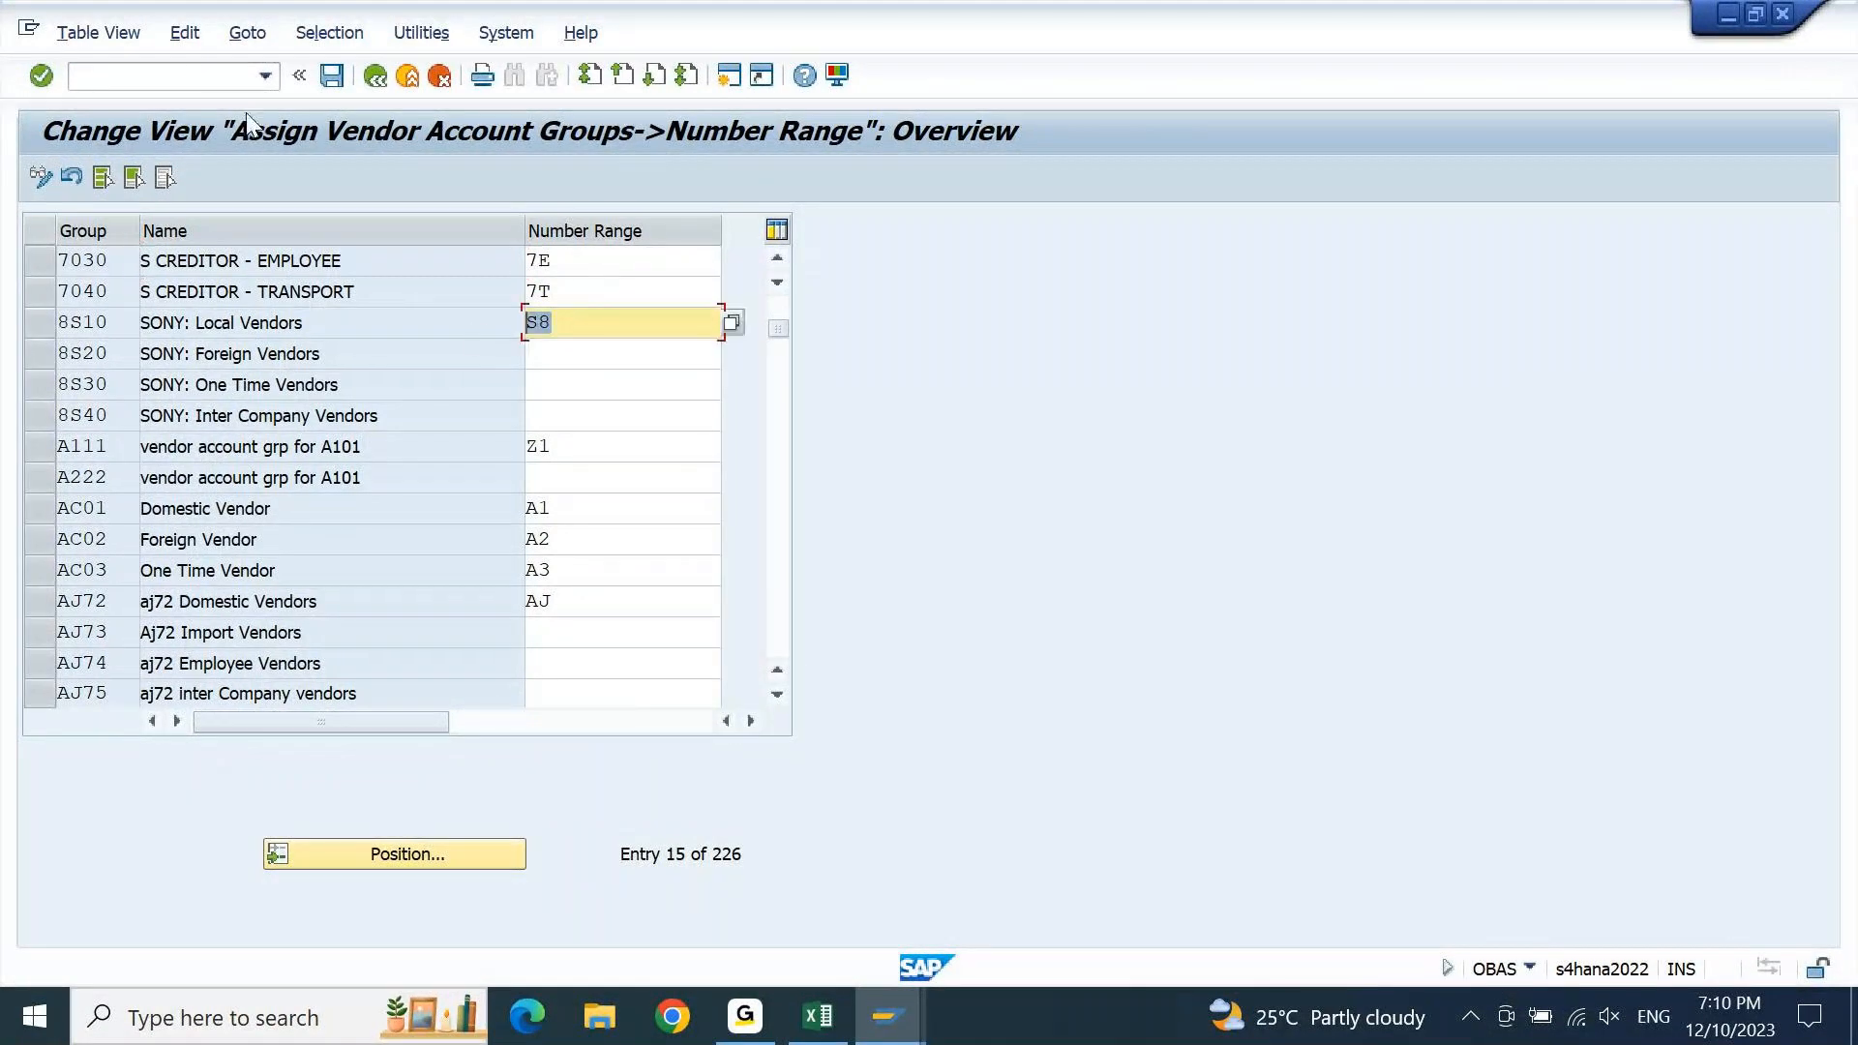
# Run transaction XKN1 again from the command history and reopen the vendor number range intervals
pyautogui.click(189, 73)
pyautogui.write('/')
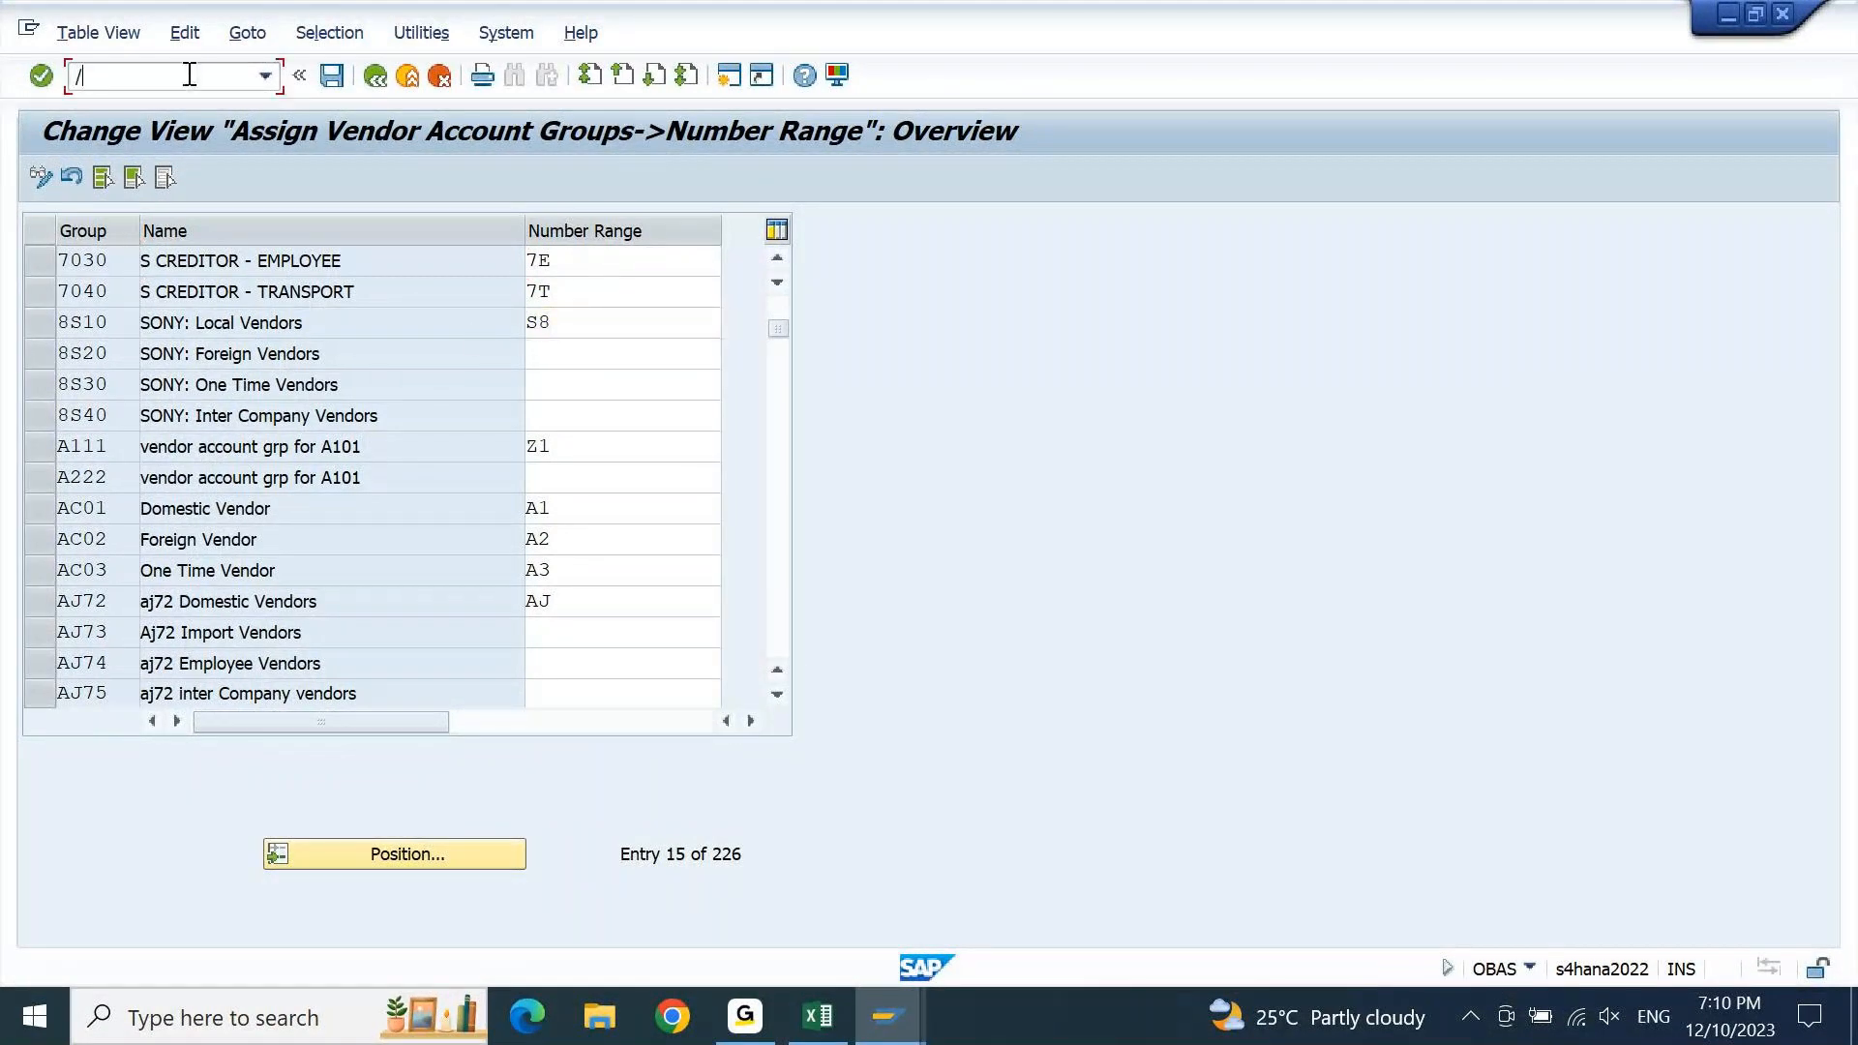
pyautogui.write('n')
pyautogui.press('Return')
pyautogui.press('Down')
pyautogui.press('Down')
pyautogui.press('Down')
pyautogui.press('Return')
pyautogui.click(351, 288)
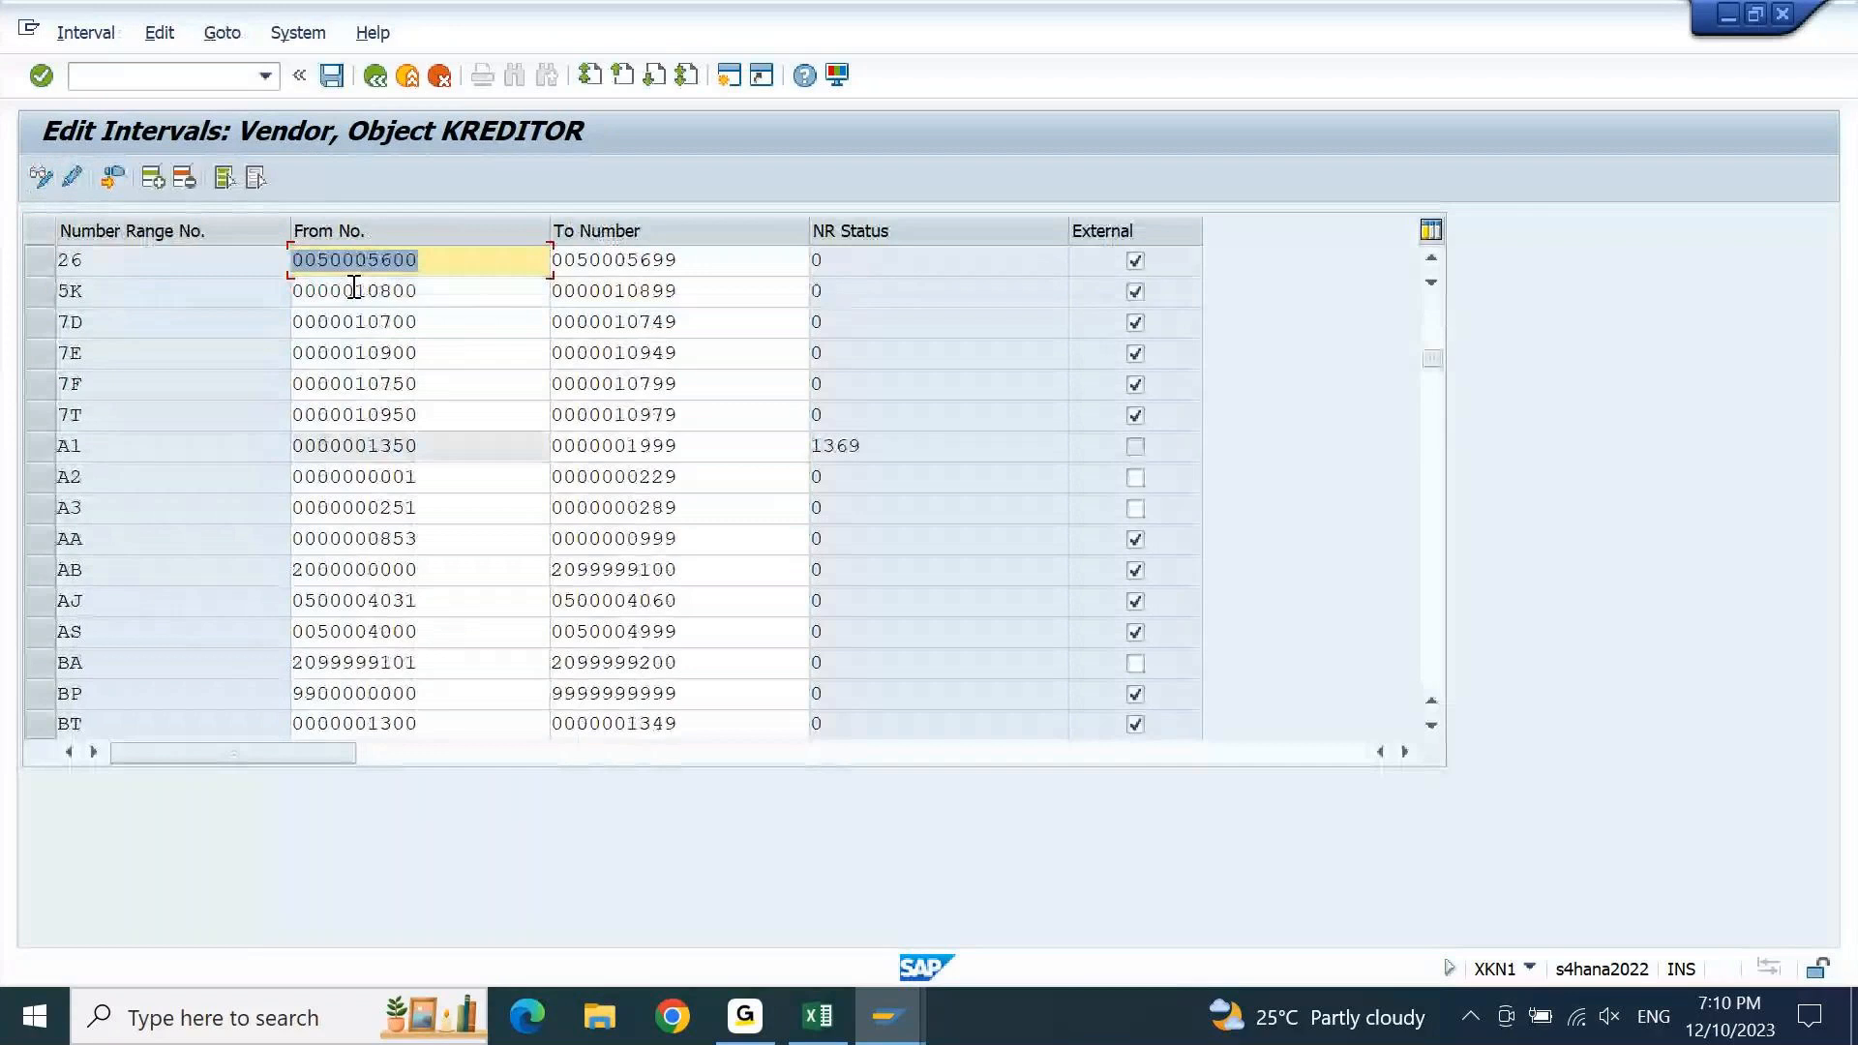
# Locate interval S8 in the vendor list and check its number limits and external setting
pyautogui.scroll(-2, 355, 287)
pyautogui.scroll(-2, 355, 287)
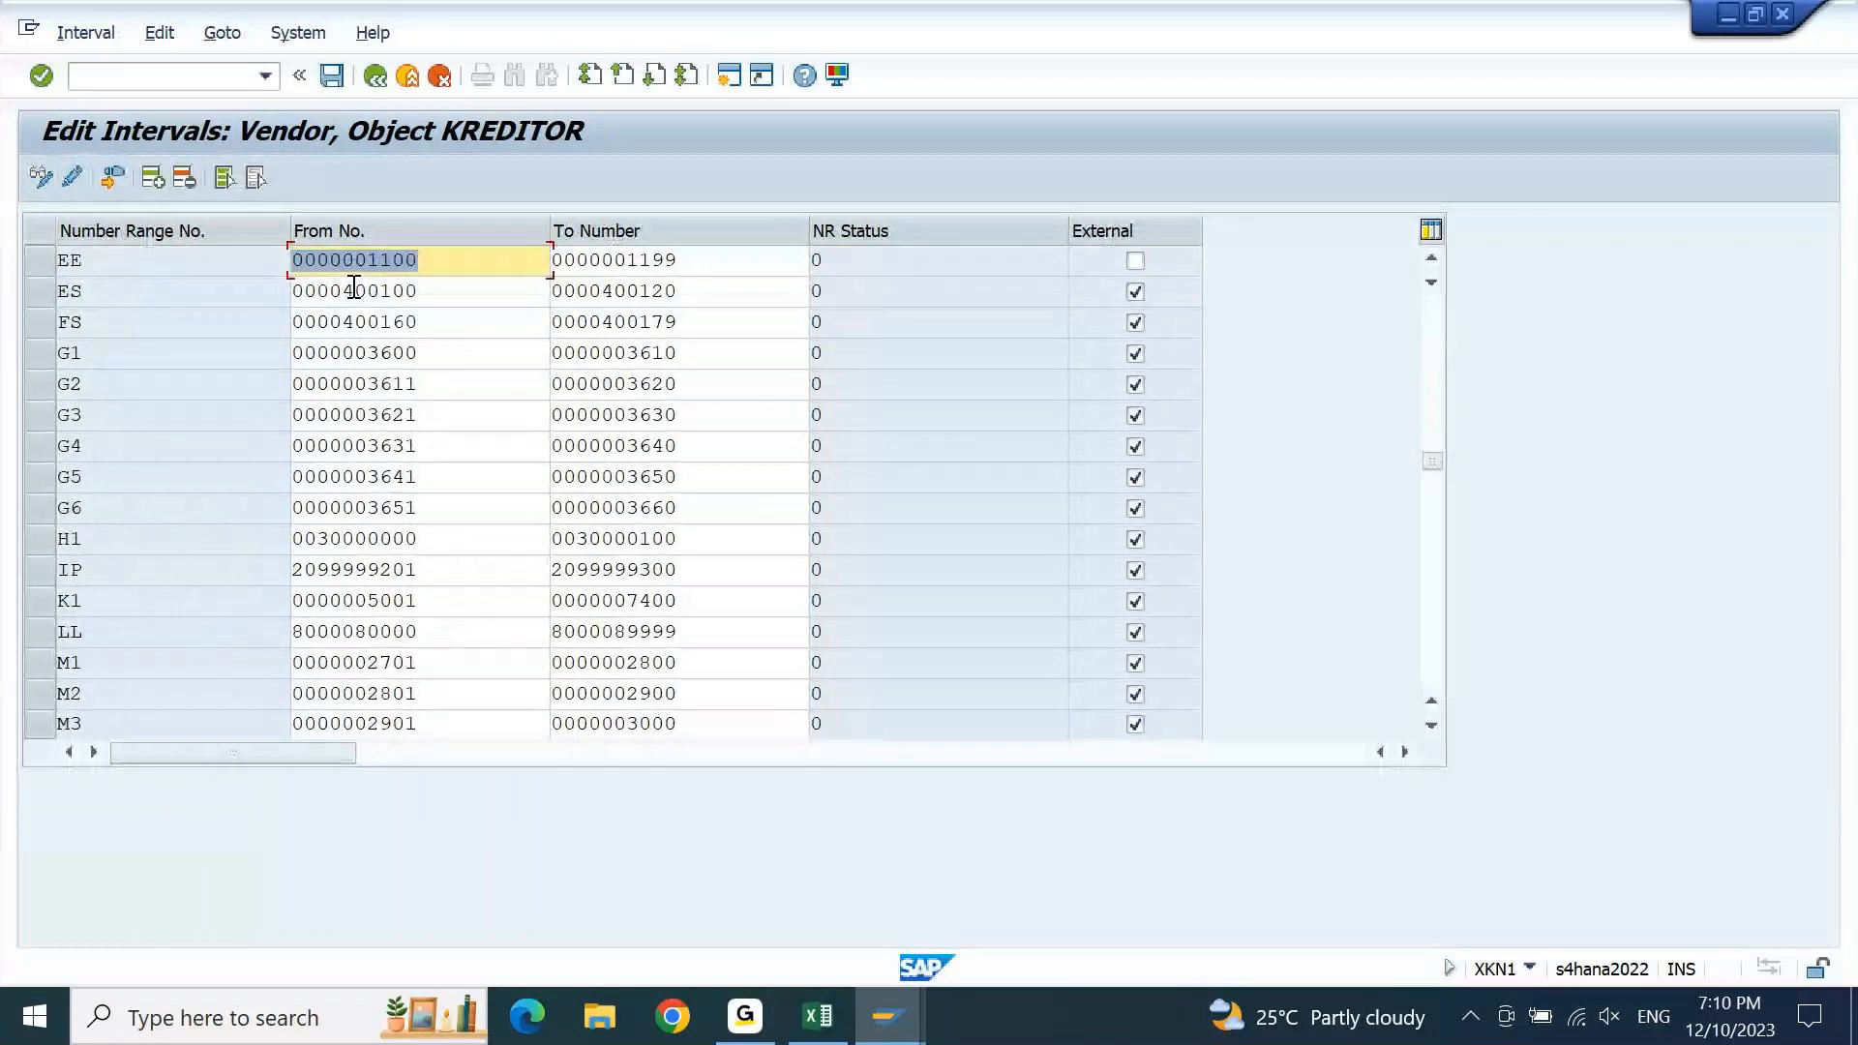
pyautogui.press('pagedown')
pyautogui.press('pagedown')
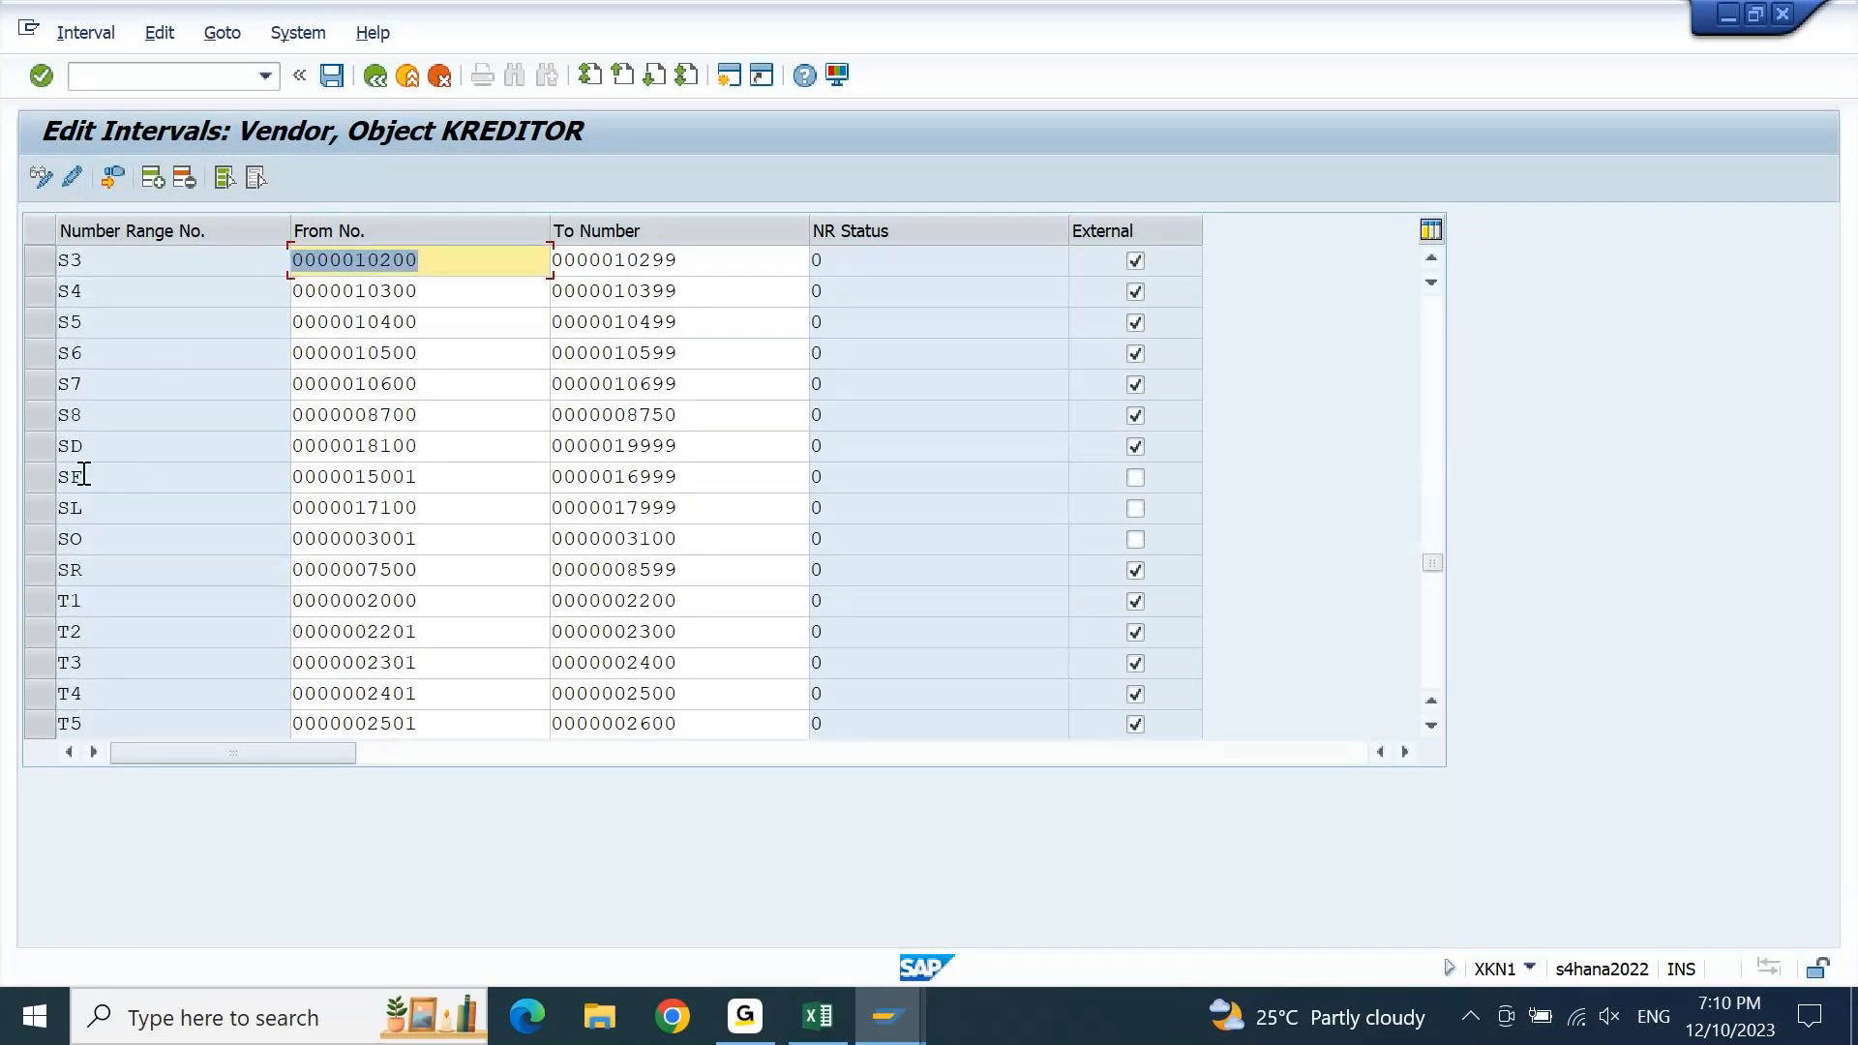
# Highlight vendor interval S8, then run transaction BP and search for a business partner by number, using that interval's lower limit
pyautogui.click(75, 418)
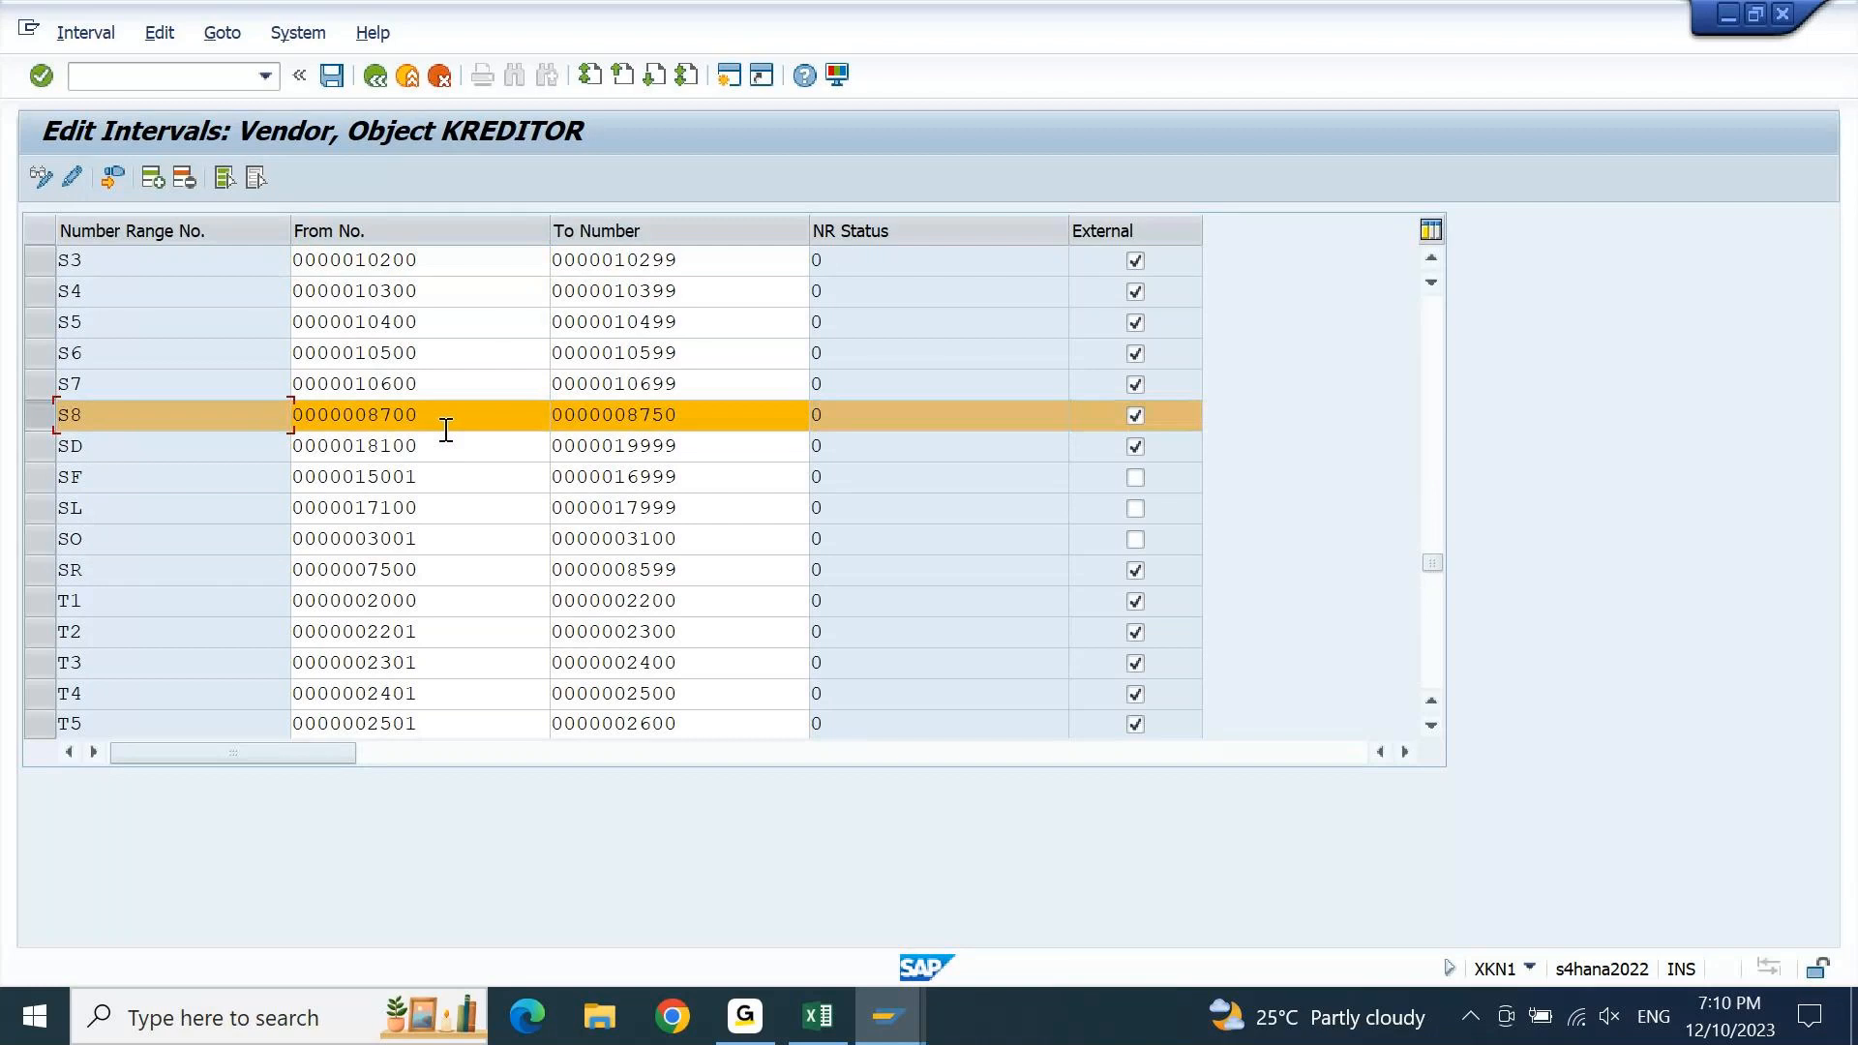
pyautogui.click(174, 82)
pyautogui.write('/n')
pyautogui.press('Return')
pyautogui.write('bp')
pyautogui.press('Return')
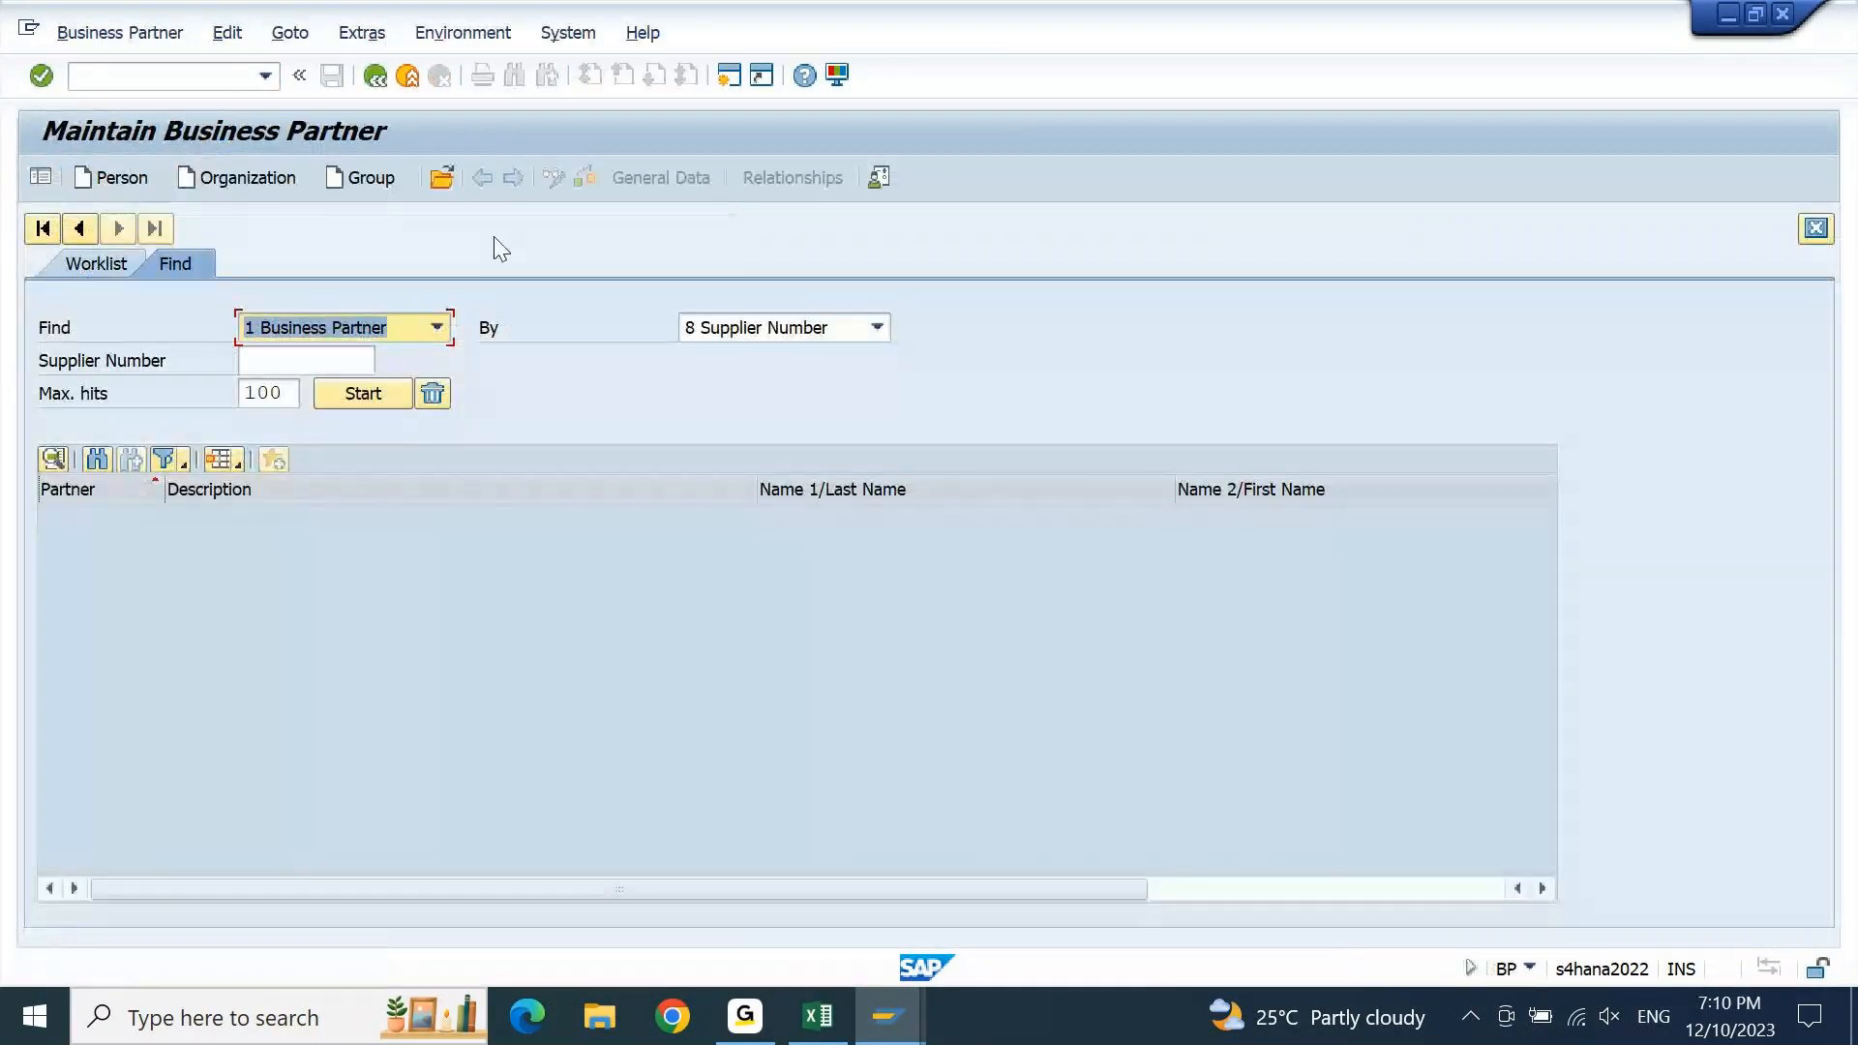
pyautogui.click(826, 331)
pyautogui.click(753, 352)
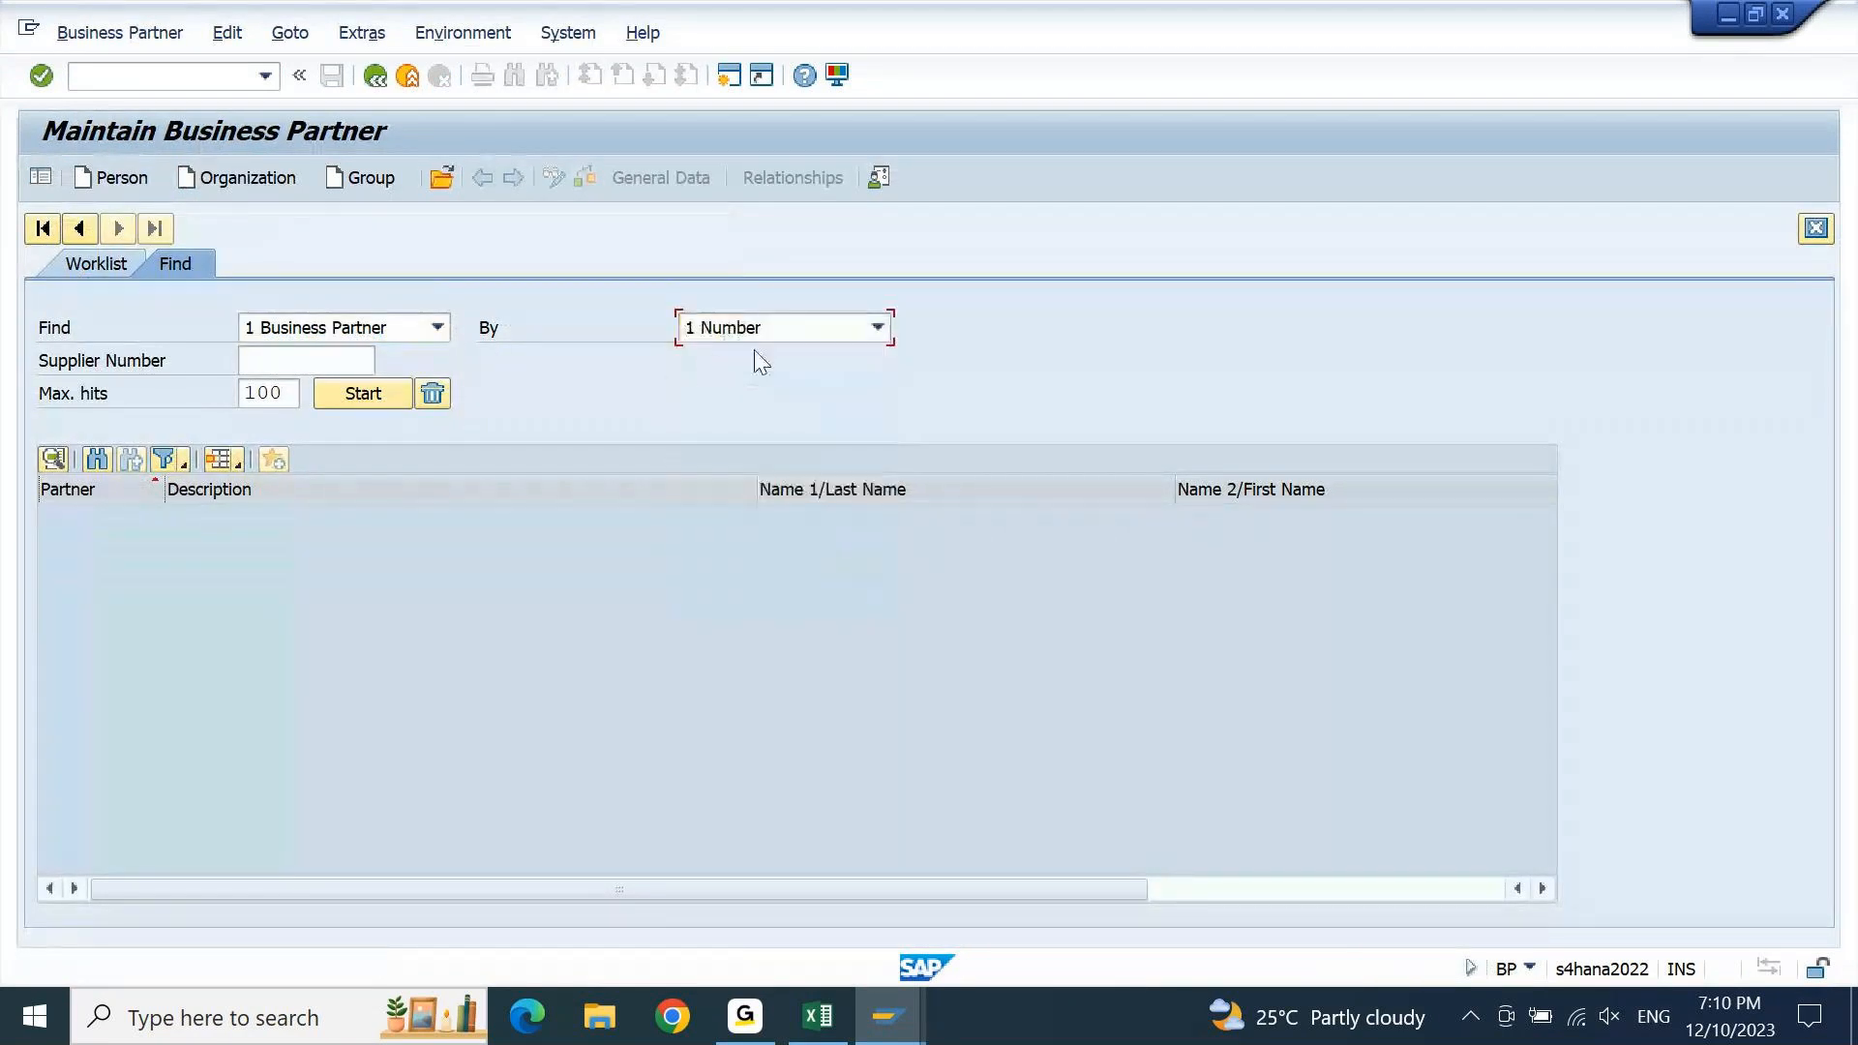
pyautogui.click(371, 364)
pyautogui.write('8700')
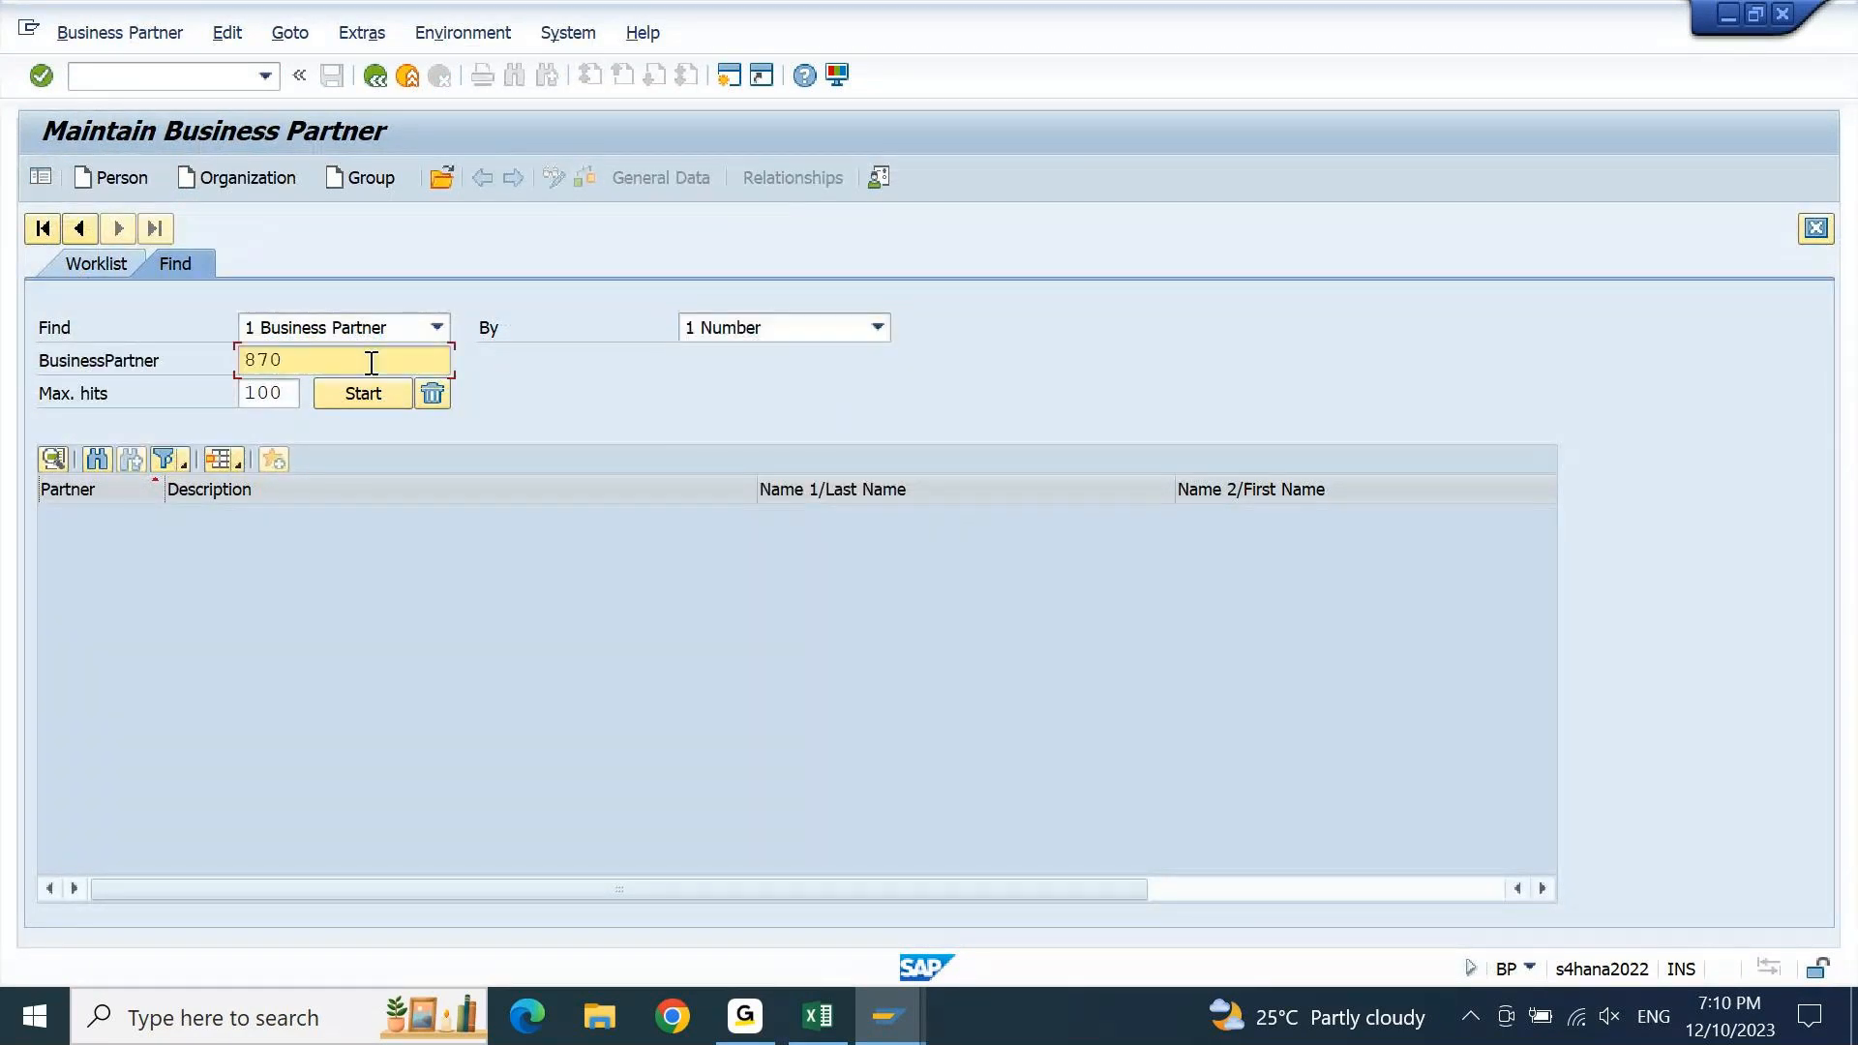
pyautogui.click(365, 394)
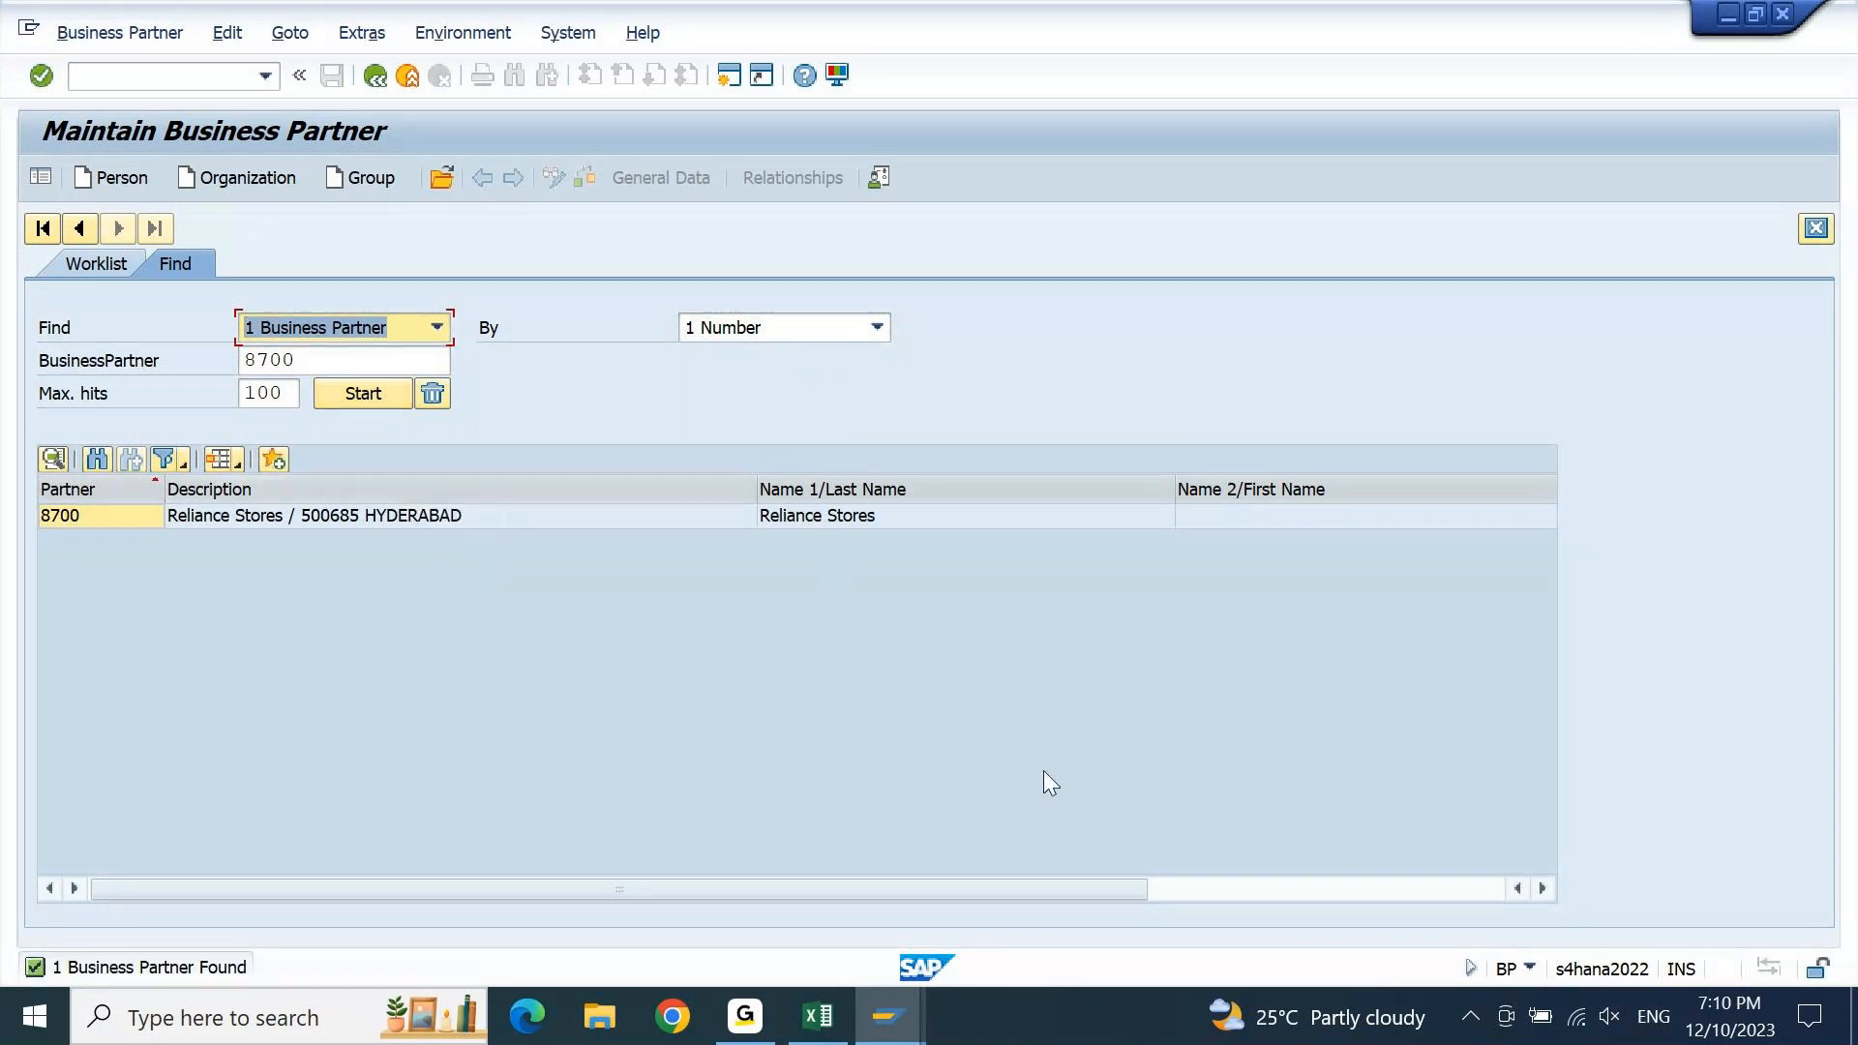
# Switch back to the customer number range intervals and assign number S8 to the free interval starting at 8700
pyautogui.click(912, 1028)
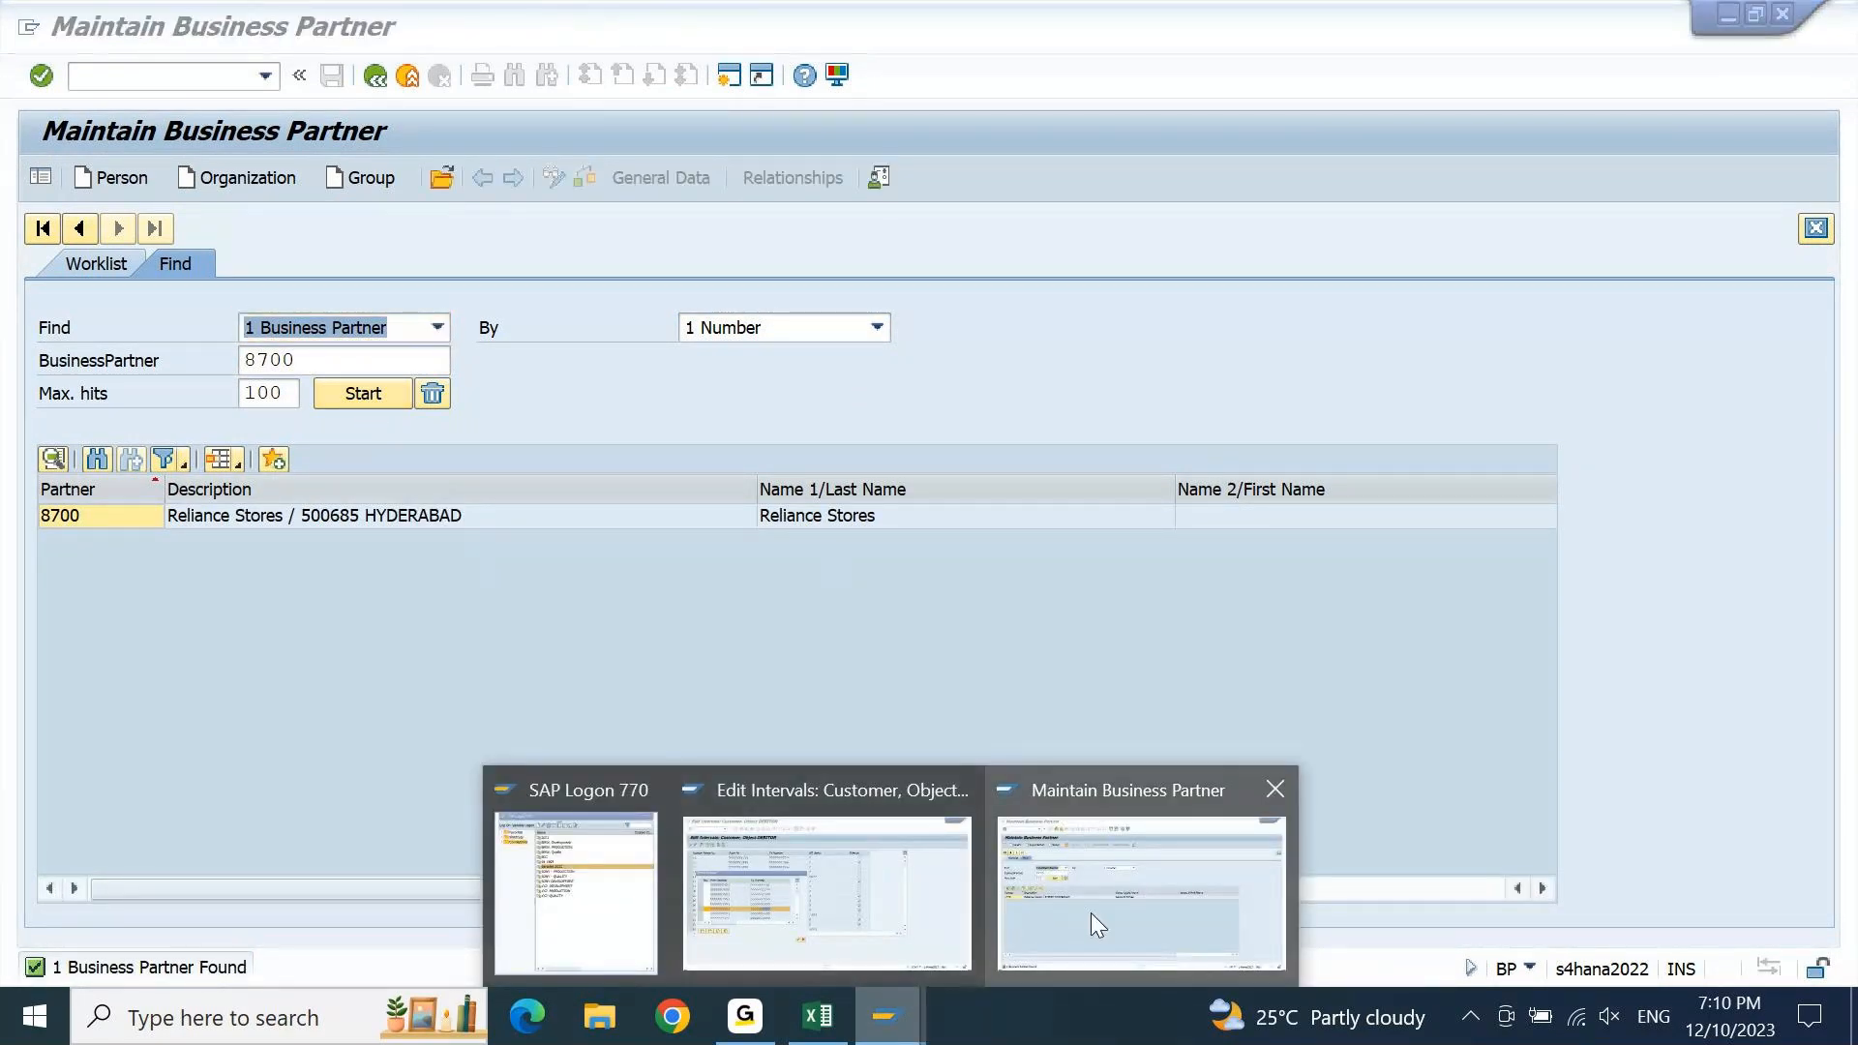
pyautogui.moveTo(872, 919)
pyautogui.click(873, 919)
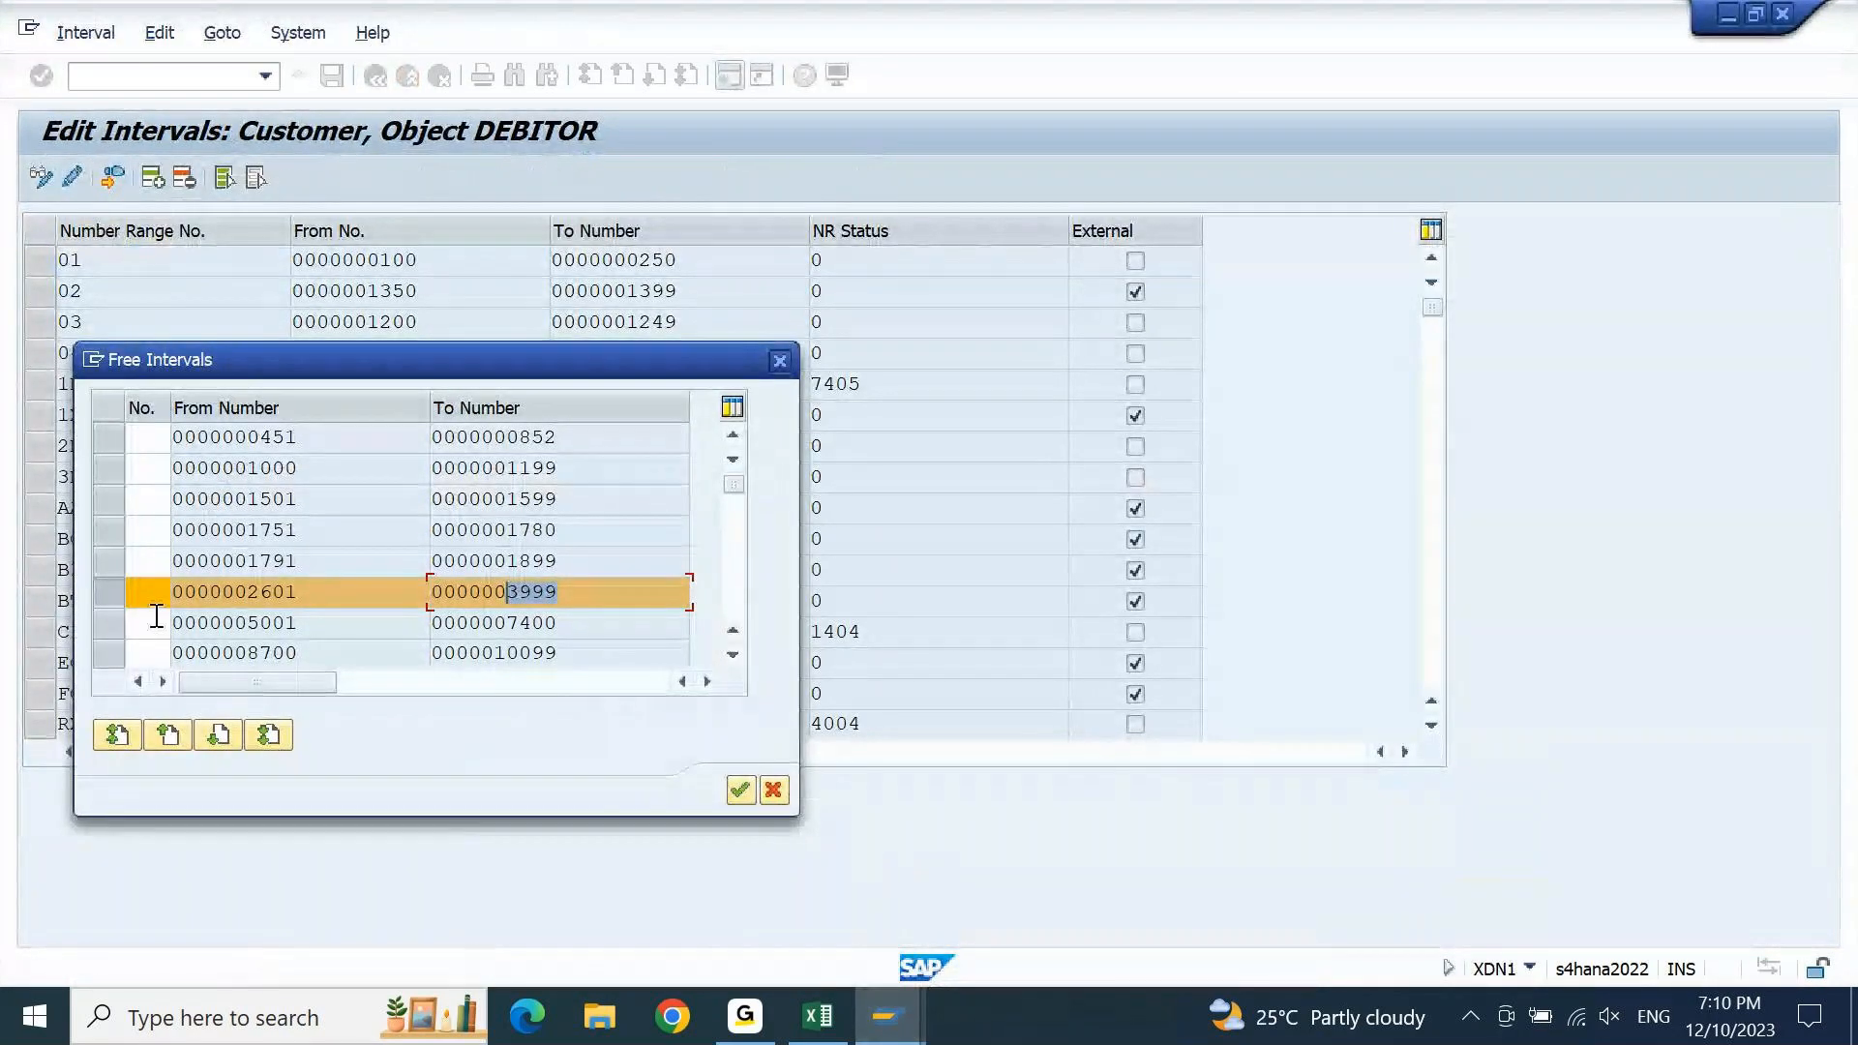
pyautogui.click(114, 594)
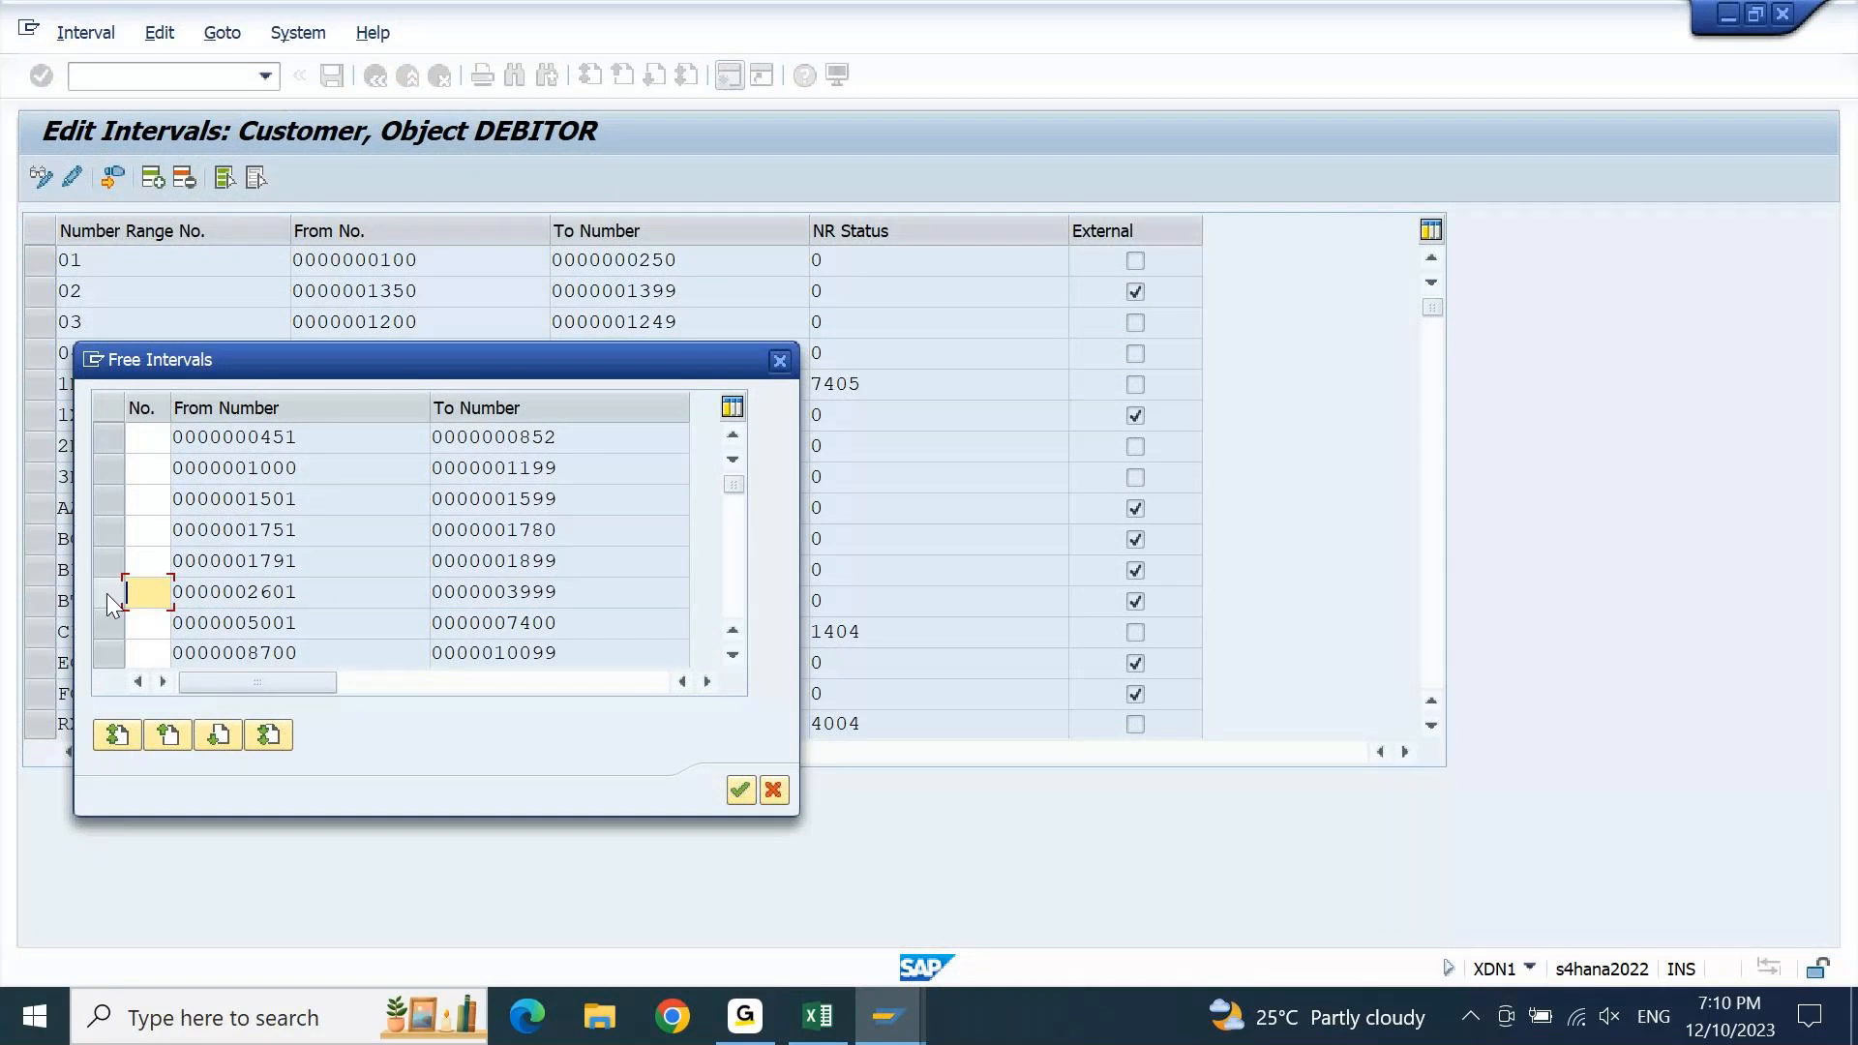
pyautogui.click(112, 654)
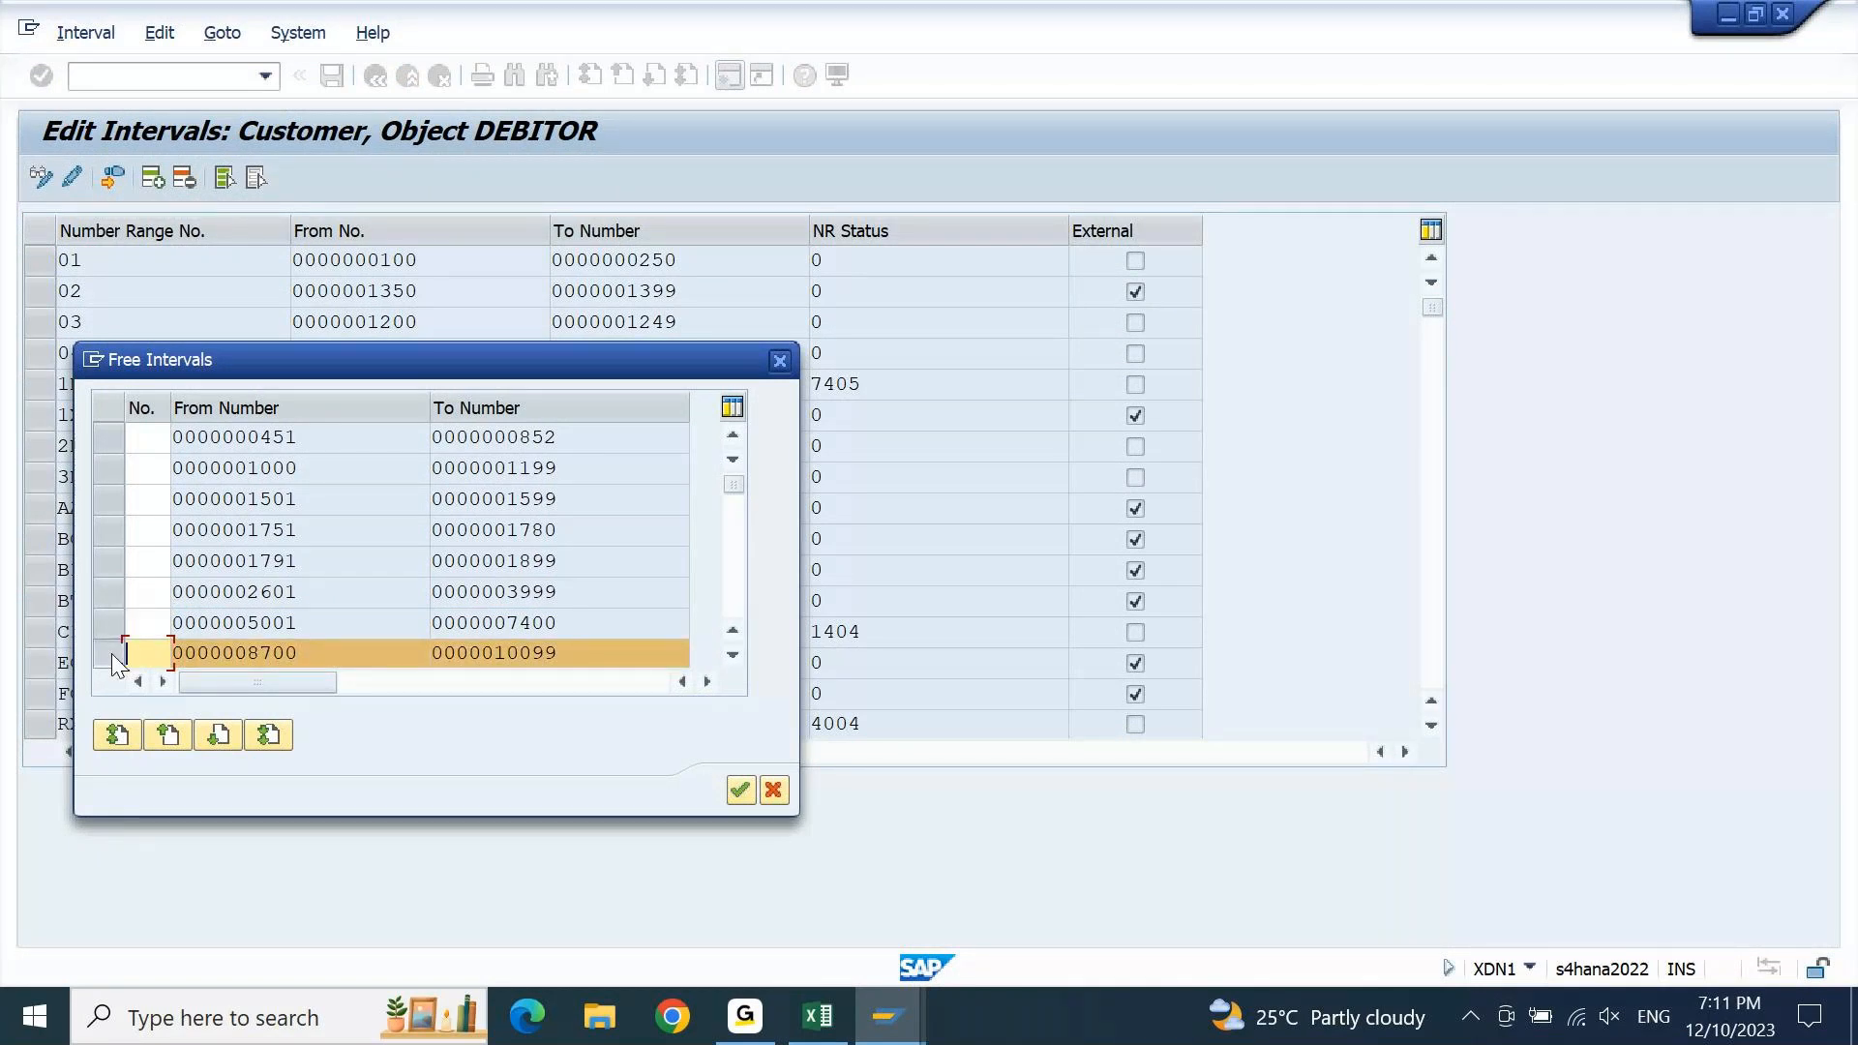
pyautogui.moveTo(886, 1026)
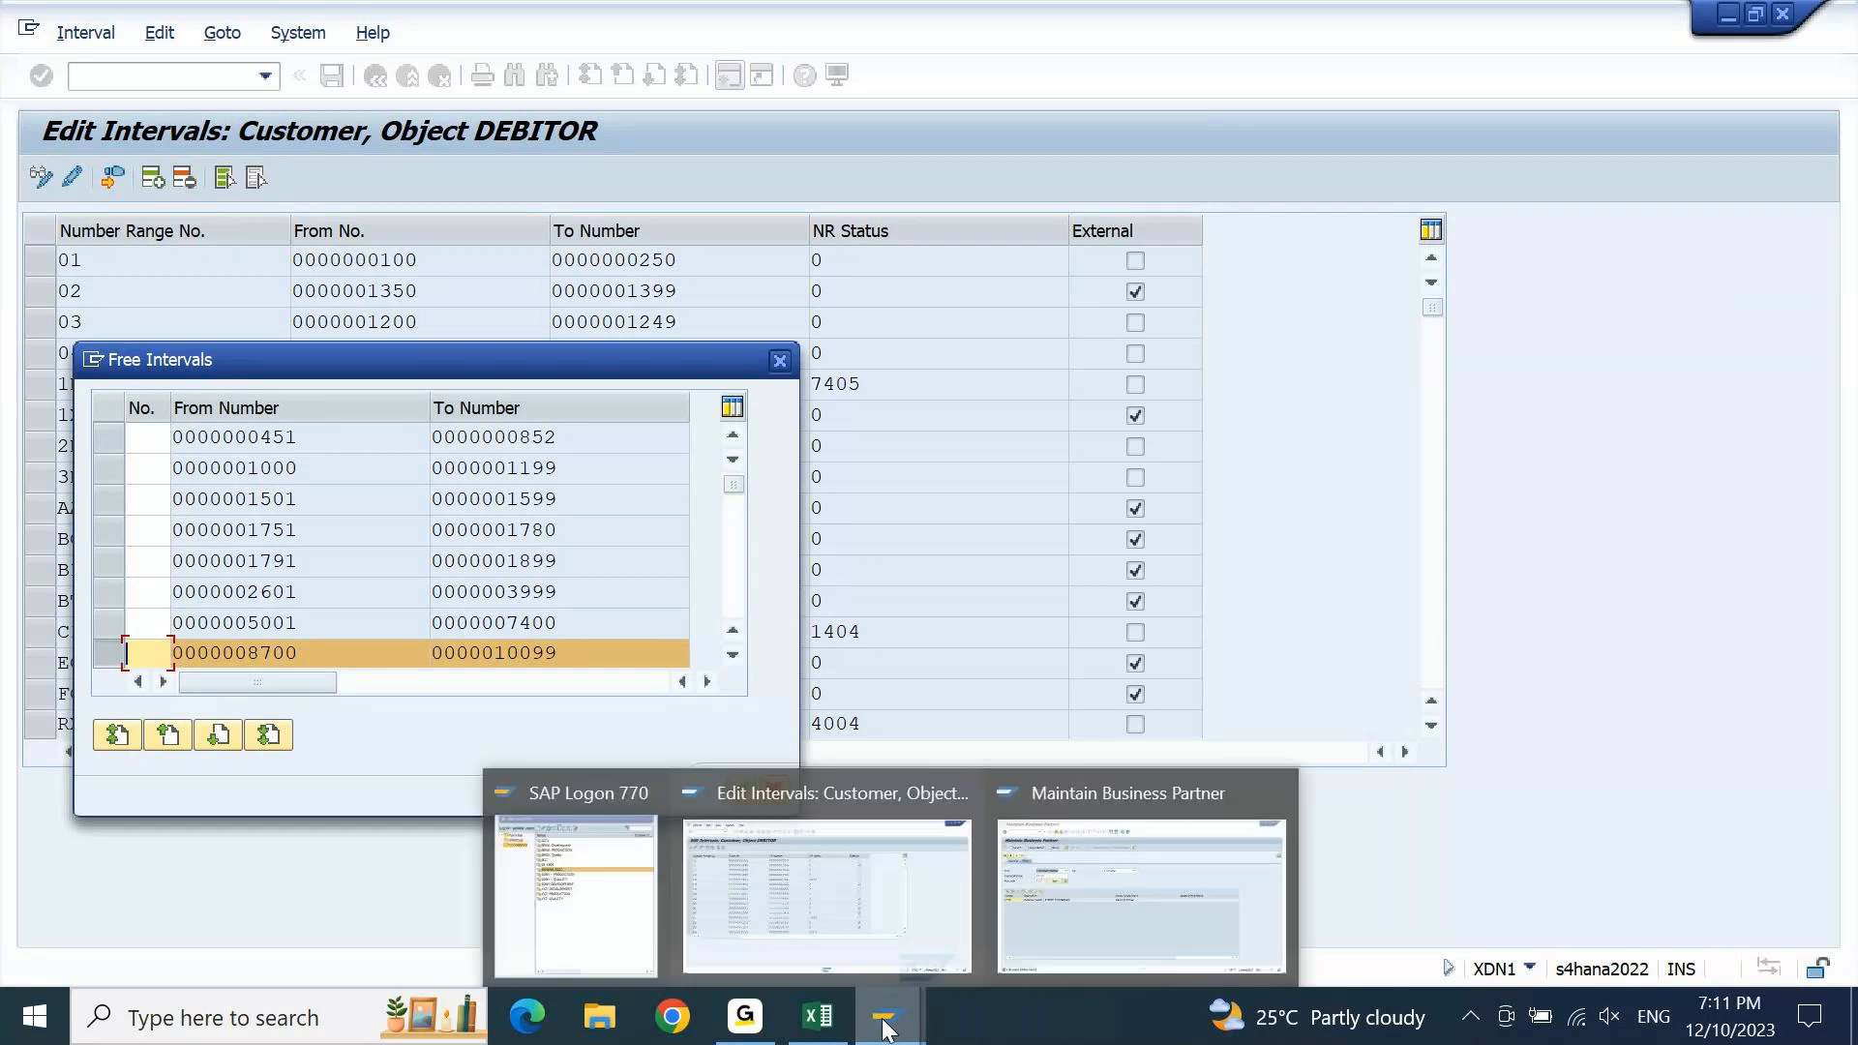
pyautogui.click(857, 917)
pyautogui.write('S8')
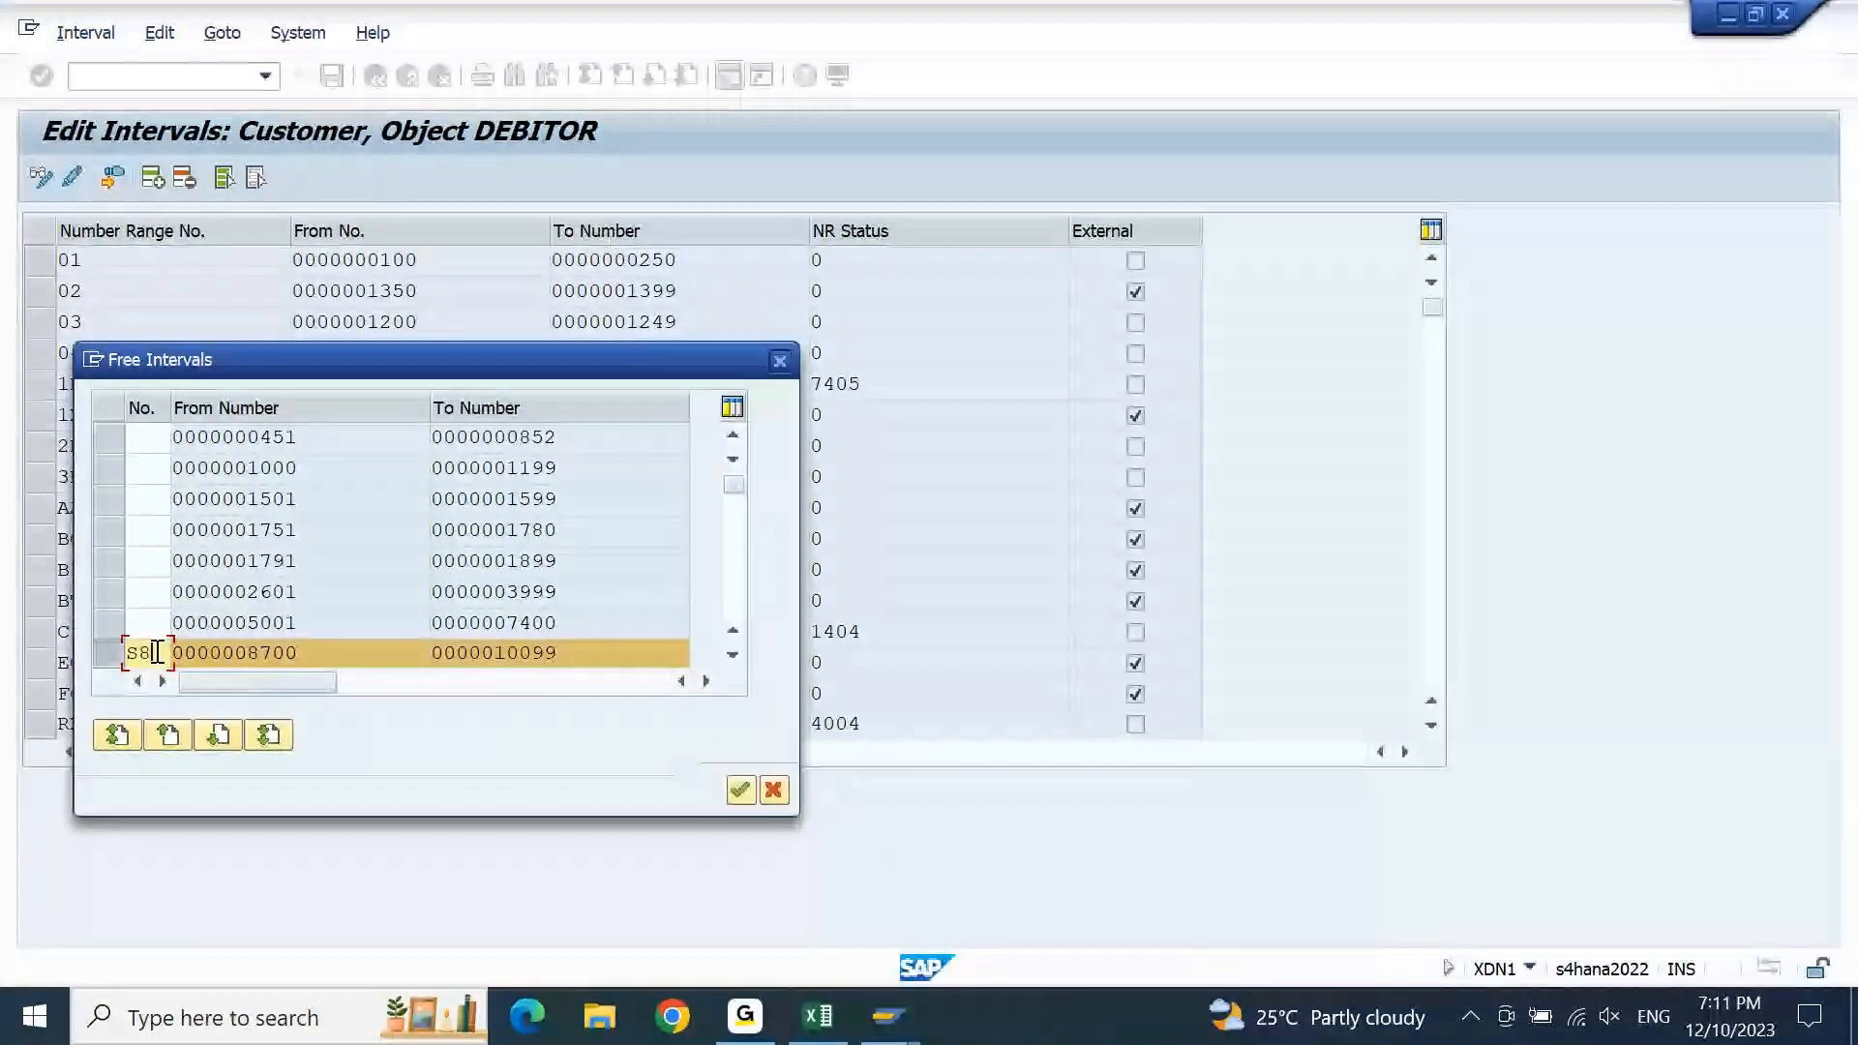
pyautogui.click(747, 794)
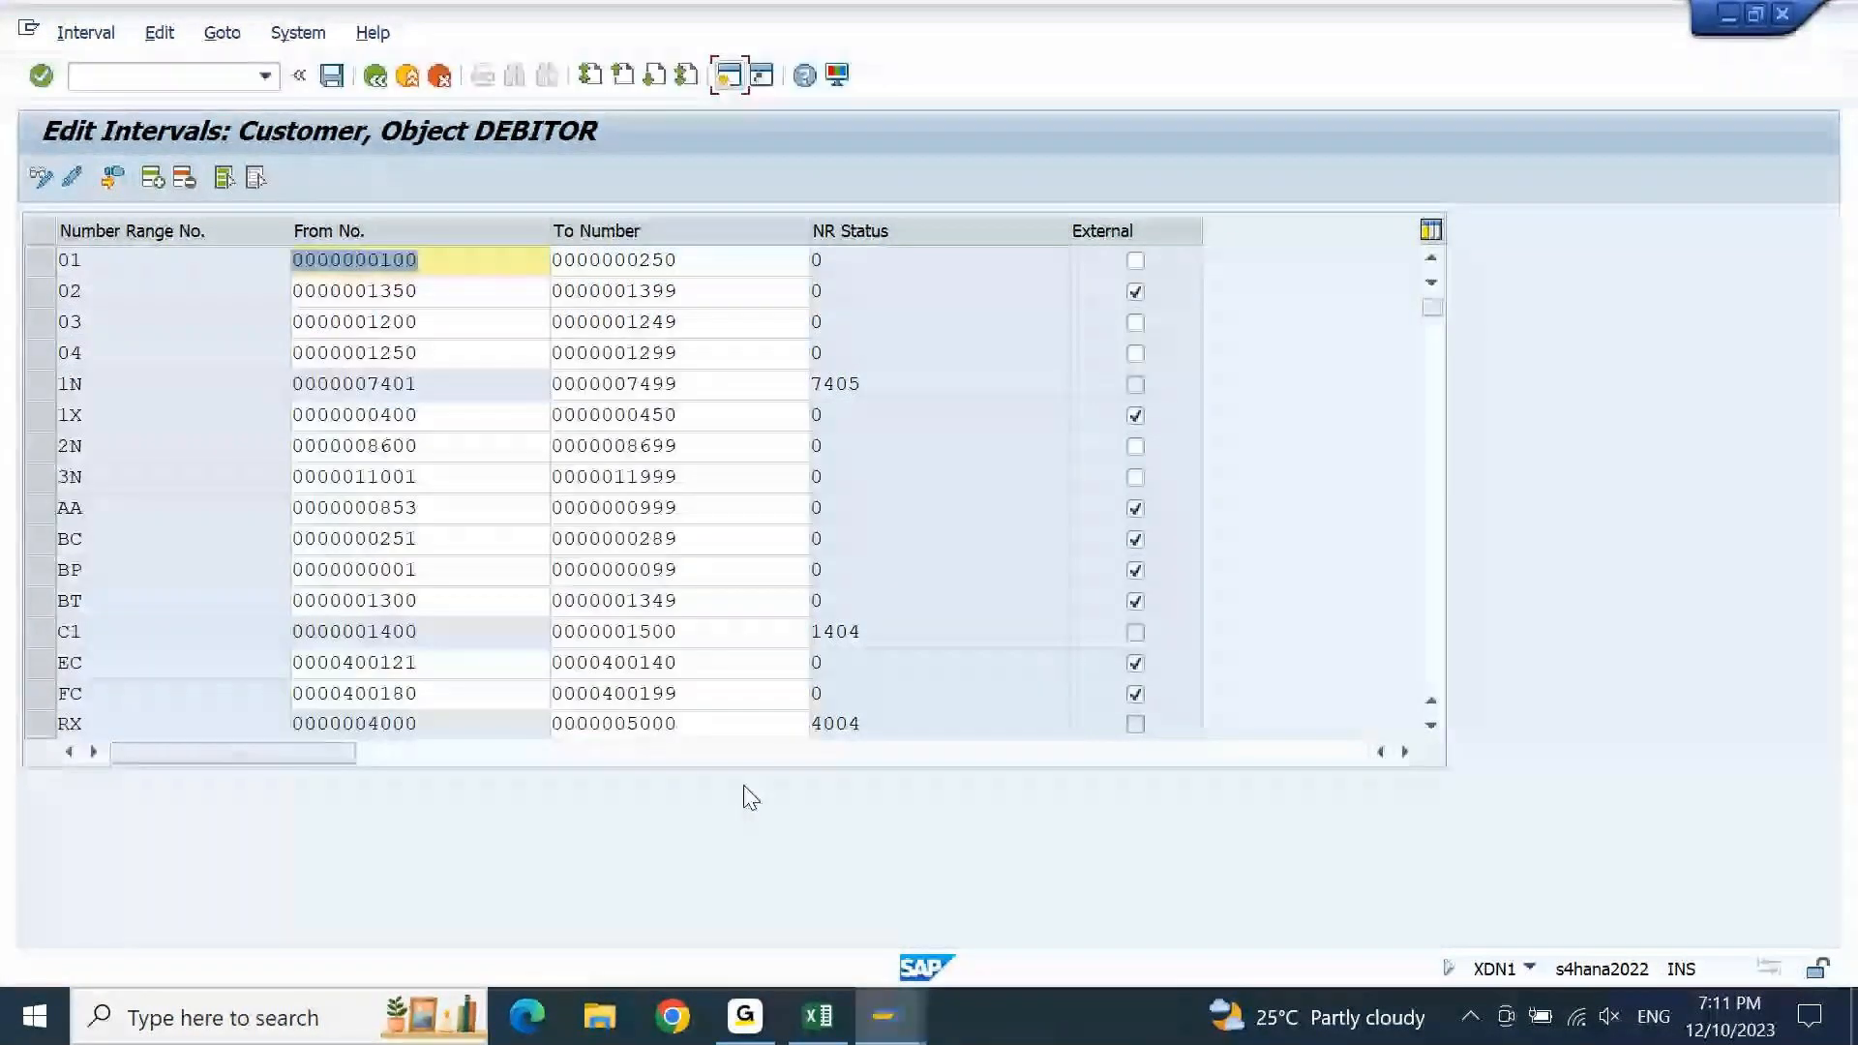
# Set the upper limit of customer interval S8 to 8750, mark it as external and save the intervals
pyautogui.press('pagedown')
pyautogui.press('pagedown')
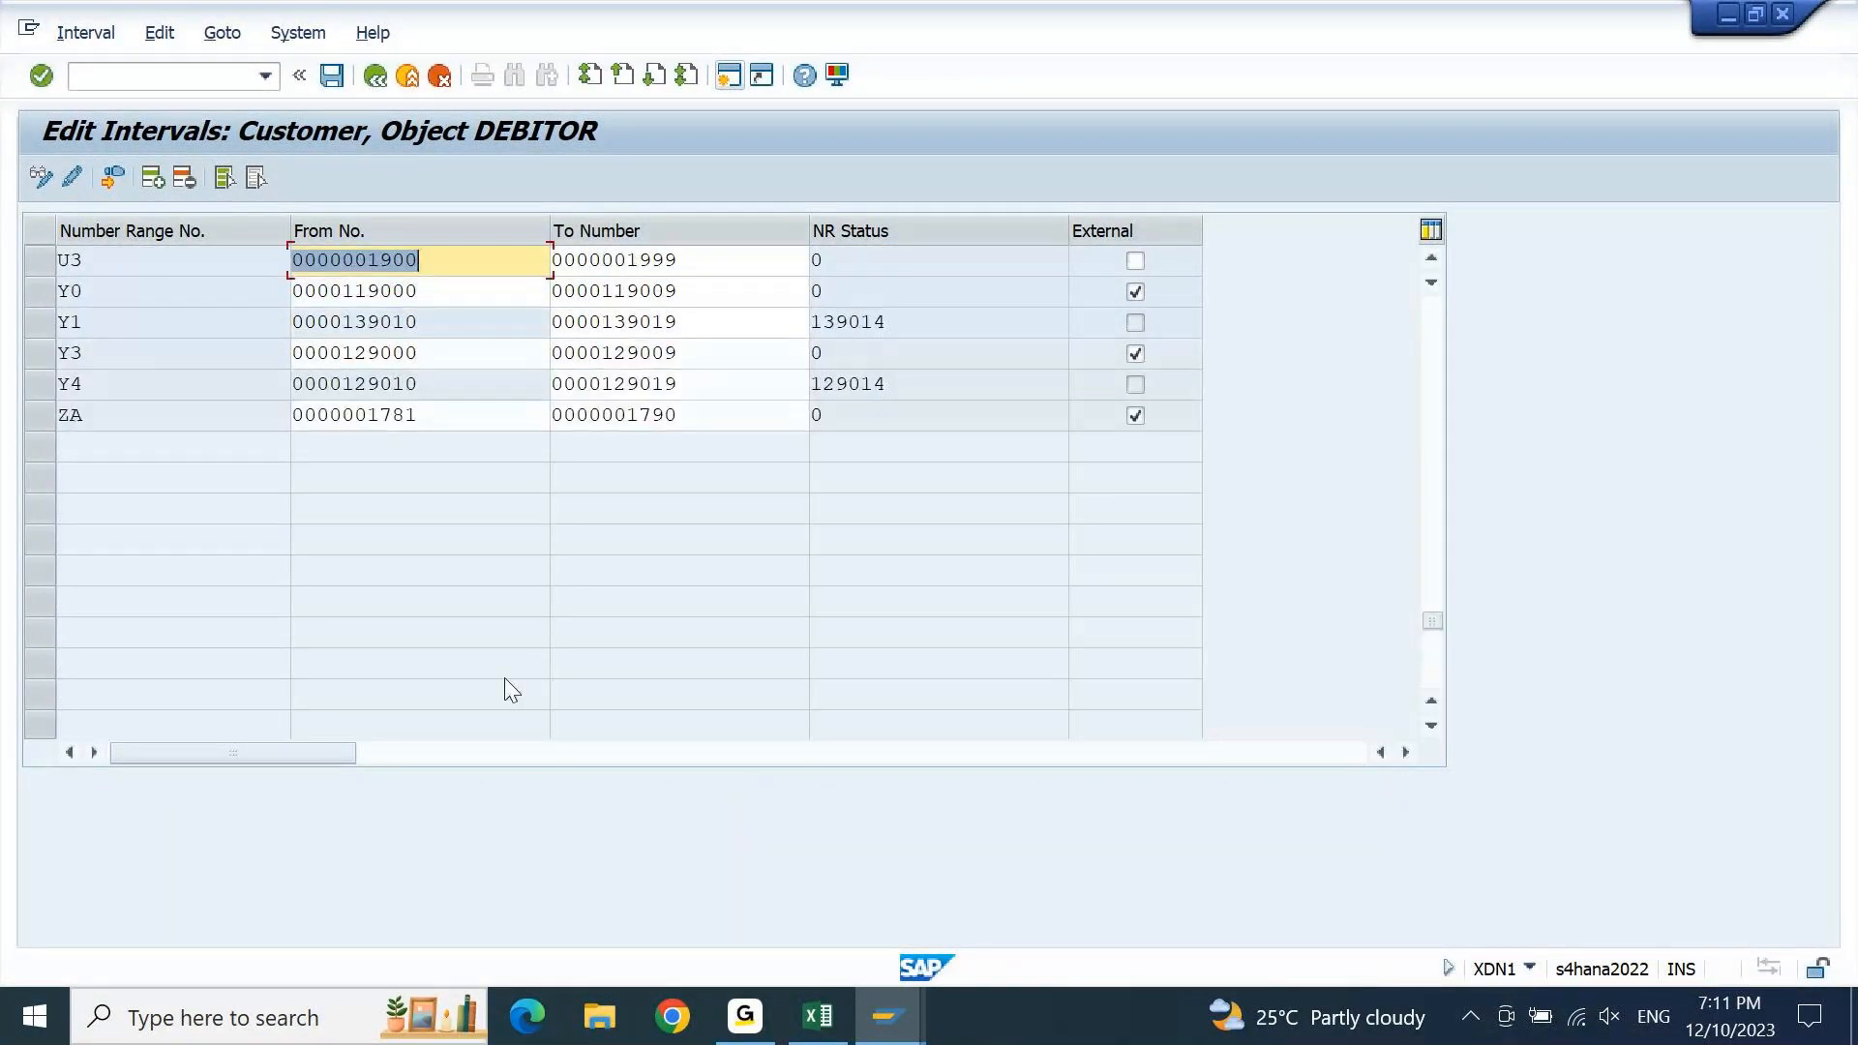
pyautogui.scroll(2, 405, 385)
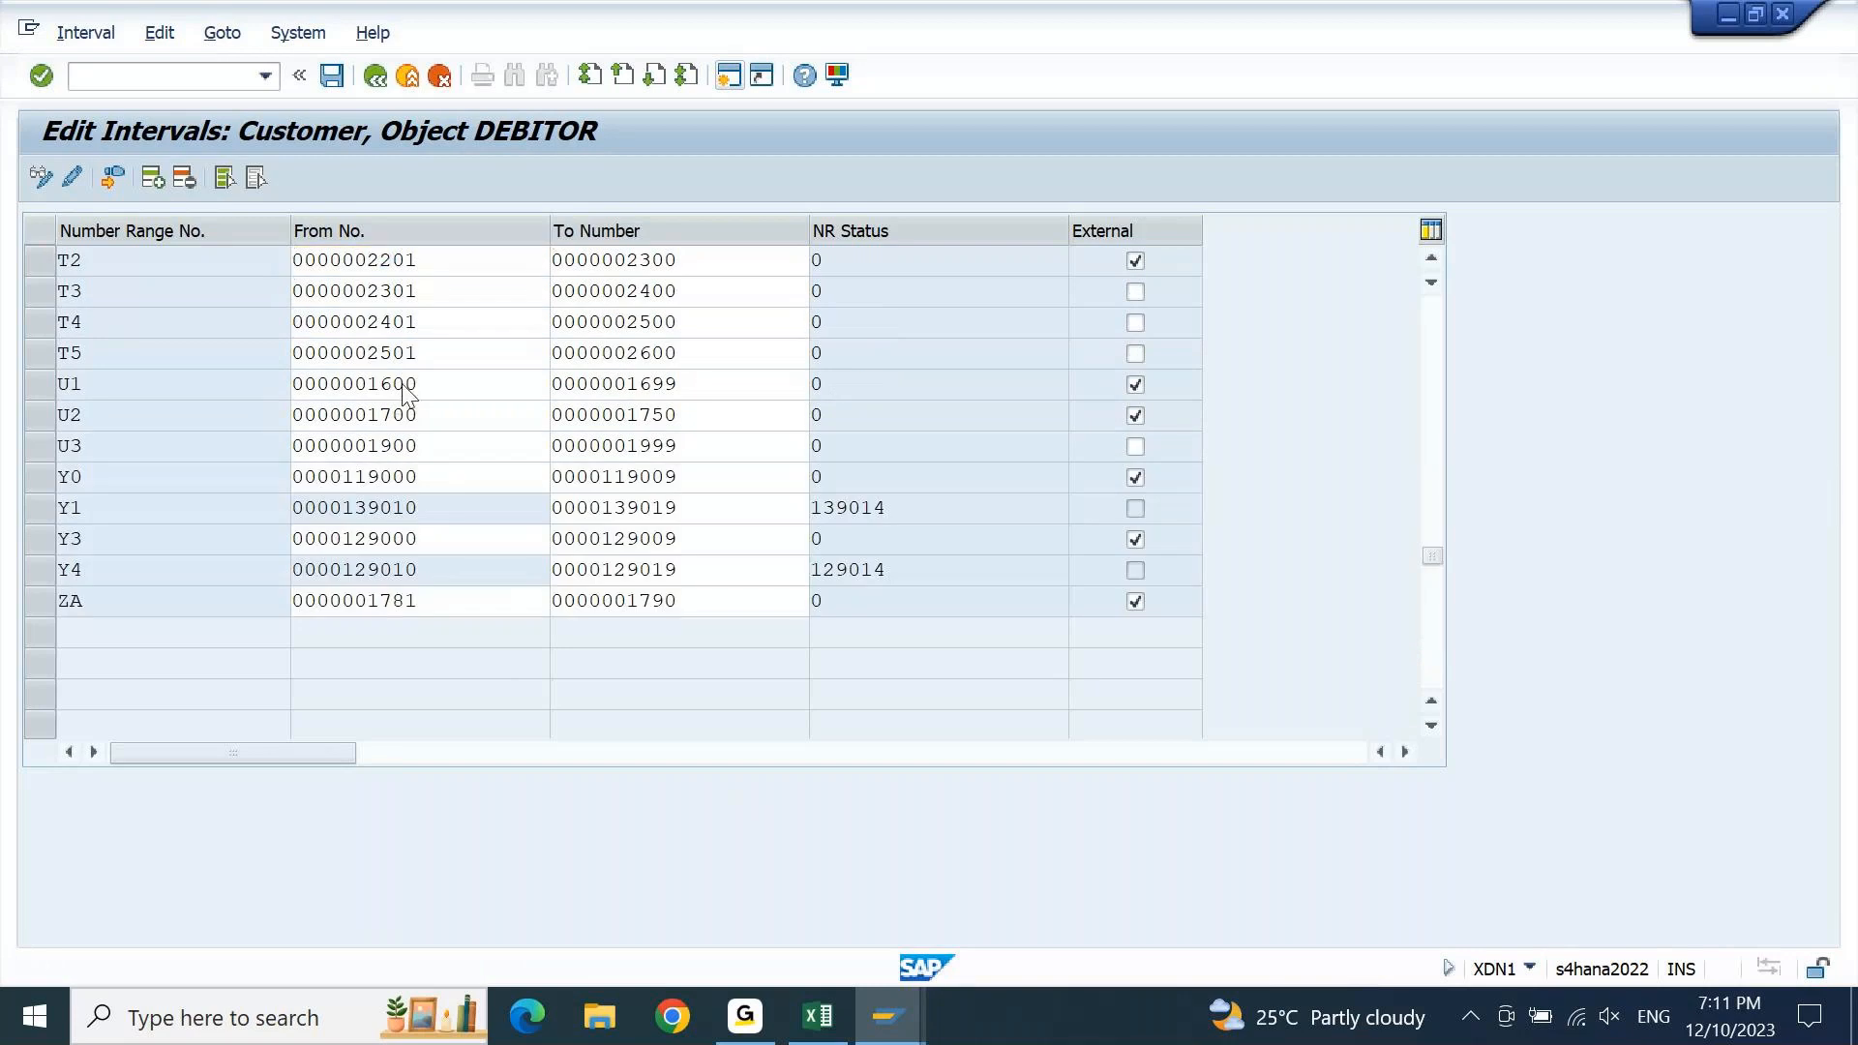
pyautogui.scroll(4, 404, 385)
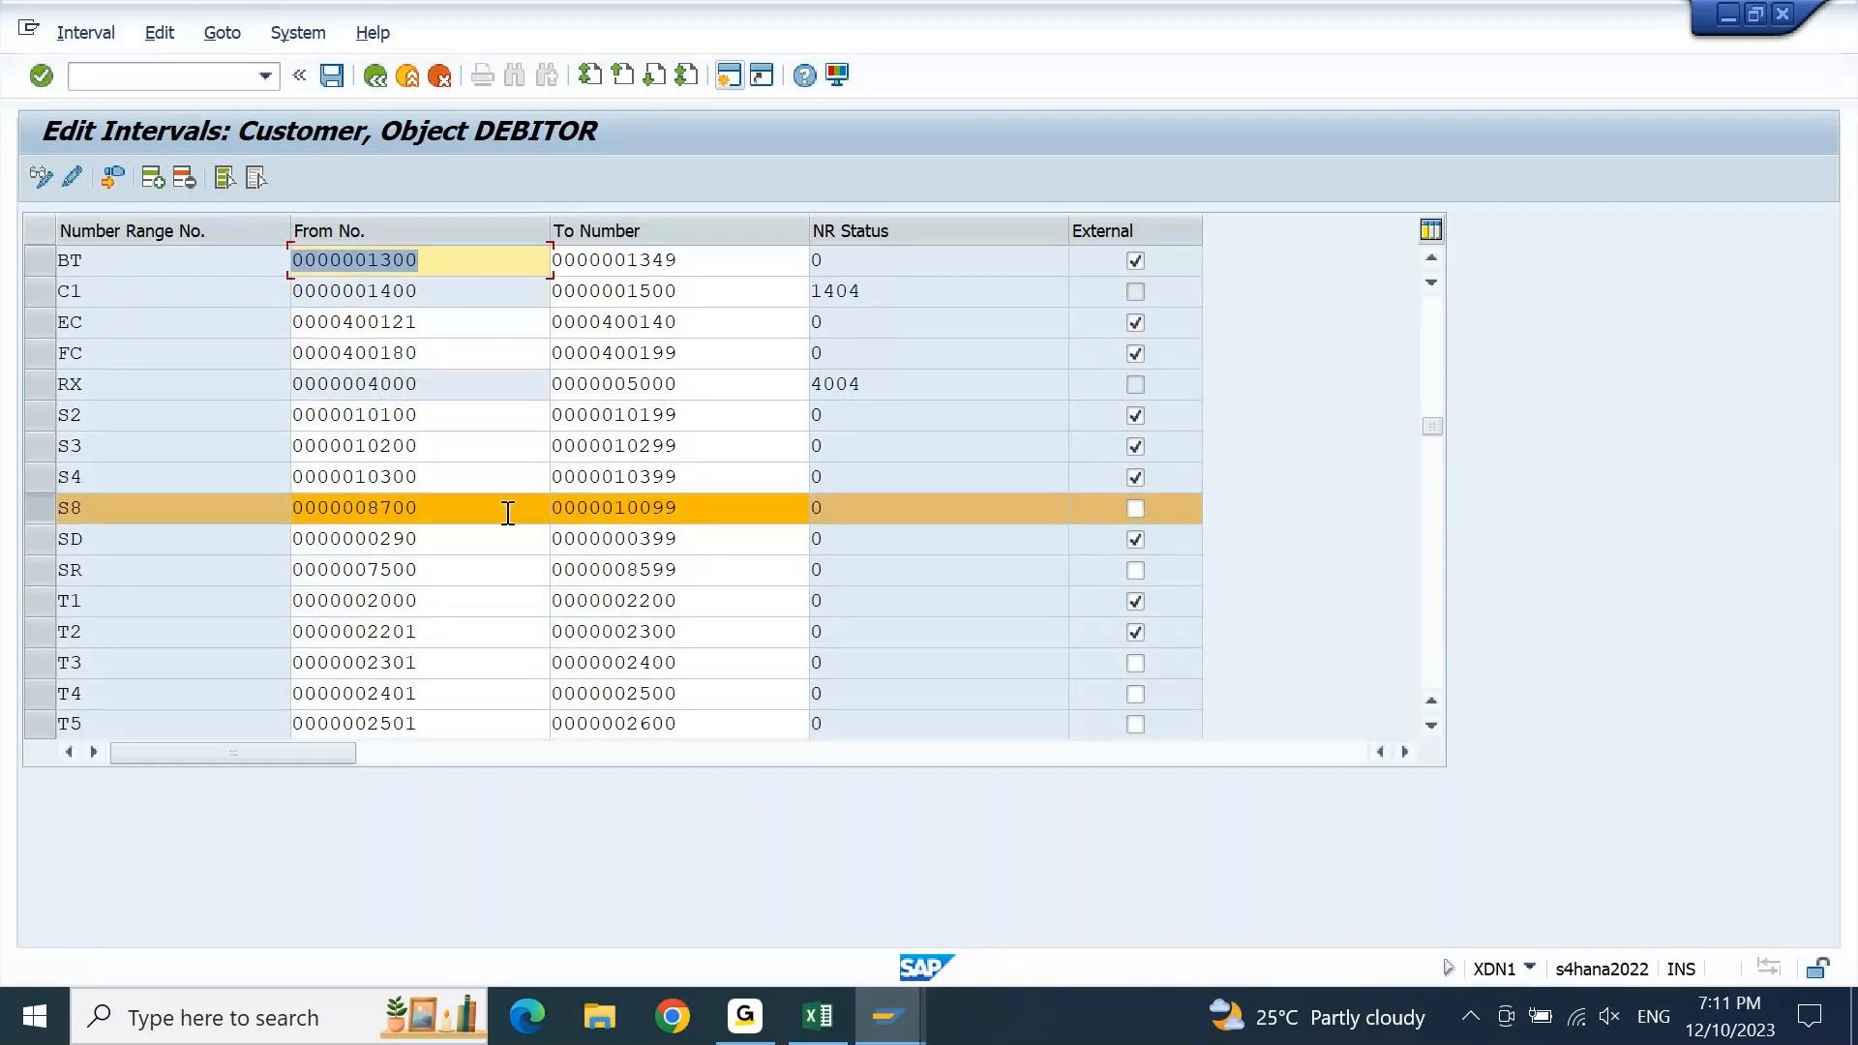
pyautogui.click(615, 508)
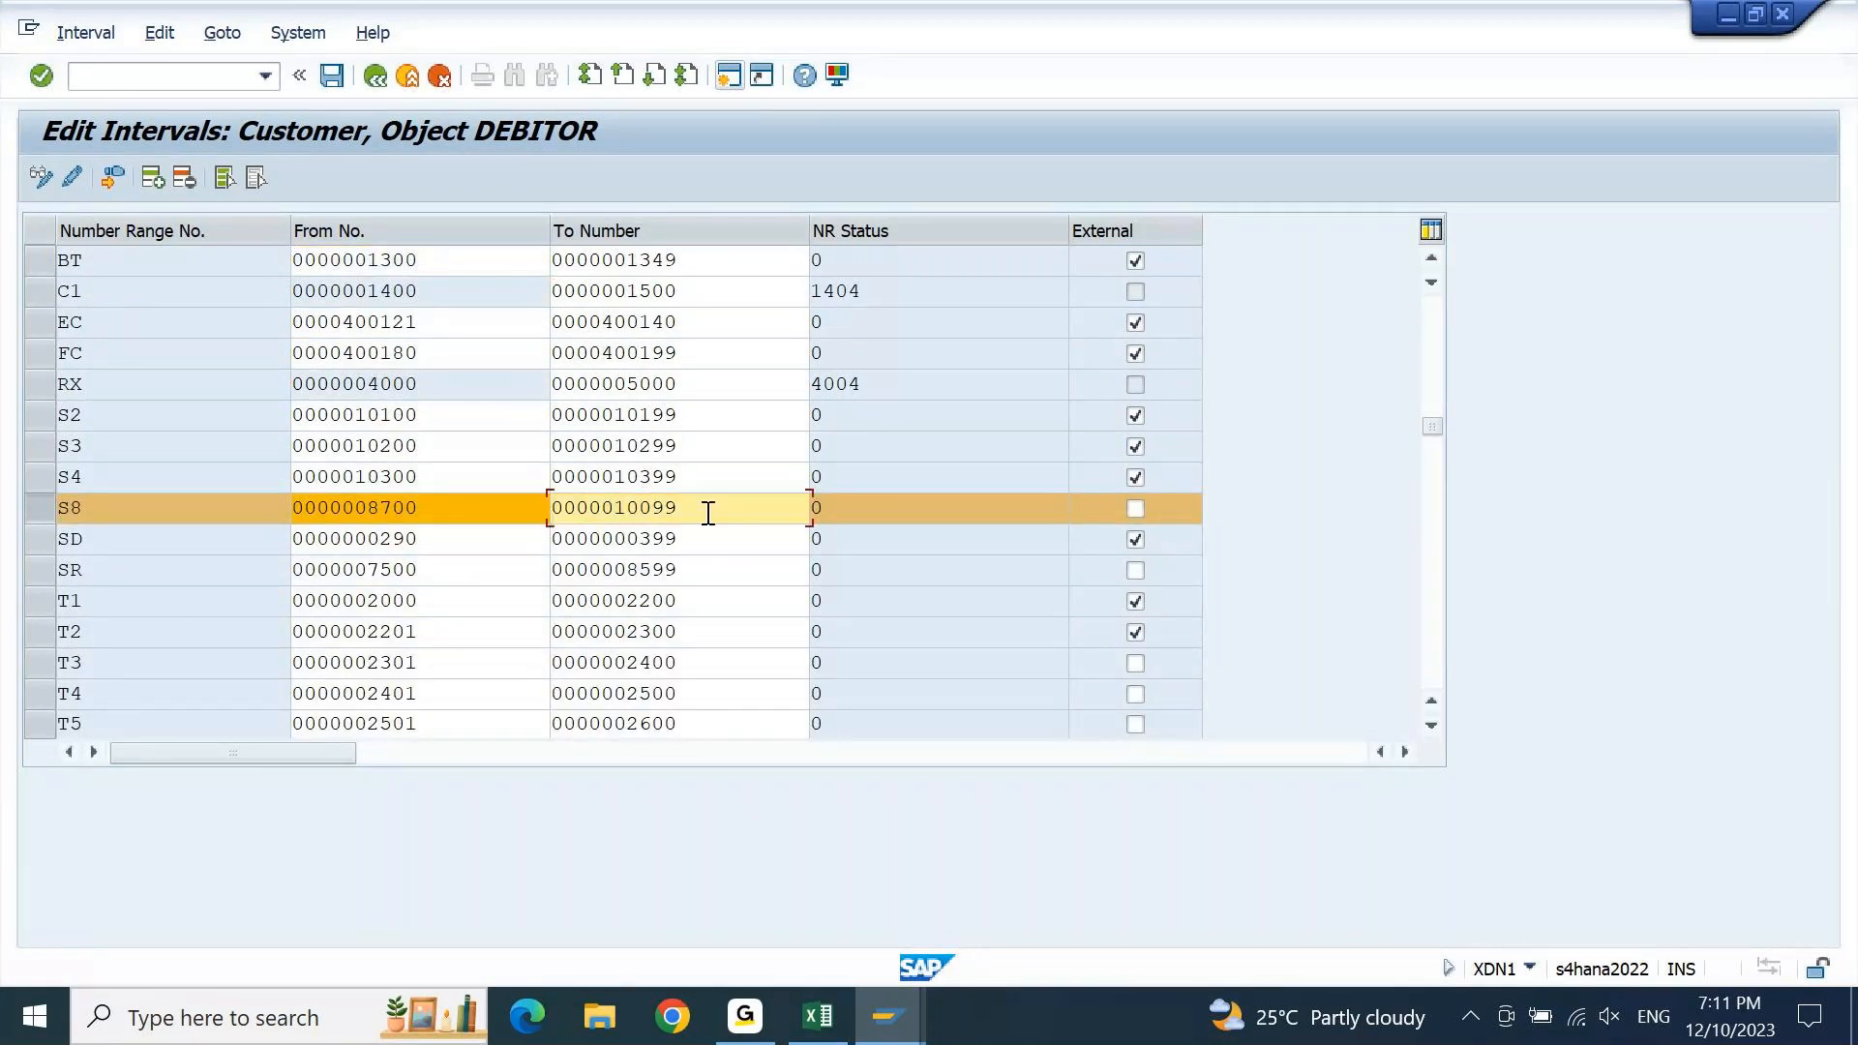
pyautogui.moveTo(705, 510); pyautogui.dragTo(490, 542)
pyautogui.write('8750')
pyautogui.press('Return')
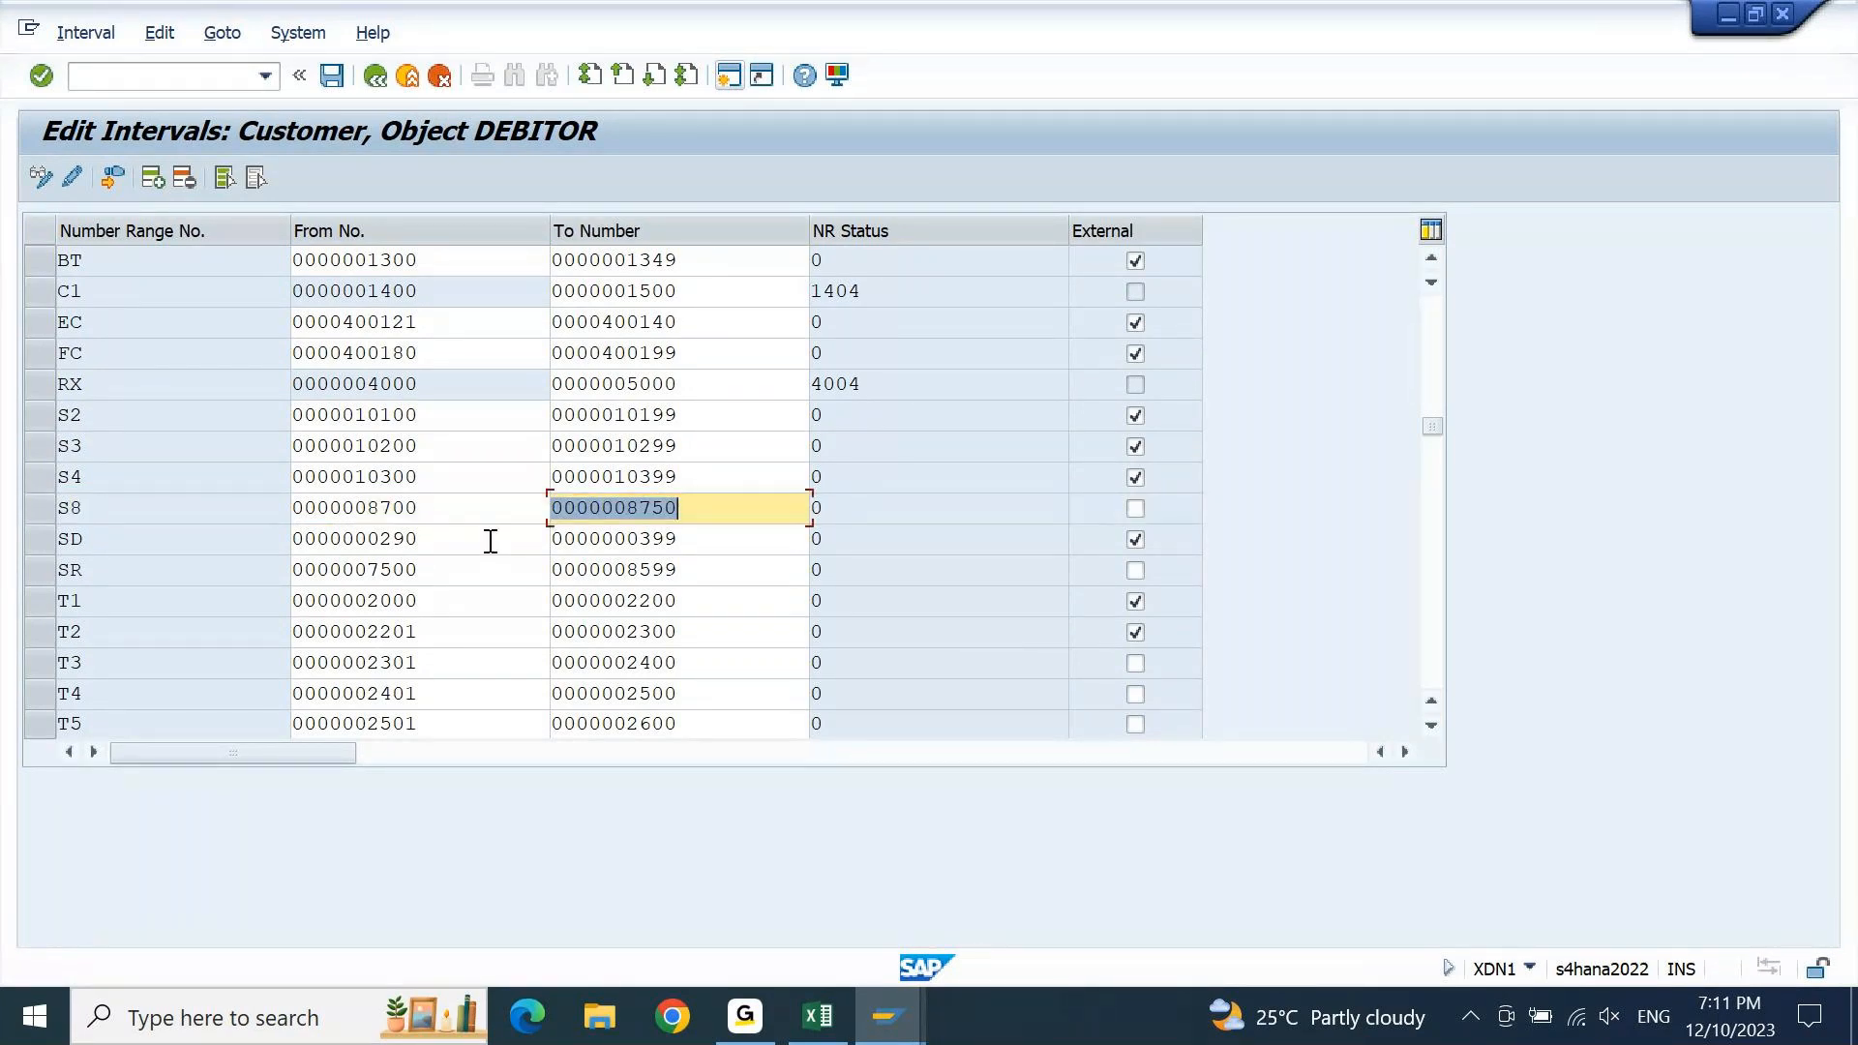
pyautogui.click(1136, 508)
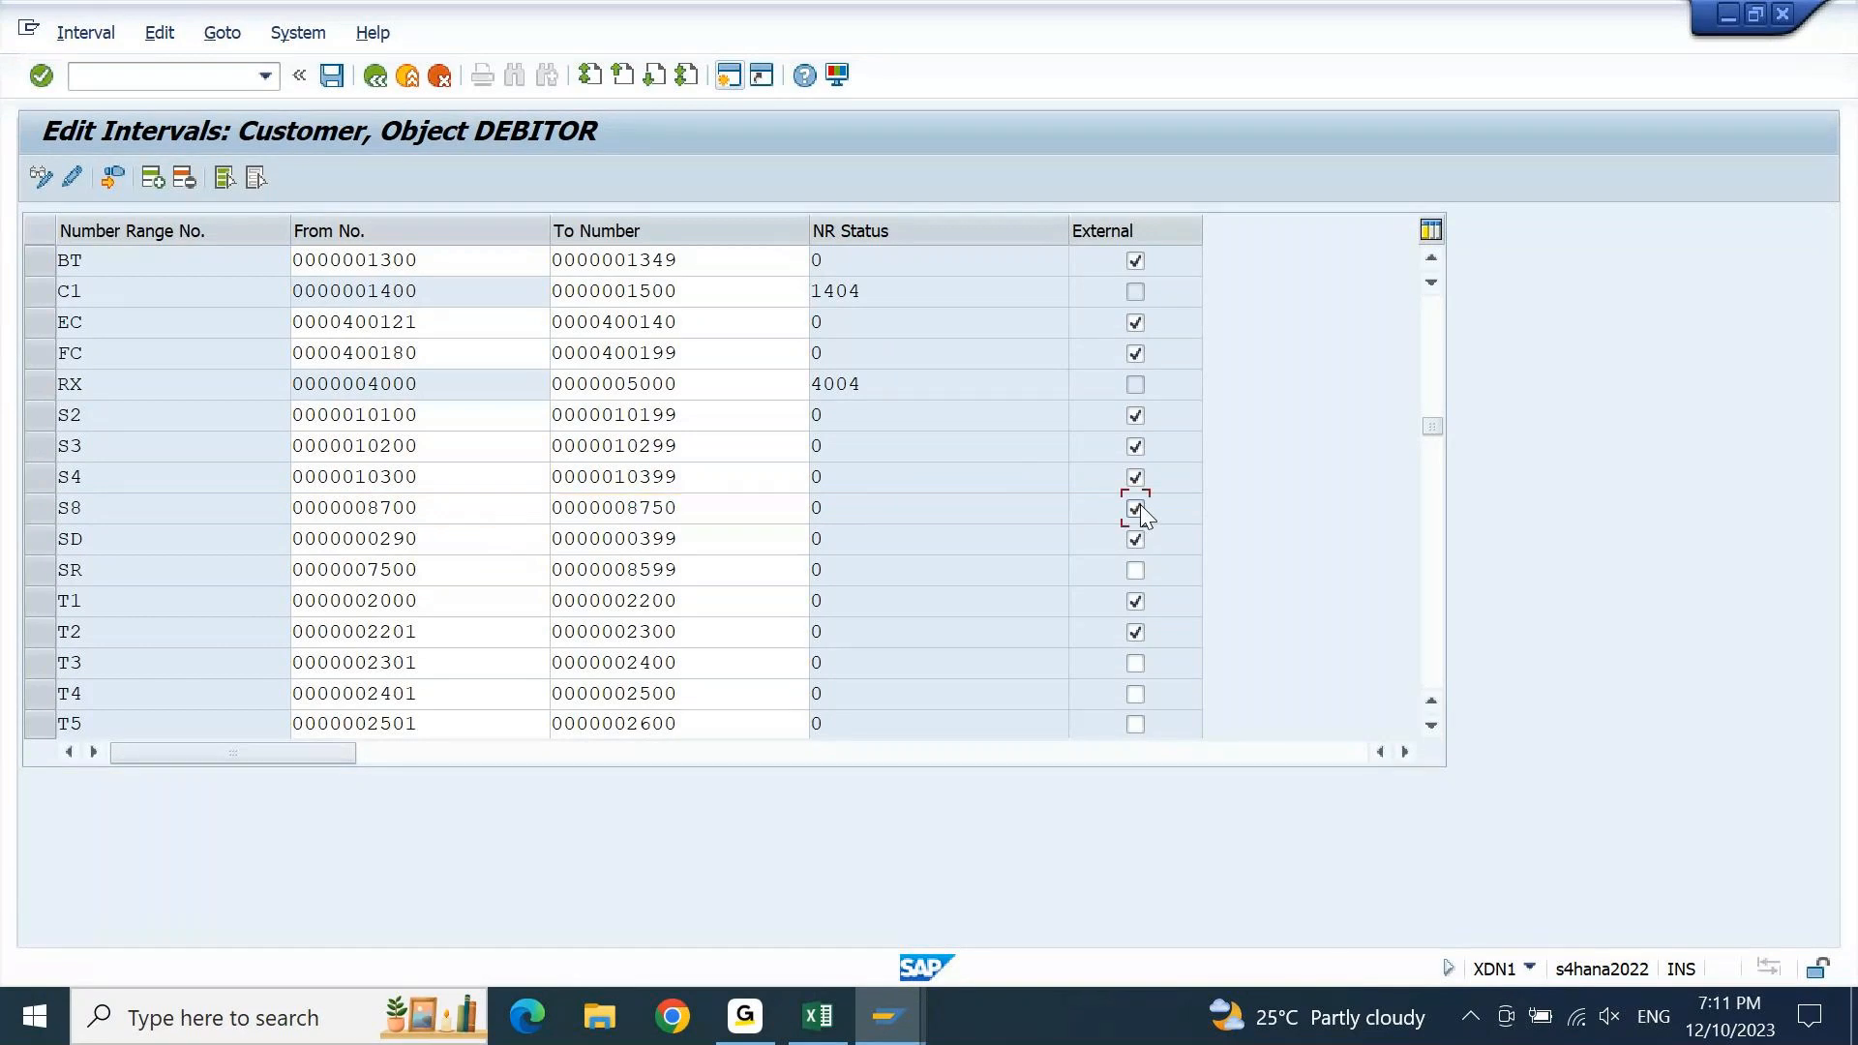
pyautogui.click(333, 76)
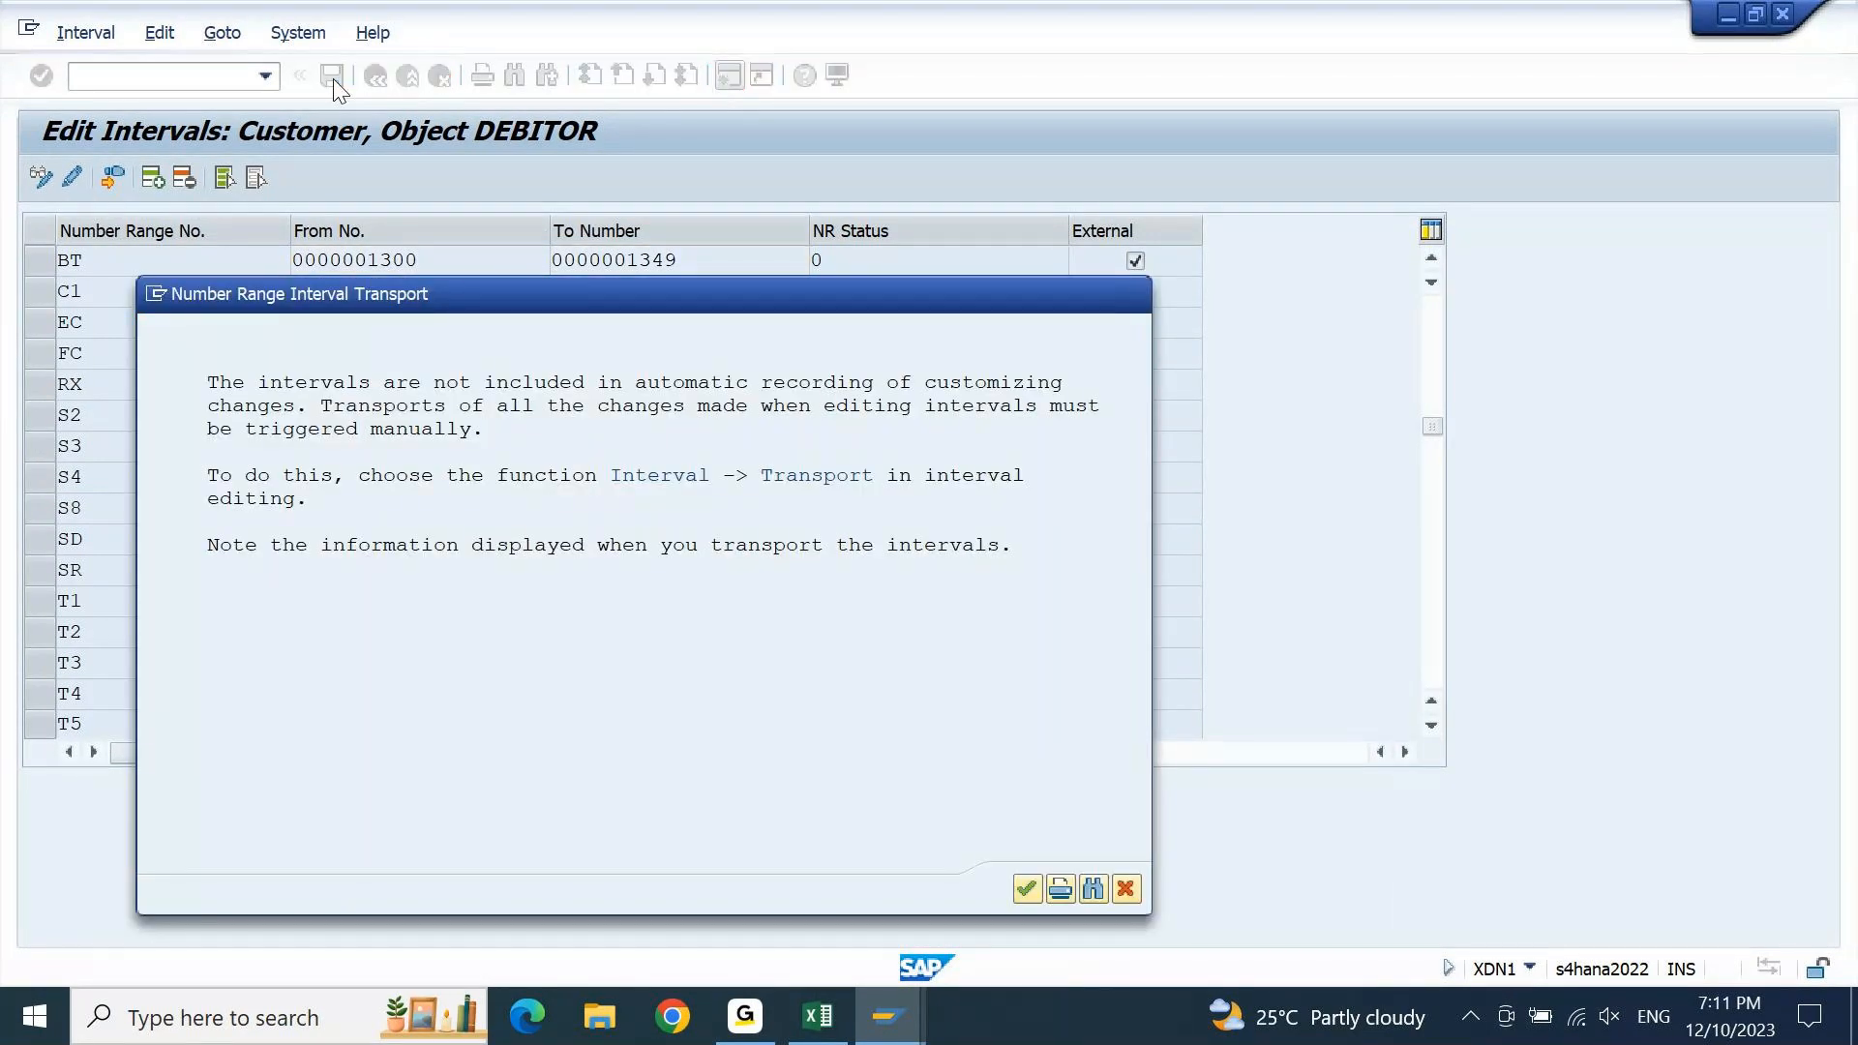
pyautogui.press('Return')
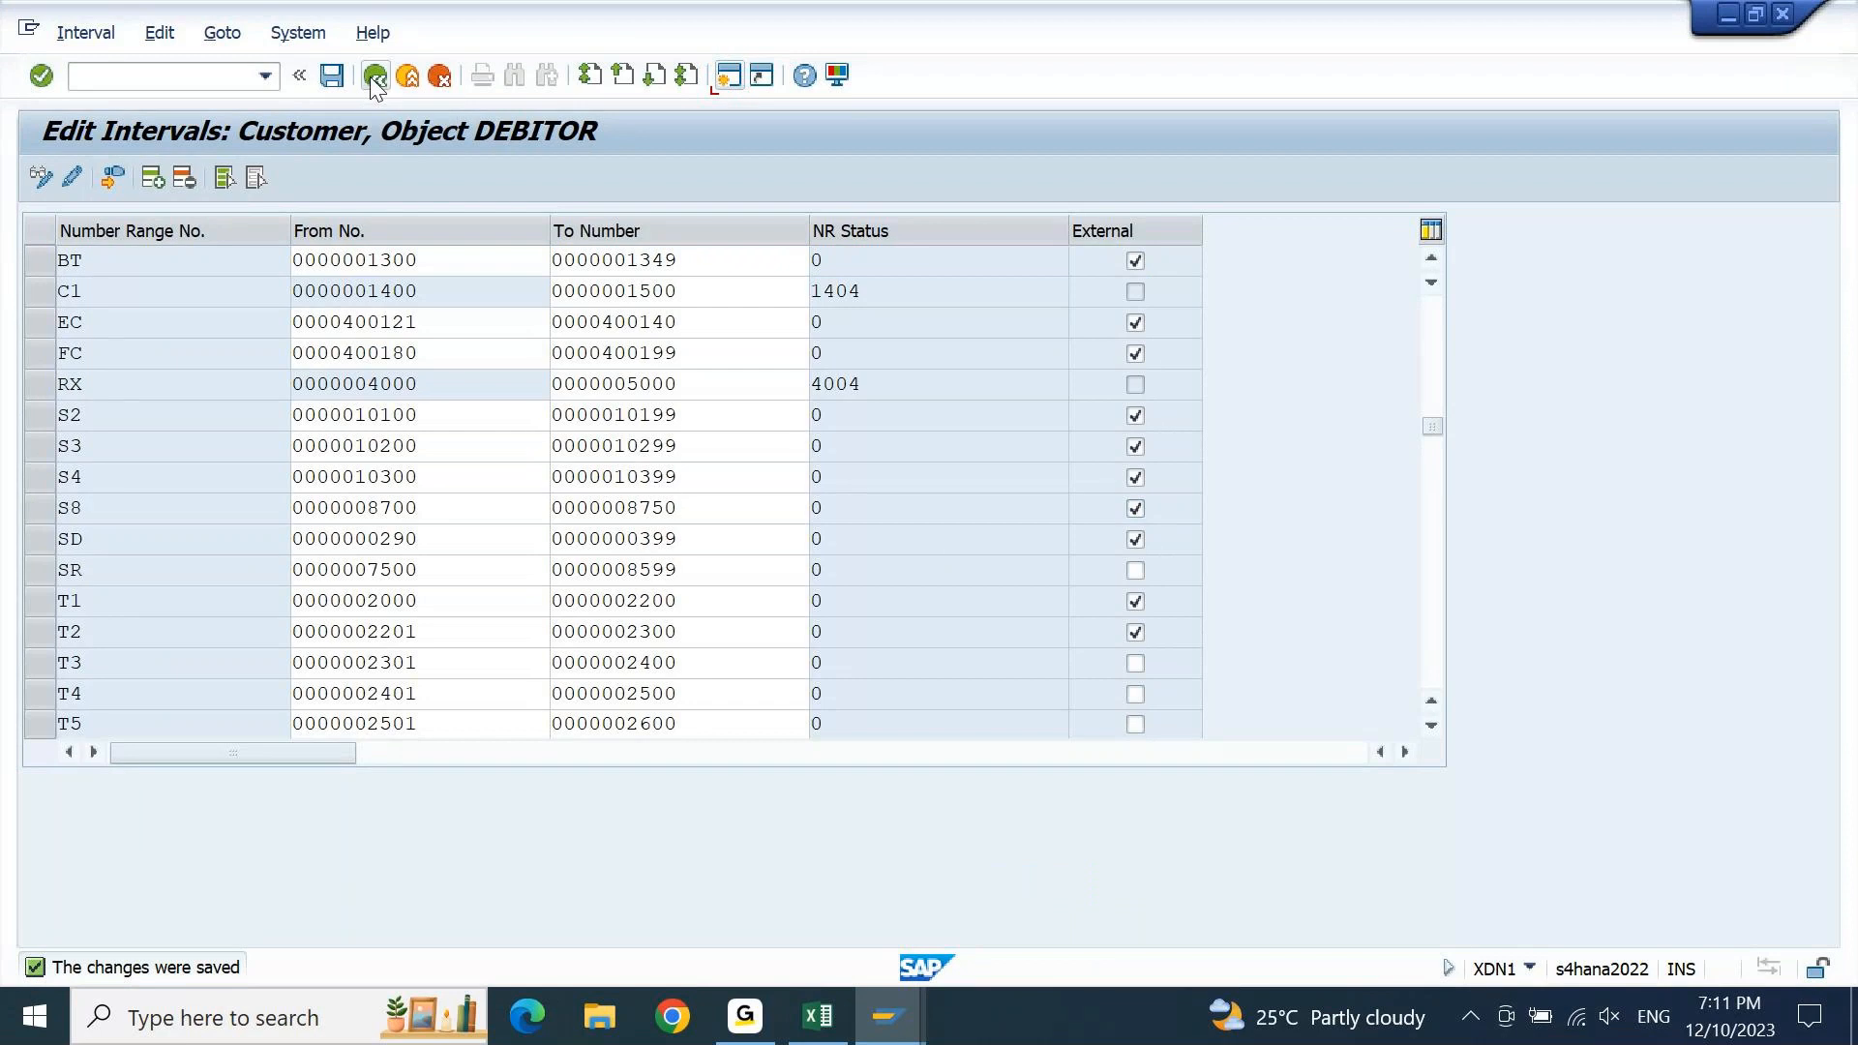
# Assign number range S8 to account group 8S10 Sony: Local Customers and save it under the Sony accounts receivable baseline request
pyautogui.click(374, 76)
pyautogui.click(375, 77)
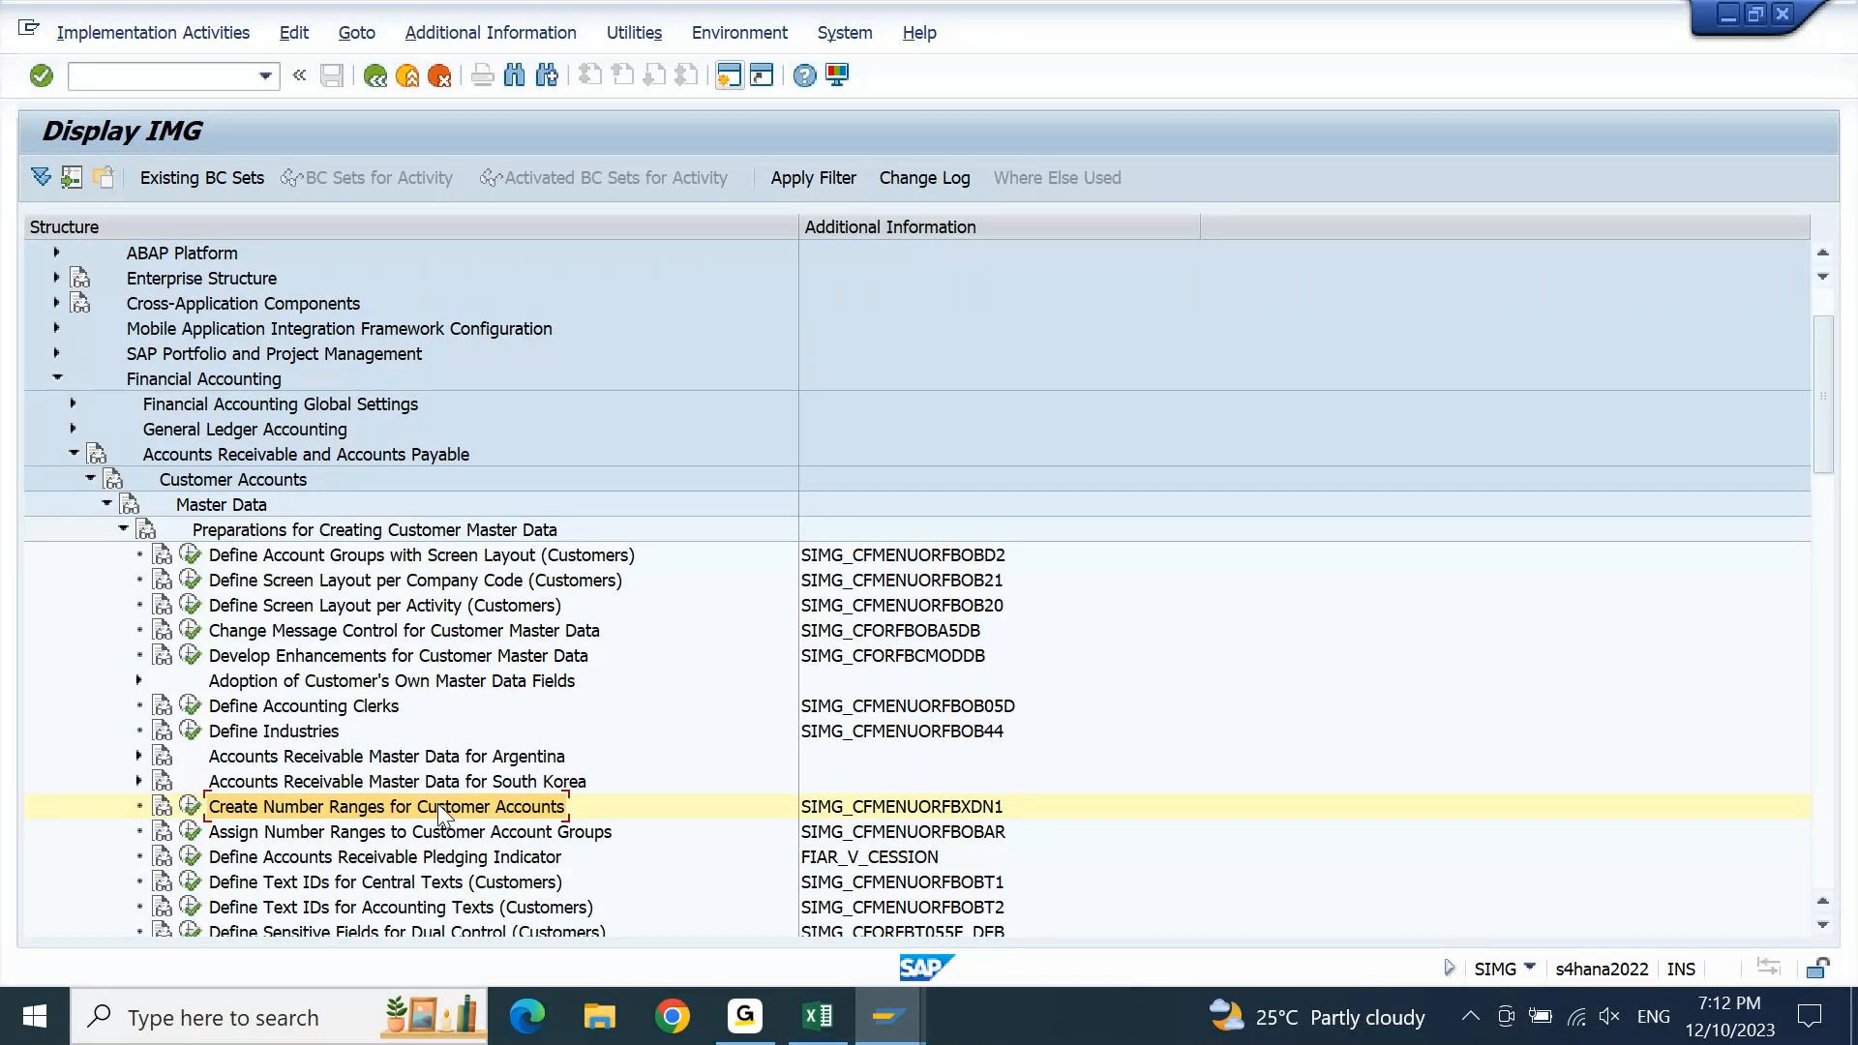
pyautogui.click(192, 834)
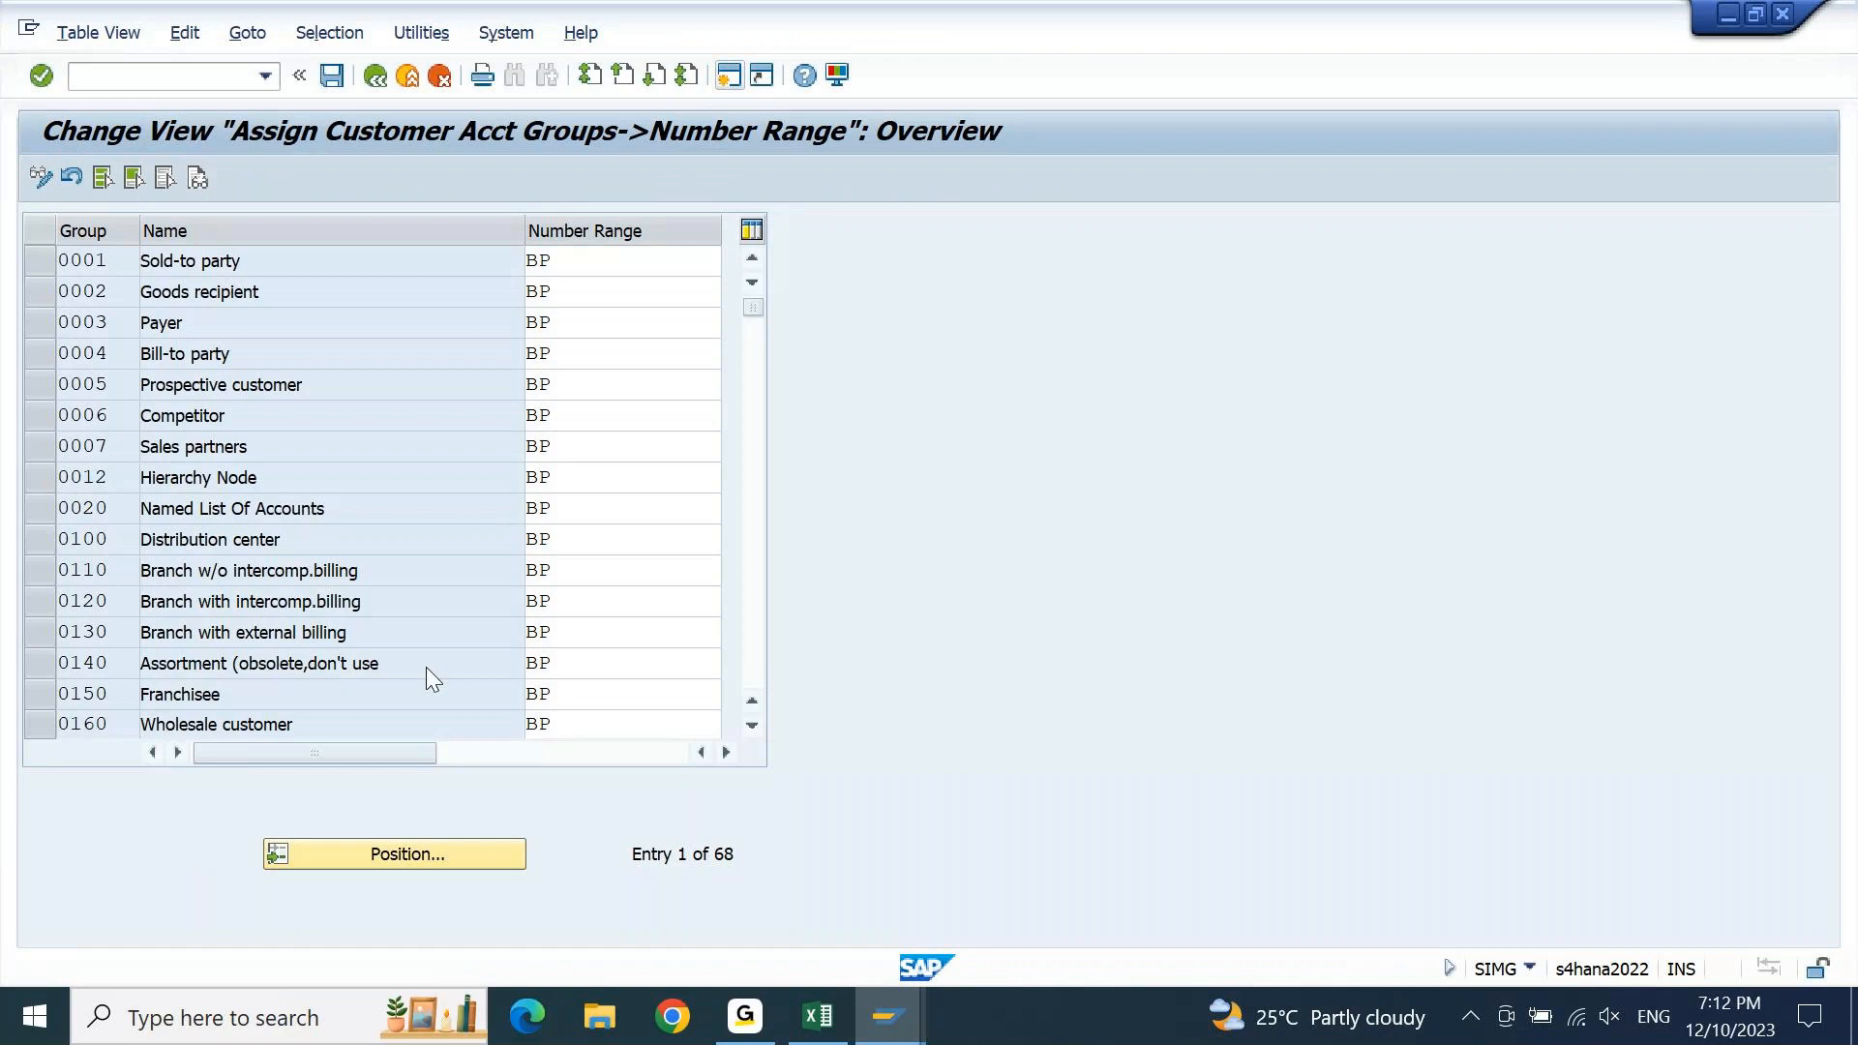
pyautogui.scroll(-5, 426, 669)
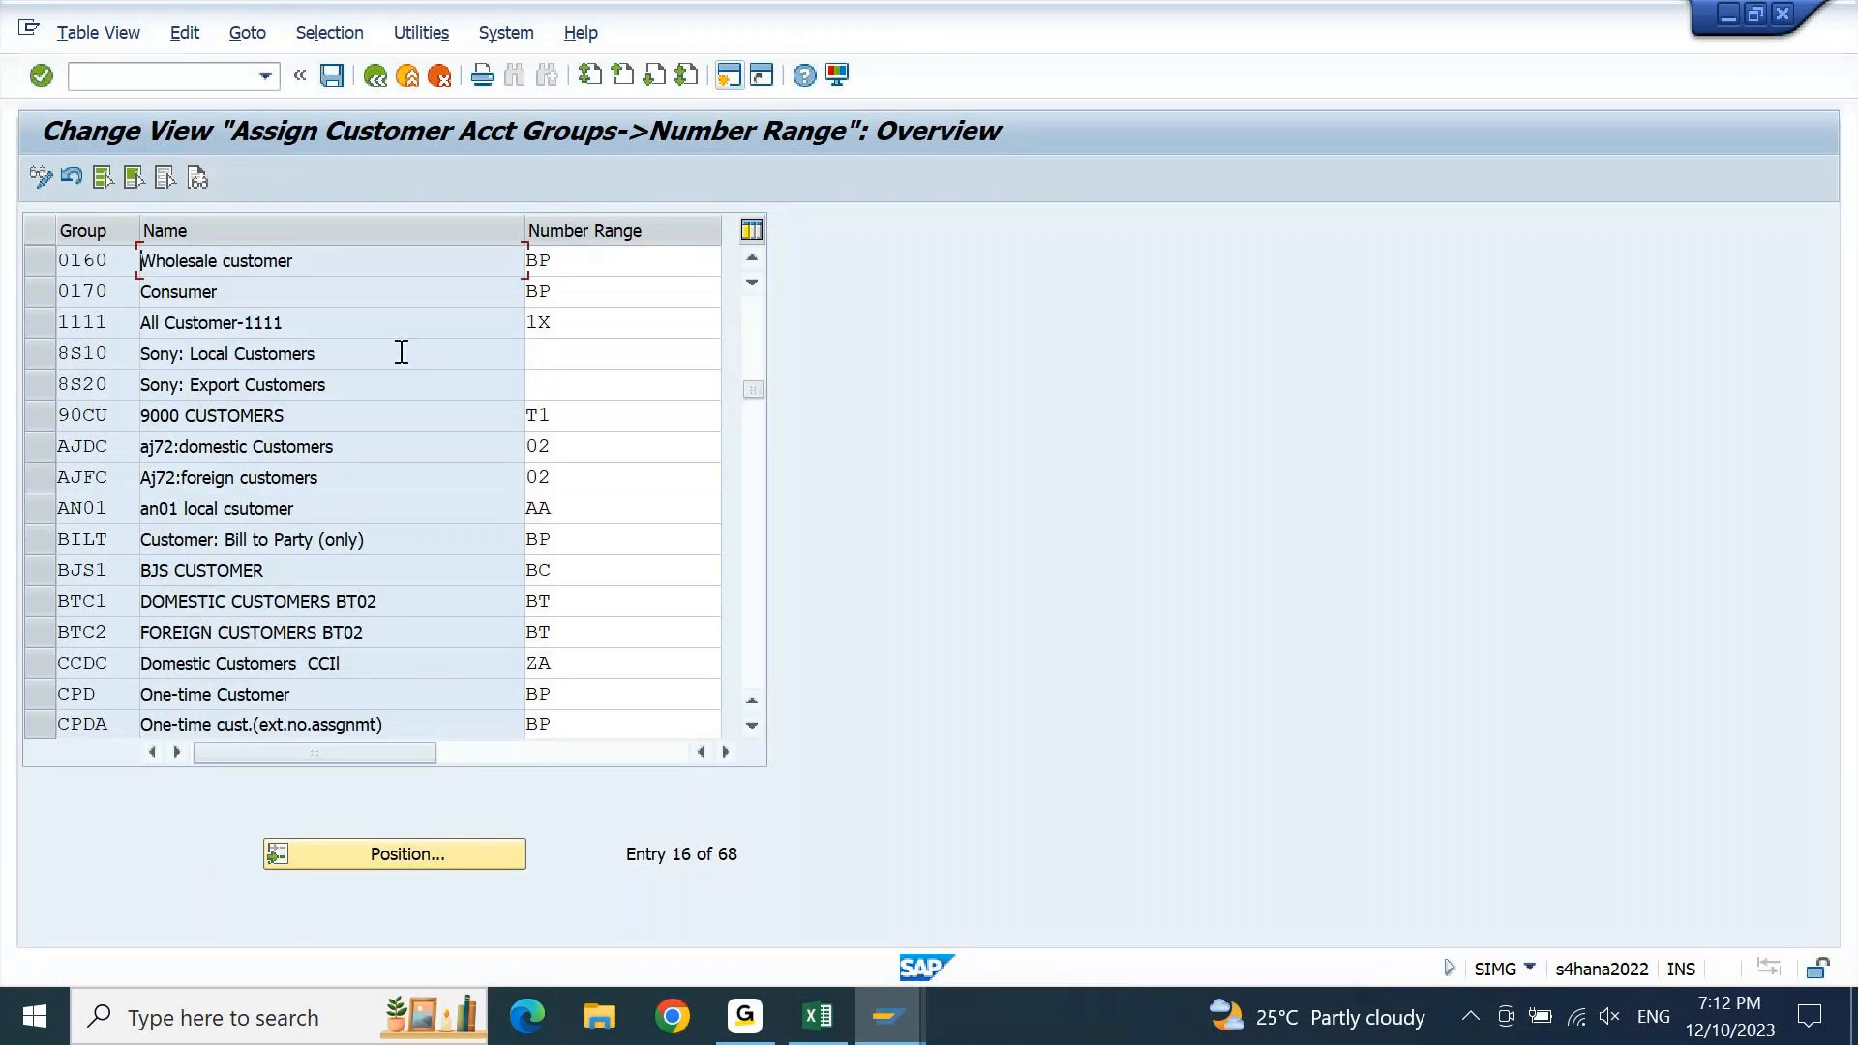
pyautogui.click(585, 353)
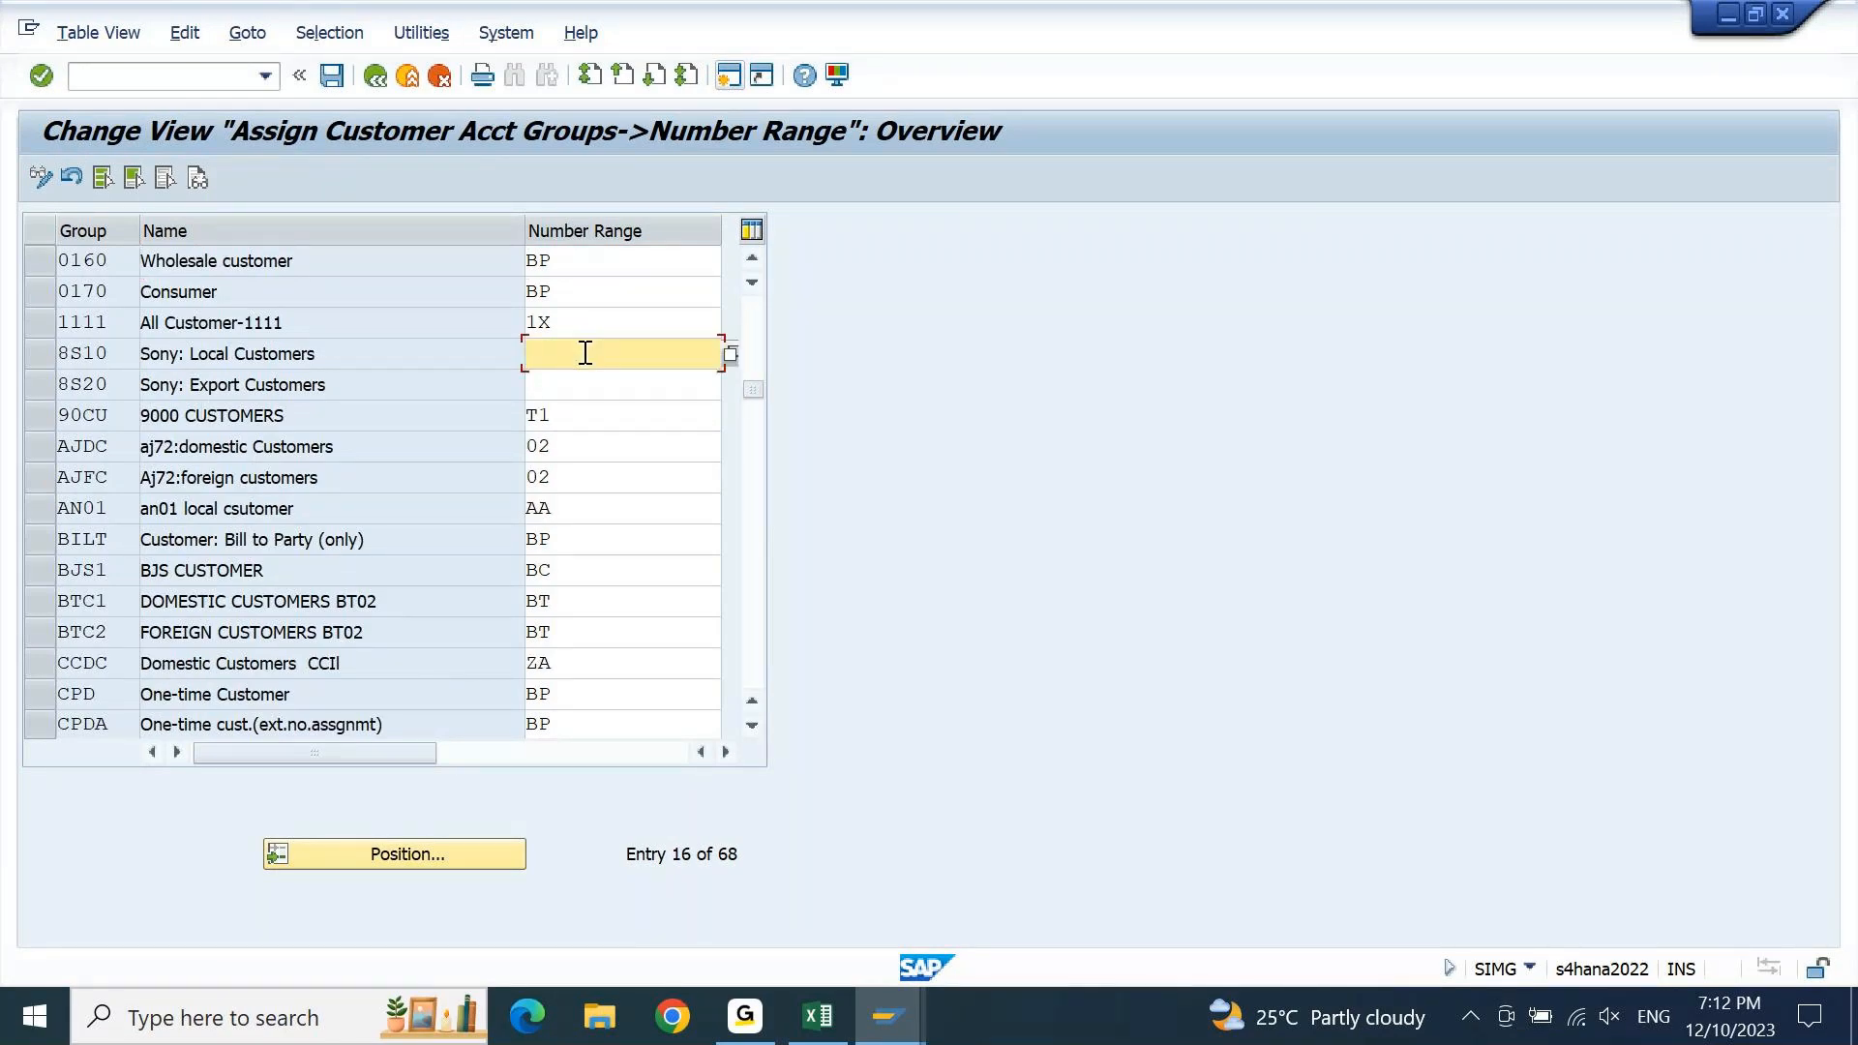
pyautogui.write('S8')
pyautogui.doubleClick(585, 353)
pyautogui.hotkey('ctrl', 's')
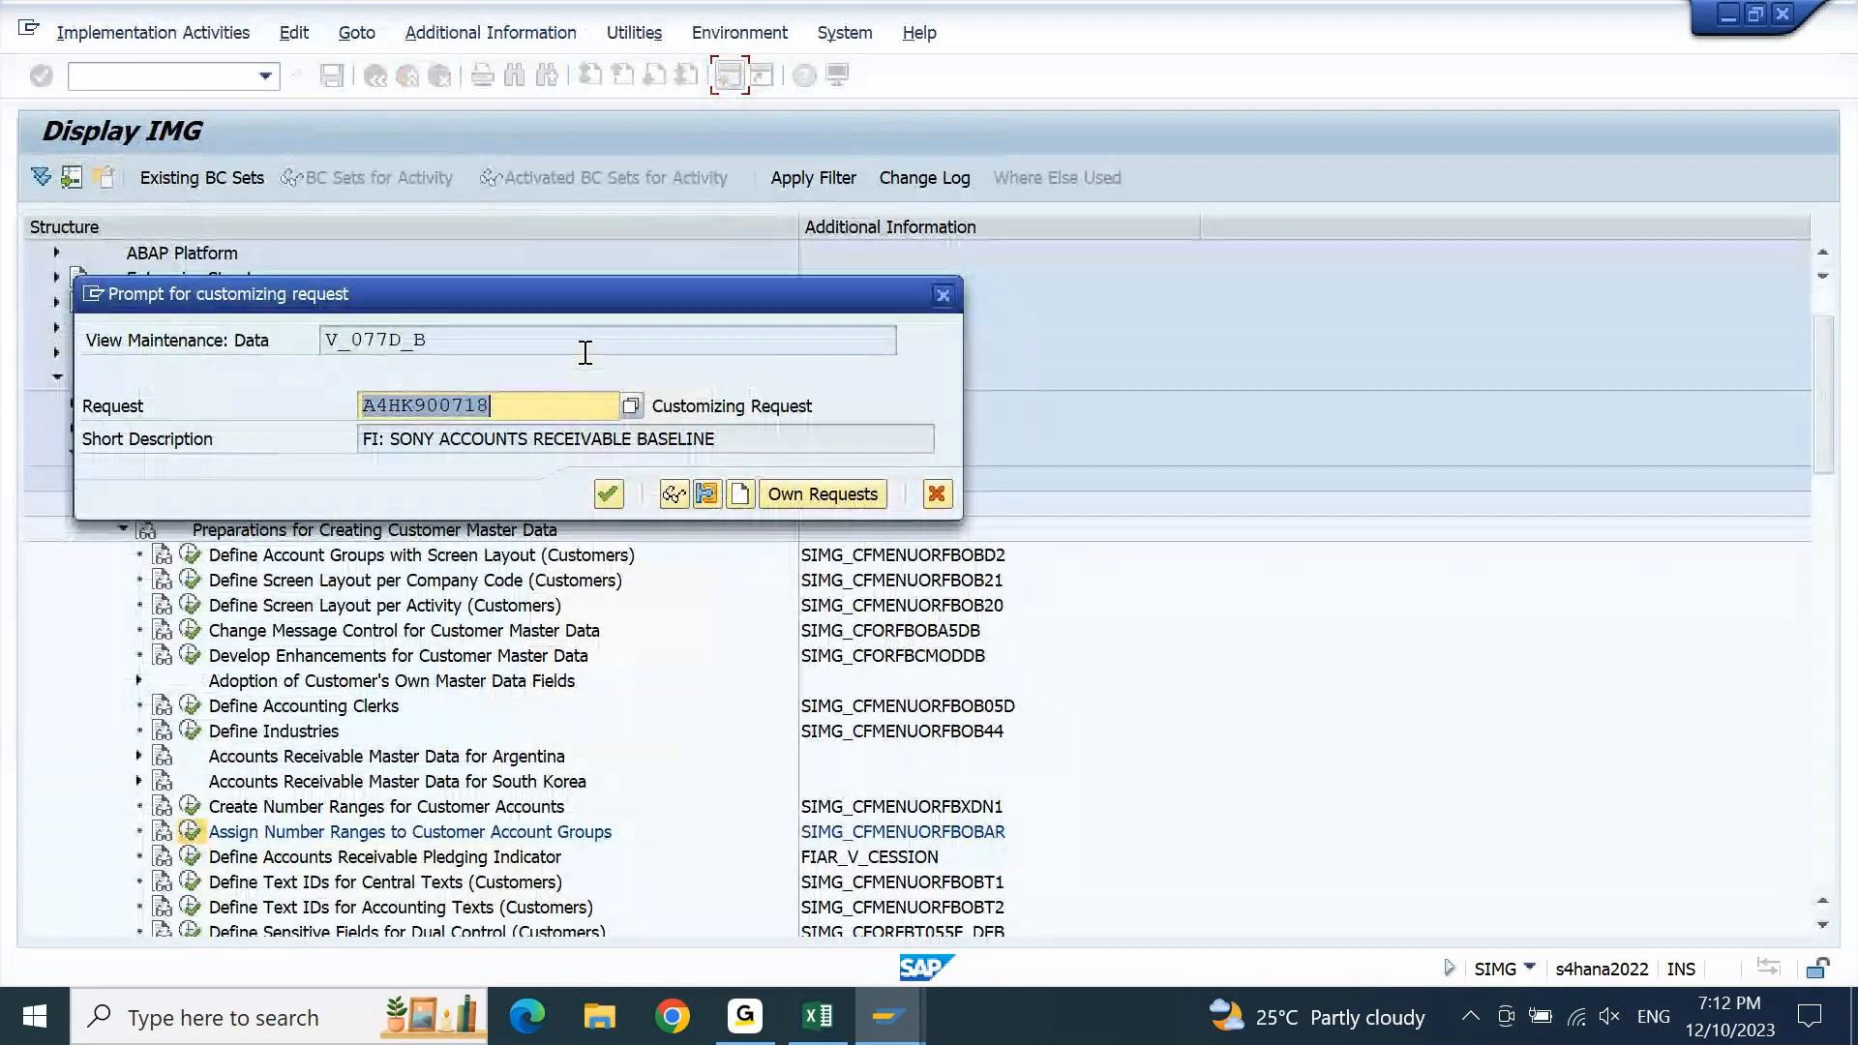
pyautogui.press('Return')
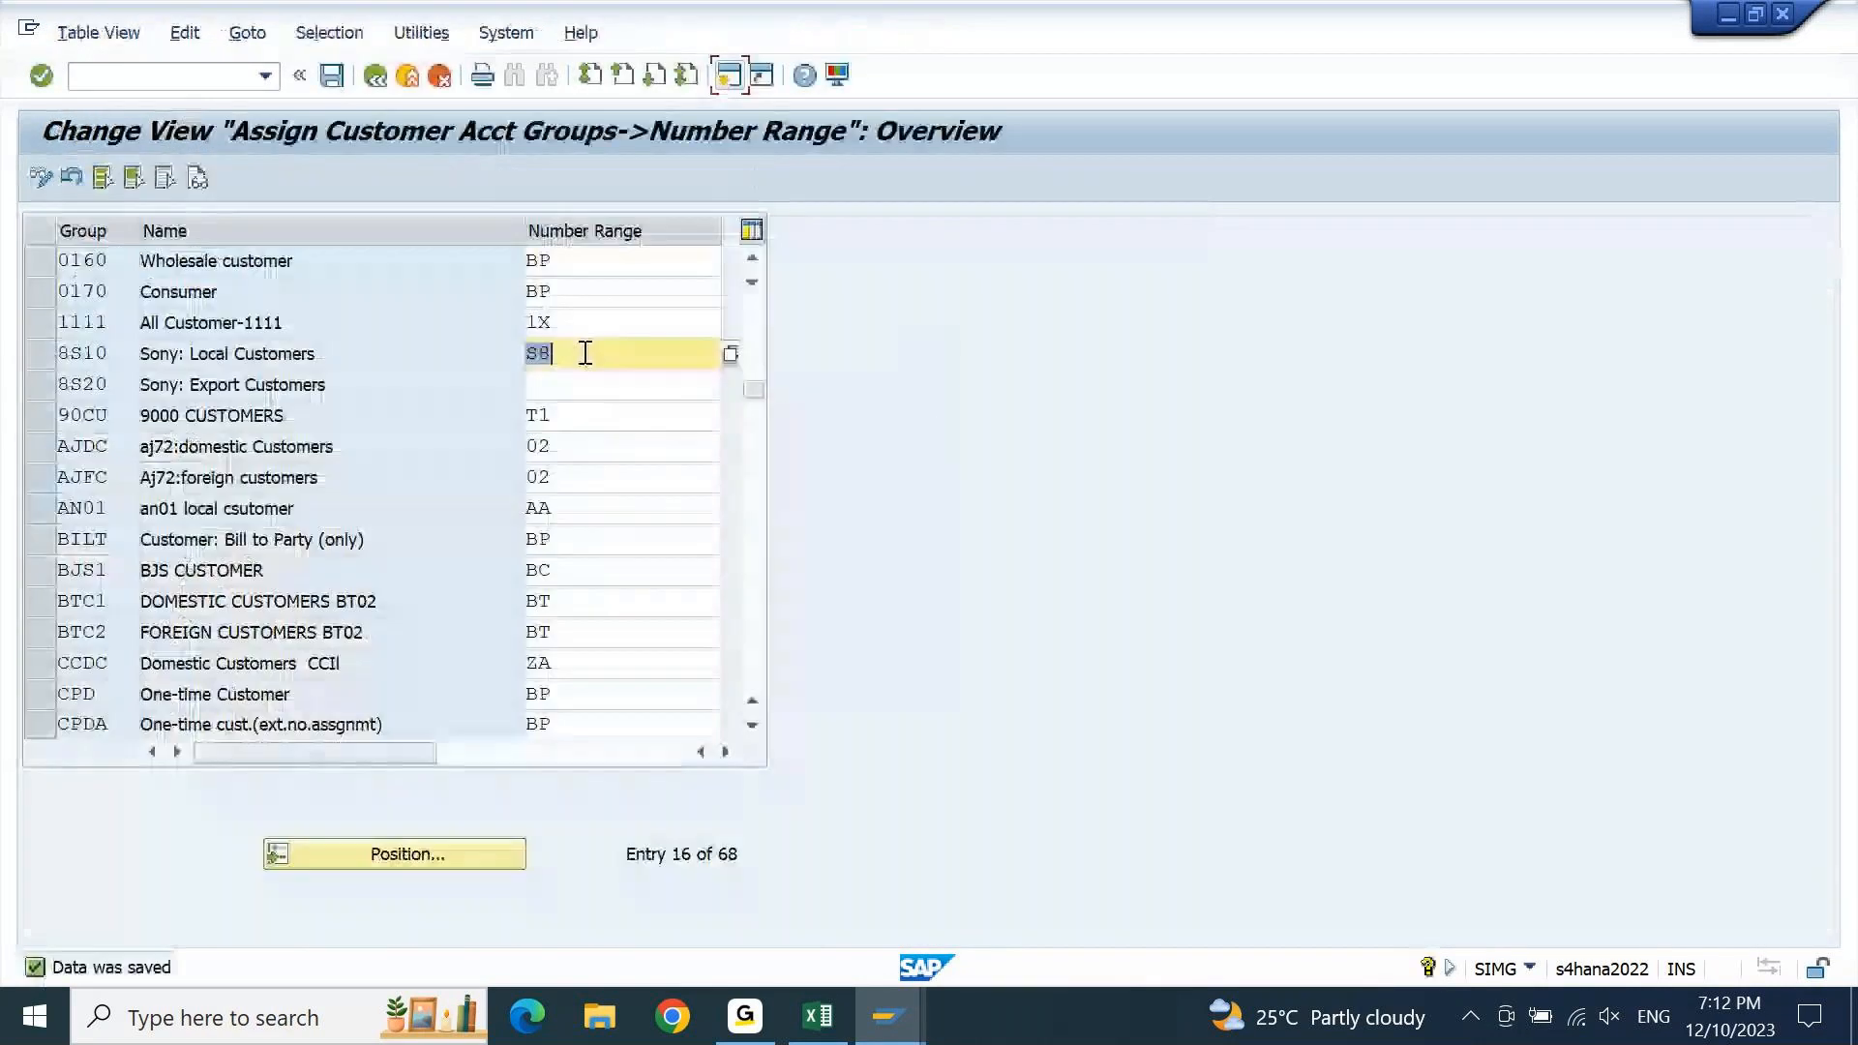
pyautogui.press('F3')
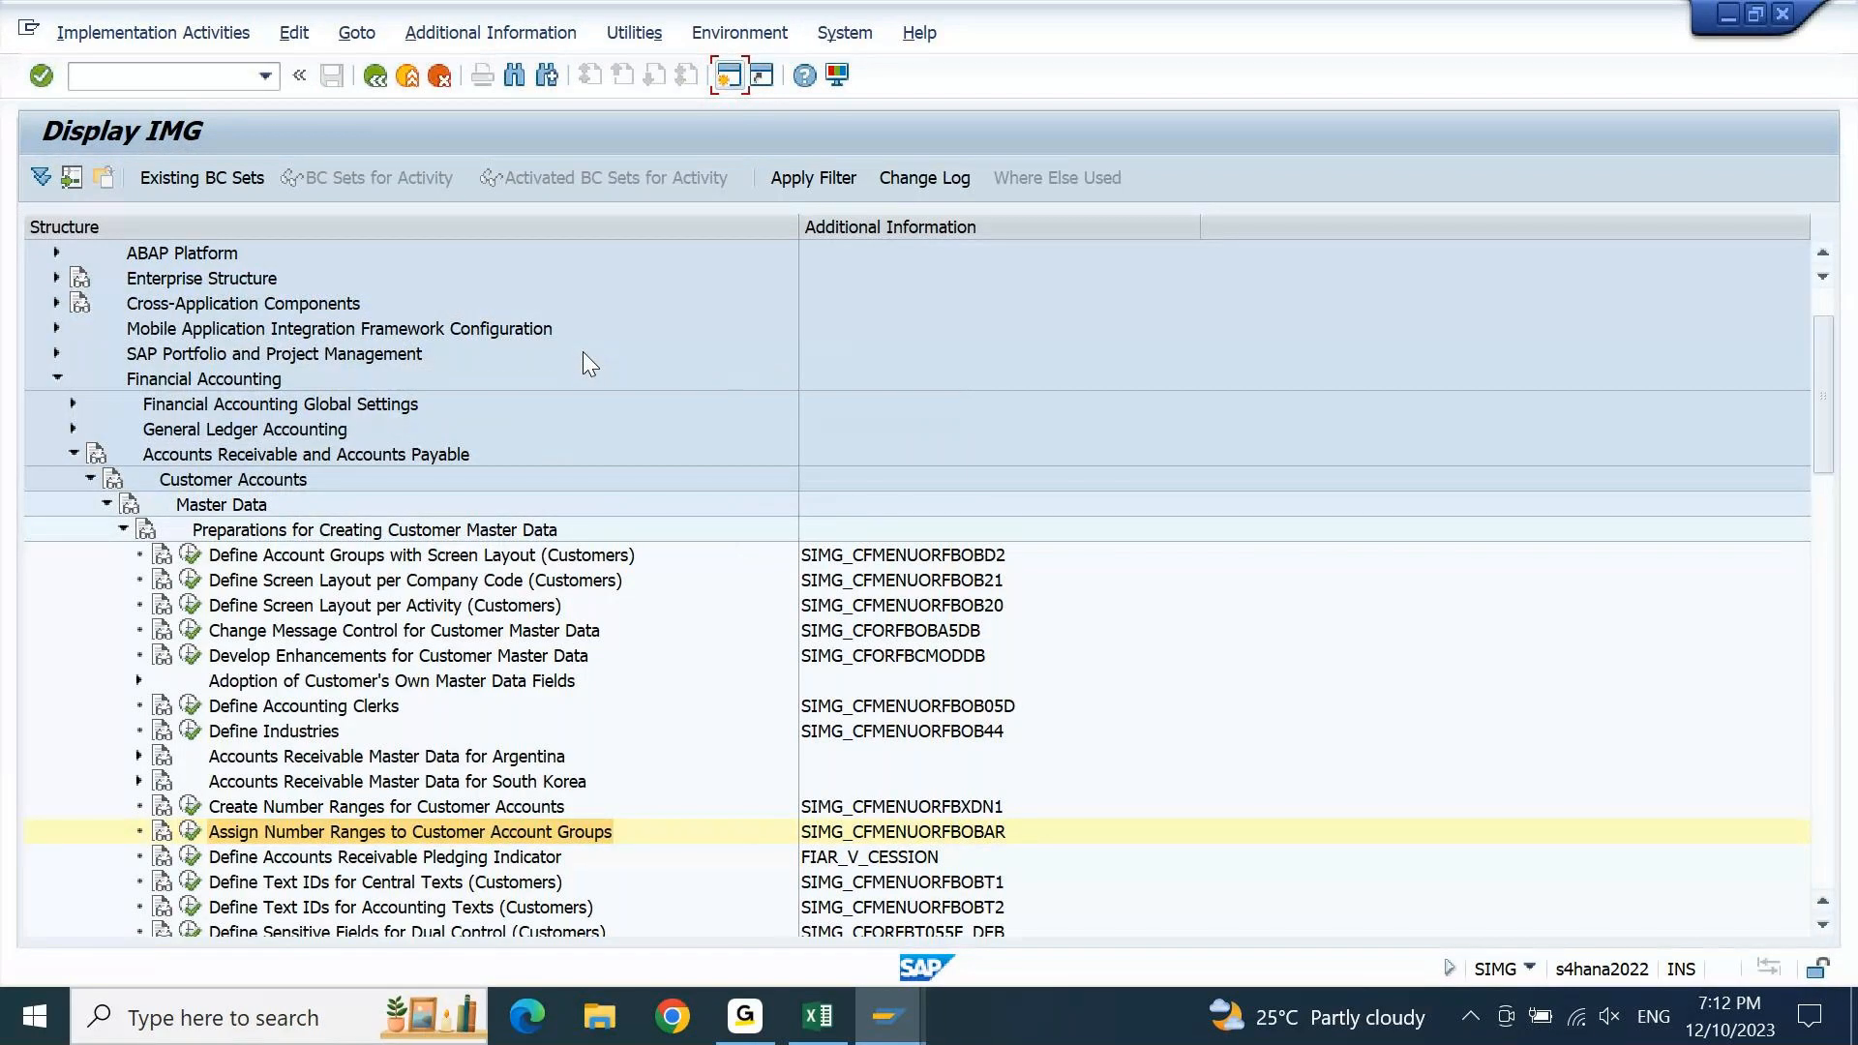
# Collapse the Financial Accounting node in the implementation guide
pyautogui.press('Up')
pyautogui.press('Up')
pyautogui.press('Up')
pyautogui.press('Up')
pyautogui.press('Up')
pyautogui.press('Up')
pyautogui.press('Up')
pyautogui.press('Up')
pyautogui.press('Up')
pyautogui.press('Up')
pyautogui.press('Up')
pyautogui.press('Up')
pyautogui.press('Up')
pyautogui.press('Up')
pyautogui.press('Up')
pyautogui.press('Up')
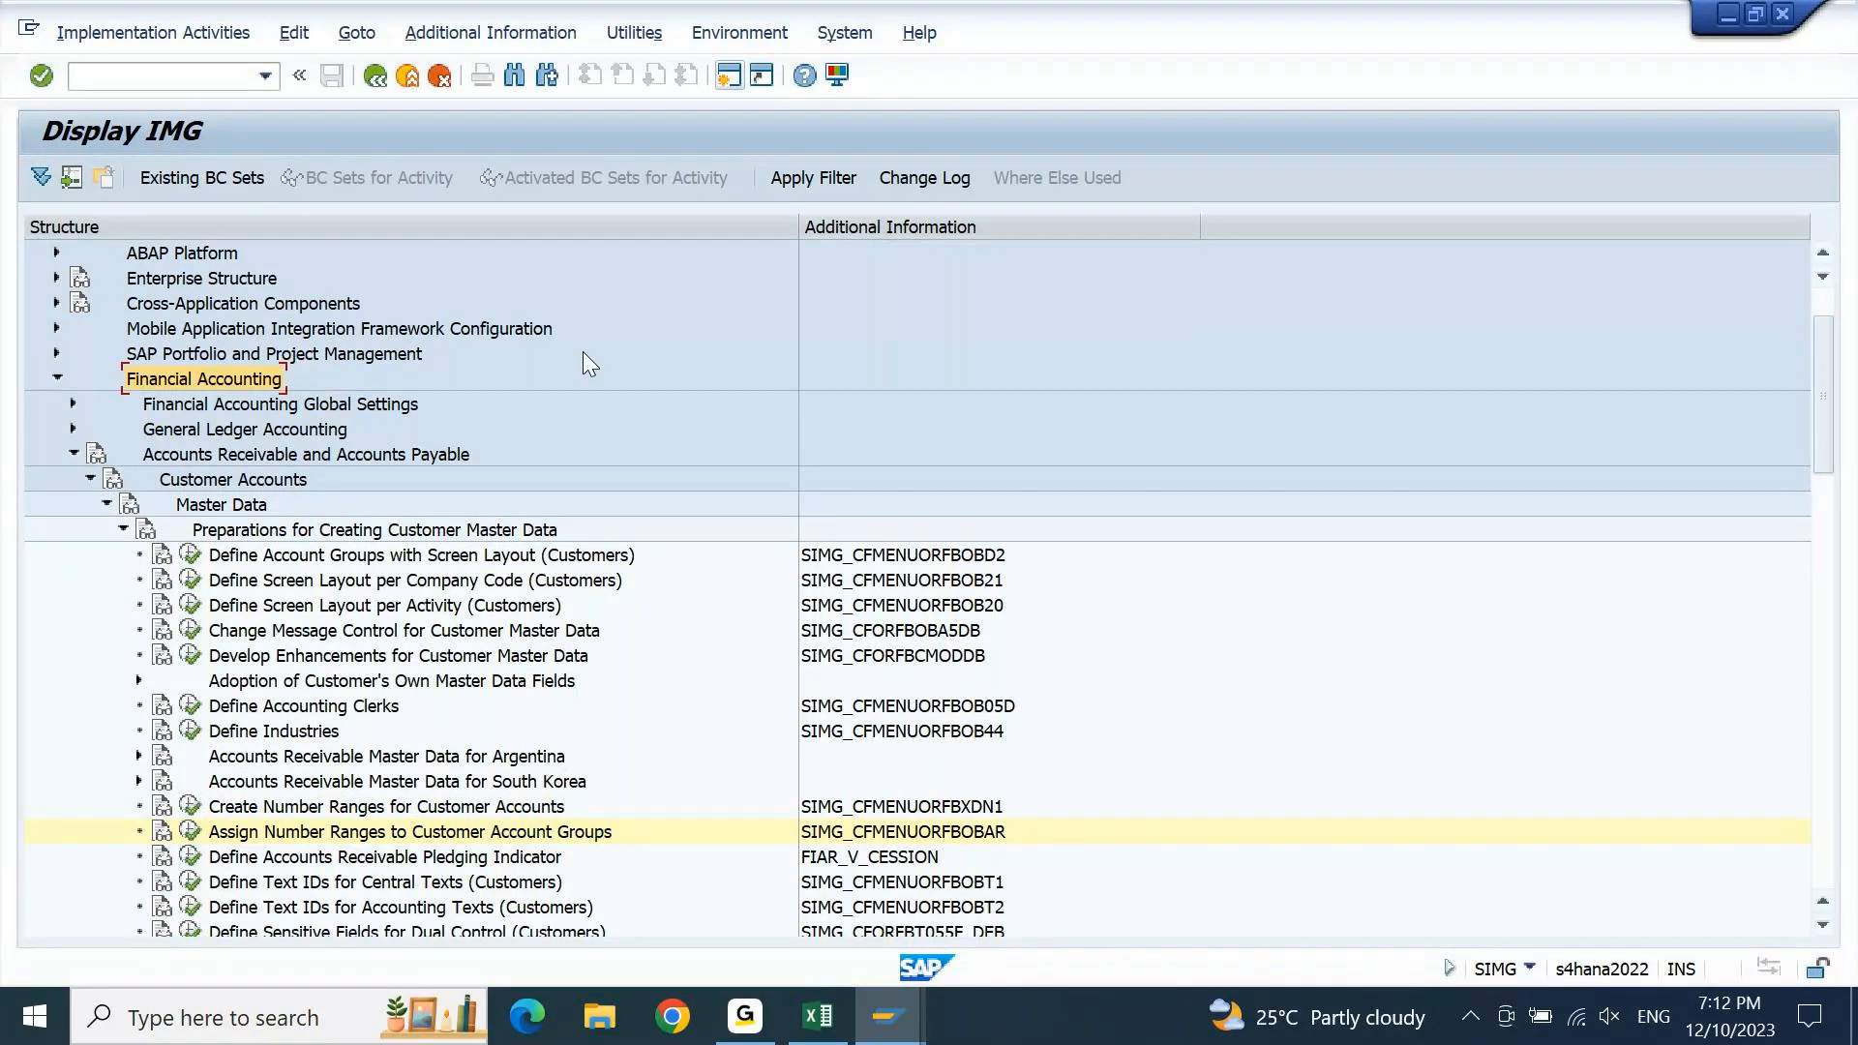
pyautogui.press('Left')
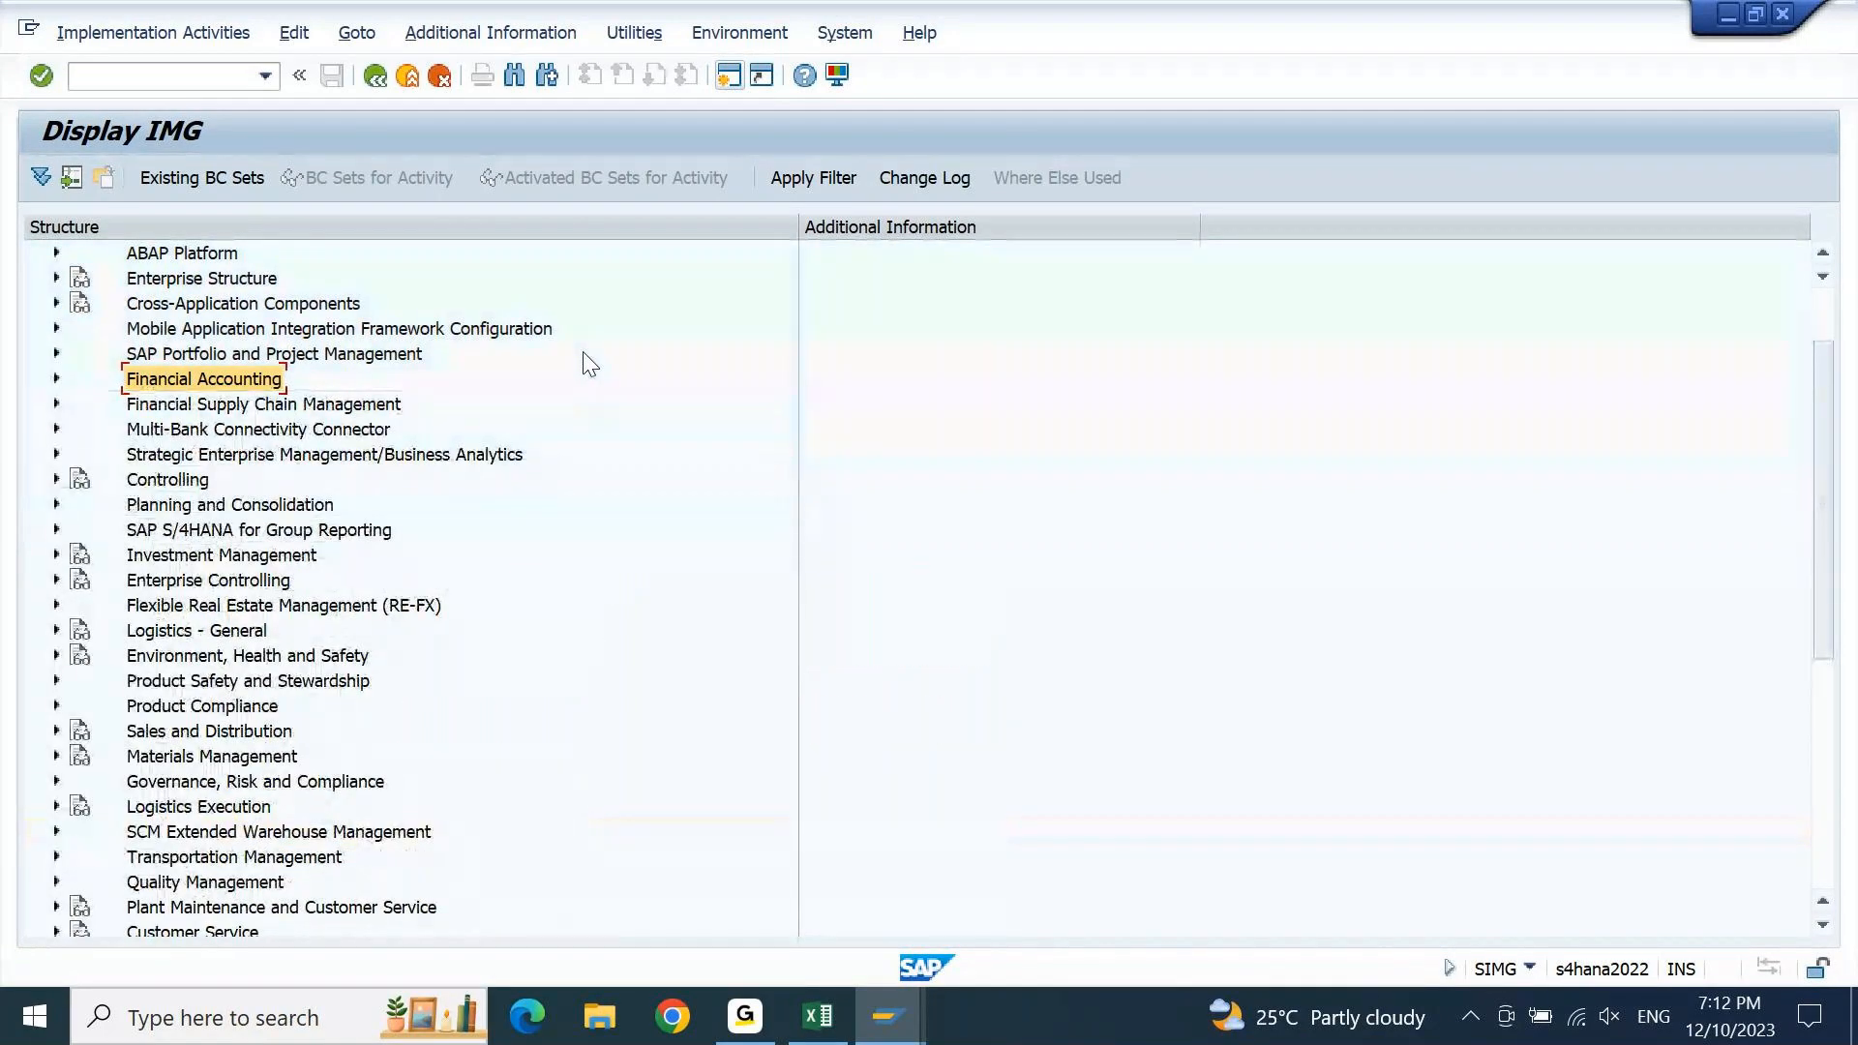
# Expand the Cross-Application Components node in the implementation guide
pyautogui.press('Up')
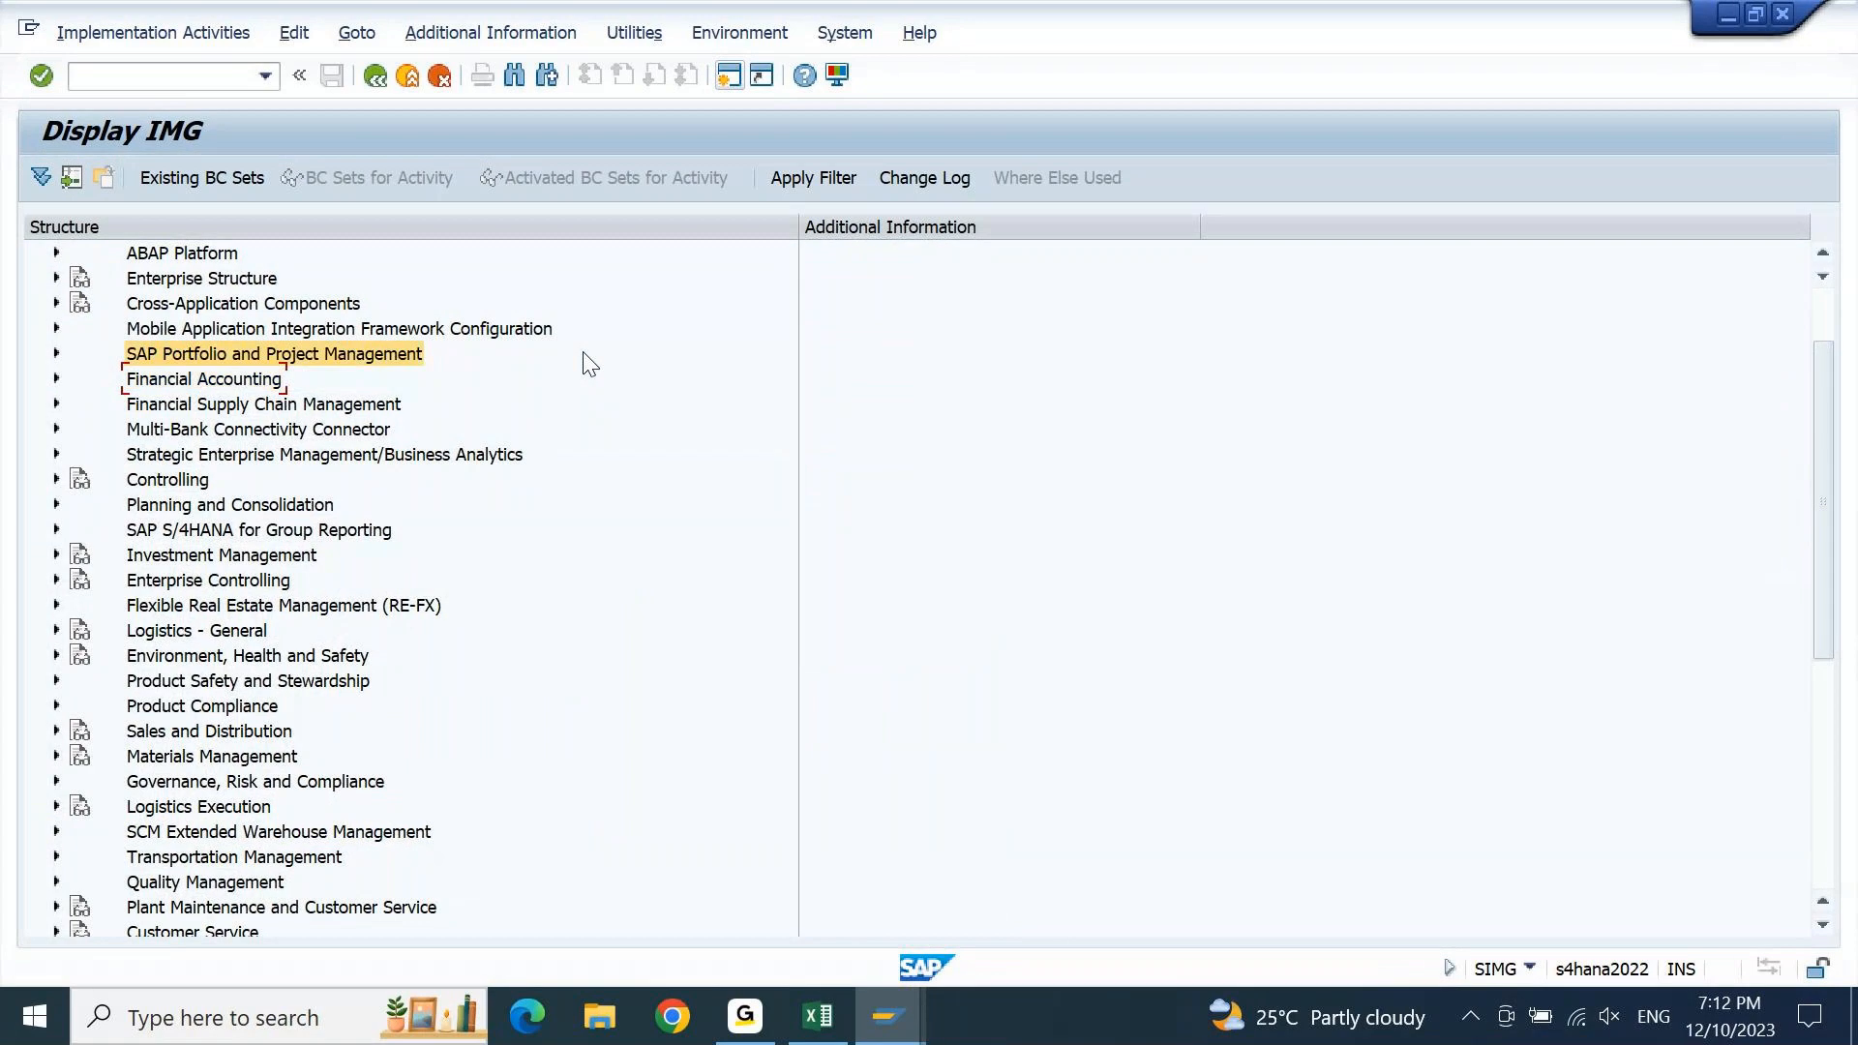
pyautogui.press('Up')
pyautogui.press('Up')
pyautogui.press('Up')
pyautogui.press('Up')
pyautogui.press('Up')
pyautogui.press('Down')
pyautogui.press('Down')
pyautogui.press('Down')
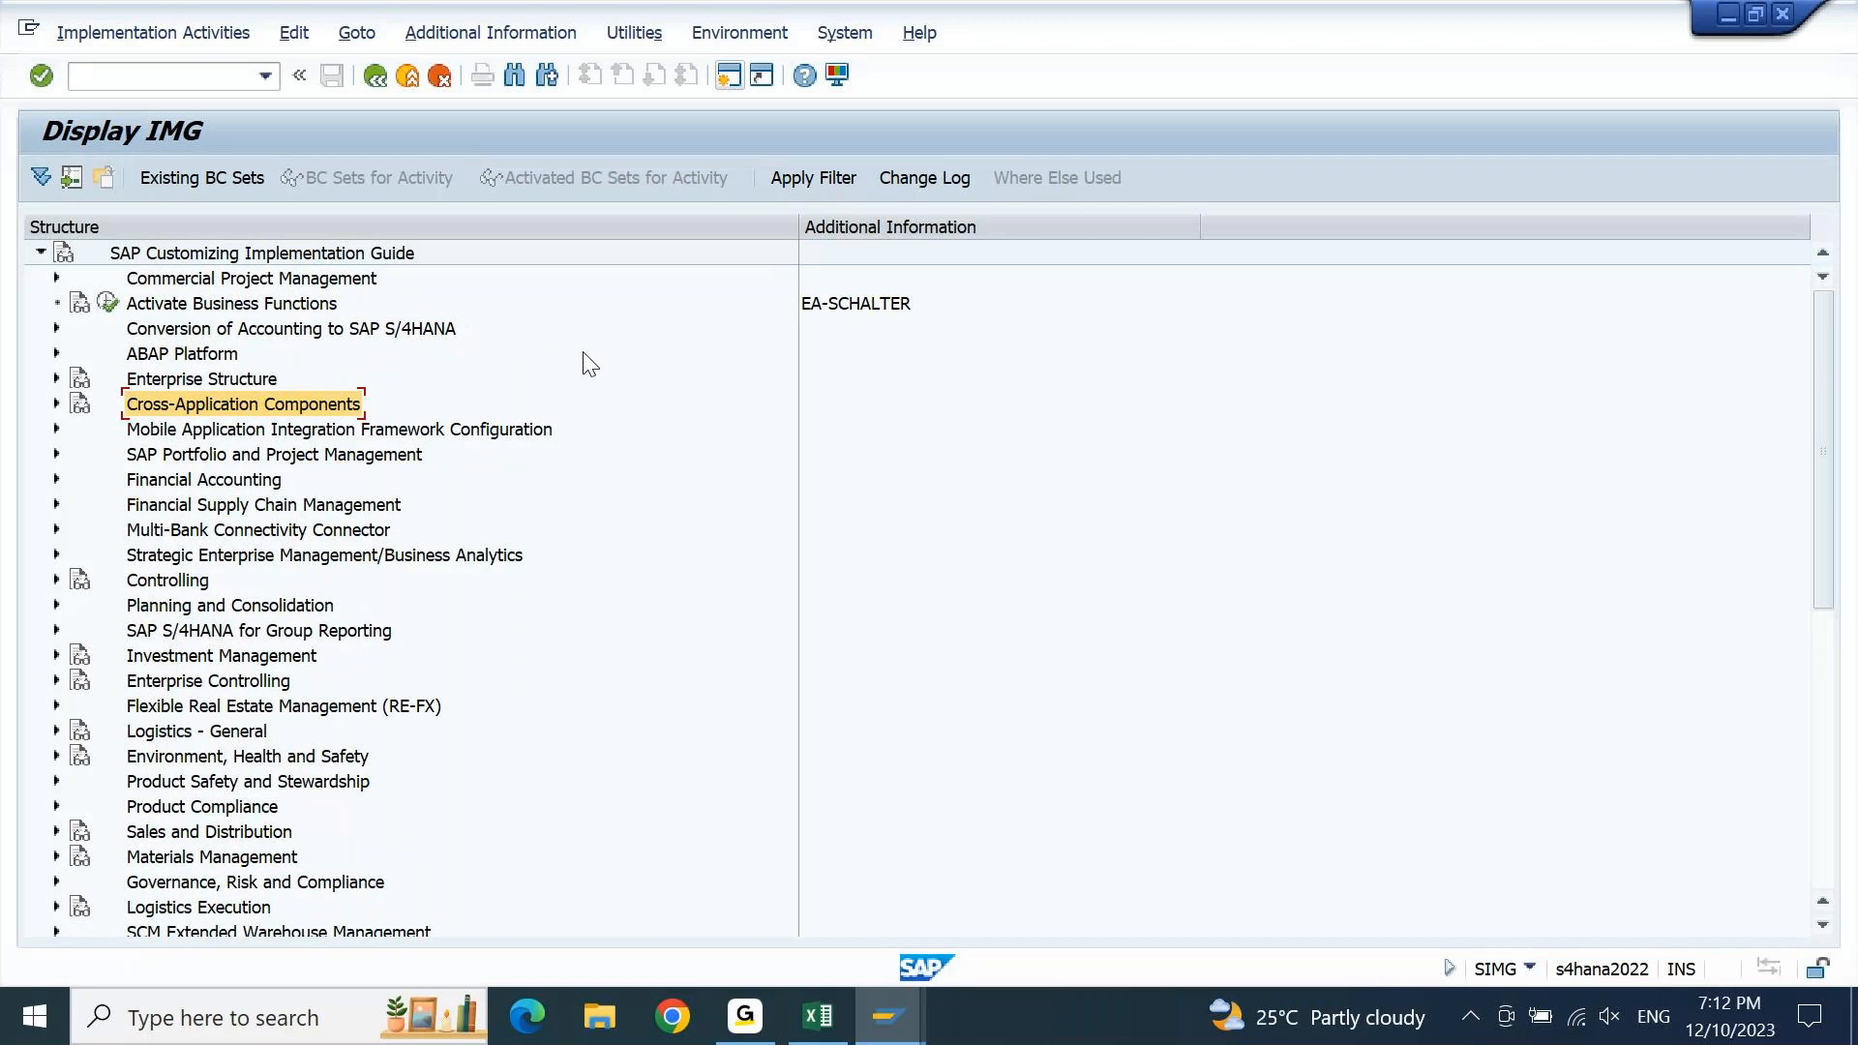
pyautogui.press('Right')
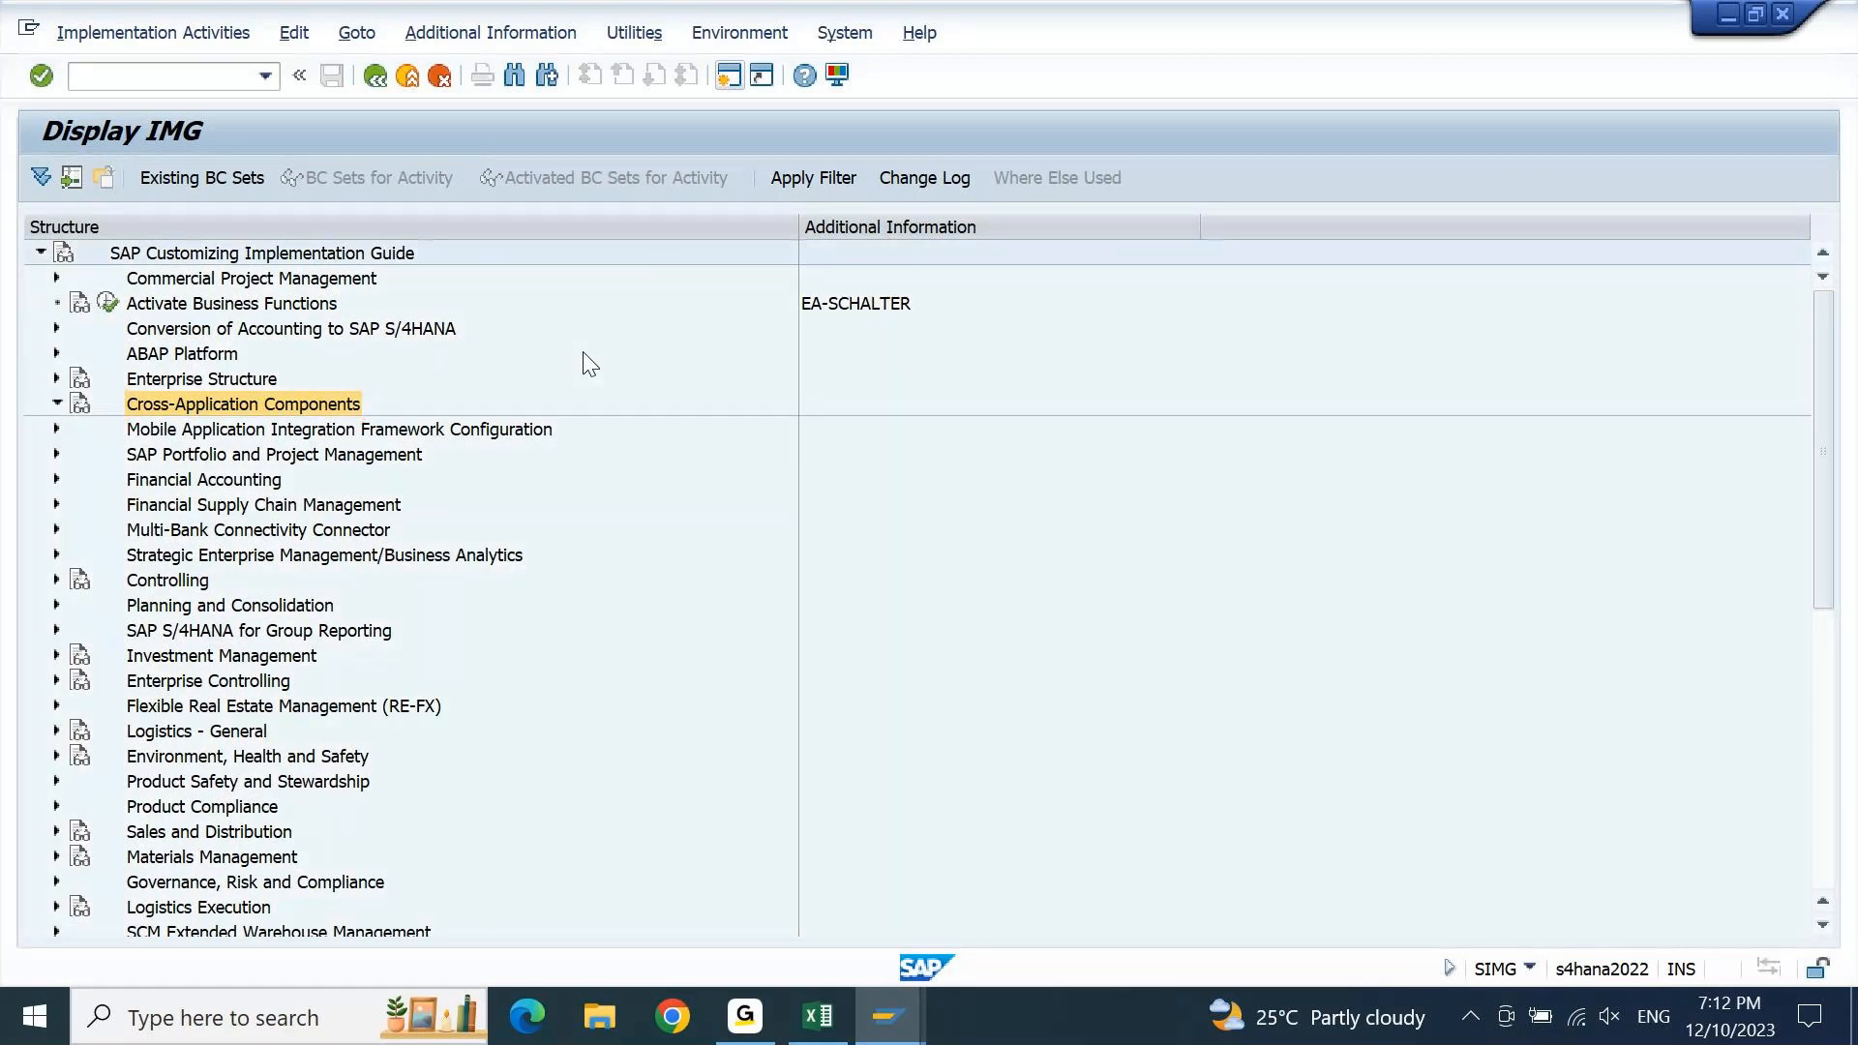
# Expand the SAP Business Partner node under Cross-Application Components and go to its first activity
pyautogui.press('Down')
pyautogui.press('Down')
pyautogui.press('Down')
pyautogui.press('Down')
pyautogui.press('Down')
pyautogui.press('Down')
pyautogui.press('Down')
pyautogui.press('Down')
pyautogui.press('Down')
pyautogui.press('Down')
pyautogui.press('Down')
pyautogui.press('Down')
pyautogui.press('Down')
pyautogui.press('Down')
pyautogui.press('Down')
pyautogui.press('Down')
pyautogui.press('Down')
pyautogui.press('Down')
pyautogui.press('Down')
pyautogui.press('Down')
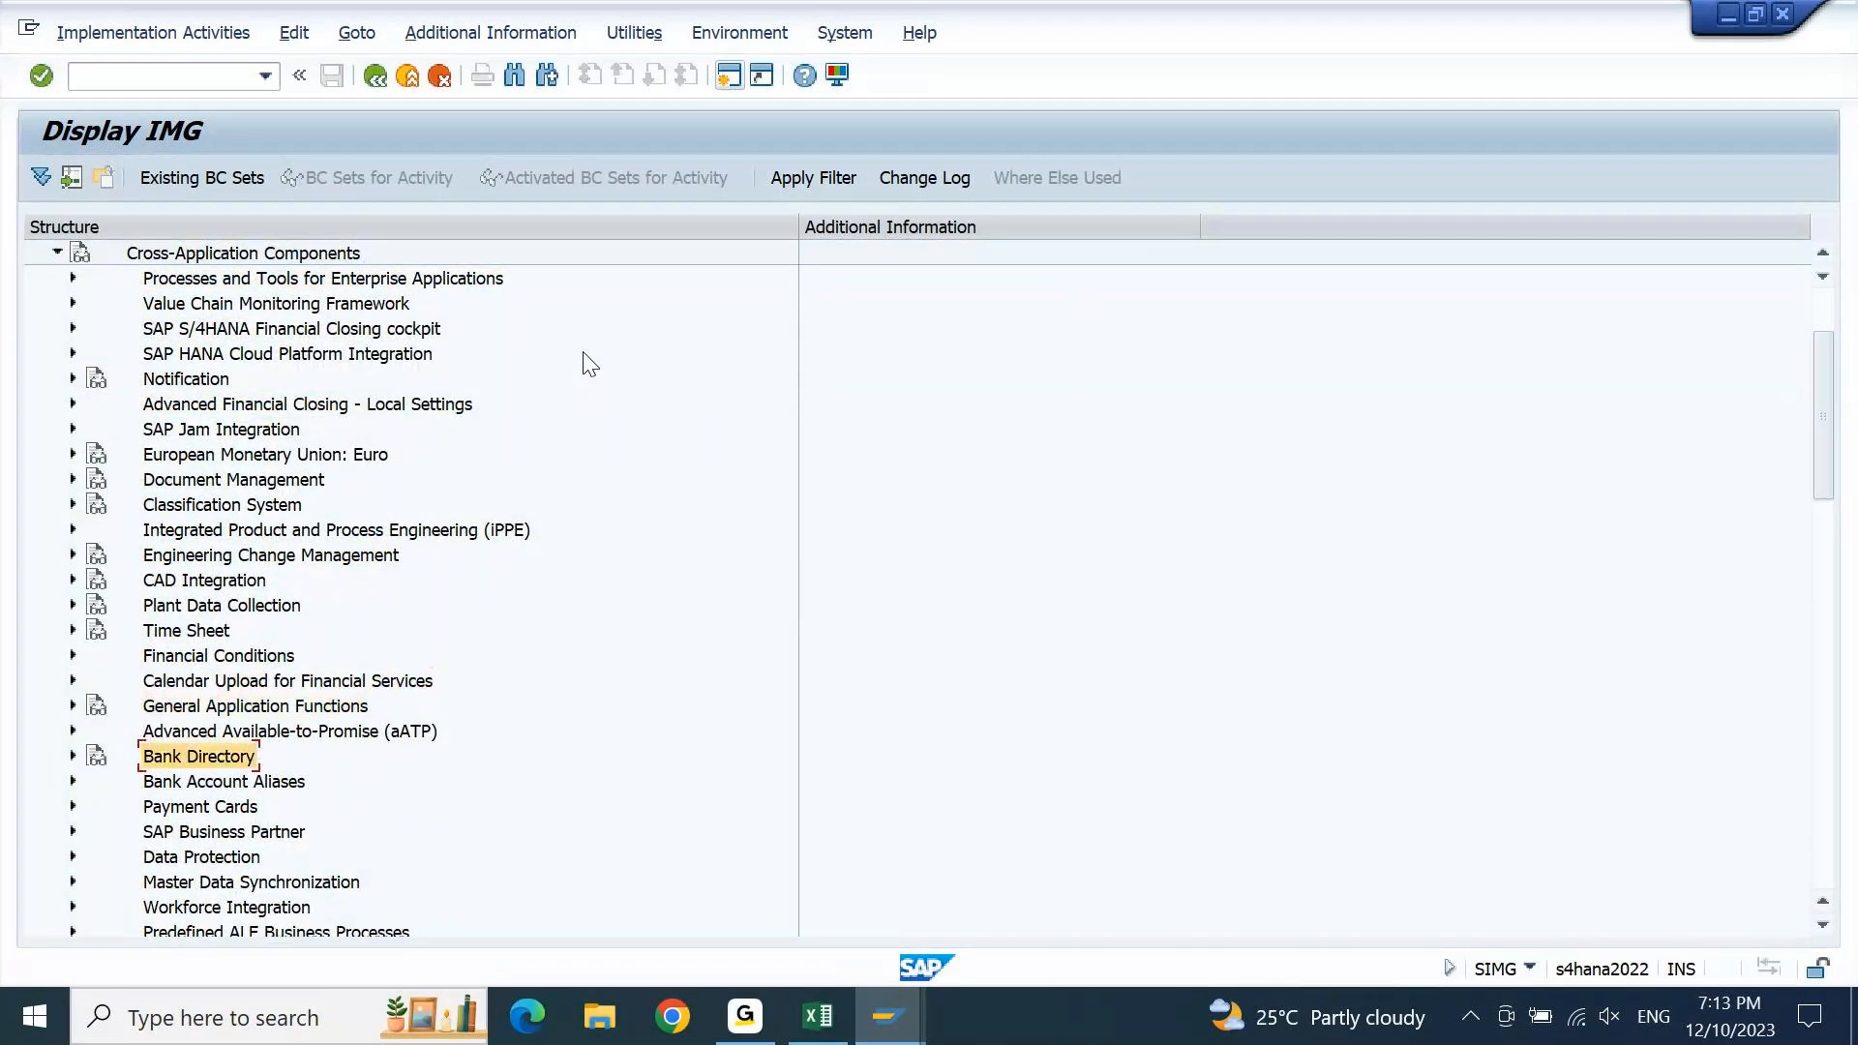
pyautogui.press('Down')
pyautogui.press('Down')
pyautogui.press('Down')
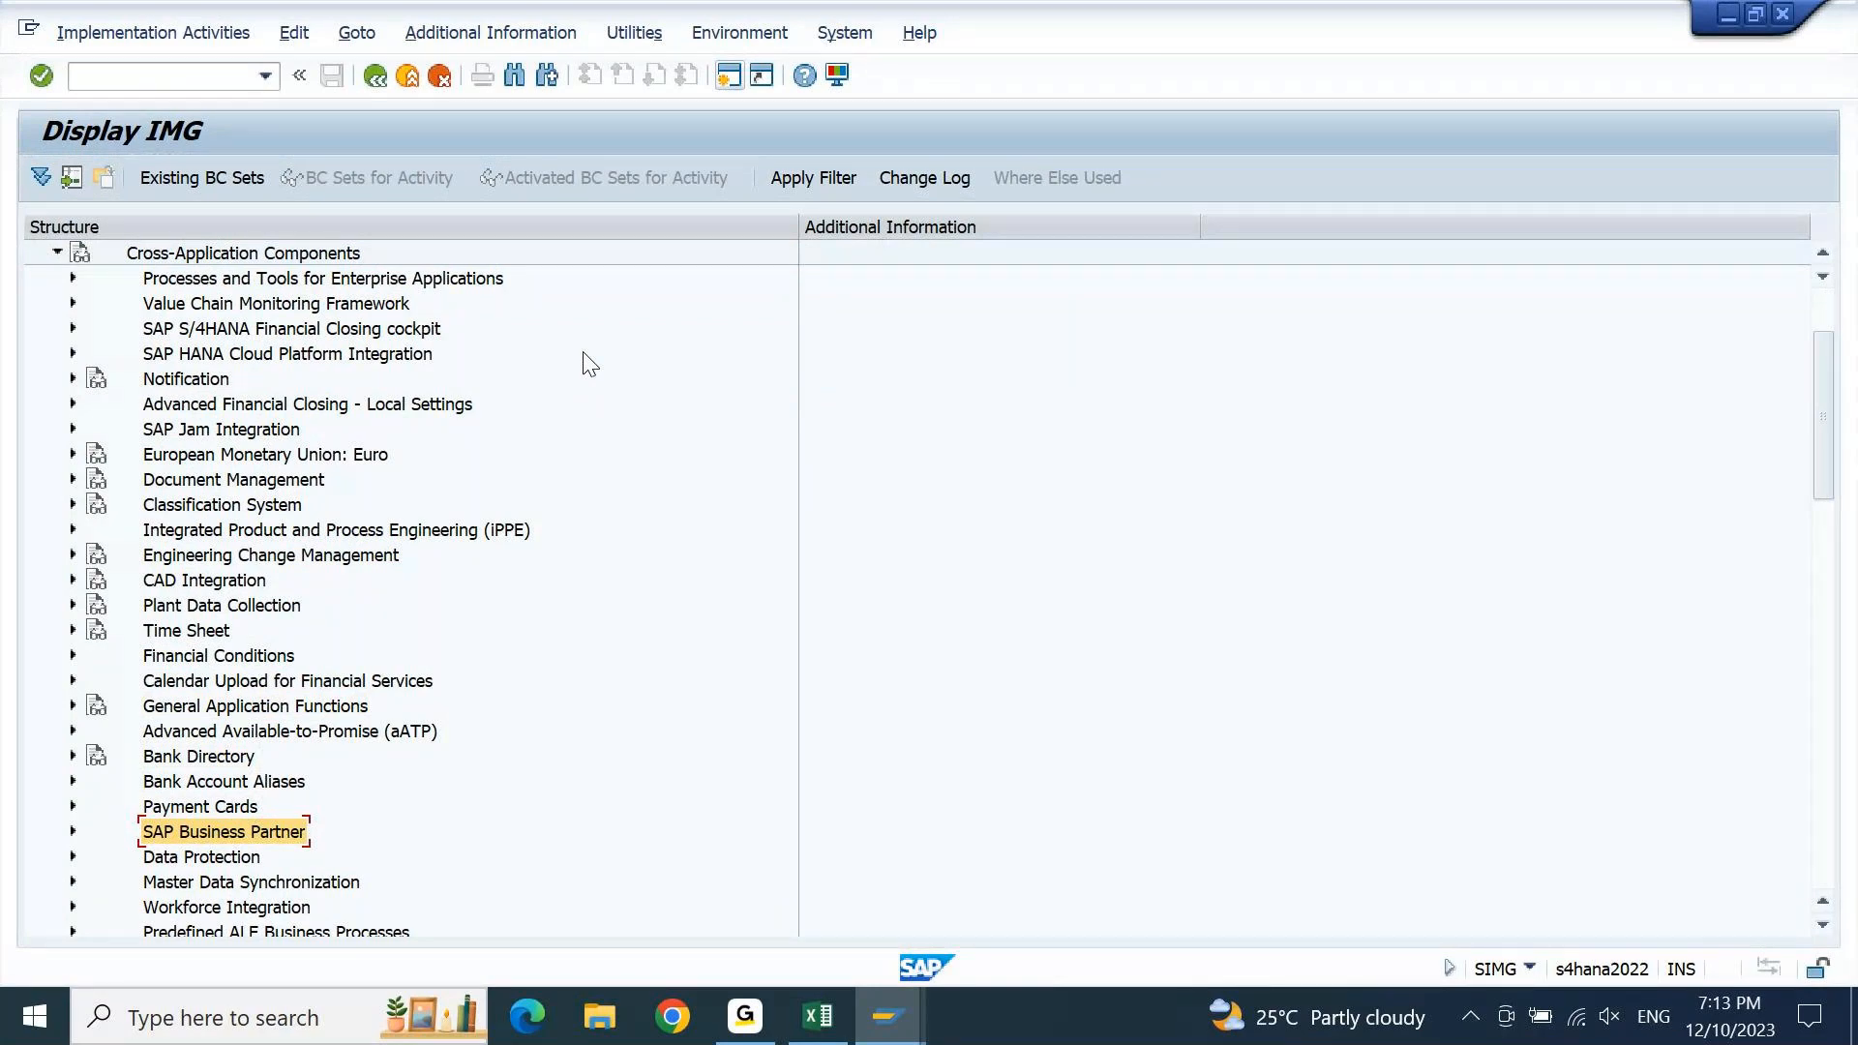
pyautogui.press('Right')
pyautogui.press('Down')
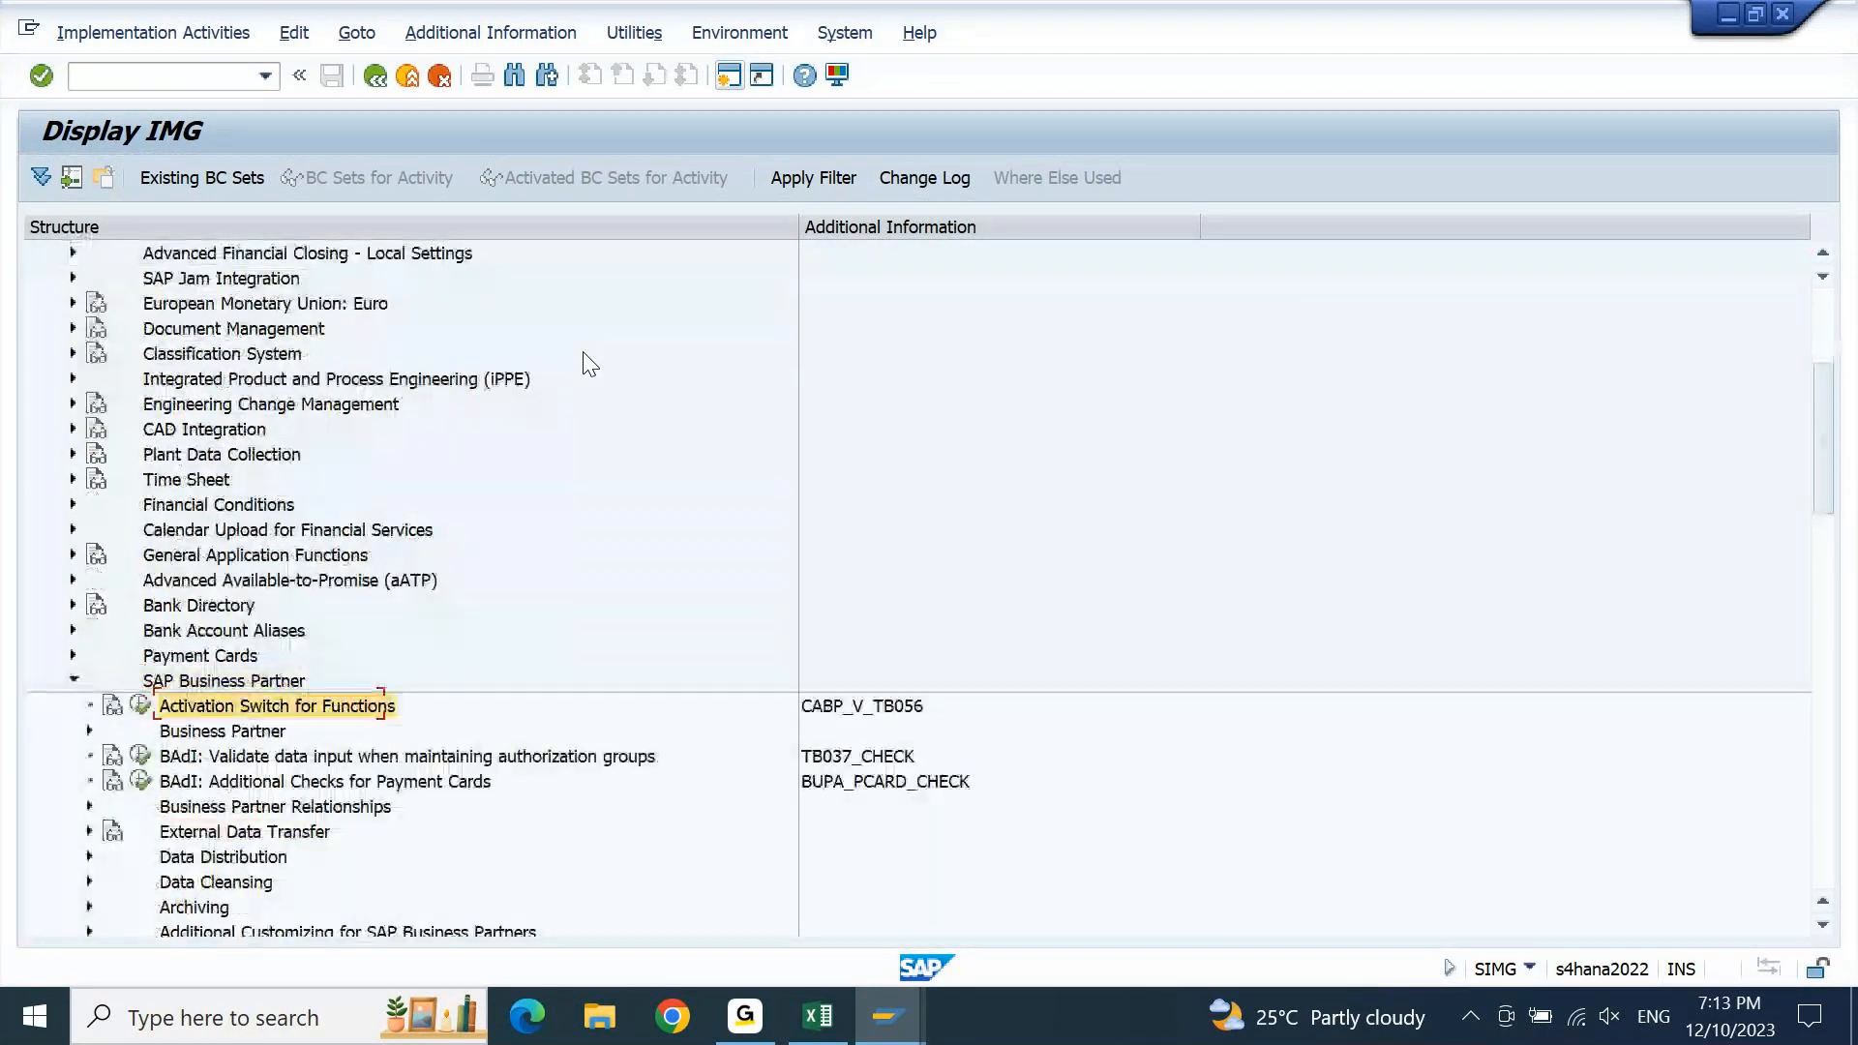
# Expand the Business Partner node under SAP Business Partner, together with its Basic Settings node
pyautogui.press('Down')
pyautogui.press('Down')
pyautogui.press('Down')
pyautogui.press('Down')
pyautogui.press('Down')
pyautogui.press('Down')
pyautogui.press('Down')
pyautogui.press('Down')
pyautogui.press('Down')
pyautogui.press('Down')
pyautogui.press('Down')
pyautogui.press('Down')
pyautogui.press('Down')
pyautogui.press('Down')
pyautogui.press('Down')
pyautogui.press('Down')
pyautogui.press('Down')
pyautogui.press('Down')
pyautogui.press('Down')
pyautogui.press('Down')
pyautogui.press('Up')
pyautogui.press('Up')
pyautogui.press('Up')
pyautogui.press('Up')
pyautogui.press('Up')
pyautogui.press('Up')
pyautogui.press('Up')
pyautogui.press('Up')
pyautogui.press('Up')
pyautogui.press('Up')
pyautogui.press('Up')
pyautogui.press('Up')
pyautogui.press('Up')
pyautogui.press('Up')
pyautogui.press('Up')
pyautogui.press('Up')
pyautogui.press('Up')
pyautogui.press('Up')
pyautogui.press('Up')
pyautogui.press('Up')
pyautogui.press('Up')
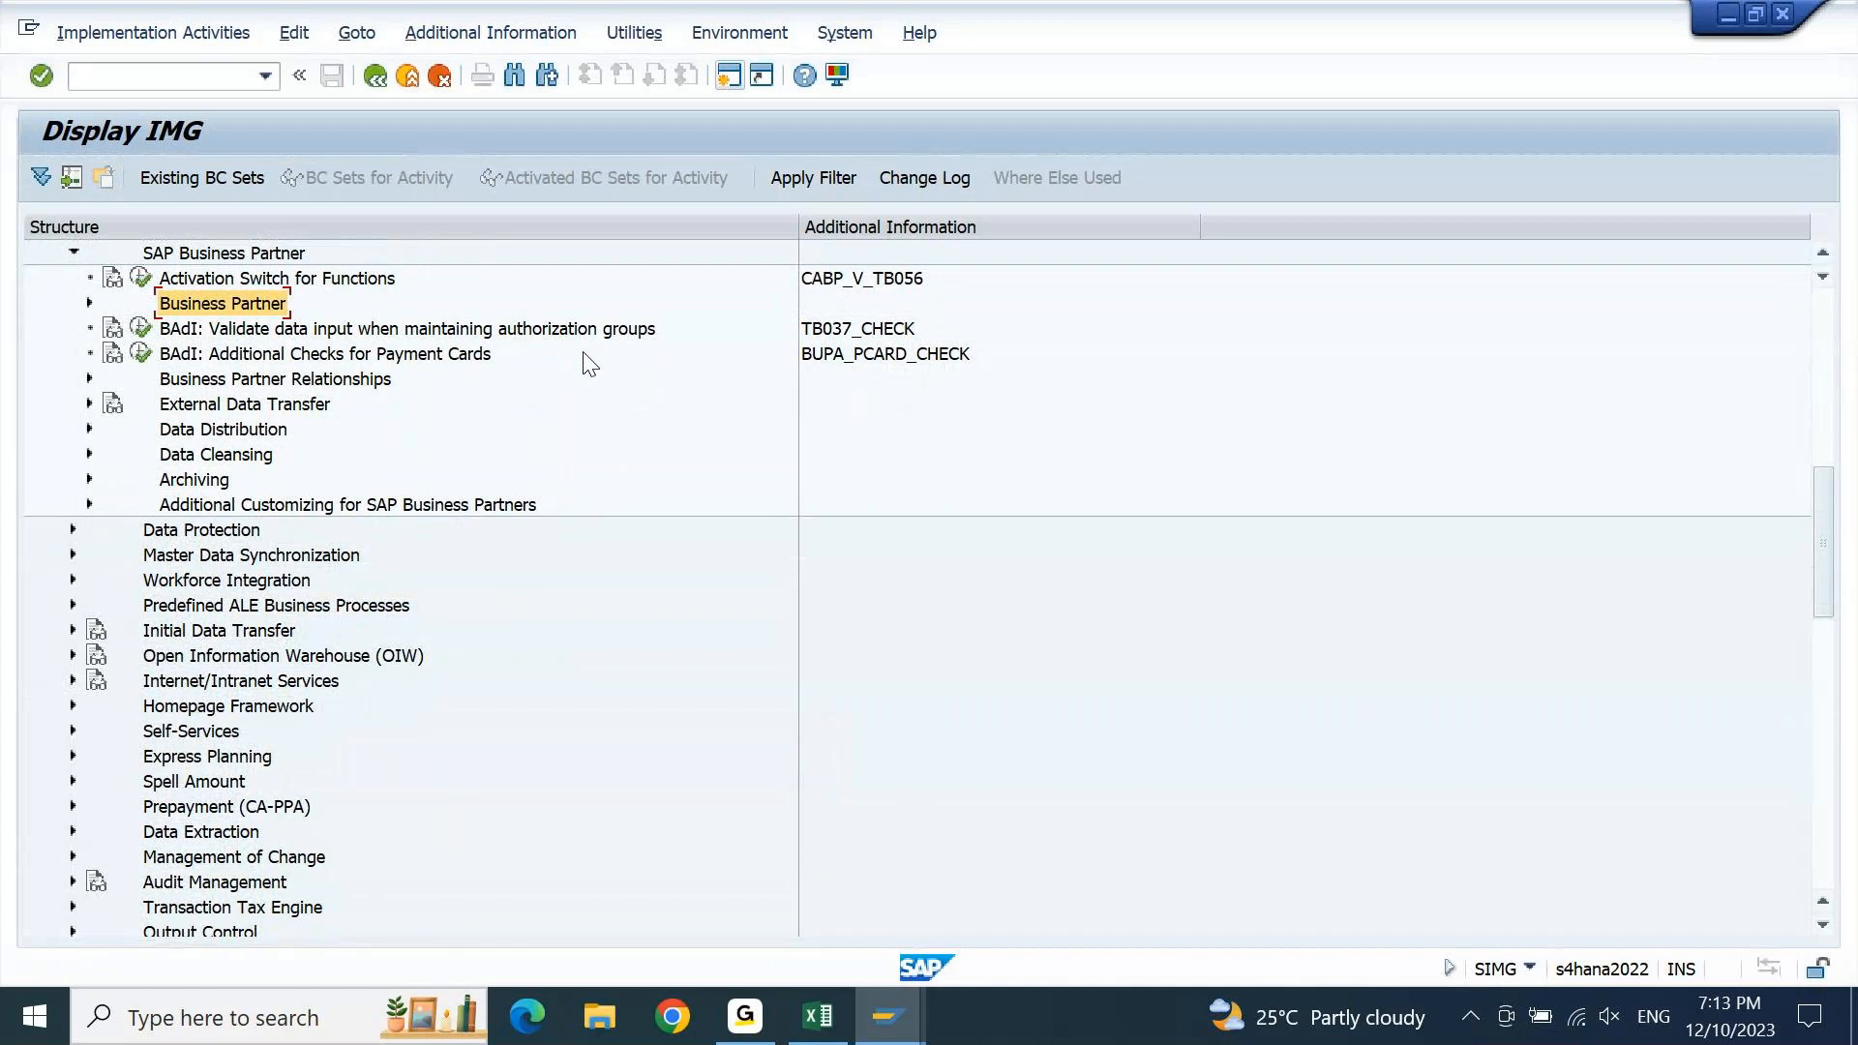
pyautogui.press('Right')
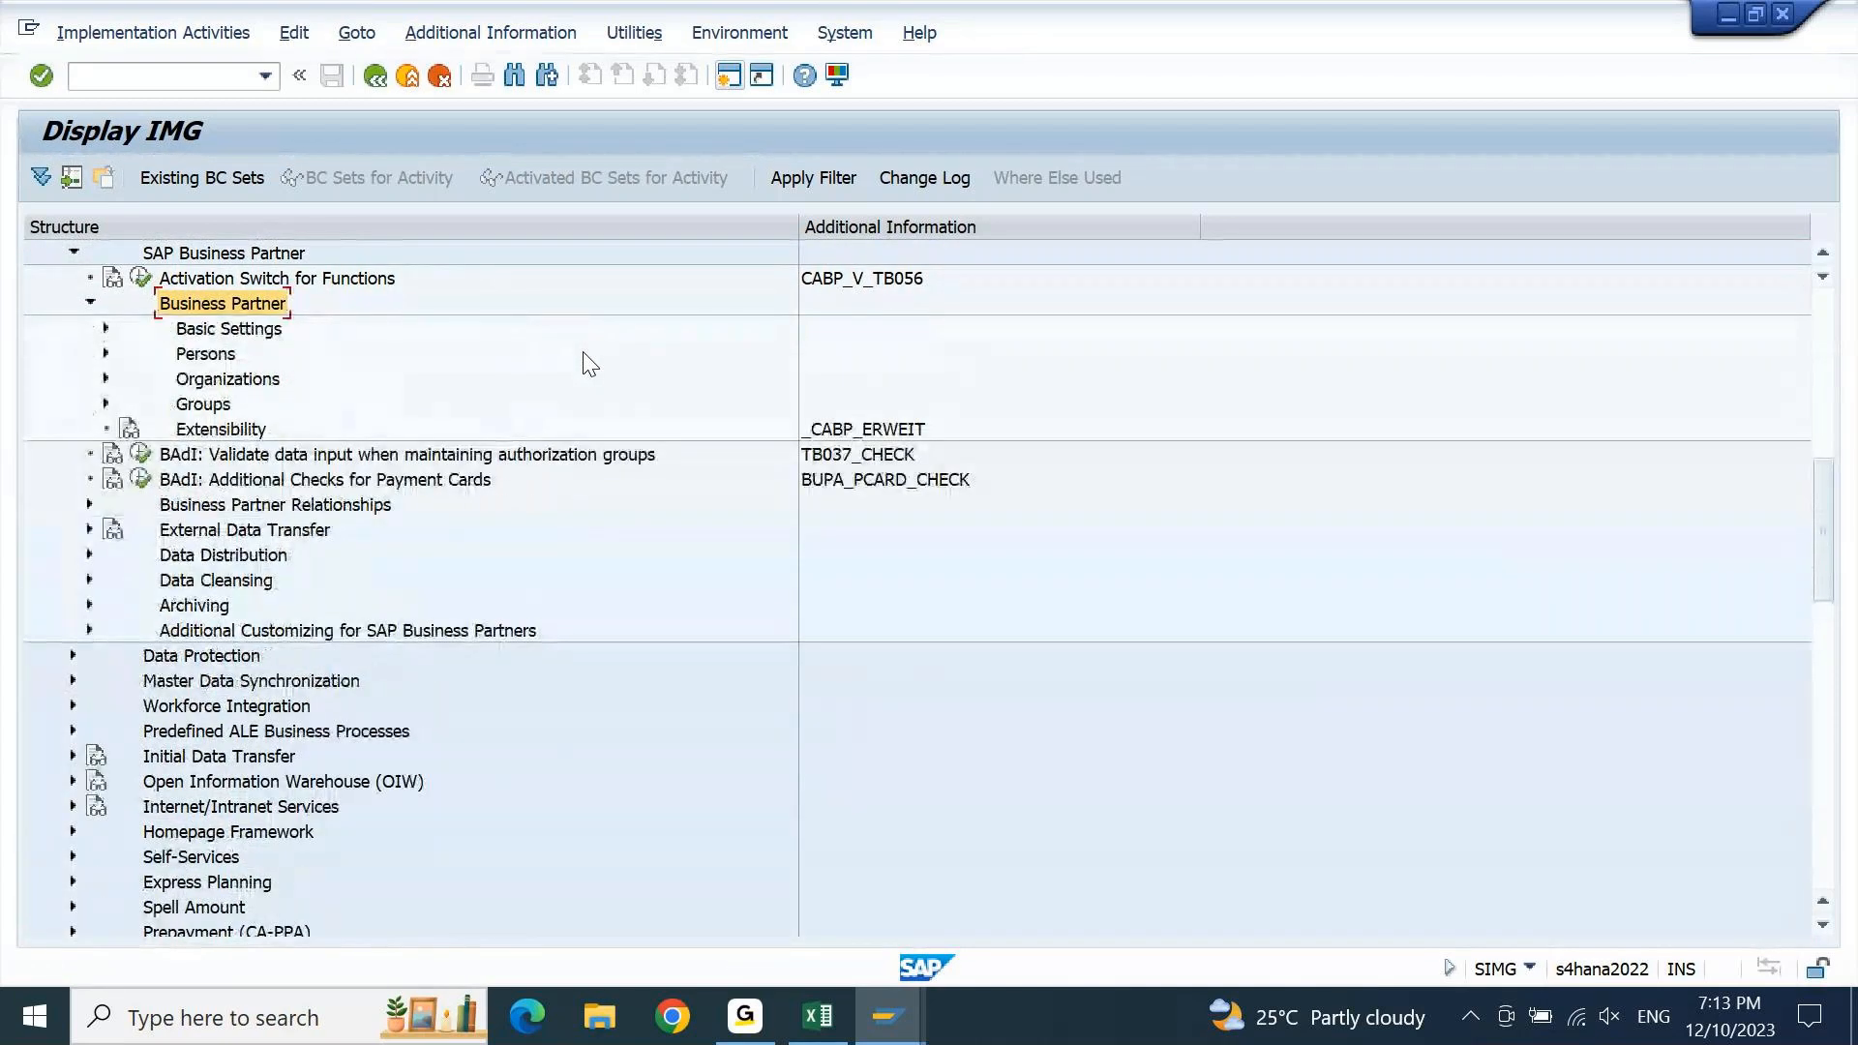
pyautogui.press('Down')
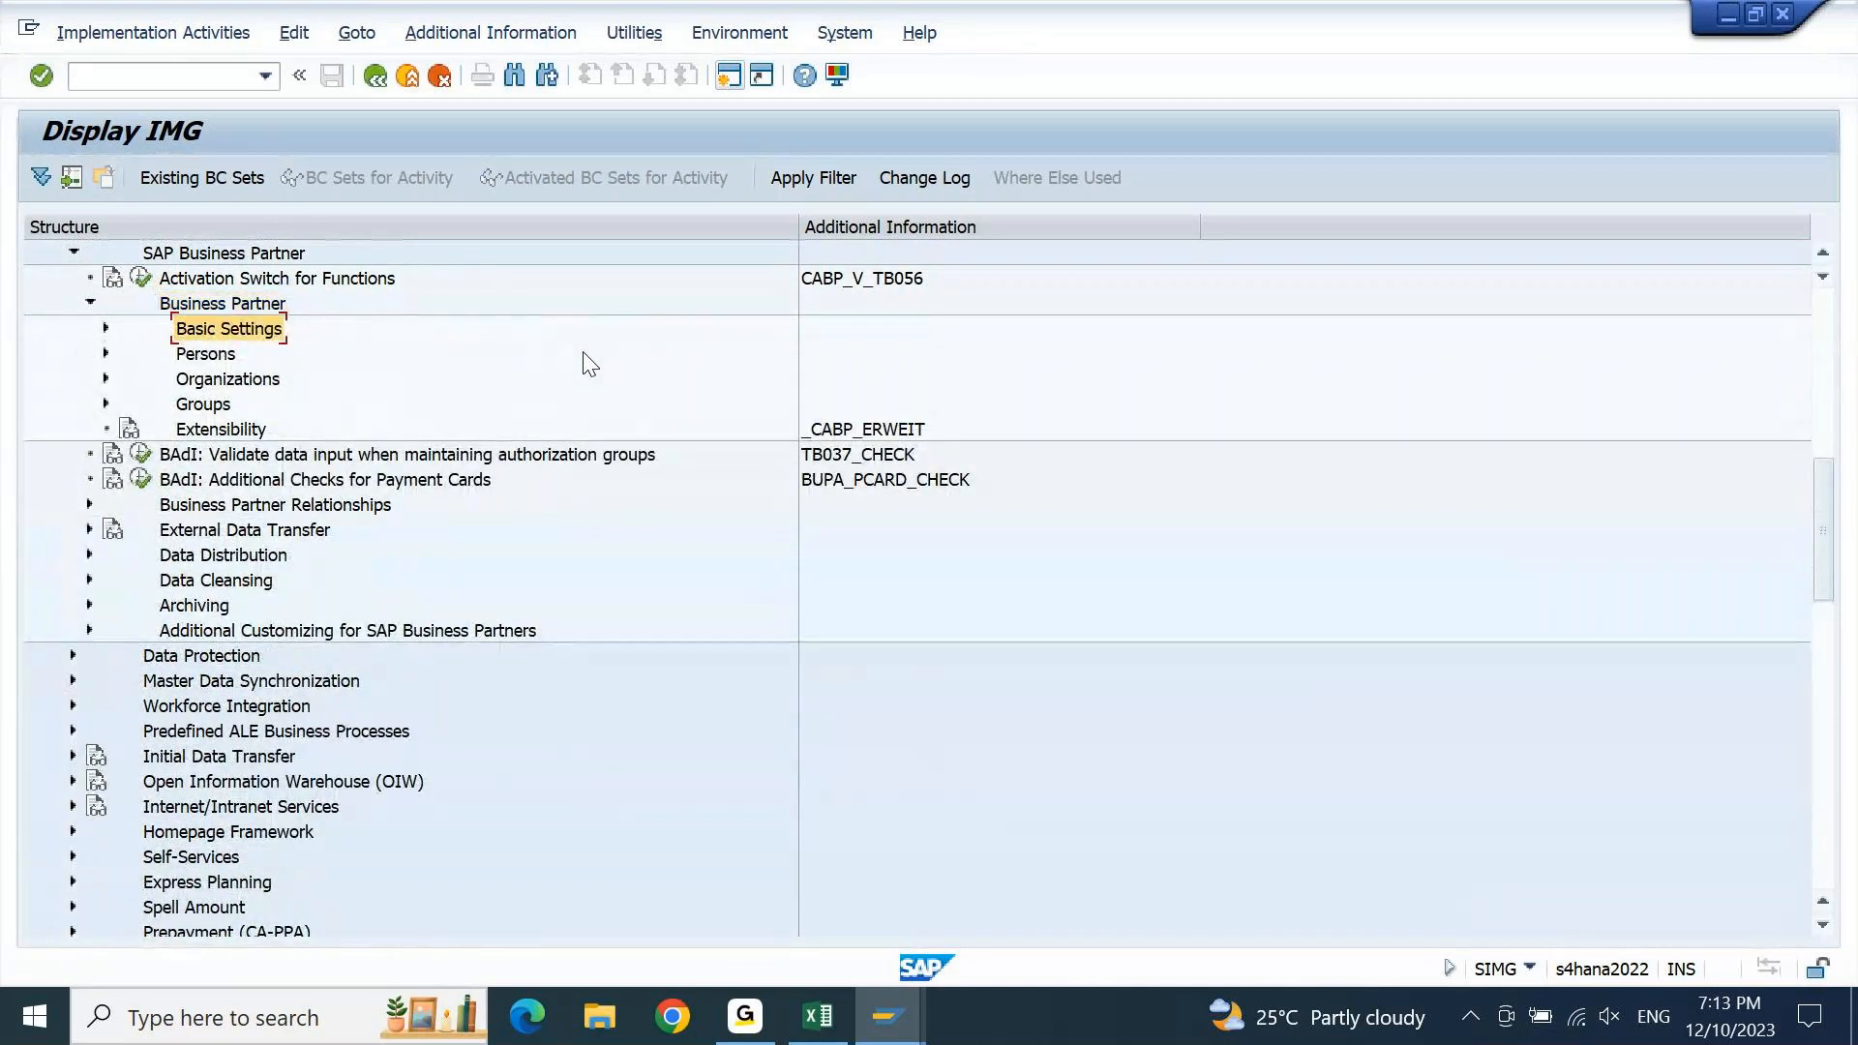
pyautogui.press('Right')
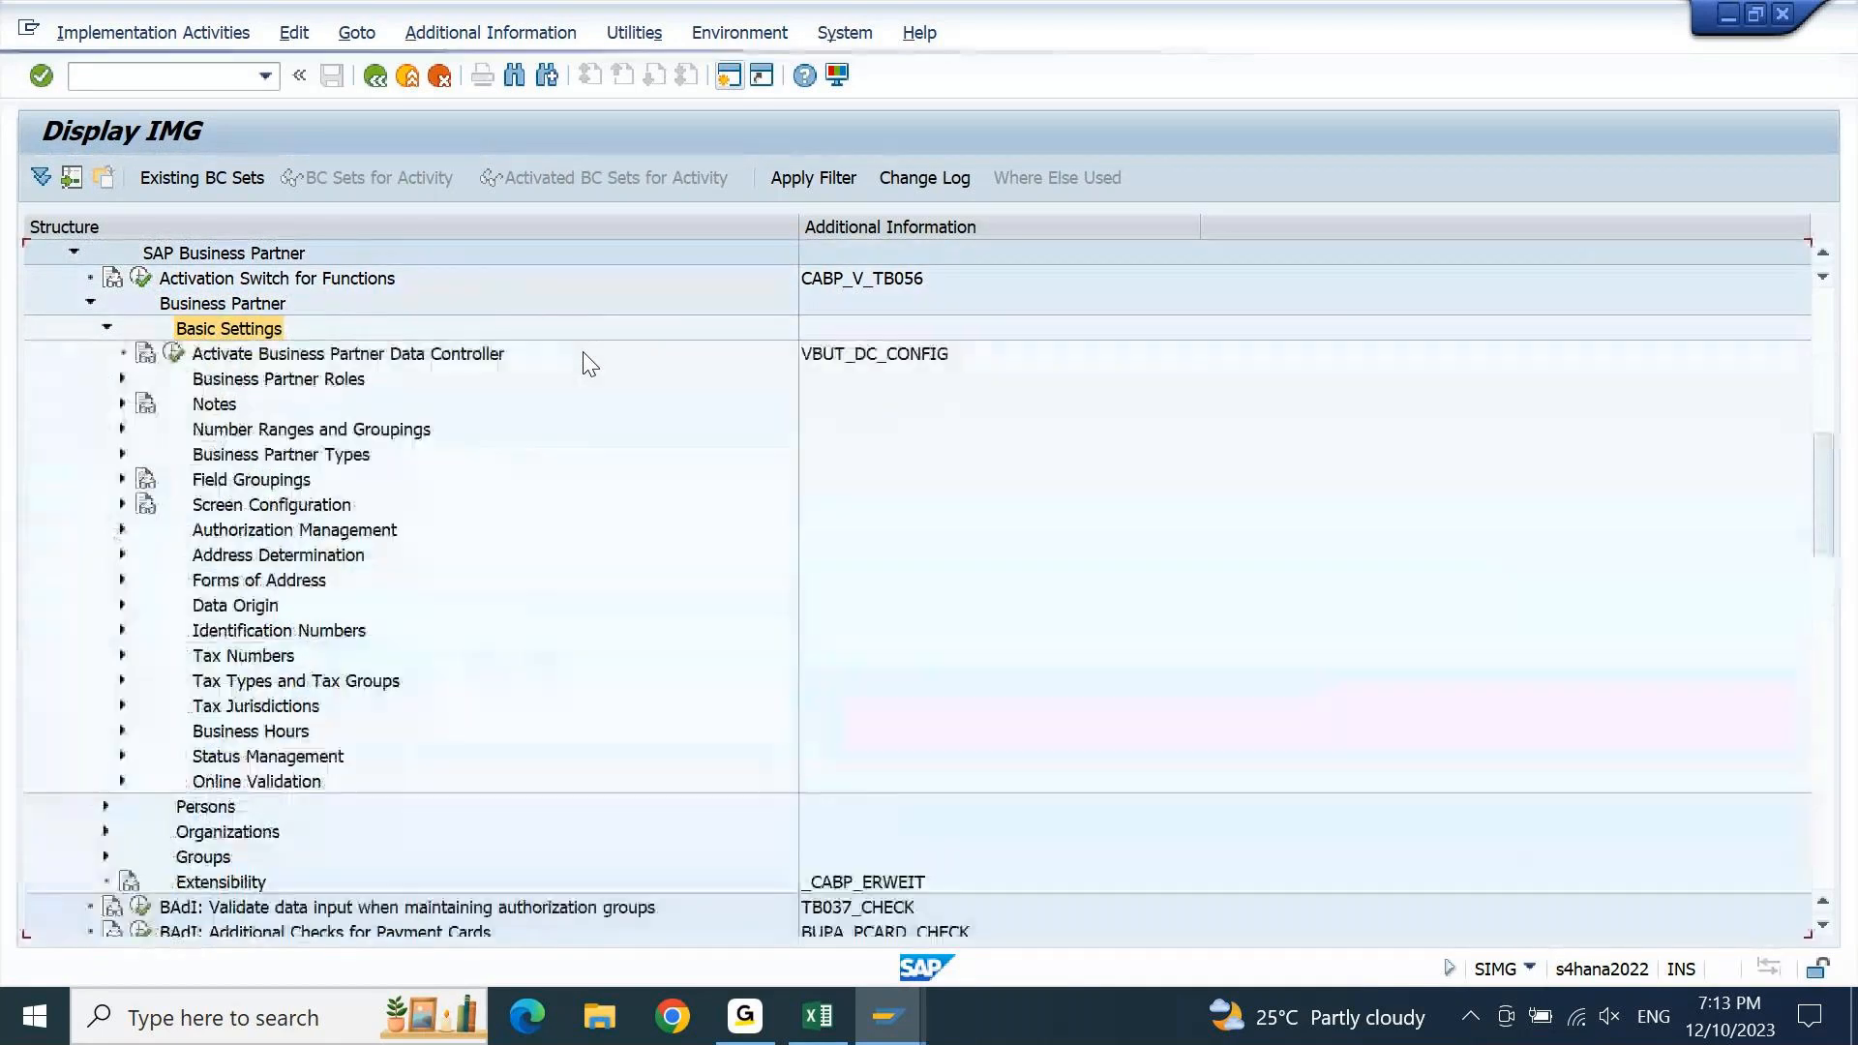
# Expand Number Ranges and Groupings, and open the business partner number range intervals for editing through Define Number Ranges
pyautogui.press('Down')
pyautogui.press('Down')
pyautogui.press('Down')
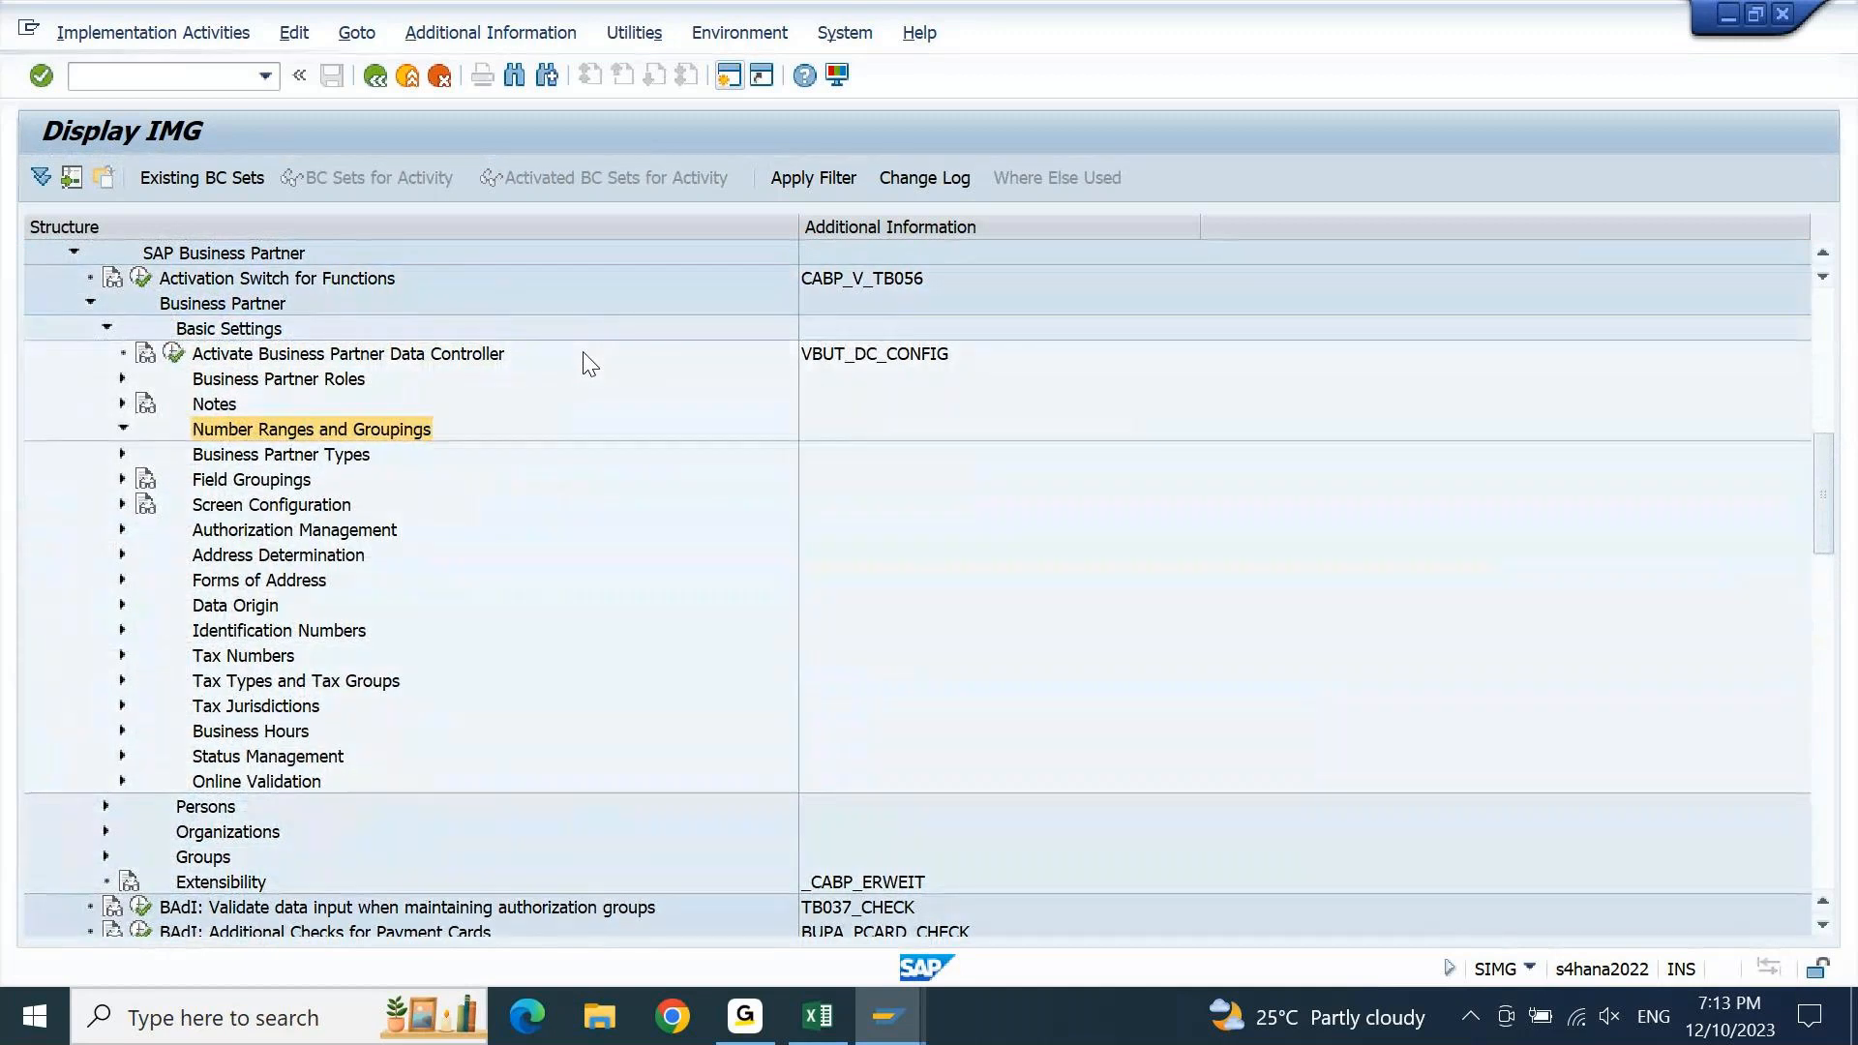
pyautogui.press('Right')
pyautogui.press('Down')
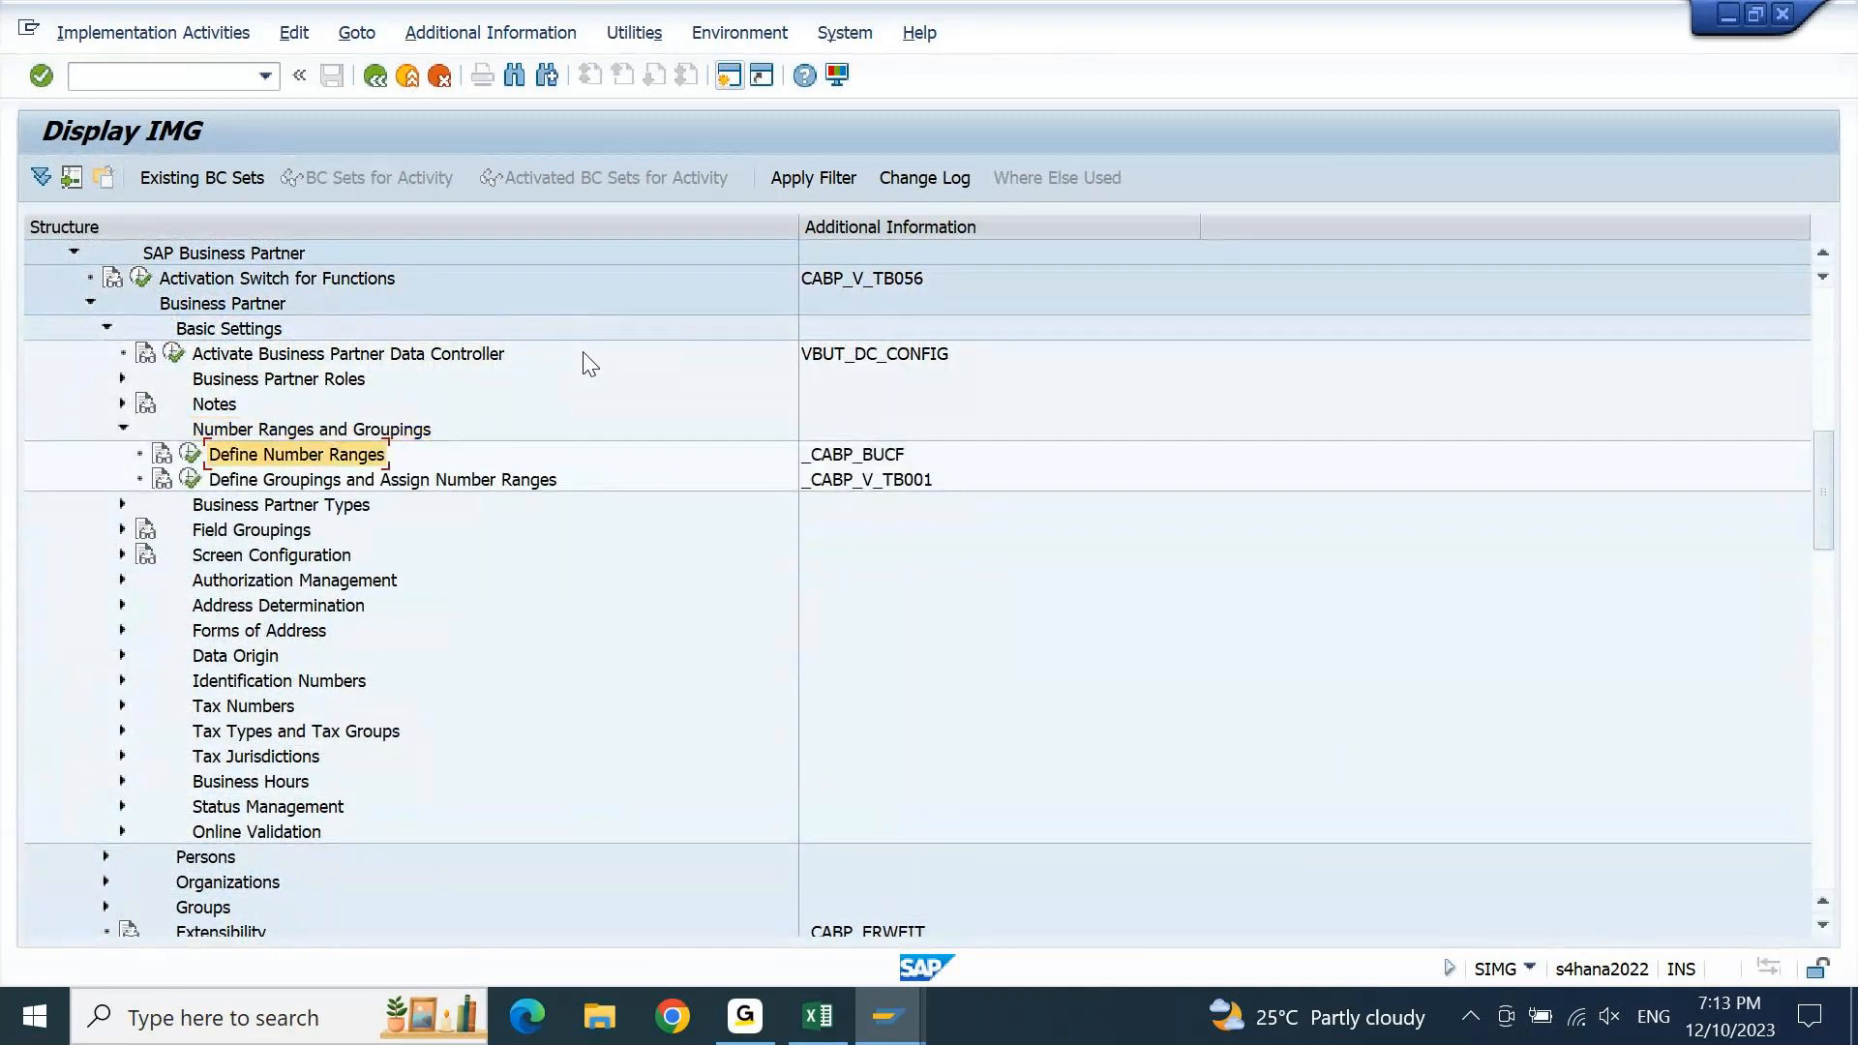
pyautogui.press('Left')
pyautogui.press('Return')
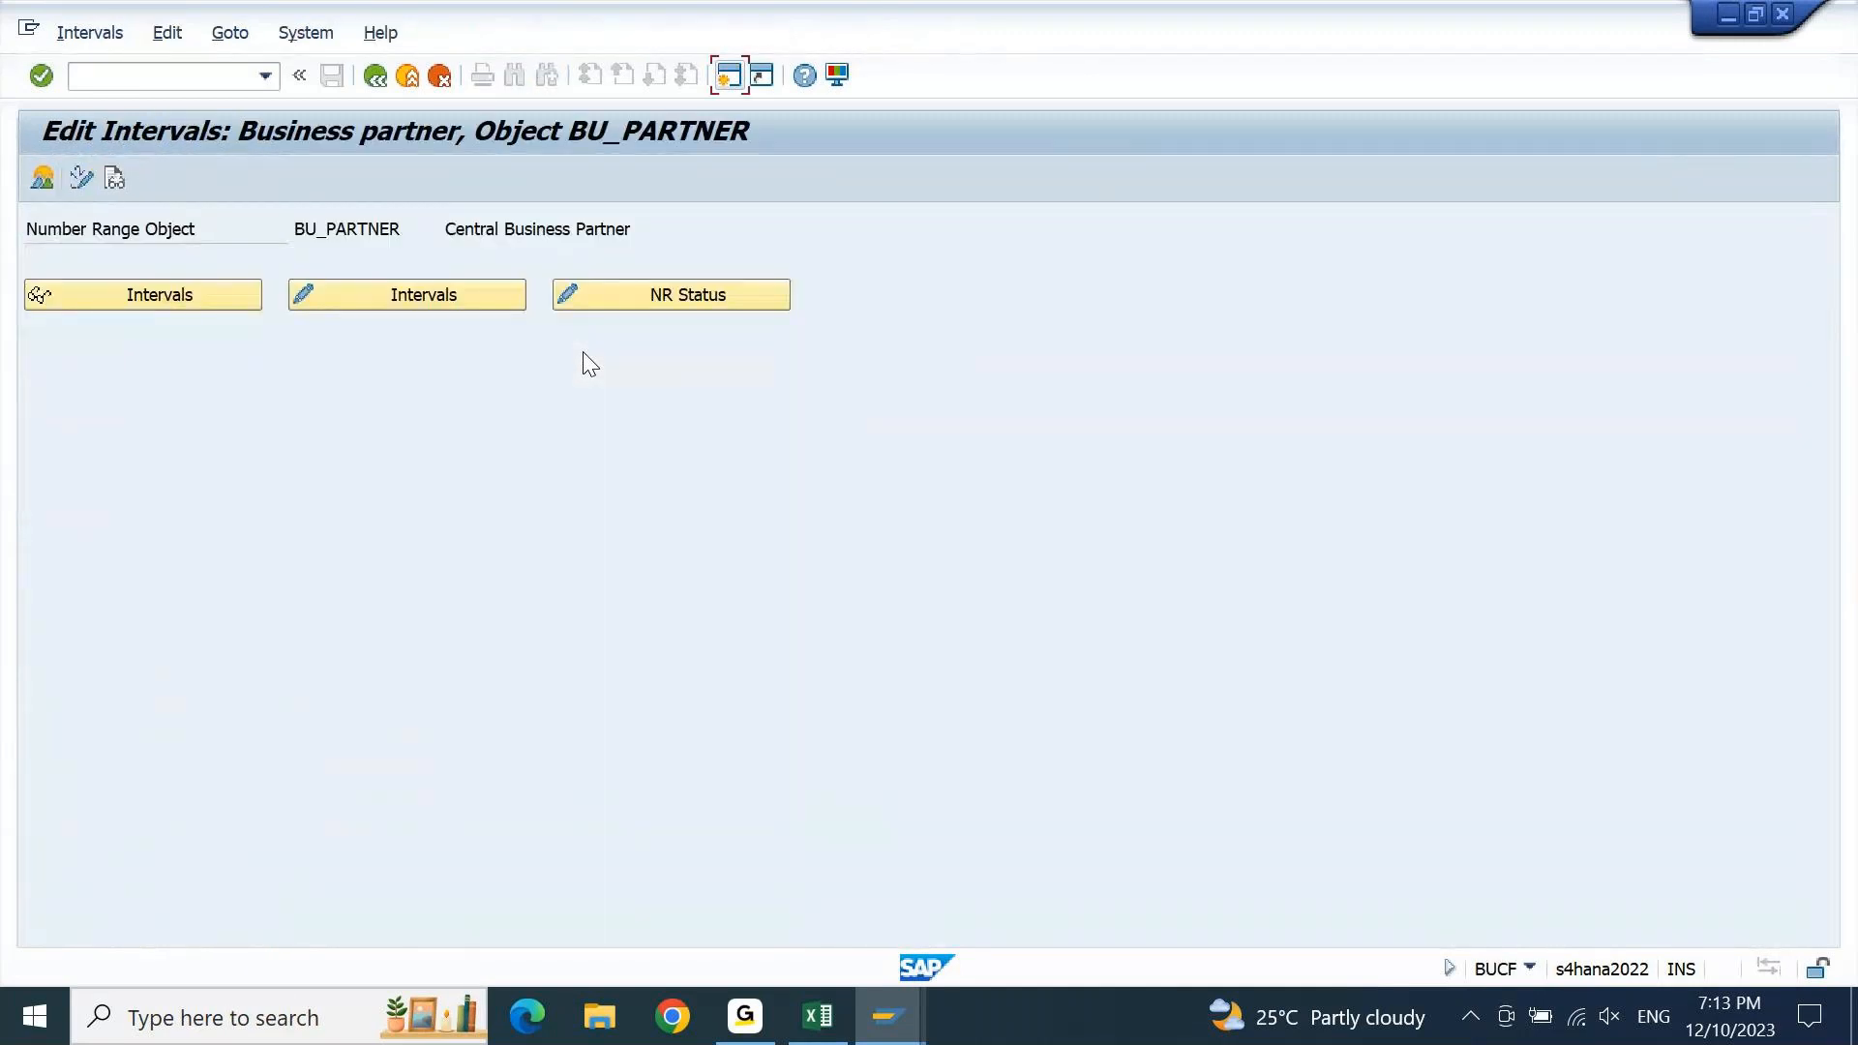
pyautogui.click(497, 302)
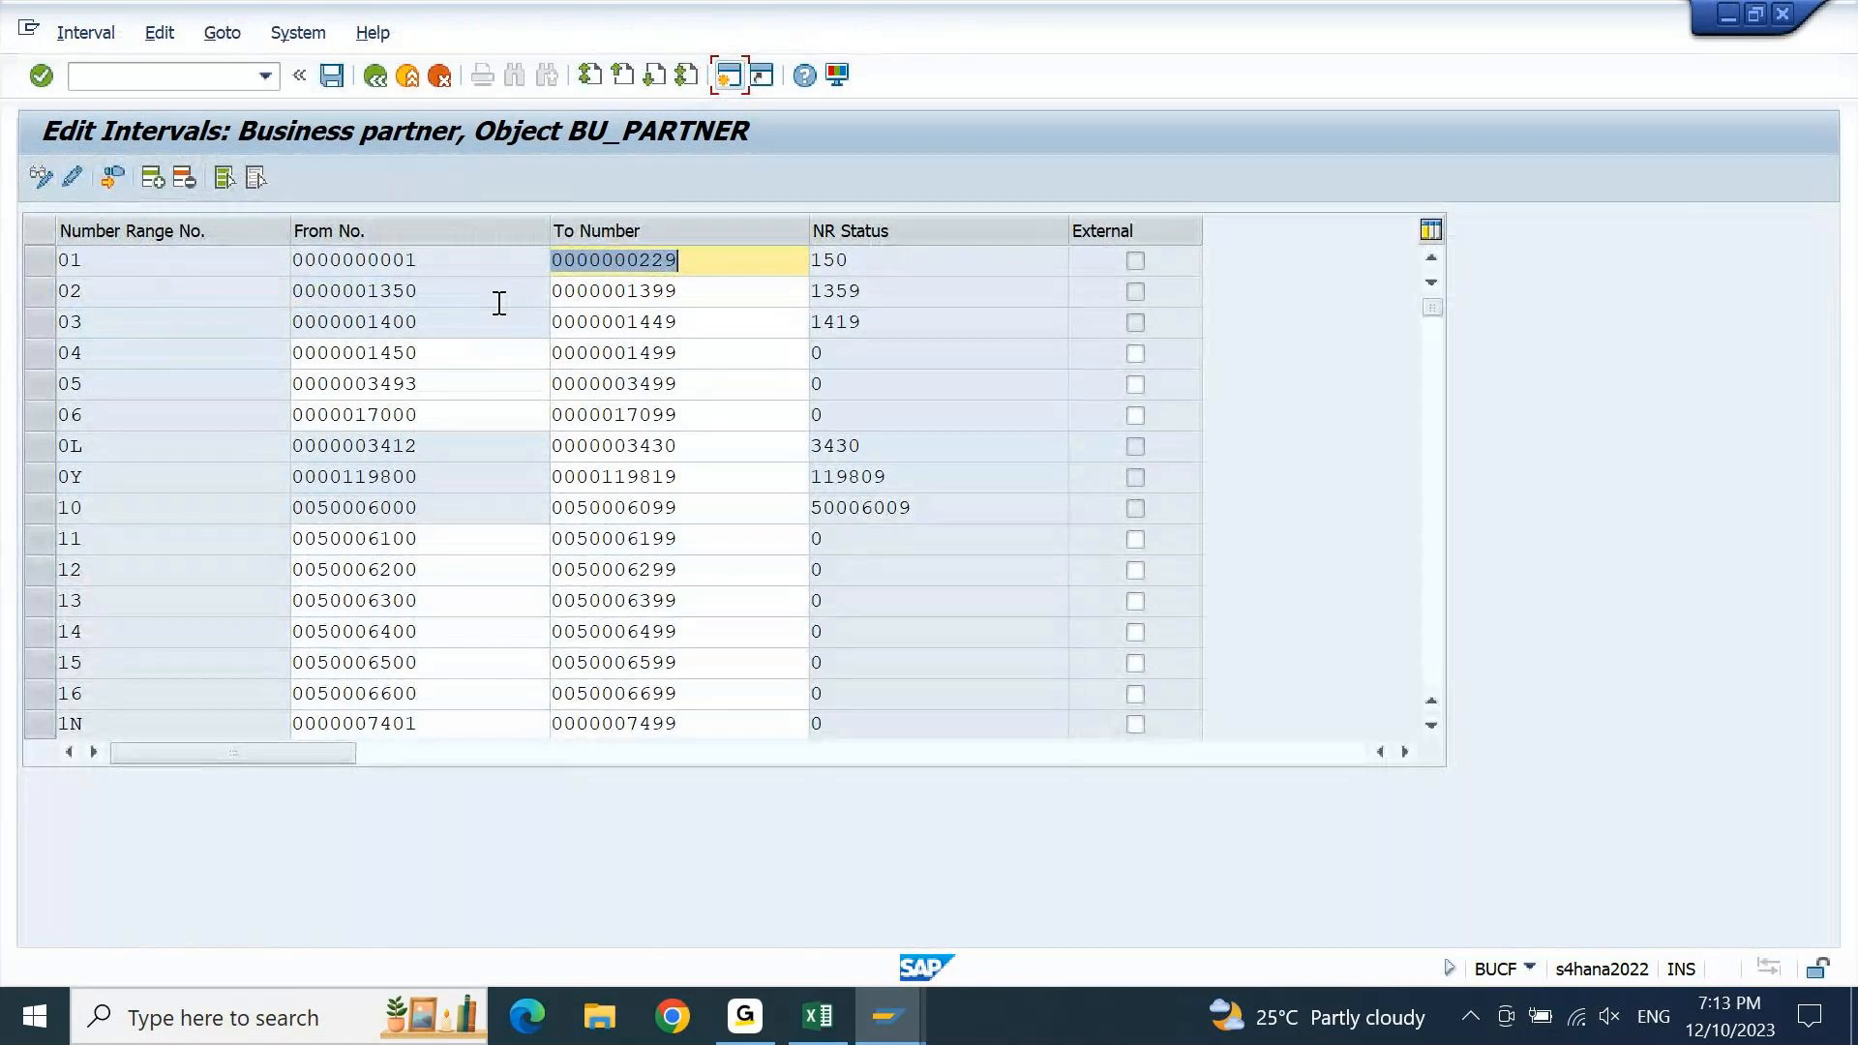
# Locate number range S8 among the BU_PARTNER intervals, examine its limits, and return to the implementation guide
pyautogui.scroll(-5, 498, 303)
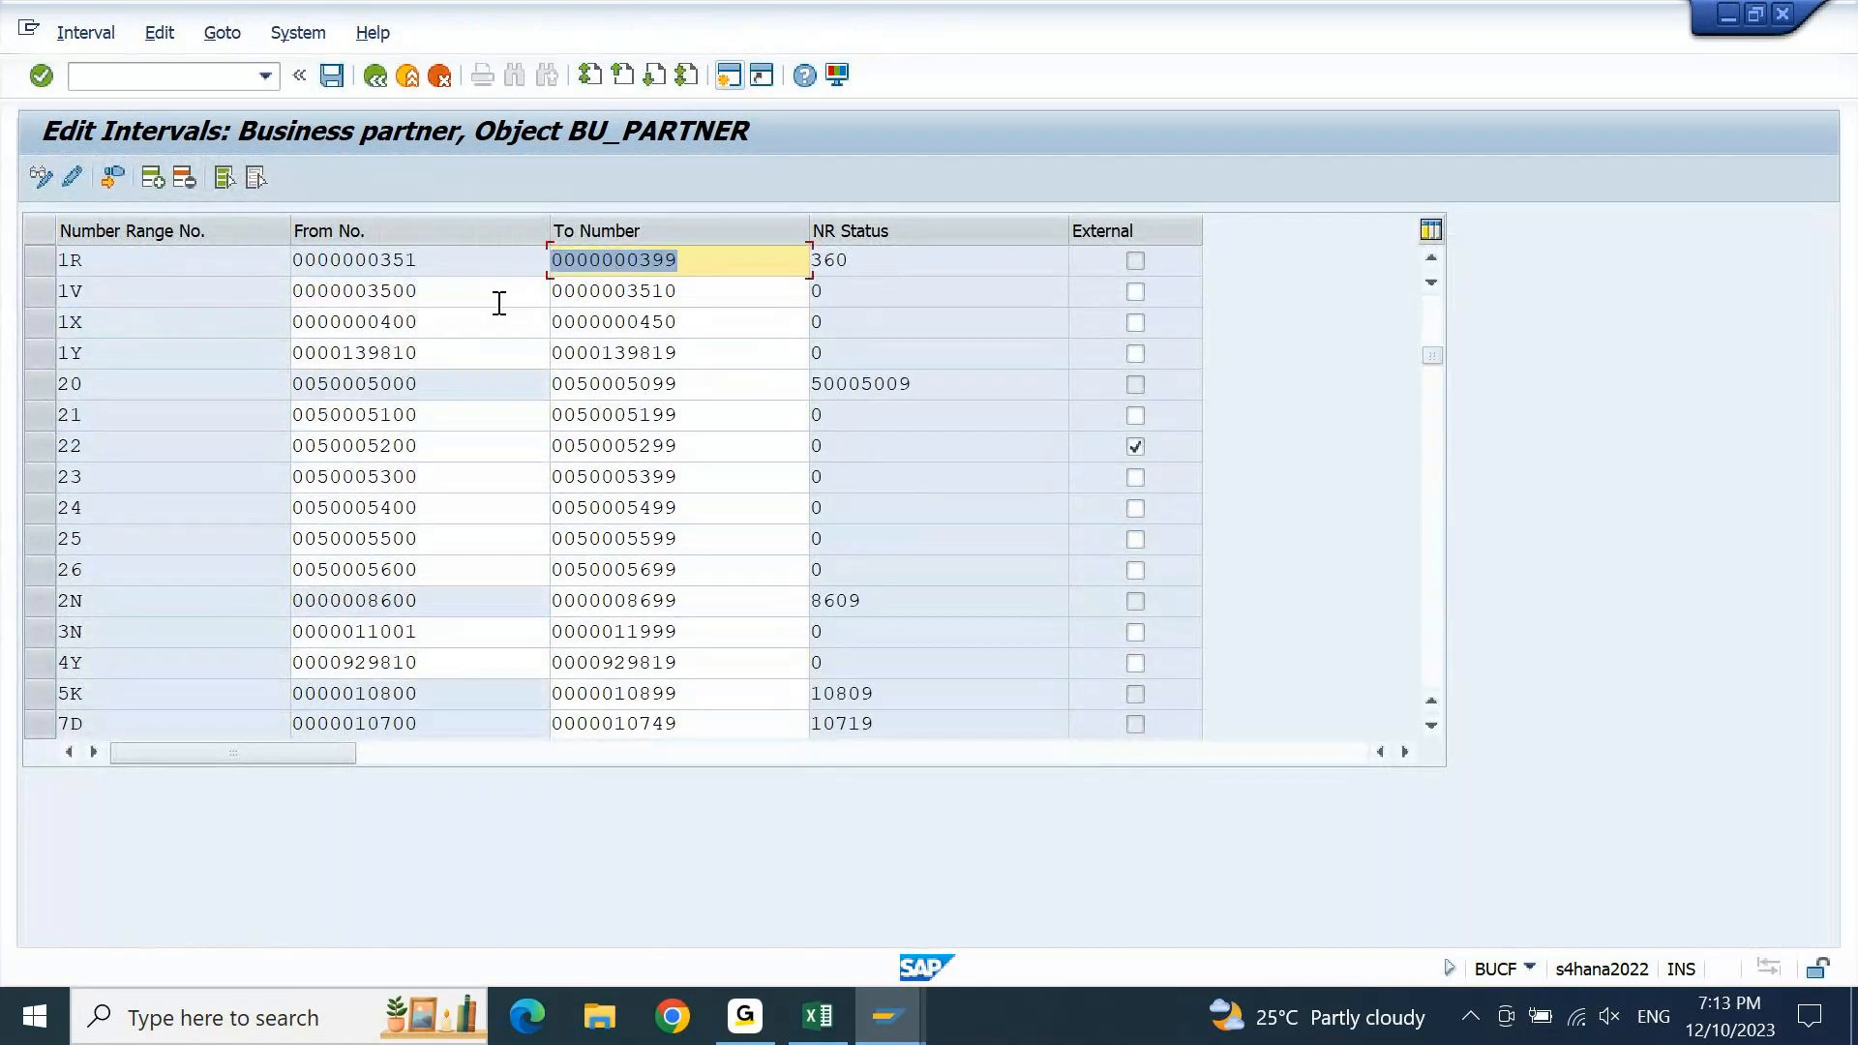
pyautogui.scroll(-5, 499, 303)
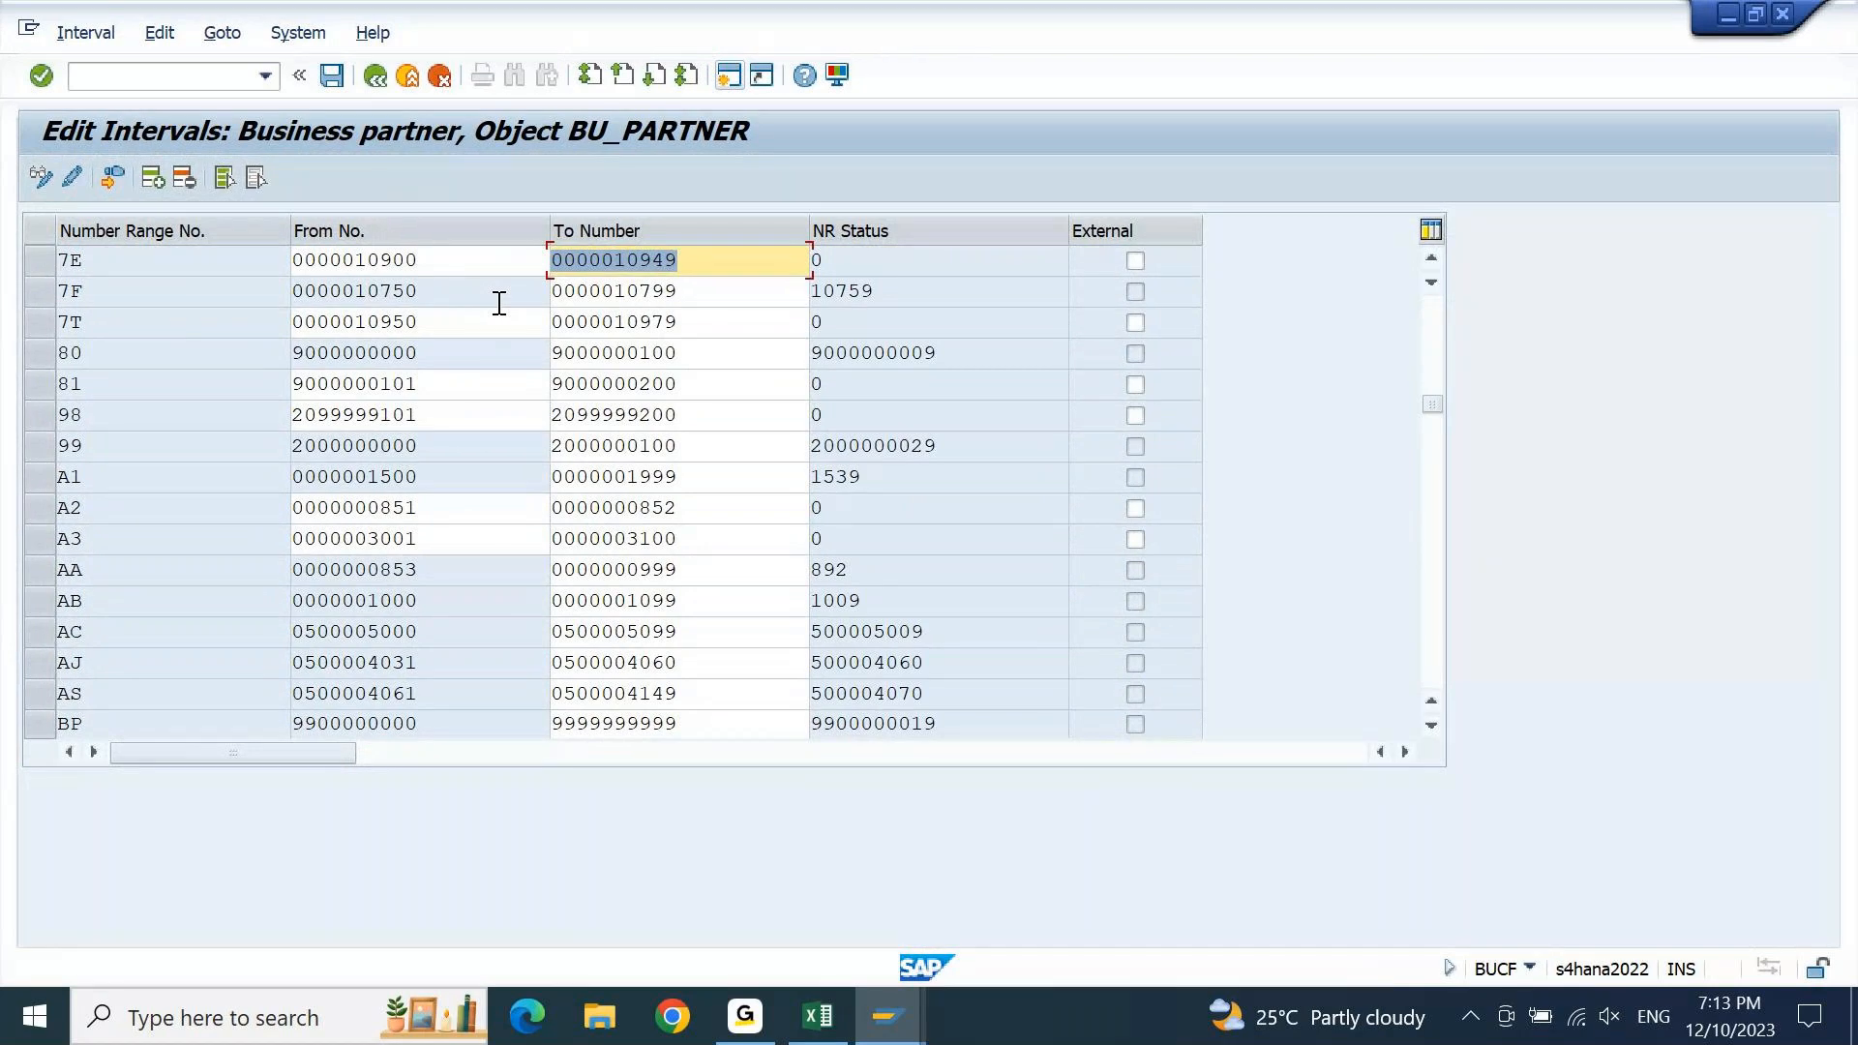
pyautogui.scroll(-5, 498, 303)
pyautogui.scroll(-5, 499, 303)
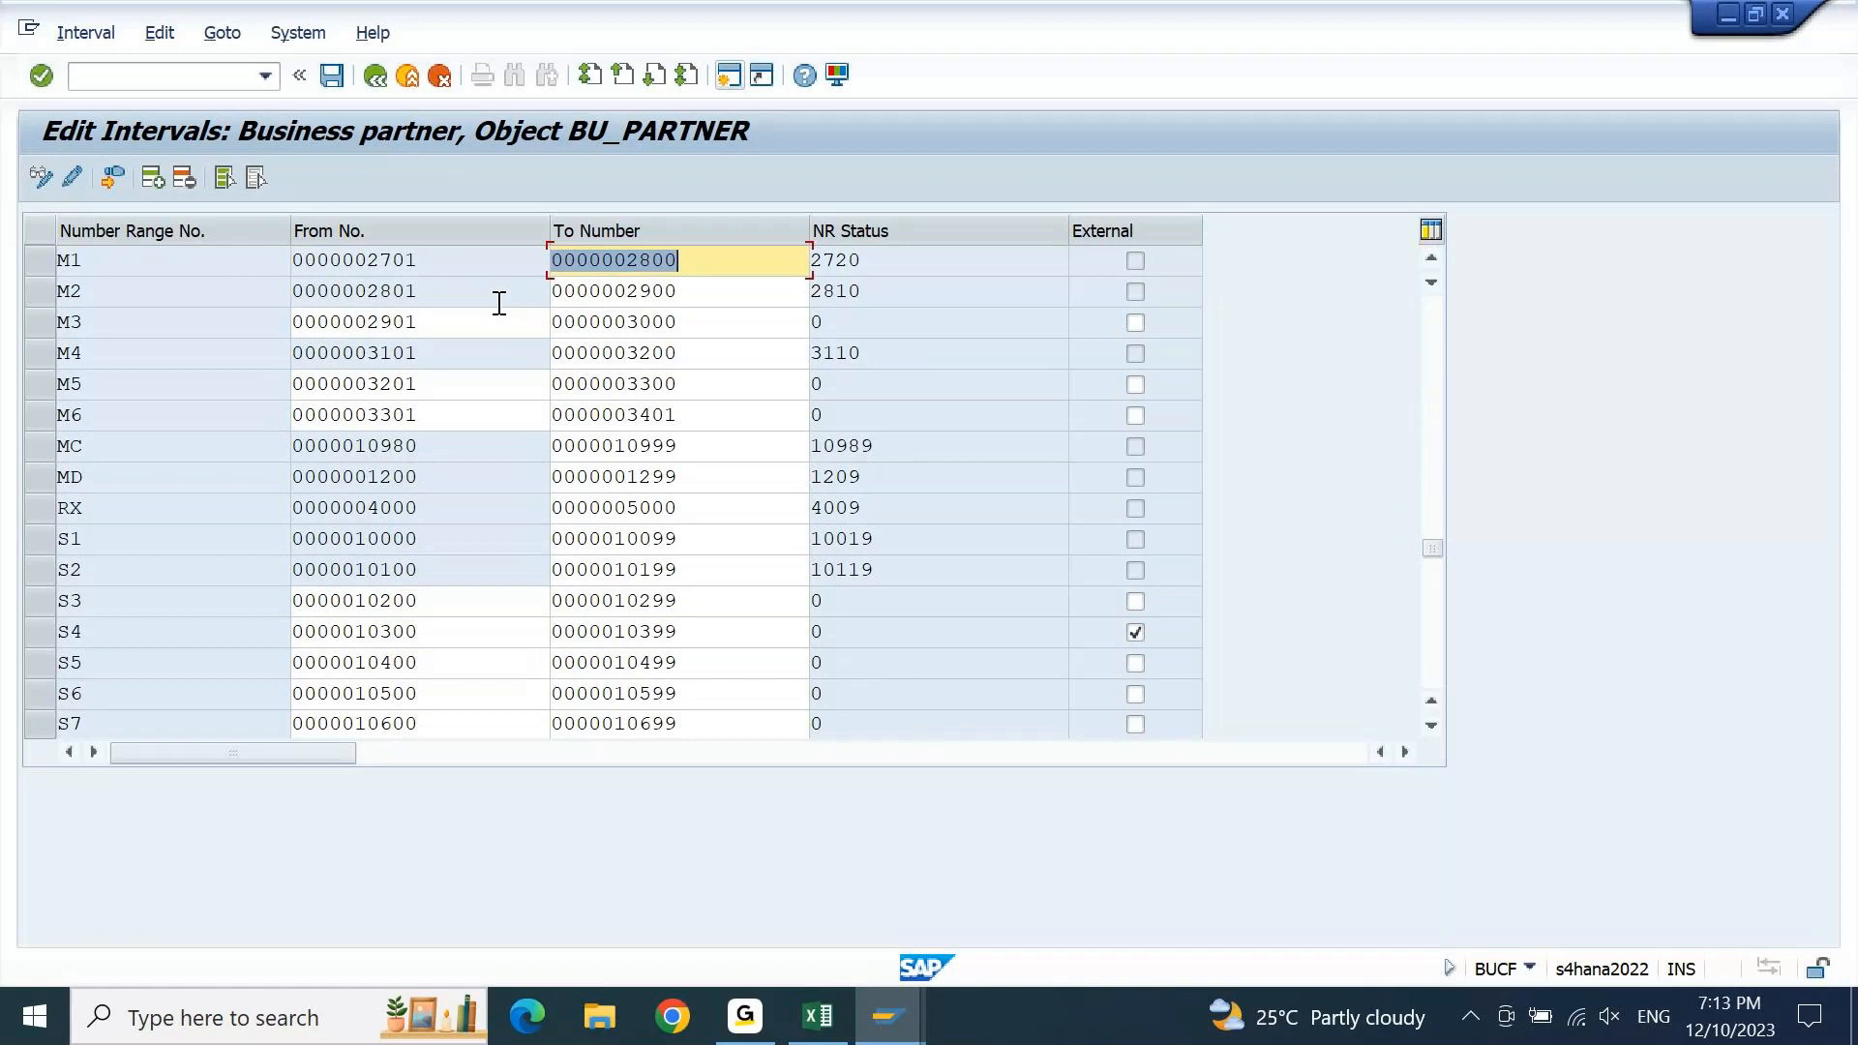
pyautogui.scroll(-5, 498, 302)
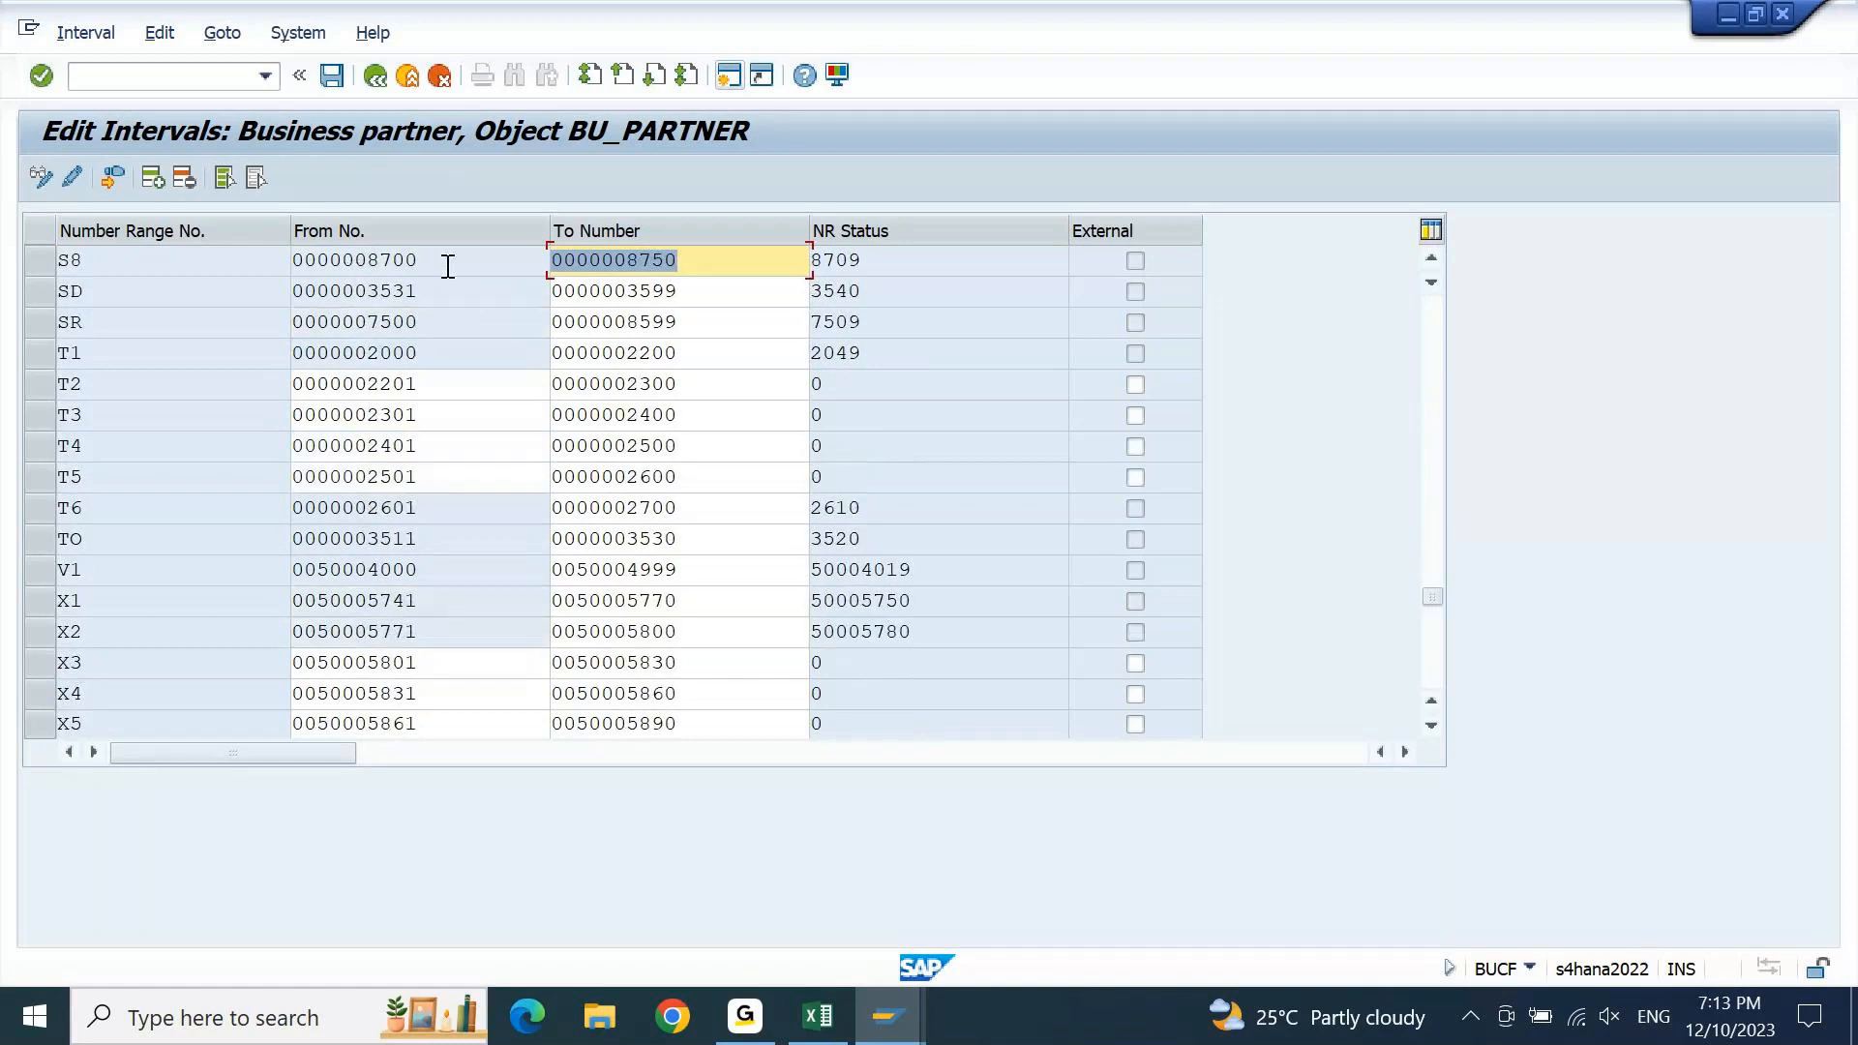
pyautogui.moveTo(448, 266); pyautogui.dragTo(368, 263)
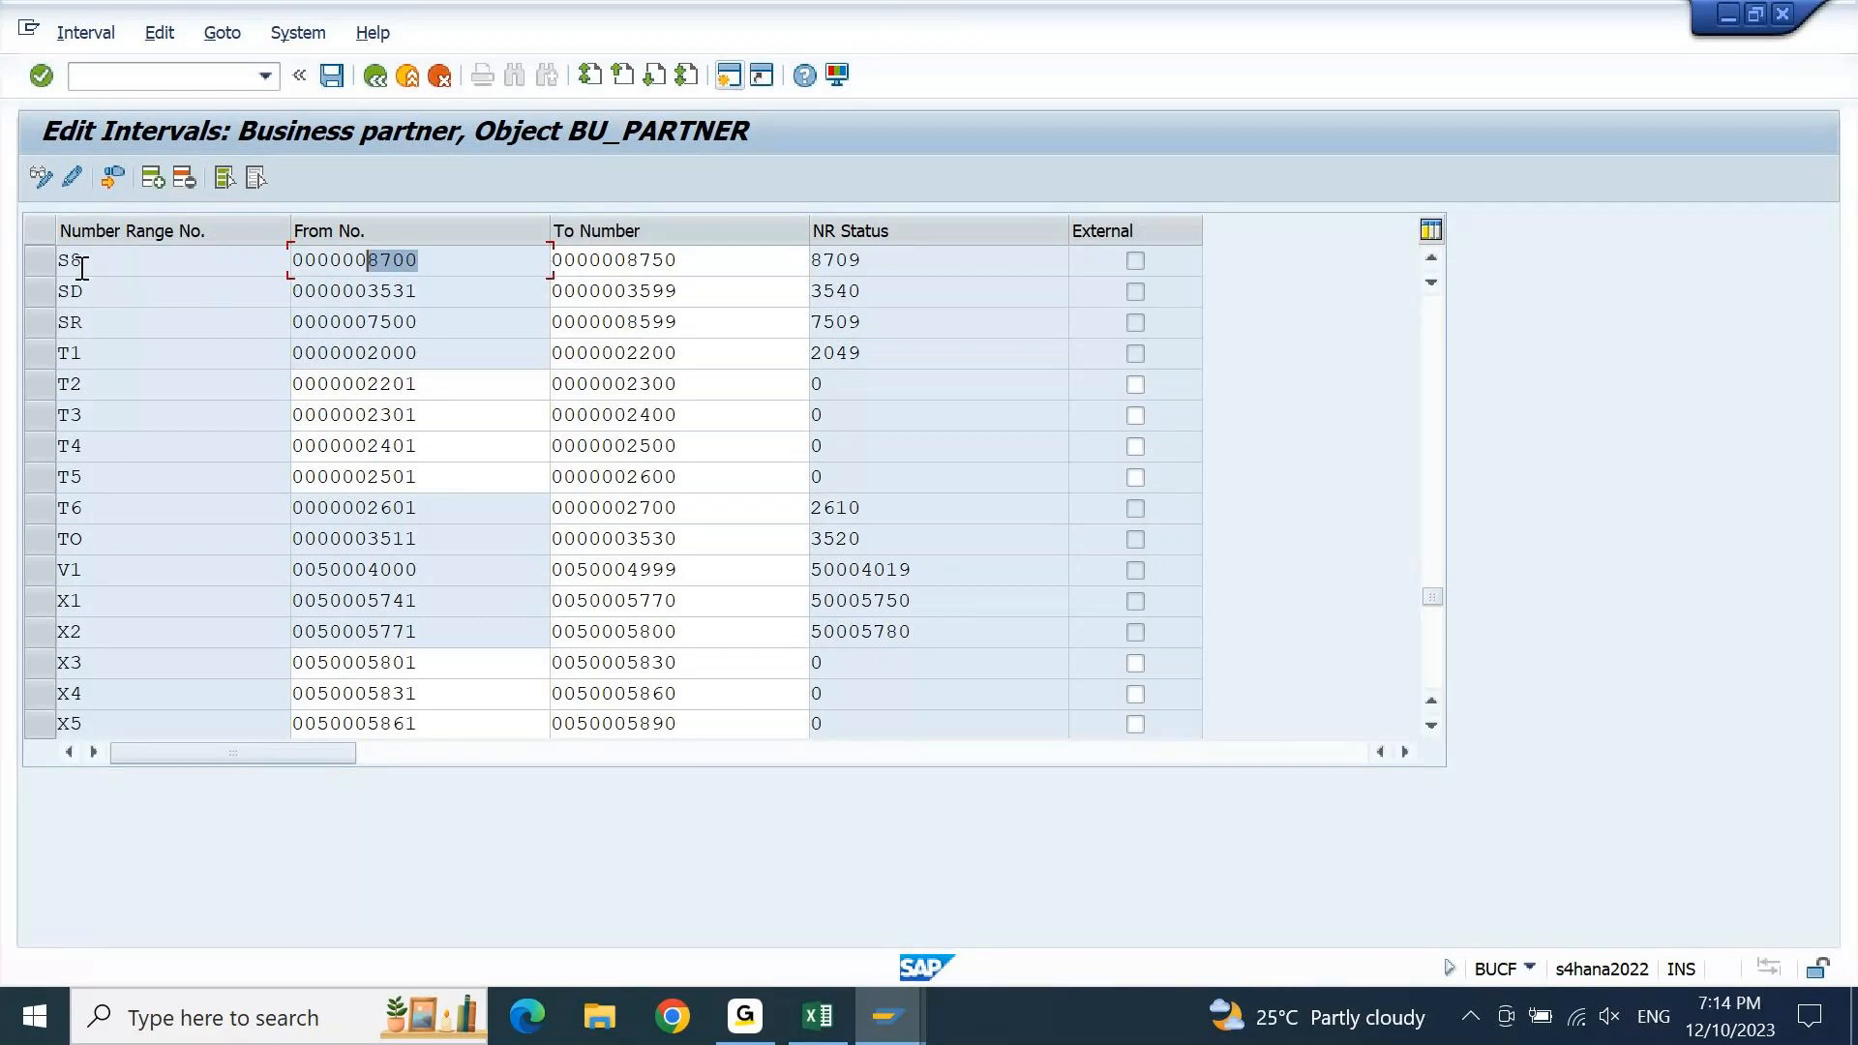
pyautogui.click(48, 263)
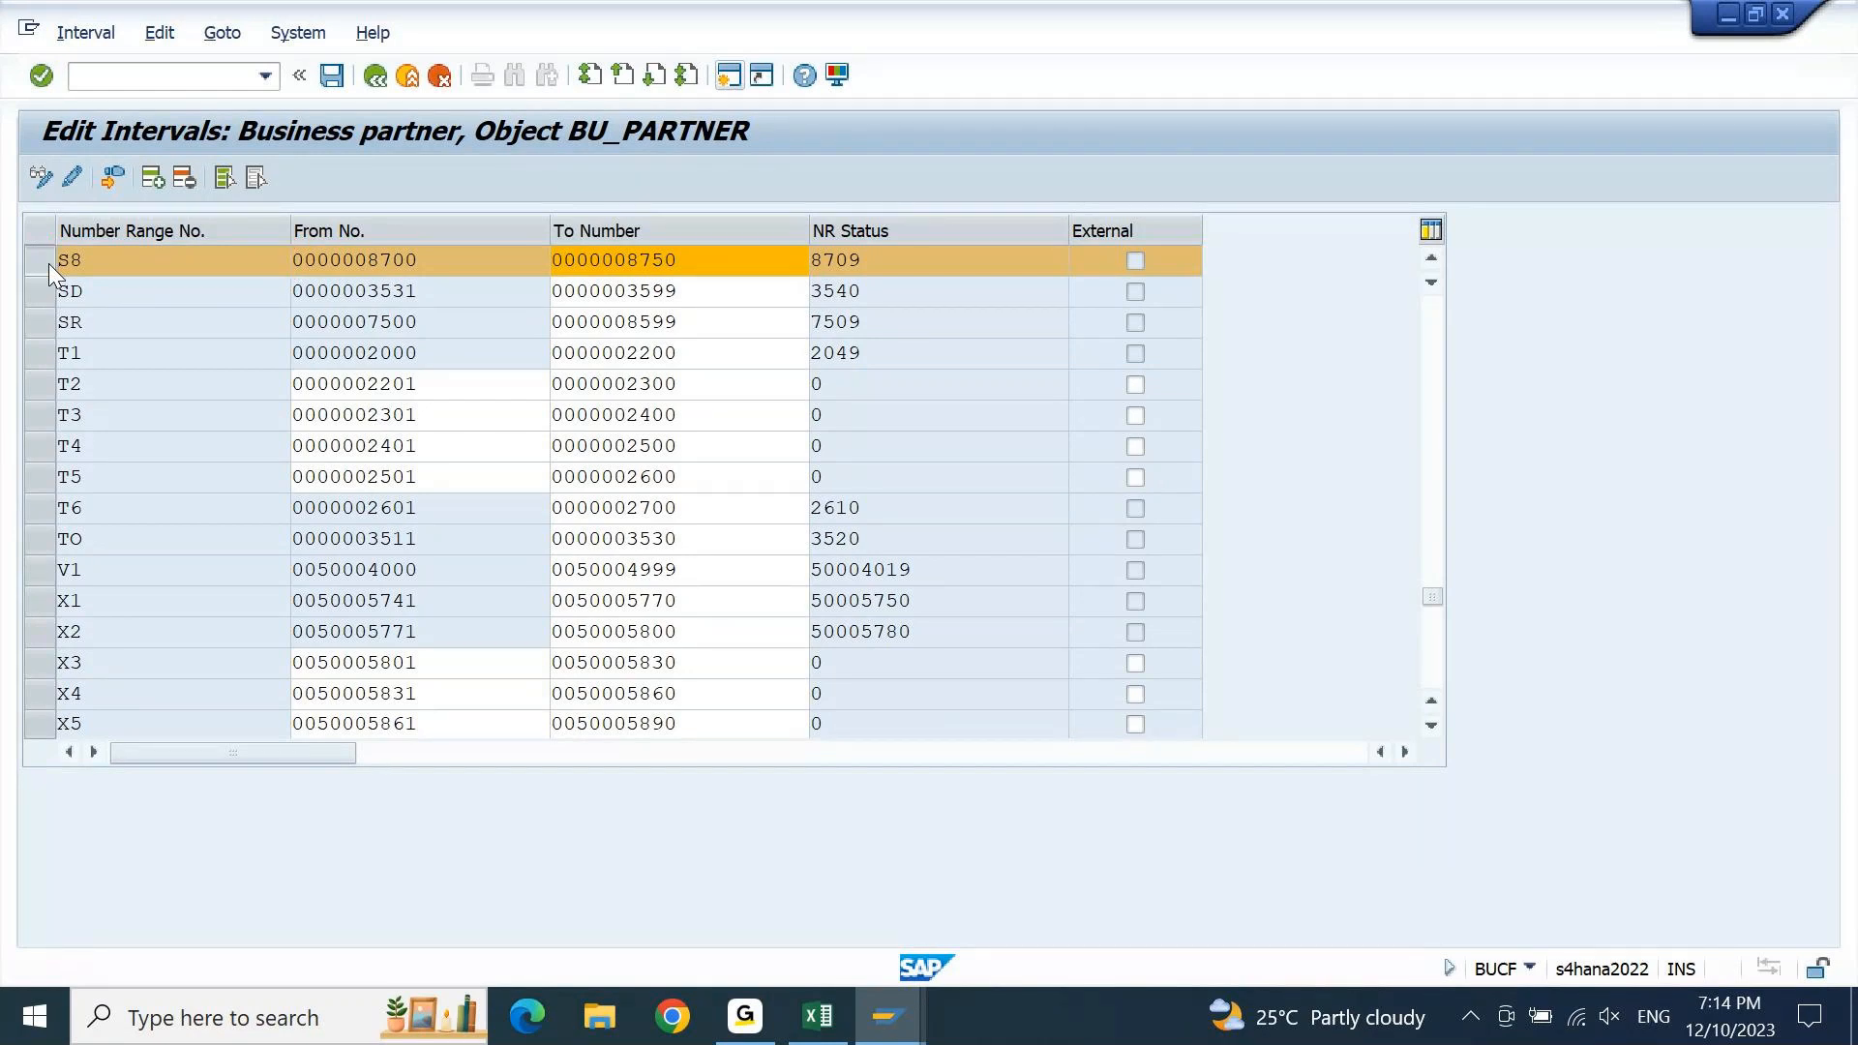
pyautogui.press('F3')
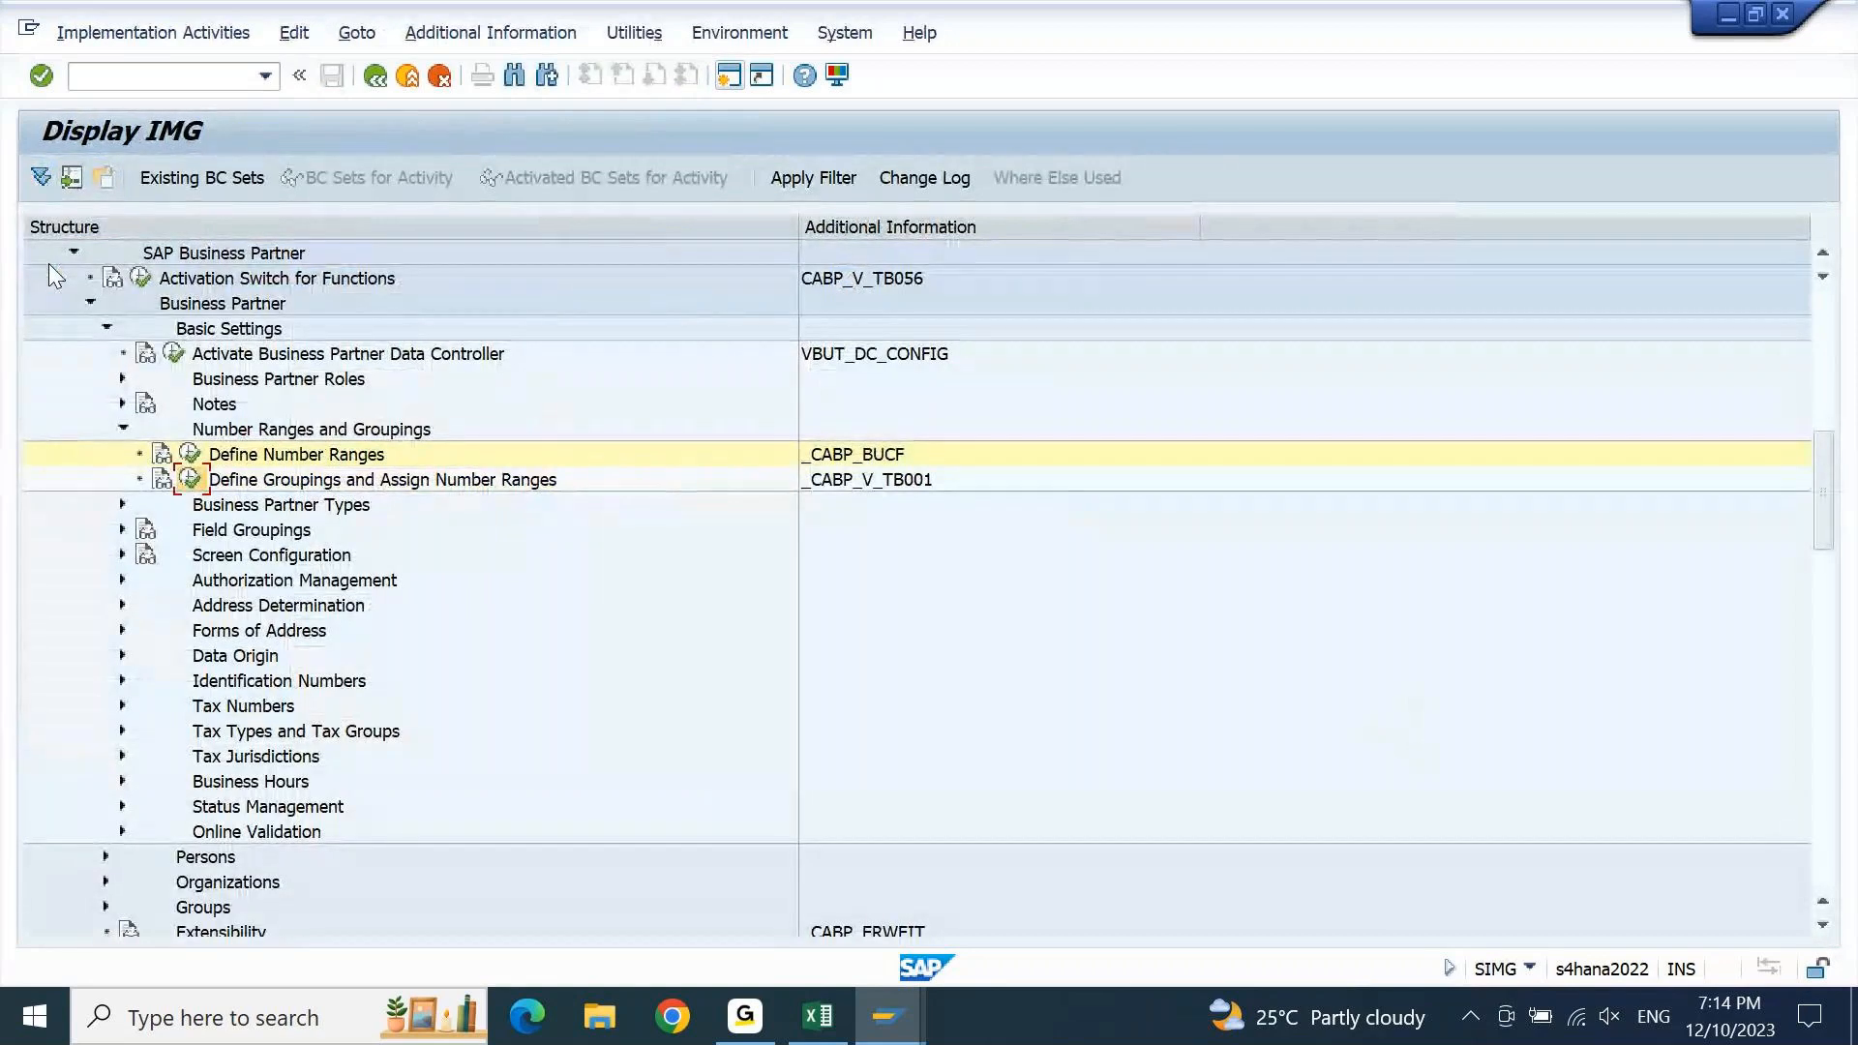
# Open Define Groupings and Assign Number Ranges and start a new entry with grouping 8s10
pyautogui.press('Return')
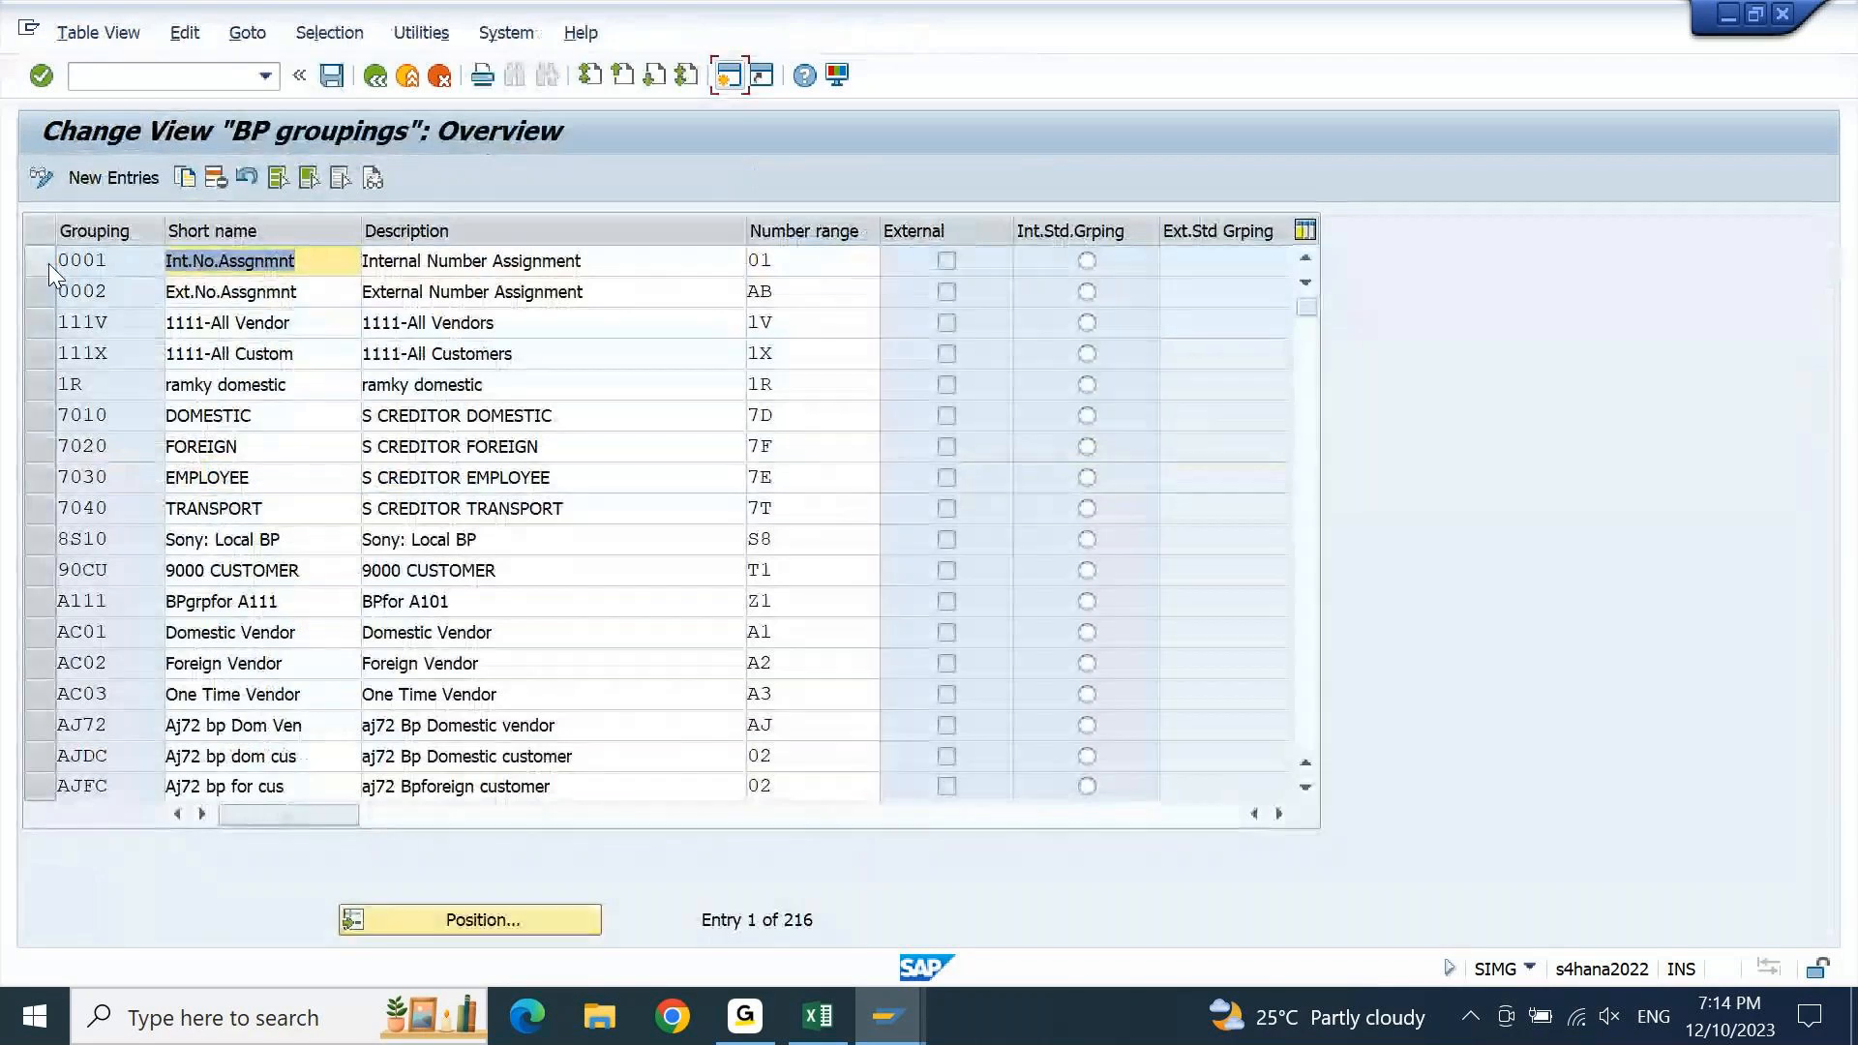
pyautogui.click(134, 178)
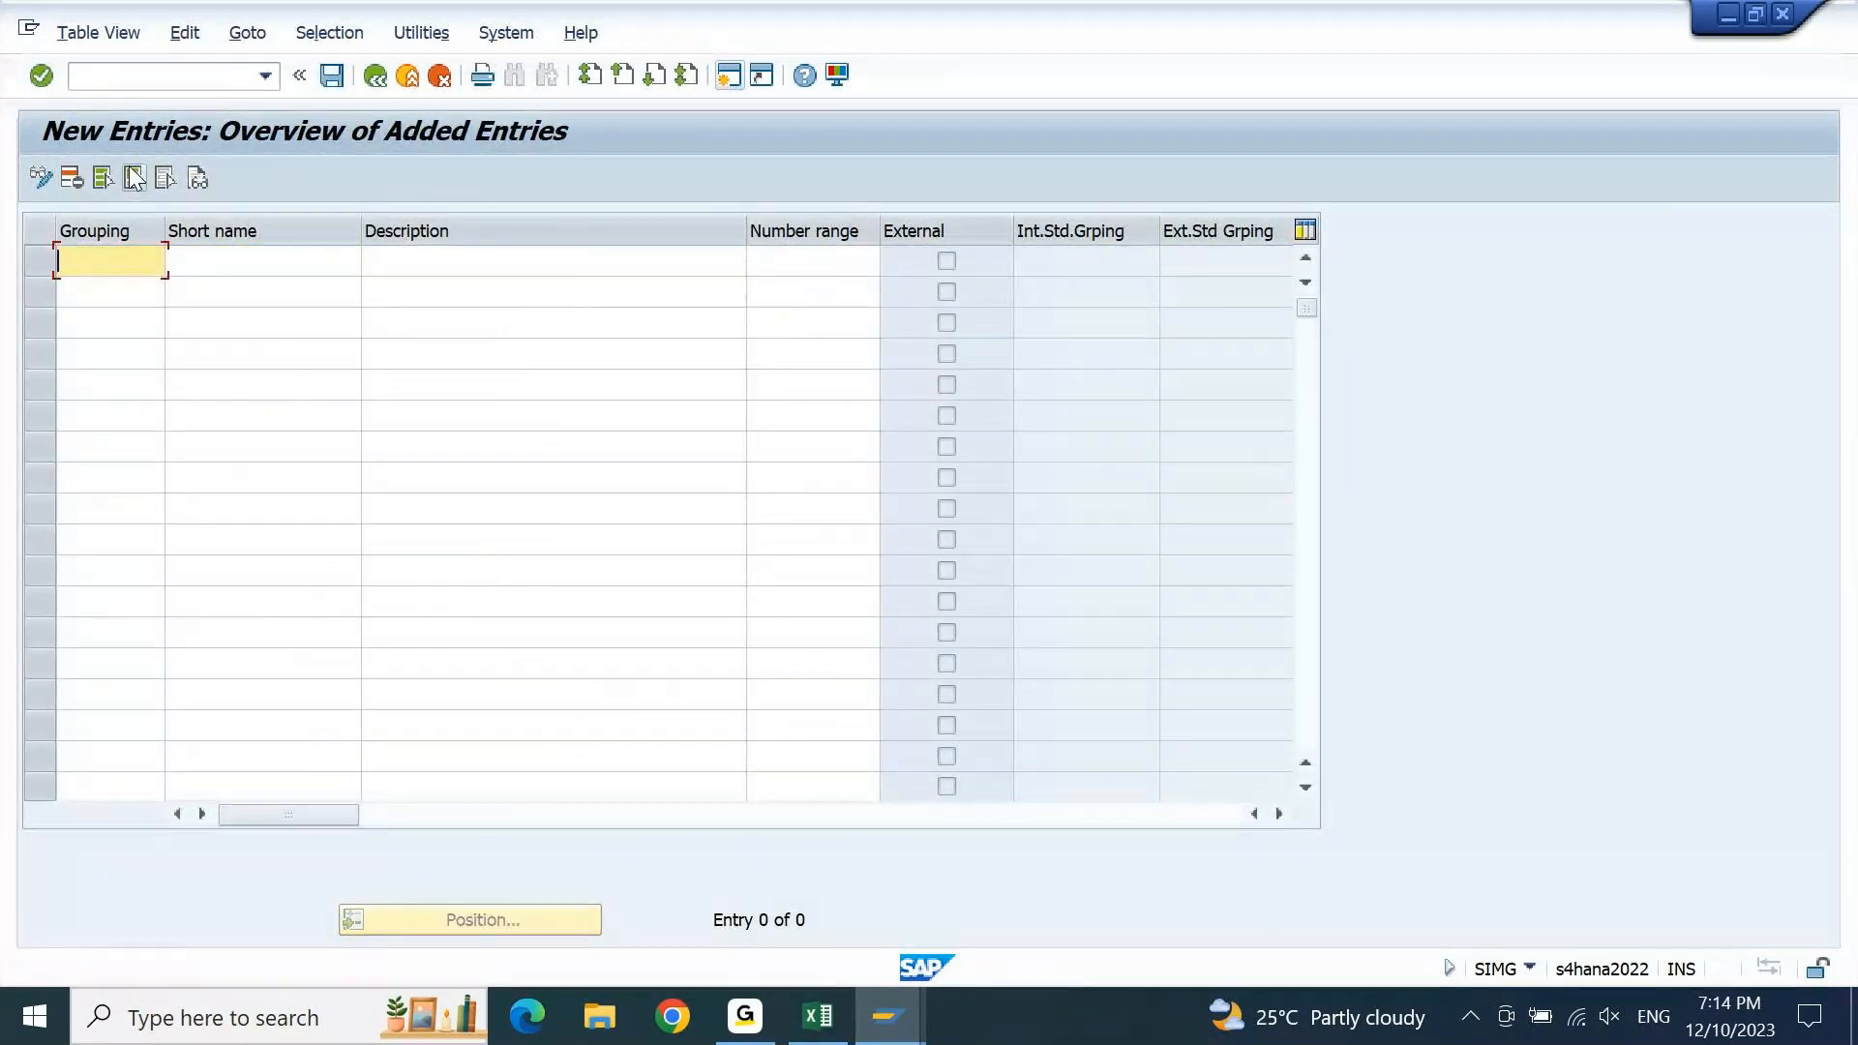
pyautogui.press('BackSpace')
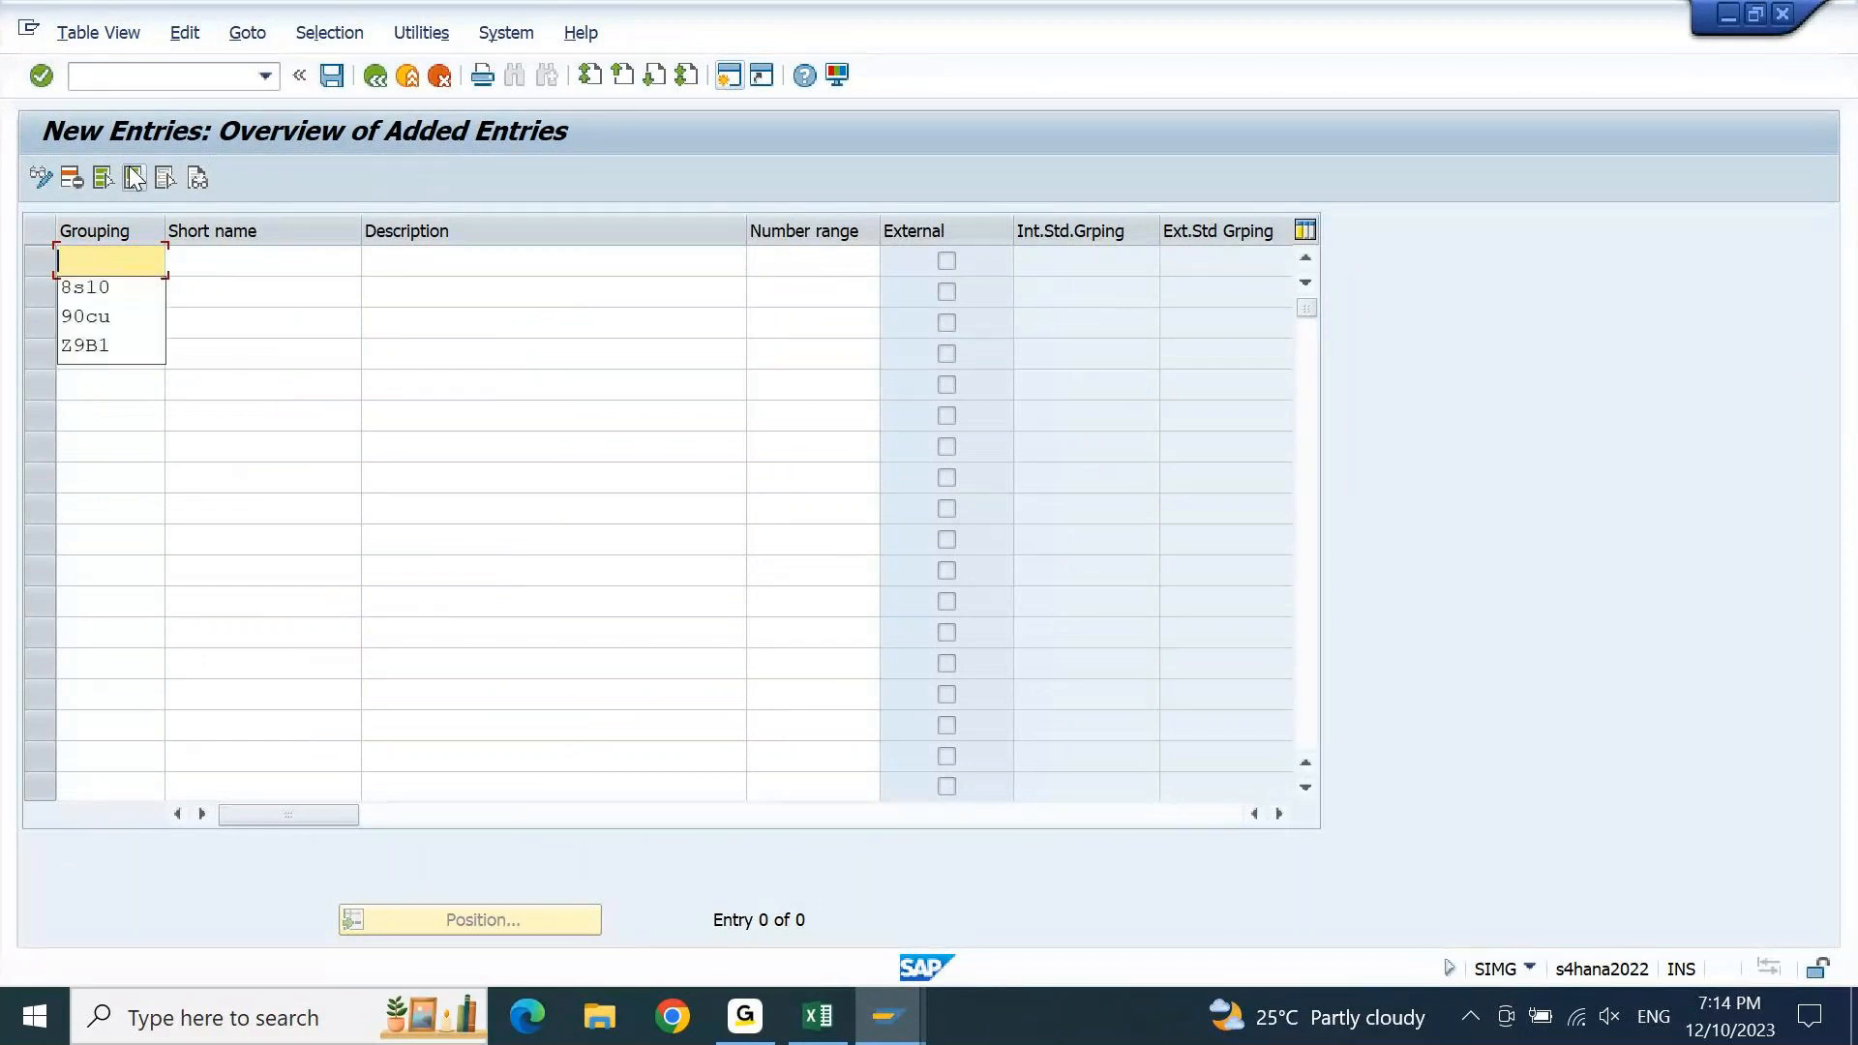
pyautogui.press('Down')
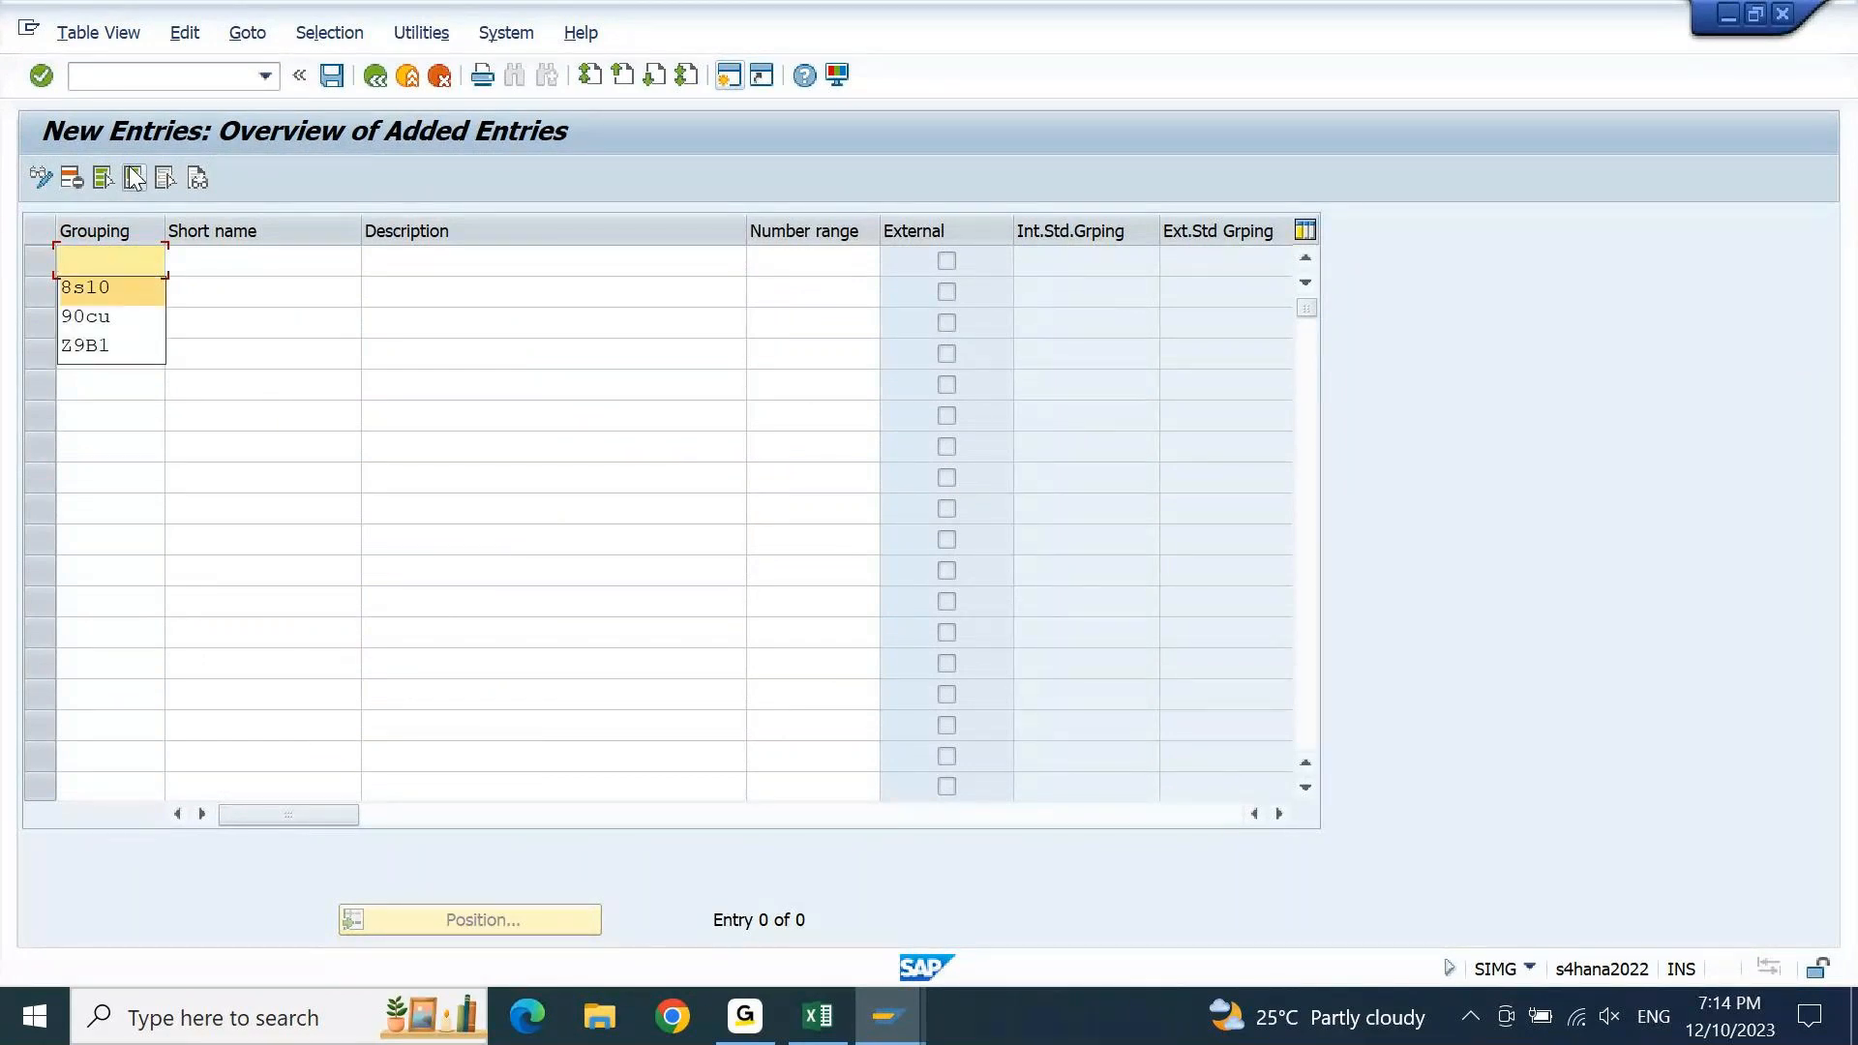
pyautogui.press('Return')
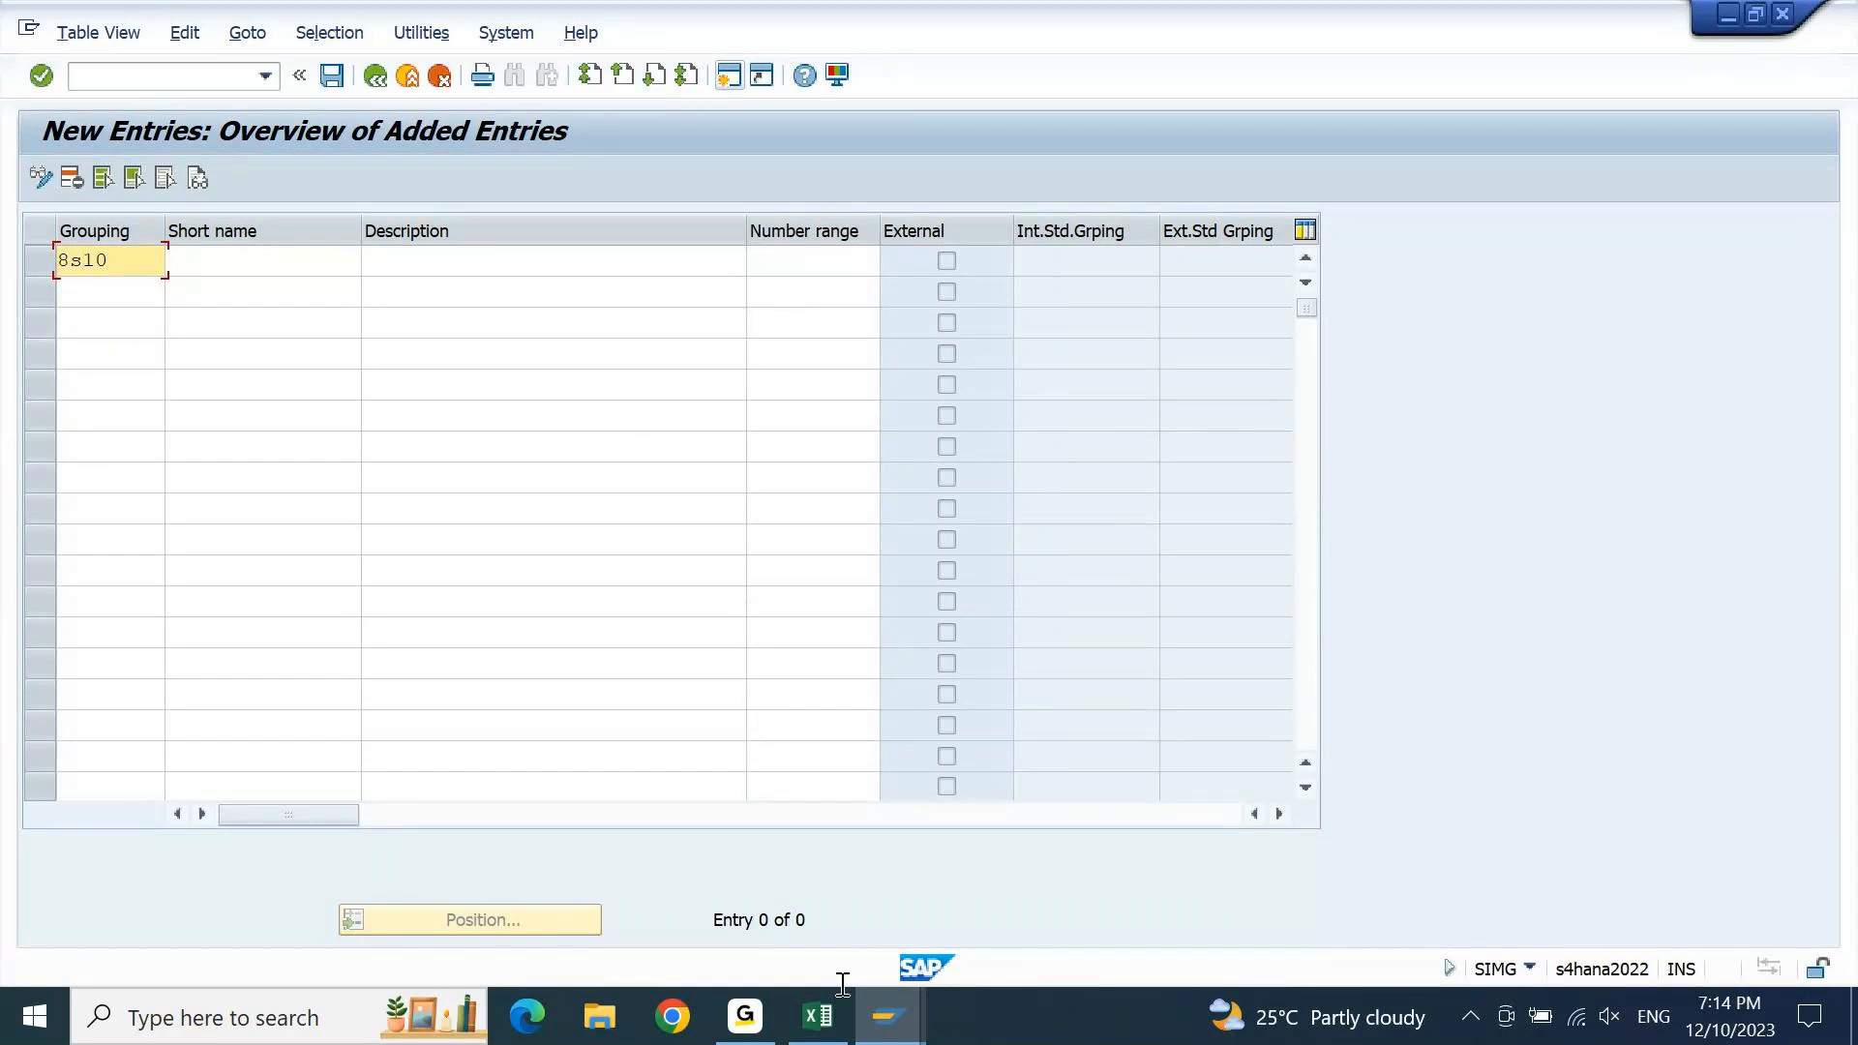
# Switch to the Maintain Business Partner session, return it to SAP Easy Access, and start a transaction whose code begins with OB
pyautogui.moveTo(890, 1033)
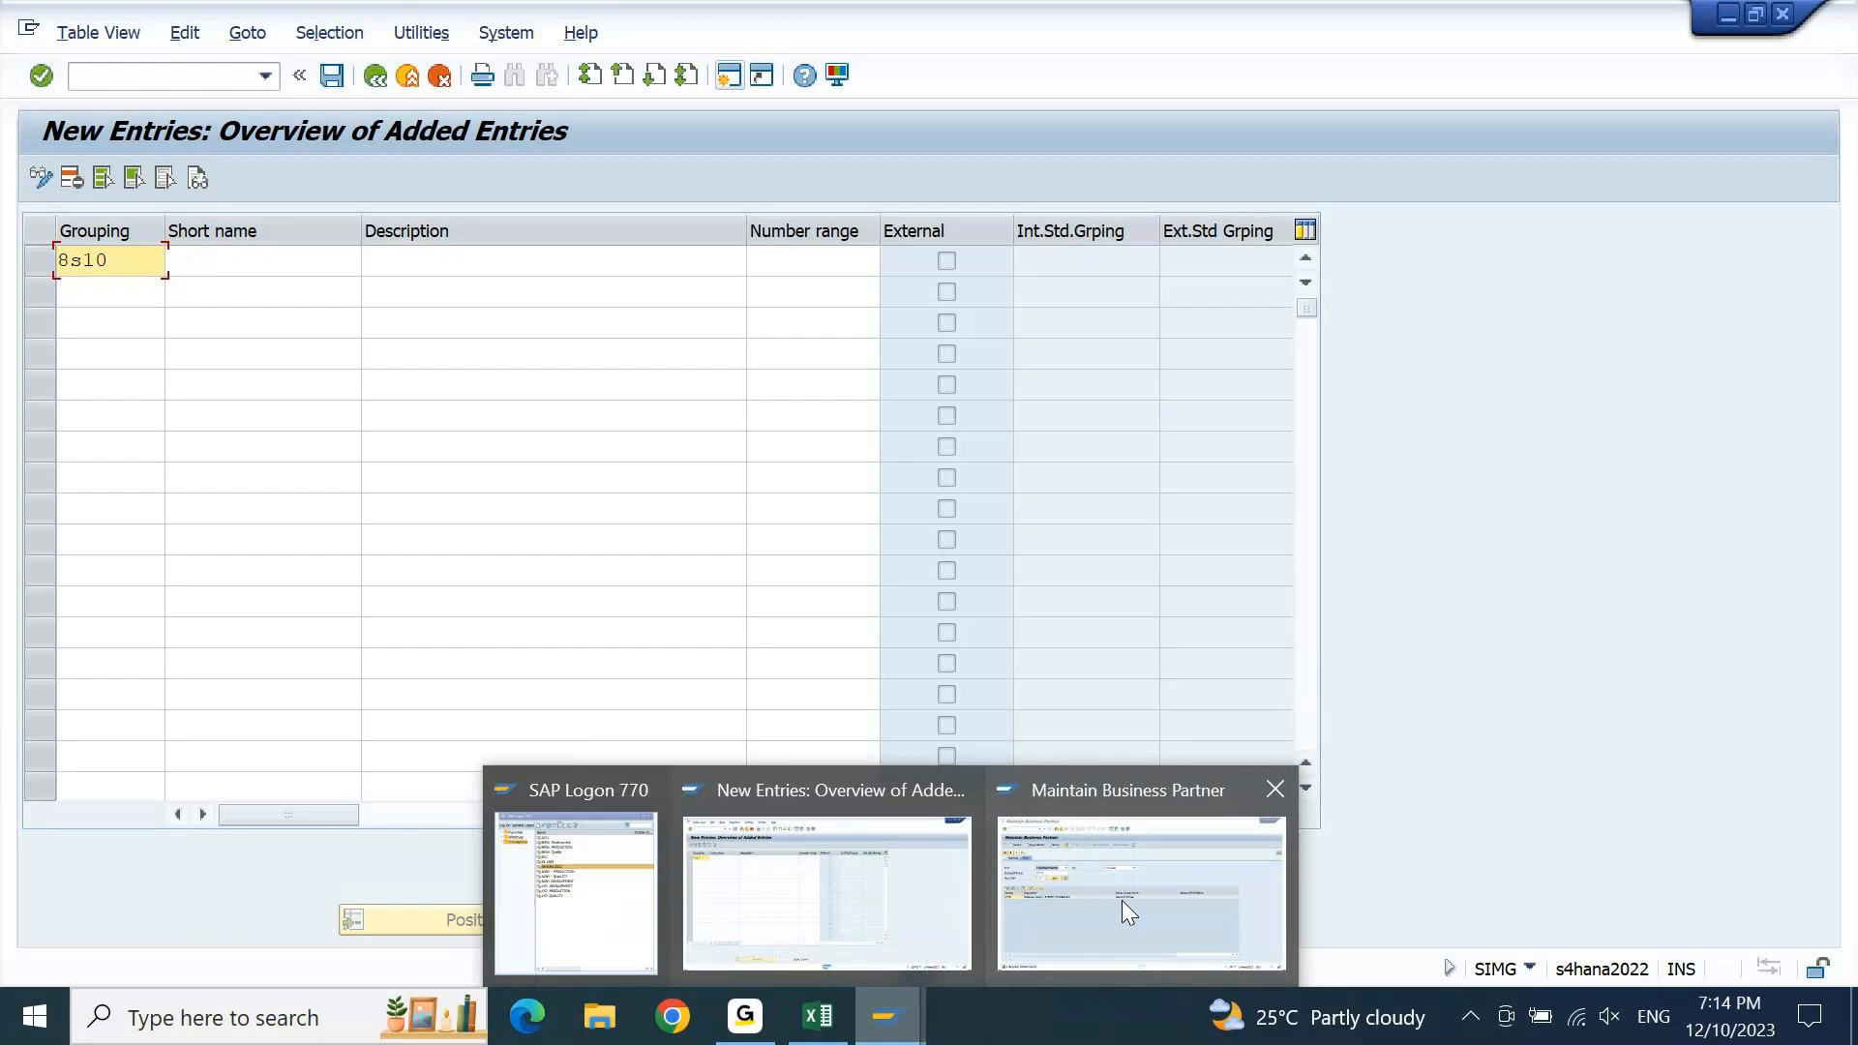
pyautogui.moveTo(1123, 900)
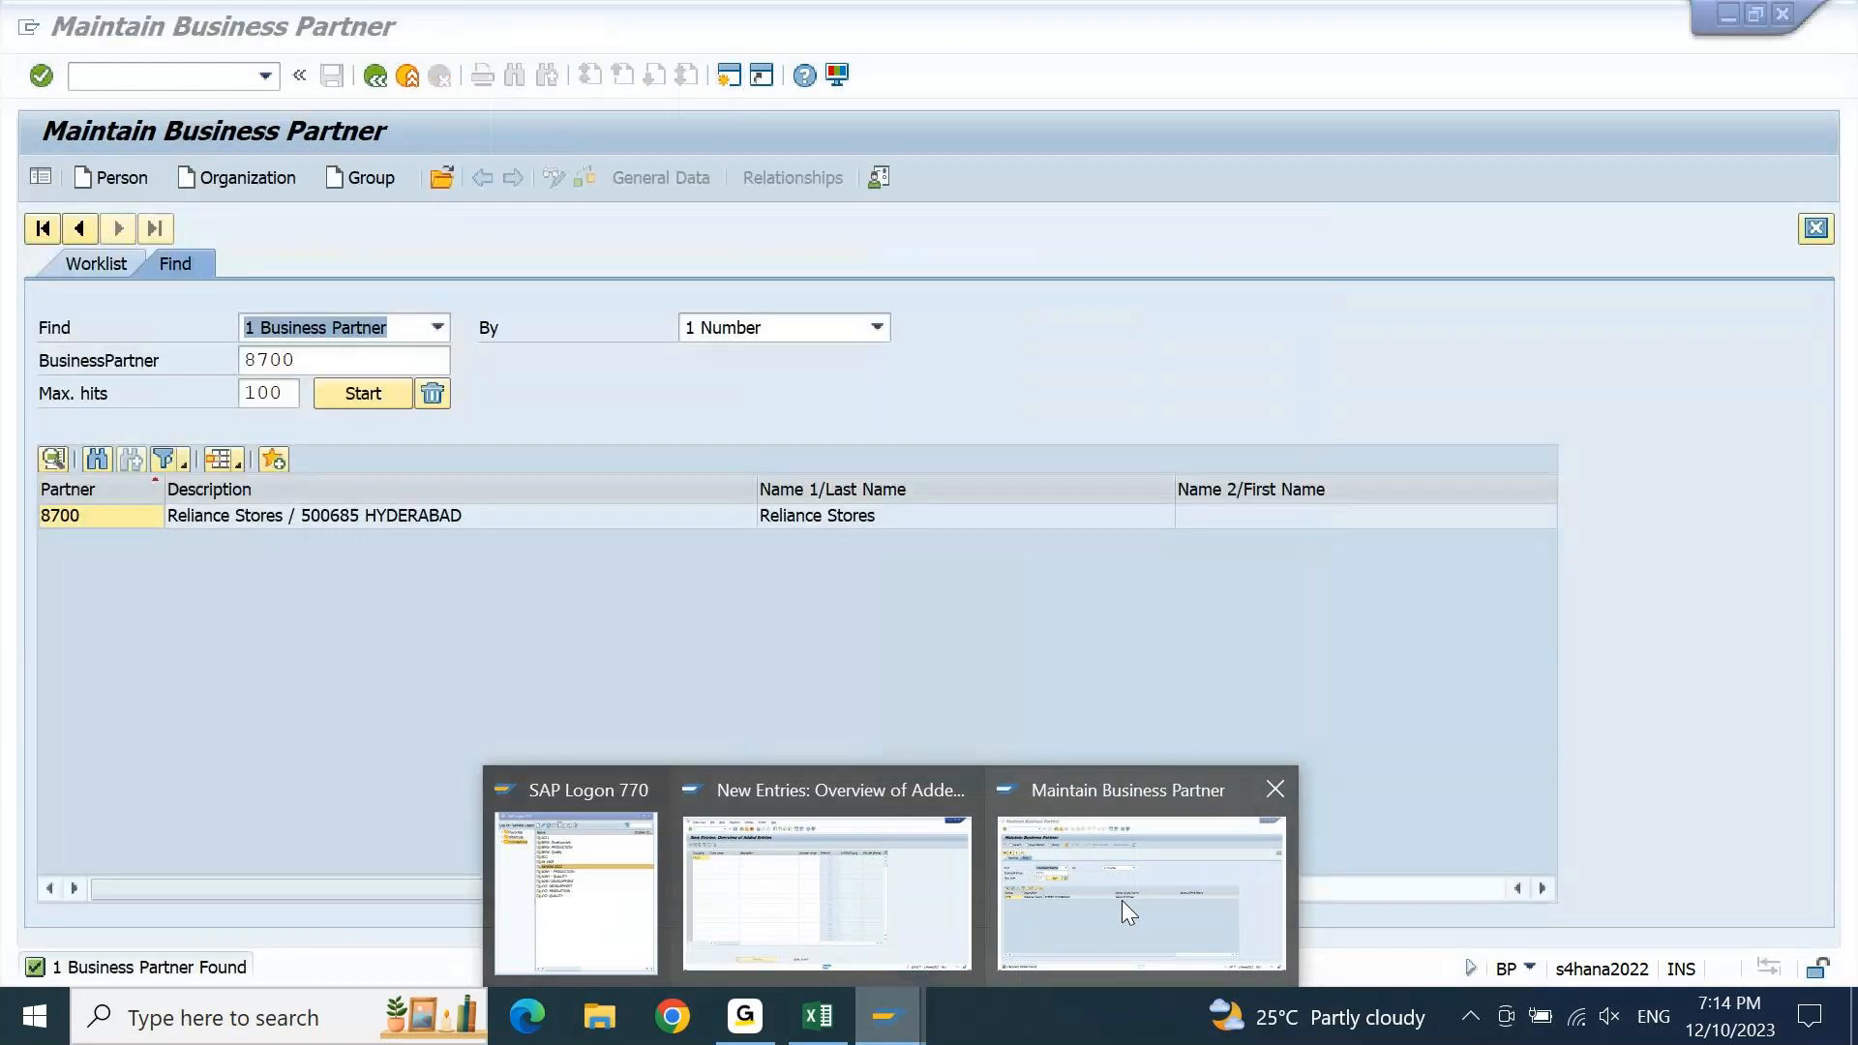
pyautogui.click(1123, 900)
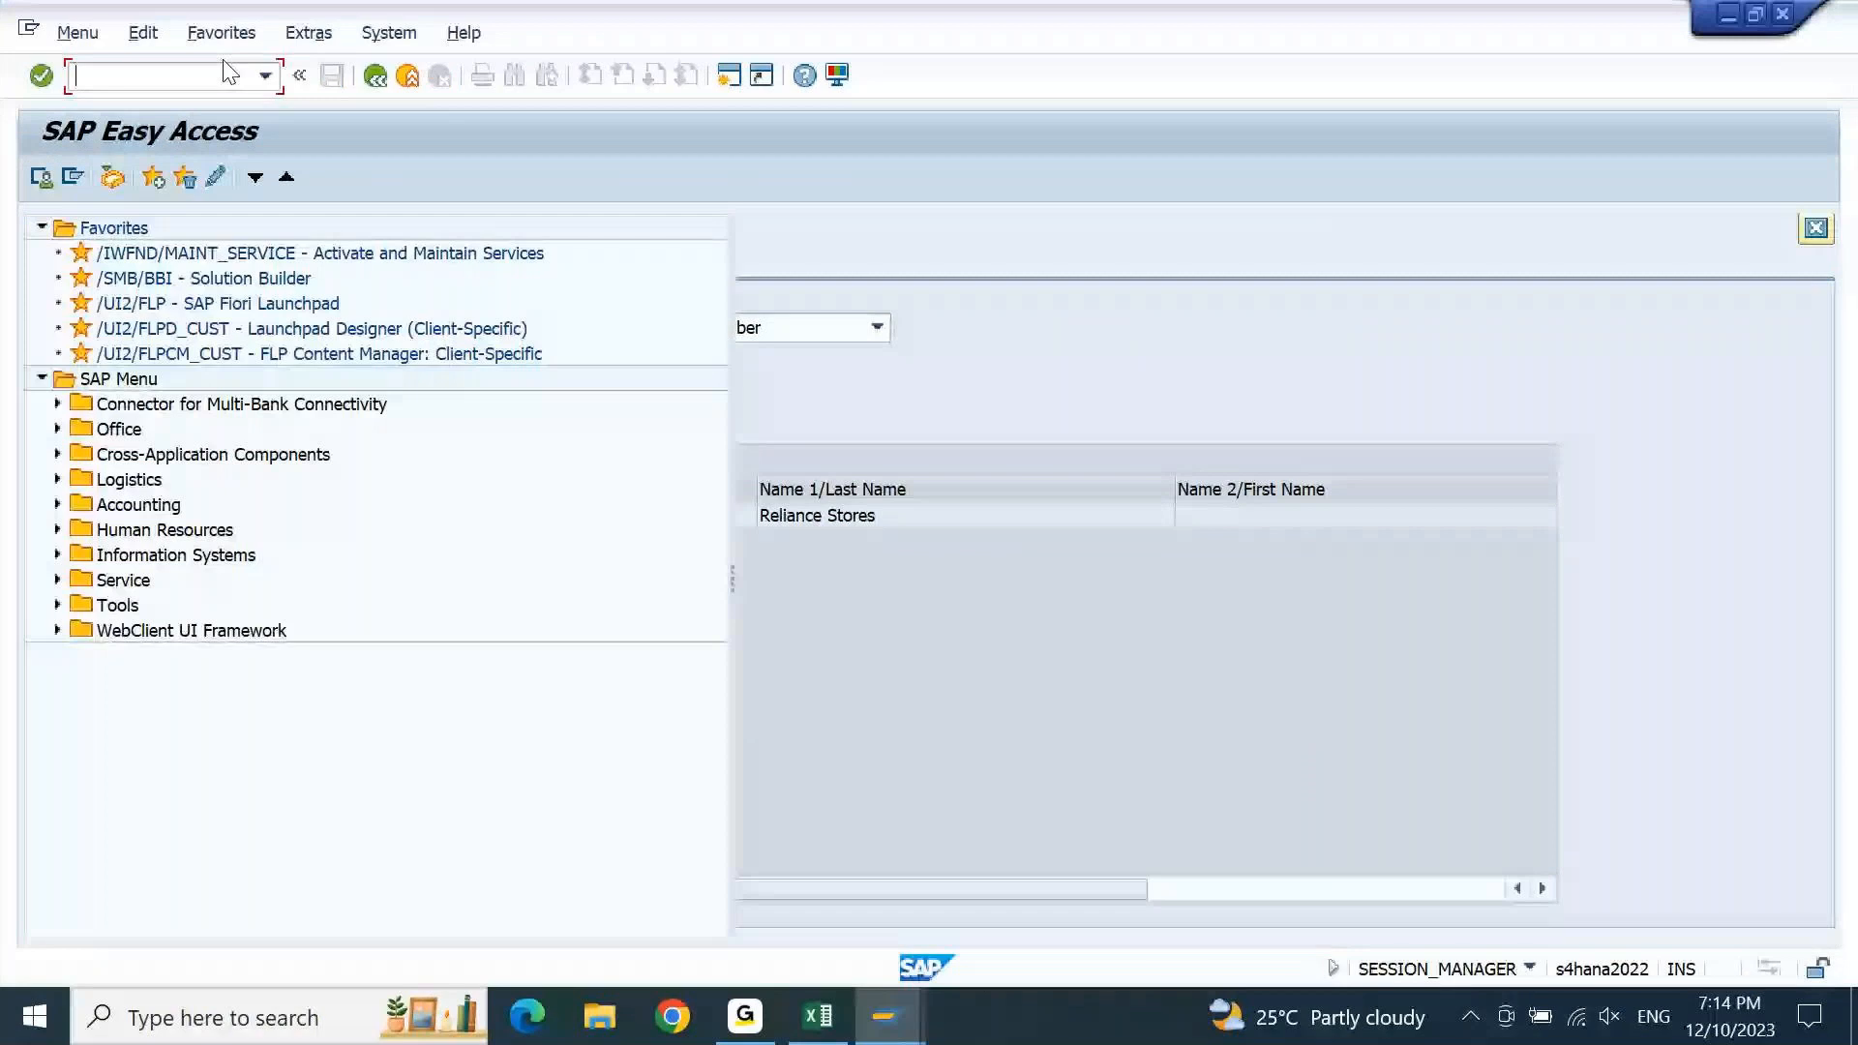
pyautogui.write('/nbp')
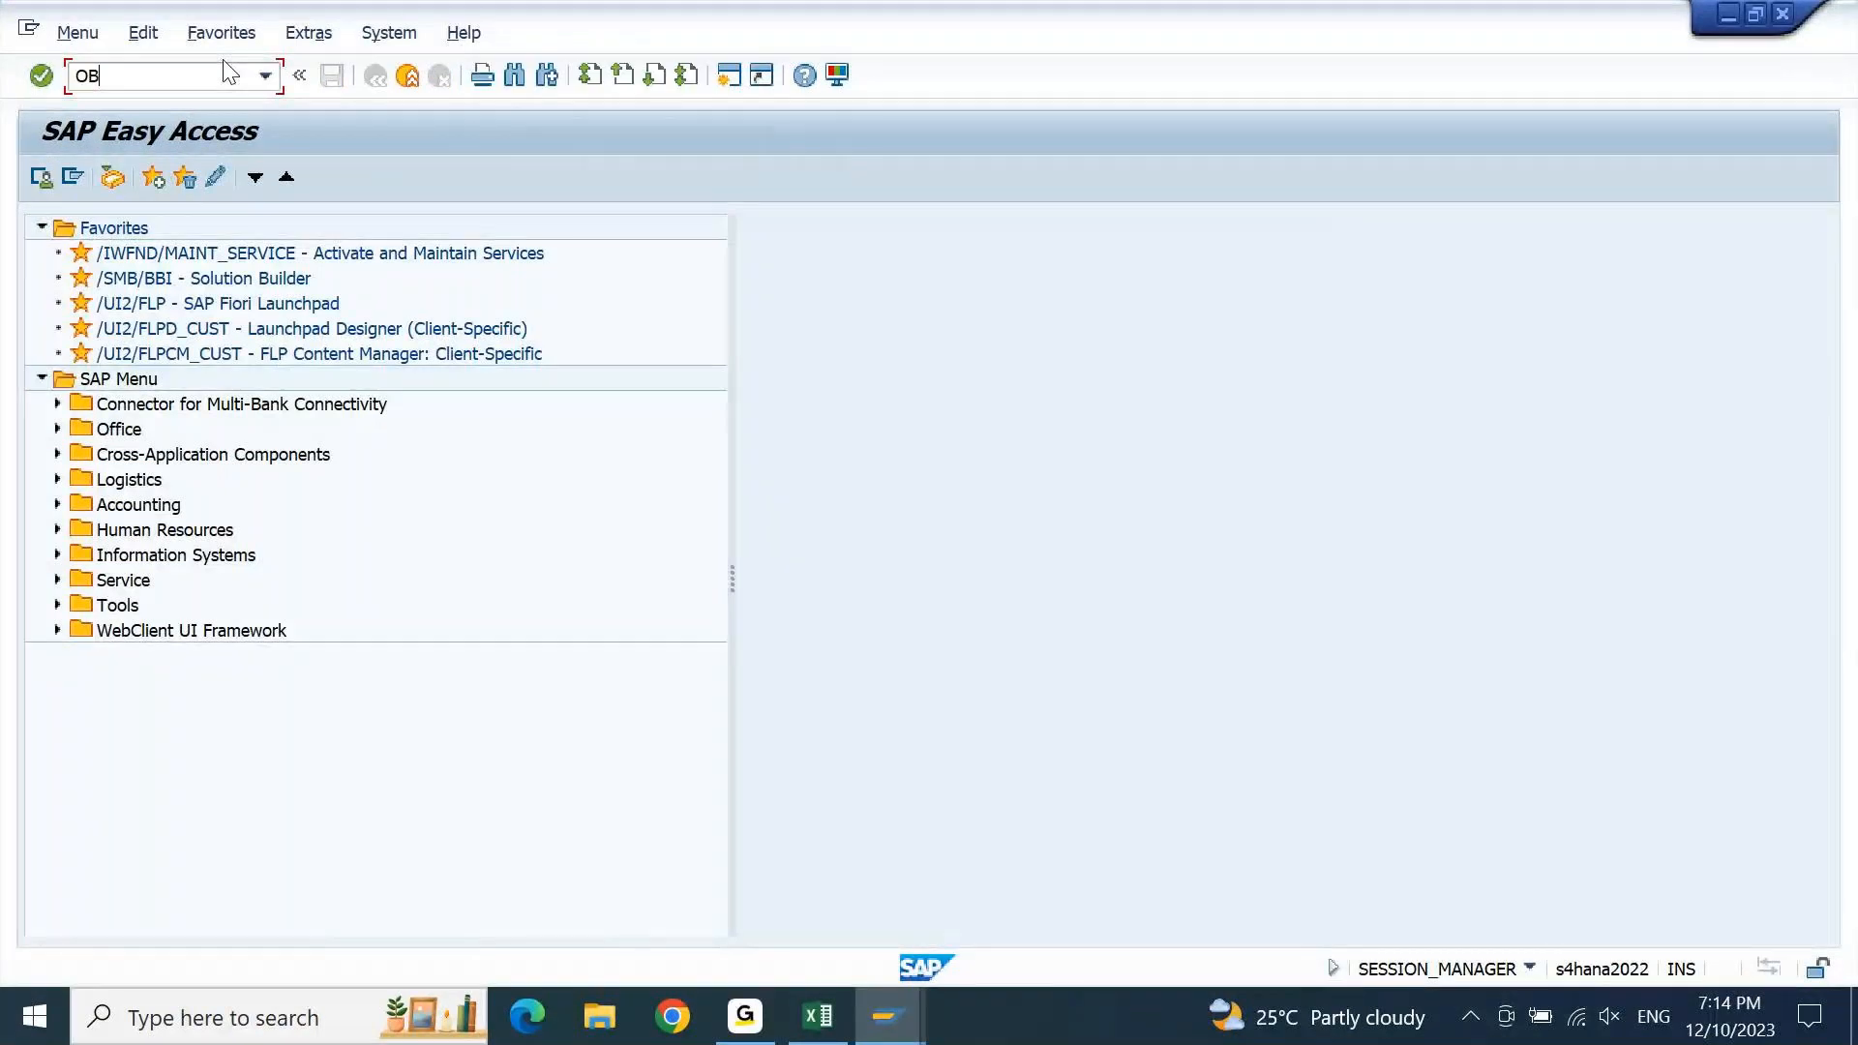
pyautogui.press('Return')
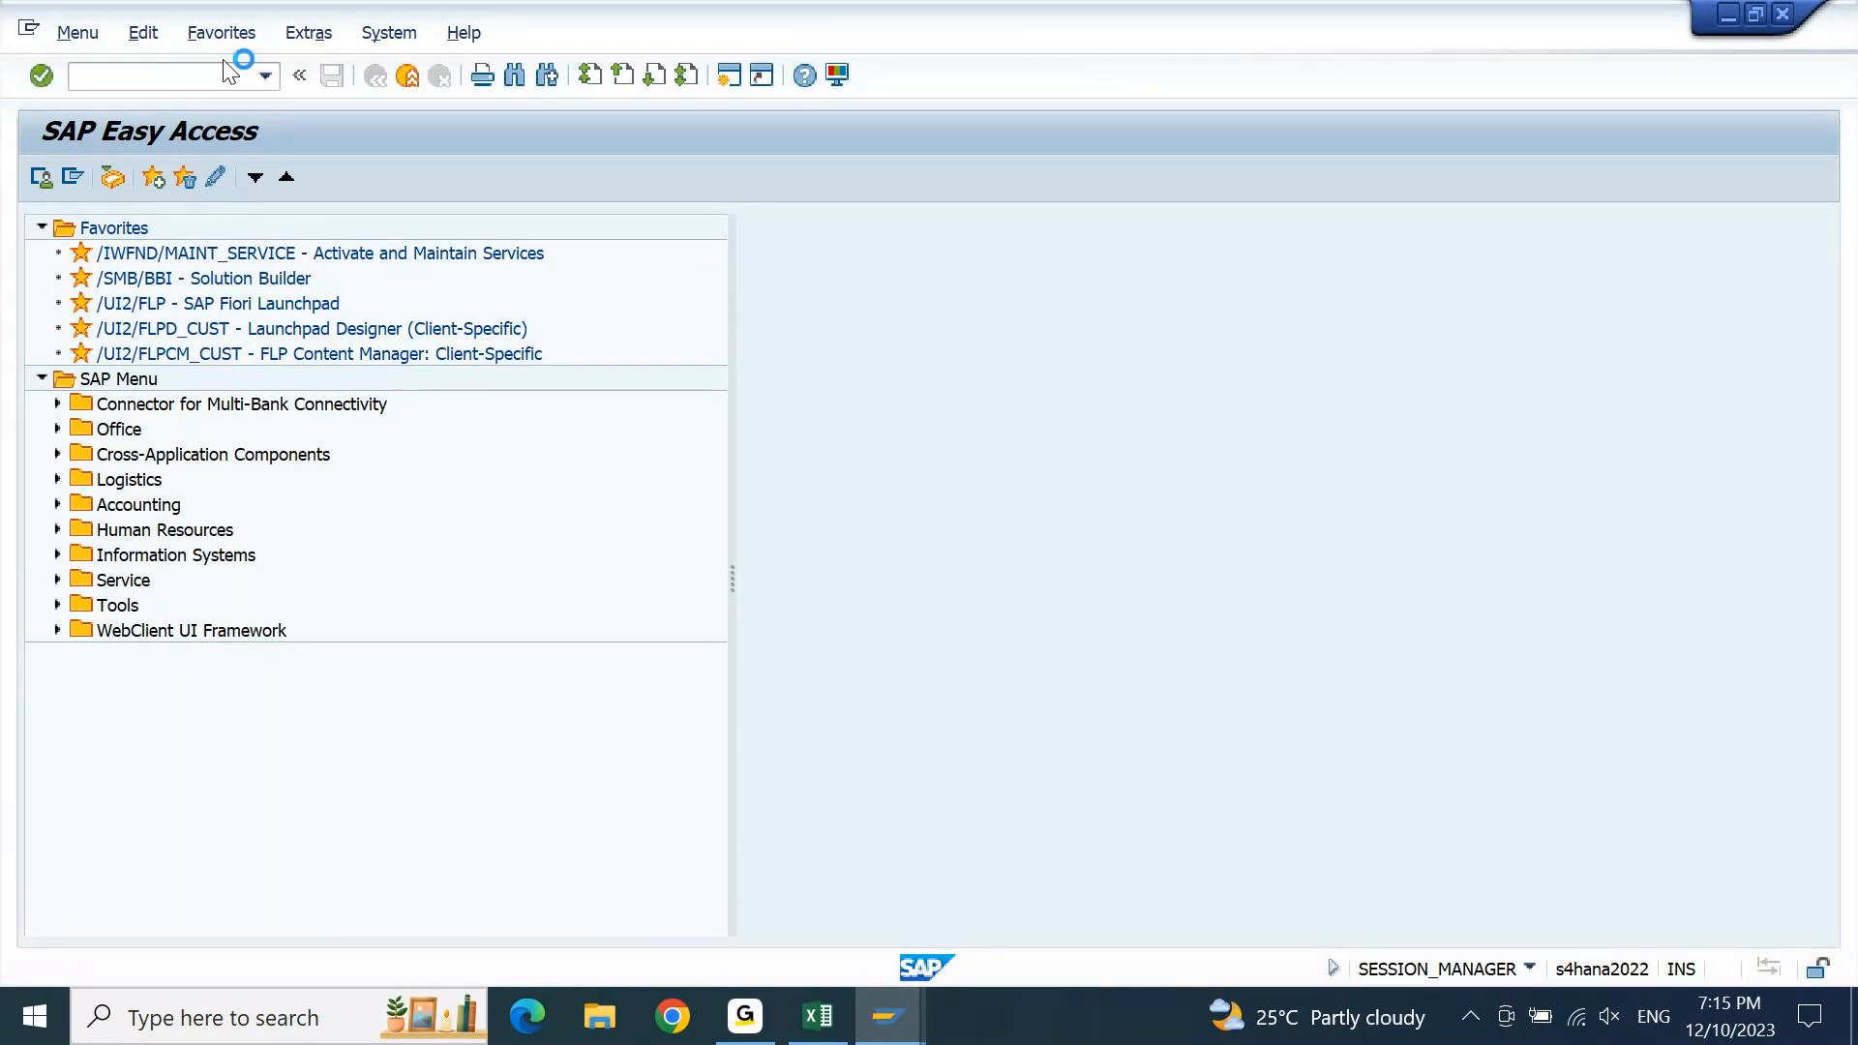
# Return to the new BP groupings entries window and try to confirm the 8s10 entry
pyautogui.moveTo(885, 1016)
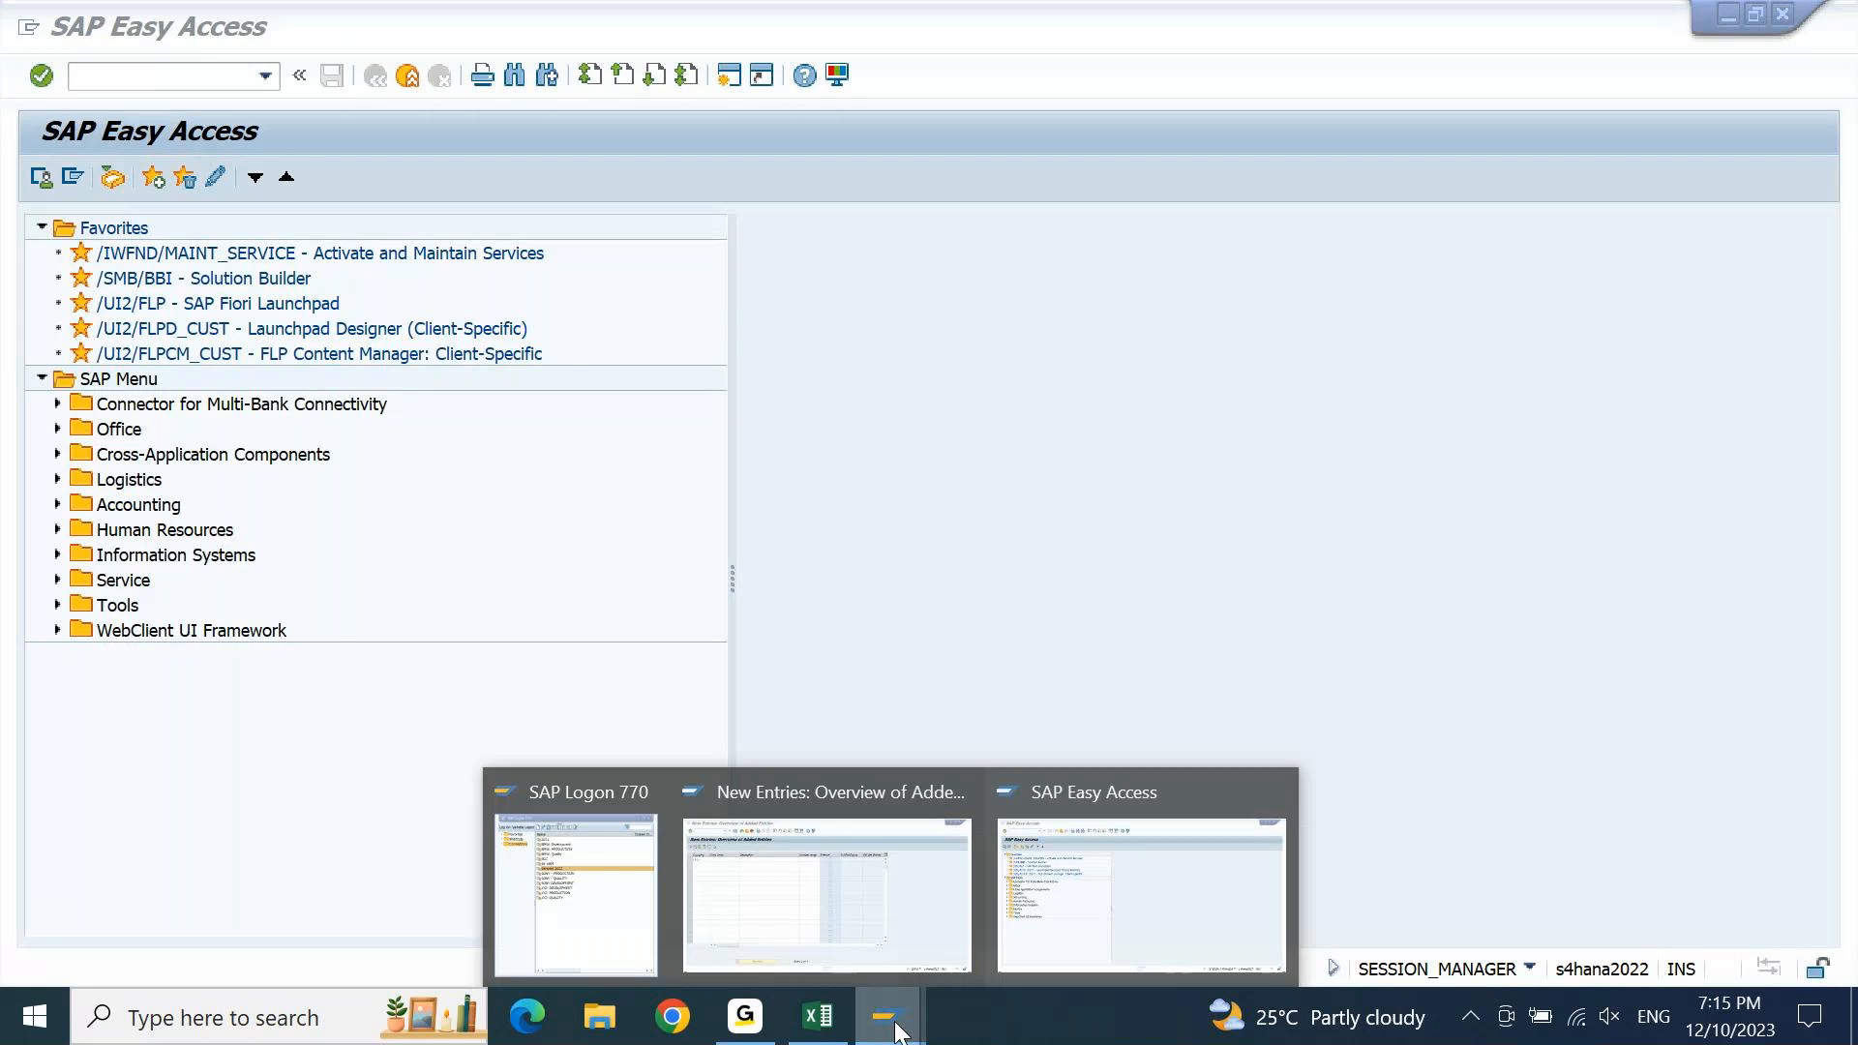
pyautogui.click(904, 937)
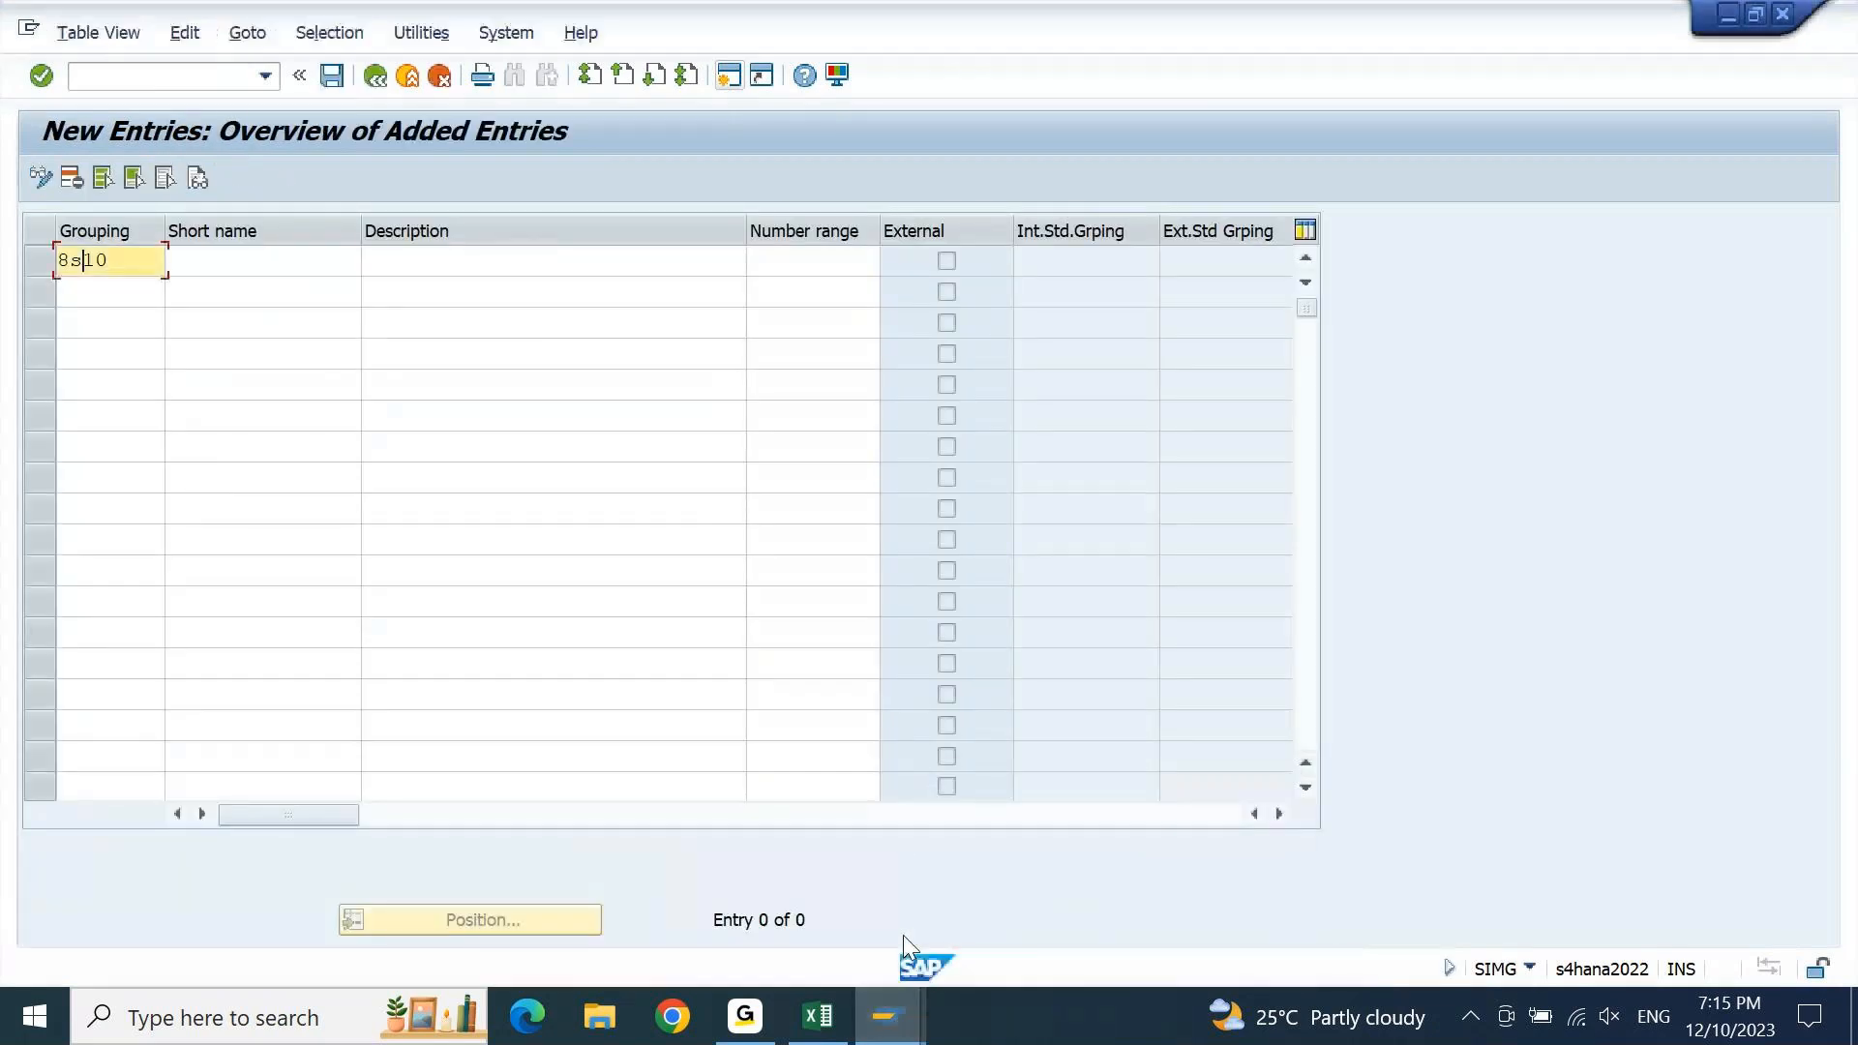
pyautogui.press('Return')
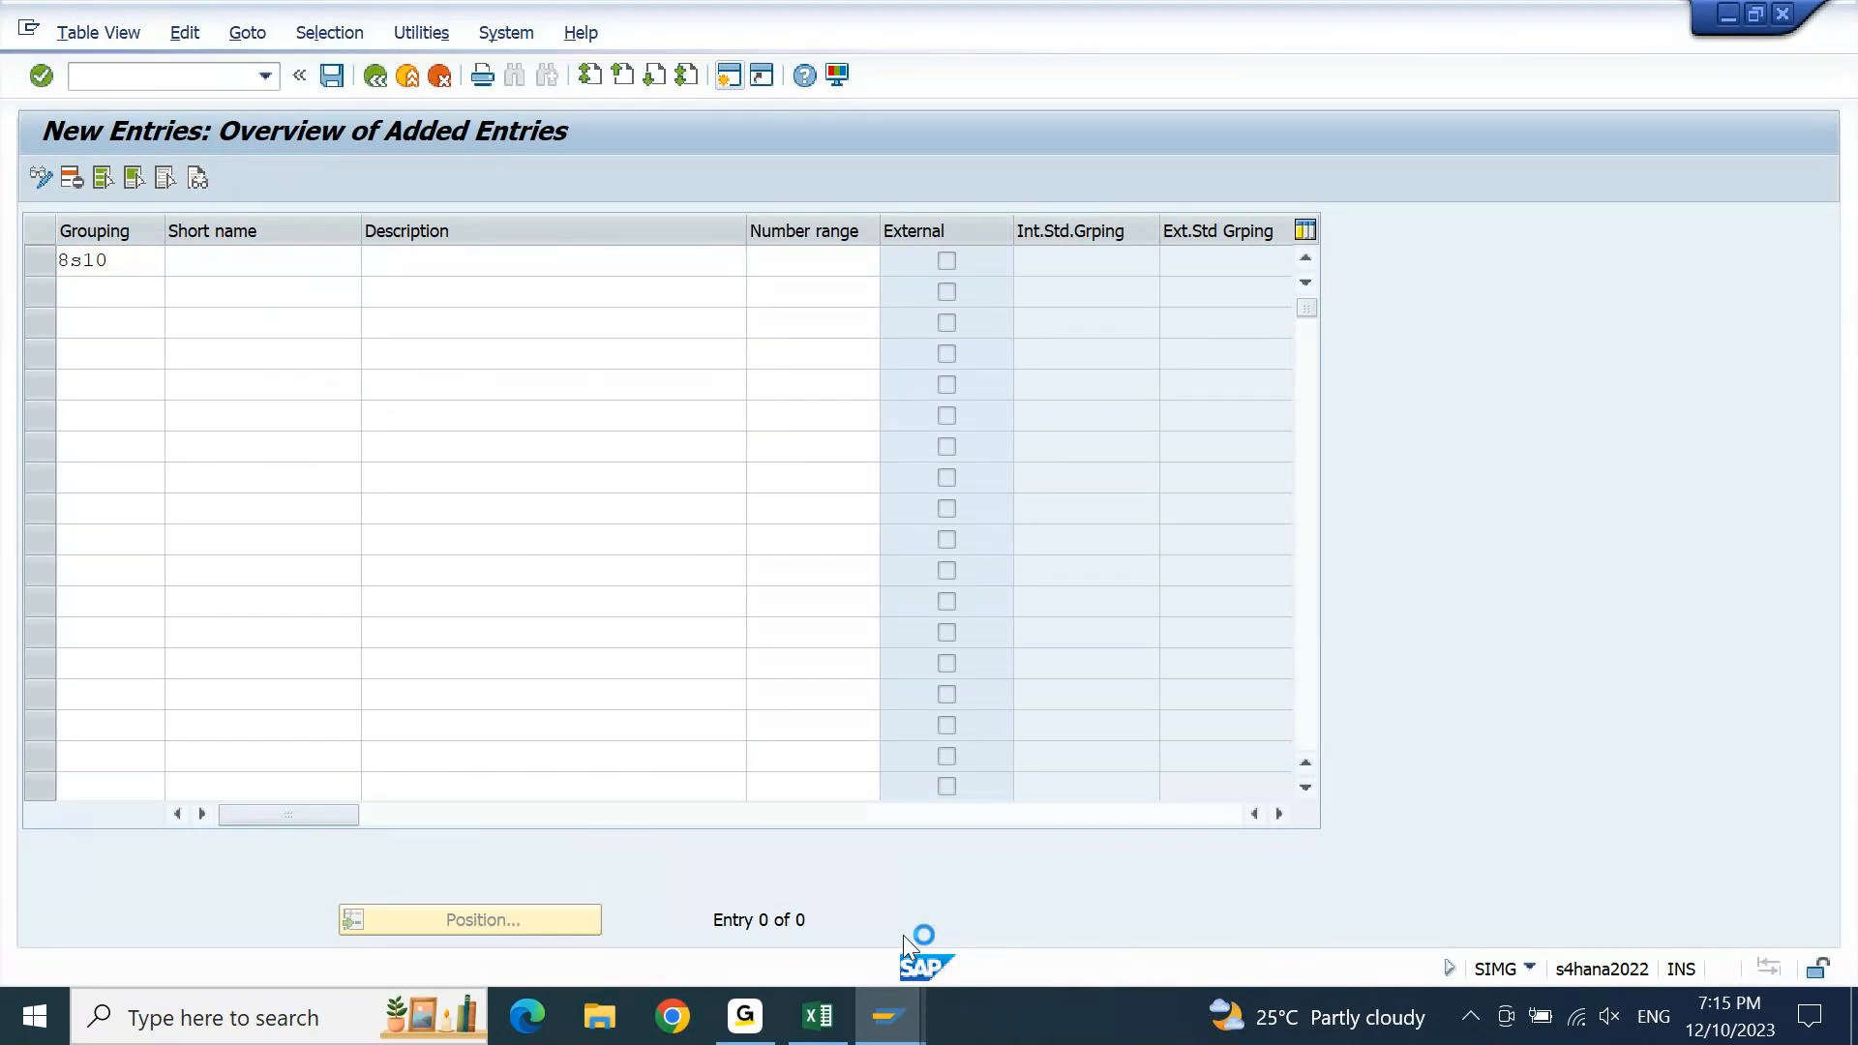
pyautogui.moveTo(885, 1017)
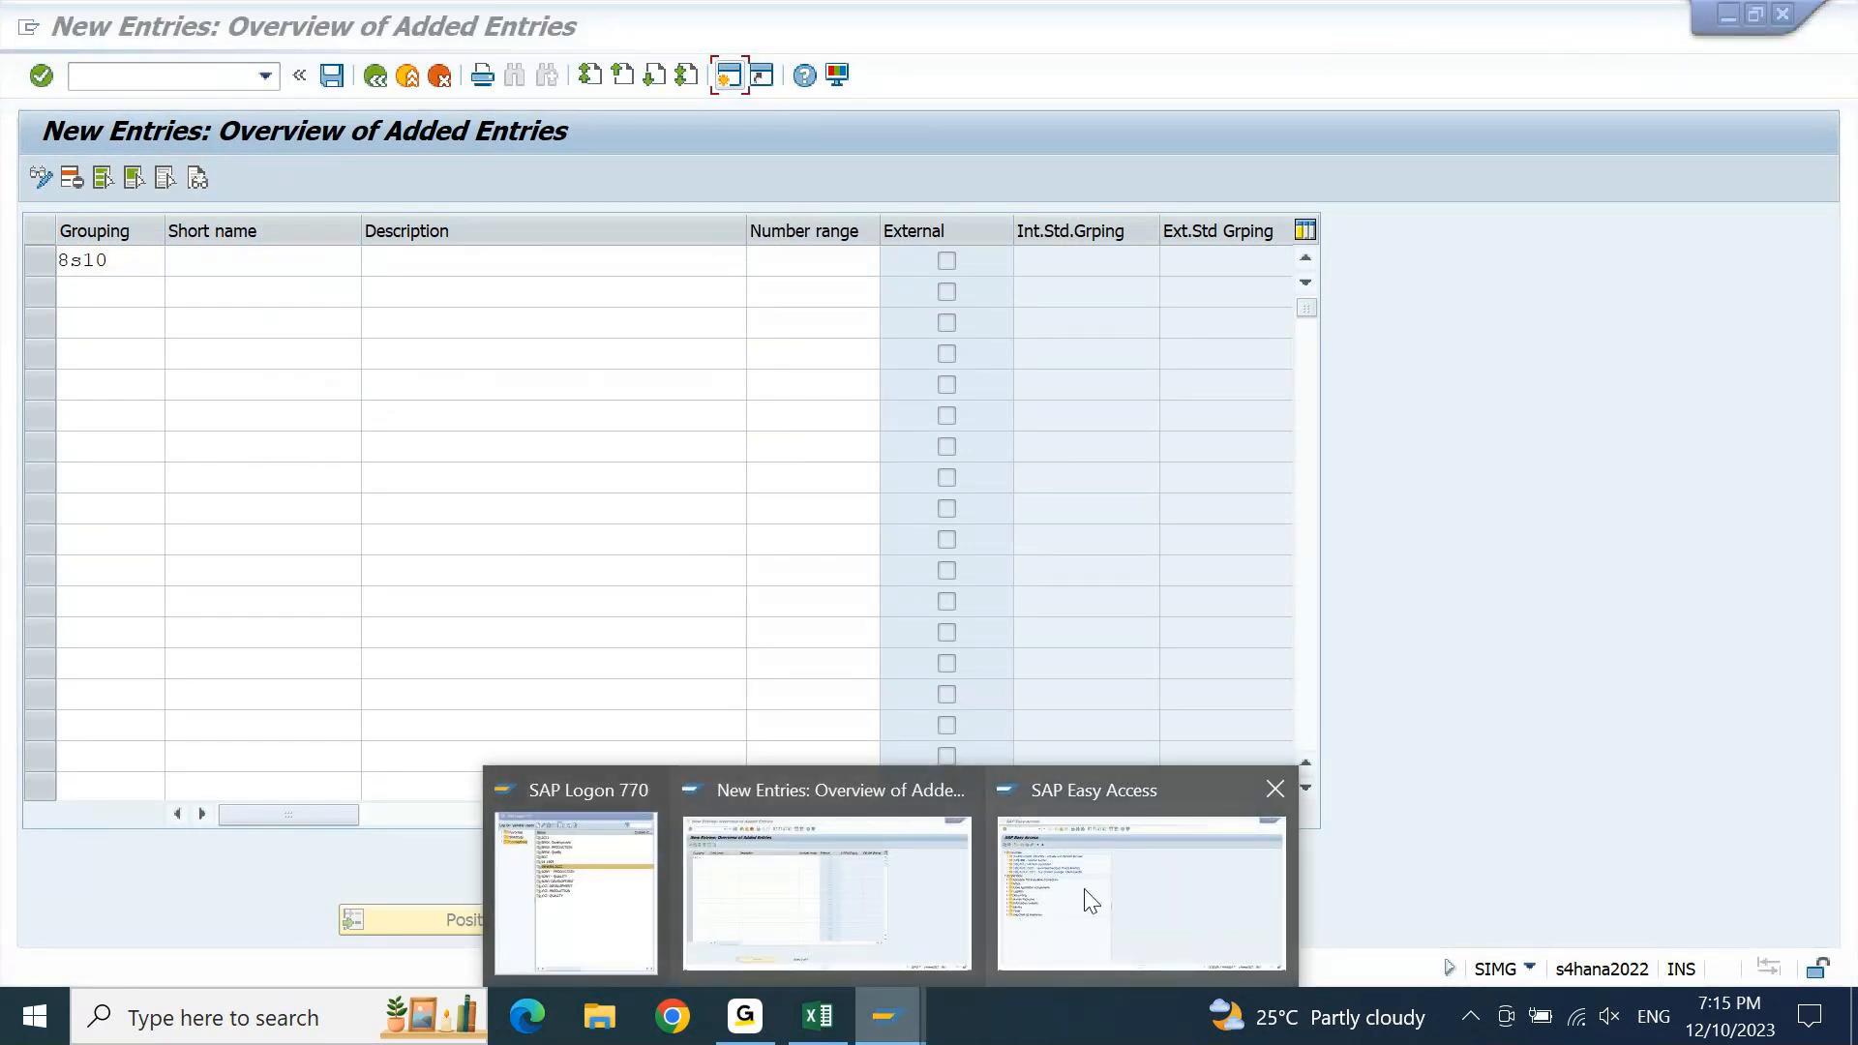
pyautogui.click(847, 886)
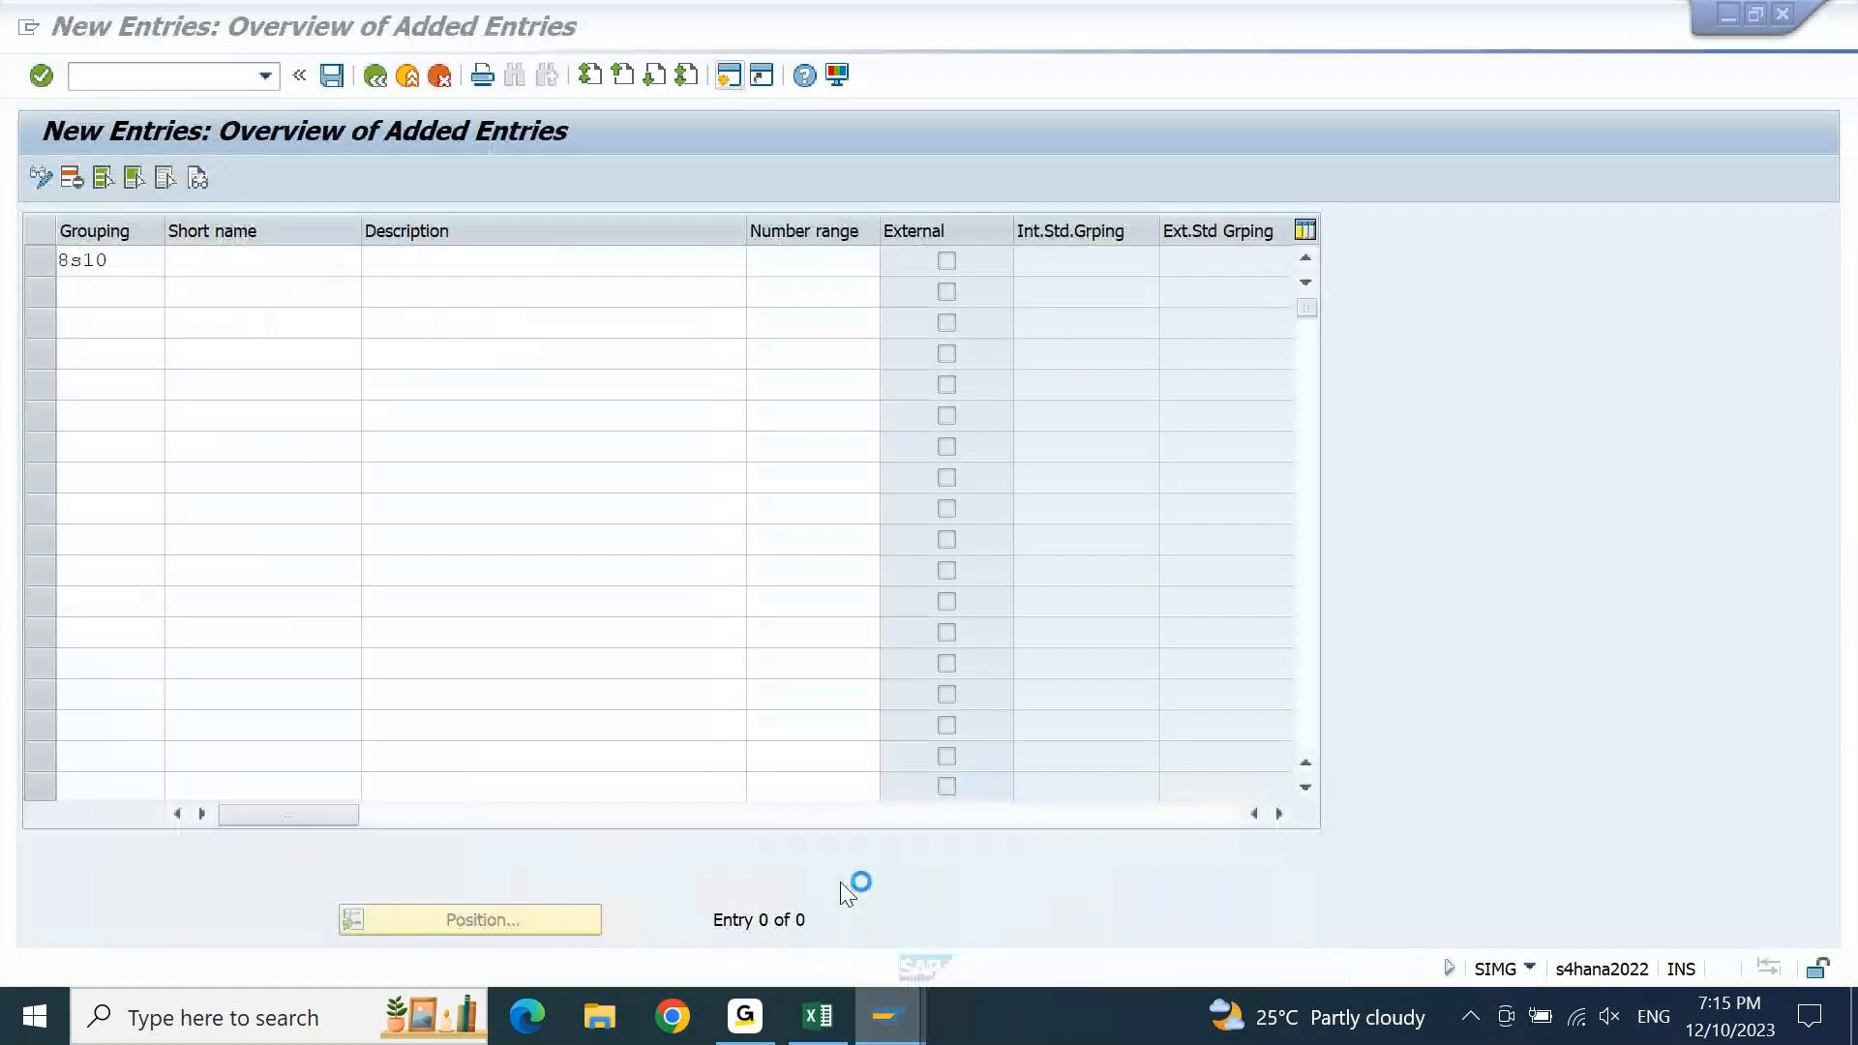
pyautogui.moveTo(890, 1012)
pyautogui.click(637, 908)
pyautogui.doubleClick(1115, 359)
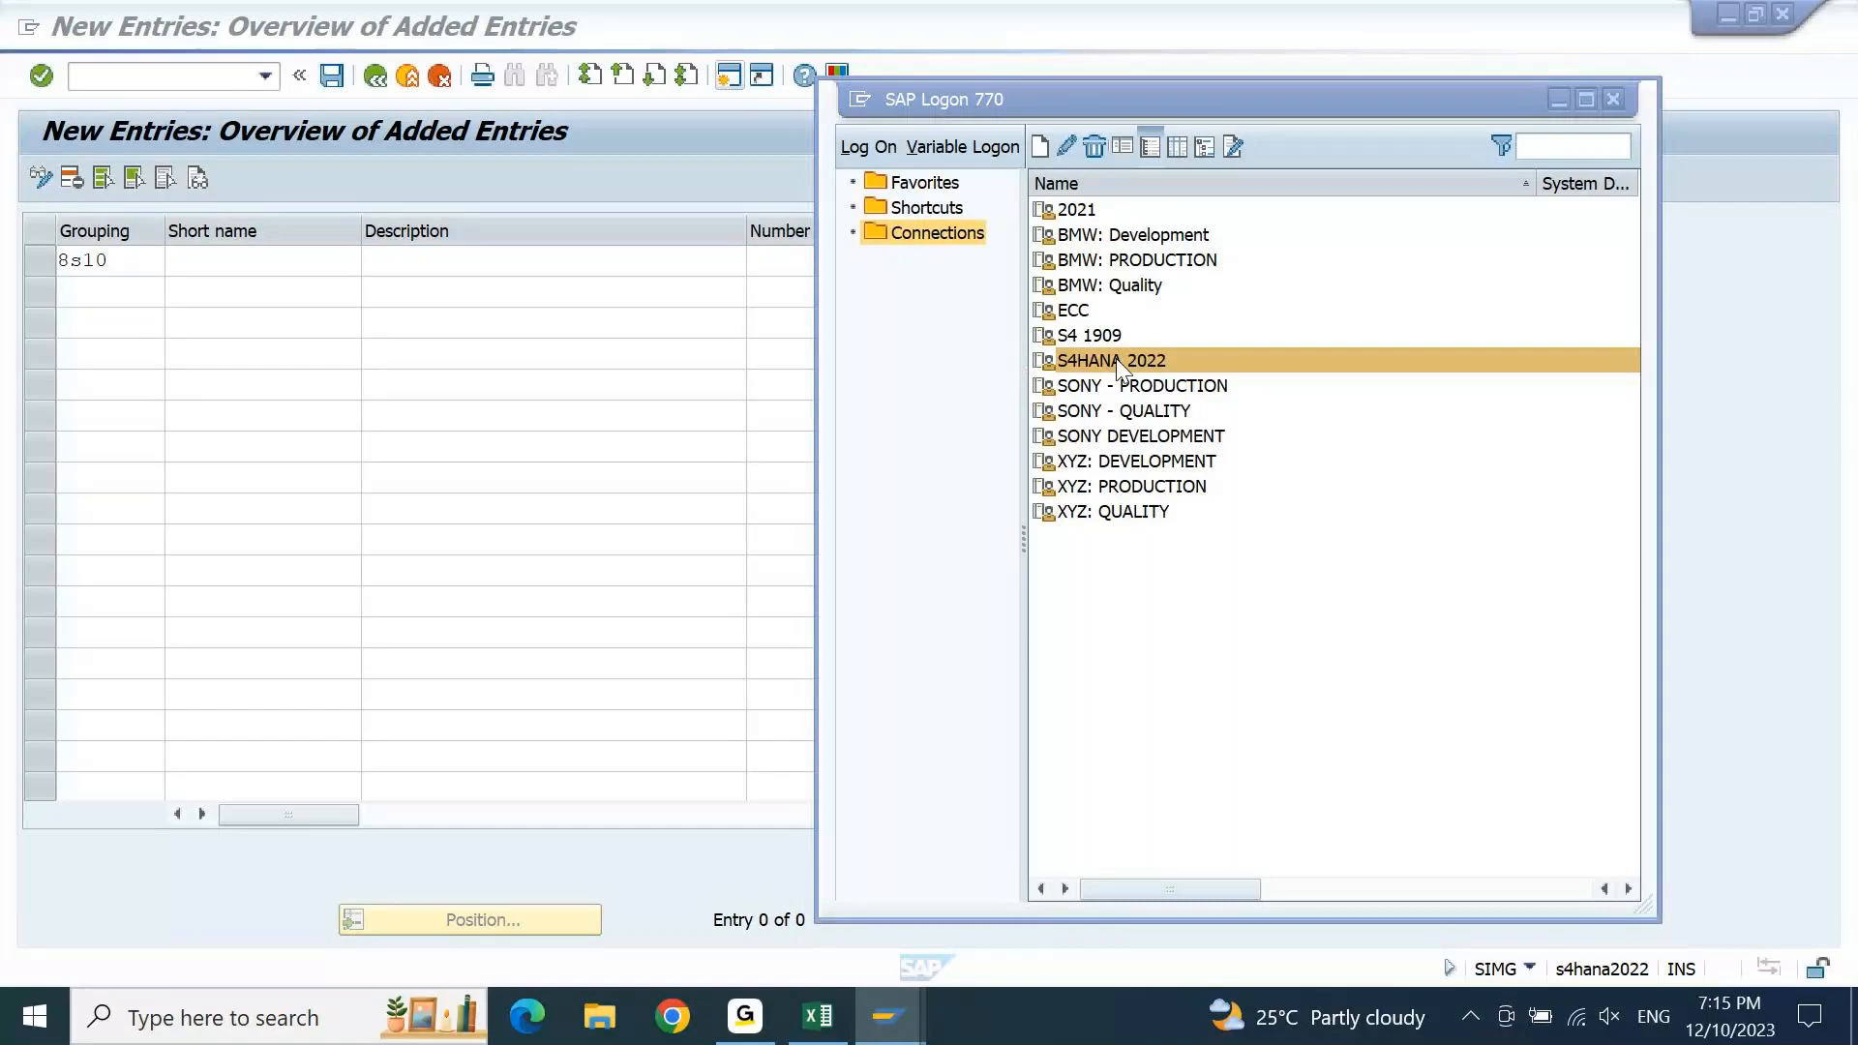
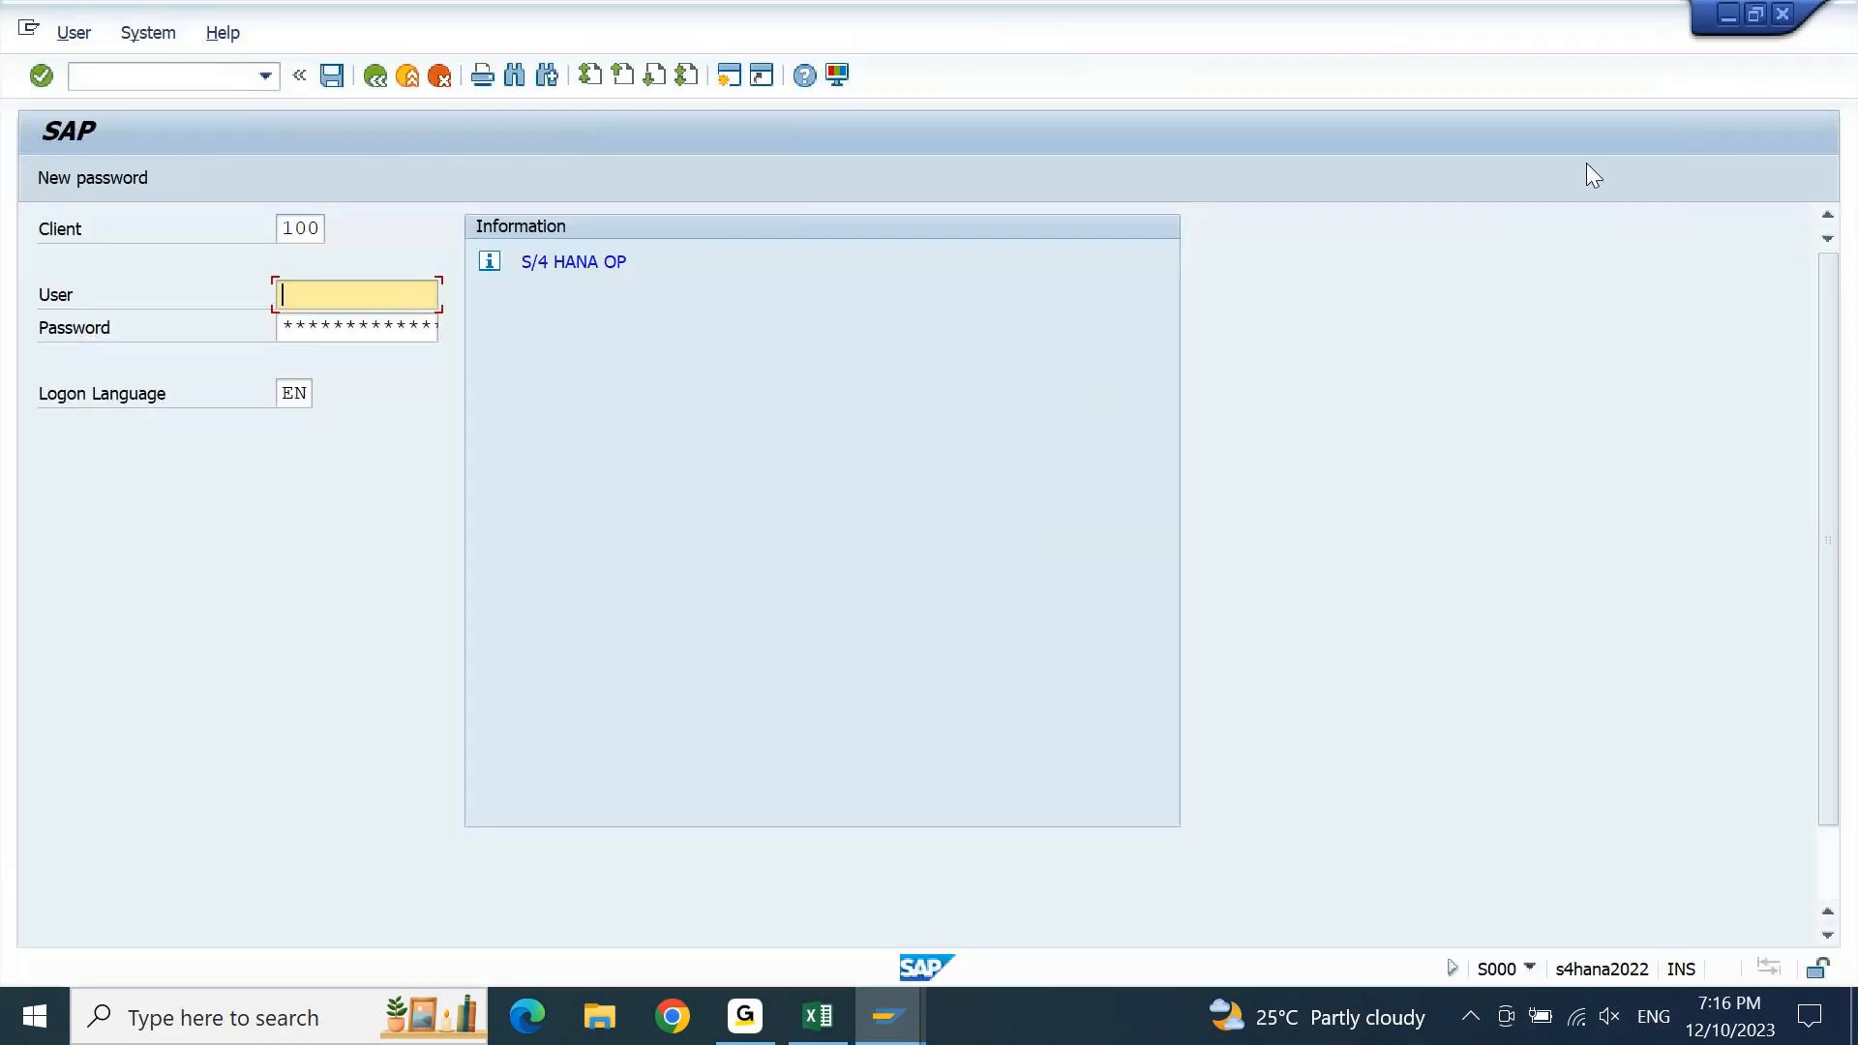
pyautogui.click(1783, 16)
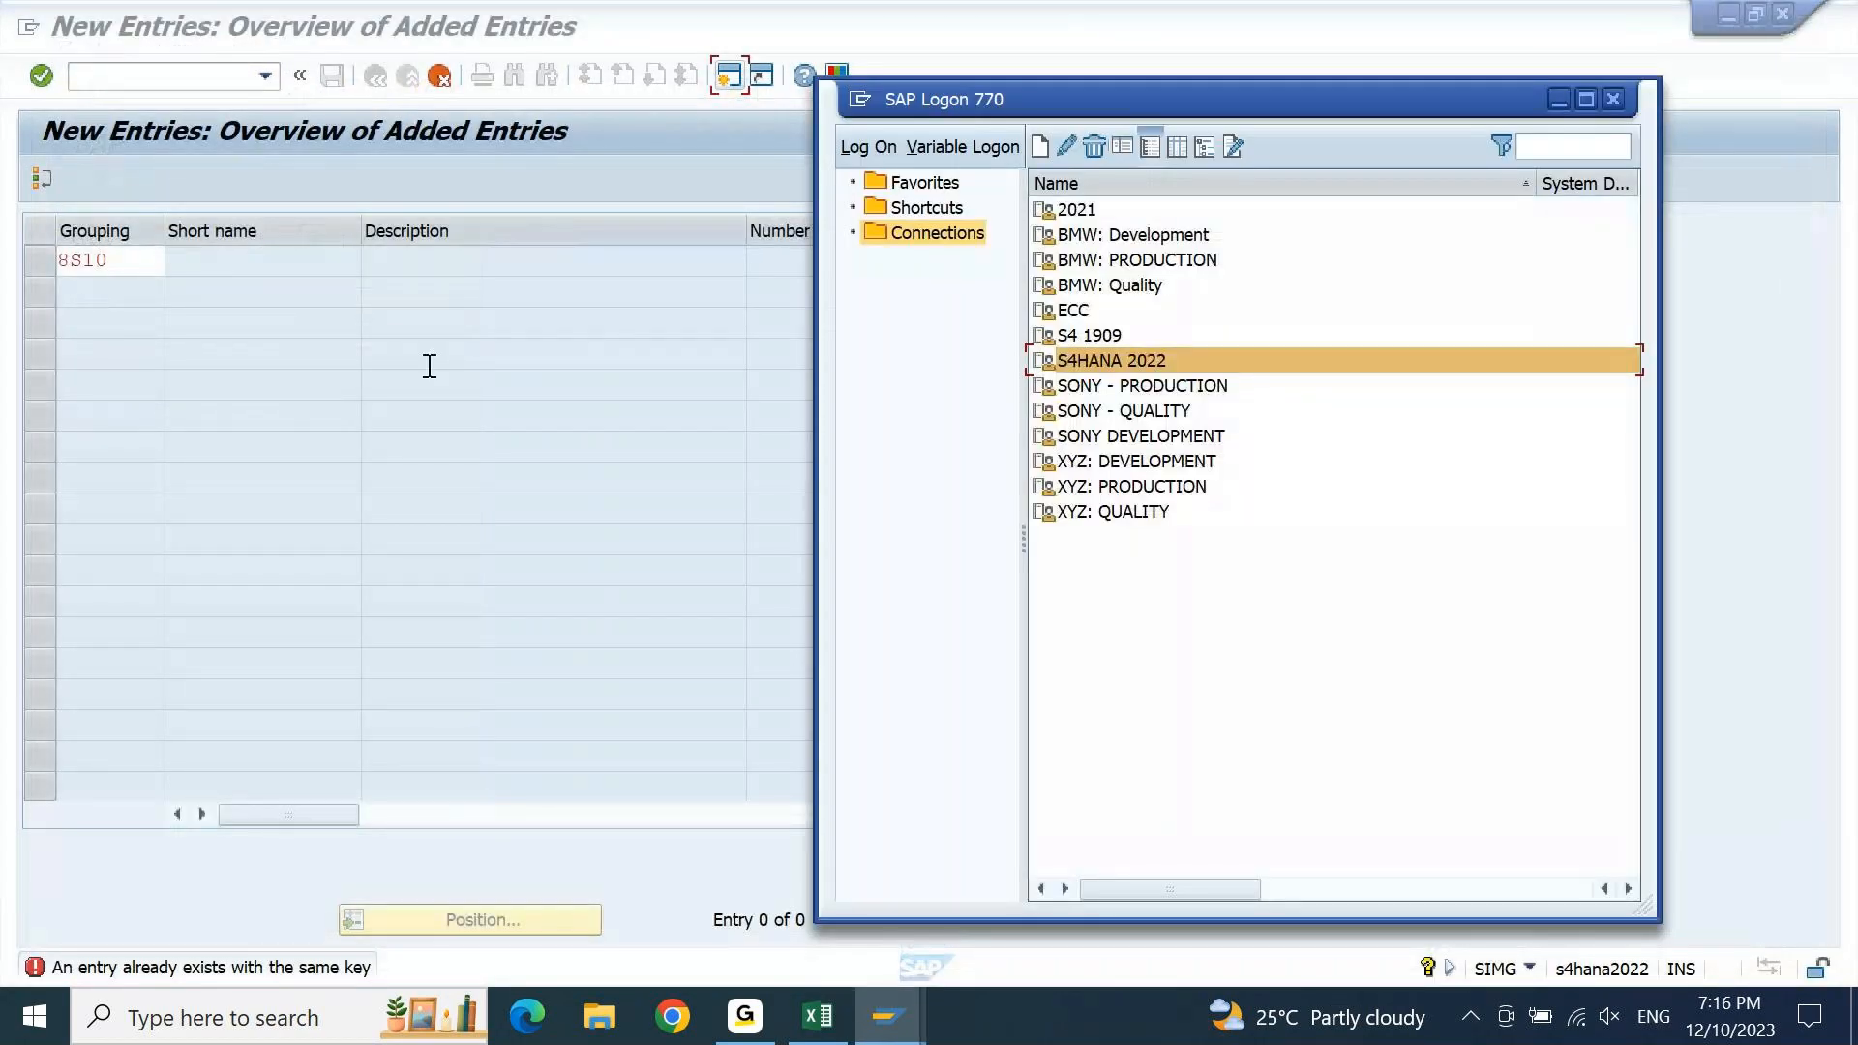
# Display the customer account groups overview in the OBD2 session and locate group 8S10, Sony: Local Customers
pyautogui.click(717, 601)
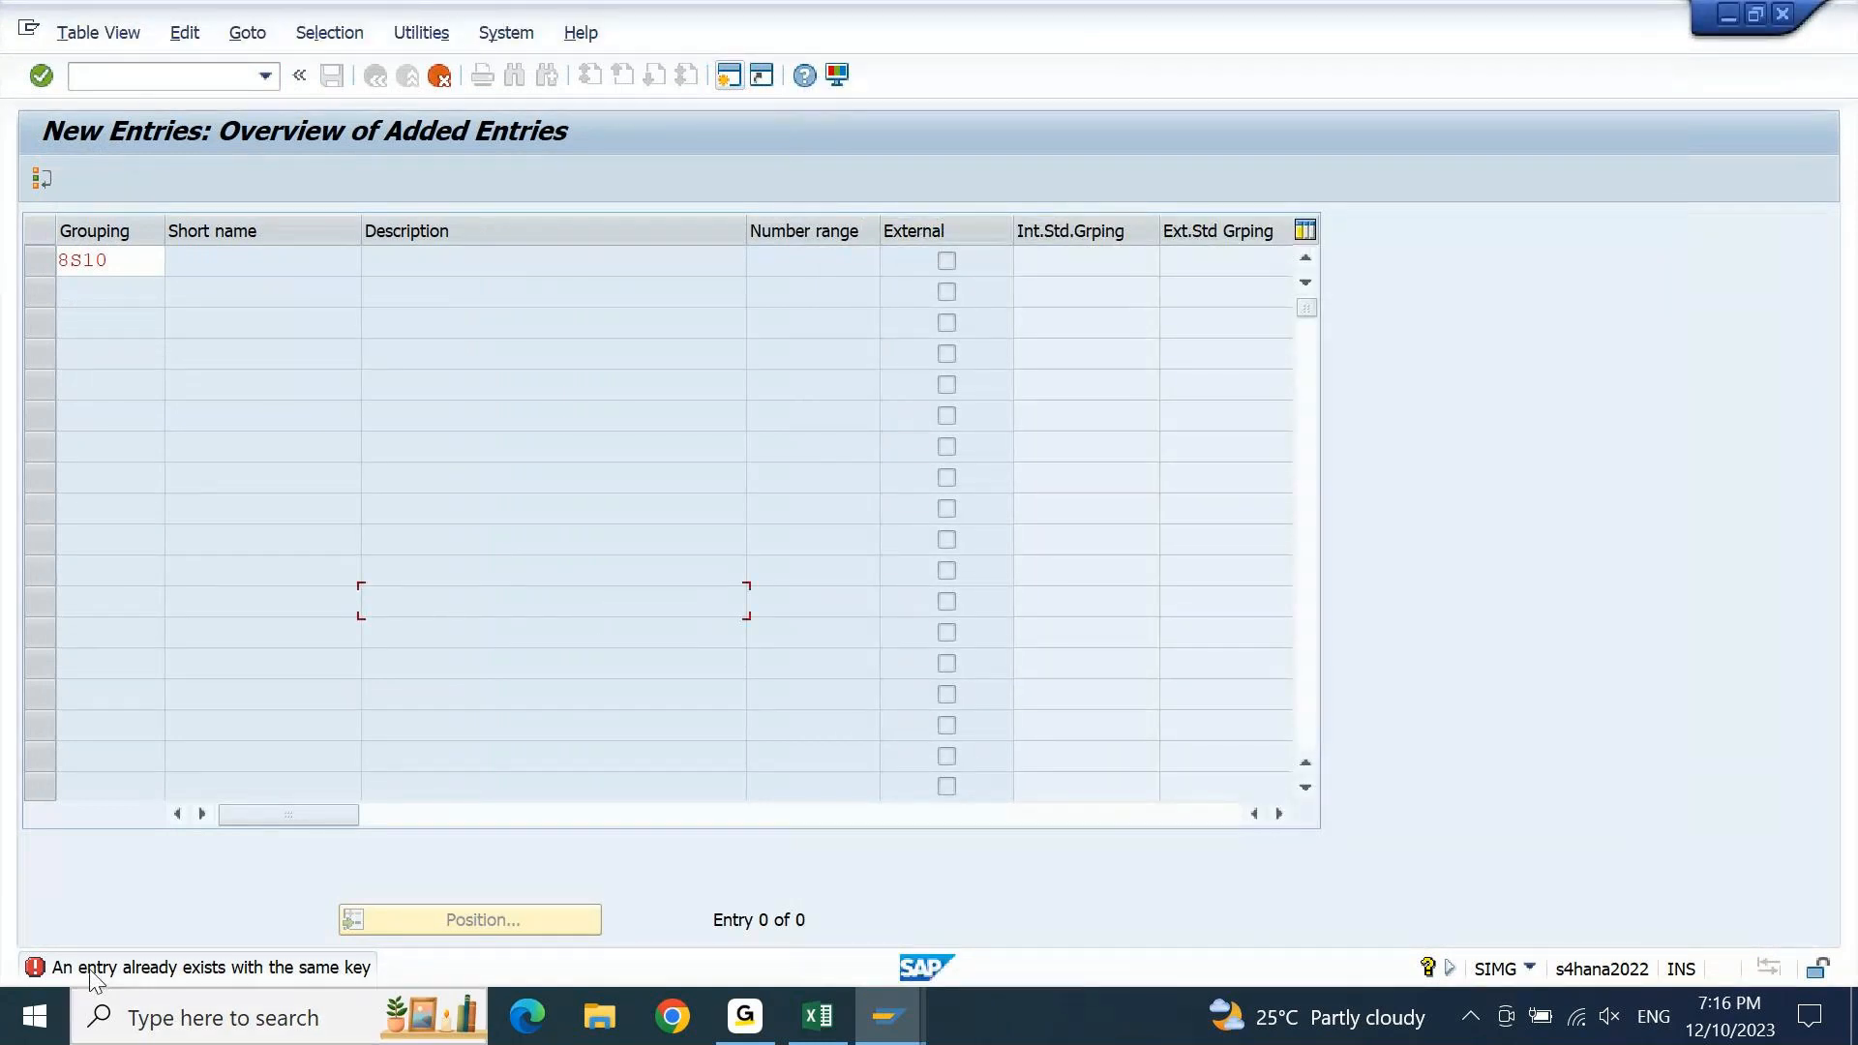
pyautogui.click(886, 1016)
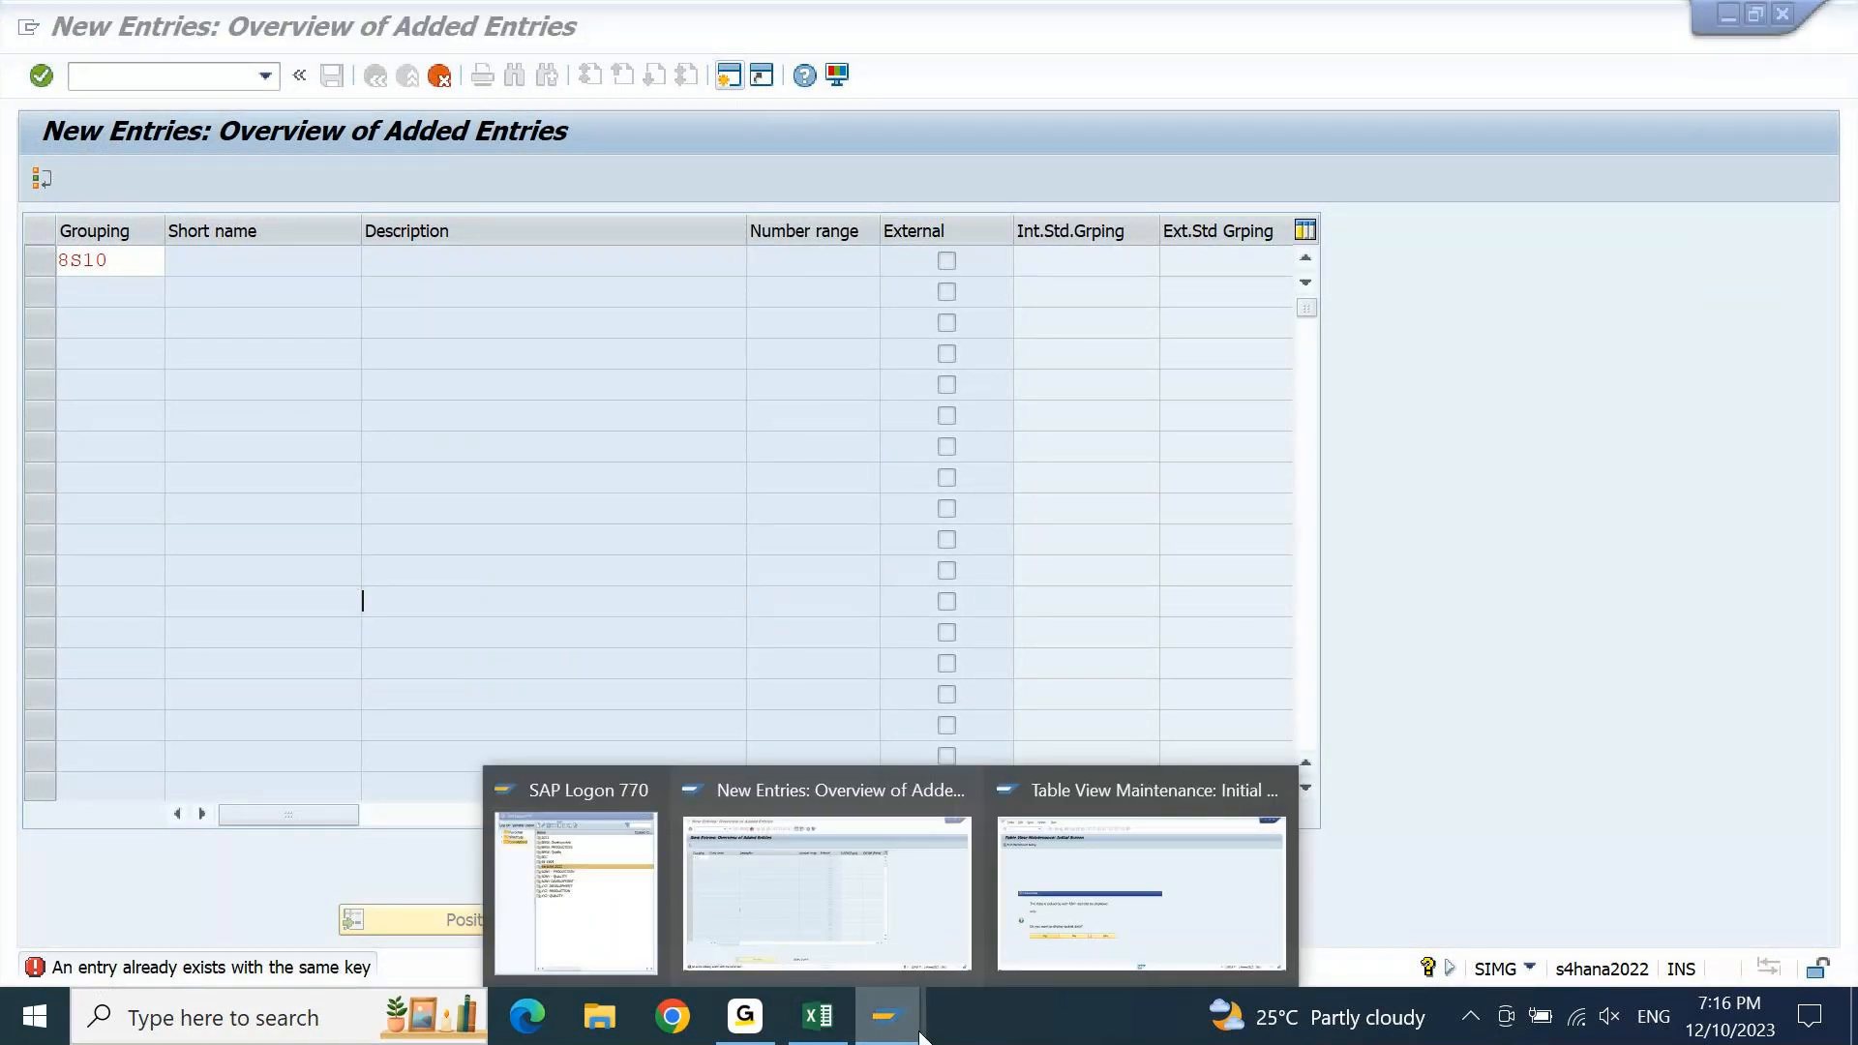
pyautogui.click(1104, 953)
pyautogui.click(334, 769)
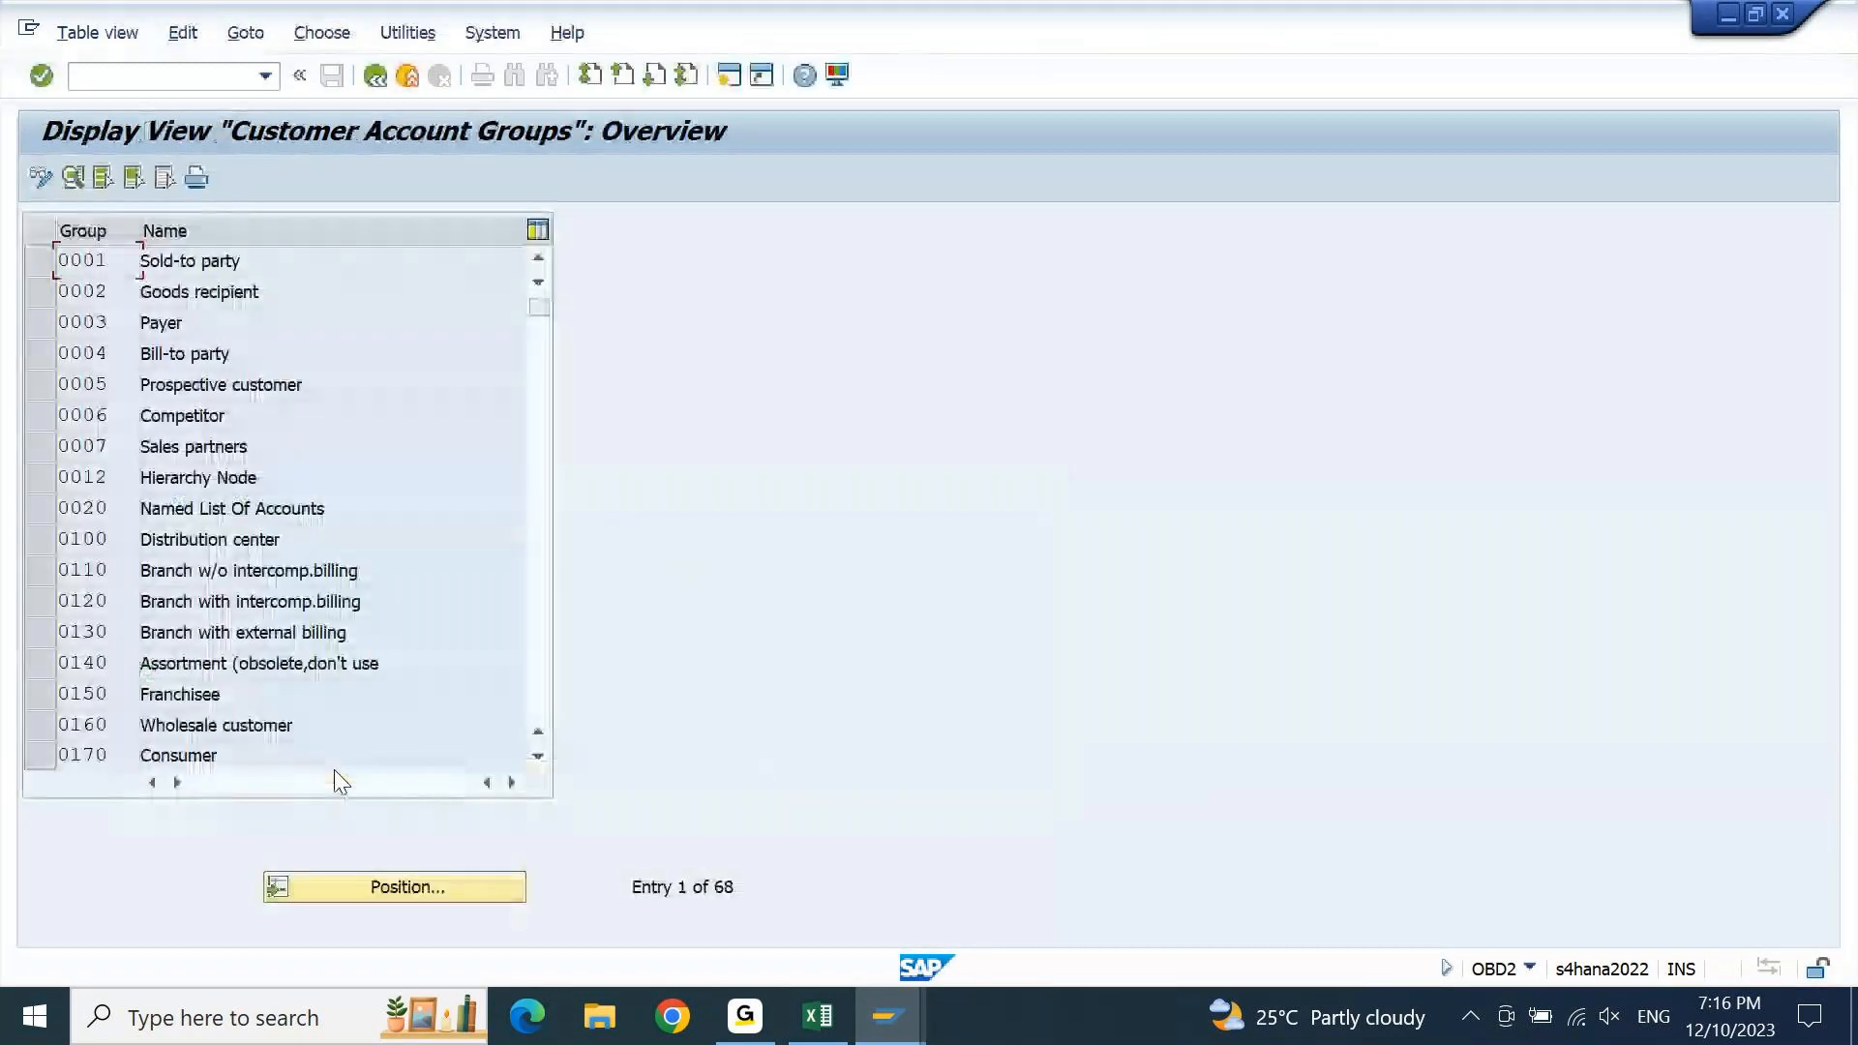
pyautogui.scroll(-3, 495, 737)
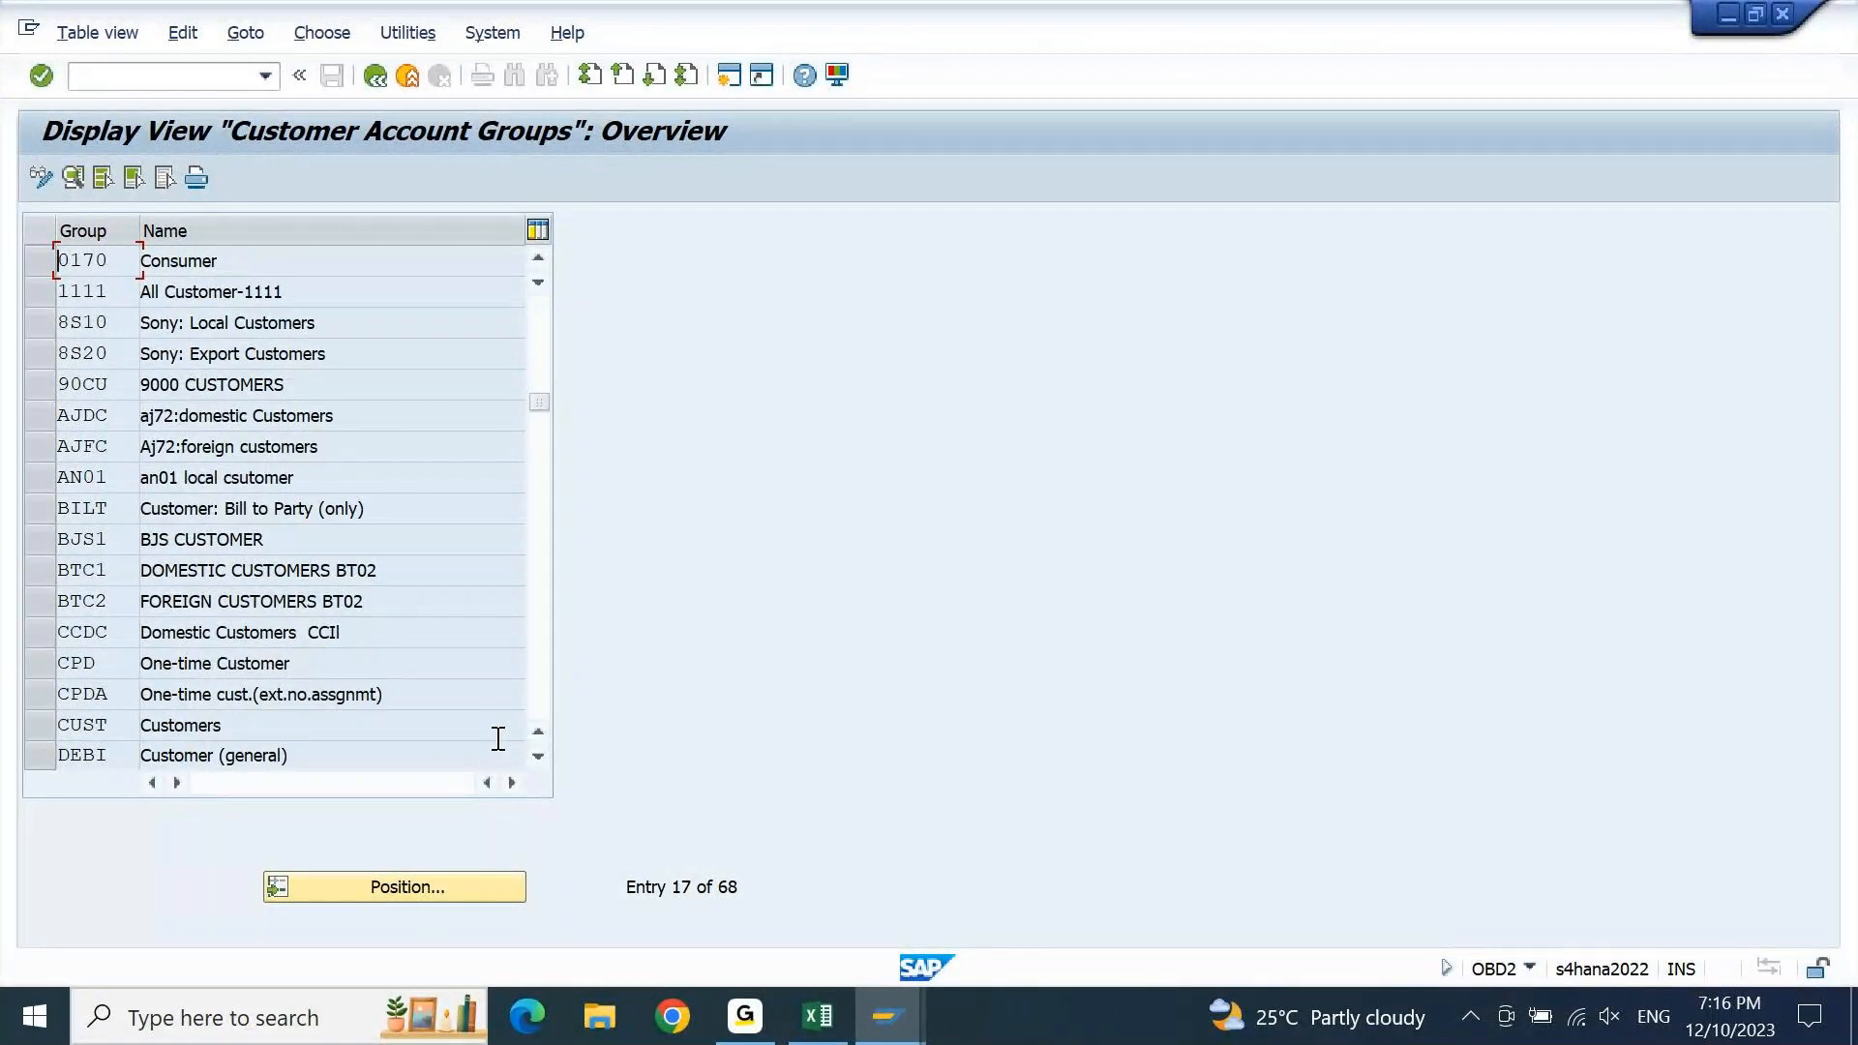
pyautogui.click(44, 319)
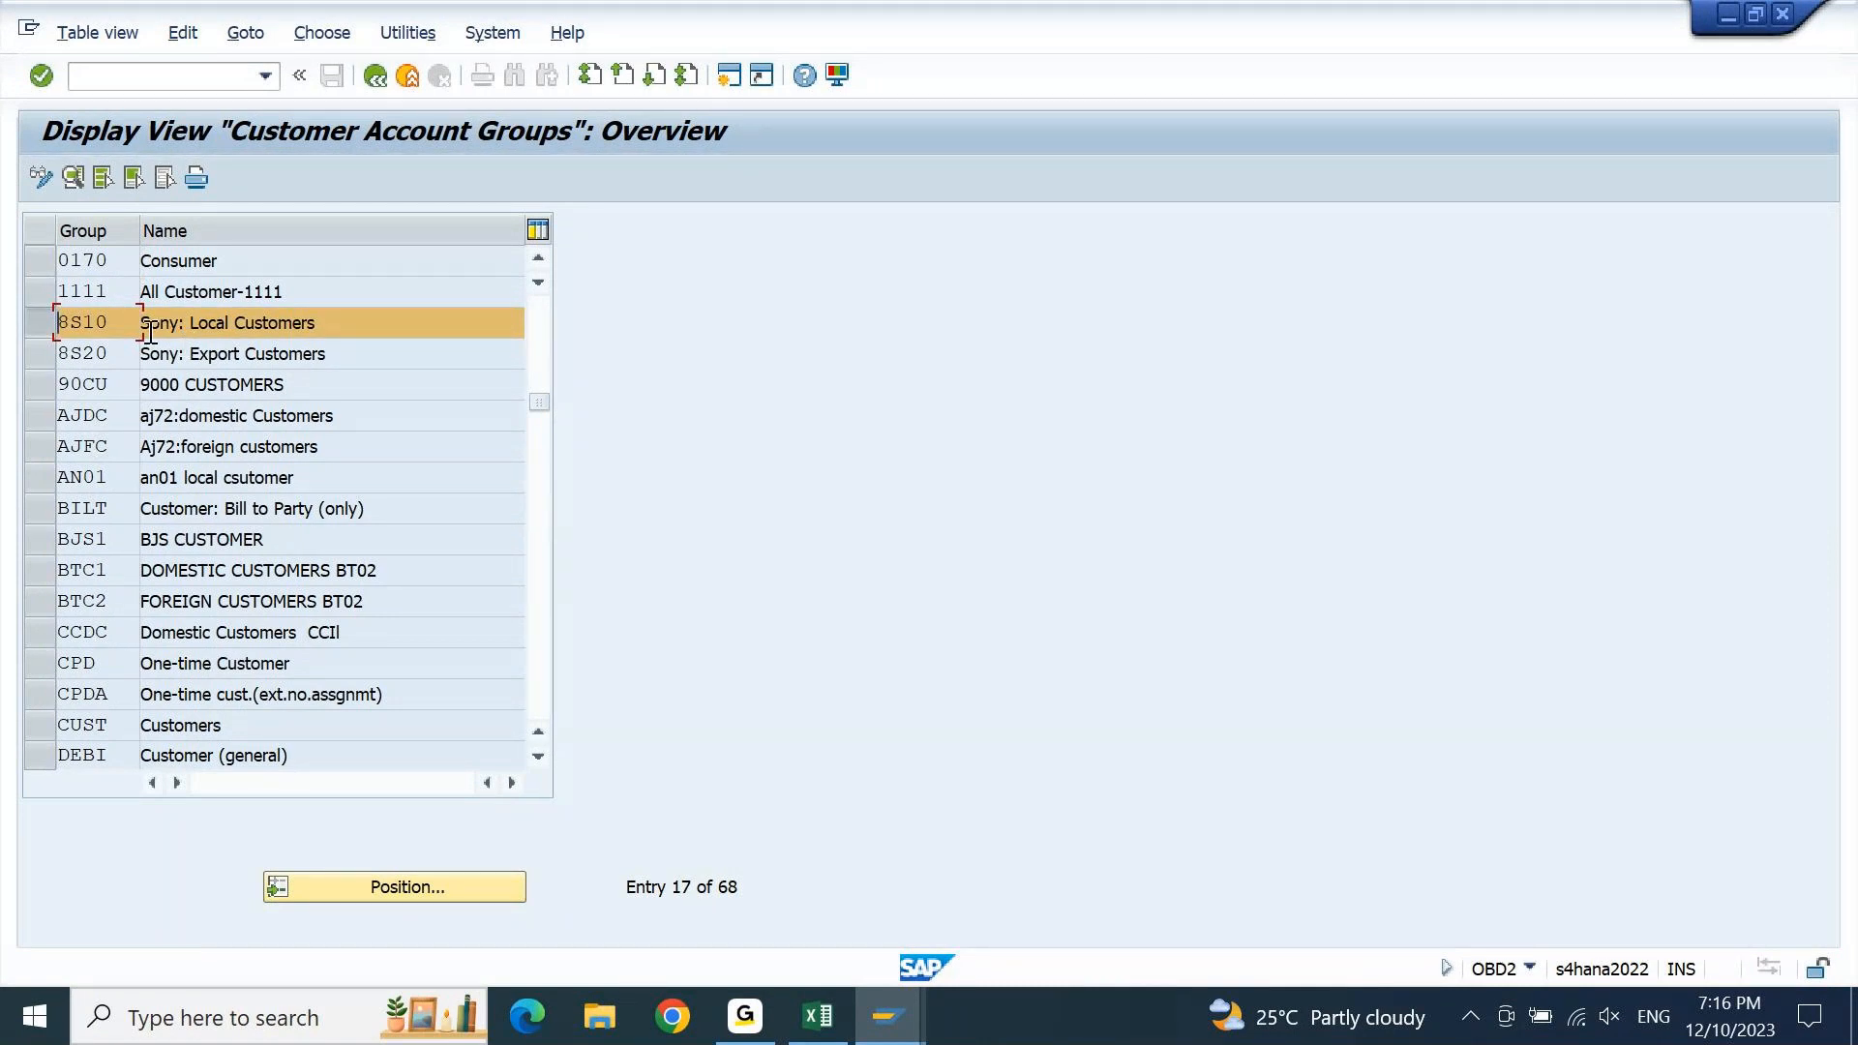
pyautogui.moveTo(84, 329); pyautogui.dragTo(53, 329)
pyautogui.moveTo(899, 1018)
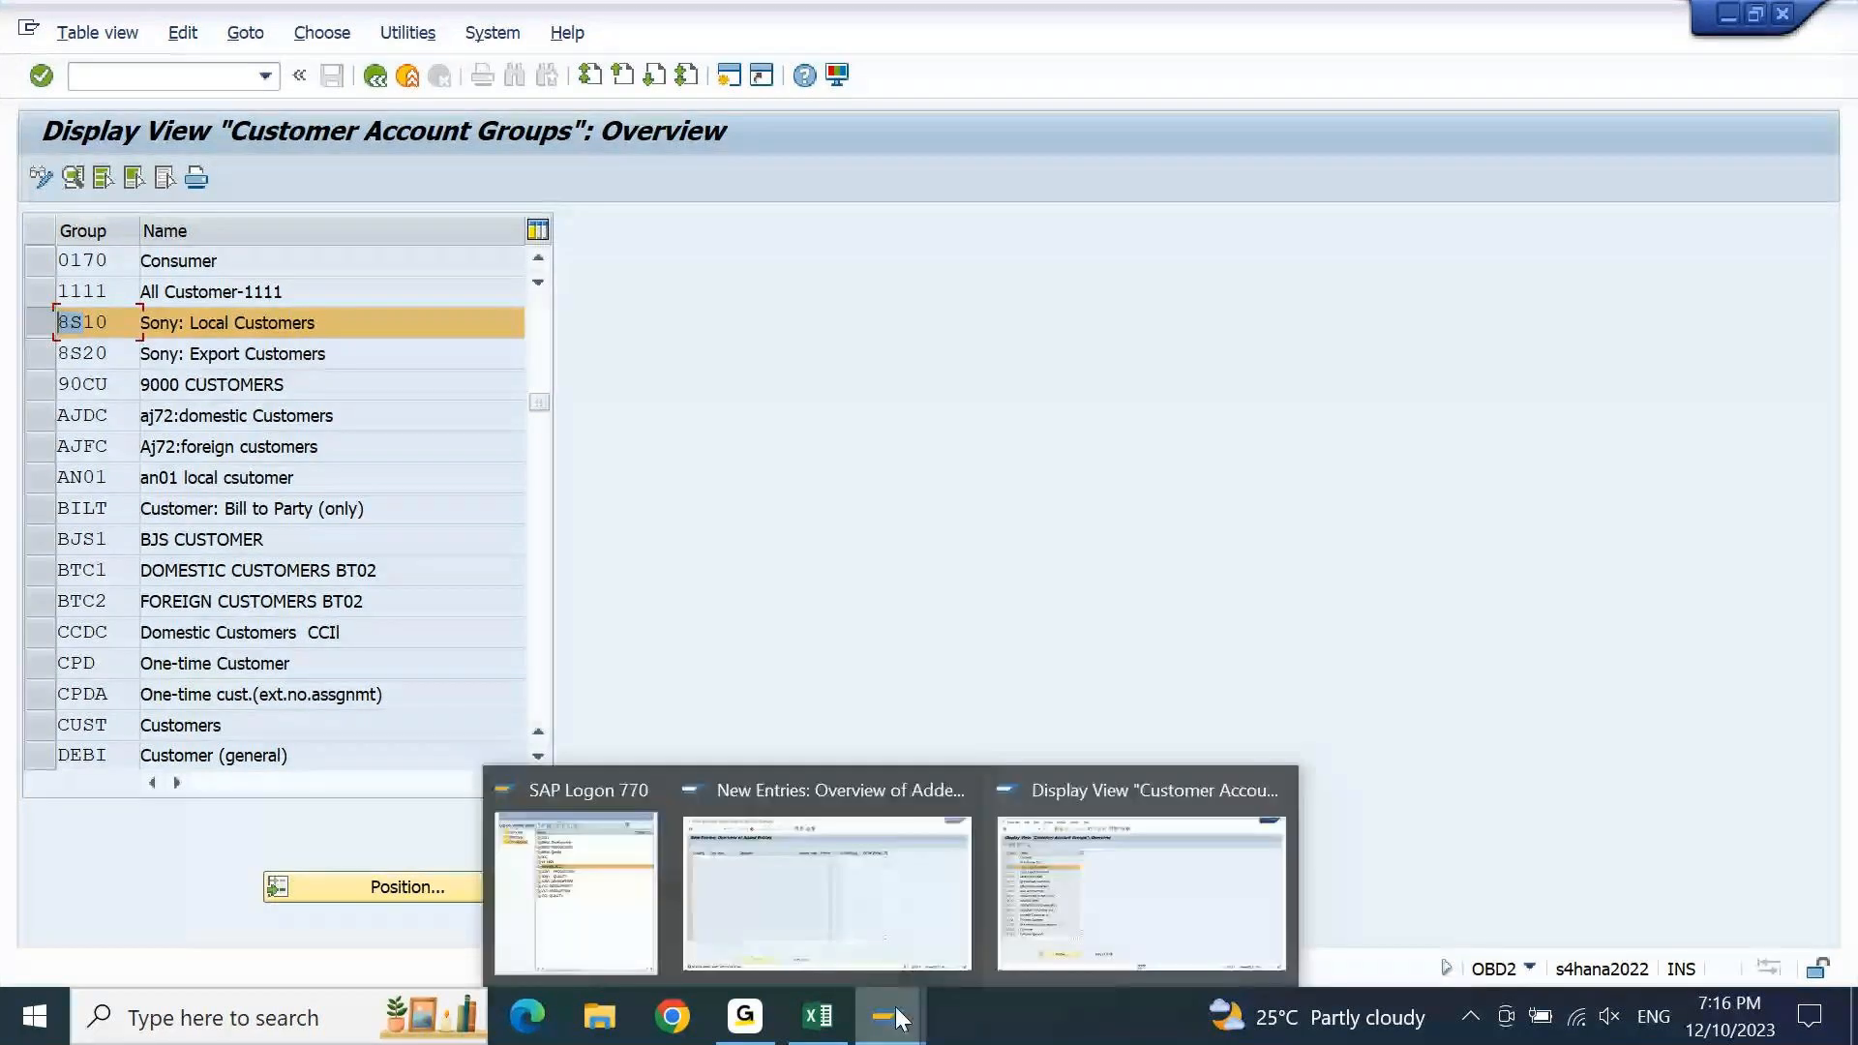
# Return to the new groupings entries session and discard the 8S10 entry
pyautogui.click(827, 891)
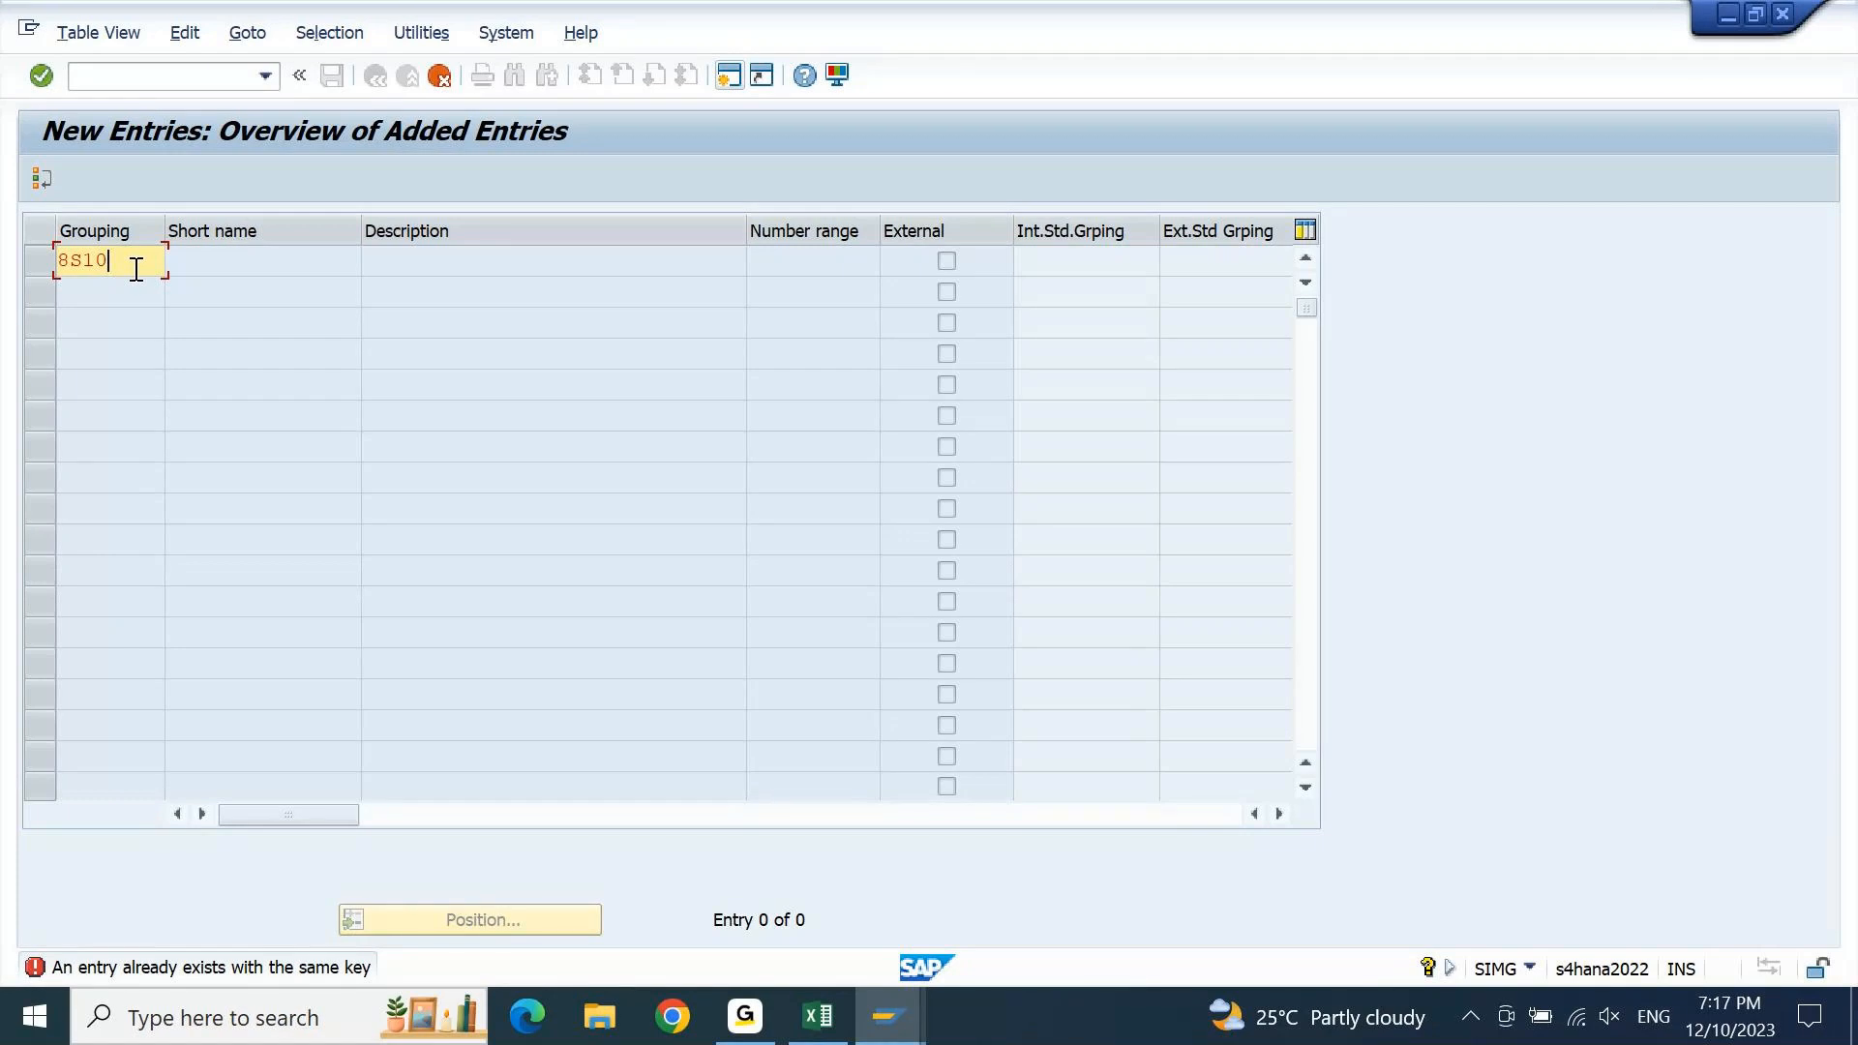
pyautogui.press('Left')
pyautogui.hotkey('shift', 'Left')
pyautogui.moveTo(112, 261); pyautogui.dragTo(10, 279)
pyautogui.press('F12')
pyautogui.press('Left')
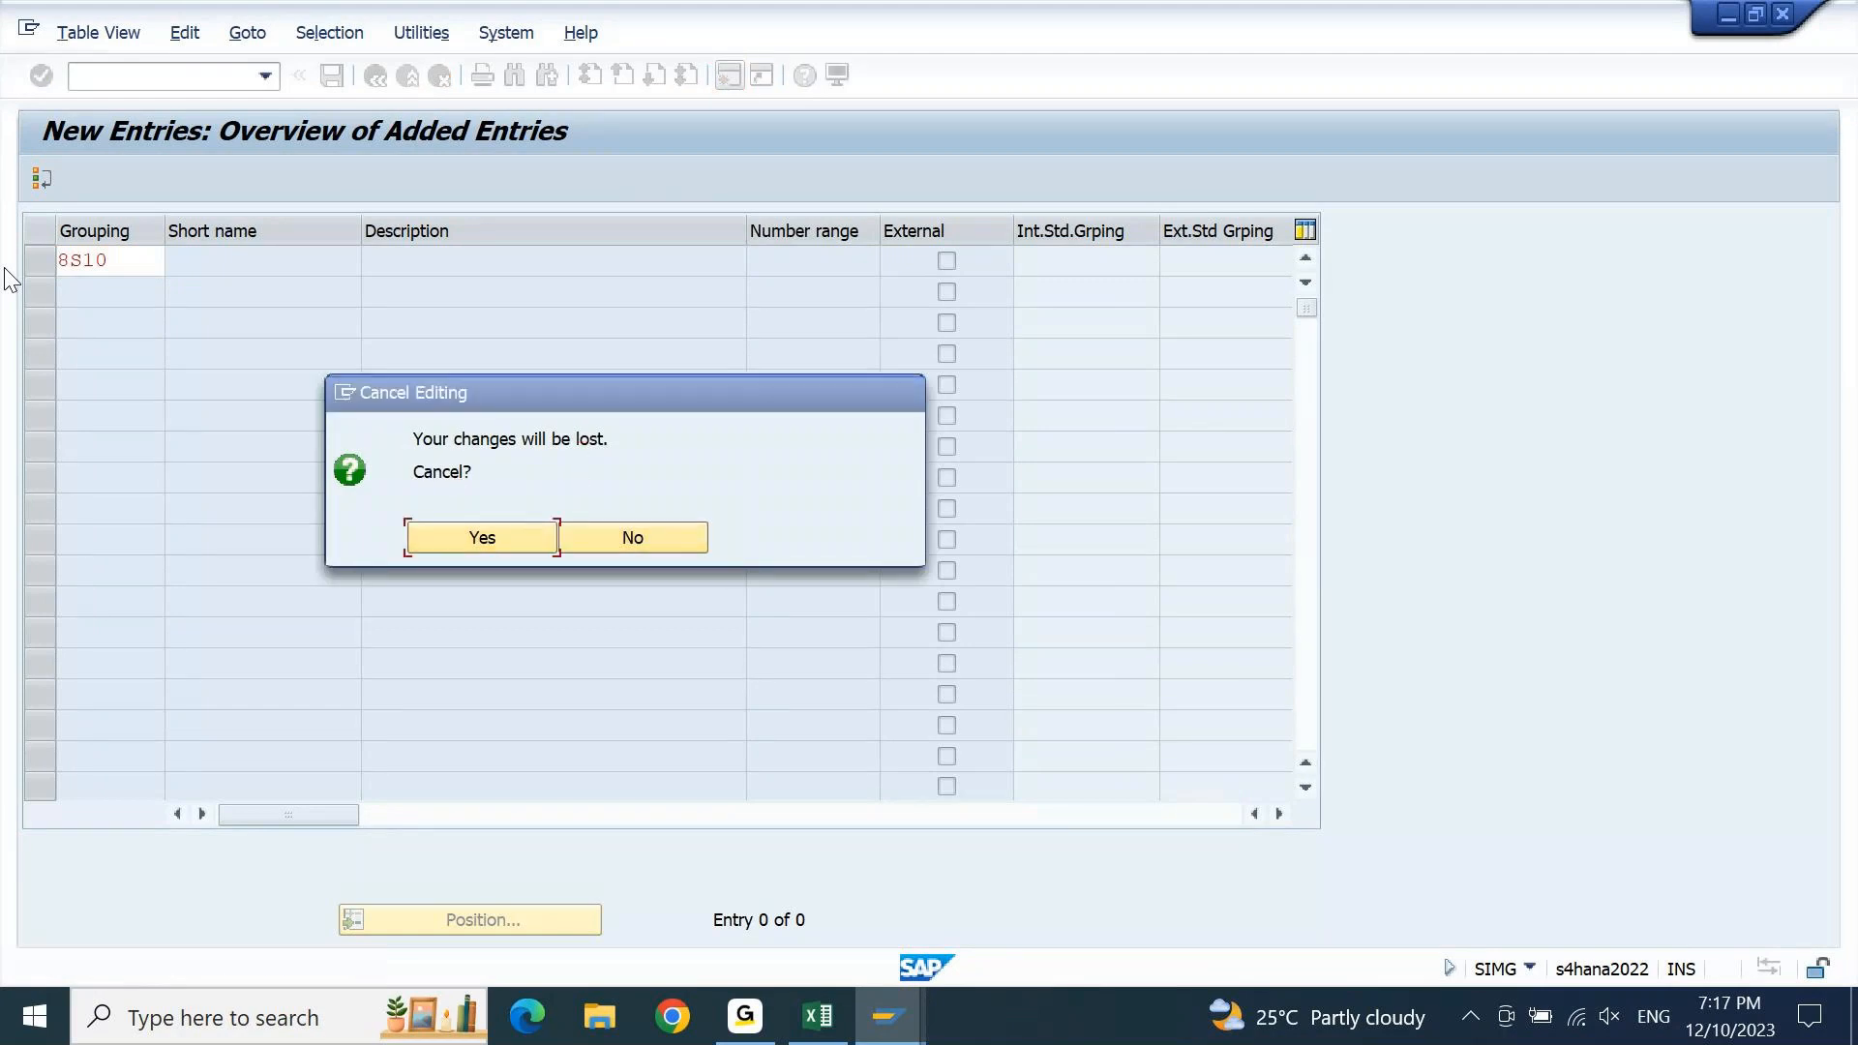
pyautogui.press('Return')
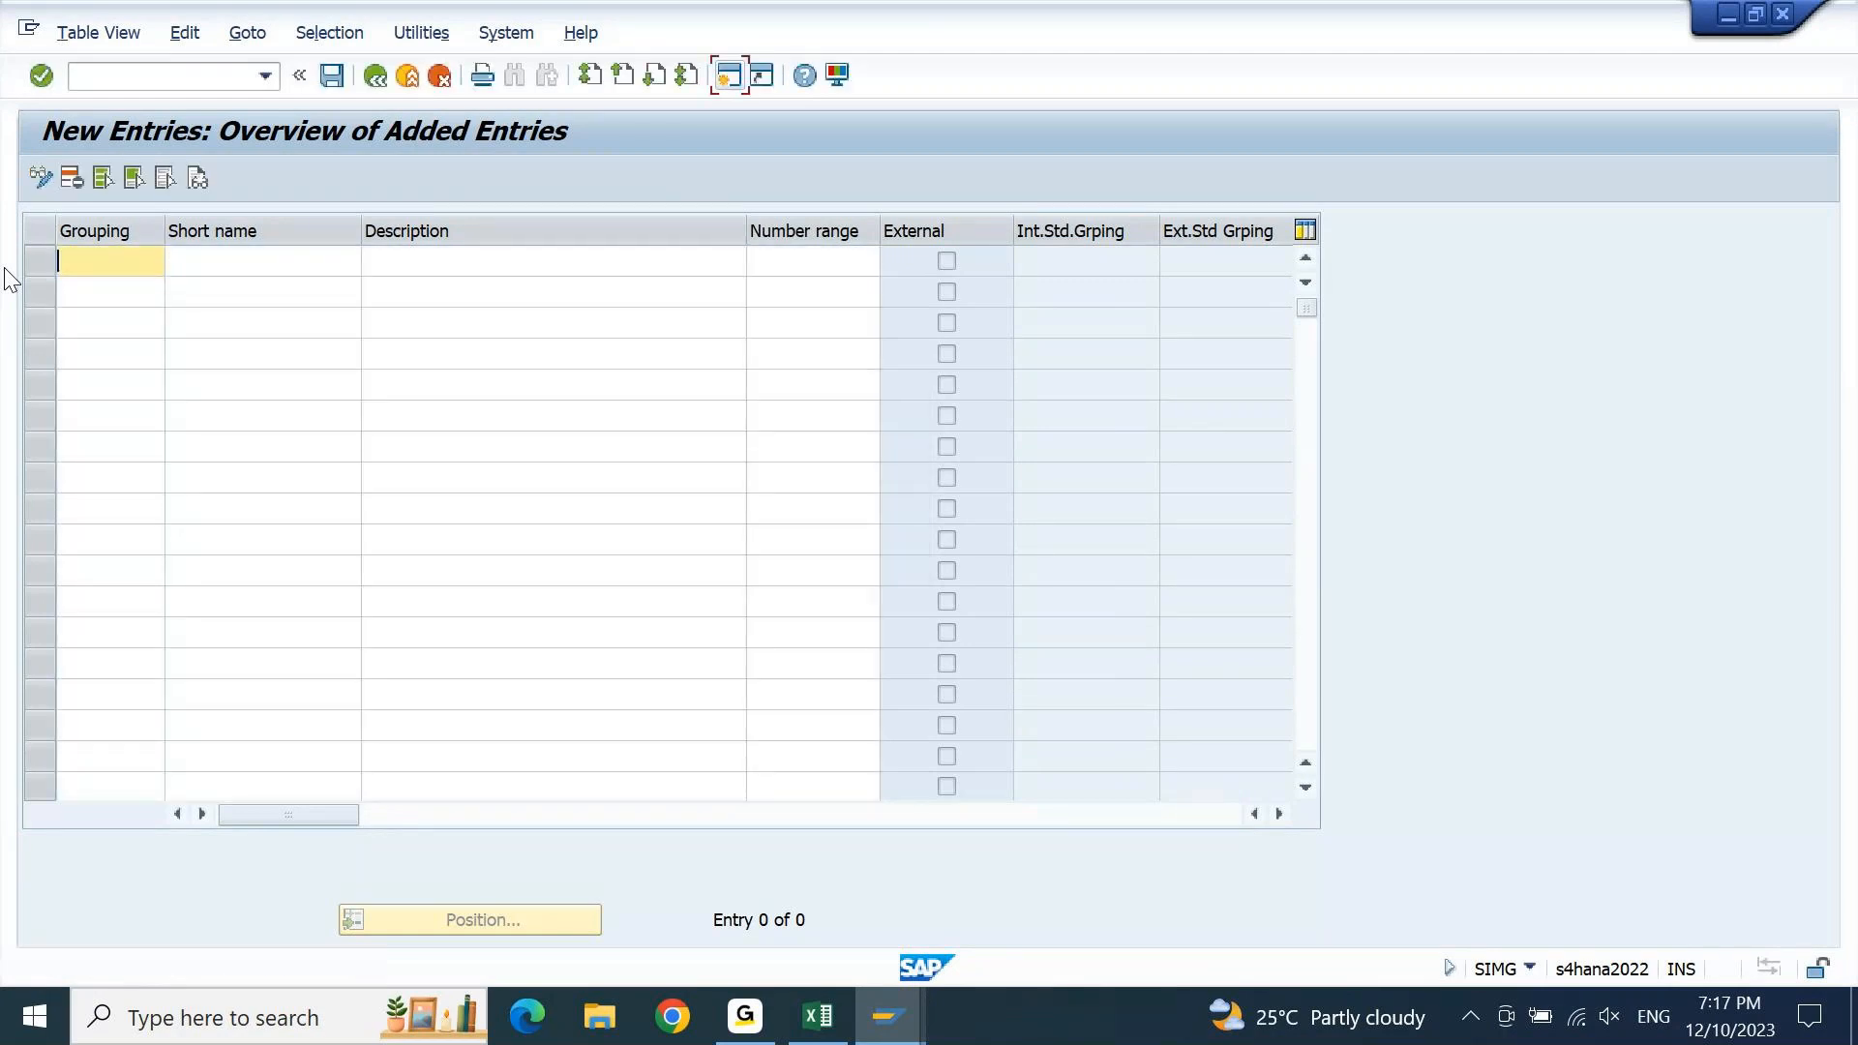
# Add grouping 8C10 as a new entry and compare it with group 8S10 in the customer account groups overview
pyautogui.write('8c10')
pyautogui.press('Return')
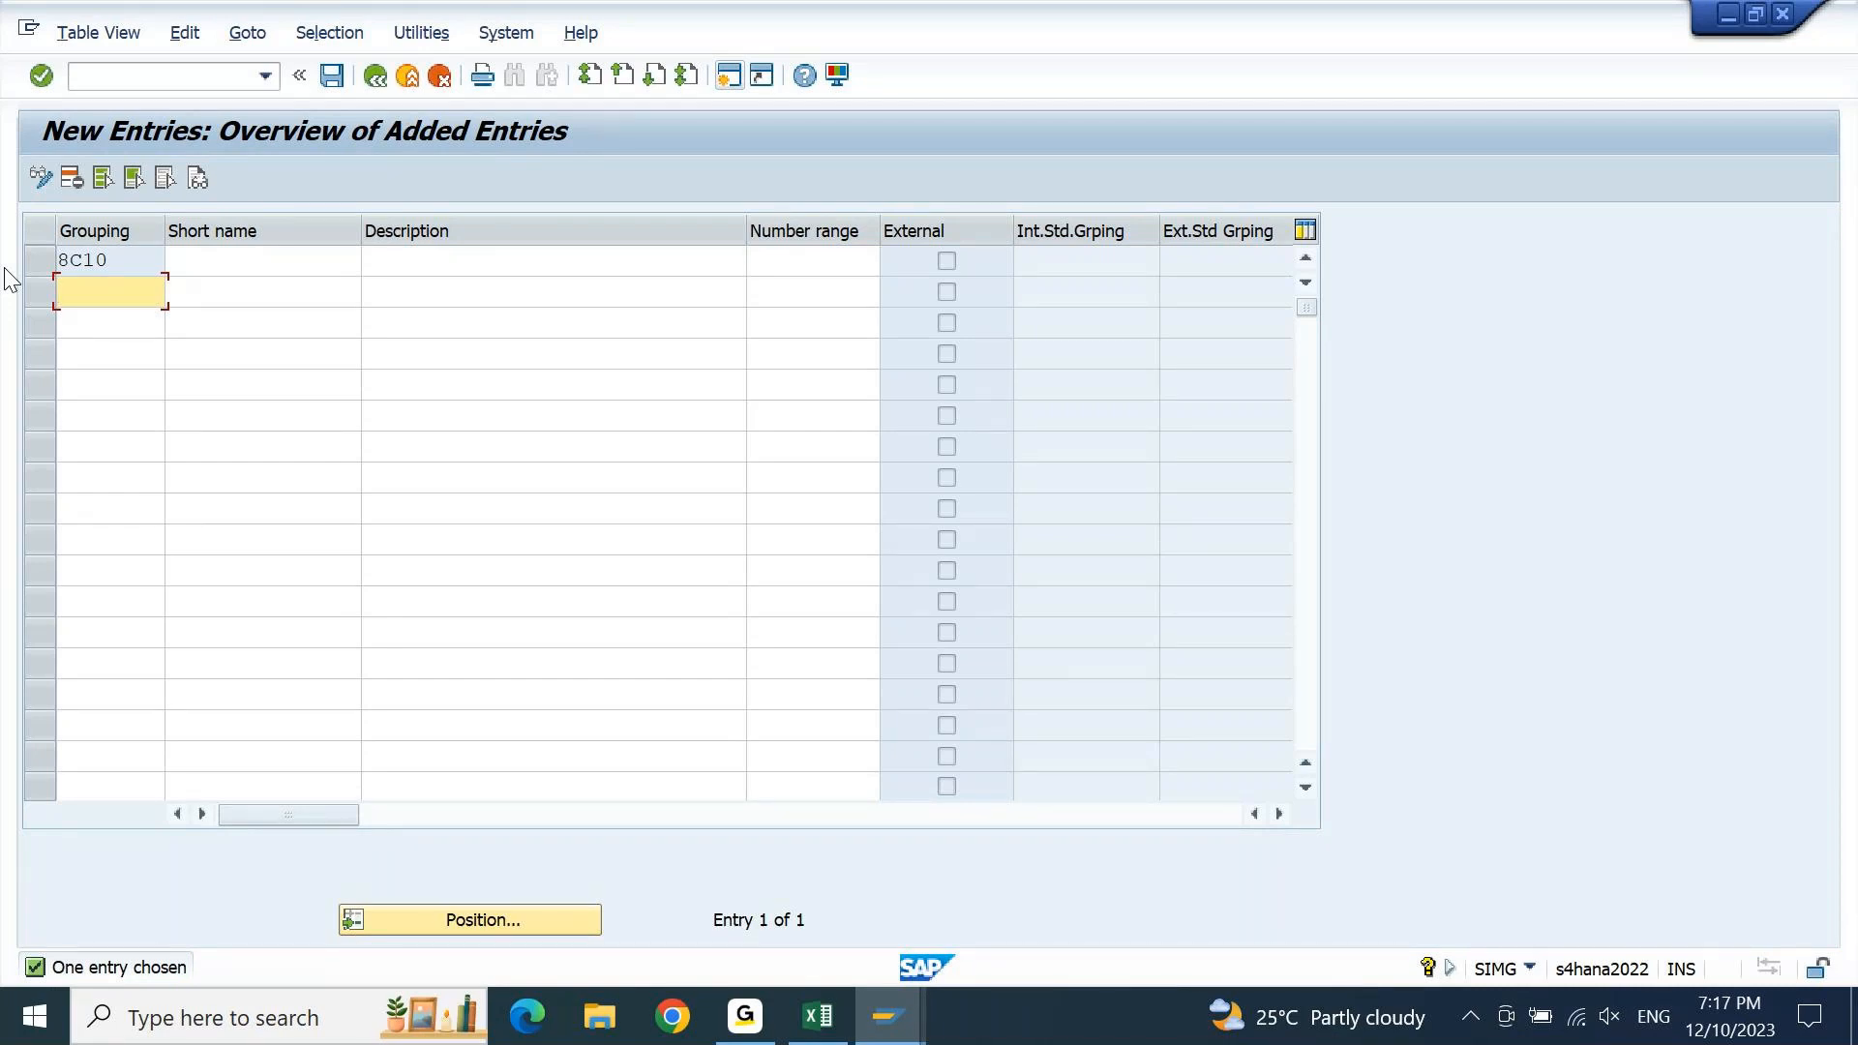
pyautogui.press('Up')
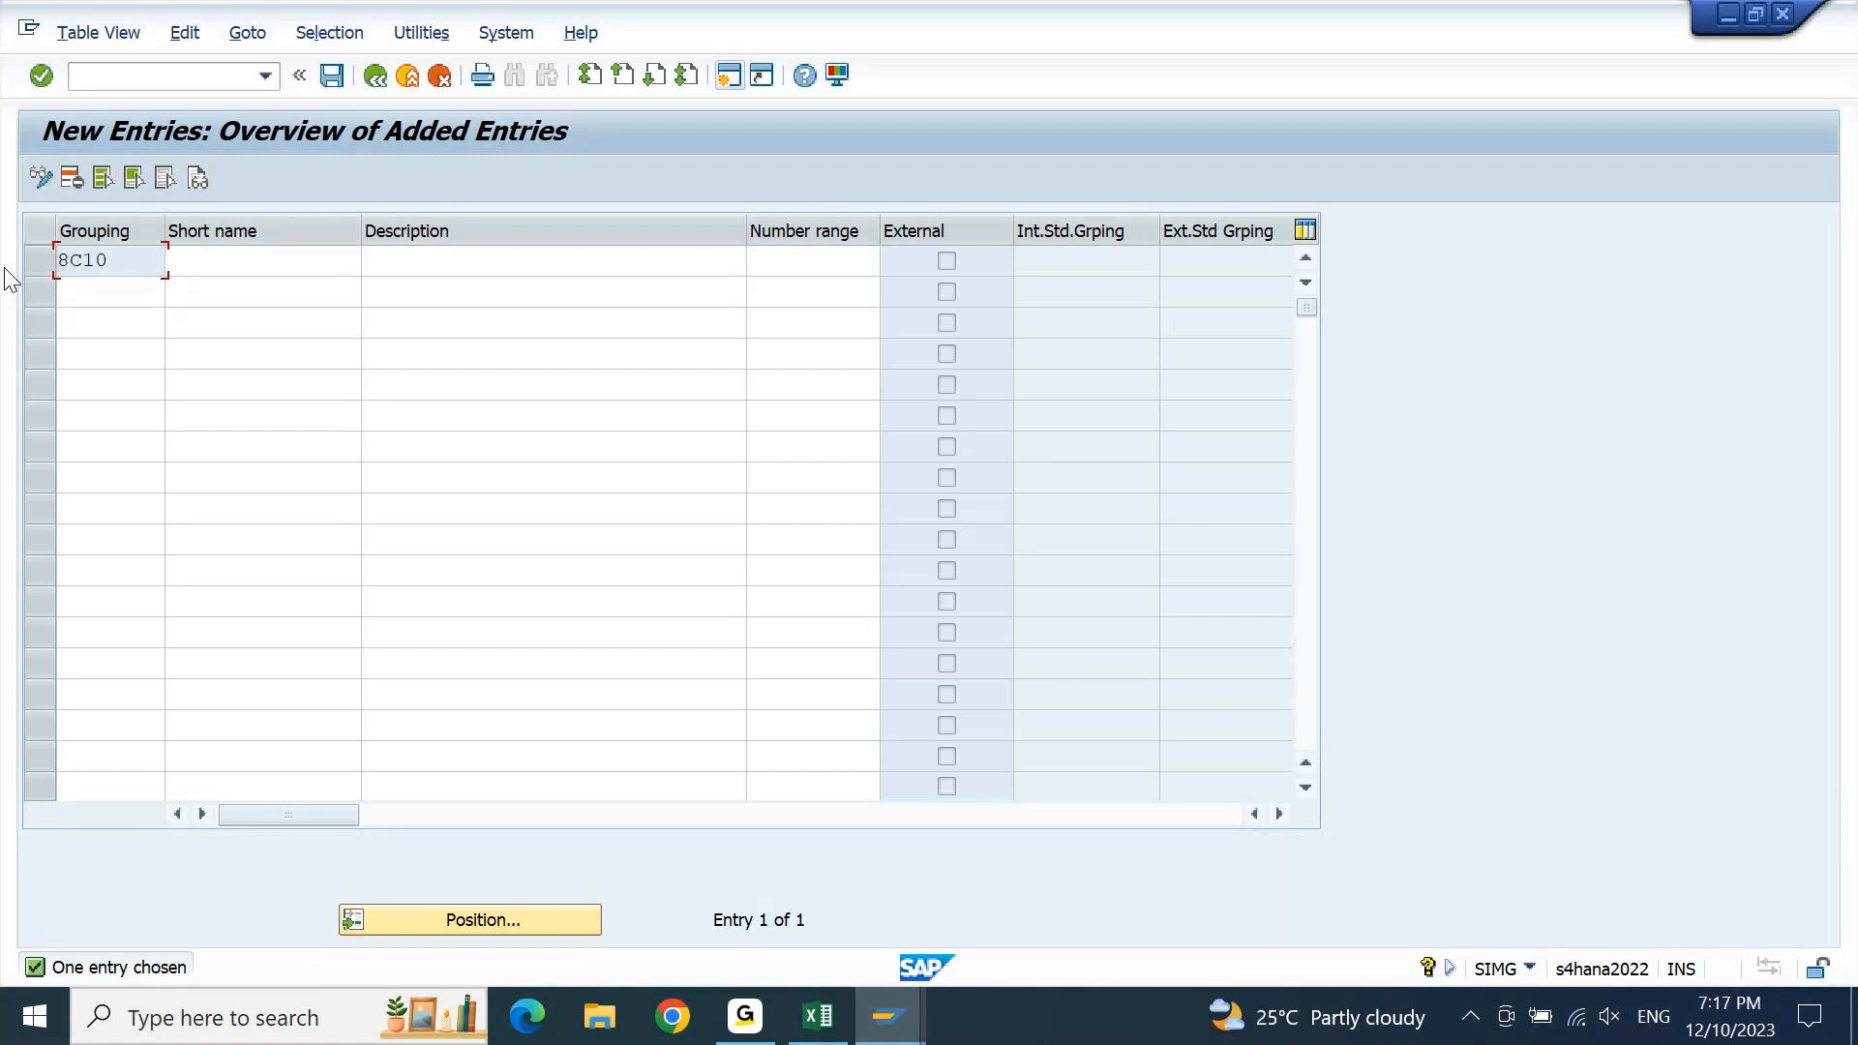
pyautogui.hotkey('alt', 'Tab')
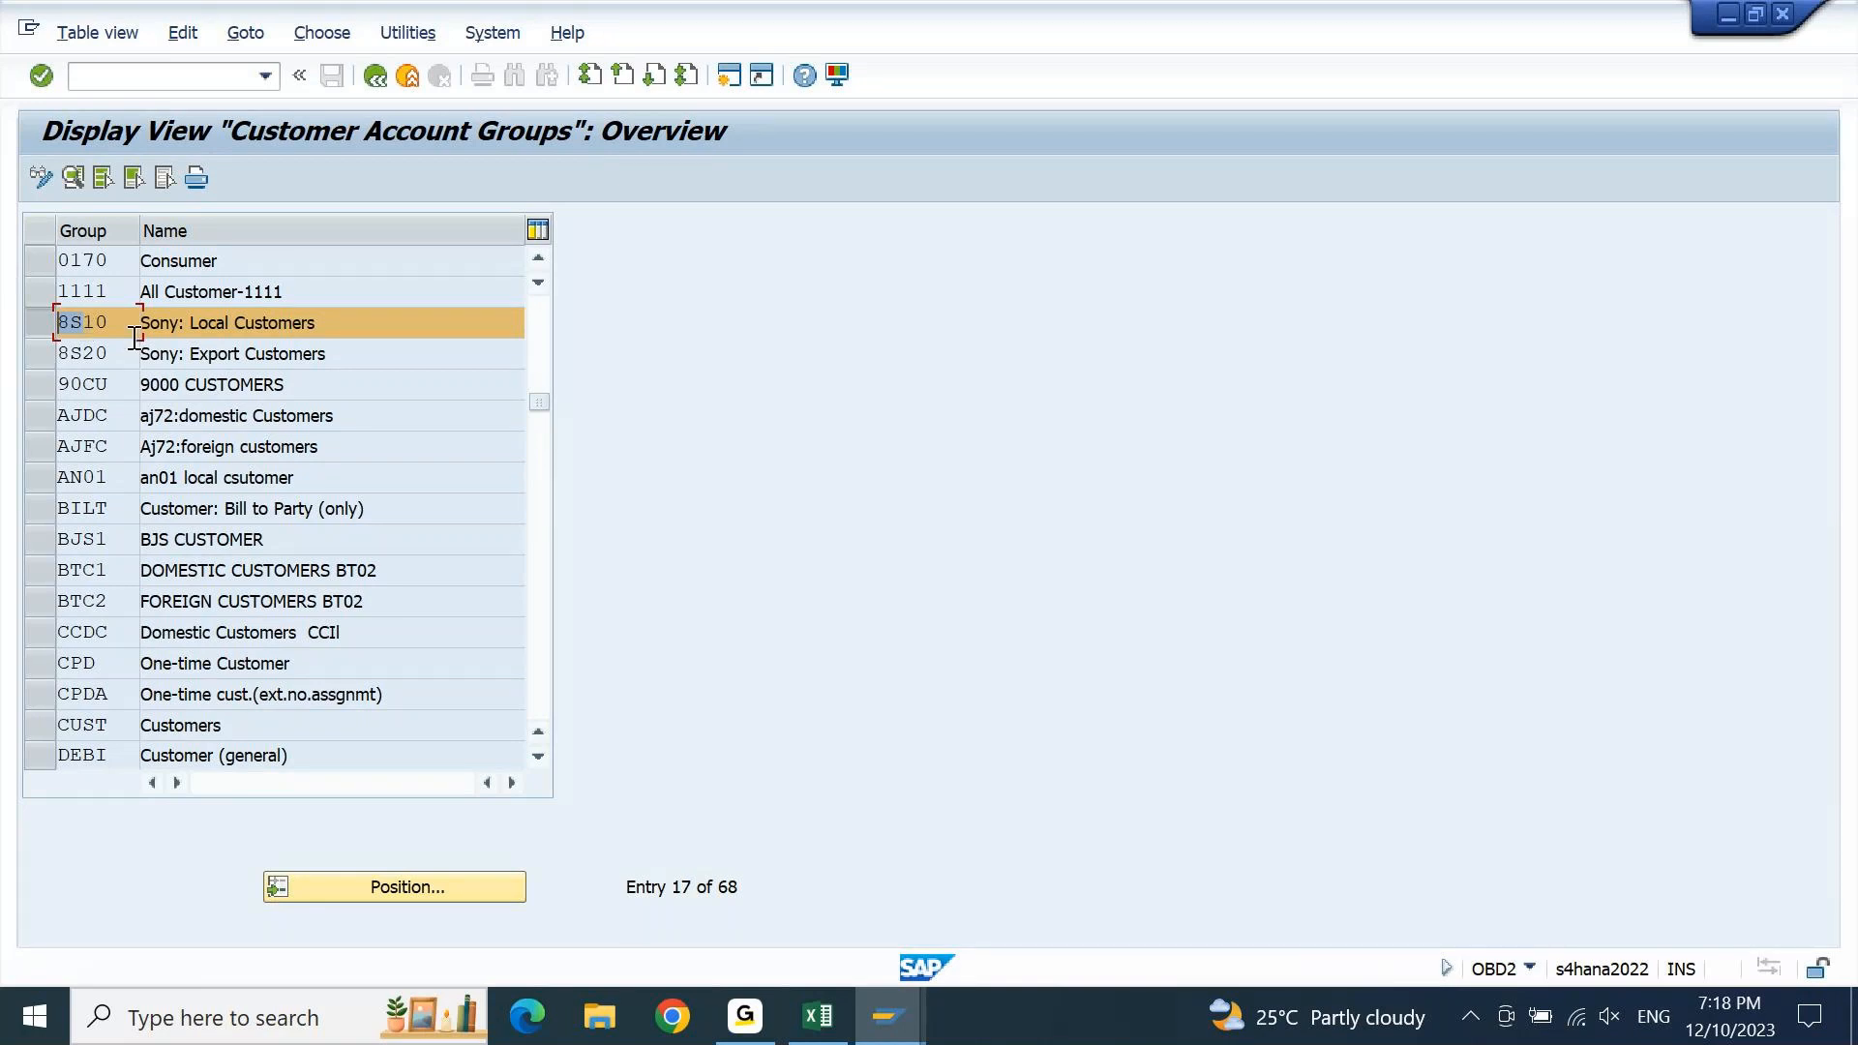
pyautogui.hotkey('alt', 'Tab')
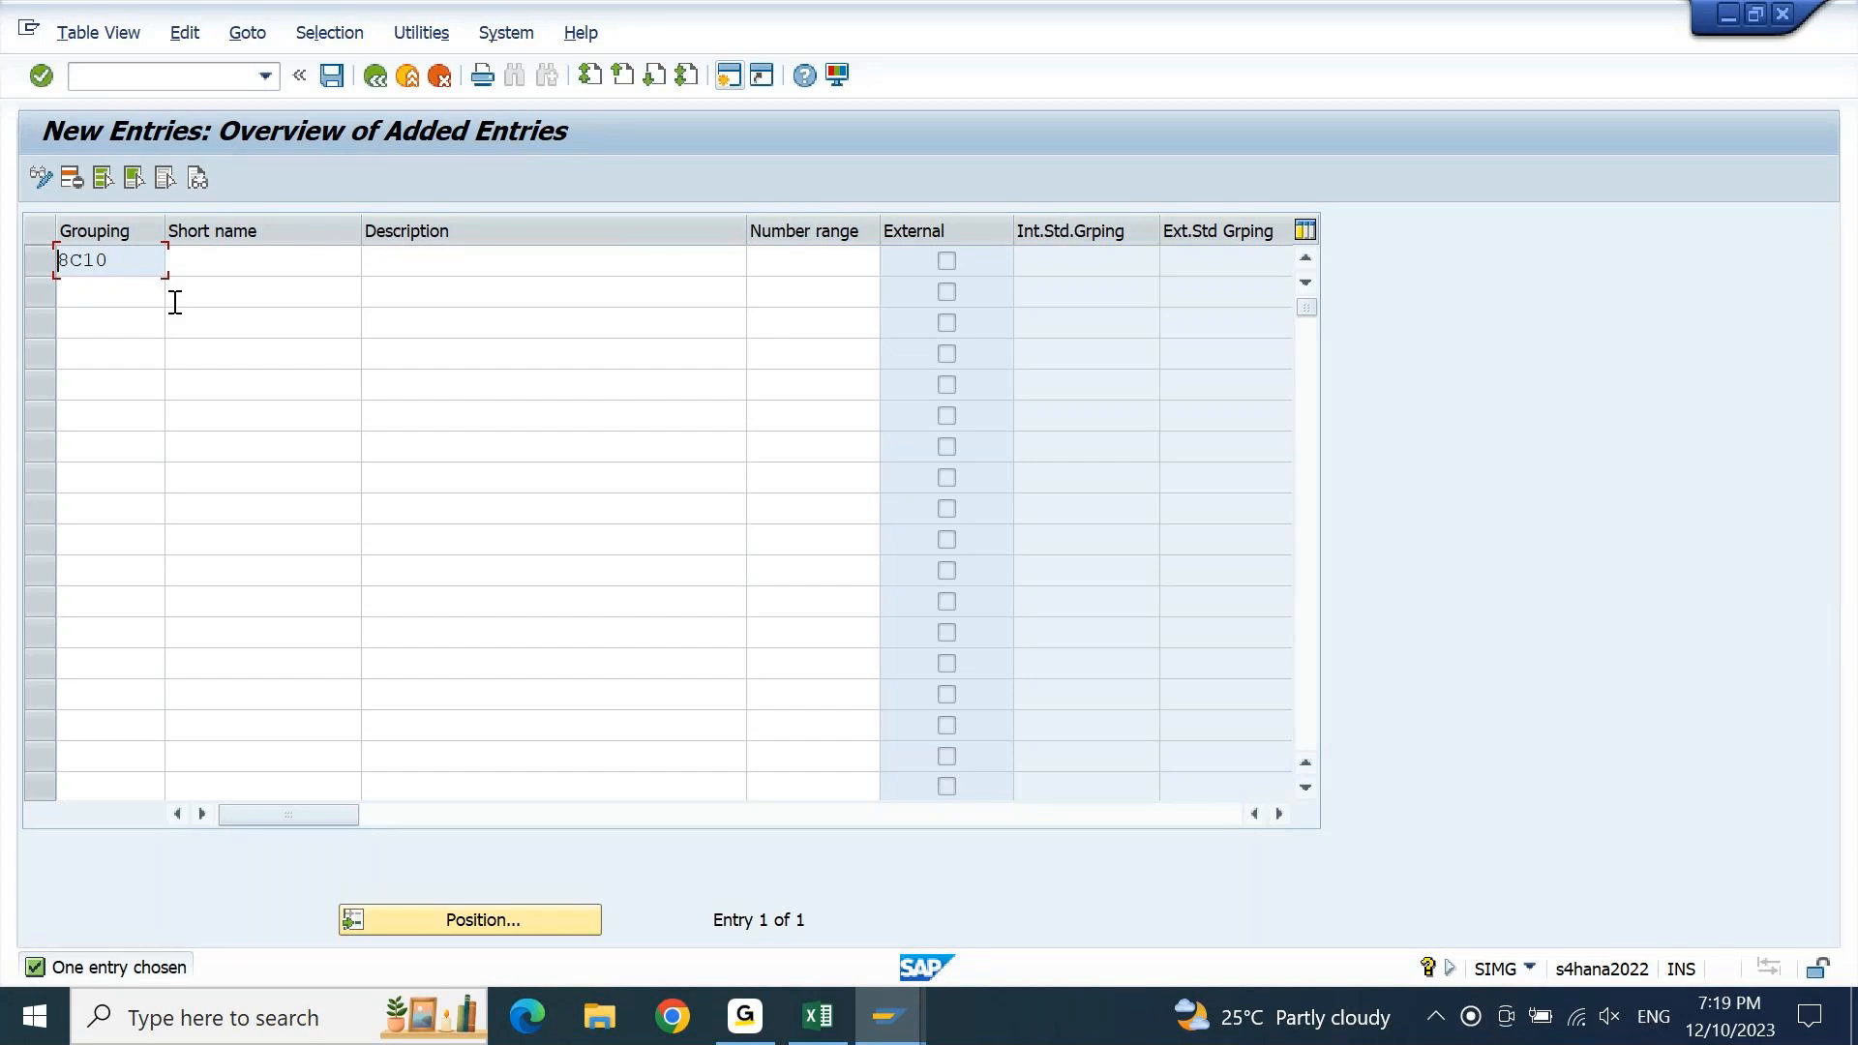
# Give grouping 8C10 the short name 8S10 LOCAL CUST and the description 8S10 LOCAL CUSTOMER
pyautogui.press('Tab')
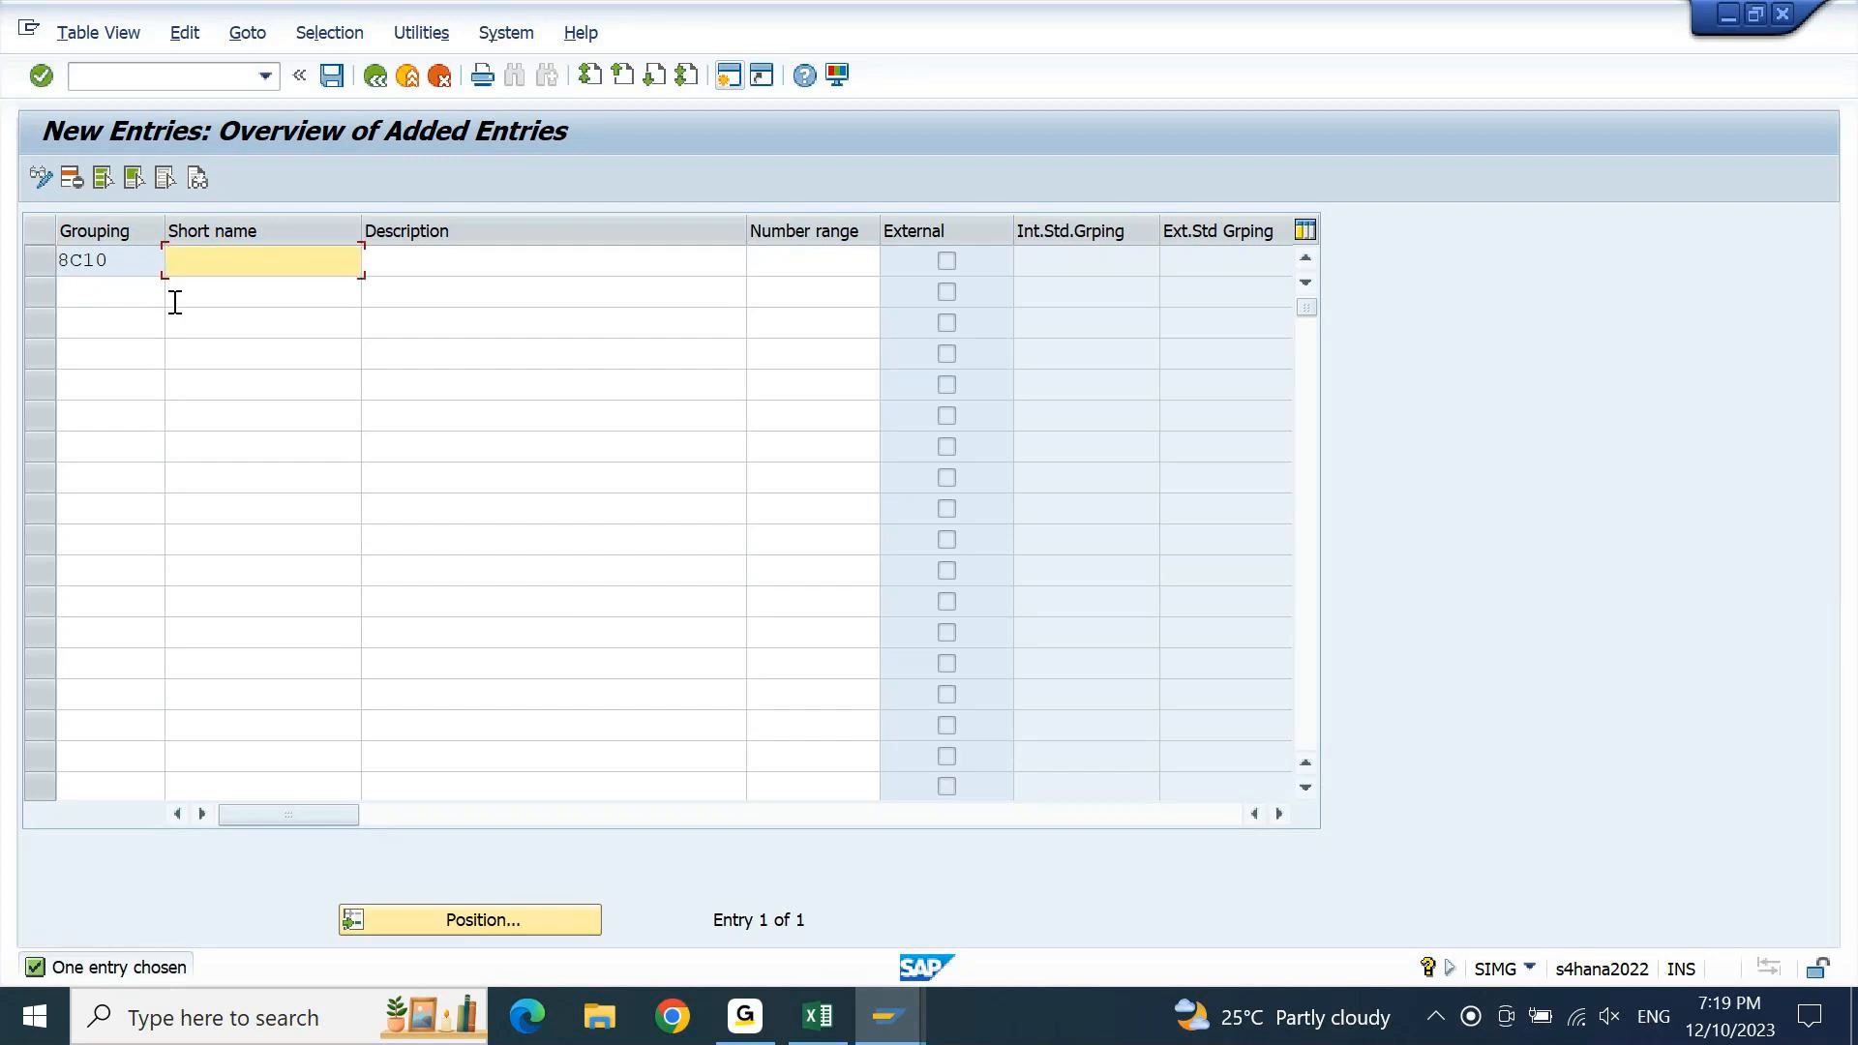
pyautogui.write('8S10 LOCAL CUST')
pyautogui.hotkey('shift', 'Home')
pyautogui.hotkey('ctrl', 'c')
pyautogui.press('Tab')
pyautogui.hotkey('ctrl', 'v')
pyautogui.write('OMER')
pyautogui.press('Return')
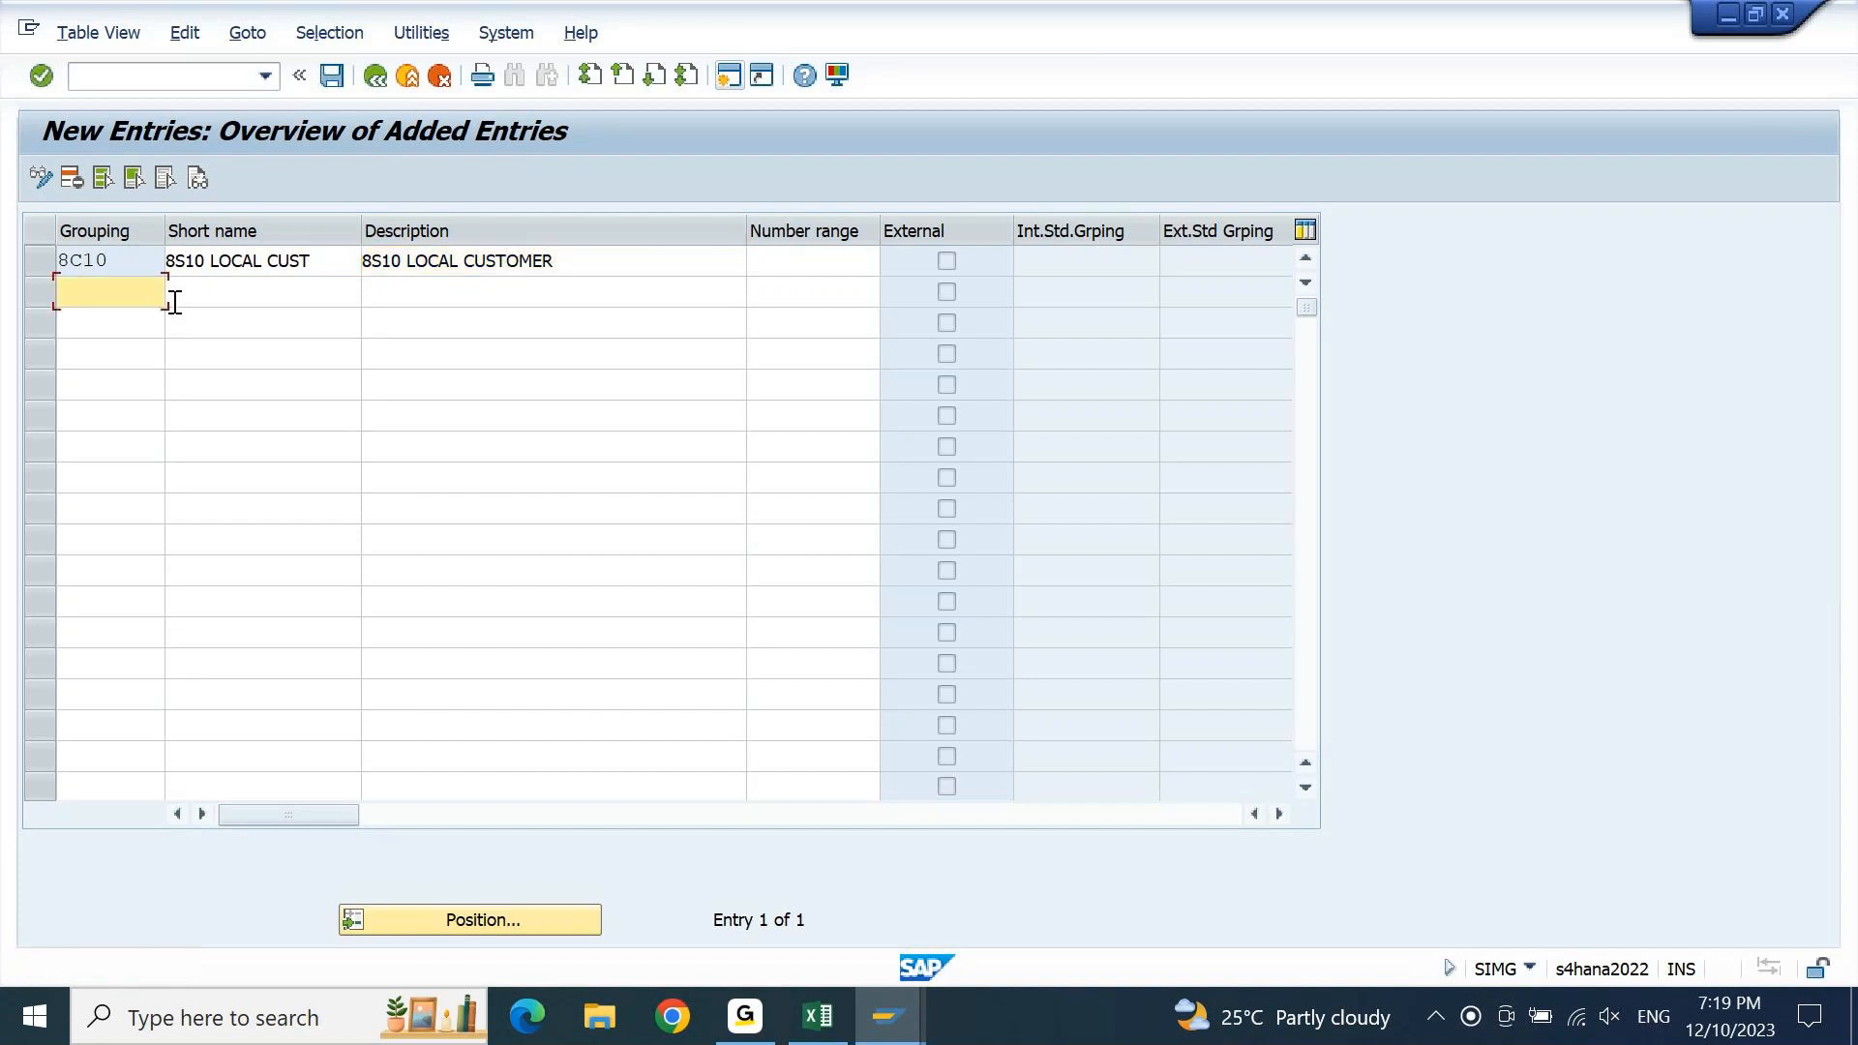
# Assign number range S8 to grouping 8C10
pyautogui.press('Up')
pyautogui.press('Tab')
pyautogui.press('Tab')
pyautogui.press('Tab')
pyautogui.write('8')
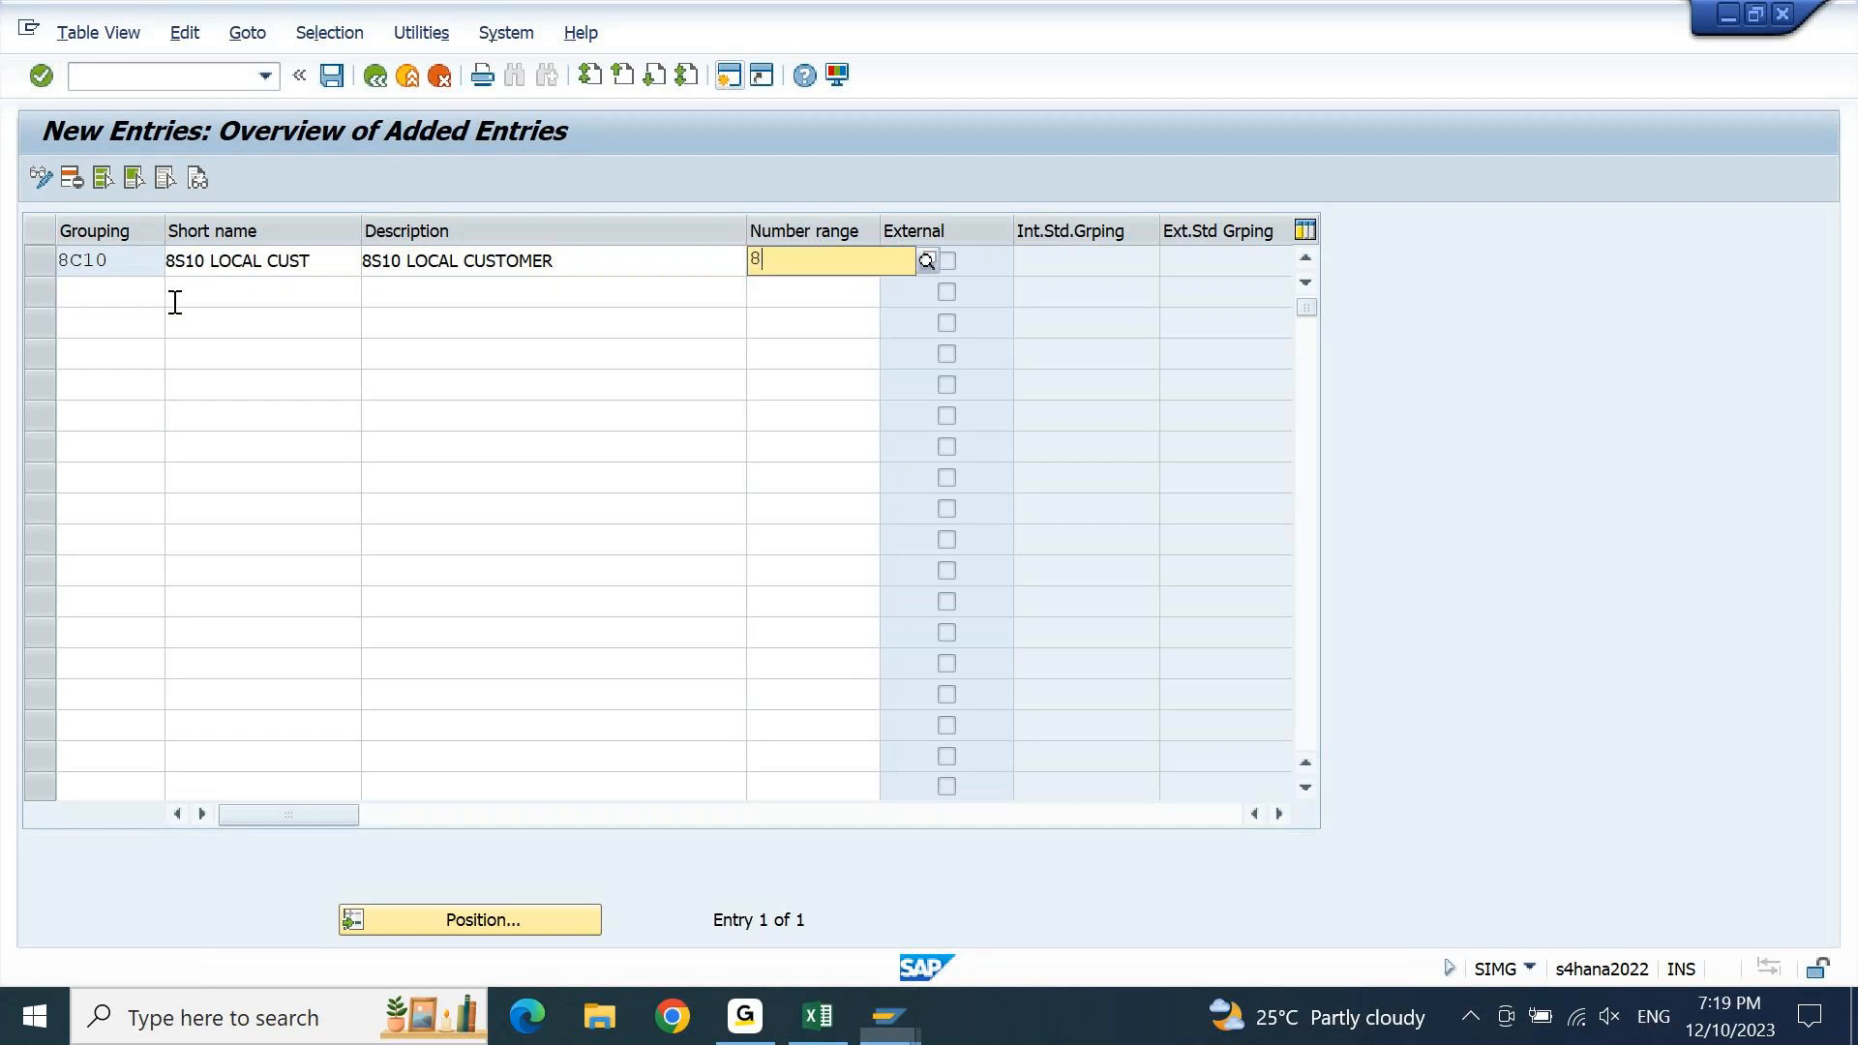
pyautogui.press('BackSpace')
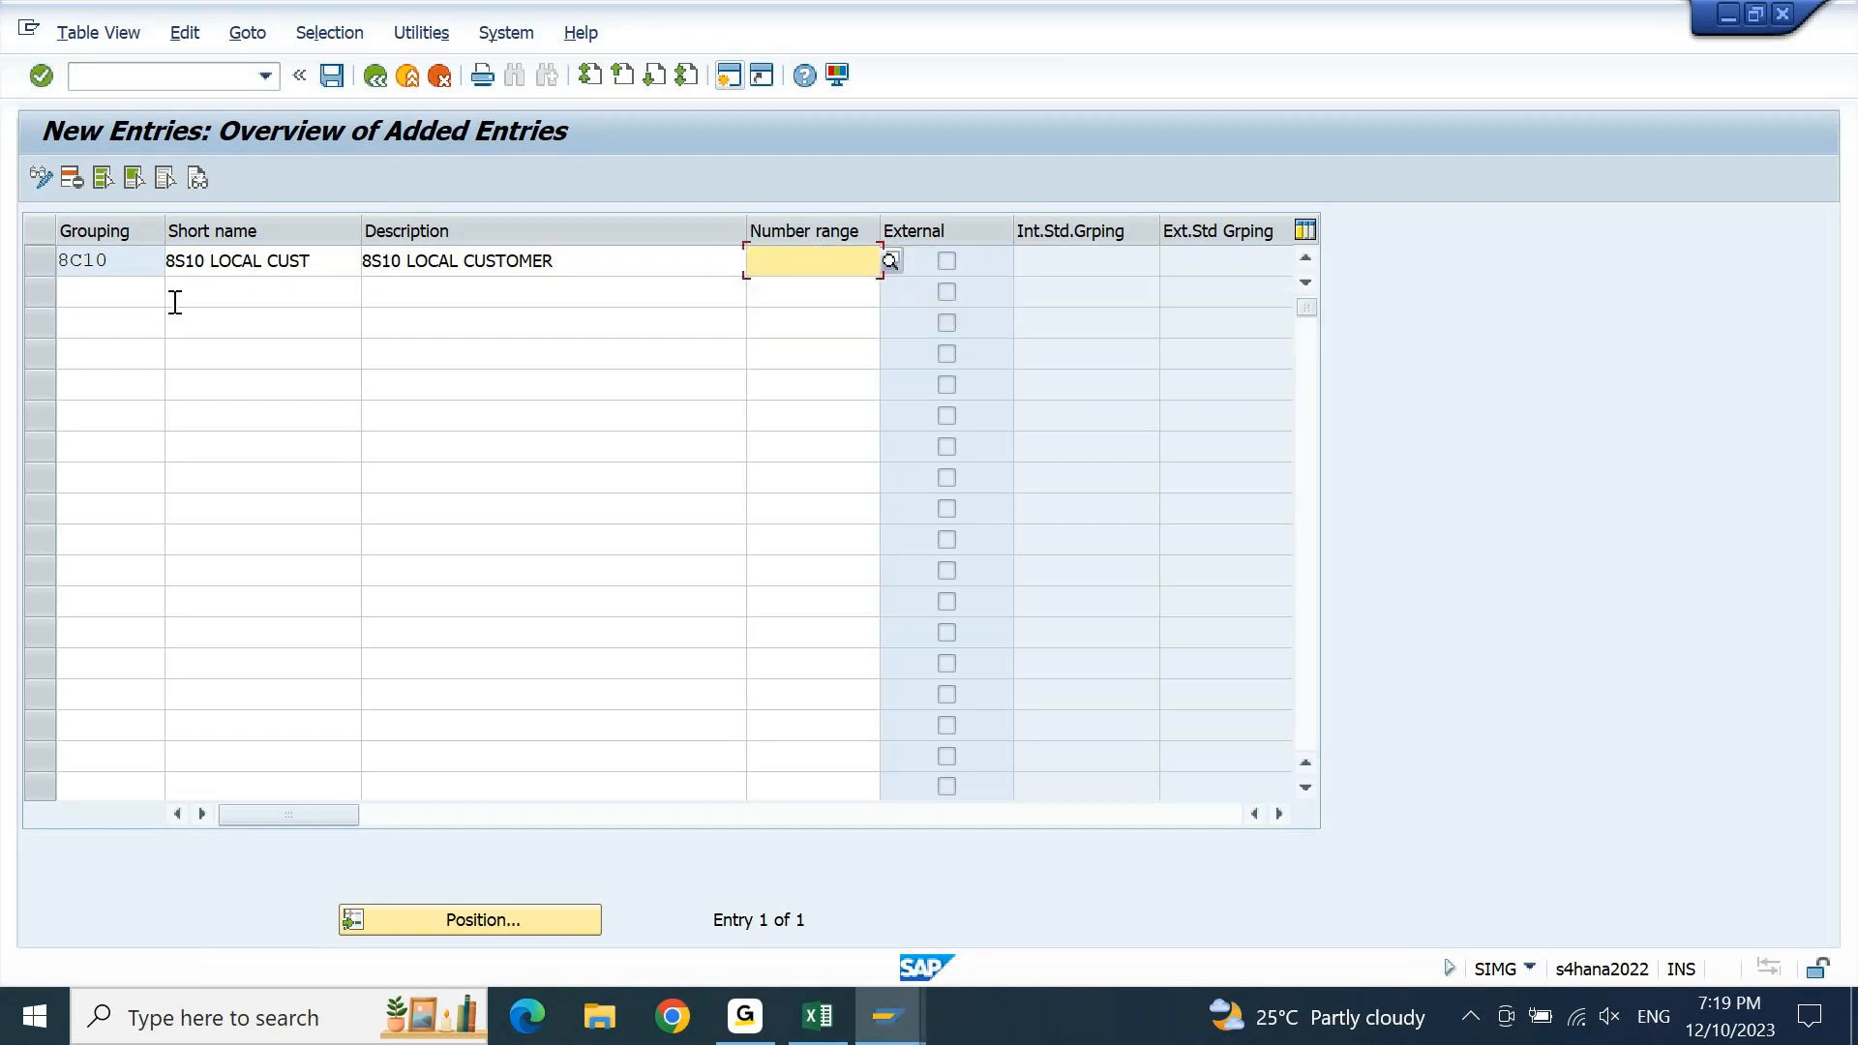
pyautogui.write('S8')
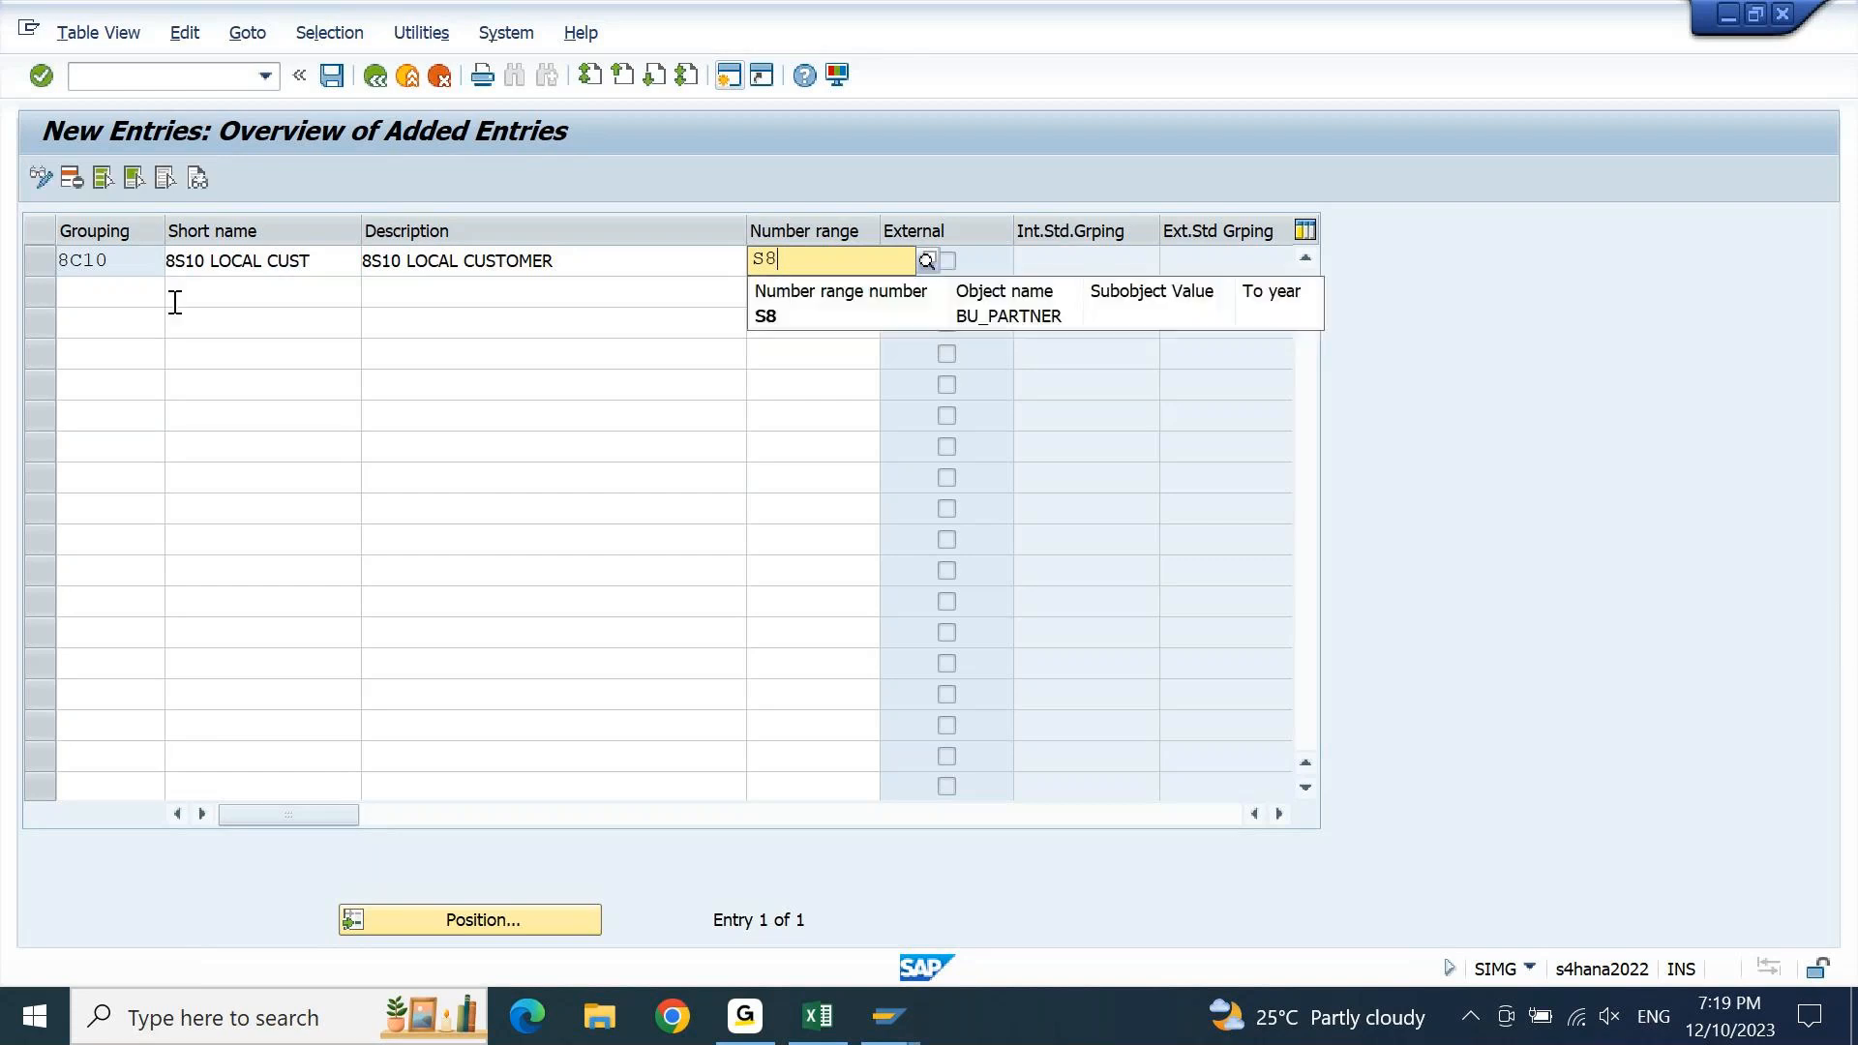
pyautogui.press('Return')
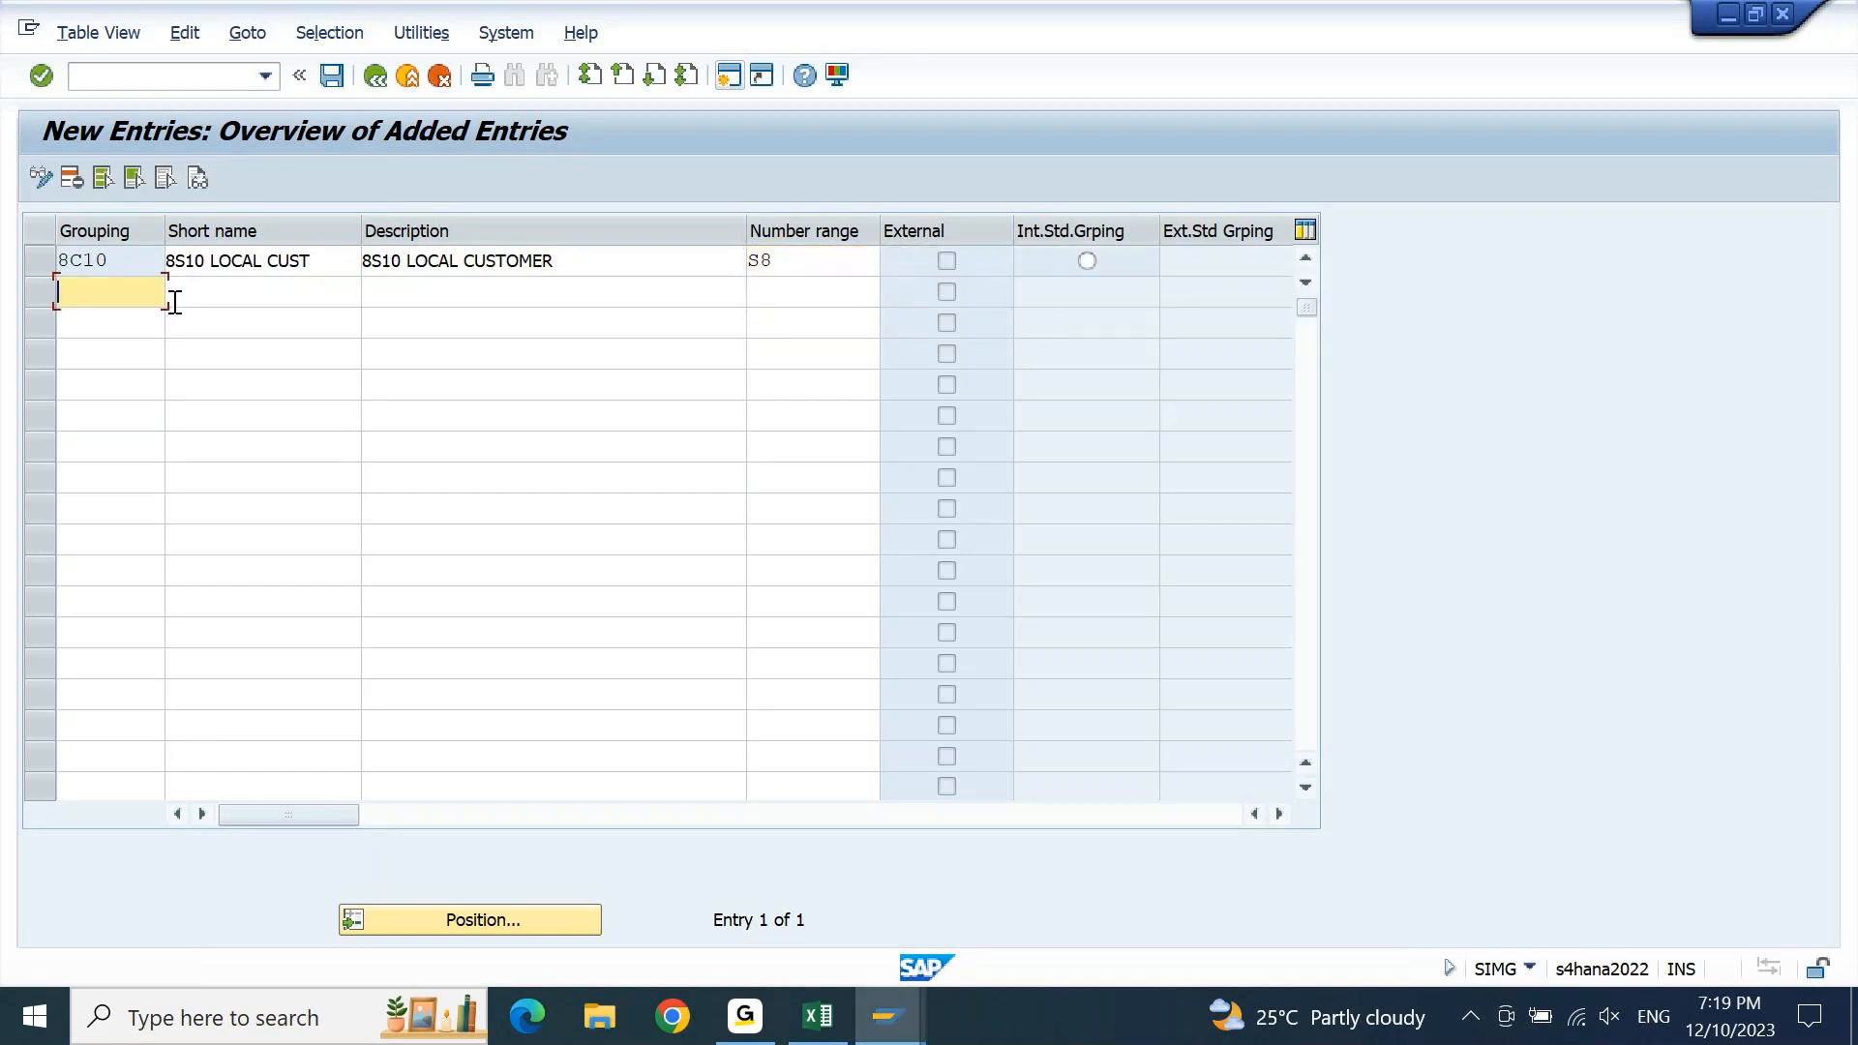
# Save the new grouping under the proposed customizing request and return to the implementation guide
pyautogui.hotkey('ctrl', 's')
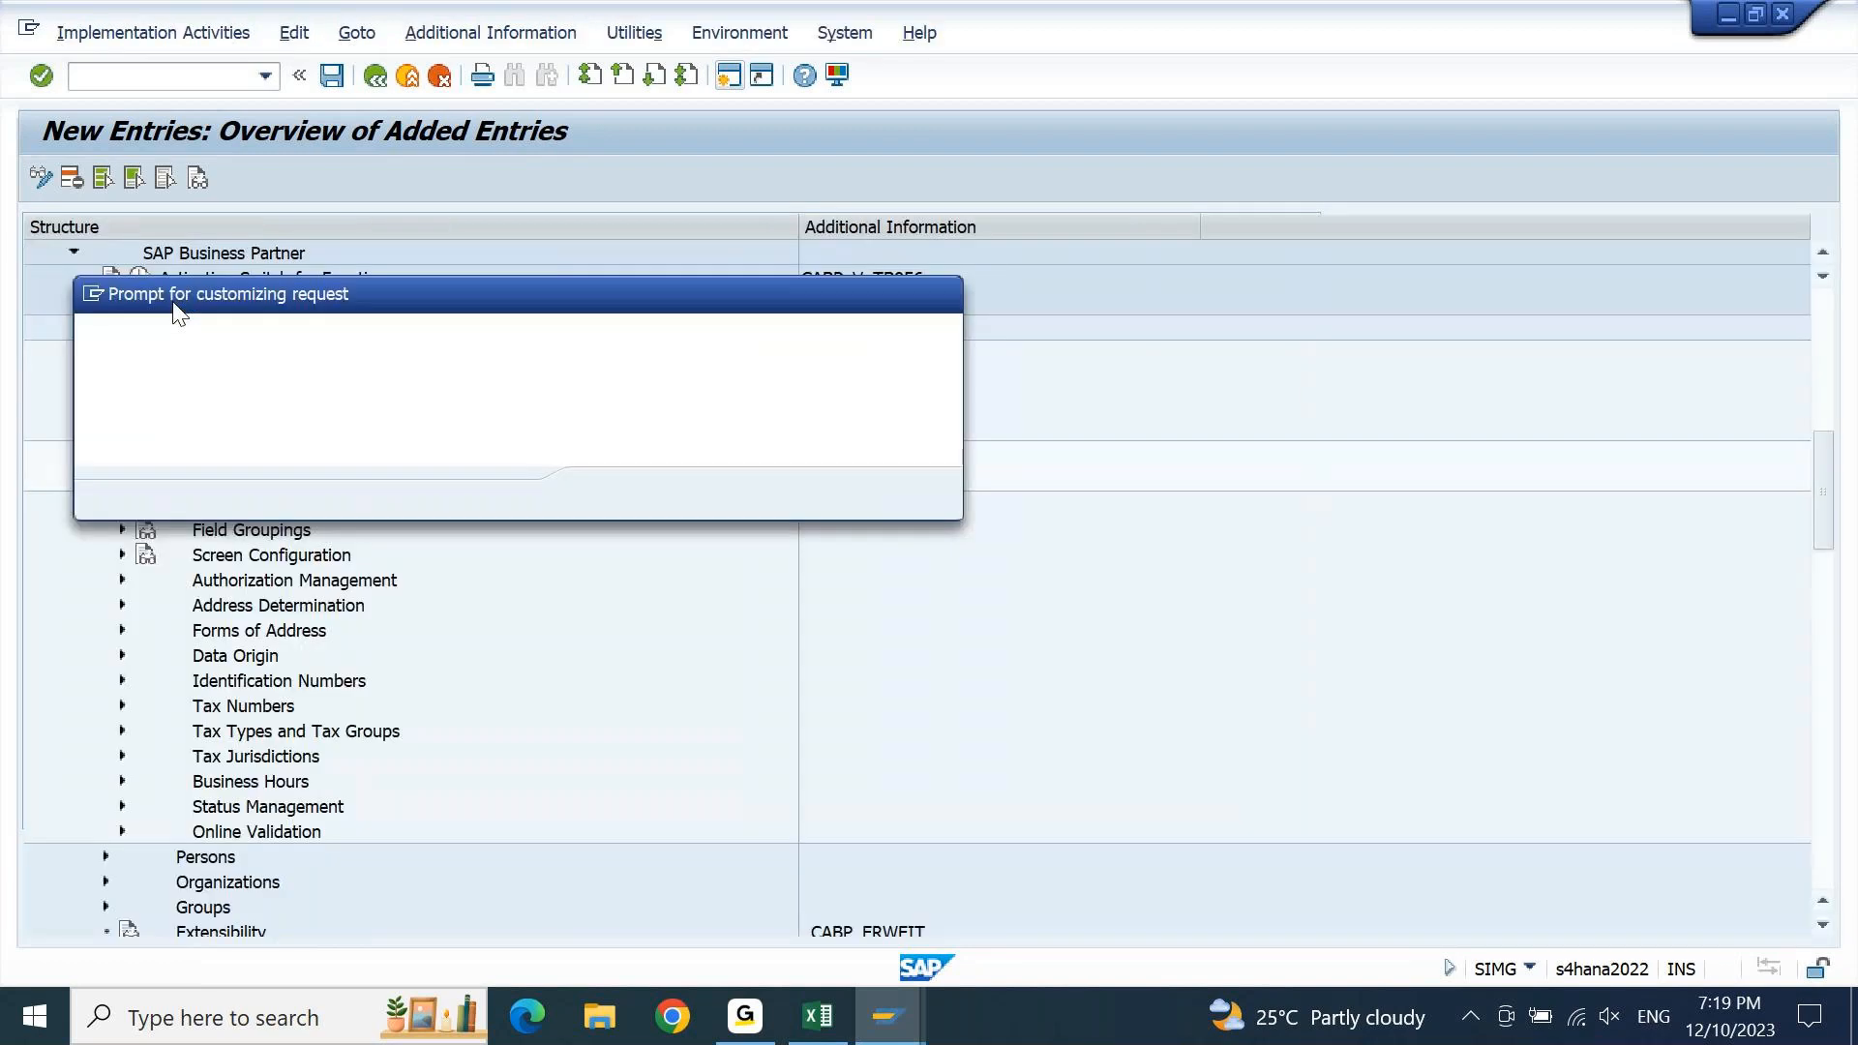
pyautogui.press('Return')
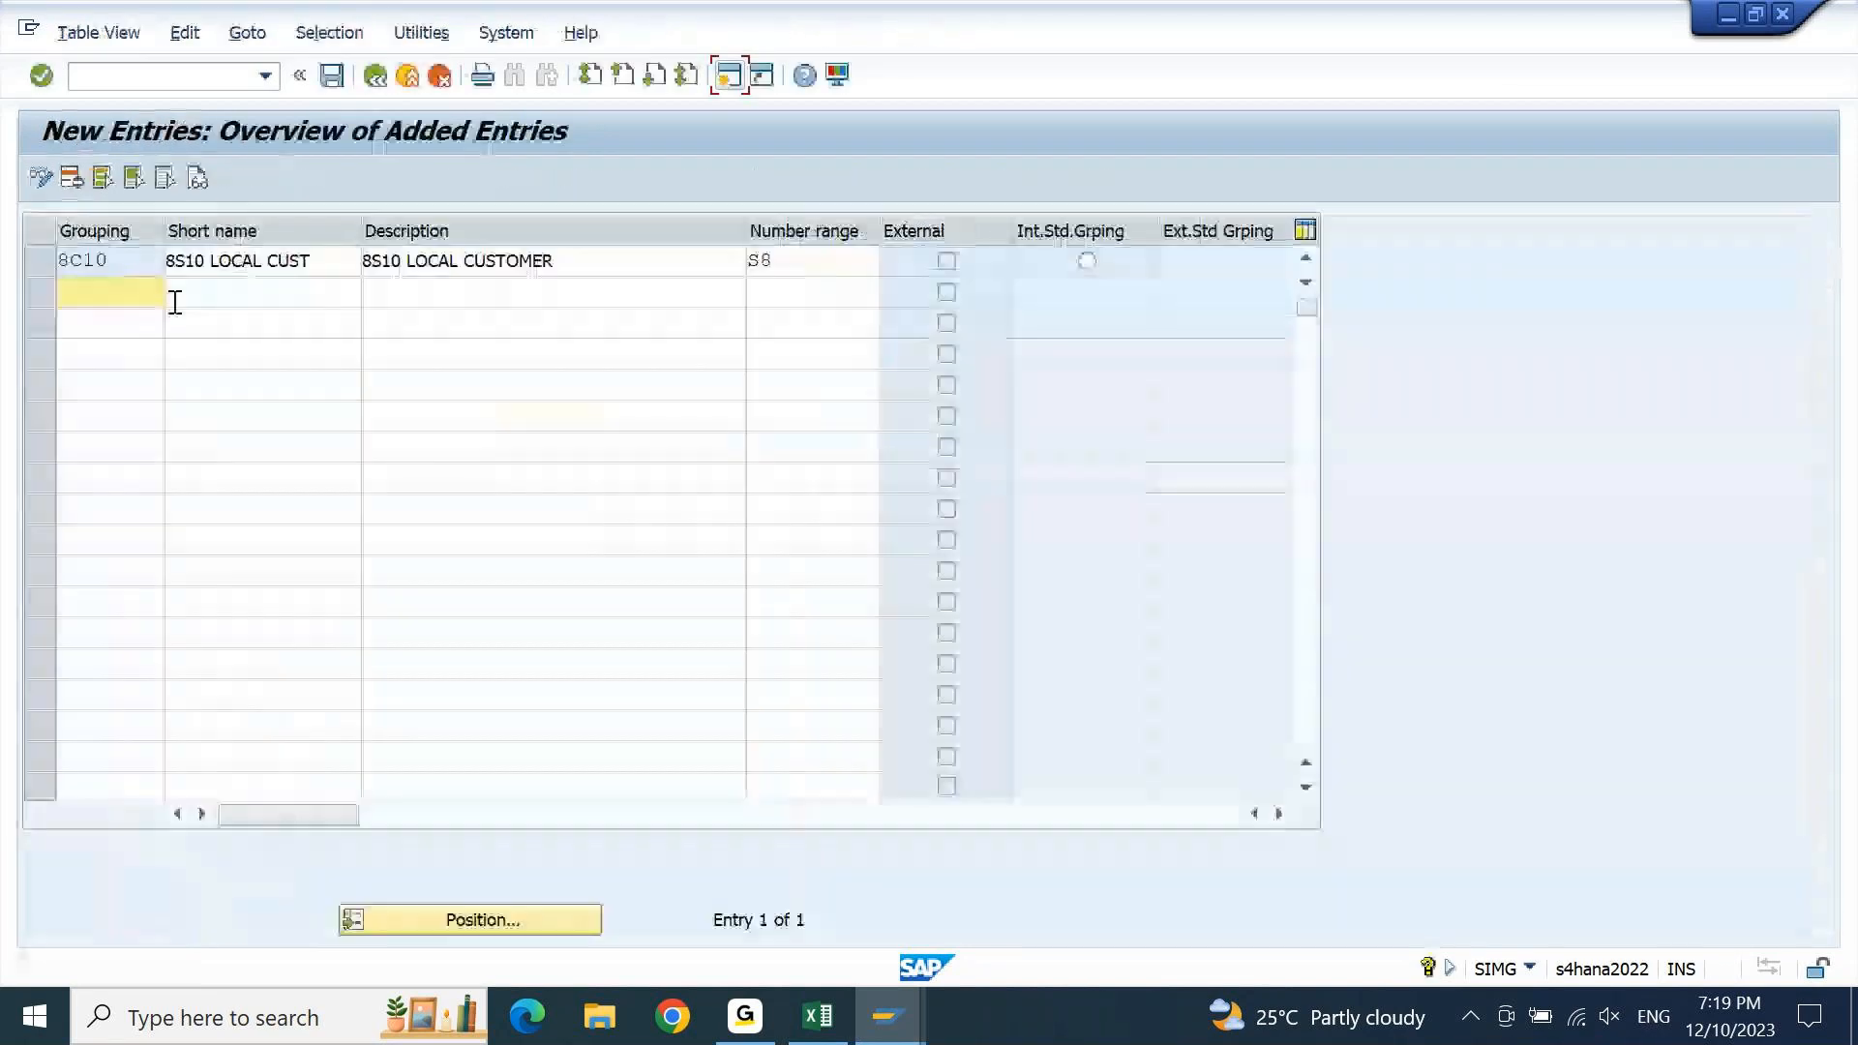
pyautogui.press('F3')
pyautogui.press('F3')
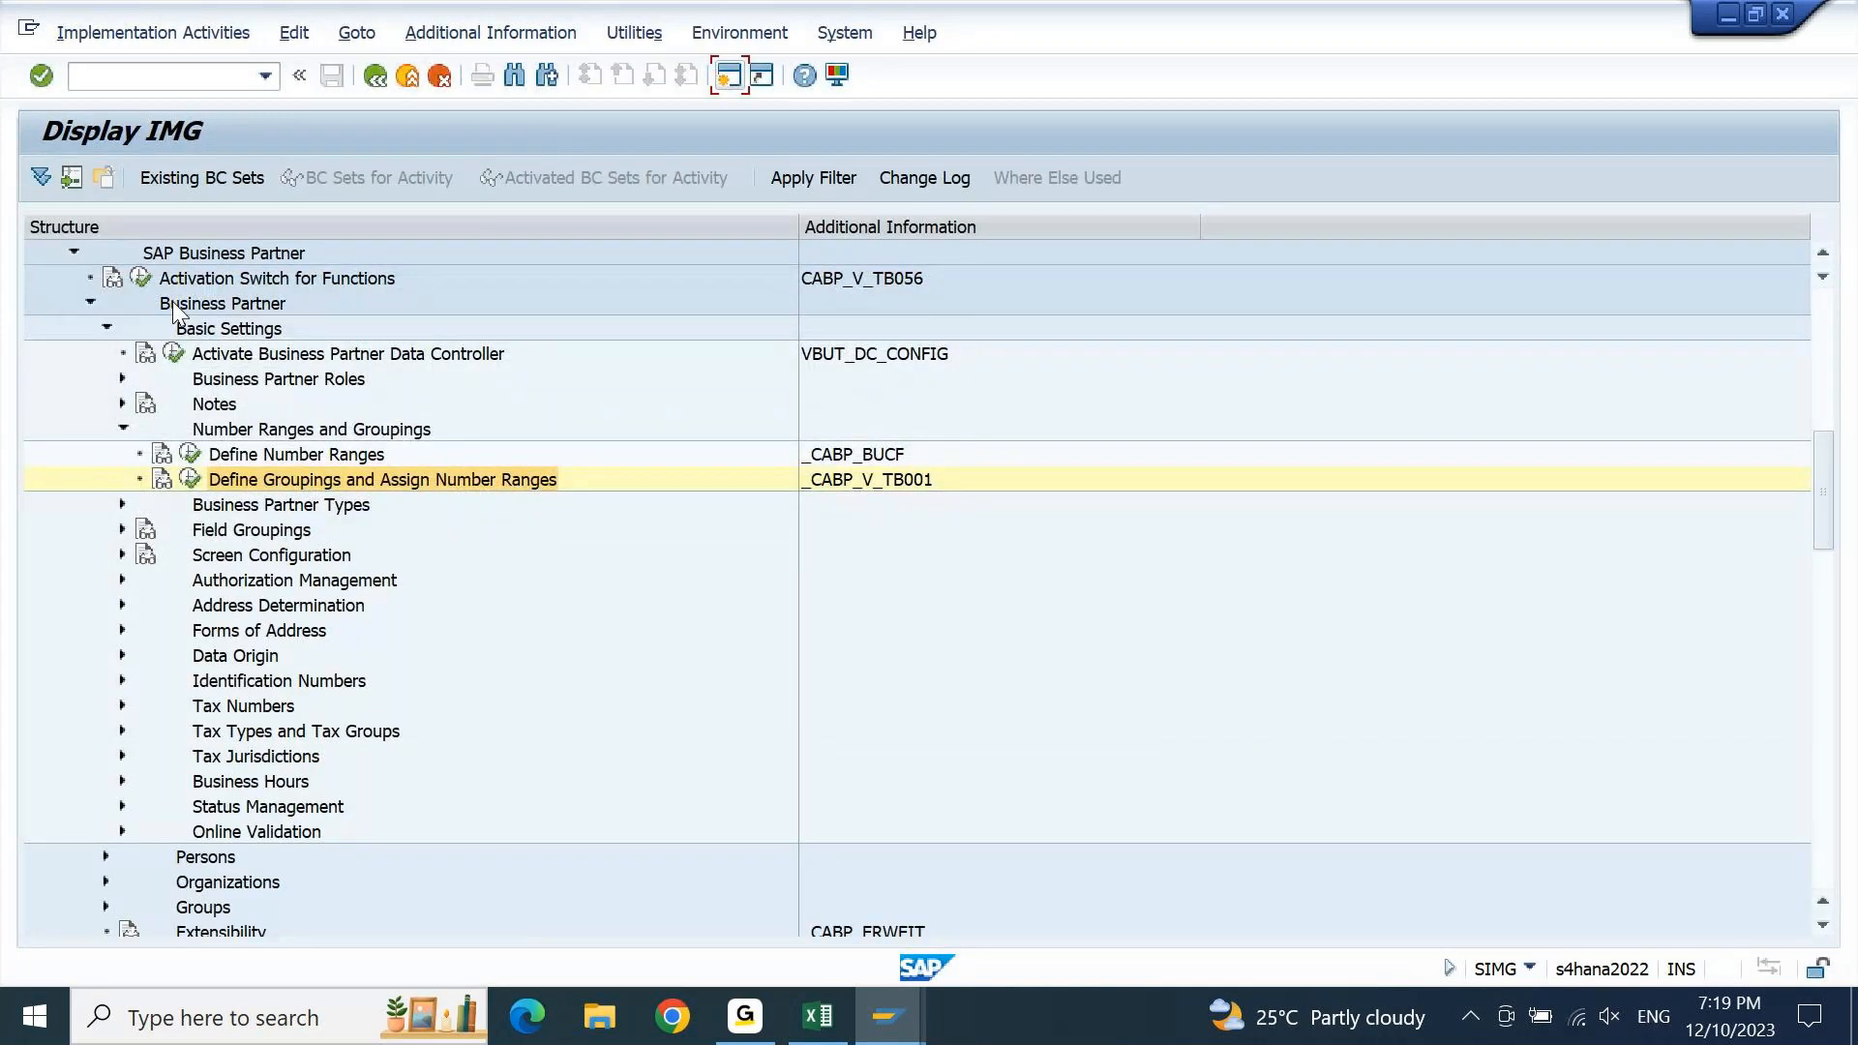
# Collapse the whole SAP Business Partner branch in the implementation guide structure
pyautogui.press('Left')
pyautogui.press('Left')
pyautogui.press('Left')
pyautogui.press('Left')
pyautogui.press('Left')
pyautogui.press('Left')
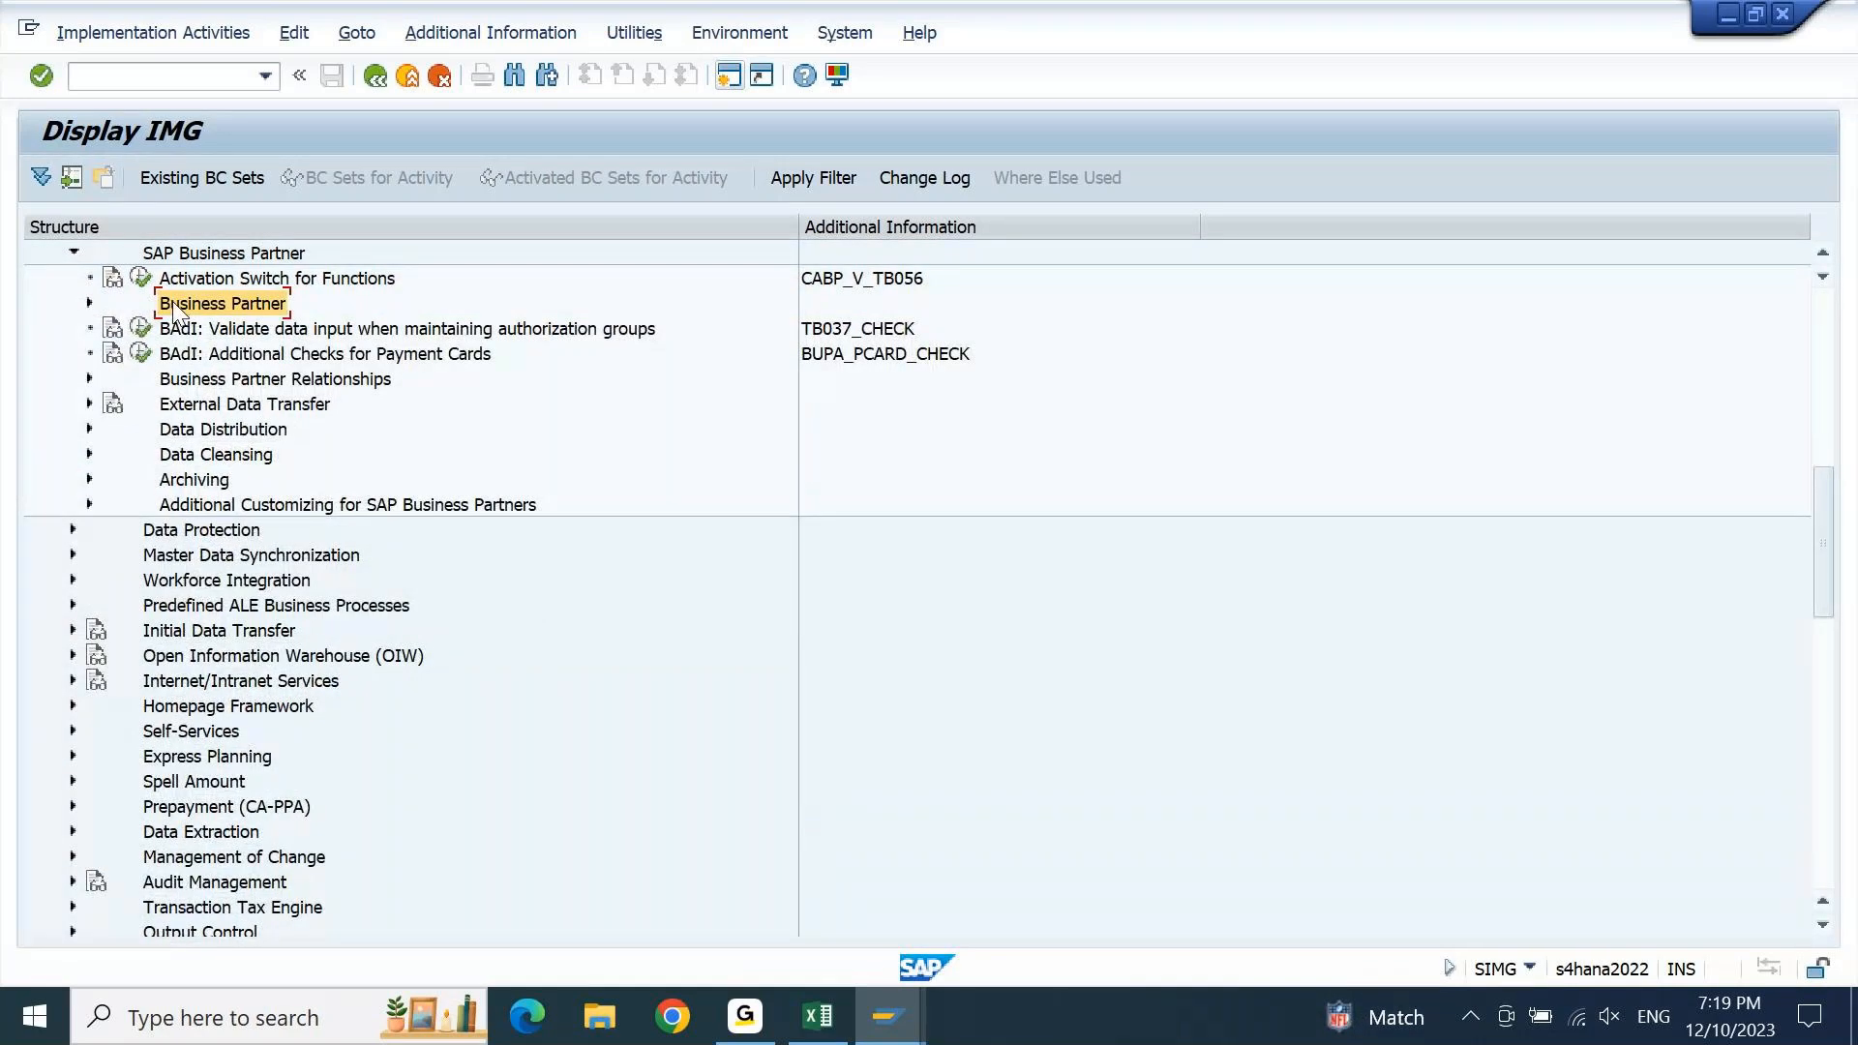
pyautogui.press('Left')
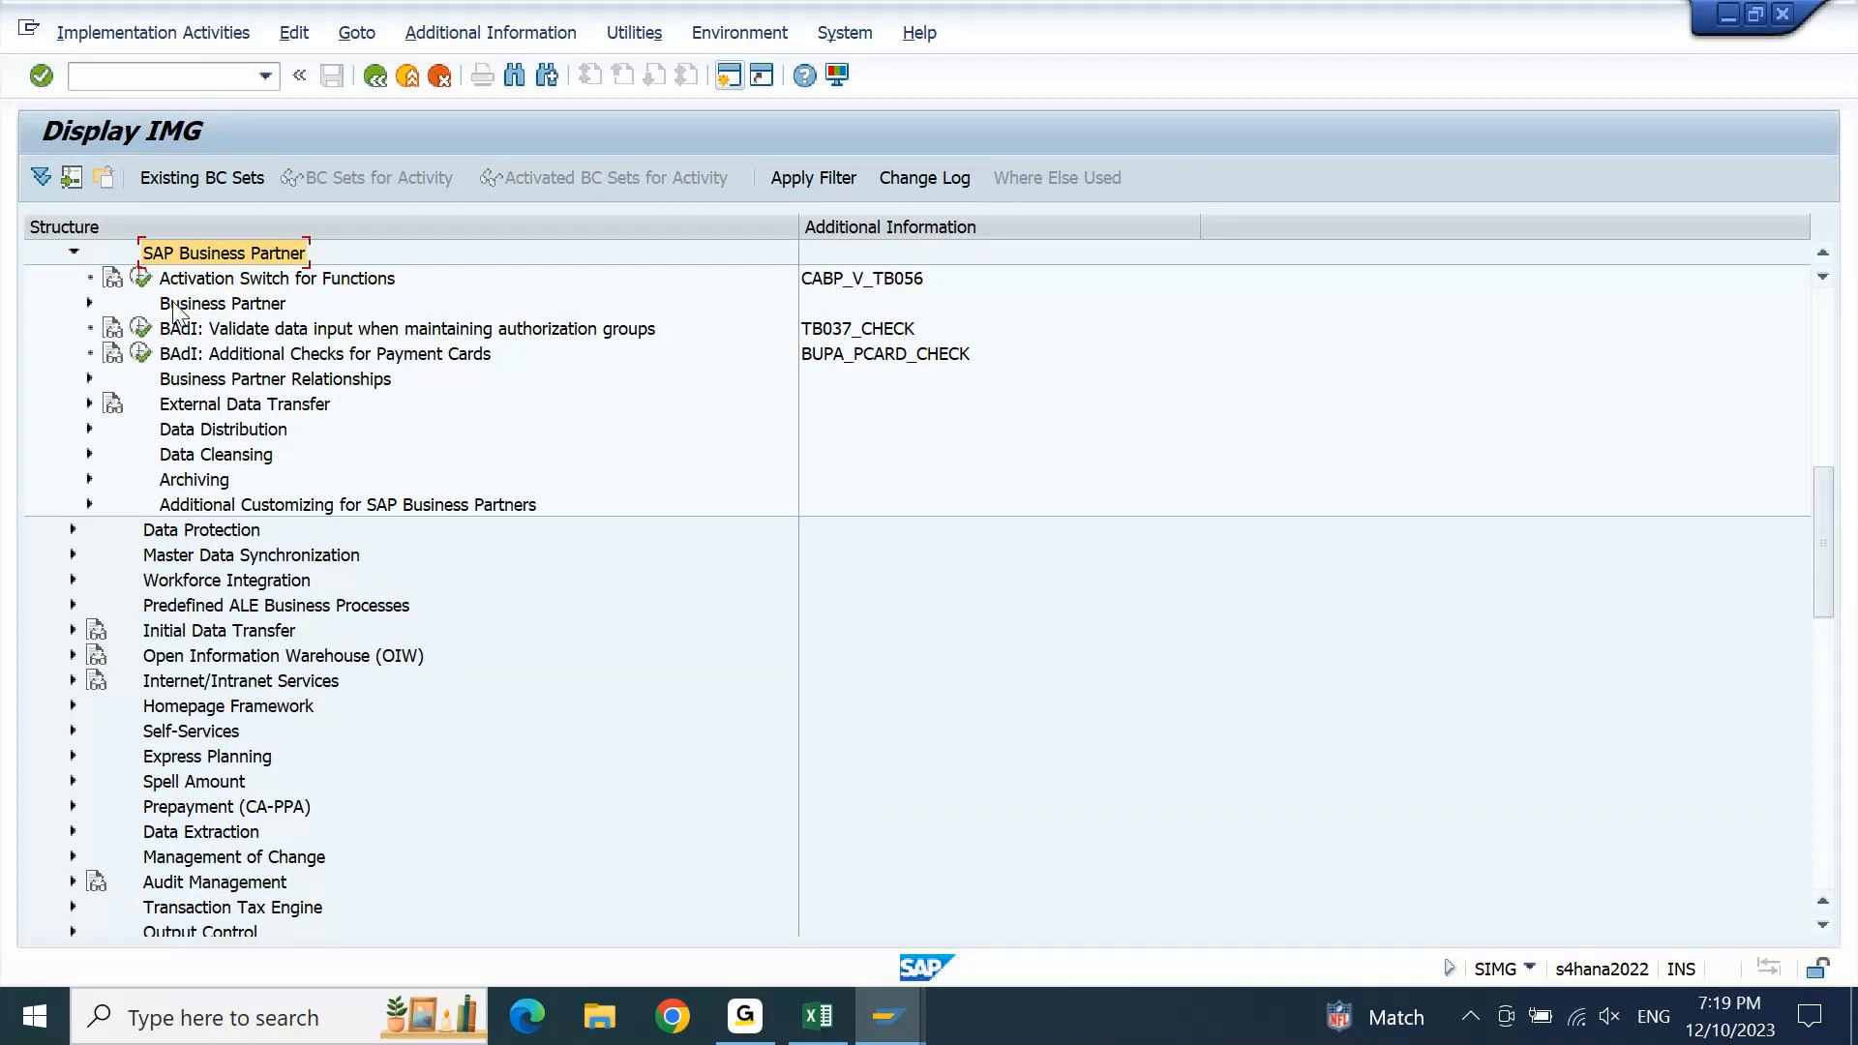
pyautogui.press('Left')
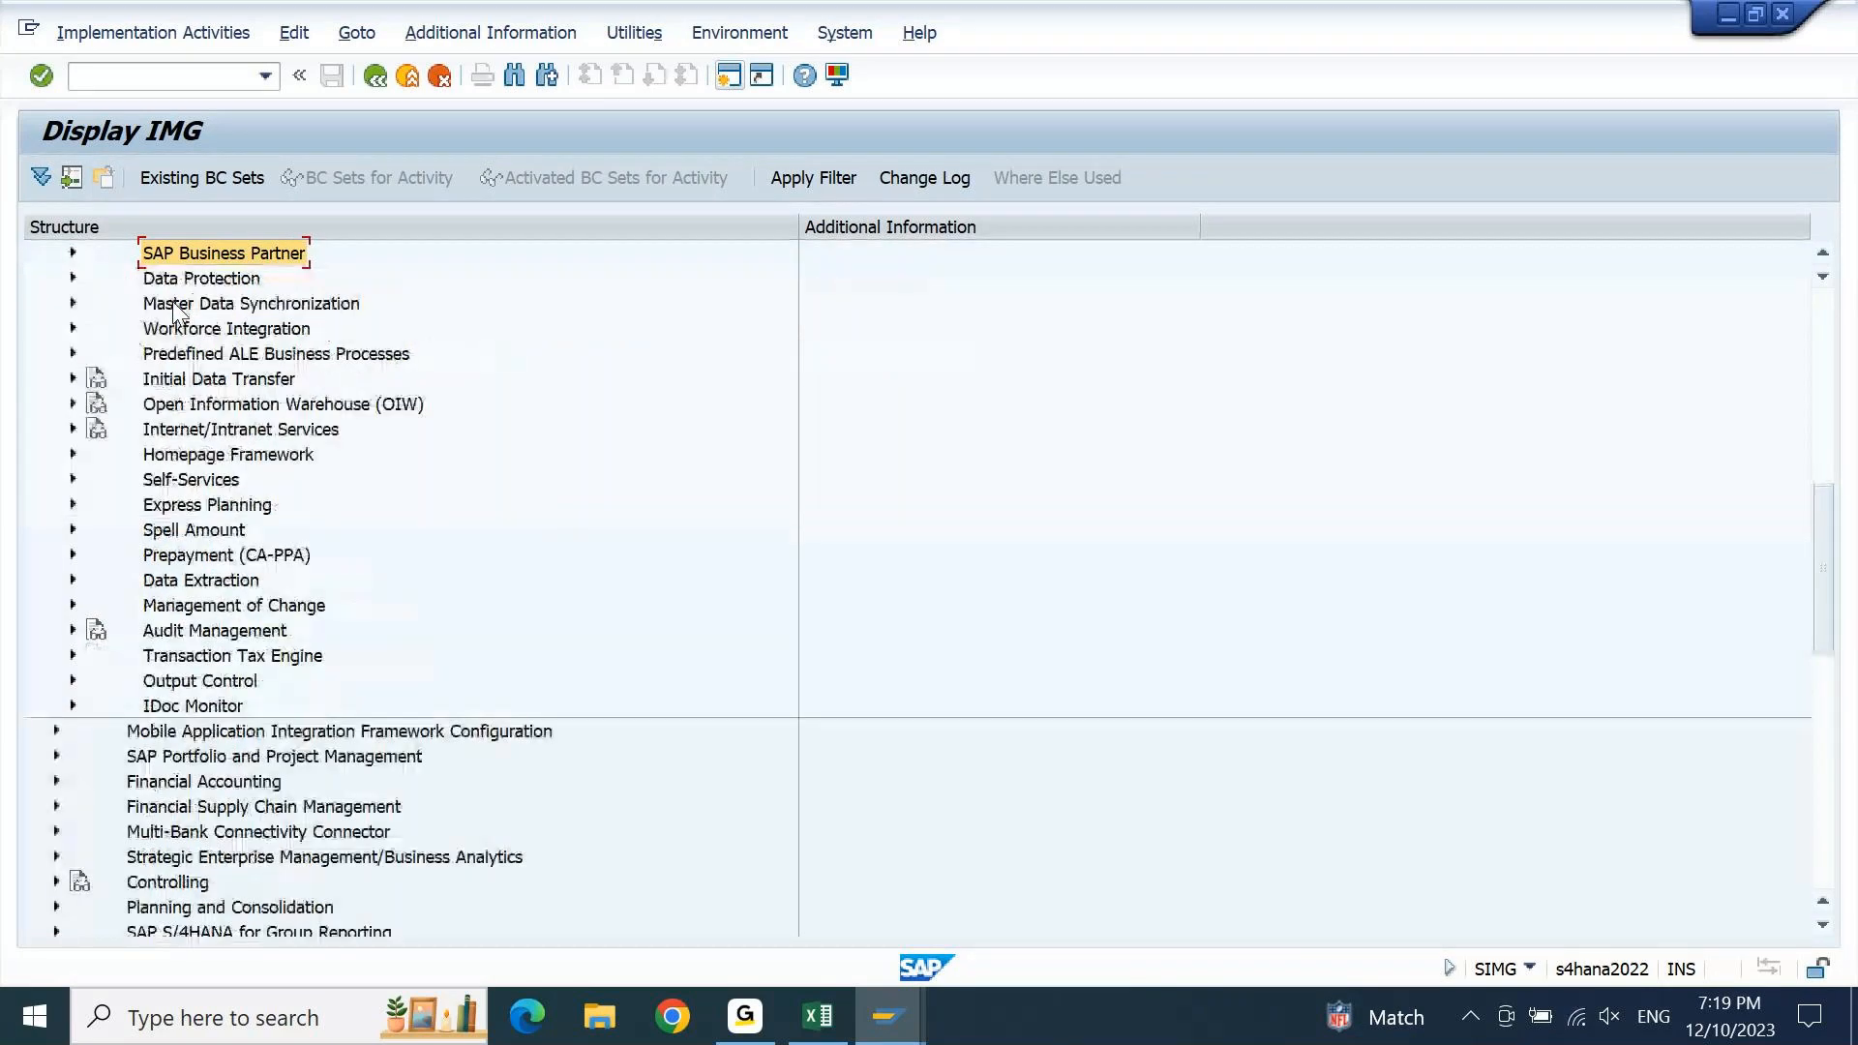
# Expand Master Data Synchronization and its Customer/Vendor Integration node
pyautogui.click(174, 308)
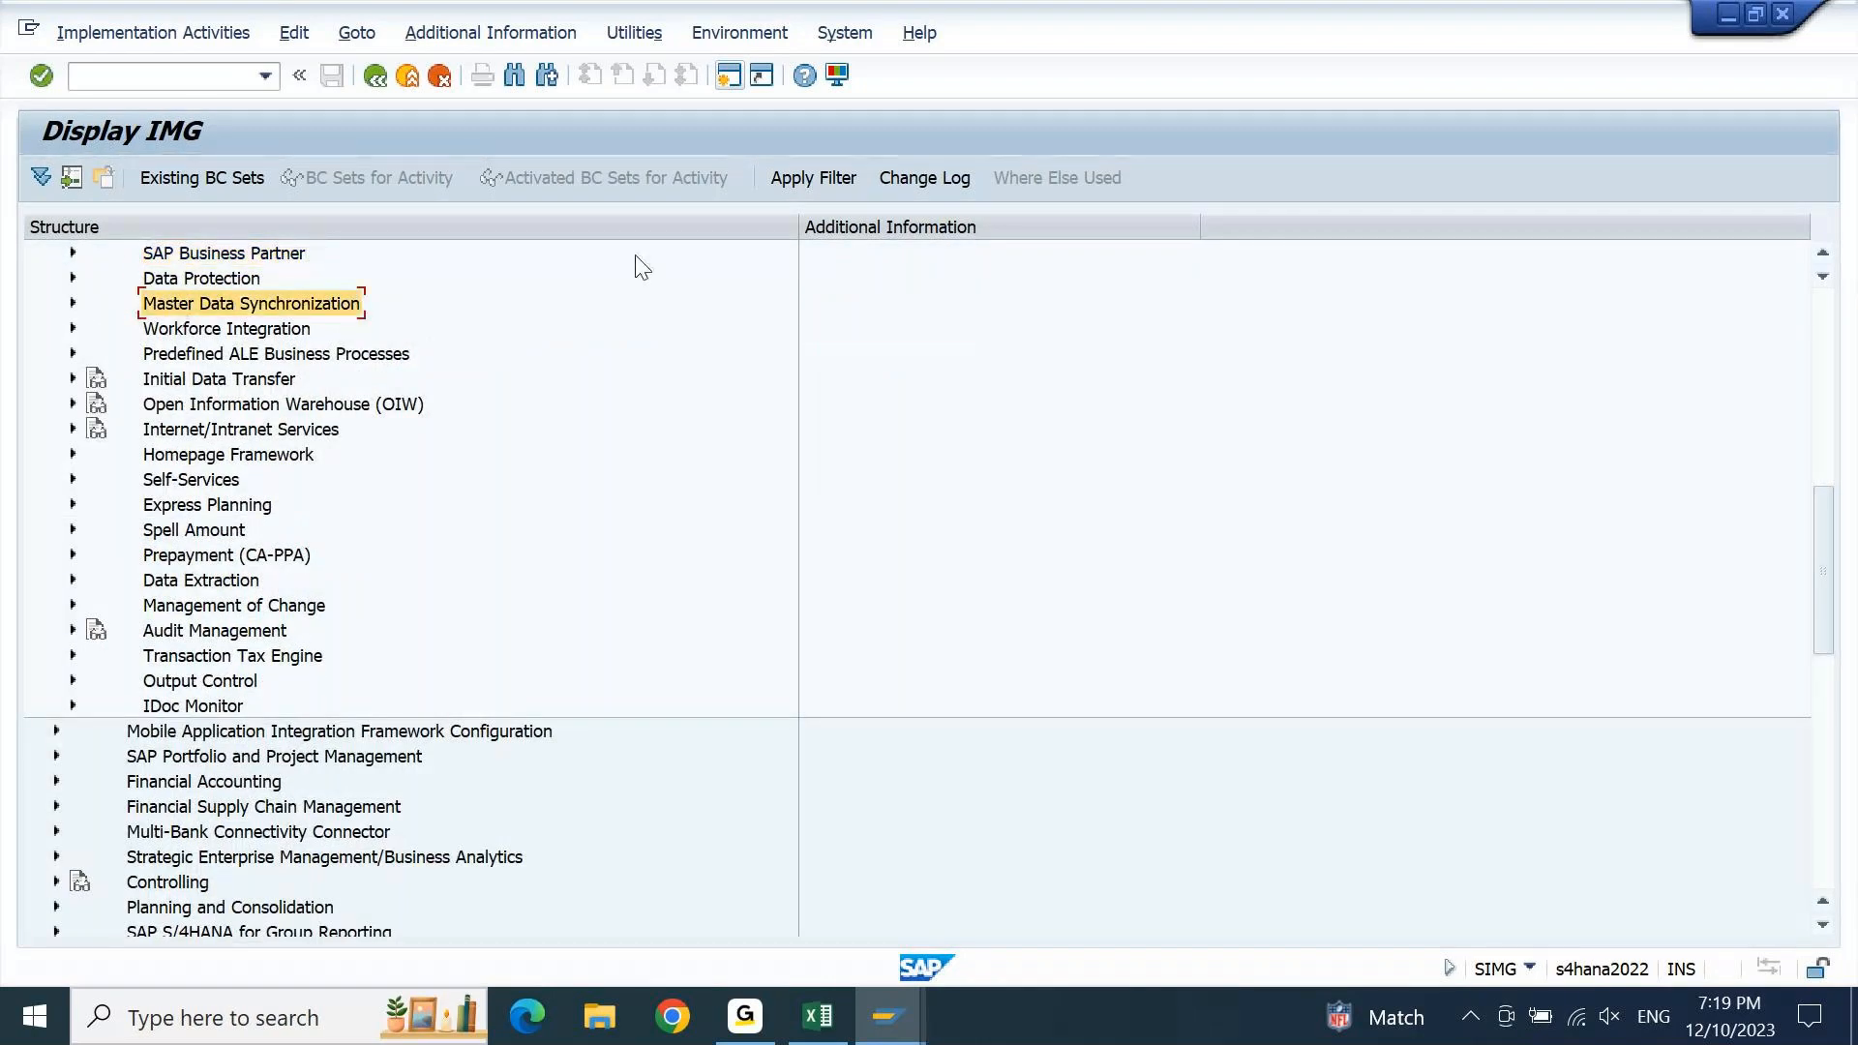
pyautogui.press('Right')
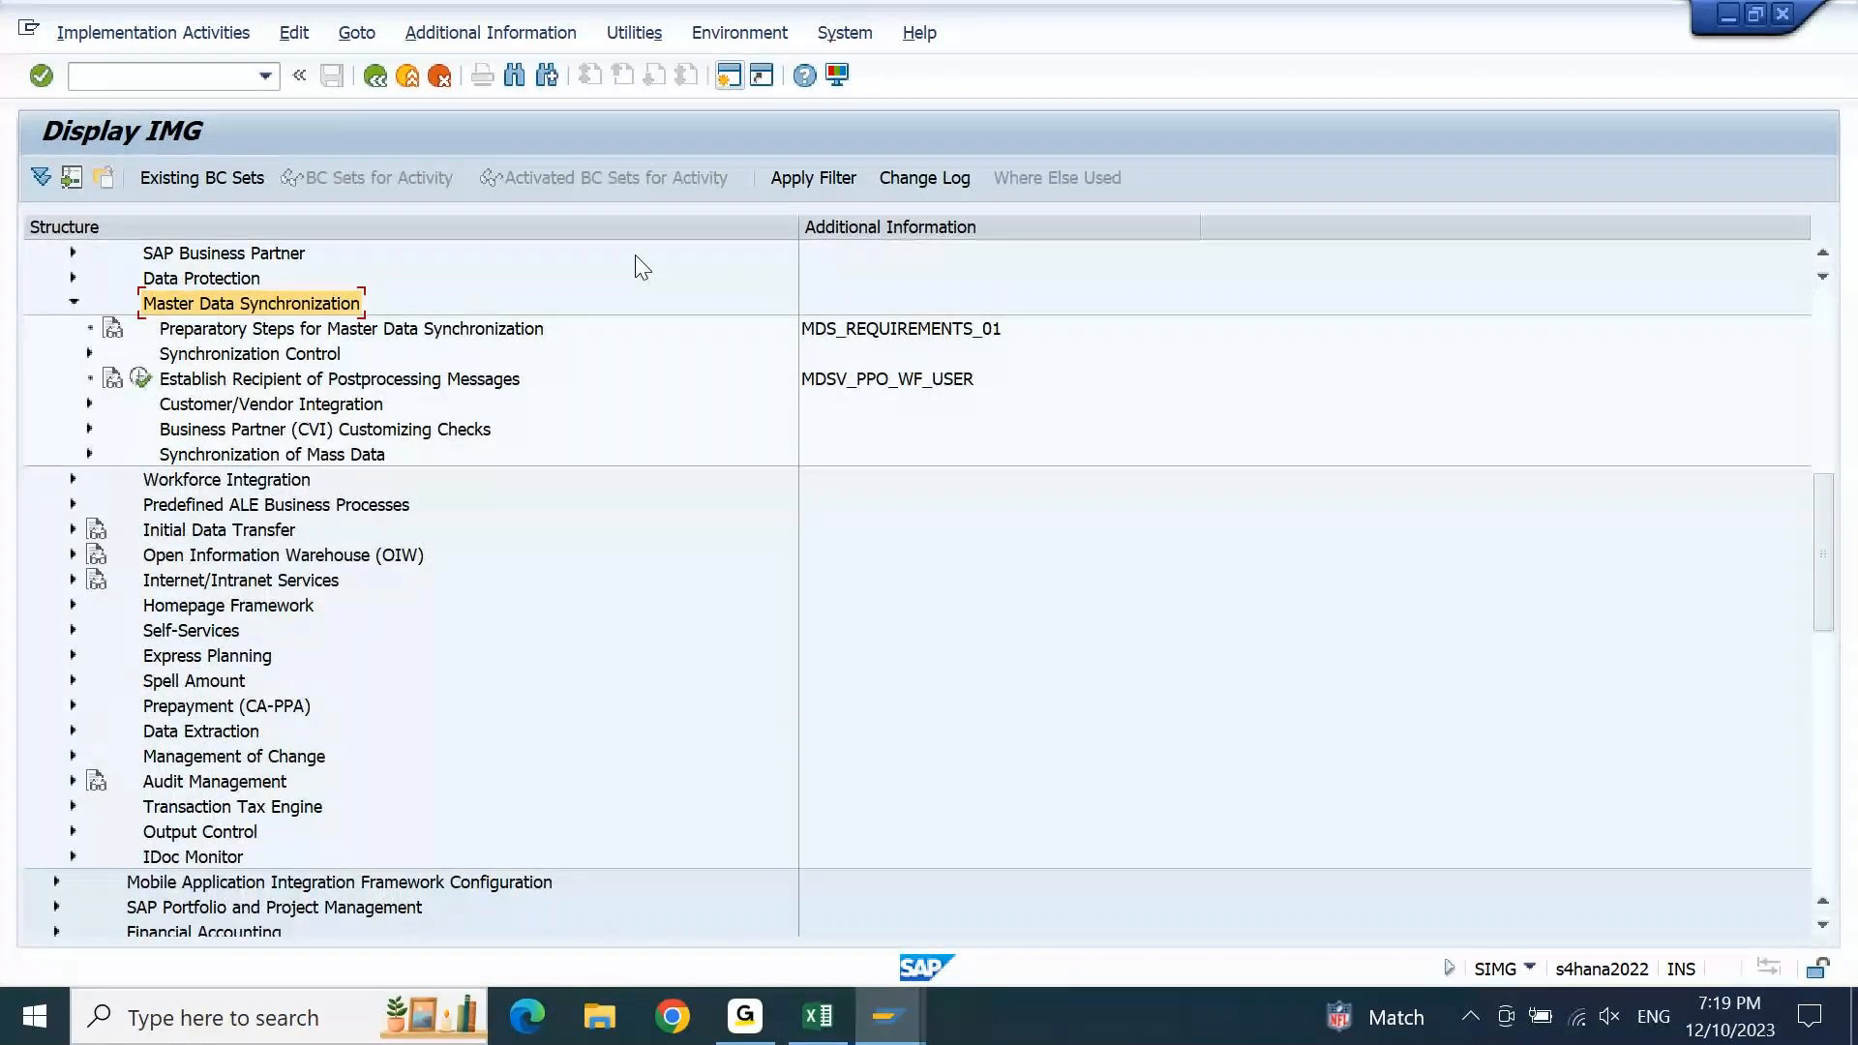
pyautogui.press('Down')
pyautogui.press('Down')
pyautogui.press('Down')
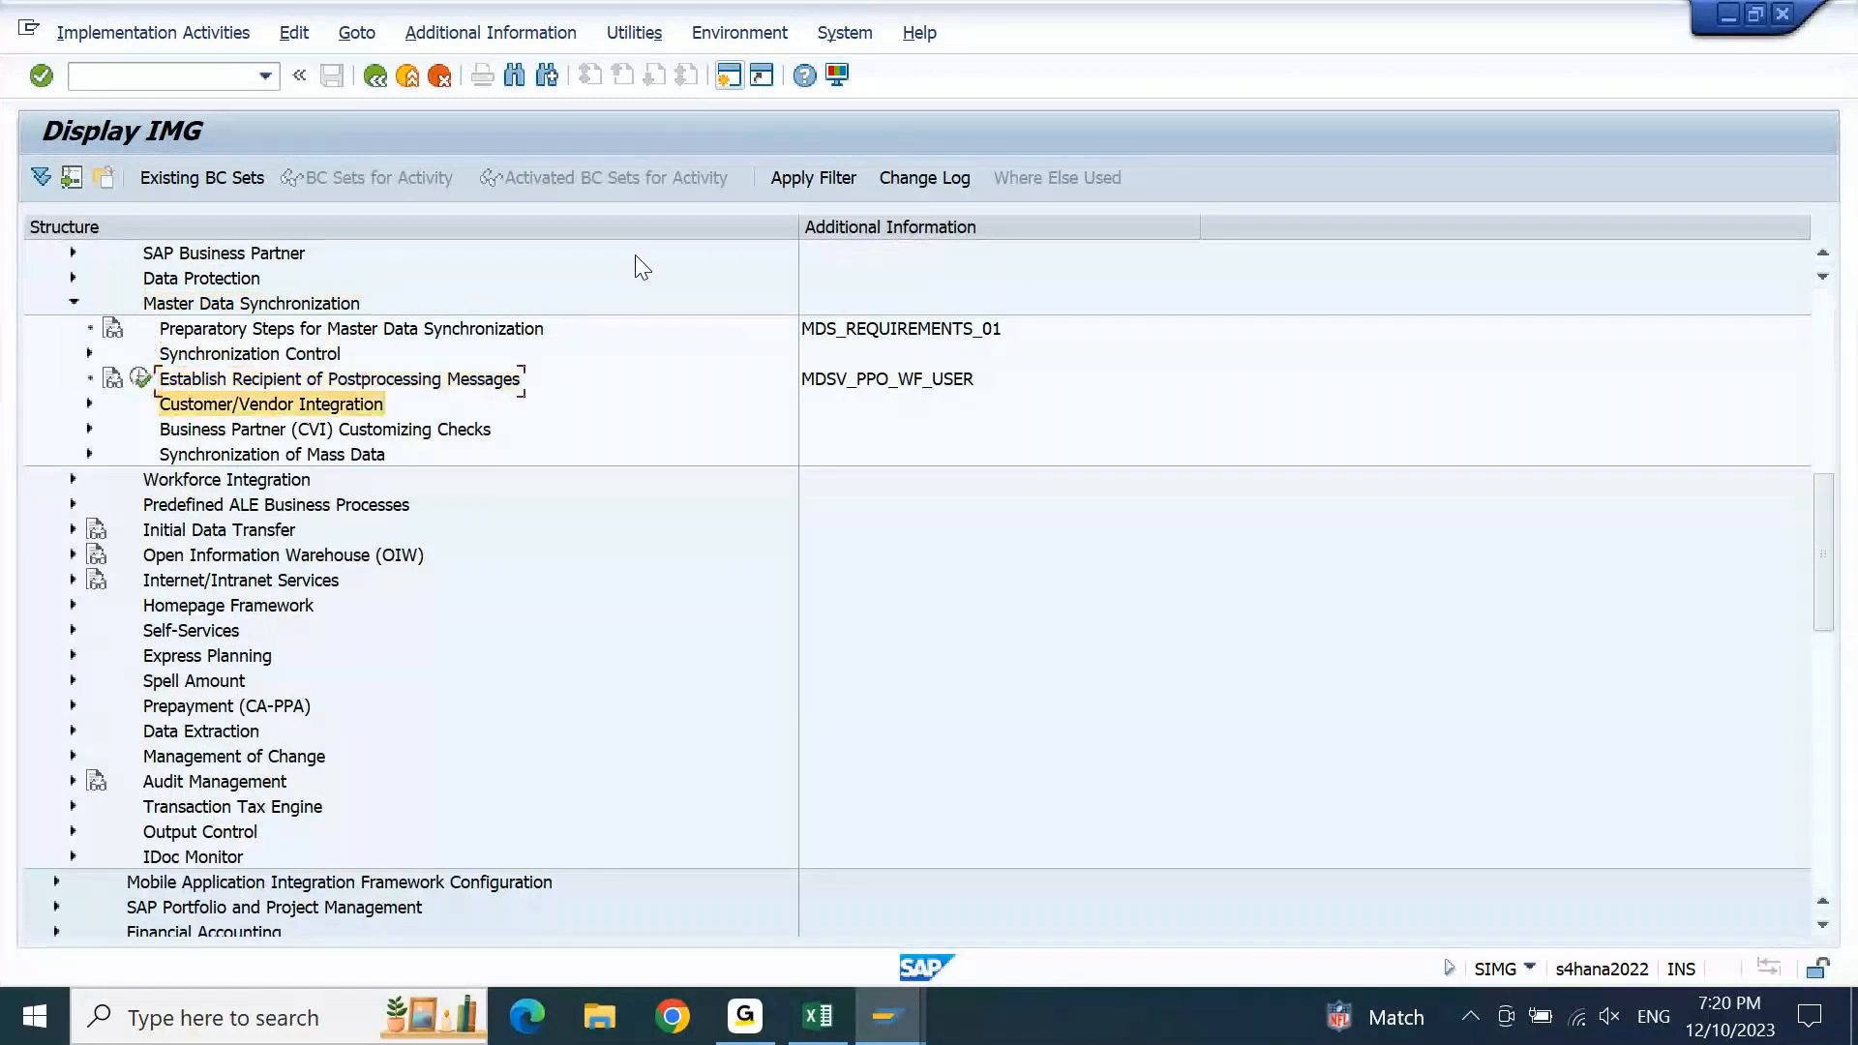
pyautogui.press('Right')
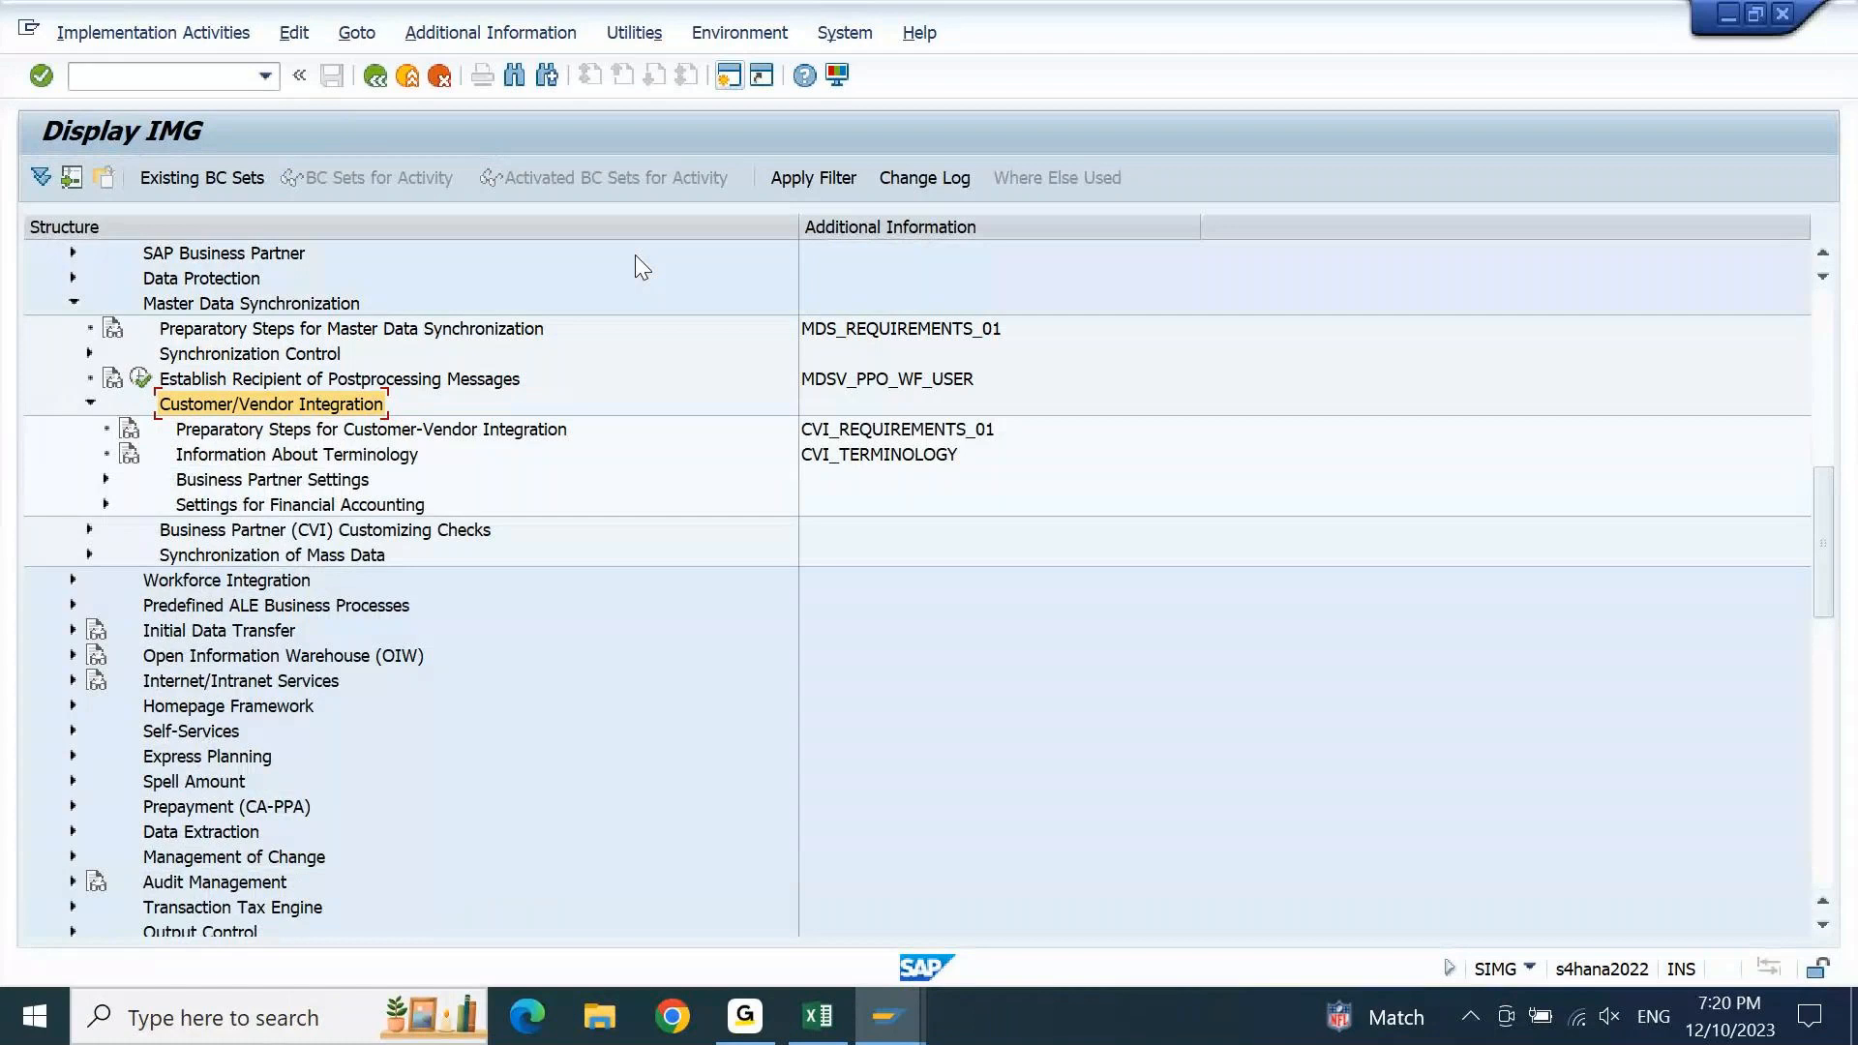
# Expand Business Partner Settings under Customer/Vendor Integration, including Settings for Customer Integration
pyautogui.press('Down')
pyautogui.press('Down')
pyautogui.press('Down')
pyautogui.press('Right')
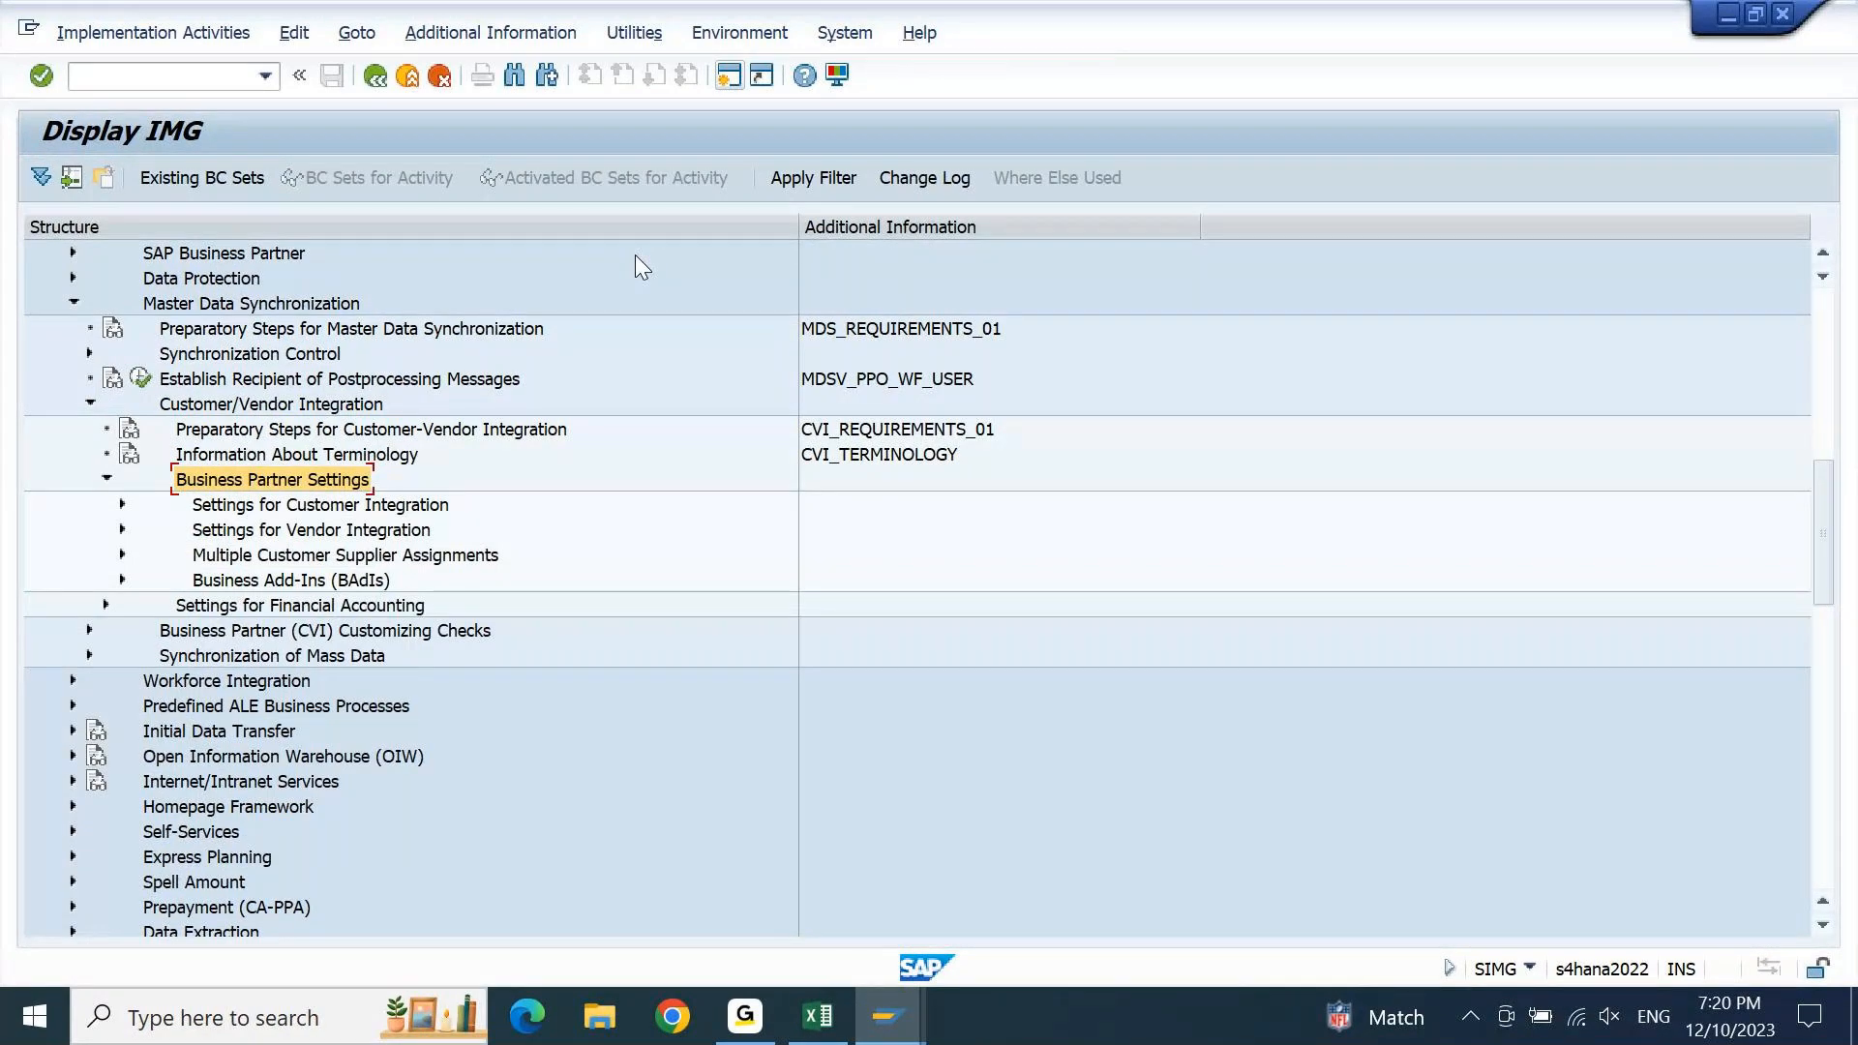
pyautogui.press('Down')
pyautogui.press('Down')
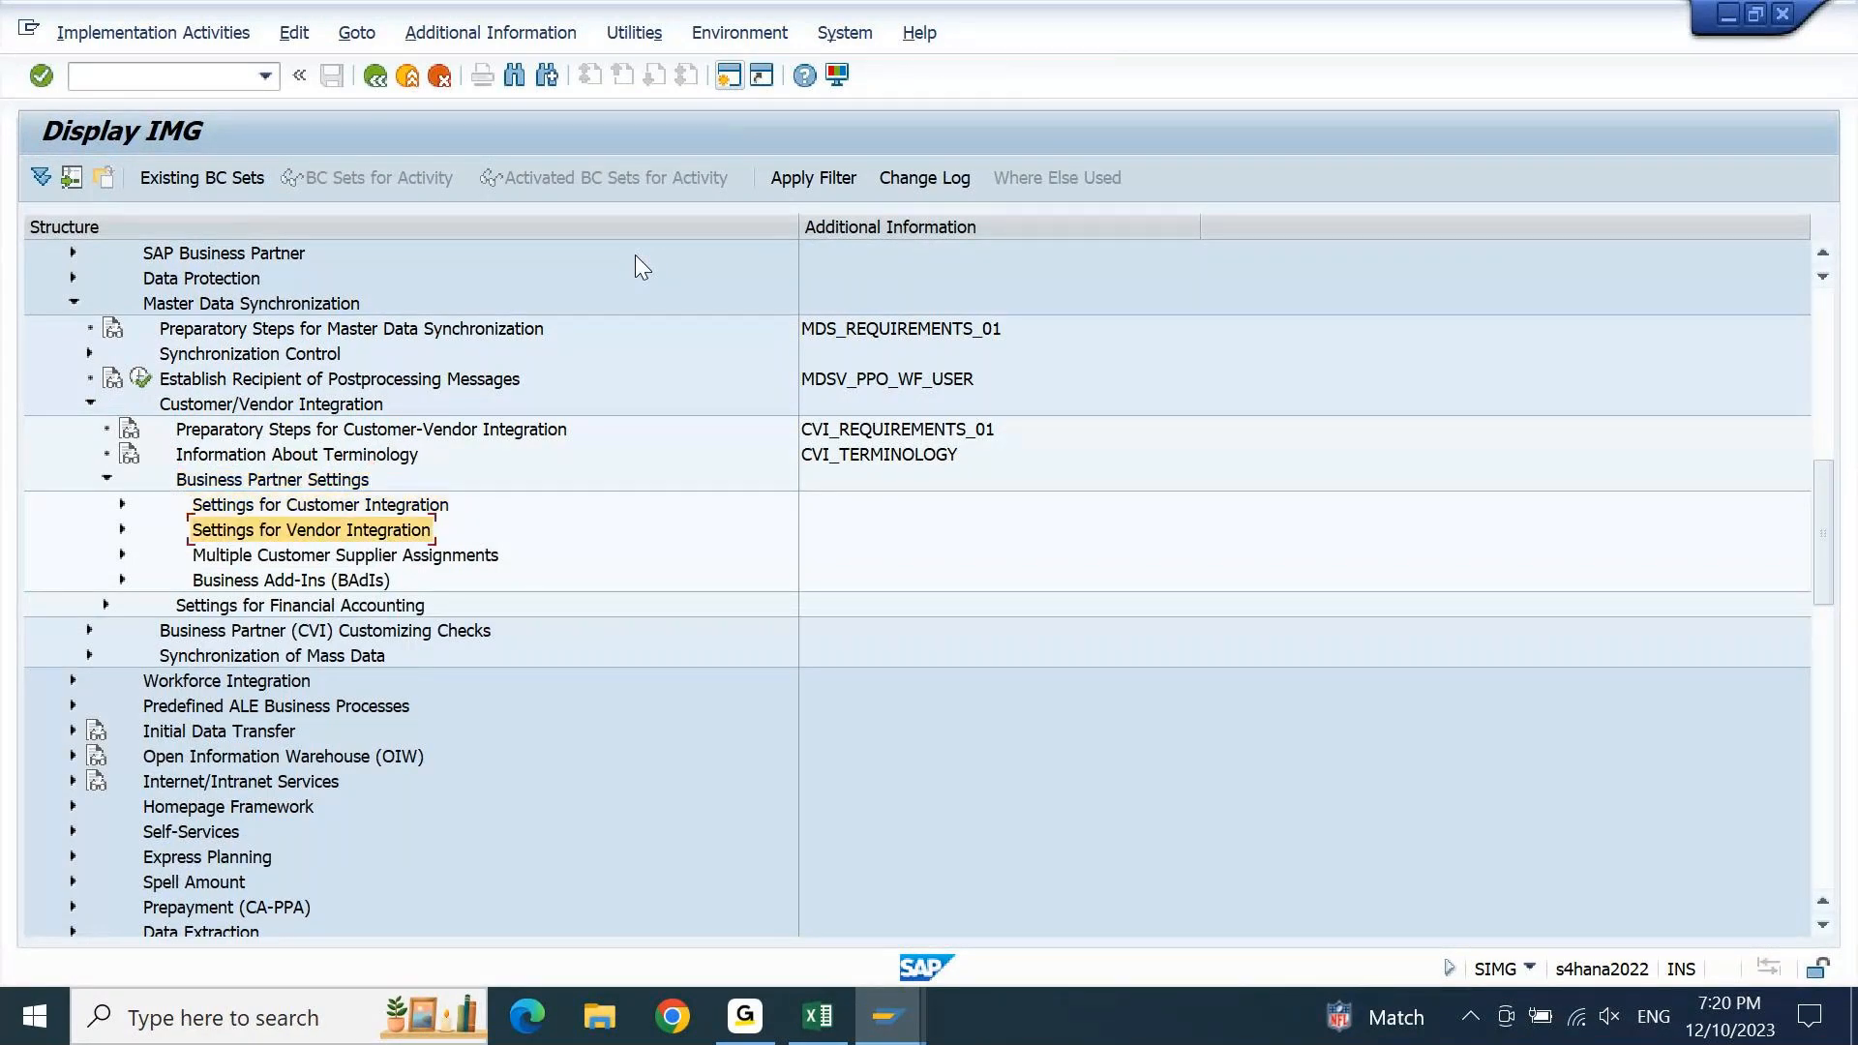
pyautogui.press('Up')
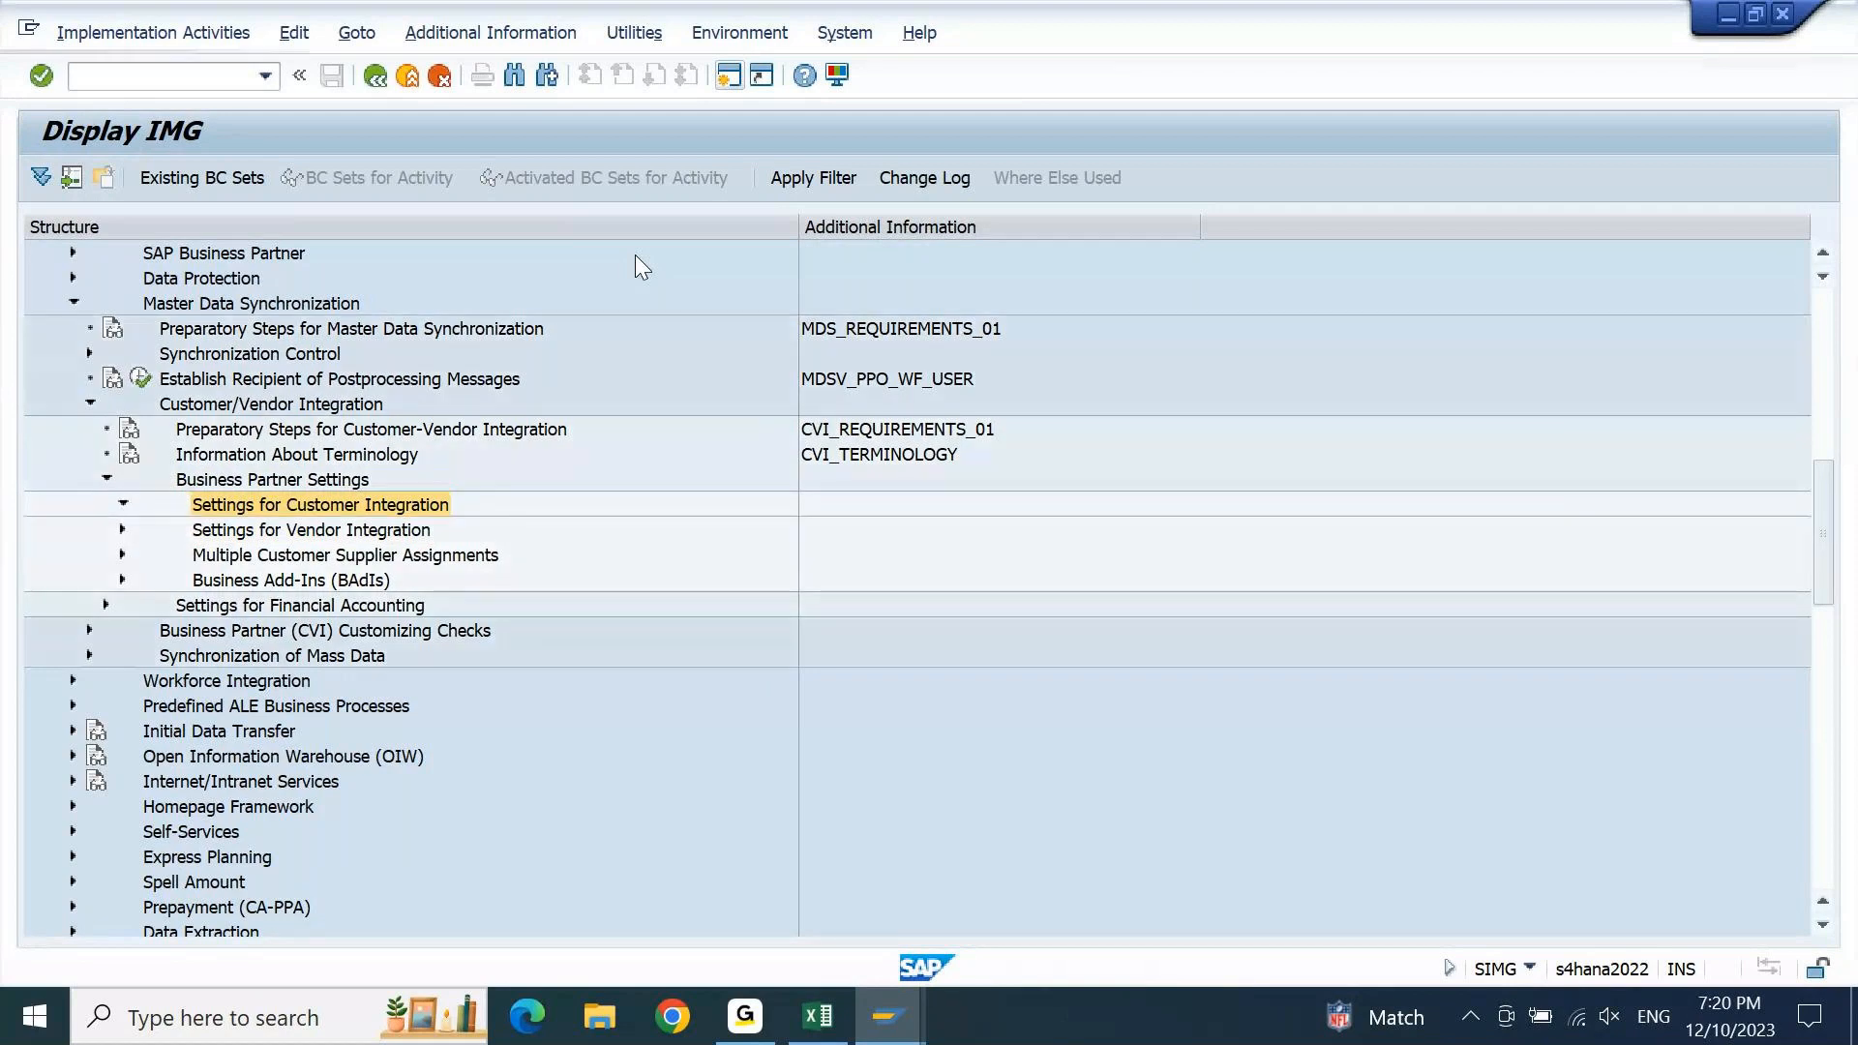
pyautogui.press('Right')
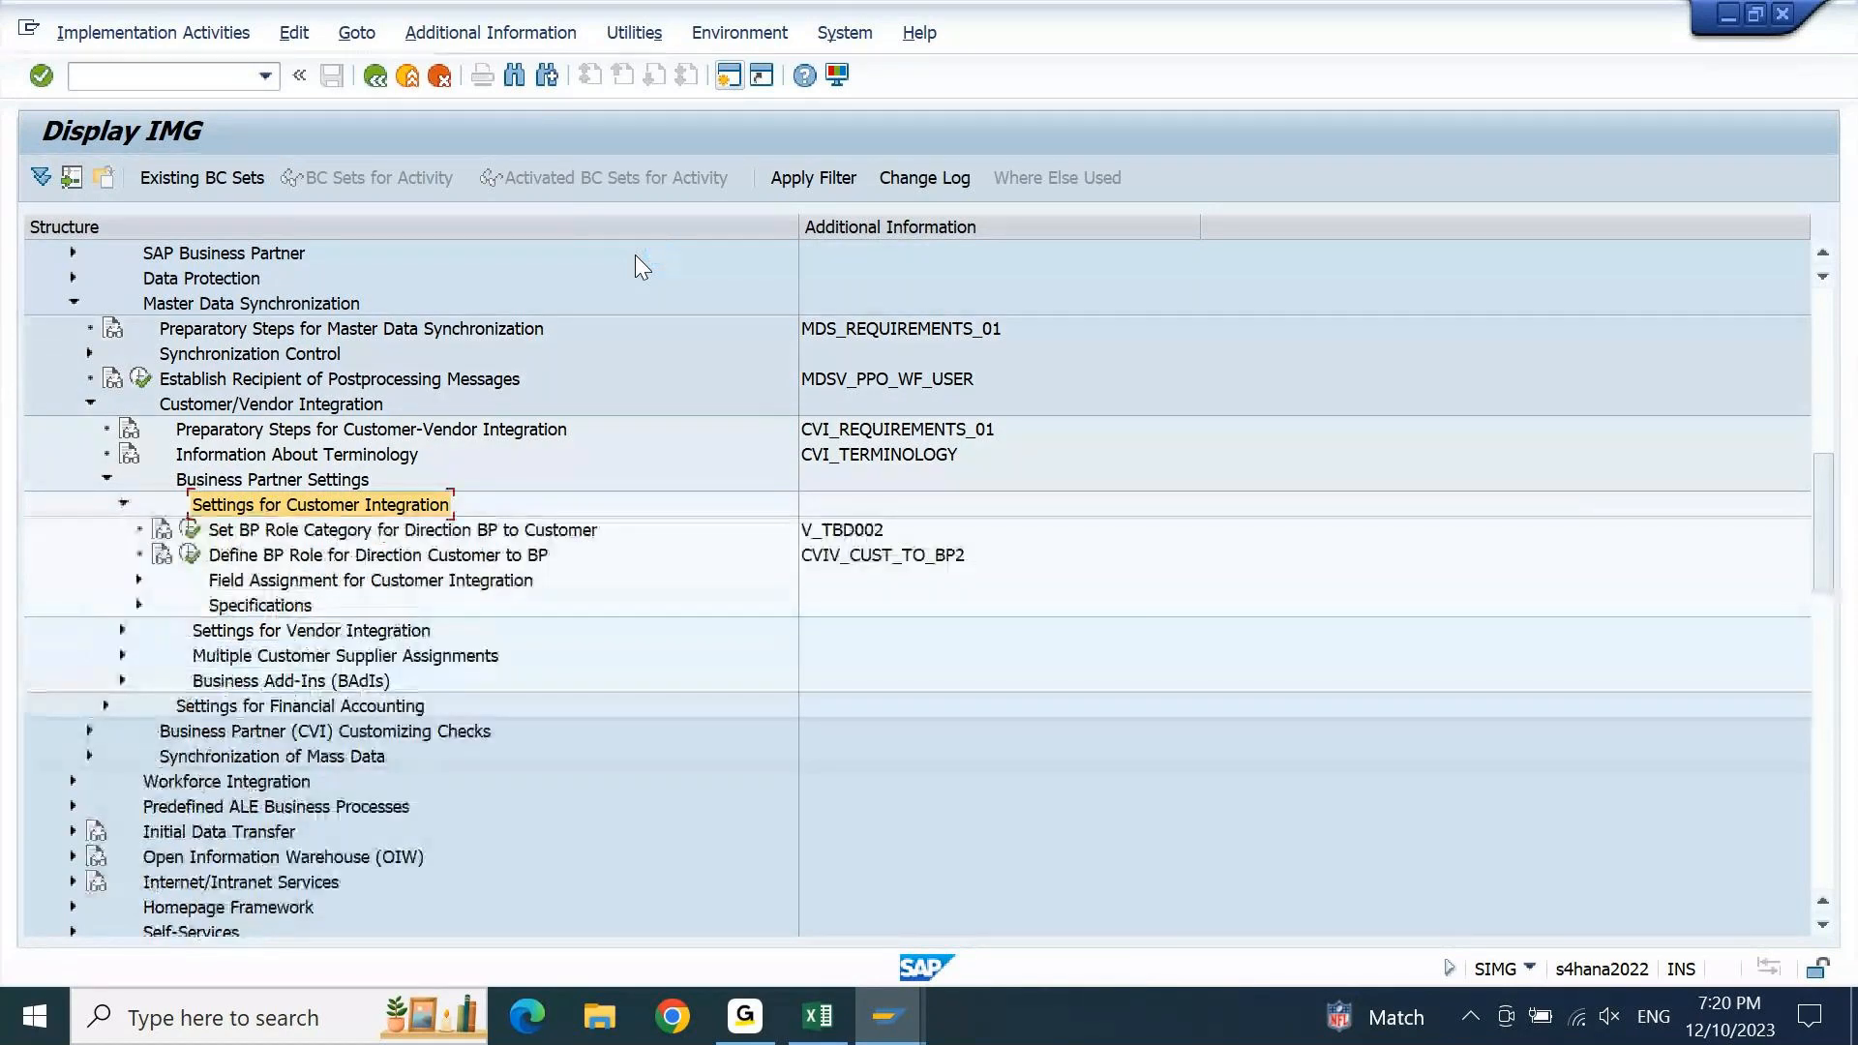
# Expand Field Assignment for Customer Integration under the customer integration settings
pyautogui.press('Down')
pyautogui.press('Down')
pyautogui.press('Down')
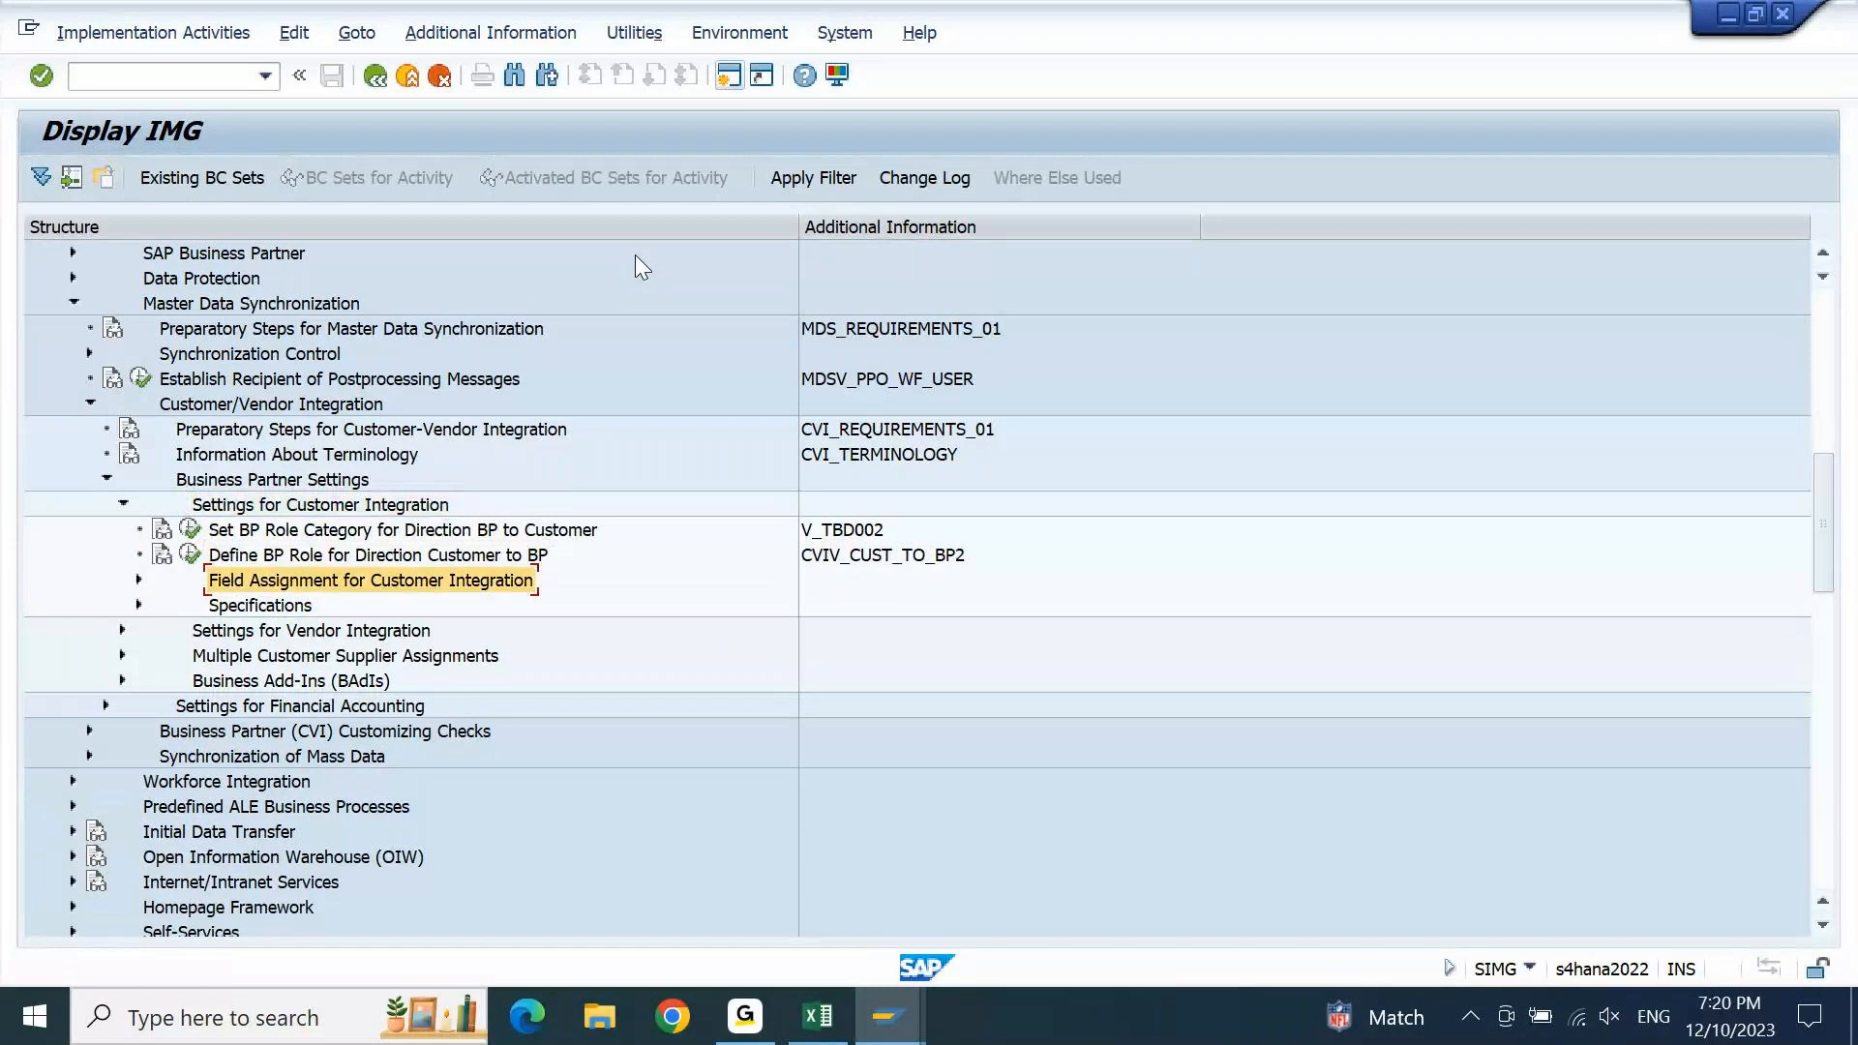
pyautogui.press('Right')
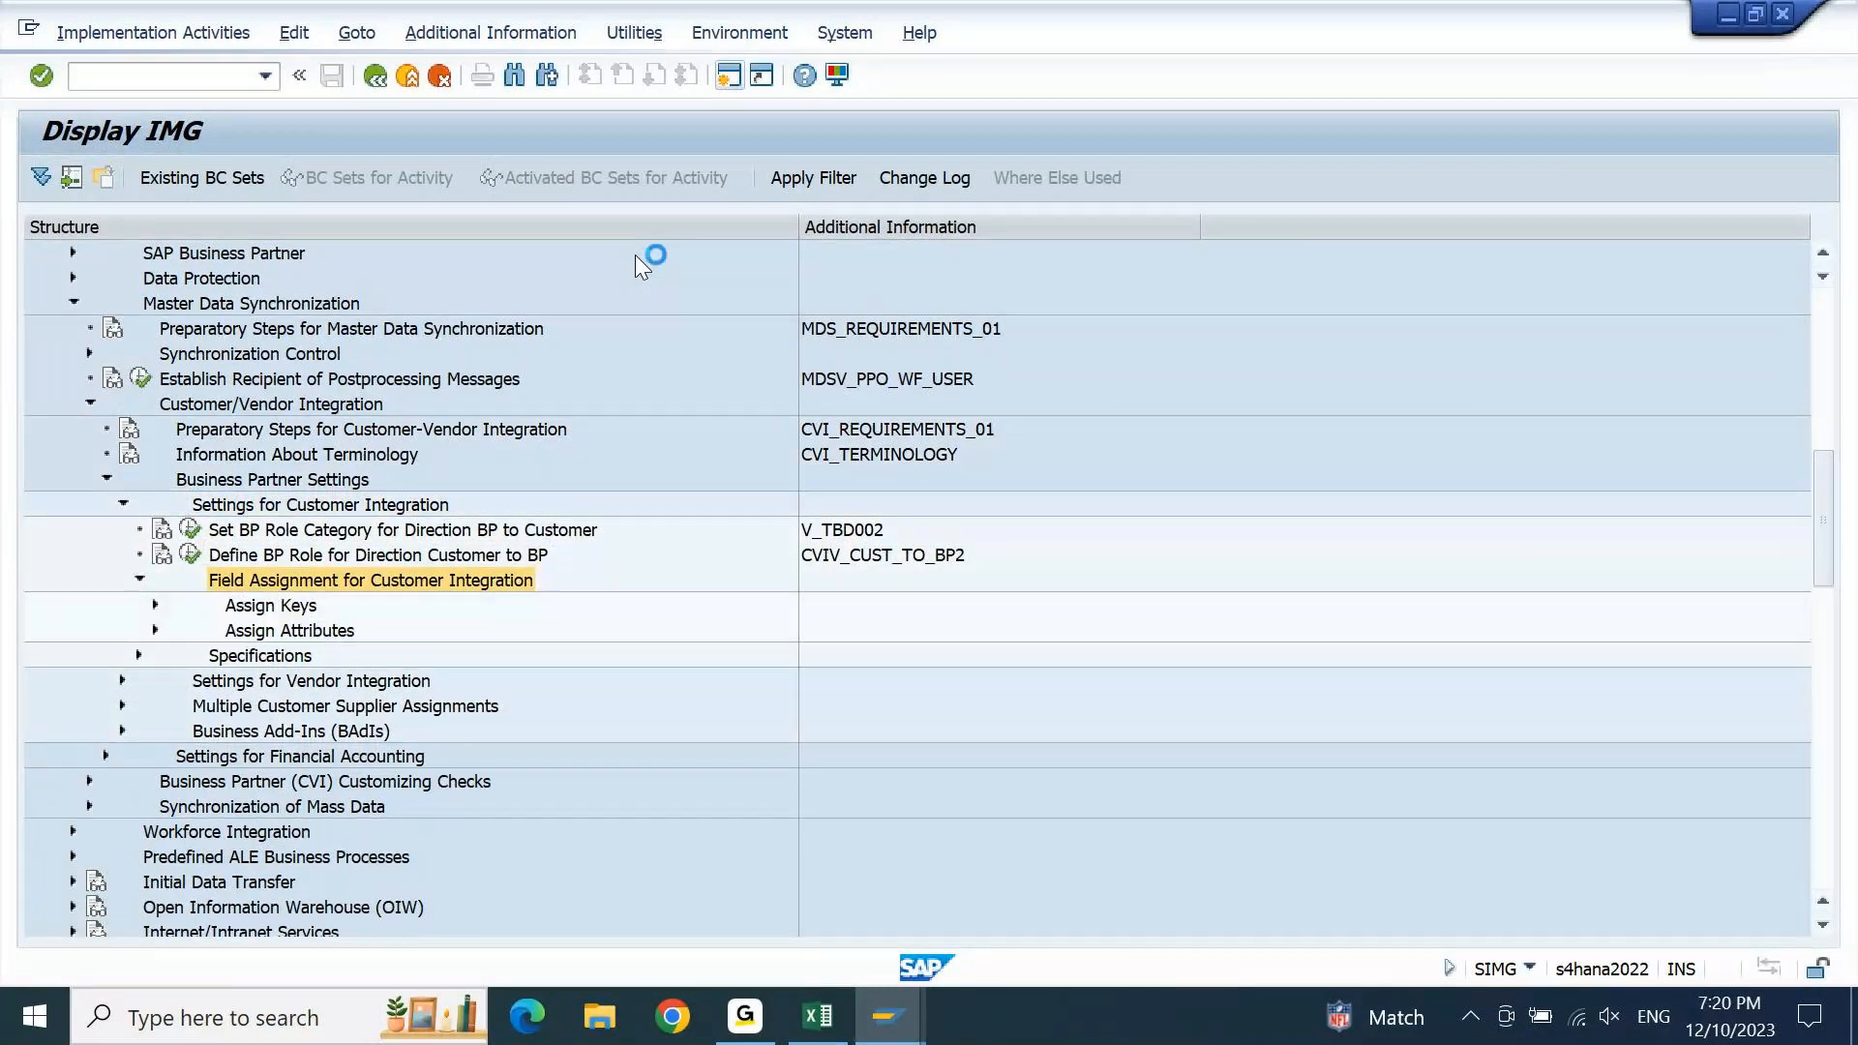
# Expand Assign Keys under the customer field assignment and open Define Number Assignment for Direction BP to Customer
pyautogui.press('Down')
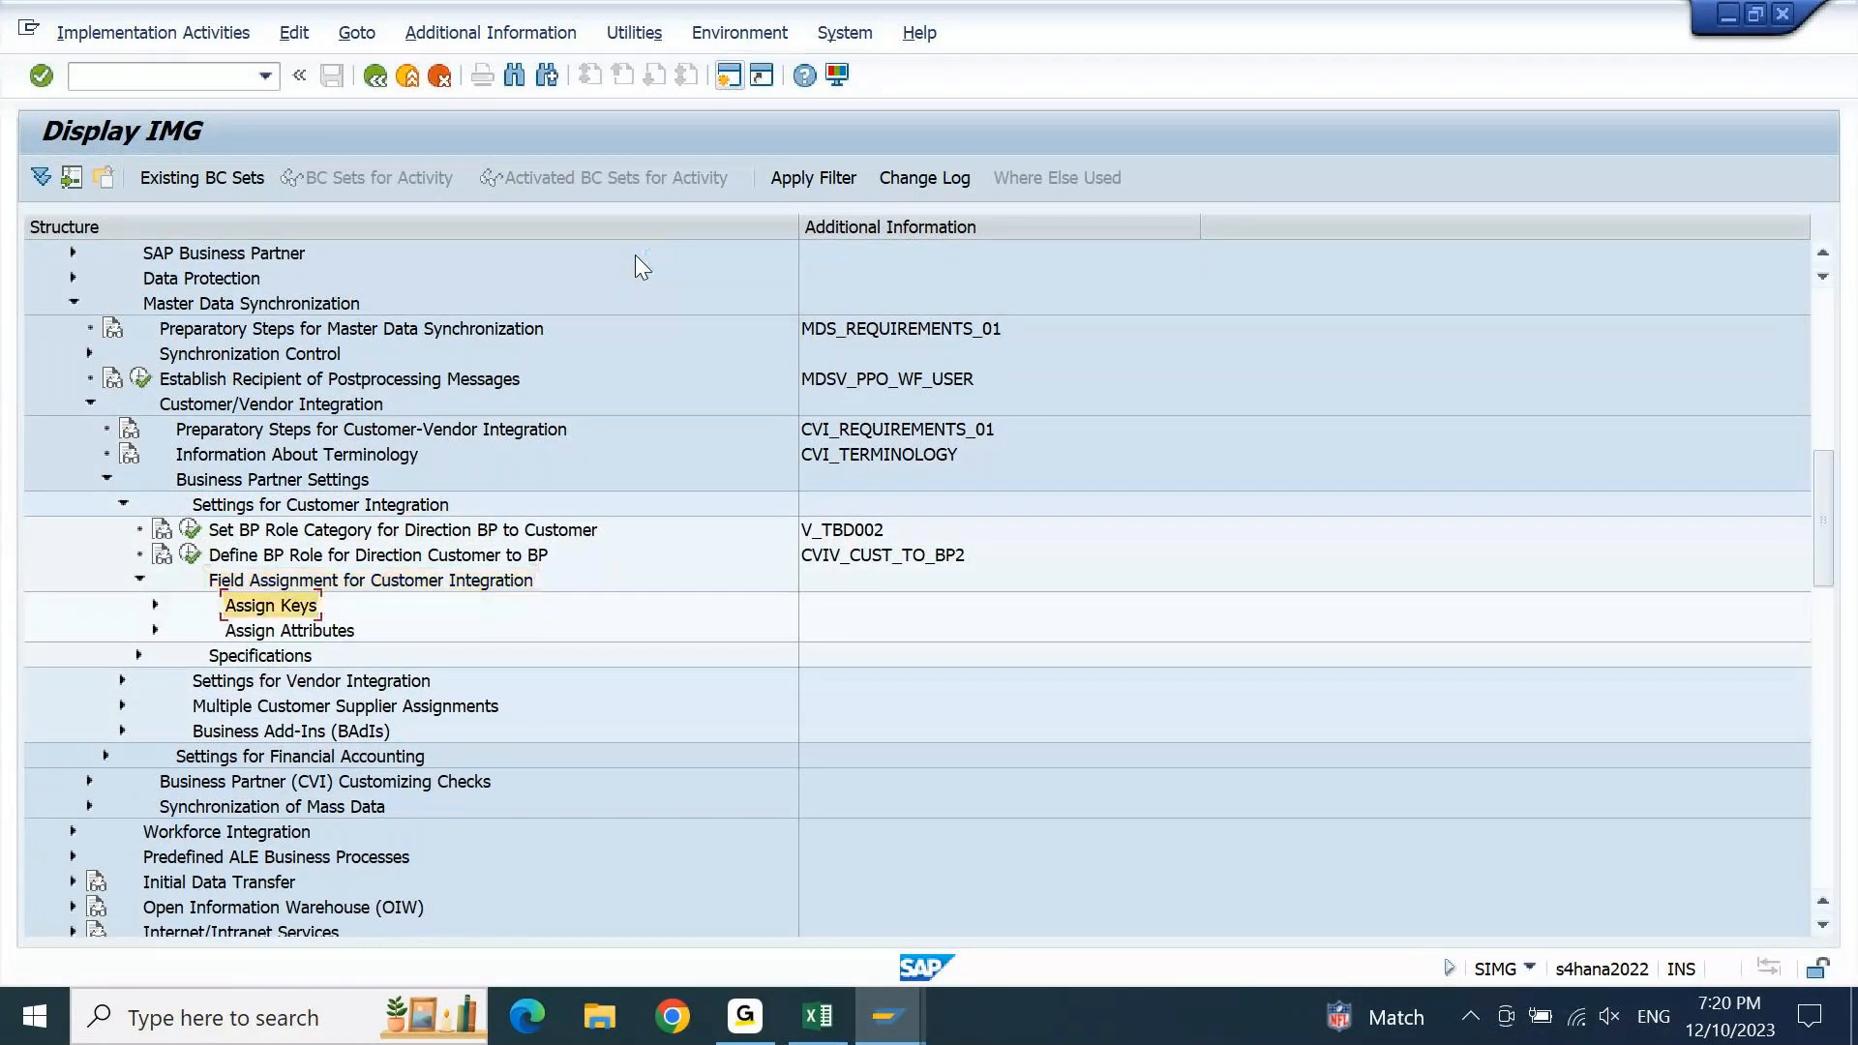
pyautogui.press('Right')
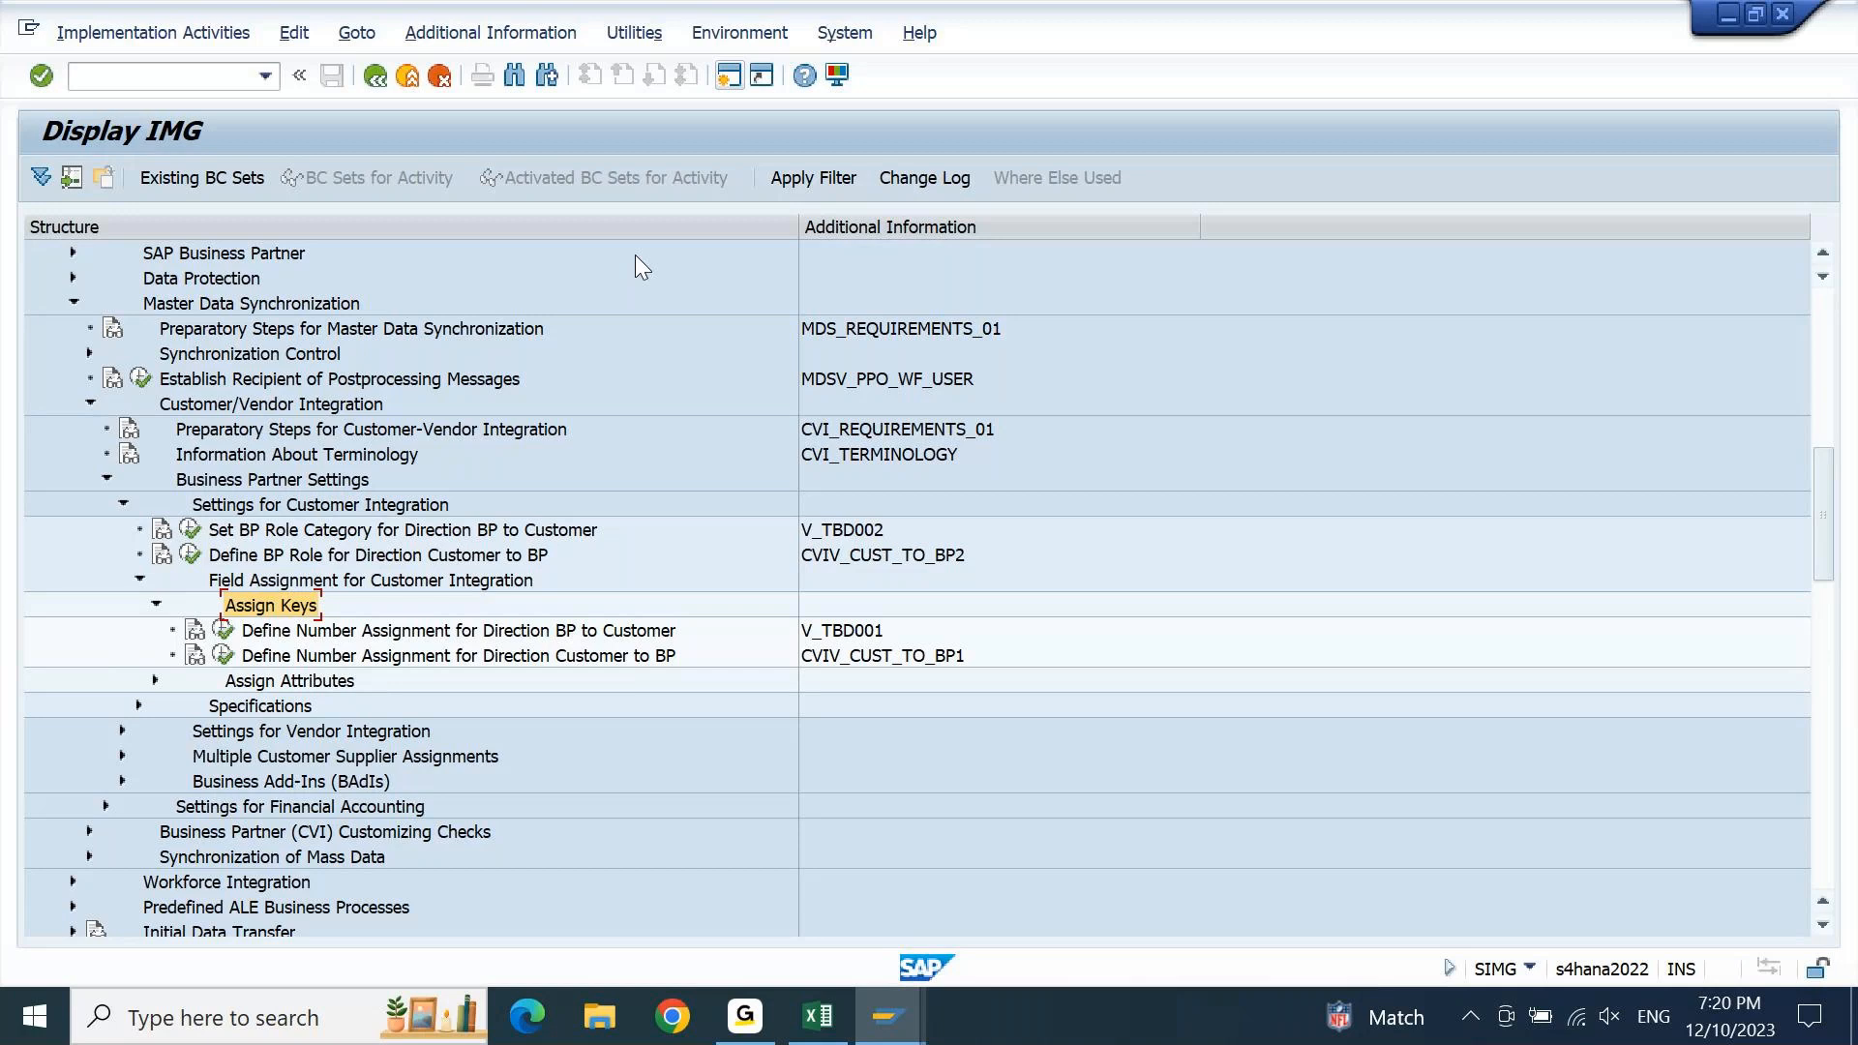
pyautogui.press('Down')
pyautogui.press('Down')
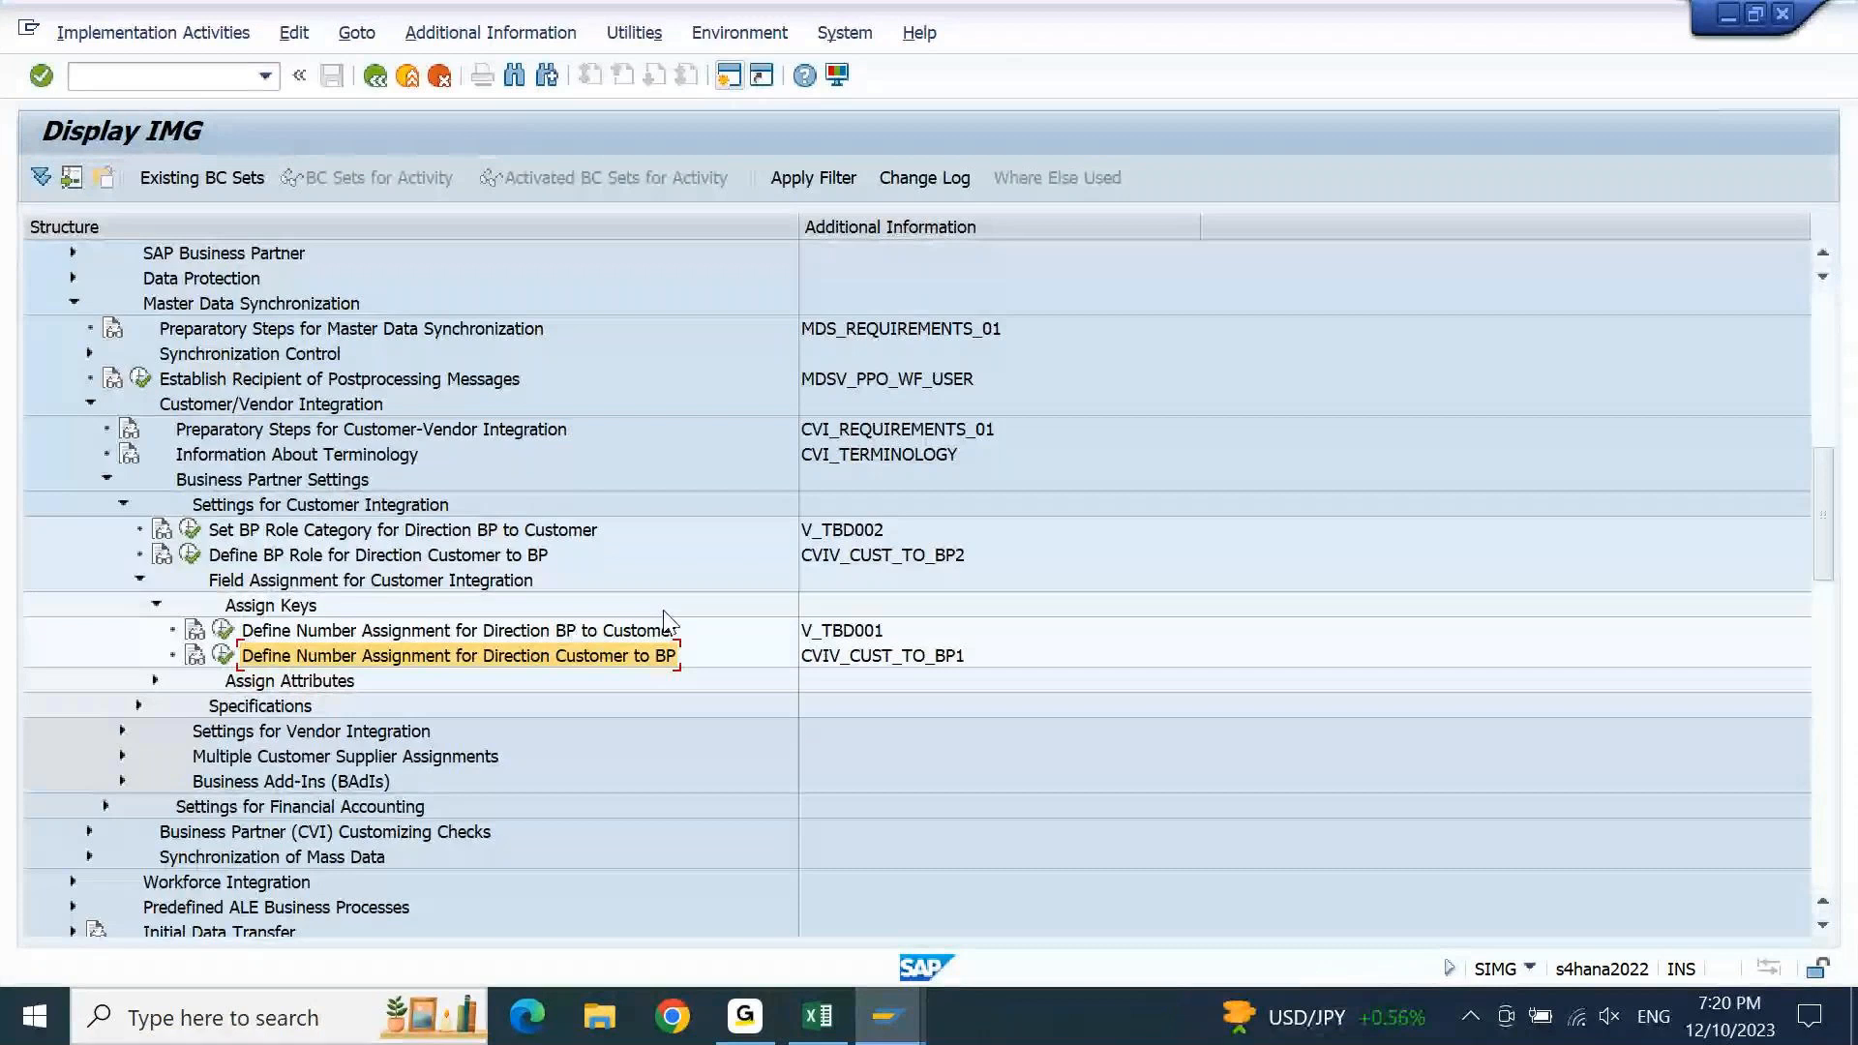
pyautogui.click(226, 631)
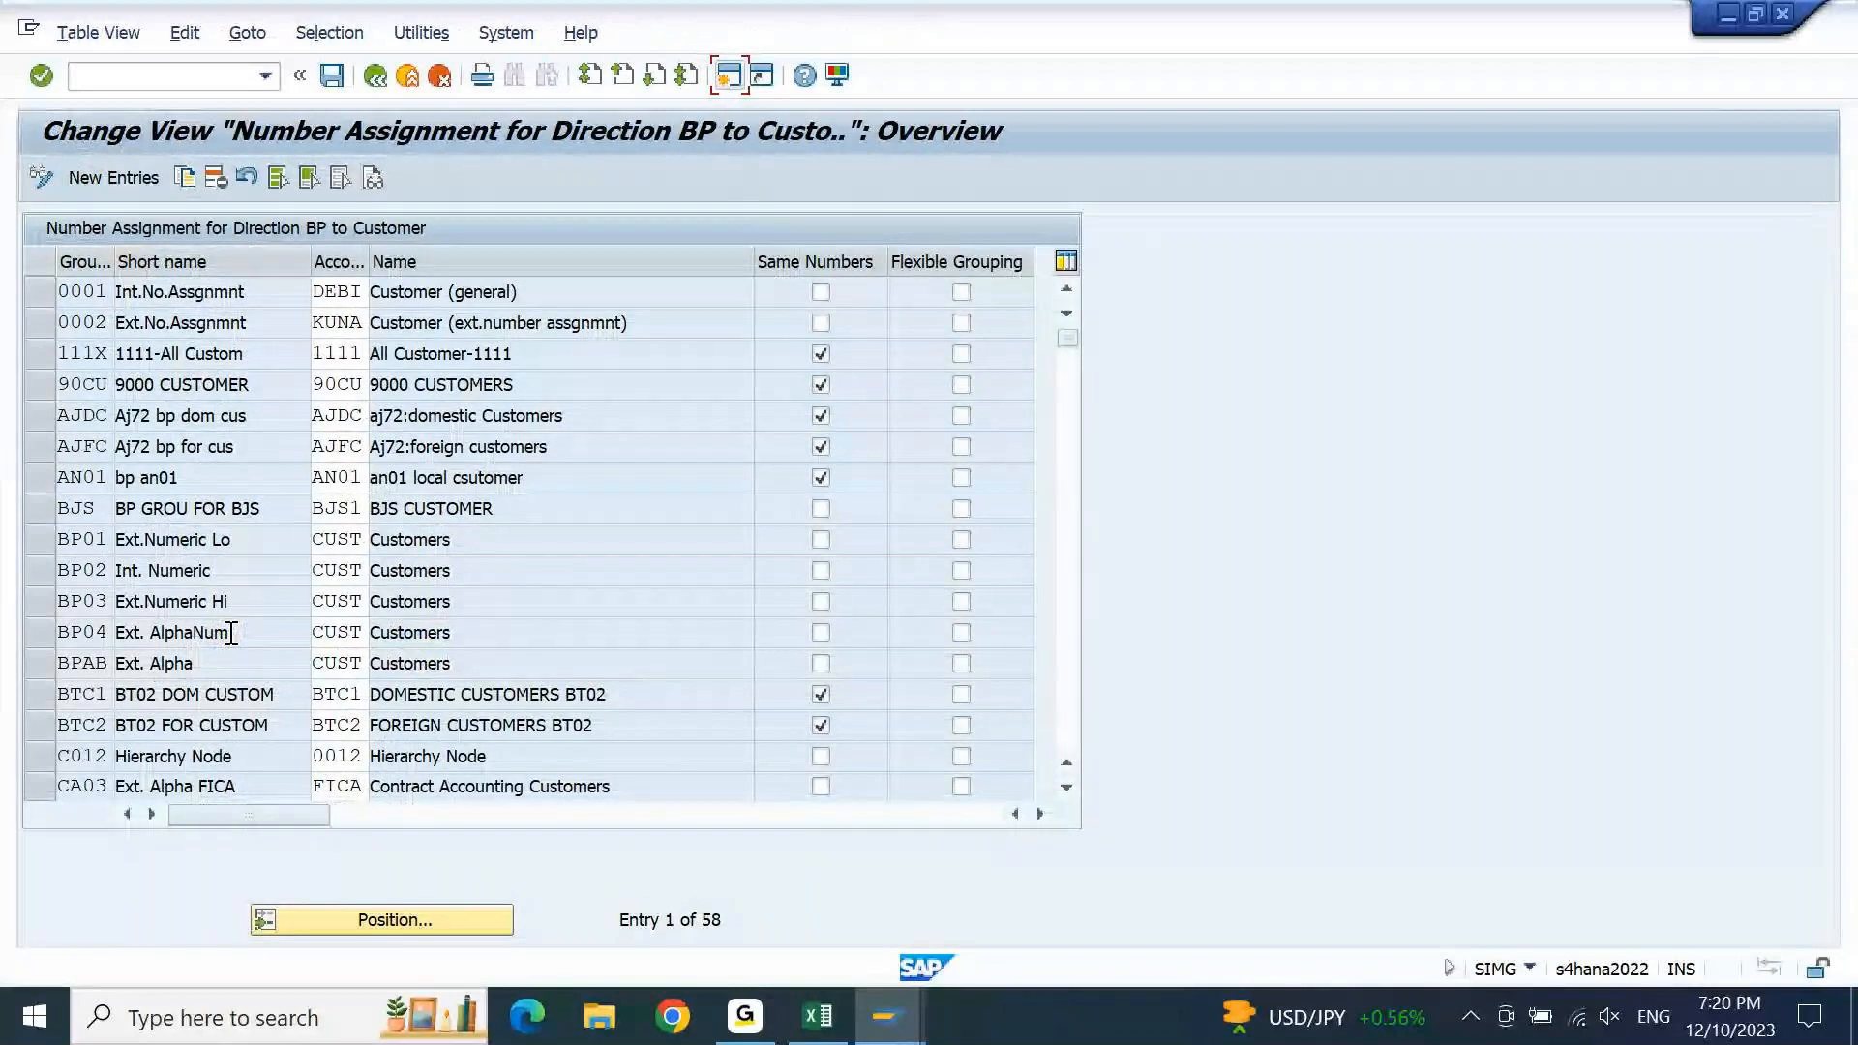
# Add a number assignment entry linking grouping 8C10 to account group 8S10, with Same Numbers enabled
pyautogui.click(113, 177)
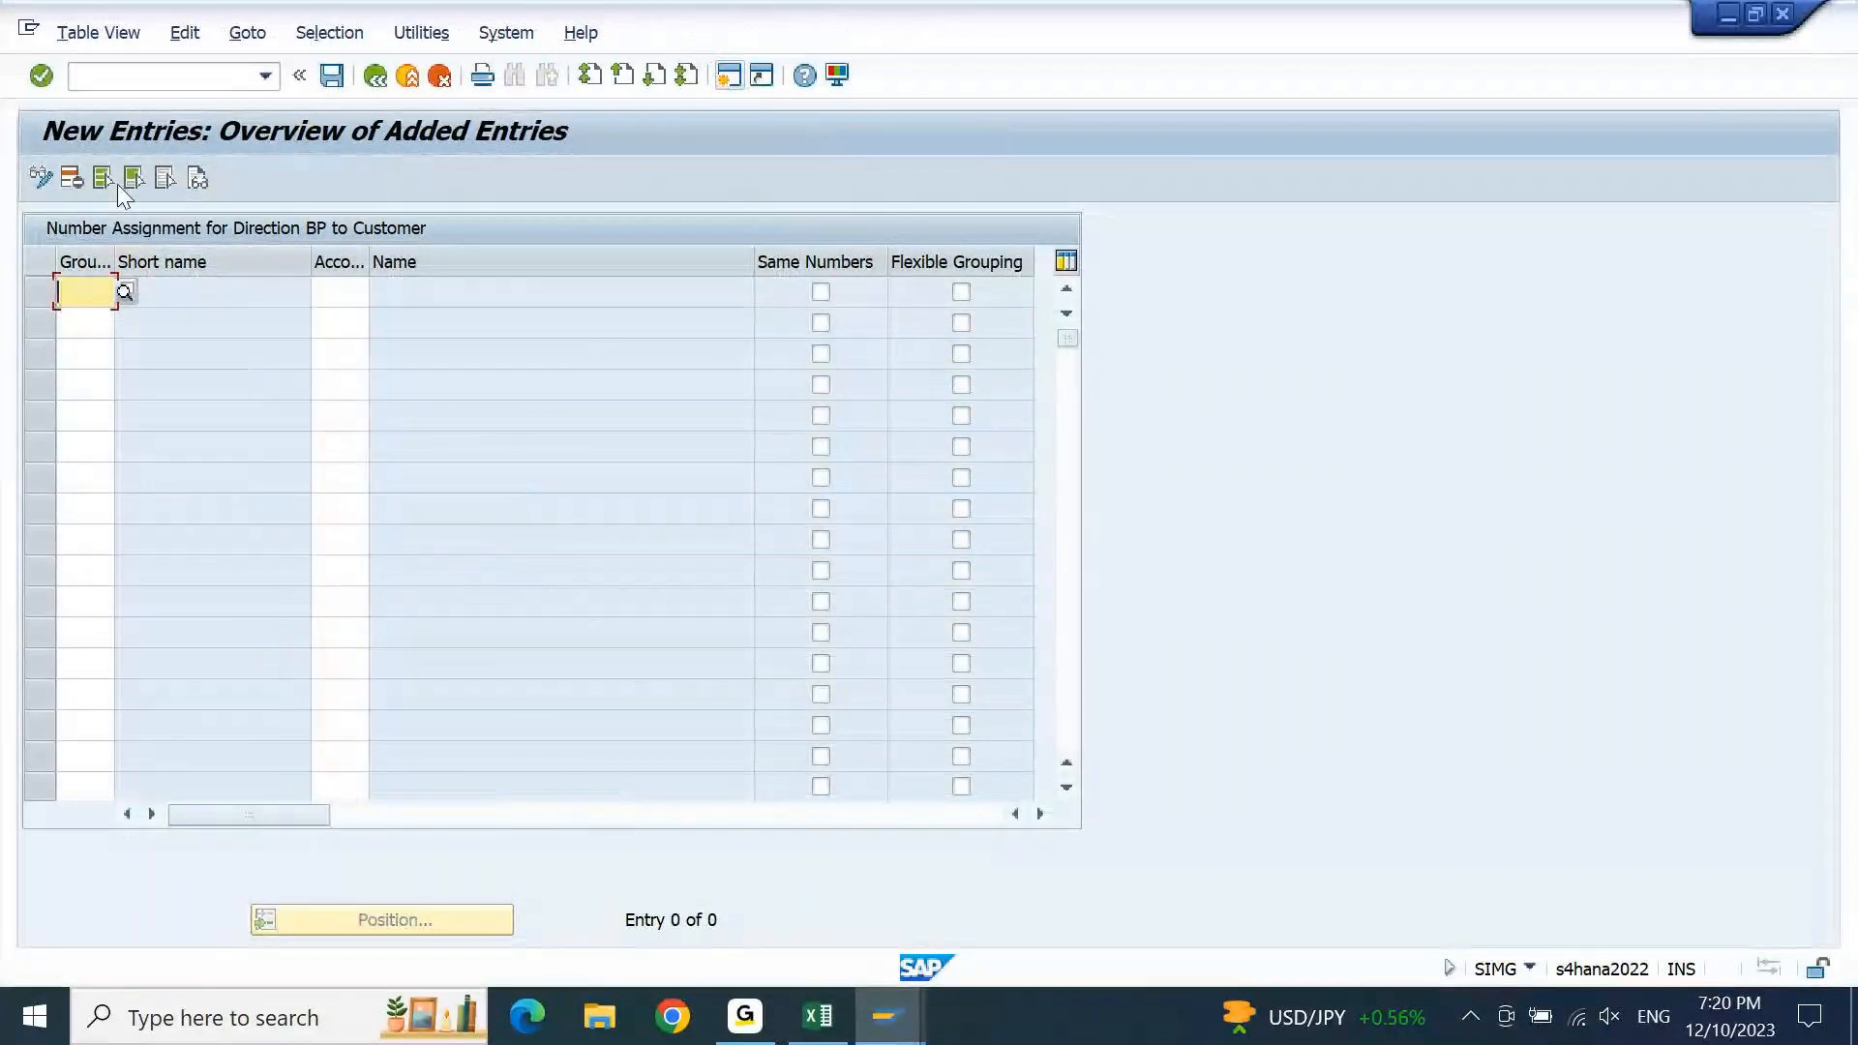
pyautogui.write('8C')
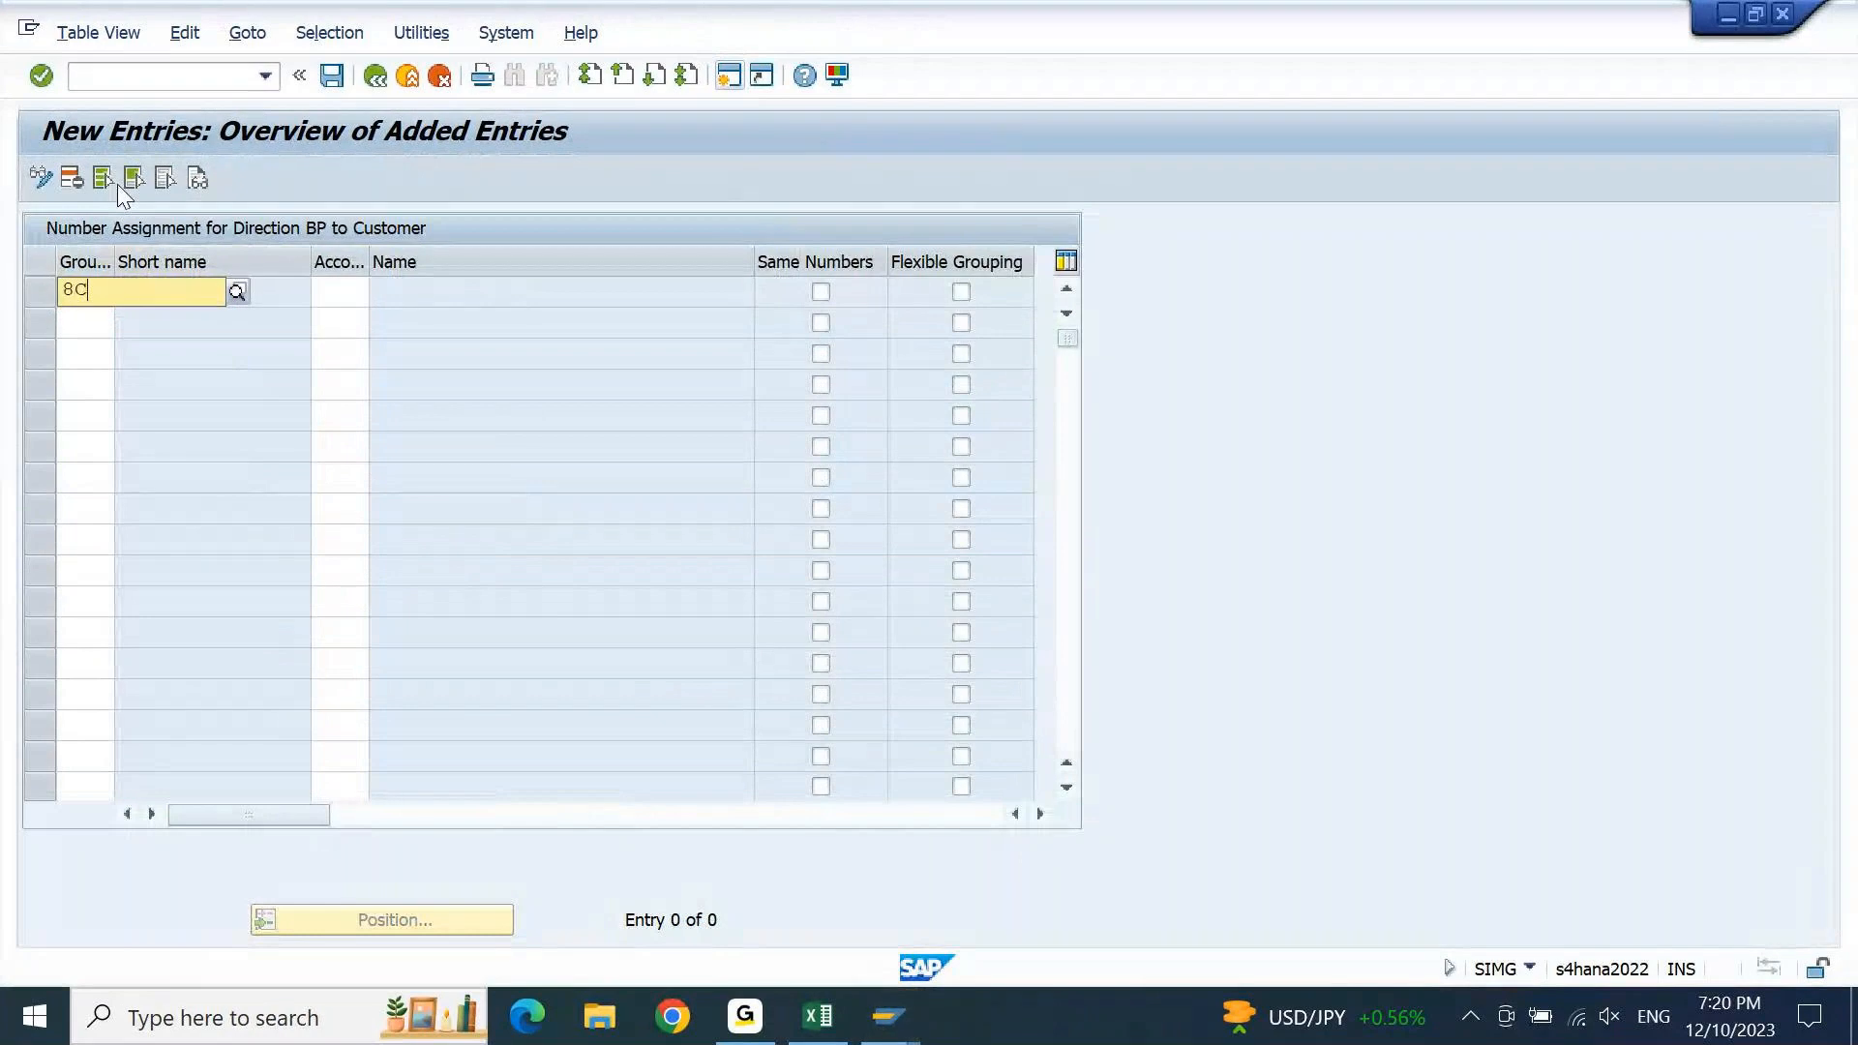
pyautogui.write('10')
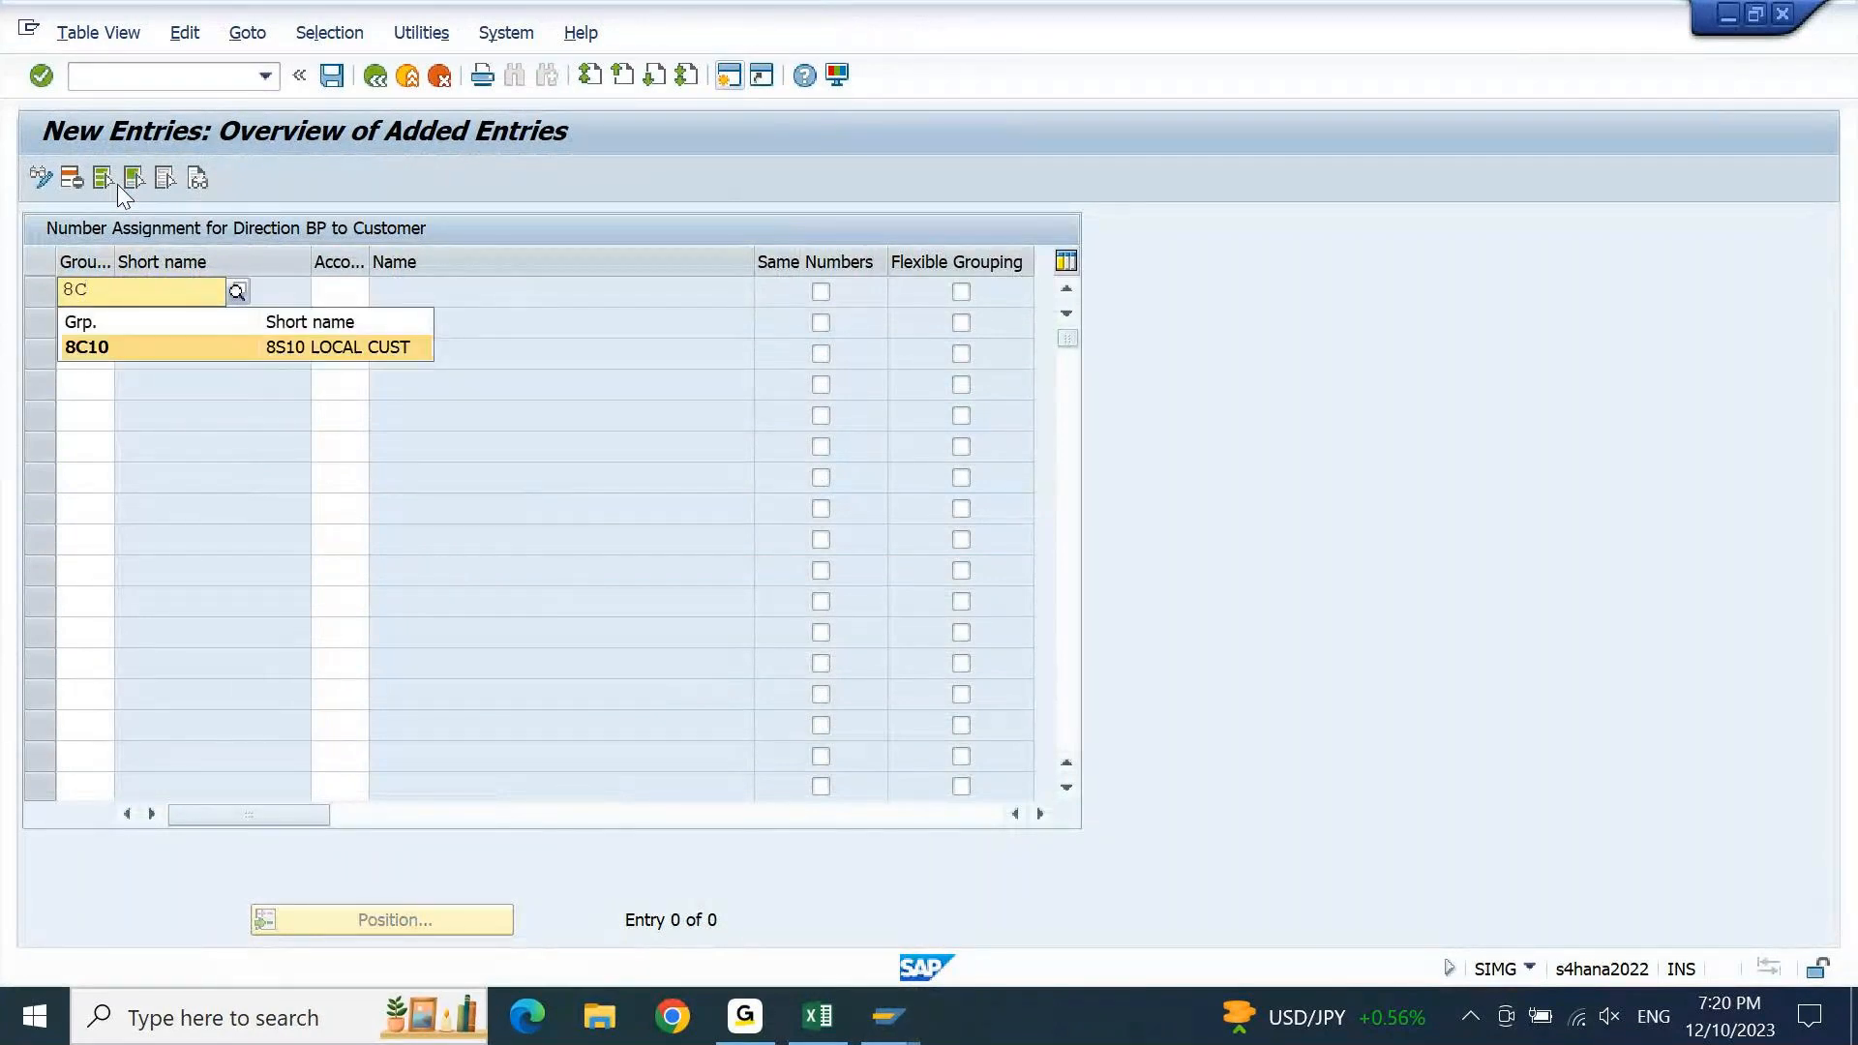
pyautogui.press('Tab')
pyautogui.write('8S')
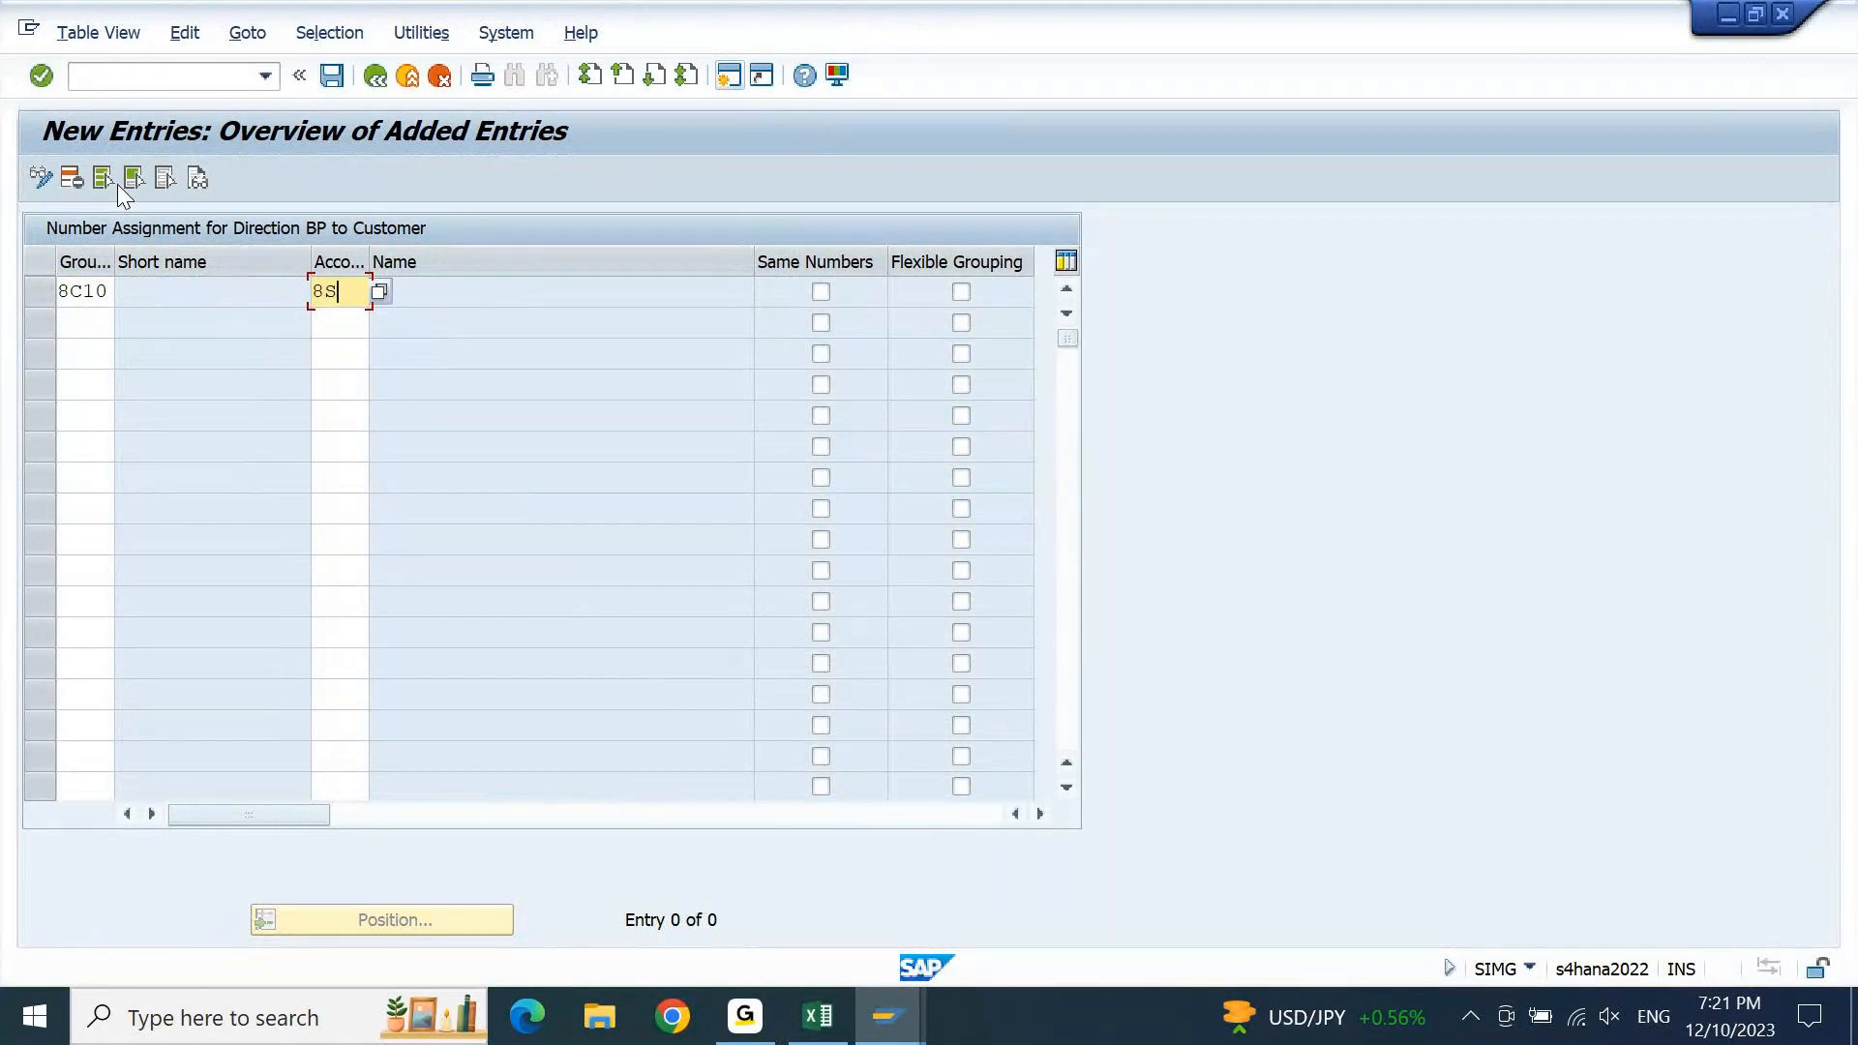
pyautogui.write('10')
pyautogui.press('Return')
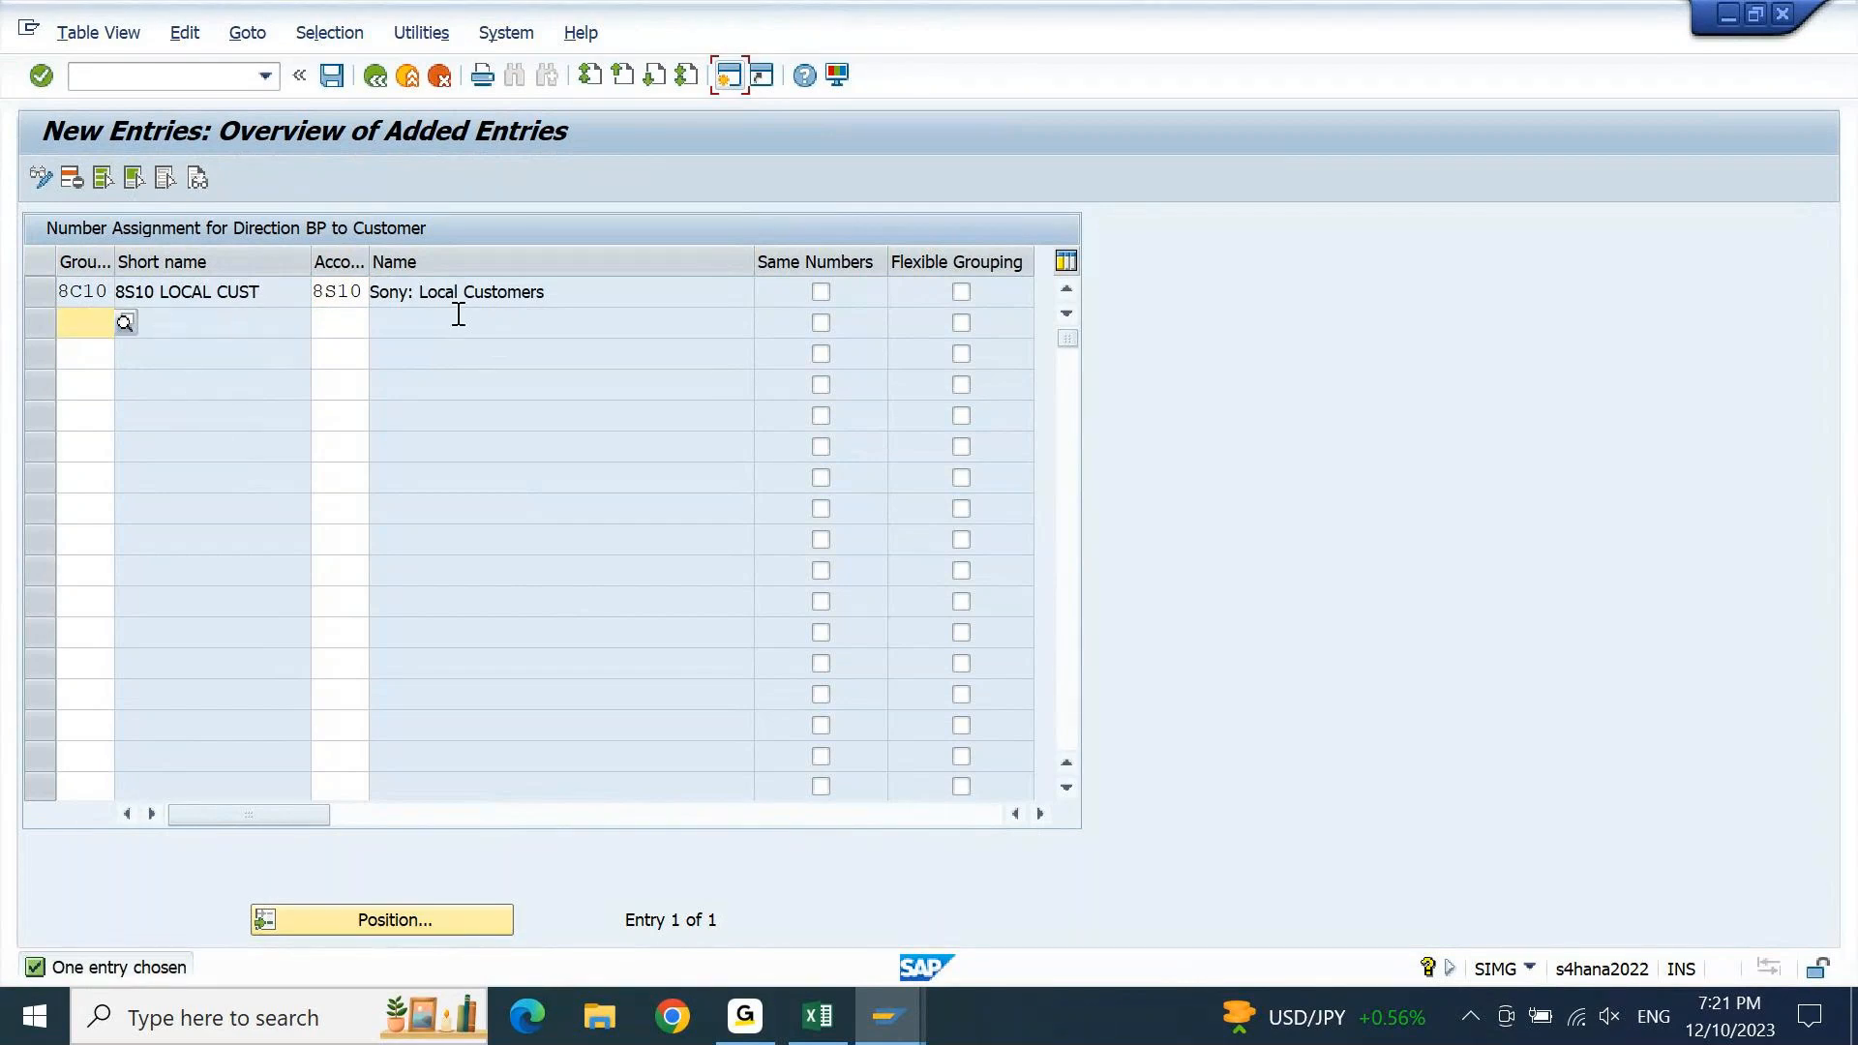
pyautogui.click(824, 294)
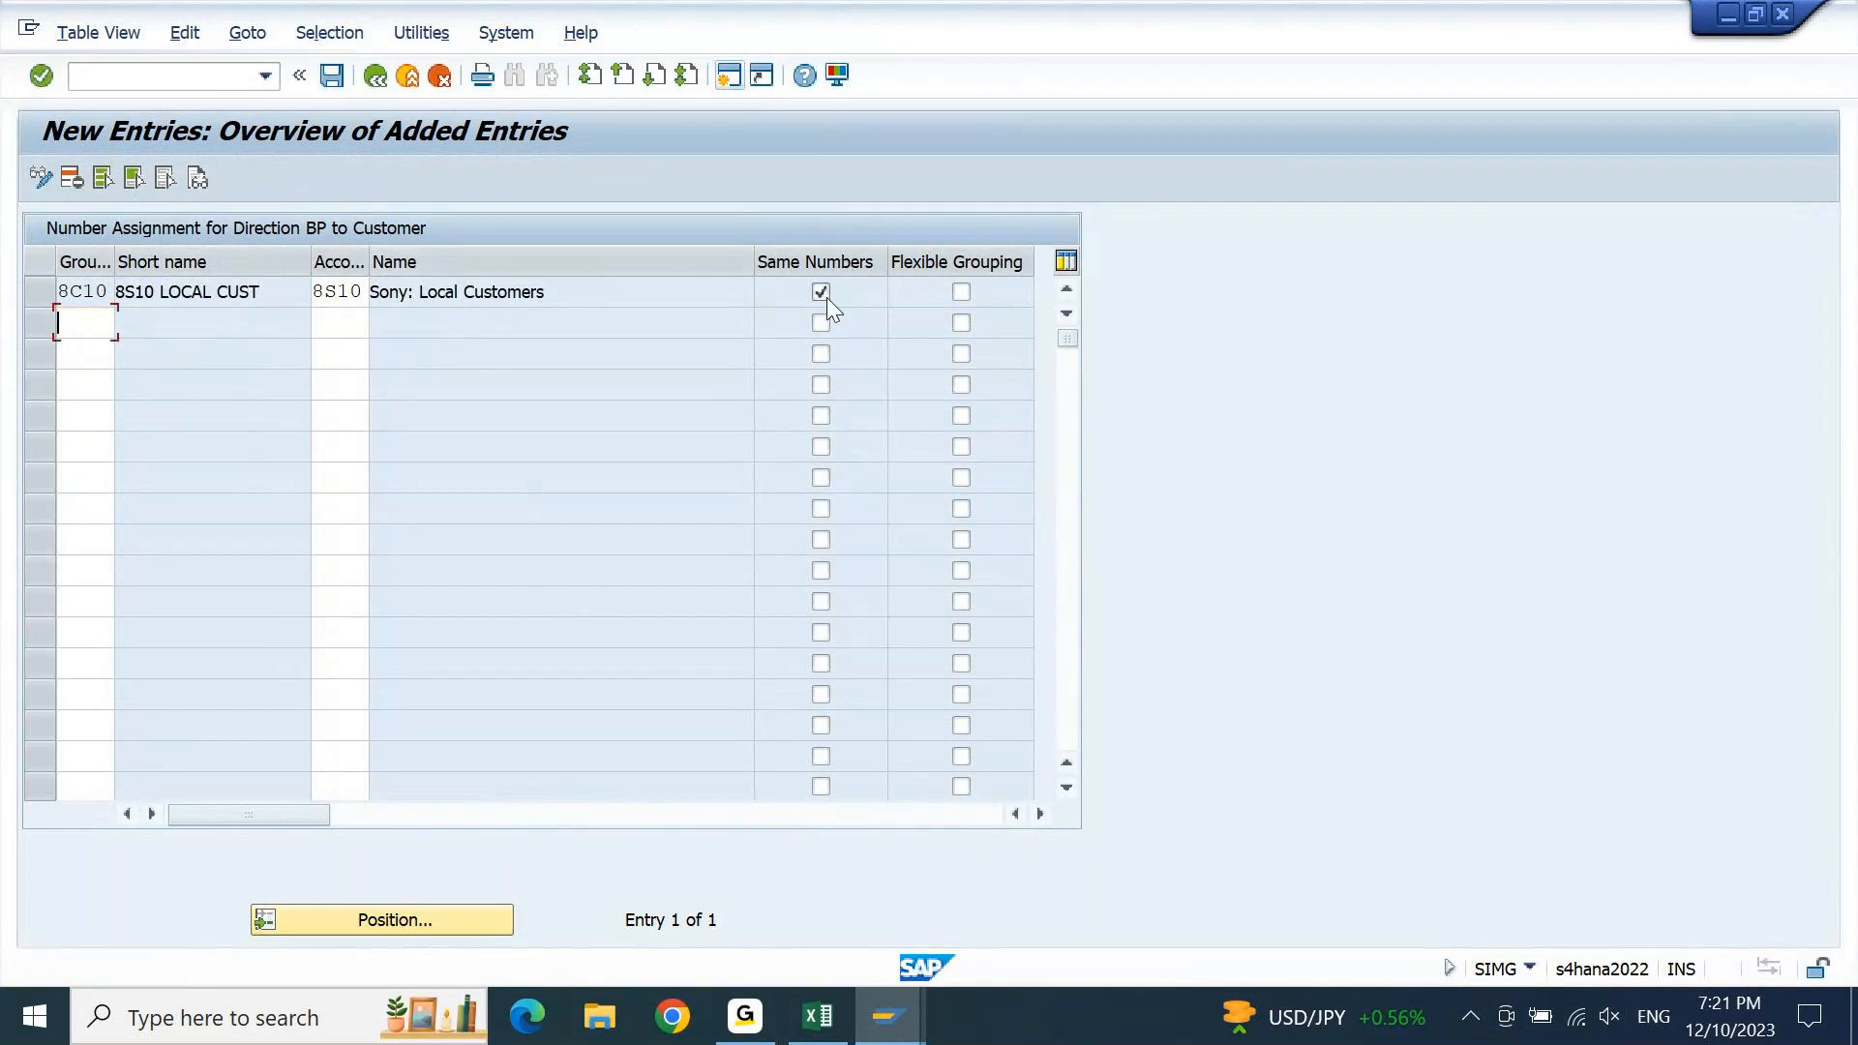
# Save the number assignment under the customizing request FI: SONY ACCOUNTS RECEIVABLE BASELINE and leave the new entries view
pyautogui.hotkey('ctrl', 's')
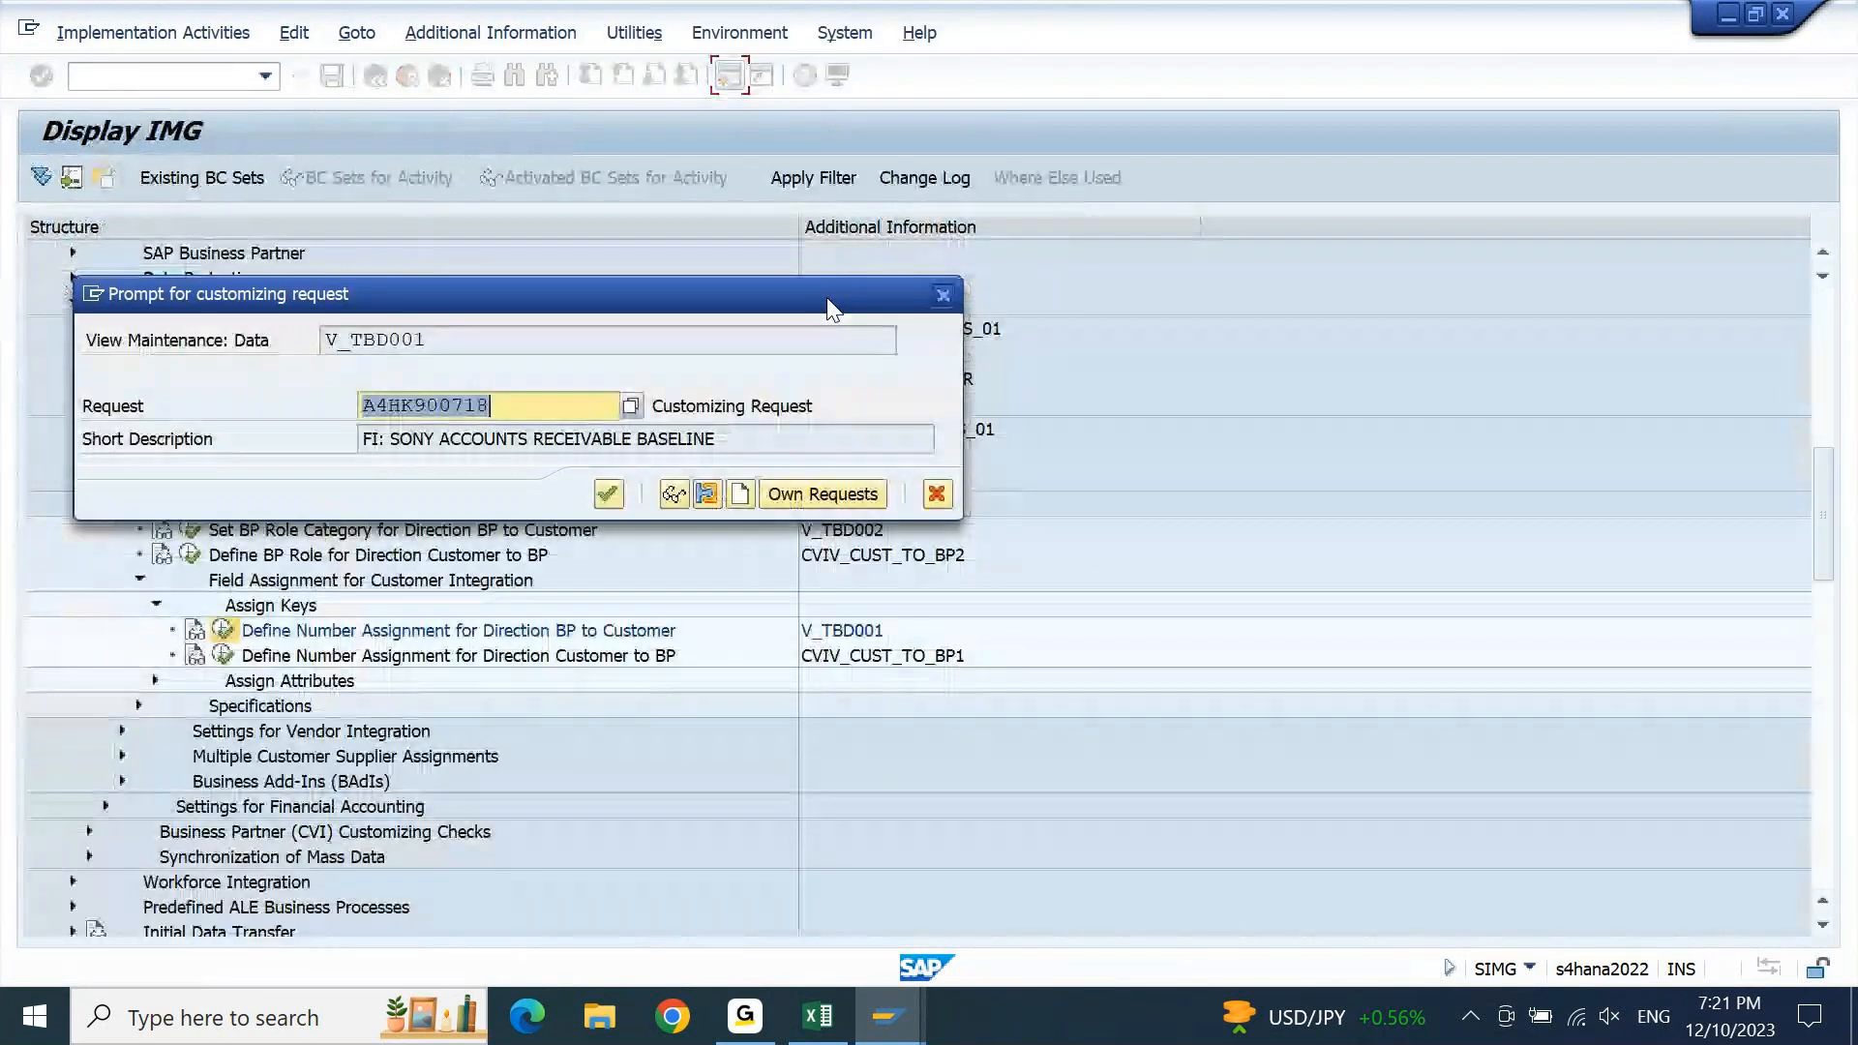
pyautogui.press('Return')
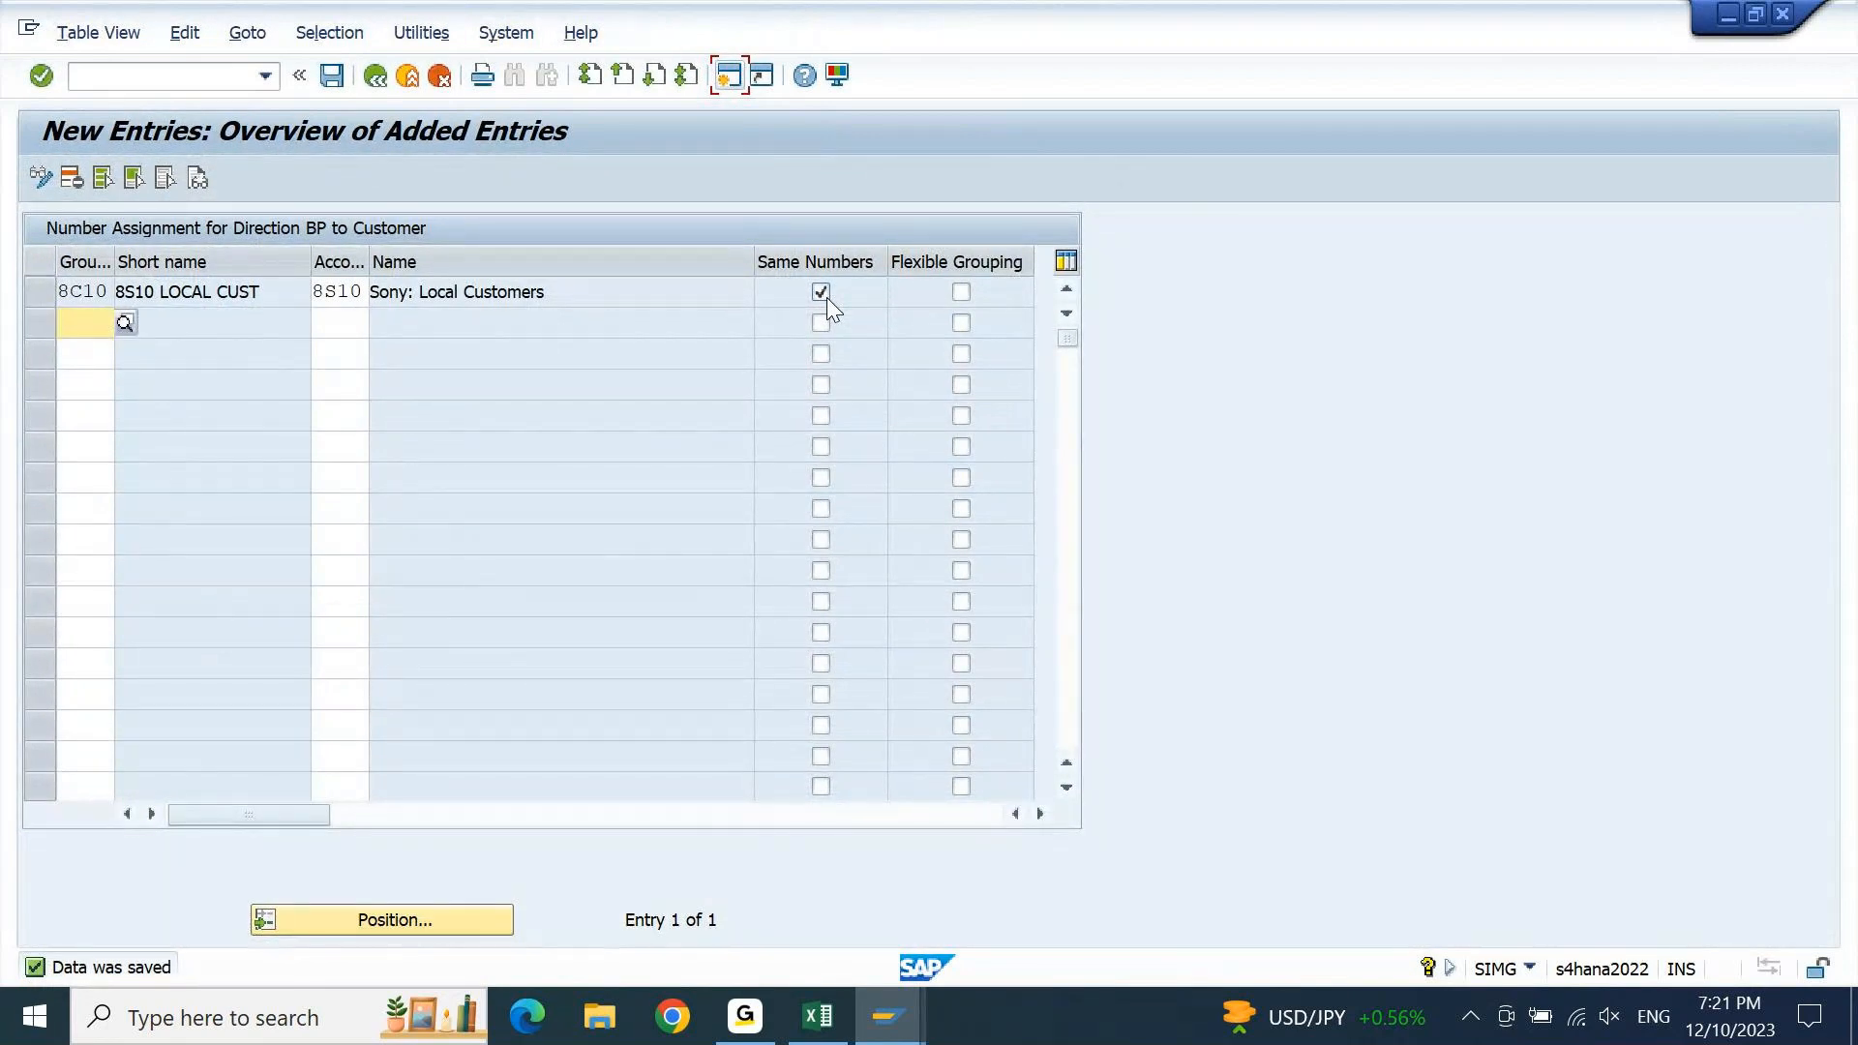
pyautogui.click(375, 77)
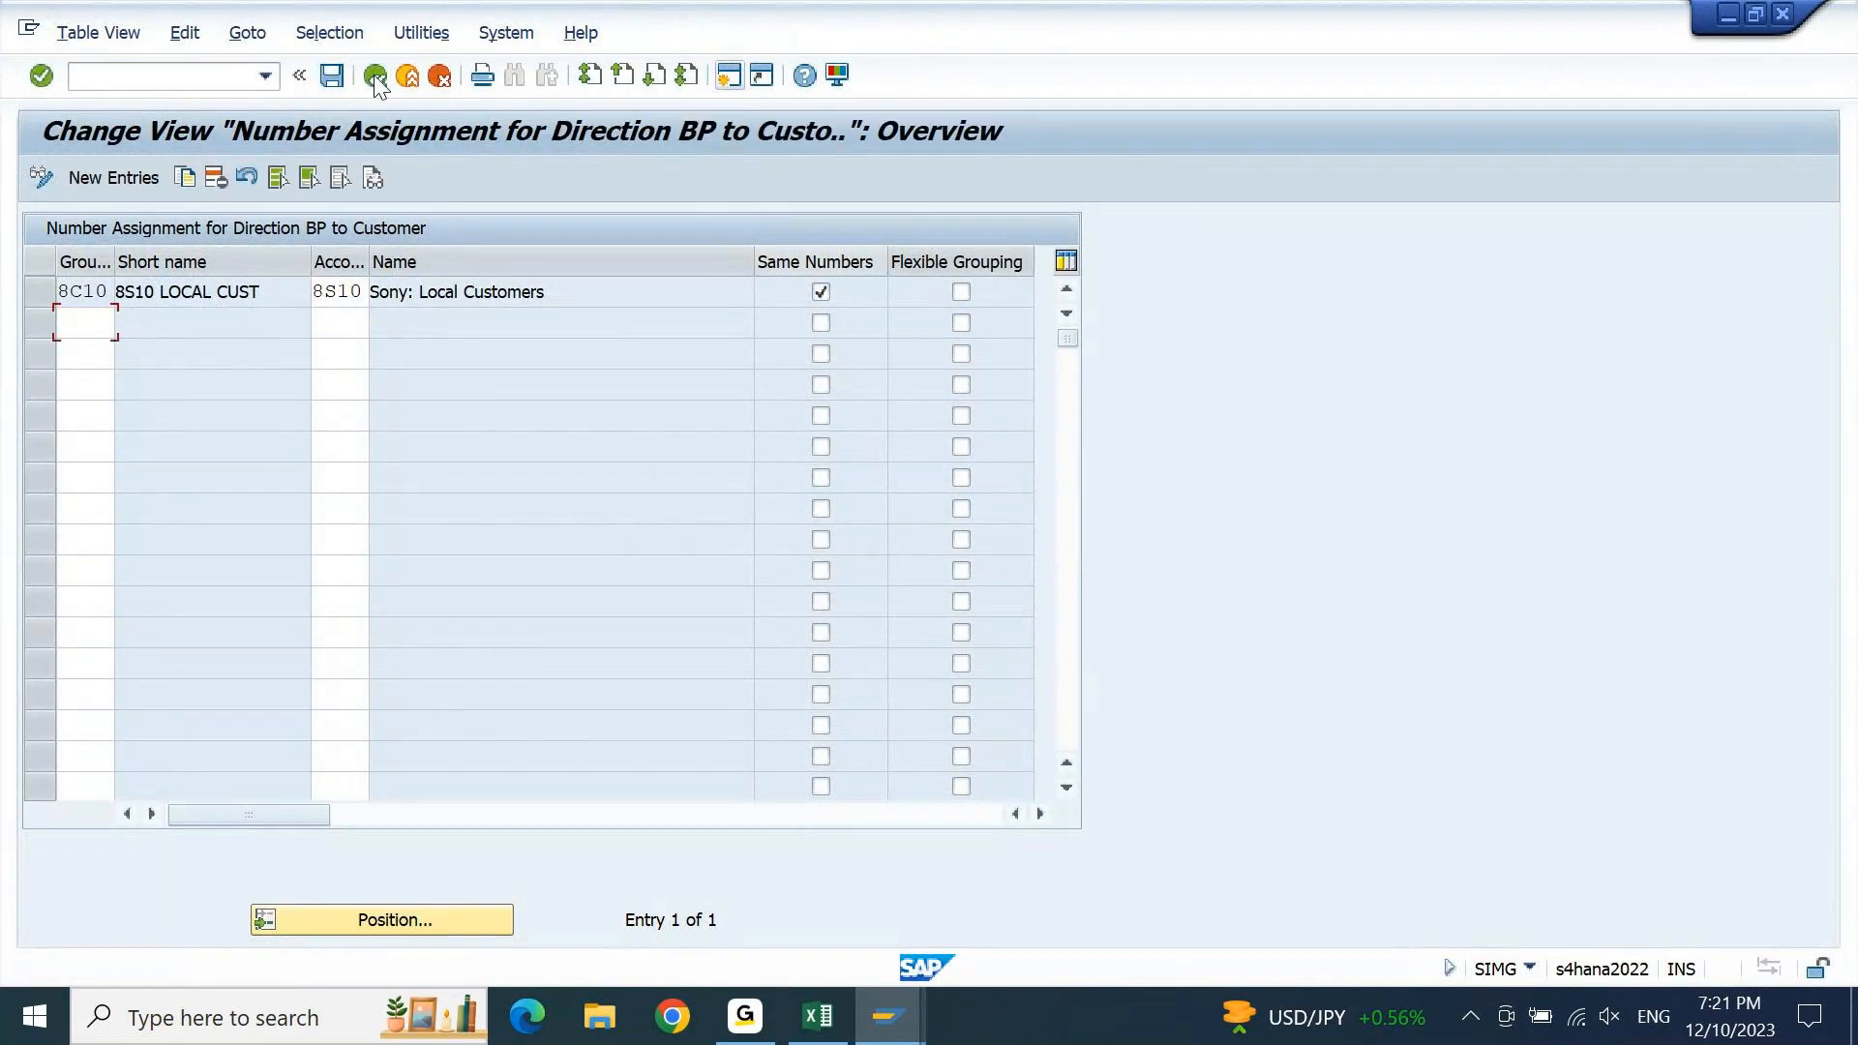
# Switch to the Excel configuration checklist and select cell B1342 in the BP number assignment row
pyautogui.click(818, 1016)
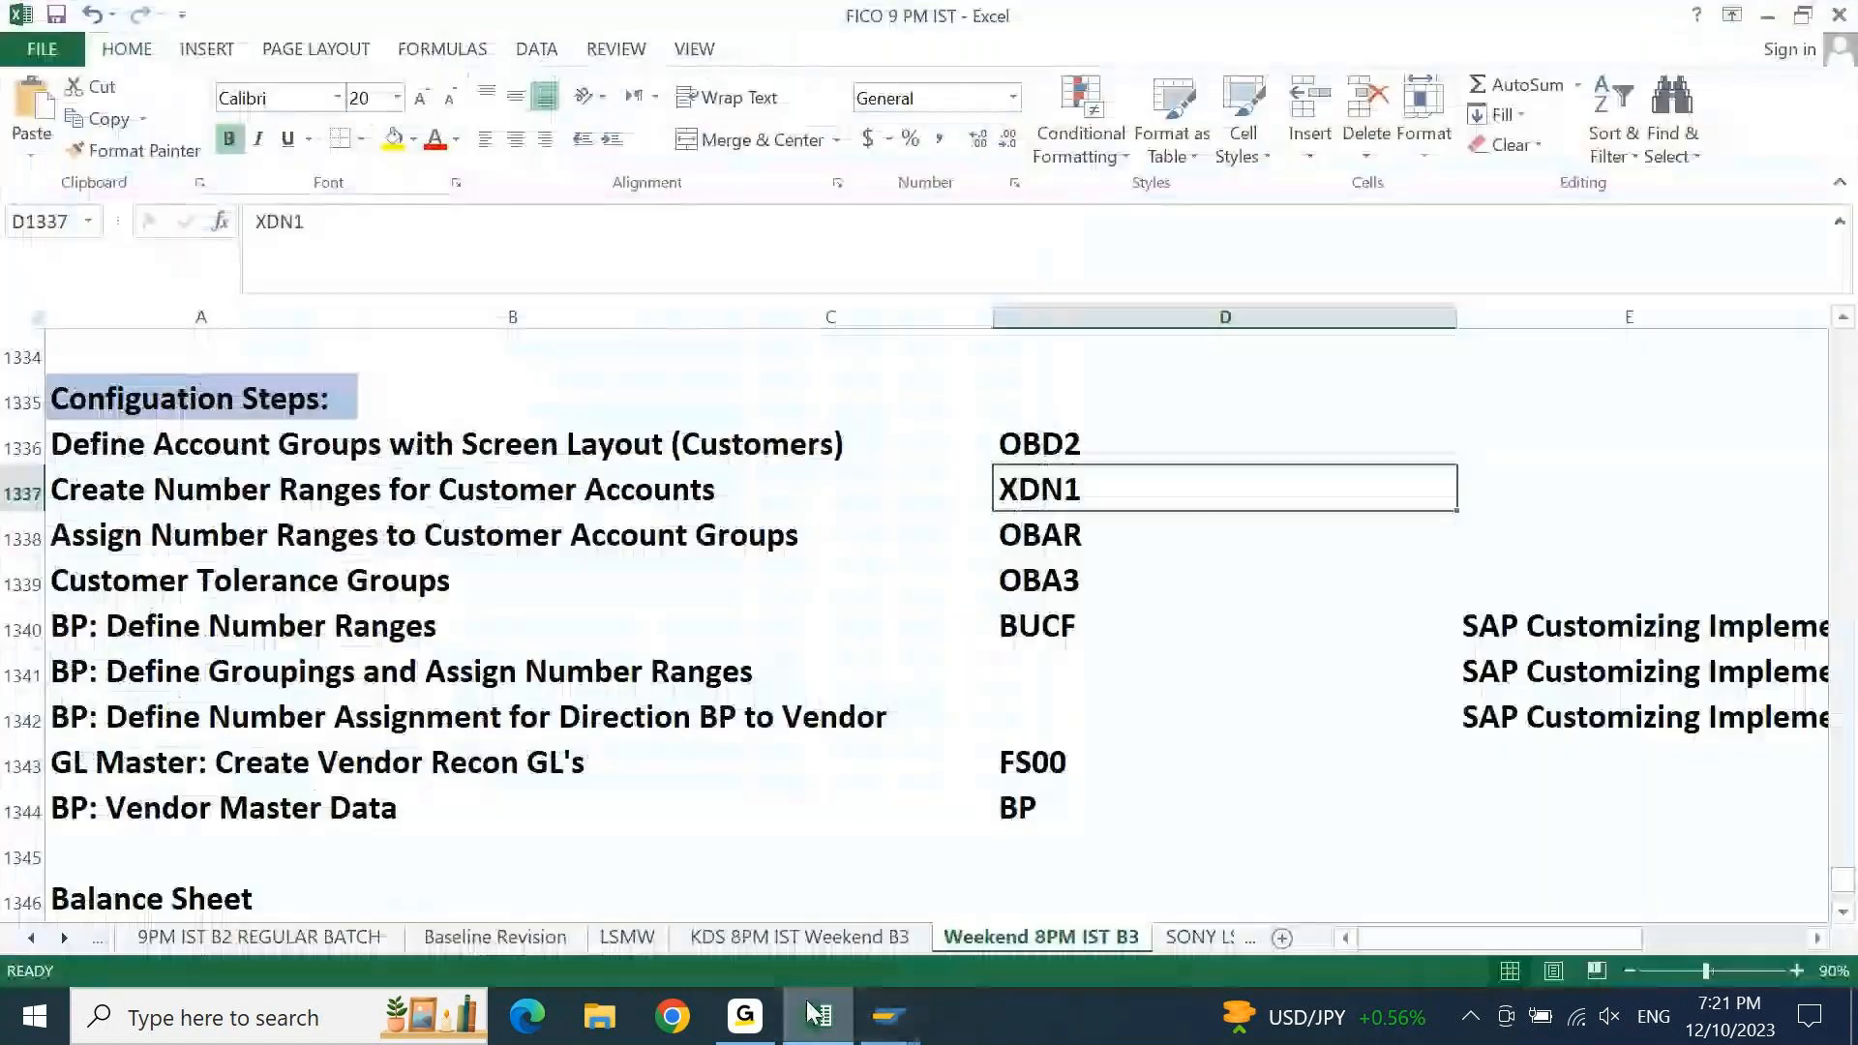
pyautogui.click(423, 717)
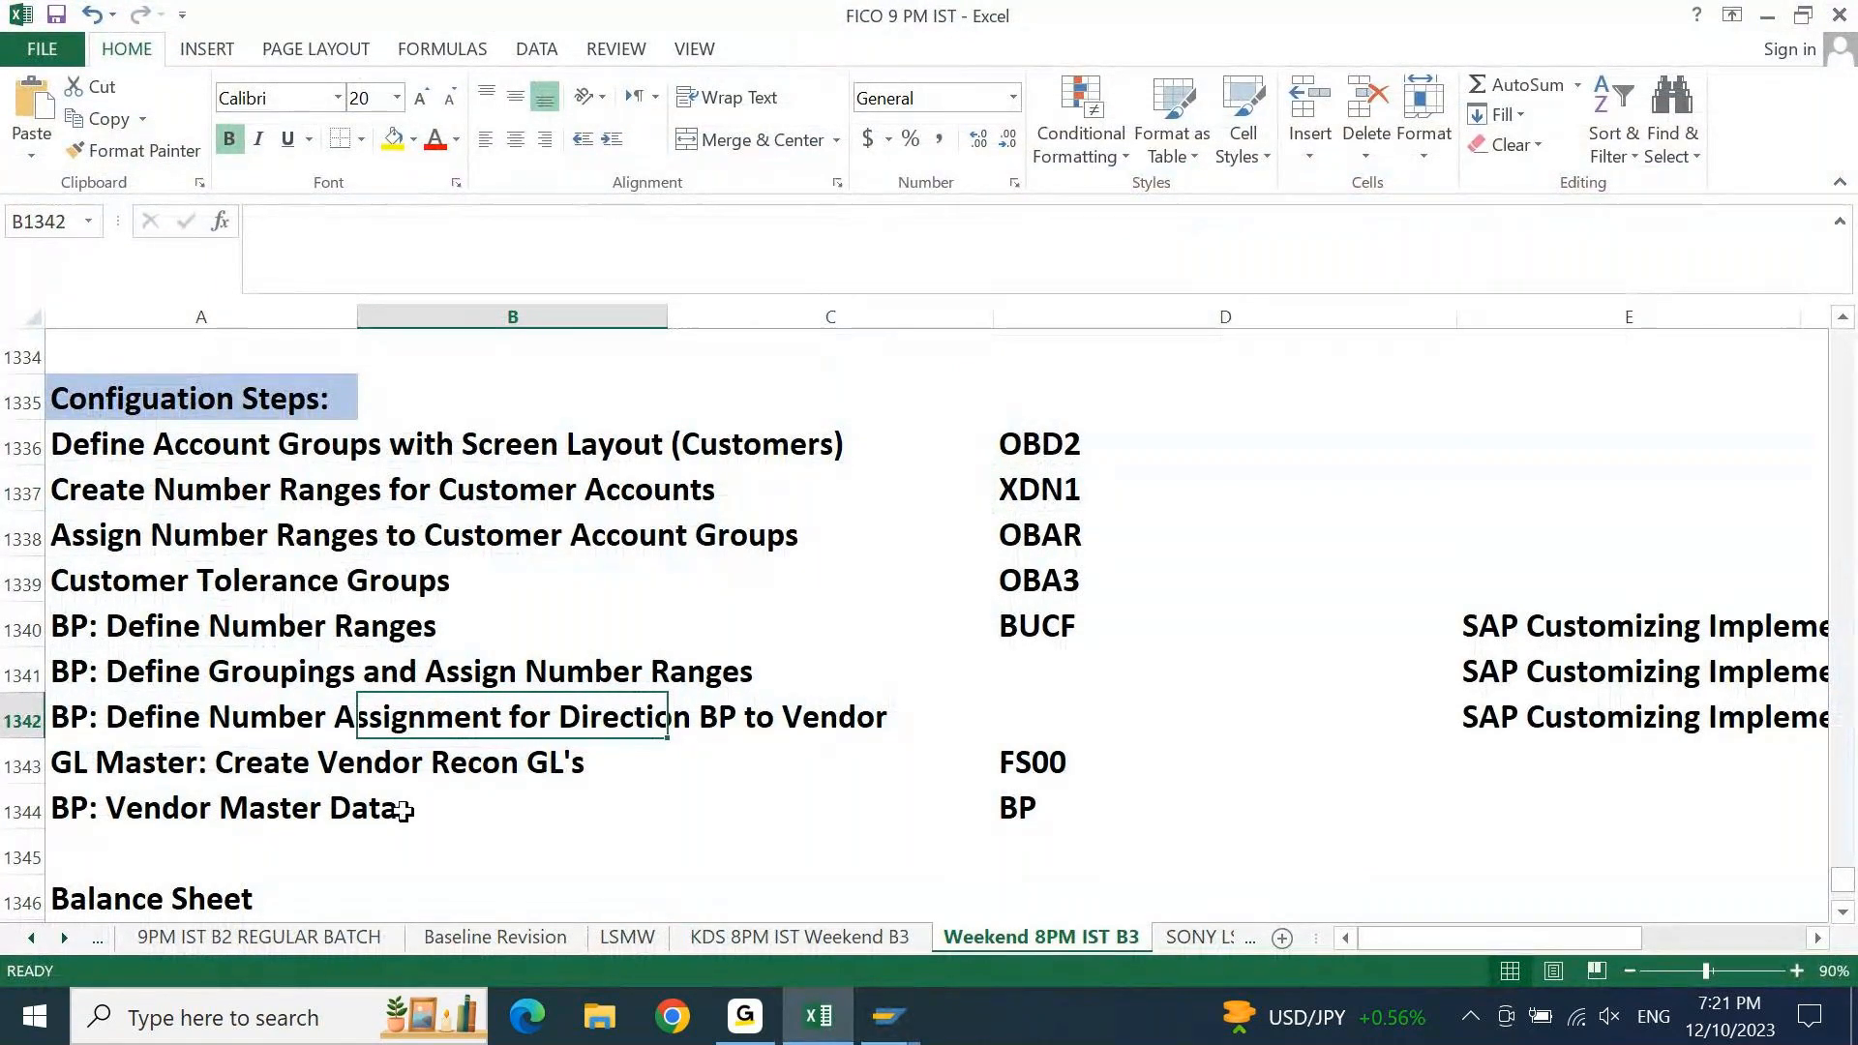
# Replace "Vendor" with "Customer" in the "GL Master: Create Vendor Recon GL's" entry in cell A1343
pyautogui.click(253, 772)
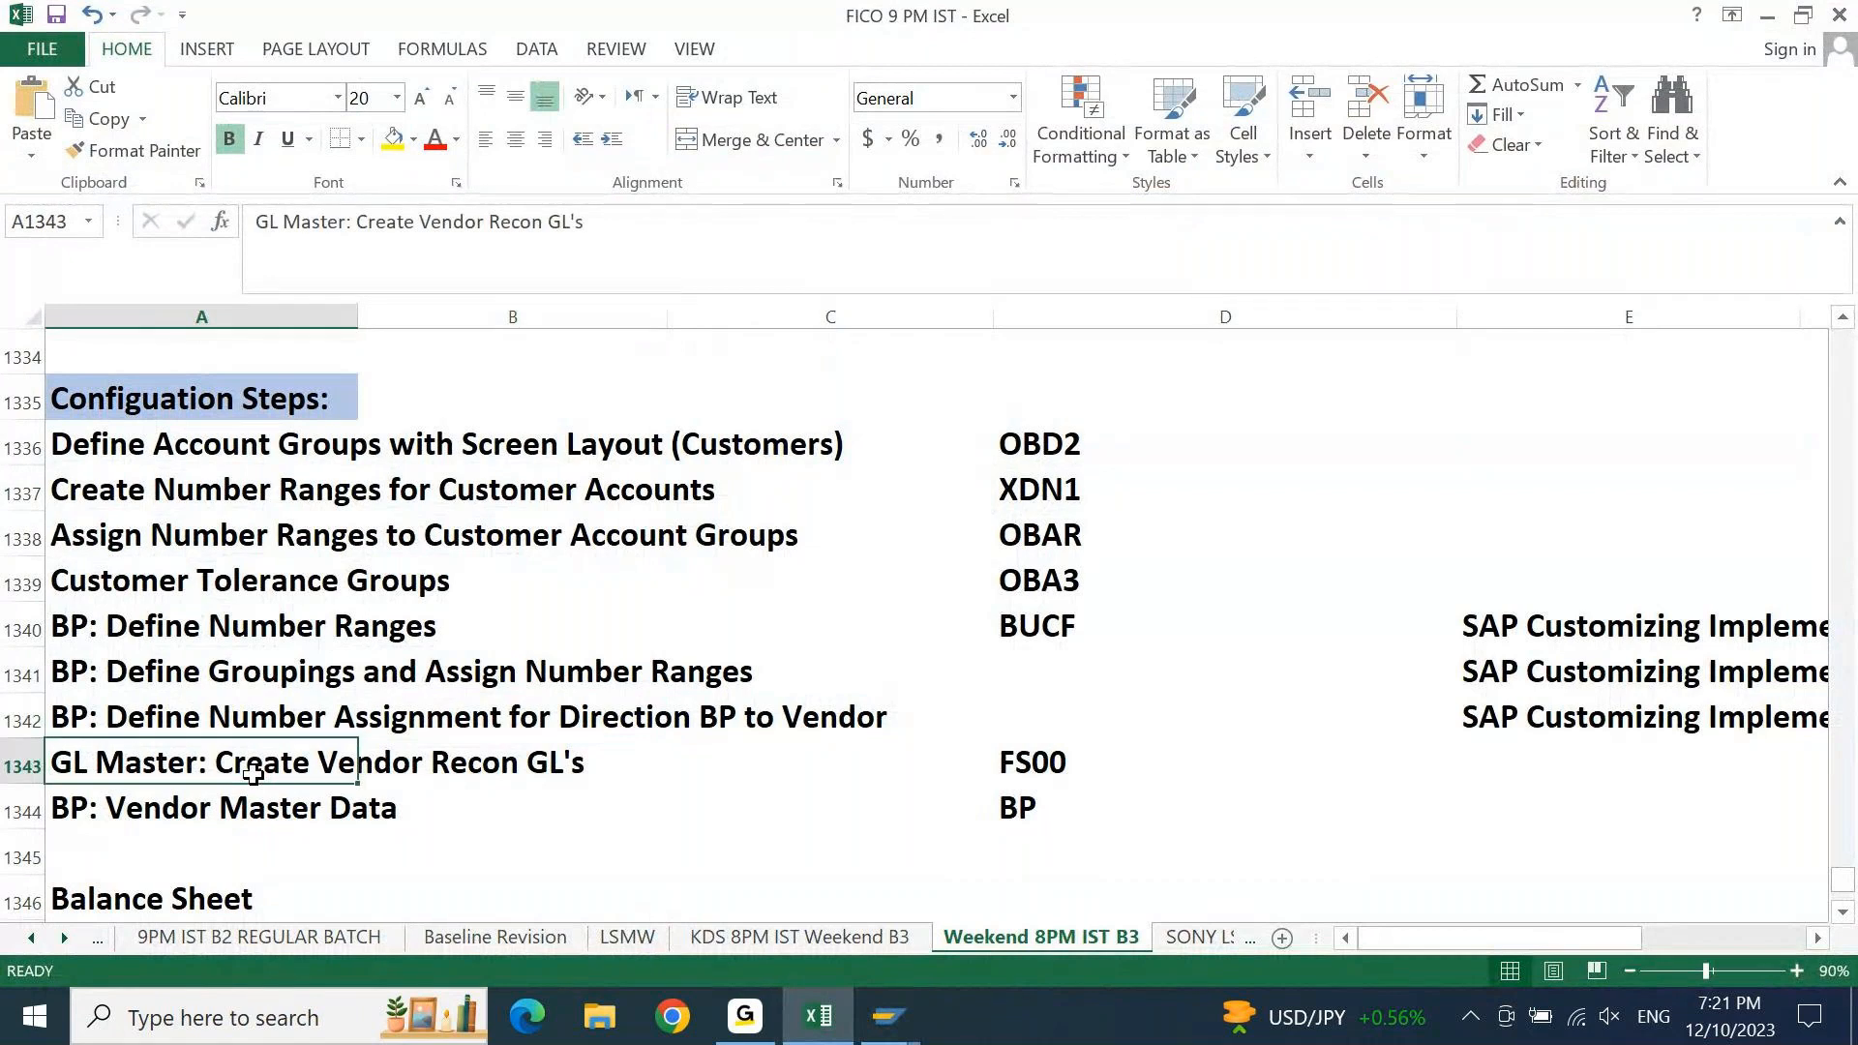
pyautogui.press('F2')
pyautogui.hotkey('ctrl', 'Left')
pyautogui.hotkey('ctrl', 'Left')
pyautogui.press('Left')
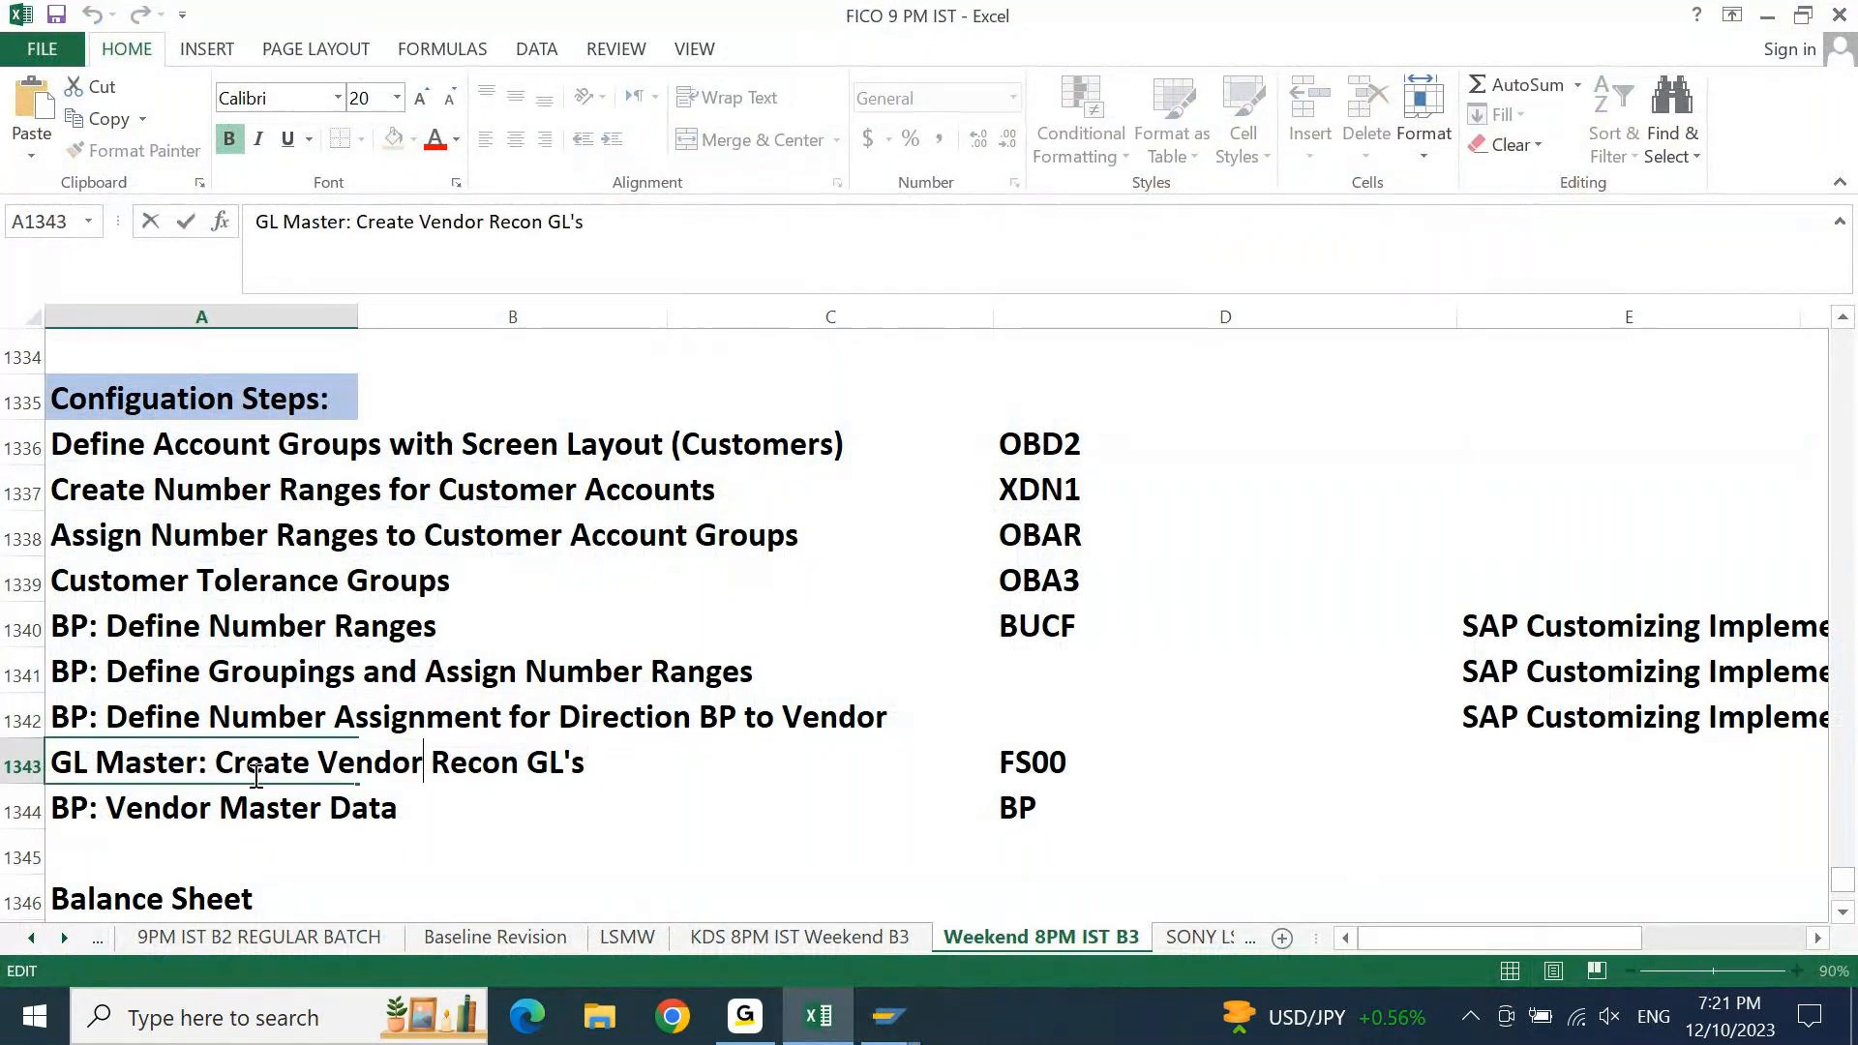
pyautogui.hotkey('ctrl', 'shift', 'Left')
pyautogui.write('cUSTOMER')
pyautogui.press('Return')
pyautogui.press('Up')
pyautogui.press('F2')
pyautogui.hotkey('ctrl', 'Left')
pyautogui.hotkey('ctrl', 'Left')
pyautogui.press('Left')
pyautogui.hotkey('ctrl', 'shift', 'Left')
pyautogui.write('Customer')
pyautogui.press('Return')
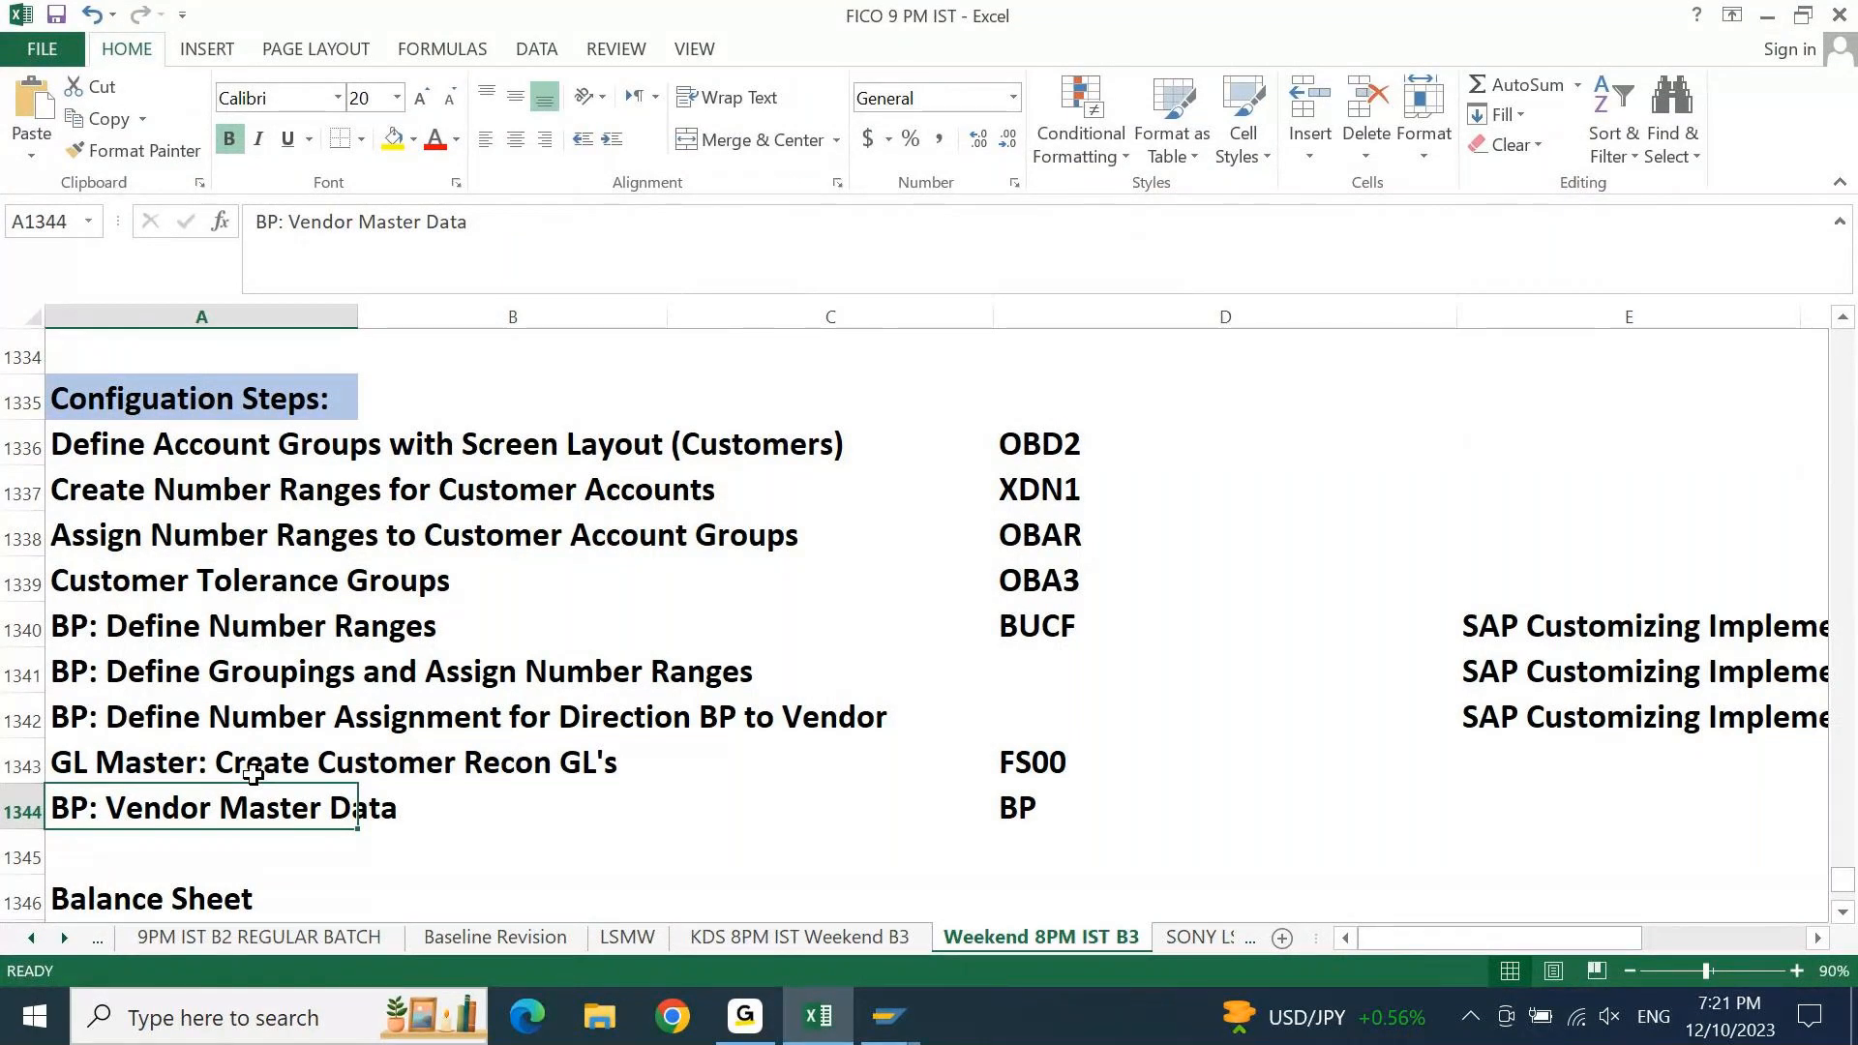
# Switch to the SAP session showing the customer account groups and open transaction FS00 for central G/L account maintenance
pyautogui.click(888, 1017)
pyautogui.click(1100, 868)
pyautogui.click(220, 80)
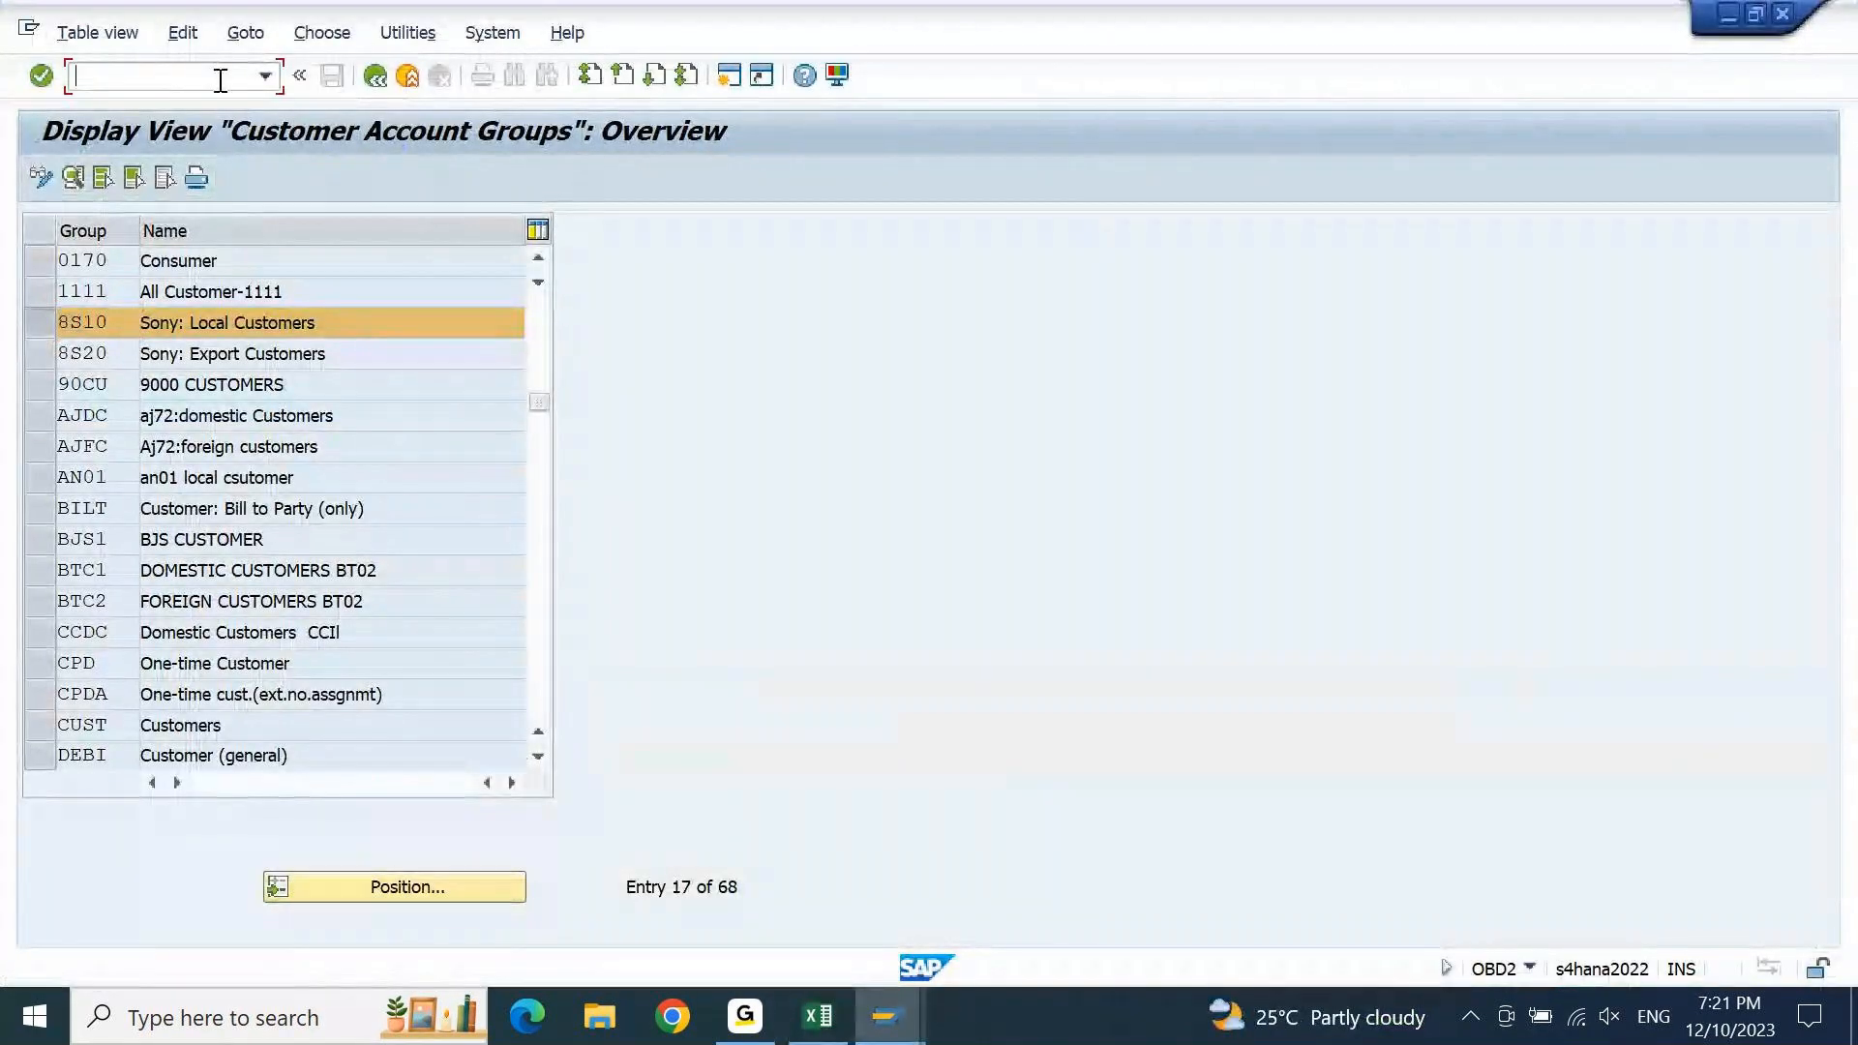
pyautogui.write('/nfs00')
pyautogui.press('Return')
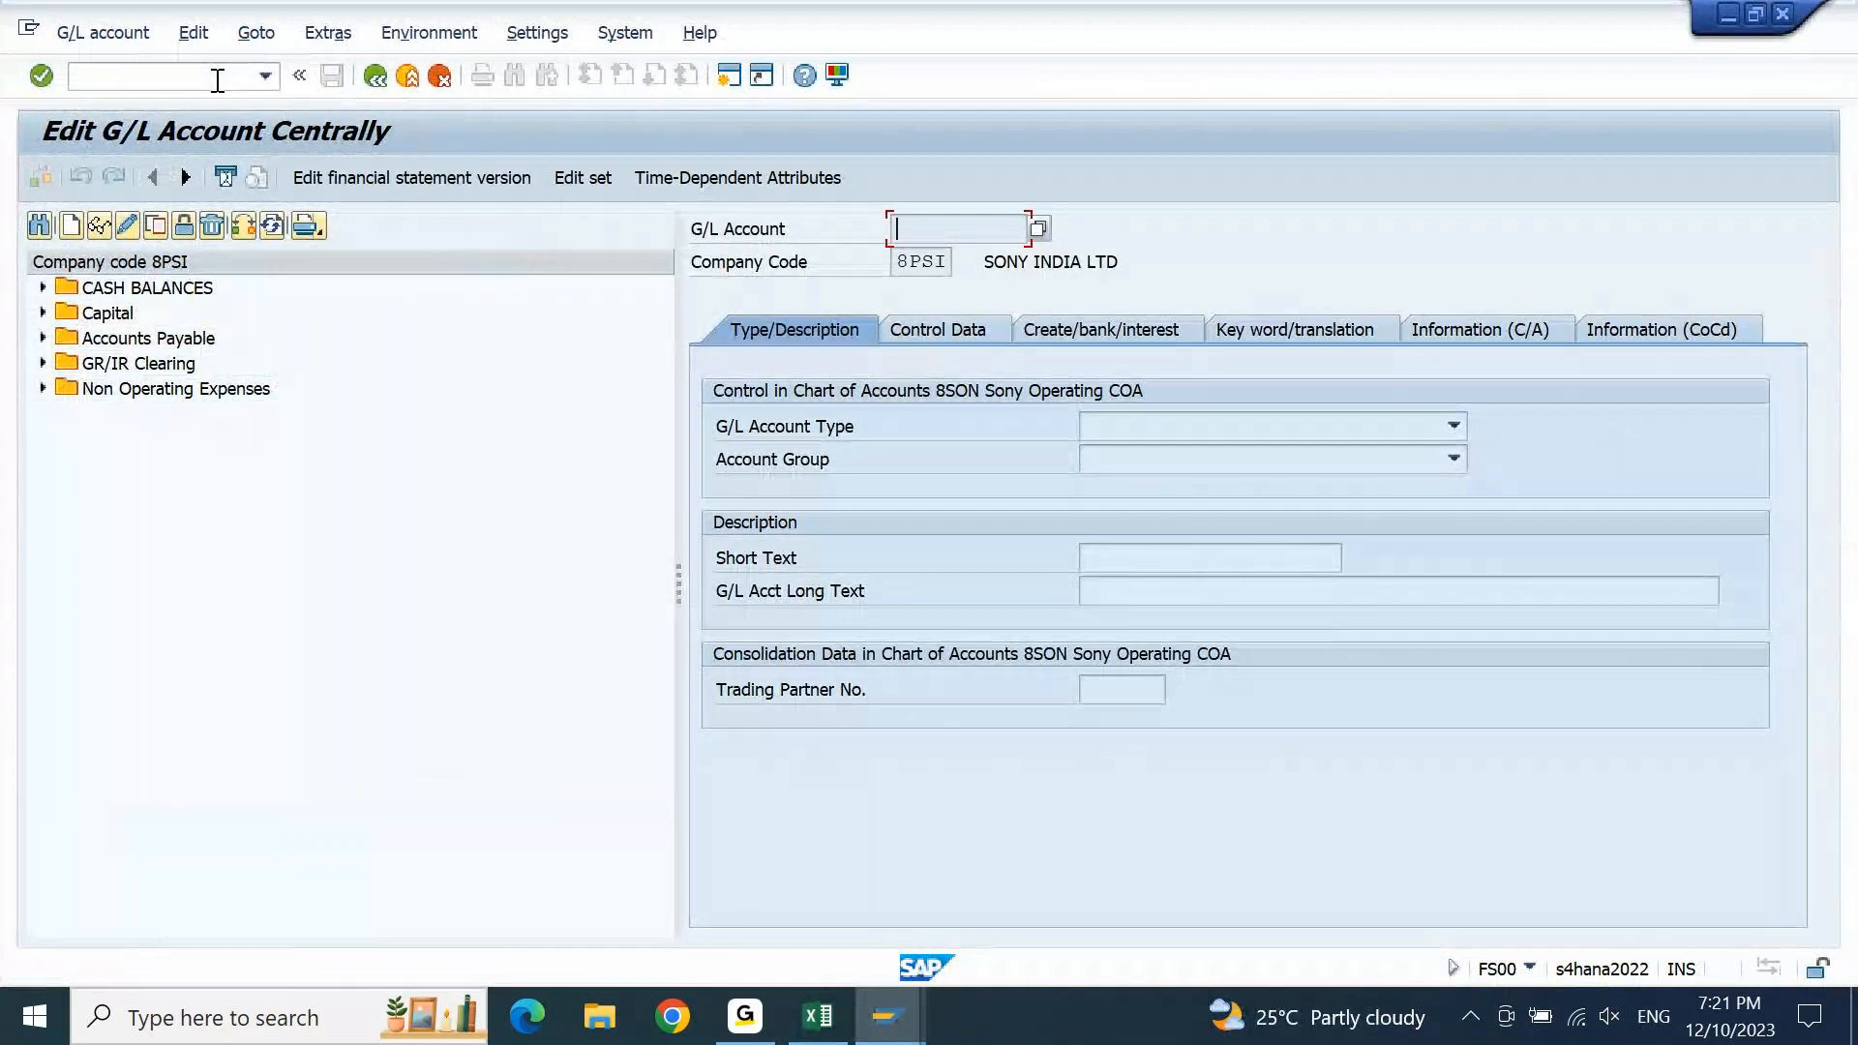
# Copy G/L account 24100001 from the Accounts Payable group as new account 15100001 in company code 8PSI
pyautogui.doubleClick(59, 343)
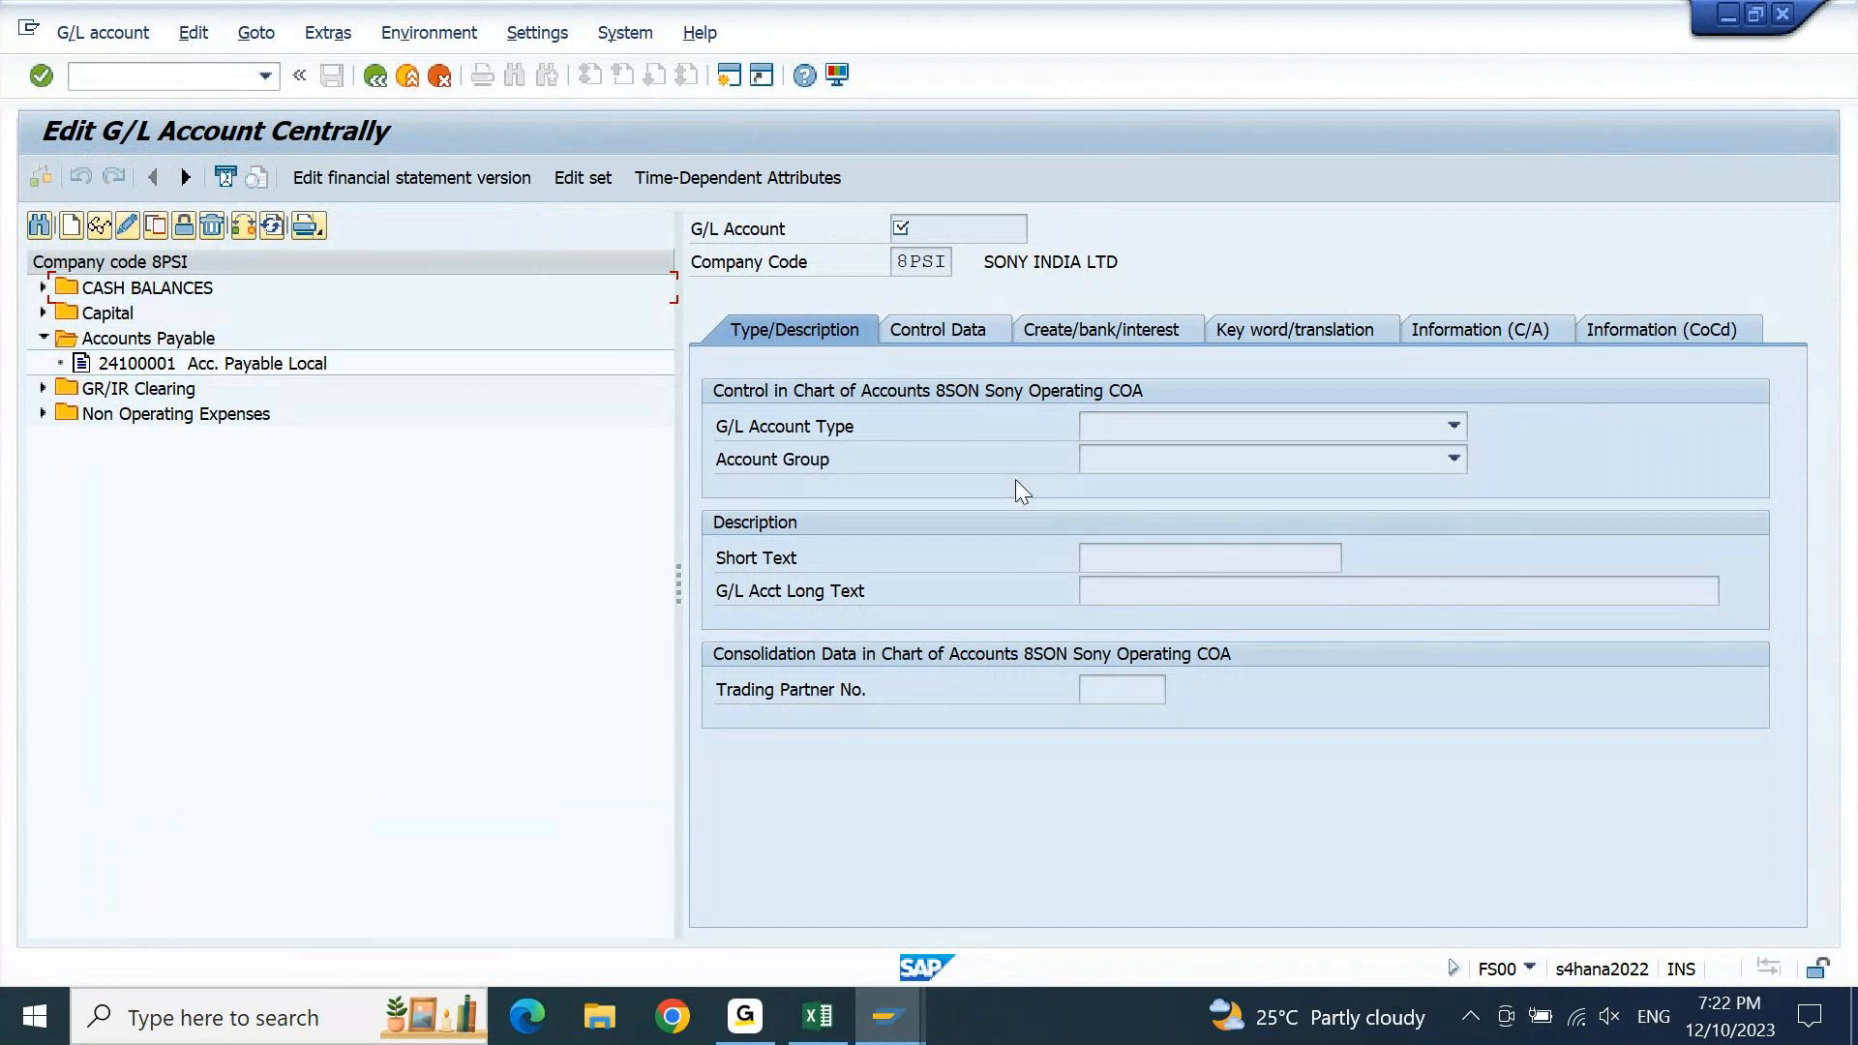
pyautogui.click(1452, 460)
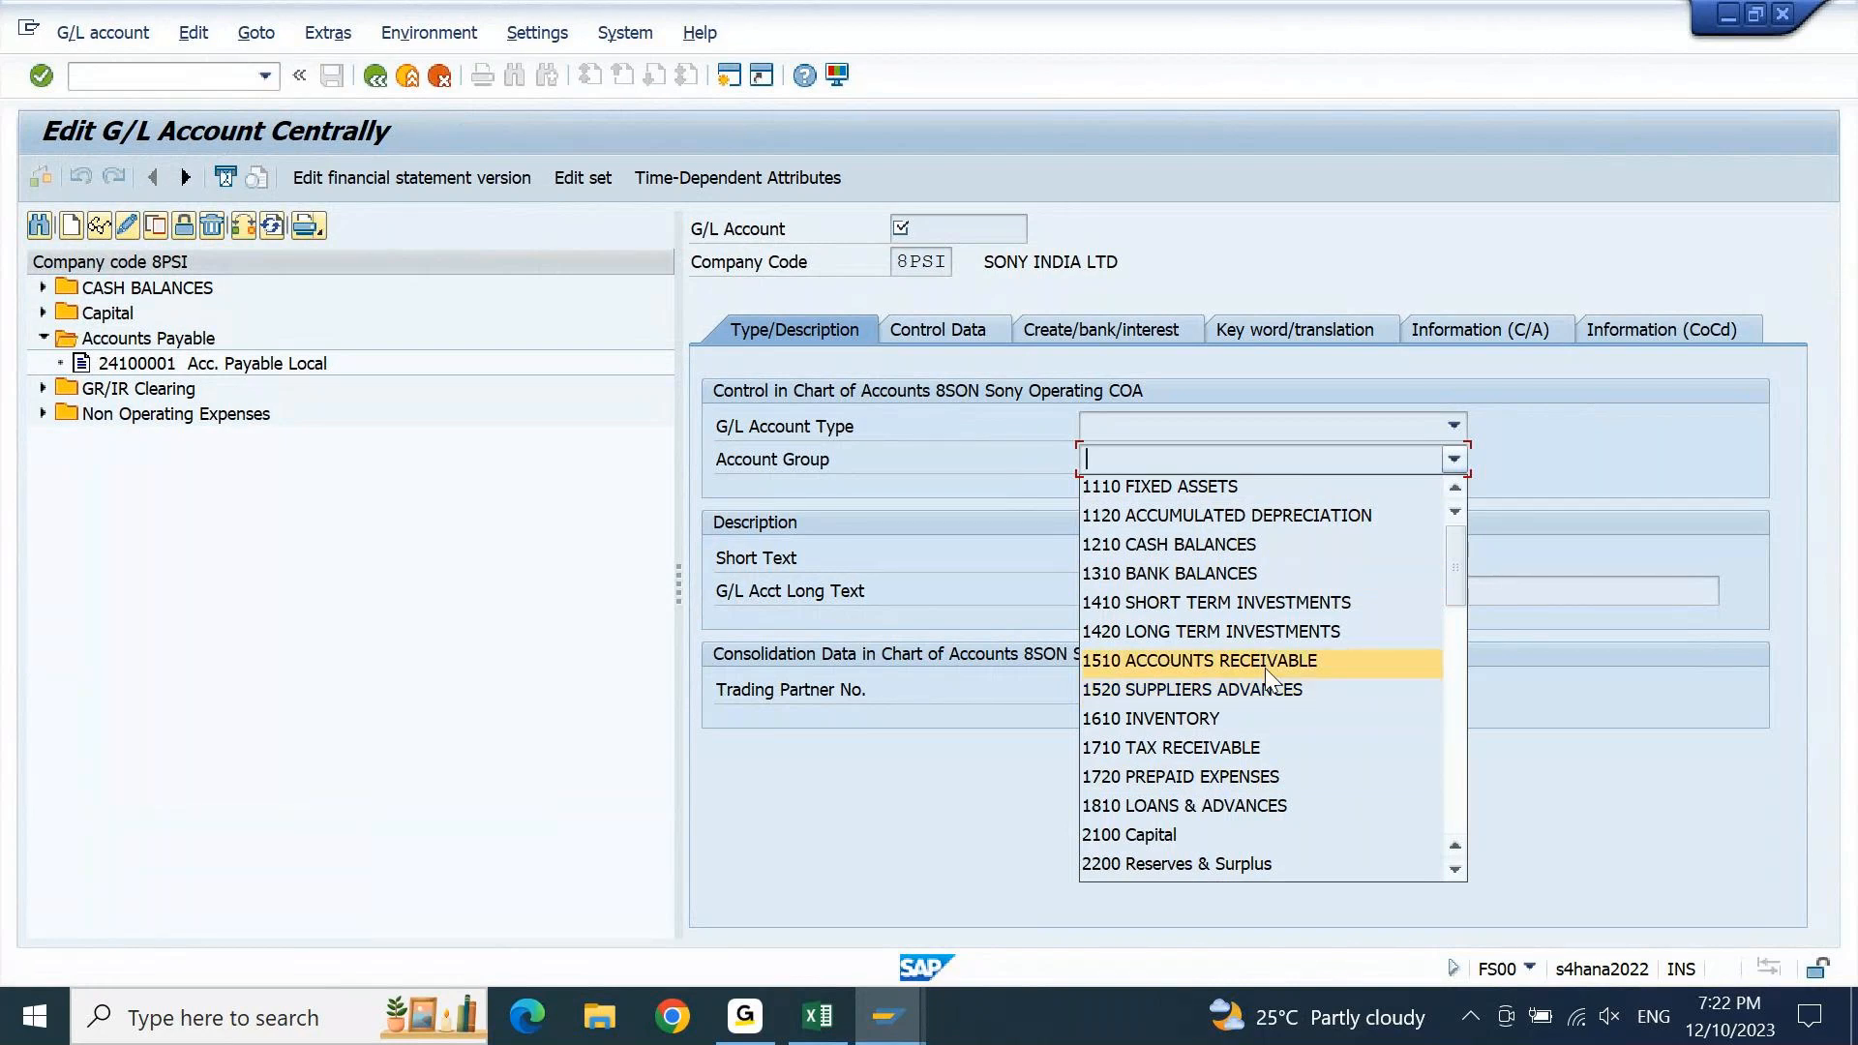
pyautogui.click(169, 368)
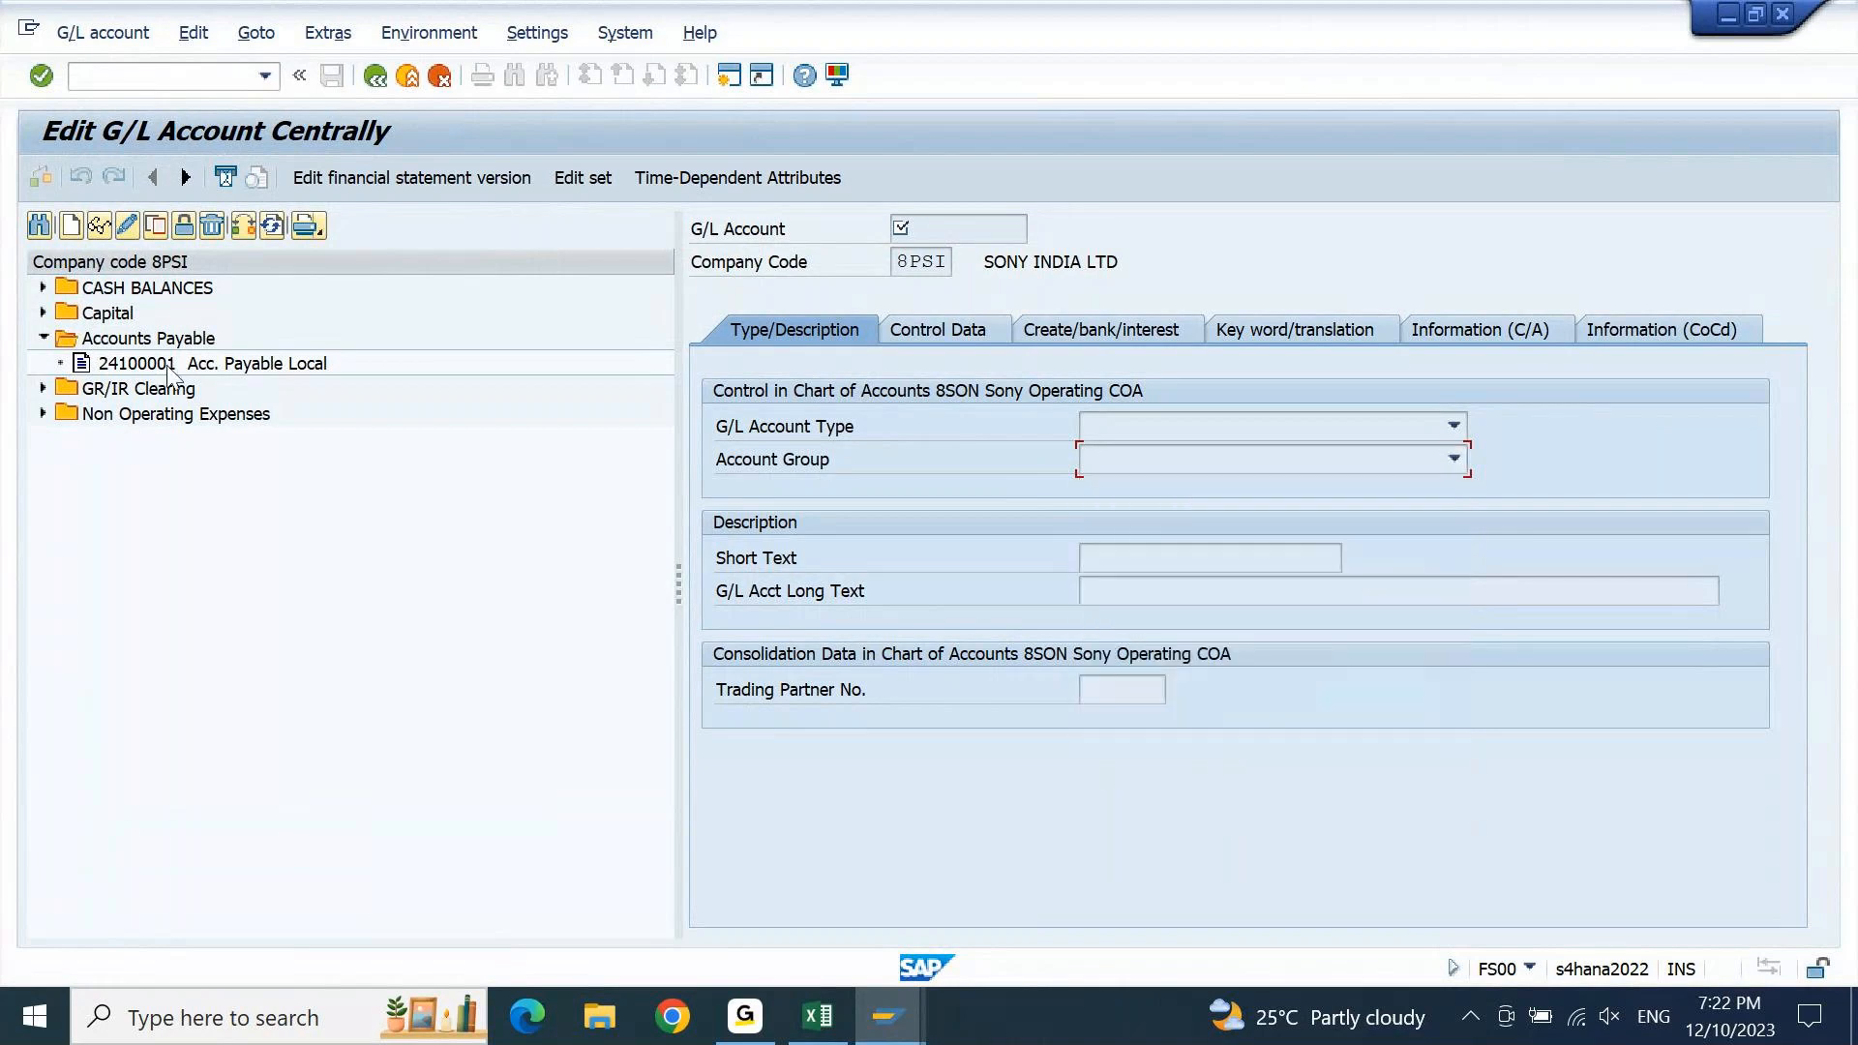
pyautogui.doubleClick(168, 367)
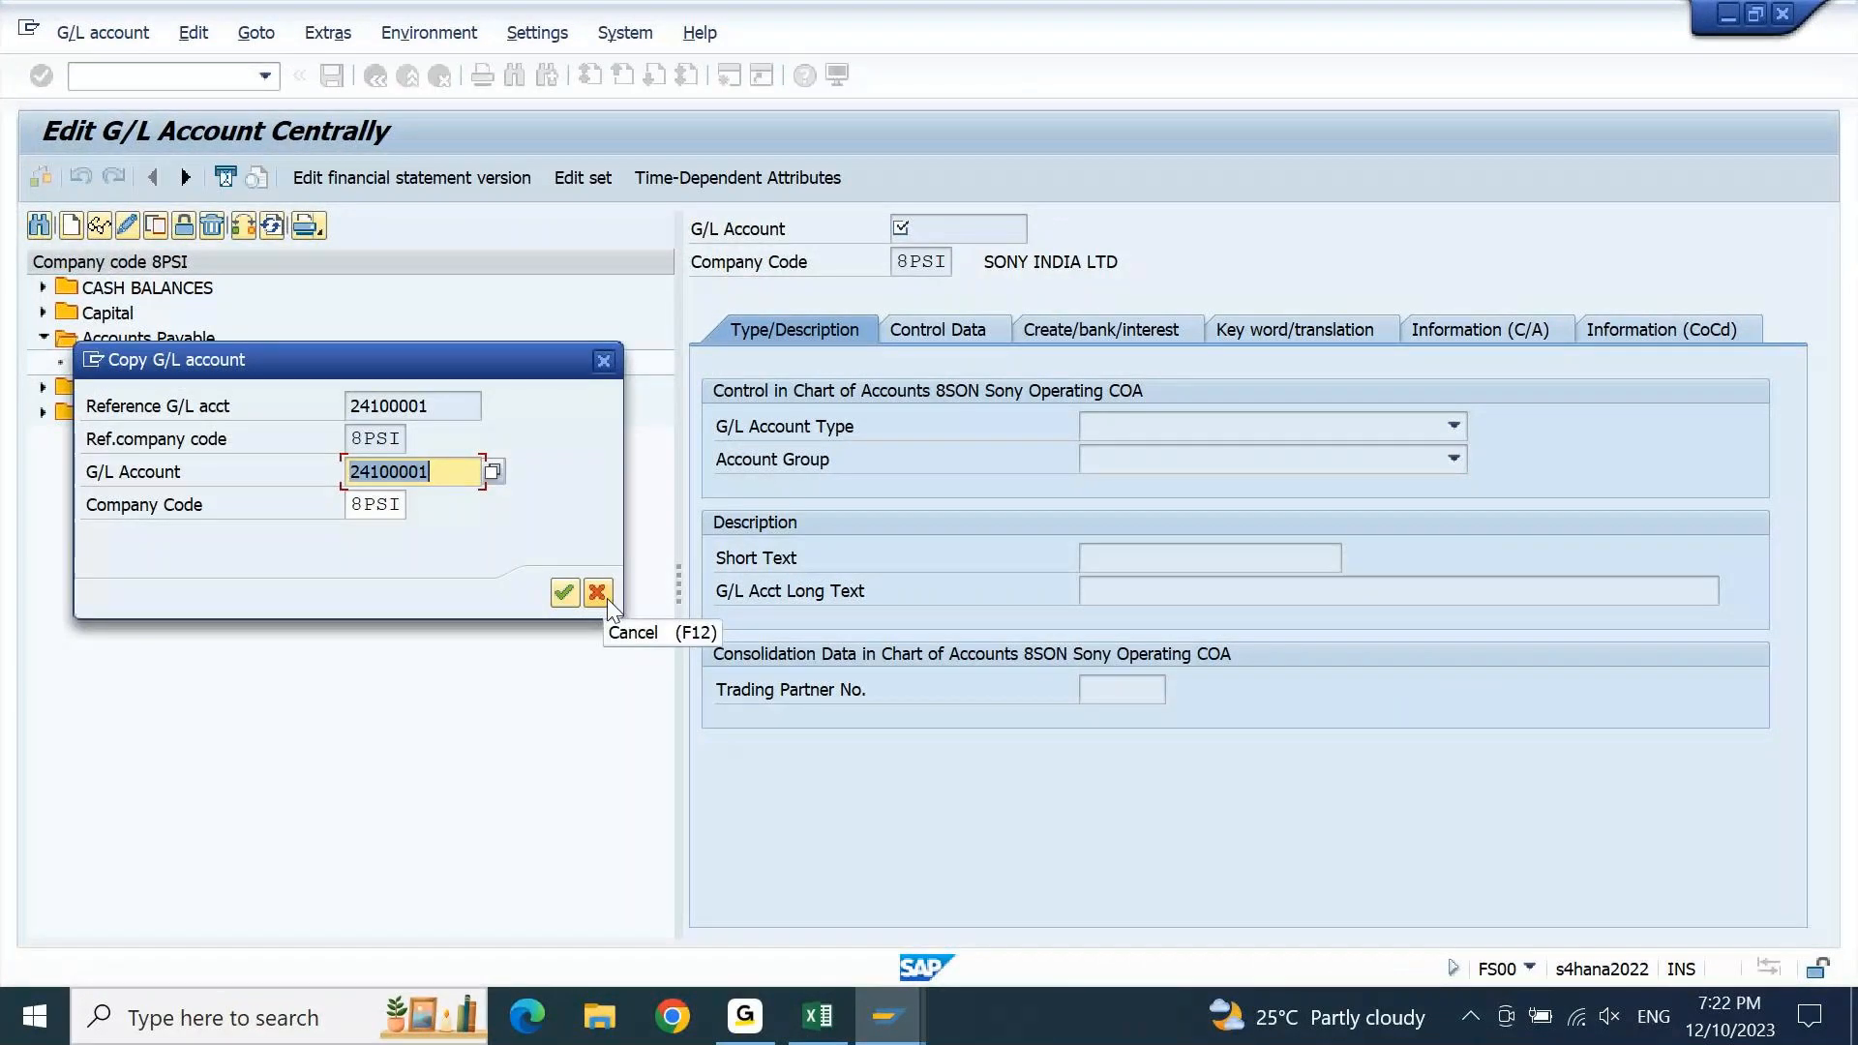
pyautogui.press('Home')
pyautogui.press('Delete')
pyautogui.press('Delete')
pyautogui.write('15')
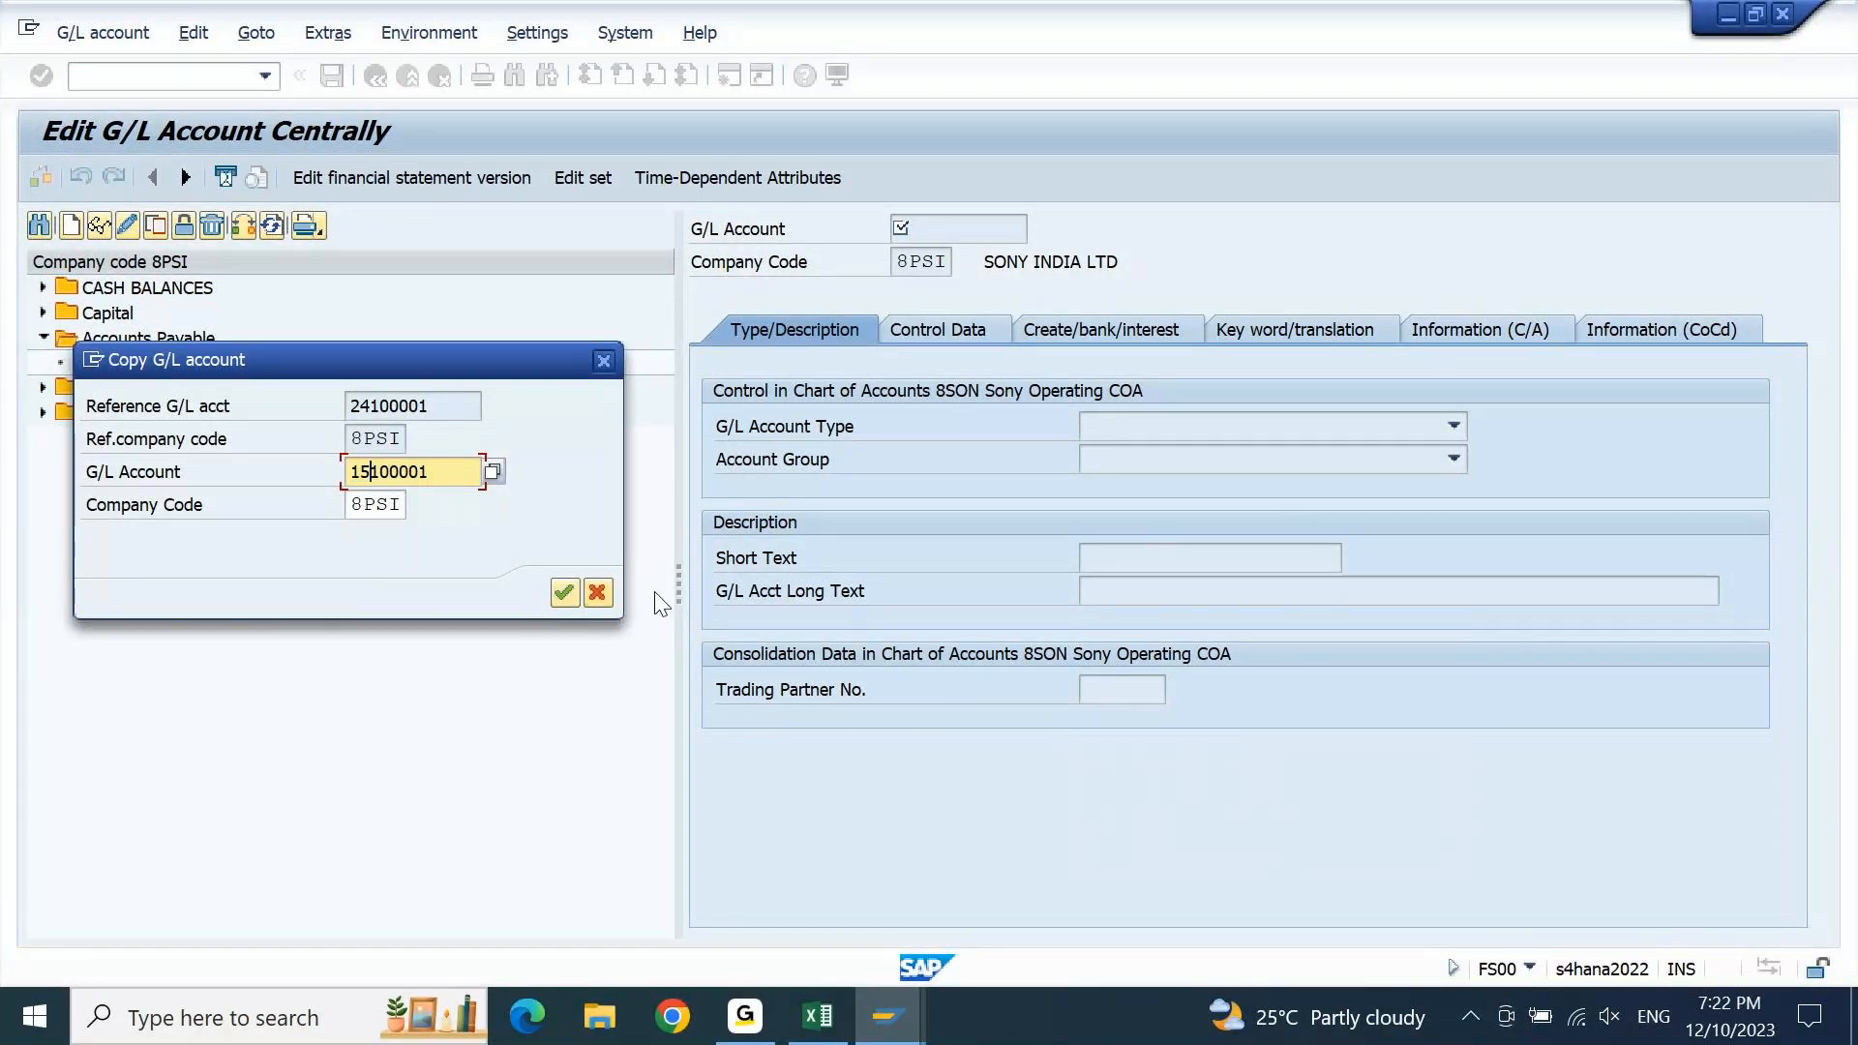
pyautogui.click(571, 592)
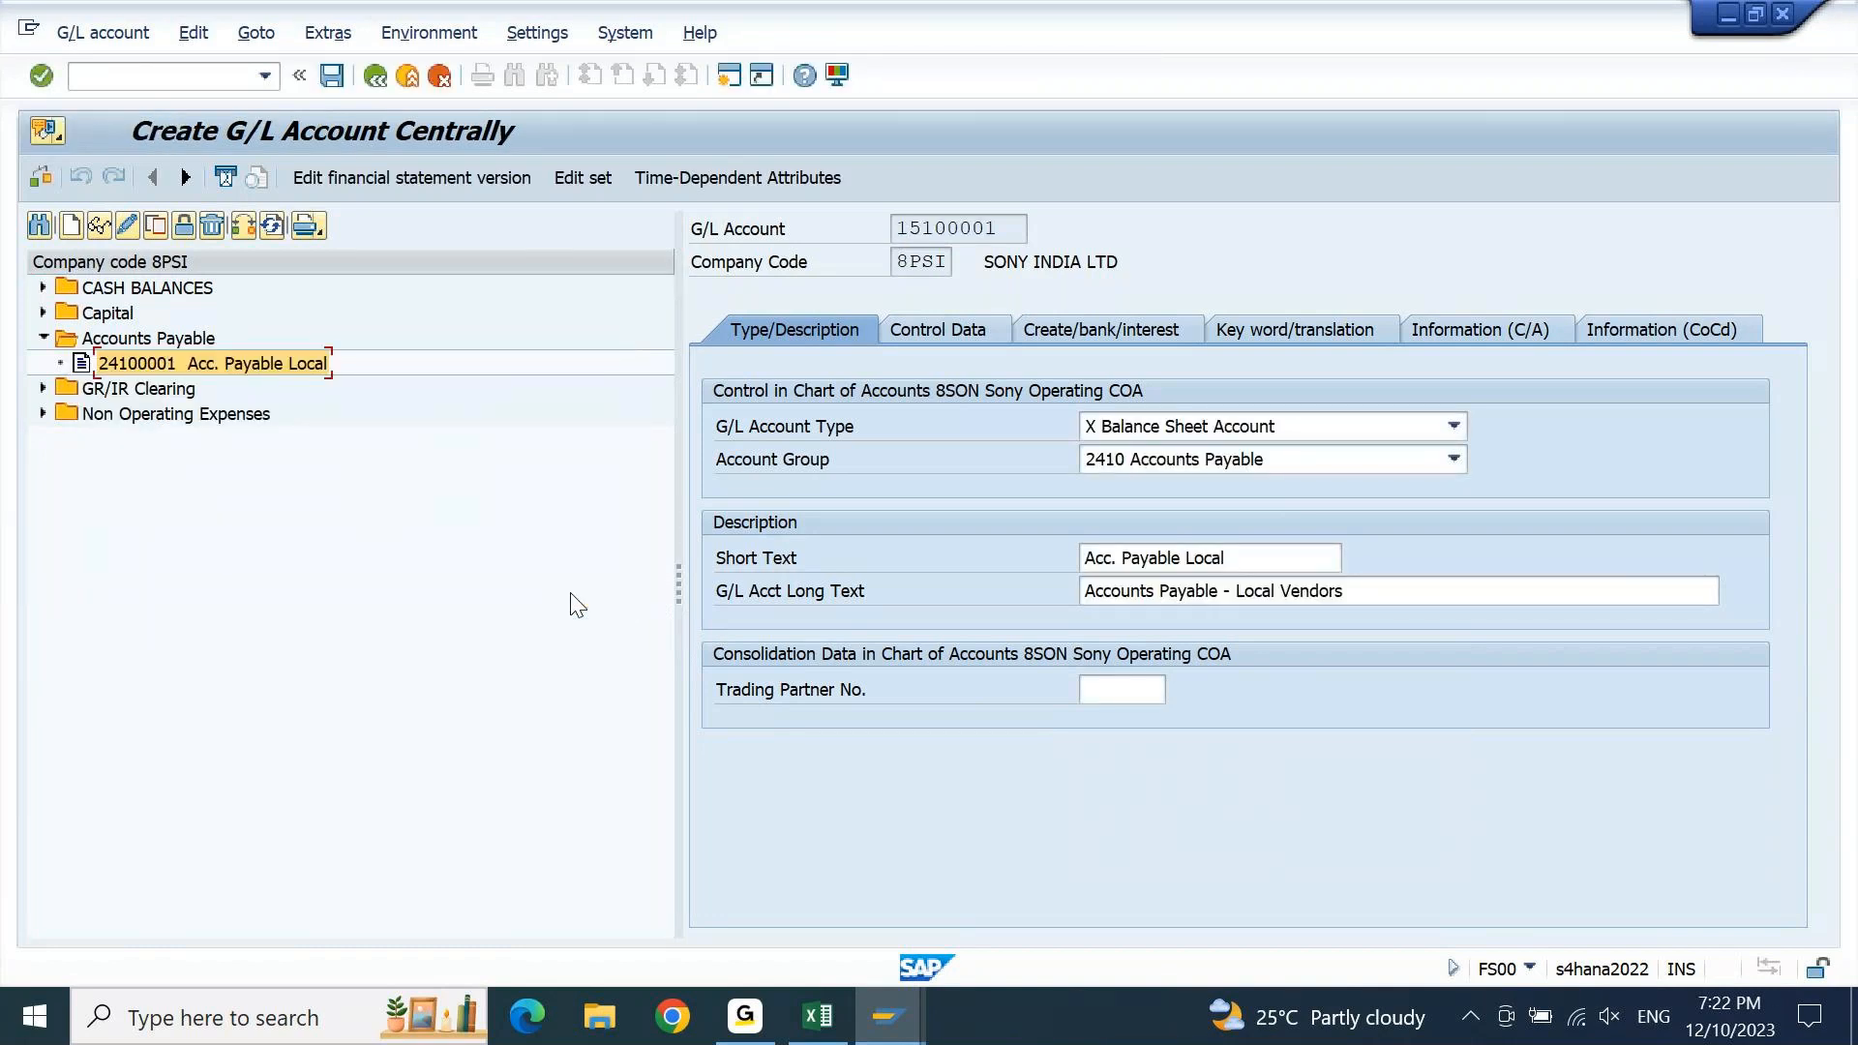
# Assign the new G/L account to group 1510 ACCOUNTS RECEIVABLE and set its short text to "Acc. Receivabl Local"
pyautogui.click(1284, 457)
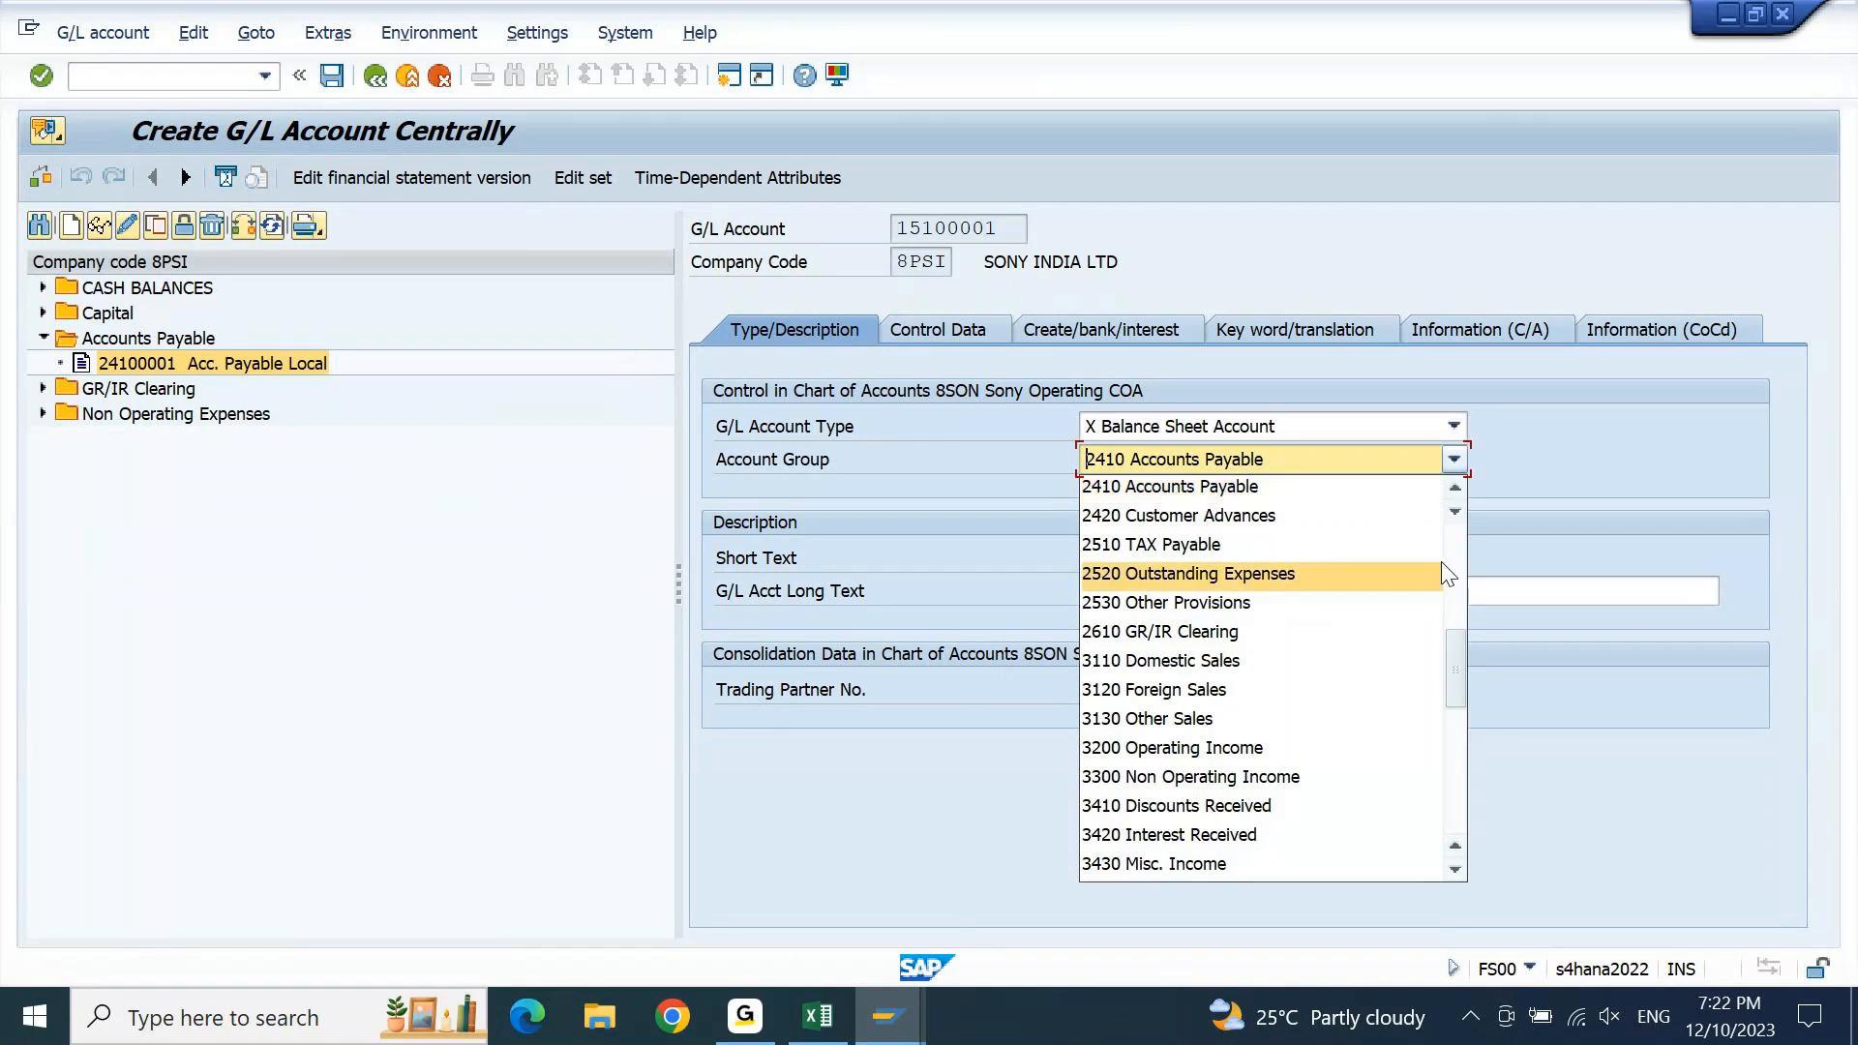
pyautogui.scroll(4, 1450, 577)
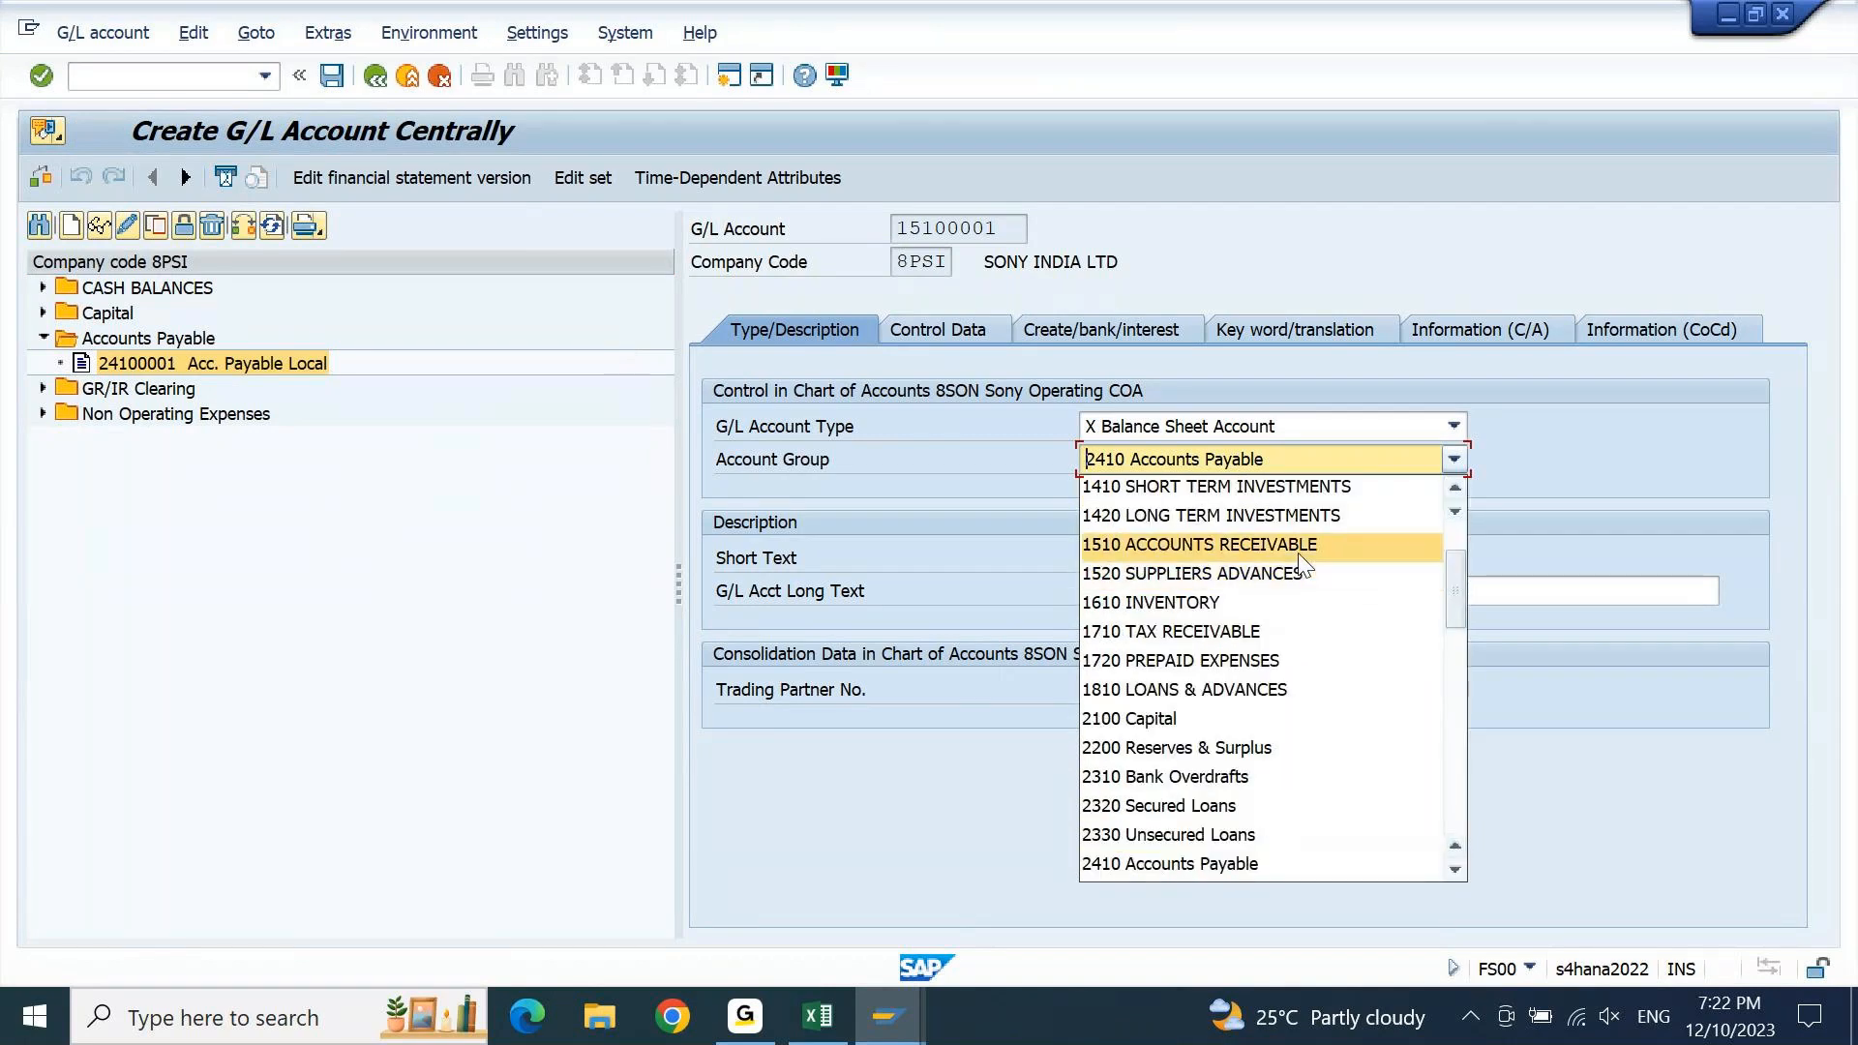
pyautogui.click(1299, 554)
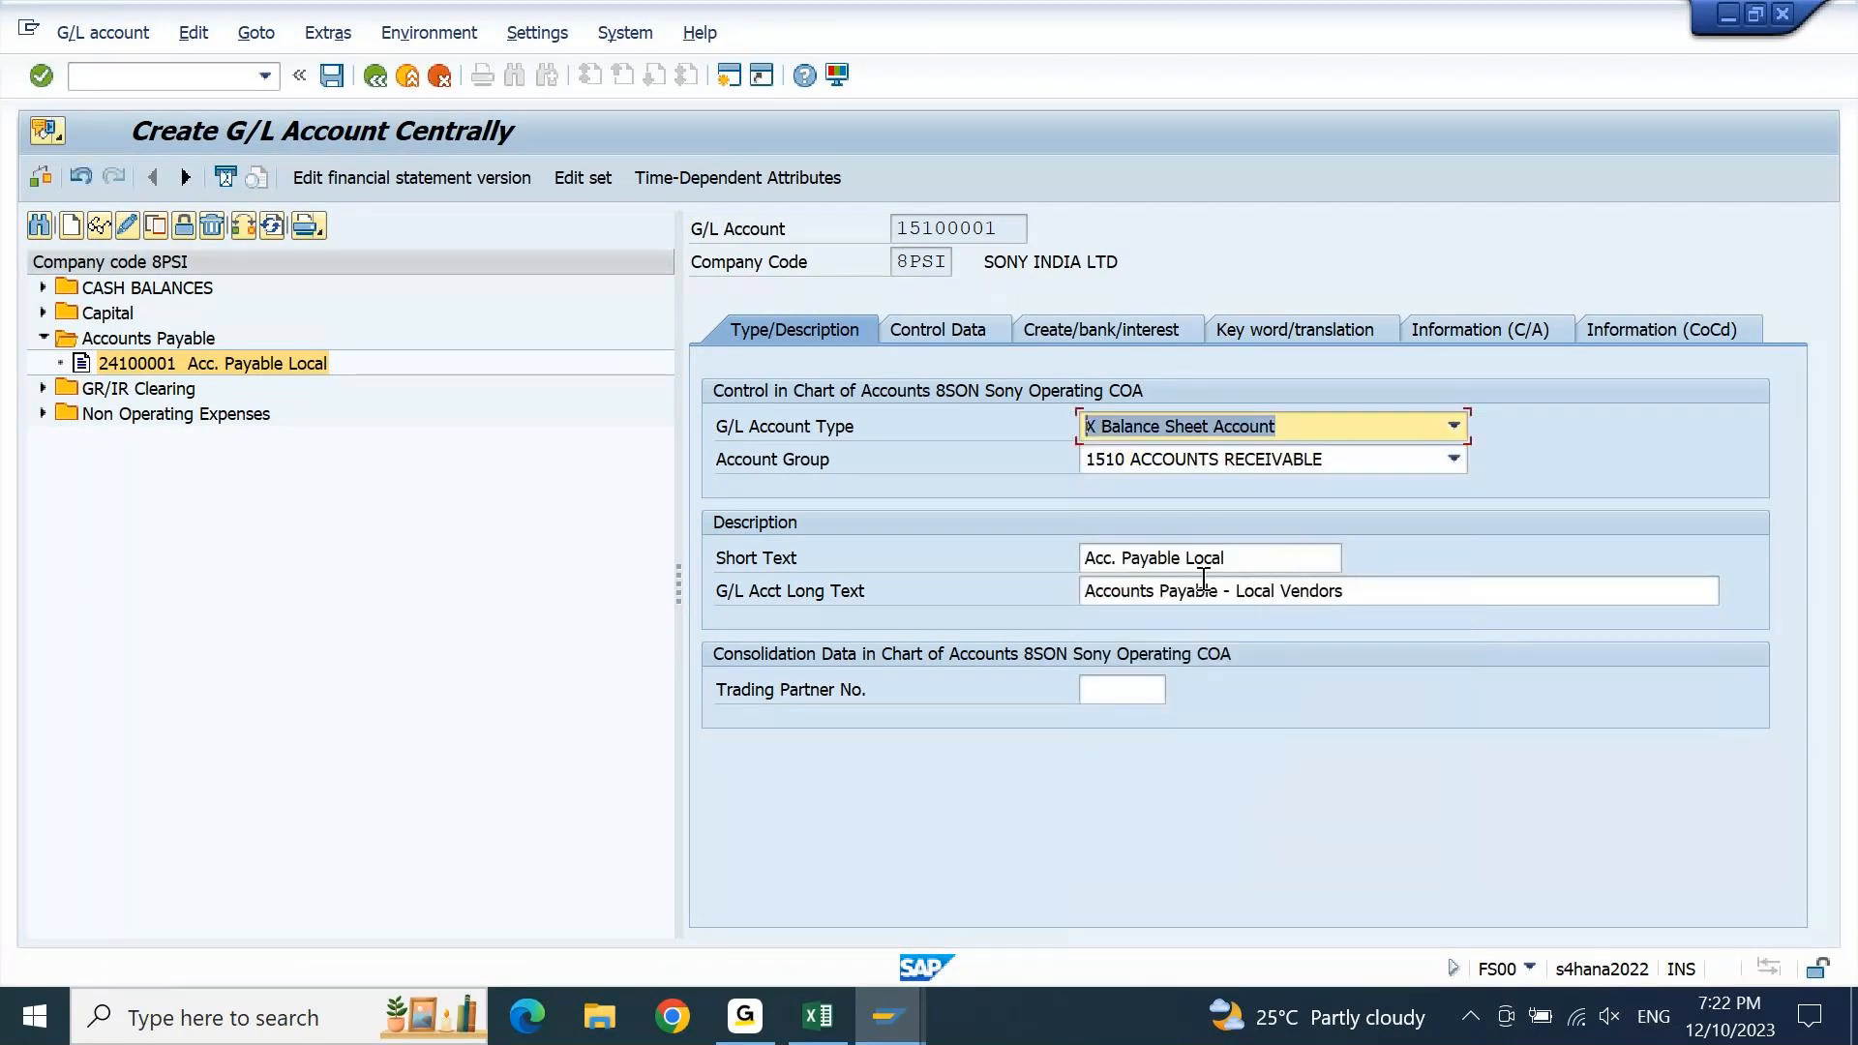
pyautogui.click(1181, 559)
pyautogui.hotkey('ctrl', 'shift', 'Left')
pyautogui.write('Rece')
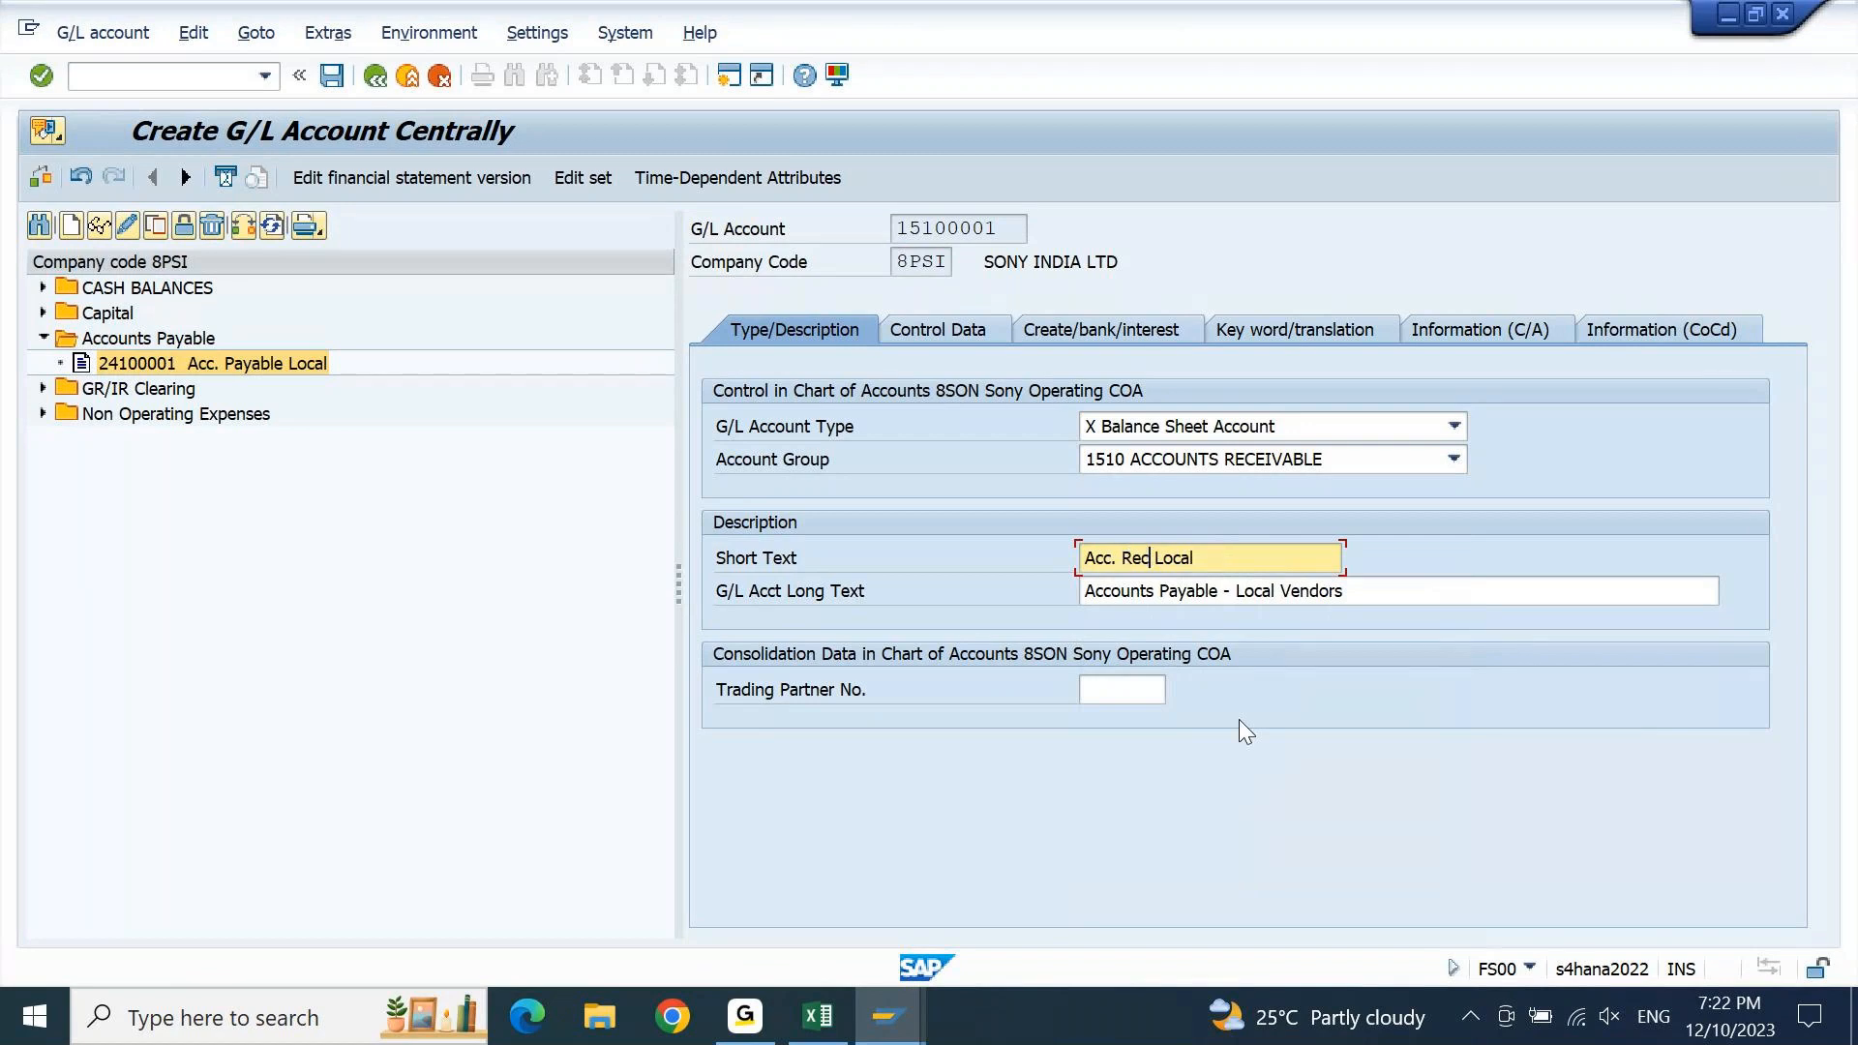
pyautogui.write('ivabl')
# Change the G/L account long text to "Accounts Receivable - Local Customers" and confirm the description data
pyautogui.press('Down')
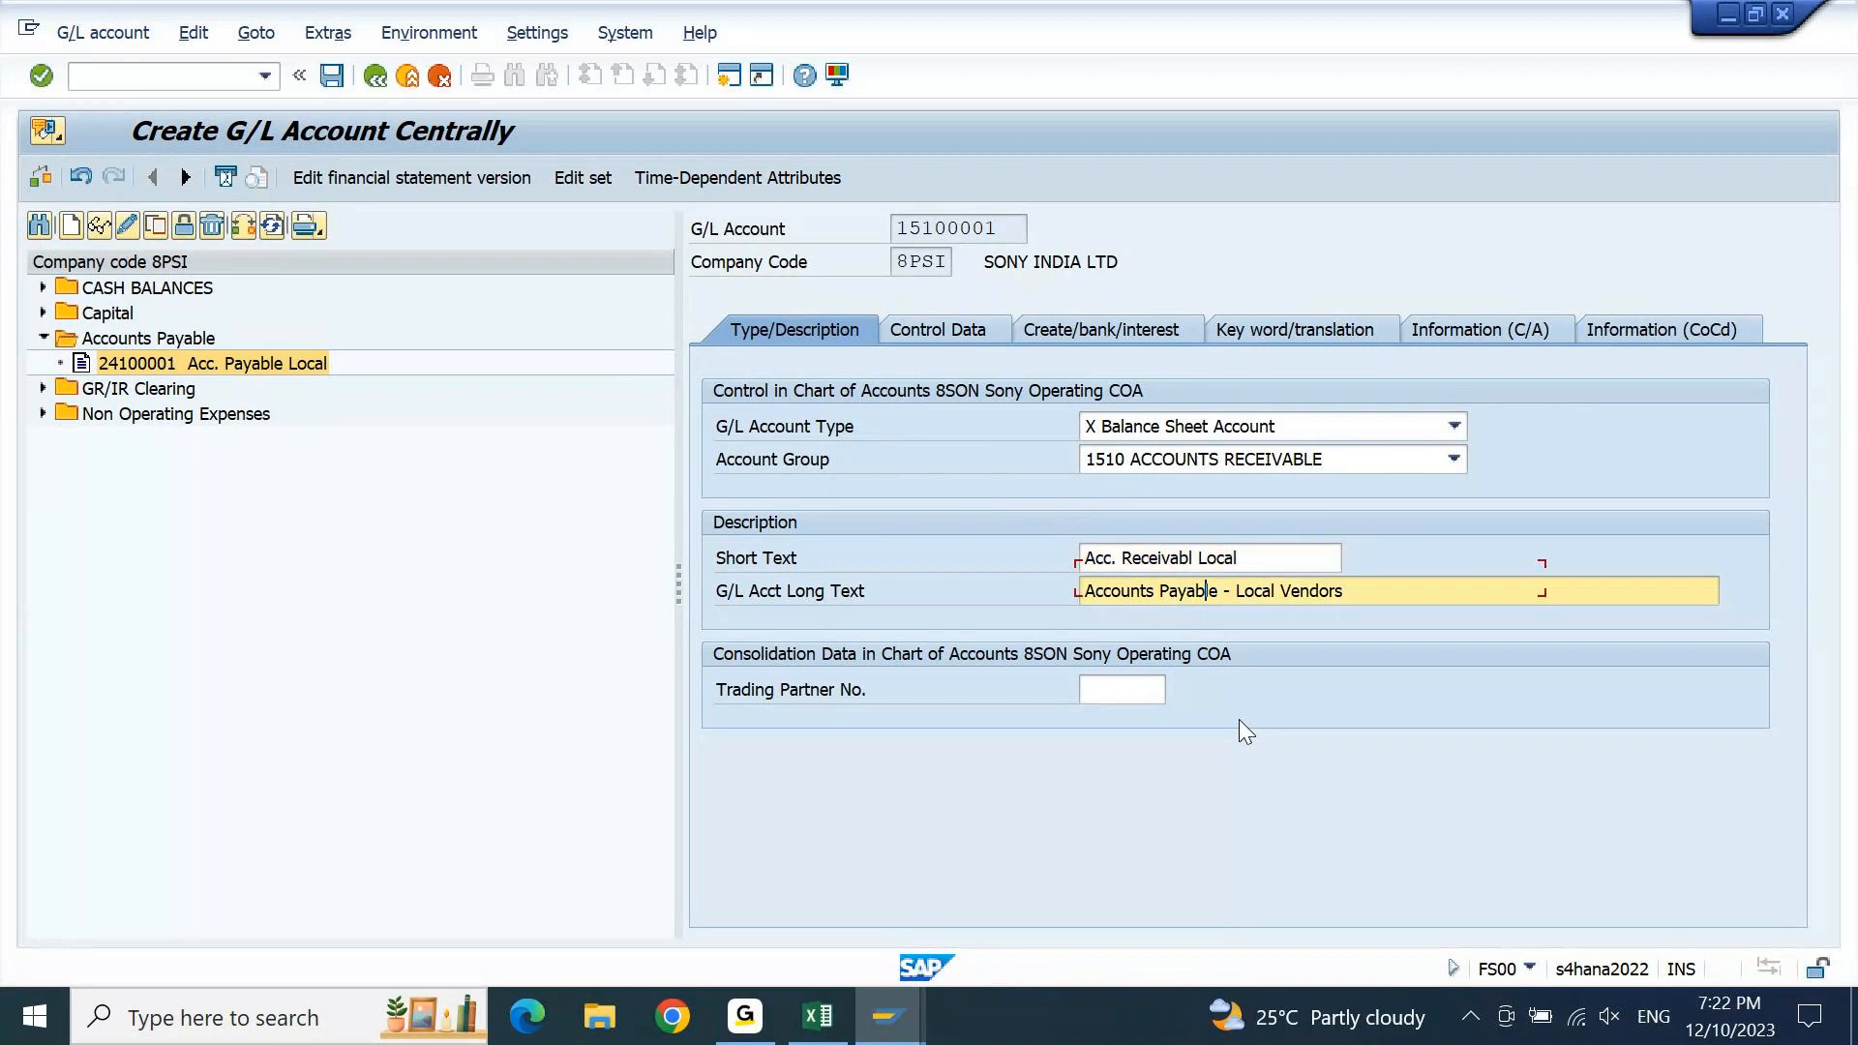
pyautogui.press('Right')
pyautogui.press('Right')
pyautogui.hotkey('ctrl', 'shift', 'Left')
pyautogui.write('Receivable')
pyautogui.hotkey('ctrl', 'Right')
pyautogui.hotkey('ctrl', 'Right')
pyautogui.hotkey('ctrl', 'Right')
pyautogui.hotkey('ctrl', 'shift', 'Right')
pyautogui.write('Customers')
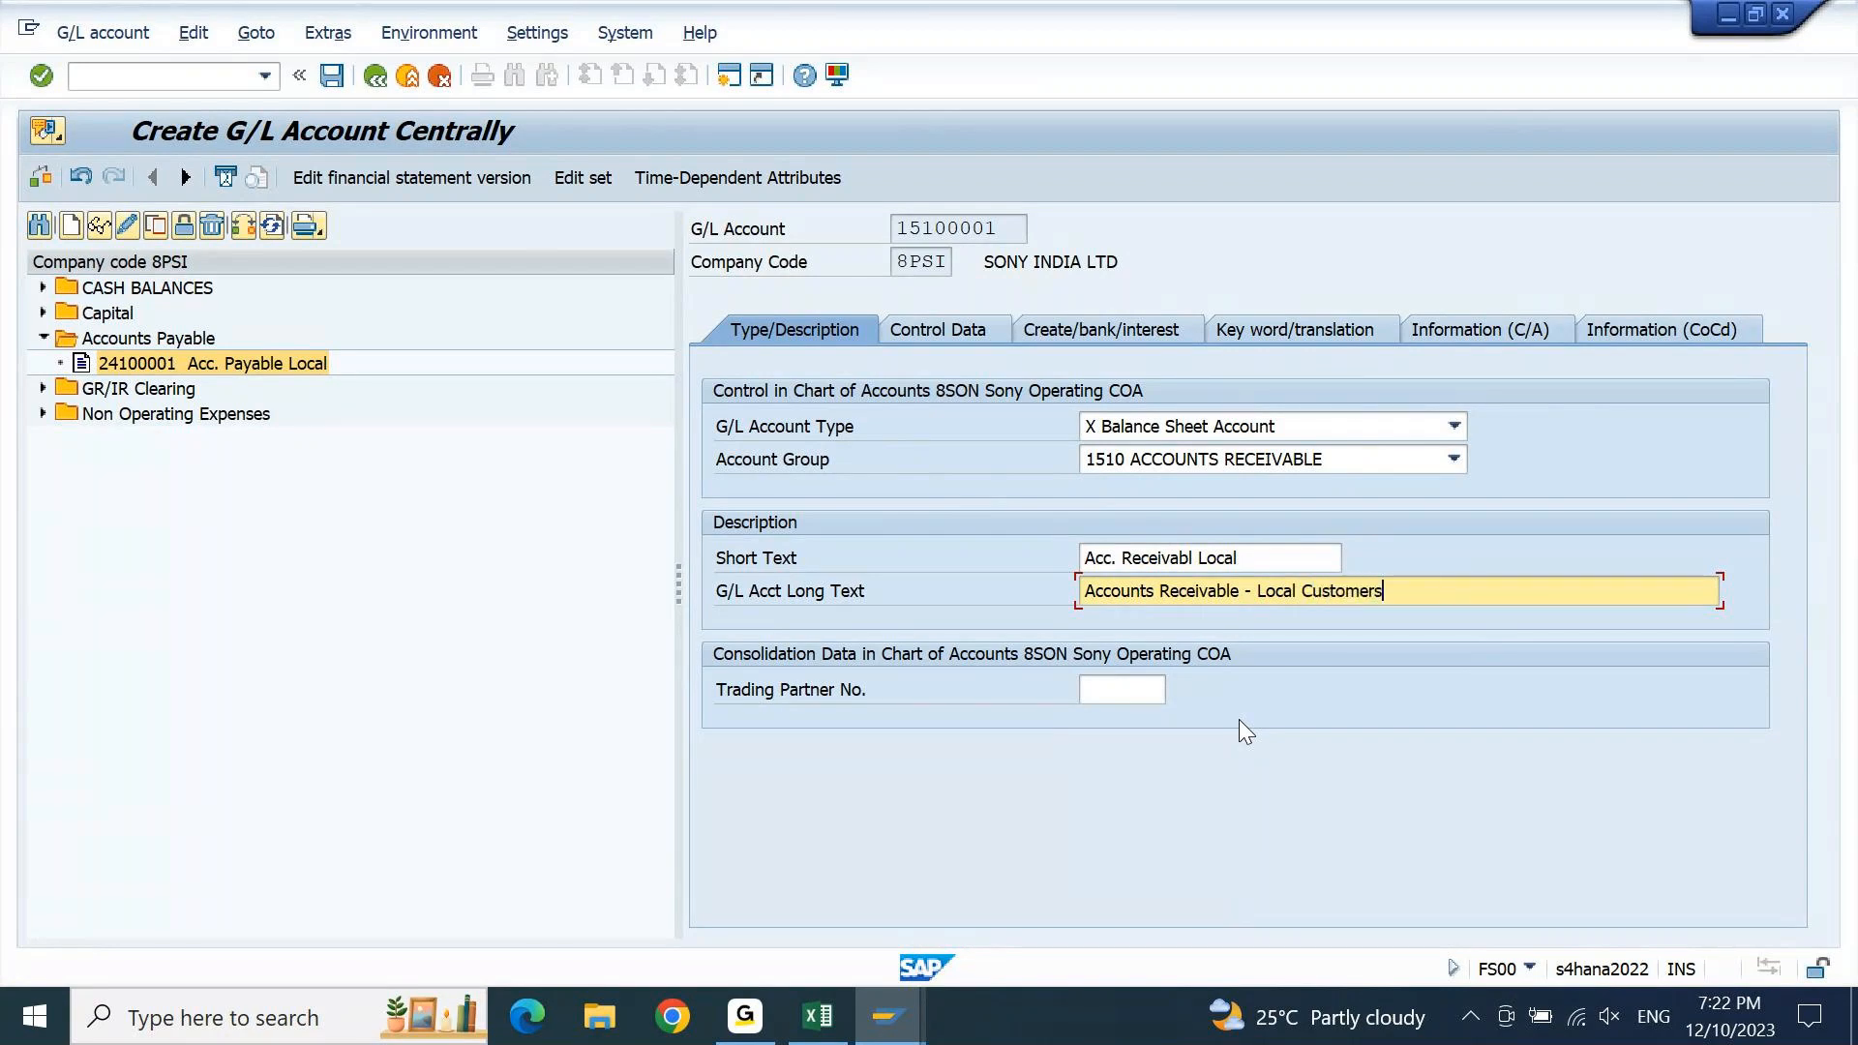
pyautogui.press('Return')
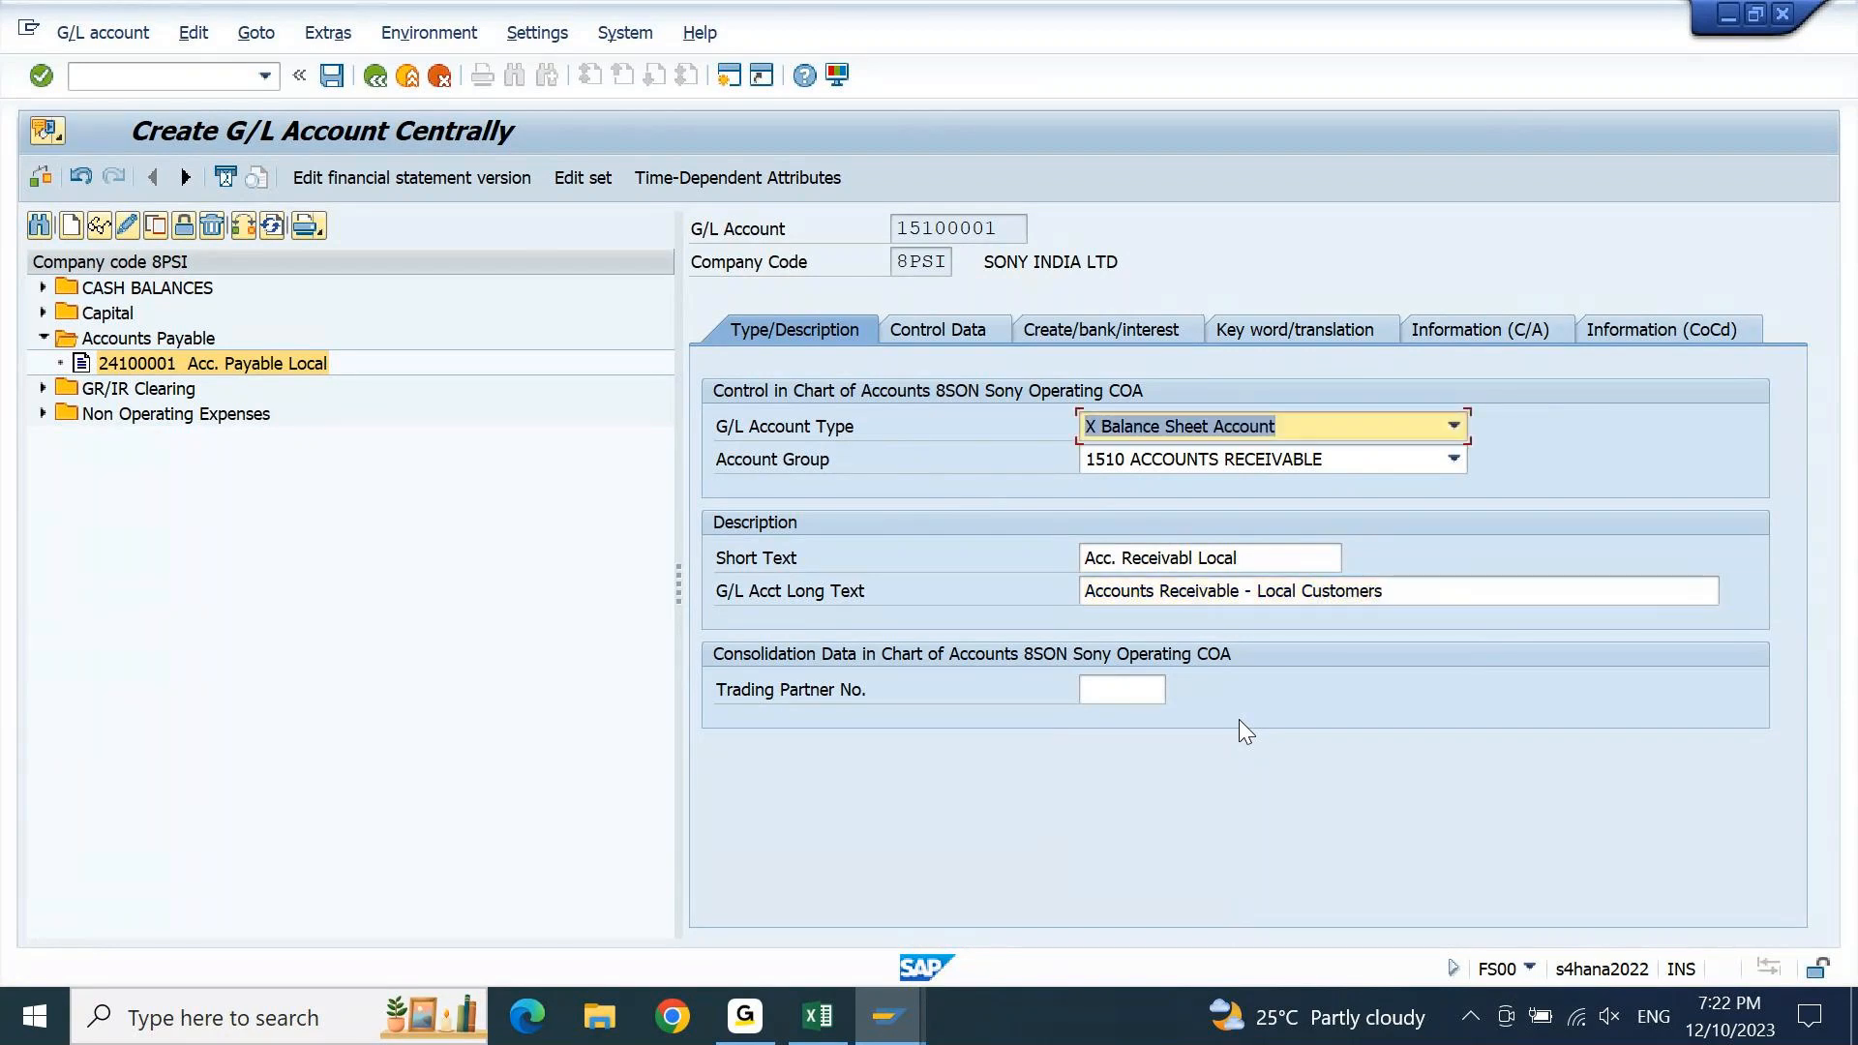
pyautogui.press('Return')
# Set the reconciliation account type to D Customers in the control data, check the document creation settings and save the account
pyautogui.click(931, 333)
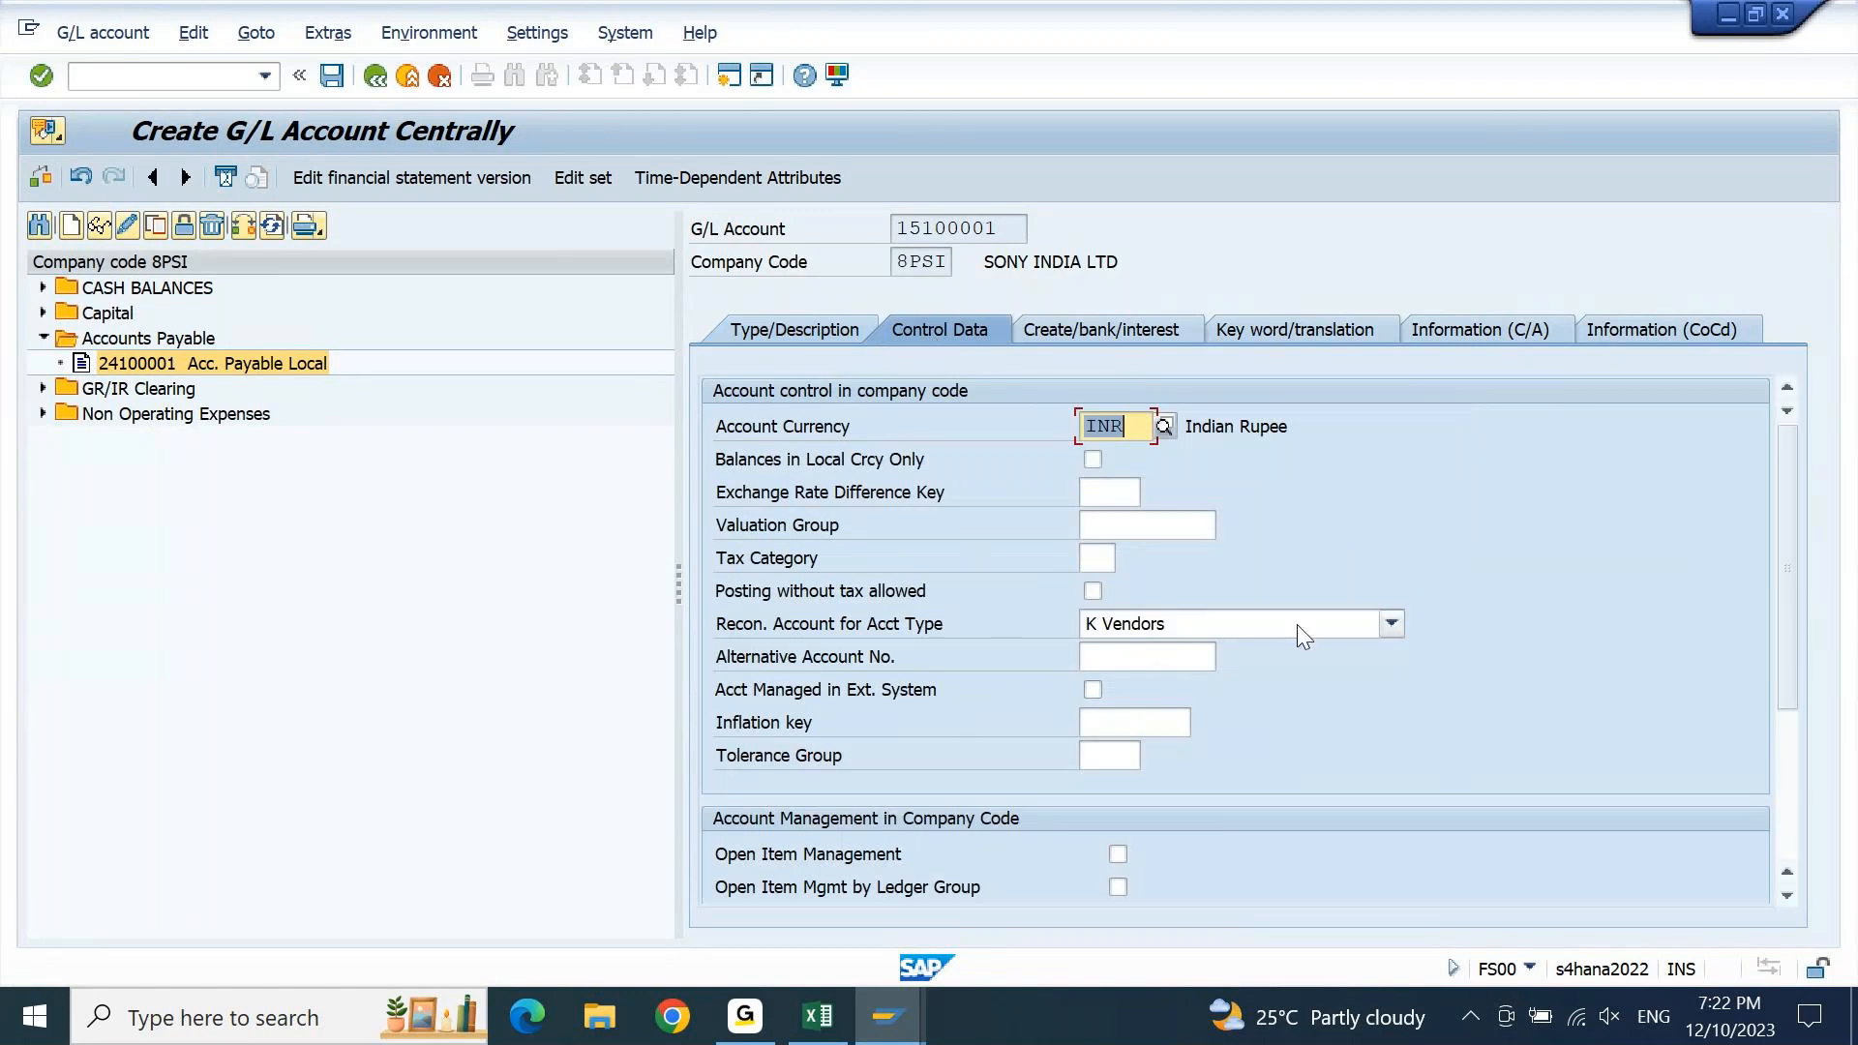
pyautogui.click(1332, 631)
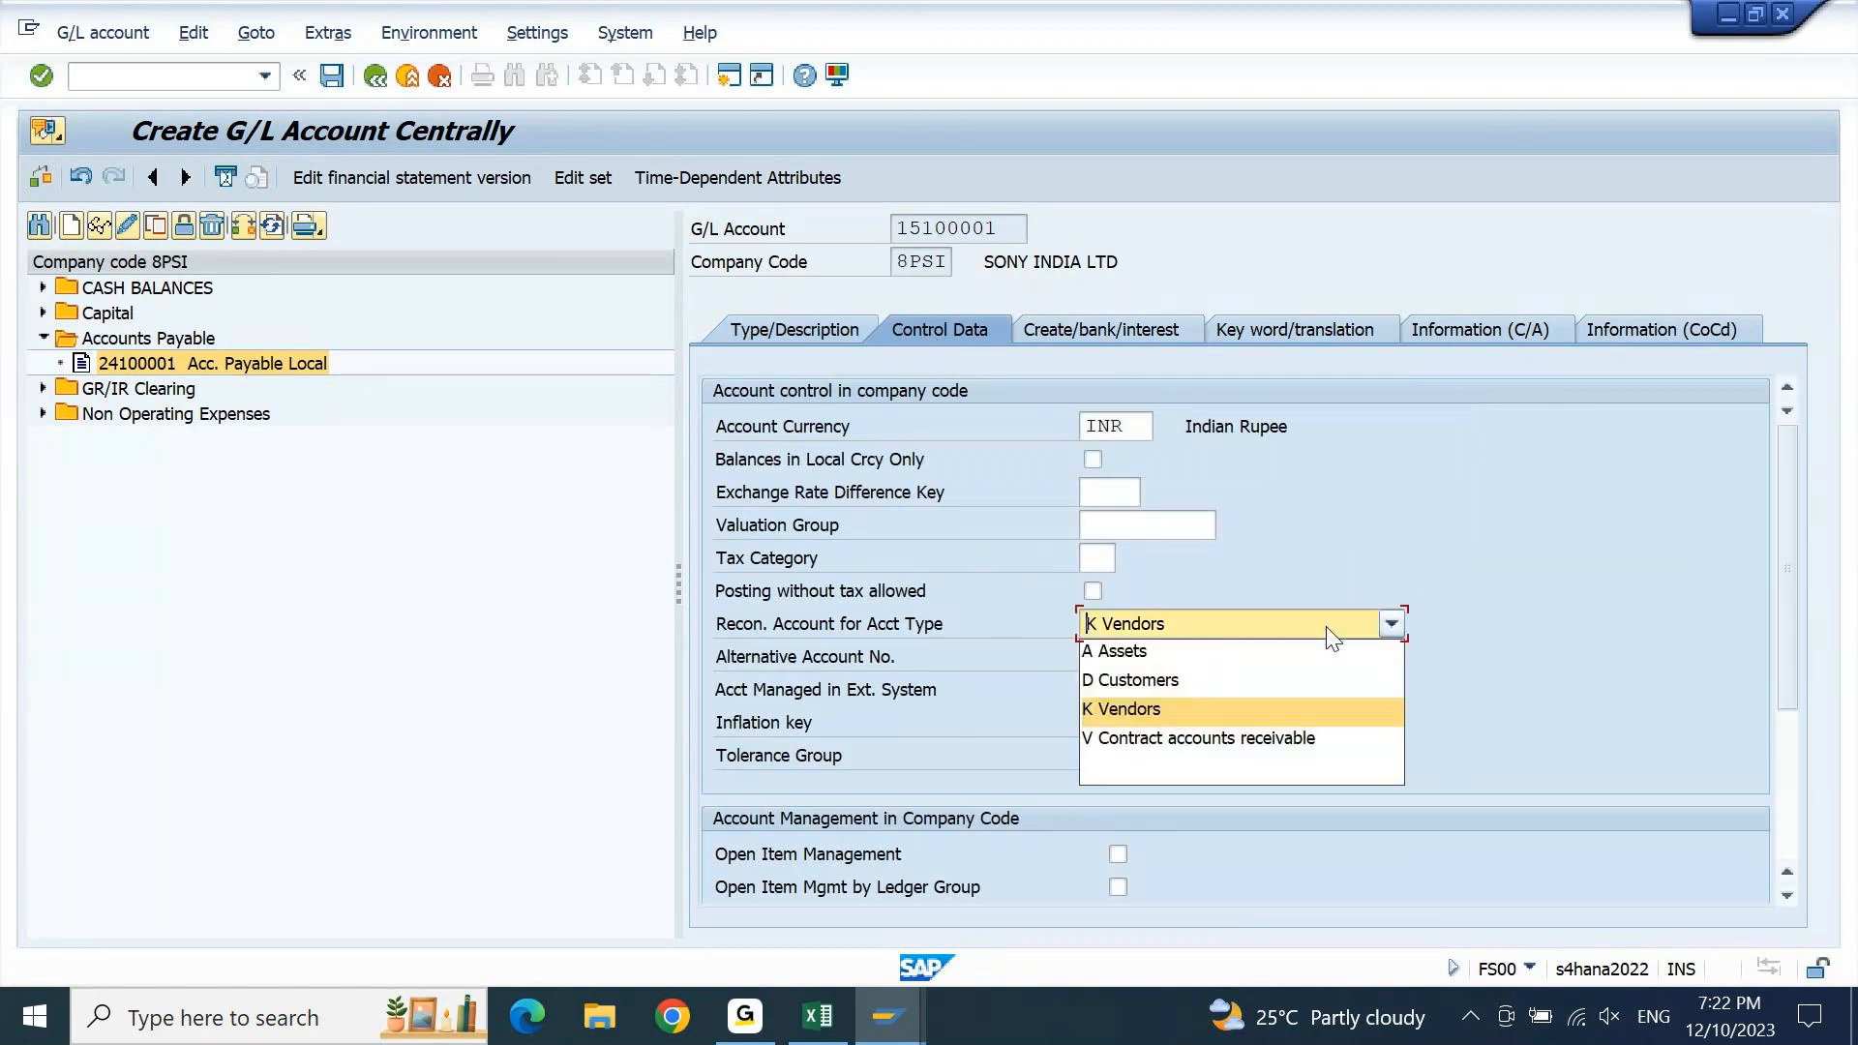
pyautogui.click(1168, 684)
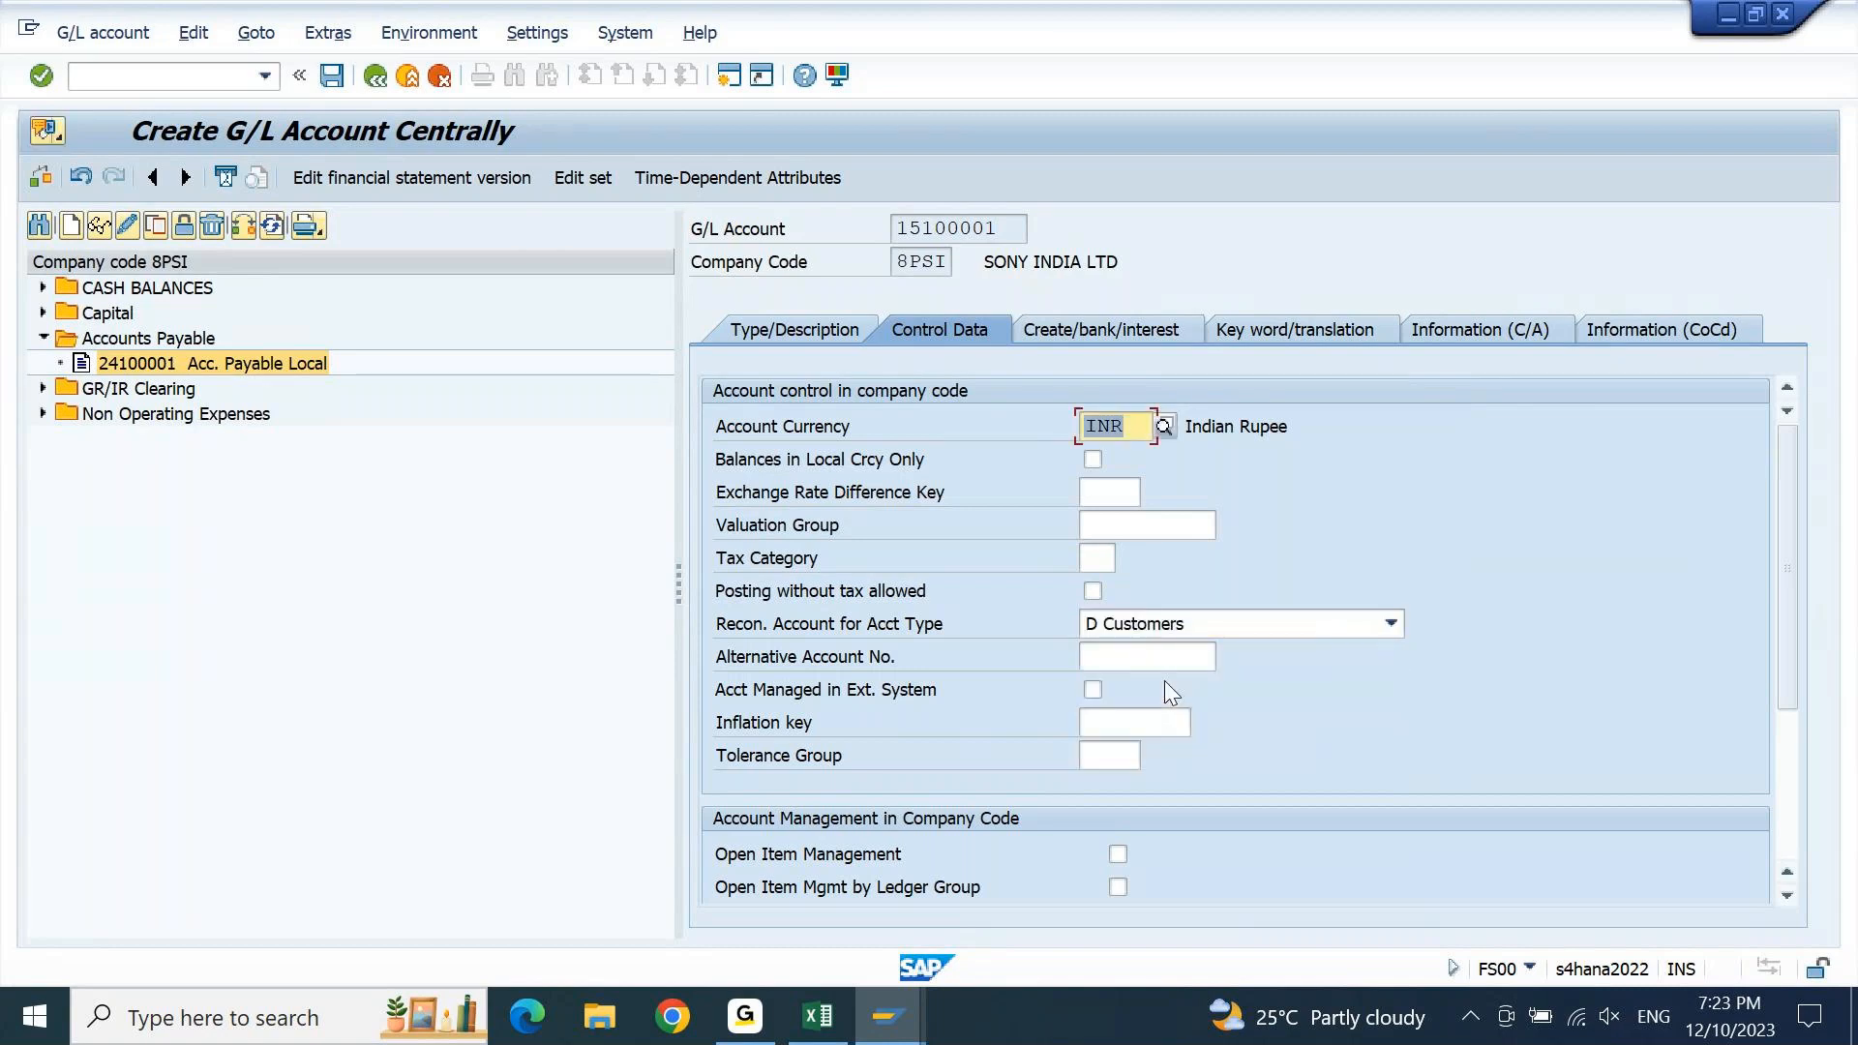
pyautogui.click(1082, 338)
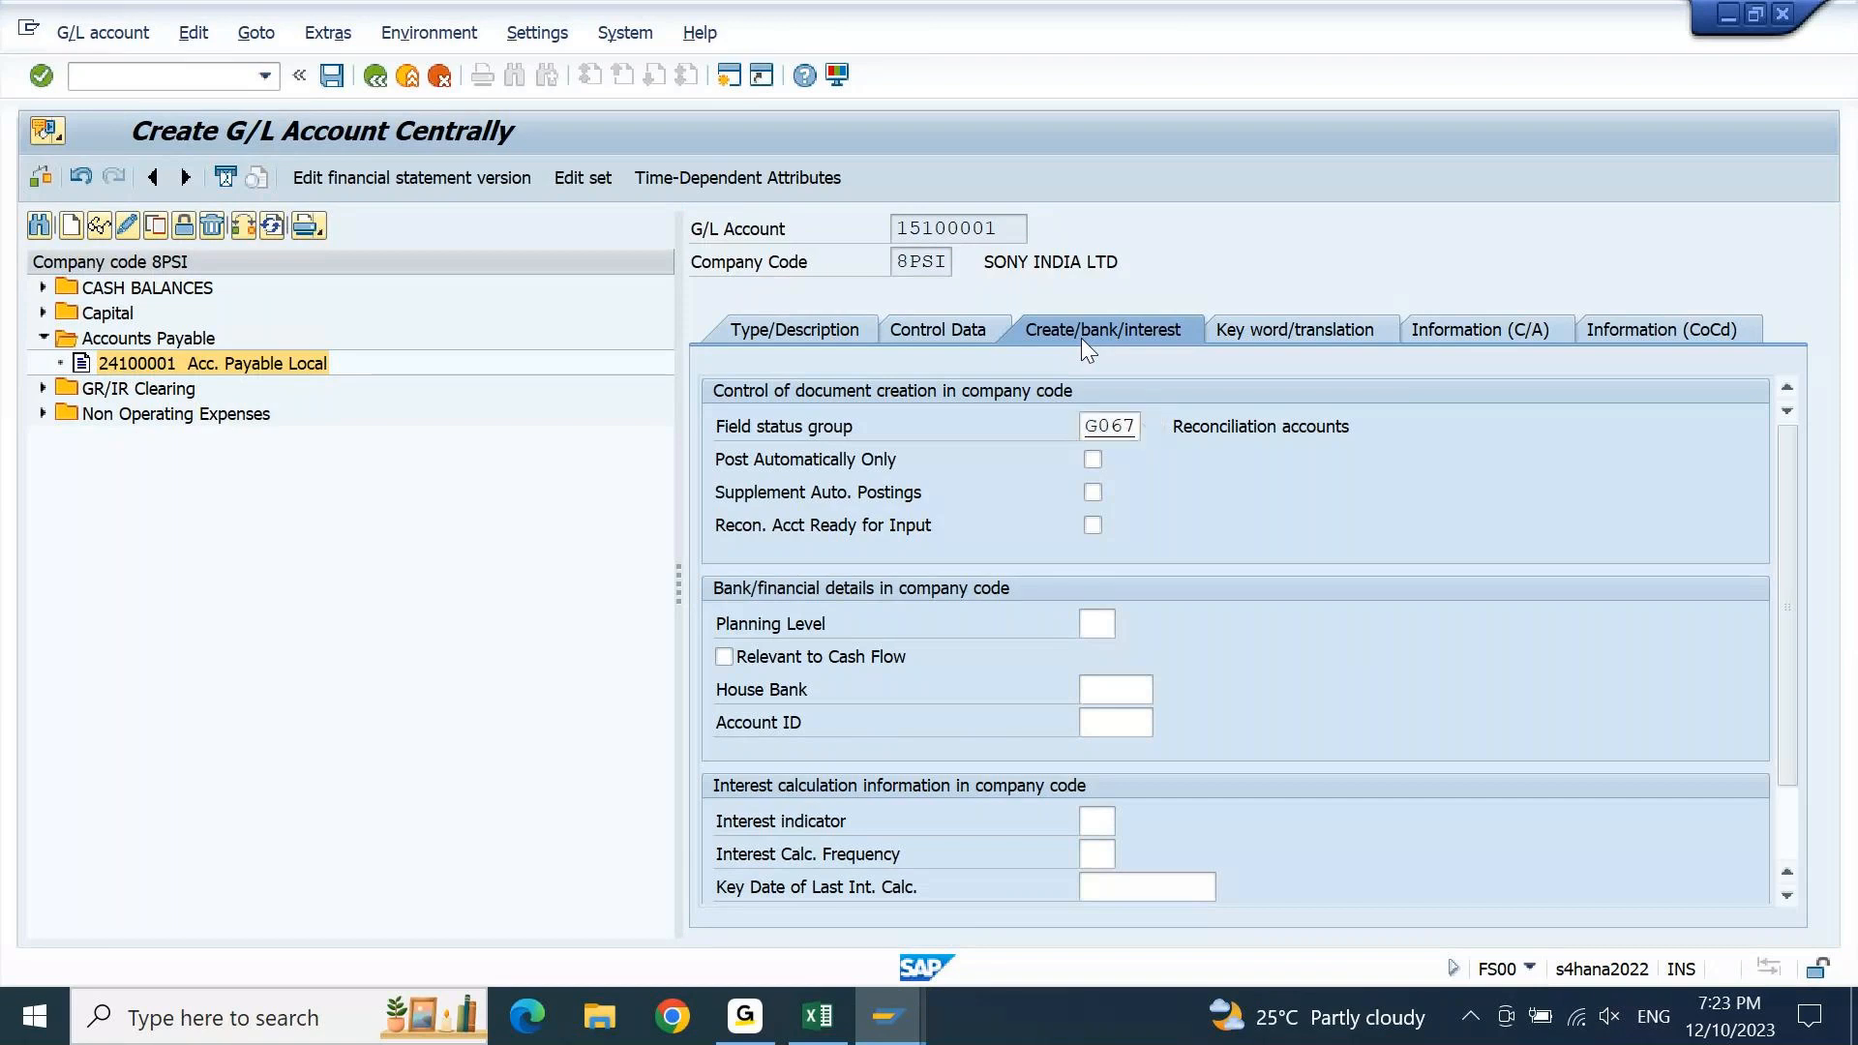
pyautogui.hotkey('ctrl', 's')
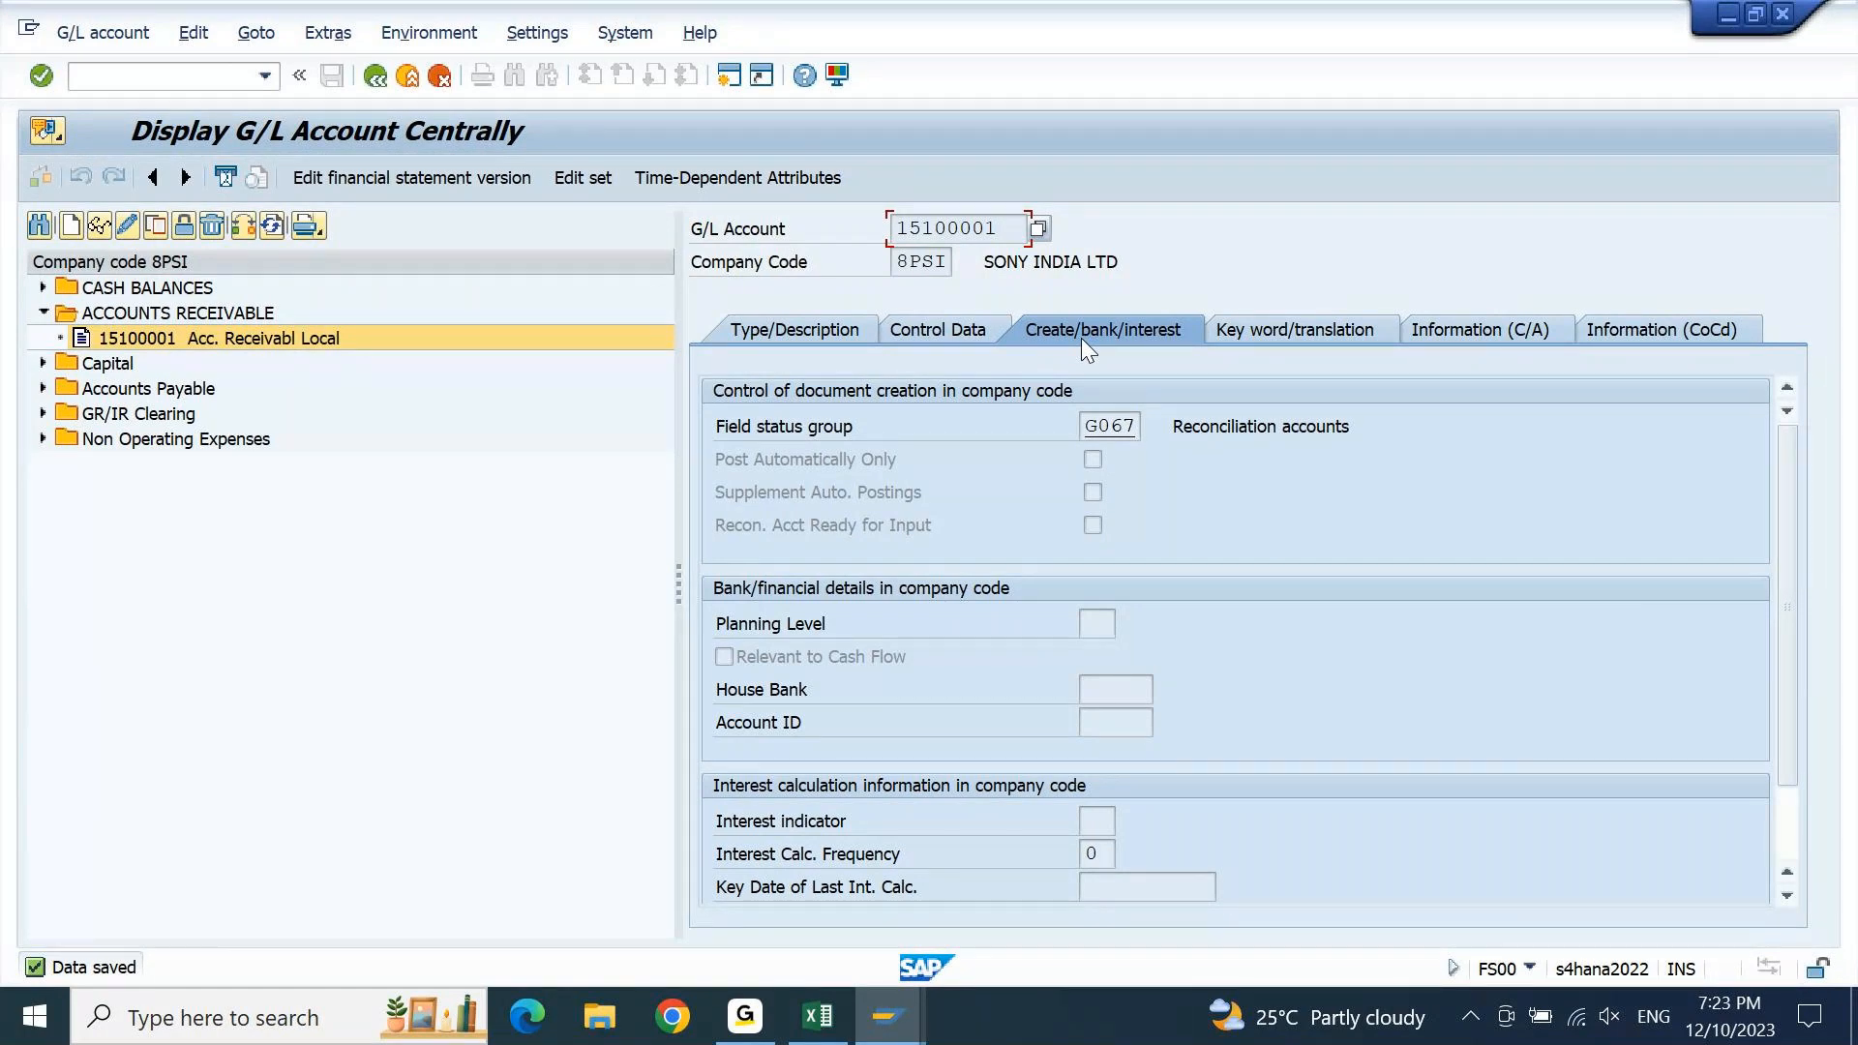
# Leave the G/L account transaction and return to the SAP Easy Access start screen
pyautogui.click(199, 82)
pyautogui.write('/n')
pyautogui.press('Return')
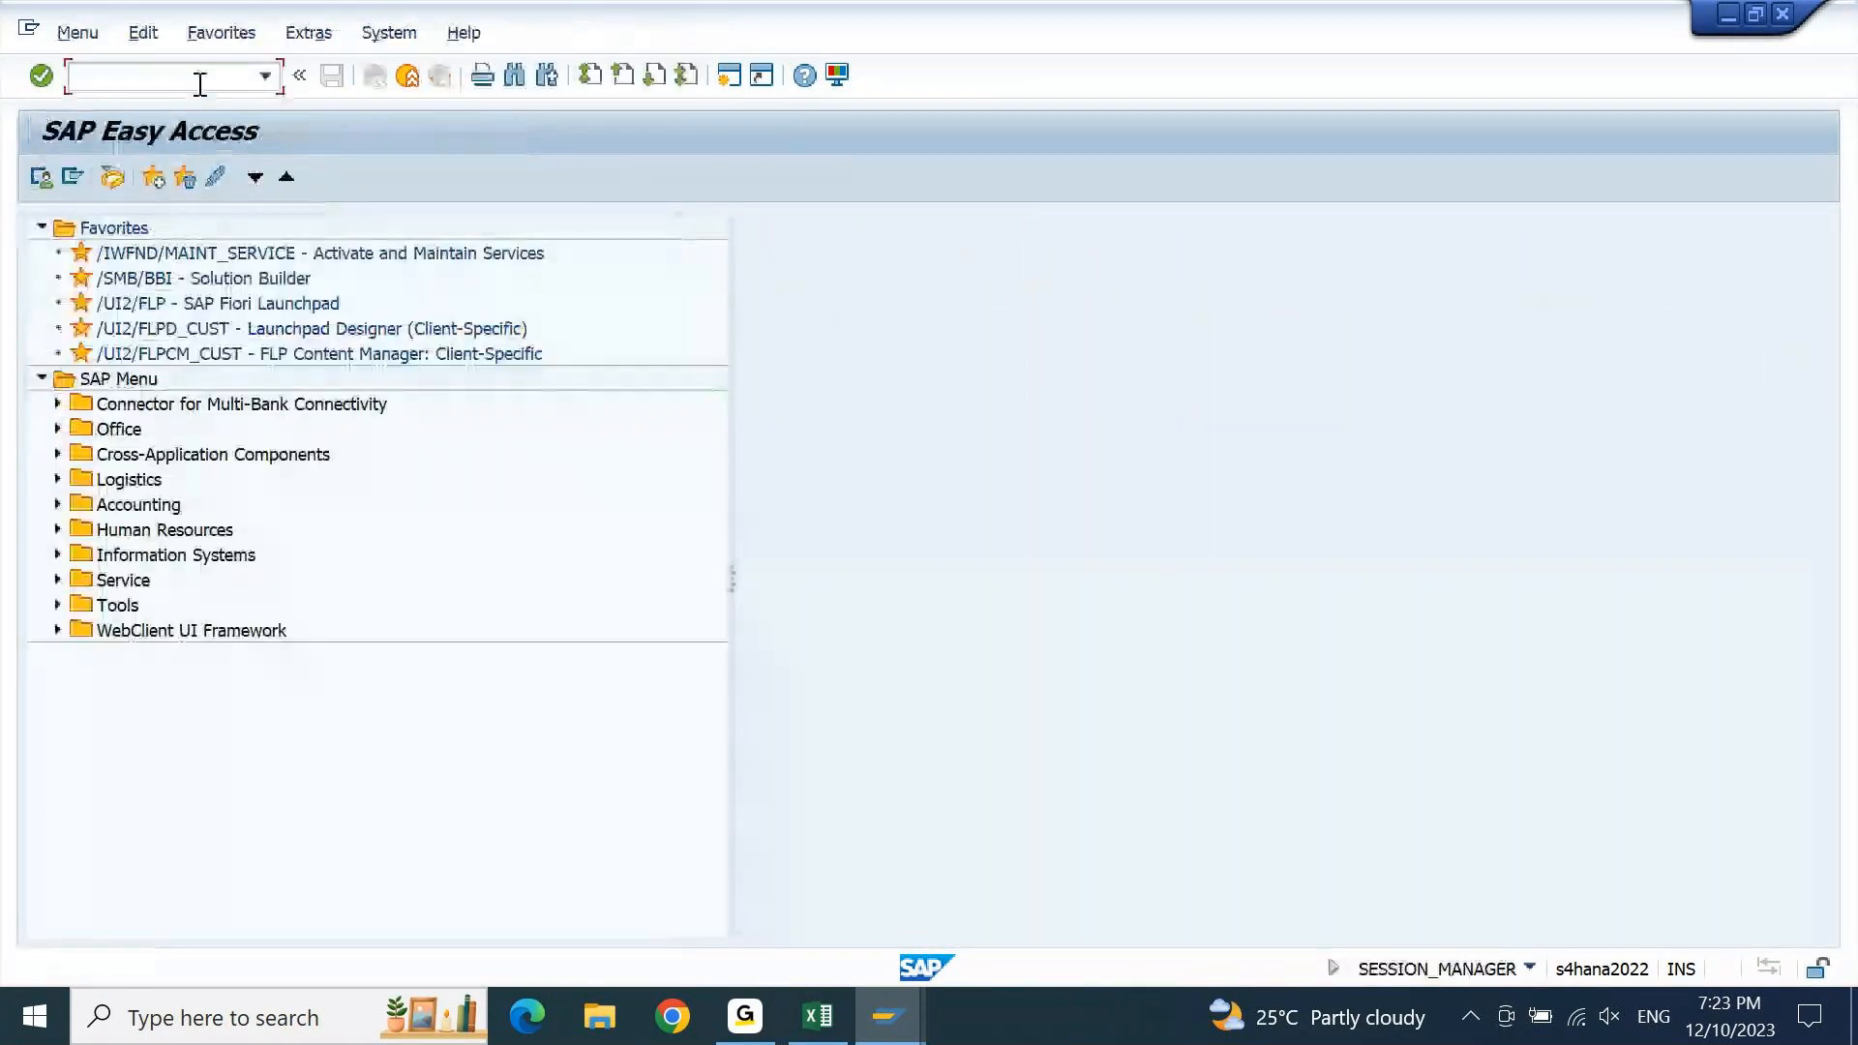
# Switch to the Excel notes and review the Sony India scenario and its three steps beneath the configuration list
pyautogui.click(820, 1015)
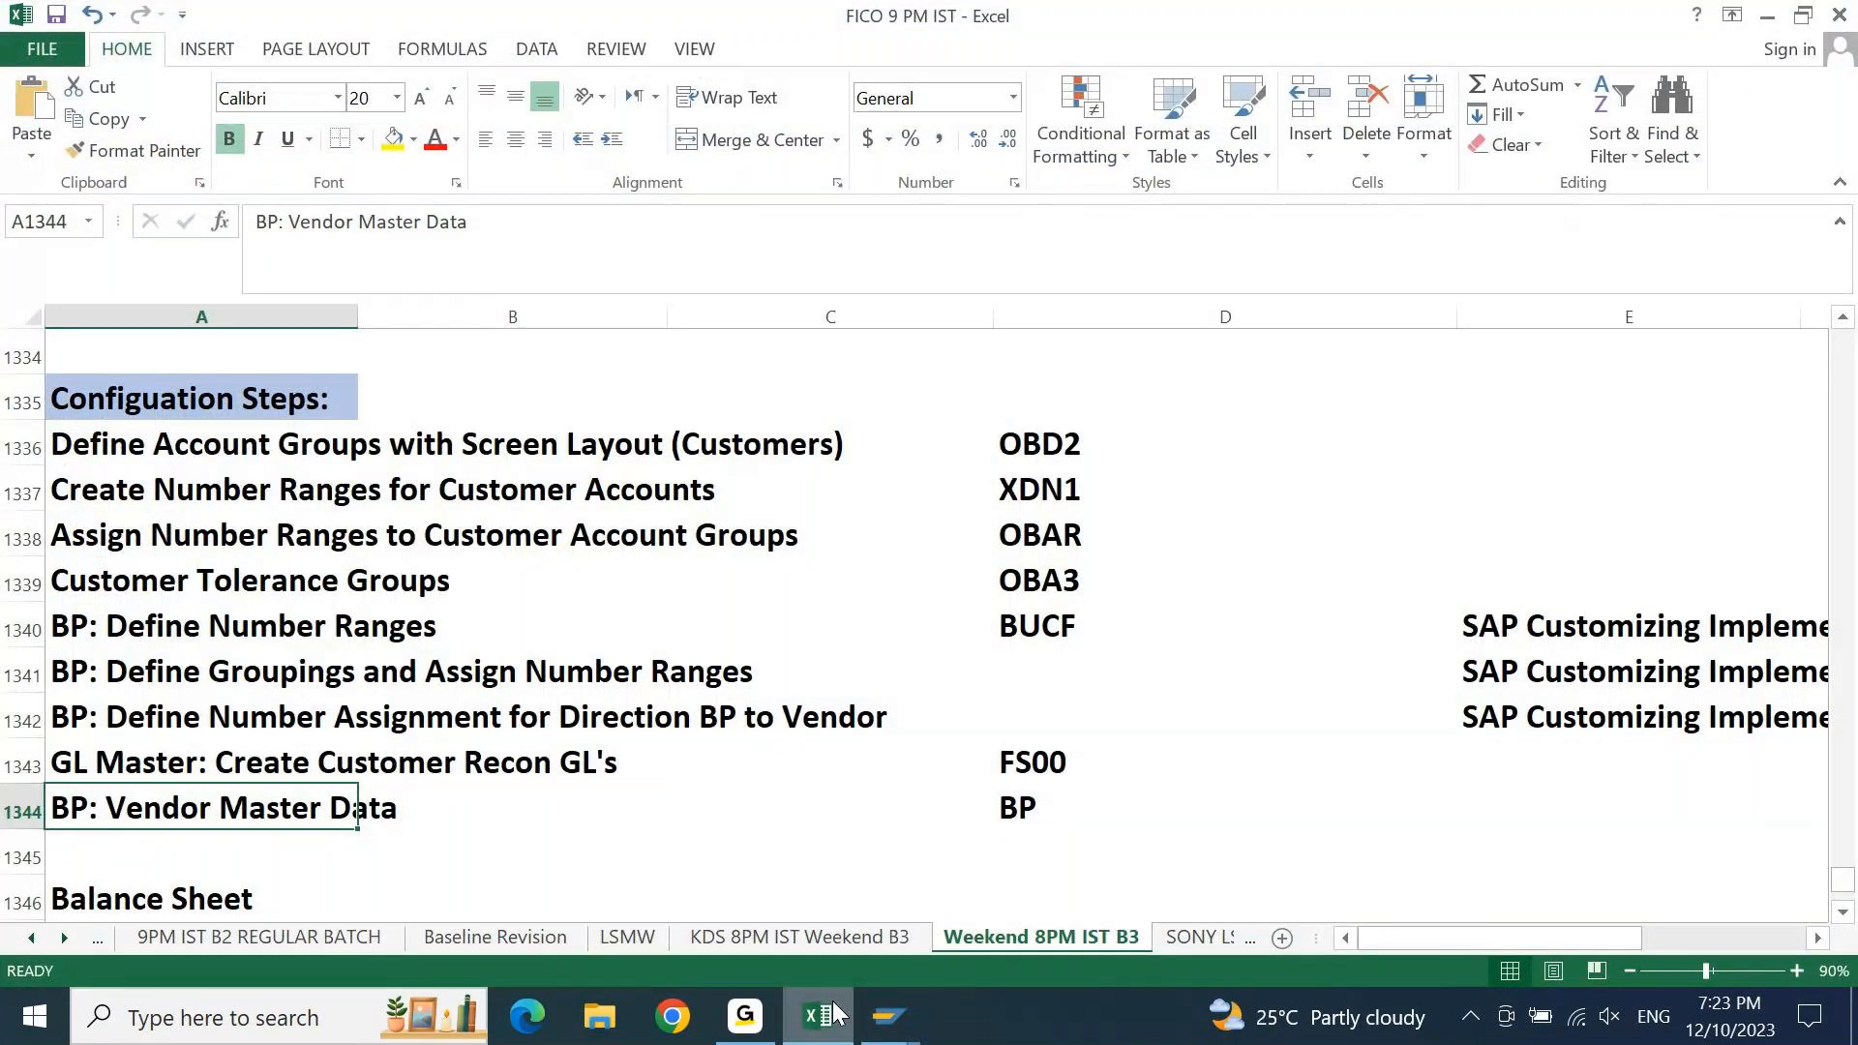
pyautogui.press('pagedown')
pyautogui.press('pagedown')
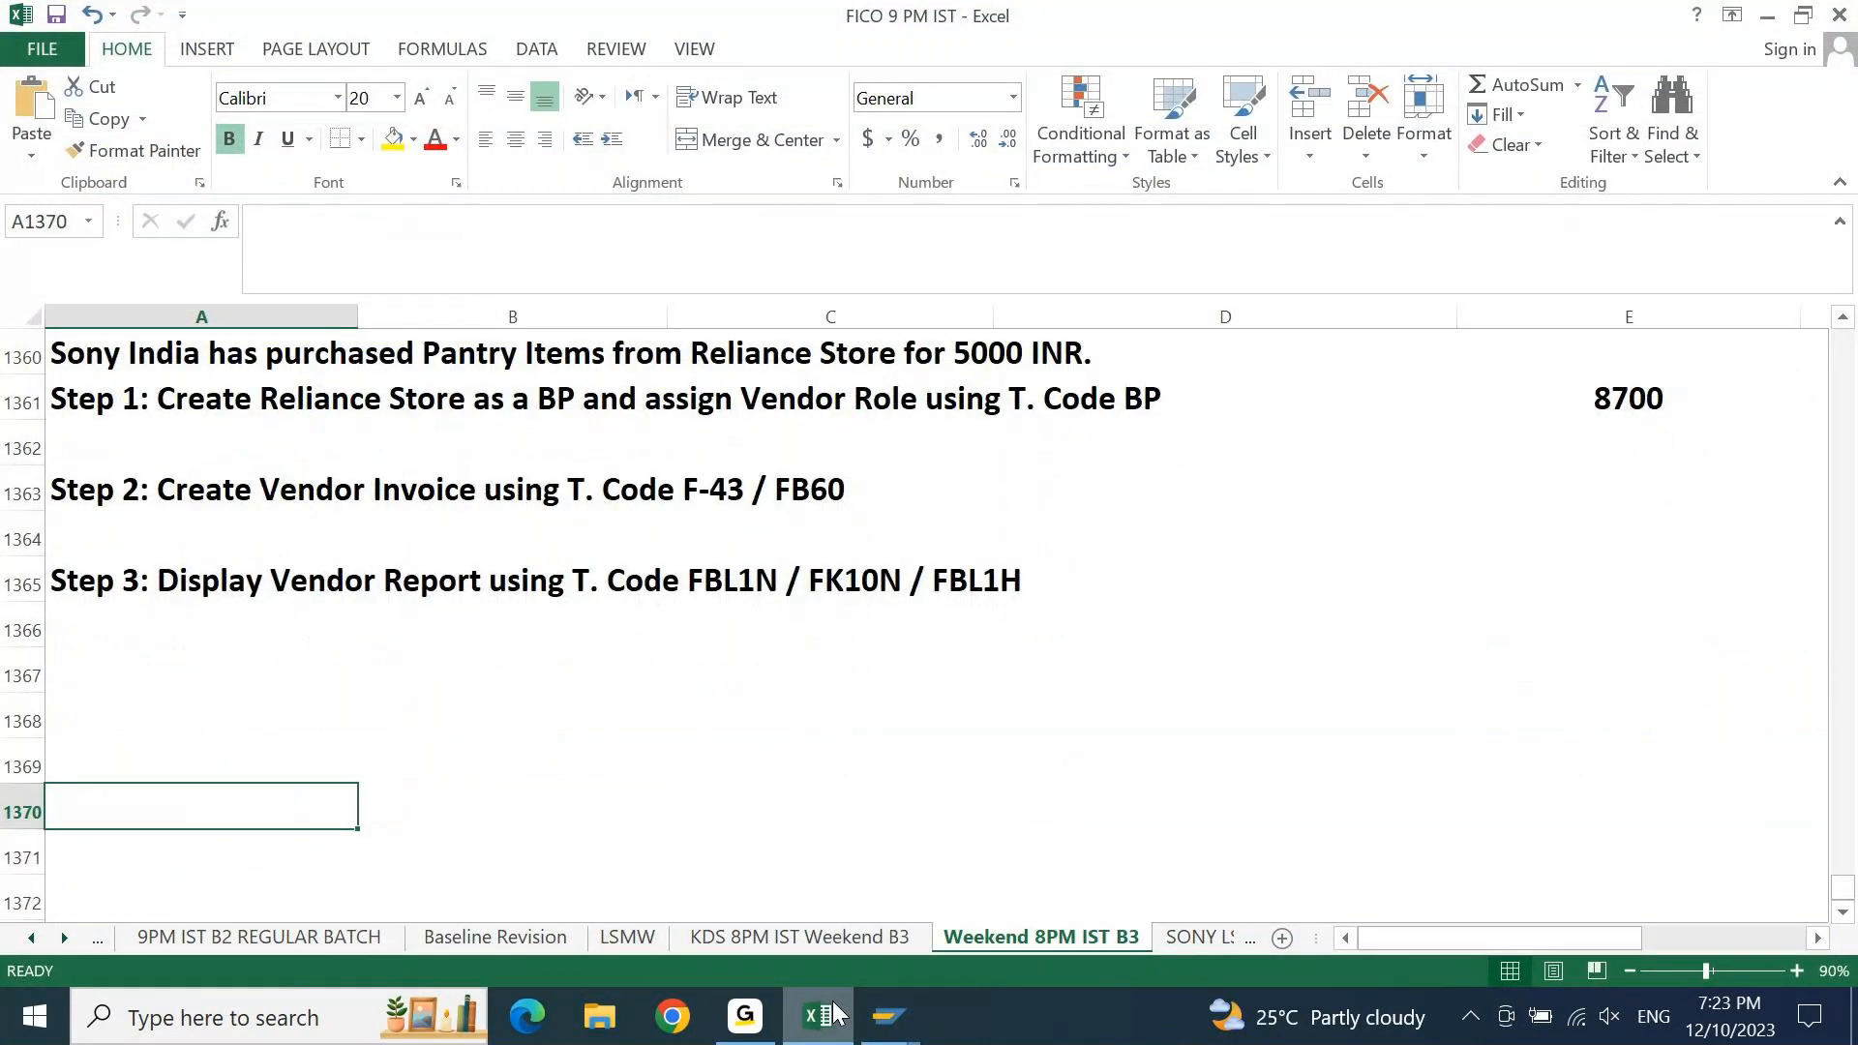
pyautogui.press('Up')
pyautogui.press('Up')
pyautogui.press('Up')
pyautogui.press('Up')
pyautogui.press('Up')
pyautogui.press('Up')
pyautogui.press('Up')
pyautogui.press('Up')
pyautogui.press('Up')
pyautogui.press('Up')
pyautogui.press('Up')
pyautogui.press('Up')
pyautogui.press('Up')
pyautogui.press('Up')
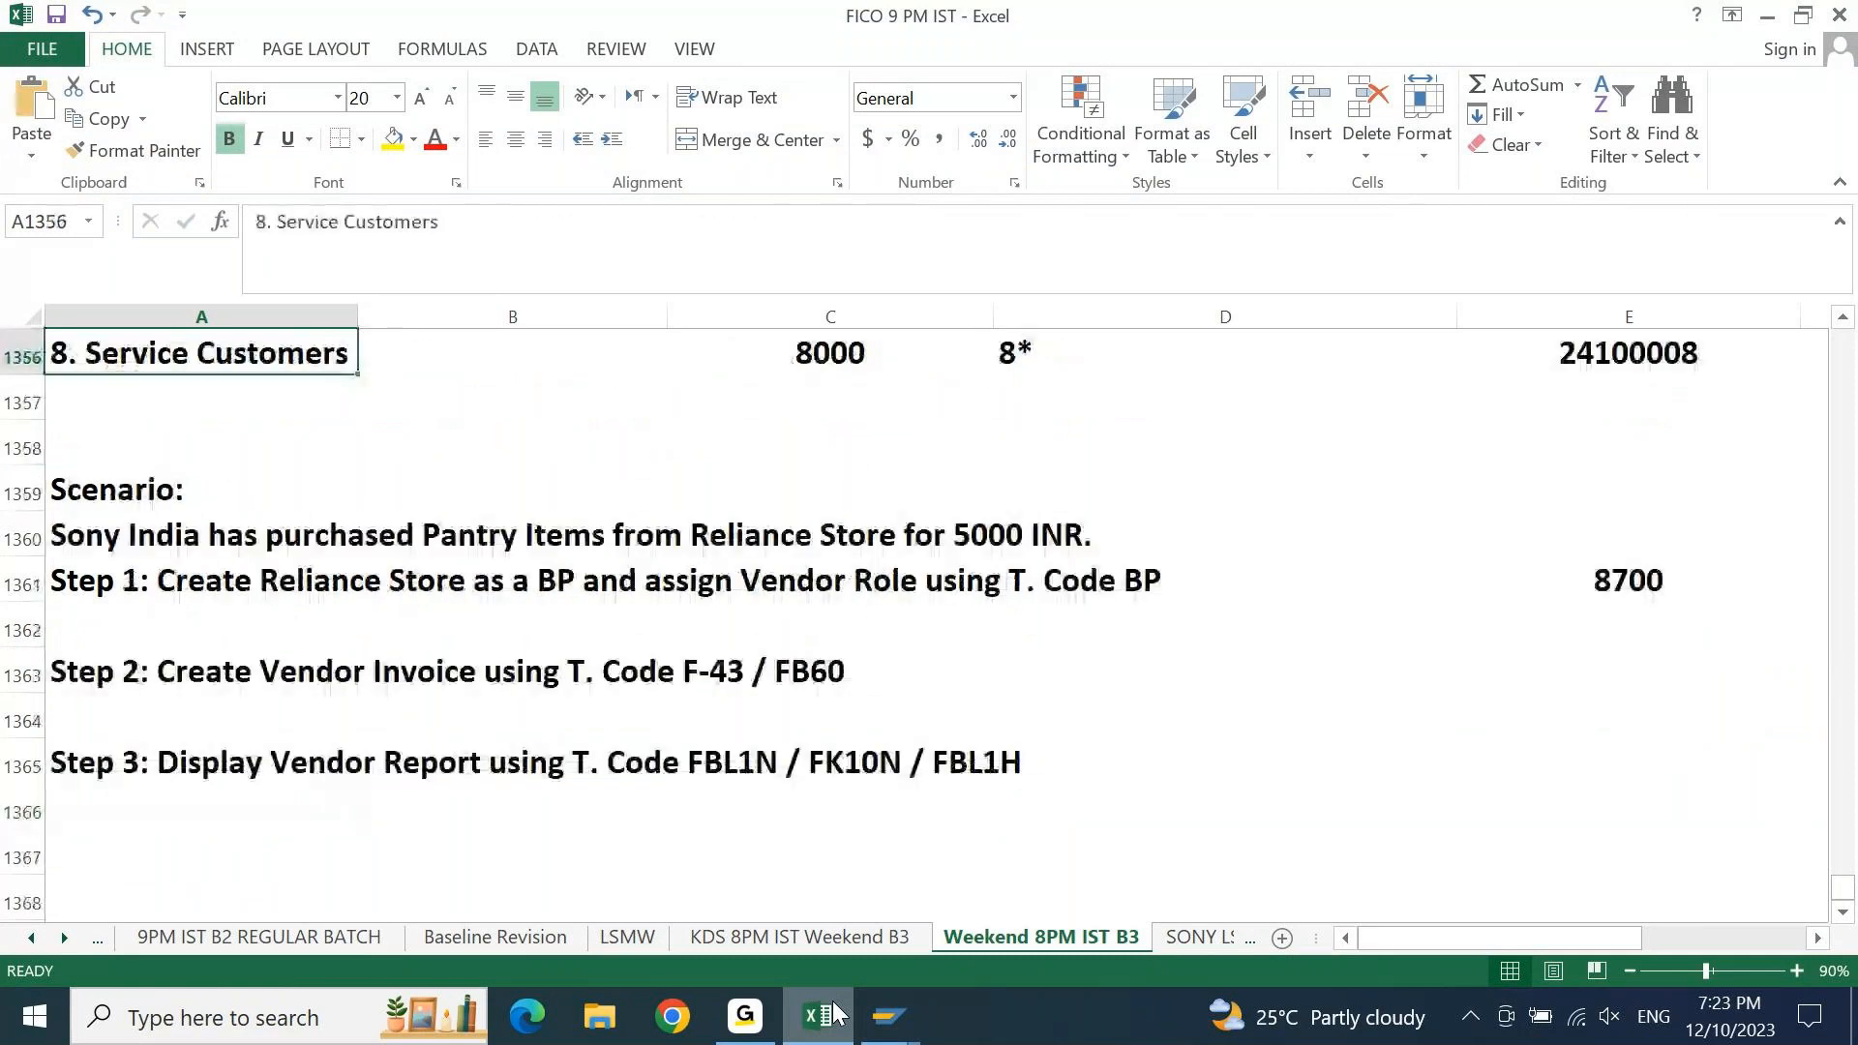
pyautogui.press('Down')
pyautogui.press('Down')
pyautogui.press('Down')
pyautogui.press('Down')
pyautogui.press('Down')
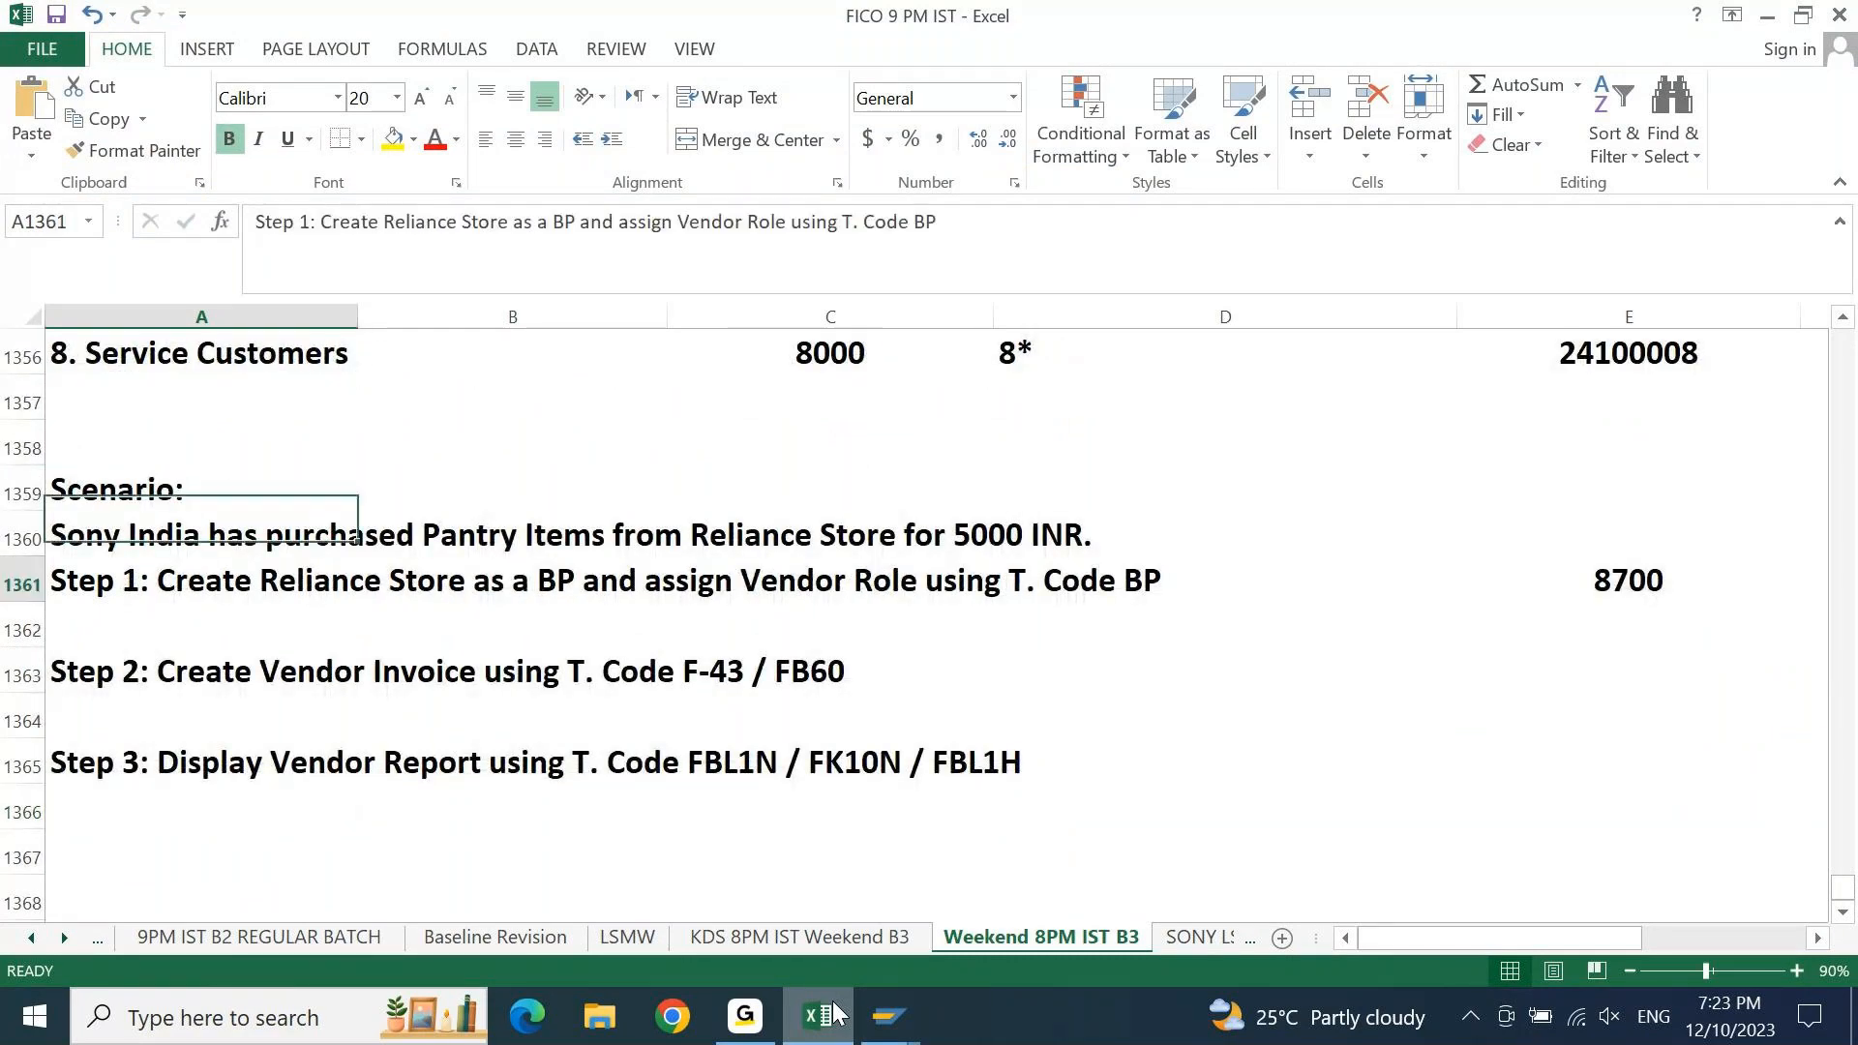
pyautogui.press('Down')
pyautogui.press('Down')
pyautogui.press('Up')
pyautogui.press('Up')
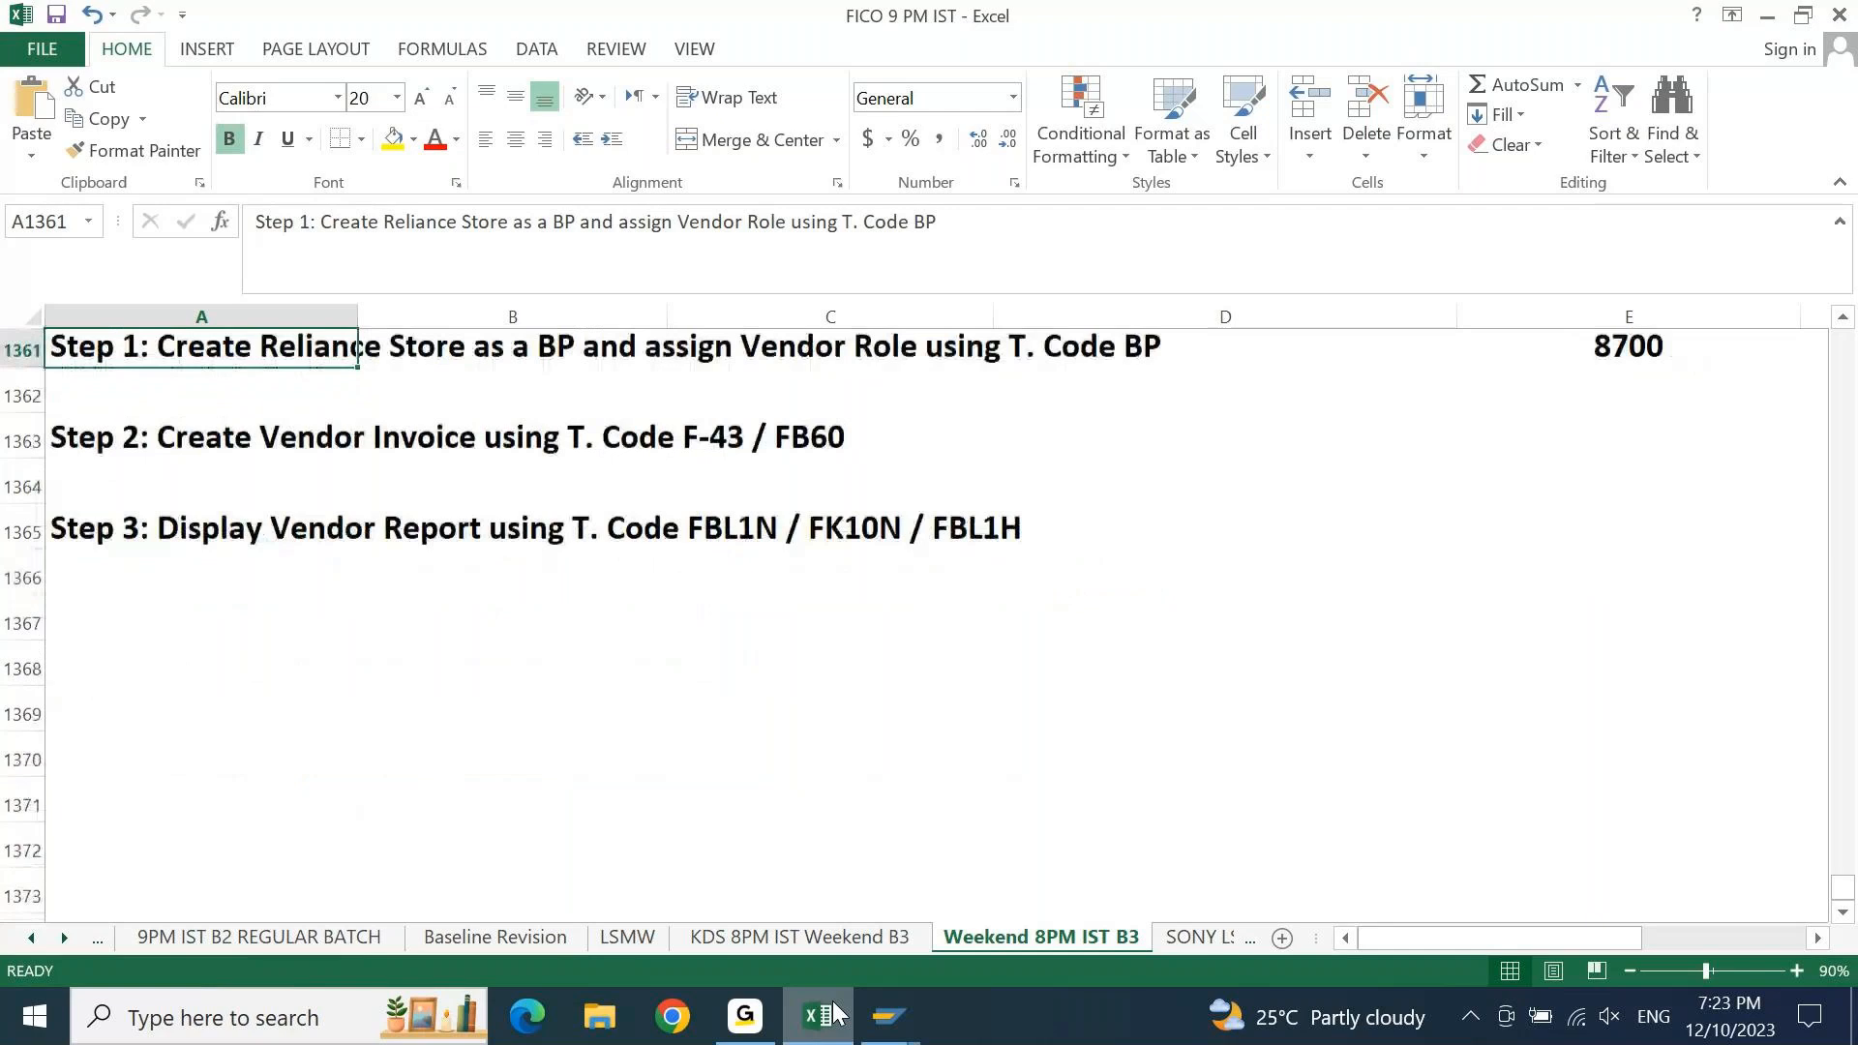
pyautogui.press('Up')
pyautogui.press('Up')
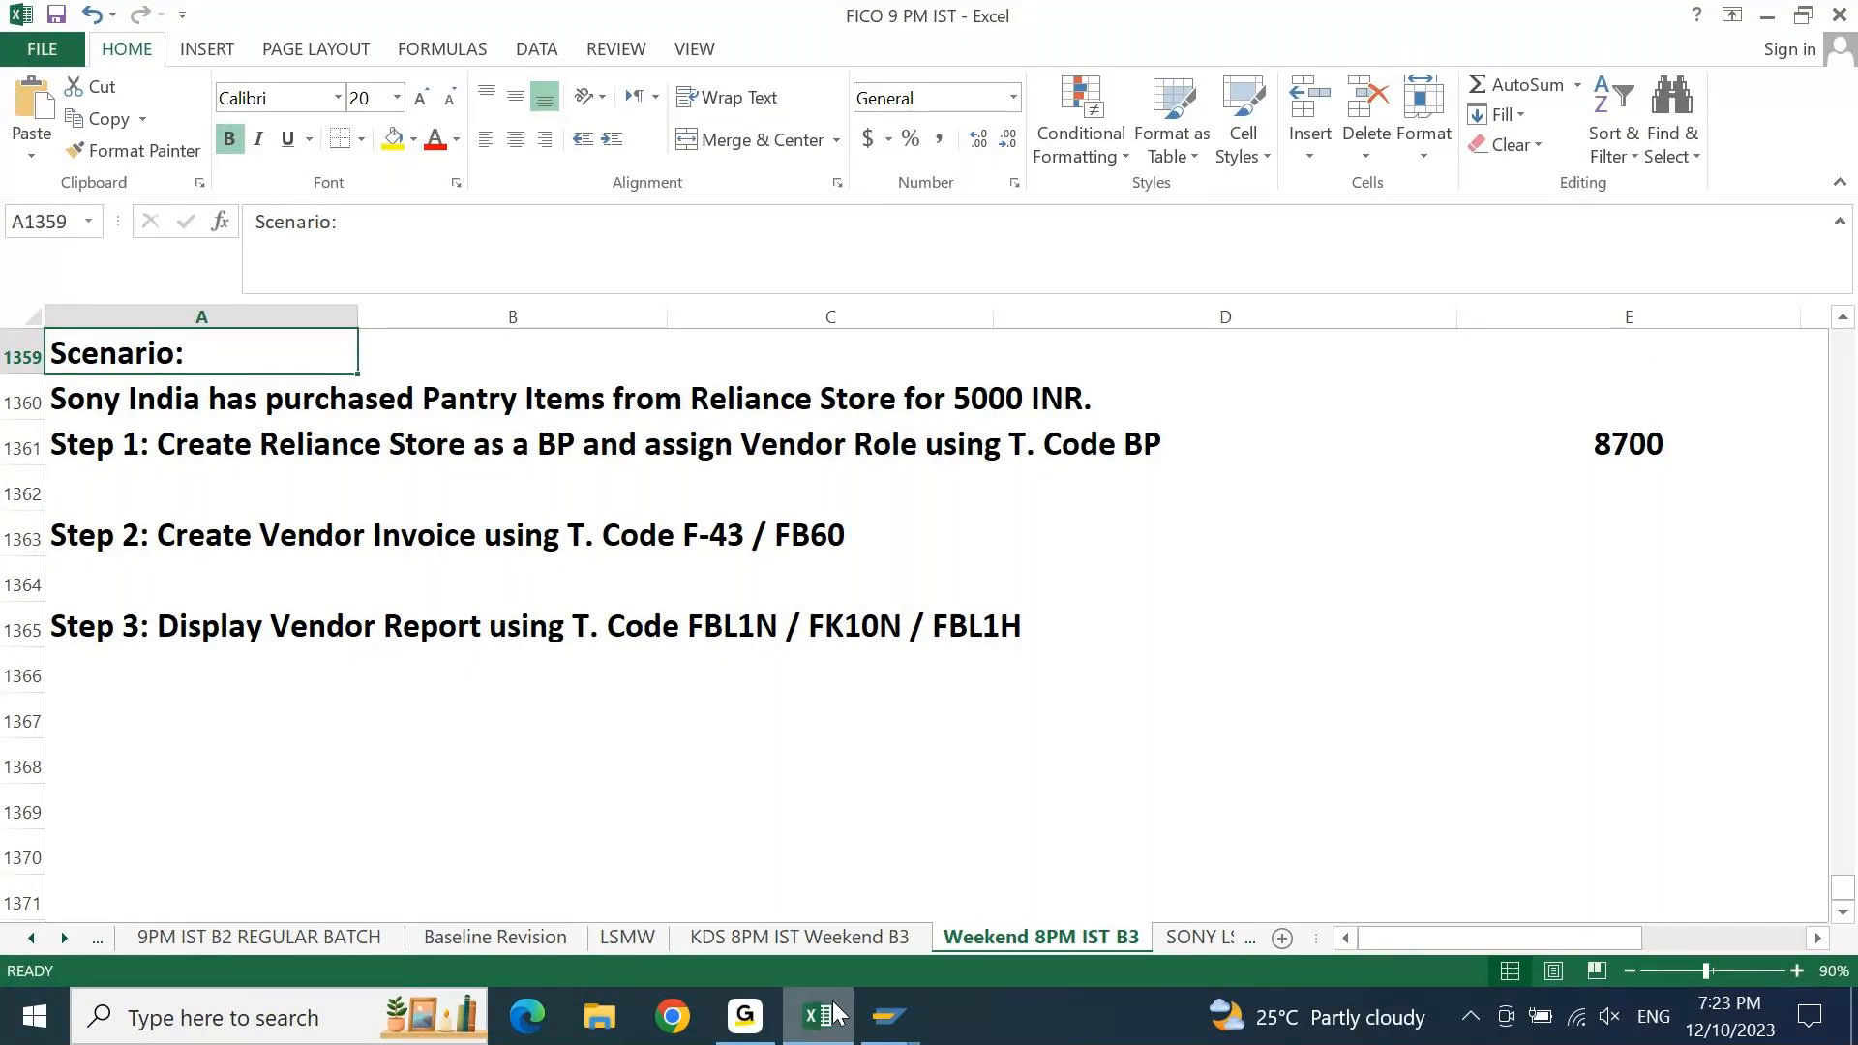
# Replace "purchased" with "Sold" in the Sony India scenario sentence in cell A1360
pyautogui.press('Down')
pyautogui.press('F2')
pyautogui.hotkey('ctrl', 'Left')
pyautogui.hotkey('ctrl', 'Left')
pyautogui.hotkey('ctrl', 'Left')
pyautogui.hotkey('ctrl', 'Left')
pyautogui.hotkey('ctrl', 'Left')
pyautogui.hotkey('ctrl', 'Left')
pyautogui.hotkey('ctrl', 'Left')
pyautogui.hotkey('ctrl', 'Left')
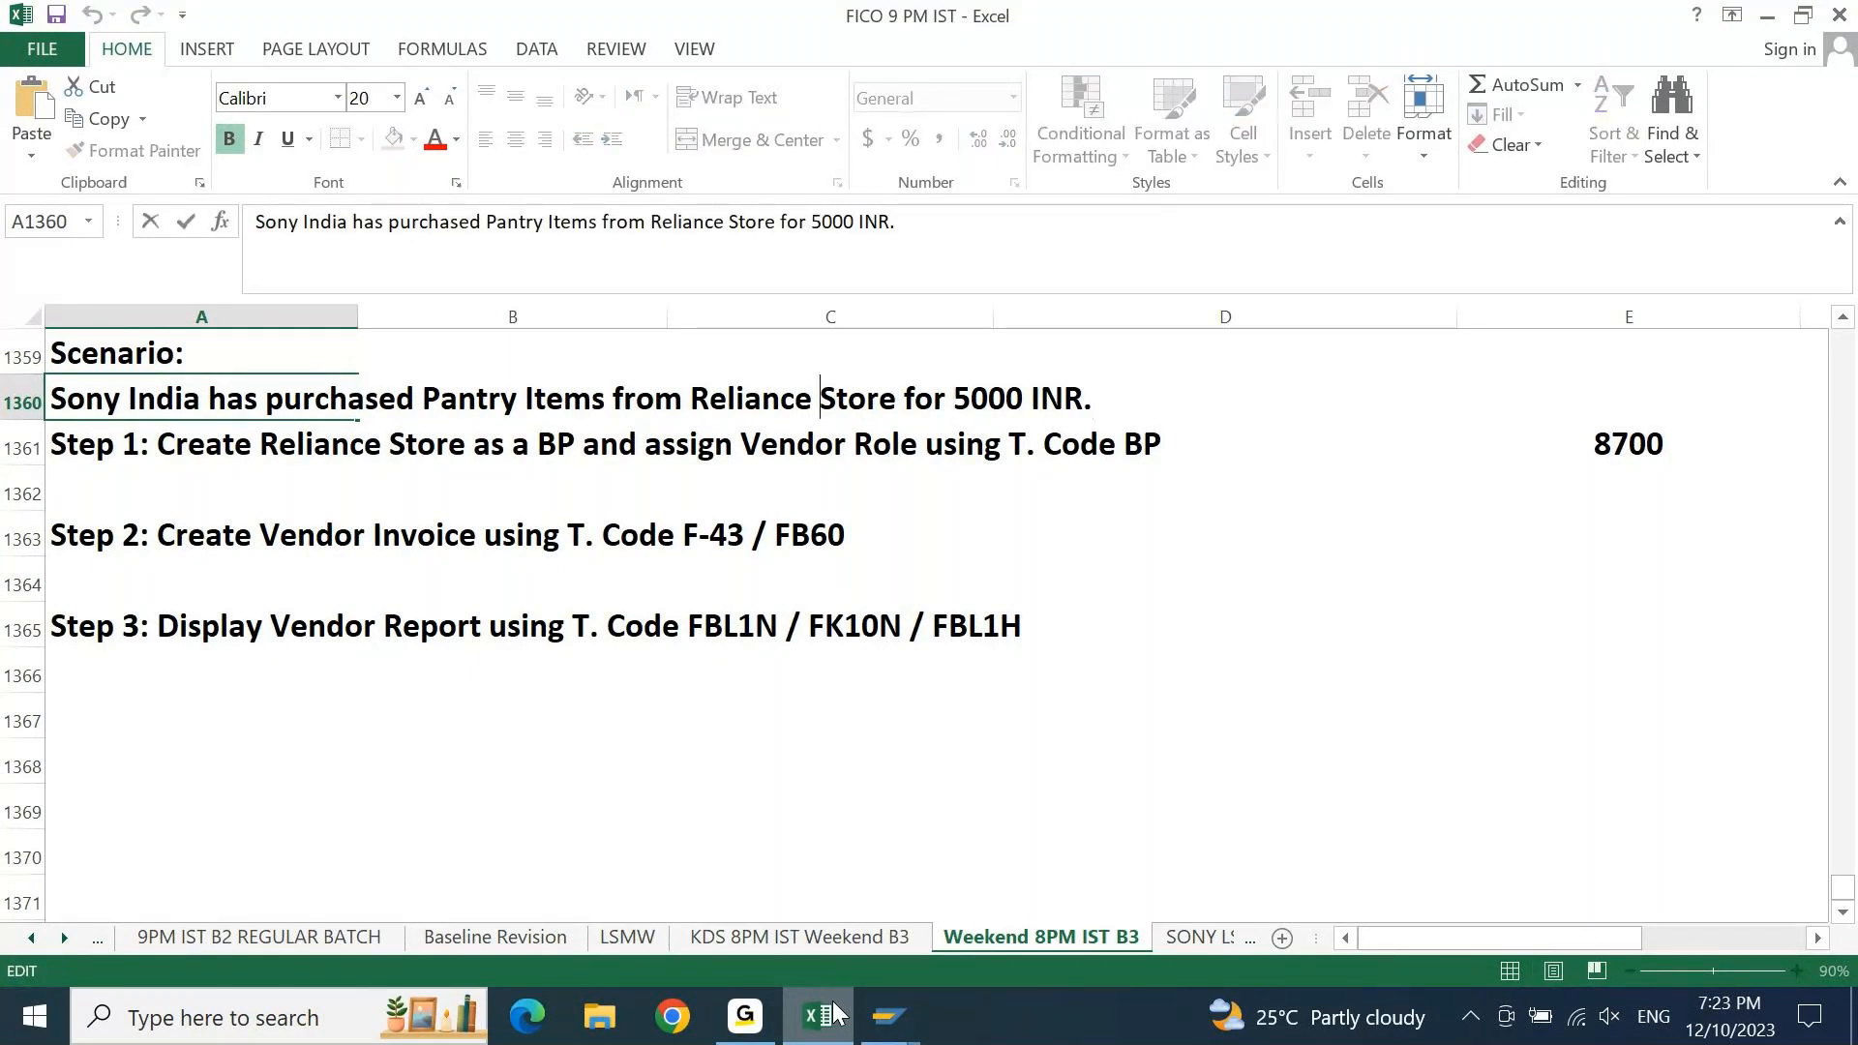
pyautogui.press('Left')
pyautogui.hotkey('ctrl', 'shift', 'Left')
pyautogui.write('Sold')
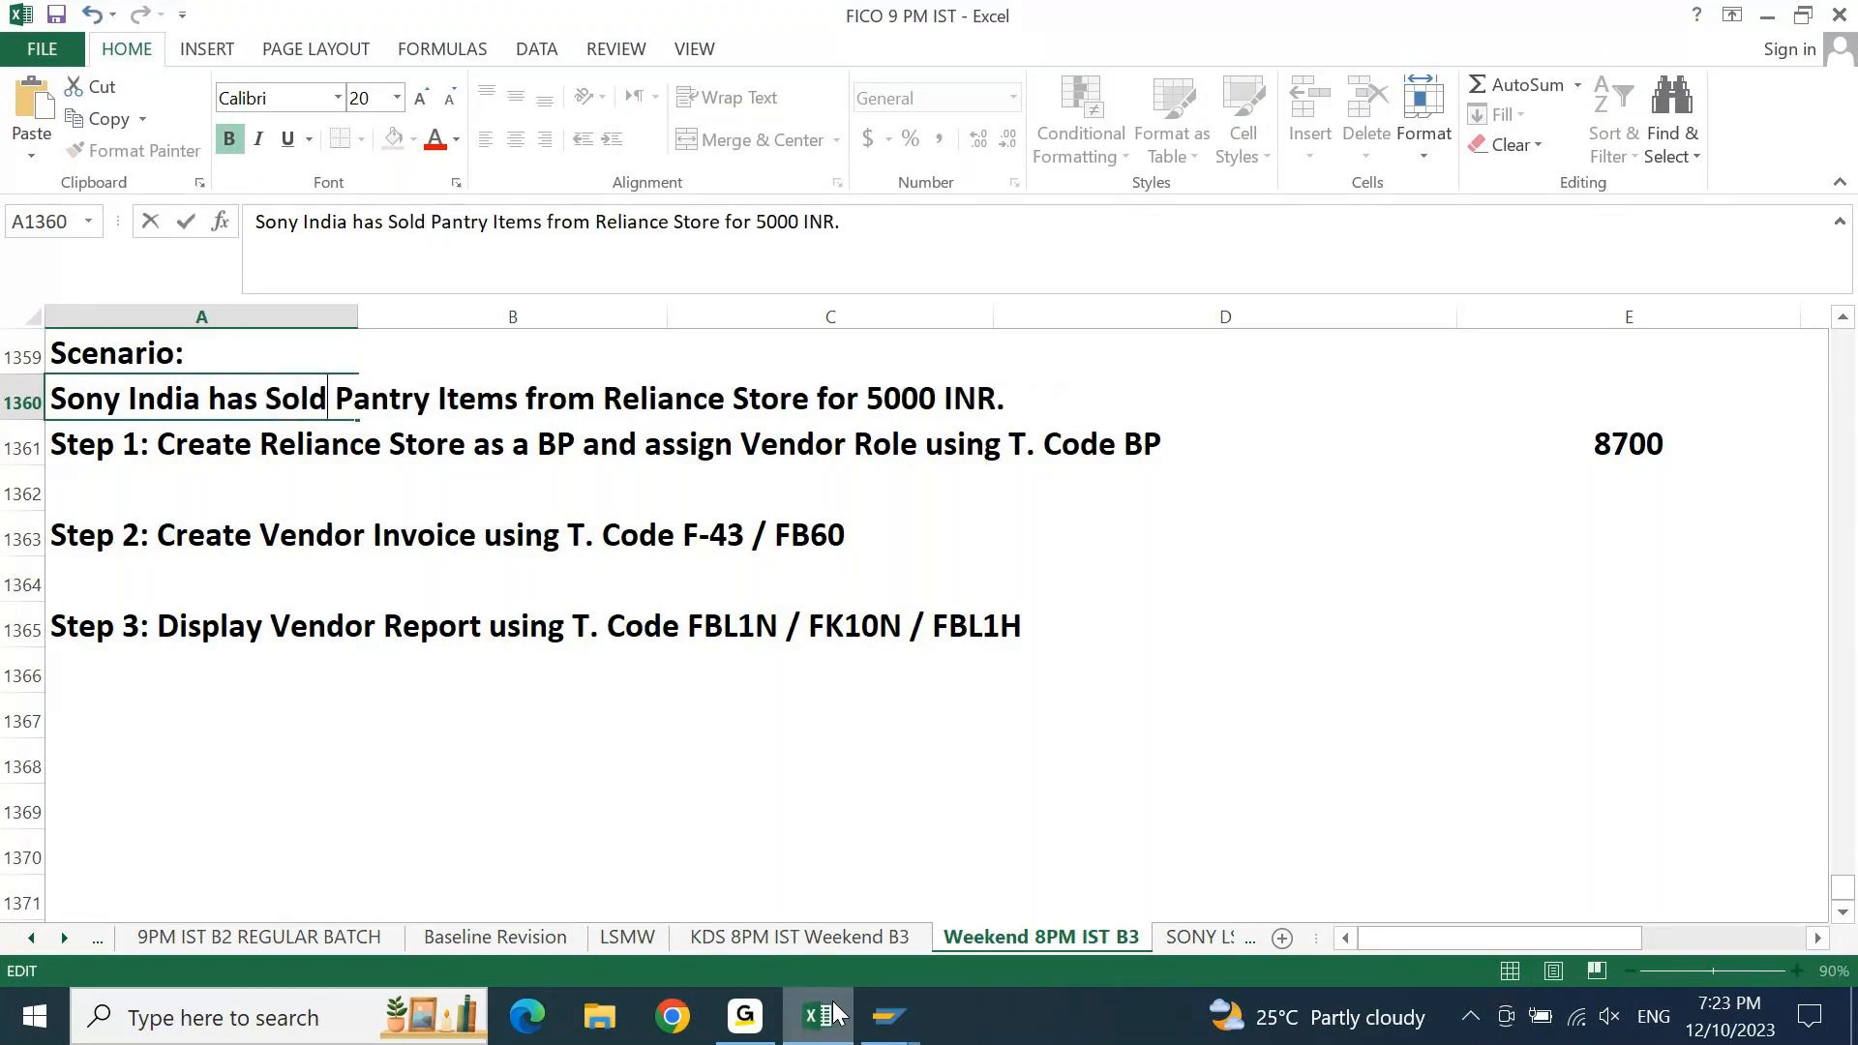
# Replace "from" with "to" before "Reliance Store" in the scenario sentence and commit the cell edit
pyautogui.hotkey('ctrl', 'Right')
pyautogui.hotkey('ctrl', 'Right')
pyautogui.hotkey('ctrl', 'Right')
pyautogui.hotkey('ctrl', 'shift', 'Right')
pyautogui.write('to')
pyautogui.hotkey('ctrl', 'Right')
pyautogui.hotkey('ctrl', 'Right')
pyautogui.hotkey('ctrl', 'Right')
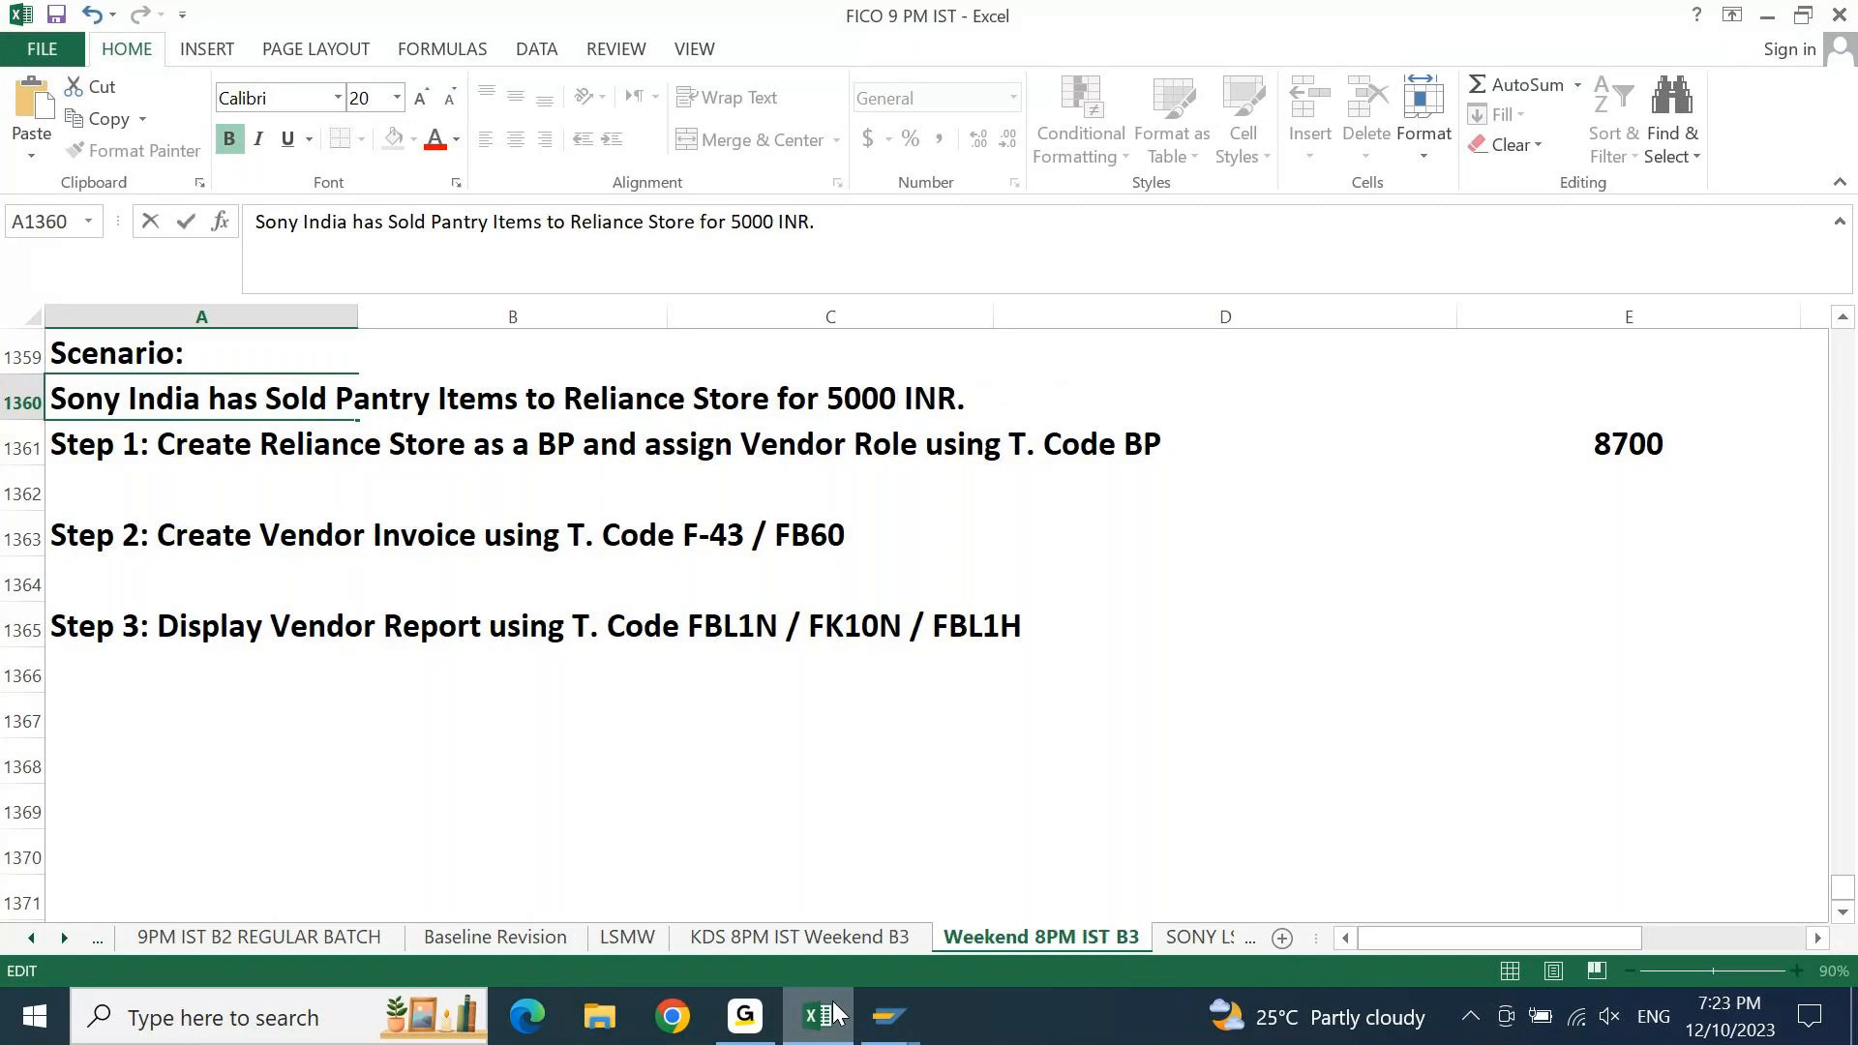
pyautogui.press('Return')
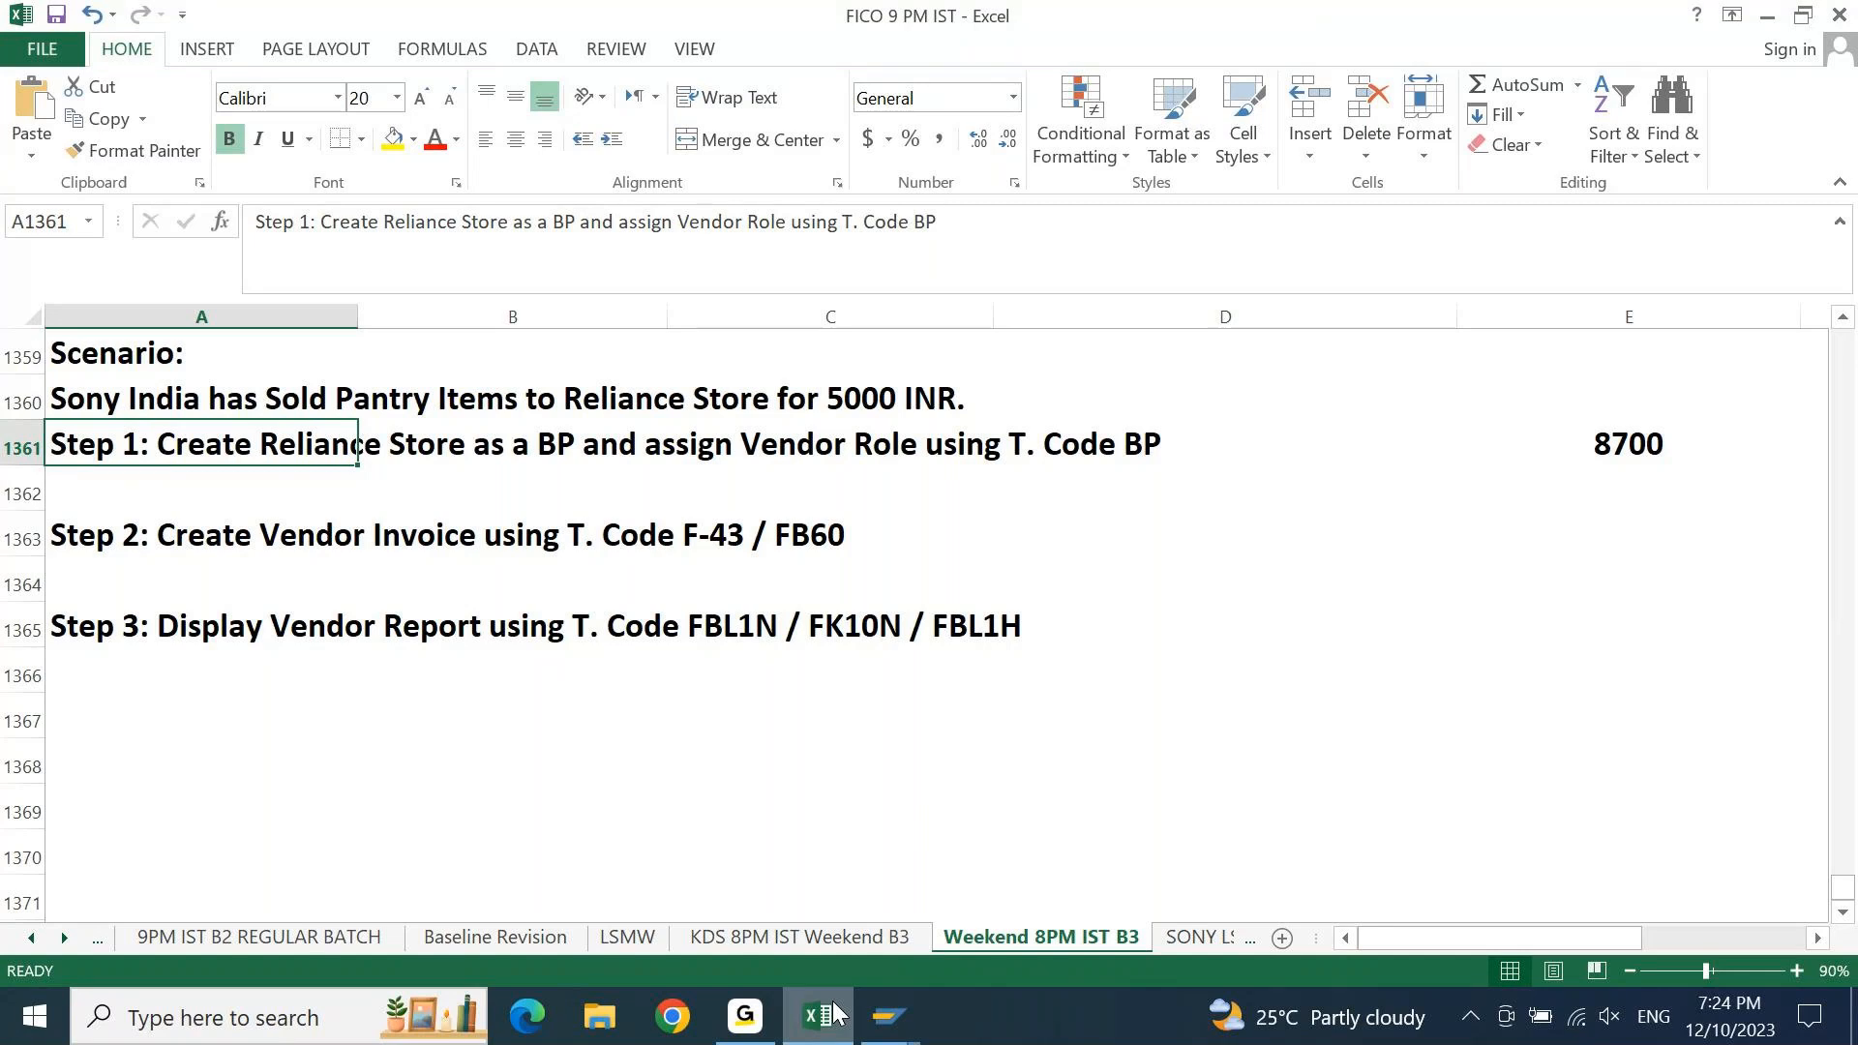
pyautogui.press('Down')
pyautogui.press('Down')
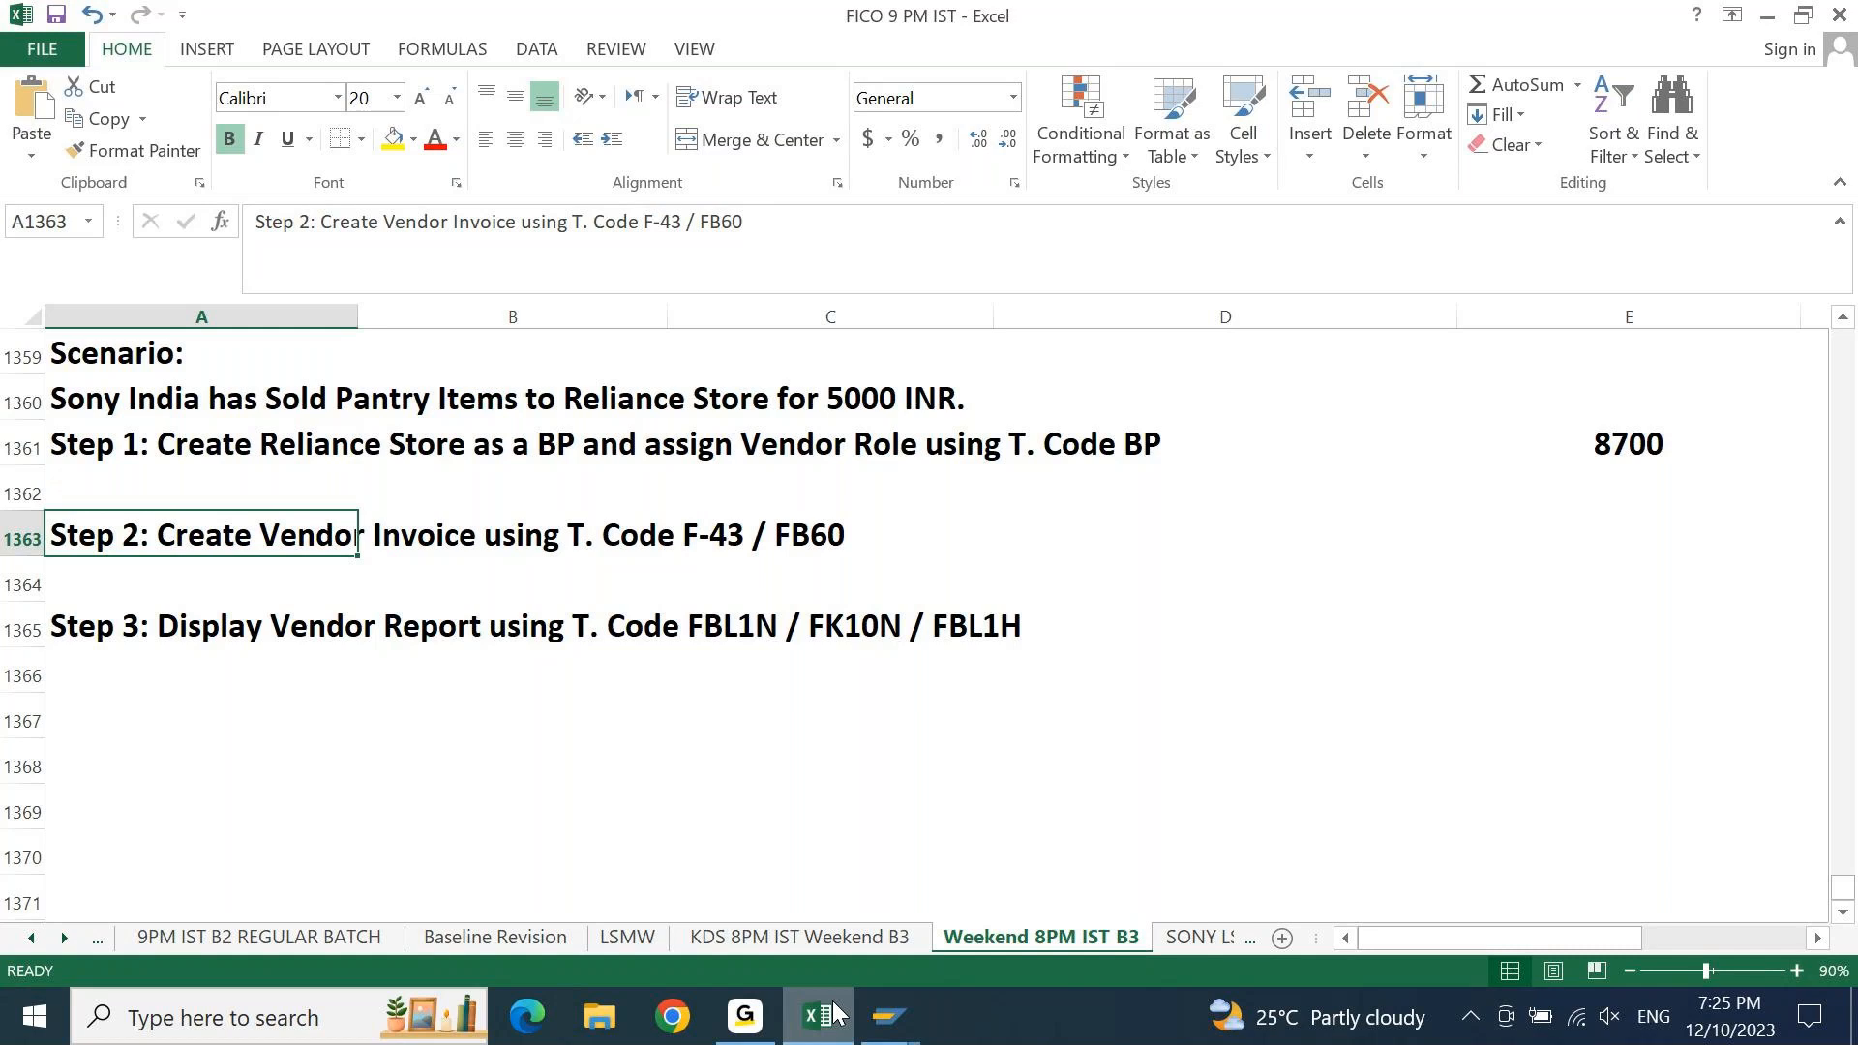
# Switch to the SAP Easy Access window and start transaction BP to maintain business partners
pyautogui.moveTo(889, 1016)
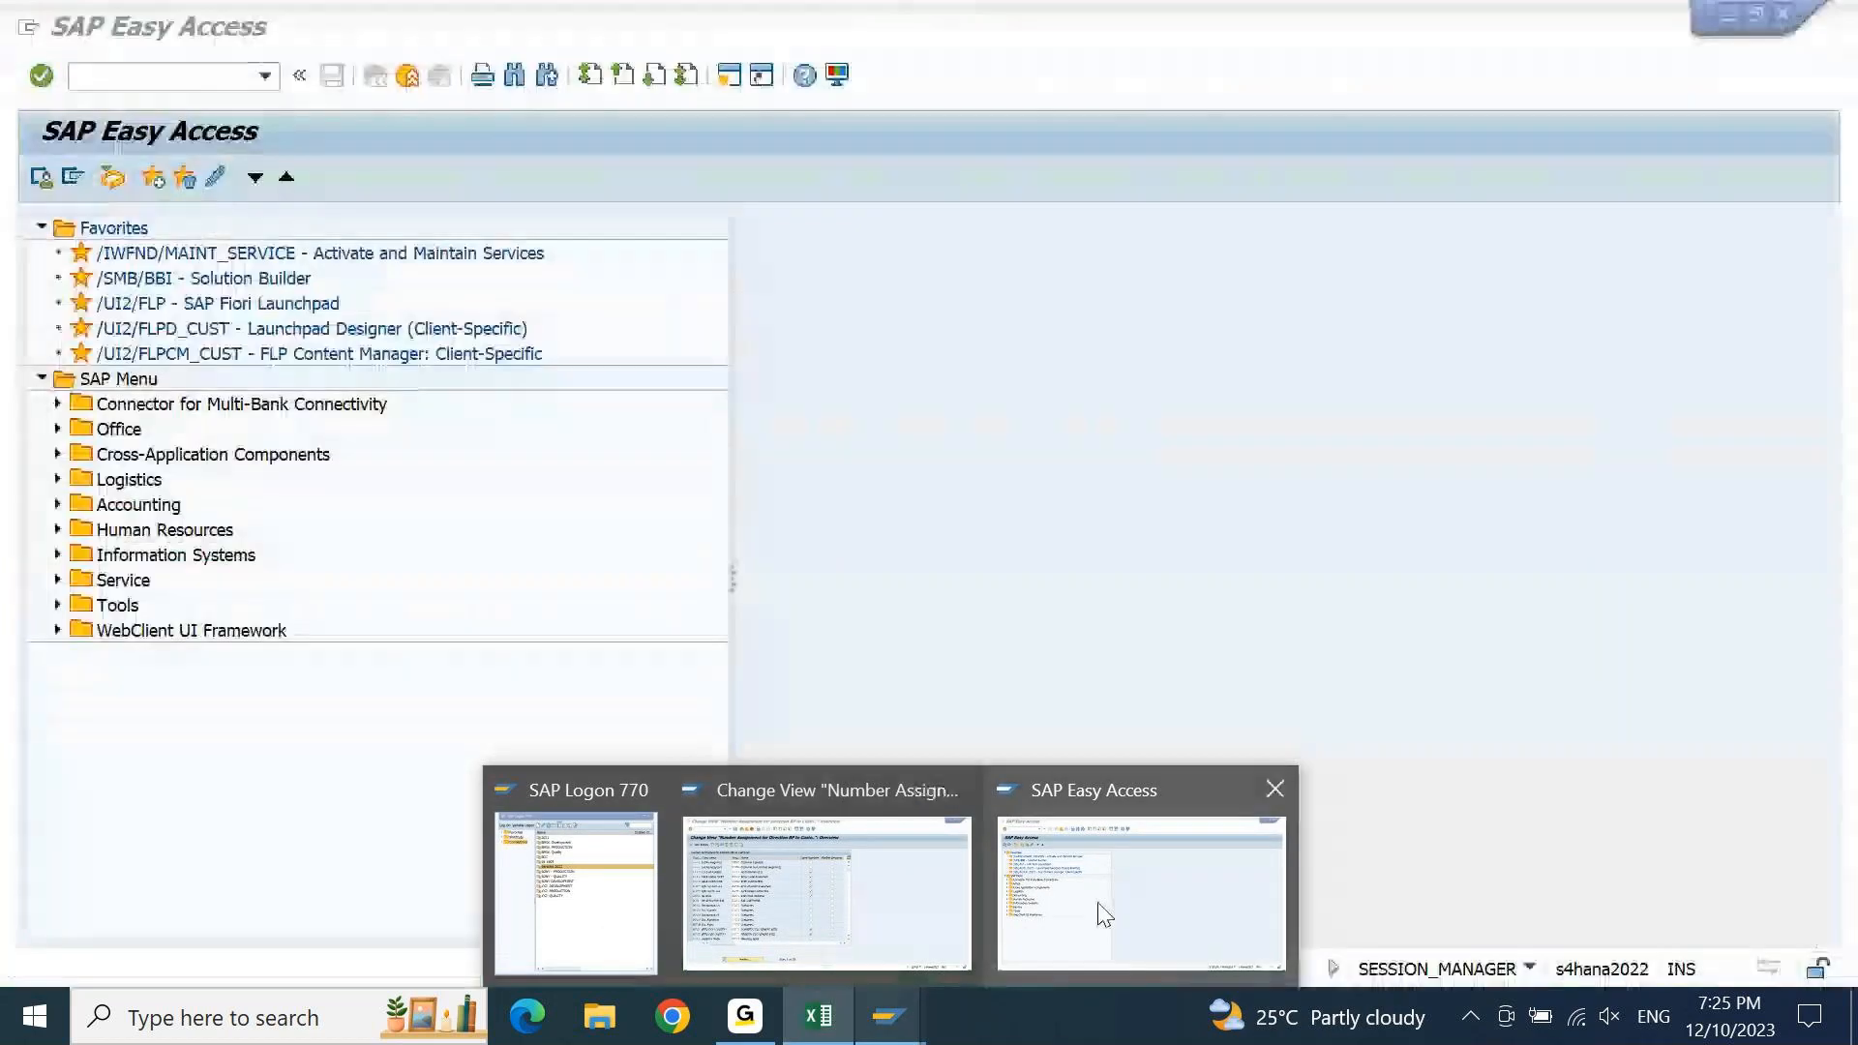
pyautogui.click(1103, 915)
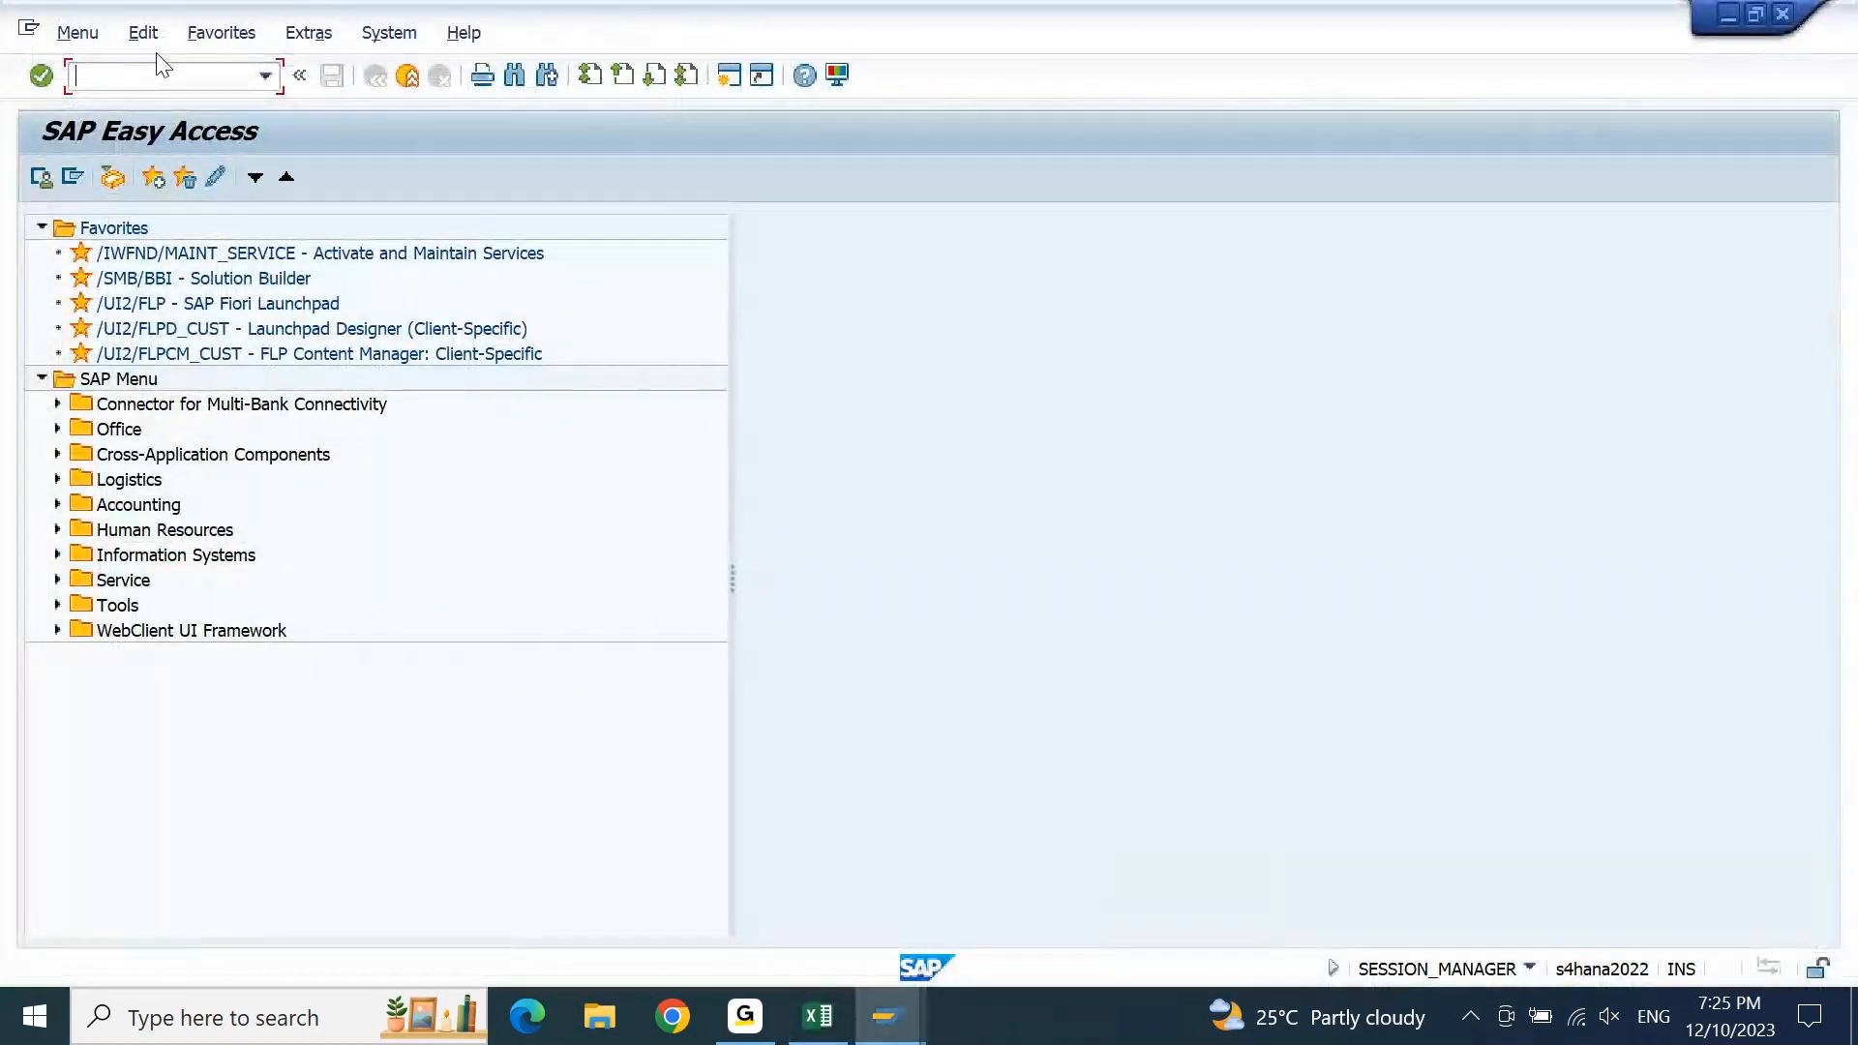
pyautogui.write('bp')
pyautogui.press('Return')
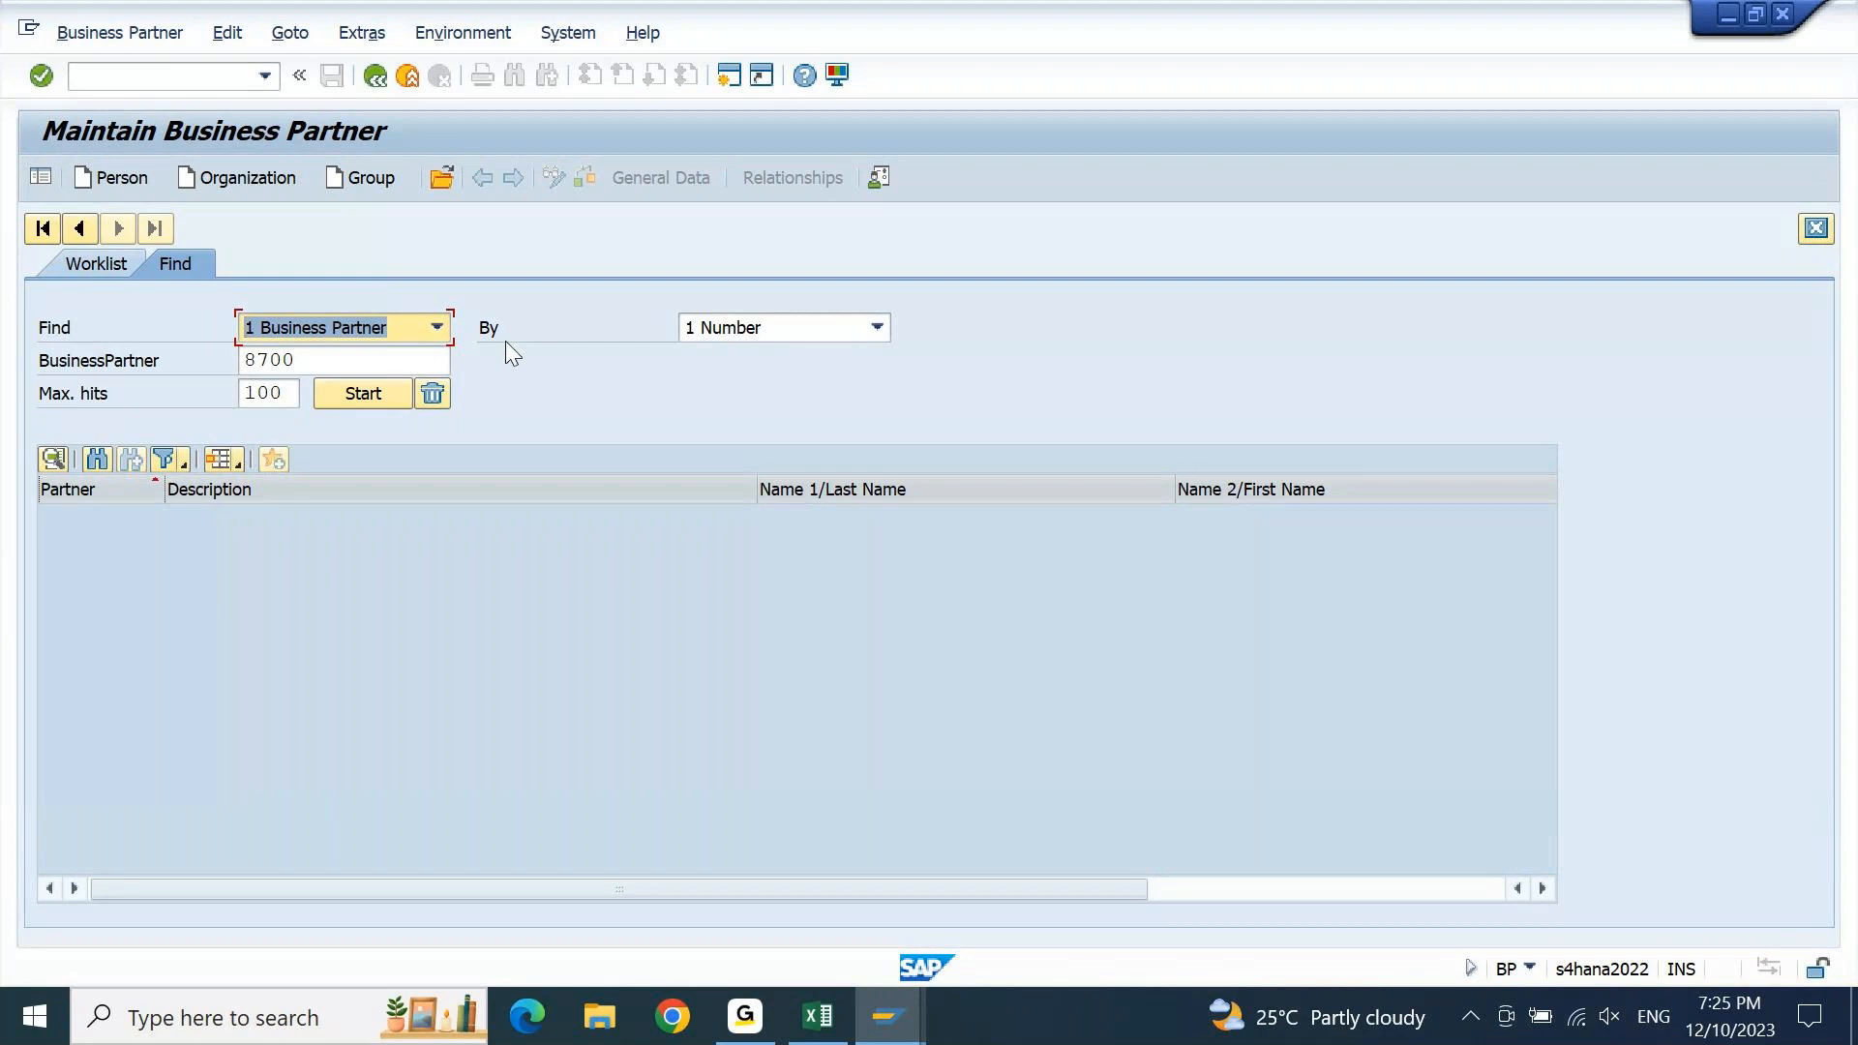
# Search for business partners by name, using the pattern *reliance* for Name1
pyautogui.click(845, 332)
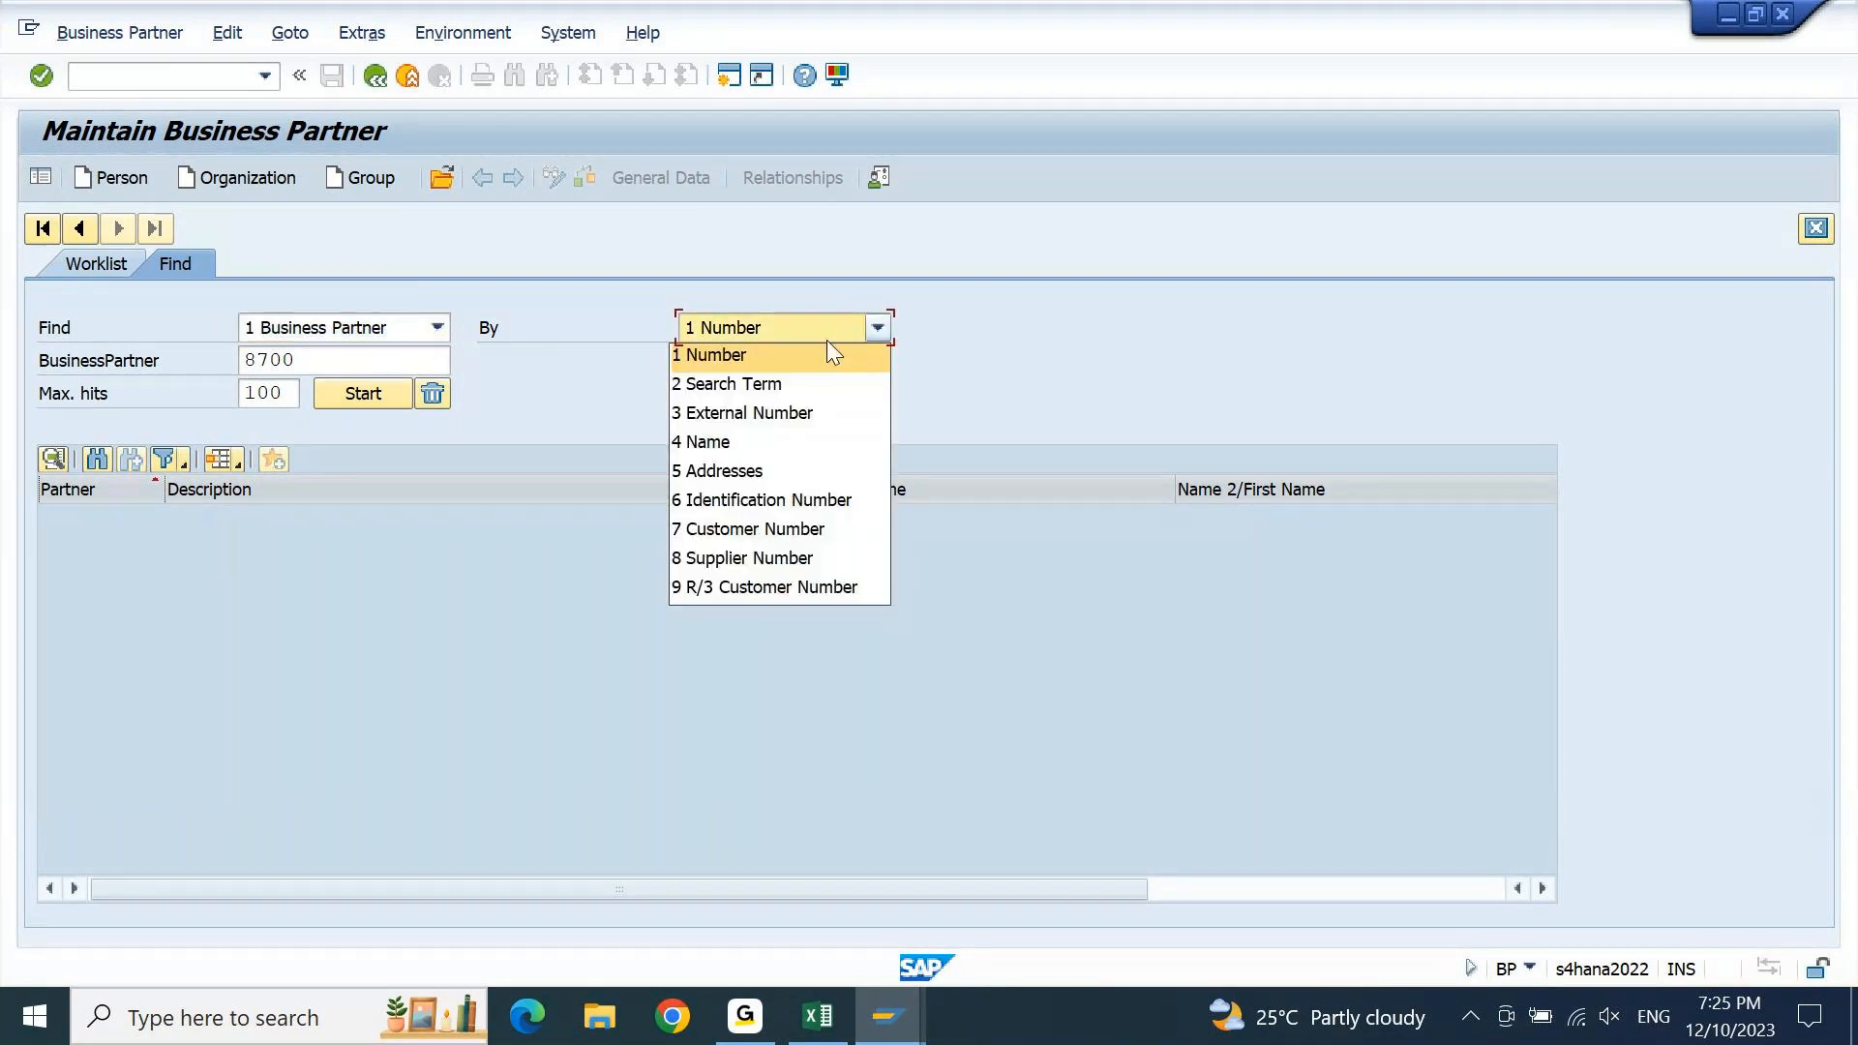
pyautogui.click(760, 445)
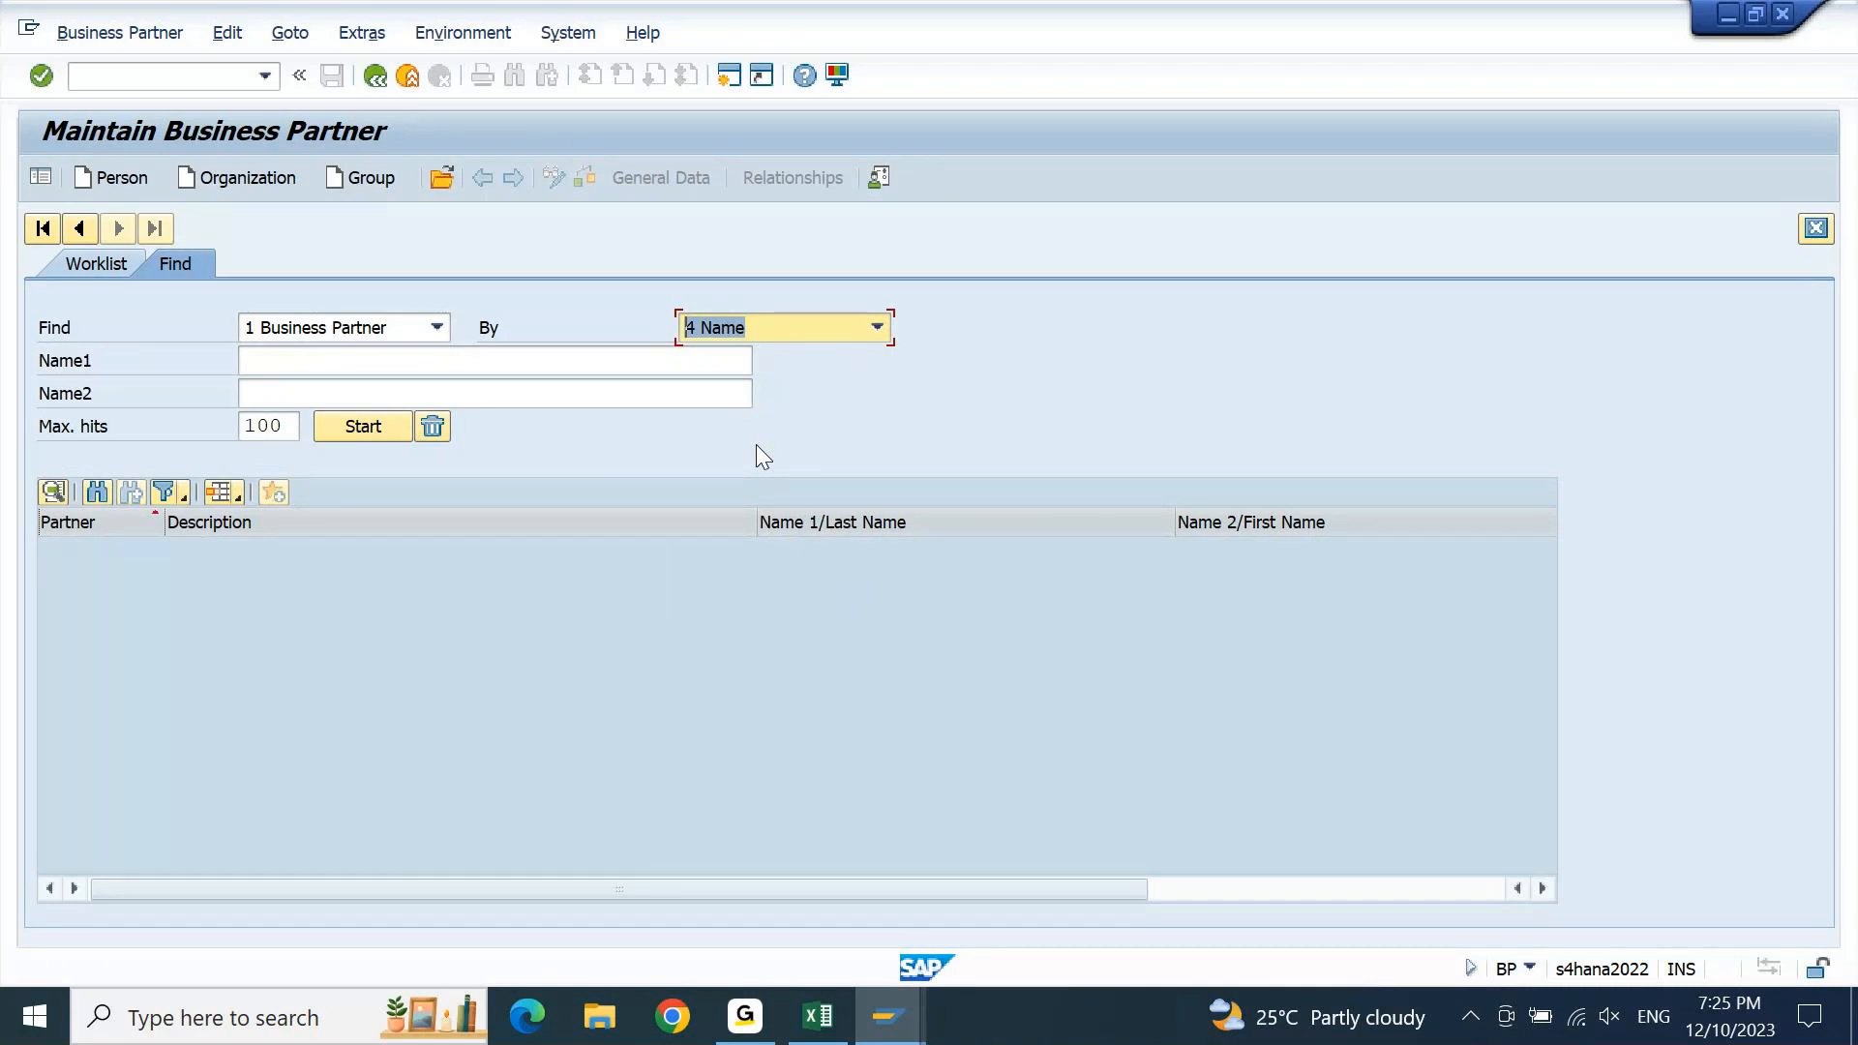
pyautogui.click(403, 355)
pyautogui.write('**')
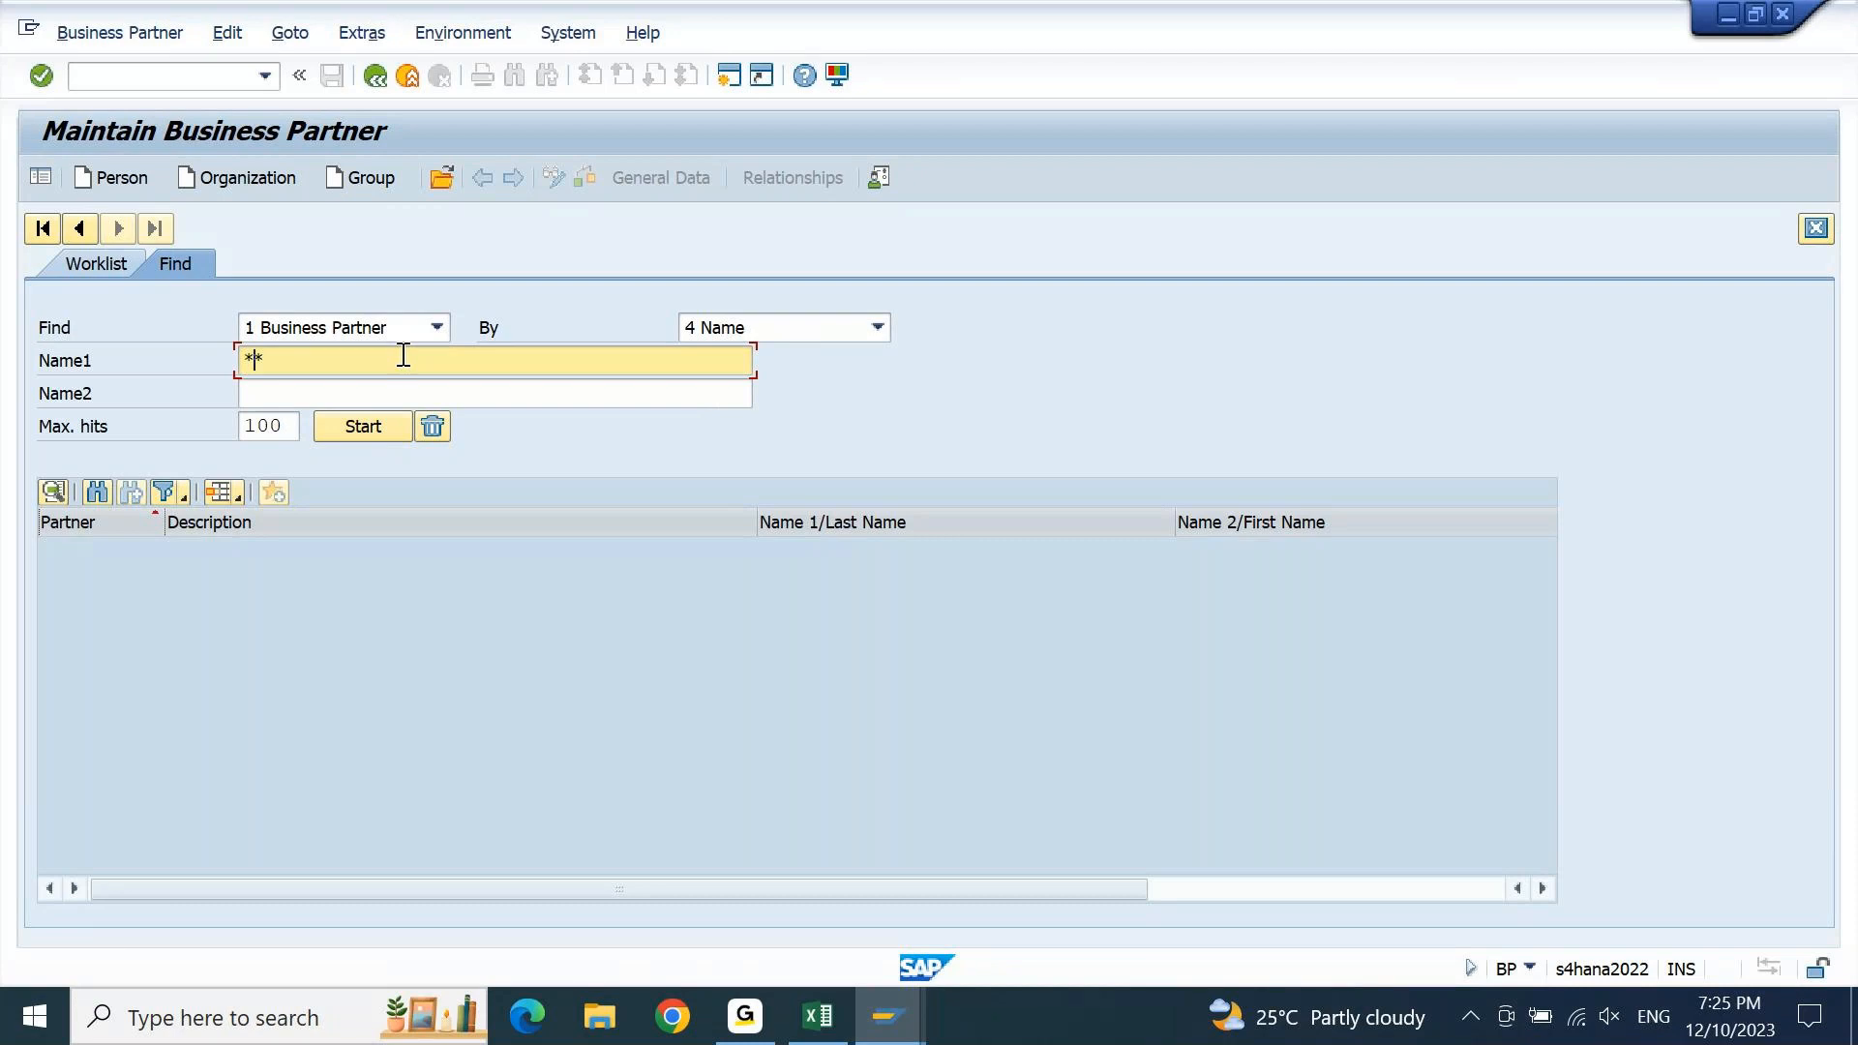
pyautogui.write('reliance')
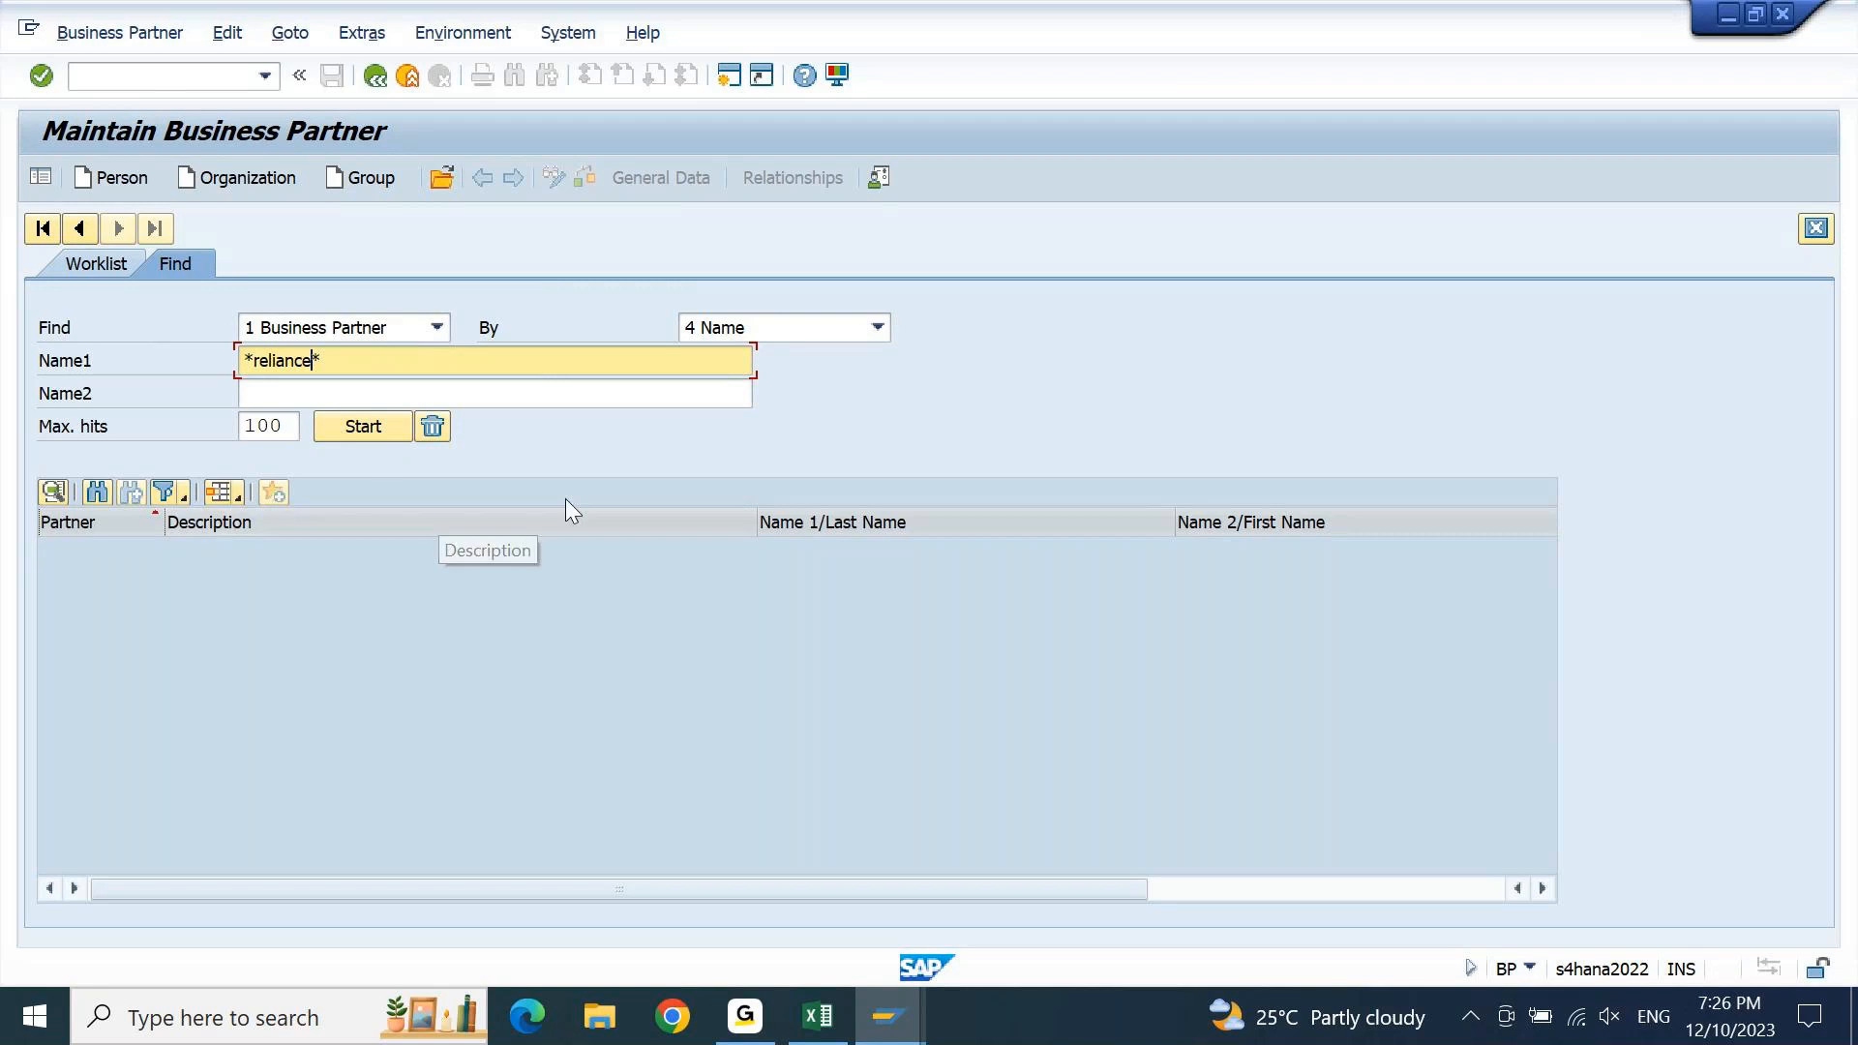
pyautogui.click(390, 425)
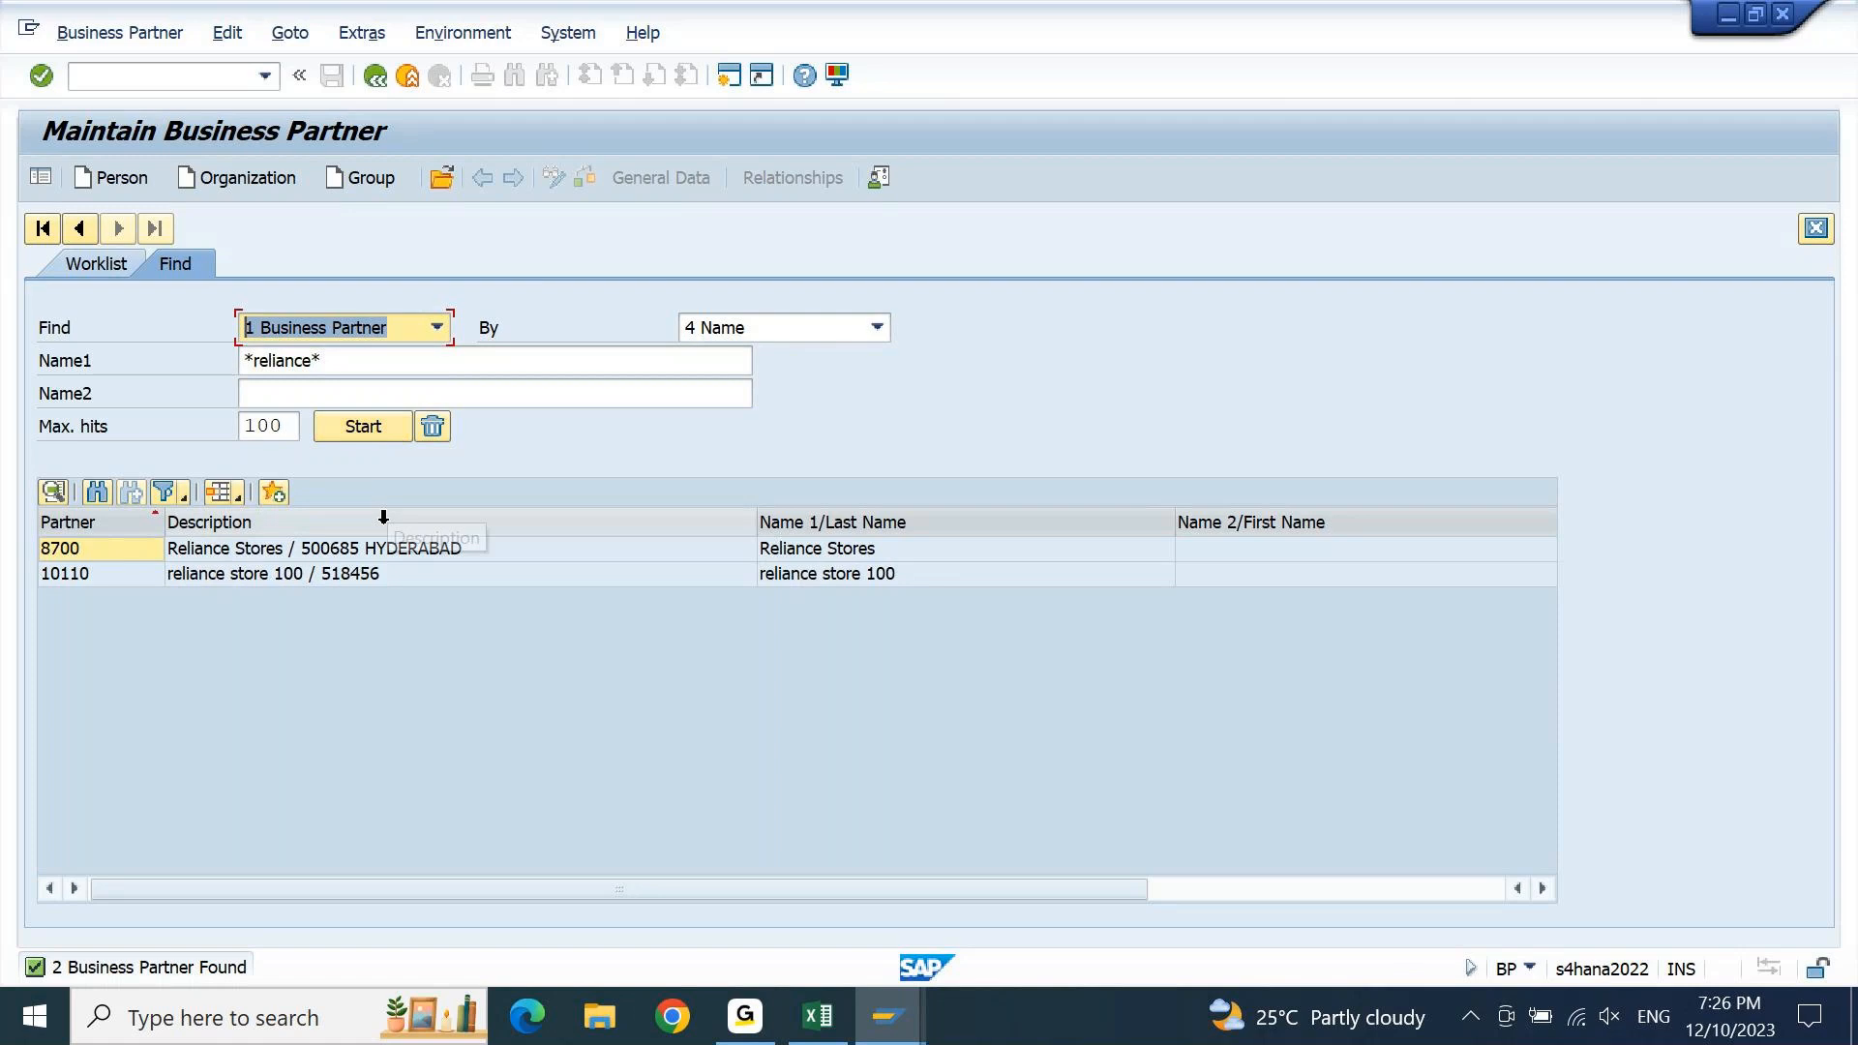
# Open the Reliance Stores business partner in Hyderabad and check which BP roles it has
pyautogui.click(207, 554)
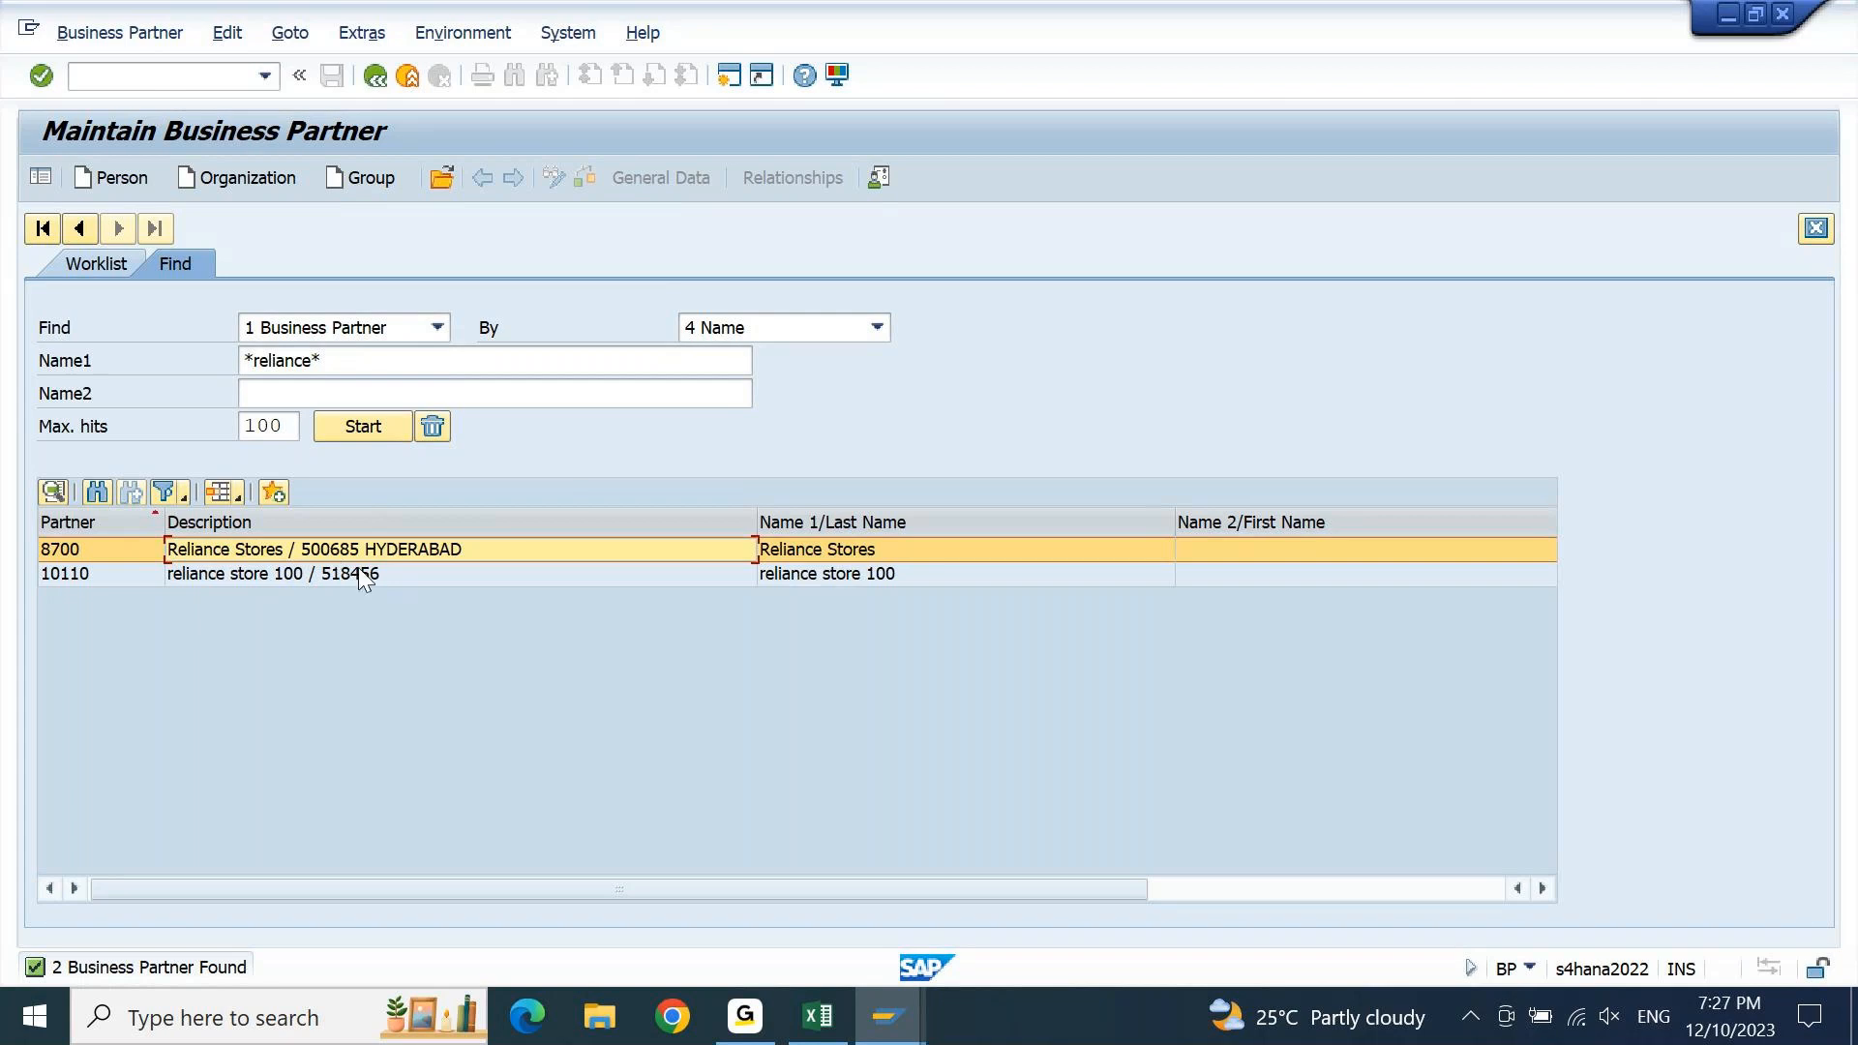
pyautogui.doubleClick(242, 549)
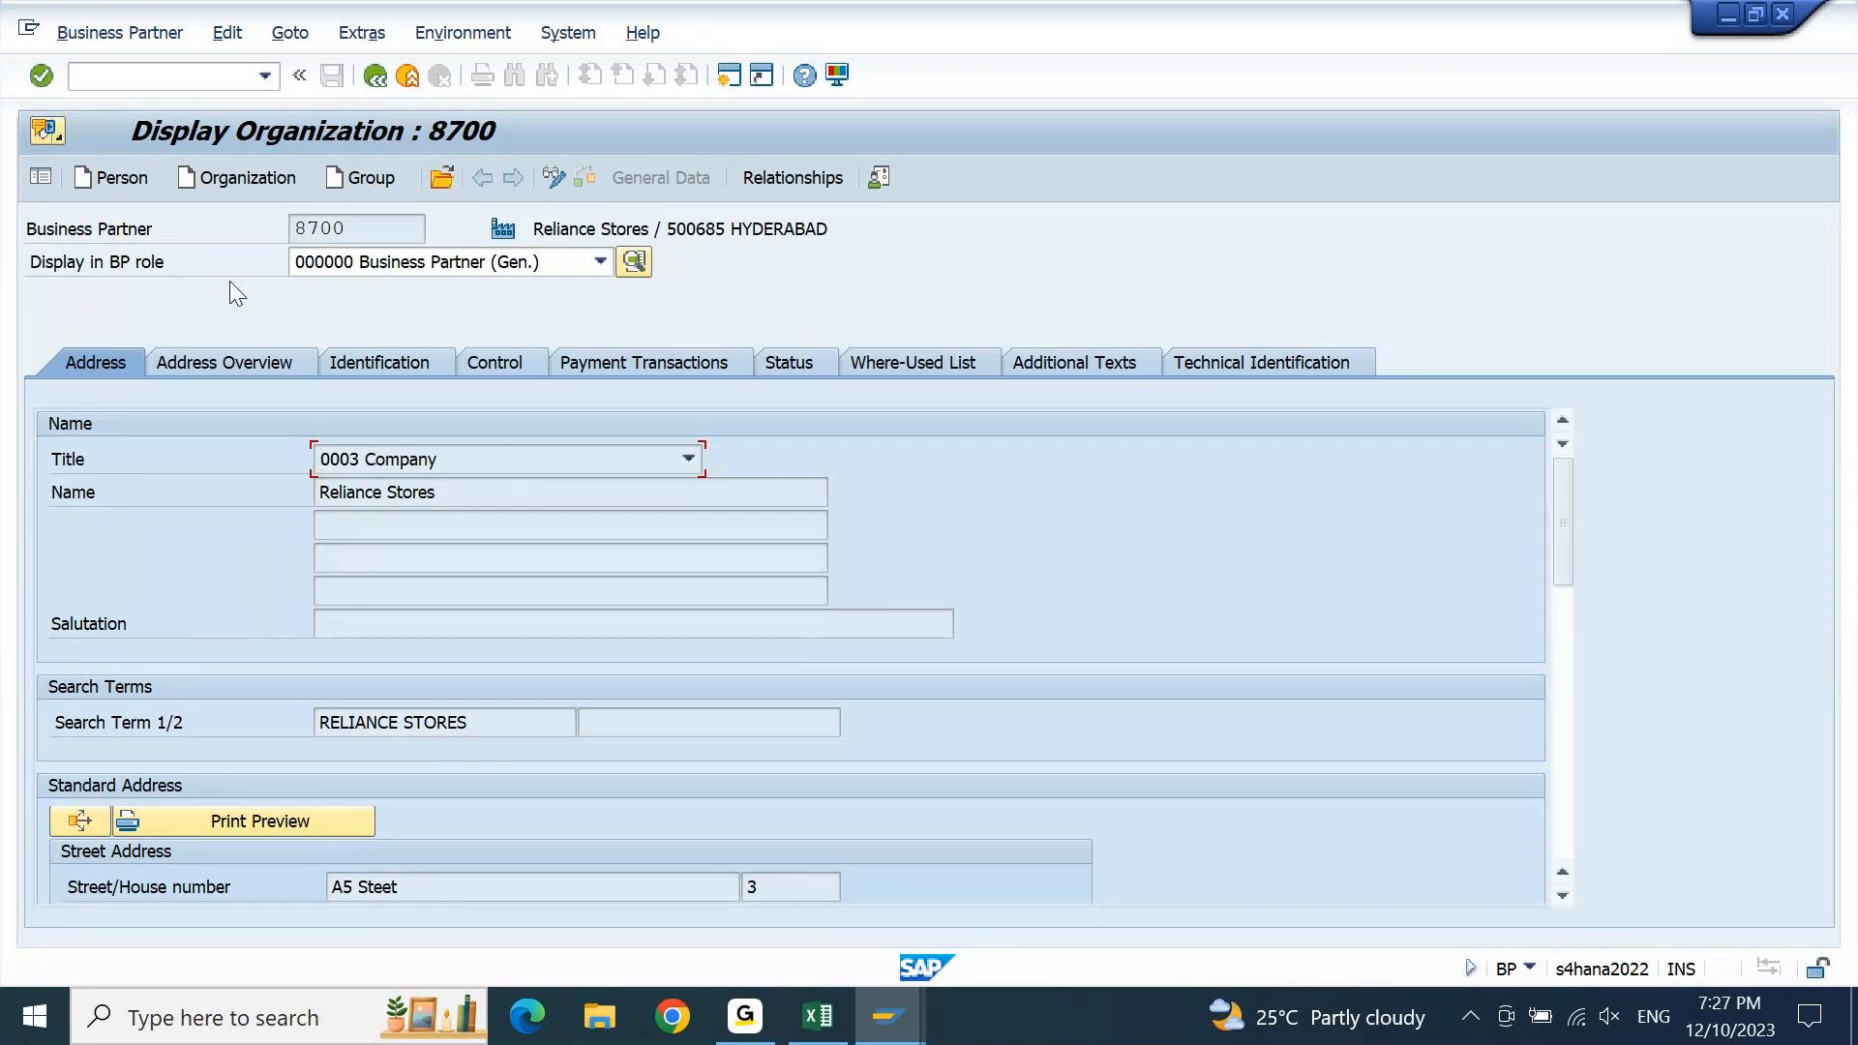
pyautogui.click(600, 263)
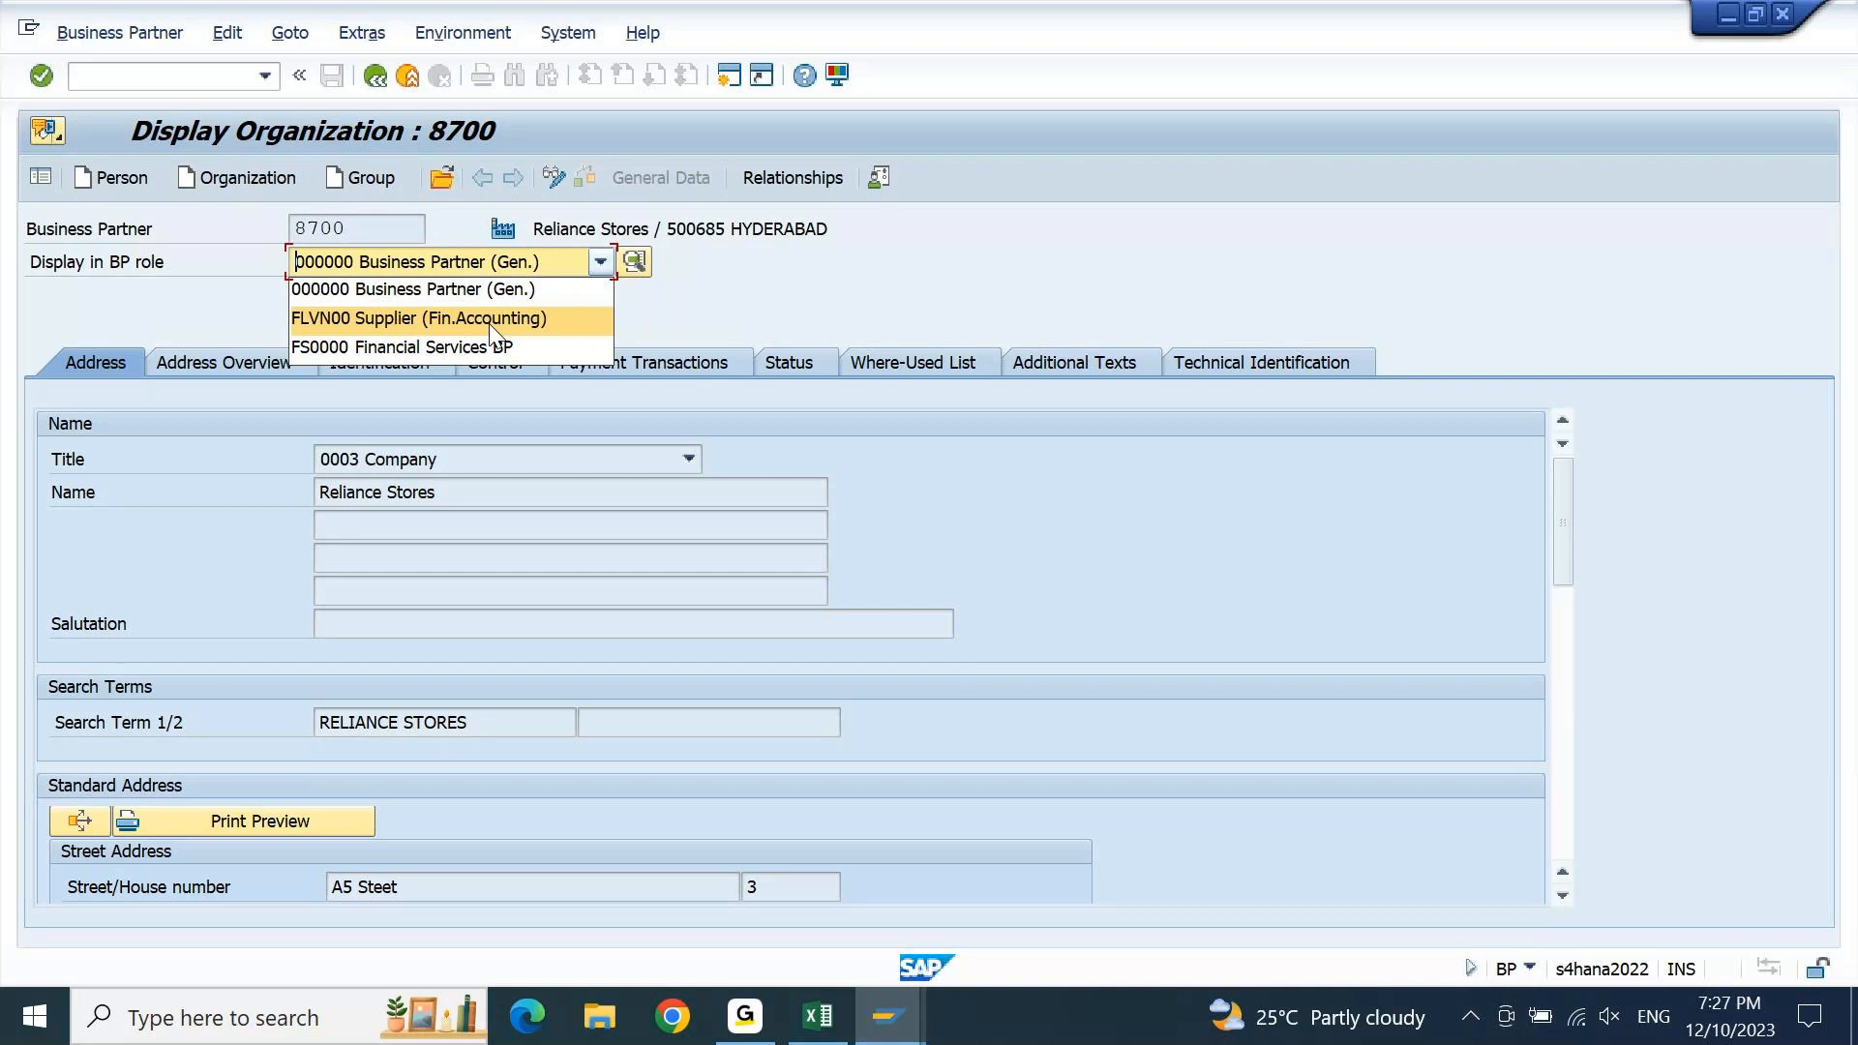
pyautogui.click(949, 271)
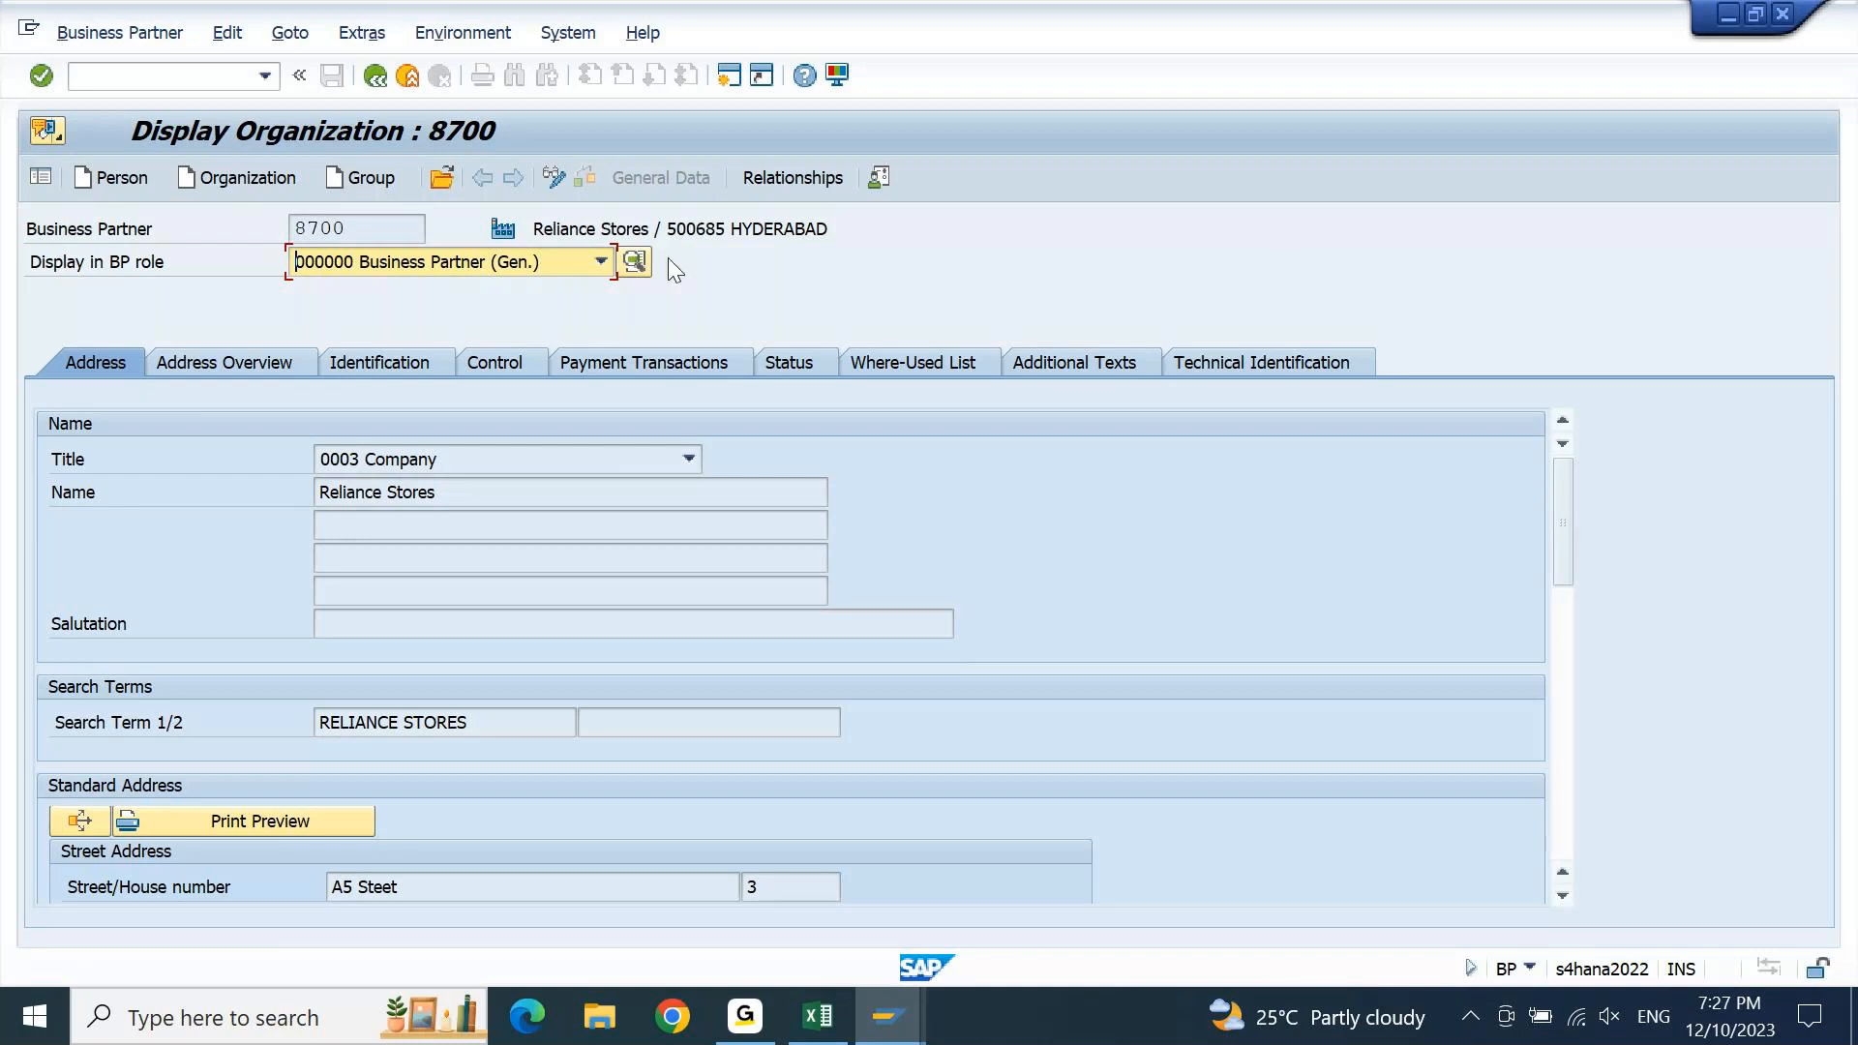
# Switch the Reliance Stores partner to change mode and add the BP role FLCU00 Customer (Fin.Accounting)
pyautogui.click(557, 183)
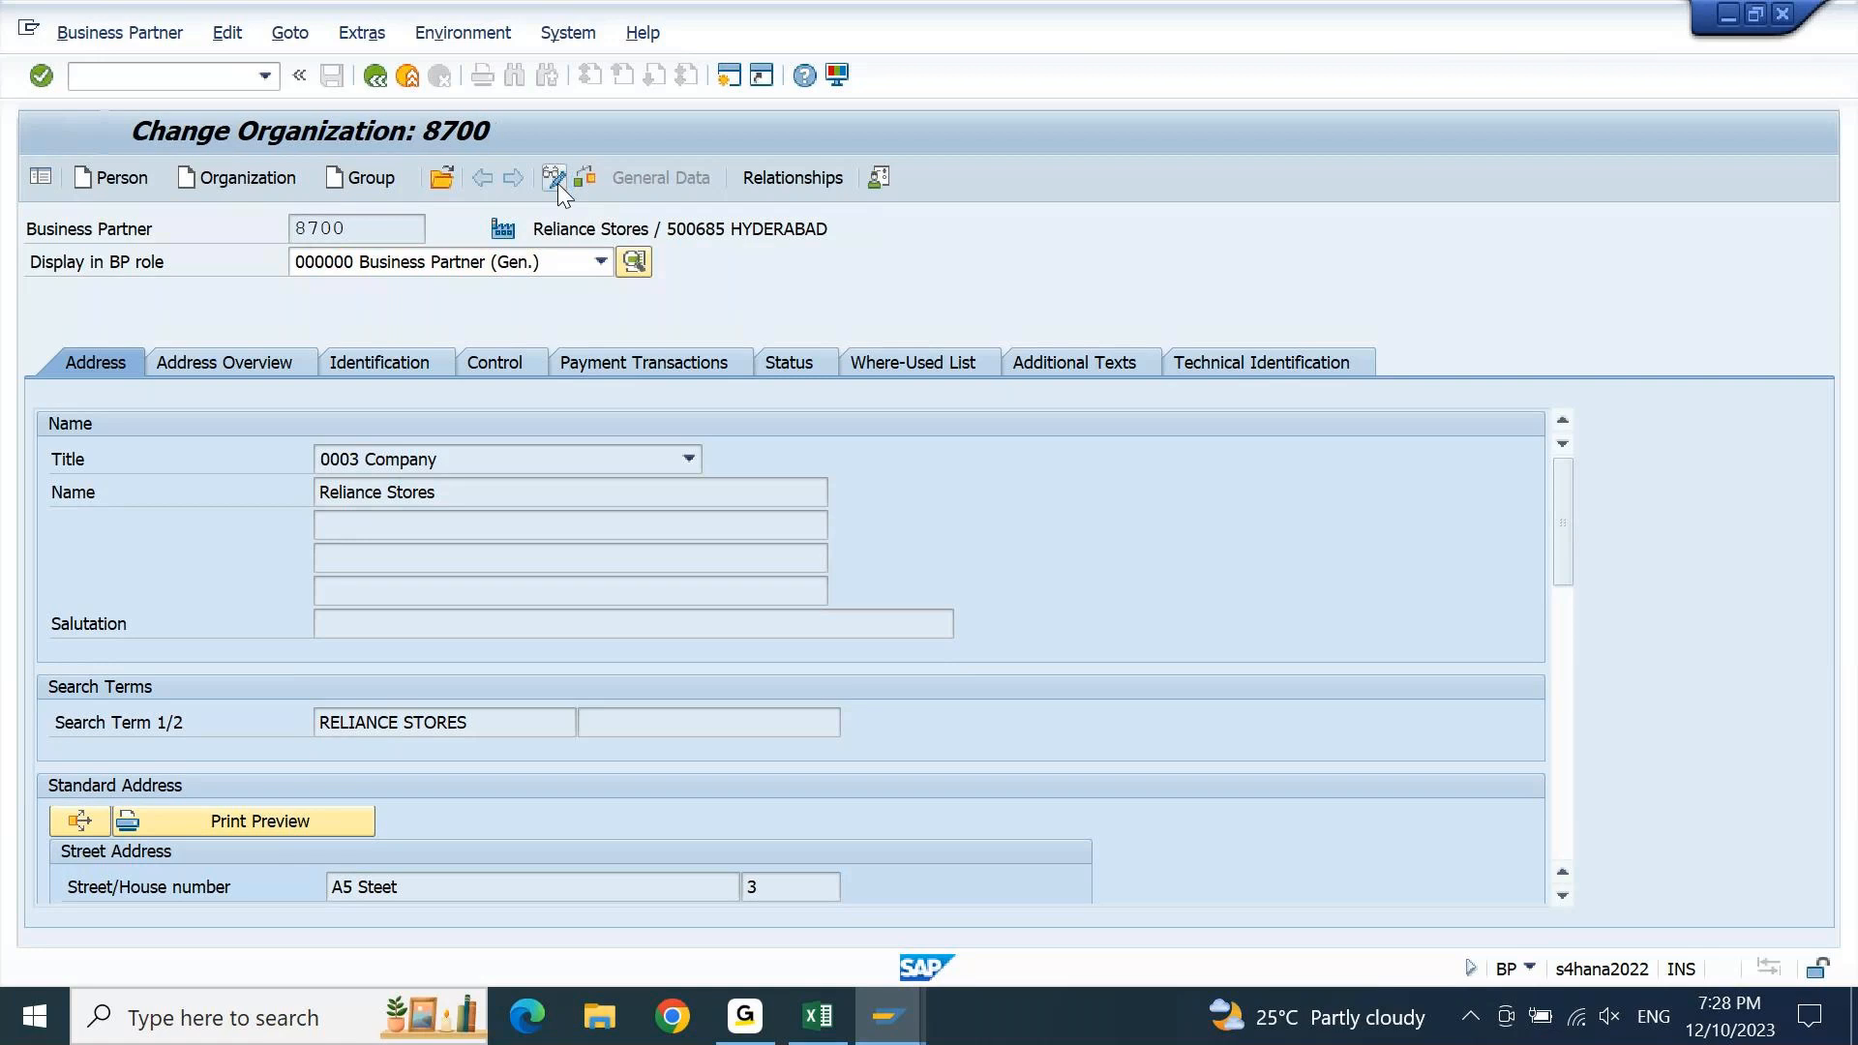
pyautogui.click(600, 262)
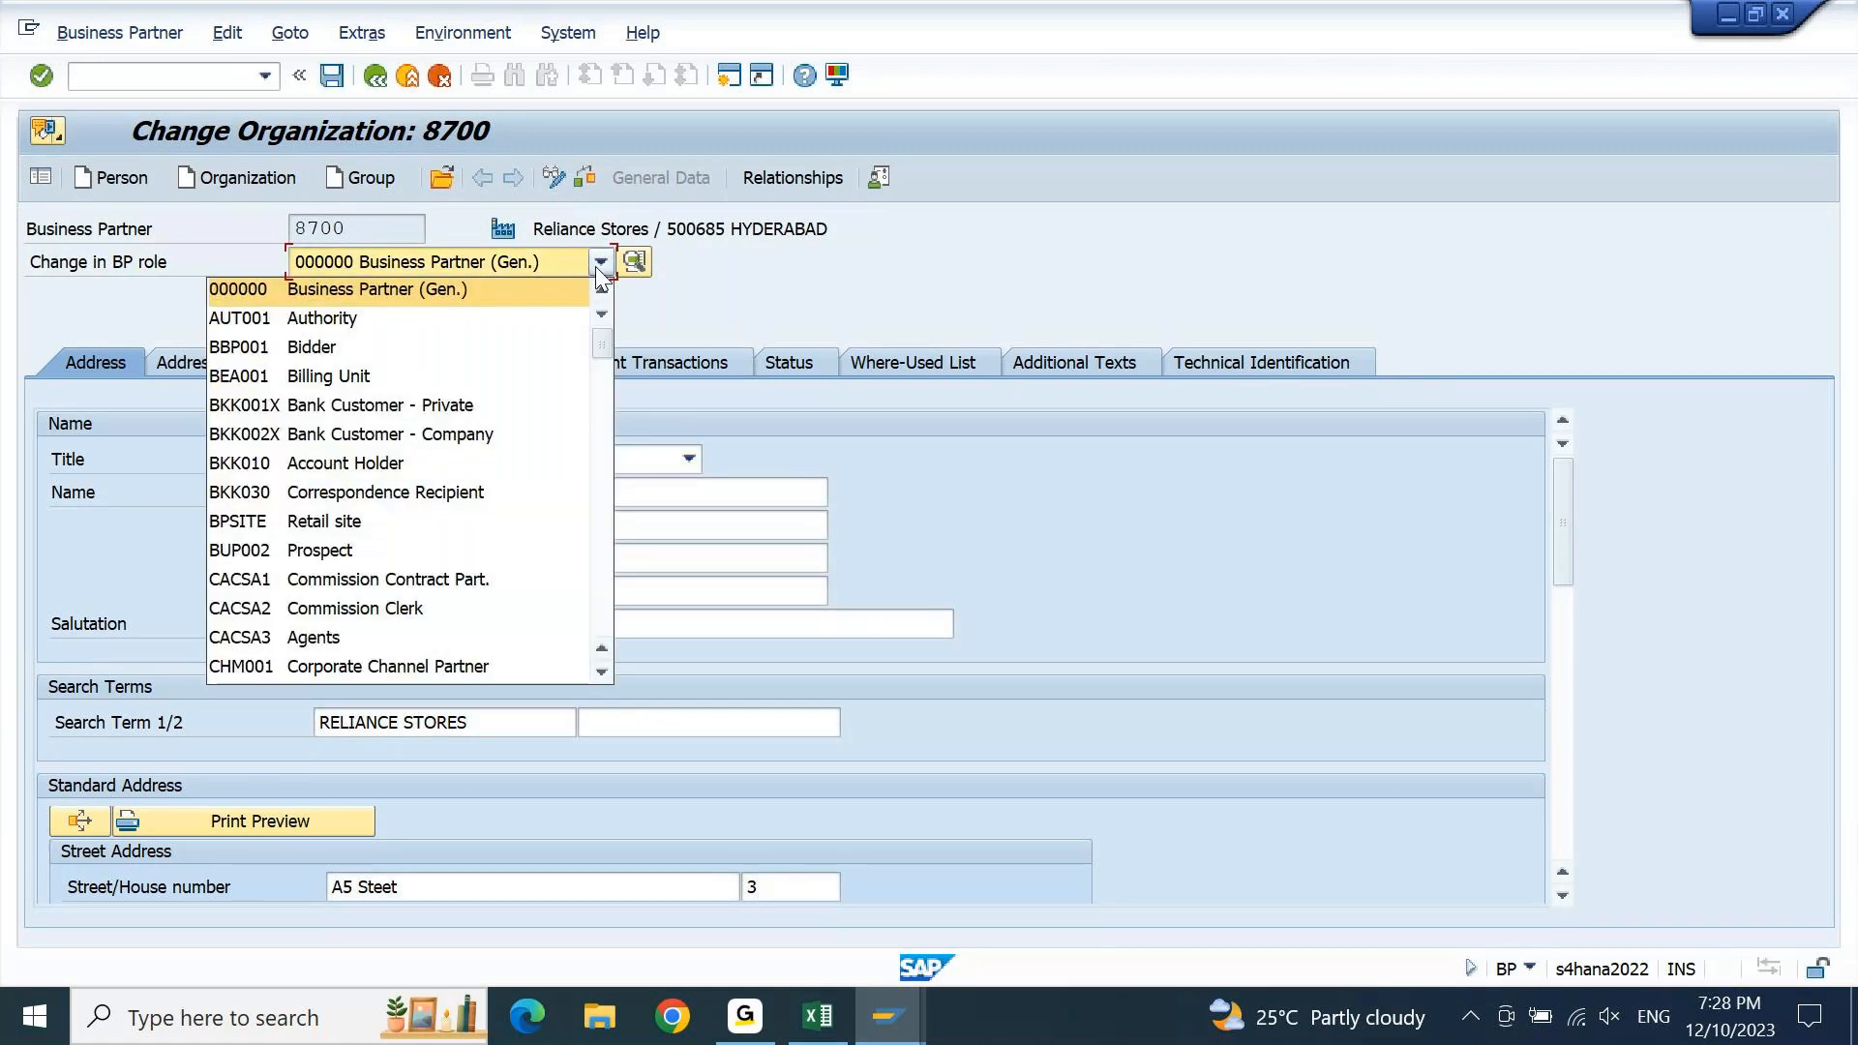
pyautogui.press('pagedown')
pyautogui.press('pagedown')
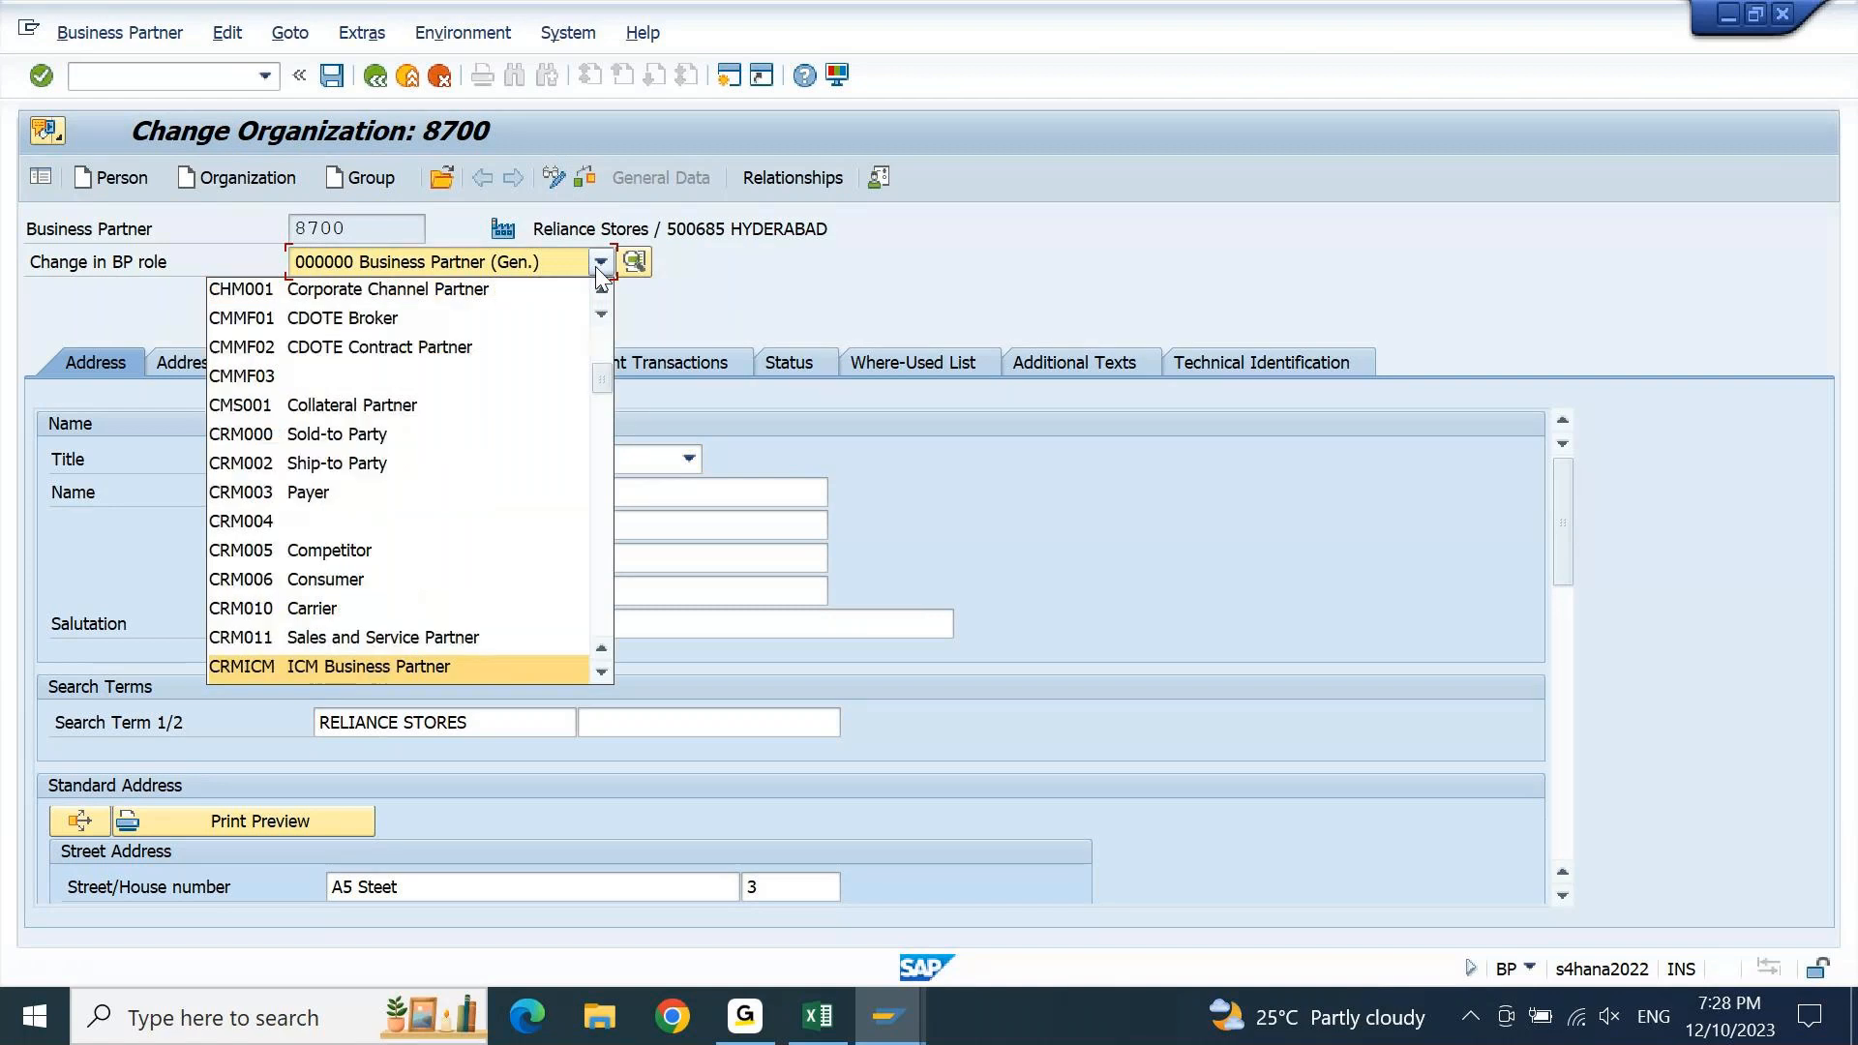
pyautogui.press('pagedown')
pyautogui.press('pagedown')
pyautogui.press('pageup')
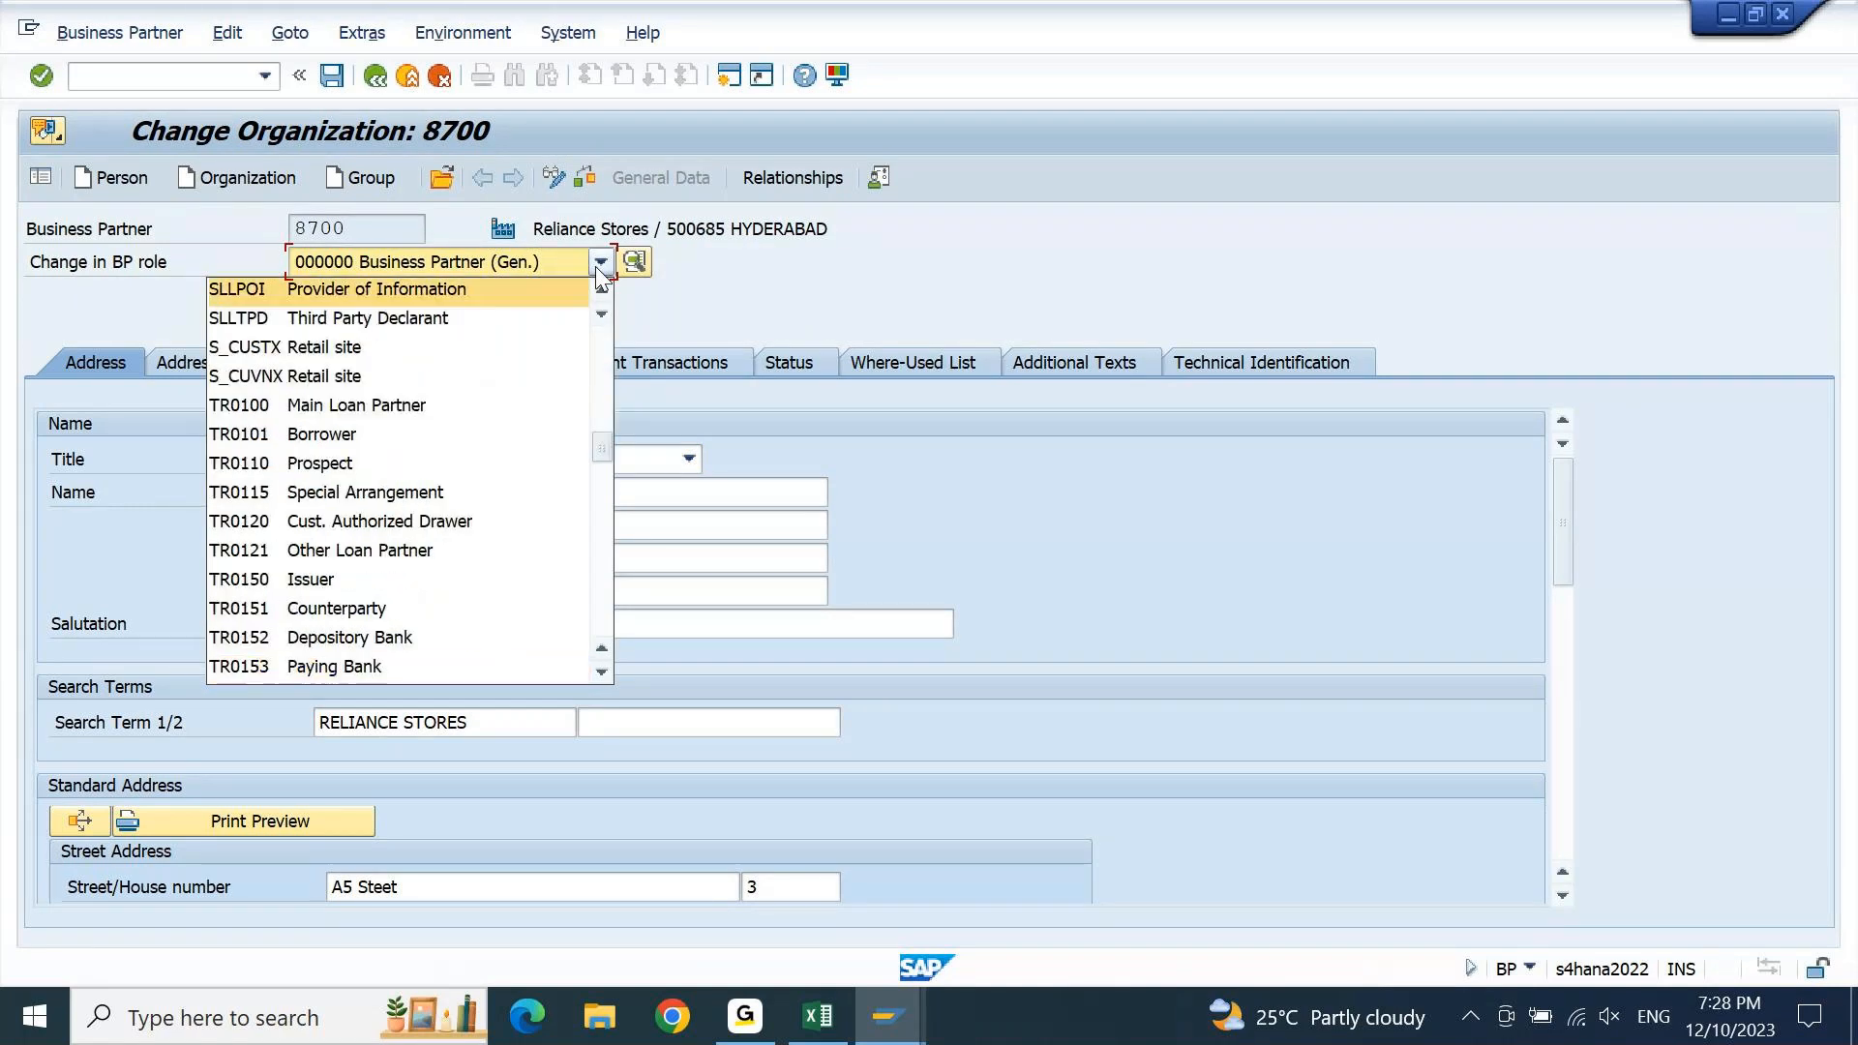
pyautogui.press('pageup')
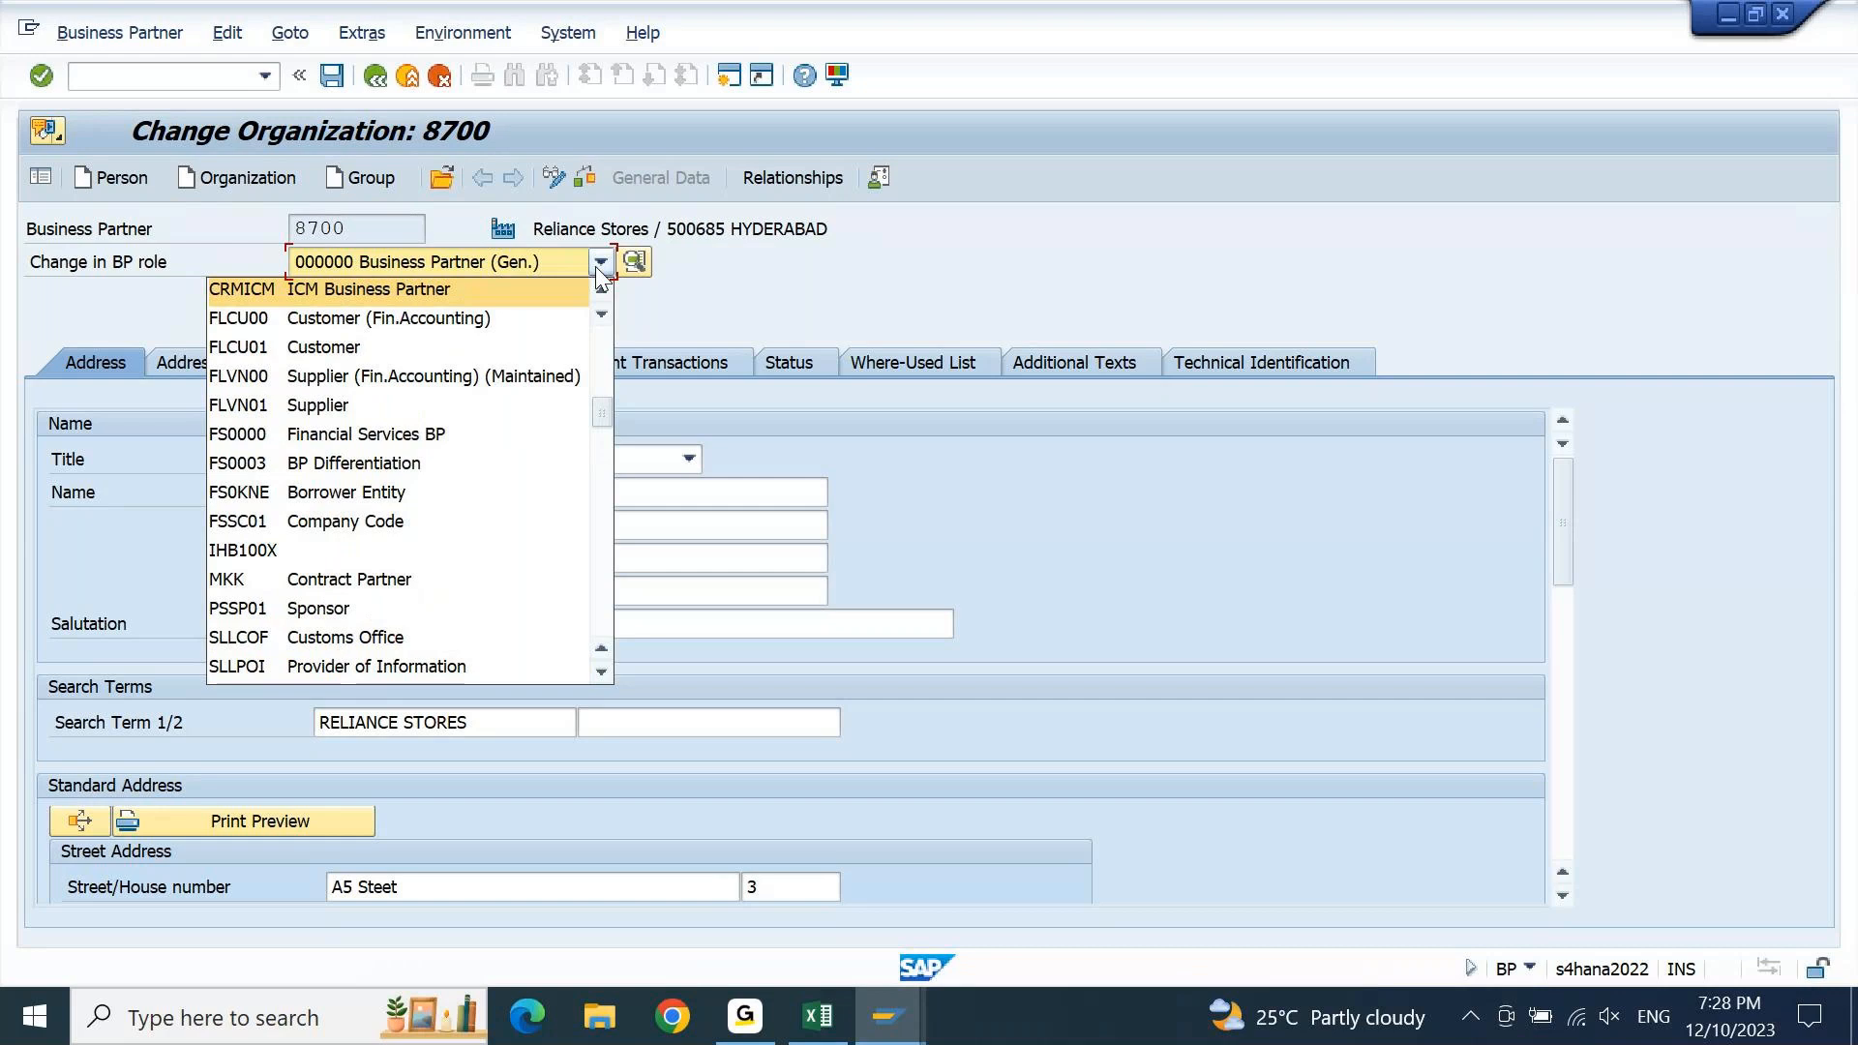
pyautogui.click(382, 319)
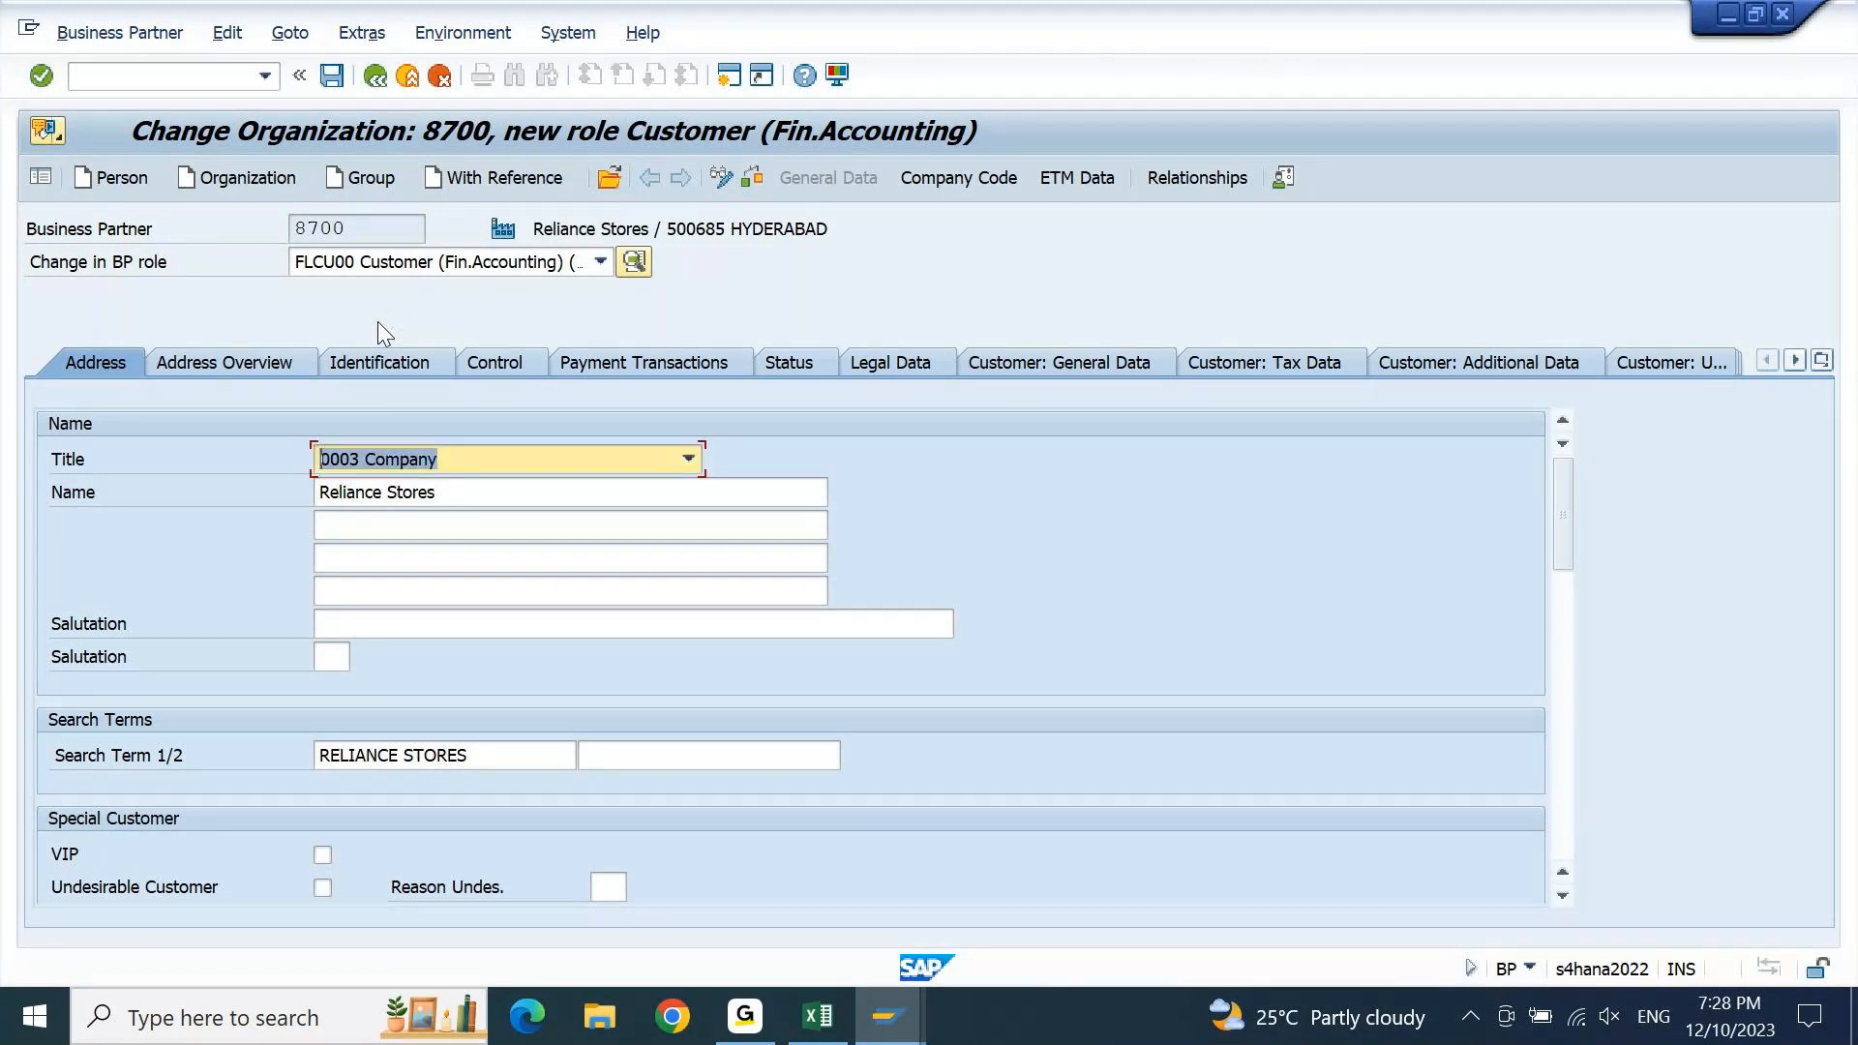
# Examine the customer general data, comparing the customer number with the business partner number and checking the account group
pyautogui.click(1022, 363)
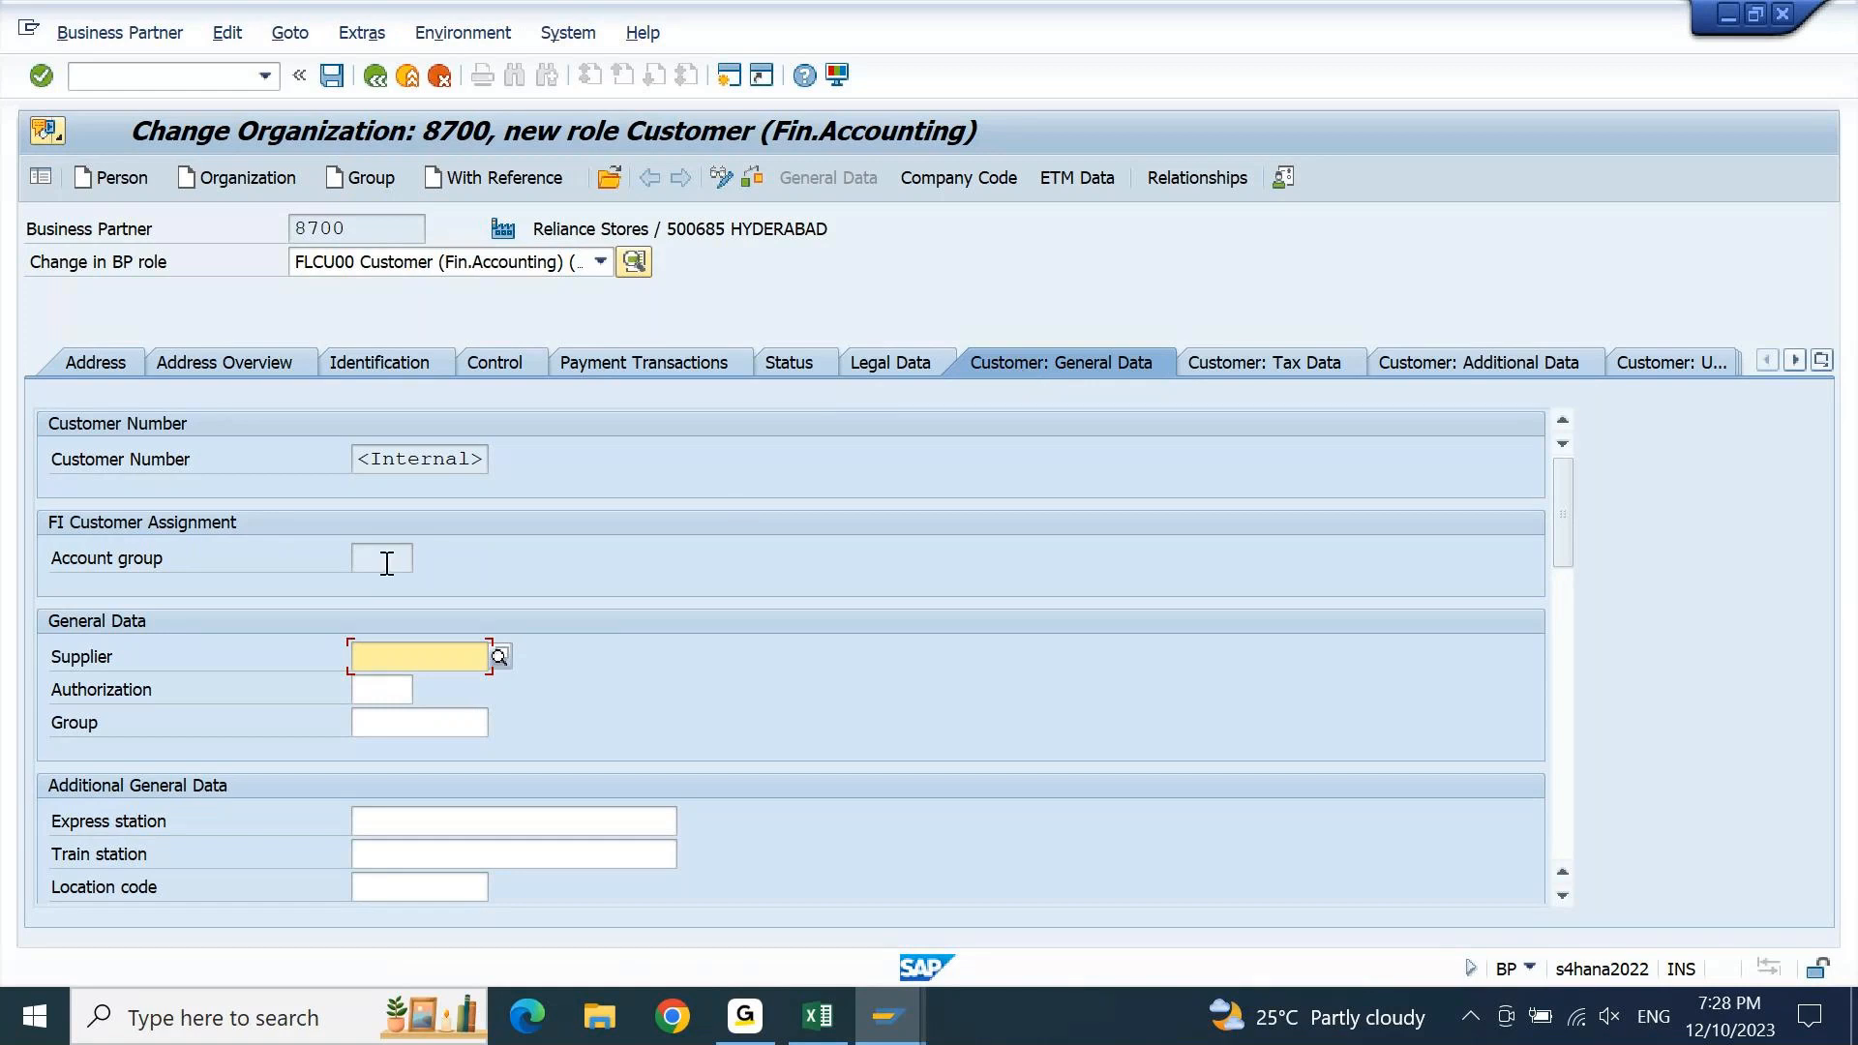
pyautogui.moveTo(356, 461); pyautogui.dragTo(485, 472)
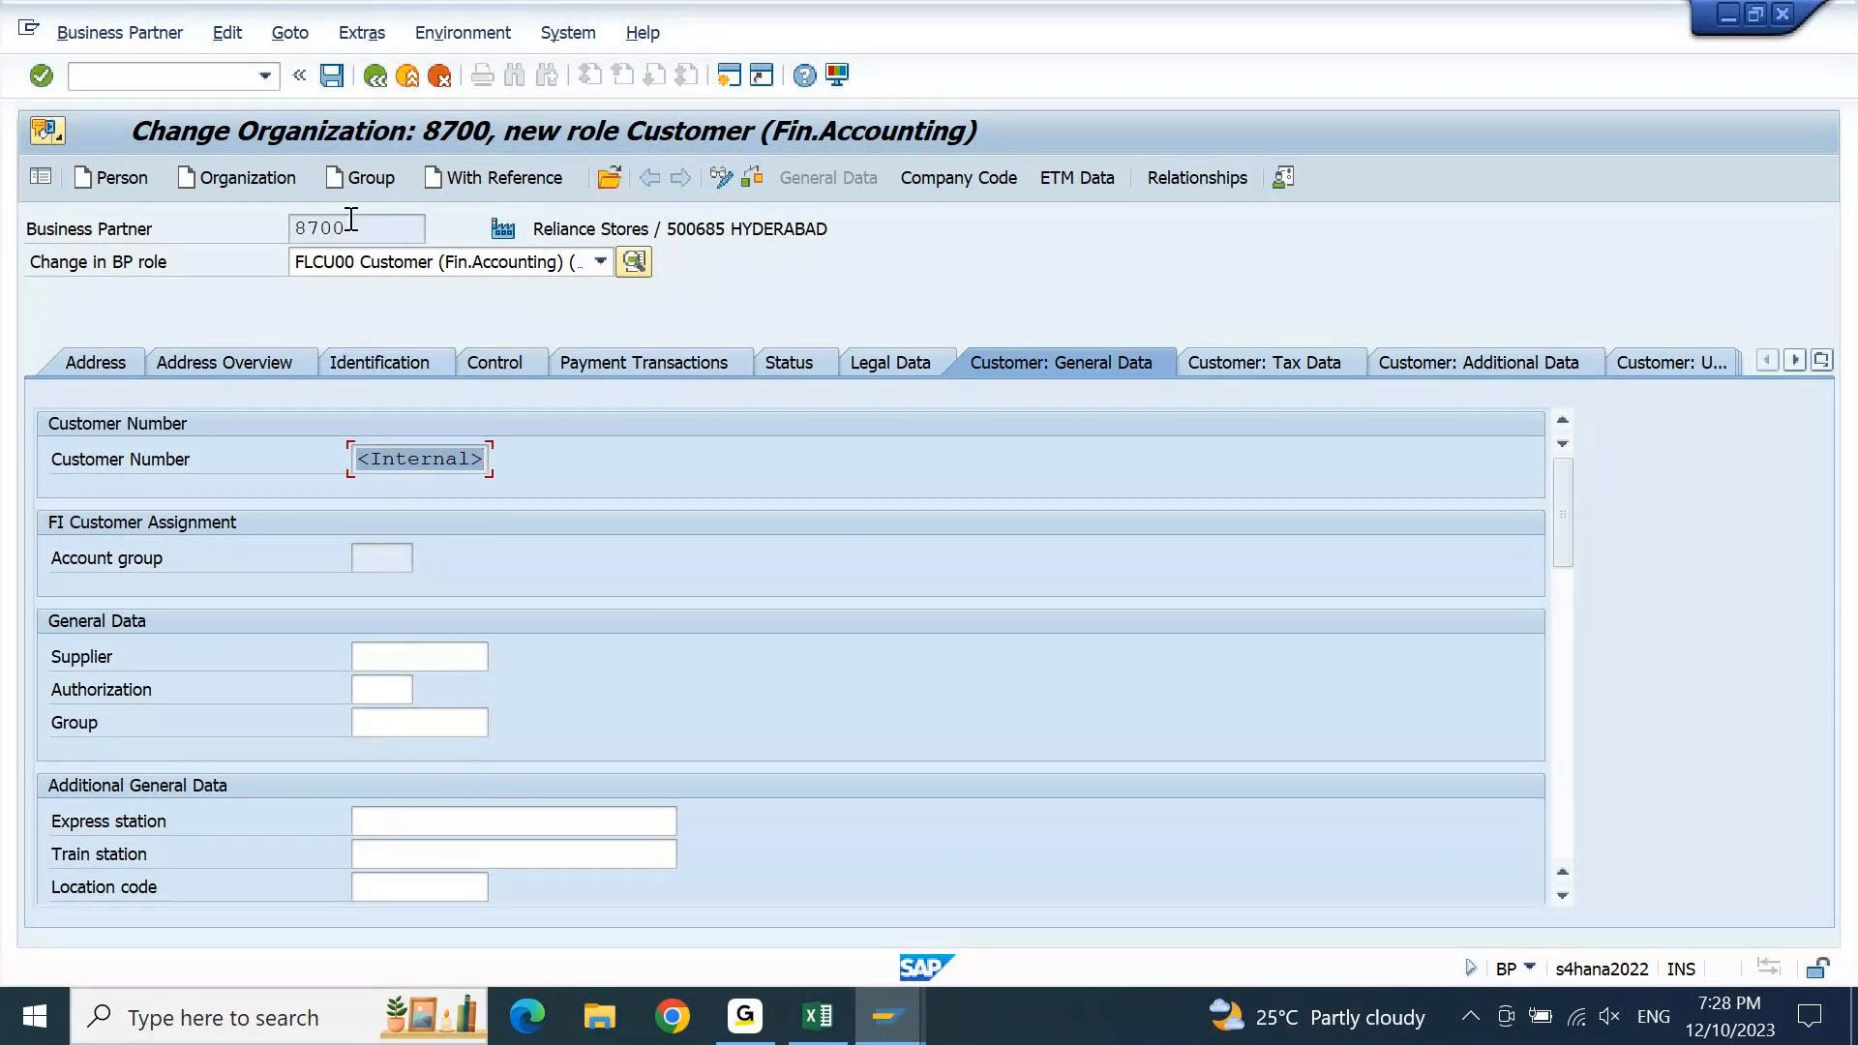
pyautogui.moveTo(352, 220); pyautogui.dragTo(264, 226)
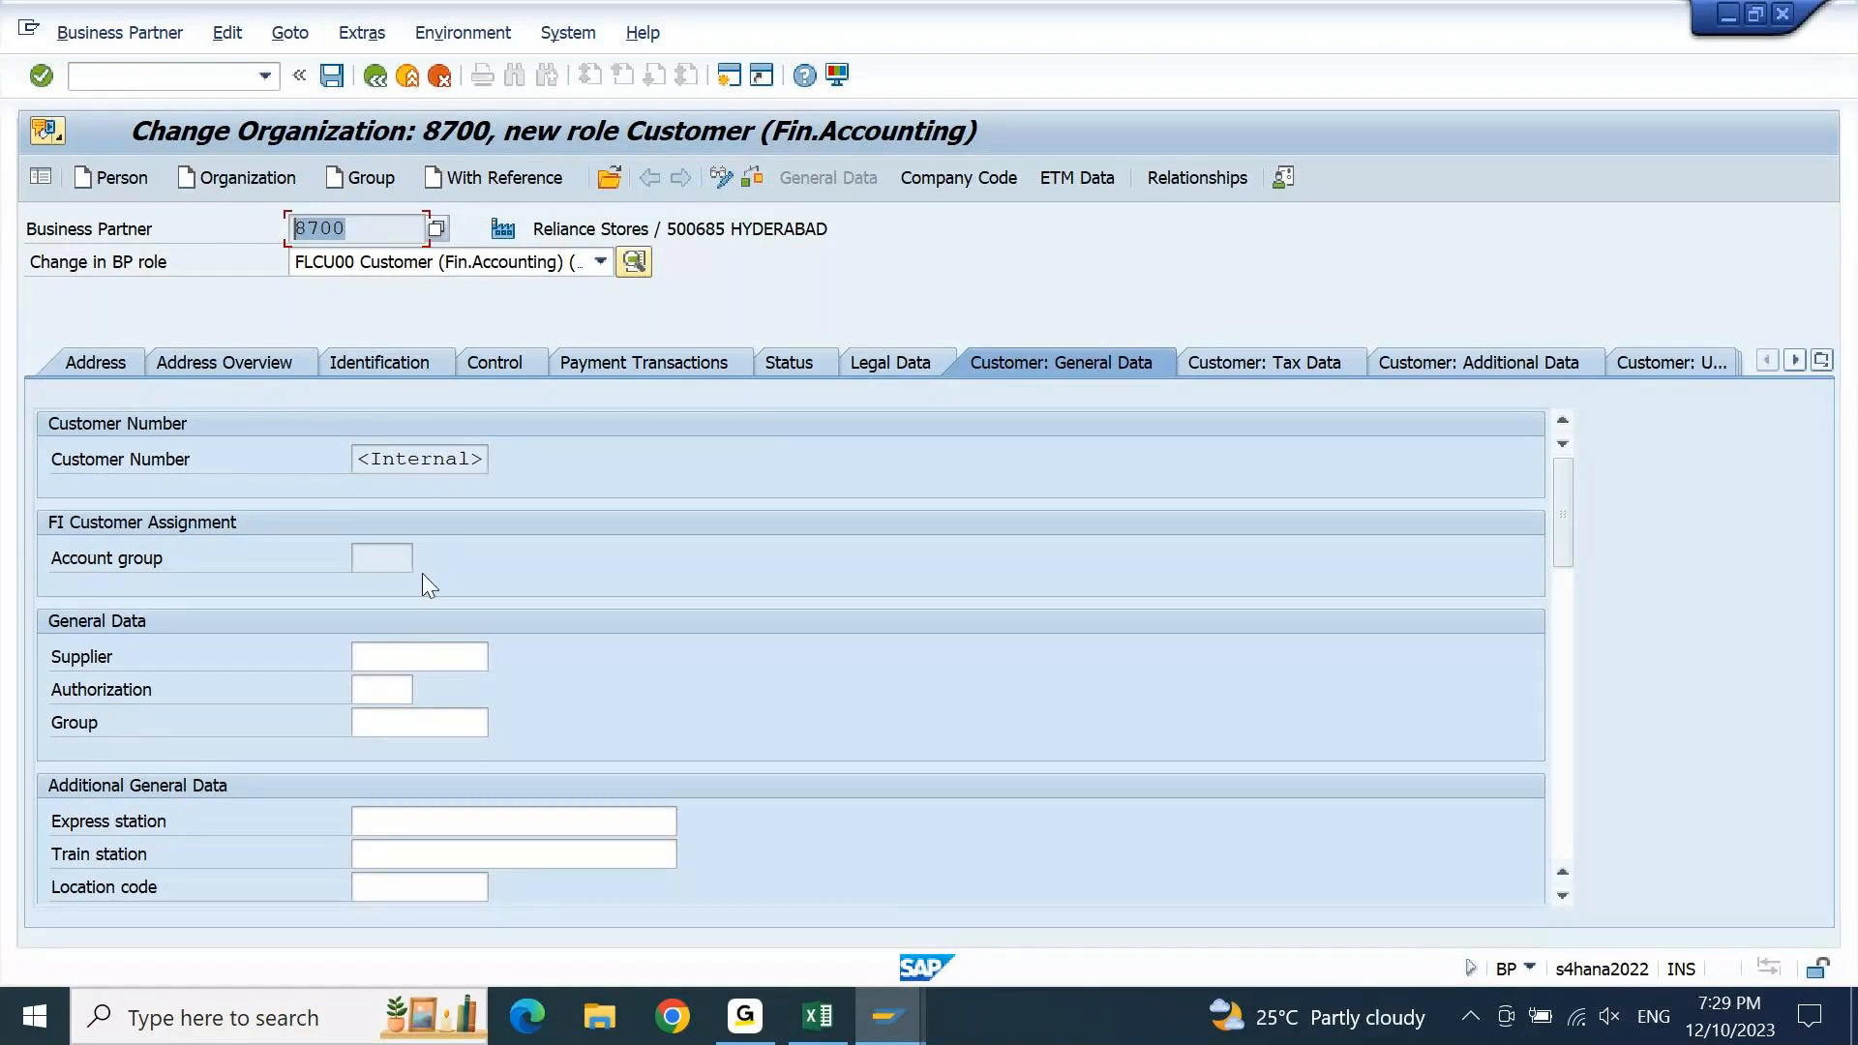
pyautogui.click(394, 565)
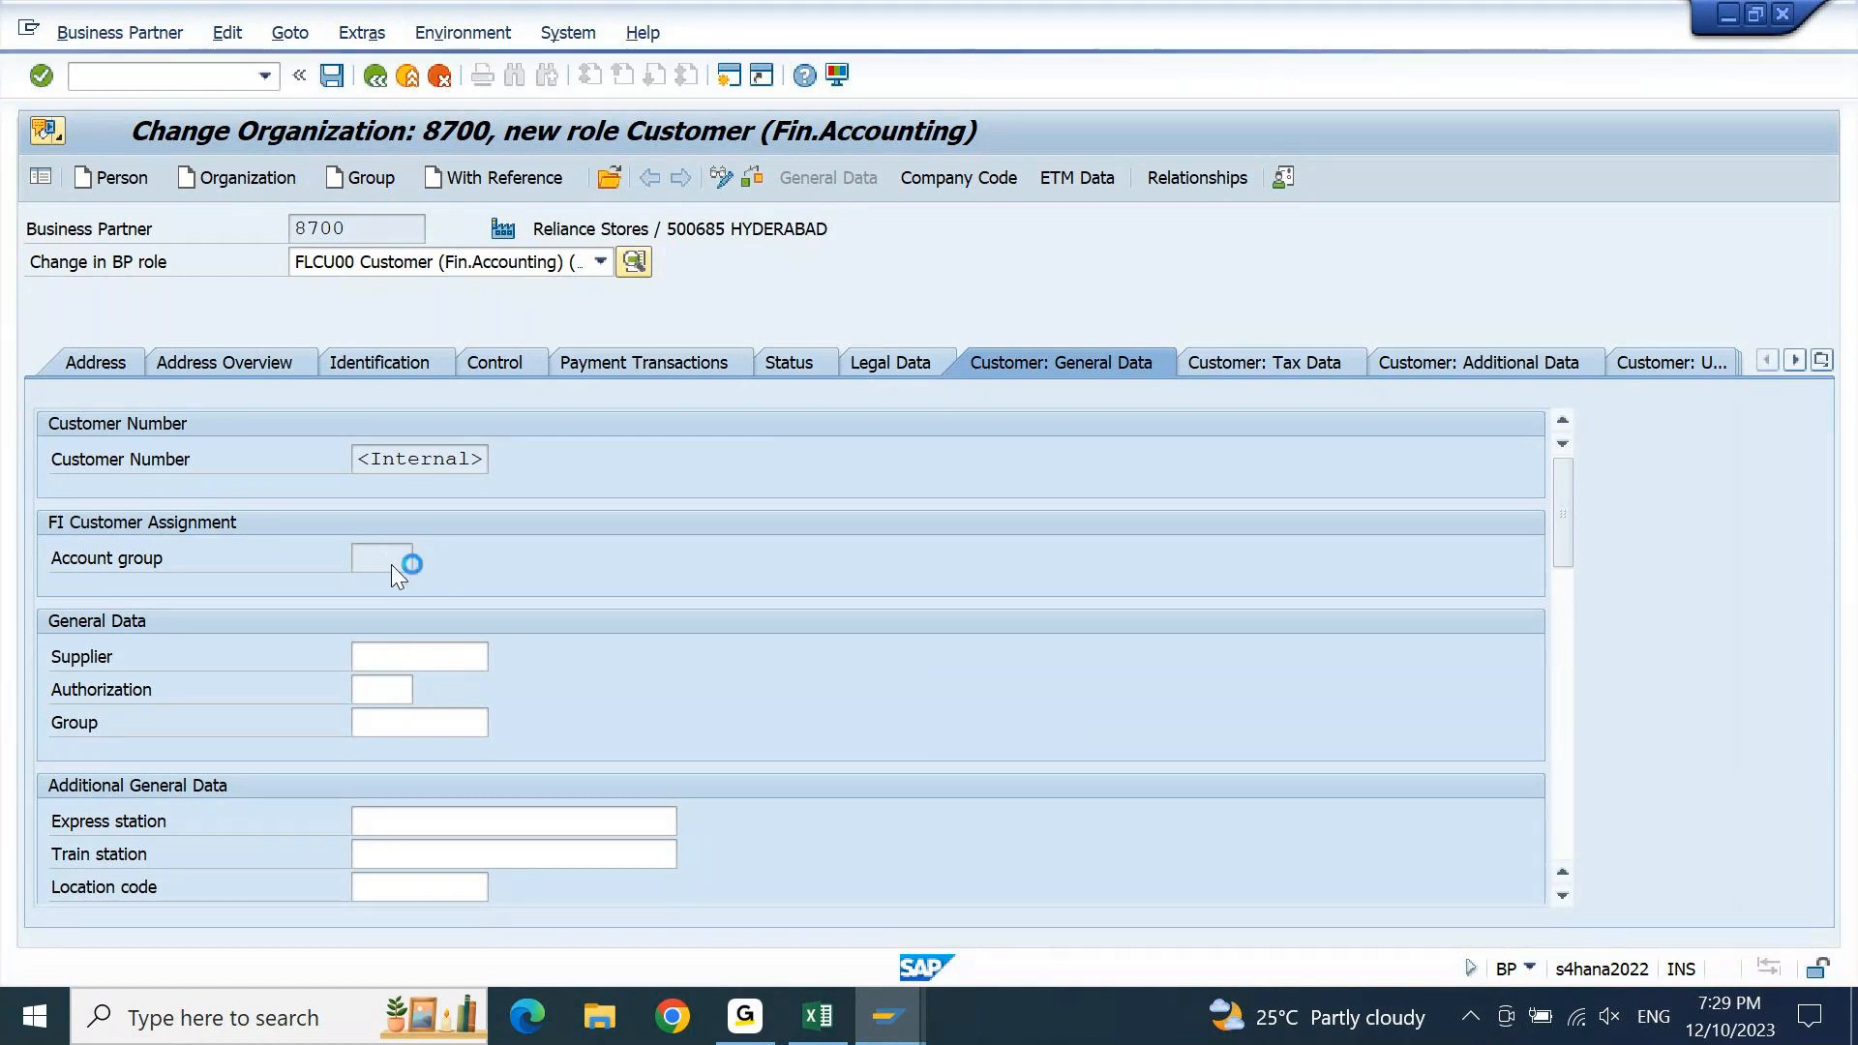
# Open the customer's company code data and assign company code 8PSI, SONY INDIA LTD
pyautogui.click(945, 186)
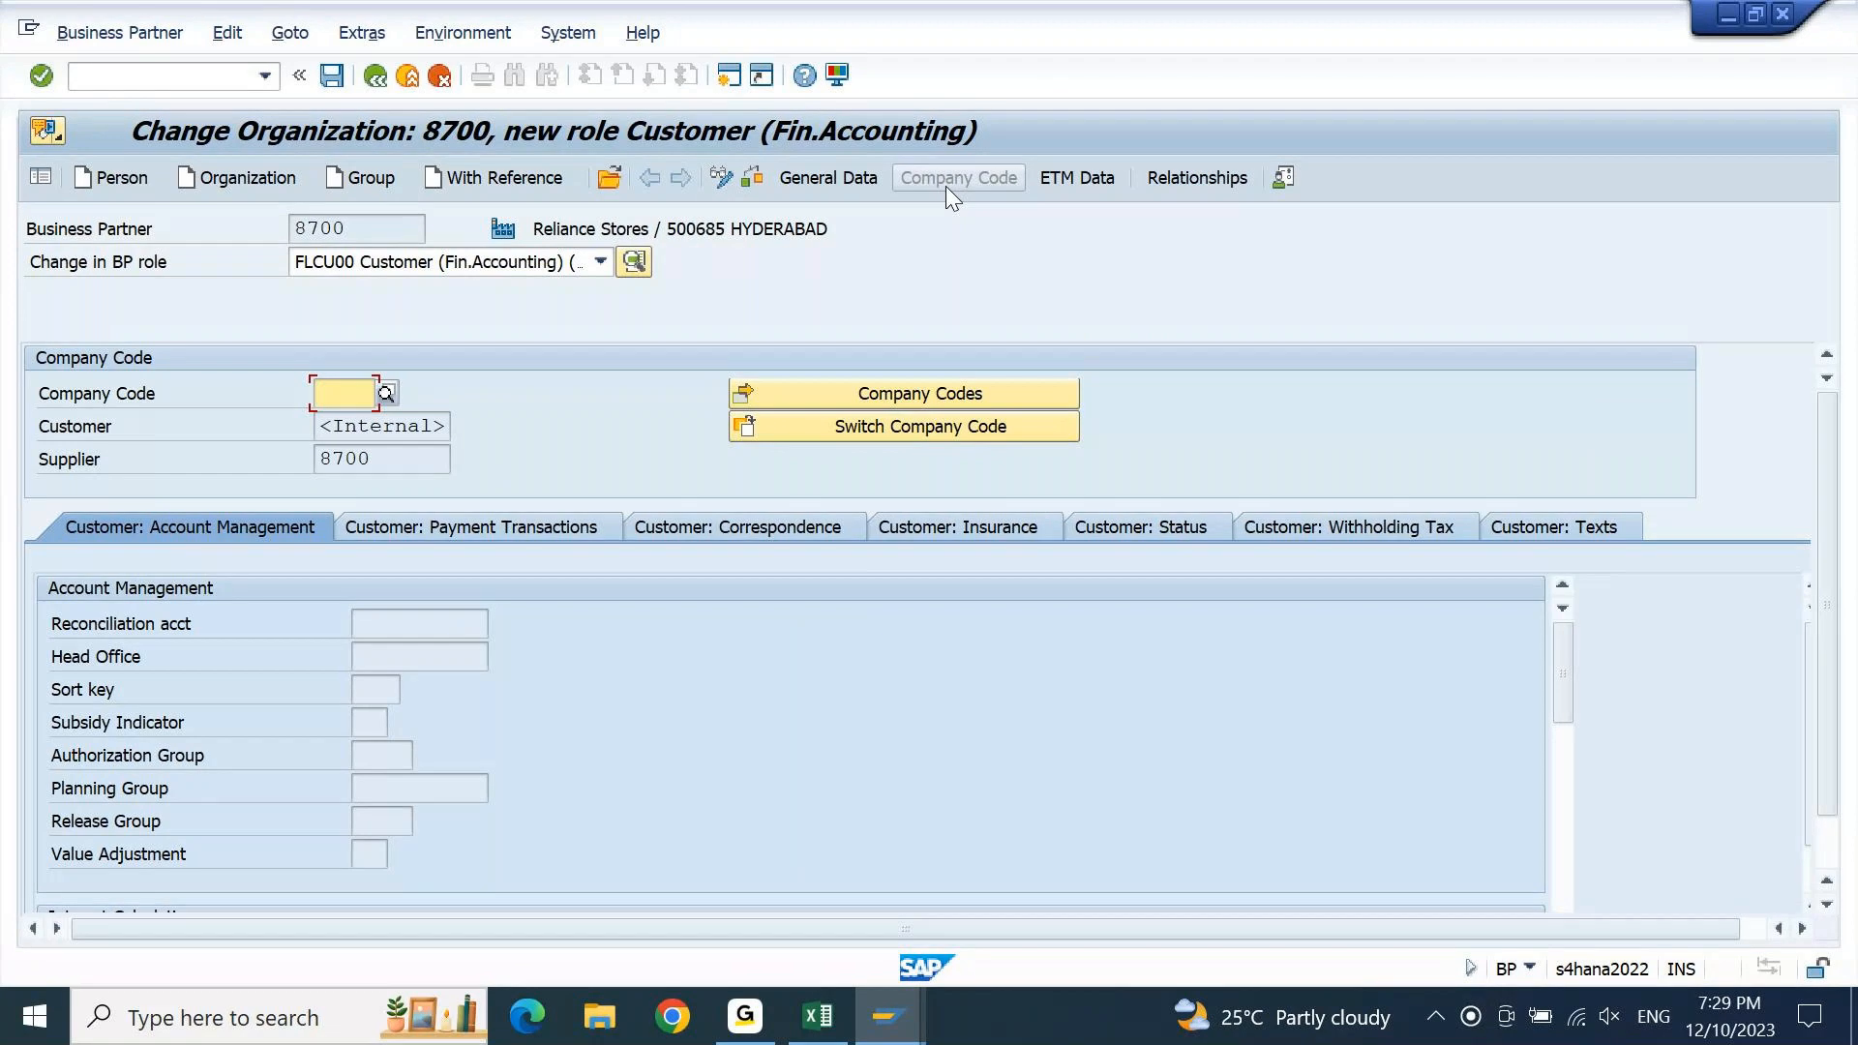
pyautogui.write('sp')
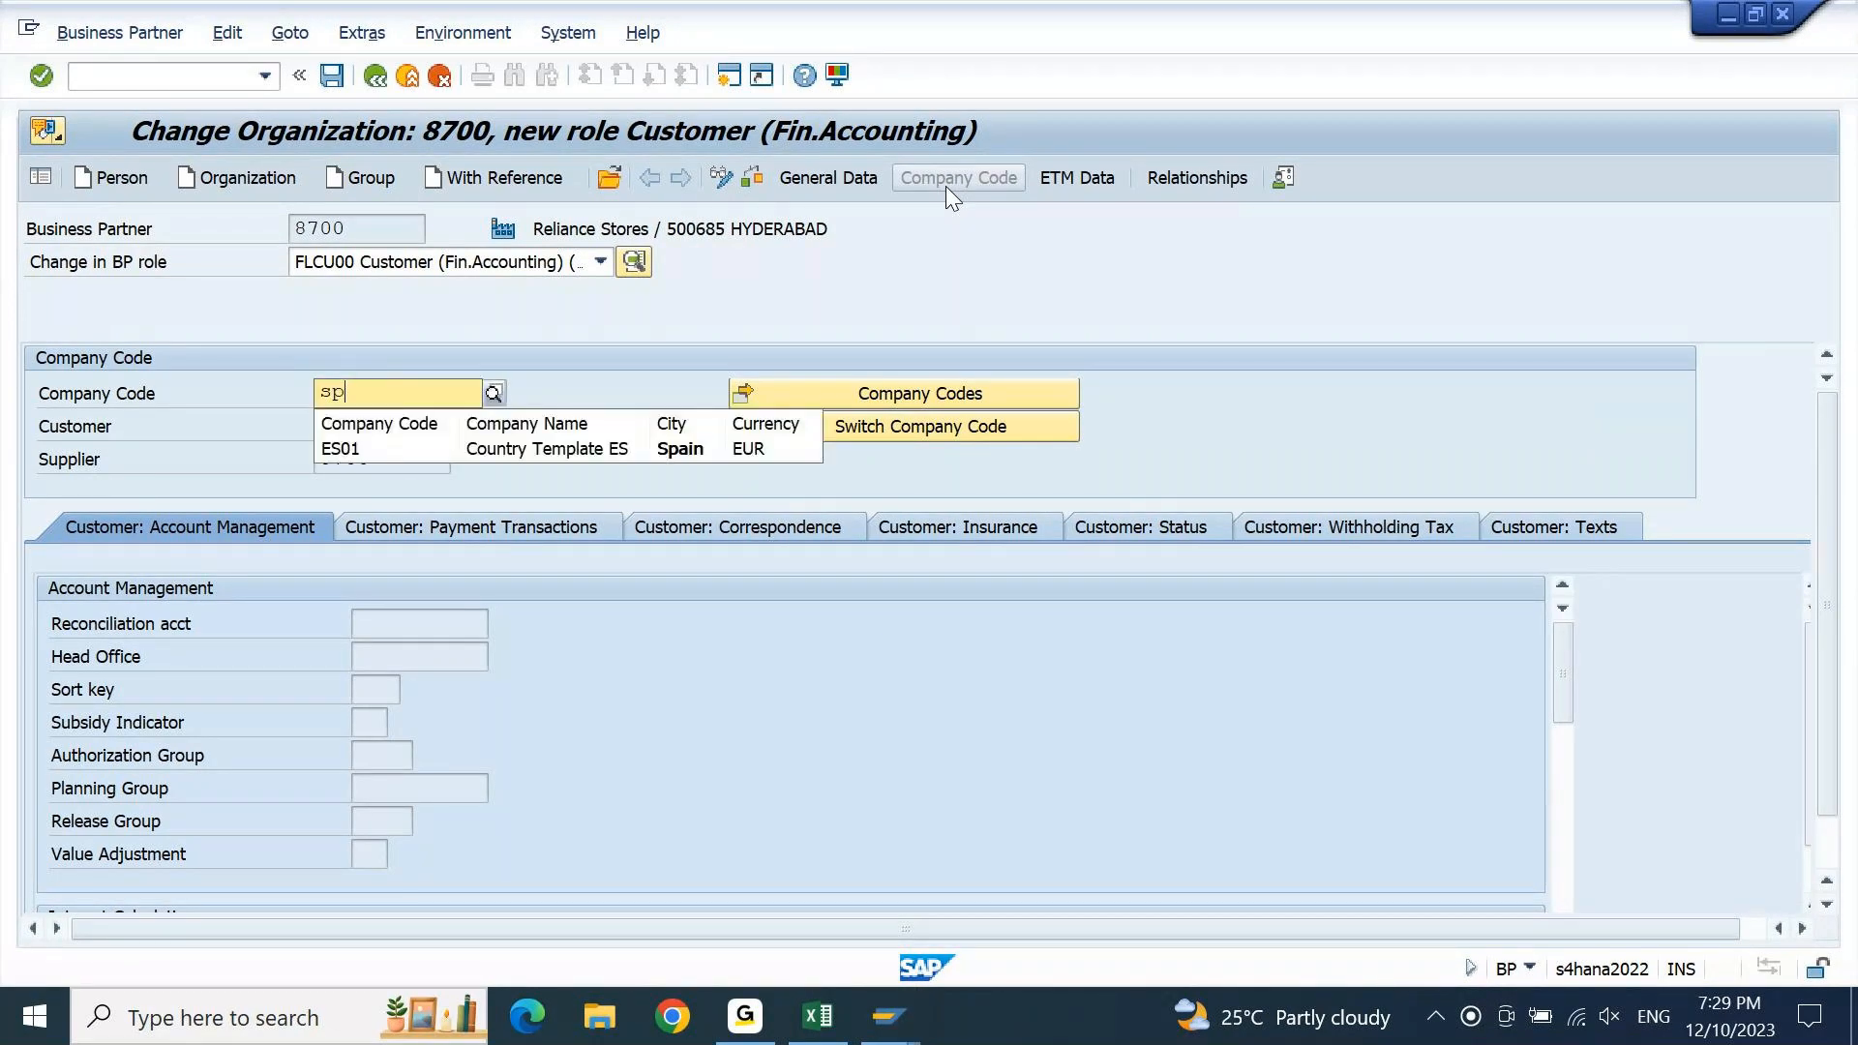
pyautogui.press('Down')
pyautogui.press('BackSpace')
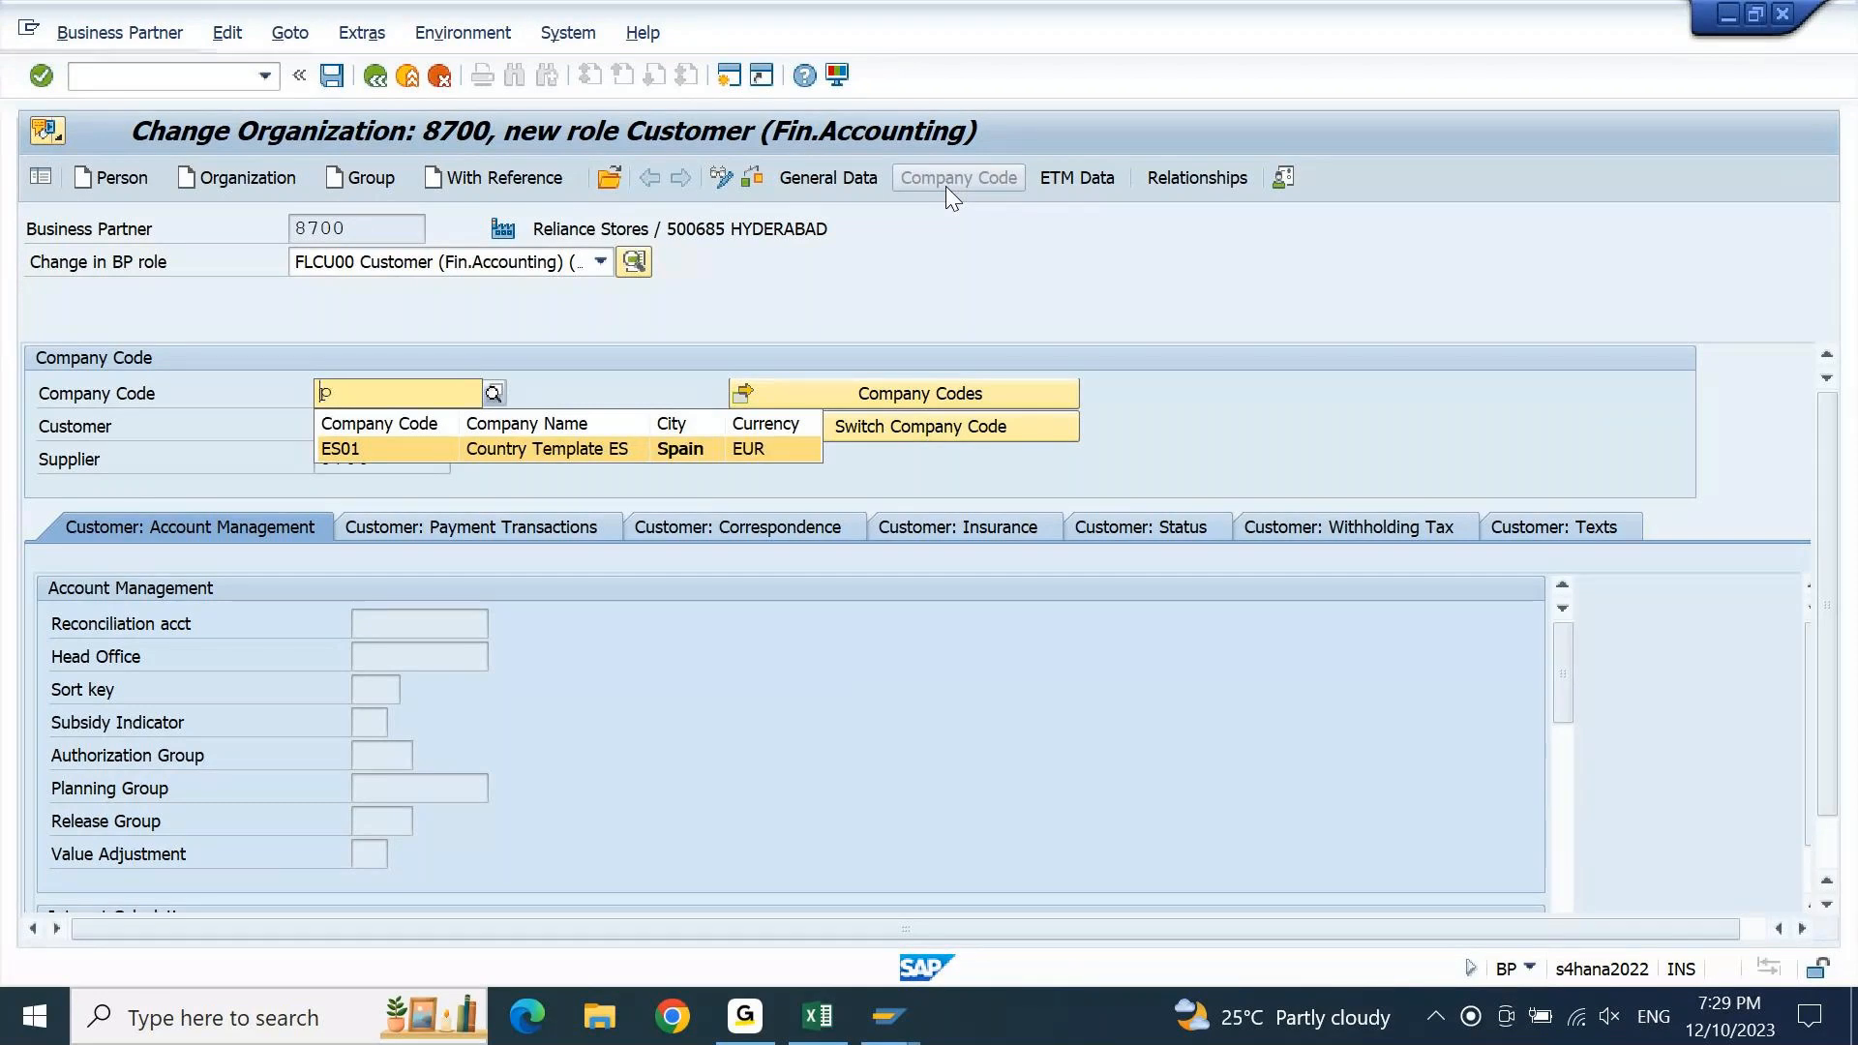
pyautogui.write('8')
pyautogui.press('Down')
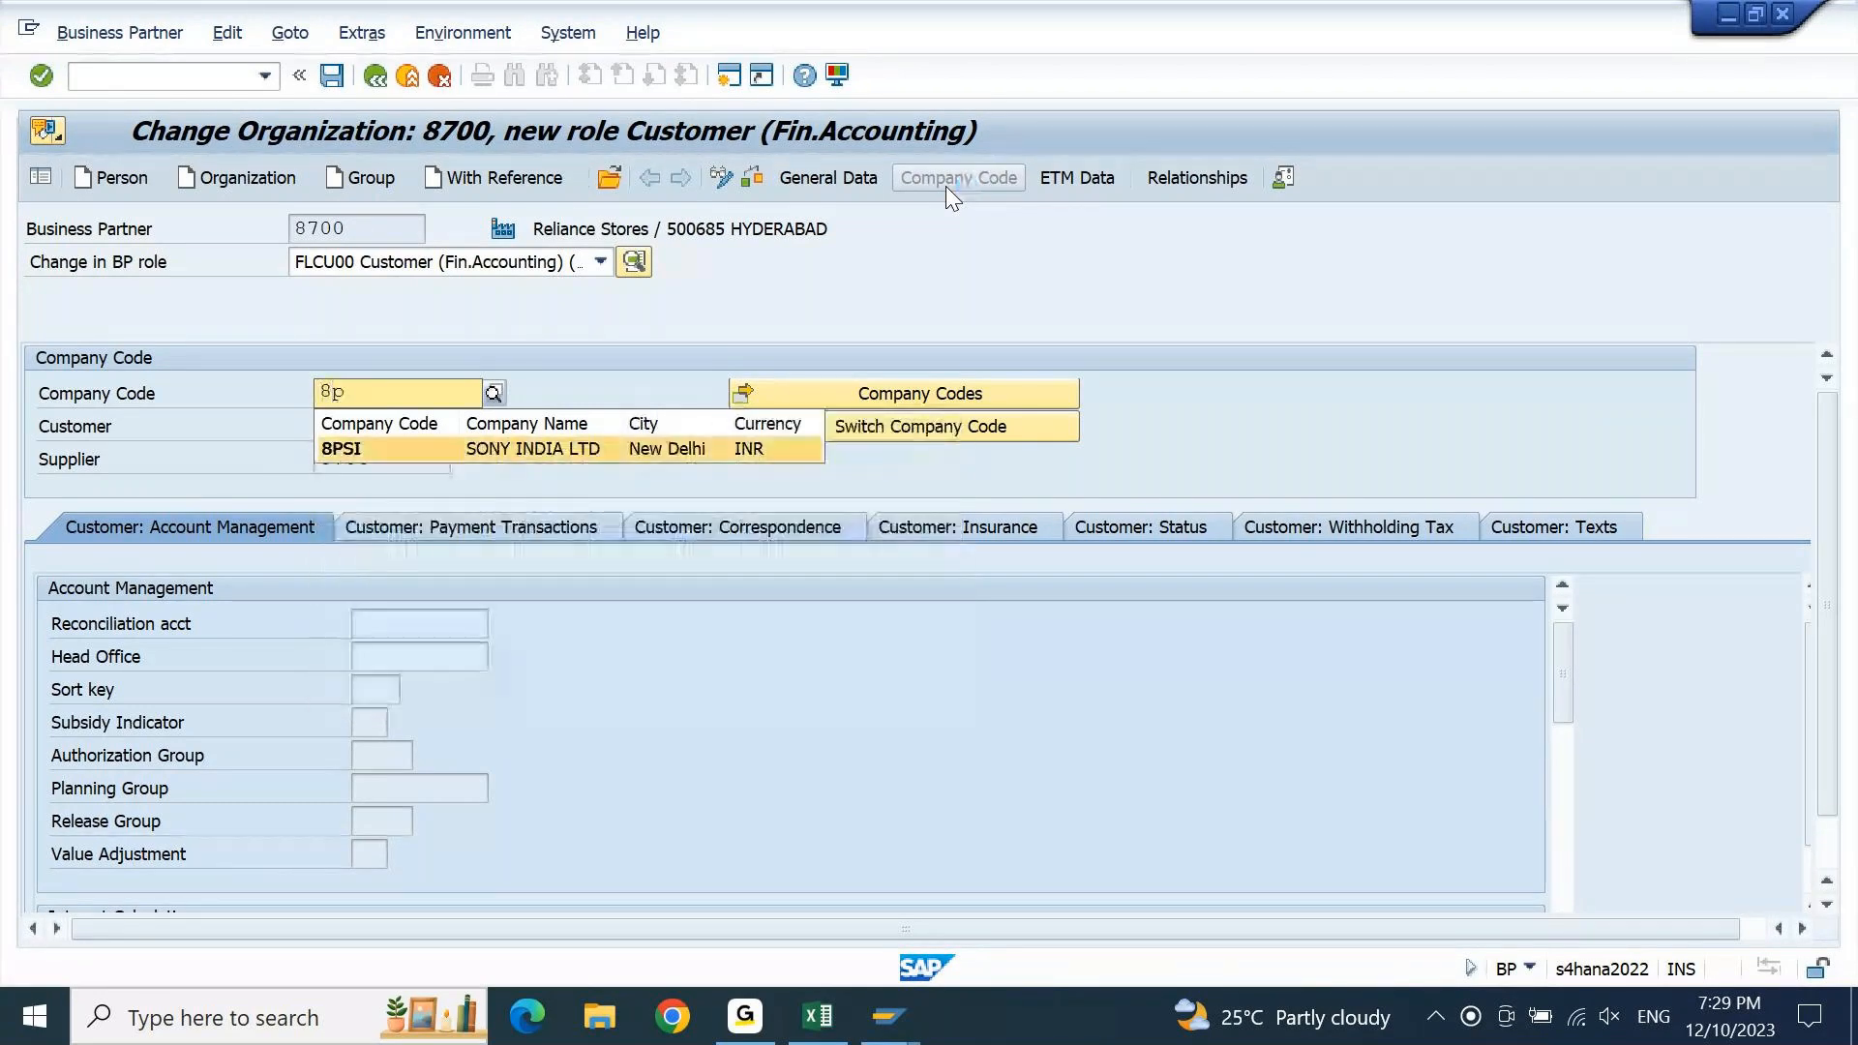
pyautogui.press('Return')
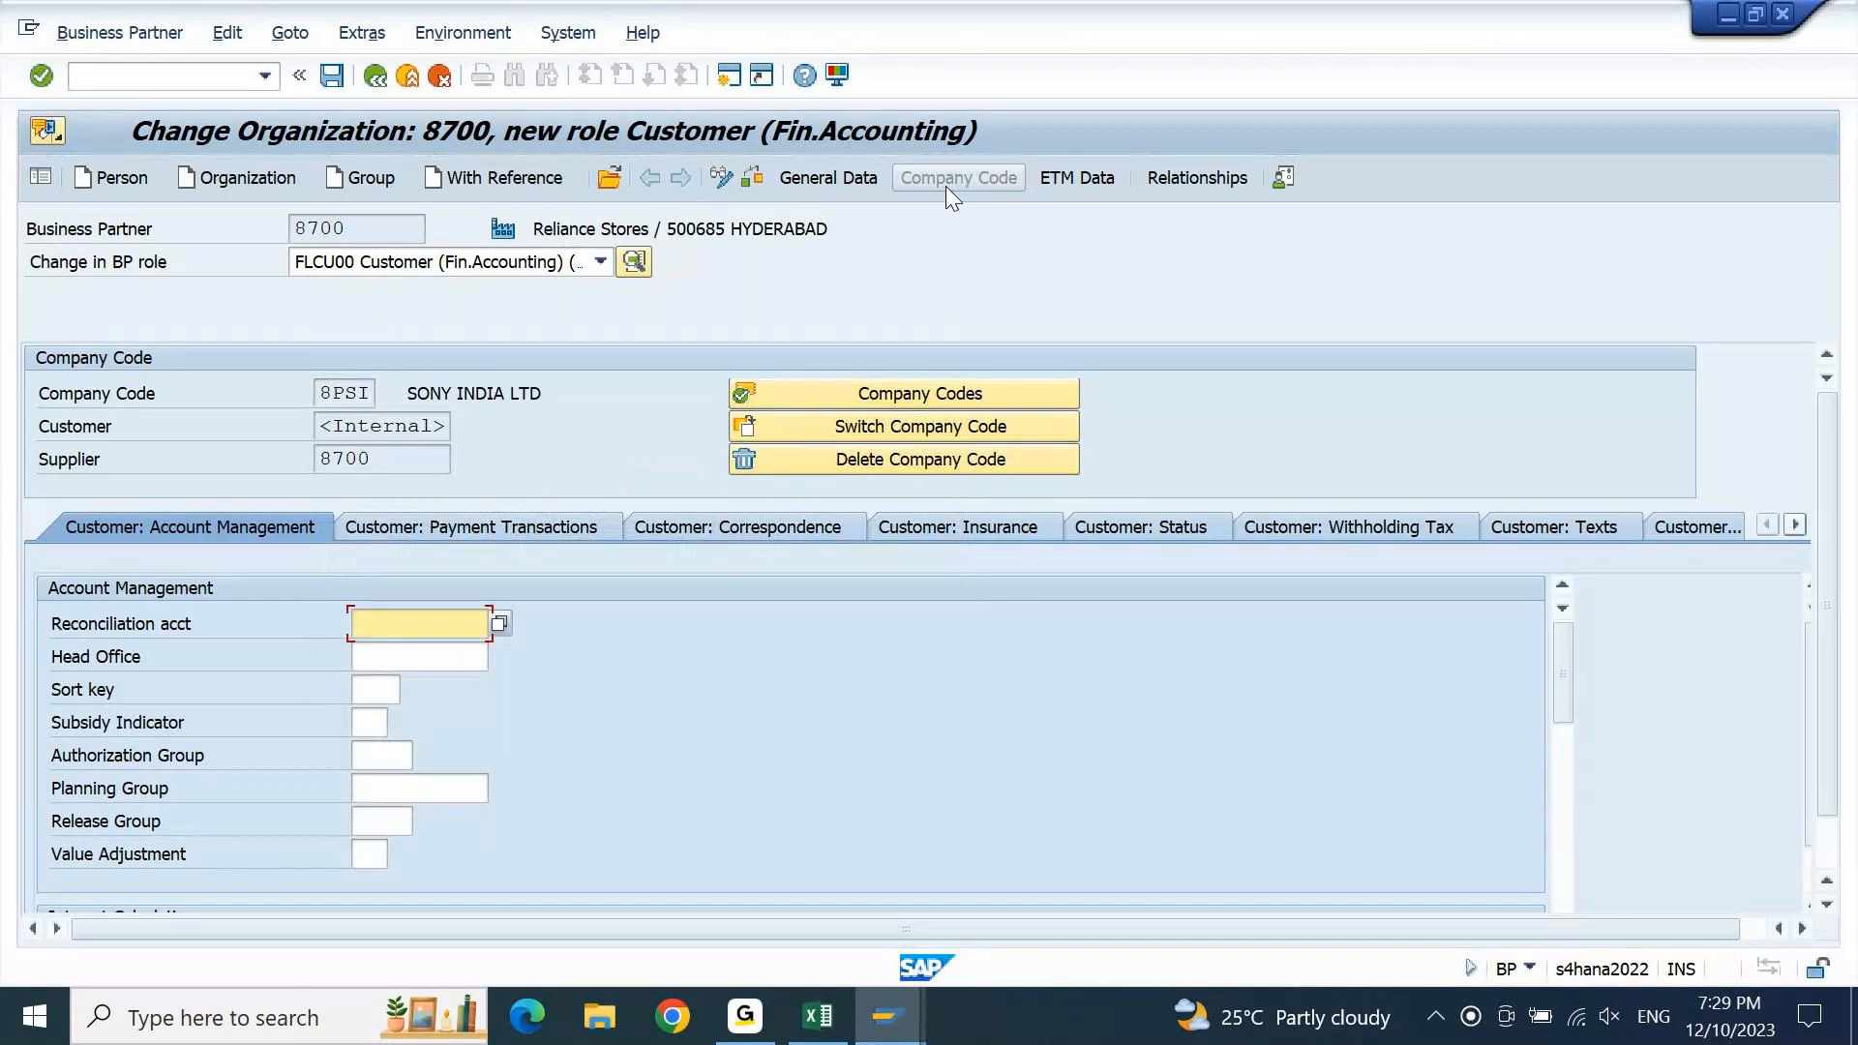
# Set the reconciliation account to Accounts Receivable - Local Customers from the value help and try to save the business partner
pyautogui.press('F4')
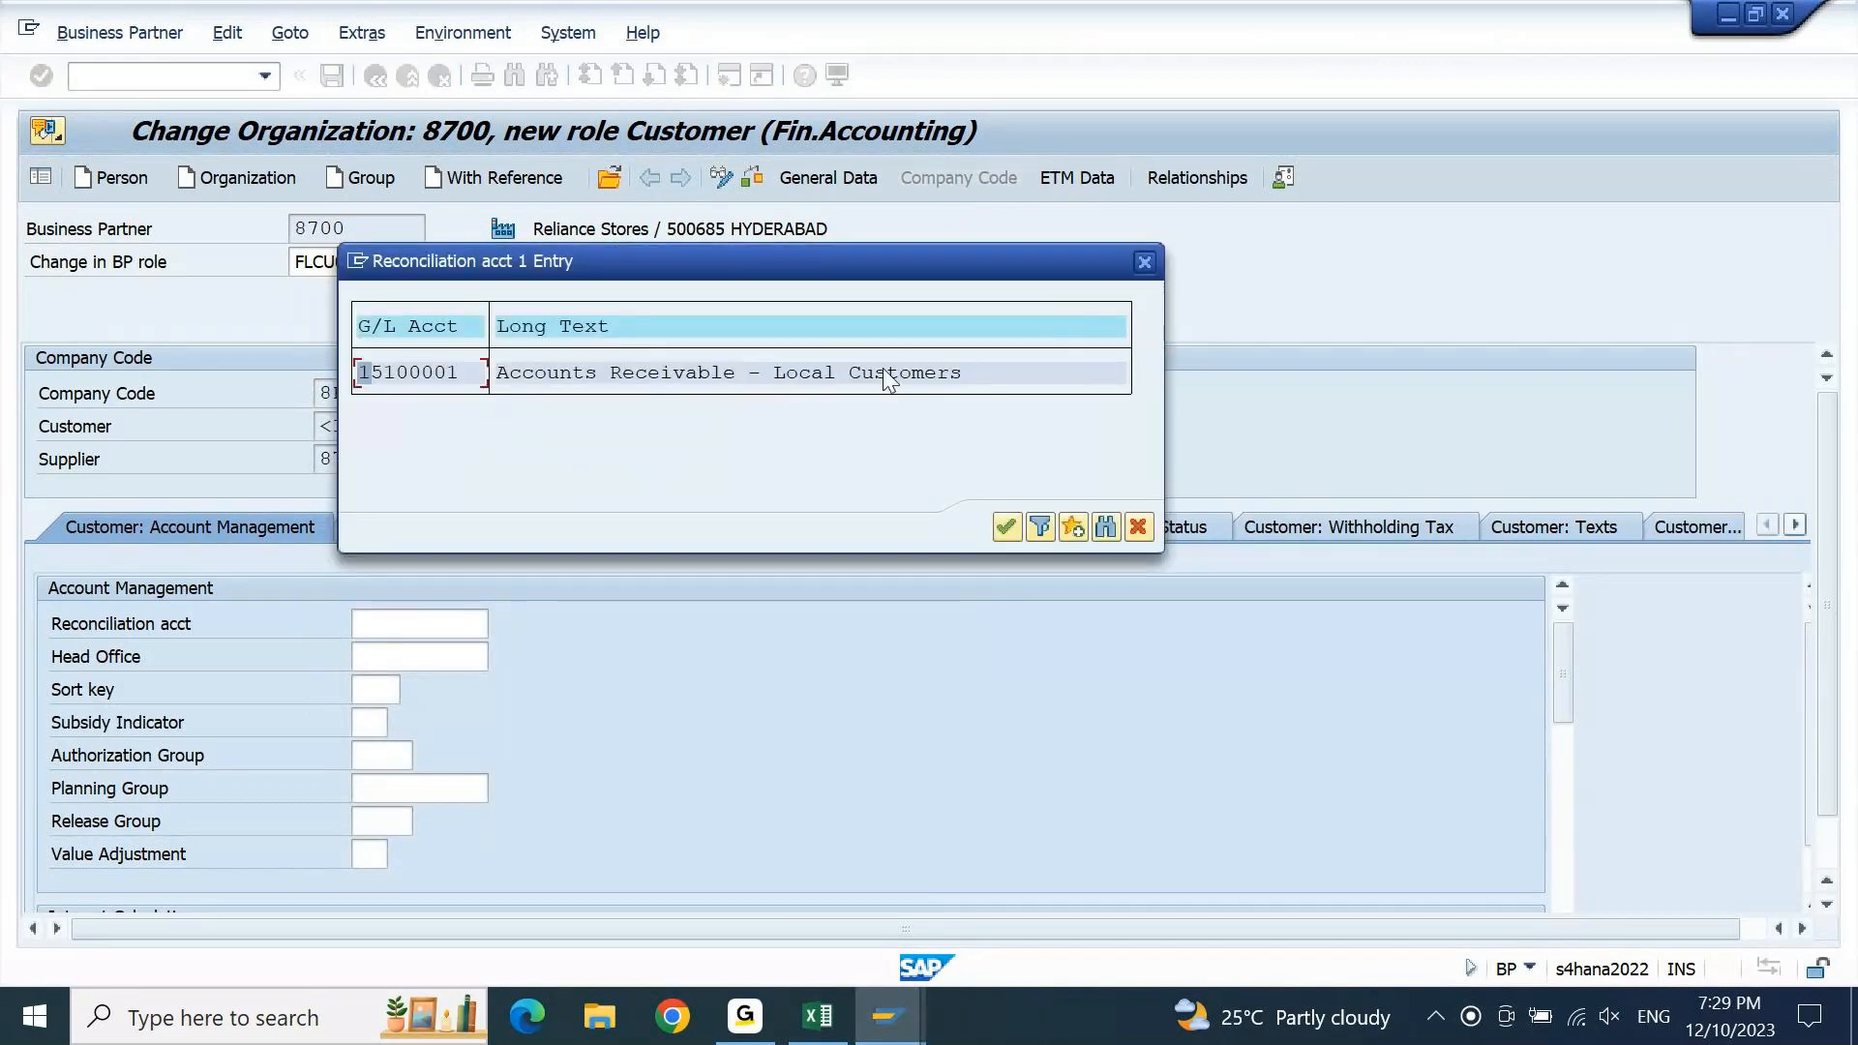
pyautogui.doubleClick(883, 372)
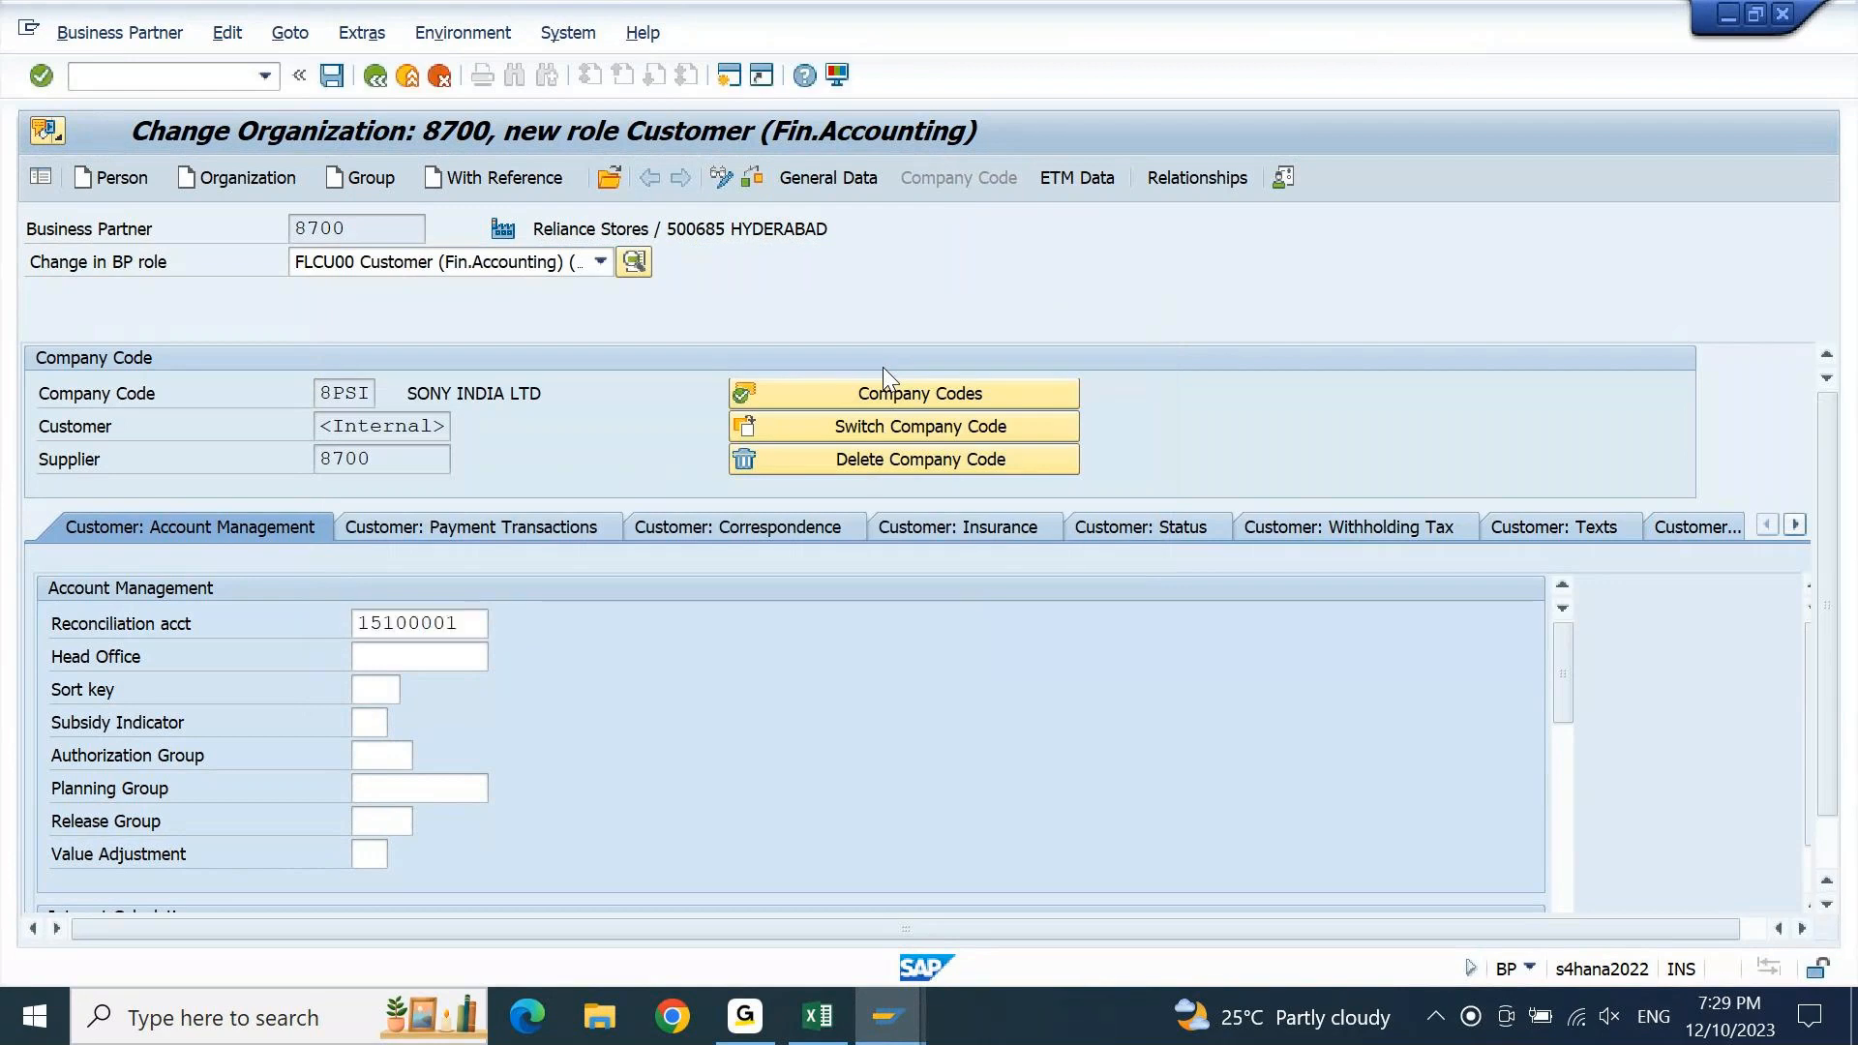
pyautogui.press('Return')
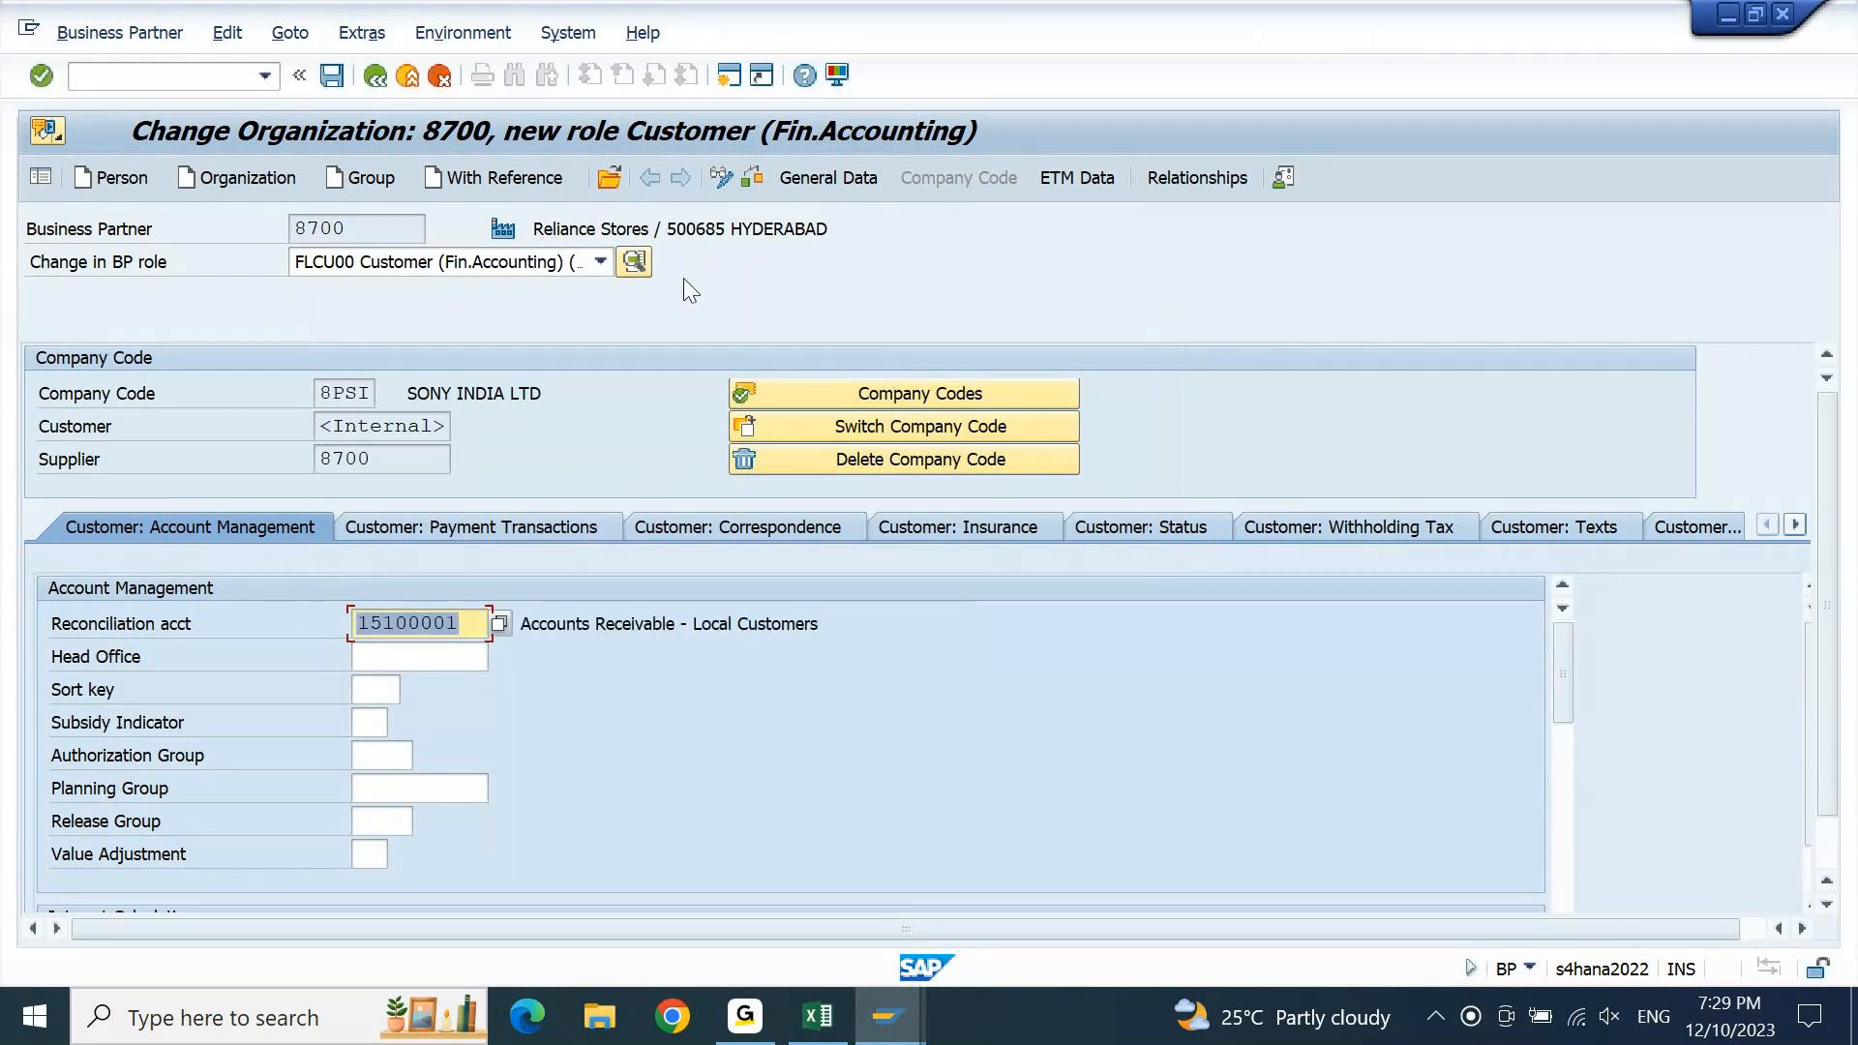
pyautogui.click(337, 77)
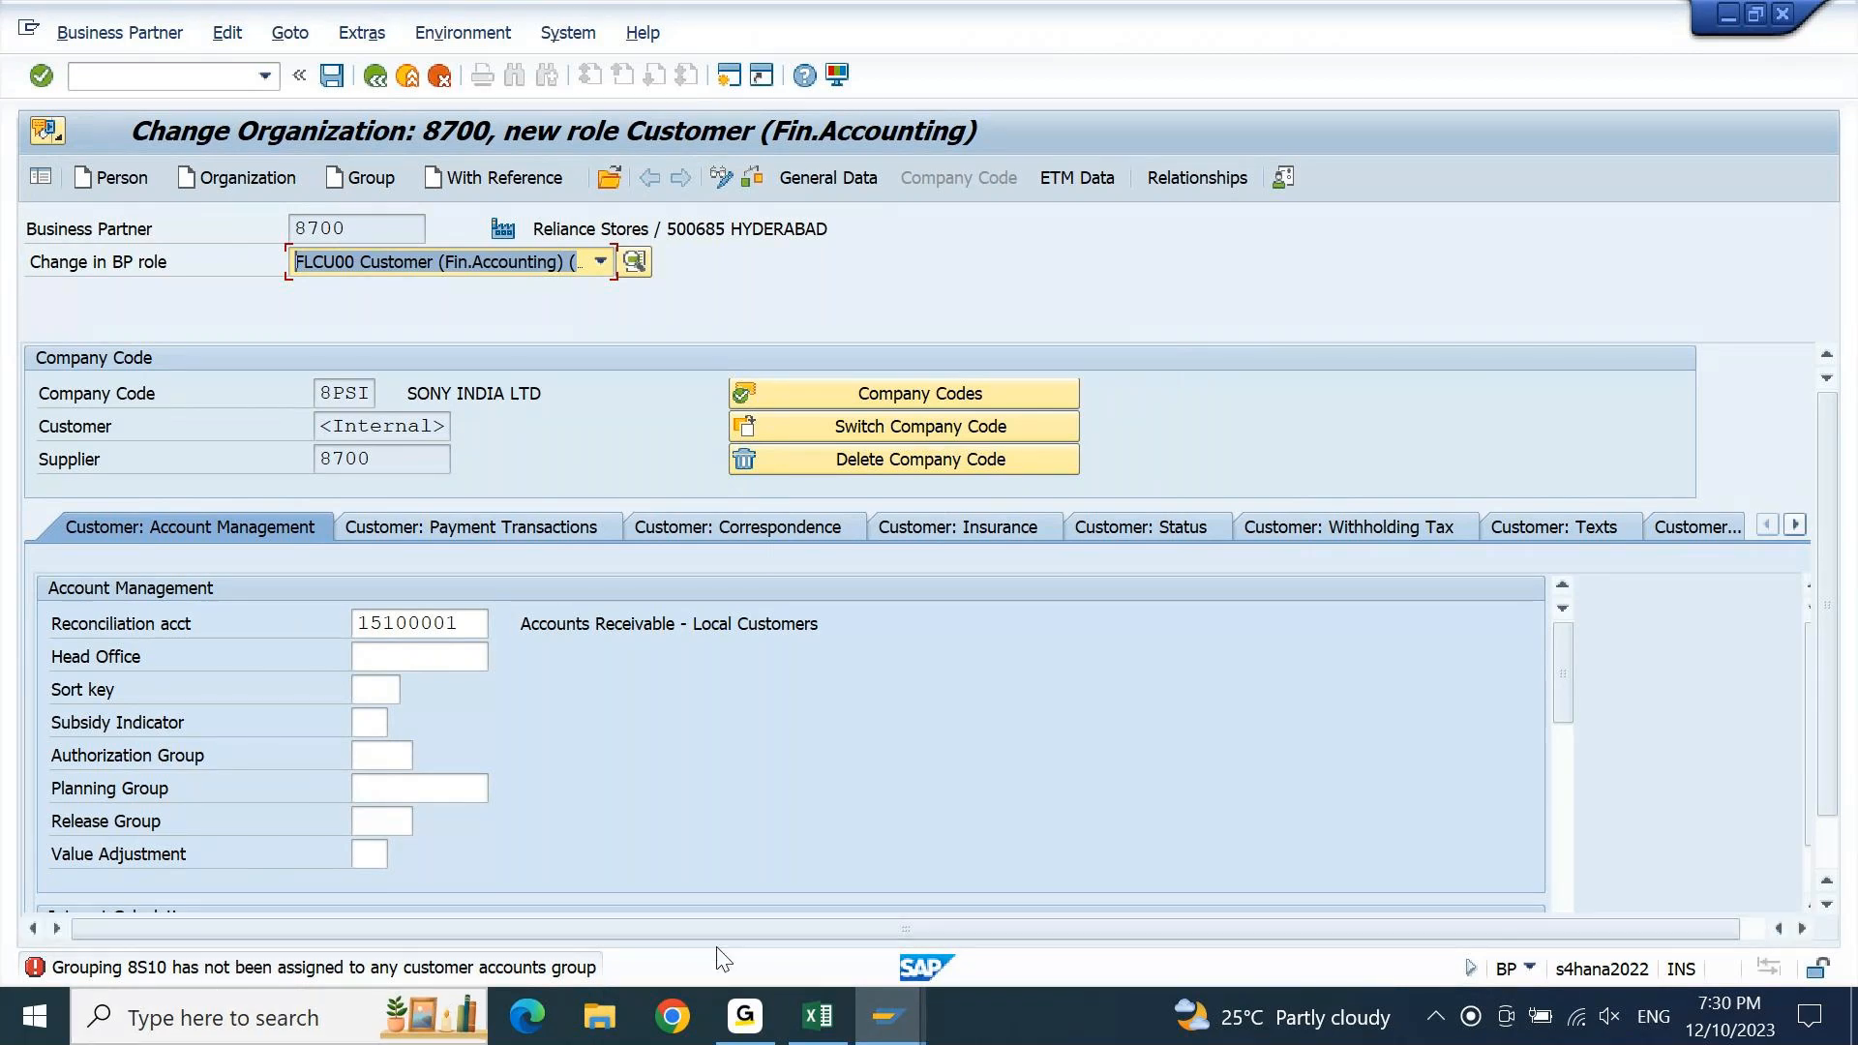
# Look up grouping 8S10 in the number assignment table for direction BP to customer
pyautogui.moveTo(889, 1028)
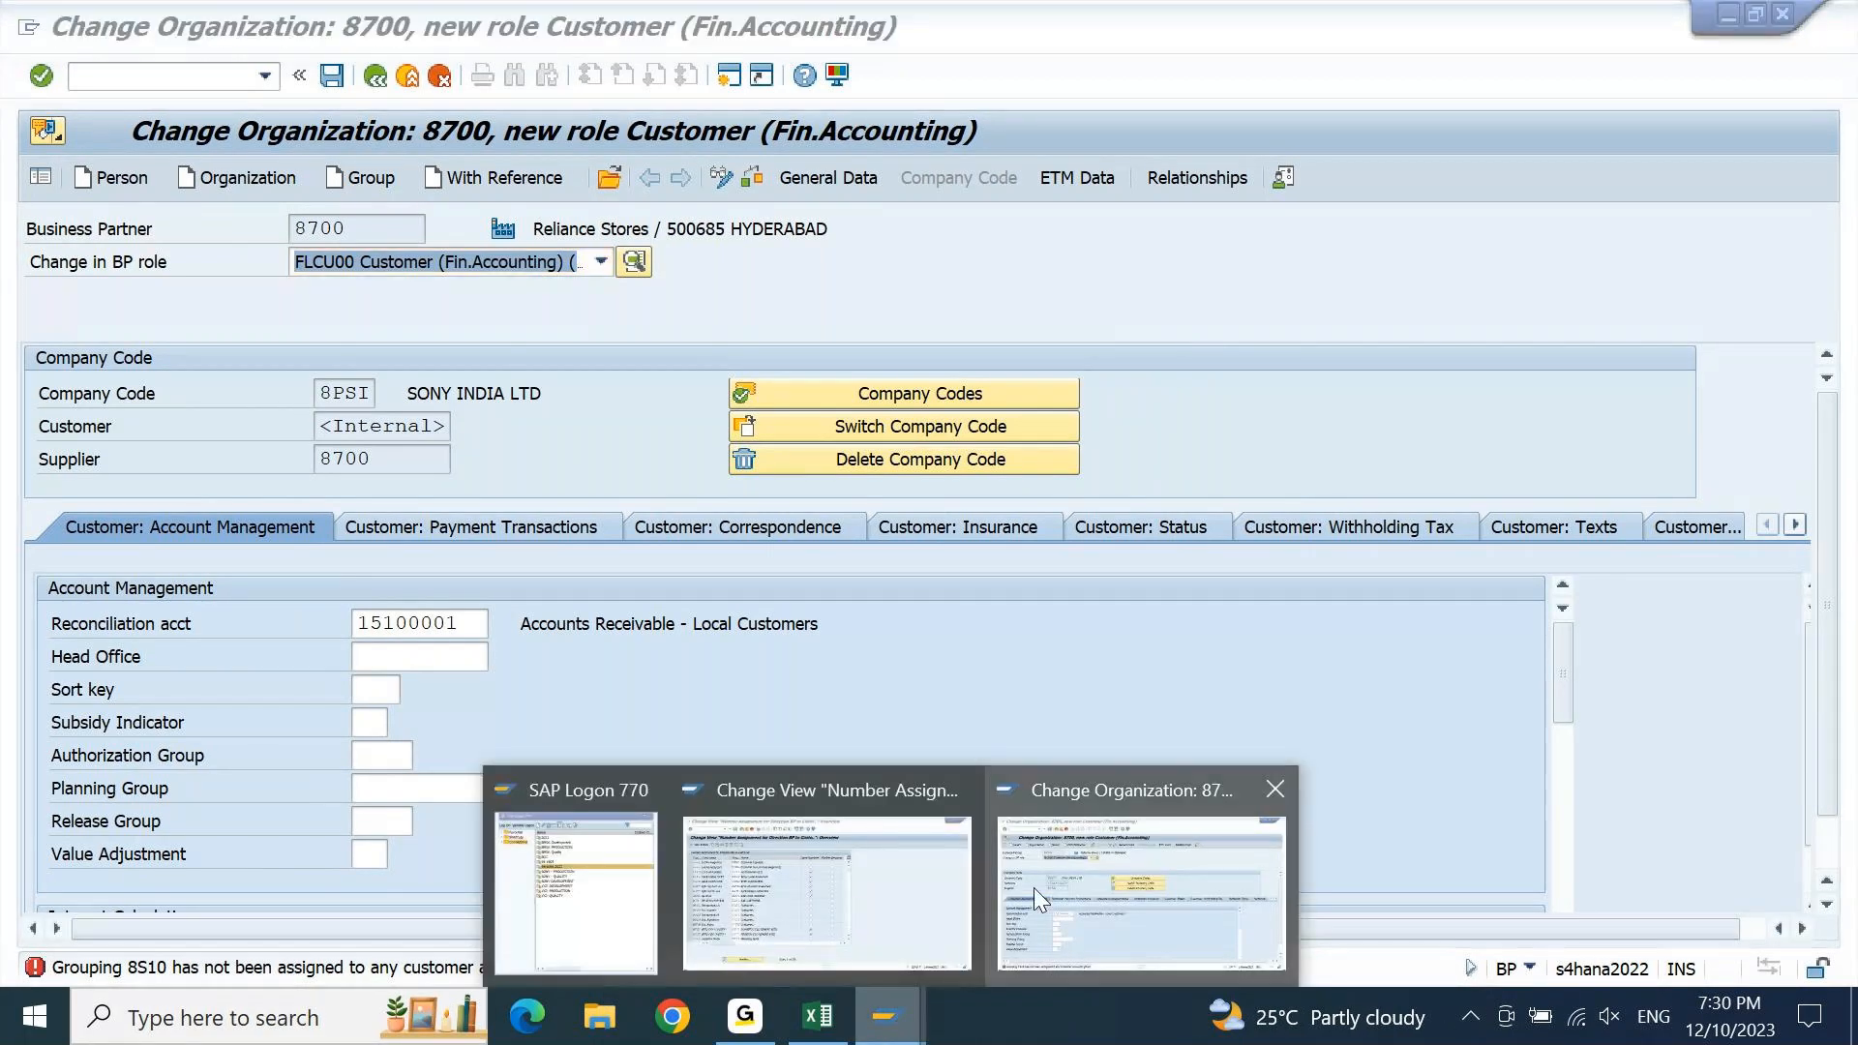
pyautogui.click(887, 912)
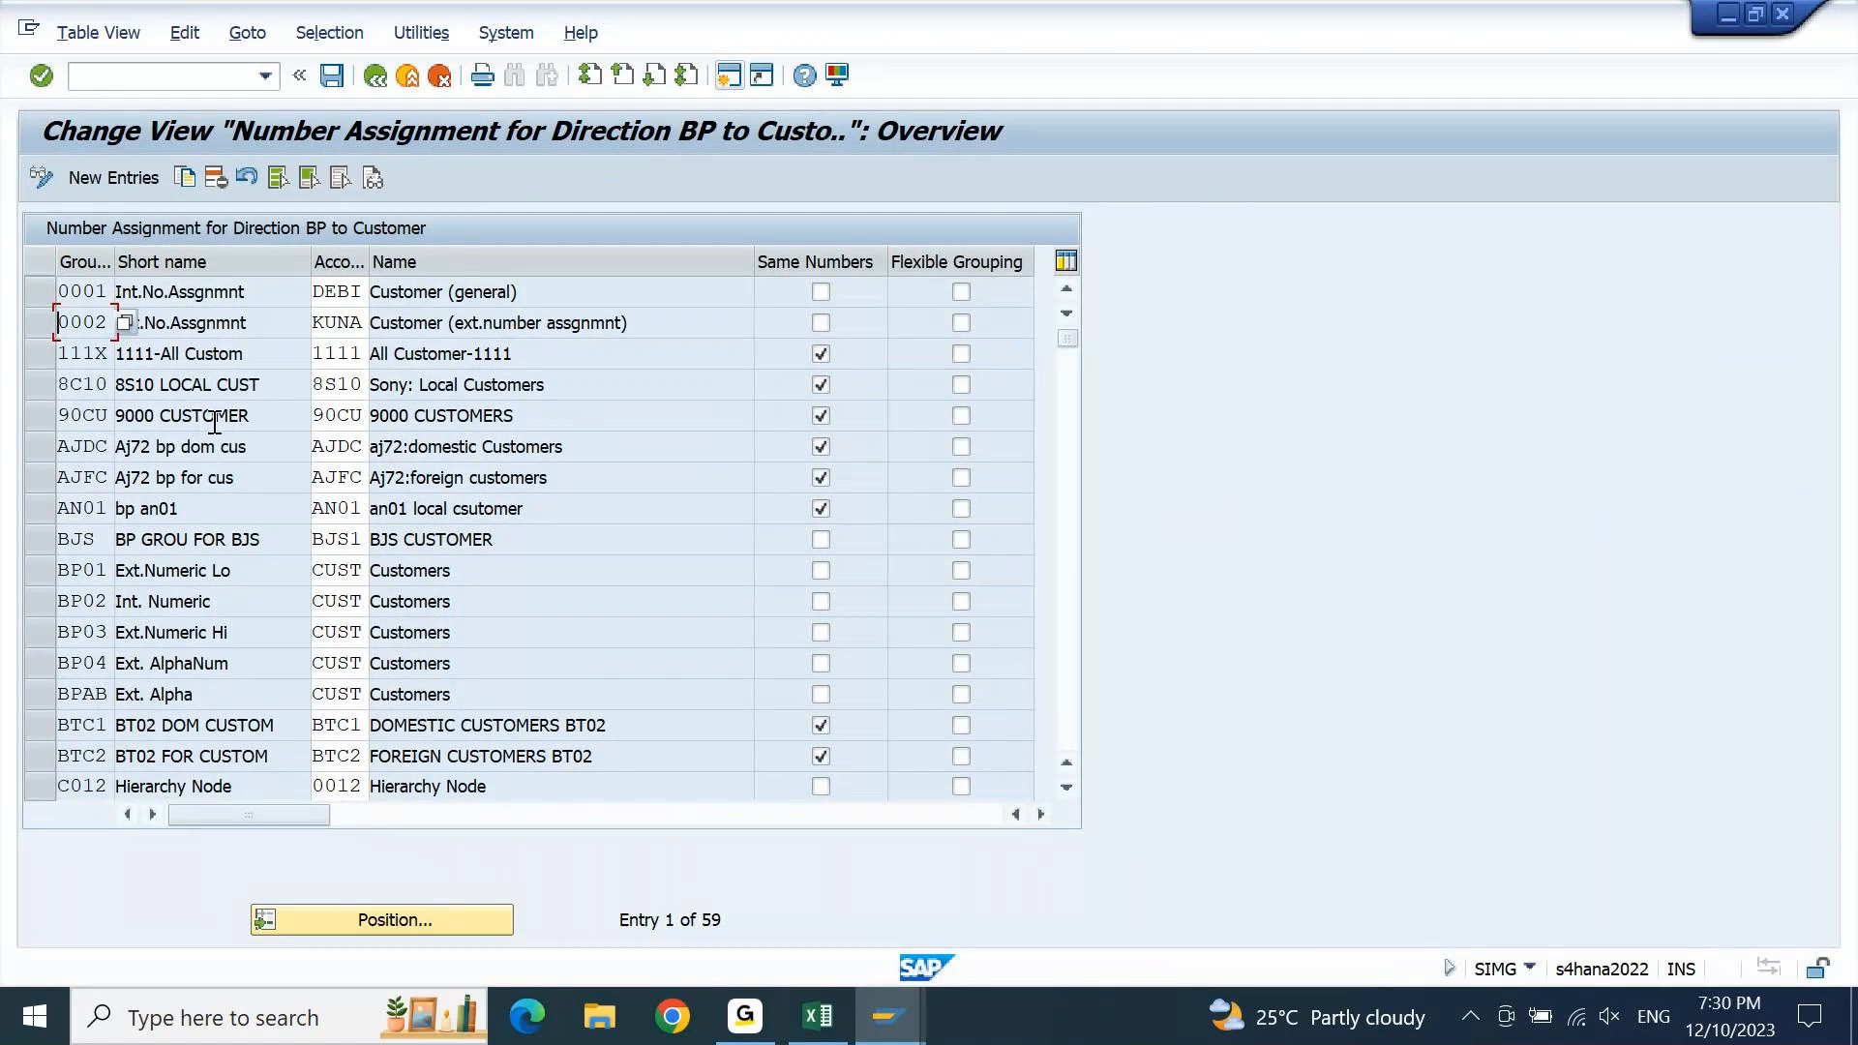
pyautogui.click(428, 912)
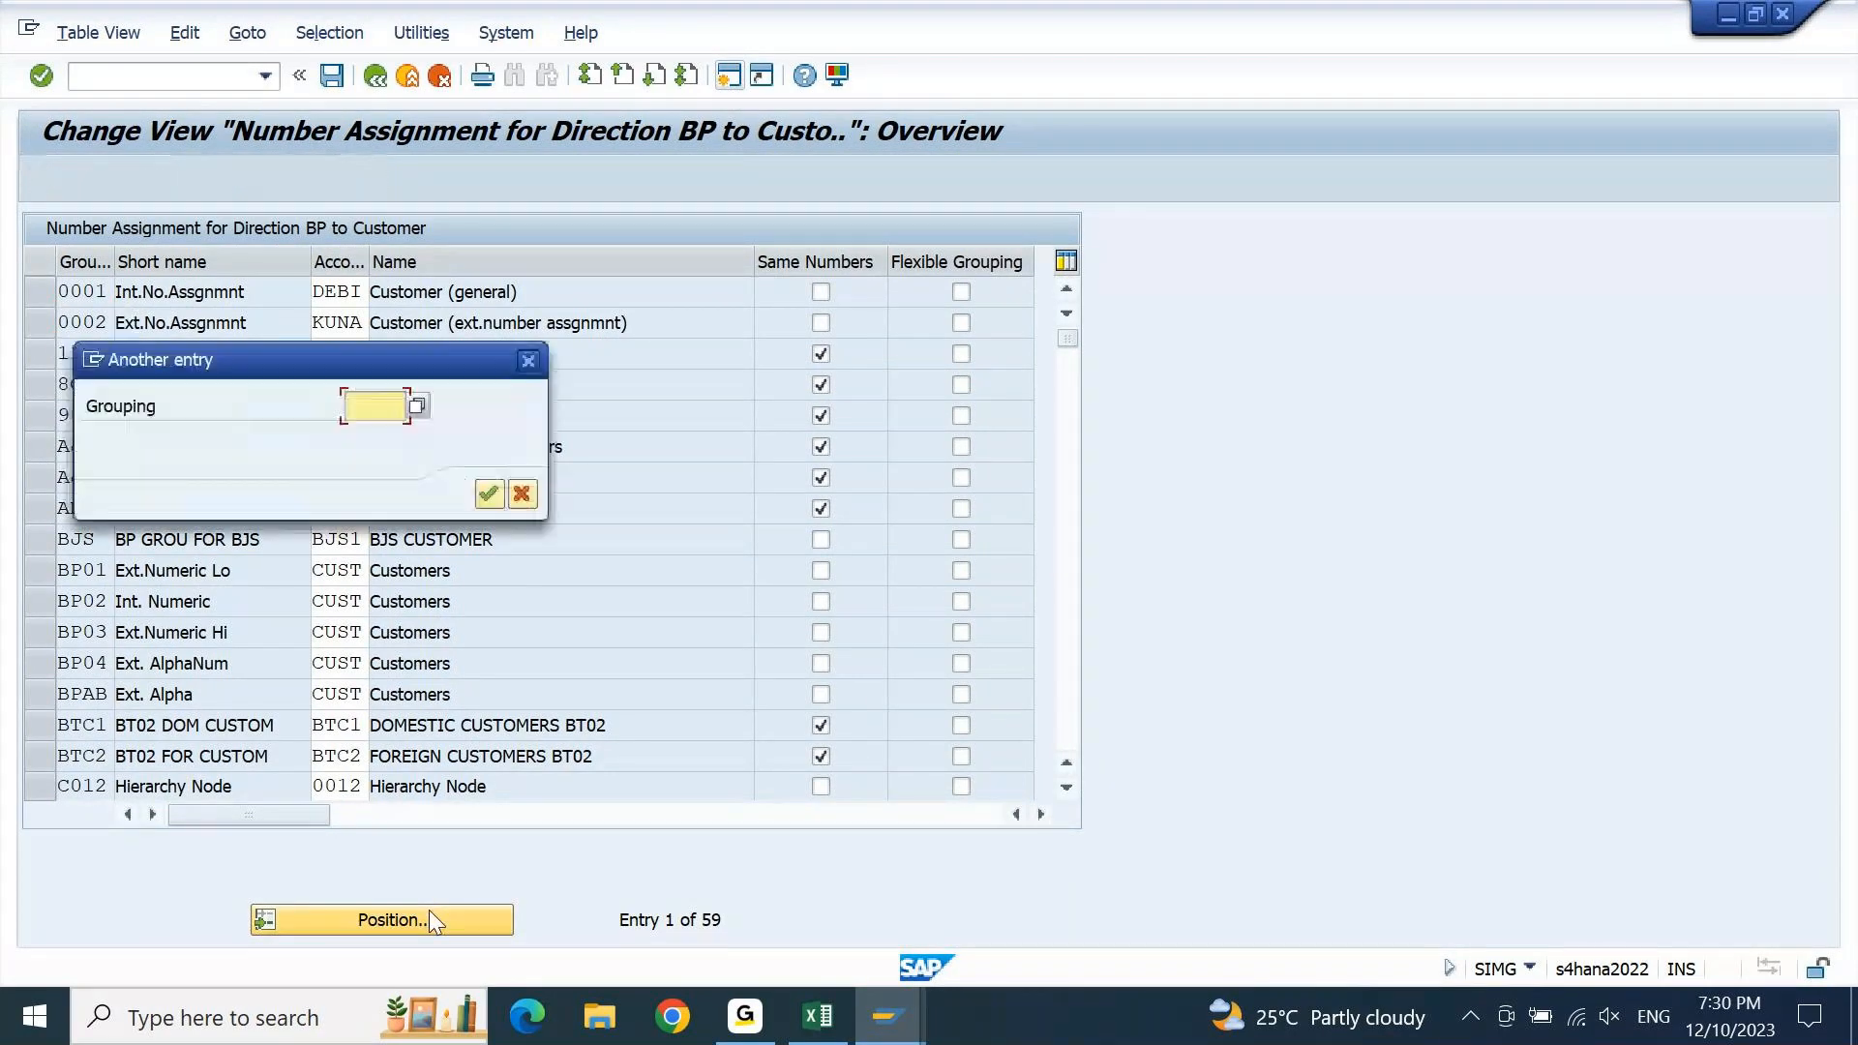
pyautogui.write('8s10')
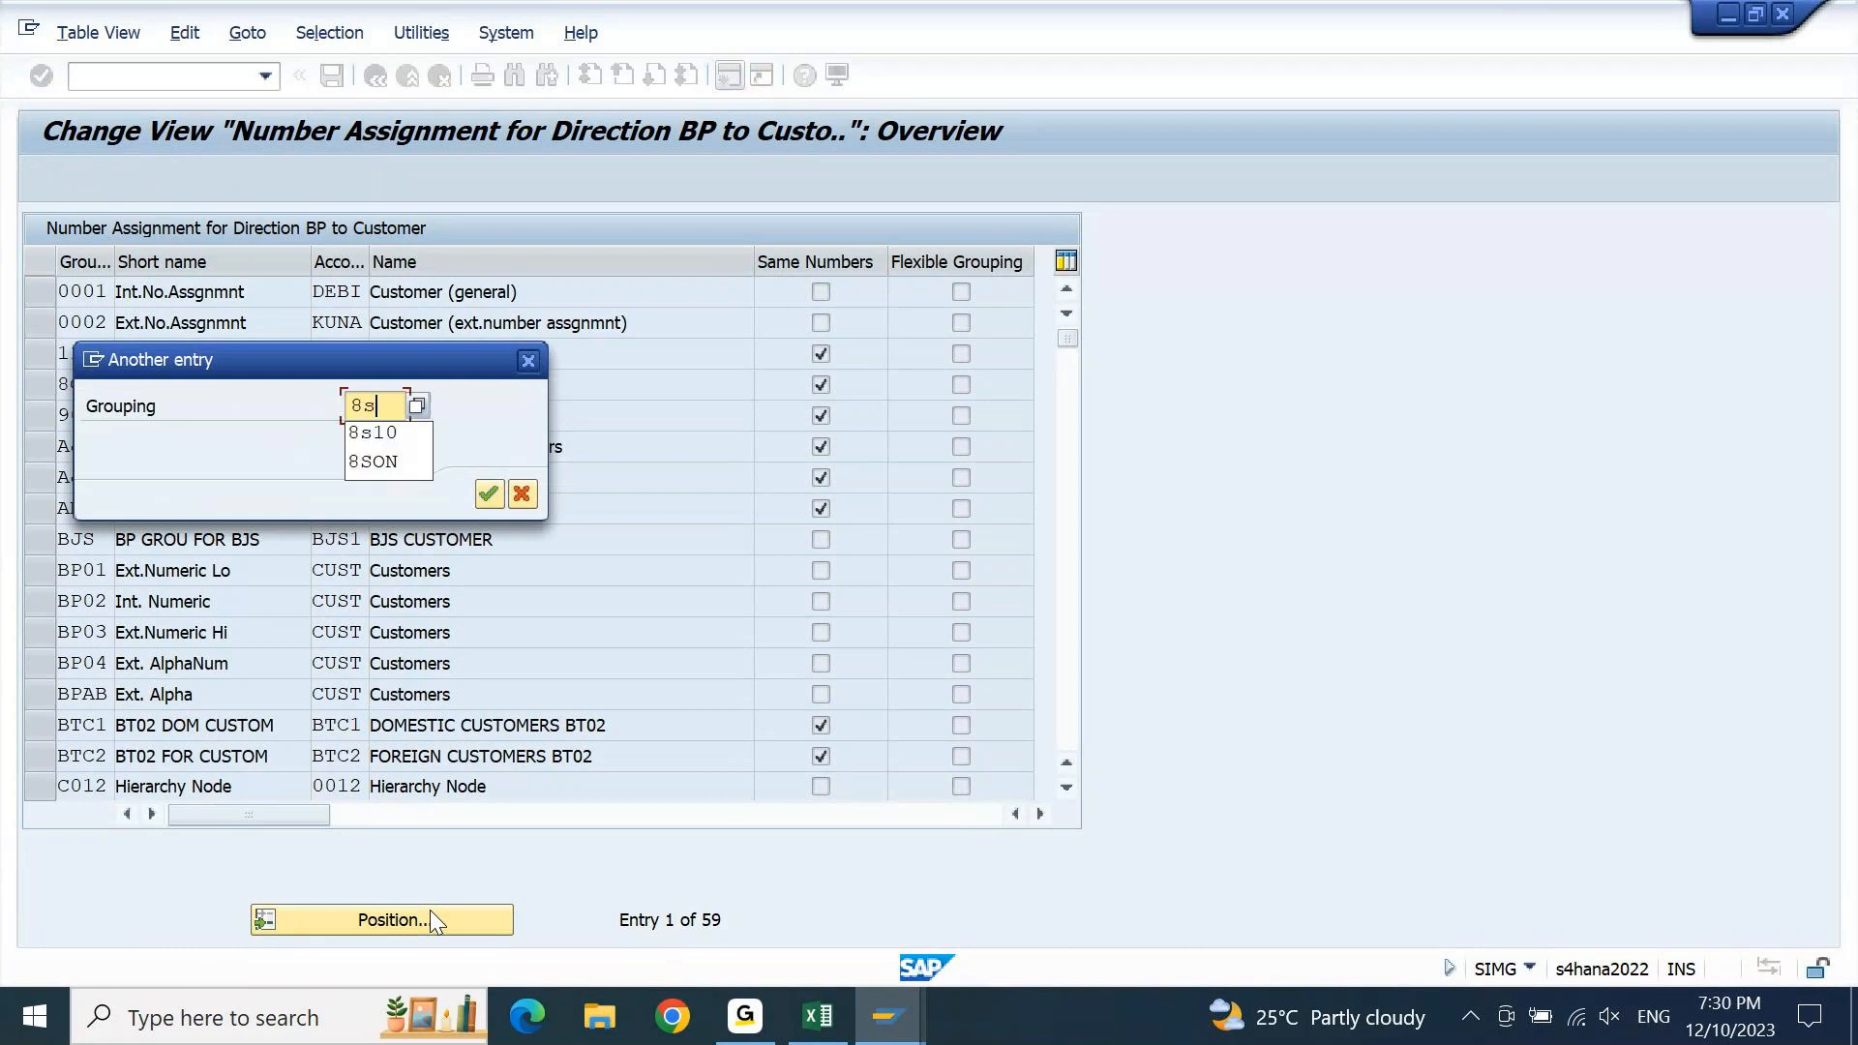
pyautogui.press('Return')
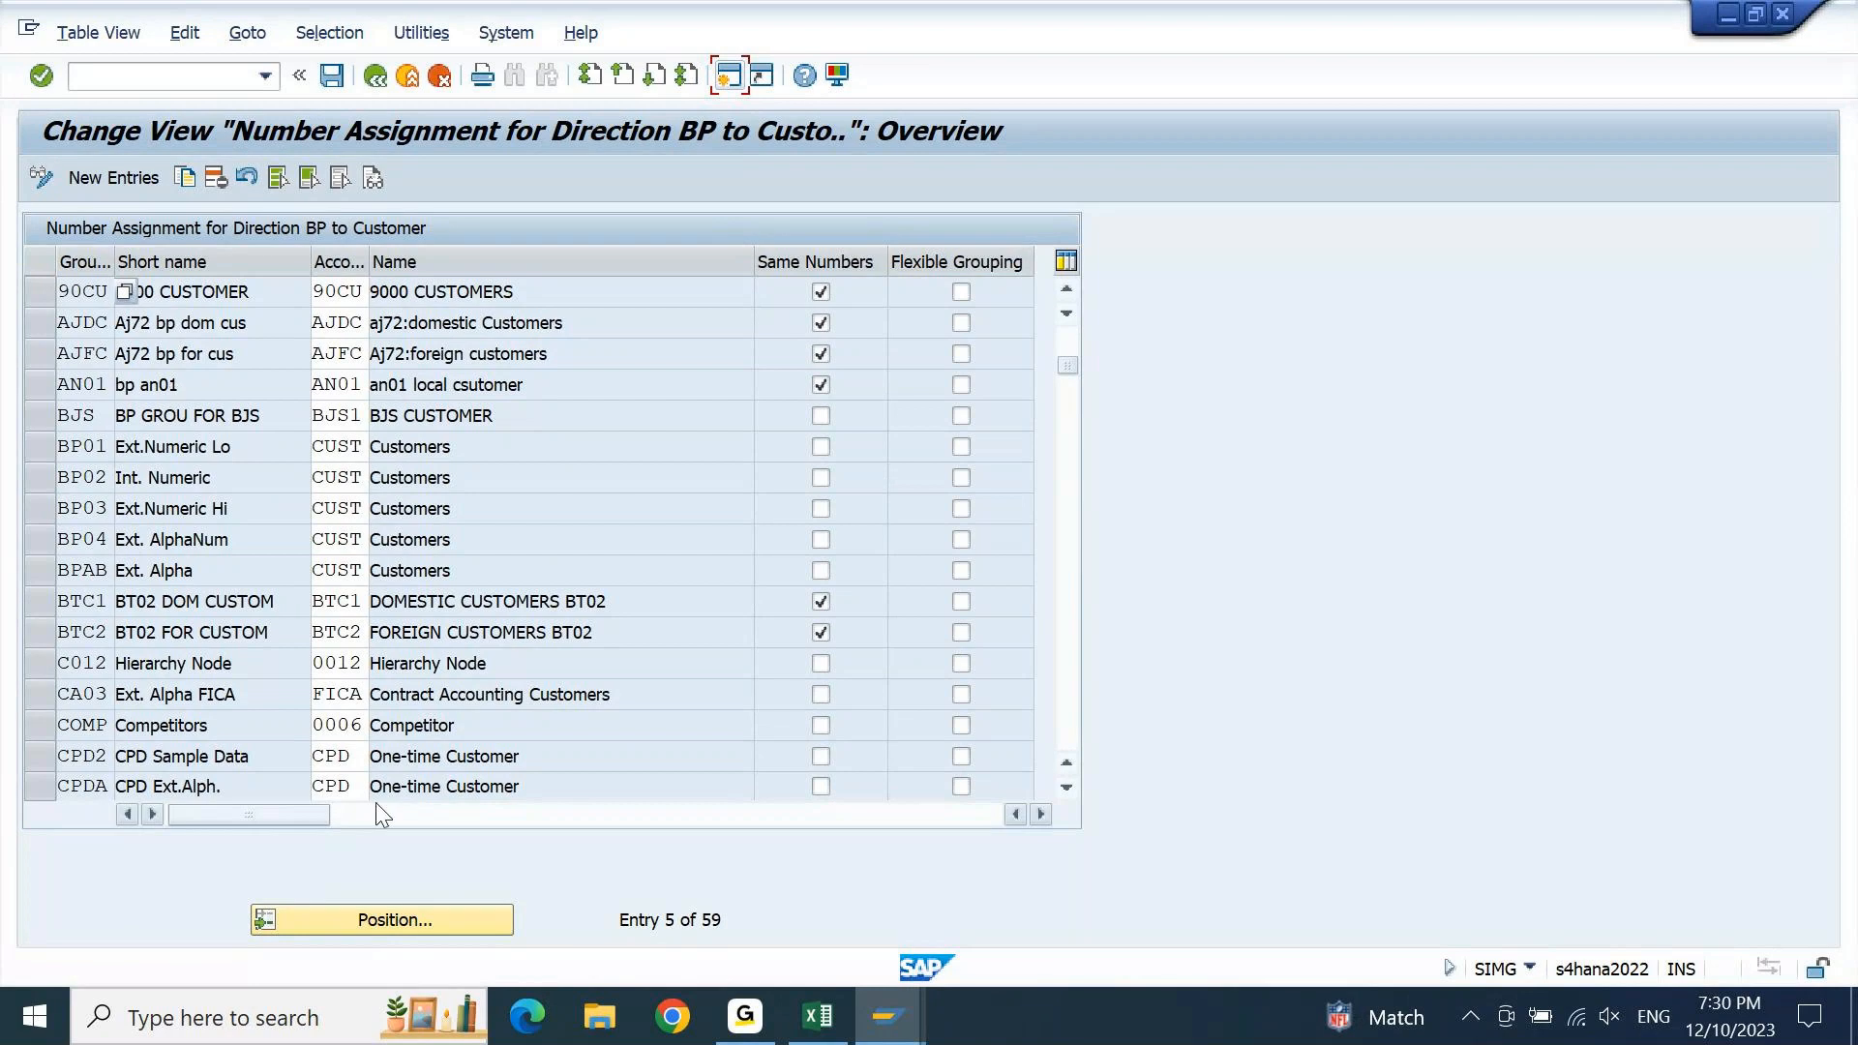
# Add a new BP-to-customer number assignment linking grouping 8S10 to account group 8S10, Sony: Local Customers
pyautogui.click(375, 77)
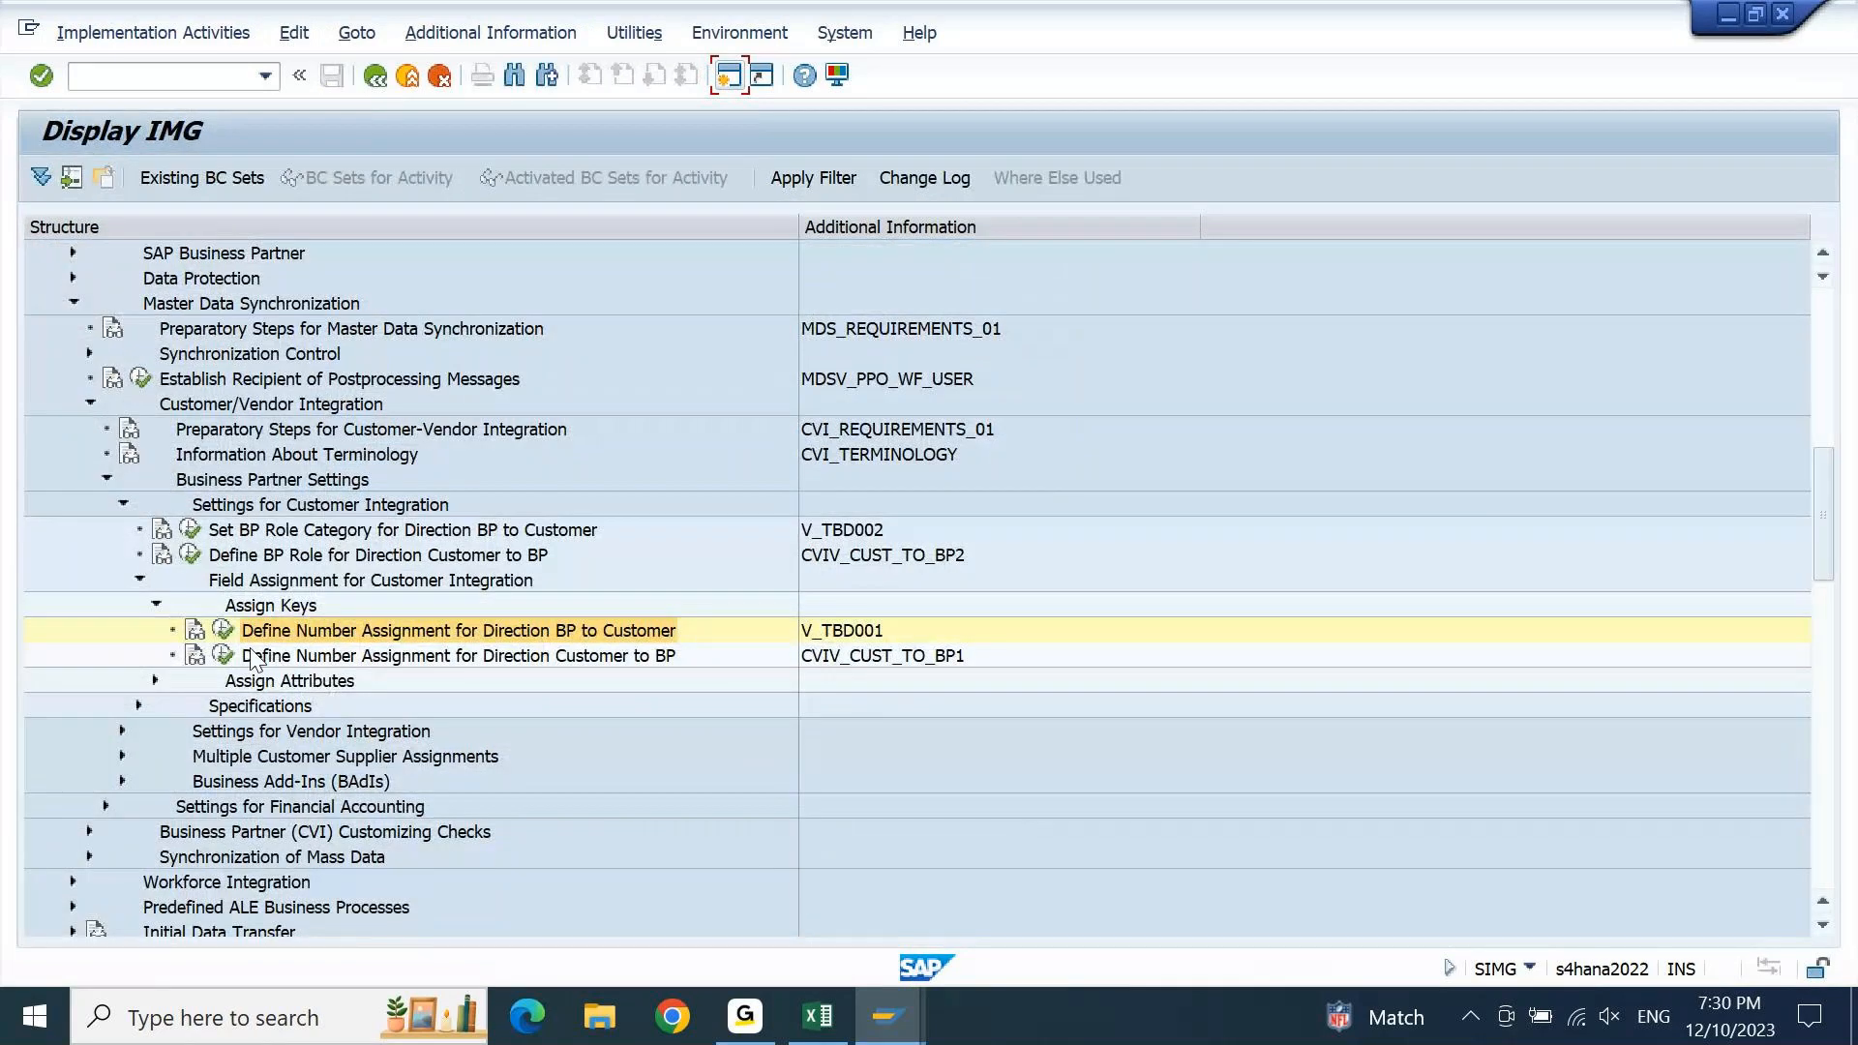
pyautogui.click(222, 631)
pyautogui.click(105, 177)
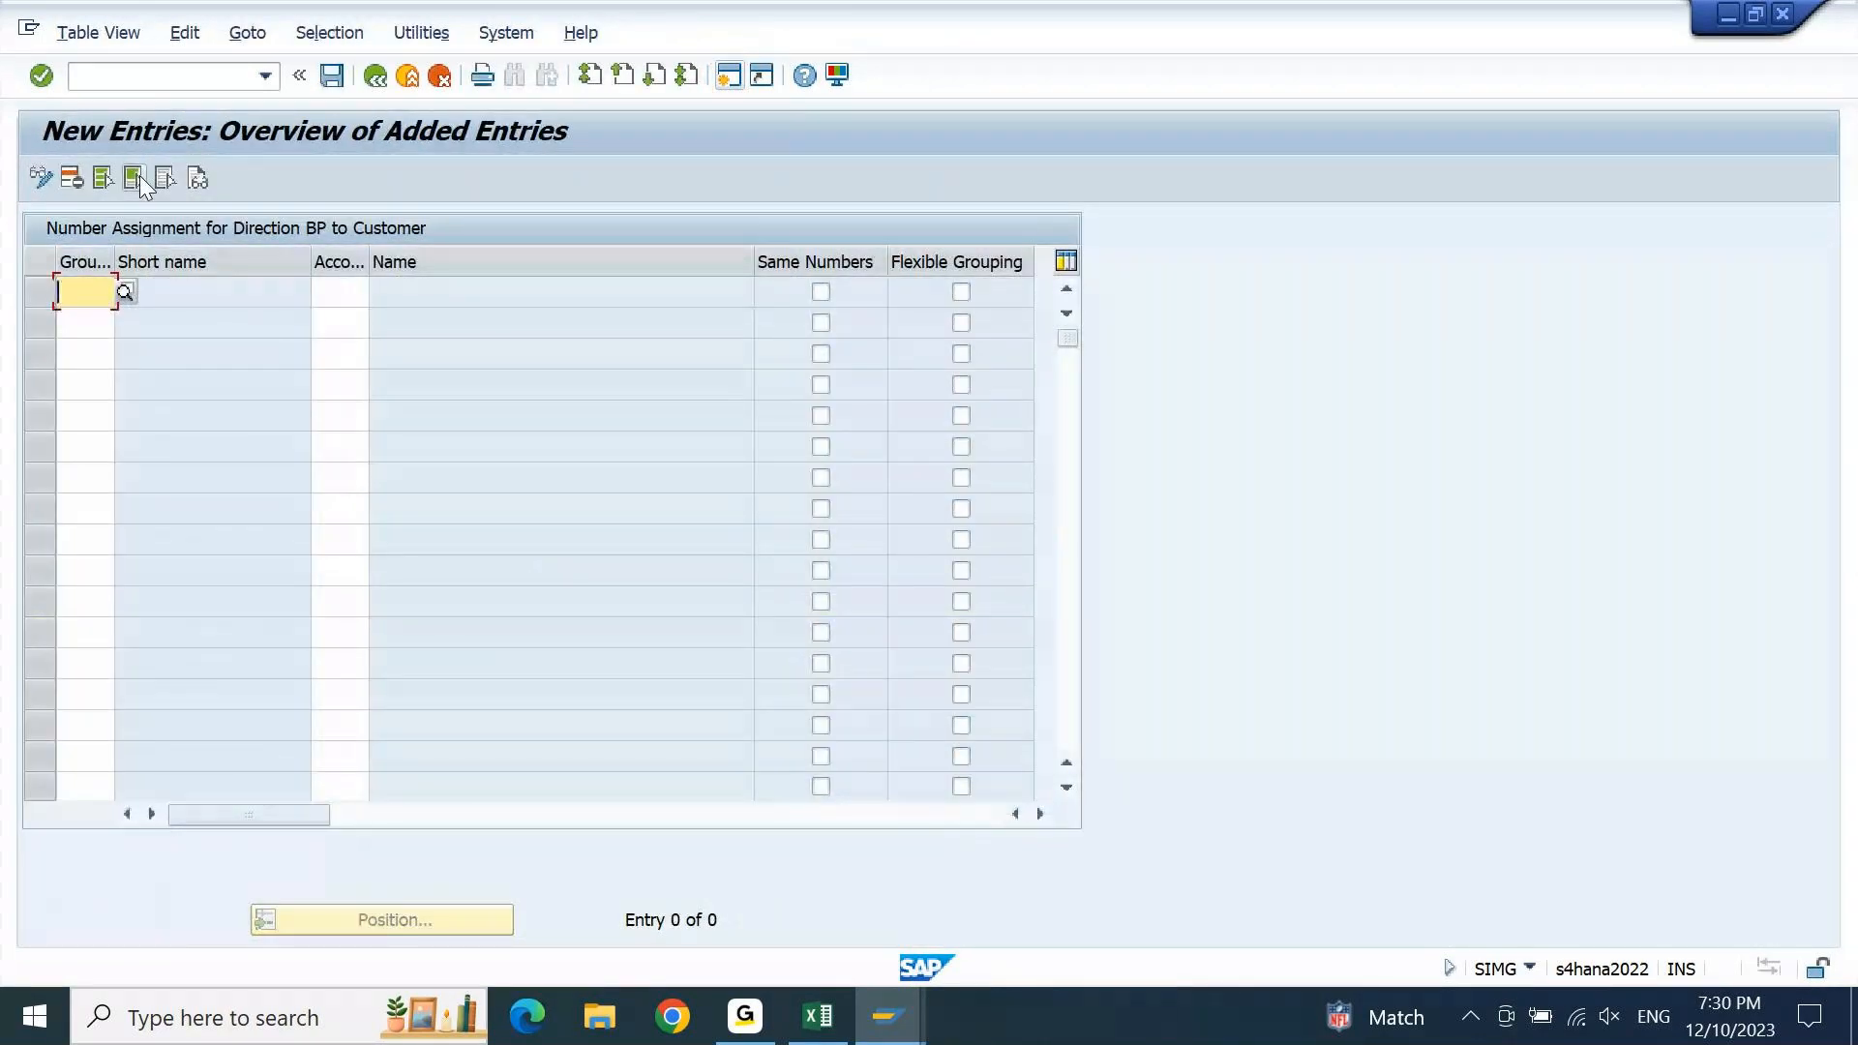
pyautogui.write('8s')
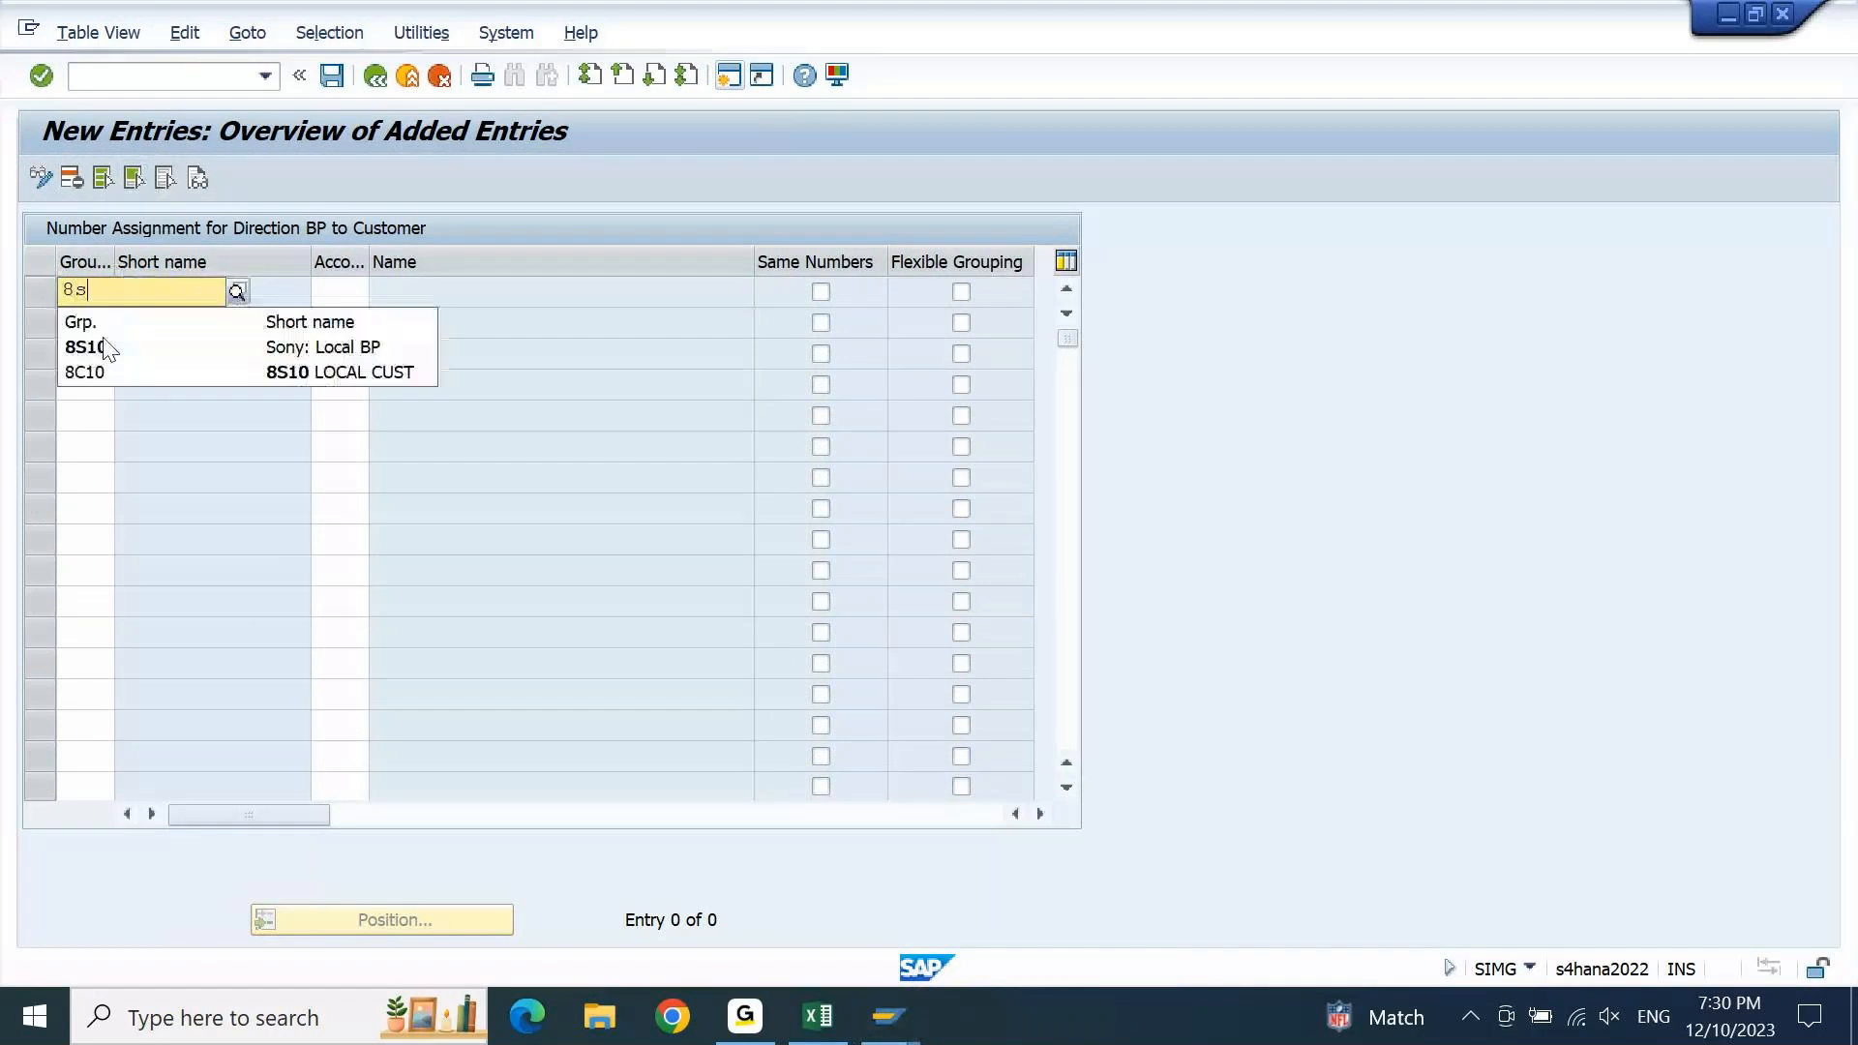
pyautogui.click(85, 347)
pyautogui.press('Return')
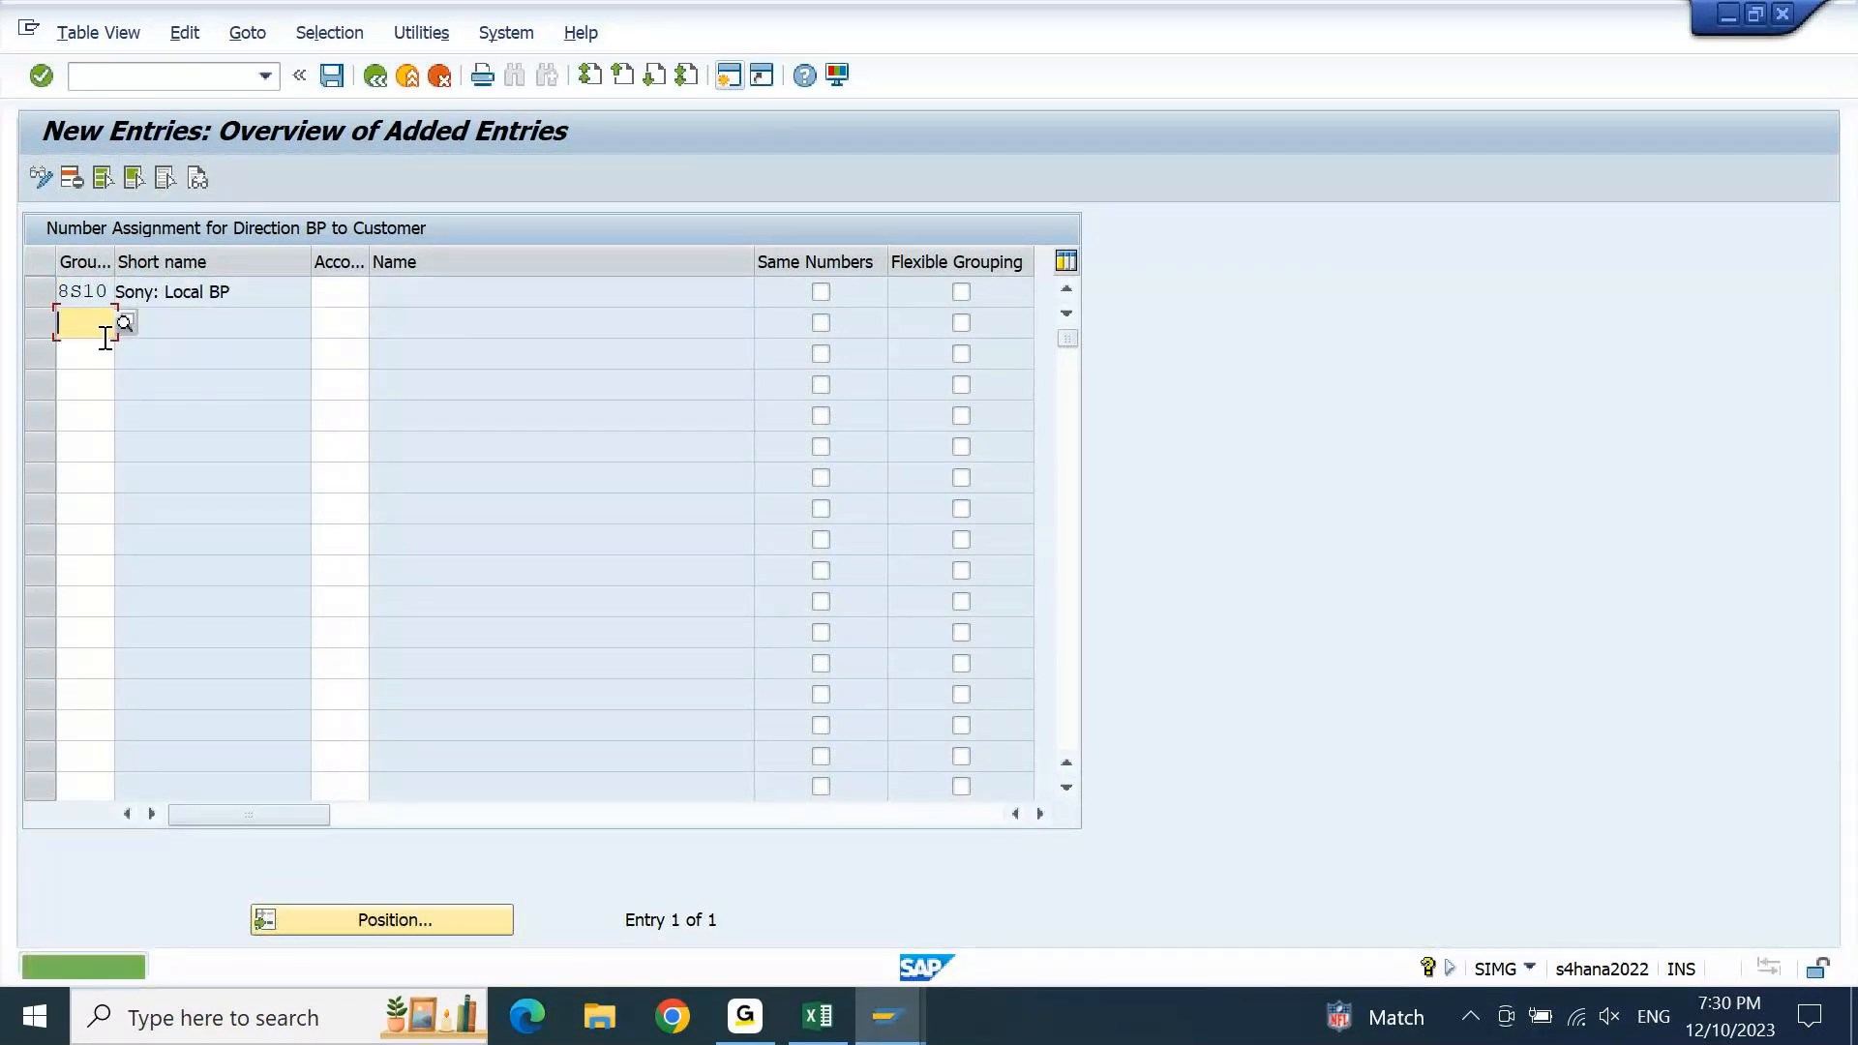
pyautogui.moveTo(247, 292); pyautogui.dragTo(107, 308)
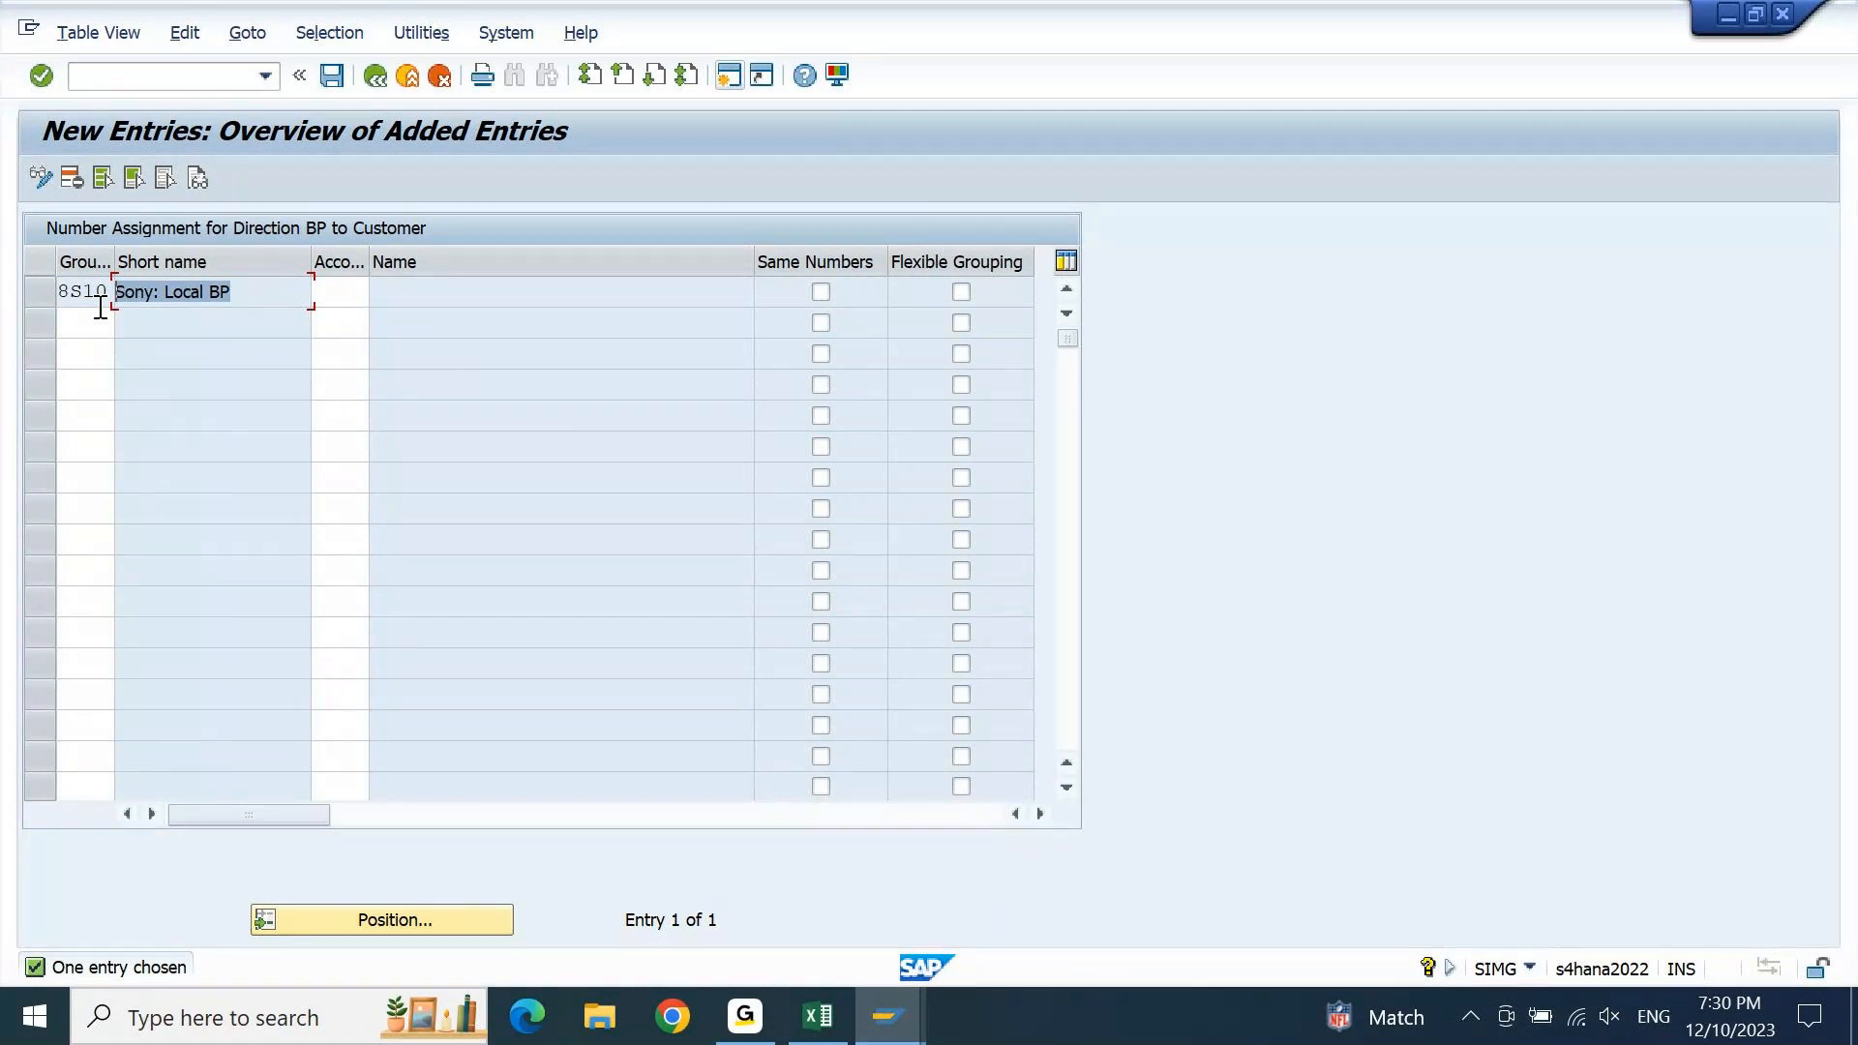
pyautogui.click(357, 290)
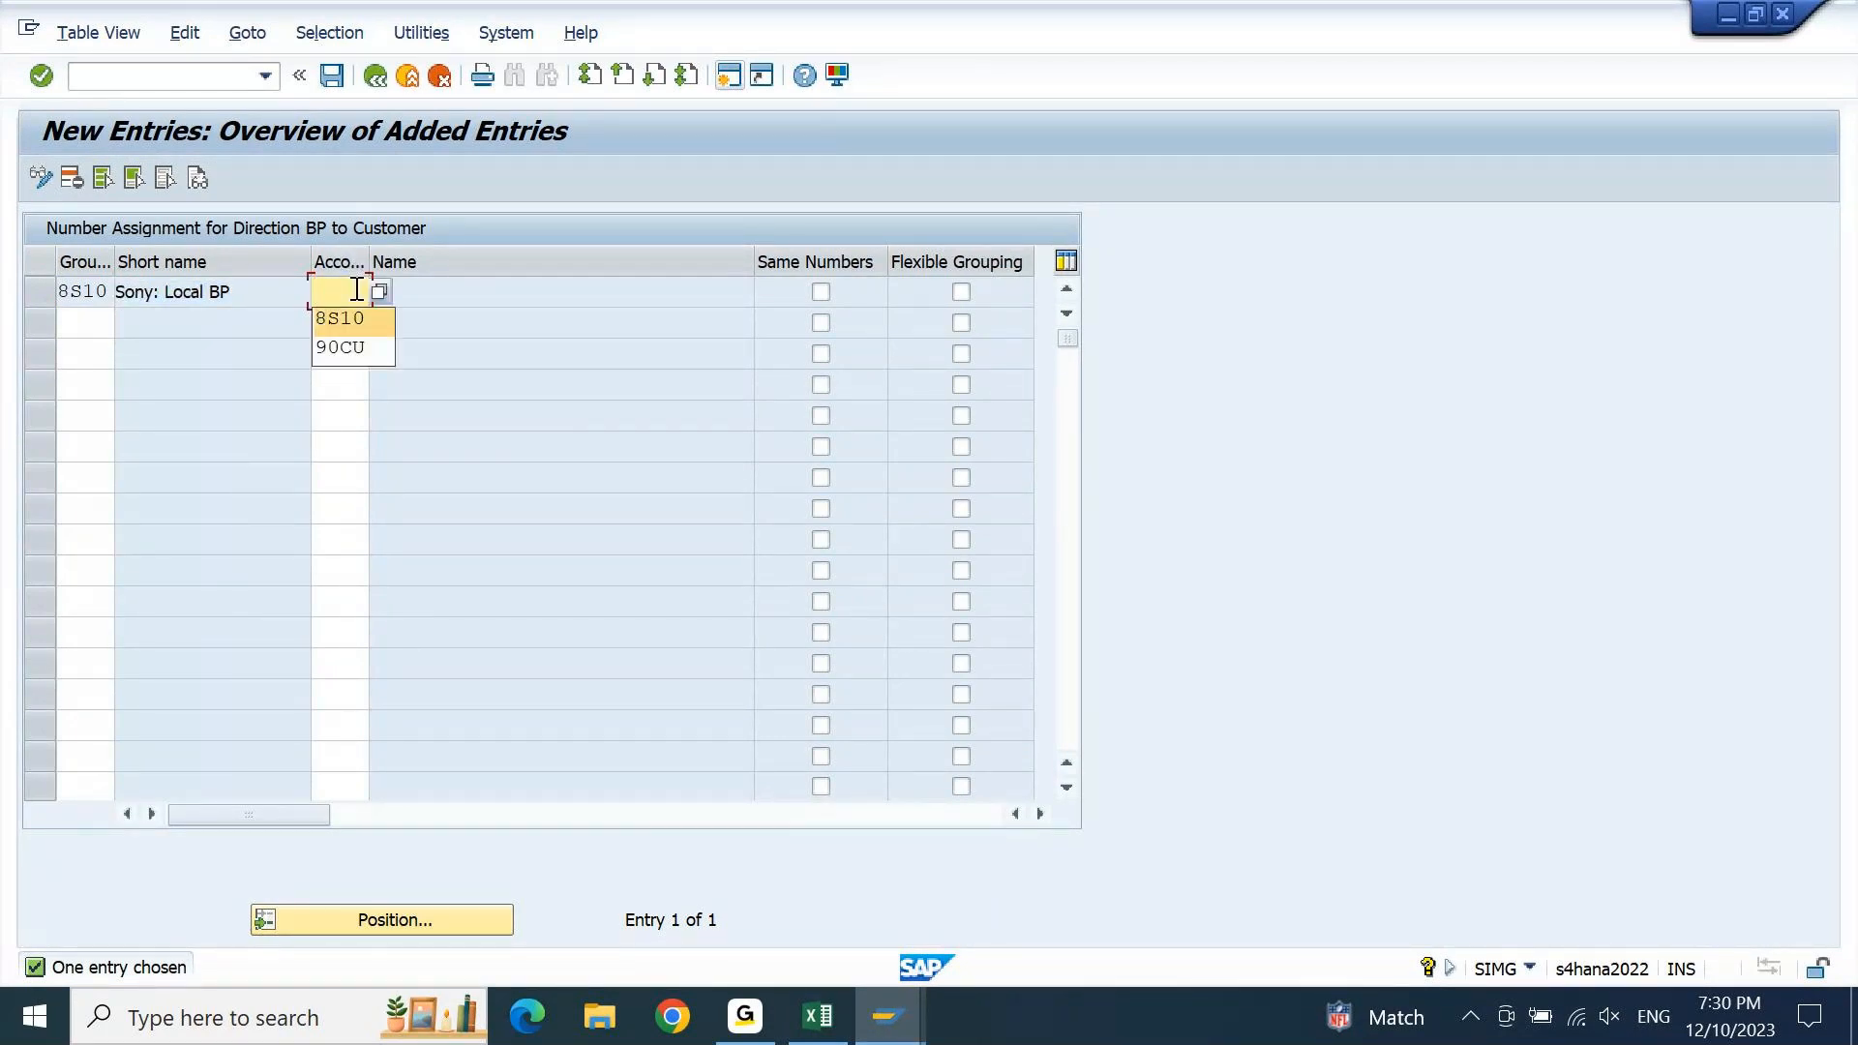
pyautogui.press('Return')
pyautogui.press('Return')
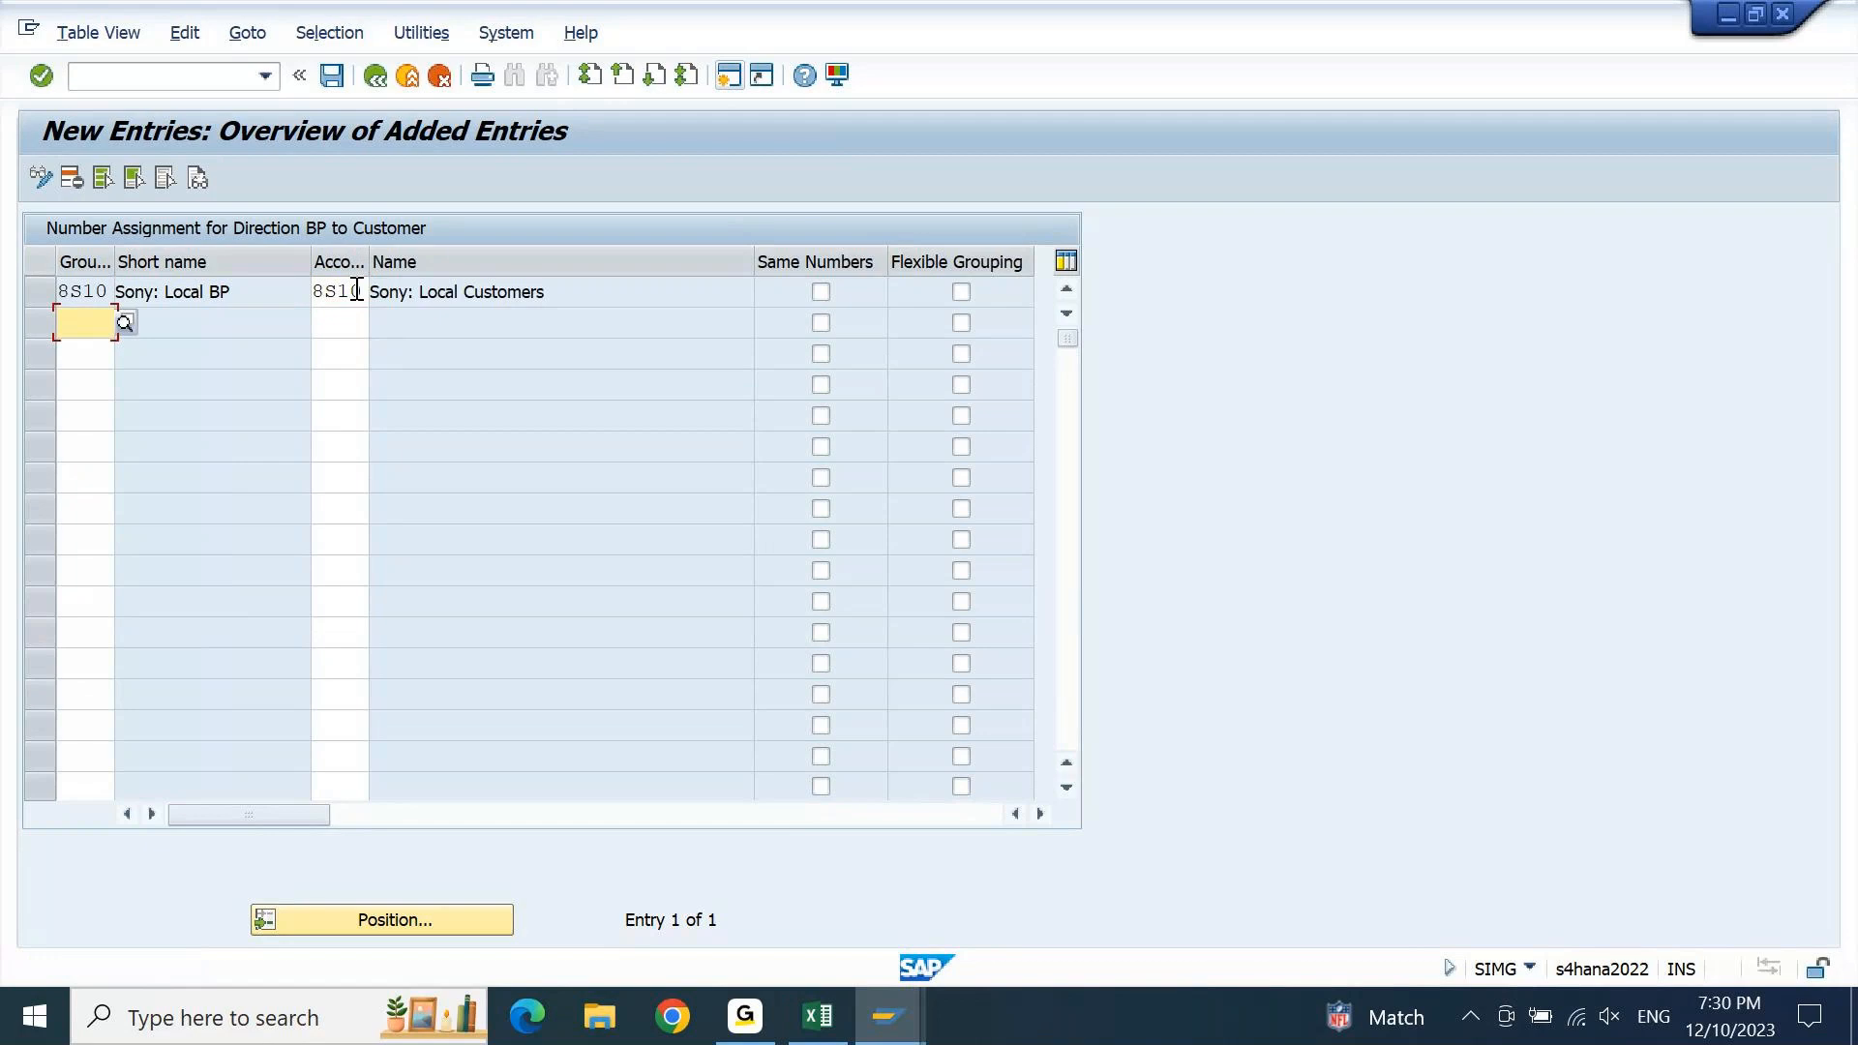
pyautogui.click(523, 303)
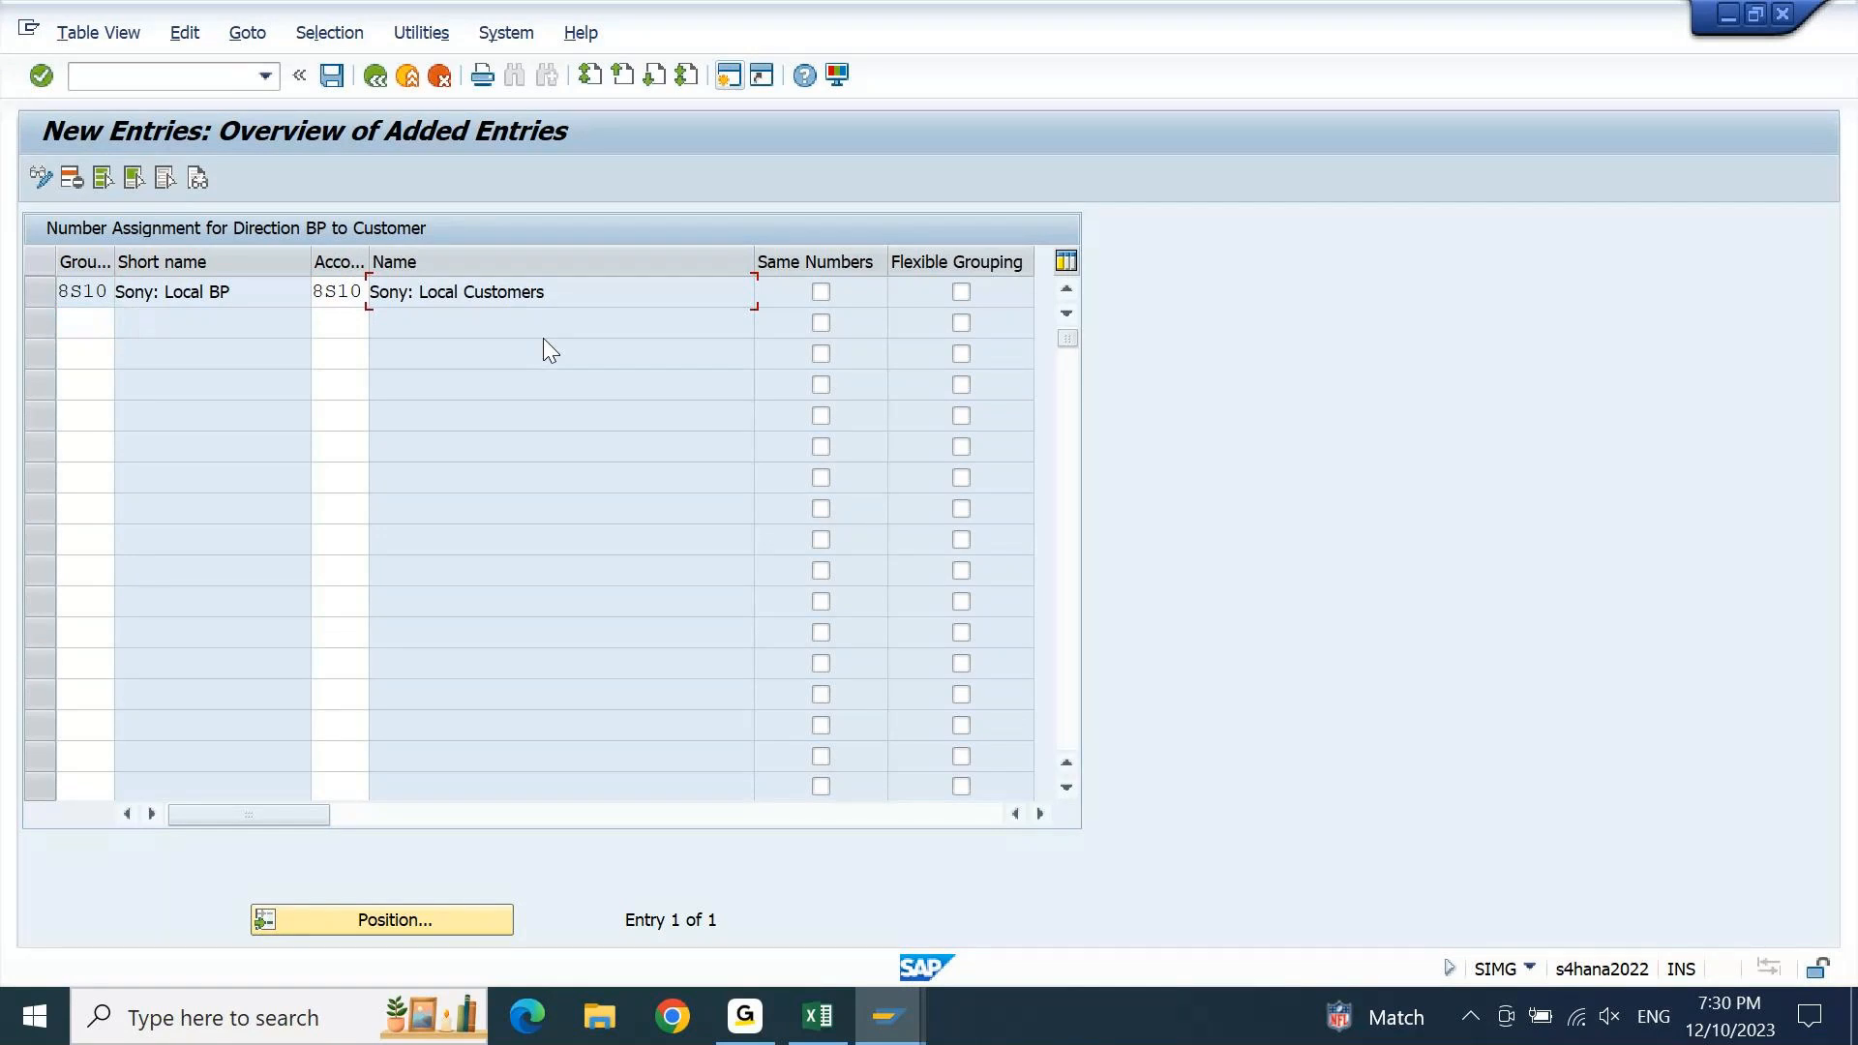
# Try to add a second number assignment row for grouping 8C10 with account group 8S10
pyautogui.press('Return')
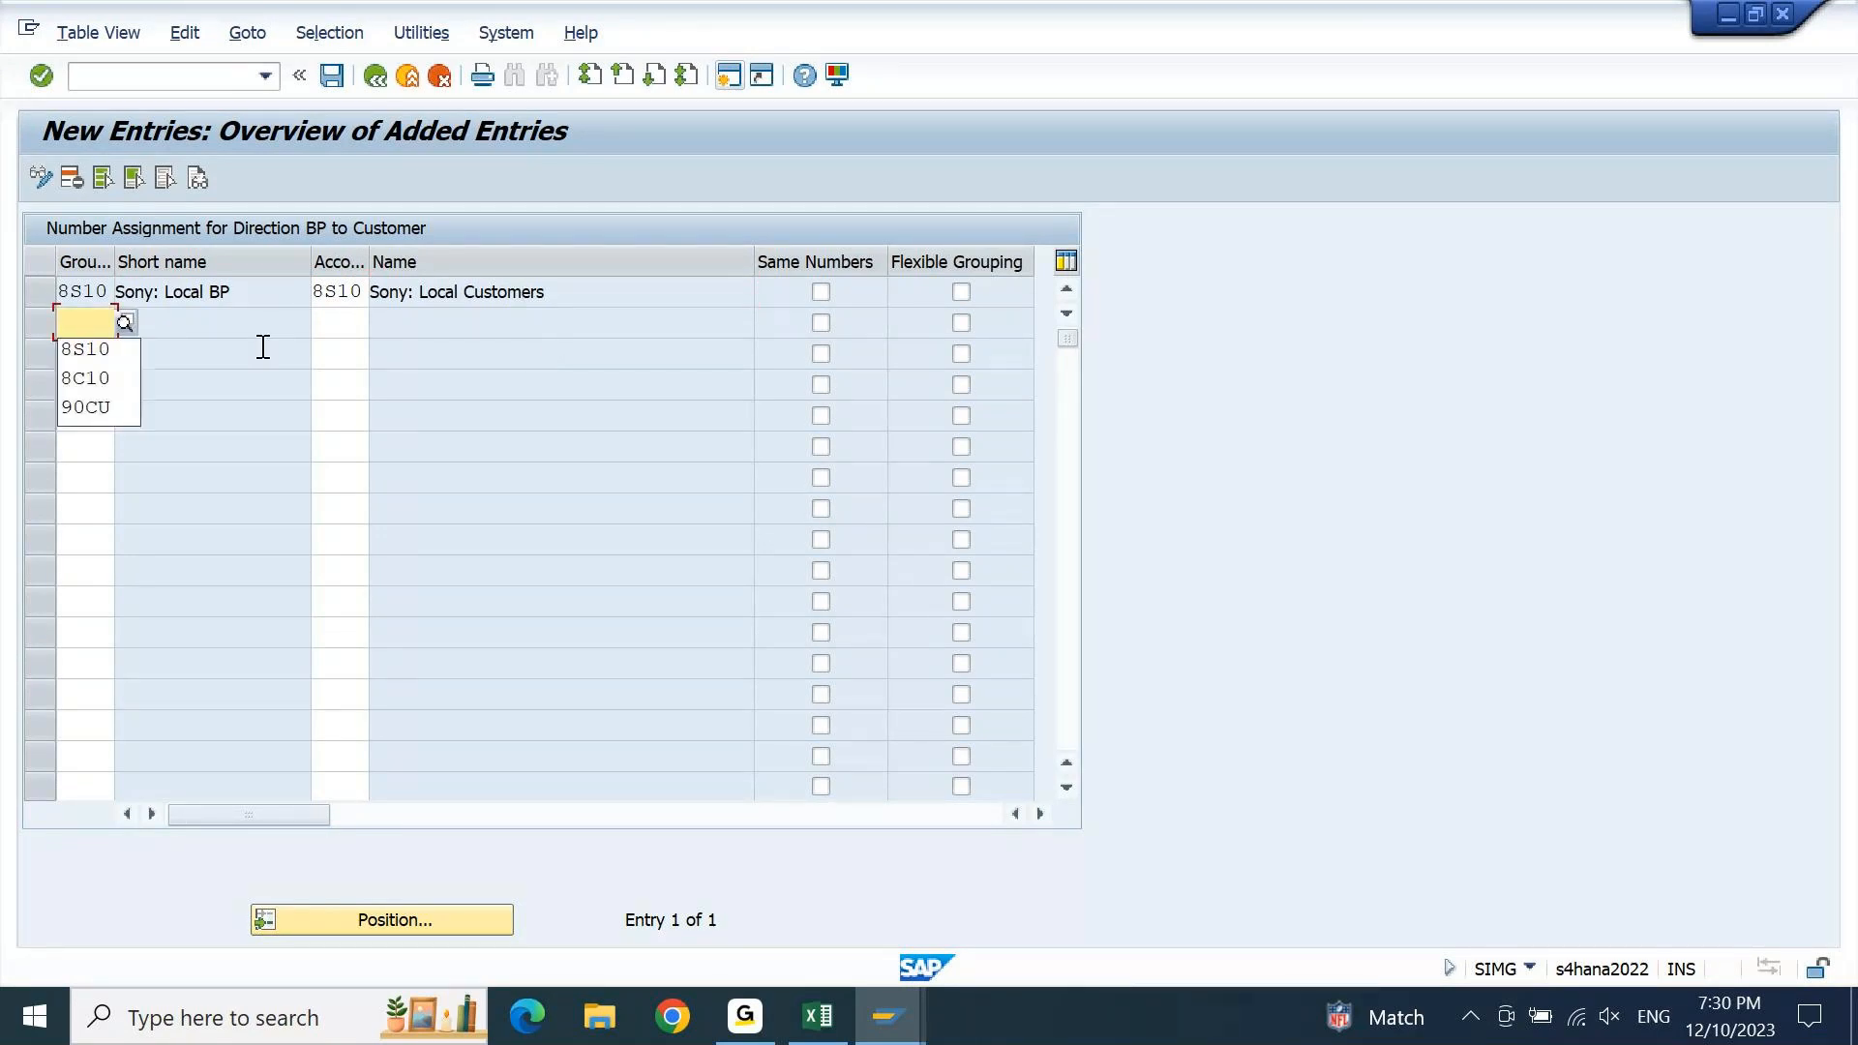
pyautogui.press('Down')
pyautogui.press('Down')
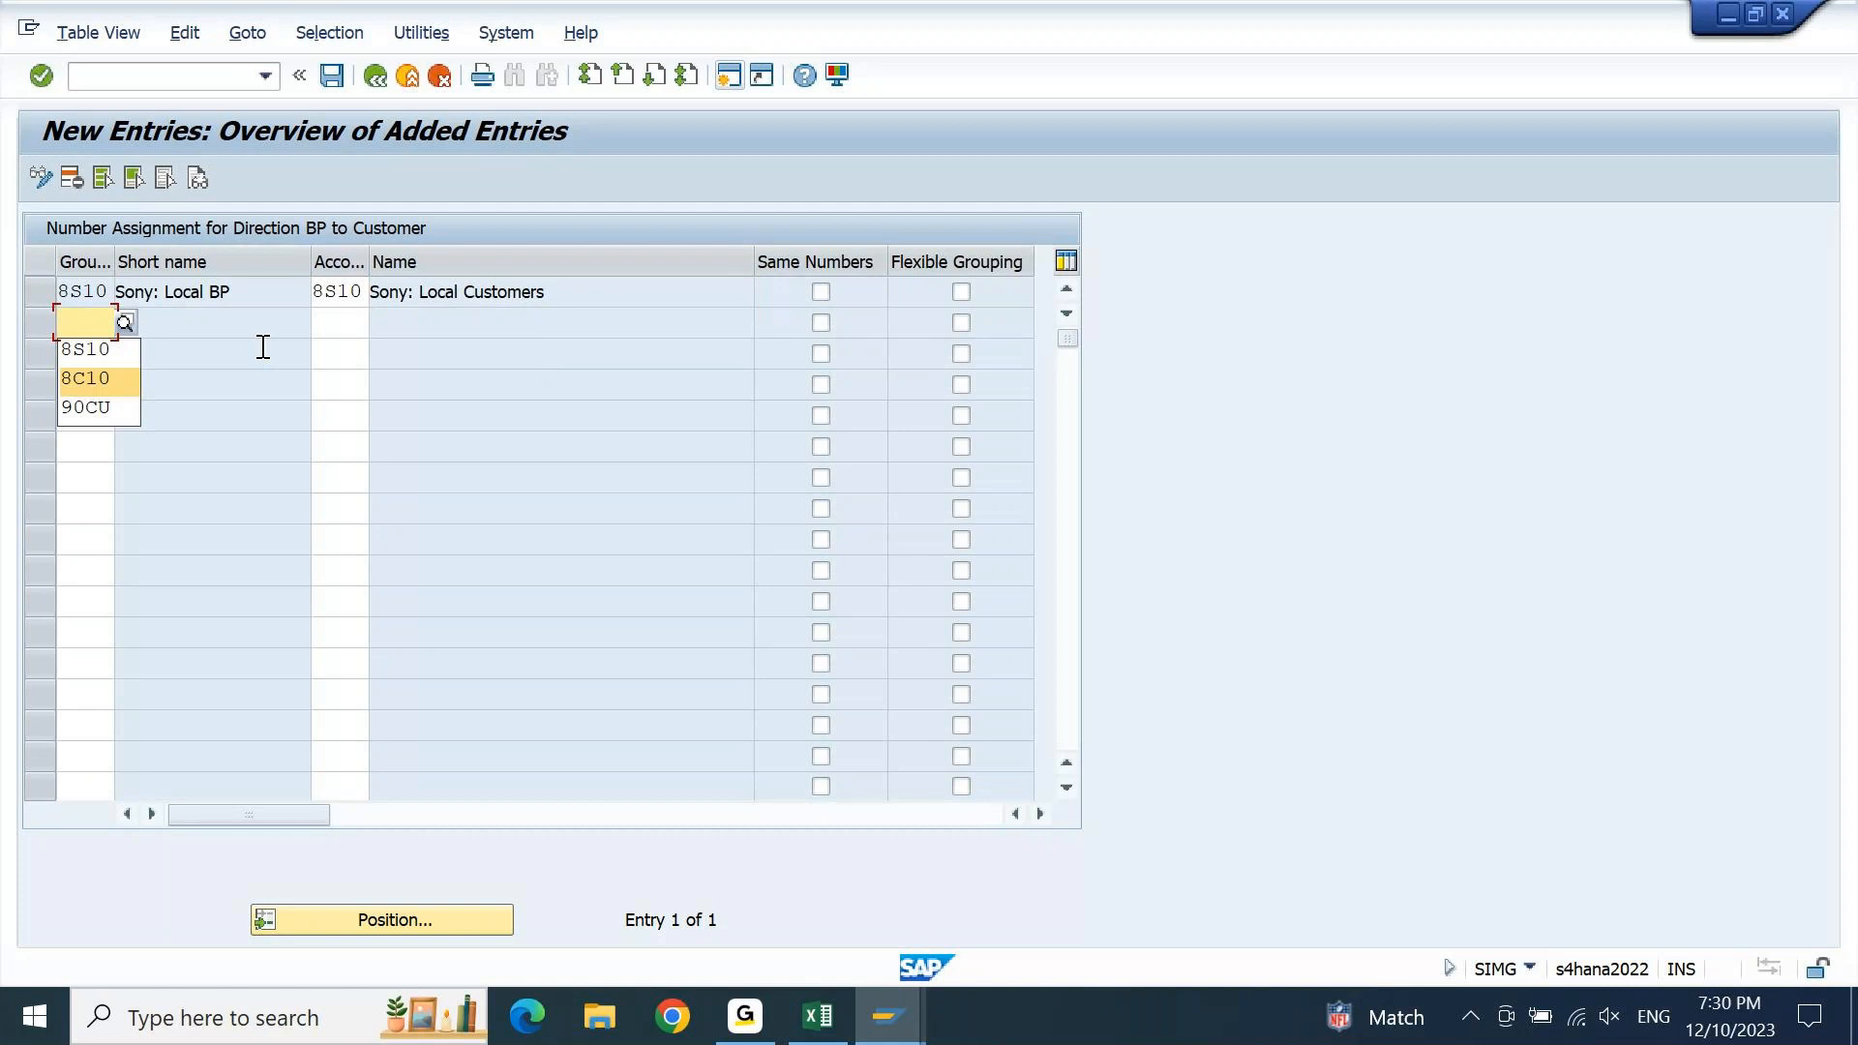
pyautogui.press('Return')
pyautogui.press('Return')
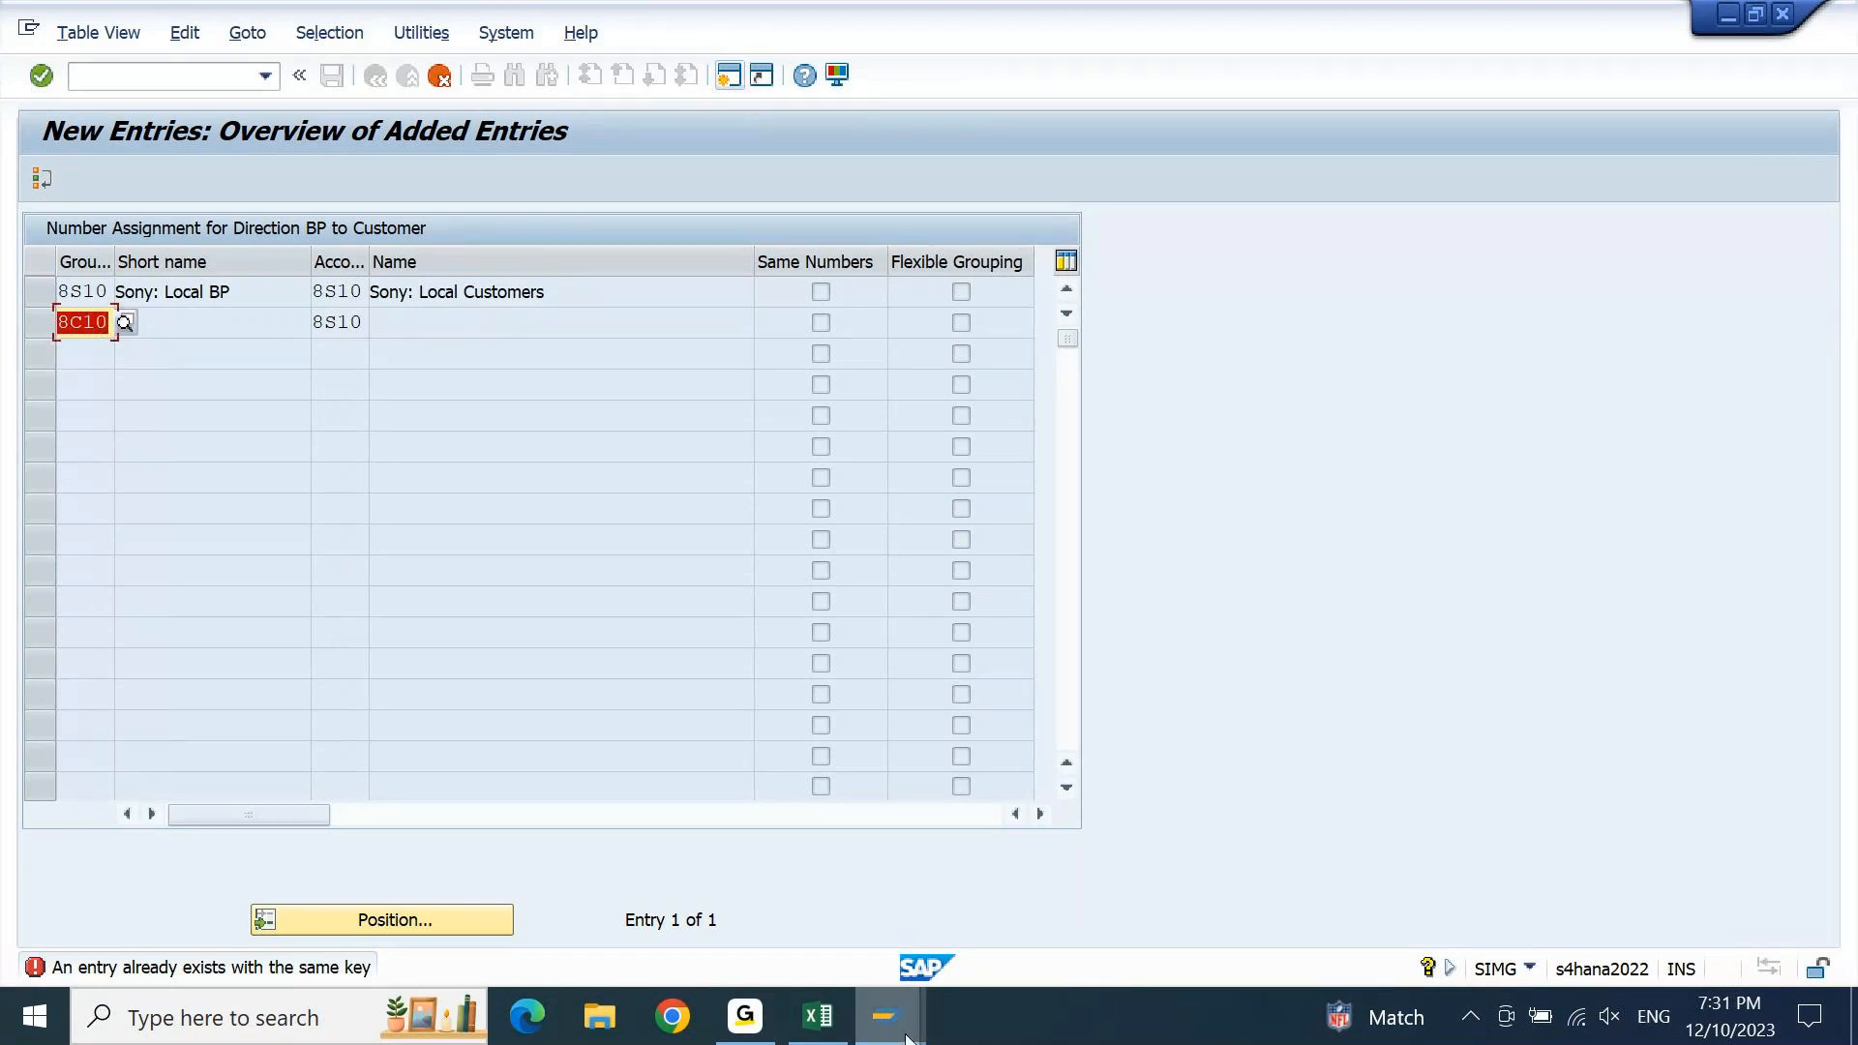
# Check the grouping error in the Reliance Stores business partner session and return to the new number assignment entries
pyautogui.moveTo(888, 1016)
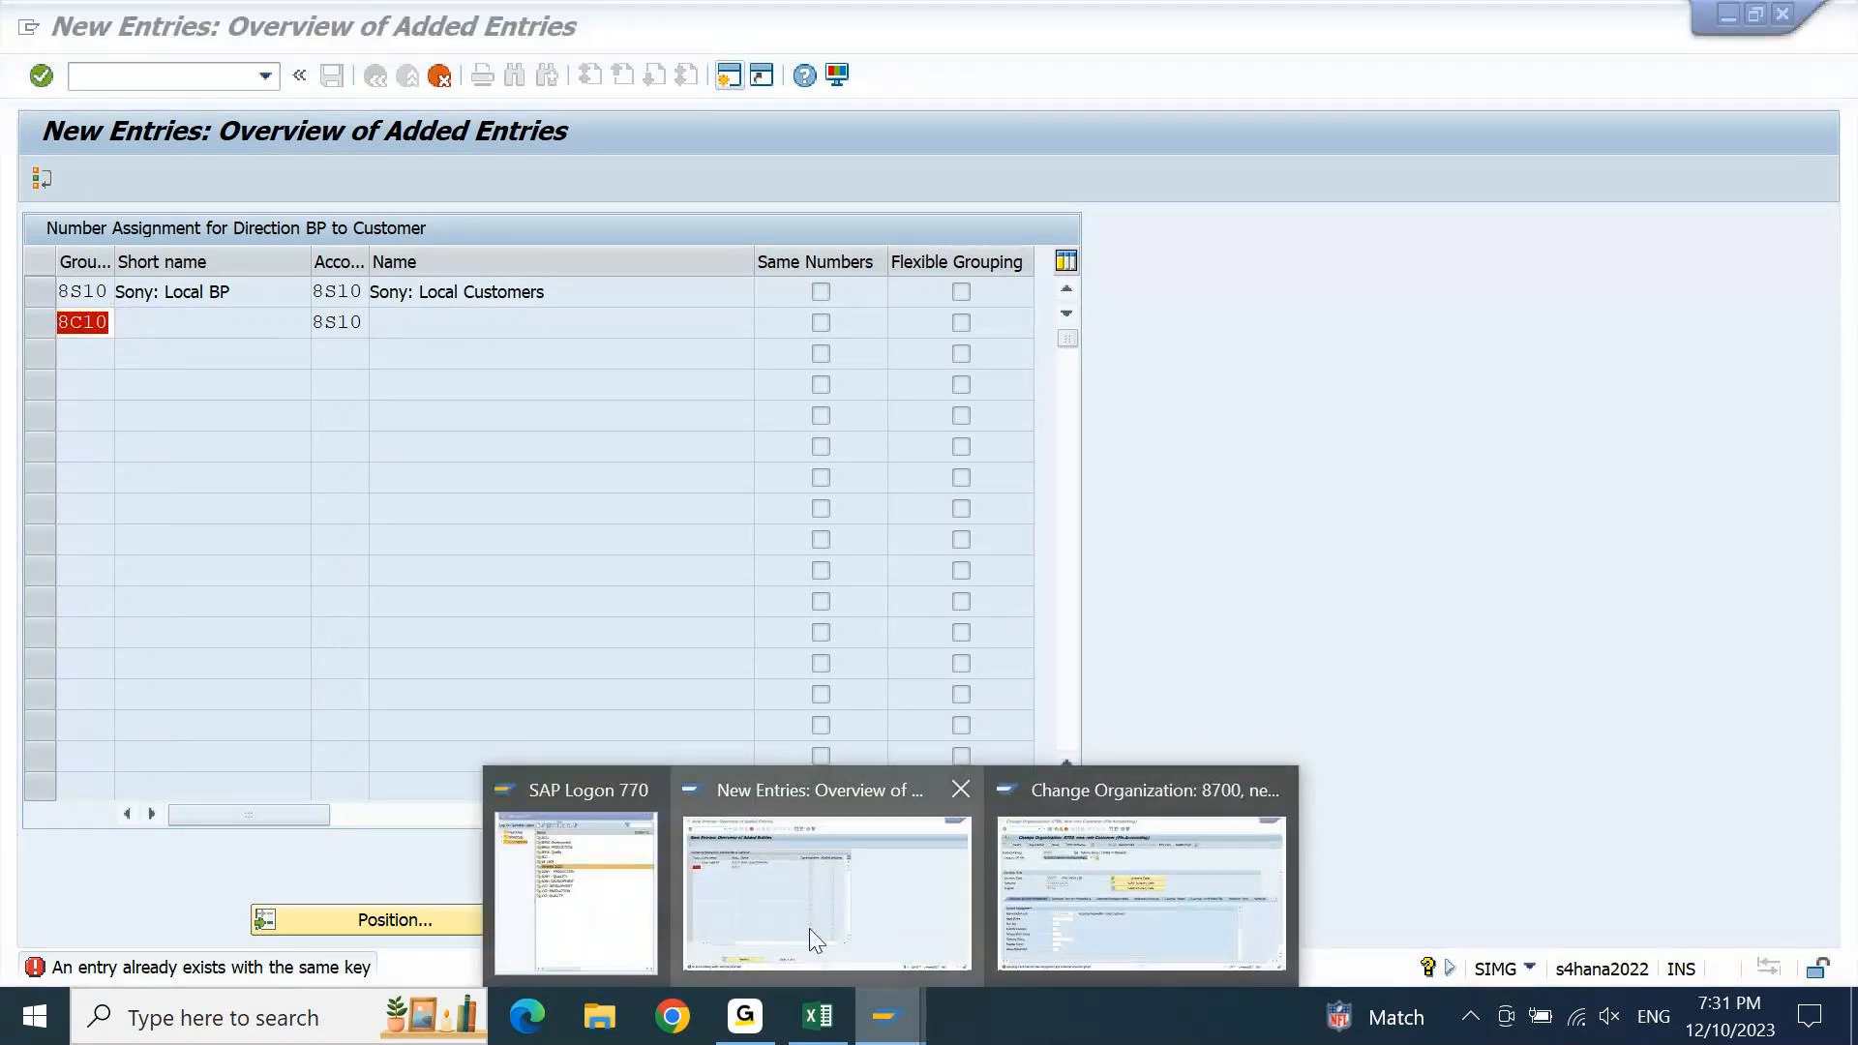
pyautogui.click(1184, 909)
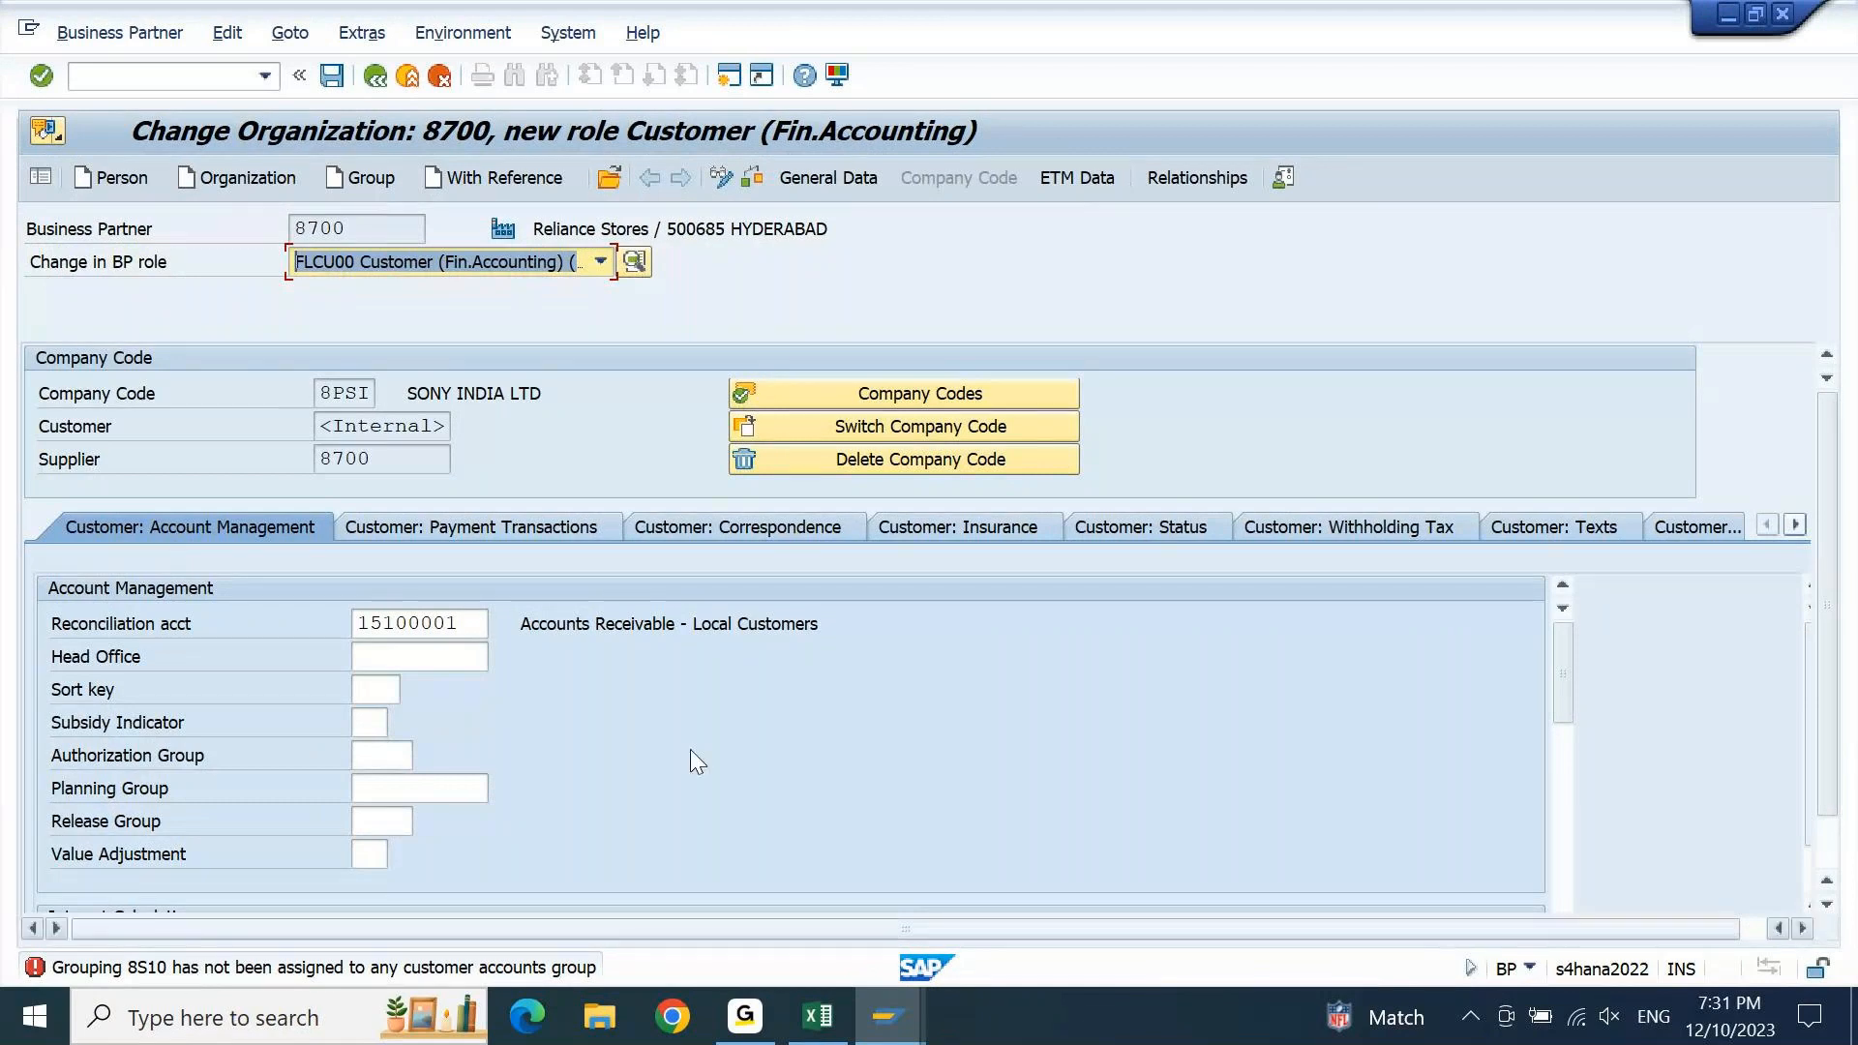
pyautogui.moveTo(927, 1016)
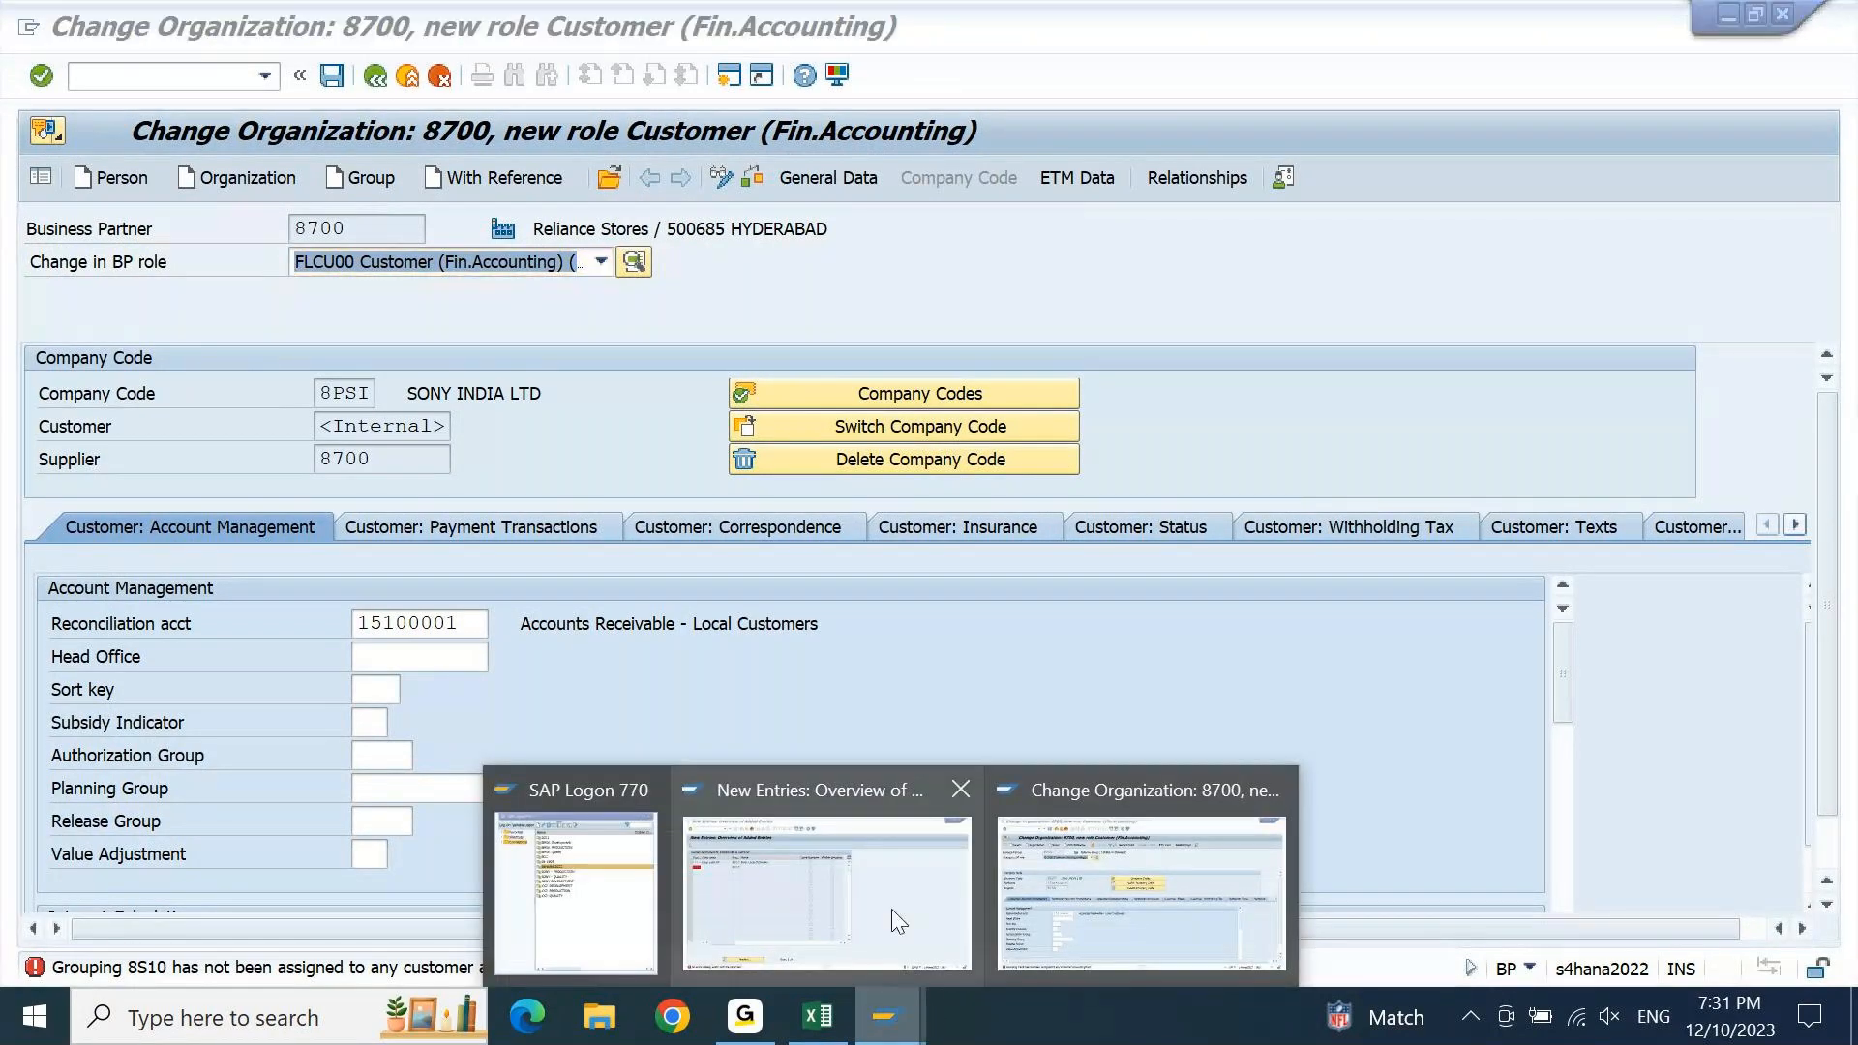
pyautogui.click(925, 895)
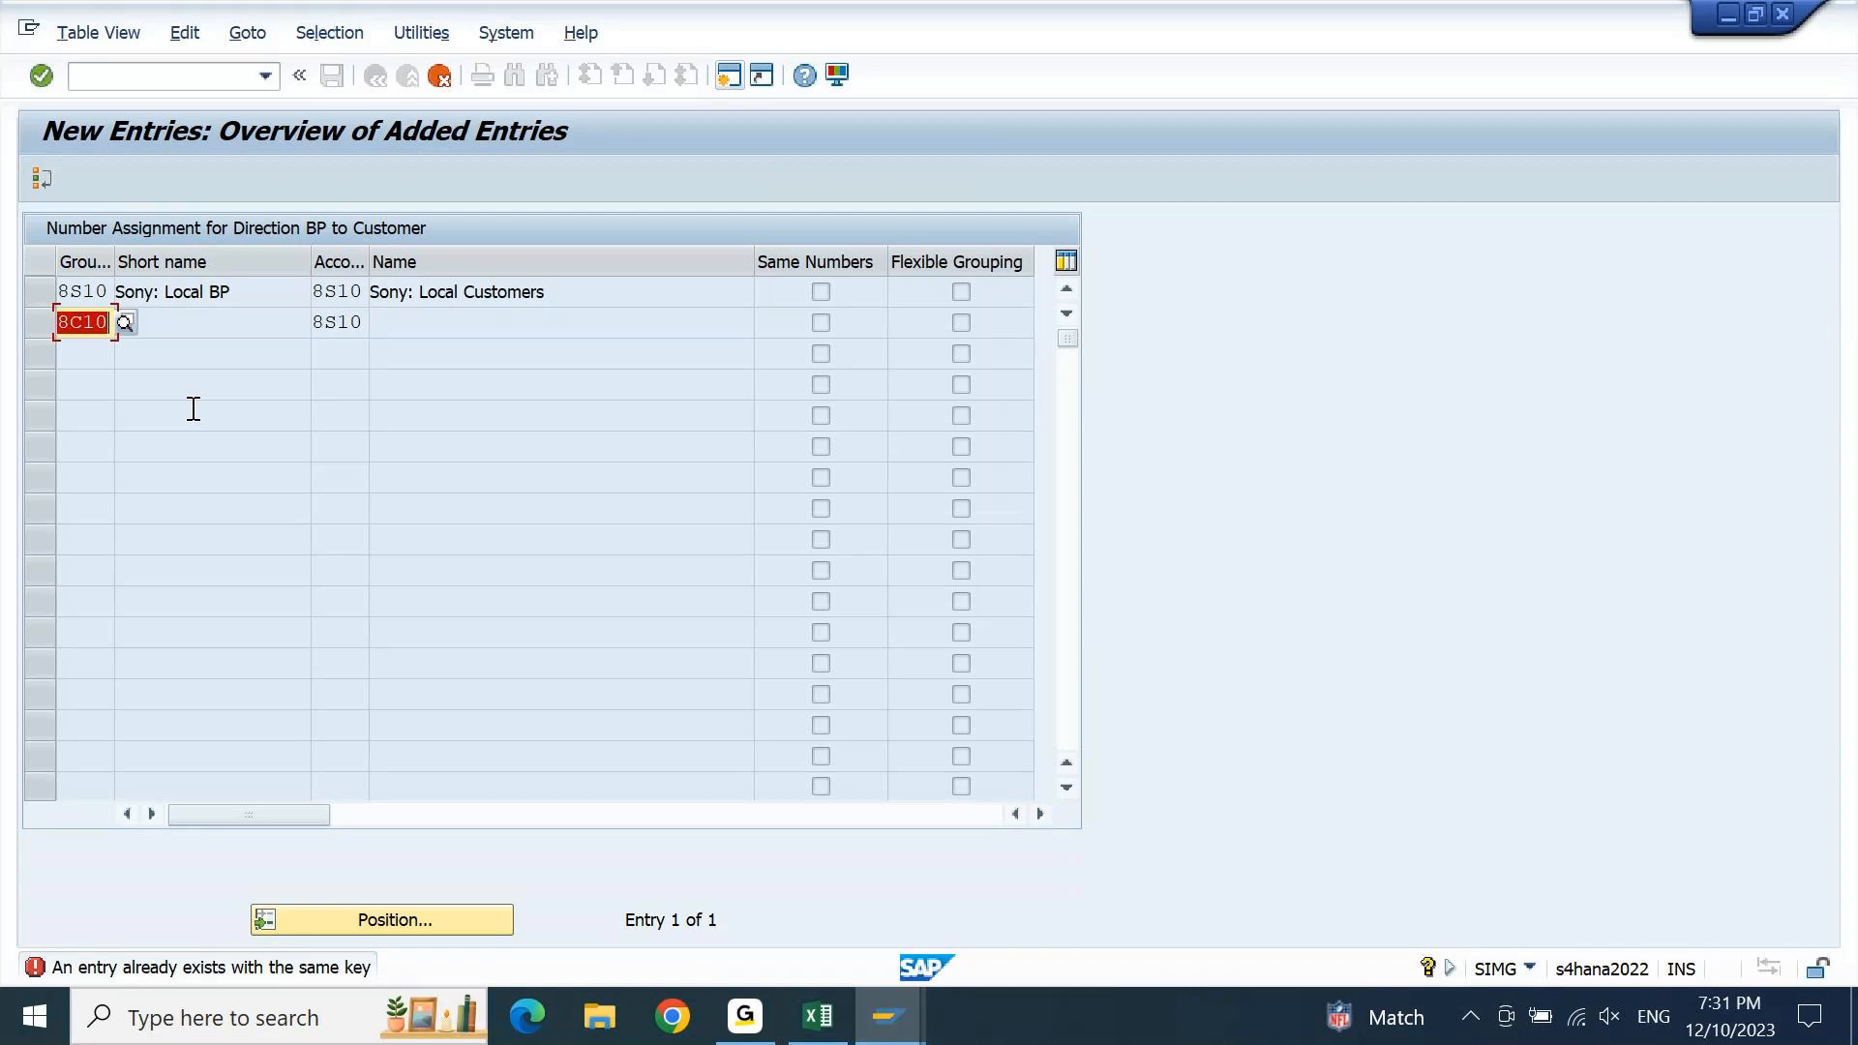
# Discard the duplicate 8C10 row from the new number assignment entries
pyautogui.press('Delete')
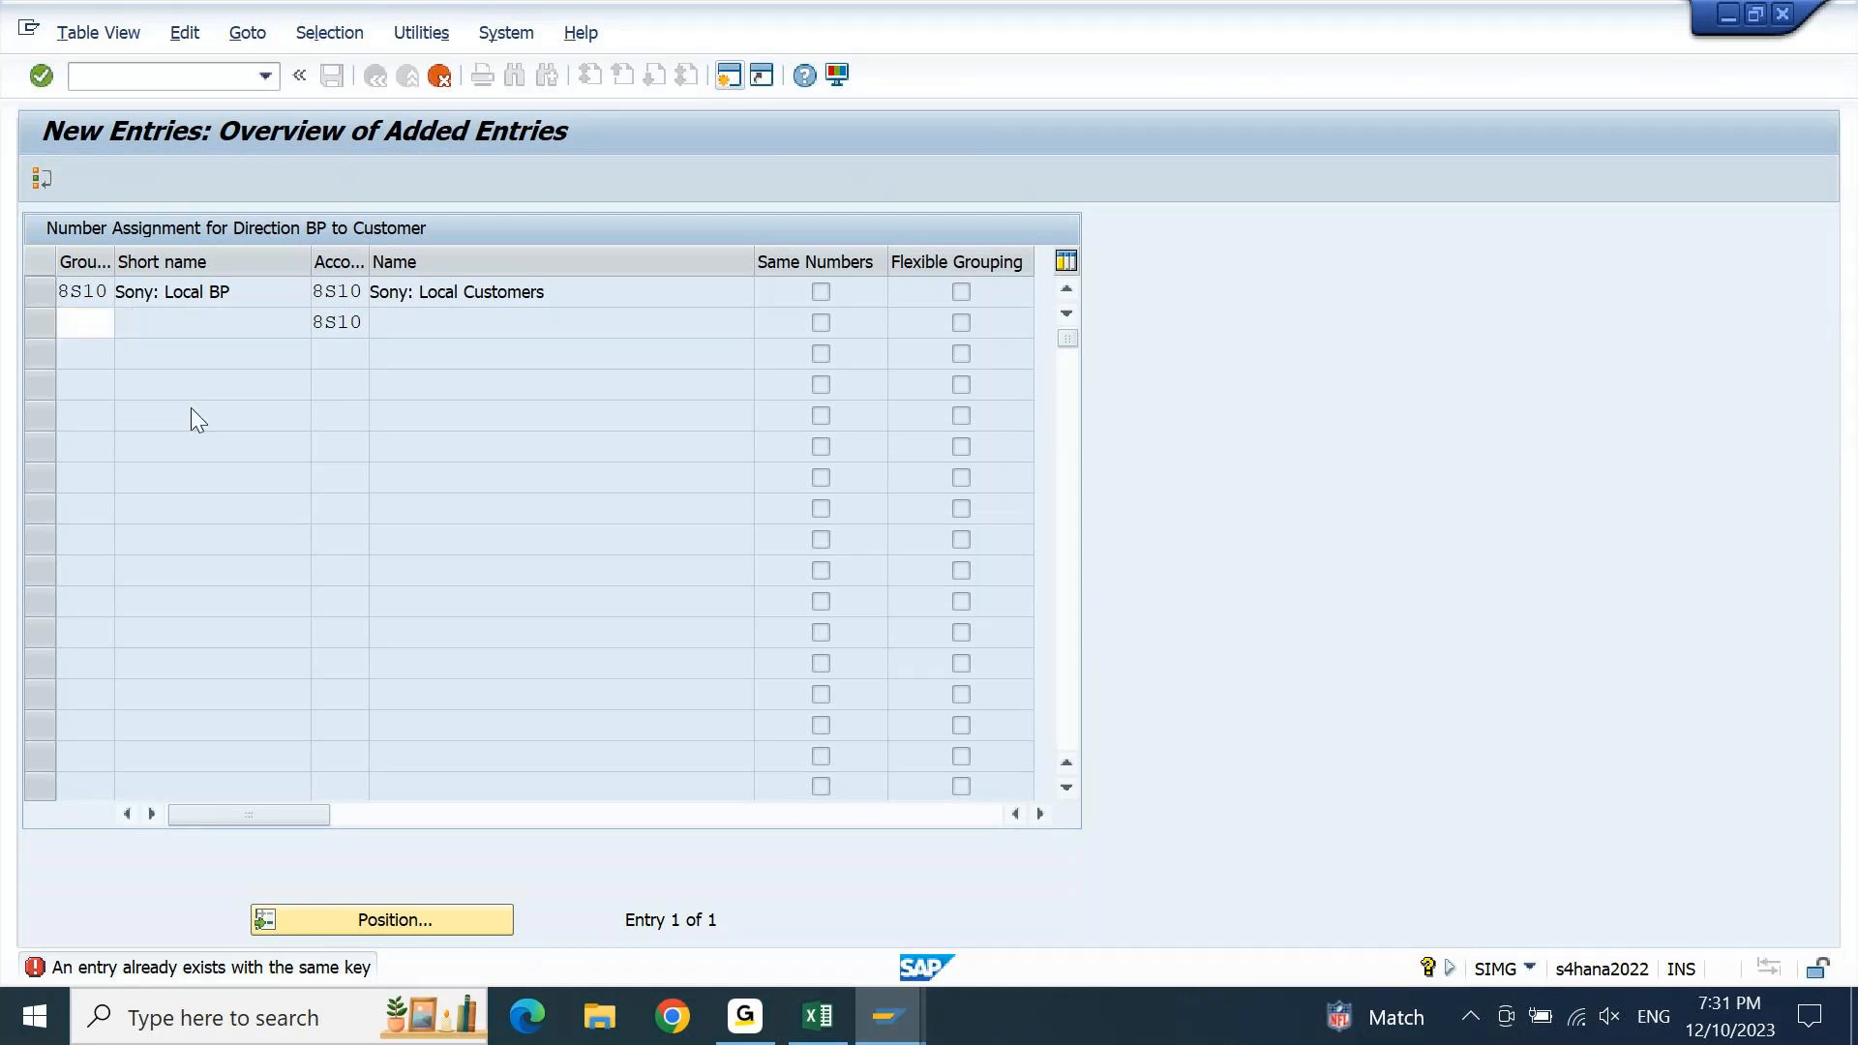
pyautogui.press('F12')
pyautogui.press('Return')
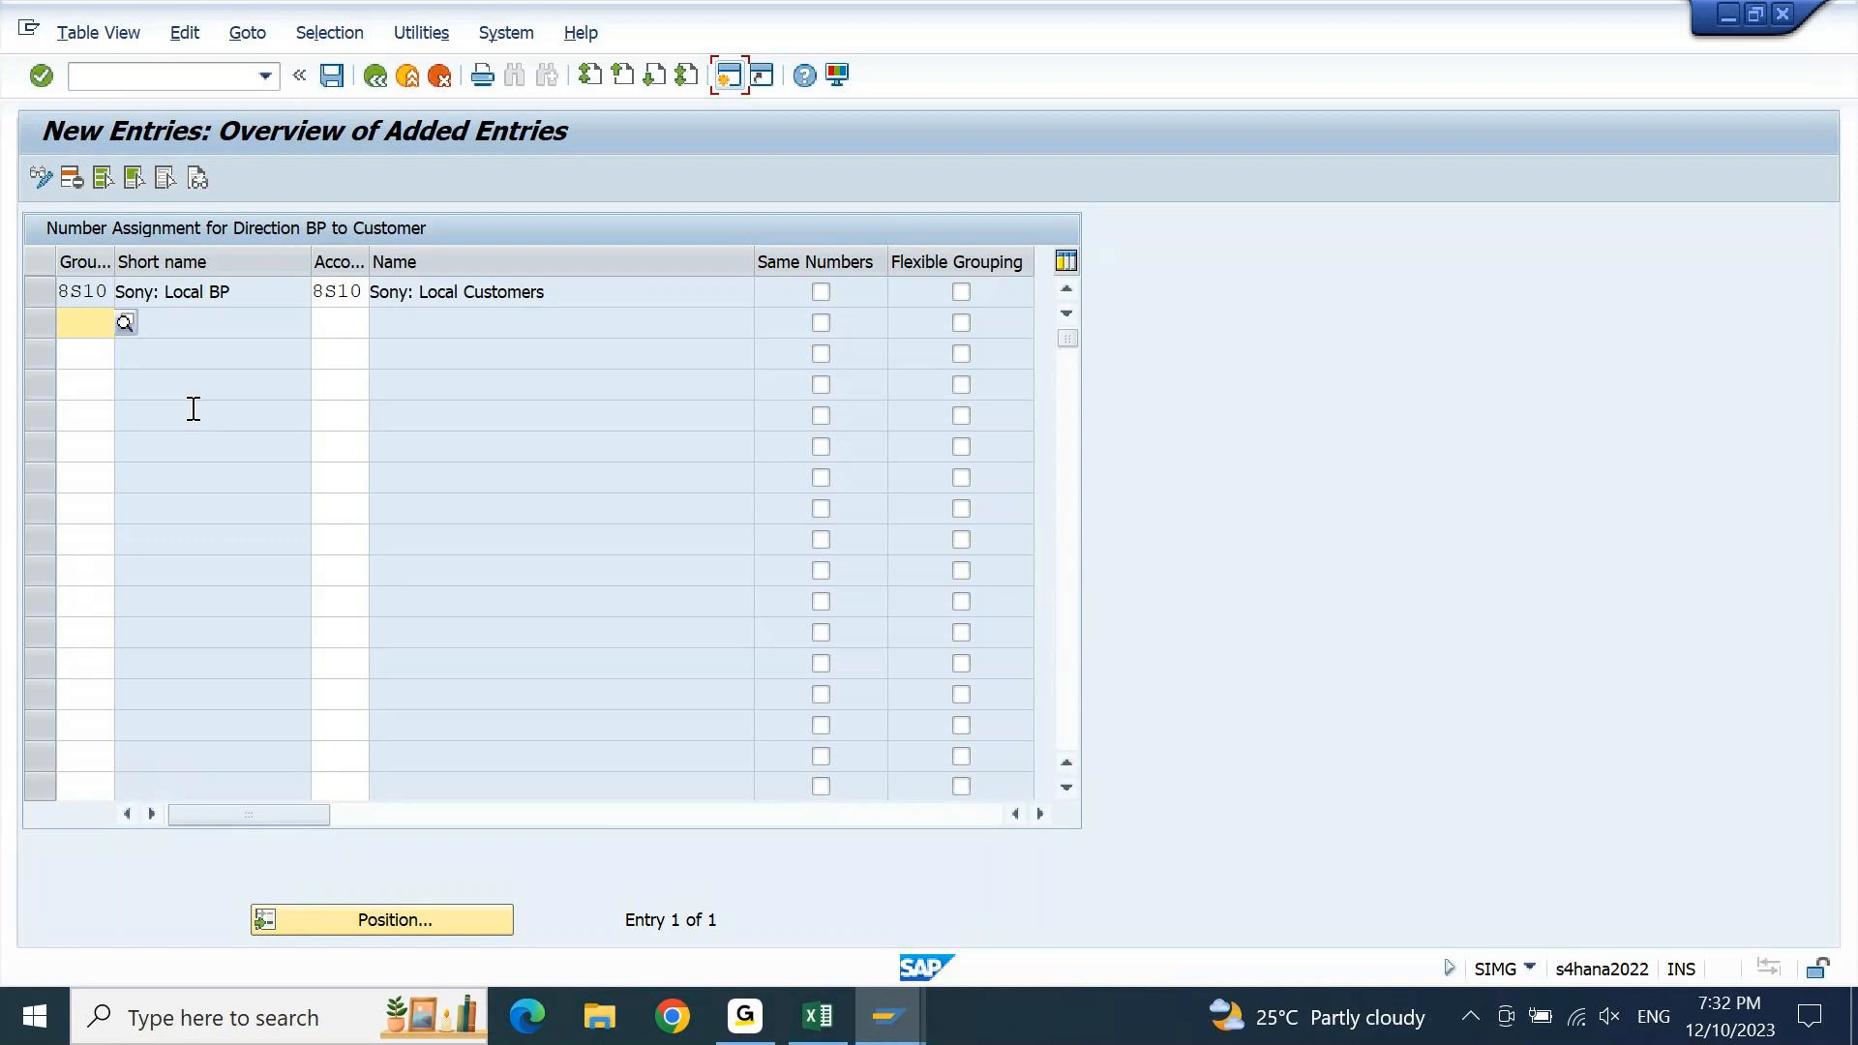
# Locate grouping 8C10 in the BP-to-customer number assignment overview, delete its entry and save the table
pyautogui.press('F3')
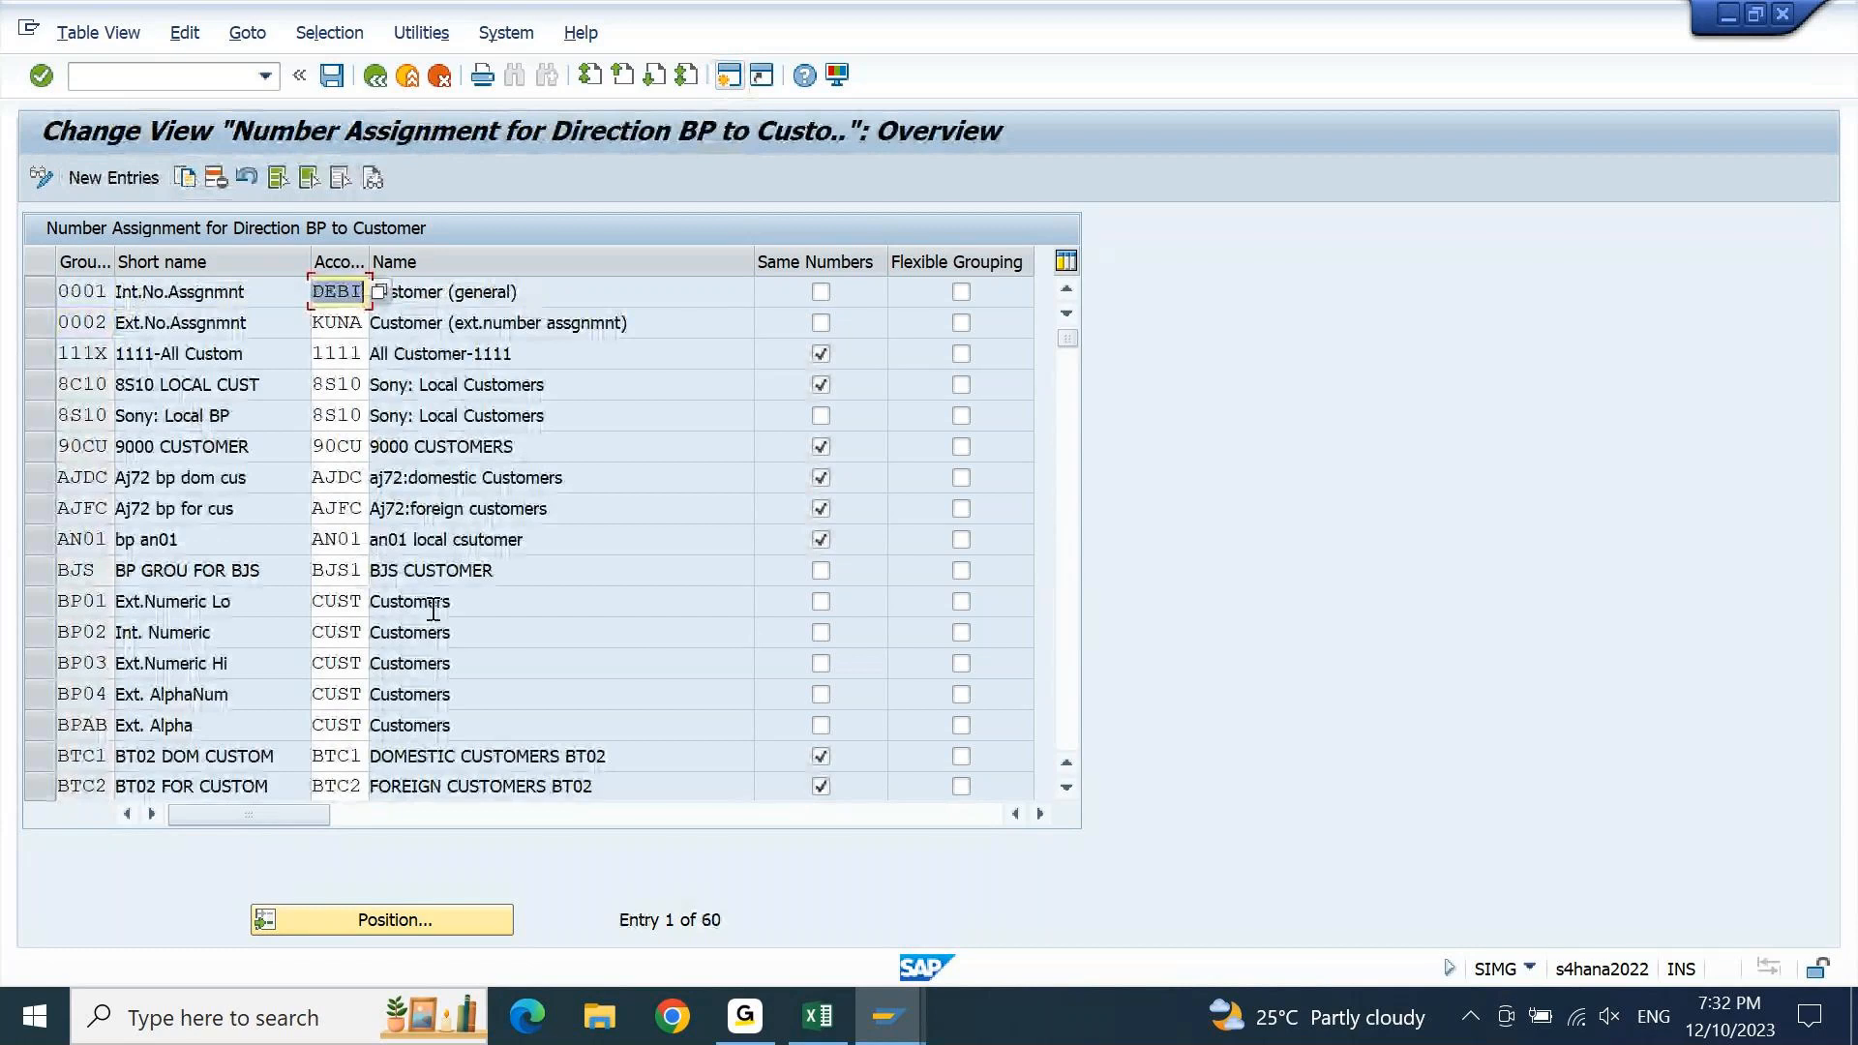
pyautogui.click(428, 920)
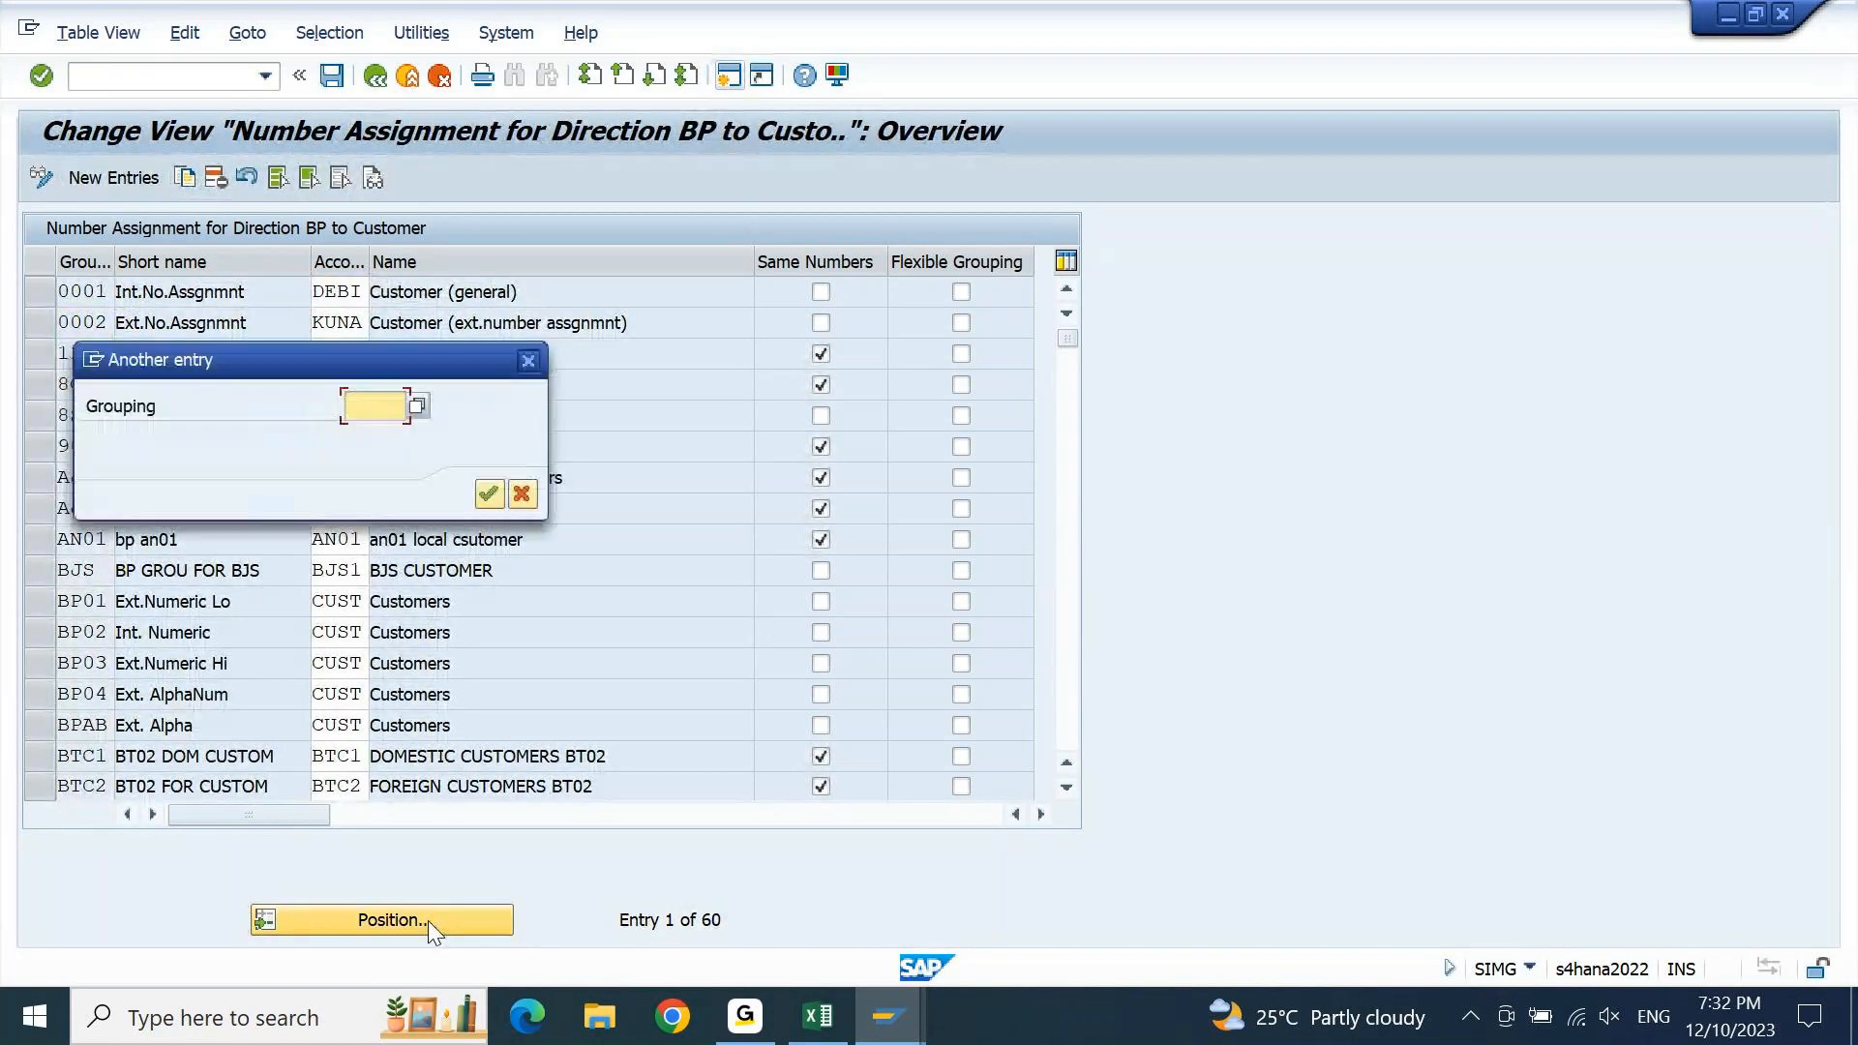
pyautogui.write('8c10')
pyautogui.press('Return')
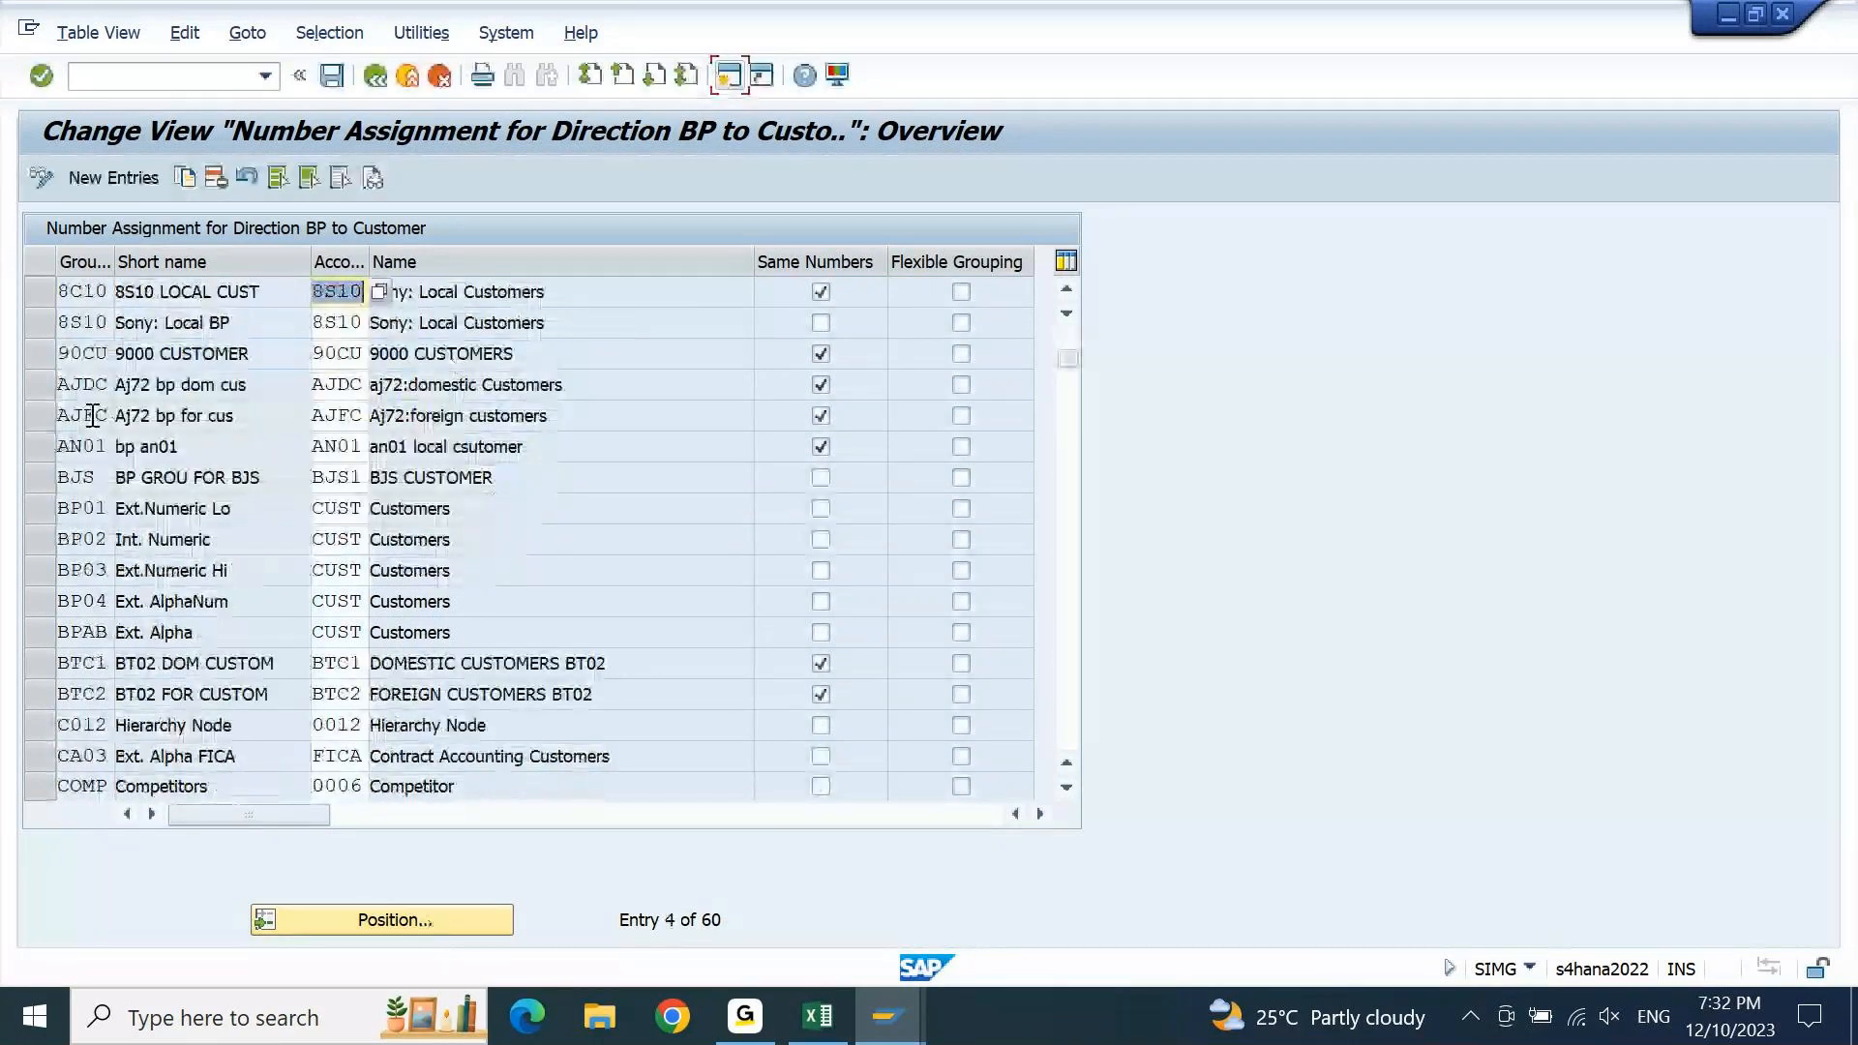
pyautogui.click(37, 299)
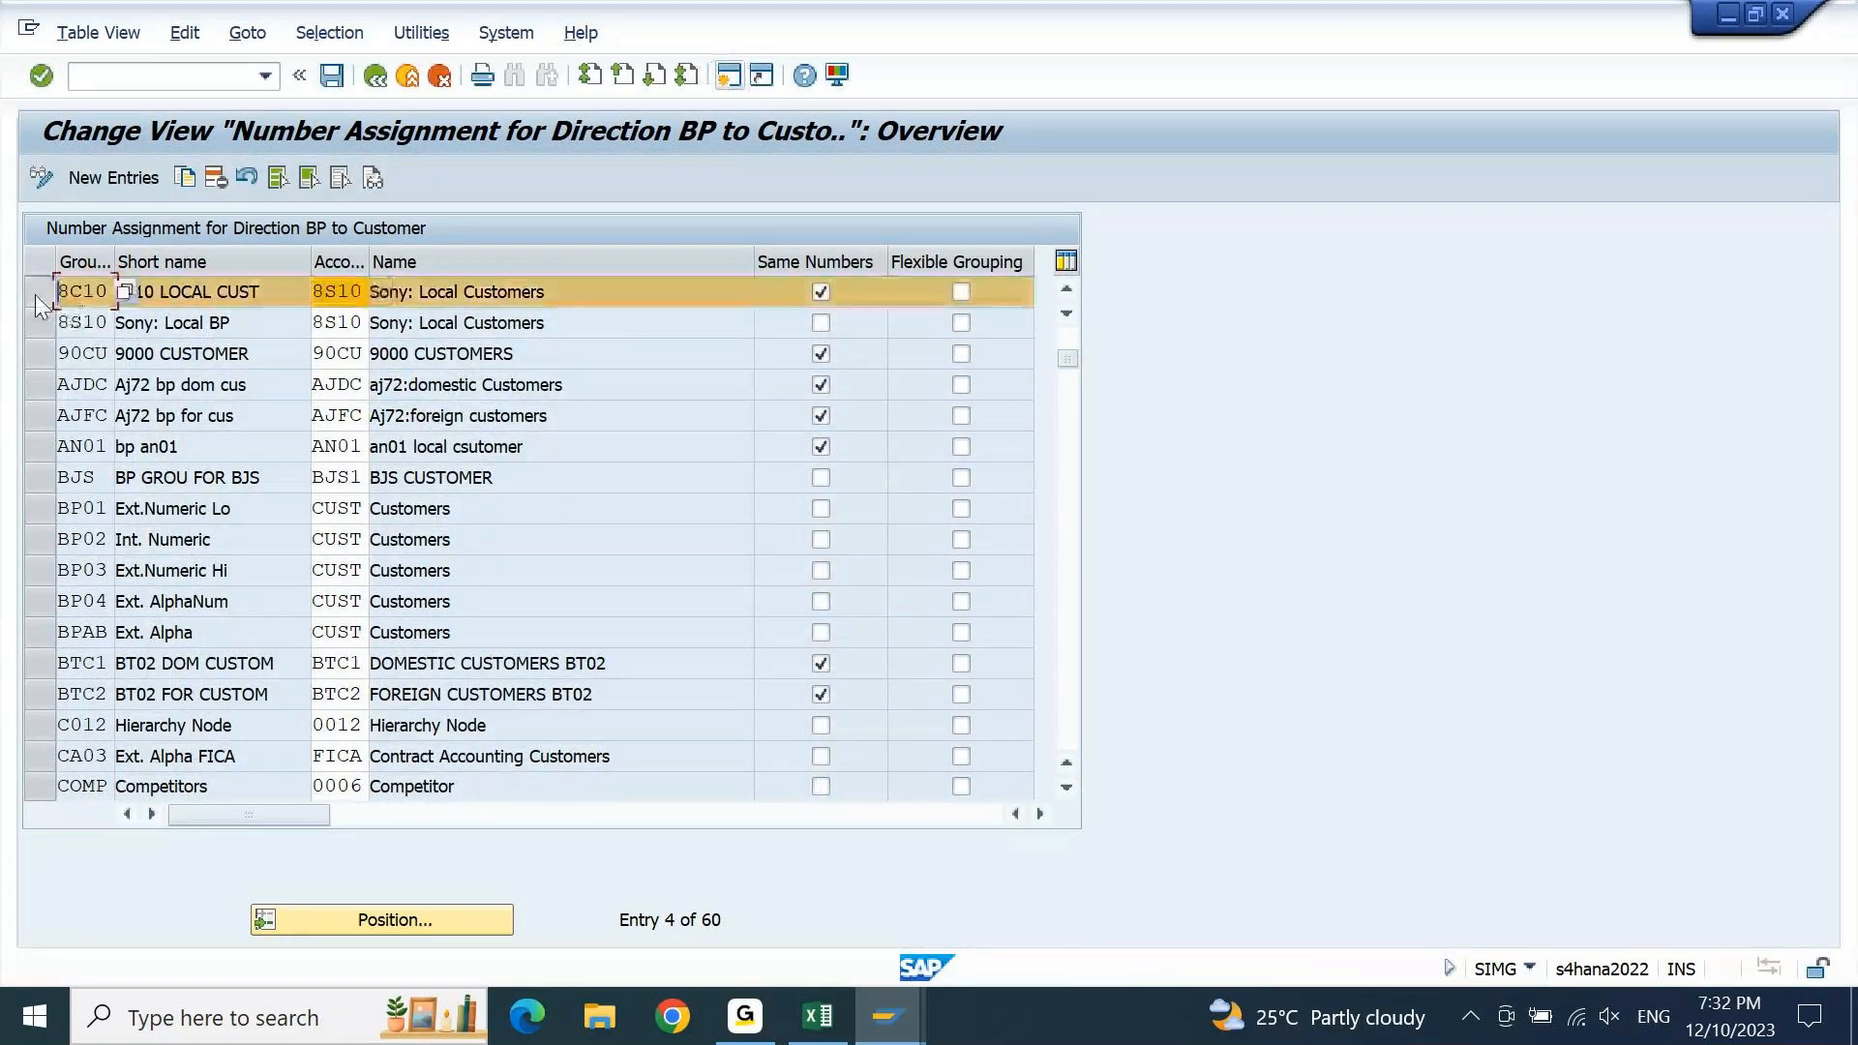
pyautogui.click(217, 178)
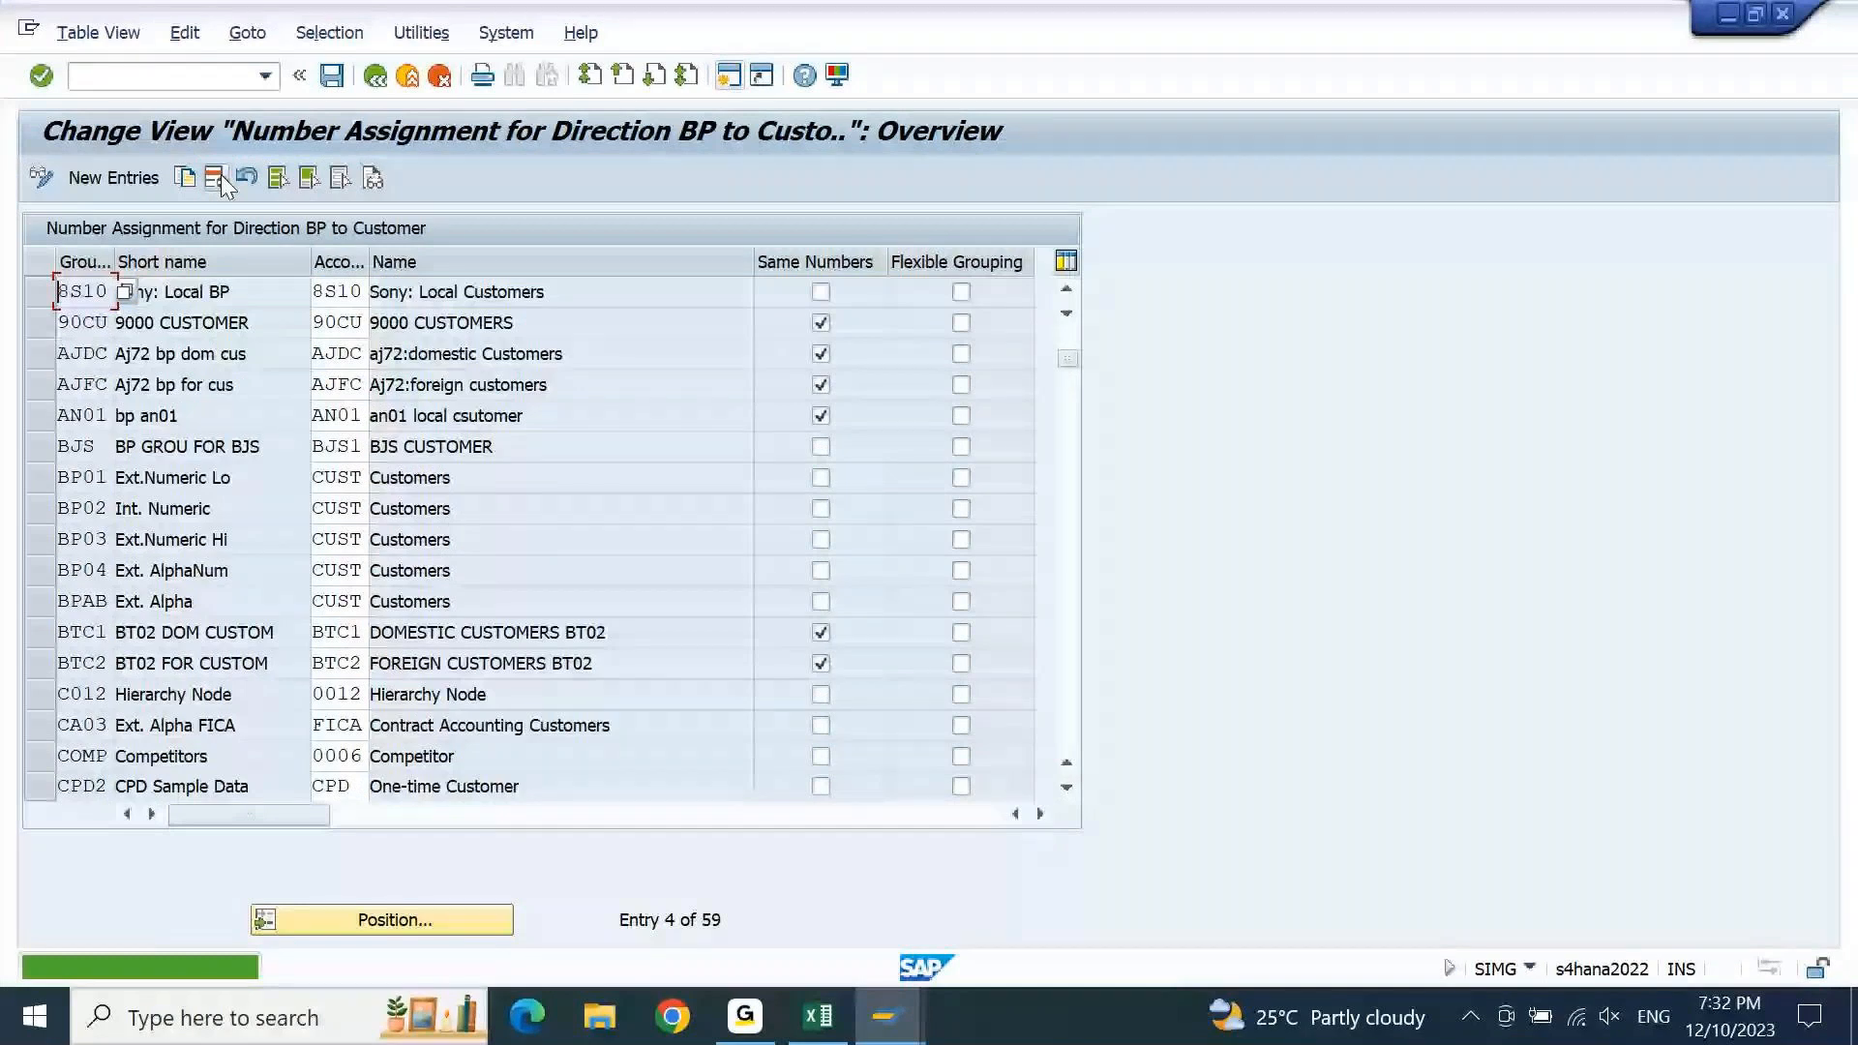
pyautogui.click(334, 75)
pyautogui.press('Return')
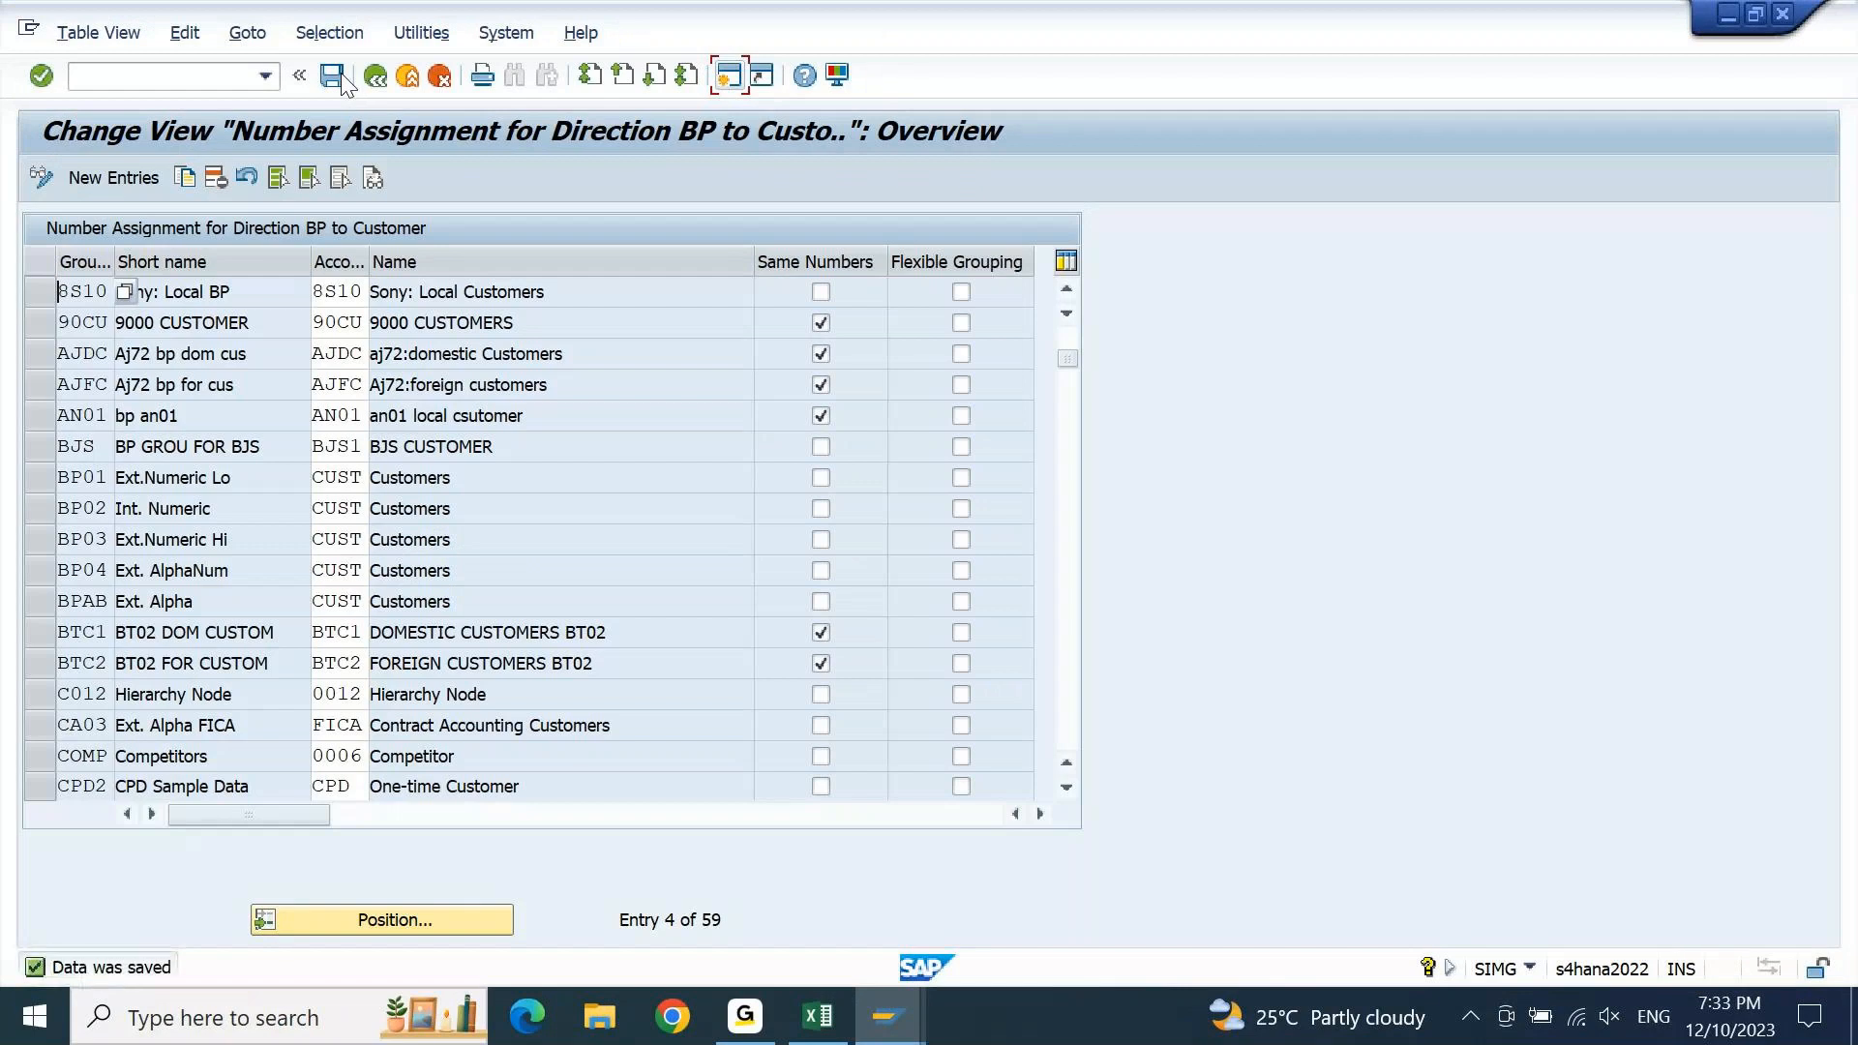
# Enable Same Numbers for the 8S10 Sony: Local BP assignment, save it and return to the IMG structure
pyautogui.click(40, 300)
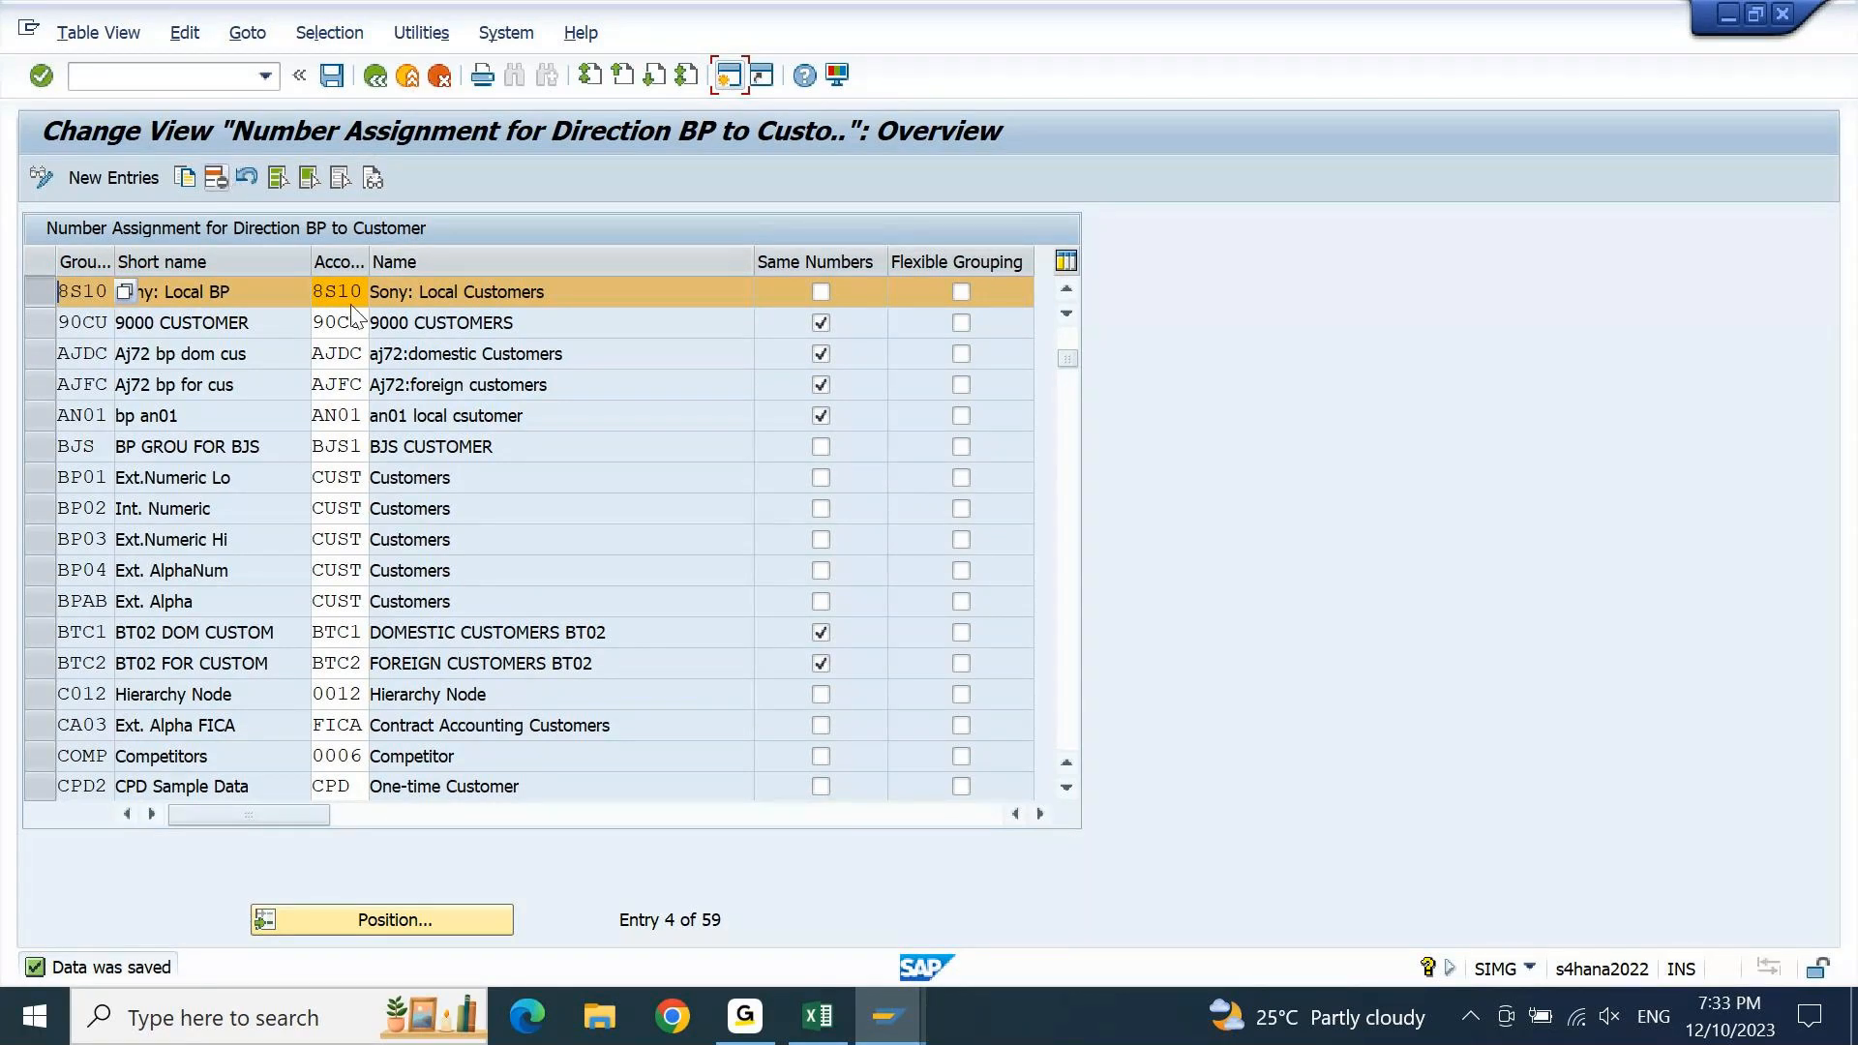
pyautogui.press('Tab')
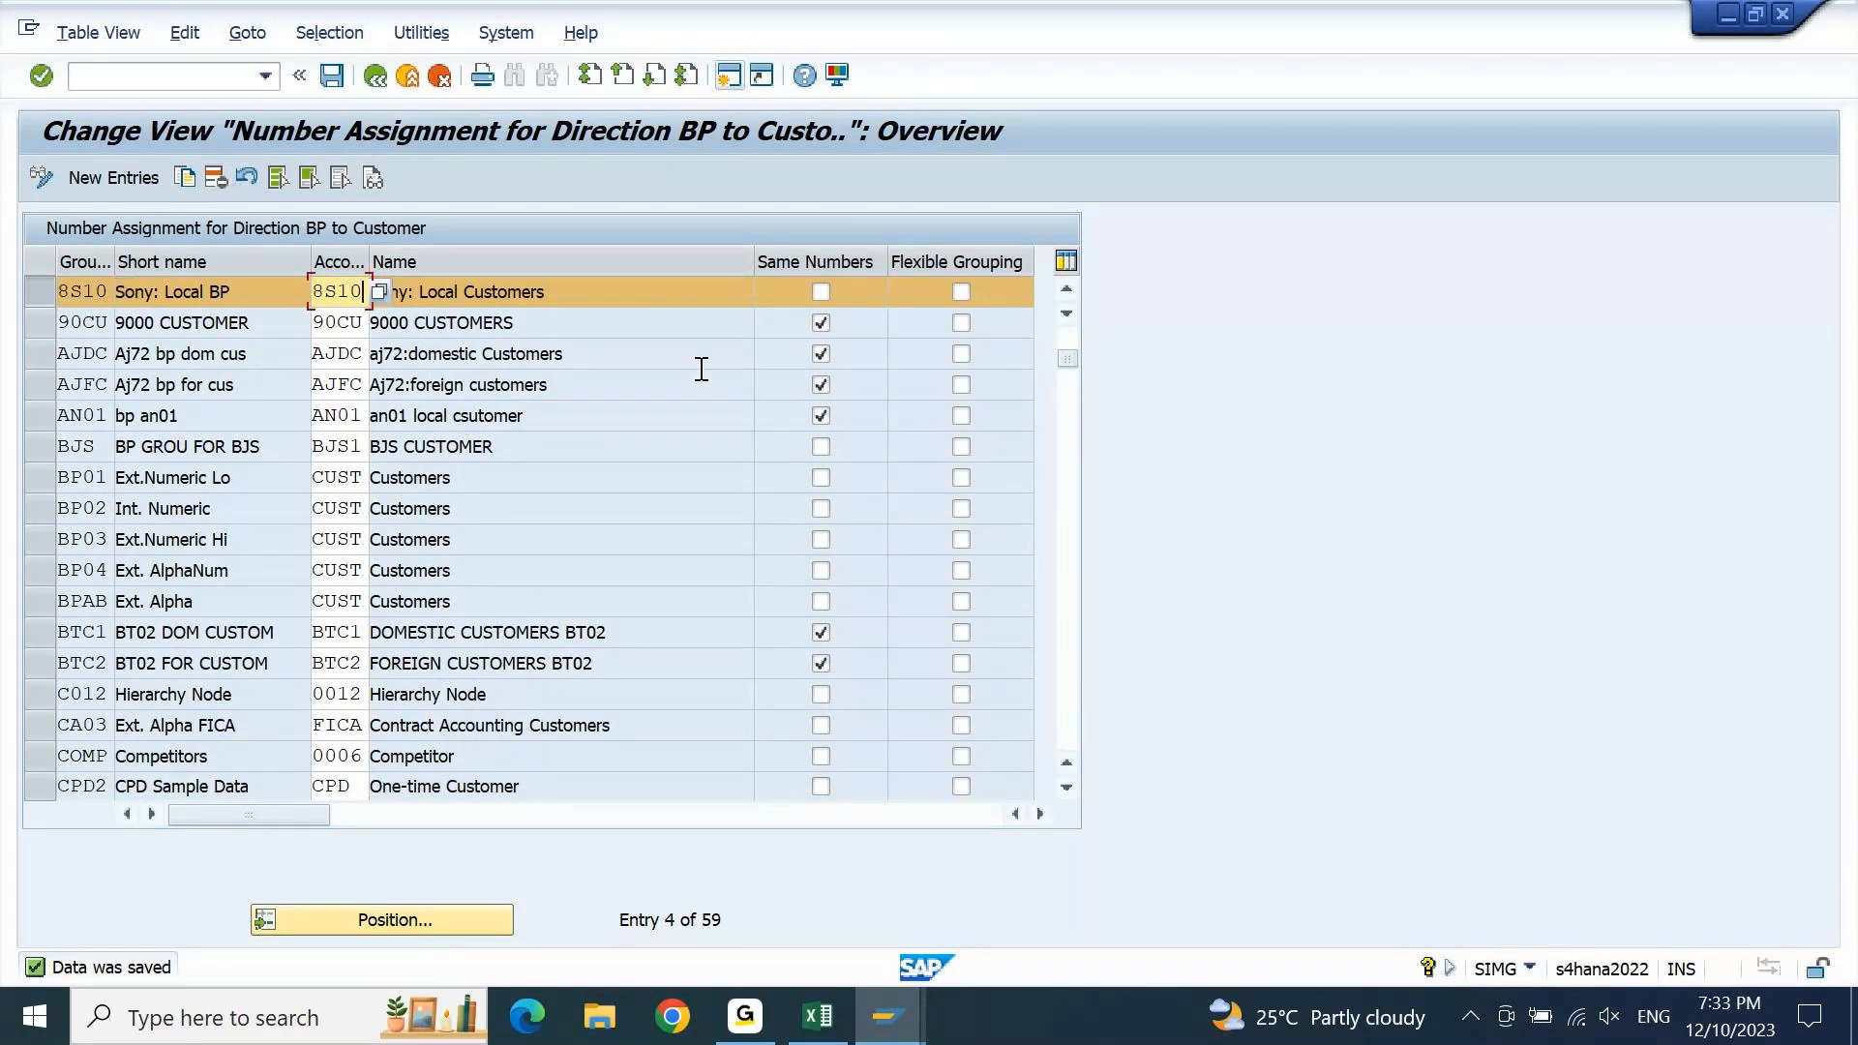
pyautogui.press('Return')
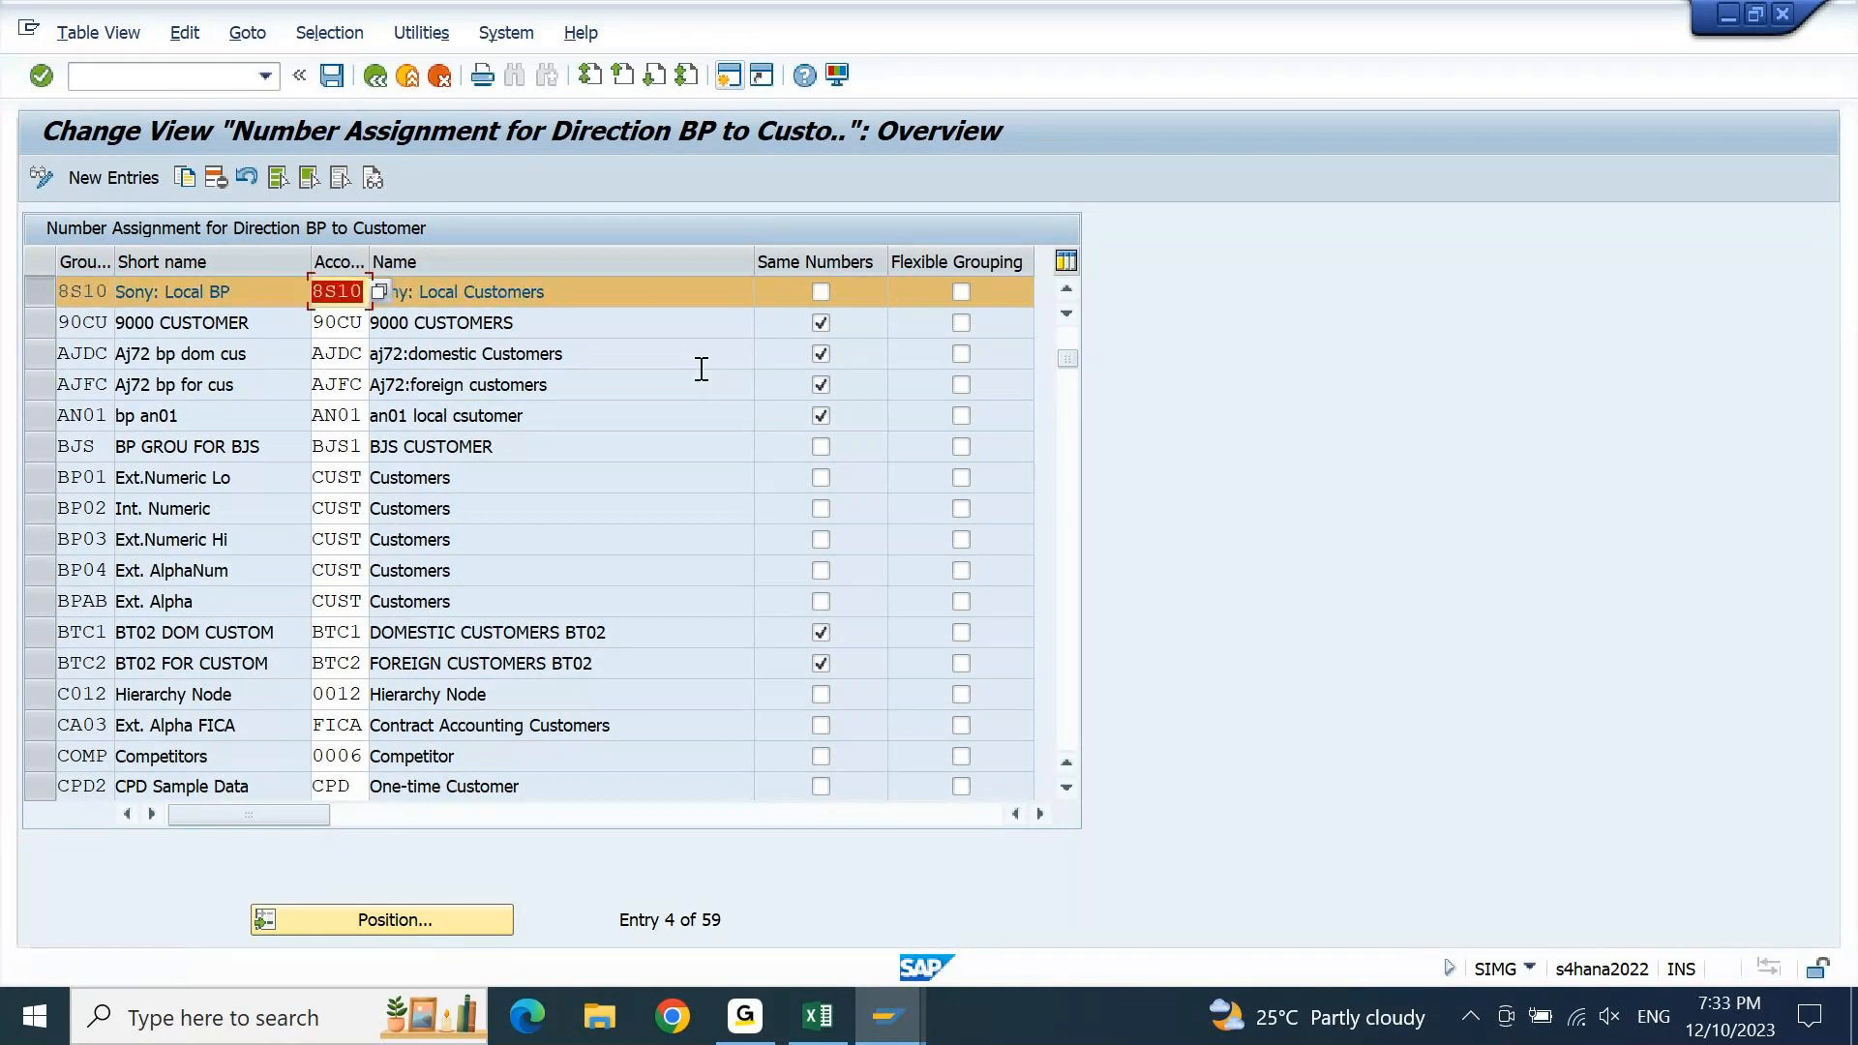
pyautogui.click(828, 294)
pyautogui.hotkey('ctrl', 's')
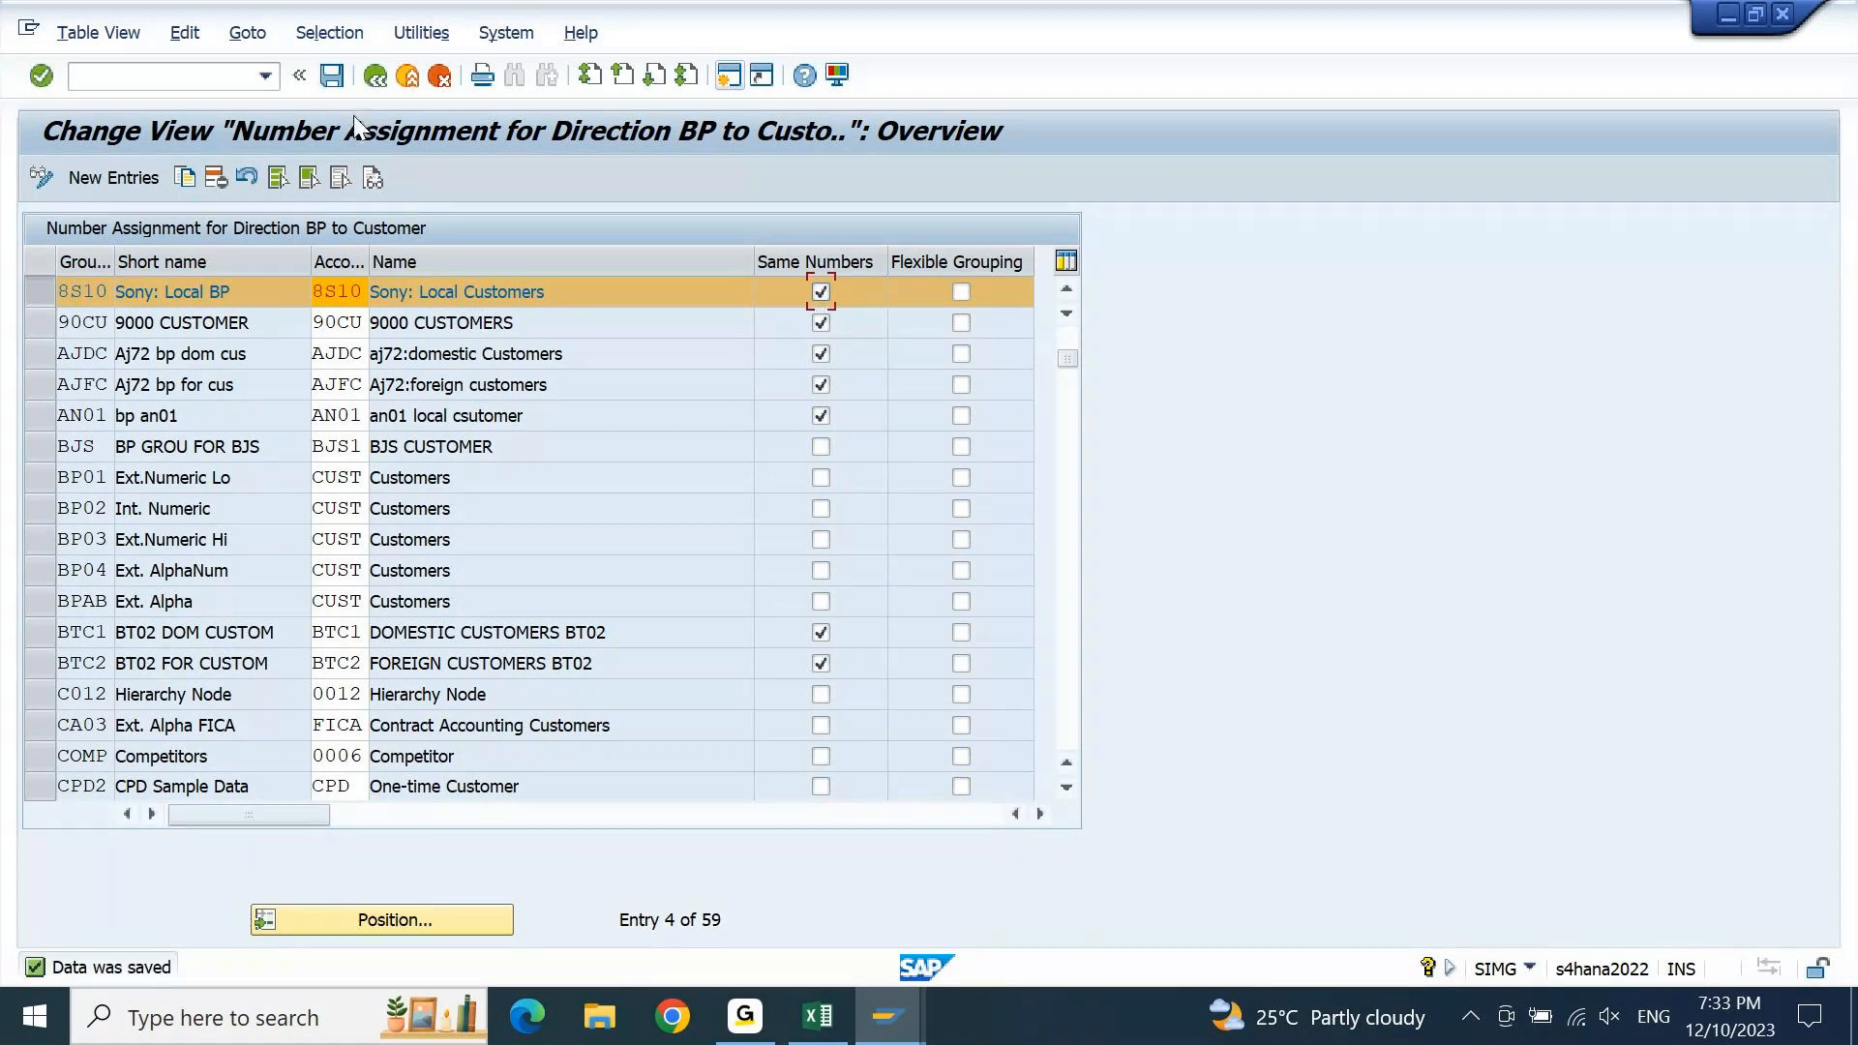
pyautogui.click(373, 77)
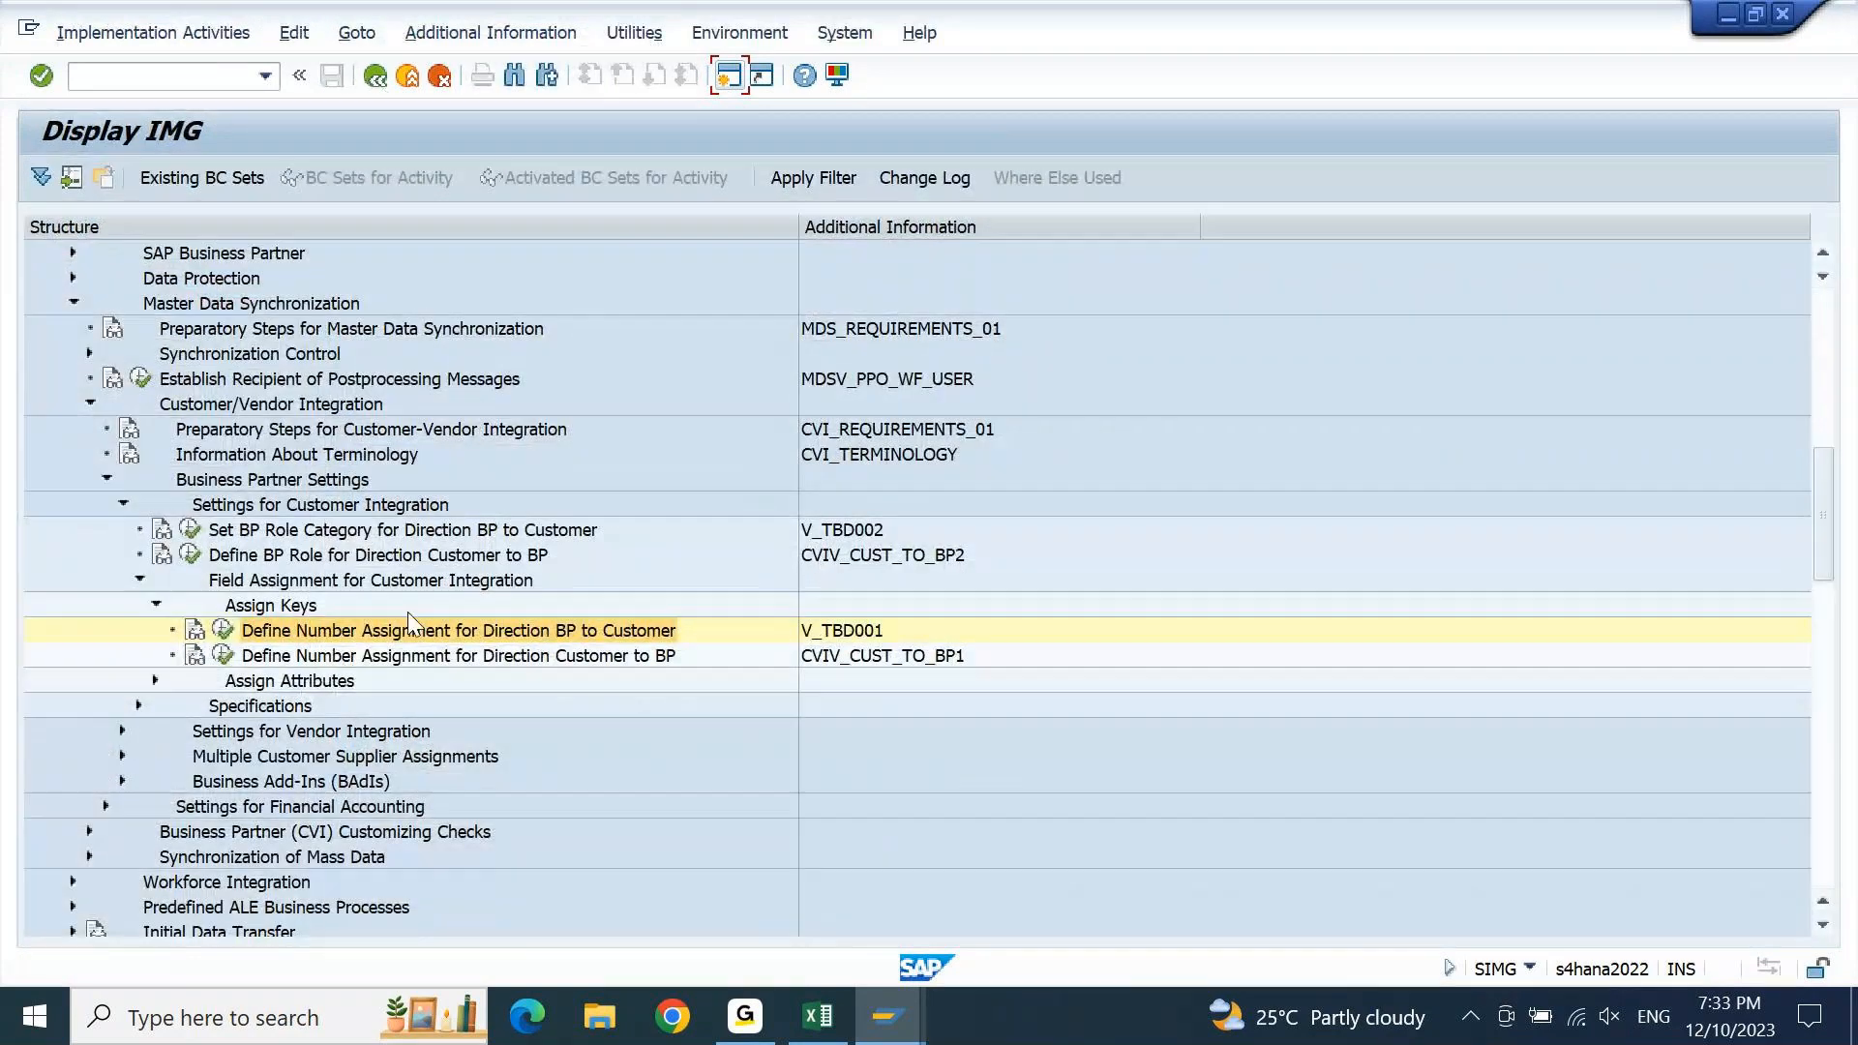
# Switch to the business partner session, abandon the unsaved customer role entry and restart transaction BP
pyautogui.click(888, 1017)
pyautogui.click(1187, 916)
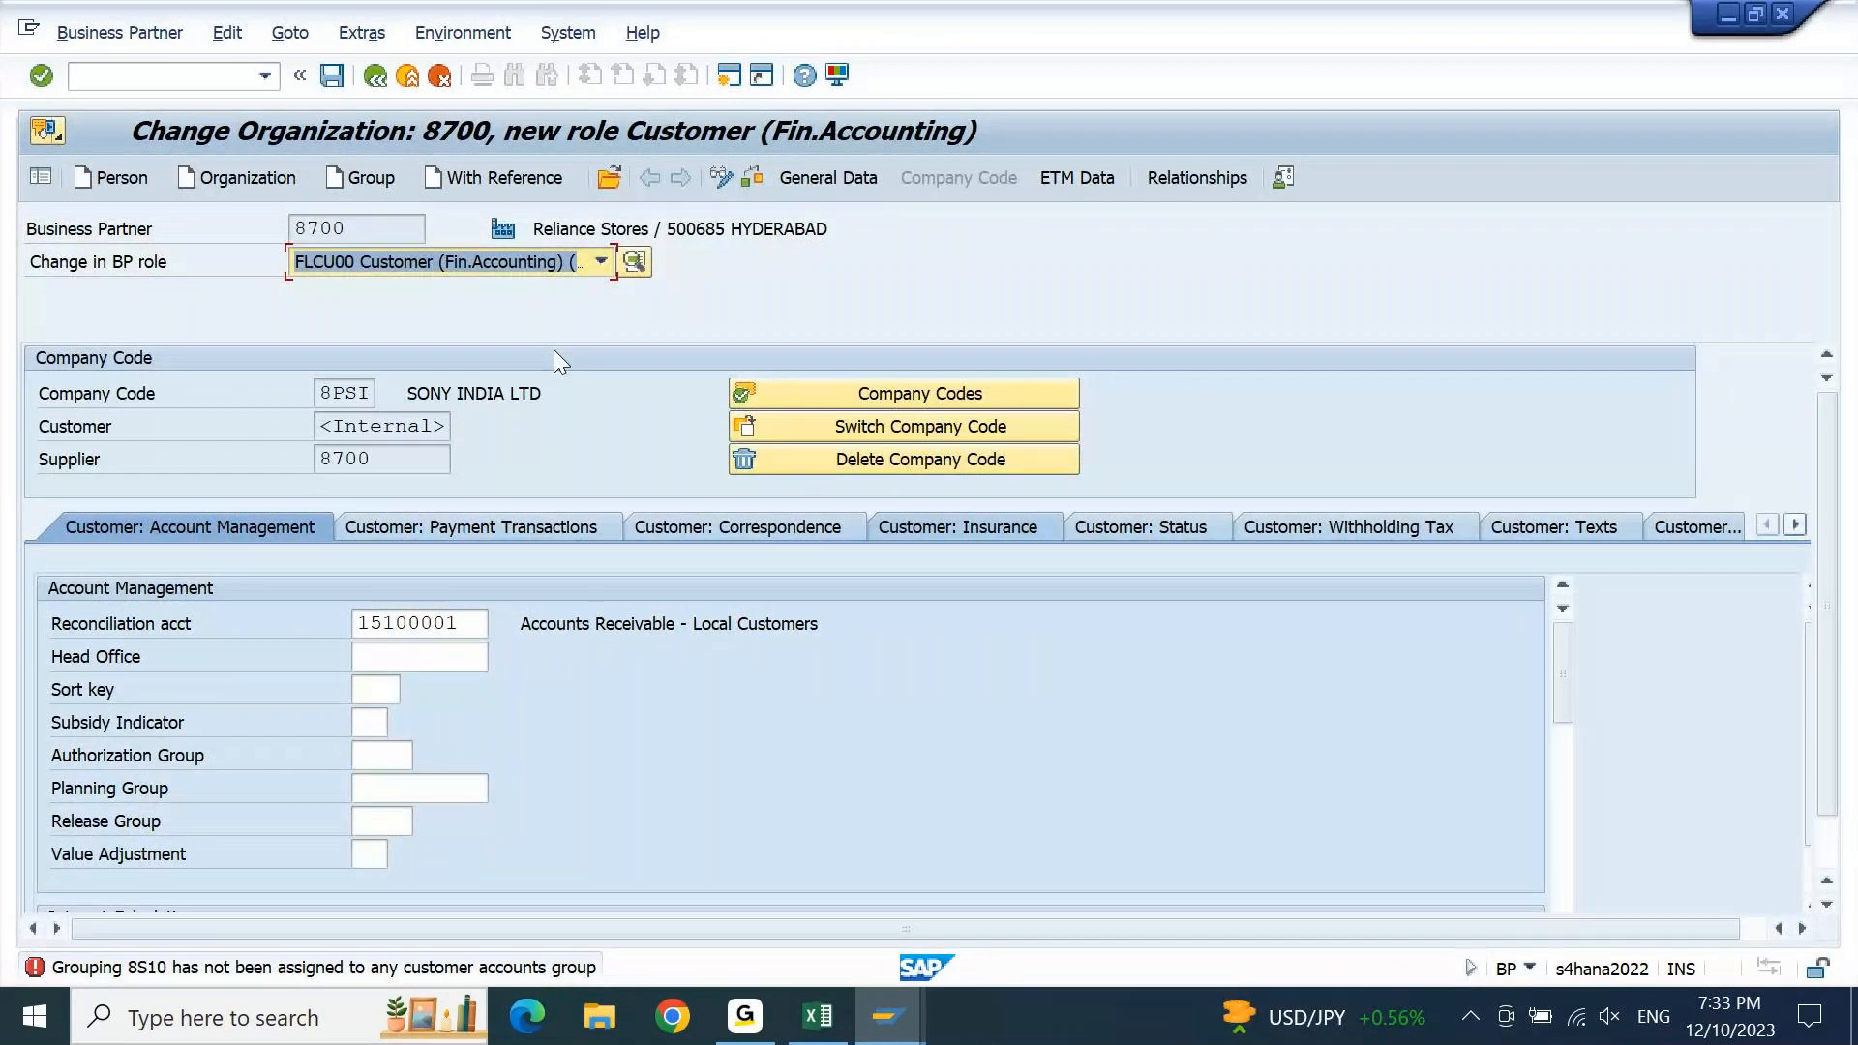
pyautogui.click(178, 73)
pyautogui.write('/n')
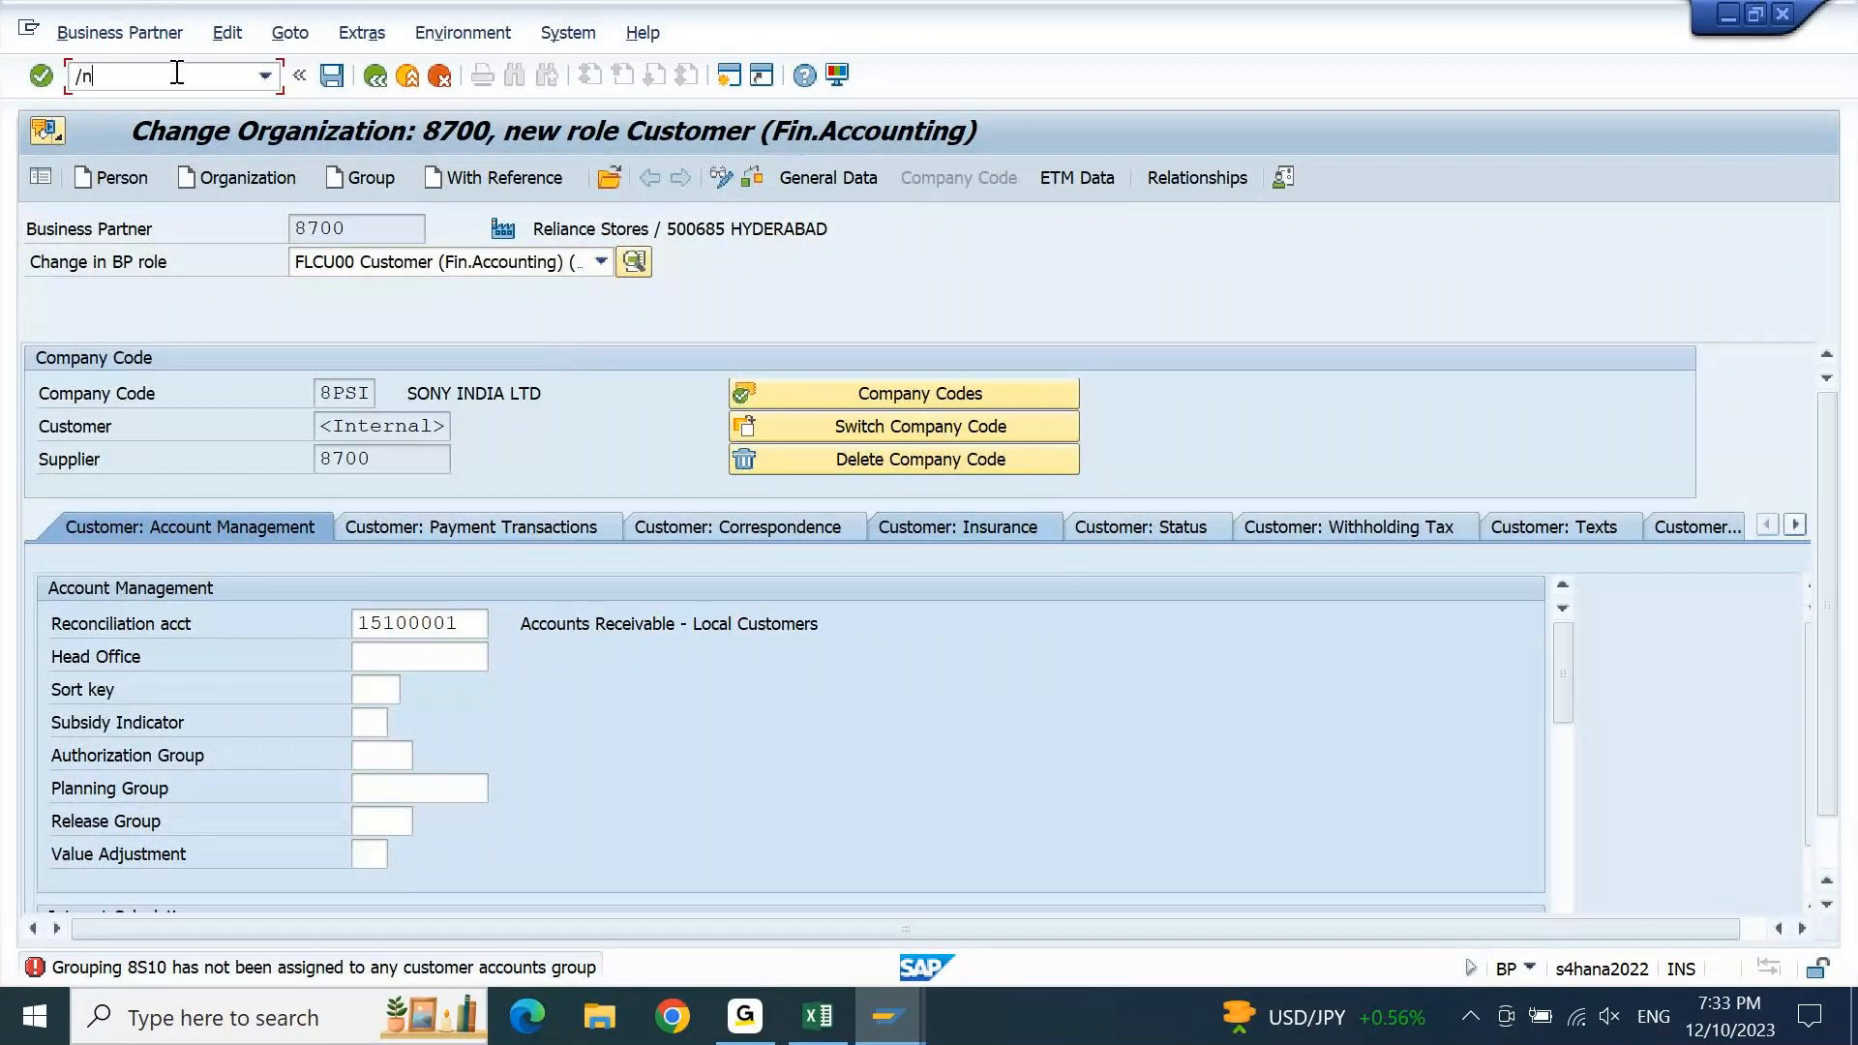
pyautogui.press('Return')
pyautogui.write('b')
pyautogui.press('BackSpace')
pyautogui.write('bp')
pyautogui.press('Return')
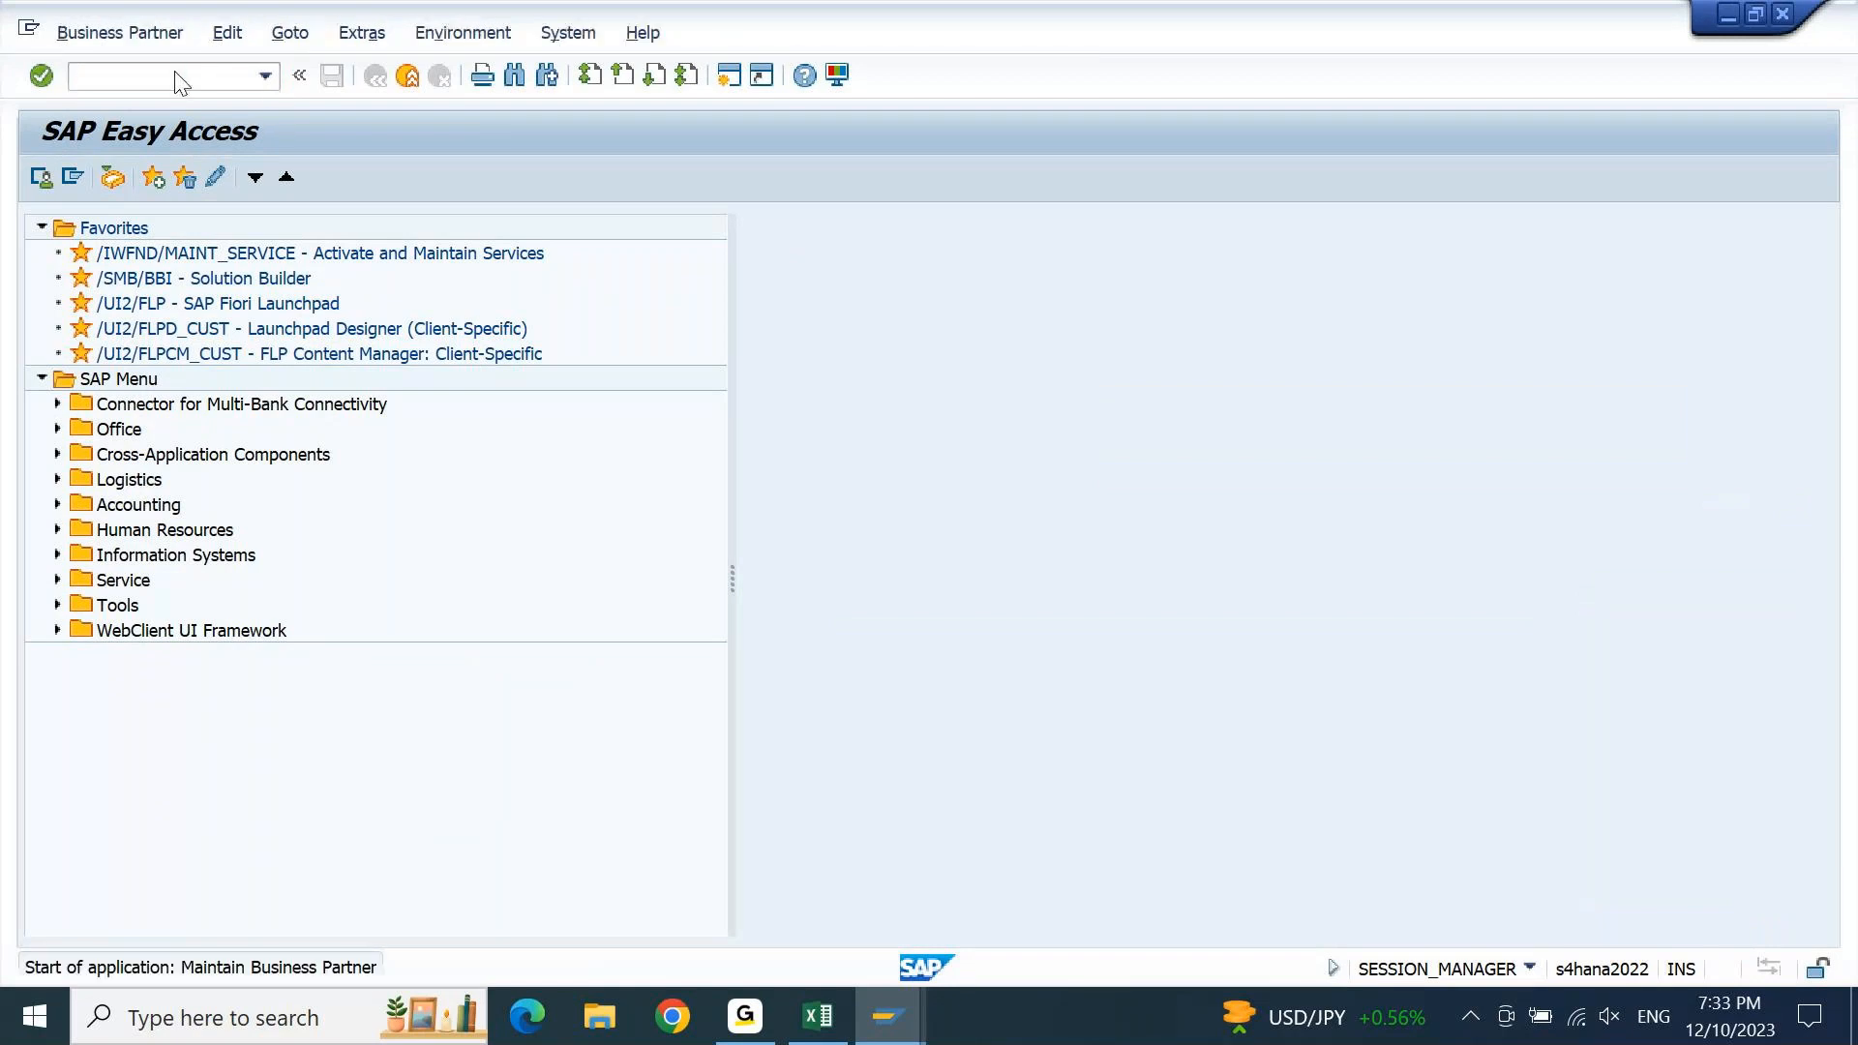
pyautogui.press('Return')
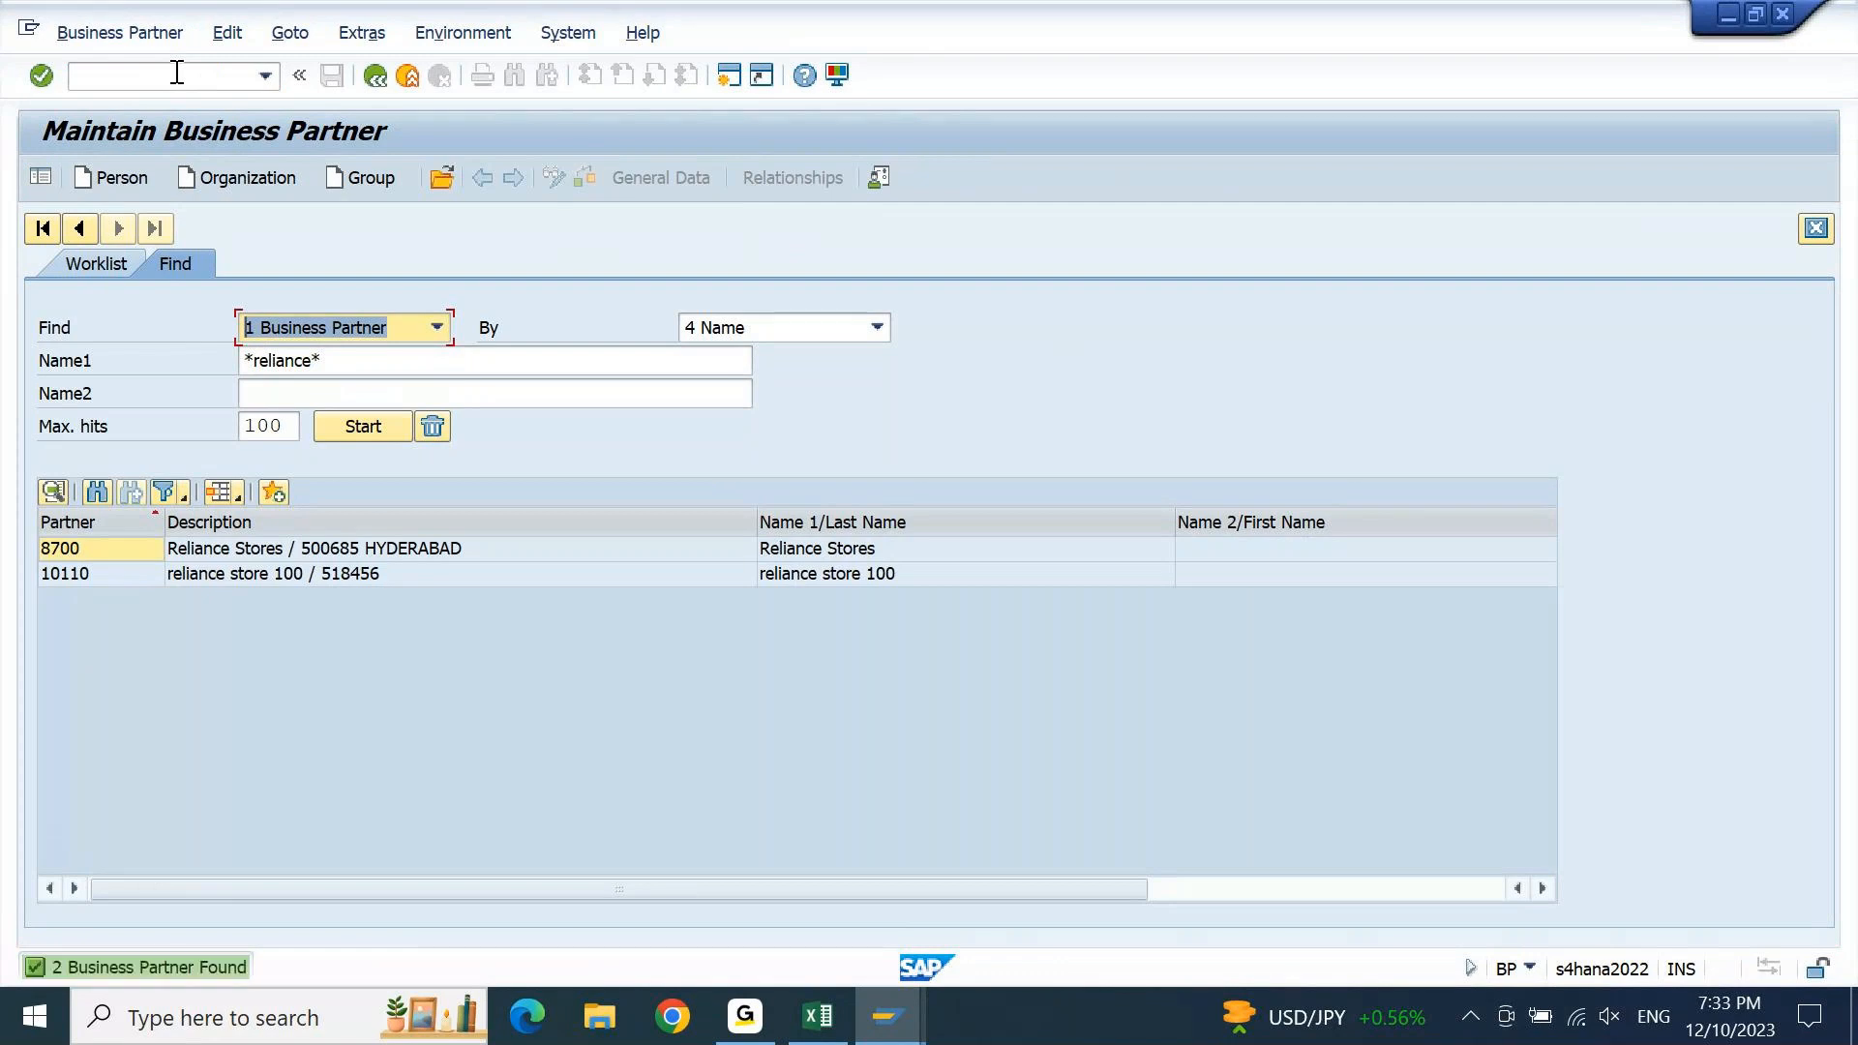
# Open the Reliance Stores business partner and extend it with role FLCU00 Customer (Fin.Accounting)
pyautogui.click(364, 554)
pyautogui.doubleClick(363, 554)
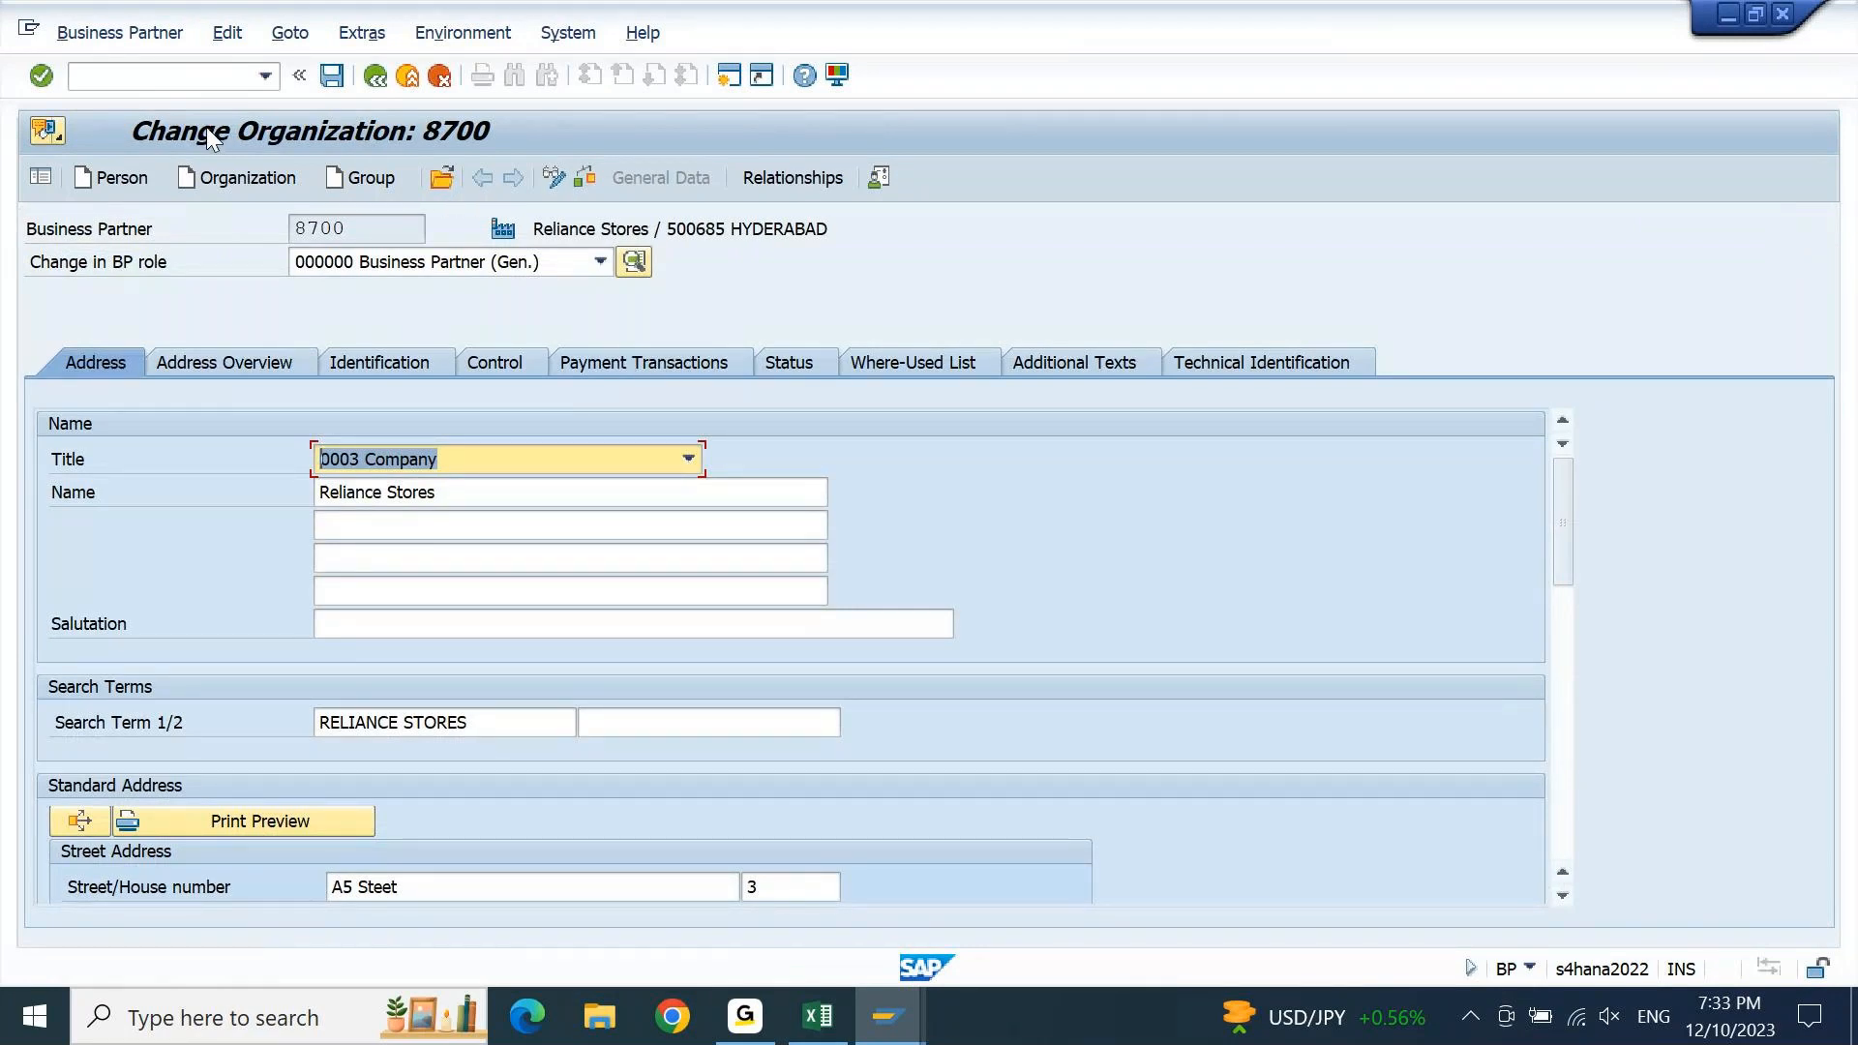
pyautogui.click(546, 259)
pyautogui.press('pagedown')
pyautogui.press('pagedown')
pyautogui.press('pagedown')
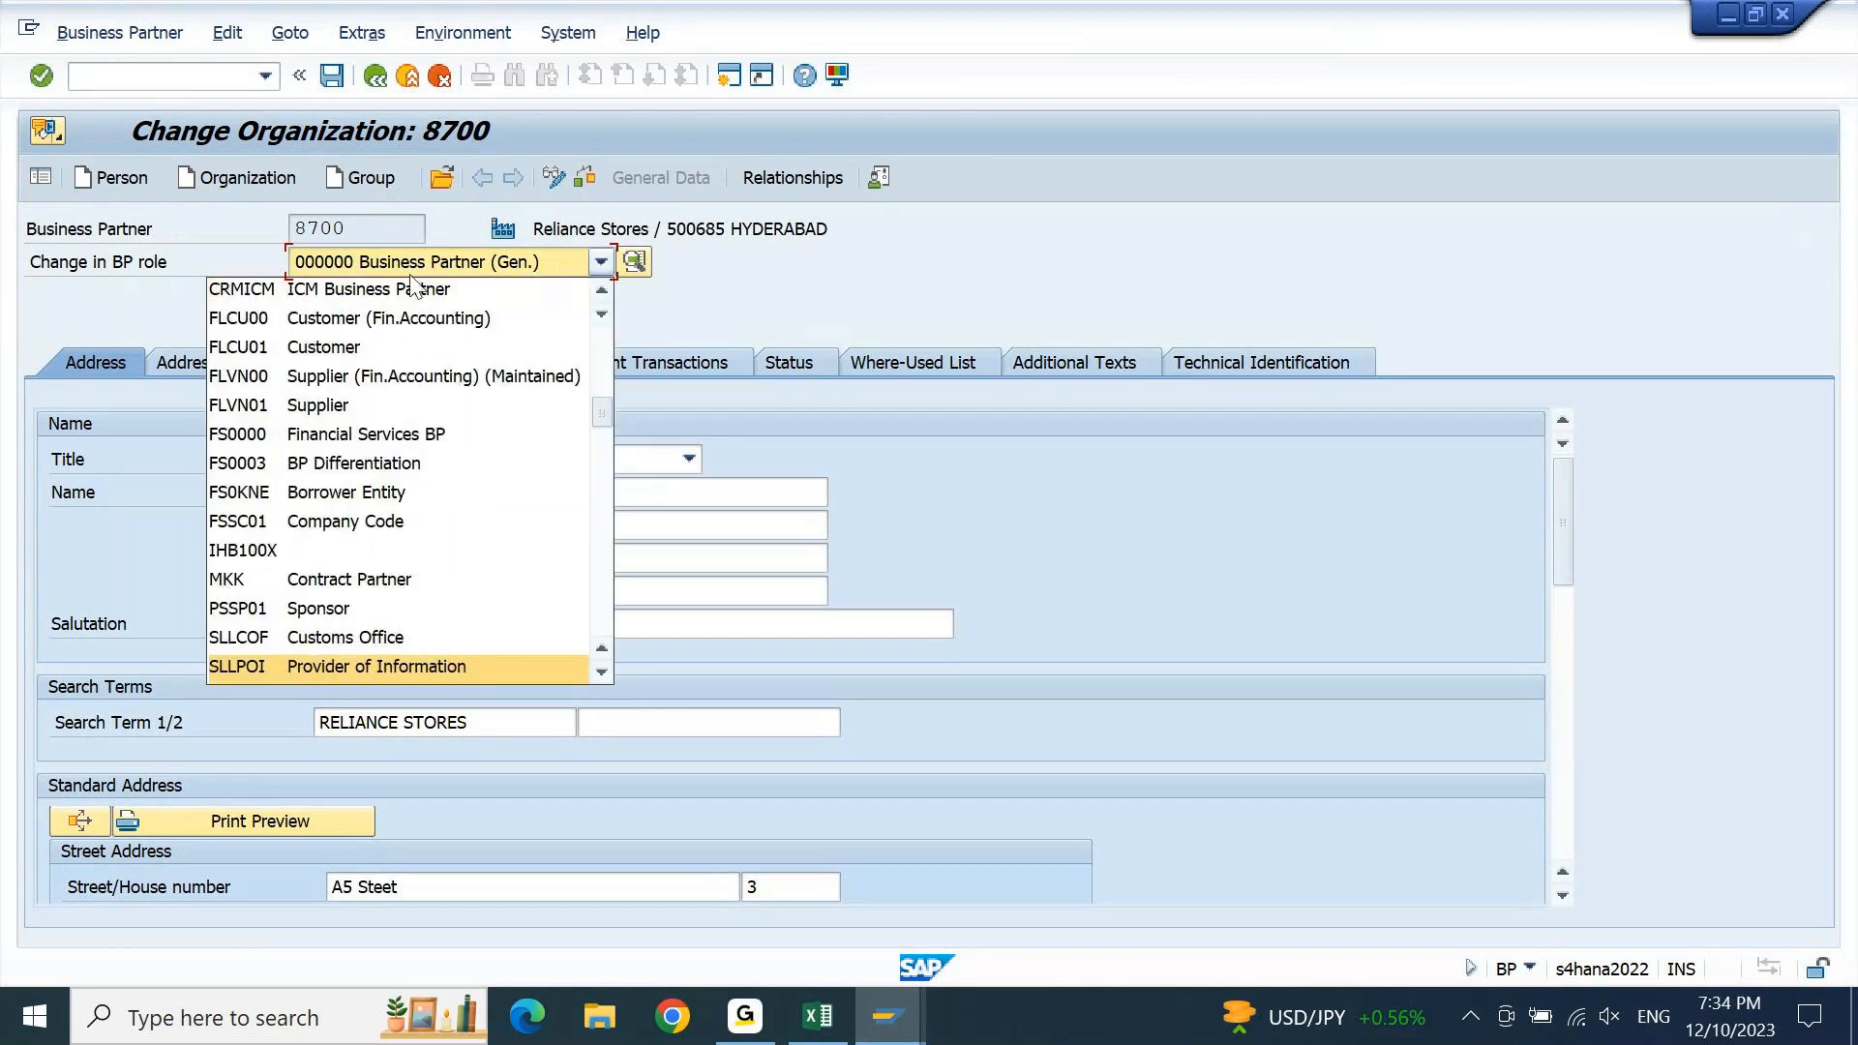
pyautogui.click(403, 325)
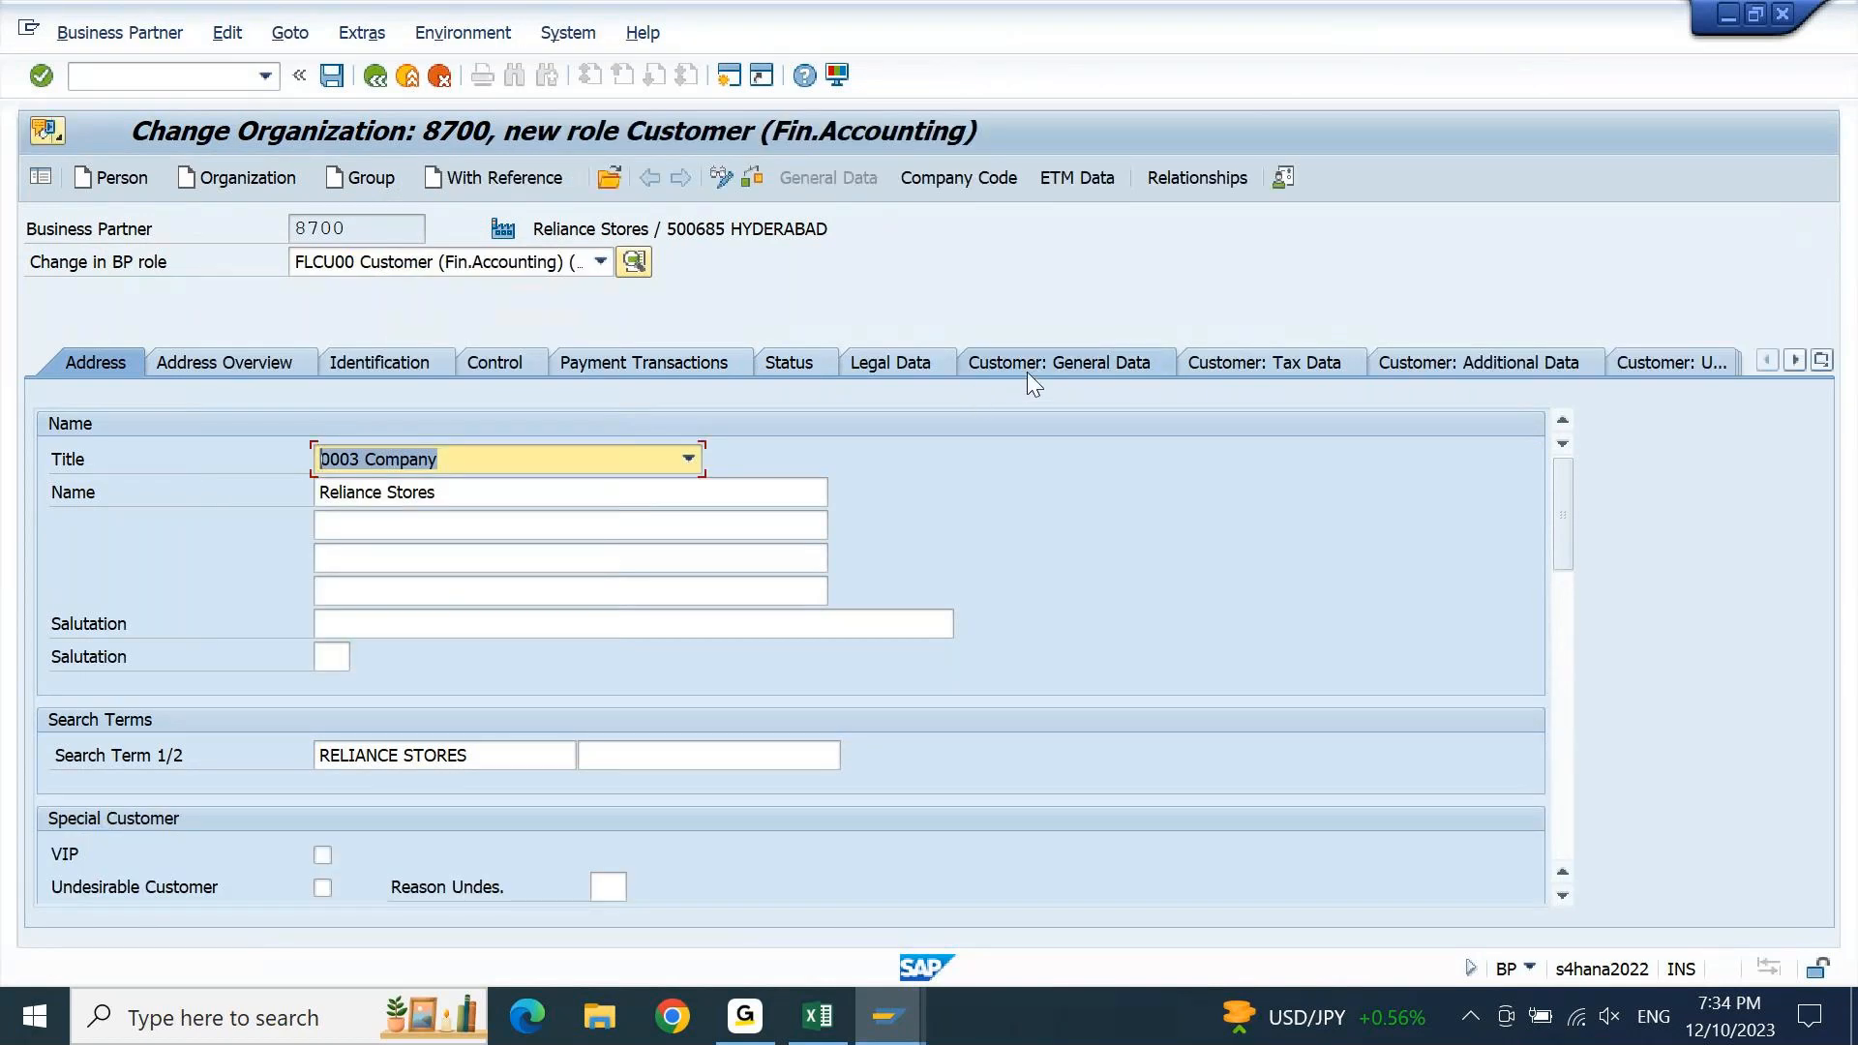
# Check the customer number and account group in the customer general data against the business partner number
pyautogui.click(1060, 359)
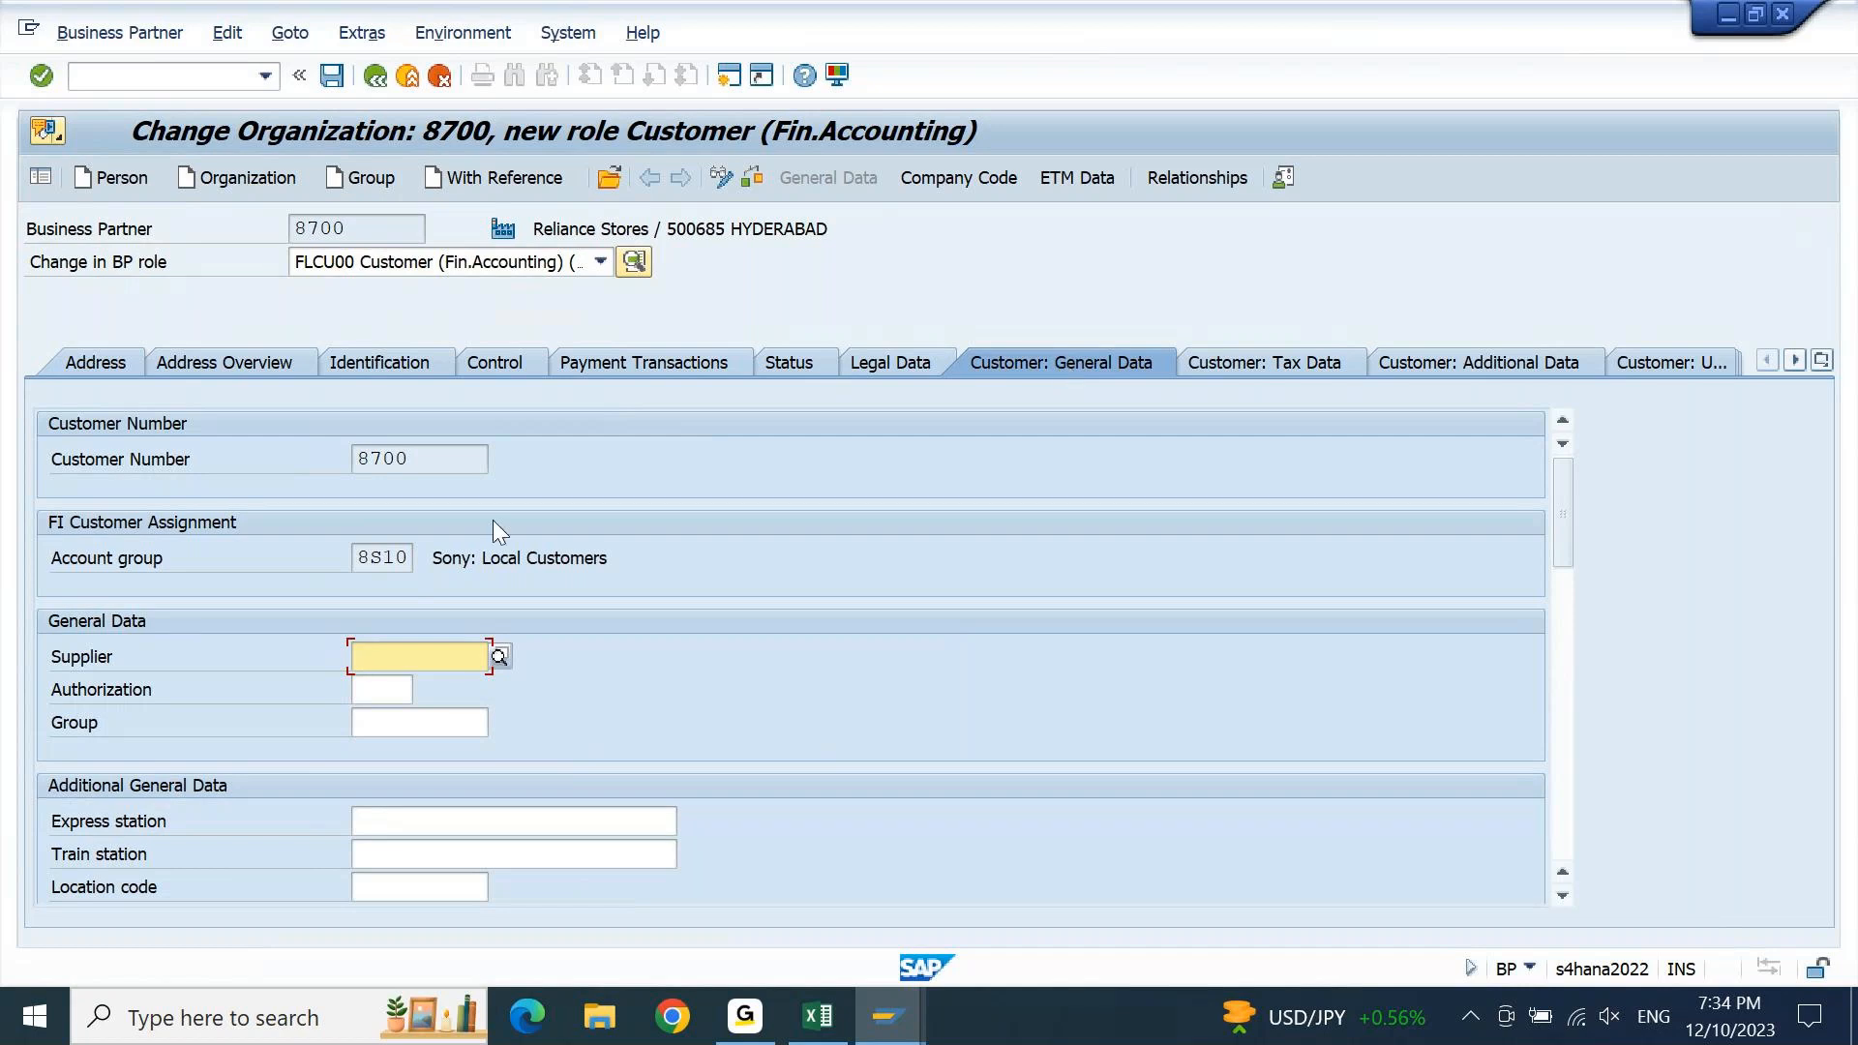
pyautogui.moveTo(433, 558); pyautogui.dragTo(655, 551)
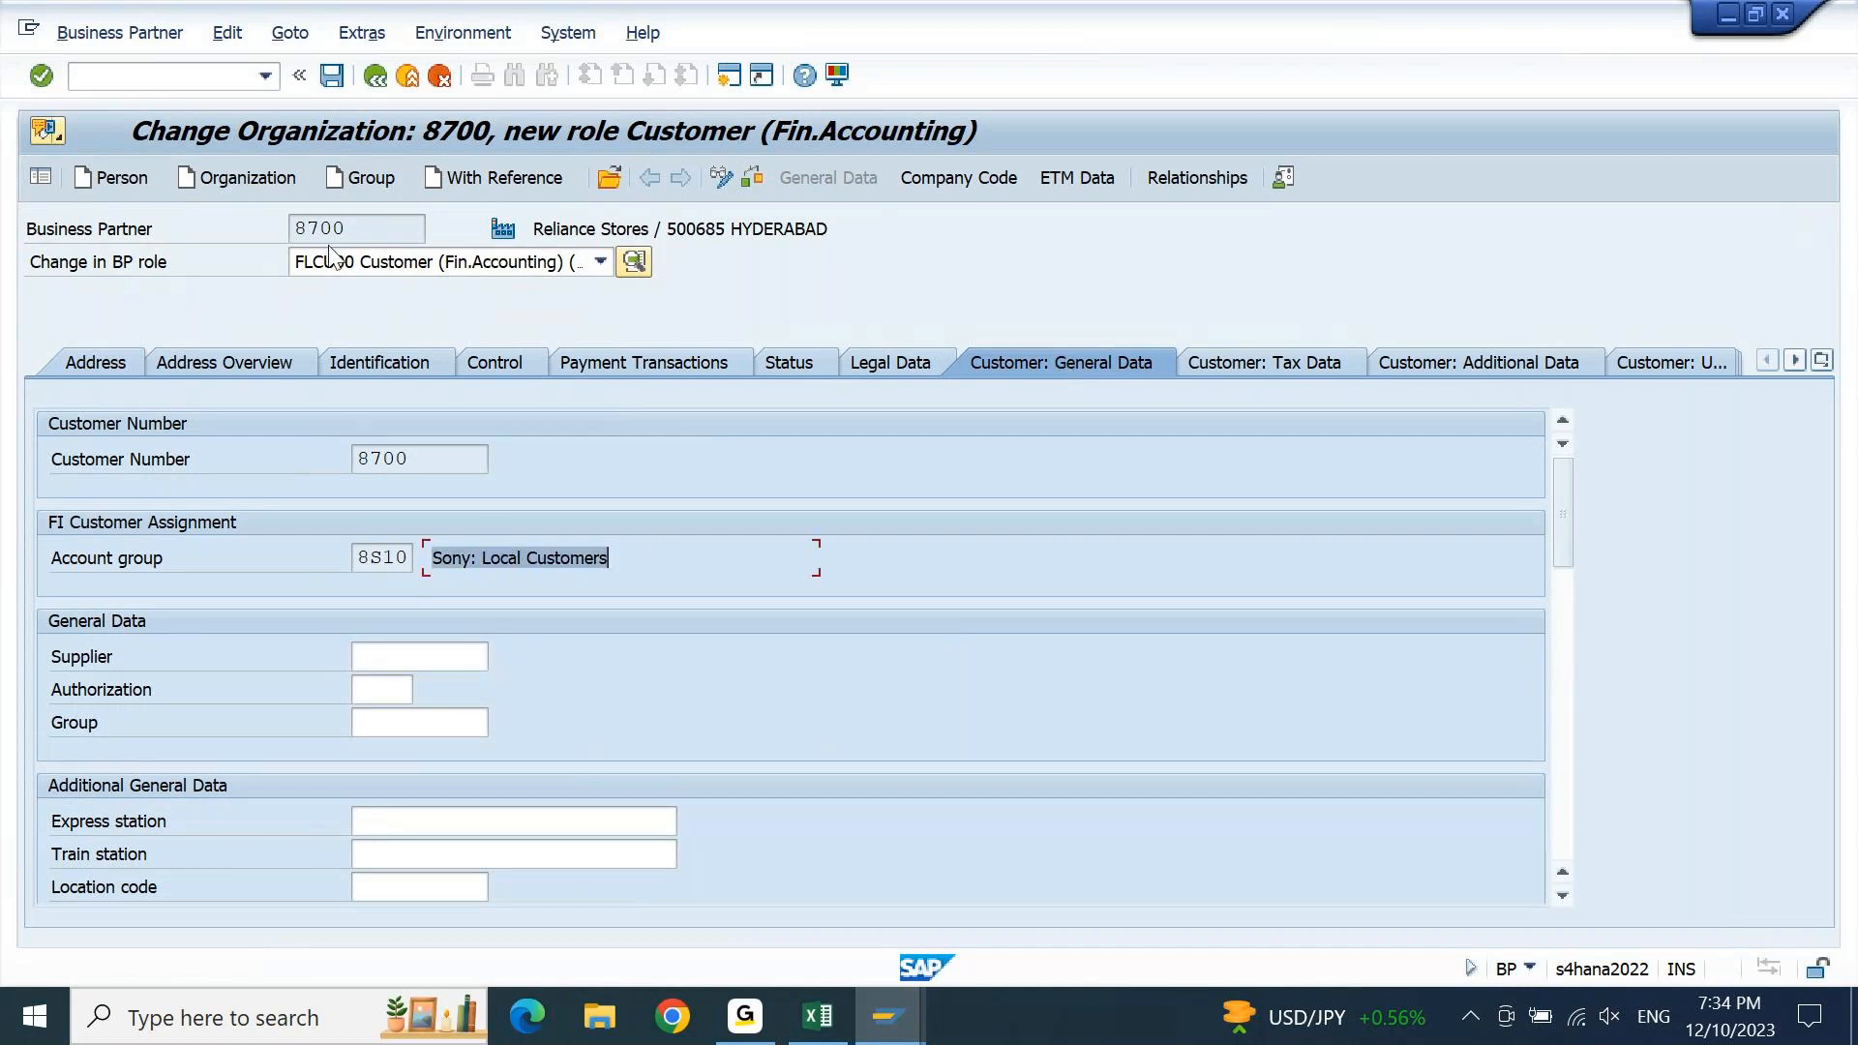
pyautogui.doubleClick(359, 229)
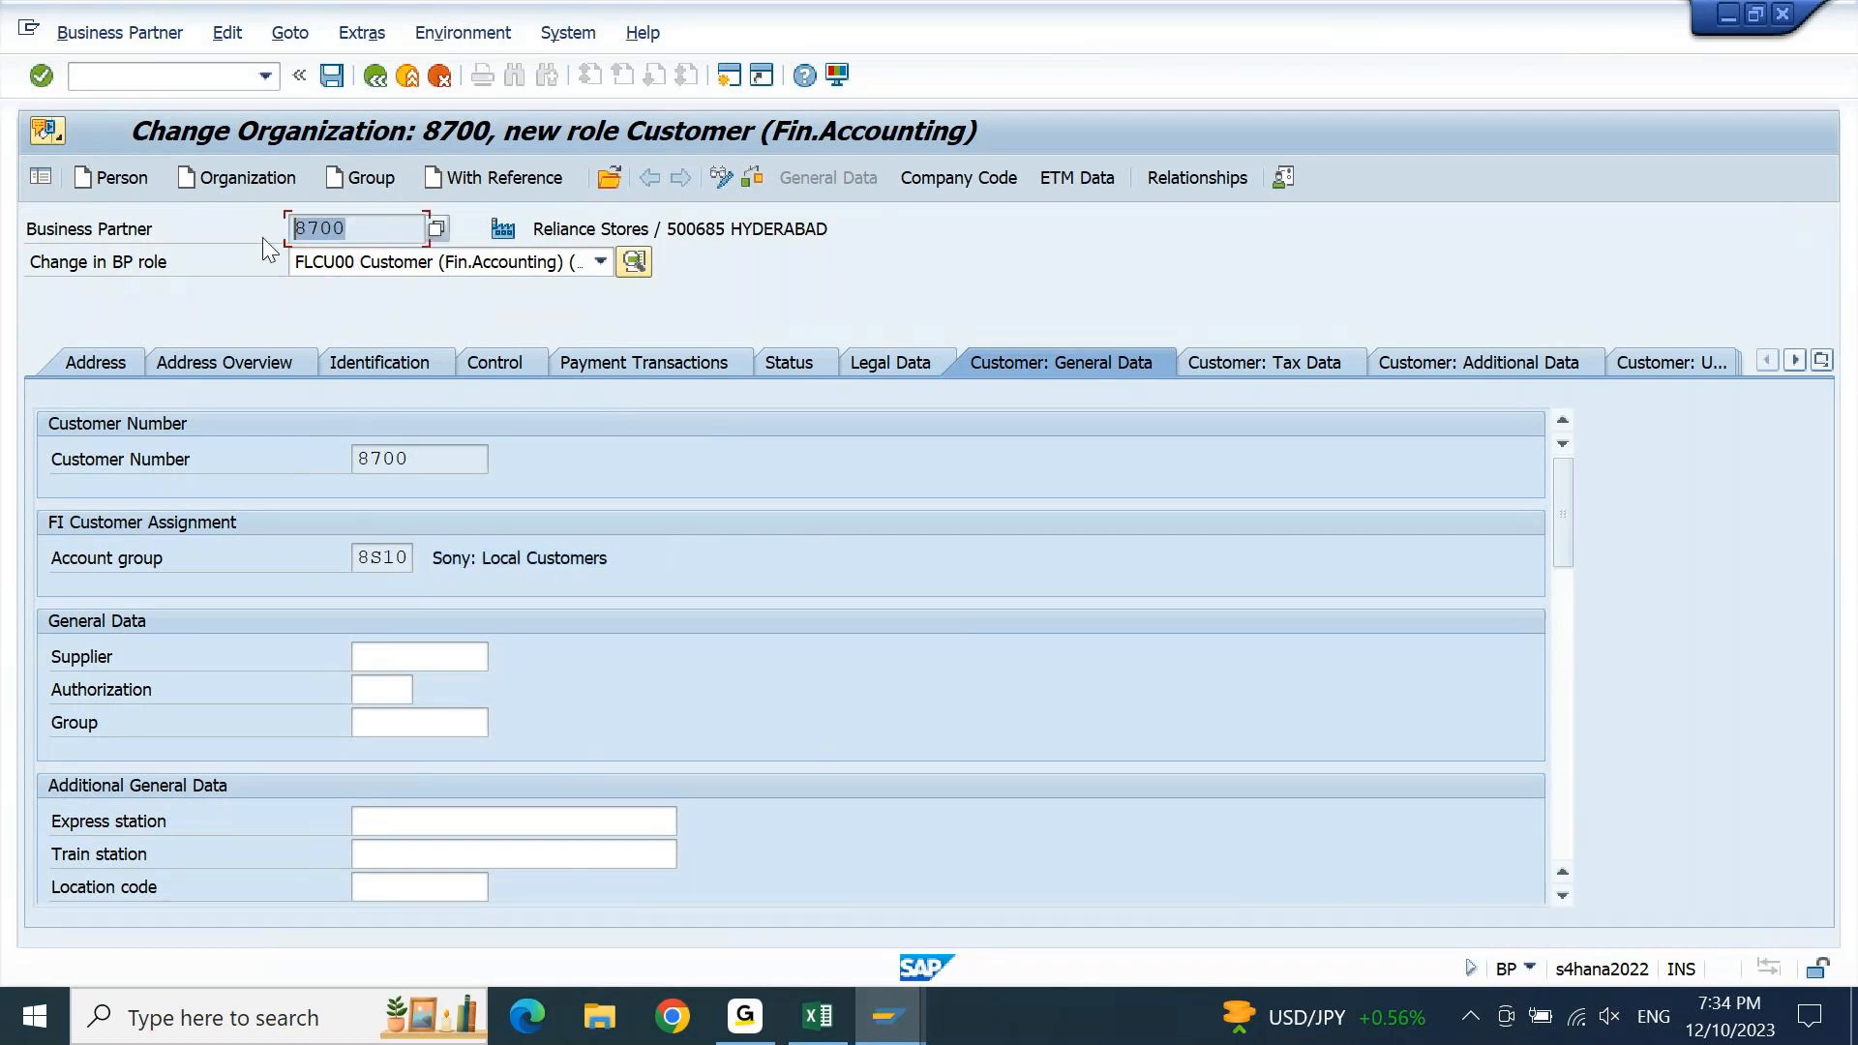
pyautogui.moveTo(441, 459); pyautogui.dragTo(333, 457)
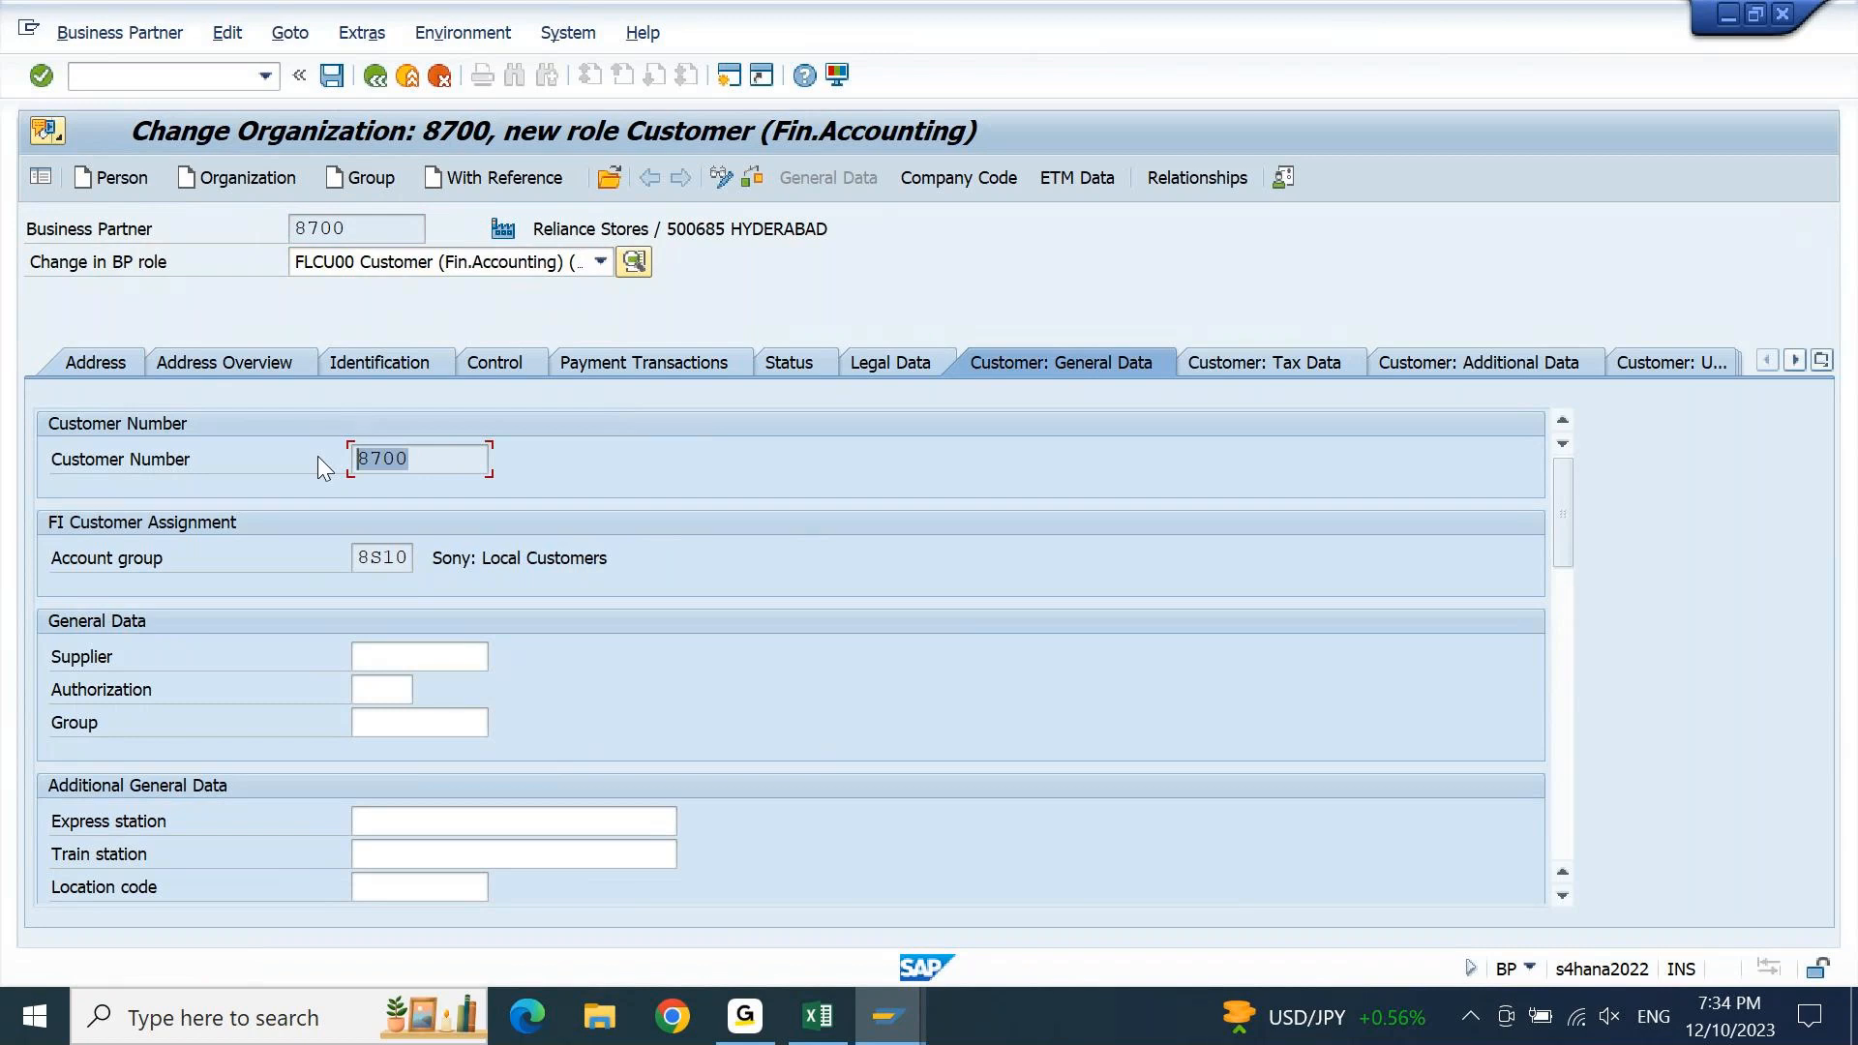
# Open the company code data for 8PSI and set the customer reconciliation account to 15100001
pyautogui.click(982, 179)
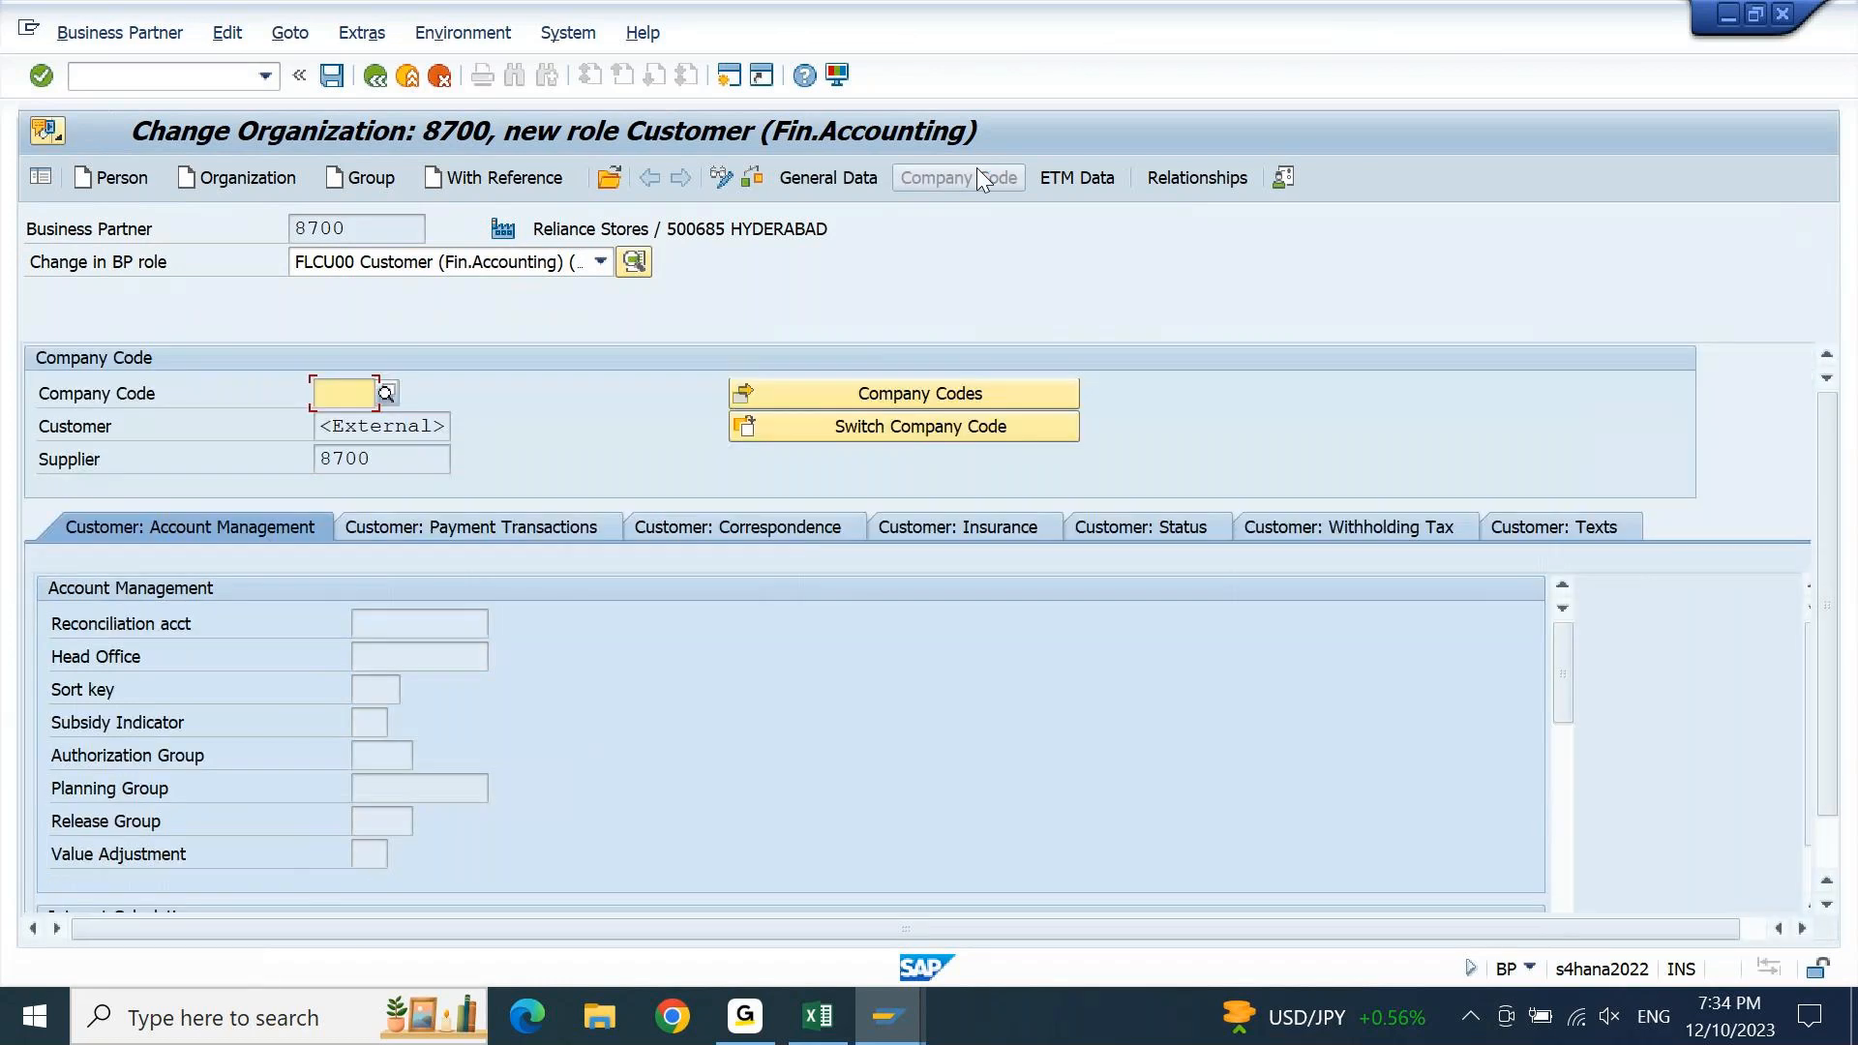
pyautogui.press('space')
pyautogui.press('Down')
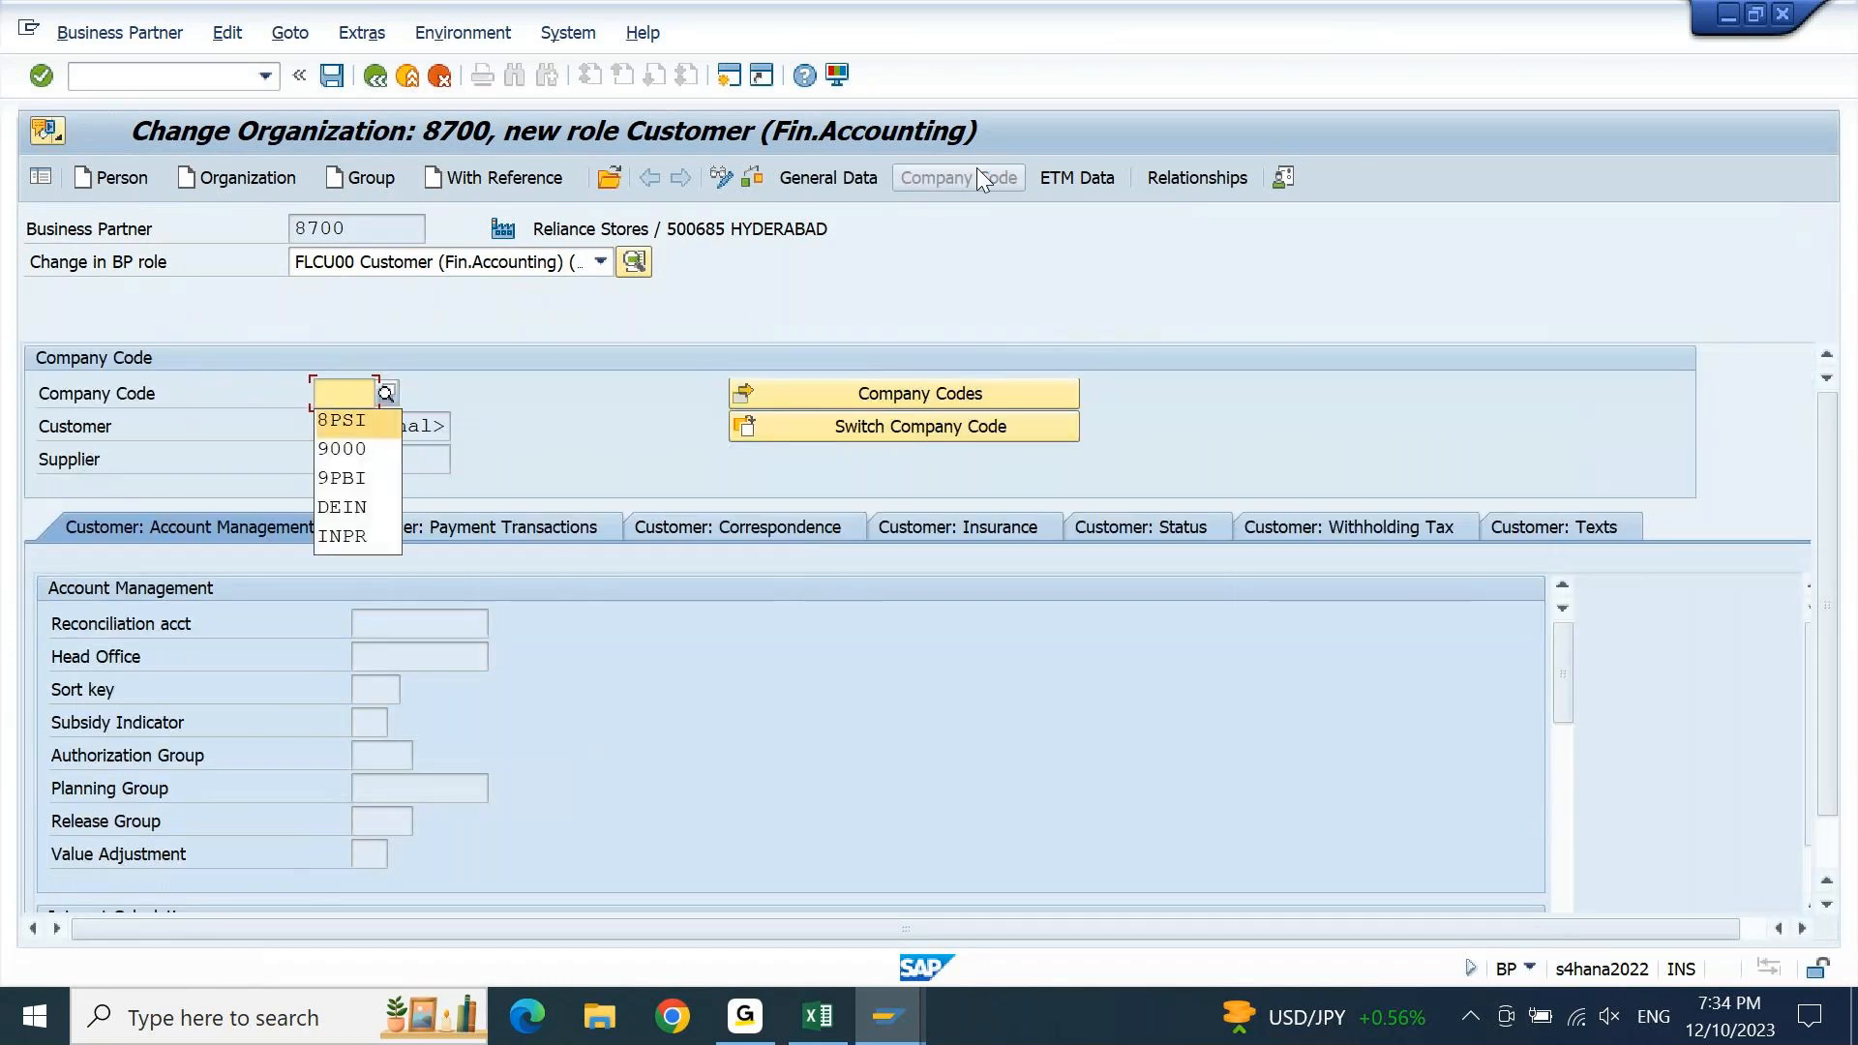
pyautogui.press('Return')
pyautogui.press('Return')
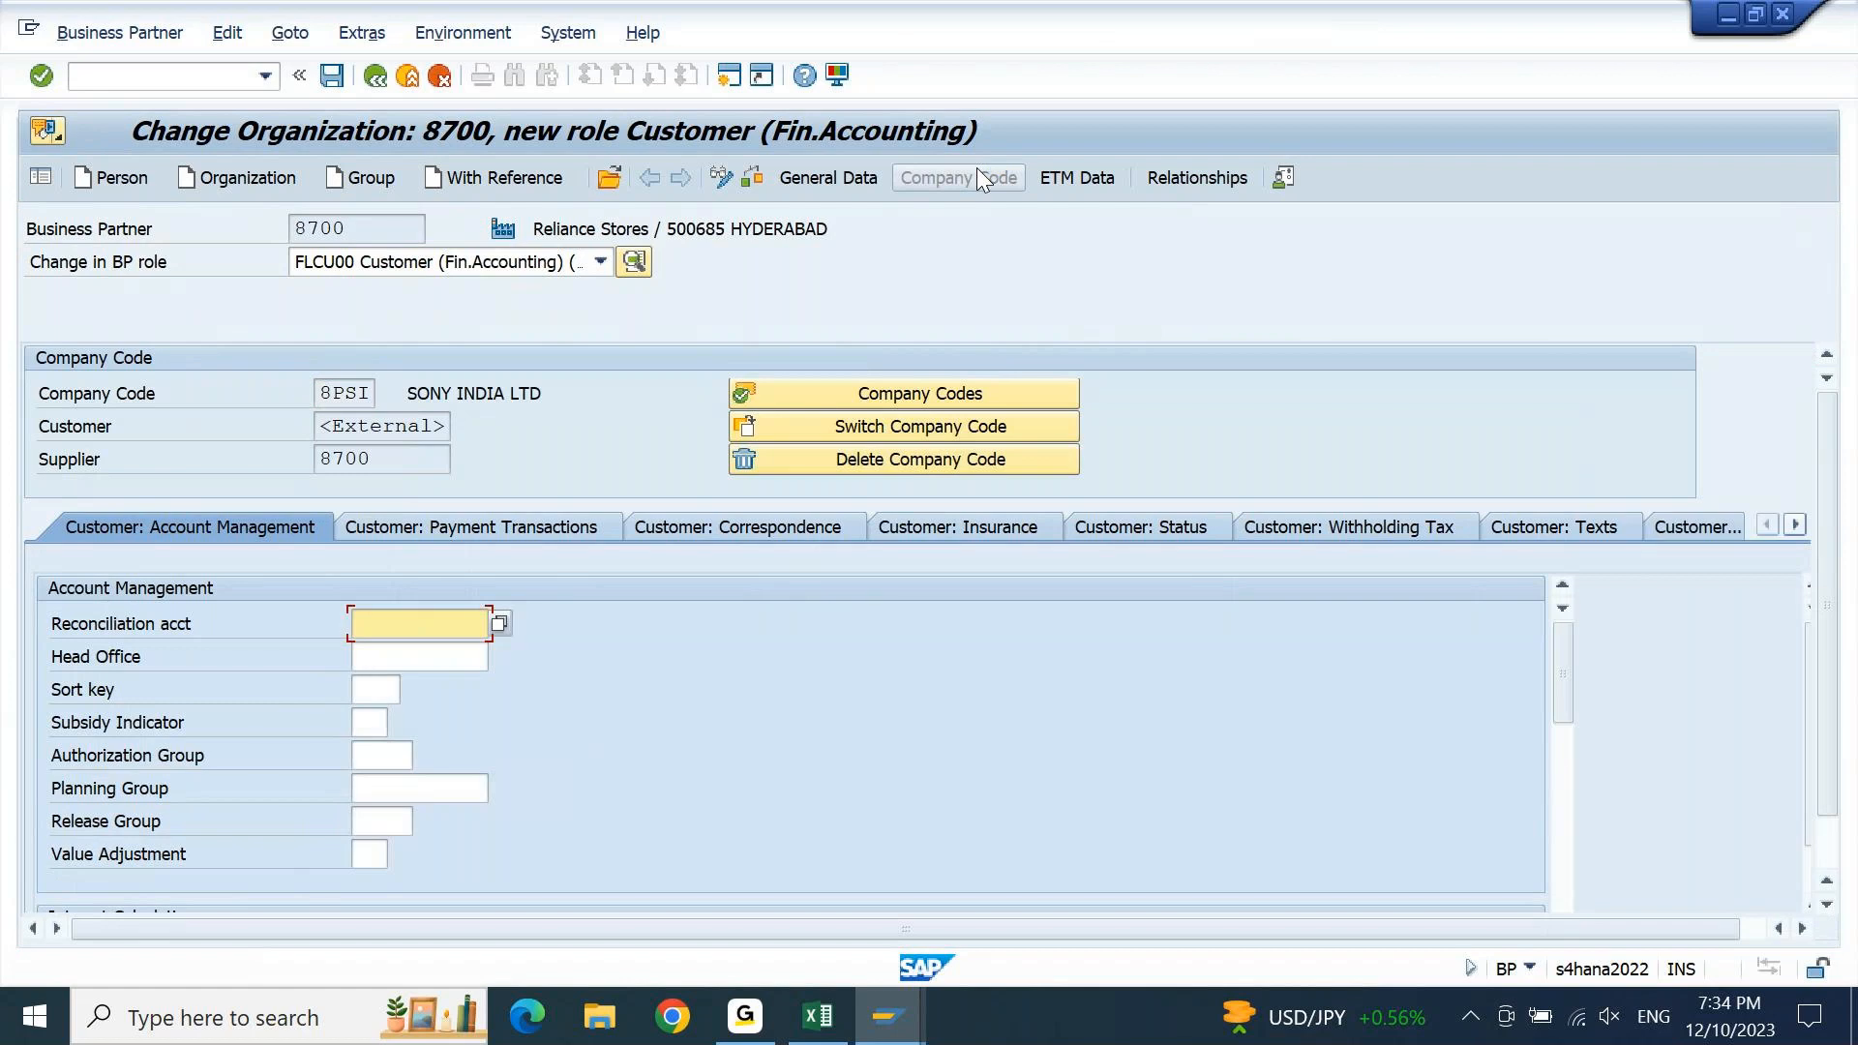
pyautogui.press('space')
pyautogui.press('Down')
pyautogui.press('Return')
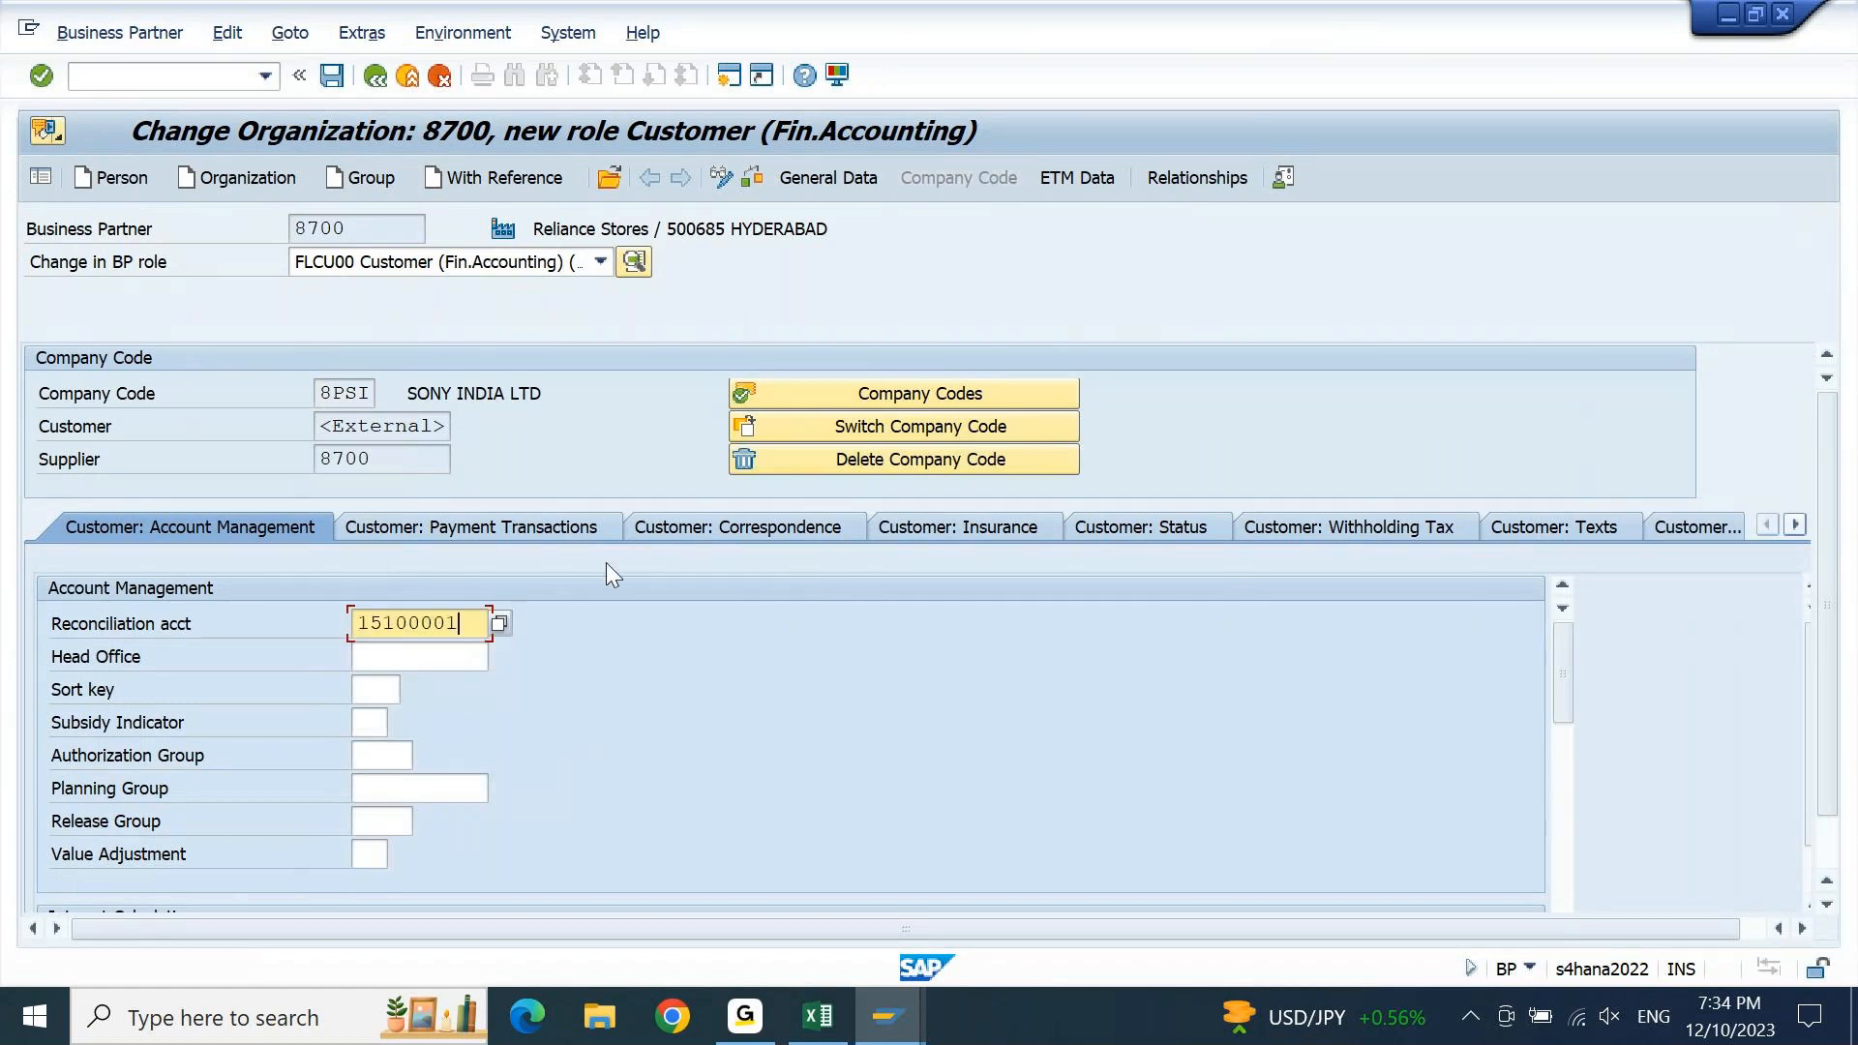
pyautogui.press('Return')
# Set the customer's sort key to 001 Posting date
pyautogui.press('Tab')
pyautogui.press('Tab')
pyautogui.press('space')
pyautogui.press('Down')
pyautogui.press('Return')
pyautogui.press('Return')
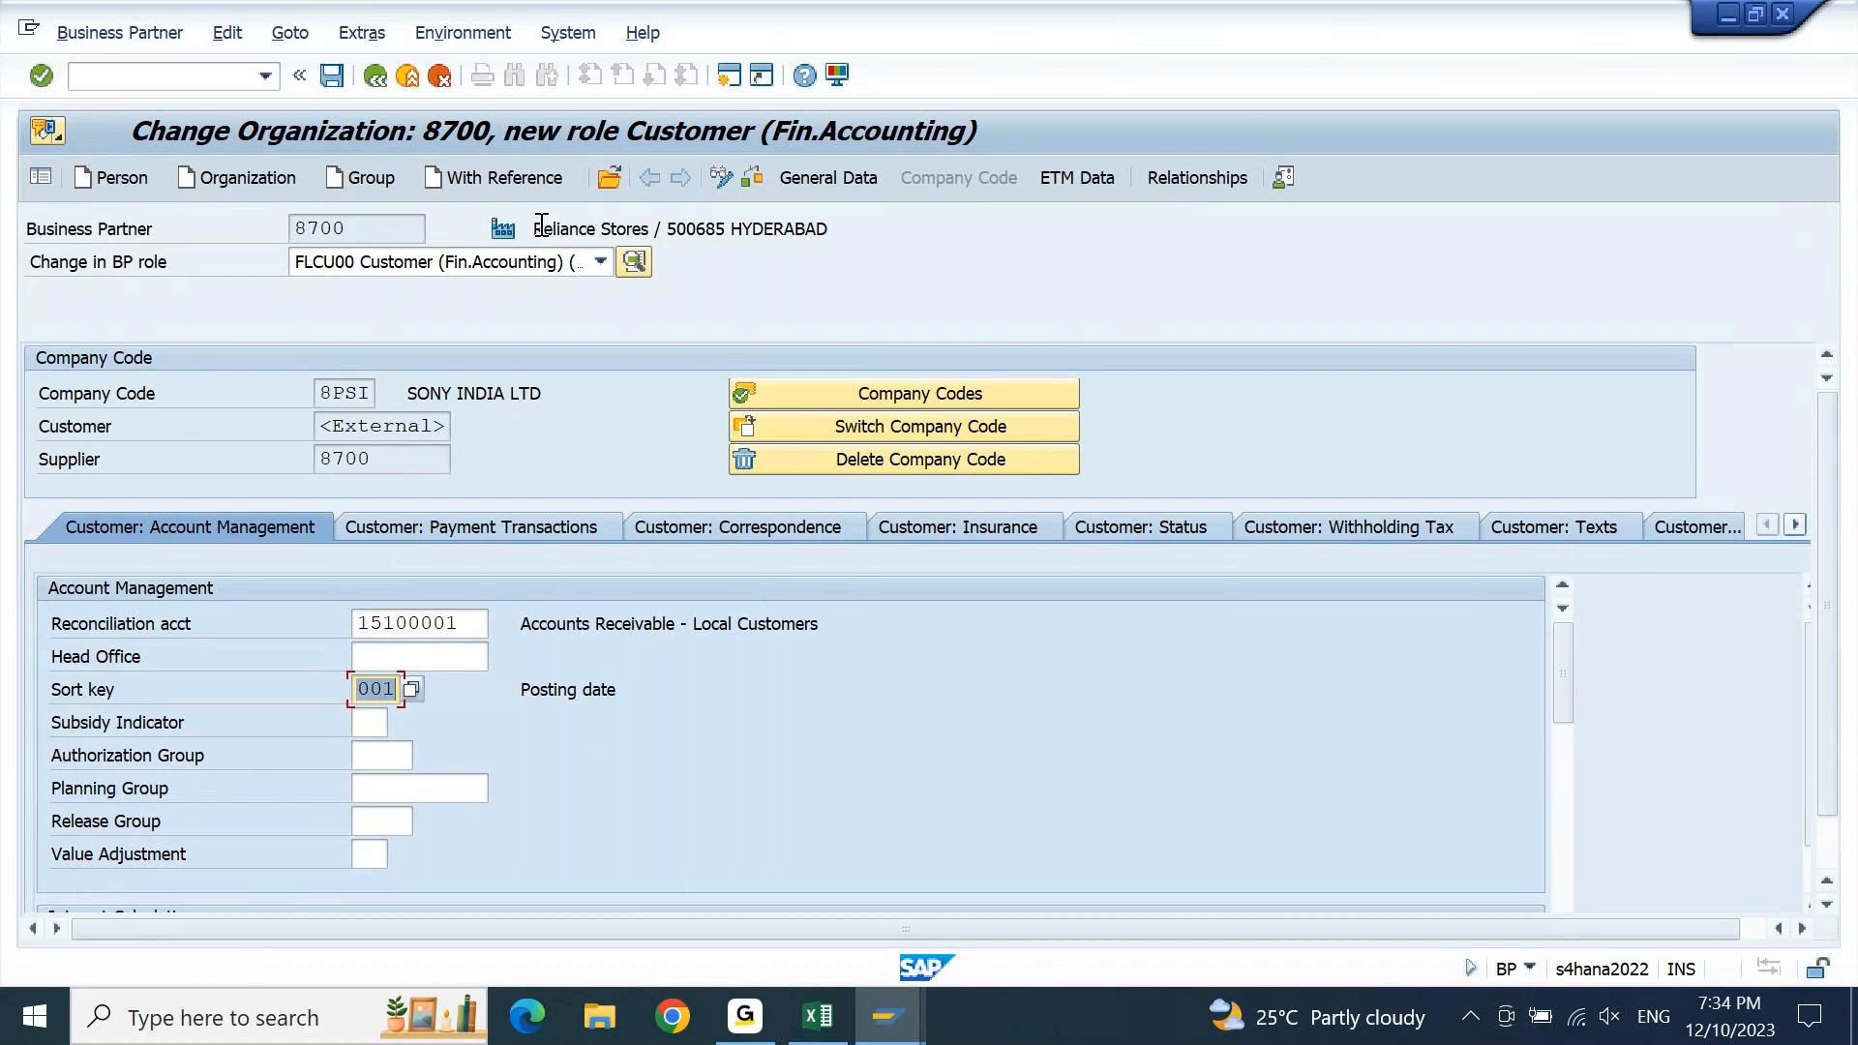
# Review the partner name and its supplier and customer fields, then save the new customer role
pyautogui.moveTo(537, 228); pyautogui.dragTo(626, 228)
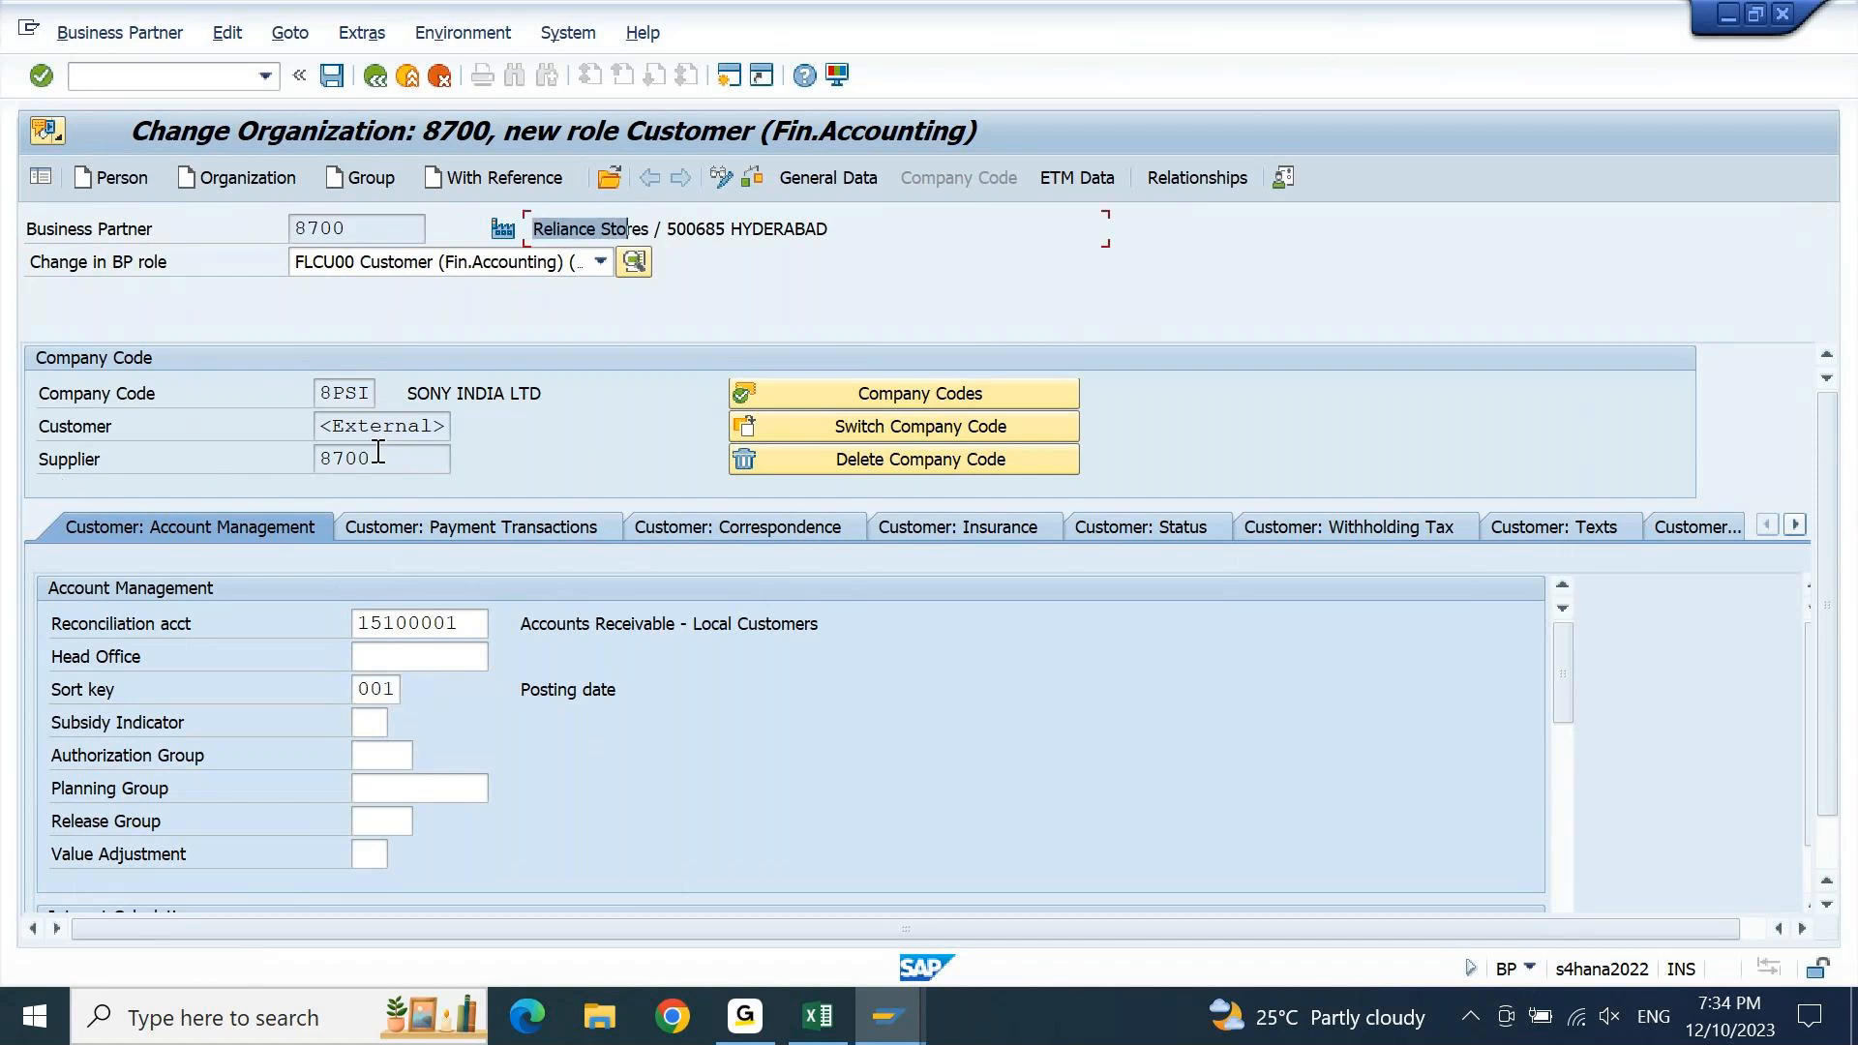
pyautogui.moveTo(375, 459); pyautogui.dragTo(301, 472)
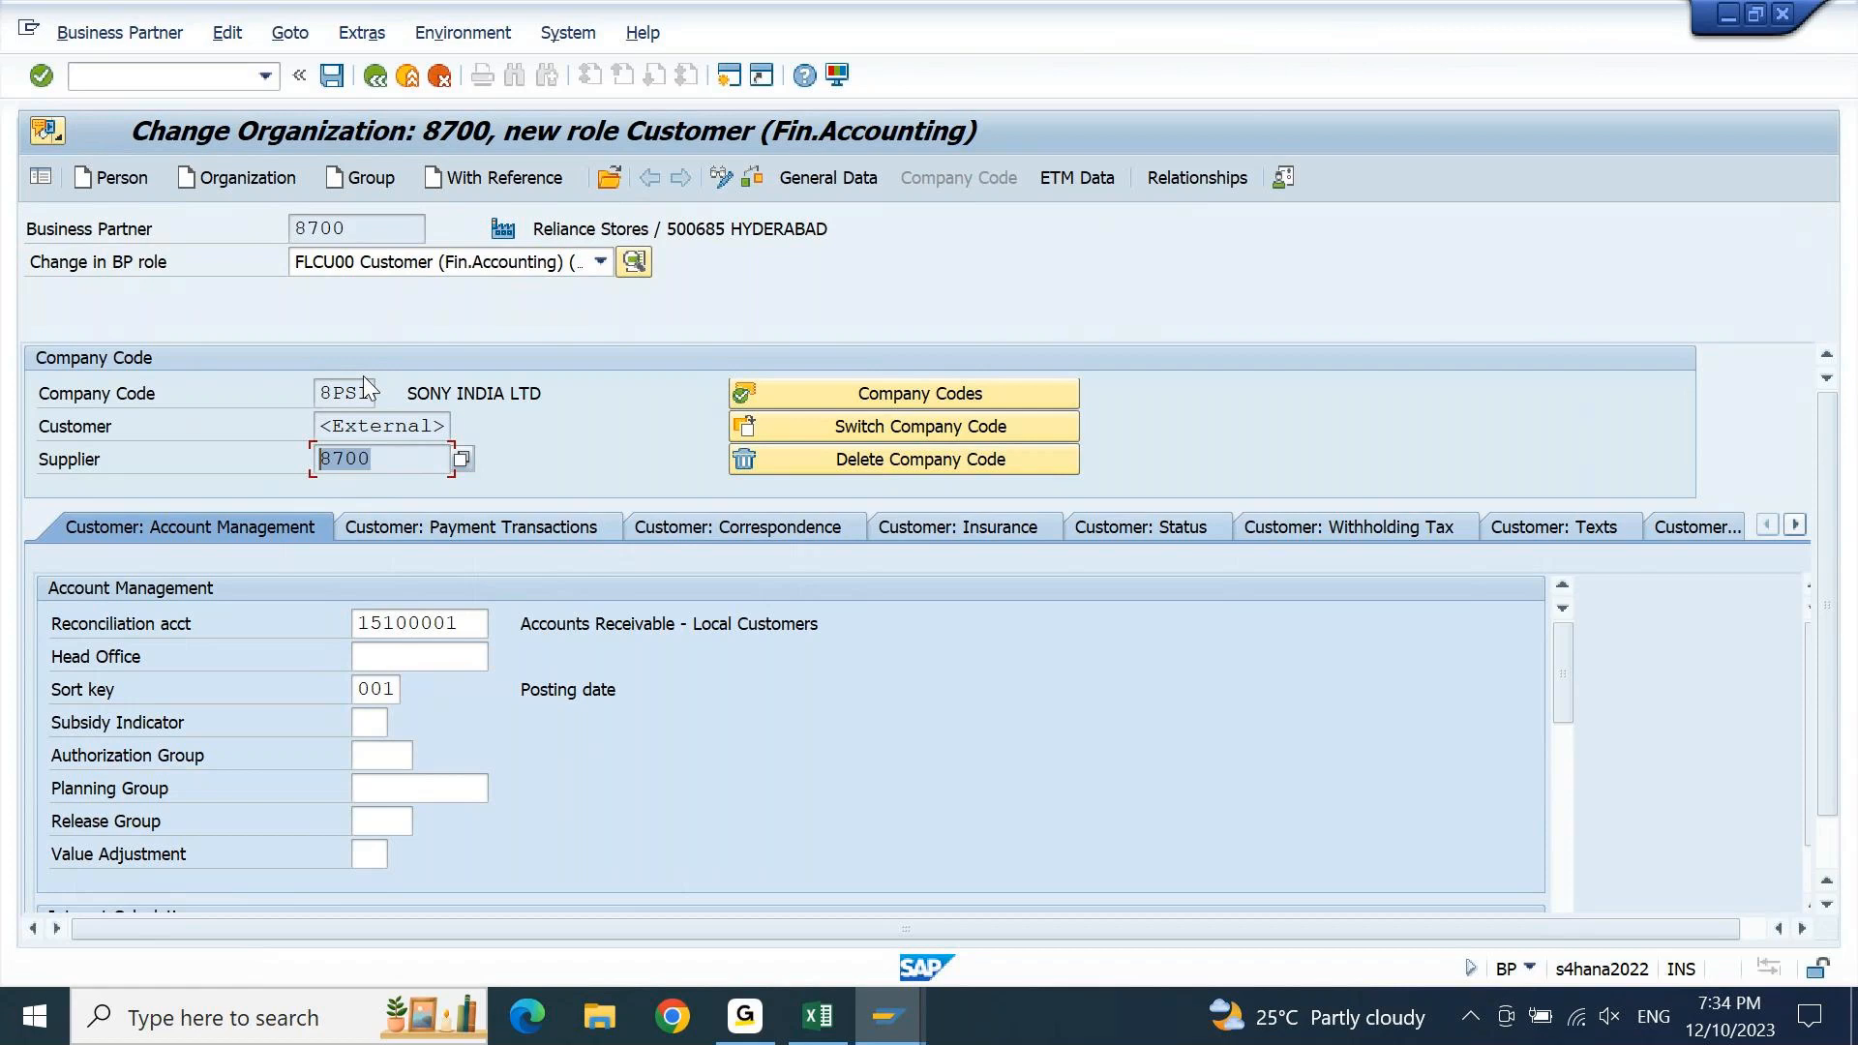
pyautogui.moveTo(452, 429); pyautogui.dragTo(313, 433)
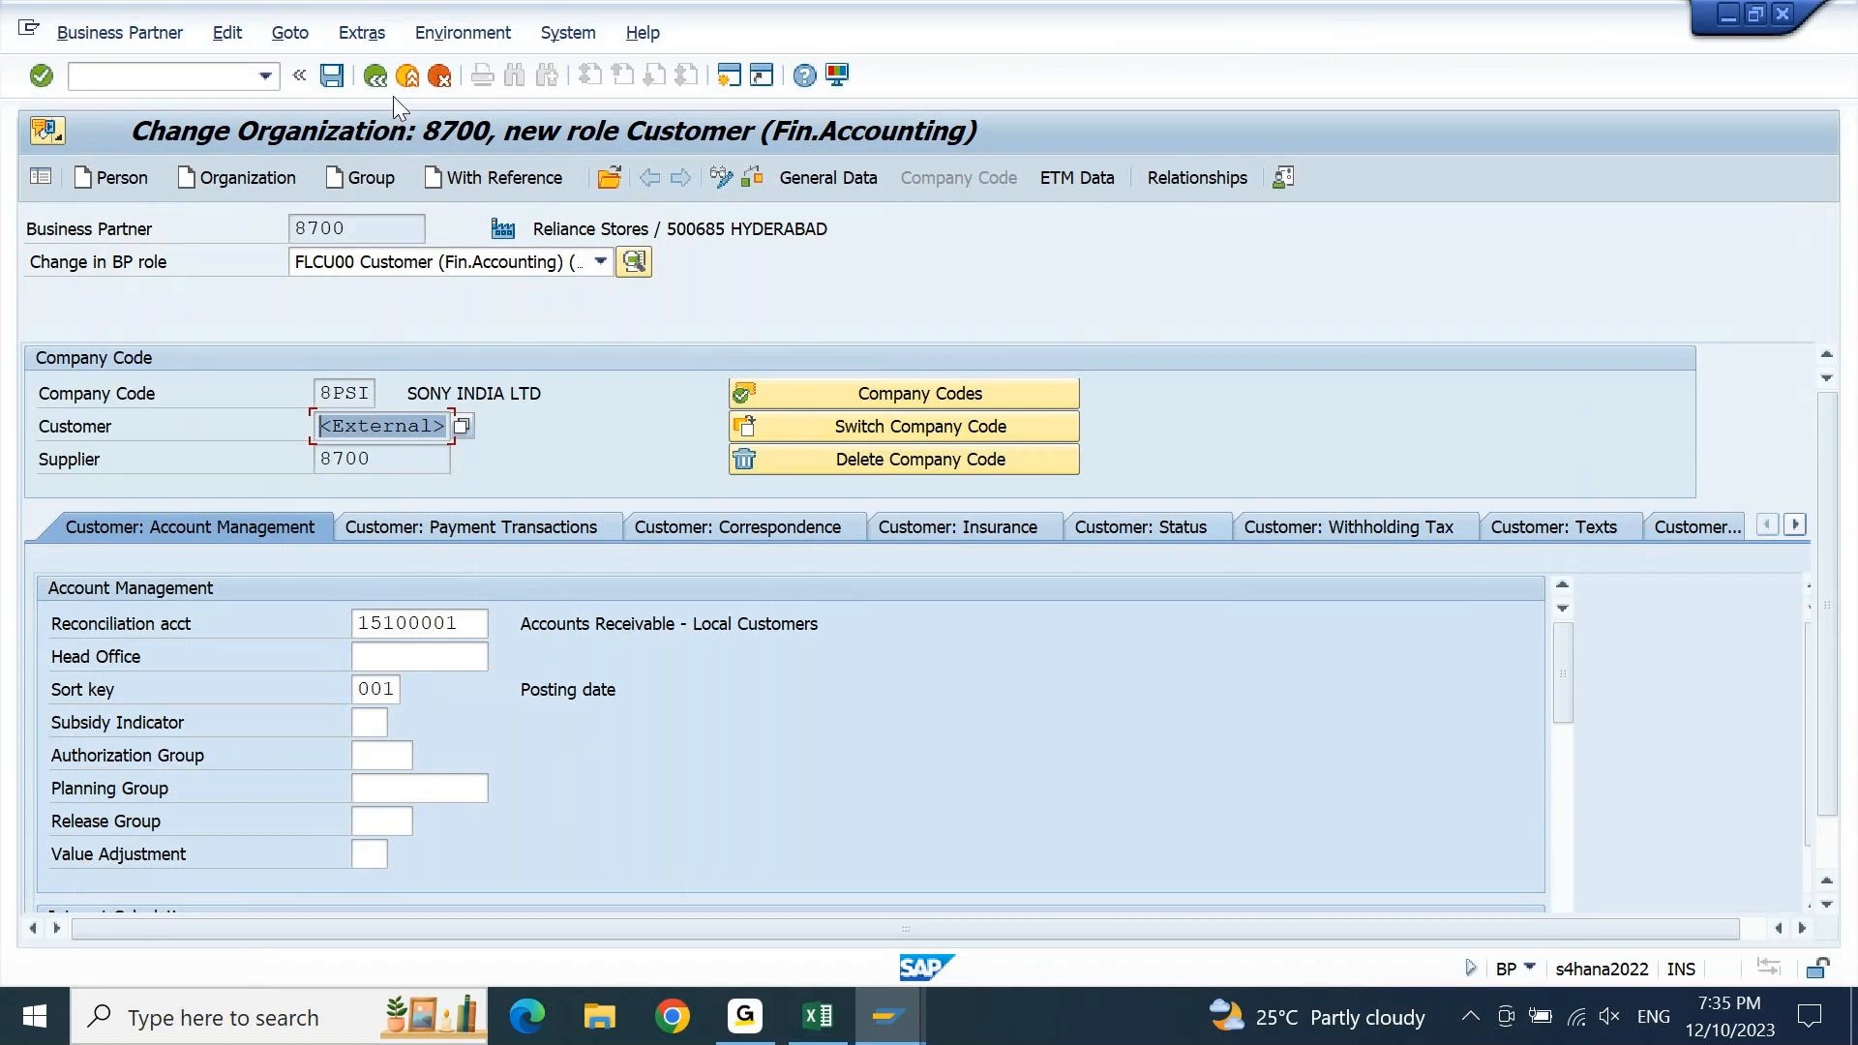
pyautogui.click(333, 78)
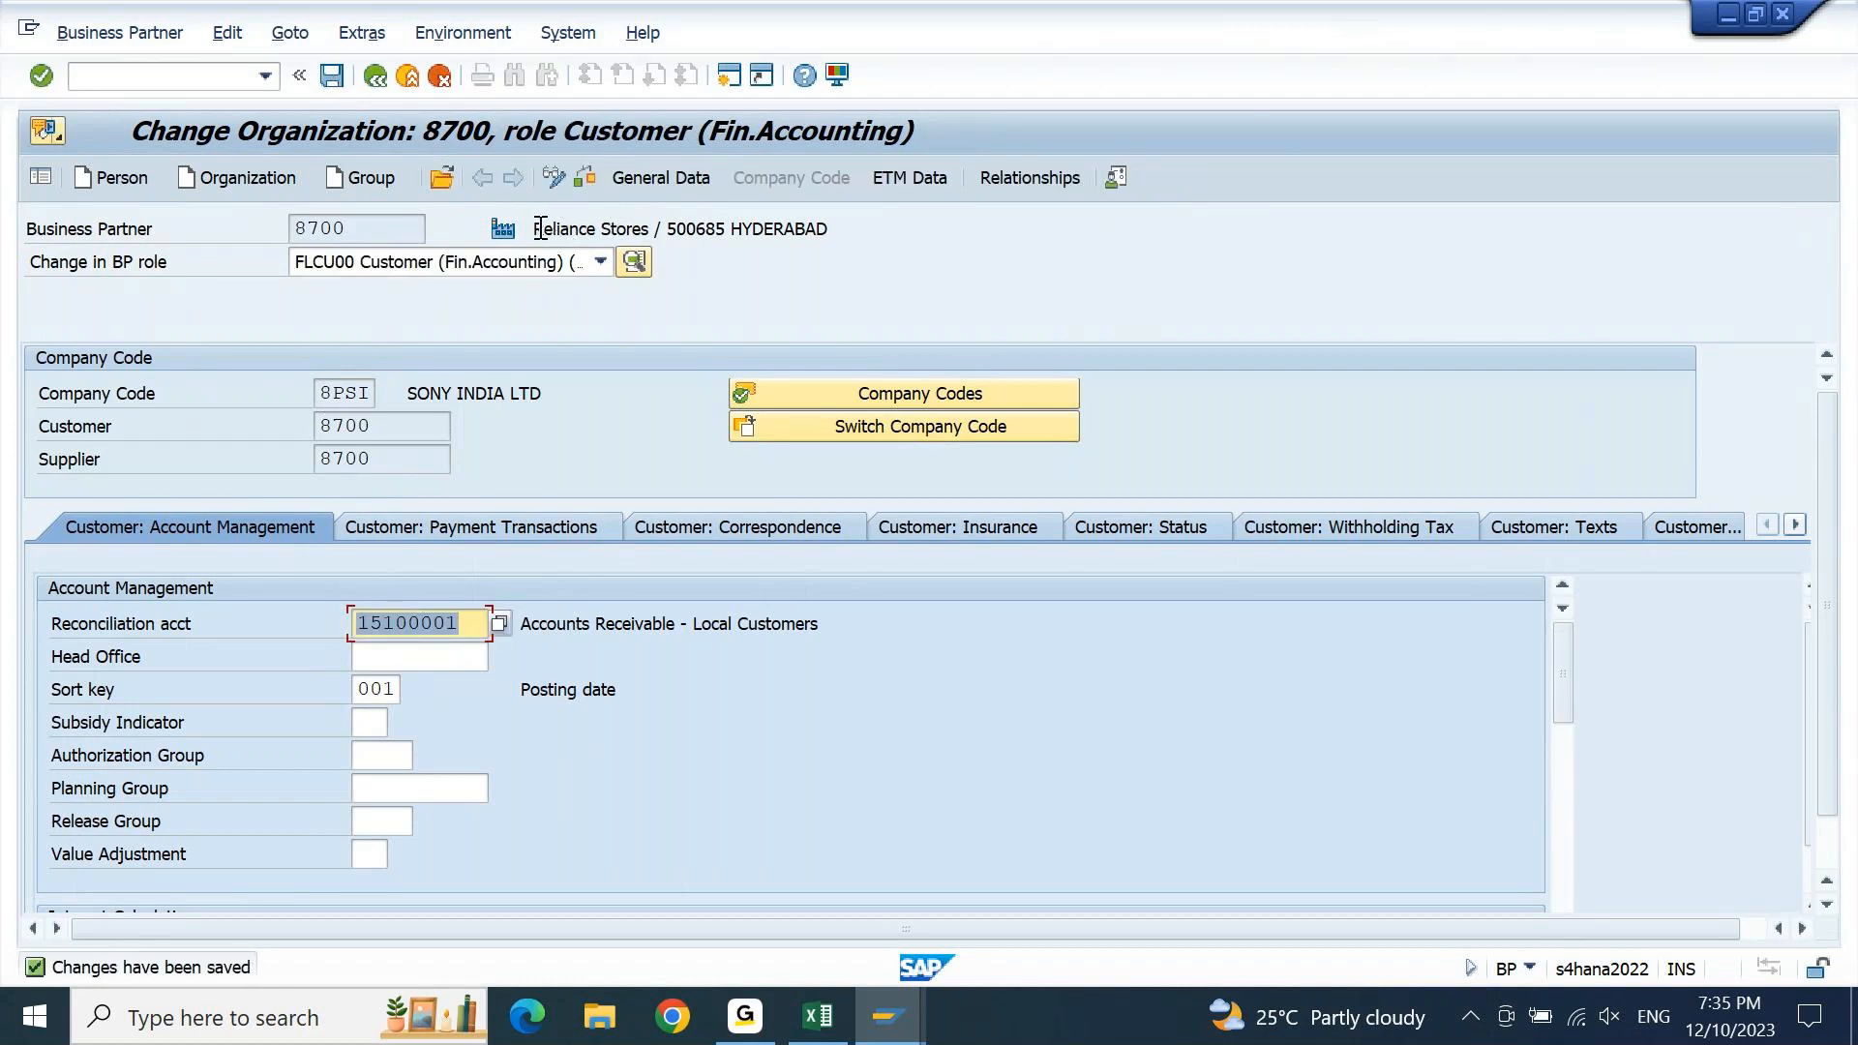
# Compare the customer and supplier numbers of the saved Reliance Stores business partner
pyautogui.moveTo(535, 229); pyautogui.dragTo(649, 229)
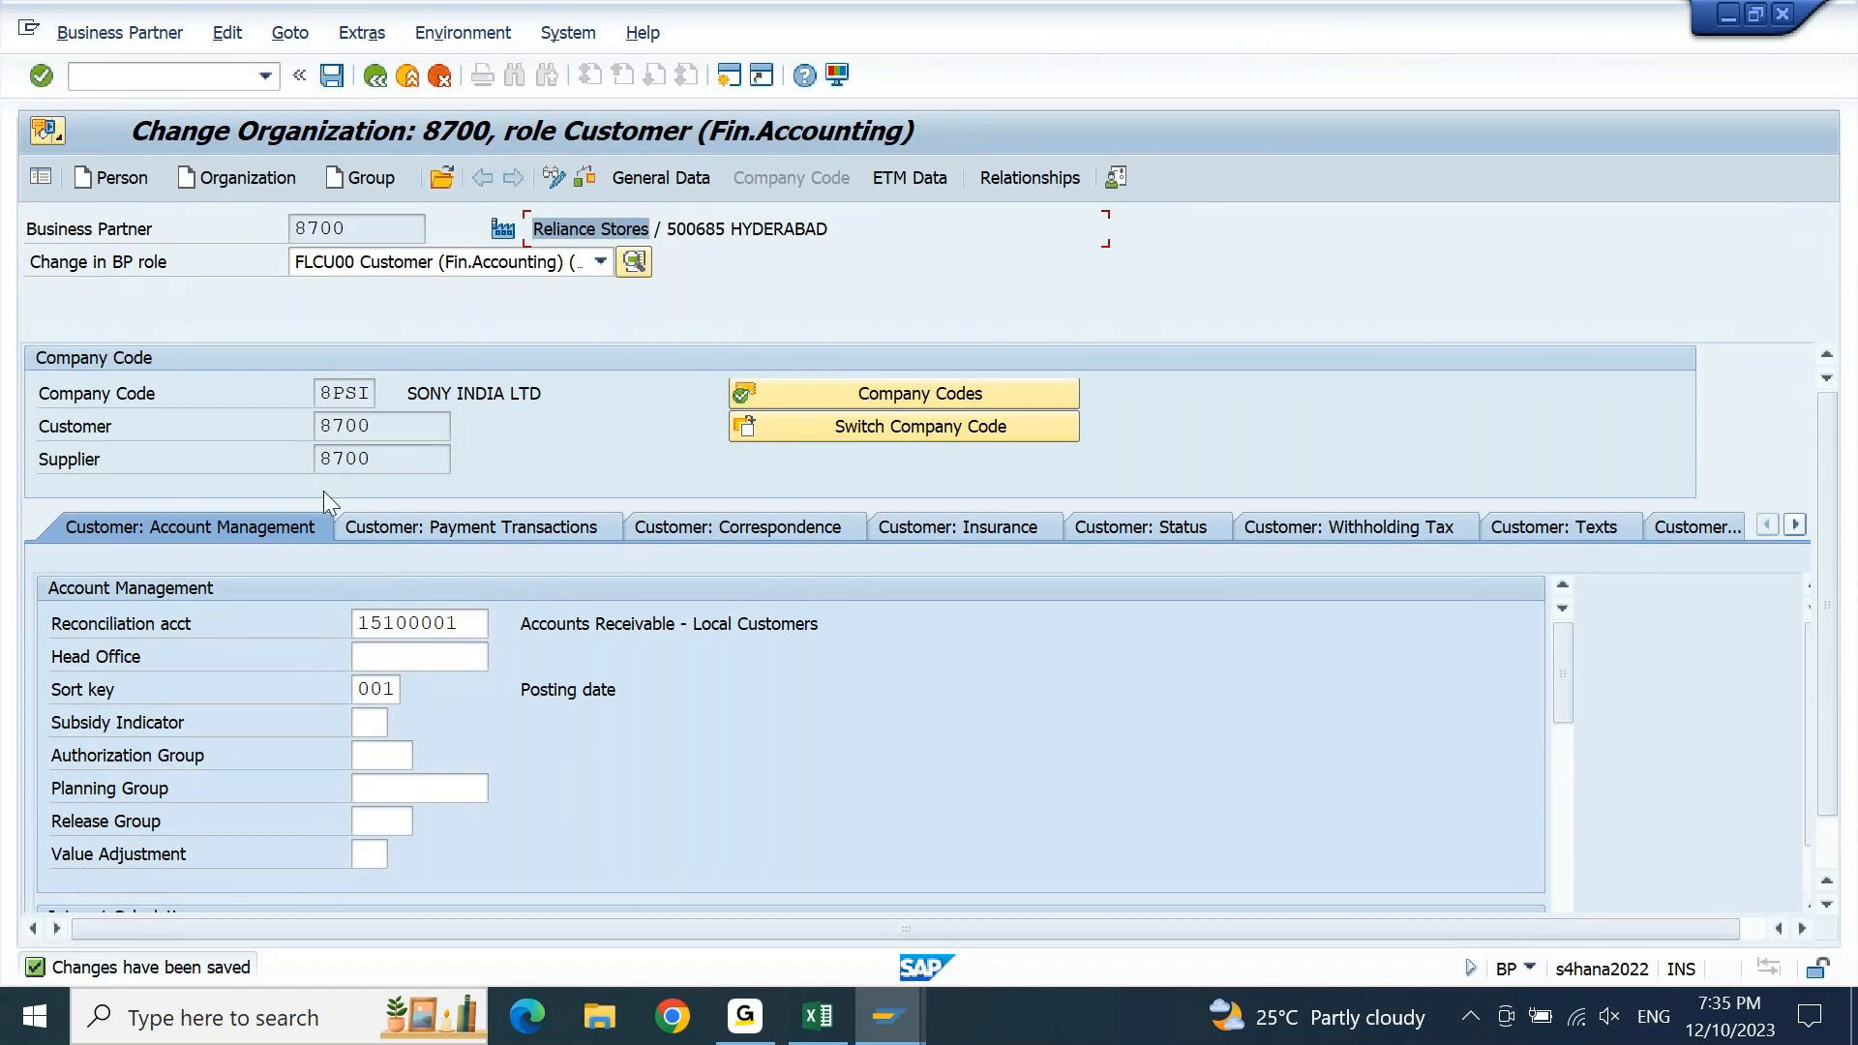
pyautogui.moveTo(384, 426); pyautogui.dragTo(265, 416)
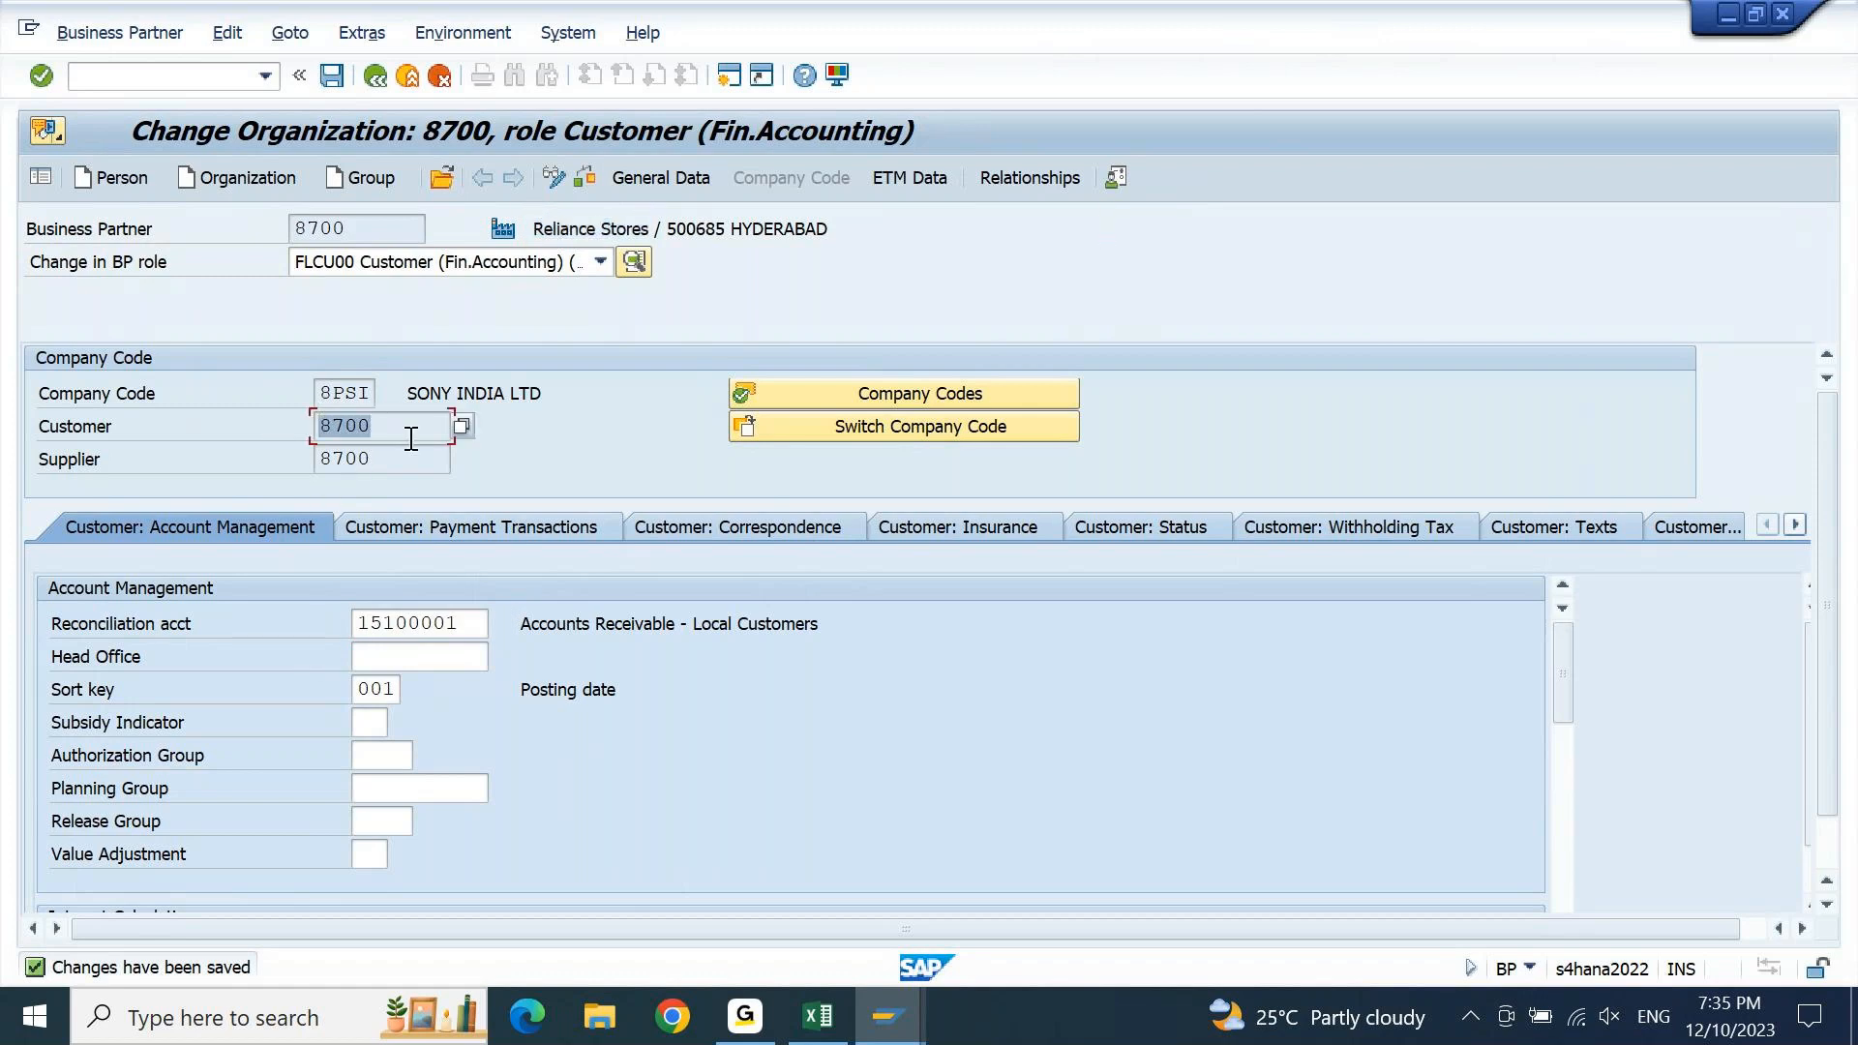
pyautogui.moveTo(402, 459); pyautogui.dragTo(291, 464)
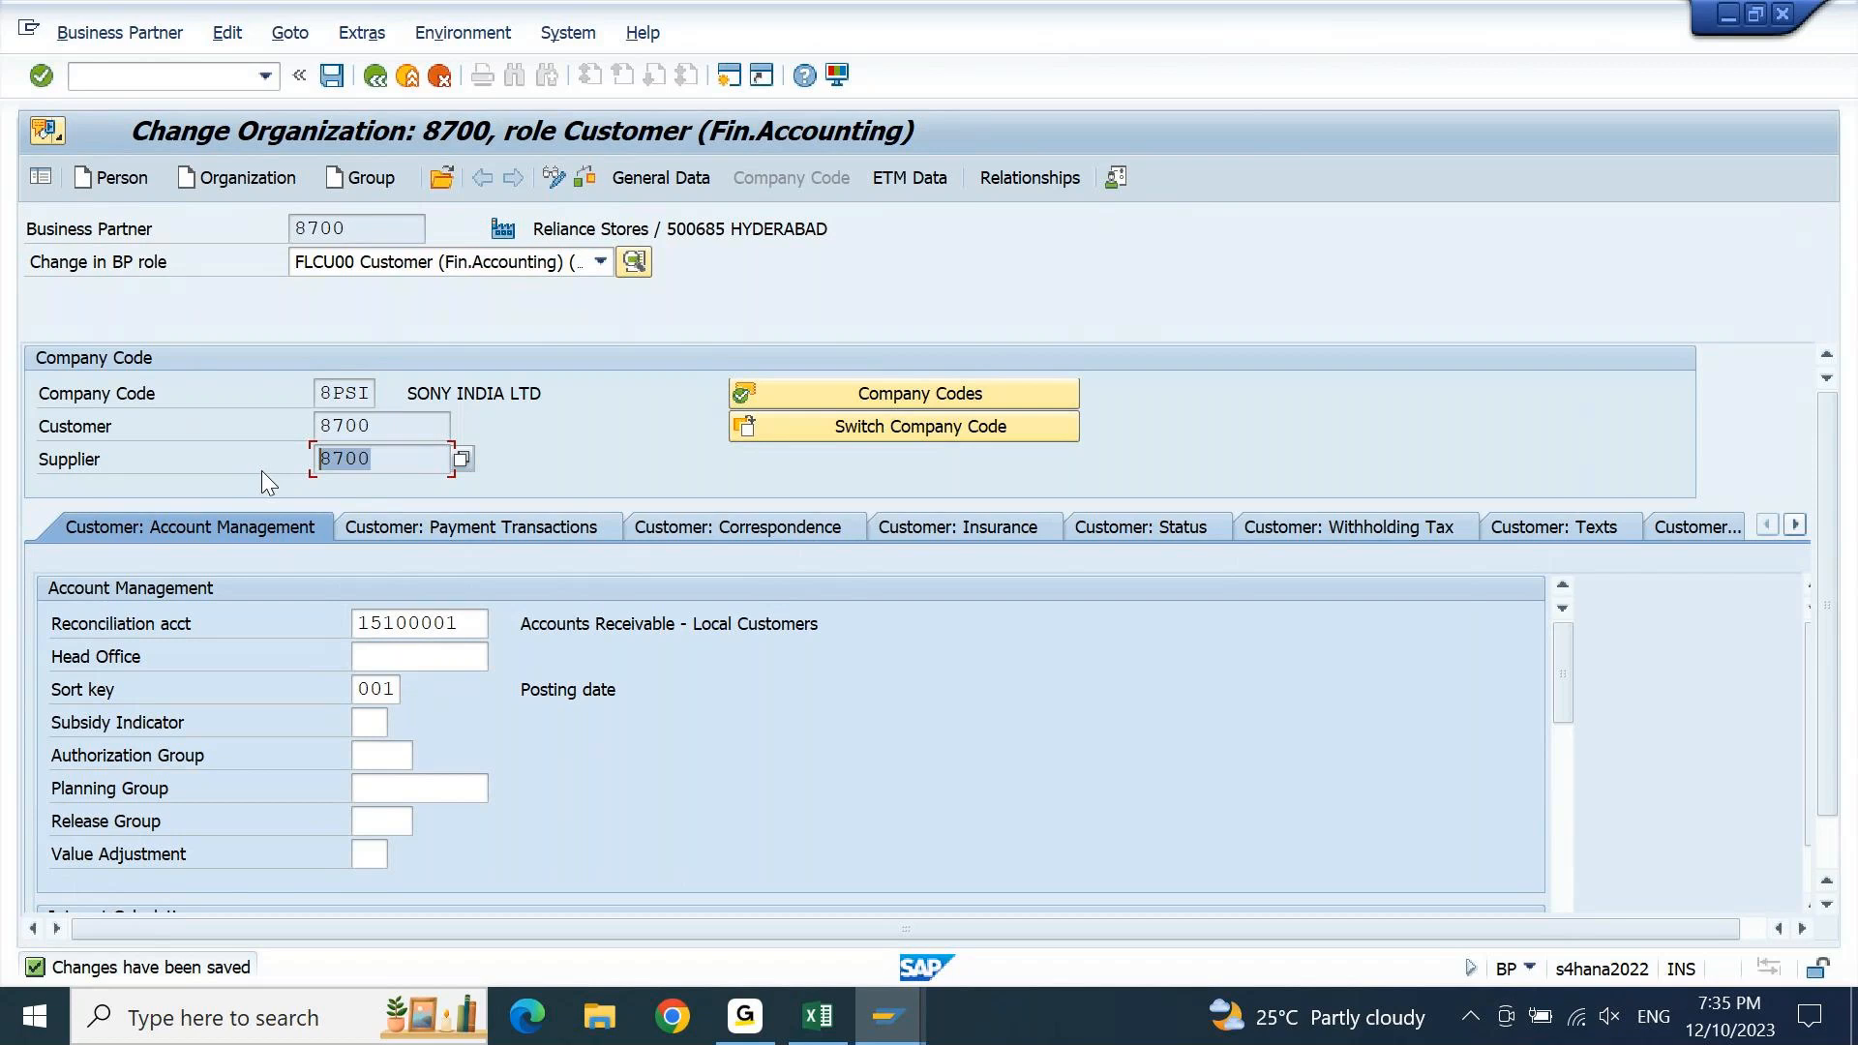
pyautogui.moveTo(535, 224); pyautogui.dragTo(661, 227)
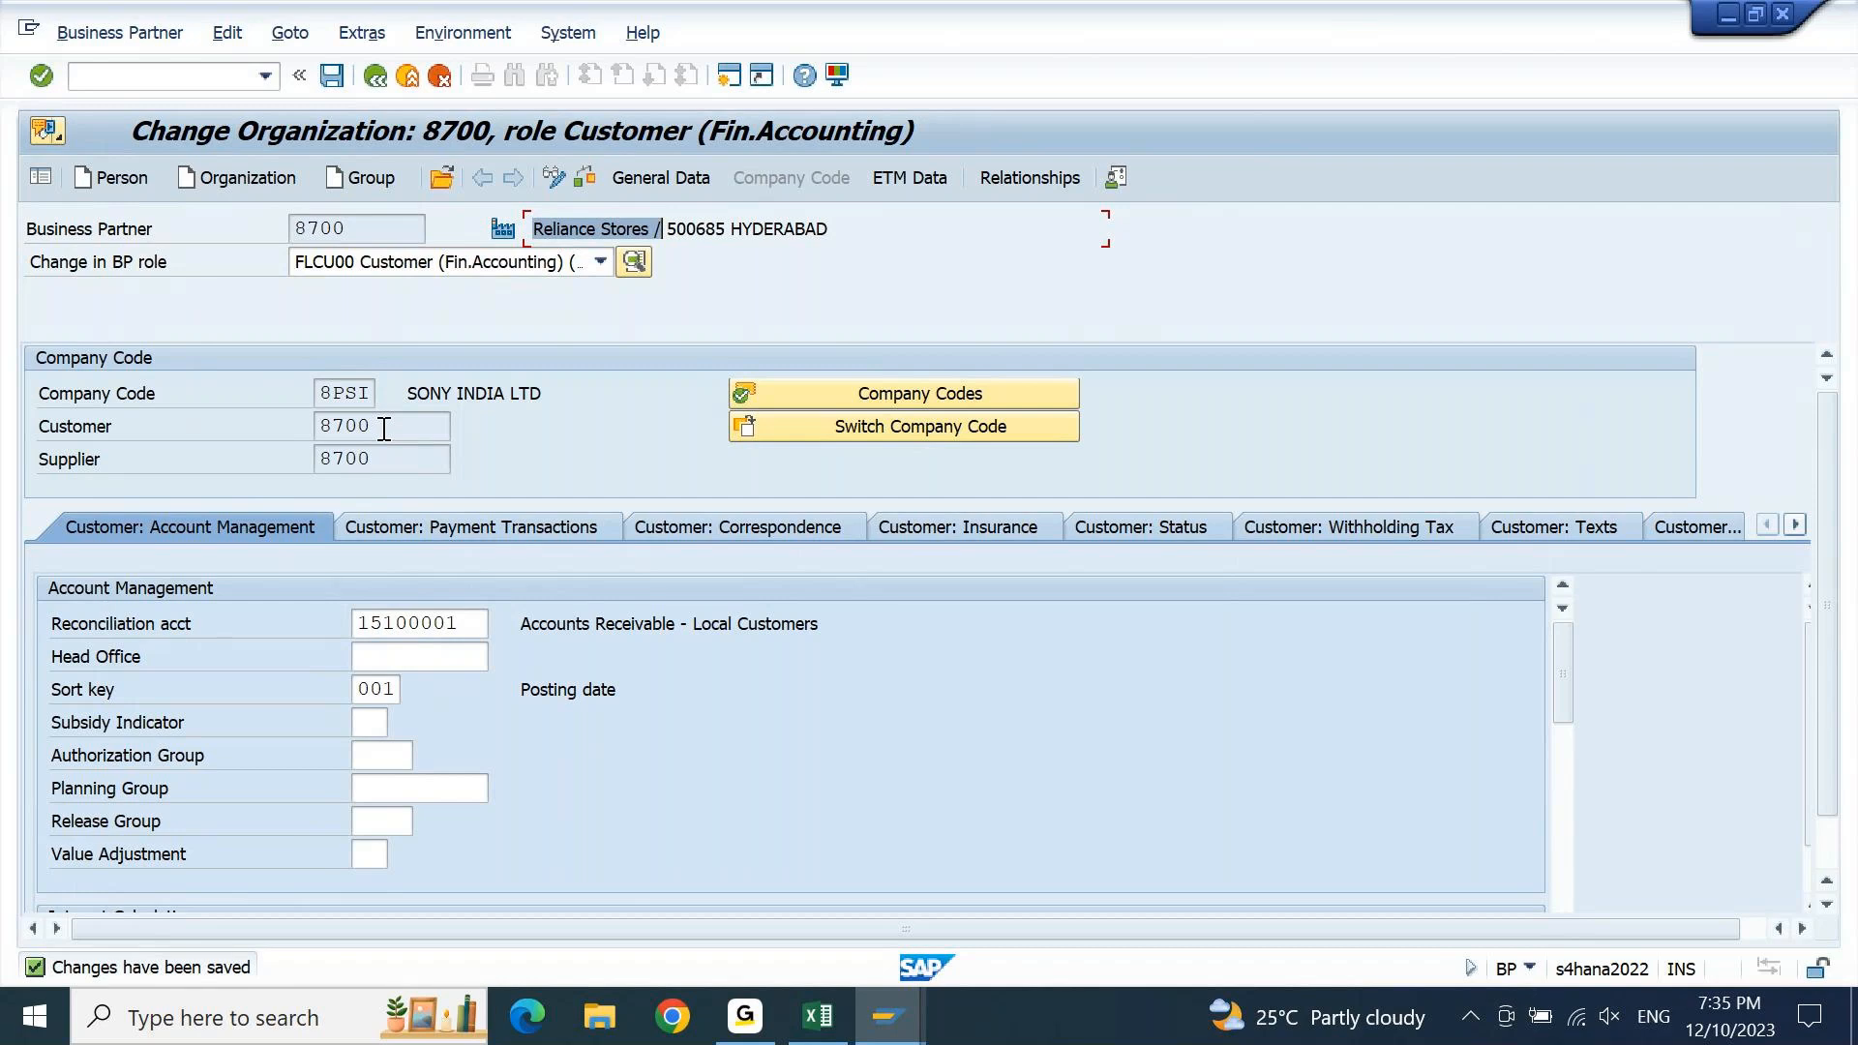
pyautogui.click(114, 431)
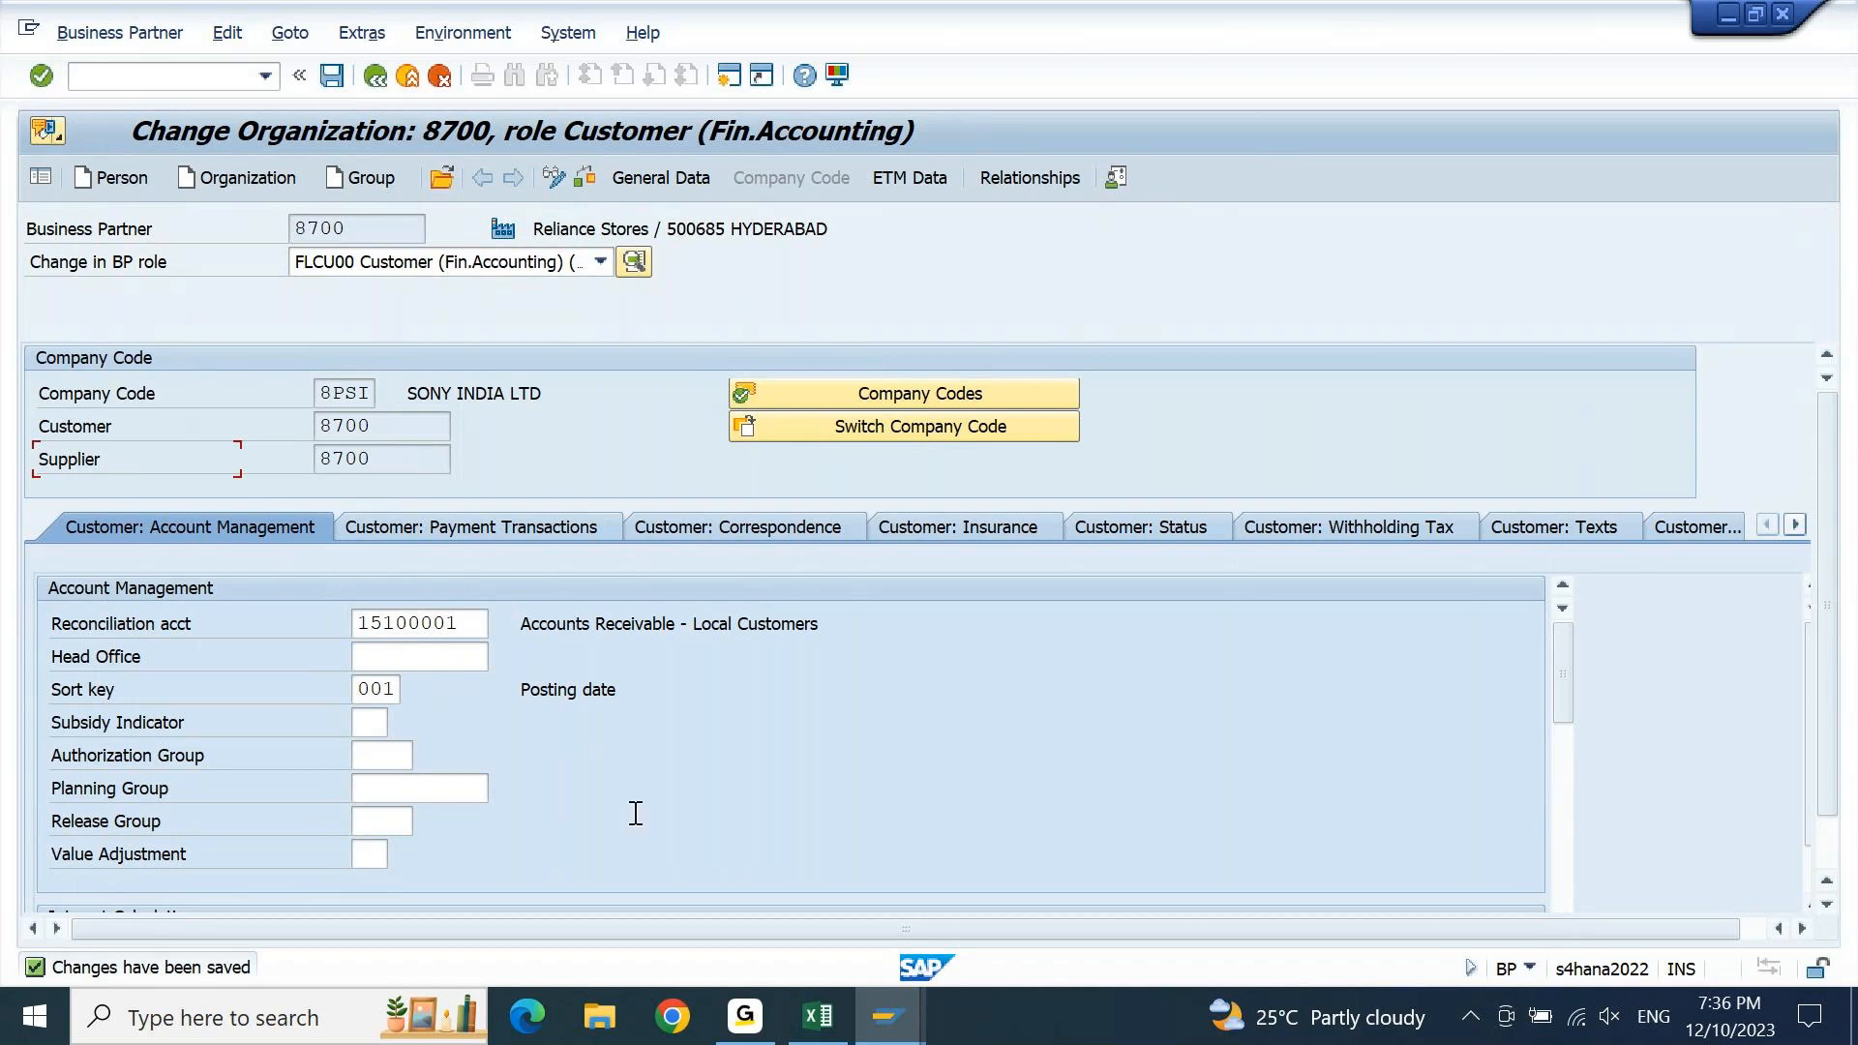
# Switch to the Excel scenario notes and replace "Vendor" with "Customer" in the Step 1 line of cell A1361
pyautogui.click(827, 1024)
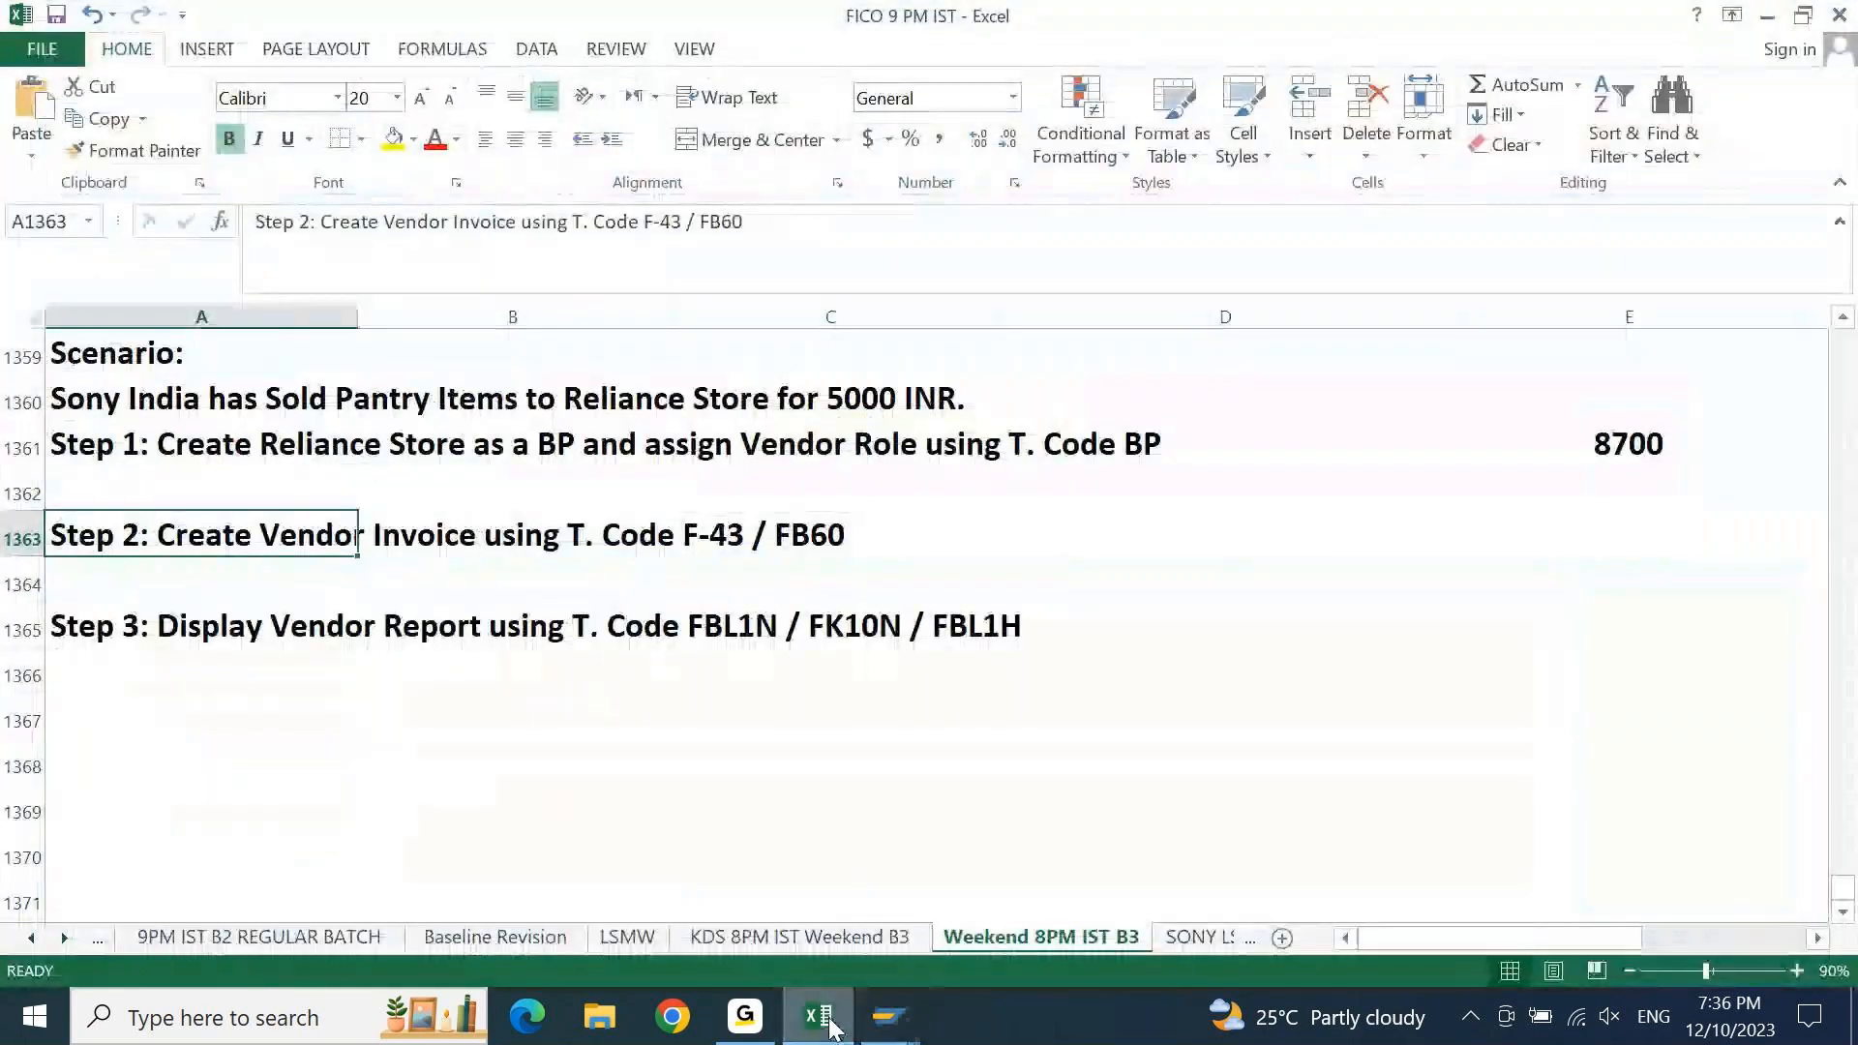
pyautogui.press('Up')
pyautogui.press('Up')
pyautogui.press('Up')
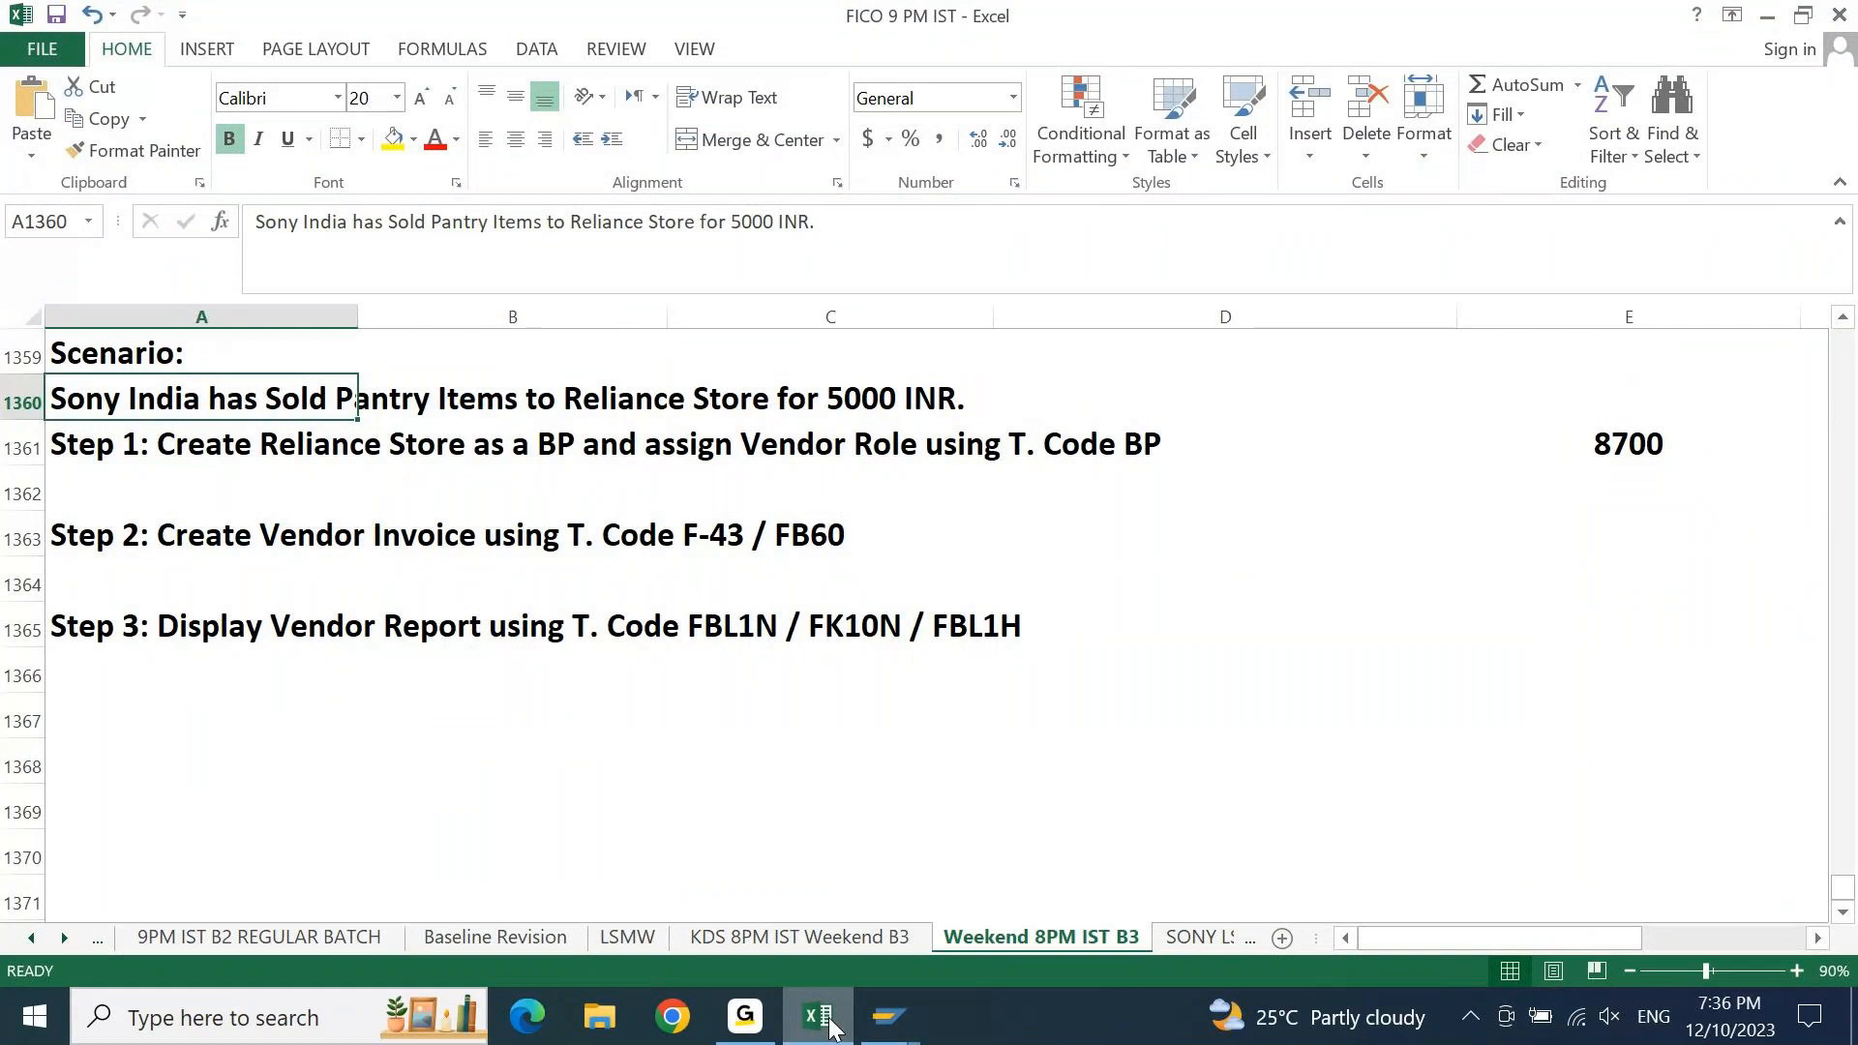
pyautogui.press('Down')
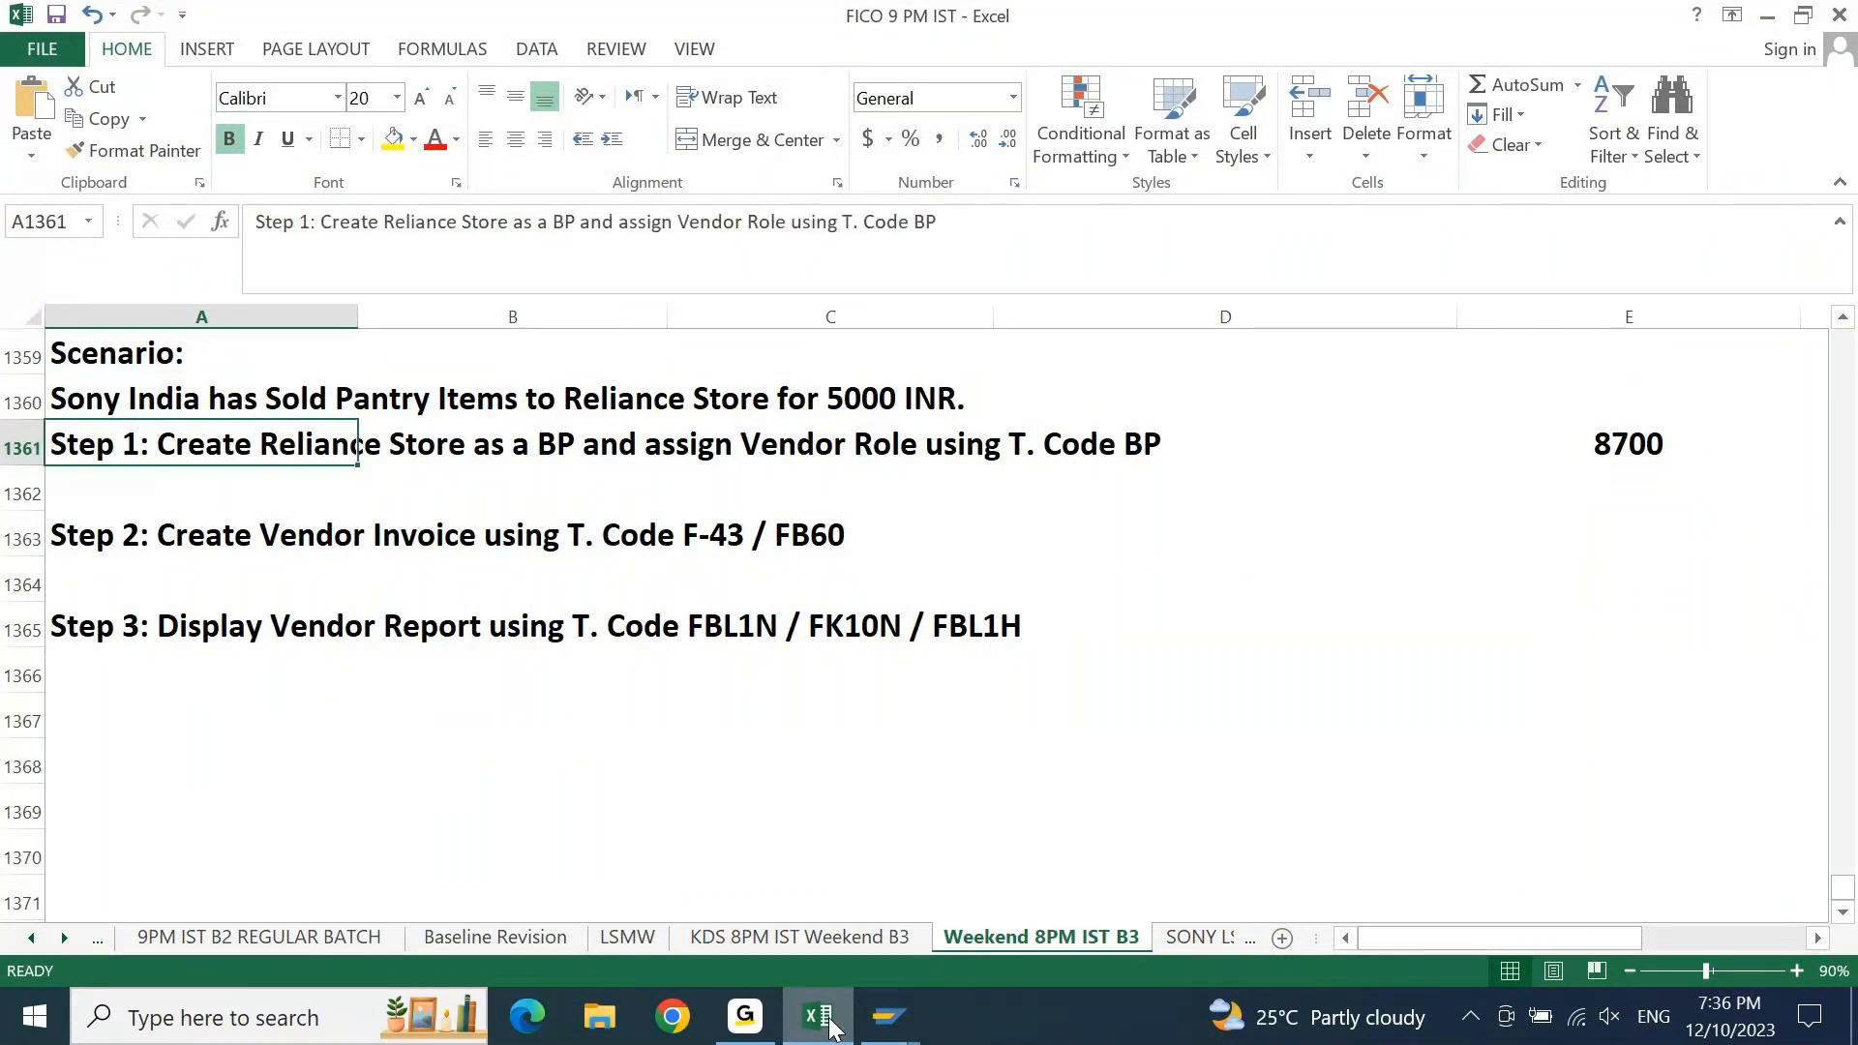
pyautogui.press('F2')
pyautogui.hotkey('ctrl', 'Left')
pyautogui.hotkey('ctrl', 'Left')
pyautogui.hotkey('ctrl', 'Left')
pyautogui.hotkey('ctrl', 'Left')
pyautogui.hotkey('ctrl', 'Left')
pyautogui.hotkey('ctrl', 'Left')
pyautogui.hotkey('ctrl', 'Left')
pyautogui.hotkey('ctrl', 'Left')
pyautogui.hotkey('ctrl', 'Right')
pyautogui.hotkey('ctrl', 'Right')
pyautogui.hotkey('ctrl', 'Right')
pyautogui.hotkey('ctrl', 'Left')
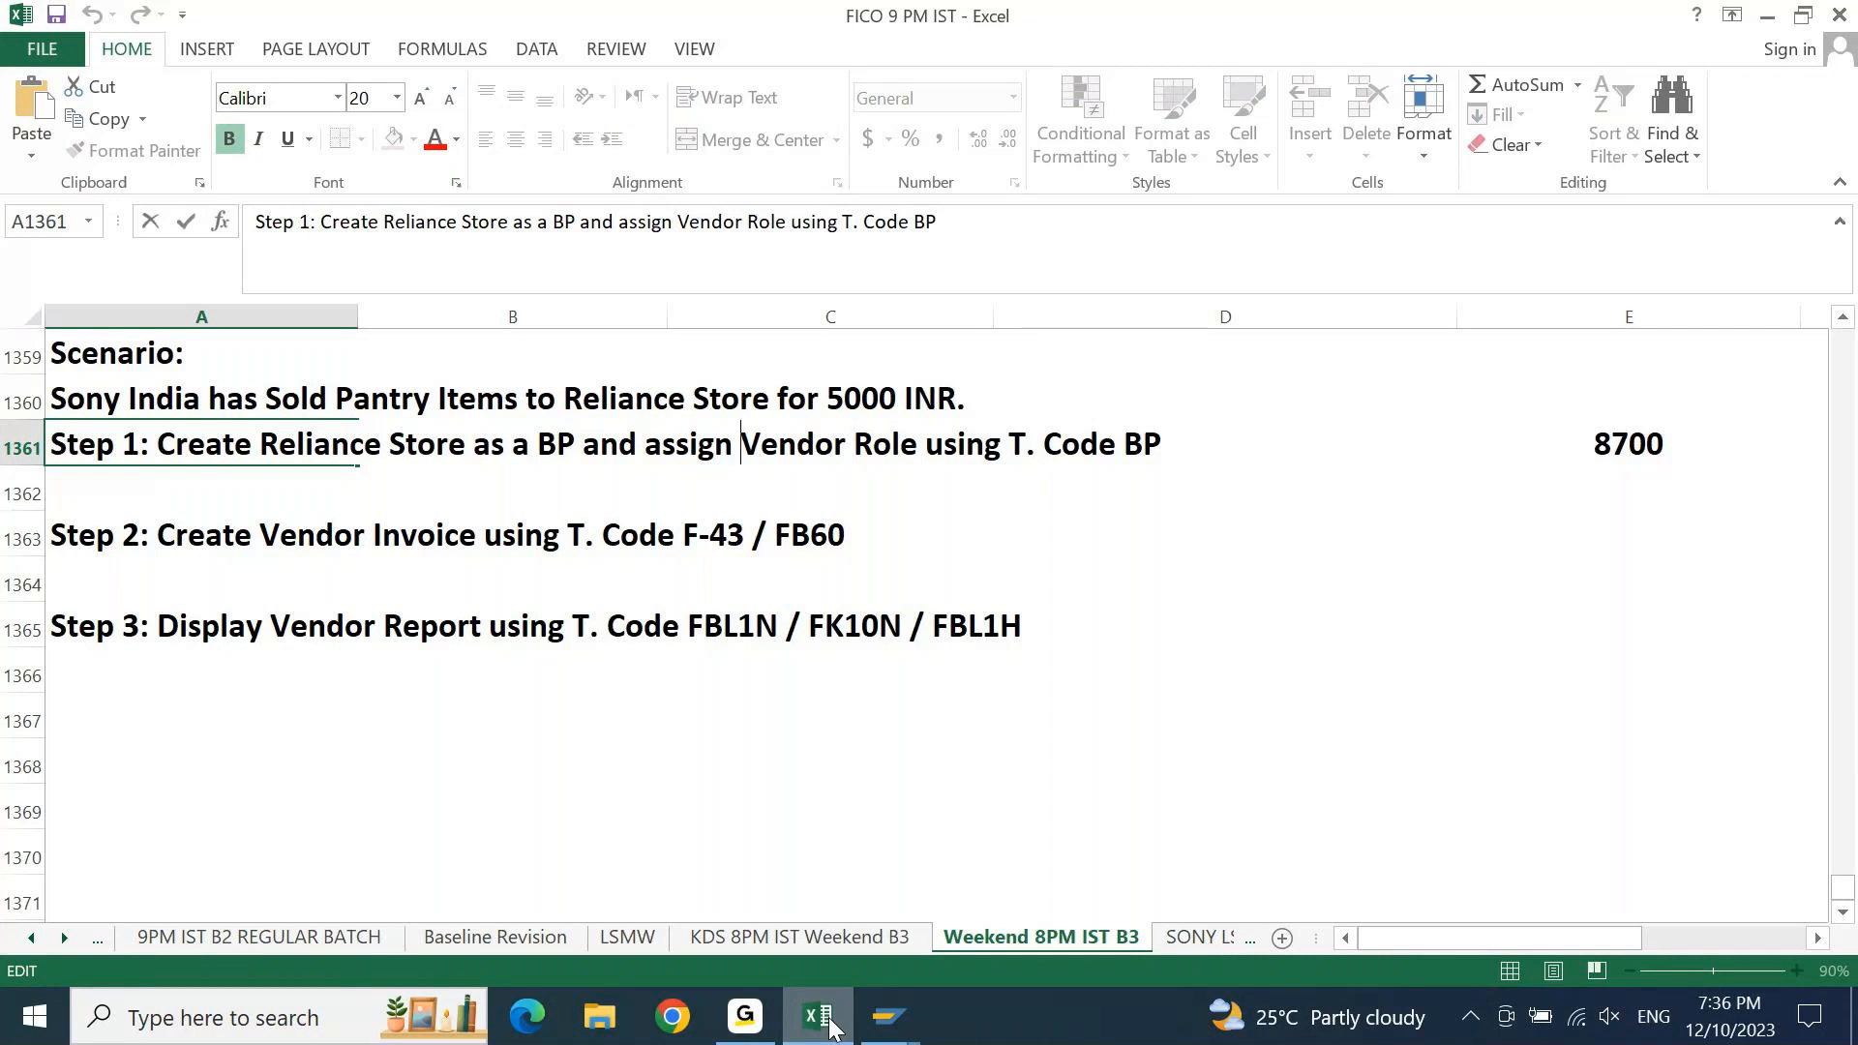
pyautogui.hotkey('shift', 'Right')
pyautogui.hotkey('shift', 'Right')
pyautogui.hotkey('shift', 'Right')
pyautogui.hotkey('shift', 'Right')
pyautogui.hotkey('shift', 'Right')
pyautogui.hotkey('shift', 'Right')
pyautogui.write('Customer')
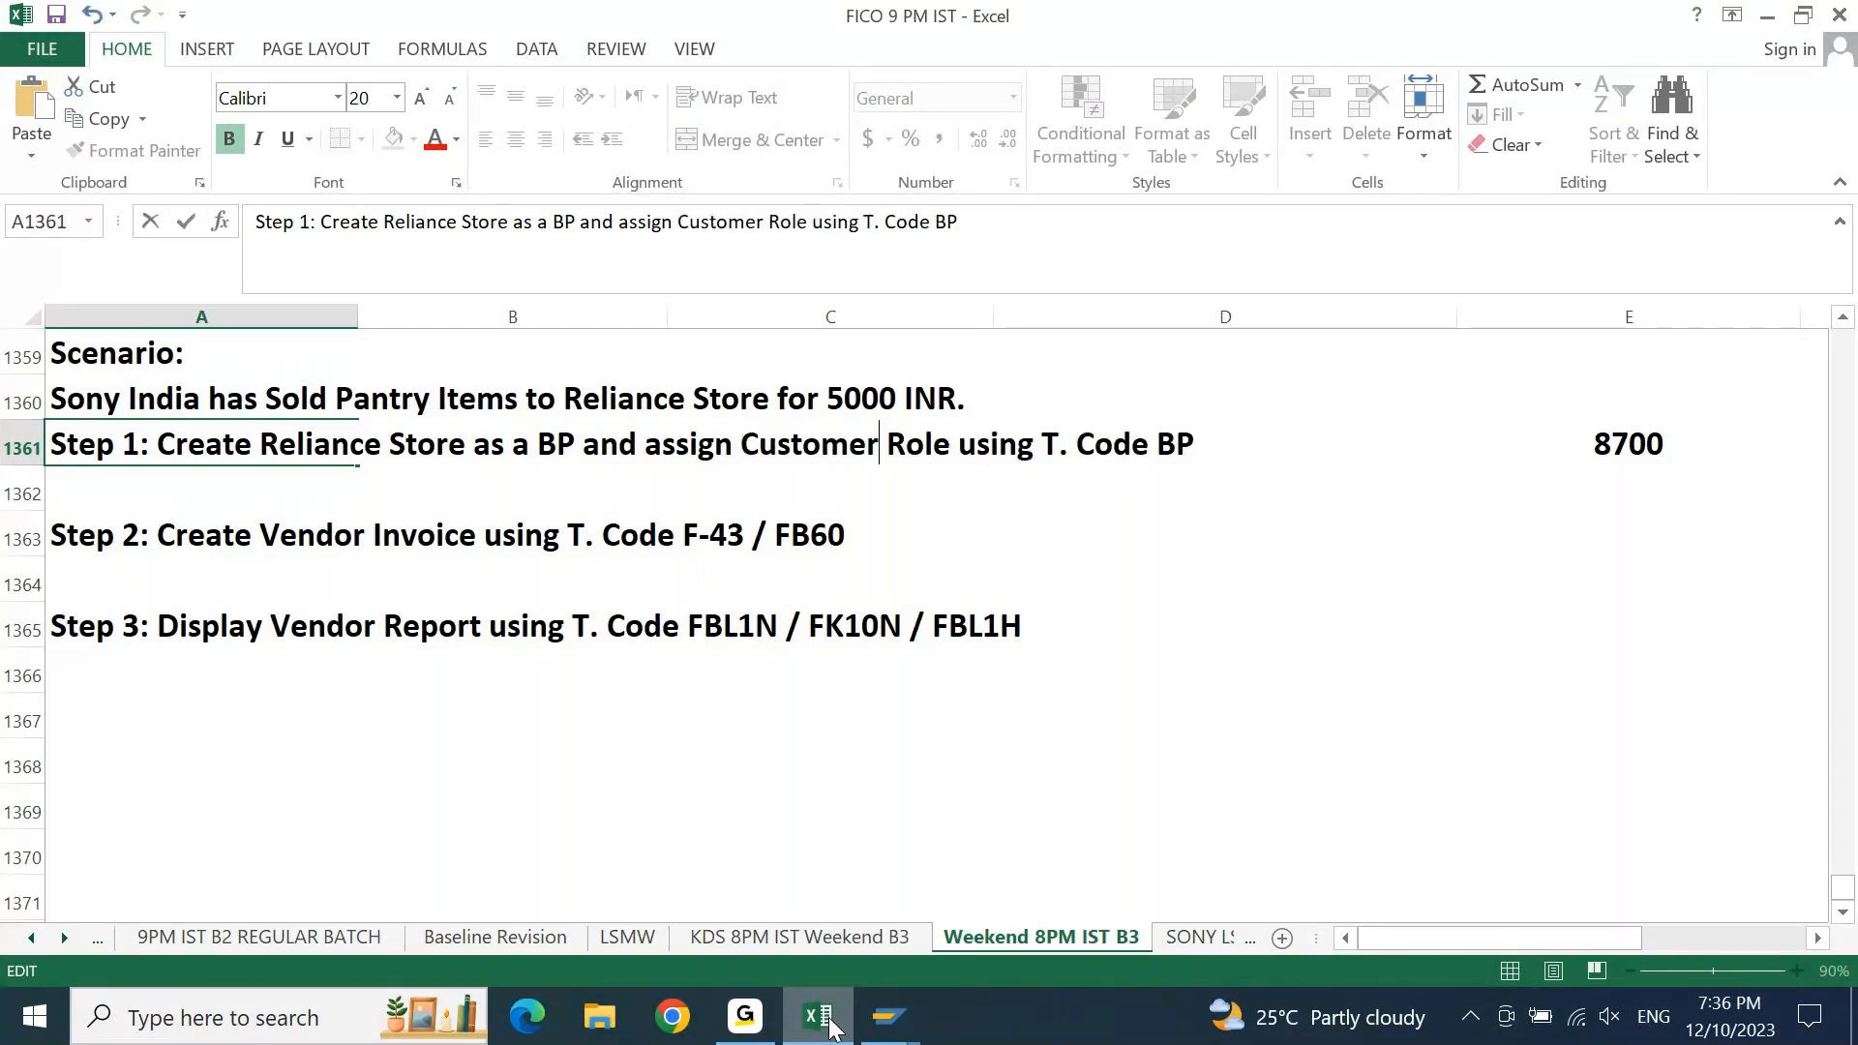
pyautogui.press('Return')
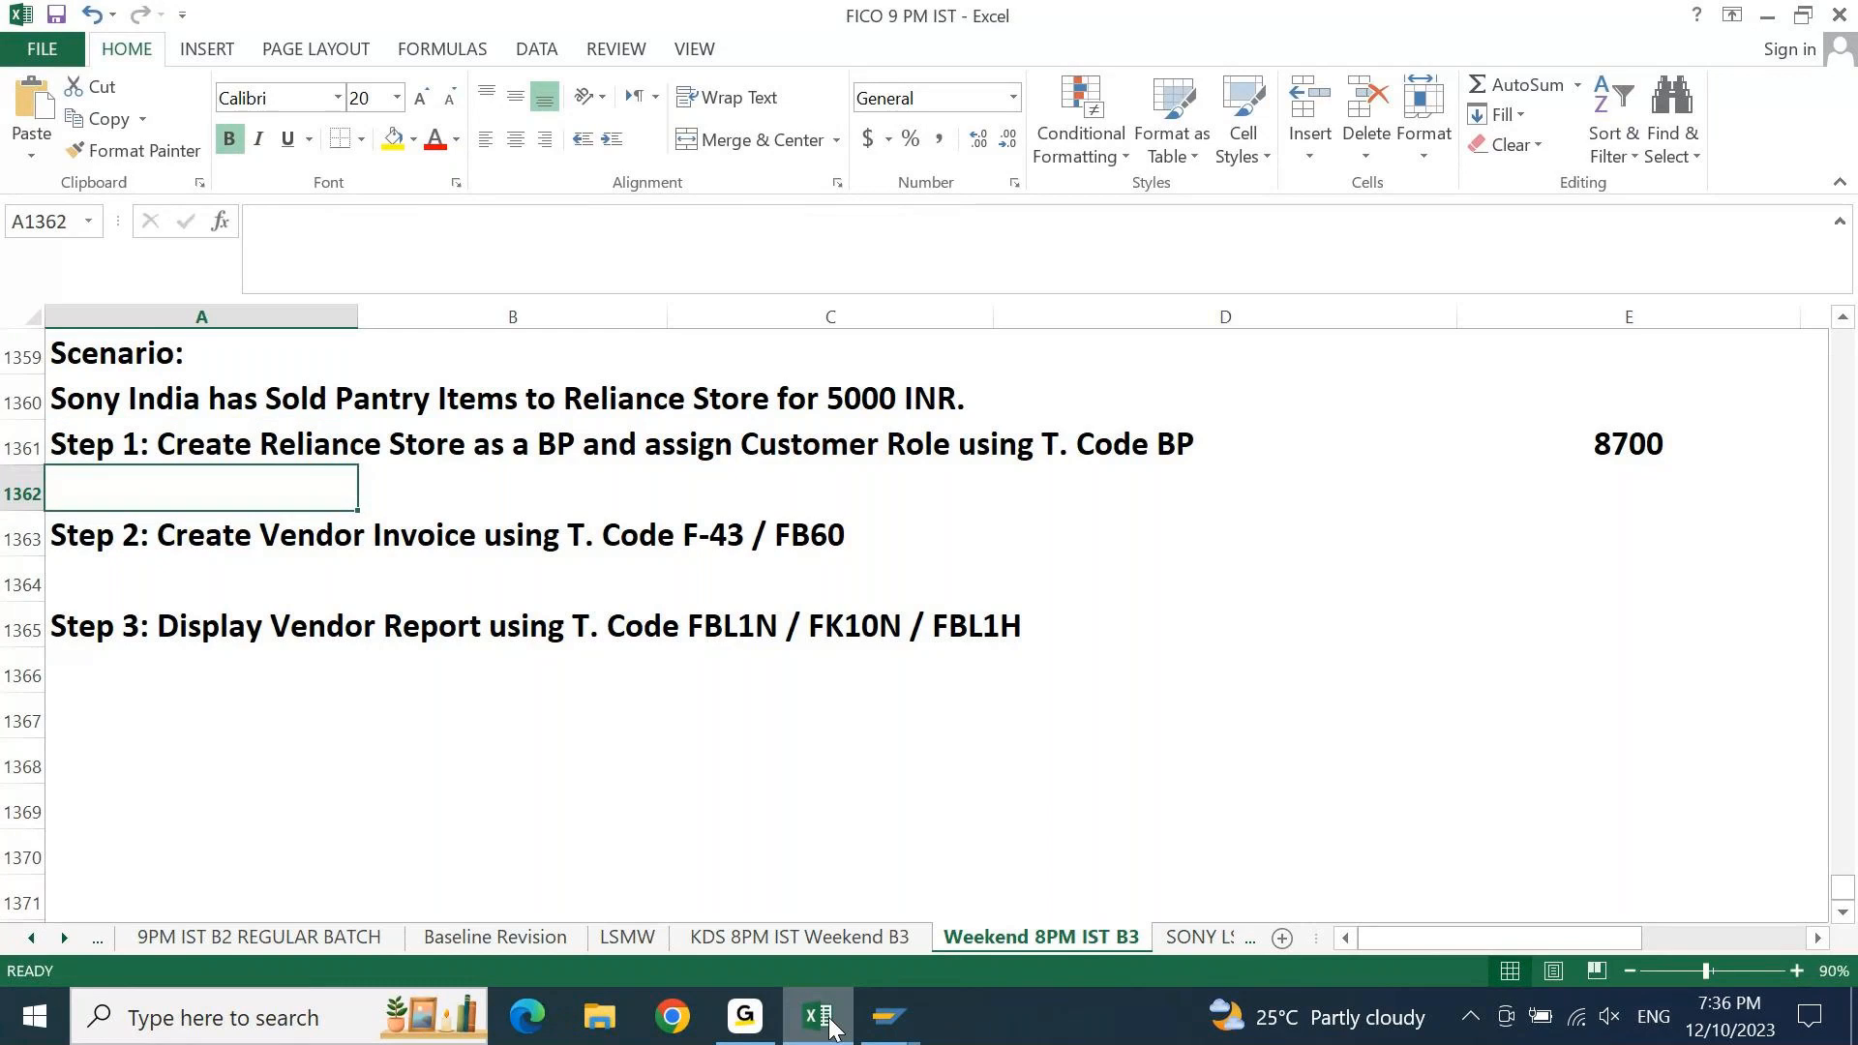
pyautogui.press('Up')
pyautogui.hotkey('ctrl', 'Right')
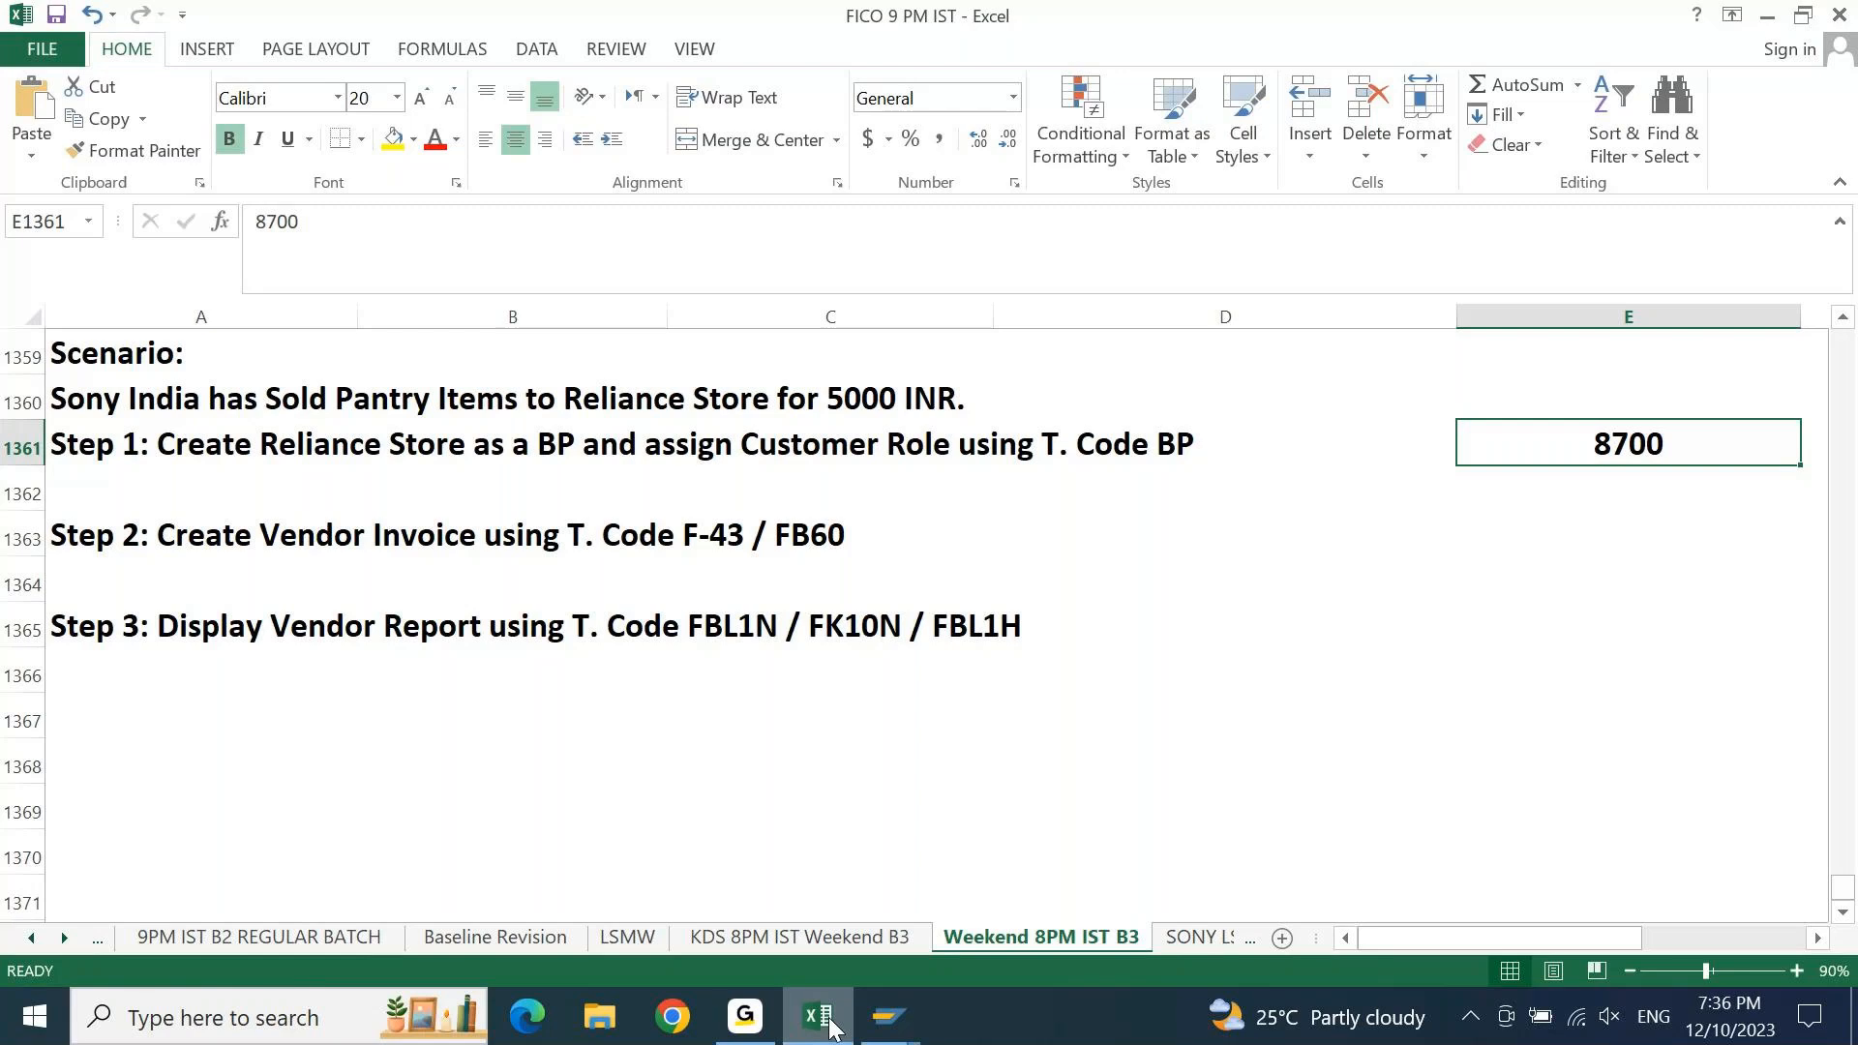
# Replace "Vendor" with "Customer" in the Step 2 line of cell A1363
pyautogui.press('Home')
pyautogui.press('Down')
pyautogui.press('Down')
pyautogui.press('F2')
pyautogui.hotkey('ctrl', 'Left')
pyautogui.hotkey('ctrl', 'Left')
pyautogui.hotkey('ctrl', 'Left')
pyautogui.hotkey('ctrl', 'Left')
pyautogui.hotkey('ctrl', 'Left')
pyautogui.hotkey('ctrl', 'Left')
pyautogui.hotkey('ctrl', 'Left')
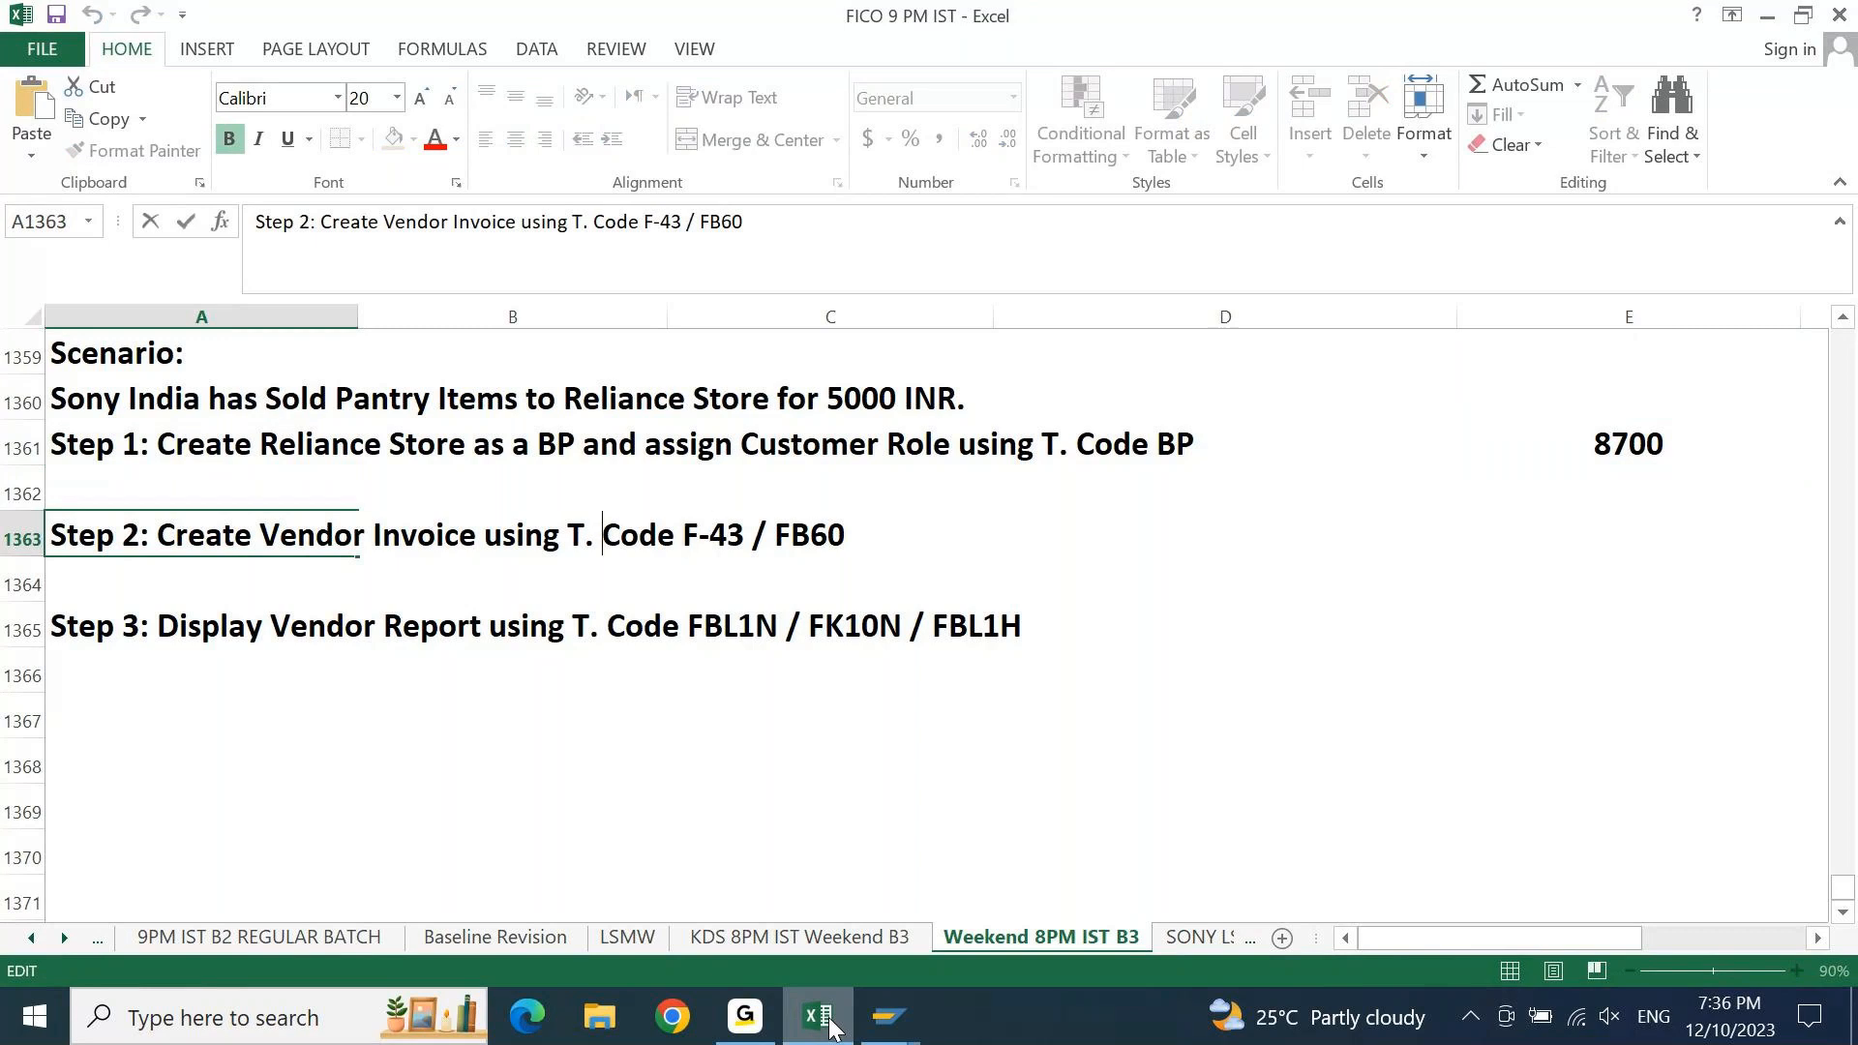
pyautogui.hotkey('ctrl', 'Left')
pyautogui.hotkey('ctrl', 'shift', 'Left')
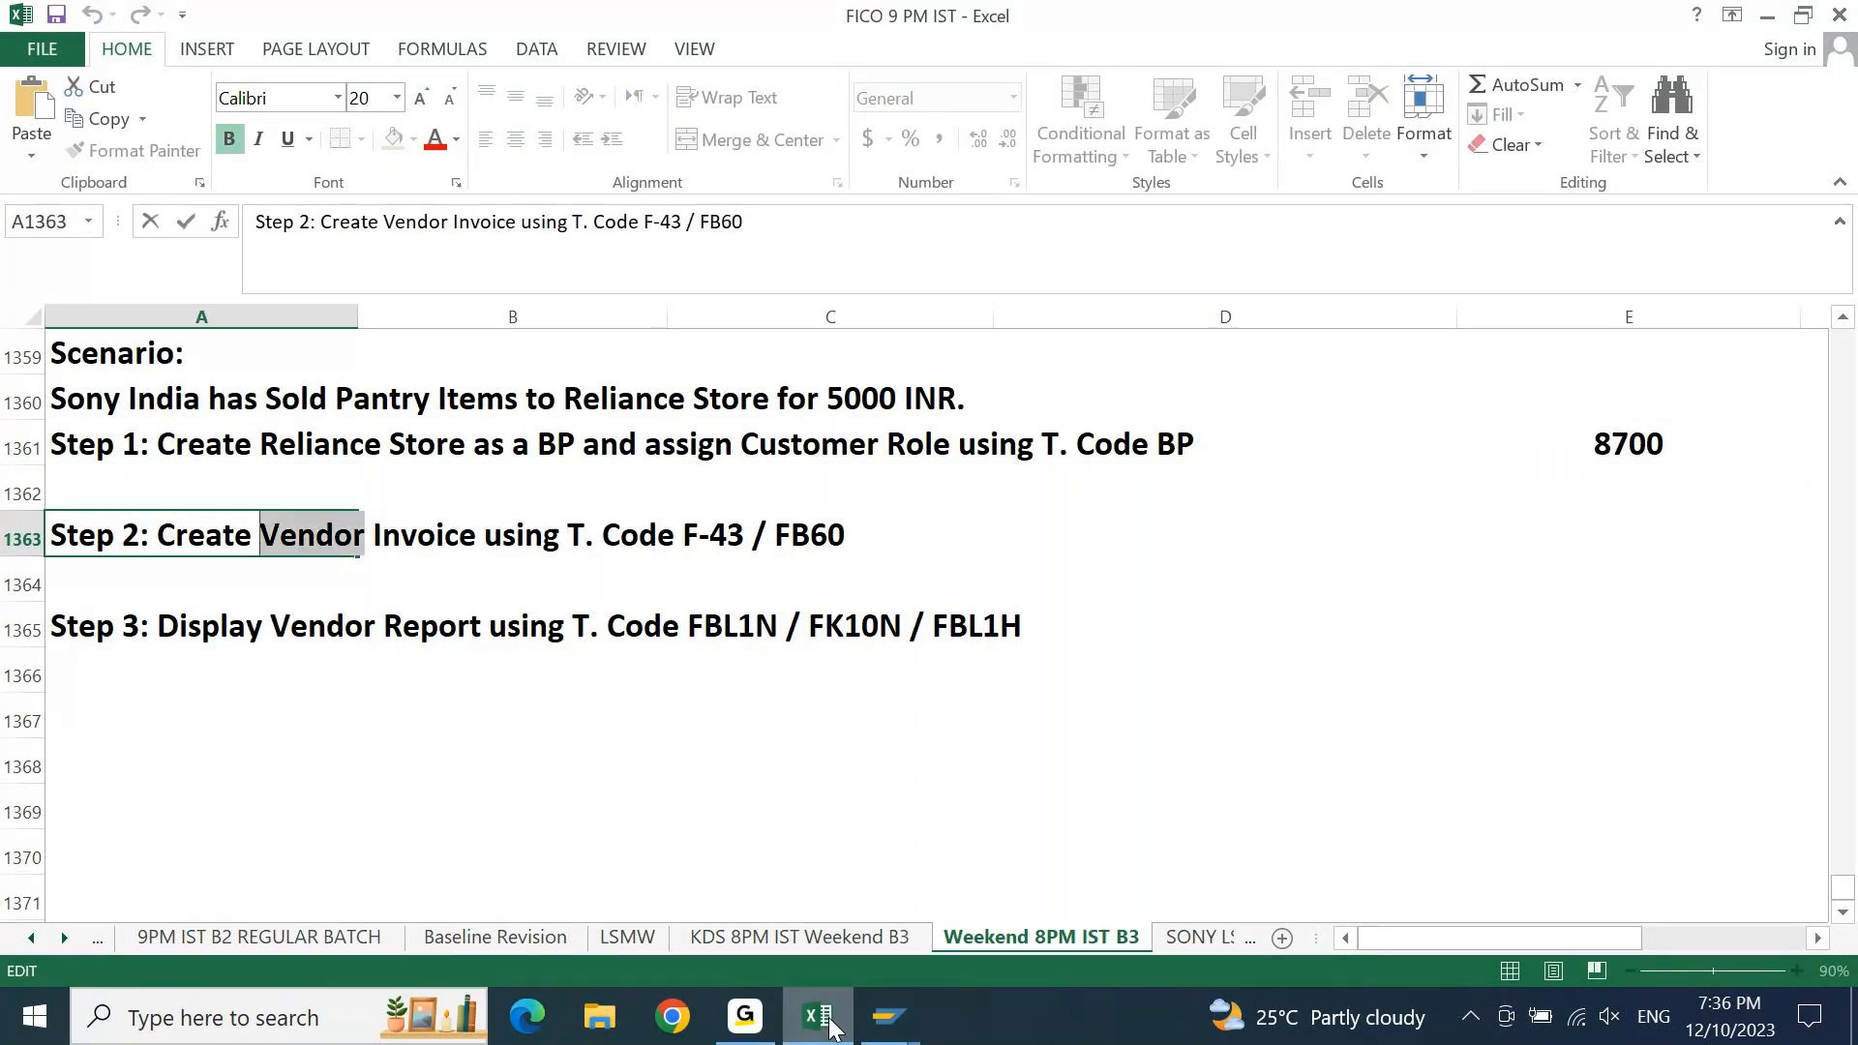
pyautogui.write('Customer')
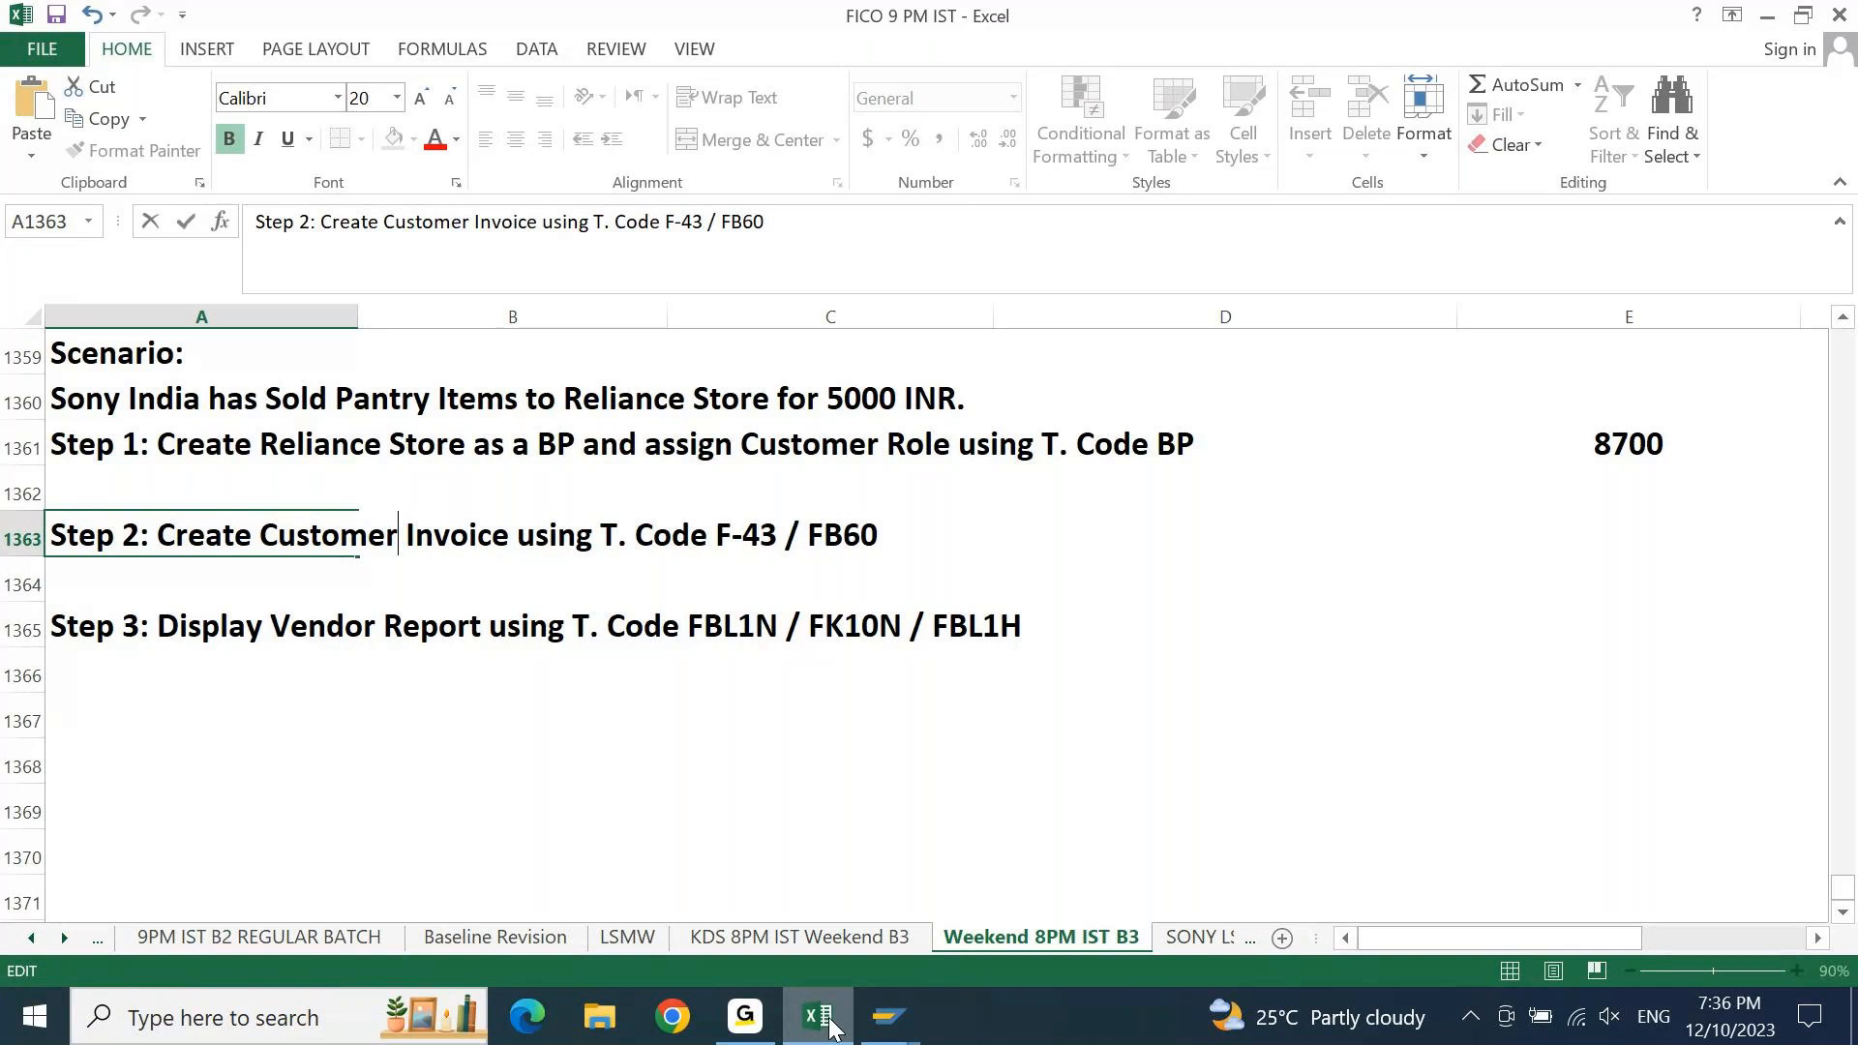
# Change the transaction codes in the Step 2 line to F-22 / FB70 and confirm the cell
pyautogui.hotkey('ctrl', 'Right')
pyautogui.hotkey('ctrl', 'Right')
pyautogui.hotkey('ctrl', 'Right')
pyautogui.press('Right')
pyautogui.press('Right')
pyautogui.hotkey('shift', 'Right')
pyautogui.hotkey('shift', 'Right')
pyautogui.write('22')
pyautogui.press('End')
pyautogui.press('Left')
pyautogui.hotkey('shift', 'Left')
pyautogui.write('7')
pyautogui.press('Return')
# Replace "Vendor" with "Customer" in the Step 3 line of cell A1365
pyautogui.press('Down')
pyautogui.press('F2')
pyautogui.hotkey('ctrl', 'Left')
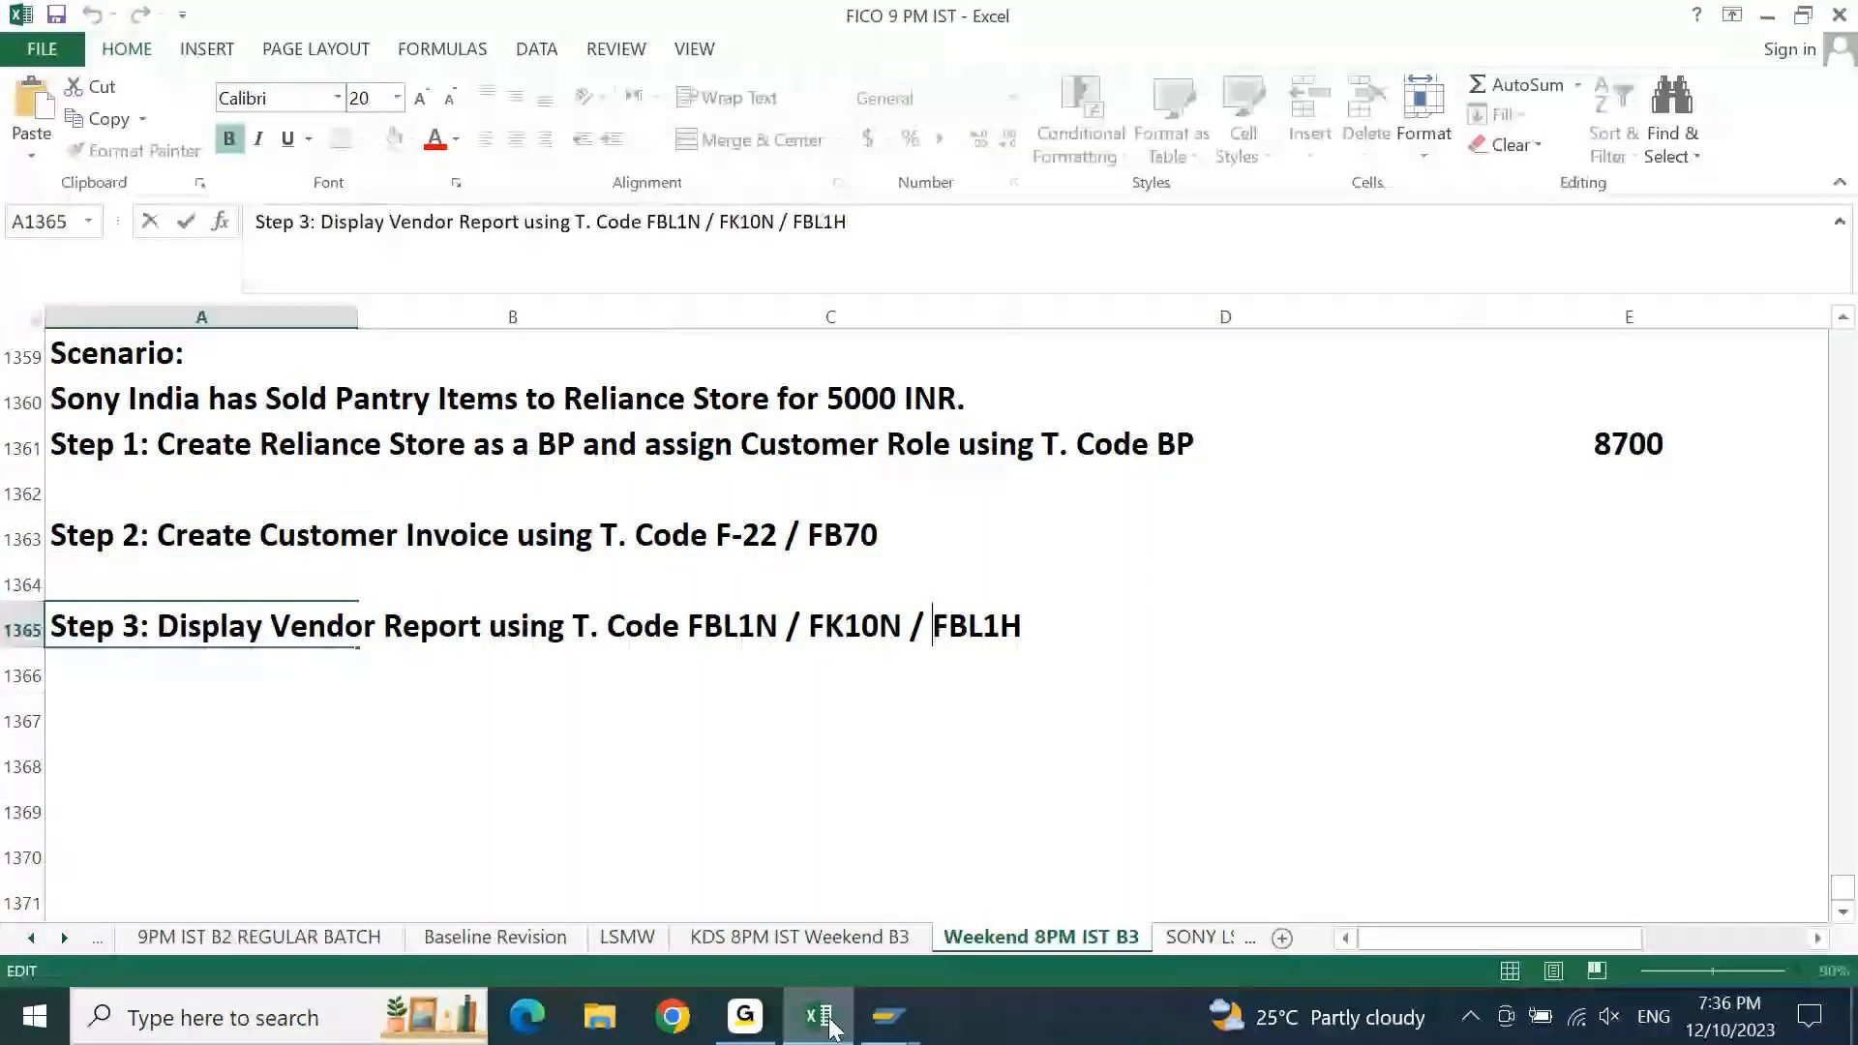
pyautogui.hotkey('ctrl', 'Left')
pyautogui.hotkey('ctrl', 'Left')
pyautogui.hotkey('ctrl', 'Left')
pyautogui.hotkey('ctrl', 'Left')
pyautogui.hotkey('ctrl', 'Left')
pyautogui.hotkey('ctrl', 'Left')
pyautogui.hotkey('ctrl', 'Left')
pyautogui.hotkey('ctrl', 'Left')
pyautogui.hotkey('ctrl', 'Left')
pyautogui.hotkey('ctrl', 'shift', 'Right')
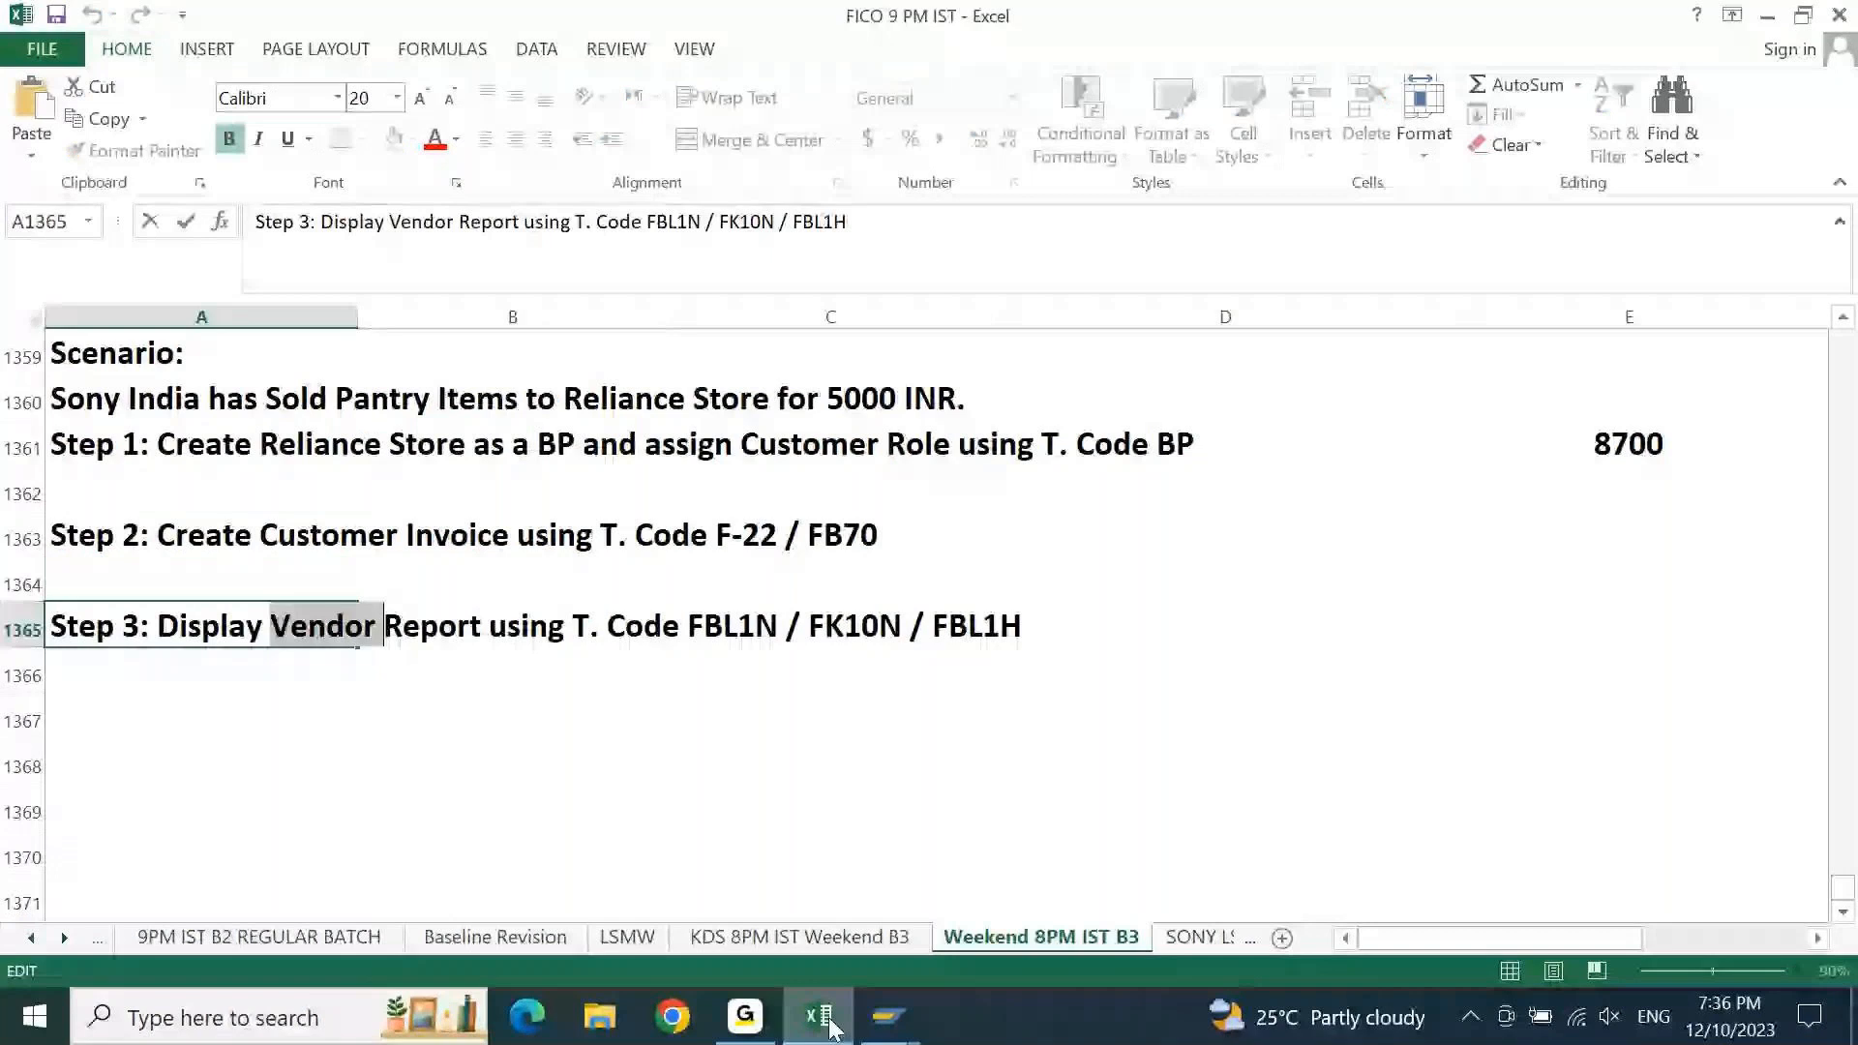
pyautogui.write('C')
pyautogui.write('ustome')
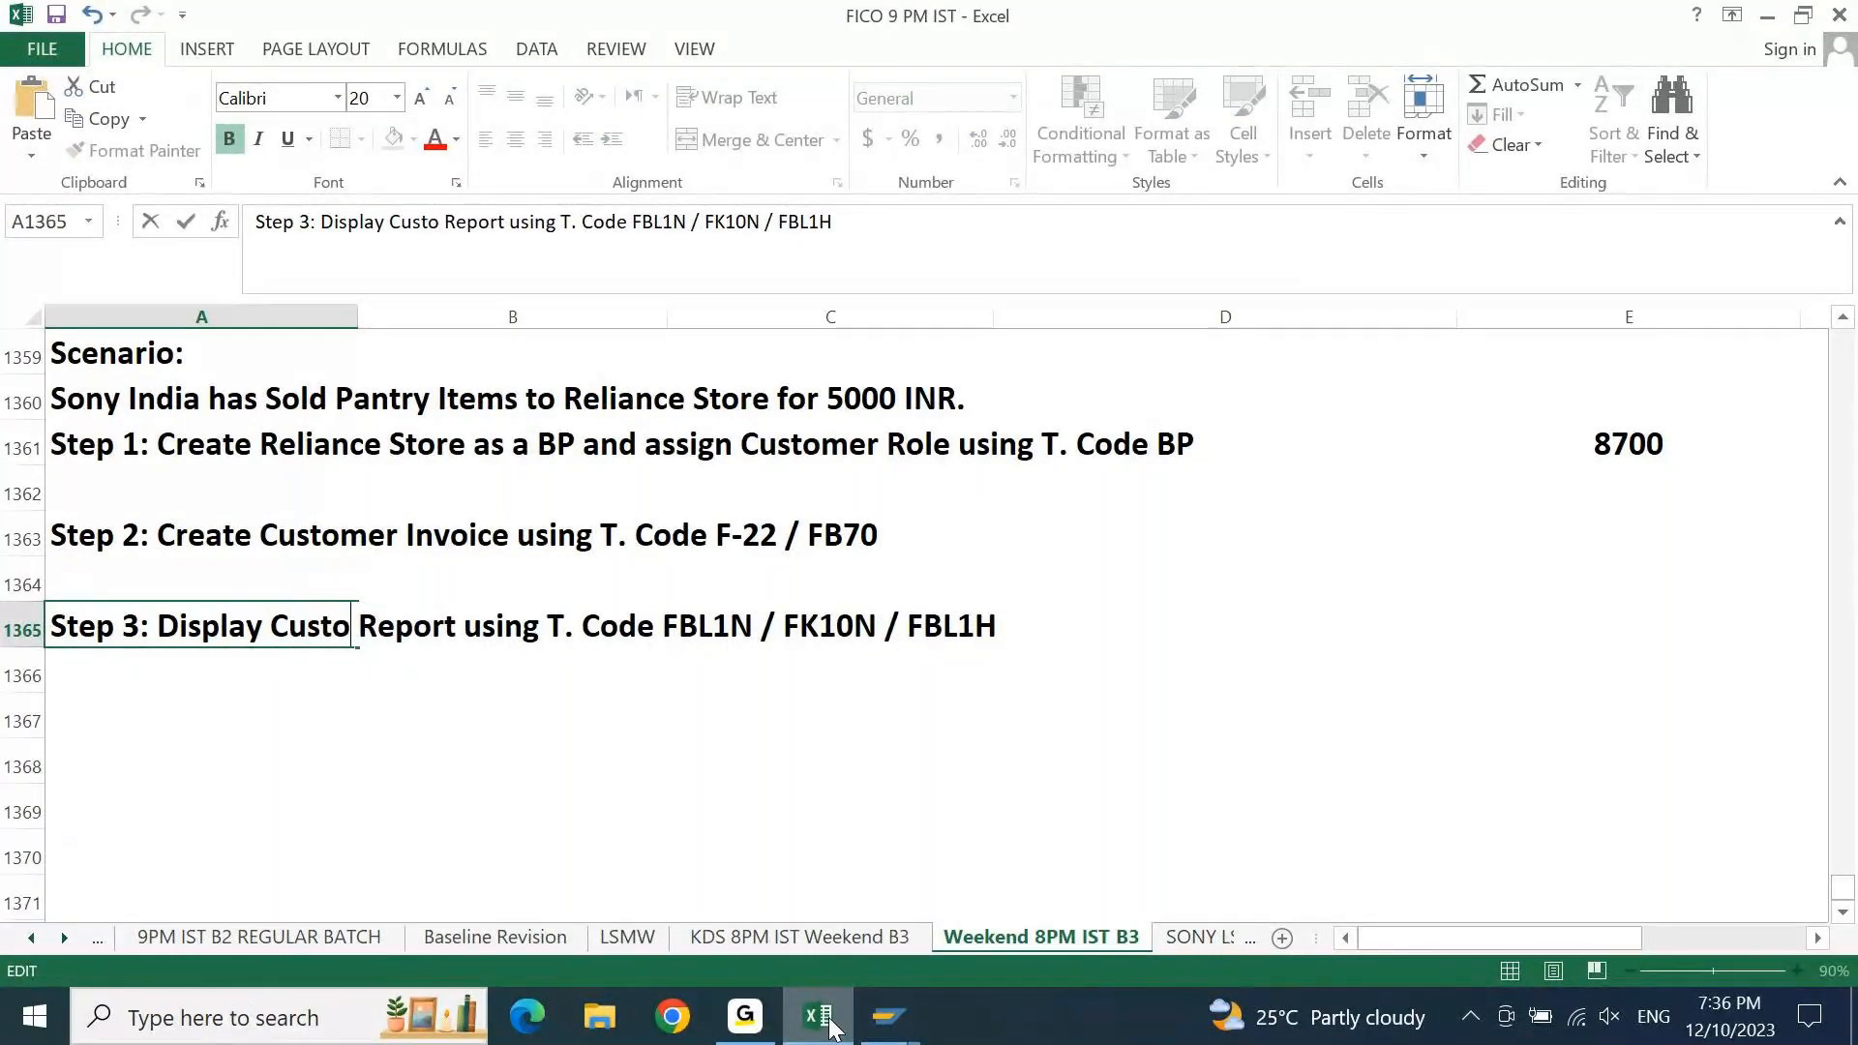
pyautogui.write('r')
# Change the transaction codes in the Step 3 line to FBL5N / FD10N / FBL5H and confirm the cell
pyautogui.hotkey('ctrl', 'Right')
pyautogui.hotkey('ctrl', 'Right')
pyautogui.hotkey('ctrl', 'Right')
pyautogui.hotkey('ctrl', 'Right')
pyautogui.hotkey('ctrl', 'Right')
pyautogui.press('Right')
pyautogui.press('Right')
pyautogui.press('Right')
pyautogui.hotkey('shift', 'Right')
pyautogui.write('5')
pyautogui.press('Right')
pyautogui.press('Right')
pyautogui.press('Right')
pyautogui.press('Right')
pyautogui.press('Right')
pyautogui.hotkey('shift', 'Right')
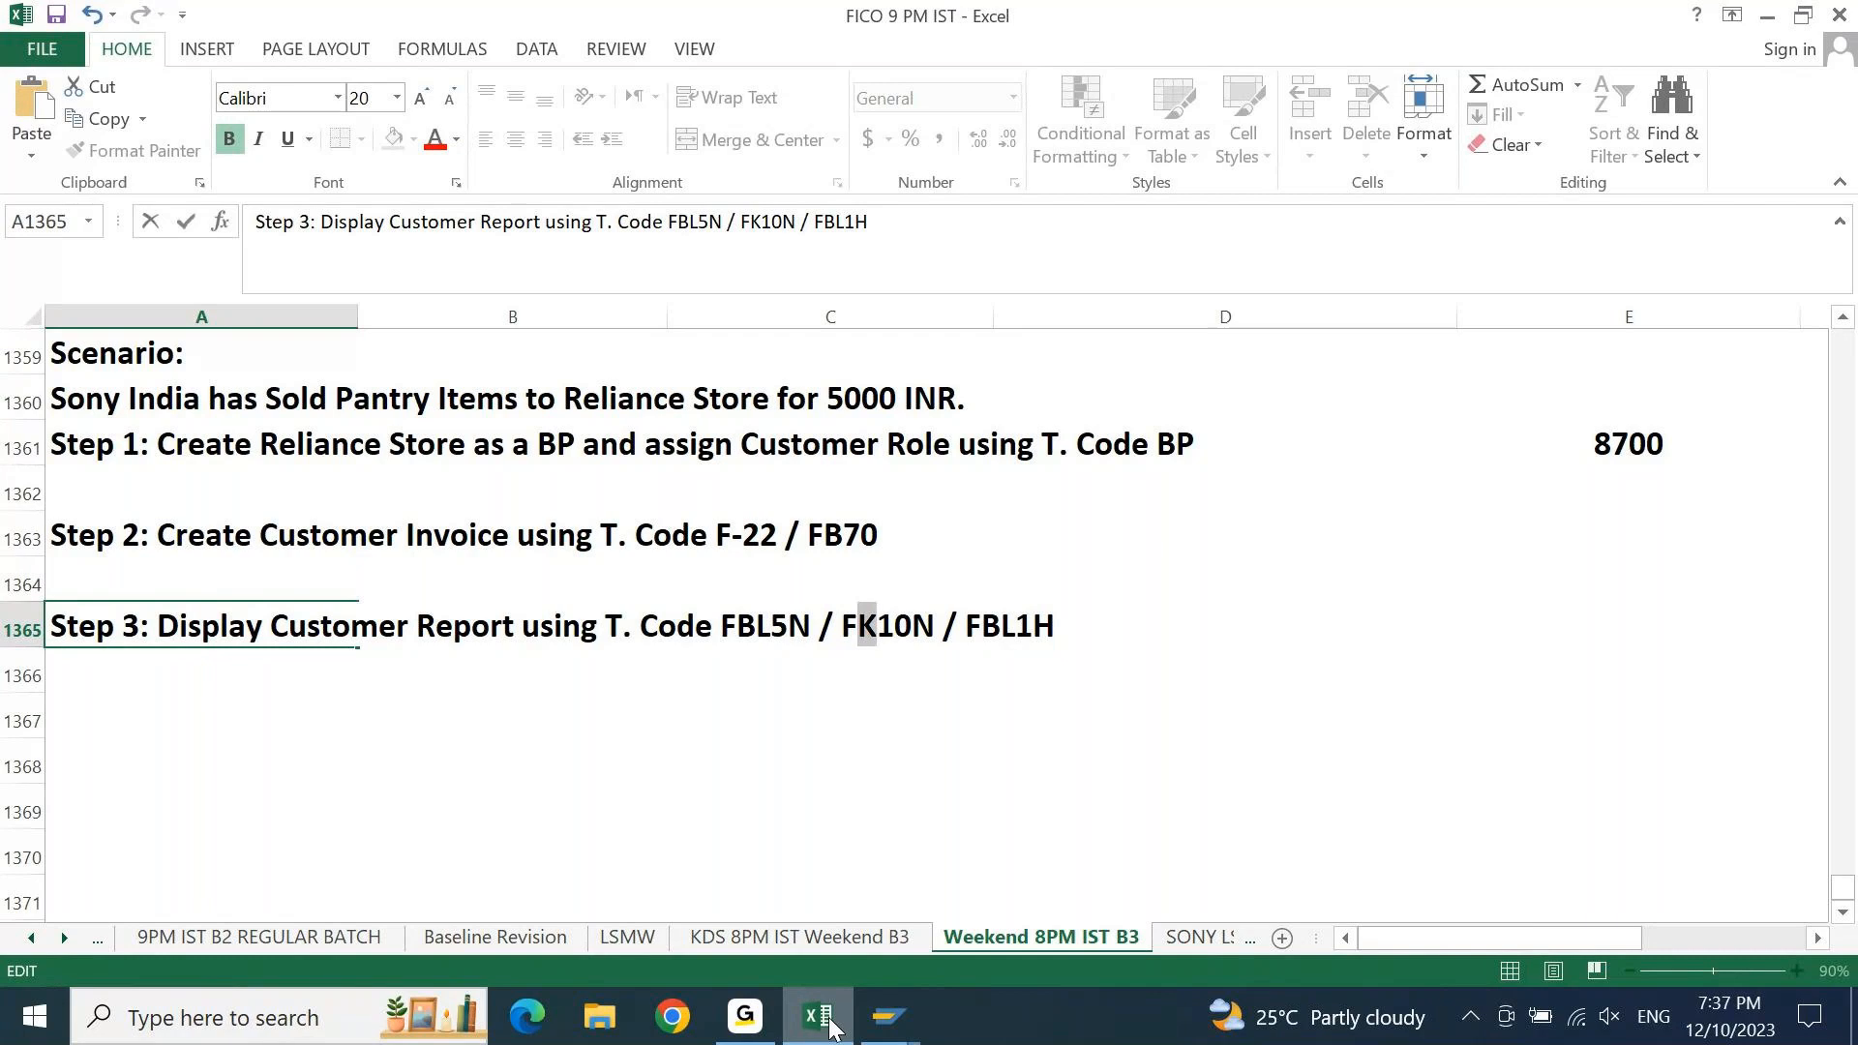
pyautogui.write('D')
pyautogui.press('Right')
pyautogui.press('Right')
pyautogui.press('Right')
pyautogui.press('Right')
pyautogui.press('Right')
pyautogui.press('Right')
pyautogui.press('Right')
pyautogui.press('Right')
pyautogui.press('Right')
pyautogui.hotkey('shift', 'Right')
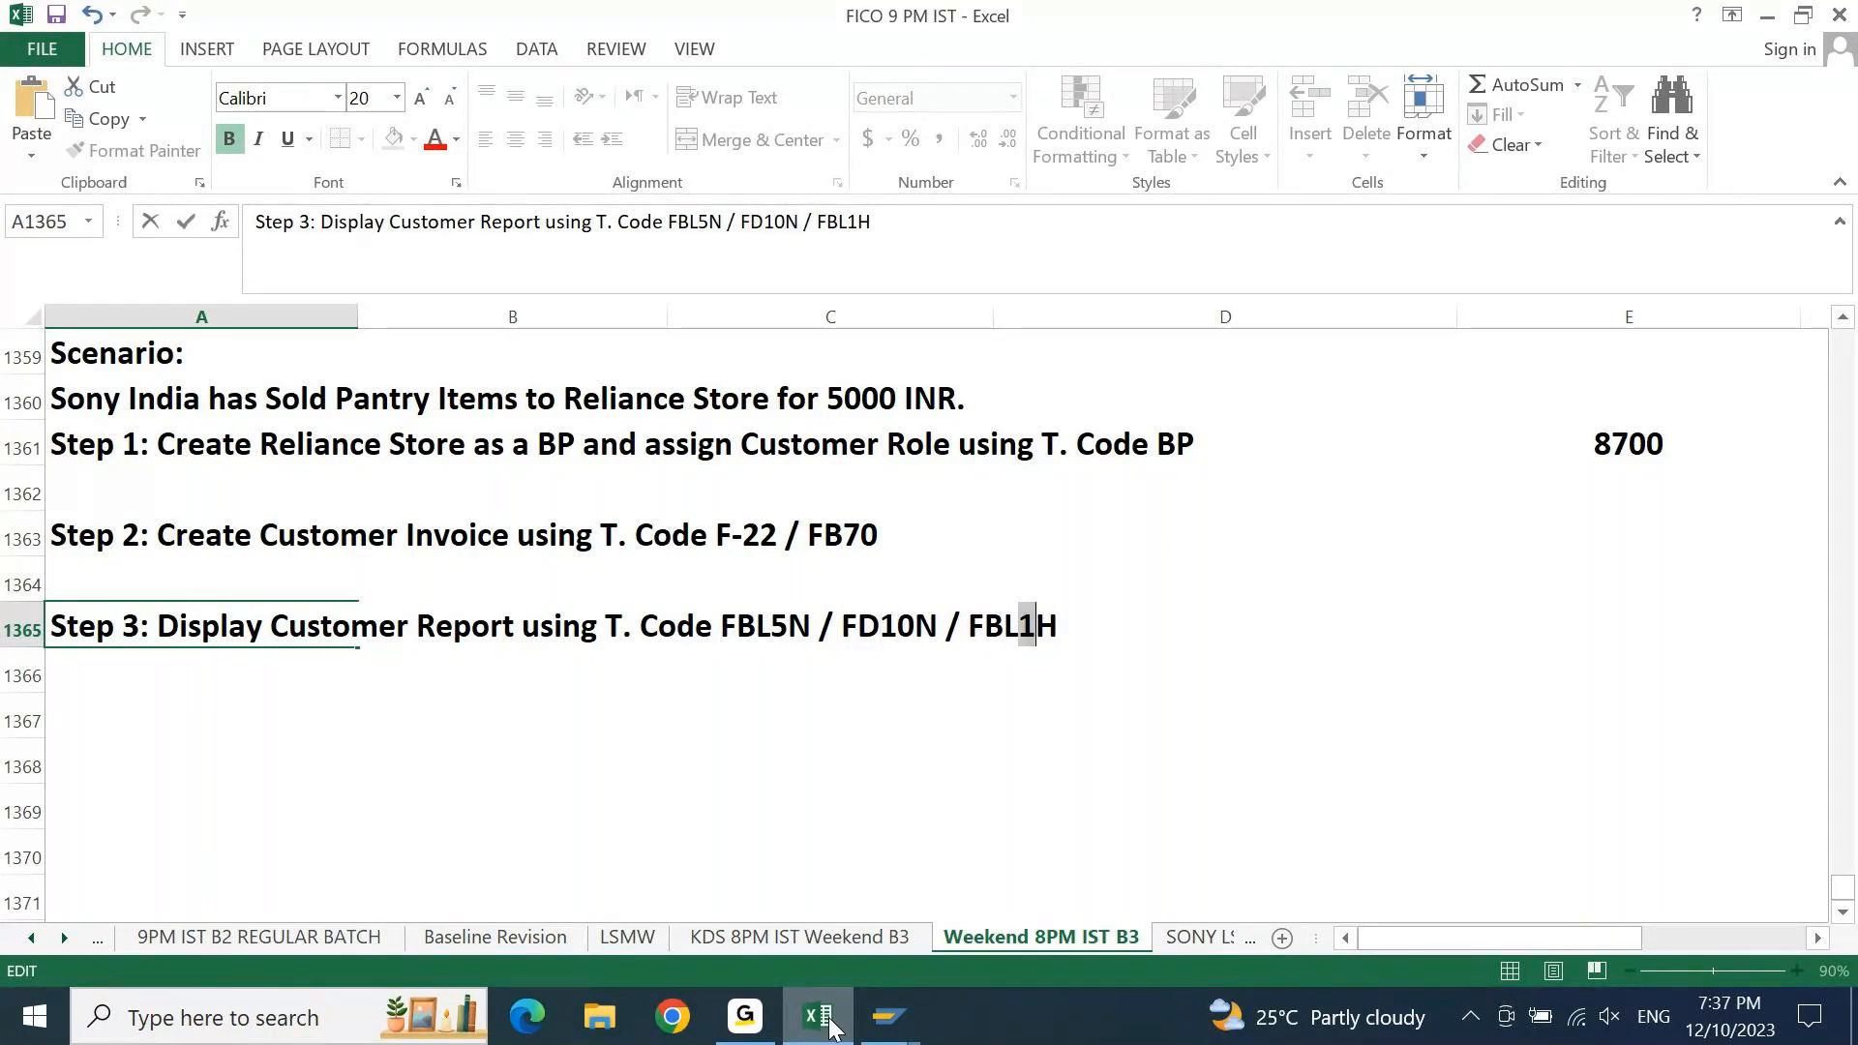
pyautogui.write('5')
pyautogui.press('Return')
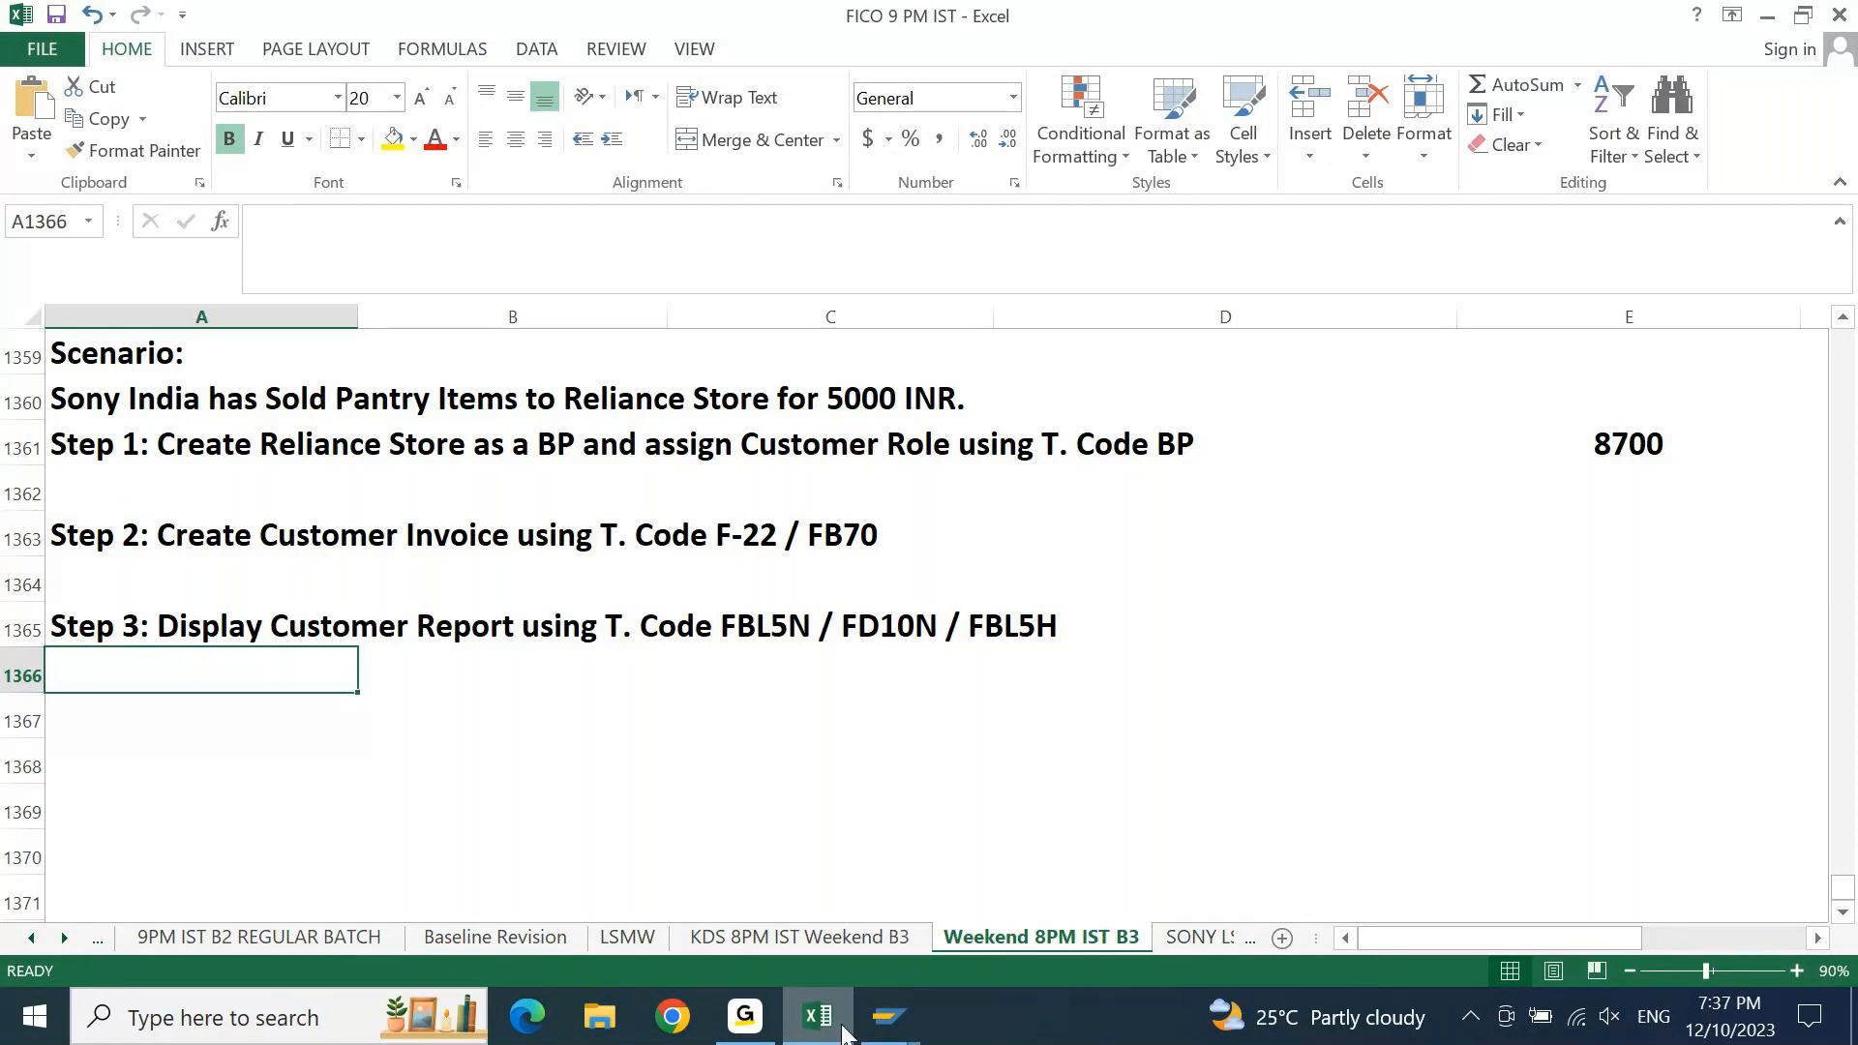
# Switch to SAP and open the customer invoice transaction F-22
pyautogui.click(842, 1033)
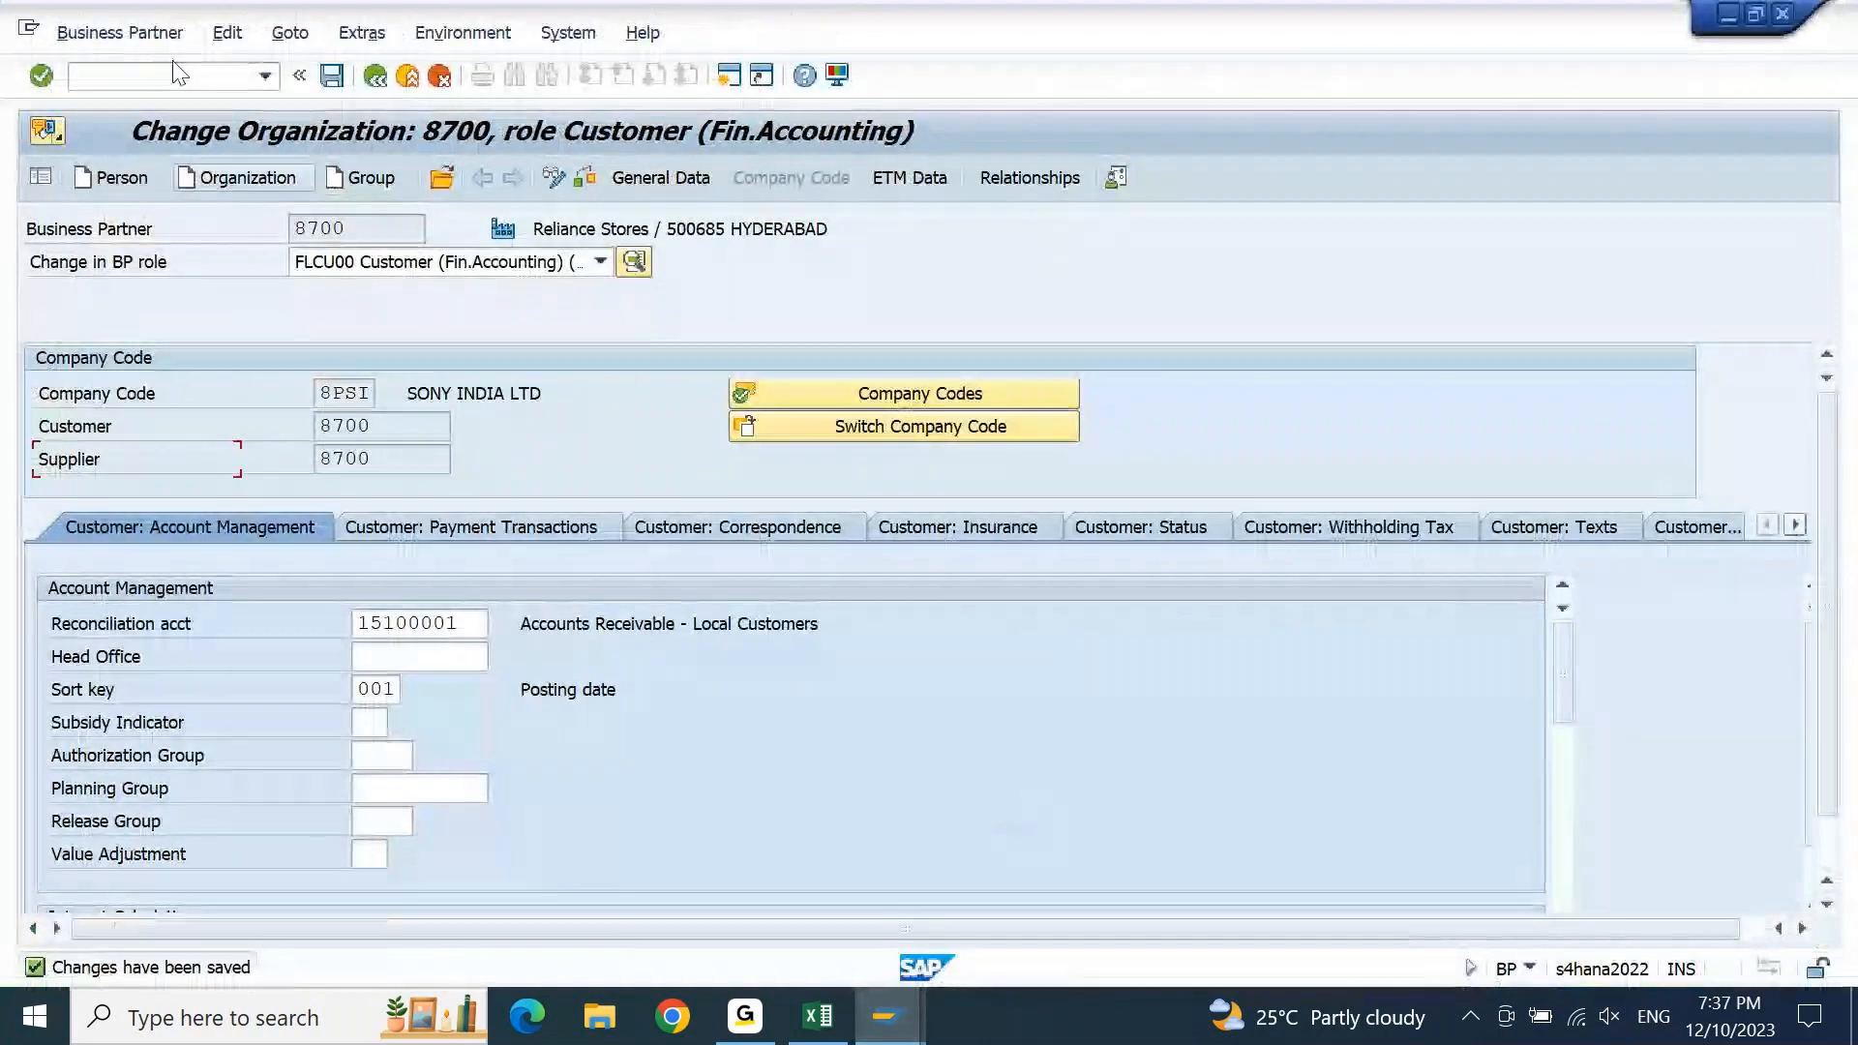
pyautogui.write('/nf-22')
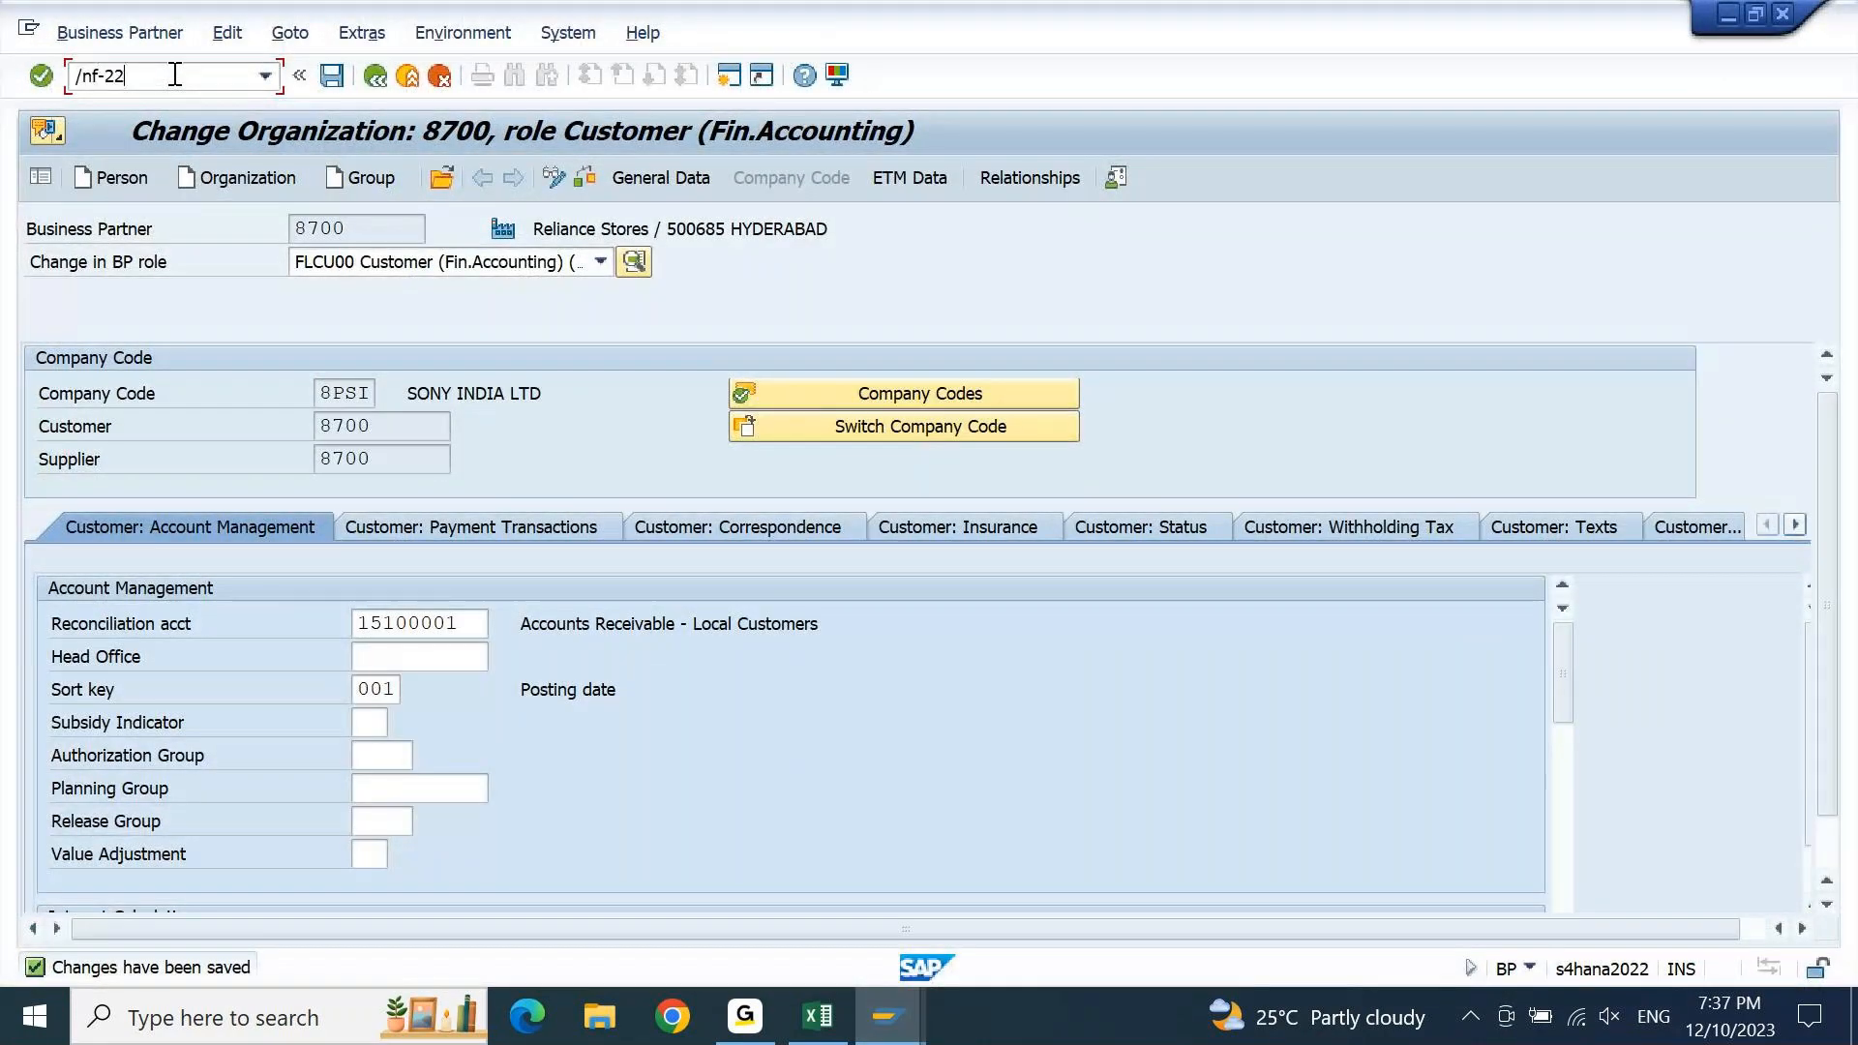
pyautogui.press('Return')
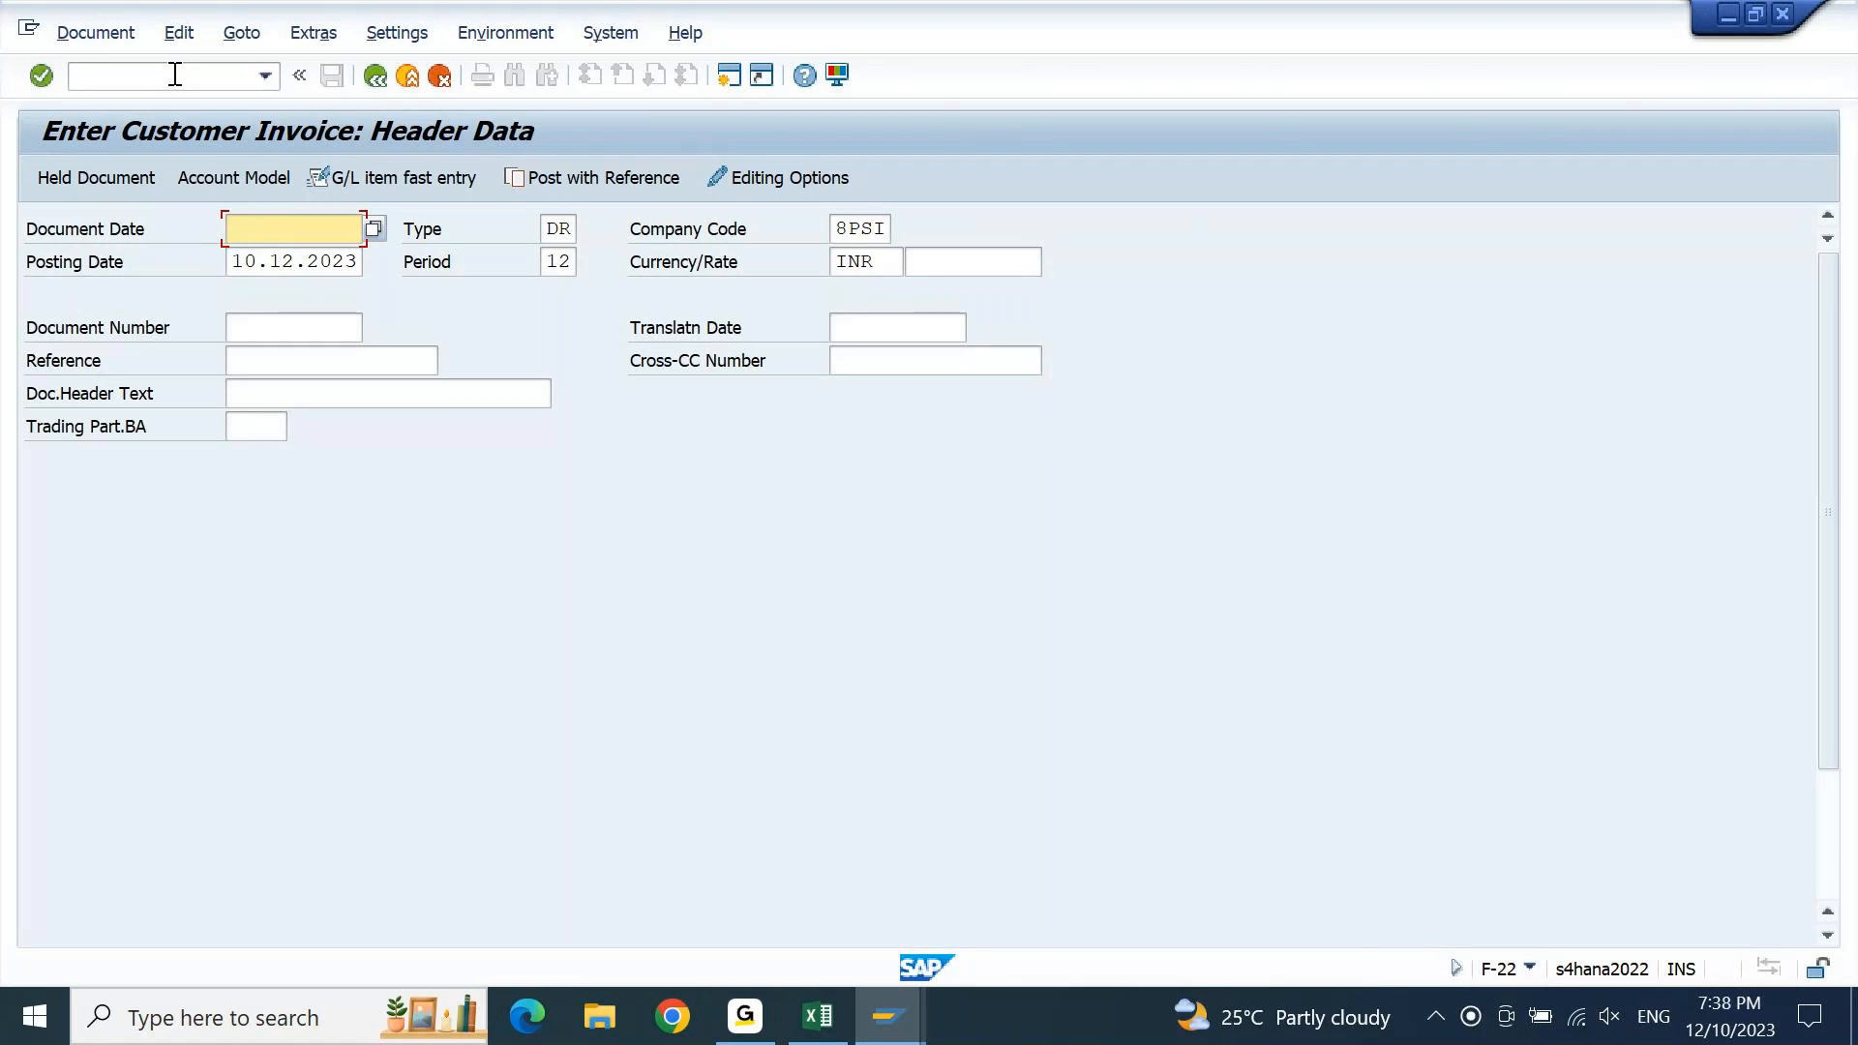
# Fill in the invoice header with document date 10.12.2023 and "sale 01" as both reference and document header text
pyautogui.write('10')
pyautogui.press('Down')
pyautogui.press('Return')
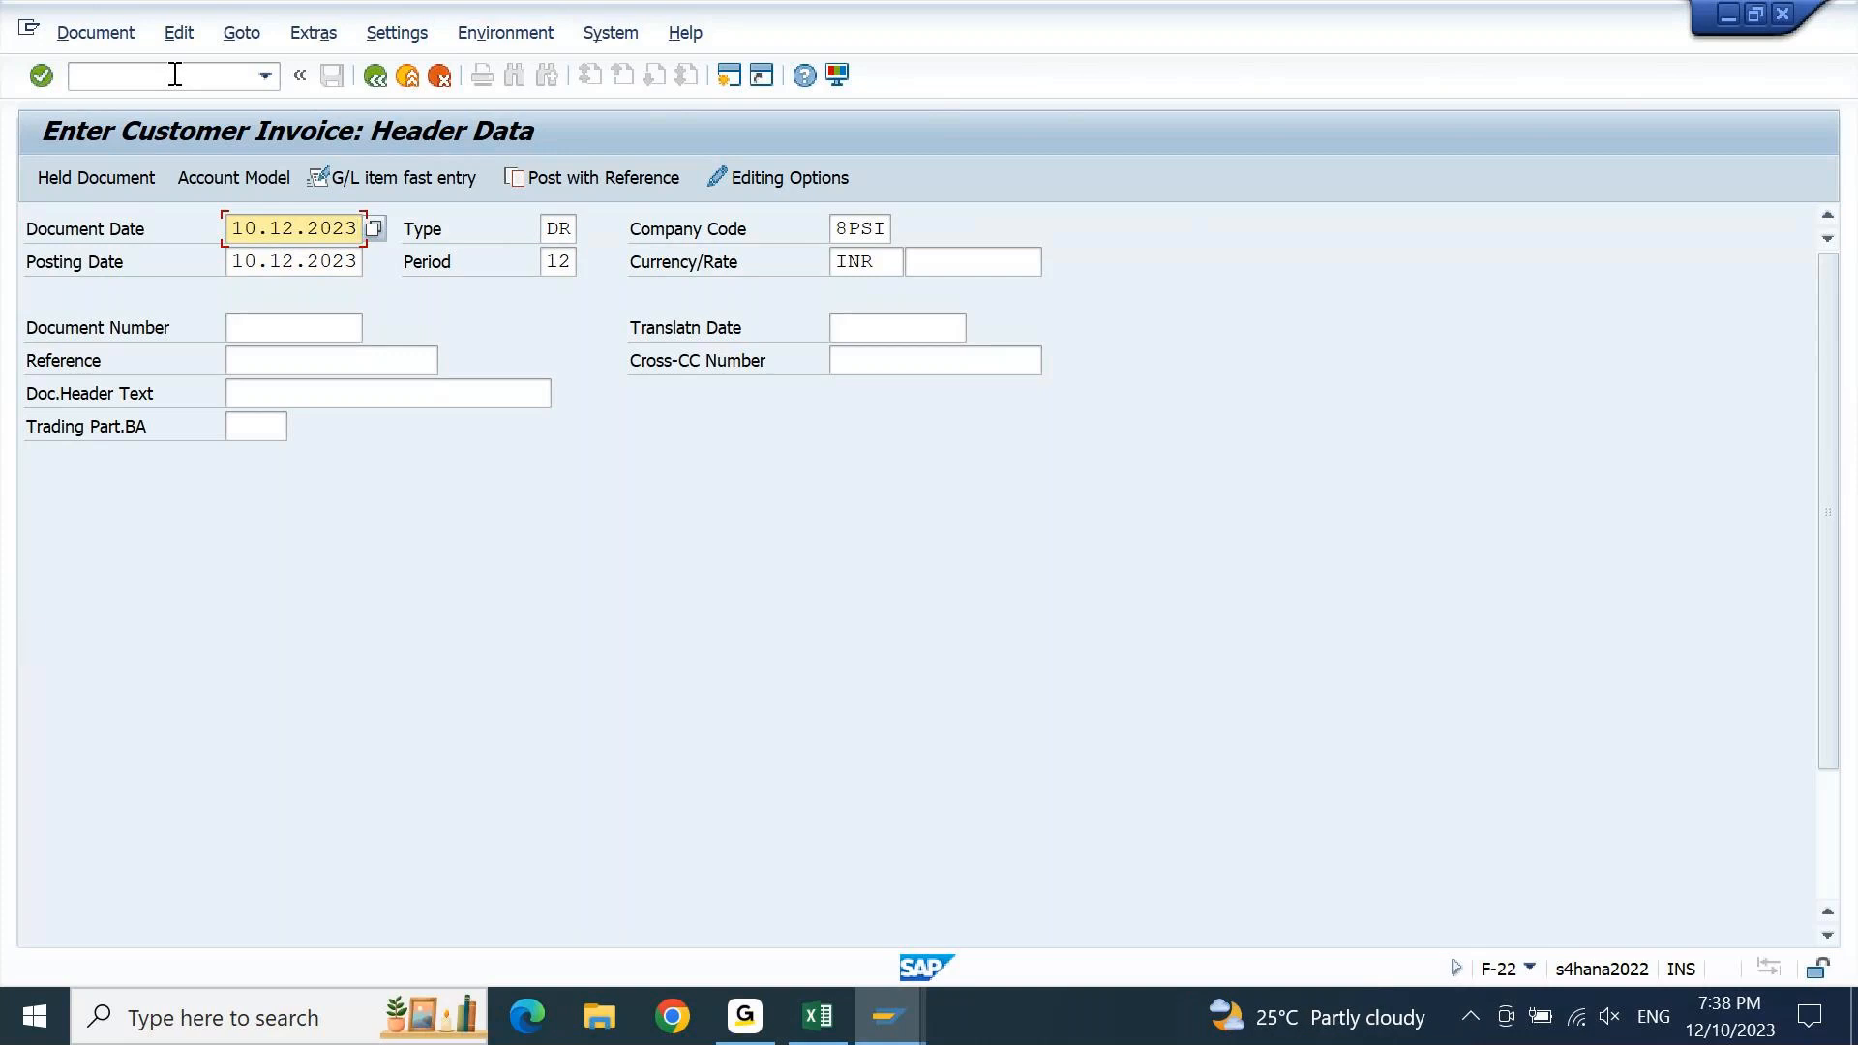
pyautogui.press('Down')
pyautogui.press('Down')
pyautogui.press('Down')
pyautogui.write('sale 01')
pyautogui.press('Return')
pyautogui.hotkey('ctrl', 'c')
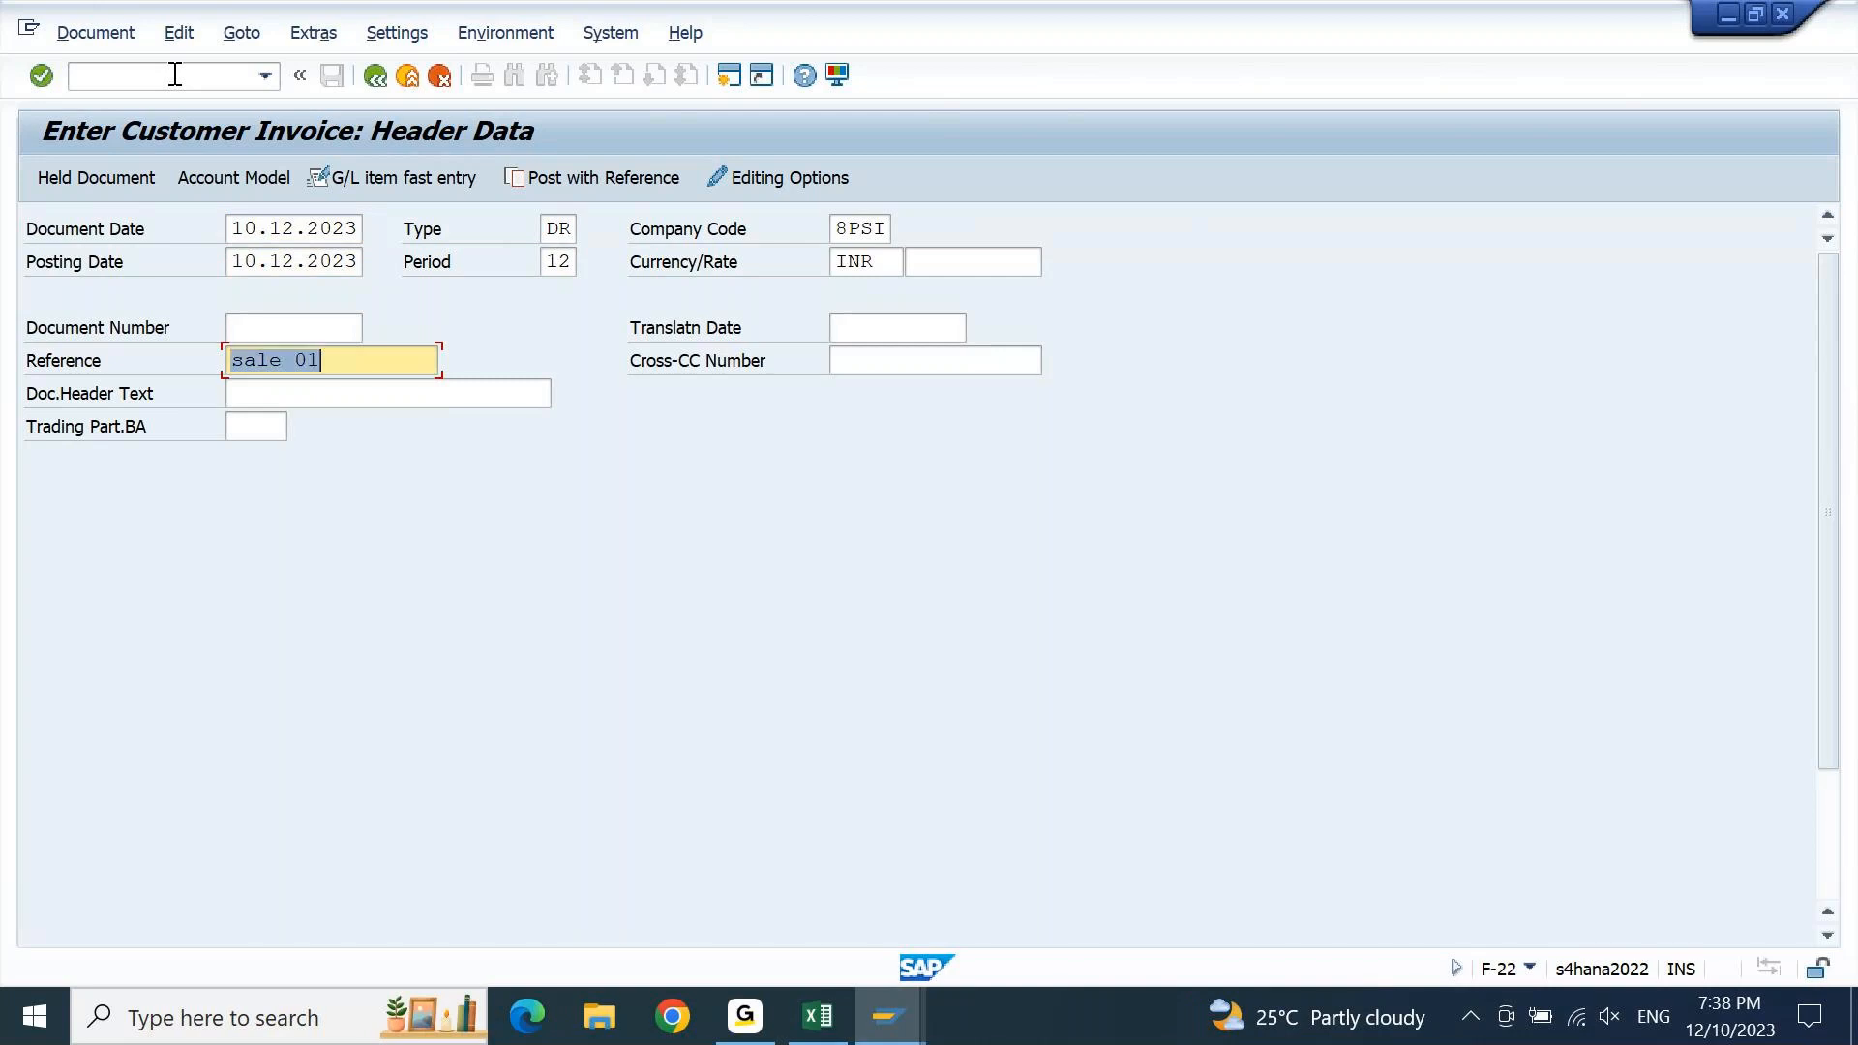
pyautogui.press('Down')
pyautogui.hotkey('ctrl', 'v')
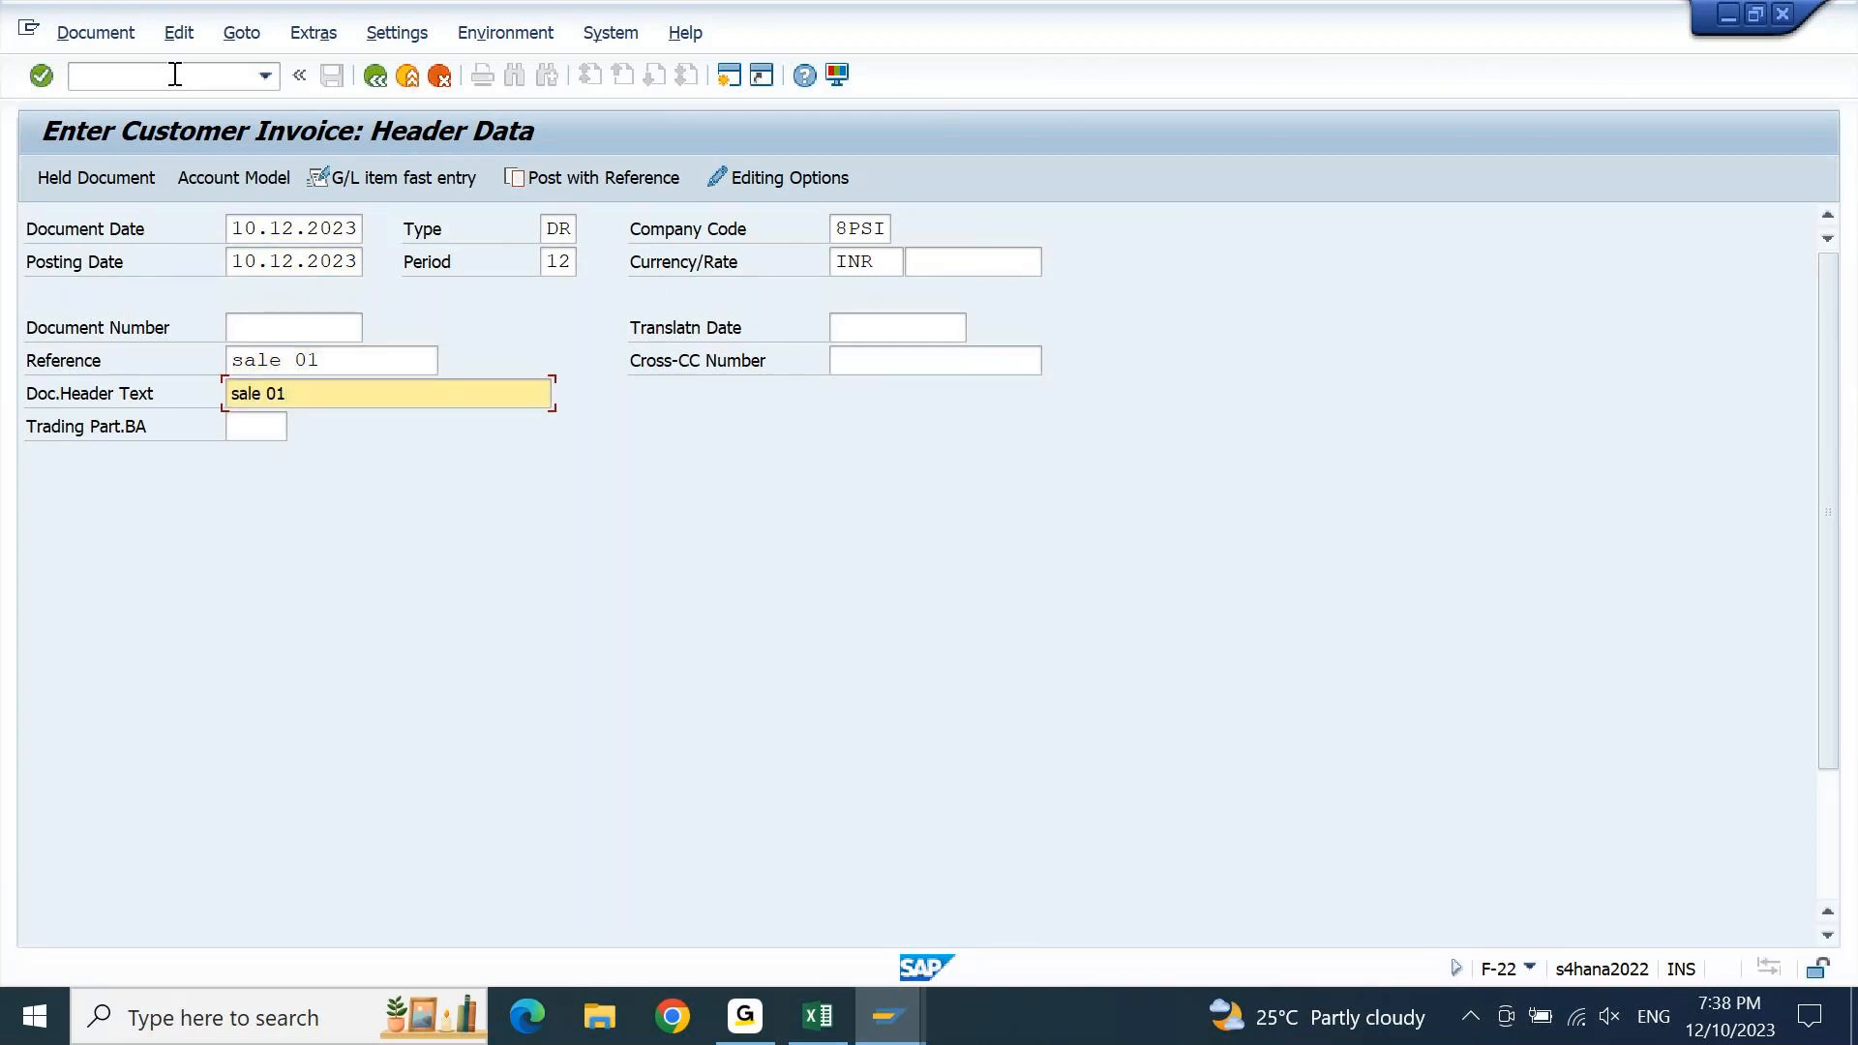
pyautogui.press('Return')
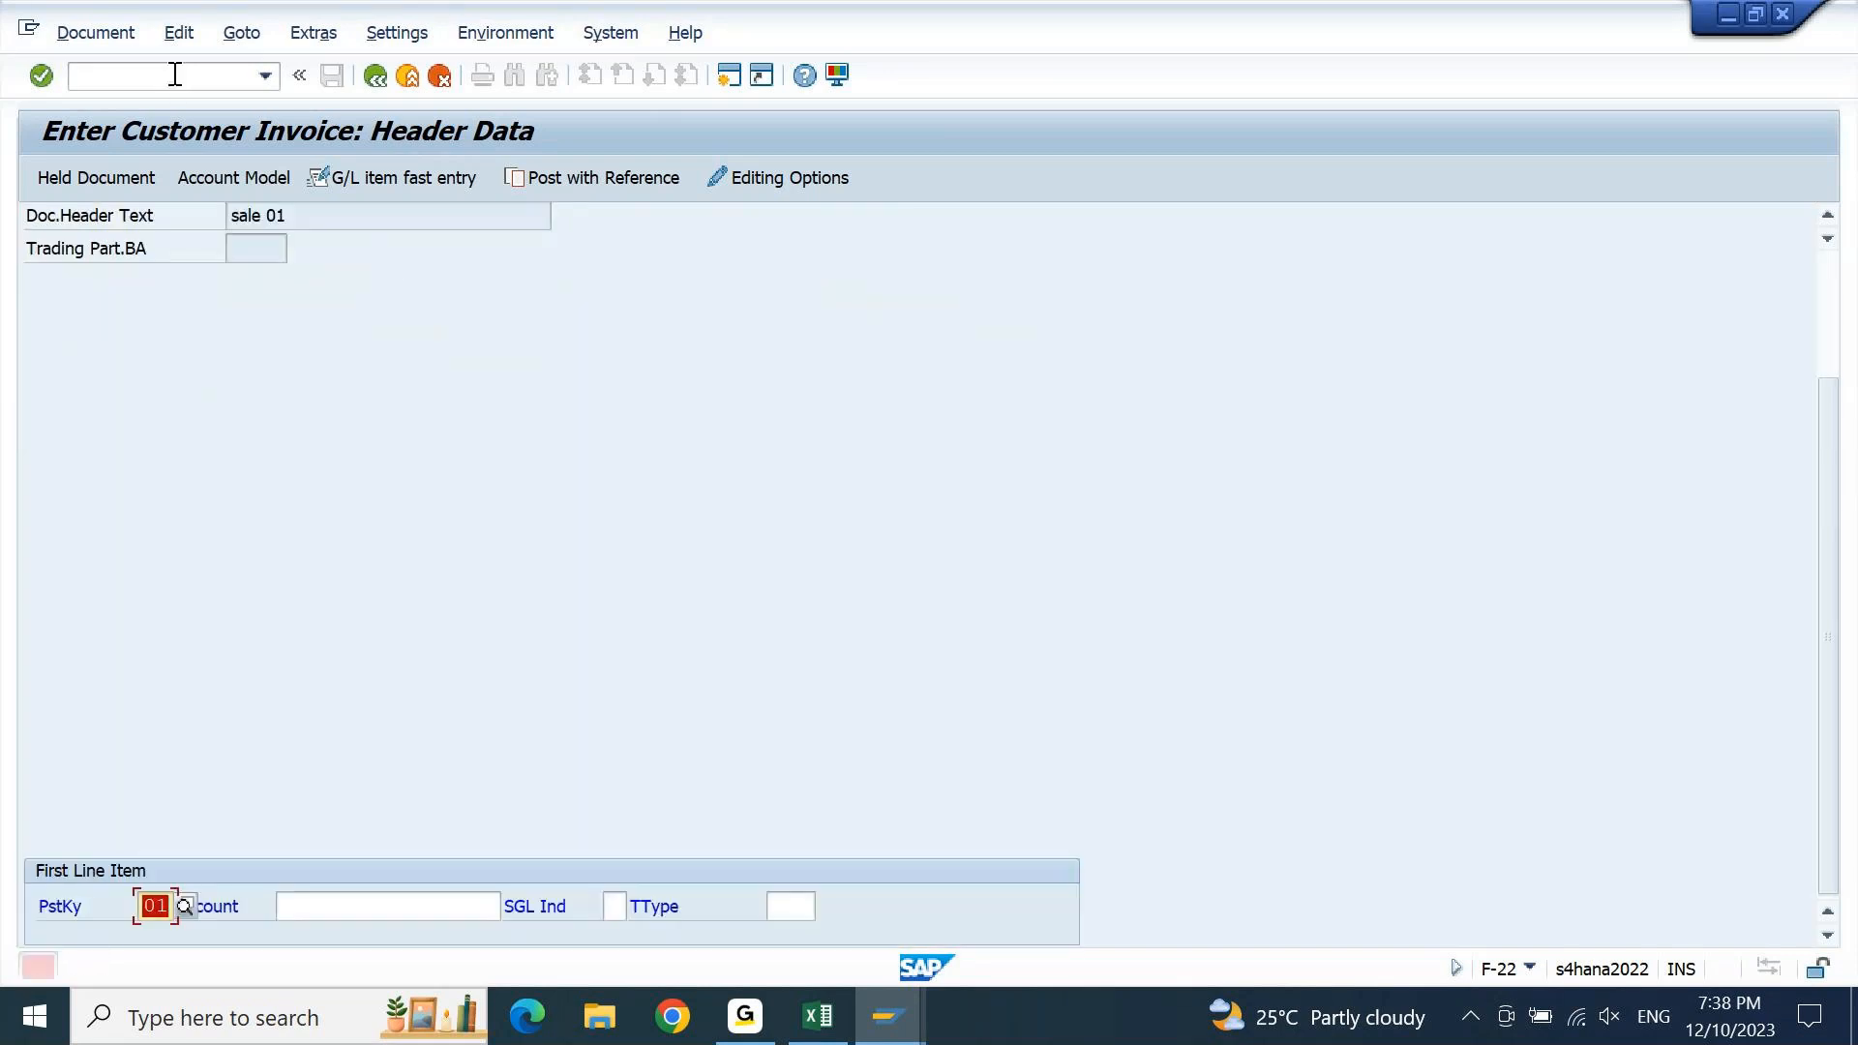
# Enter the customer number of Reliance Stores as the first line item's account and open the customer item
pyautogui.press('Tab')
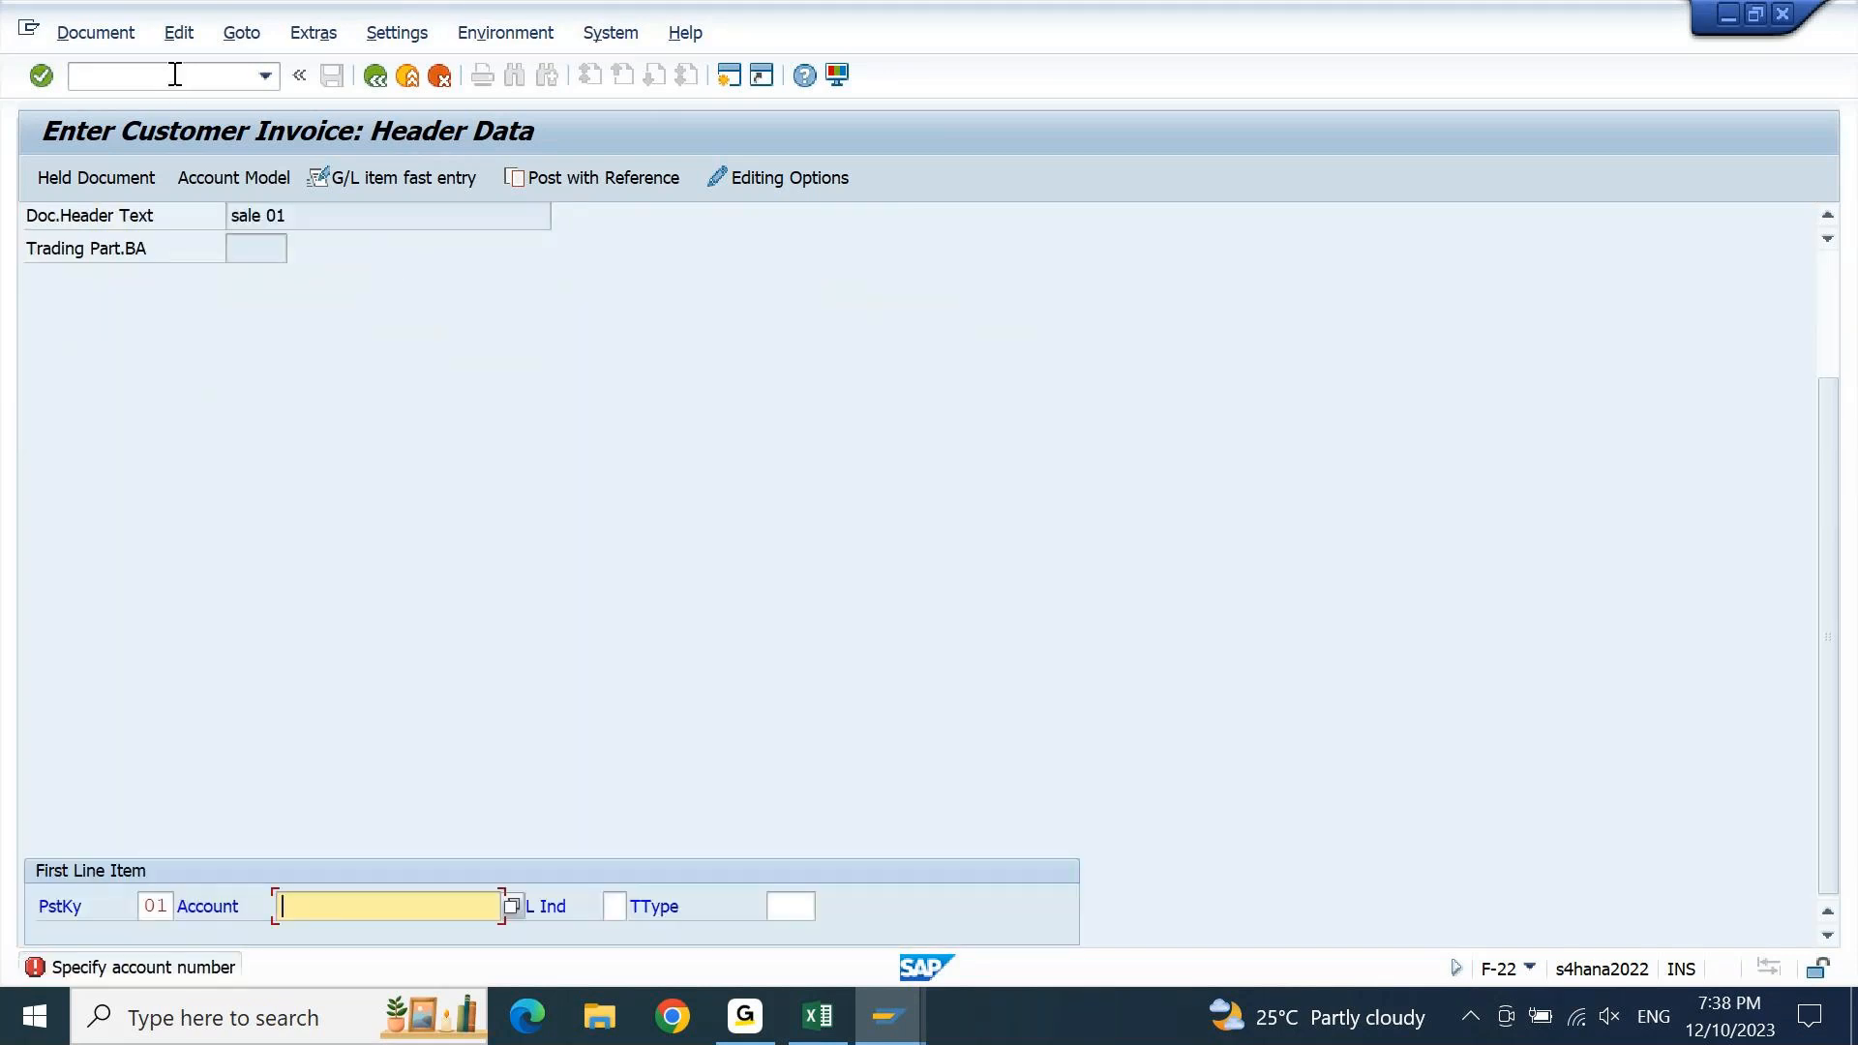
pyautogui.write('8700')
pyautogui.press('Return')
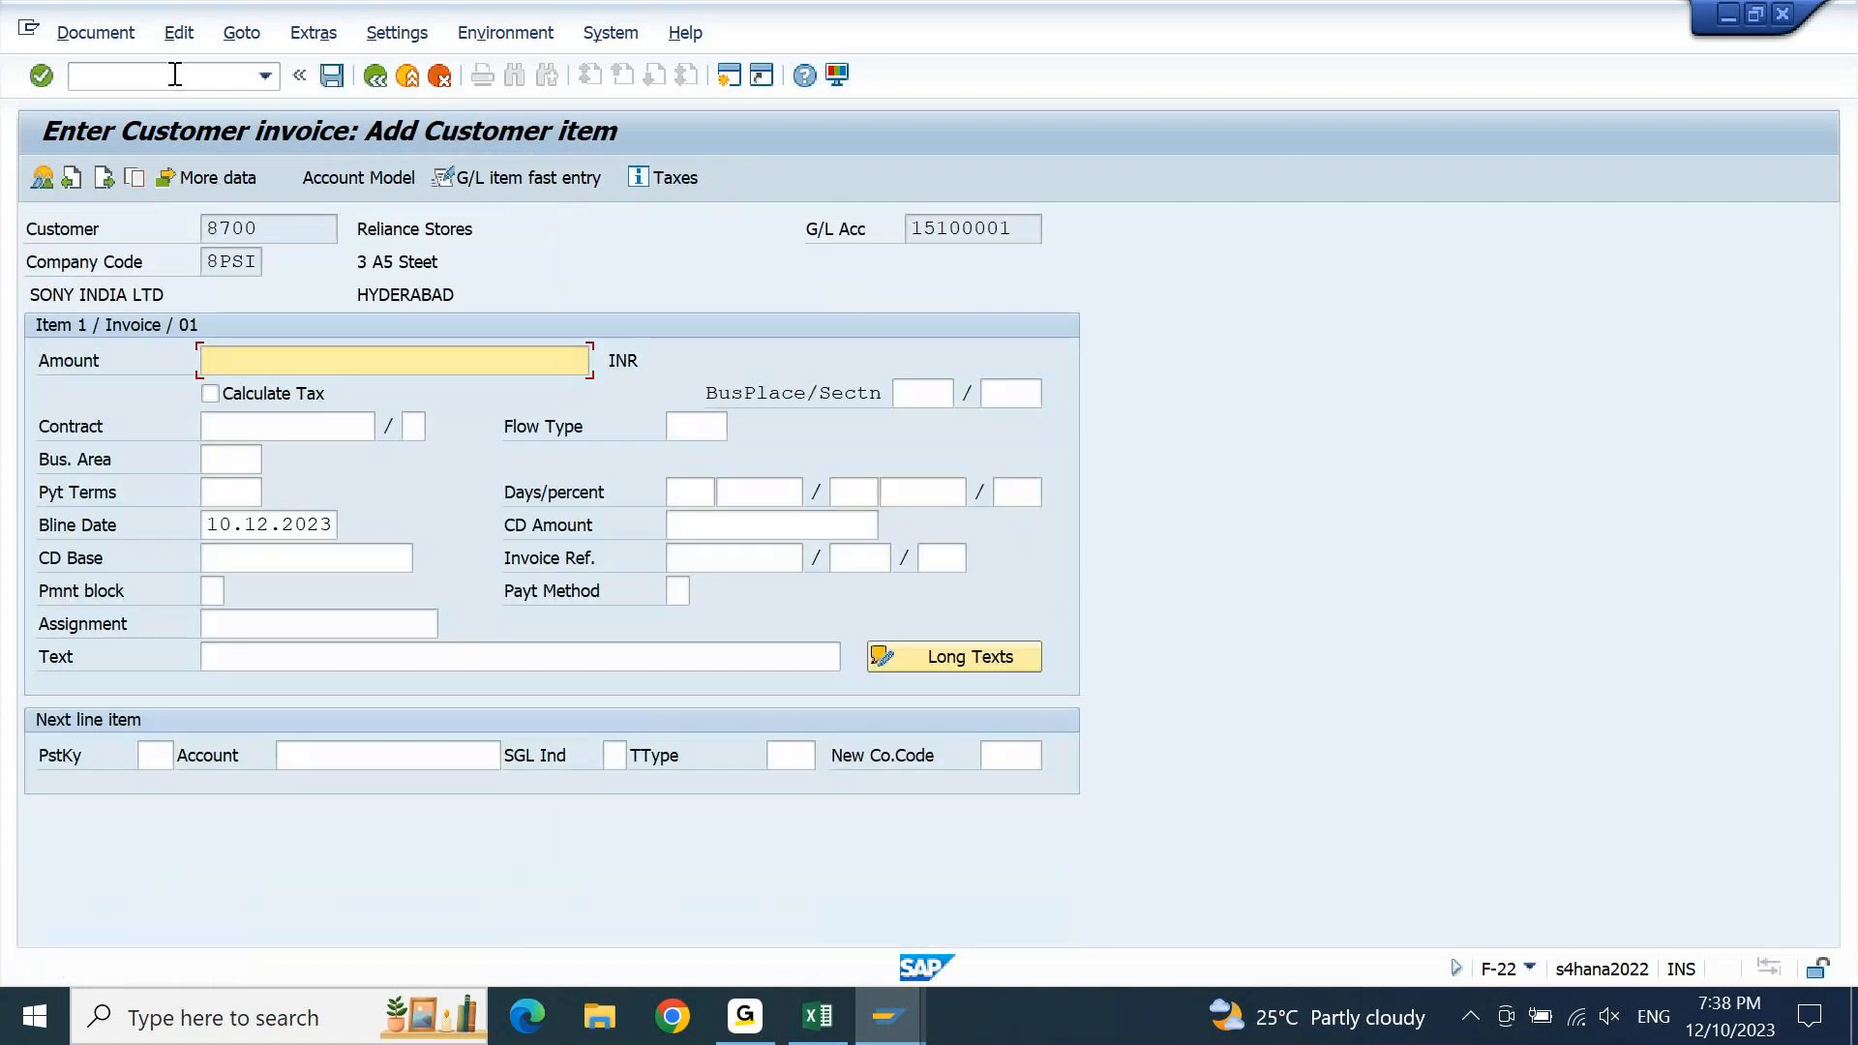
# Set the customer item's amount to 5000 INR and its text to "sale 01"
pyautogui.write('5000')
pyautogui.press('Tab')
pyautogui.press('Tab')
pyautogui.press('Tab')
pyautogui.press('Tab')
pyautogui.press('Tab')
pyautogui.press('Tab')
pyautogui.press('Tab')
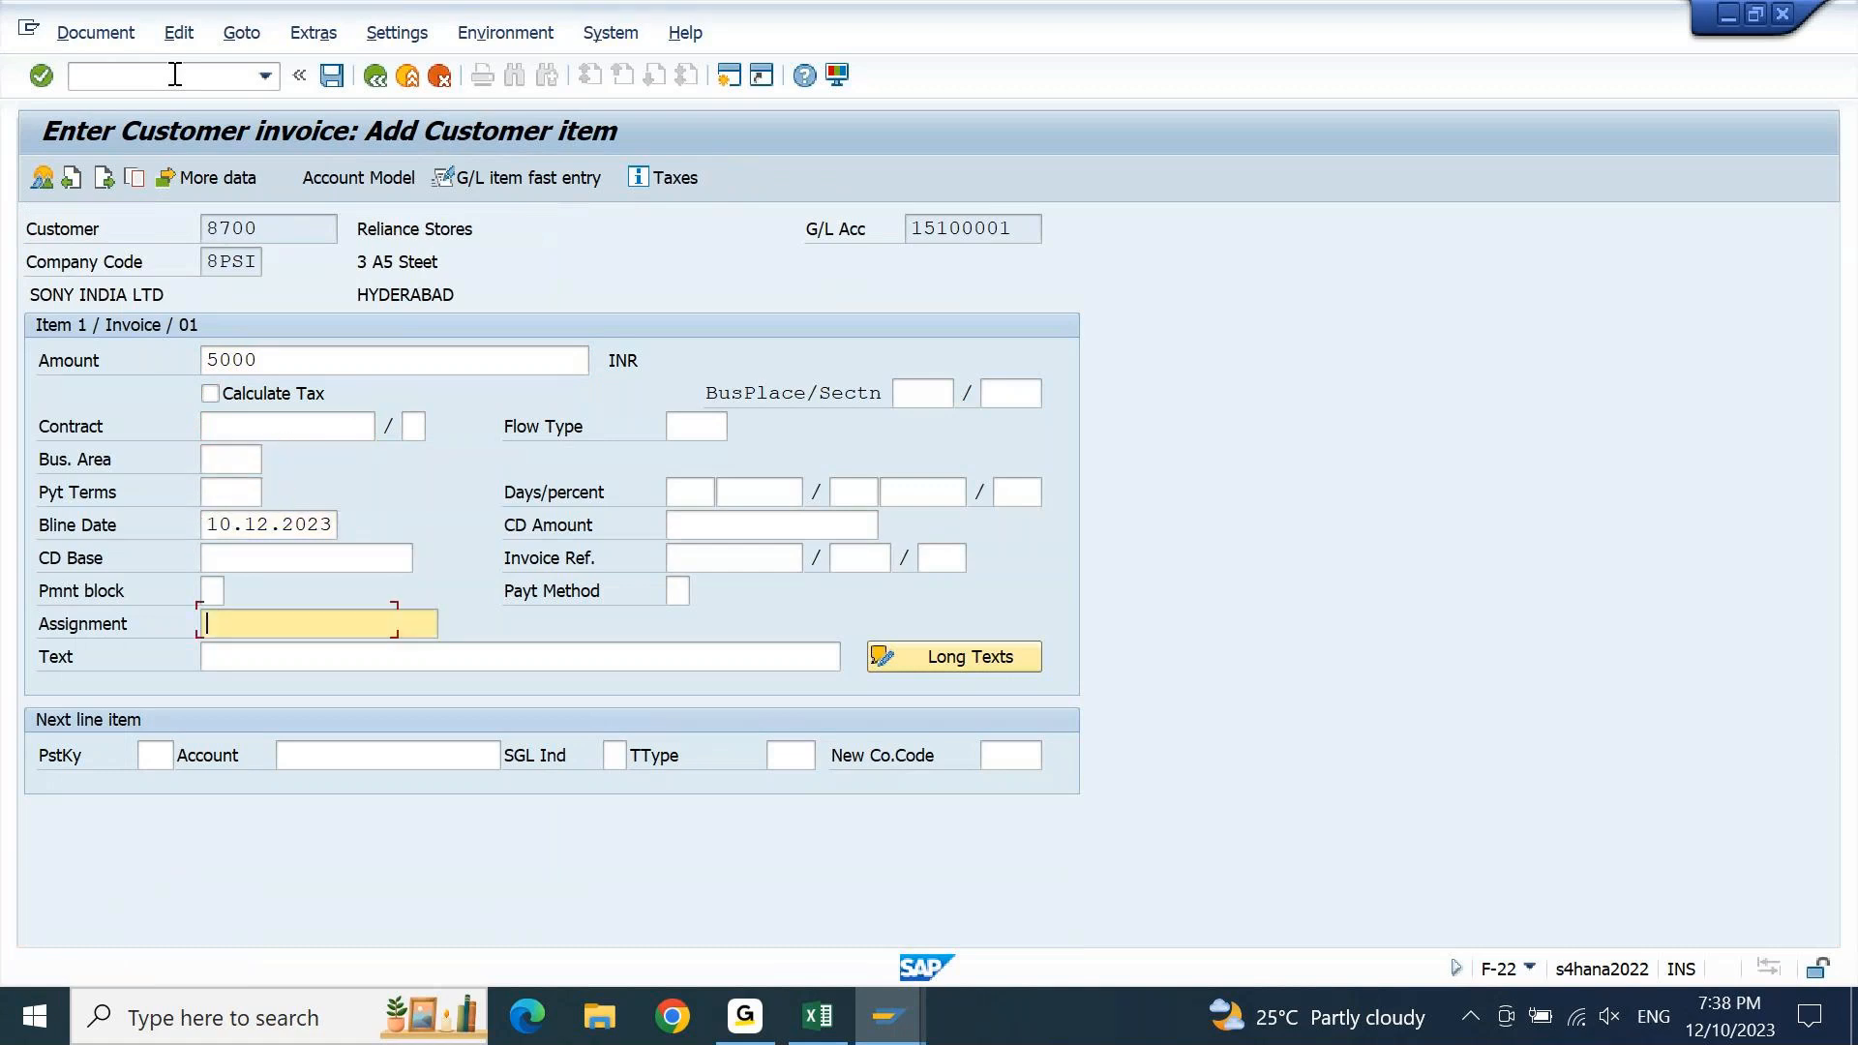
pyautogui.press('Tab')
pyautogui.write('sale 01')
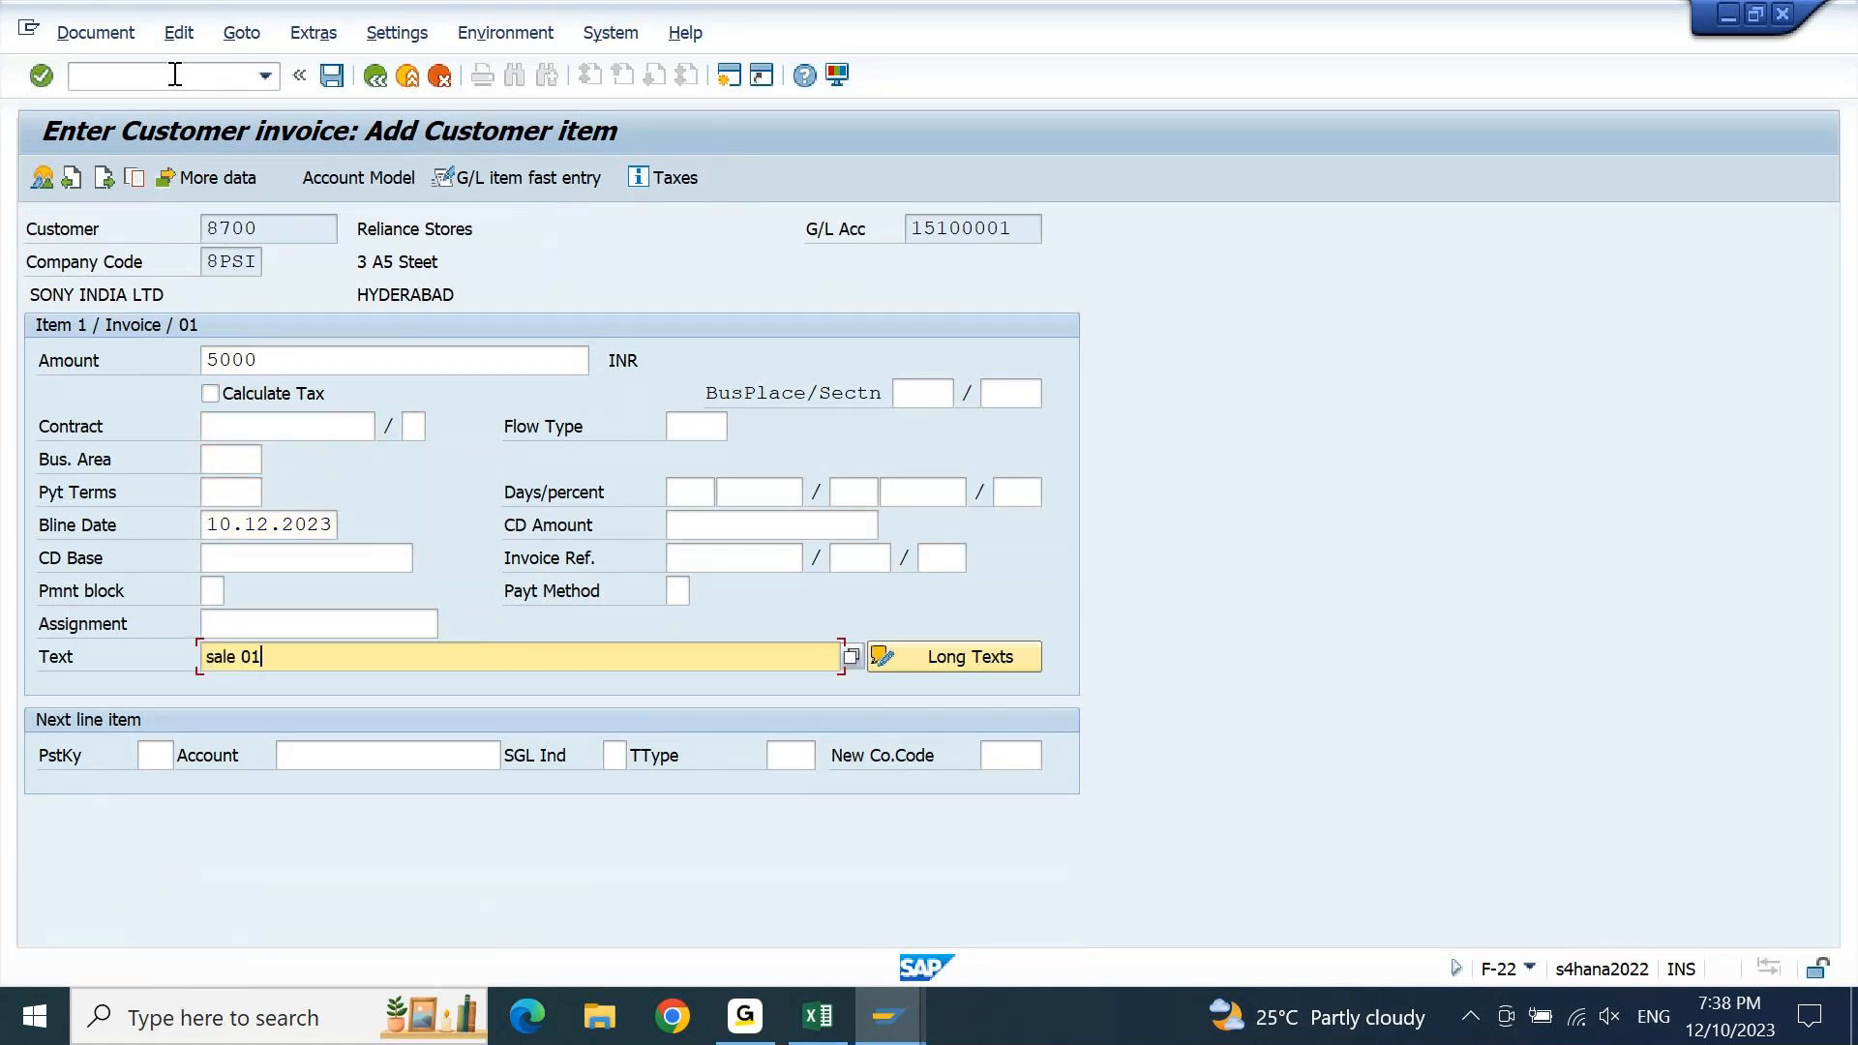
# Set the next line item's posting key to 50 and check the list of G/L accounts in chart 8SON for a sales account
pyautogui.press('Tab')
pyautogui.press('Tab')
pyautogui.write('50')
pyautogui.press('Tab')
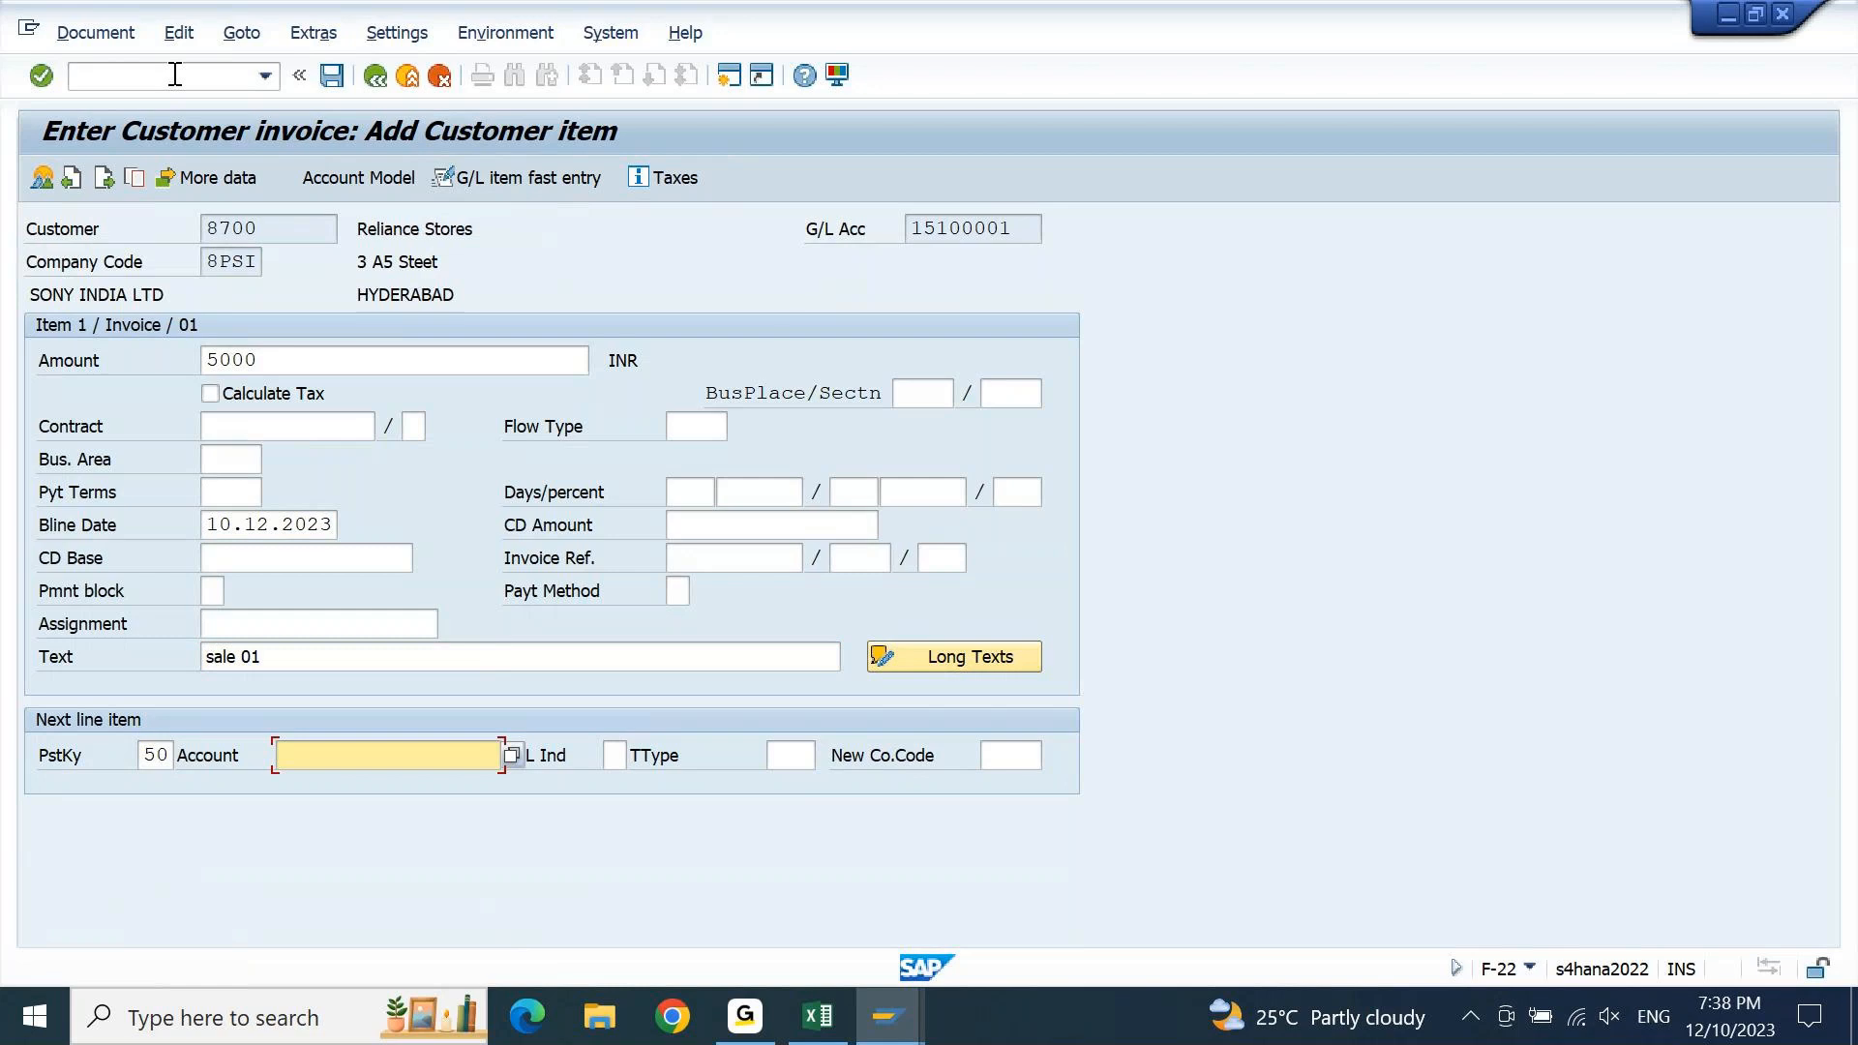
pyautogui.press('F4')
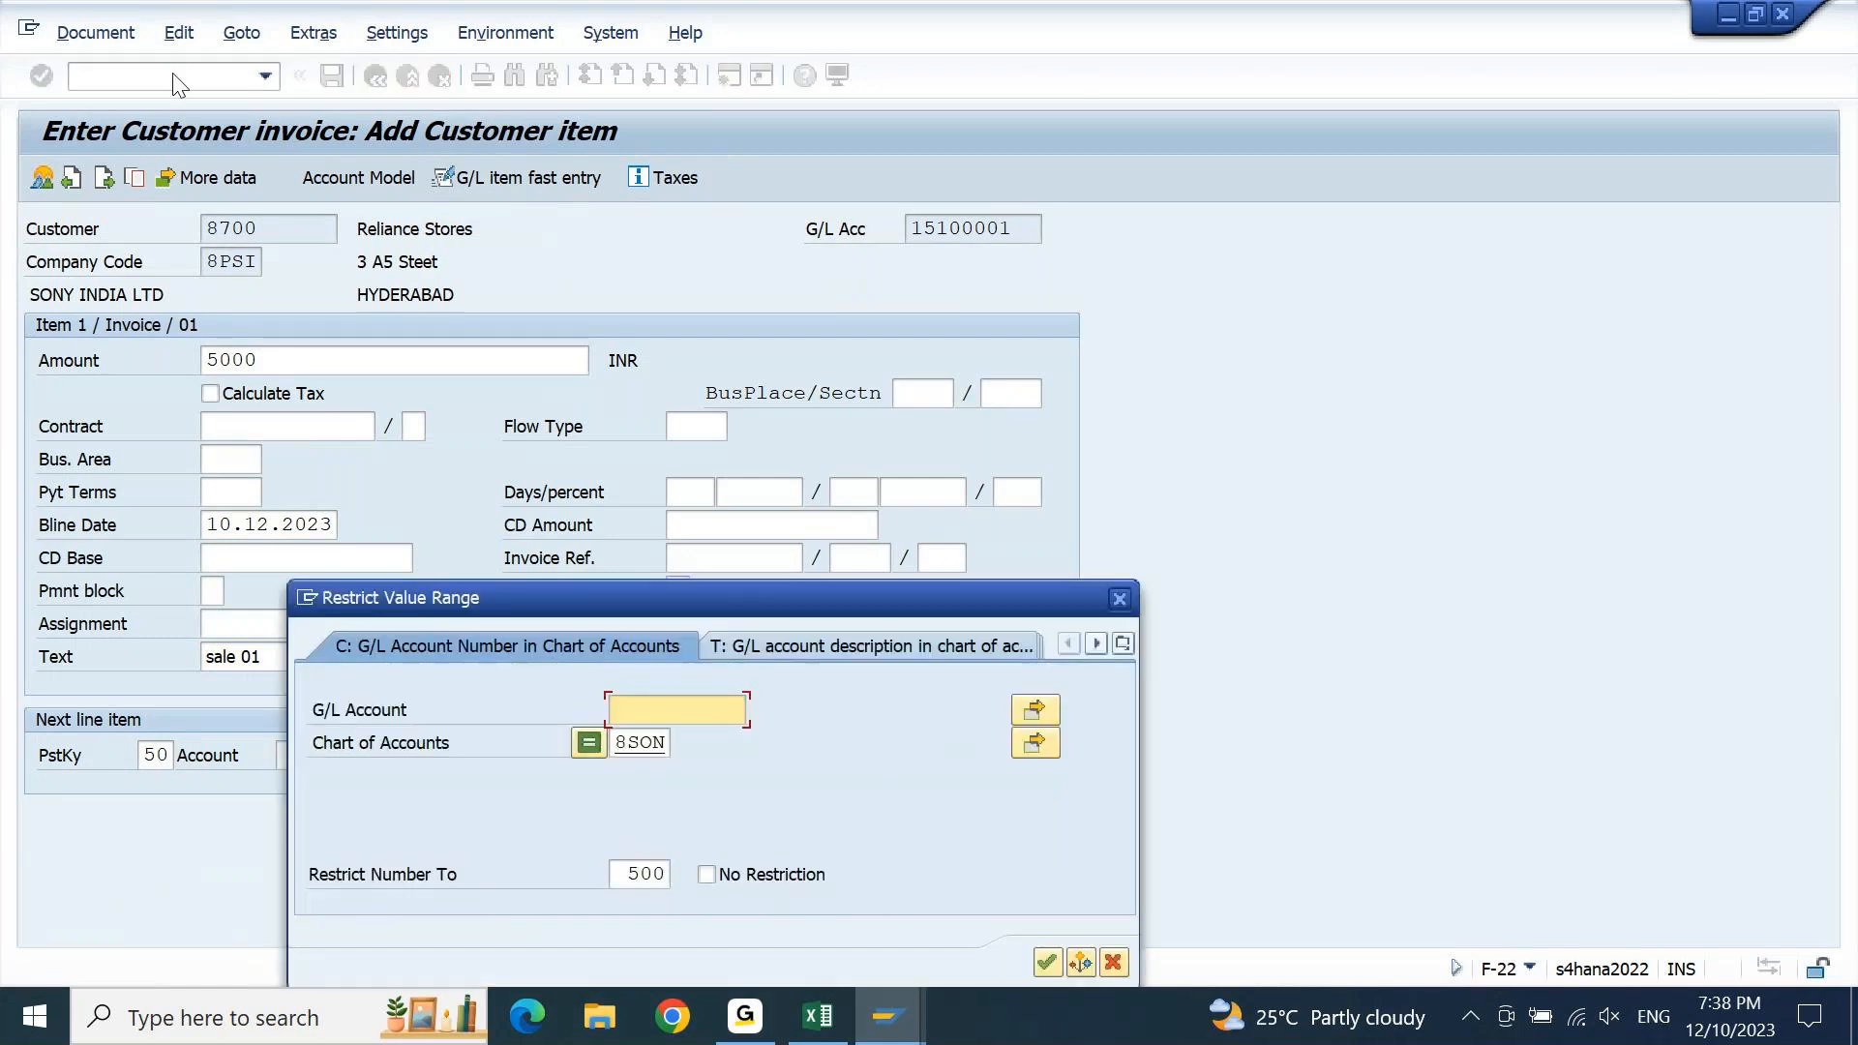
pyautogui.press('Return')
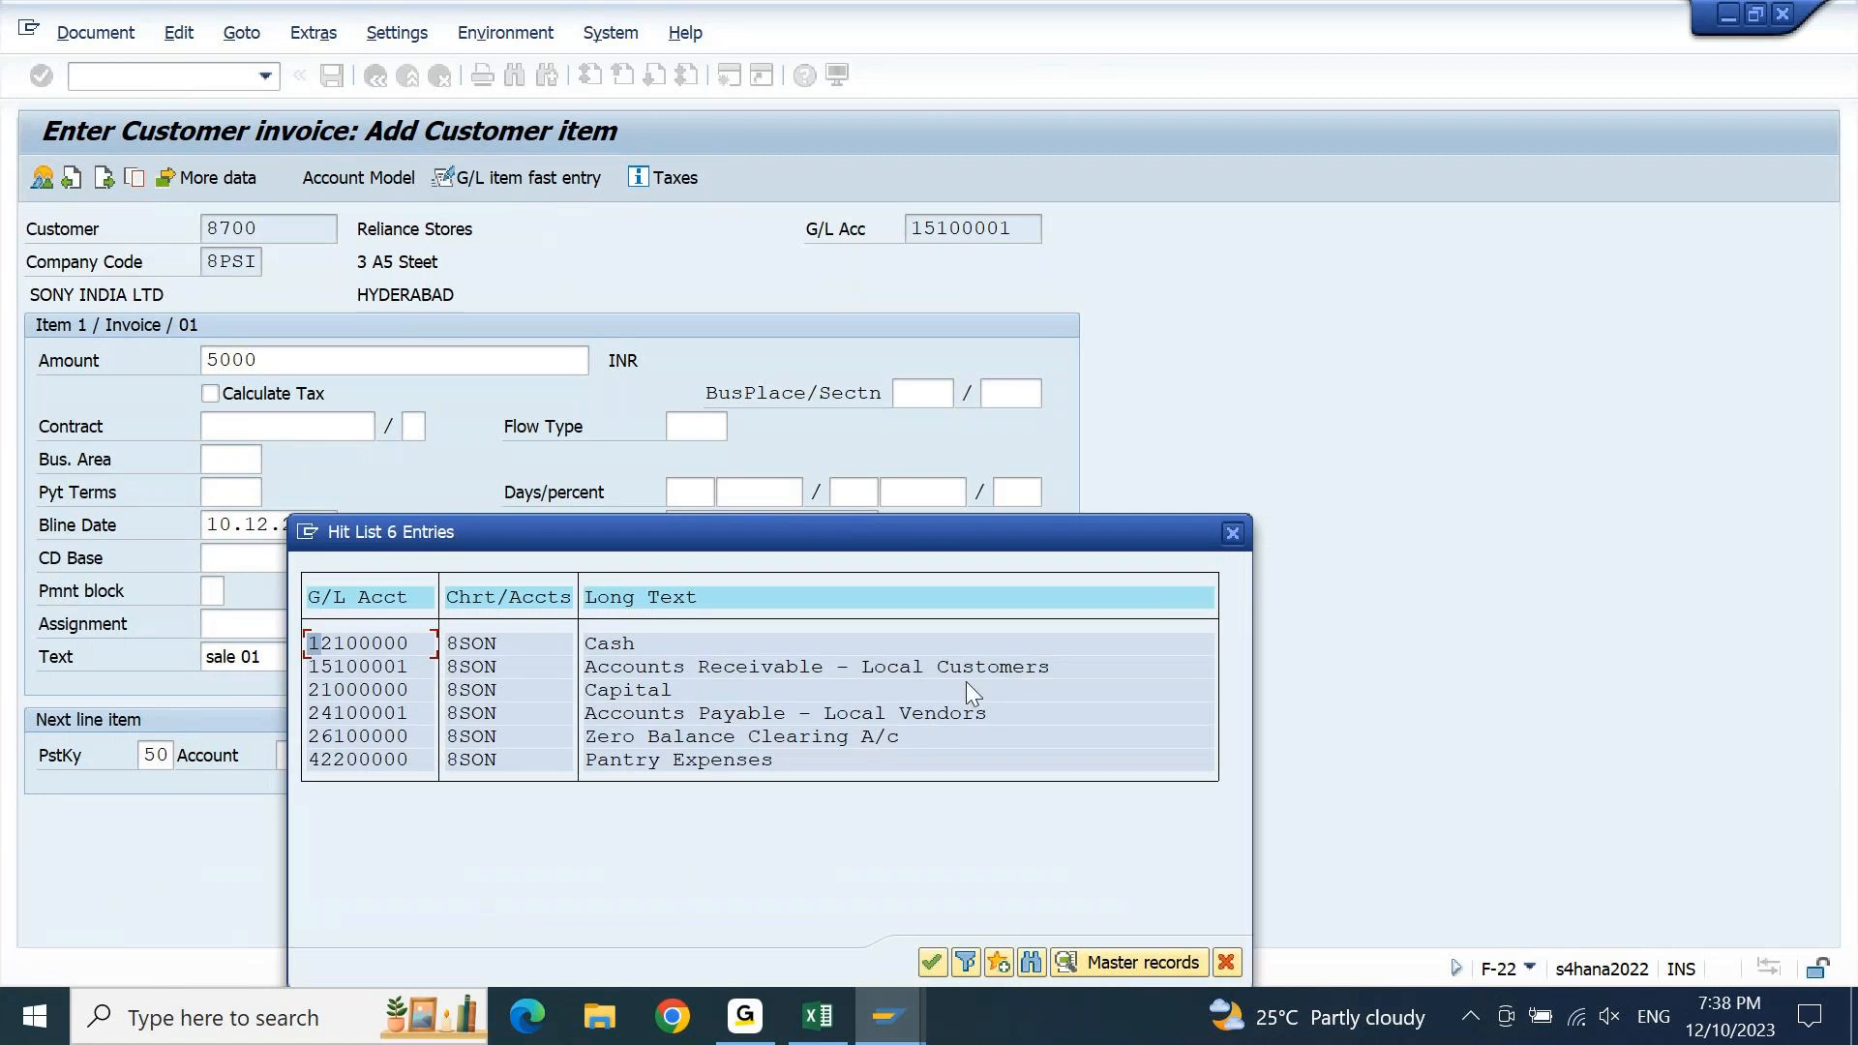
pyautogui.click(1233, 534)
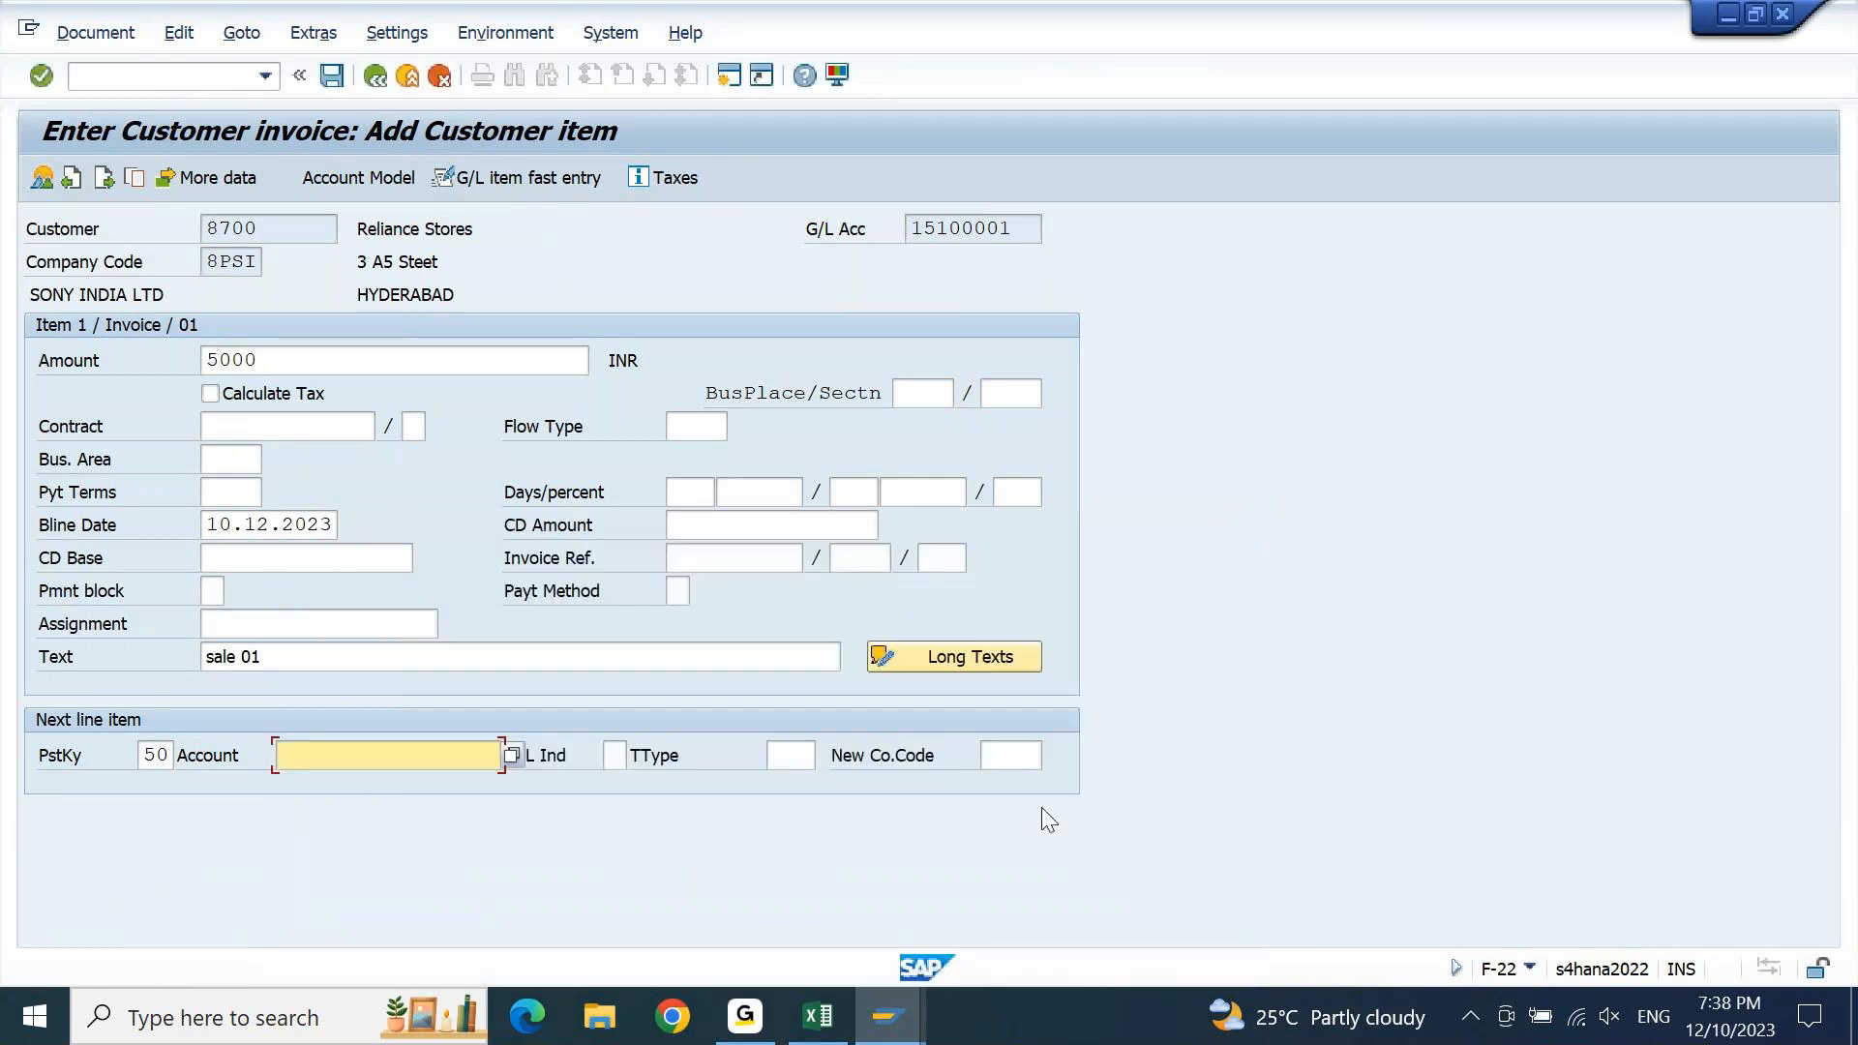
# Switch to the Display IMG session and open G/L account maintenance with transaction FS00
pyautogui.click(889, 1016)
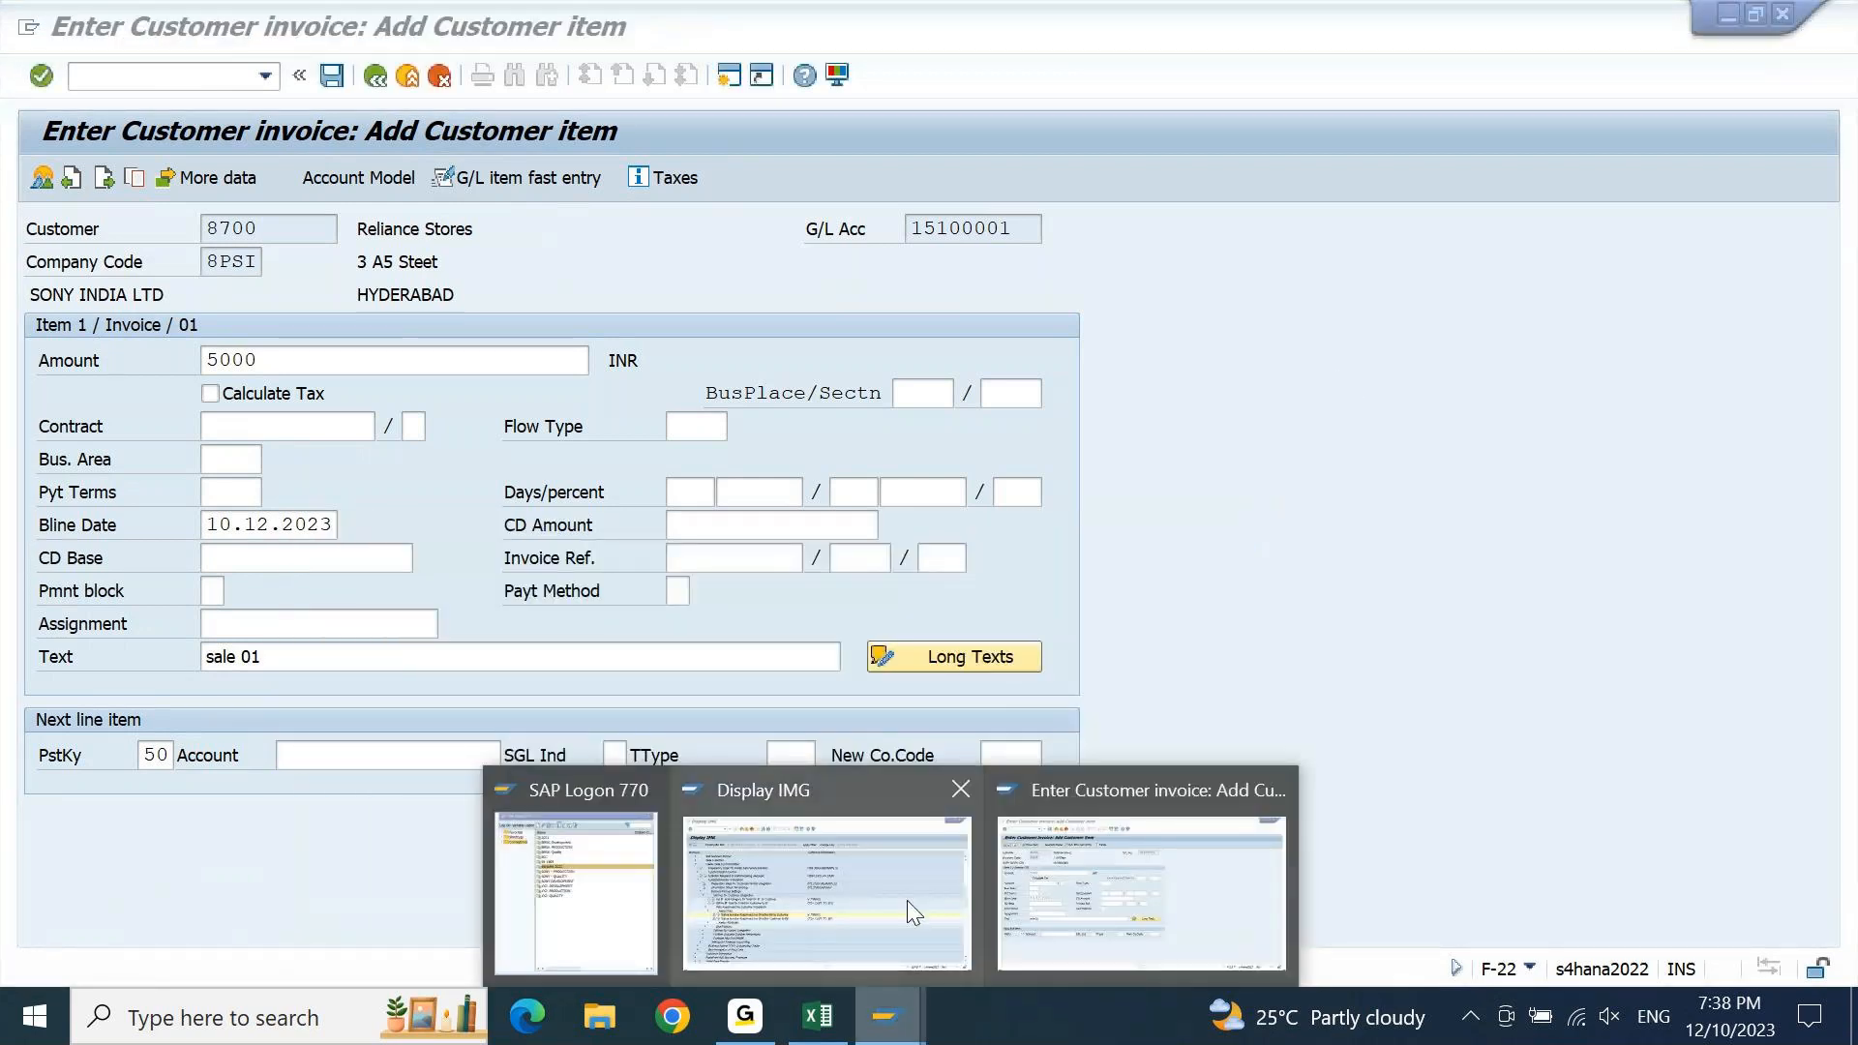
pyautogui.click(908, 900)
pyautogui.click(191, 82)
pyautogui.write('/')
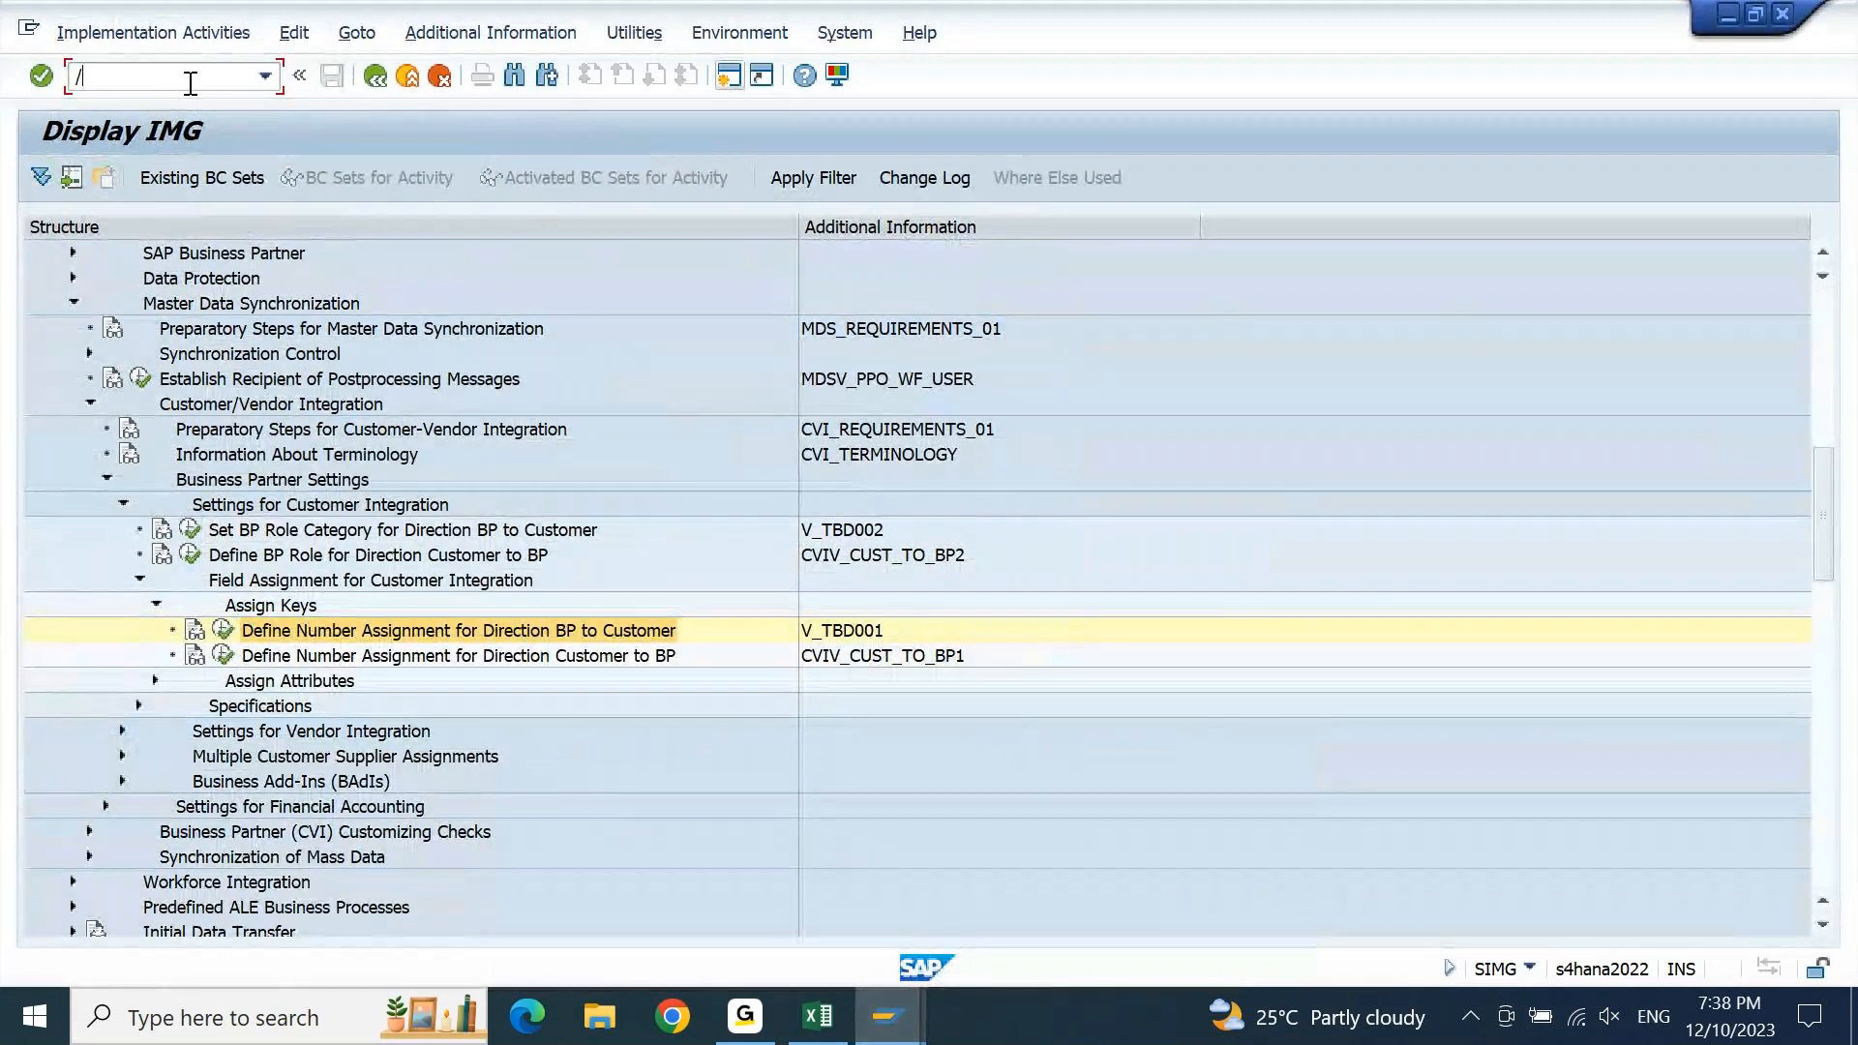
pyautogui.write('nfs00')
pyautogui.press('Return')
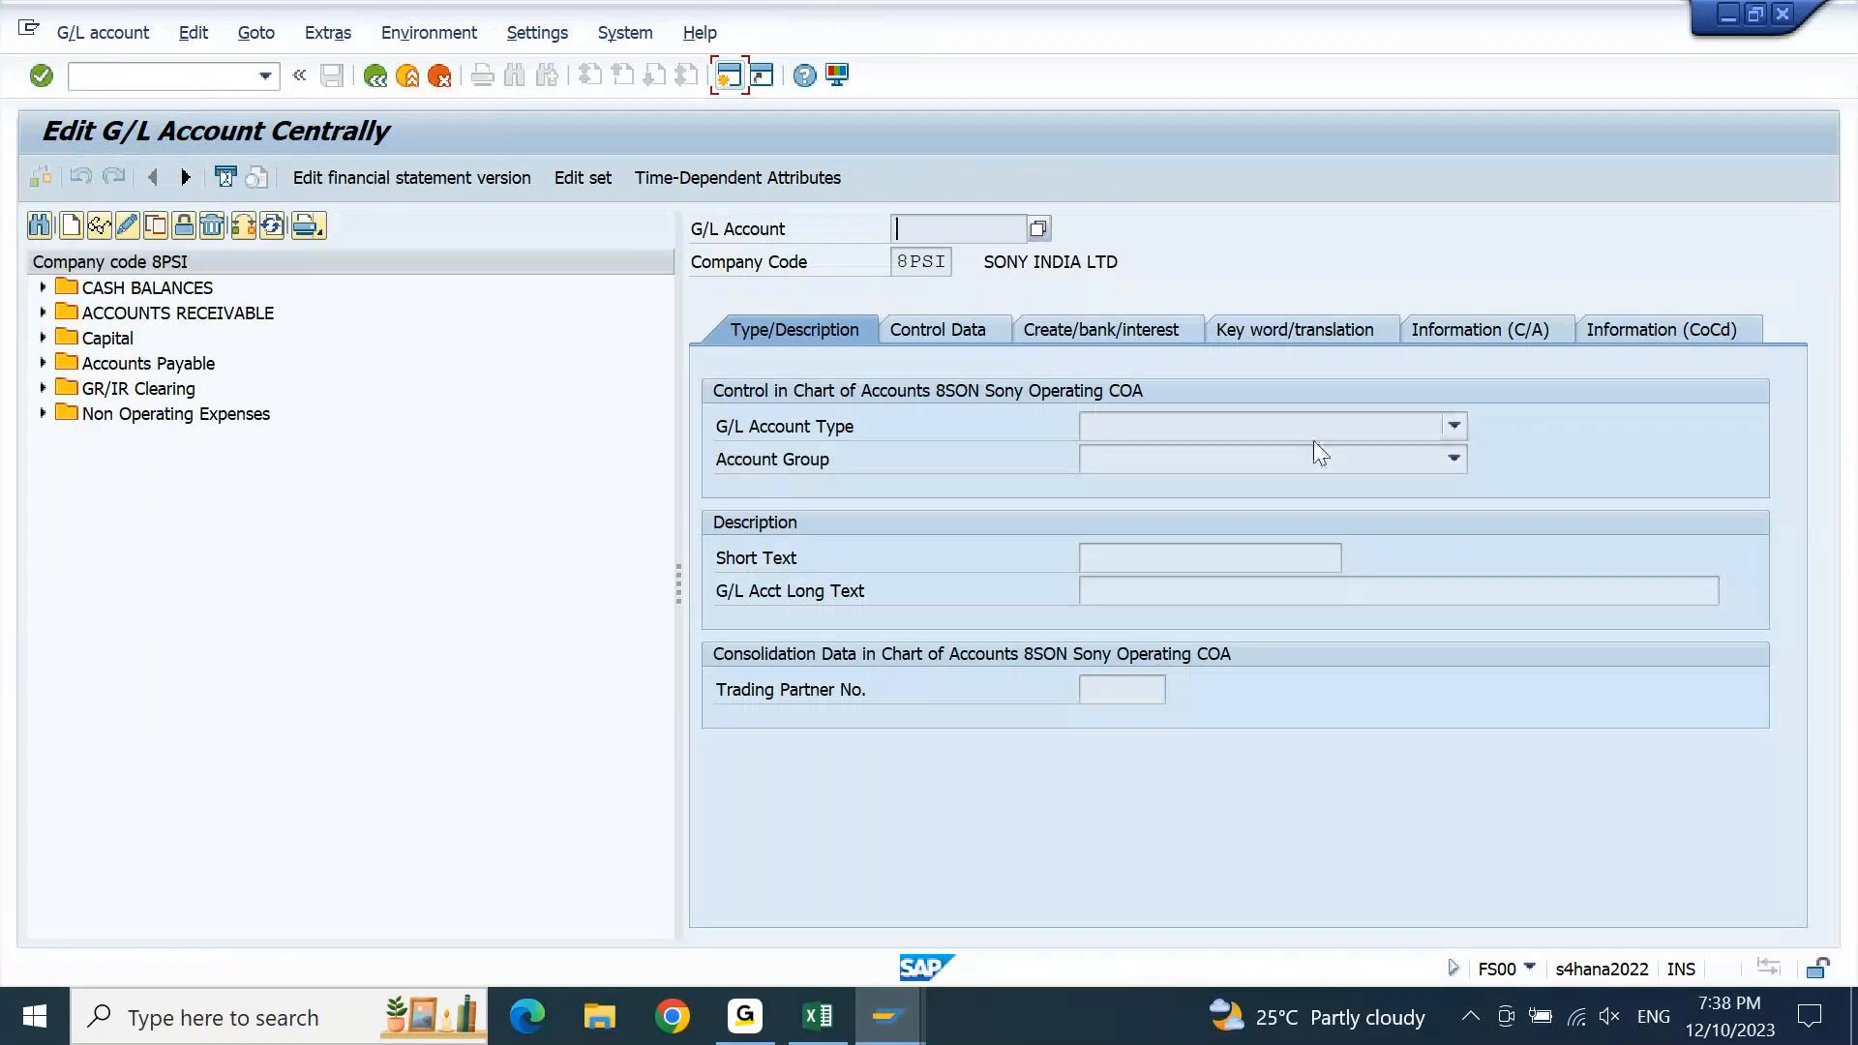
# Copy the Cash account under CASH BALANCES to new G/L account 31100000 in company code 8PSI
pyautogui.click(1357, 451)
pyautogui.moveTo(1453, 562); pyautogui.dragTo(1460, 669)
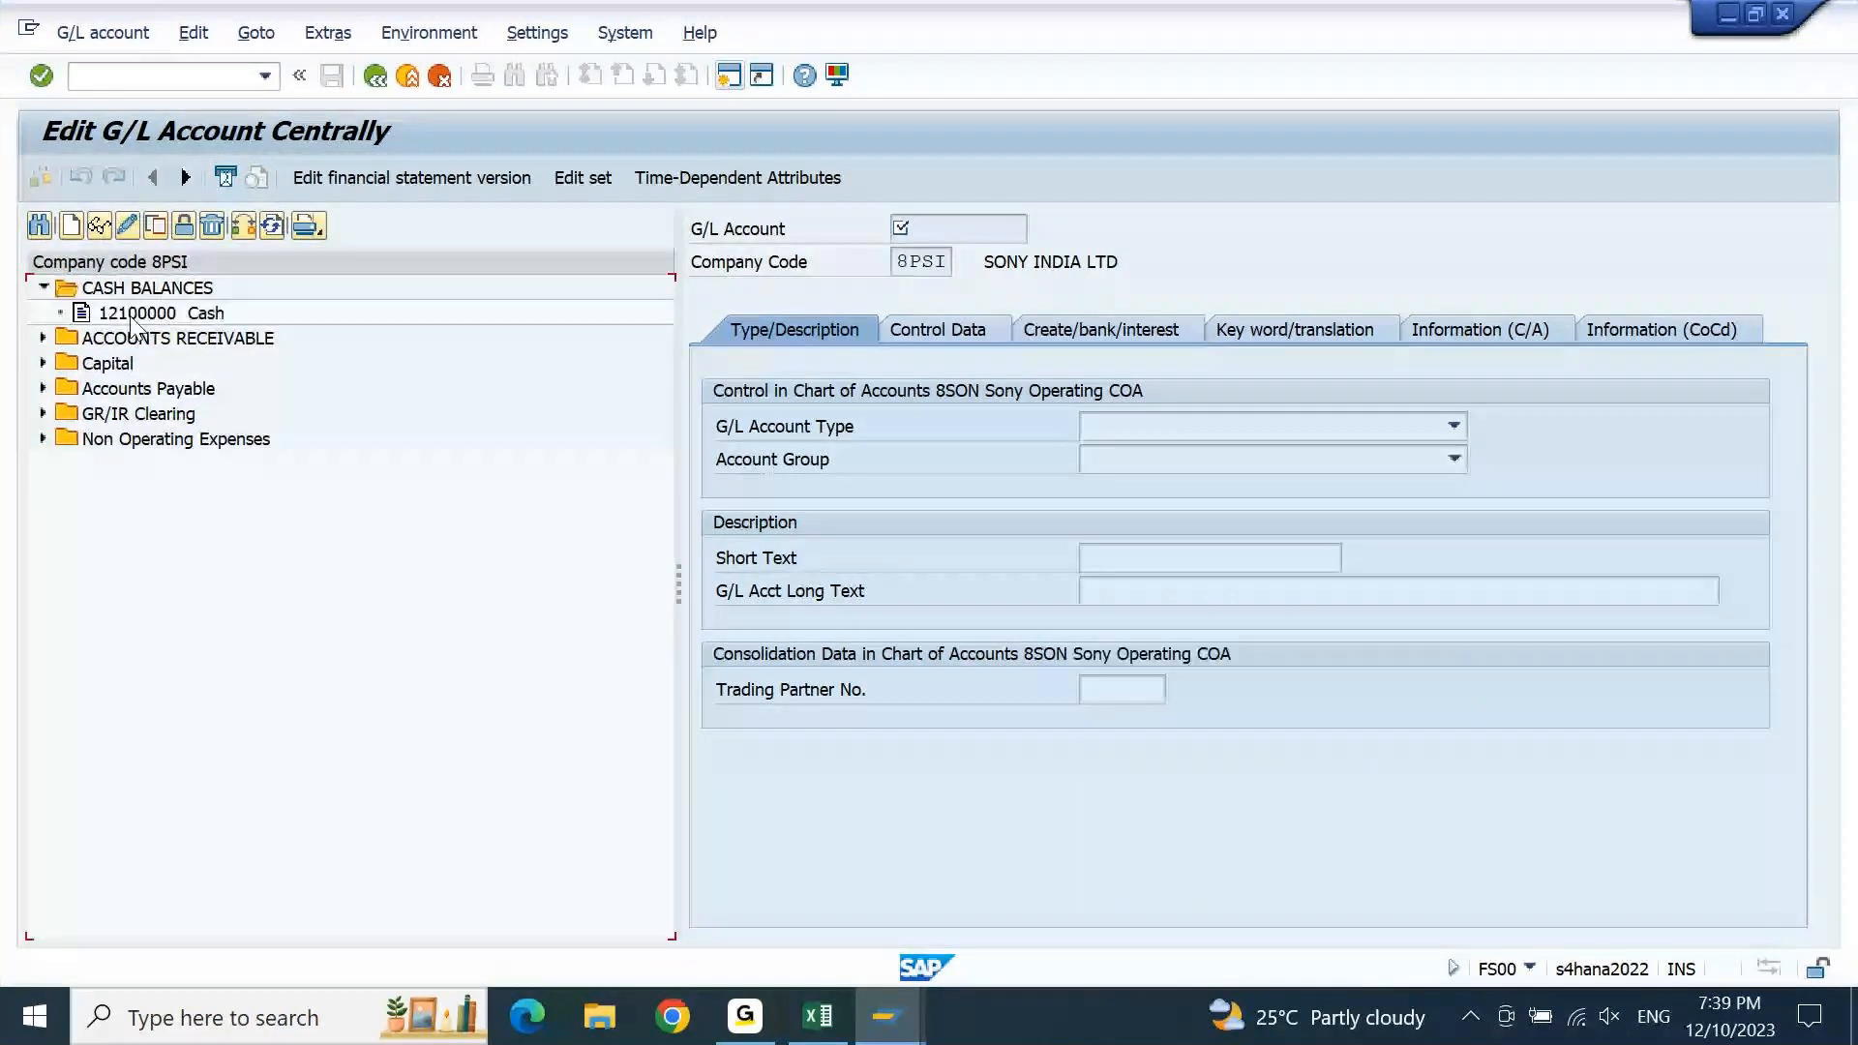
pyautogui.click(131, 314)
pyautogui.click(155, 225)
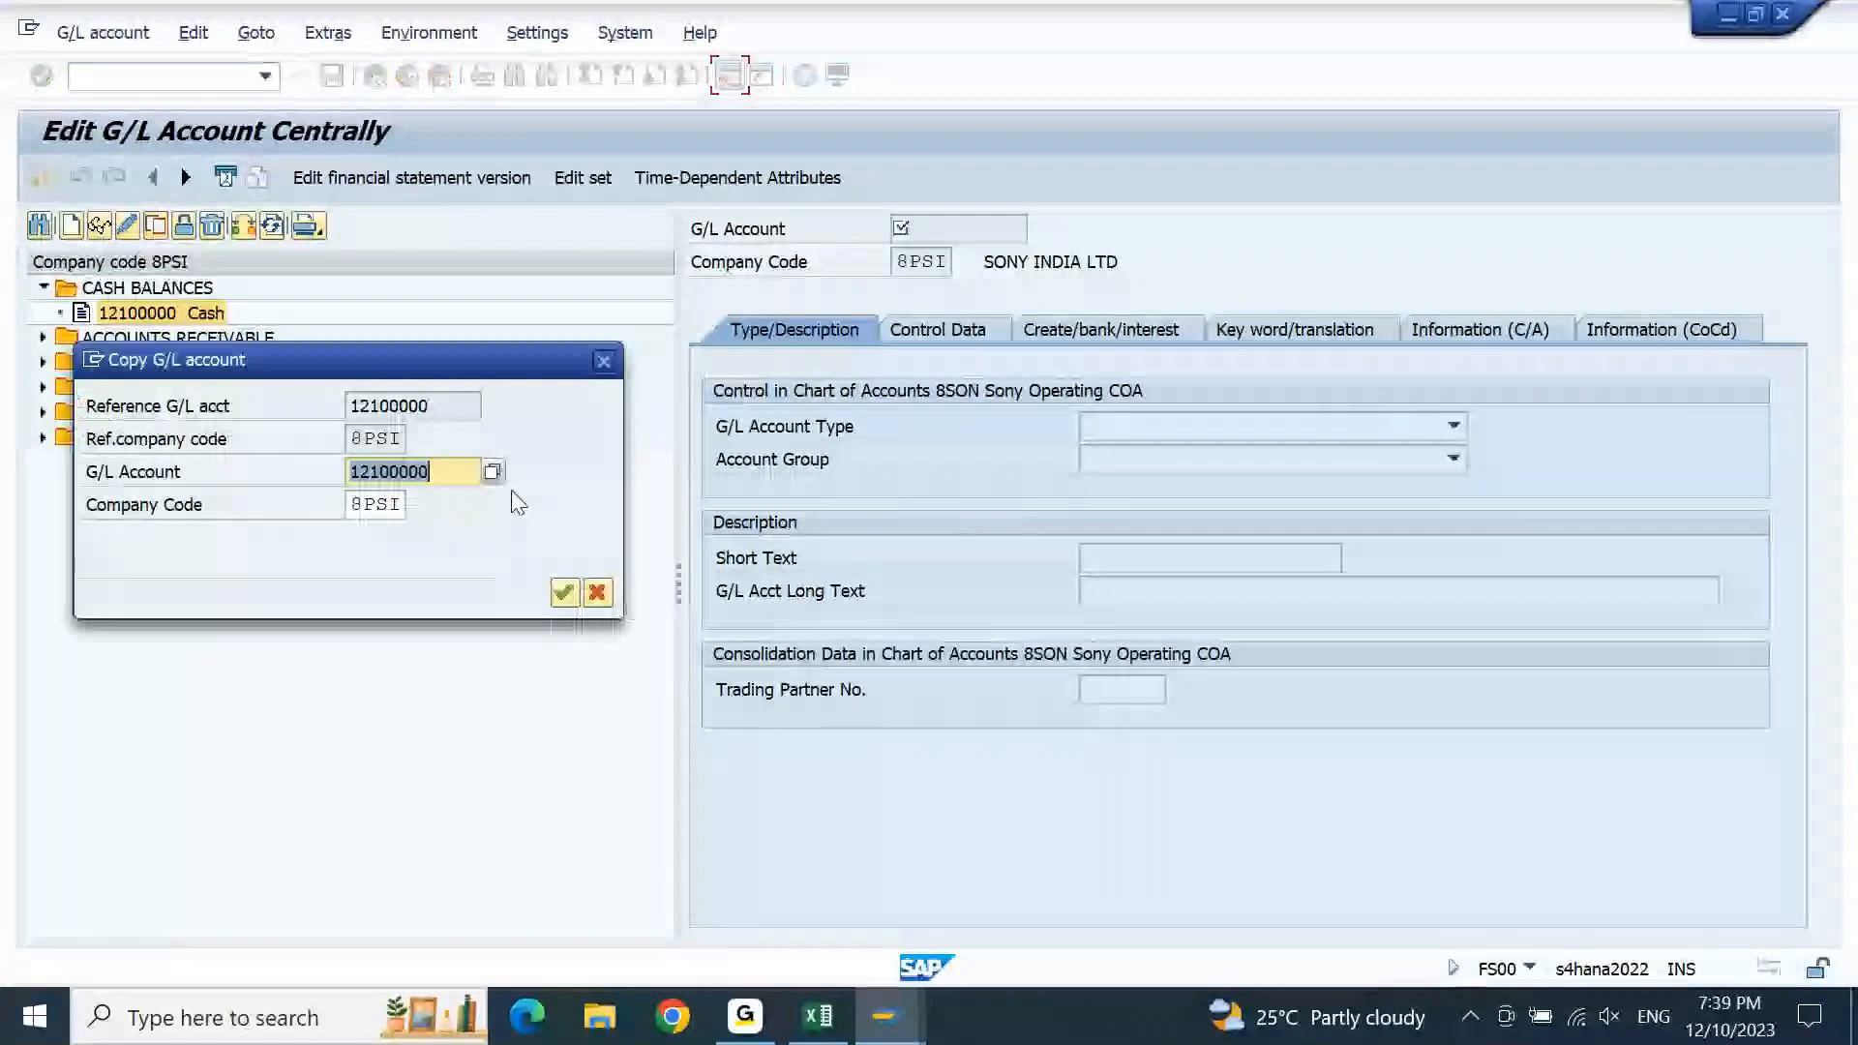
pyautogui.click(464, 472)
pyautogui.press('Home')
pyautogui.press('Right')
pyautogui.press('Right')
pyautogui.hotkey('shift', 'Home')
pyautogui.write('31')
pyautogui.press('Return')
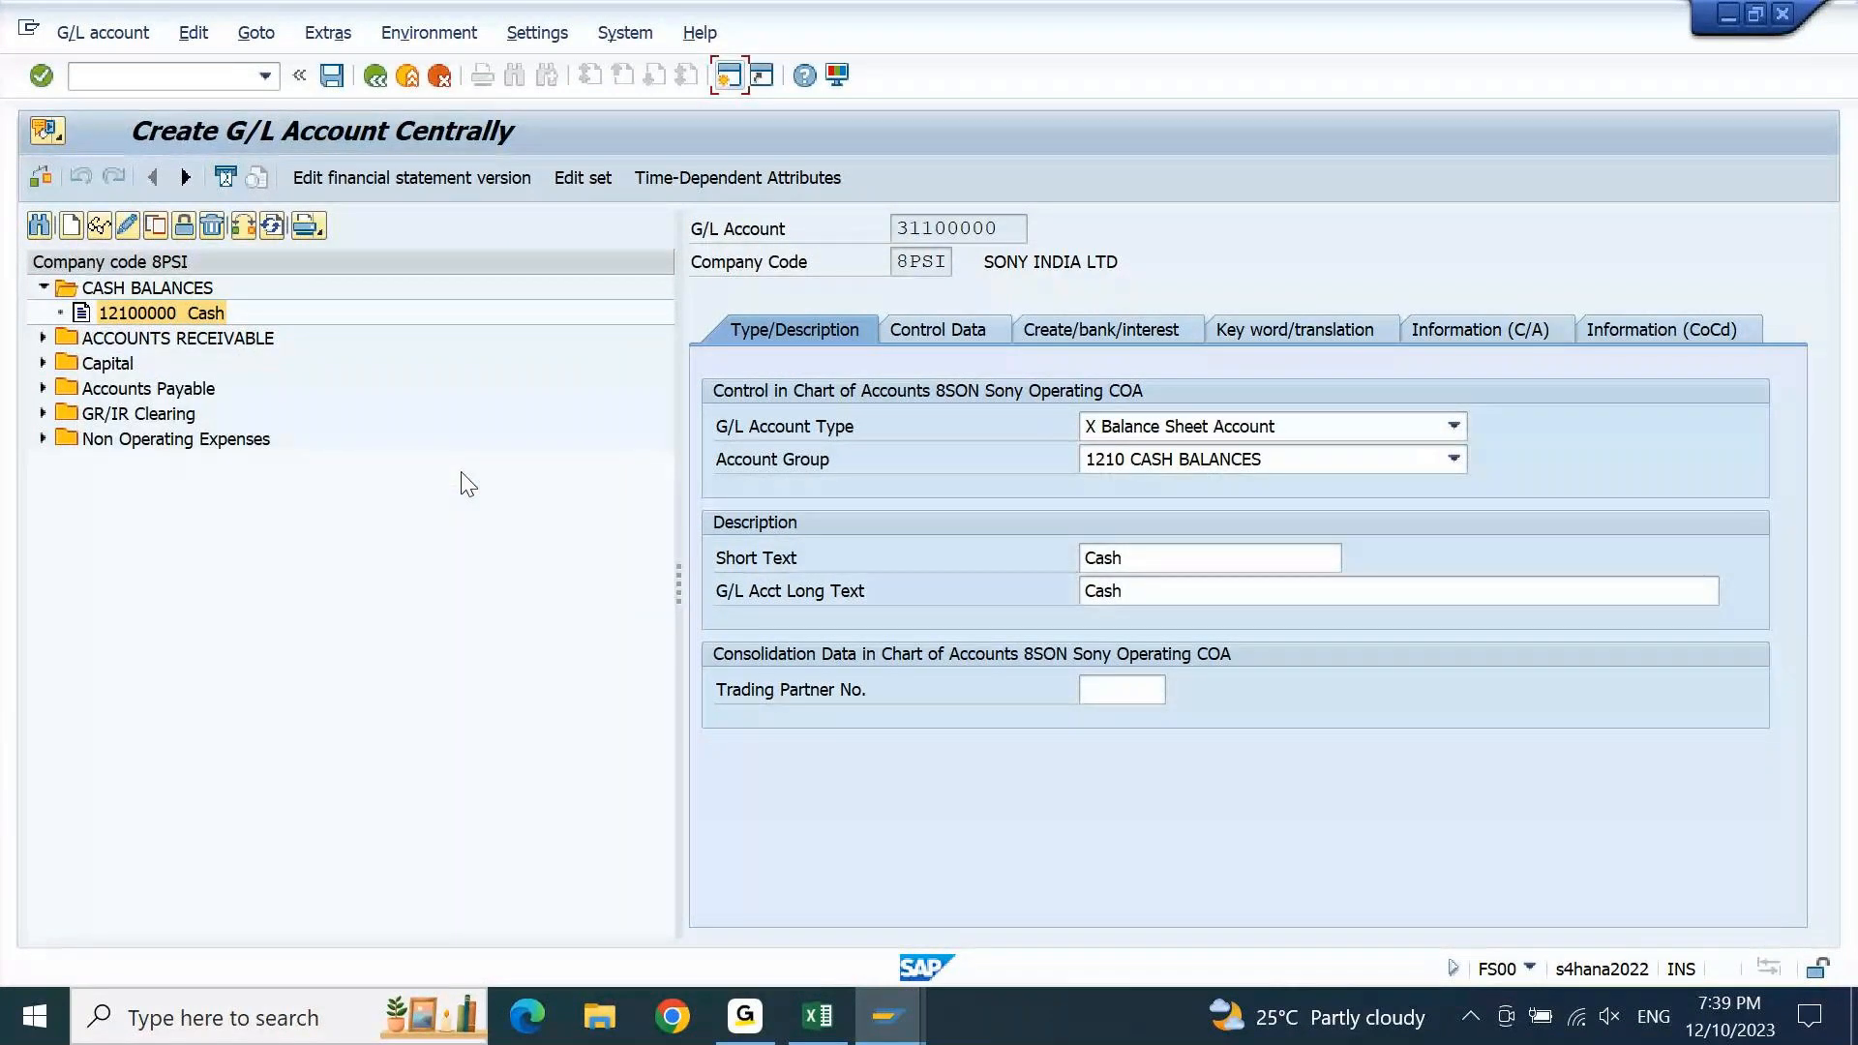
# Set the new account's type to N Nonoperating Expense or Income and its account group to 3110 Domestic Sales
pyautogui.click(1453, 425)
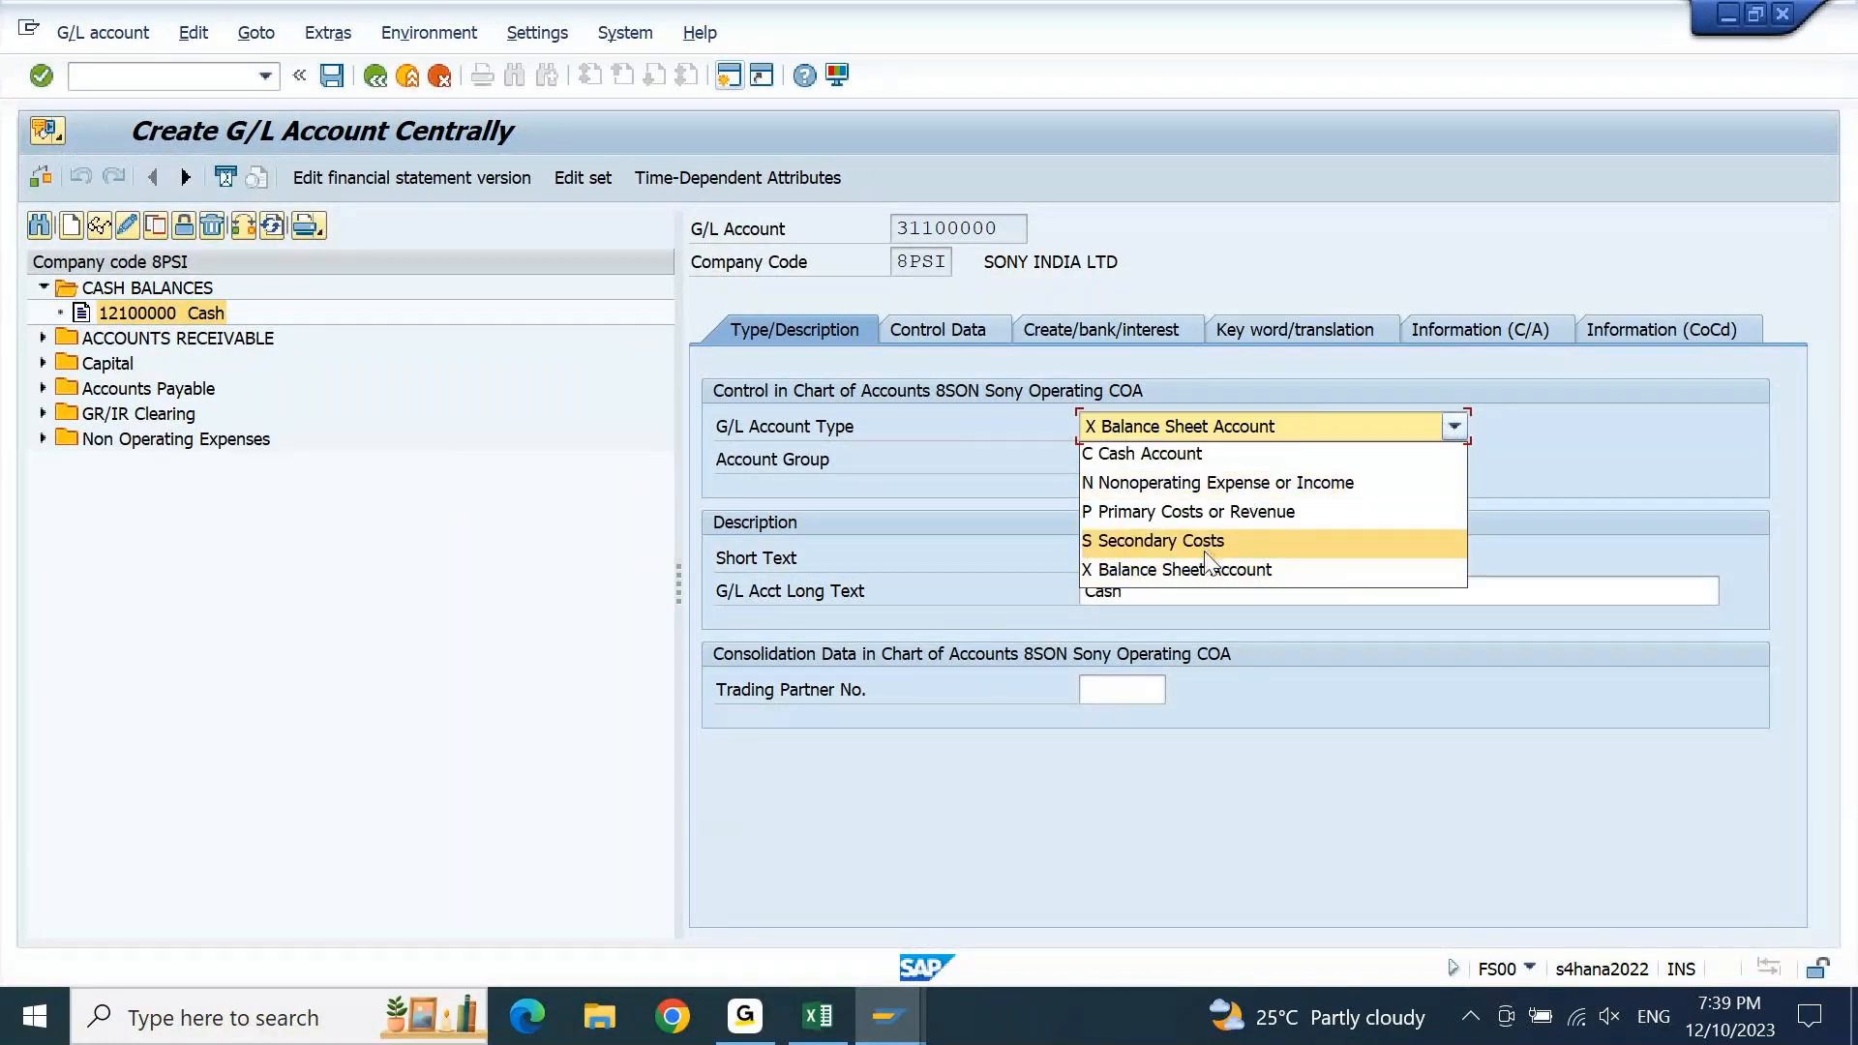
pyautogui.click(1263, 484)
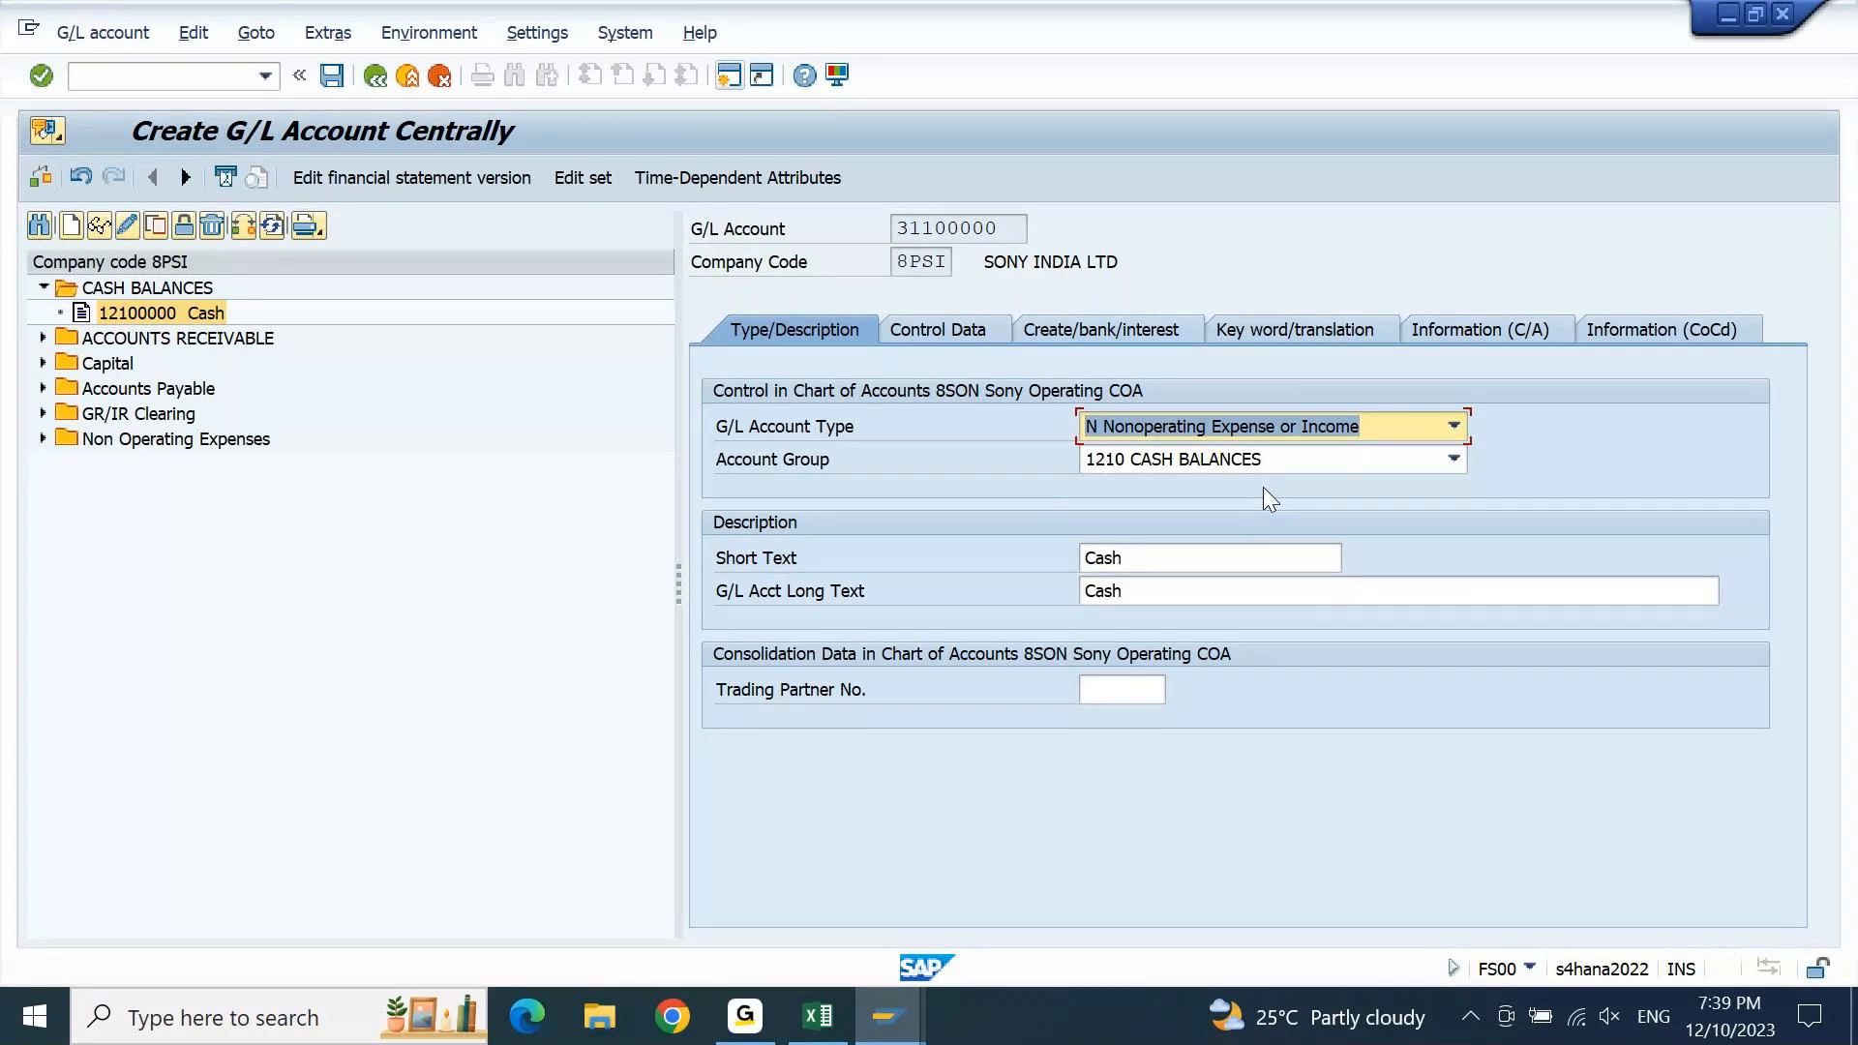
pyautogui.click(1352, 471)
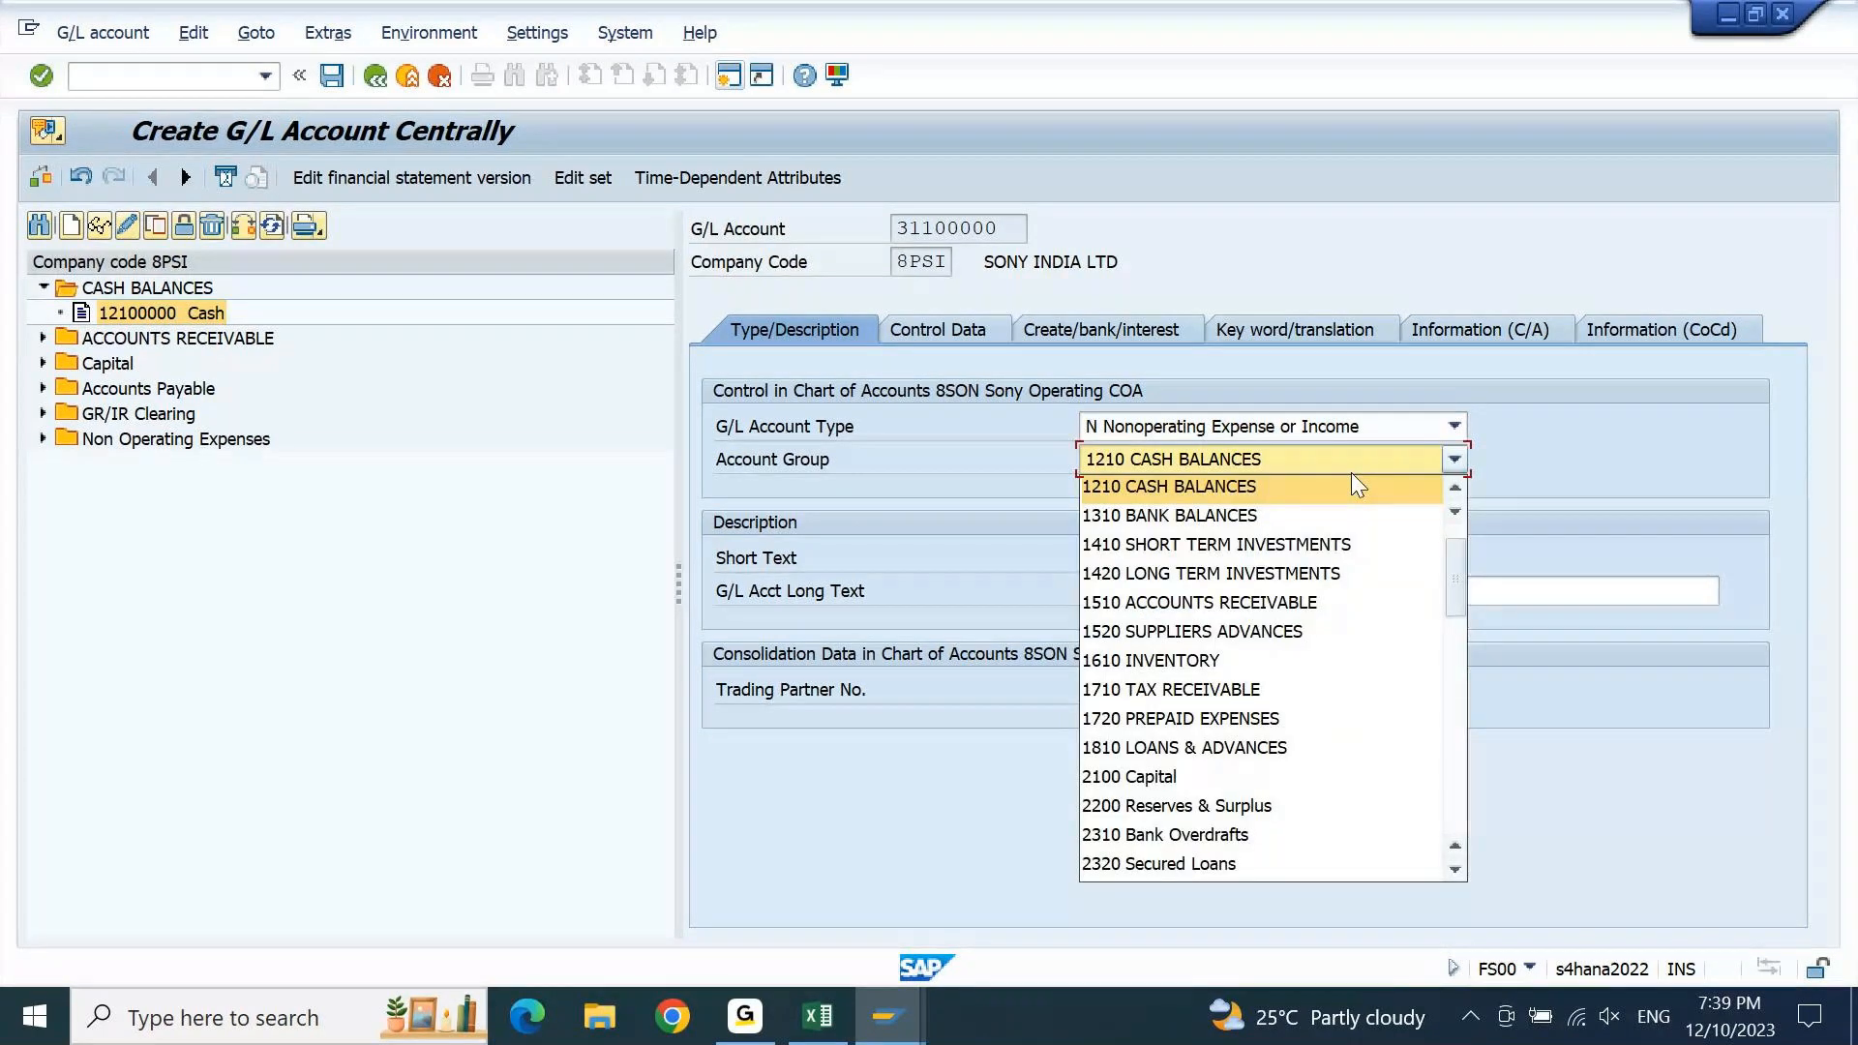
pyautogui.scroll(-6, 1351, 472)
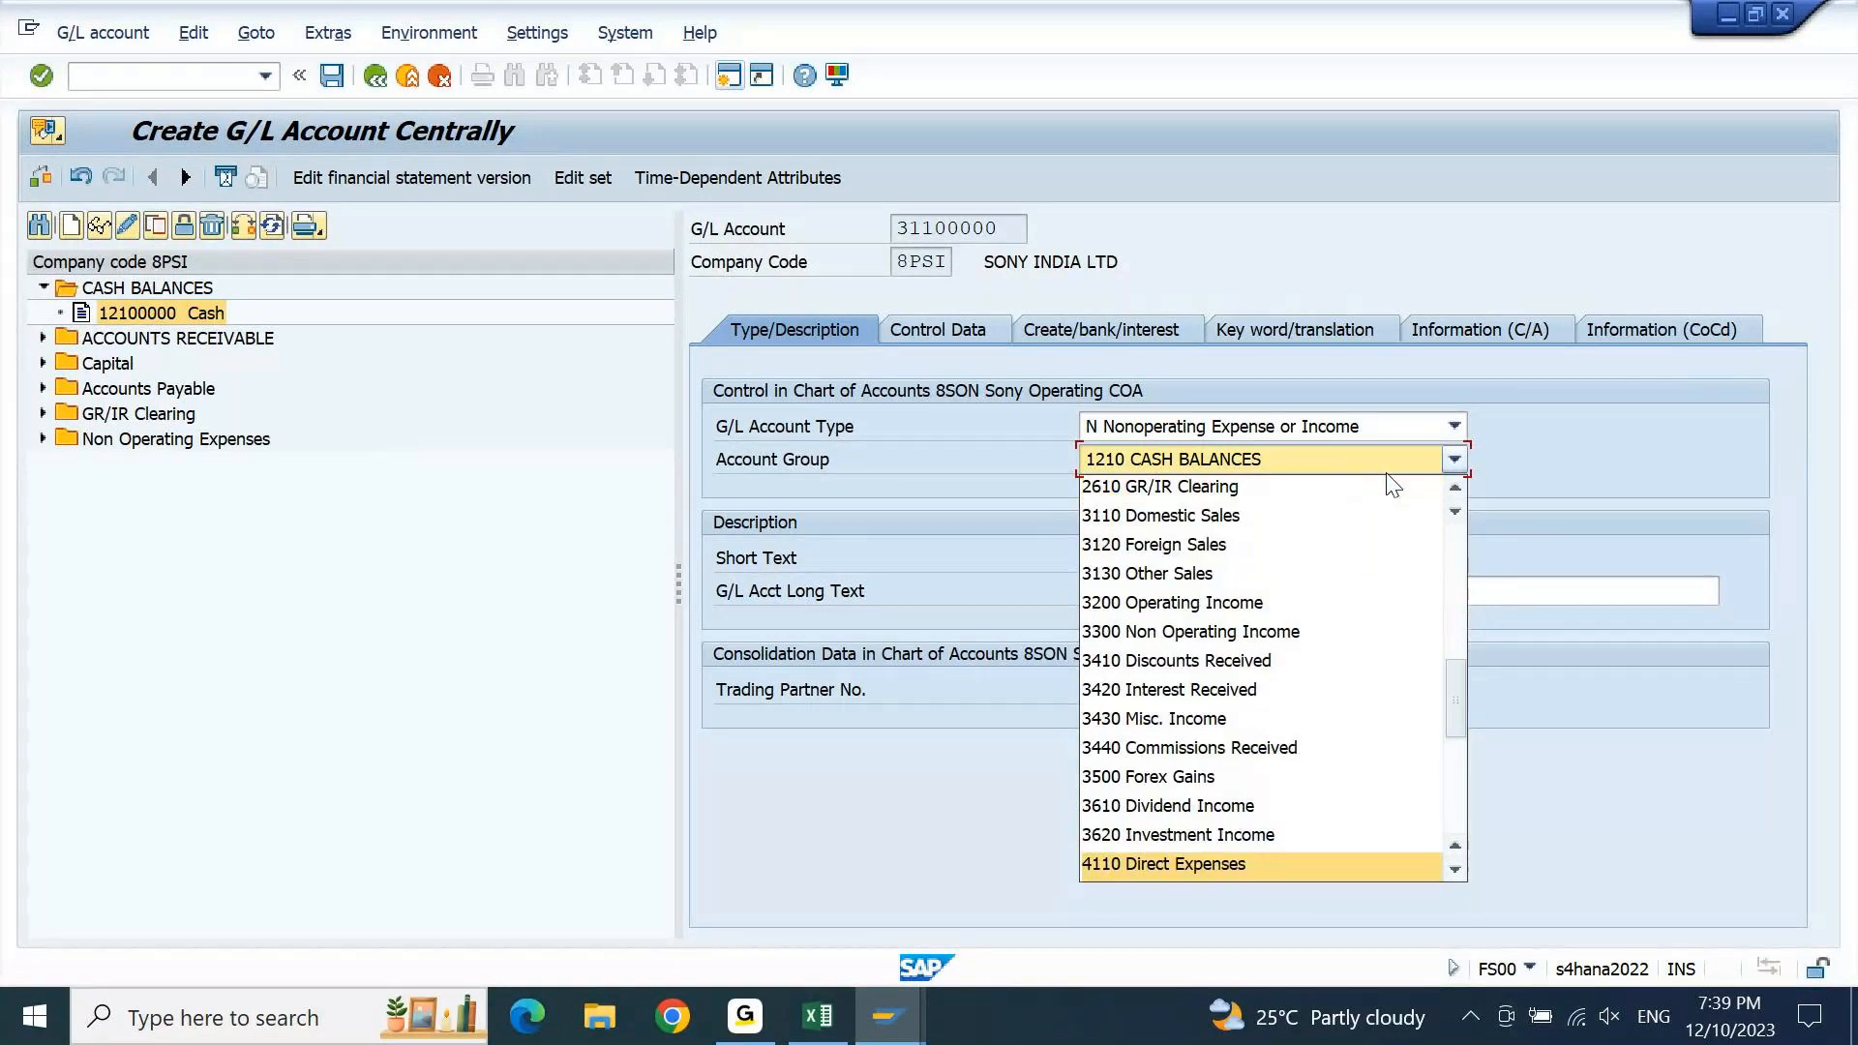
pyautogui.click(1176, 516)
# Enter "Domestic Sales" as the new account's short text and long text
pyautogui.press('Tab')
pyautogui.write('Domestic Sales')
pyautogui.press('Tab')
pyautogui.write('Domestic Sales')
pyautogui.press('Return')
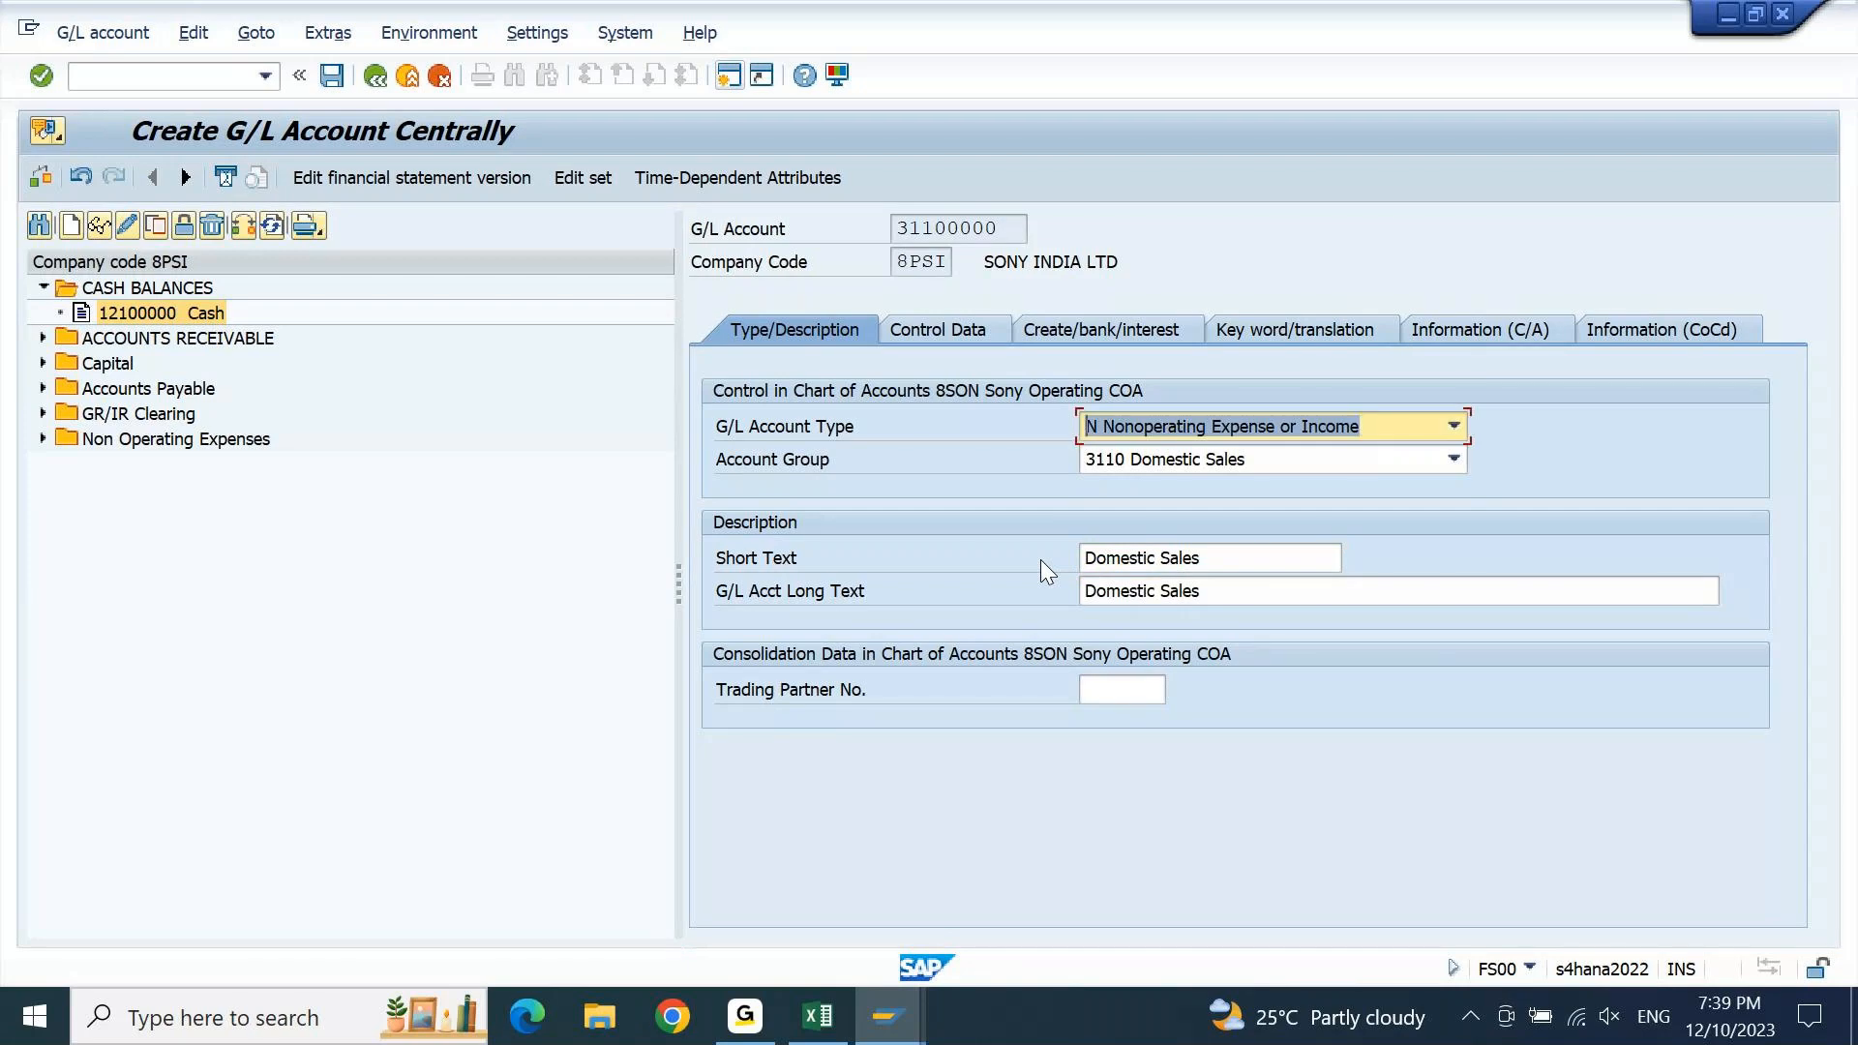
# Check the Domestic Sales account's control data and field status group, and save the new G/L account
pyautogui.click(978, 325)
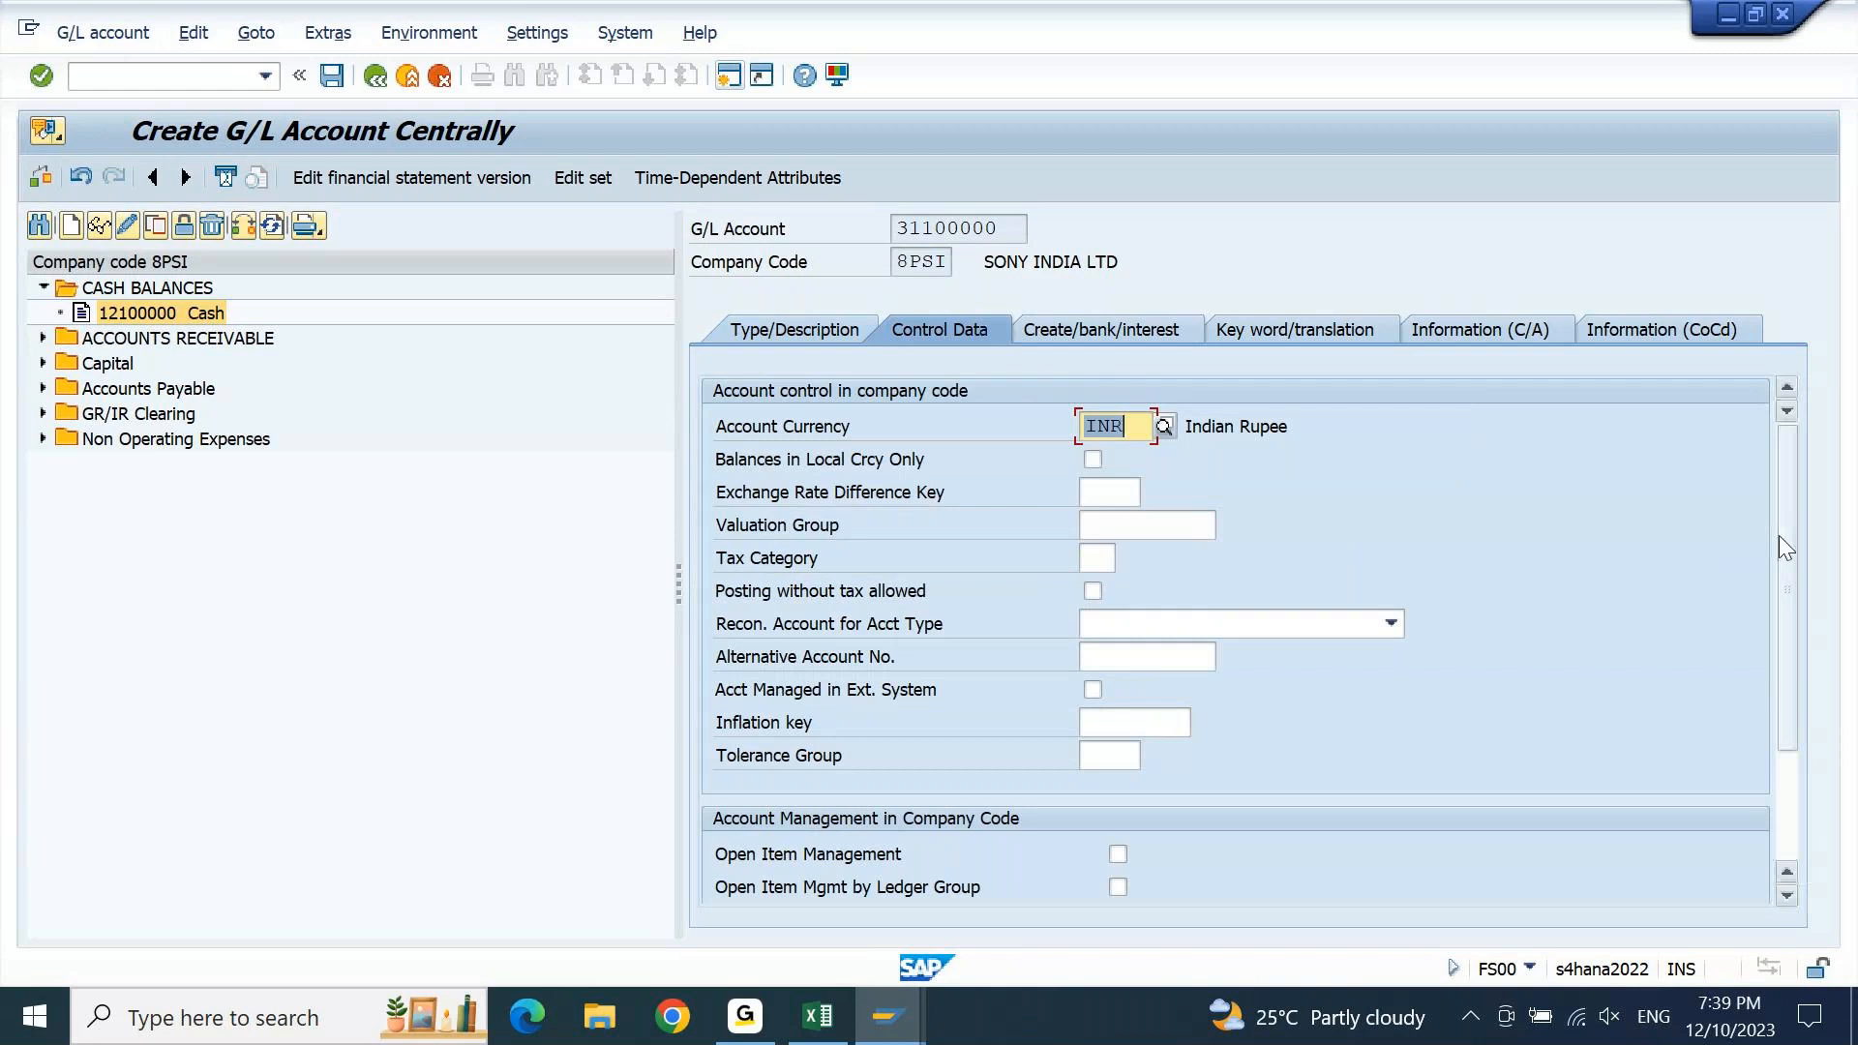
pyautogui.moveTo(1781, 536); pyautogui.dragTo(1786, 740)
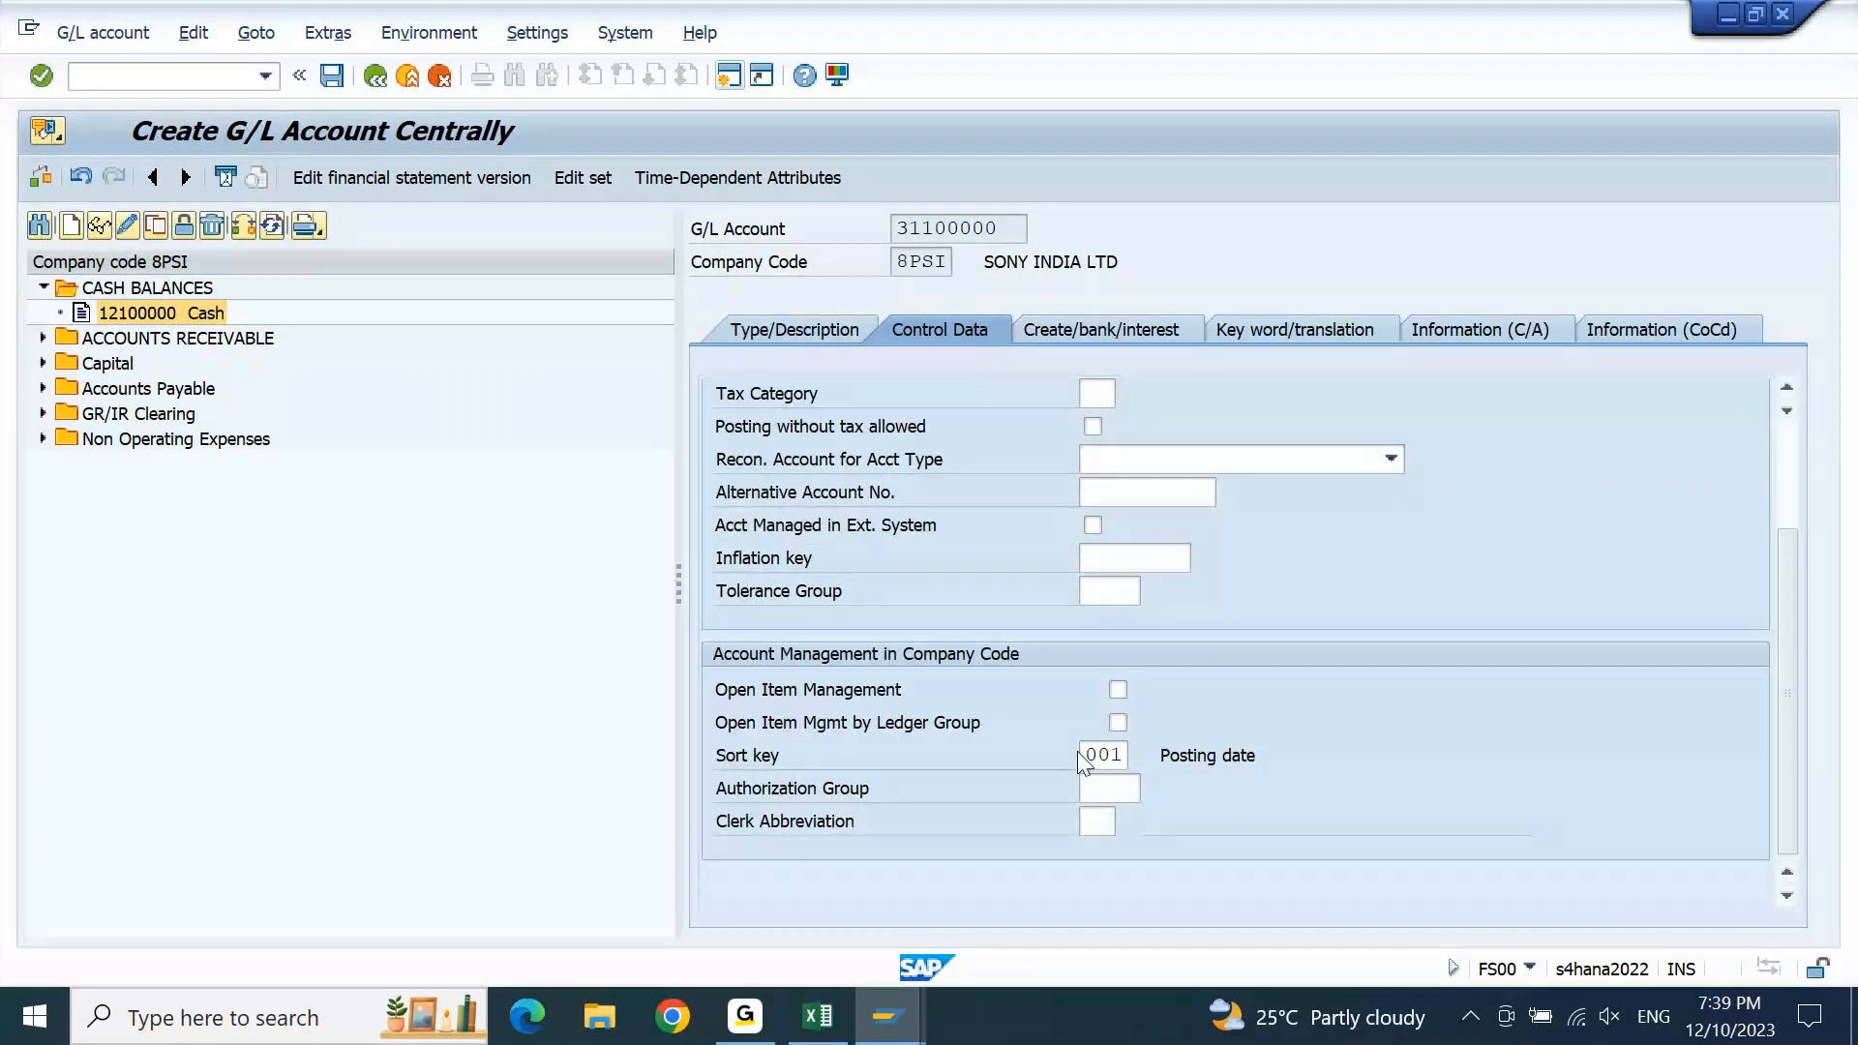
pyautogui.click(1129, 333)
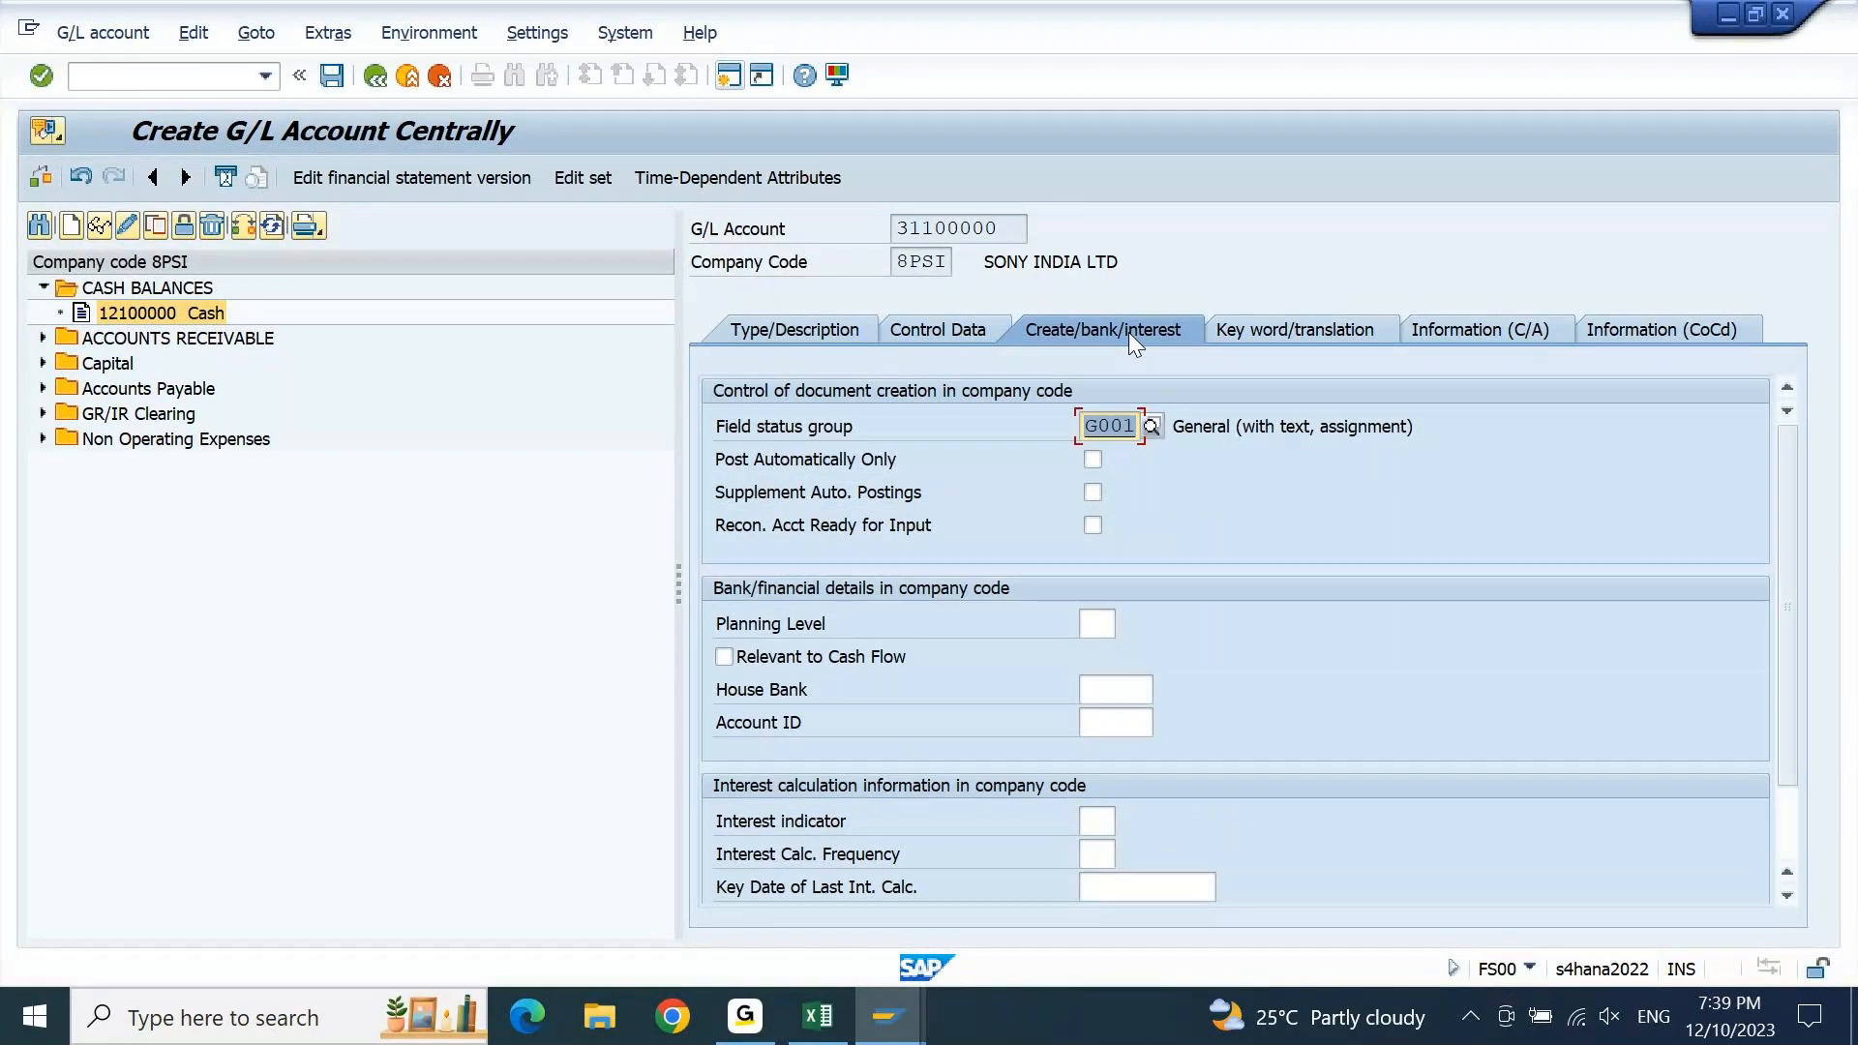
pyautogui.hotkey('ctrl', 's')
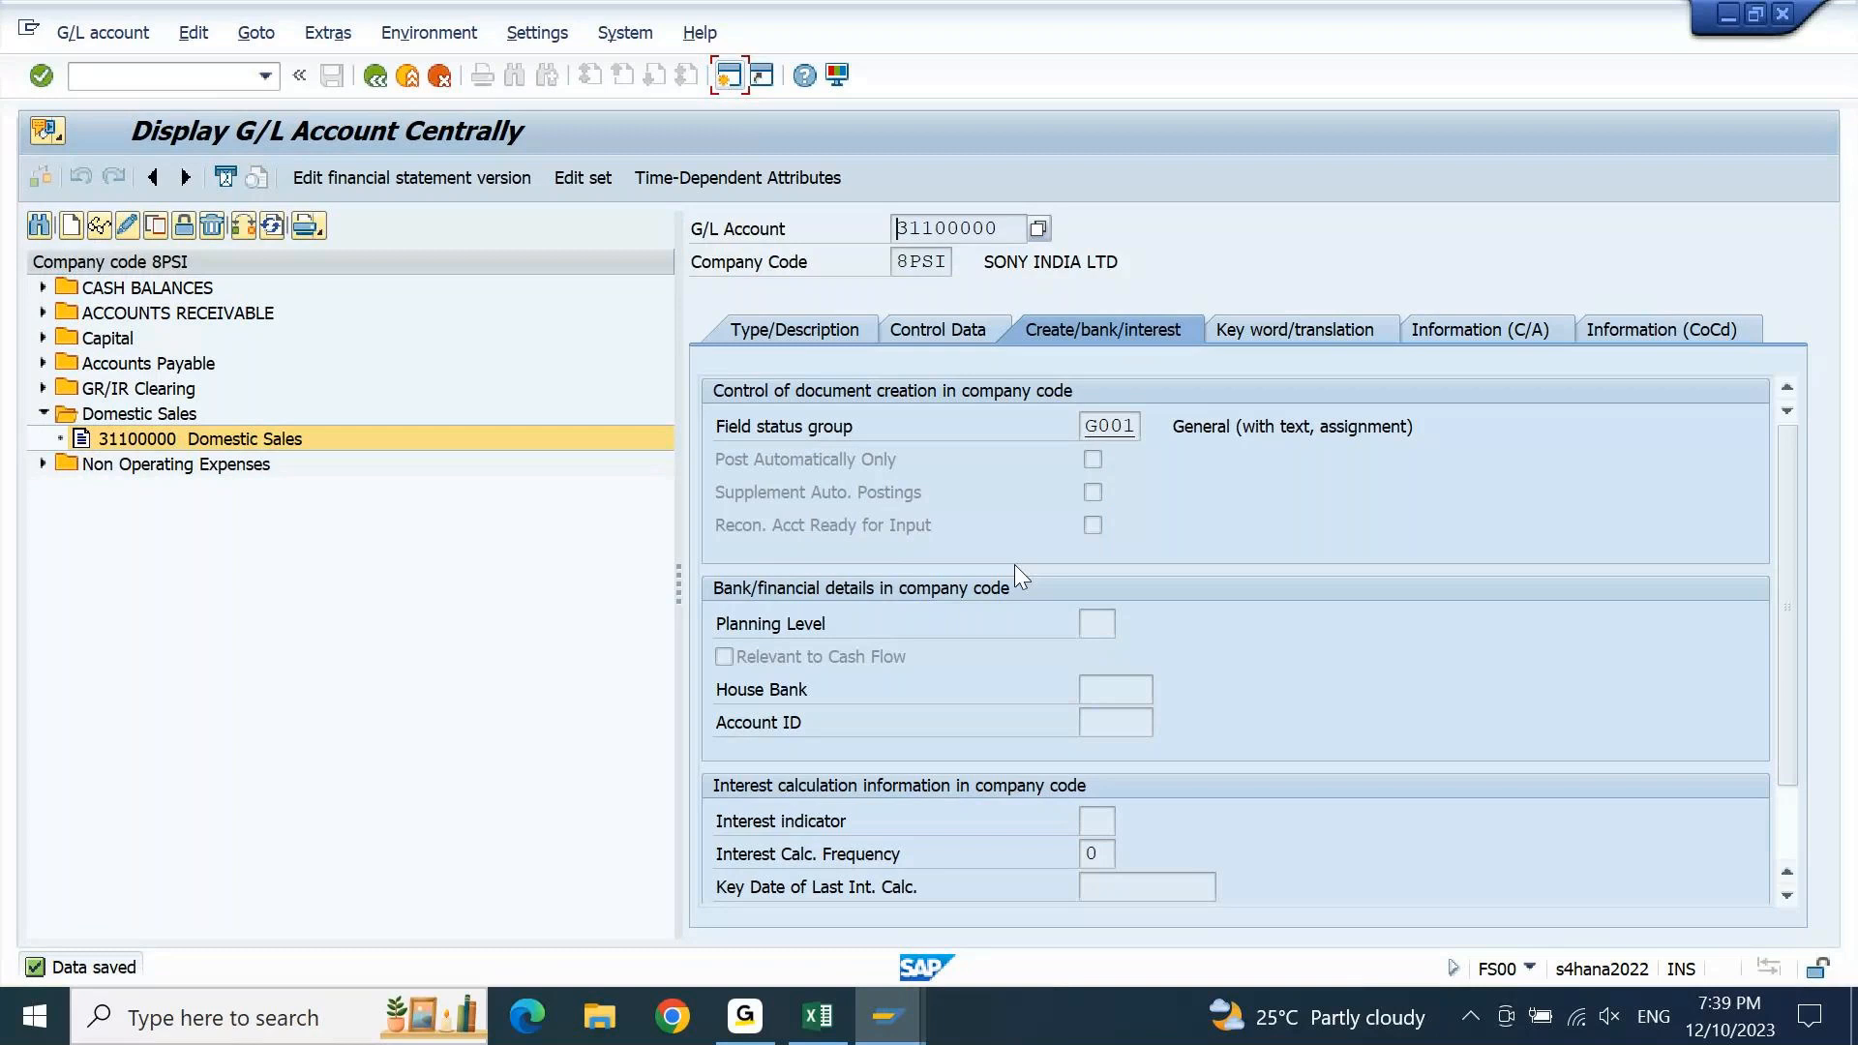
# Switch to the customer invoice session and add G/L account 31100000 Domestic Sales as the credit line item with posting key 50
pyautogui.moveTo(888, 1016)
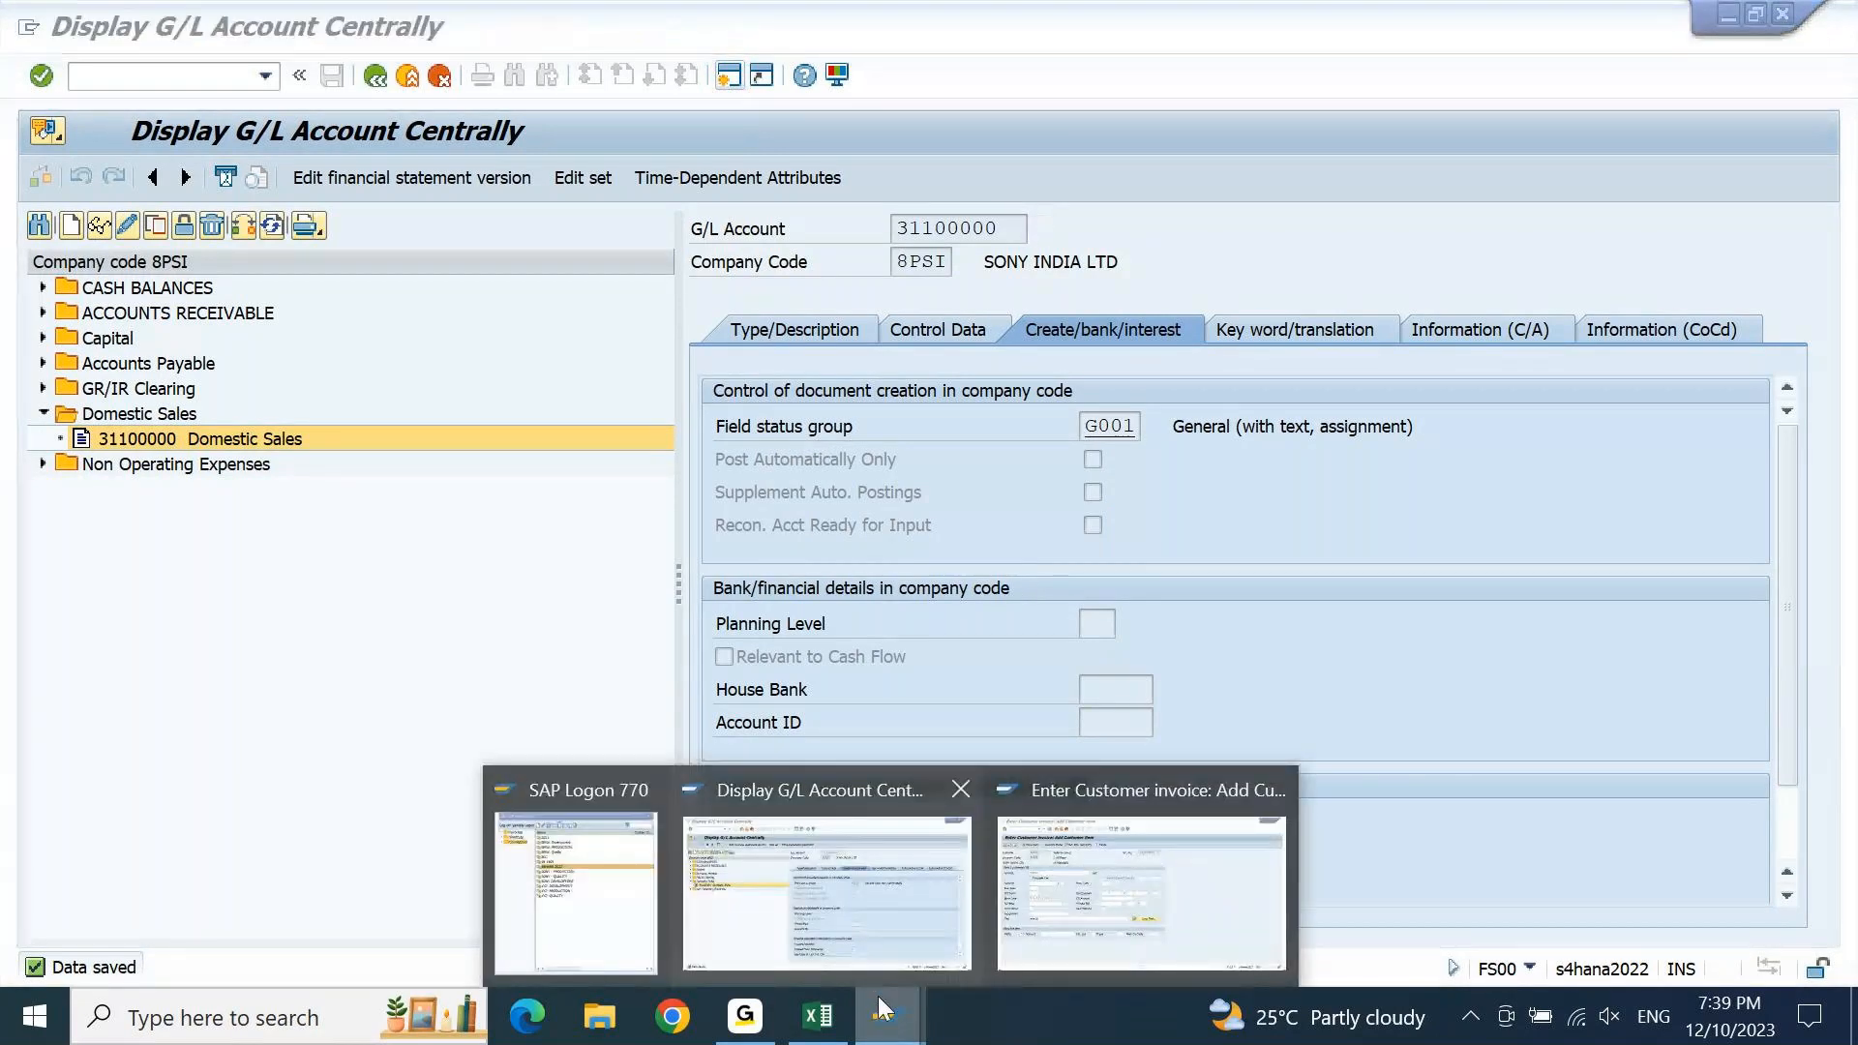
pyautogui.click(1125, 832)
pyautogui.press('F4')
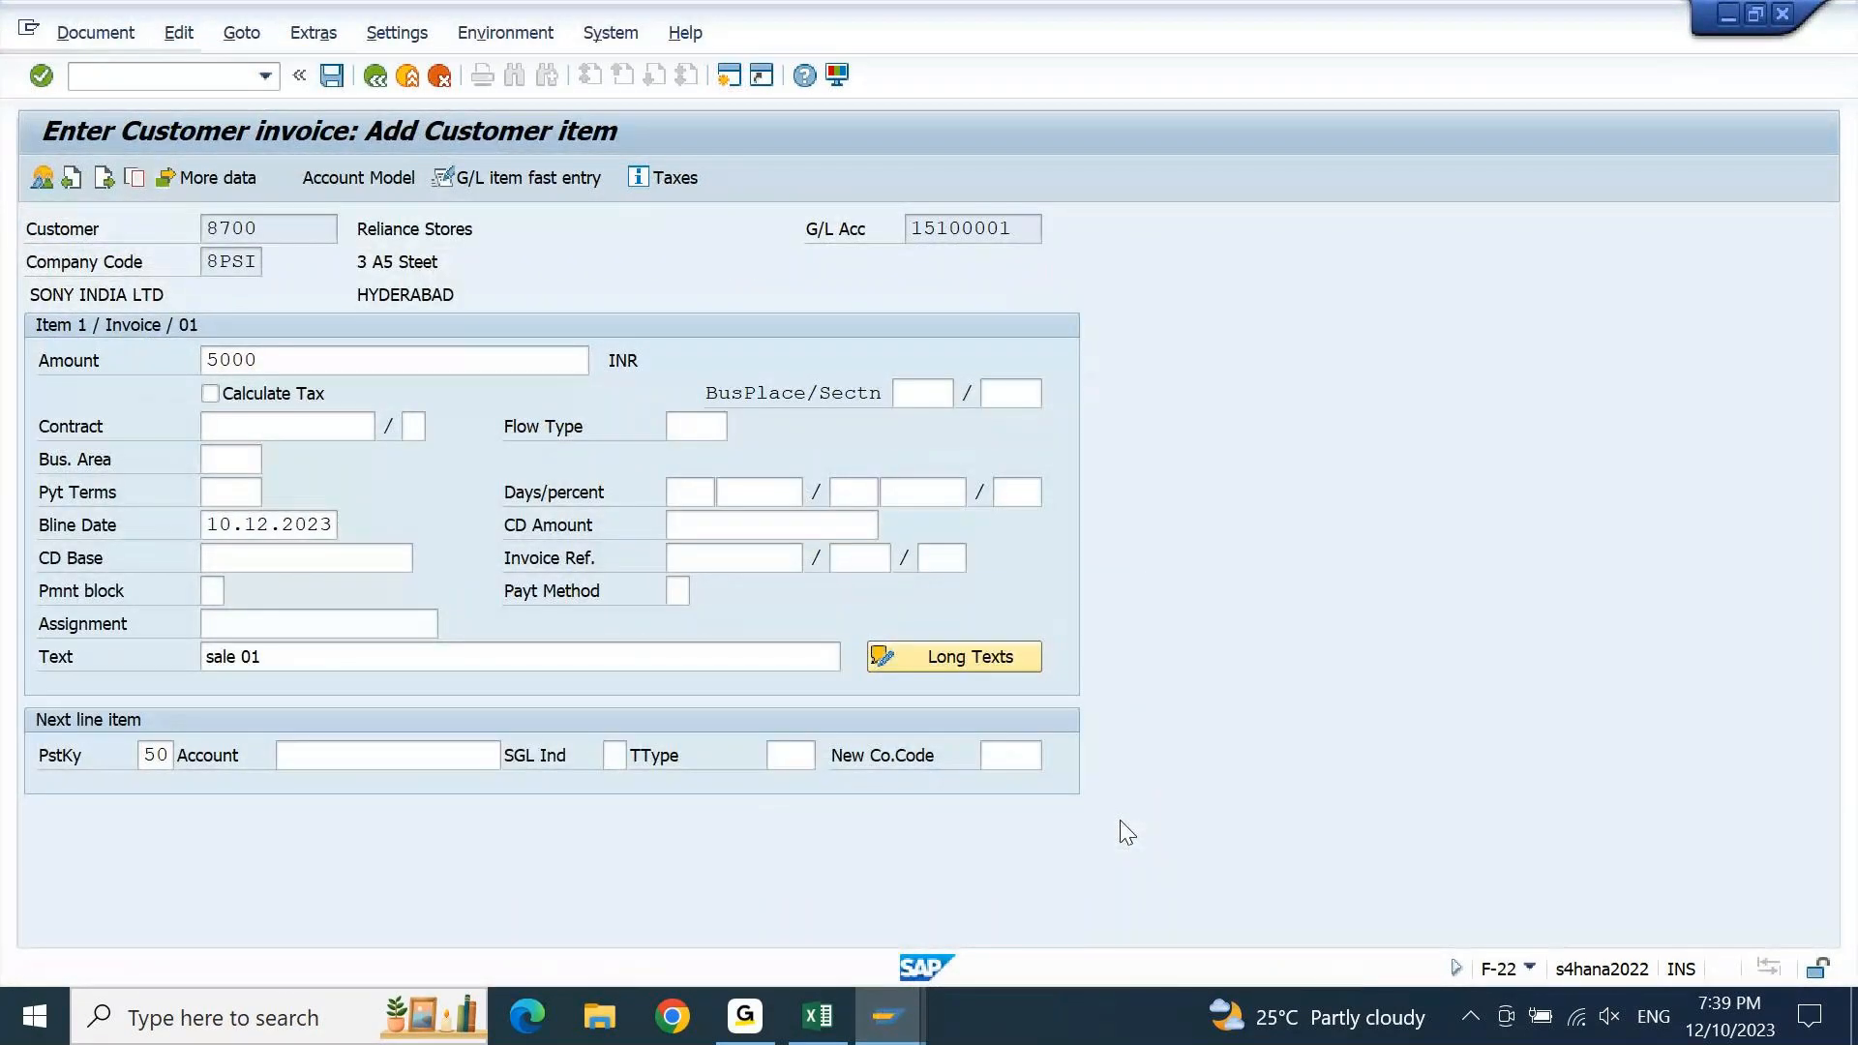
pyautogui.press('Return')
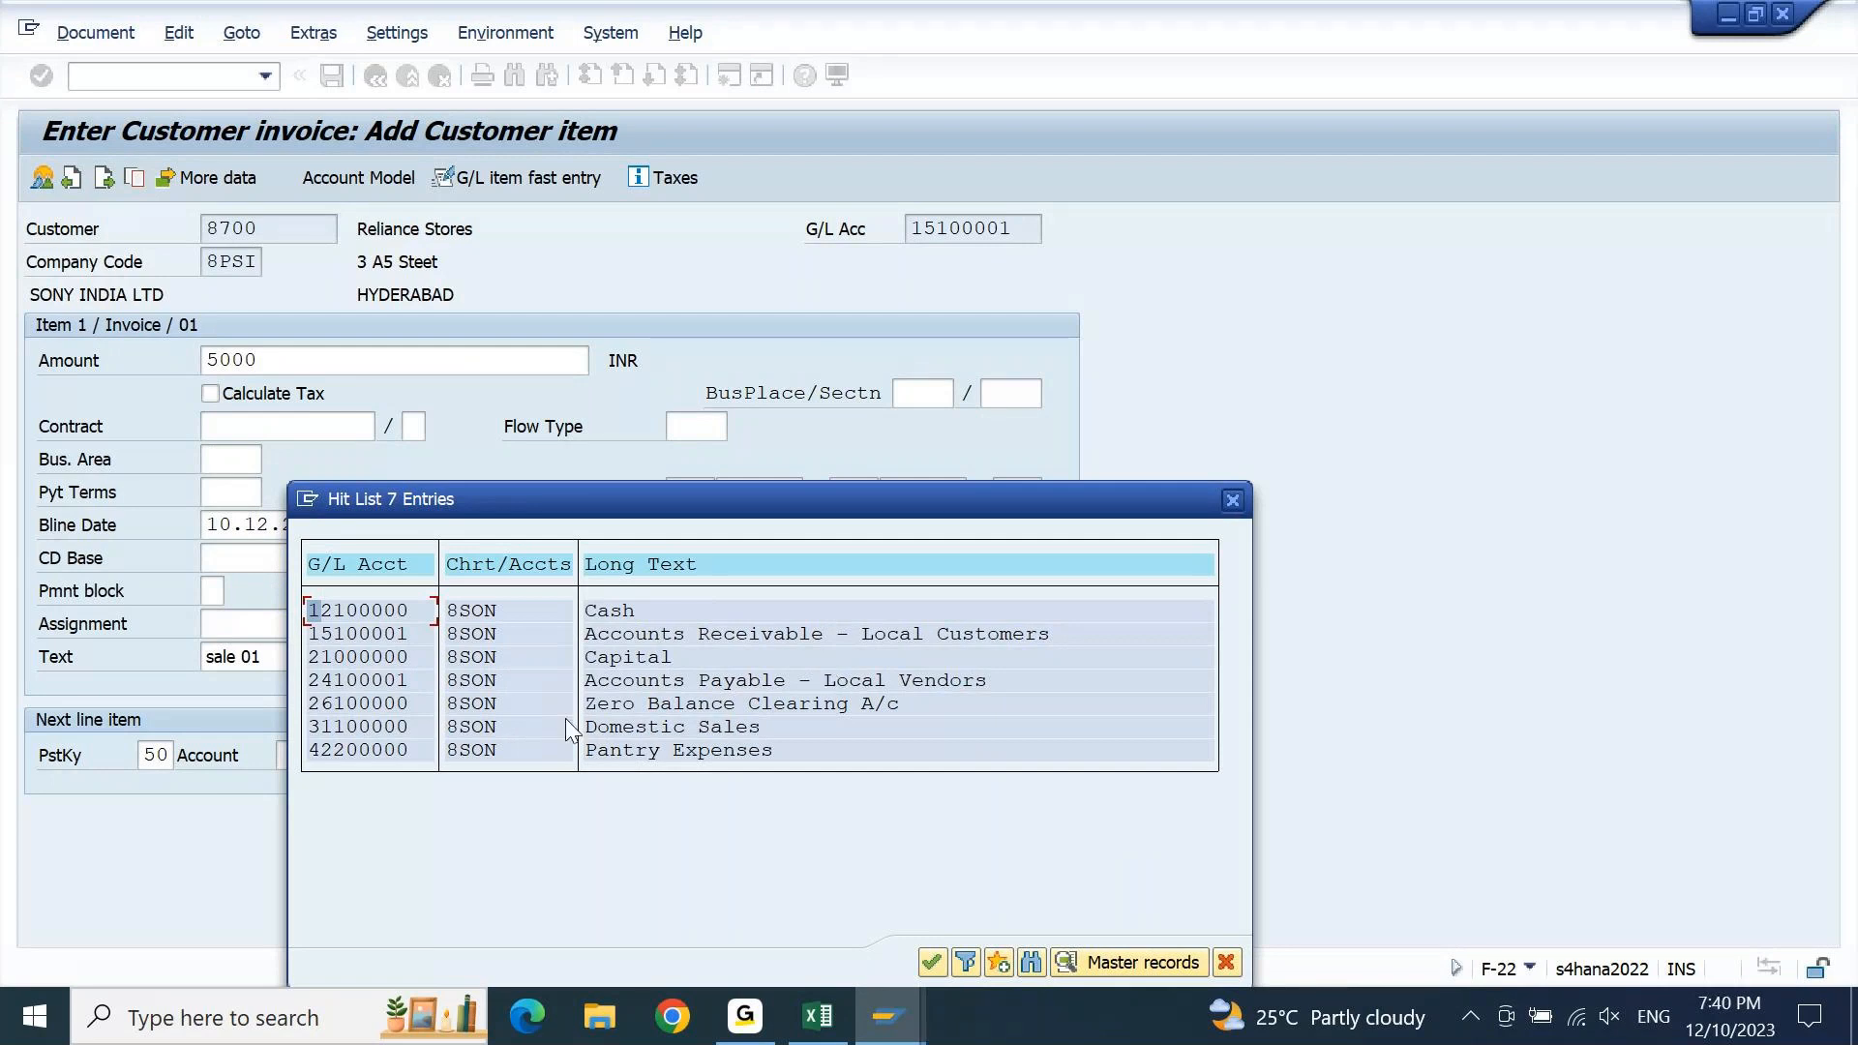
pyautogui.doubleClick(384, 728)
pyautogui.press('Return')
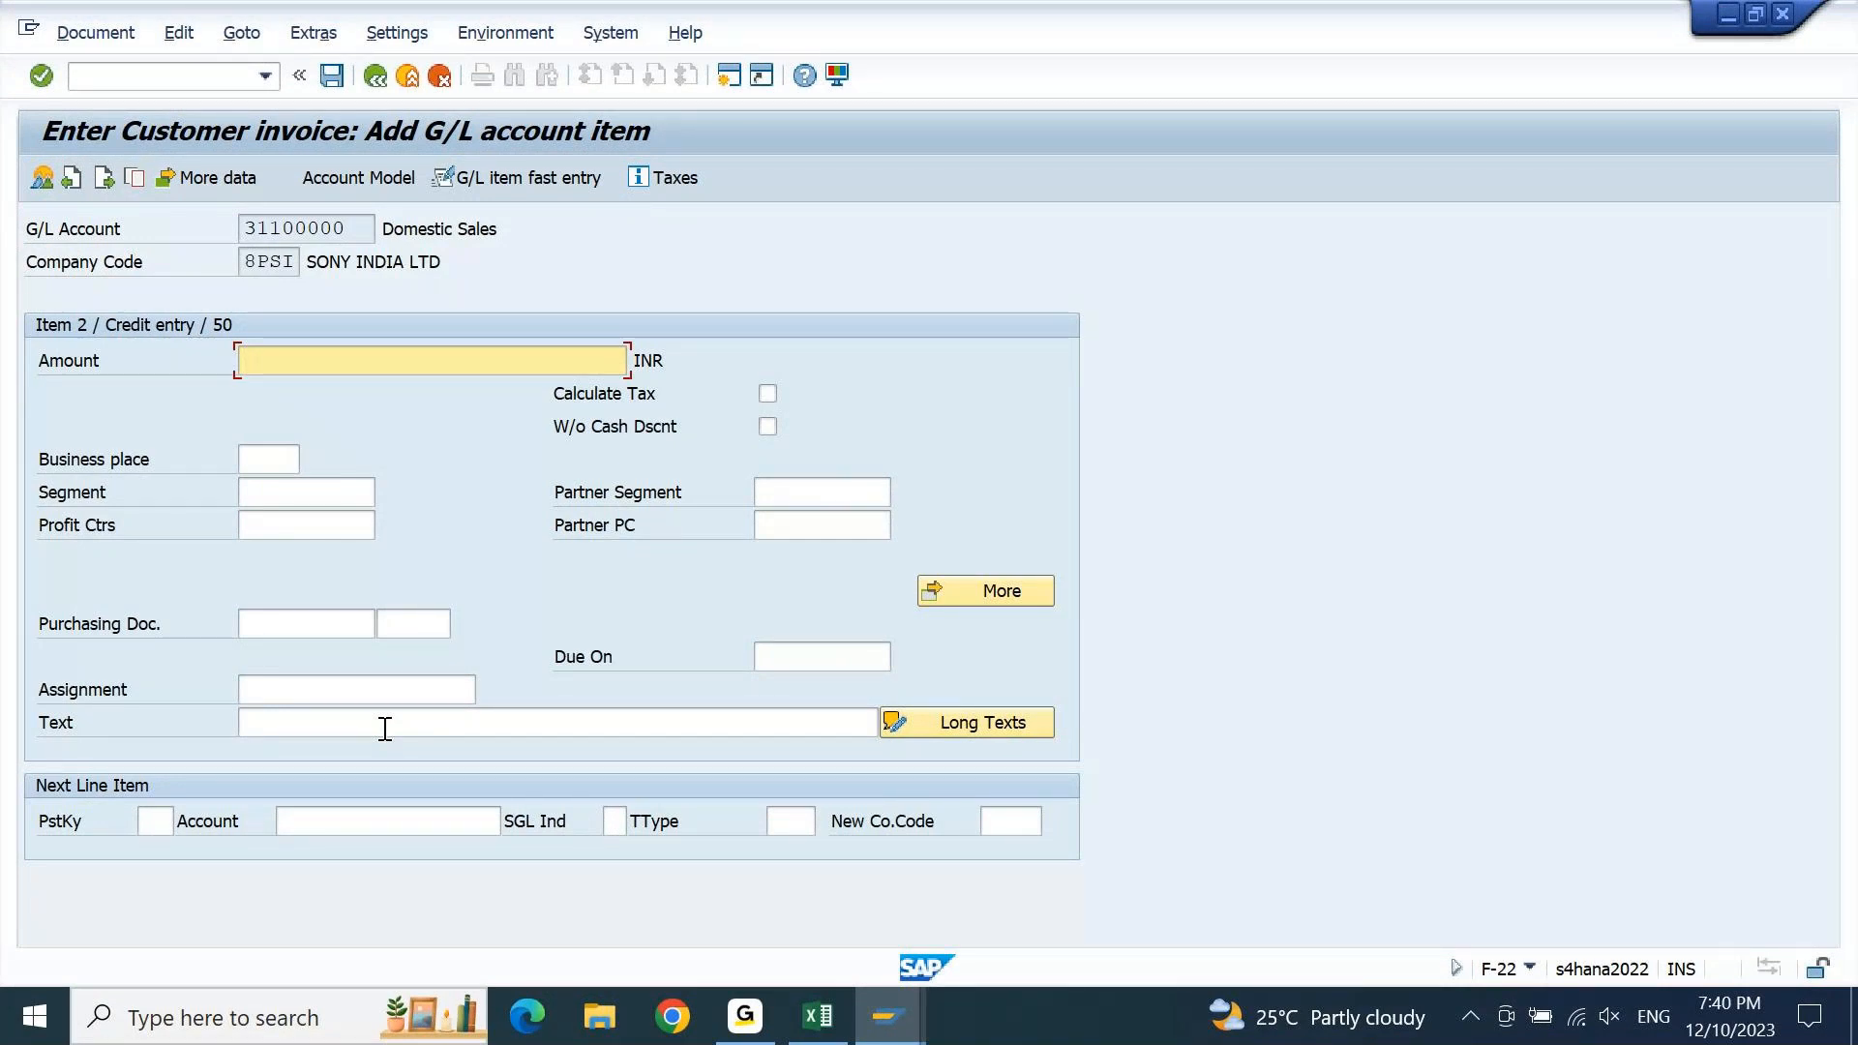
# Set the Domestic Sales item's amount to 5000 INR and its profit center to 8PSI01
pyautogui.write('5')
pyautogui.press('Down')
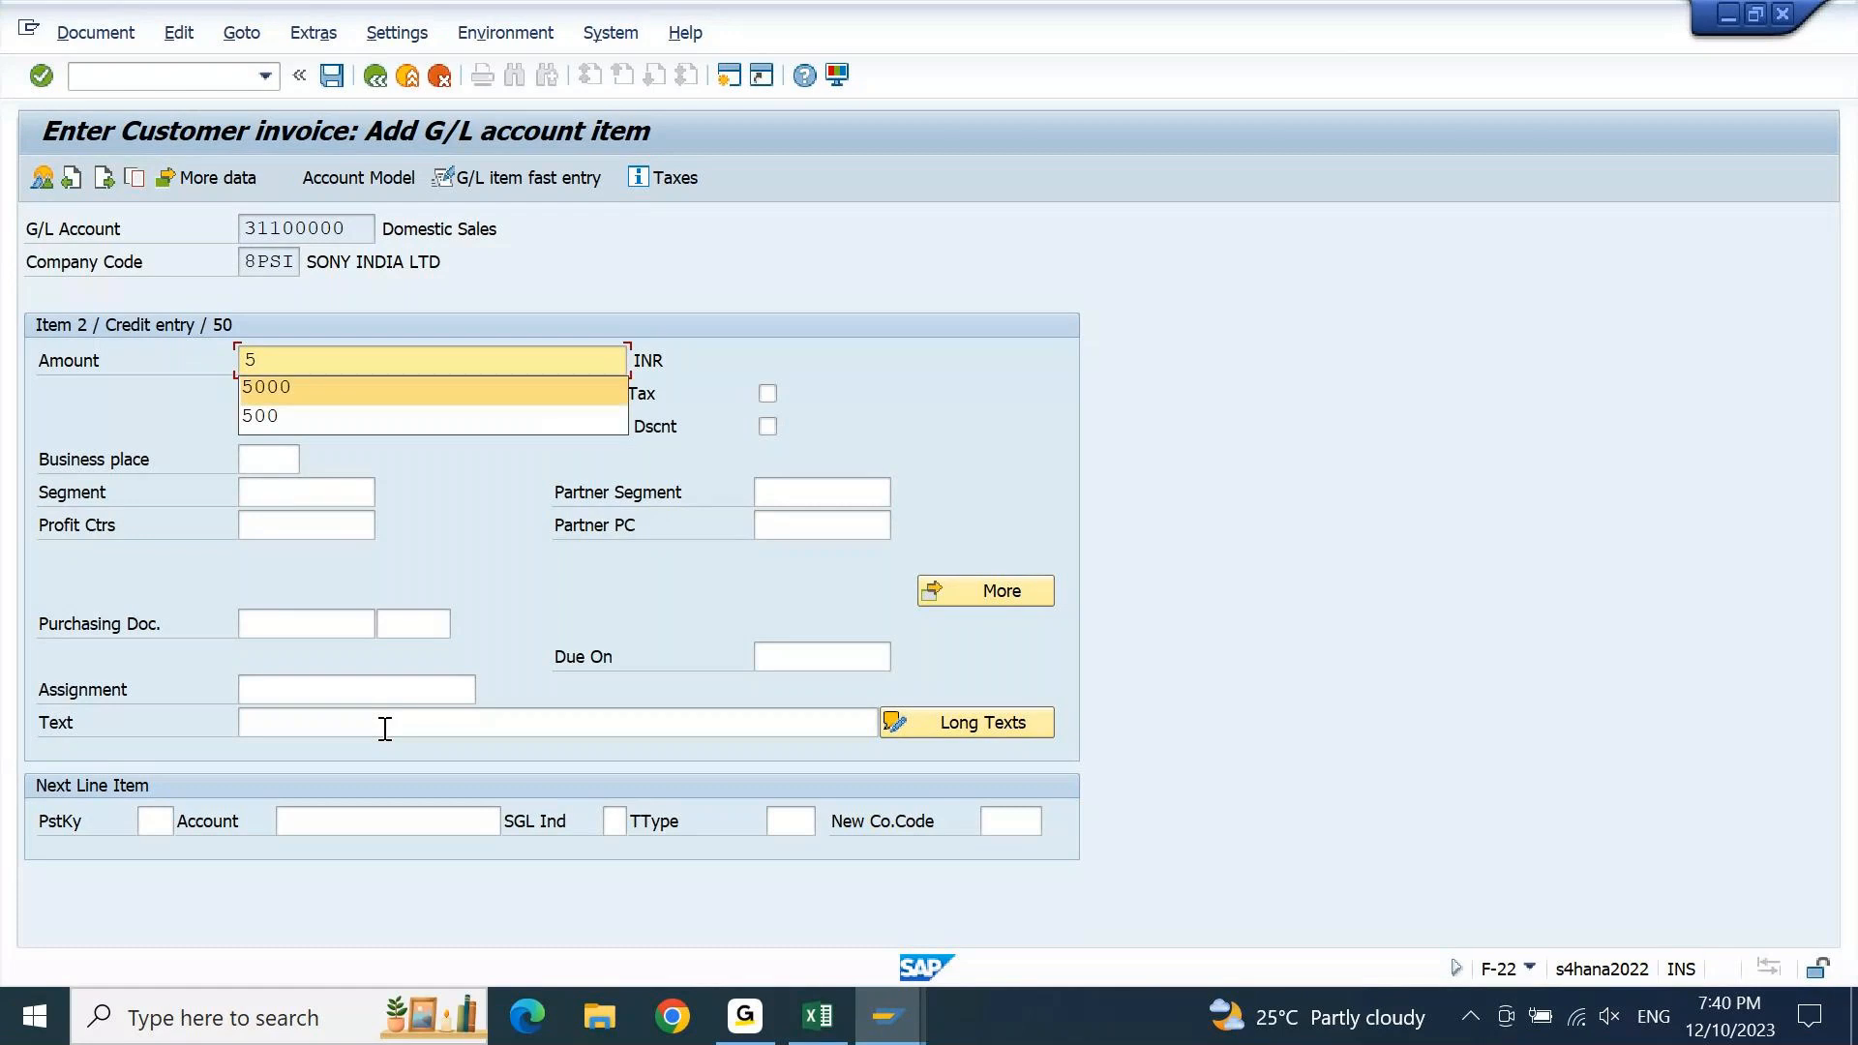
pyautogui.press('Return')
pyautogui.press('Down')
pyautogui.press('Down')
pyautogui.press('Down')
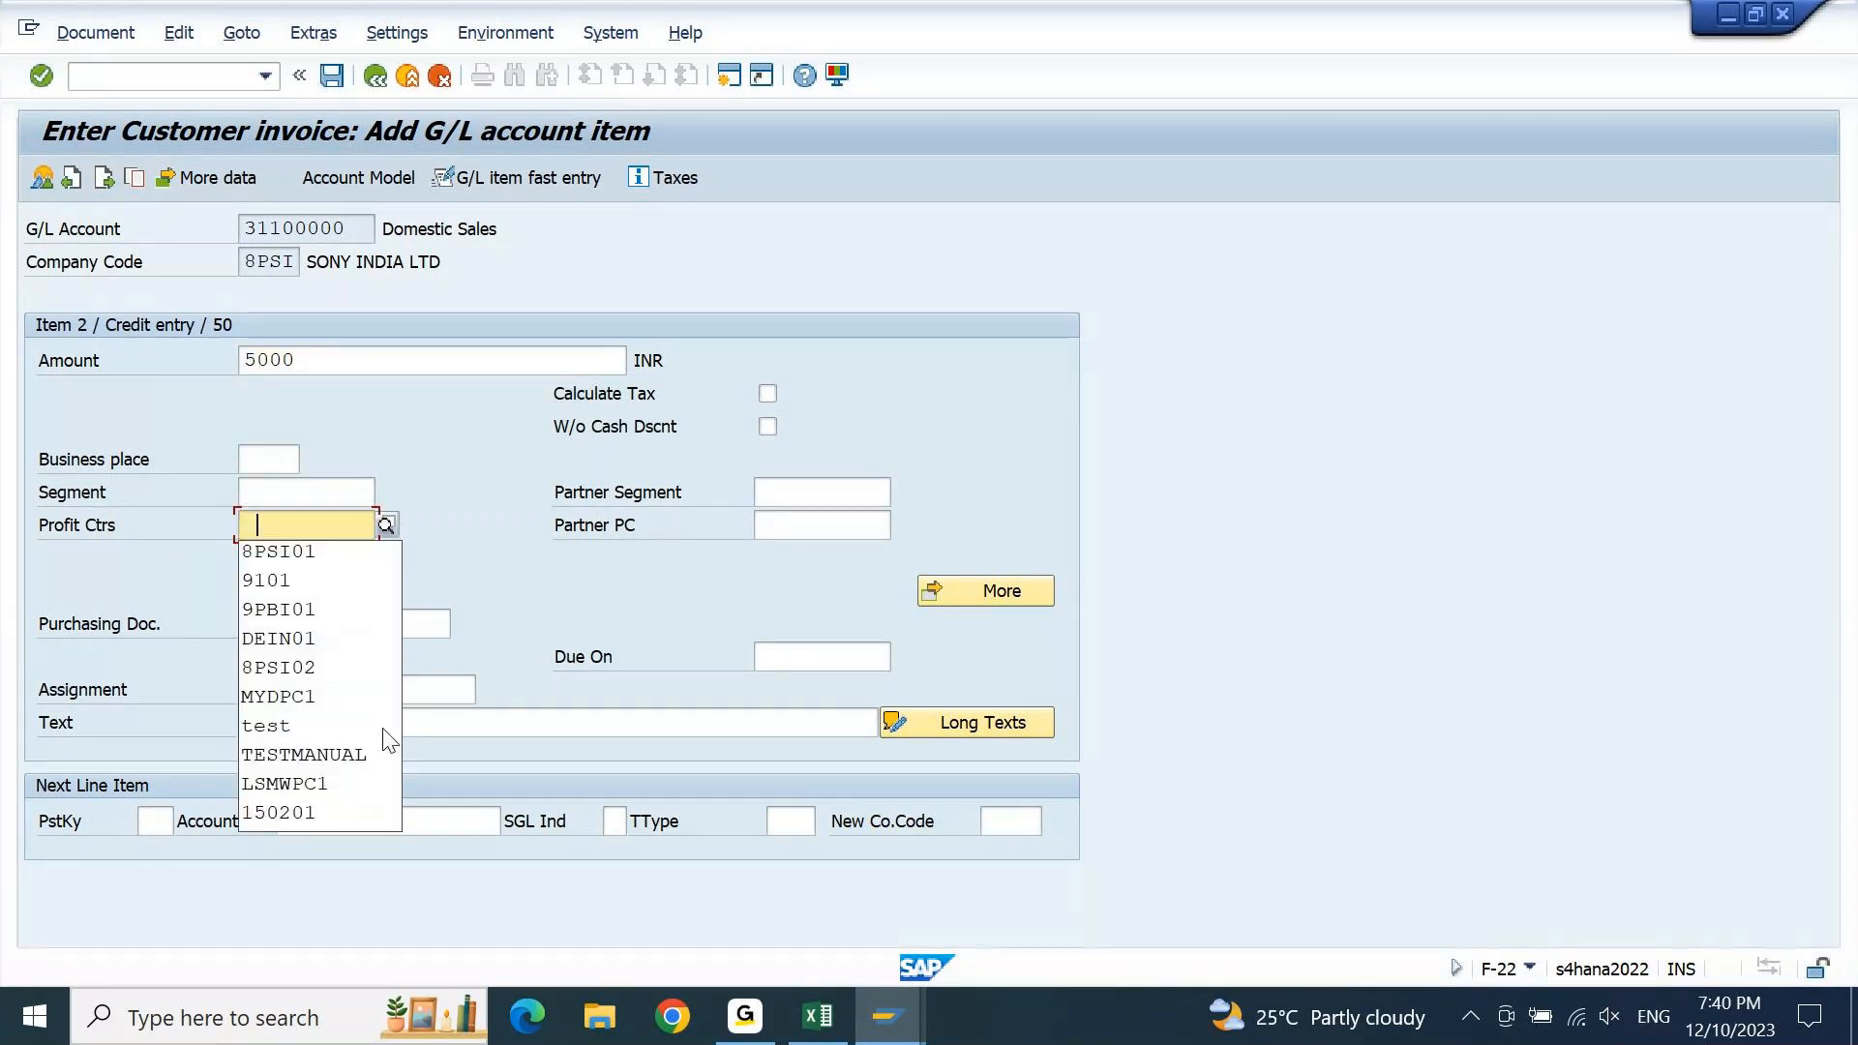
pyautogui.press('Down')
pyautogui.press('Return')
# Enter "sale 01" as the Domestic Sales item's text and confirm the line item
pyautogui.press('Down')
pyautogui.press('Down')
pyautogui.press('Down')
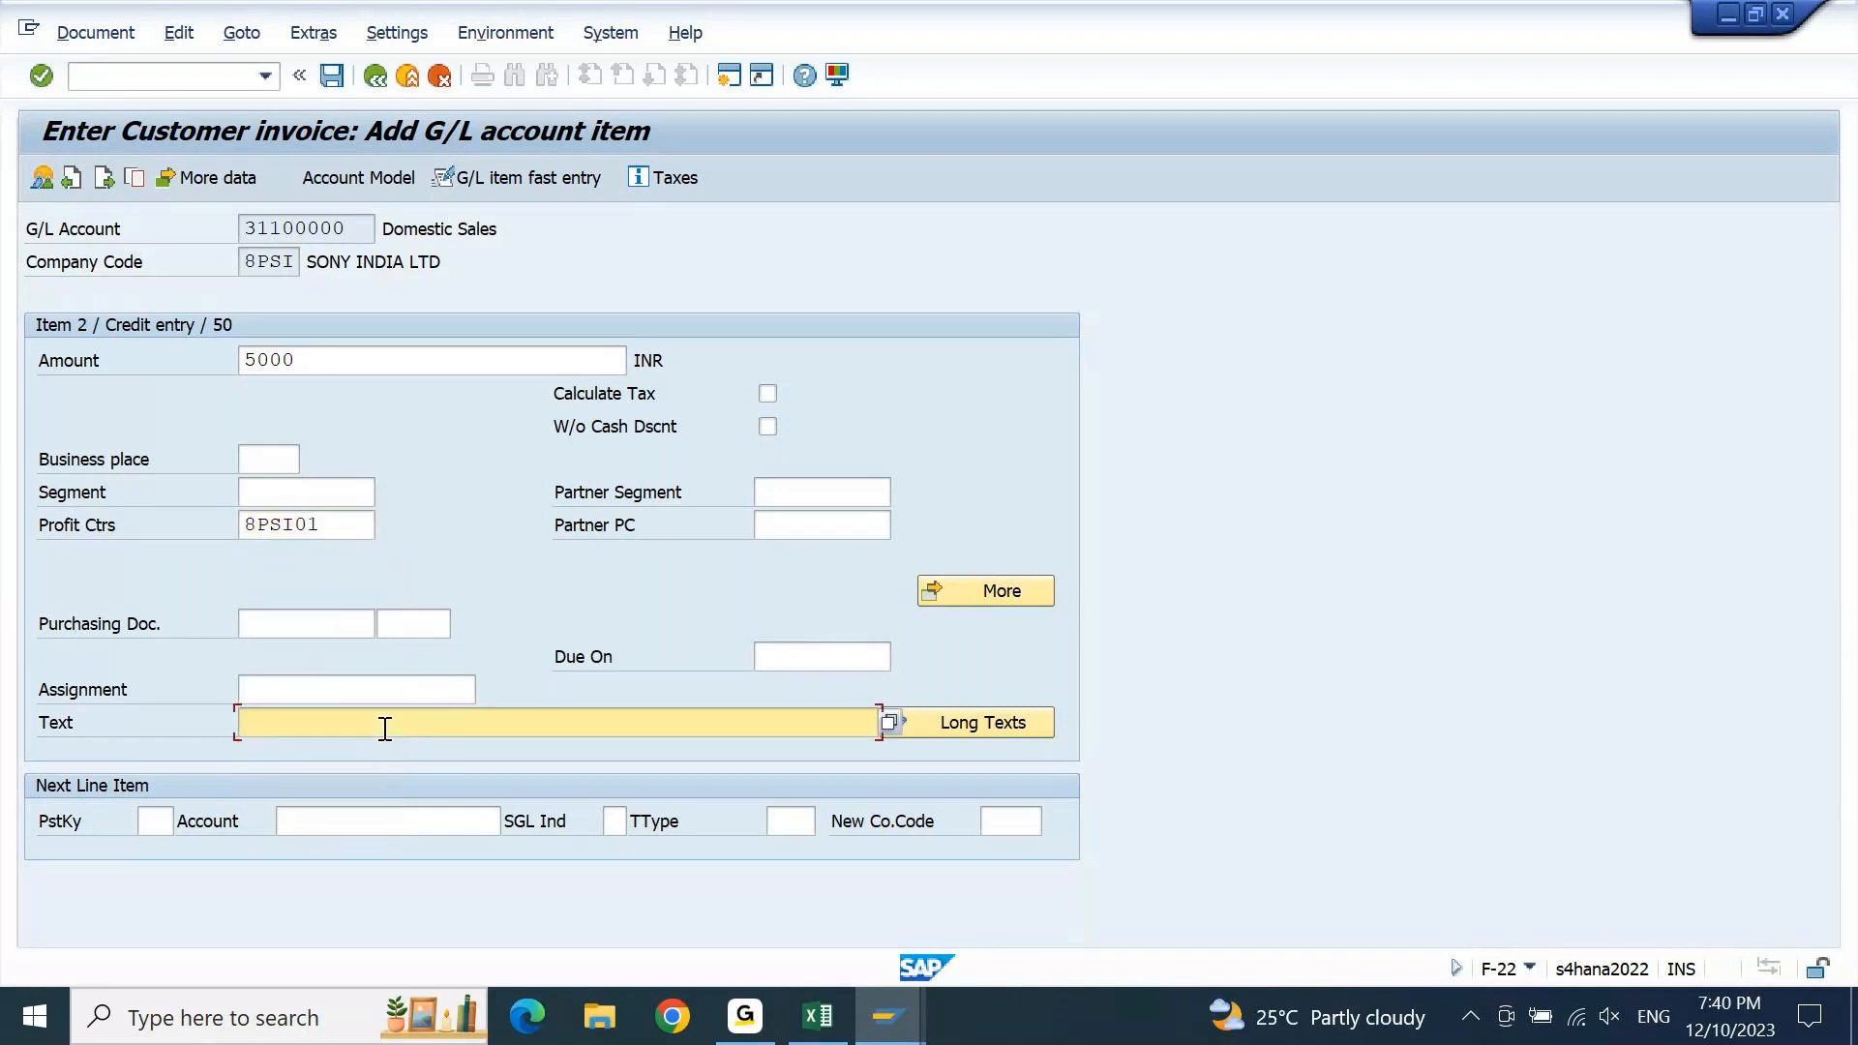
pyautogui.press('Down')
pyautogui.press('Return')
pyautogui.press('Return')
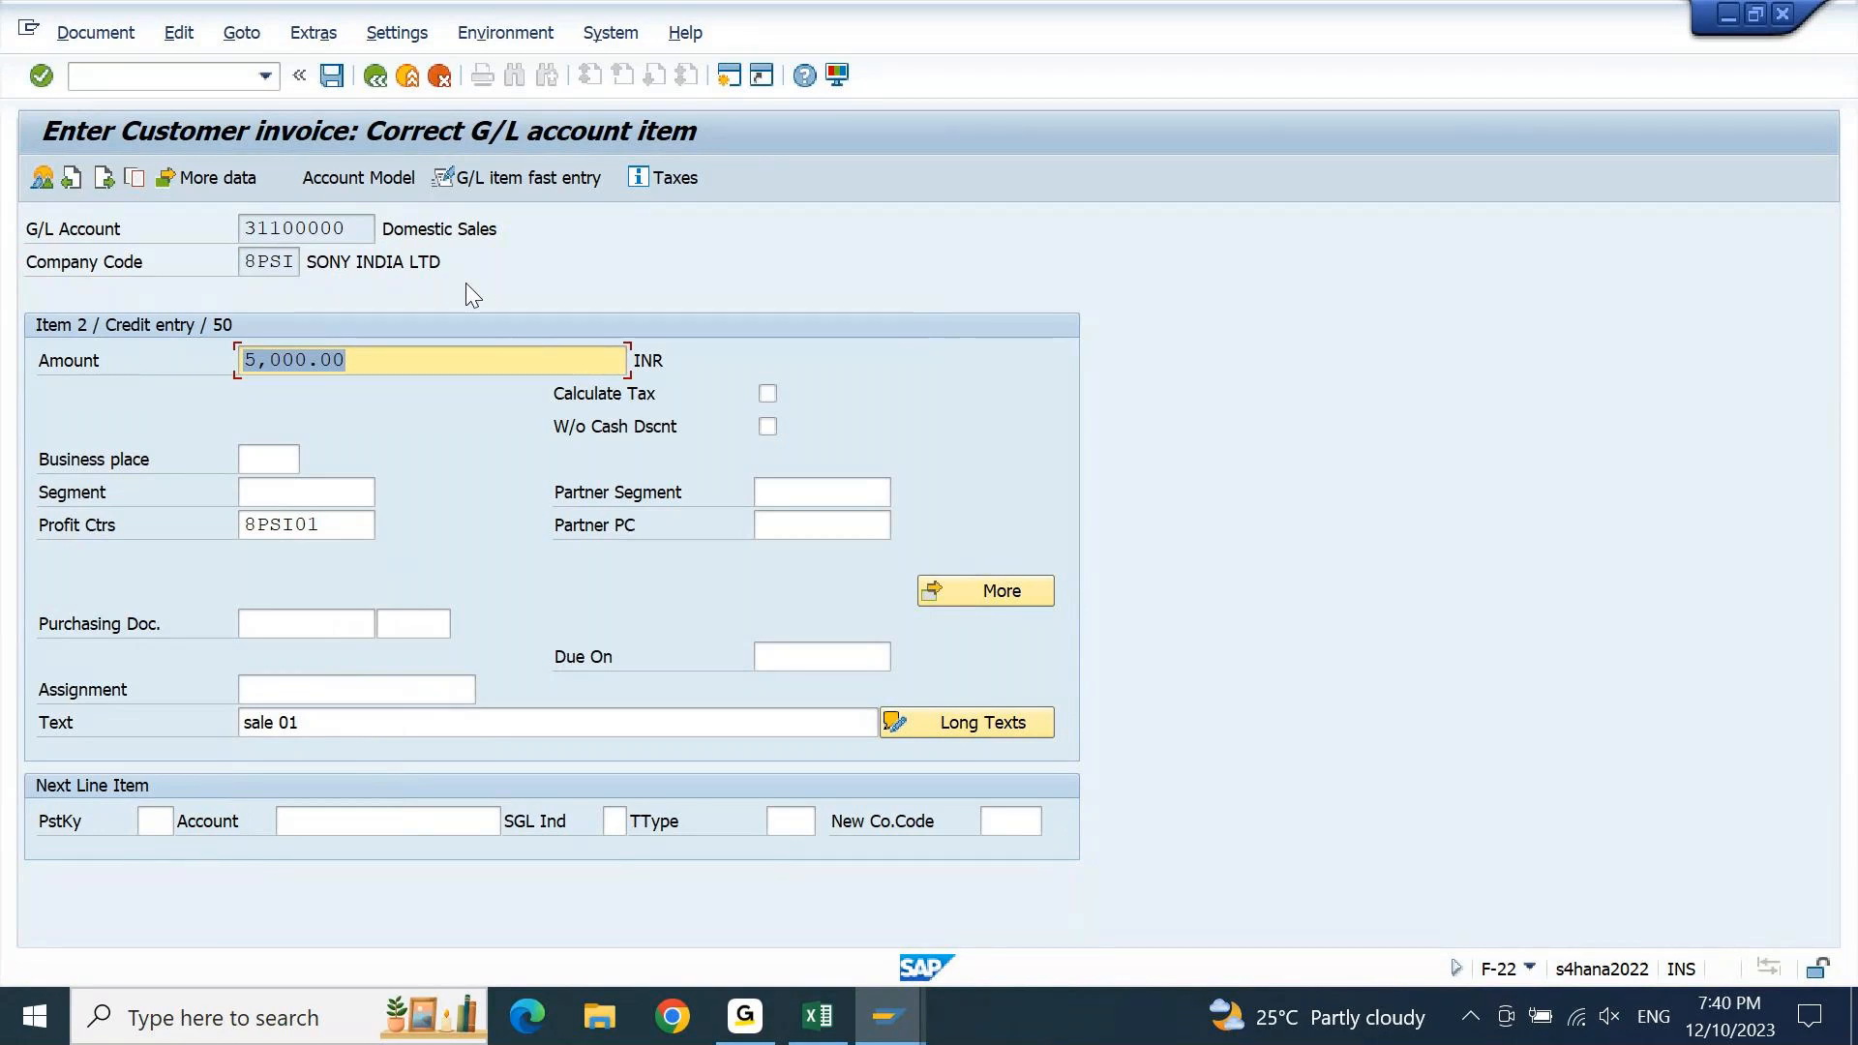
# Simulate the invoice document and check its Reliance Stores and Domestic Sales line items
pyautogui.click(102, 32)
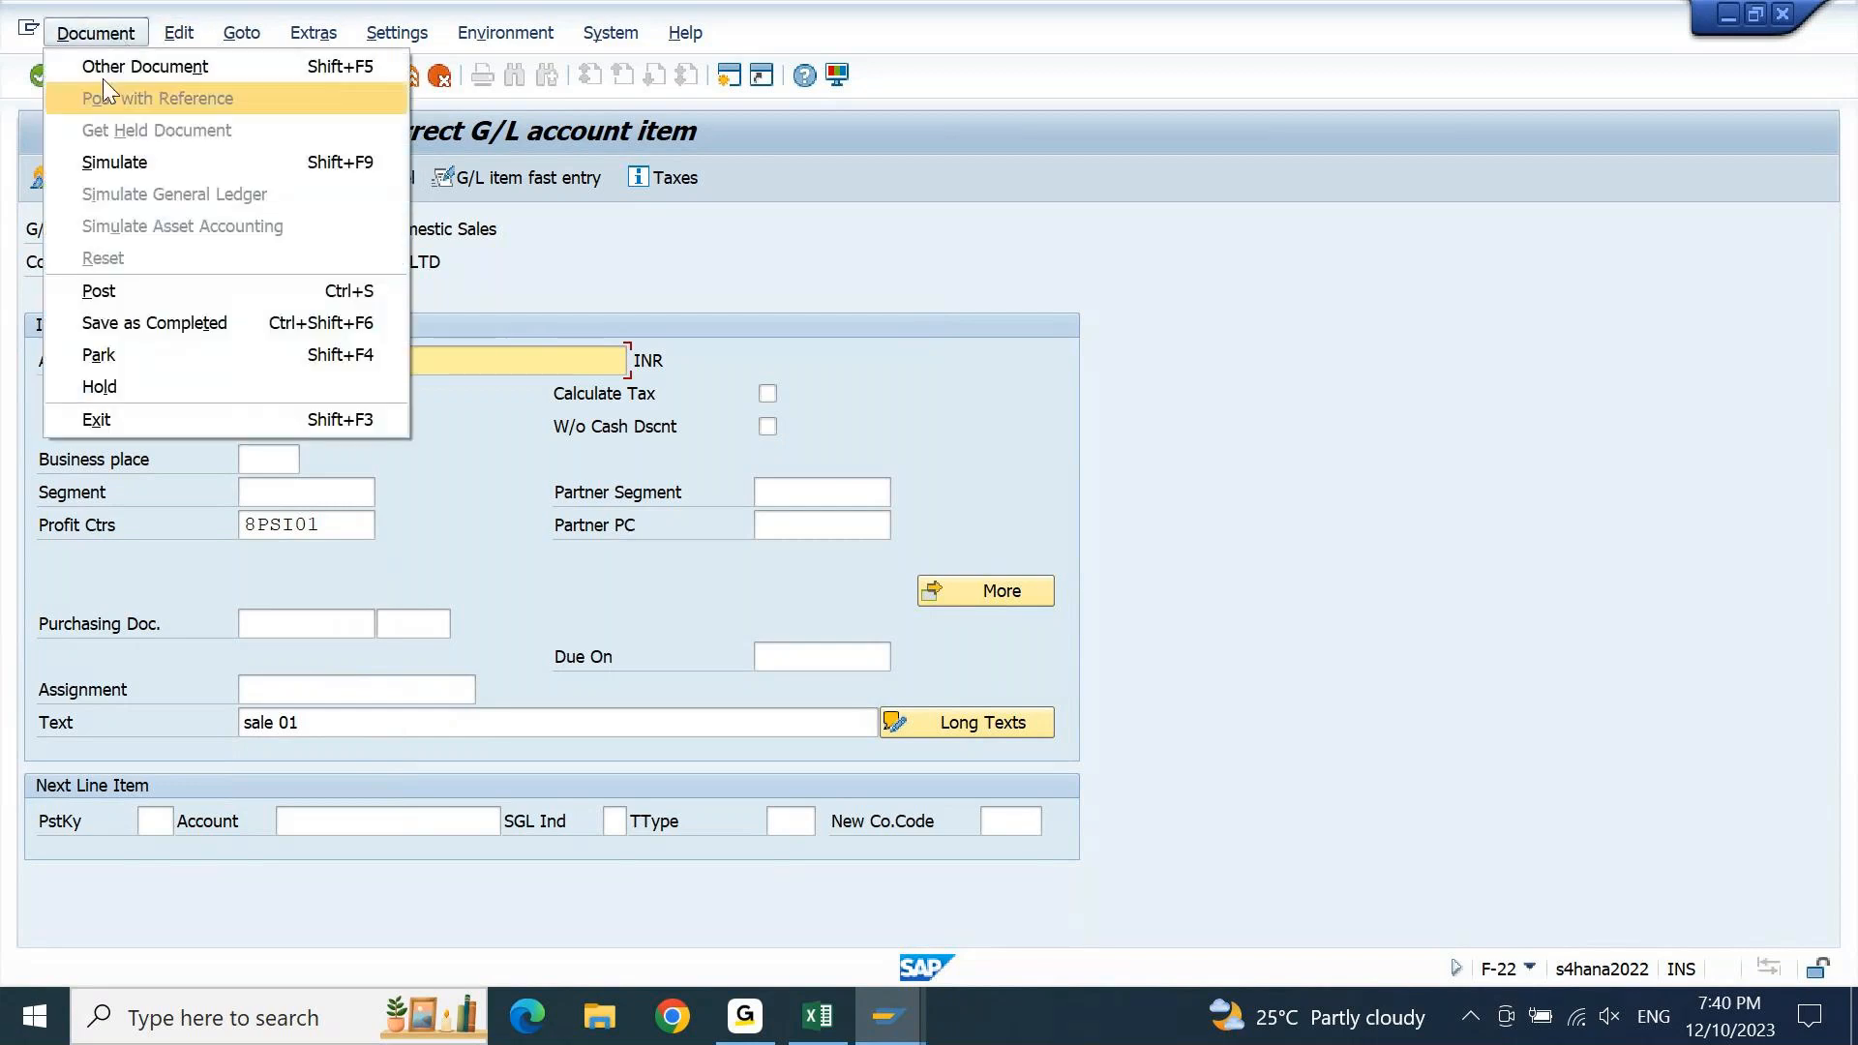
pyautogui.click(100, 166)
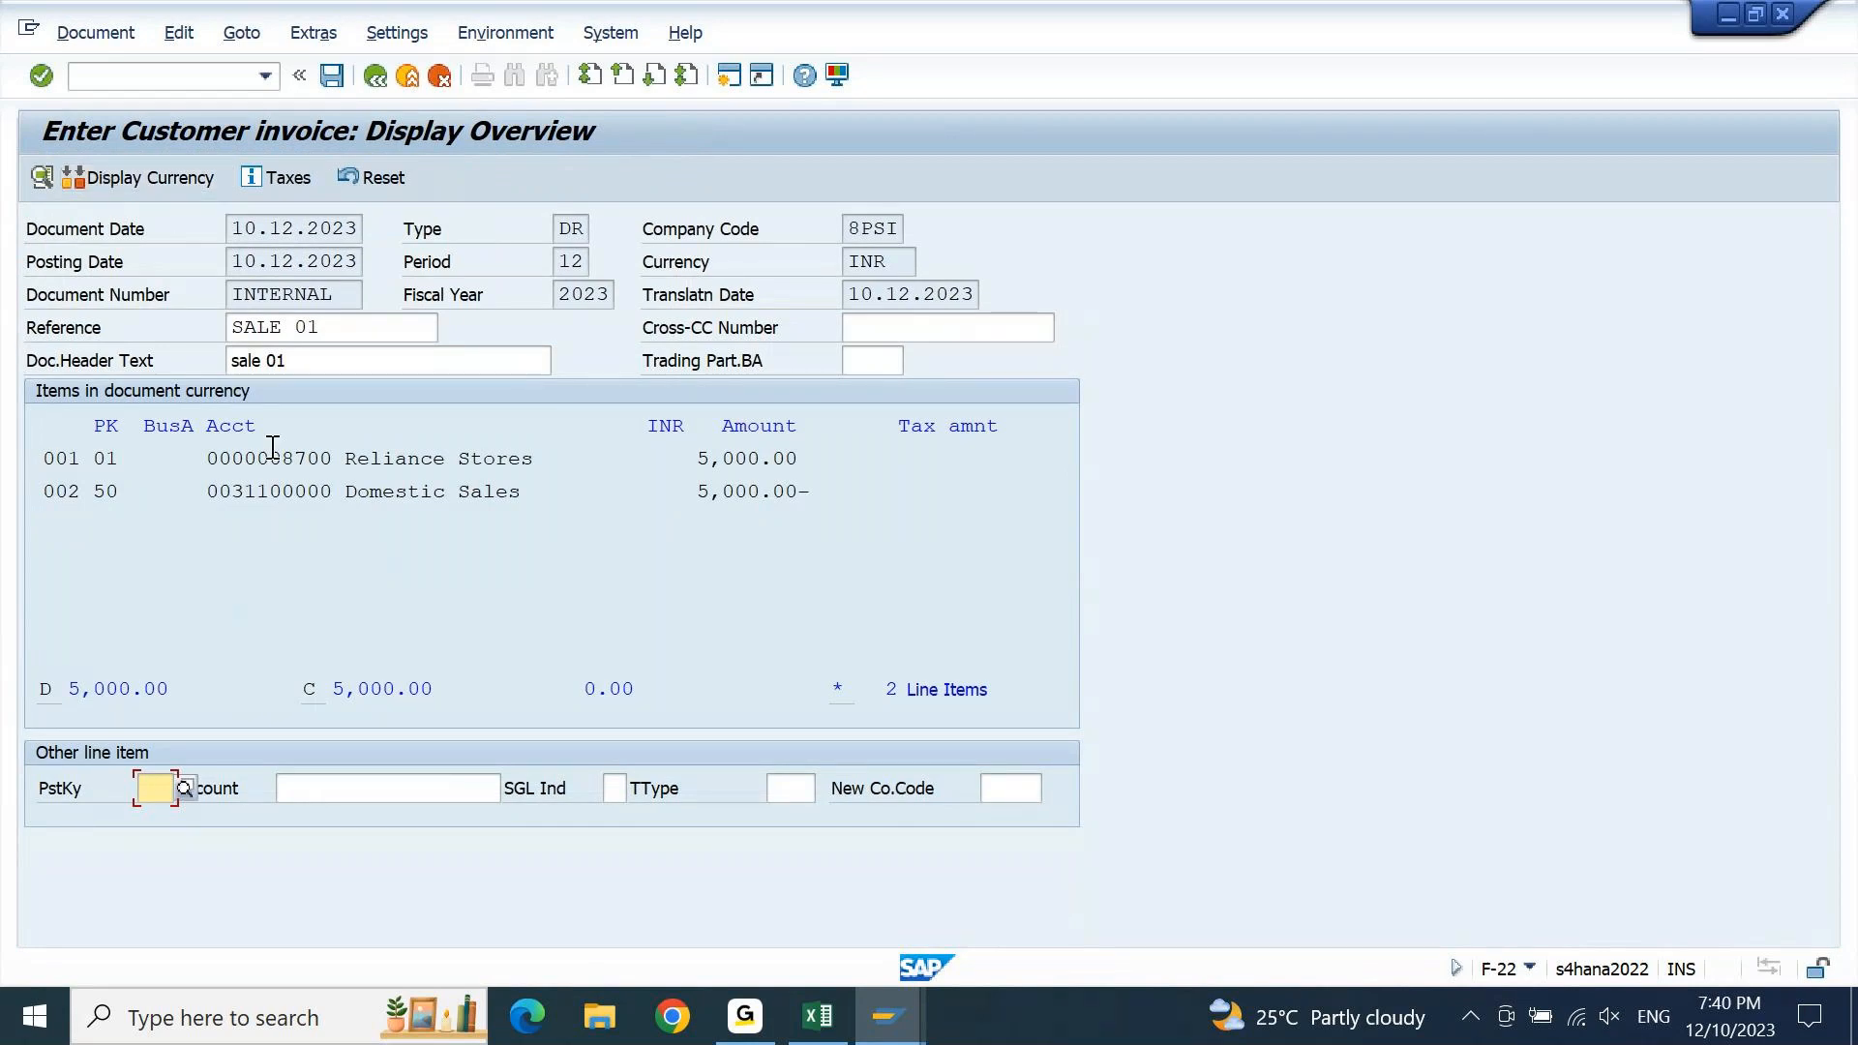
pyautogui.moveTo(346, 459); pyautogui.dragTo(518, 467)
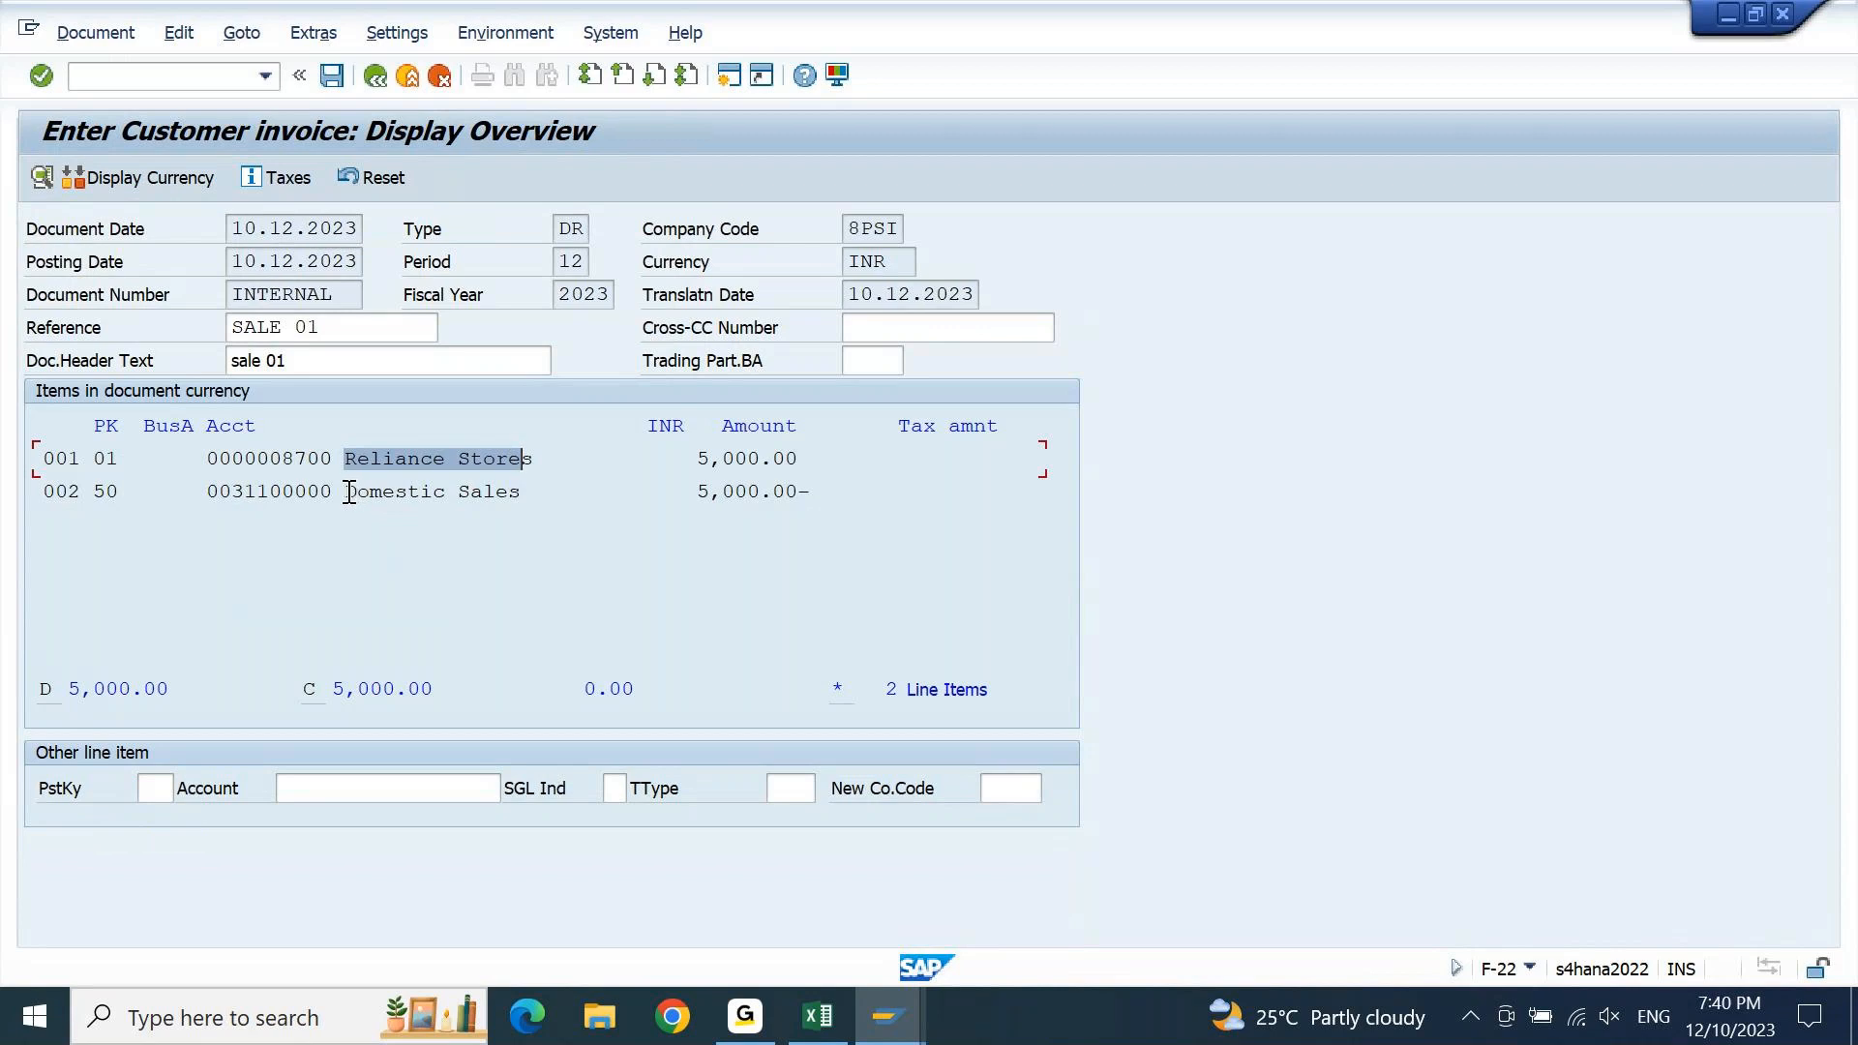
pyautogui.moveTo(348, 493); pyautogui.dragTo(515, 498)
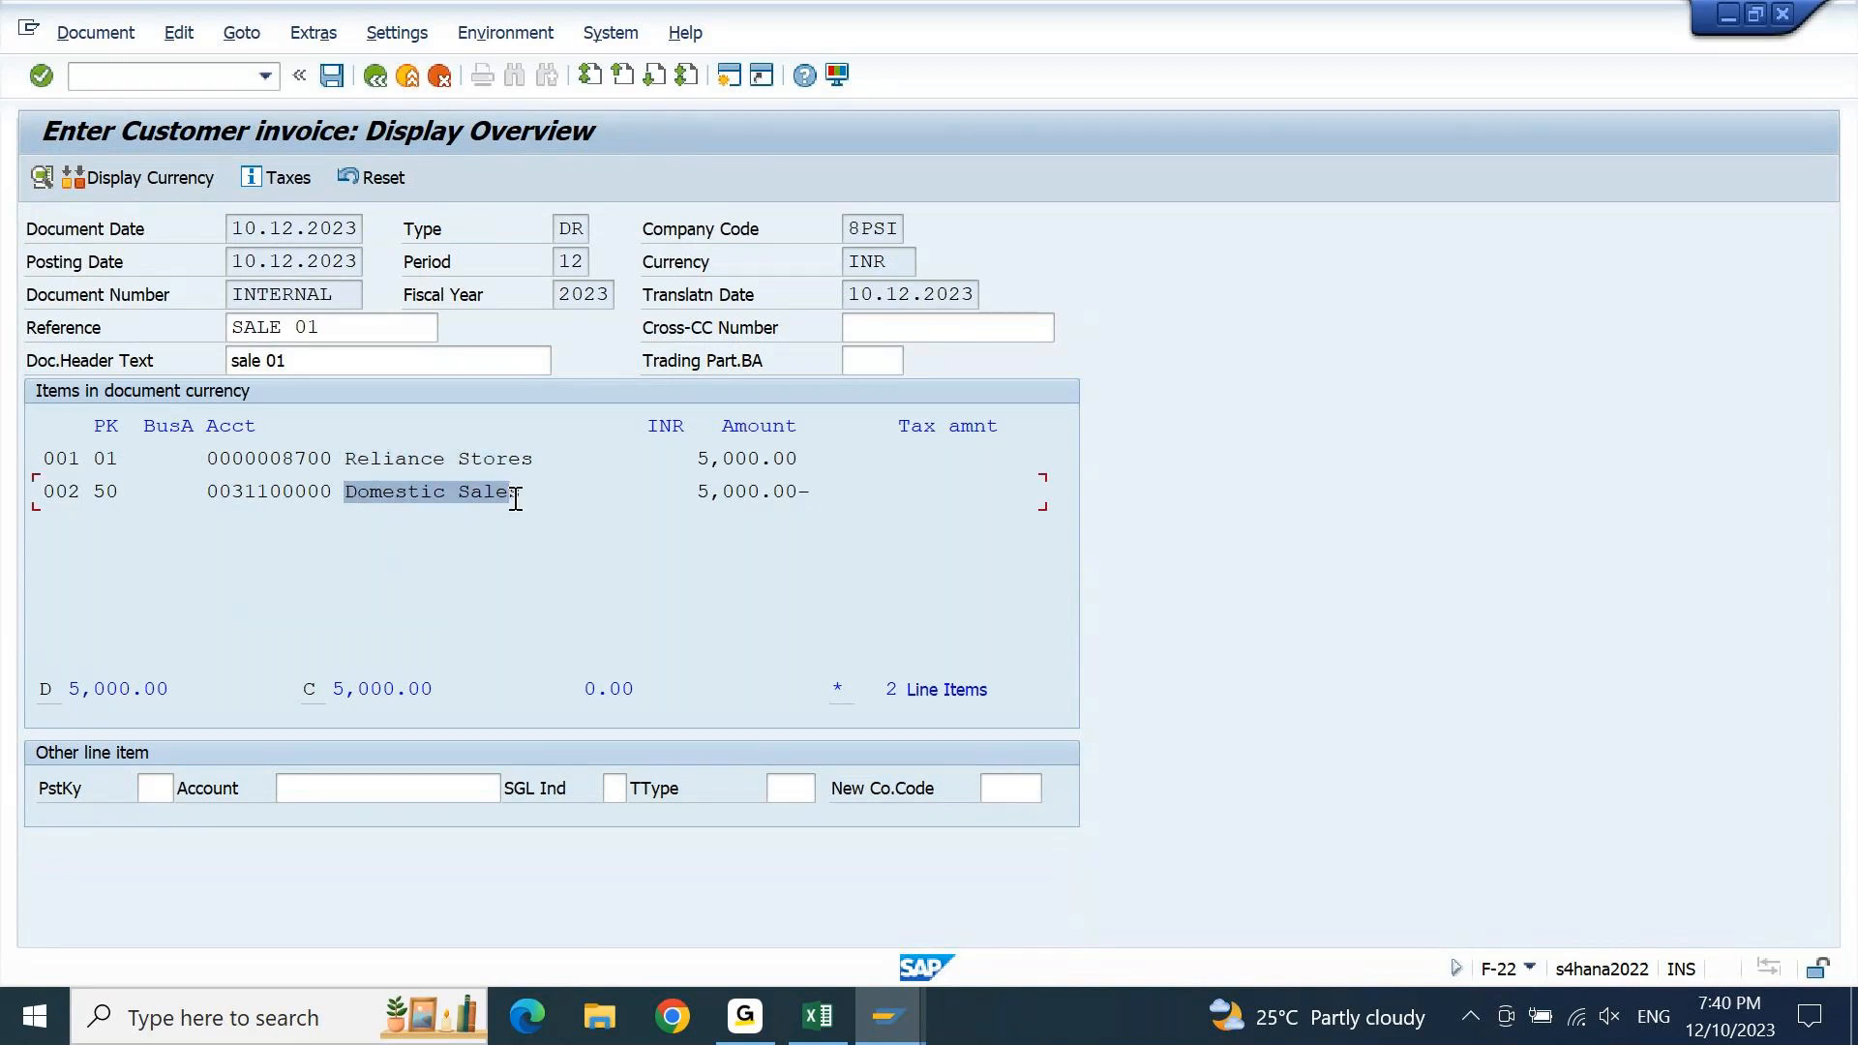
# Check the profit centers in the general ledger simulation and post the customer invoice
pyautogui.click(79, 35)
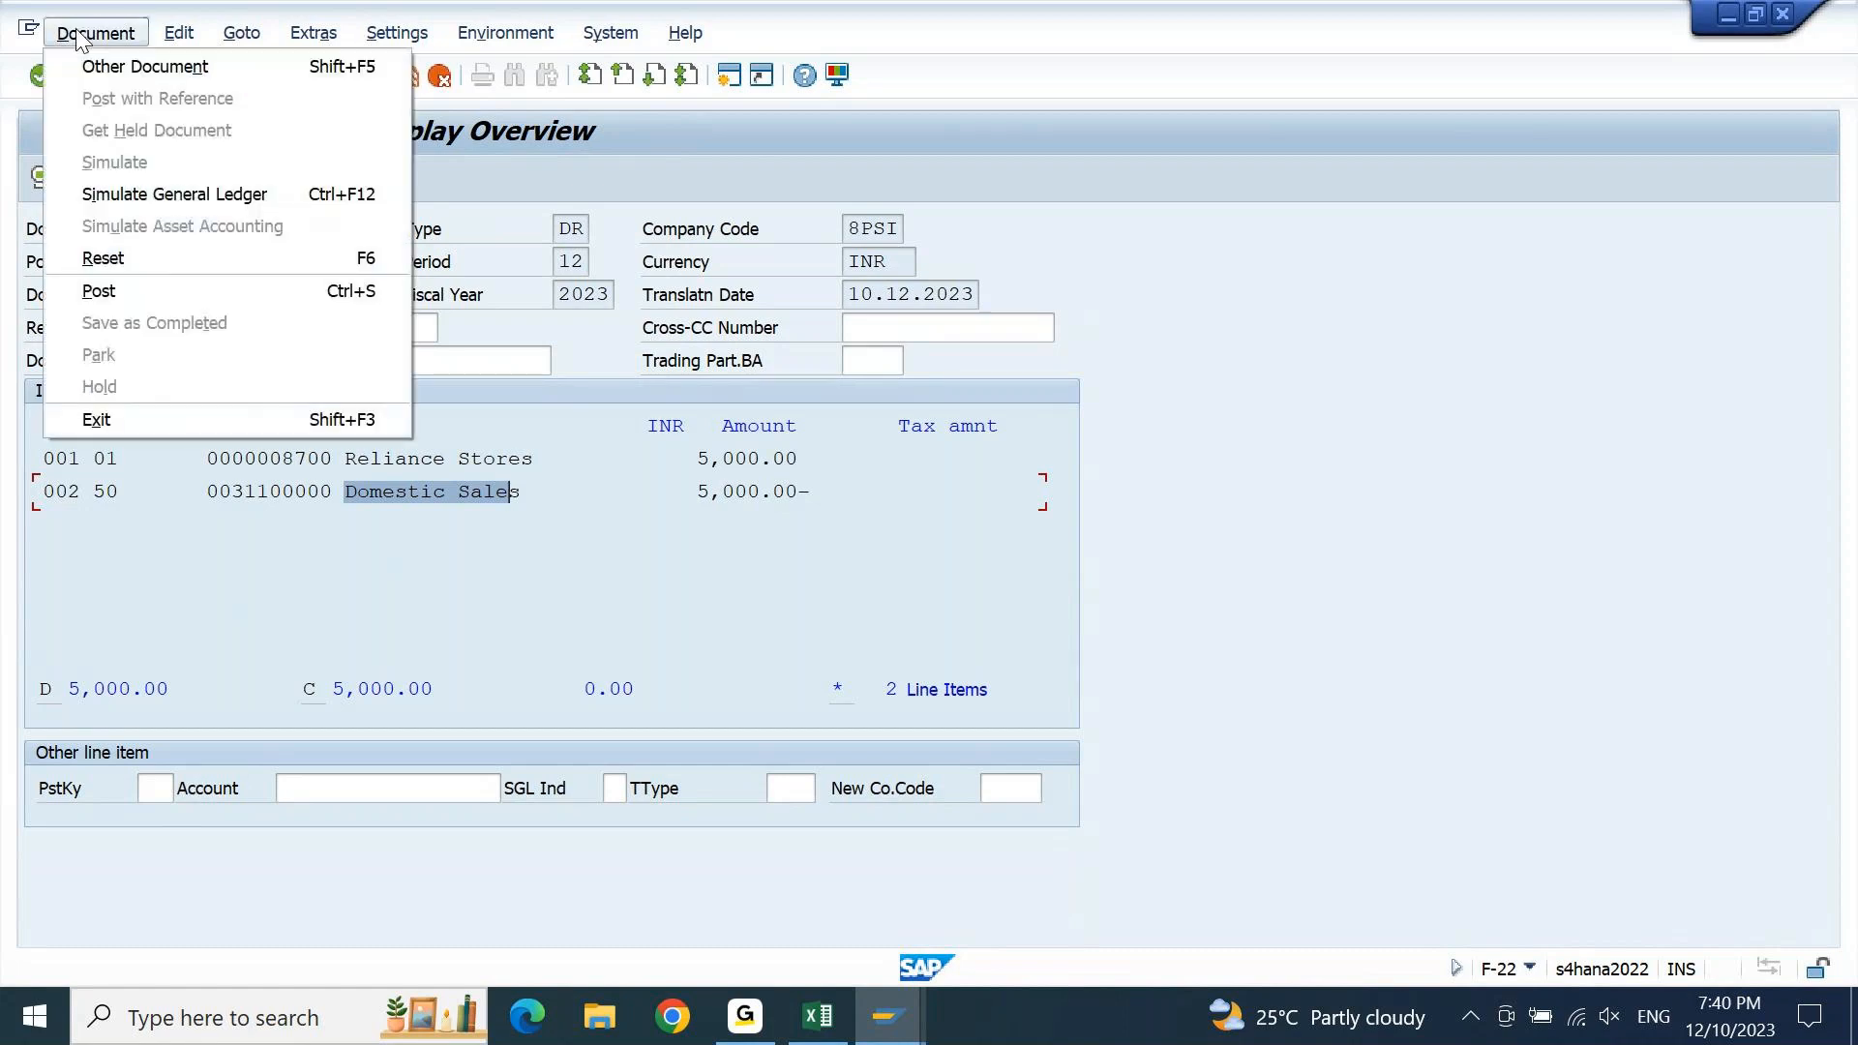
pyautogui.click(128, 190)
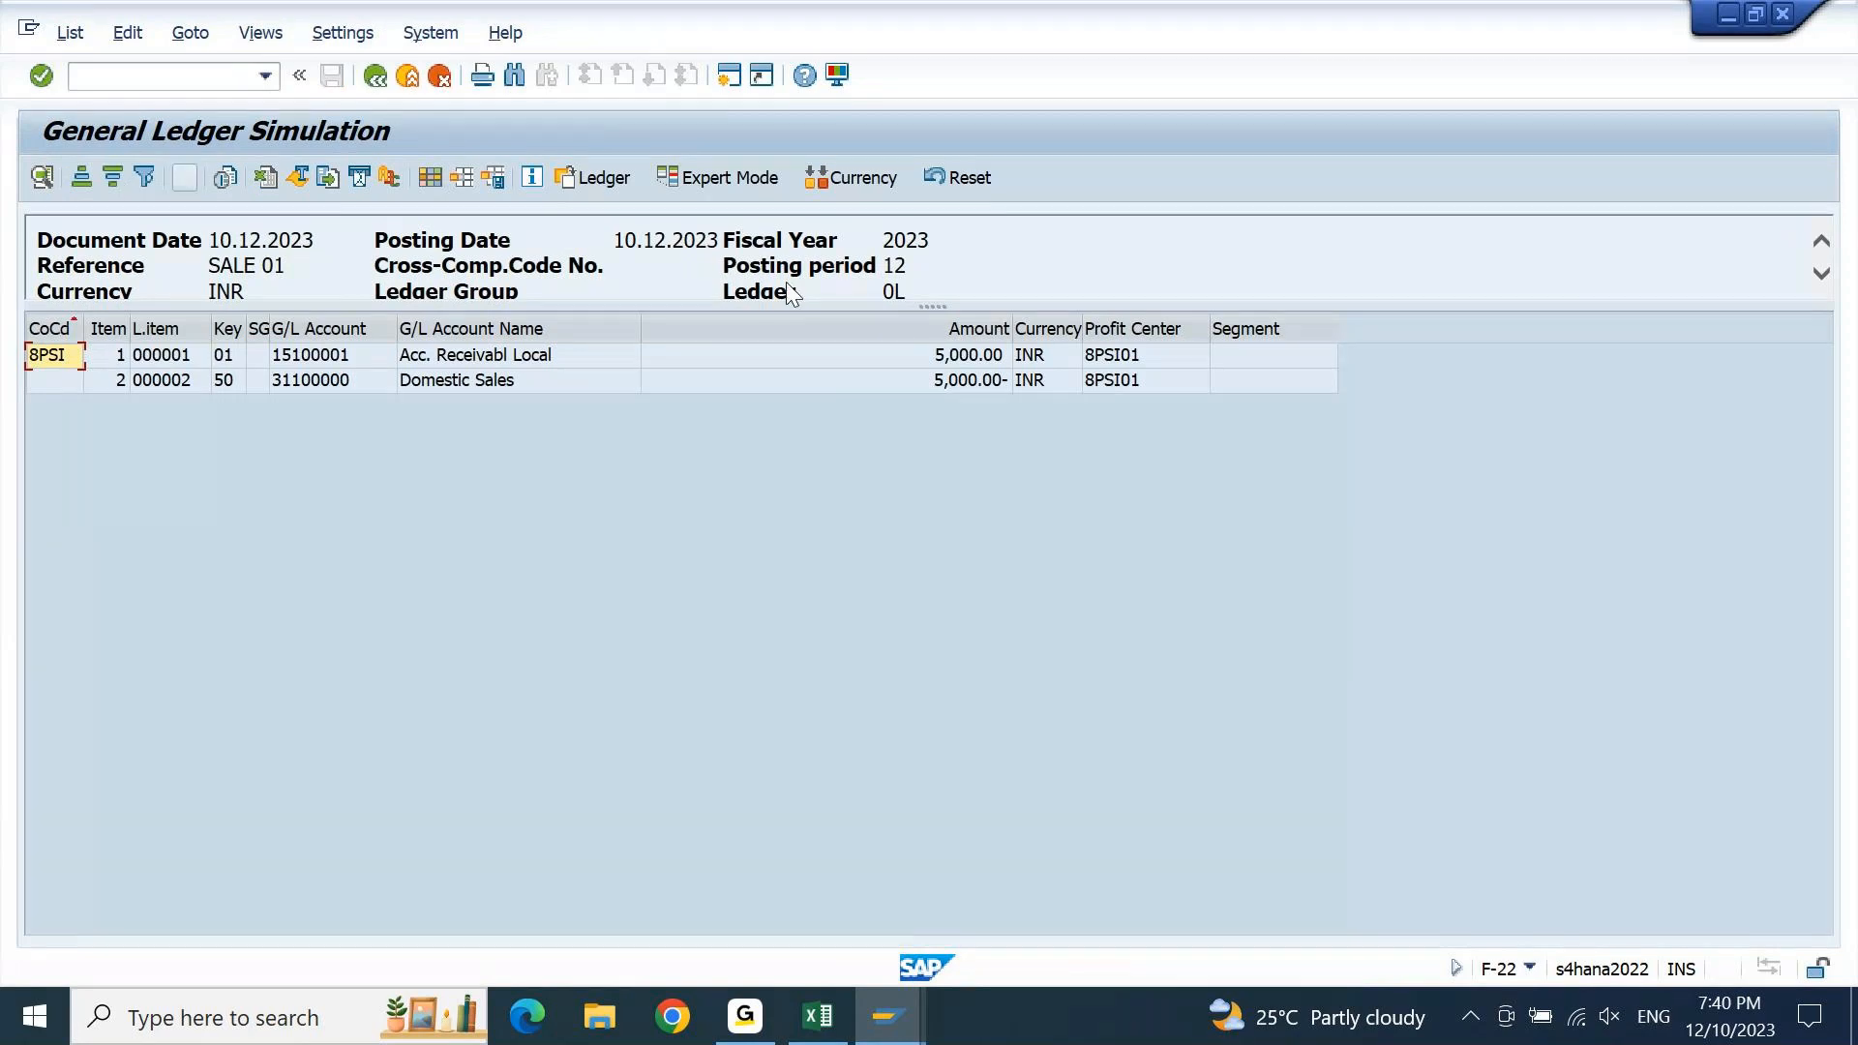
pyautogui.click(1159, 333)
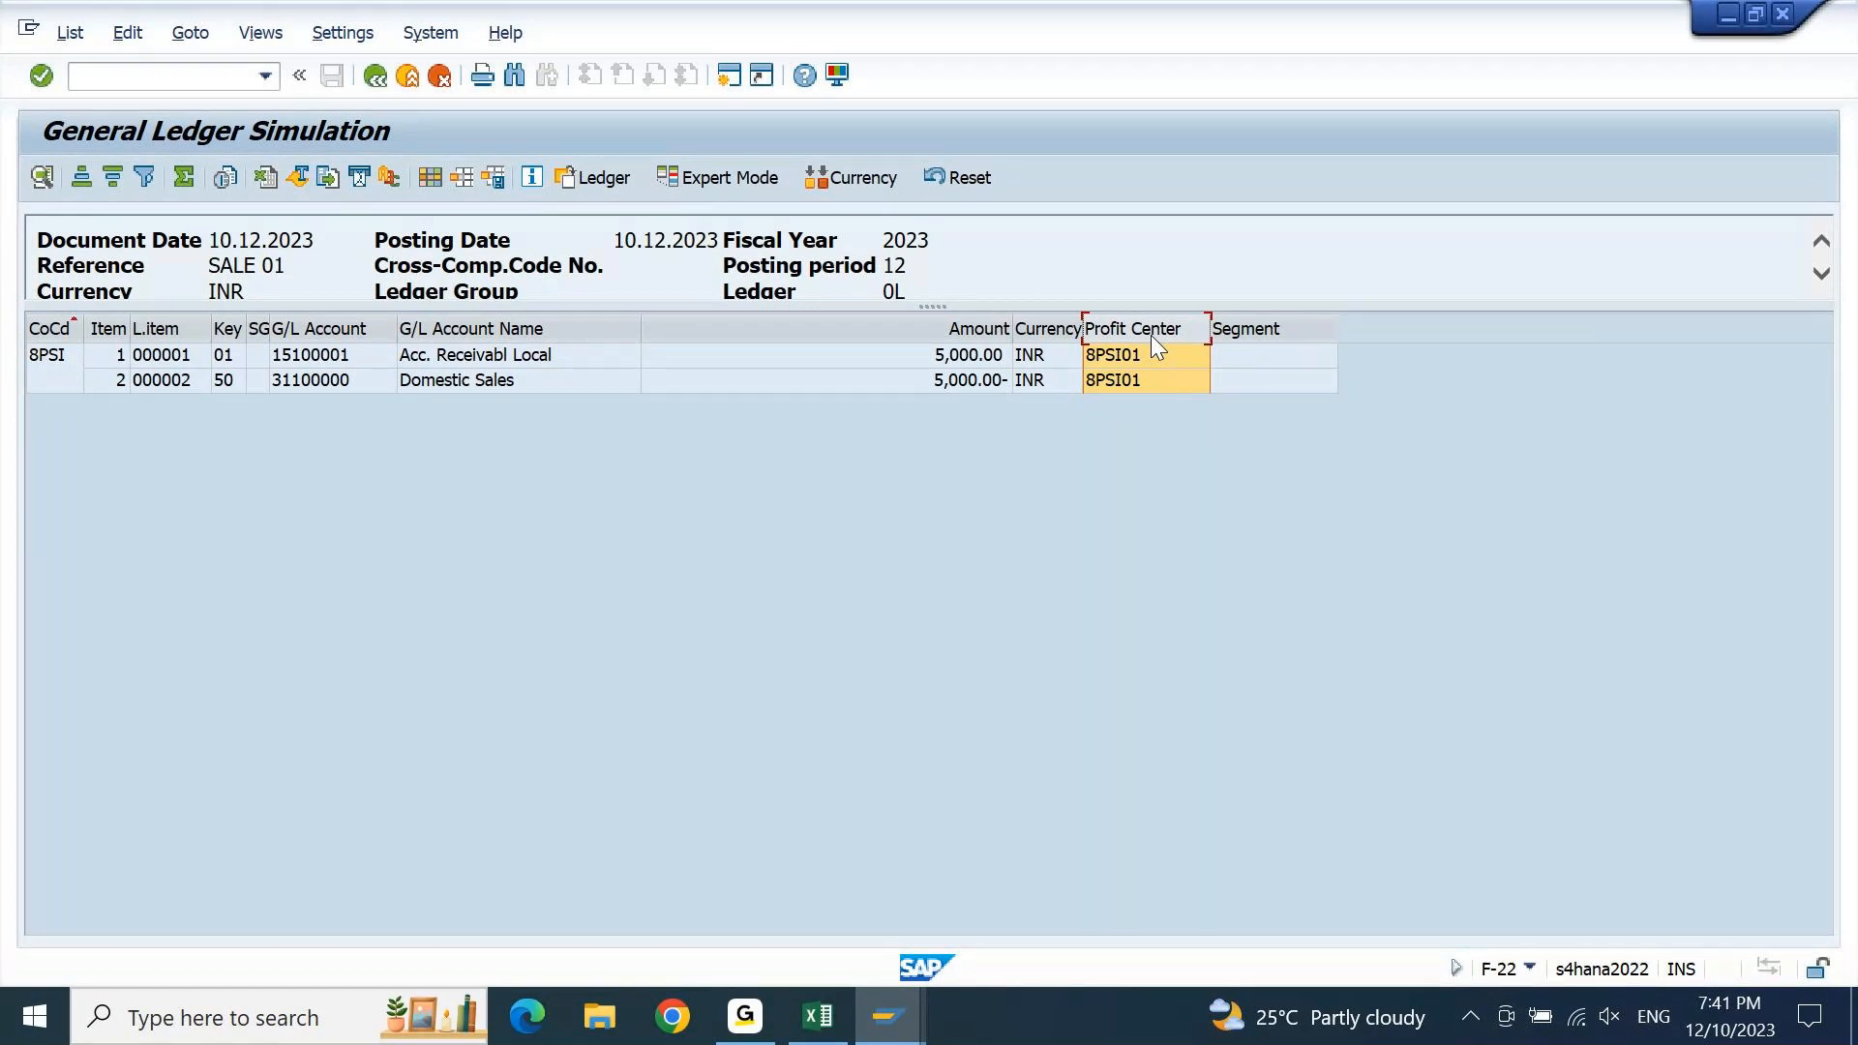
pyautogui.click(376, 76)
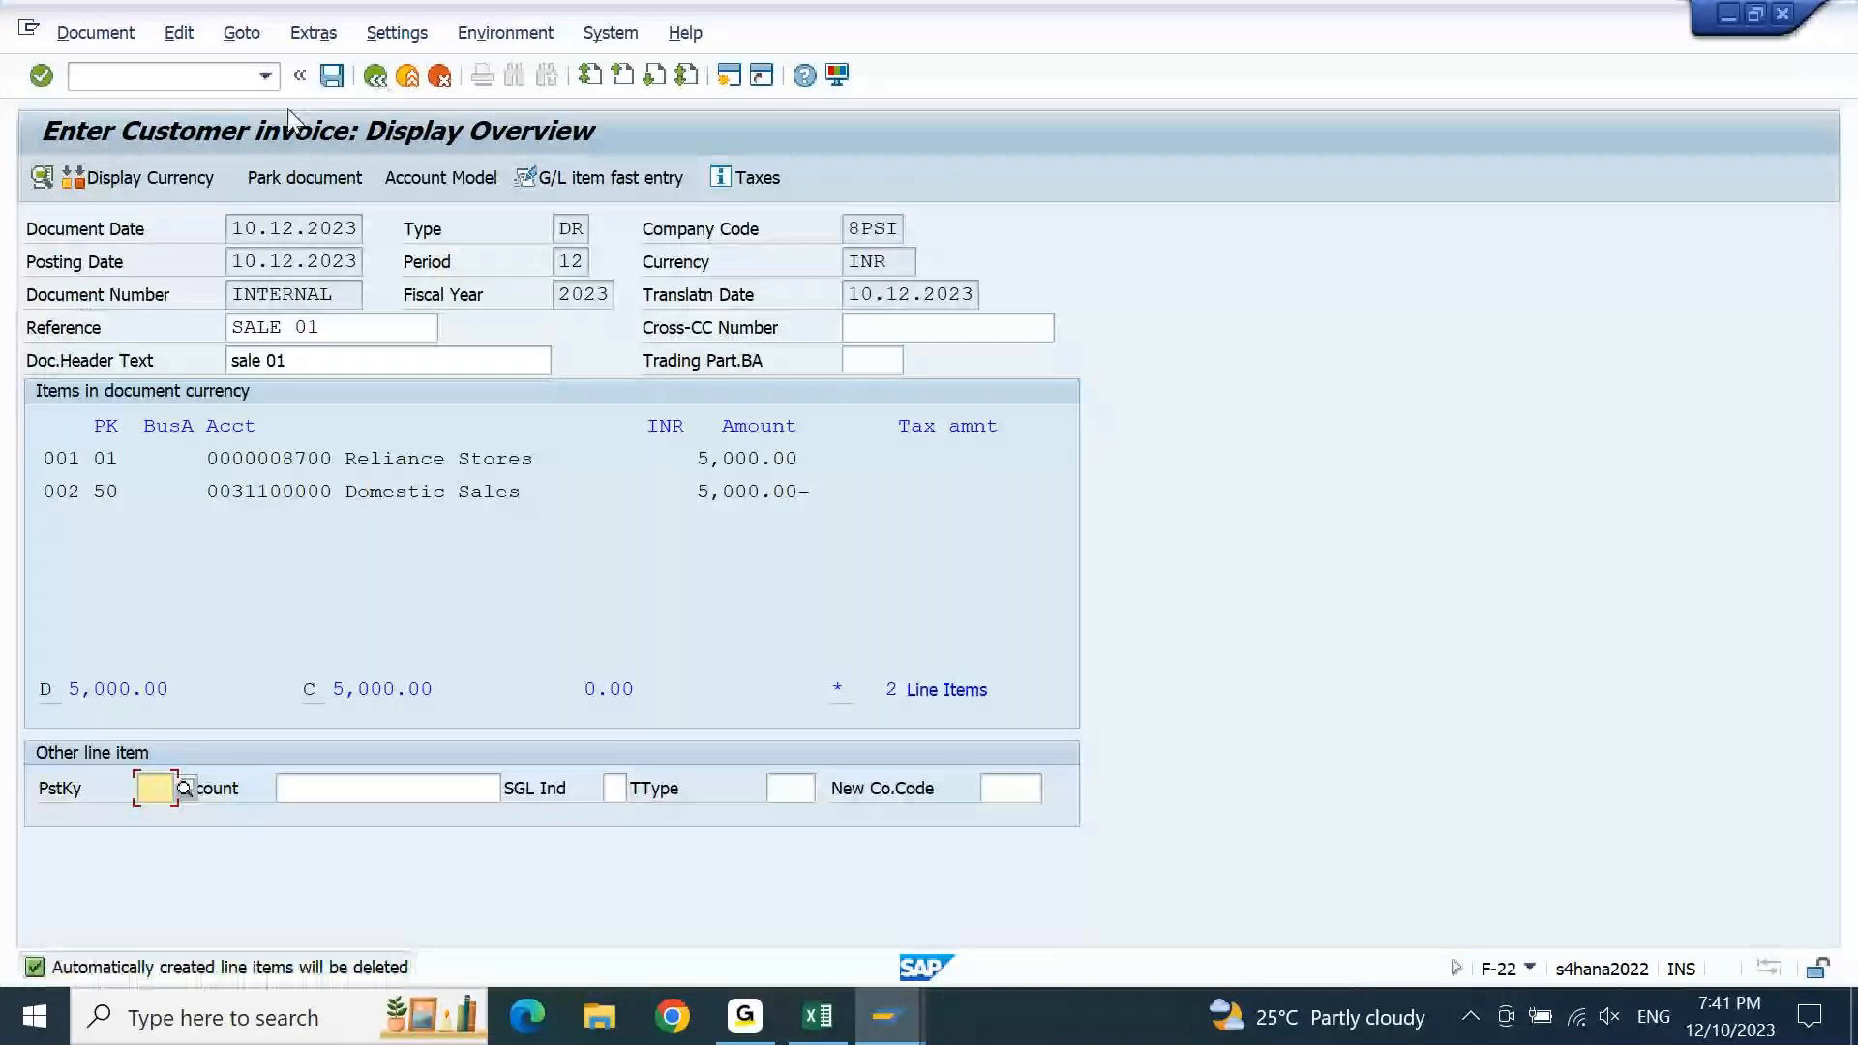
pyautogui.click(332, 77)
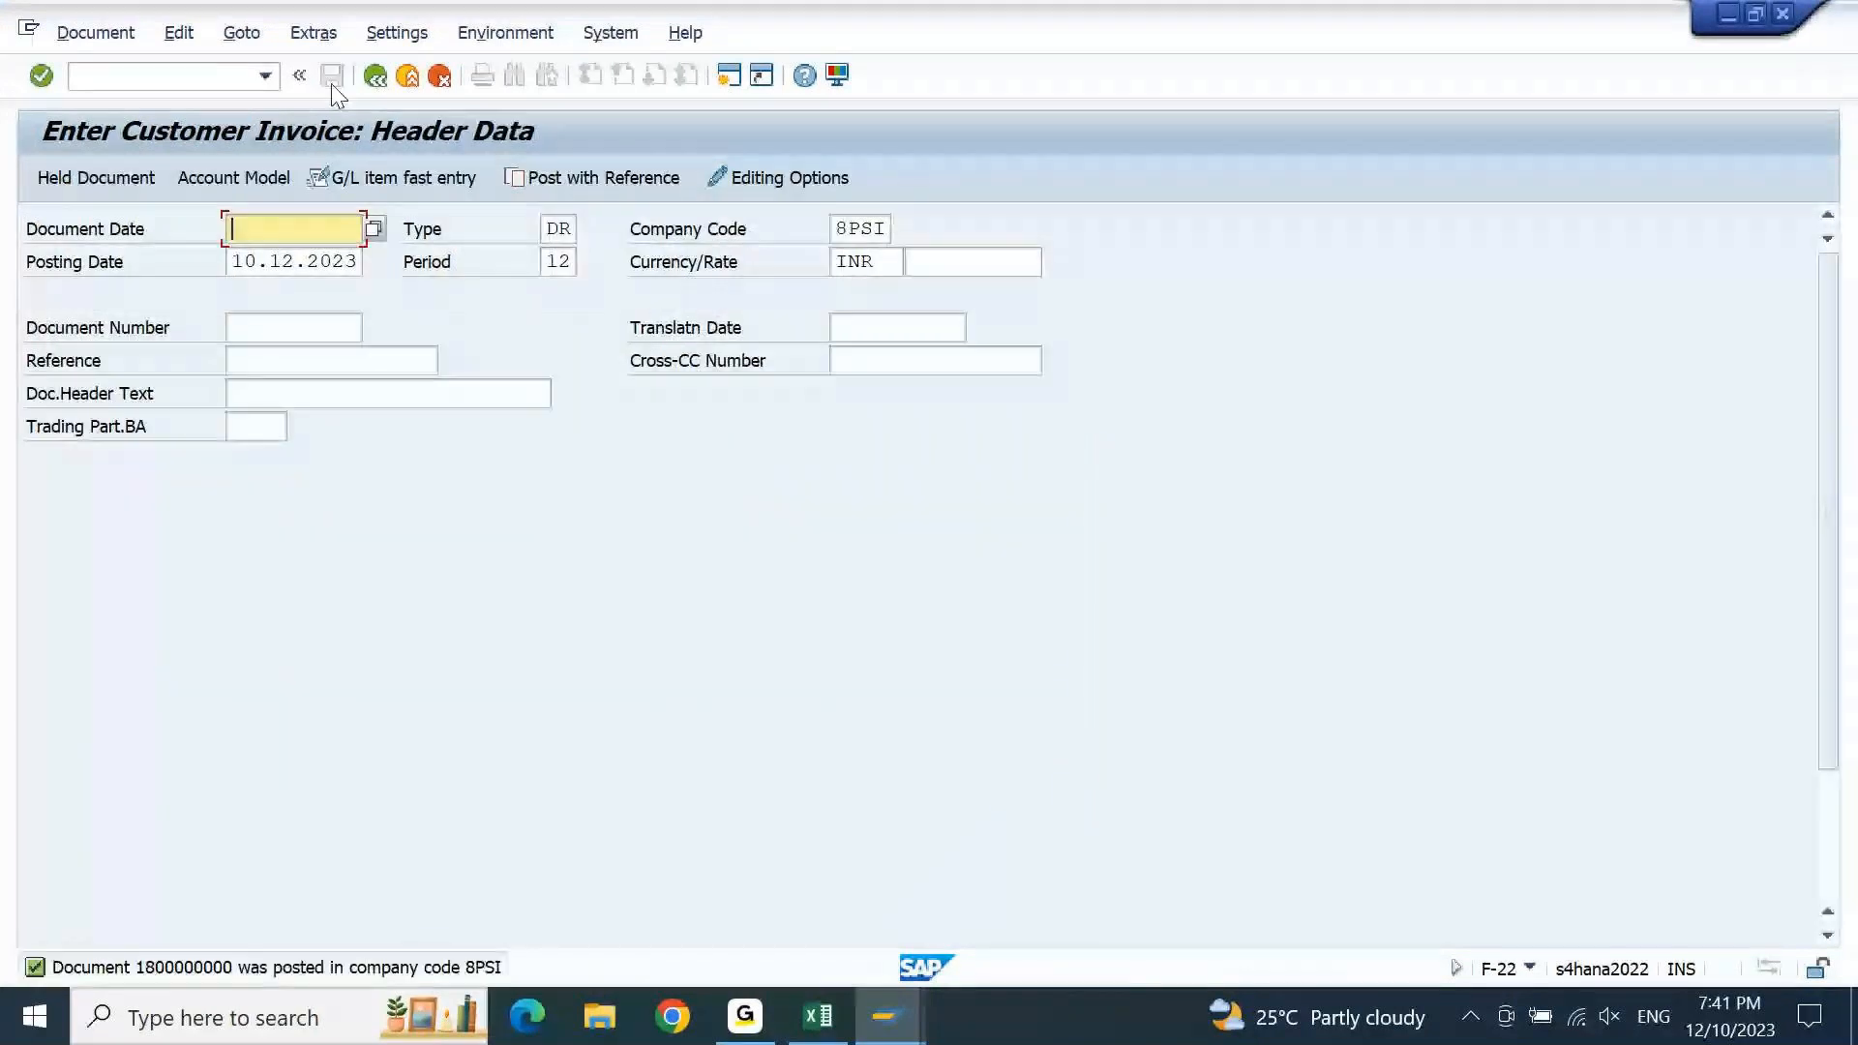
# Display the Reliance Stores customer's open line items in company code 8PSI with transaction FBL5N
pyautogui.click(225, 78)
pyautogui.write('/n')
pyautogui.press('Return')
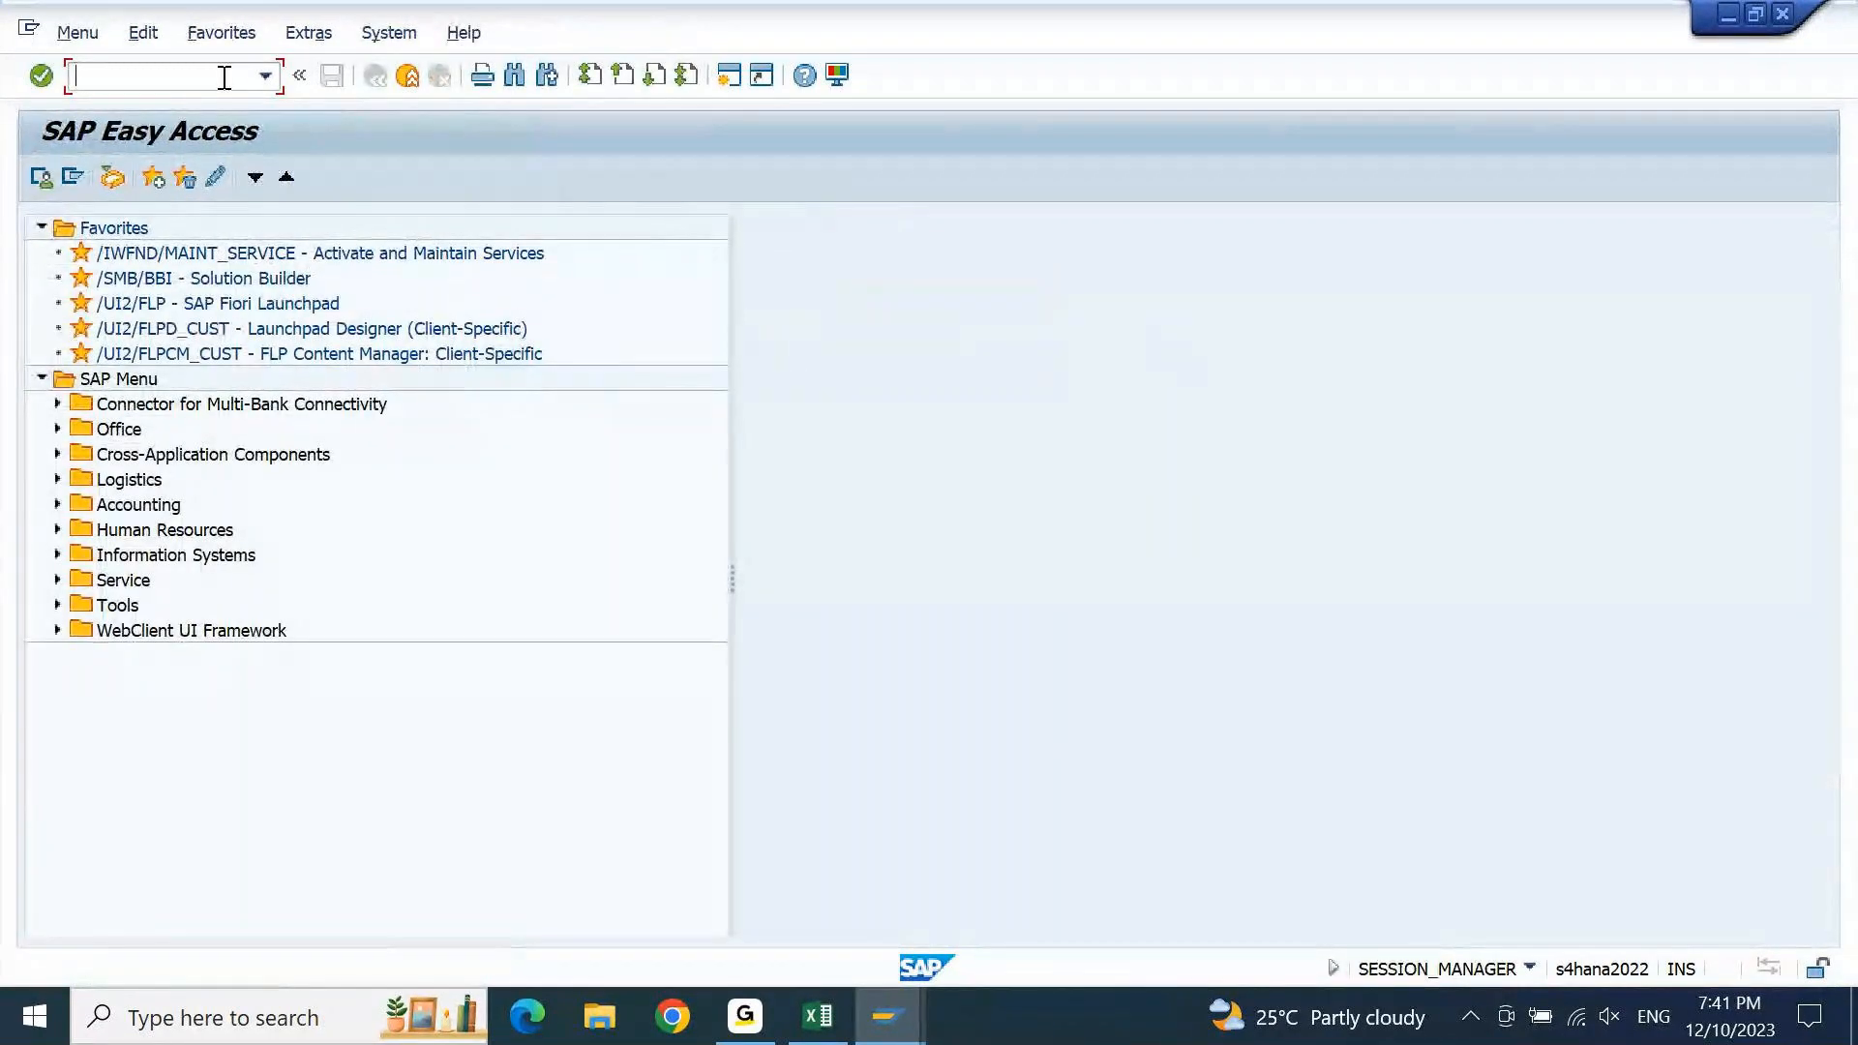
pyautogui.write('fbl5n')
pyautogui.press('Return')
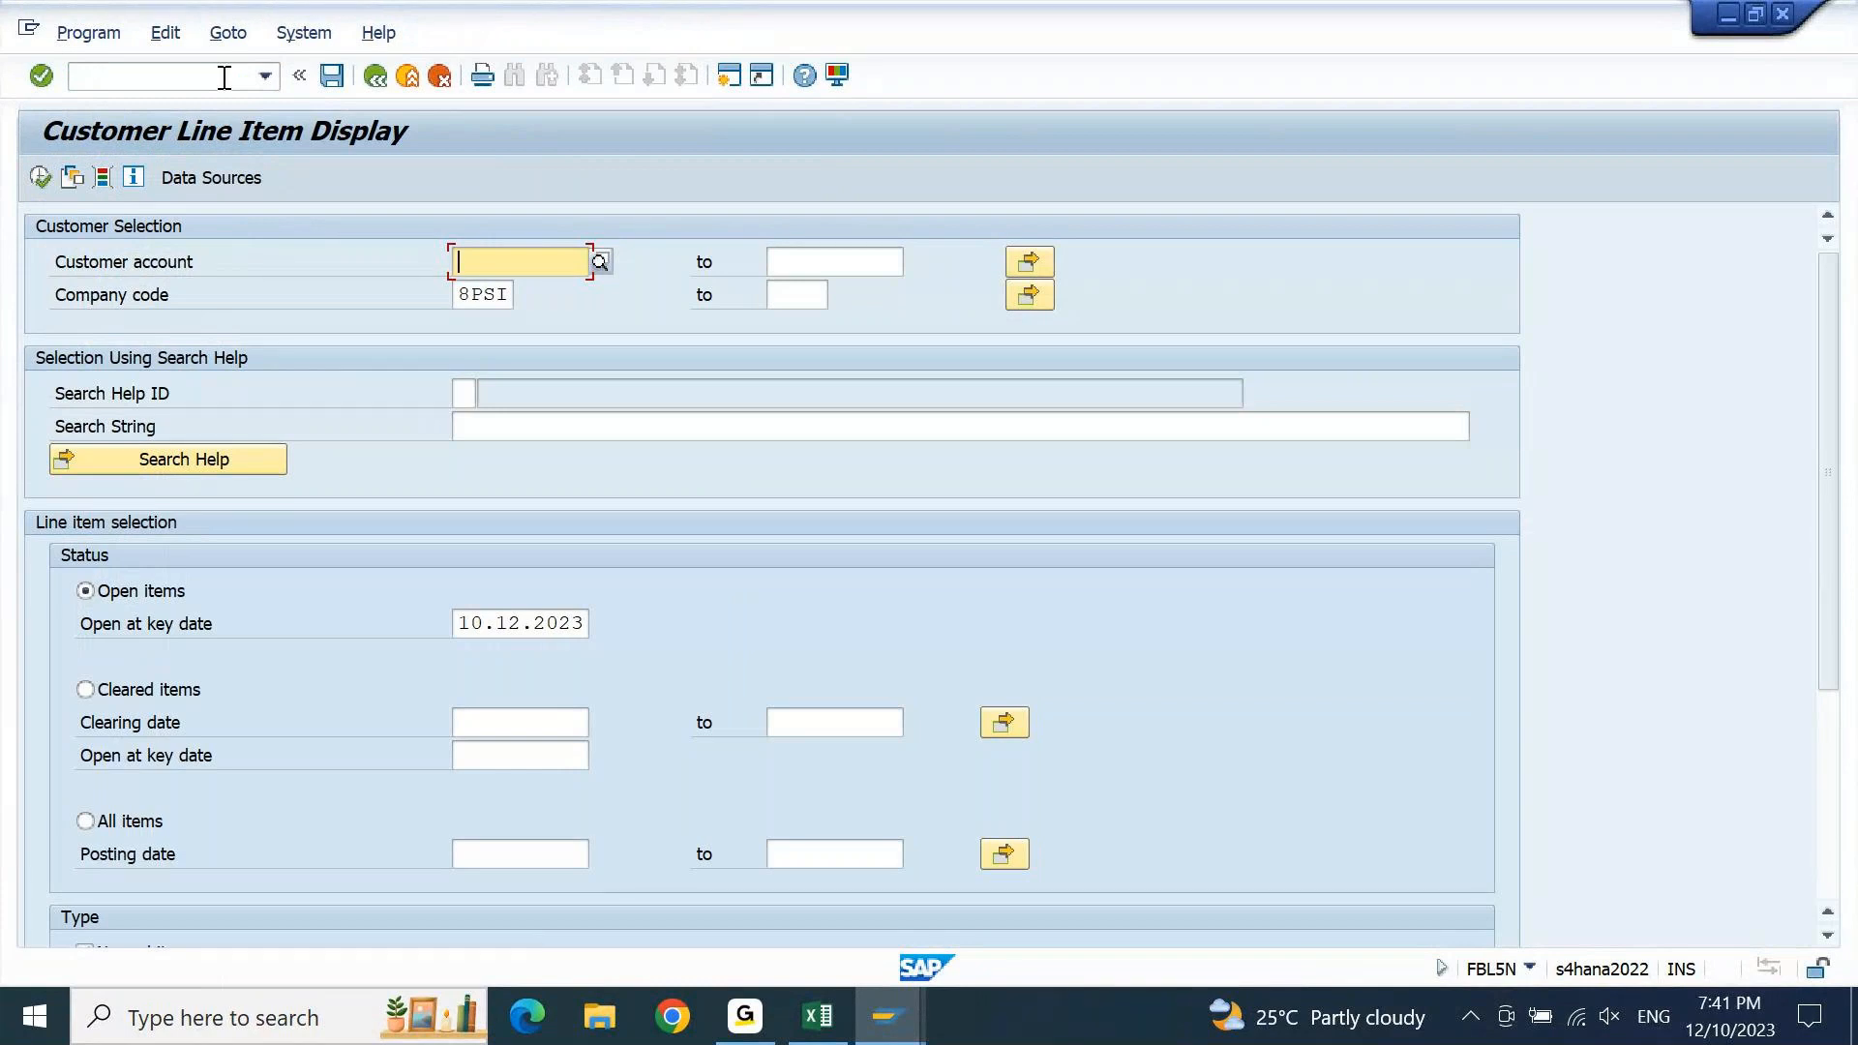
pyautogui.write('8700')
pyautogui.press('Return')
pyautogui.press('F8')
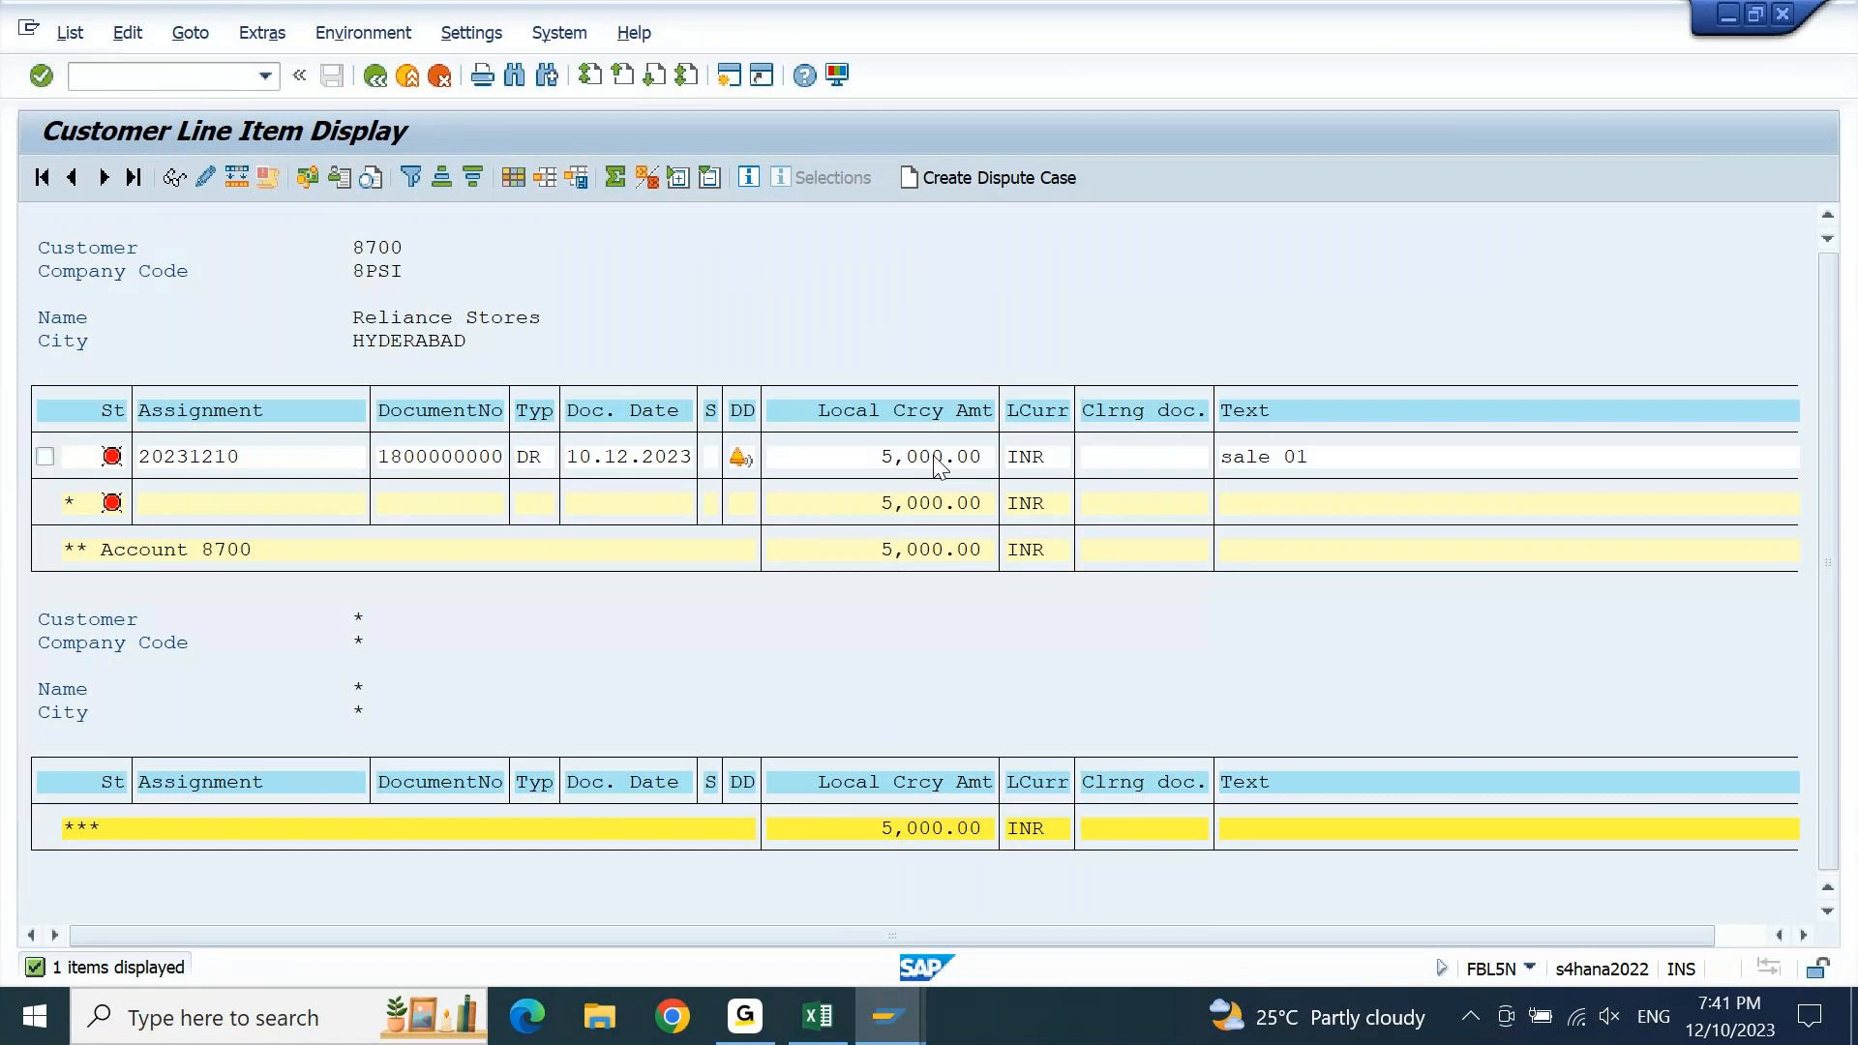
# Display the Reliance Stores customer's 2023 balances in company code 8PSI with transaction FD10N and examine the period 12 balance
pyautogui.press('F3')
pyautogui.press('F3')
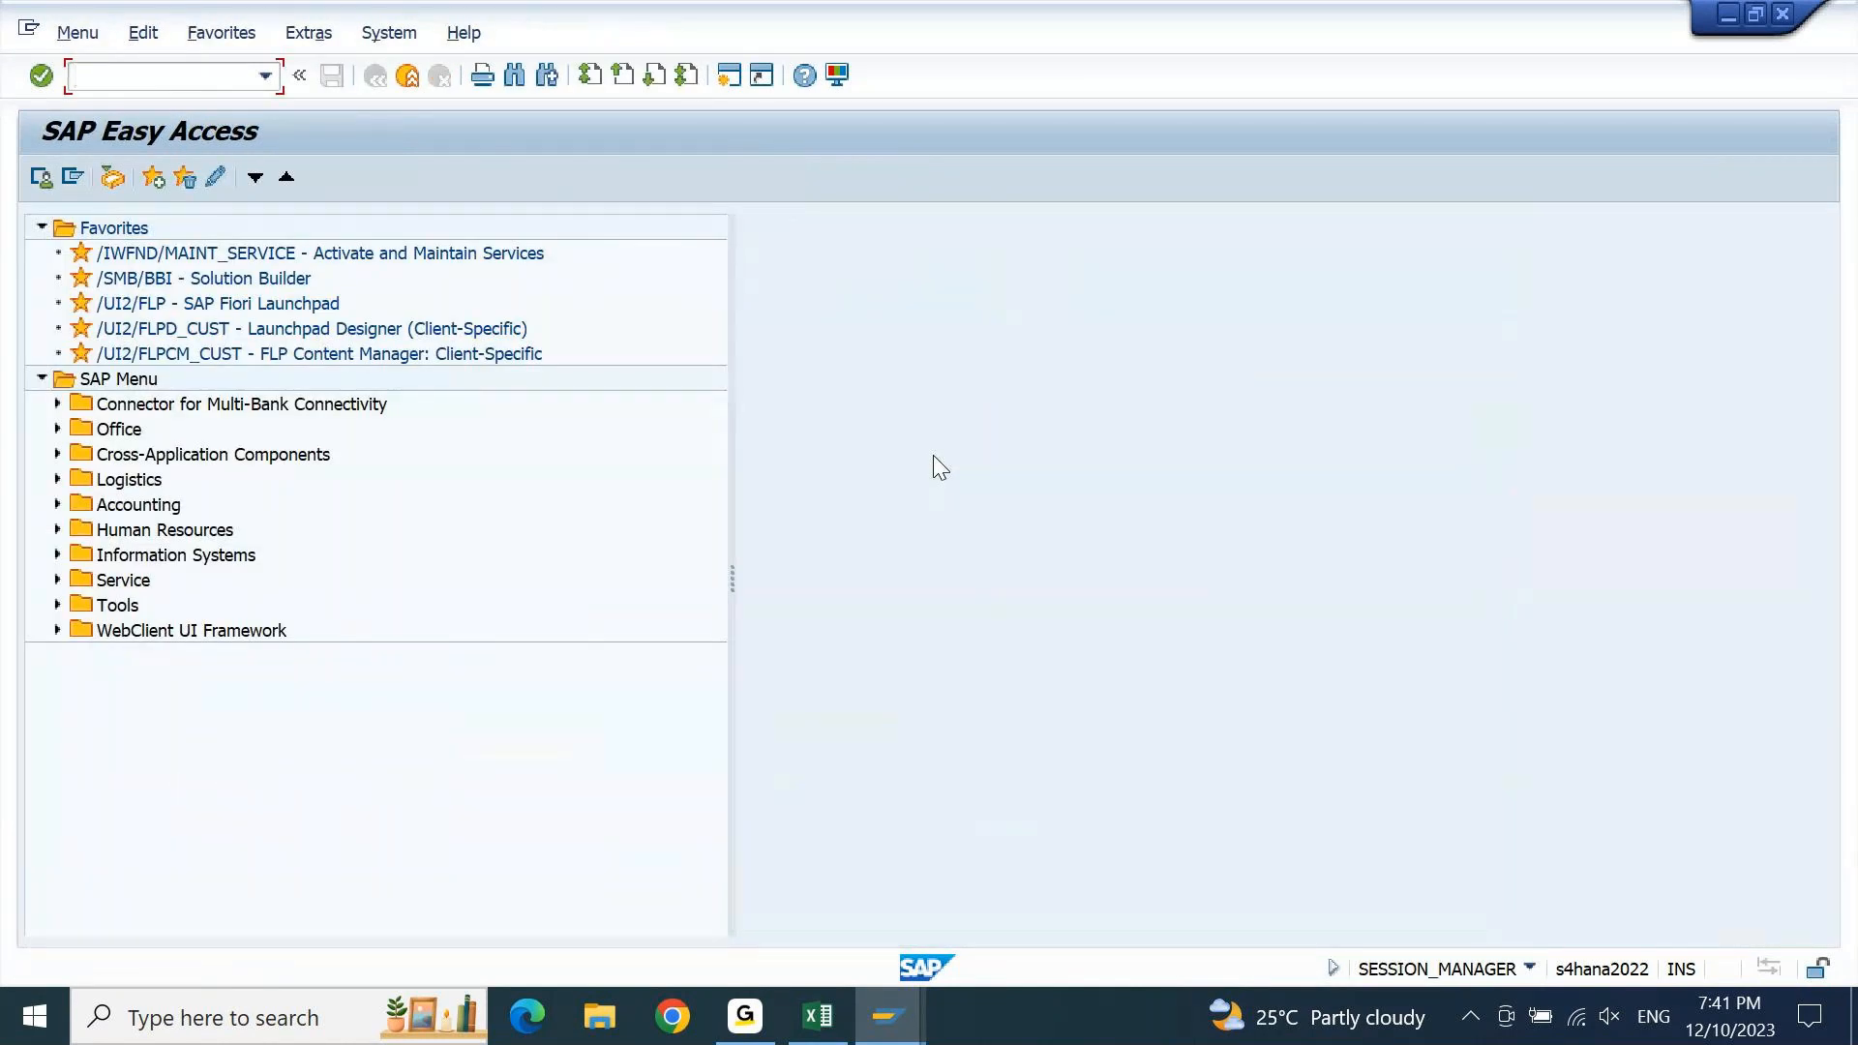
pyautogui.write('fd10n')
pyautogui.press('Return')
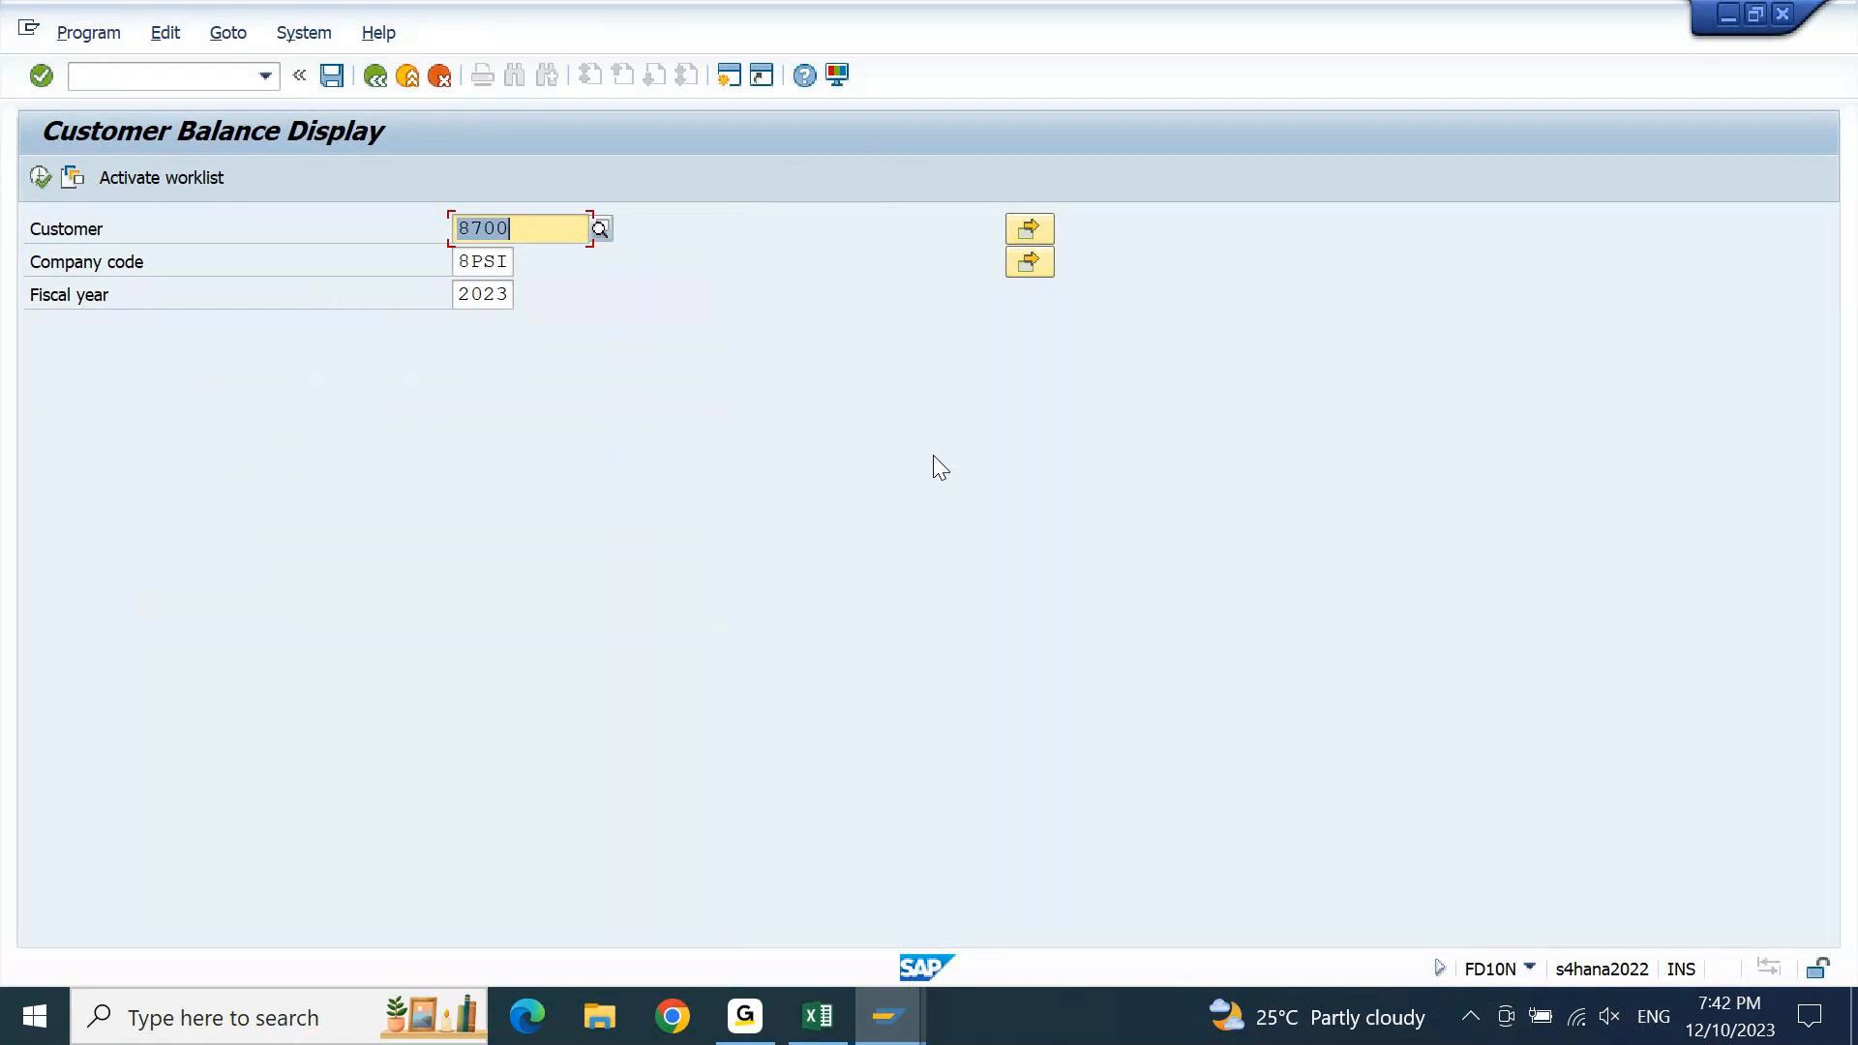
pyautogui.press('F8')
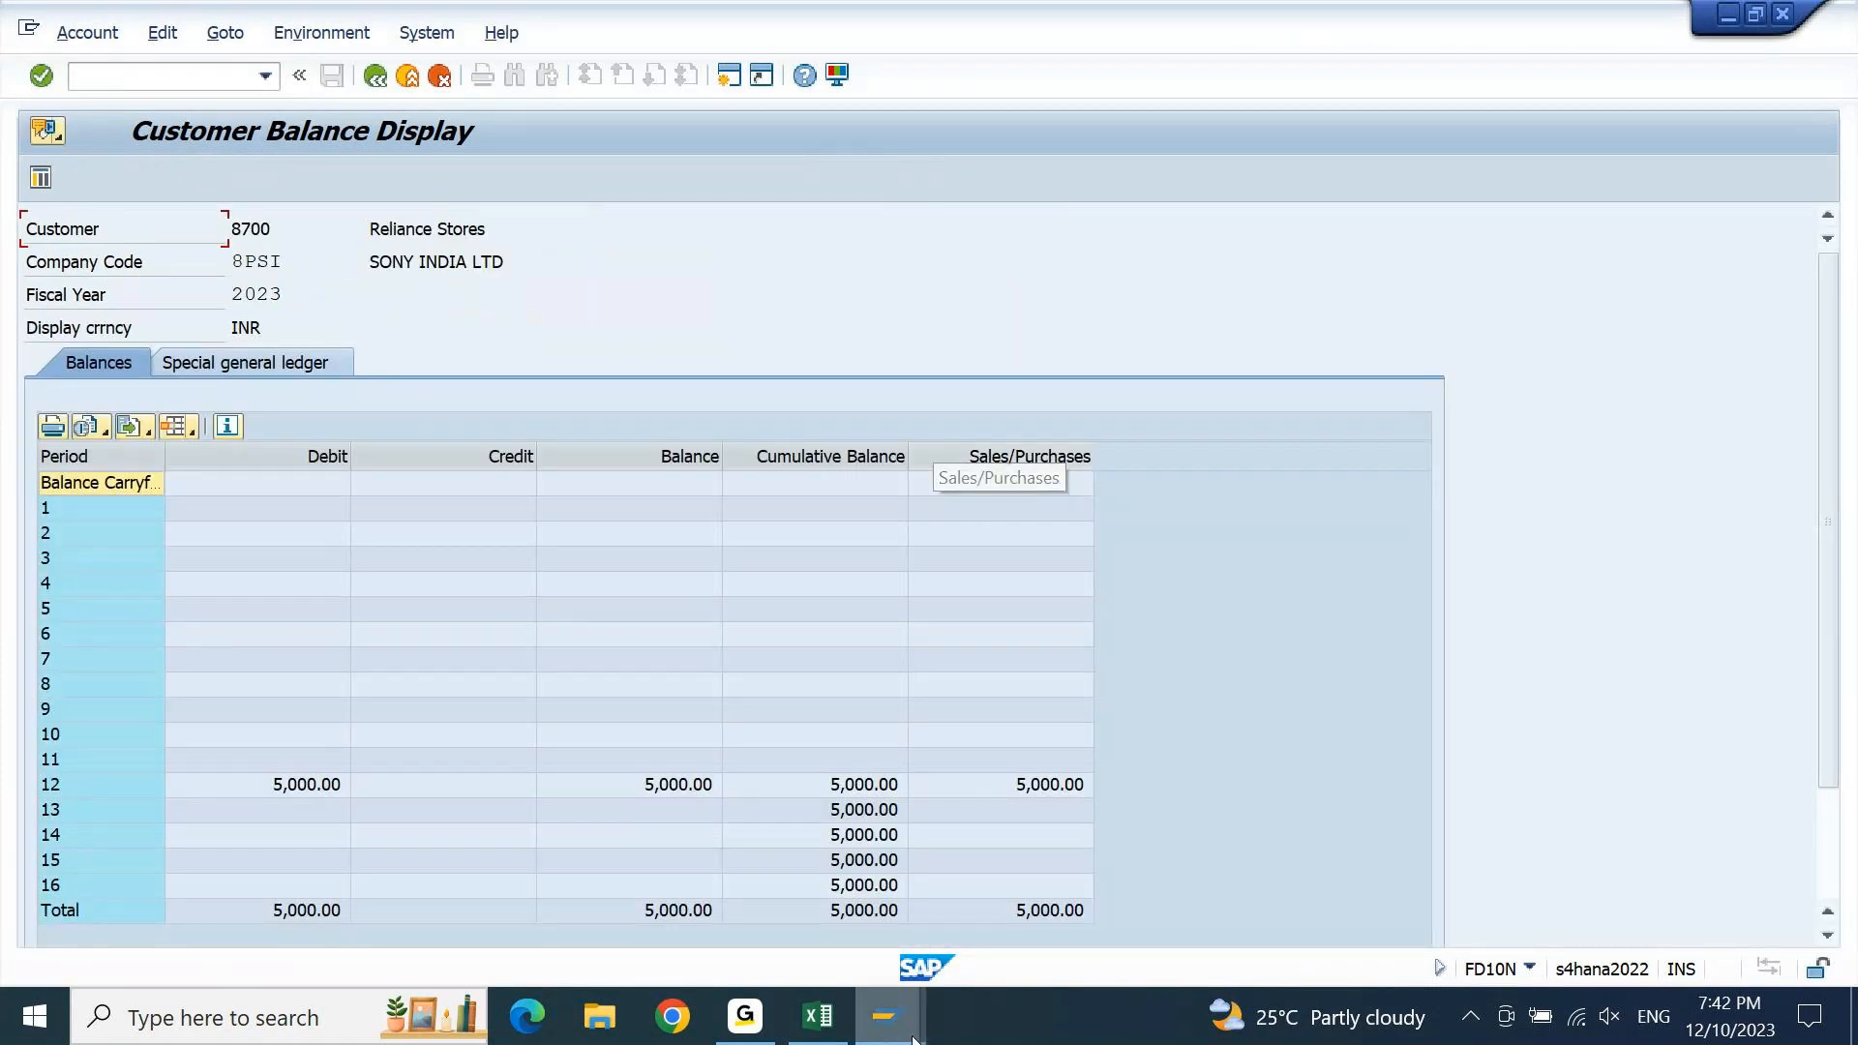
pyautogui.click(624, 782)
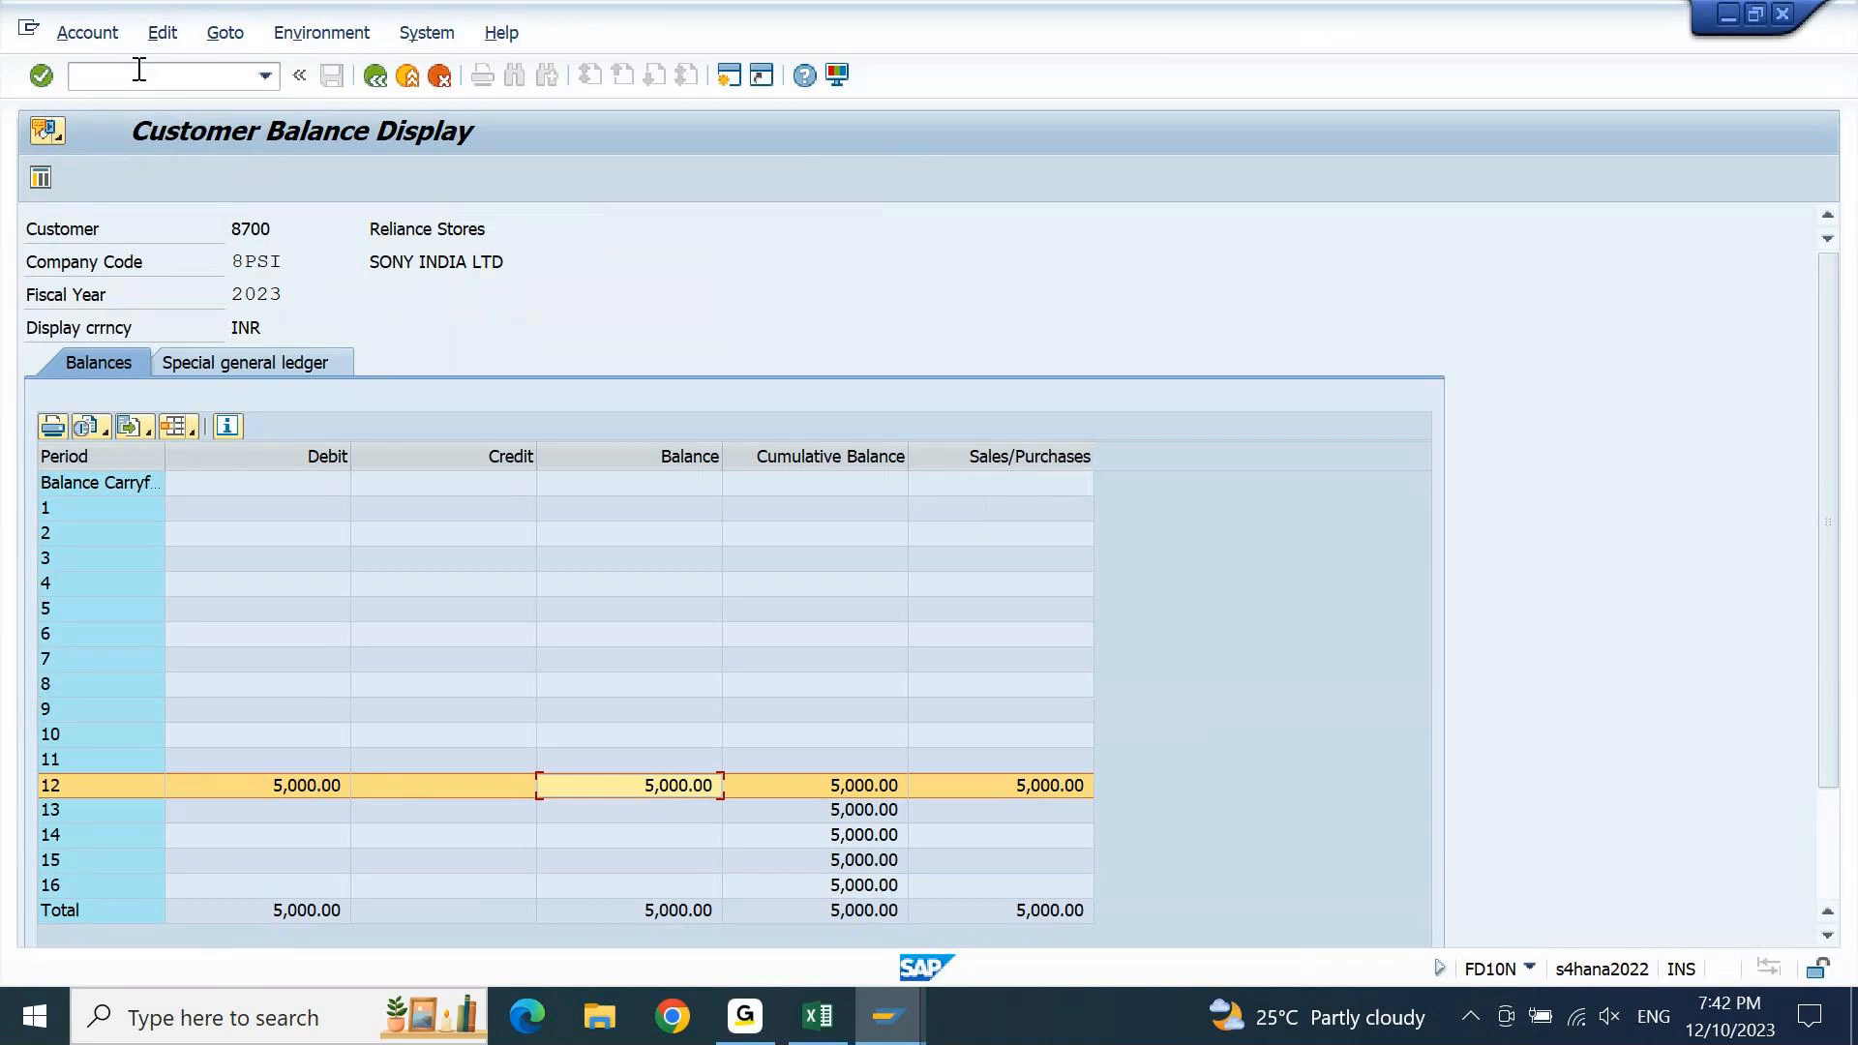
# List customer open items for company code 8PSI with transaction FBL5H, clearing the customer restriction
pyautogui.write('/n')
pyautogui.press('Return')
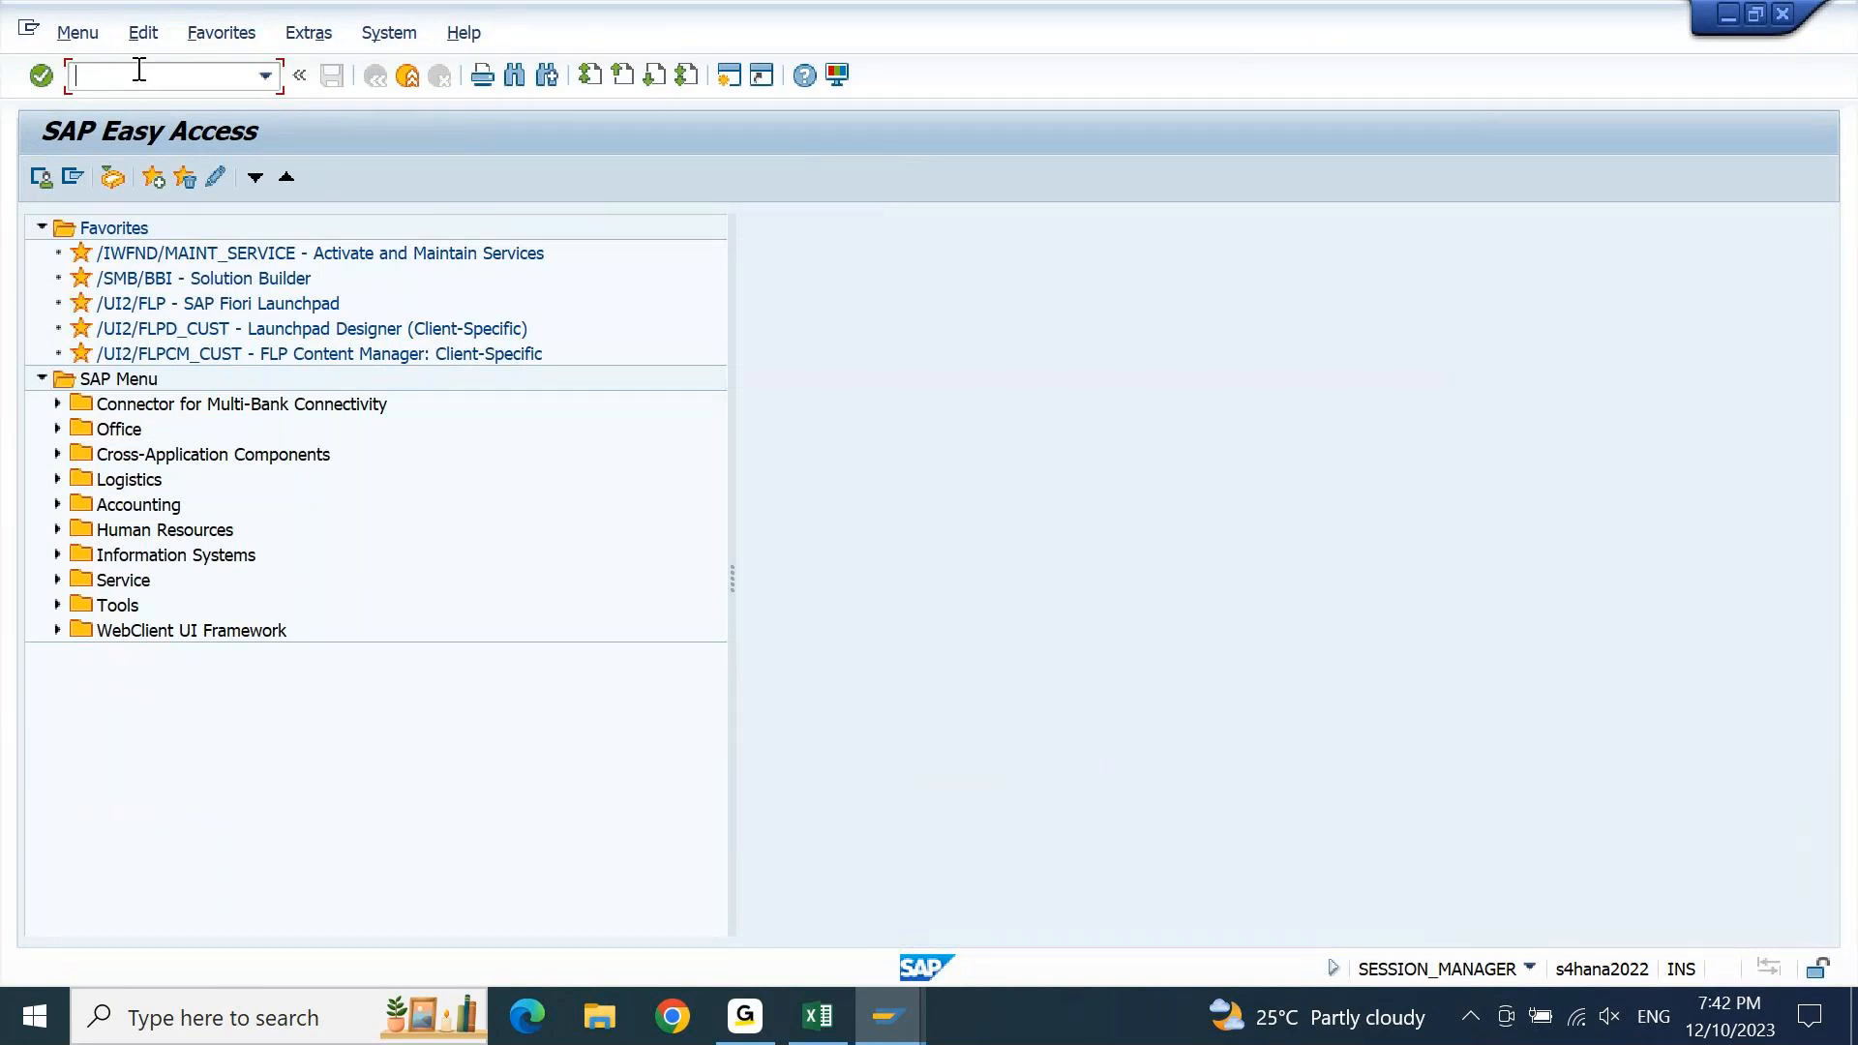
pyautogui.write('FBL1')
pyautogui.press('BackSpace')
pyautogui.write('5h')
pyautogui.press('Return')
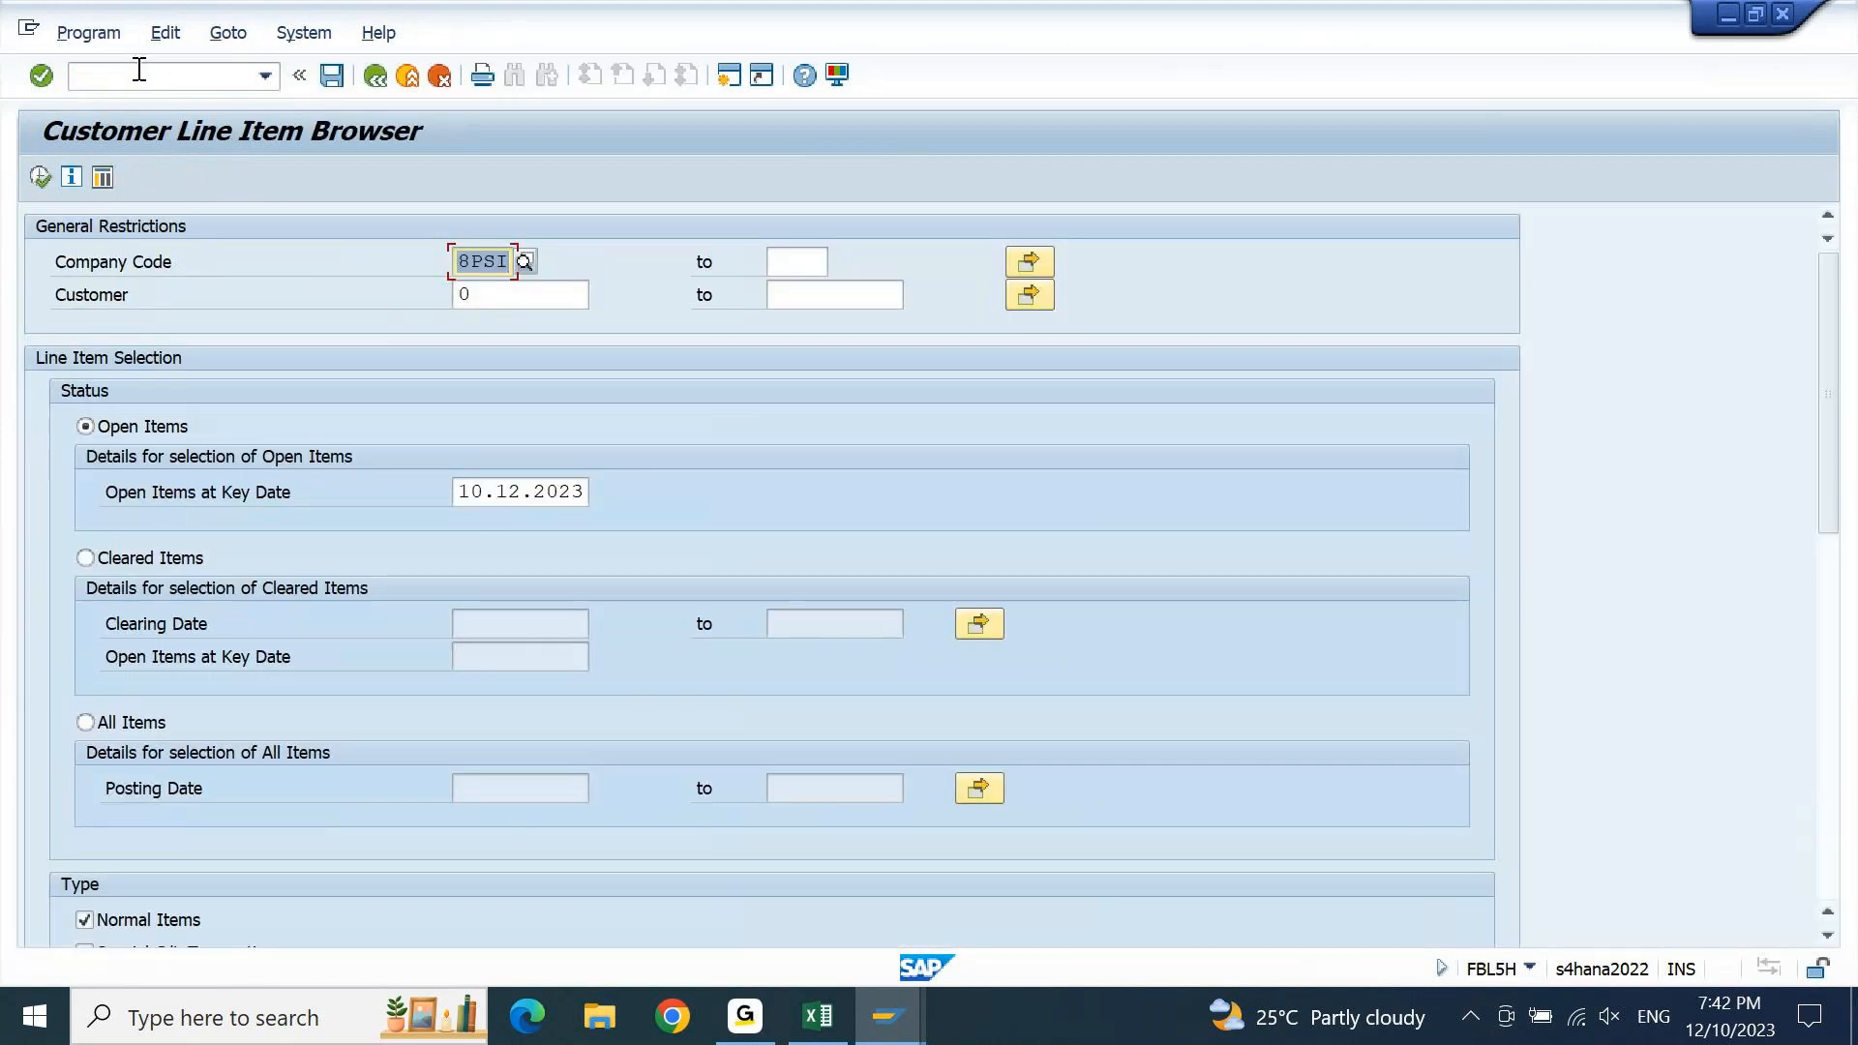
pyautogui.press('Tab')
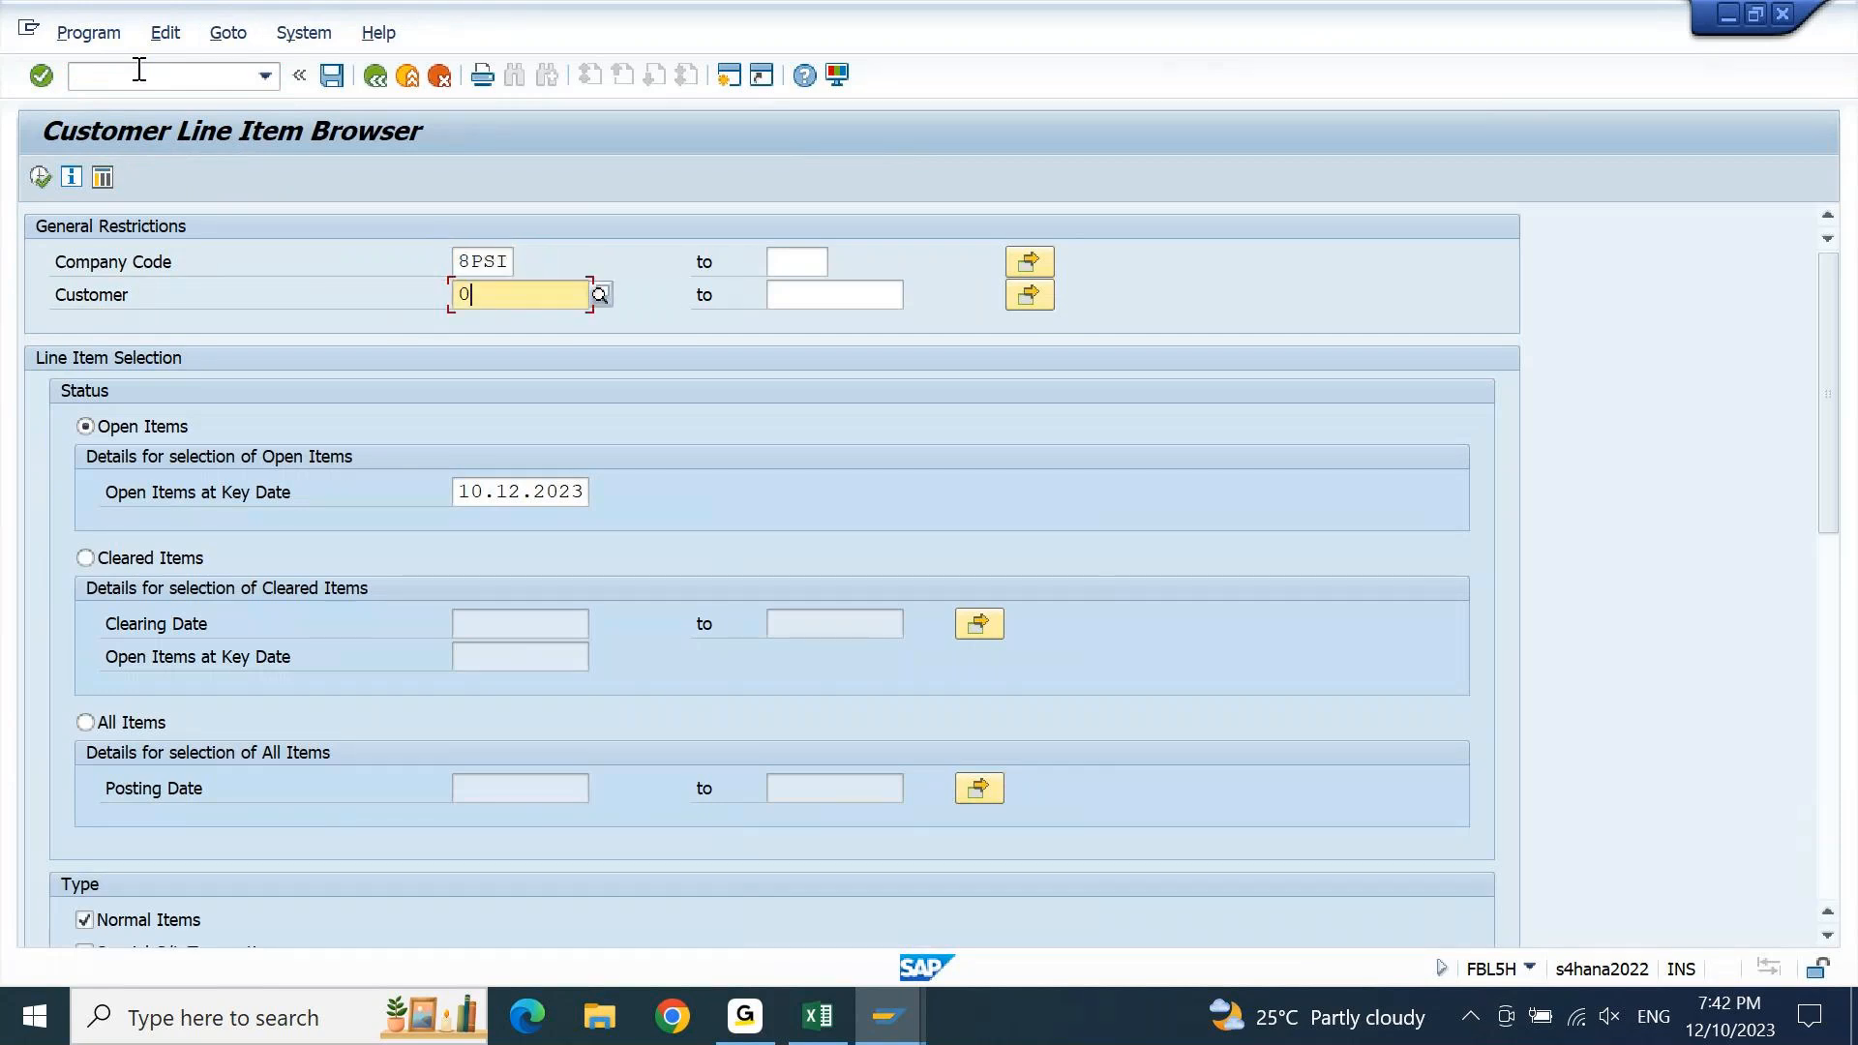
pyautogui.press('Delete')
pyautogui.press('F8')
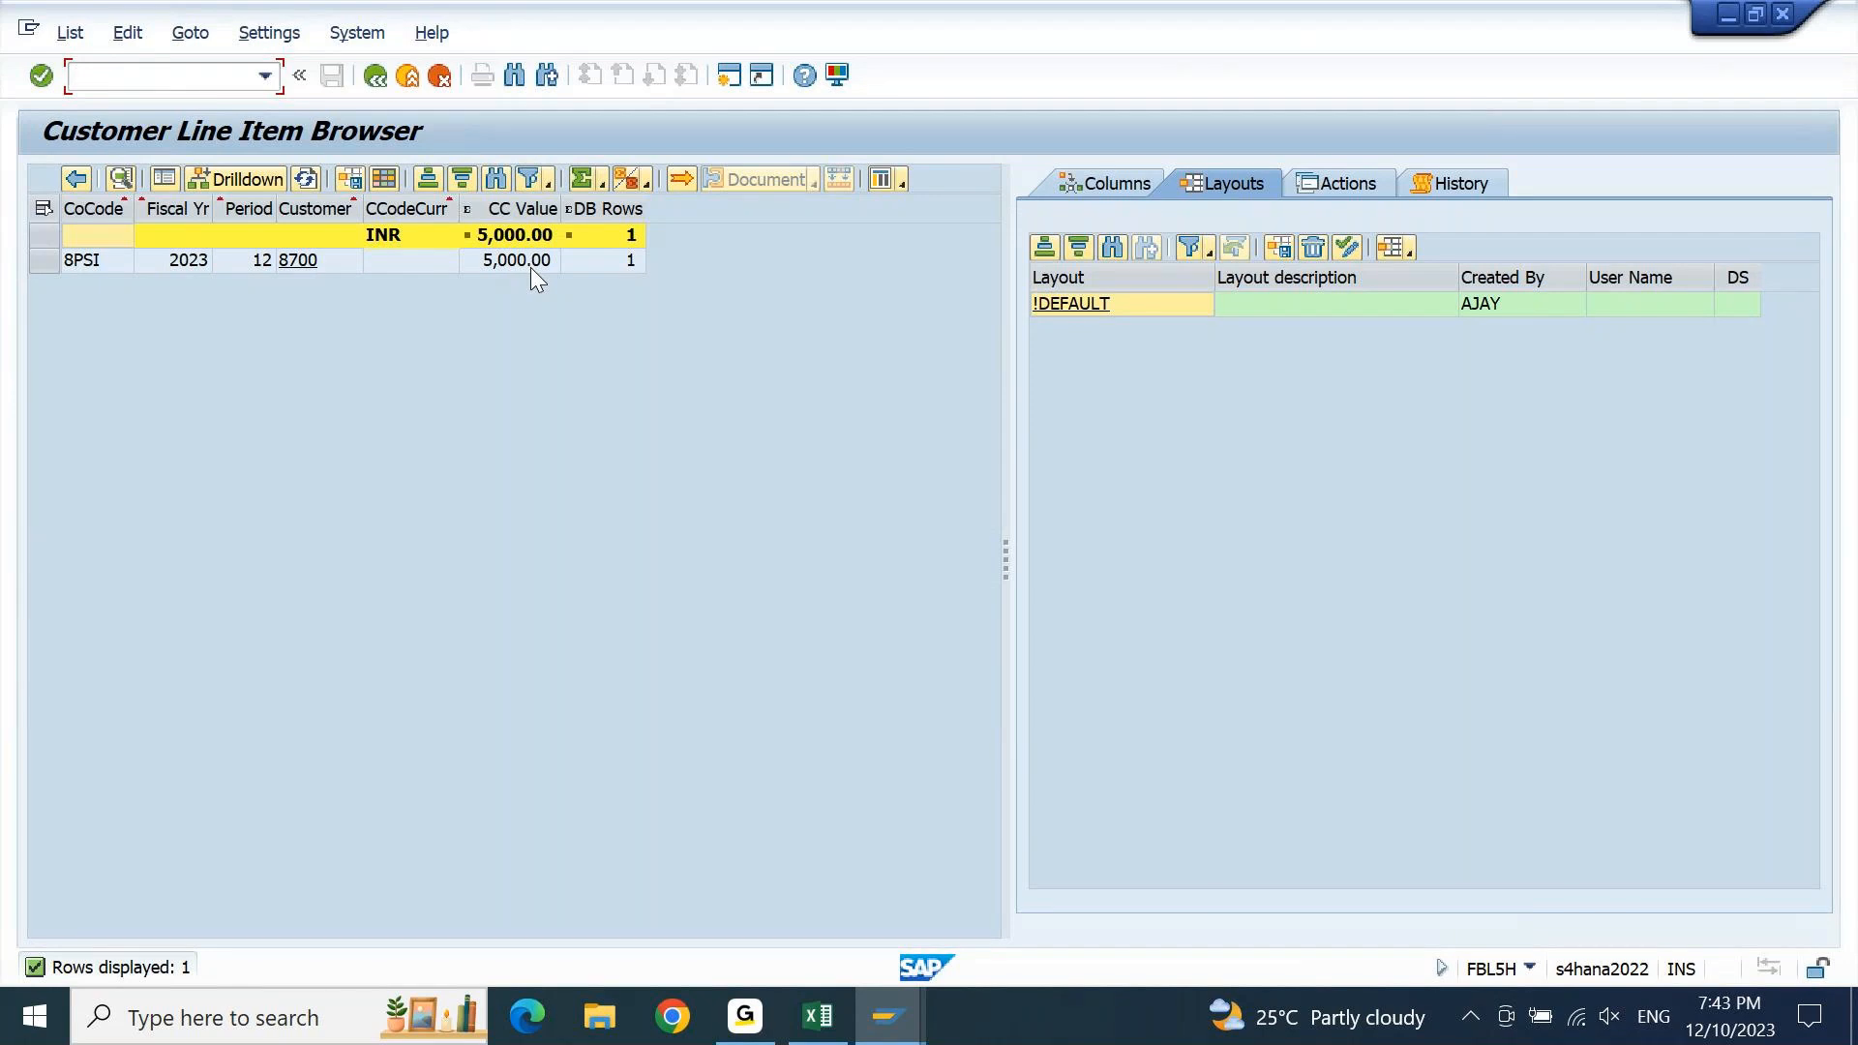
# Switch to the Excel workbook and move down column A to an empty cell below the scenario's Step 3
pyautogui.click(821, 1024)
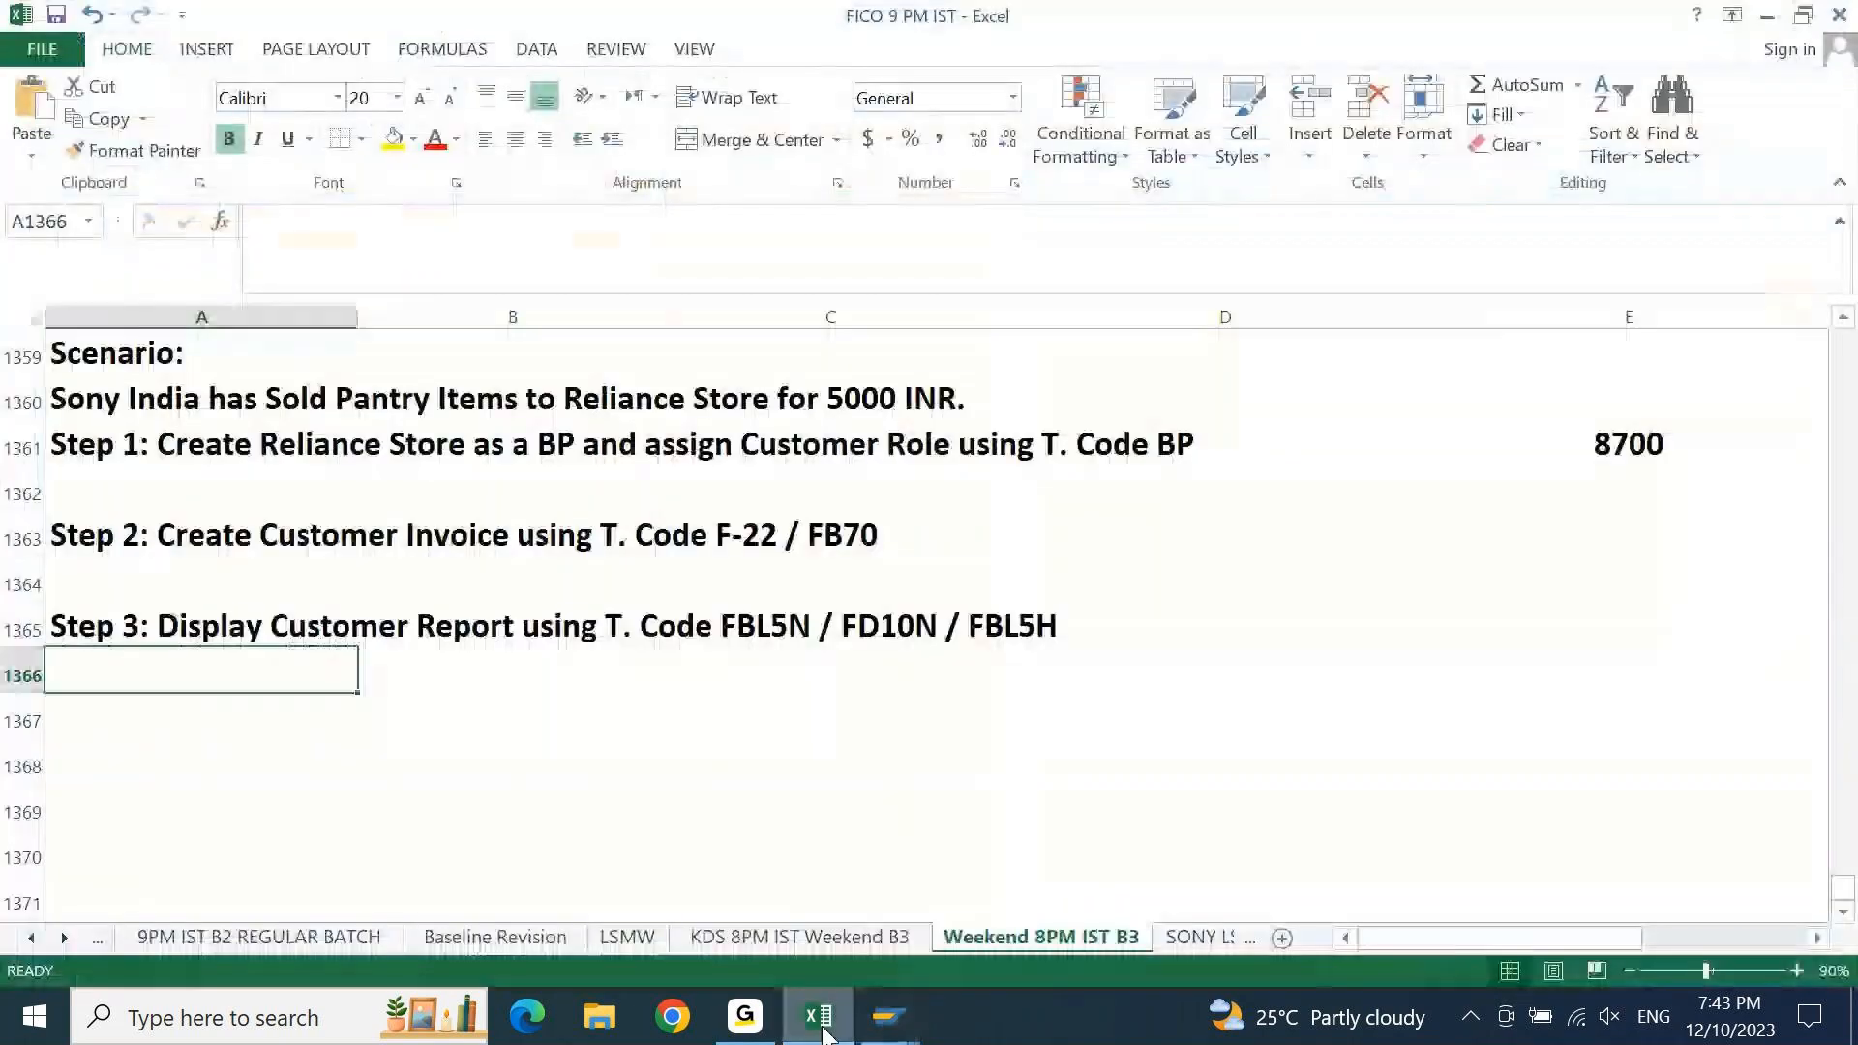
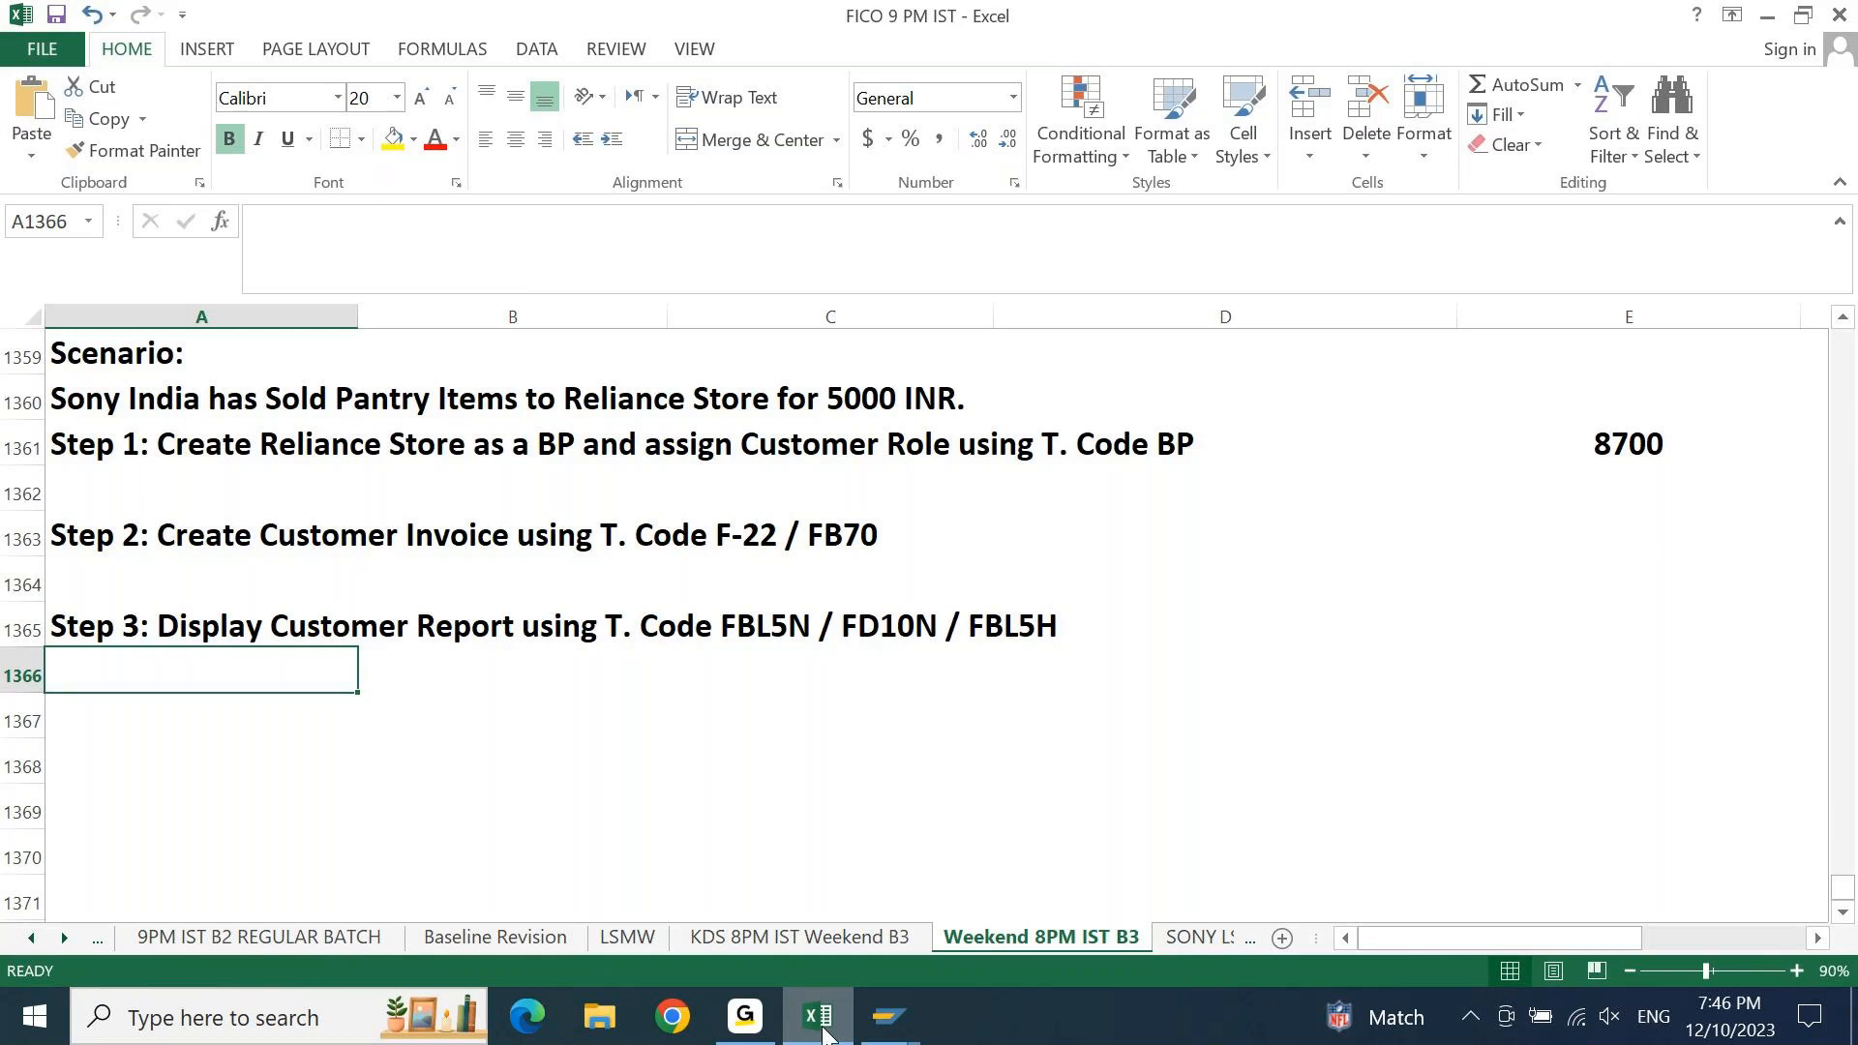
pyautogui.press('Down')
pyautogui.press('Down')
pyautogui.press('Down')
pyautogui.press('Down')
pyautogui.press('Down')
pyautogui.press('Down')
pyautogui.press('Down')
pyautogui.press('Down')
pyautogui.press('Down')
pyautogui.press('Down')
pyautogui.press('Down')
pyautogui.press('Down')
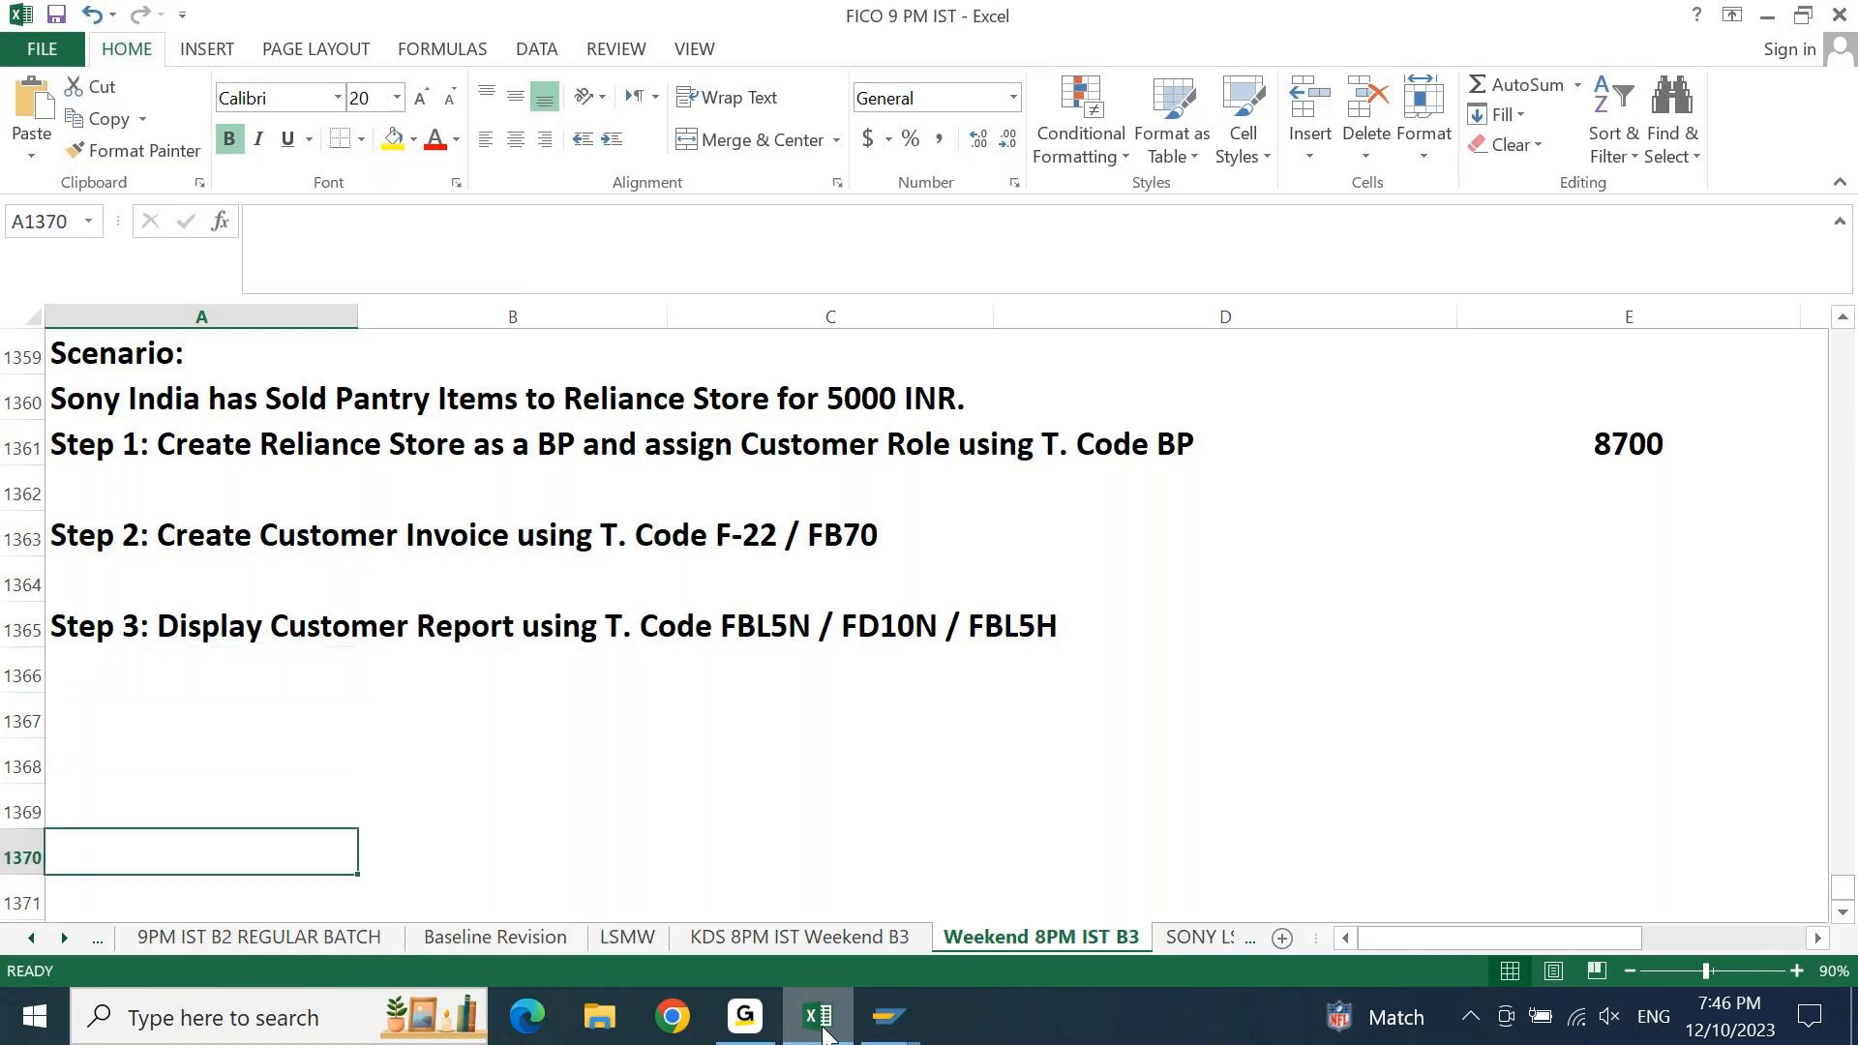
# Enter the person's name in cell B1370, below the scenario's Step 3
pyautogui.press('Down')
pyautogui.press('Down')
pyautogui.press('Down')
pyautogui.press('Up')
pyautogui.press('Up')
pyautogui.press('Up')
pyautogui.press('Up')
pyautogui.press('Up')
pyautogui.press('Up')
pyautogui.press('Up')
pyautogui.press('Up')
pyautogui.press('Up')
pyautogui.press('Up')
pyautogui.press('Up')
pyautogui.press('Up')
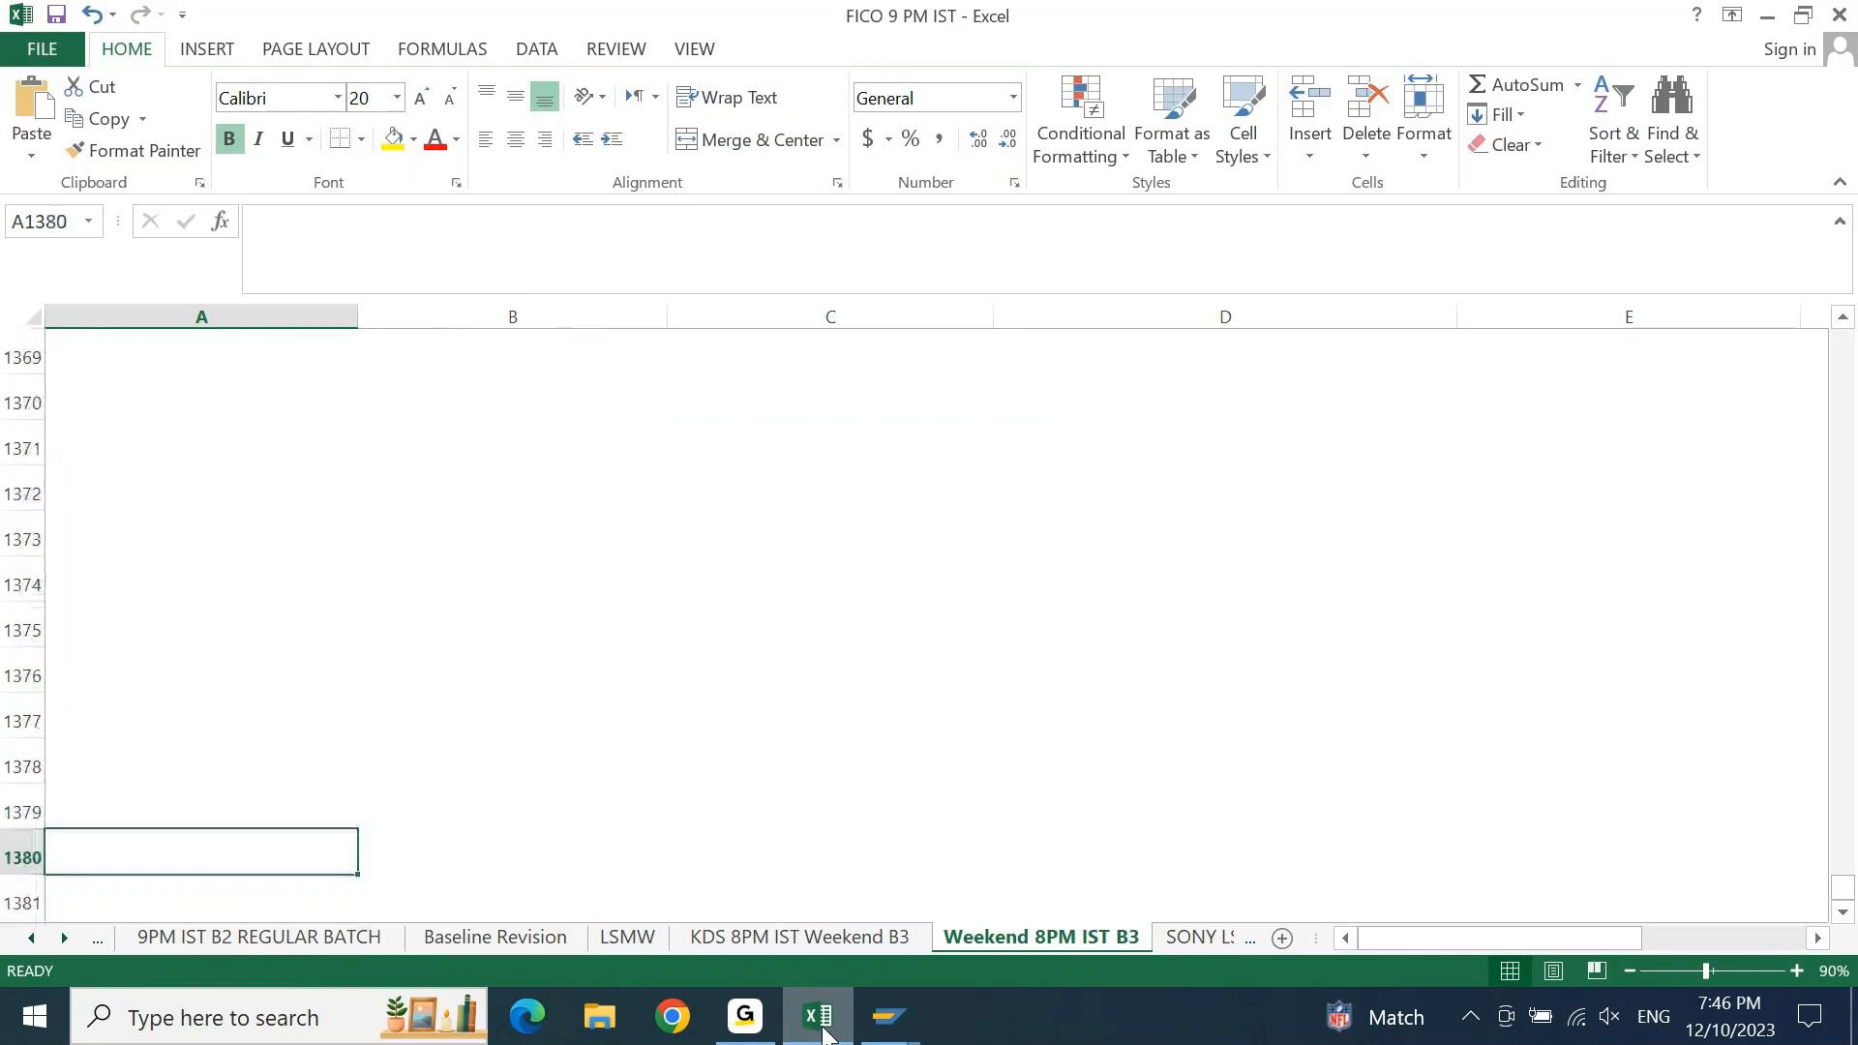
pyautogui.press('Right')
pyautogui.press('Right')
pyautogui.press('Left')
pyautogui.press('Down')
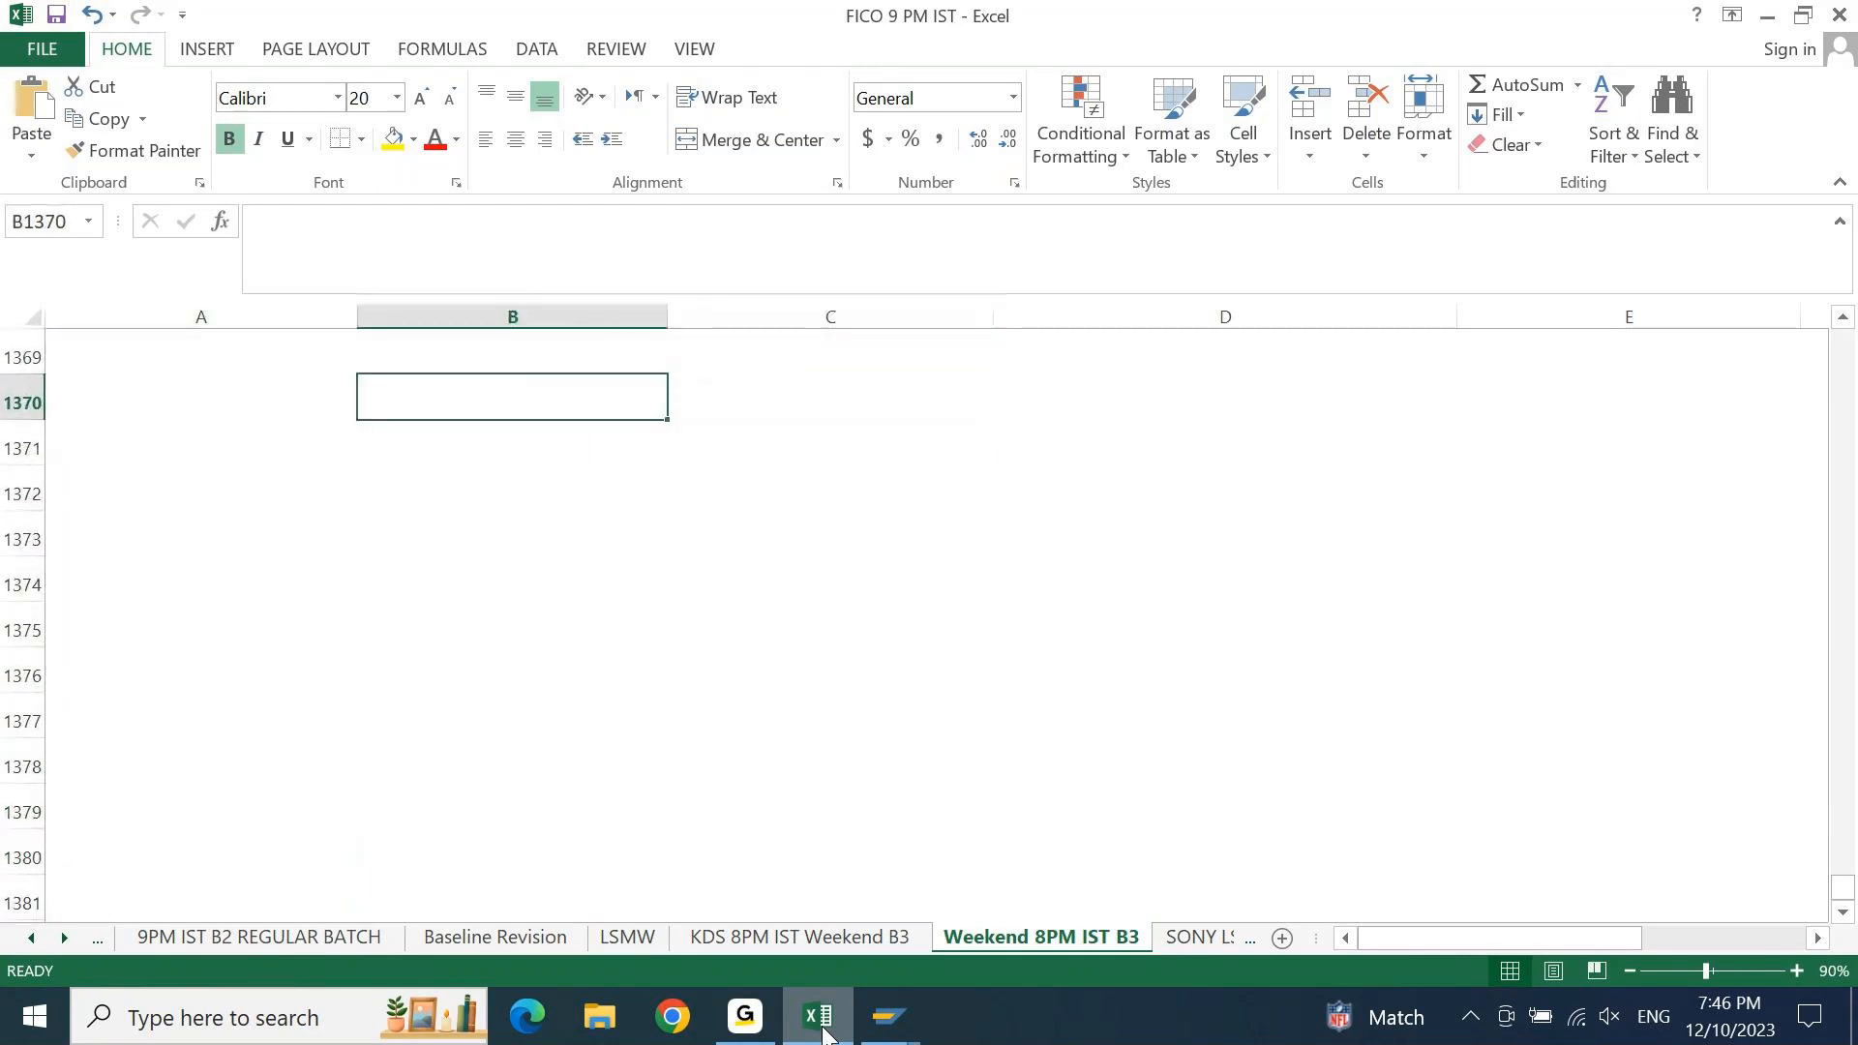
pyautogui.write('Ajay')
pyautogui.press('Return')
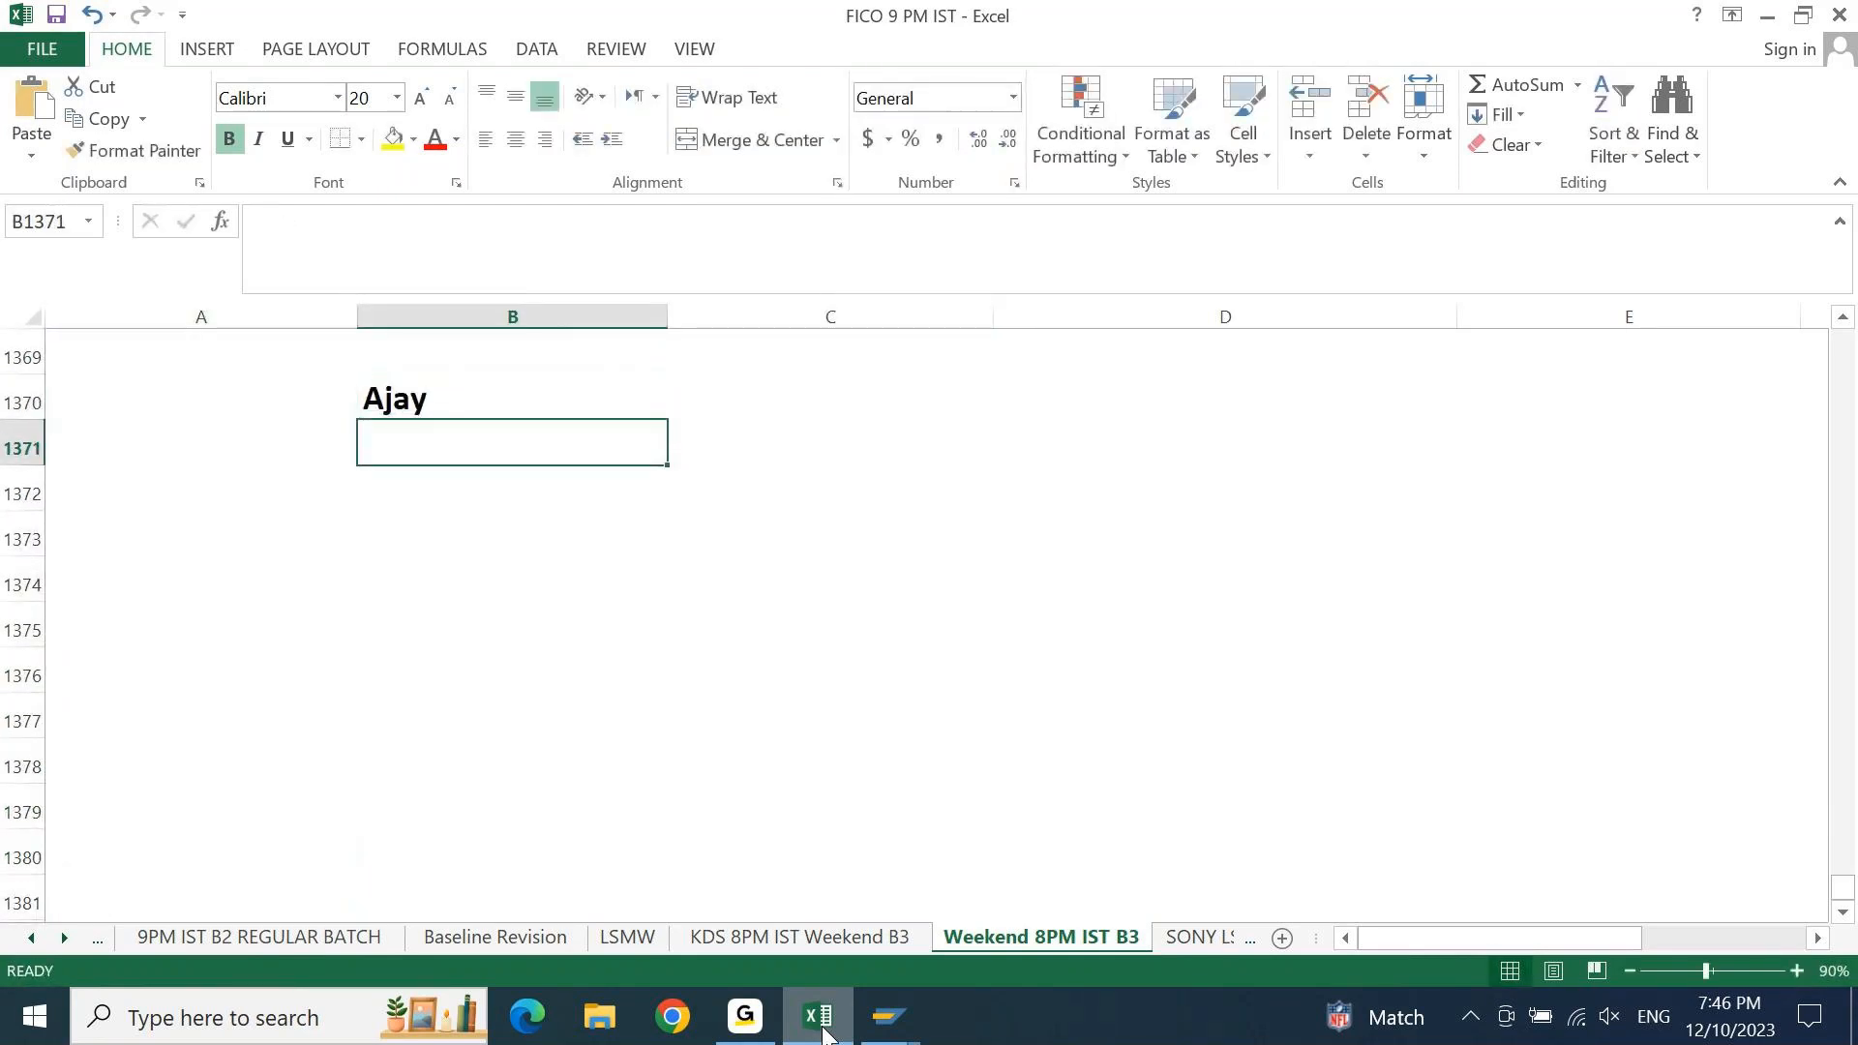
# Add the label BP in B1371 and enter the business partner number beside it in C1371
pyautogui.write('BP')
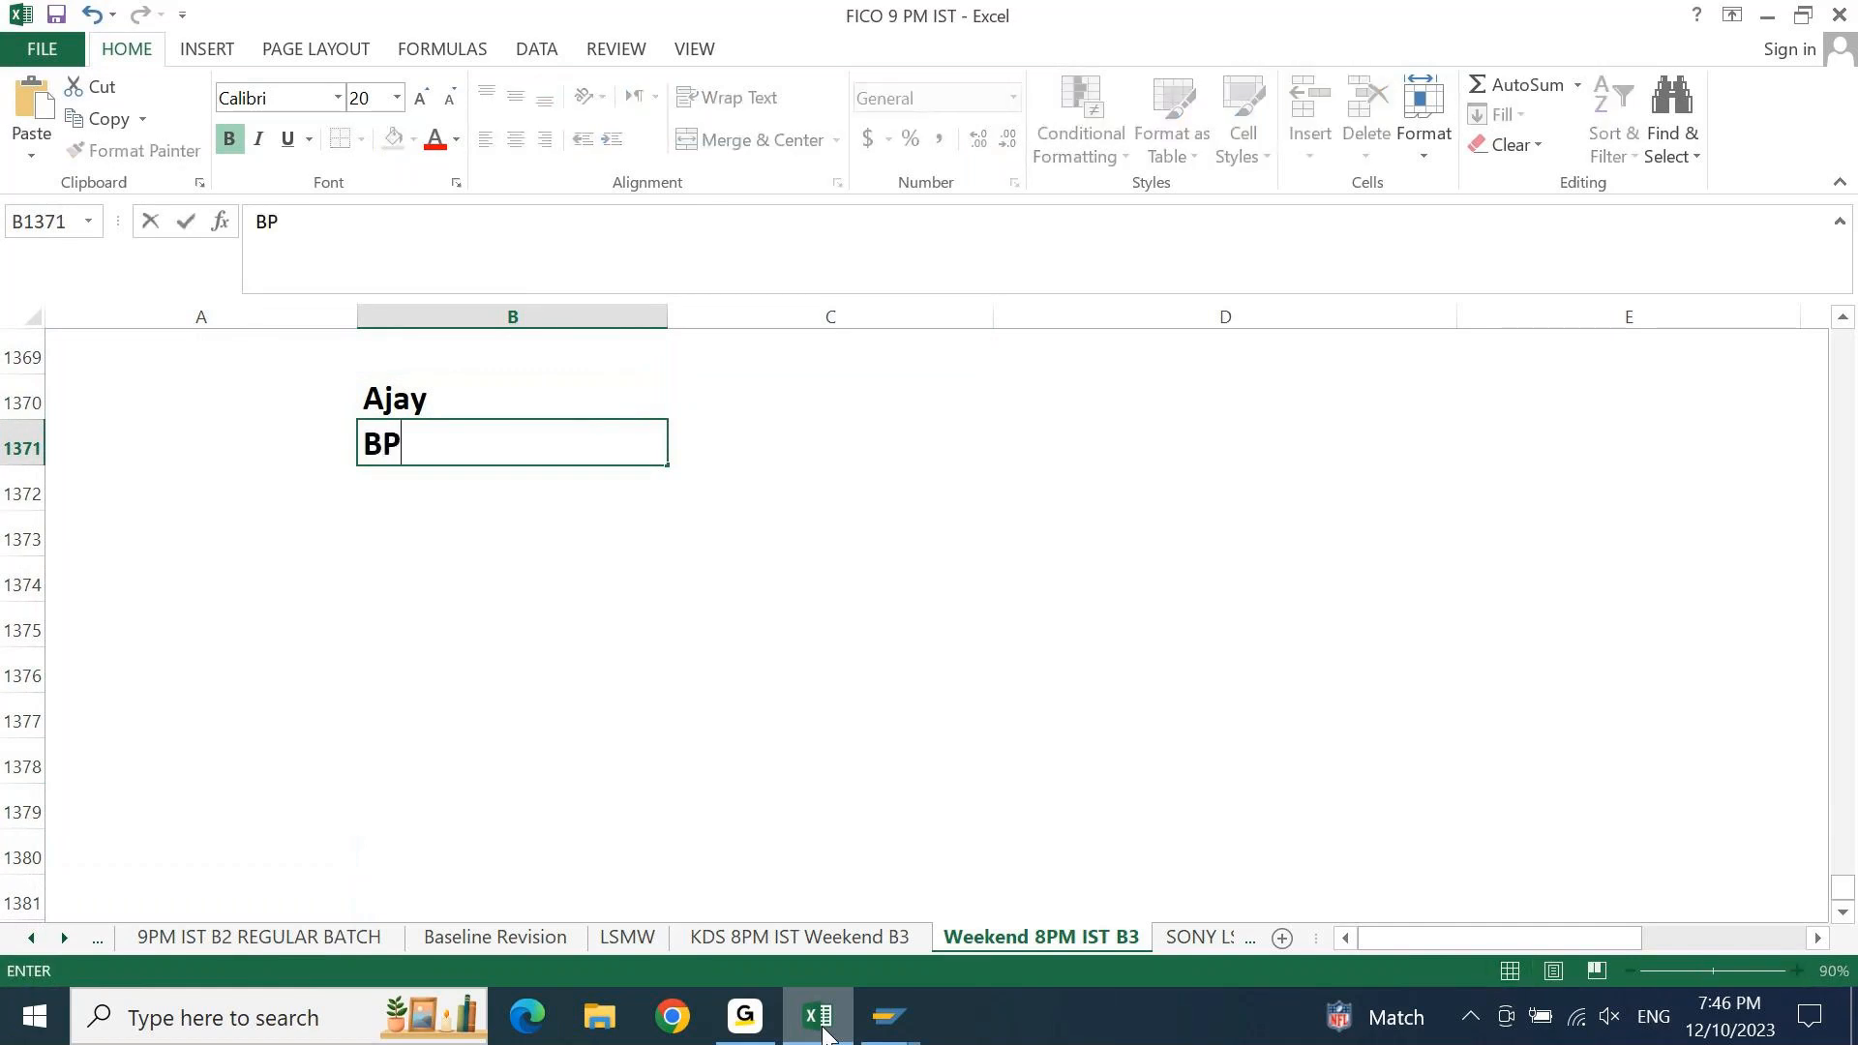
pyautogui.press('Return')
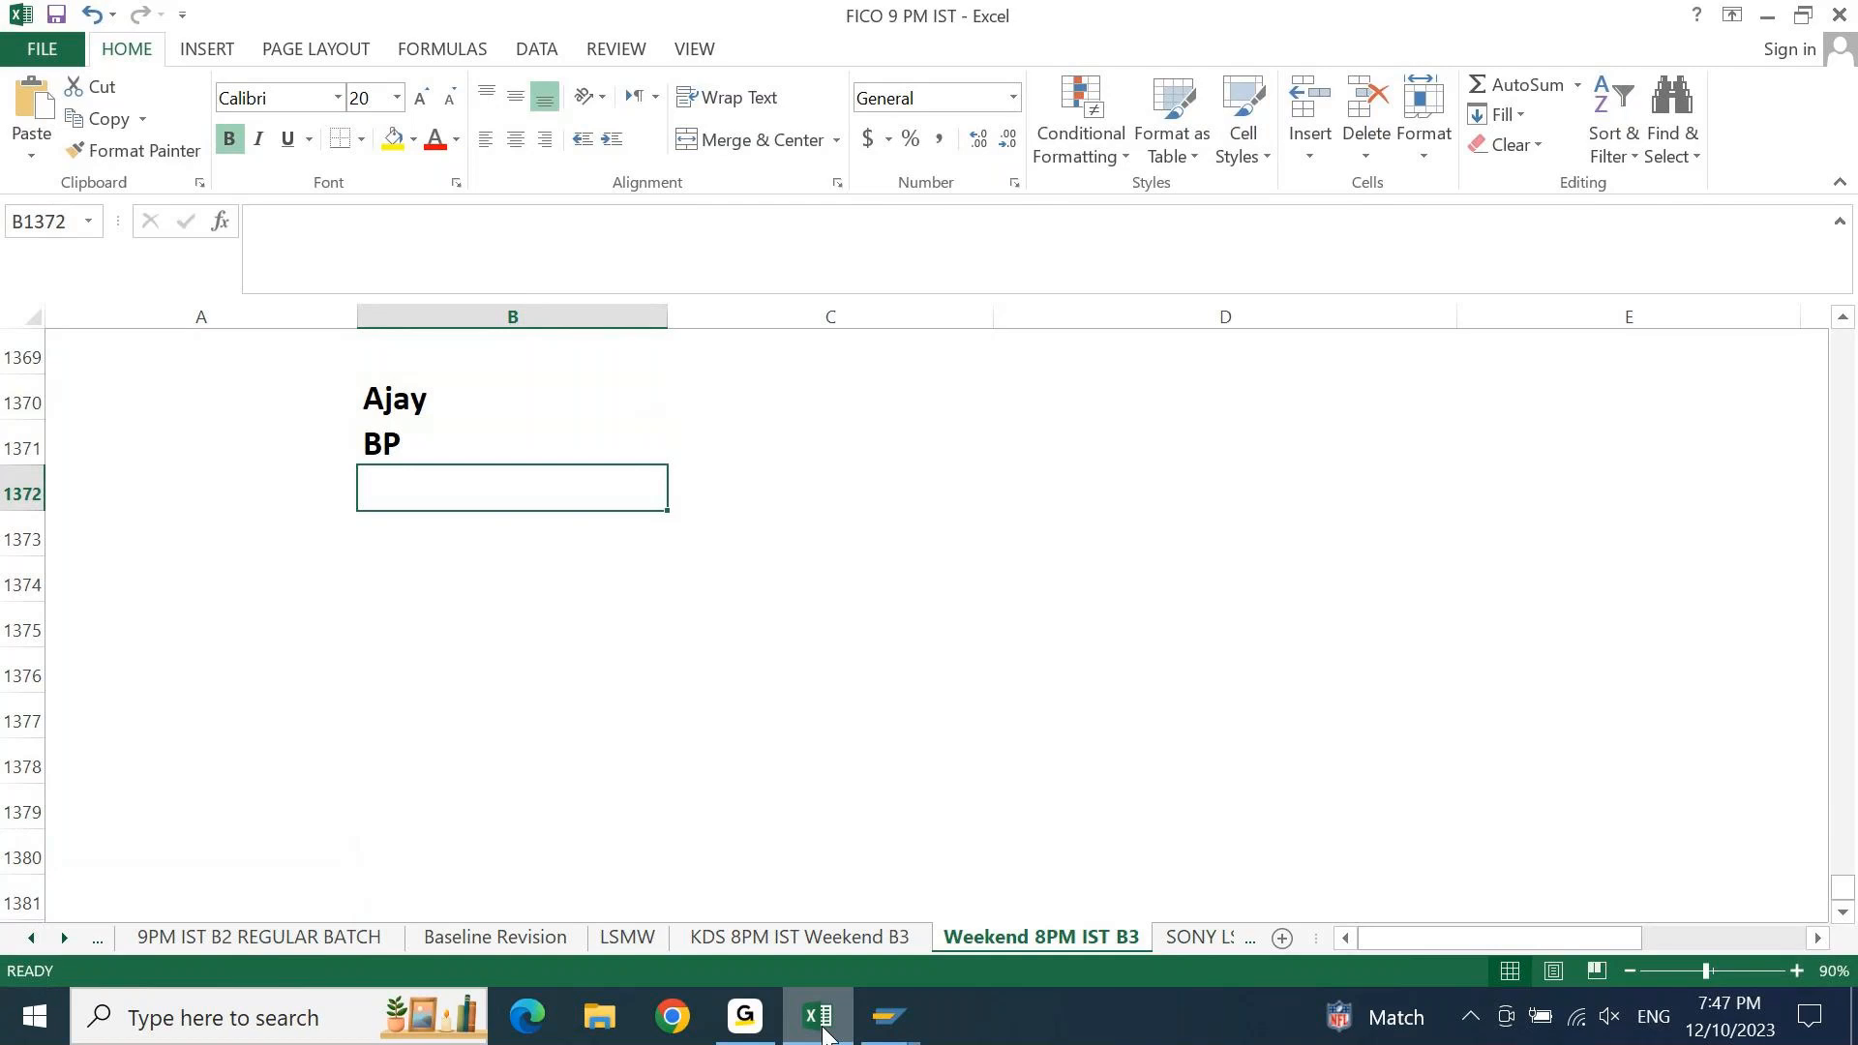
pyautogui.press('Up')
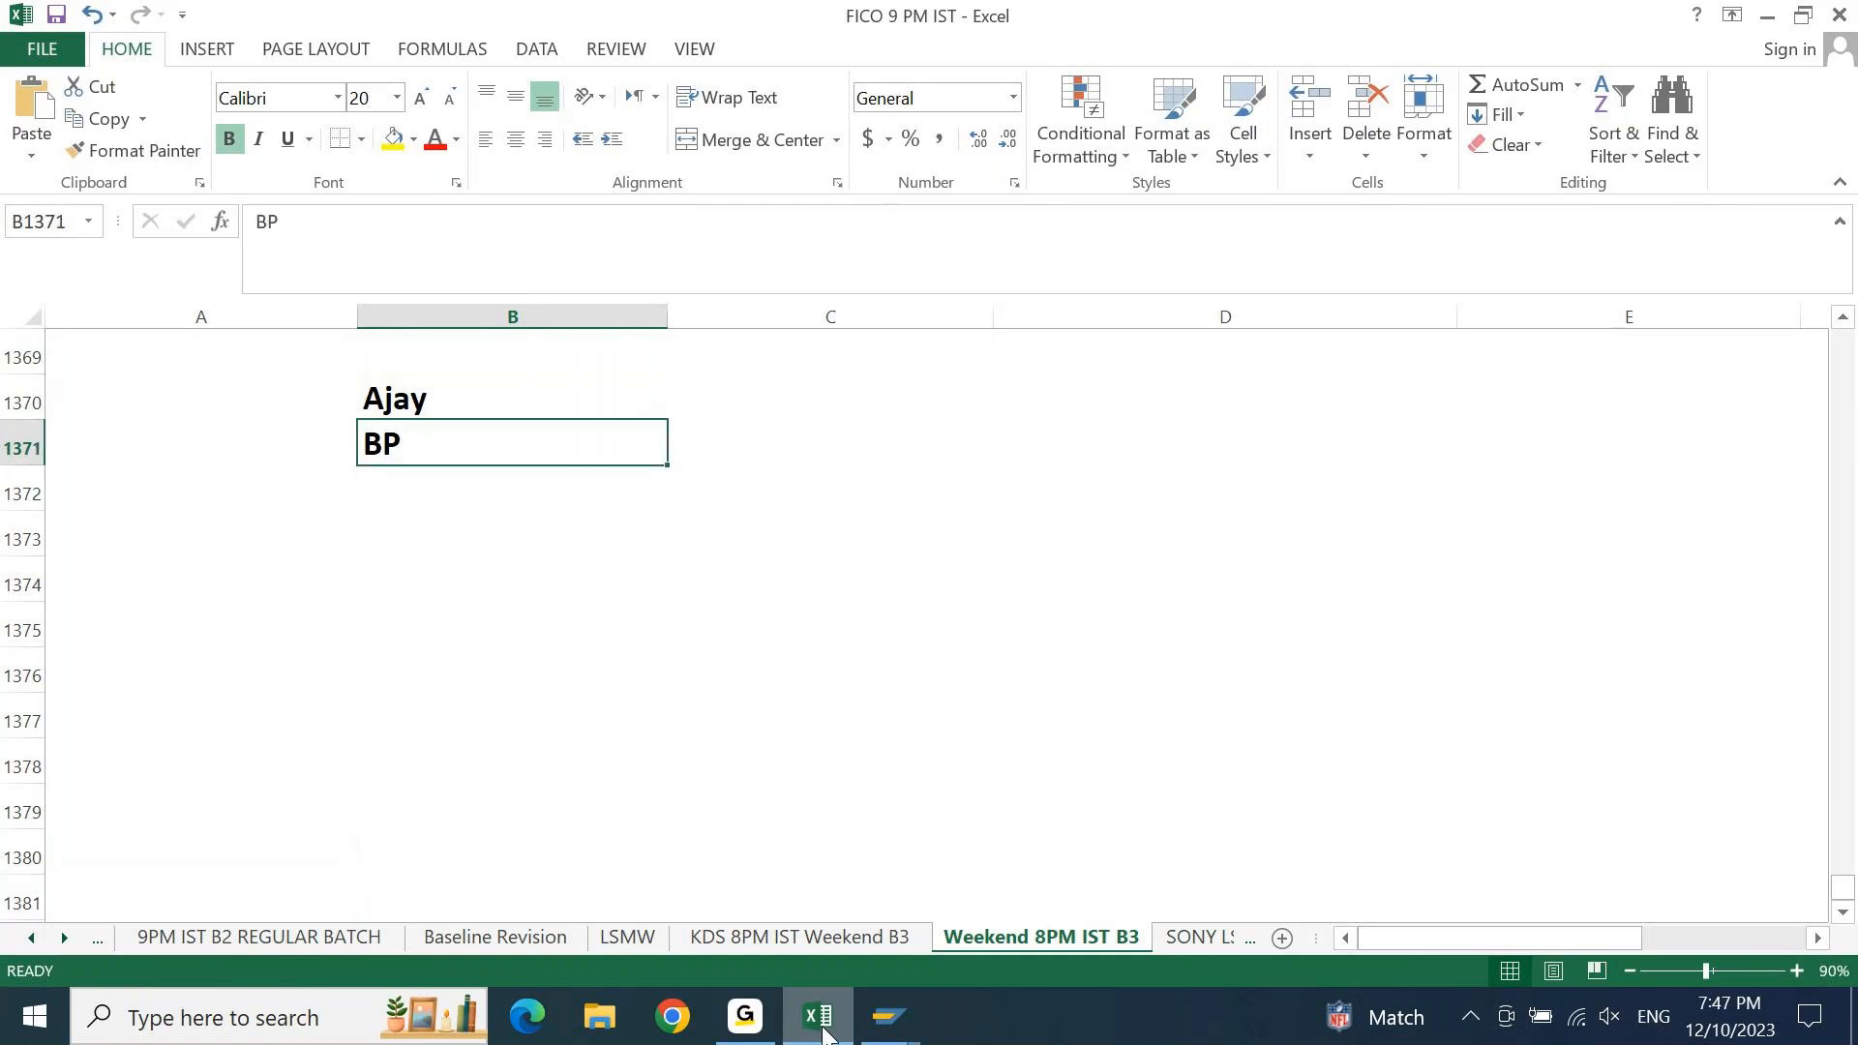
pyautogui.press('Right')
pyautogui.write('8700')
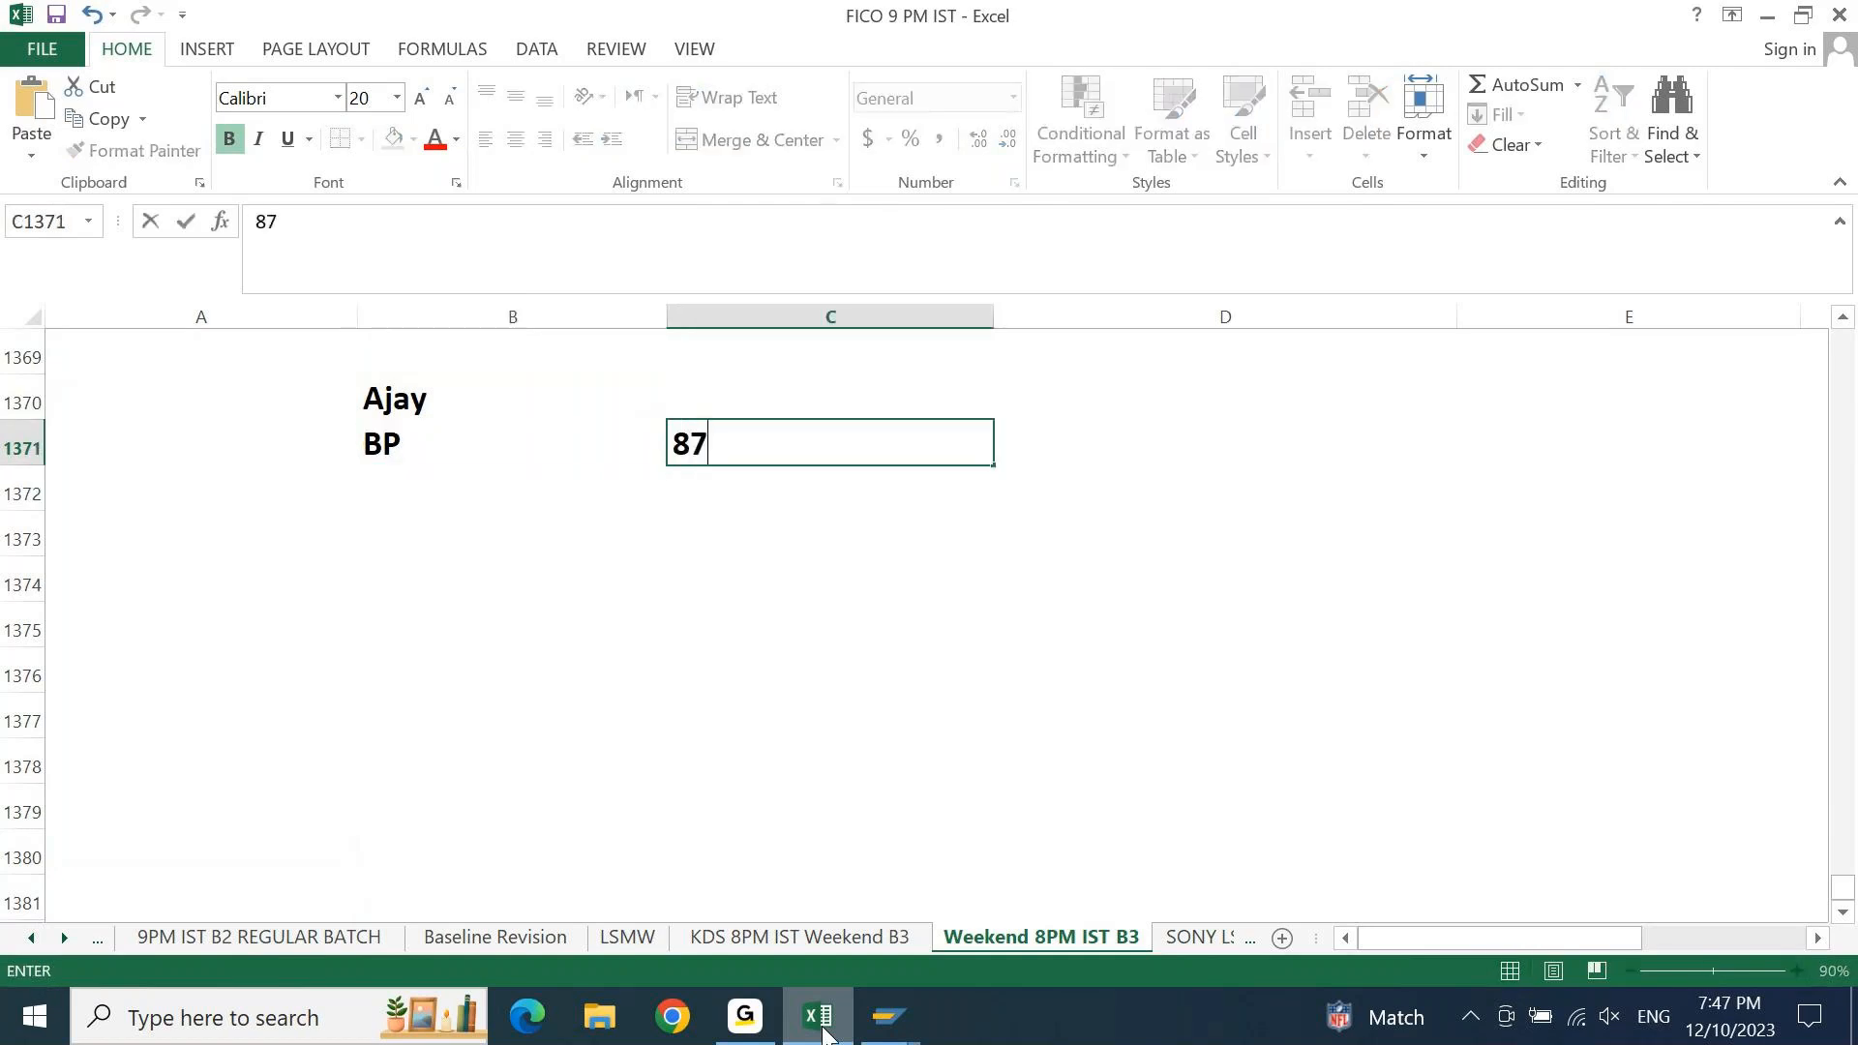
pyautogui.press('Return')
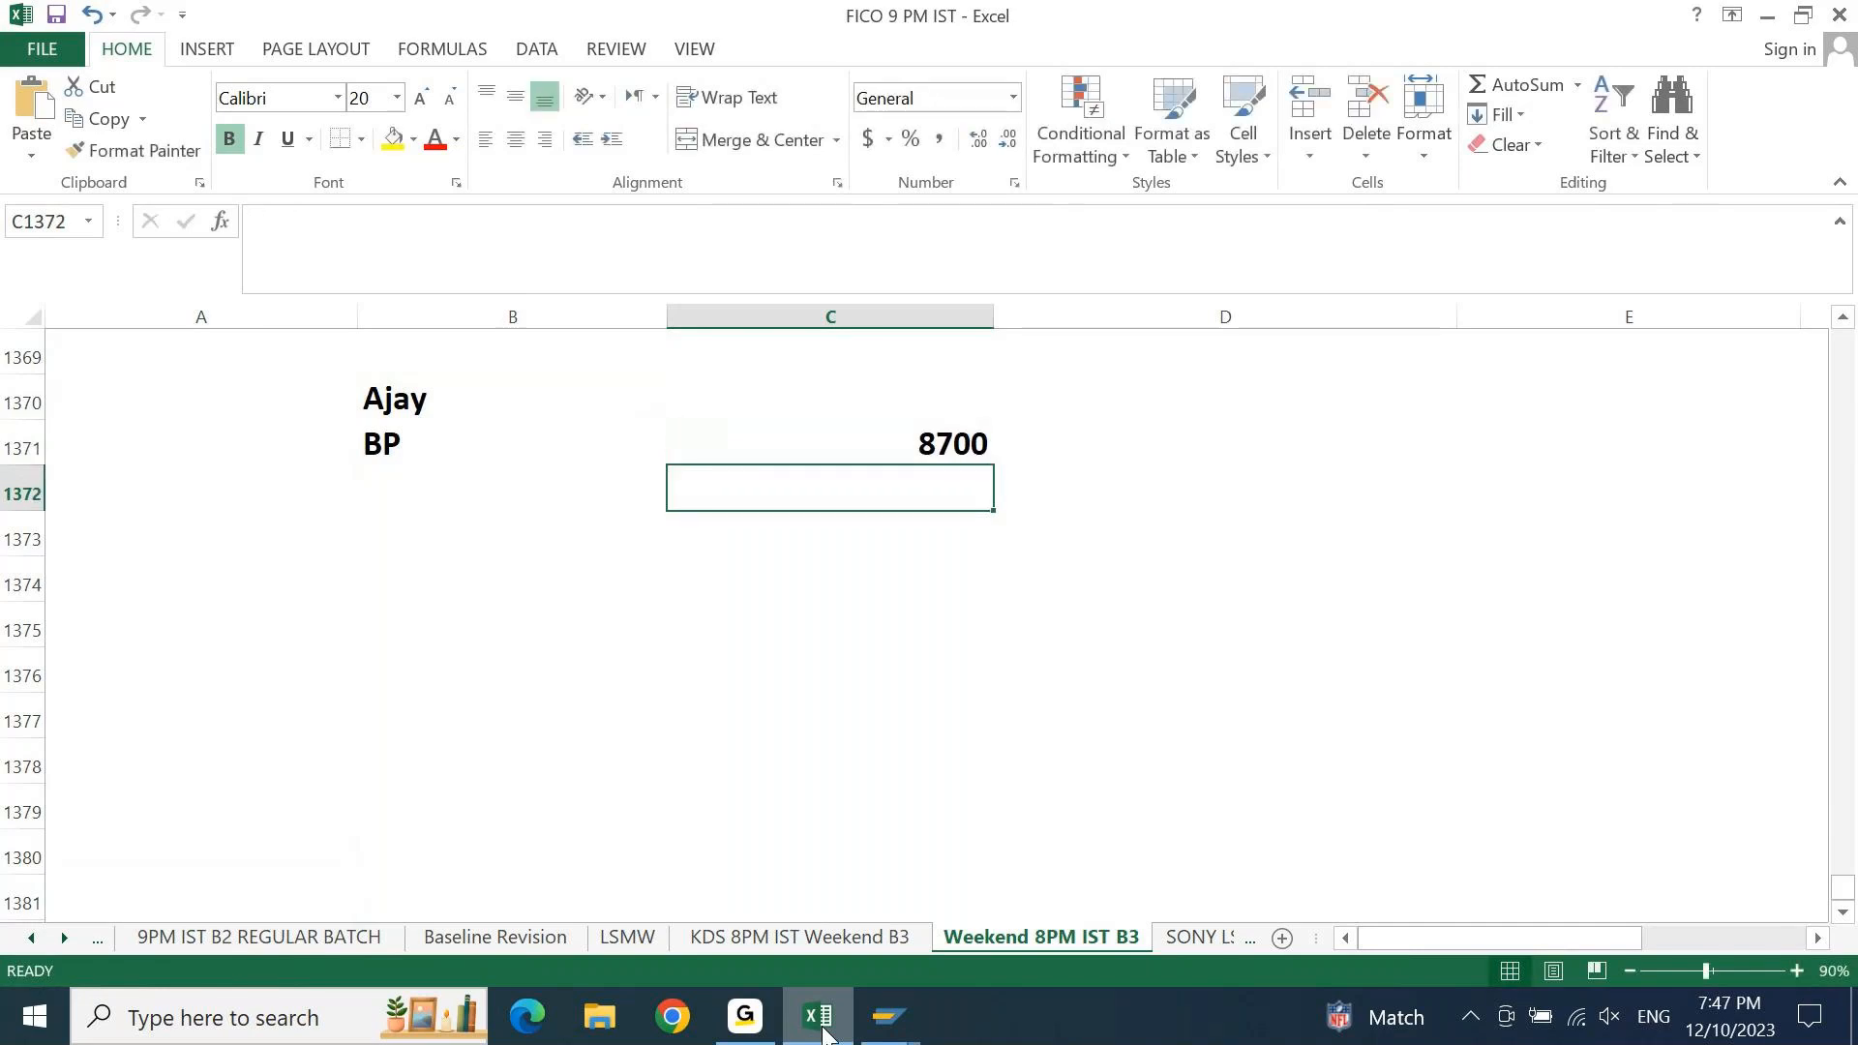
# Add the label Vendor in B1372 and enter a separate vendor number beside it in C1372
pyautogui.press('Up')
pyautogui.press('Left')
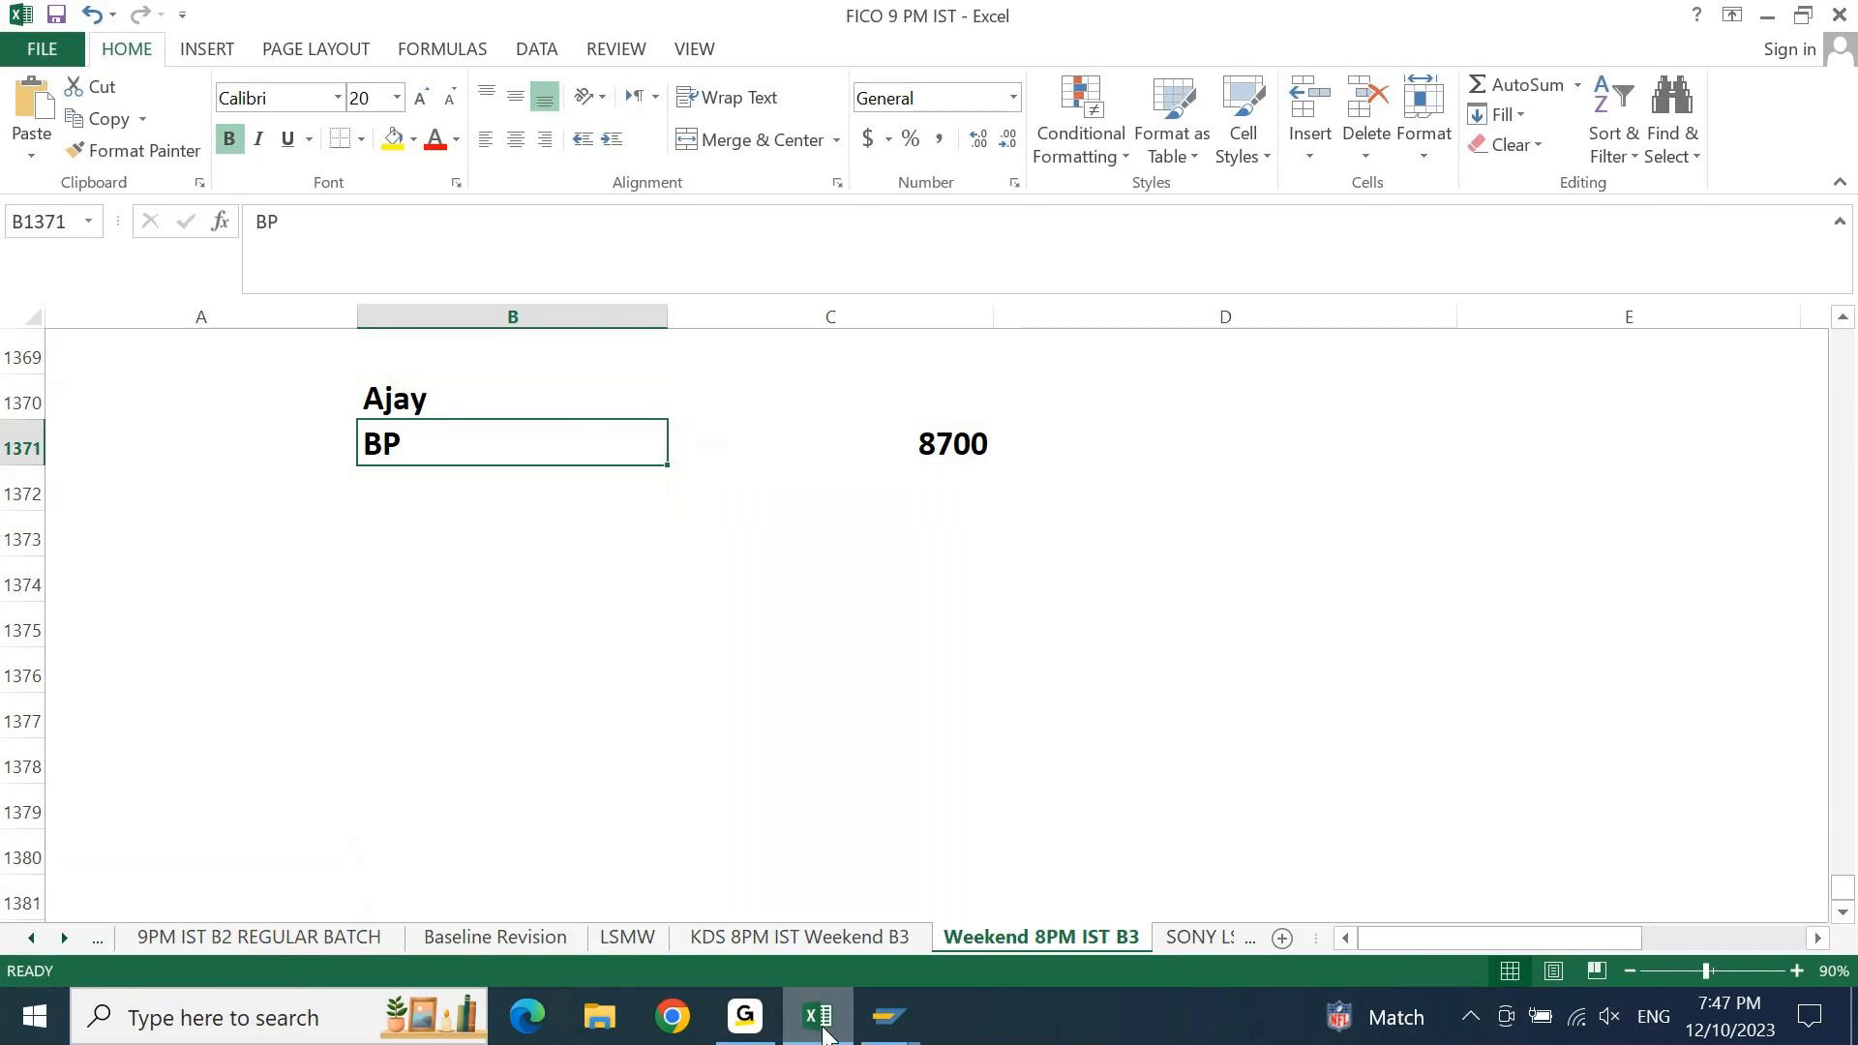
pyautogui.press('Down')
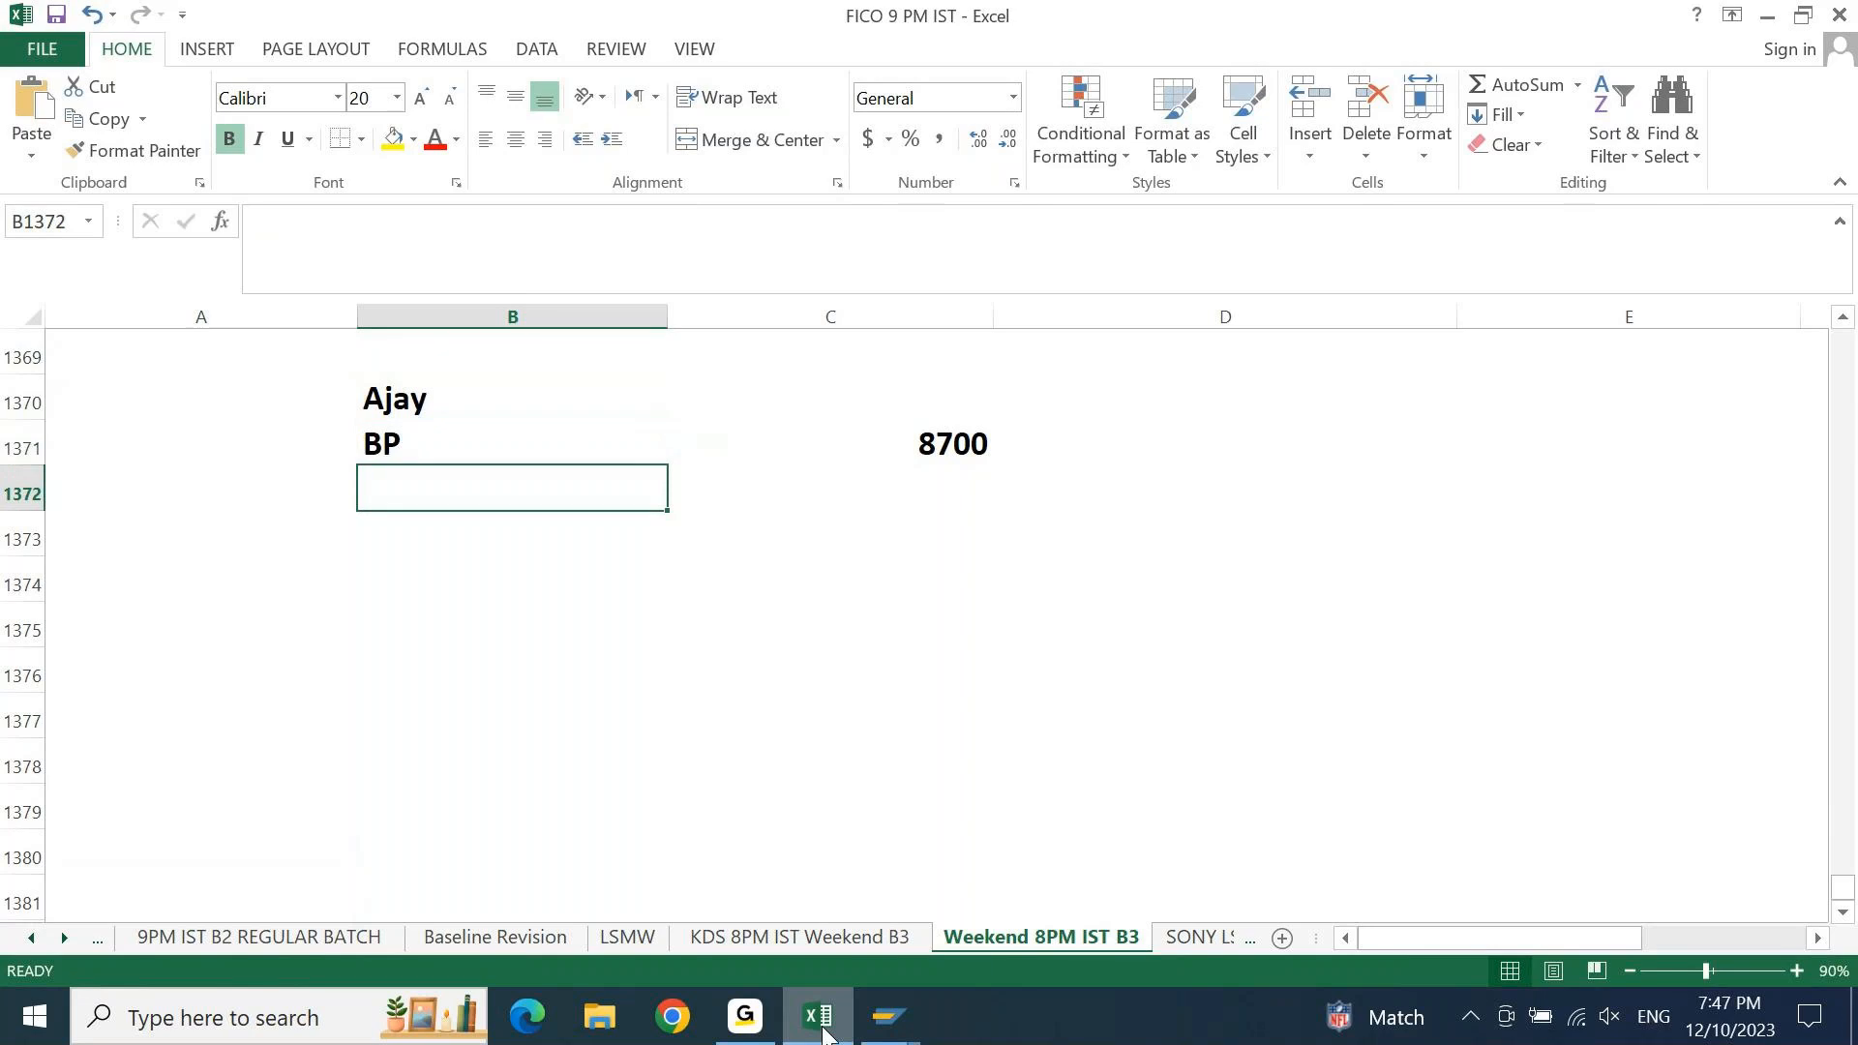
pyautogui.write('Vendor')
pyautogui.press('Return')
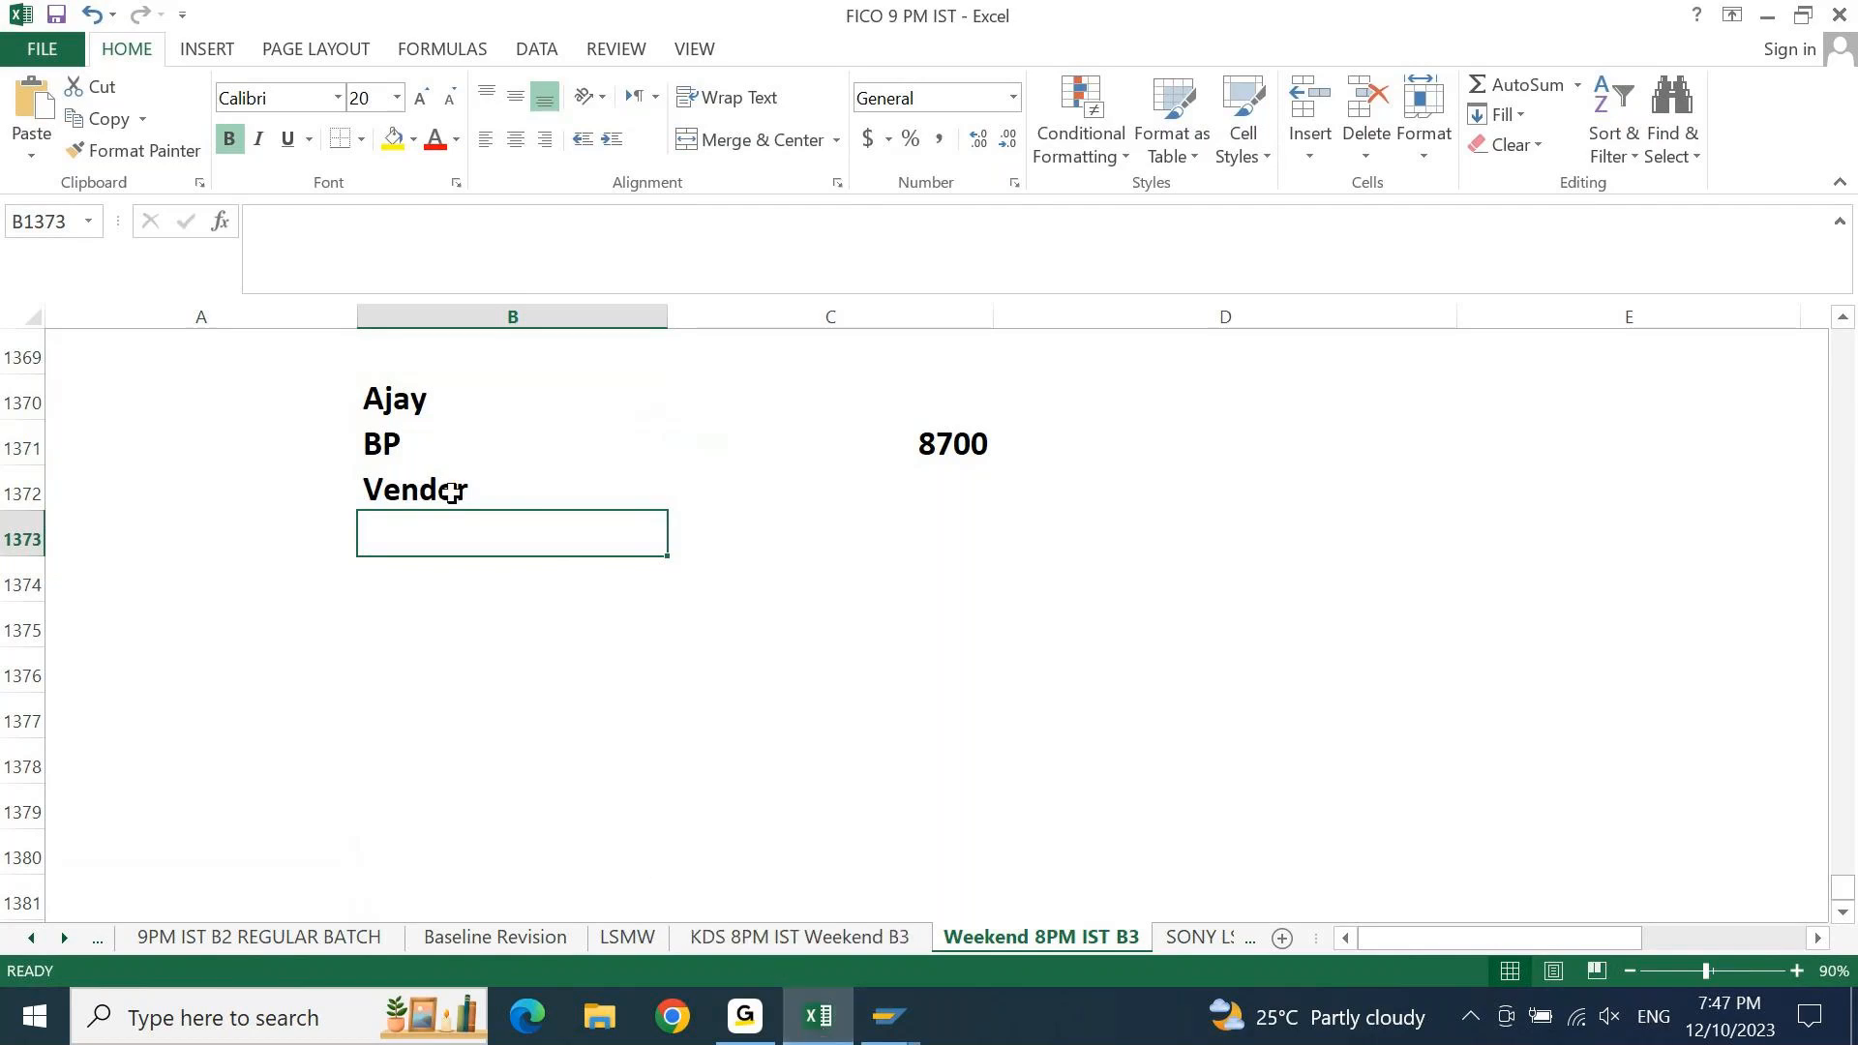
pyautogui.click(972, 453)
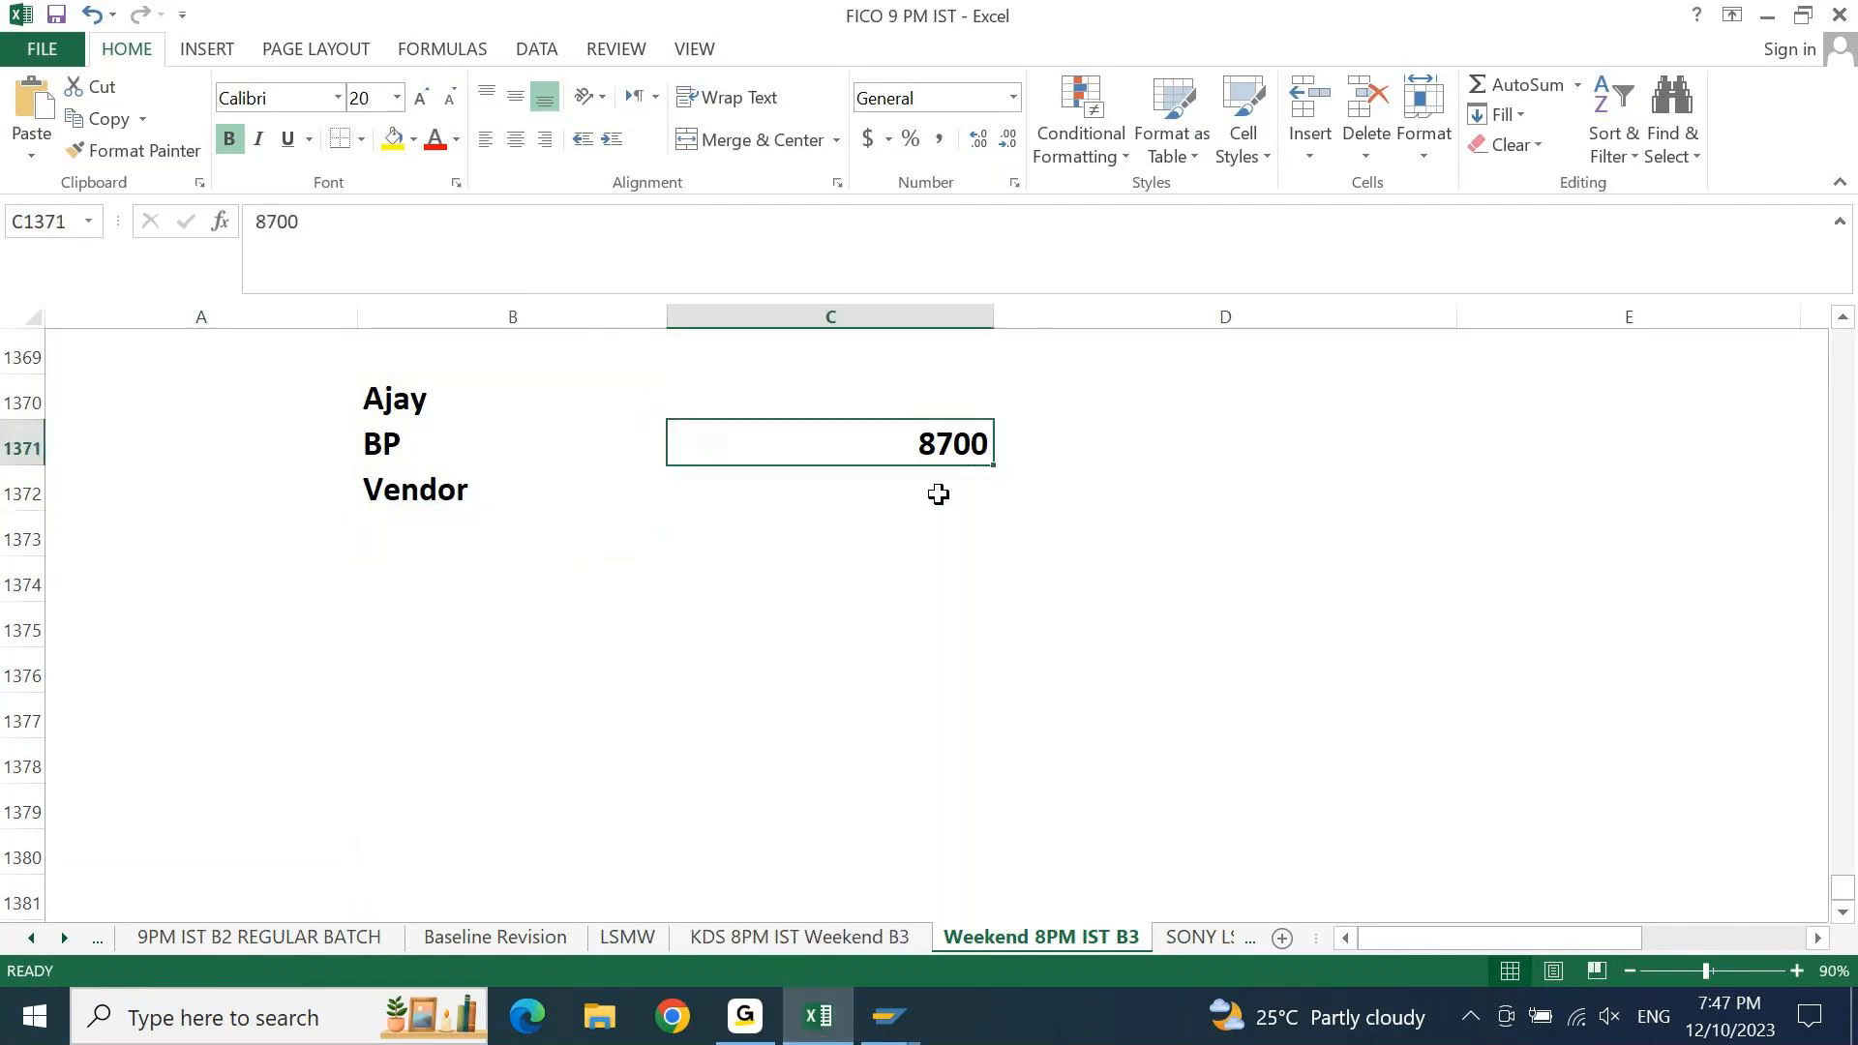
pyautogui.click(935, 497)
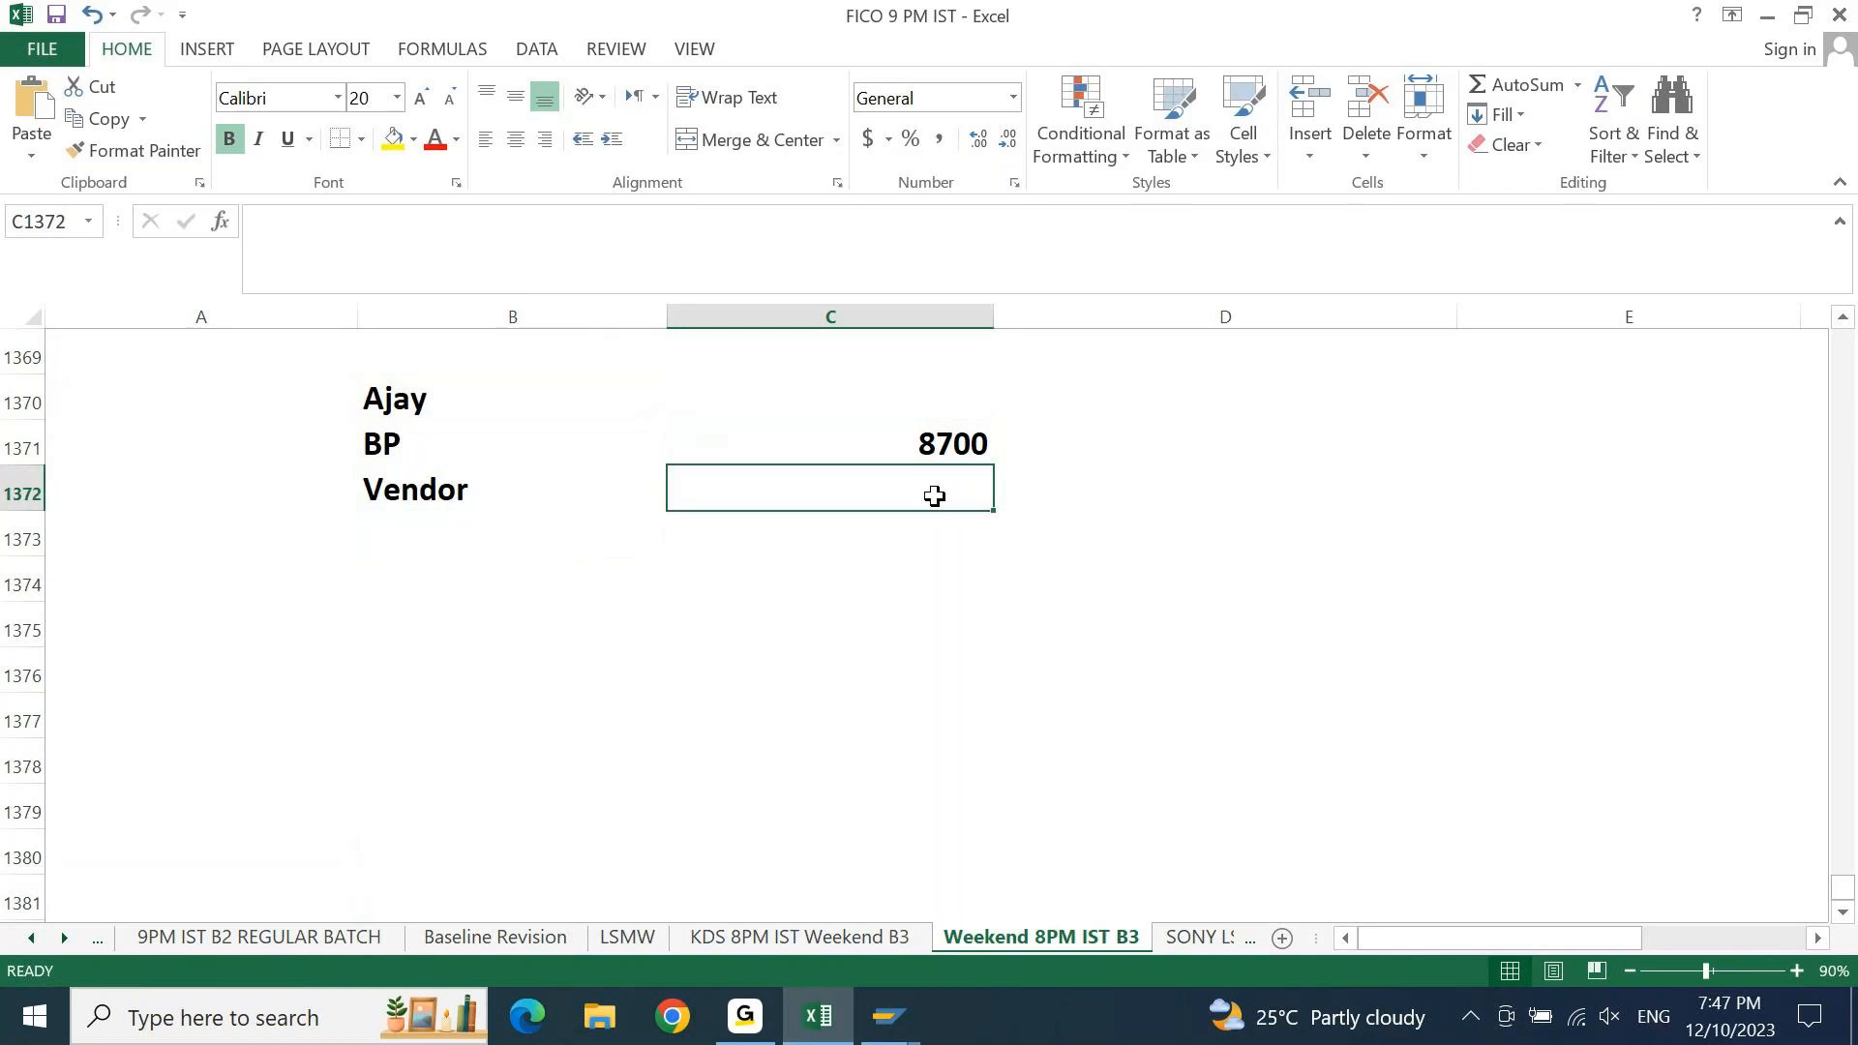
pyautogui.write('6509')
pyautogui.press('Return')
pyautogui.click(935, 496)
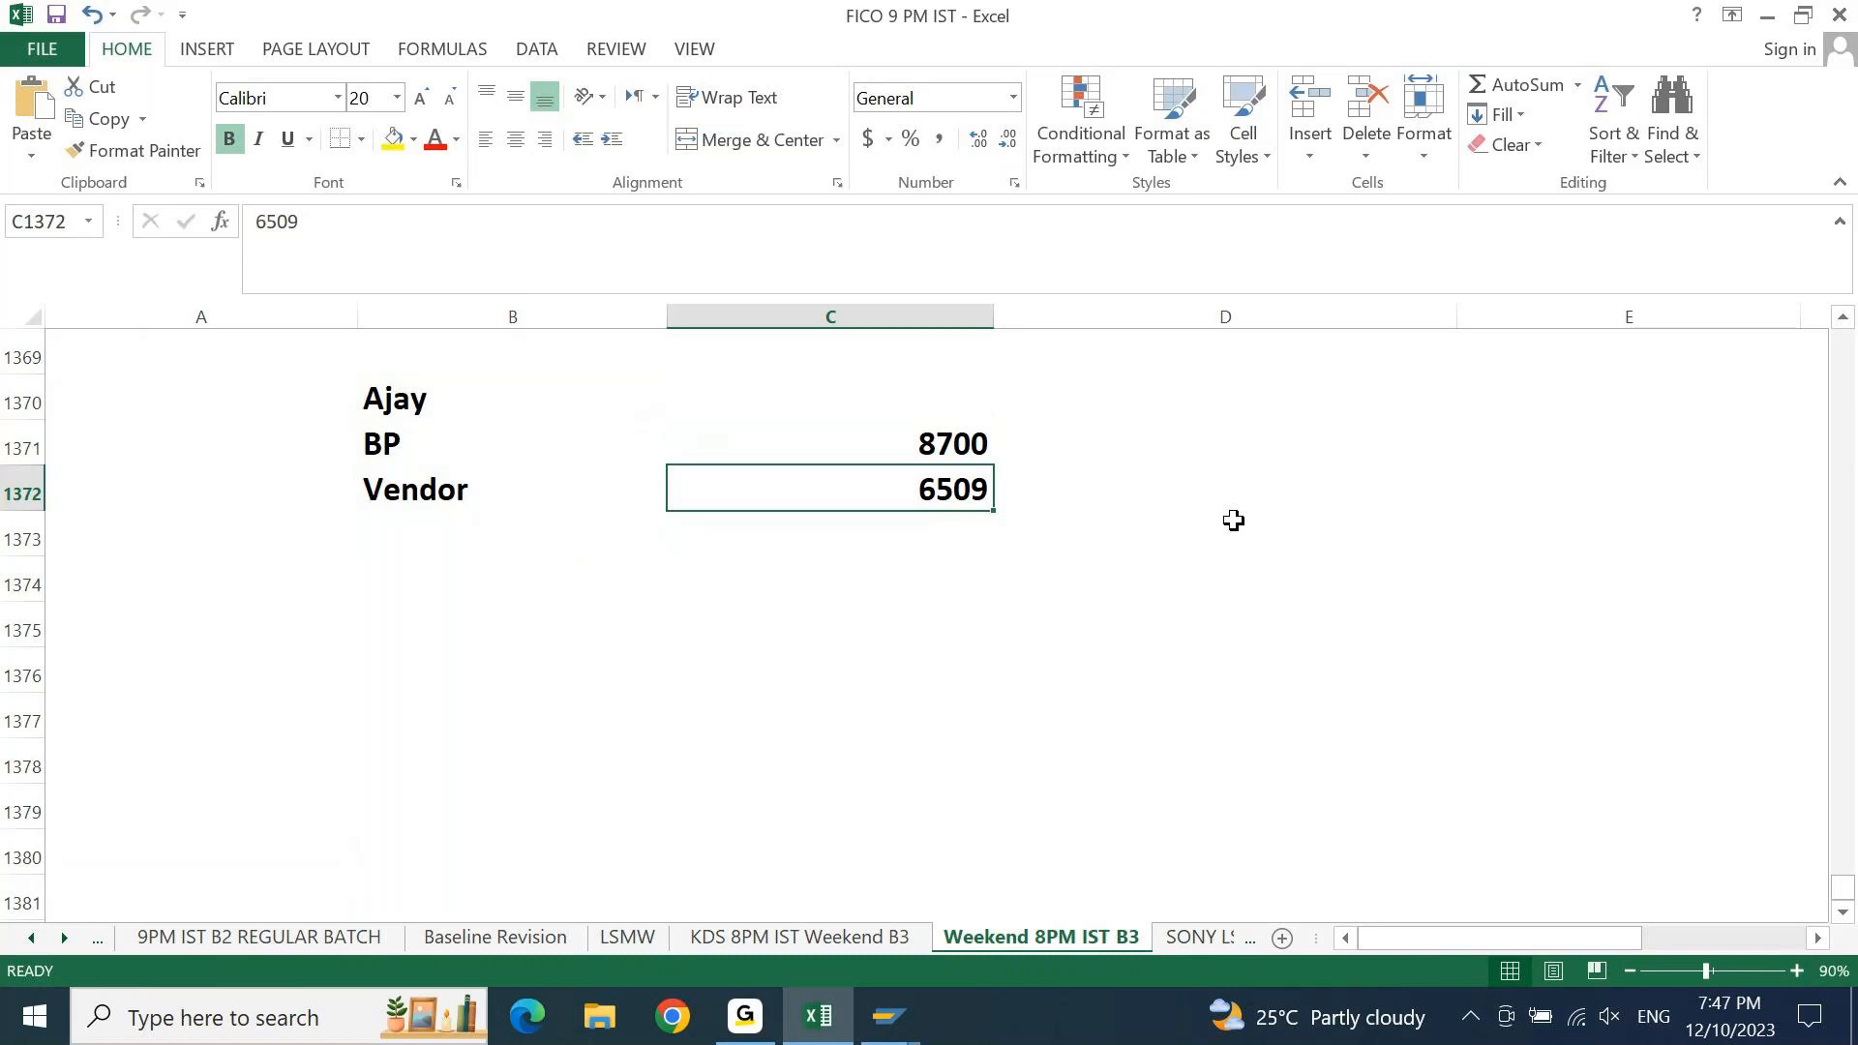
# Replace the vendor number in C1372 with the same number as the BP row
pyautogui.click(408, 401)
pyautogui.moveTo(951, 444); pyautogui.dragTo(960, 486)
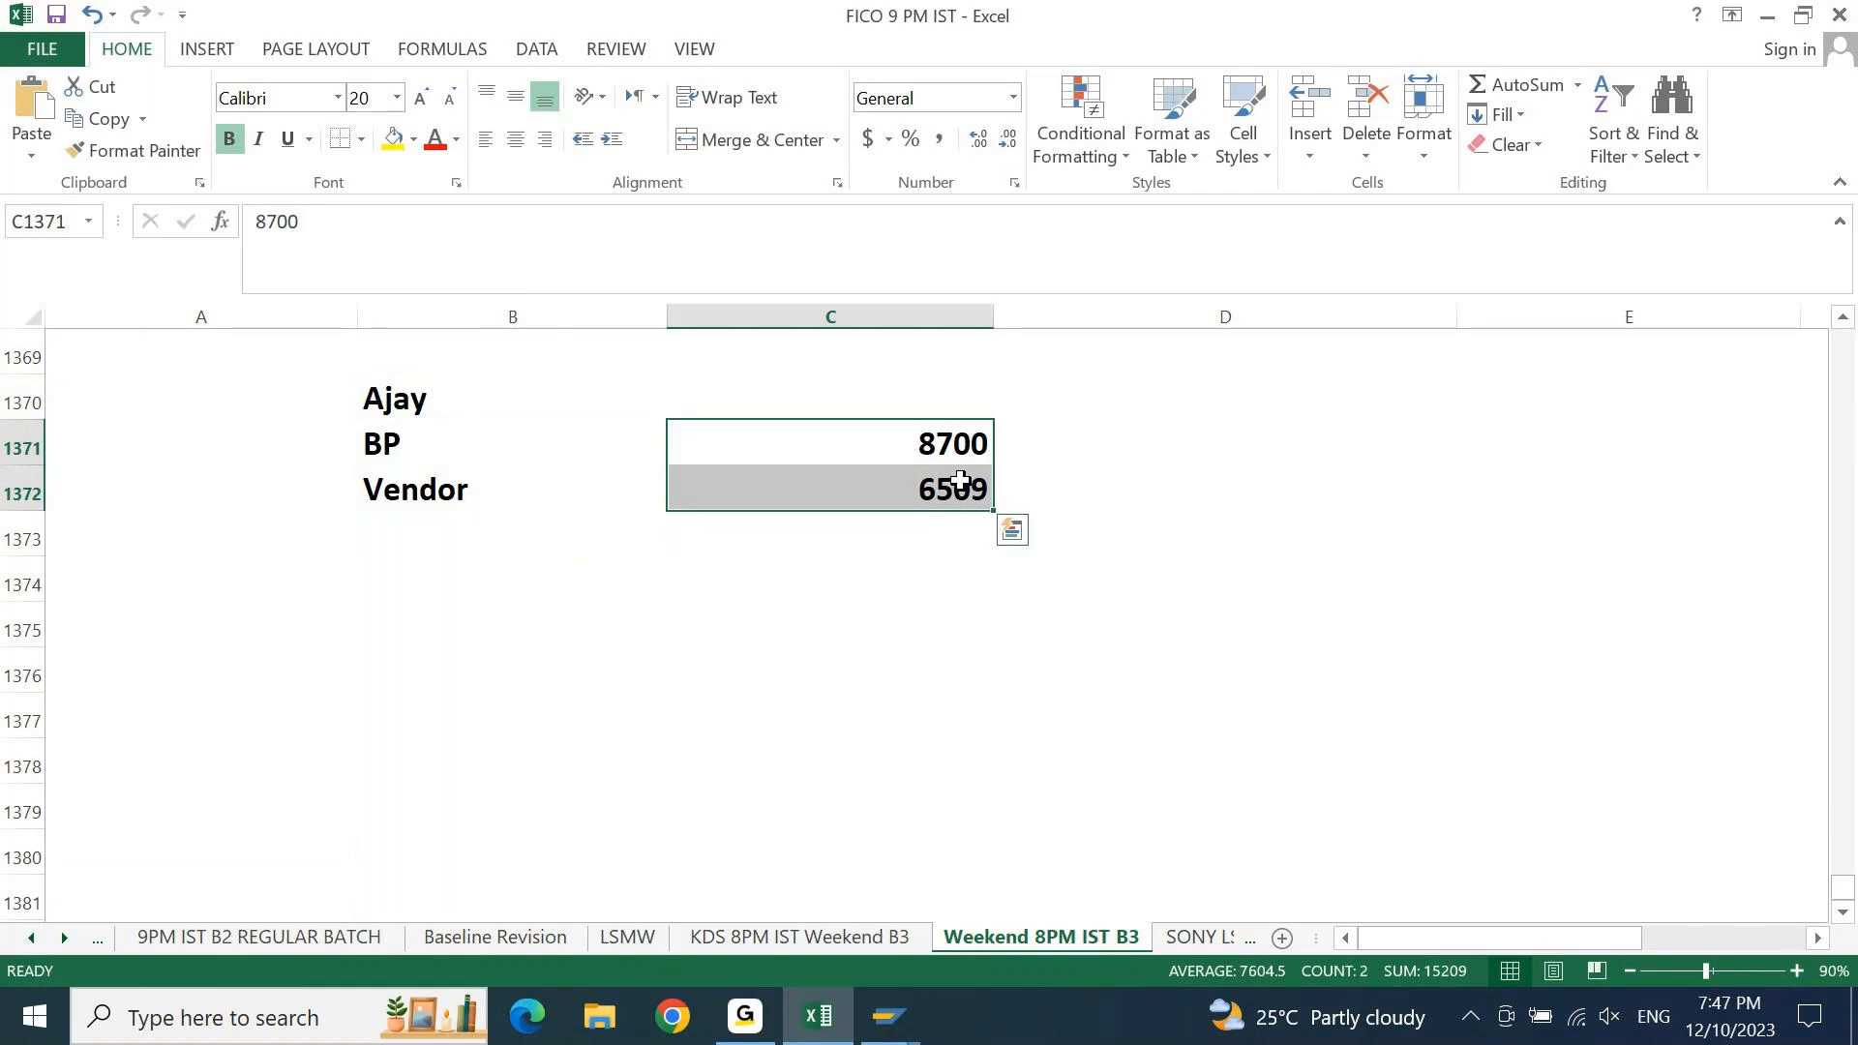
pyautogui.click(973, 443)
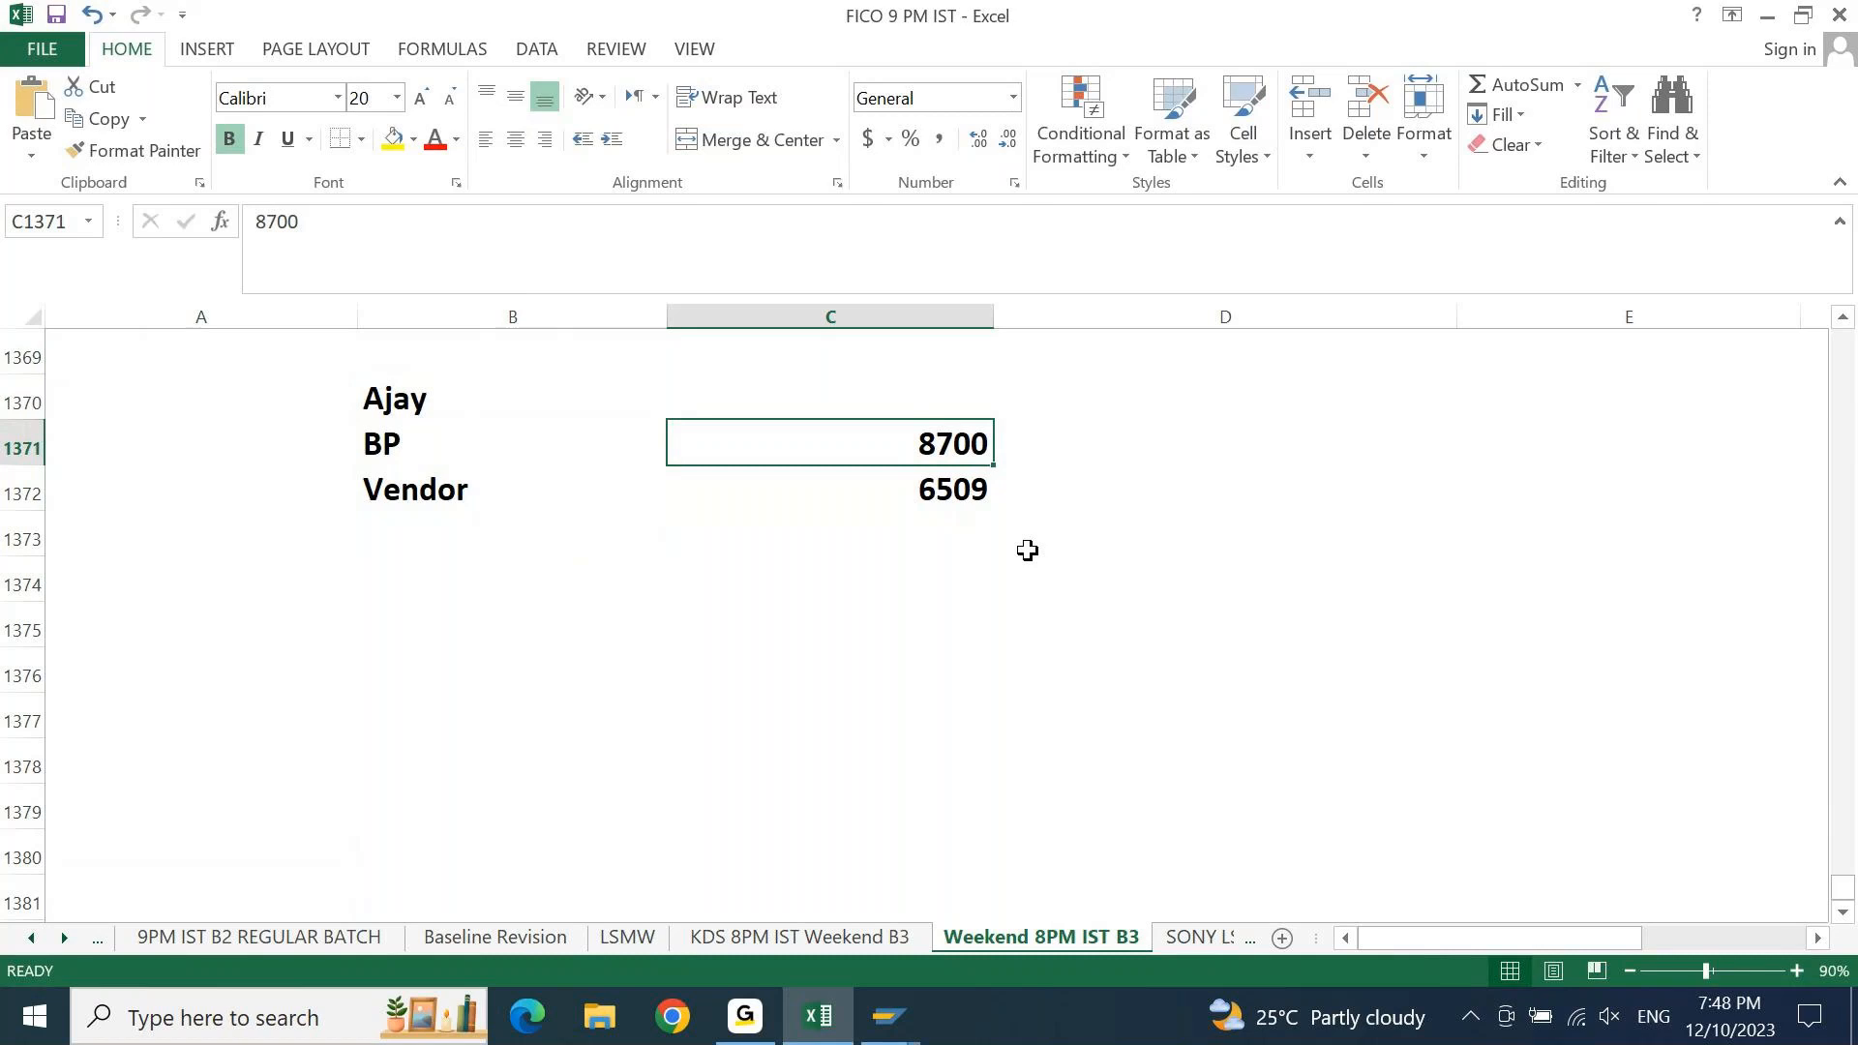
pyautogui.press('Down')
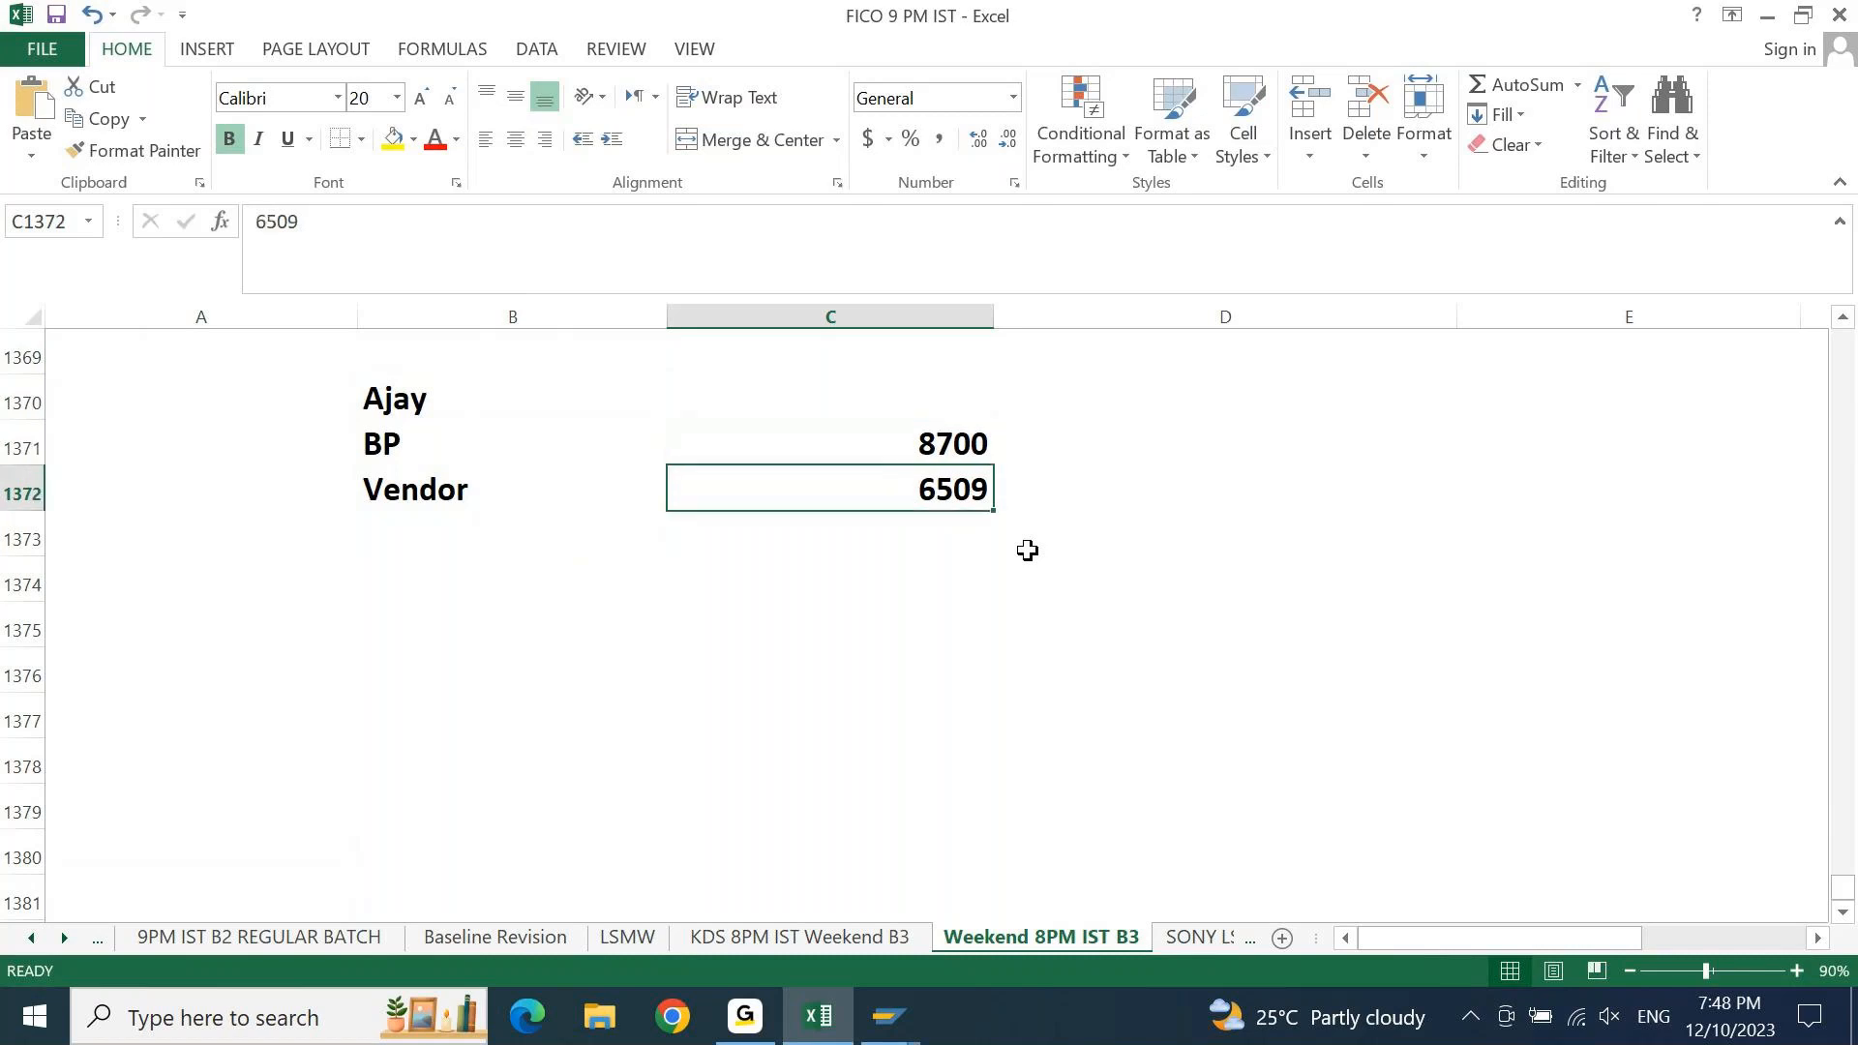
pyautogui.write('8700')
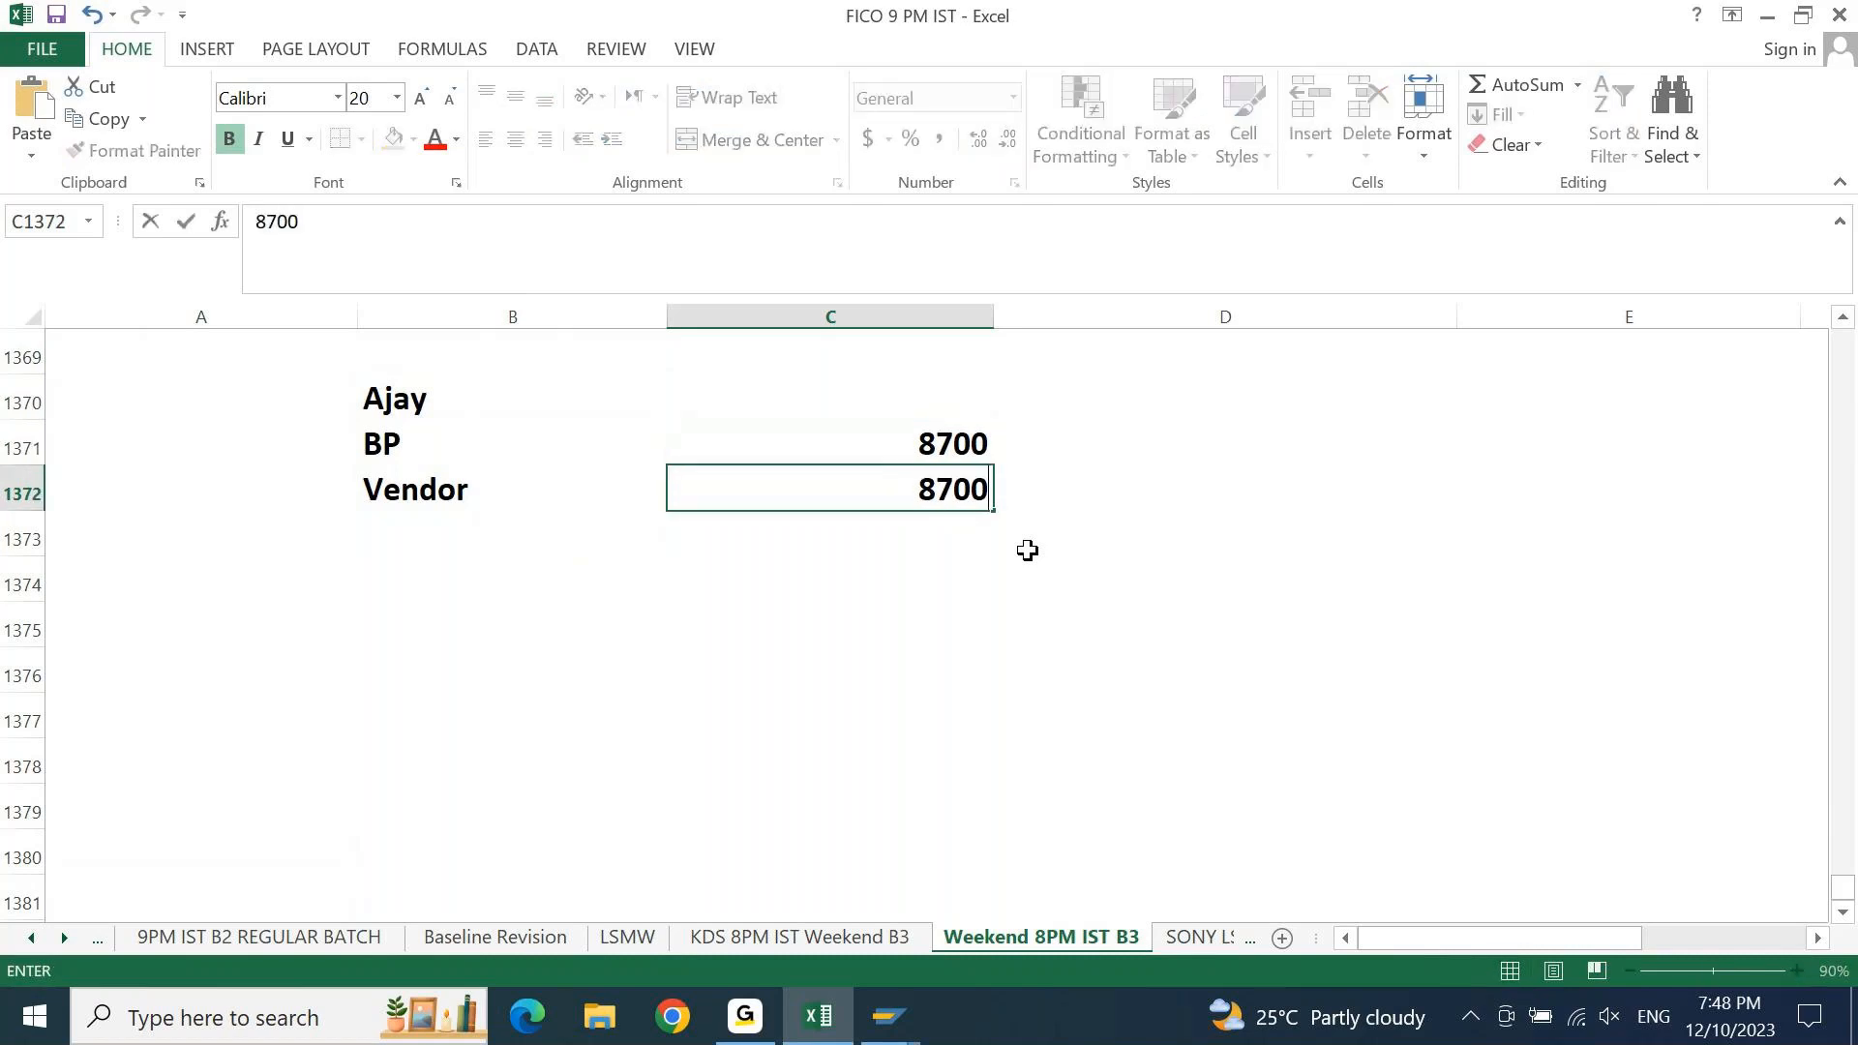
pyautogui.press('Return')
# Add the label Customer in B1373 and fill the number from the Vendor row down into C1373
pyautogui.click(388, 485)
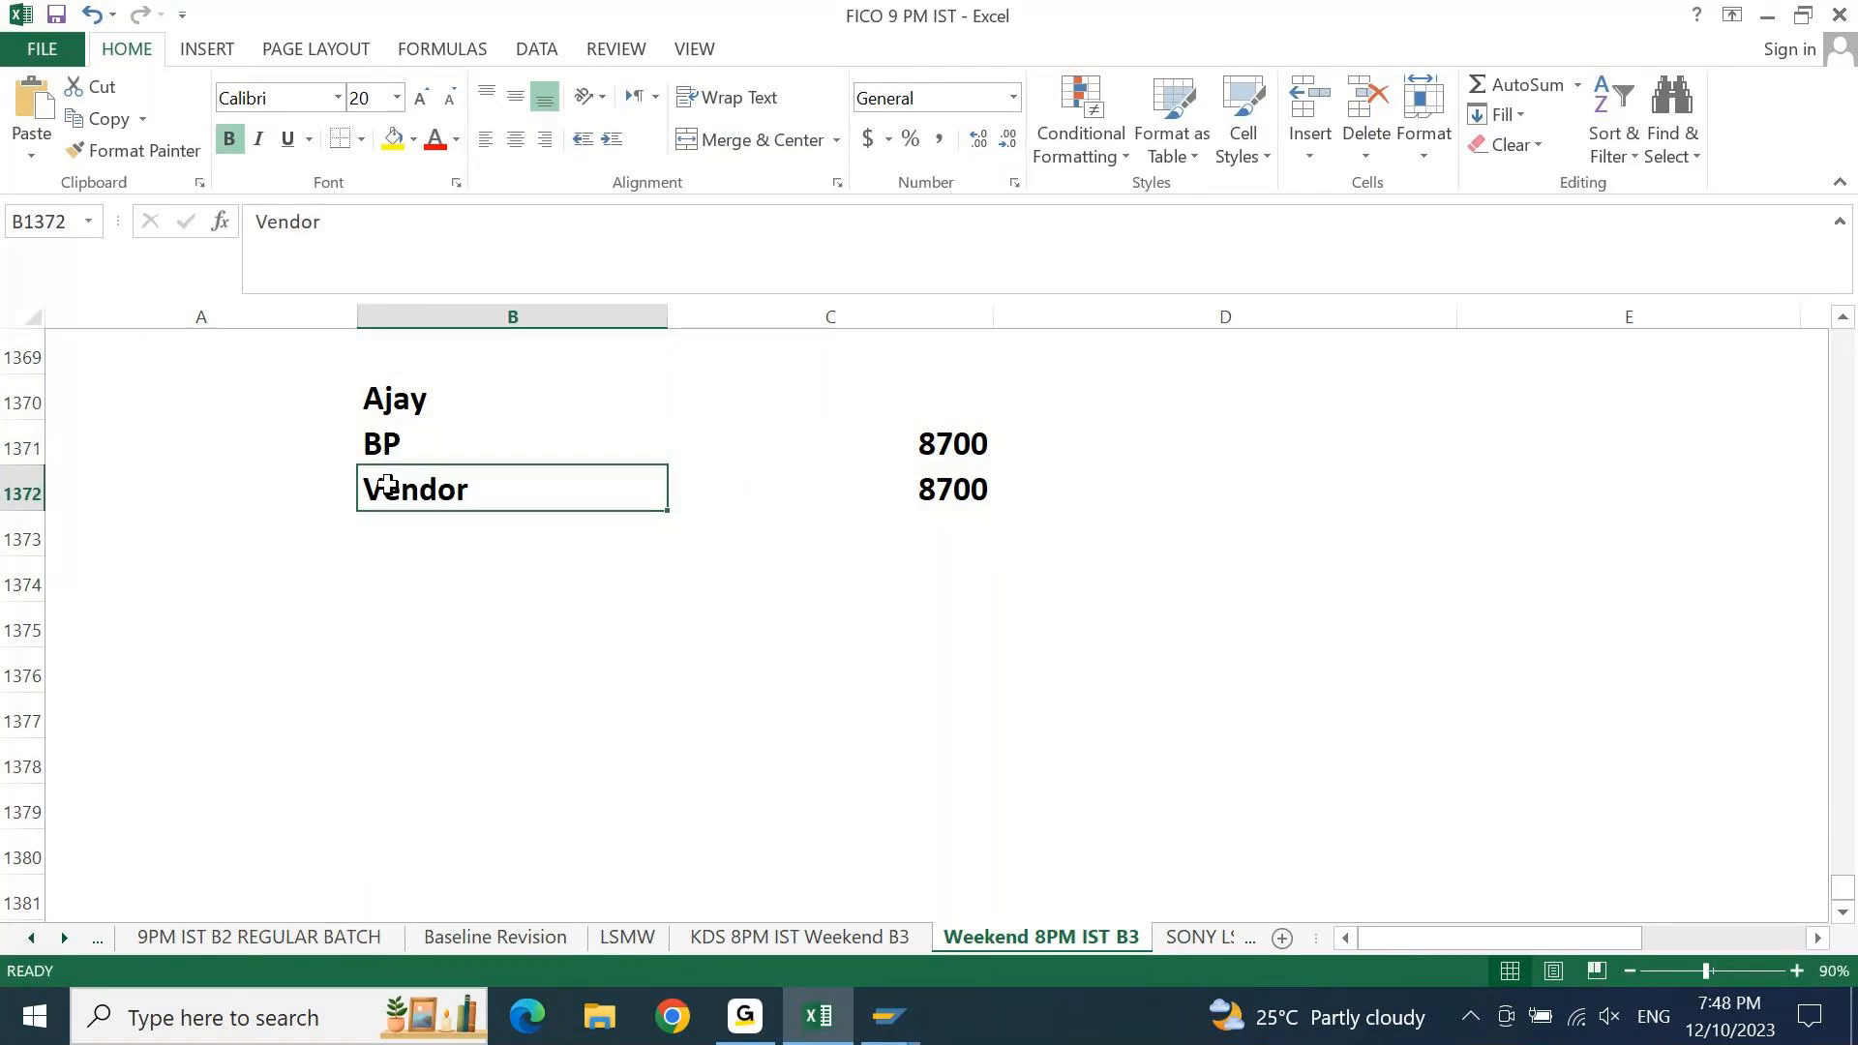
pyautogui.click(381, 437)
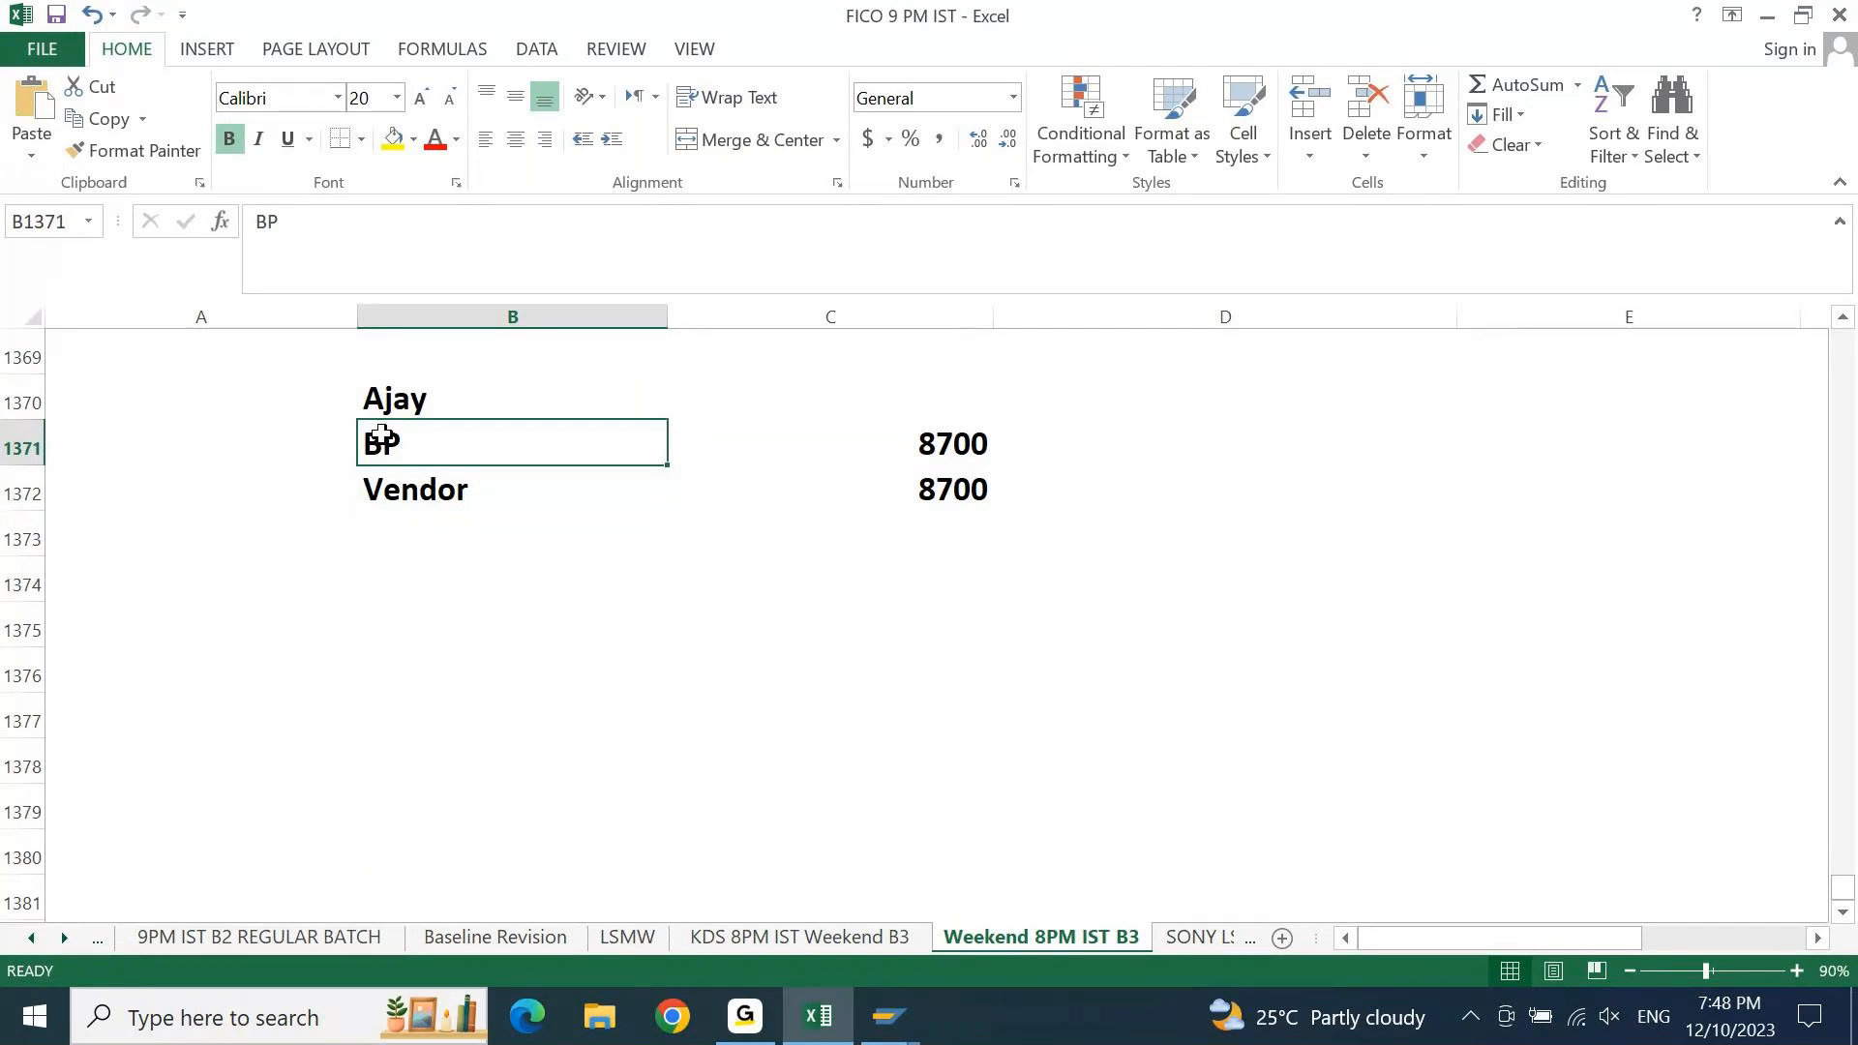
pyautogui.press('Down')
pyautogui.press('Down')
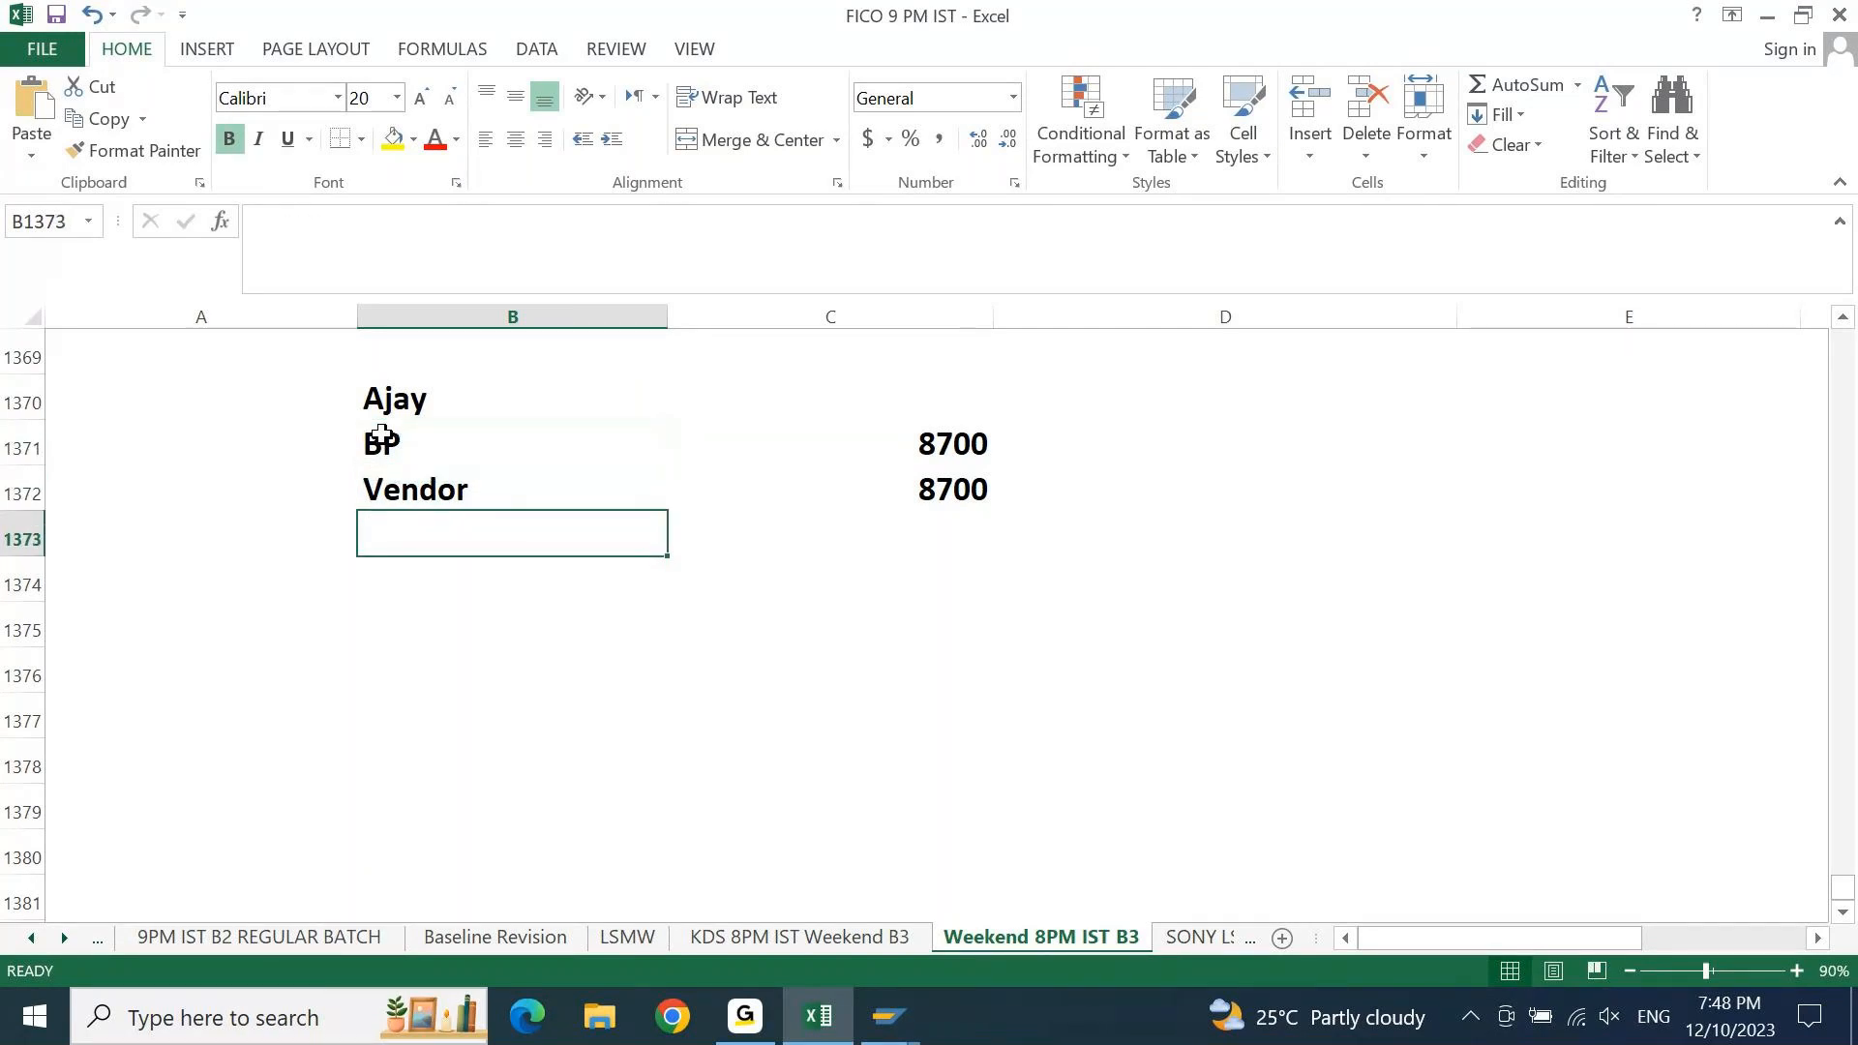
pyautogui.write('C')
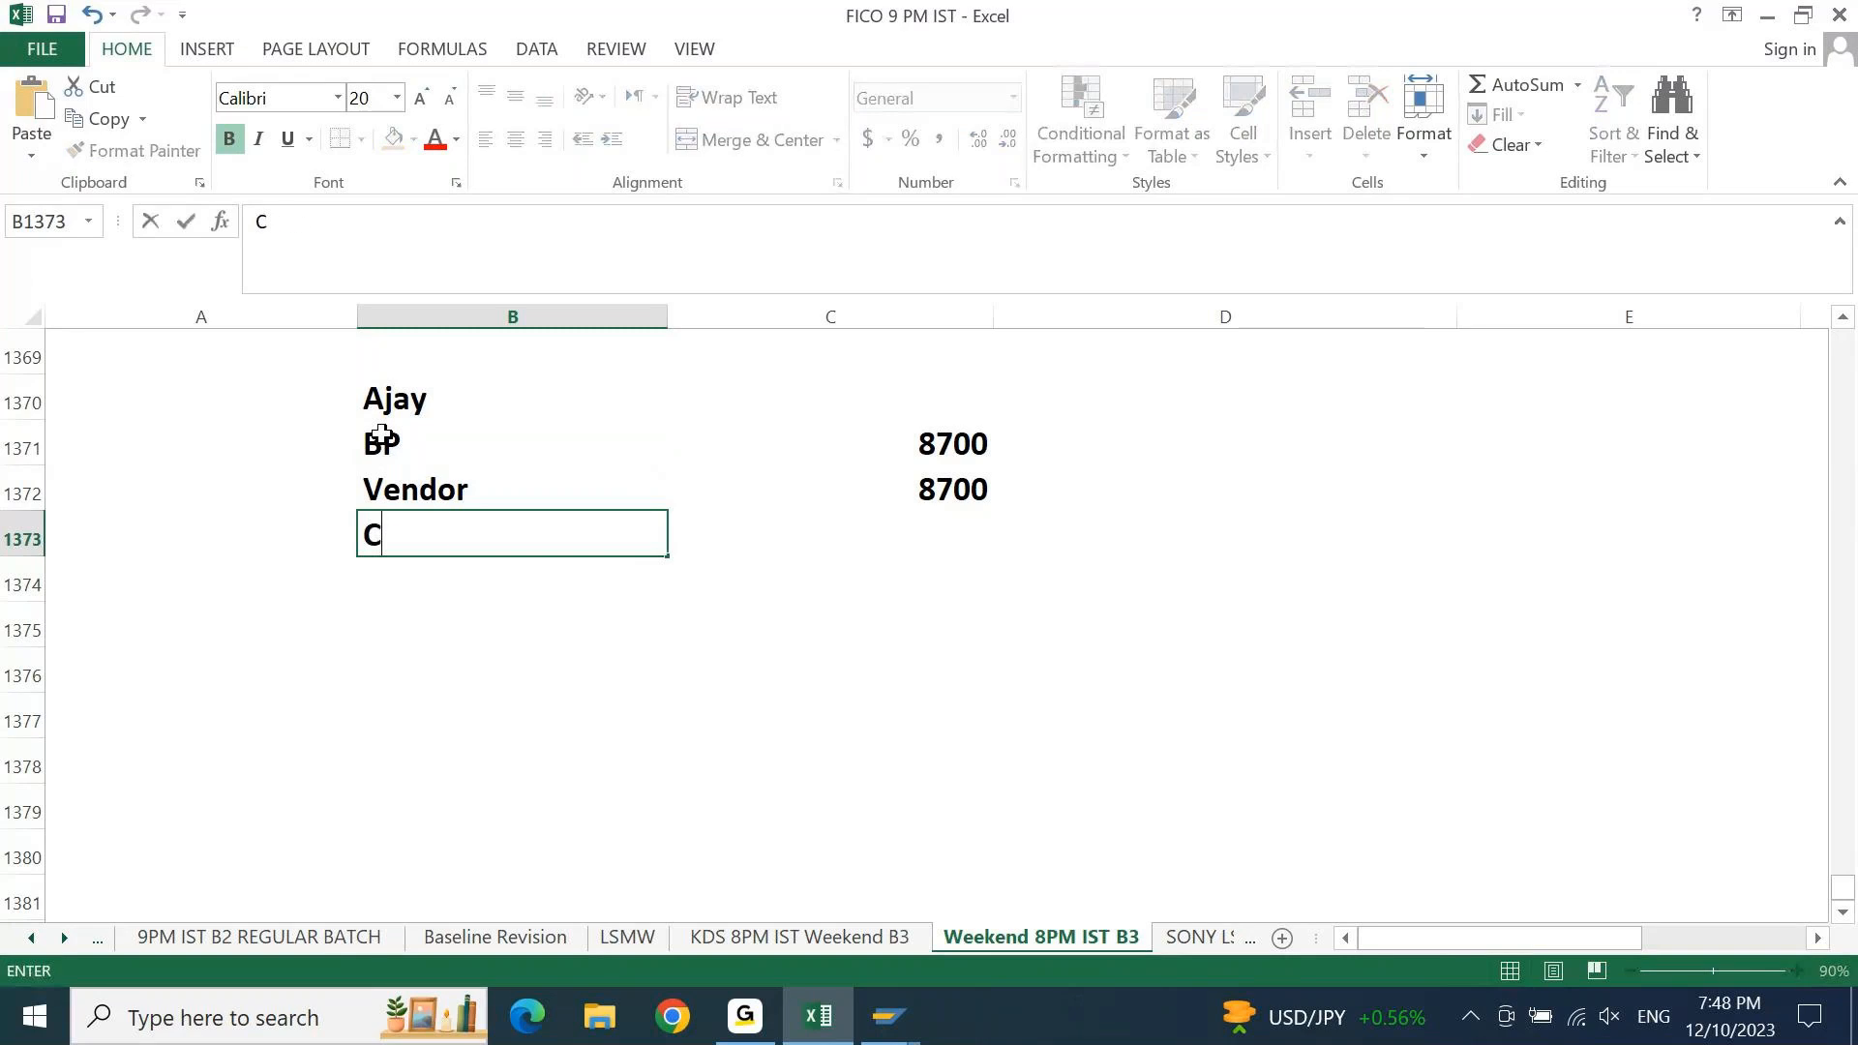
pyautogui.write('ustomer')
pyautogui.press('Tab')
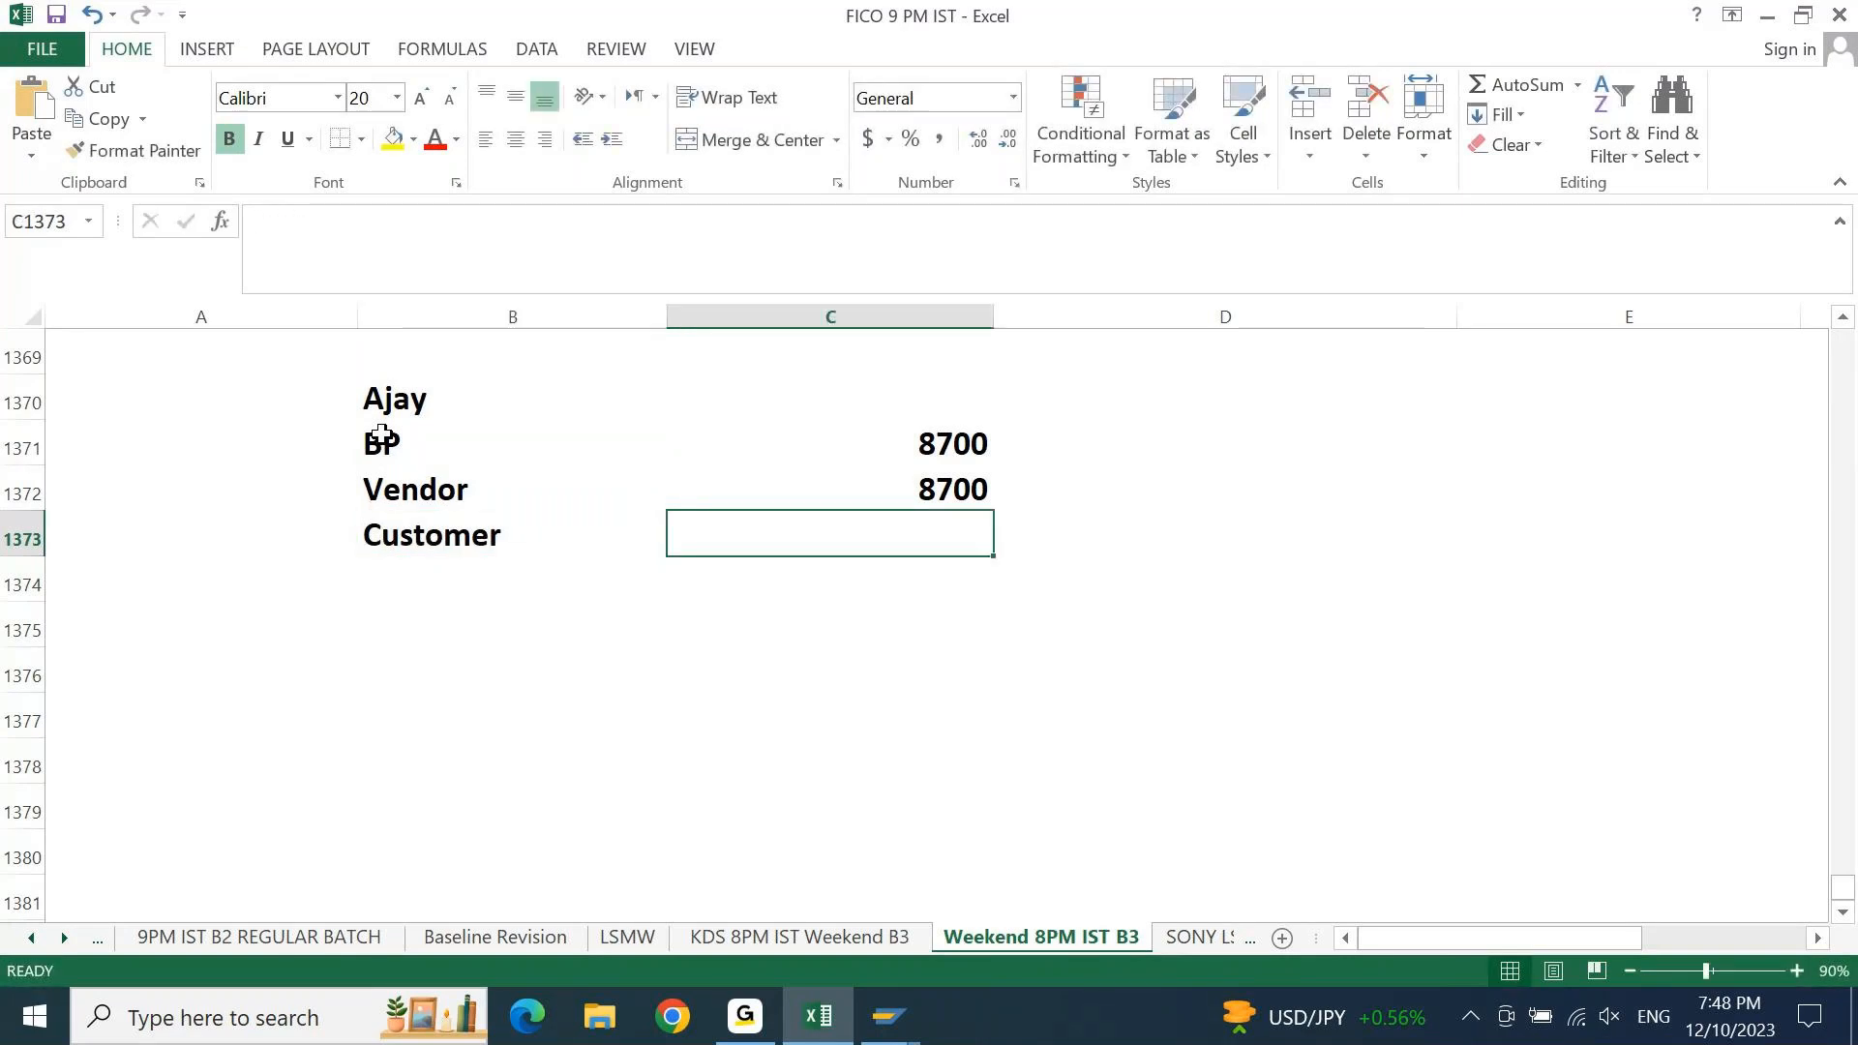
pyautogui.hotkey('ctrl', 'd')
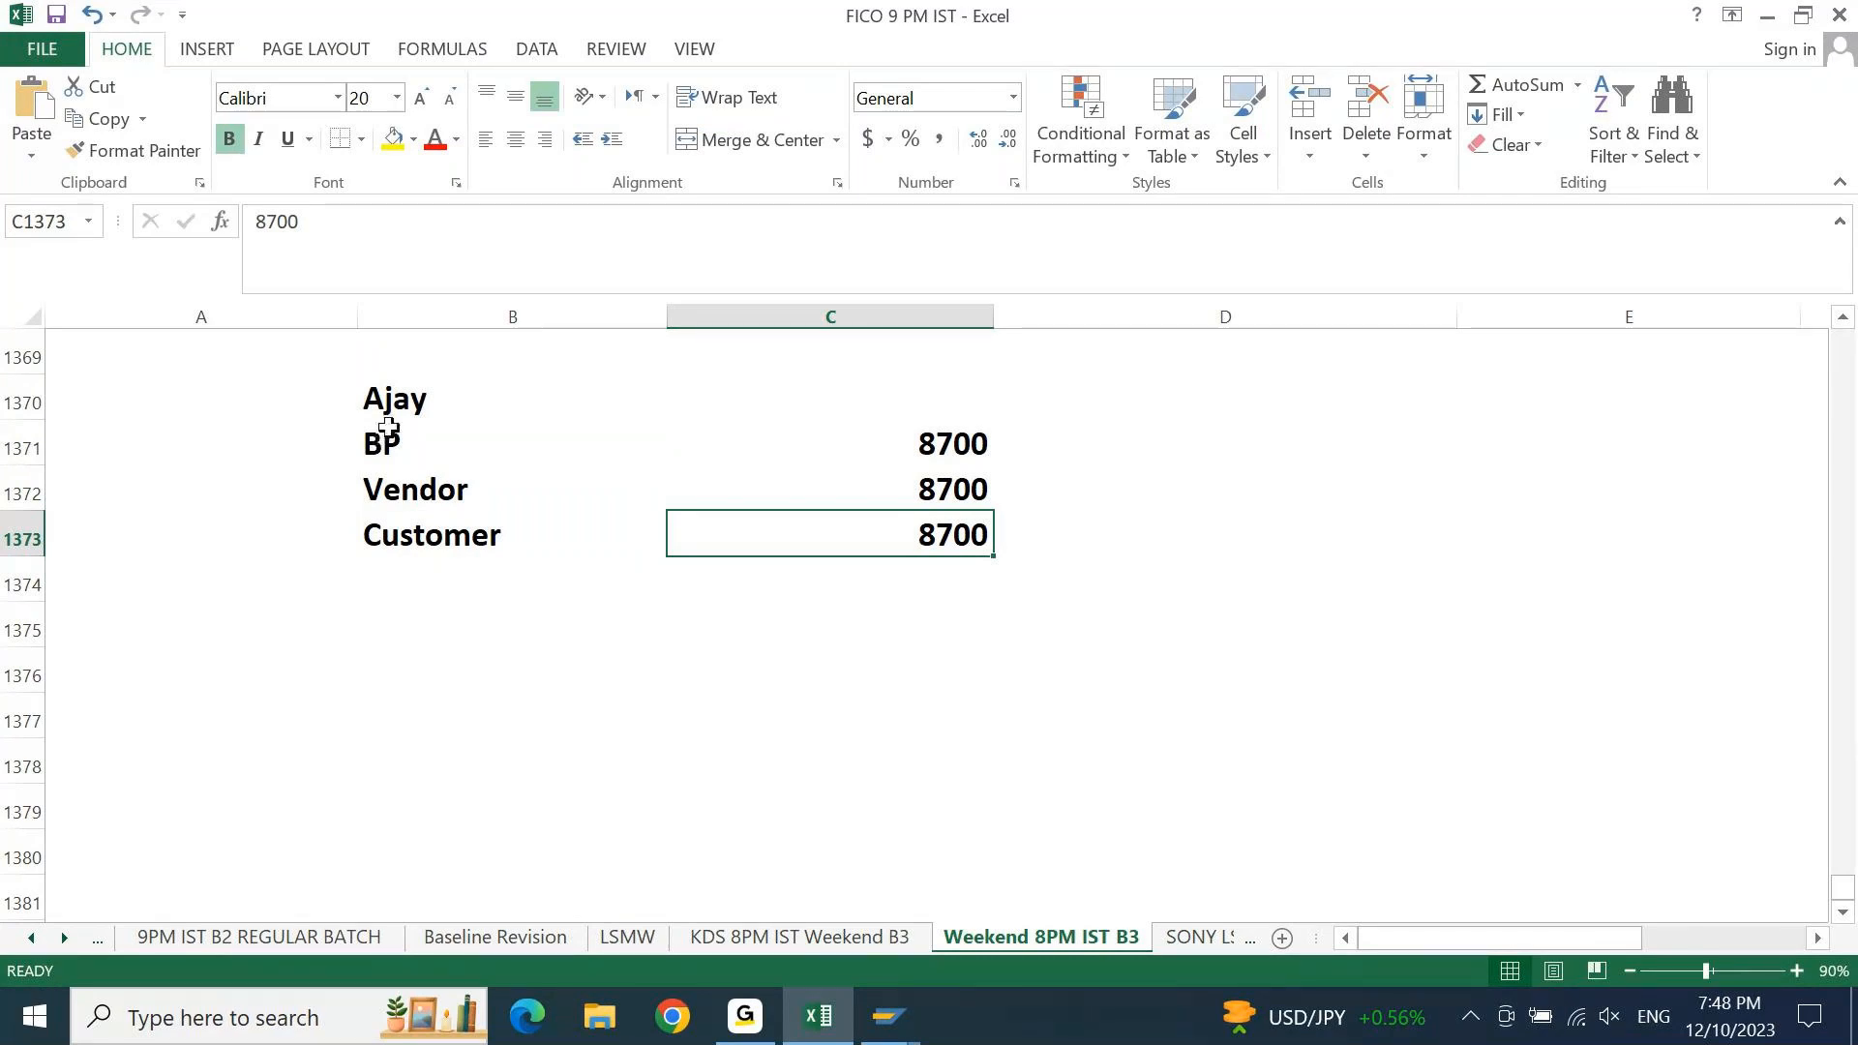
pyautogui.click(397, 431)
pyautogui.press('Up')
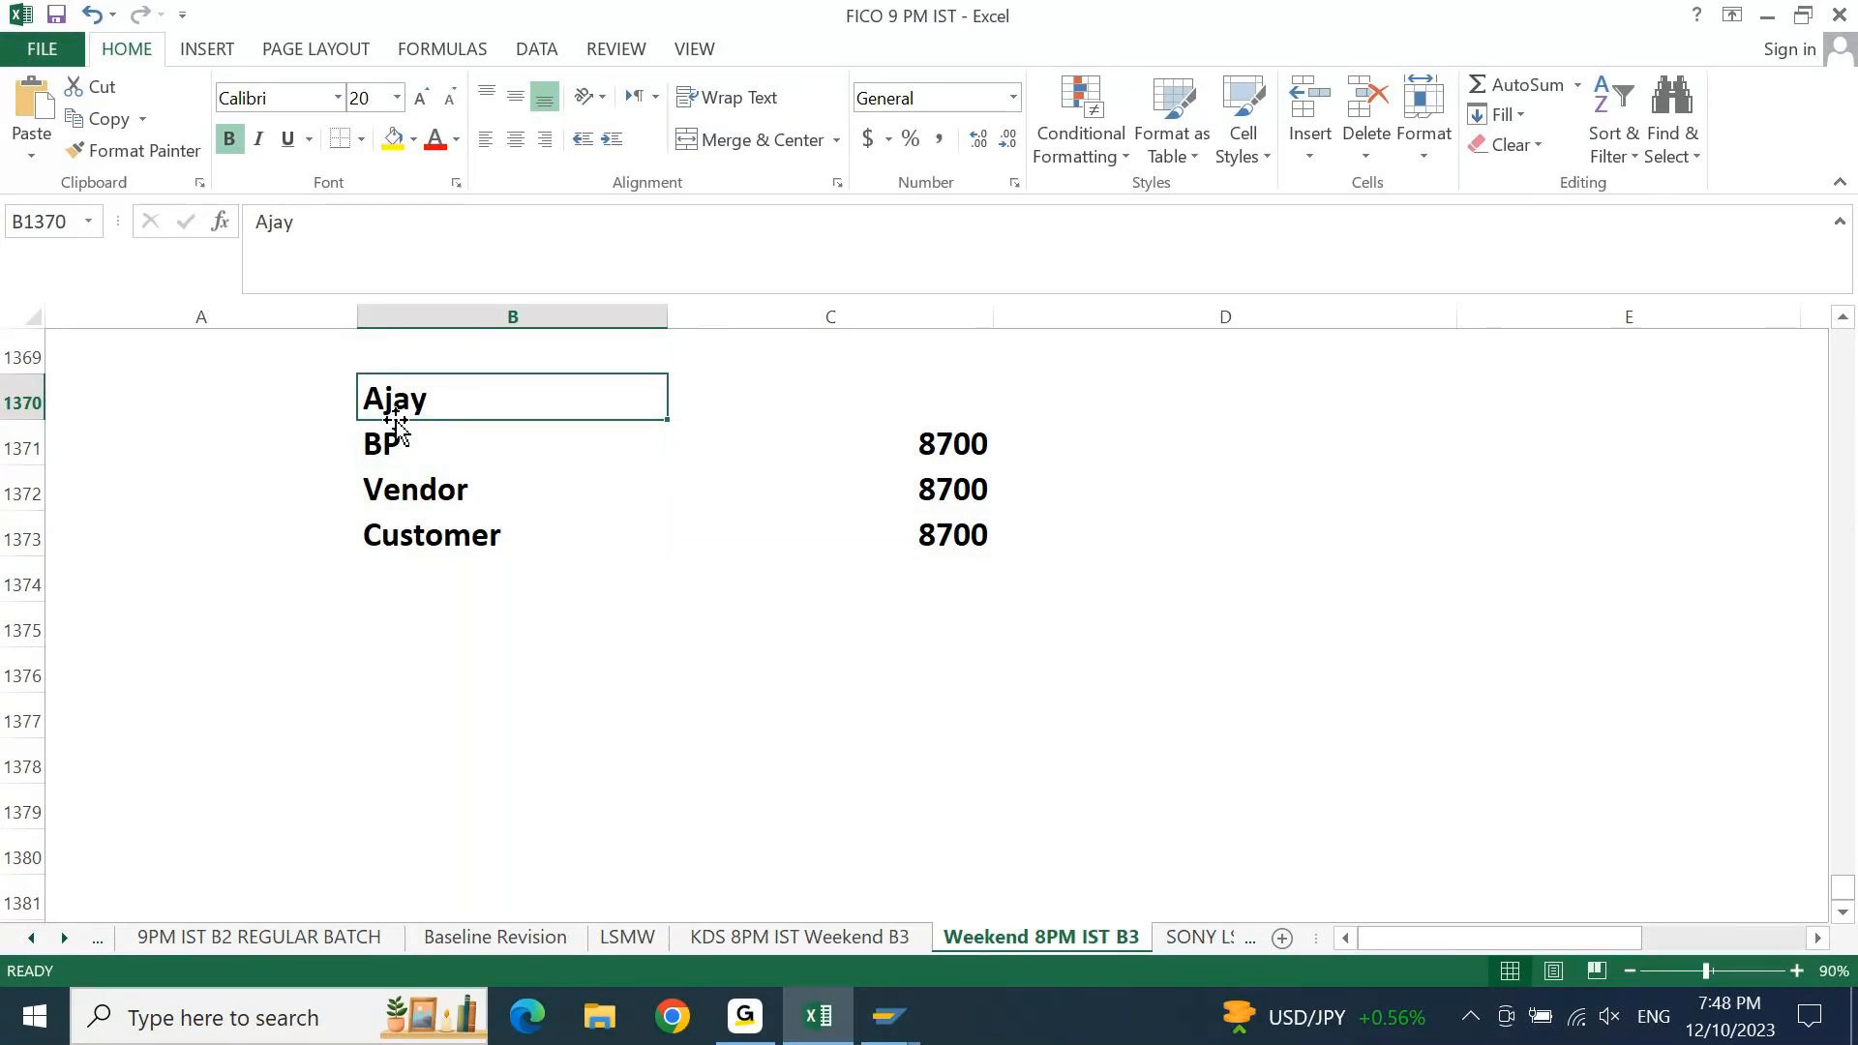
pyautogui.moveTo(392, 441); pyautogui.dragTo(395, 513)
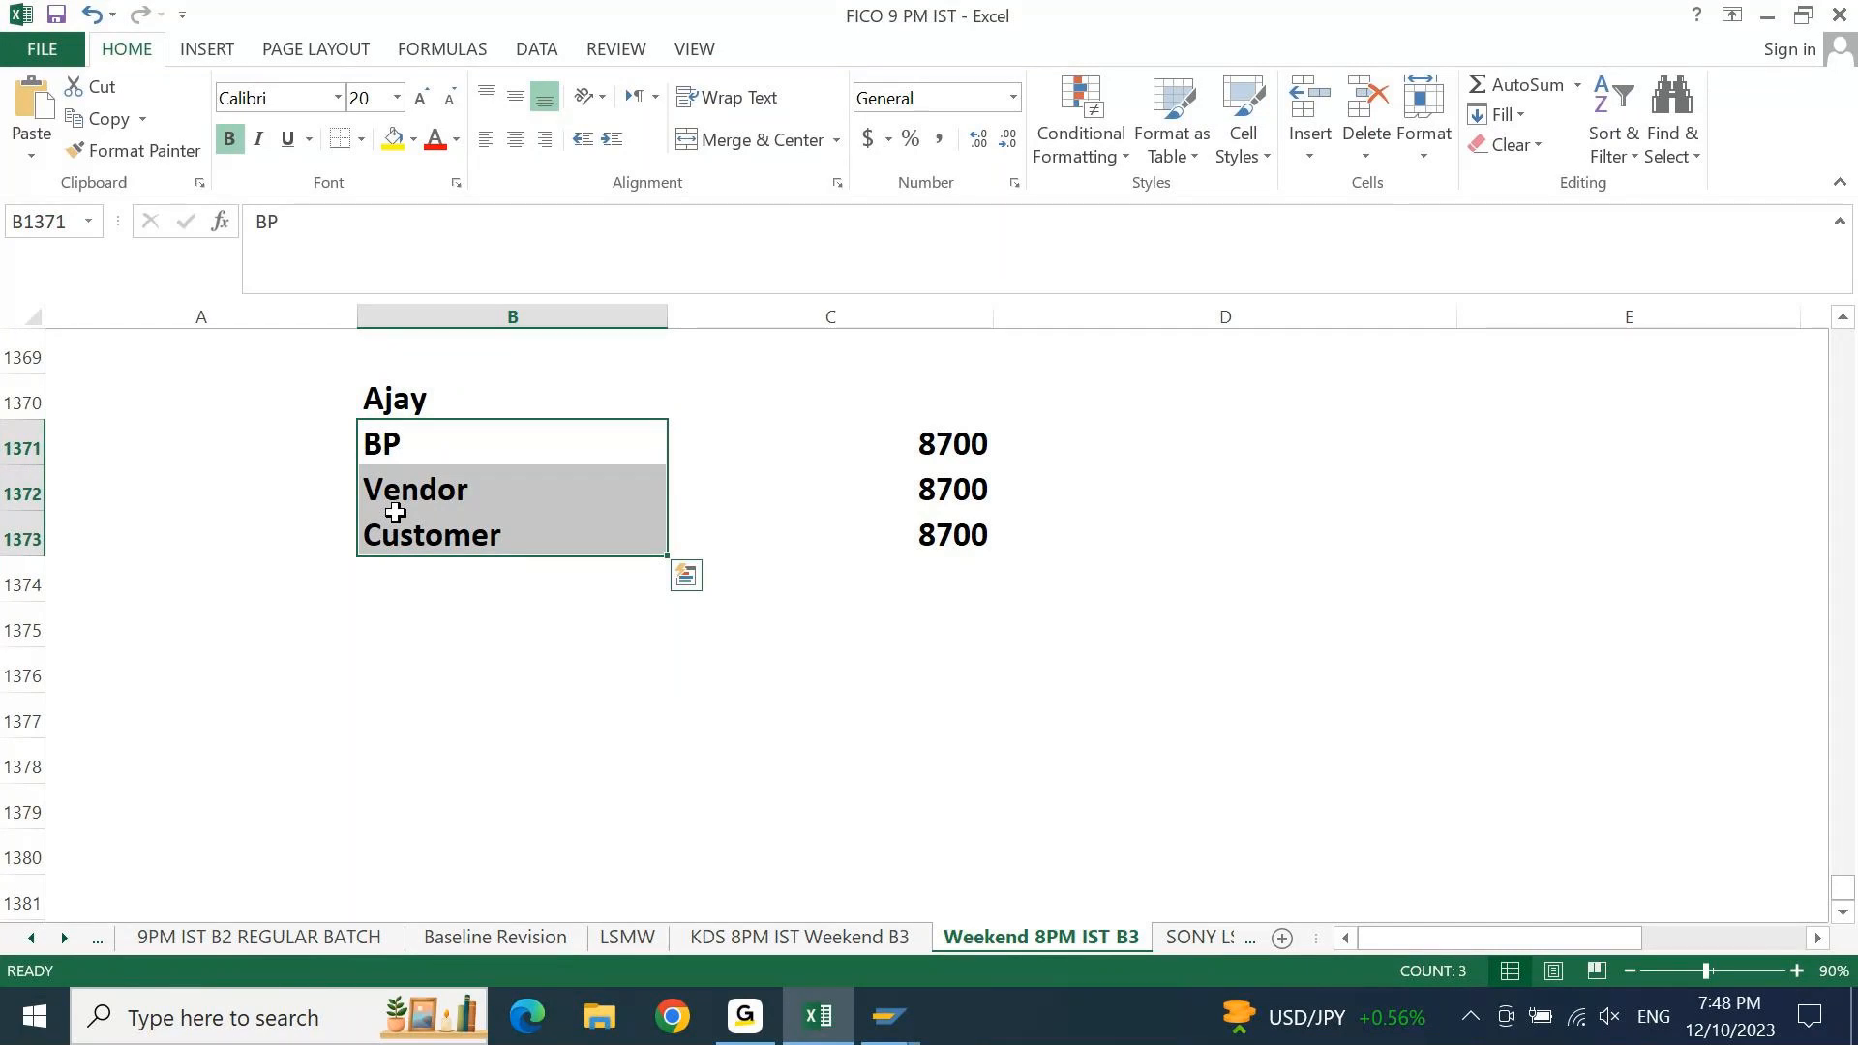
pyautogui.click(451, 452)
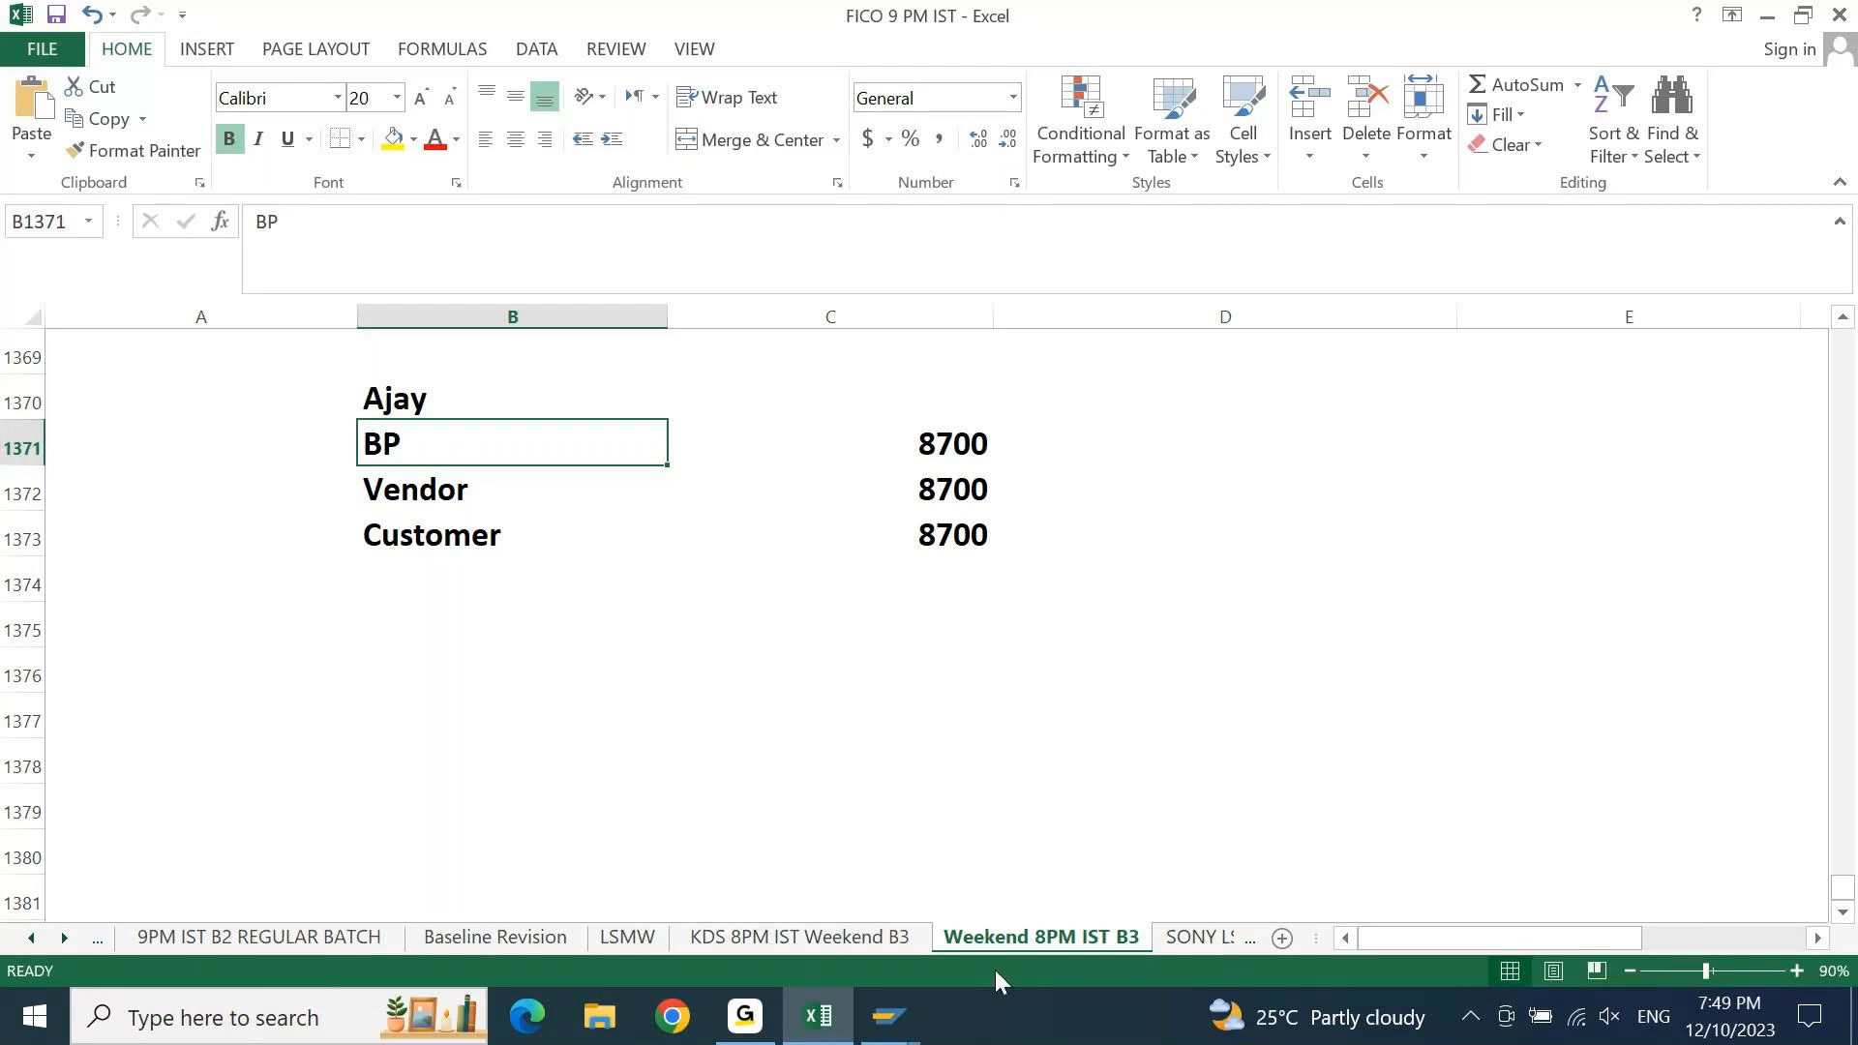
# Switch to the SAP Customer Line Item Browser session and start transaction FBL5N
pyautogui.moveTo(888, 1016)
pyautogui.moveTo(883, 916)
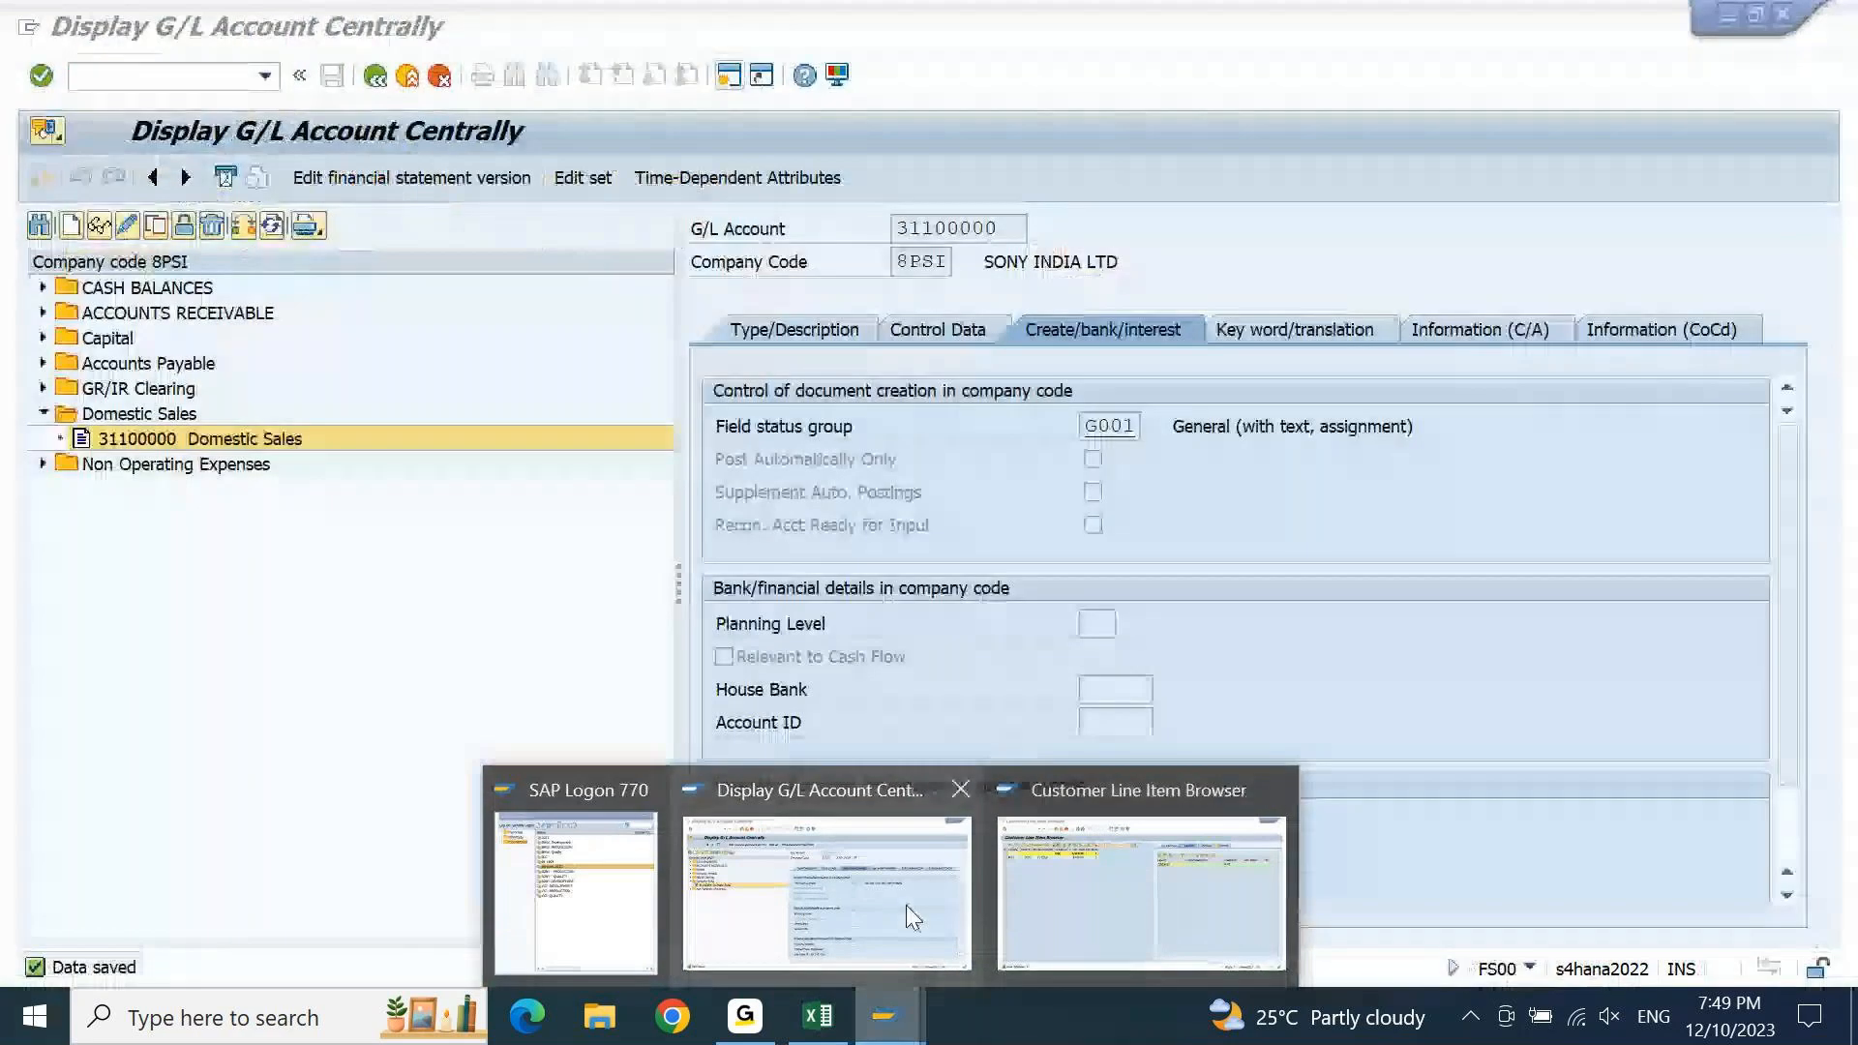
pyautogui.click(907, 906)
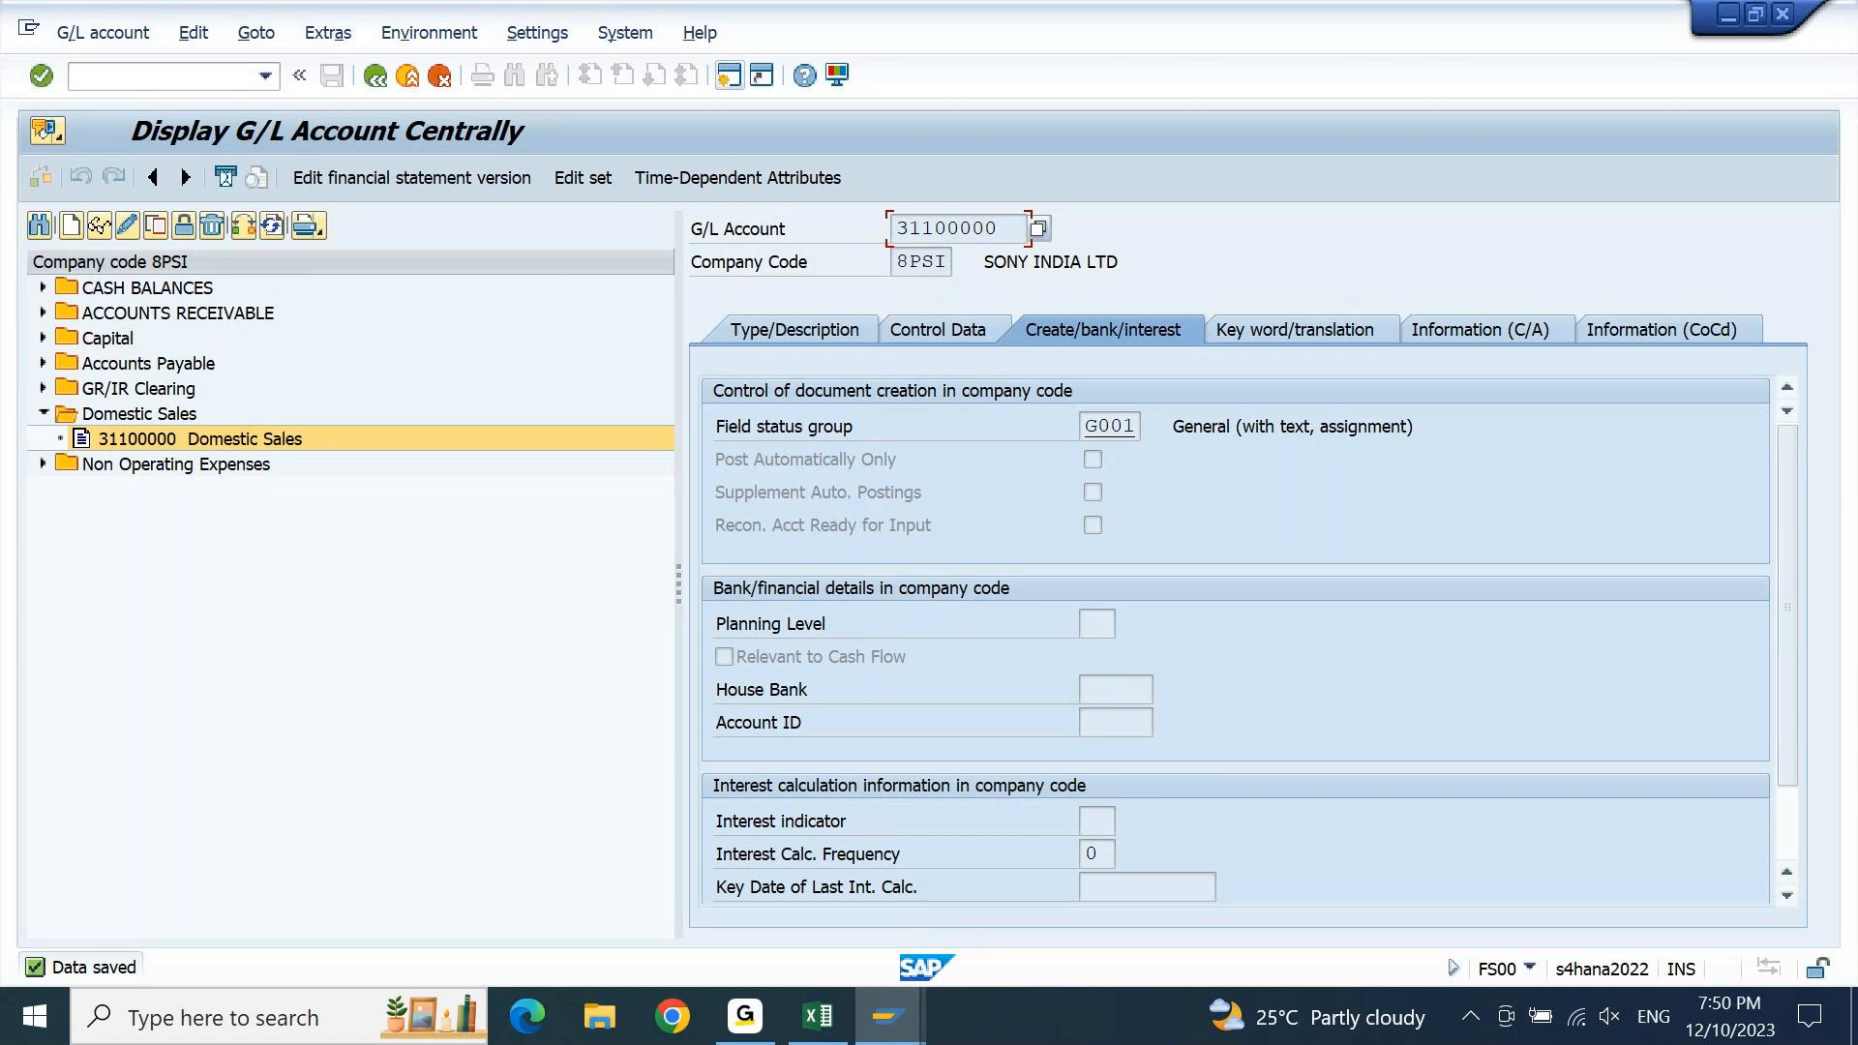
pyautogui.moveTo(887, 1016)
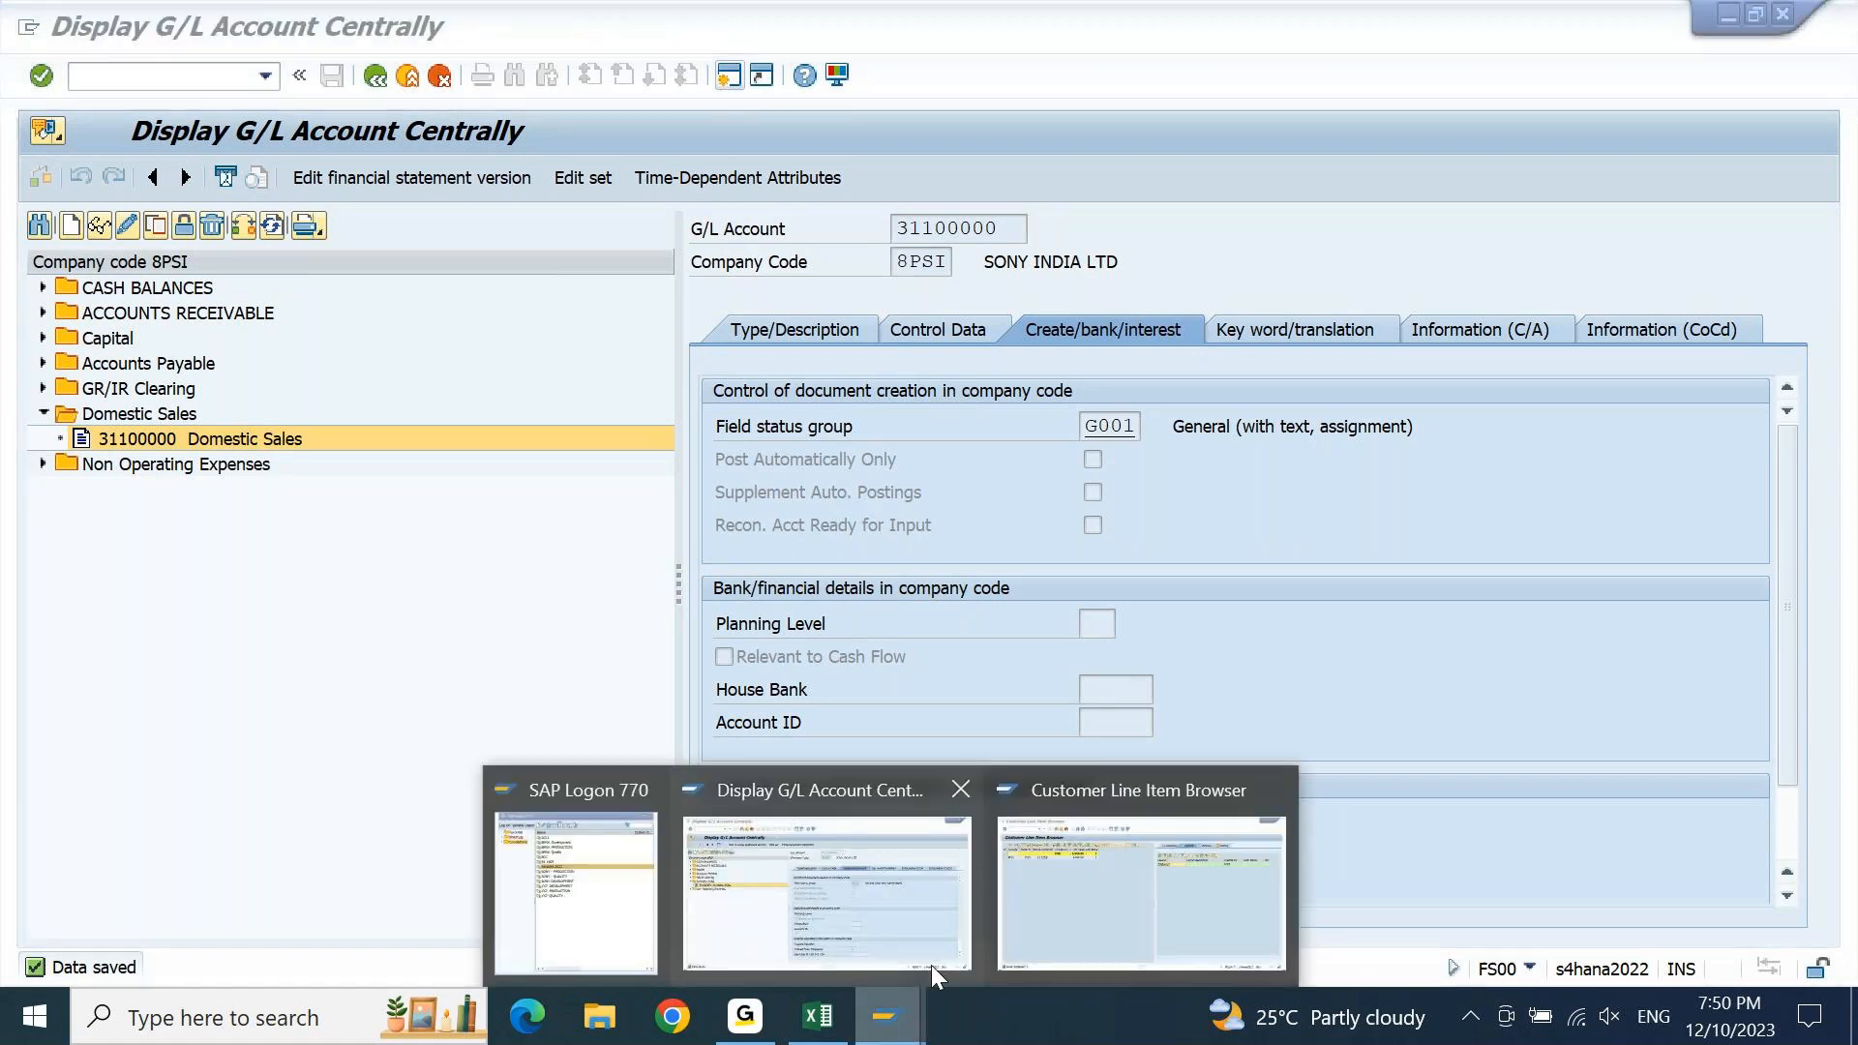
pyautogui.click(1141, 871)
pyautogui.write('/')
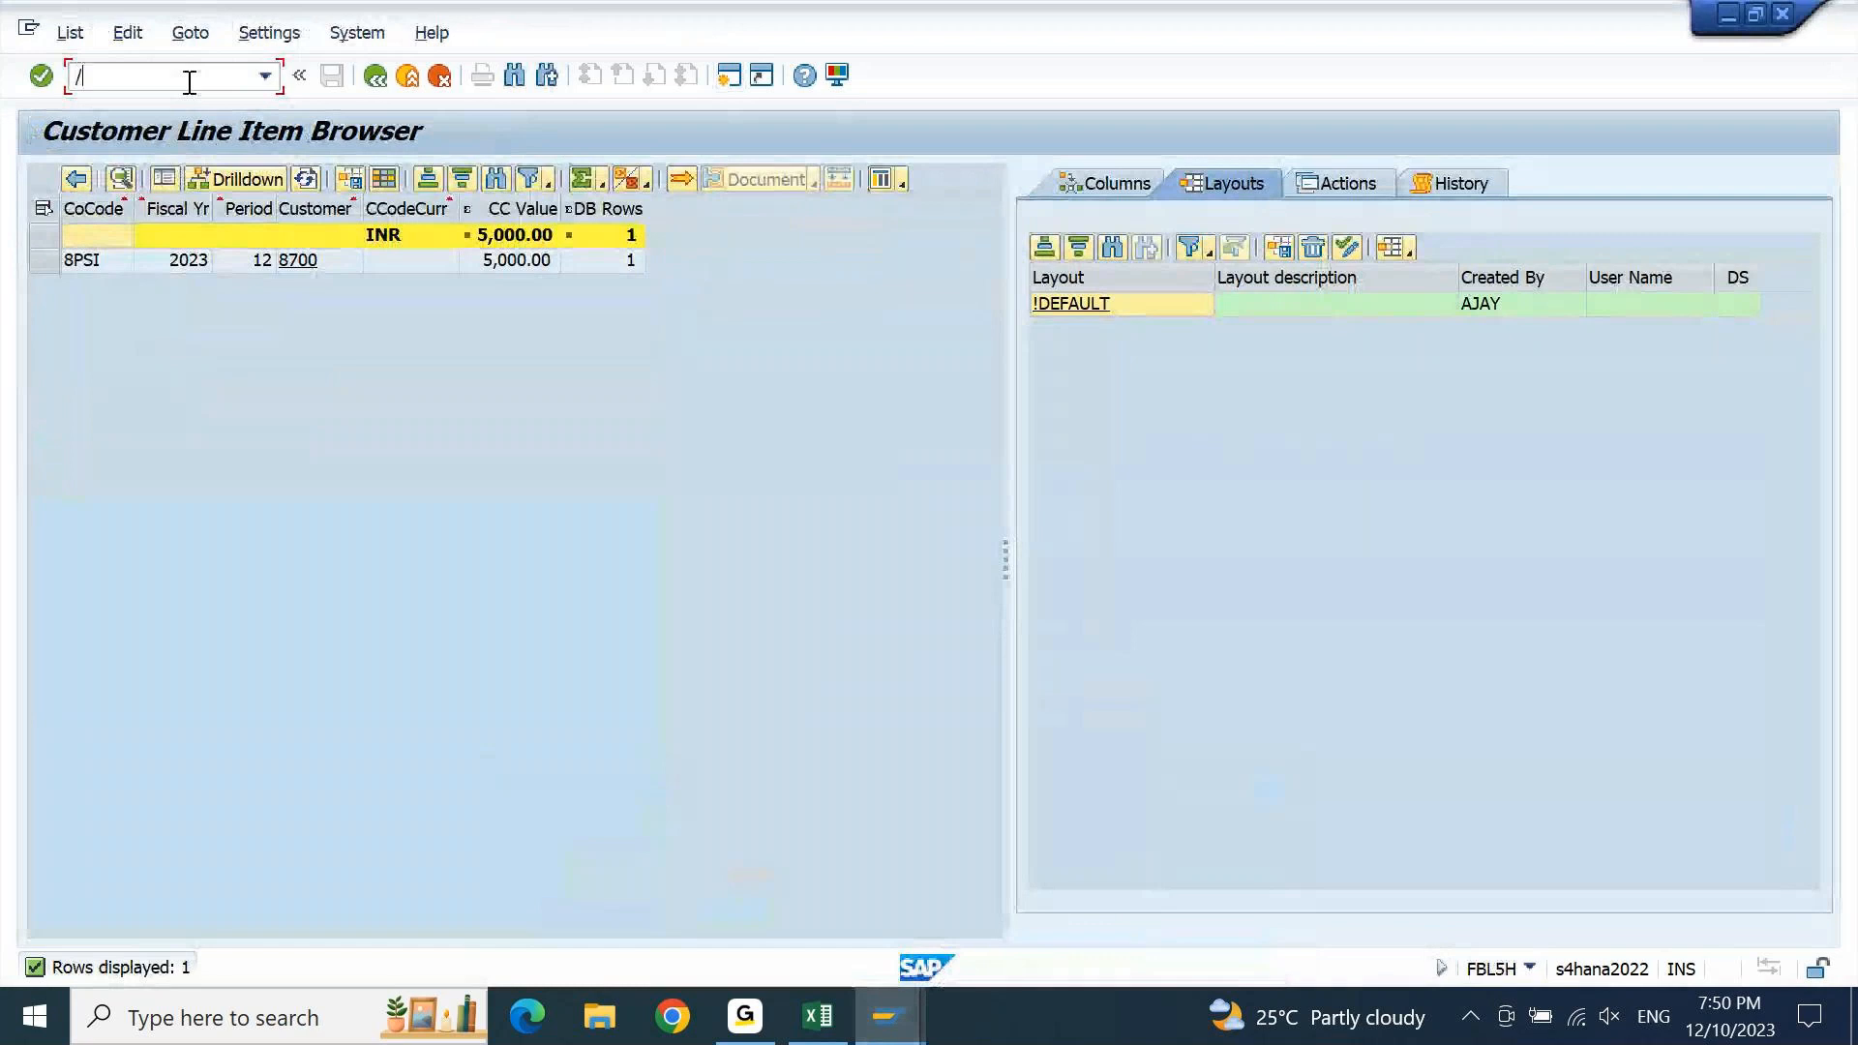
pyautogui.write('nfbl')
pyautogui.write('5h')
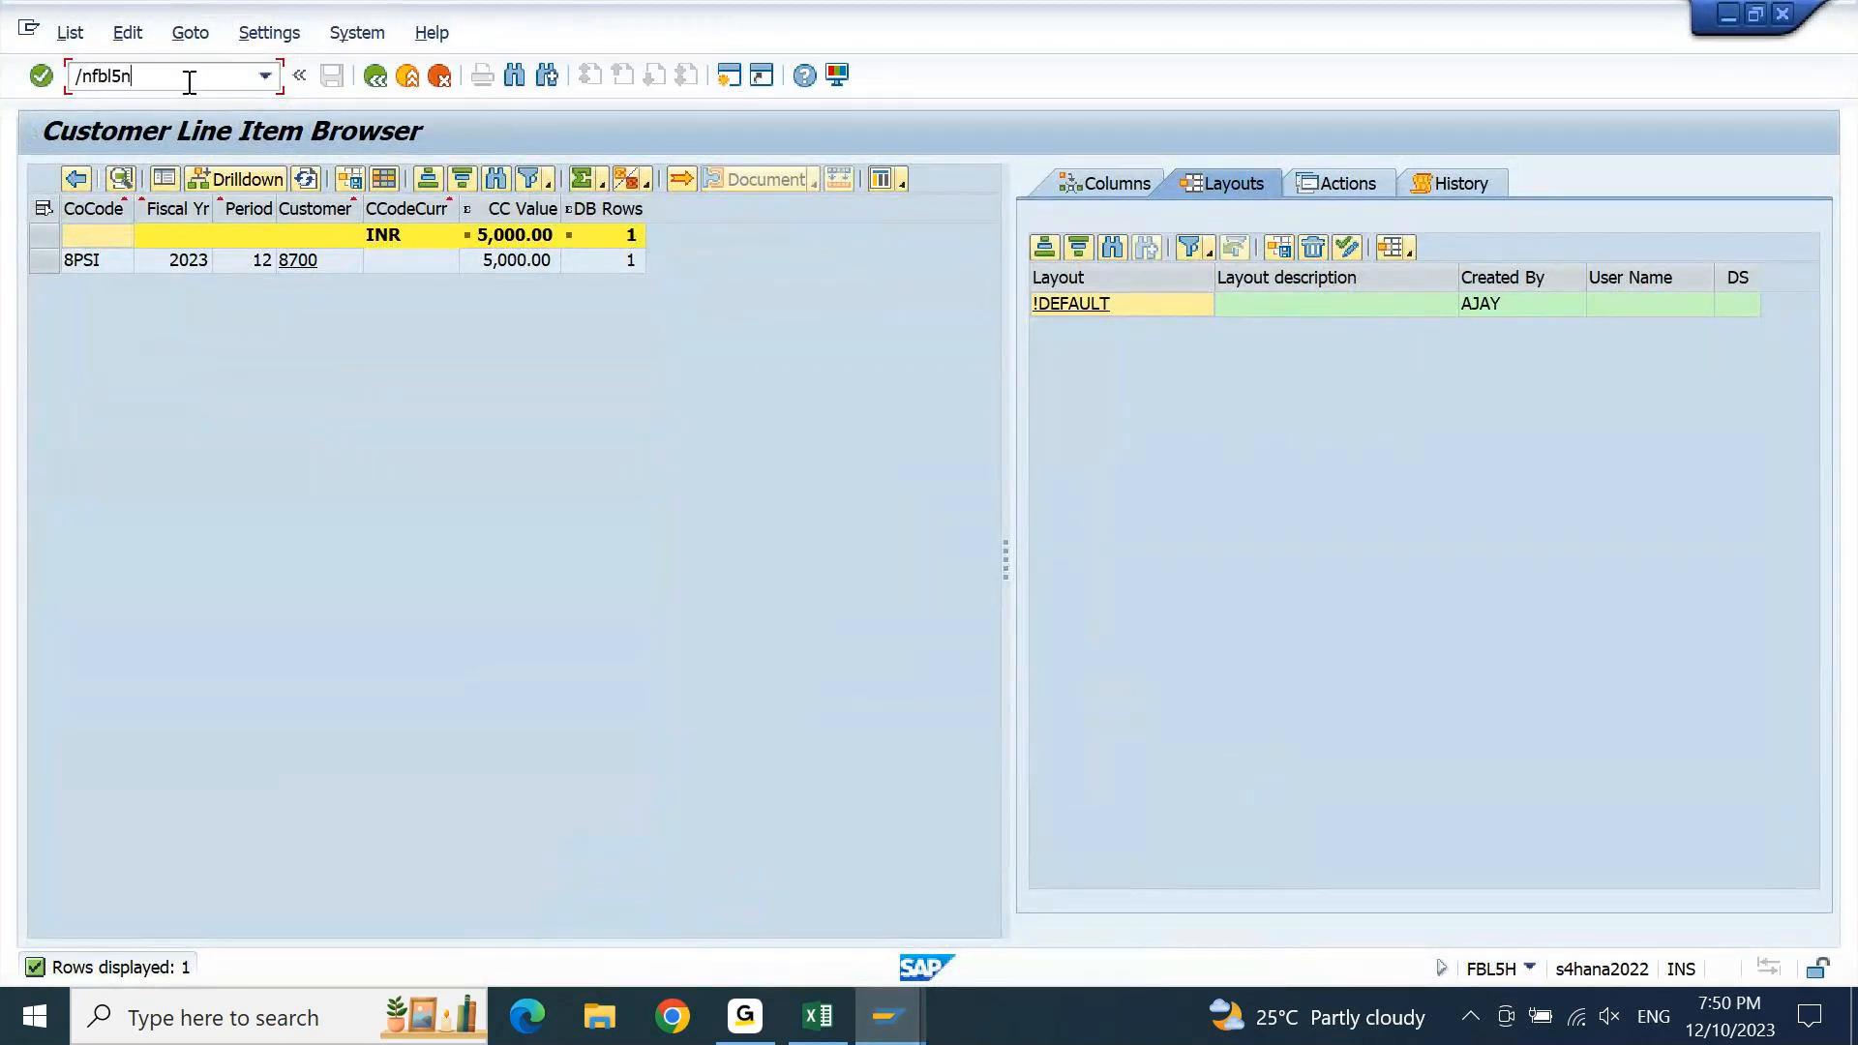
pyautogui.press('Return')
# Display the open line items of the Reliance Stores customer in company code 8PSI at key date 10.12.2023
pyautogui.hotkey('alt', 'Tab')
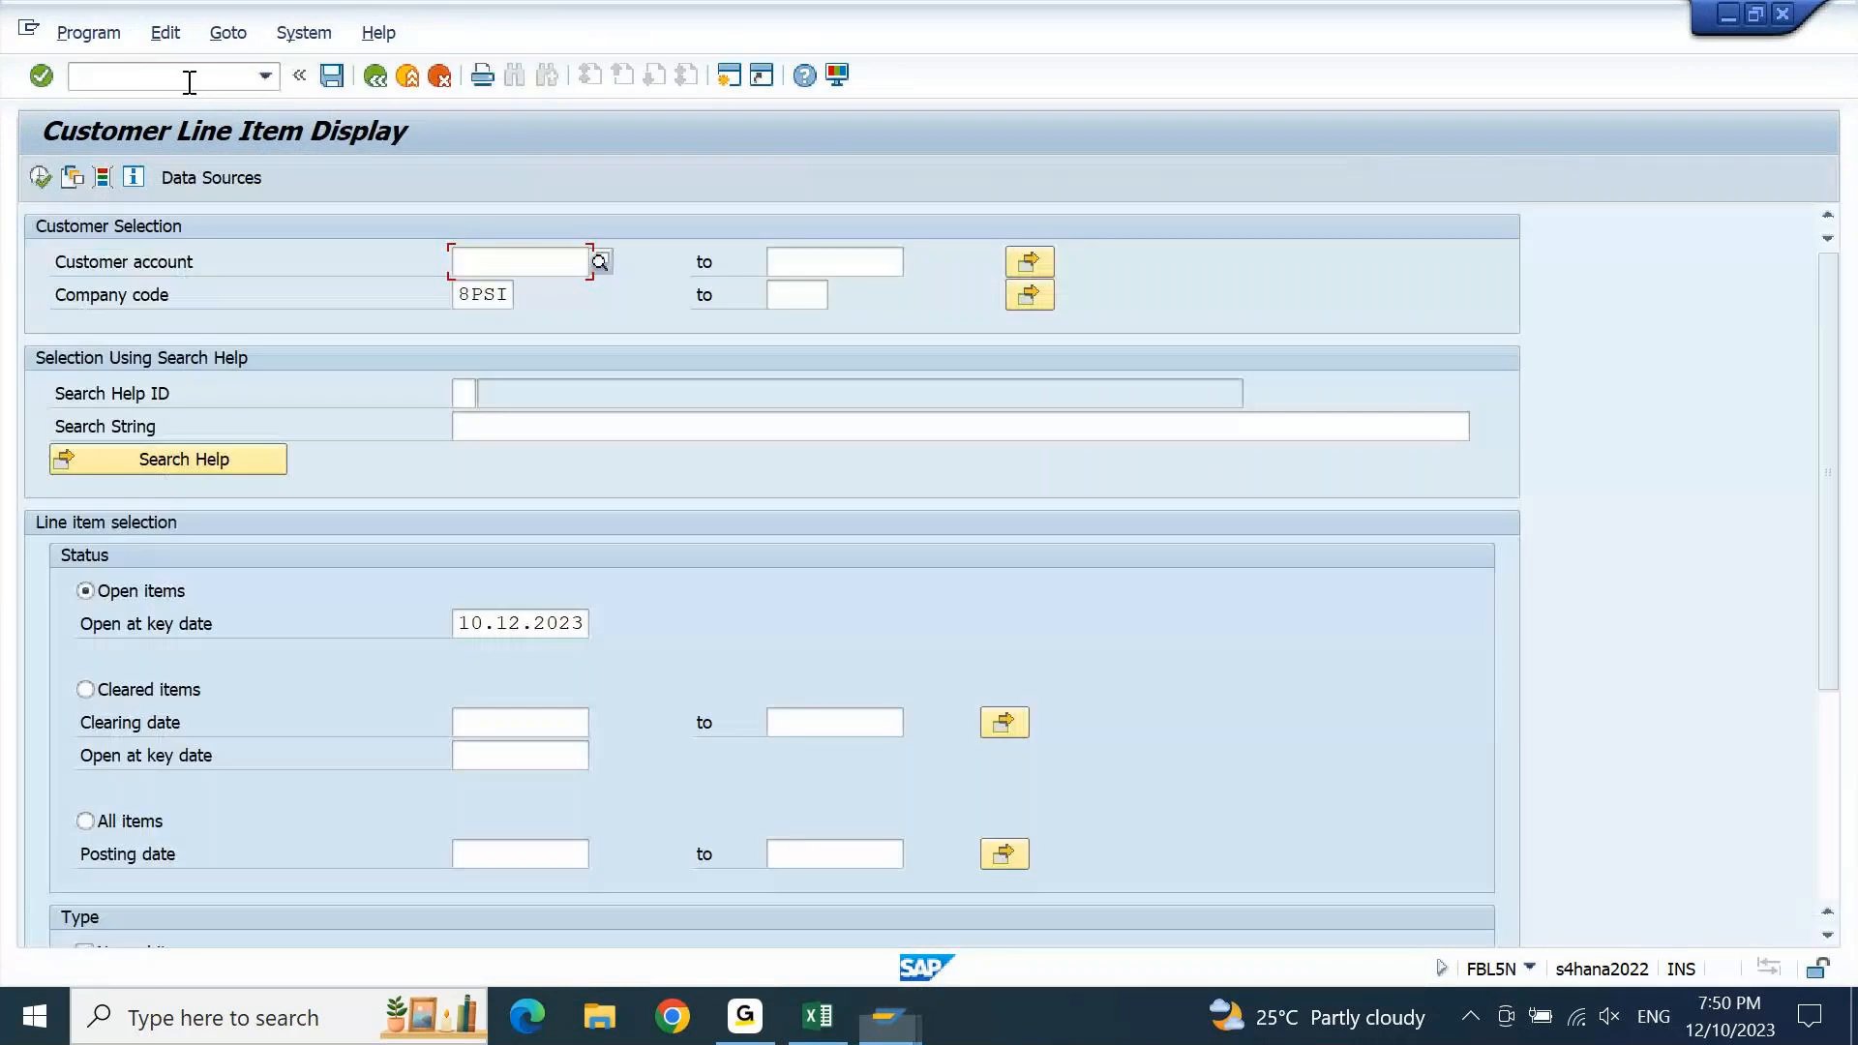
pyautogui.press('Down')
pyautogui.press('Return')
pyautogui.press('F8')
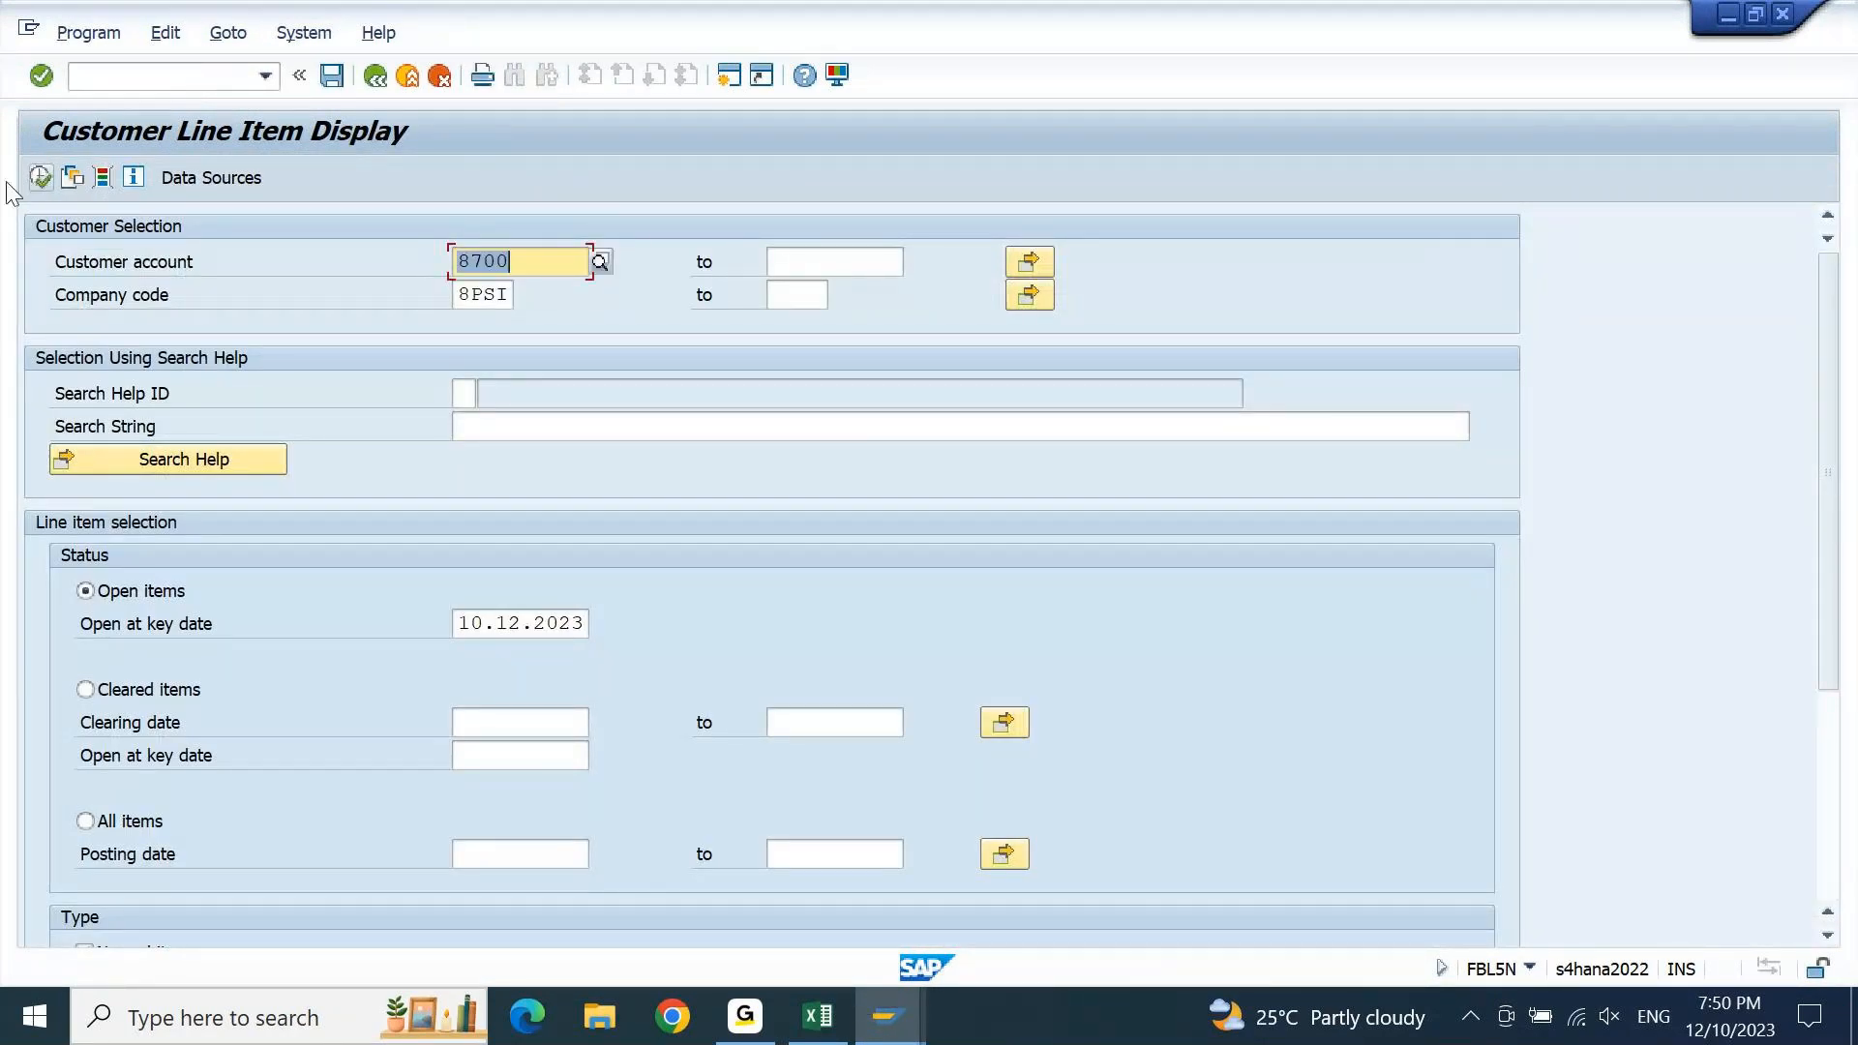
pyautogui.click(40, 177)
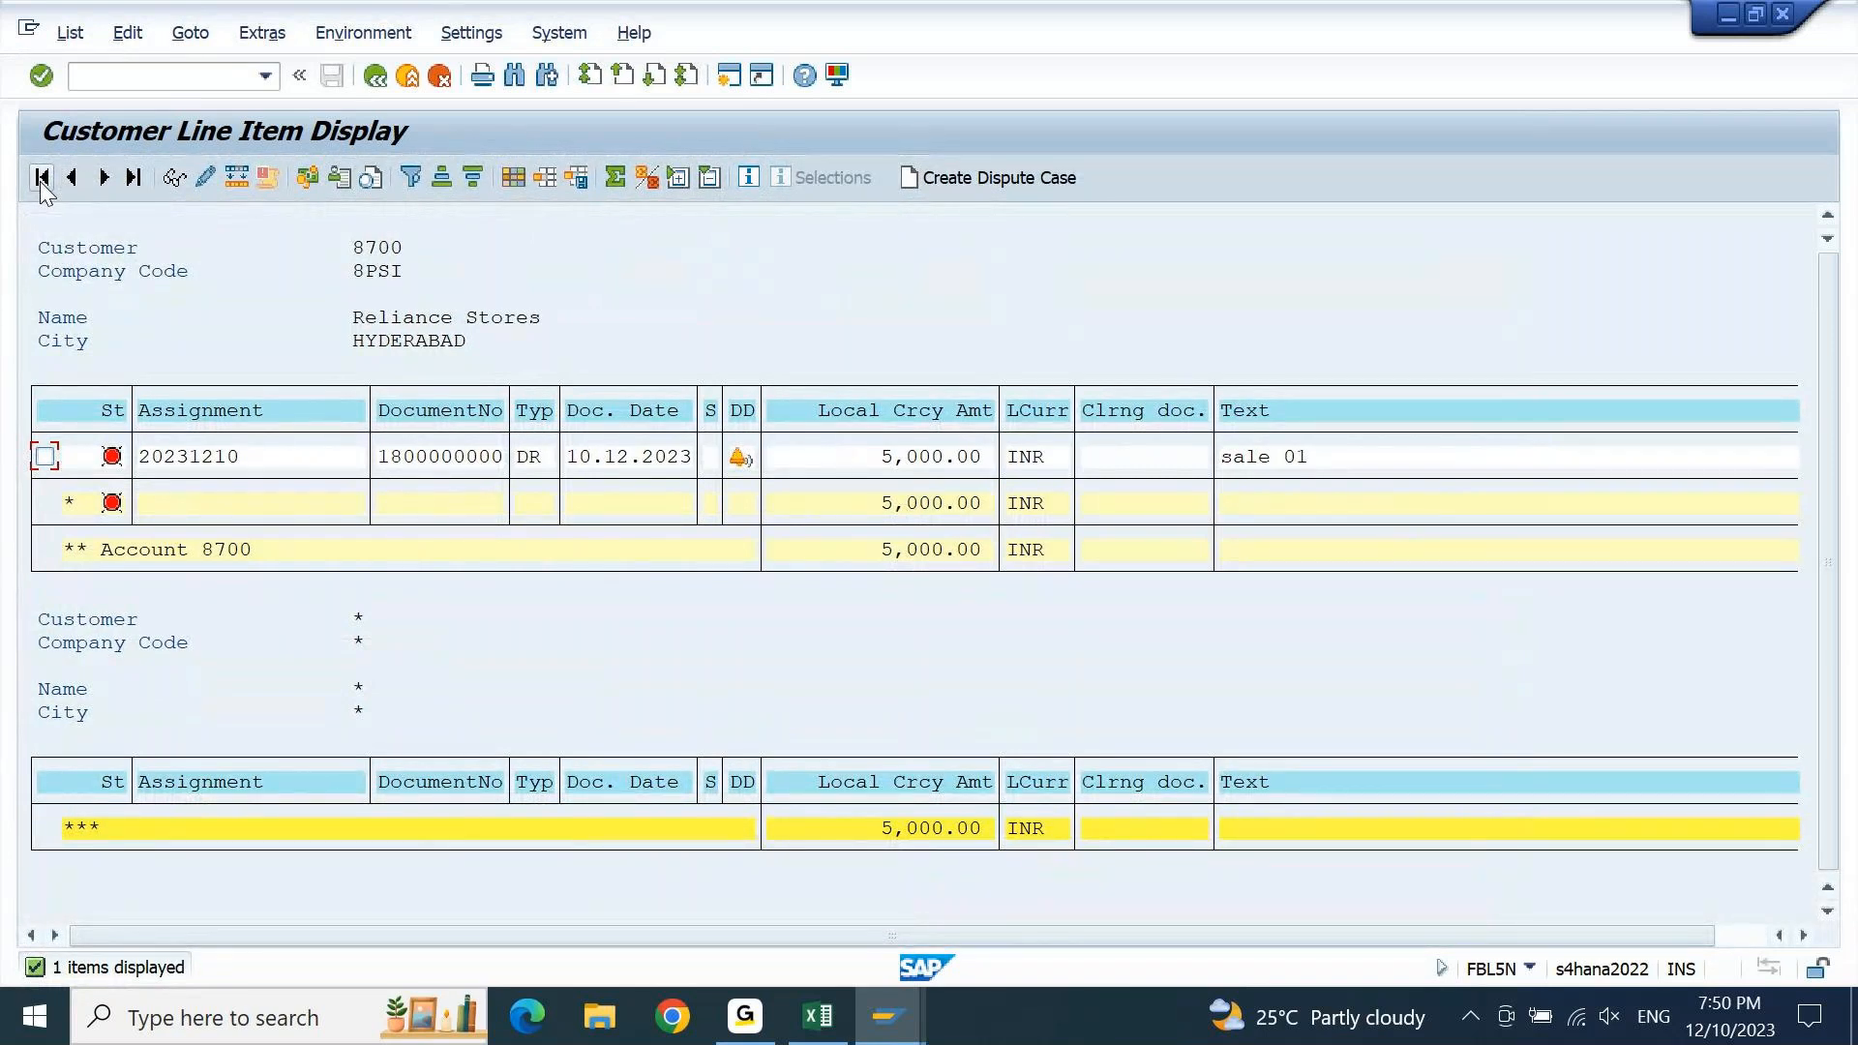
# Return to the selection criteria, include Vendor items alongside Normal items, and display the Reliance Stores customer's open line items again
pyautogui.press('F3')
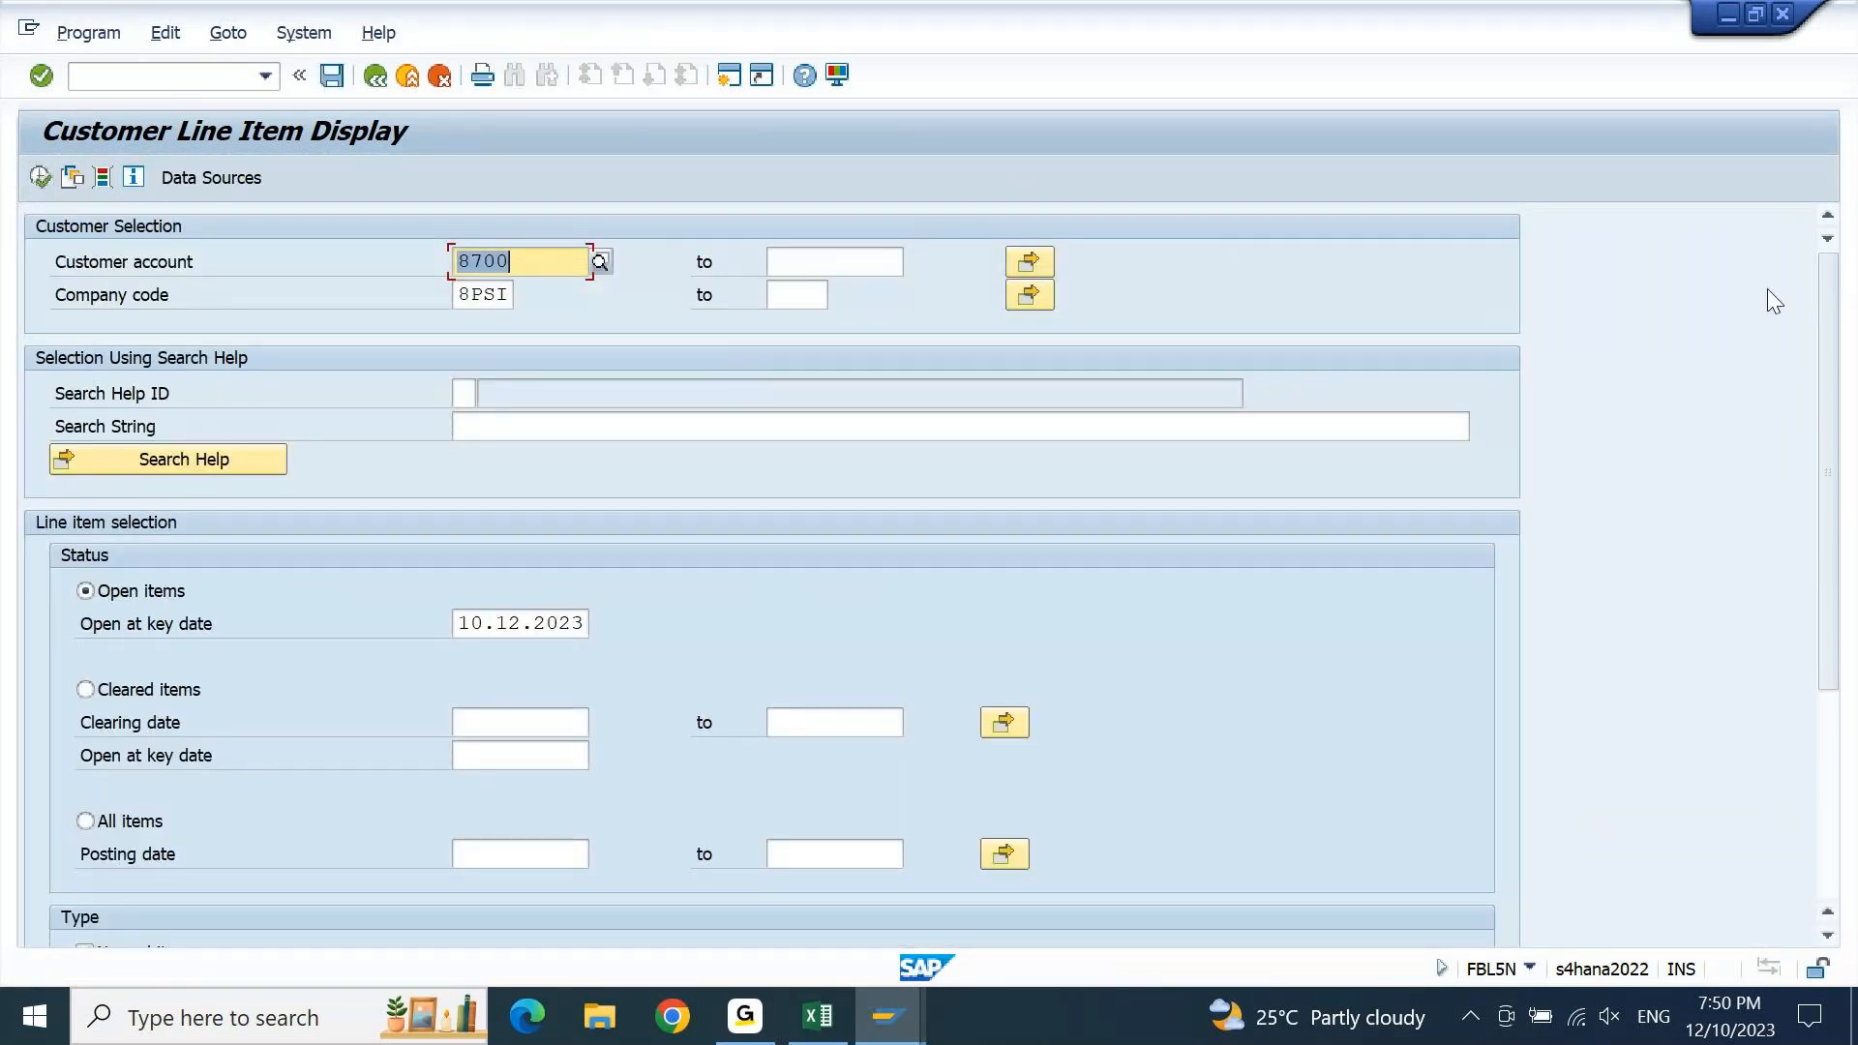
pyautogui.moveTo(1829, 387); pyautogui.dragTo(1850, 578)
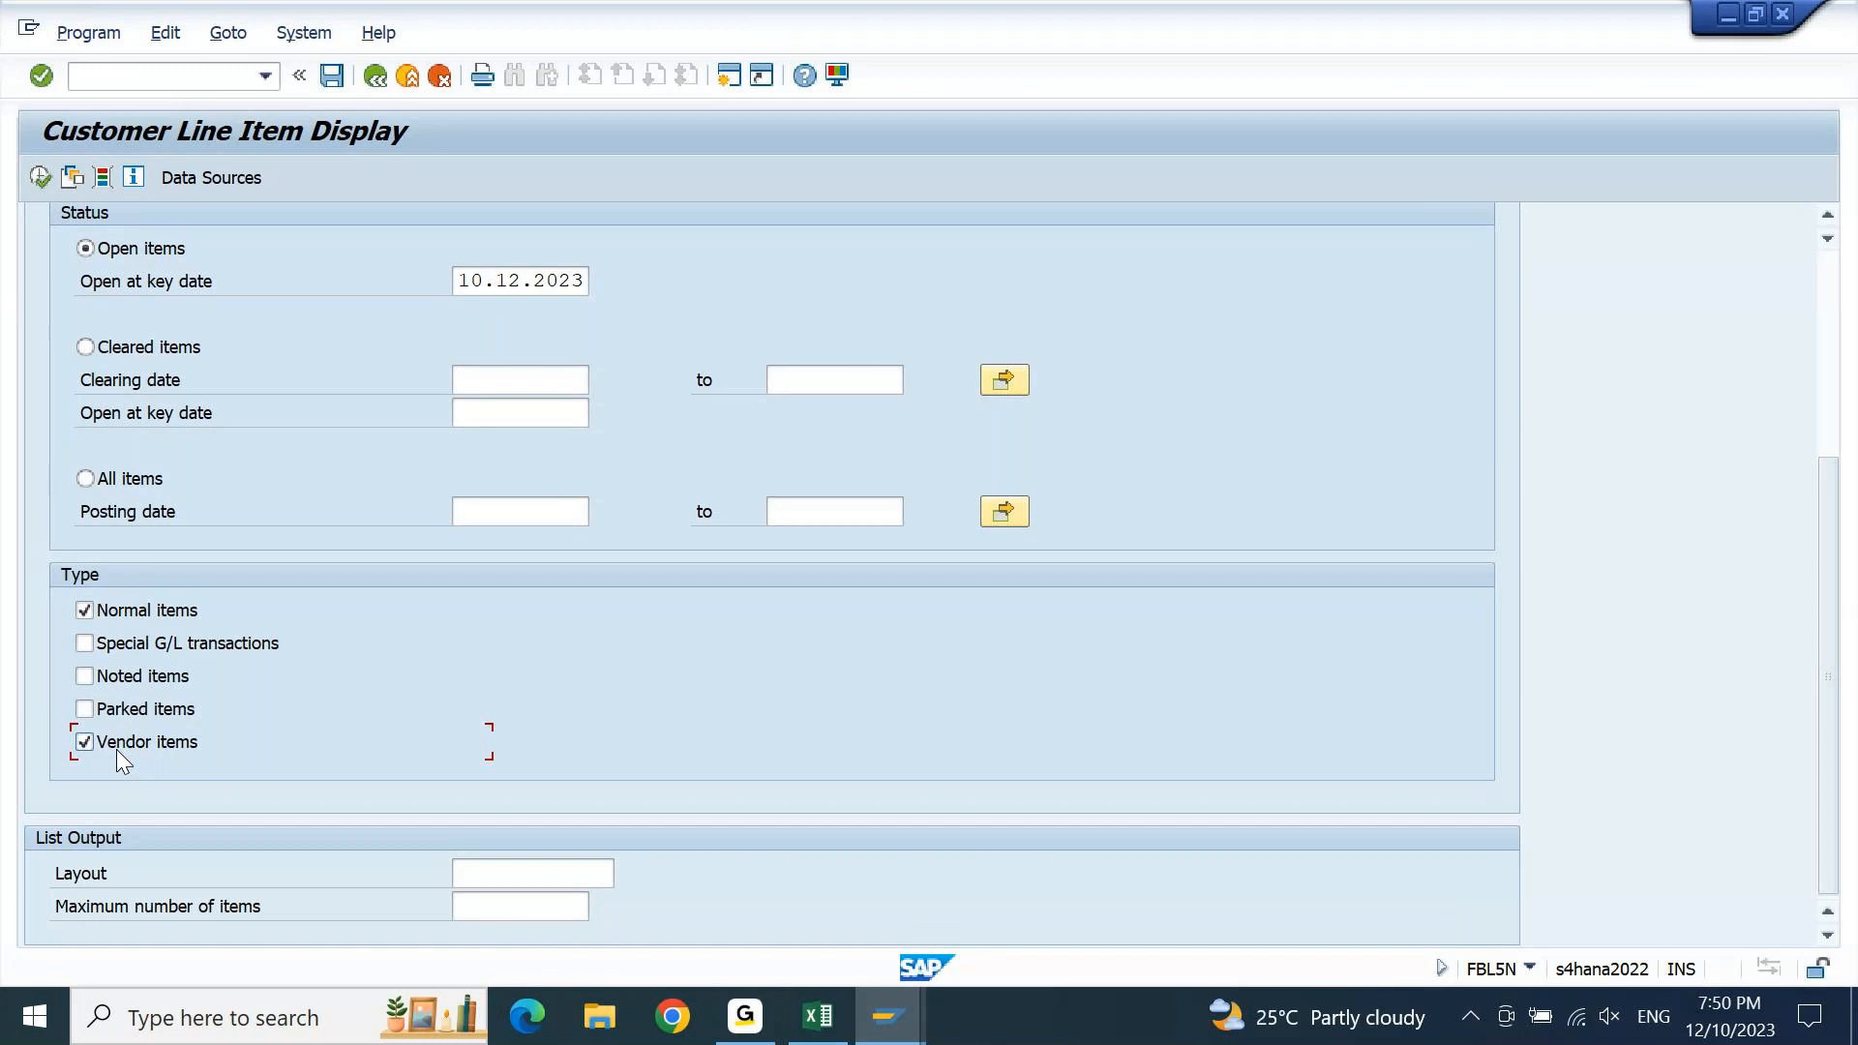
pyautogui.click(1842, 410)
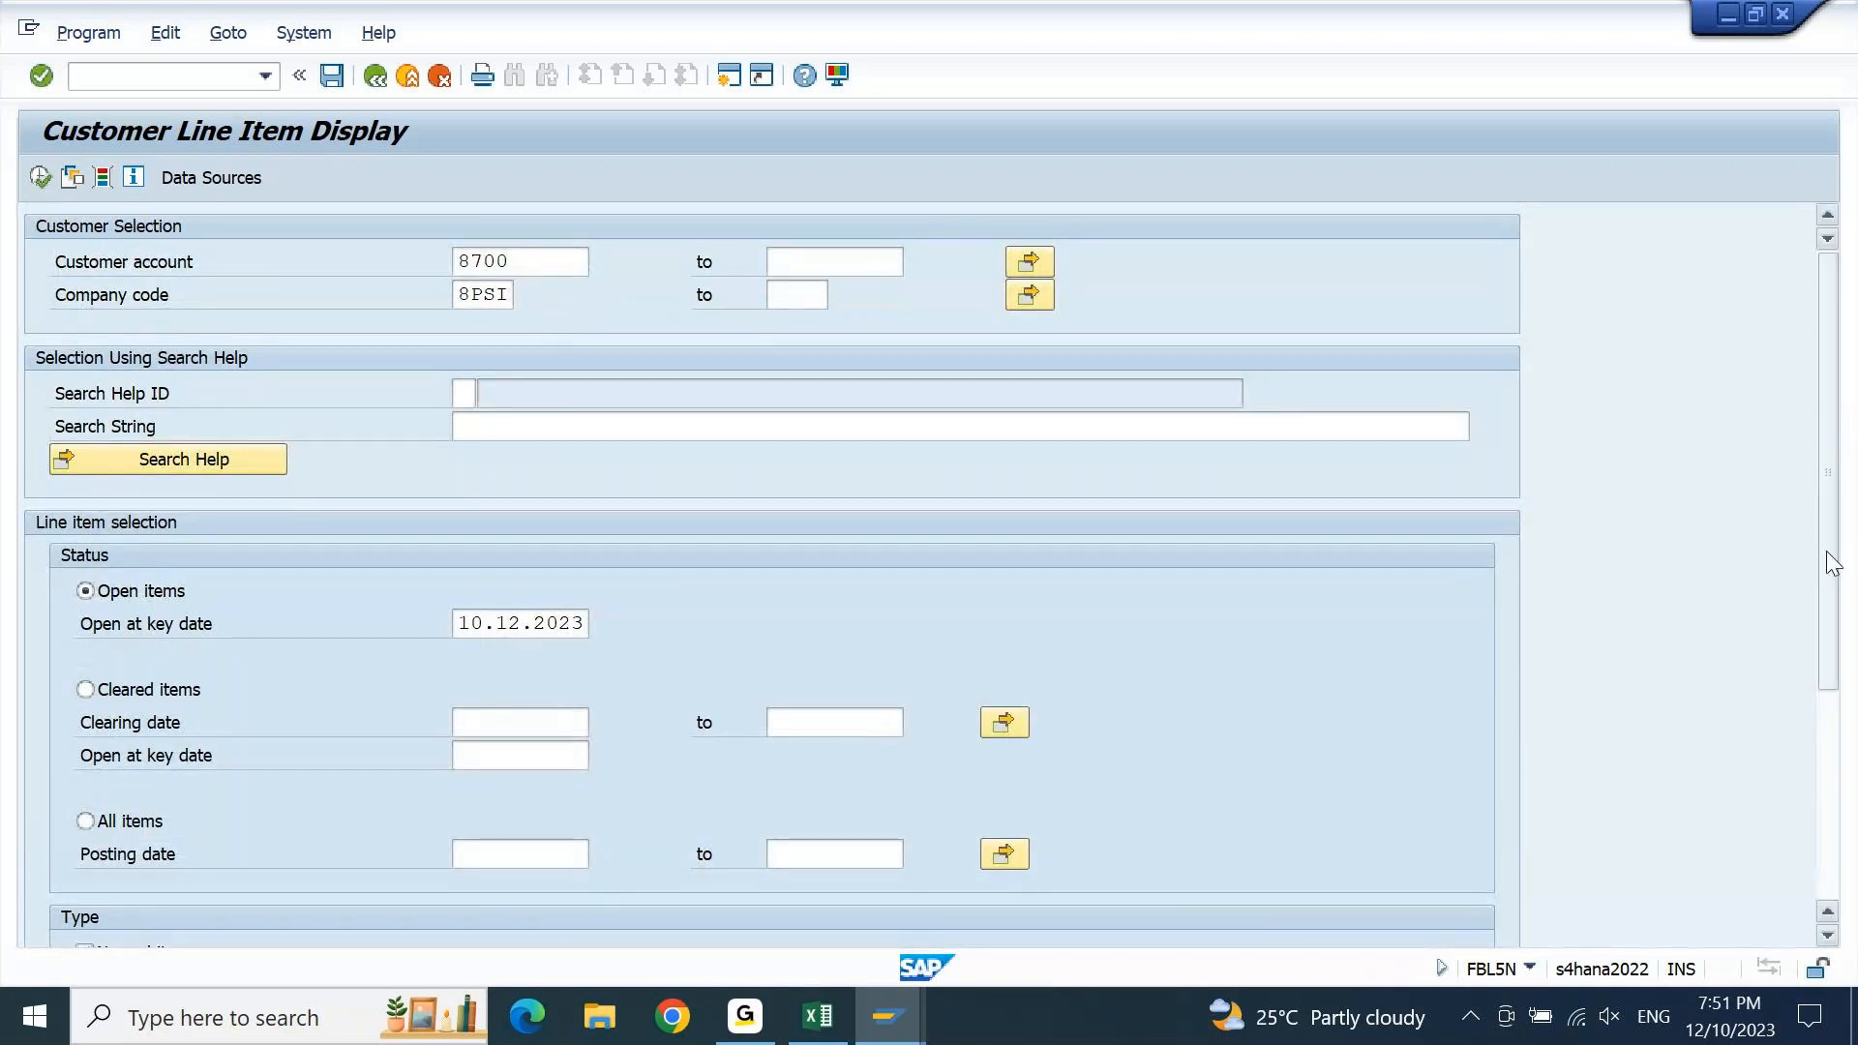
pyautogui.moveTo(1832, 564); pyautogui.dragTo(1804, 817)
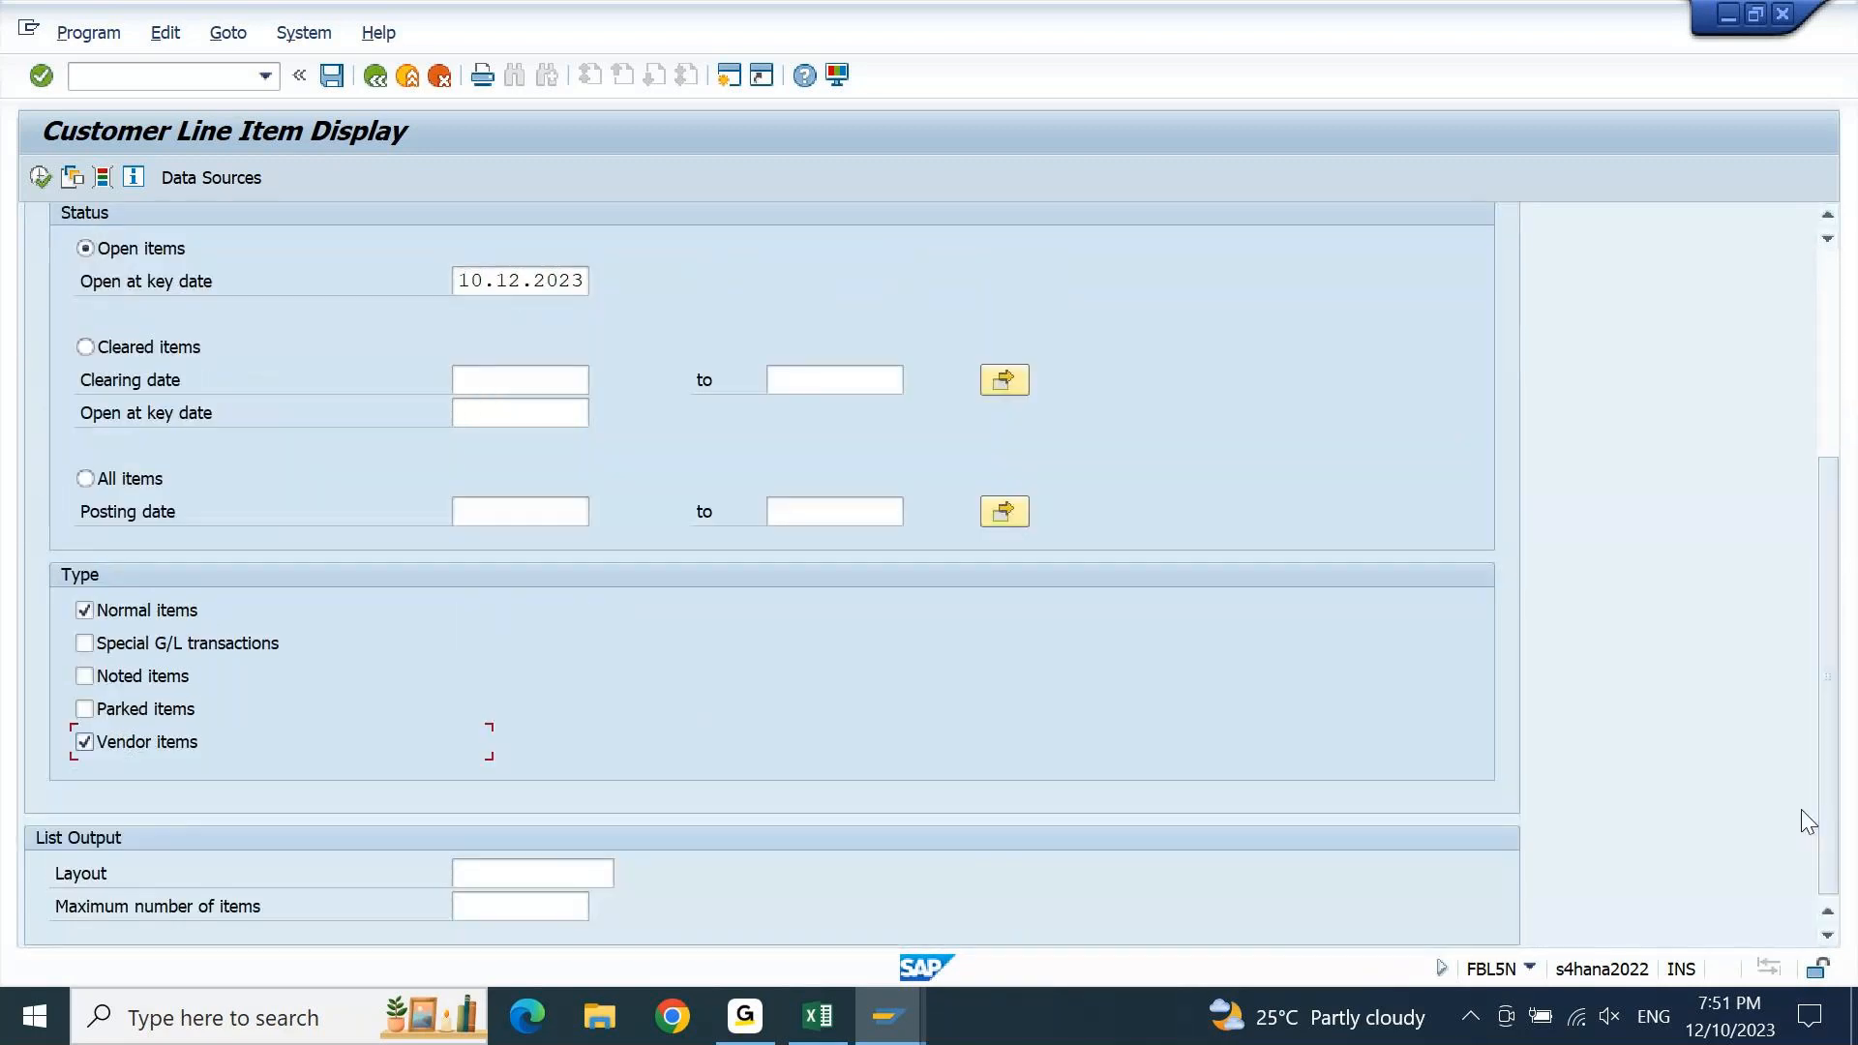
pyautogui.click(43, 178)
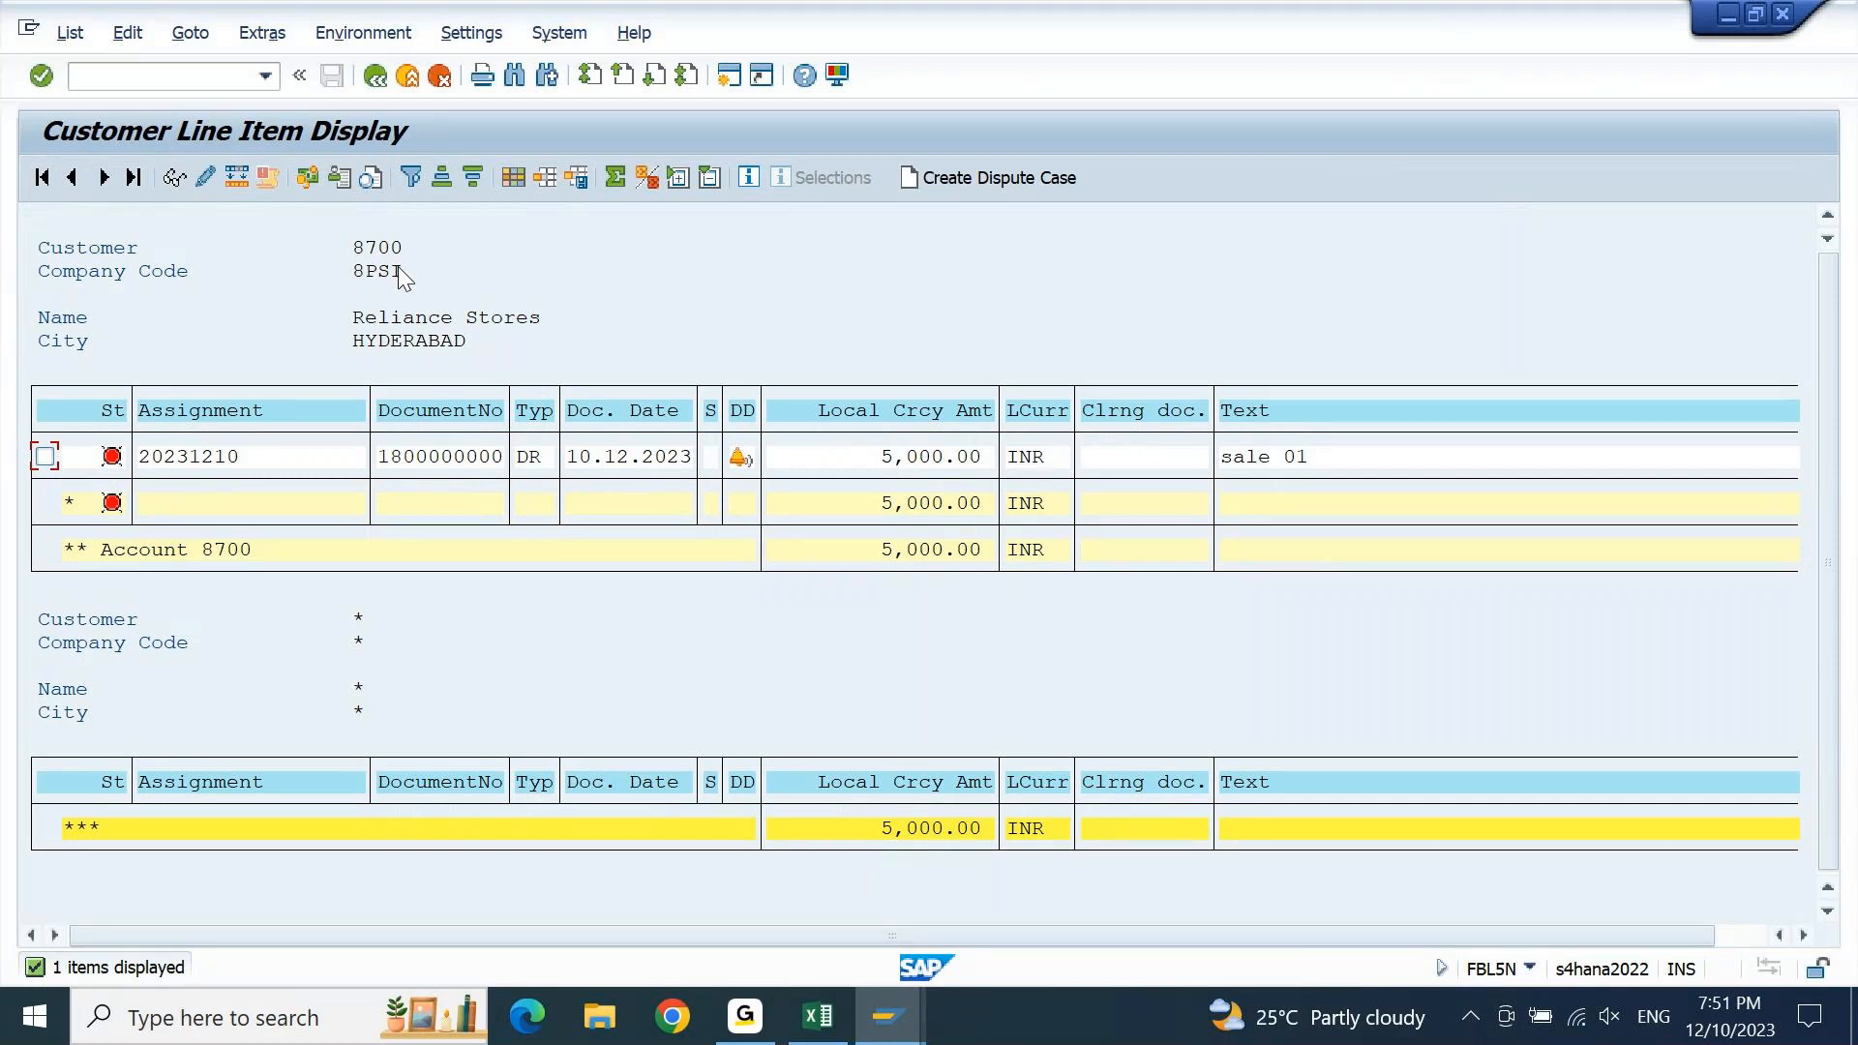
# Switch to the Display G/L Account session, start transaction BP, and open the Reliance Stores business partner of Hyderabad
pyautogui.click(903, 1007)
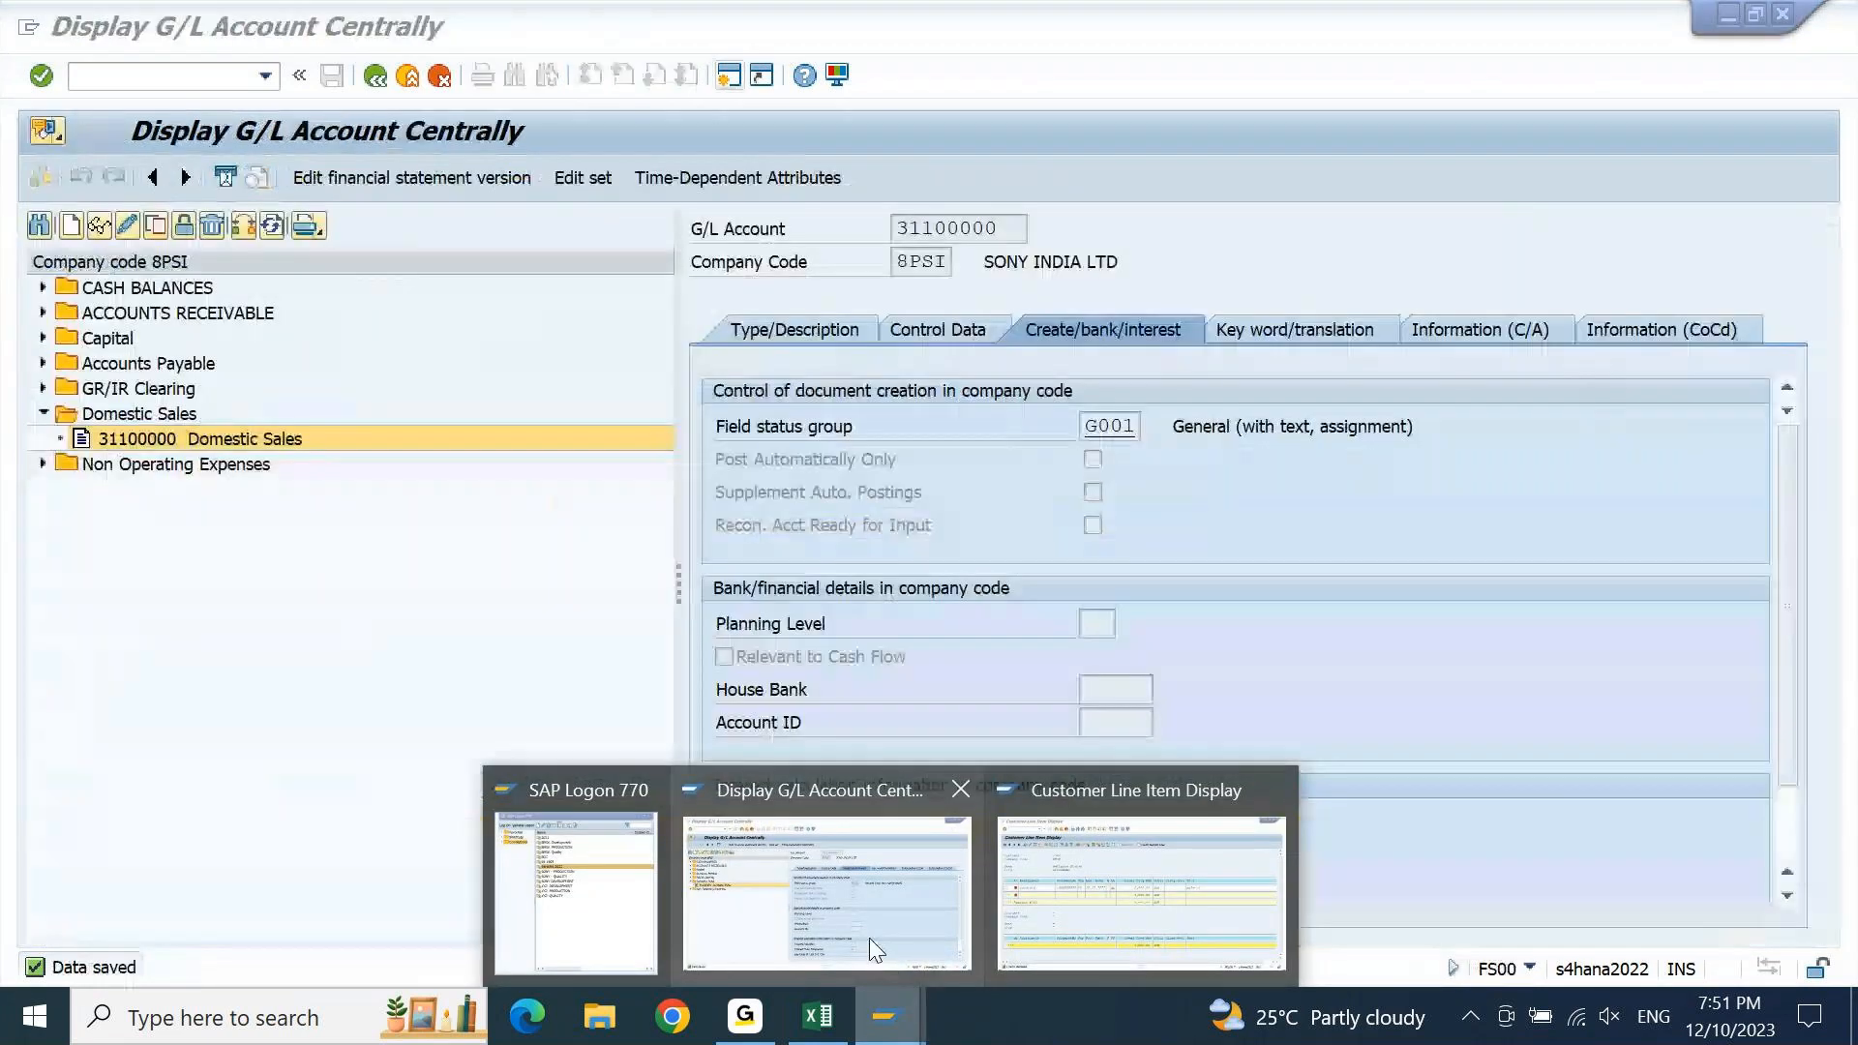
pyautogui.click(869, 938)
pyautogui.write('/nbp')
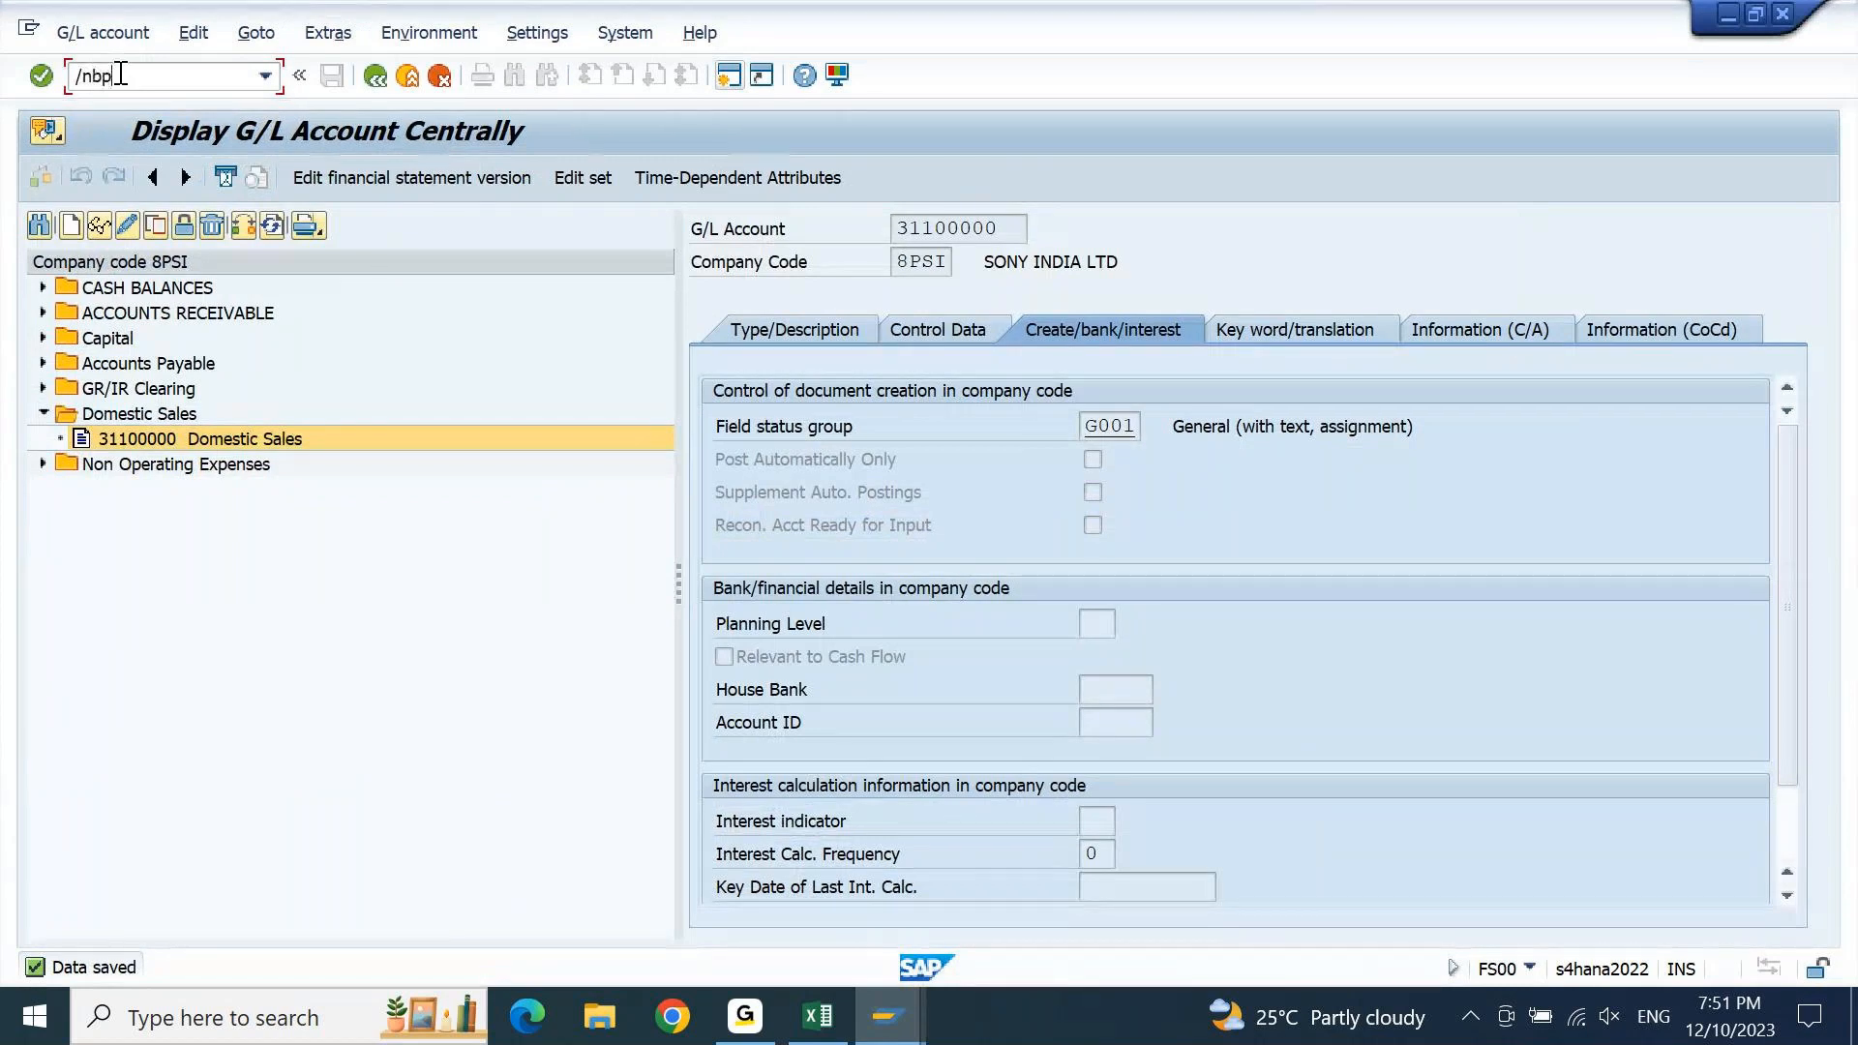
pyautogui.press('Return')
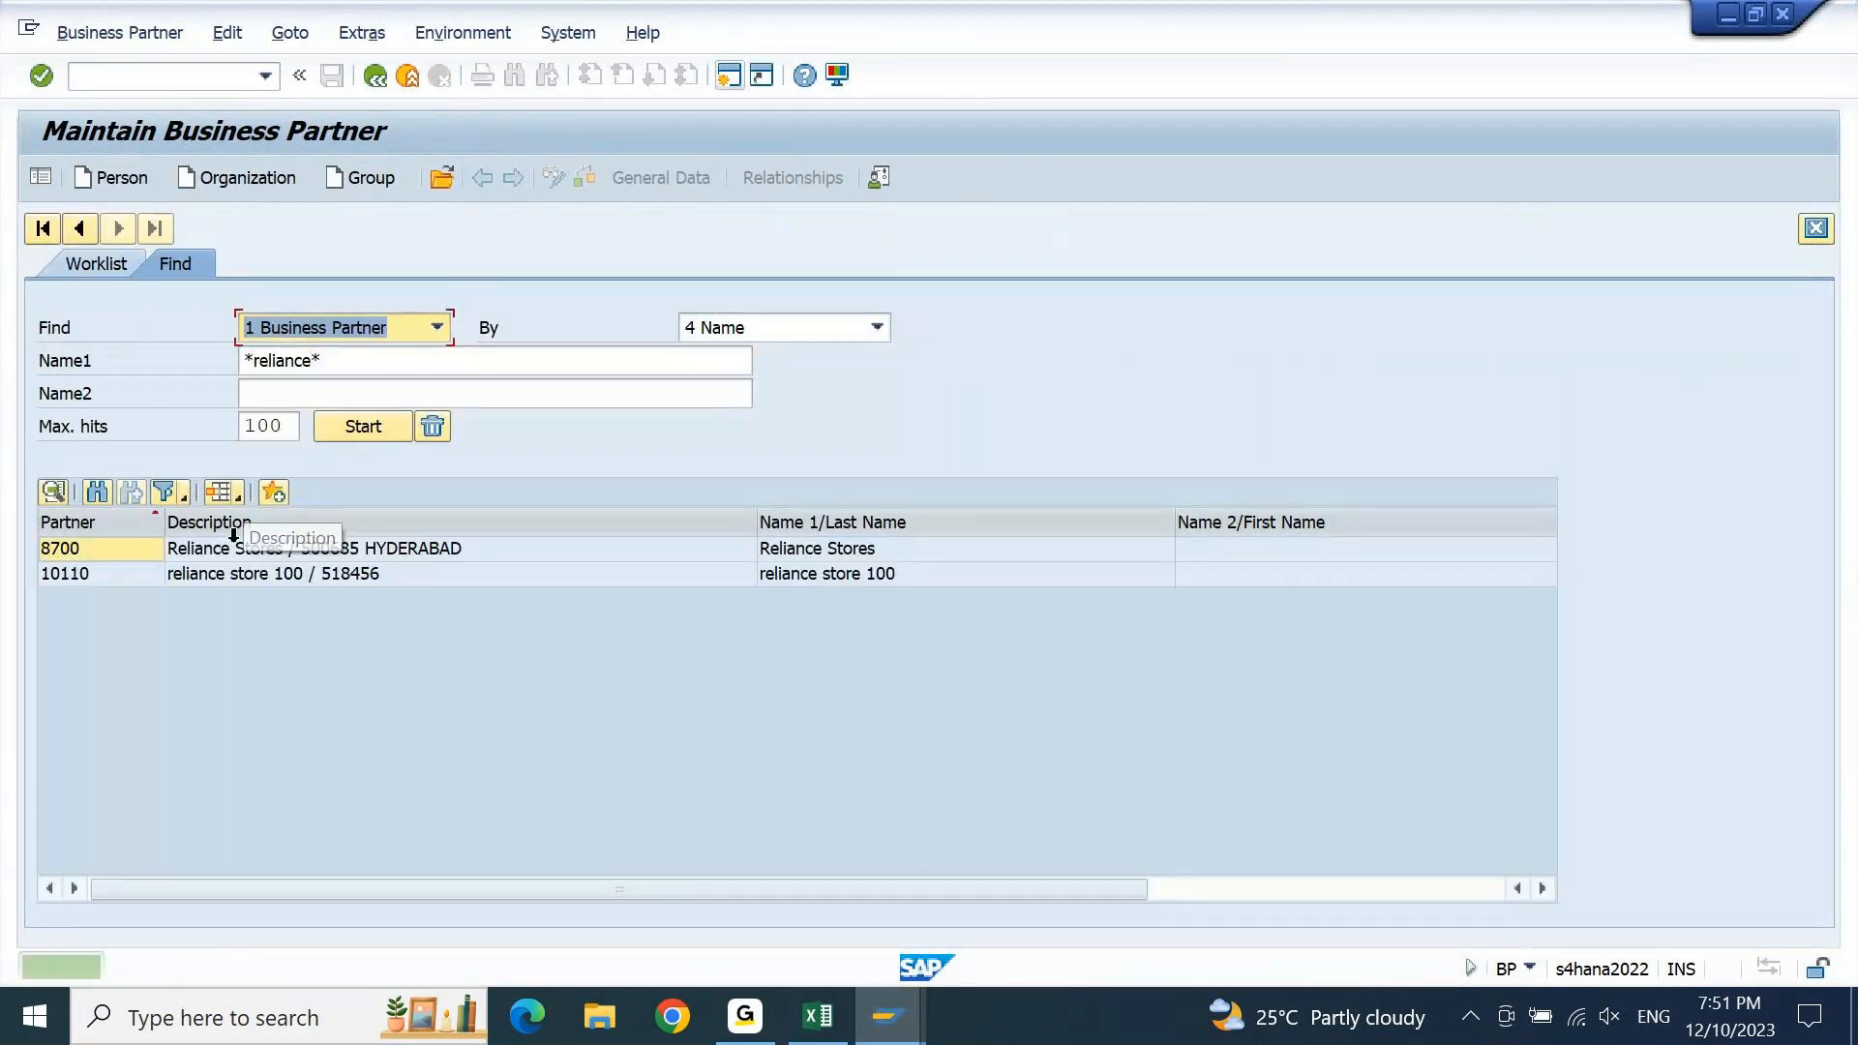
pyautogui.doubleClick(241, 549)
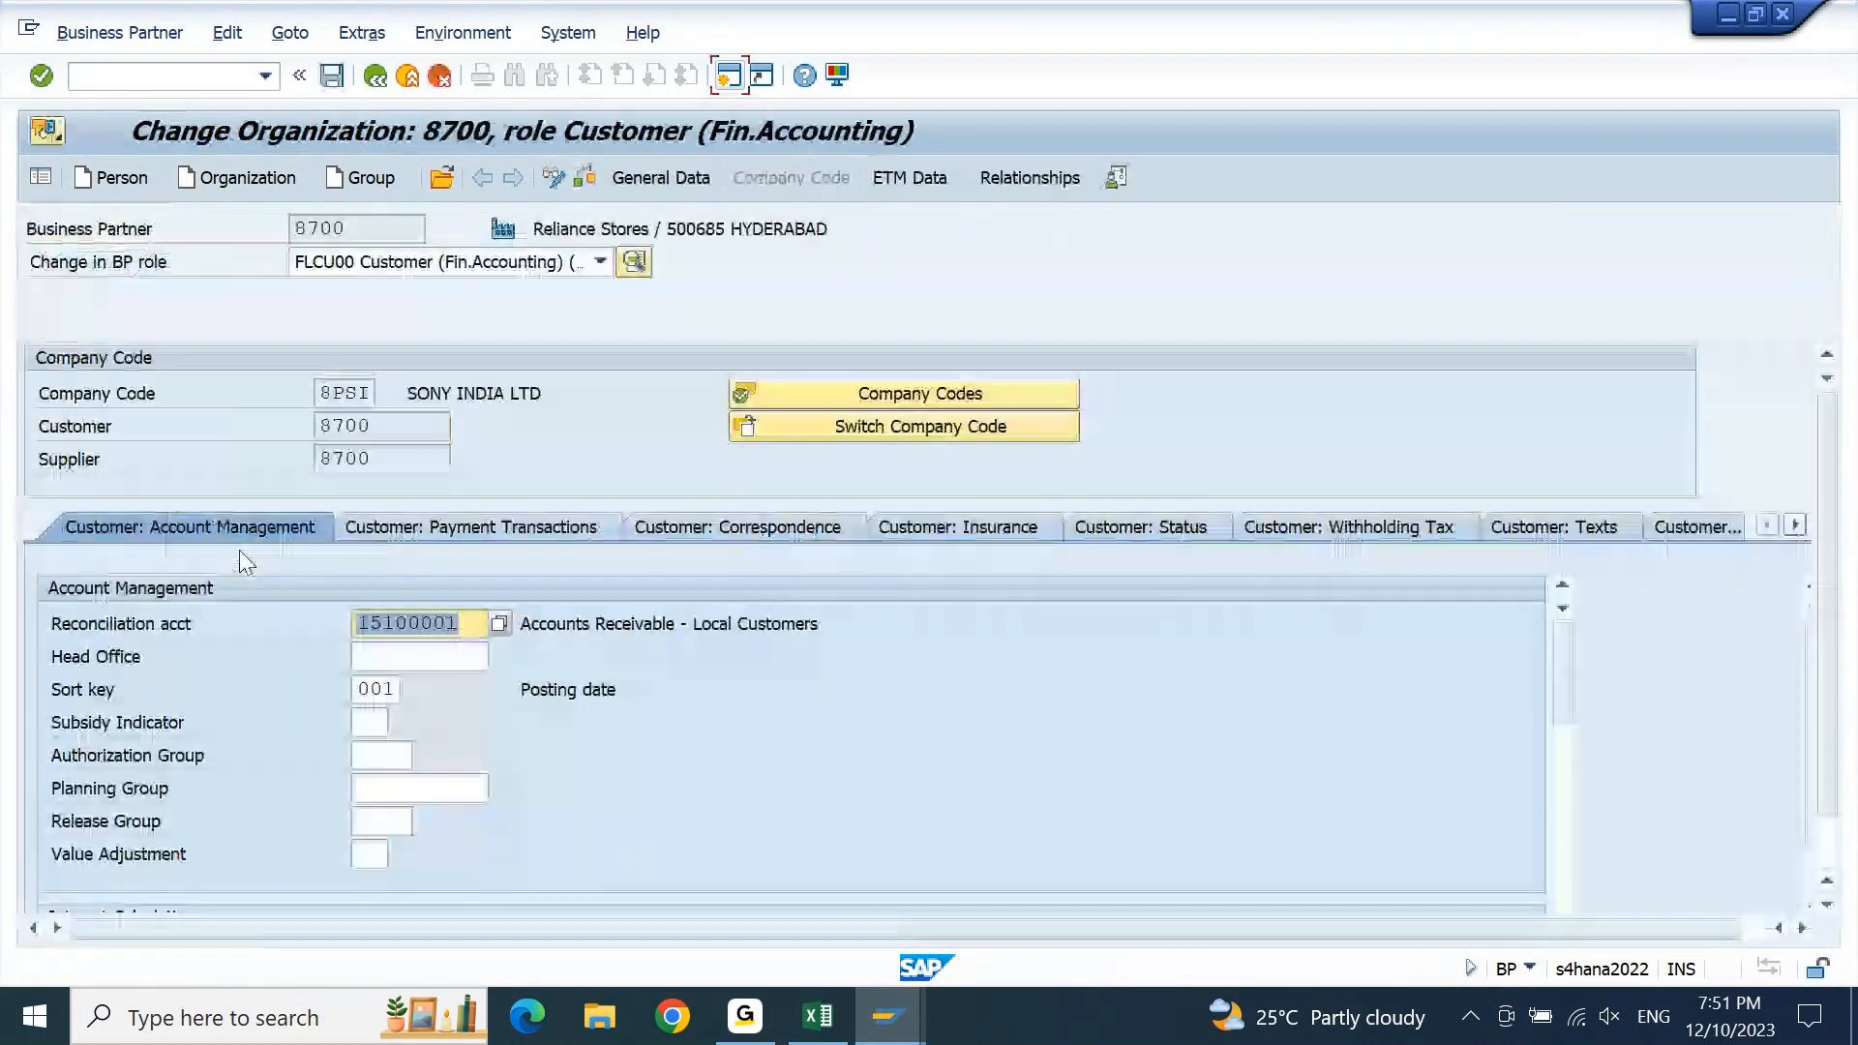
# Check the customer and supplier numbers and the customer account management data of the Reliance Stores partner
pyautogui.moveTo(380, 425); pyautogui.dragTo(290, 466)
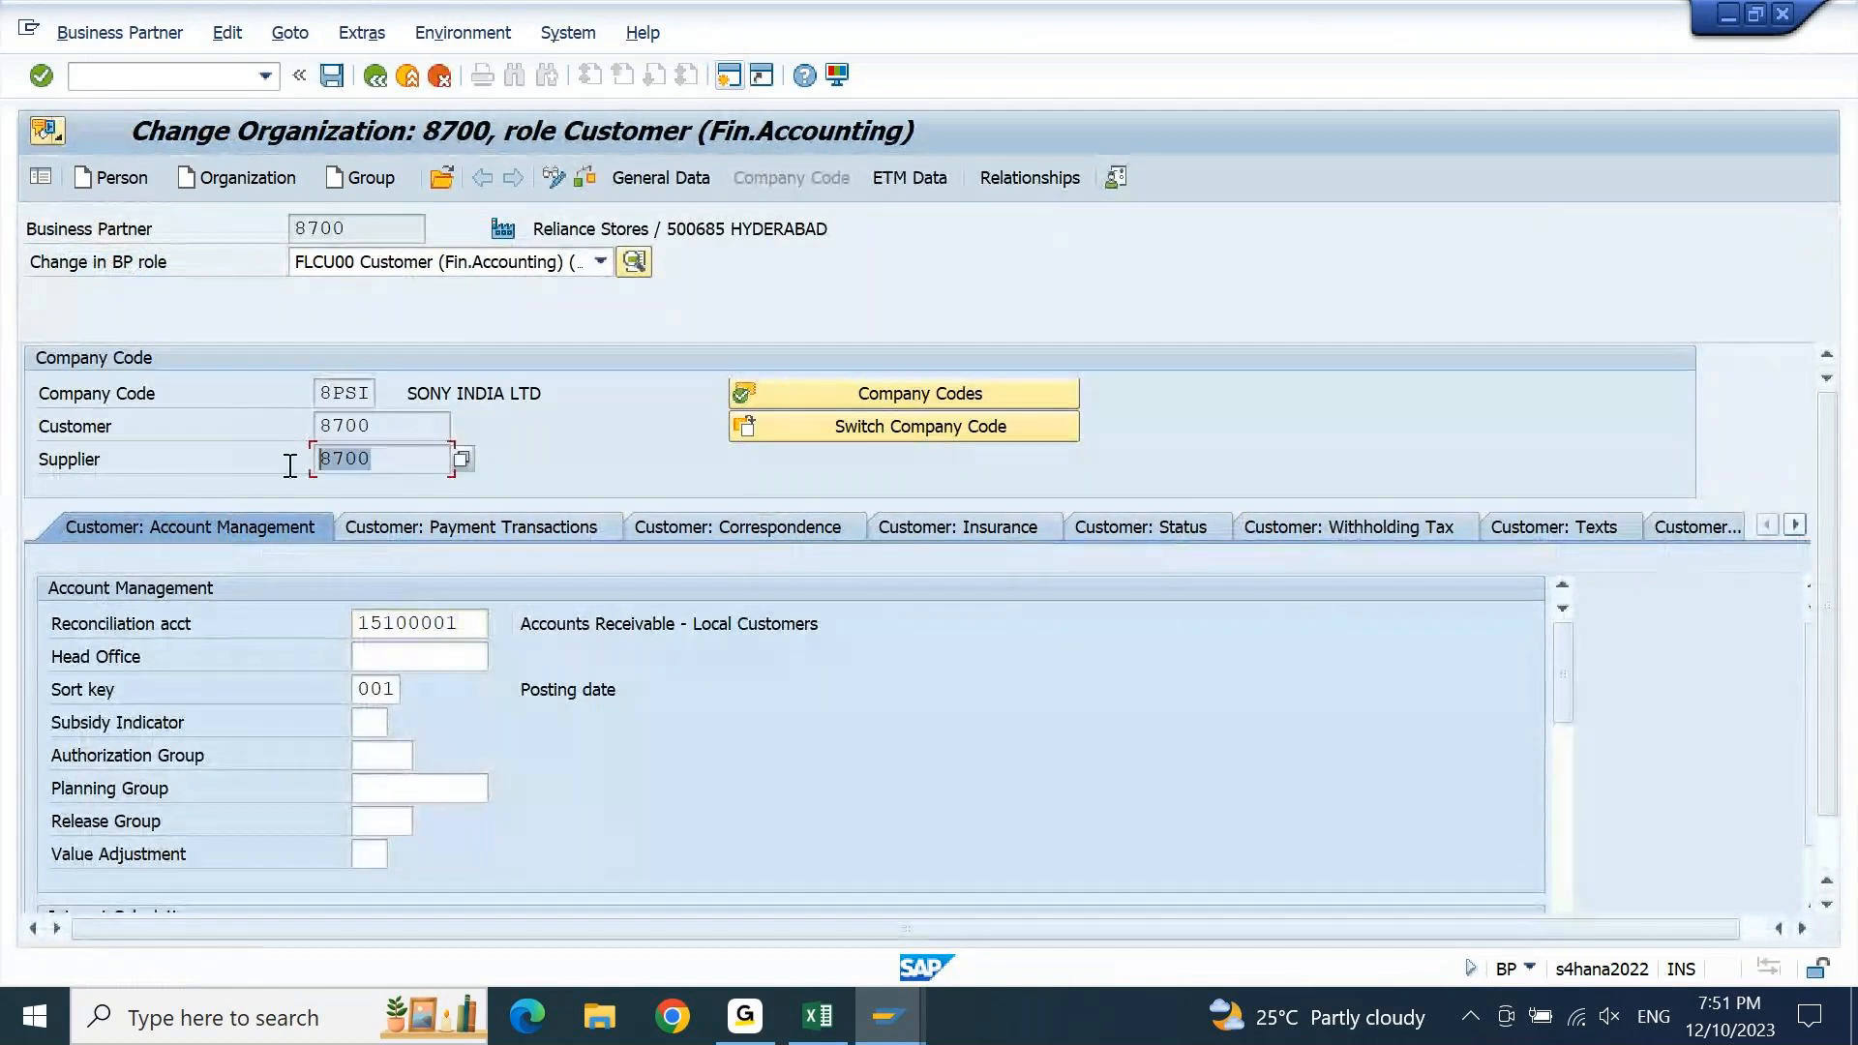
pyautogui.click(176, 446)
pyautogui.click(360, 426)
pyautogui.click(361, 456)
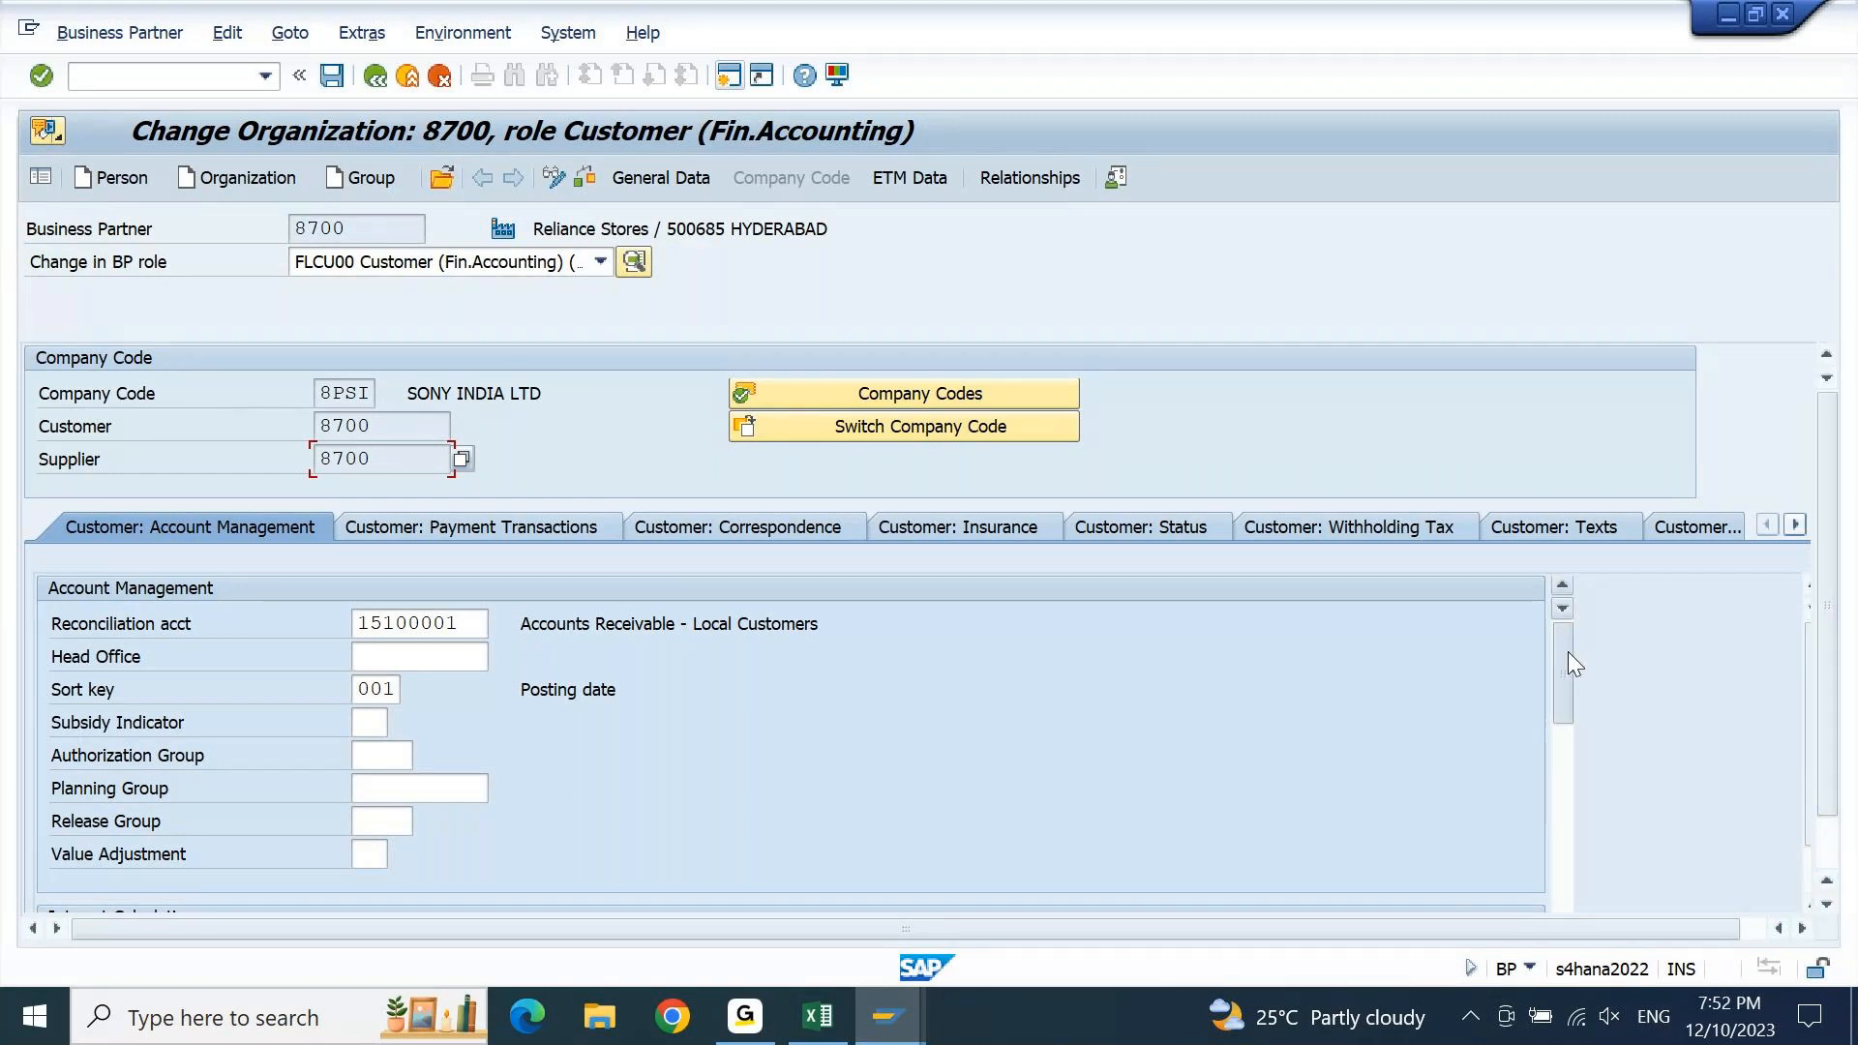
pyautogui.moveTo(1567, 652); pyautogui.dragTo(1536, 867)
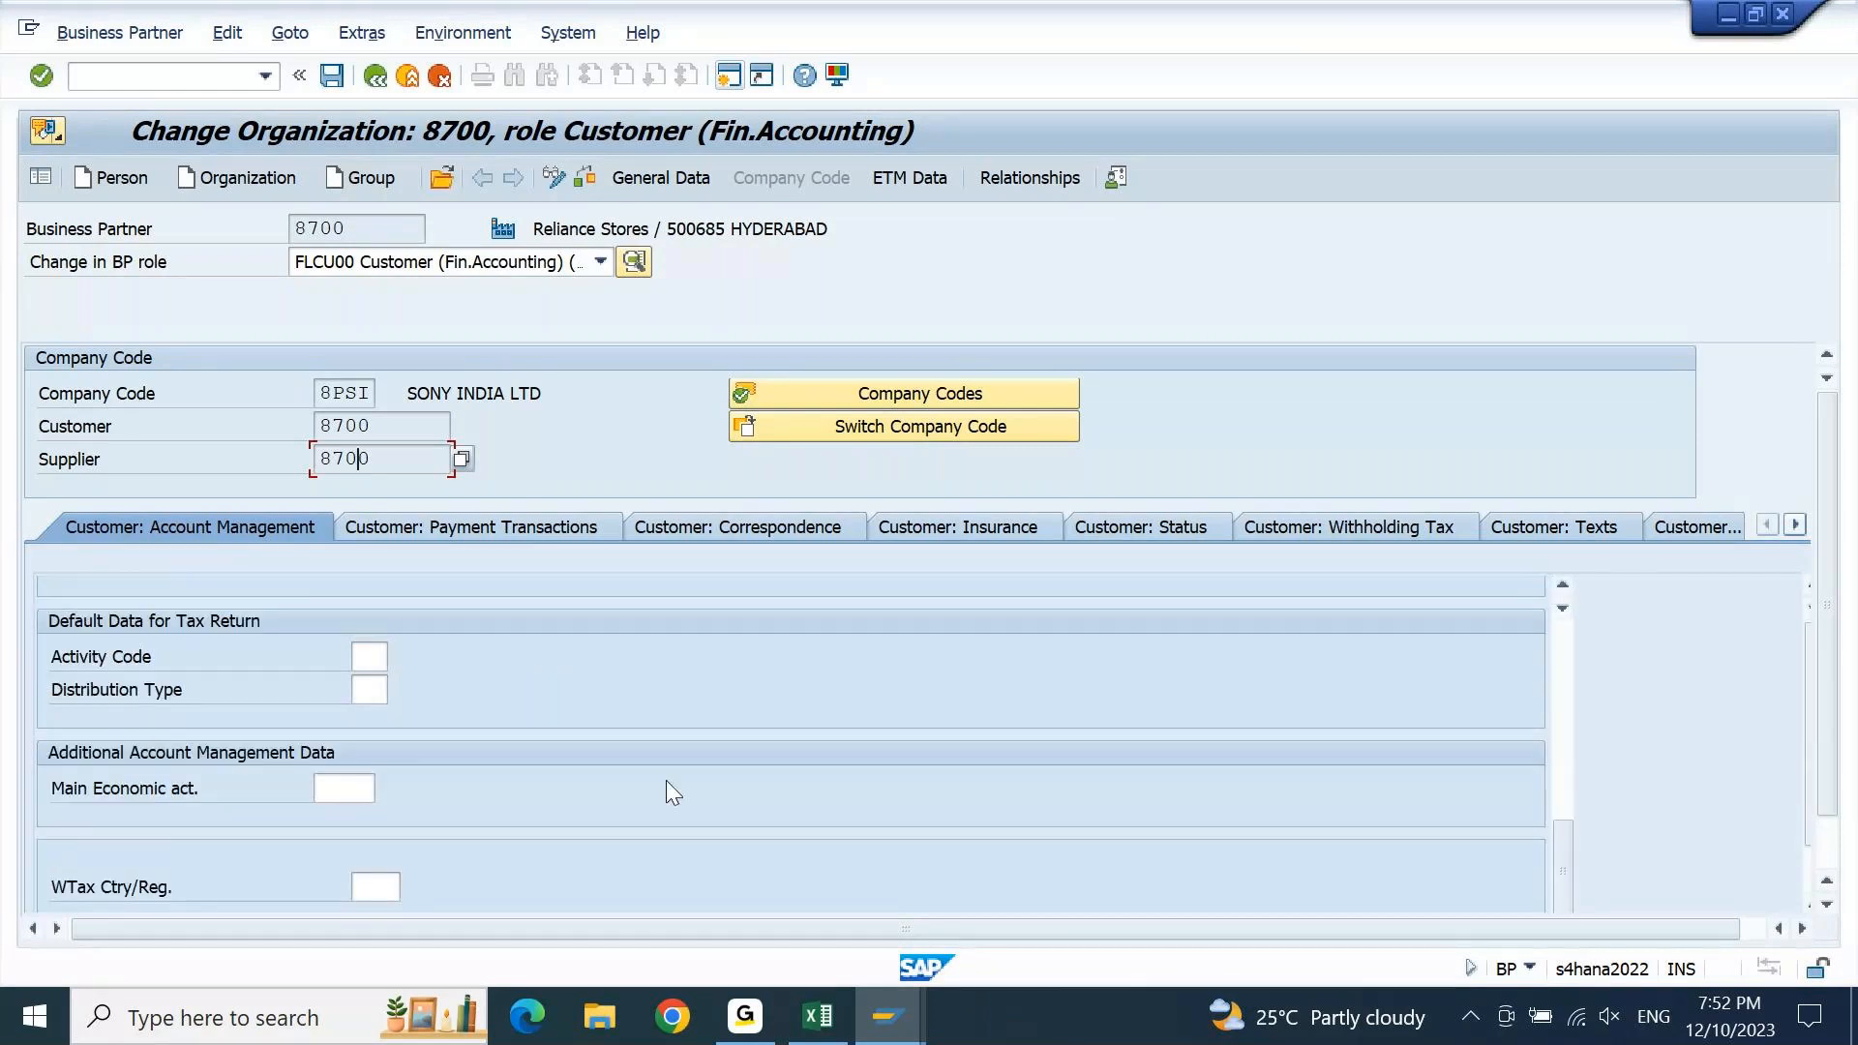
# Enable Clearing with Vendor in the customer's payment transactions and save the business partner, choosing not to display the clearing account message again
pyautogui.click(544, 528)
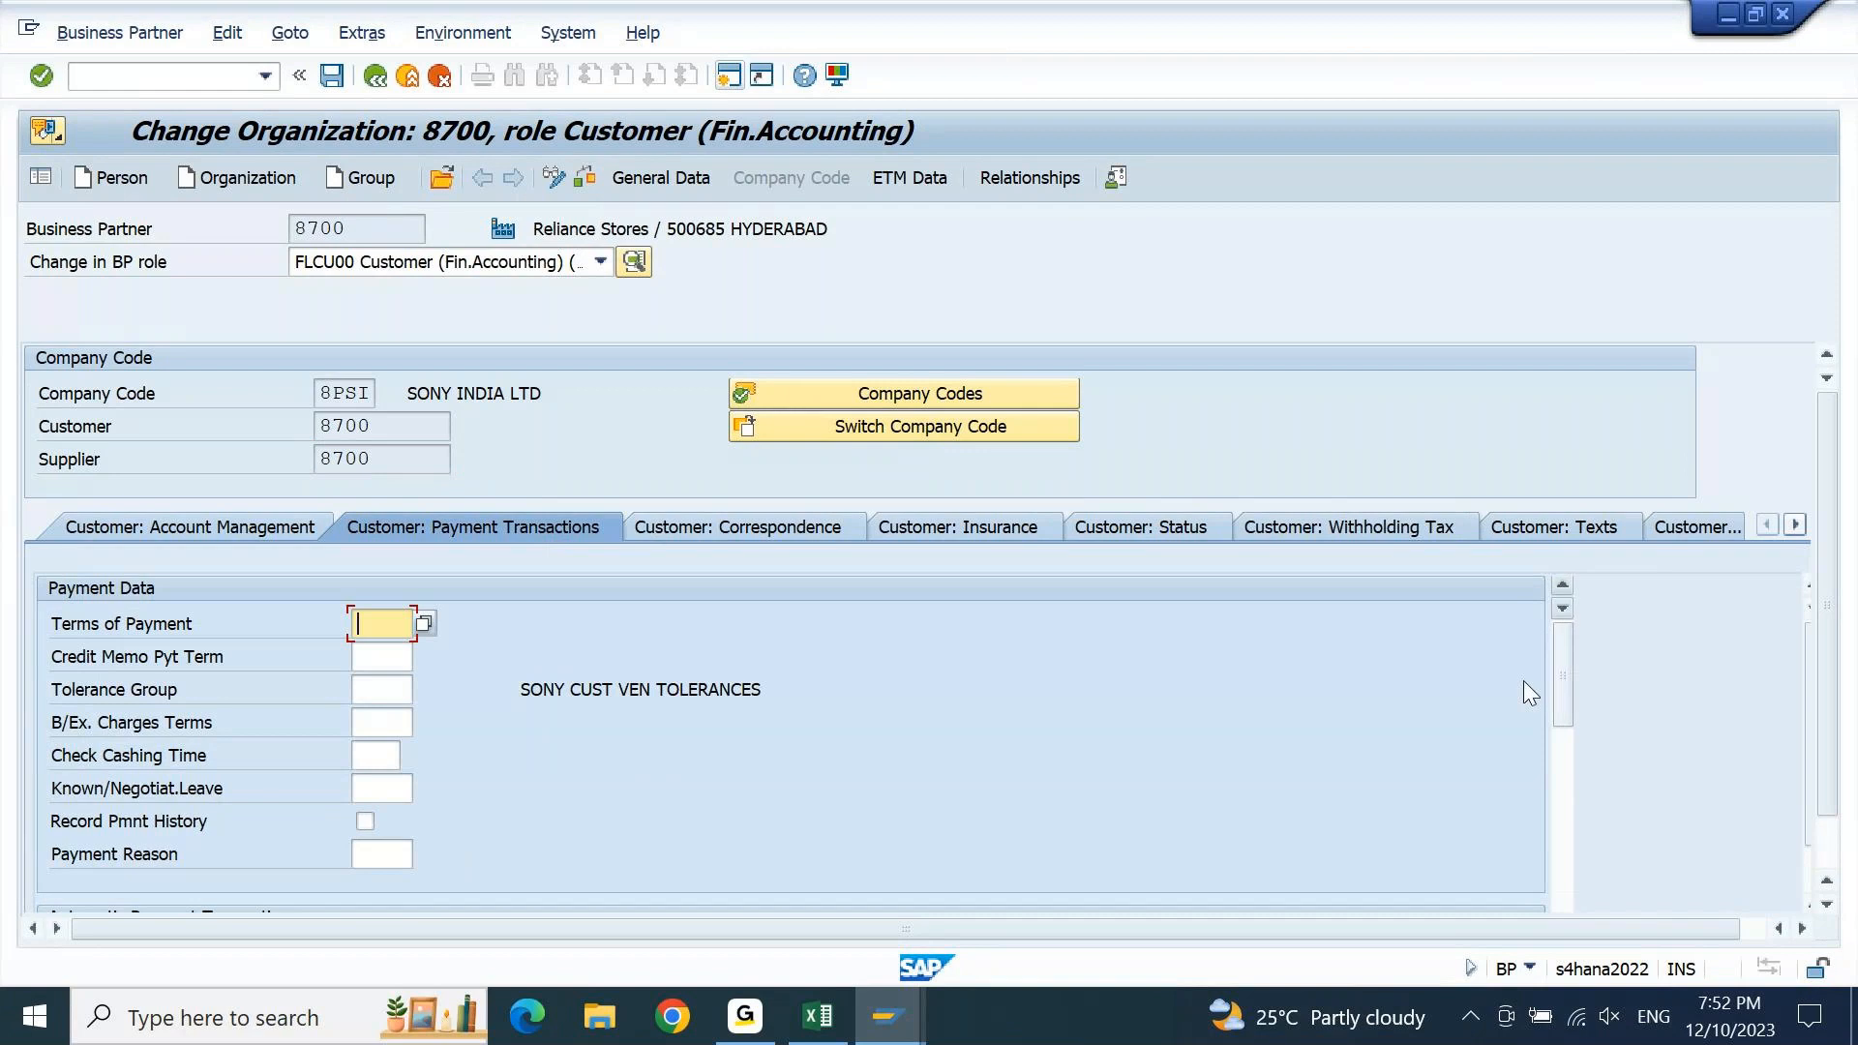
pyautogui.moveTo(1566, 680); pyautogui.dragTo(1556, 762)
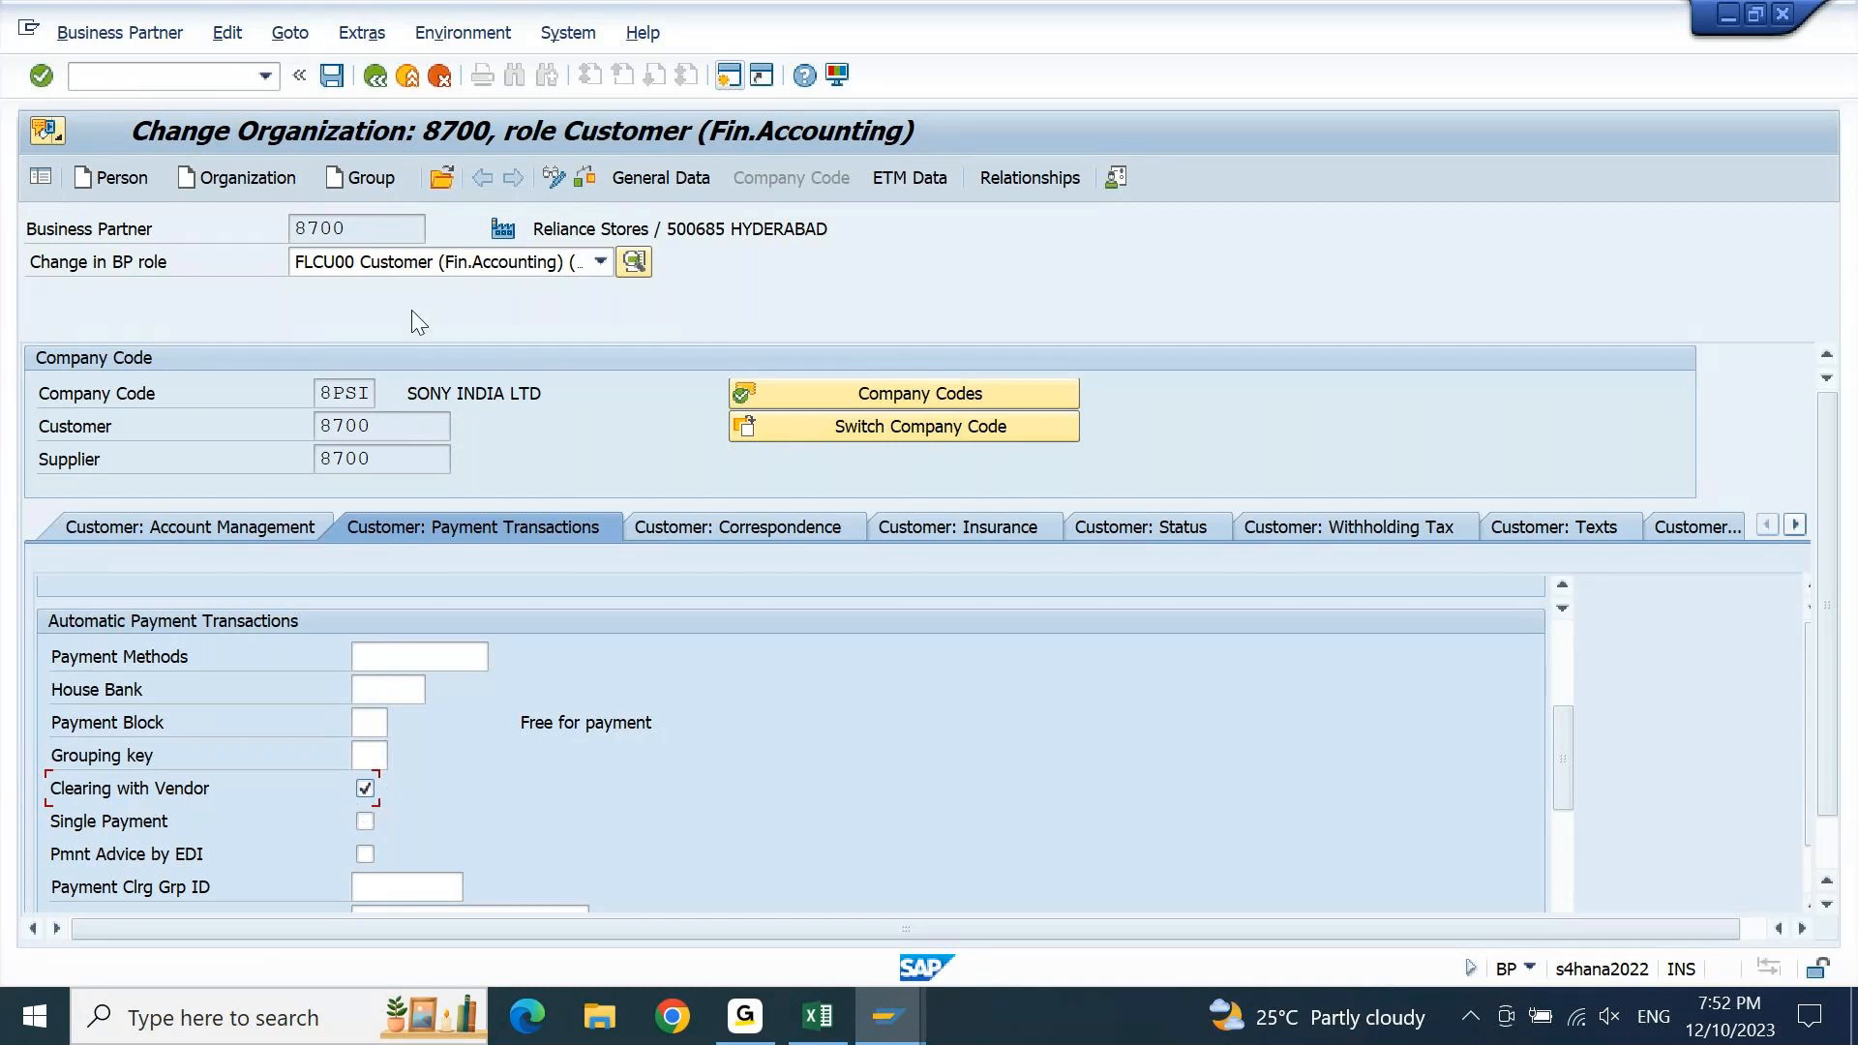
pyautogui.click(332, 76)
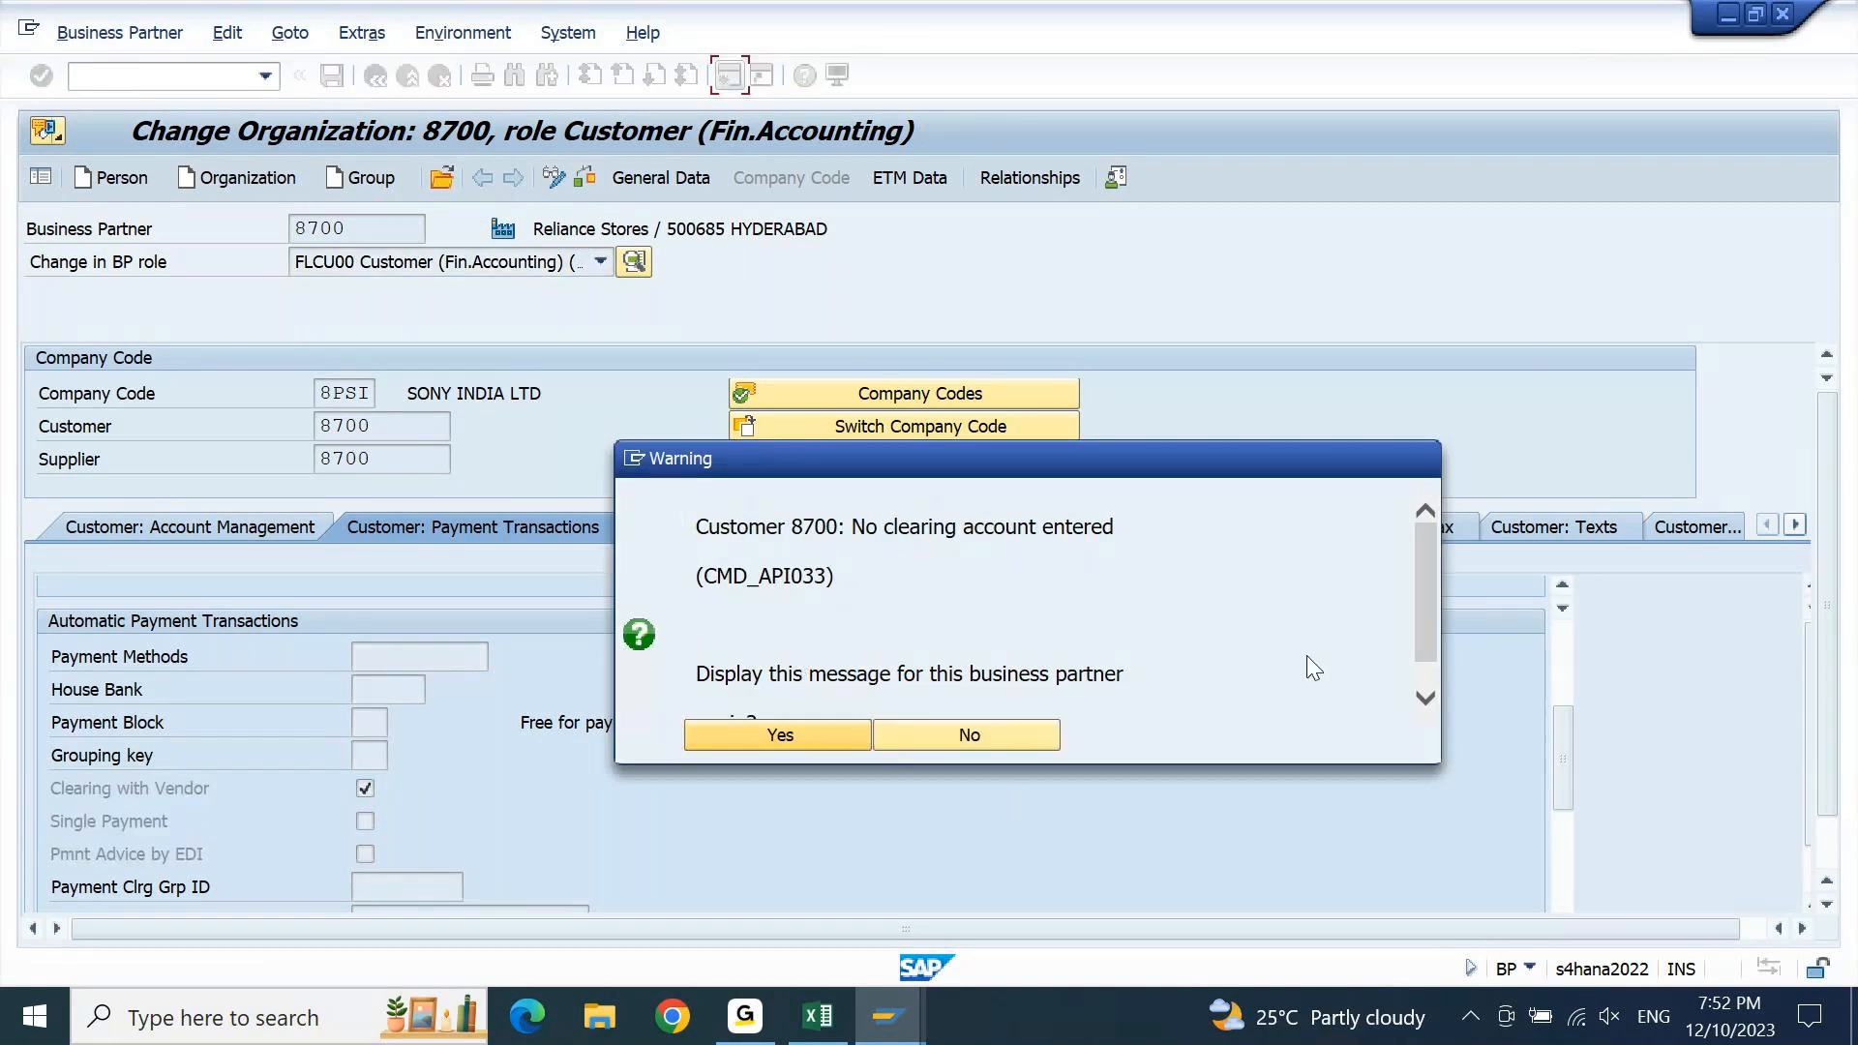
pyautogui.moveTo(1426, 611); pyautogui.dragTo(1449, 577)
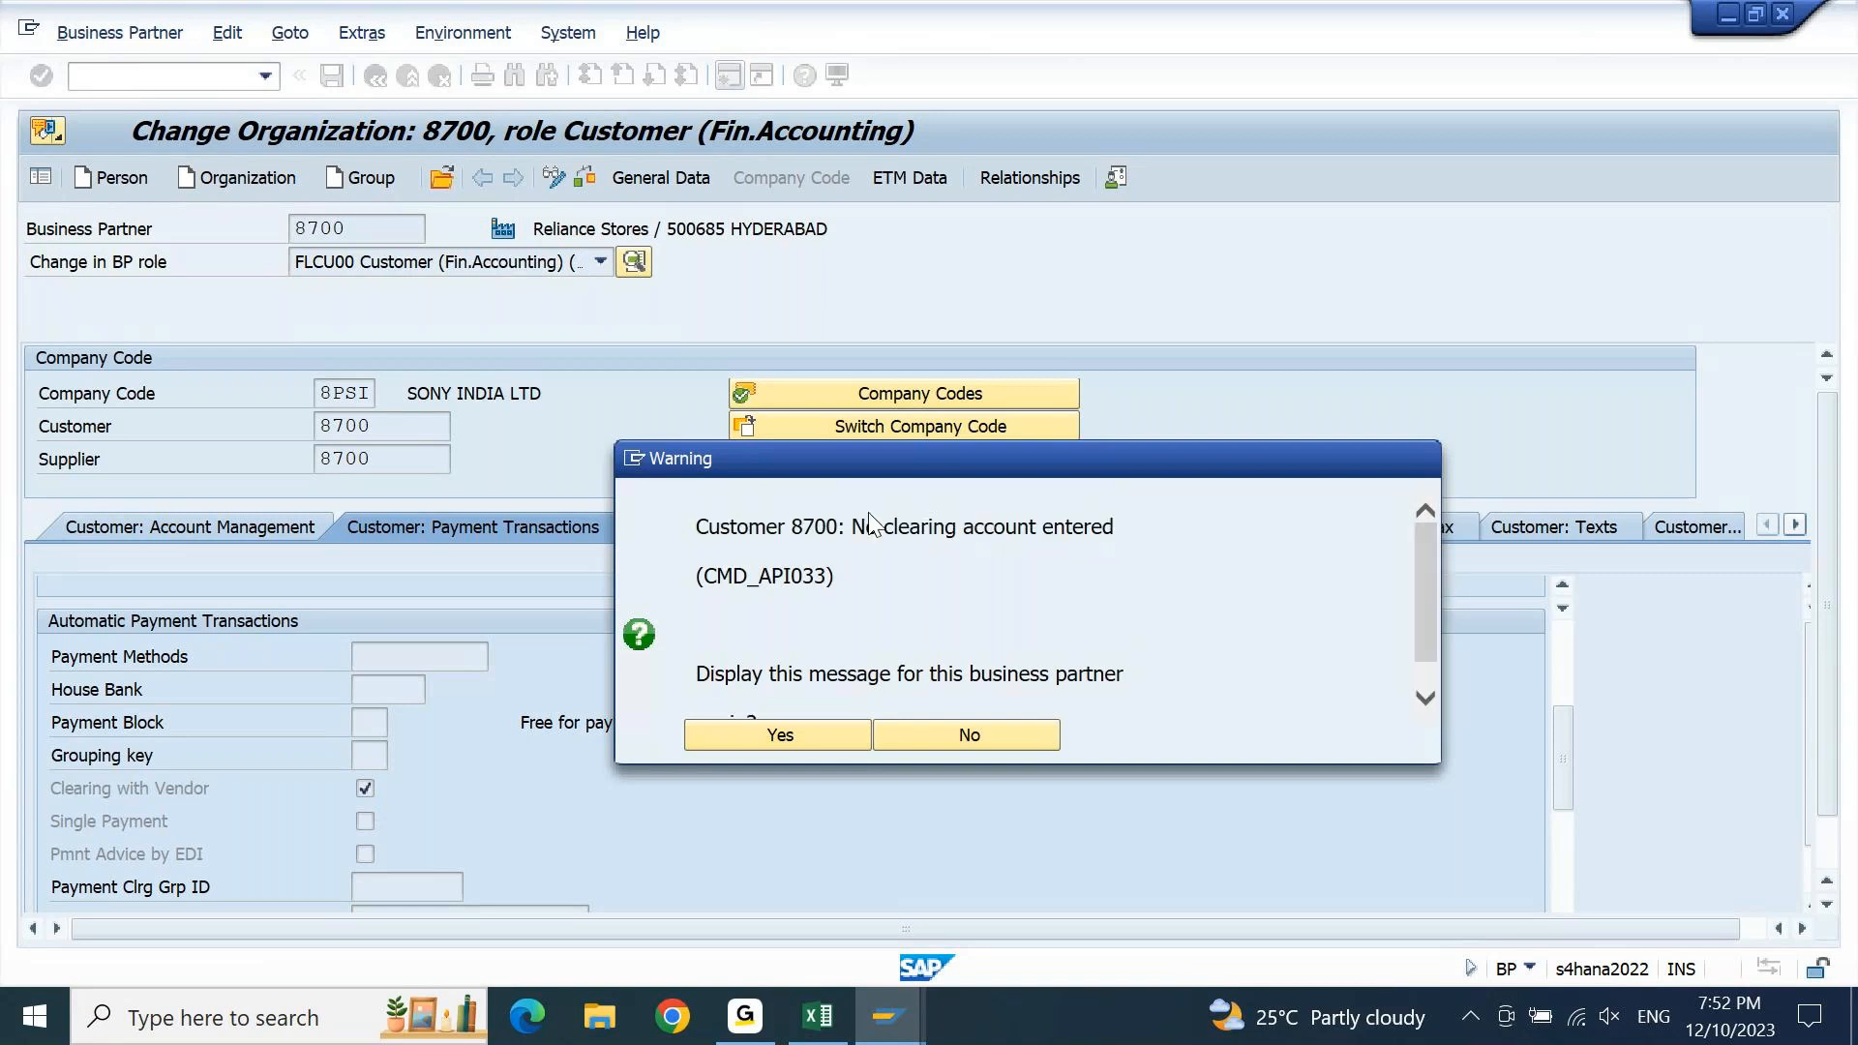
pyautogui.moveTo(851, 526); pyautogui.dragTo(1237, 605)
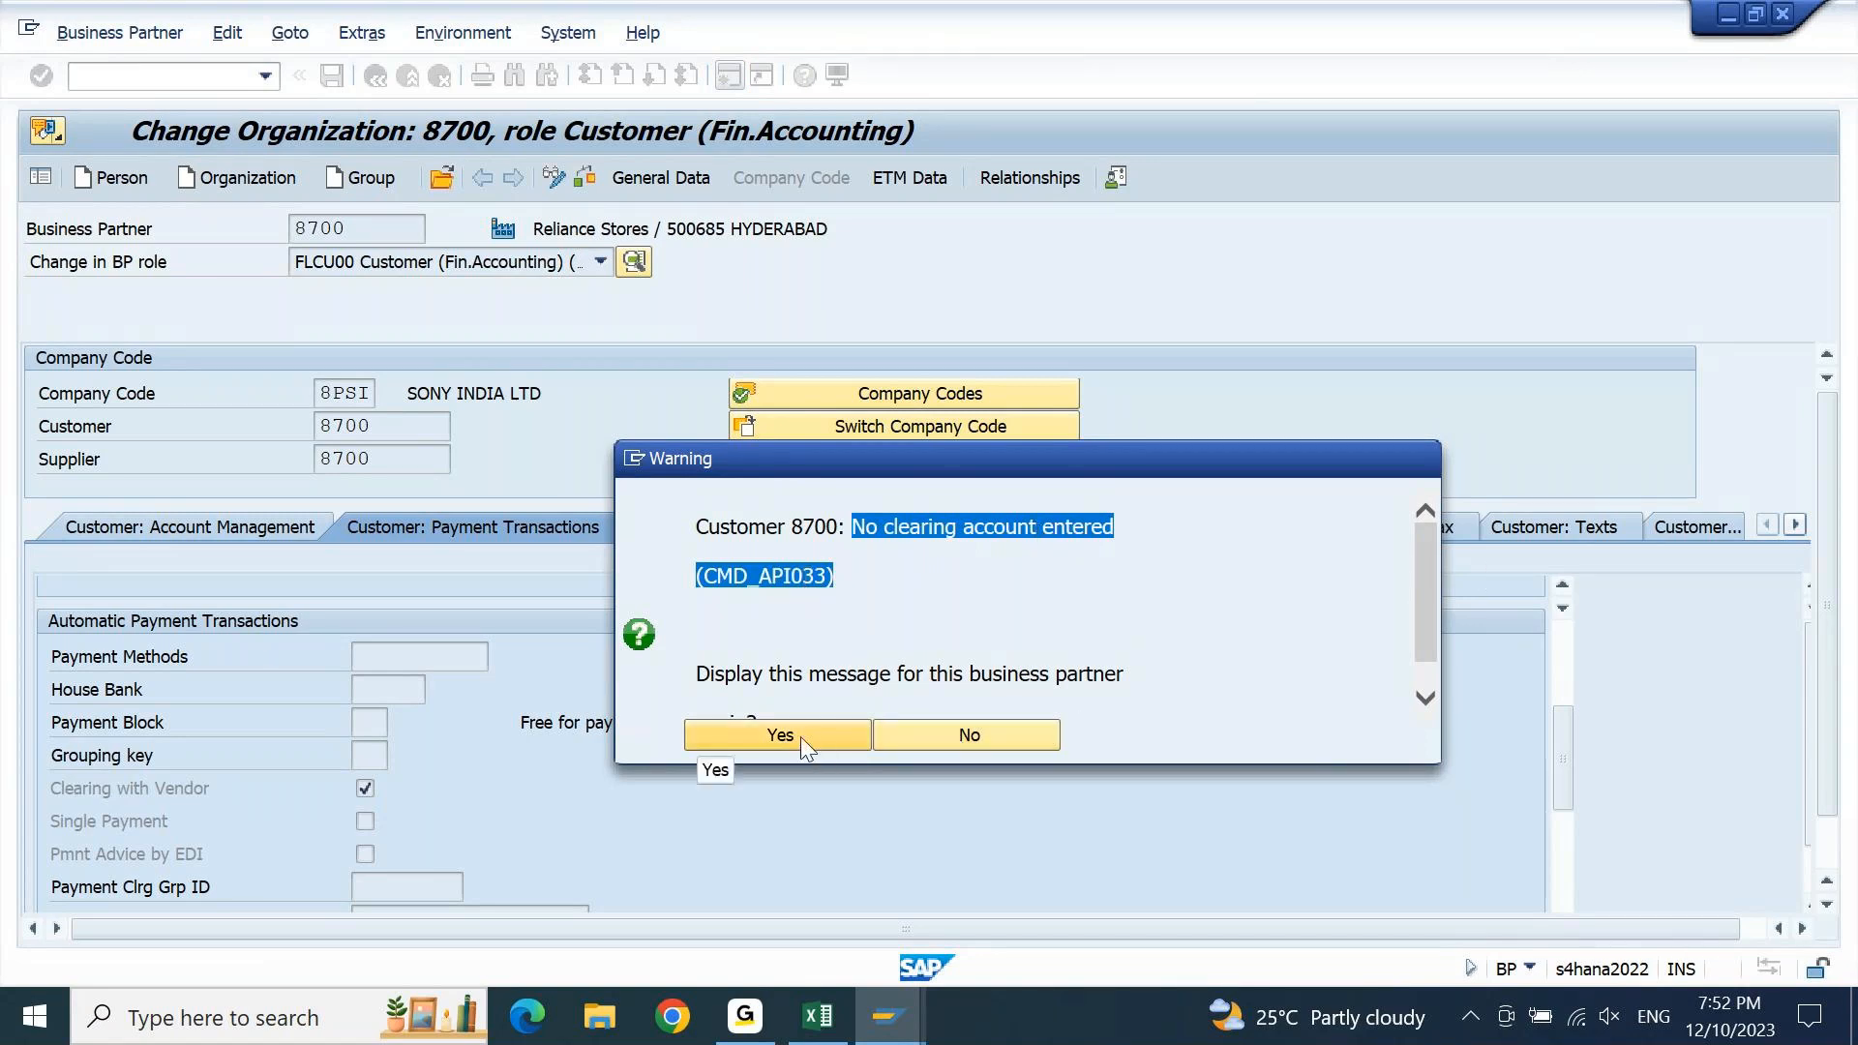
pyautogui.click(987, 724)
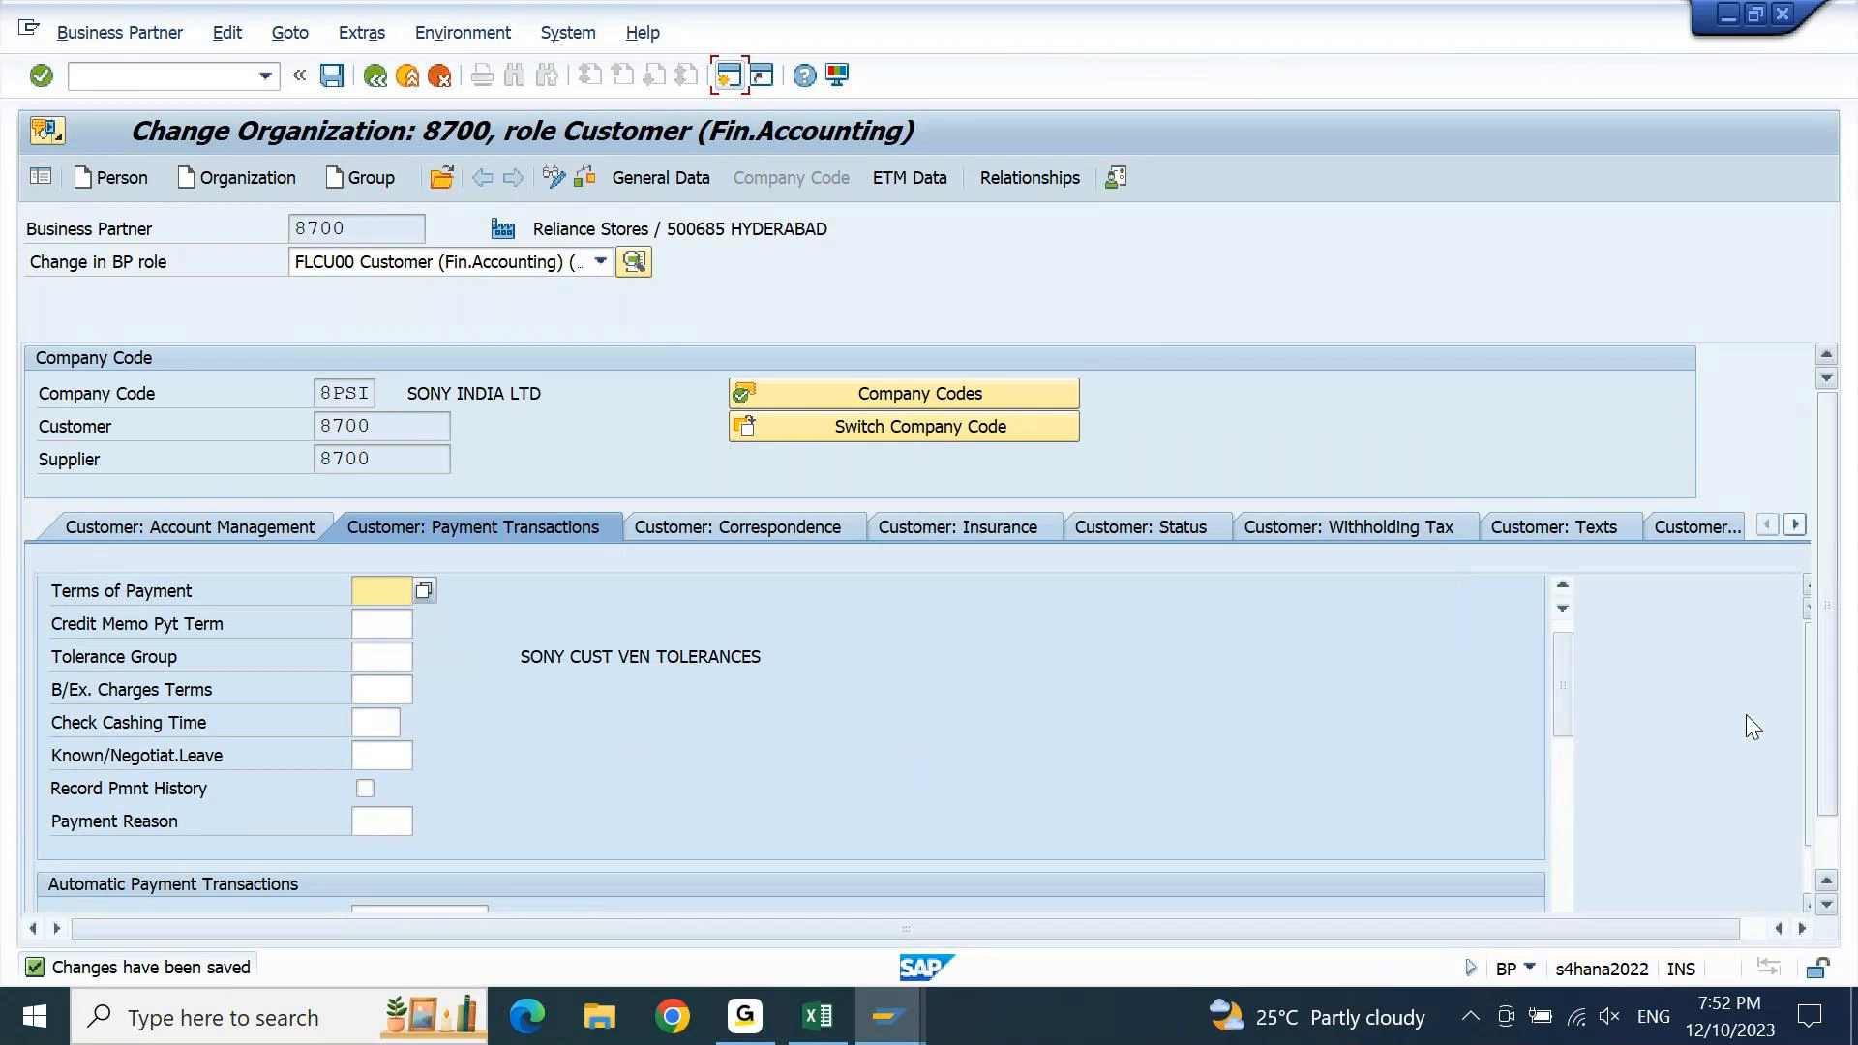
pyautogui.scroll(-5, 1564, 687)
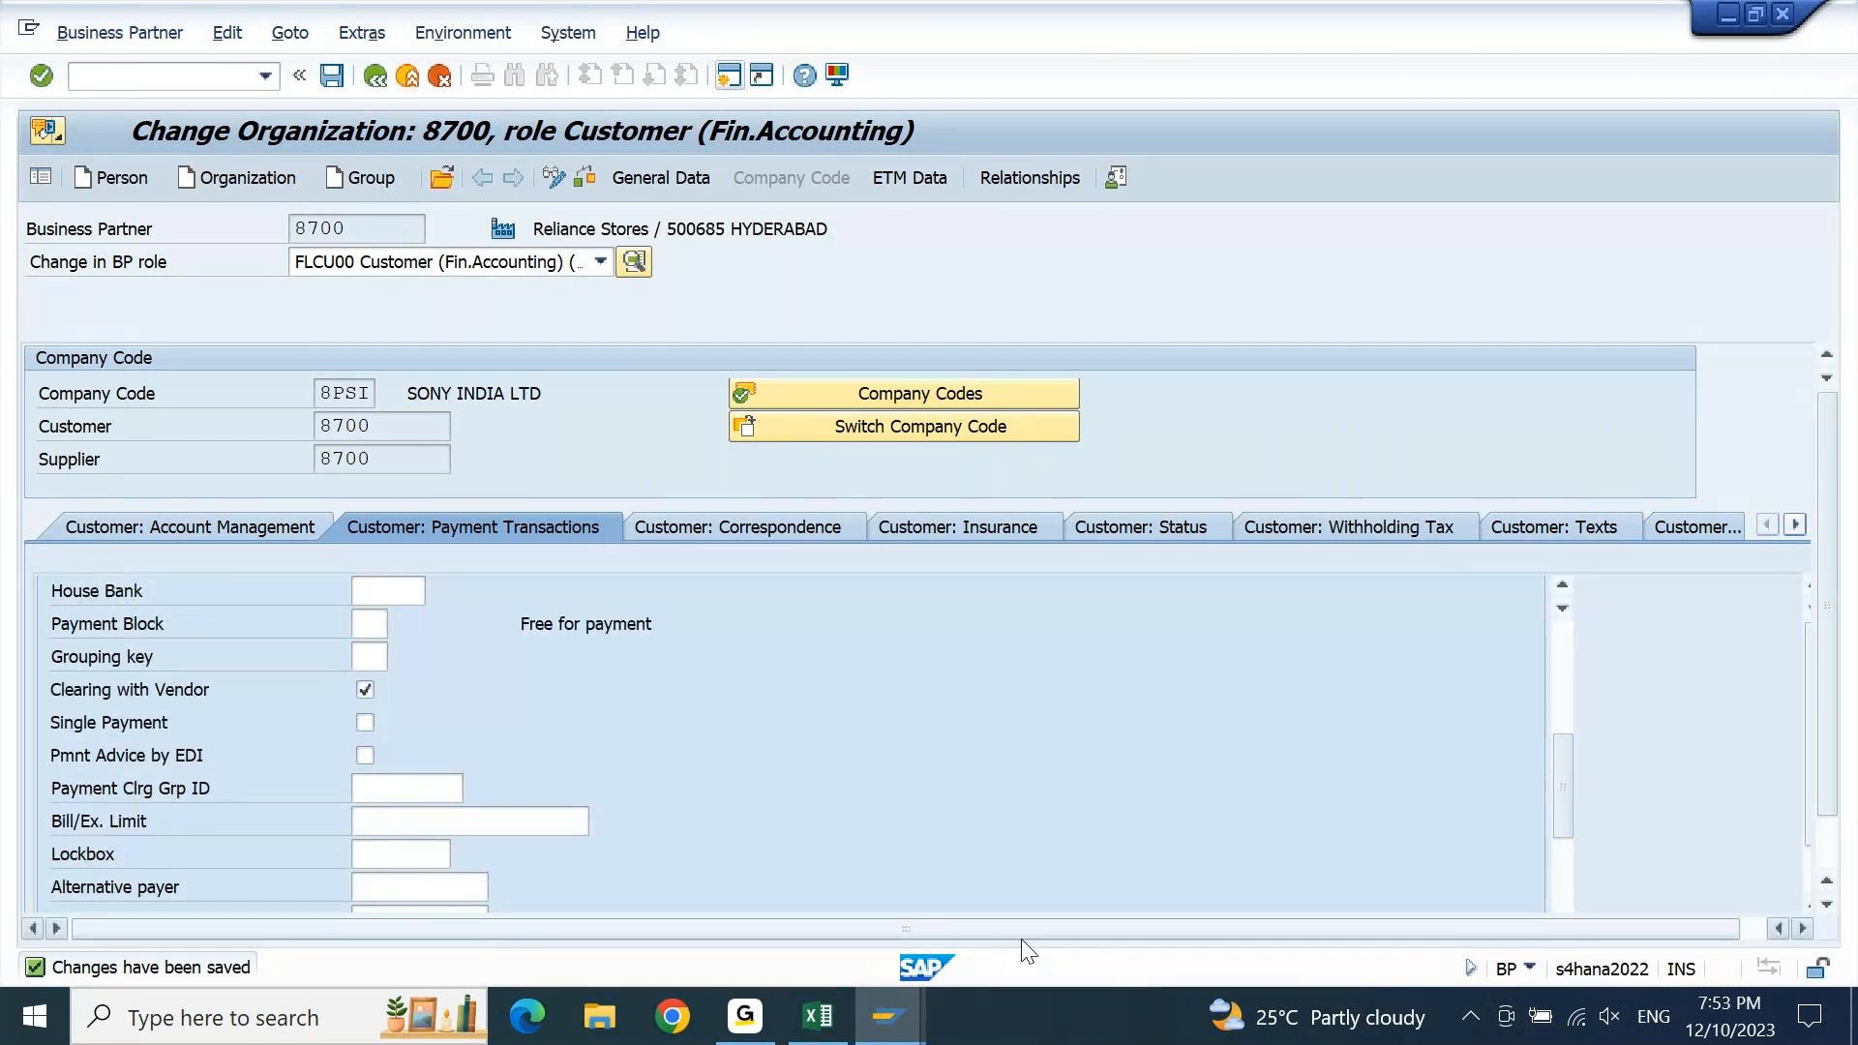
# Switch to the Customer Line Item Display session and refresh the open item list
pyautogui.moveTo(888, 1006)
pyautogui.click(1130, 868)
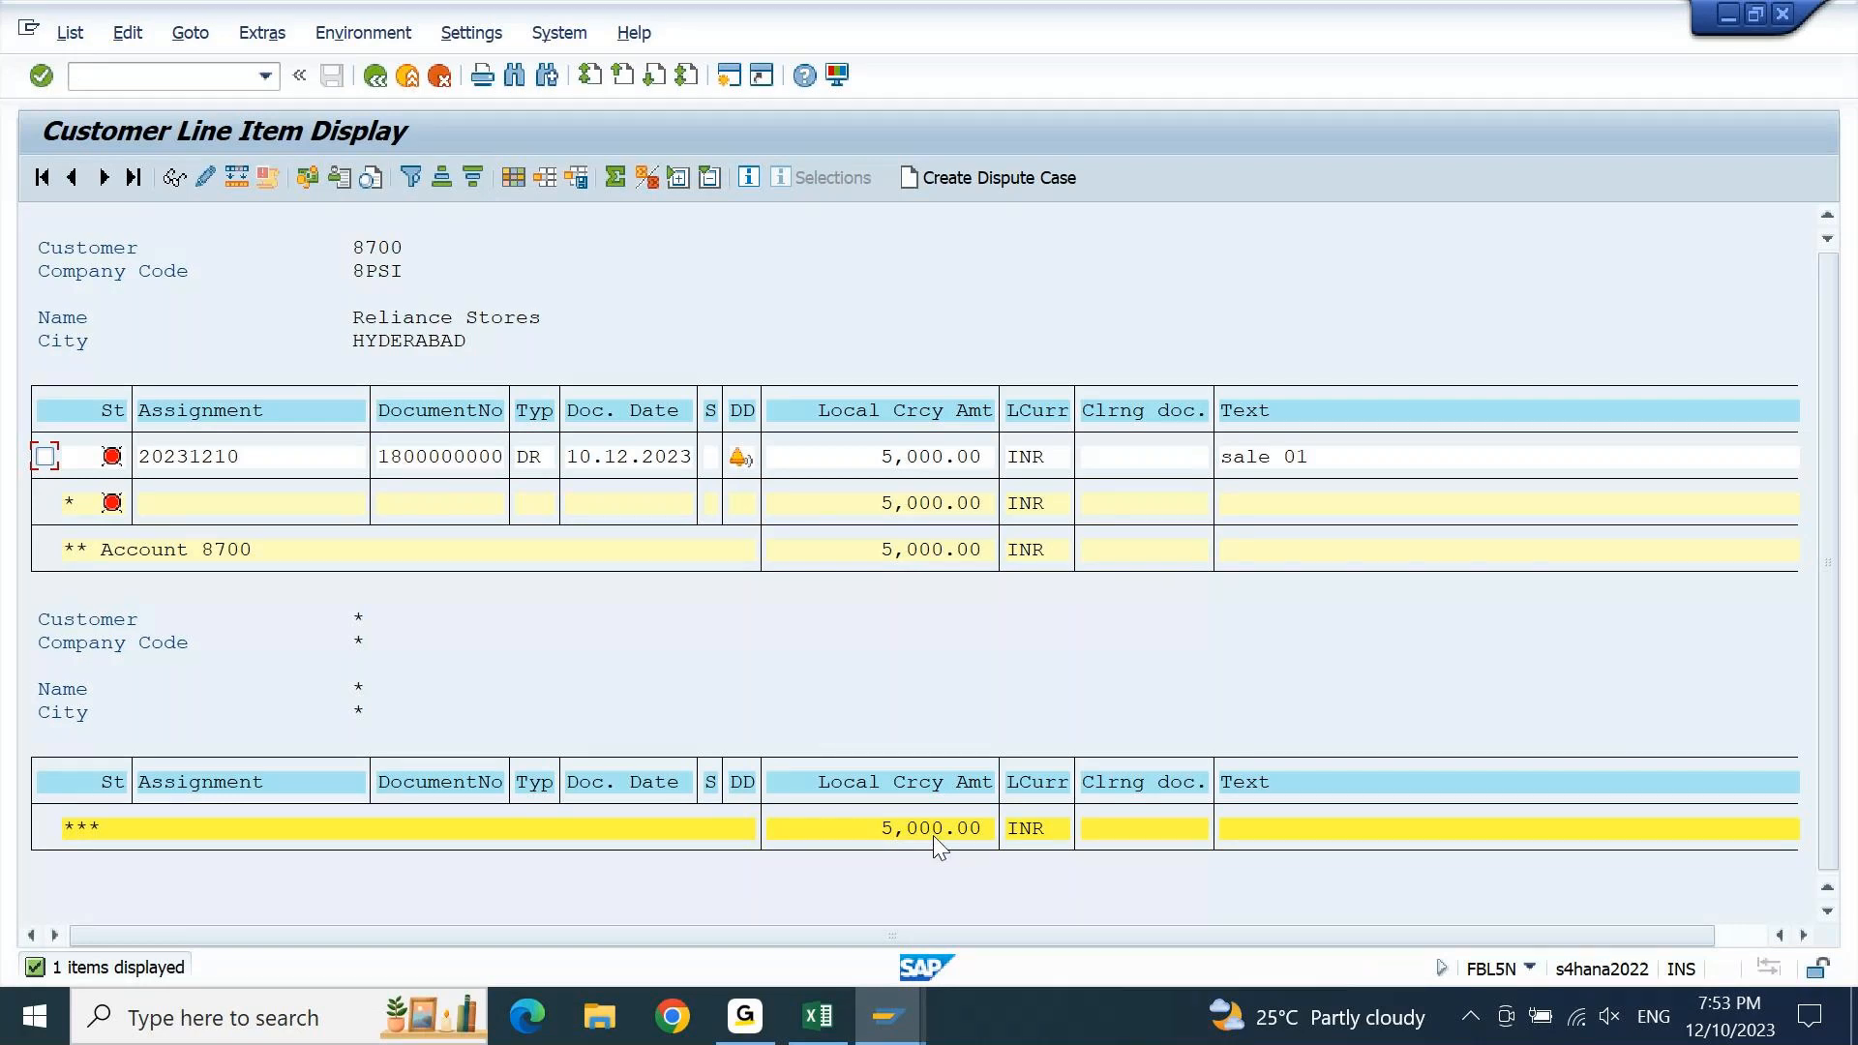
pyautogui.click(69, 32)
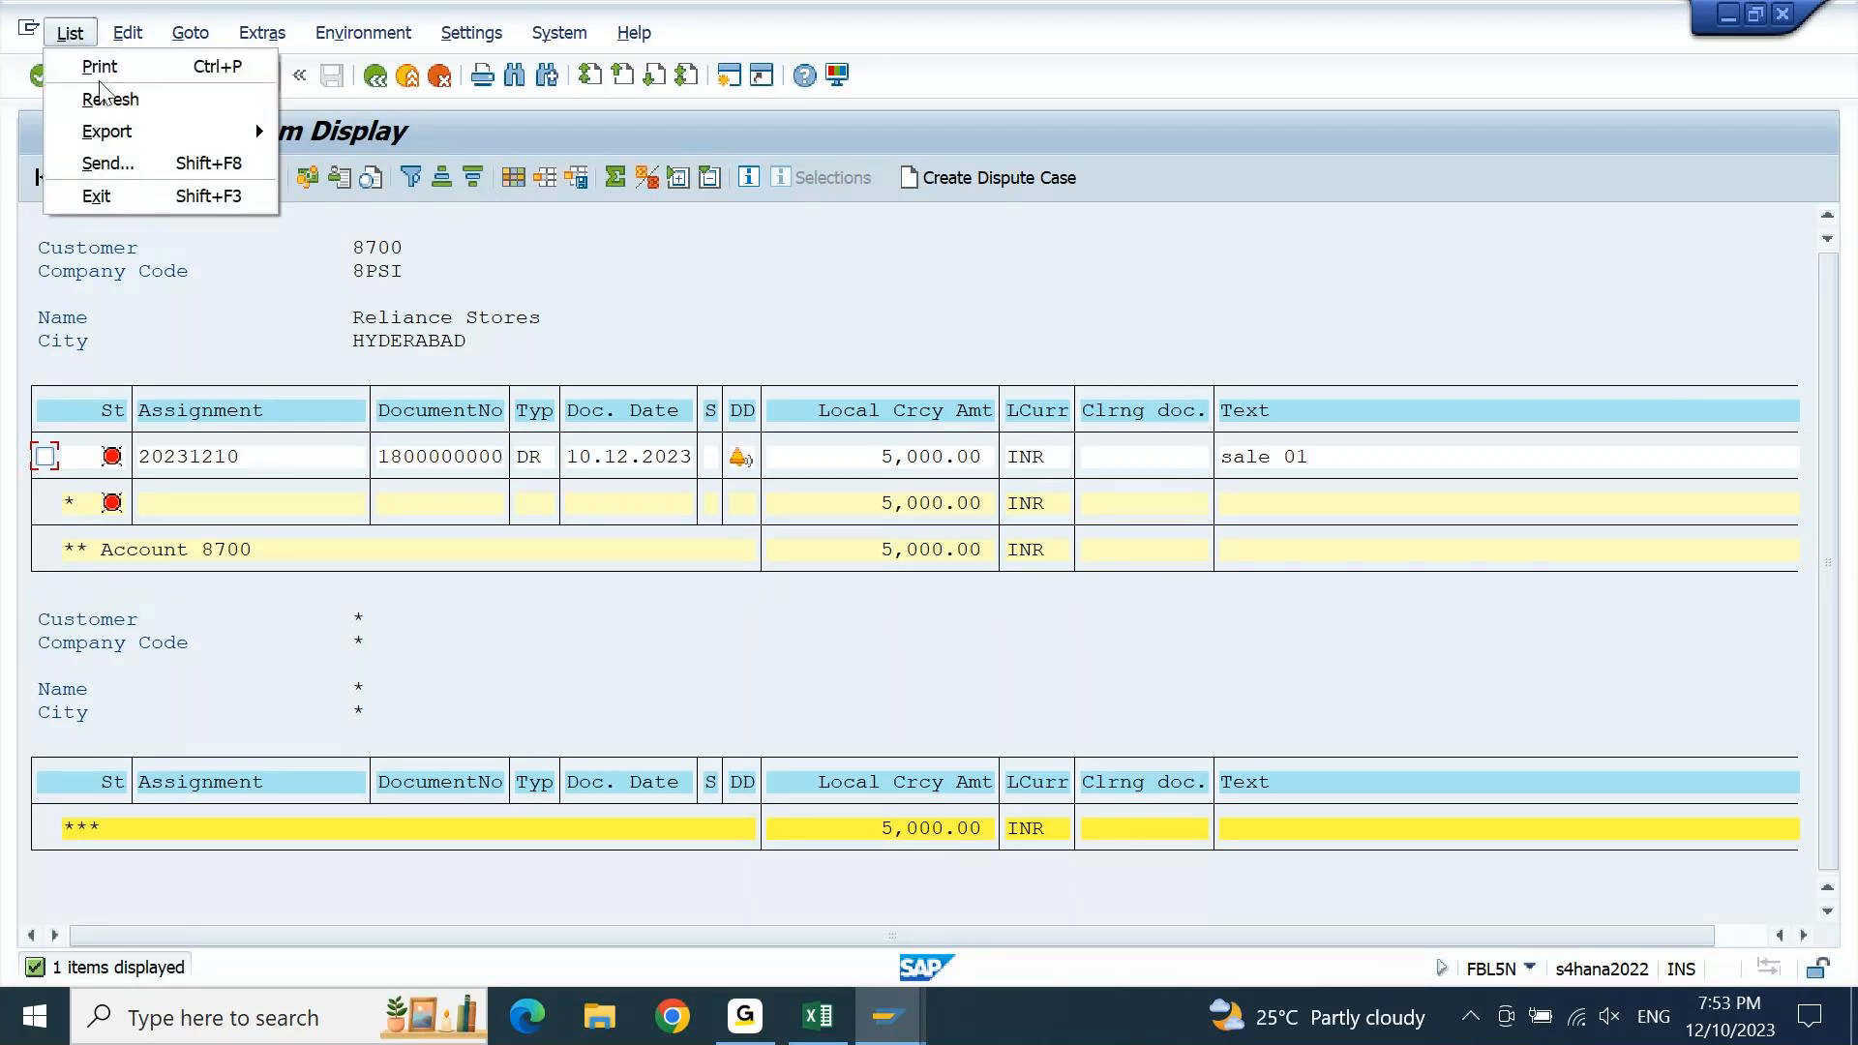
pyautogui.click(101, 92)
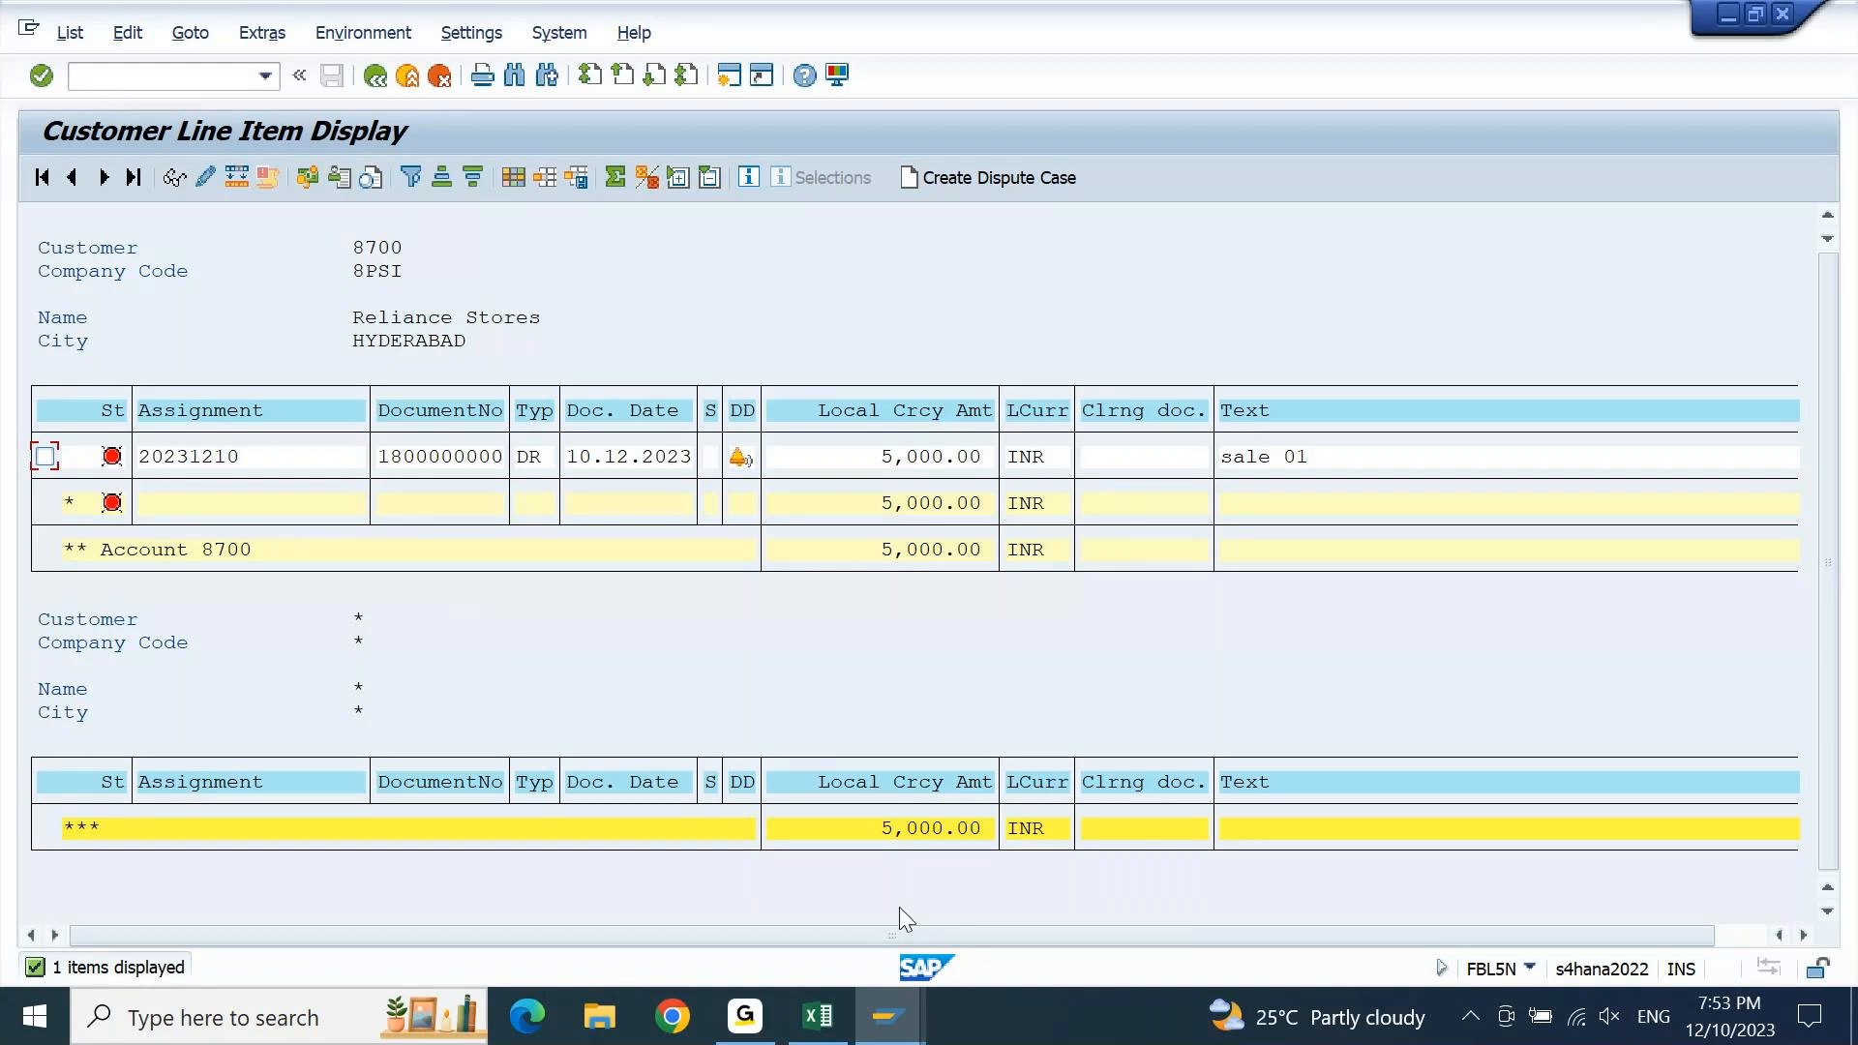
# Switch back to the business partner session and review the customer's payment transactions and account management settings
pyautogui.moveTo(883, 1012)
pyautogui.click(869, 937)
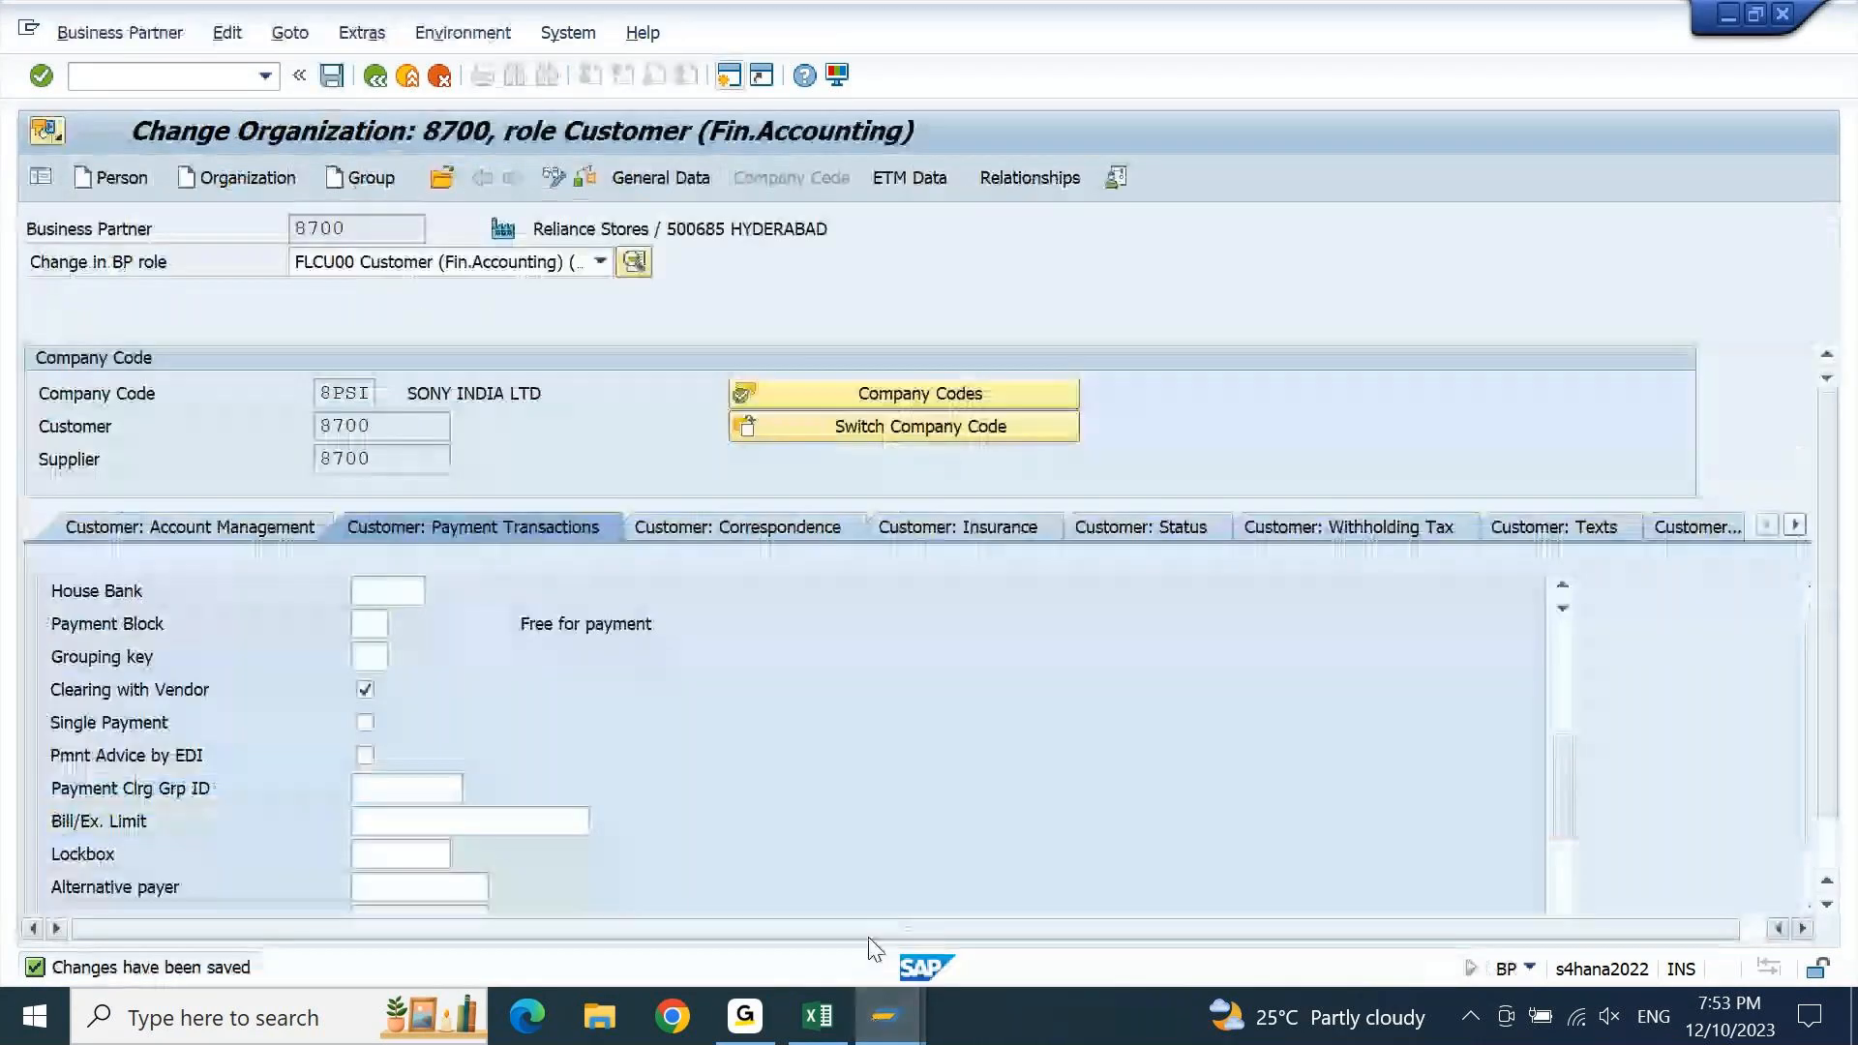
pyautogui.moveTo(1560, 793); pyautogui.dragTo(1560, 923)
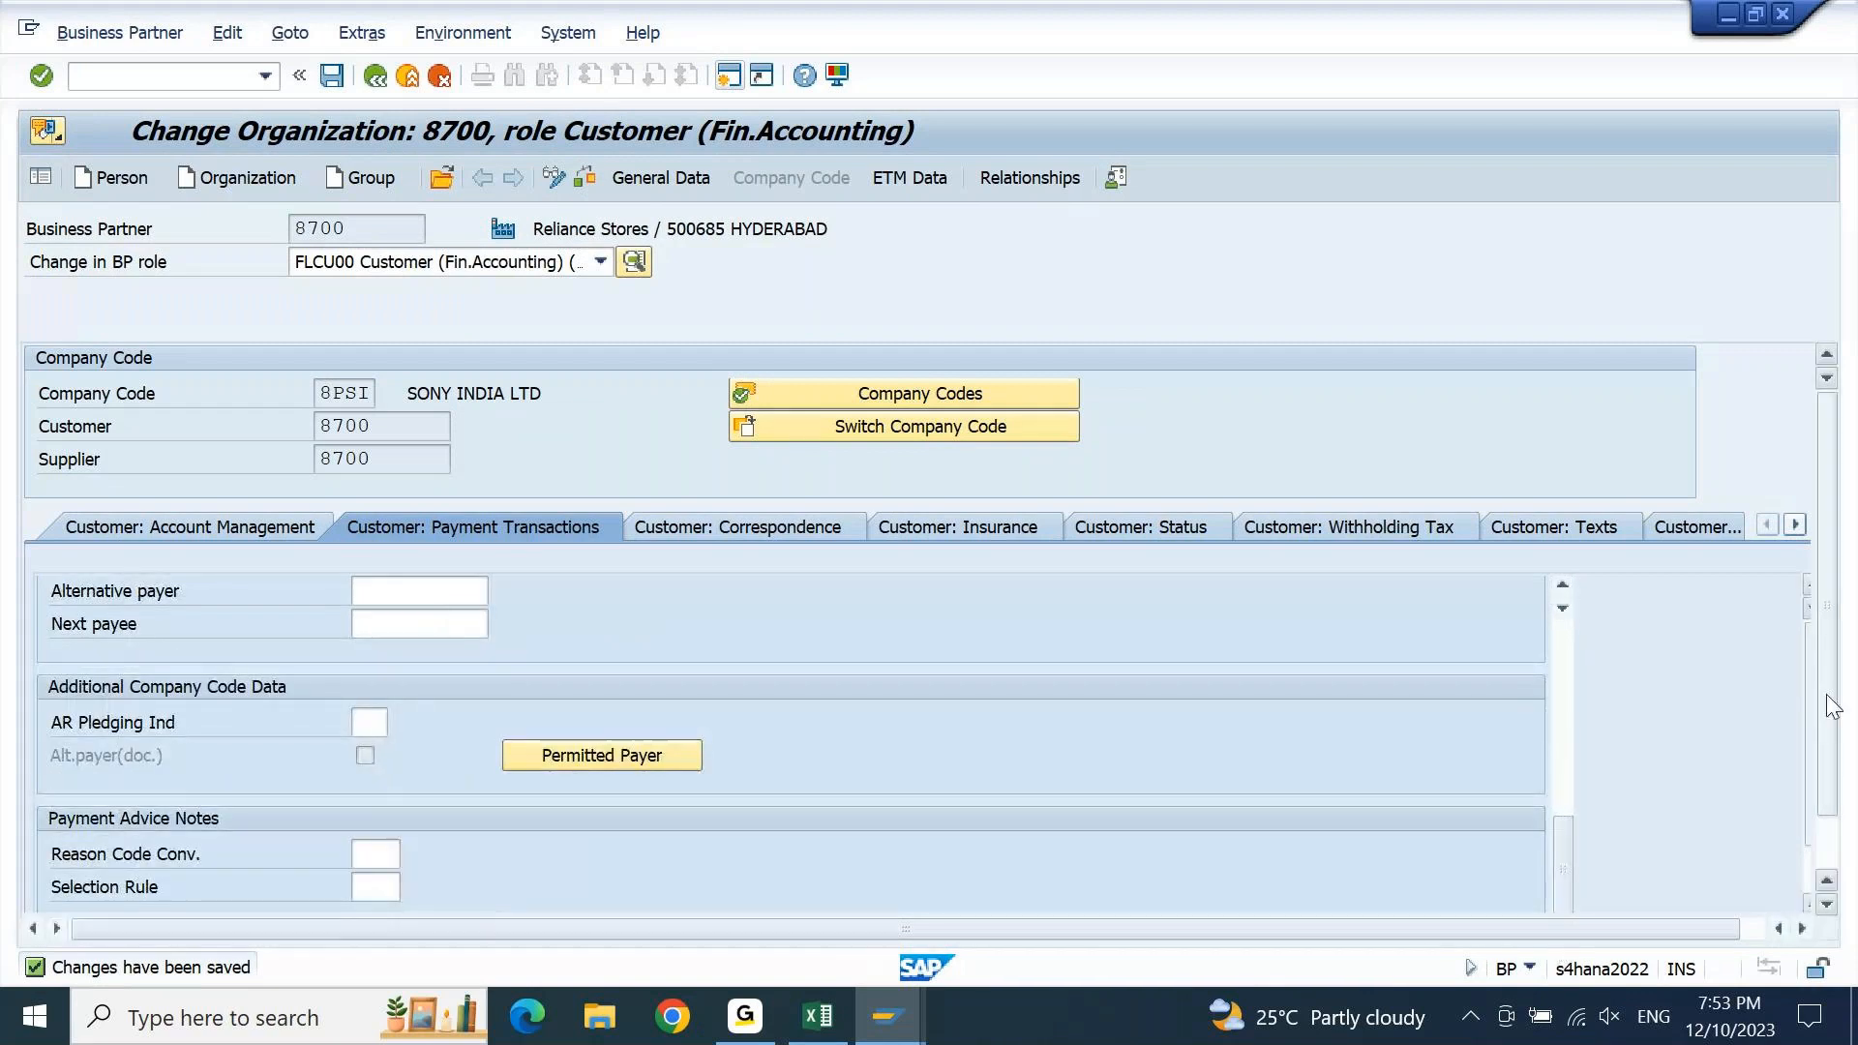
pyautogui.scroll(-2, 1827, 735)
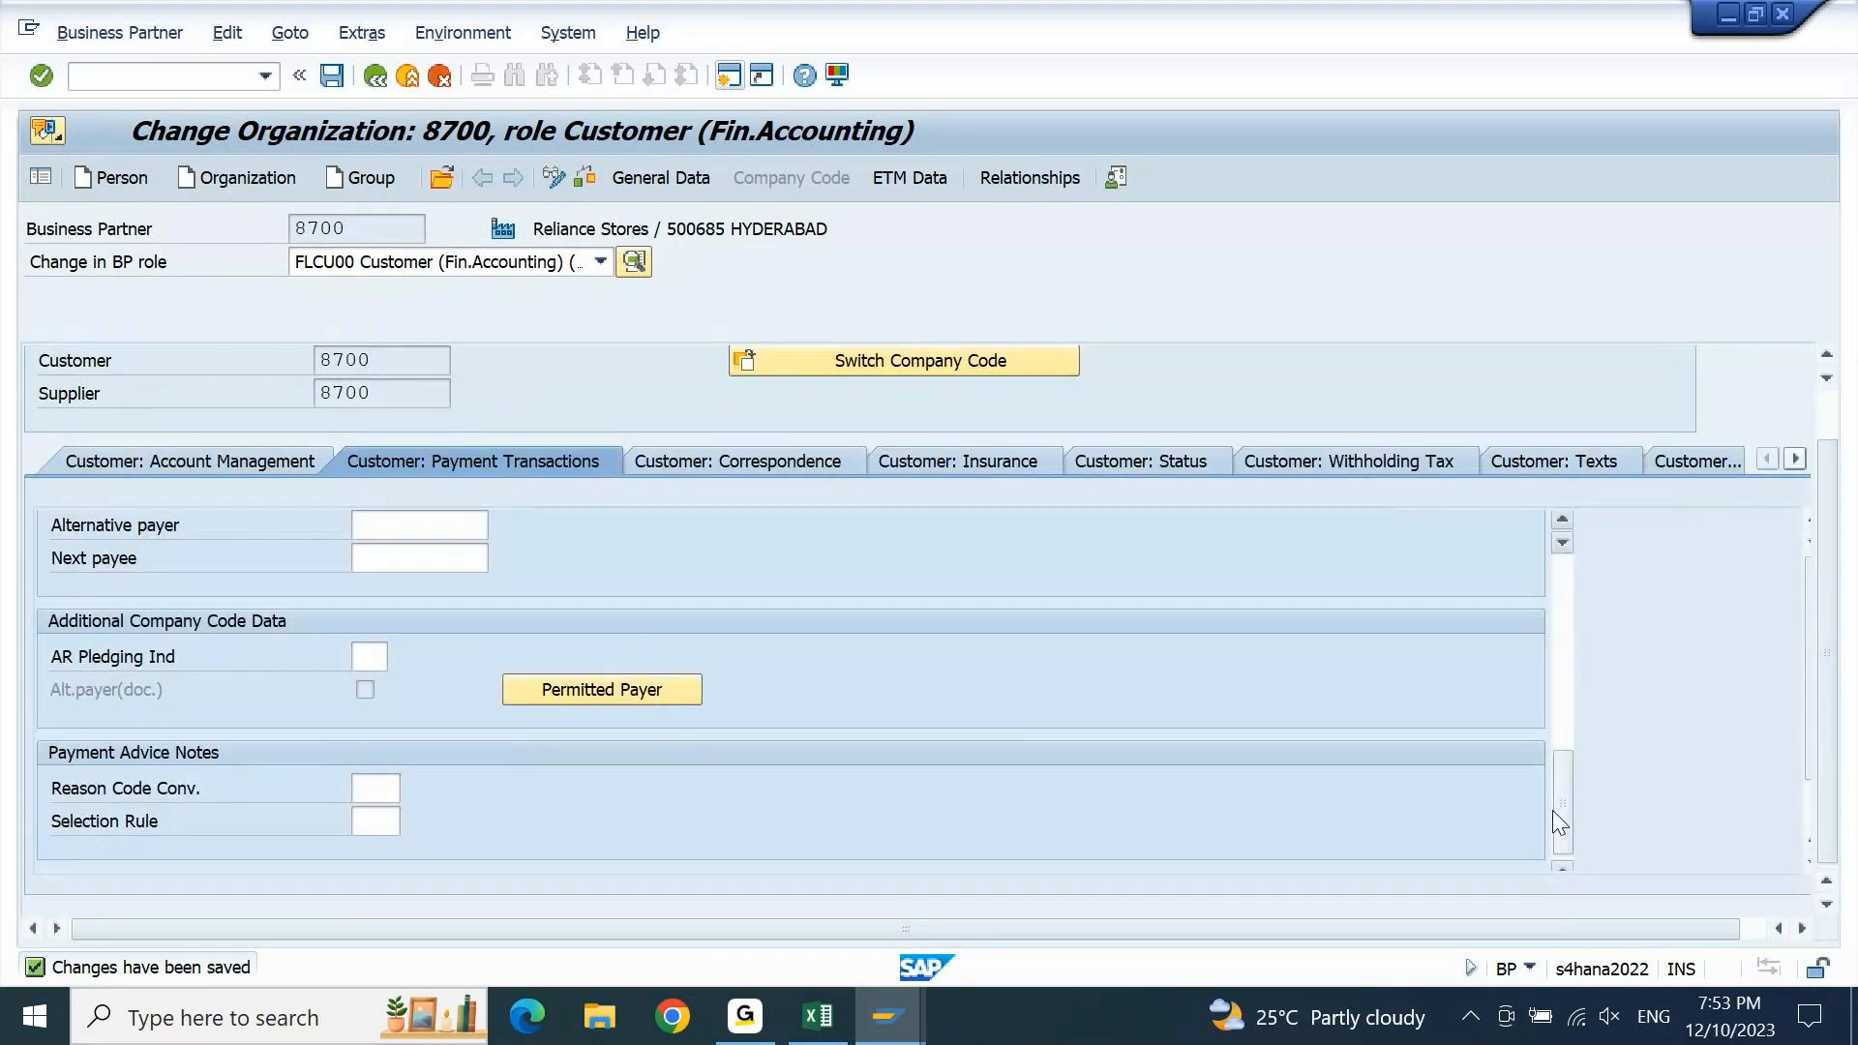
pyautogui.moveTo(1566, 838); pyautogui.dragTo(1576, 726)
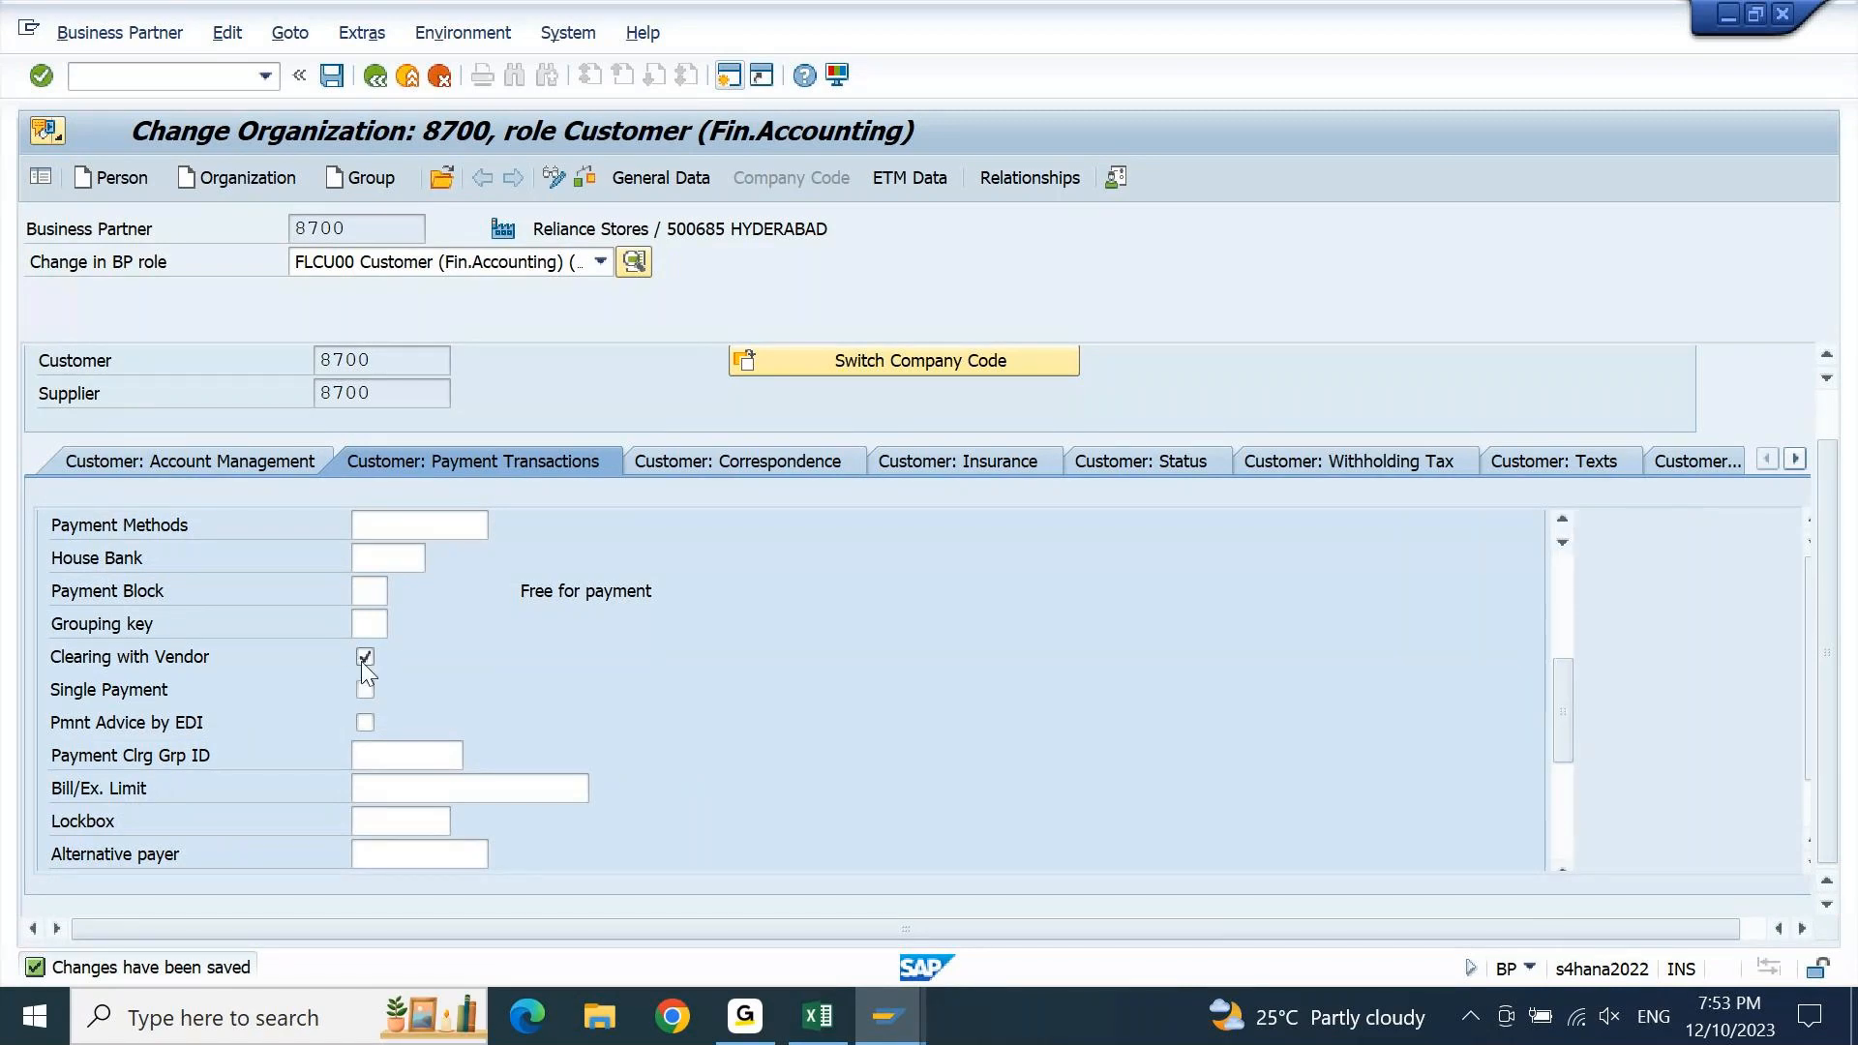
pyautogui.moveTo(1566, 732); pyautogui.dragTo(1562, 588)
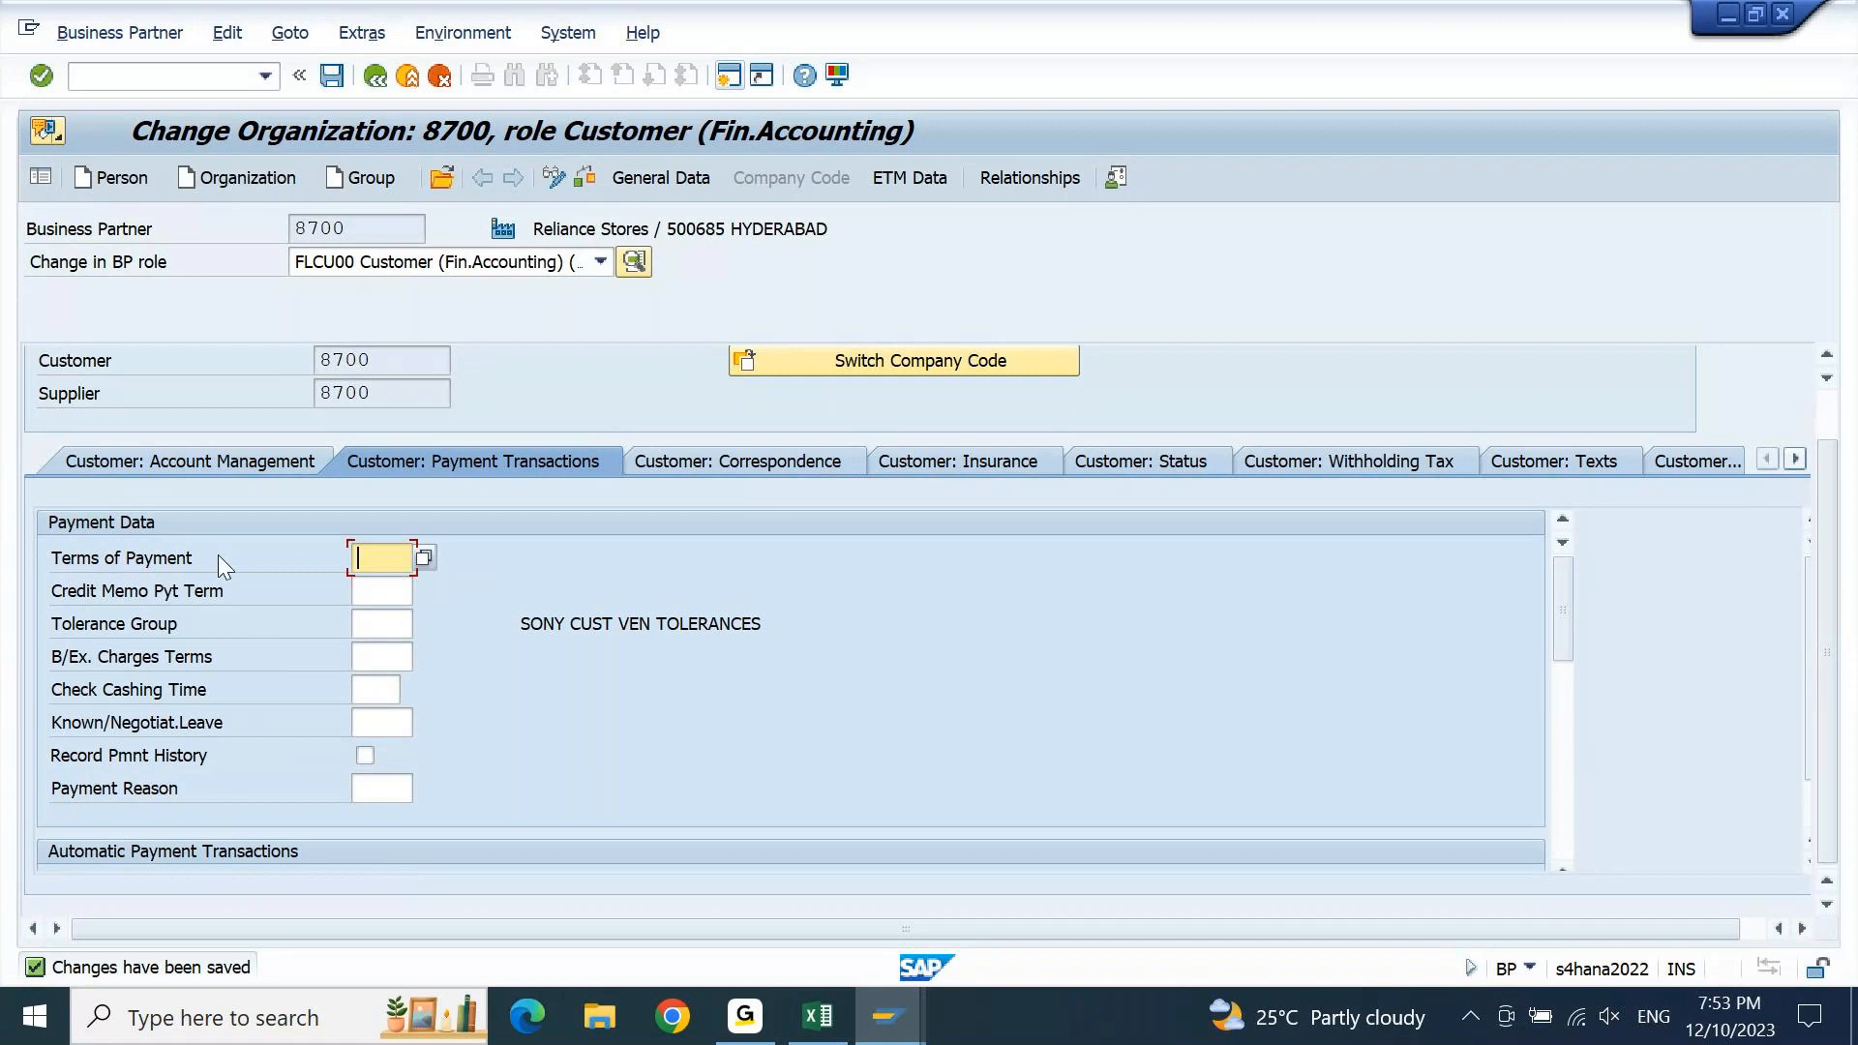
pyautogui.click(227, 463)
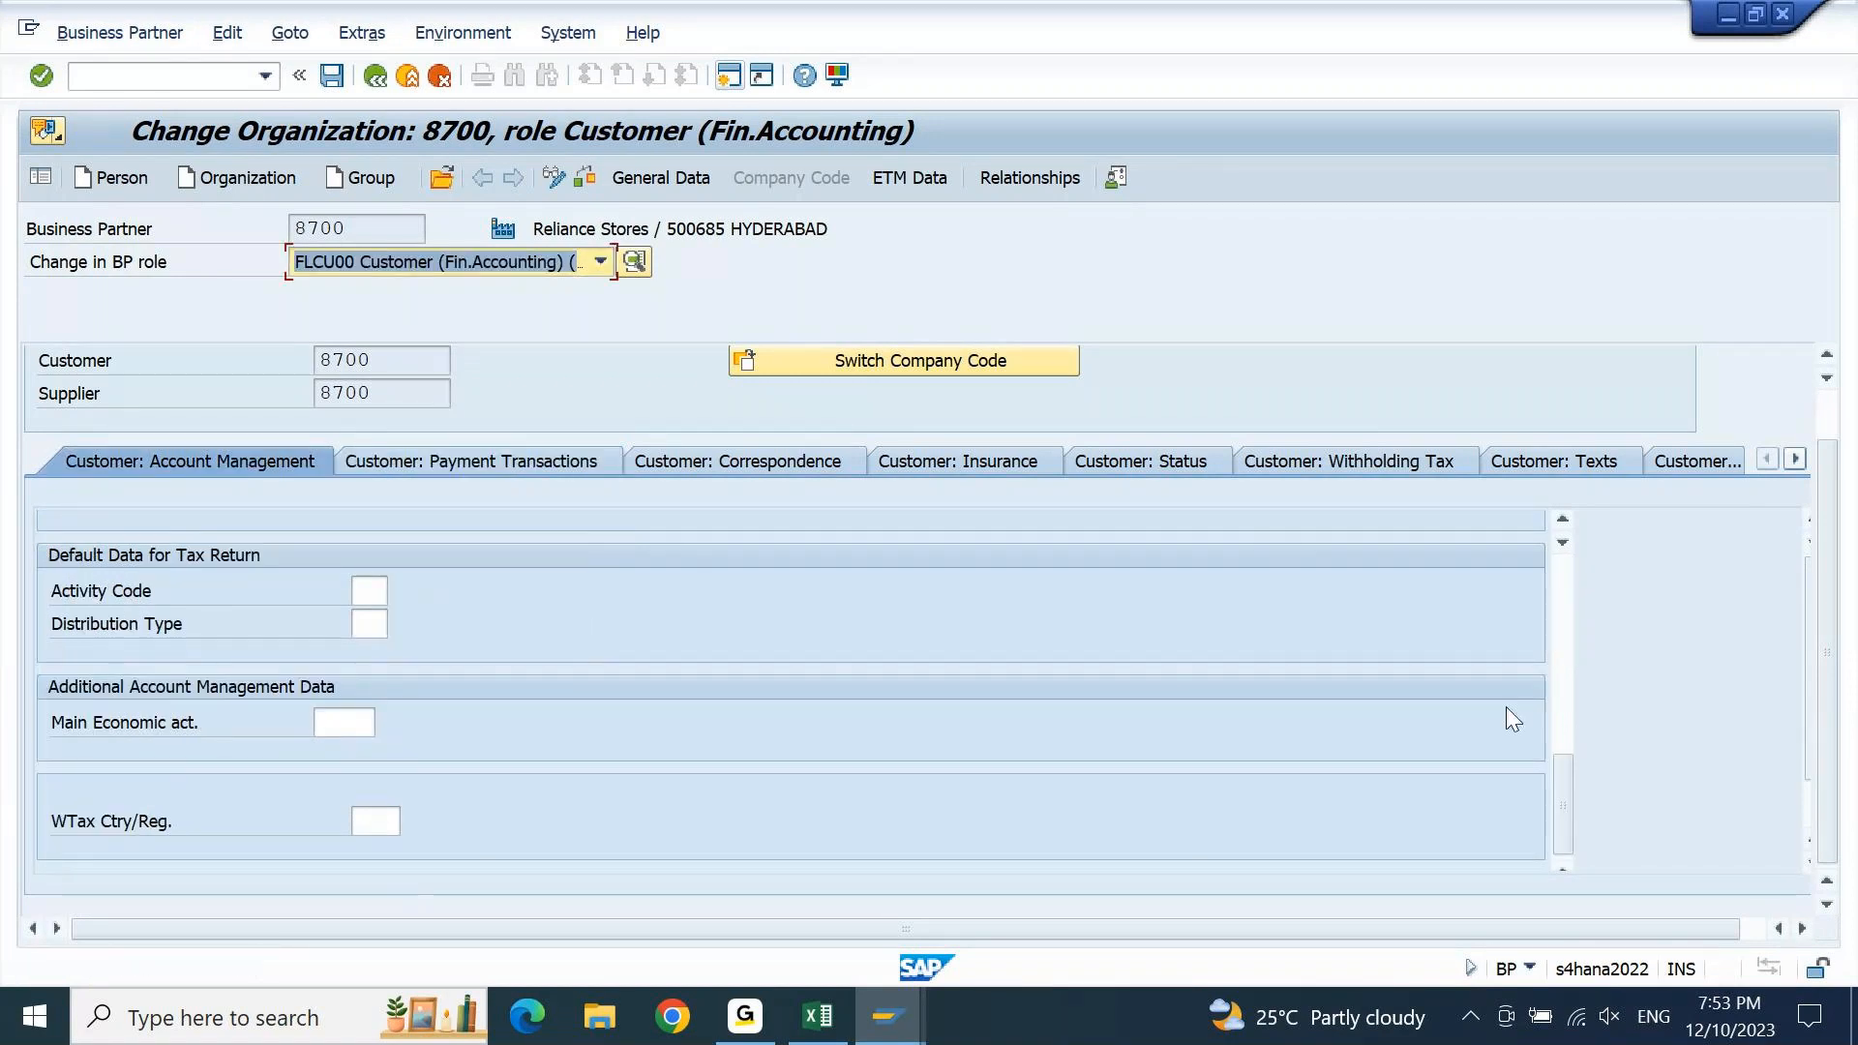
pyautogui.moveTo(1549, 824); pyautogui.dragTo(937, 734)
pyautogui.moveTo(1568, 729); pyautogui.dragTo(686, 544)
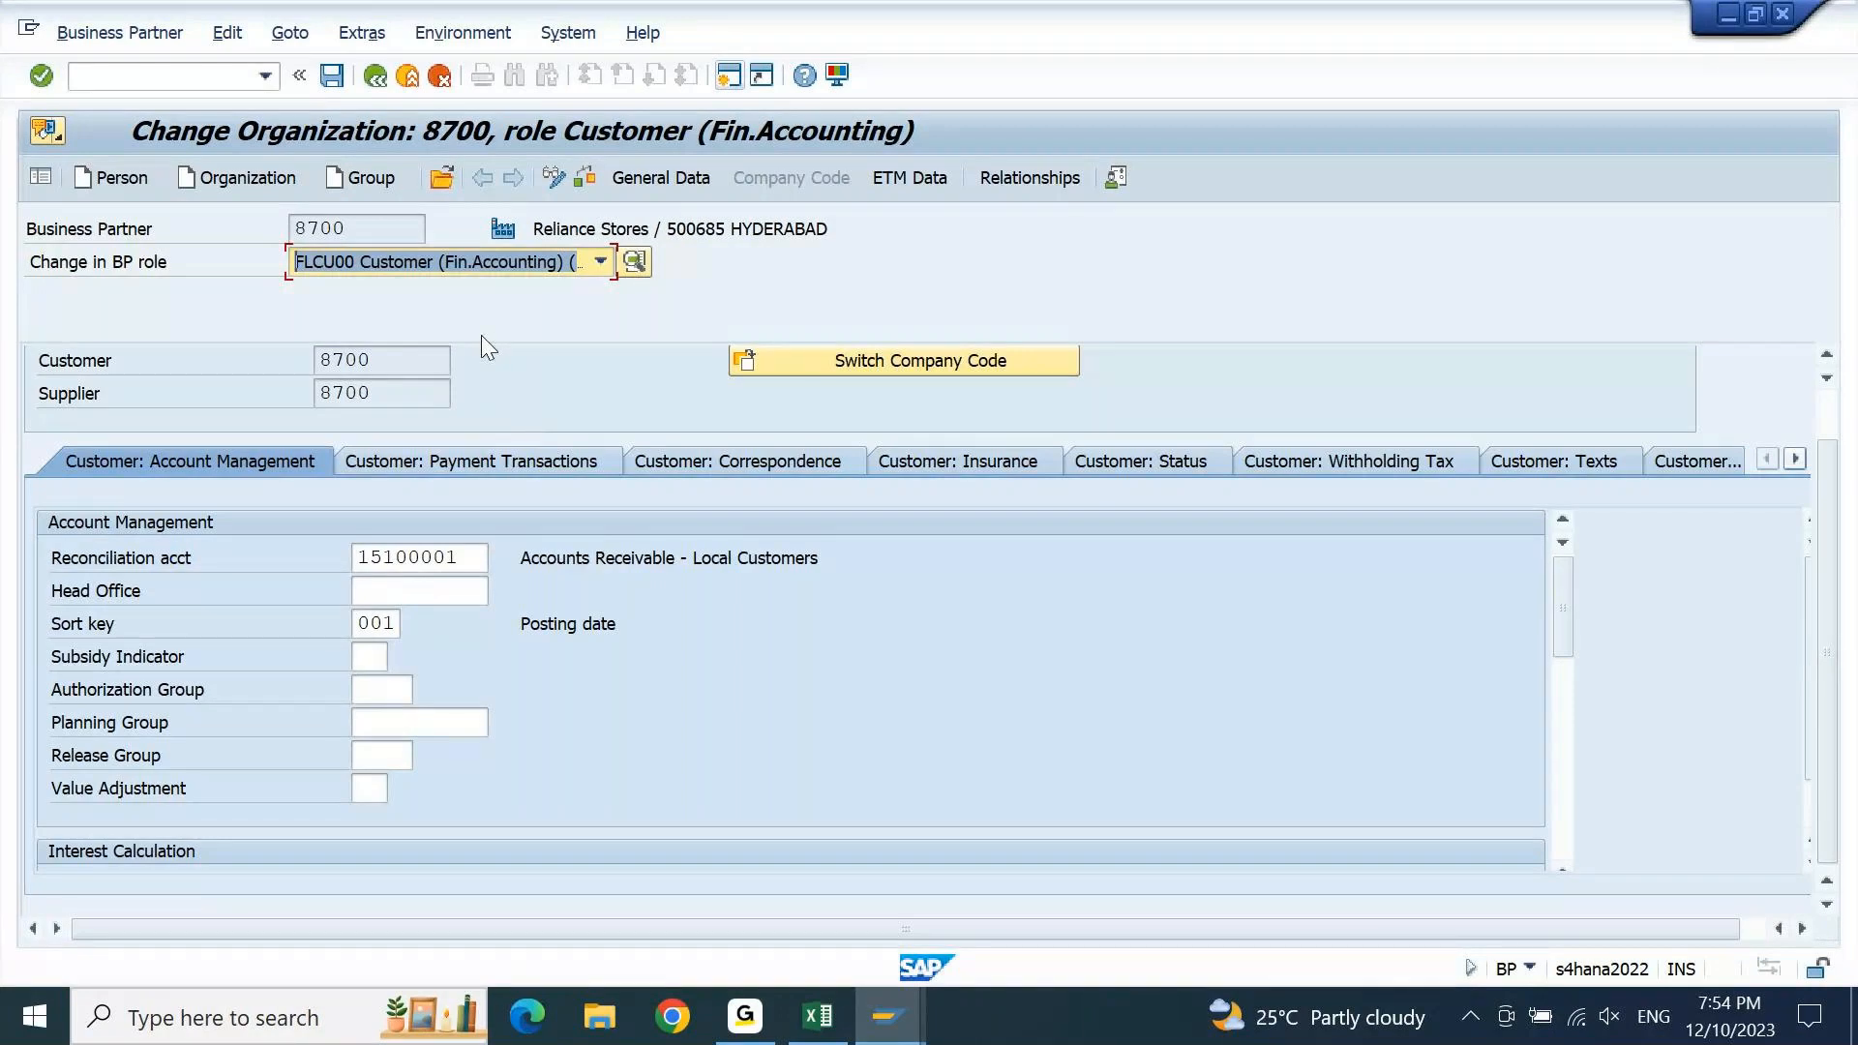
# Change to the FLVN00 Supplier (Fin.Accounting) role, enable Clearing w. customer in the vendor payment transactions, and save, keeping the warning message displayed
pyautogui.click(601, 262)
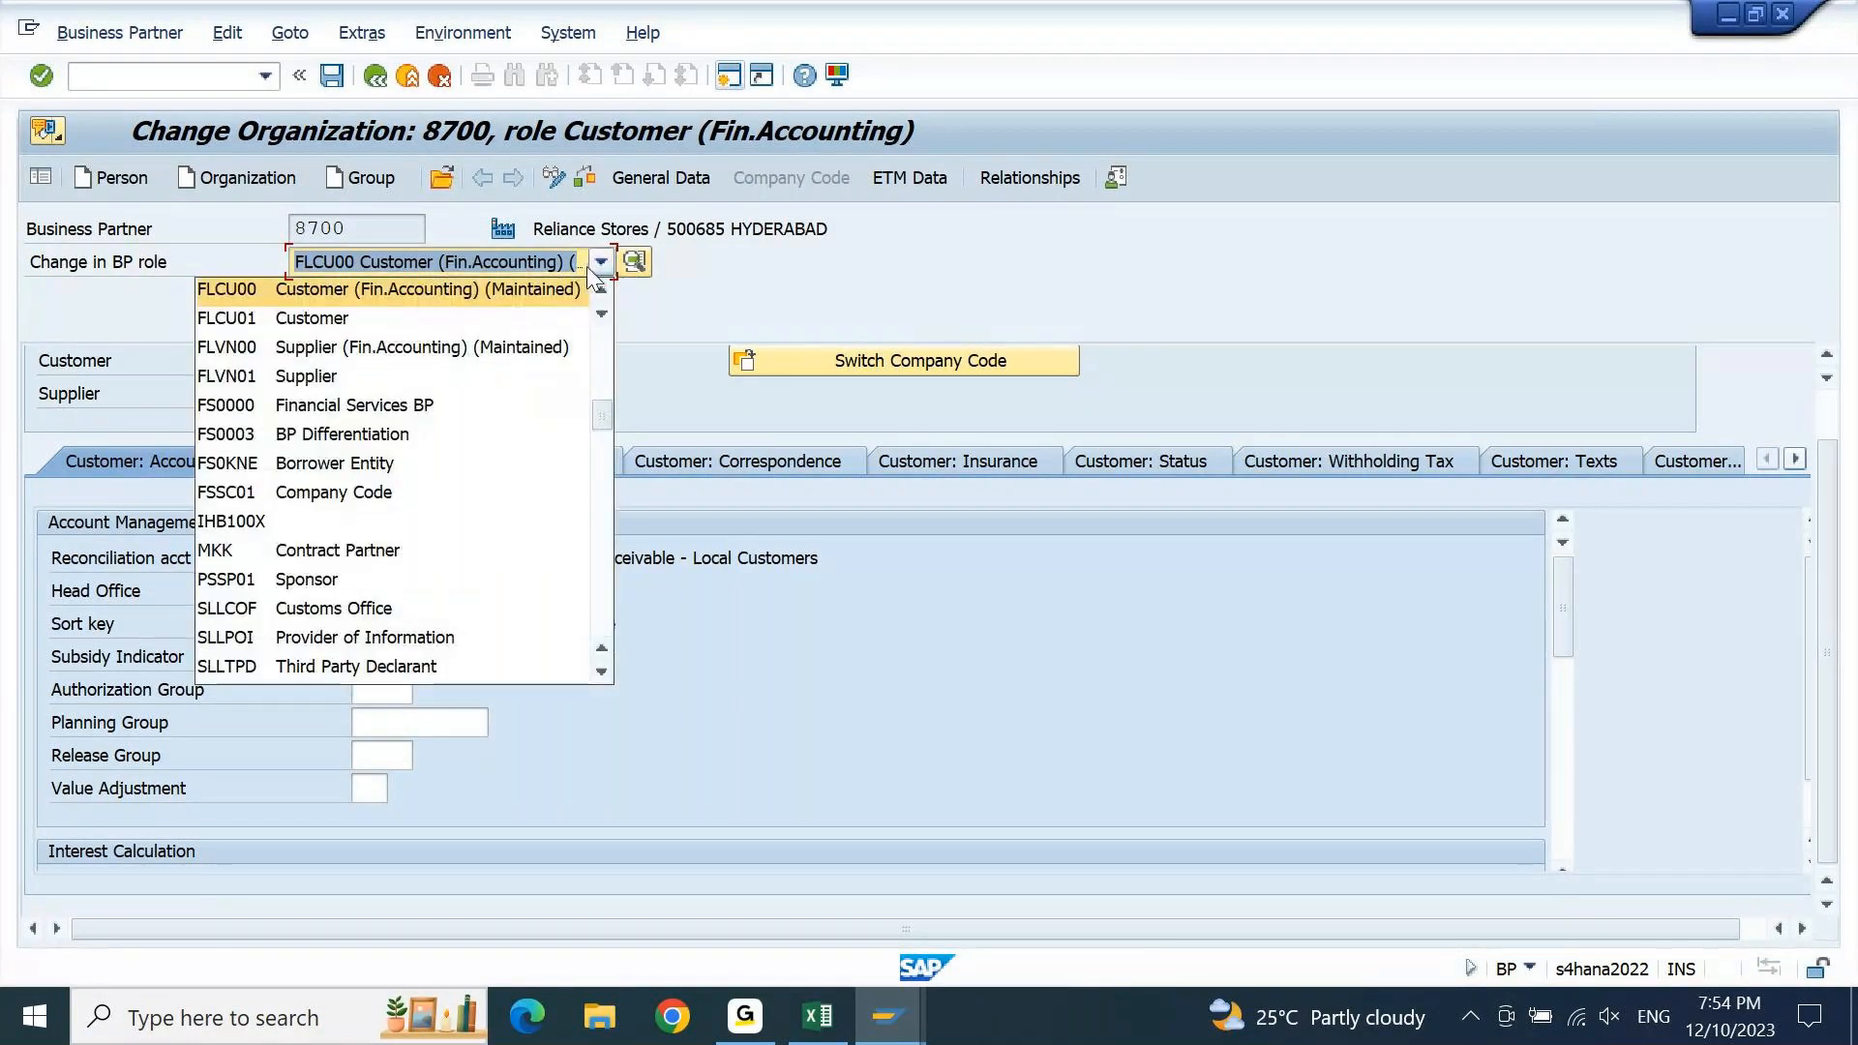
pyautogui.click(484, 347)
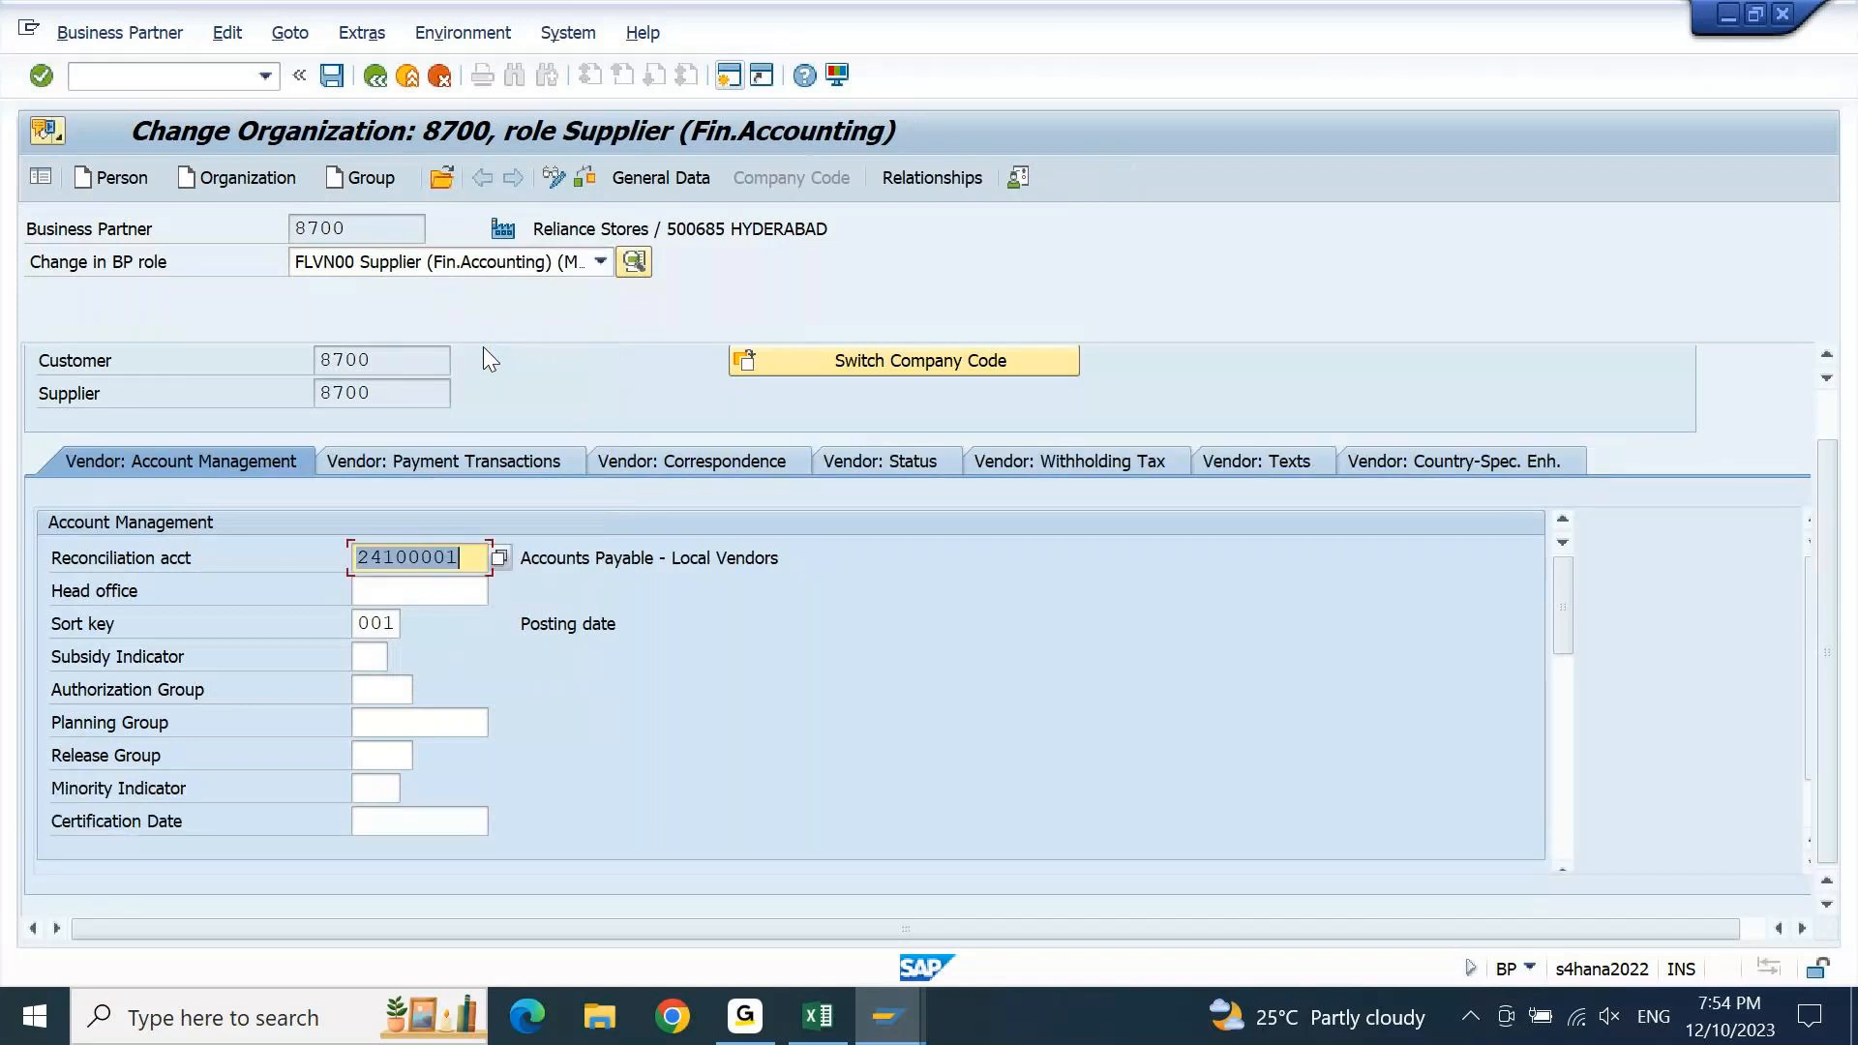
pyautogui.click(513, 461)
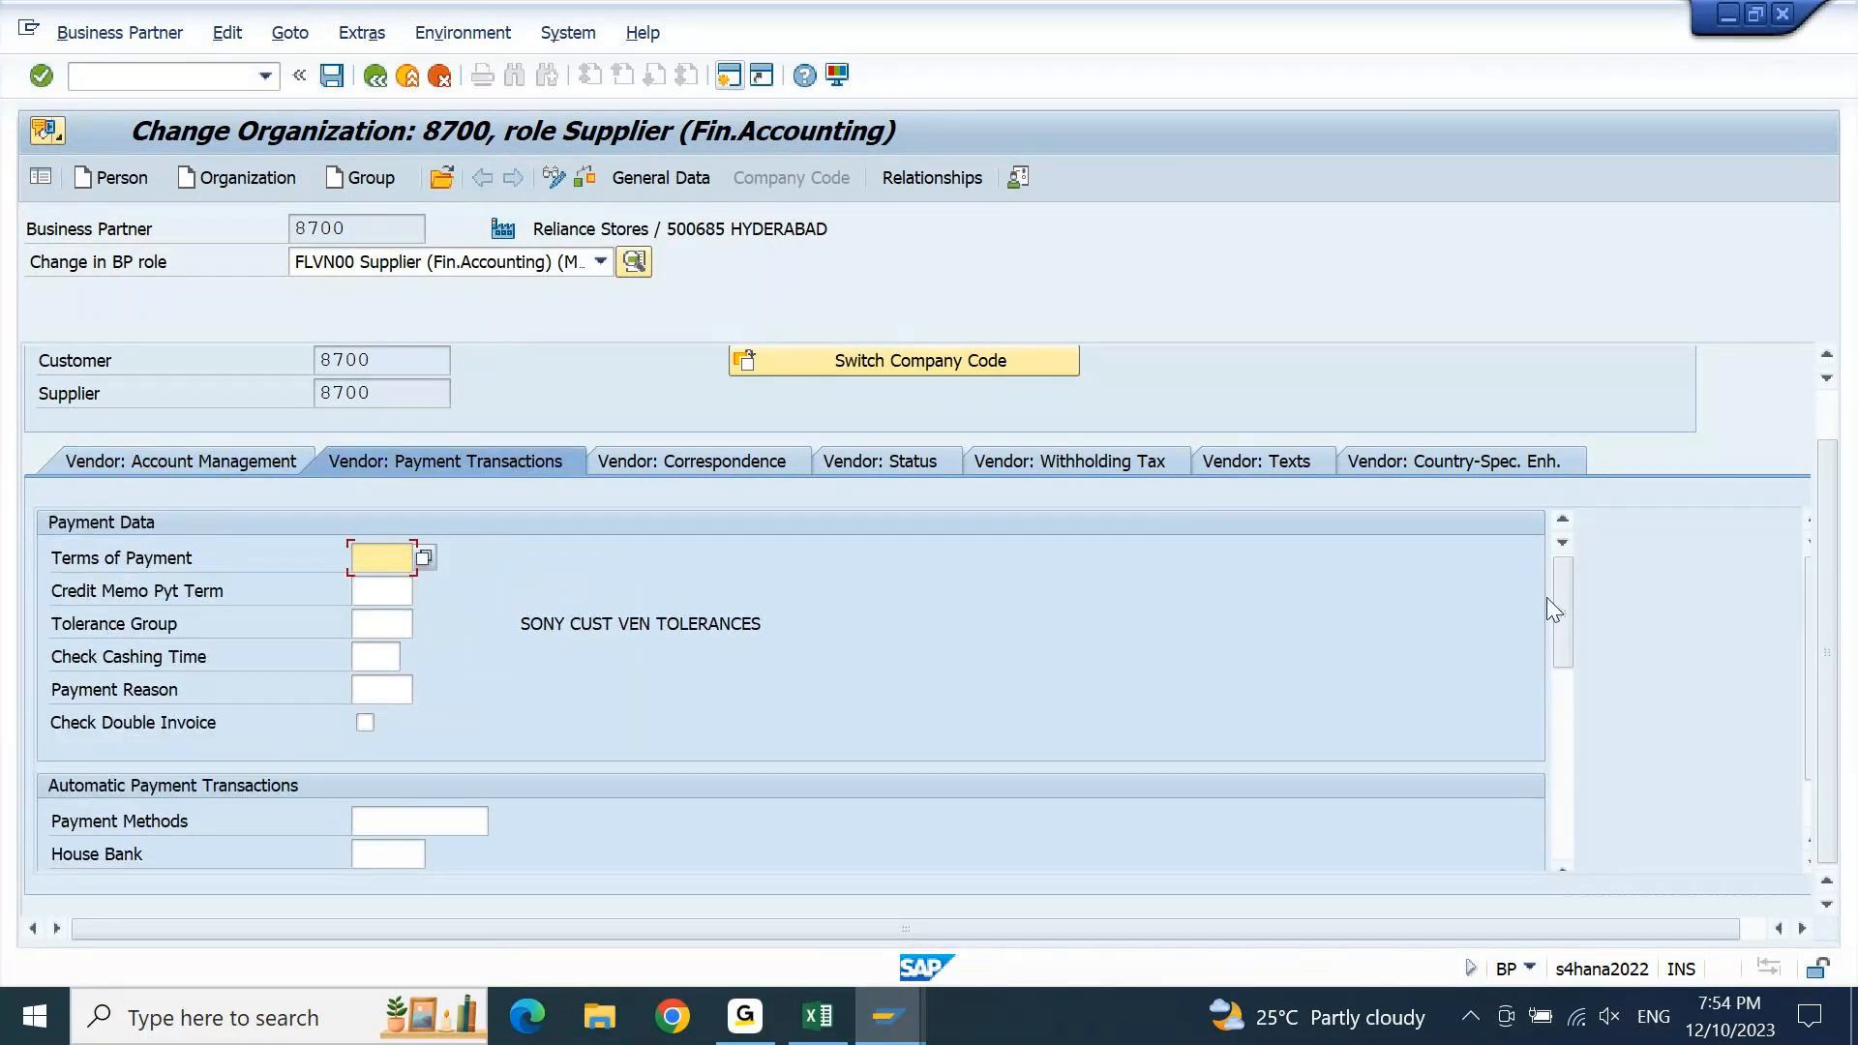
pyautogui.moveTo(1559, 615); pyautogui.dragTo(1544, 711)
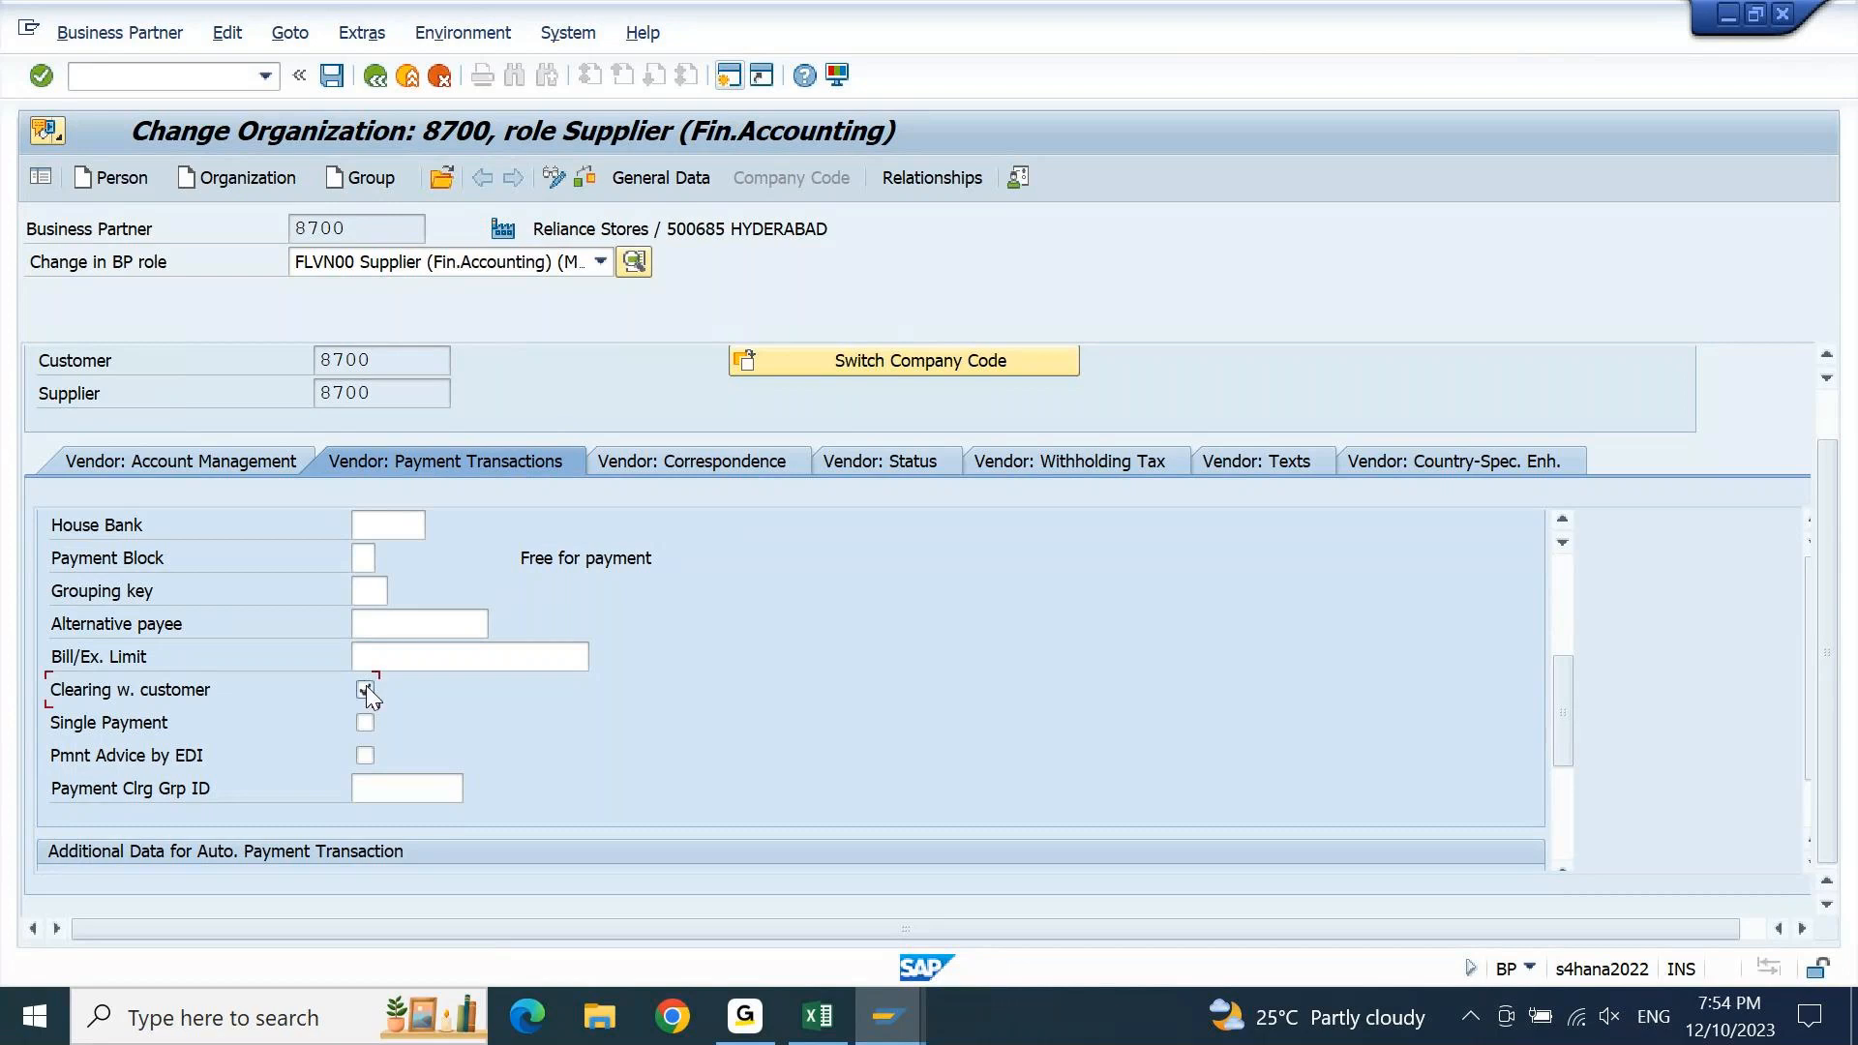
pyautogui.click(332, 77)
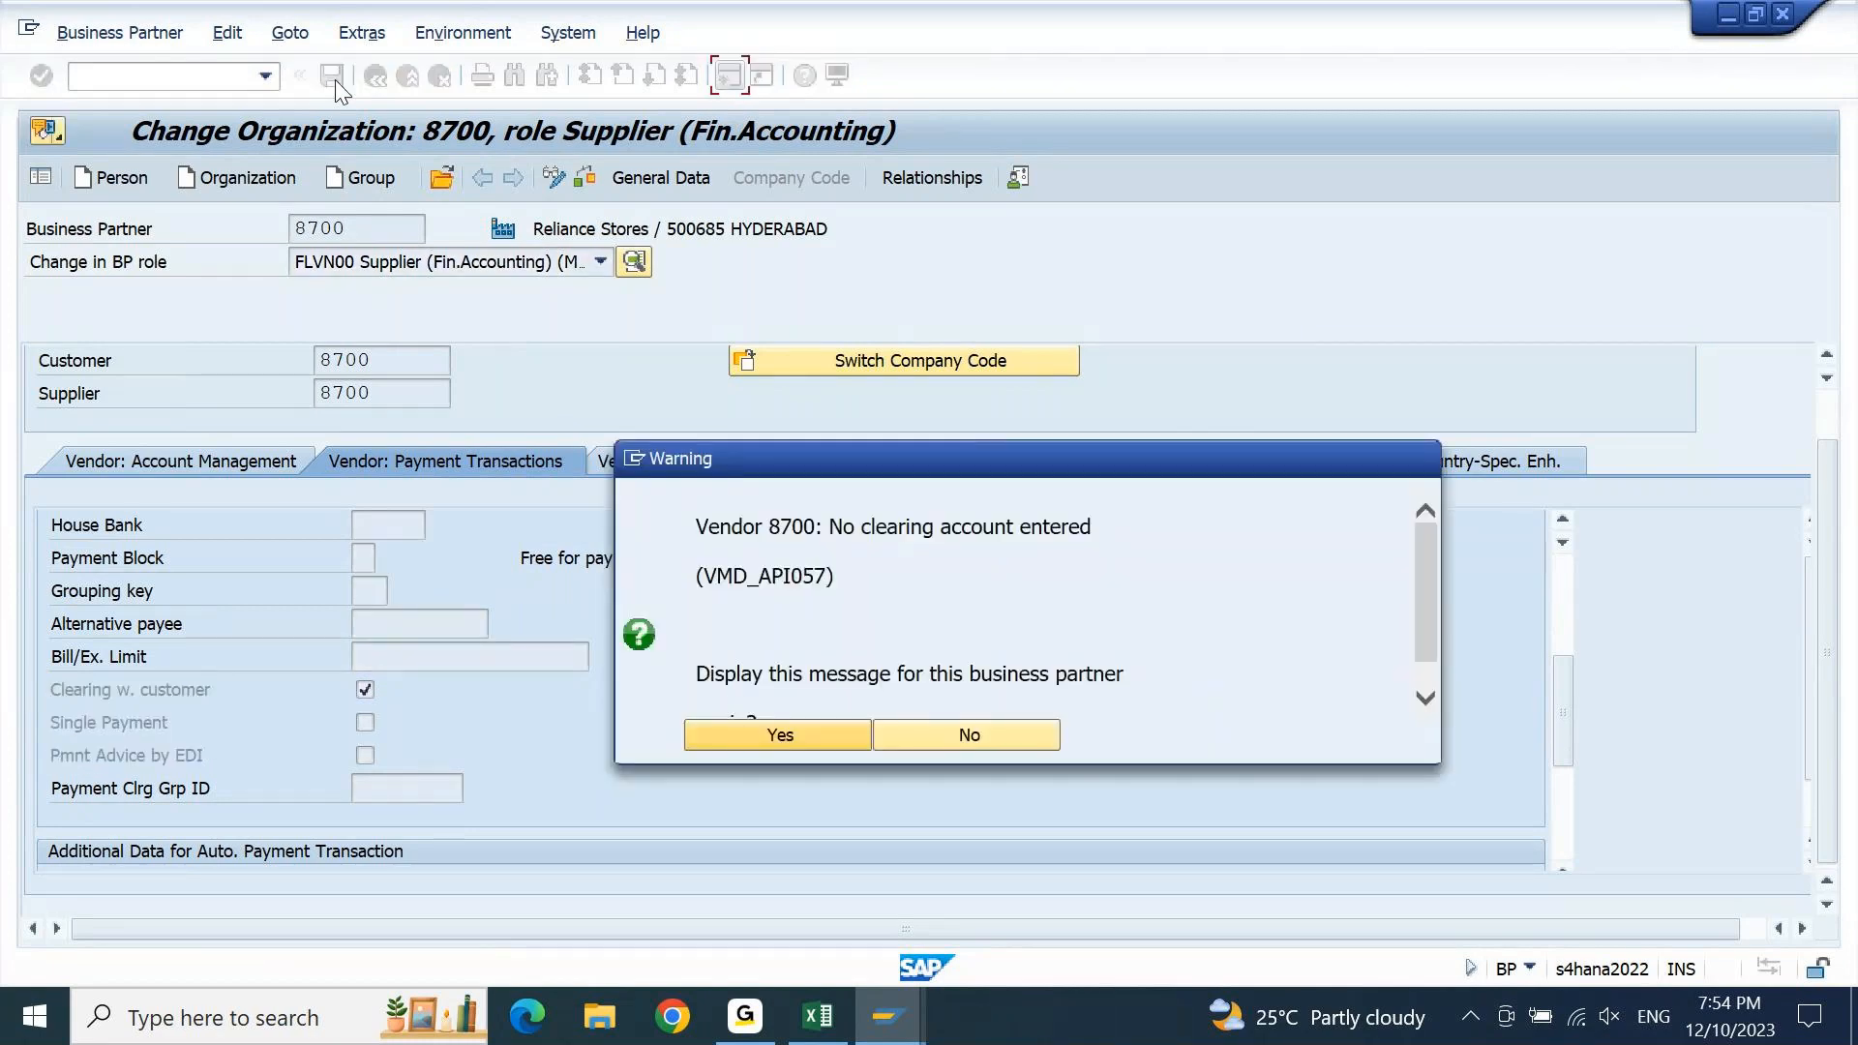
pyautogui.click(803, 739)
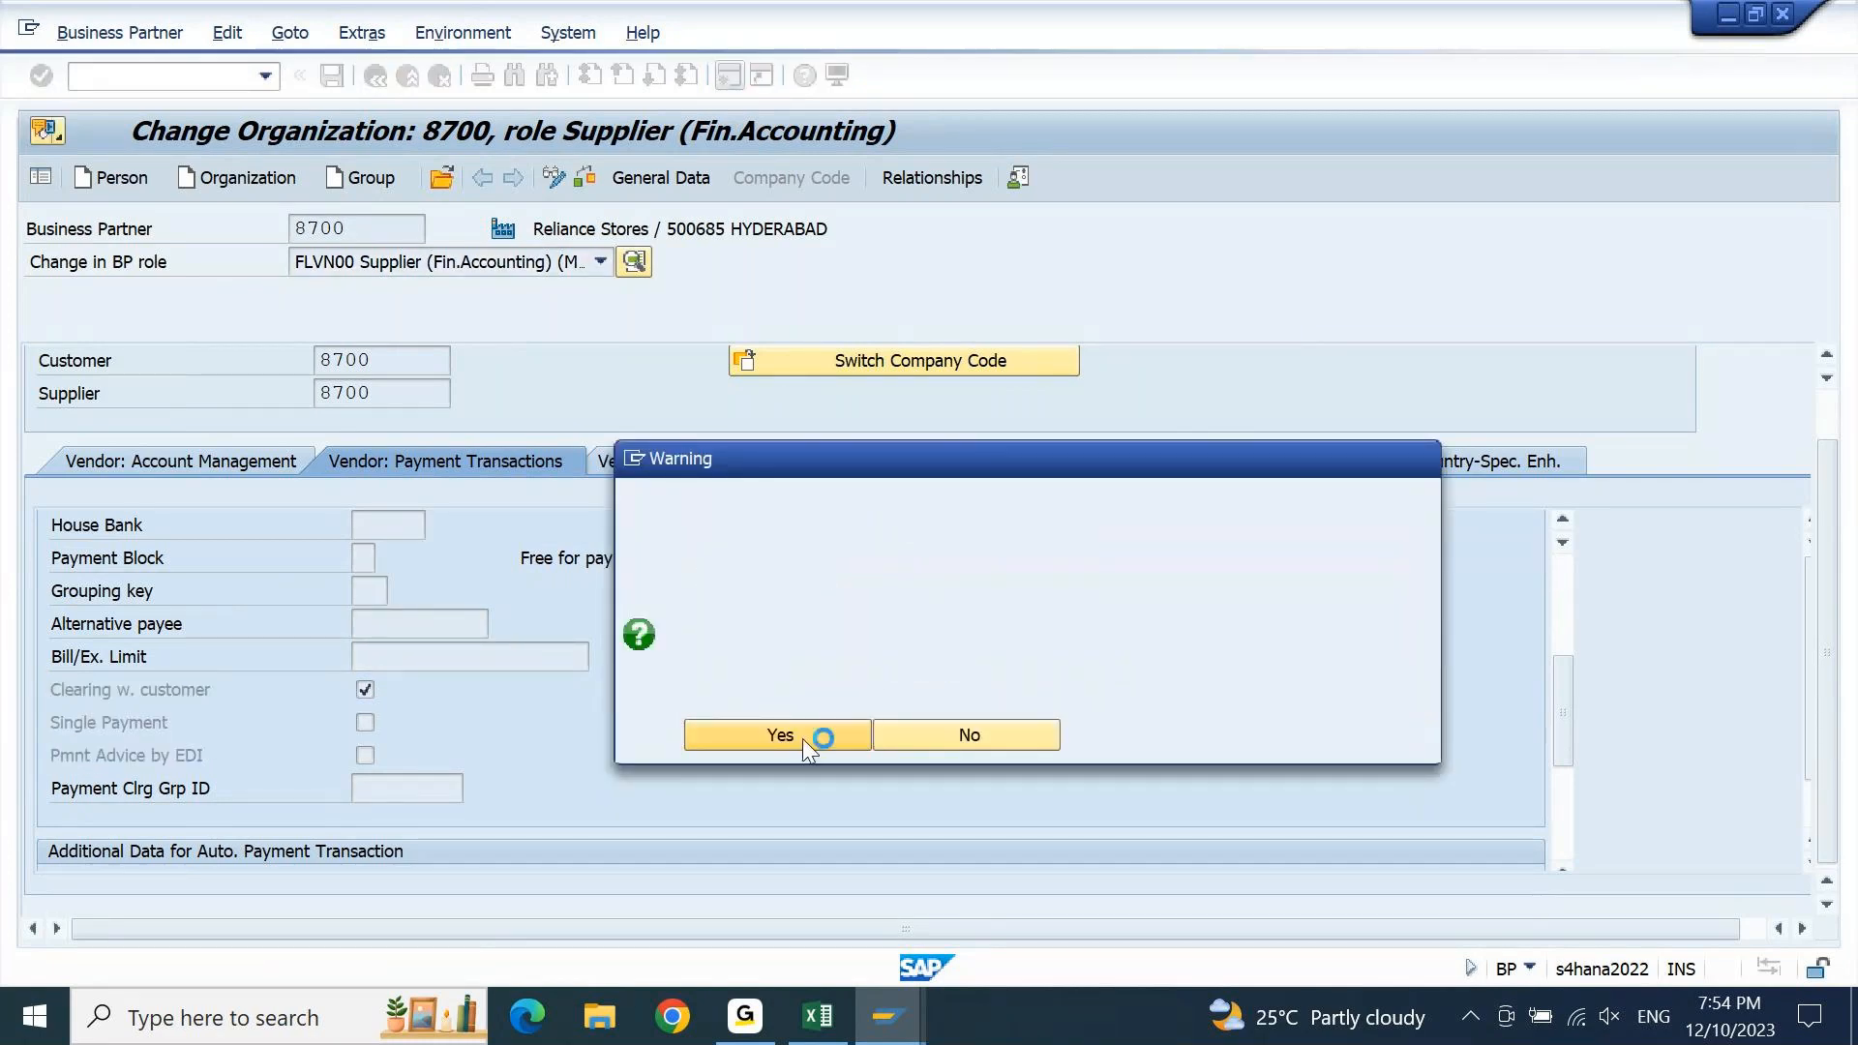
# Confirm the save warning with Yes, switch to the Customer Line Item Display session, and refresh the open item list
pyautogui.click(803, 740)
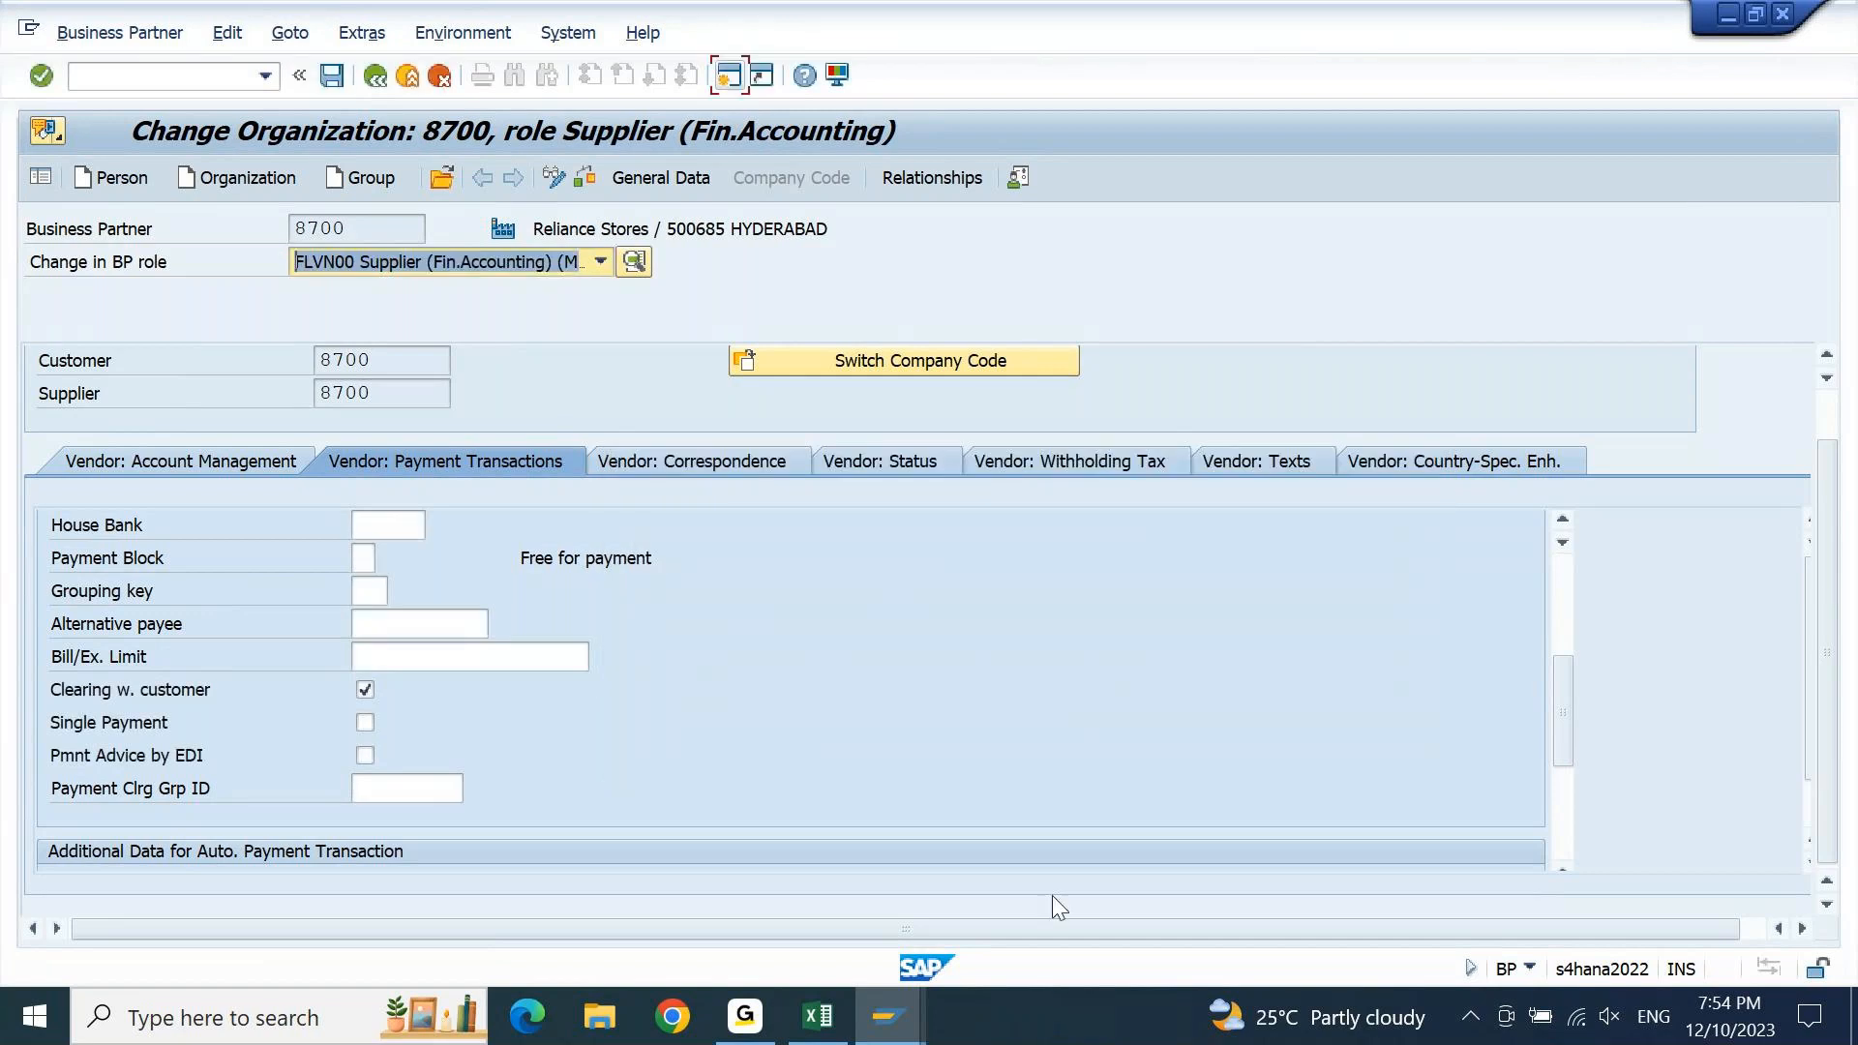
pyautogui.moveTo(900, 1026)
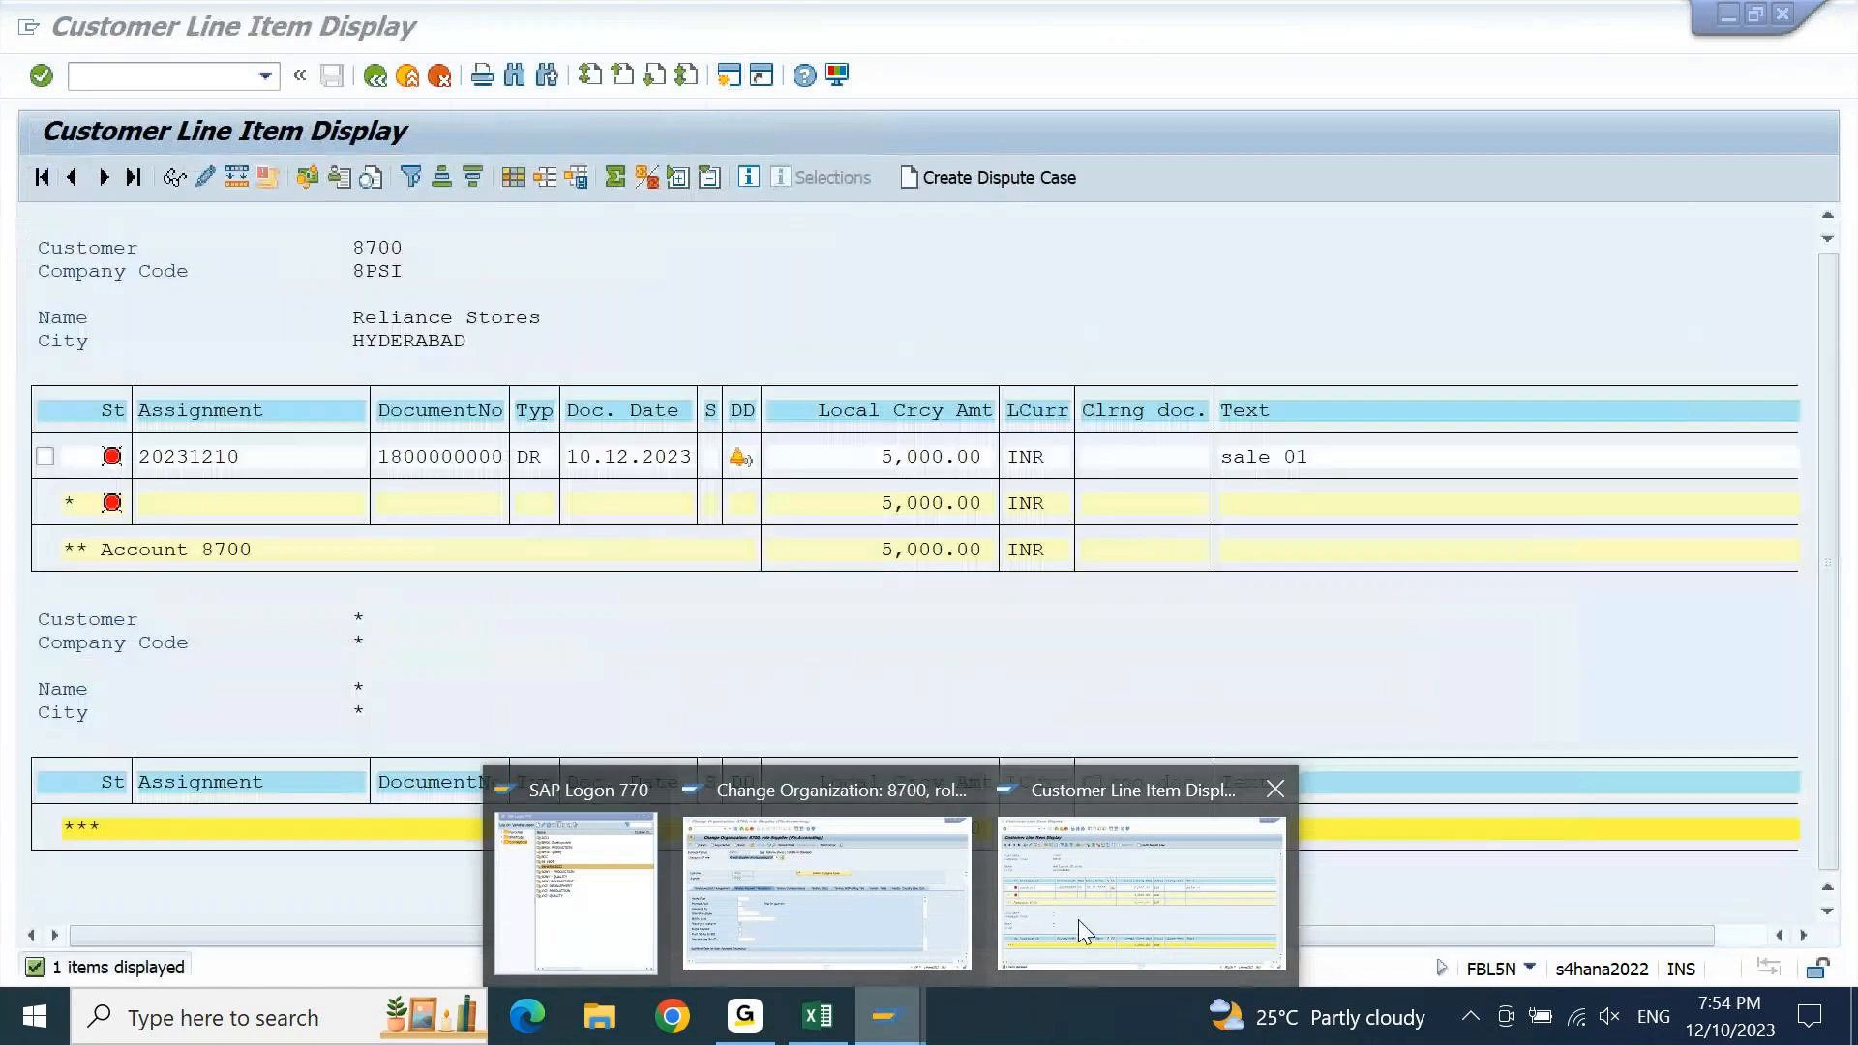
pyautogui.click(1078, 920)
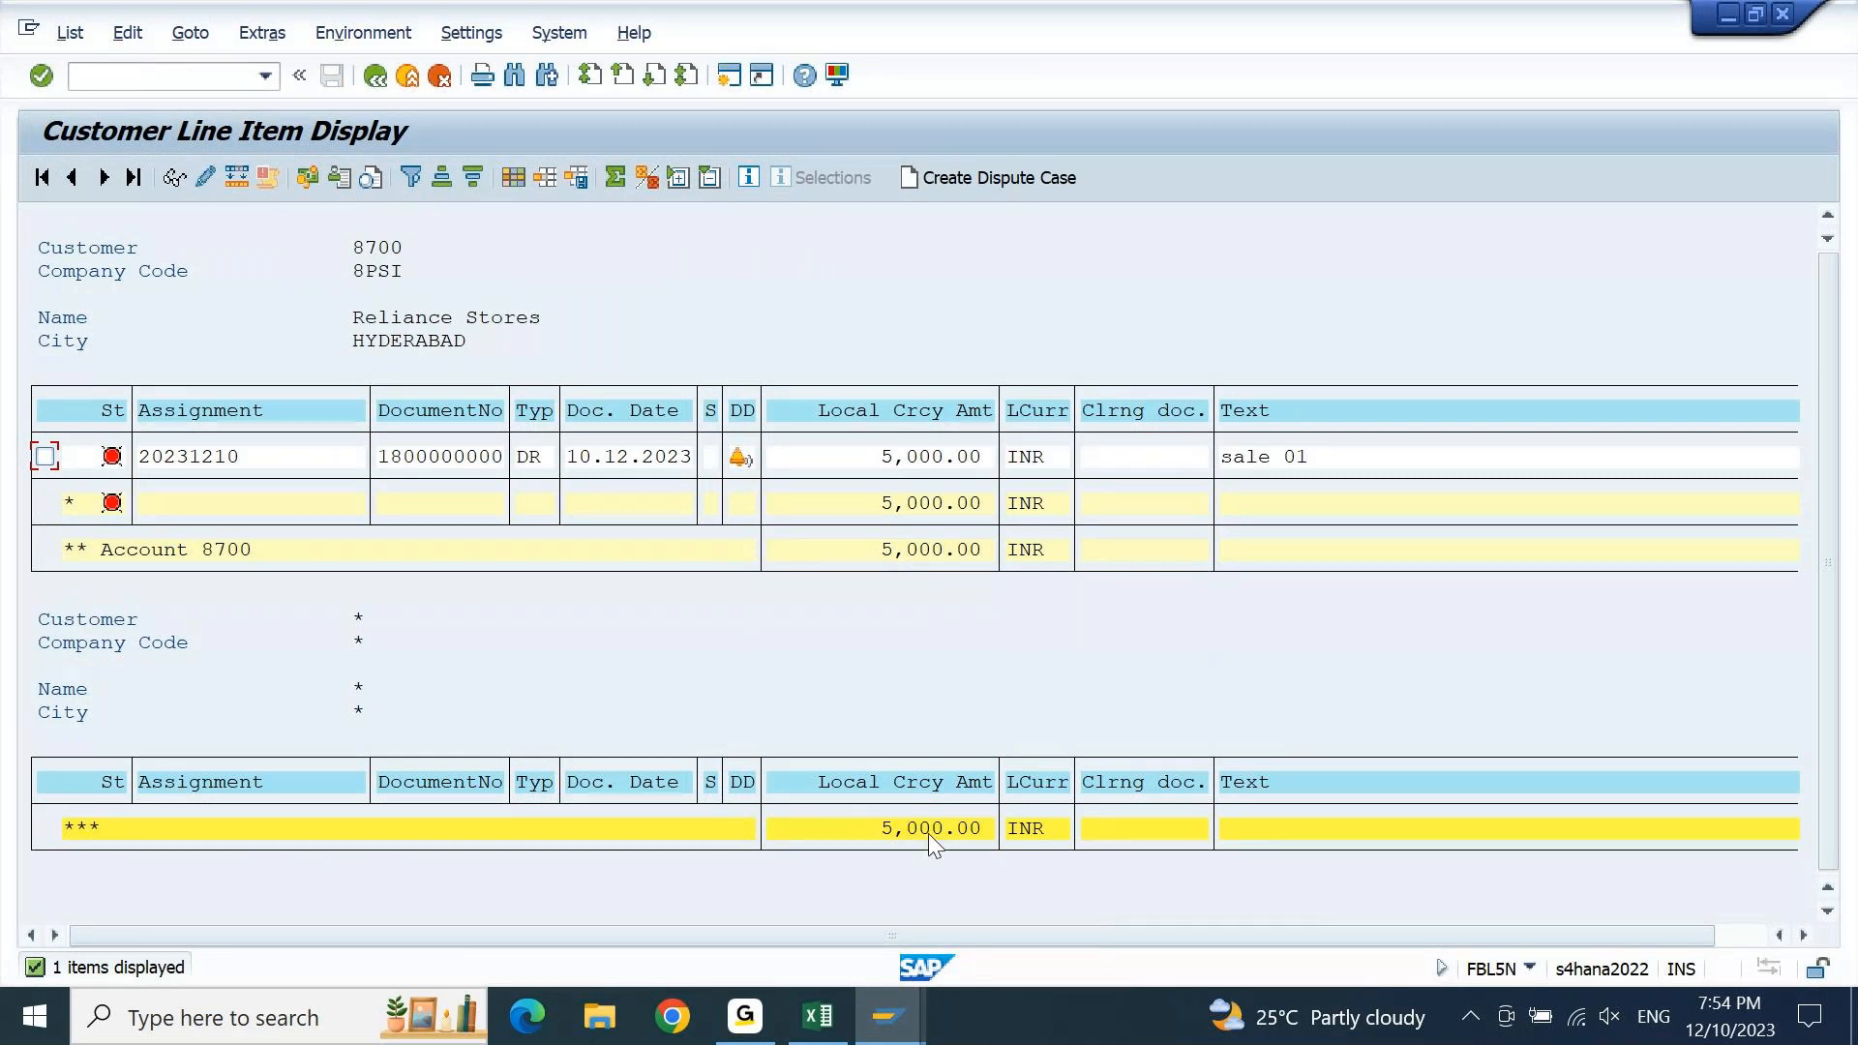
pyautogui.click(70, 32)
pyautogui.click(101, 99)
# Switch back to the business partner session and examine the supplier role's general data, from identification through legal data, for the customer link field
pyautogui.moveTo(888, 1016)
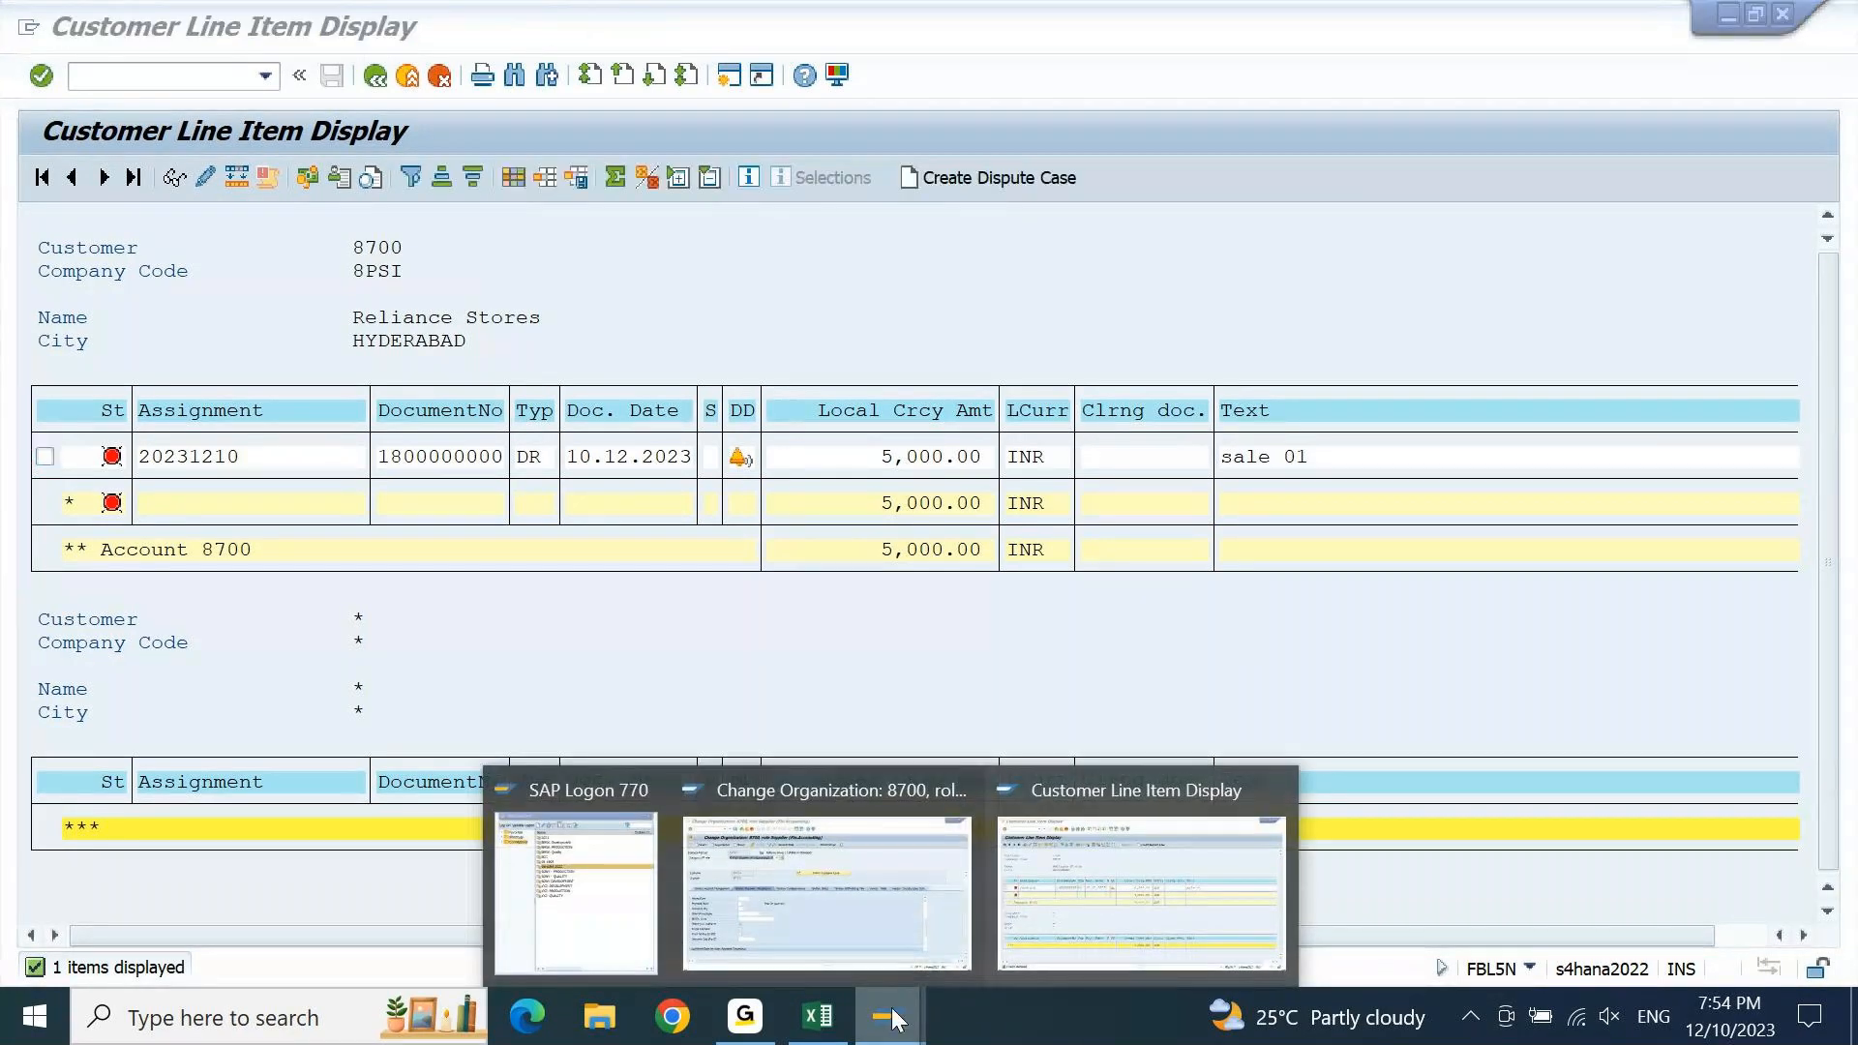
pyautogui.click(834, 937)
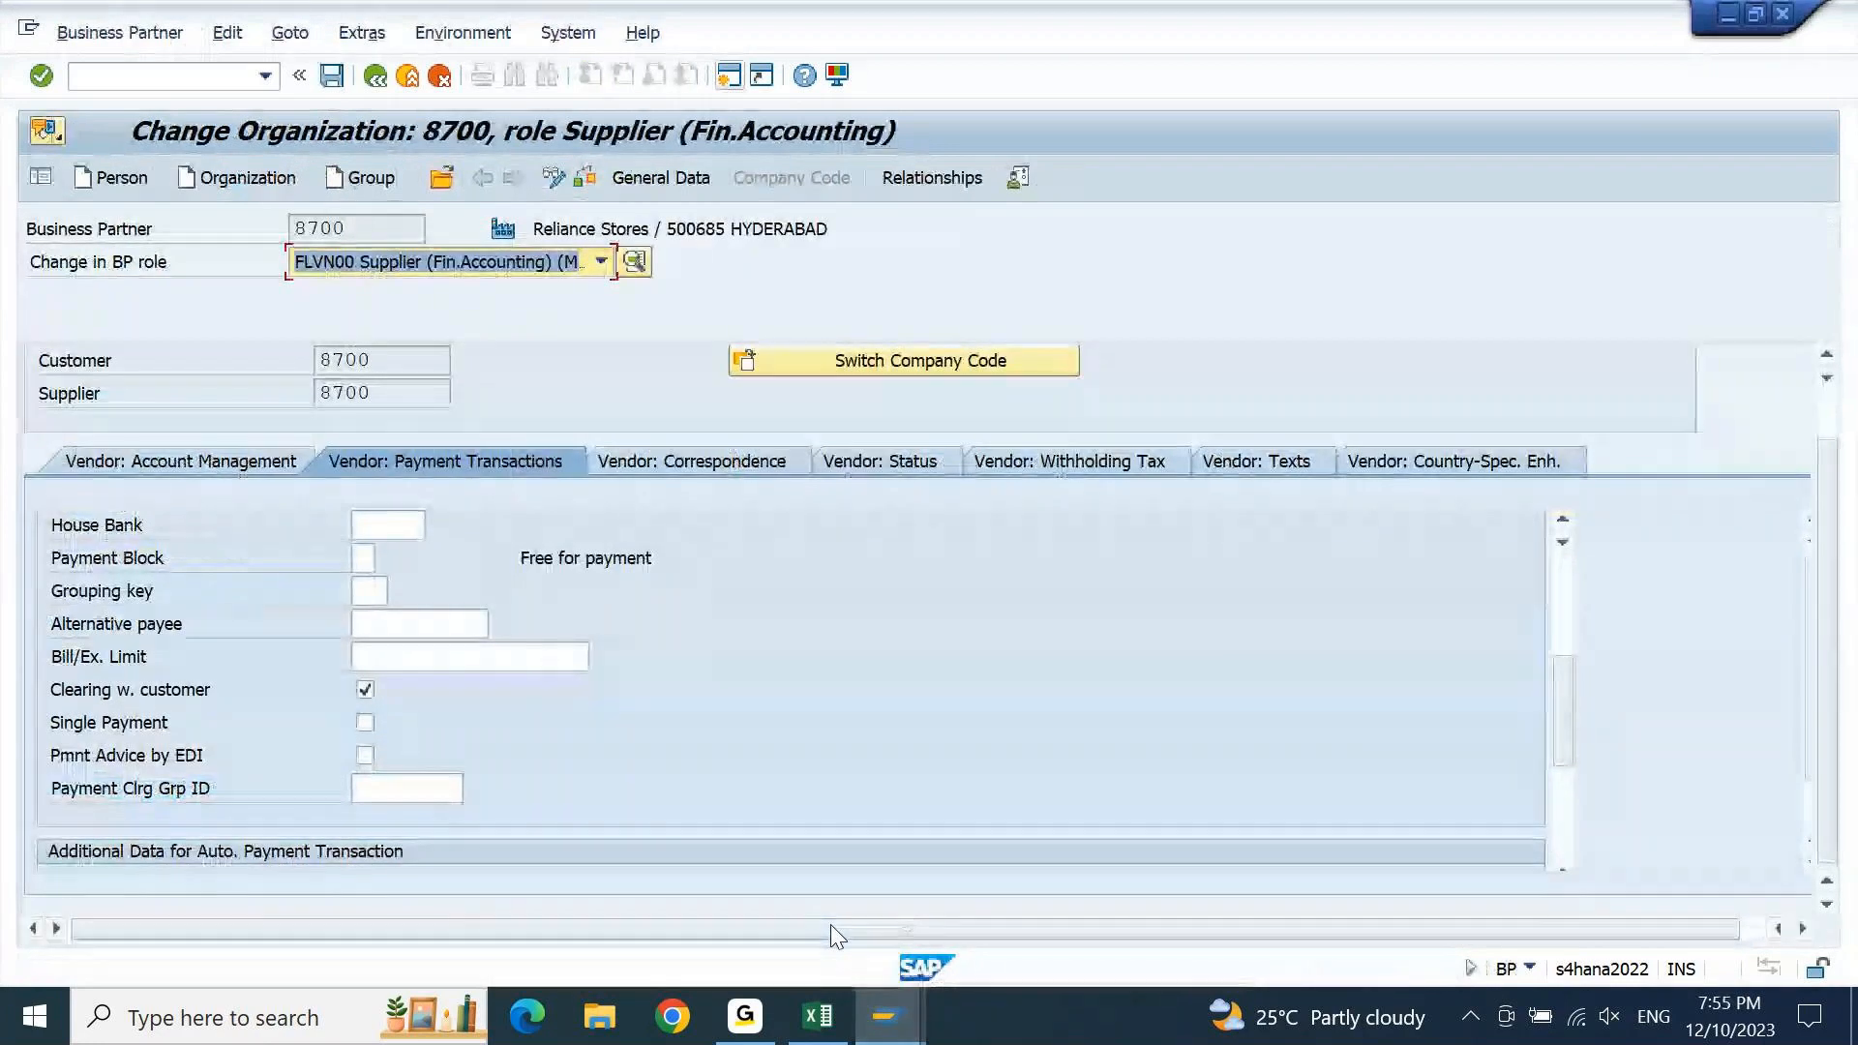
pyautogui.click(664, 174)
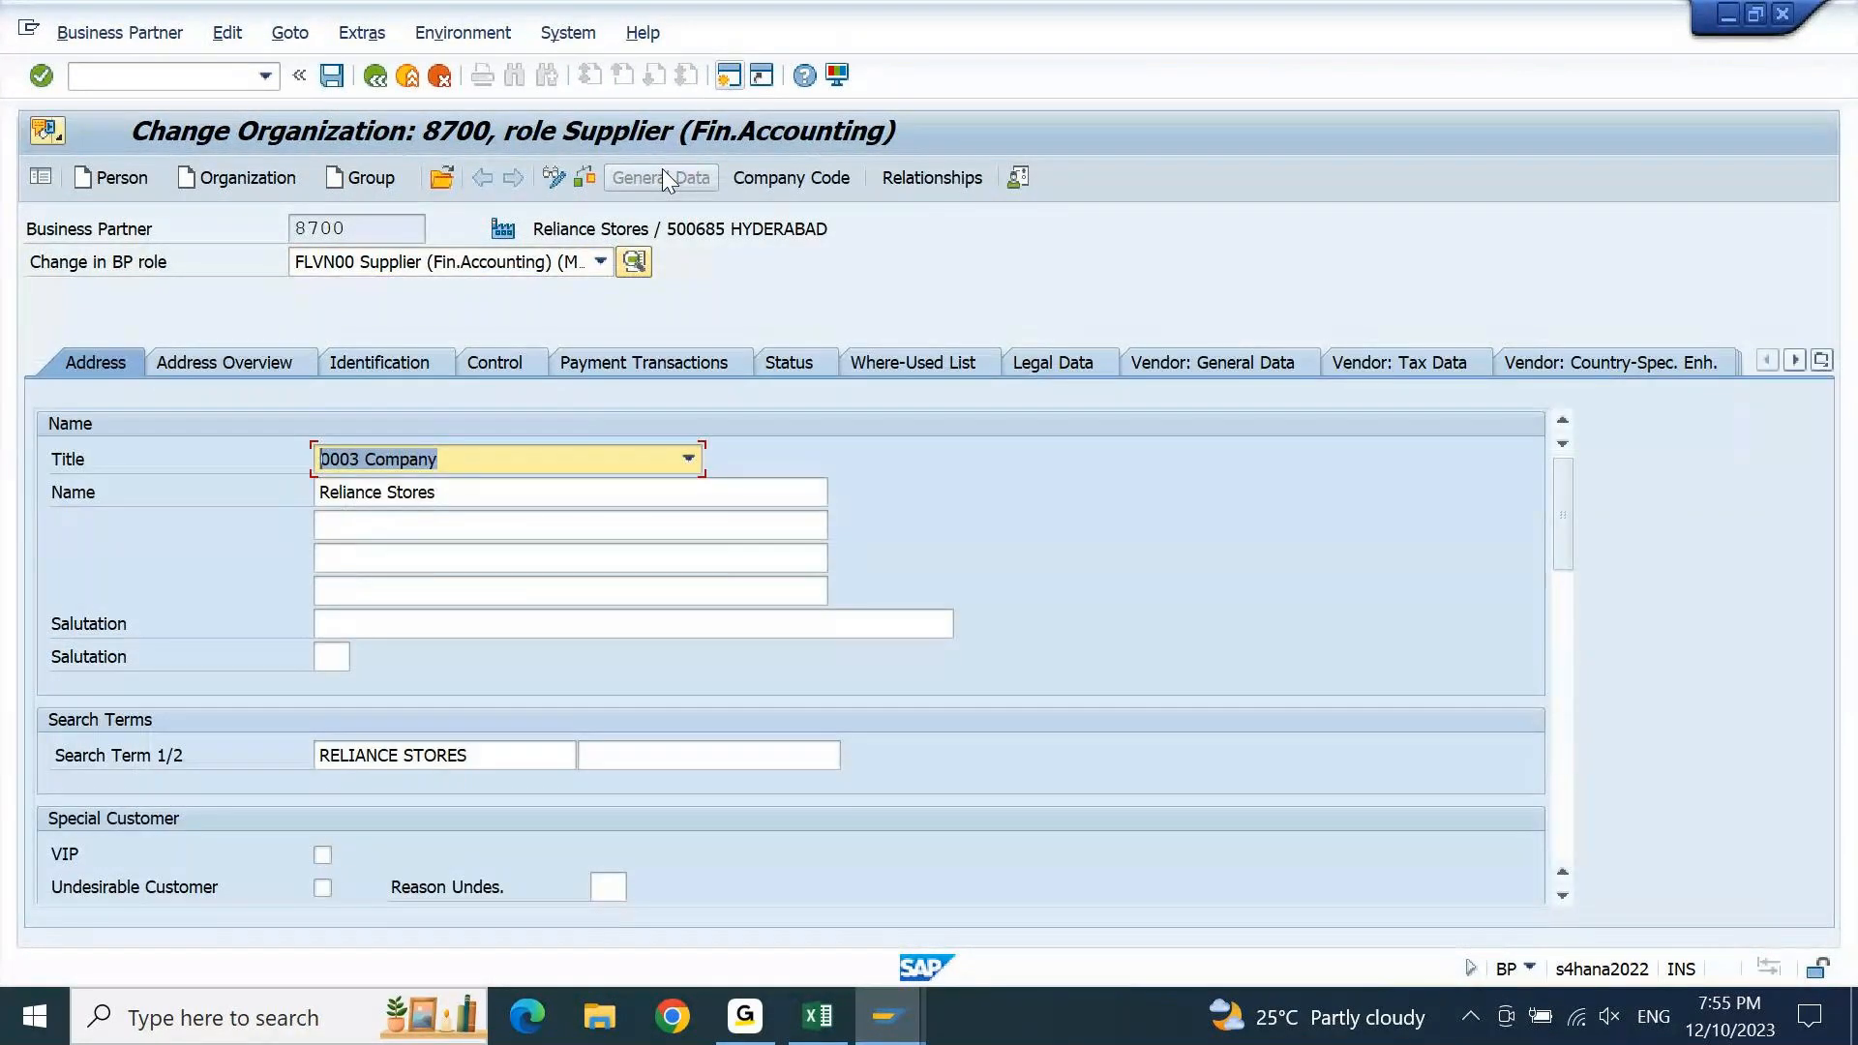
pyautogui.click(231, 358)
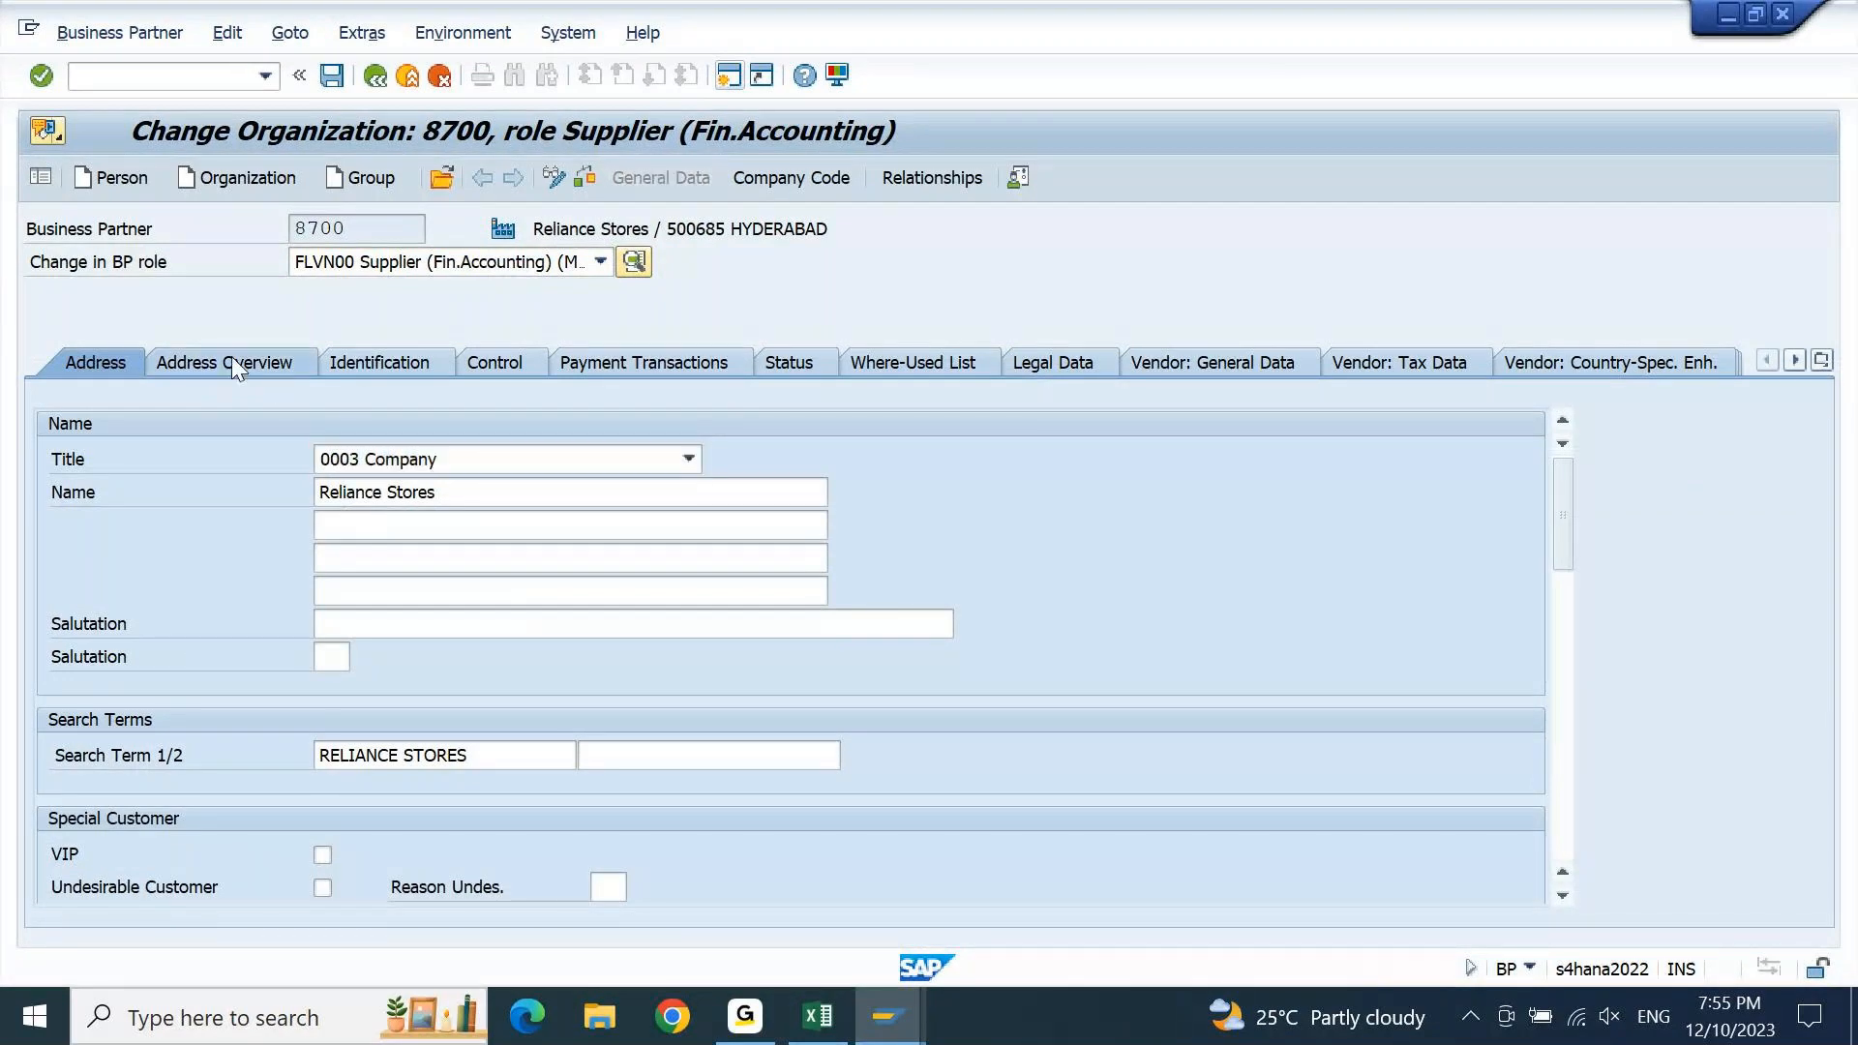
pyautogui.click(360, 362)
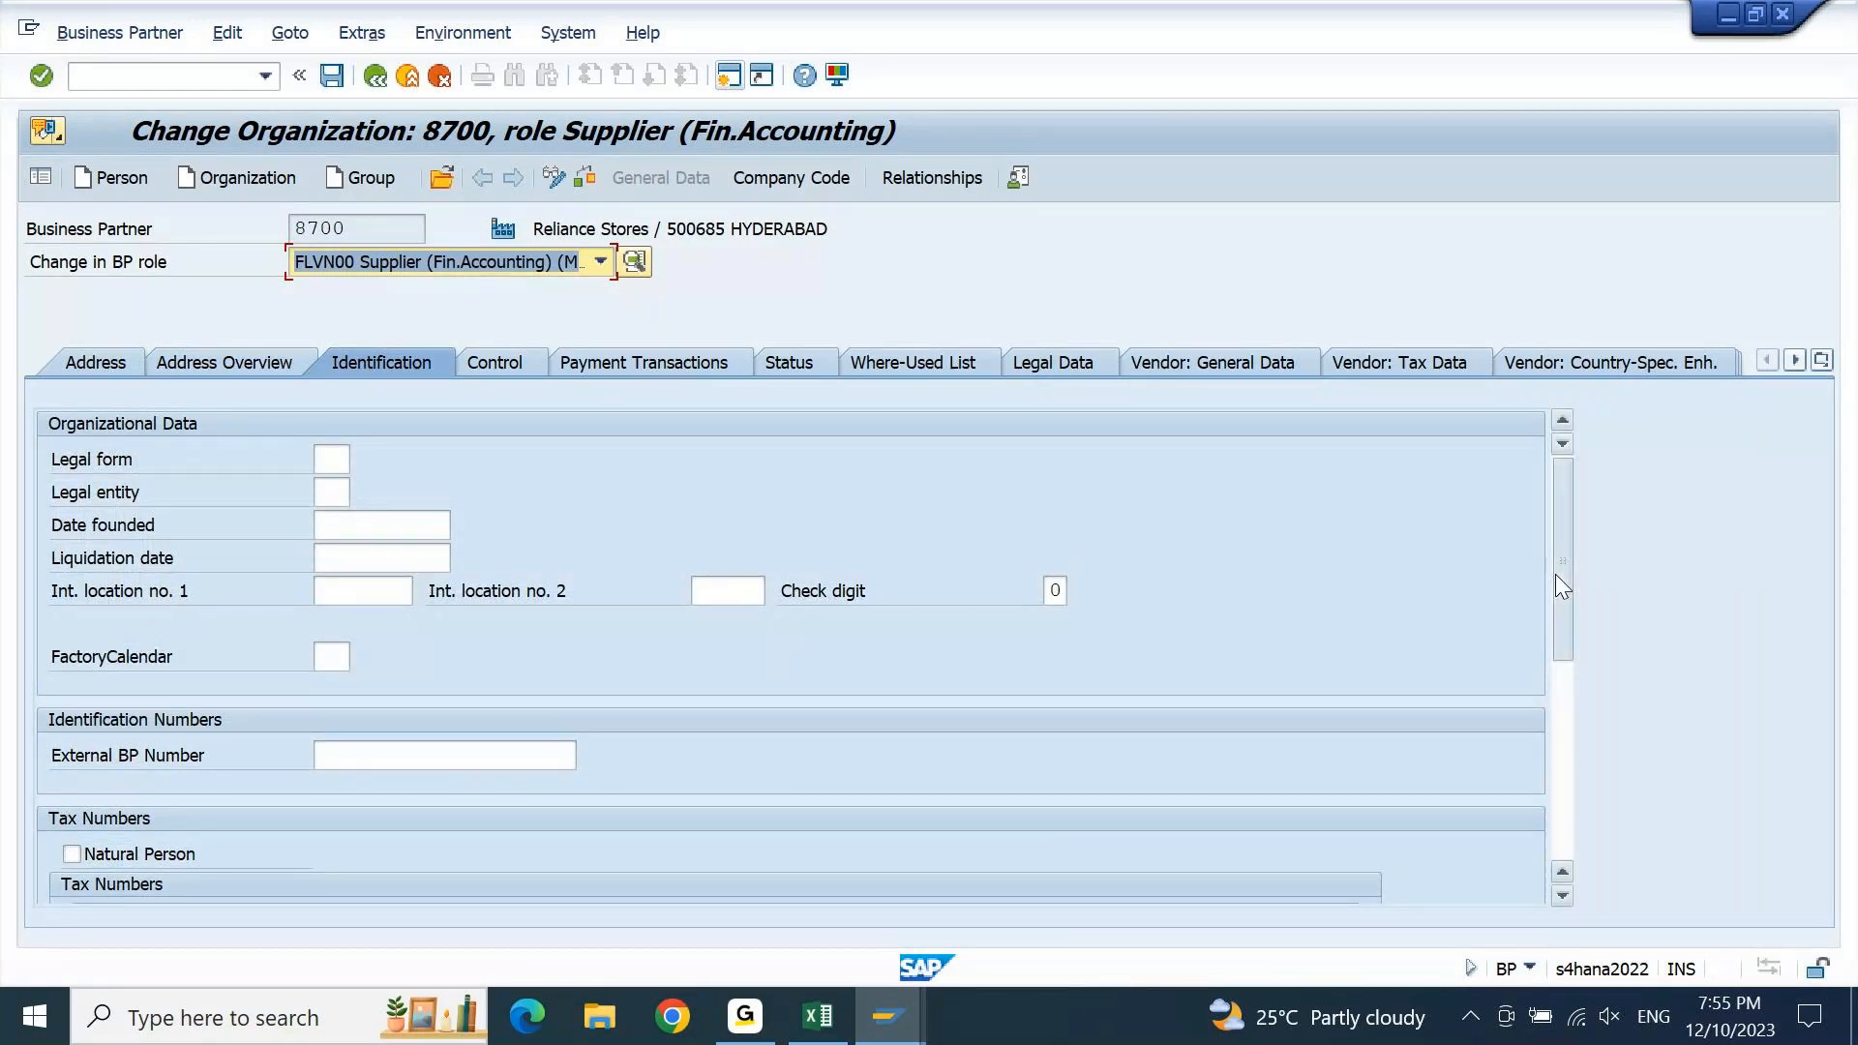
pyautogui.moveTo(1556, 577); pyautogui.dragTo(1616, 484)
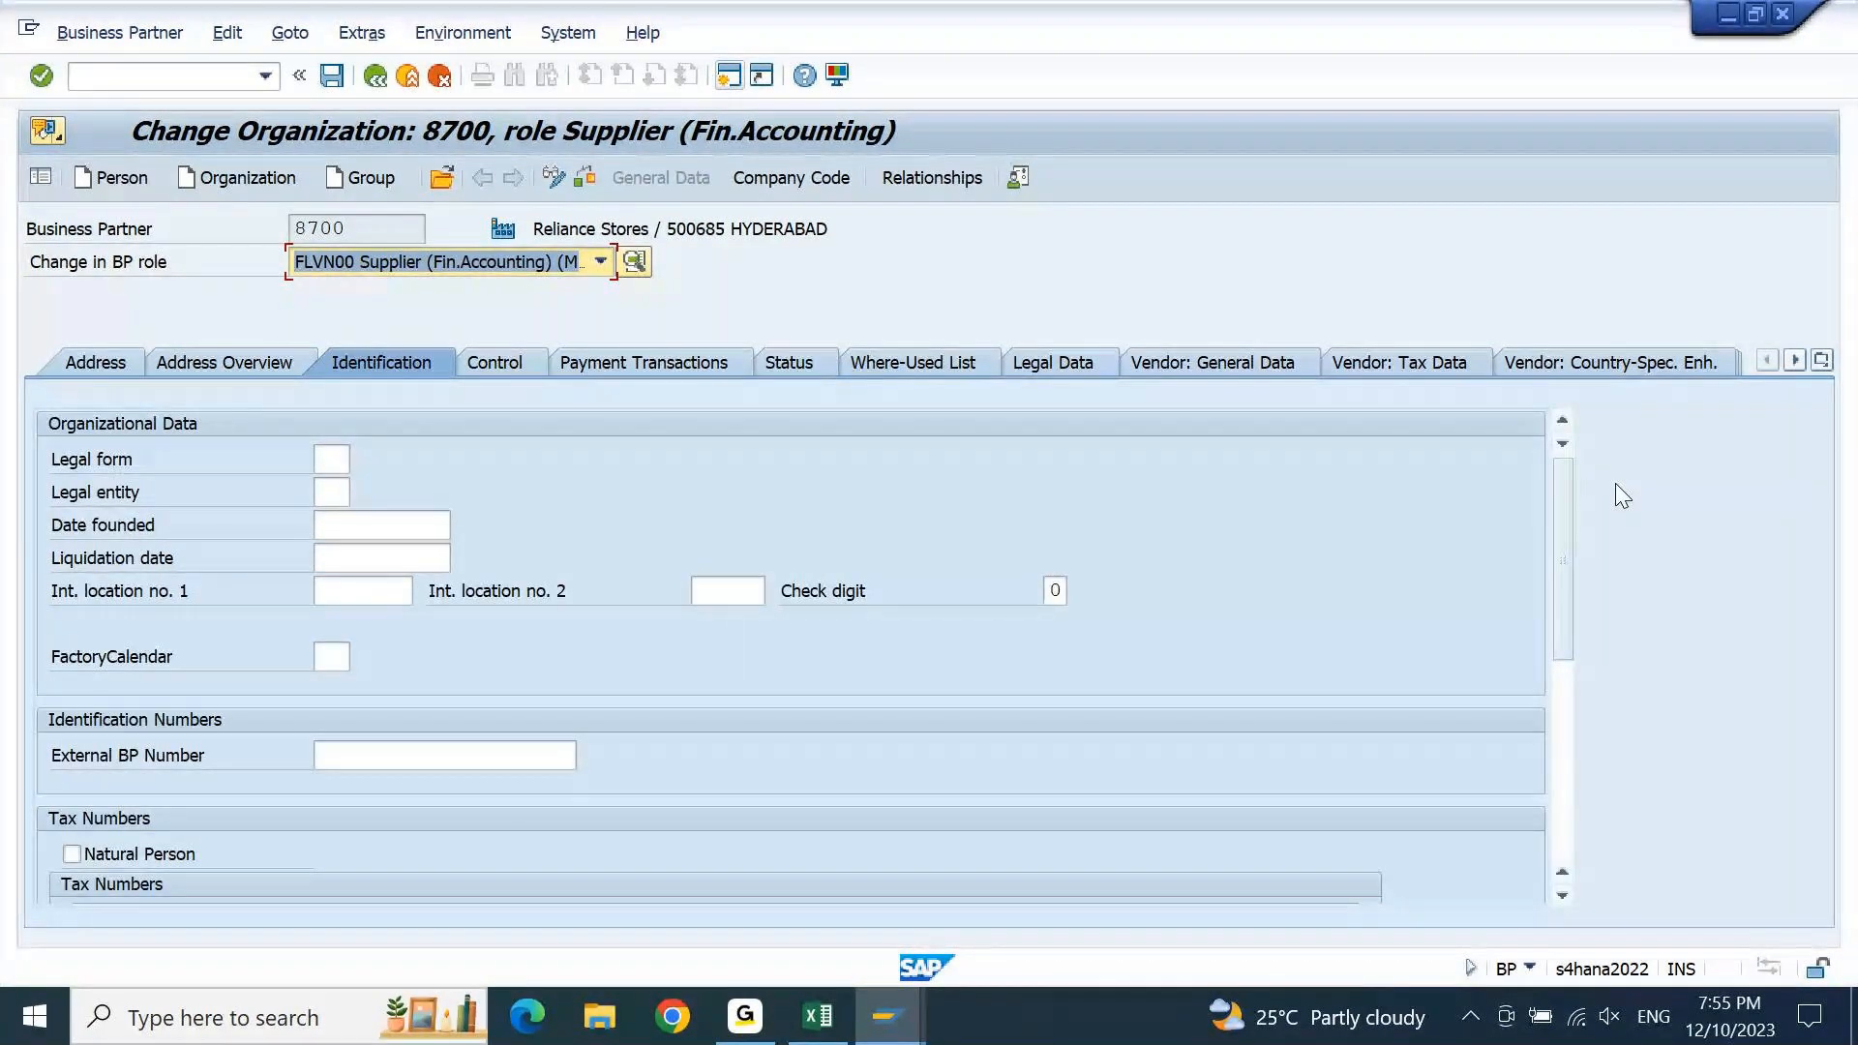
pyautogui.click(520, 362)
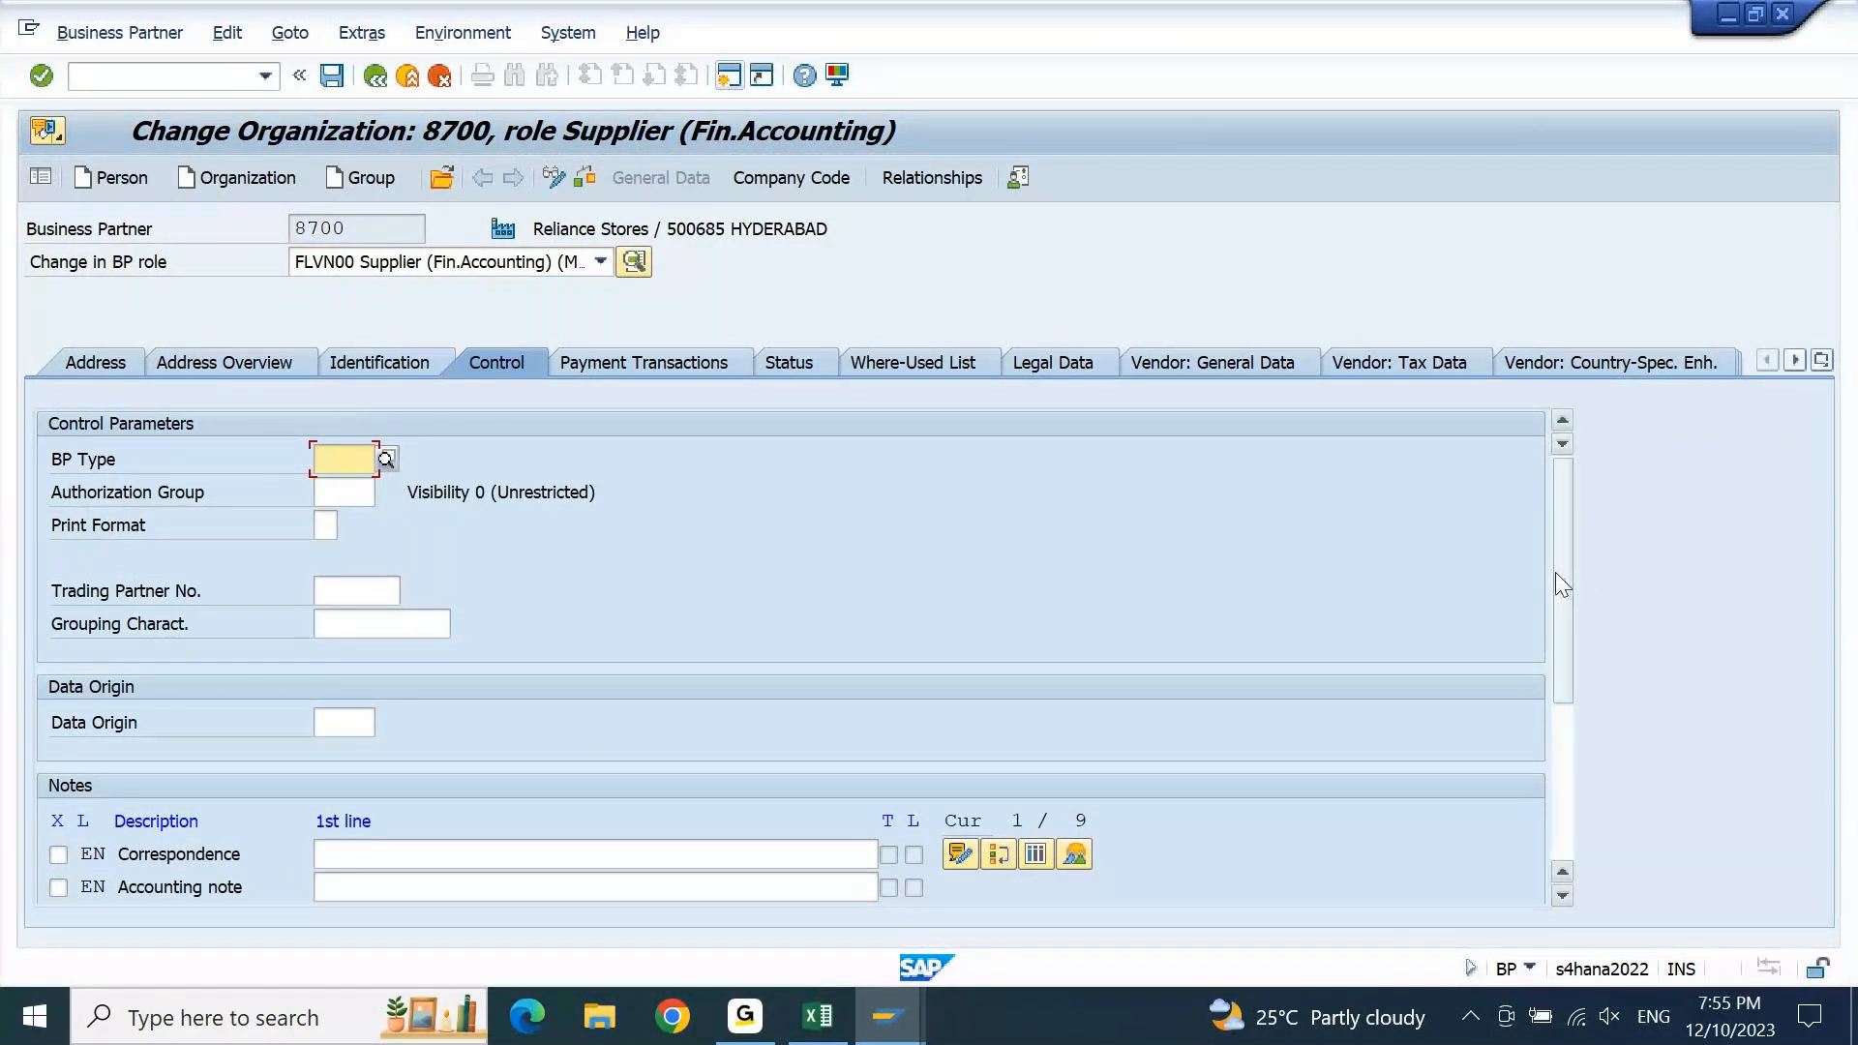
pyautogui.moveTo(1554, 572)
pyautogui.mouseDown()
pyautogui.moveTo(1541, 810)
pyautogui.moveTo(1573, 542)
pyautogui.mouseUp()
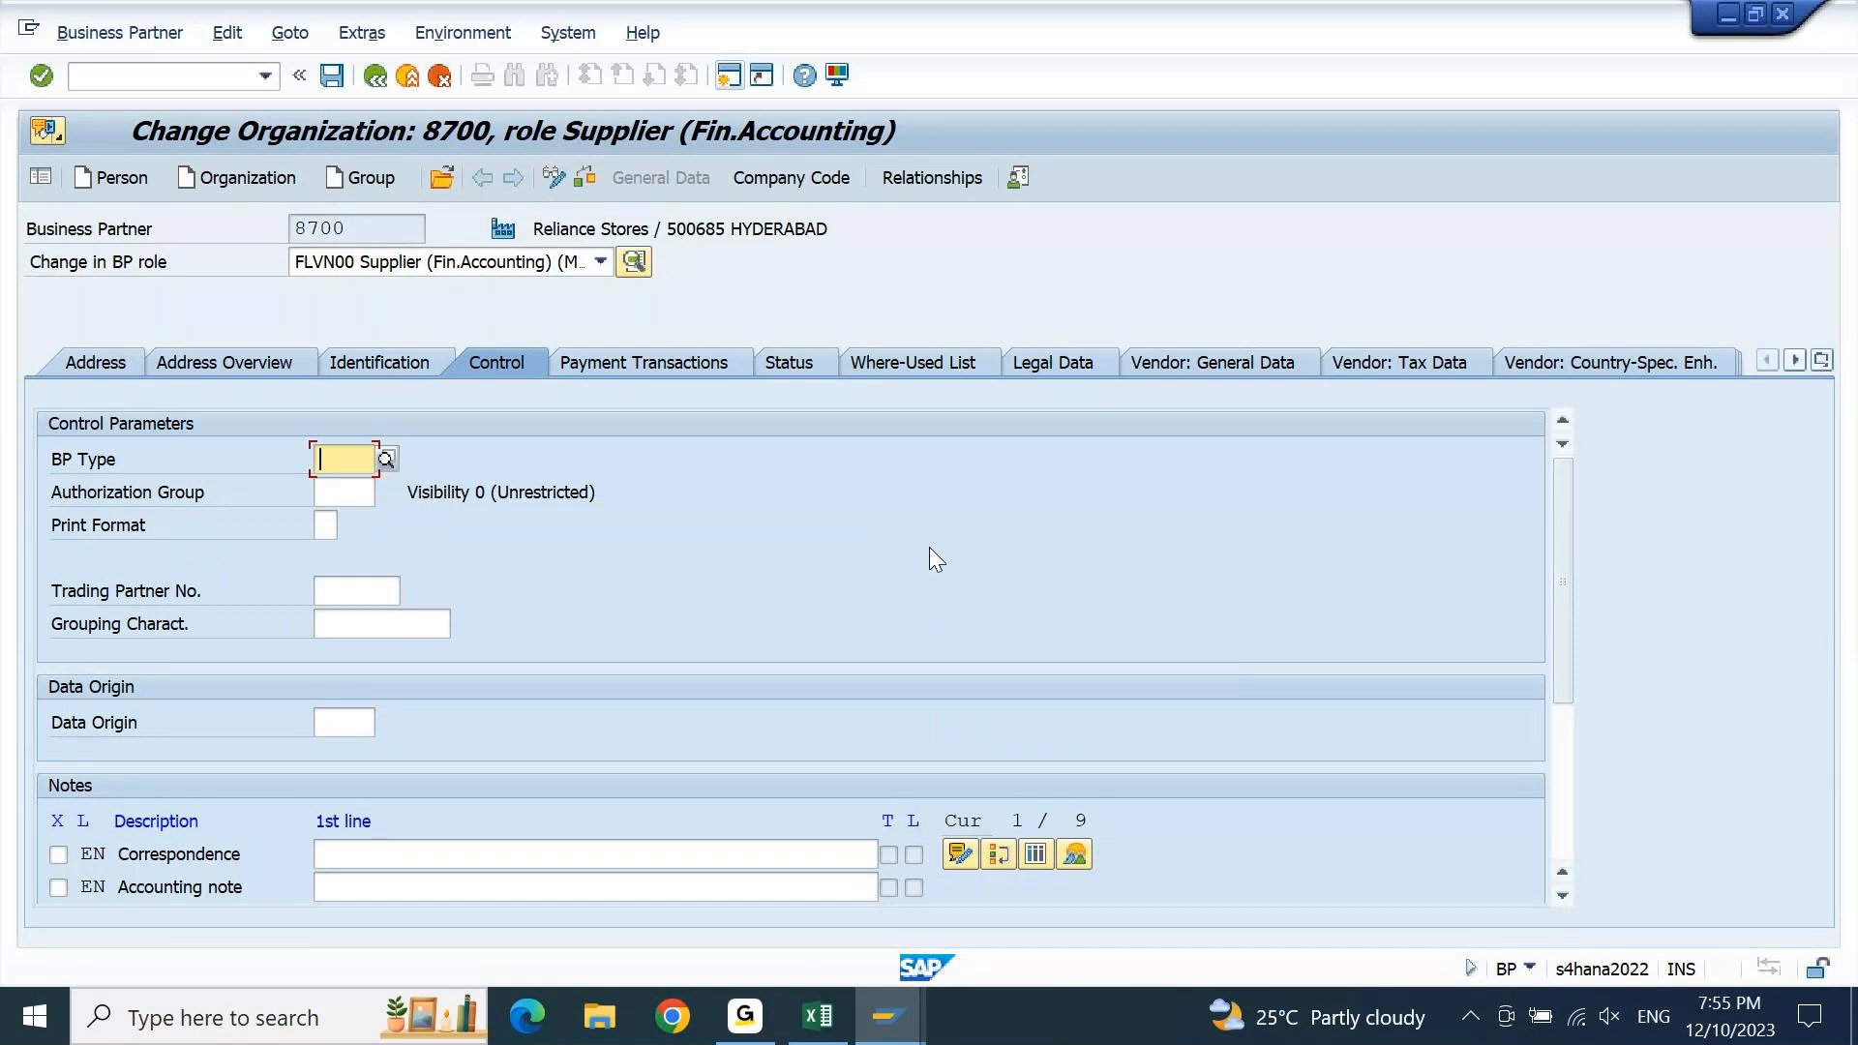
pyautogui.click(689, 372)
pyautogui.click(786, 366)
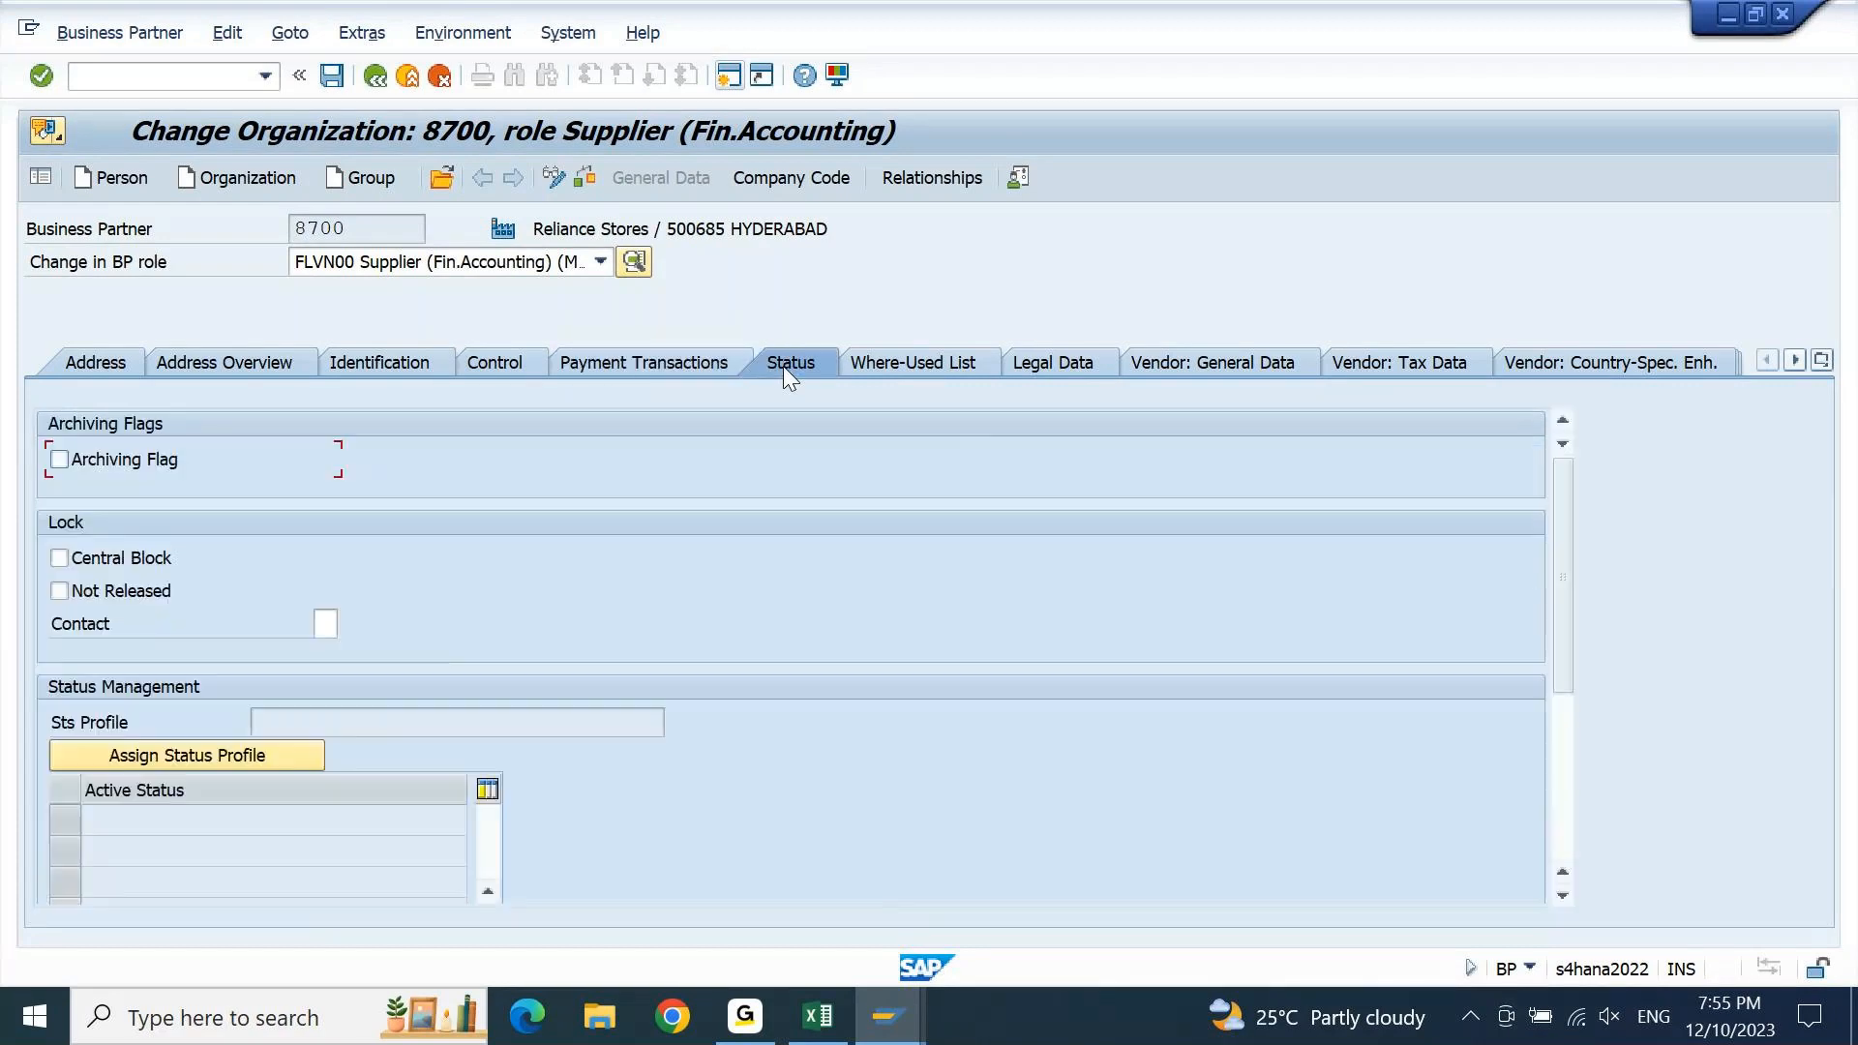
pyautogui.click(890, 366)
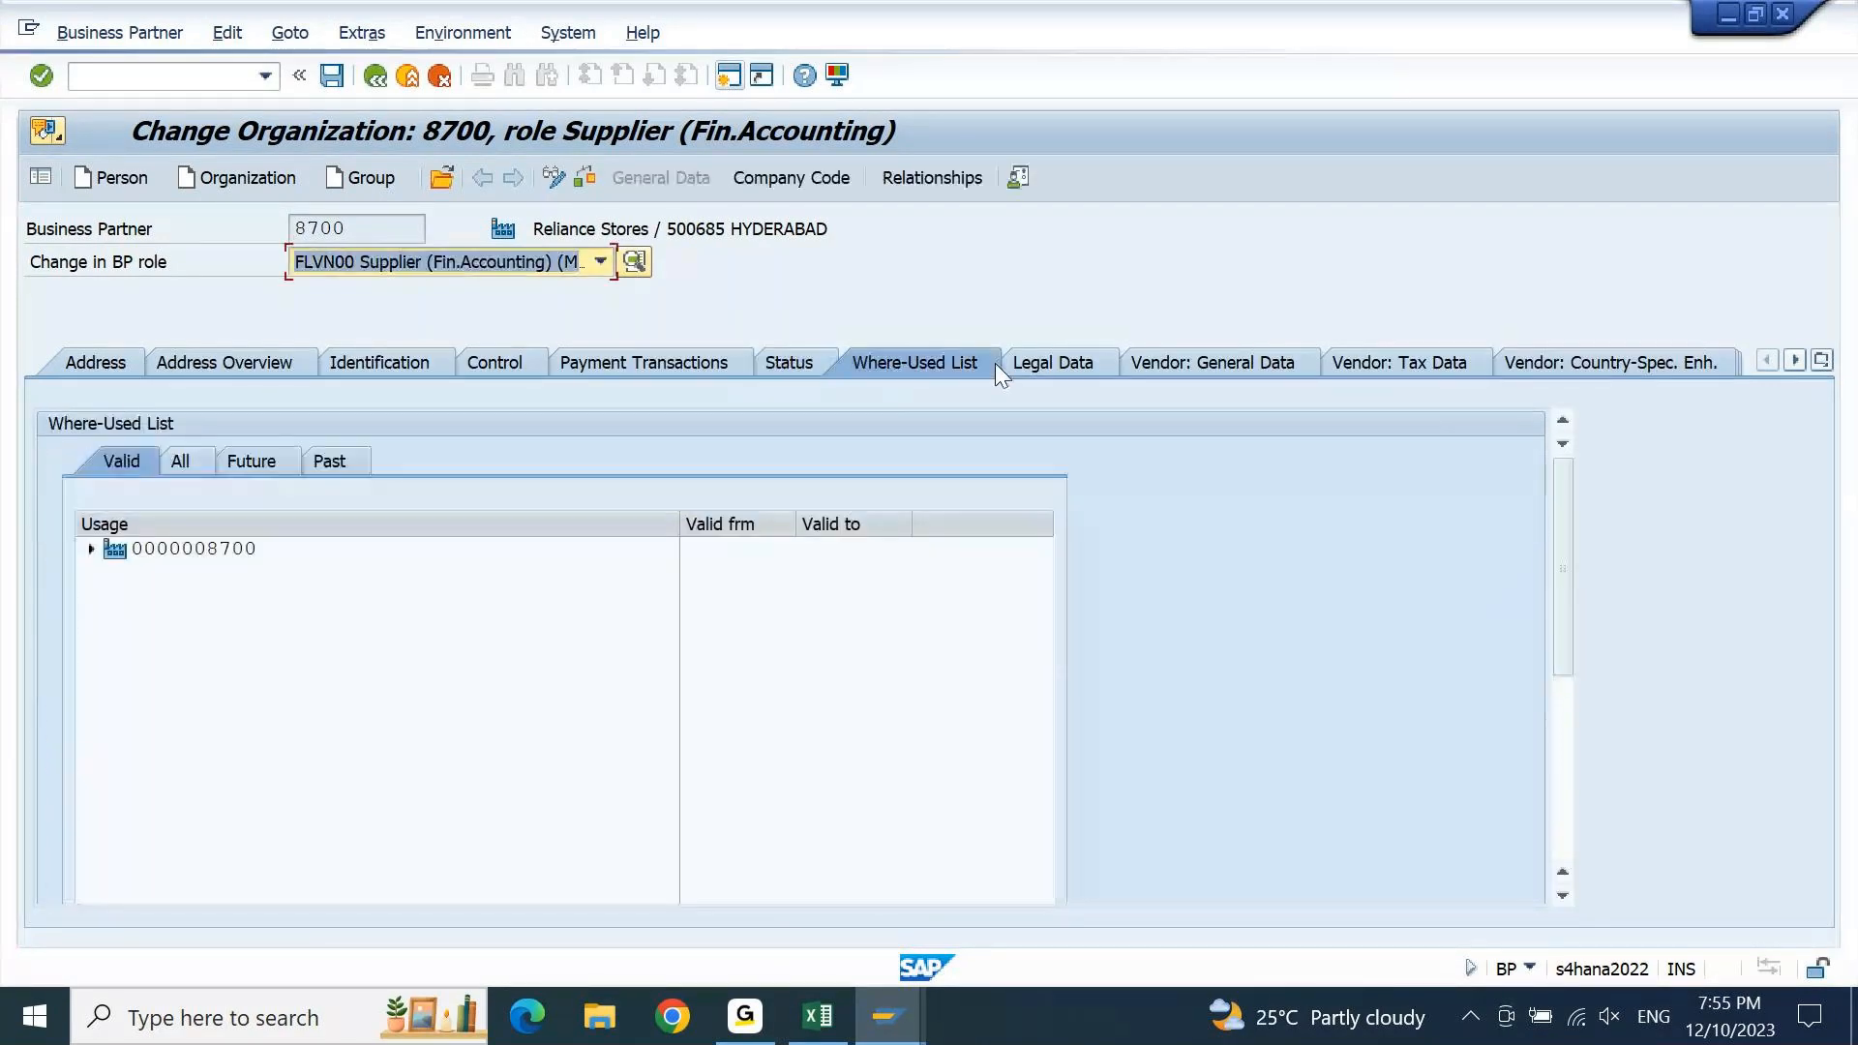
pyautogui.click(1041, 368)
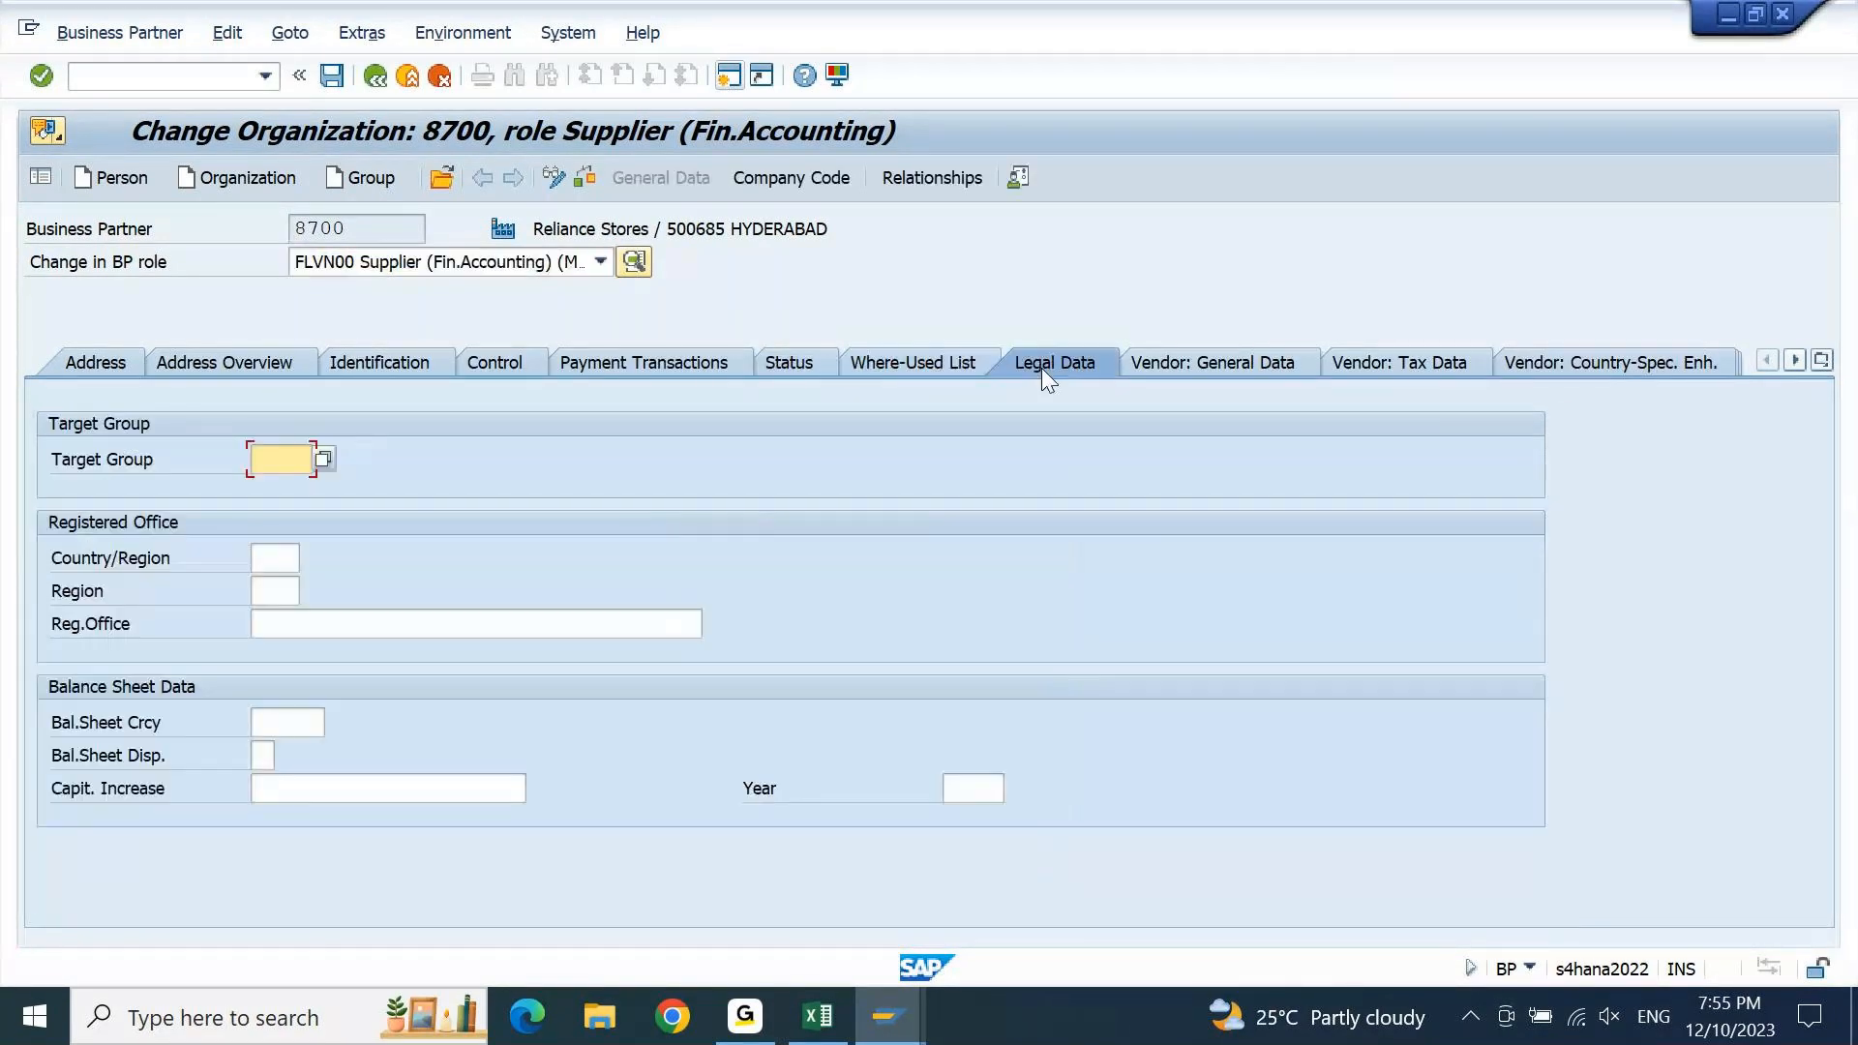
# Enter the partner's customer number in the Customer field of the vendor general data and save, answering No to displaying the warnings again
pyautogui.click(1169, 367)
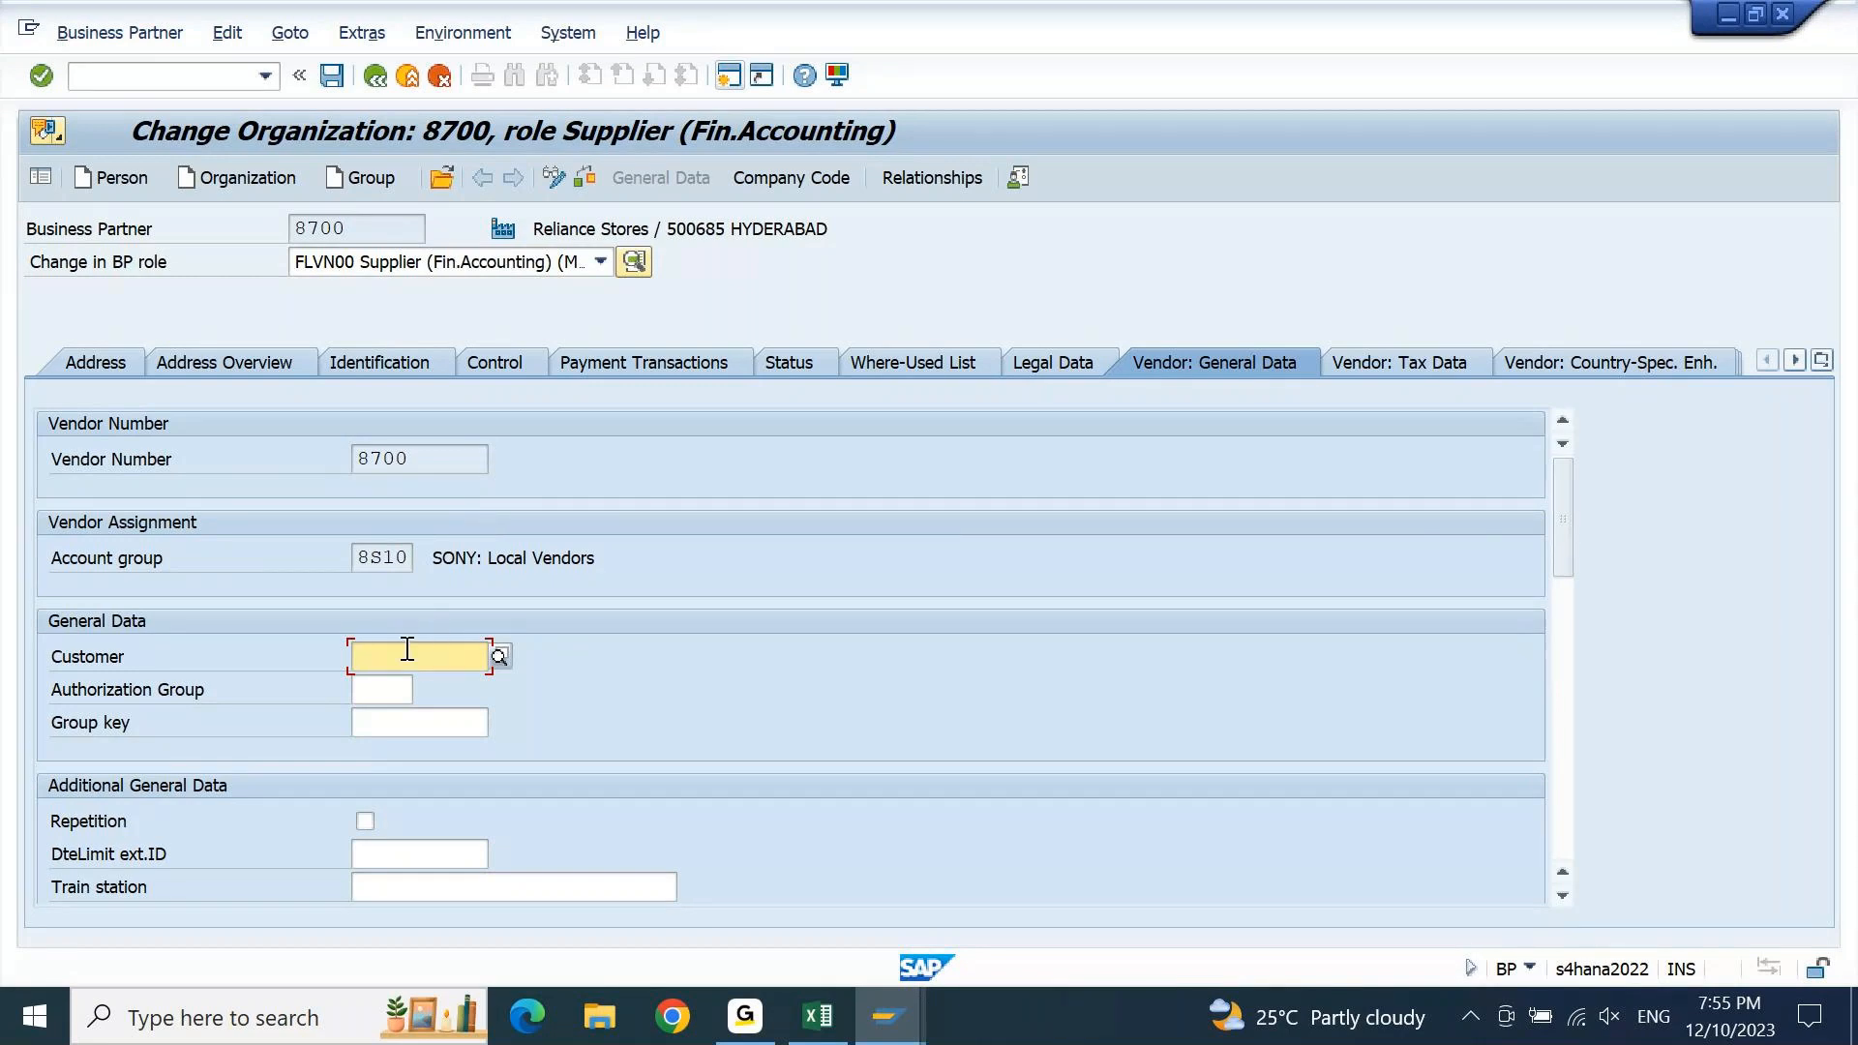
pyautogui.write('87')
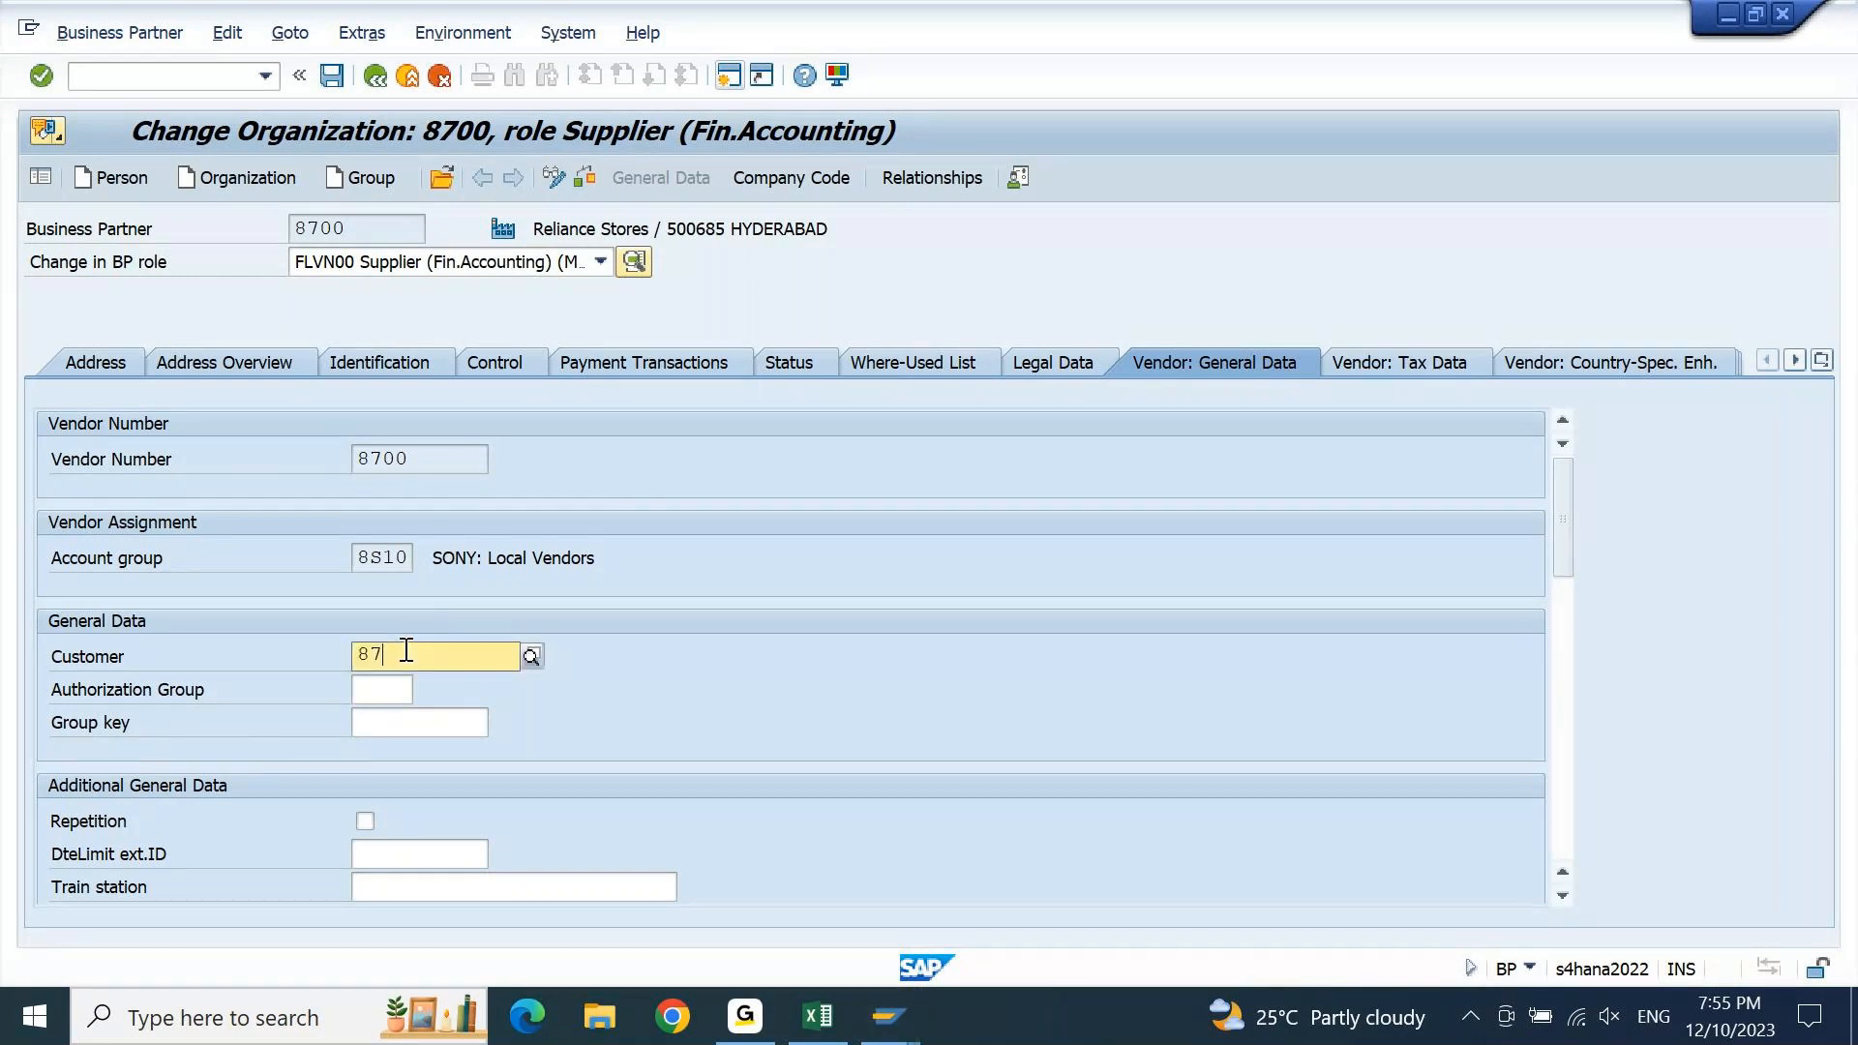
pyautogui.write('00')
pyautogui.press('Return')
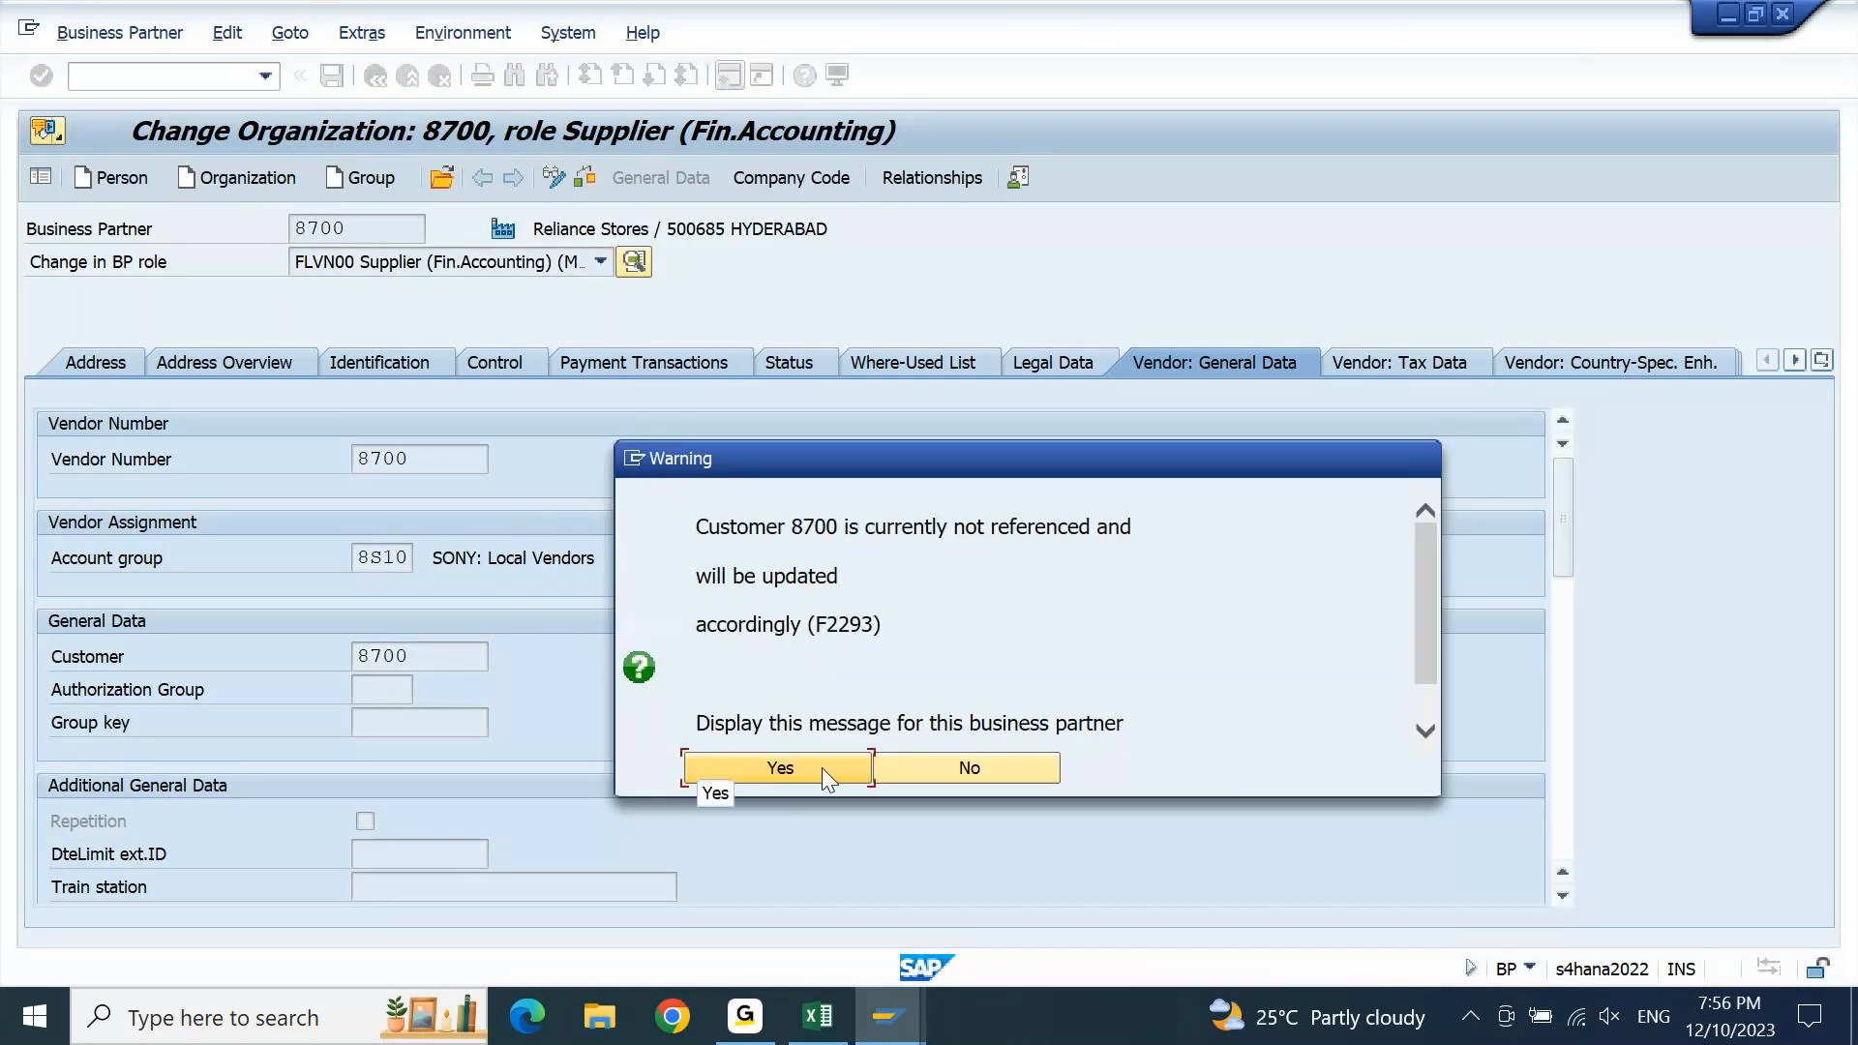
pyautogui.click(951, 774)
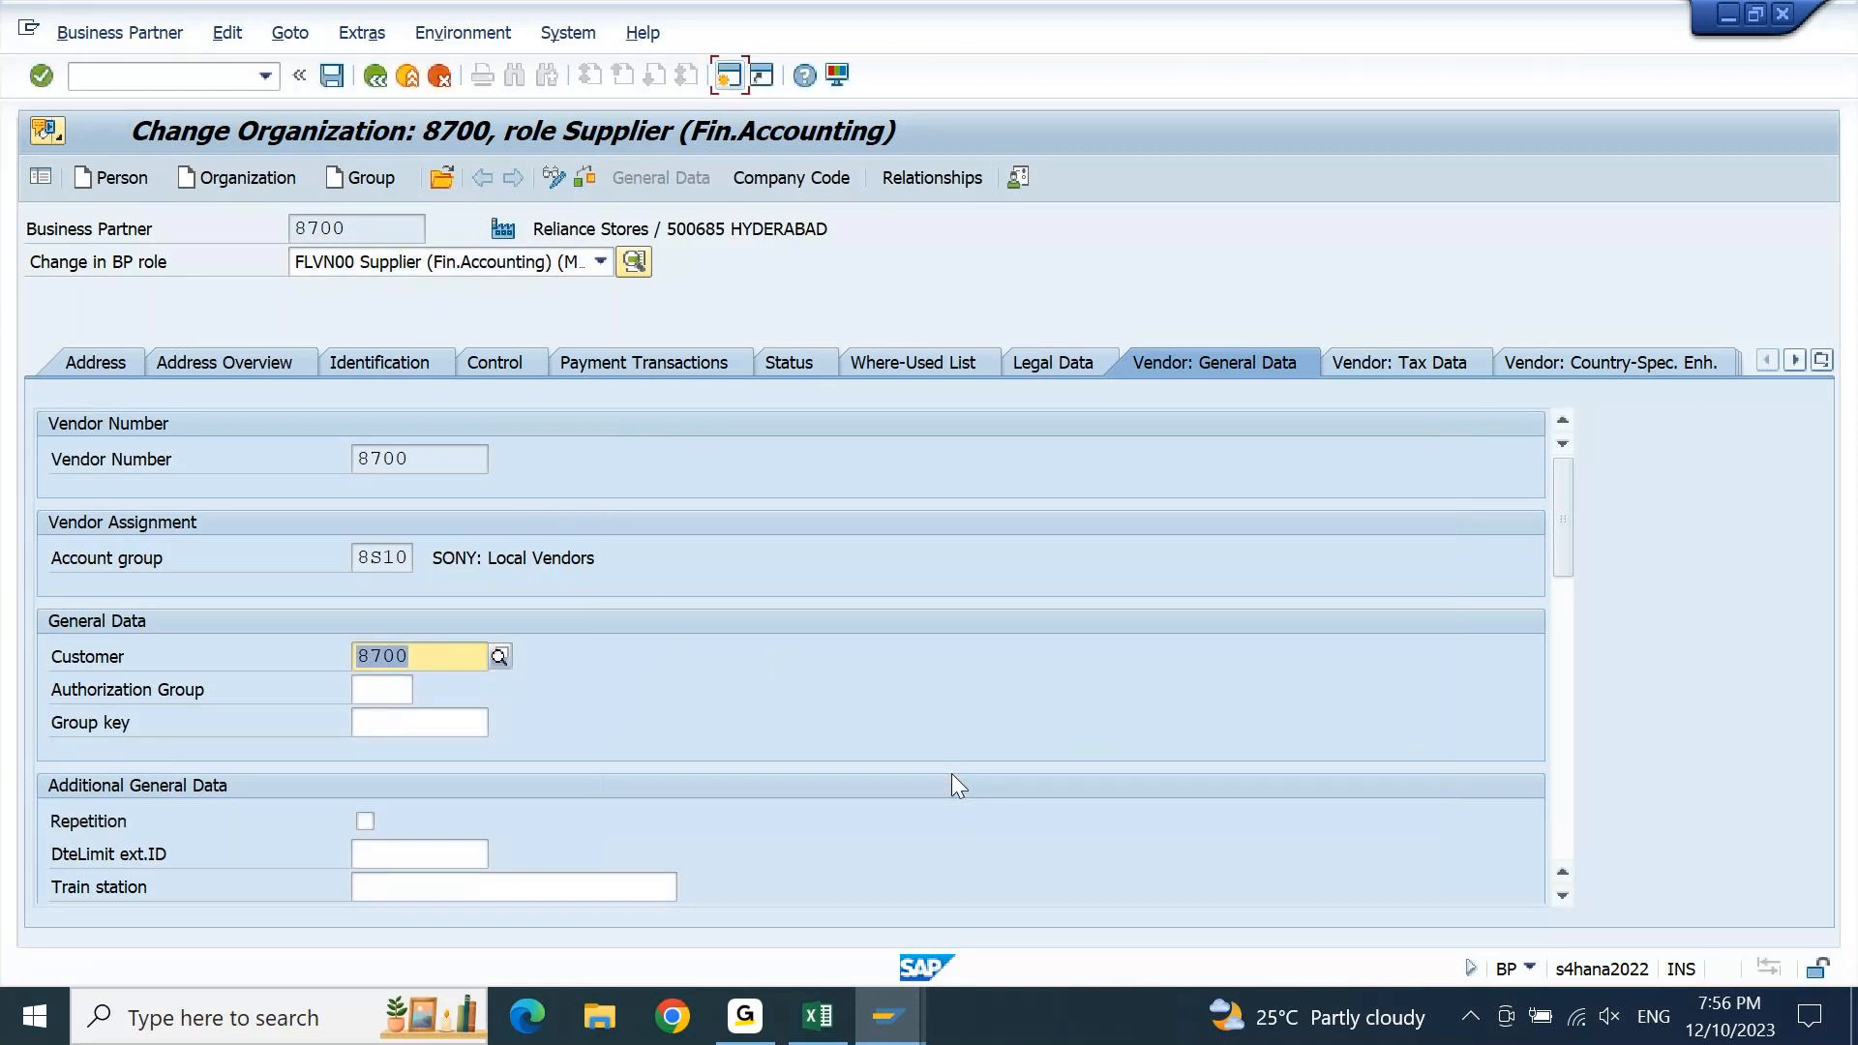
pyautogui.click(338, 79)
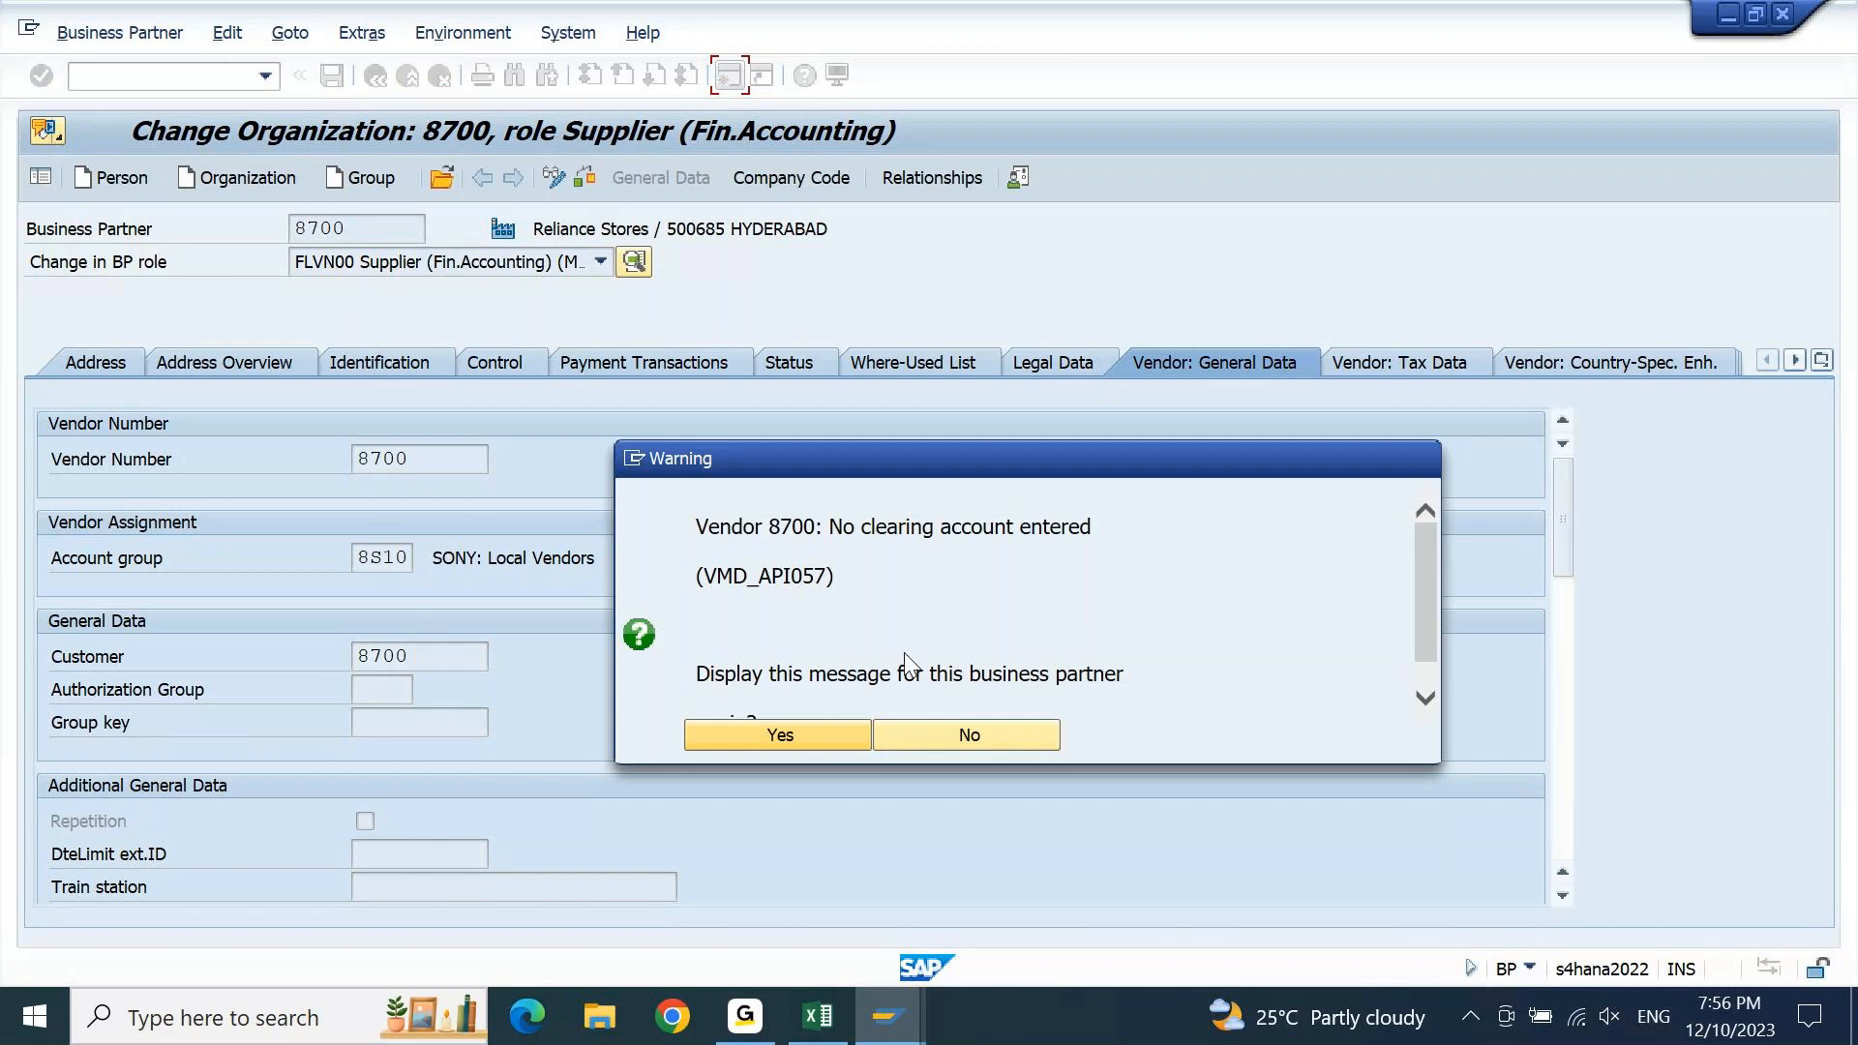
pyautogui.click(925, 731)
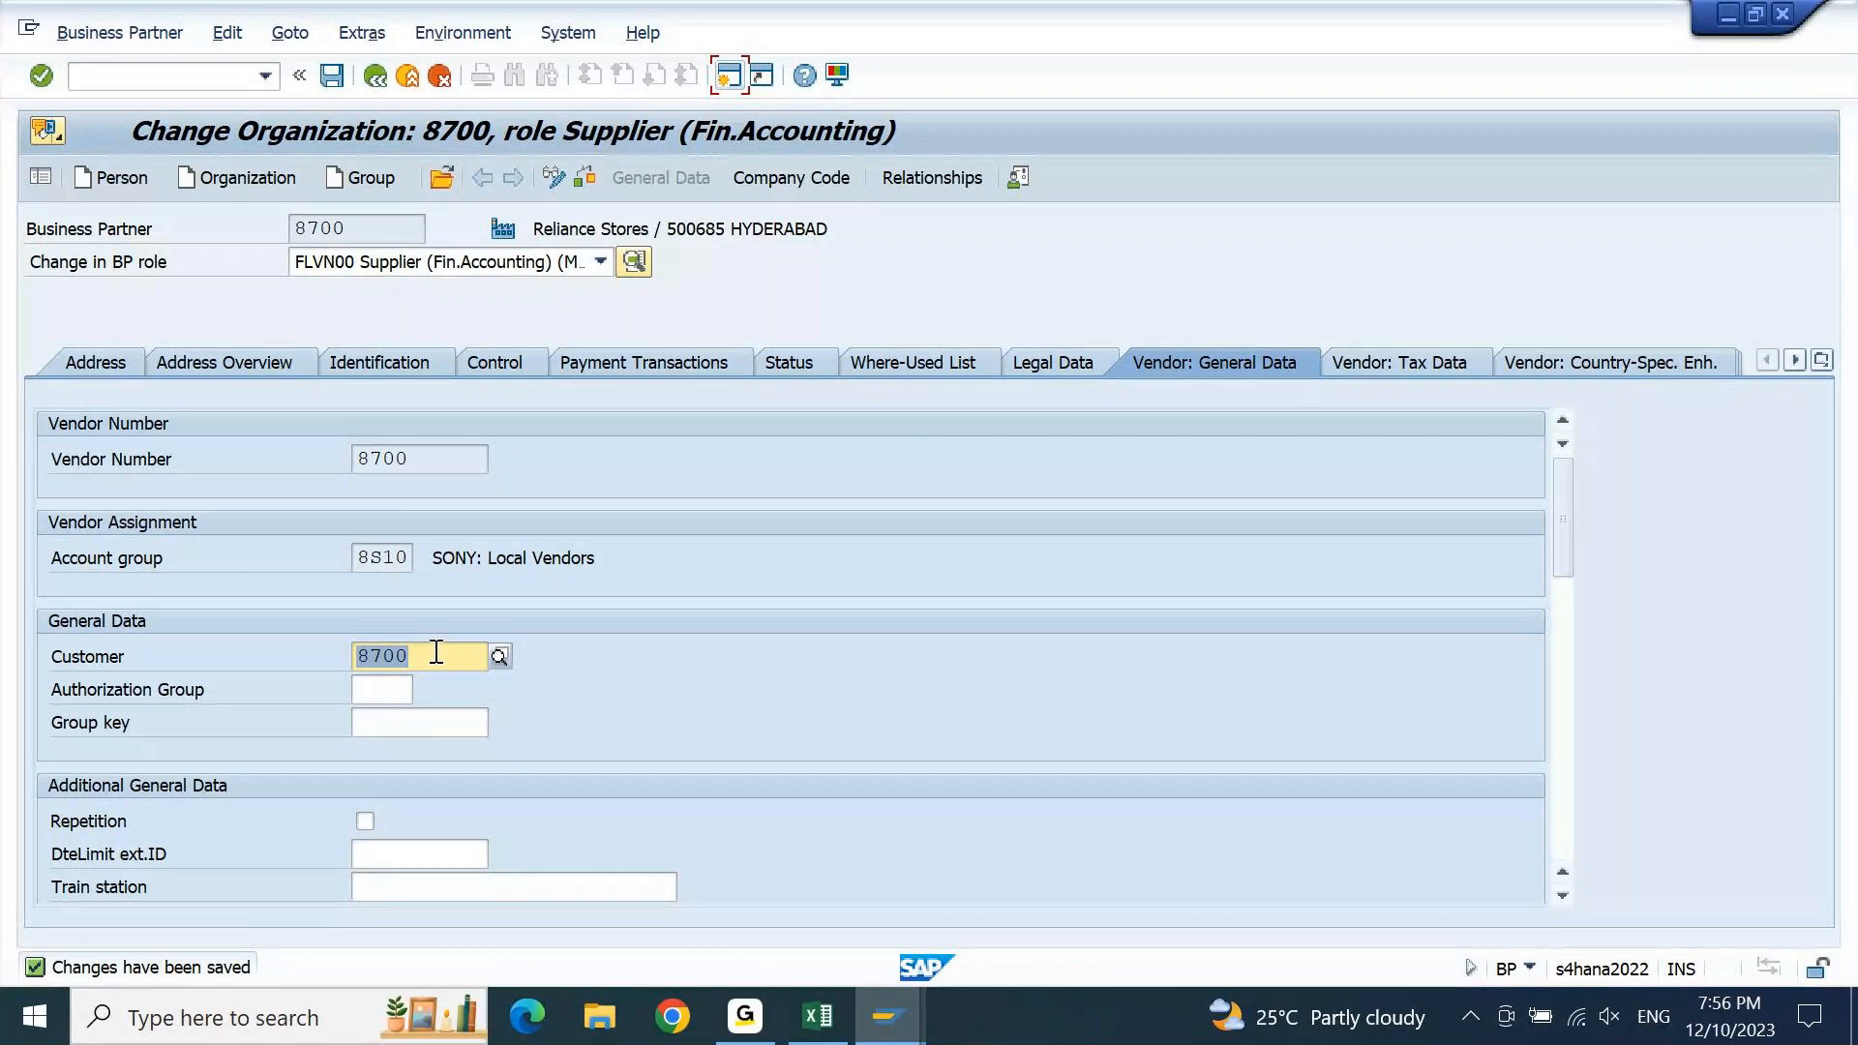
# Change to the FLCU00 Customer (Fin.Accounting) role and check the Supplier entry in the customer general data
pyautogui.click(532, 274)
pyautogui.click(530, 266)
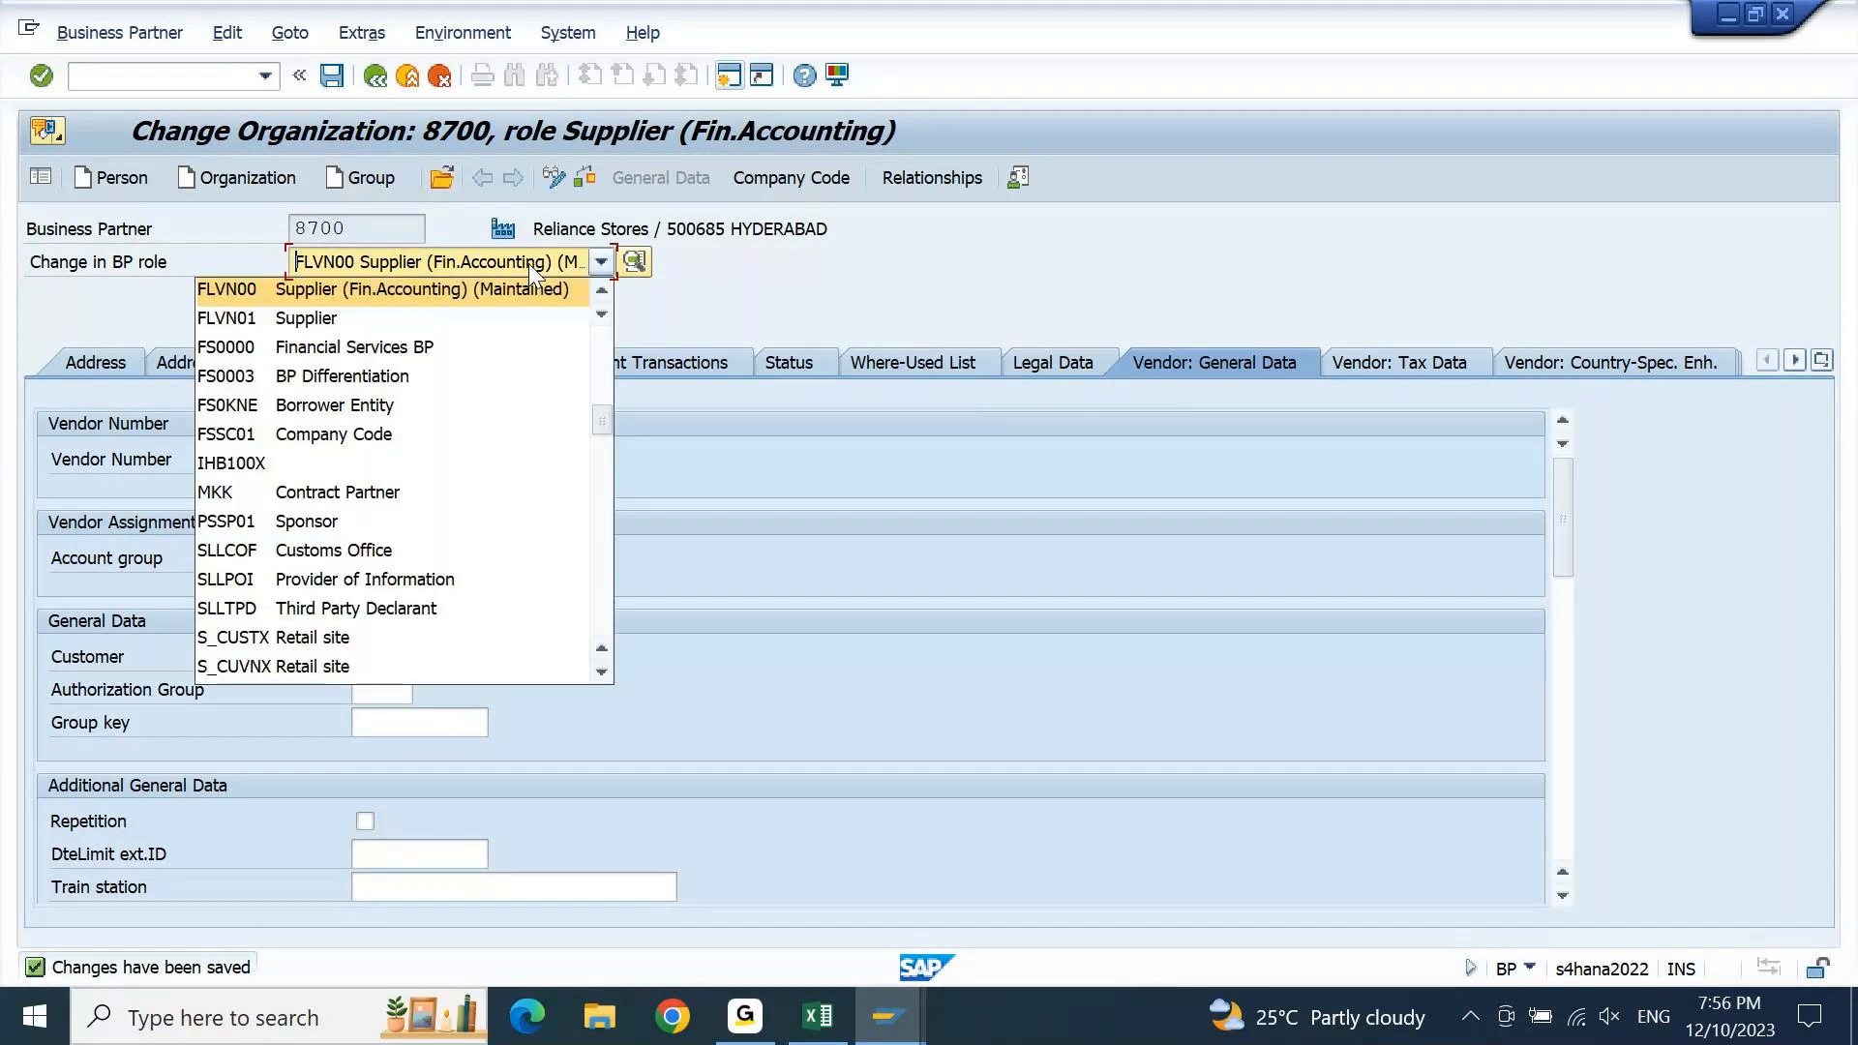
pyautogui.scroll(1, 596, 287)
pyautogui.click(490, 317)
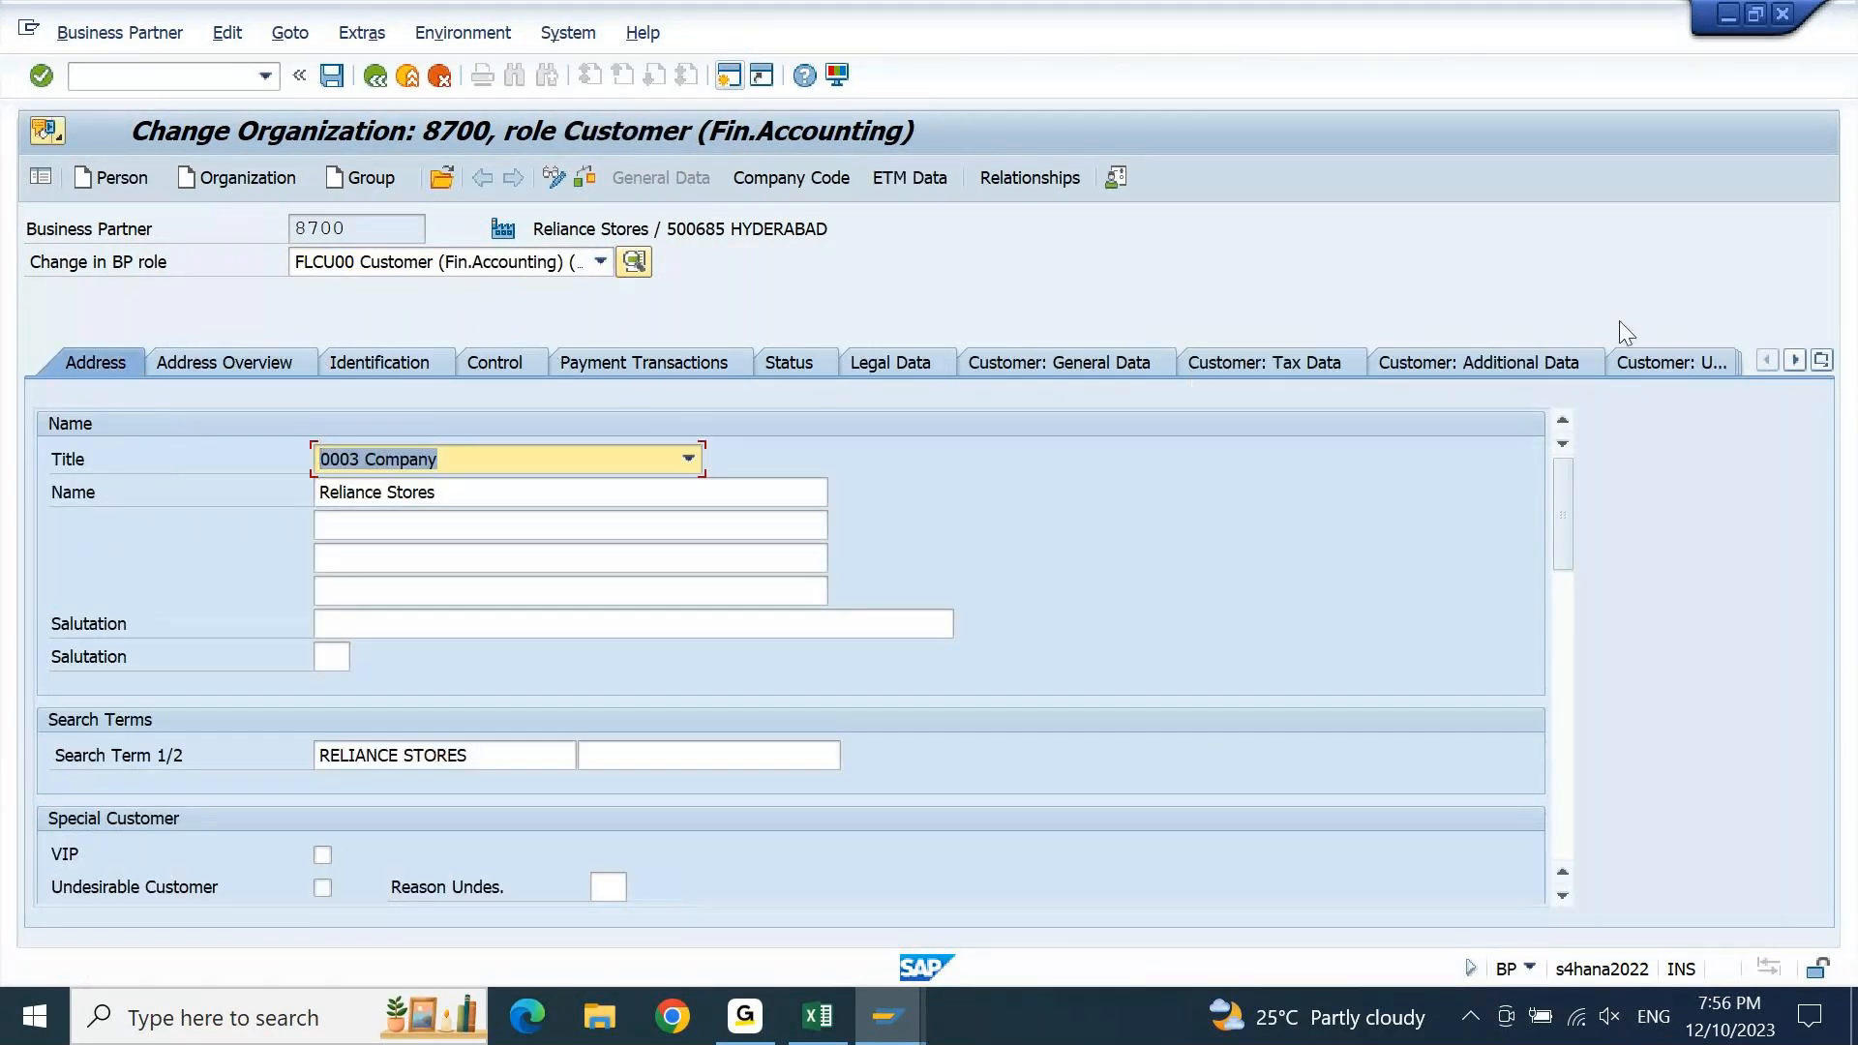
pyautogui.click(1113, 356)
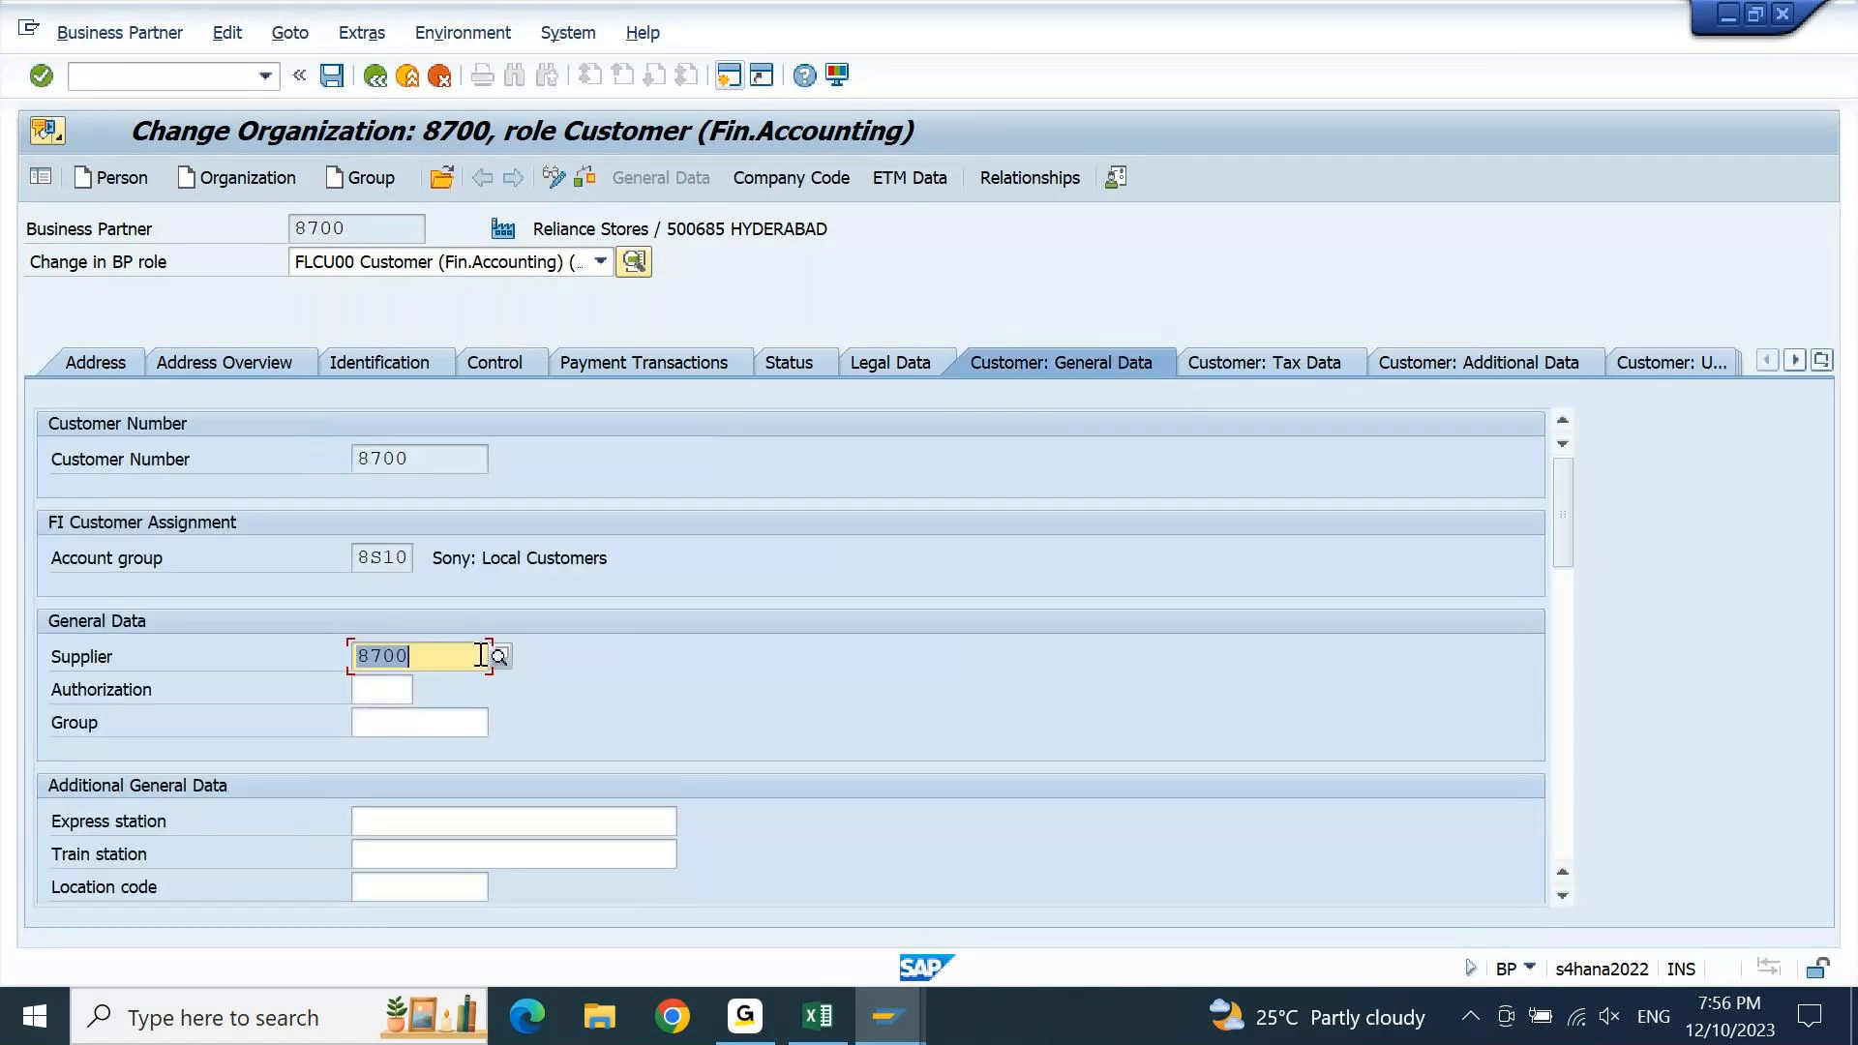
pyautogui.click(442, 655)
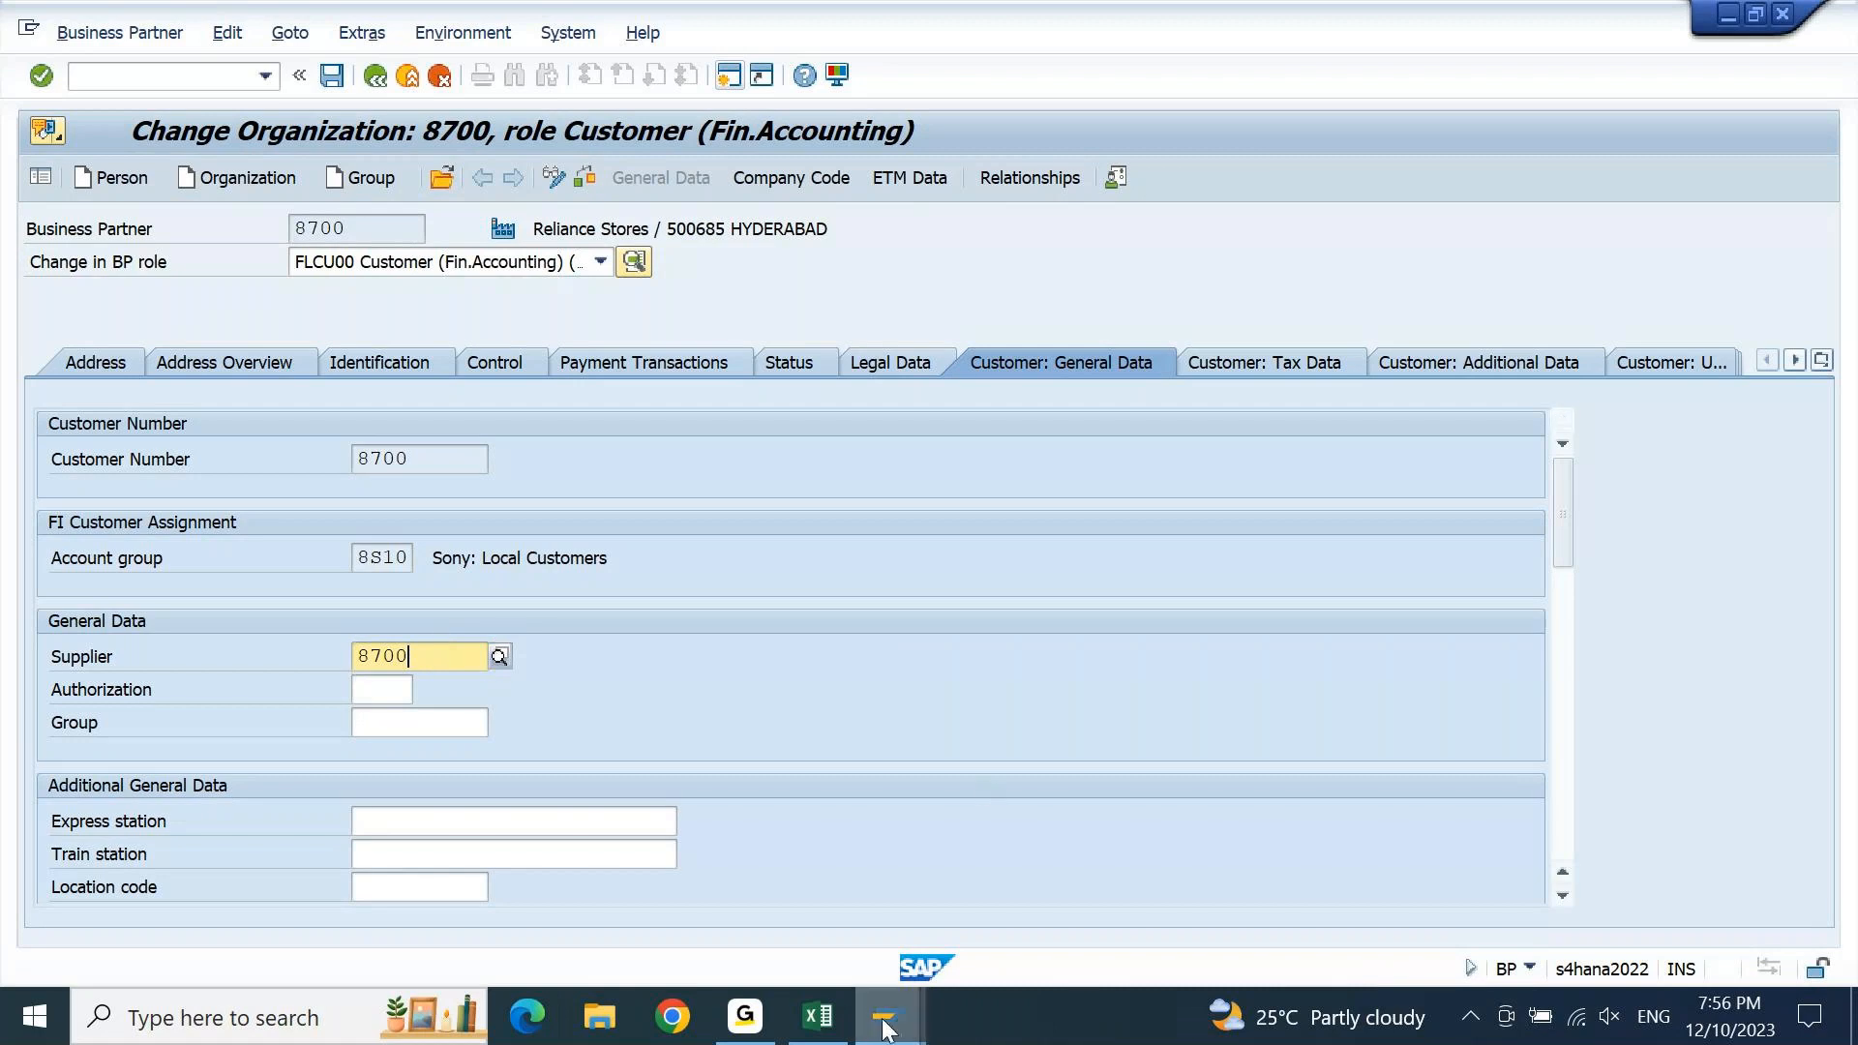
# Switch to the Customer Line Item Display session and refresh the list to include the linked vendor's items
pyautogui.moveTo(883, 1028)
pyautogui.click(1125, 887)
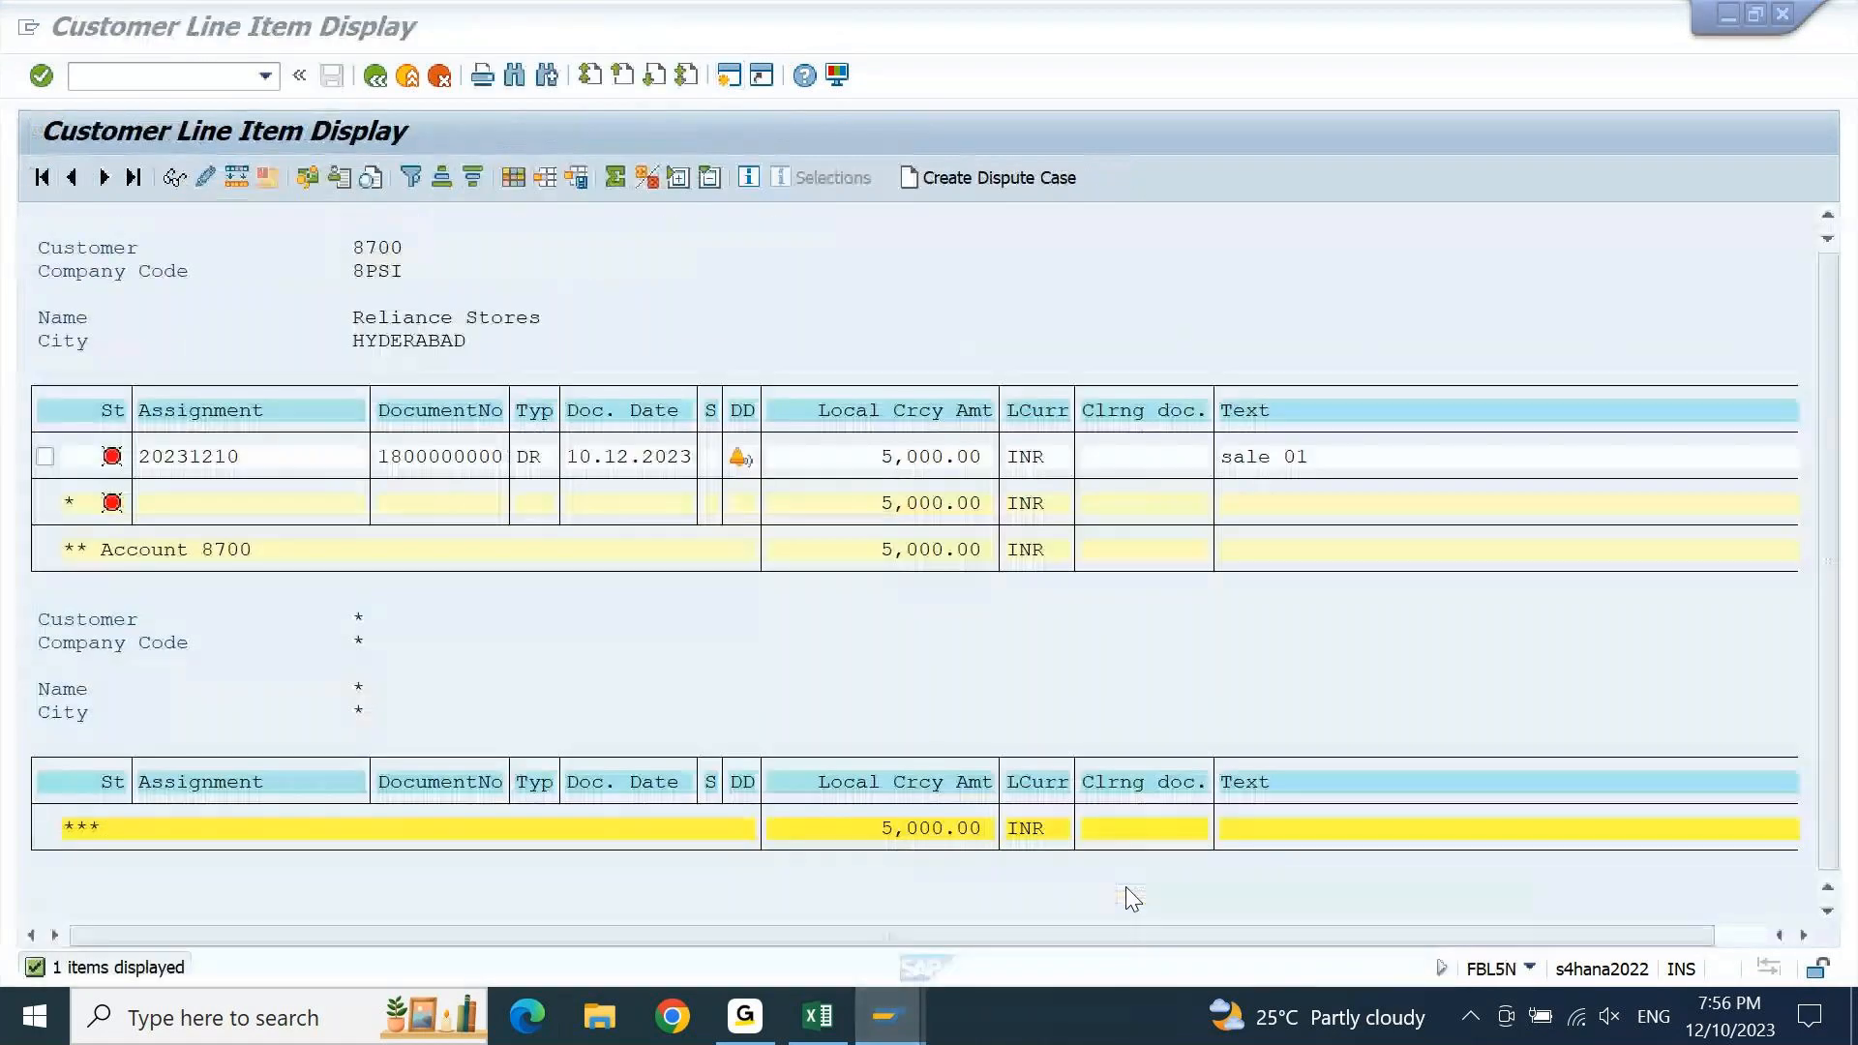
pyautogui.click(70, 32)
pyautogui.click(100, 101)
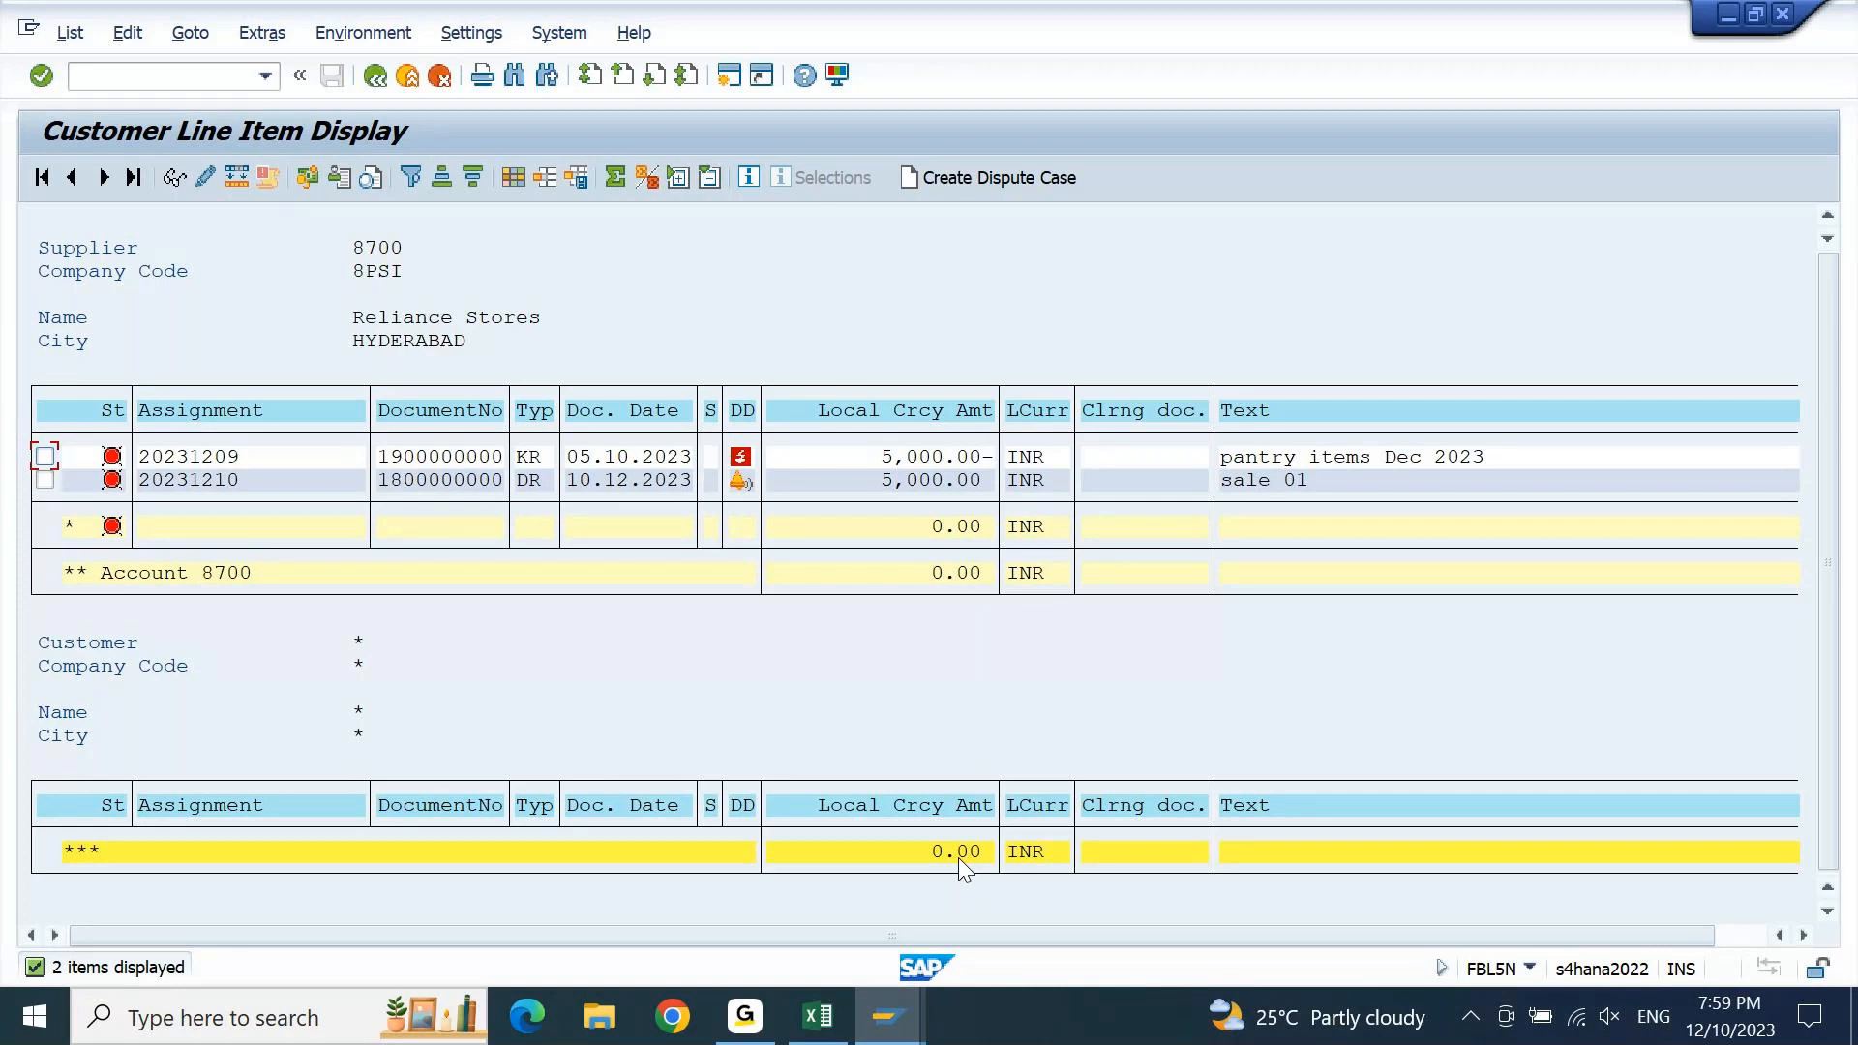
pyautogui.click(746, 1016)
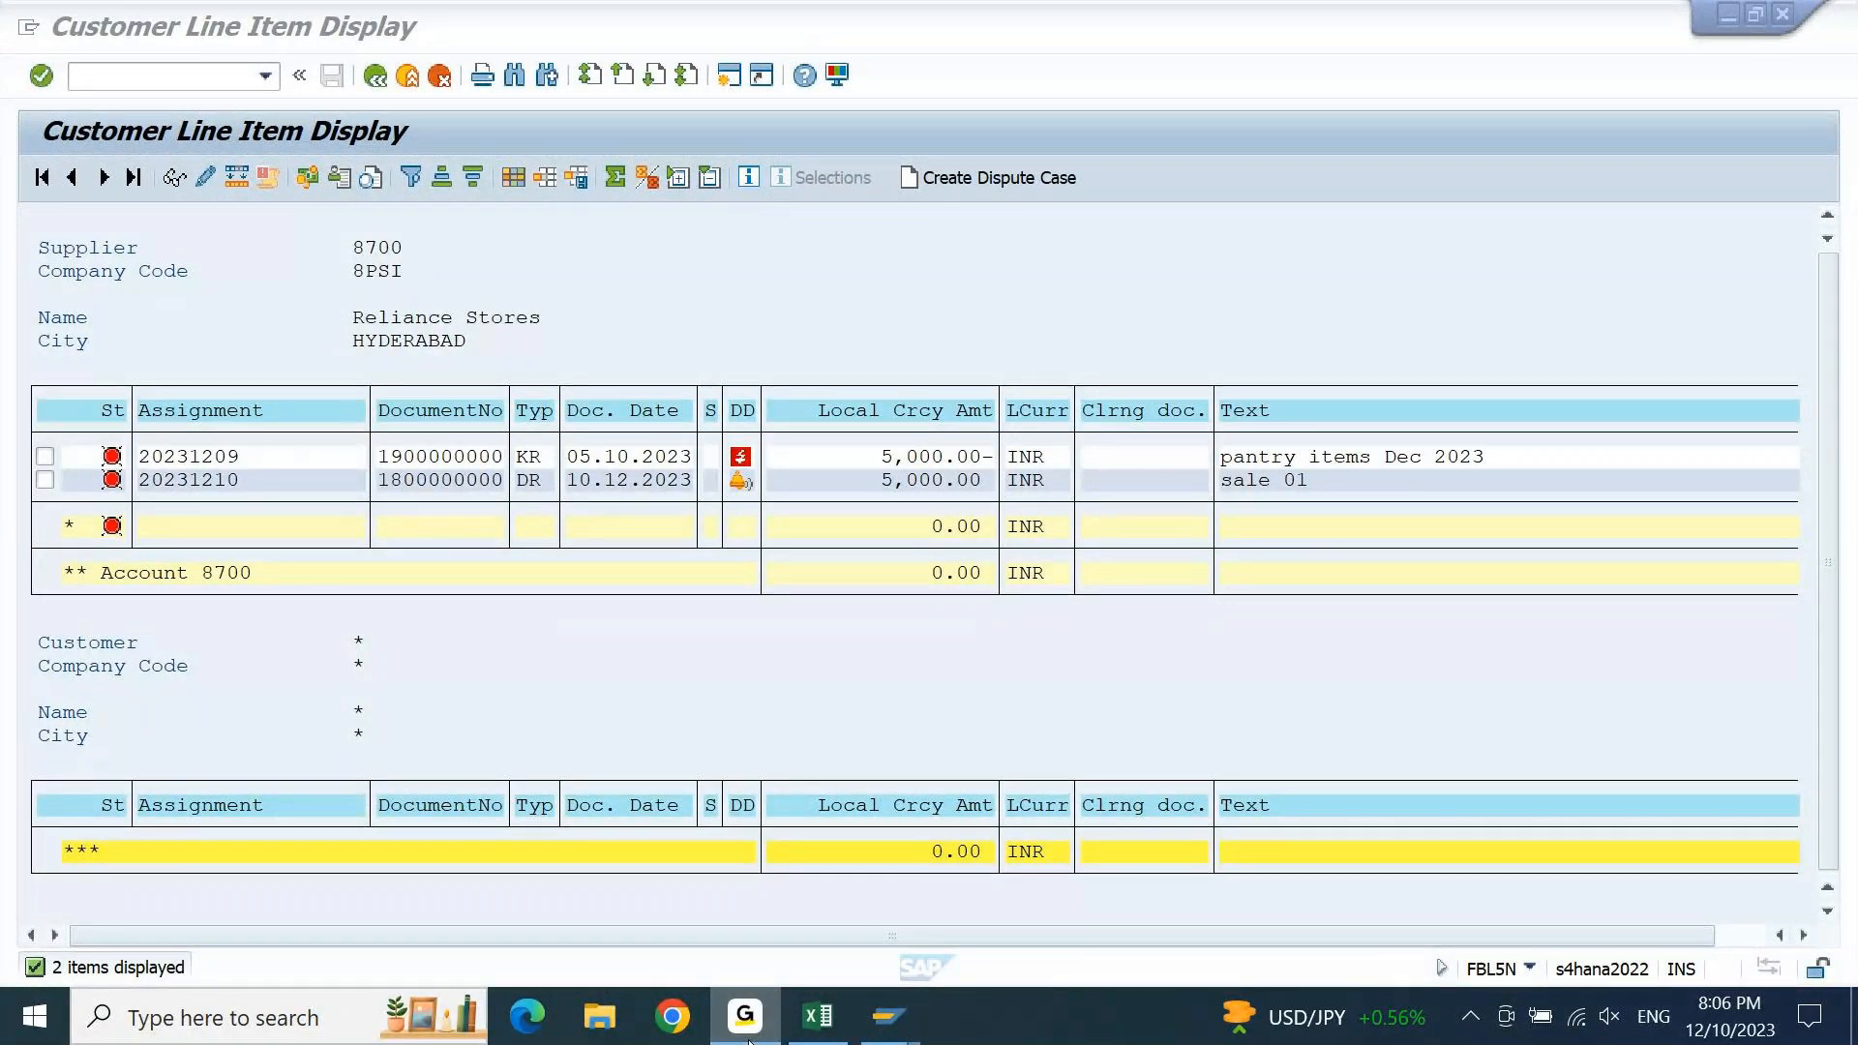
pyautogui.click(749, 1041)
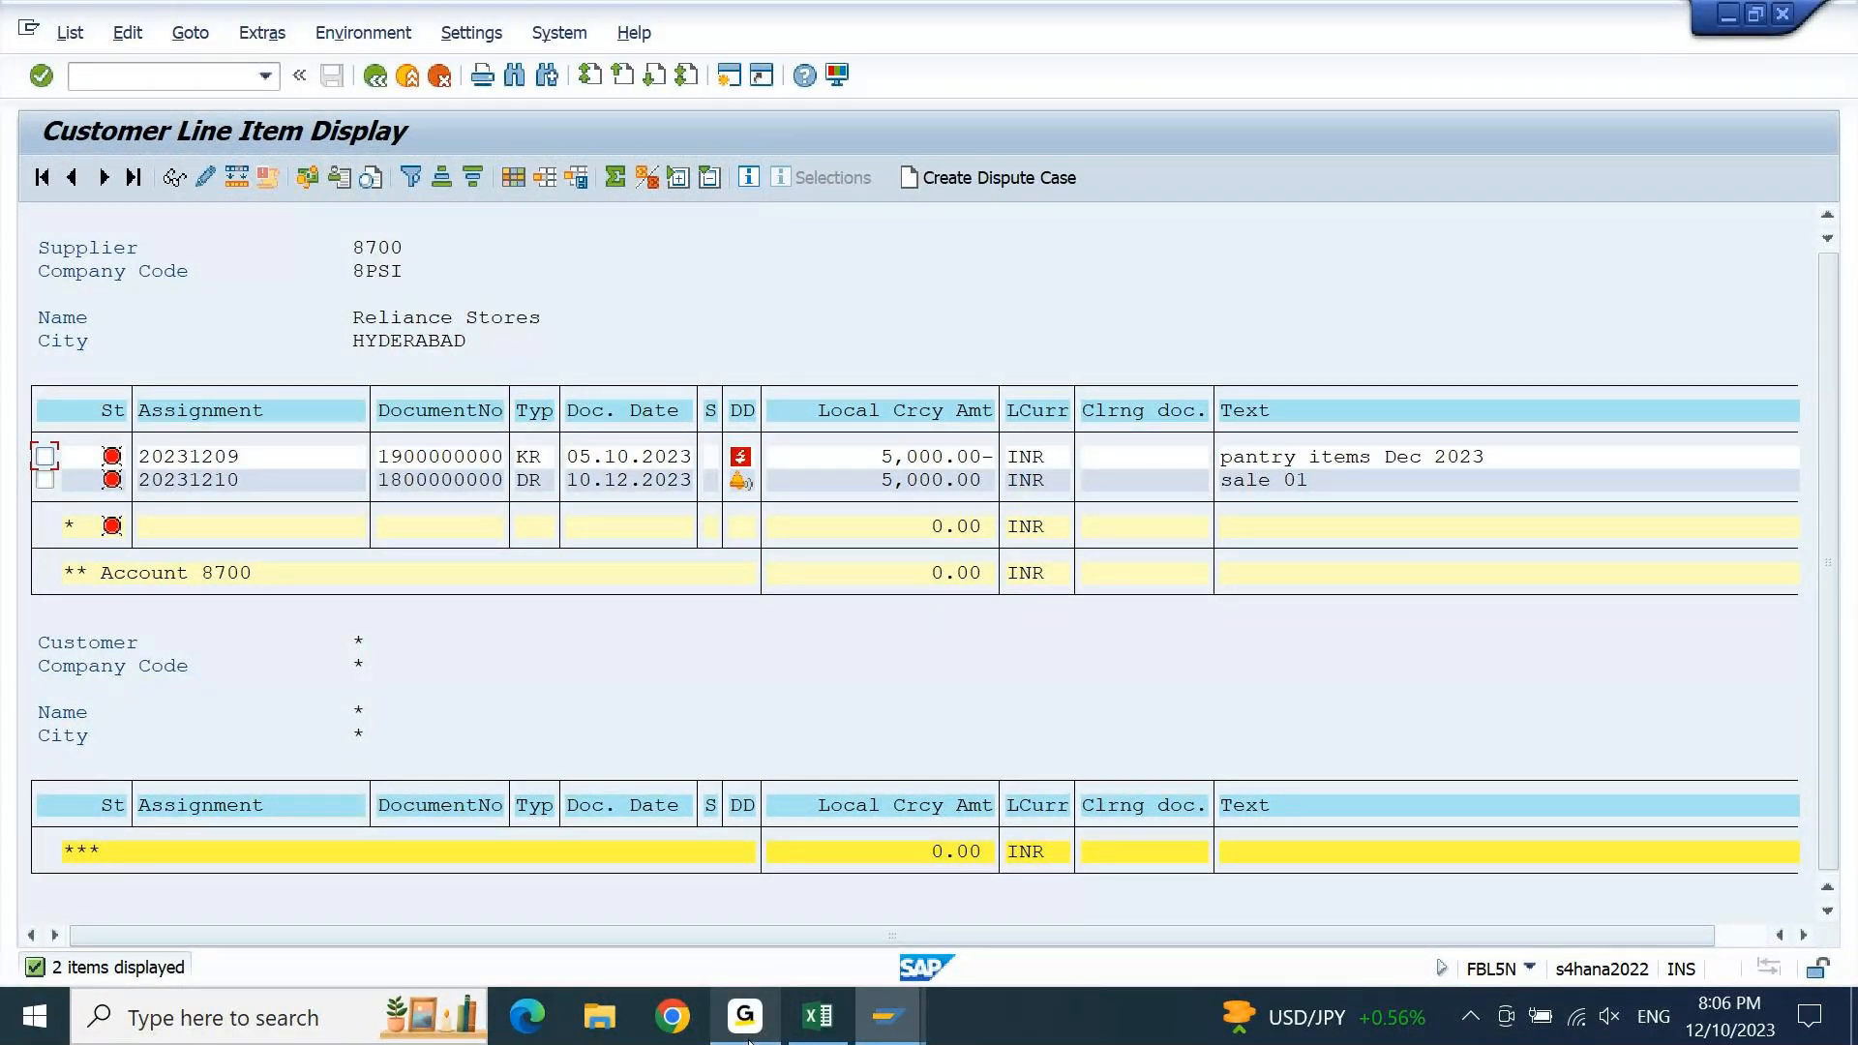
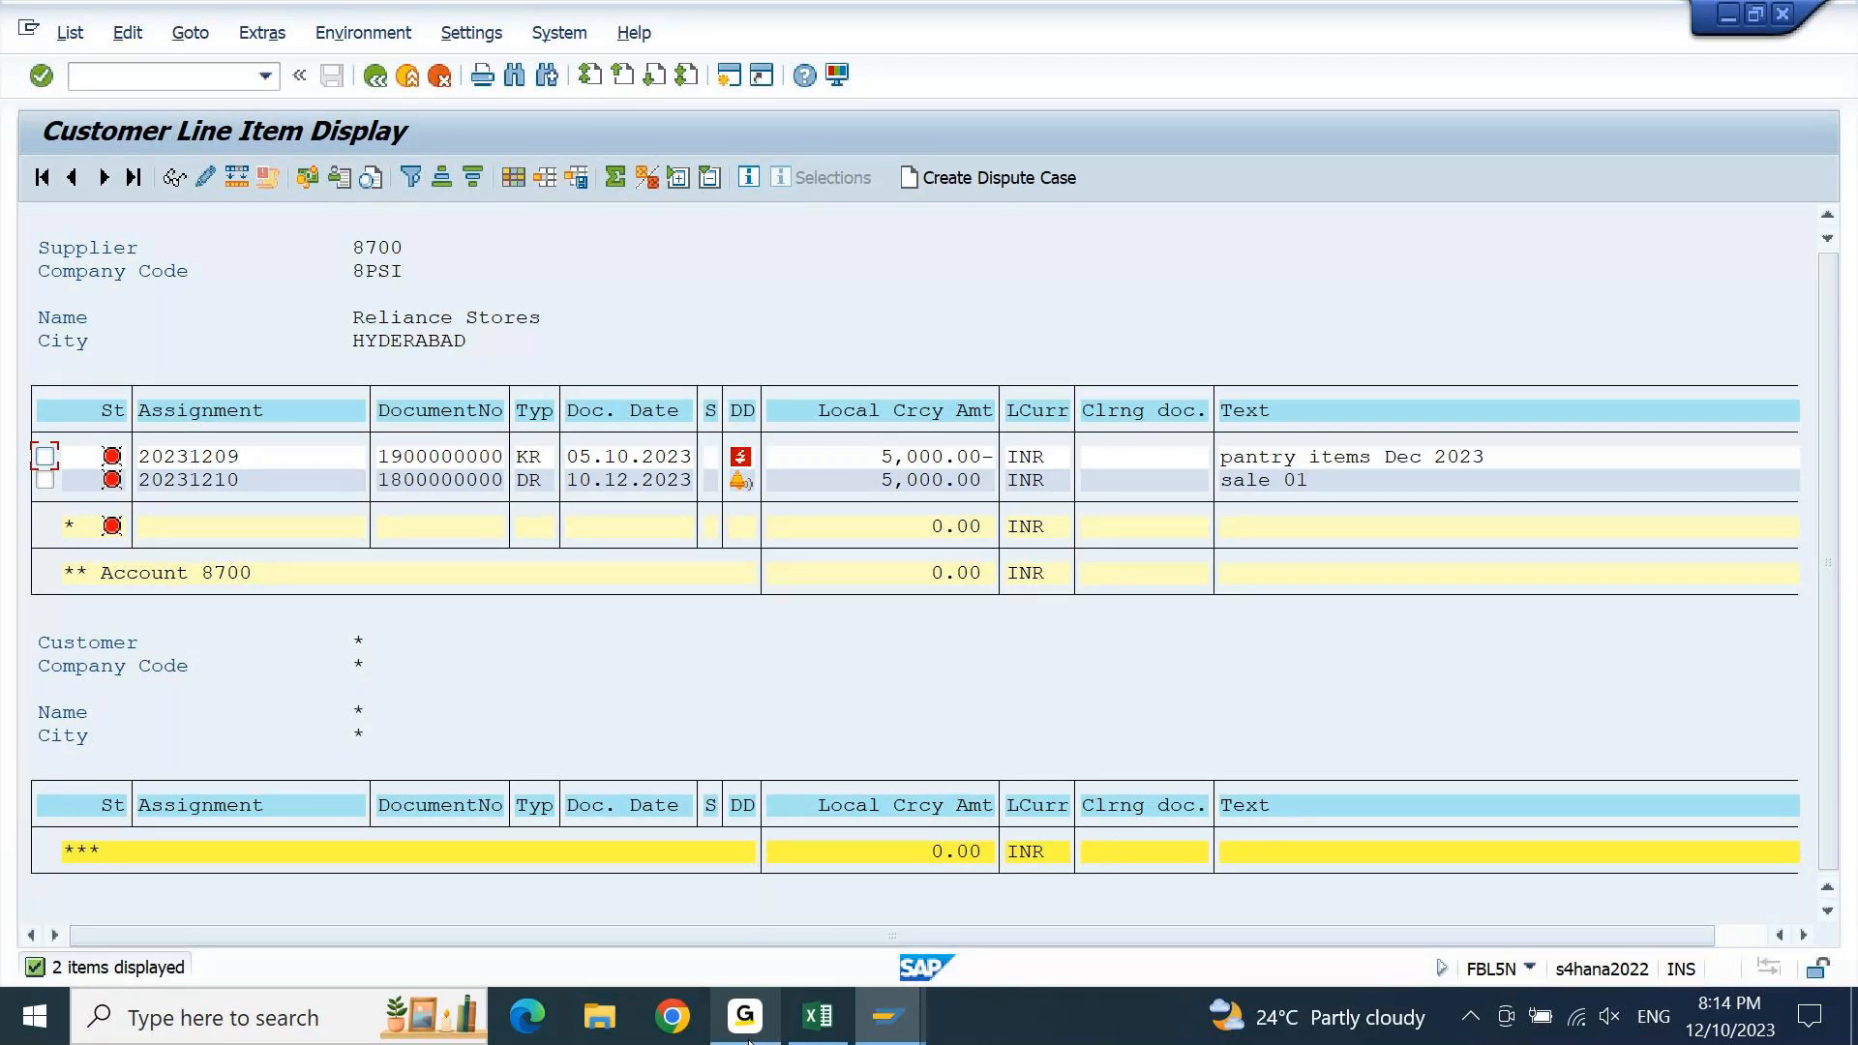
pyautogui.moveTo(818, 1018)
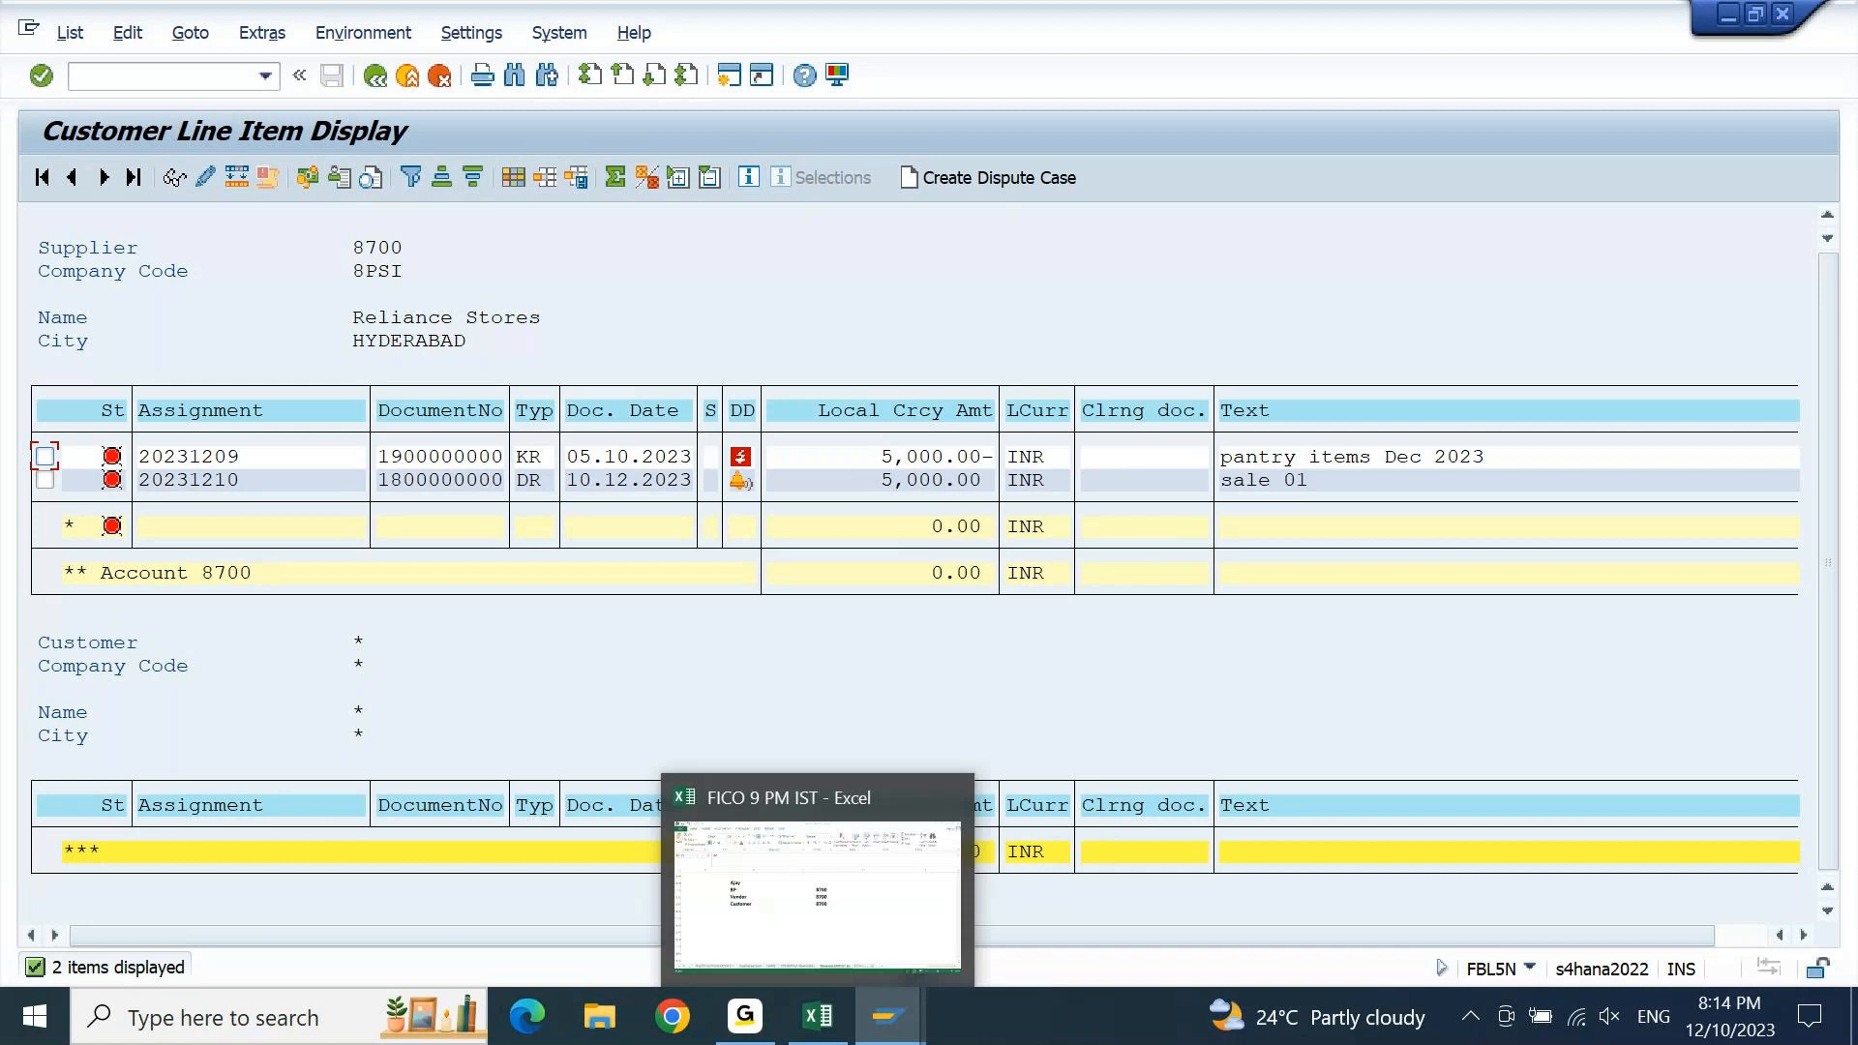
# Return to the business partner session and open the customer's company code data to review the account management settings
pyautogui.moveTo(898, 1027)
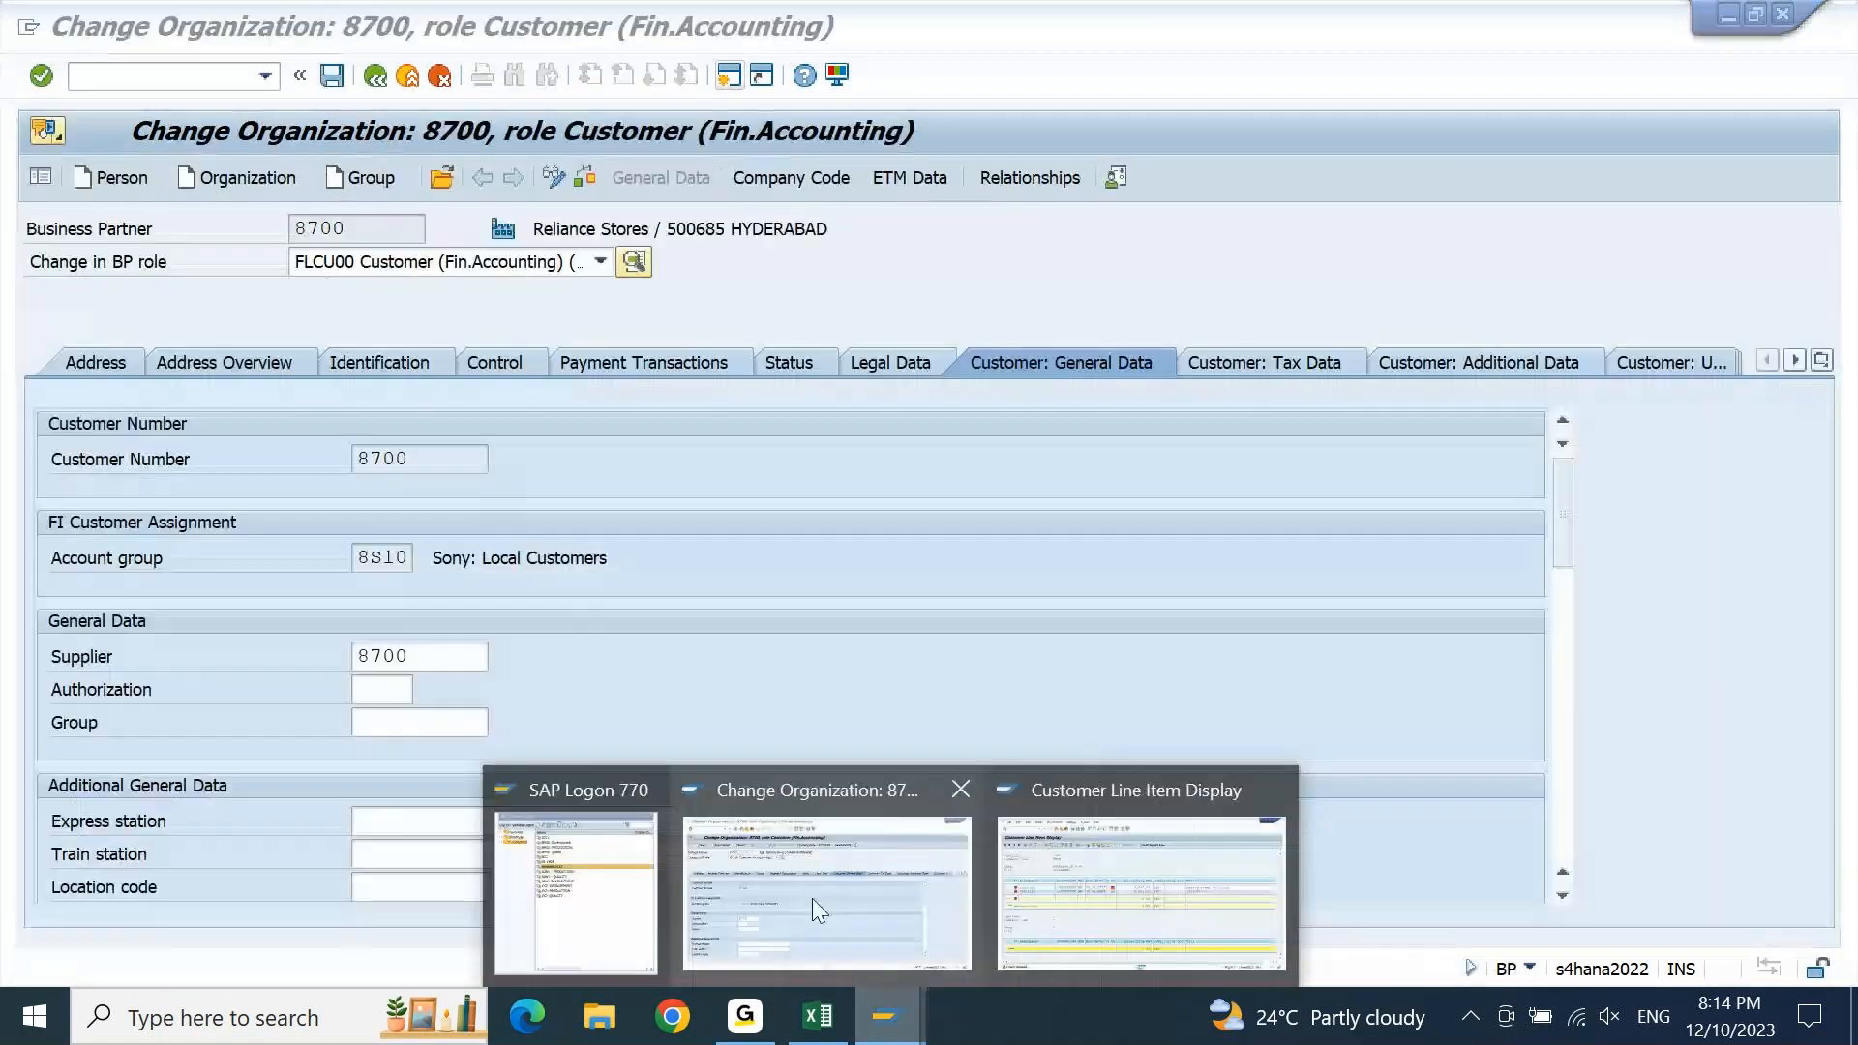
pyautogui.click(811, 898)
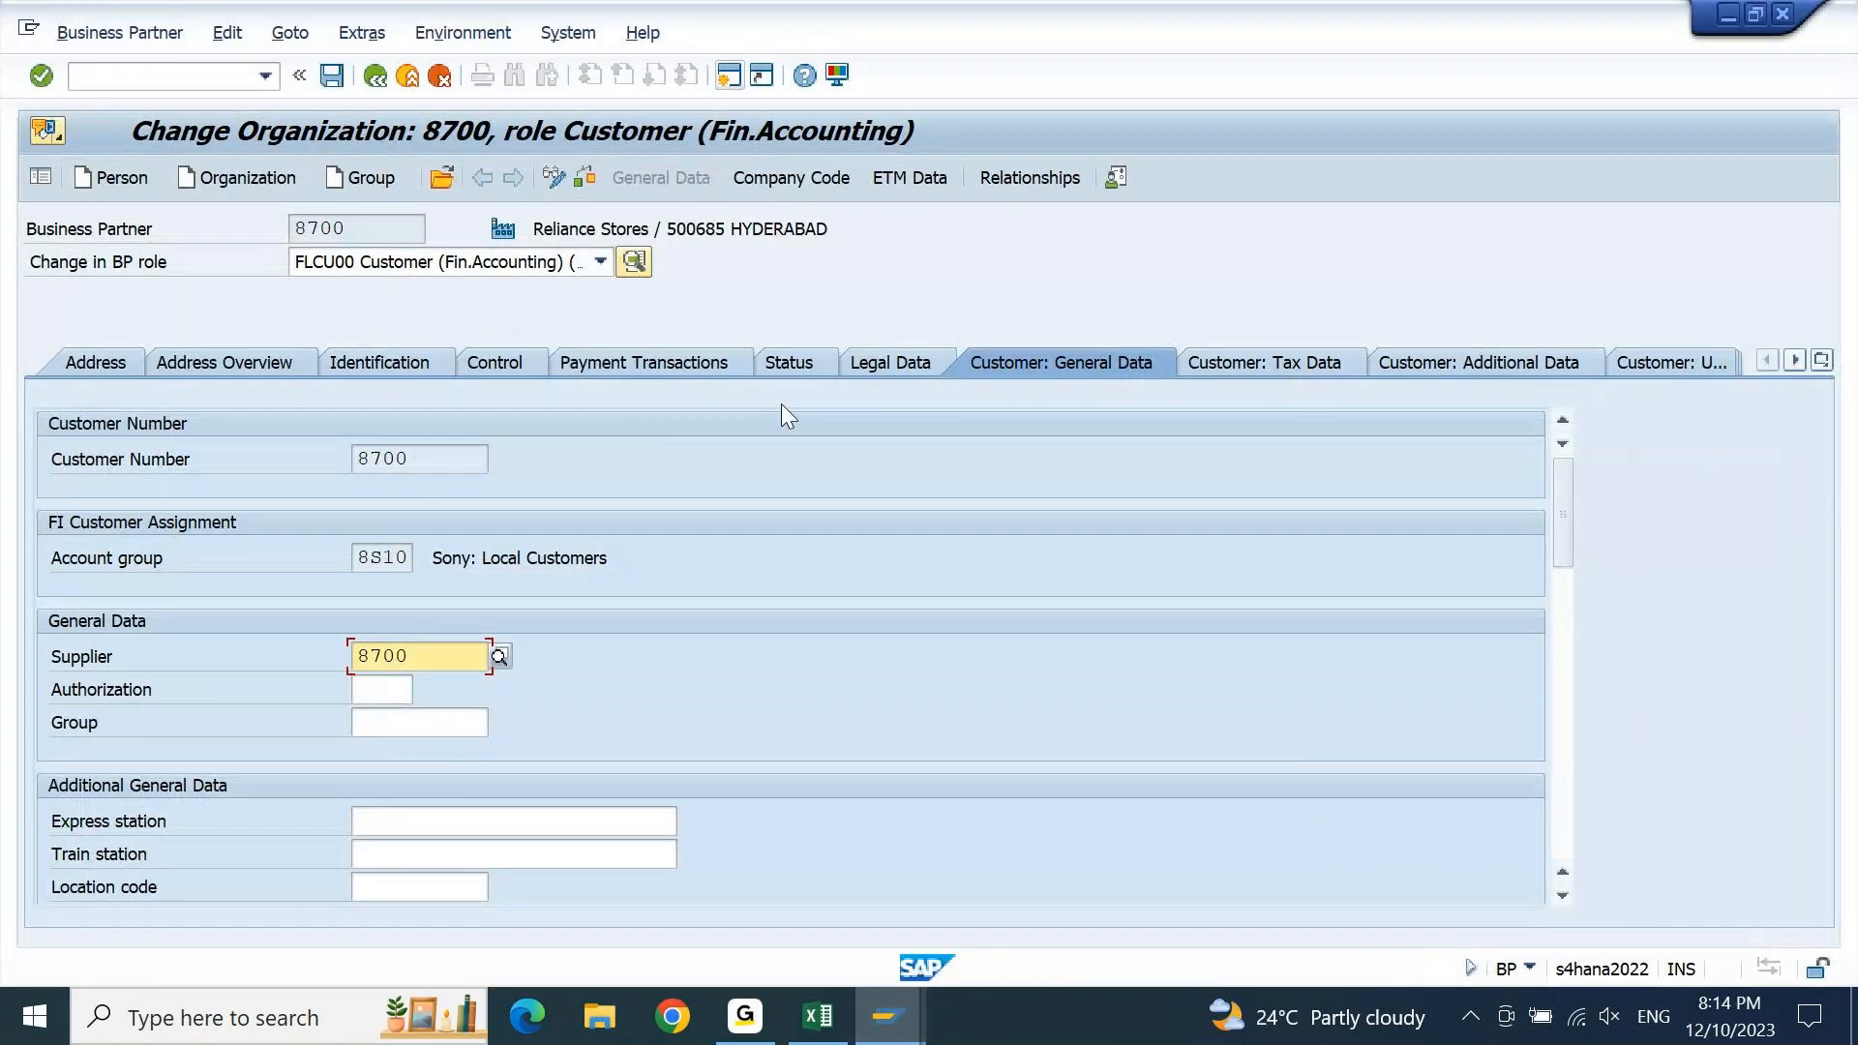
pyautogui.click(772, 178)
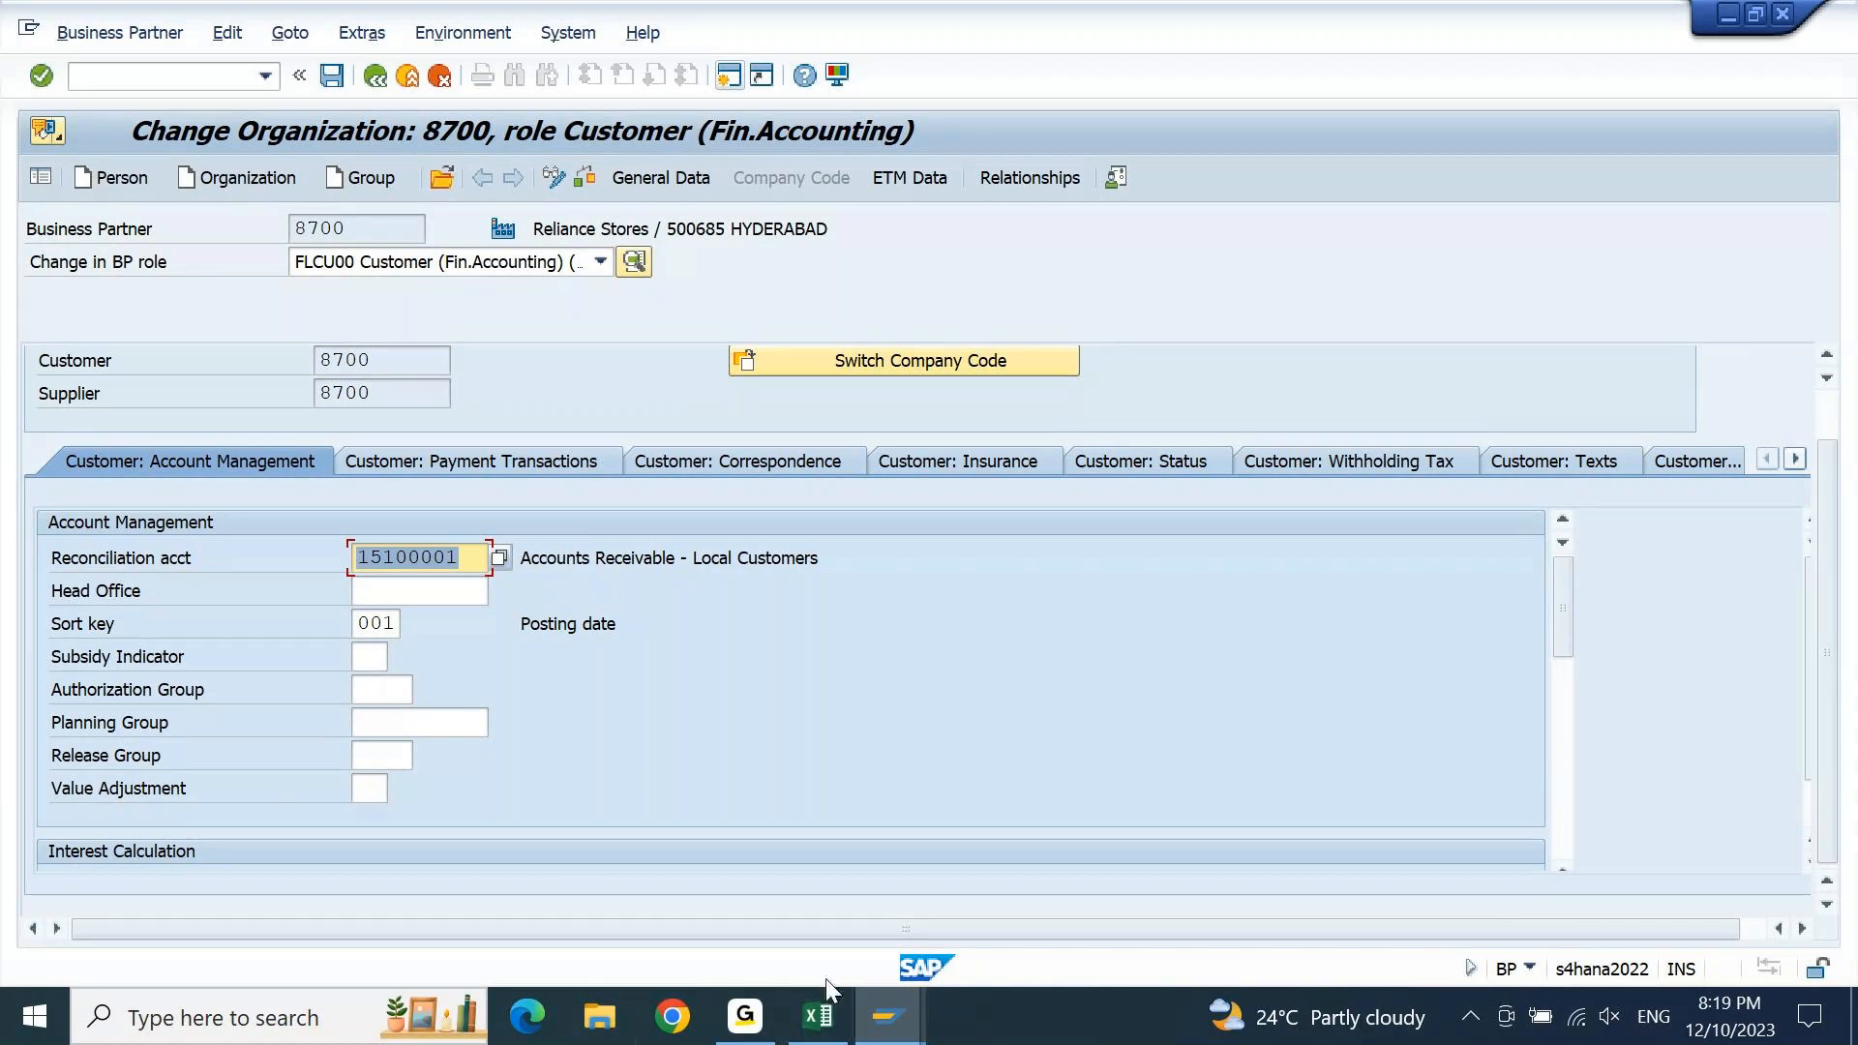
# Switch to the Customer Line Item Display session and go back to its selection screen
pyautogui.moveTo(889, 1016)
pyautogui.click(1076, 885)
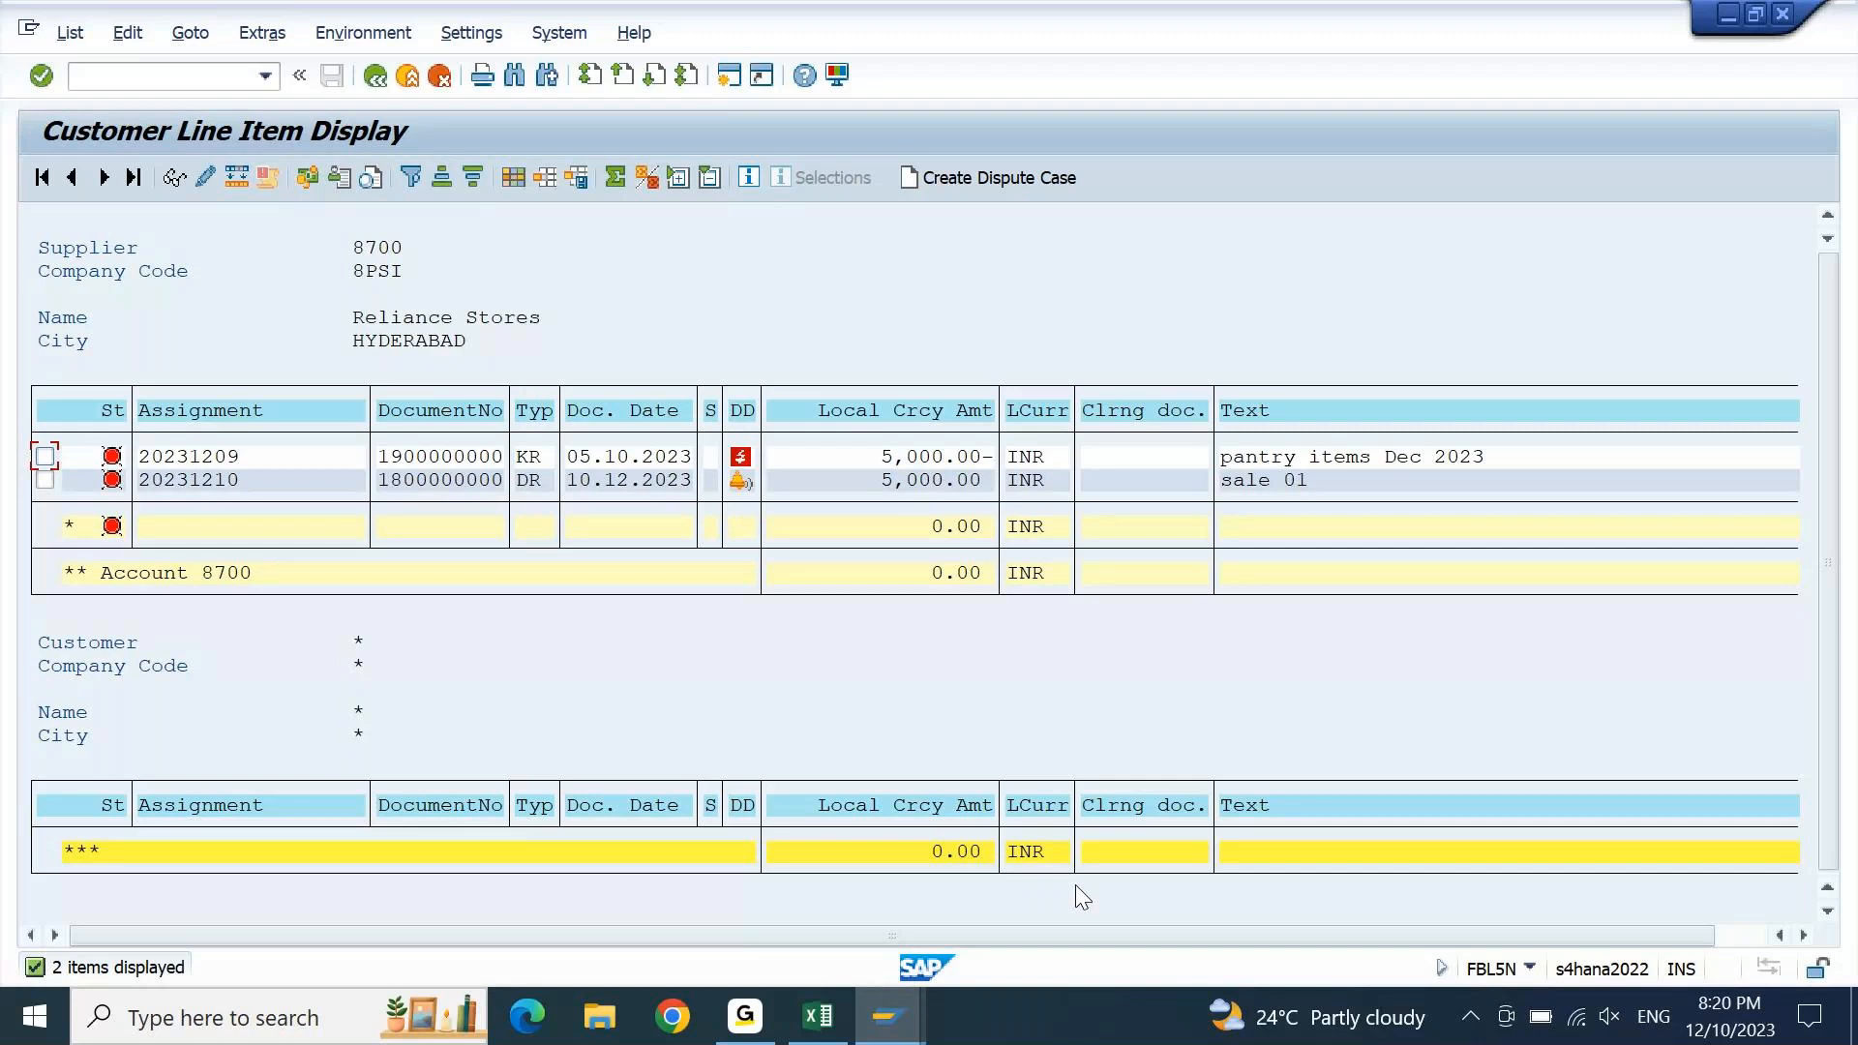
pyautogui.press('F3')
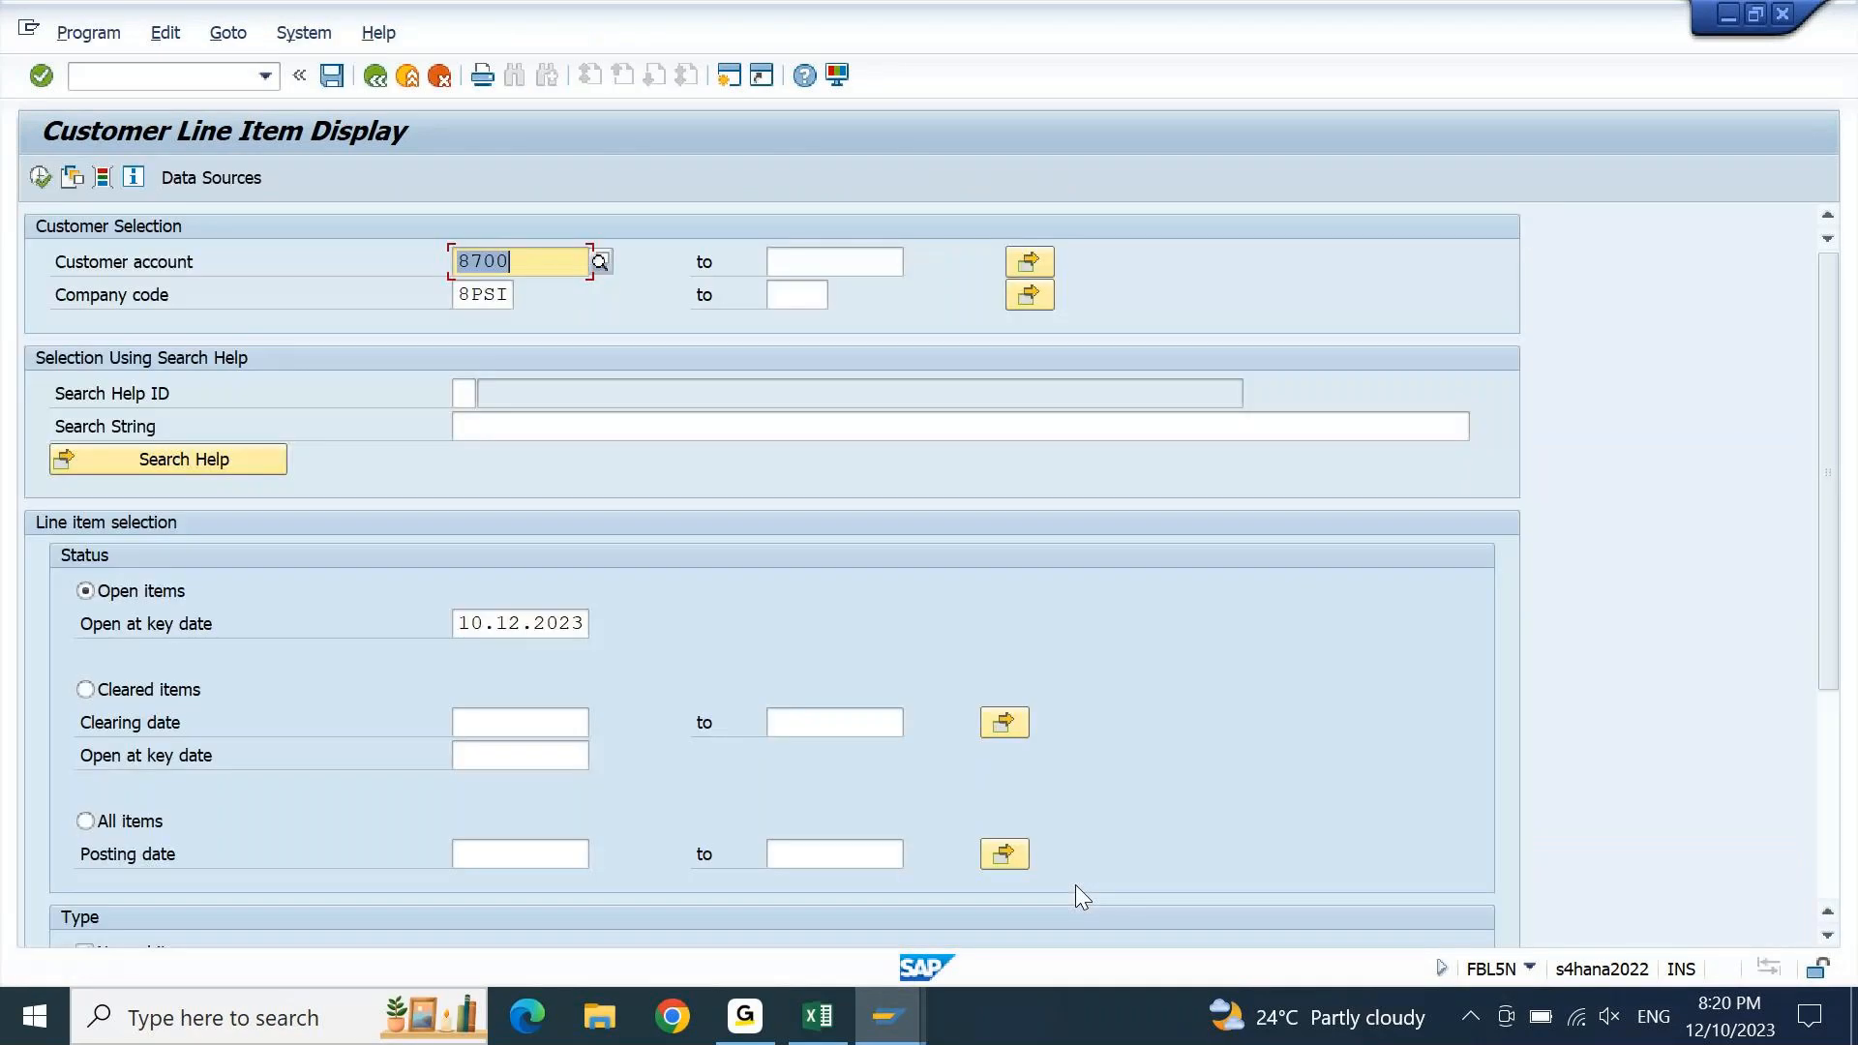
# Show the dynamic selections and add the customer master's Account group as a selection field, ready for entry
pyautogui.click(108, 185)
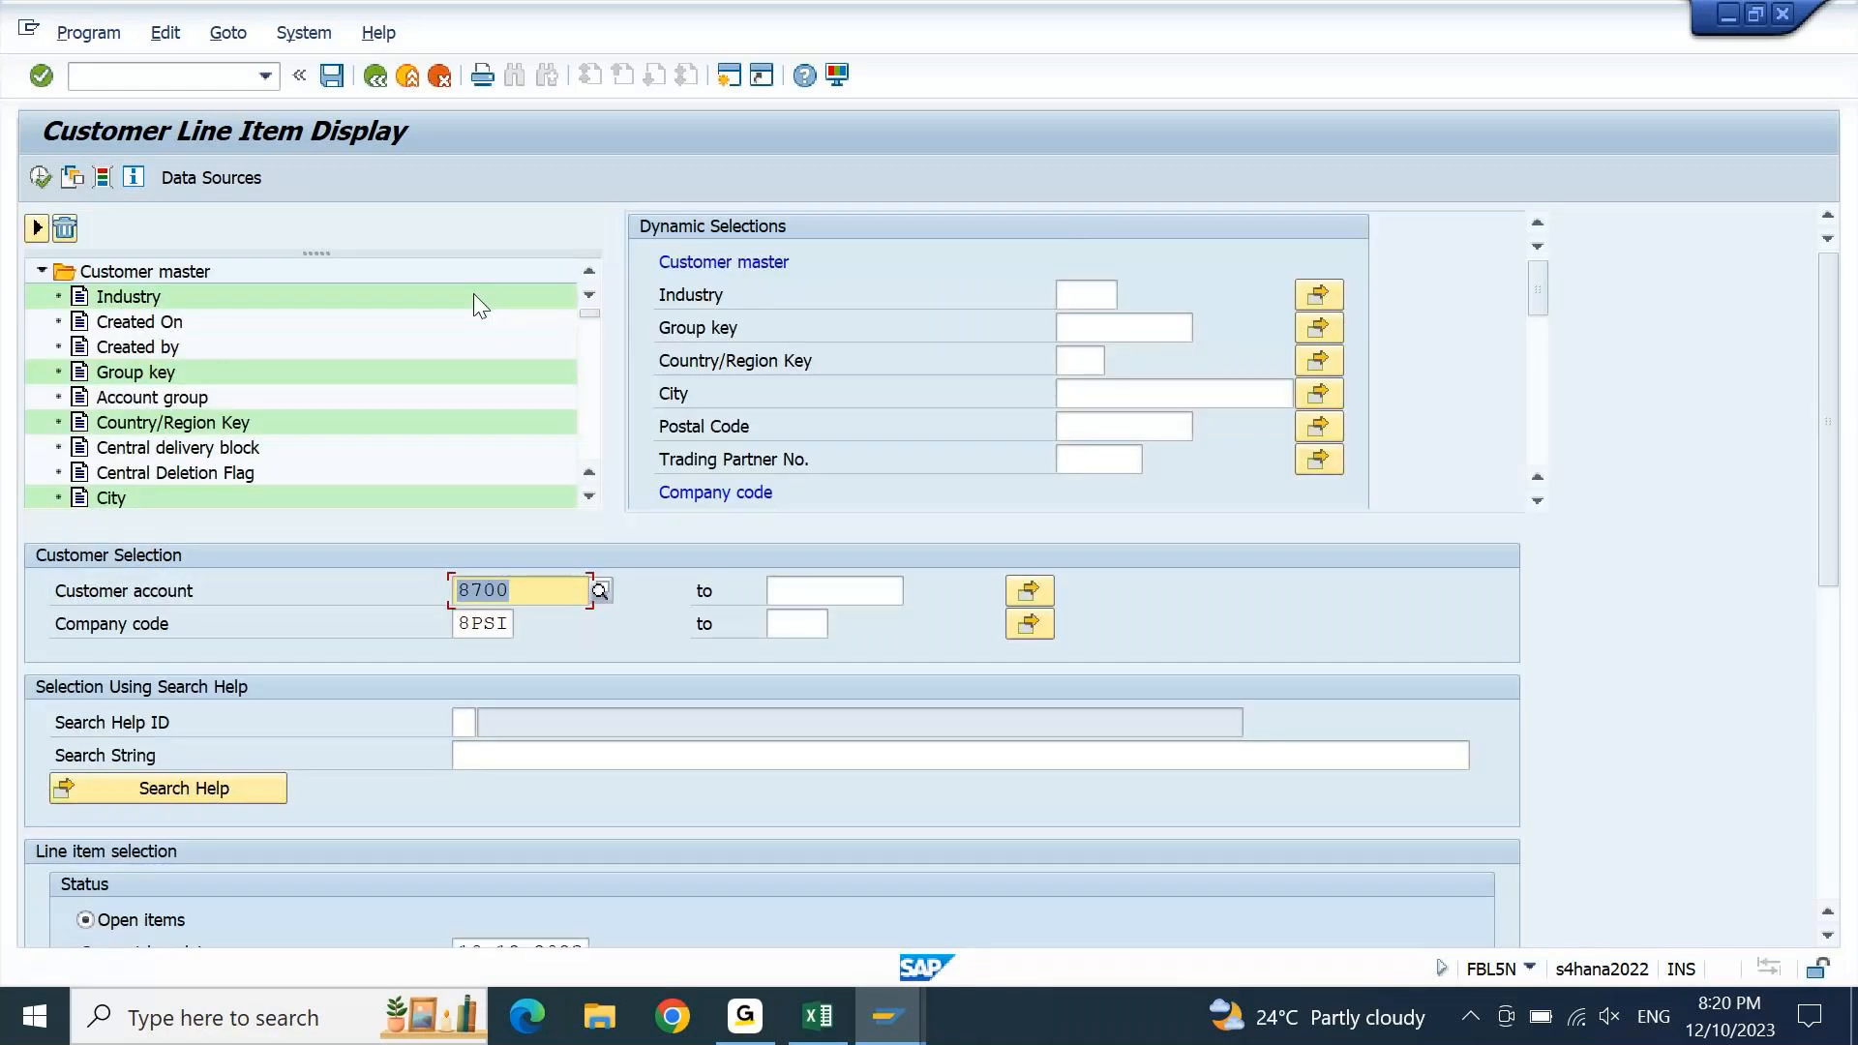
pyautogui.click(147, 399)
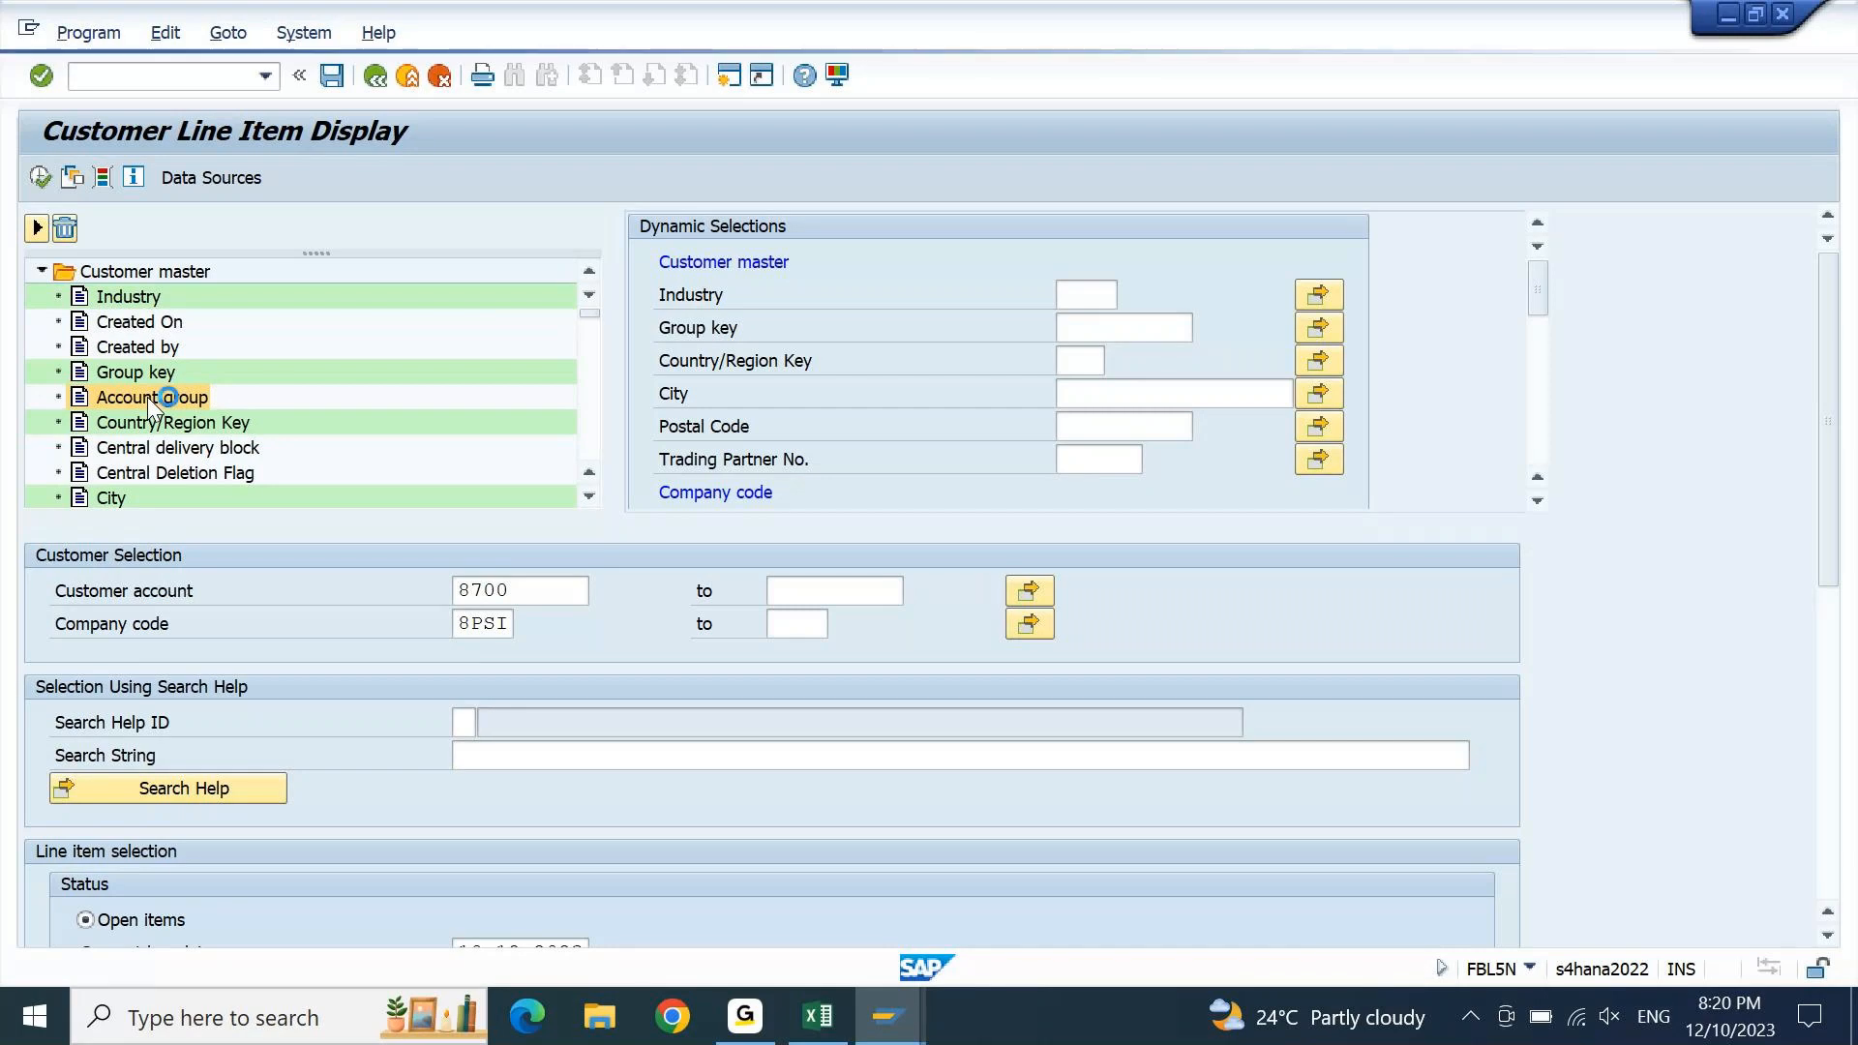
pyautogui.doubleClick(147, 396)
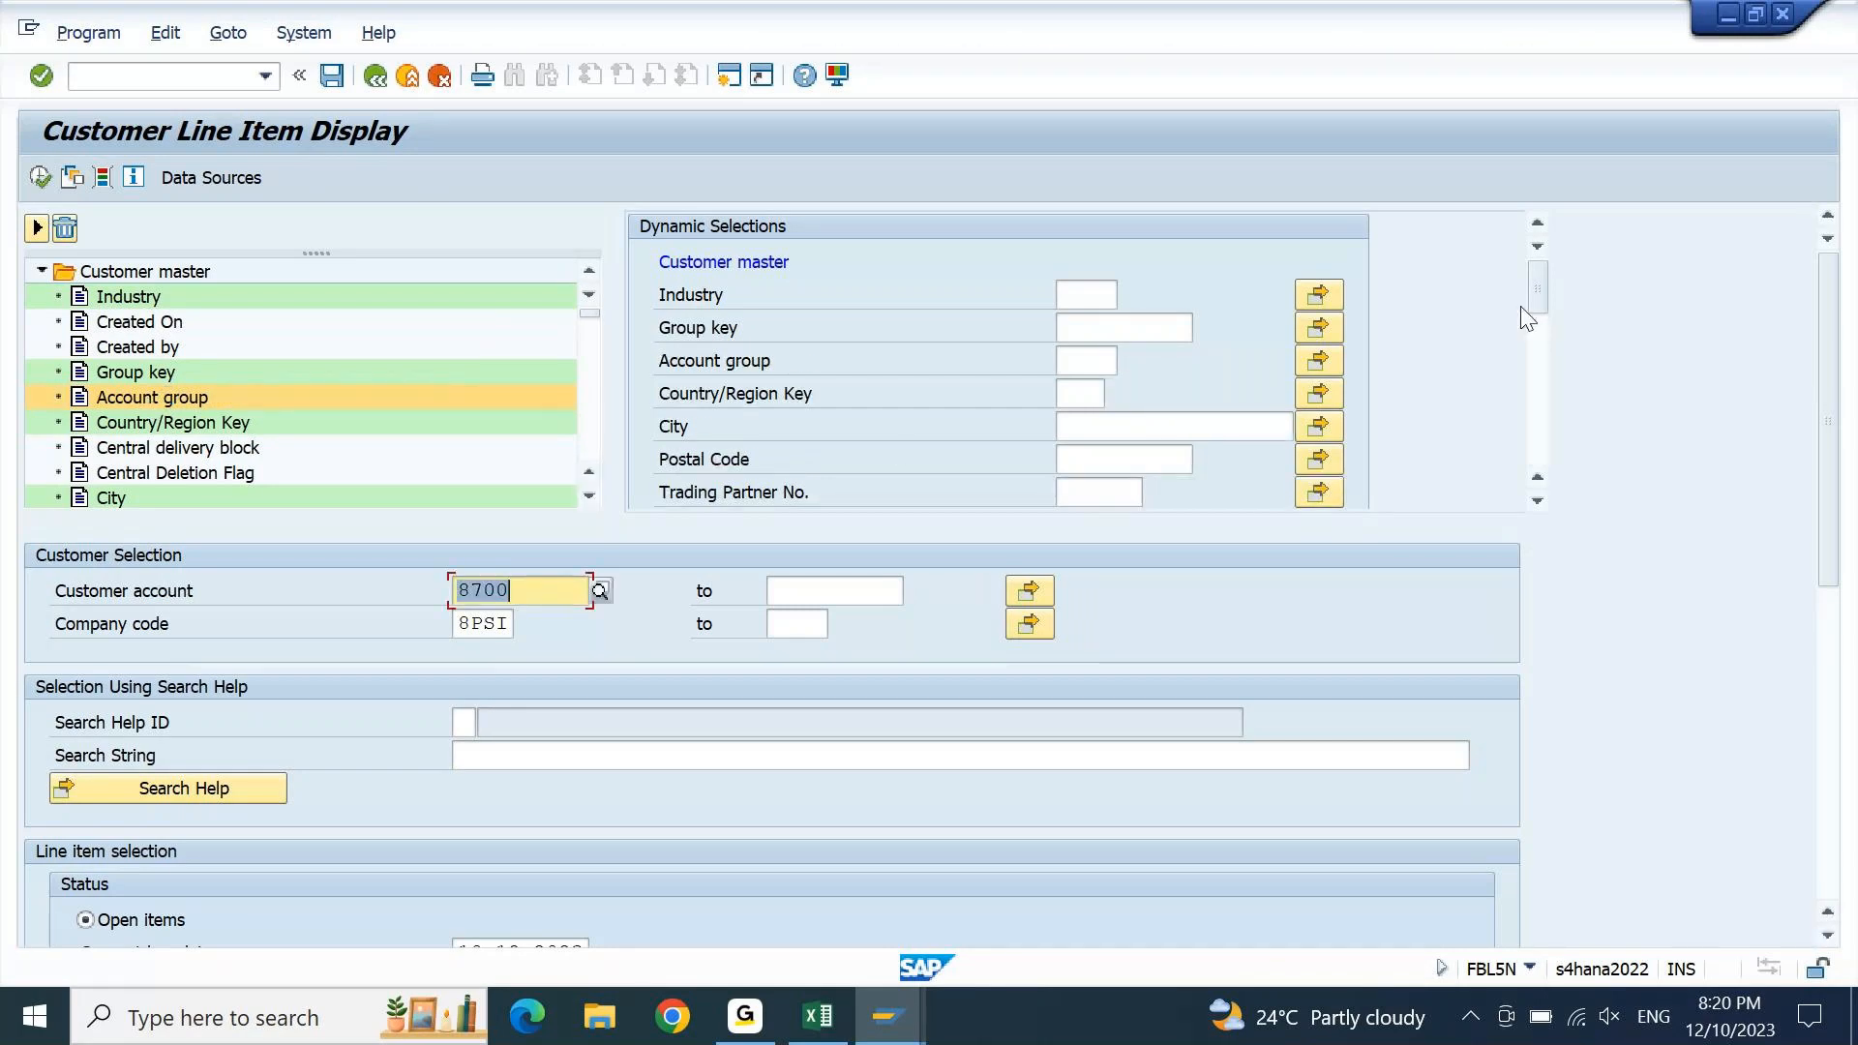
pyautogui.click(1093, 357)
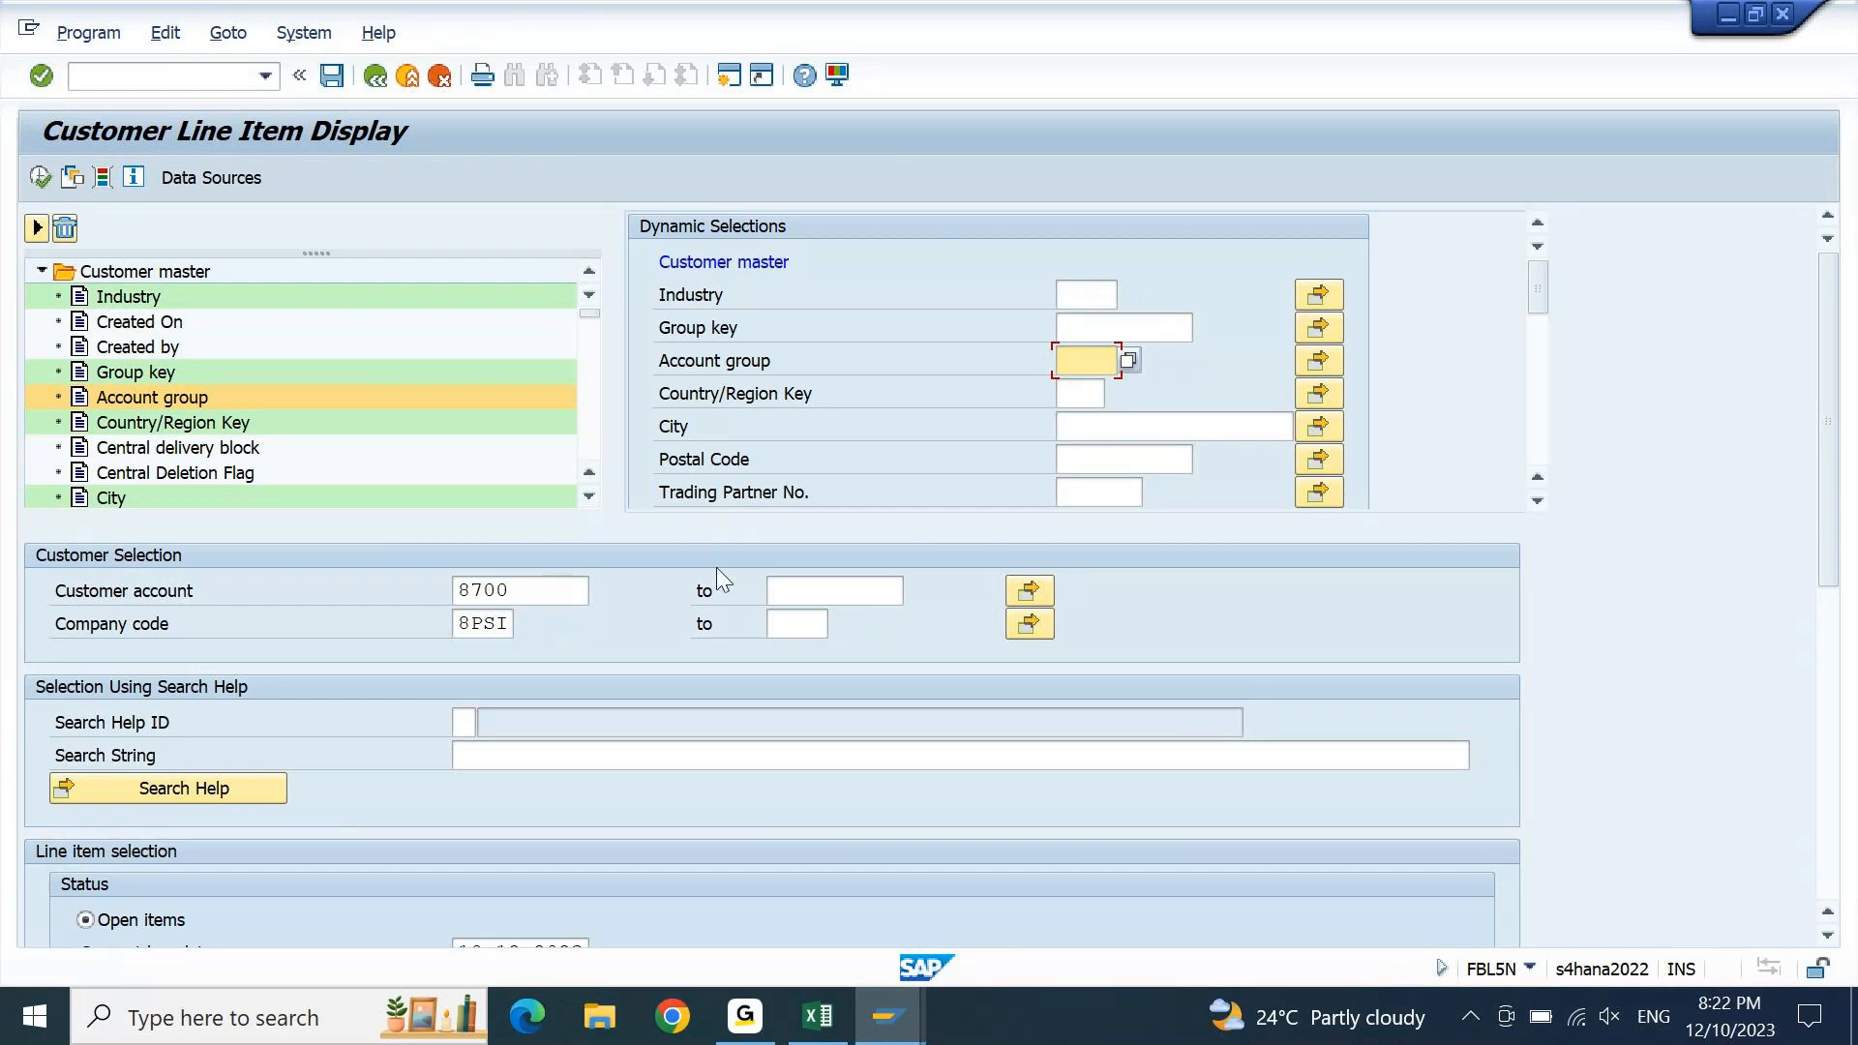
pyautogui.moveTo(913, 1004)
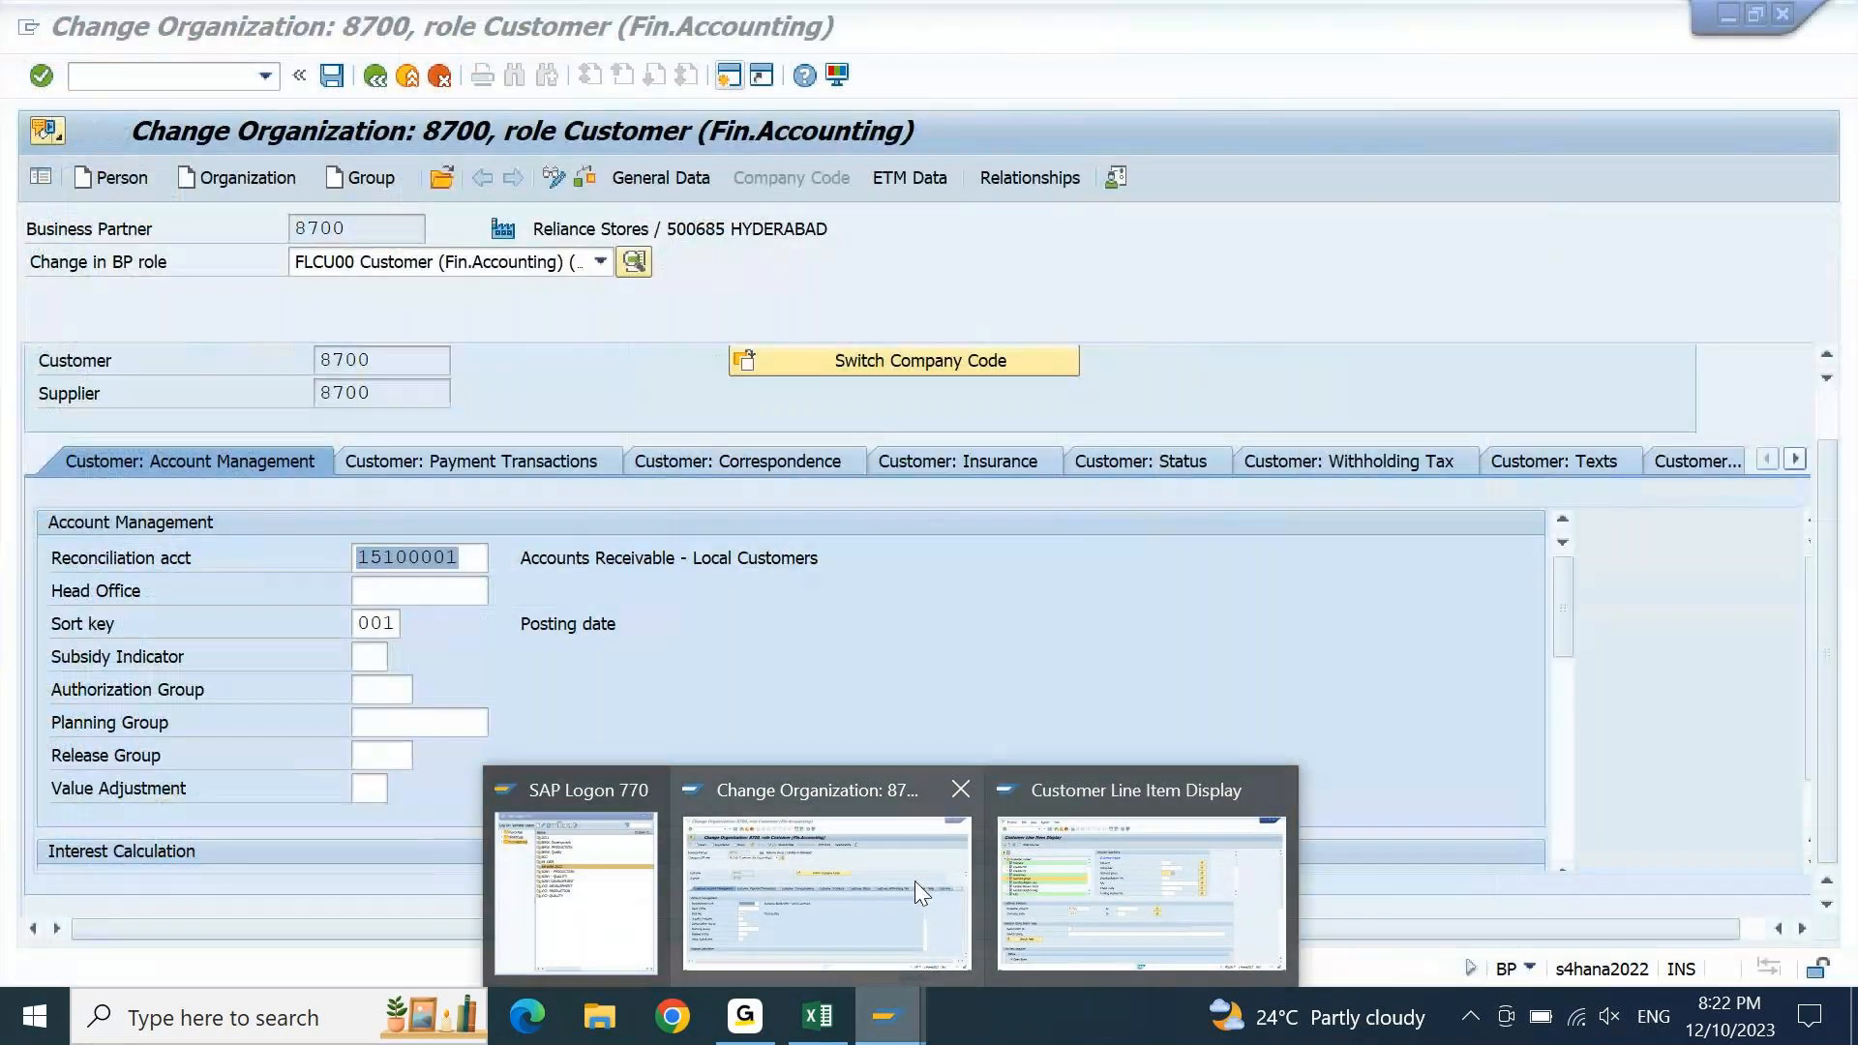
pyautogui.click(1138, 874)
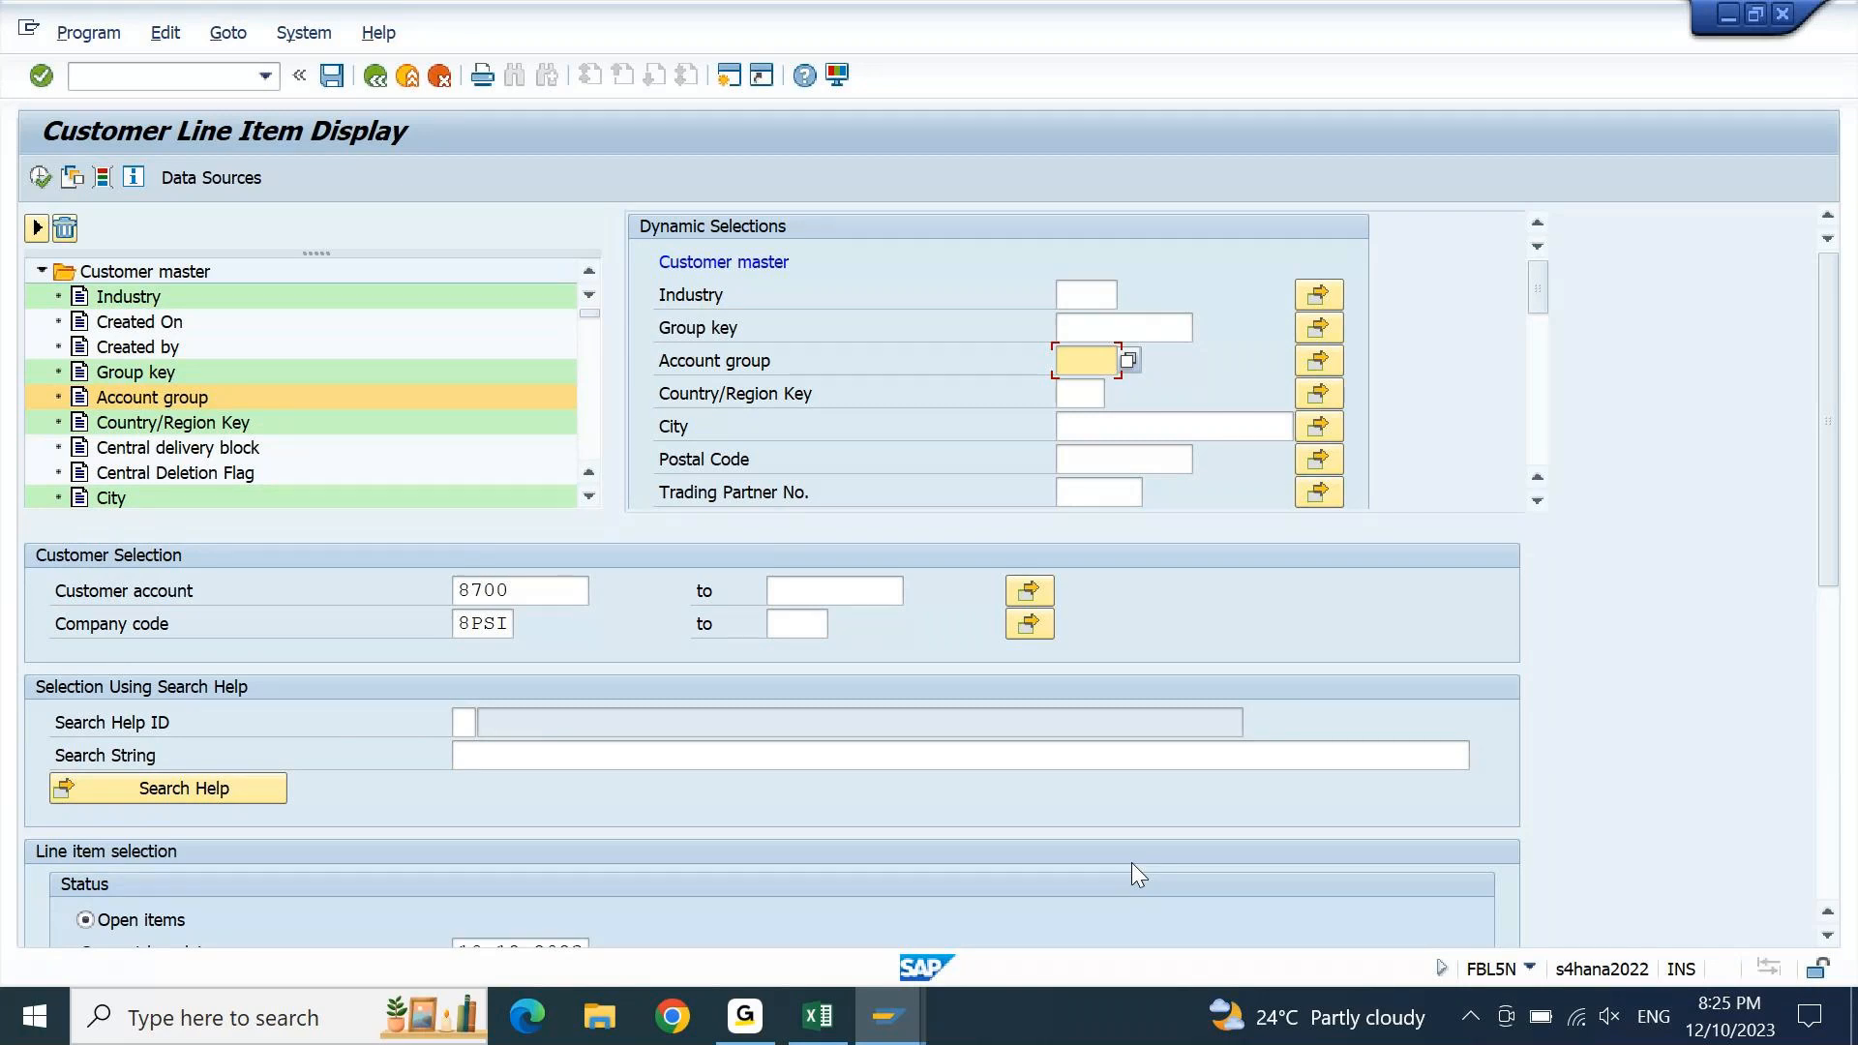
pyautogui.click(751, 1020)
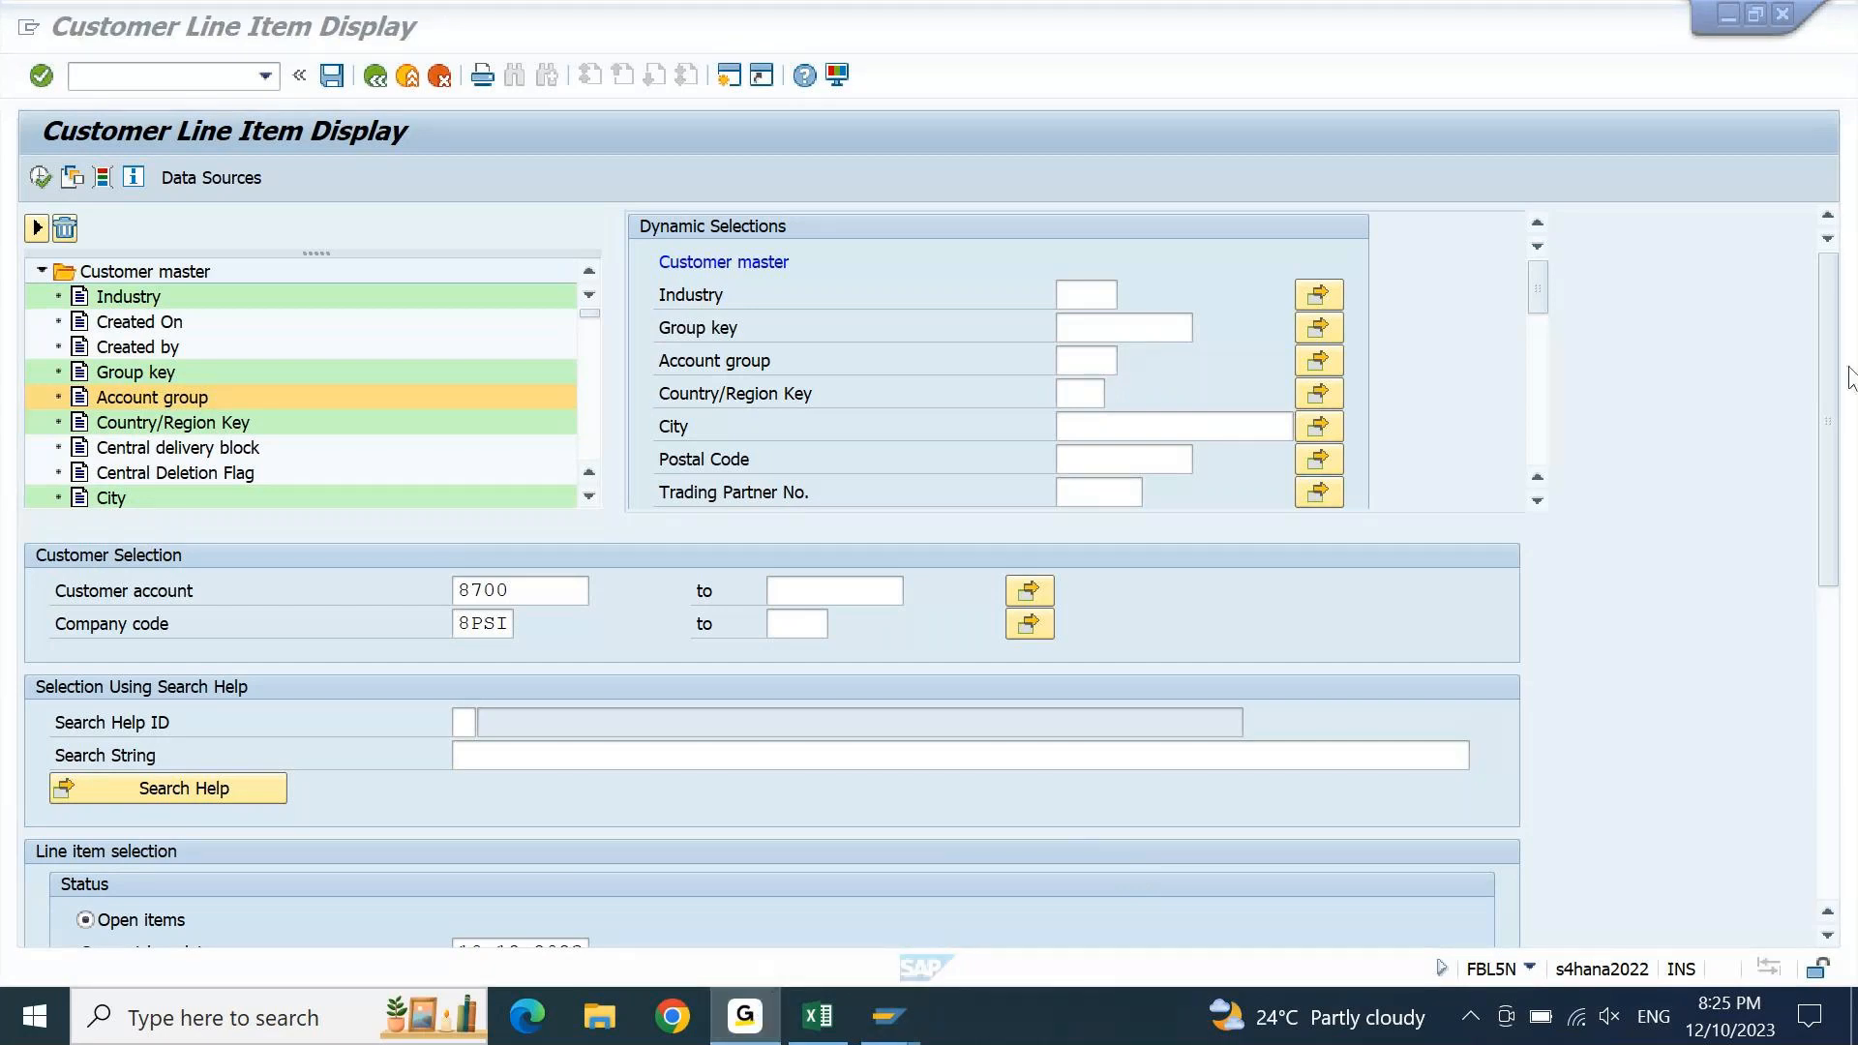